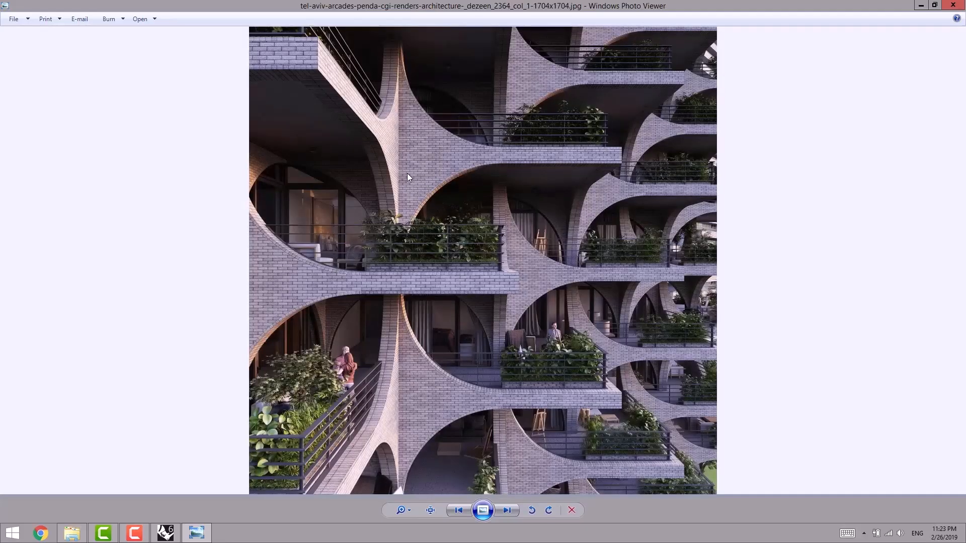
- Compare the plan_1 and plan_2 floor plan images with each other and with the facade close-up renders
key("Left")
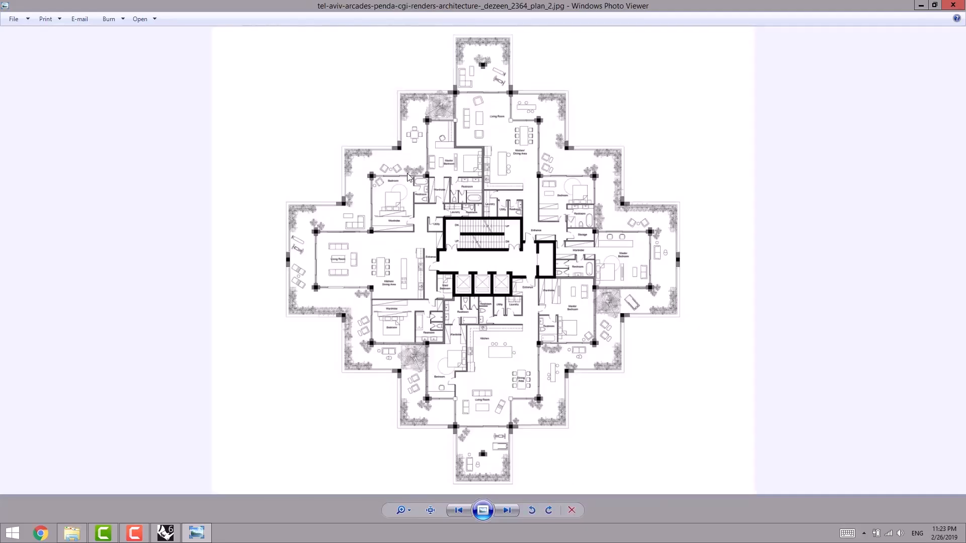
key("Left")
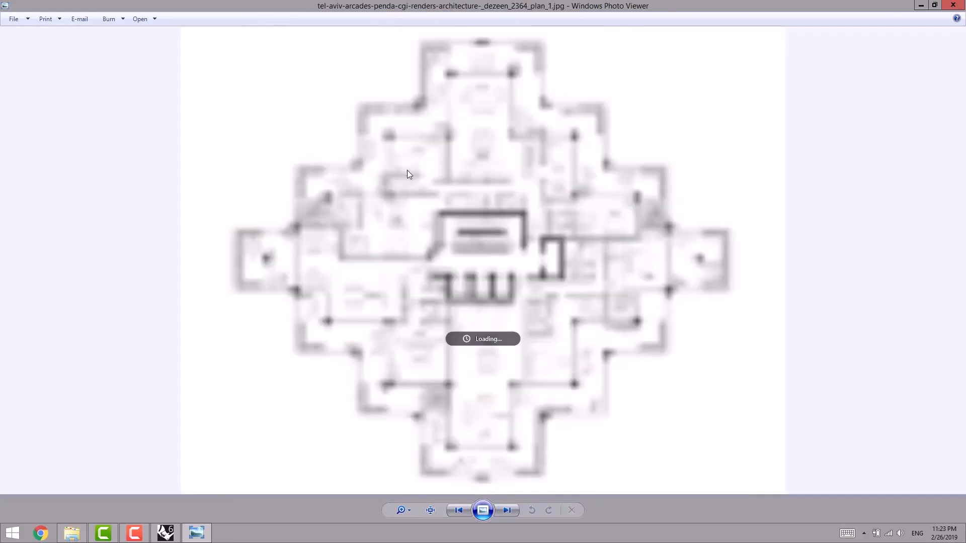
key("Right")
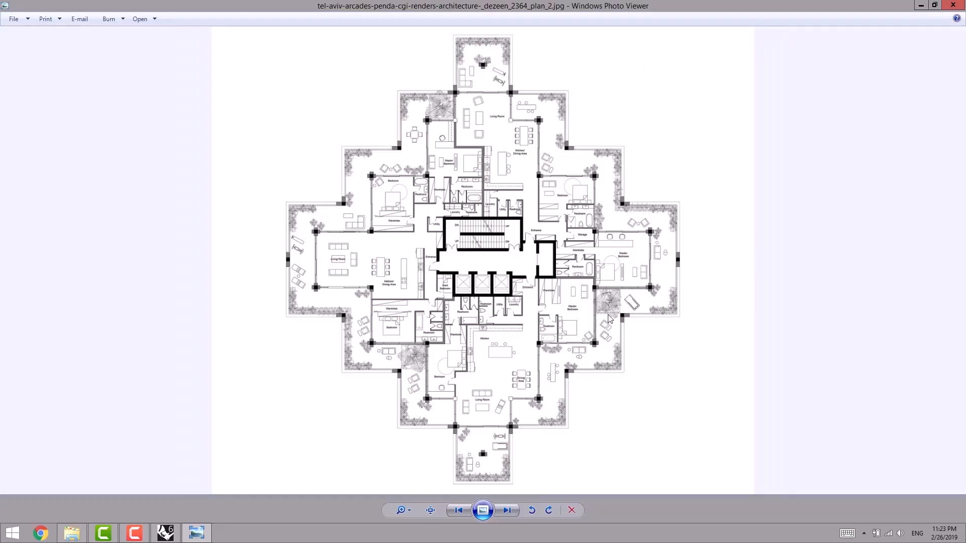
key("Left")
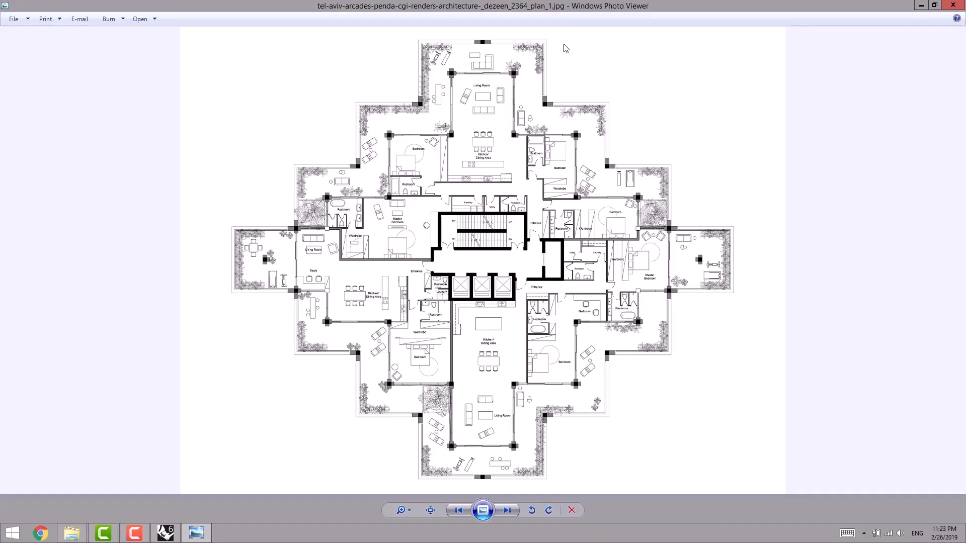
key("Right")
key("Left")
key("Left")
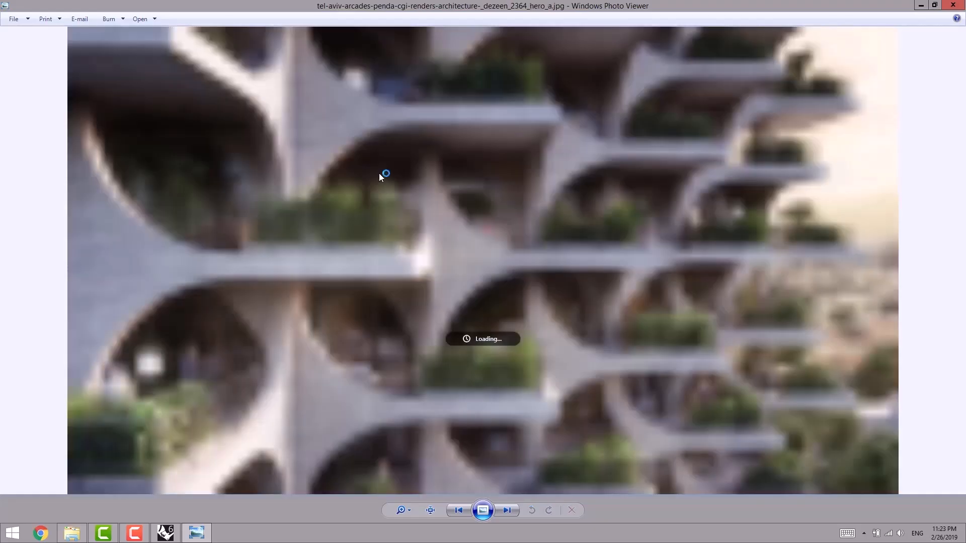
key("Right")
key("Right")
key("Right")
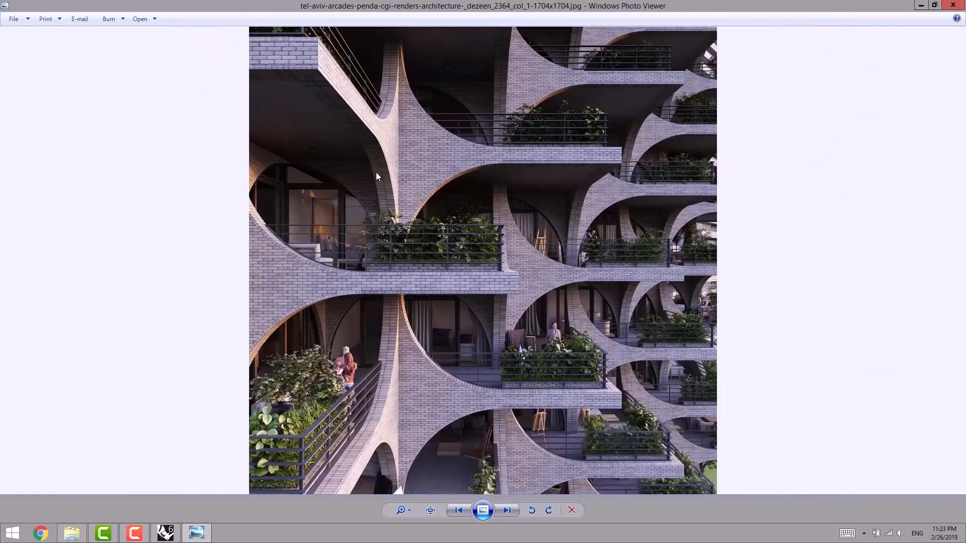
- Look through the remaining tower renders, from the overall view to the facade, street-level and interior images, and close the viewer
key("Right")
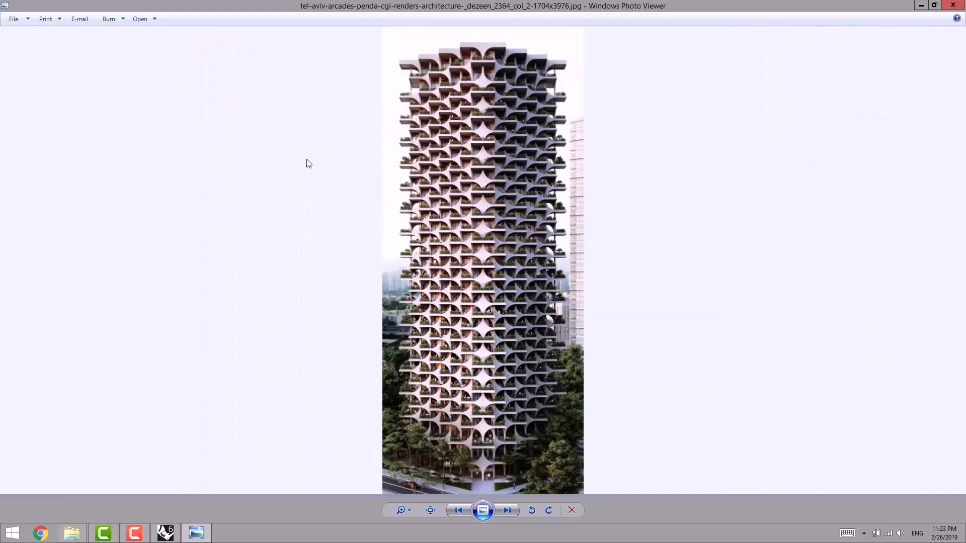
key("Right")
key("Right")
key("Right")
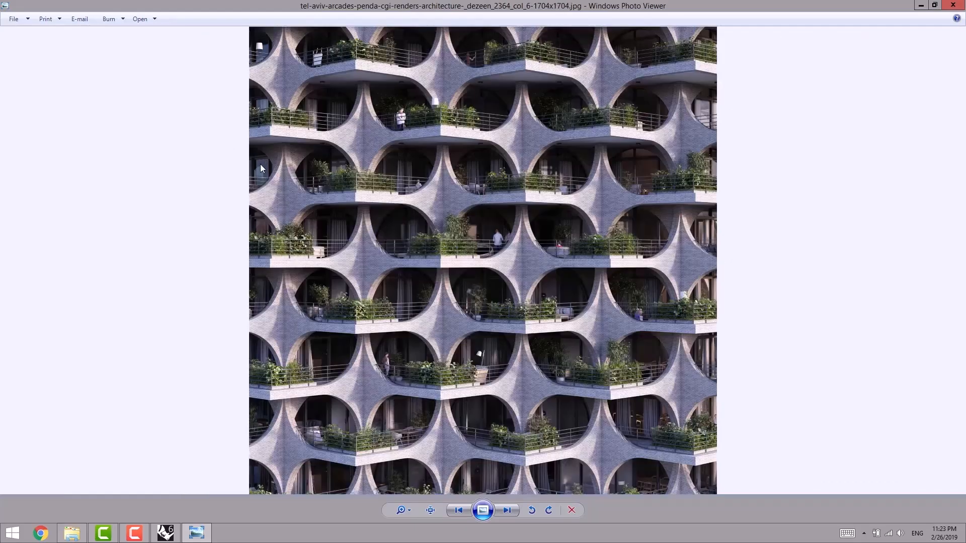
key("Right")
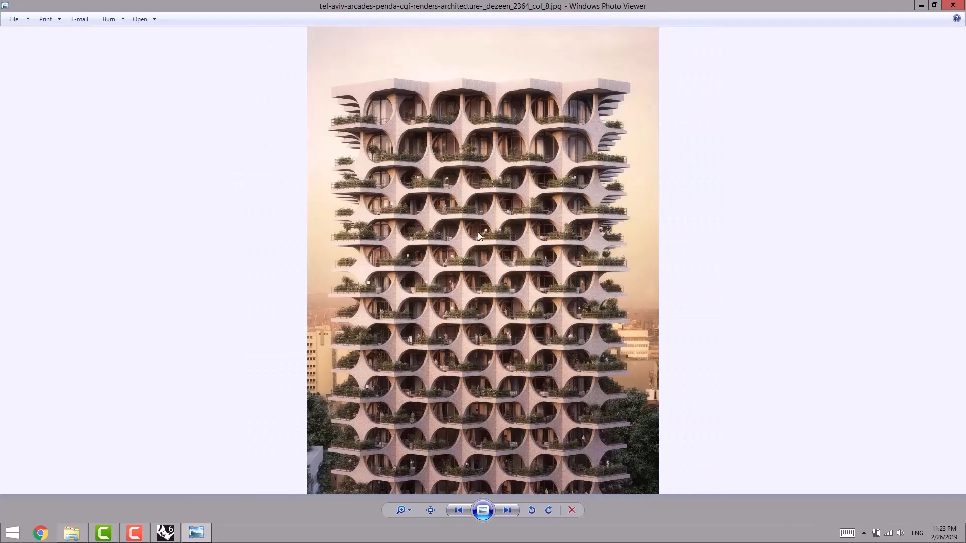
key("Right")
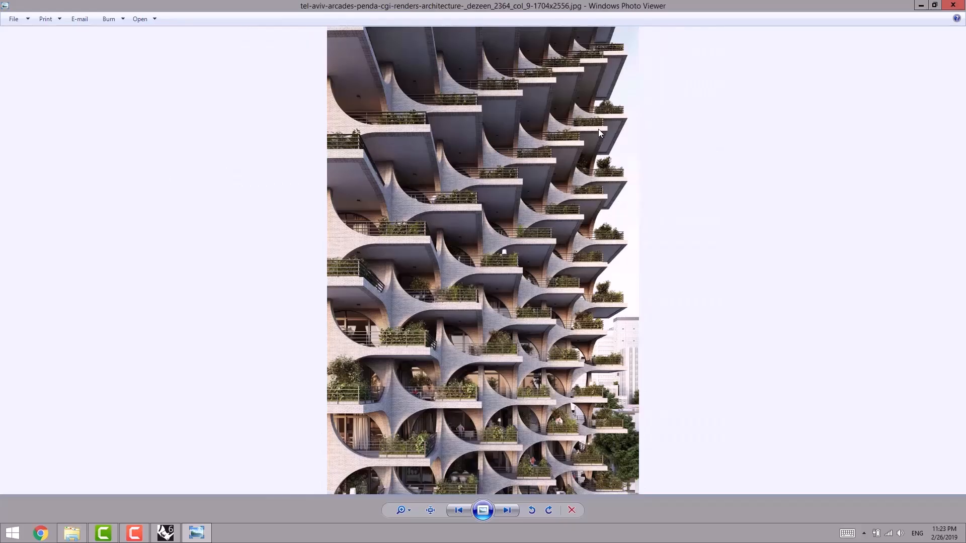
key("Right")
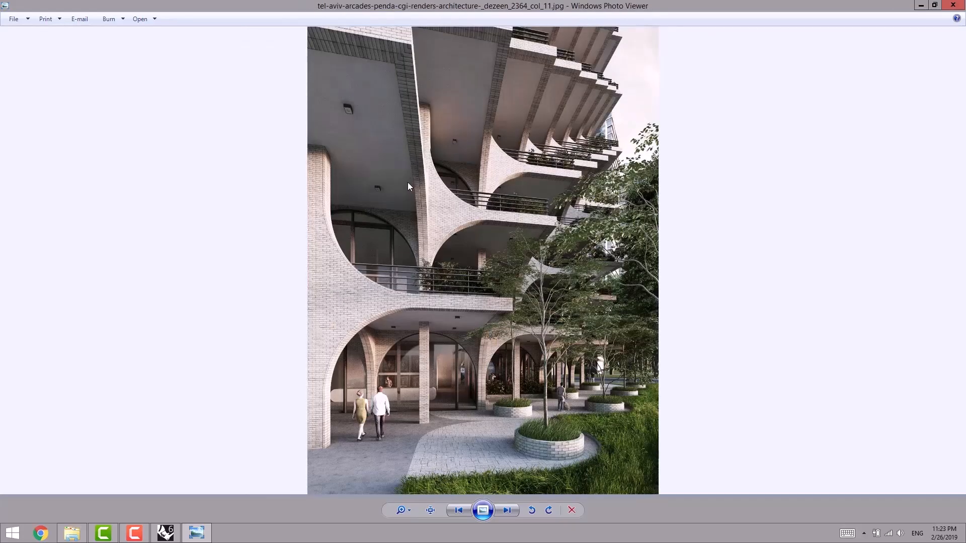
key("Right")
key("Right")
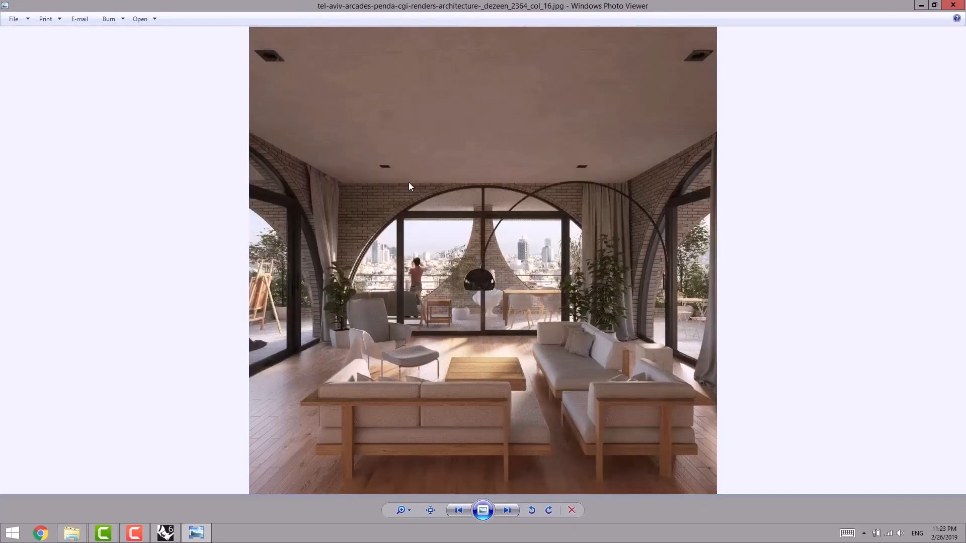
key("Right")
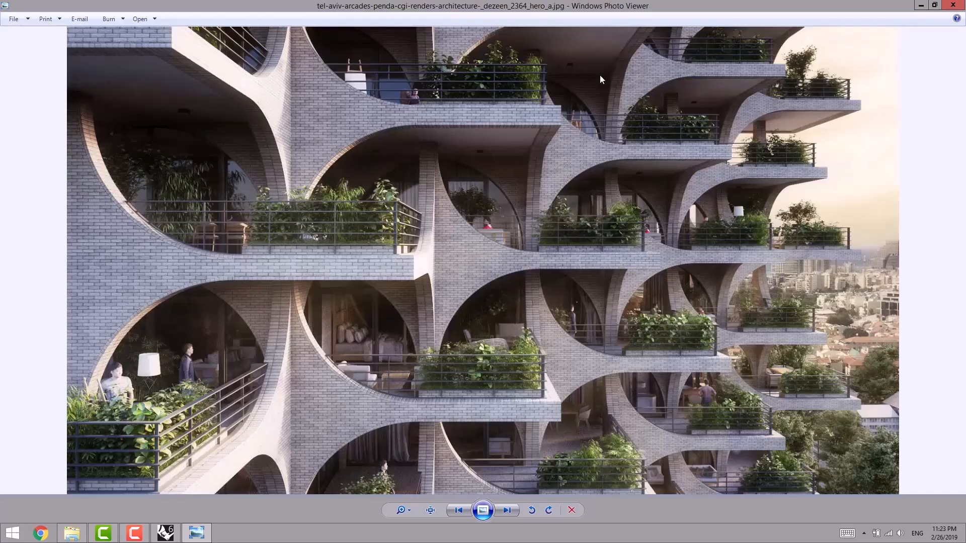
left_click(952, 5)
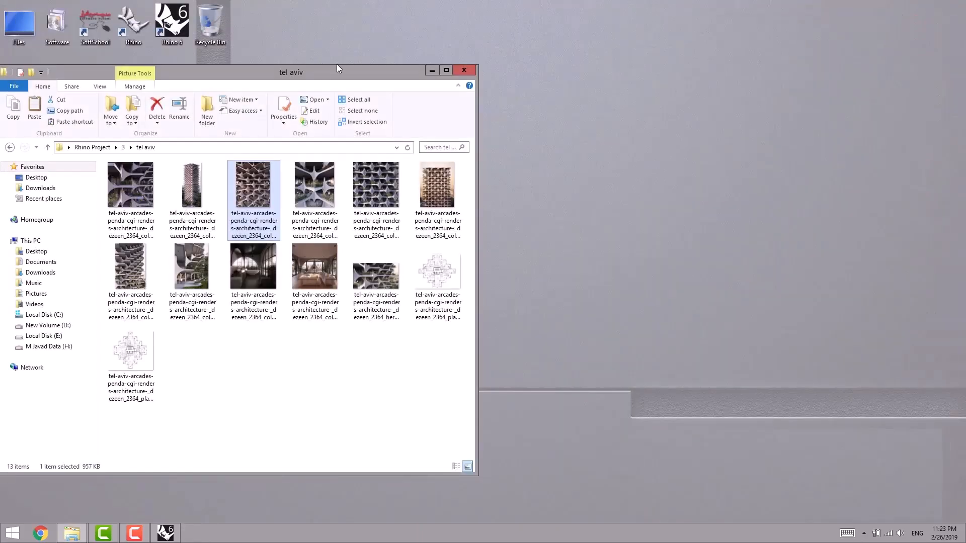
- Reopen the floor plan images from the tel aviv folder and check them against the hero render
left_click_drag(337, 65, 514, 53)
left_click(616, 242)
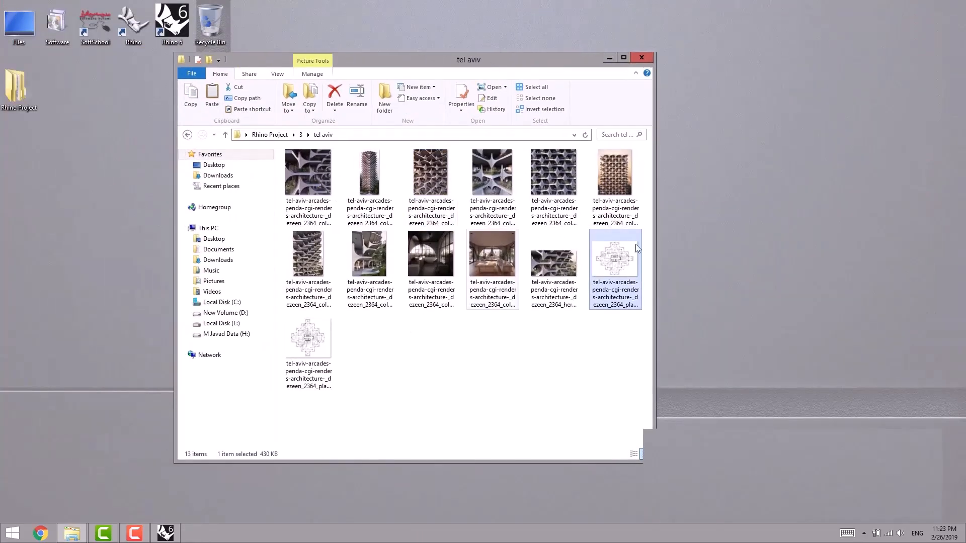
double_click(635, 243)
key("Left")
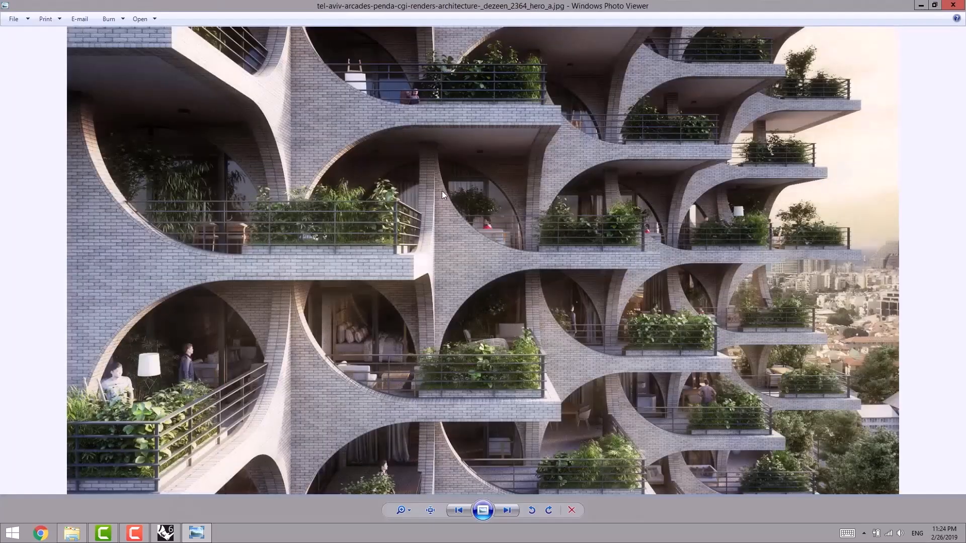
key("Right")
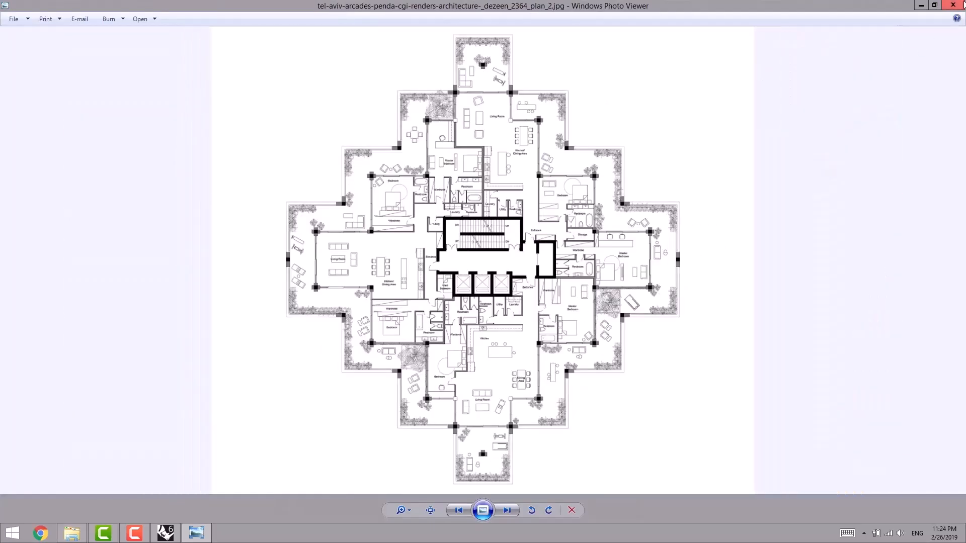
left_click(952, 5)
- Maximize the folder window and inspect the tower's base up close in the col_2 render
left_click(624, 57)
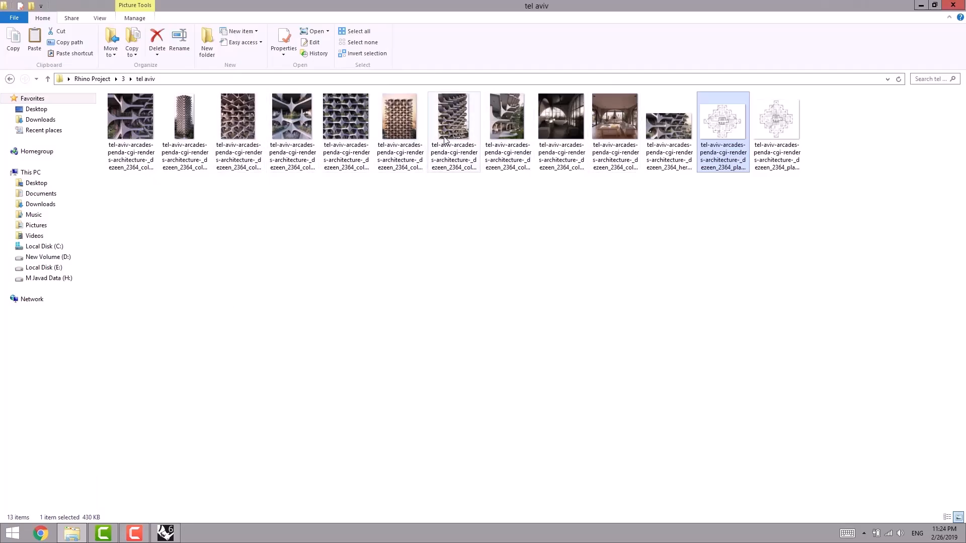
double_click(184, 146)
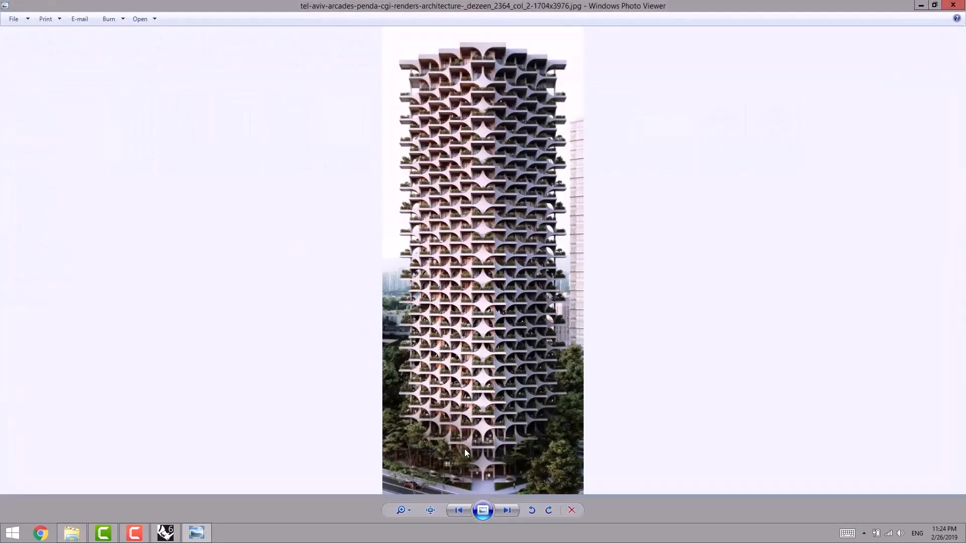
scroll(464, 449, "up", 3)
scroll(494, 459, "down", 2)
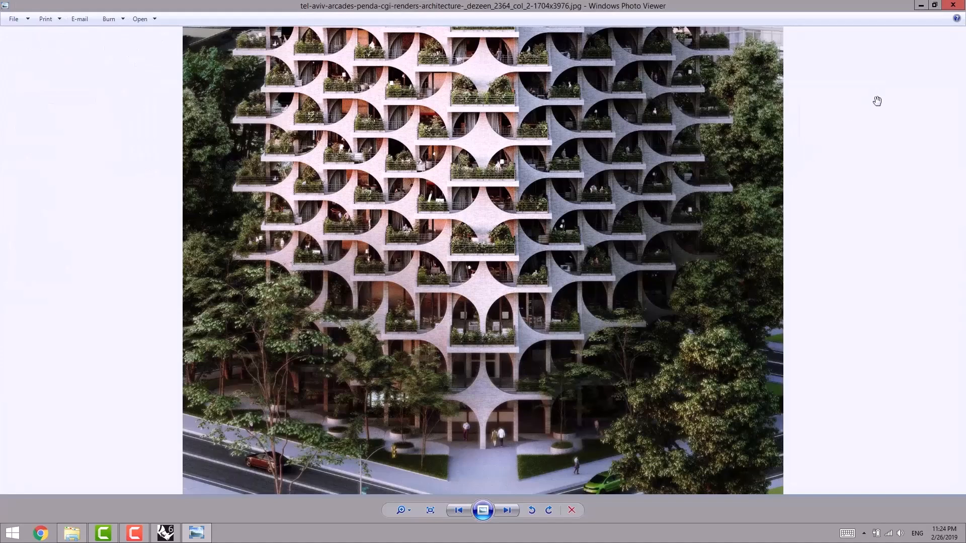
left_click(921, 6)
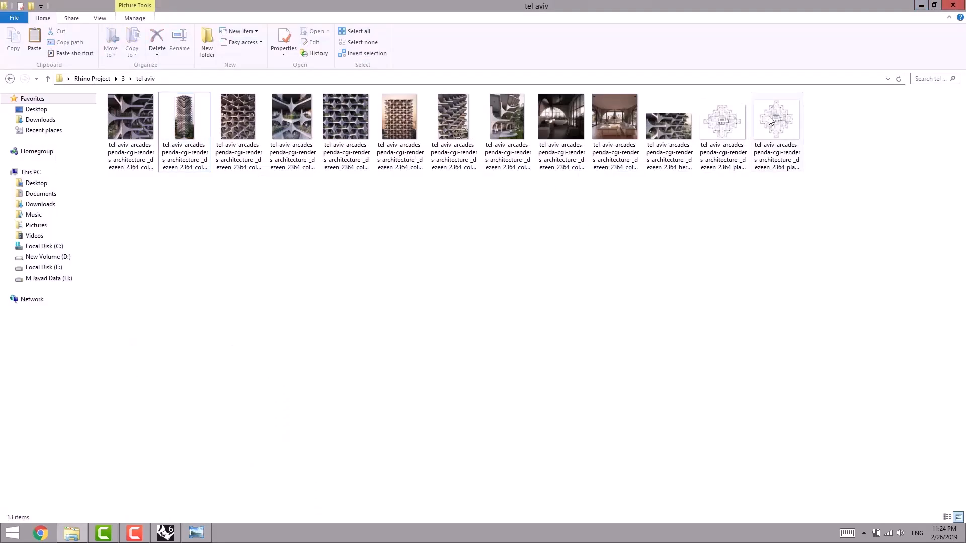
- Insert the plan_2 floor plan image into Rhino as a Picture in the Top view and maximize that view
left_click_drag(775, 121, 236, 228)
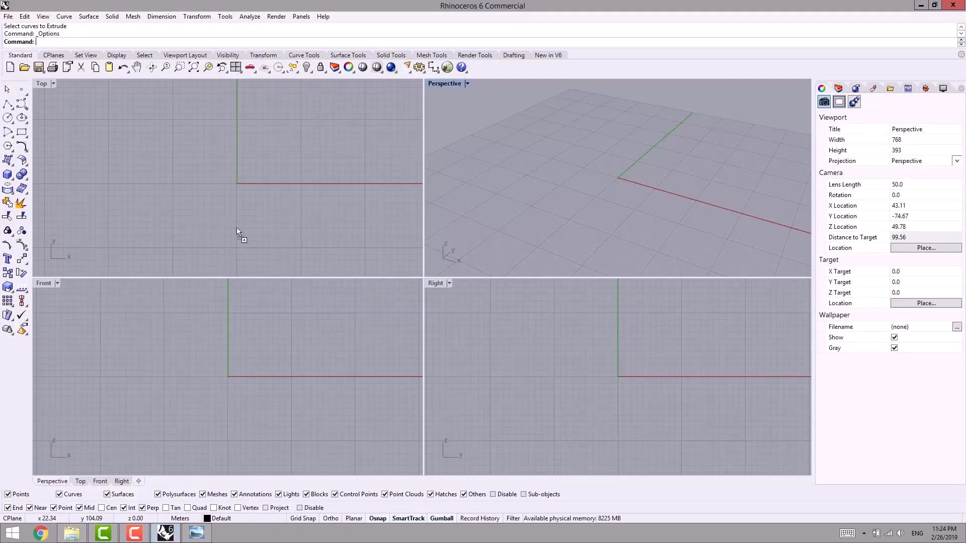
left_click_drag(256, 173, 272, 144)
left_click_drag(194, 182, 193, 182)
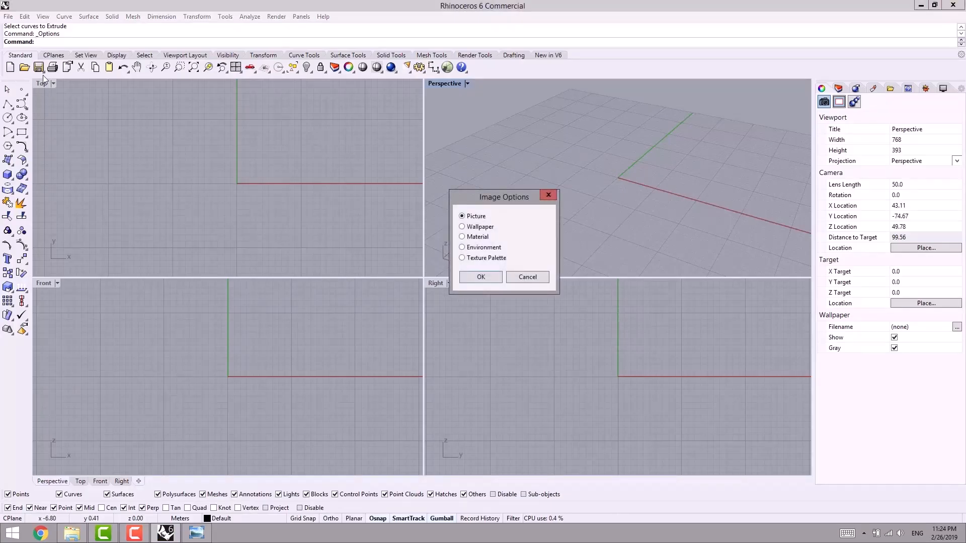
left_click(481, 276)
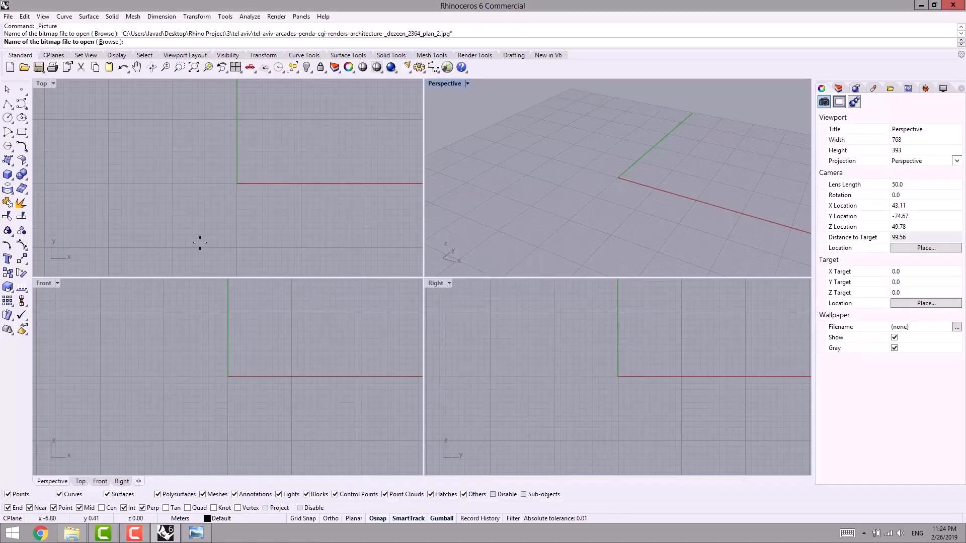
left_click(166, 250)
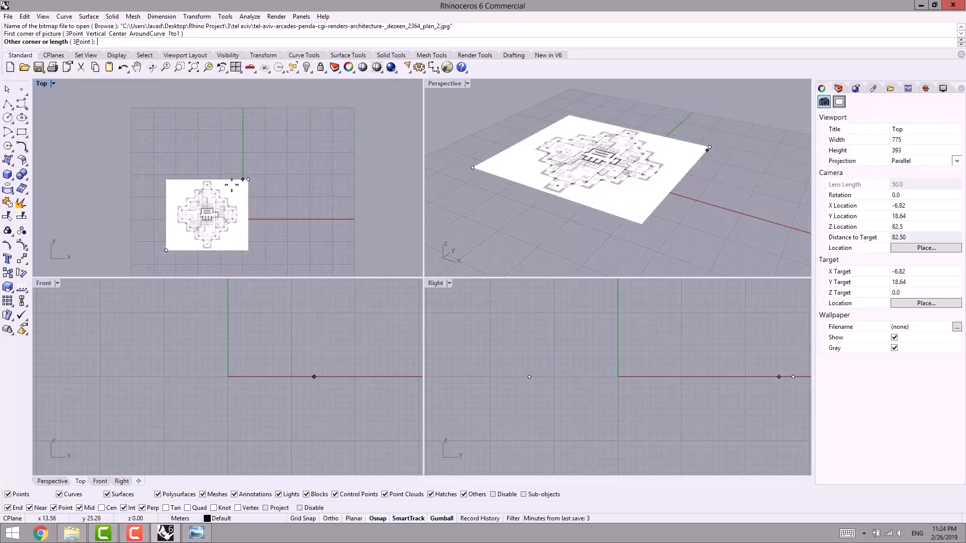
left_click(372, 109)
double_click(43, 84)
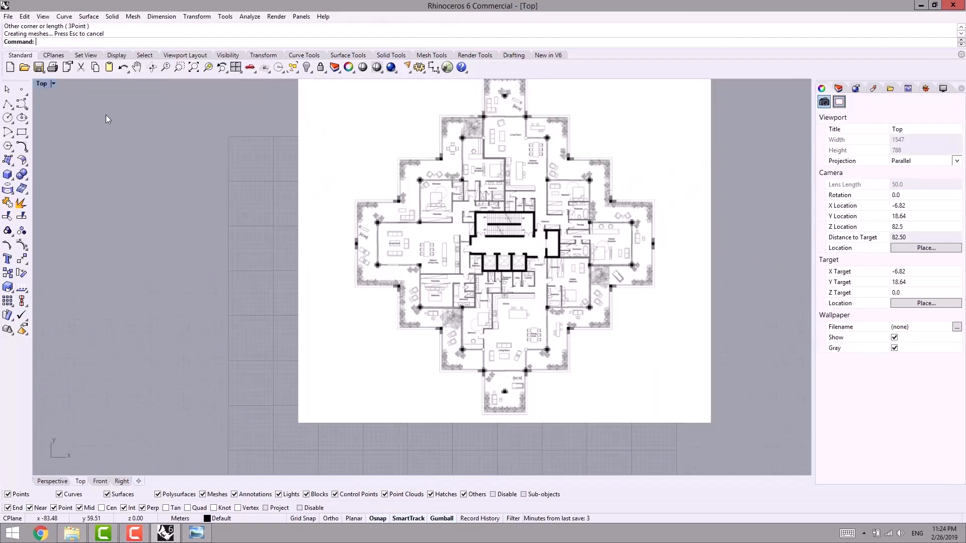
- Shift the floor plan picture slightly down and to the left and set its transparency to 47%
scroll(368, 228, "down", 6)
right_click_drag(368, 229, 284, 239)
scroll(390, 231, "up", 4)
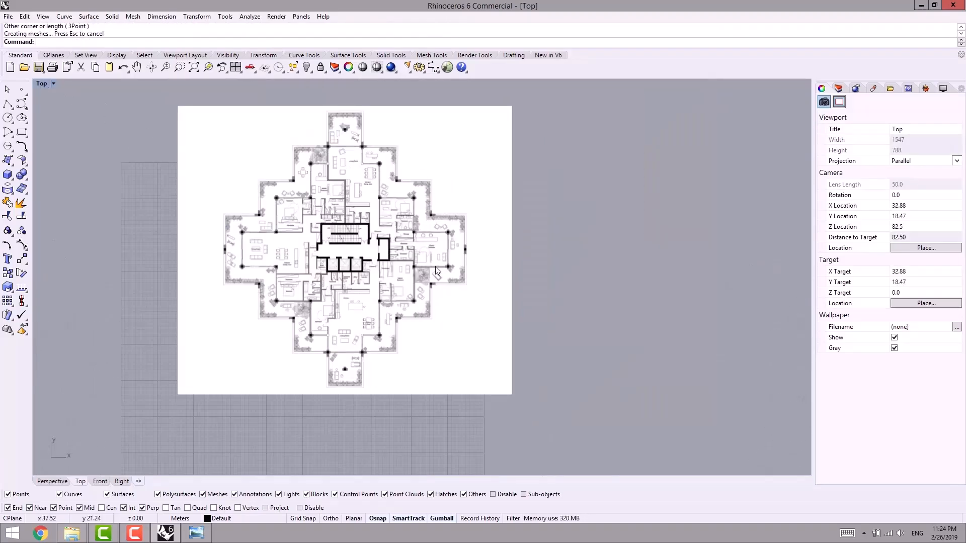
left_click_drag(447, 222, 422, 248)
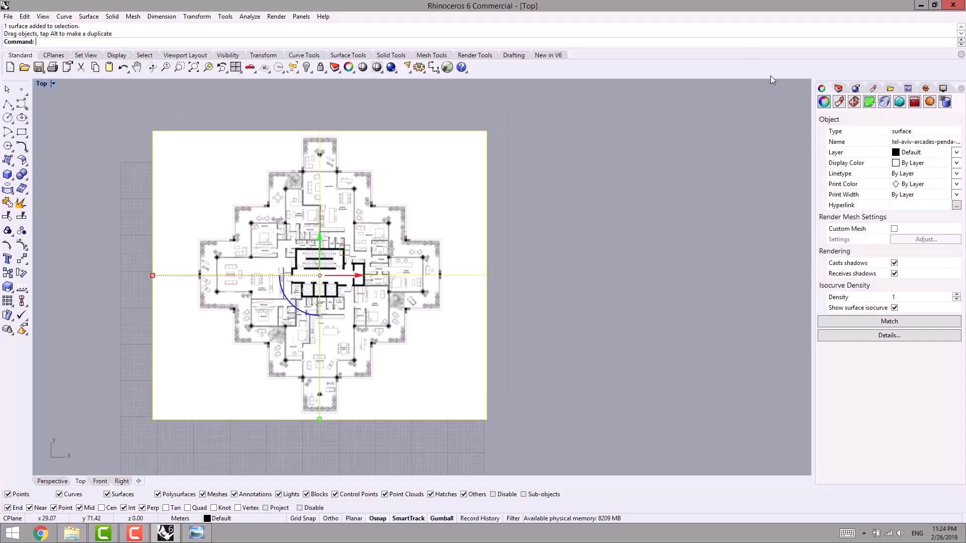
left_click(838, 102)
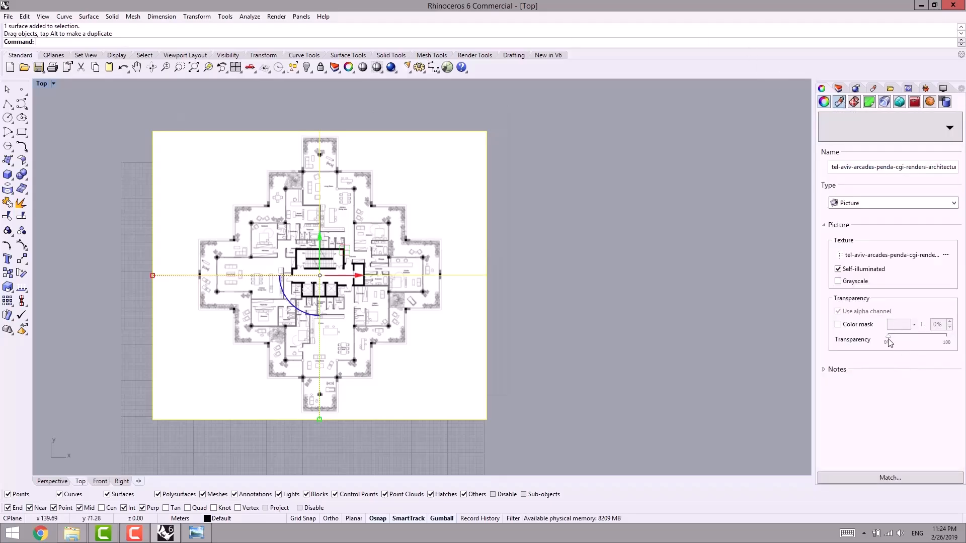
left_click_drag(889, 343, 915, 342)
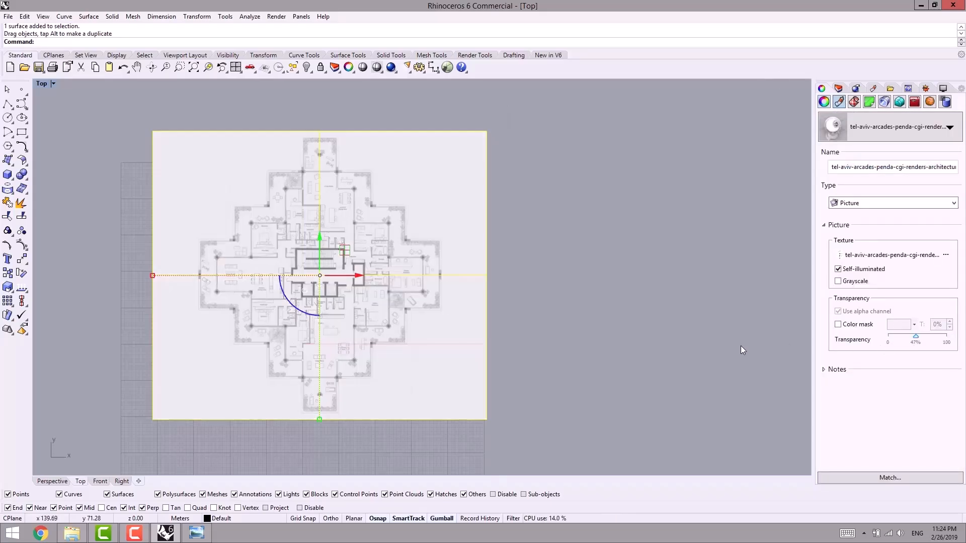
- Scale the floor plan picture from the corner of the stair's middle wall so that one stair tread measures 0.3 m
scroll(586, 272, "up", 6)
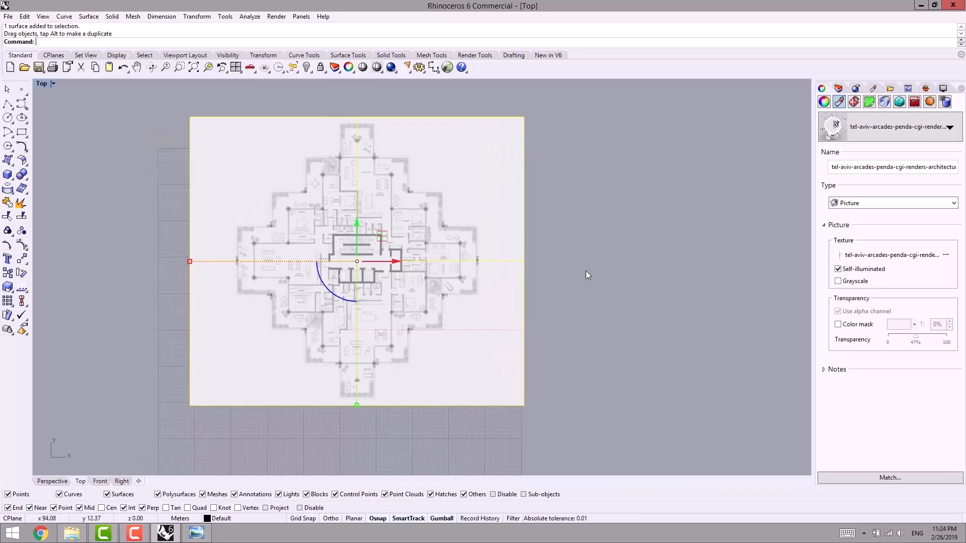
scroll(358, 262, "up", 2)
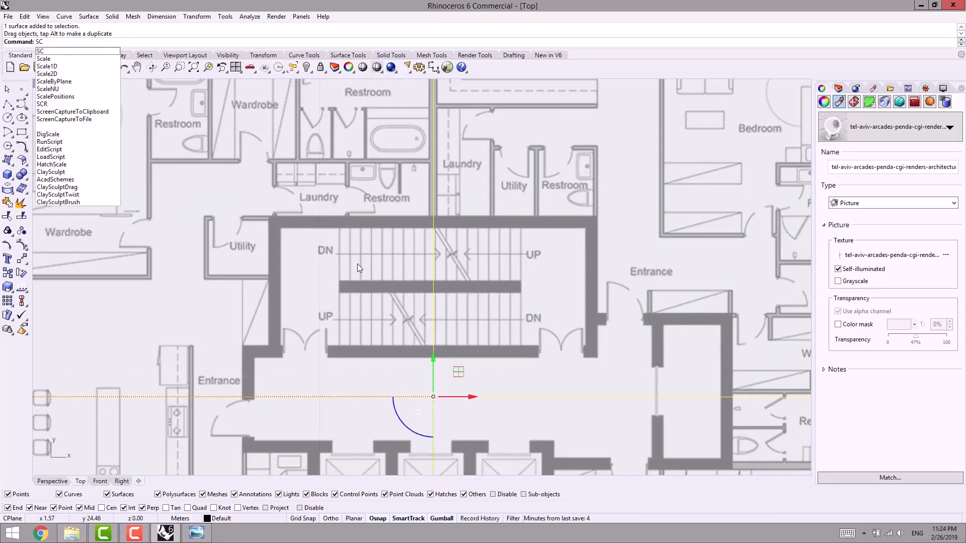
left_click(68, 59)
scroll(302, 272, "up", 8)
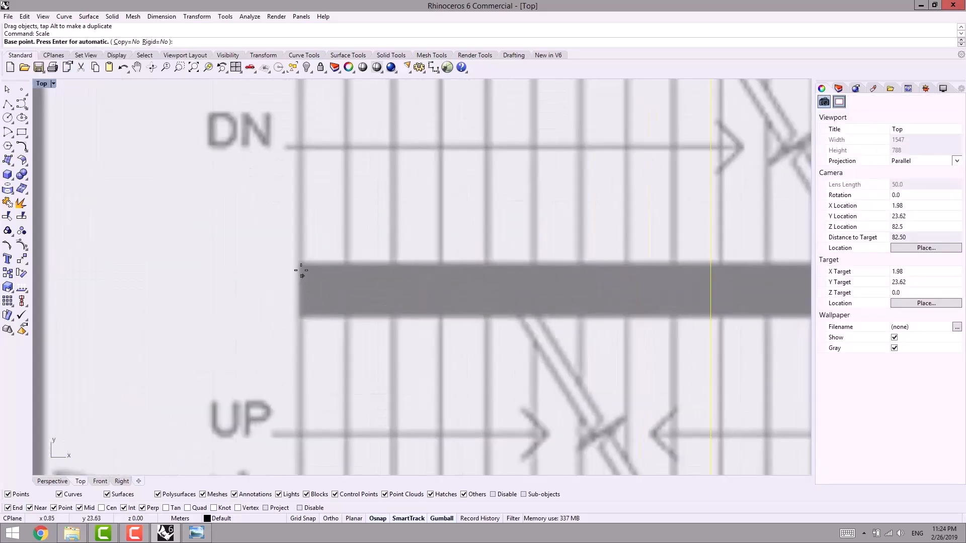
left_click(299, 260)
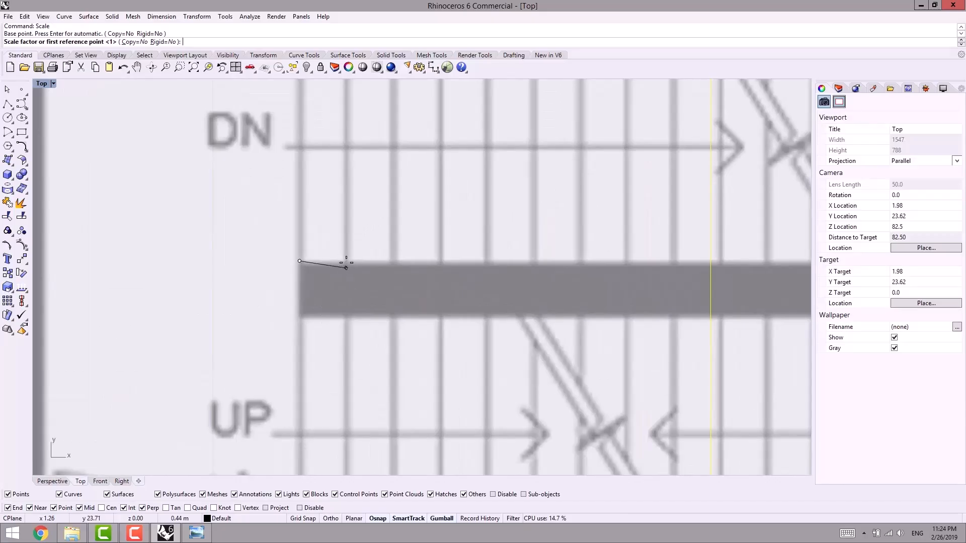
key("F8")
left_click(346, 260)
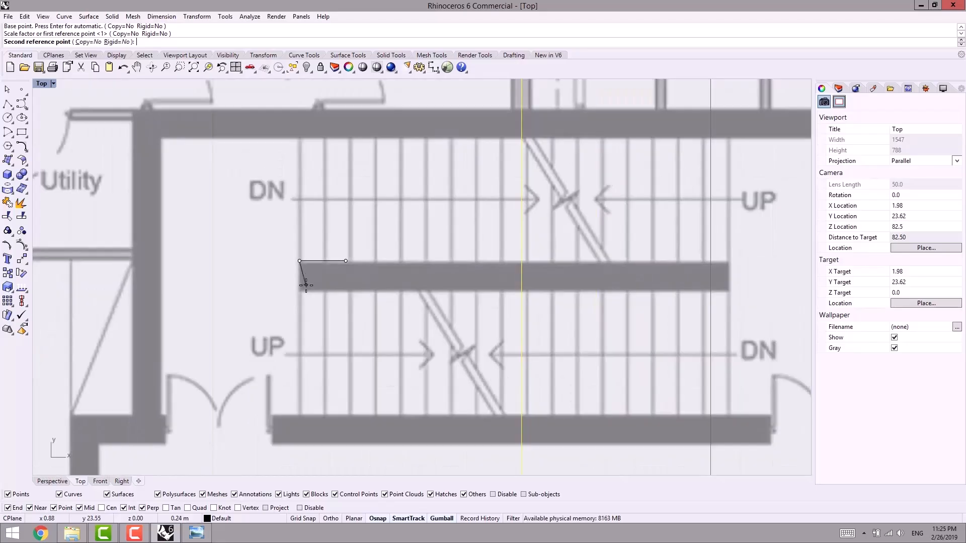
type("3")
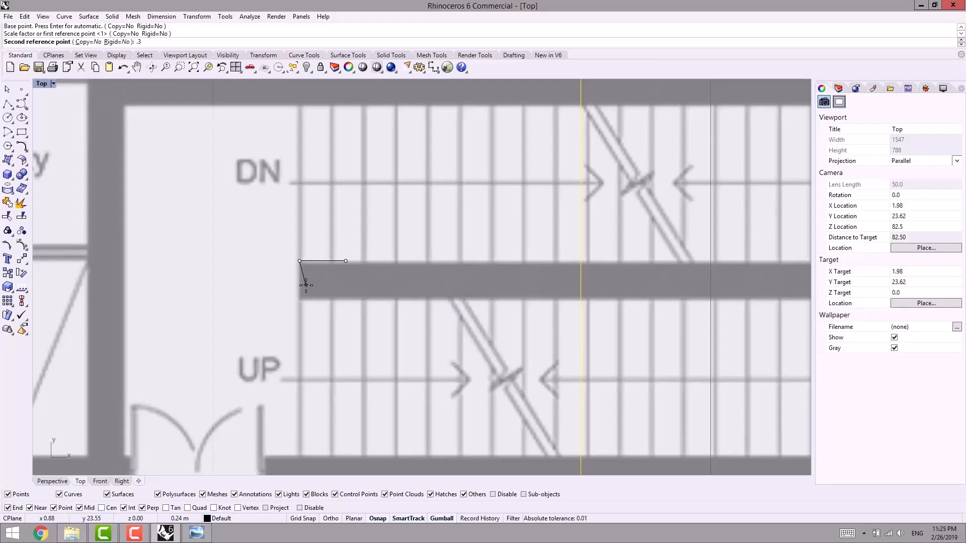
key("Return")
- Lock the scaled floor plan picture in place
scroll(306, 286, "down", 5)
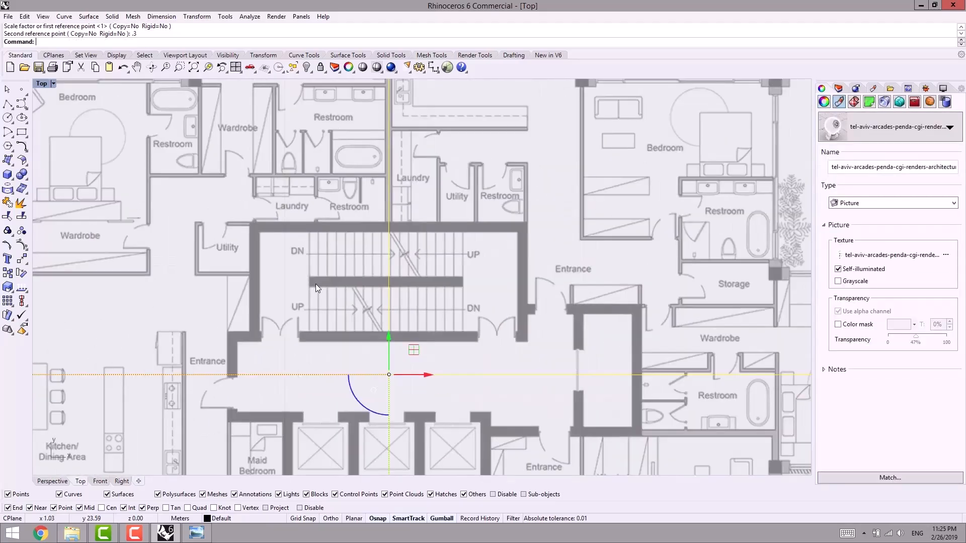
scroll(316, 283, "down", 5)
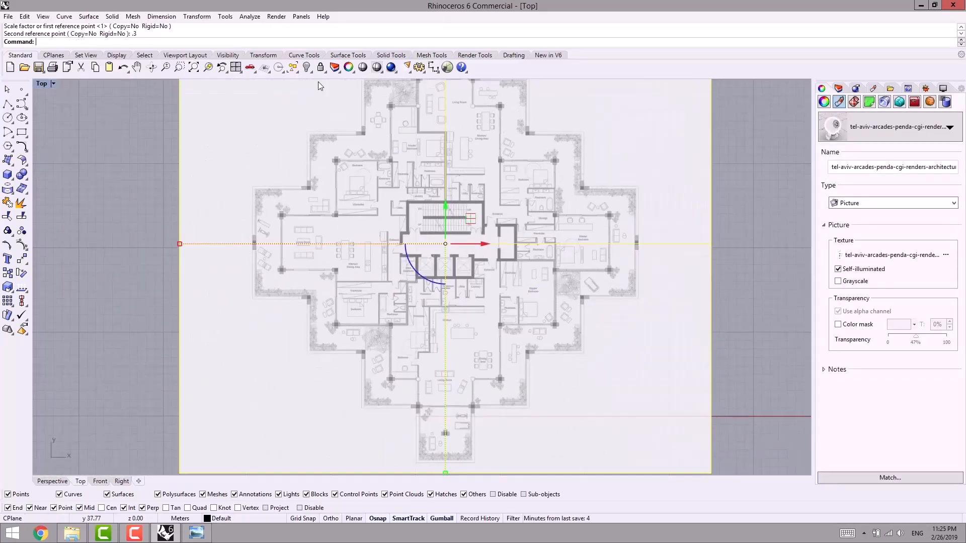
left_click(319, 67)
- Start a polyline with Ortho on, tracing the outer top edge of the plan's uppermost terrace from left to right corner
scroll(402, 246, "up", 6)
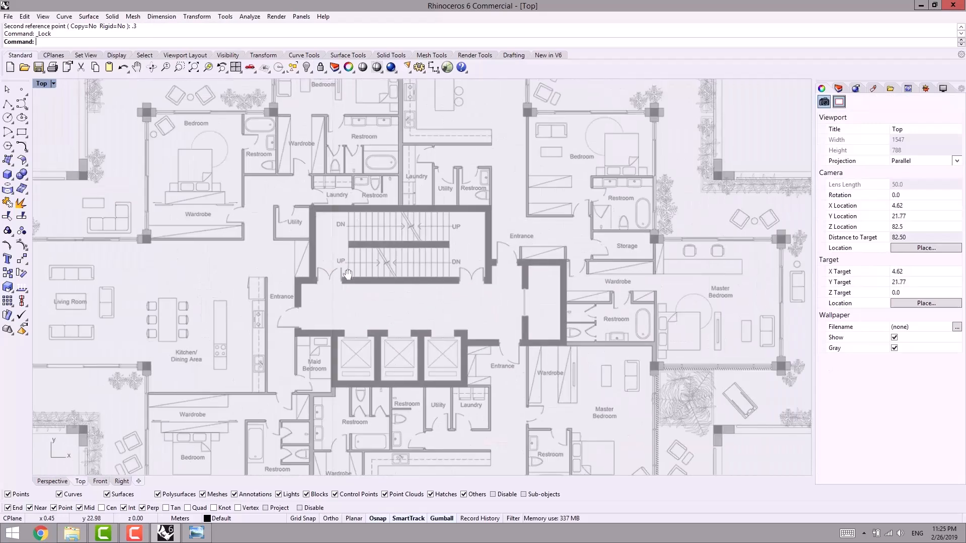
right_click_drag(348, 274, 382, 271)
scroll(382, 271, "down", 10)
right_click_drag(333, 146, 331, 194)
scroll(331, 194, "up", 2)
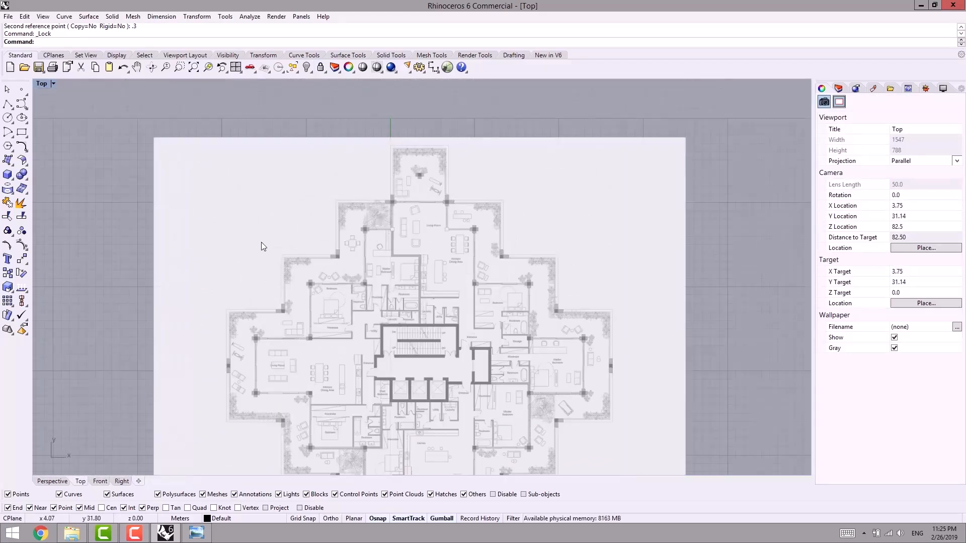
left_click(8, 104)
scroll(375, 113, "up", 5)
scroll(442, 206, "up", 5)
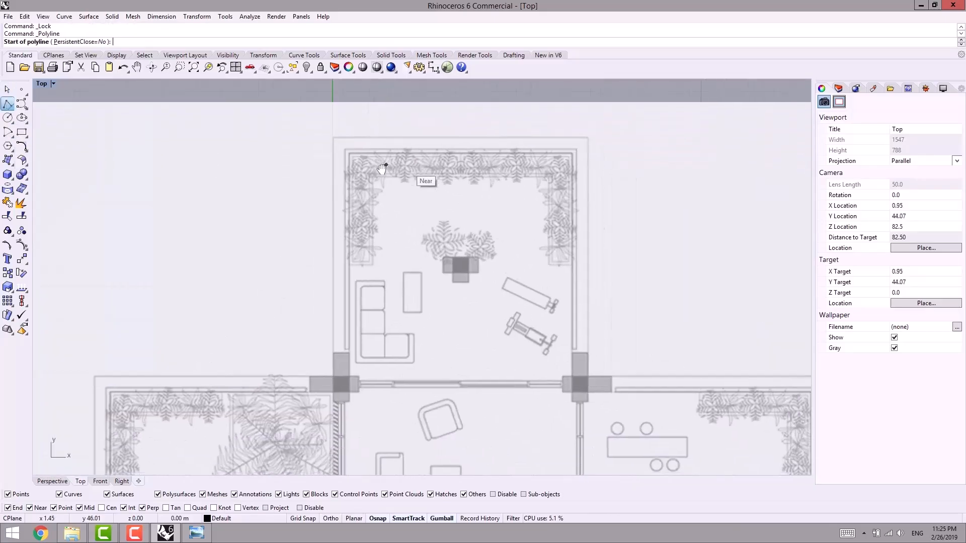
left_click(321, 127)
scroll(431, 227, "down", 5)
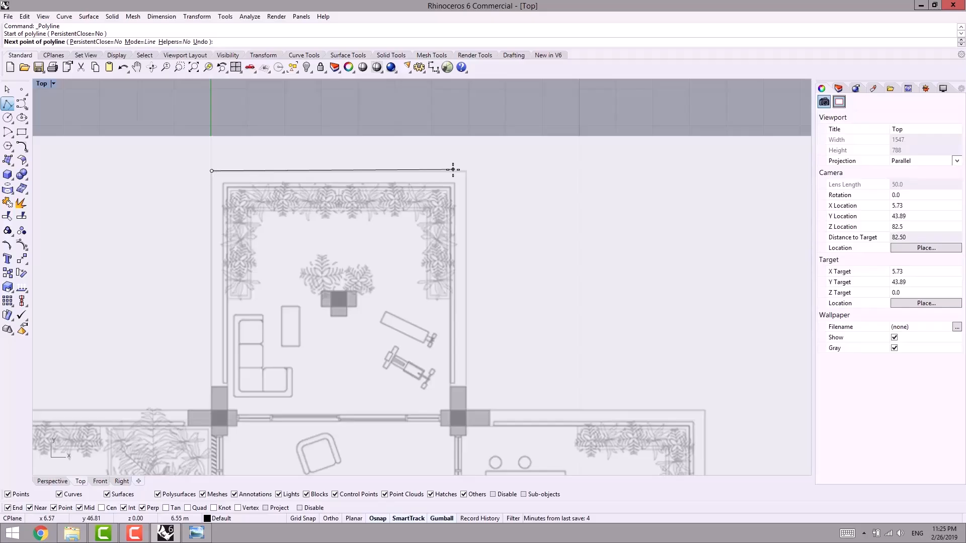
key("F8")
scroll(469, 166, "up", 3)
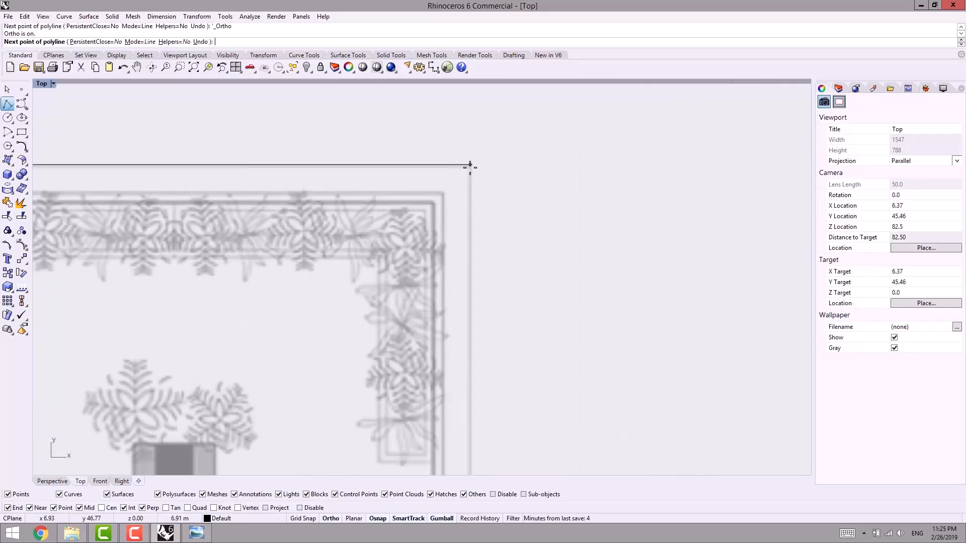
left_click(470, 165)
- Continue the polyline down the plan's upper-right stepped facade, through the two inner and two outer corners below the uppermost terrace
scroll(460, 312, "down", 4)
scroll(446, 372, "up", 2)
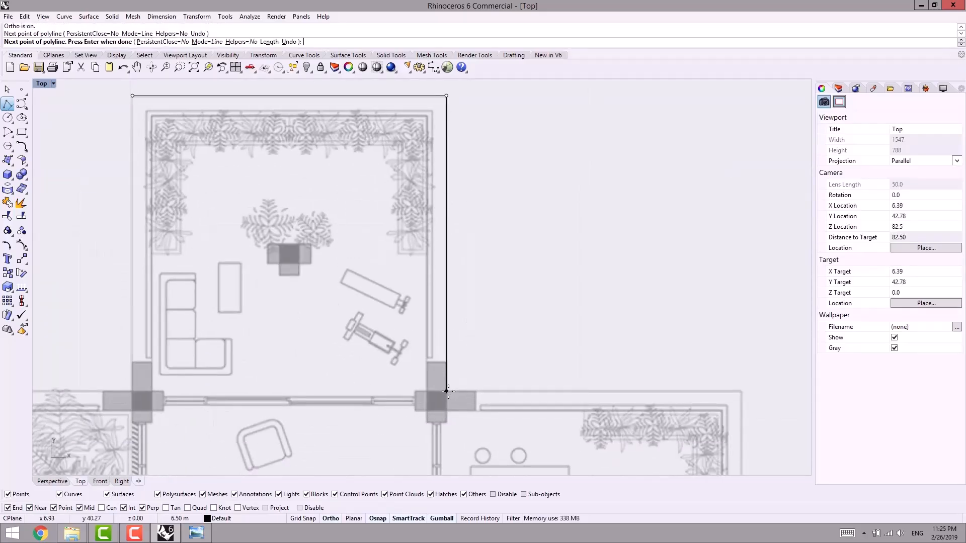
left_click(446, 391)
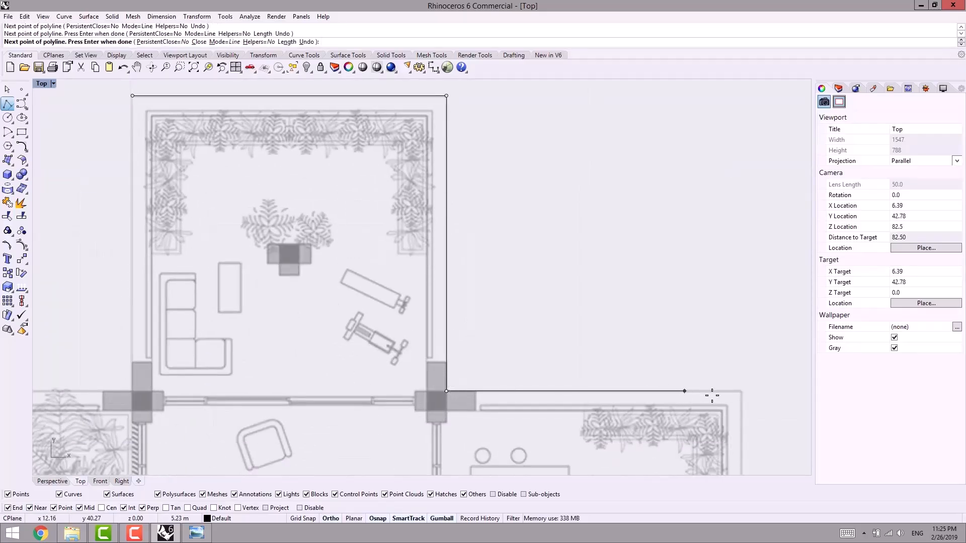
left_click(740, 393)
right_click_drag(648, 340, 392, 138)
scroll(463, 312, "down", 9)
right_click_drag(464, 327, 438, 212)
scroll(438, 222, "up", 9)
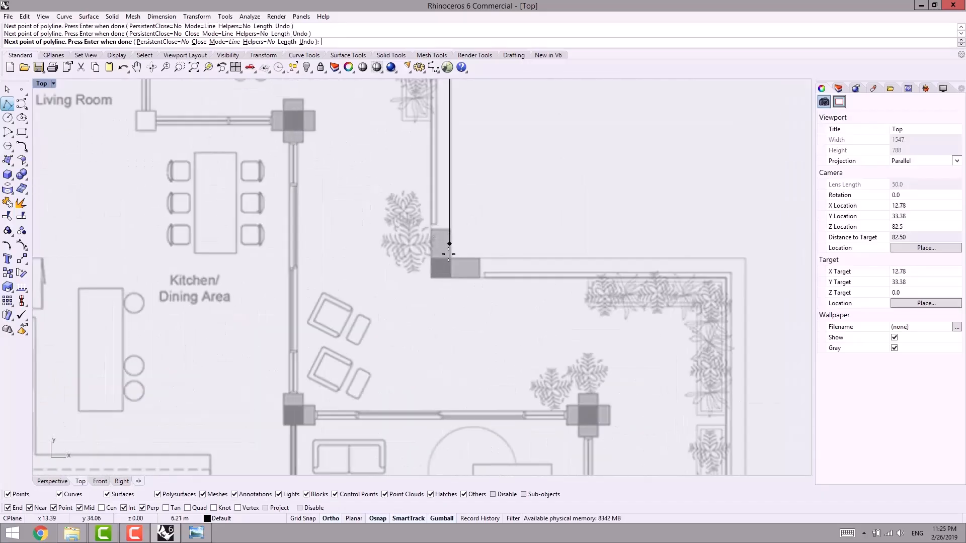
left_click(449, 258)
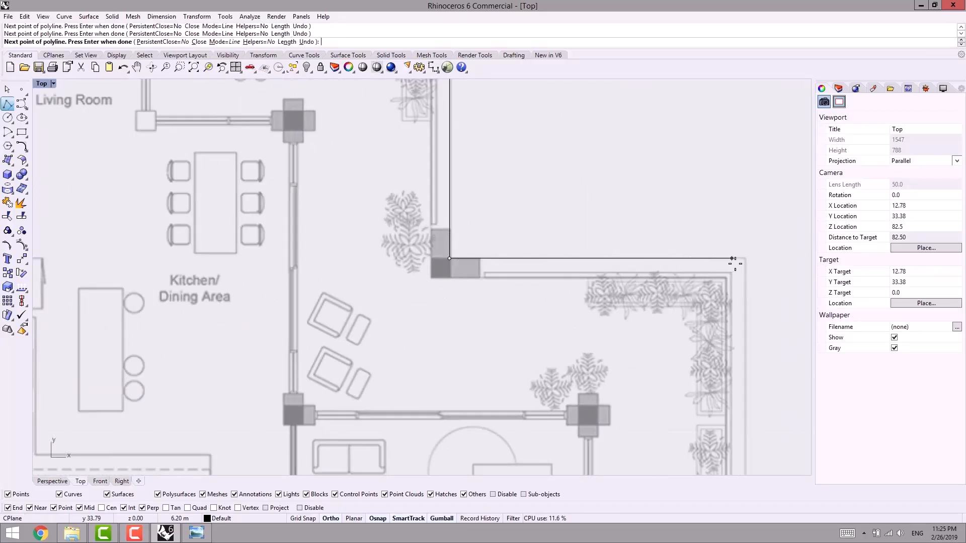
left_click(745, 260)
- Trace the polyline around the outer edge of the plan's rightmost terrace, ending at the inner column corner below it
right_click_drag(745, 412, 536, 168)
left_click(536, 306)
right_click_drag(738, 308, 431, 263)
left_click(526, 261)
scroll(528, 363, "down", 6)
scroll(529, 399, "down", 2)
right_click_drag(529, 401, 530, 161)
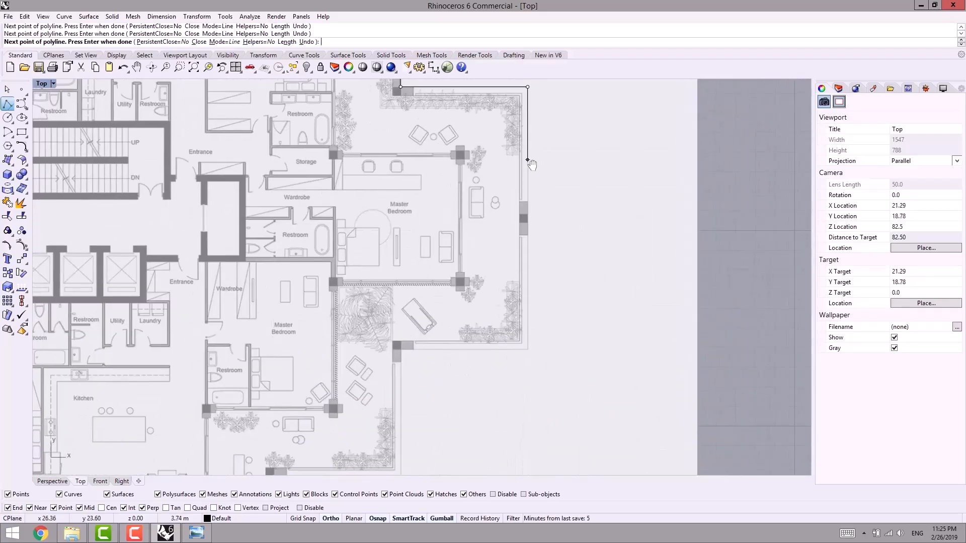
scroll(526, 348, "up", 5)
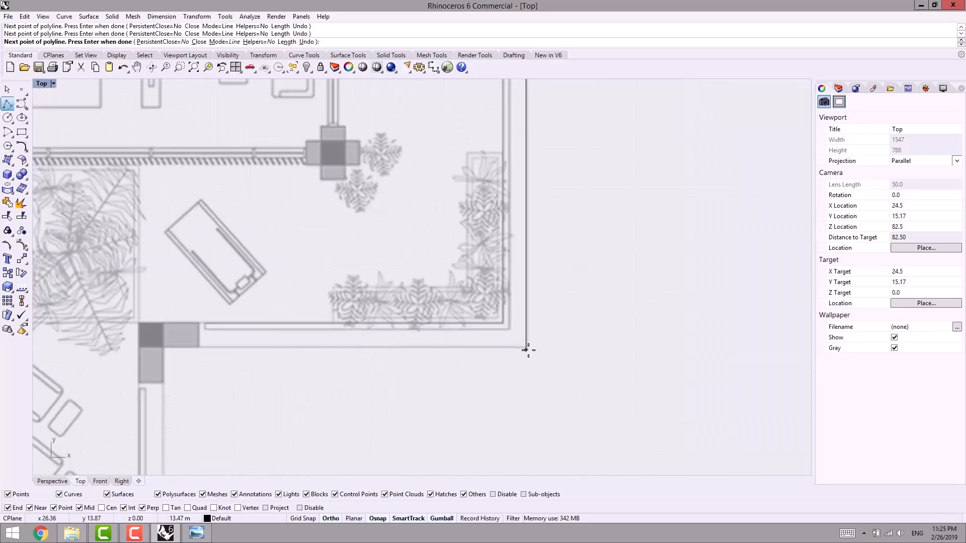
left_click(527, 347)
left_click(163, 347)
- Trace the lower-right stepped facade with the polyline, ending at the inner column corner beside the bottom terrace
scroll(179, 406, "down", 8)
right_click_drag(186, 425, 458, 227)
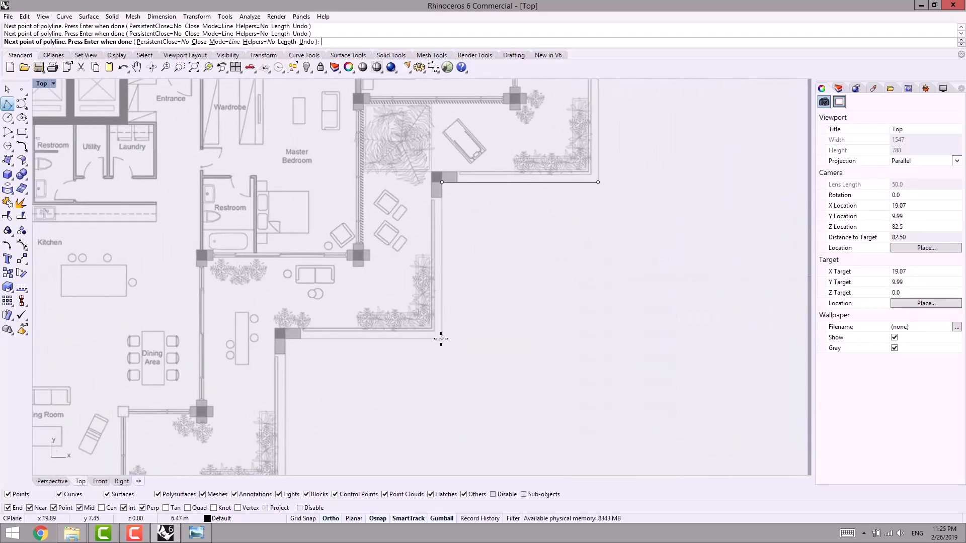
left_click(441, 338)
left_click(285, 338)
right_click_drag(282, 431, 498, 238)
left_click(473, 301)
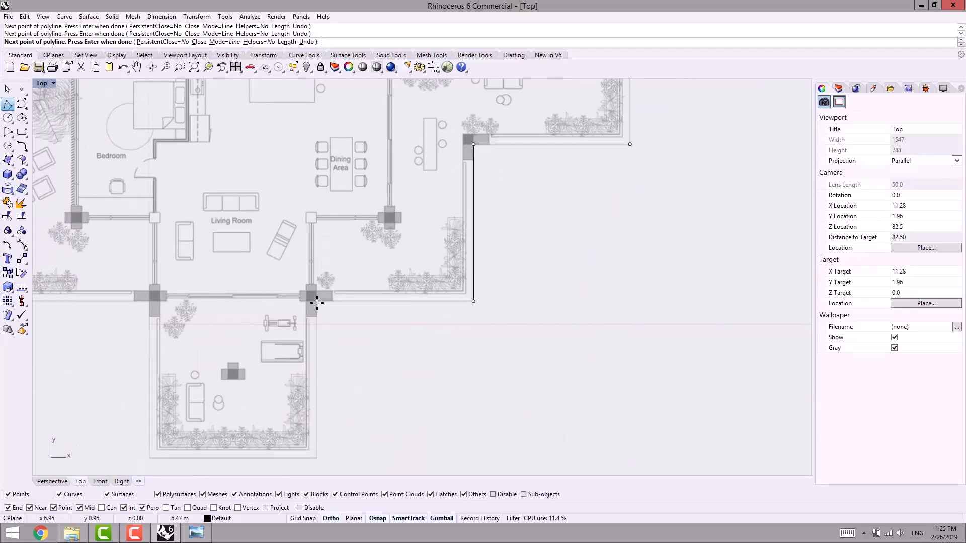
left_click(317, 301)
- Trace the polyline around the bottom terrace and up the first steps of the plan's lower-left facade
left_click(316, 458)
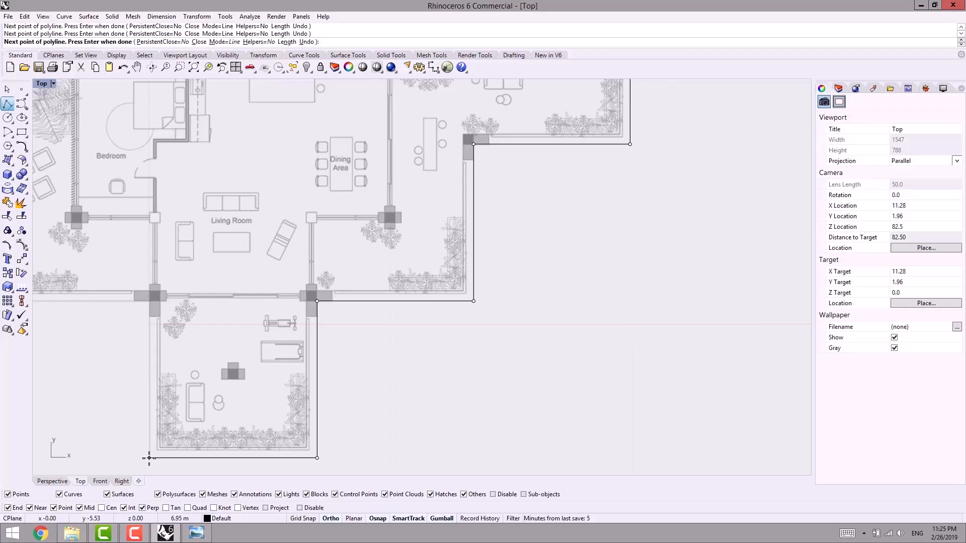
left_click(149, 422)
right_click_drag(114, 315, 508, 339)
left_click(388, 325)
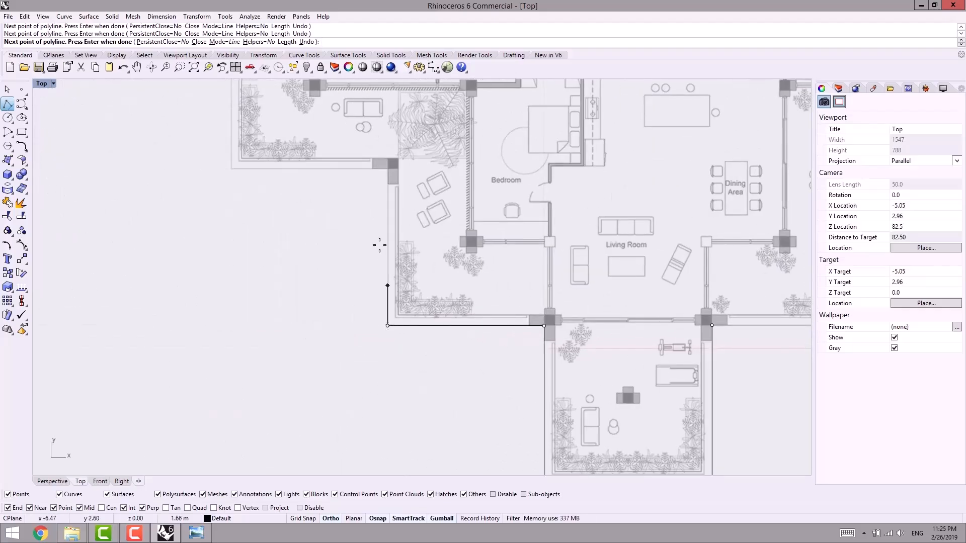
left_click(388, 169)
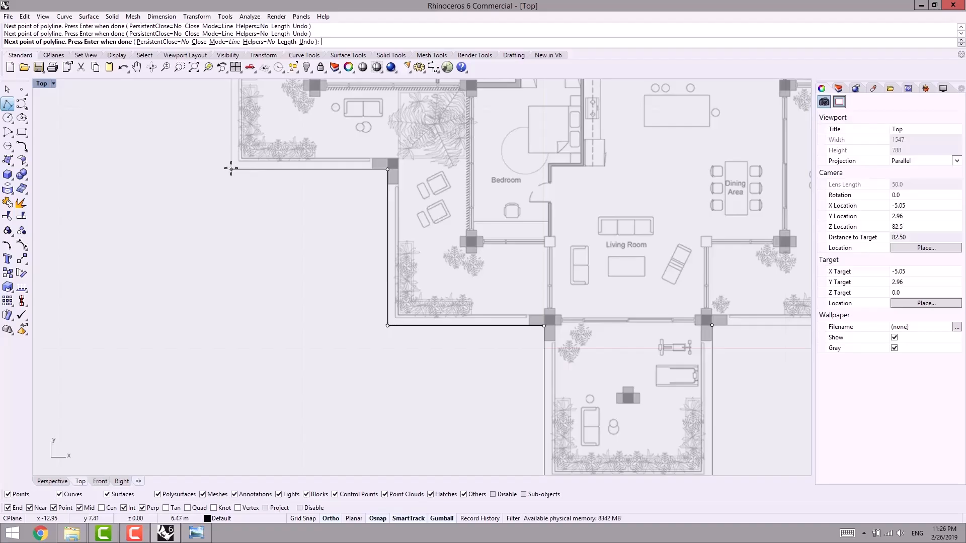
left_click(231, 169)
- Carry the polyline up to and around the plan's leftmost terrace, ending at the inner column corner above it
right_click_drag(230, 116, 277, 351)
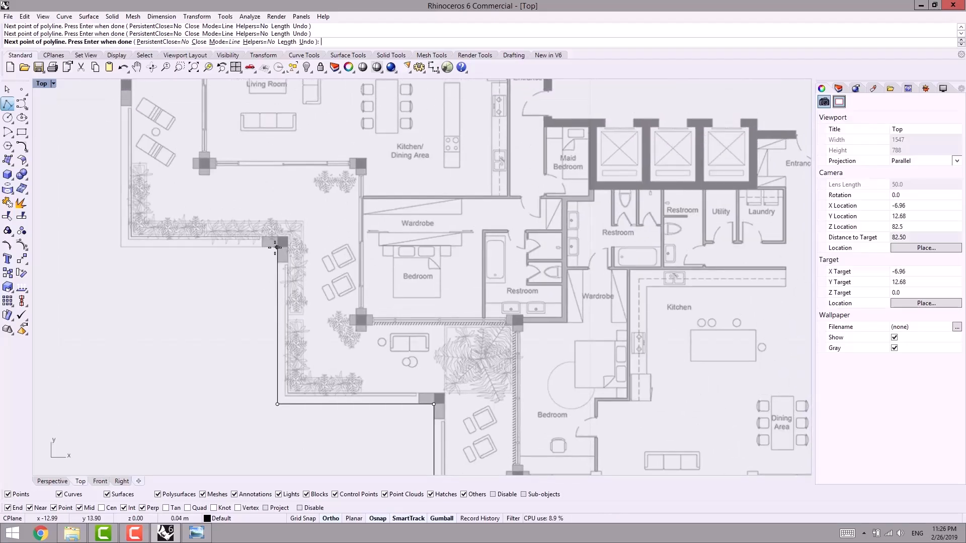
left_click(277, 248)
left_click(120, 247)
right_click_drag(244, 192, 332, 410)
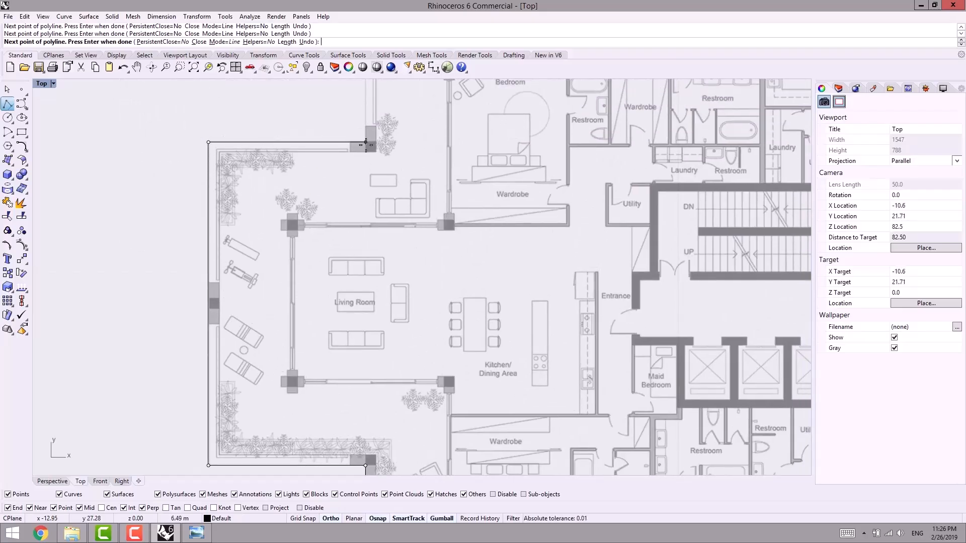
left_click(365, 142)
- Trace the upper-left stepped facade and close the polyline at its starting corner on the uppermost terrace
right_click_drag(365, 108, 332, 335)
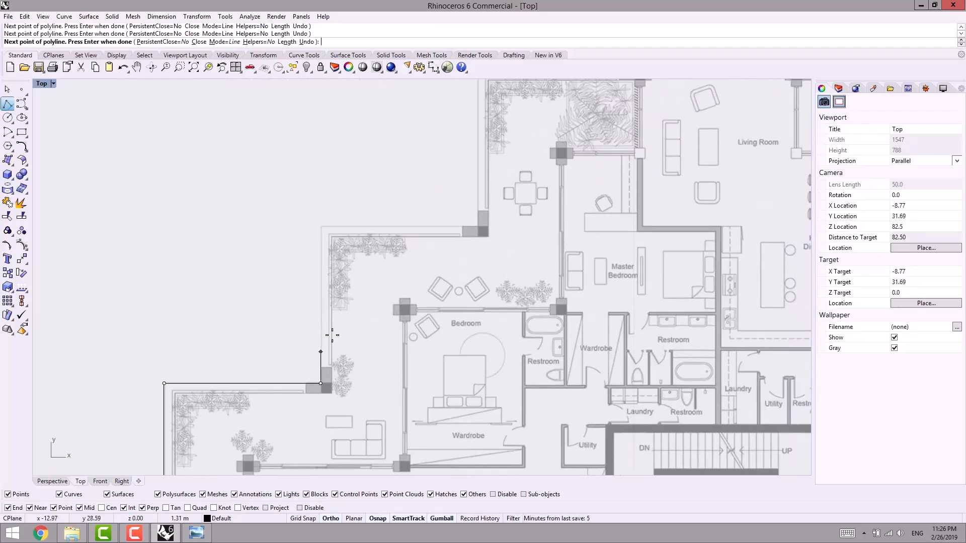
left_click(321, 227)
left_click(478, 226)
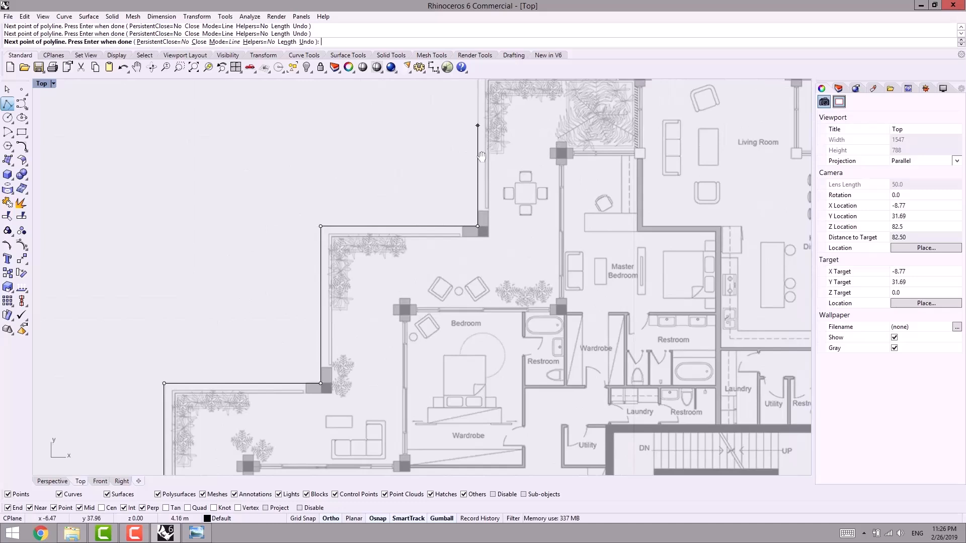
right_click_drag(477, 83, 426, 274)
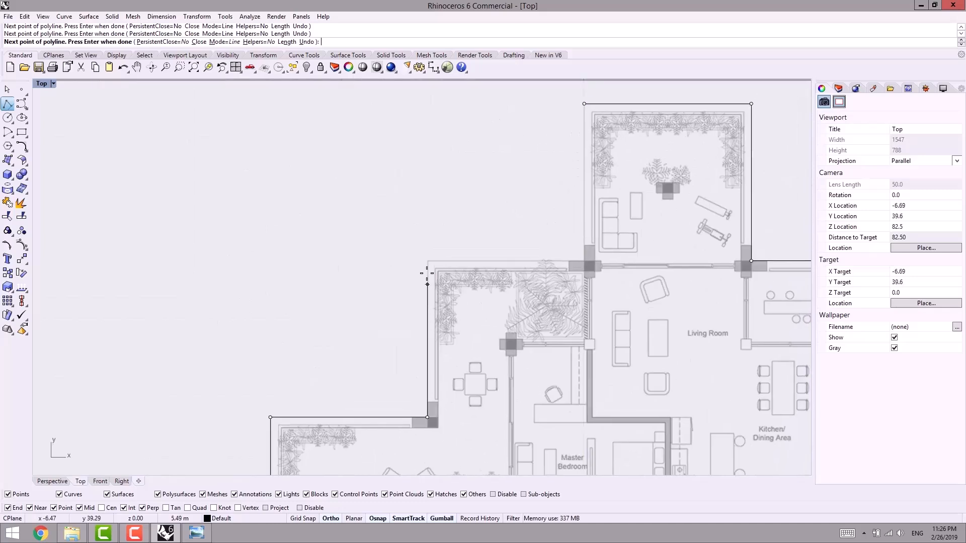
left_click(456, 262)
left_click(583, 262)
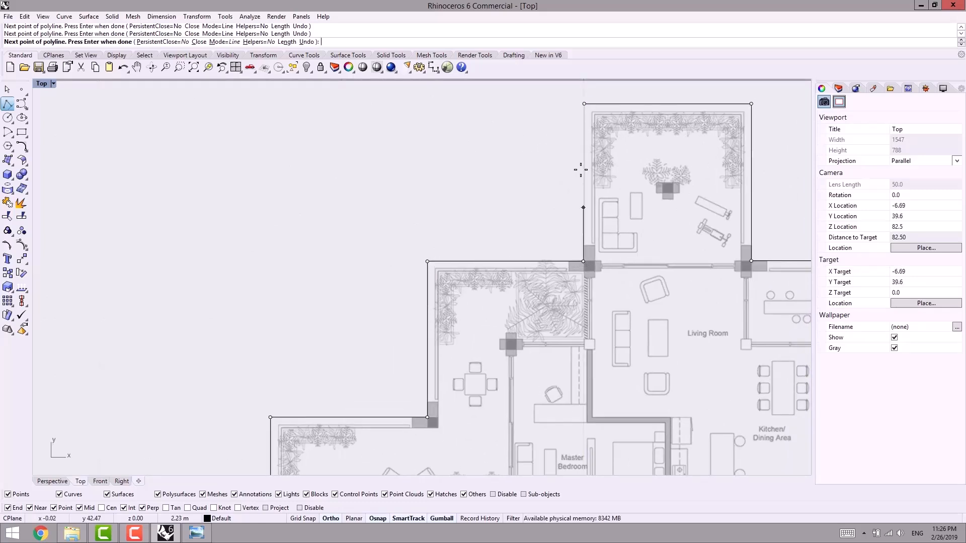
left_click(585, 110)
right_click(637, 220)
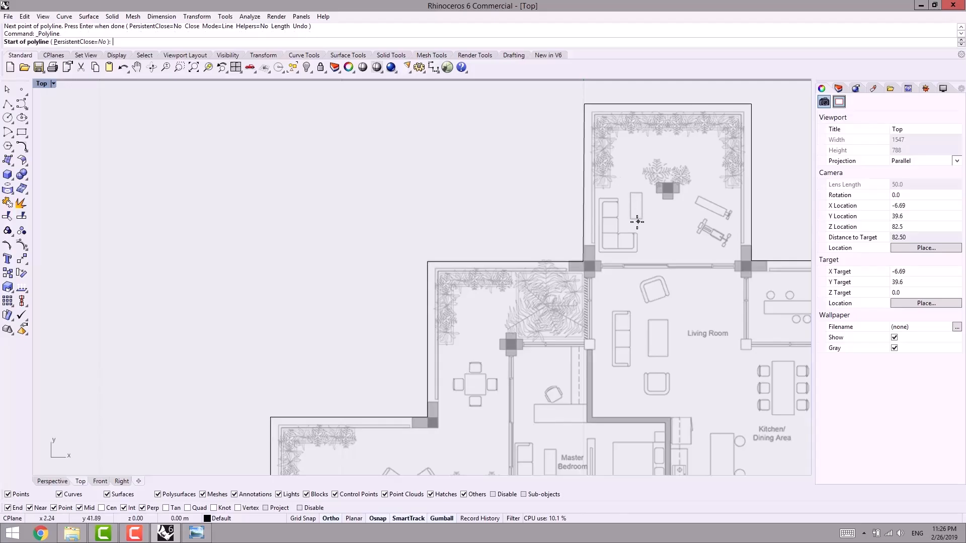
key("Escape")
- Explode the closed outline and delete the left edge segment of the uppermost terrace
scroll(602, 227, "up", 6)
right_click_drag(591, 233, 544, 252)
left_click(517, 252)
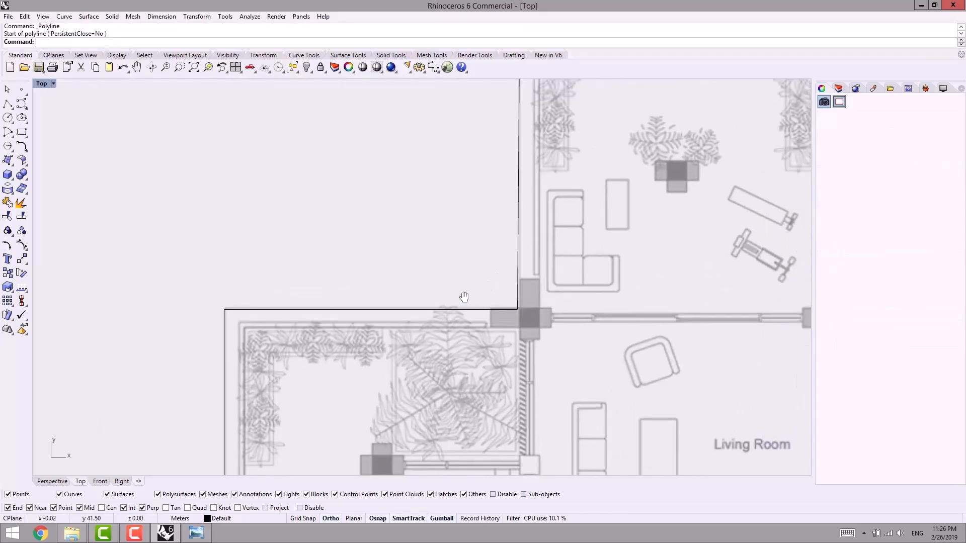
scroll(428, 277, "down", 2)
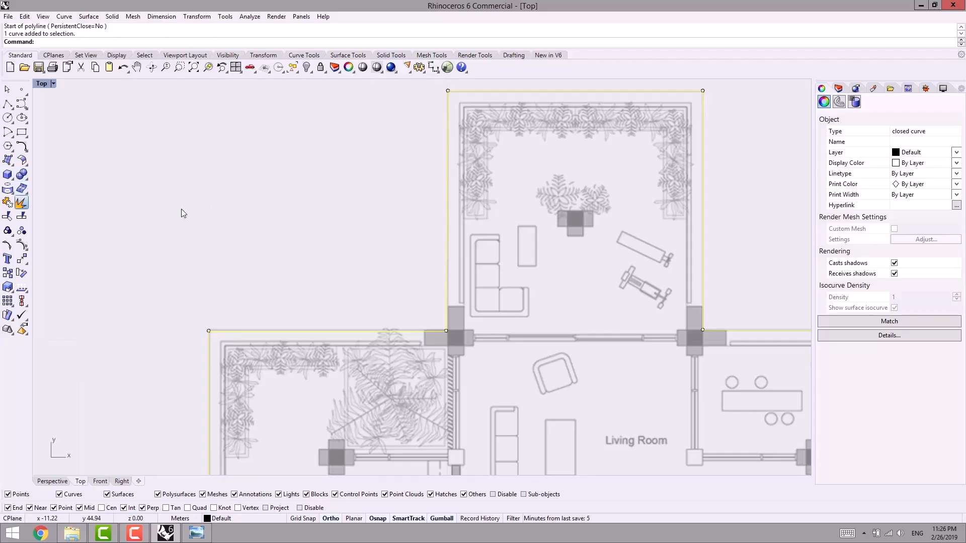
left_click(21, 202)
left_click_drag(447, 203, 424, 217)
key("ctrl+z")
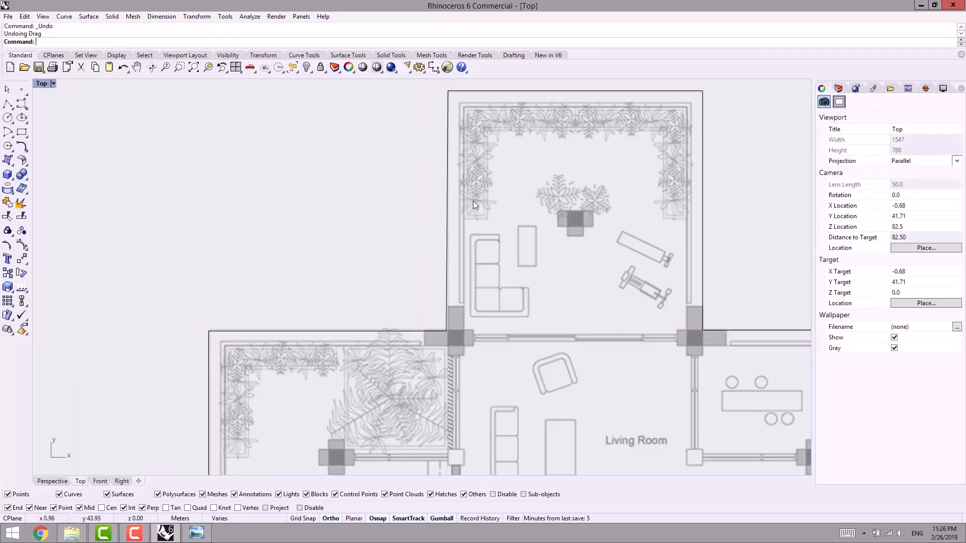
left_click(409, 244)
key("Delete")
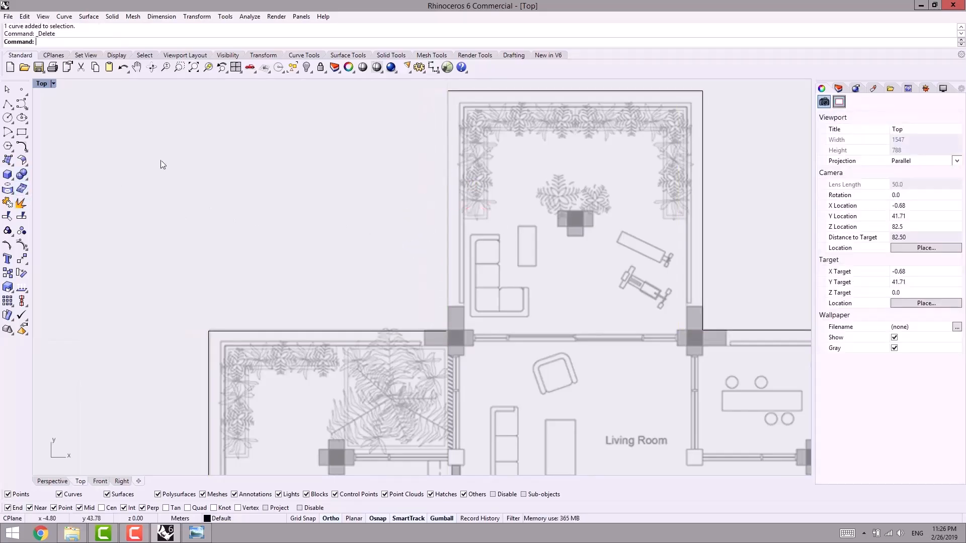
- Redraw the uppermost terrace's left edge as a polyline from its top corner down to the end of the adjoining stepped outline
left_click(7, 105)
left_click(448, 91)
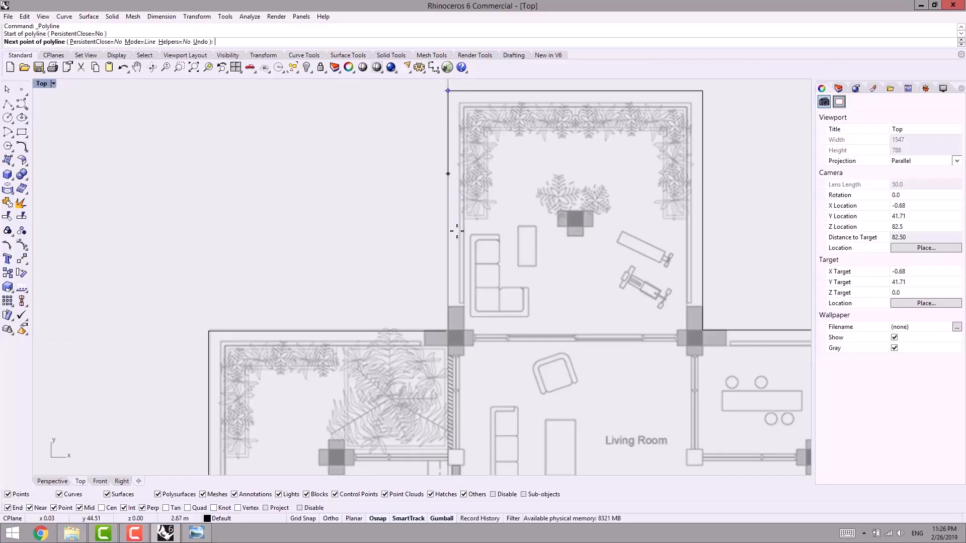
scroll(456, 336, "up", 5)
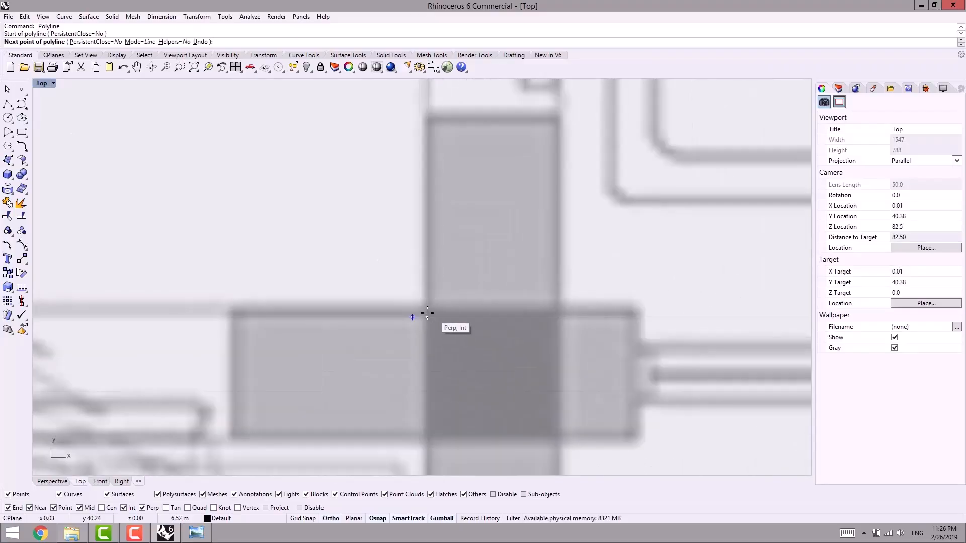
left_click(426, 316)
left_click(412, 317)
key("Return")
- Join all the curves of the tower's outer outline into one closed curve
scroll(467, 308, "down", 7)
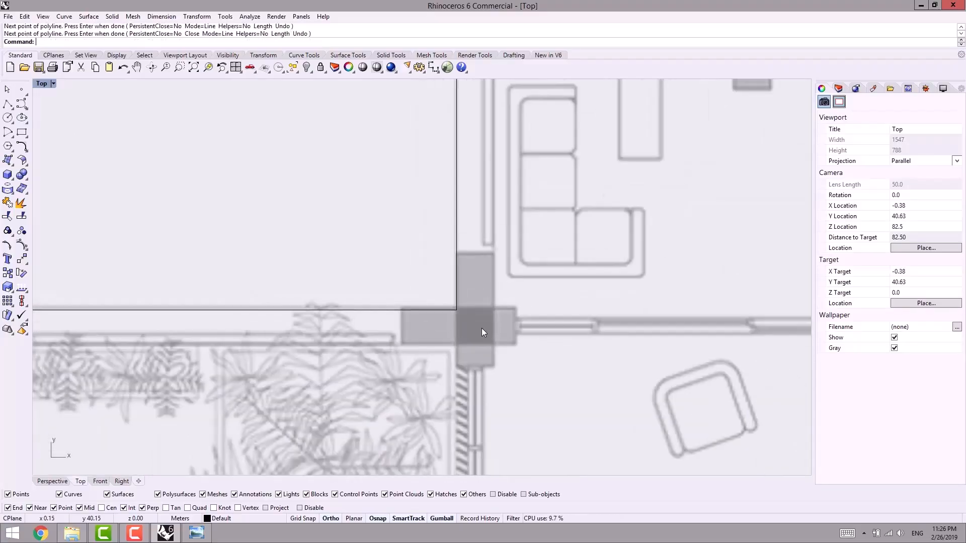
scroll(481, 328, "down", 8)
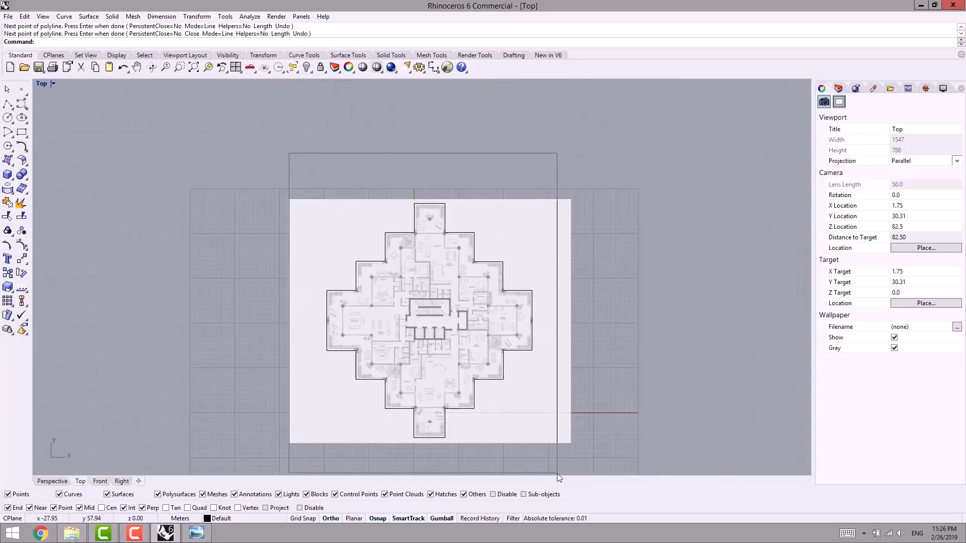
left_click_drag(557, 472, 558, 473)
scroll(451, 418, "up", 11)
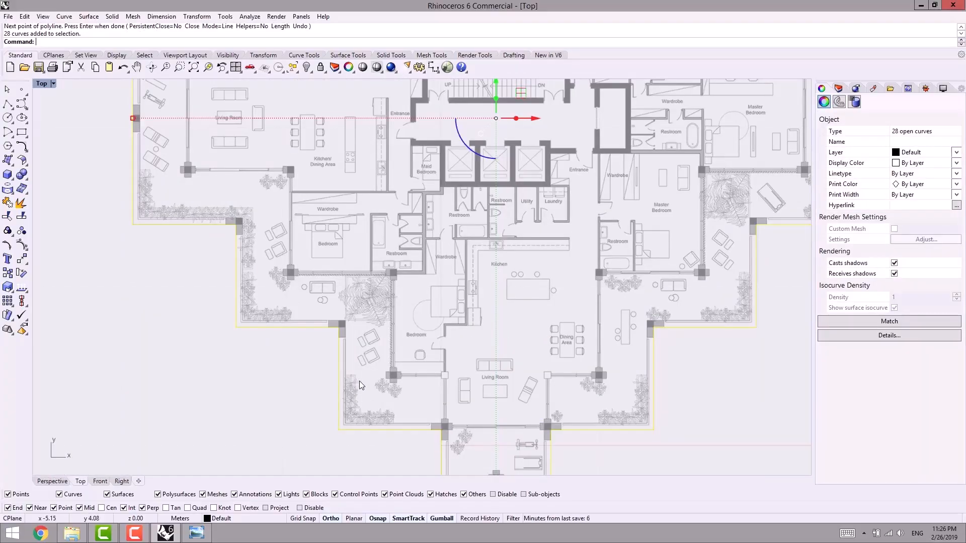
key("ctrl+j")
scroll(378, 332, "down", 6)
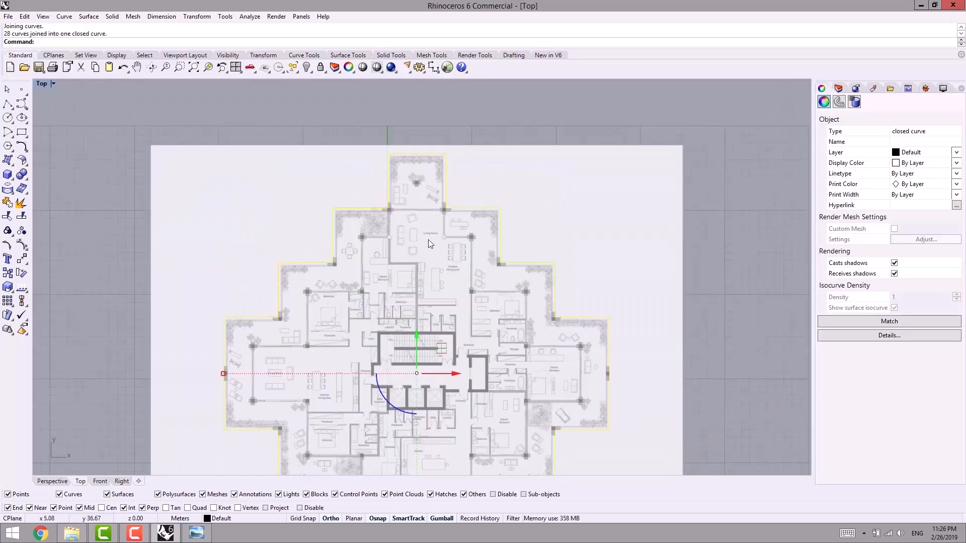
scroll(427, 239, "up", 2)
left_click(563, 167)
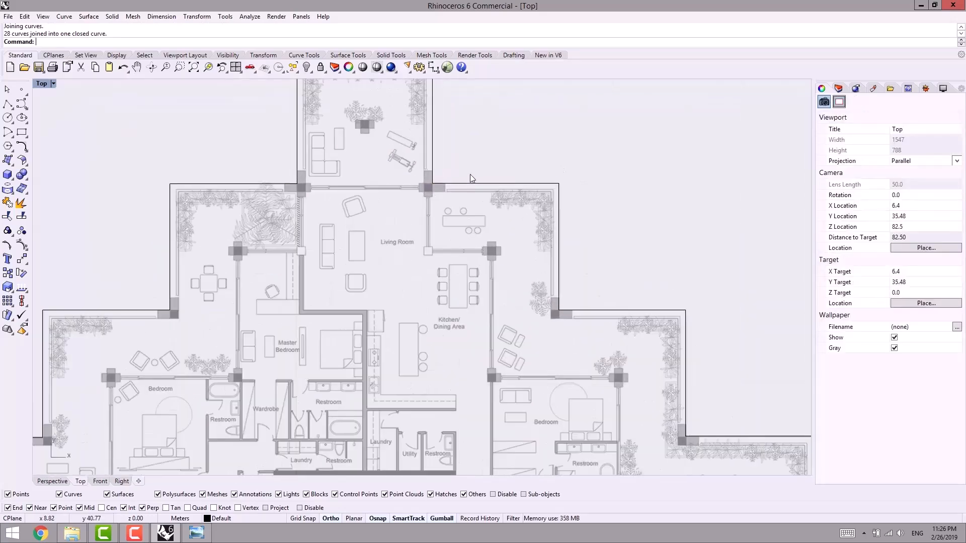
- Switch to Windows Photo Viewer and examine the reference renders for the arched facade, balconies and columns, then return to Rhino
scroll(470, 176, "up", 4)
scroll(291, 297, "down", 4)
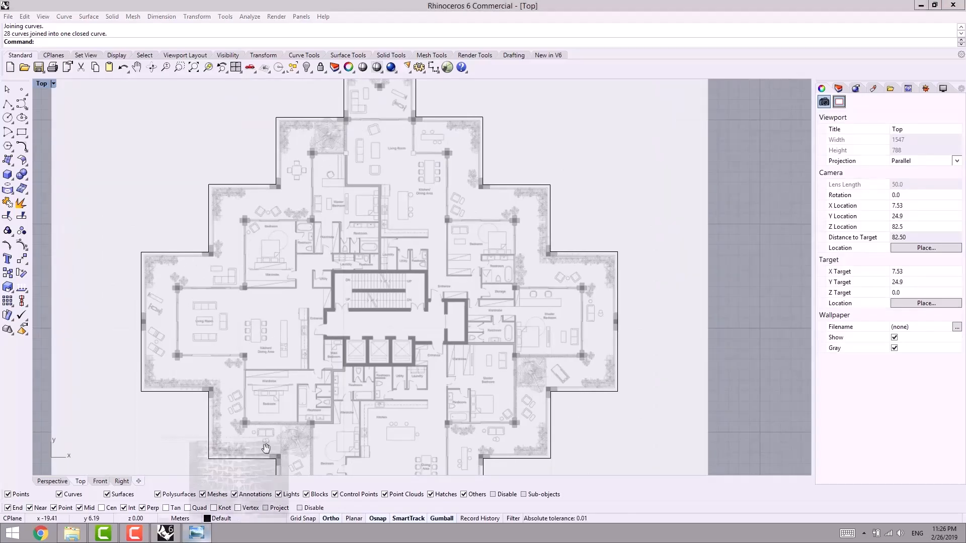
left_click(196, 533)
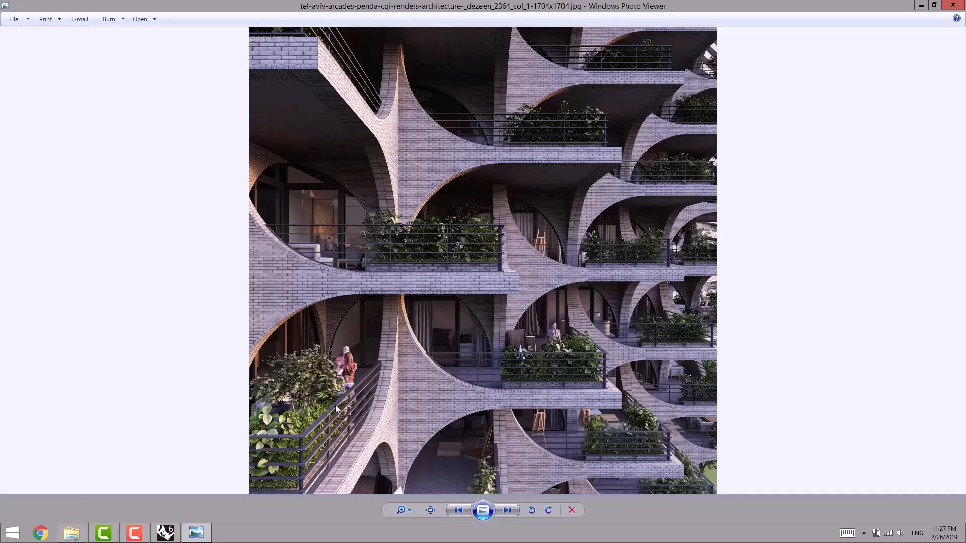
scroll(368, 313, "down", 4)
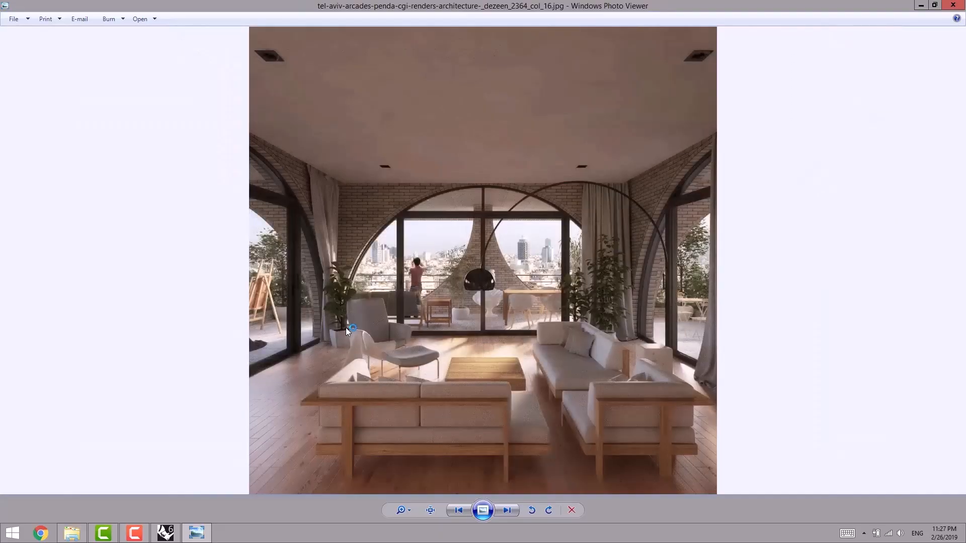
scroll(346, 329, "down", 3)
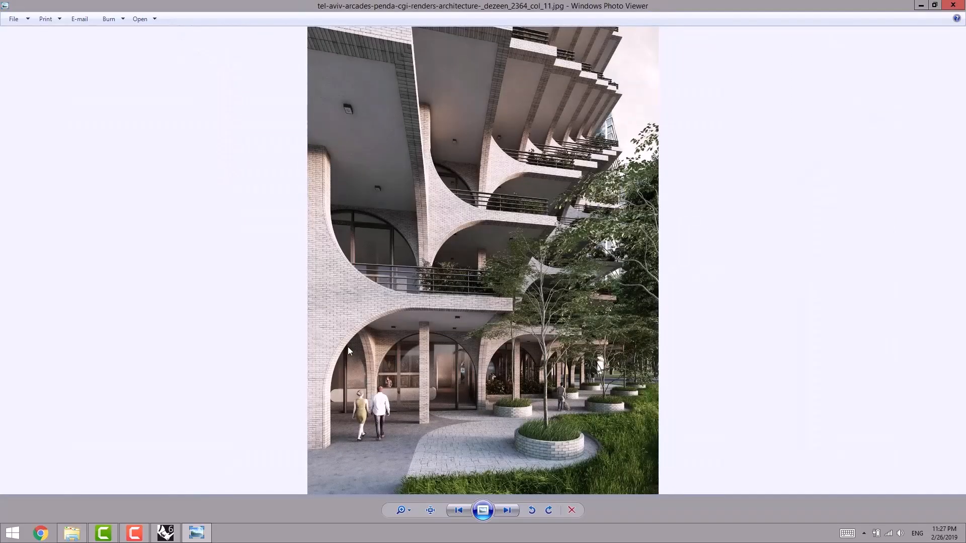
scroll(372, 408, "down", 3)
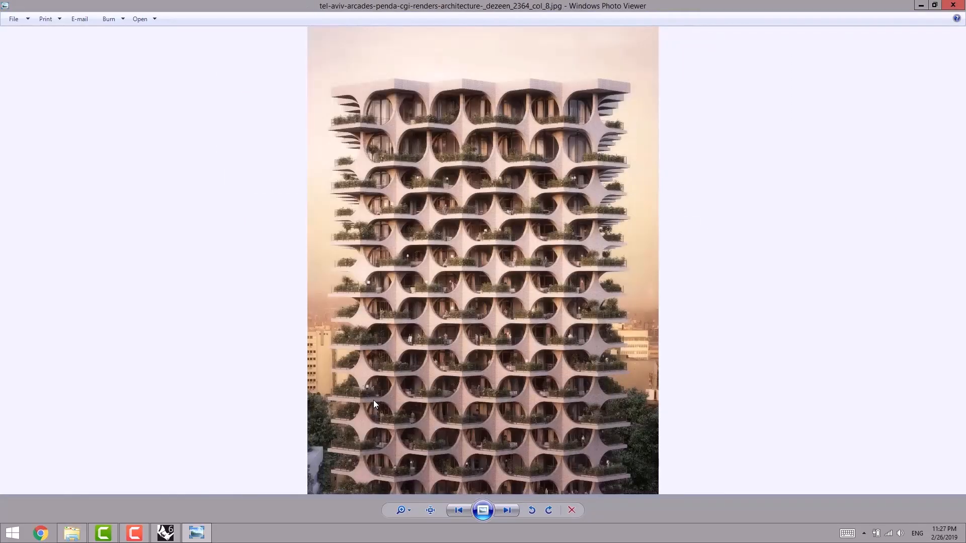
scroll(422, 370, "down", 1)
scroll(404, 349, "down", 1)
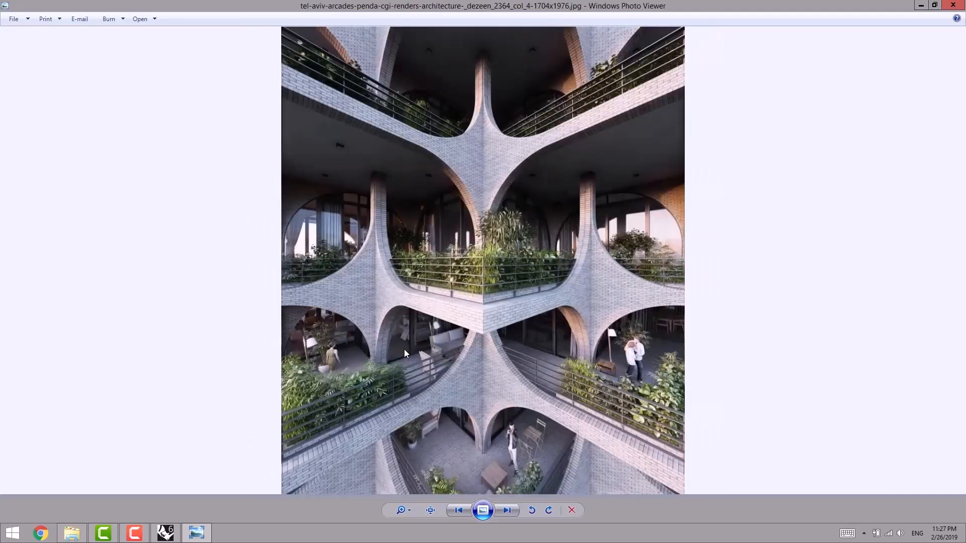
scroll(400, 383, "up", 3, "ctrl")
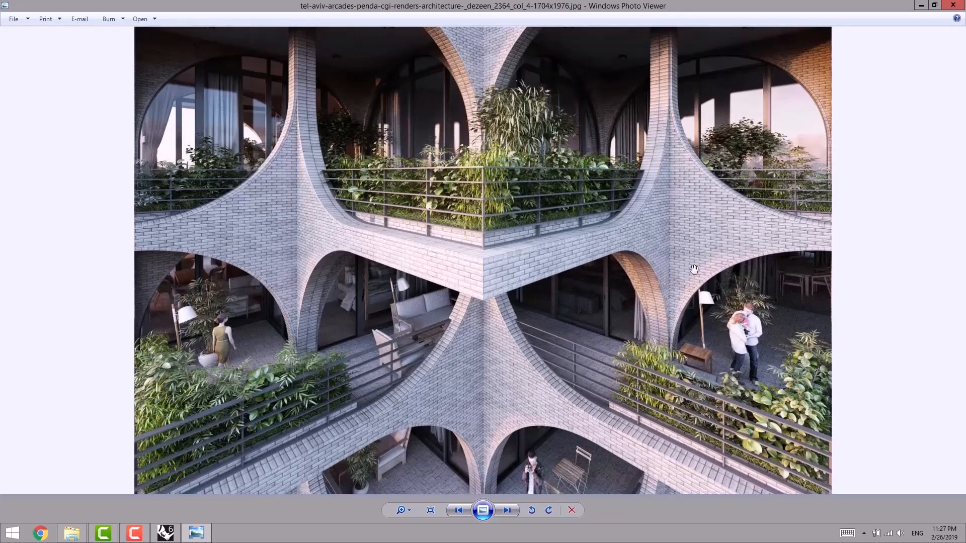
scroll(537, 320, "down", 3, "ctrl")
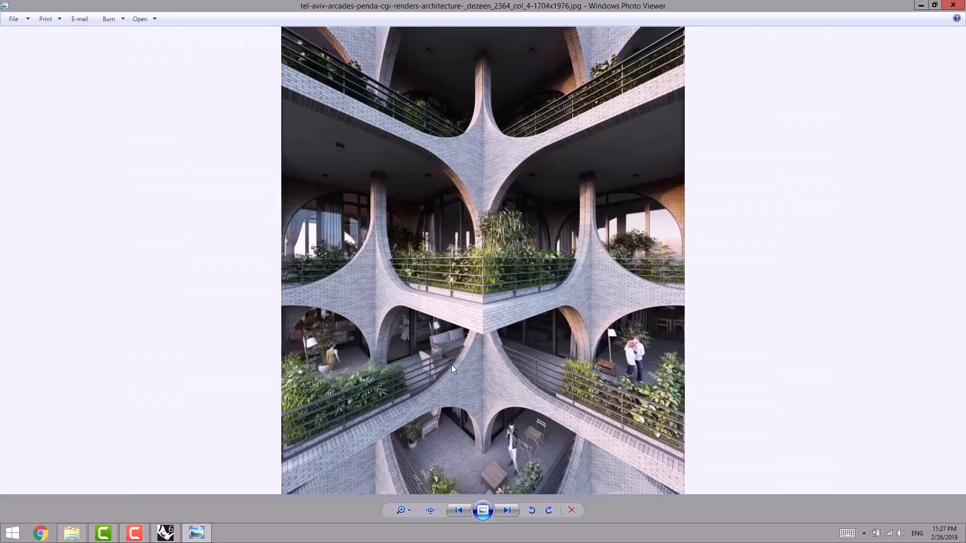
scroll(374, 395, "down", 1)
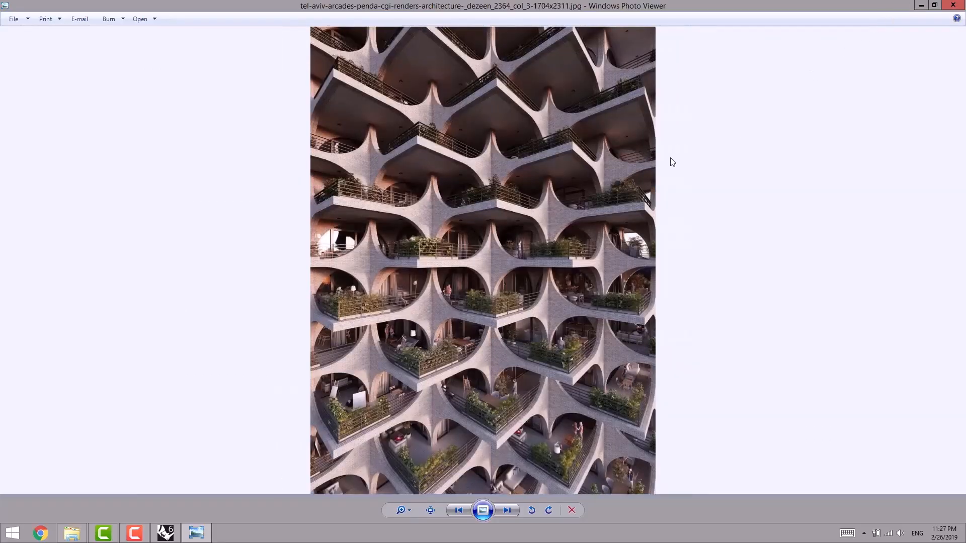
left_click(920, 5)
- Offset the closed outer outline inward with the ThroughPoint option, through the inner column at the upper-left terrace
scroll(414, 292, "down", 5)
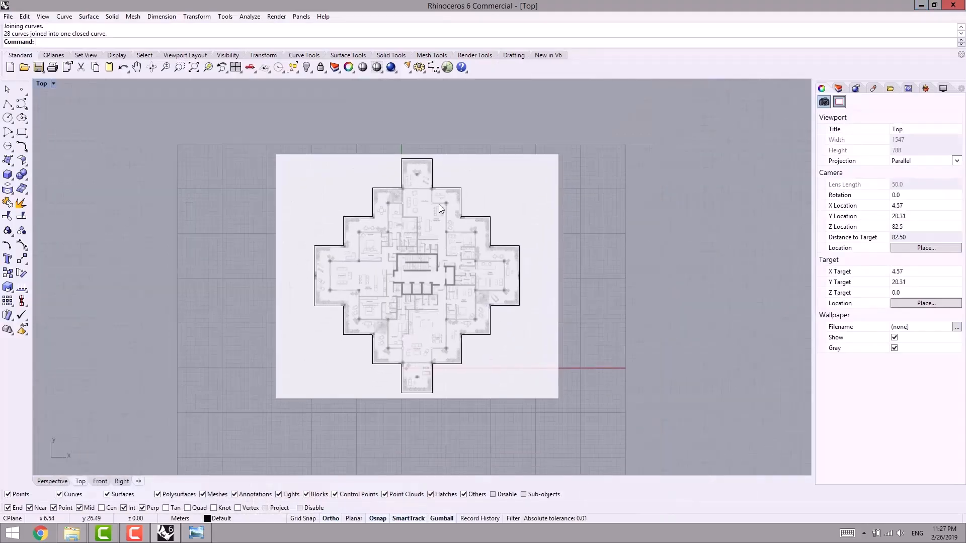
left_click(432, 173)
scroll(402, 240, "up", 2)
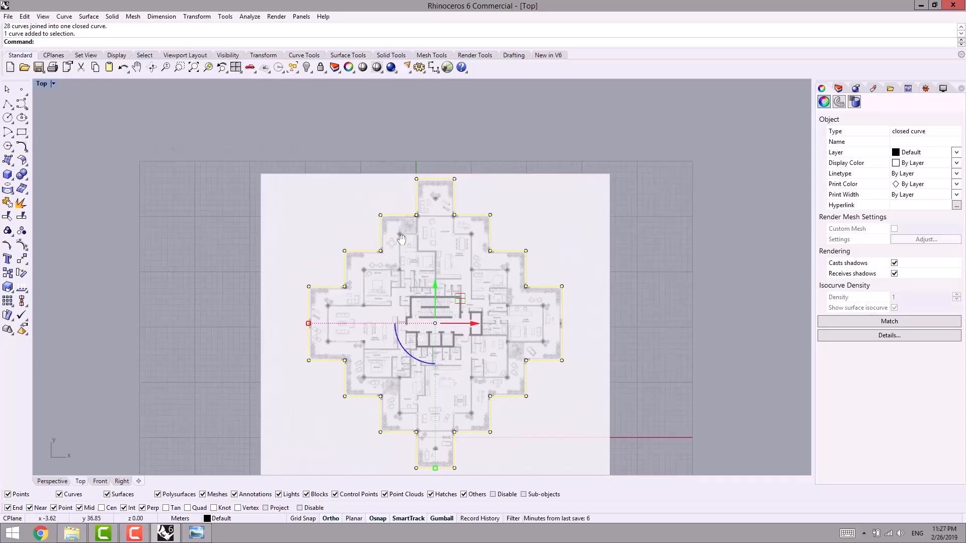
key("Return")
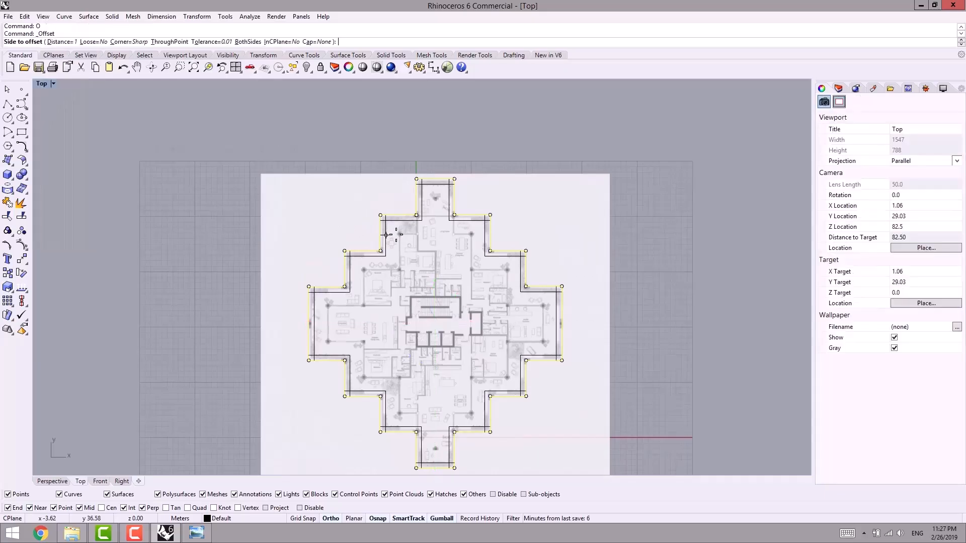
scroll(428, 217, "up", 3)
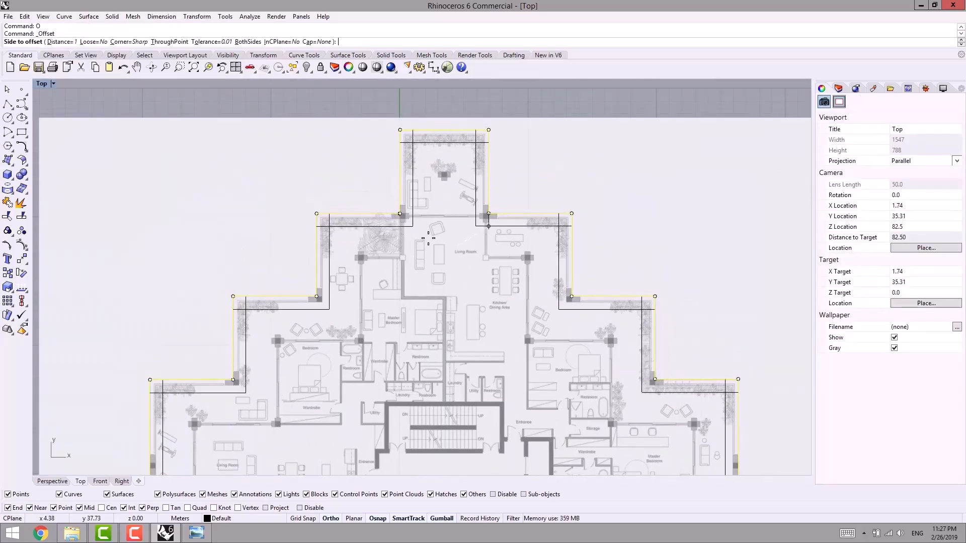
left_click(162, 42)
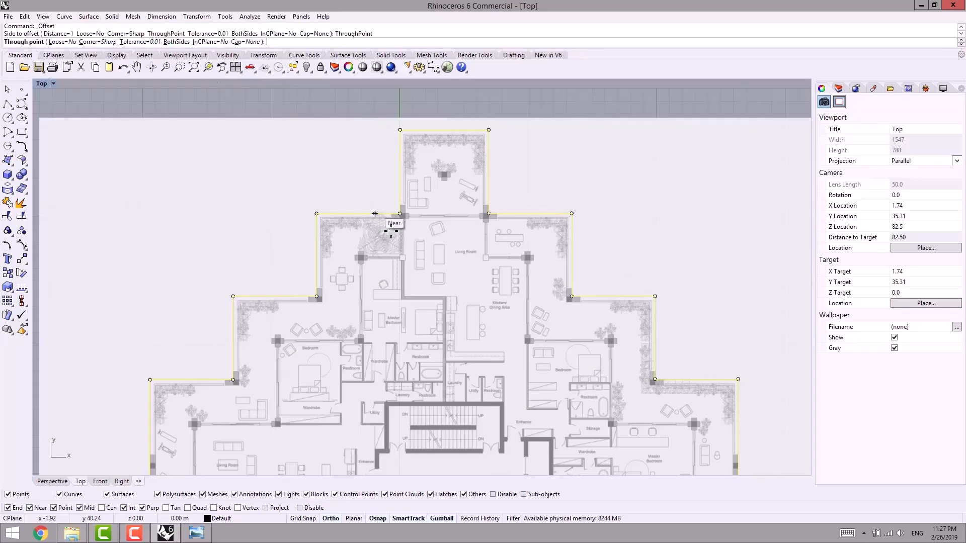
scroll(397, 244, "up", 5)
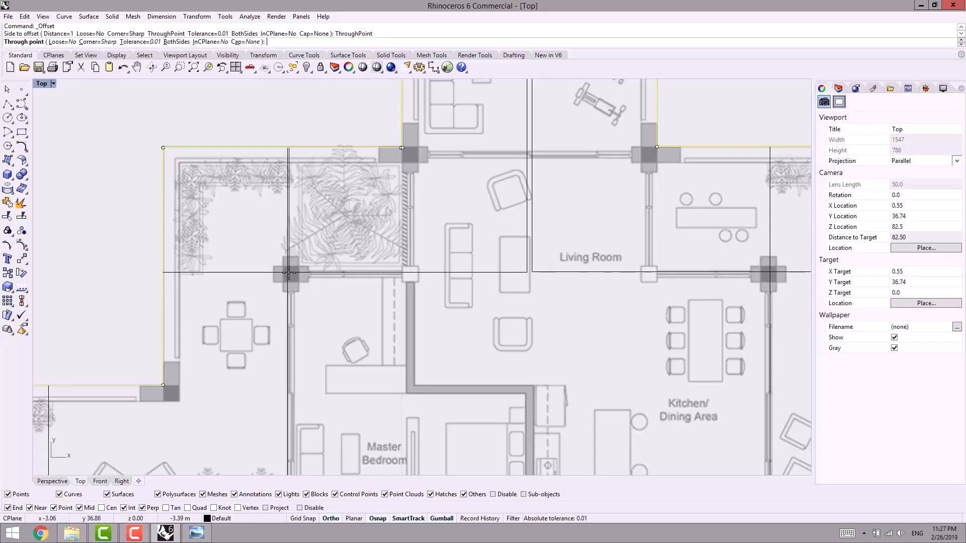
left_click(289, 272)
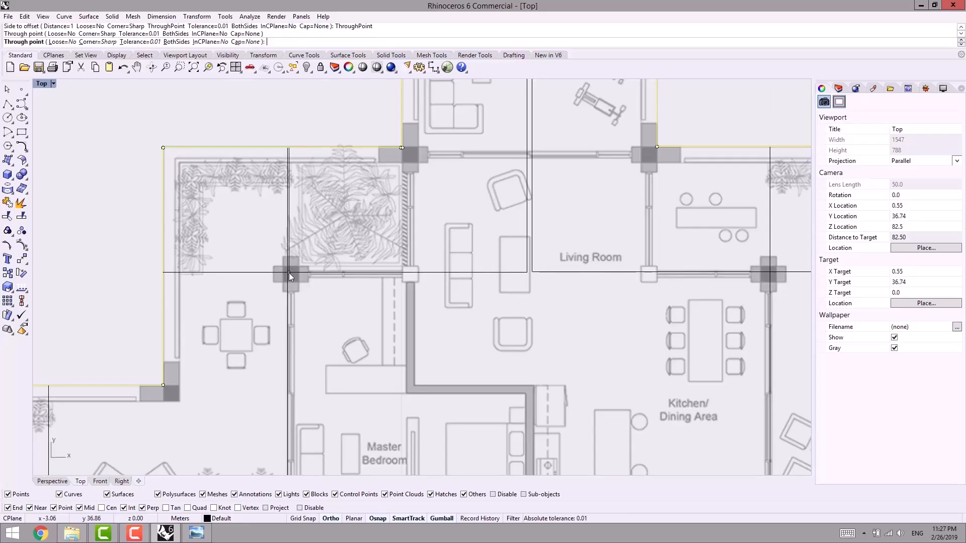
- Explode the inner offset curve into separate segments
scroll(288, 272, "down", 8)
scroll(387, 248, "up", 2)
left_click_drag(387, 249, 377, 214)
scroll(377, 206, "down", 6)
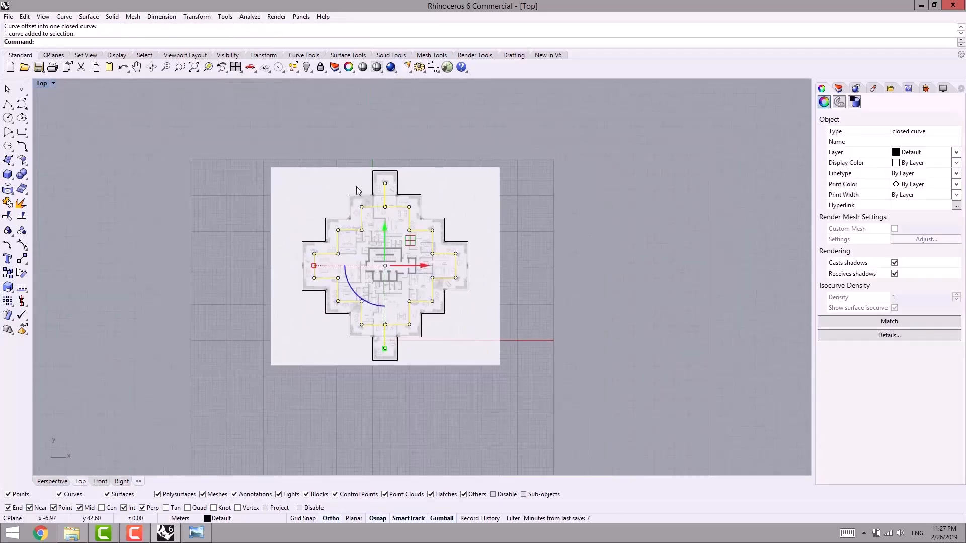
left_click(7, 202)
- Delete the three stray offset segments running into the uppermost terrace and the three running into the bottom terrace
scroll(397, 204, "up", 6)
left_click(397, 203)
left_click_drag(387, 160, 361, 187)
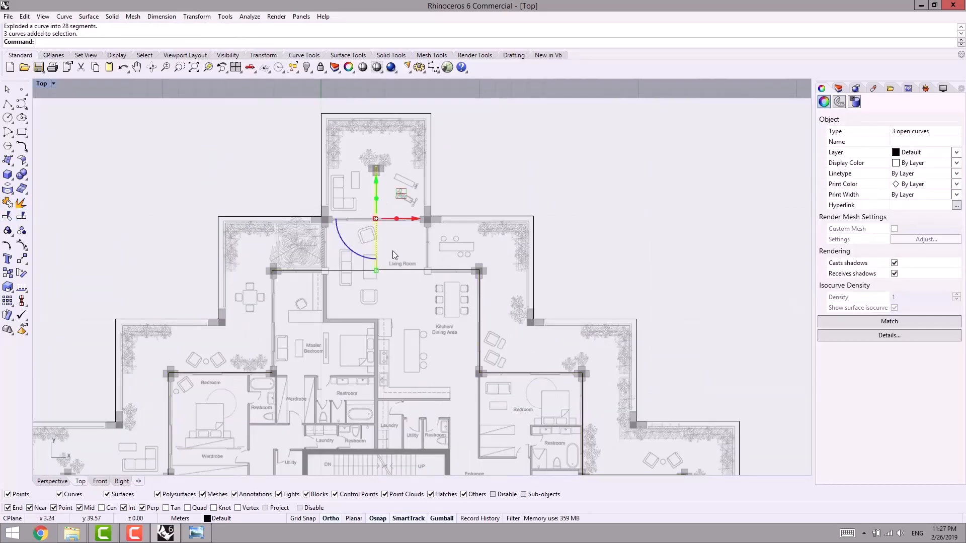
scroll(402, 177, "down", 12)
key("Delete")
scroll(406, 271, "up", 9)
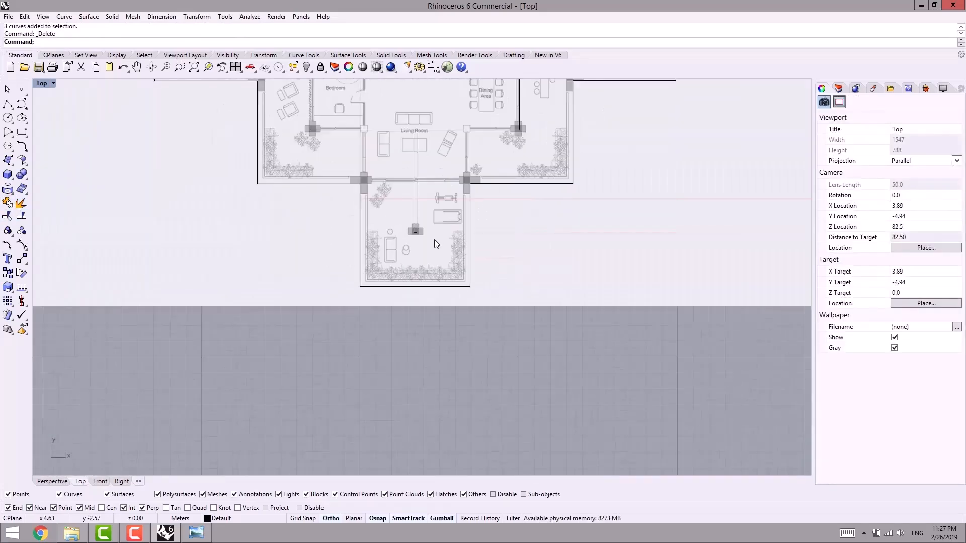
left_click_drag(400, 203, 398, 202)
key("Delete")
- Draw a three-sided polyline around the upper living room, from the inner wall line through both terrace corners and back down
right_click_drag(411, 169, 402, 299)
scroll(401, 268, "up", 6)
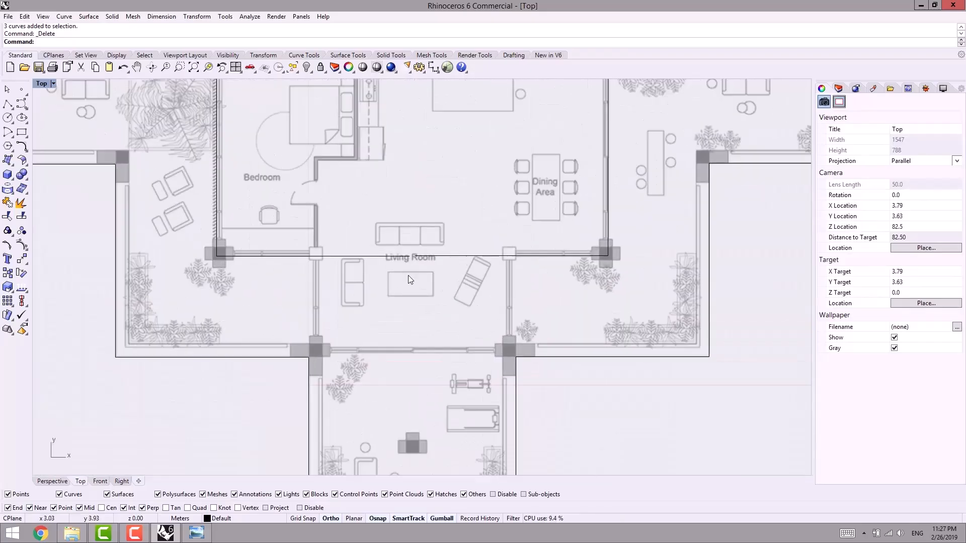
scroll(366, 278, "down", 10)
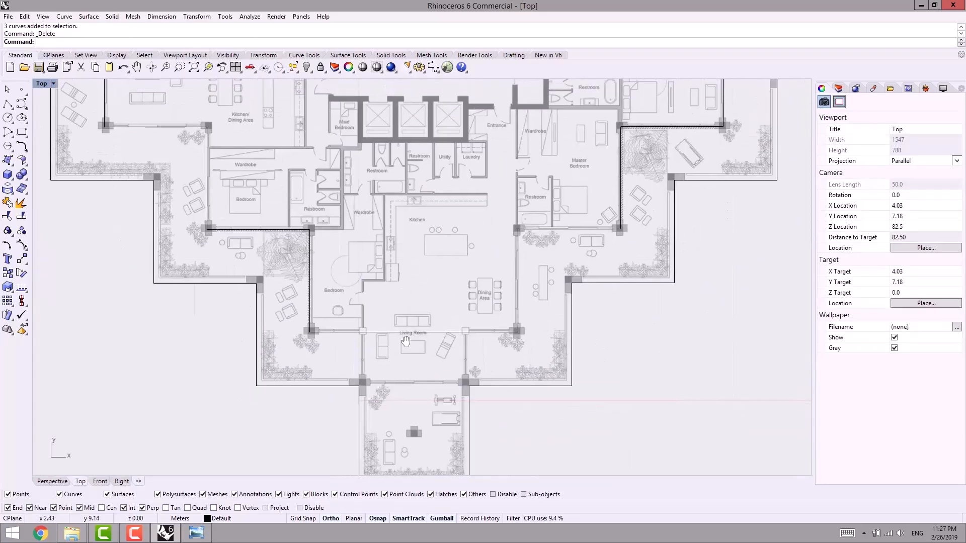
scroll(382, 224, "up", 8)
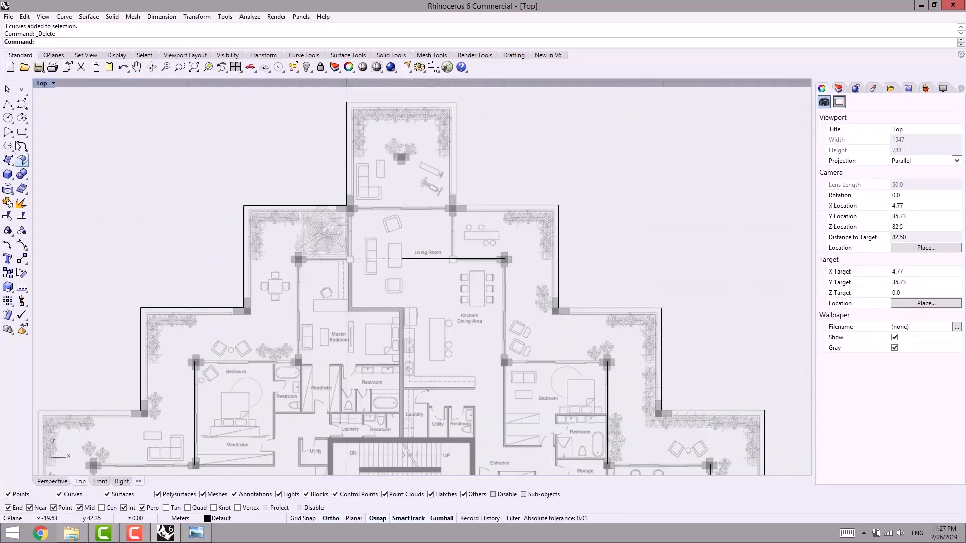
left_click(7, 105)
scroll(317, 240, "up", 3)
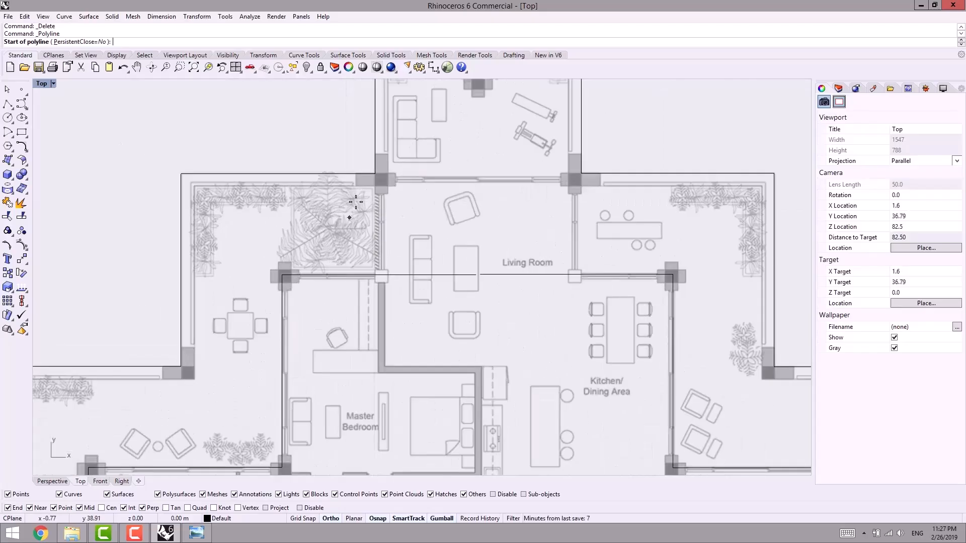
left_click(377, 275)
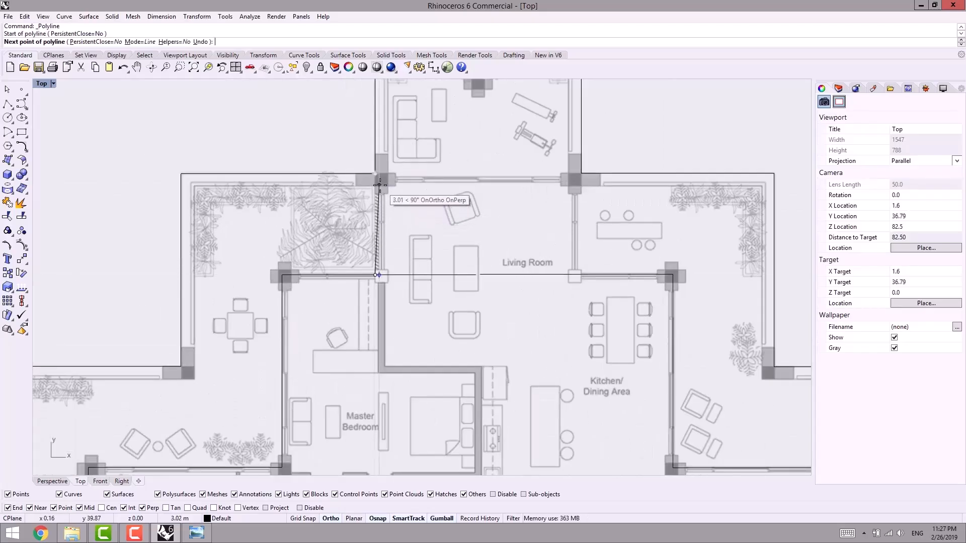
scroll(375, 182, "up", 2)
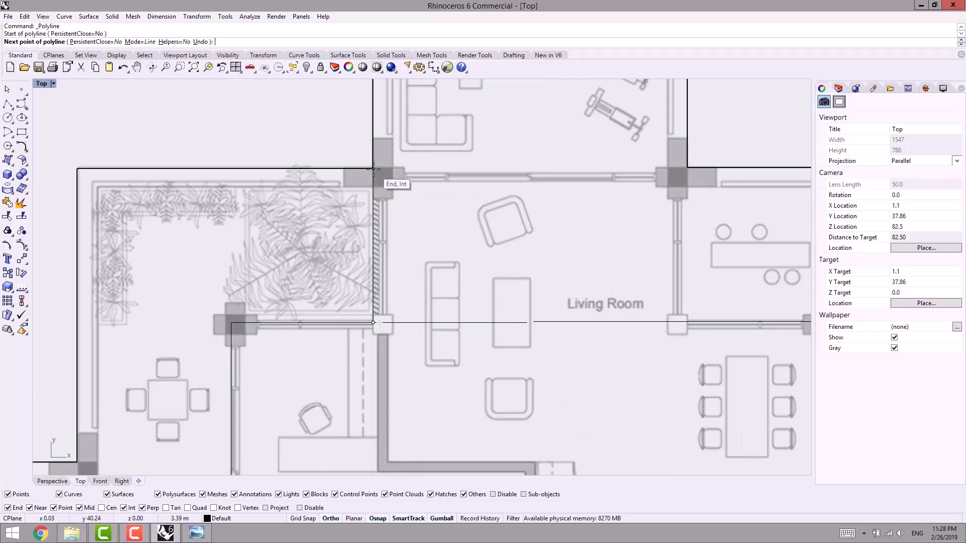
left_click(373, 168)
left_click(687, 168)
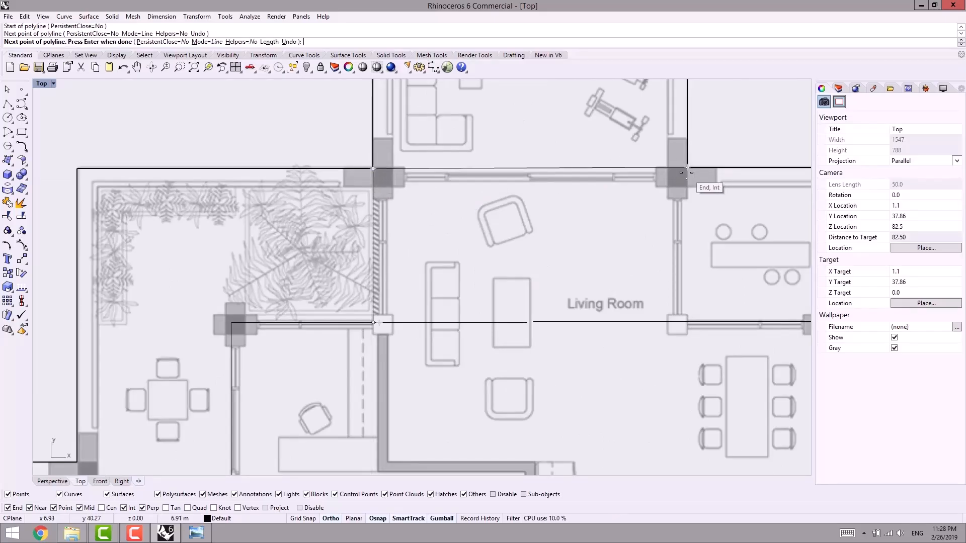
left_click(688, 321)
key("Return")
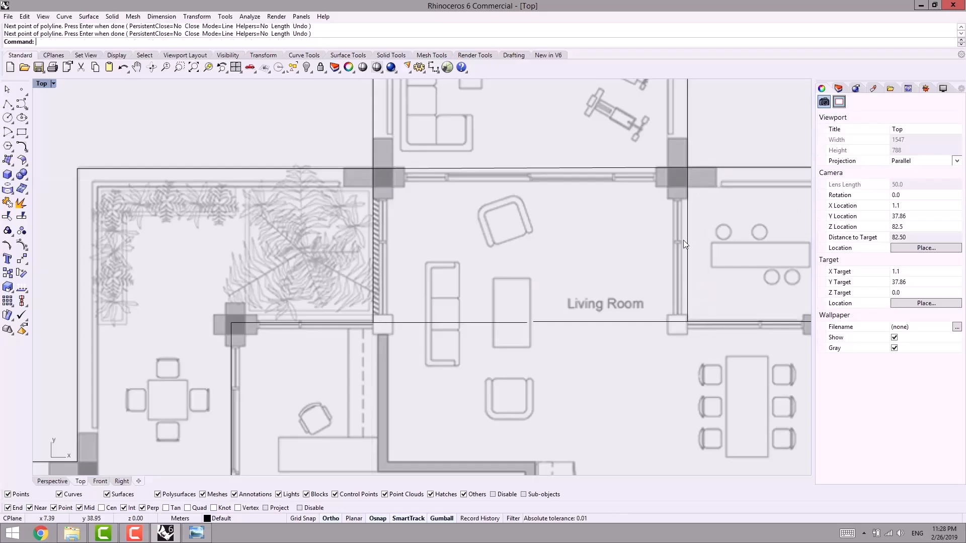
- Trim away the inner wall line crossing the upper living room, using the three-sided polyline as the cutting object
left_click(687, 245)
scroll(541, 316, "down", 2)
right_click_drag(541, 316, 453, 246)
type("TR")
key("Return")
left_click(500, 295)
scroll(498, 293, "down", 4)
key("Return")
- Mirror the three-sided polyline across the plan's horizontal centre line onto the lower living room, keeping the original
scroll(445, 215, "down", 10)
type("MI")
key("Return")
scroll(455, 244, "down", 5)
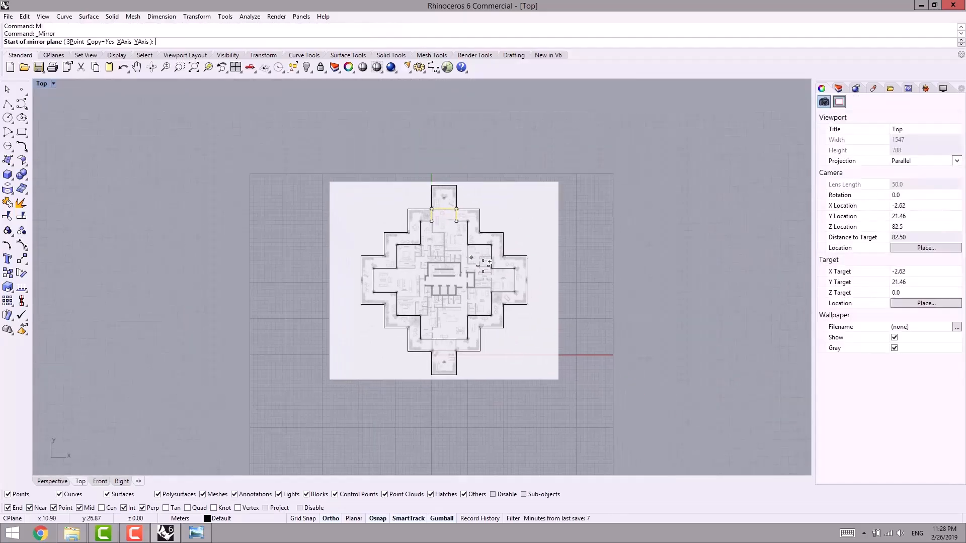
scroll(553, 282, "up", 1)
left_click(514, 280)
left_click(610, 281)
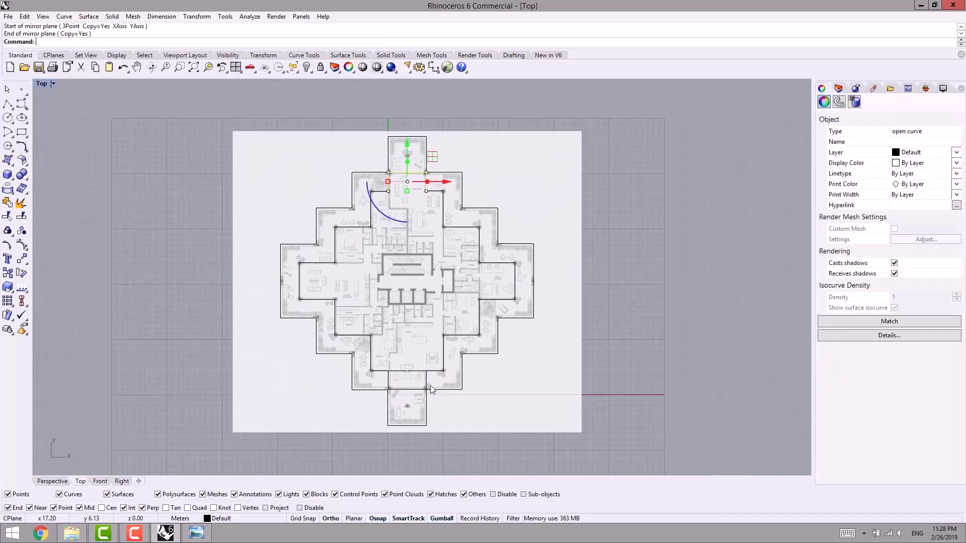
scroll(447, 348, "up", 10)
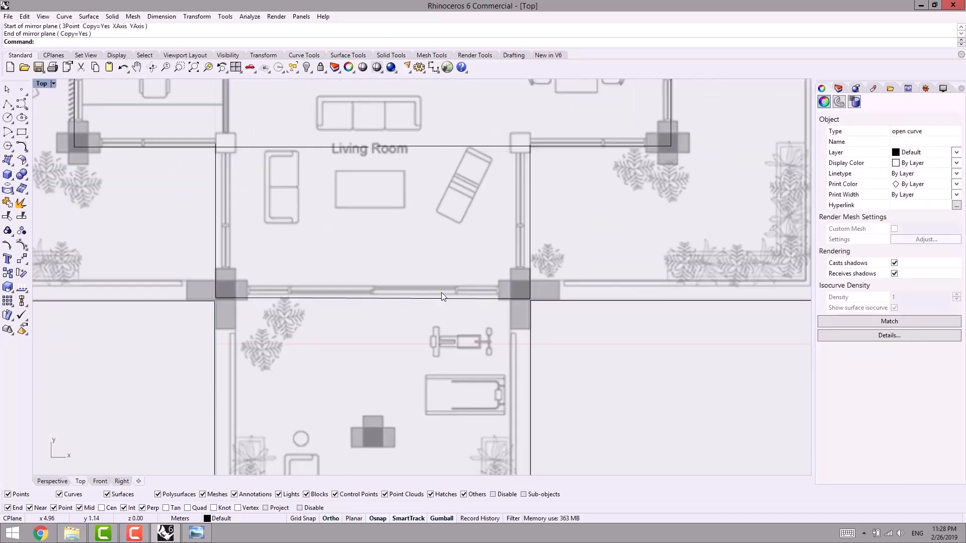
- Trim away the inner wall line crossing the lower living room, using the mirrored polyline as the cutting object
scroll(446, 287, "down", 10)
left_click_drag(484, 254, 464, 273)
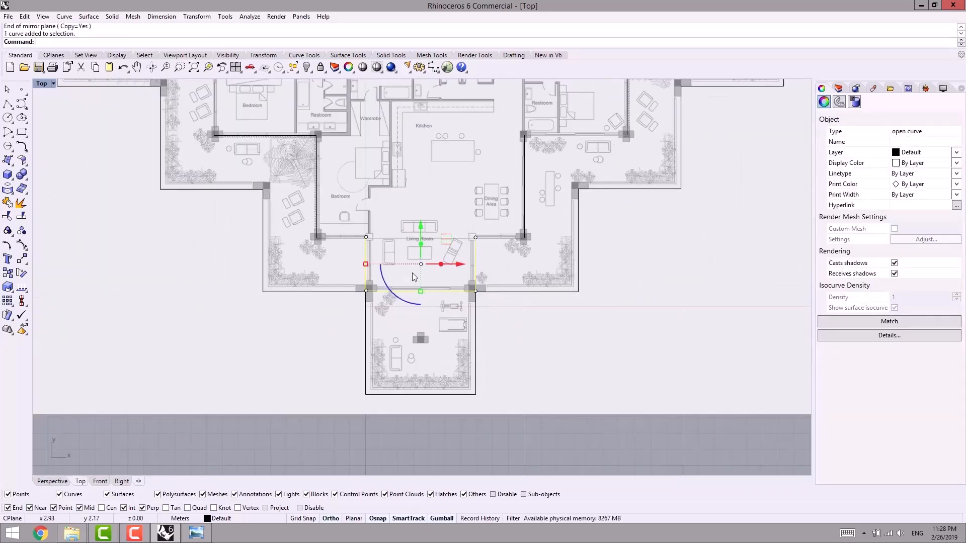
type("tr")
key("Return")
left_click(427, 238)
left_click(404, 238)
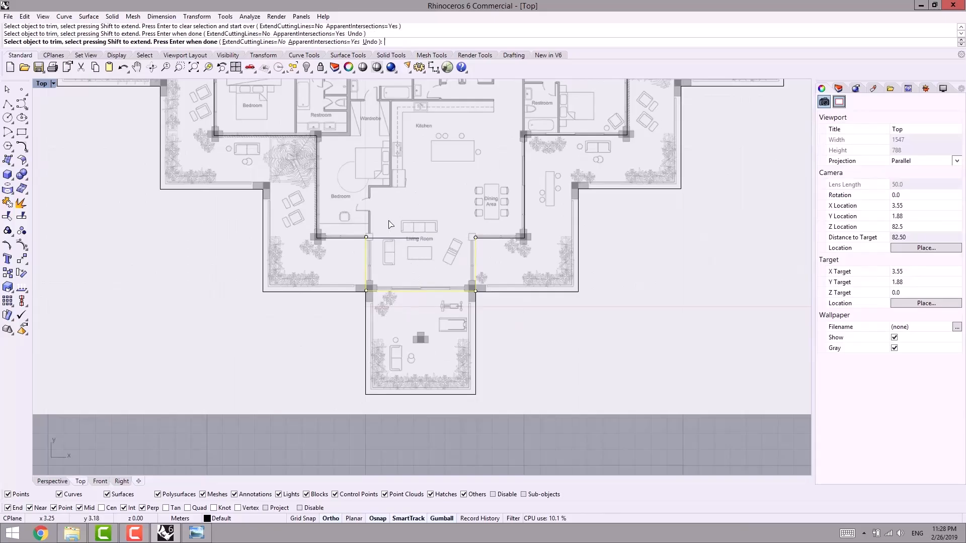
key("Return")
- Join all the inner wall segments and both living room polylines into one closed inner outline, leaving out the outer outline
scroll(403, 211, "down", 6)
scroll(434, 217, "up", 4)
left_click_drag(435, 213, 427, 212, "shift")
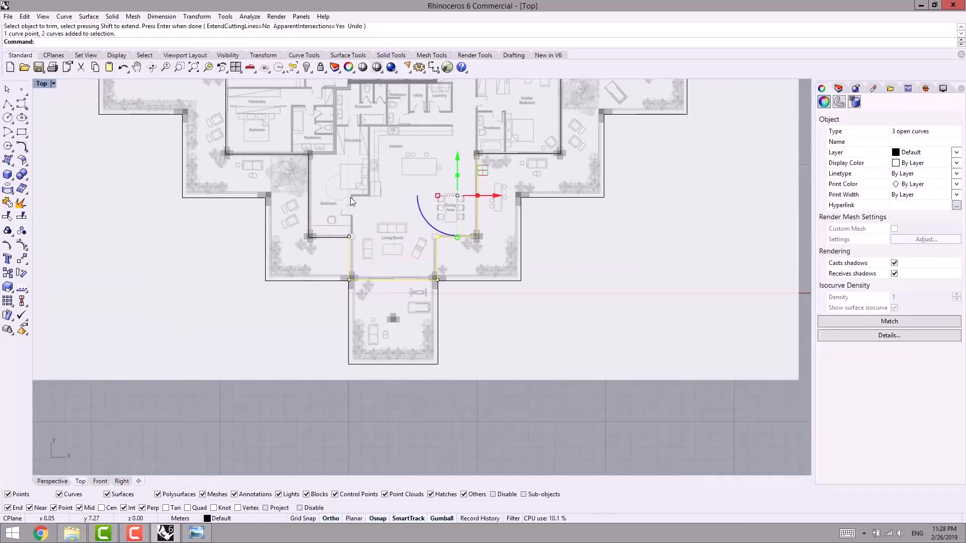
left_click_drag(368, 250, 302, 144, "shift")
scroll(298, 294, "down", 10)
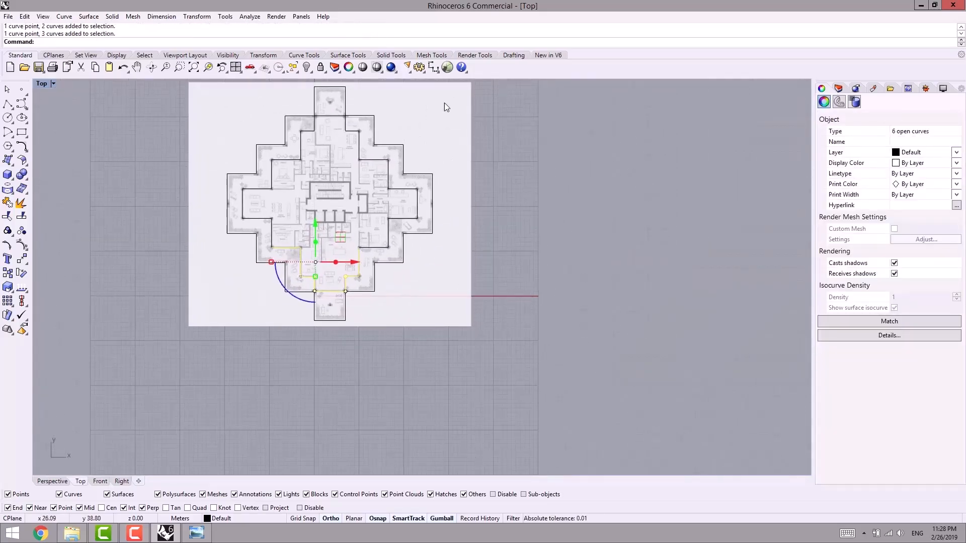
left_click_drag(548, 103, 211, 339)
scroll(373, 146, "up", 3)
right_click_drag(372, 146, 409, 214)
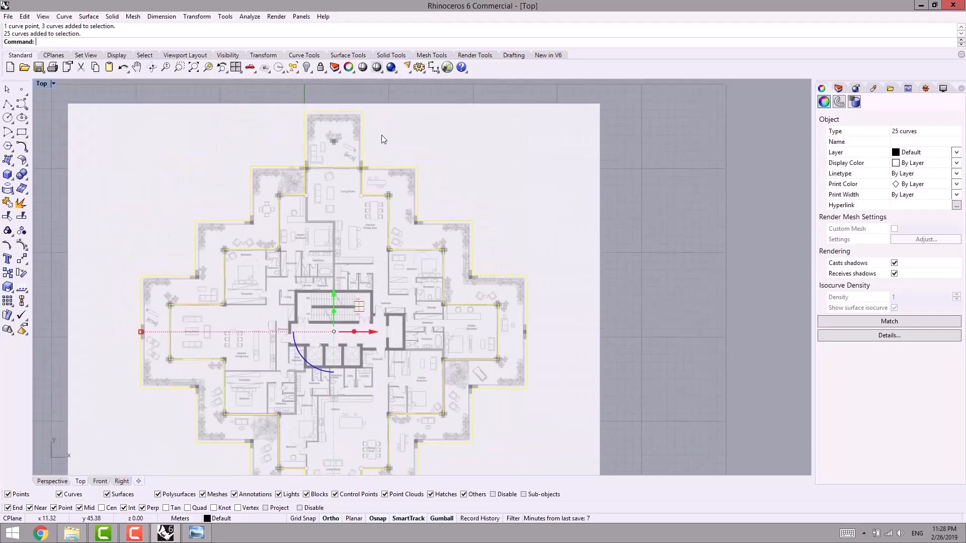
left_click(370, 166, "ctrl")
scroll(373, 259, "down", 6)
right_click_drag(374, 262, 372, 228)
key("ctrl+j")
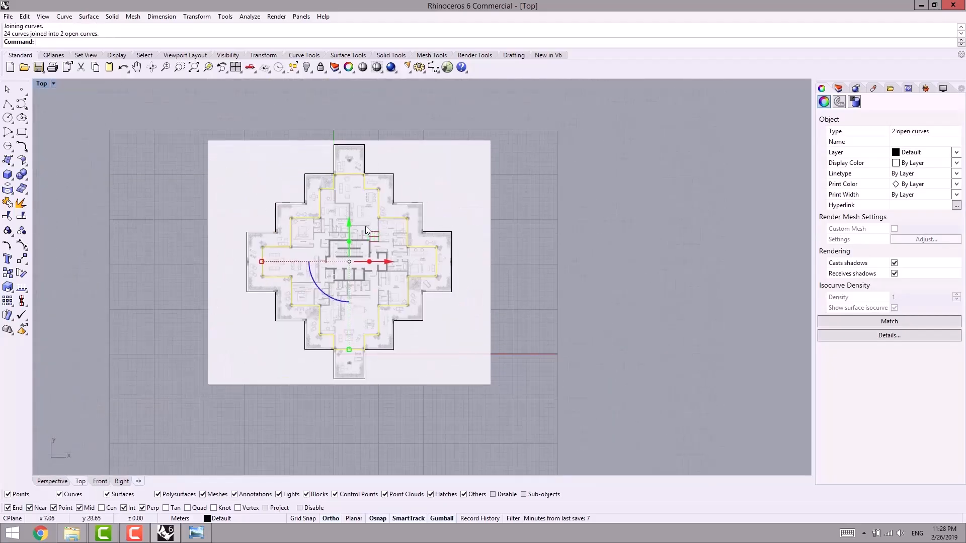
scroll(337, 261, "up", 4)
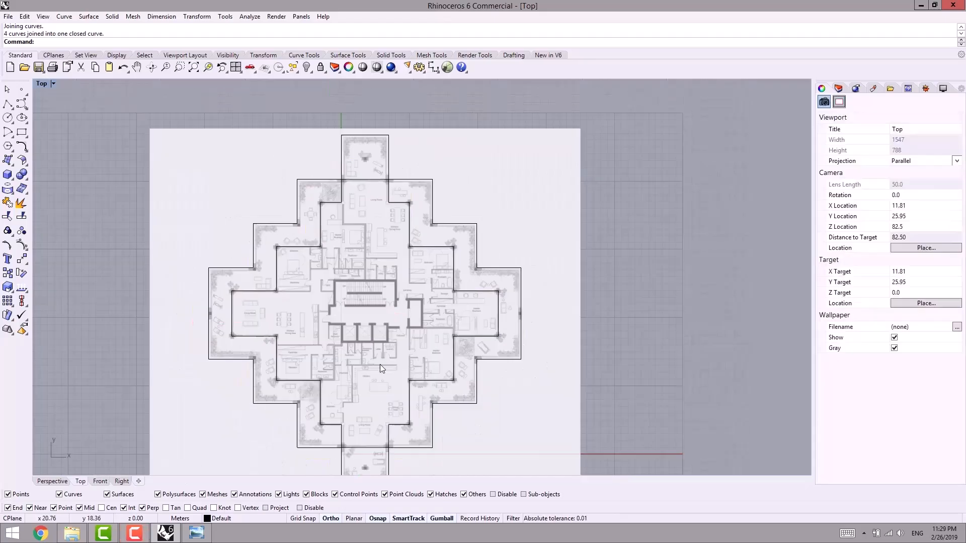
- Extrude the closed outer outline 0.3 m upward without caps in the perspective view
left_click(52, 481)
right_click_drag(501, 283, 377, 274)
right_click_drag(412, 302, 300, 371, "shift")
scroll(316, 301, "up", 5)
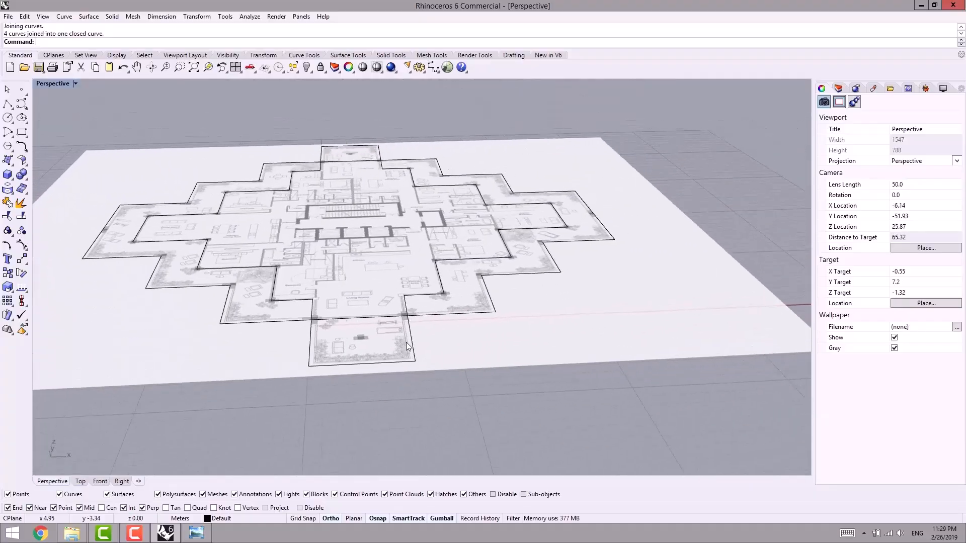
right_click_drag(411, 338, 503, 335)
left_click(532, 334)
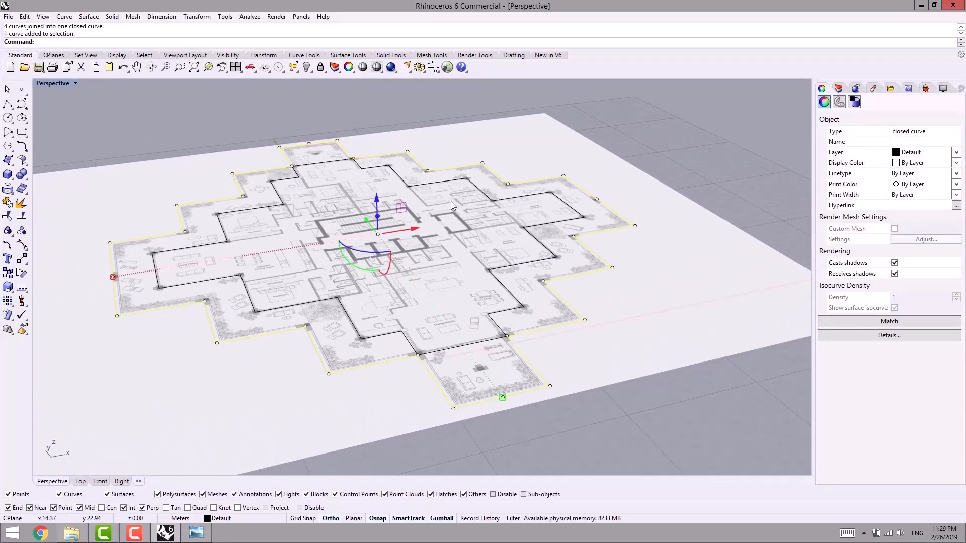
right_click_drag(523, 274, 538, 276)
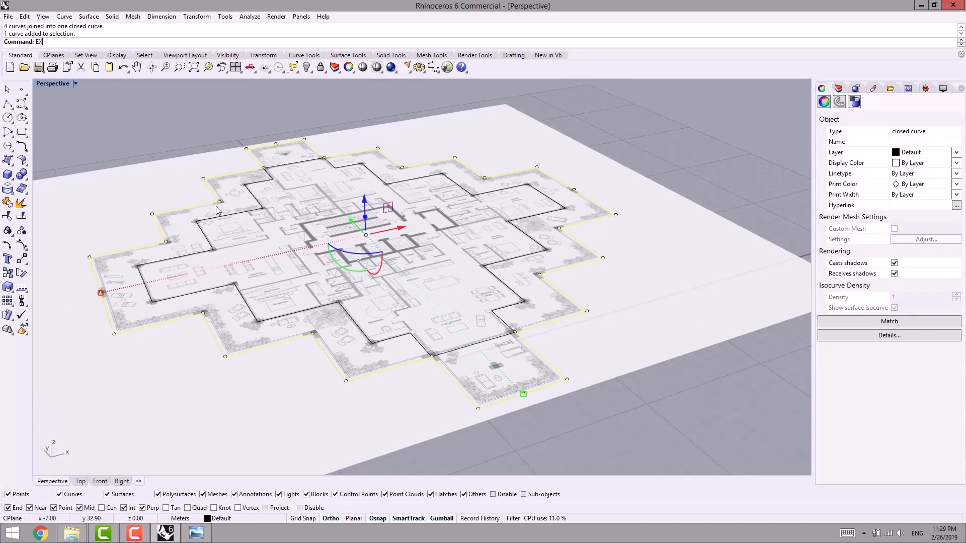
type("EXtrudeCrv")
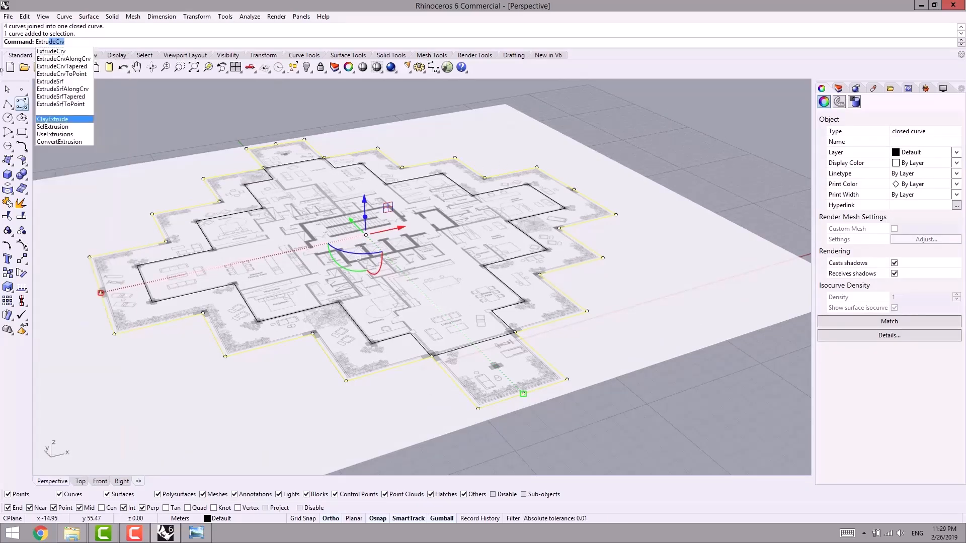
middle_click(204, 181)
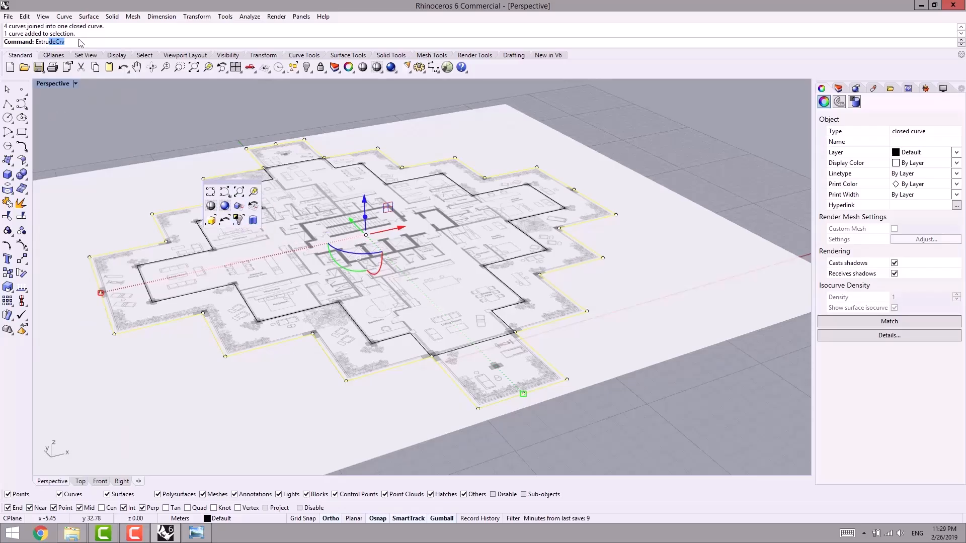
key("Return")
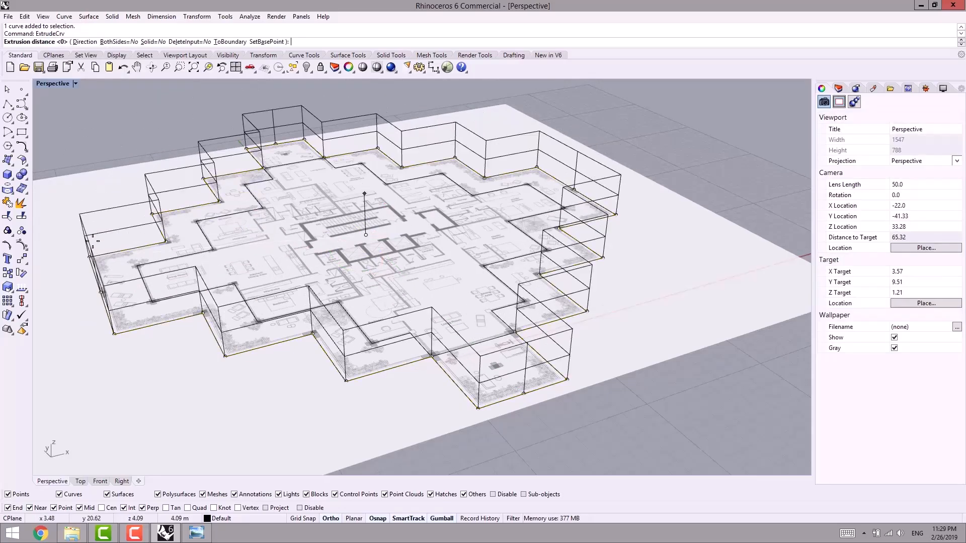
type(".3")
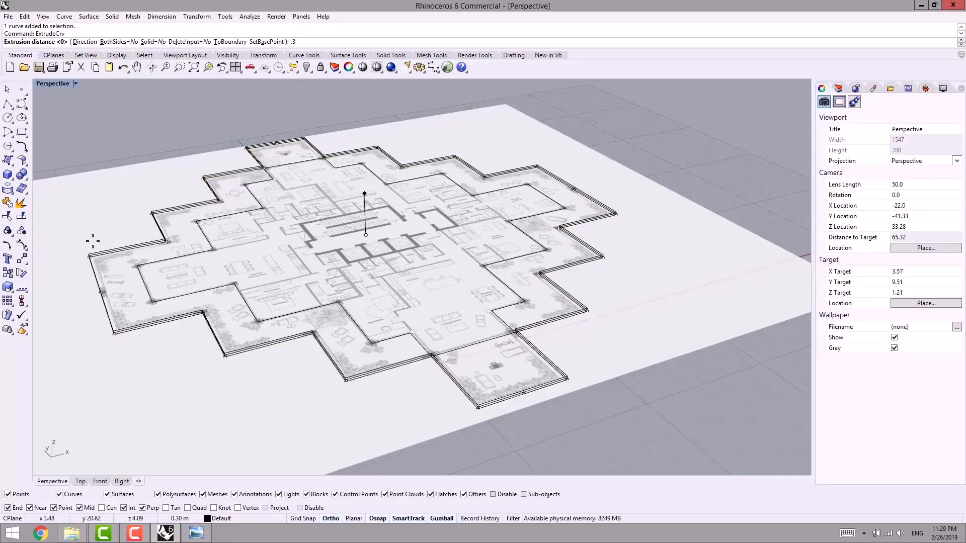
key("Return")
left_click(151, 131)
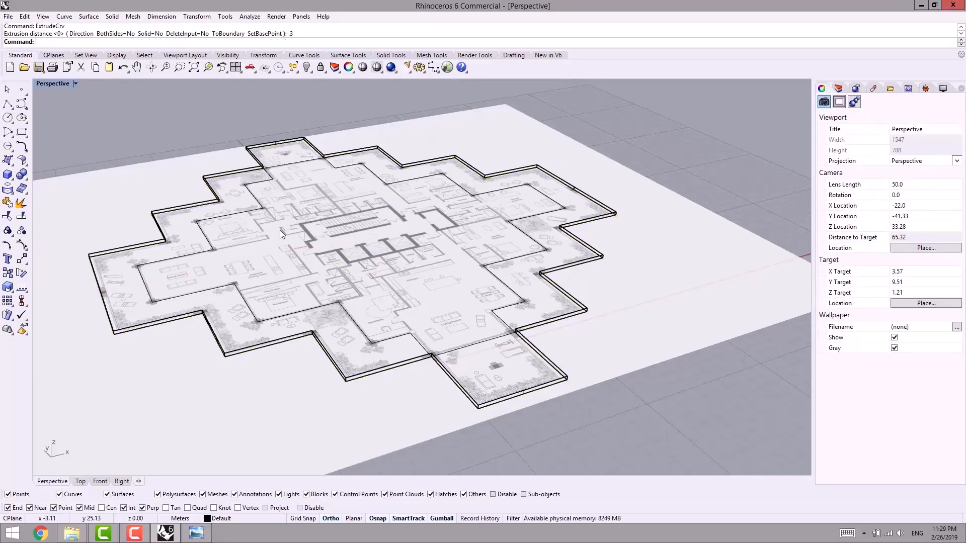
- Inspect the uncapped outer extrusion in a shaded preview and delete it
right_click_drag(280, 231, 357, 261)
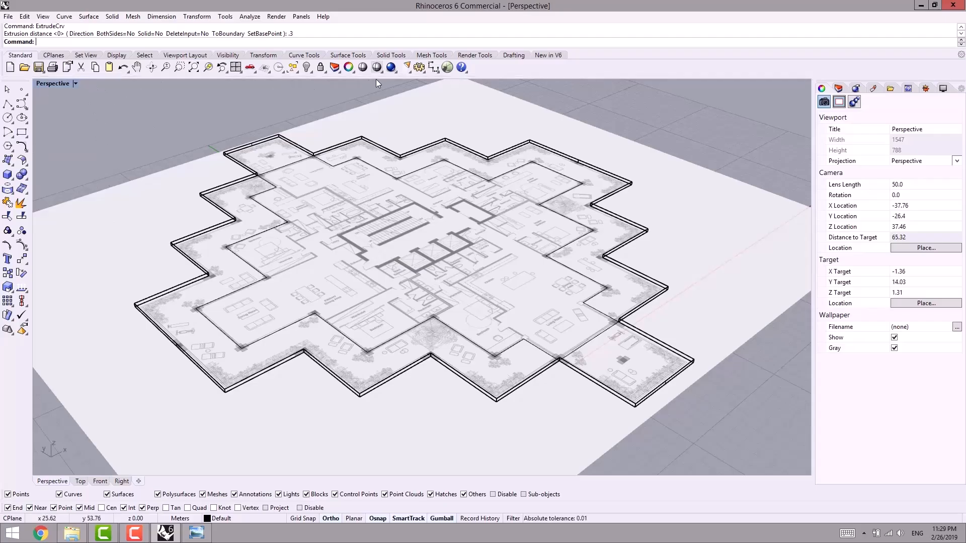
left_click(363, 69)
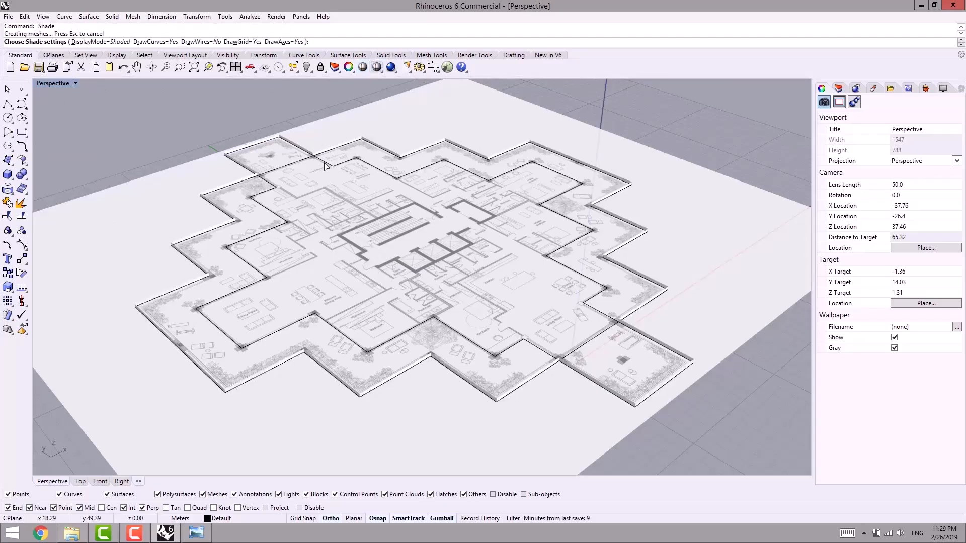
mouse_move(298, 250)
right_mouse_down()
mouse_move(233, 225)
mouse_move(225, 274)
right_mouse_up()
scroll(225, 274, "up", 6)
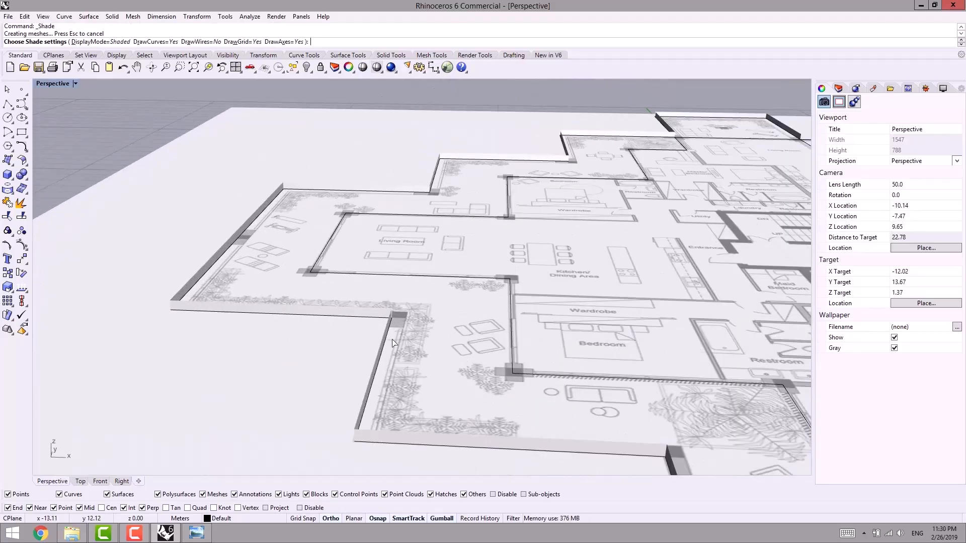
key("ctrl+z")
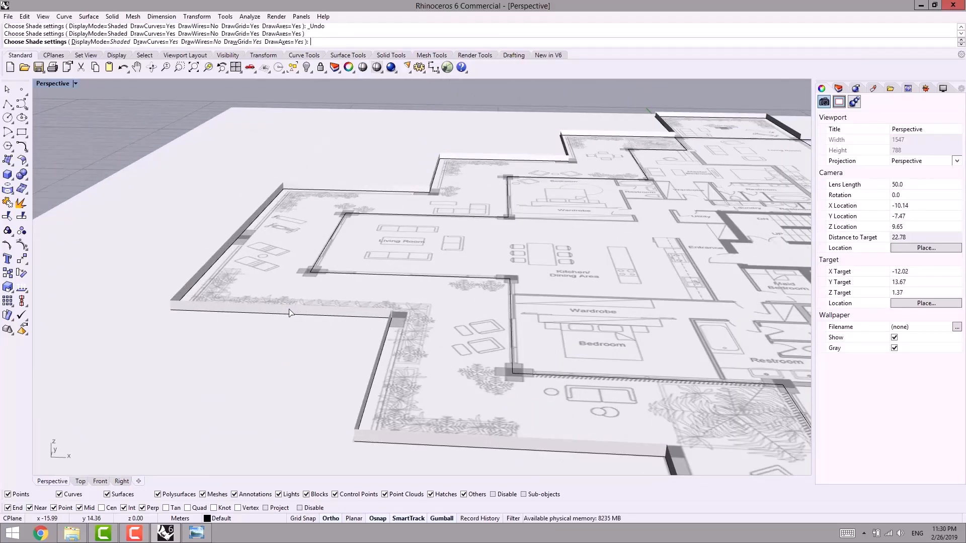
key("Escape")
left_click(289, 309)
key("Delete")
- Extrude the closed outer outline 0.3 m as a capped solid to form the floor slab
left_click_drag(284, 294, 258, 333)
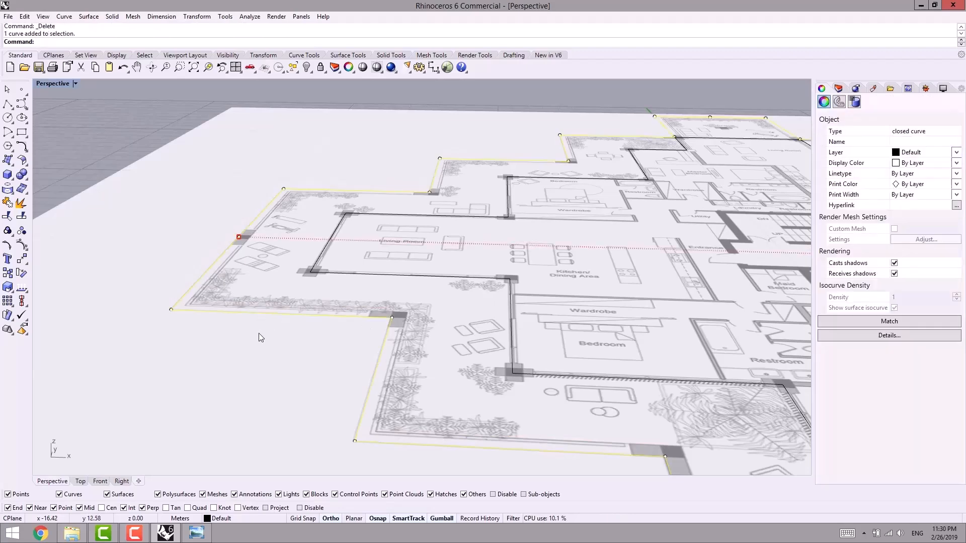
type("EXt")
key("Return")
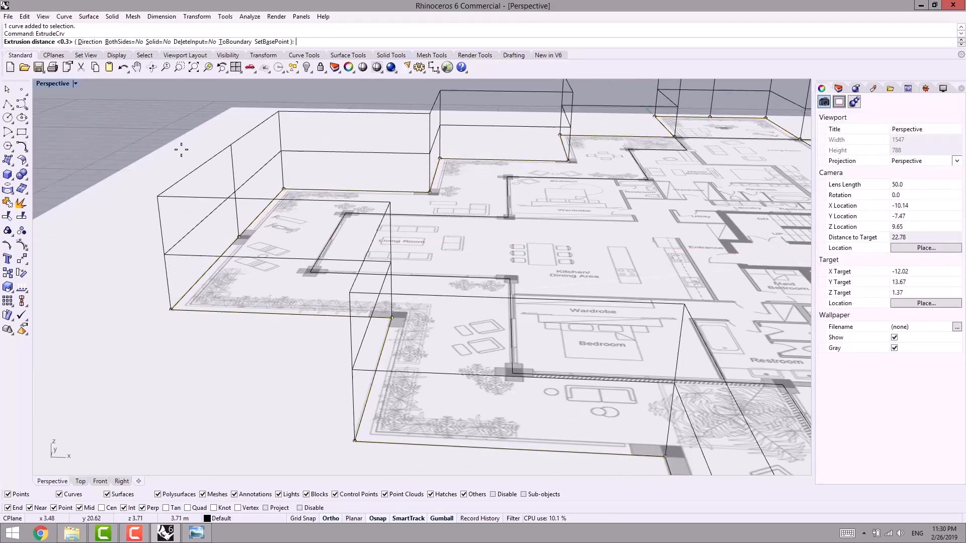
left_click(157, 42)
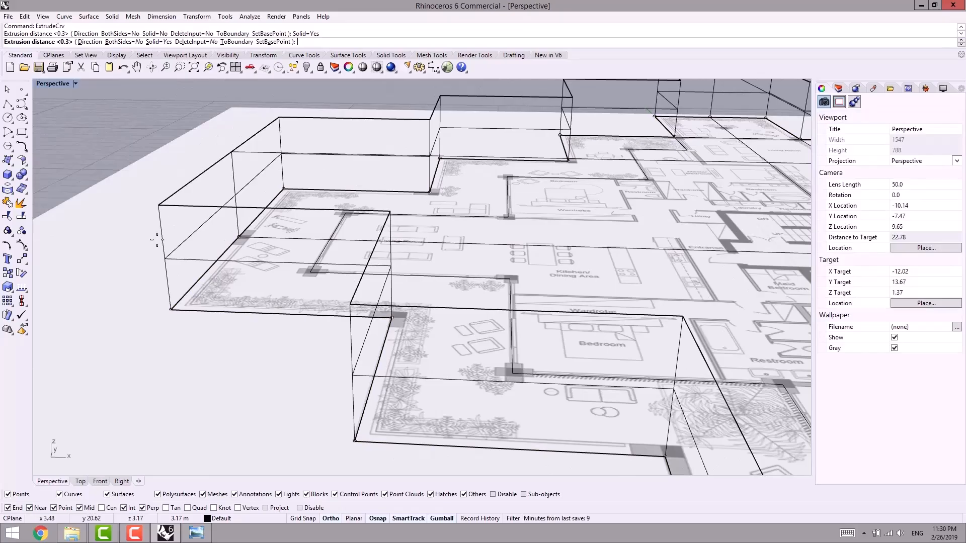
key("Return")
- Check the slab in shaded display and set the perspective view to Ghosted so the plan shows through
right_click_drag(131, 289, 195, 348)
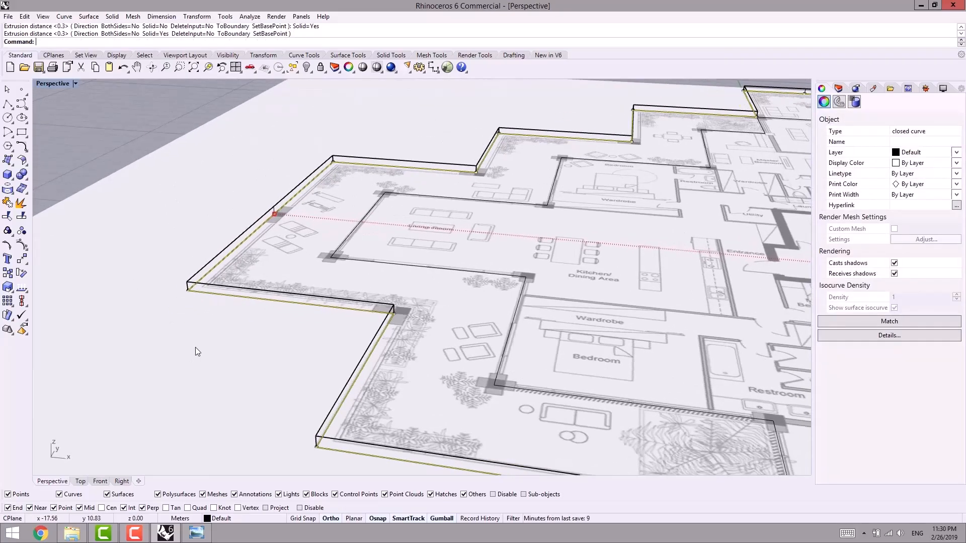
middle_click(195, 346)
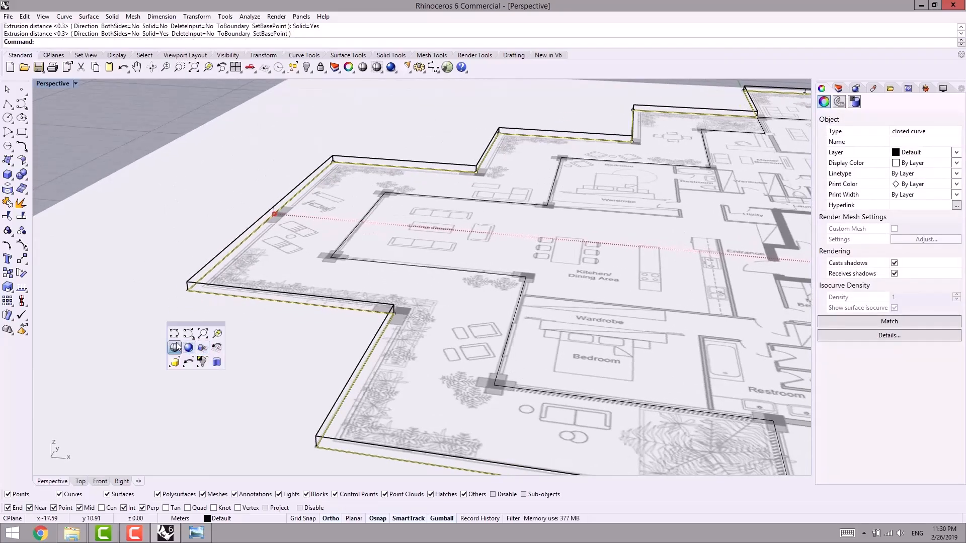
left_click(177, 345)
mouse_move(177, 345)
right_mouse_down()
mouse_move(239, 378)
mouse_move(299, 369)
right_mouse_up()
key("ctrl+alt+g")
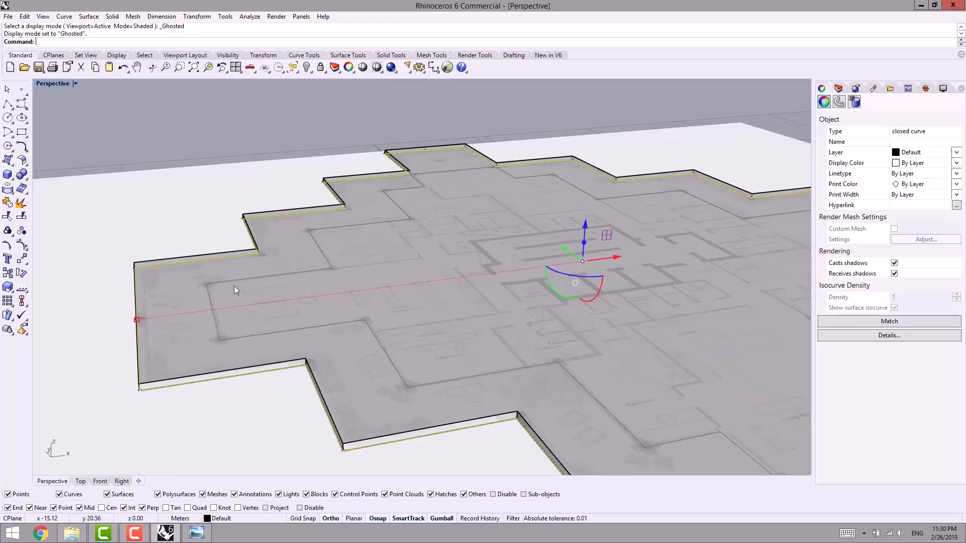
- Move the closed inner wall outline vertically up onto the slab's upper face
left_click(200, 128)
left_click(252, 336)
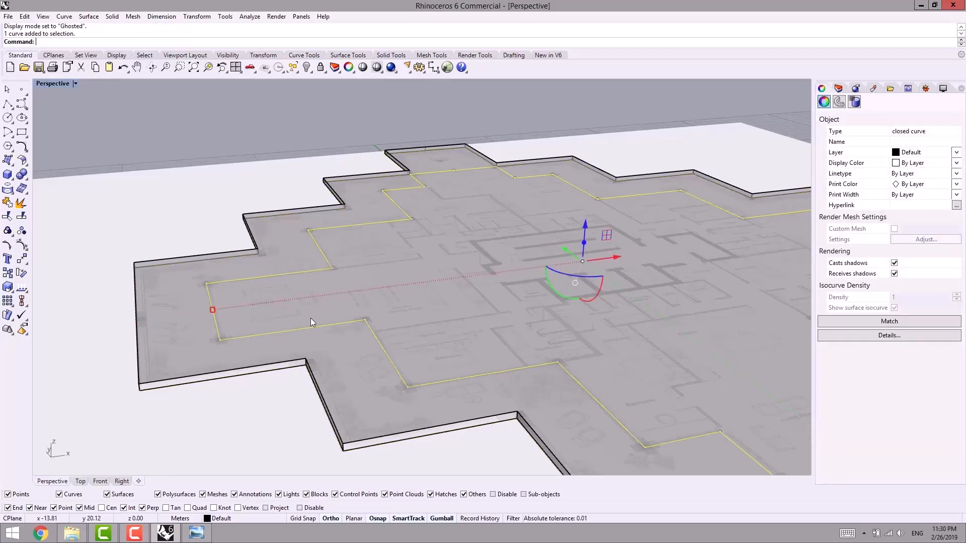
right_click_drag(309, 318, 379, 330)
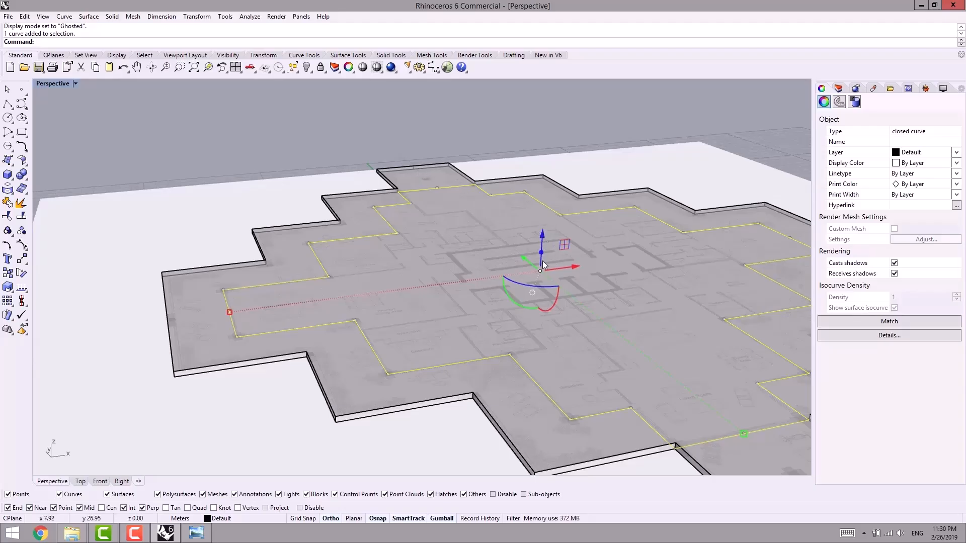
left_click(543, 234)
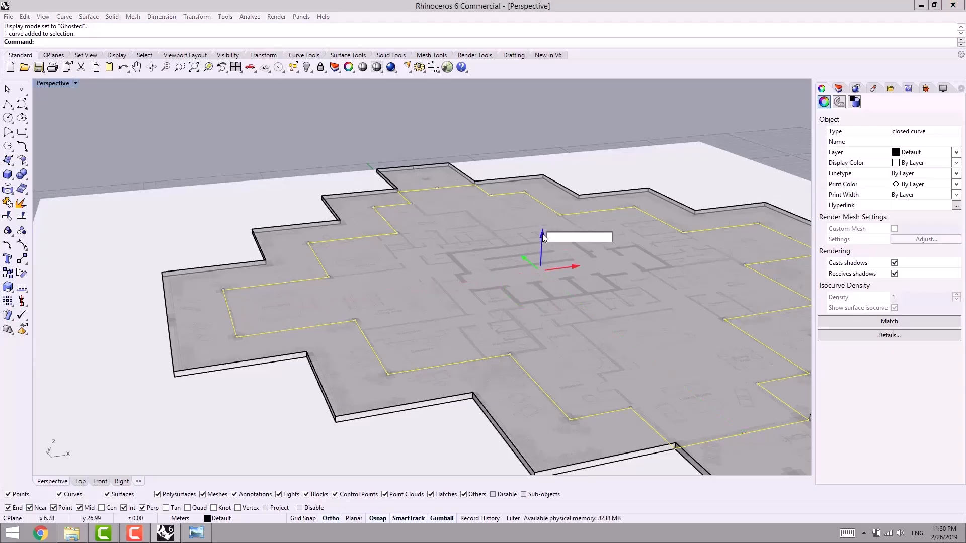
key("Return")
right_click_drag(432, 298, 457, 279)
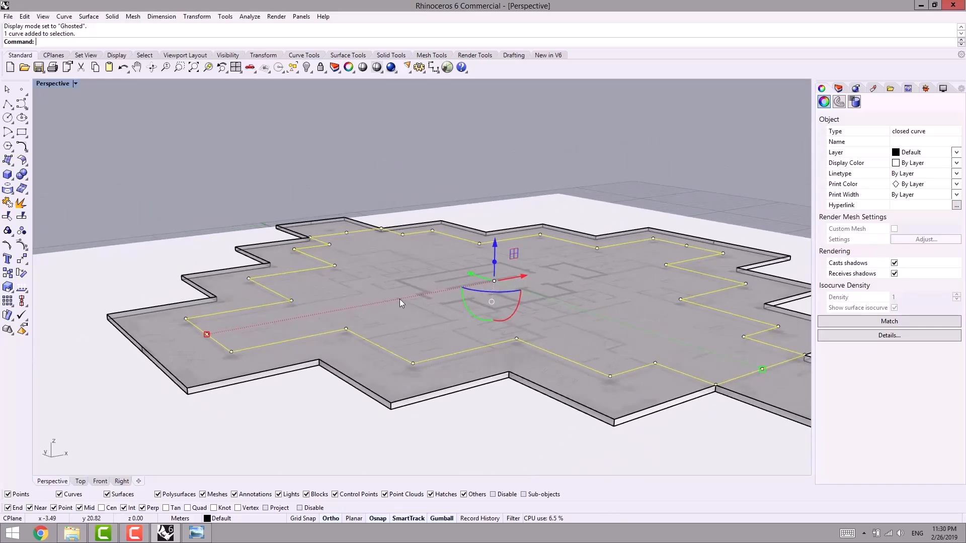
- Extrude the closed inner wall outline 3.6 m upward as a capped solid
left_click(381, 280)
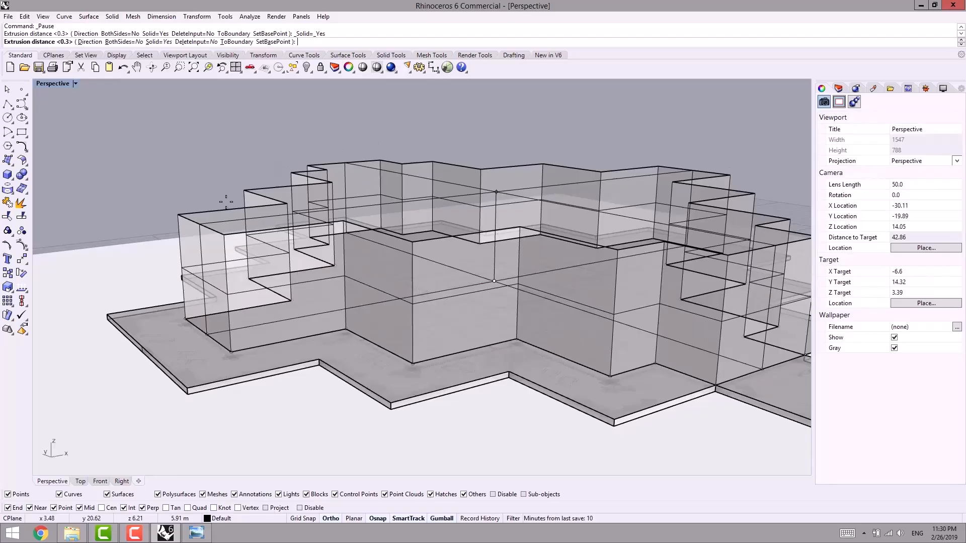
type("4")
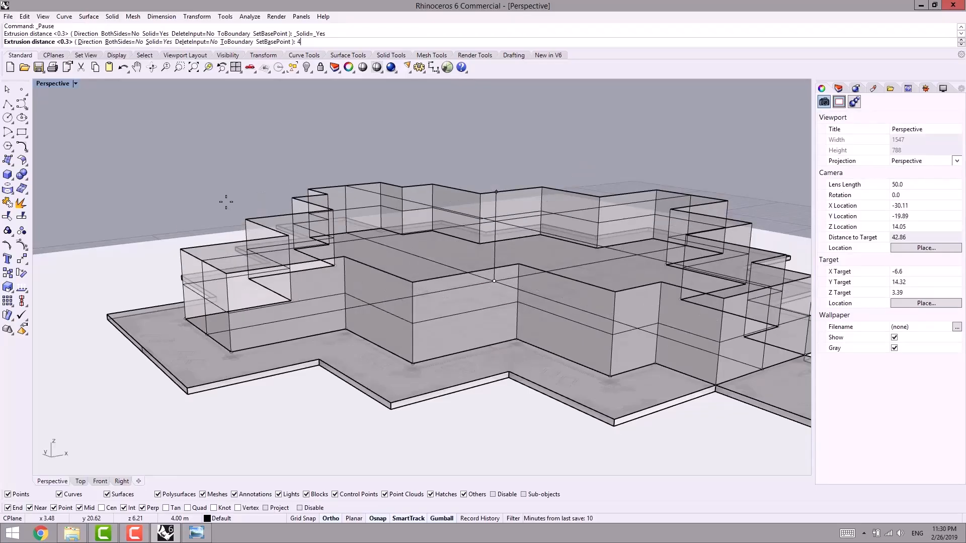
key("BackSpace")
type("3.6")
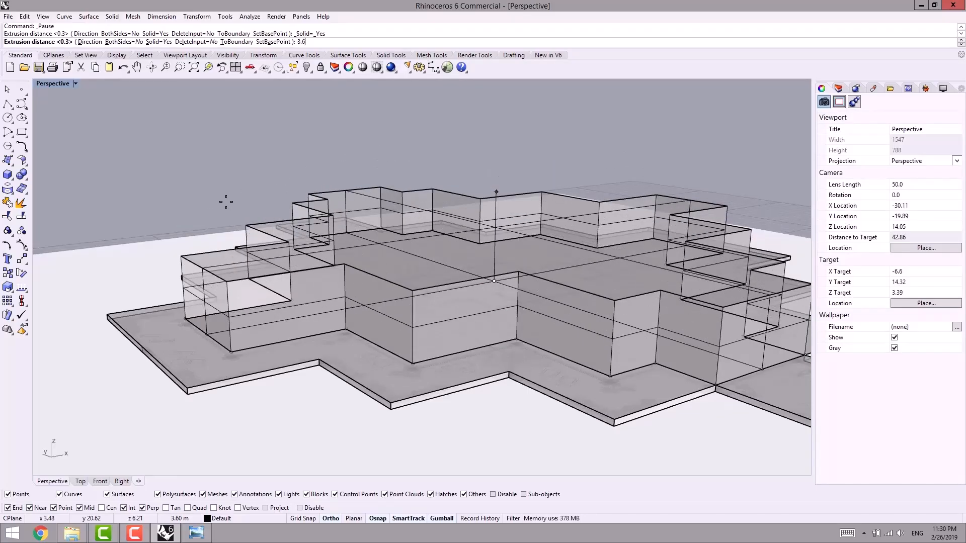
right_click_drag(226, 202, 299, 295)
key("Return")
scroll(181, 177, "down", 4)
left_click(651, 216)
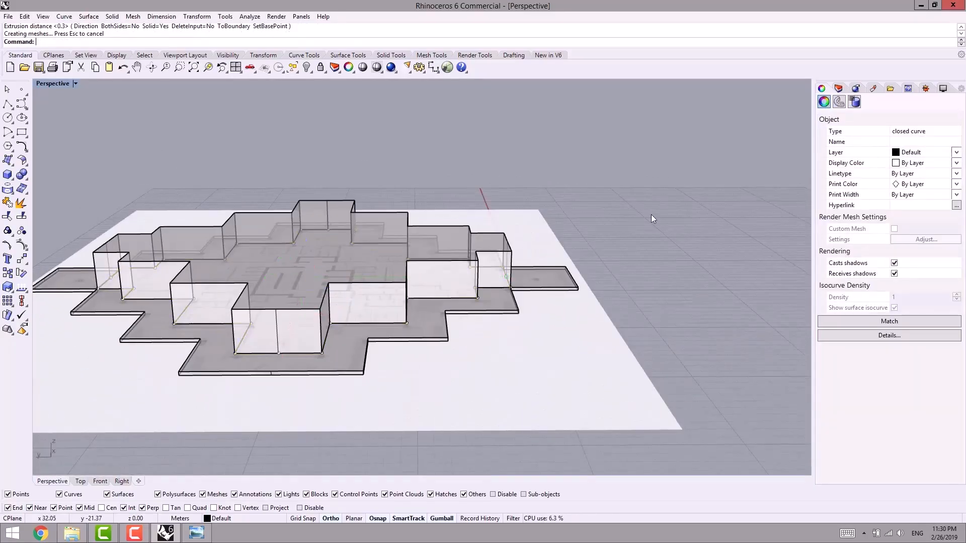
- Check the arcade reference photo and draw a 3.6 m vertical line from the midpoint of the projecting balcony's upper outer edge
right_click_drag(604, 281, 327, 330)
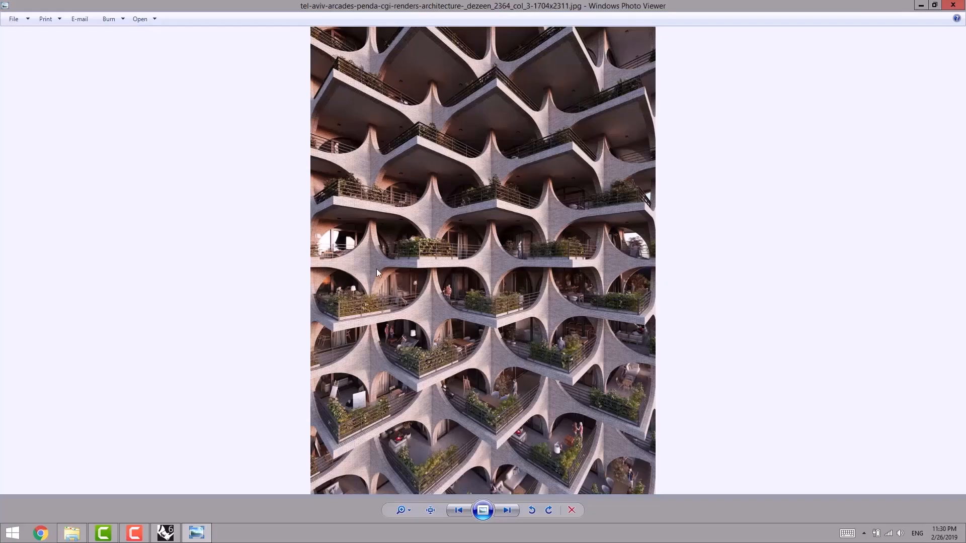
left_click(922, 5)
right_click_drag(551, 207, 460, 276)
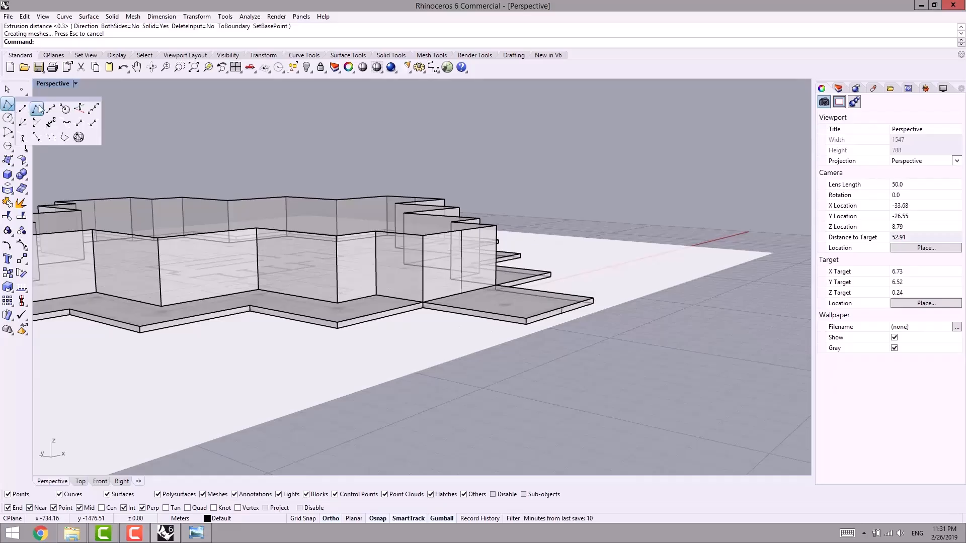
left_click(12, 109)
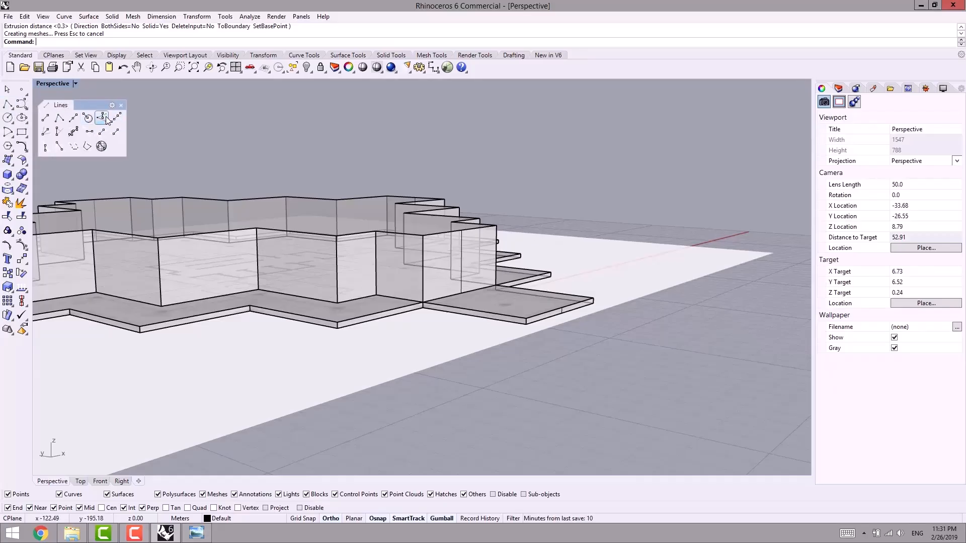
left_click(103, 120)
right_click_drag(565, 323, 567, 362)
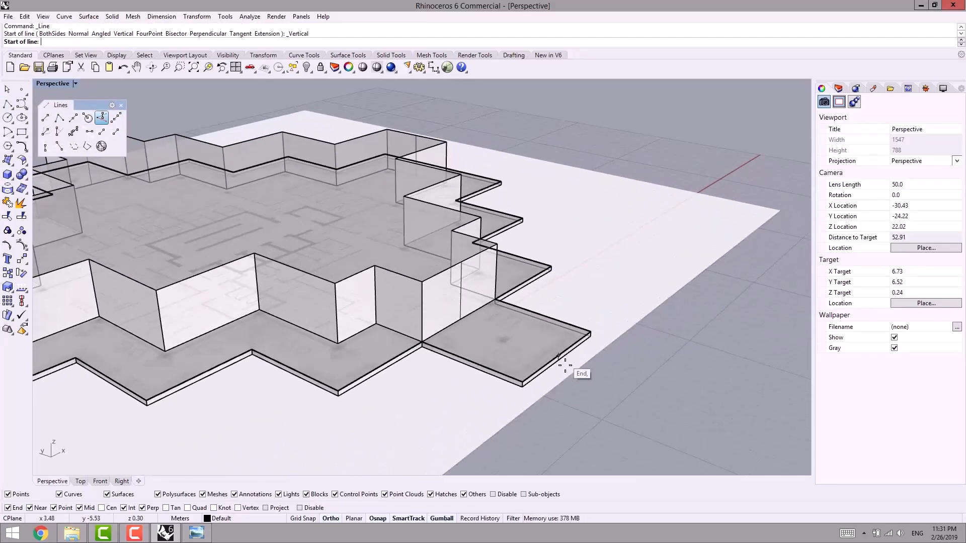
scroll(559, 356, "up", 2)
left_click(559, 356)
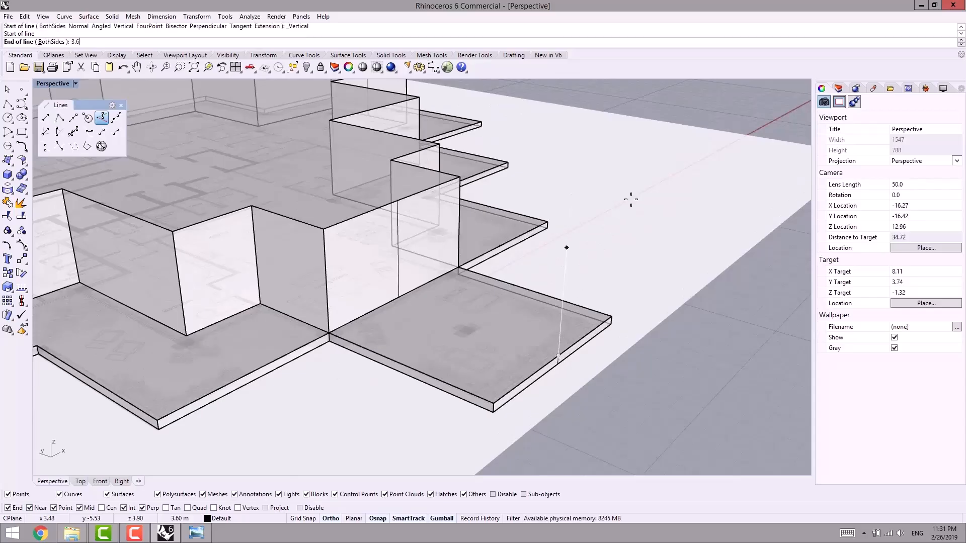
type("3.6")
key("Return")
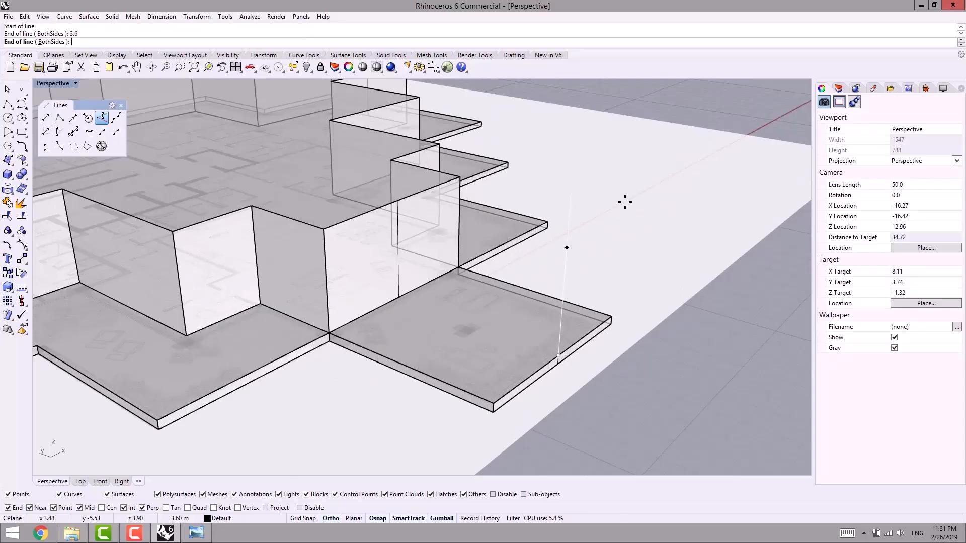
left_click(571, 243)
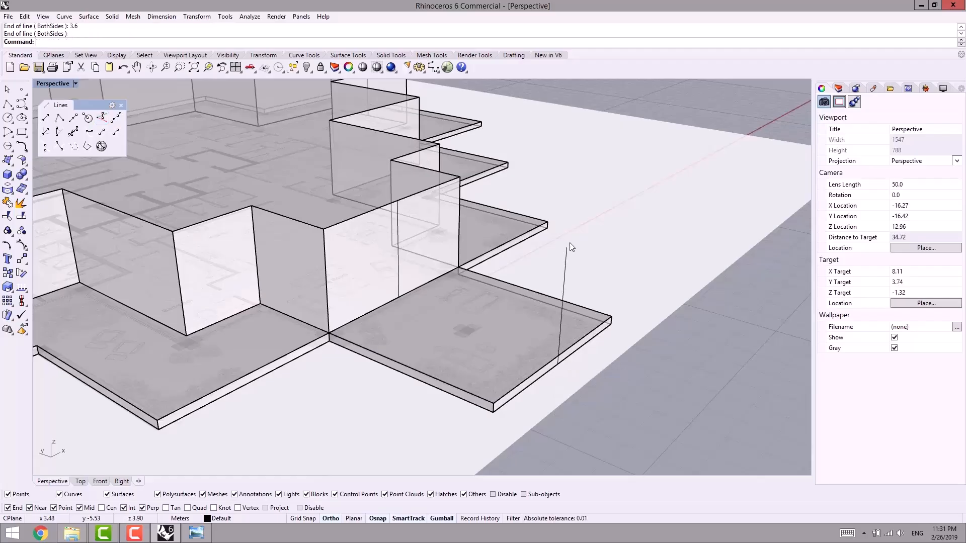
- Draw an interpolated curve from the vertical line's upper end through one intermediate point to the balcony slab's upper outer corner
scroll(593, 332, "down", 6)
right_click_drag(594, 336, 513, 313)
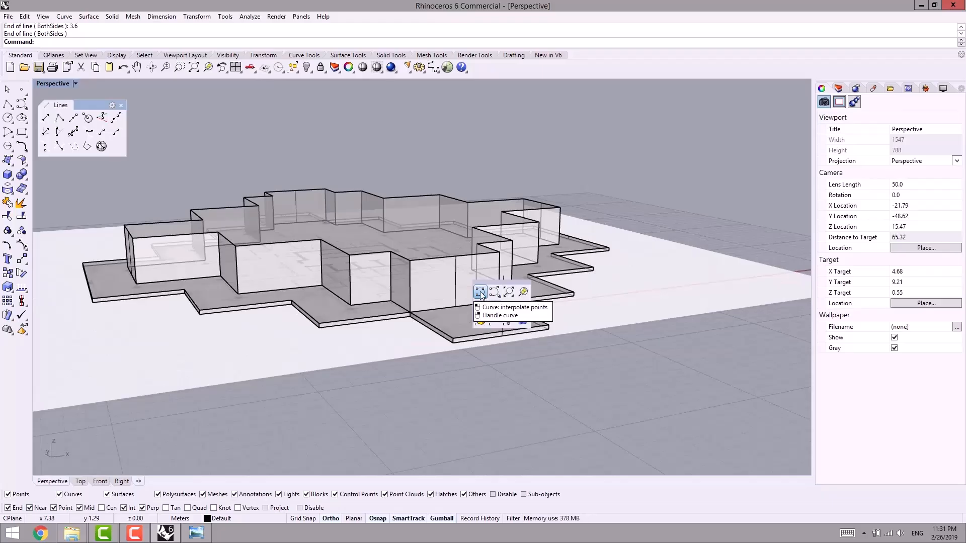
left_click(480, 293)
scroll(578, 280, "up", 5)
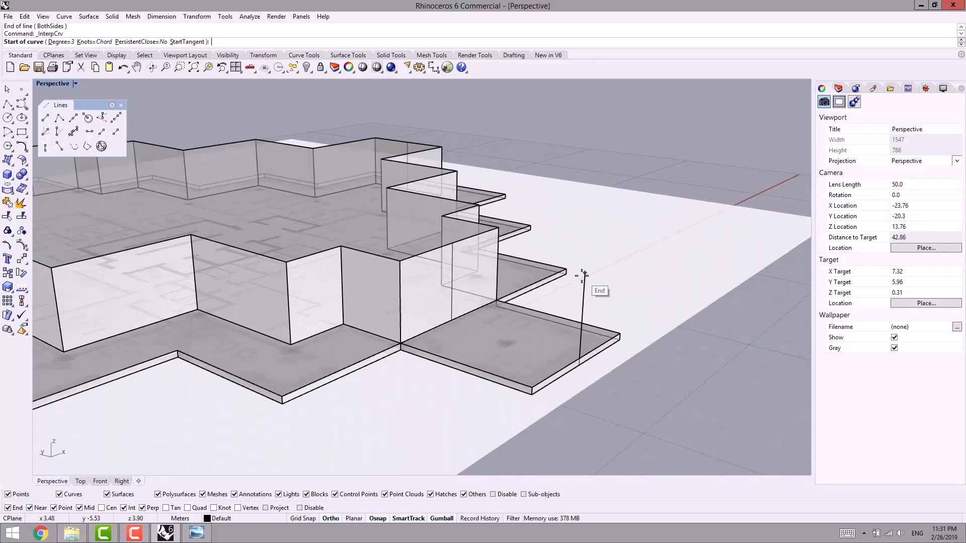
left_click(583, 275)
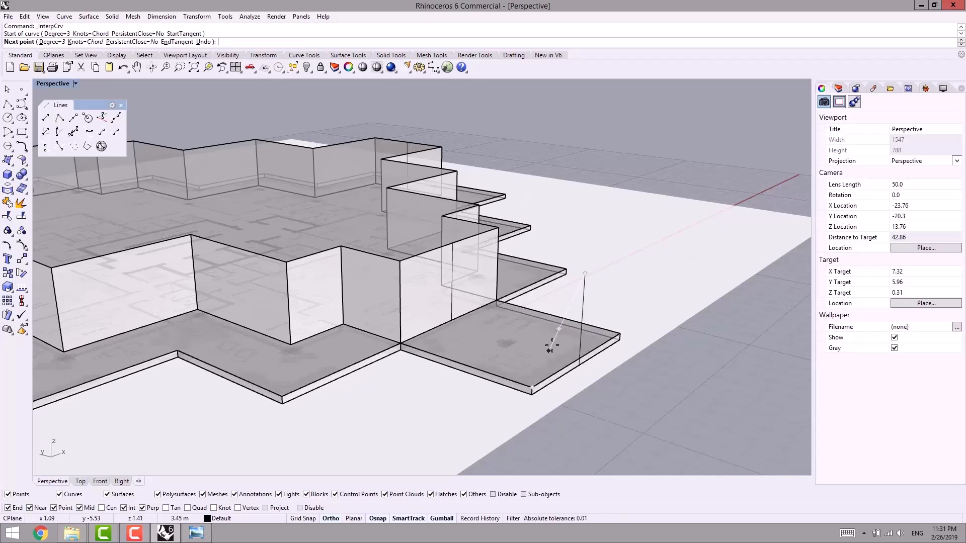
left_click(558, 329)
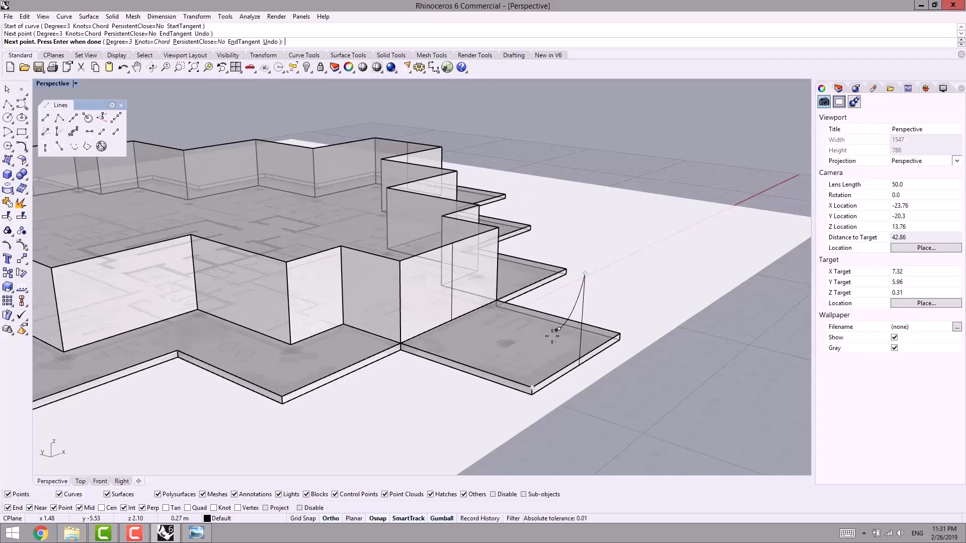
left_click(532, 387)
right_click(523, 407)
- Shift the arch curve's three inner control points slightly along X toward the vertical line
scroll(514, 421, "down", 6)
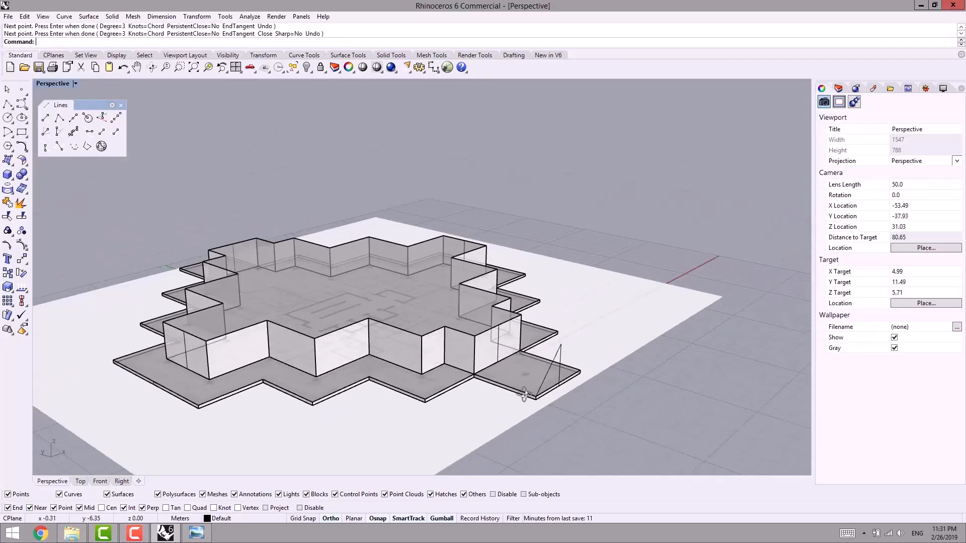
right_click_drag(515, 421, 333, 437)
scroll(514, 415, "up", 2)
left_click(520, 344)
left_click(469, 385)
scroll(369, 456, "up", 2)
left_click_drag(334, 439, 369, 283)
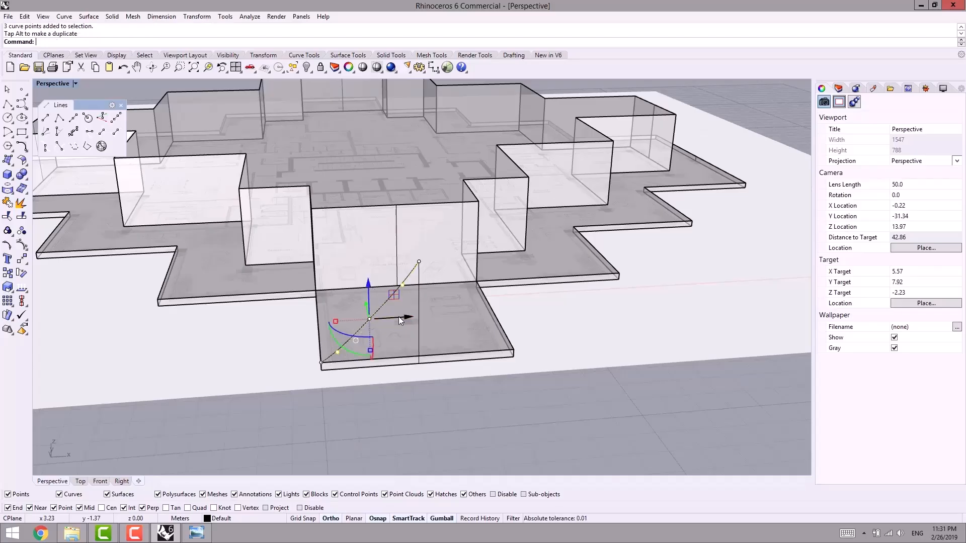
left_click_drag(403, 317, 400, 320)
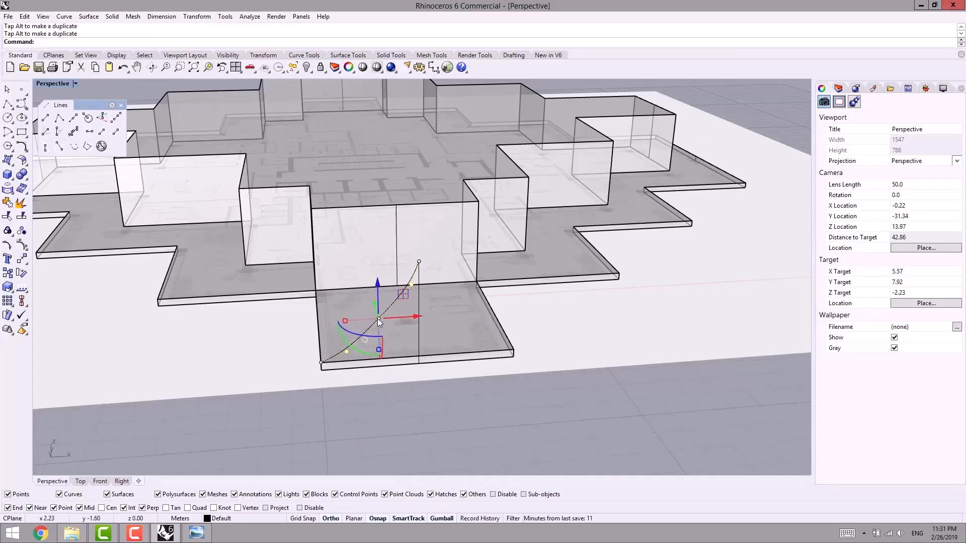
left_click(365, 307)
left_click_drag(364, 307, 371, 319)
key("ctrl+z")
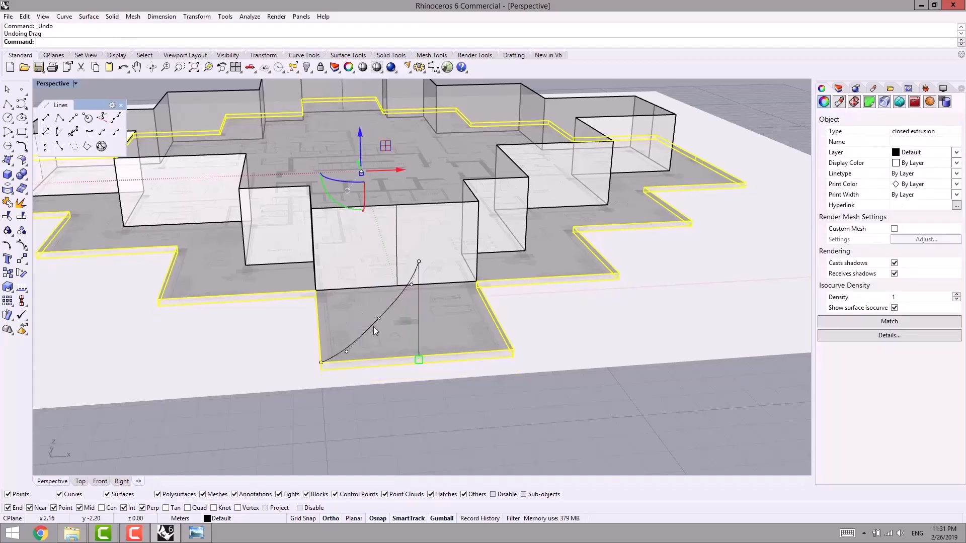
- Move the curve's middle control point about 0.8 m toward the foot of the vertical line to deepen the arch
left_click_drag(365, 420, 388, 305)
scroll(411, 363, "up", 3)
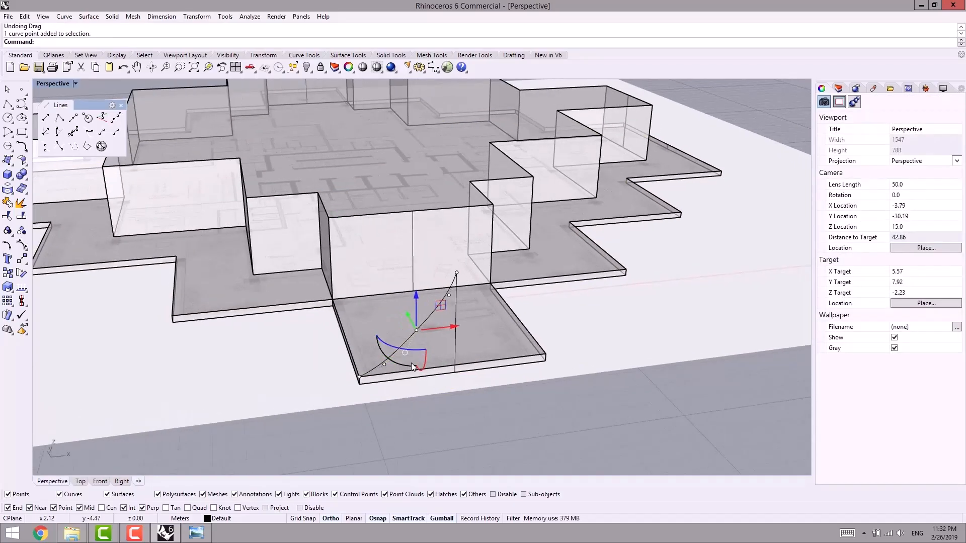
type("M")
key("Return")
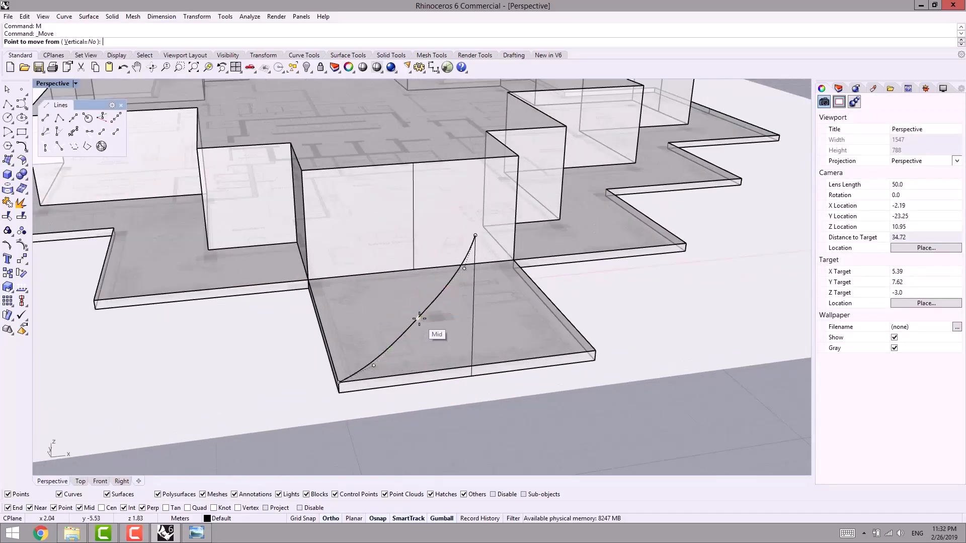
scroll(439, 332, "up", 2)
scroll(438, 332, "up", 3)
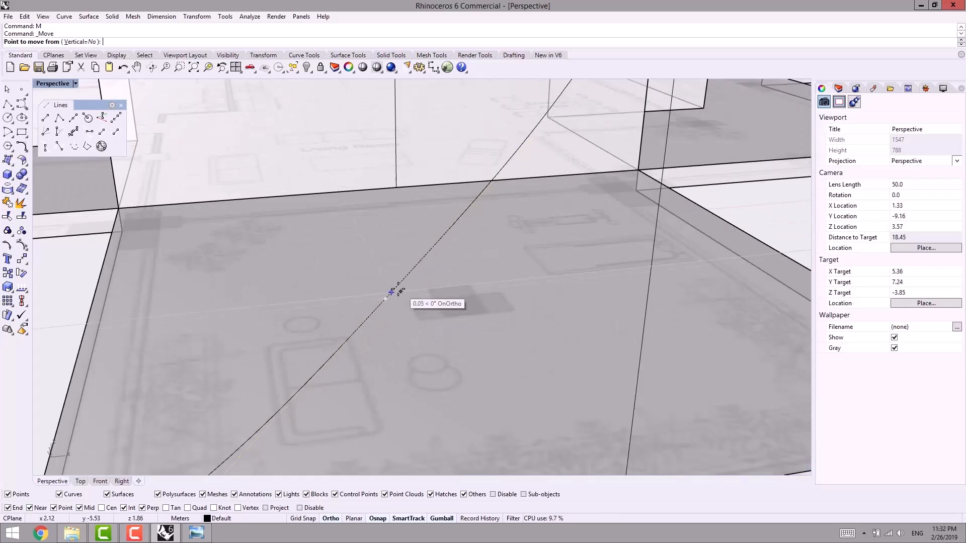
left_click(392, 289)
scroll(392, 290, "down", 2)
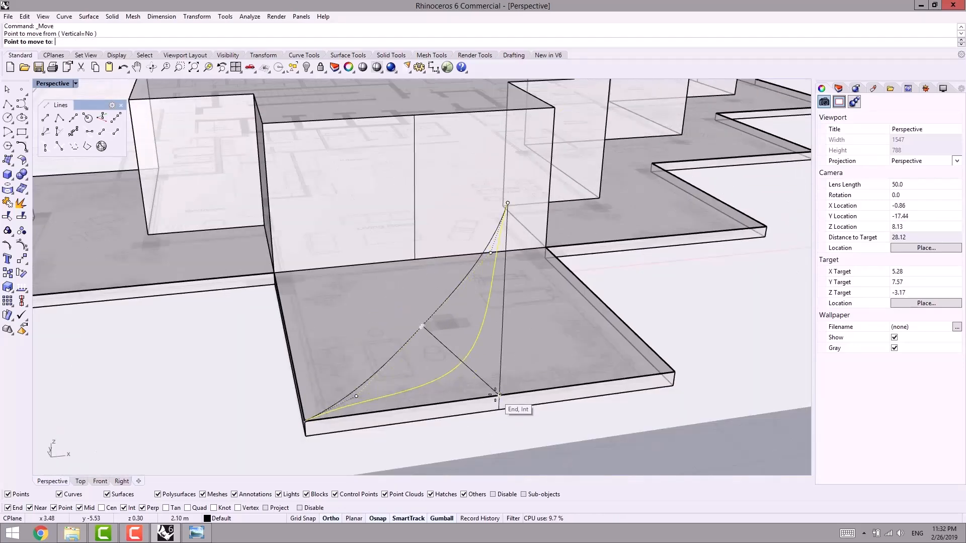
left_click(453, 353)
- Delete the two control points on either side of the arch curve's middle control point
left_click_drag(367, 455, 368, 378)
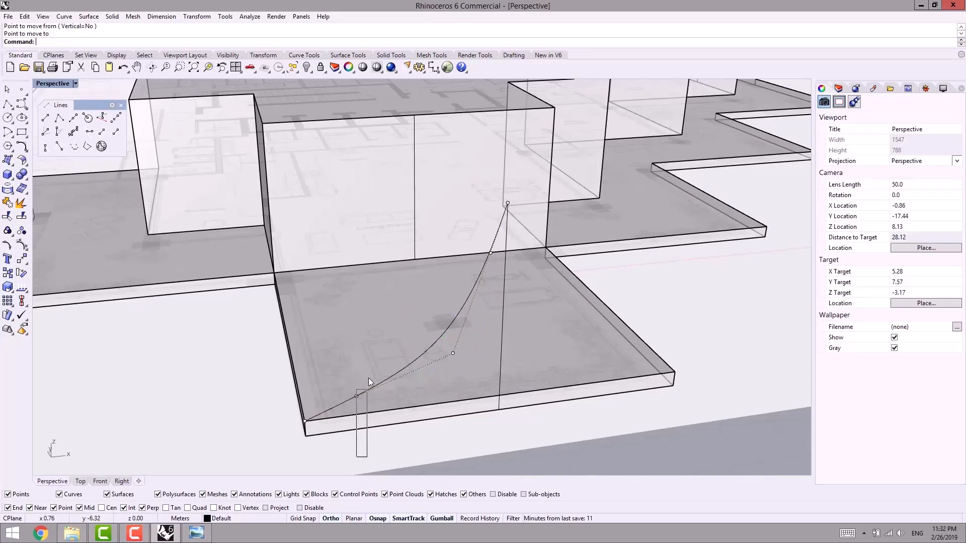
left_click(357, 398)
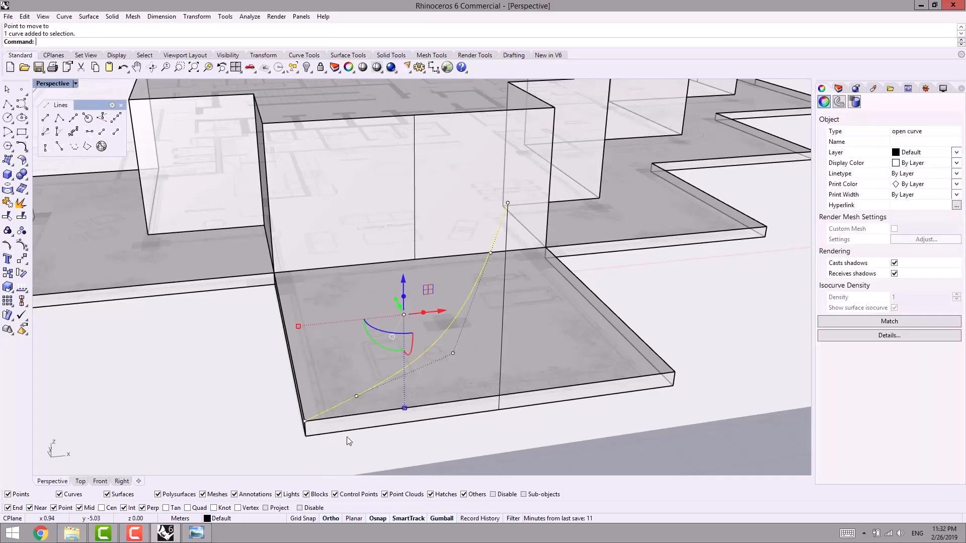
left_click_drag(342, 459, 372, 360)
left_click(490, 254, "shift")
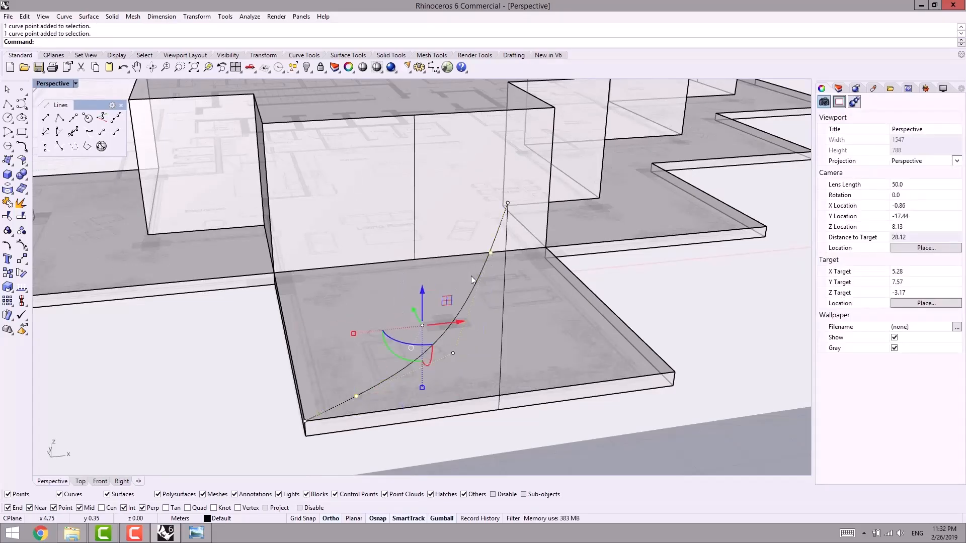
key("Delete")
- Move the remaining middle control point about 0.48 m further toward the foot of the vertical line
right_click_drag(455, 375, 355, 317)
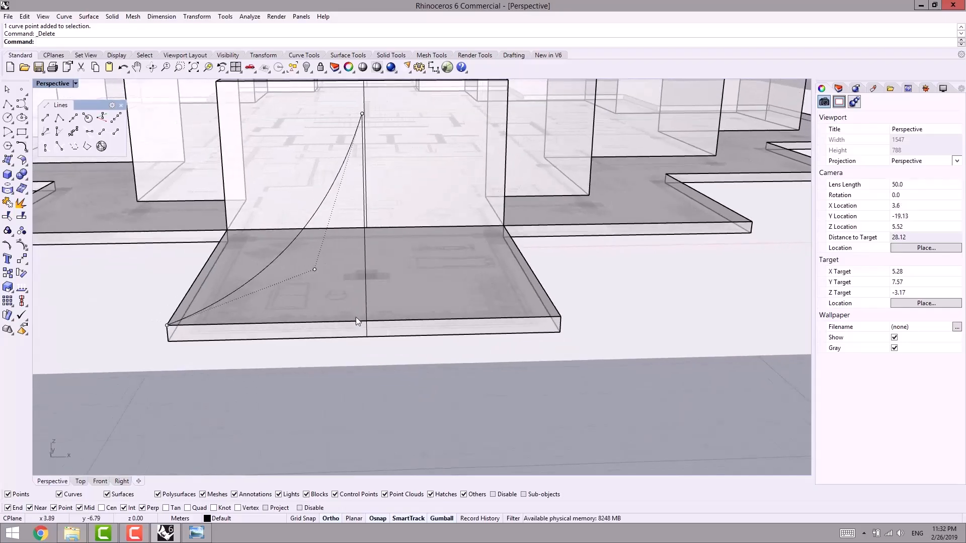
left_click(315, 270)
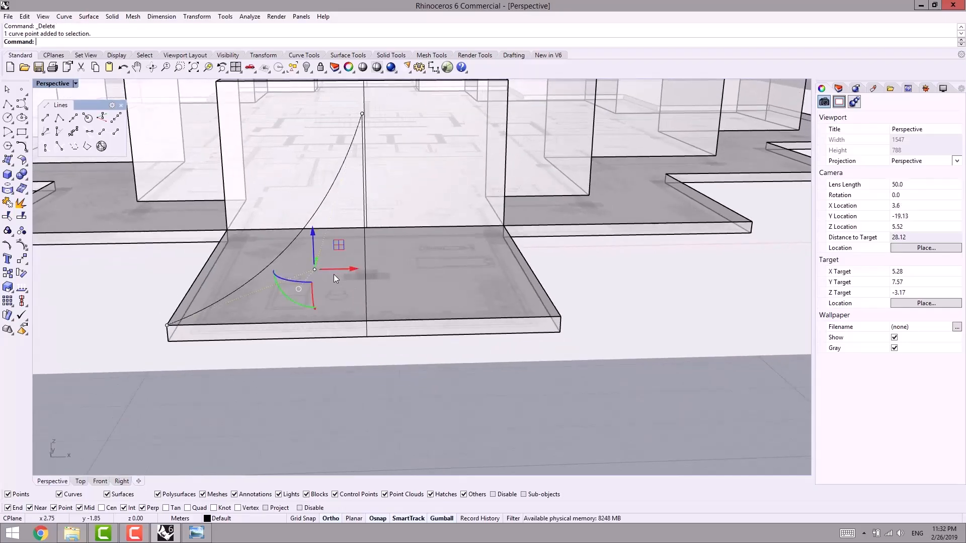
type("m")
key("Return")
left_click(315, 270)
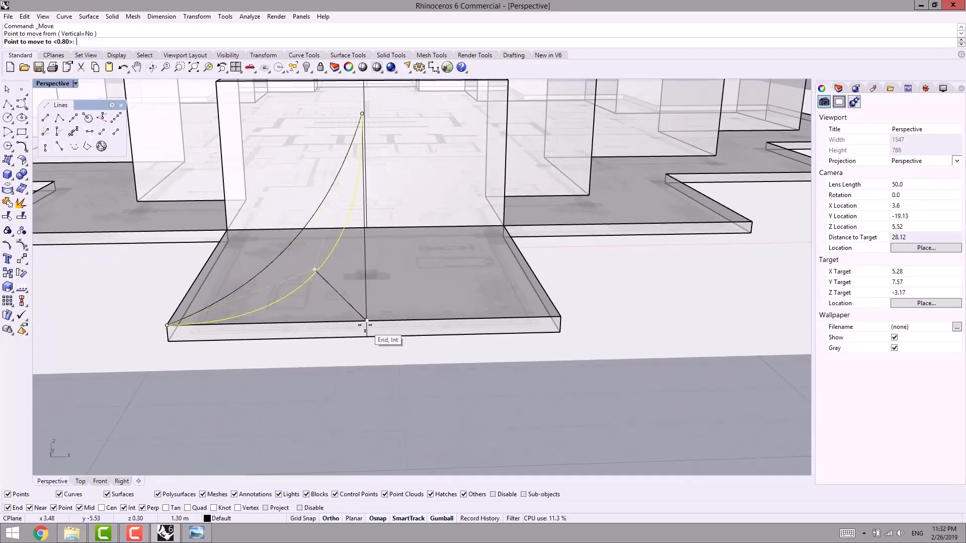
left_click(333, 290)
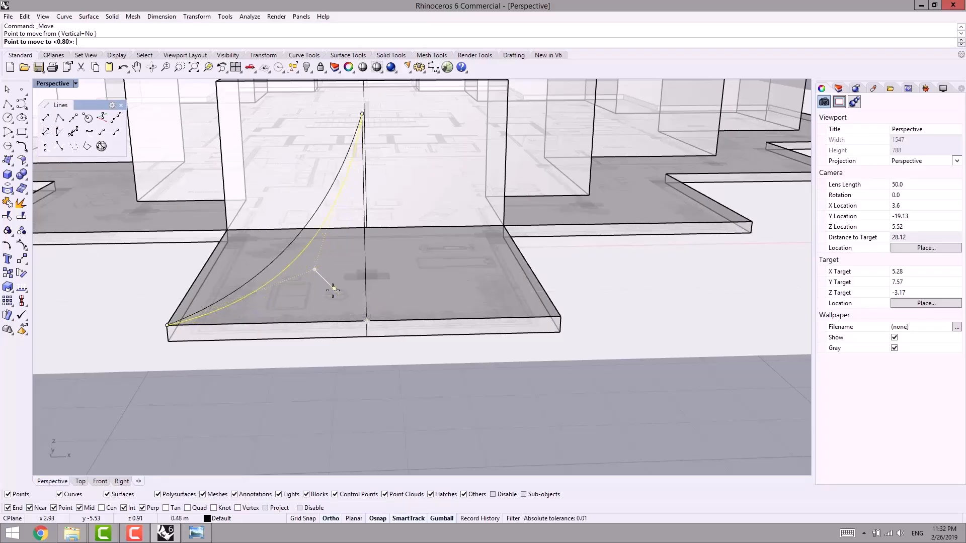
- Draw a straight polyline along the slab's upper edge from the balcony corner to the vertical line
right_click_drag(325, 280, 472, 386)
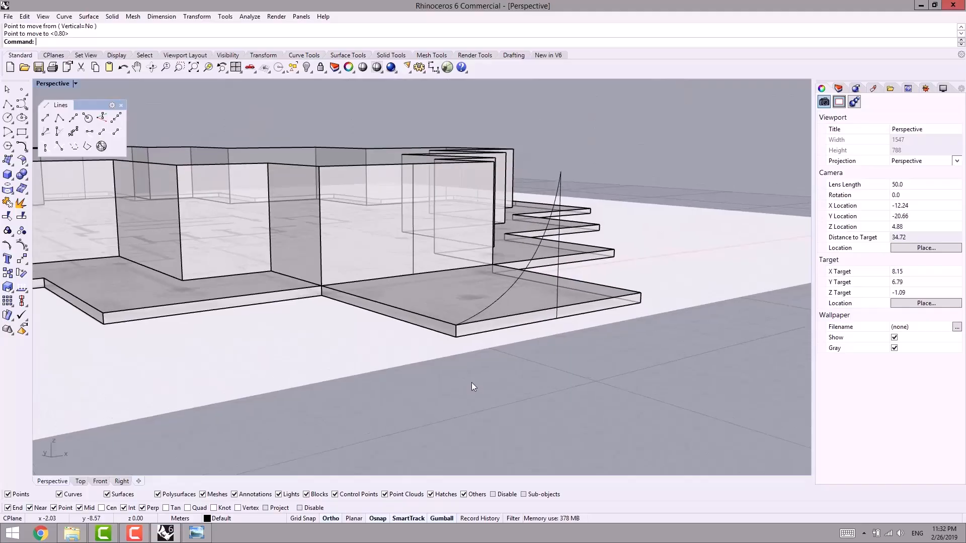
left_click(8, 104)
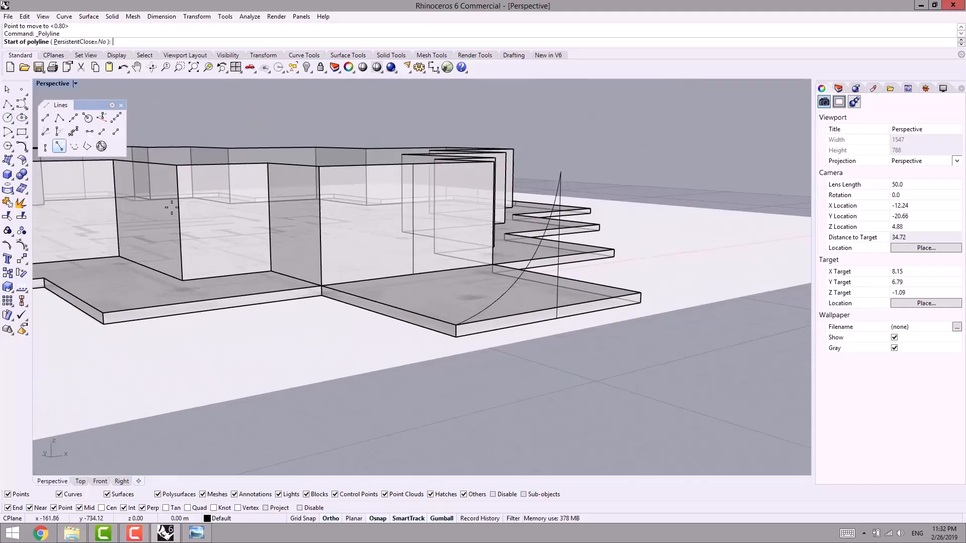
left_click(456, 325)
left_click(557, 308)
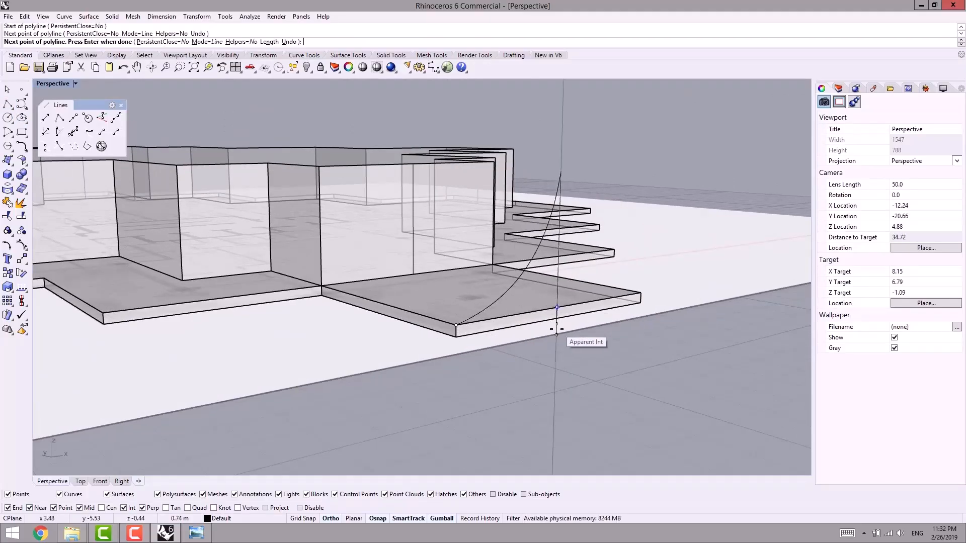
right_click(557, 338)
- Join the arch curve, the vertical line and the slab-edge polyline into one closed profile
mouse_move(559, 361)
right_mouse_down()
mouse_move(565, 383)
mouse_move(571, 375)
right_mouse_up()
left_click(559, 362)
left_click(559, 362)
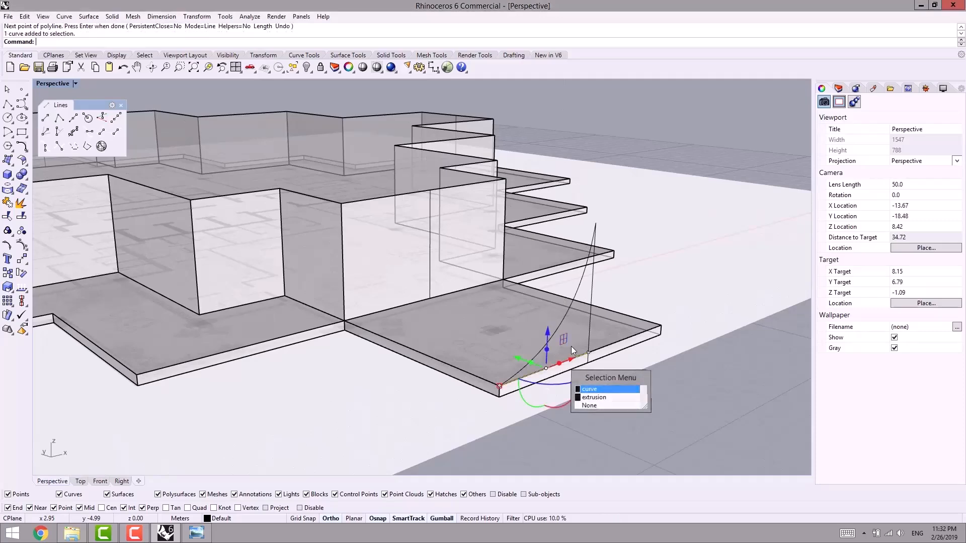
left_click(589, 319, "shift")
left_click(586, 271, "shift")
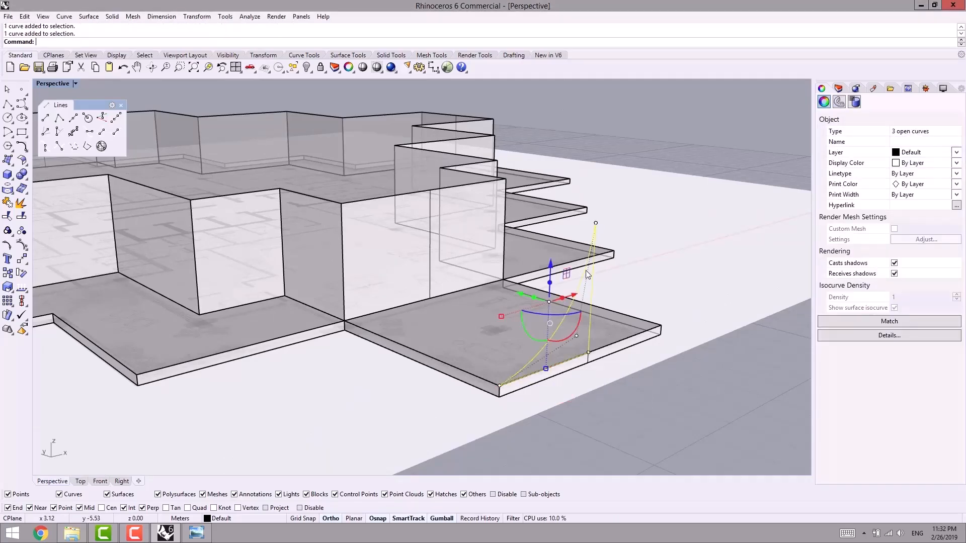
scroll(549, 372, "down", 3)
right_click_drag(549, 372, 466, 388)
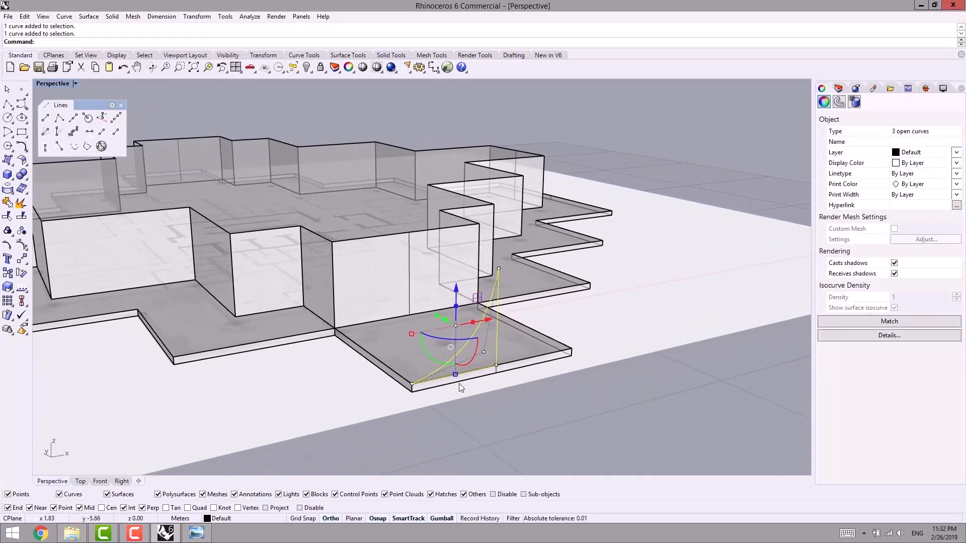
left_click(19, 202)
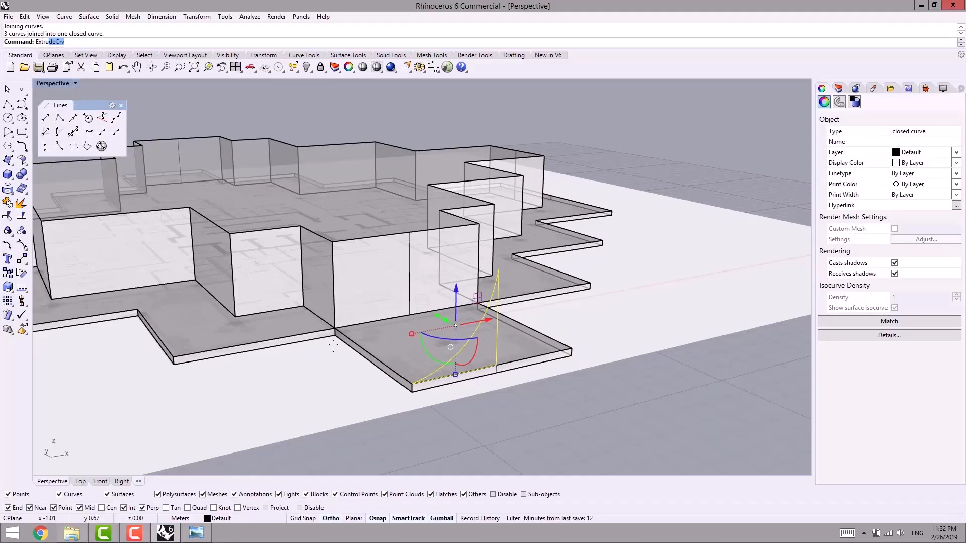
- Extrude the closed half-arch profile 0.35 m as a solid toward the inside of the balcony
key("Return")
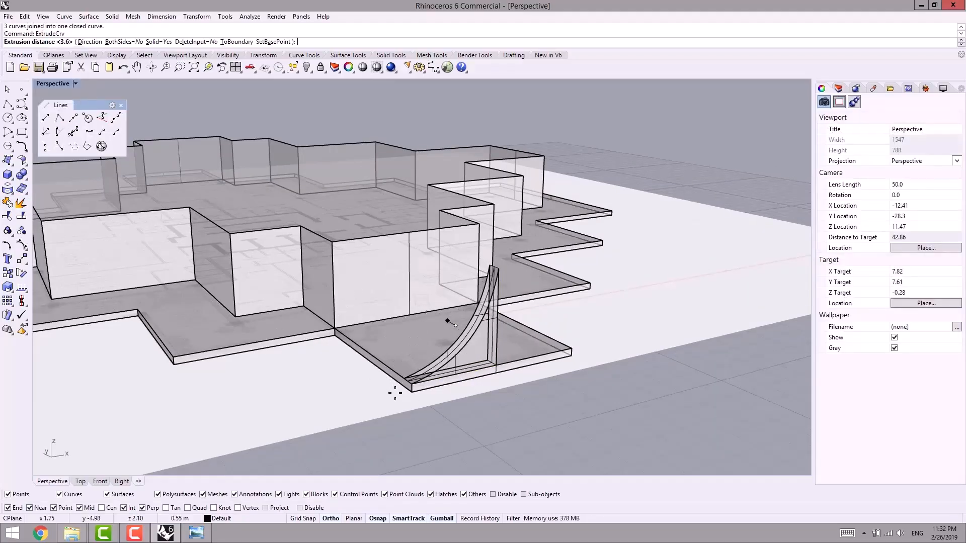
scroll(397, 394, "up", 2)
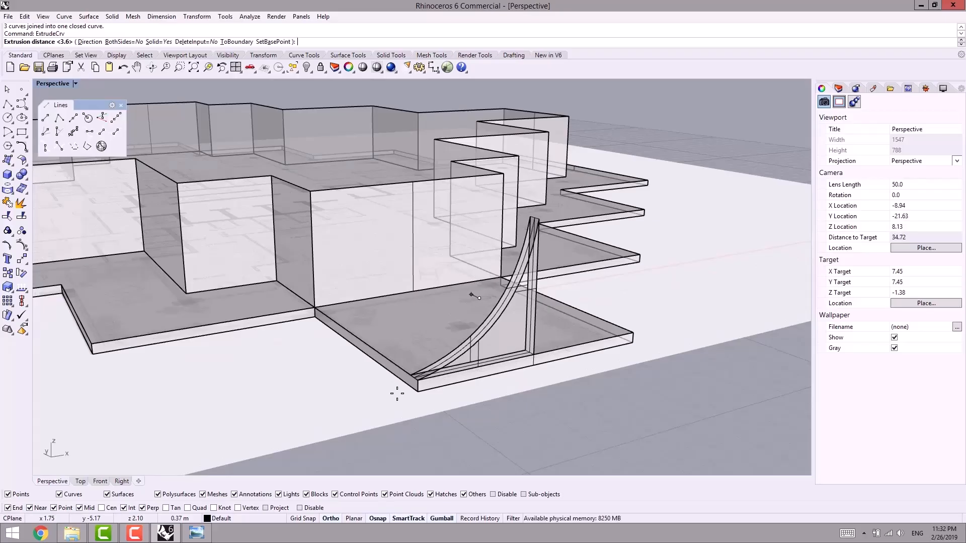
type(".2")
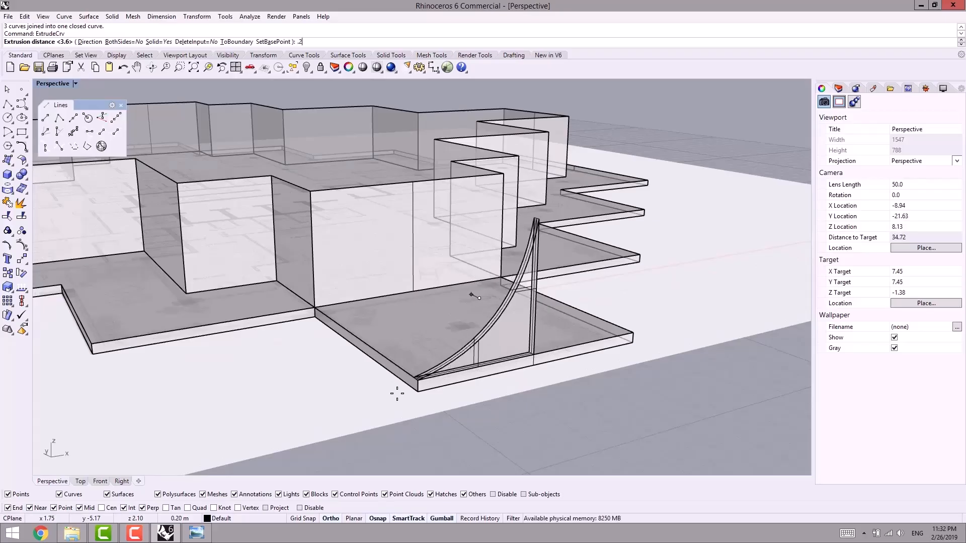
key("BackSpace")
type("3")
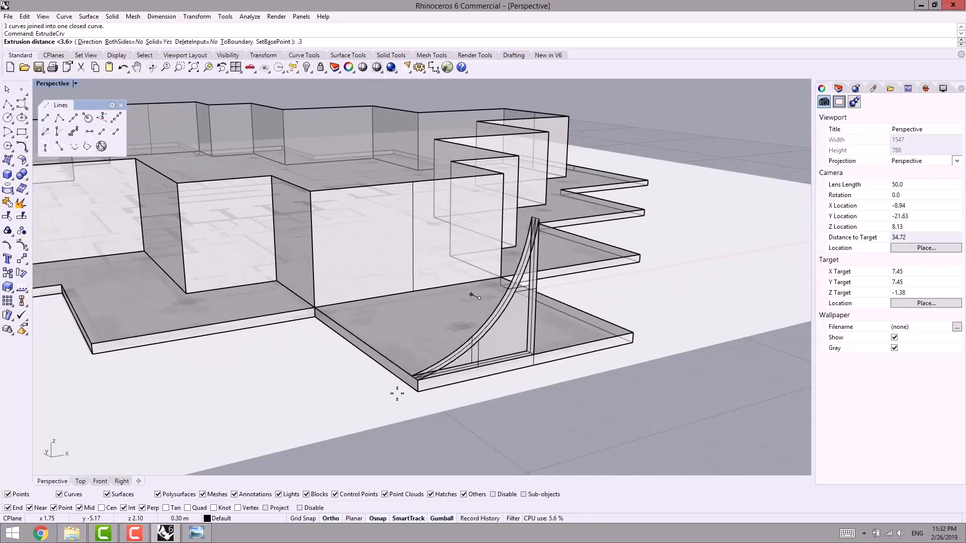
type("5")
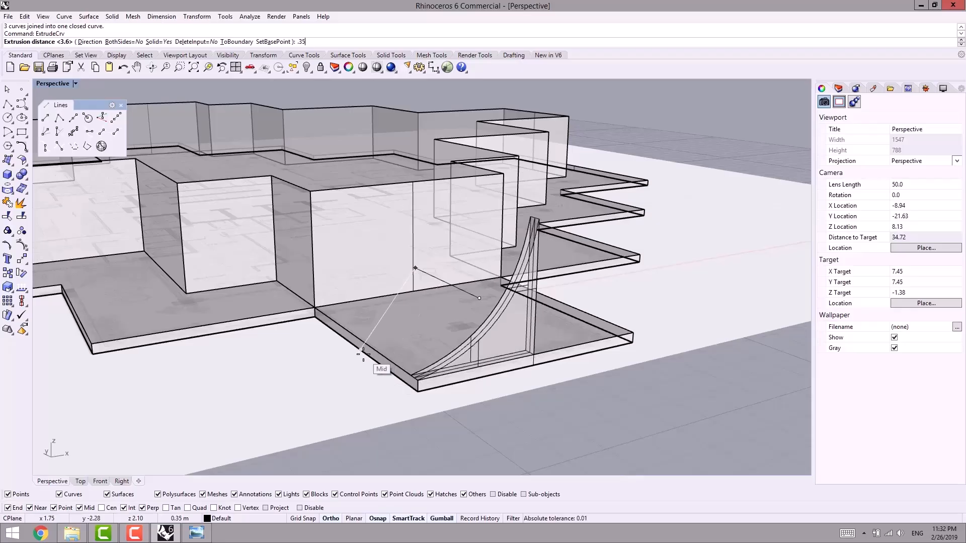
key("Return")
right_click_drag(388, 384, 496, 384)
left_click(671, 396)
scroll(641, 360, "up", 3)
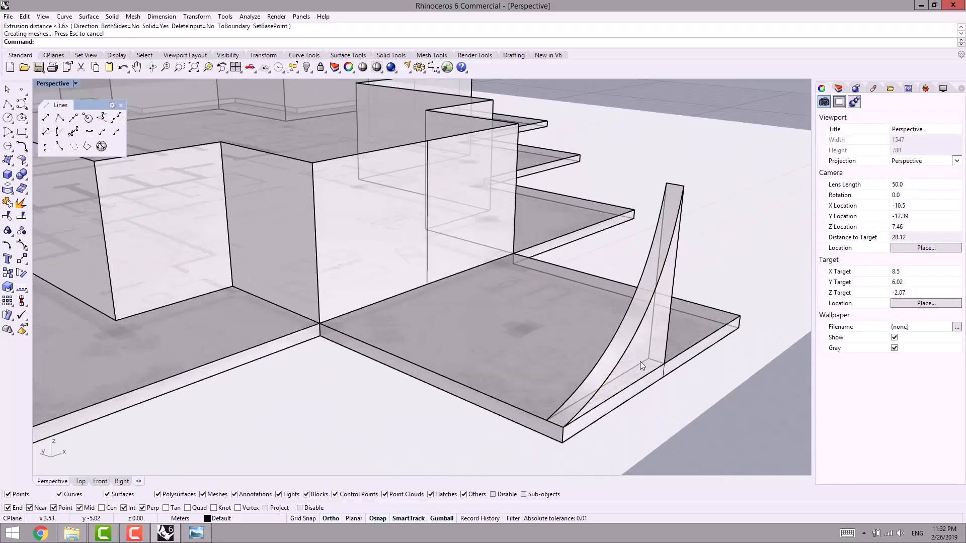
- Select the half-arch solid and compare its shape with the arches in the facade reference image
left_click(645, 374)
left_click(677, 362)
scroll(584, 394, "down", 6)
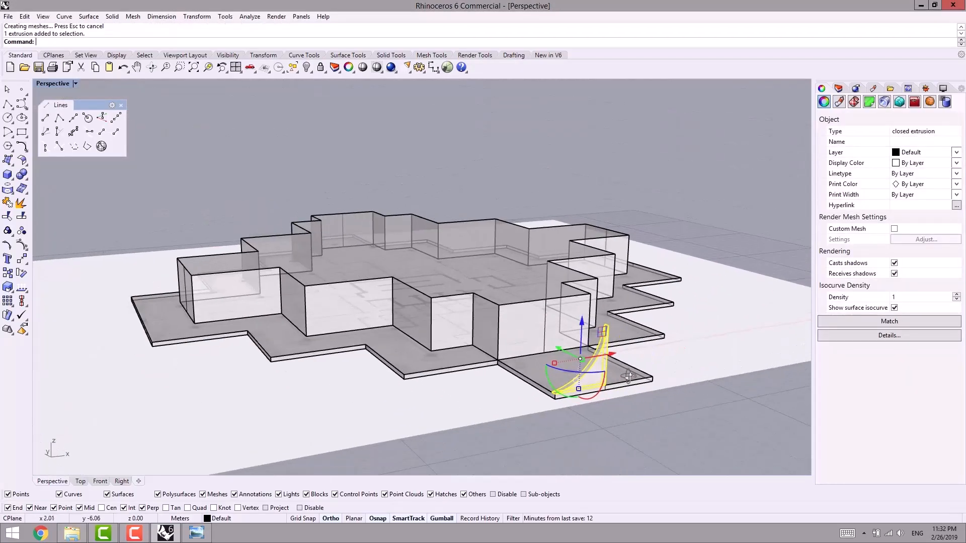
right_click_drag(508, 412, 437, 351)
scroll(446, 294, "up", 2)
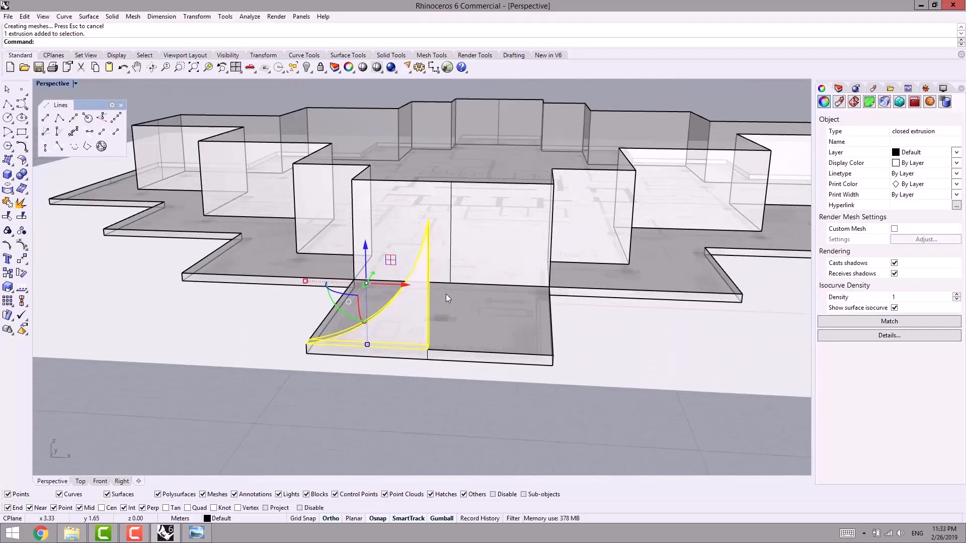
left_click(207, 535)
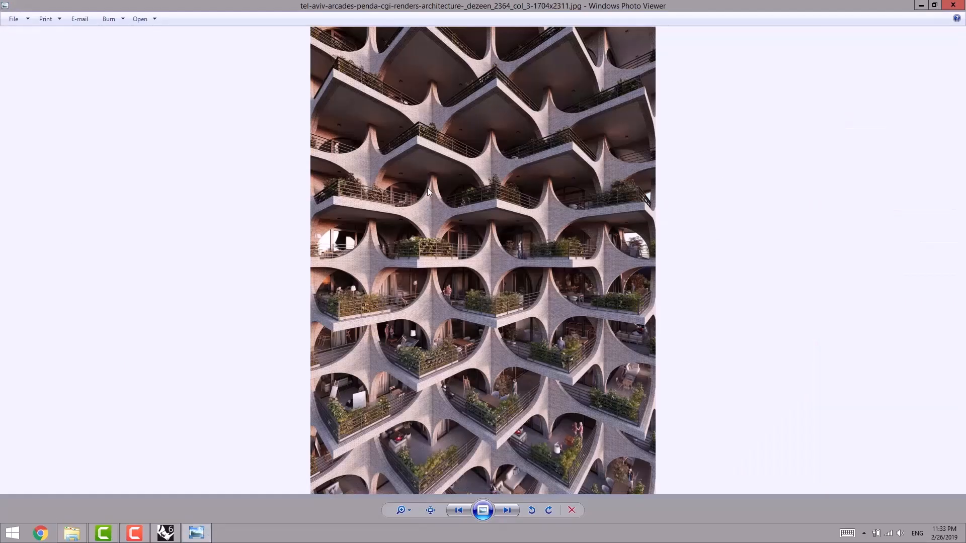
left_click(920, 6)
- Mirror a copy of the half-arch solid about the midline of the balcony's front edge
right_click_drag(455, 270, 485, 357)
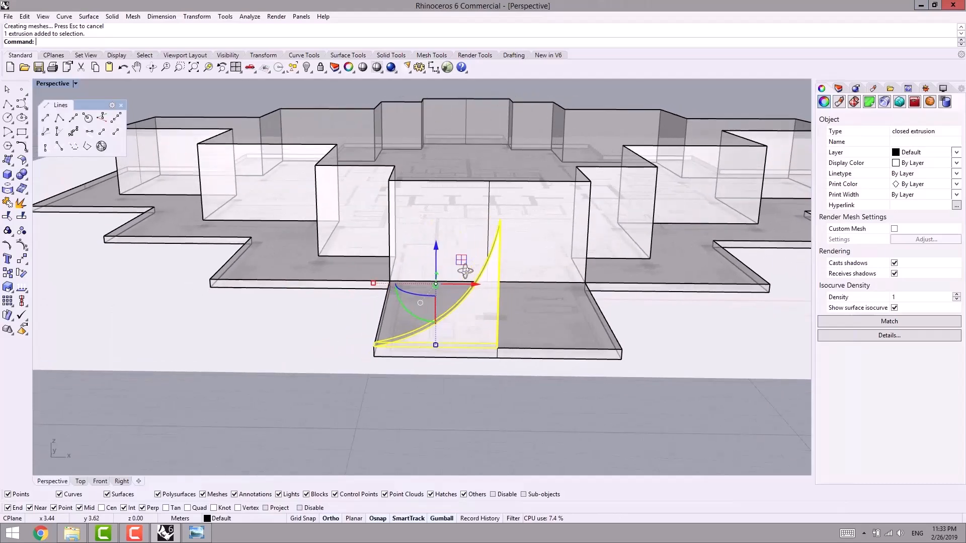
type("MI")
key("Return")
left_click(497, 348)
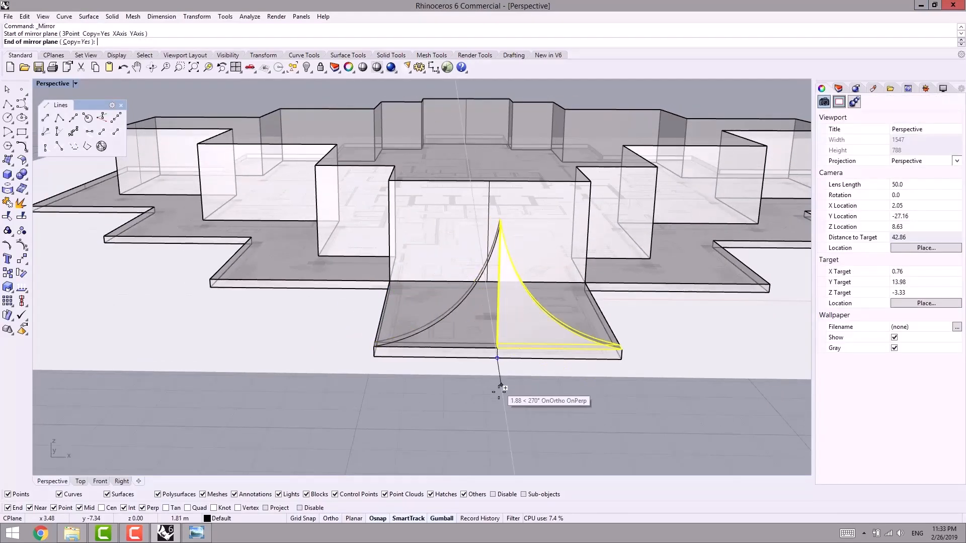
left_click(496, 406)
right_click_drag(439, 421, 421, 402)
scroll(337, 369, "down", 2)
right_click_drag(337, 370, 374, 369)
scroll(541, 257, "up", 4)
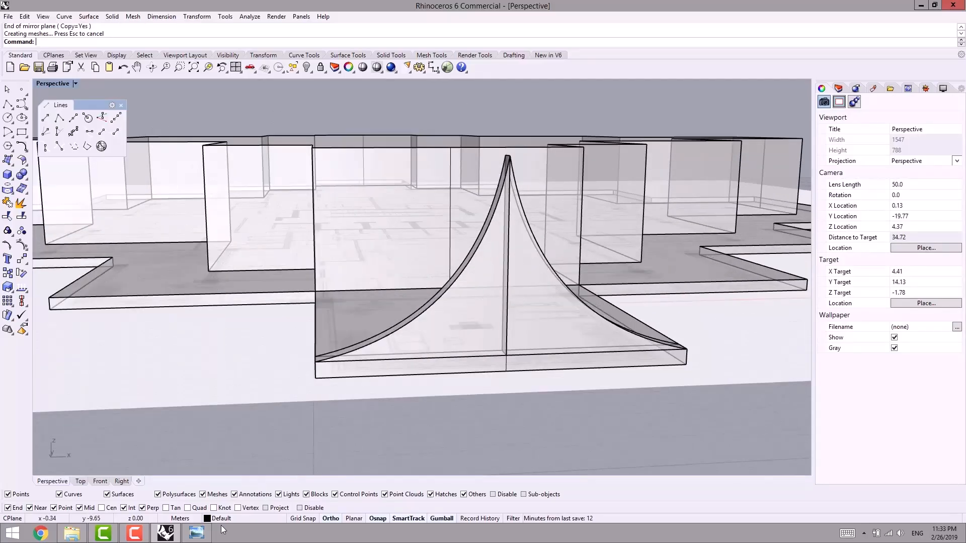
- Examine the facade reference image up close to see how the arches meet at the columns
left_click(197, 532)
scroll(328, 225, "up", 3)
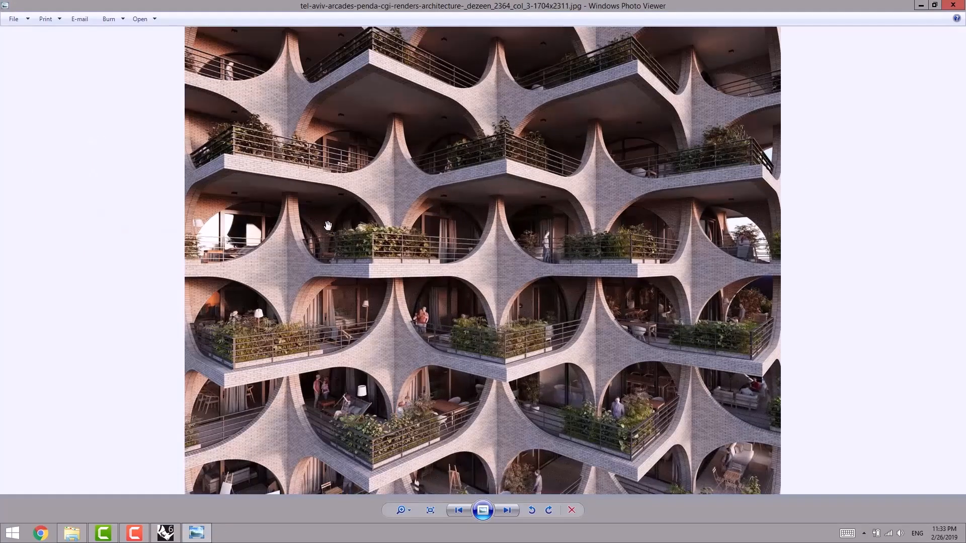
left_click_drag(362, 172, 371, 209)
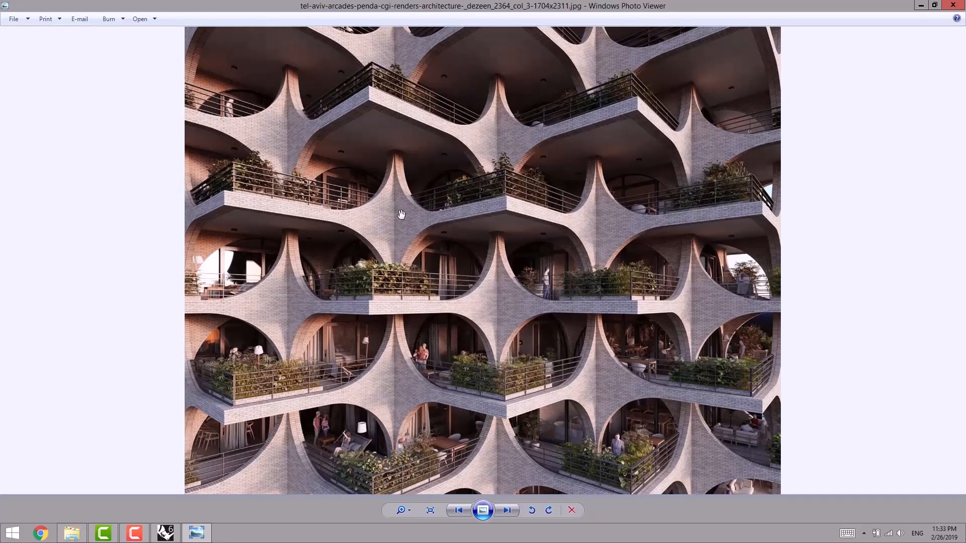
left_click(920, 5)
- Undo the mirrored copy and the half-arch extrusion
scroll(498, 326, "down", 2)
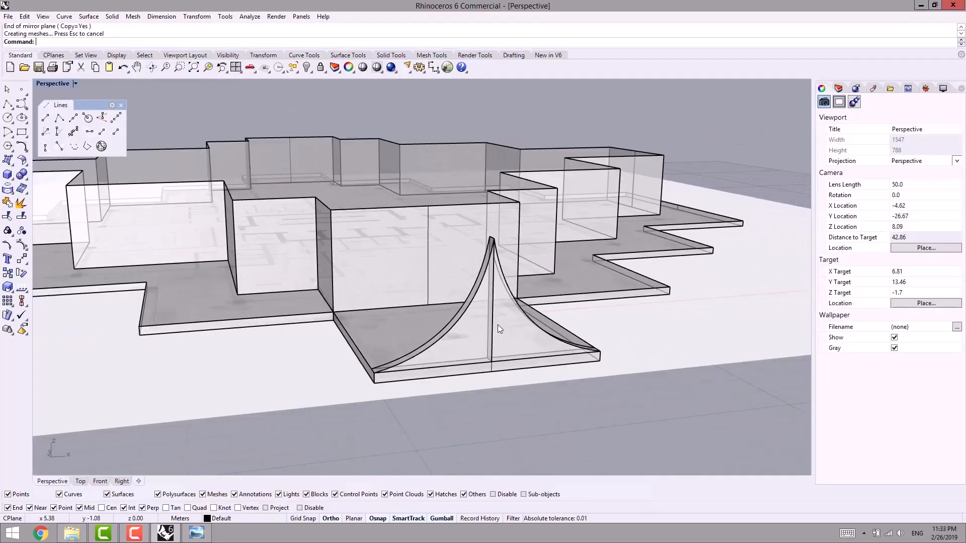
key("ctrl+z")
key("ctrl+z")
right_click_drag(500, 326, 488, 369)
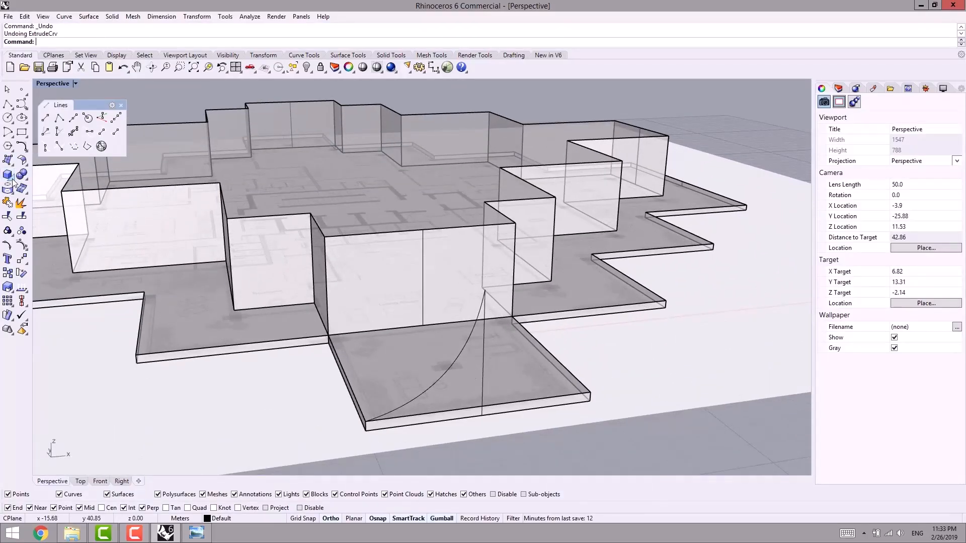
- Draw a 0.35 by 0.35 m square on the slab from the foot of the arch's vertical line
left_click(25, 136)
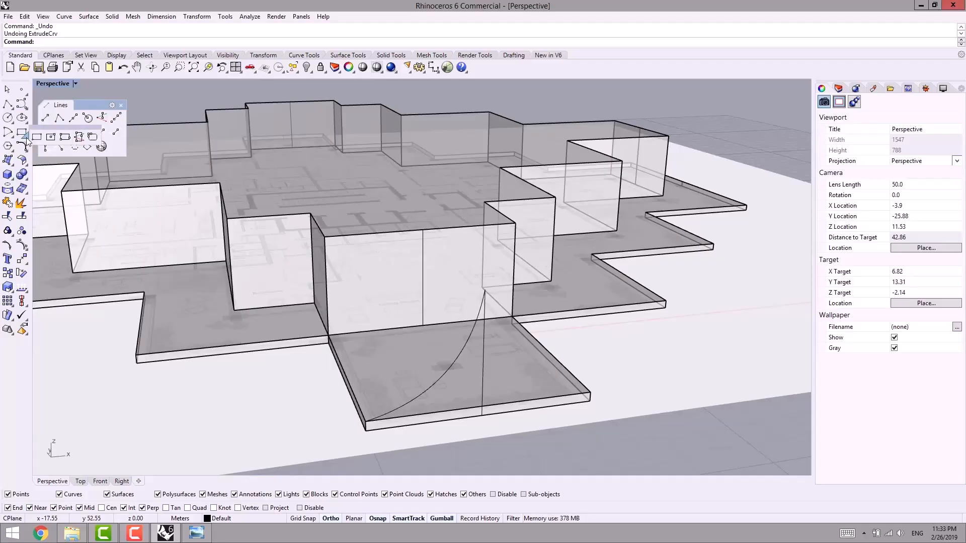
left_click(37, 137)
scroll(495, 416, "up", 4)
left_click(569, 451)
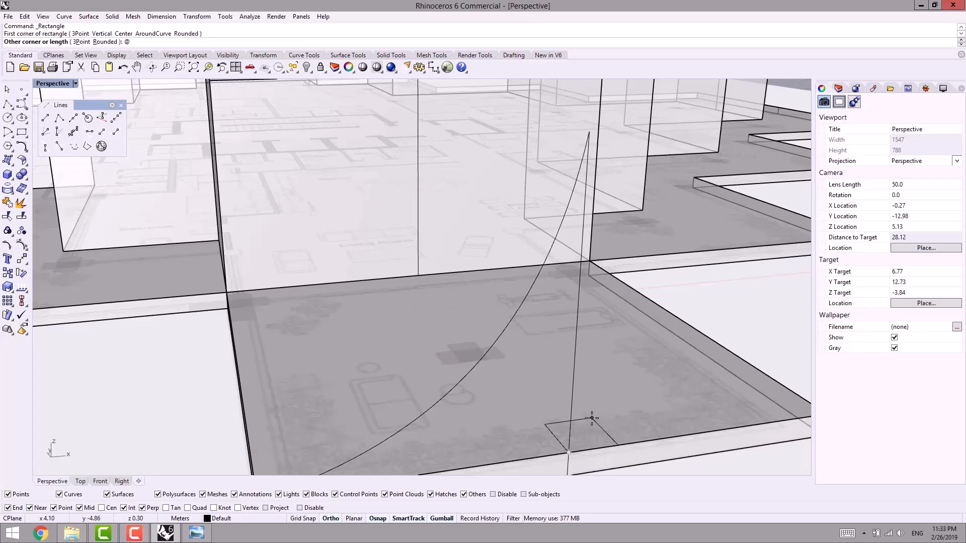
type("@.35,.35")
key("Return")
scroll(591, 412, "up", 4)
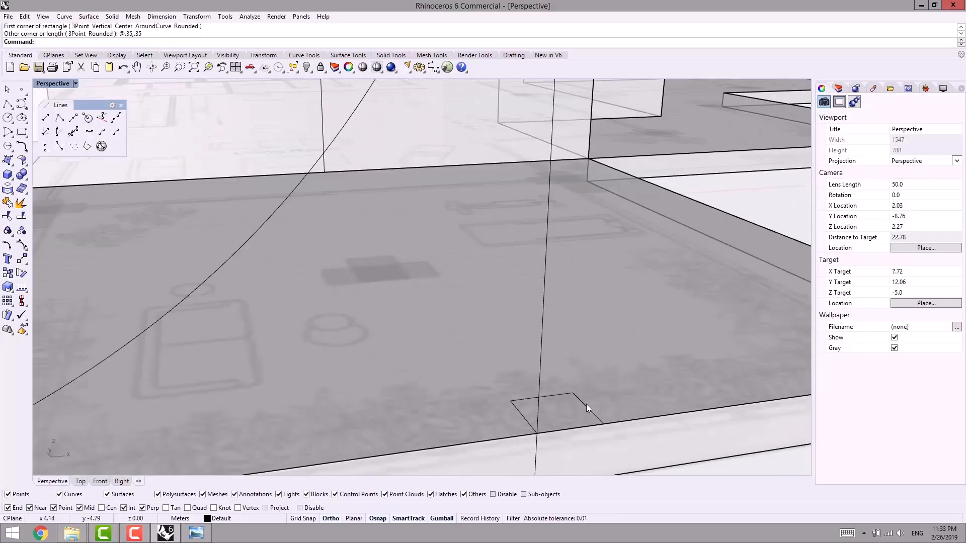
- Move the square by its front edge's midpoint to the foot of the vertical line, centring it there
left_click(586, 405)
type("m")
key("Return")
left_click(571, 429)
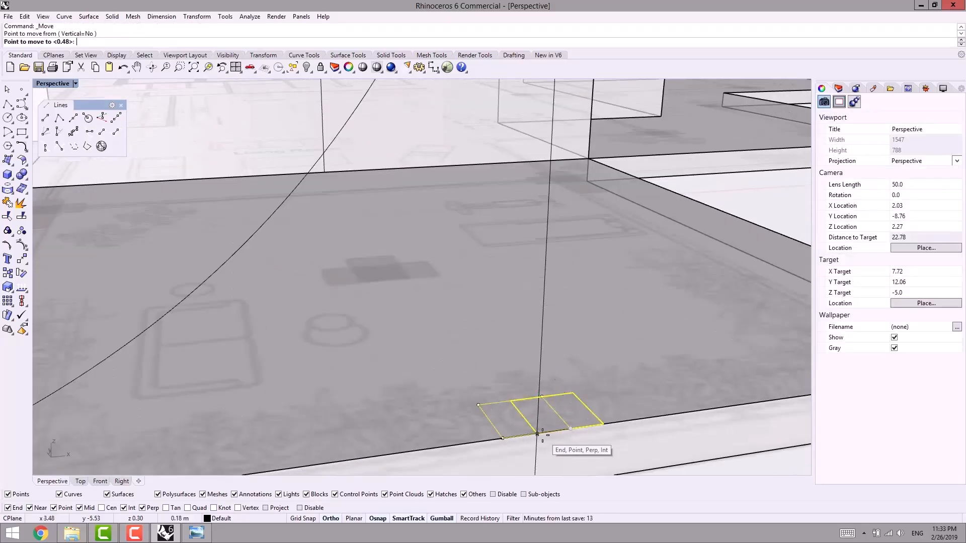
left_click(538, 434)
- Extrude the square upward into a solid column reaching the arch curve's upper tip
scroll(578, 435, "down", 5)
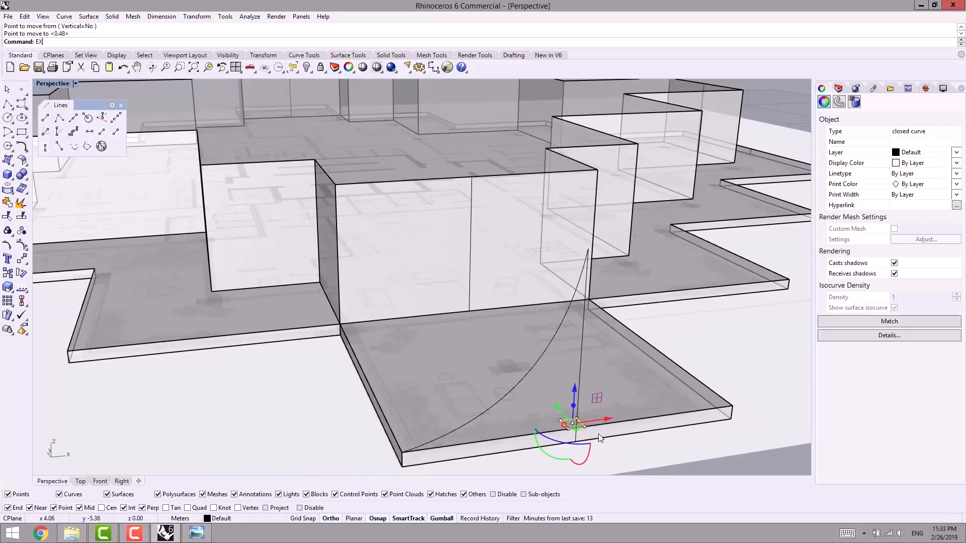
key("Return")
left_click(587, 247)
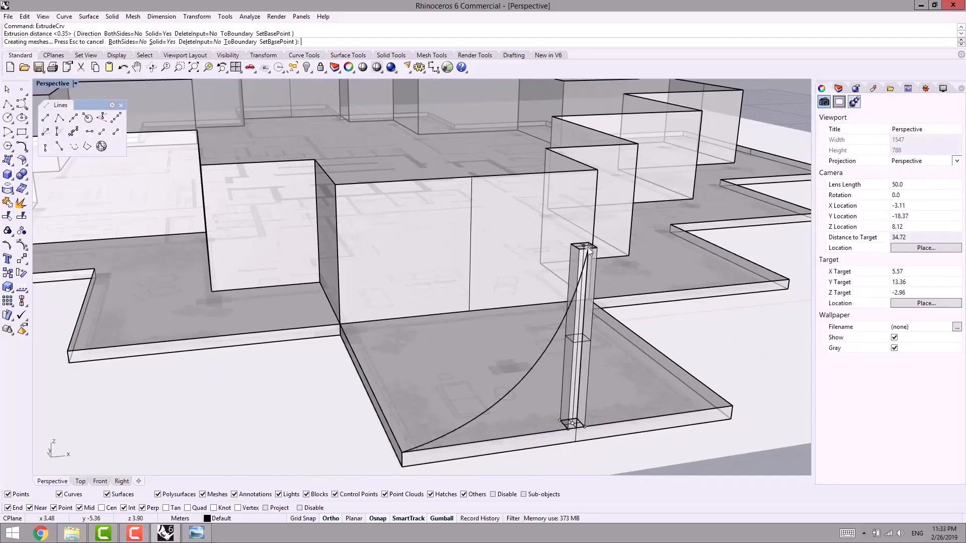
scroll(622, 377, "down", 2)
scroll(636, 361, "up", 5)
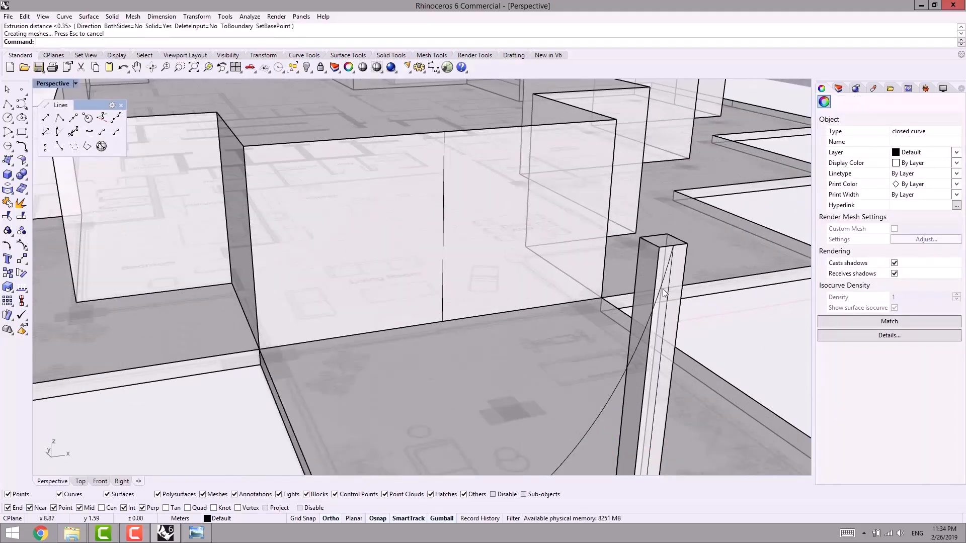
- Scale the closed arch profile in one direction from the balcony corner so its vertical side meets the column's near face
left_click(635, 381)
left_click(622, 373)
scroll(631, 388, "down", 5)
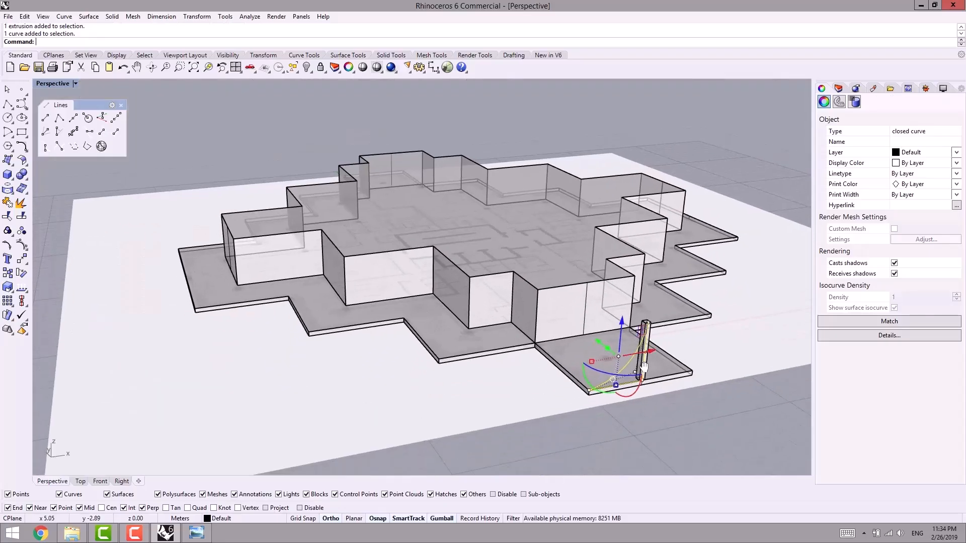
scroll(638, 361, "up", 3)
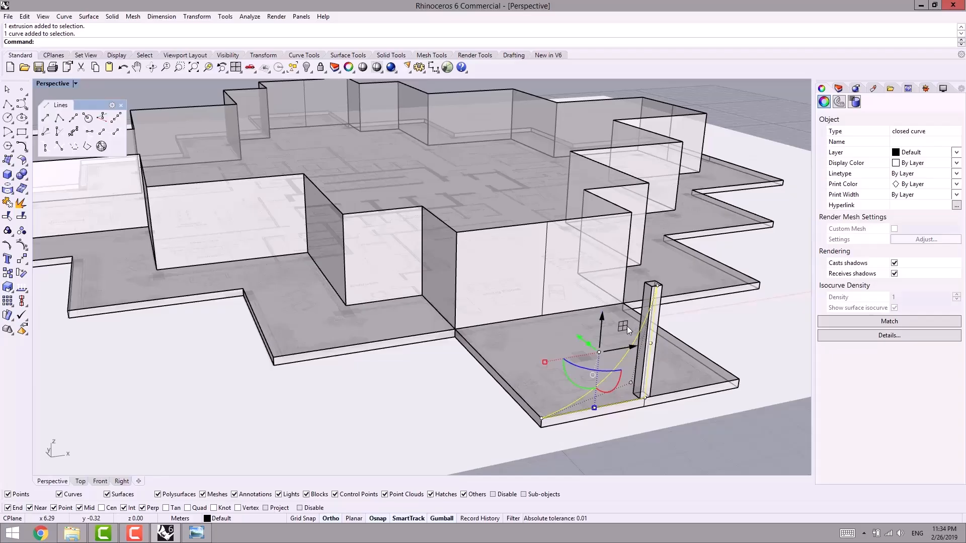
type("le1D")
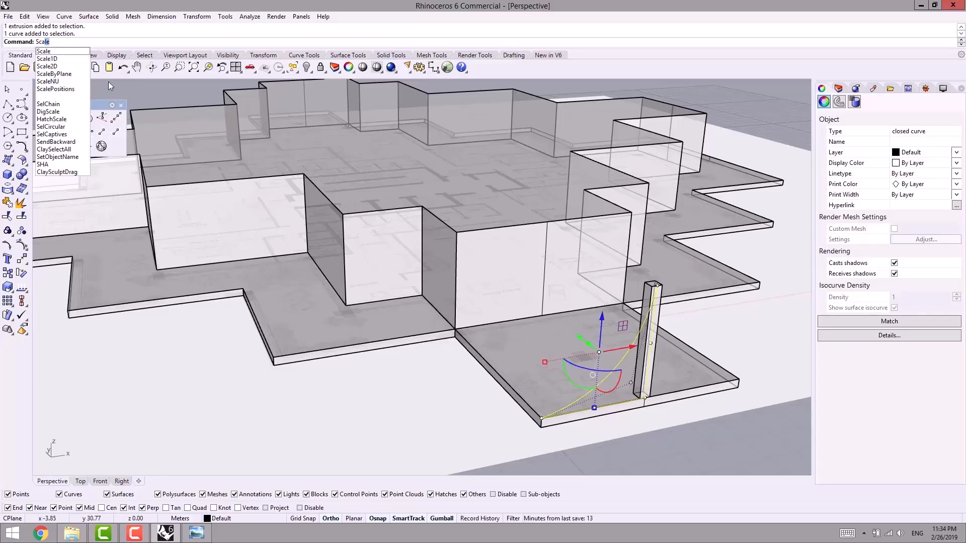
key("Return")
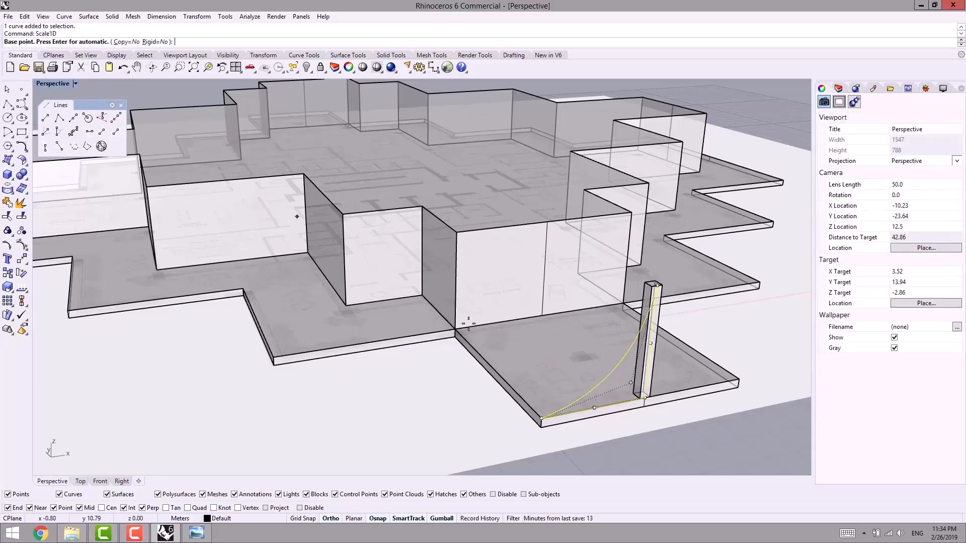
left_click(541, 427)
scroll(644, 398, "up", 2)
scroll(644, 398, "up", 3)
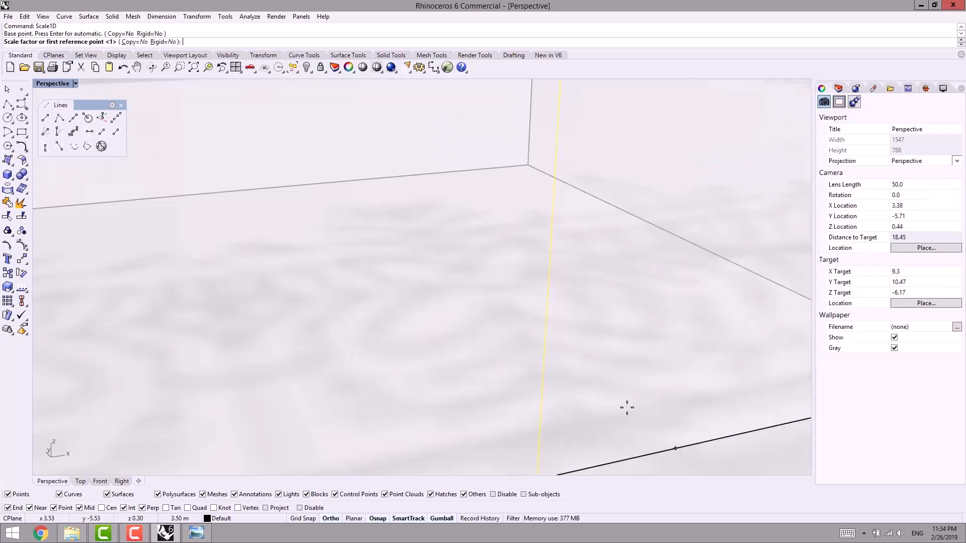
left_click(610, 414)
left_click(595, 415)
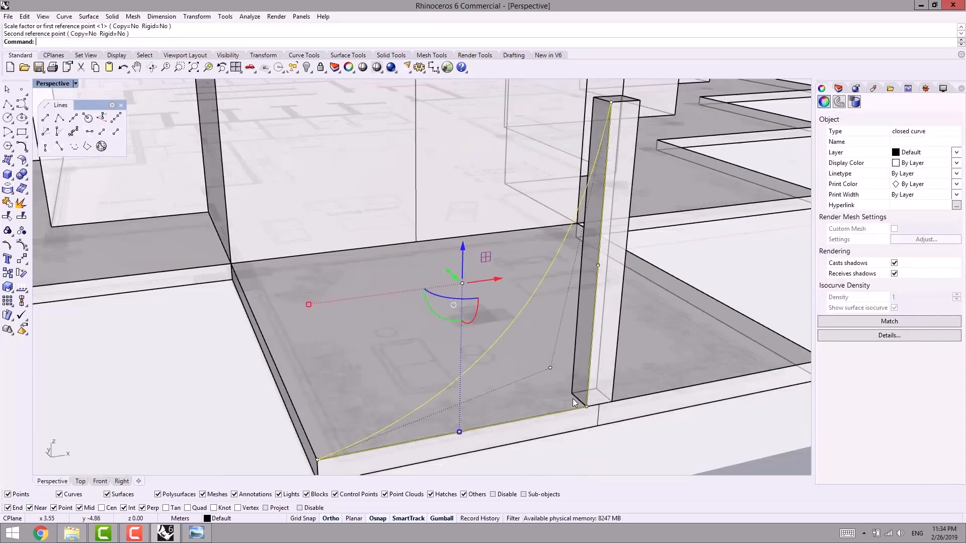
scroll(572, 398, "down", 5)
key("Escape")
- Extrude the closed arch profile 0.35 m into a solid, in the direction towards the building
scroll(555, 326, "up", 2)
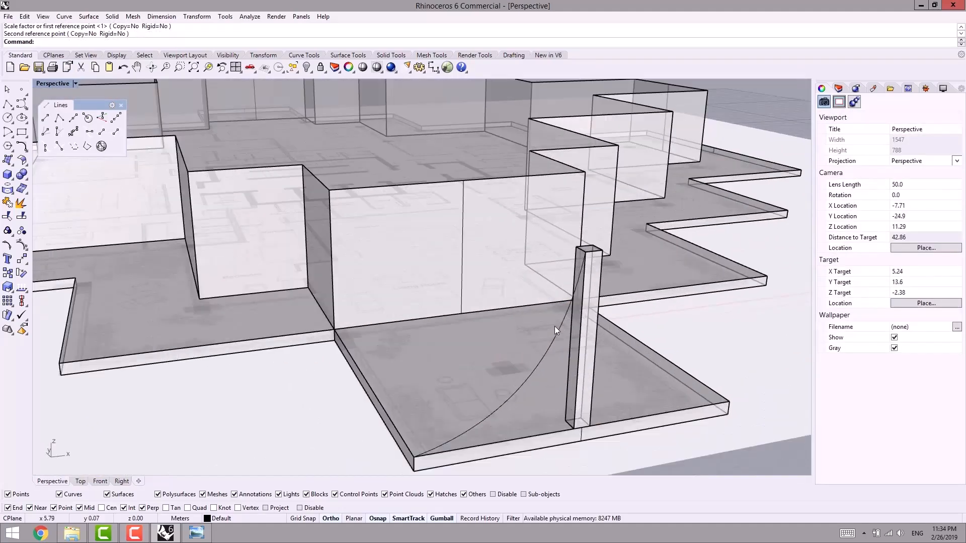
left_click(559, 333)
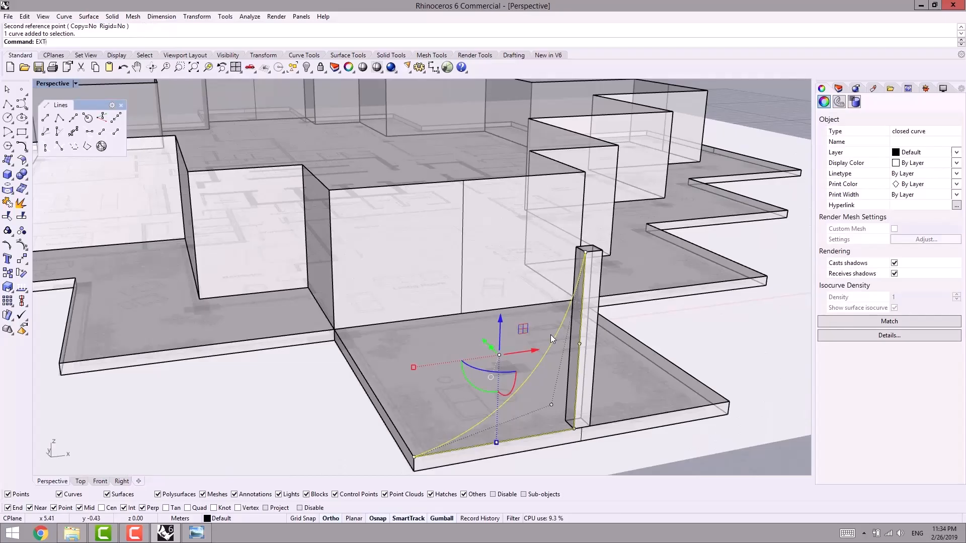
type("ExtrudeCrv")
key("Return")
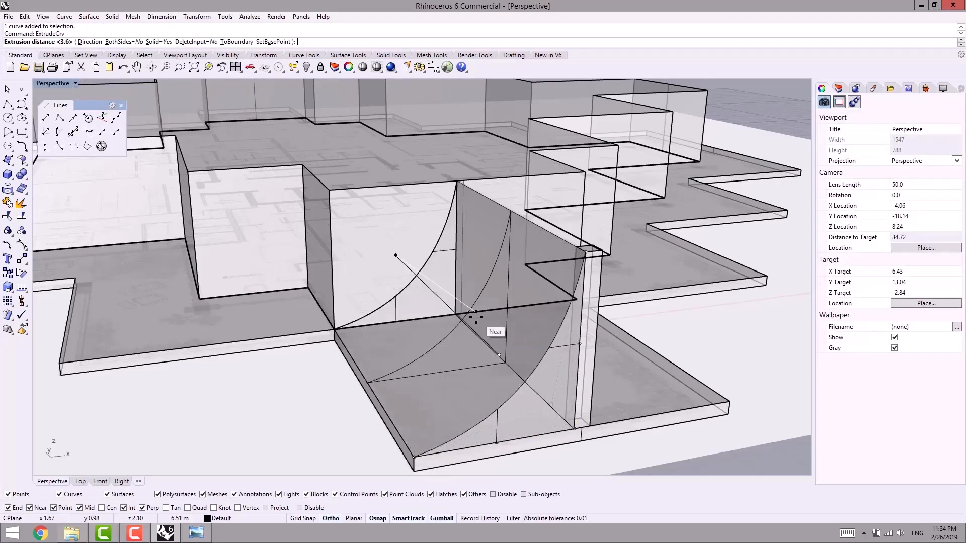
type(".35")
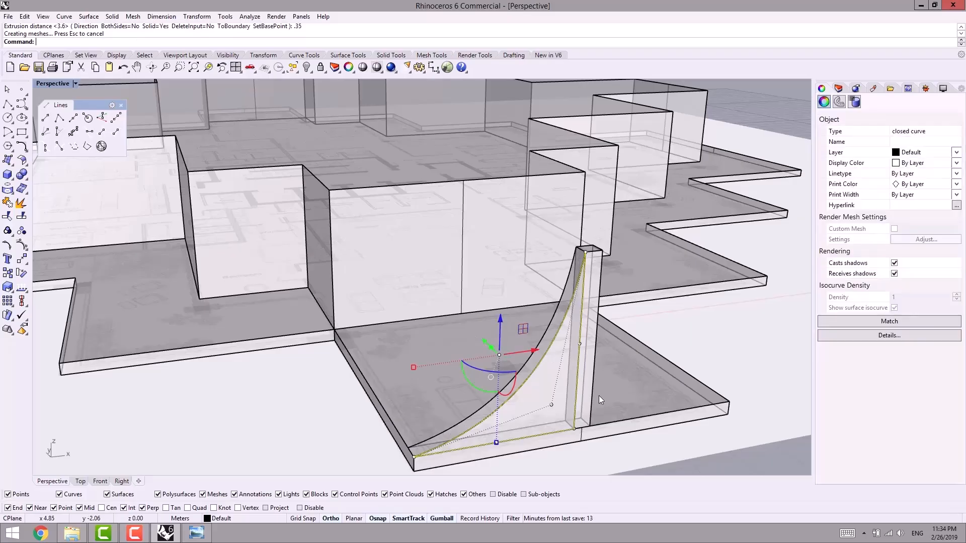
- Mirror the solid arch about the midpoint of the balcony's front edge to add a matching arch on the column's other side
right_click_drag(683, 473, 651, 430)
left_click(651, 430)
left_click(451, 282)
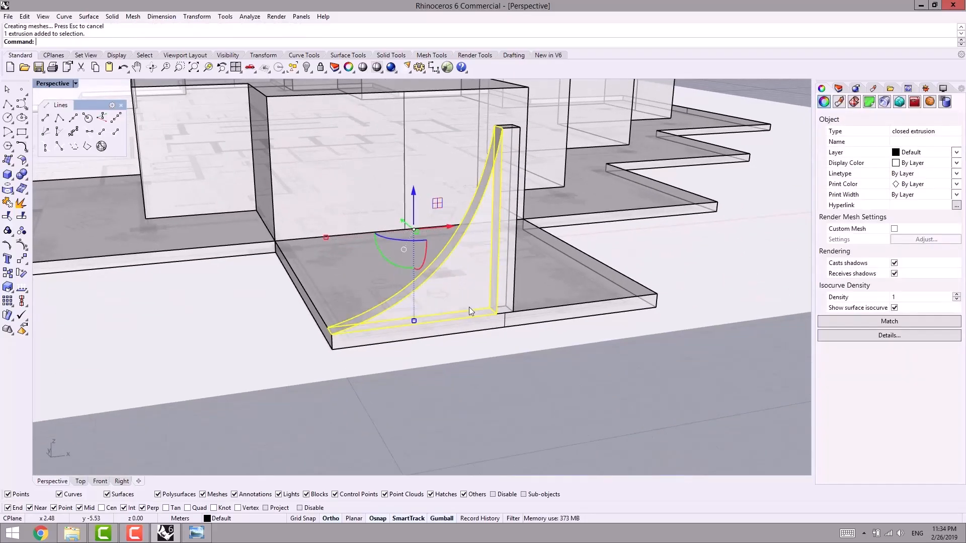
right_click_drag(469, 307, 496, 327)
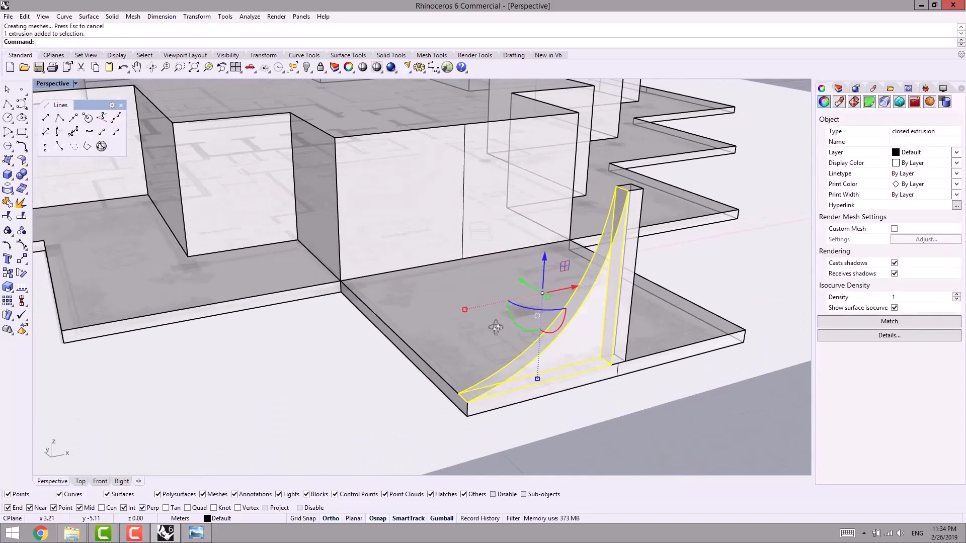
left_click(618, 377)
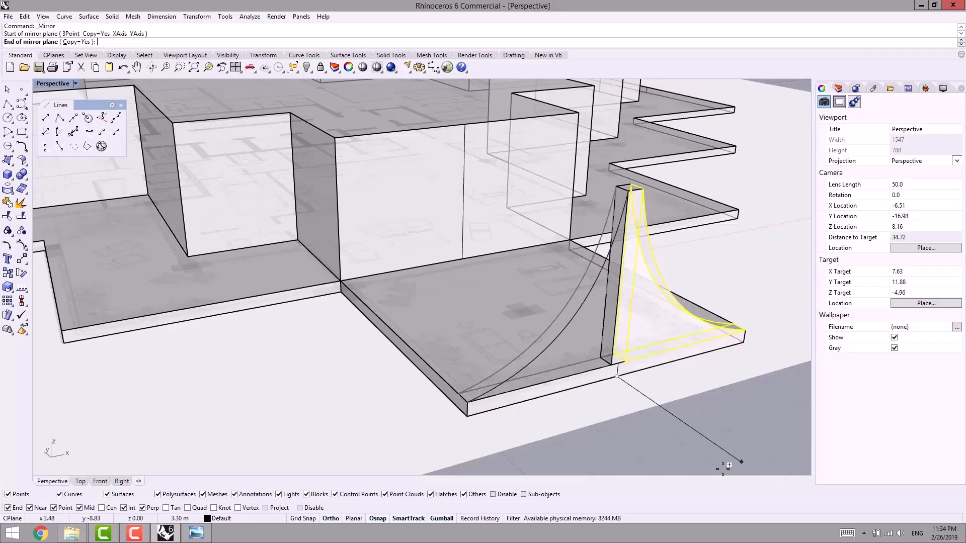
left_click(674, 452)
right_click_drag(674, 451, 510, 310)
scroll(510, 310, "up", 3)
- Duplicate the column and its two arches downward and flip the copy vertically with a scale factor of -1
left_click(471, 325)
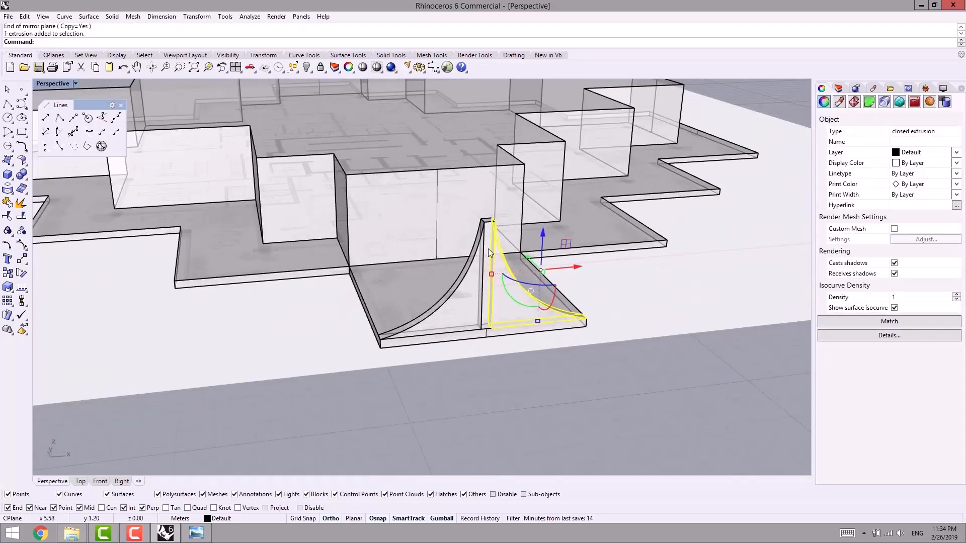
scroll(479, 330, "down", 3)
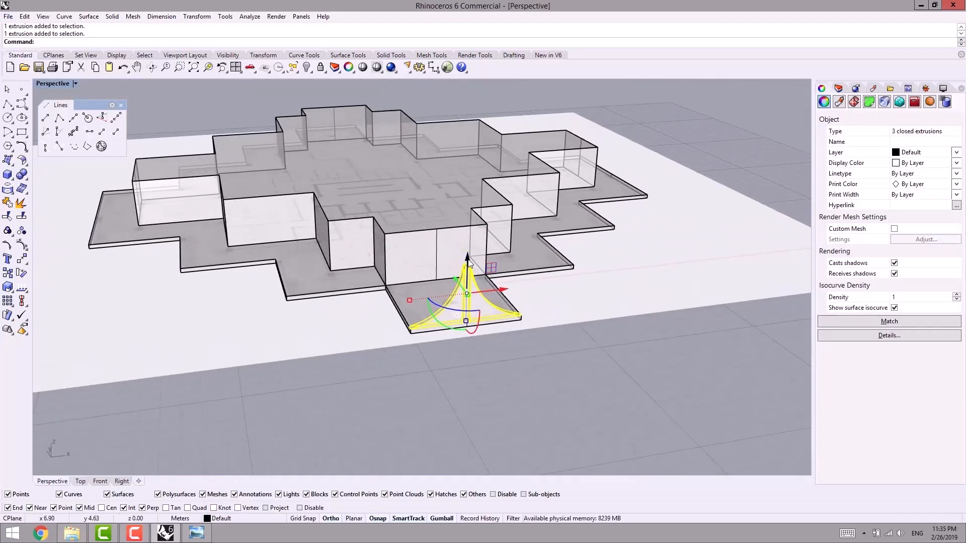
left_click_drag(468, 263, 465, 366)
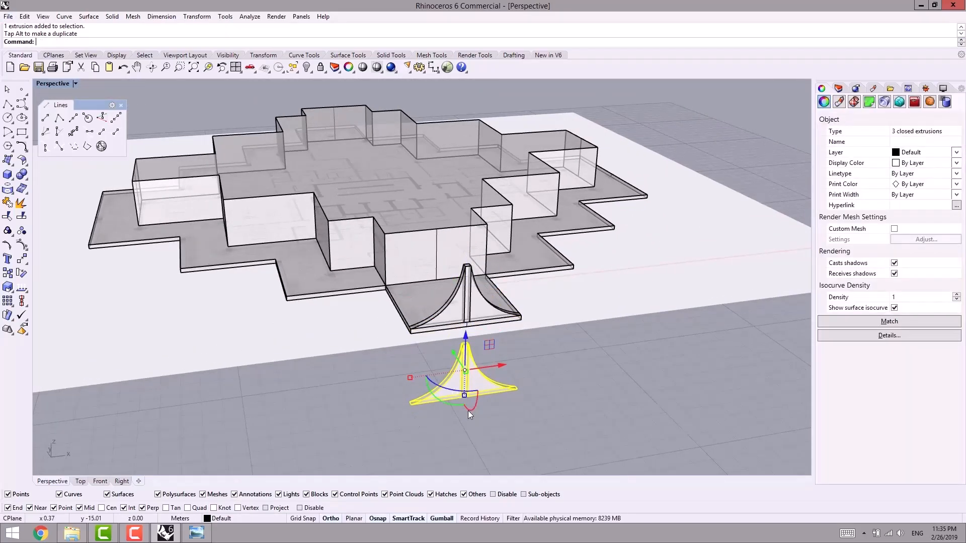
left_click(463, 397)
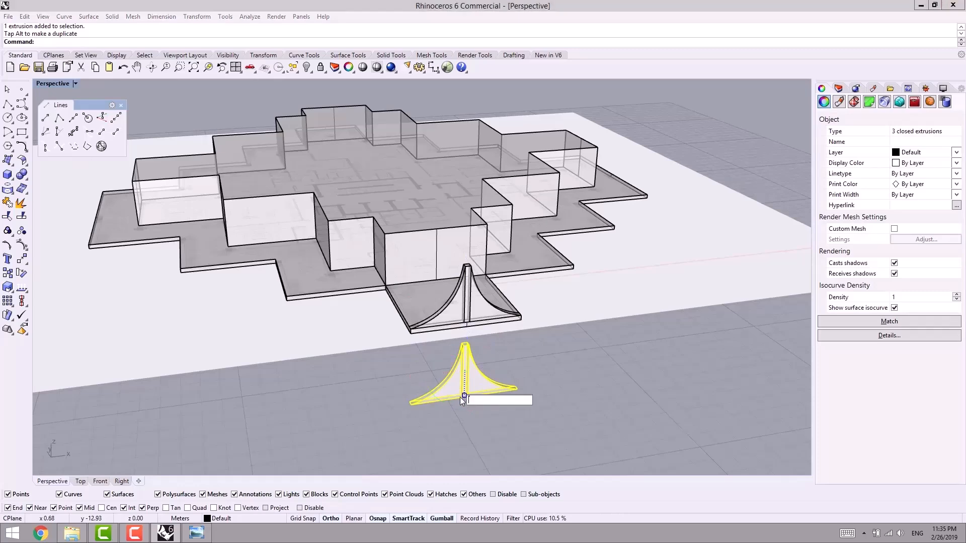
type("-1")
key("Return")
- Move the inverted column and arches by their upper outer corner to the lower corner of the balcony slab
type("m")
key("Return")
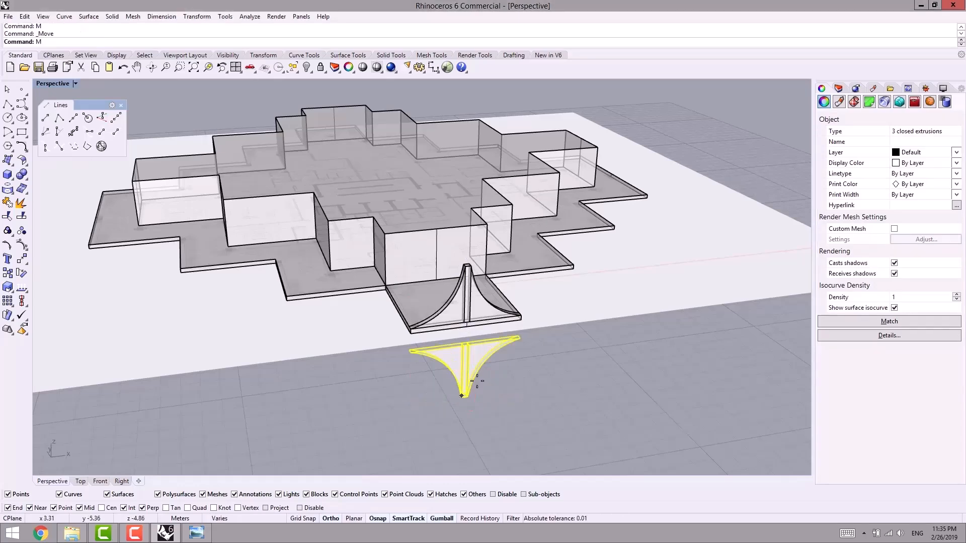
scroll(523, 326, "up", 5)
left_click(522, 325)
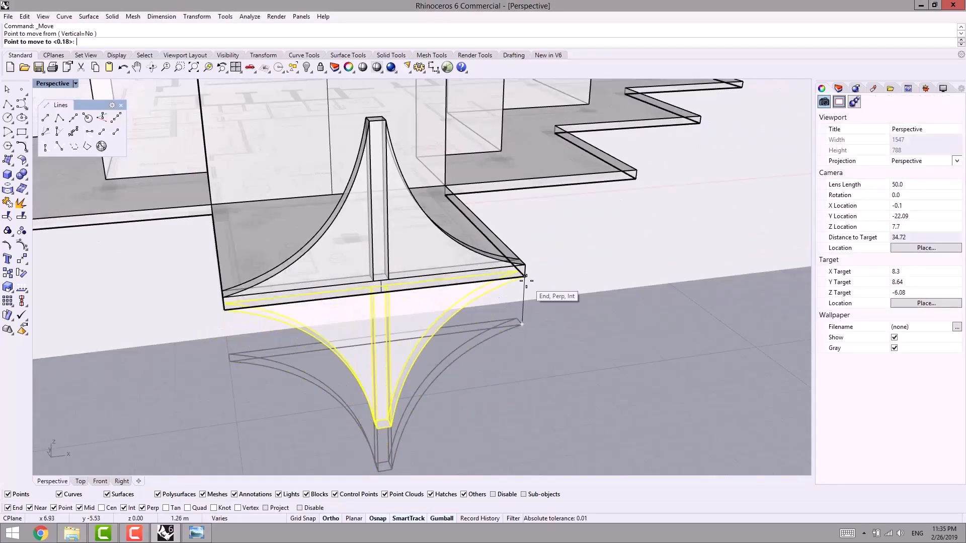
left_click(525, 278)
scroll(527, 374, "down", 5)
right_click_drag(509, 370, 554, 385)
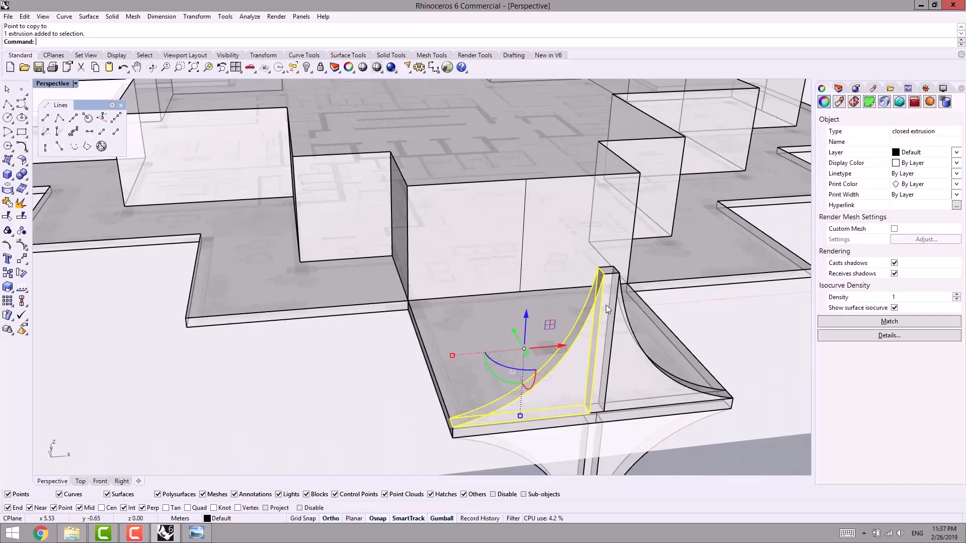
- Copy one upper arch with its column from the column's foot to the inner corner of the stepped slab edge
left_click(611, 291)
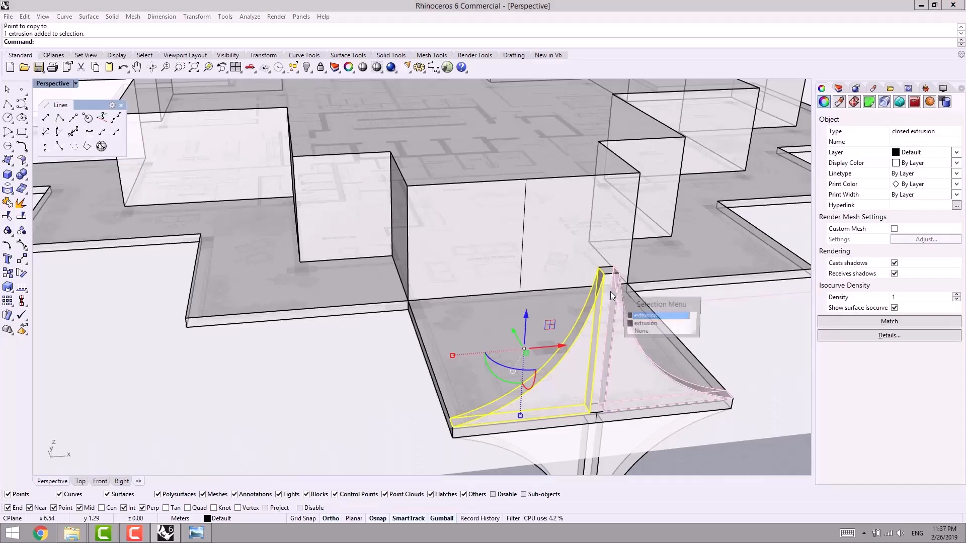
left_click(632, 326)
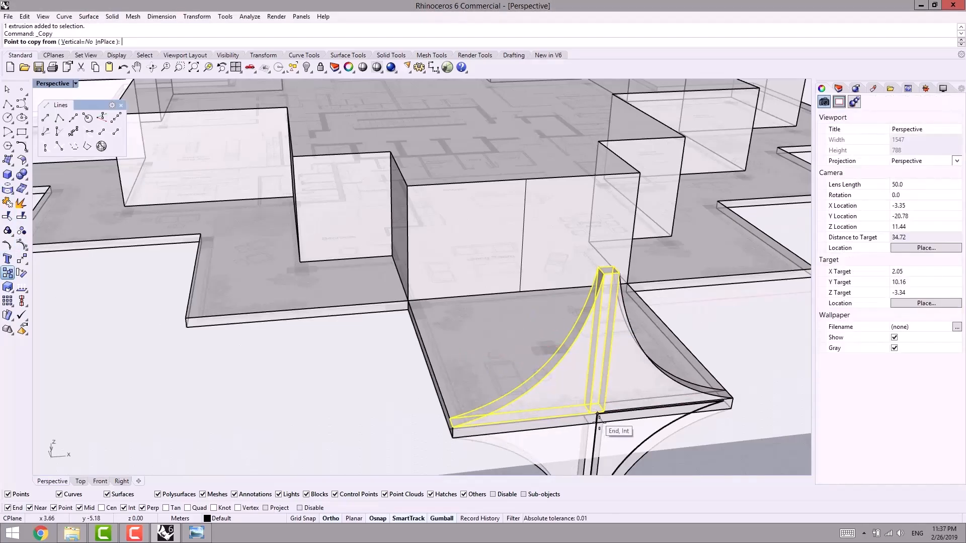
scroll(629, 417, "up", 4)
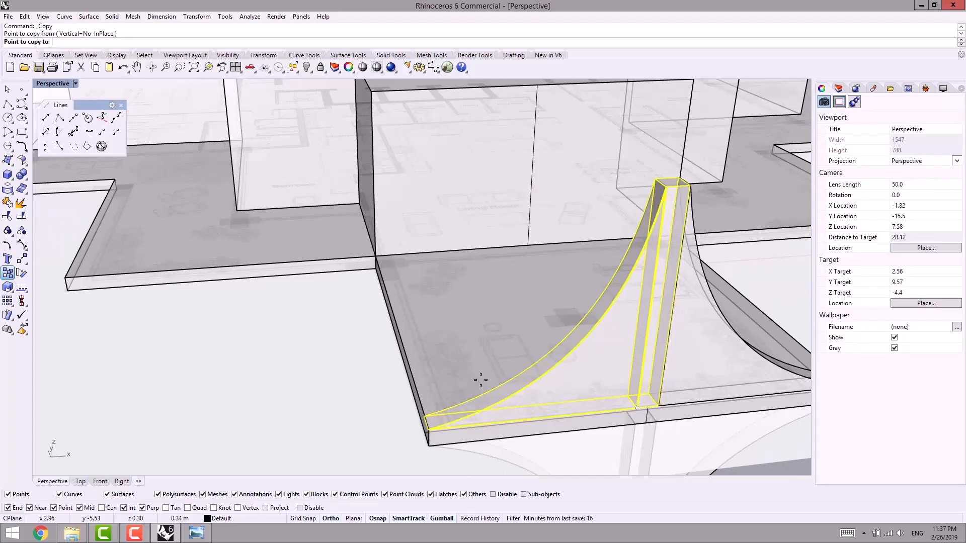
scroll(480, 380, "down", 5)
scroll(496, 356, "up", 7)
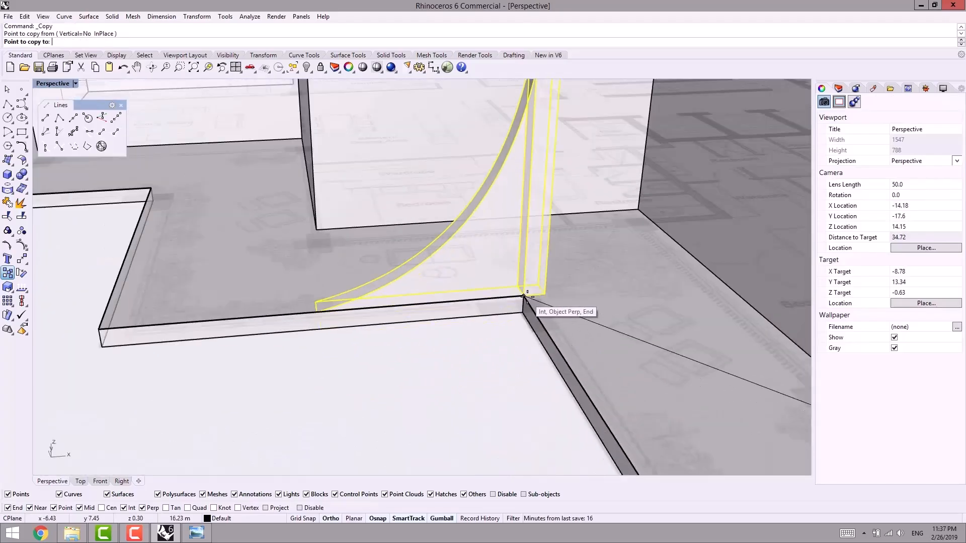
left_click(524, 297)
scroll(523, 297, "down", 4)
key("Return")
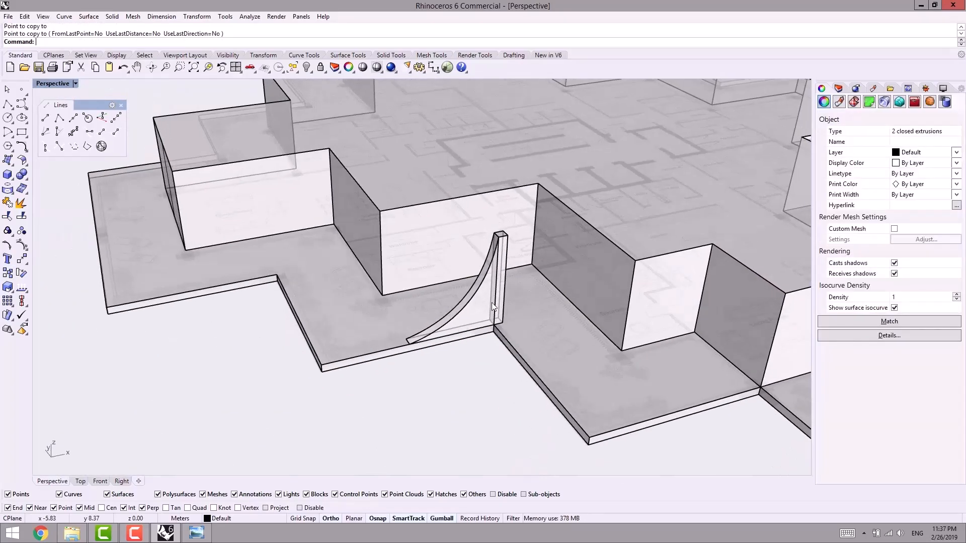
- Make a copy of the inner-corner arch rotated 90 degrees and move it to the corner point along the adjoining slab edge
right_click_drag(492, 345, 463, 359)
scroll(407, 328, "up", 2)
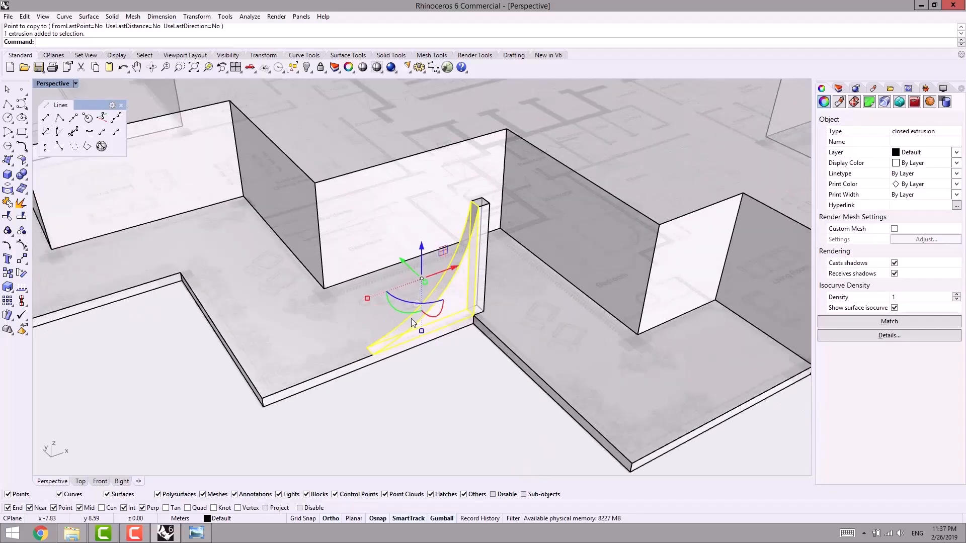
left_click(399, 297)
type("90")
key("Return")
type("M")
key("Return")
left_click(386, 302)
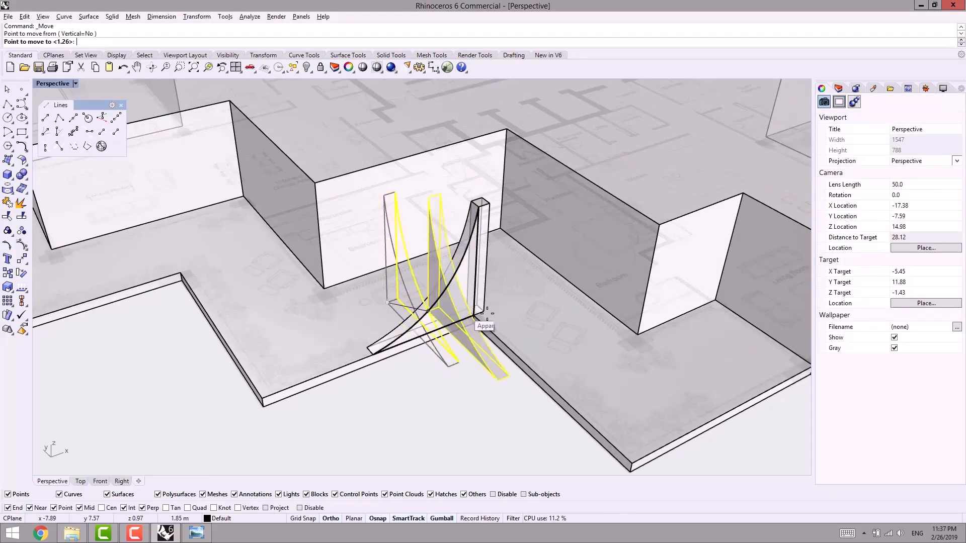
scroll(479, 312, "up", 5)
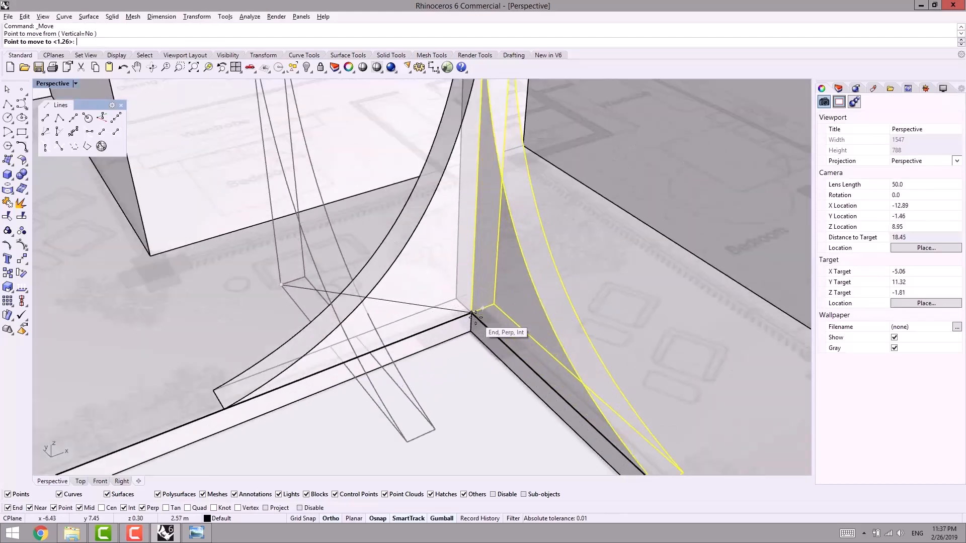
left_click(471, 312)
- Duplicate the inner-corner column and its two arches downward and flip the copy vertically
left_click(461, 216, "shift")
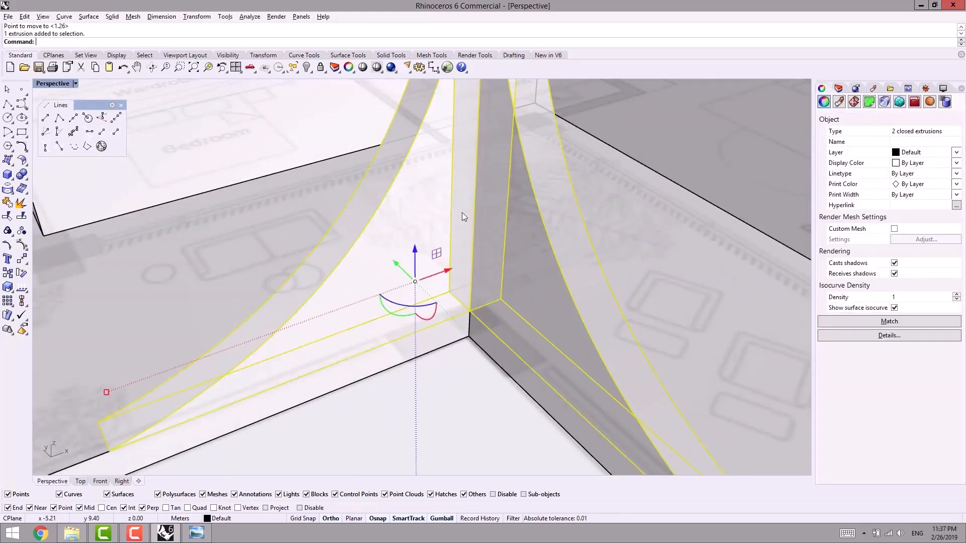
left_click(472, 205, "shift")
scroll(470, 204, "down", 5)
right_click_drag(481, 289, 484, 284)
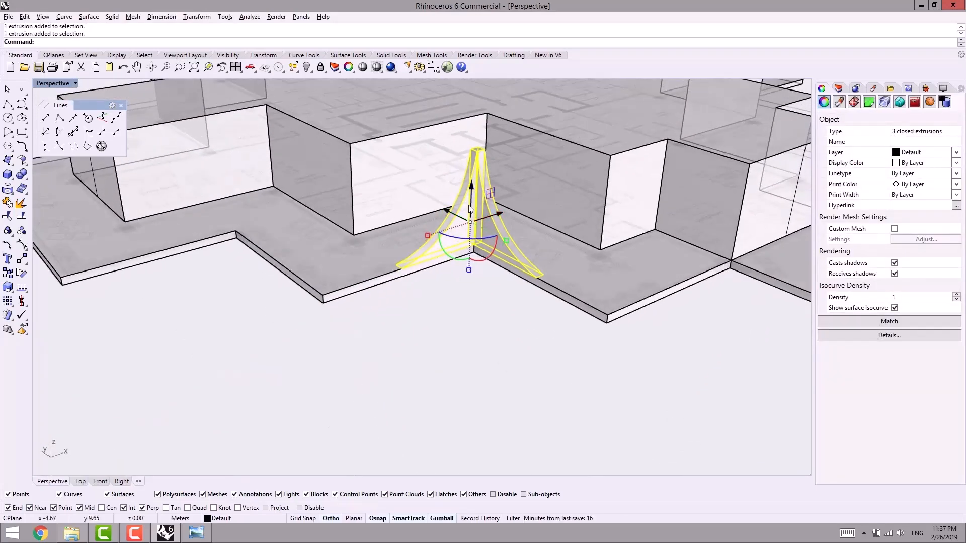
scroll(472, 186, "up", 3)
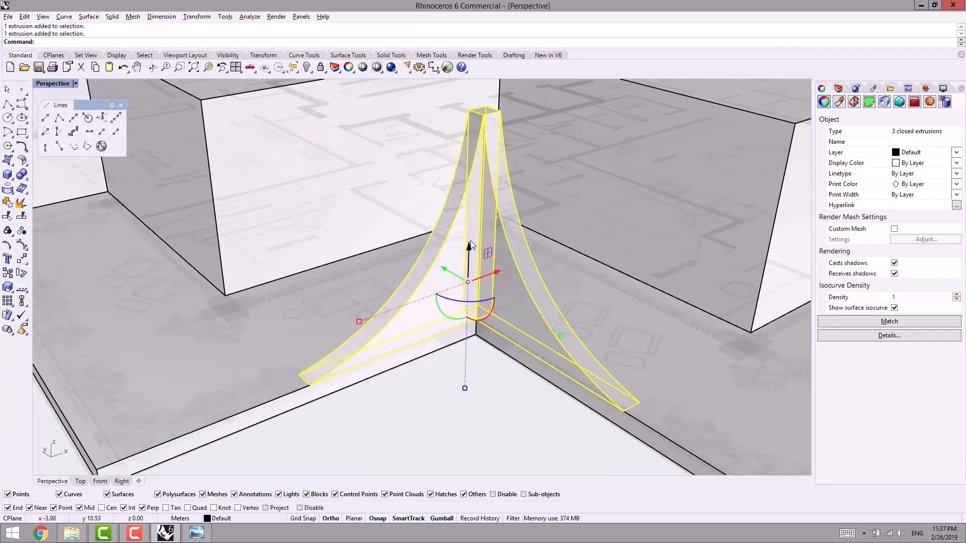
left_click_drag(470, 242, 469, 316, "alt")
right_click_drag(518, 348, 536, 365)
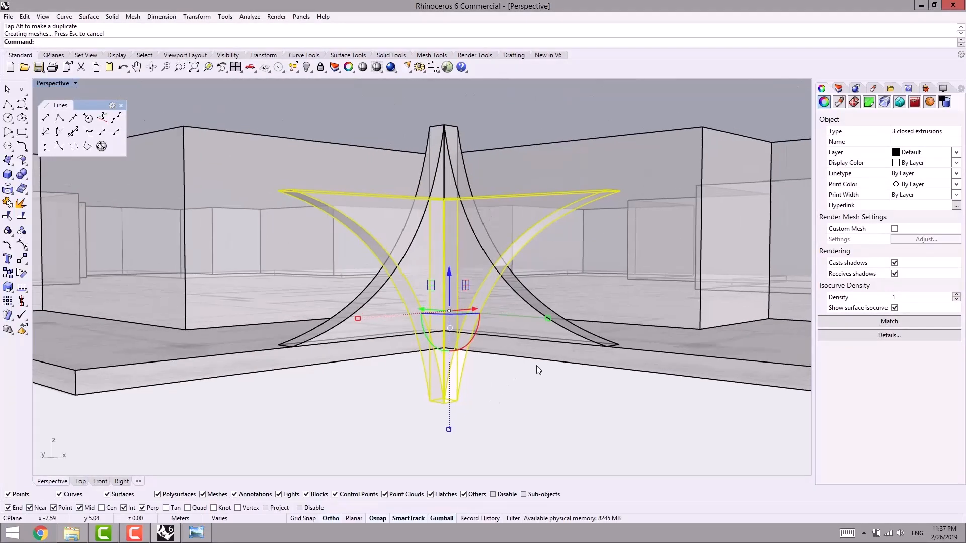
- Move the inverted corner column and arches down so their upper face meets the slab's underside
left_click(607, 191)
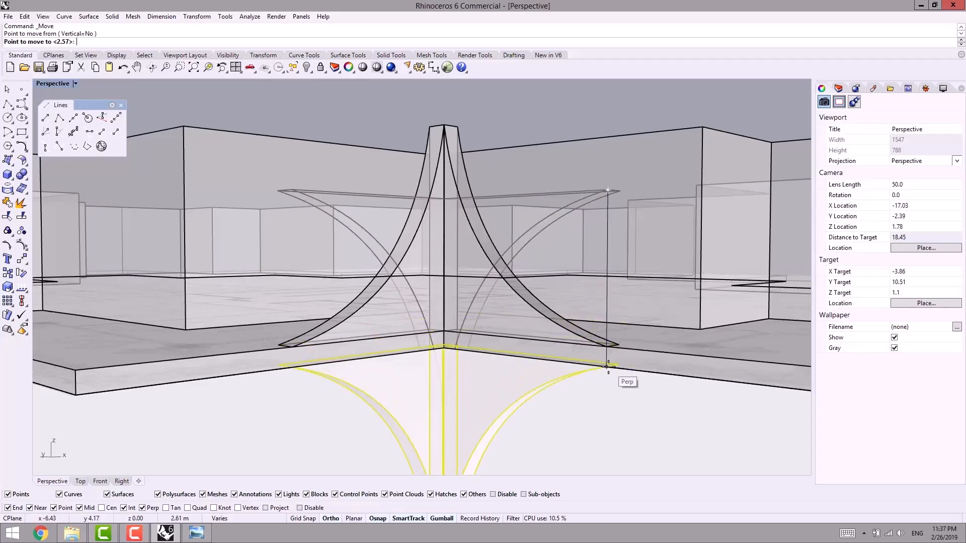
left_click(607, 368)
scroll(541, 385, "down", 8)
right_click_drag(541, 385, 511, 350)
left_click(633, 378)
scroll(674, 392, "down", 5)
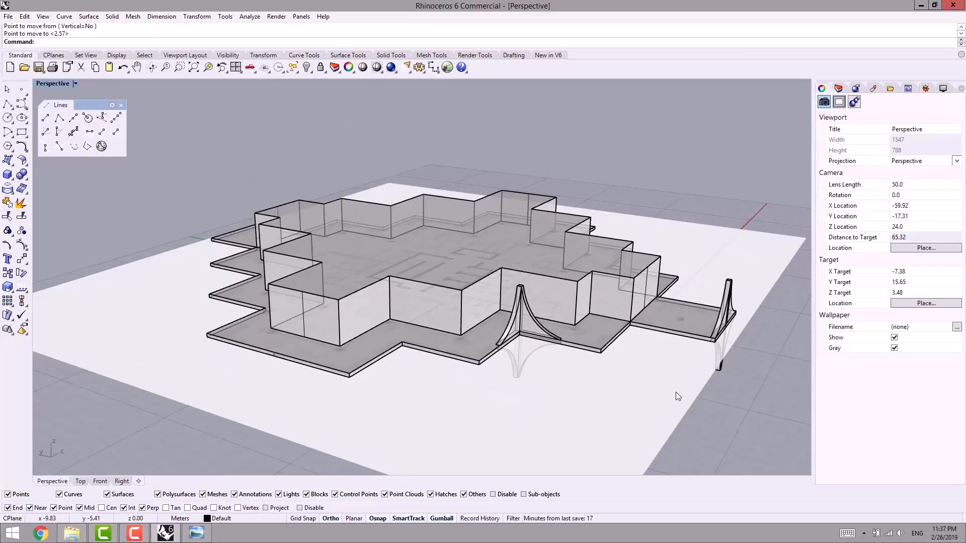
- Unlock the floor plan reference picture and hide it
left_click(676, 392)
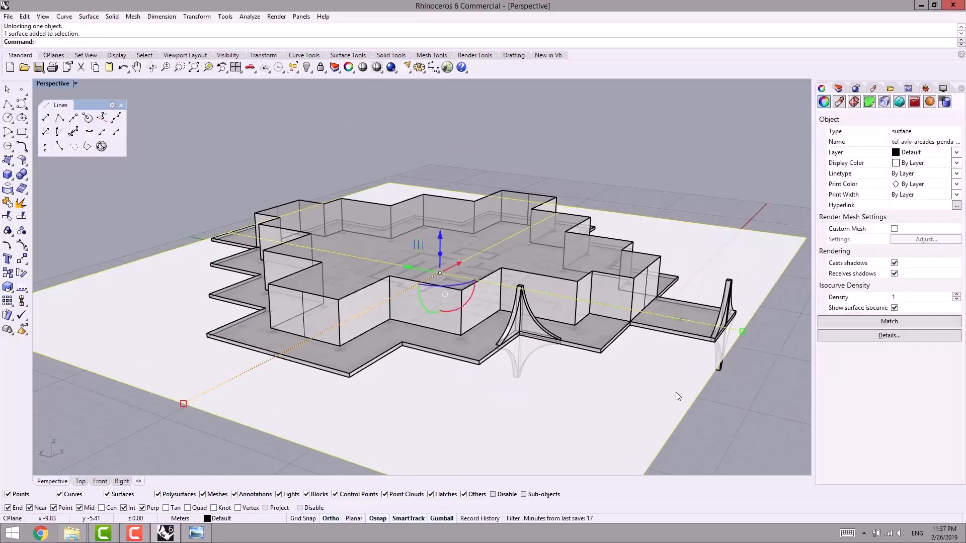
key("ctrl+h")
right_click_drag(633, 383, 498, 336)
scroll(536, 357, "up", 4)
scroll(457, 340, "up", 2)
scroll(464, 361, "up", 6)
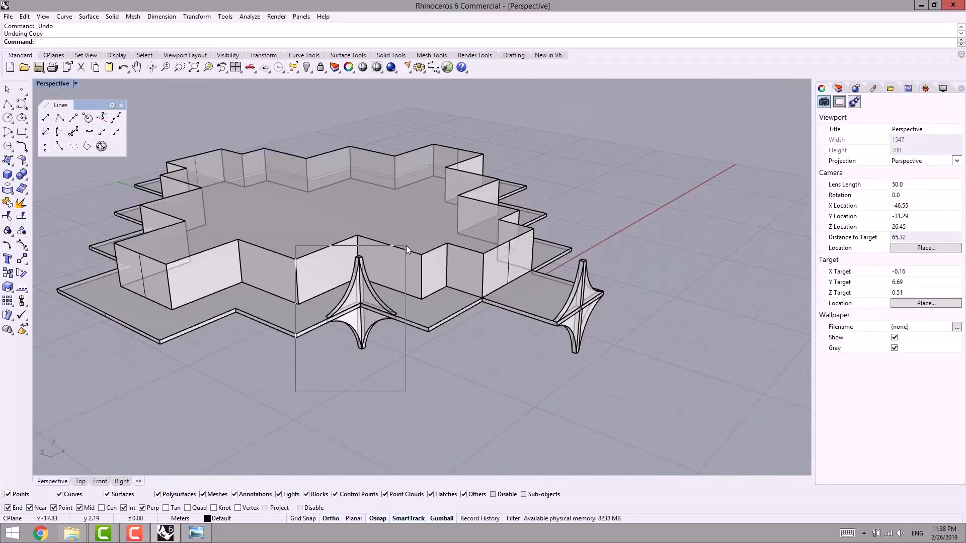
- Copy the complete upper and lower corner column assembly from its corner point to the next inner corner of the slab
left_click_drag(406, 245, 405, 249)
scroll(376, 292, "up", 5)
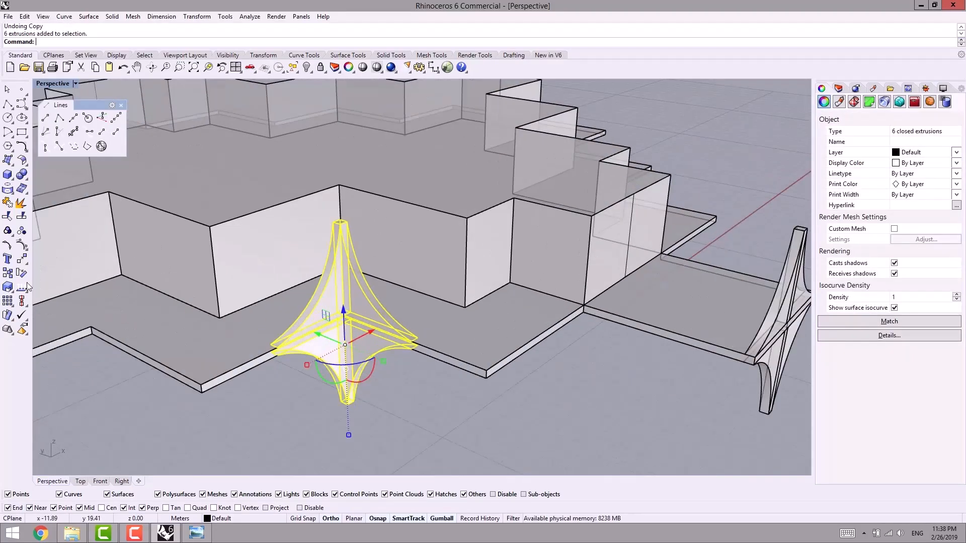
left_click(8, 274)
scroll(319, 339, "up", 6)
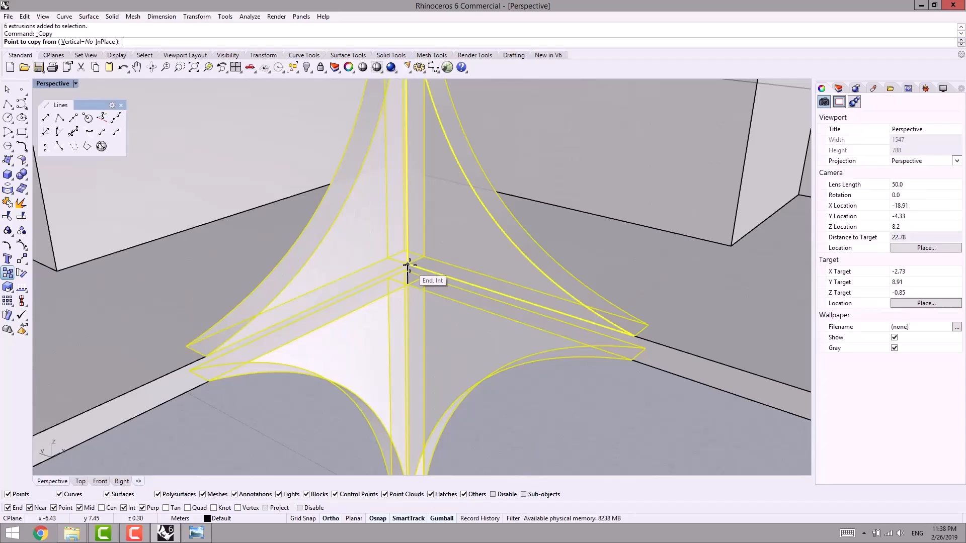
left_click(407, 265)
scroll(407, 265, "down", 6)
scroll(443, 282, "up", 3)
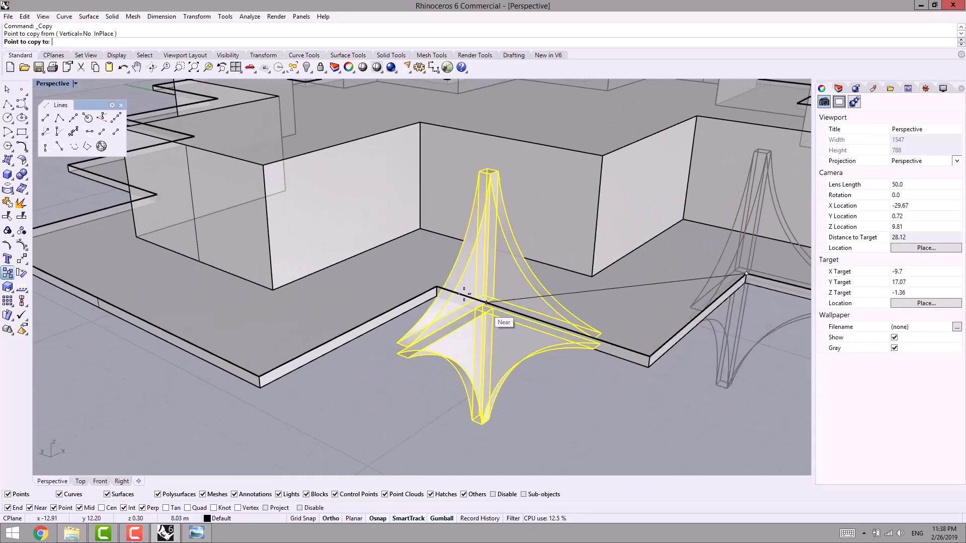
left_click(436, 287)
- Place another copy of the corner column assembly at the inner corner where the projecting front balcony joins the slab
scroll(609, 252, "down", 8)
right_click_drag(594, 274, 227, 324, "shift")
scroll(528, 274, "up", 6)
right_click_drag(226, 324, 204, 352)
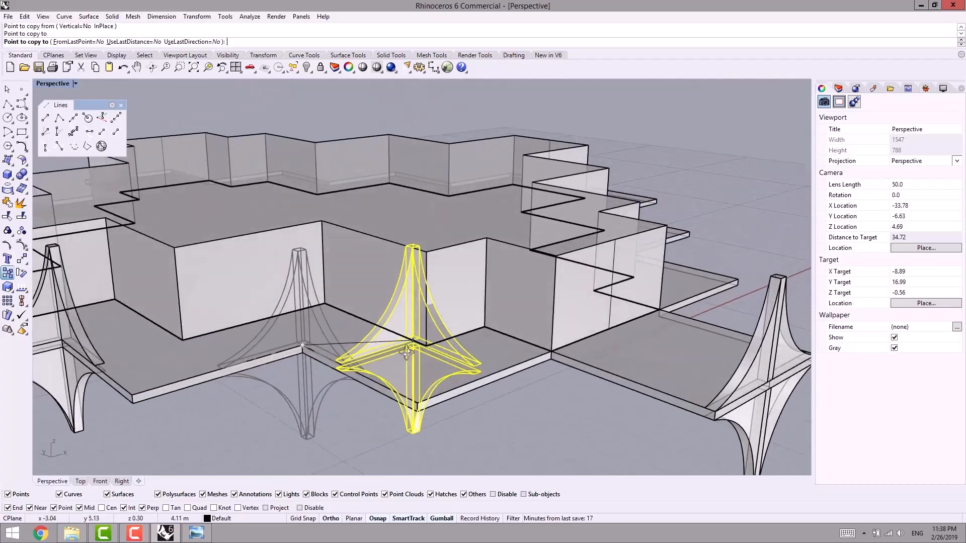
scroll(553, 375, "up", 4)
left_click(550, 350)
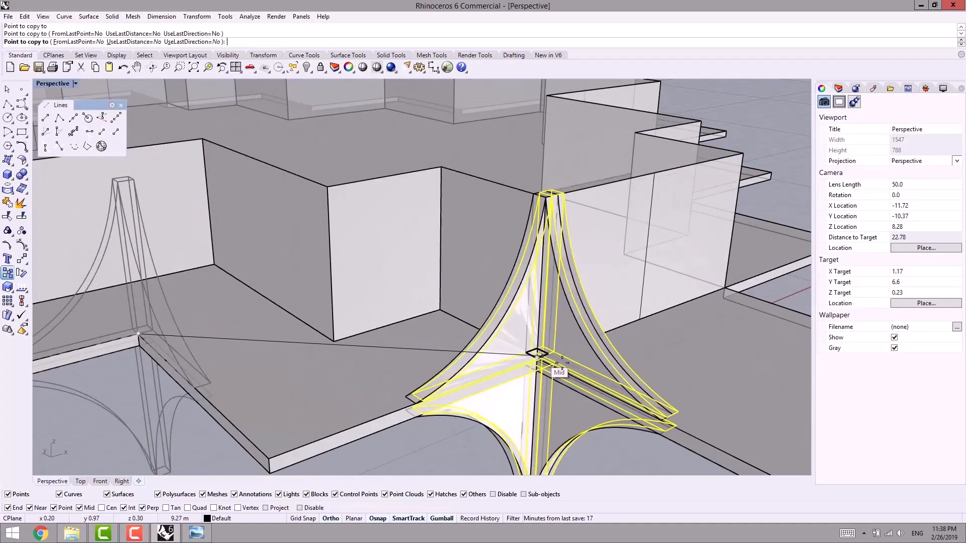
- Rotate a copy of the column assembly on the projecting front balcony's outer edge by 90 degrees
key("Return")
scroll(575, 407, "down", 8)
right_click_drag(575, 408, 555, 352, "shift")
left_click(556, 408)
right_click_drag(496, 398, 495, 410)
left_click_drag(604, 390, 683, 299)
right_click_drag(672, 373, 658, 396)
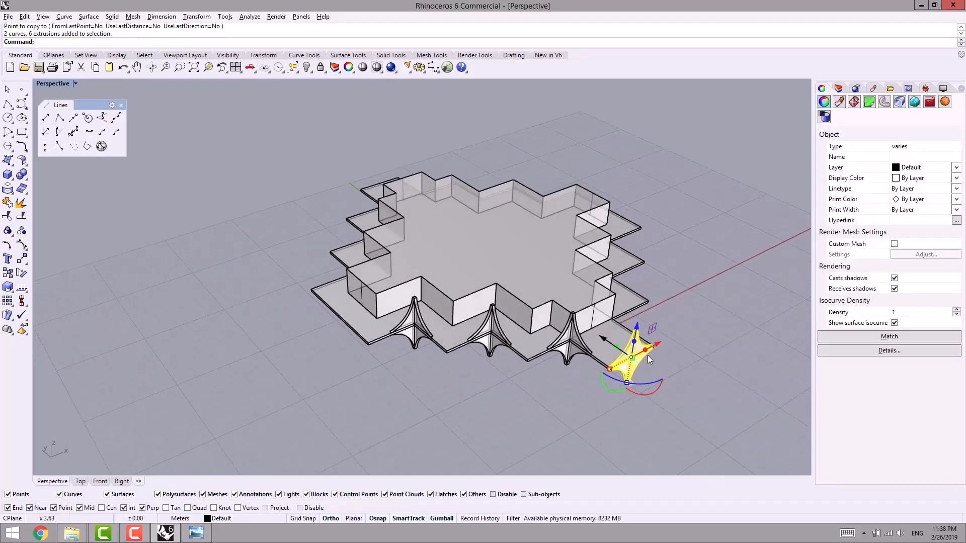
left_click(641, 385)
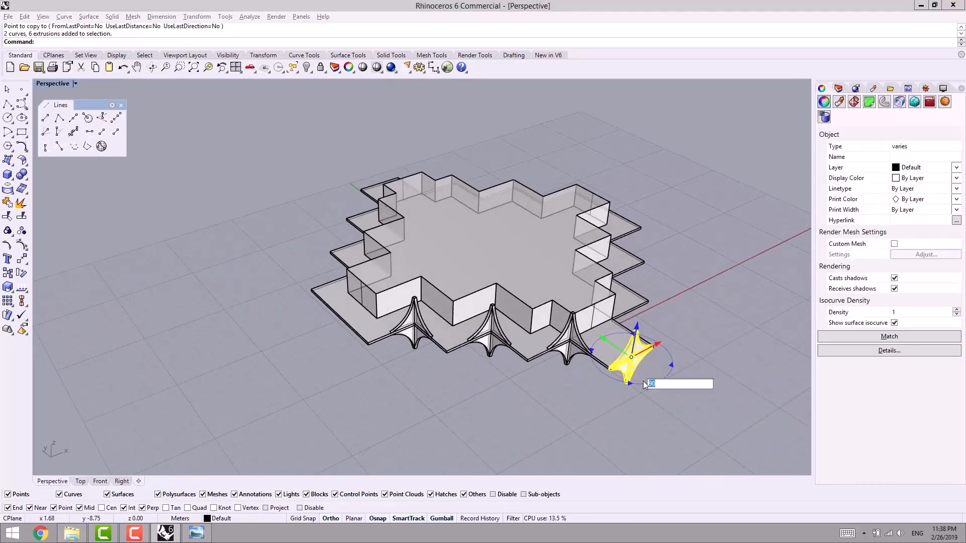
key("Return")
- Move the rotated column assembly from its central midpoint onto the middle of the side balcony's outer edge
type("m")
key("Return")
scroll(627, 353, "up", 6)
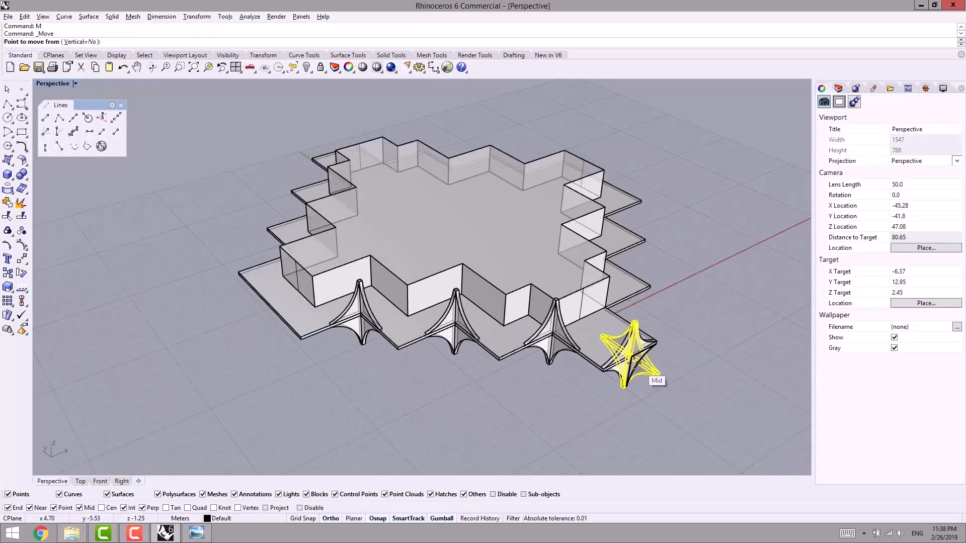
scroll(628, 353, "up", 4)
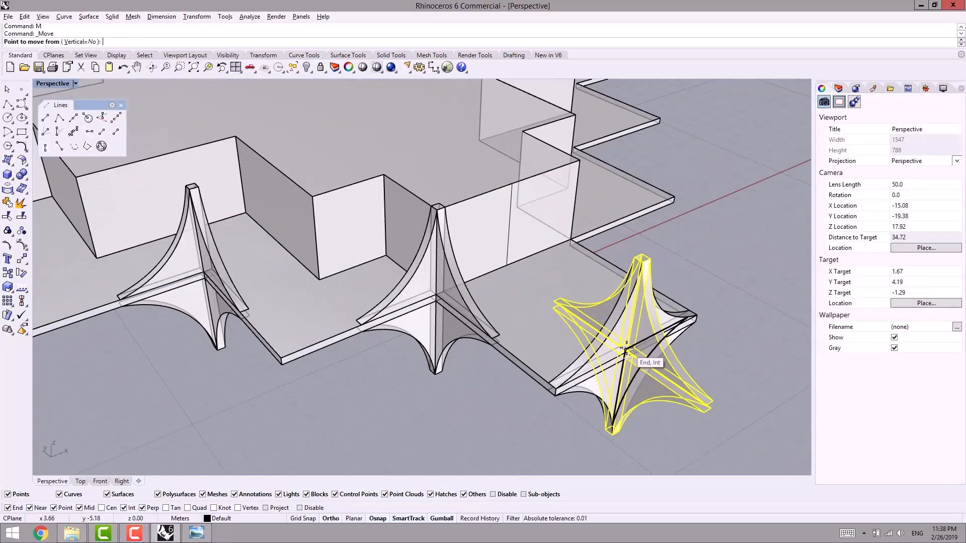
scroll(418, 371, "down", 6)
right_click_drag(448, 379, 797, 388, "shift")
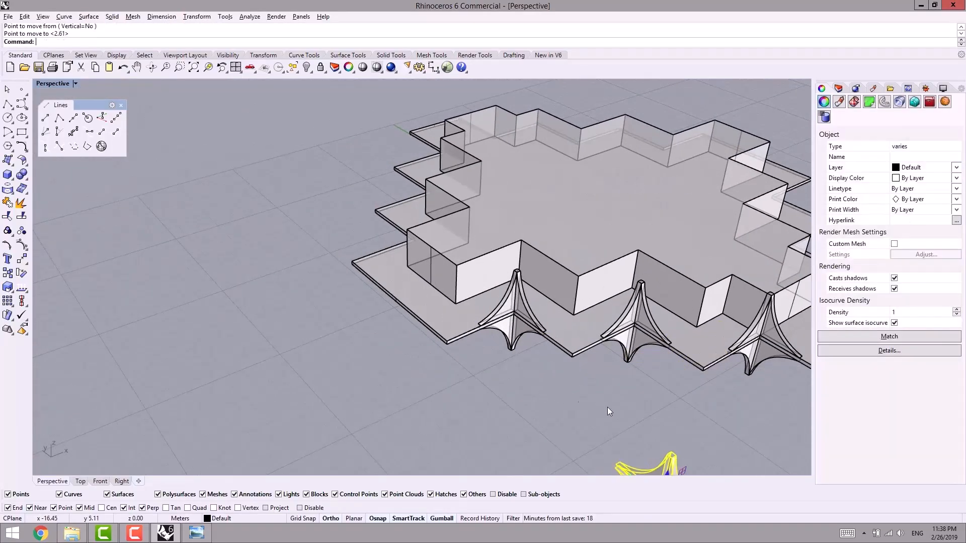
scroll(608, 406, "up", 8)
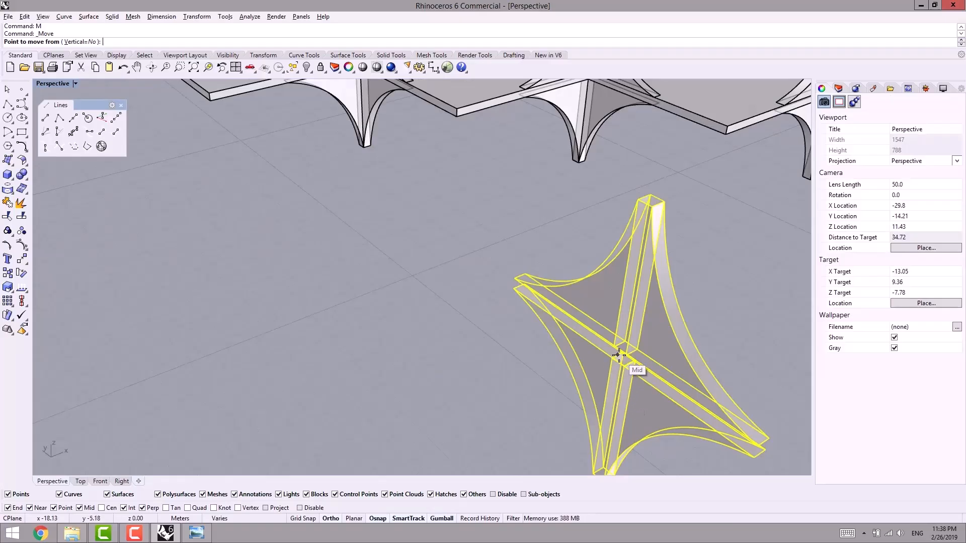
scroll(619, 352, "up", 3)
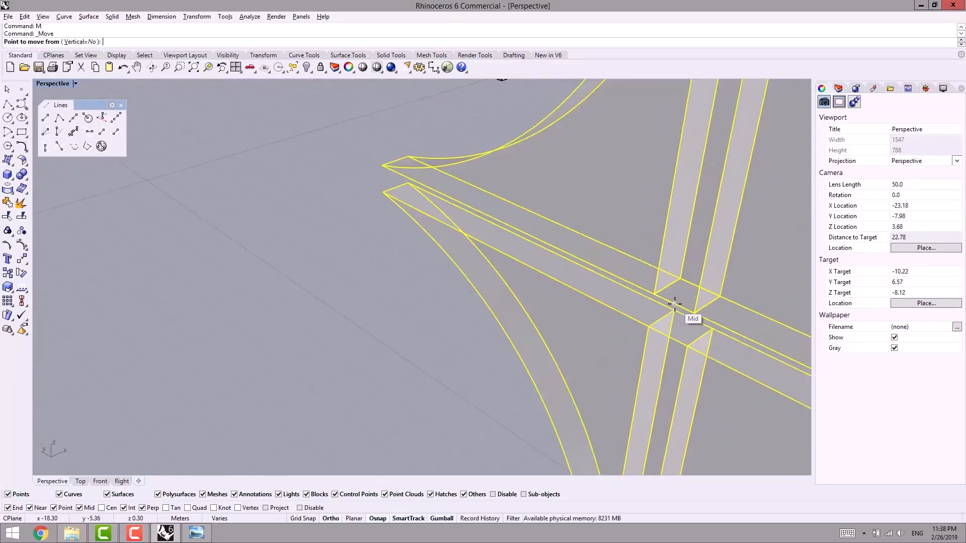
left_click(675, 304)
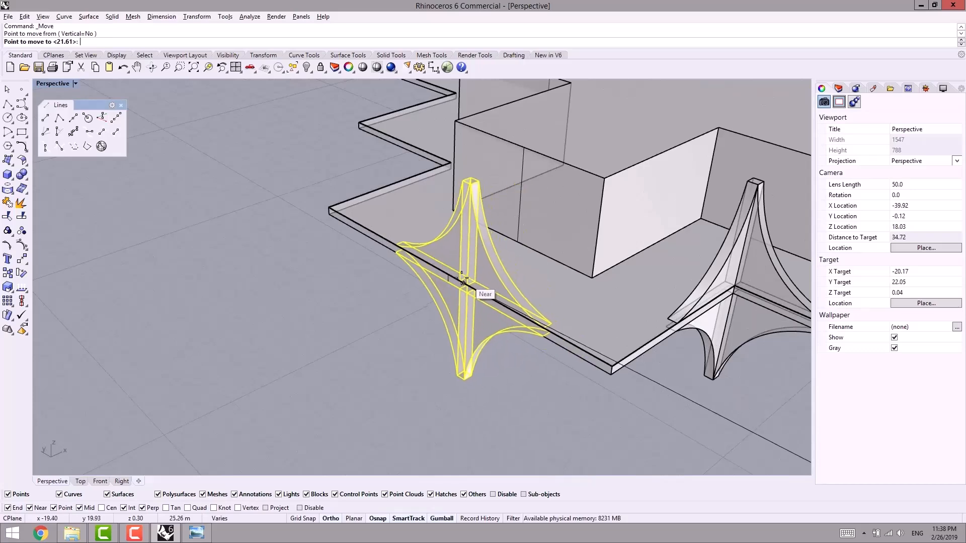
left_click(462, 281)
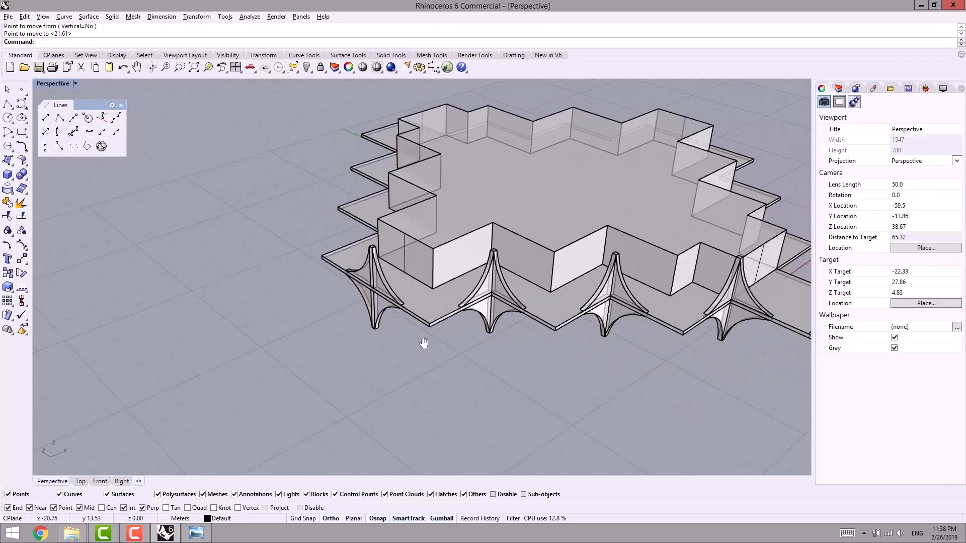
right_click_drag(424, 343, 437, 344, "shift")
scroll(437, 344, "down", 6)
right_click_drag(437, 344, 460, 360)
right_click_drag(391, 392, 390, 407)
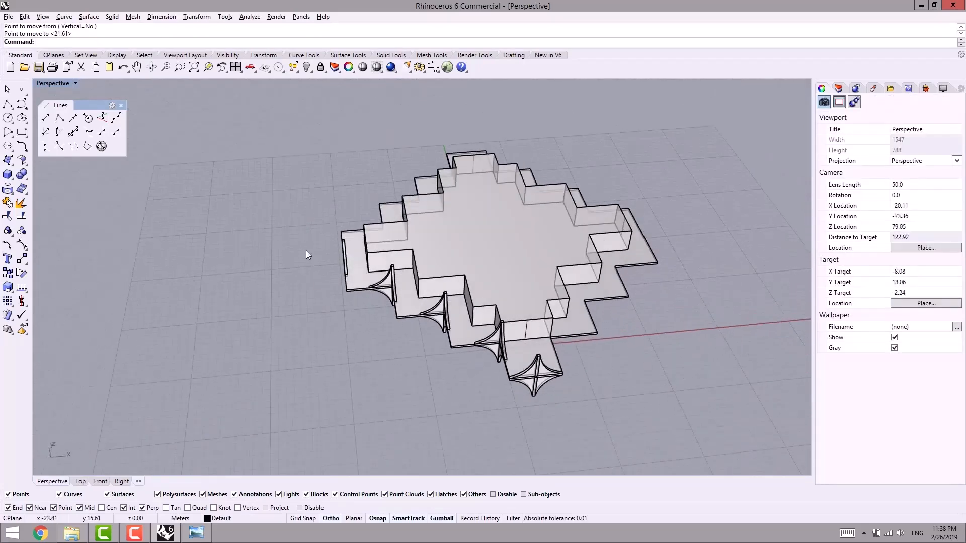
- Mirror the column assemblies along one side of the slab about a plane through the front balcony column's base midpoint
left_click_drag(563, 425, 366, 343)
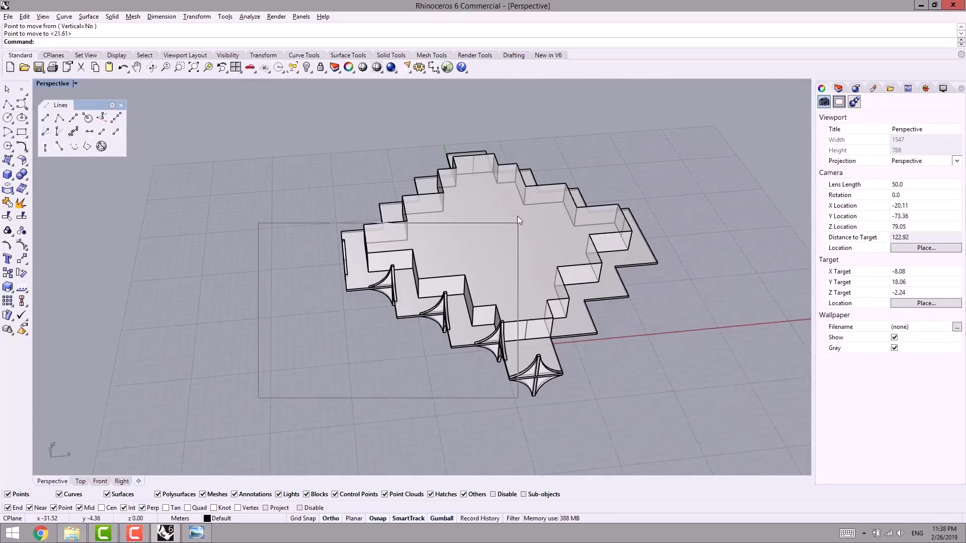
left_click_drag(510, 203, 504, 210)
right_click_drag(572, 381, 530, 355, "shift")
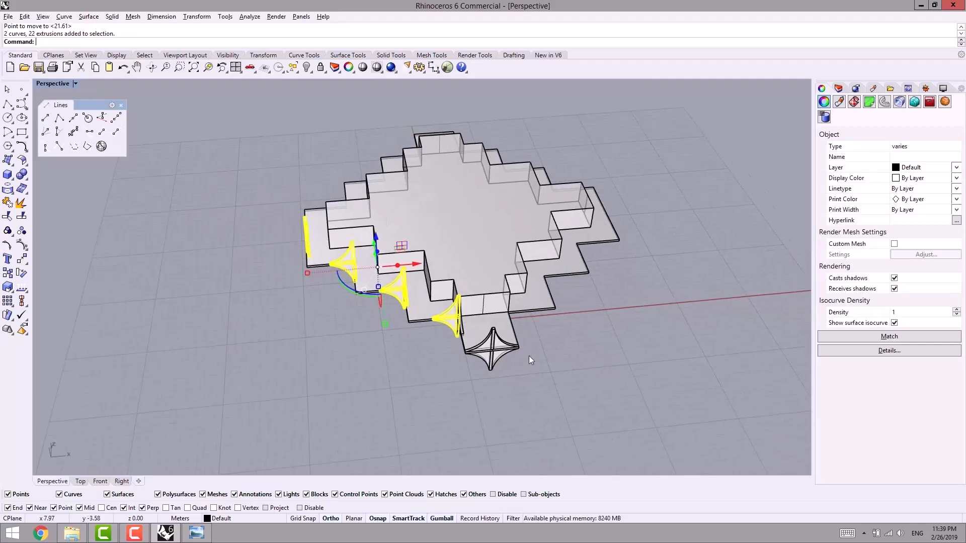
type("mi")
key("Return")
scroll(503, 373, "up", 5)
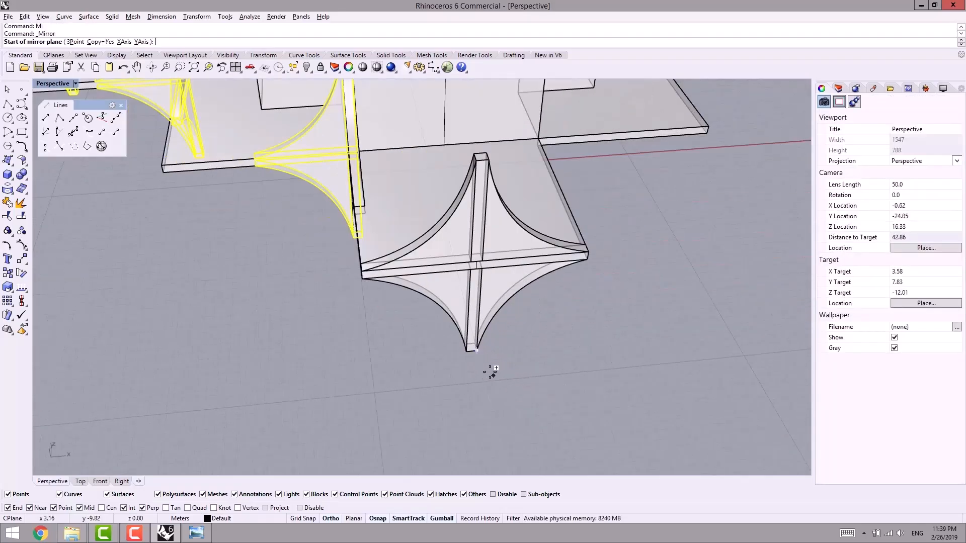
left_click(472, 351)
scroll(479, 398, "down", 6)
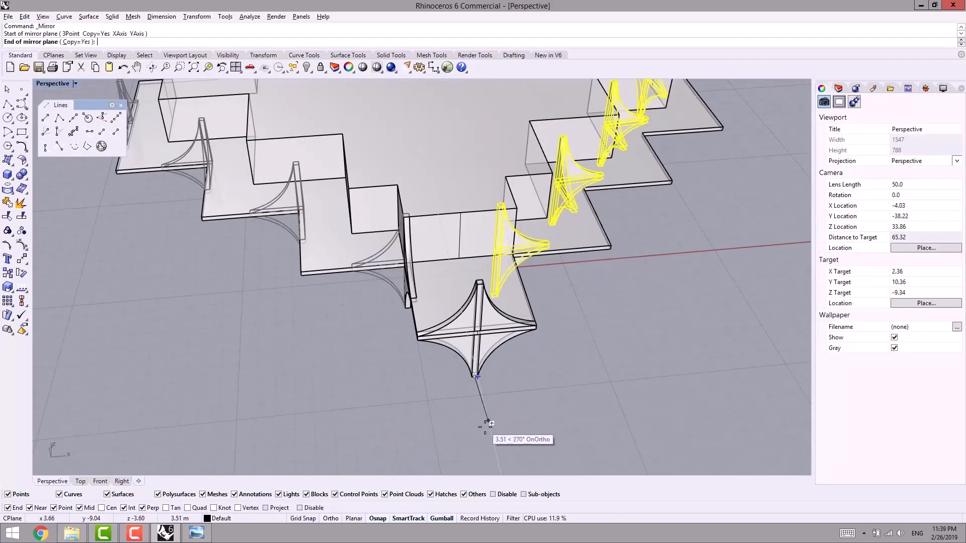
scroll(487, 425, "down", 4)
right_click_drag(492, 427, 549, 377, "shift")
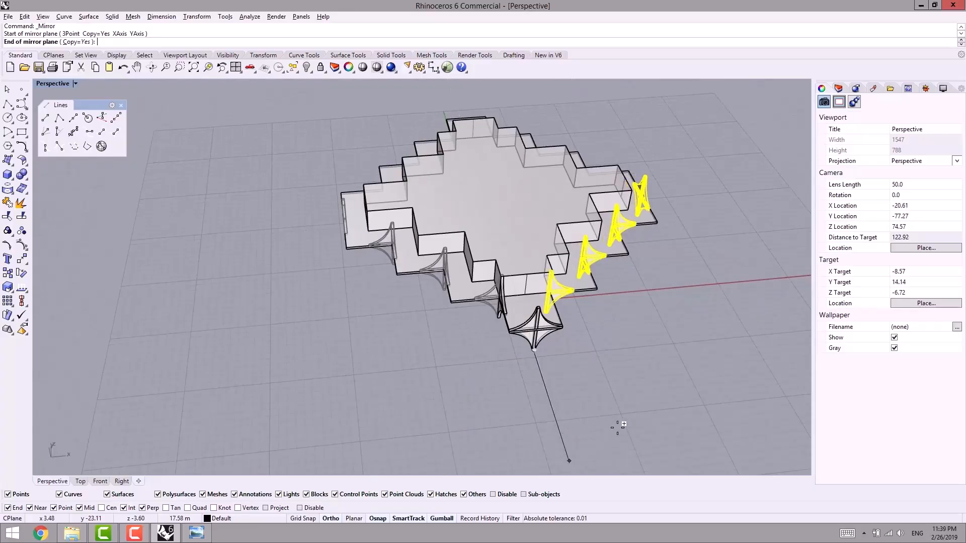
right_click_drag(617, 428, 573, 417, "shift")
right_click_drag(514, 373, 672, 368)
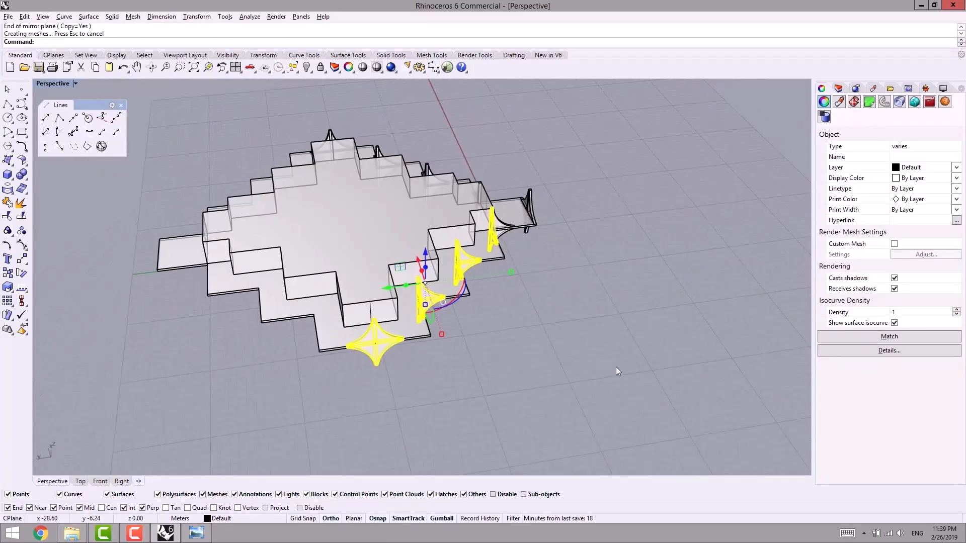
- Mirror the front half's column assemblies to the rear about a plane through the side balcony column's base midpoint
left_click(616, 368)
right_click_drag(612, 369, 513, 327)
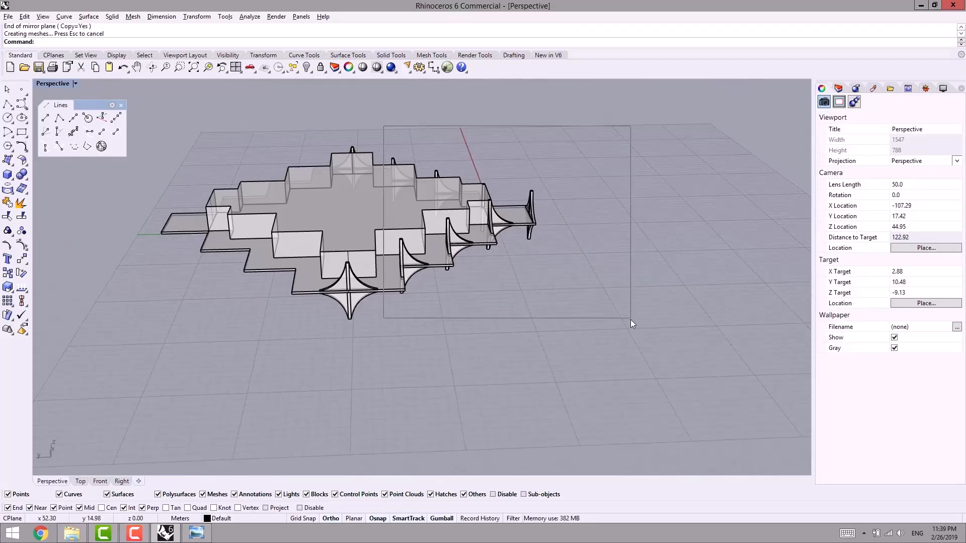
left_click_drag(630, 319, 631, 319)
type("MI")
key("Return")
scroll(496, 358, "up", 8)
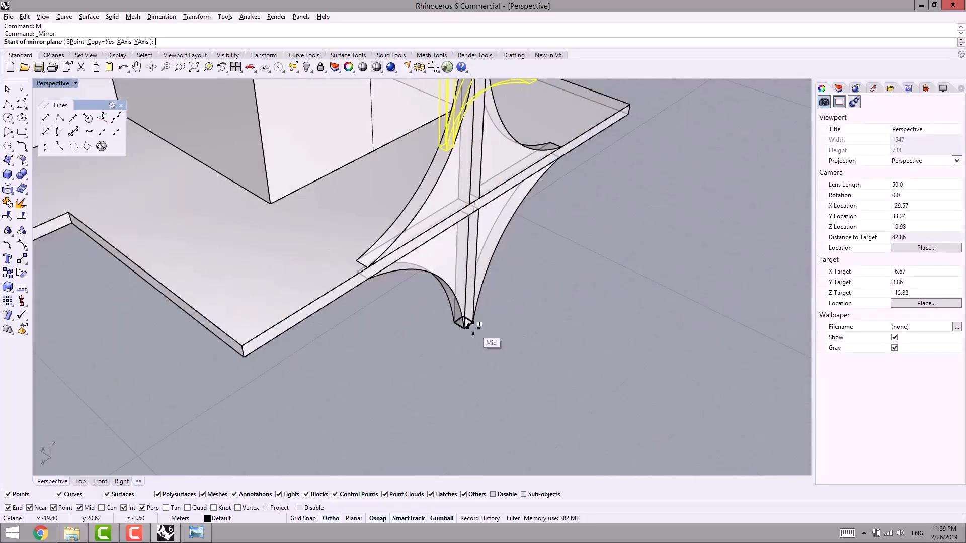
left_click(468, 325)
left_click(577, 386)
scroll(414, 400, "down", 10)
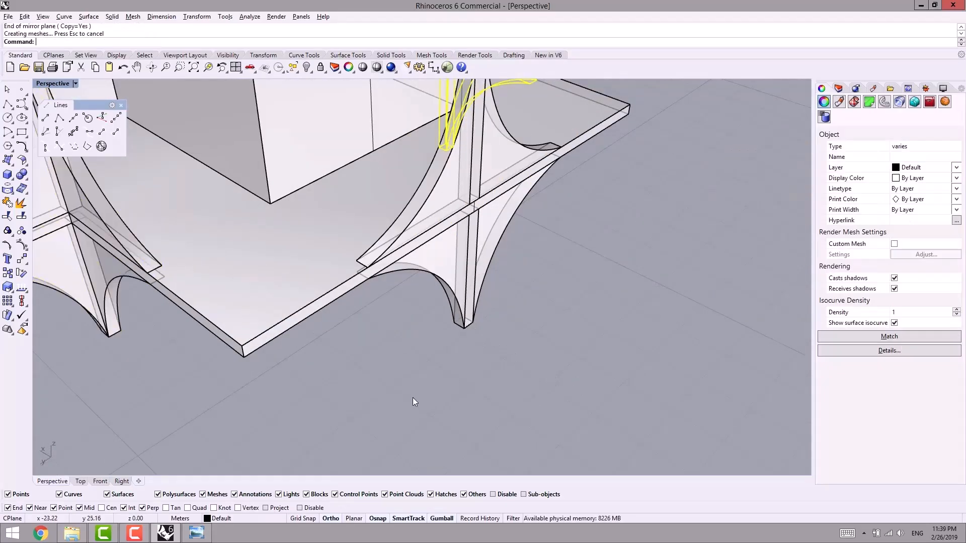
key("Escape")
- Examine the facade reference photo to compare its balconies and arches with the model
right_click_drag(500, 387, 248, 362)
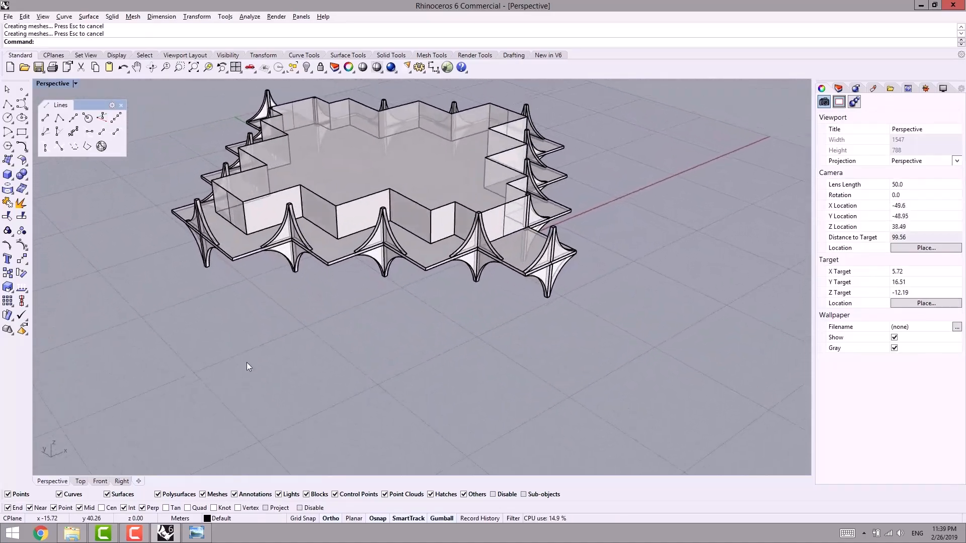
scroll(313, 290, "up", 4)
key("alt+Tab")
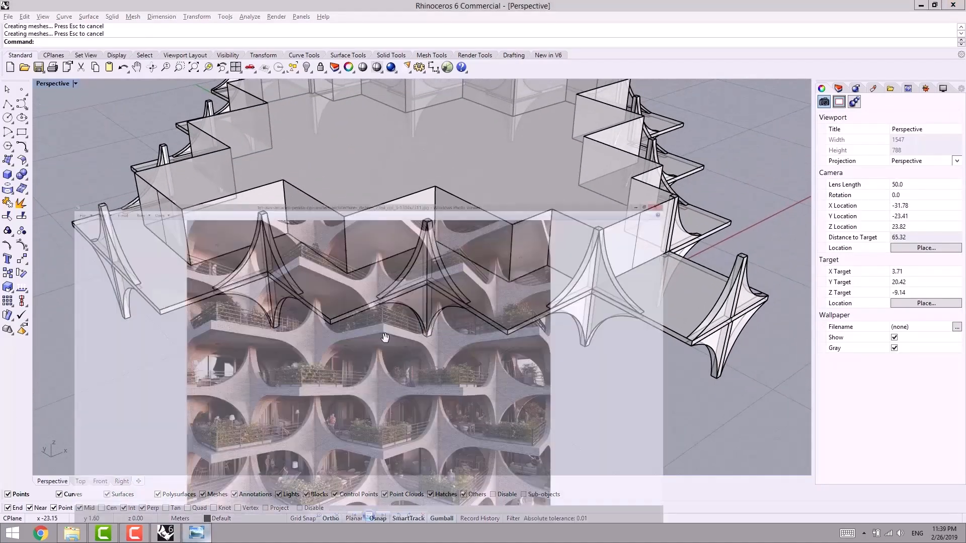
left_click(920, 5)
scroll(562, 330, "up", 5)
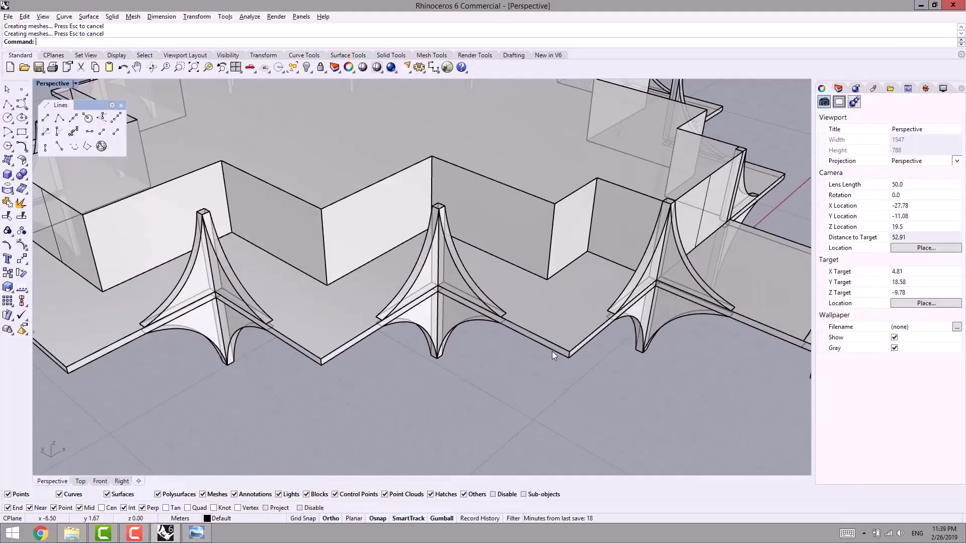
- Extrude the balcony slab's closed outline curve 0.8 m upward to form a parapet
left_click(551, 354)
left_click(583, 376)
mouse_move(467, 392)
right_mouse_down()
mouse_move(415, 325)
mouse_move(458, 396)
right_mouse_up()
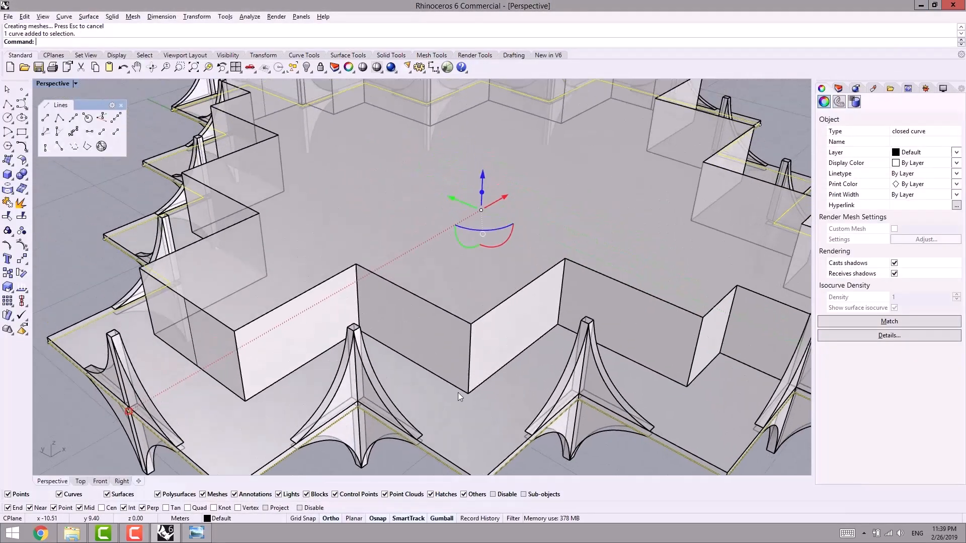
left_click(484, 180)
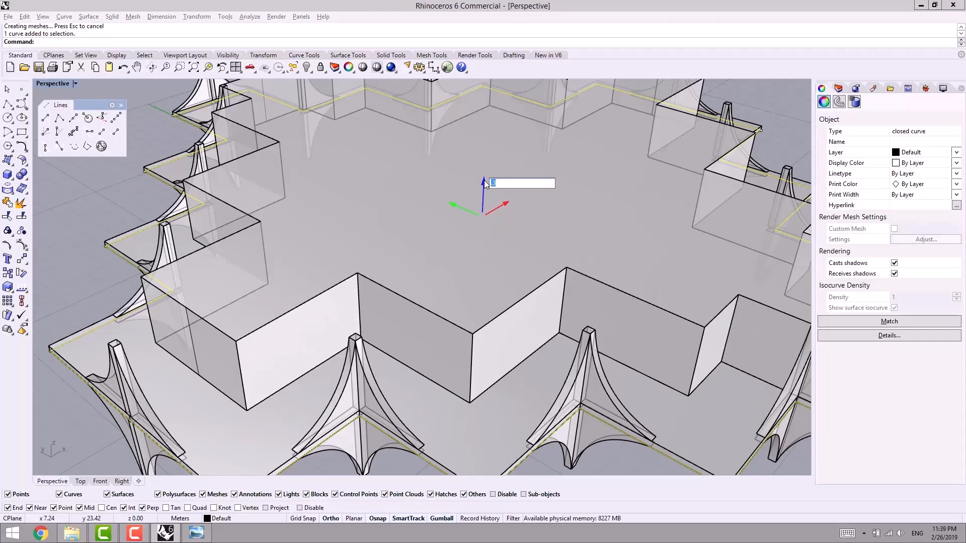
key("Return")
right_click_drag(410, 282, 445, 274, "shift")
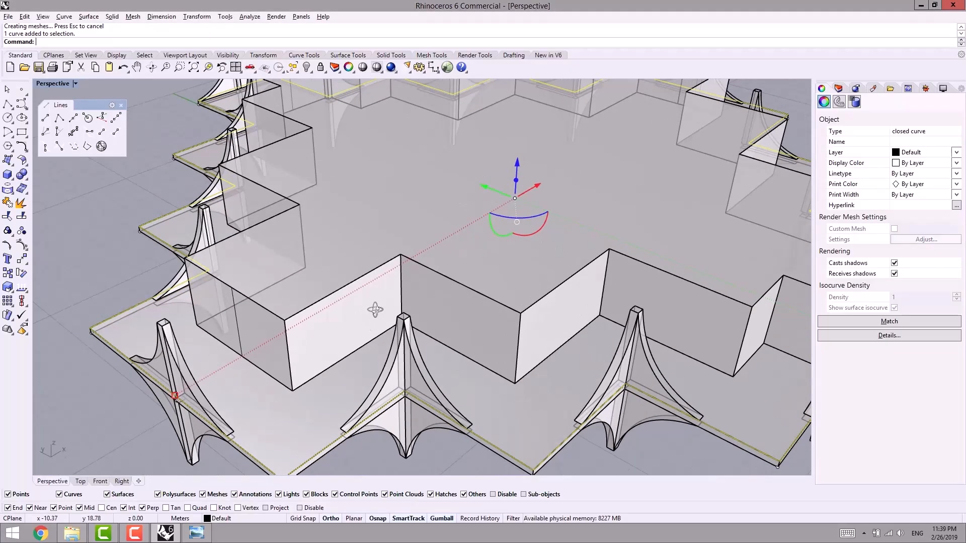
right_click_drag(375, 311, 496, 218)
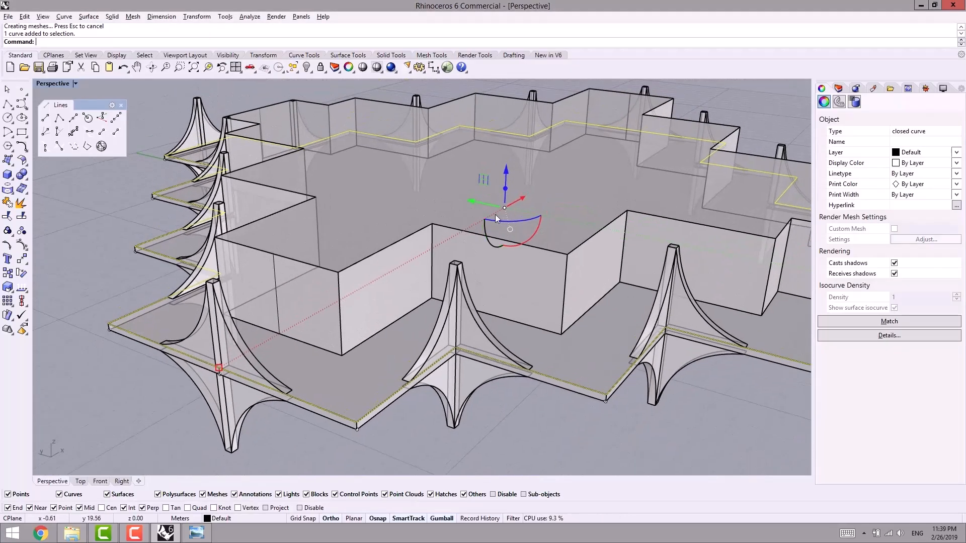
left_click(506, 190)
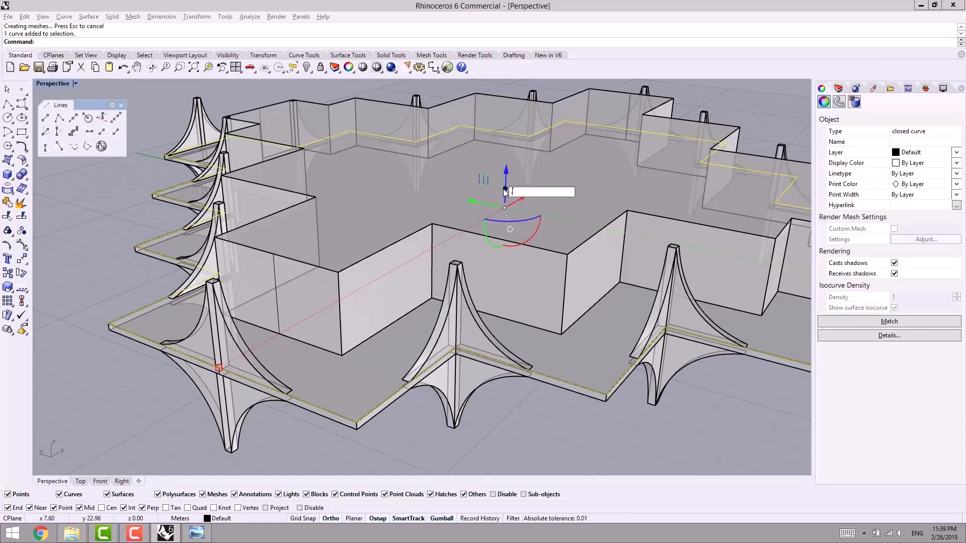
type(".8")
key("Return")
right_click_drag(423, 343, 380, 284)
key("Escape")
- Trim the parapet surface using the two upper arches of an inner corner column as cutting objects
scroll(380, 285, "up", 3)
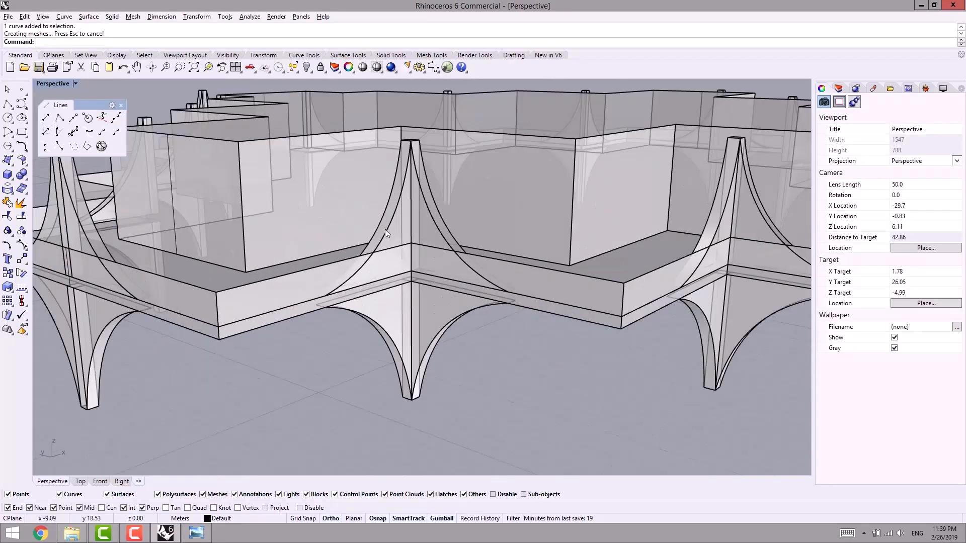
left_click(385, 228)
left_click(420, 242, "shift")
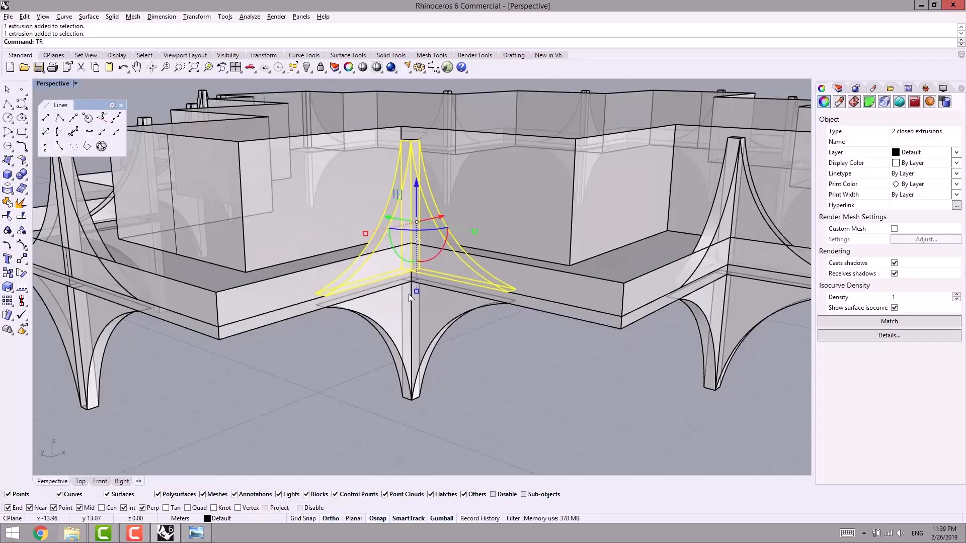
key("Return")
left_click(396, 260)
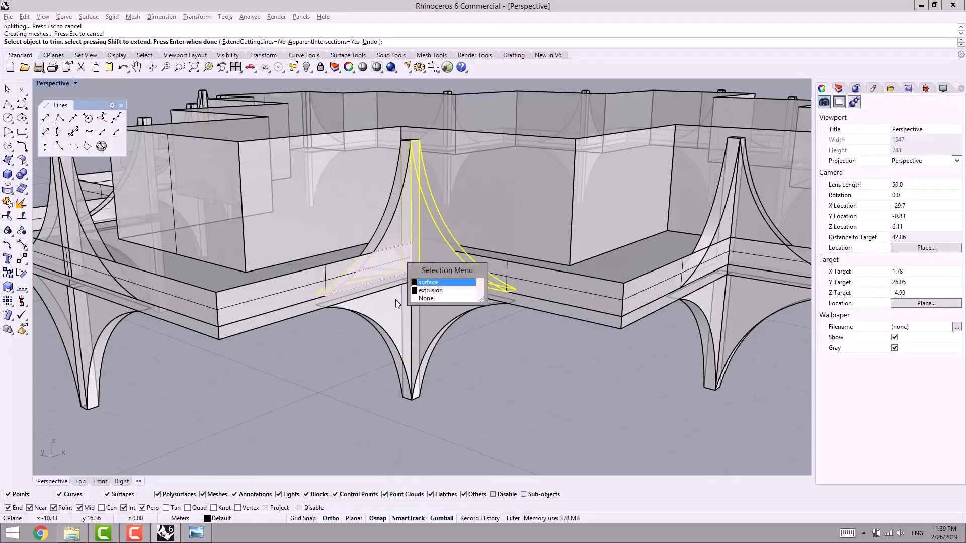
left_click(430, 282)
right_click(488, 366)
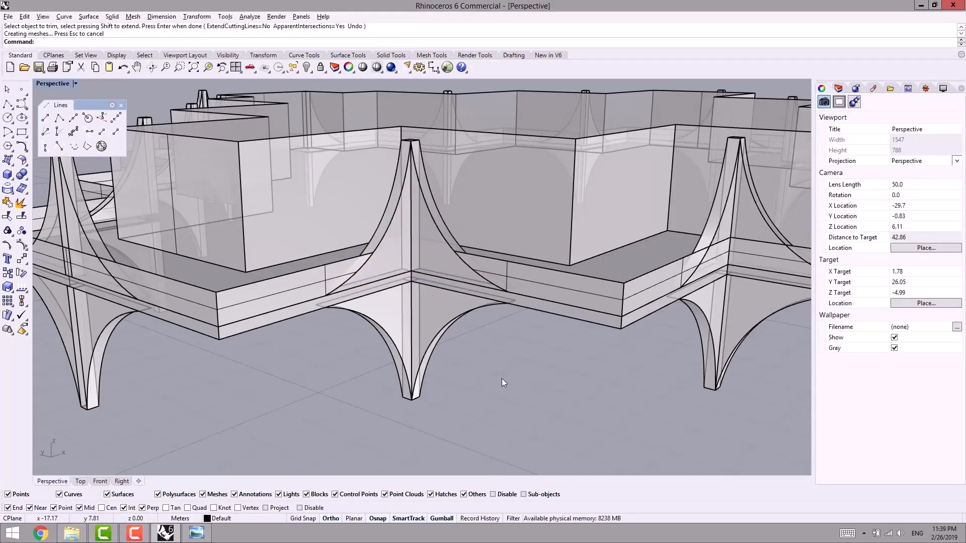
- Trim the parapet surface with the upper arches of the column on the projecting front balcony
right_click_drag(502, 379, 483, 378)
left_click(612, 218)
right_click_drag(611, 218, 481, 356)
scroll(481, 357, "up", 3)
type("TR")
key("Return")
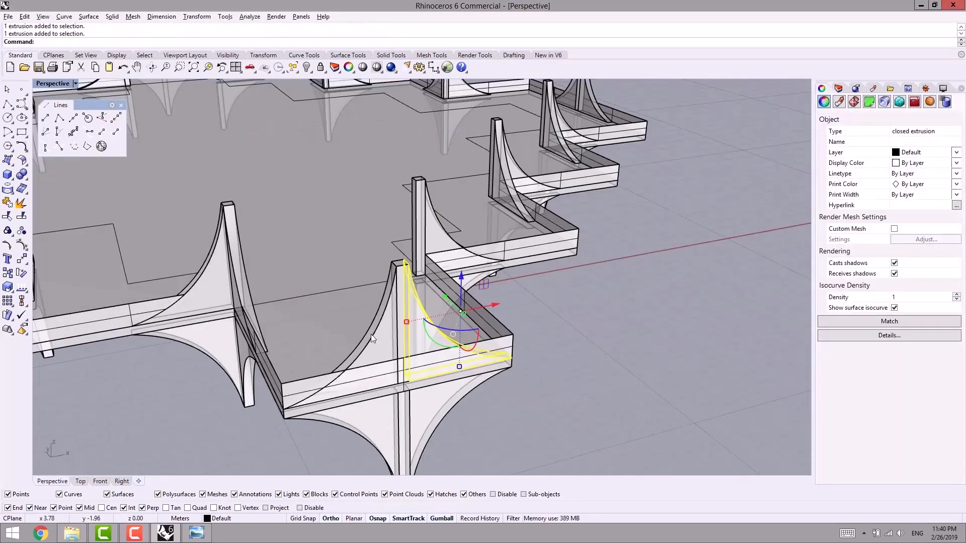
left_click(420, 355)
left_click(403, 378)
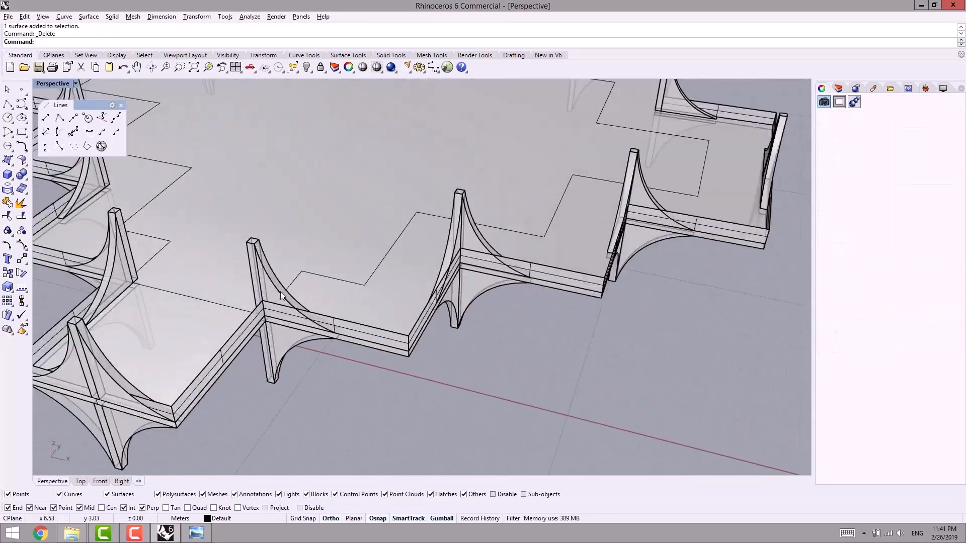
- Mirror the upper and lower arches beside the front balcony to the opposite inner corner column that lacks them
left_click(291, 347)
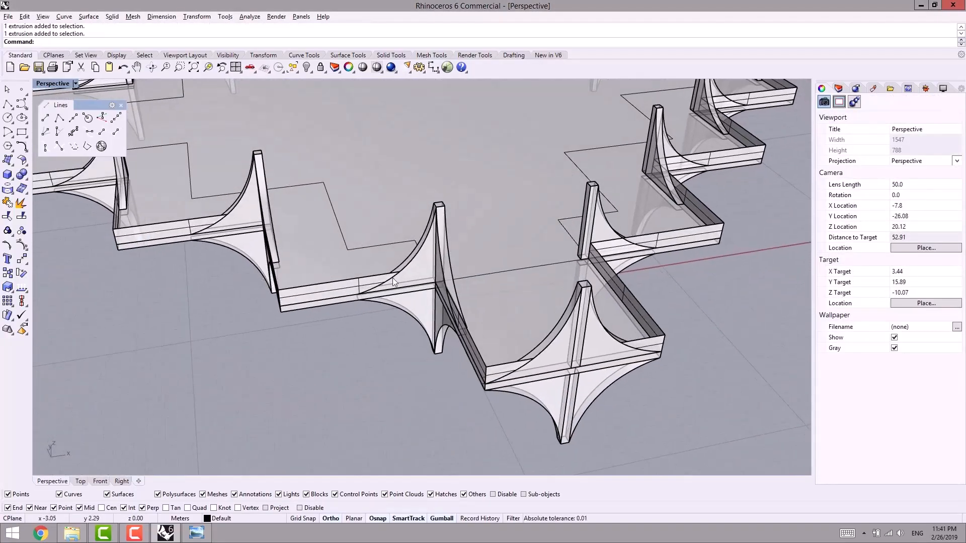
type("MI")
key("Return")
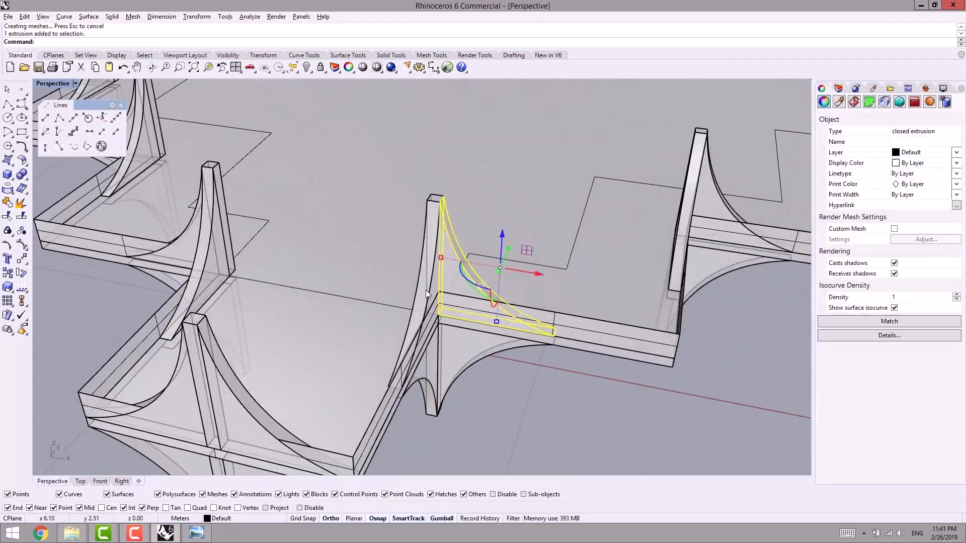
- Trim the parapet surface using the upper arches of the next corner column as cutting objects
type("TR")
key("Return")
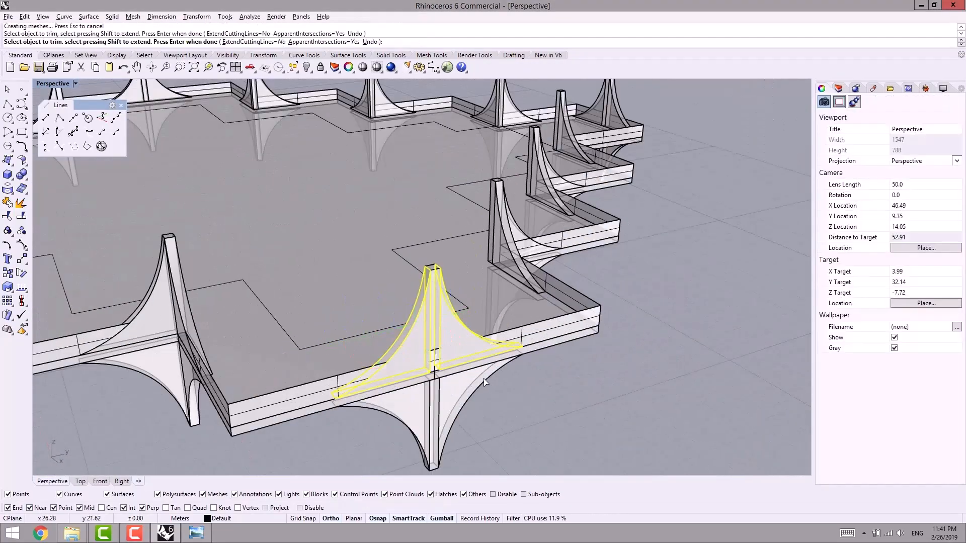
left_click(439, 354)
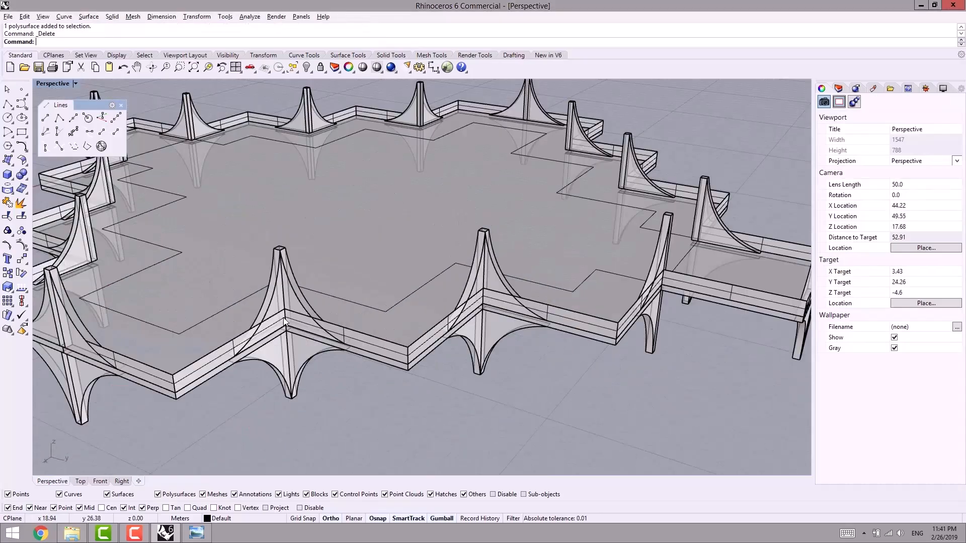
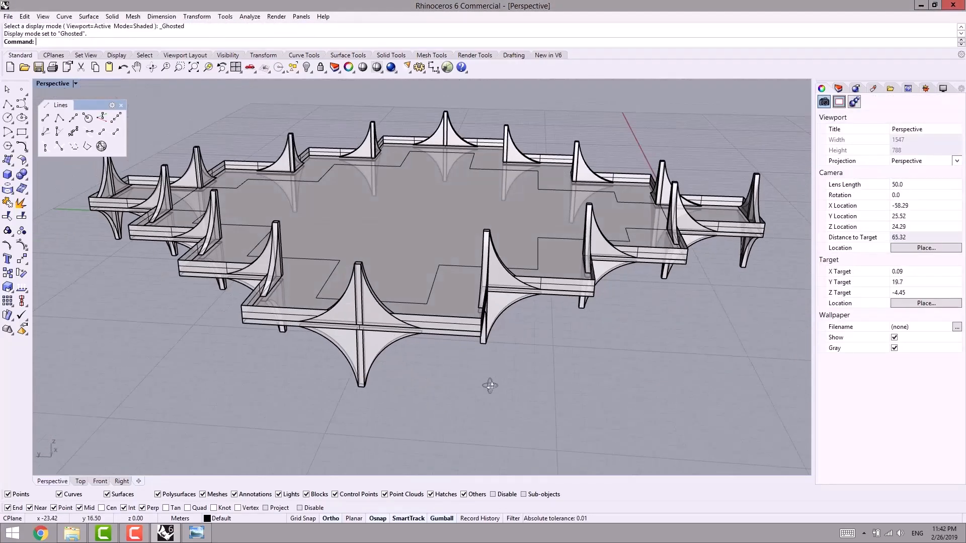
- Select all the upper and lower column arches around the slab and group them
right_click_drag(490, 386, 429, 378)
scroll(426, 374, "down", 4)
right_click_drag(643, 194, 658, 201)
left_click_drag(673, 189, 613, 181)
right_click_drag(613, 181, 592, 296)
left_click_drag(715, 169, 104, 239)
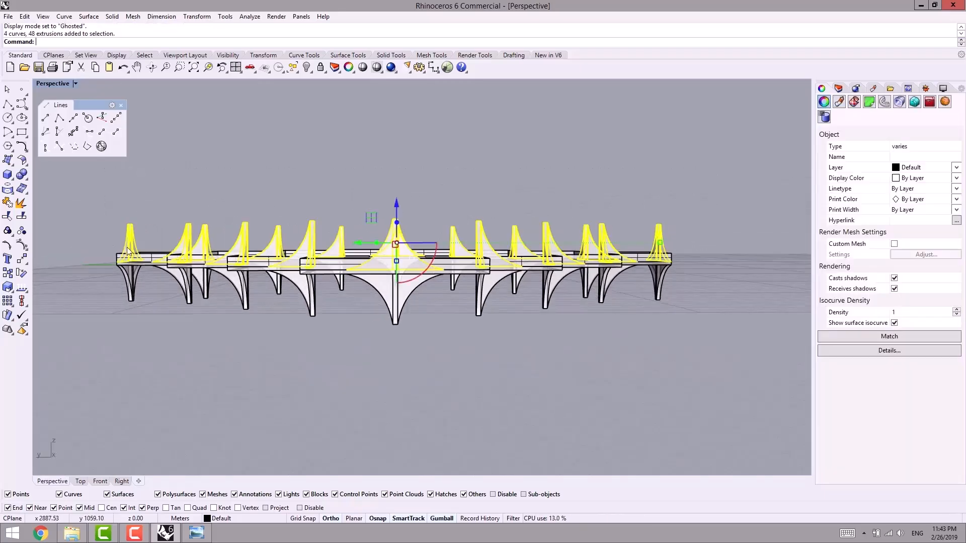
left_click_drag(705, 308, 82, 288)
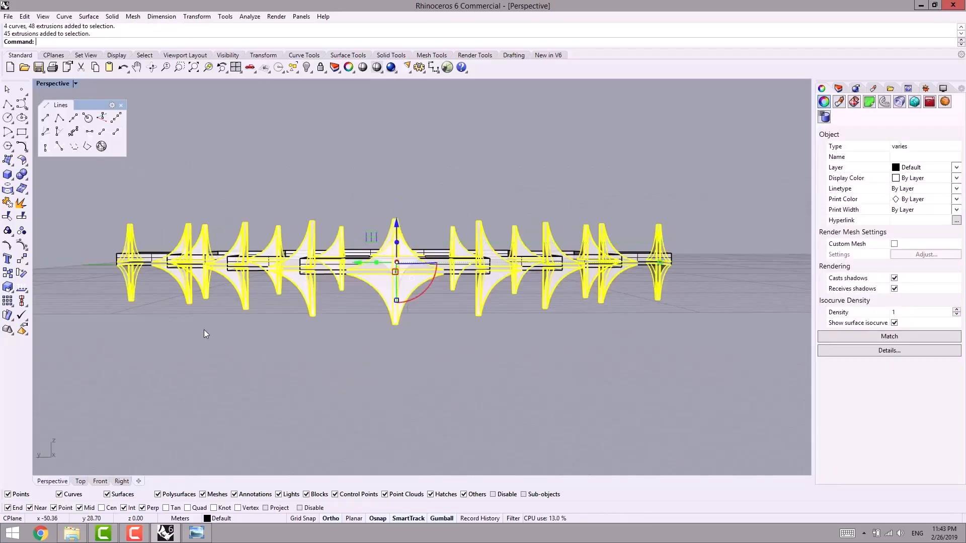
right_click_drag(247, 331, 430, 362)
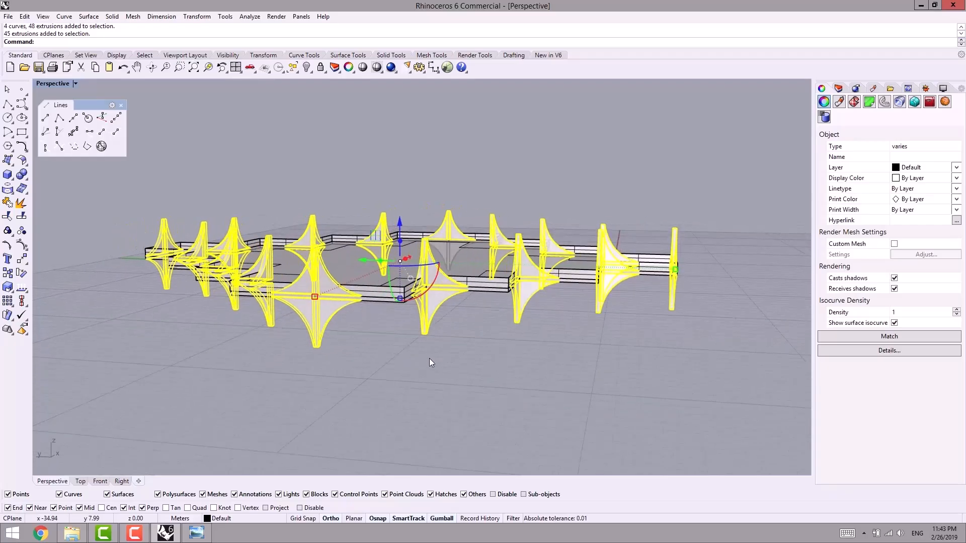
left_click(7, 231)
- Assign the grouped column arches to Layer 05 and hide that layer
left_click(838, 89)
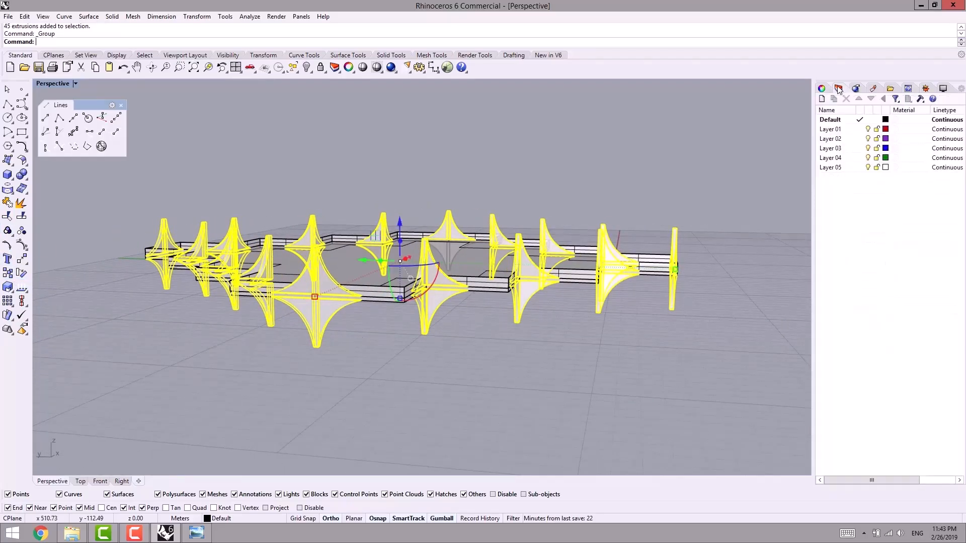
right_click_drag(644, 309, 584, 328)
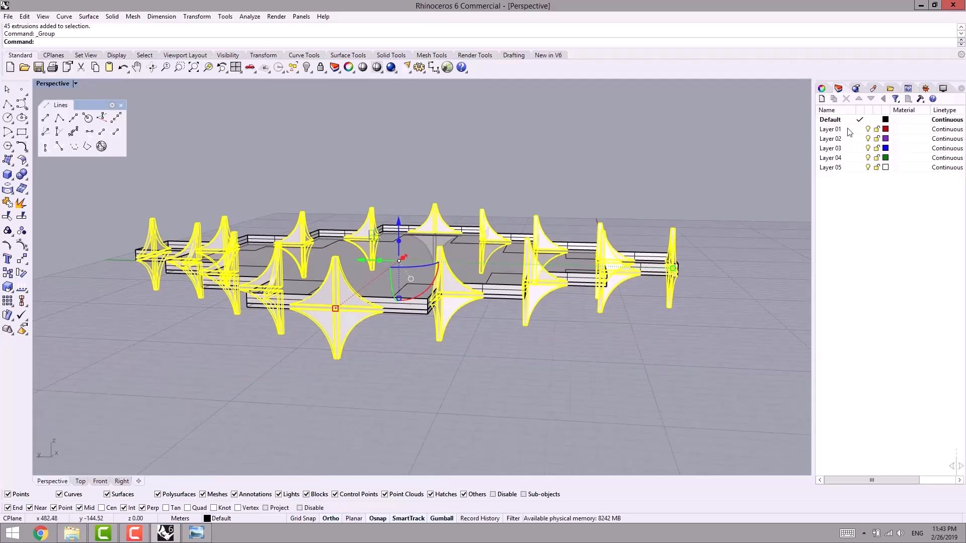
right_click(852, 168)
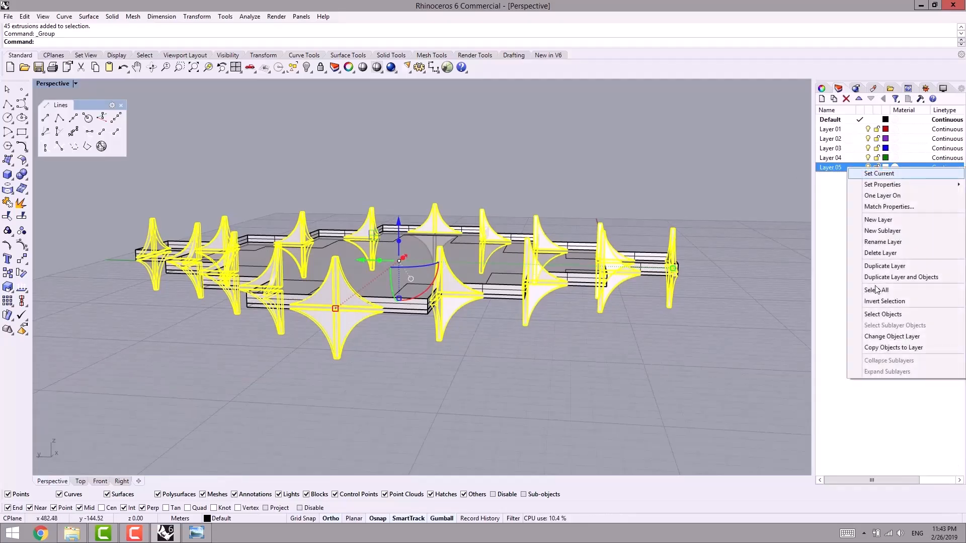
left_click(885, 337)
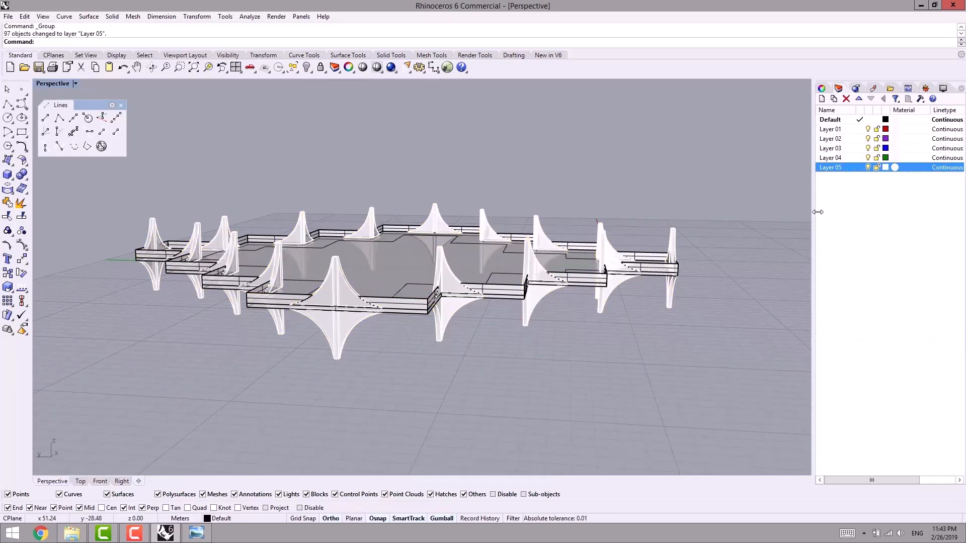
left_click(869, 169)
- Select all visible curves with SelCrv and assign them to Layer 03
right_click_drag(565, 311, 574, 329)
scroll(431, 313, "up", 2)
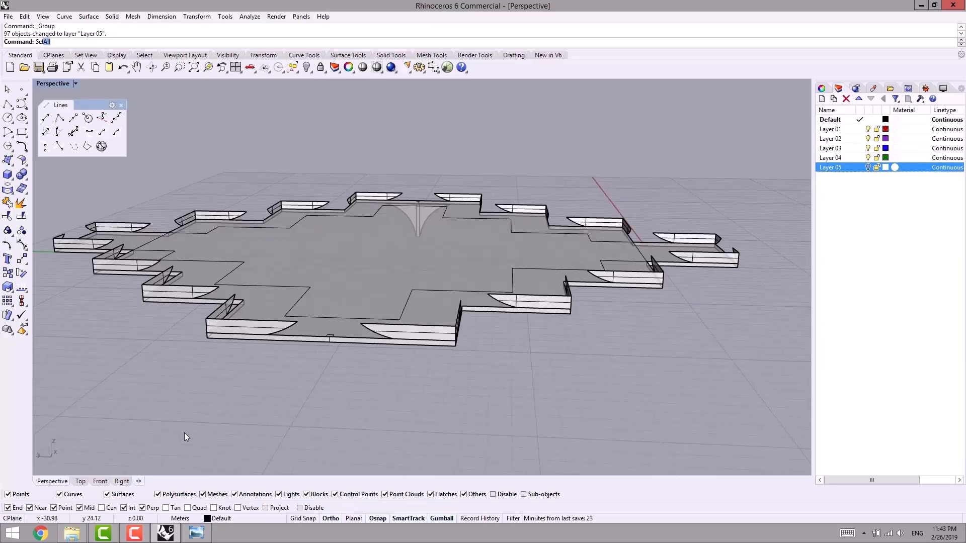
type("Crv")
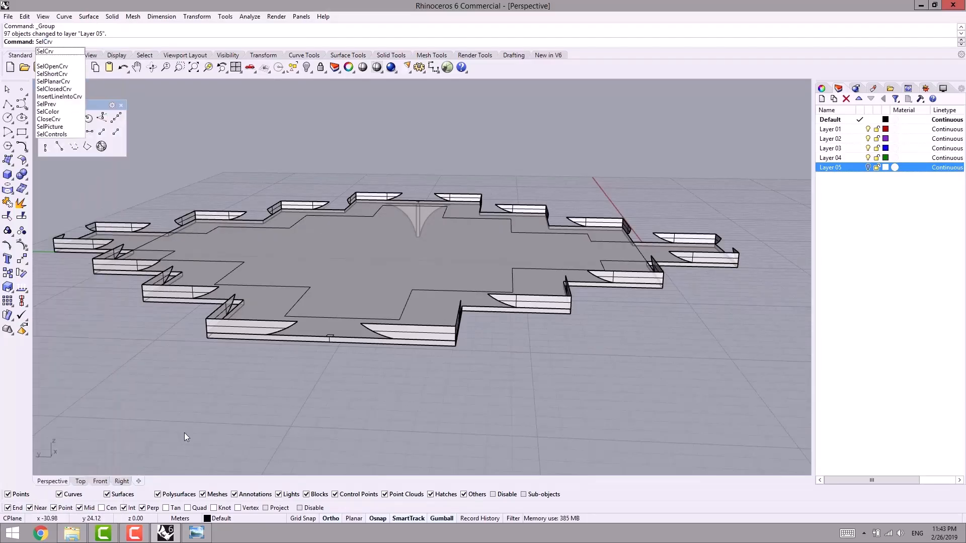
key("Return")
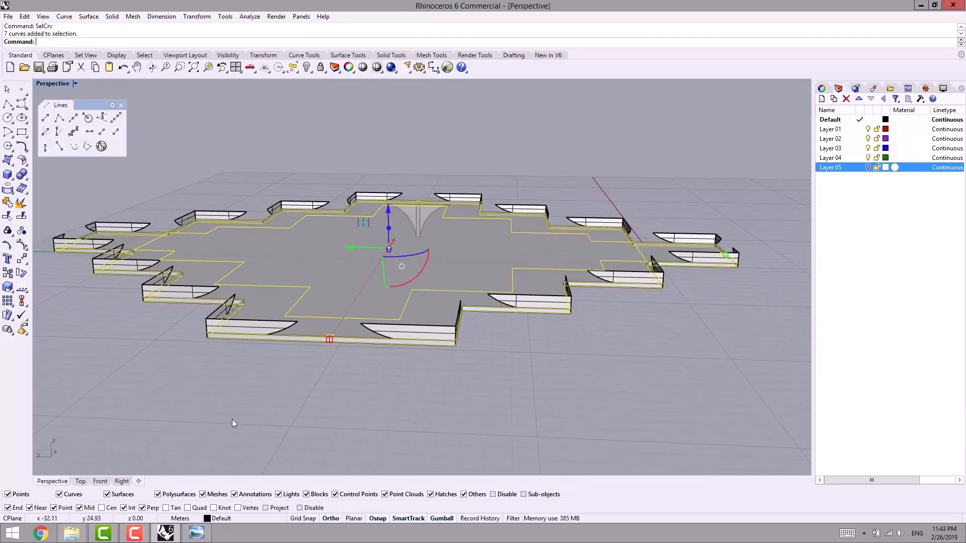
right_click(860, 150)
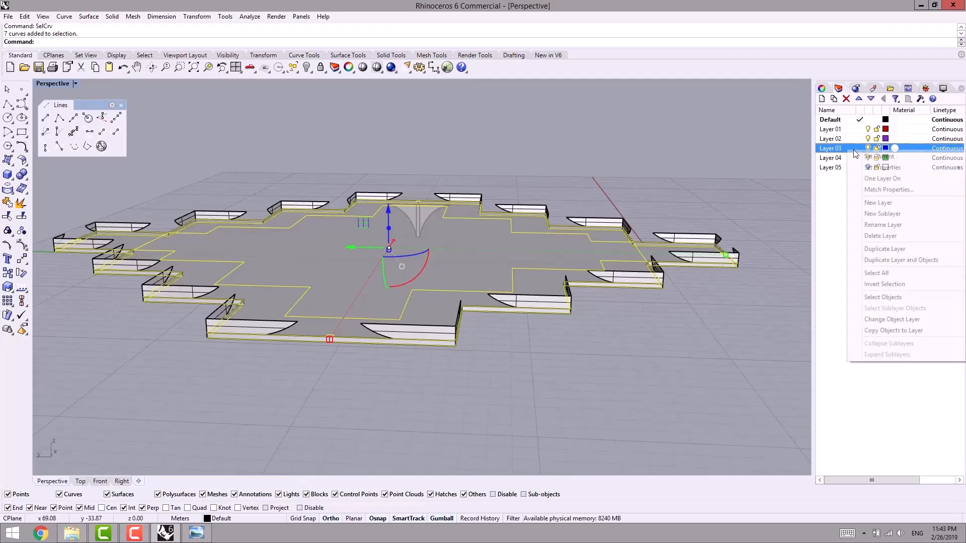
left_click(895, 323)
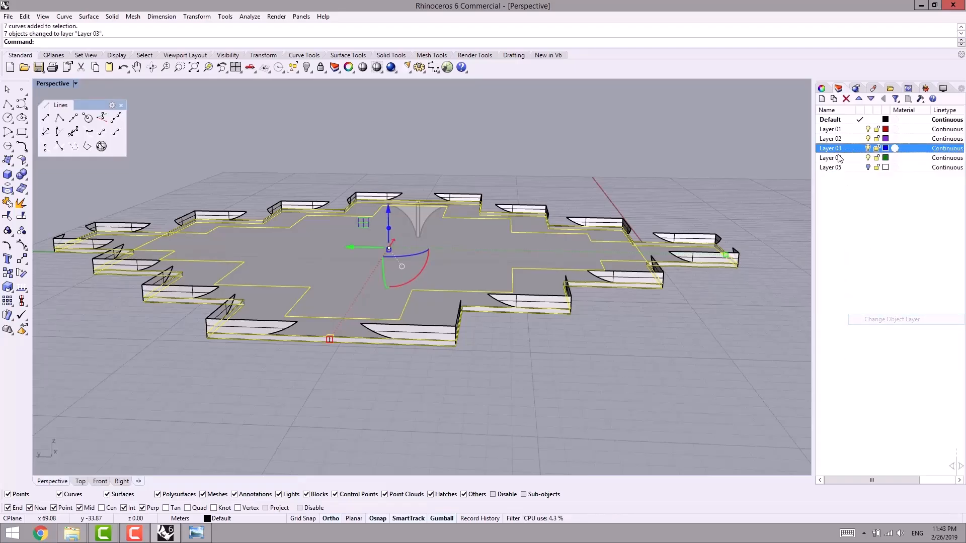
- Rename Layer 03 as Curve and hide it
right_click(834, 150)
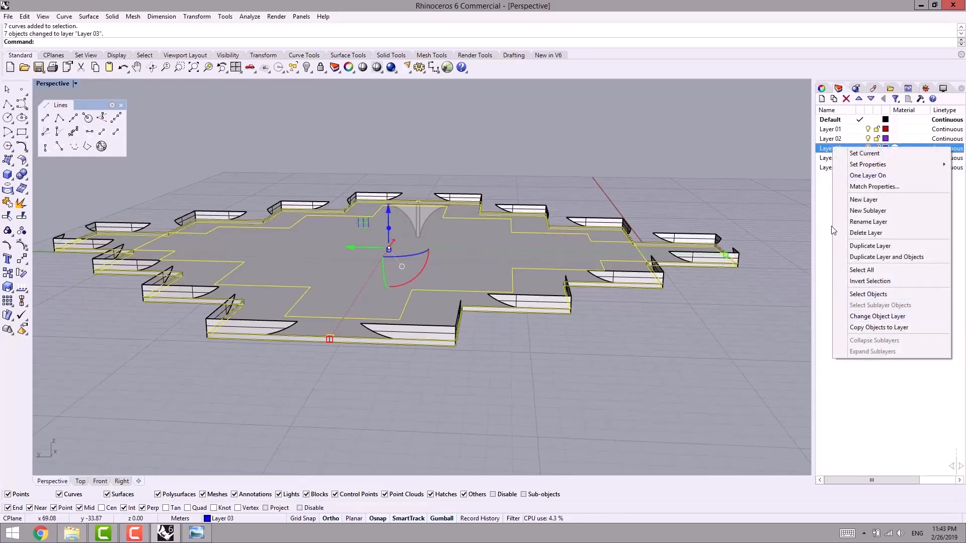
left_click(866, 221)
type("Curve")
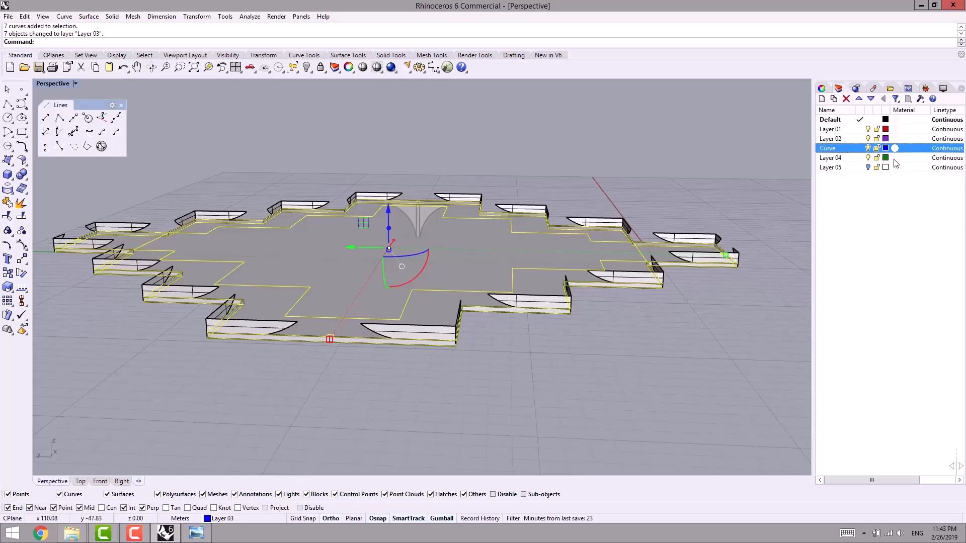
left_click(868, 148)
- Assign the leftover lower column arches under the slab's far edge to Layer 05
right_click_drag(618, 317, 670, 324, "shift")
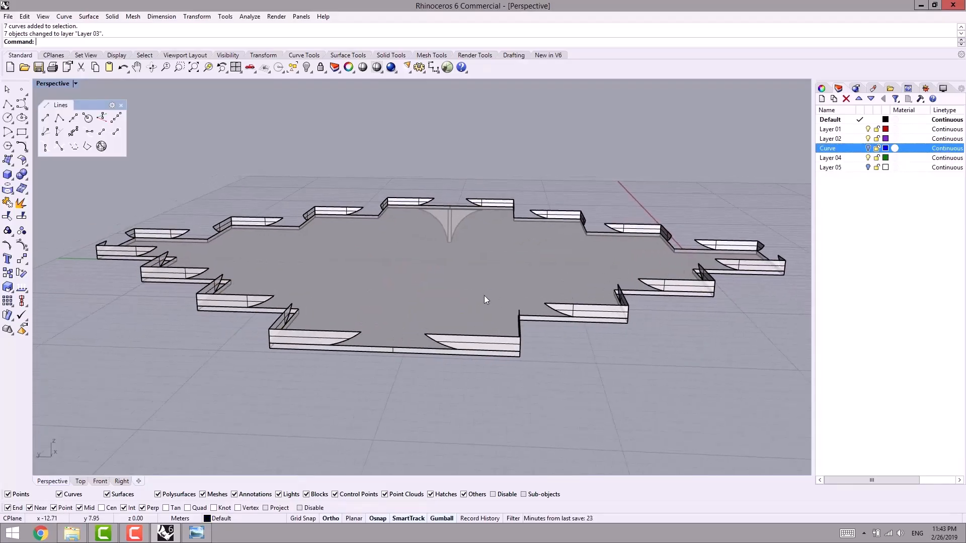
left_click(469, 288)
left_click(533, 403)
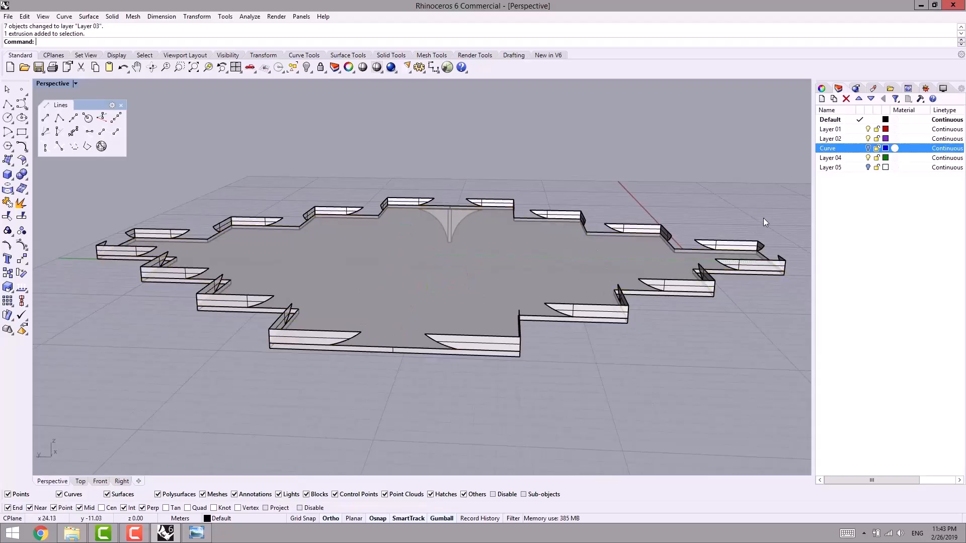
scroll(762, 218, "down", 4)
left_click_drag(775, 179, 346, 315)
scroll(580, 187, "up", 3)
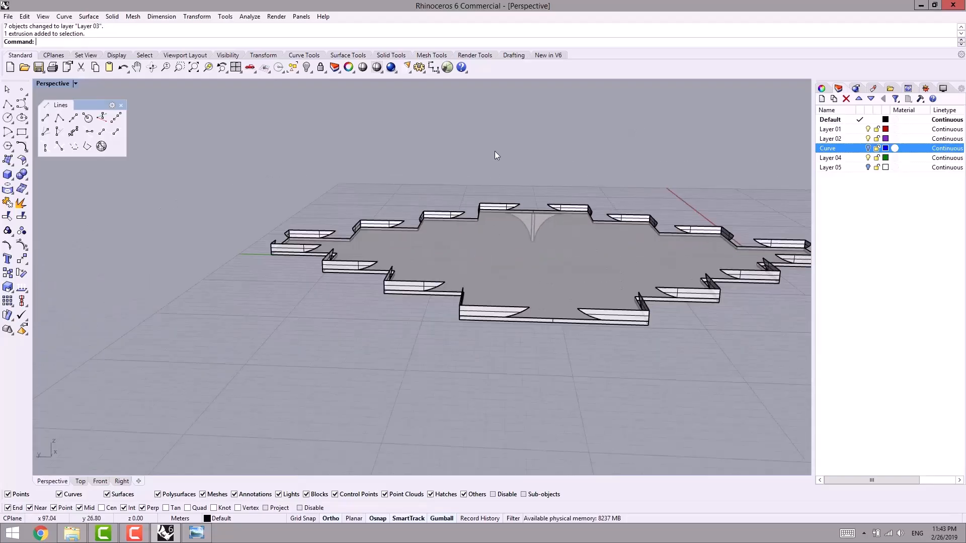
left_click_drag(494, 151, 578, 243)
right_click_drag(578, 245, 538, 248, "shift")
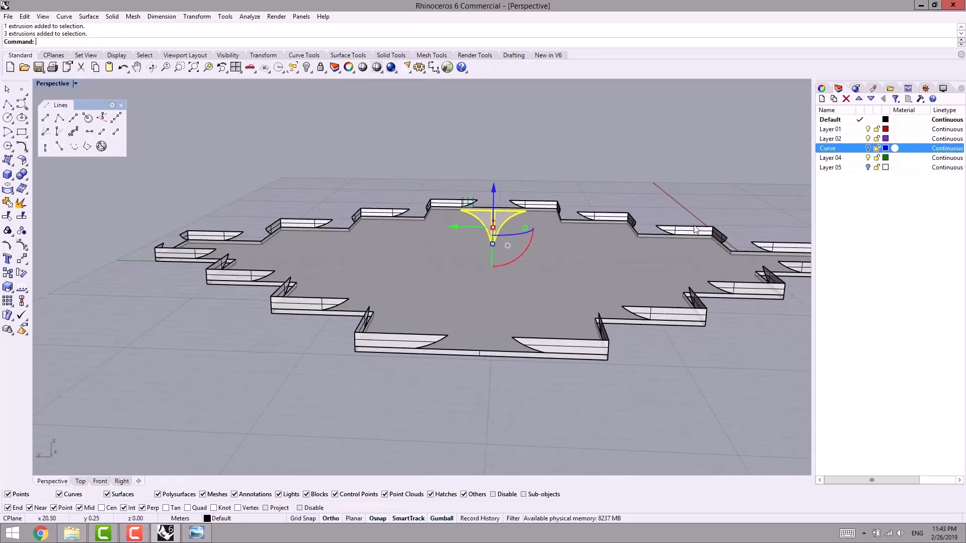
right_click(843, 167)
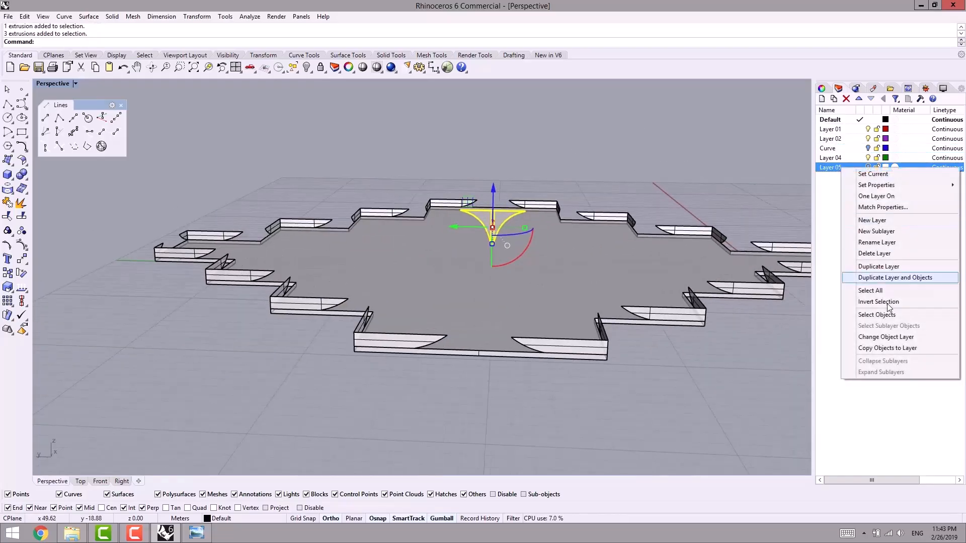
left_click(885, 337)
- Assign all the parapet pieces, excluding the slab, to Layer 02 and turn Layer 05 back on
scroll(656, 219, "up", 2)
scroll(656, 220, "down", 3)
left_click_drag(319, 156, 806, 338)
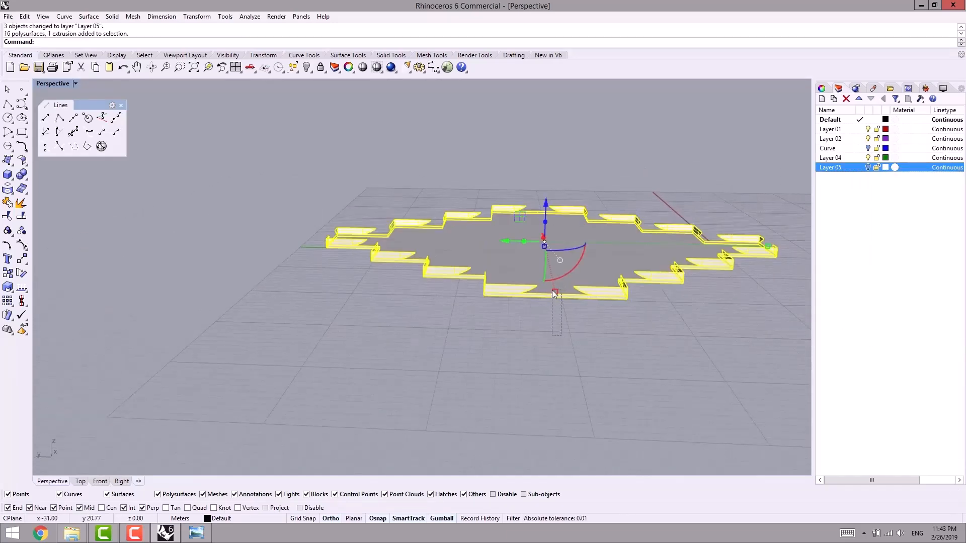
left_click_drag(552, 290, 551, 289, "ctrl")
right_click_drag(602, 320, 540, 336, "shift")
right_click(850, 139)
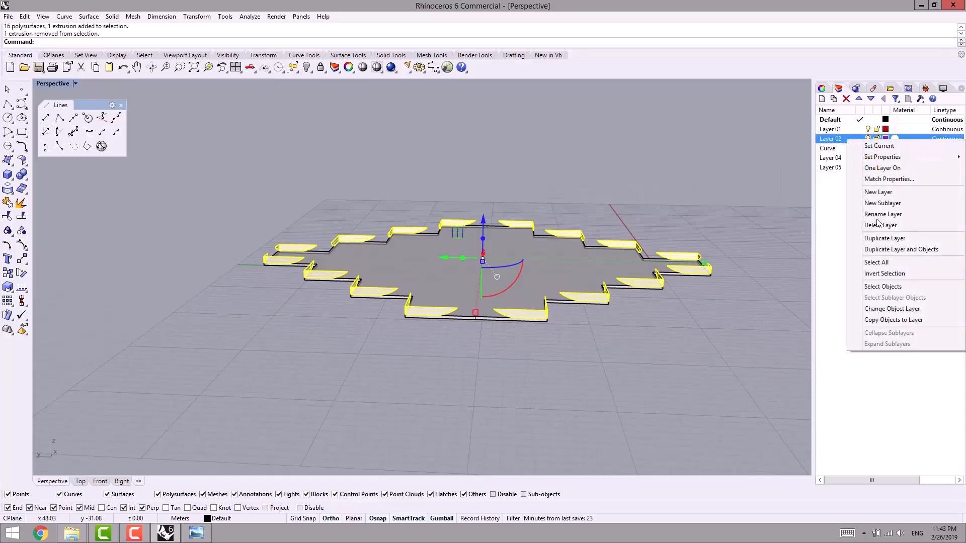
left_click(884, 309)
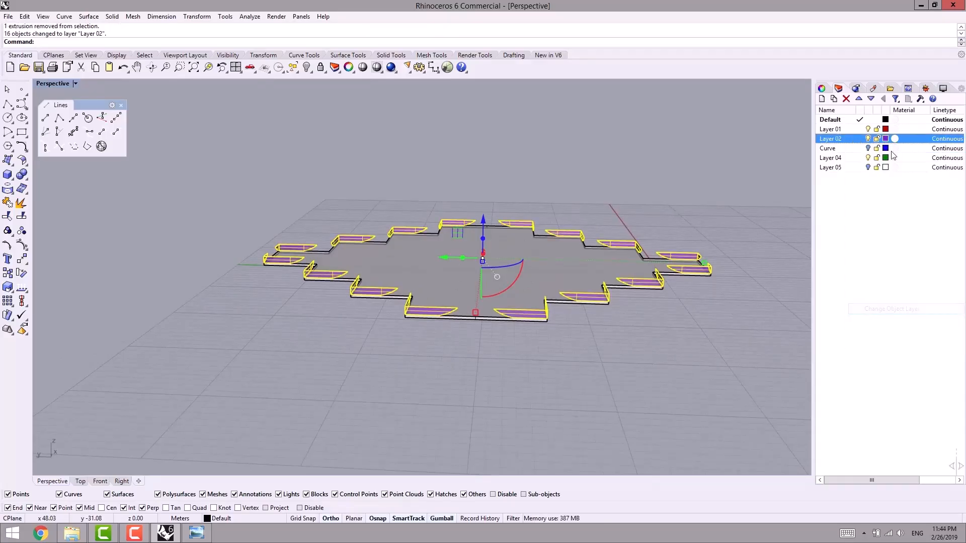
right_click_drag(671, 320, 644, 329, "shift")
left_click(868, 166)
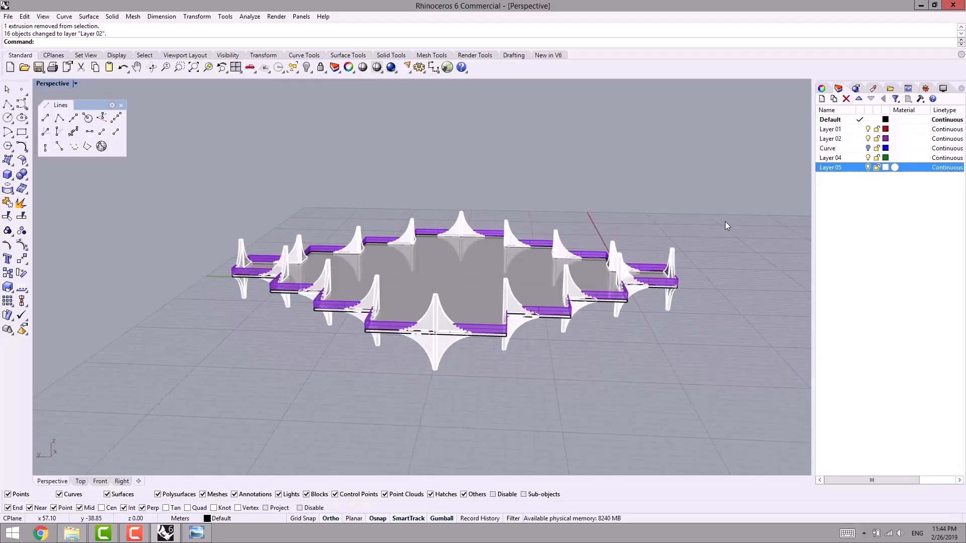
- Check which column arches belong to the group by selecting columns on different sides of the floor
right_click_drag(714, 225, 532, 215)
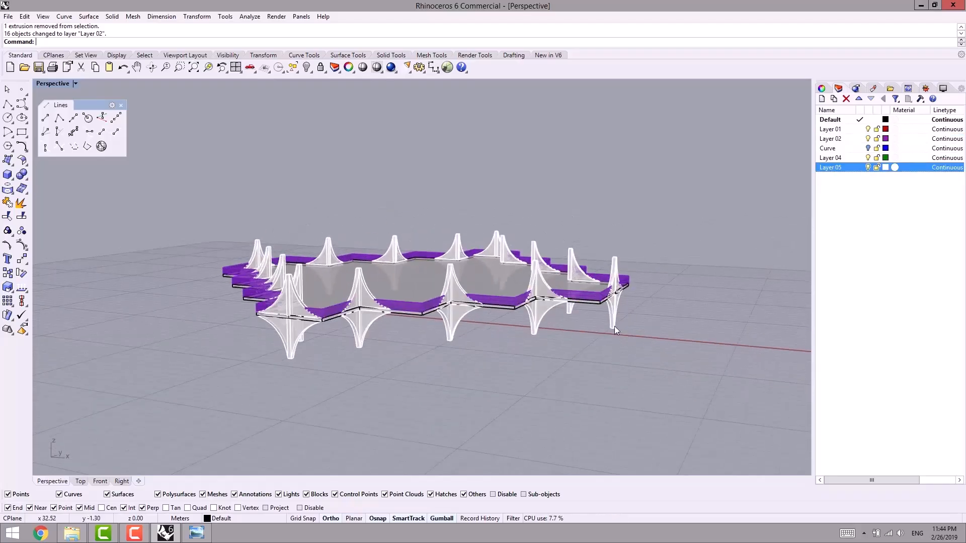
left_click(538, 323)
left_click(593, 352)
right_click_drag(601, 353, 435, 325)
left_click(438, 326)
mouse_move(371, 352)
right_mouse_down()
mouse_move(340, 345)
mouse_move(340, 358)
mouse_move(357, 364)
right_mouse_up()
left_click(447, 349)
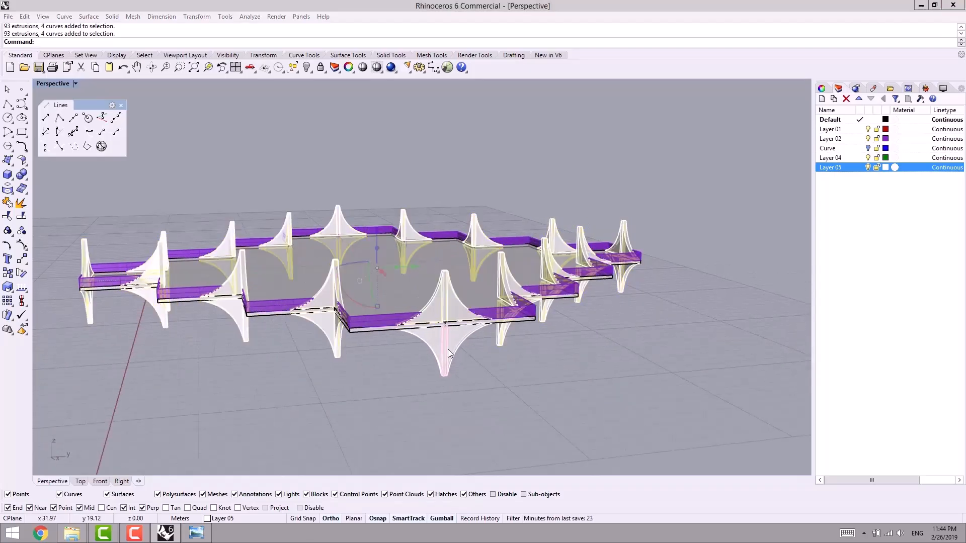
left_click(622, 363)
- Add the ungrouped lower arches of the front column to the column group with AddToGroup
right_click_drag(463, 373, 477, 374)
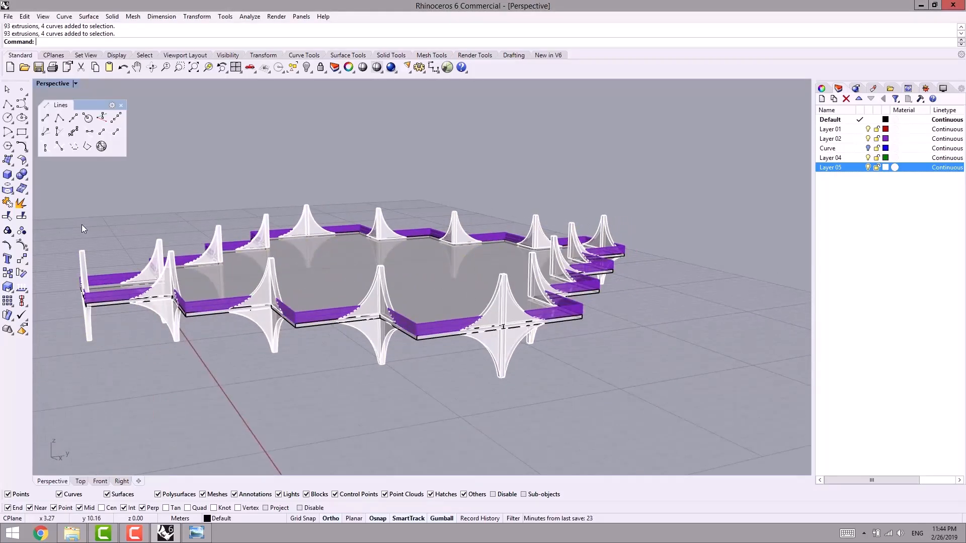
left_click(12, 235)
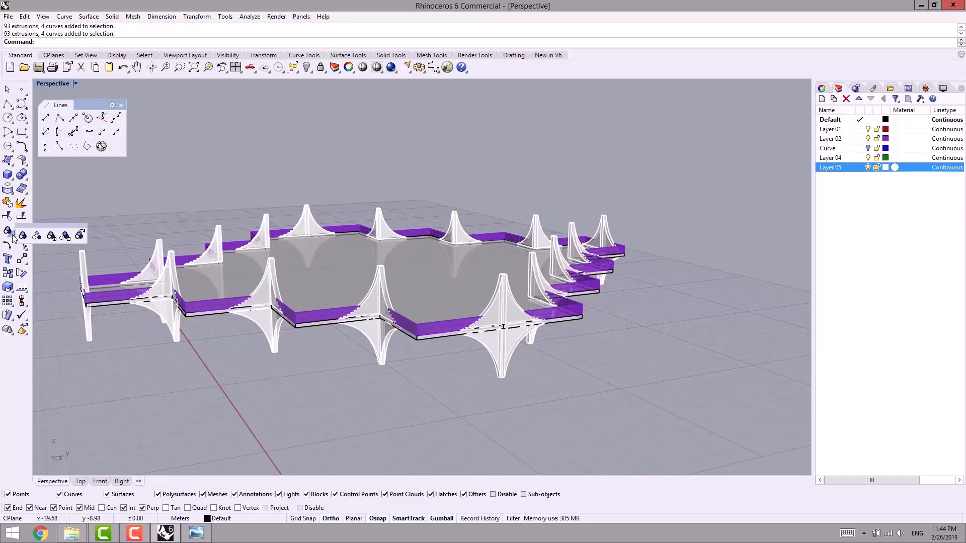
left_click(51, 236)
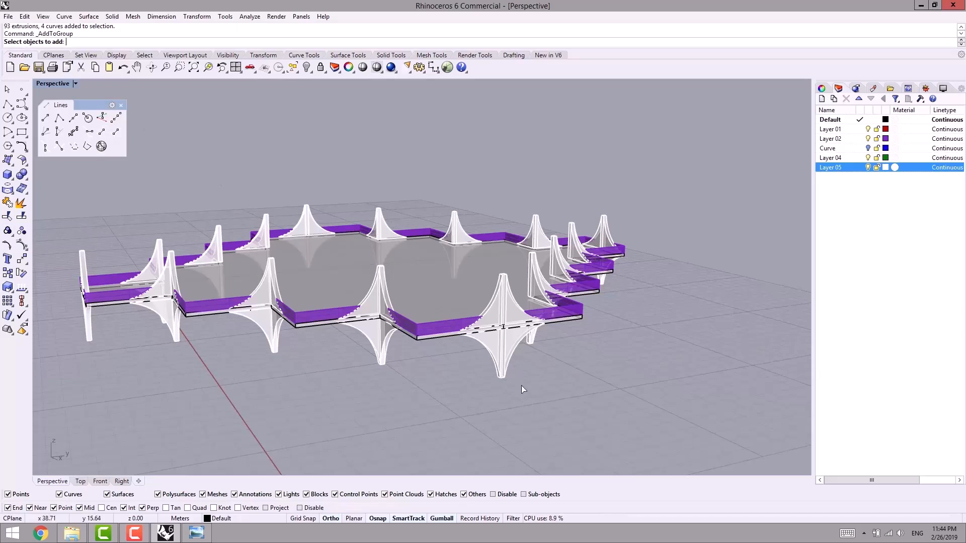
left_click(486, 350)
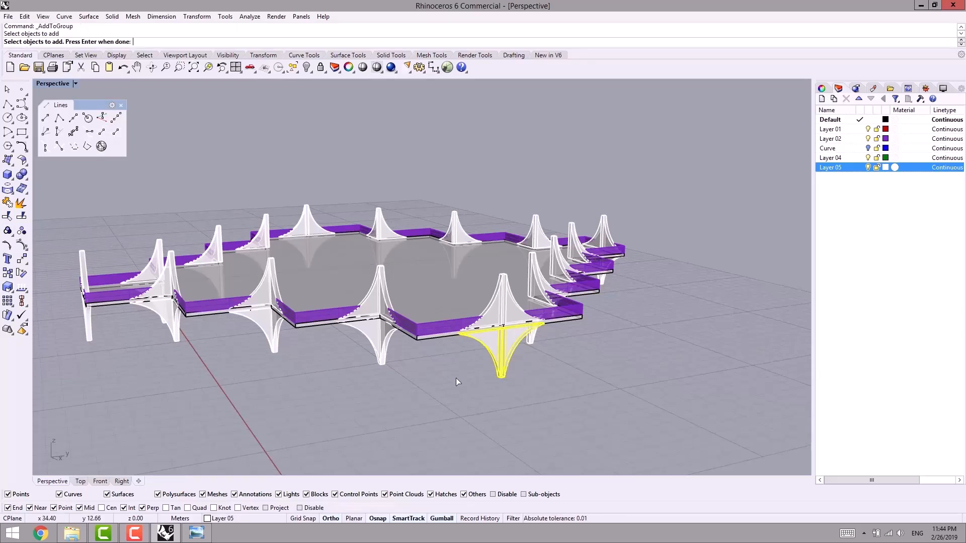
key("Return")
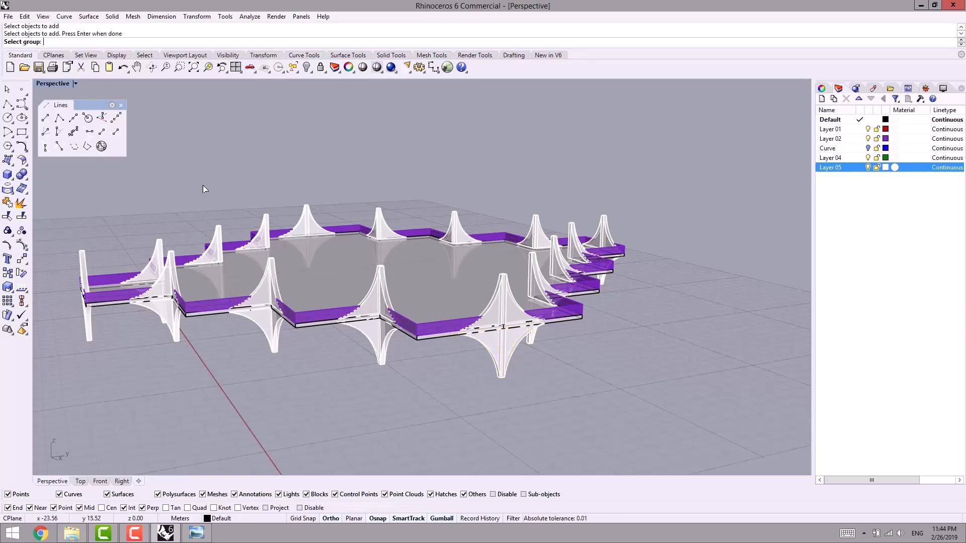
left_click(267, 330)
left_click(376, 310)
right_click_drag(376, 310, 626, 380)
left_click(685, 344)
- Select the whole typical floor with its slab, parapets and columns, and copy it one storey straight up
right_click_drag(685, 344, 608, 312)
scroll(618, 325, "down", 6)
left_click_drag(718, 220, 269, 401)
right_click_drag(442, 385, 452, 374)
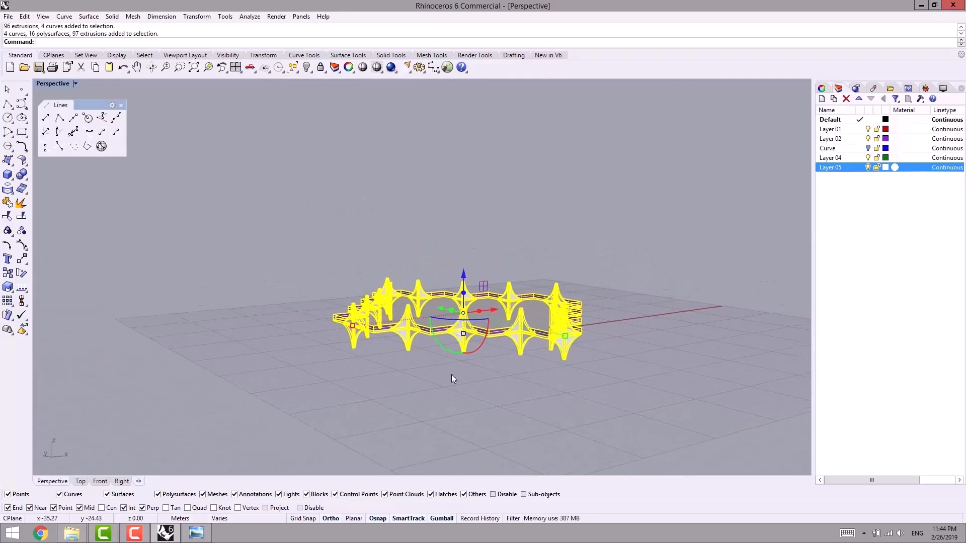
left_click(463, 270)
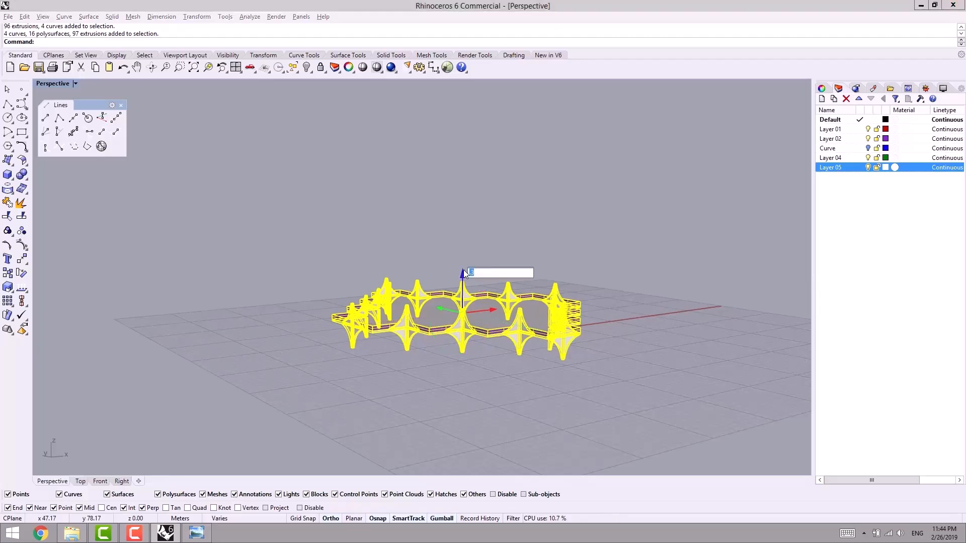
key("Return")
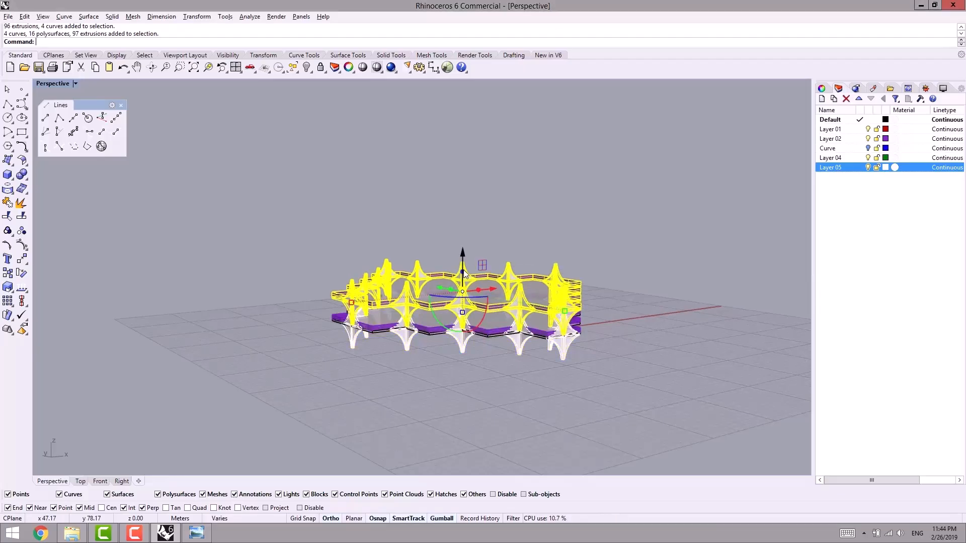
- Rotate the copied upper floor about its vertical axis so its columns stagger against those of the floor below
mouse_move(437, 333)
right_mouse_down()
mouse_move(424, 352)
mouse_move(439, 349)
right_mouse_up()
scroll(439, 350, "up", 4)
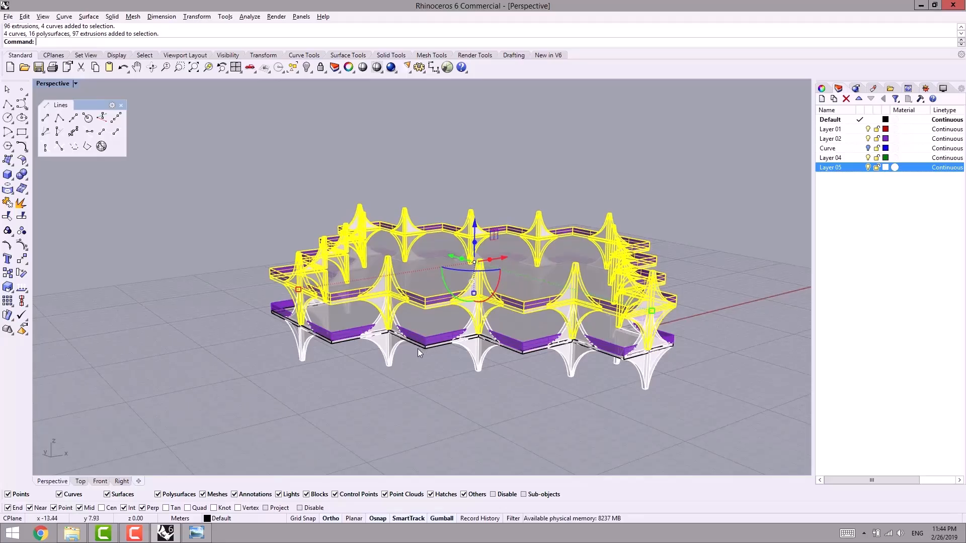
right_click_drag(361, 364, 472, 267)
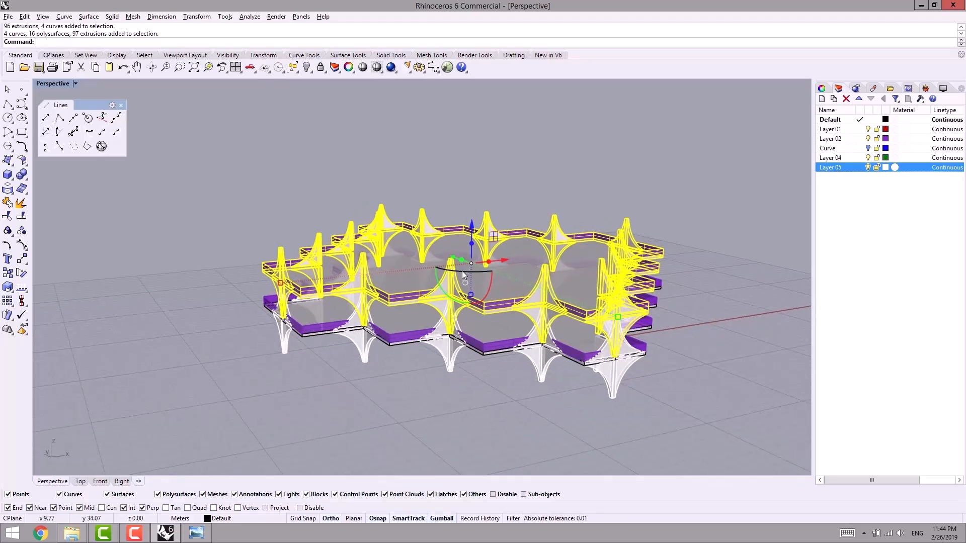
left_click(463, 274)
key("Return")
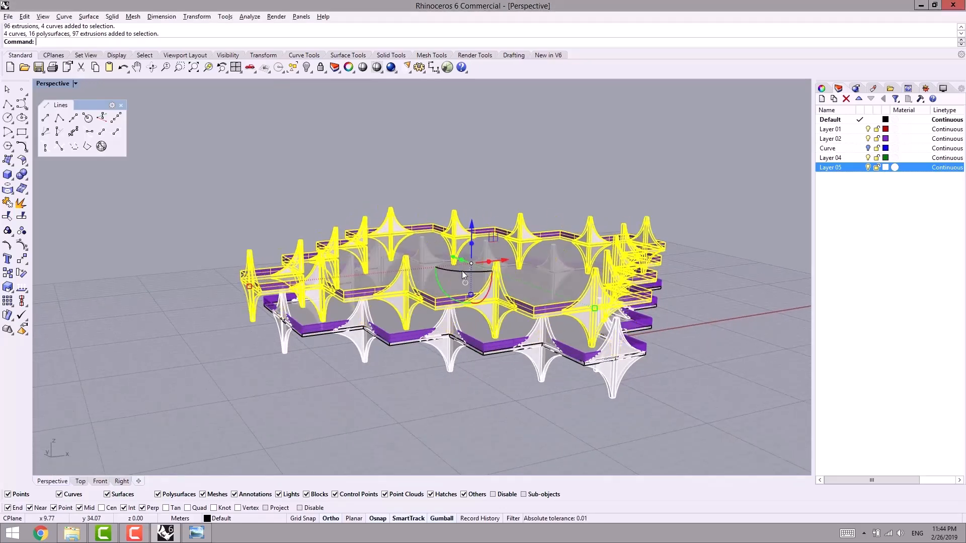
- Deselect the upper floor and bring back only the hidden stepped interior wall volume with ShowSelected
right_click_drag(463, 419, 428, 405)
key("Escape")
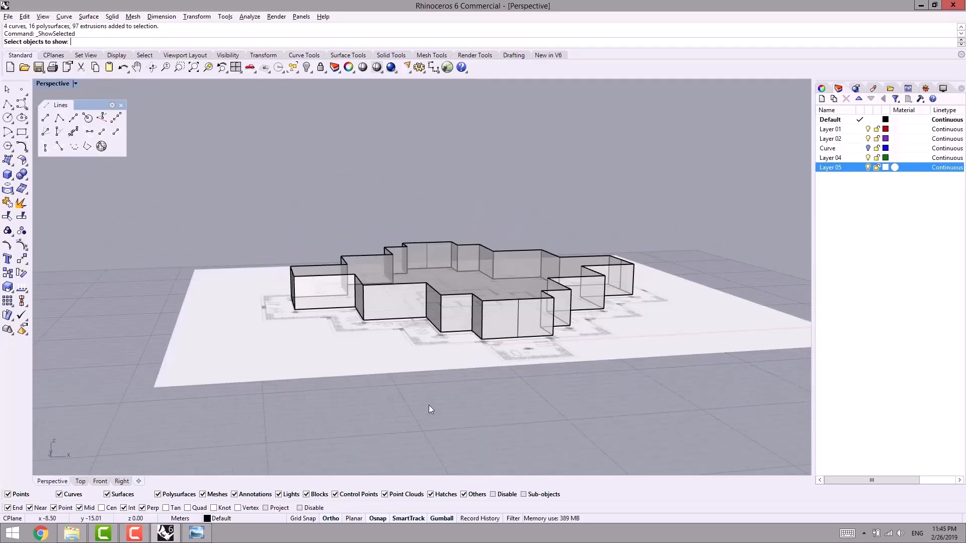
key("ctrl+shift+h")
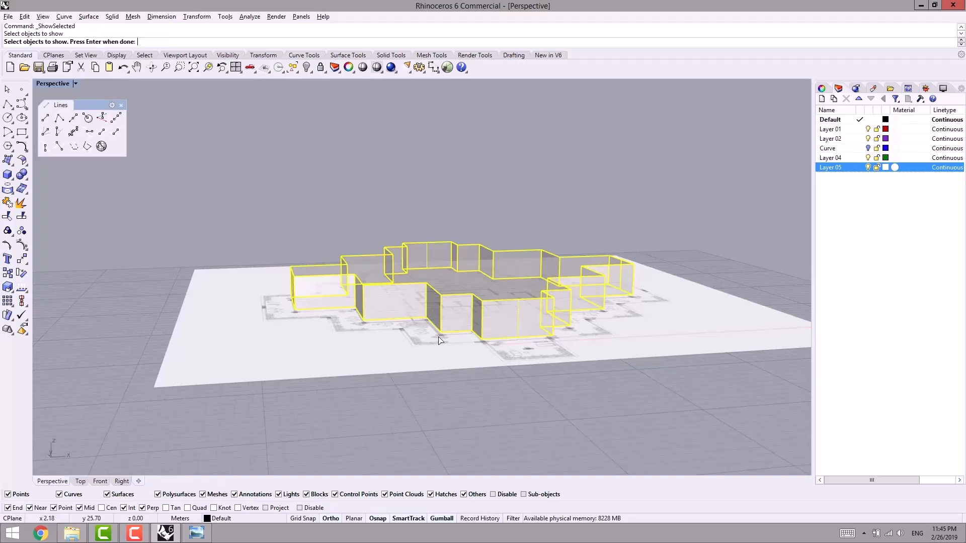
right_click(409, 377)
- Copy the interior wall volume 4 m straight up onto the upper floor
right_click_drag(410, 377, 470, 366)
scroll(509, 288, "up", 3)
left_click(494, 280)
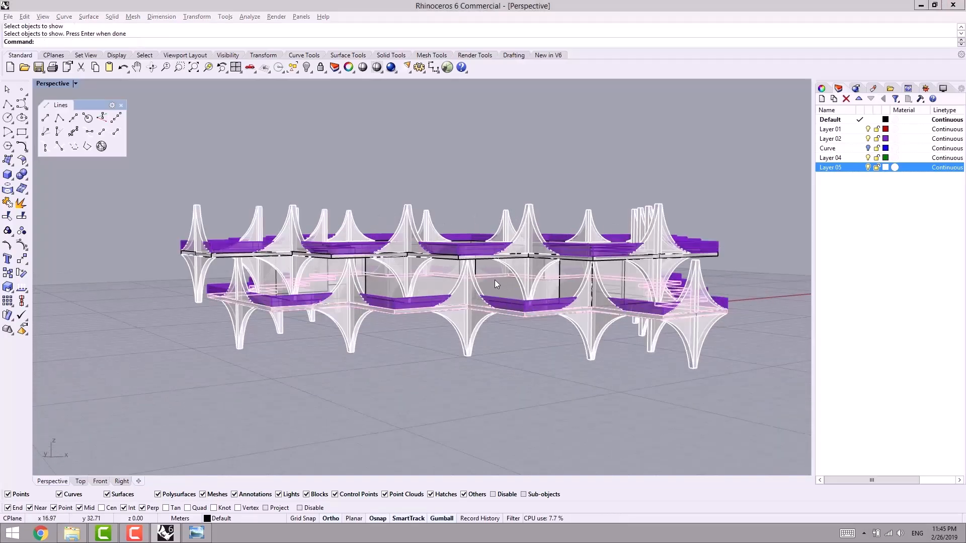
left_click(518, 312)
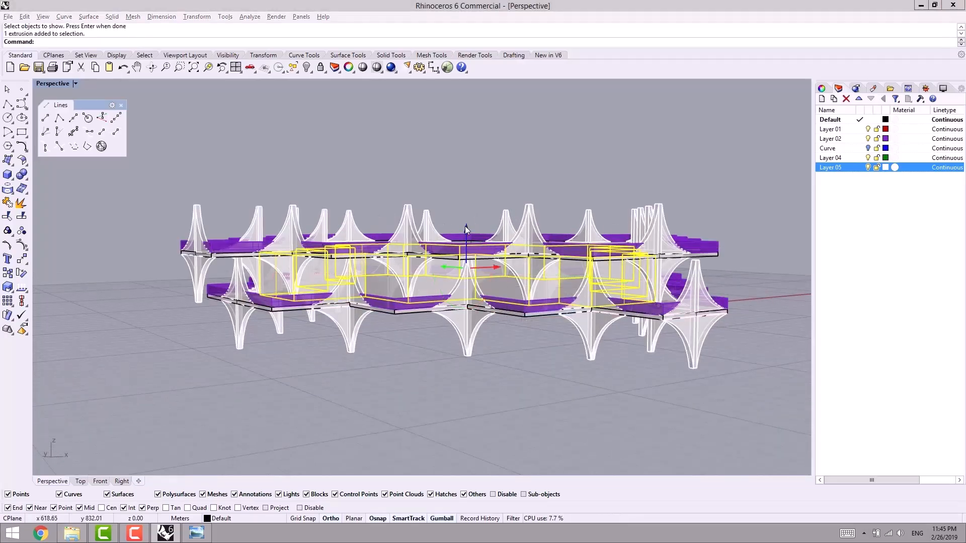
left_click(465, 225, "alt")
type("4")
key("Return")
left_click(532, 134)
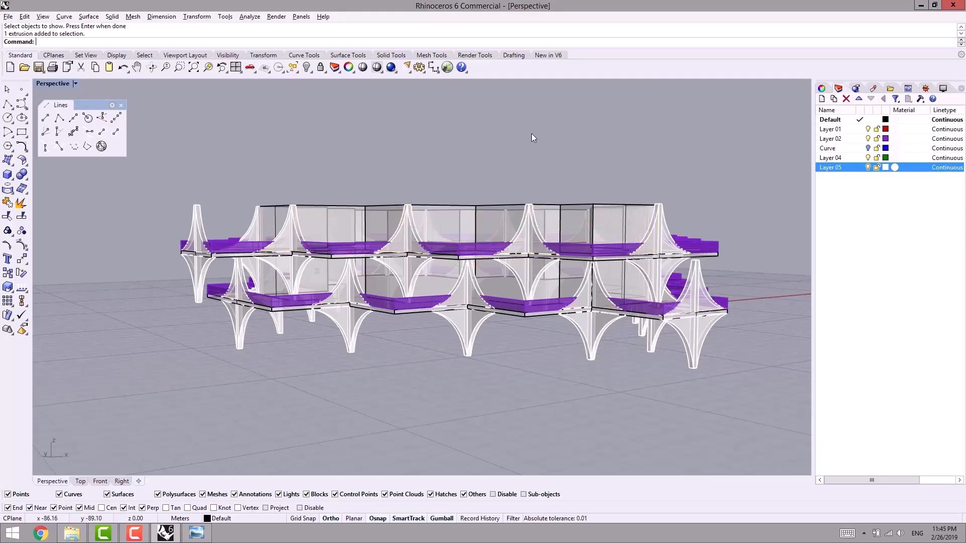
- Select both floors with their wall volumes and start a linear array of 17 items, checking the tower's reference render for the storeys
right_click_drag(532, 134, 684, 261)
left_click_drag(680, 153, 137, 371)
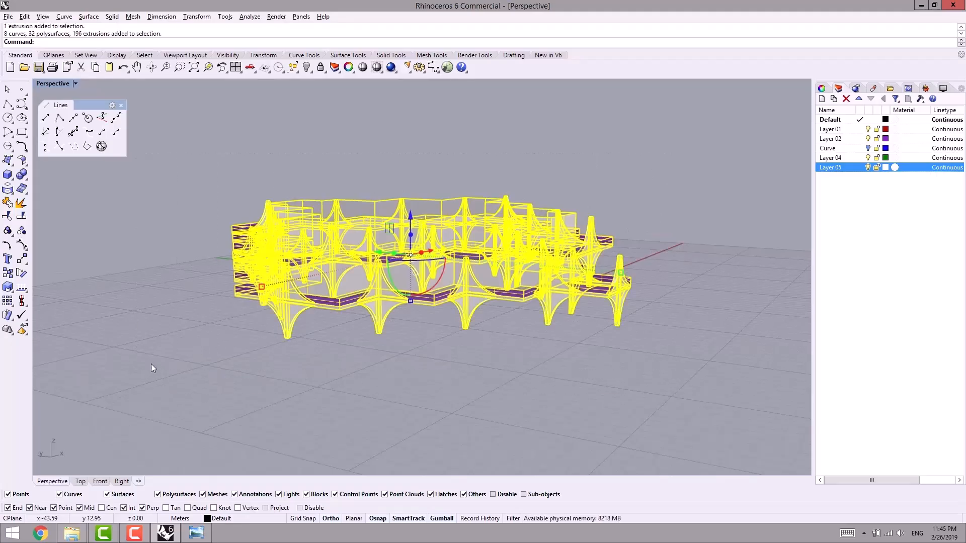
left_click(14, 304)
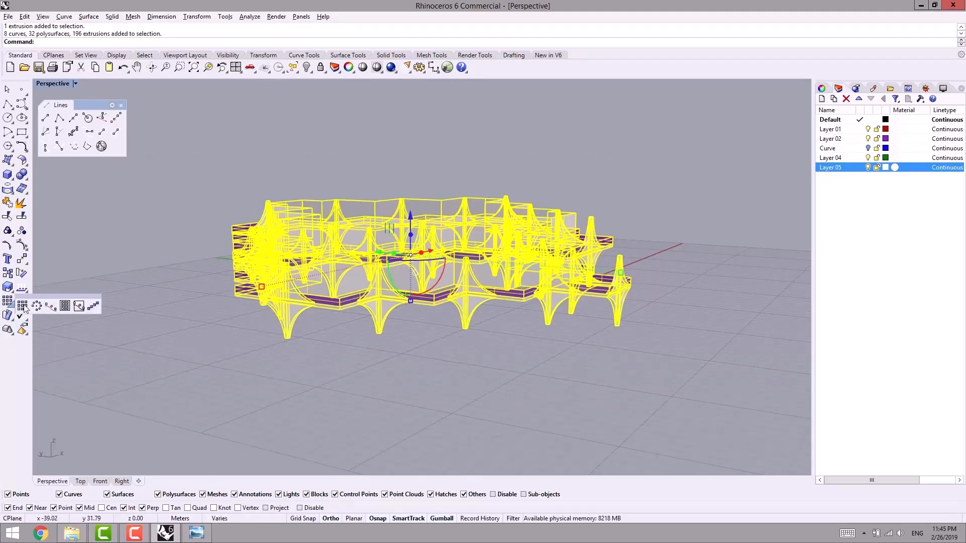
left_click(93, 306)
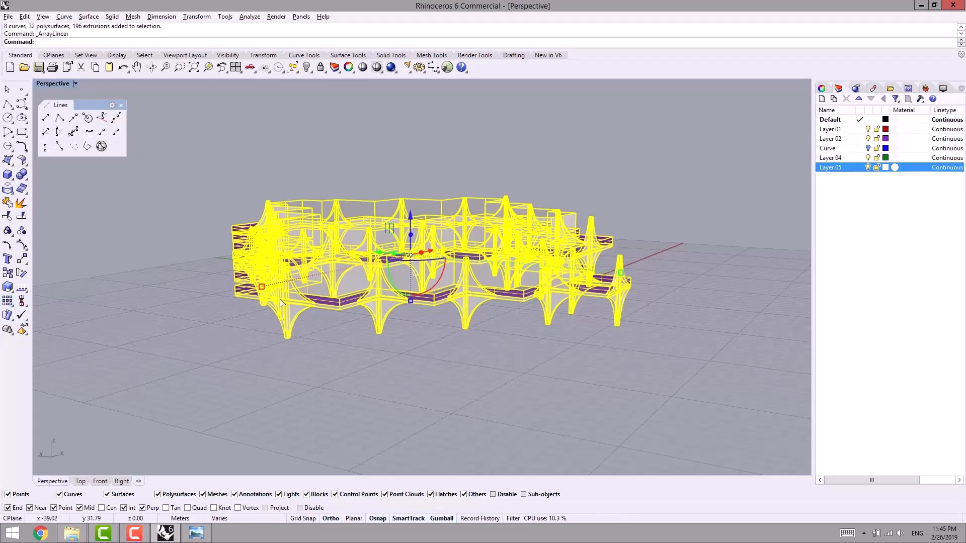
scroll(75, 362, "down", 3)
left_click(202, 530)
key("Left")
key("Left")
key("Left")
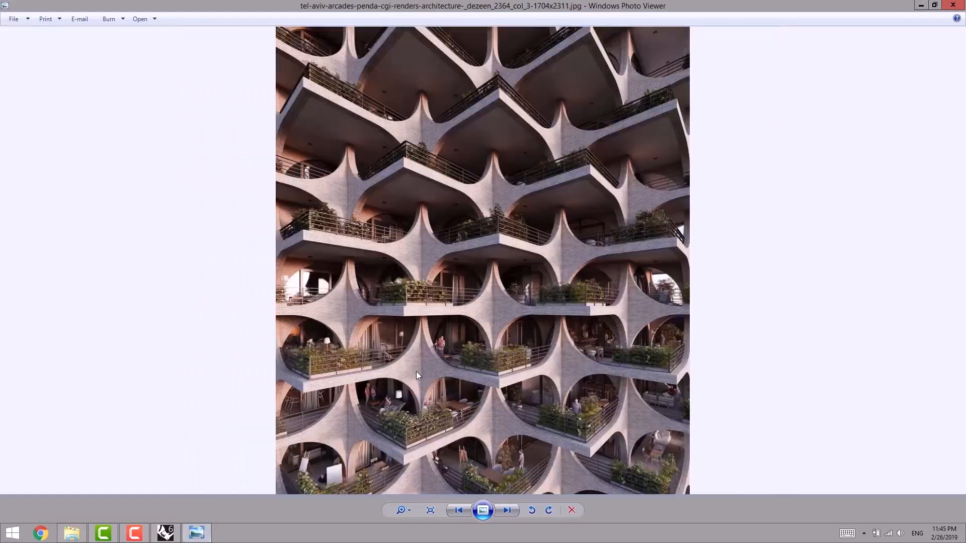
key("alt+Tab")
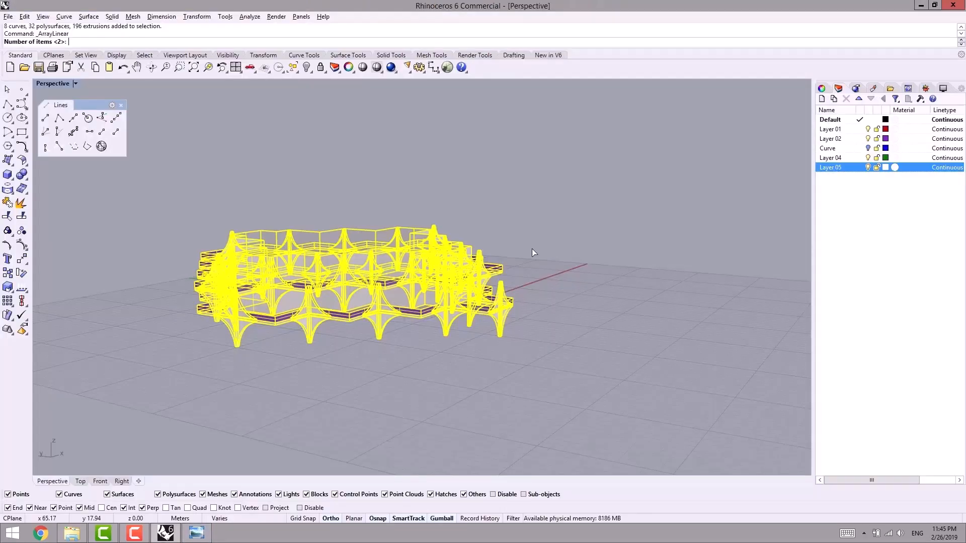
type("17")
key("Return")
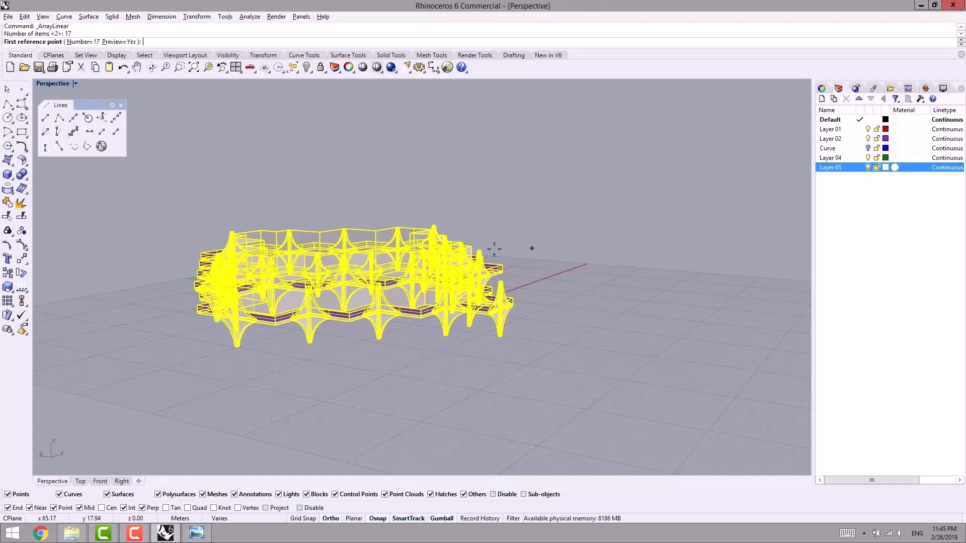
- Array the two-floor module vertically from a point beside the tower's base with a spacing of 3.9*2 m
scroll(519, 382, "up", 3)
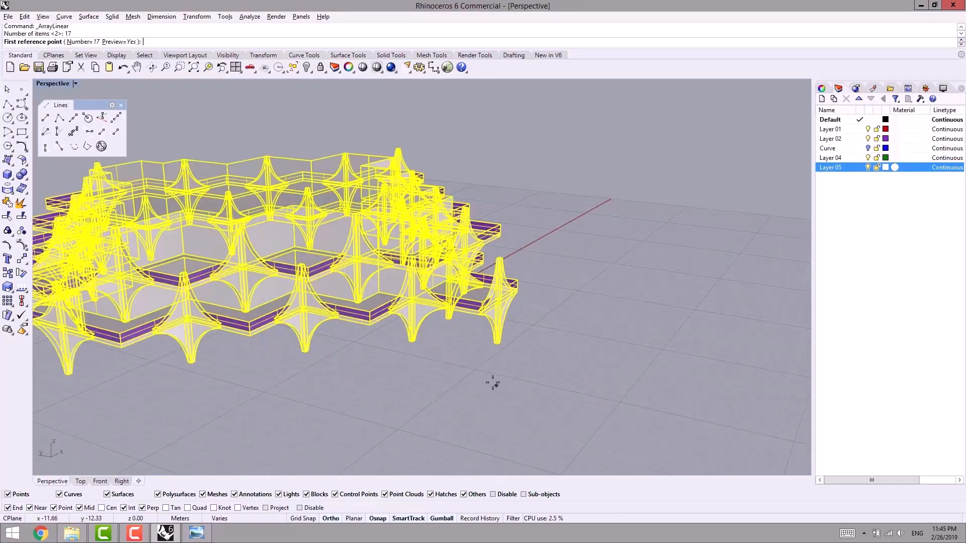
scroll(495, 347, "up", 3)
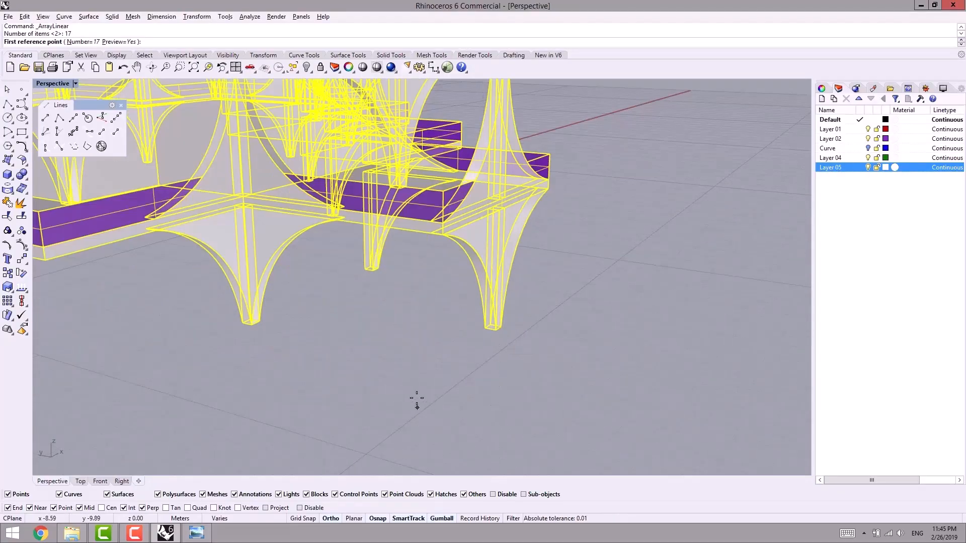
left_click(417, 402)
scroll(423, 402, "down", 4)
left_click(471, 413, "ctrl")
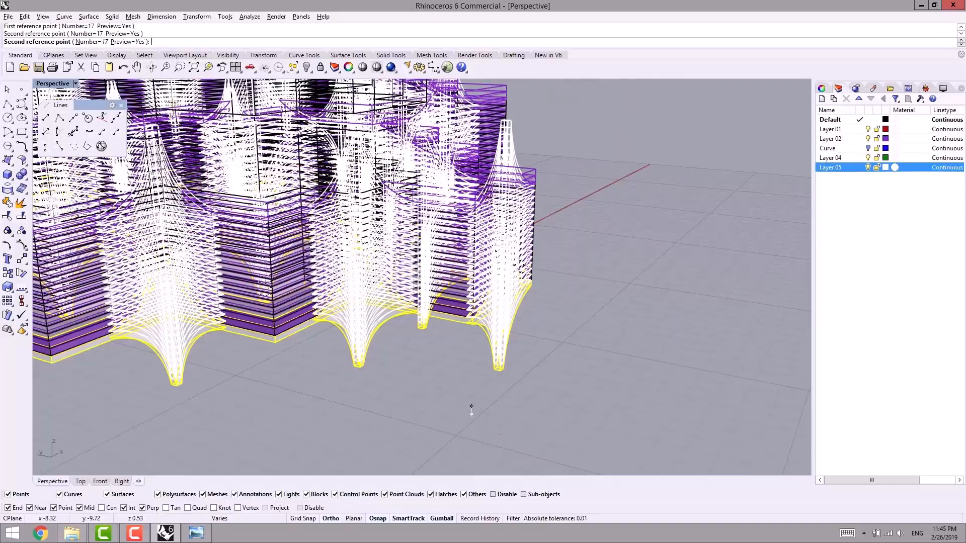
scroll(540, 199, "down", 3)
right_click_drag(553, 199, 566, 232, "shift")
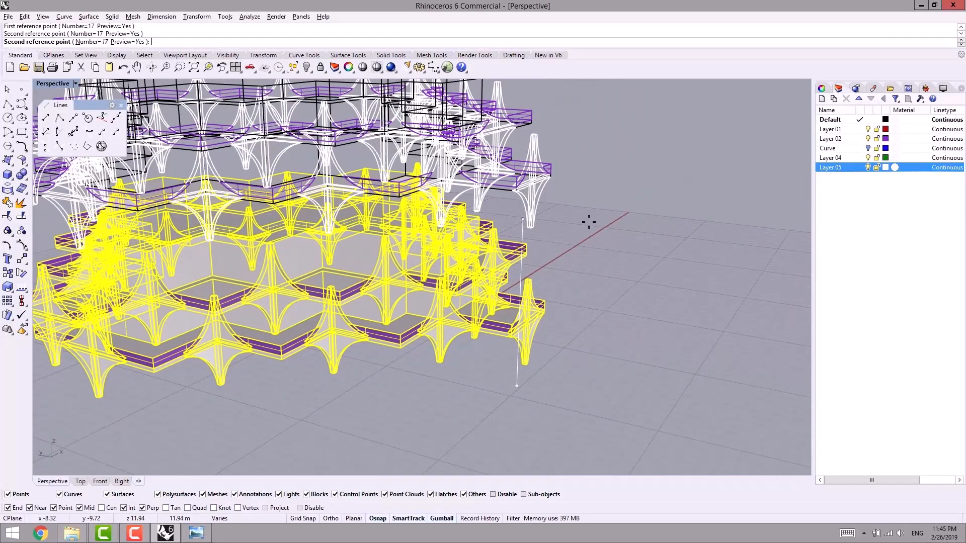
type("3.9*2")
key("Return")
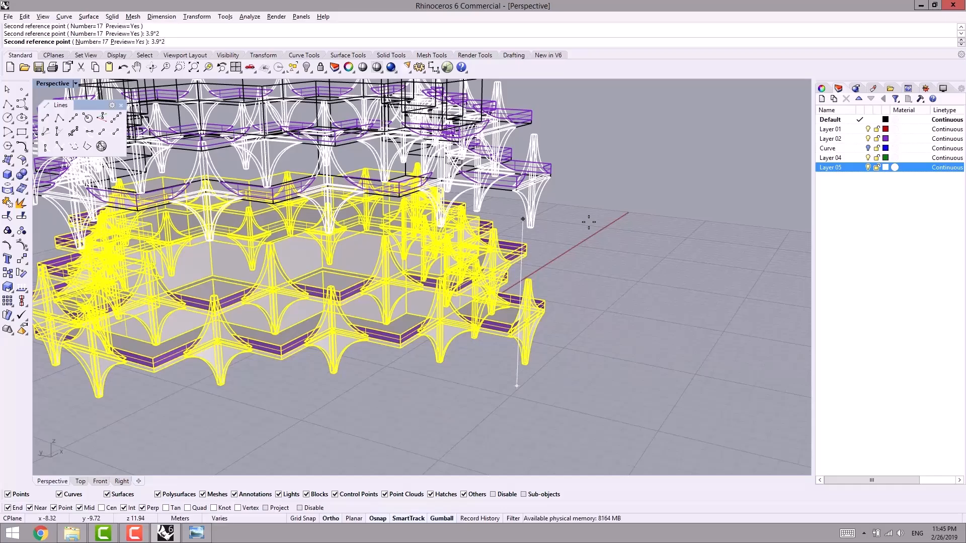
scroll(598, 313, "down", 1)
right_click_drag(565, 336, 535, 323)
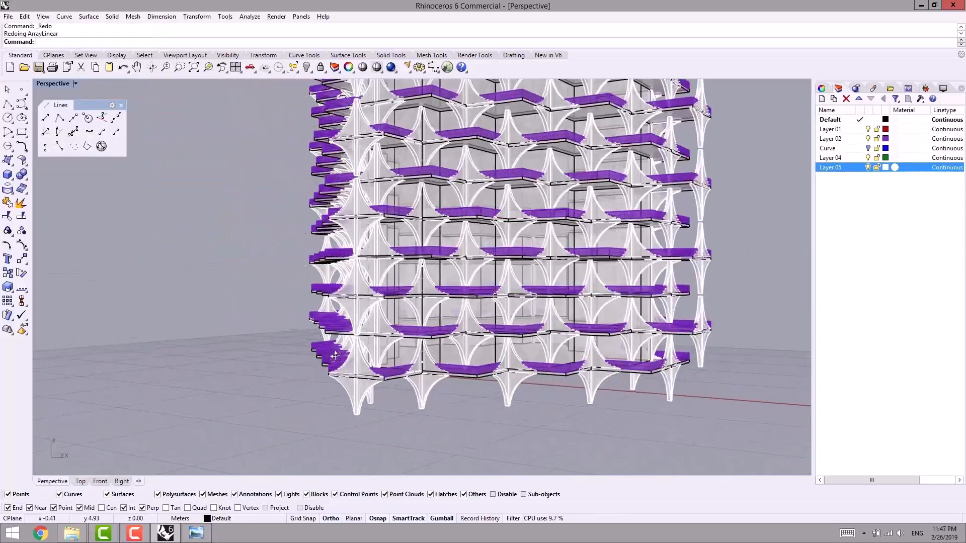
right_click_drag(335, 356, 400, 398)
scroll(400, 398, "down", 6)
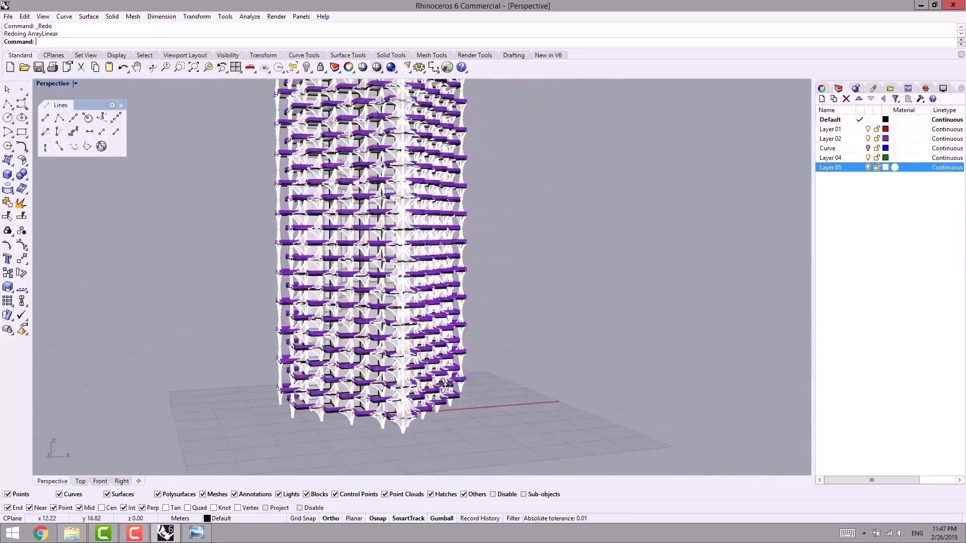
- Create a Custom material with 33% transparency and a light violet colour of RGB 154, 153, 205
left_click(873, 88)
left_click(823, 141)
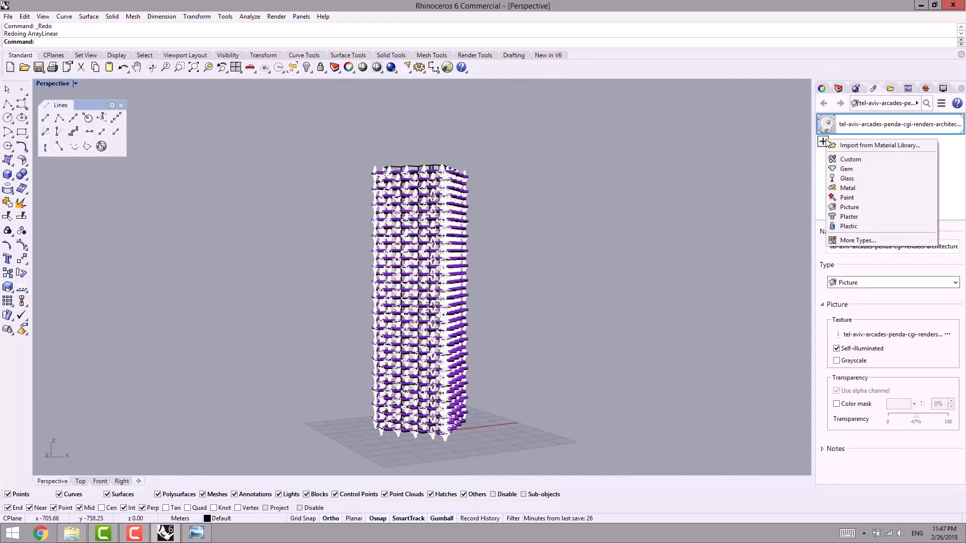
left_click(850, 159)
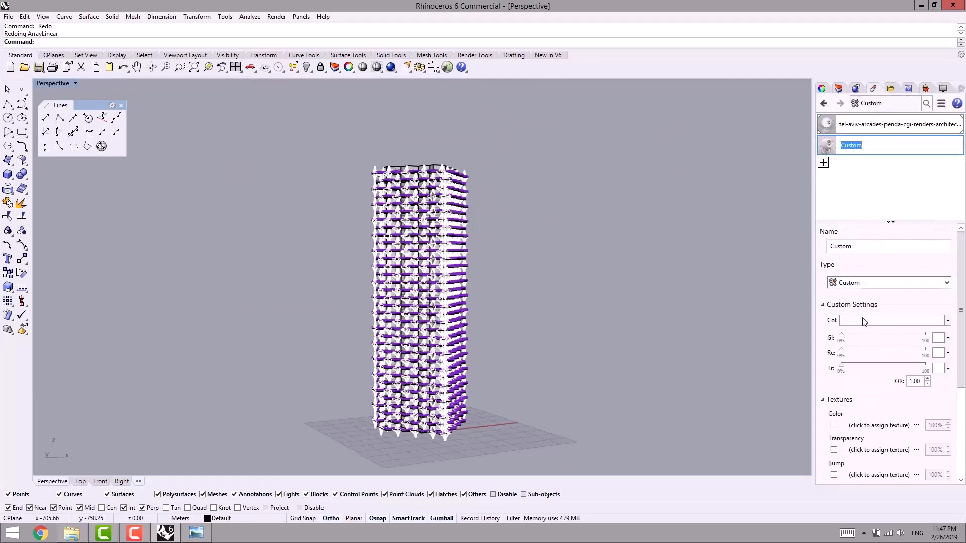
left_click_drag(841, 366, 869, 366)
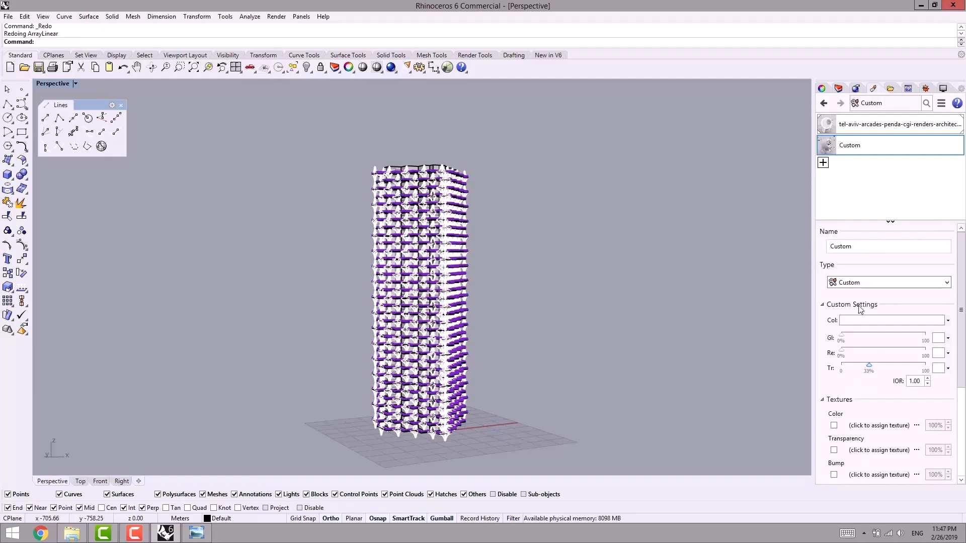
left_click(856, 321)
left_click(491, 287)
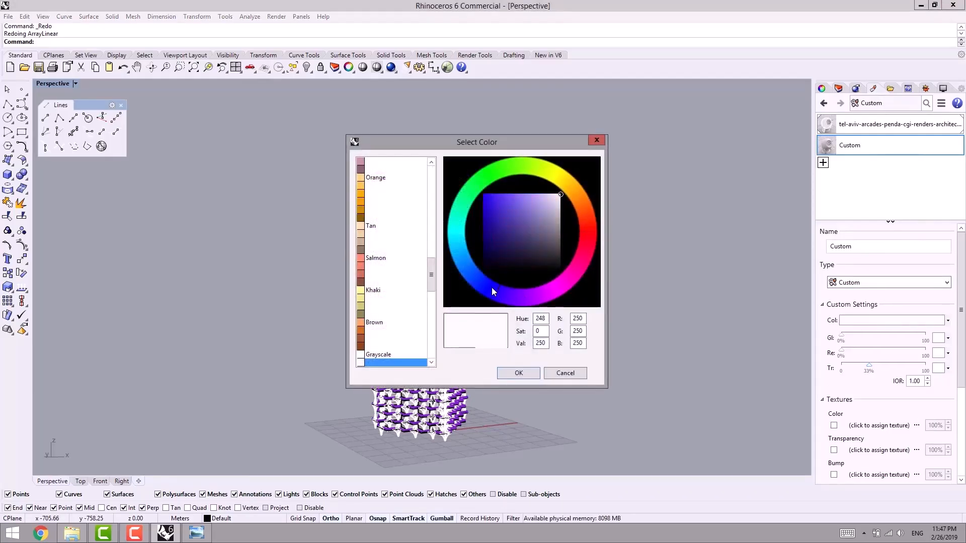
left_click_drag(536, 230, 541, 208)
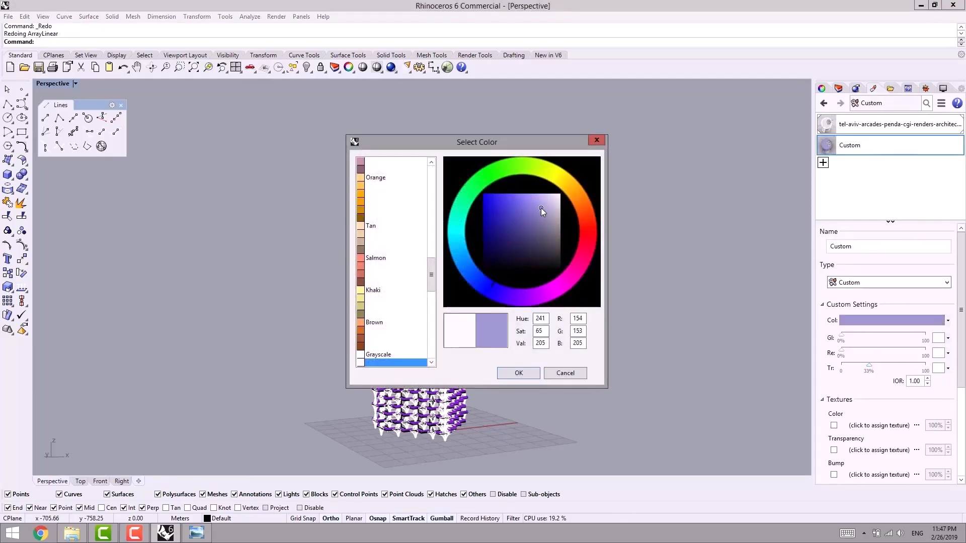
left_click(518, 372)
- Assign the Custom material to all objects on Layer 02 and set the perspective viewport to Rendered display
left_click(822, 89)
left_click(838, 89)
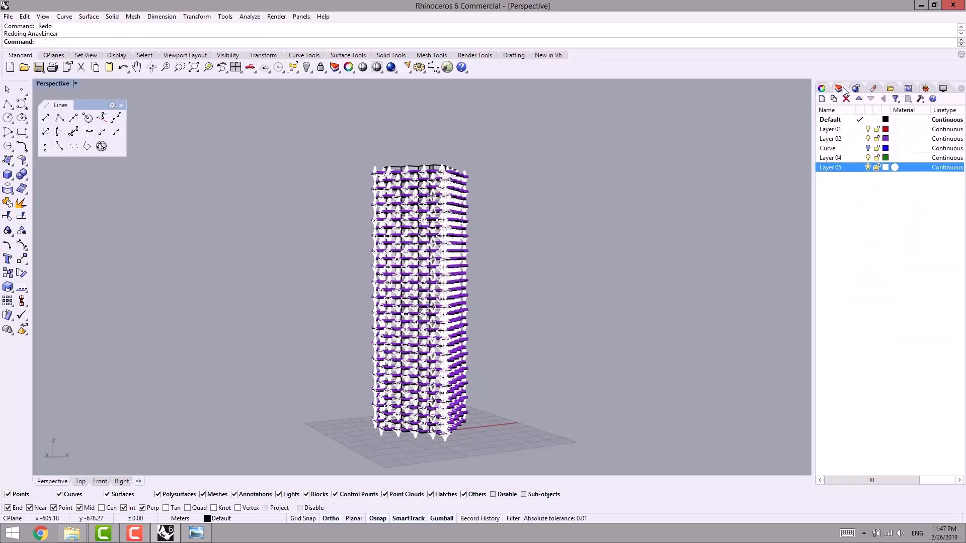
right_click(846, 139)
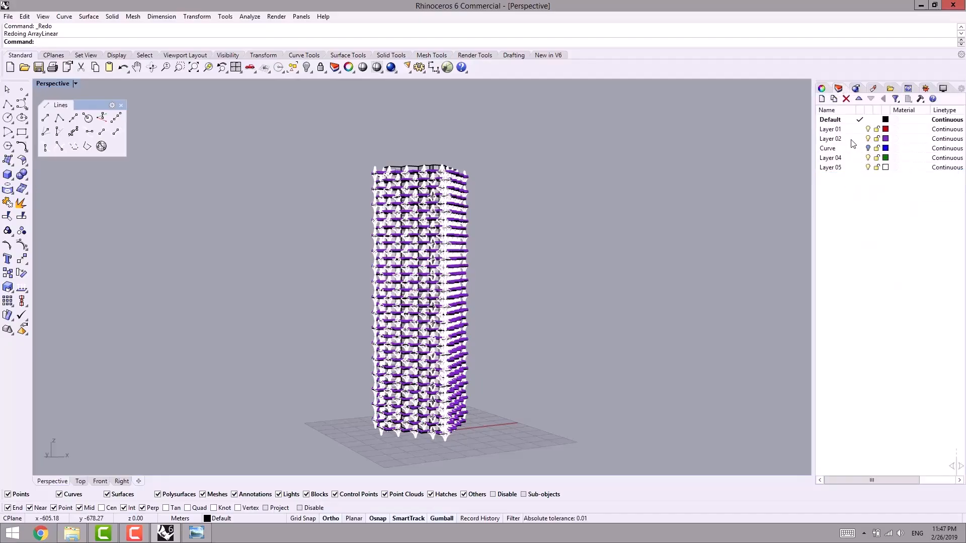
left_click(880, 288)
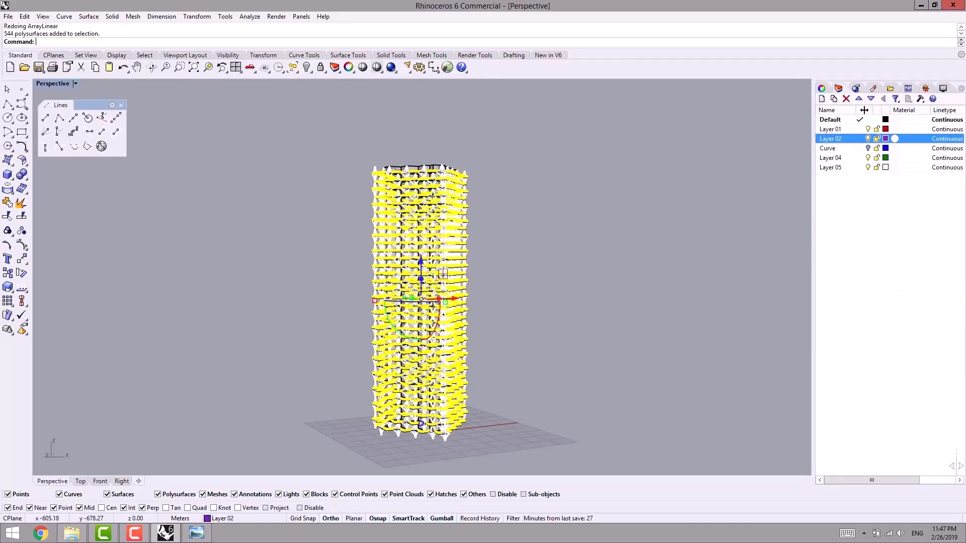
left_click(873, 89)
left_click(850, 147)
right_click(850, 150)
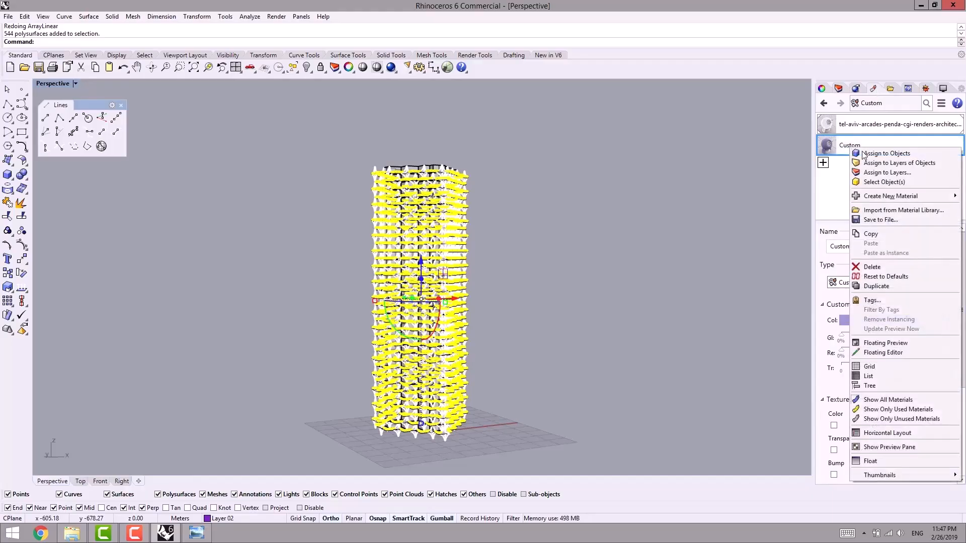
left_click(885, 153)
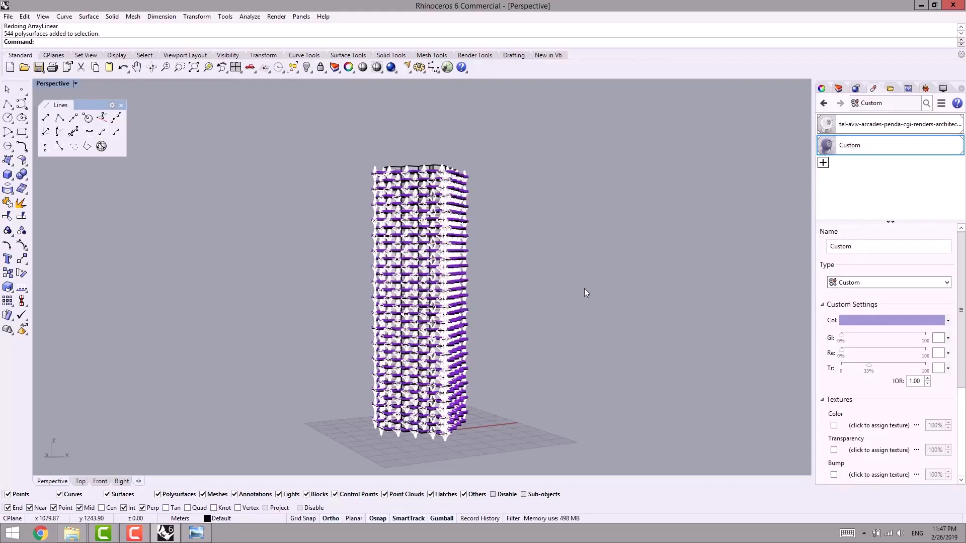
key("ctrl+alt+r")
scroll(490, 367, "up", 8)
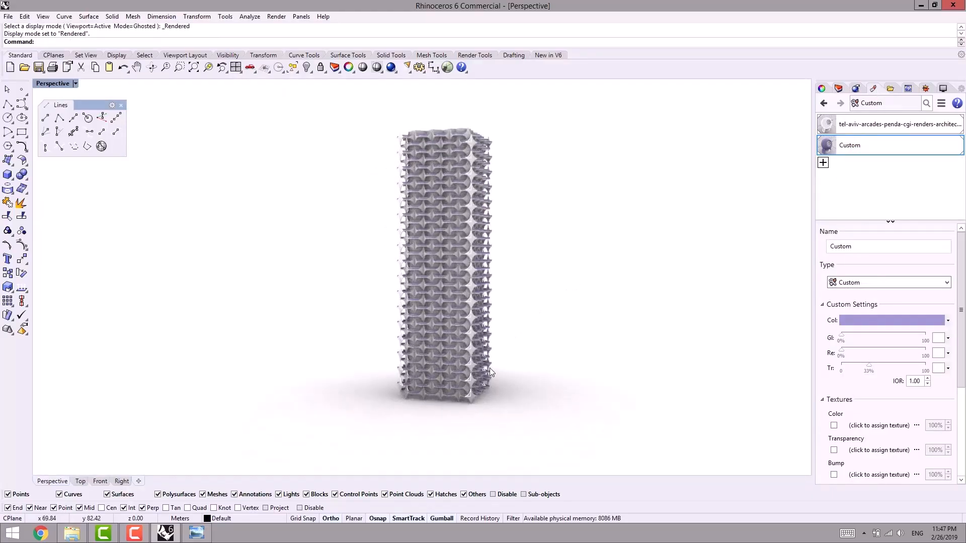
- Examine the rendered tower's arched facade and violet parapets up close, down to the lowest storey
scroll(425, 371, "up", 8)
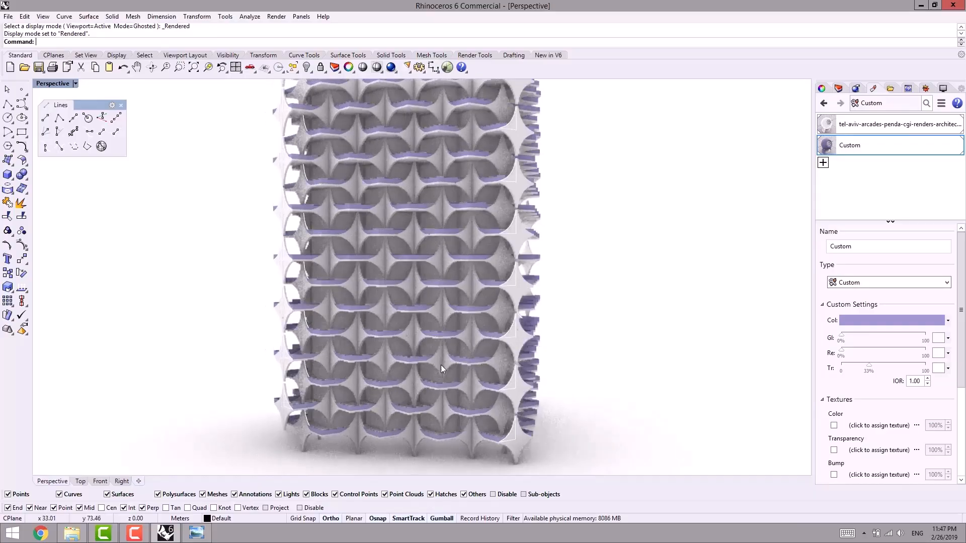
scroll(407, 339, "up", 6)
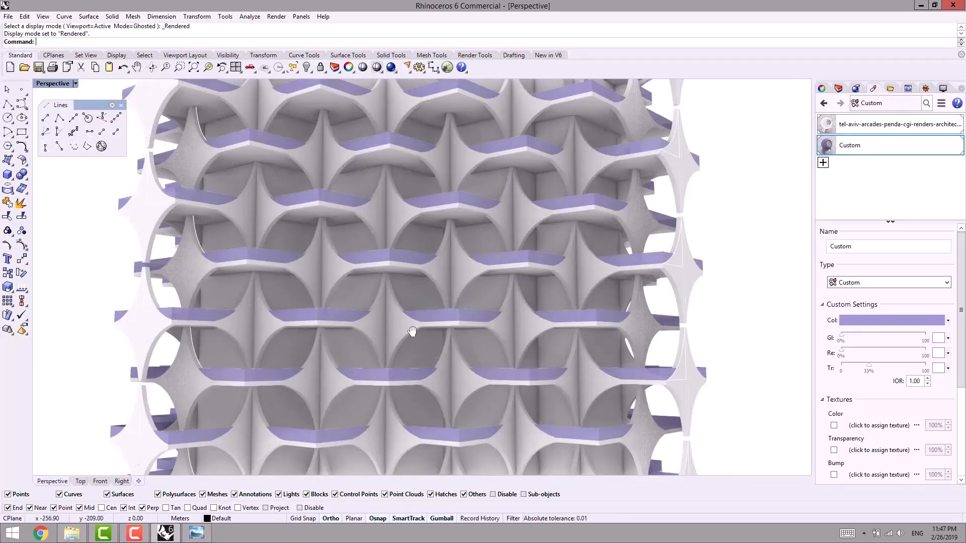
right_click_drag(412, 331, 503, 348, "shift")
scroll(352, 315, "up", 3)
right_click_drag(323, 296, 657, 305)
scroll(609, 307, "up", 3)
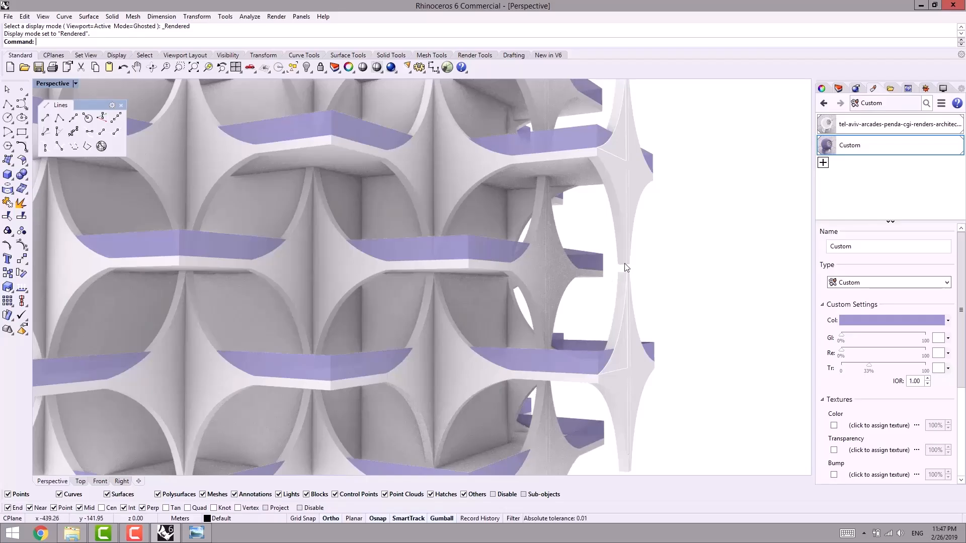
scroll(648, 299, "down", 6)
mouse_move(646, 322)
right_mouse_down("shift")
mouse_move(642, 203)
mouse_move(653, 312)
right_mouse_up("shift")
scroll(654, 311, "up", 3)
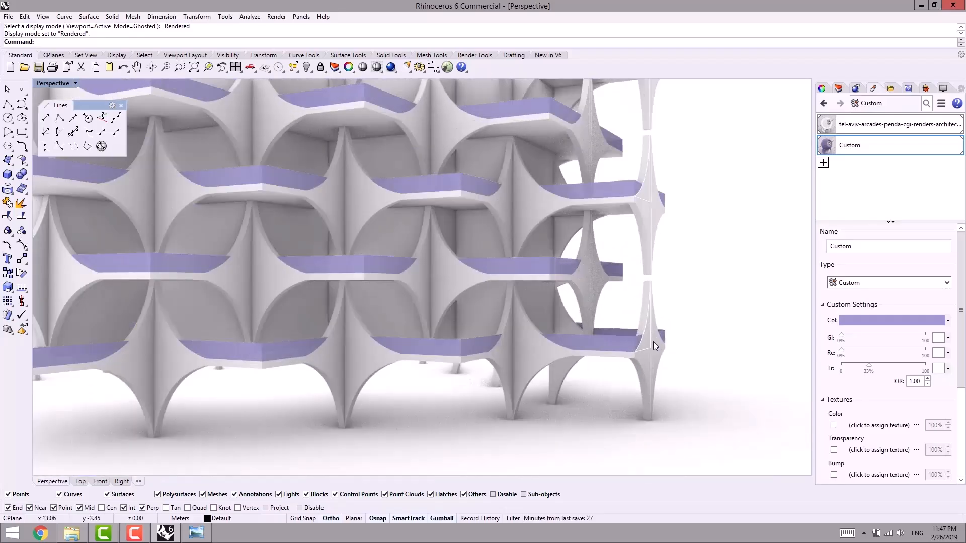
scroll(653, 342, "up", 2)
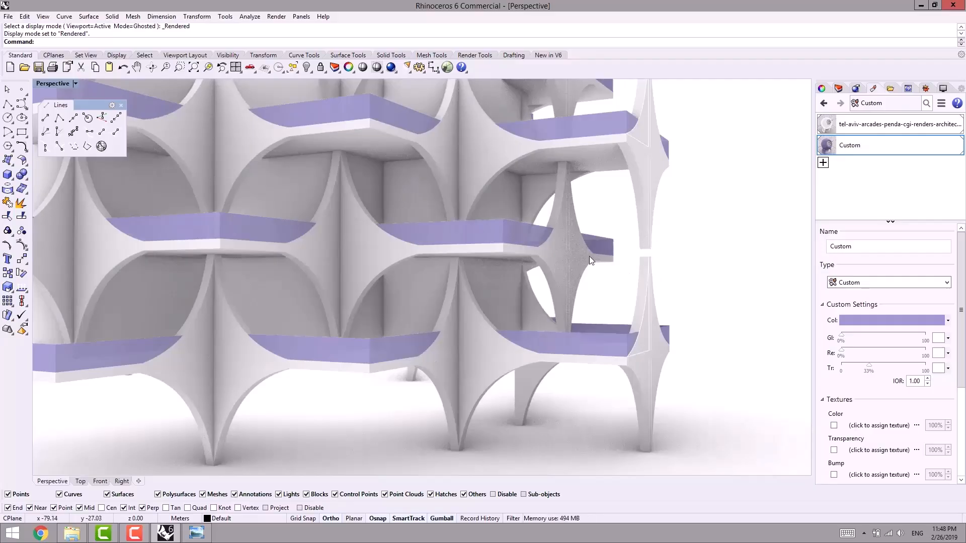
scroll(589, 257, "down", 8)
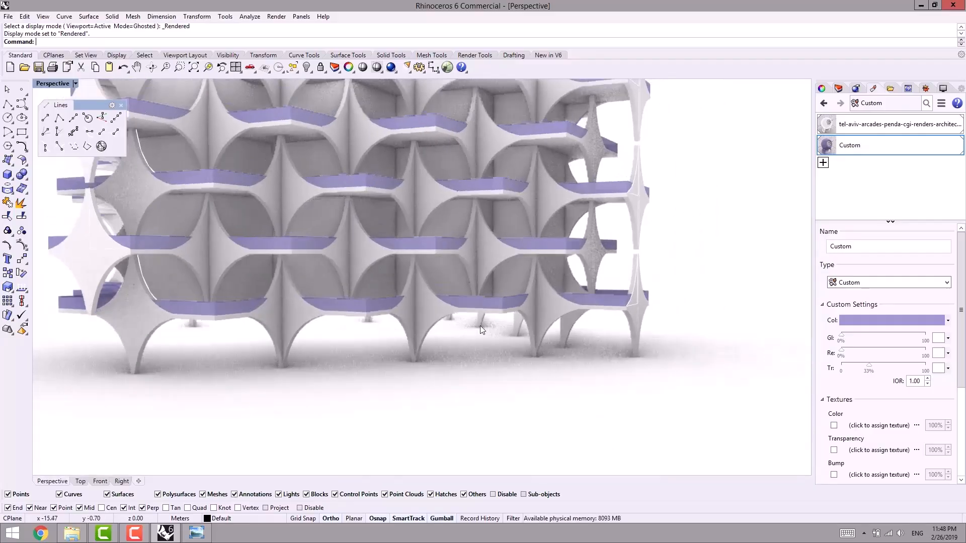
scroll(482, 327, "up", 8)
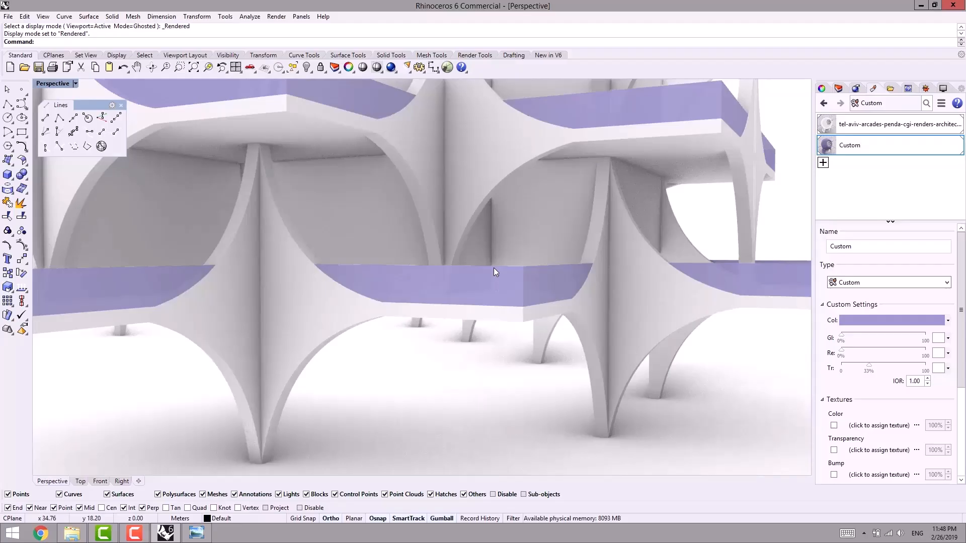
- Turn on the Curve layer and copy the lowest slab's upper edge curve 0.8 m upward to the parapet top
left_click(493, 265)
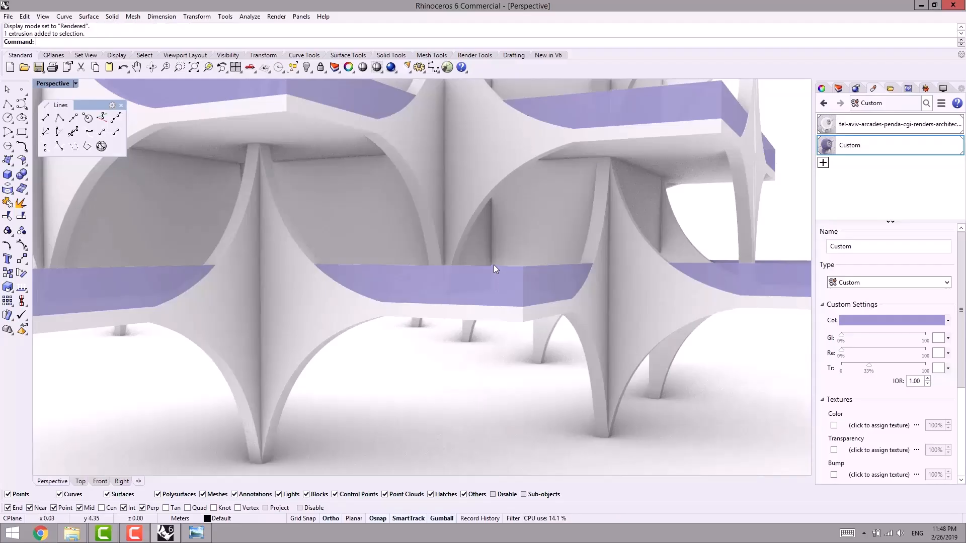
key("Escape")
left_click(840, 88)
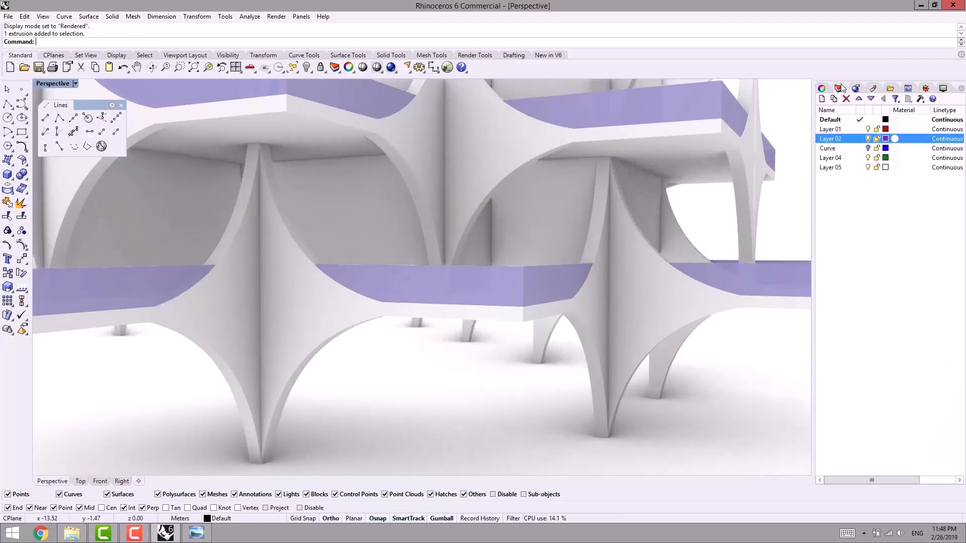
left_click(868, 149)
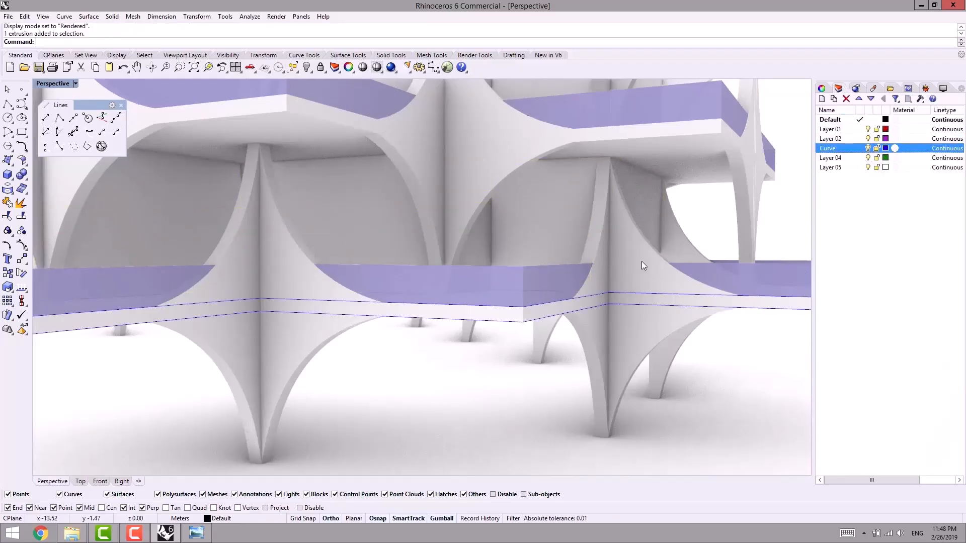
left_click(504, 311)
left_click(533, 331)
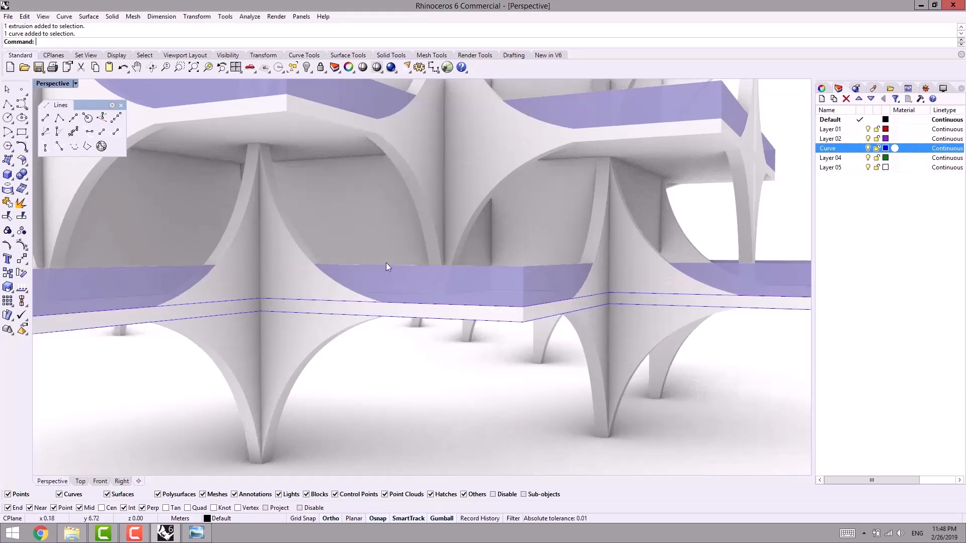
left_click(159, 237)
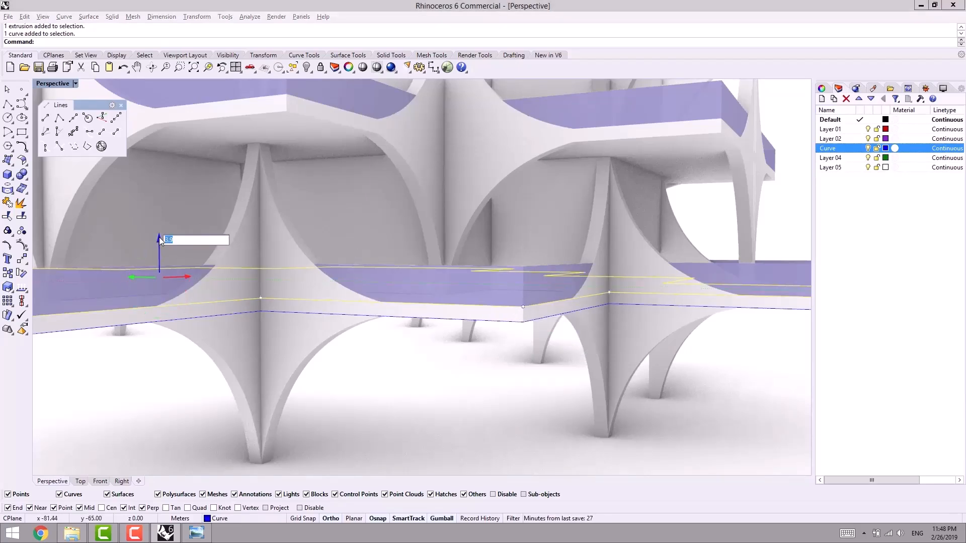
type(".8")
key("Return")
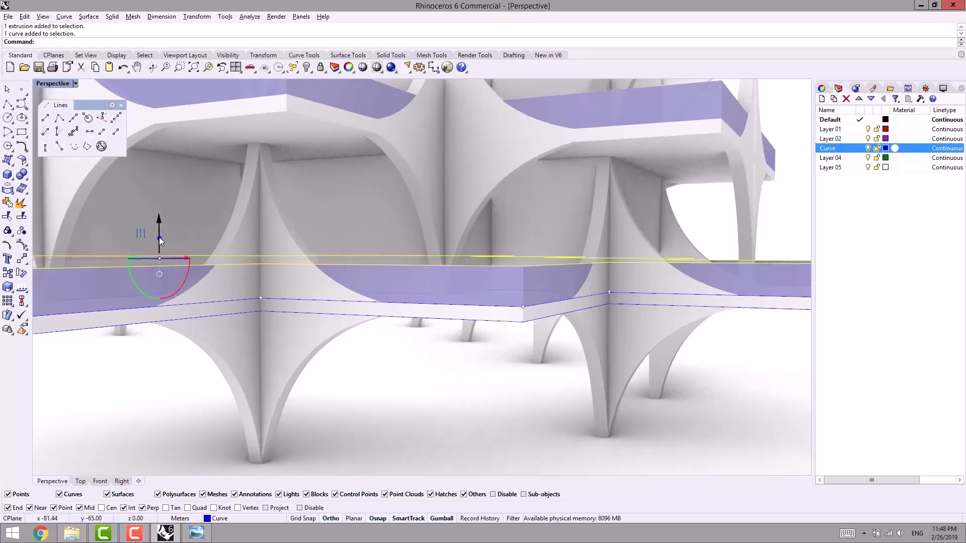
- Create a pipe with a 0.02 m radius along the raised parapet curve
type("Pipe")
key("Return")
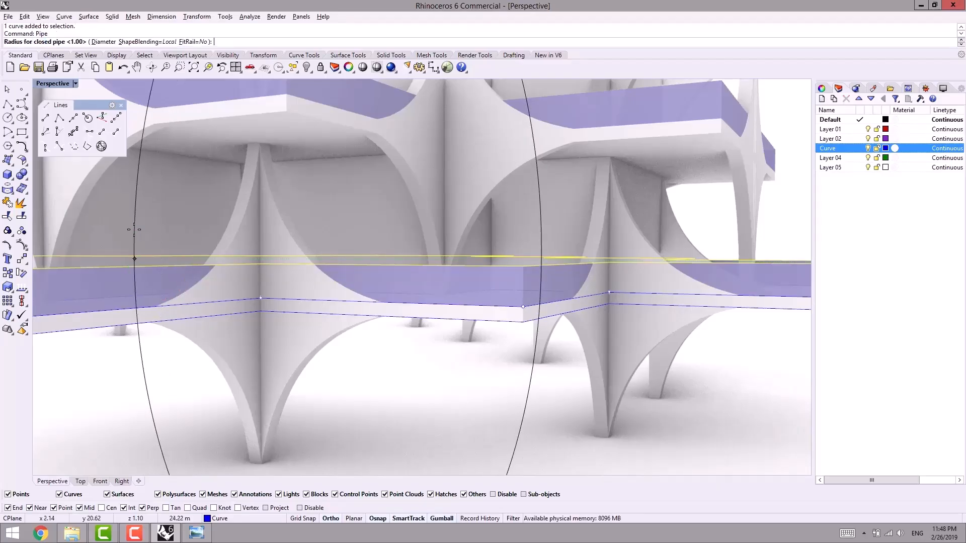
type(".02")
key("Return")
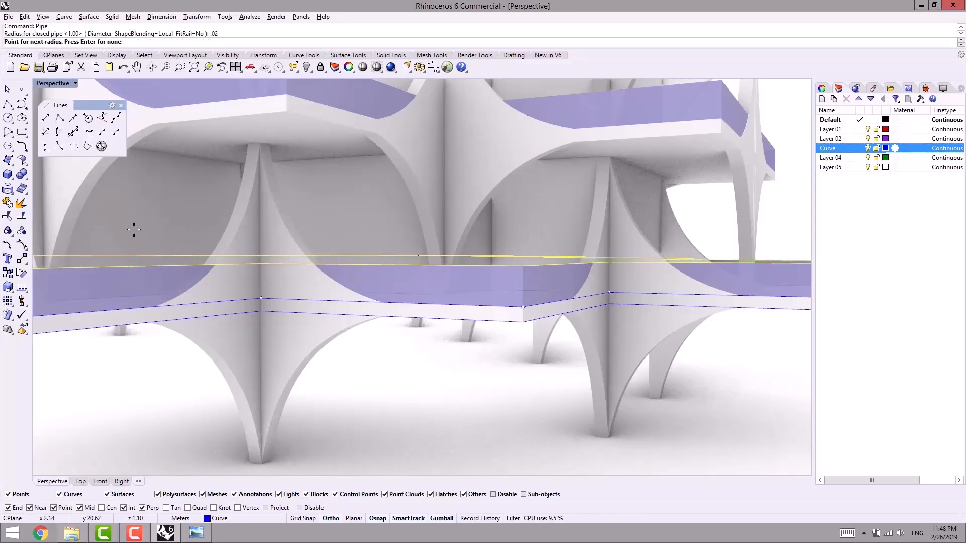
key("Return")
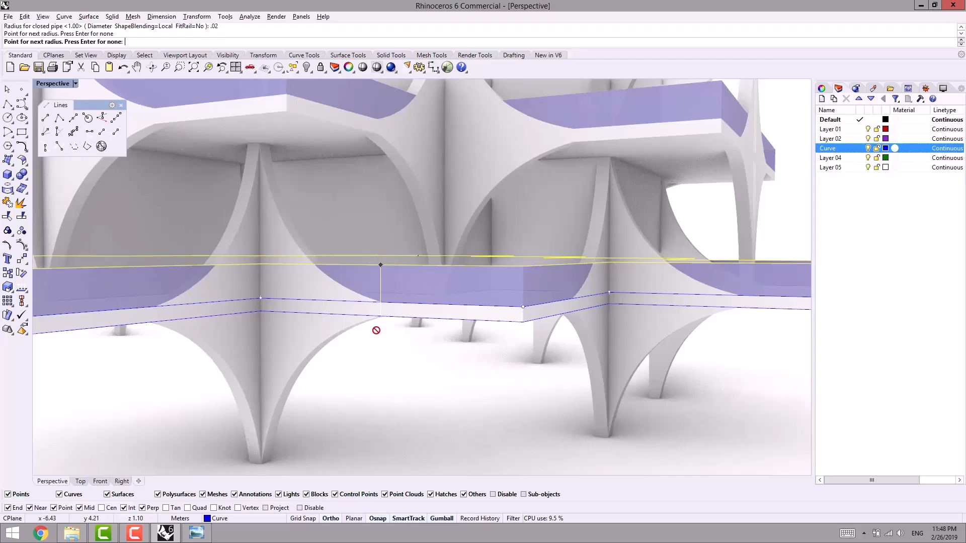
key("Return")
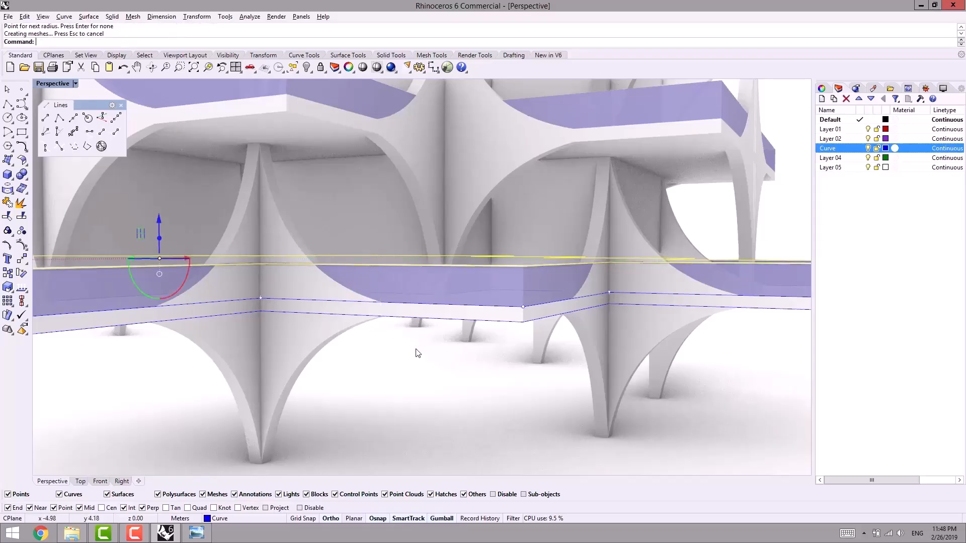
key("Escape")
- Check the handrail on the lowest floor's parapet and undo the pipe
scroll(417, 402, "down", 5)
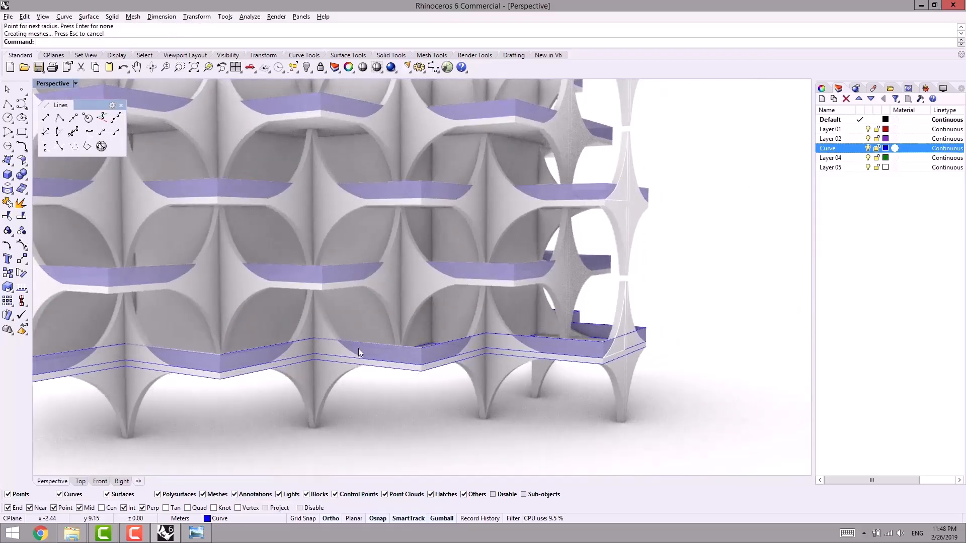
scroll(412, 342, "up", 2)
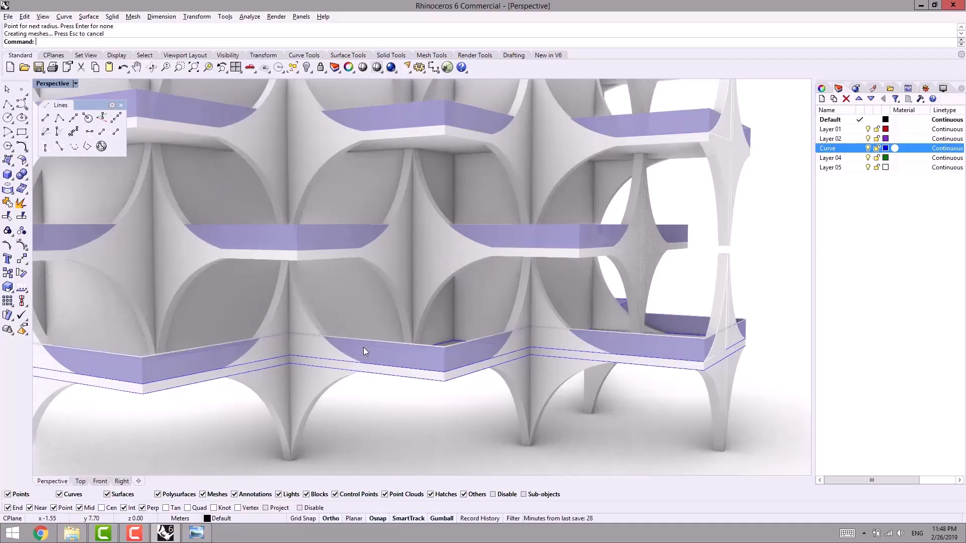
scroll(332, 383, "down", 3)
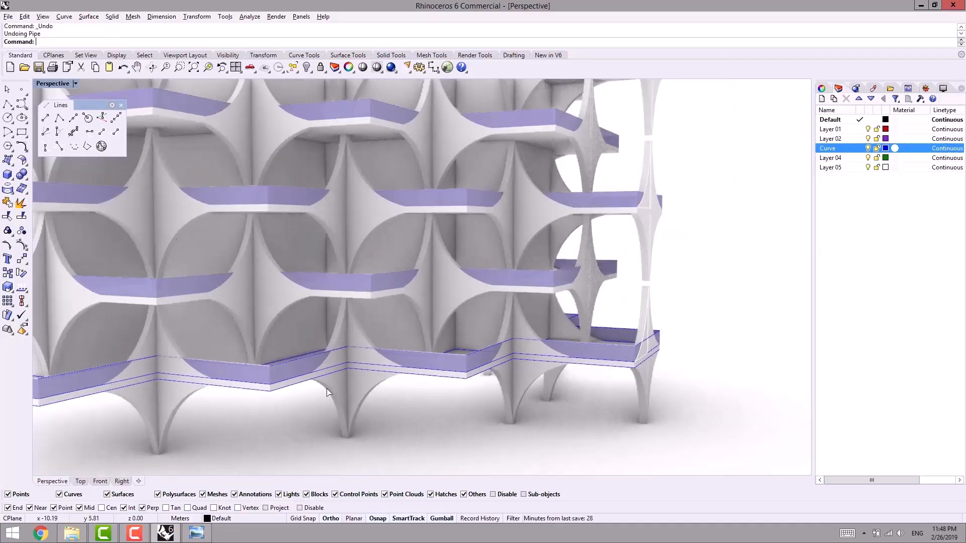
key("ctrl+z")
- Examine the whole tower in Rendered display from several sides, from its base to its upper storeys
scroll(317, 411, "up", 2)
right_click_drag(317, 411, 341, 407)
scroll(359, 399, "down", 3)
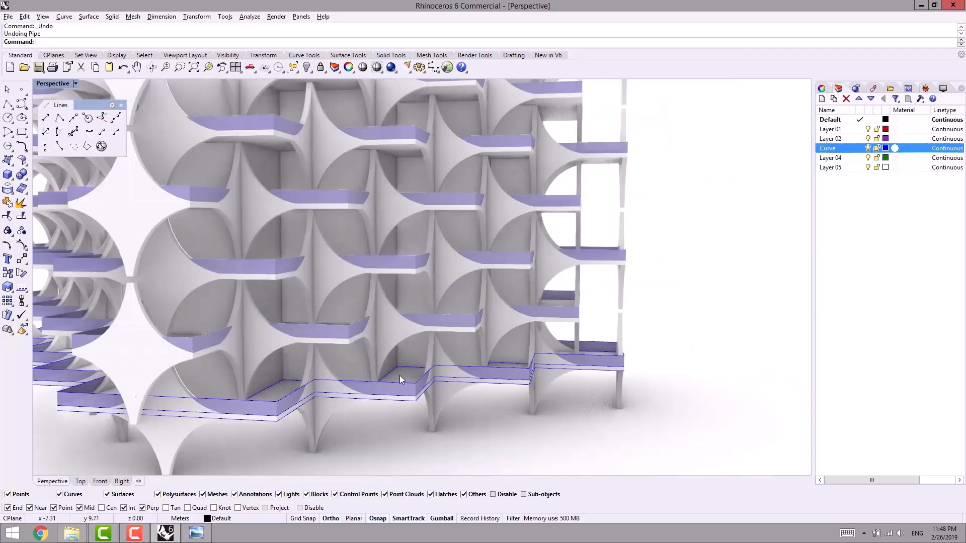
right_click_drag(429, 342, 450, 349, "shift")
scroll(469, 342, "down", 3)
right_click_drag(436, 231, 396, 324)
scroll(412, 316, "up", 2)
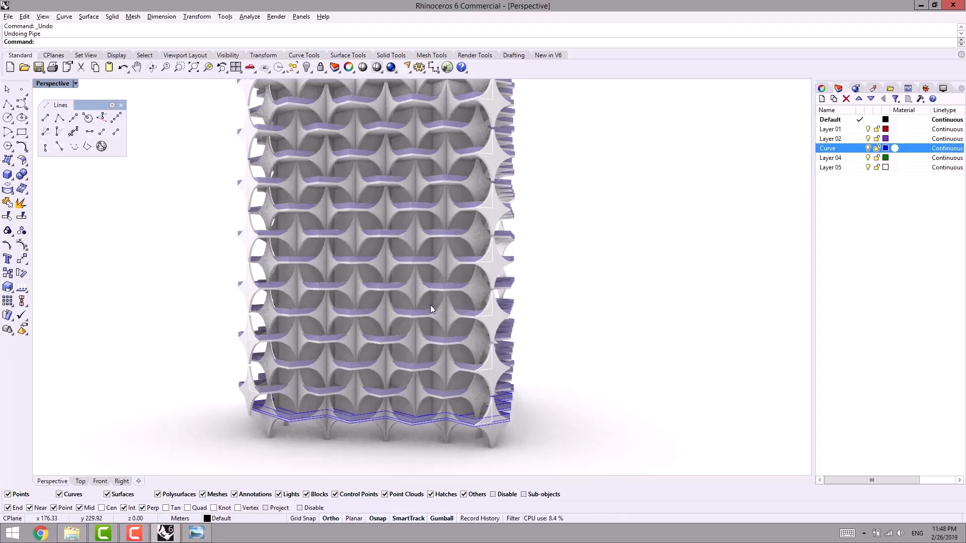
scroll(430, 304, "down", 3)
right_click_drag(461, 292, 486, 324)
scroll(486, 324, "down", 3)
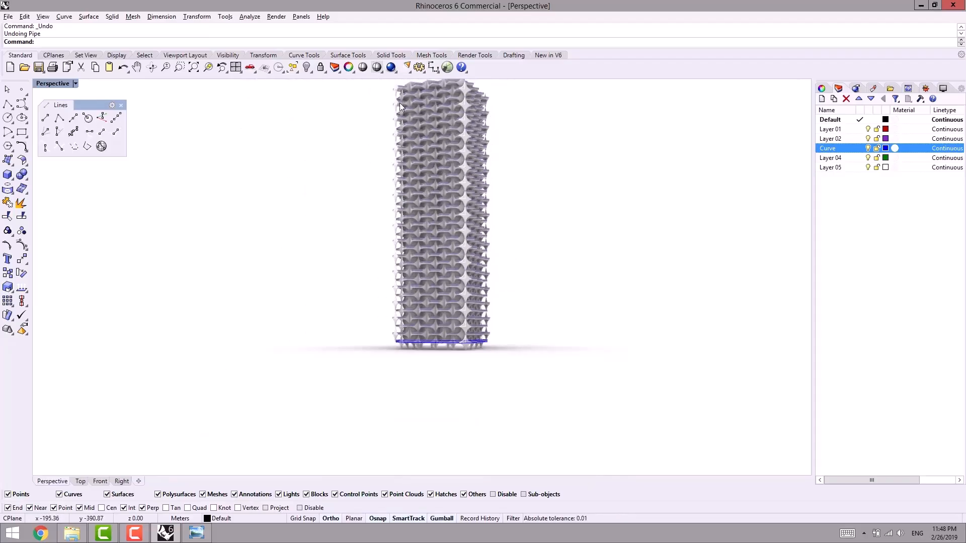
right_click_drag(399, 103, 451, 122)
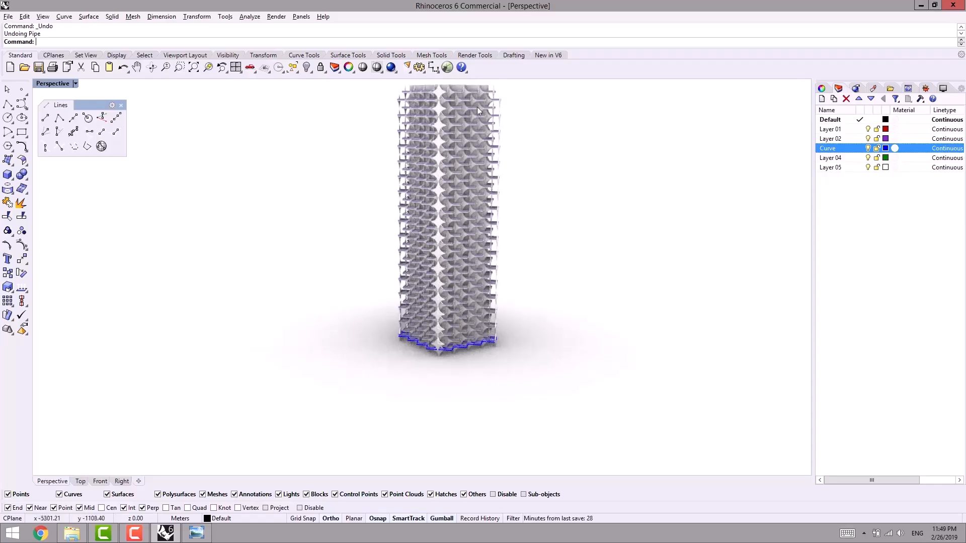
right_click_drag(392, 299, 413, 282)
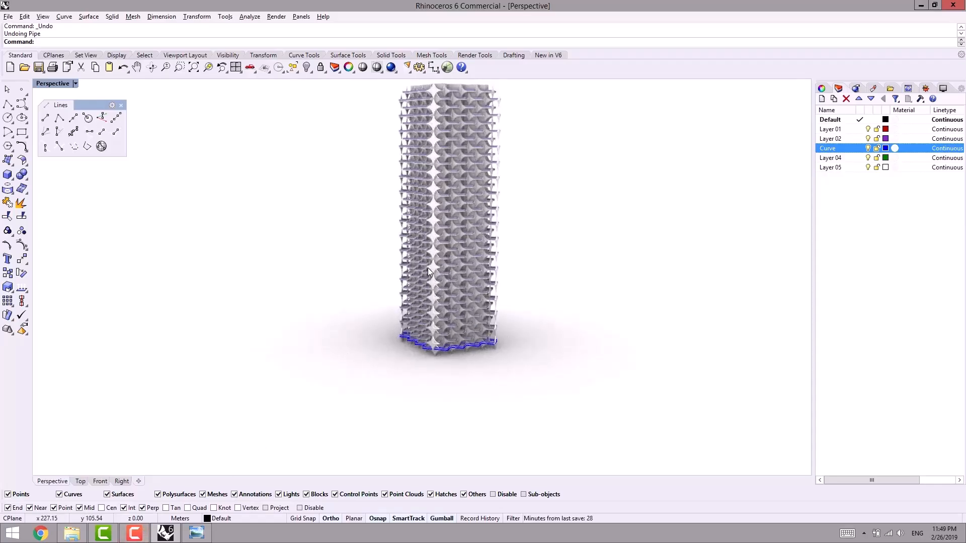
scroll(429, 266, "up", 2)
right_click_drag(480, 269, 405, 290, "shift")
scroll(448, 295, "up", 2)
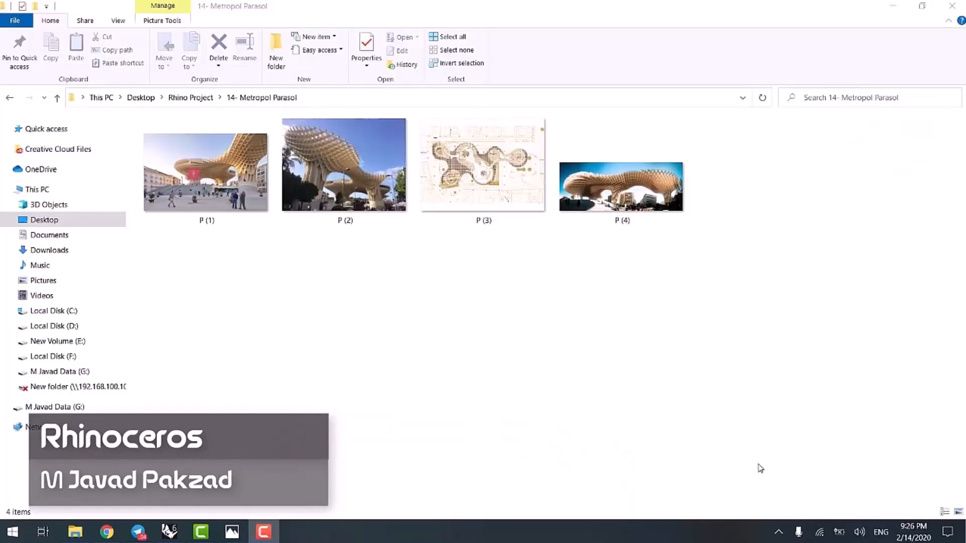
- Look through the reference photos and site plan in the 14- Metropol Parasol folder
left_click(629, 184)
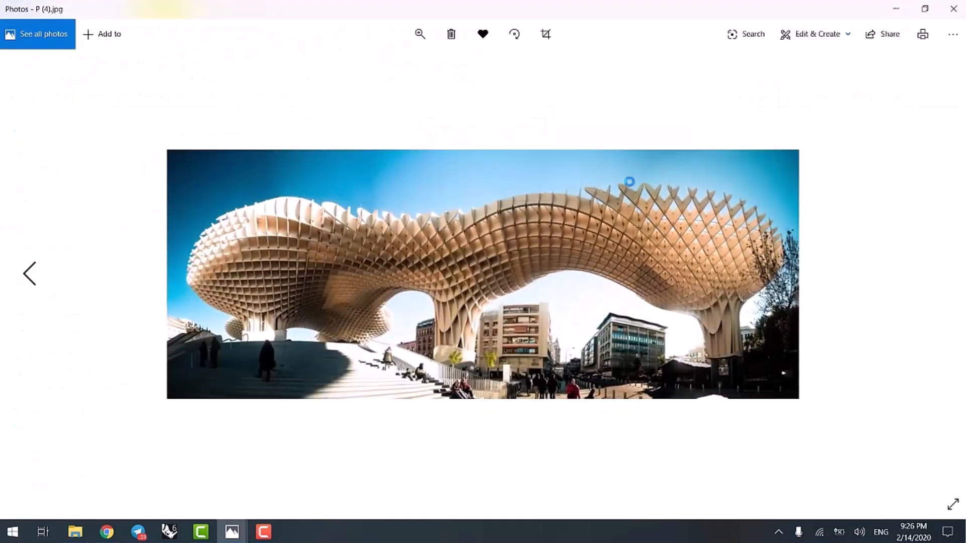
key("Left")
key("Left")
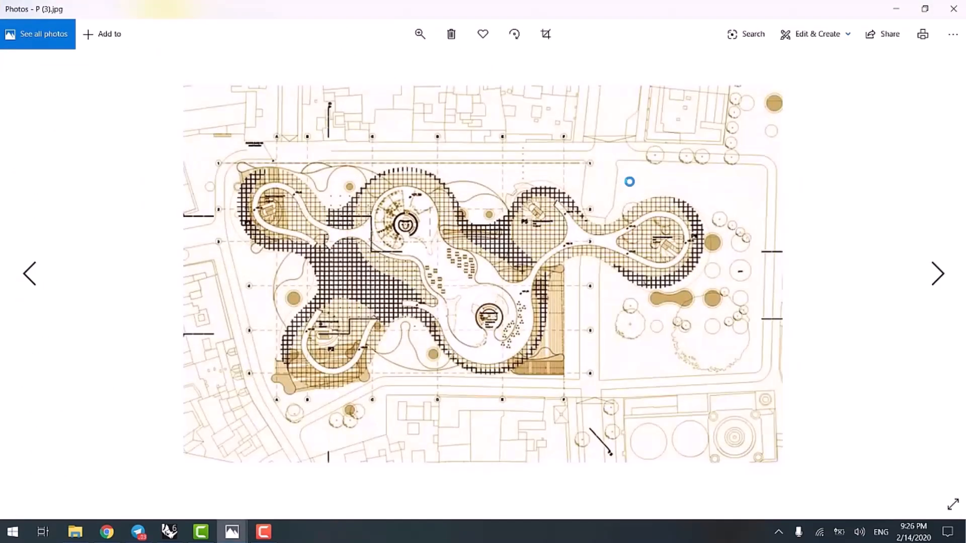
key("Left")
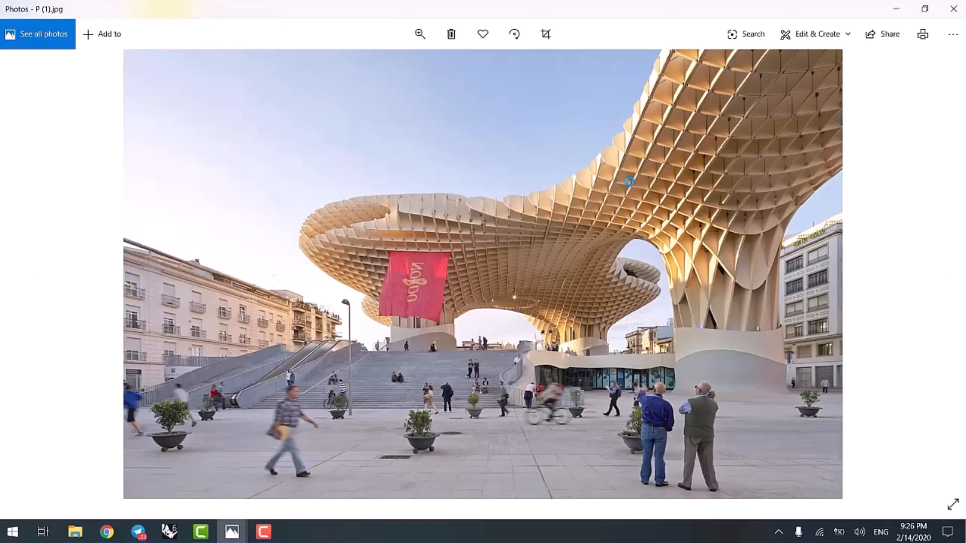
key("Right")
key("Right")
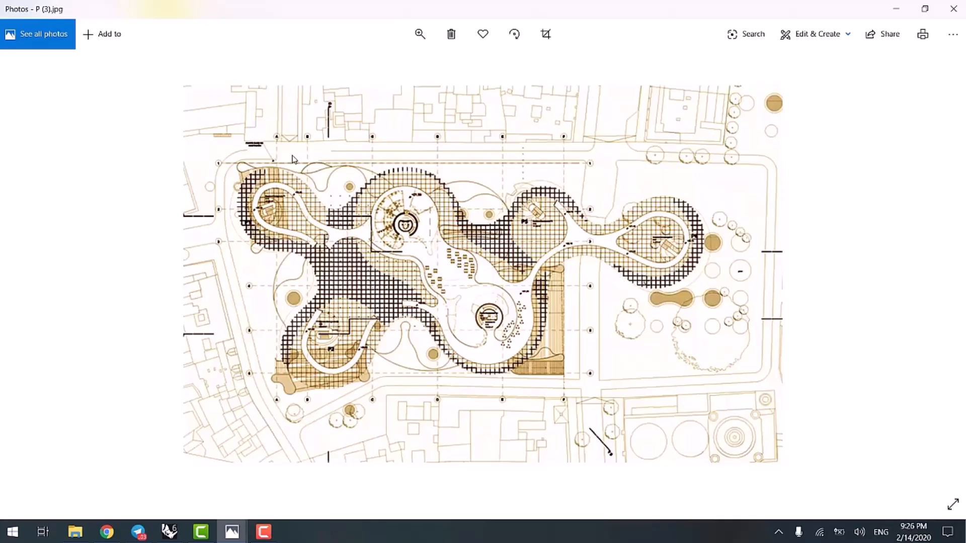
left_click(954, 9)
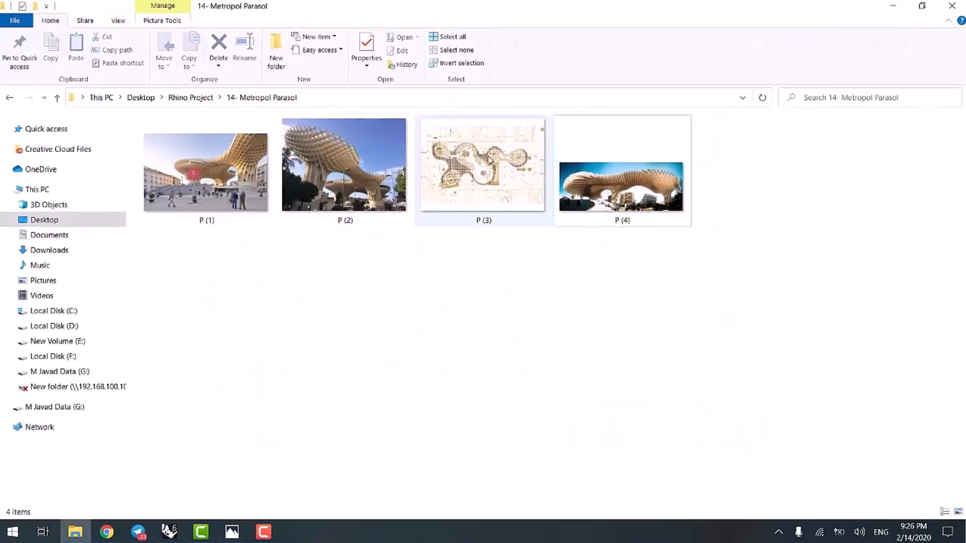
- Insert the site plan image P (3).jpg into Rhino as a picture on the Top view's construction plane
left_click_drag(294, 378, 237, 185)
left_click(490, 238)
left_click(535, 183)
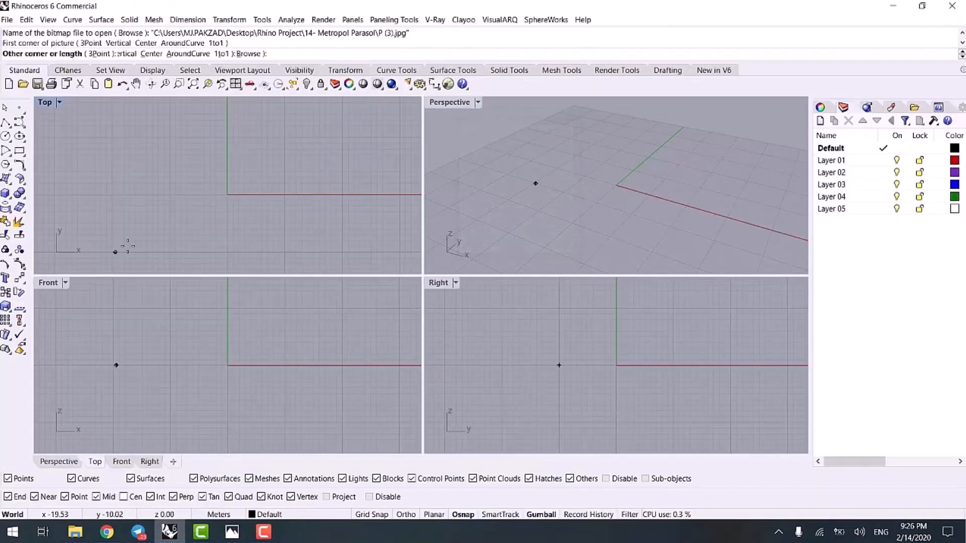
left_click(429, 135)
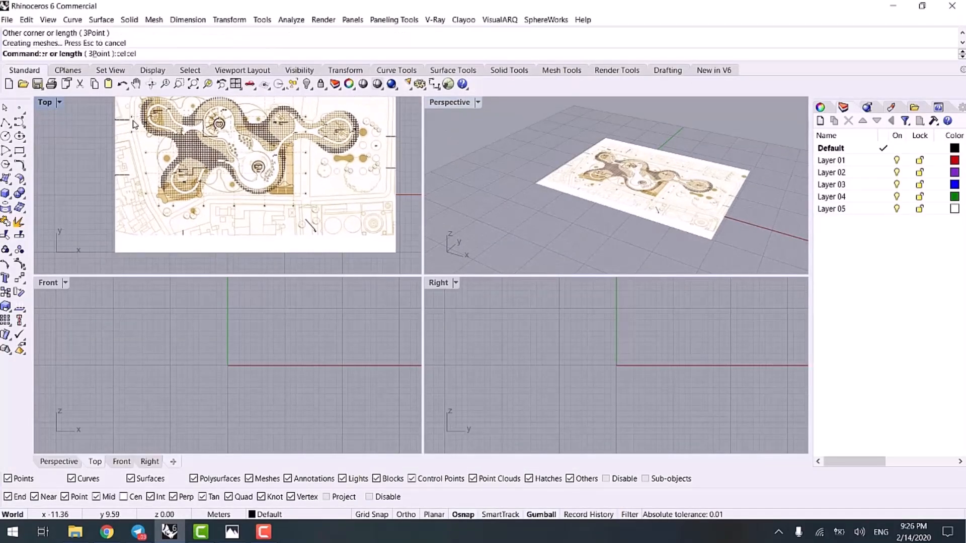
- Move the plan picture closer to the origin in the maximised Top viewport and assign it to Layer 05
double_click(48, 102)
scroll(260, 188, "down", 8)
left_click_drag(316, 221, 294, 237)
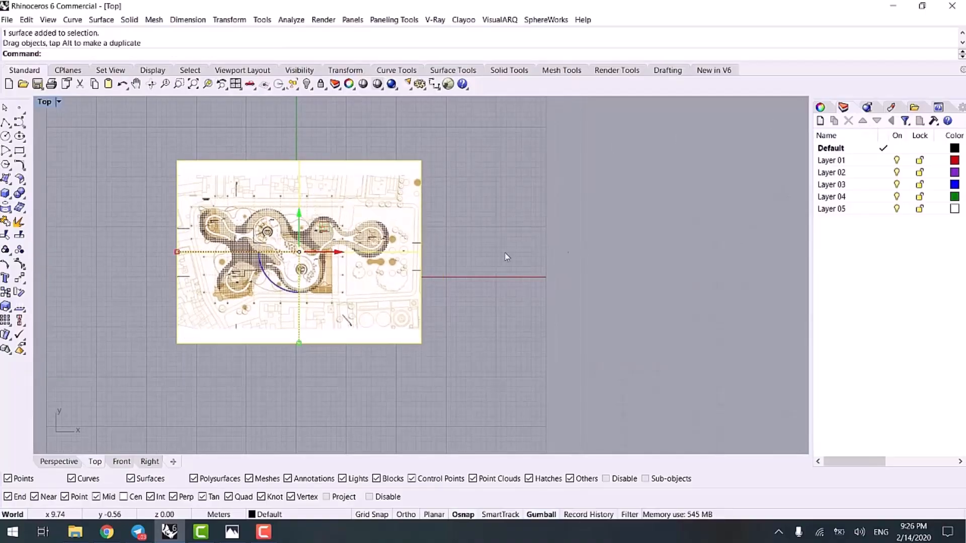
right_click(839, 209)
left_click(886, 402)
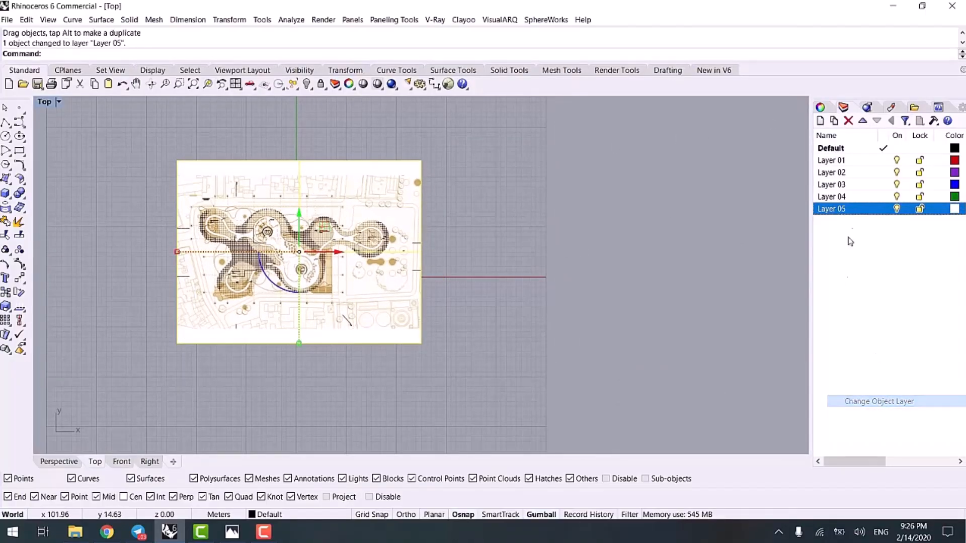
- Rename Layer 05, which holds the plan picture, as Ref
left_click(847, 210)
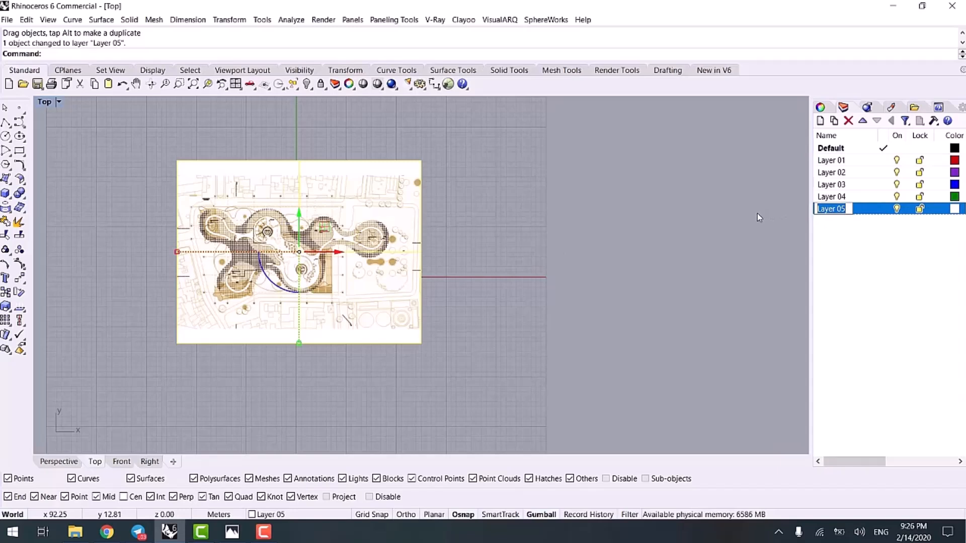
type("Ref")
key("Return")
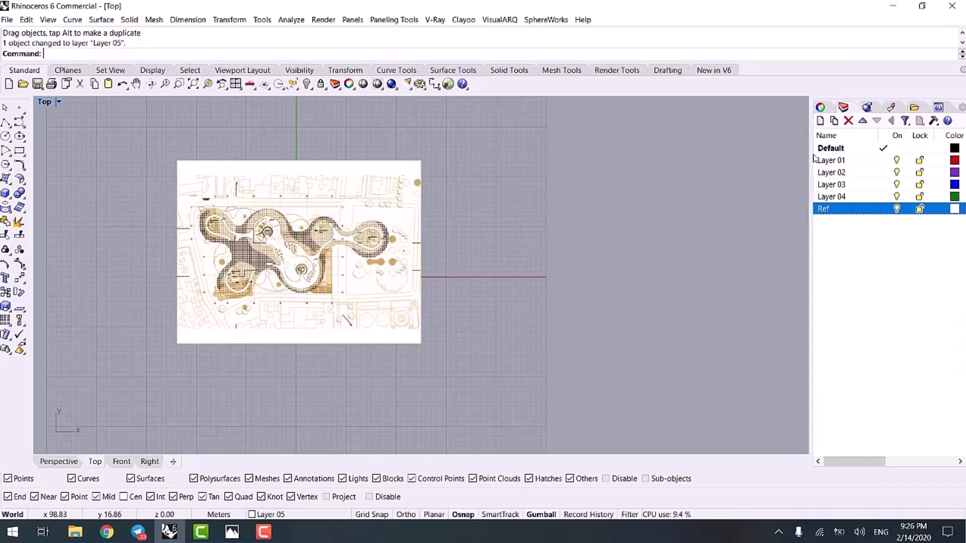
- Set the plan picture's material transparency to about 45% and lock the Ref layer
left_click(821, 108)
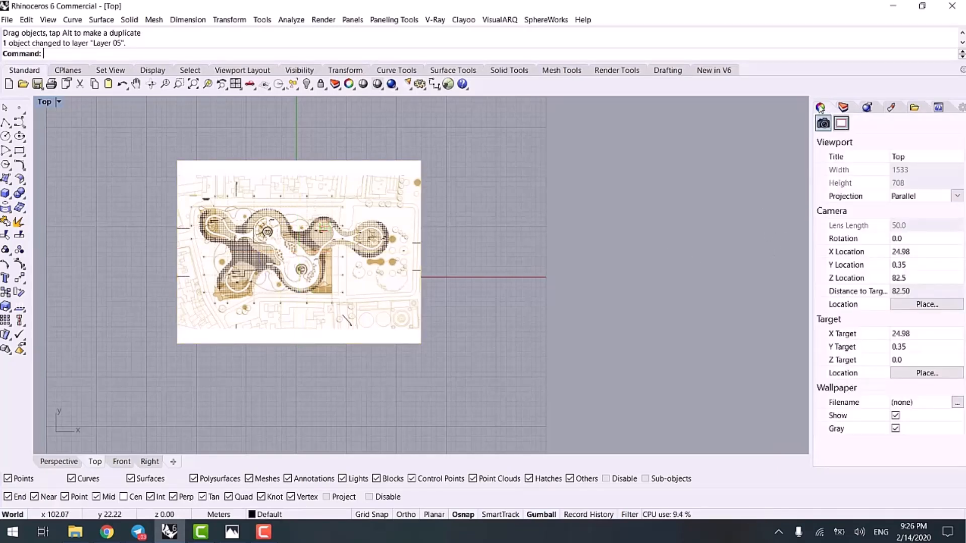
left_click(370, 241)
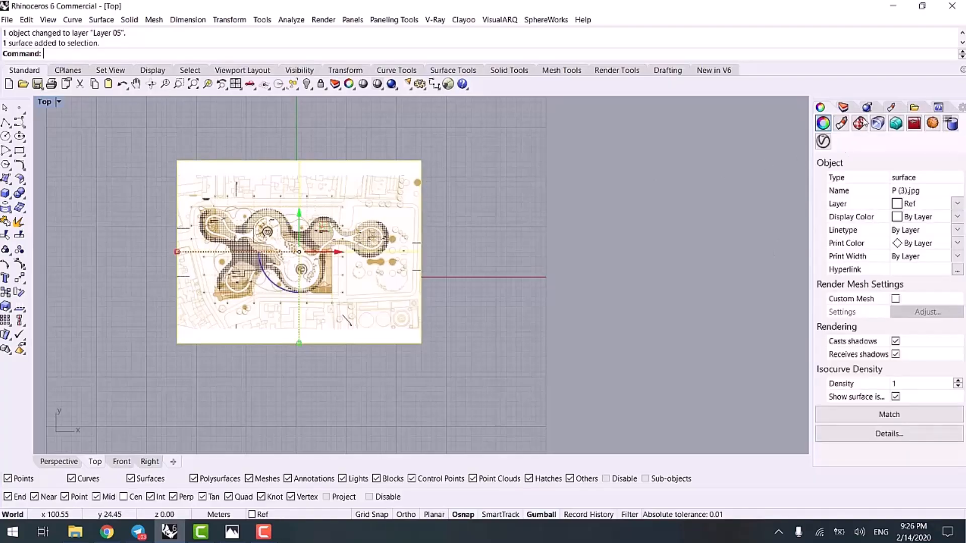
left_click(841, 124)
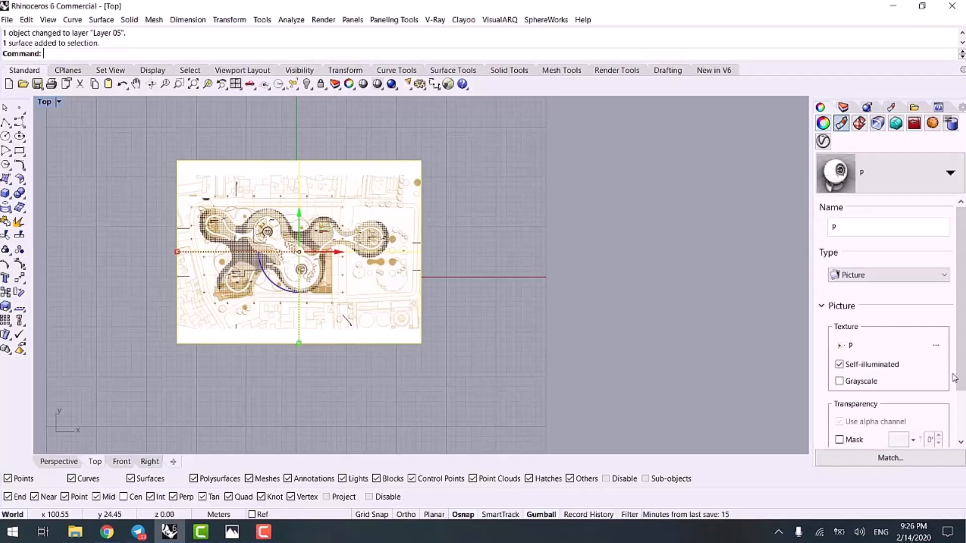
scroll(898, 382, "down", 2)
left_click(907, 395)
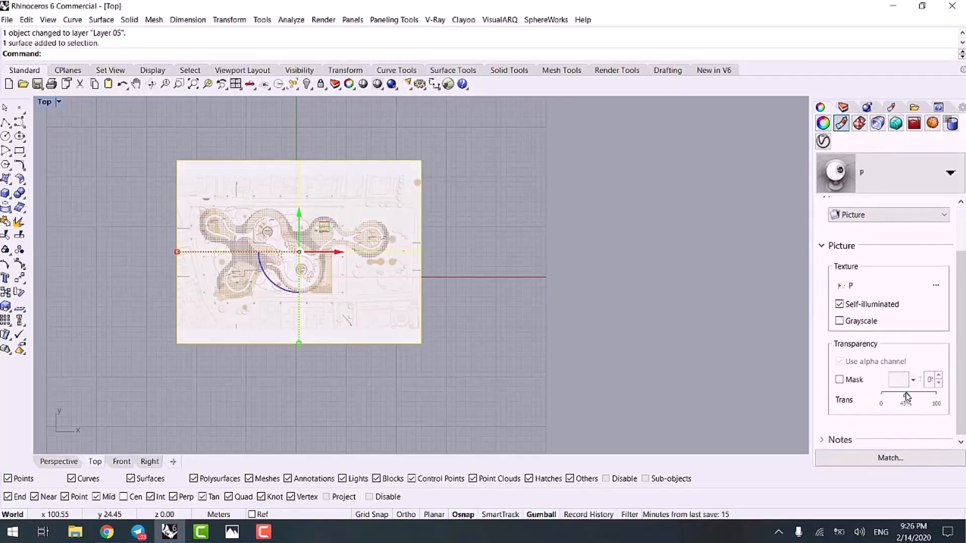
left_click(843, 107)
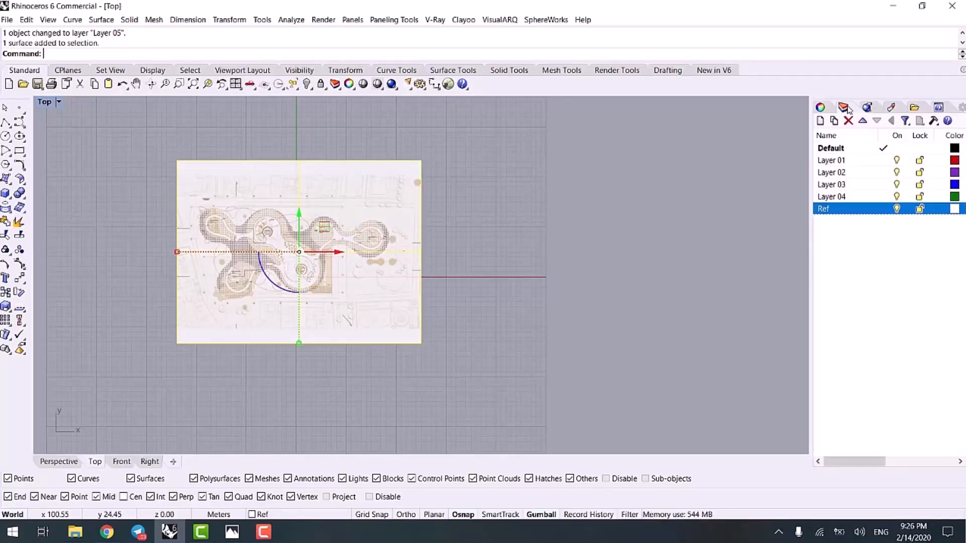
left_click(920, 209)
- Start an interpolated curve on the parasol's outer outline, placing its first point at the canopy's upper-left end on the plan
scroll(252, 241, "up", 5)
middle_click(215, 182)
left_click(232, 202)
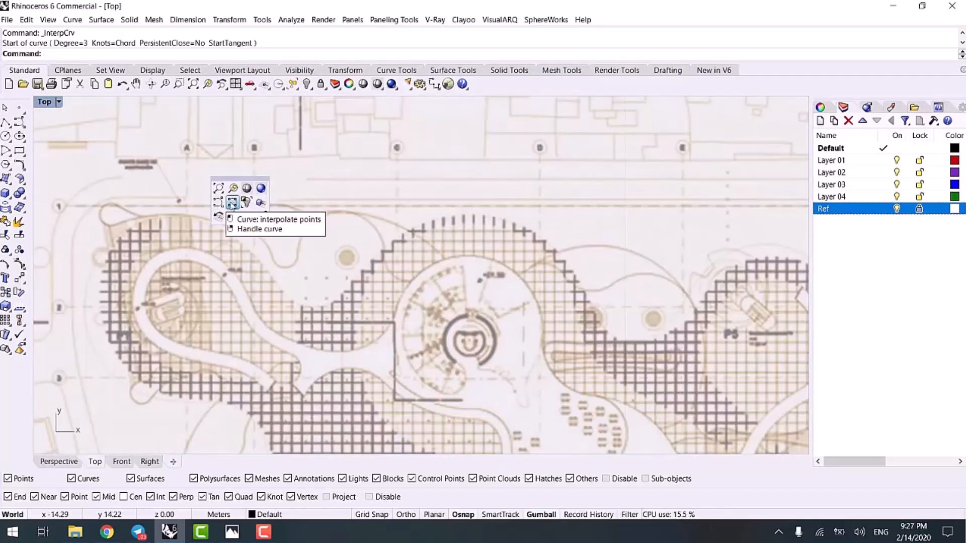
left_click(139, 221)
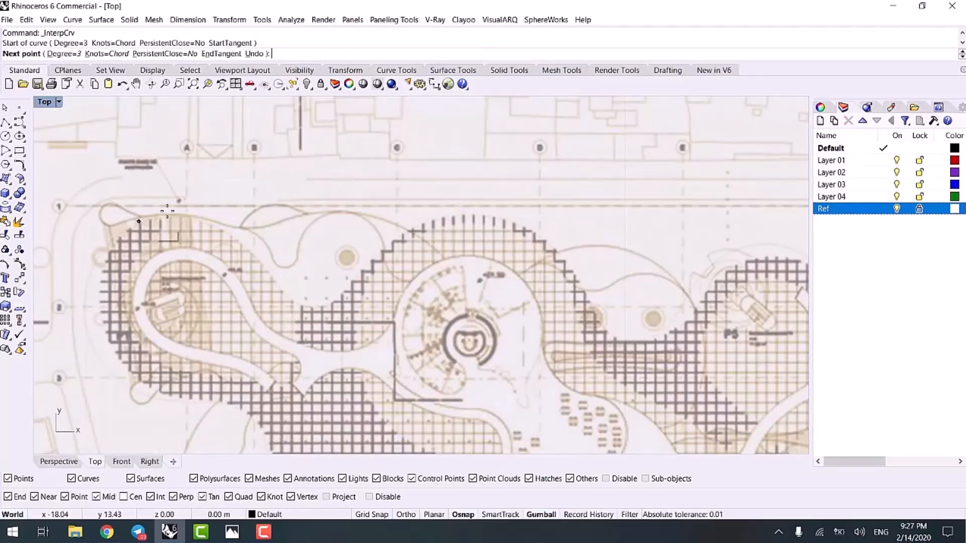
- Trace the building's upper edge with an interpolated curve, from the upper-left lobe over the central circular plaza to the P5 lobe
left_click(192, 218)
left_click(284, 292)
left_click(326, 307)
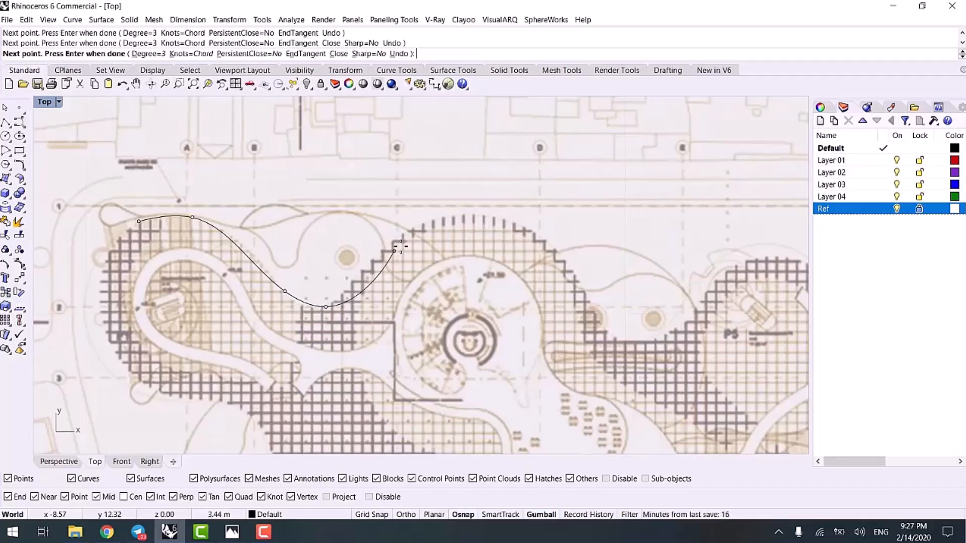
left_click(399, 240)
left_click(491, 215)
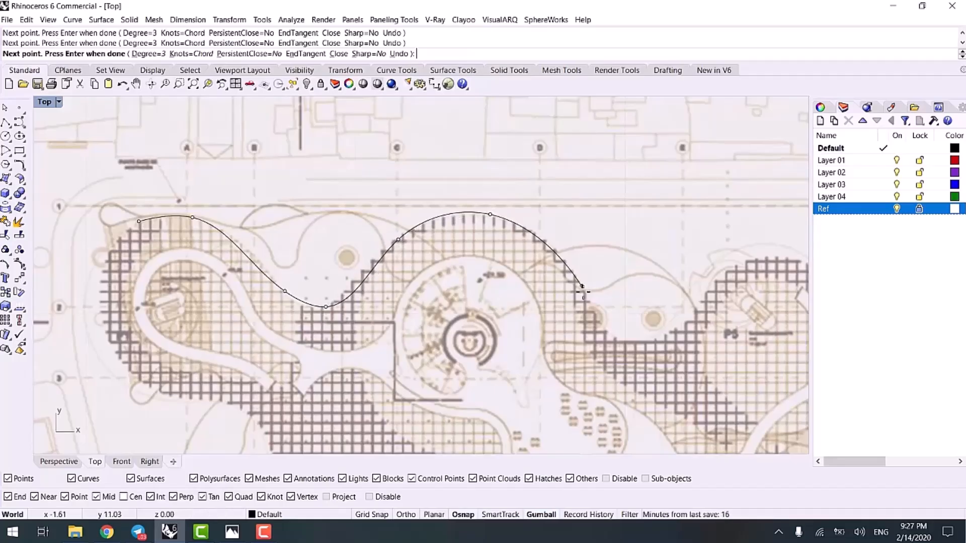
left_click(596, 311)
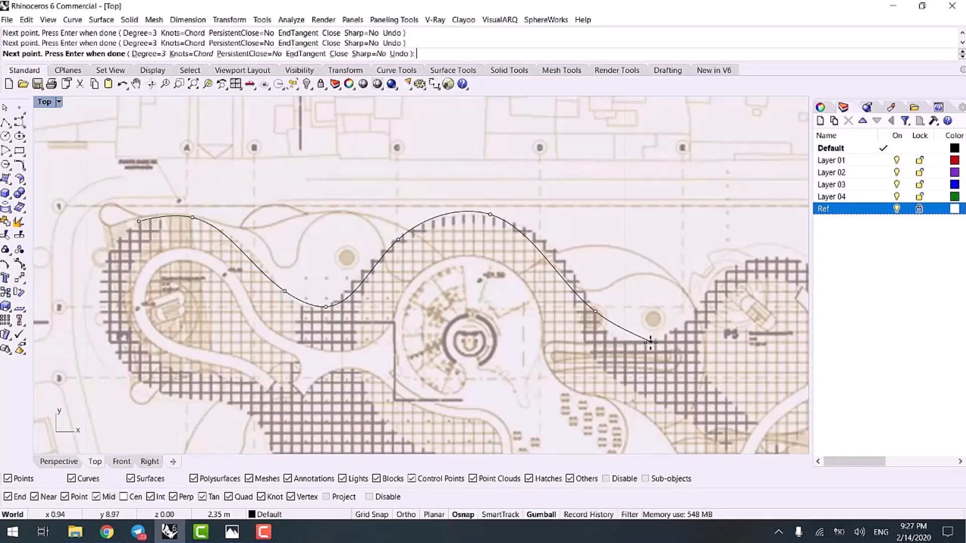
left_click(651, 343)
left_click(734, 271)
- Continue the outline curve over the P5 lobe, through the narrow neck and along the upper edge of the far-right lobe
right_click_drag(784, 266, 383, 301)
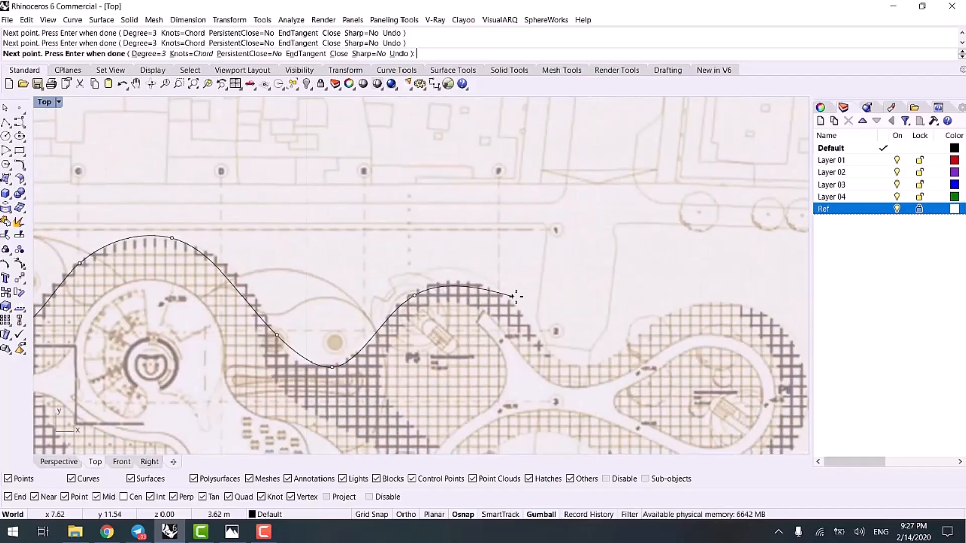
left_click(512, 301)
left_click(576, 360)
left_click(674, 309)
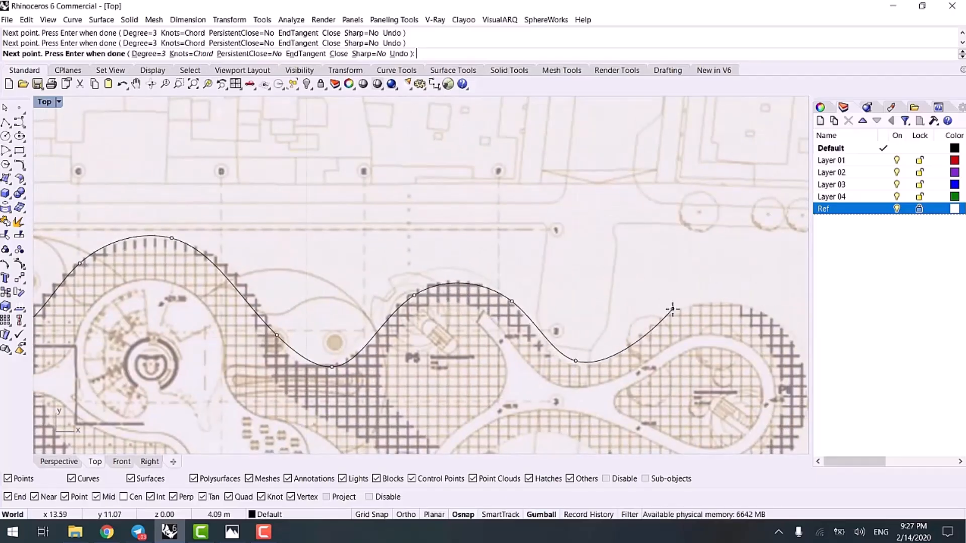
left_click(773, 319)
- Carry the outline curve around the far-right lobe and back along its lower edge to the corner below P5
right_click_drag(773, 319, 616, 169)
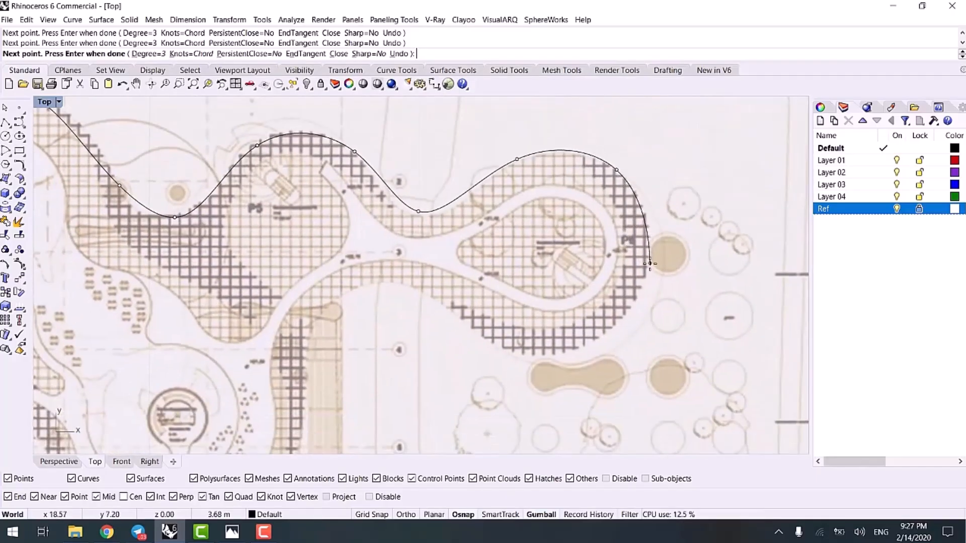
left_click(593, 345)
left_click(503, 349)
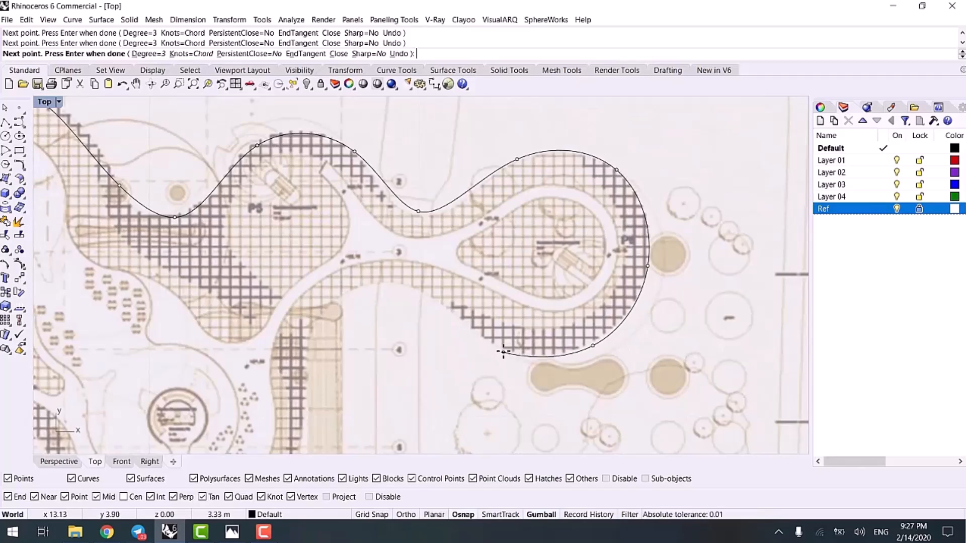
left_click(411, 285)
left_click(325, 304)
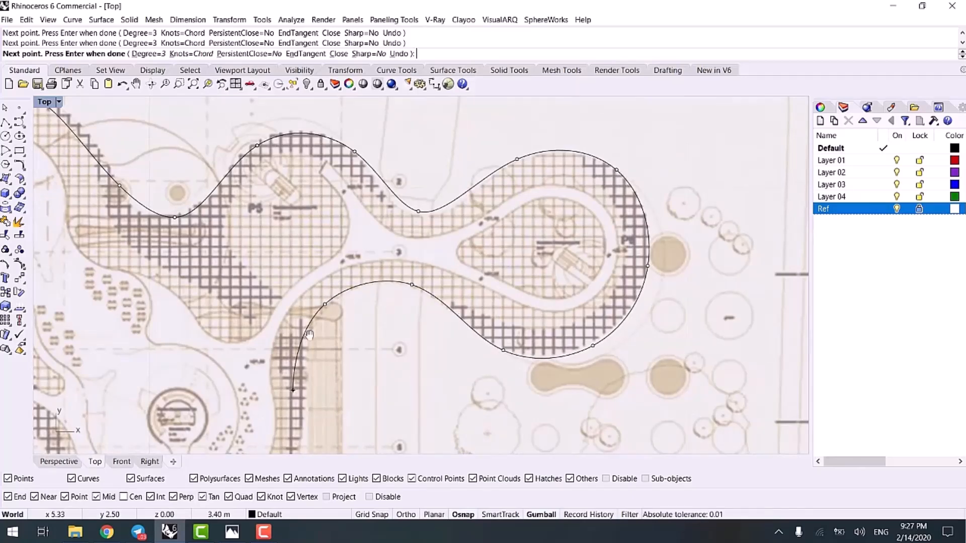
- Continue the outline curve down the right side of the lower plaza and around its bottom edge
right_click_drag(295, 387, 326, 237)
left_click(333, 256)
left_click(307, 348)
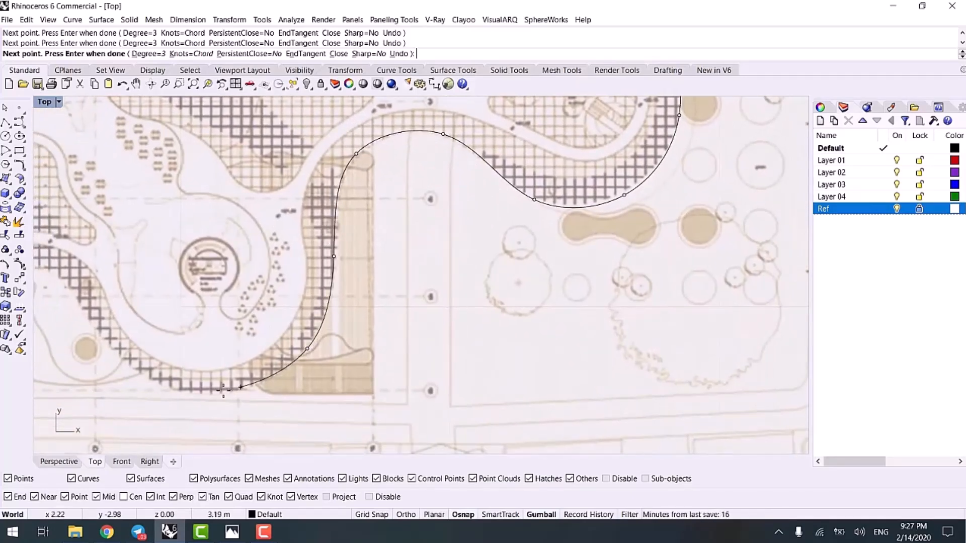
left_click(202, 390)
right_click_drag(119, 346, 314, 364)
left_click(291, 347)
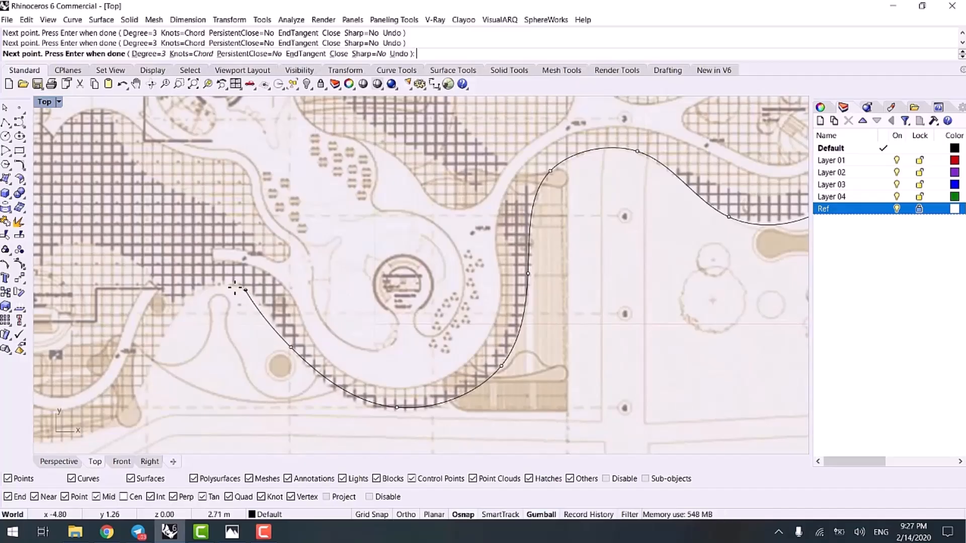
- Trace the outline over the notch between the lower plaza and P2, and around the bottom of the P2 lobe
left_click(228, 285)
left_click(172, 330)
right_click_drag(157, 401, 376, 345)
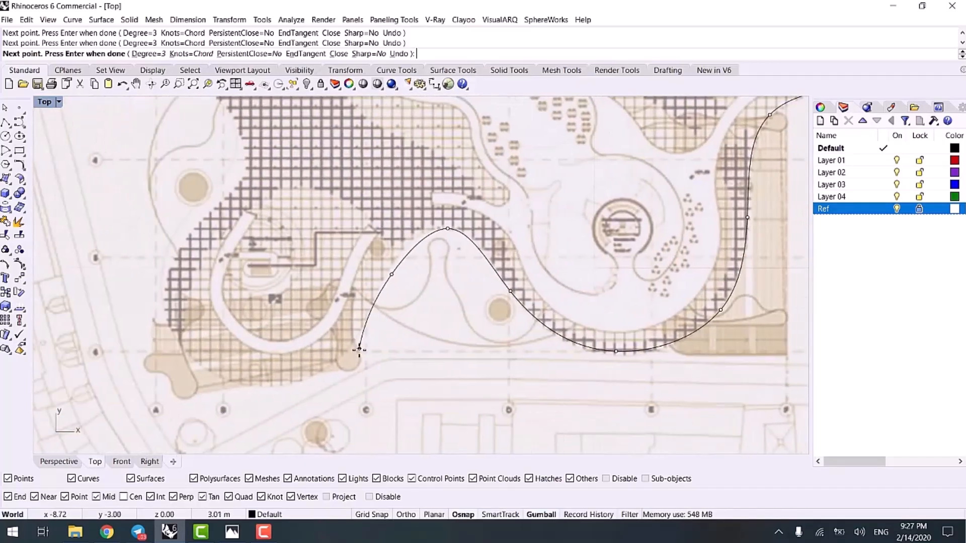
left_click(348, 345)
left_click(250, 386)
left_click(167, 322)
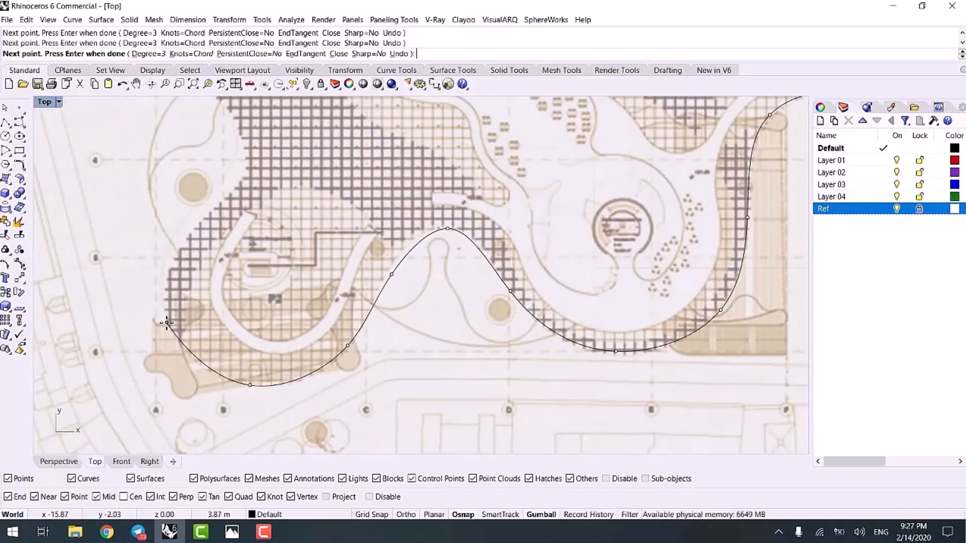
- Trace the left side of the building up around the upper-left lobe and close the outline at its start point
left_click(201, 217)
right_click_drag(252, 184, 283, 299)
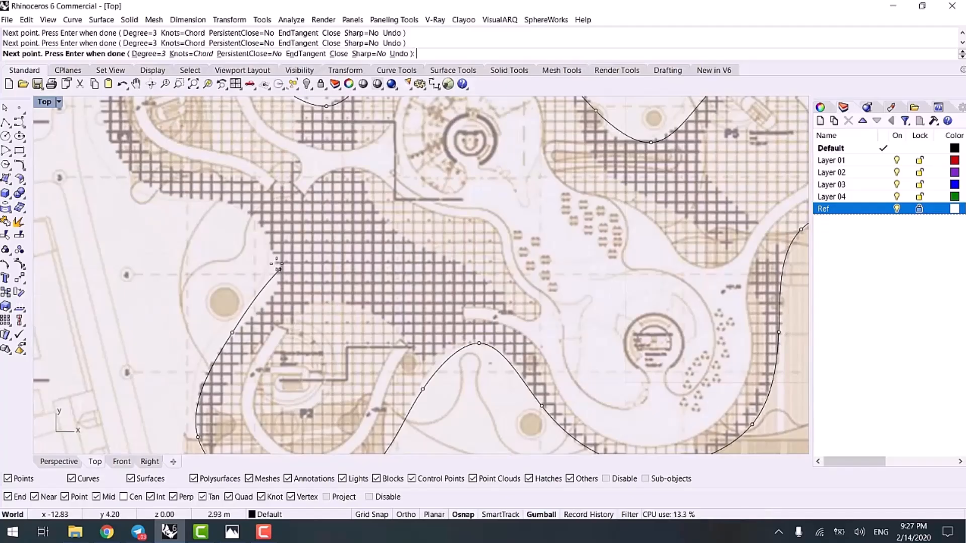
left_click(276, 263)
left_click(250, 213)
right_click_drag(103, 116, 202, 260)
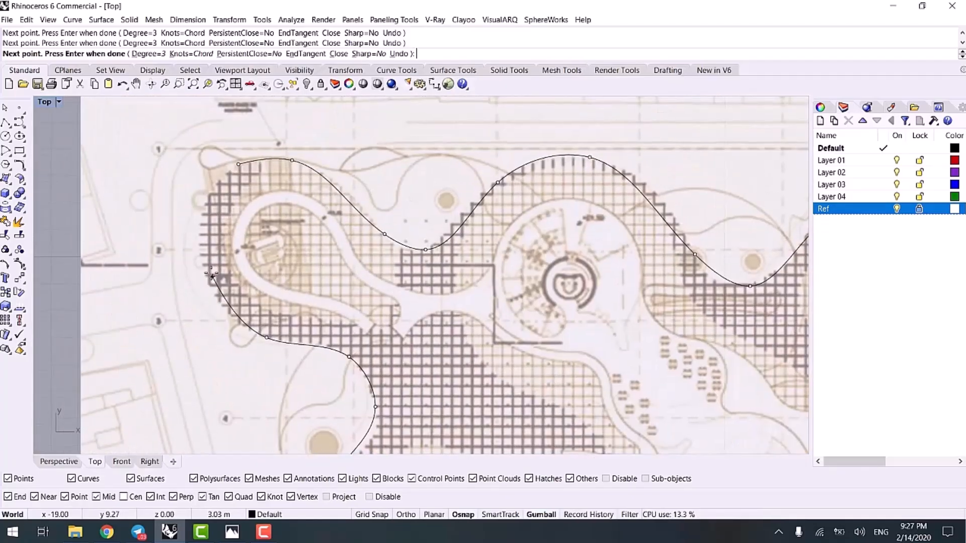
left_click(202, 260)
left_click(238, 164)
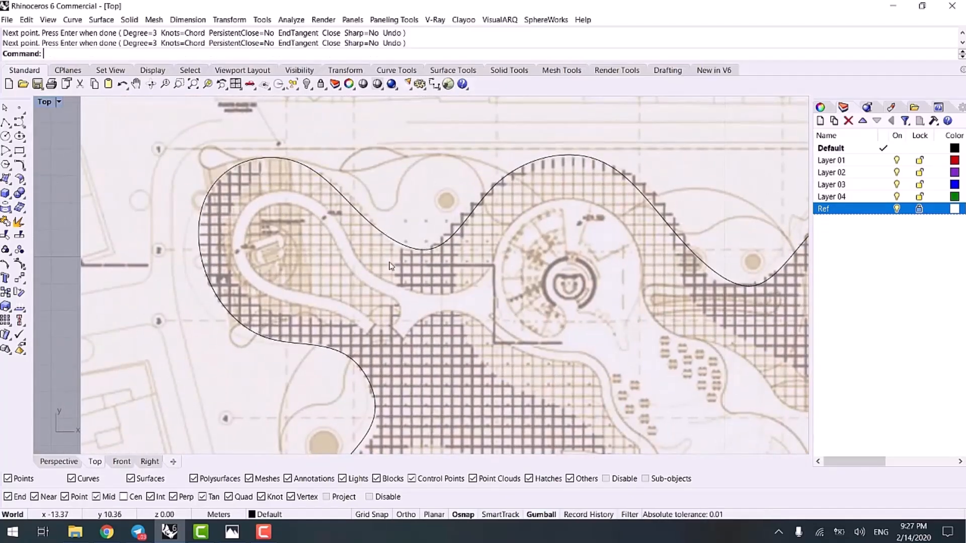
- Select the outline curve and move the control point beneath the first upper dip upward to fit the plan
scroll(370, 244, "down", 5)
left_click(369, 244)
scroll(370, 244, "up", 5)
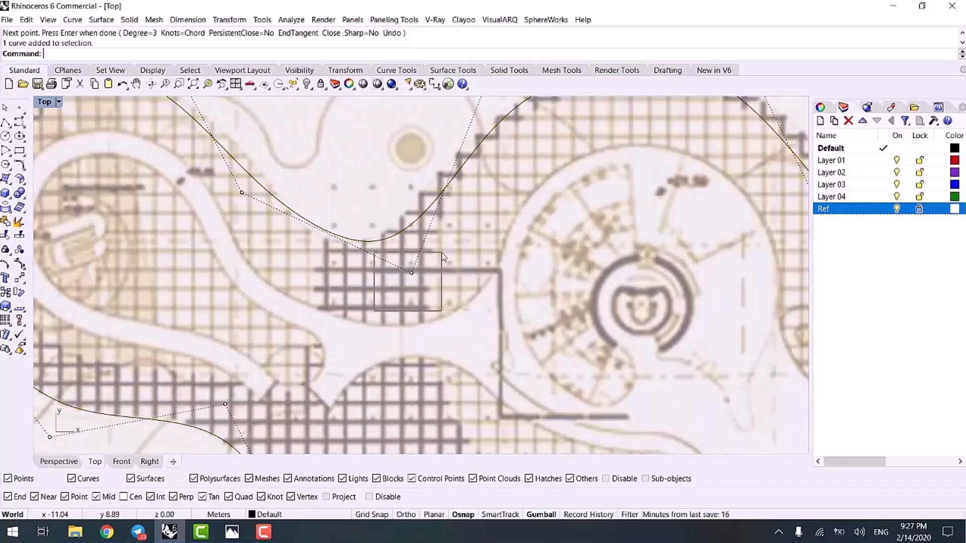
left_click(411, 270)
left_click_drag(437, 238, 437, 217)
right_click_drag(546, 202, 491, 236)
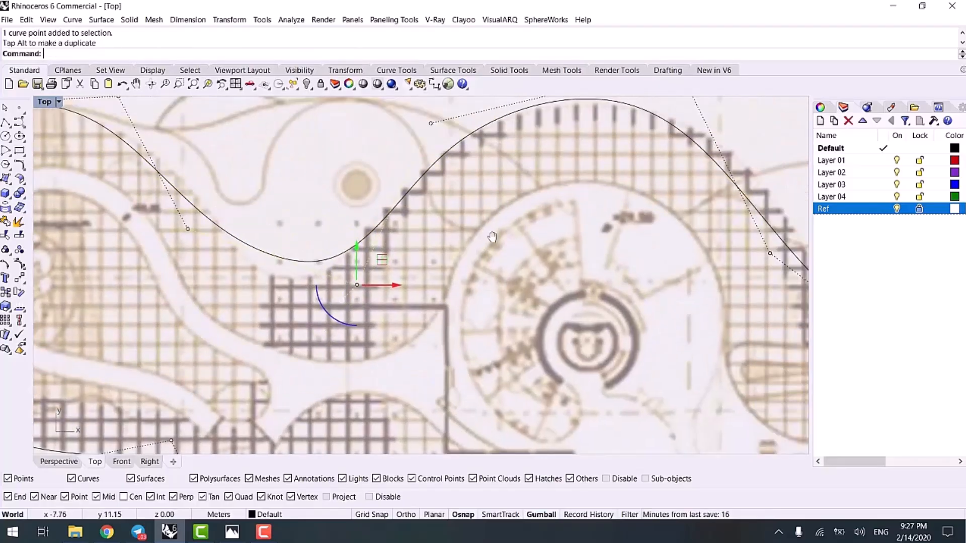
- Reshape the outline between the upper-left lobe and the first dip by moving its control points onto the plan edge
left_click(187, 227)
left_click_drag(215, 204, 268, 237)
right_click_drag(170, 157, 334, 245)
scroll(274, 221, "down", 10)
mouse_move(271, 183)
left_mouse_down()
mouse_move(325, 243)
mouse_move(283, 174)
left_mouse_up()
scroll(286, 221, "up", 8)
right_click_drag(657, 290, 345, 261)
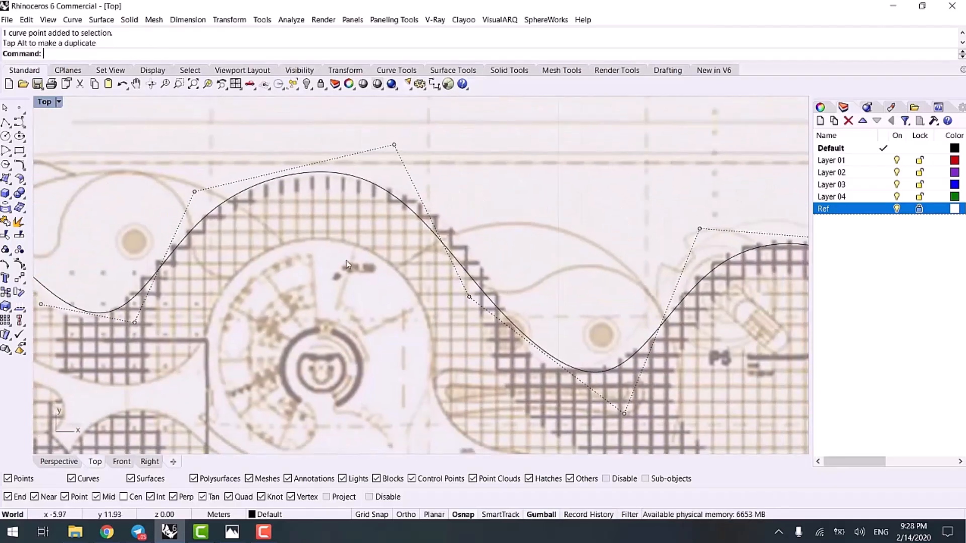
- Move the control points right of the central plaza and at the bottom of the second dip to match the plan edge
right_click_drag(455, 314, 393, 260)
left_click(407, 244)
left_click_drag(436, 230, 443, 202)
left_click(561, 361)
left_click_drag(587, 336, 552, 340)
right_click_drag(608, 264, 480, 292)
- Move the control point at the left waist above P2 slightly to the right, and end control-point editing
scroll(610, 252, "down", 8)
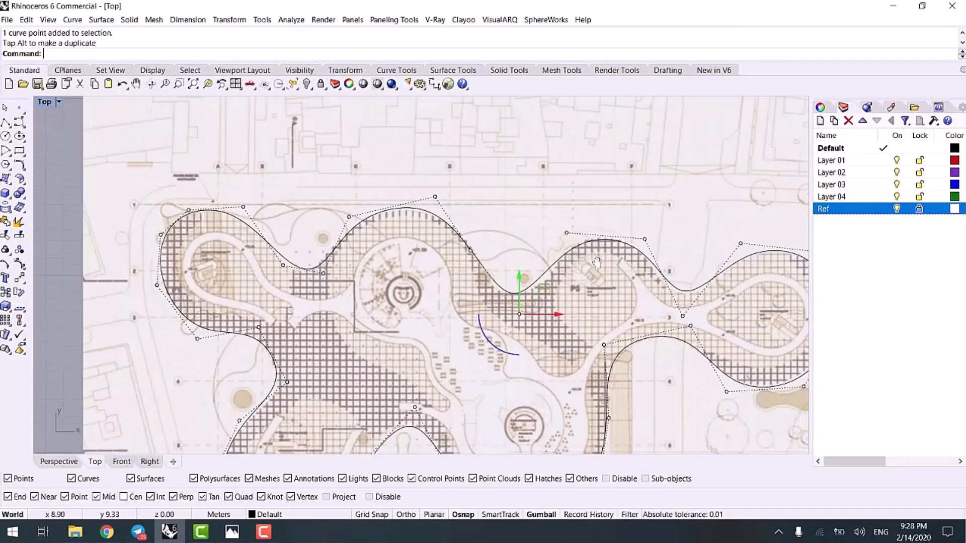
right_click_drag(668, 291, 465, 196)
right_click_drag(578, 269, 597, 243)
right_click_drag(347, 351, 494, 304)
scroll(264, 222, "up", 2)
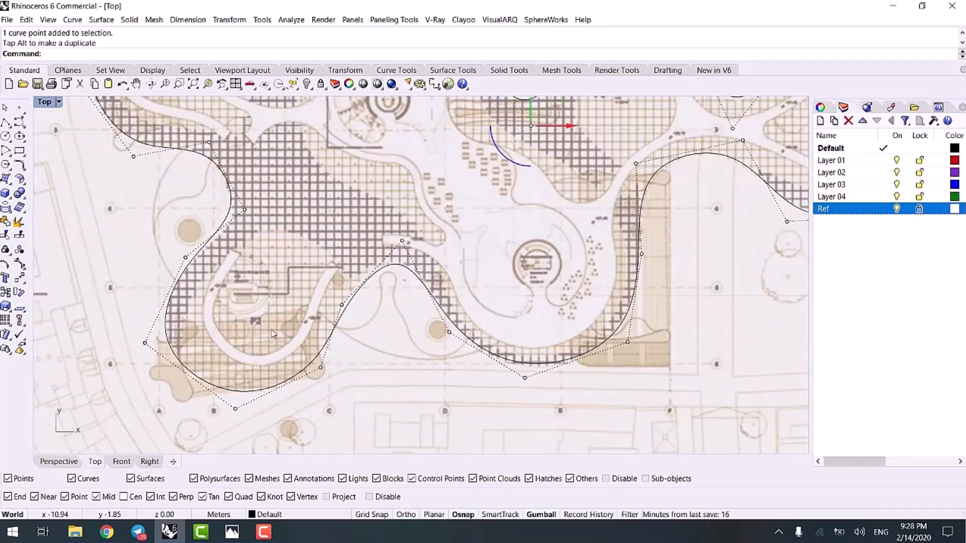
right_click_drag(263, 222, 270, 269)
left_click(252, 256)
scroll(265, 268, "up", 4)
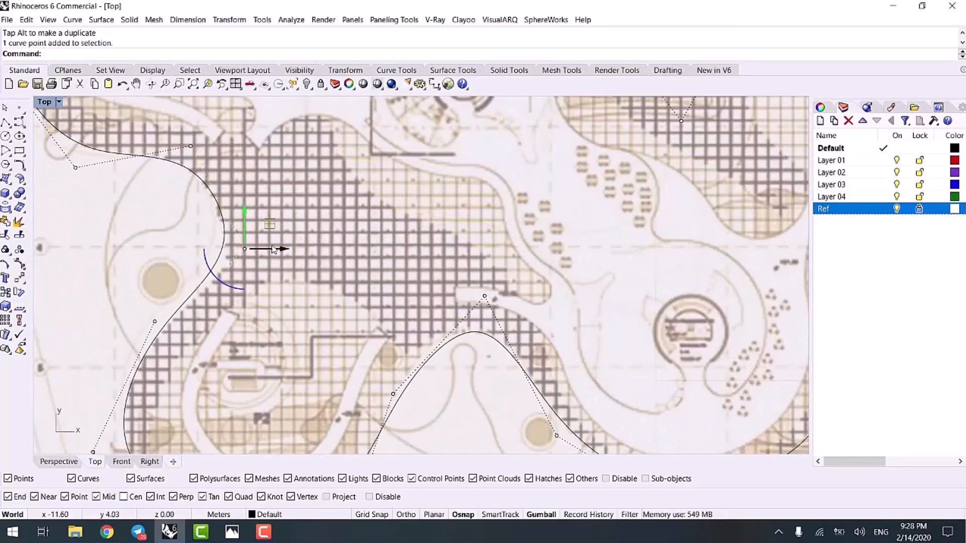
left_click_drag(280, 250, 287, 250)
key("Escape")
key("Escape")
- Examine the whole traced outline against the reference plan, including the P5 and far-right lobes
scroll(378, 206, "down", 10)
right_click_drag(383, 213, 294, 289)
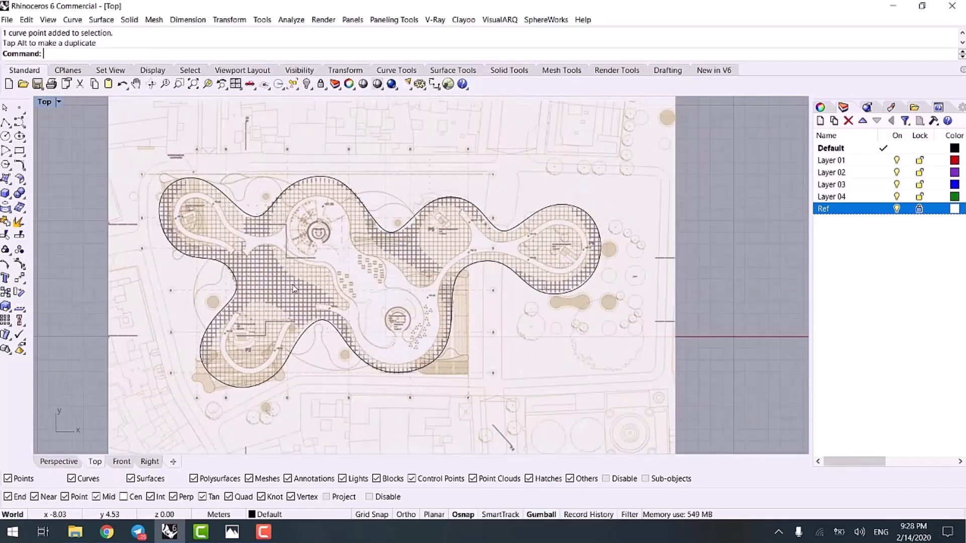
right_click_drag(592, 230, 502, 212)
scroll(502, 212, "up", 8)
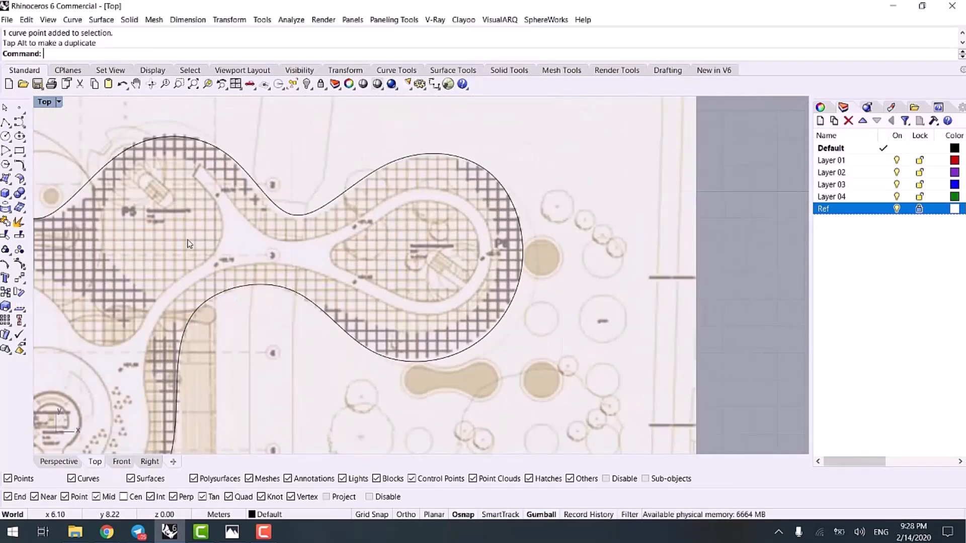
right_click_drag(190, 244, 245, 237)
scroll(539, 275, "down", 2)
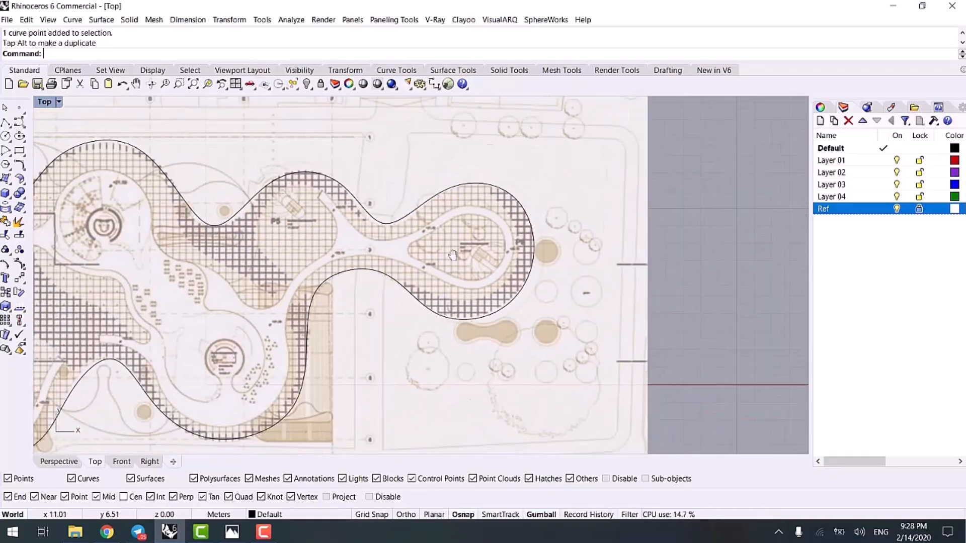
right_click_drag(300, 301, 437, 297)
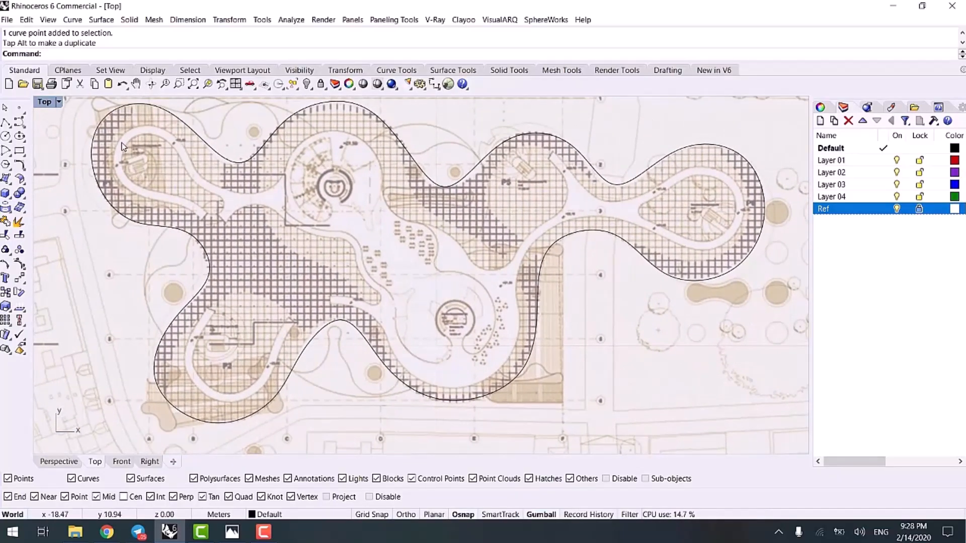
- Draw a closed interpolated curve along the inner edge of the curved ramp in the P2 lobe
middle_click(267, 247)
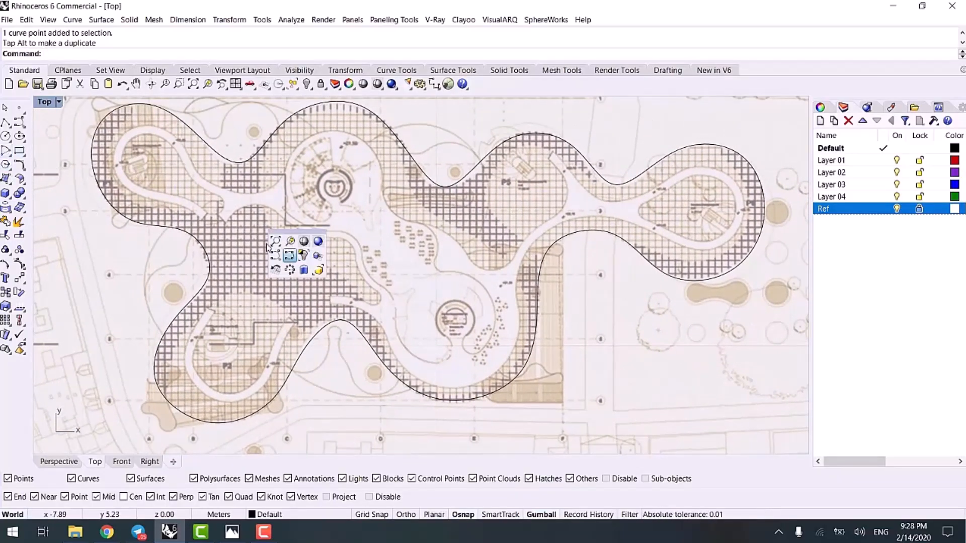
left_click(289, 255)
scroll(261, 372, "up", 2)
left_click(287, 320)
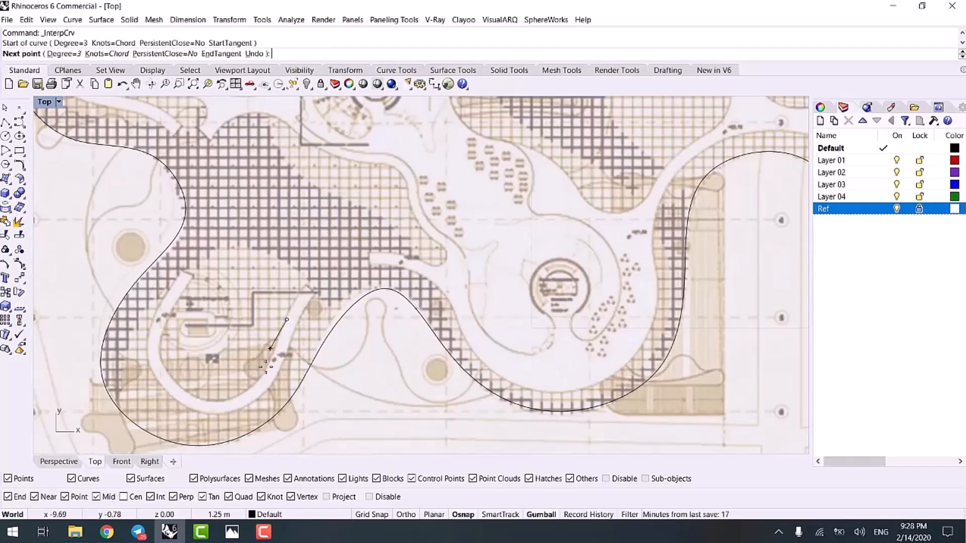
left_click(266, 368)
left_click(223, 399)
left_click(159, 354)
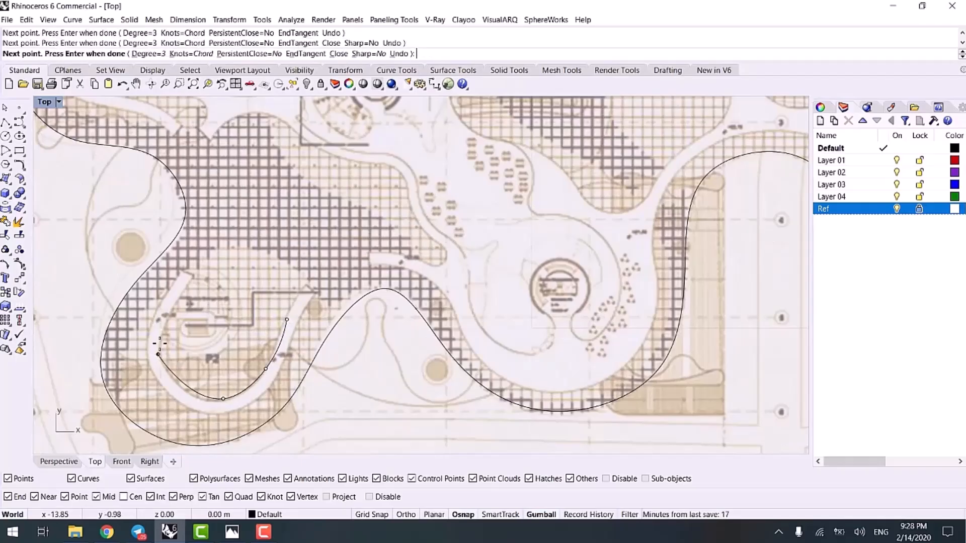
left_click(196, 276)
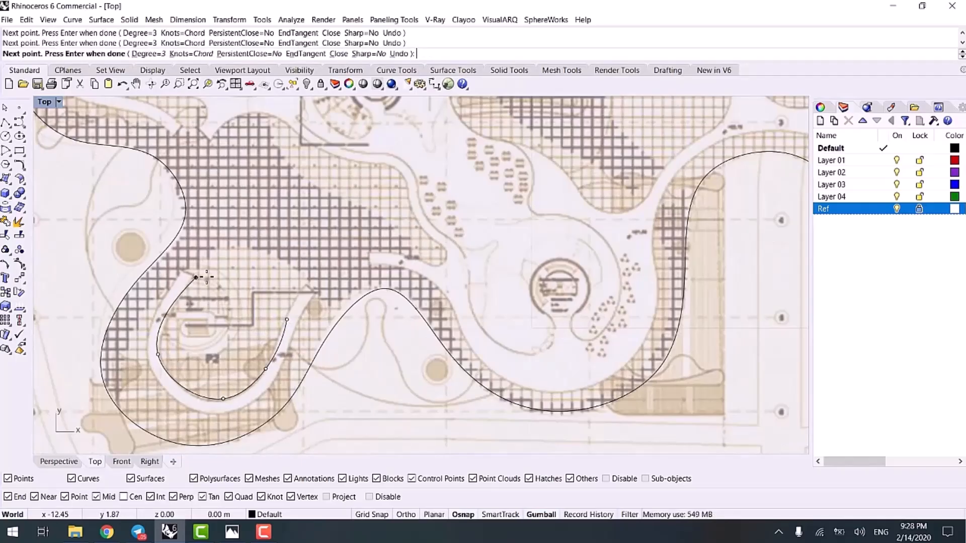
left_click(287, 319)
- Draw a closed interpolated curve around the lower circular plaza, enclosing its round core
right_click_drag(537, 295, 463, 313)
right_click(463, 313)
scroll(463, 313, "up", 4)
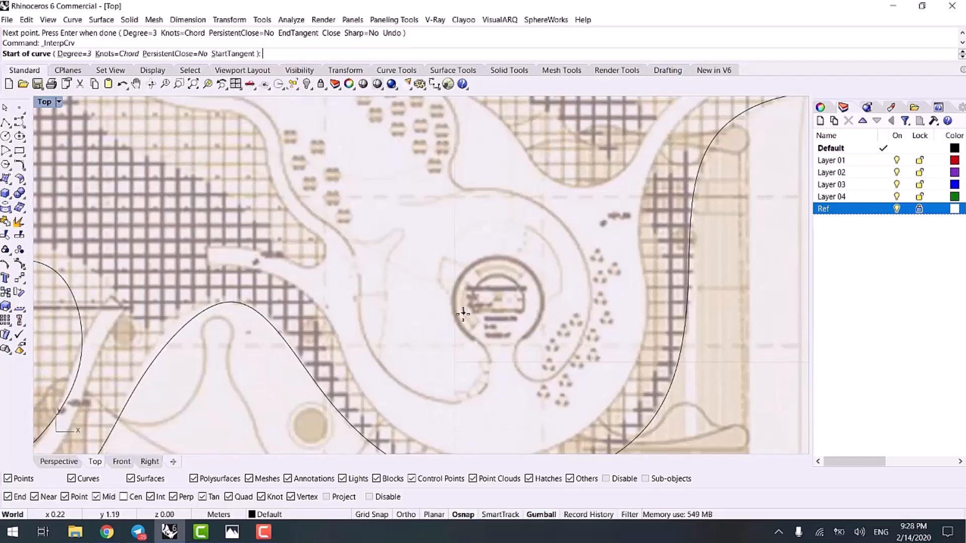
left_click(362, 313)
left_click(374, 247)
left_click(447, 198)
left_click(497, 190)
left_click(542, 202)
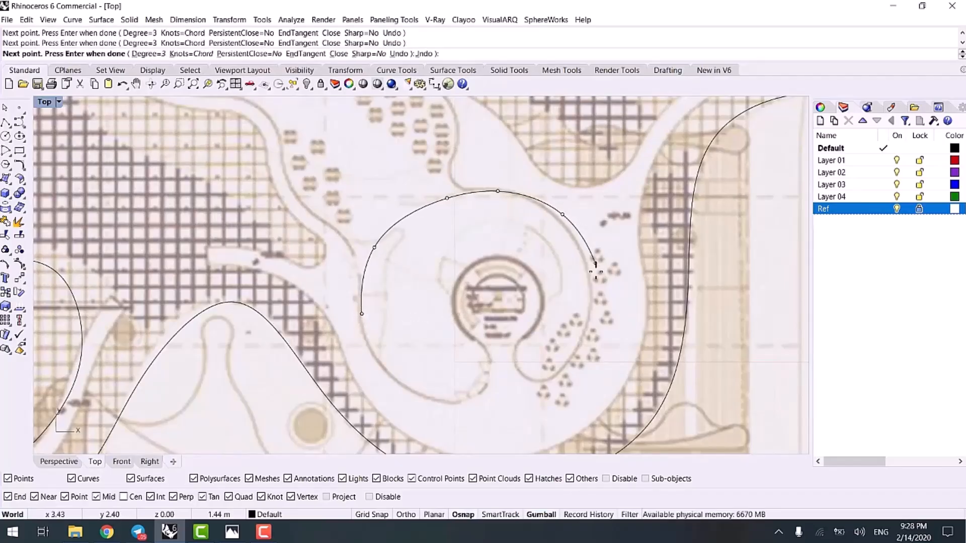
left_click(585, 316)
left_click(550, 365)
left_click(456, 399)
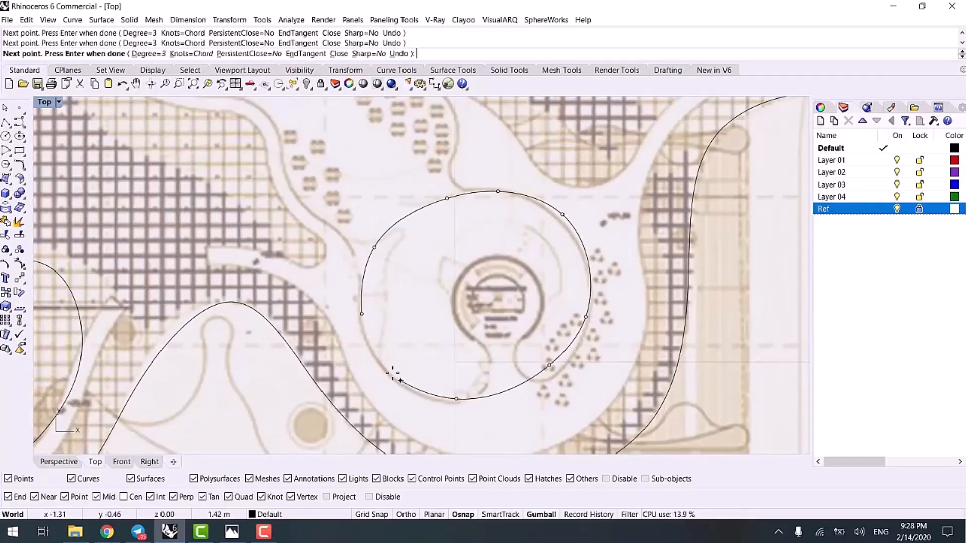
left_click(362, 314)
- Draw a closed interpolated curve inside the looping ramp of the upper-left lobe
scroll(390, 287, "down", 5)
right_click(206, 251)
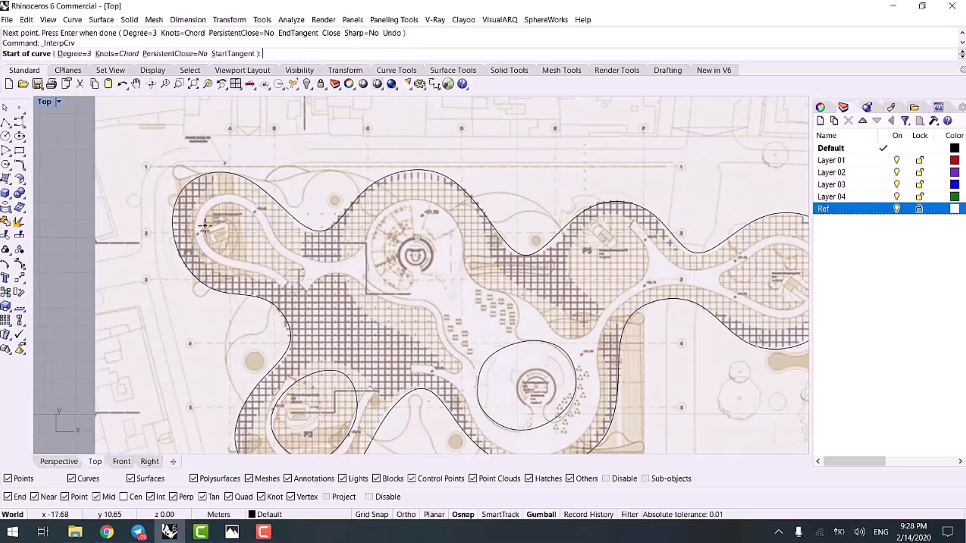
scroll(206, 251, "up", 5)
left_click(206, 252)
left_click(219, 201)
left_click(262, 179)
left_click(303, 189)
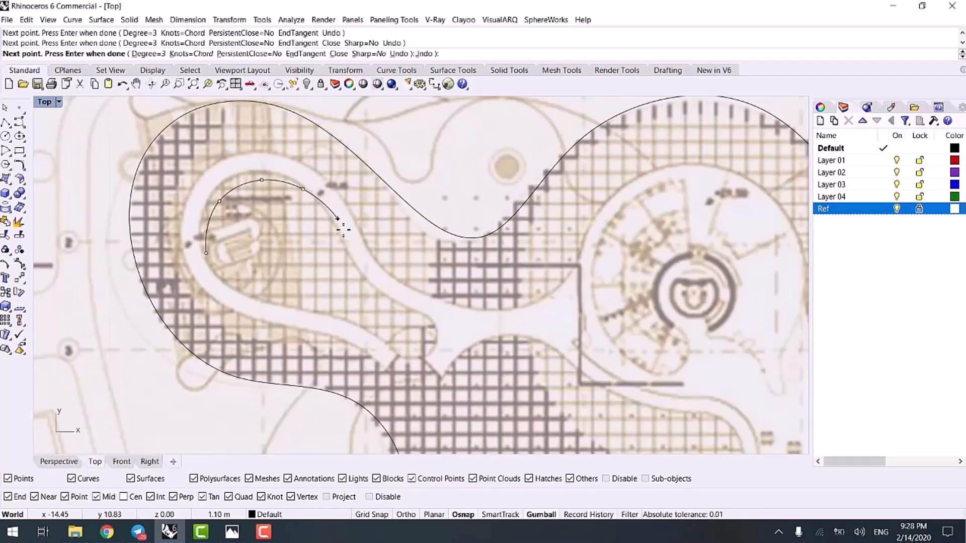
left_click(207, 256)
scroll(211, 196, "down", 5)
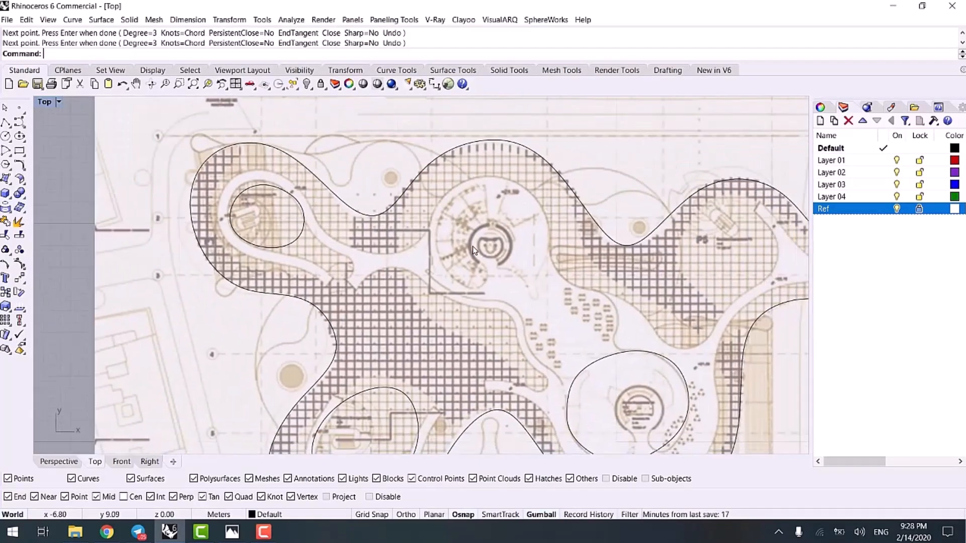
- Draw a closed interpolated curve around the upper circular plaza, enclosing its round core
right_click(453, 251)
scroll(452, 251, "up", 5)
left_click(416, 225)
left_click(456, 168)
left_click(522, 152)
left_click(597, 170)
left_click(617, 238)
left_click(608, 278)
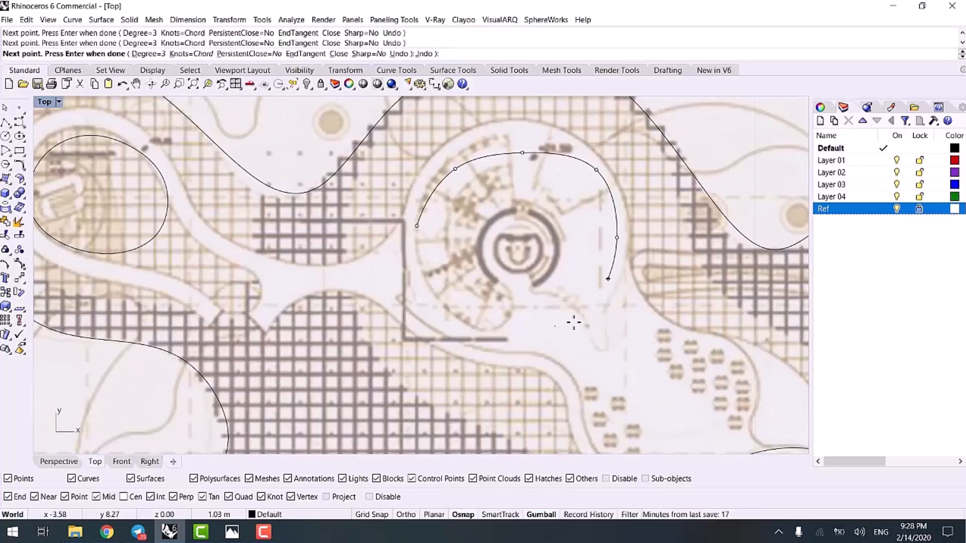
left_click(417, 226)
scroll(570, 291, "down", 5)
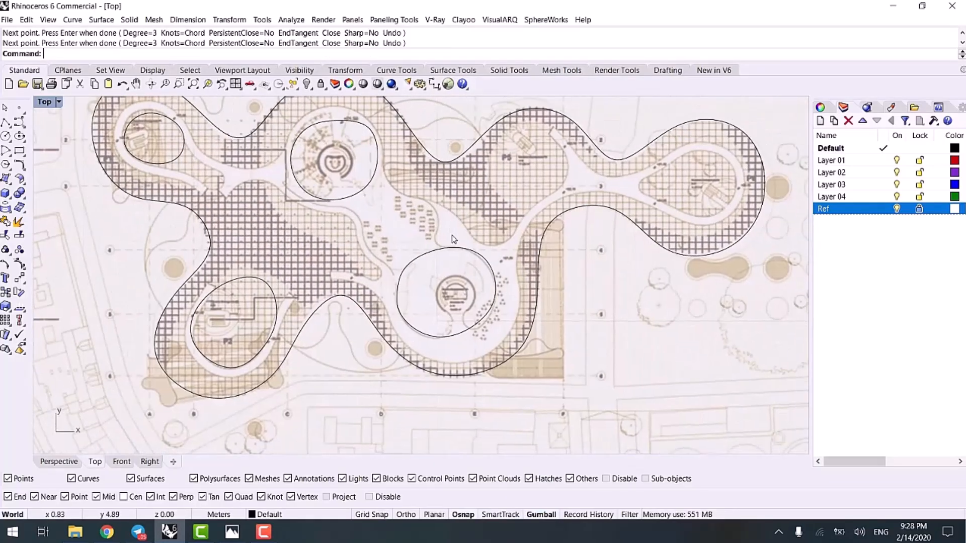
- Draw a closed interpolated curve for the courtyard opening in the P5 lobe
right_click(529, 216)
scroll(528, 216, "up", 5)
left_click(549, 218)
left_click(553, 181)
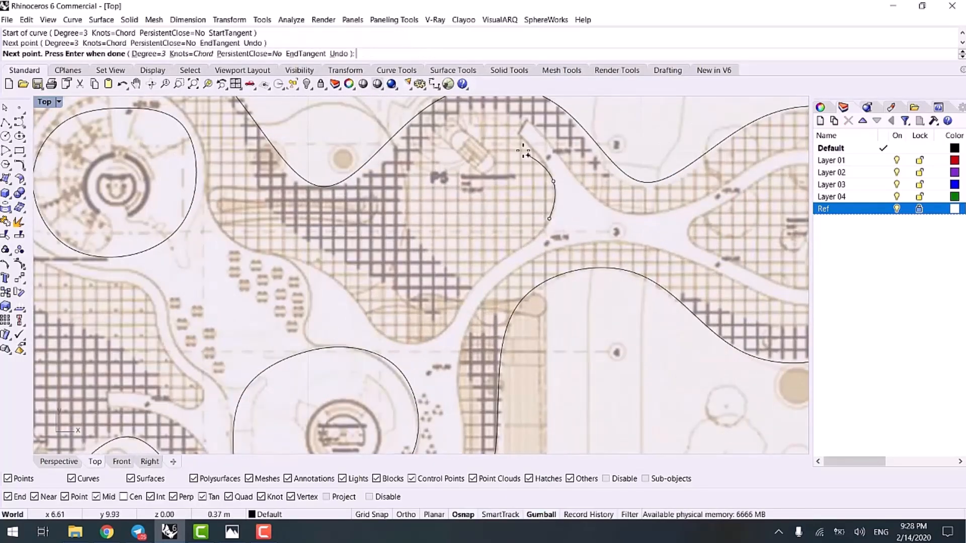
left_click(512, 141)
left_click(450, 146)
left_click(436, 179)
left_click(448, 227)
left_click(548, 219)
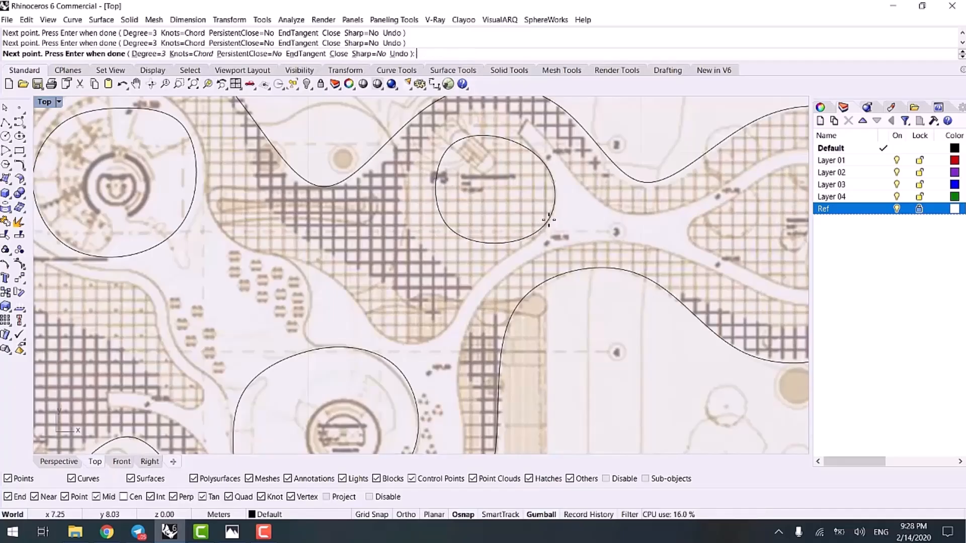
- Draw a closed interpolated curve inside the looping ramp of the far-right lobe
scroll(549, 219, "down", 5)
right_click(573, 191)
scroll(573, 190, "up", 5)
left_click(574, 191)
left_click(621, 172)
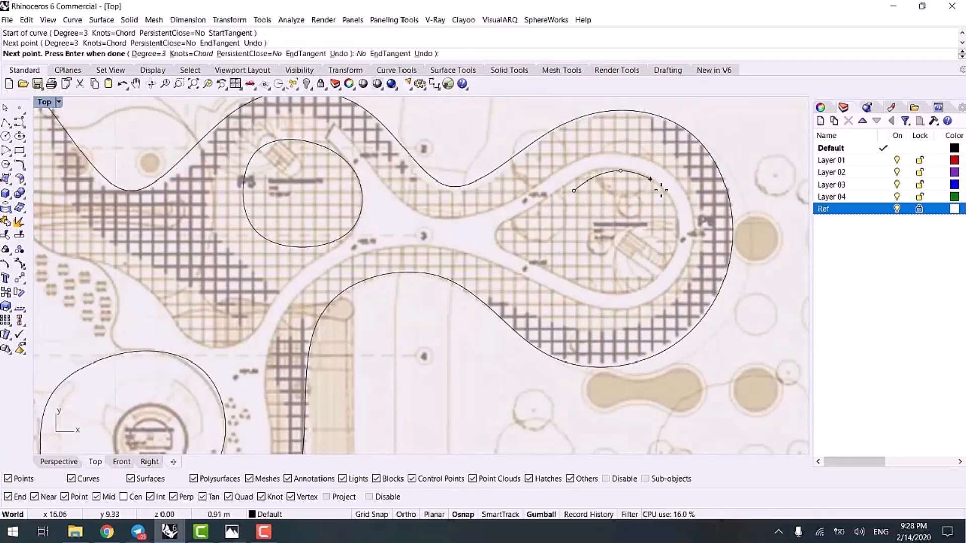
left_click(662, 190)
left_click(681, 227)
left_click(670, 264)
left_click(573, 190)
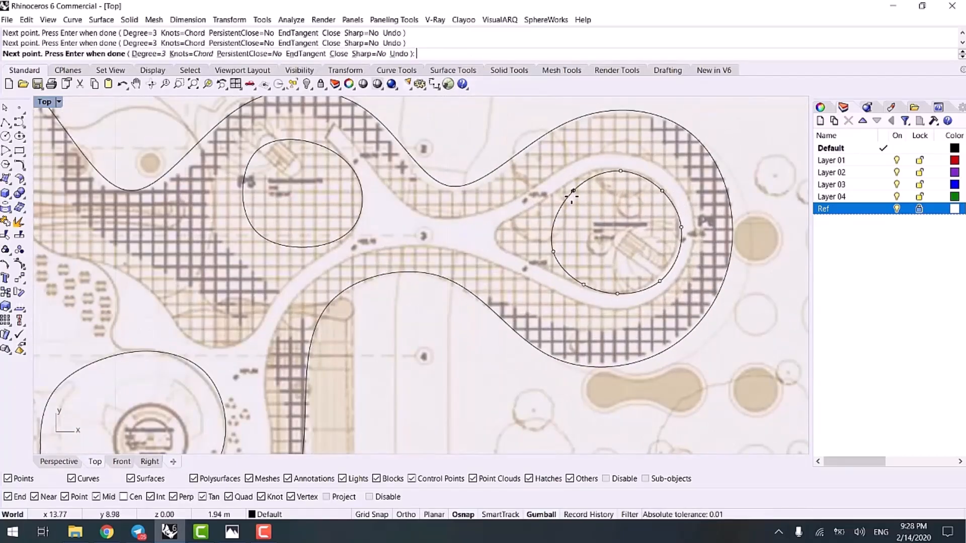
scroll(554, 273, "down", 6)
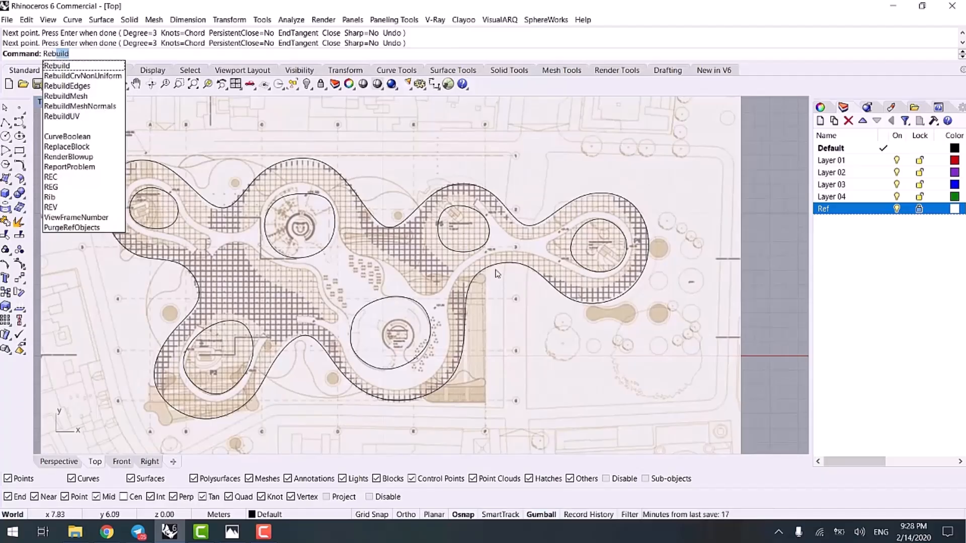
- Rebuild the far-right lobe's courtyard curve with fewer control points at degree 3, deleting the input curve
key("Return")
scroll(531, 215, "up", 2)
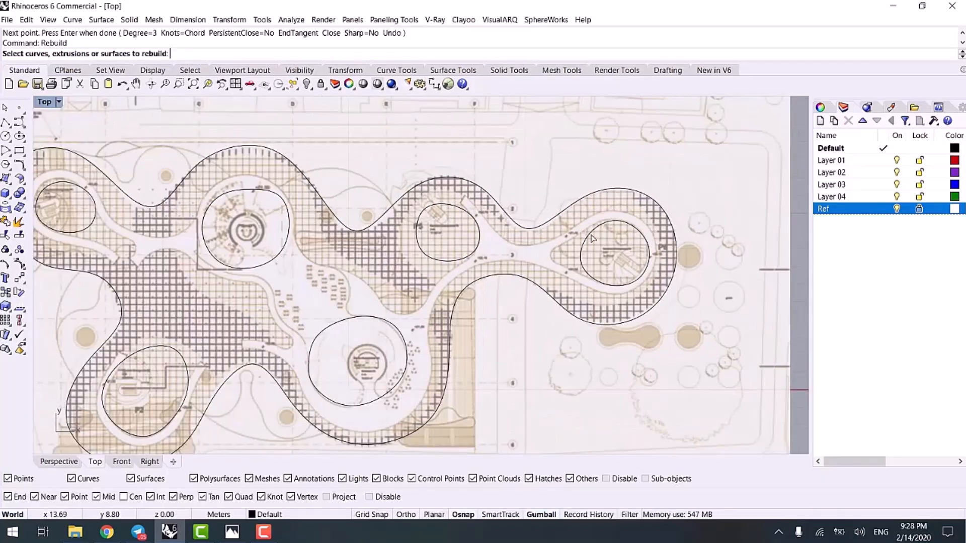
left_click(591, 235)
right_click_drag(615, 252, 539, 247)
key("Return")
left_click_drag(636, 132, 745, 132)
right_click_drag(612, 205, 585, 208)
scroll(778, 157, "up", 1)
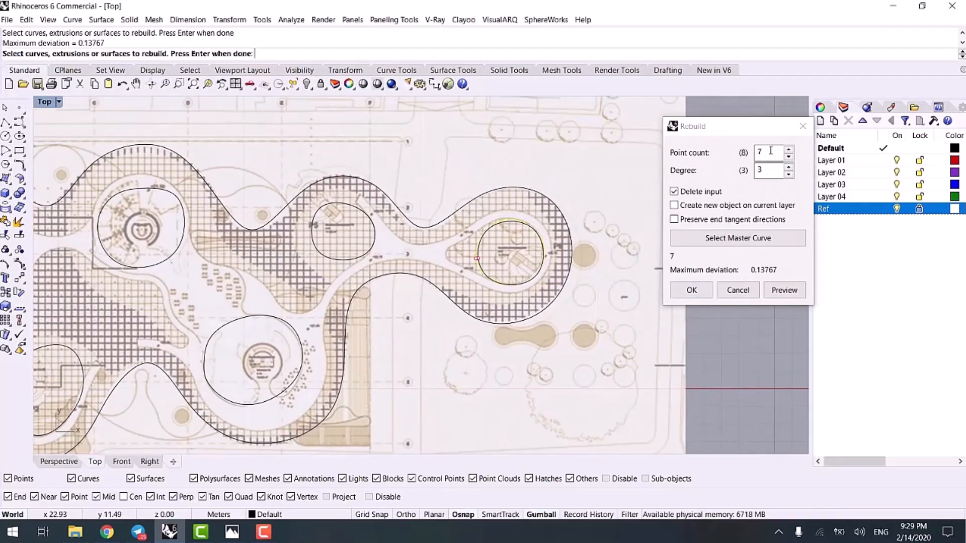
left_click(691, 289)
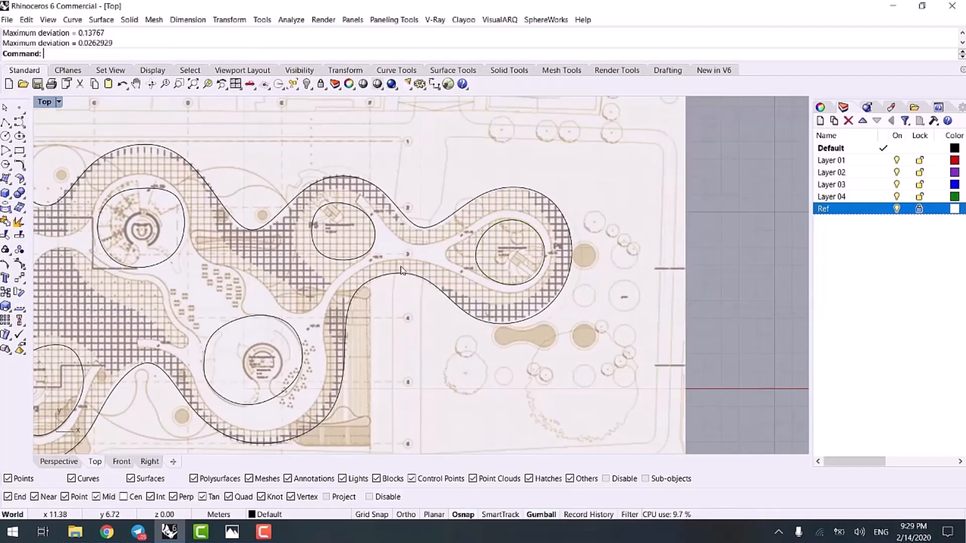
- Rebuild the P5 courtyard curve and the lower plaza curve, each with 6 points at degree 3
left_click(366, 216)
key("Return")
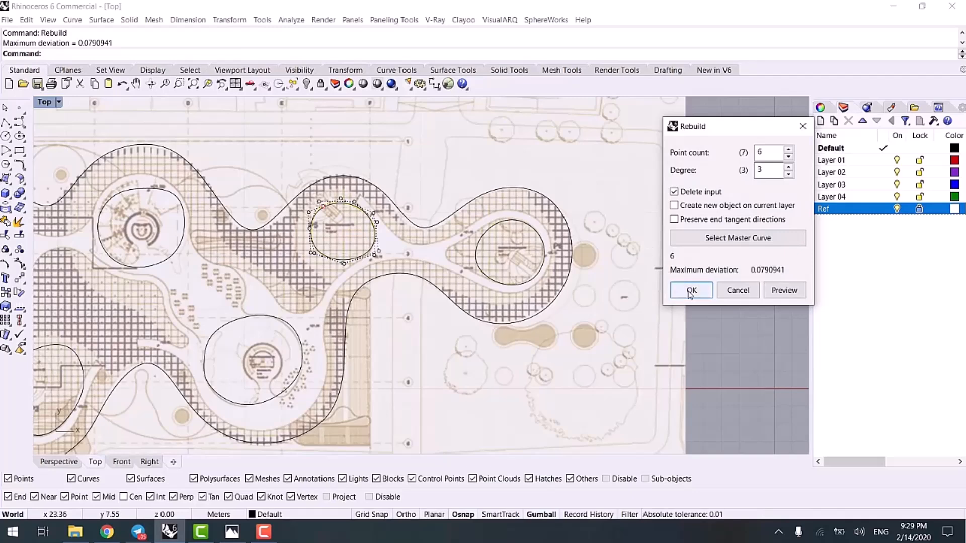
left_click(689, 294)
right_click_drag(225, 347, 282, 305)
scroll(281, 306, "up", 4)
left_click(345, 257)
key("Return")
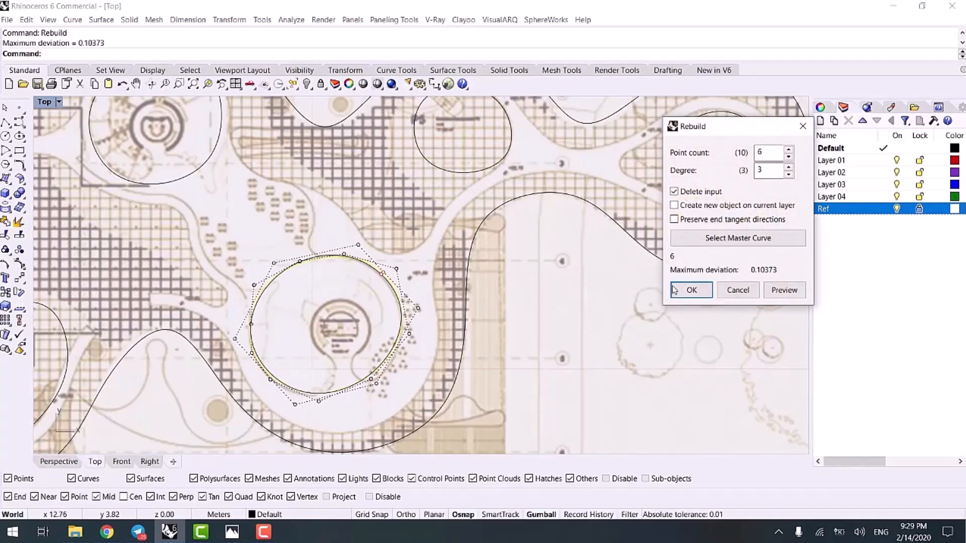
left_click(691, 290)
- Rebuild the courtyard curve in the P2 lobe with 6 points at degree 3
right_click_drag(50, 327, 372, 302)
left_click(373, 322)
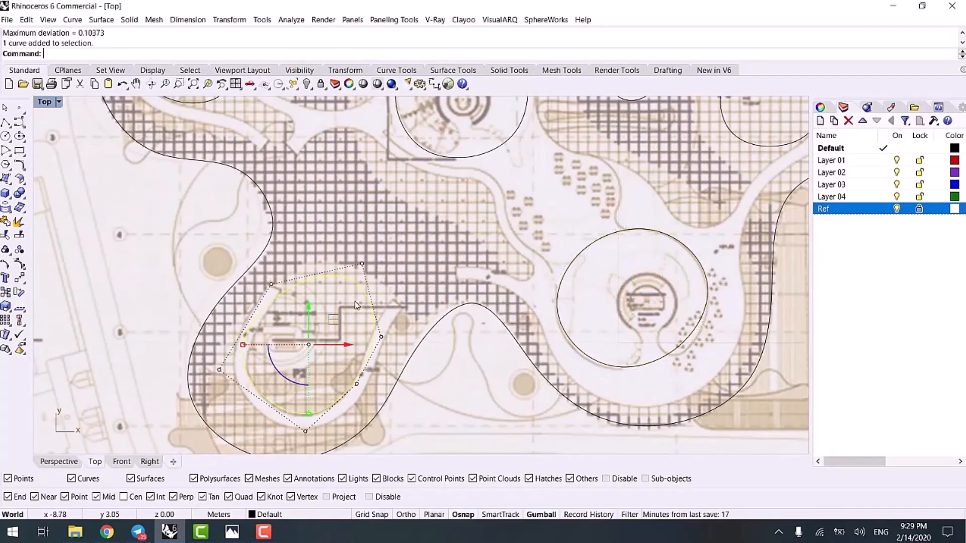
key("Return")
key("Return")
key("Escape")
- Rebuild the upper plaza curve and the upper-left lobe's courtyard curve with 6 points at degree 3
right_click_drag(454, 188, 461, 278)
left_click(449, 246)
key("Return")
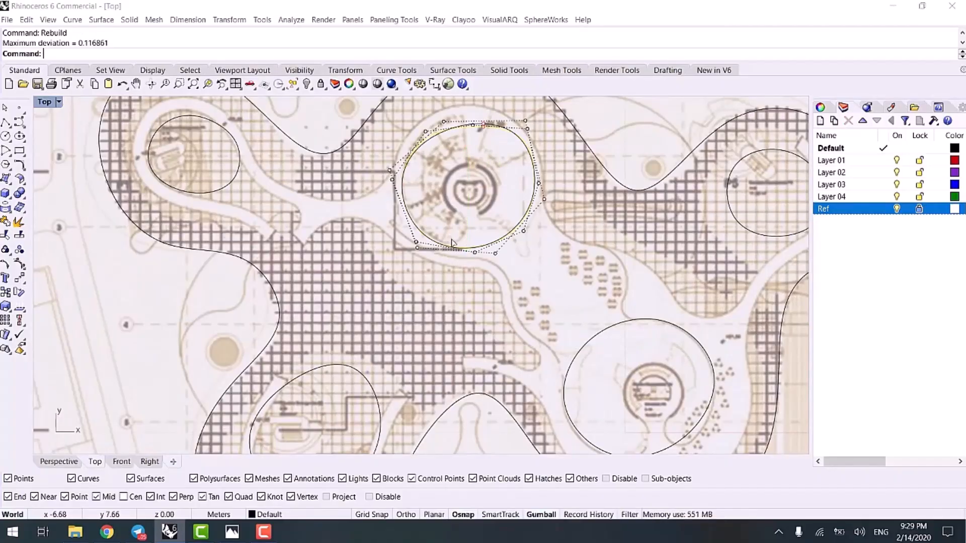
key("Return")
key("Escape")
left_click(229, 180)
key("Return")
key("Return")
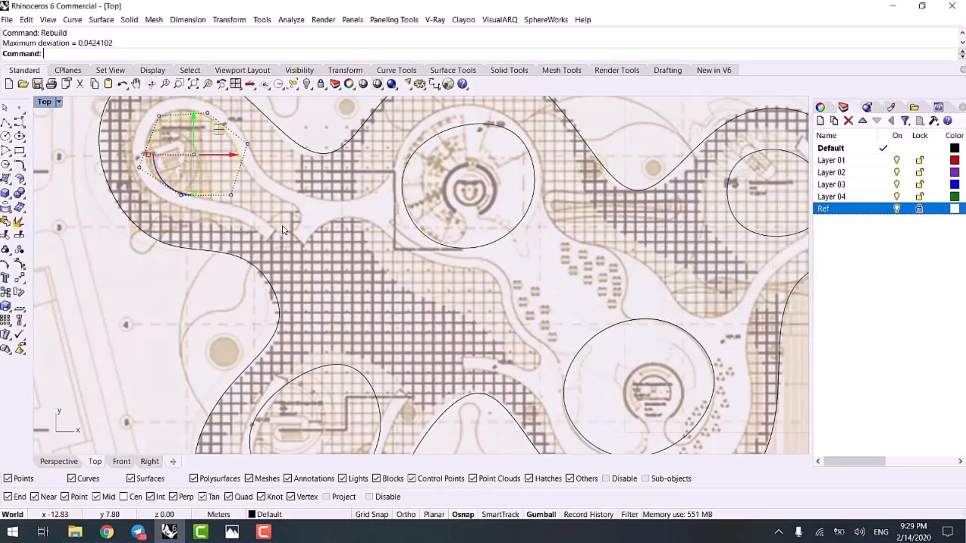
key("Escape")
- Draw a small circle near the middle of the upper-left lobe's courtyard curve
right_click_drag(299, 211, 372, 223)
scroll(225, 231, "down", 6)
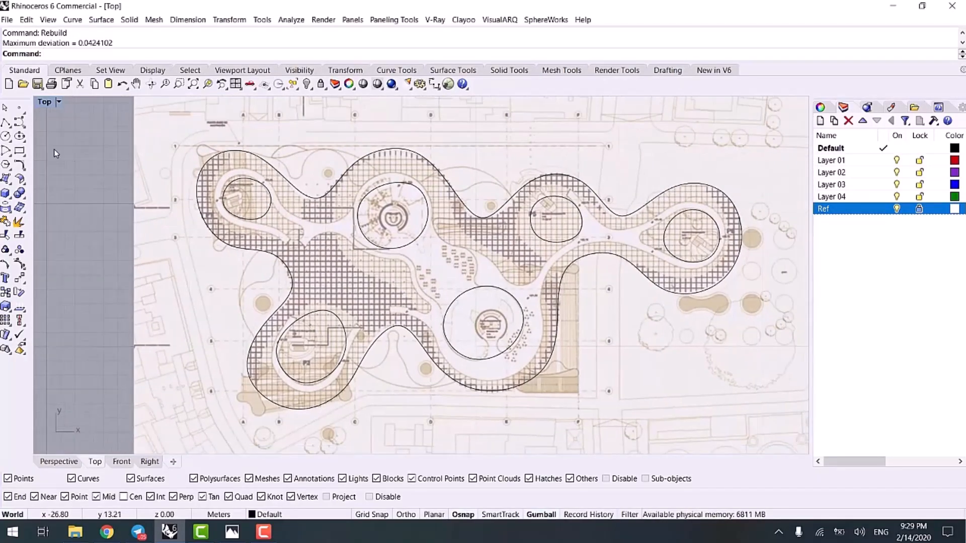
left_click(6, 135)
scroll(241, 194, "up", 6)
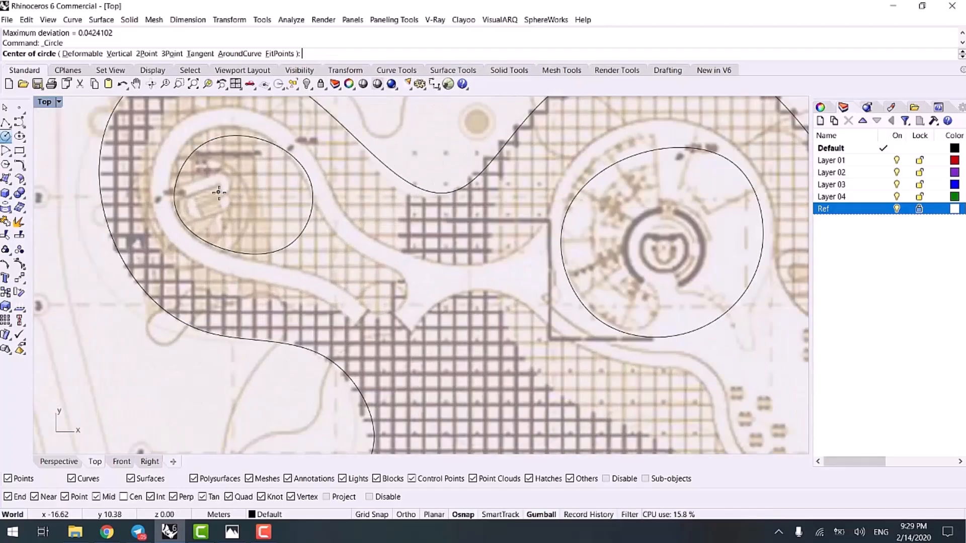
left_click(240, 192)
left_click(260, 176)
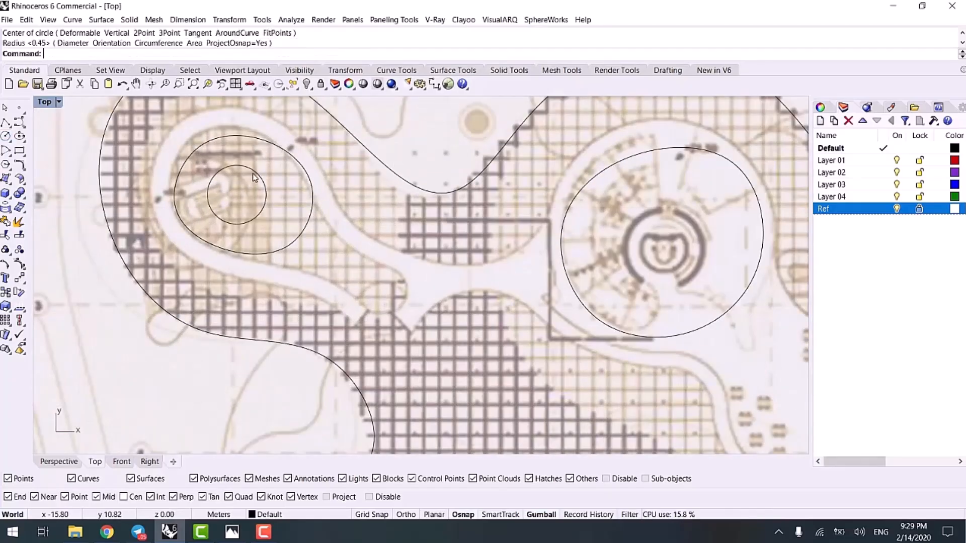
- Copy the small circle from the upper-left courtyard onto the upper plaza's round core and into the P2 courtyard
left_click(255, 176)
left_click(6, 292)
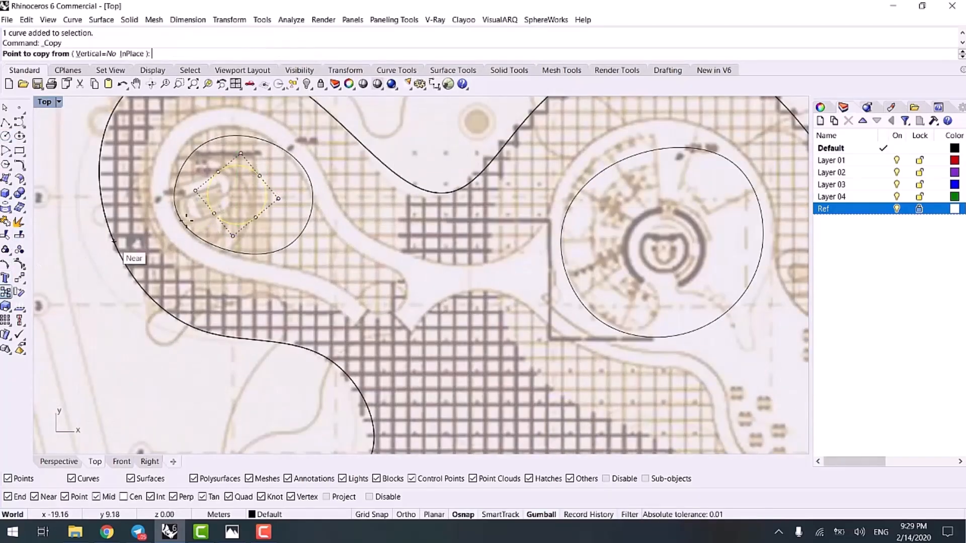
left_click(227, 193)
left_click(656, 243)
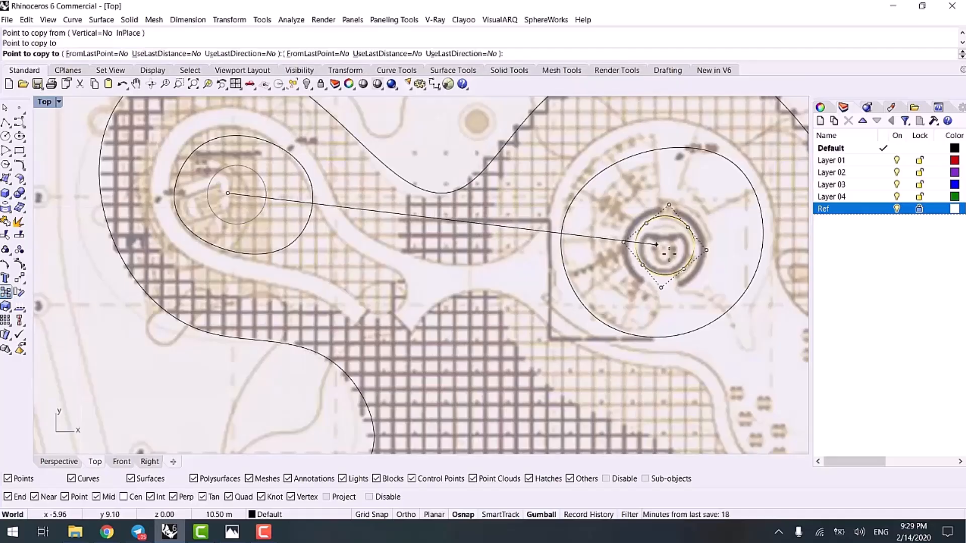
scroll(677, 302, "down", 6)
right_click_drag(676, 302, 596, 136)
scroll(477, 282, "up", 4)
left_click(423, 275)
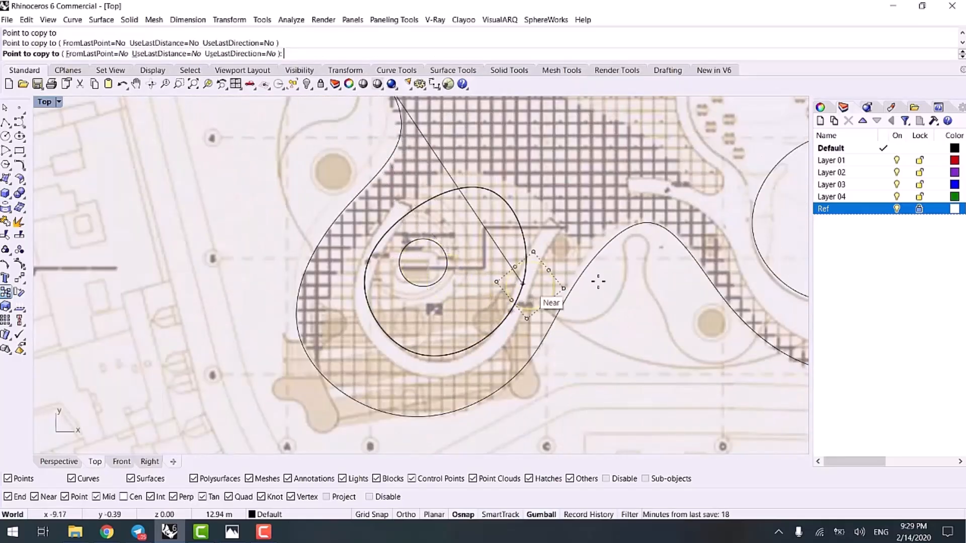
- Place further copies of the circle in the lower plaza core, the P5 courtyard and the far-right courtyard
scroll(597, 276, "down", 4)
scroll(546, 251, "up", 4)
left_click(545, 252)
scroll(545, 252, "down", 4)
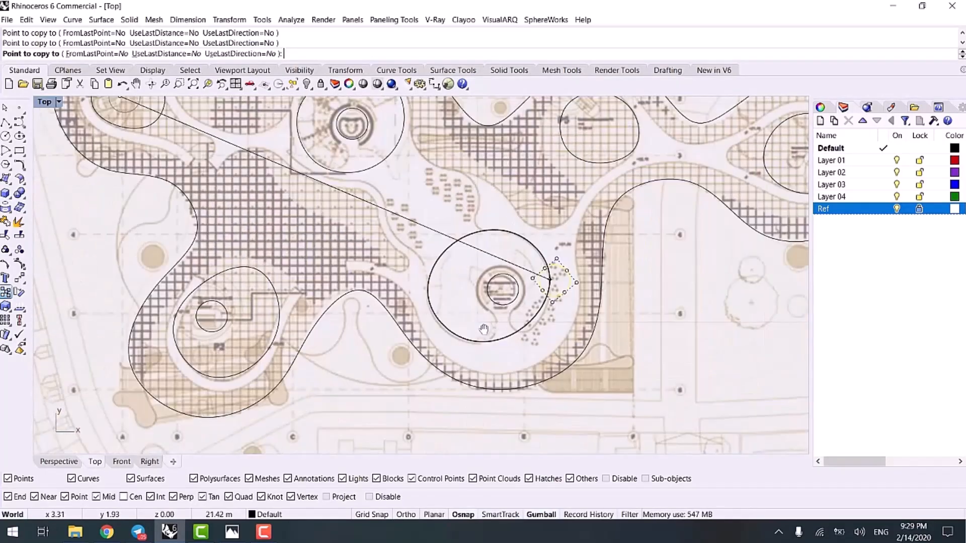
scroll(531, 250, "up", 4)
right_click_drag(531, 250, 516, 248)
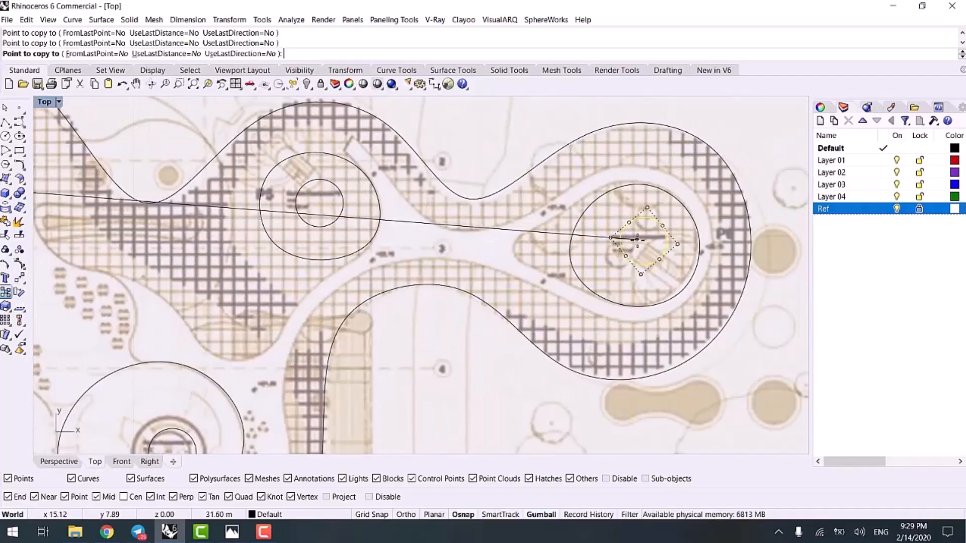
left_click(637, 248)
right_click(636, 247)
- Scale up the lower plaza's circle uniformly to match the round core on the reference plan
right_click_drag(414, 352, 534, 219)
scroll(320, 302, "up", 6)
left_click(283, 300)
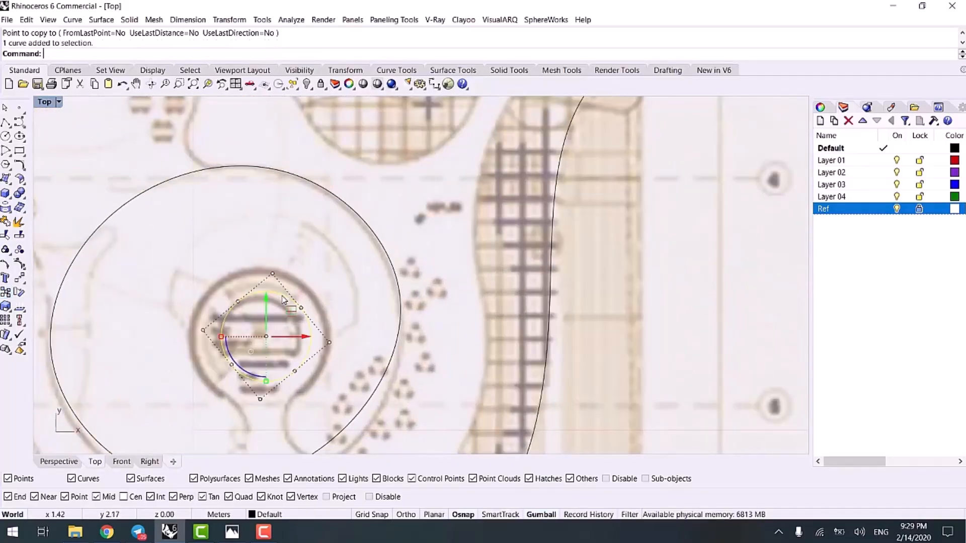
left_click_drag(222, 338, 200, 338, "shift")
- Reposition and enlarge the circle inside the P2 courtyard curve
scroll(266, 349, "down", 6)
right_click_drag(266, 349, 597, 293)
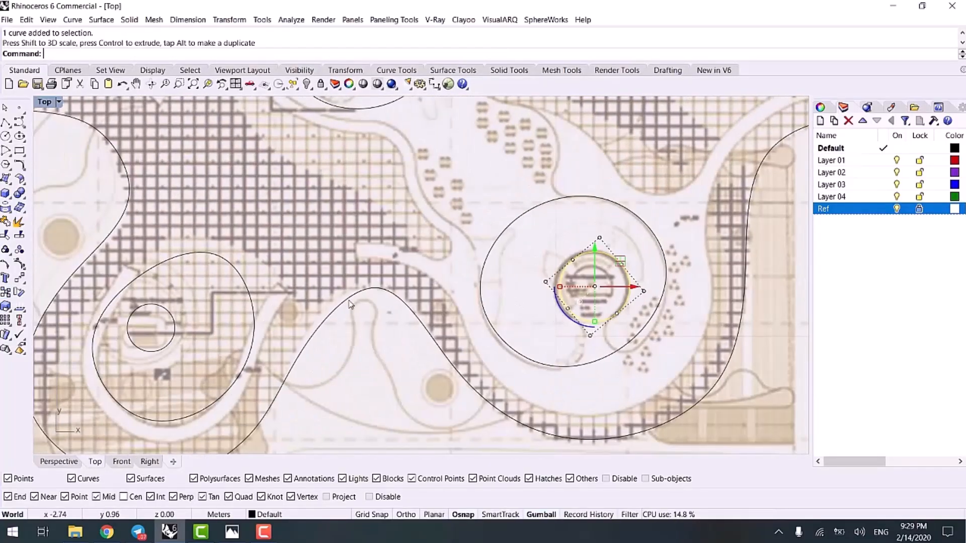
left_click(178, 323)
left_click_drag(178, 324, 148, 337)
key("Escape")
key("Escape")
- Scale up the upper plaza's circle to match the dark ring of the round core
scroll(378, 201, "down", 6)
right_click_drag(378, 201, 378, 296)
scroll(365, 201, "up", 6)
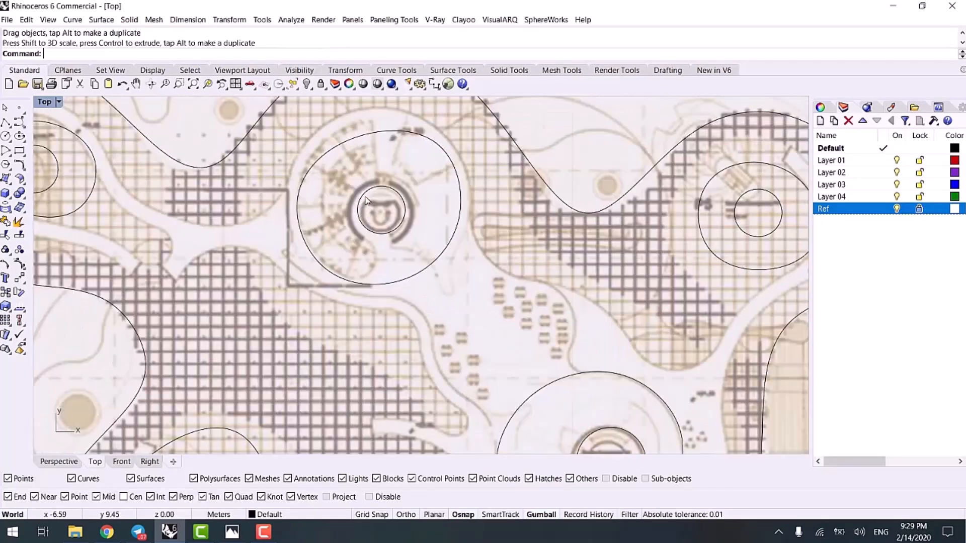
left_click(366, 192)
left_click_drag(357, 211, 350, 211)
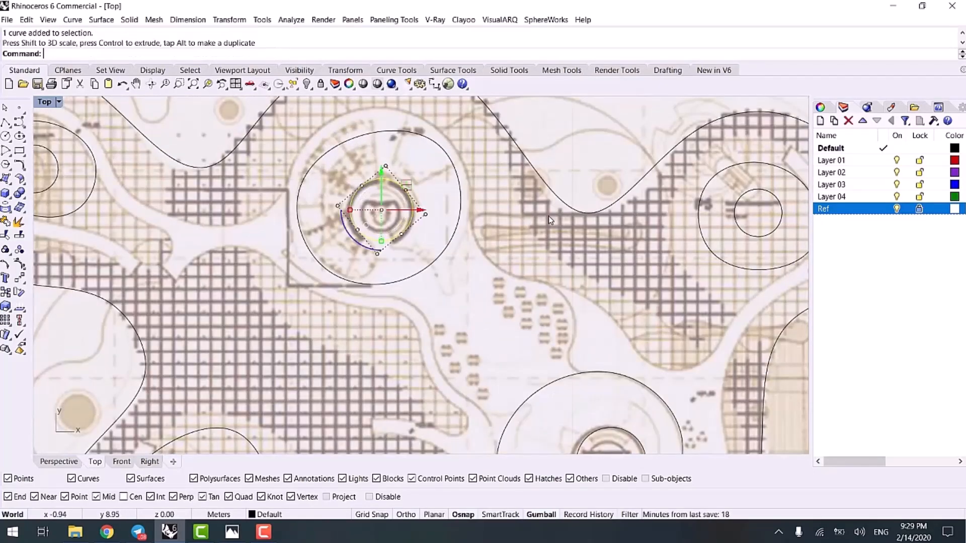
key("Escape")
- Enlarge the circle inside the P5 courtyard curve slightly
scroll(549, 216, "down", 5)
scroll(545, 238, "up", 5)
left_click(519, 247)
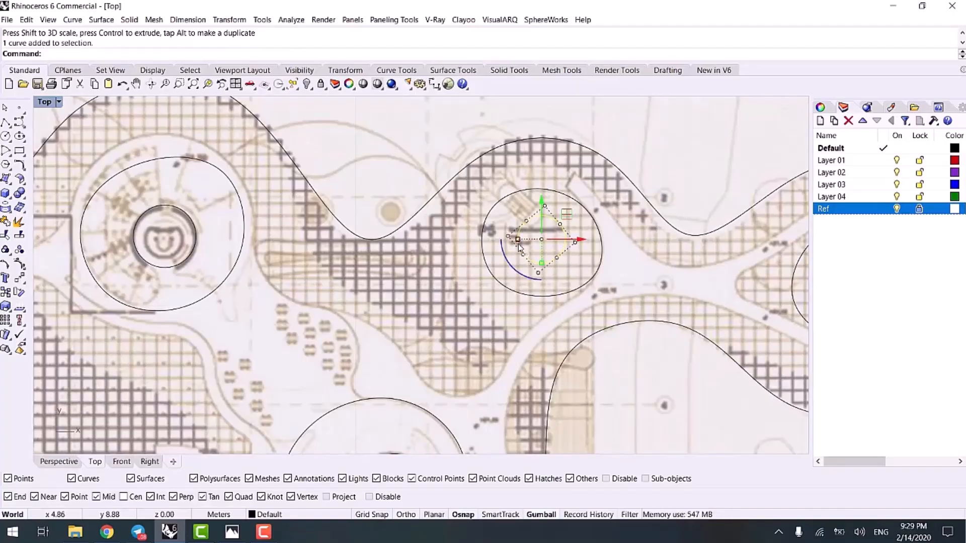
left_click_drag(517, 242, 509, 243)
key("Escape")
scroll(415, 318, "down", 5)
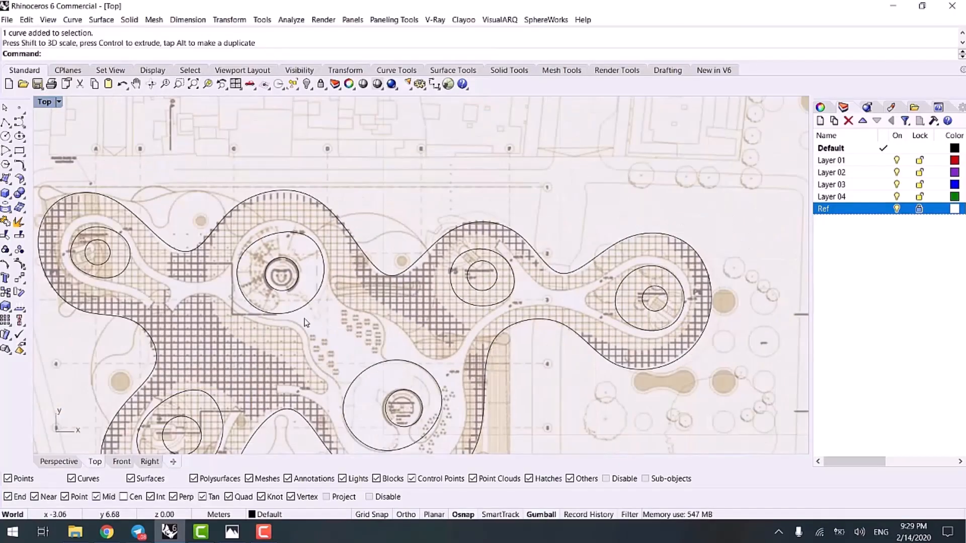
- Group the six small core circles inside the courtyard and plaza curves
left_click(298, 286)
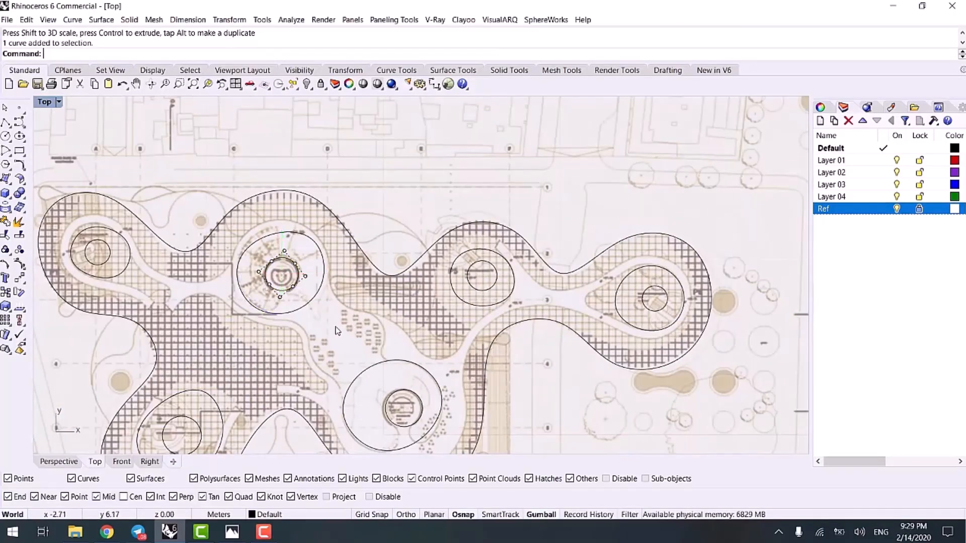
left_click(297, 295)
left_click(106, 259, "shift")
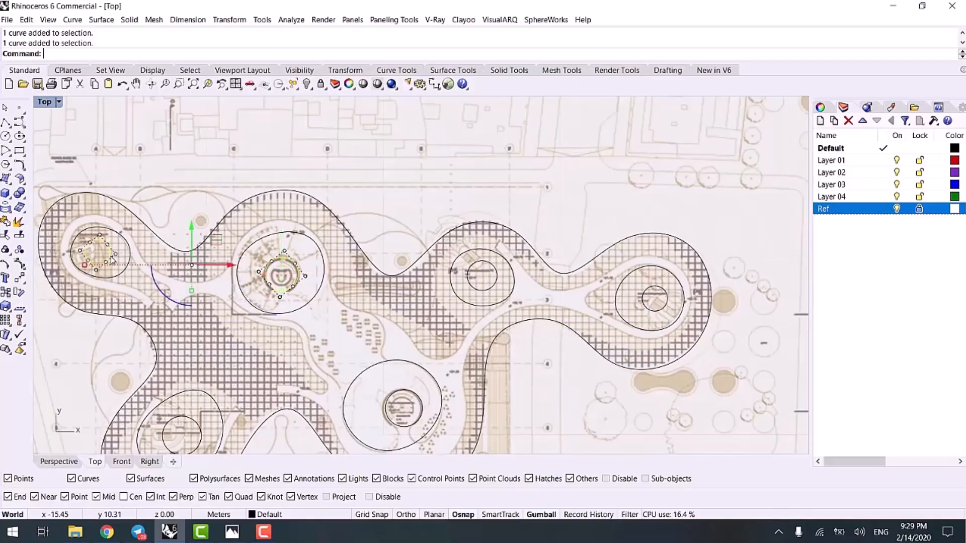
left_click(196, 430, "shift")
left_click(388, 407, "shift")
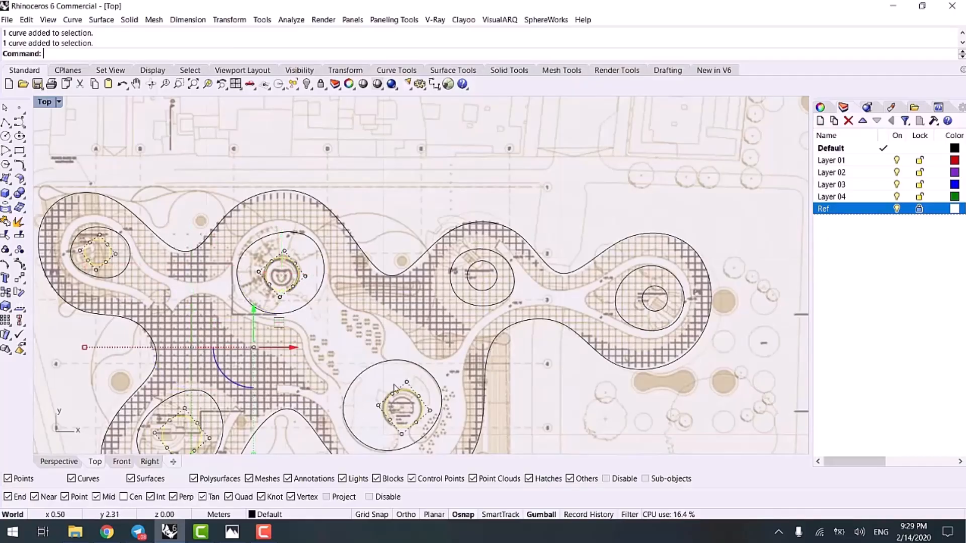
left_click(477, 283, "shift")
left_click(654, 296, "shift")
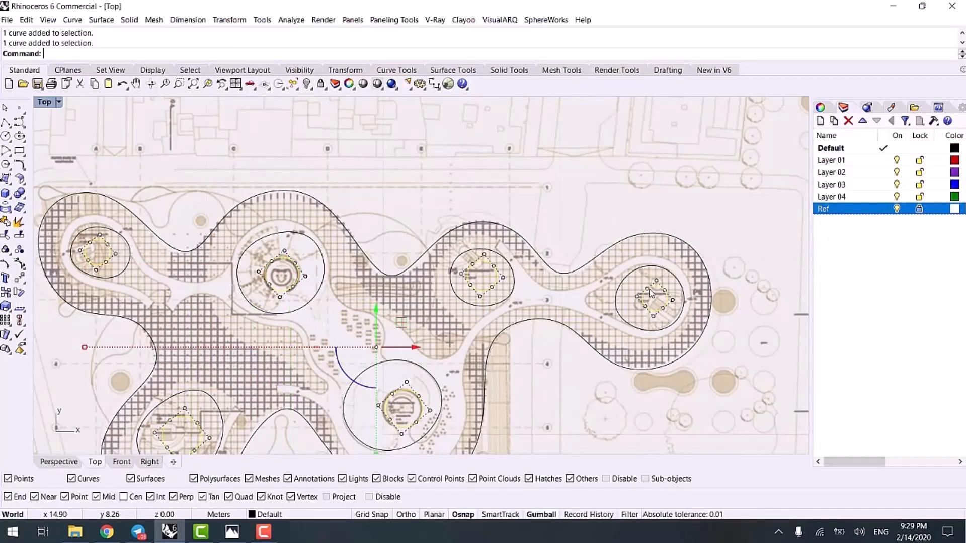
key("Escape")
- Group the six larger courtyard and plaza curves, leaving out the wavy outline and the small core circles
scroll(629, 304, "down", 6)
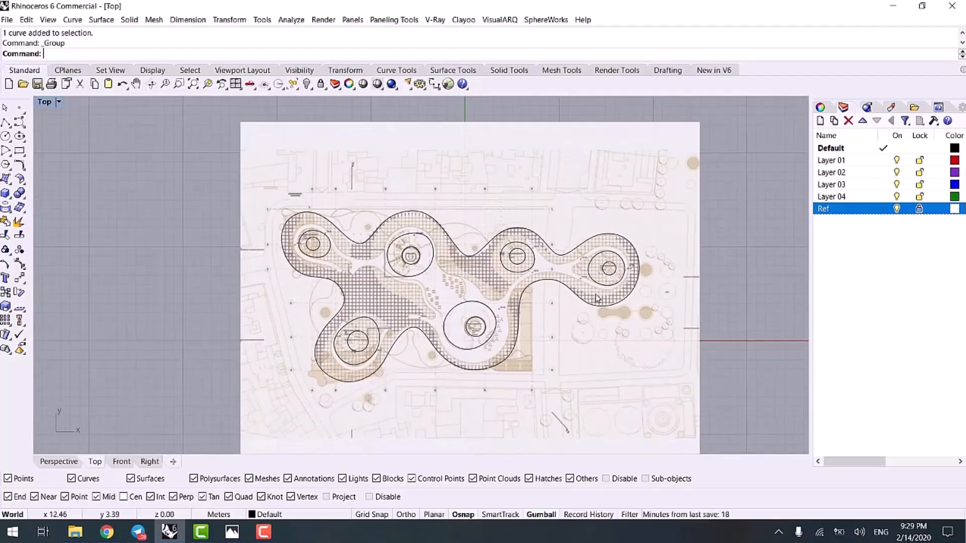
left_click_drag(409, 358, 253, 434)
scroll(382, 236, "up", 4)
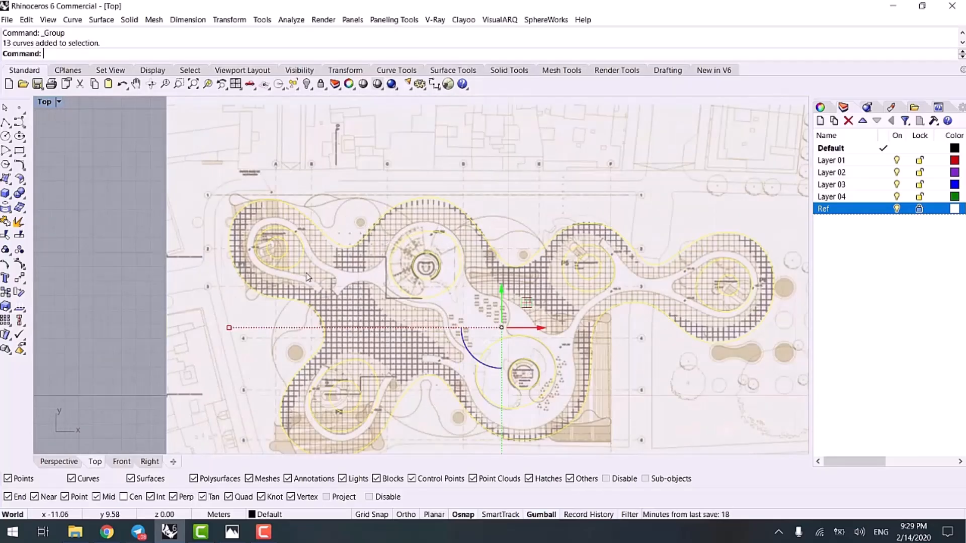
left_click(341, 246, "ctrl")
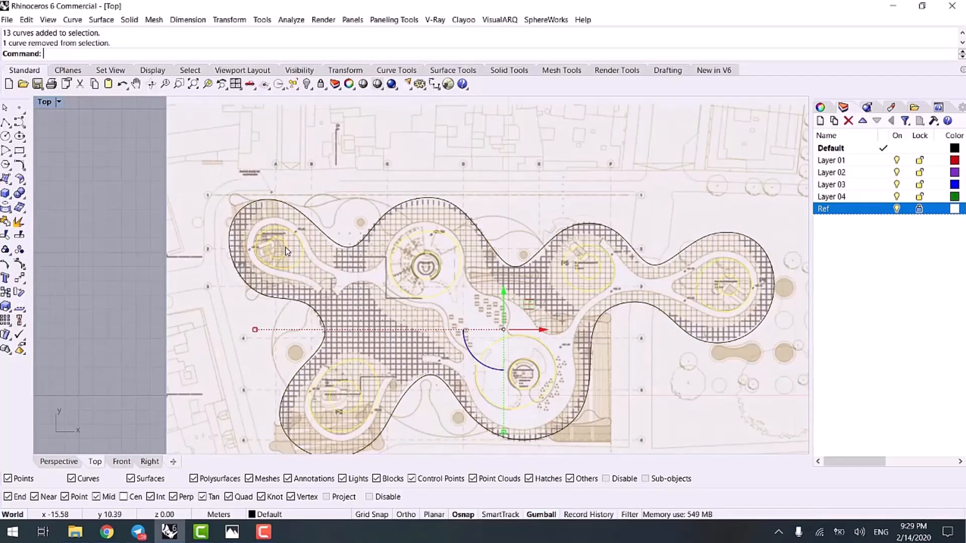
left_click(286, 244, "ctrl")
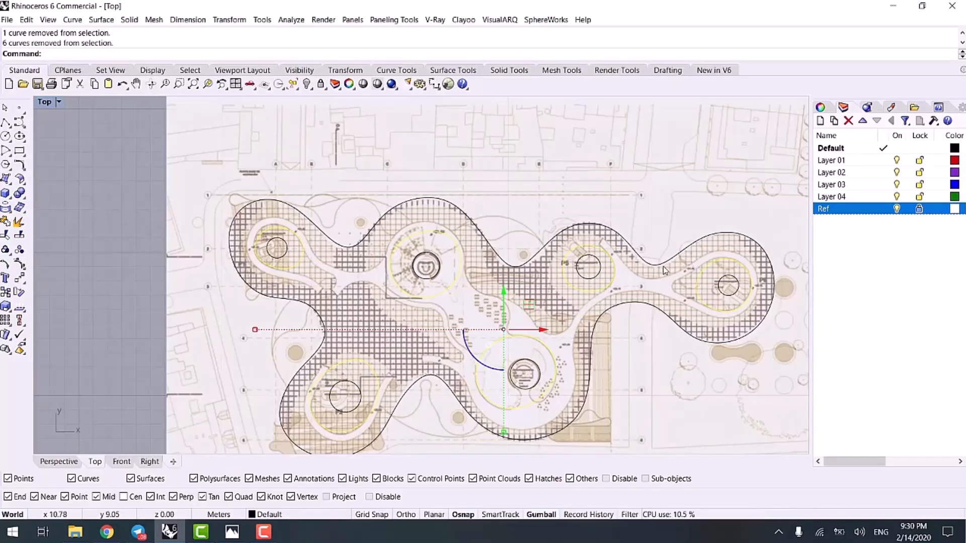
key("ctrl+g")
key("Escape")
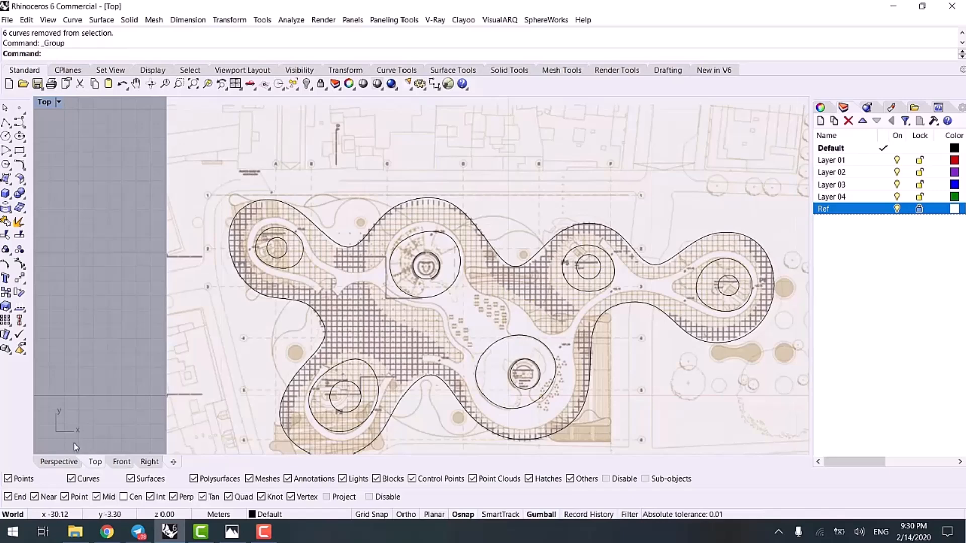
- Switch to the Perspective view and hide the Ref layer
left_click(58, 461)
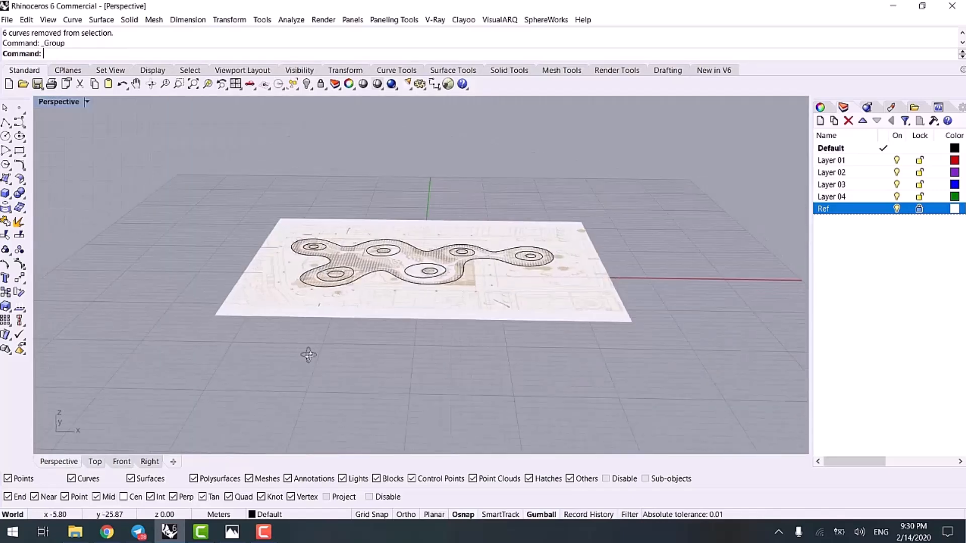
left_click(897, 209)
right_click_drag(599, 257, 488, 304)
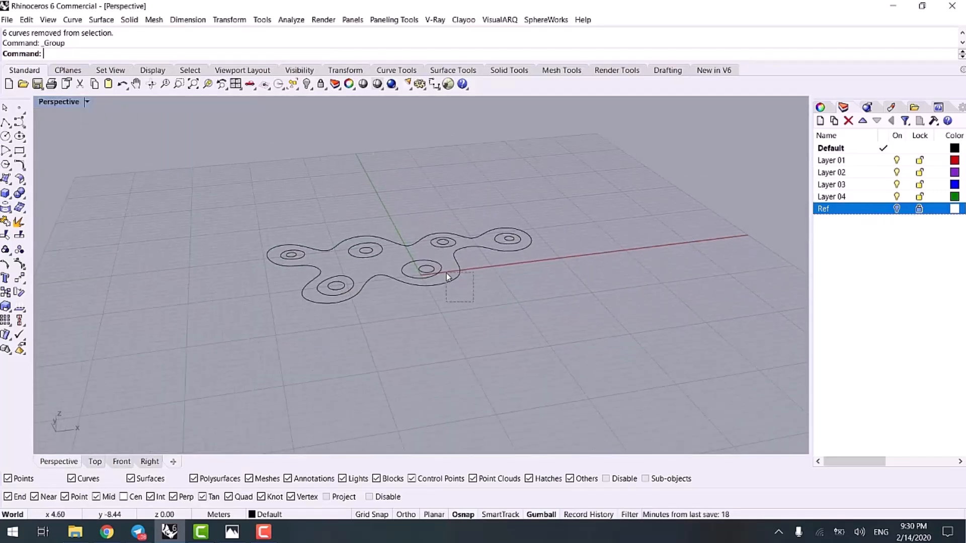
- Raise the wavy building outline vertically to about 7.6 m above the courtyard and core curves
left_click_drag(472, 302, 445, 274)
right_click_drag(446, 273, 407, 336)
left_click_drag(401, 306, 402, 214)
right_click_drag(402, 213, 424, 272)
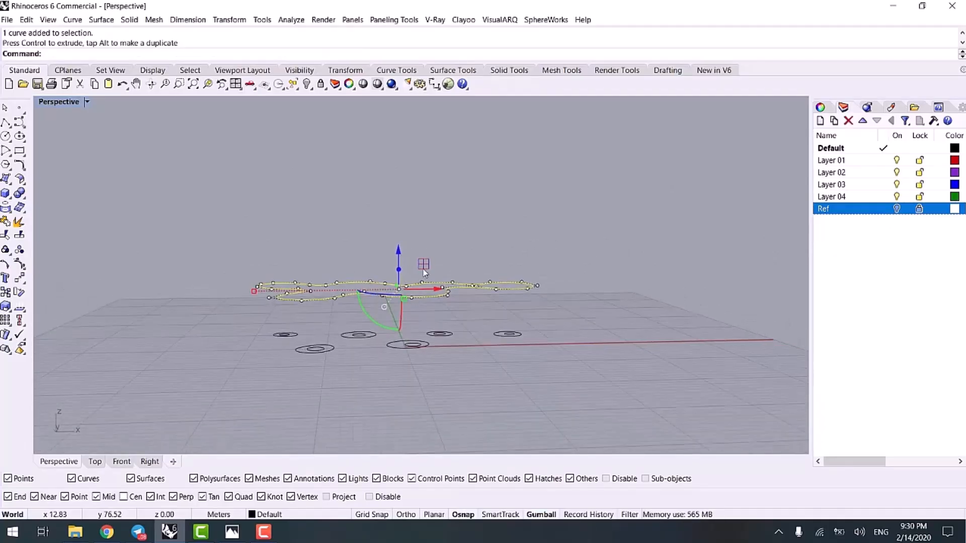
left_click_drag(400, 250, 400, 245)
left_click(316, 247)
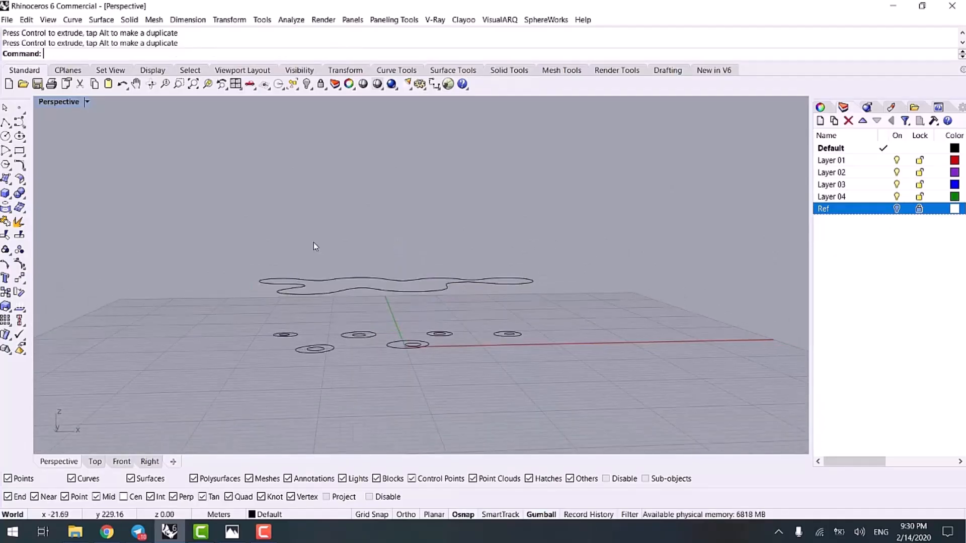
- Create a planar surface (PlanarSrf) from the raised wavy outline and show it shaded
key("Return")
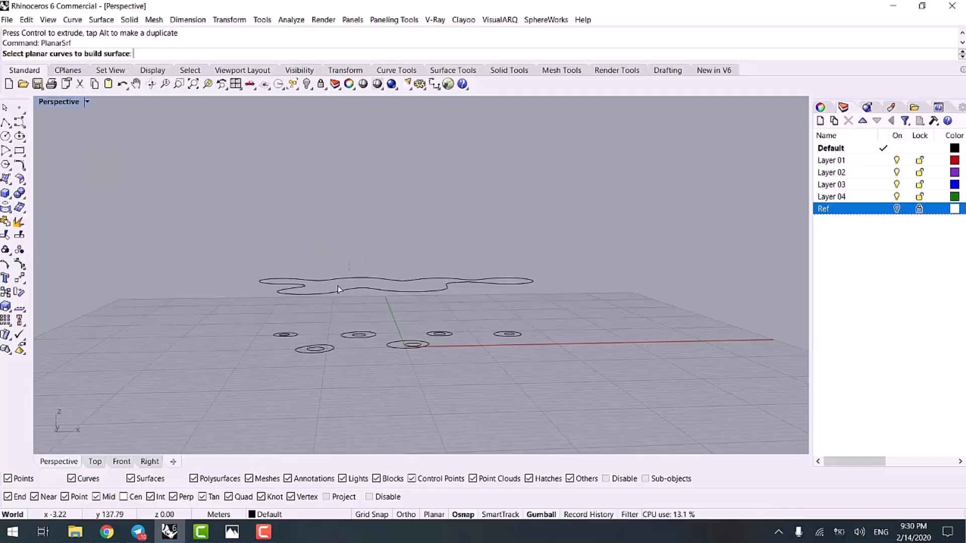
left_click(338, 290)
mouse_move(338, 290)
right_mouse_down()
mouse_move(314, 324)
mouse_move(333, 328)
mouse_move(332, 341)
mouse_move(496, 323)
mouse_move(394, 344)
mouse_move(345, 287)
right_mouse_up()
key("Return")
key("ctrl+alt+s")
- Rebuild the canopy surface with 30 points and degree 3 in U and V, deleting the input and keeping Retrim on
left_click(345, 287)
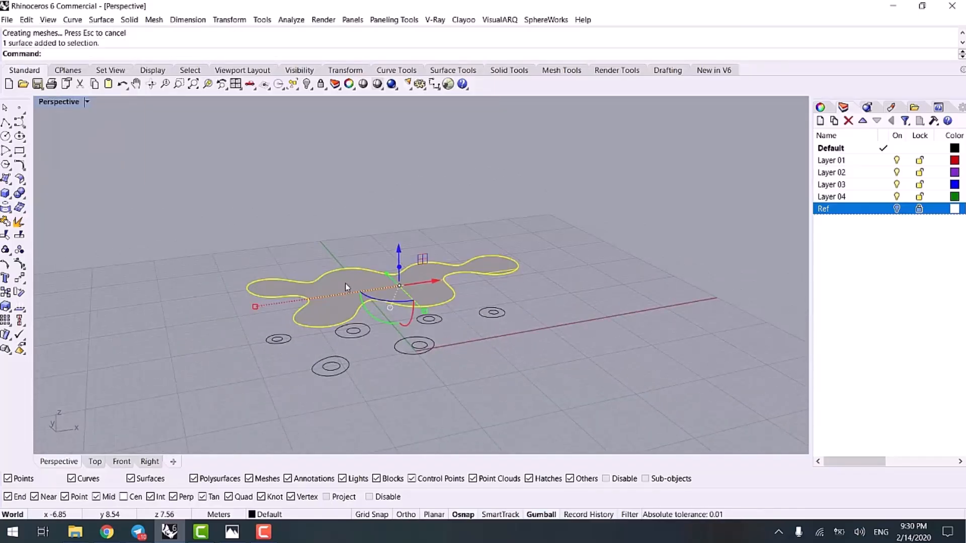
type("Rebuild")
key("Return")
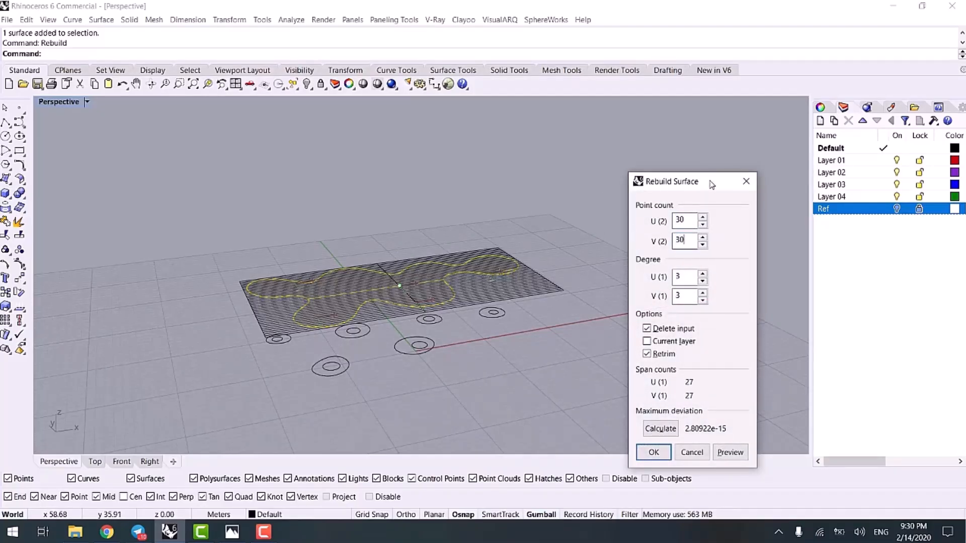
left_click_drag(712, 184, 714, 160)
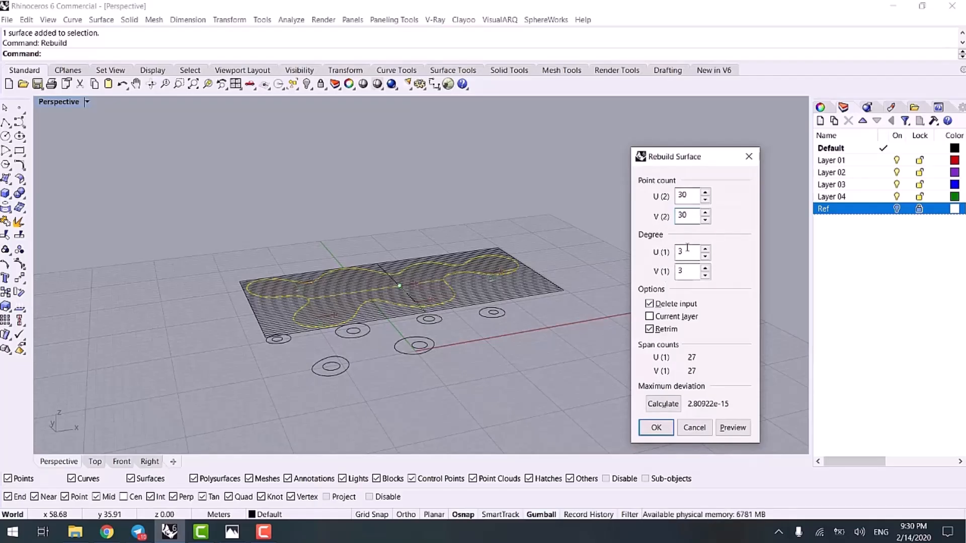
left_click(657, 424)
scroll(476, 377, "up", 5)
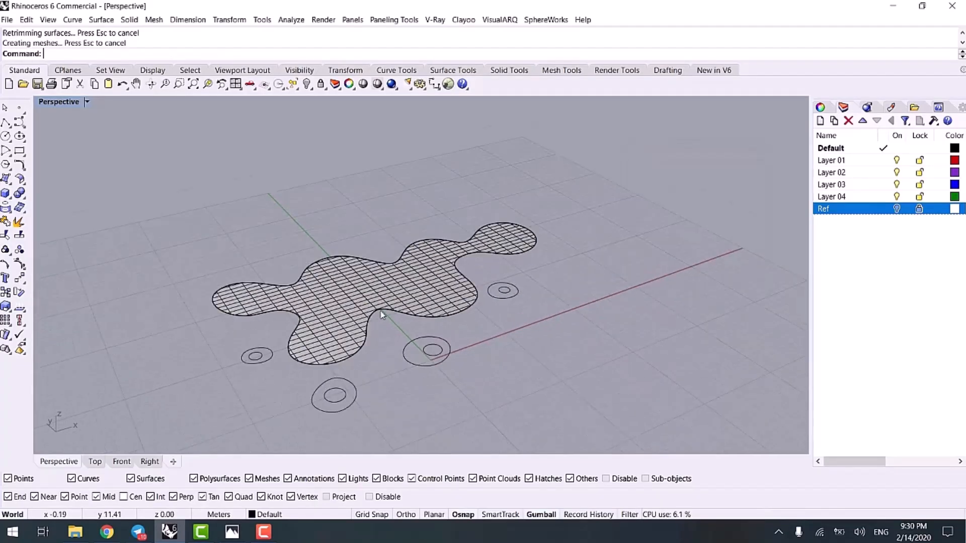
right_click_drag(490, 391, 463, 354, "shift")
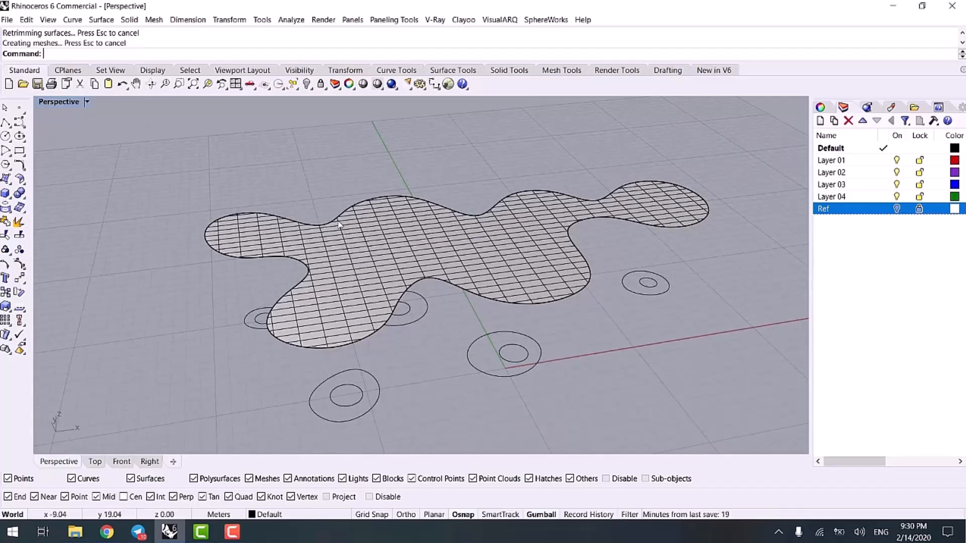
- Examine the canopy's curvature in reference photos P (1) and P (2), and return to Rhino
left_click(76, 533)
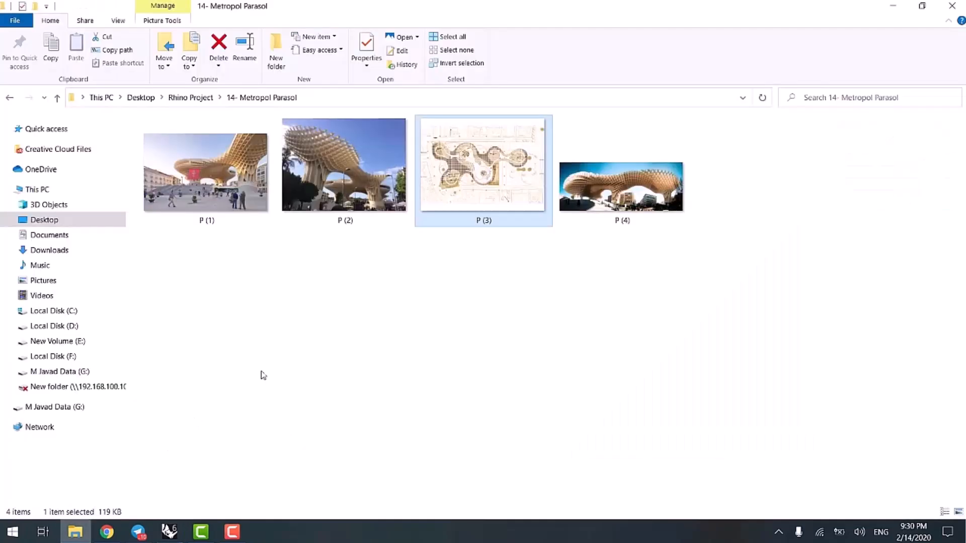
left_click(227, 164)
double_click(415, 182)
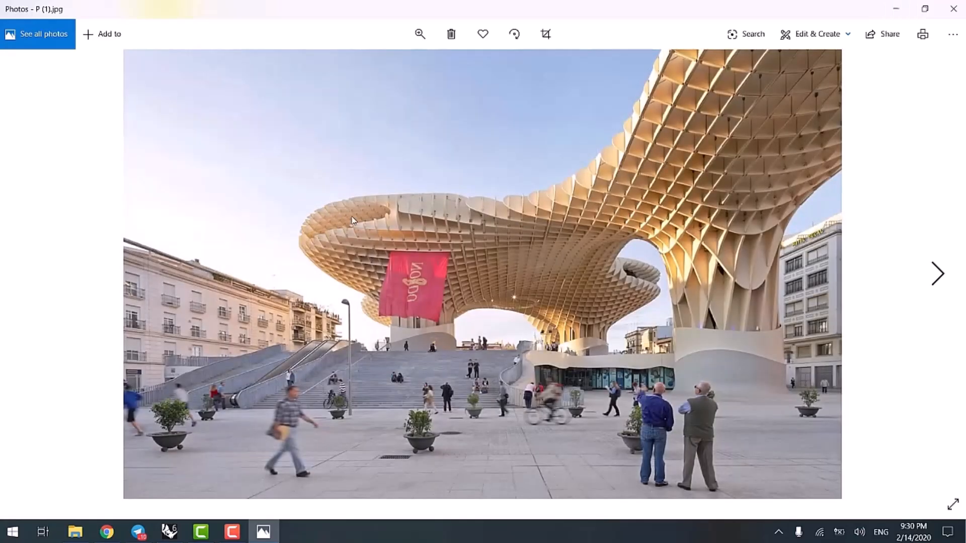
key("Right")
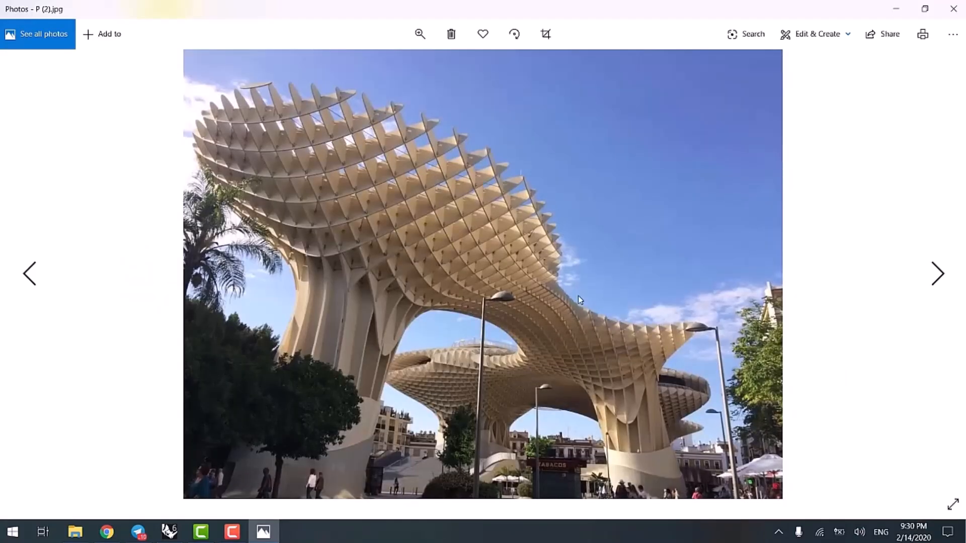
left_click(895, 9)
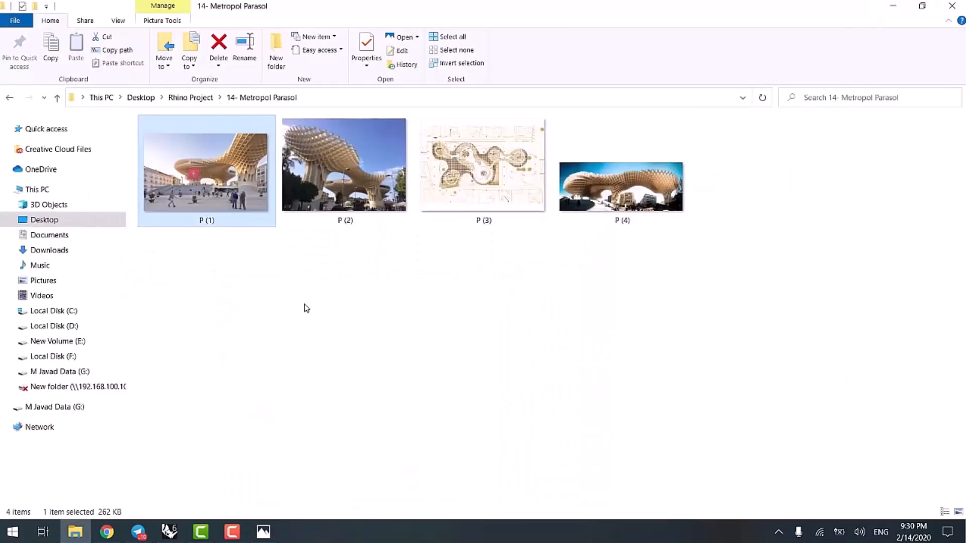
left_click(170, 532)
- Start SoftEditSrf with U_Distance and V_Distance both set to 6
right_click_drag(374, 320, 400, 318)
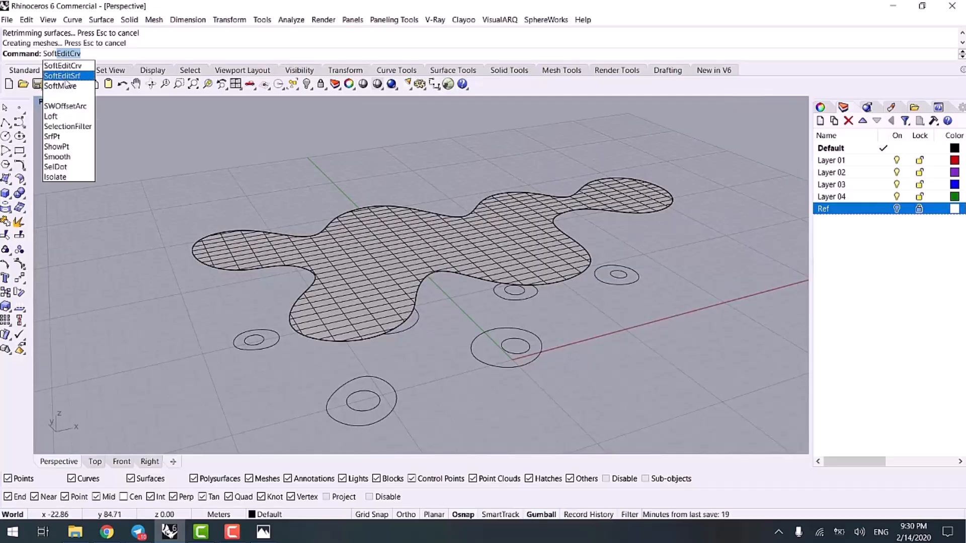
left_click(65, 76)
left_click(87, 53)
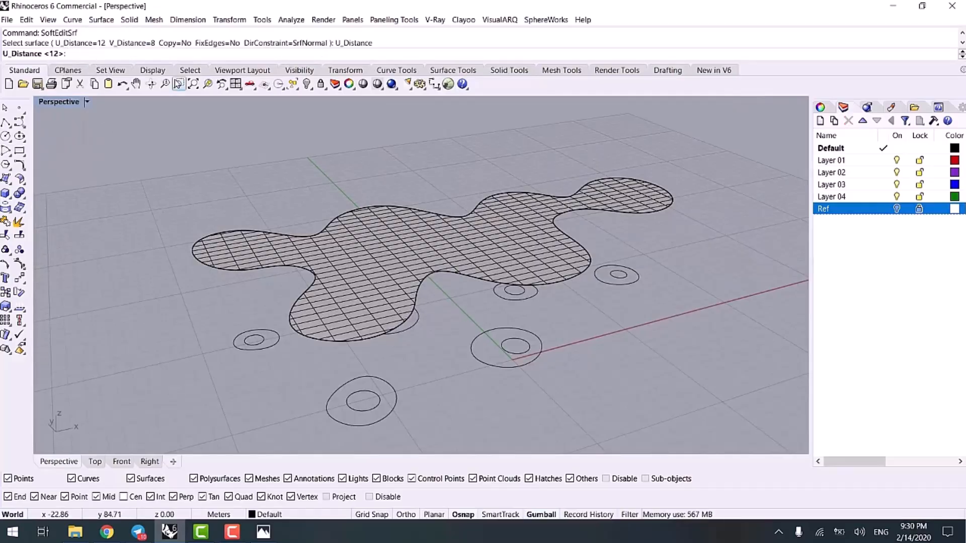
type("6")
key("Return")
left_click(141, 55)
type("6")
key("Return")
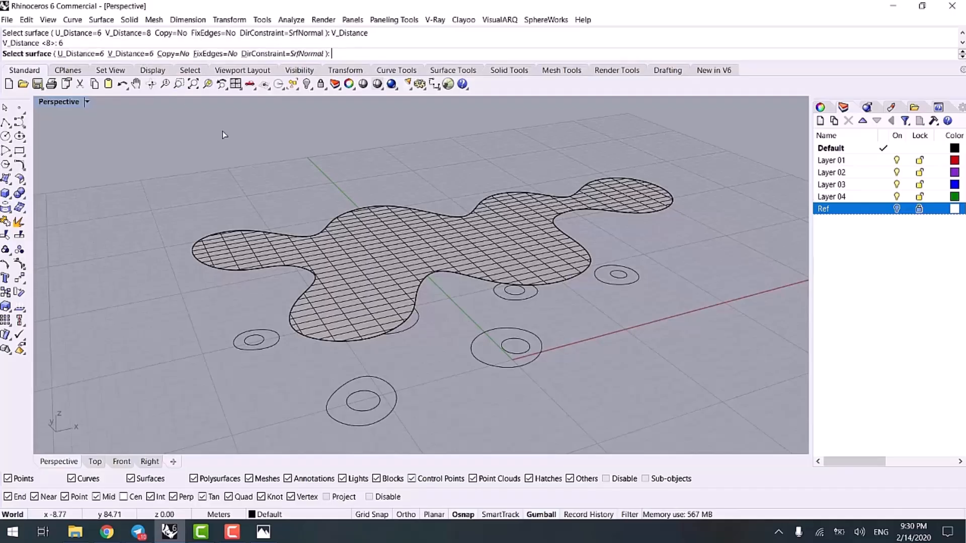
- Push the canopy surface down about 1.6 m in its west-central part and lift the area east of it about 0.7 m
left_click(375, 259)
left_click(380, 282)
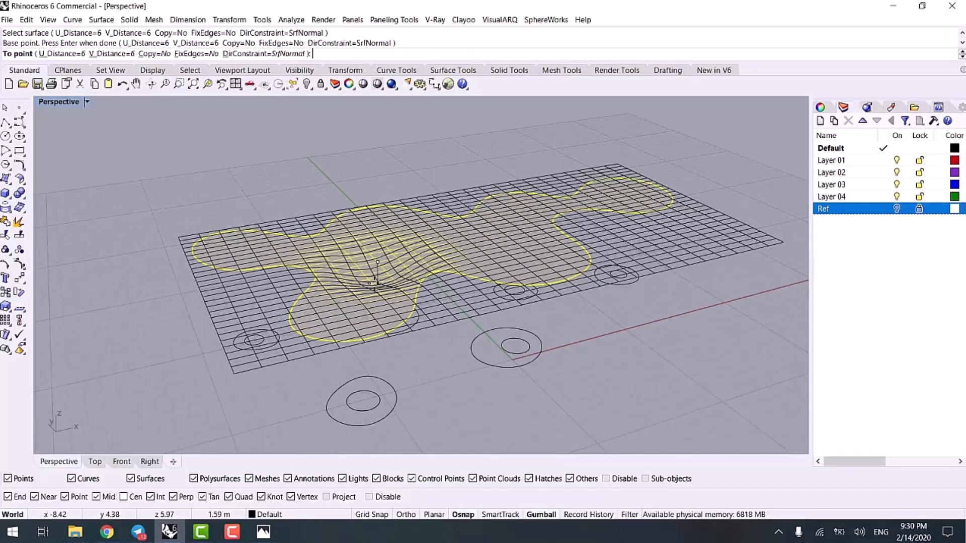
scroll(518, 244, "up", 2)
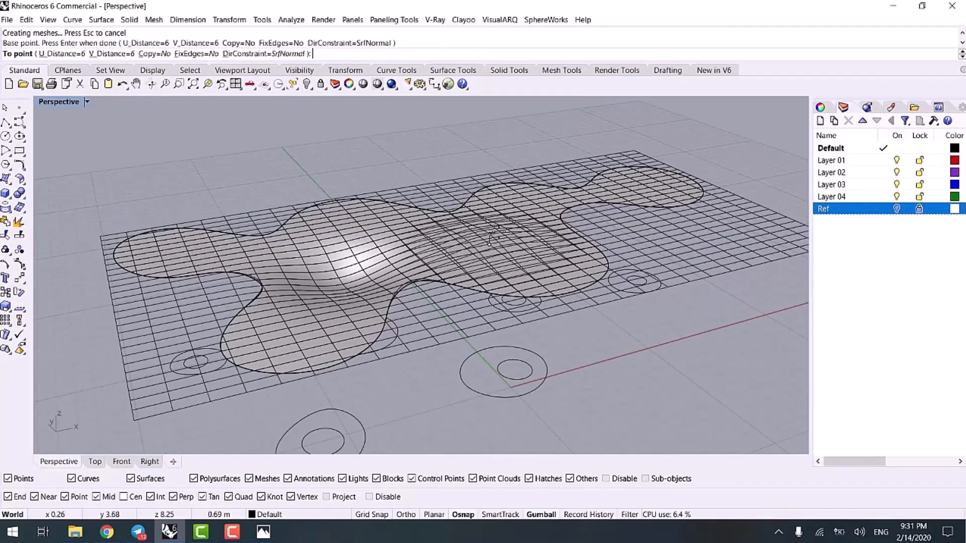
left_click(491, 240)
- Raise the canopy's south-western lobe slightly and lift the western end lobe about 0.2 m
scroll(307, 352, "up", 4)
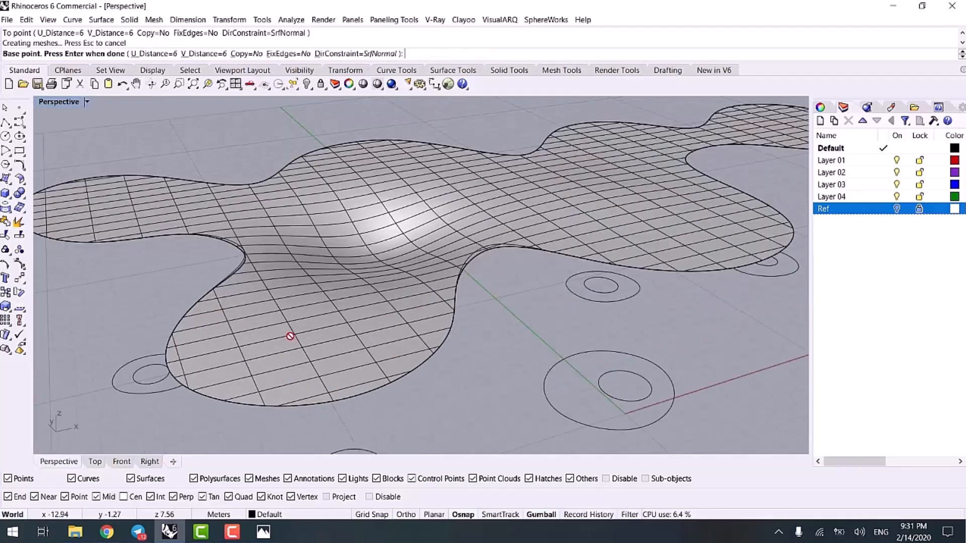
left_click(303, 324)
left_click(308, 315)
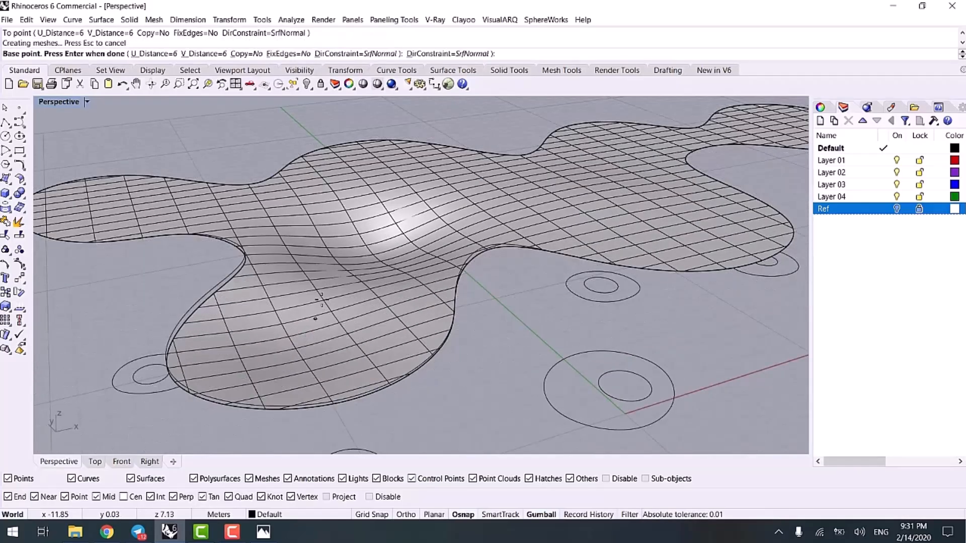
scroll(310, 323, "down", 4)
scroll(304, 324, "up", 5)
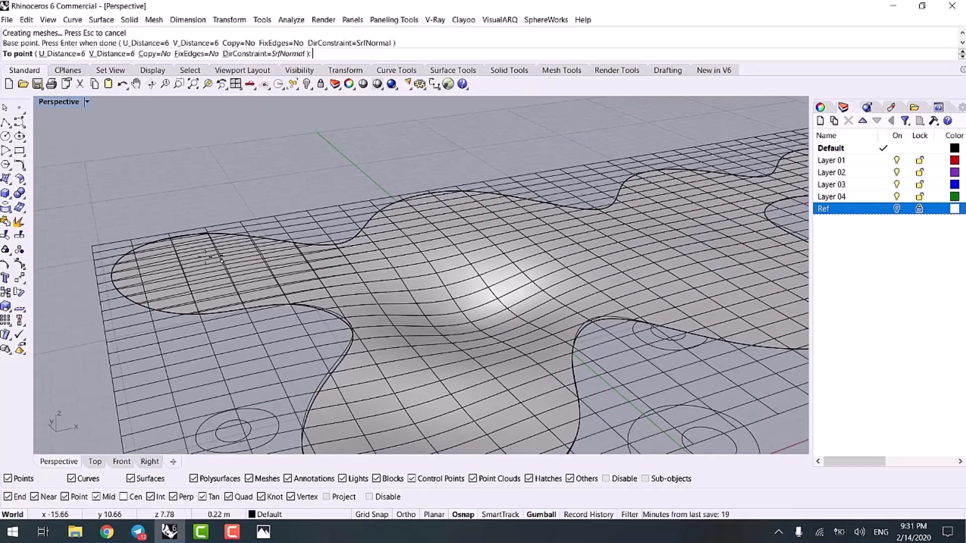
right_click_drag(455, 263, 321, 286)
- Sink the canopy's second lobe from the east and its eastern end lobe
left_click(517, 225)
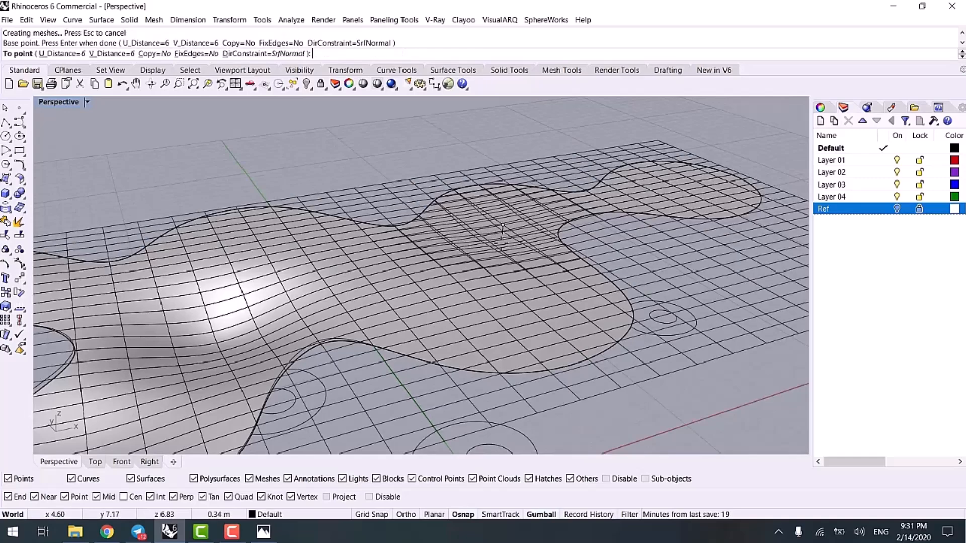
left_click(528, 213)
right_click_drag(549, 274, 522, 235, "shift")
scroll(587, 183, "up", 3)
left_click(589, 181)
left_click(586, 208)
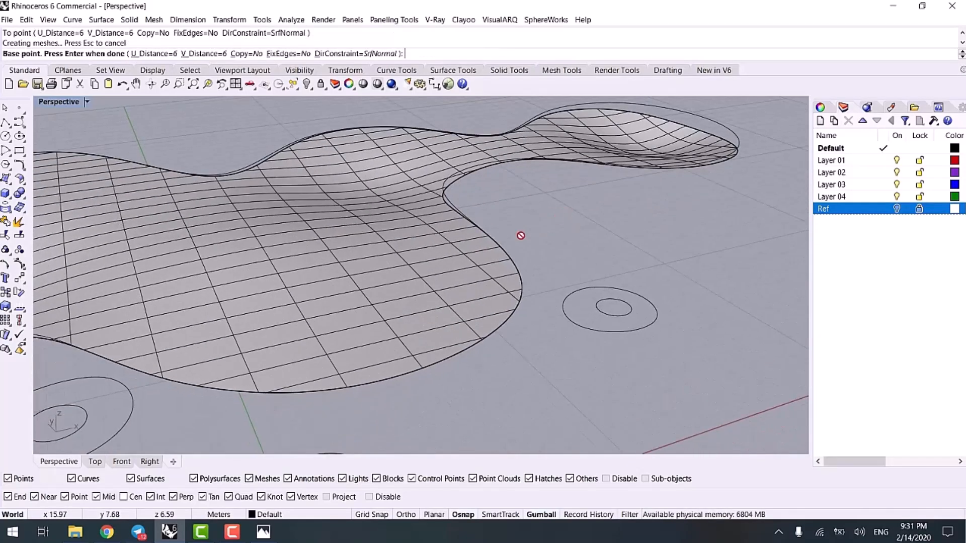
- Push a deep depression into the canopy's southern lobe, undoing the last soft edit
left_click(339, 262)
left_click(340, 344)
scroll(380, 378, "down", 3)
right_click_drag(379, 378, 406, 334)
key("ctrl+z")
right_click_drag(347, 343, 386, 306, "shift")
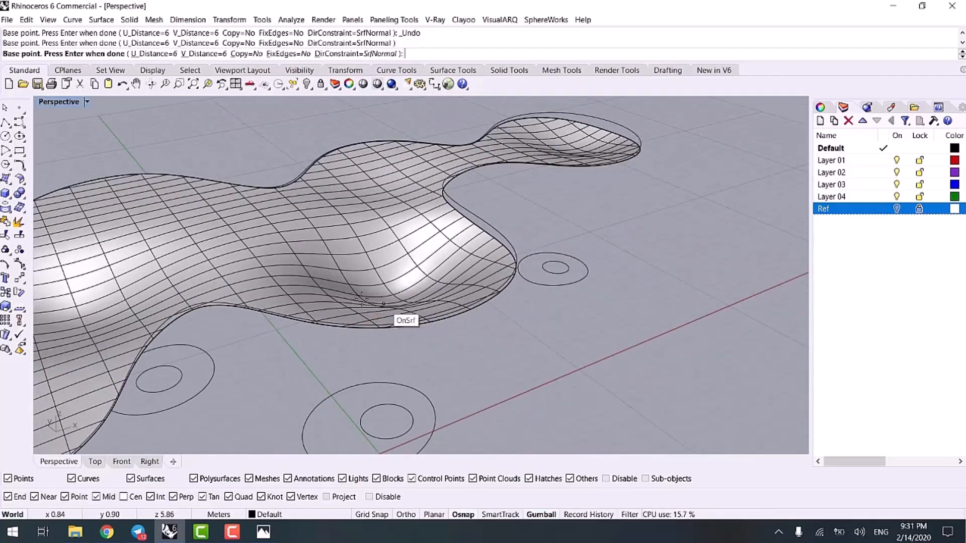
- Lower the inner side of the depression in the canopy's southern lobe further
scroll(386, 306, "up", 2)
left_click(307, 297)
left_click(298, 321)
scroll(295, 322, "down", 3)
right_click_drag(296, 322, 453, 314, "shift")
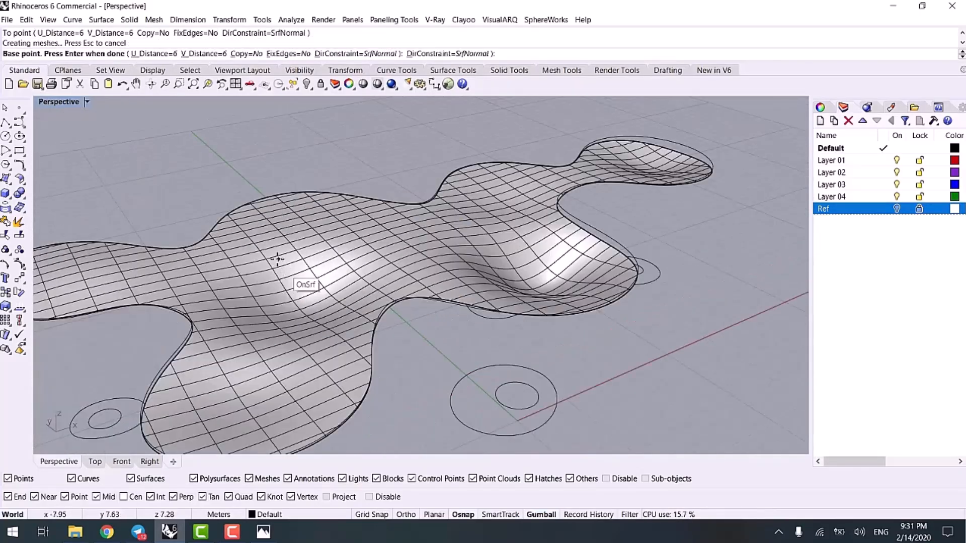
- Raise a crest in the canopy's north-central part and lower the area between it and the southern lobe
left_click(325, 241)
left_click(325, 222)
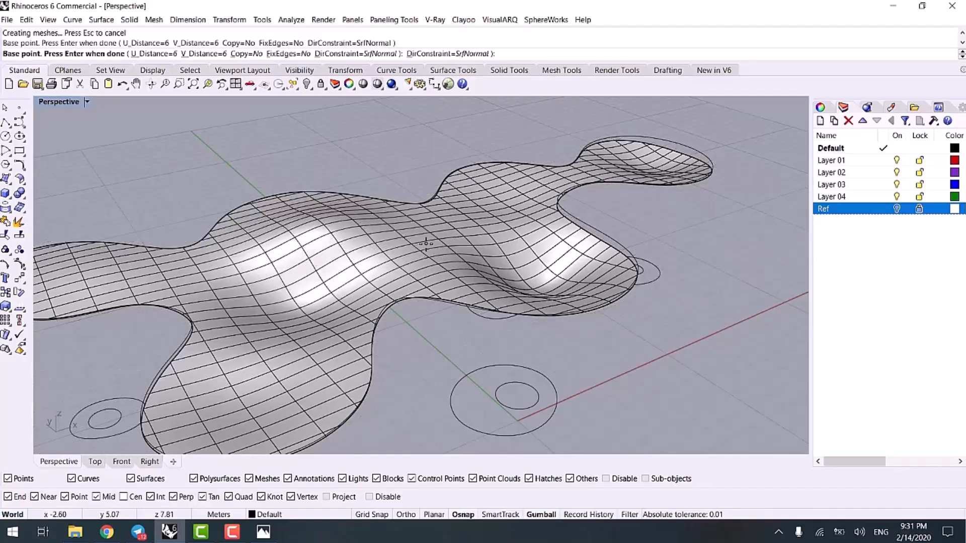
left_click(425, 255)
left_click(425, 279)
scroll(425, 281, "down", 3)
right_click_drag(425, 282, 323, 291)
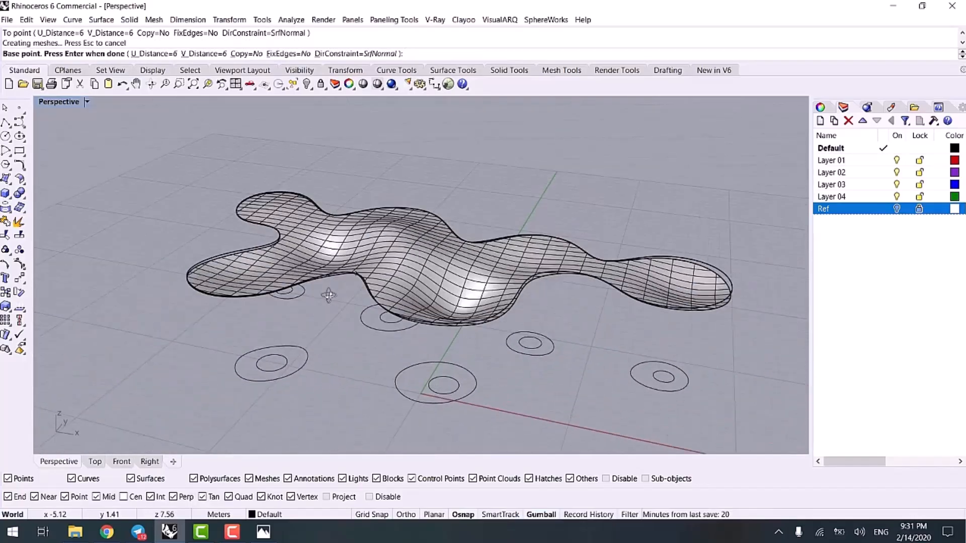
- Soft-edit the canopy's northwestern lobe and lower the north-central crest by about 0.8 m
scroll(306, 220, "up", 2)
left_click(291, 203)
left_click(291, 204)
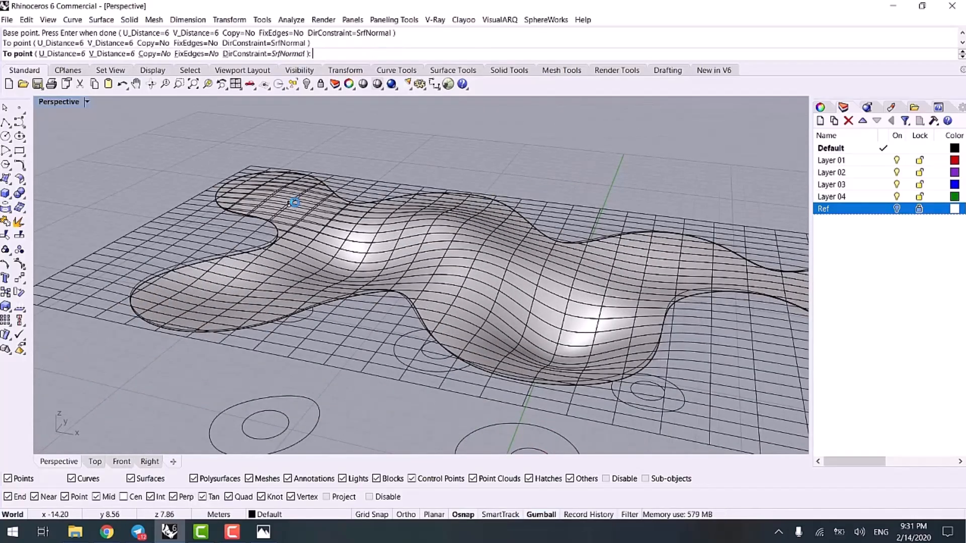
left_click(462, 227)
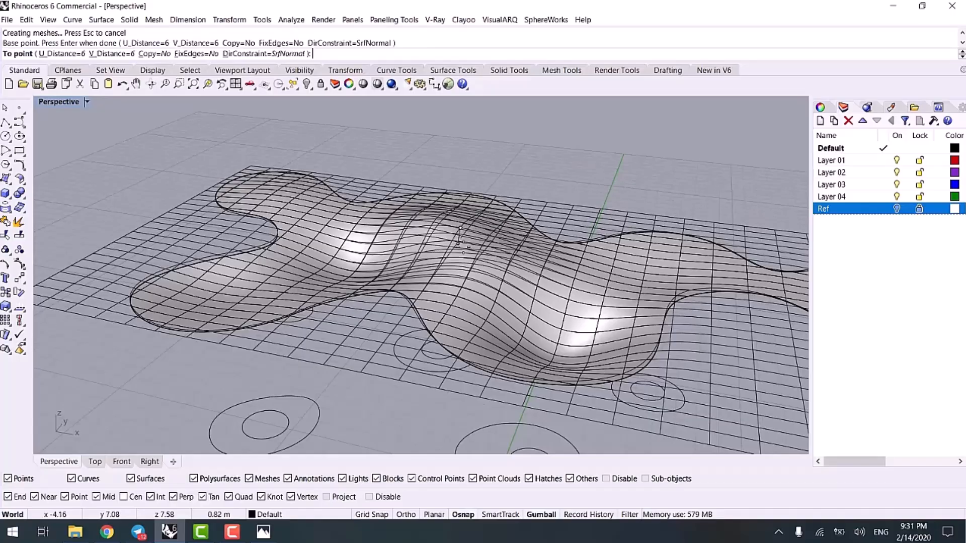
left_click(463, 240)
- Raise the canopy's second lobe from the east by about 1 m and lift its southwestern lobe, finishing the soft edit
left_click(671, 243)
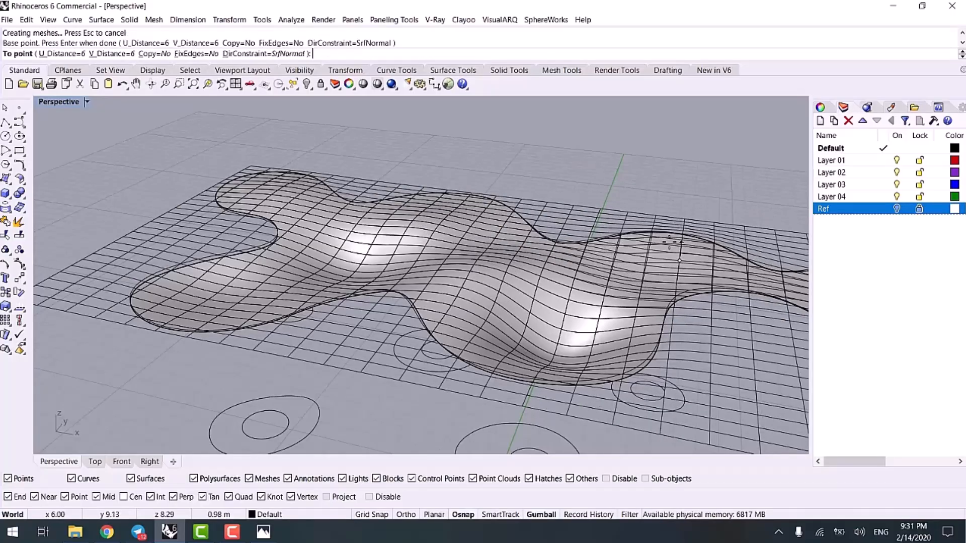
left_click(671, 242)
right_click_drag(672, 243, 652, 292)
scroll(389, 313, "up", 5)
left_click(289, 309)
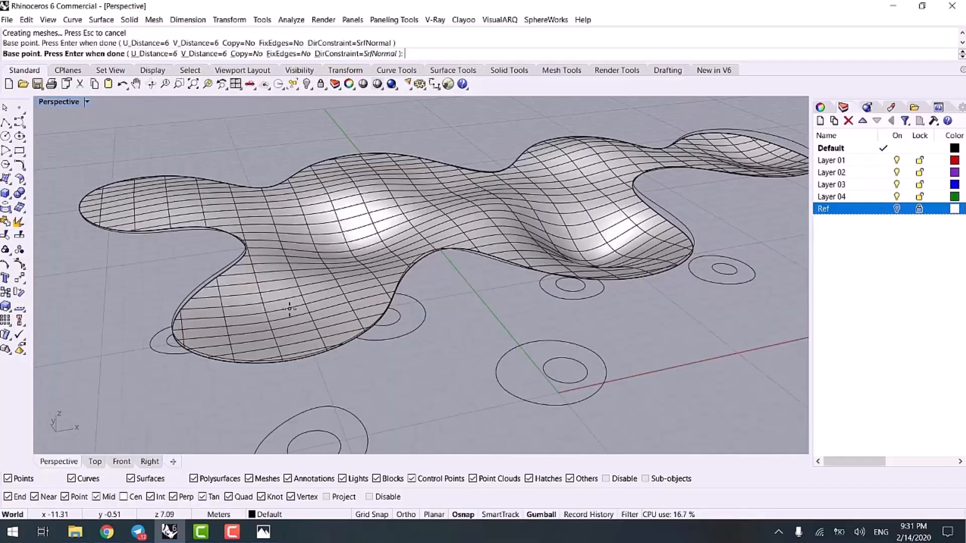
left_click(290, 295)
right_click(447, 385)
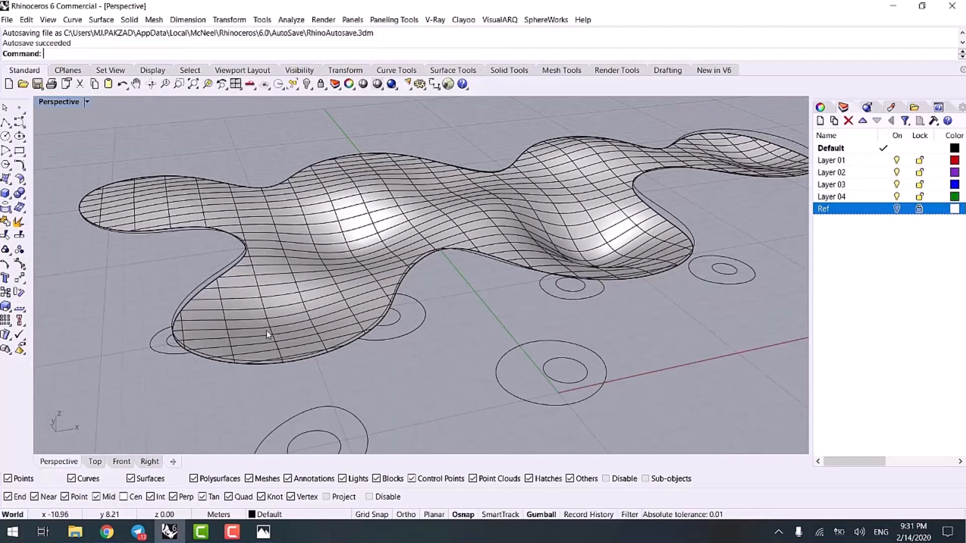
- Hide the original outline curve around the canopy surface
left_click(208, 279)
scroll(209, 279, "down", 5)
right_click_drag(332, 327, 261, 339)
scroll(242, 281, "up", 6)
right_click_drag(268, 276, 239, 260)
key("ctrl+h")
scroll(224, 277, "down", 3)
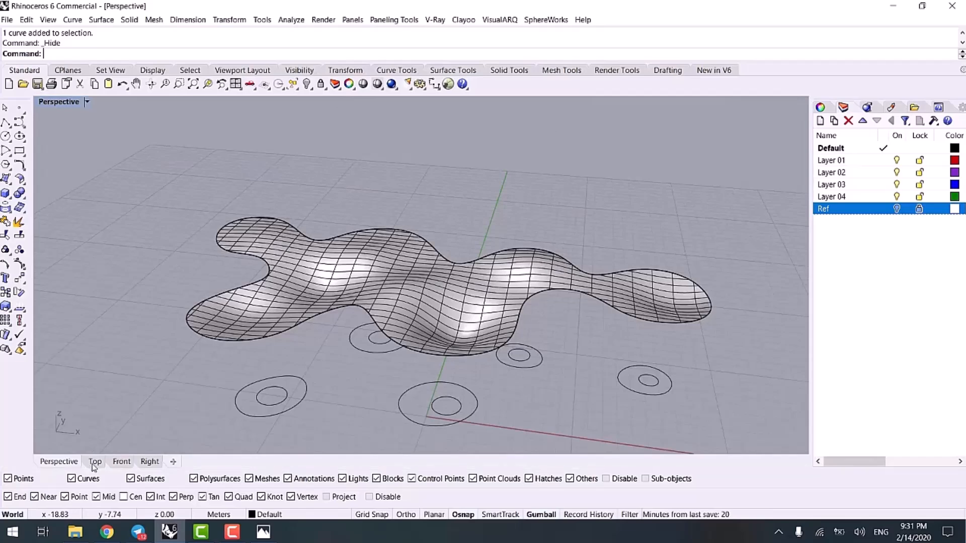
- In the top view, trim the canopy inside the northwestern and north-central rings, using the six outer core rings as cutting objects
left_click(96, 462)
scroll(325, 246, "up", 2)
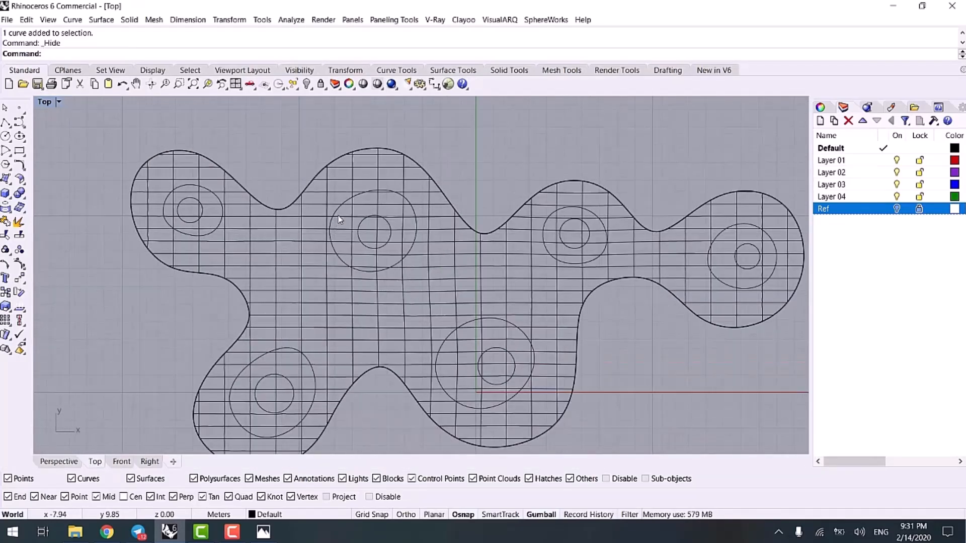
left_click(338, 213)
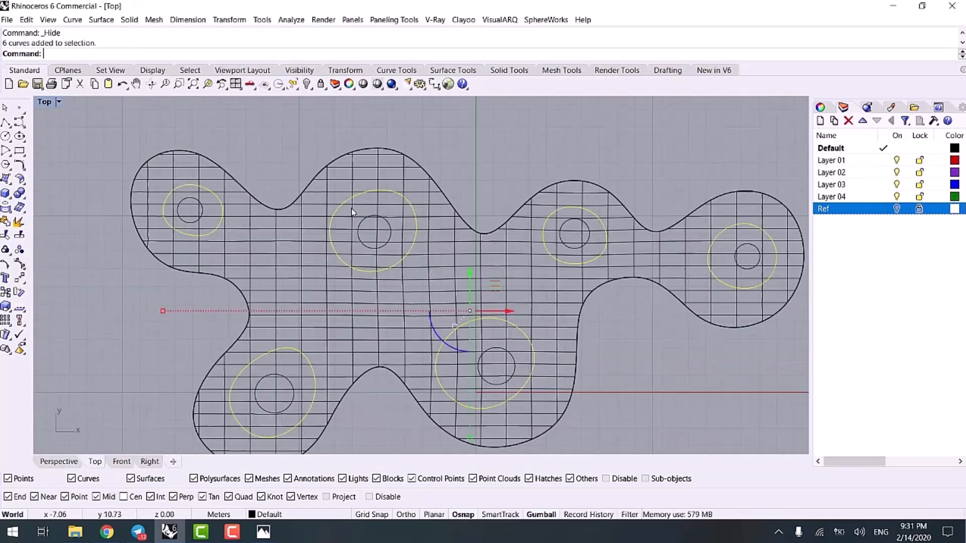
left_click(5, 235)
scroll(186, 202, "up", 3)
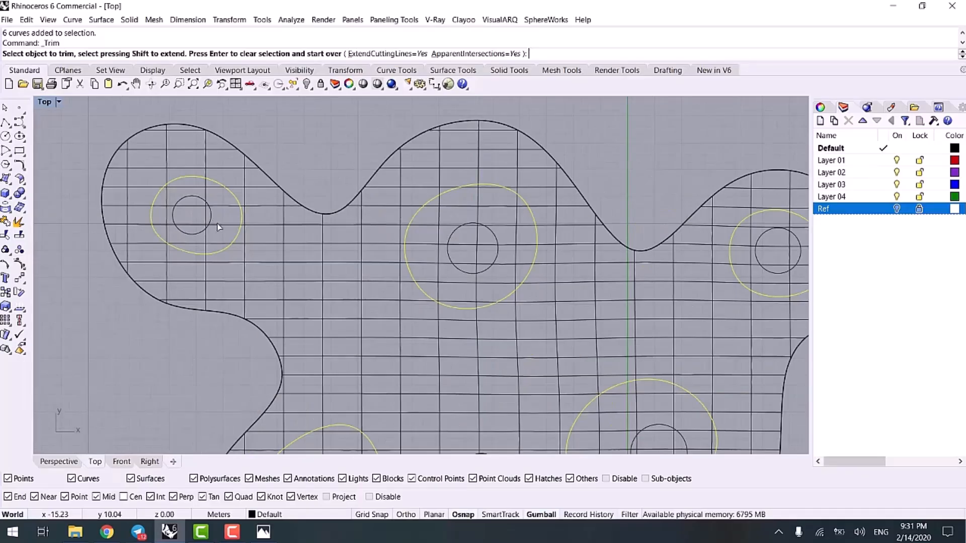
left_click(488, 261)
left_click(512, 246)
scroll(535, 327, "down", 4)
right_click_drag(535, 327, 481, 201)
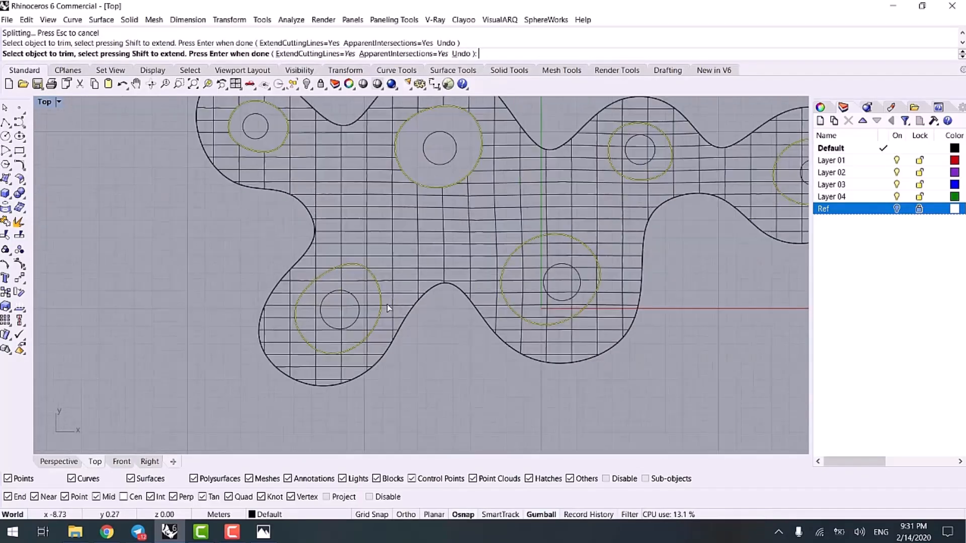
- Trim the canopy inside the outer rings of the two southern and two eastern cores and end the trim
scroll(387, 304, "up", 2)
left_click(362, 290)
left_click(589, 239)
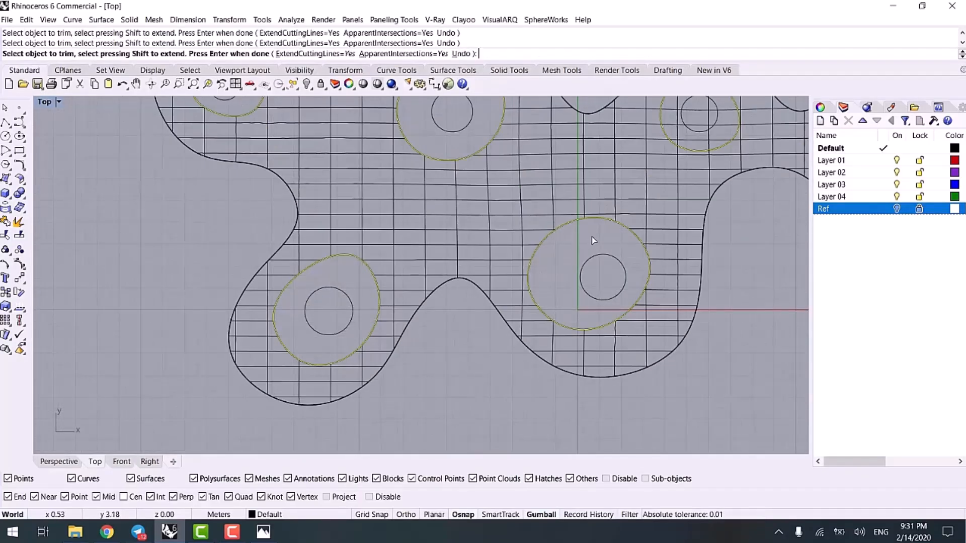
right_click_drag(602, 111, 476, 216)
right_click_drag(771, 243, 604, 253)
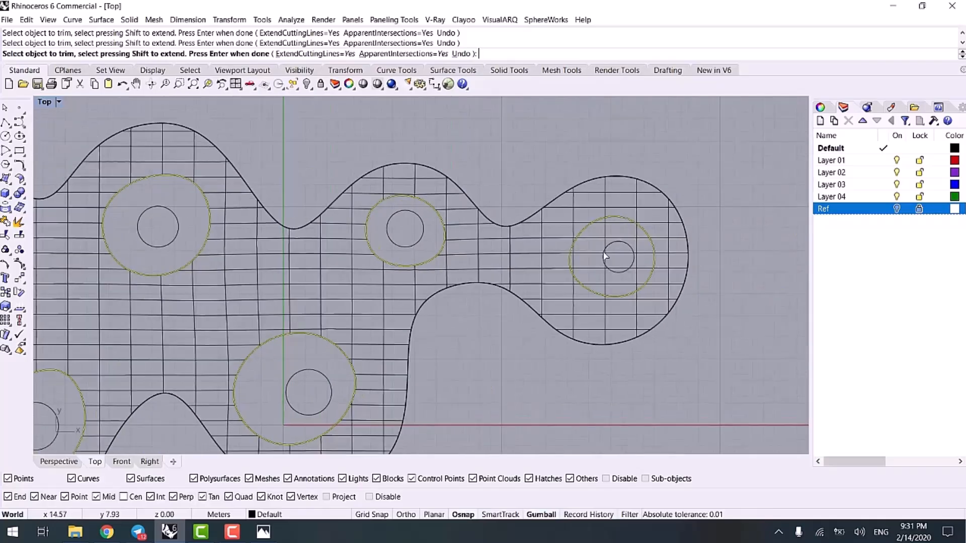
right_click_drag(512, 171, 511, 171)
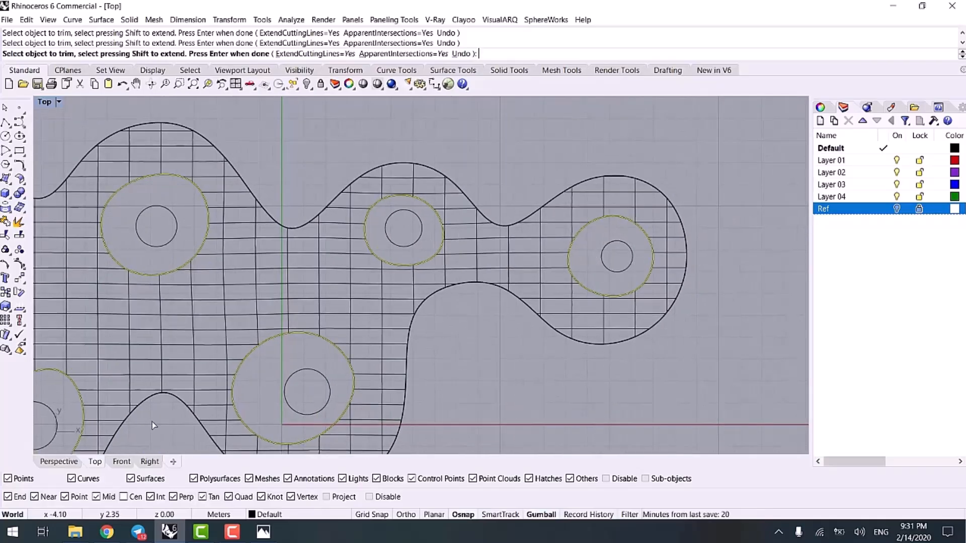
left_click(59, 461)
right_click_drag(433, 231, 432, 336)
right_click(479, 318)
left_click(407, 313)
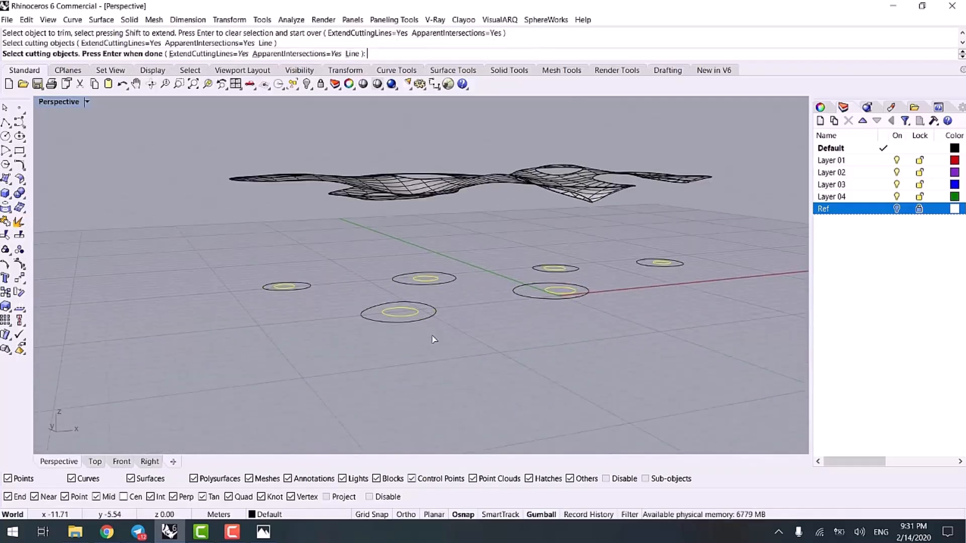
key("Escape")
- Extrude the six inner core circles upward about 1.1 m as open tubes, with Solid and BothSides set to No
scroll(433, 334, "up", 5)
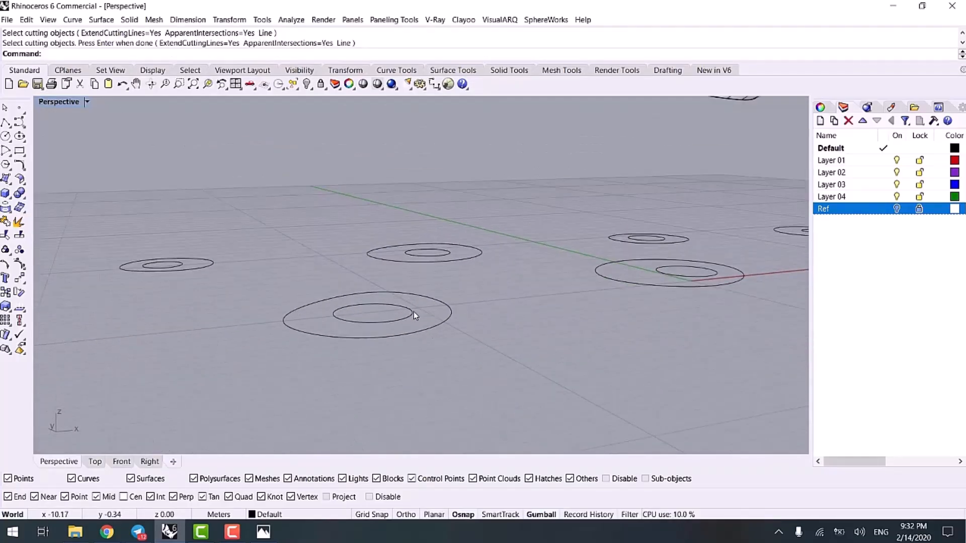
left_click(414, 313)
scroll(460, 336, "down", 7)
middle_click(470, 352)
left_click(476, 367)
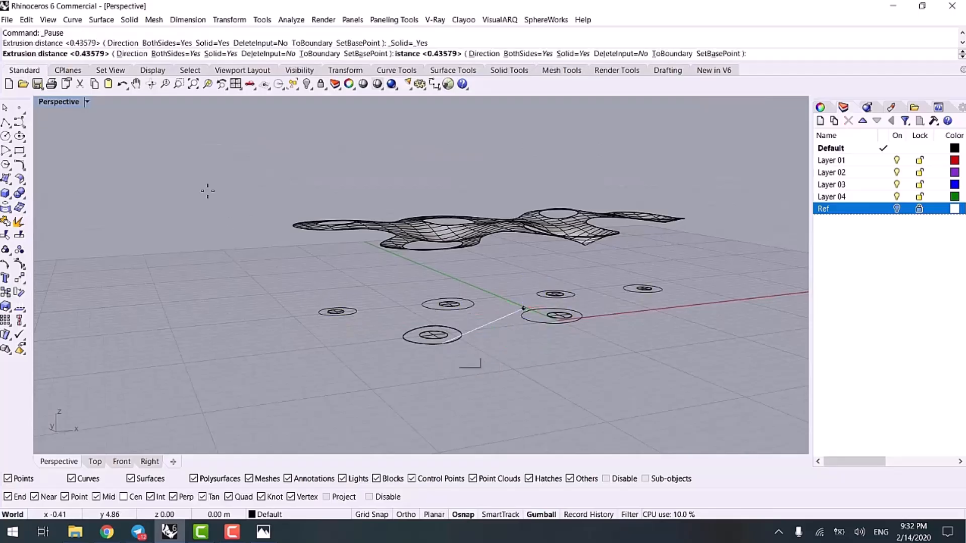
left_click(216, 53)
left_click(191, 54)
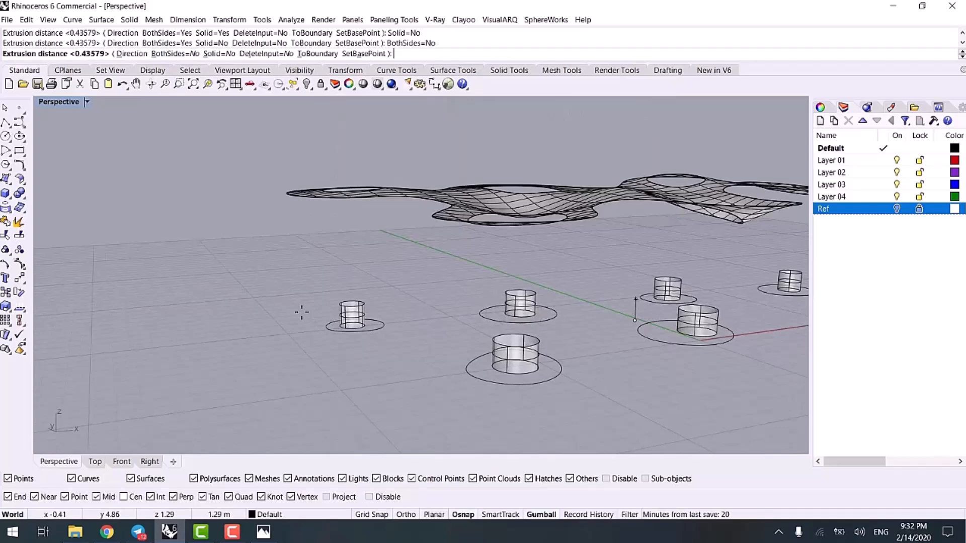
right_click_drag(302, 312, 268, 298)
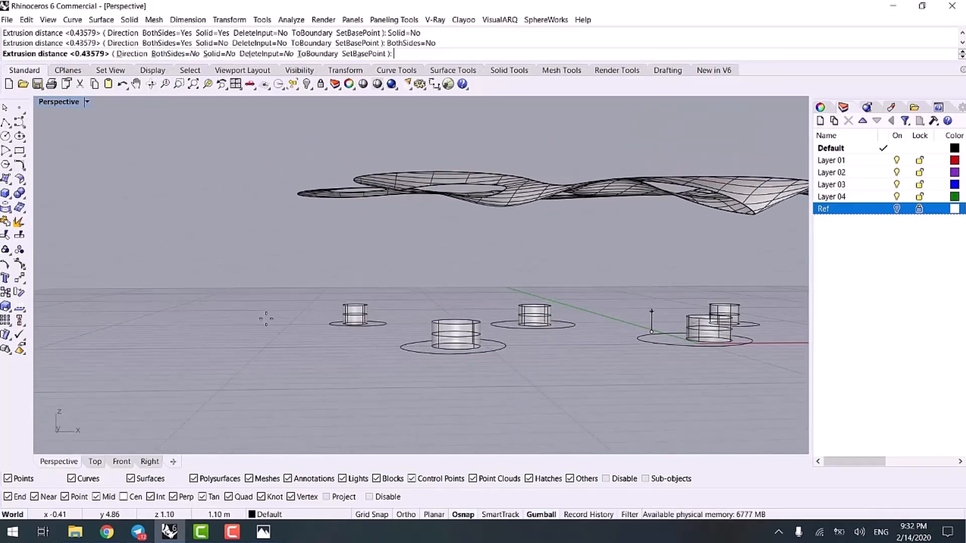
left_click(266, 317)
- Raise the top rim of the southern core tube slightly
right_click_drag(552, 376, 581, 321)
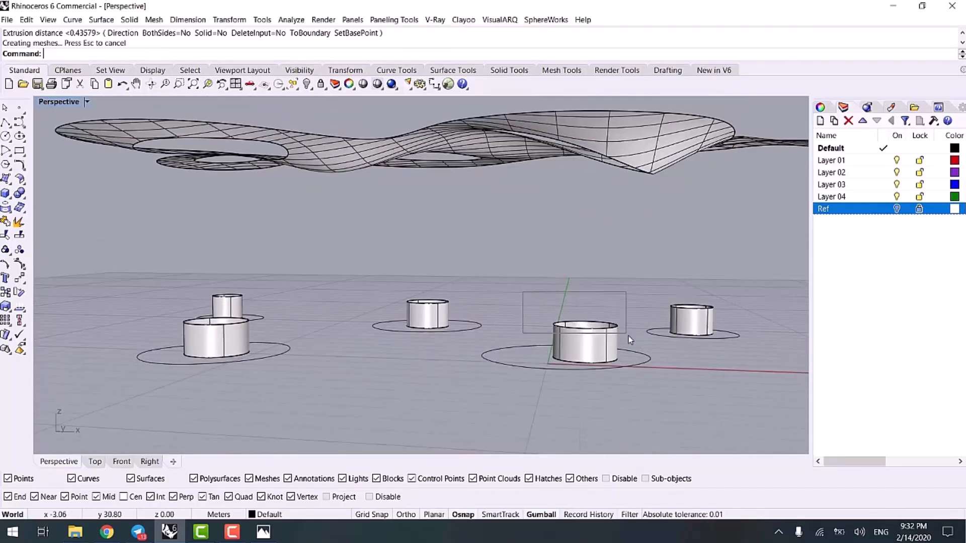
left_click_drag(628, 340, 627, 334, "ctrl+shift")
left_click_drag(586, 287, 585, 282)
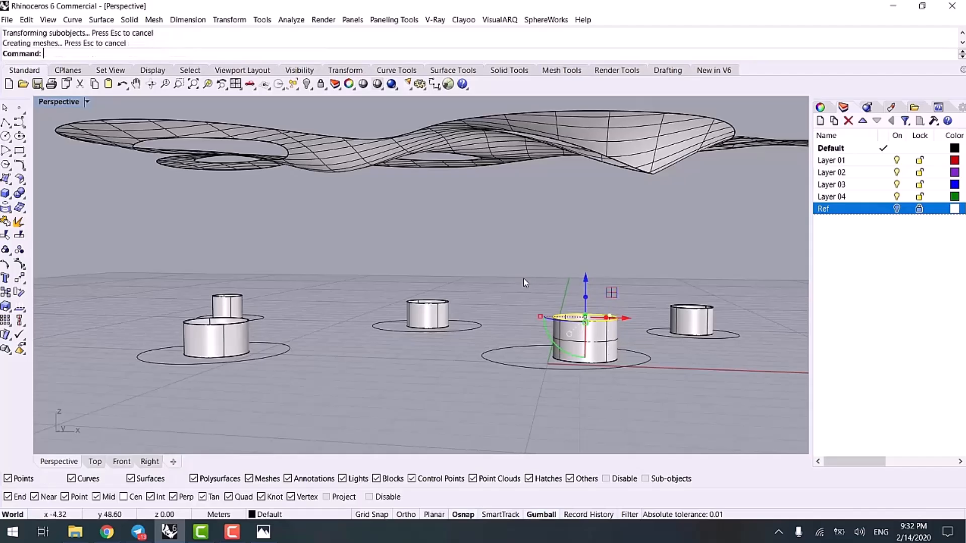
left_click(525, 282)
- Start a BlendSrf between the northwestern core tube's top rim and the canopy hole above it, adjusting the tube's seam point in plan
right_click_drag(525, 283, 554, 310)
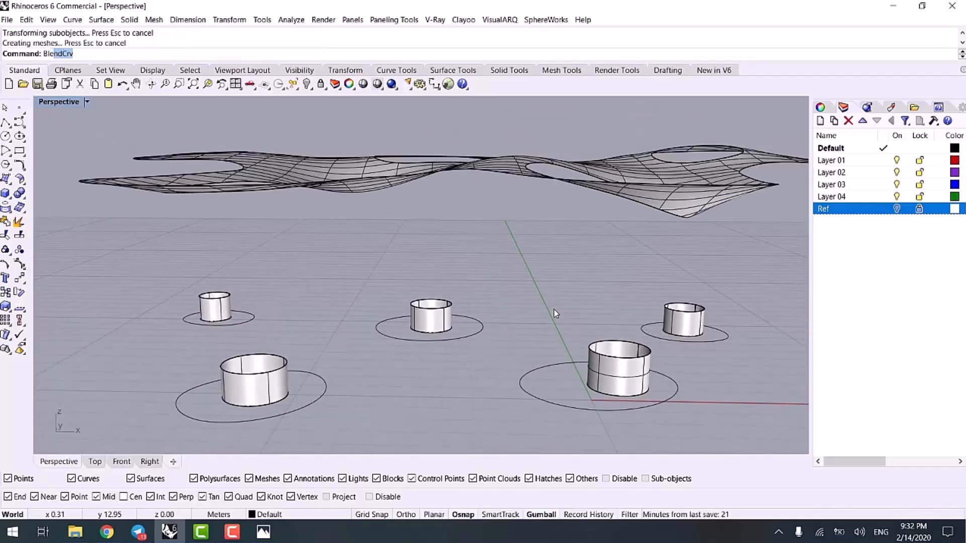
left_click(73, 85)
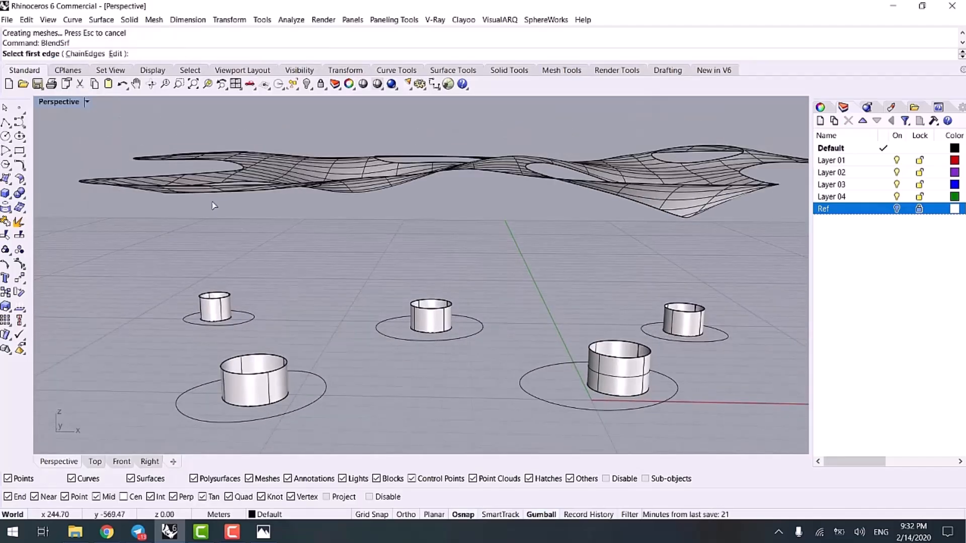
left_click(221, 296)
right_click_drag(221, 297, 301, 329)
left_click(247, 236)
left_click(95, 462)
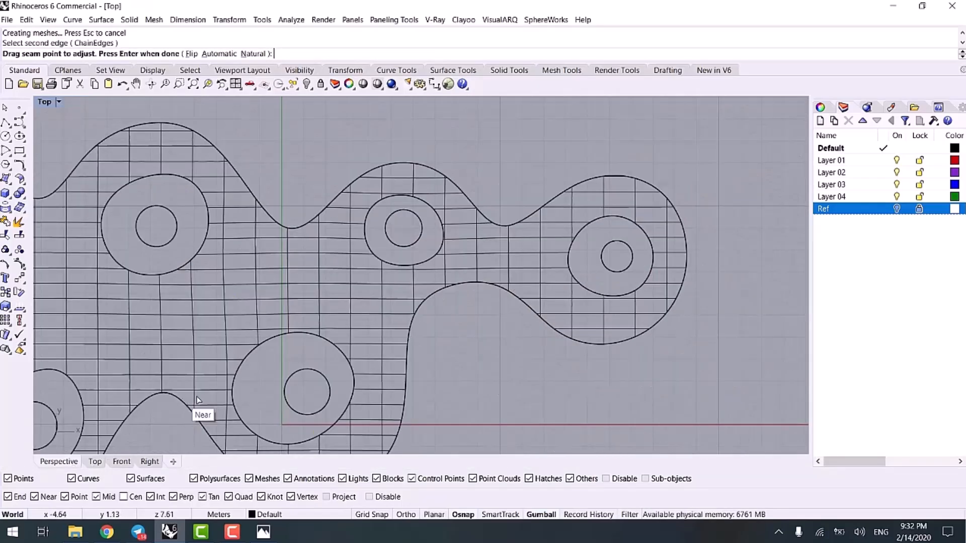
scroll(202, 259, "down", 5)
scroll(297, 260, "up", 8)
scroll(292, 254, "up", 2)
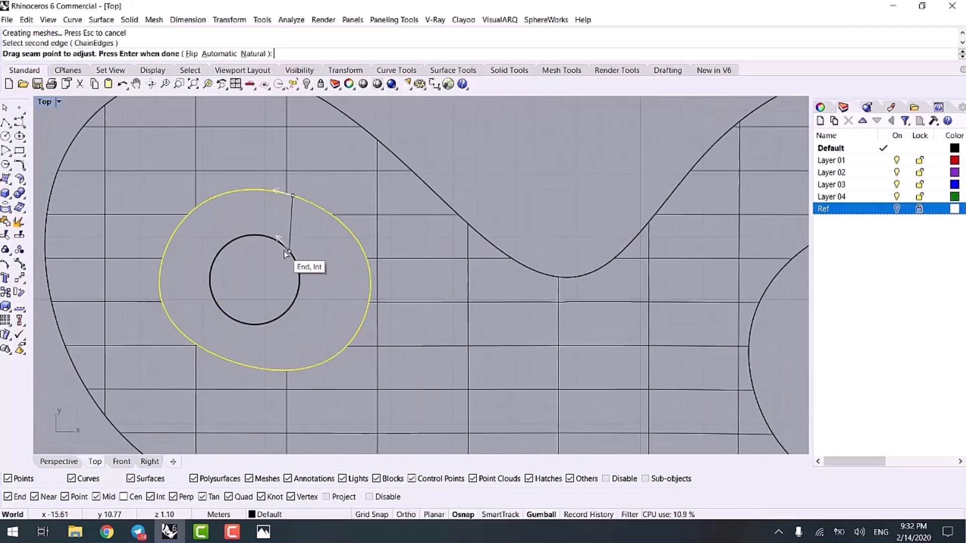
left_click(288, 250)
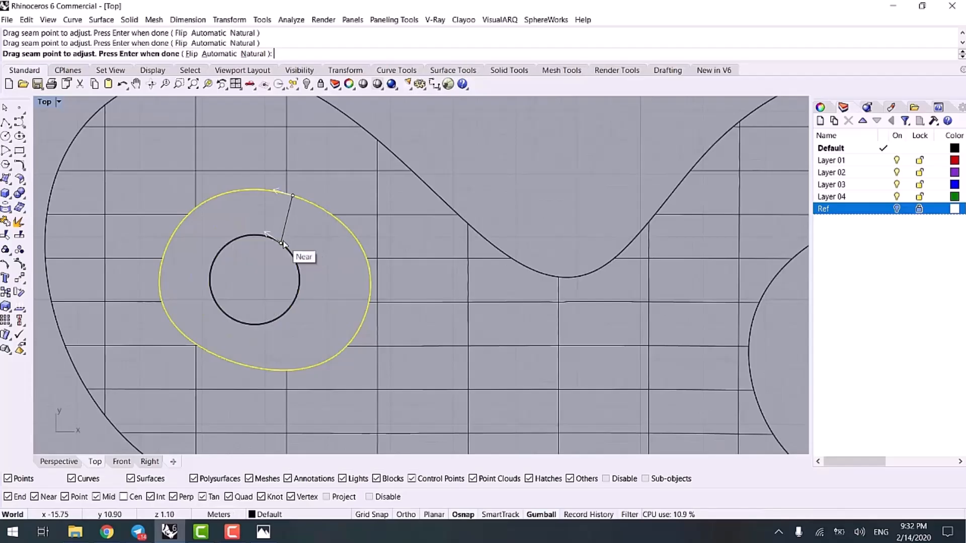
key("Return")
- Set the northwestern column's blend values to about 1.18 at the tube and 0.27 at the canopy, keeping tangency, and accept it
left_click(72, 461)
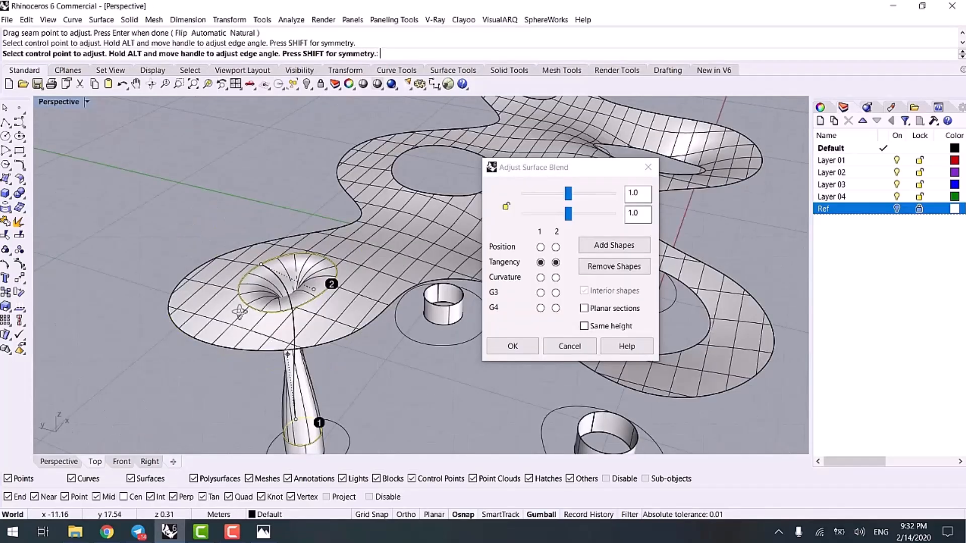
scroll(261, 212, "up", 8)
scroll(261, 213, "down", 6)
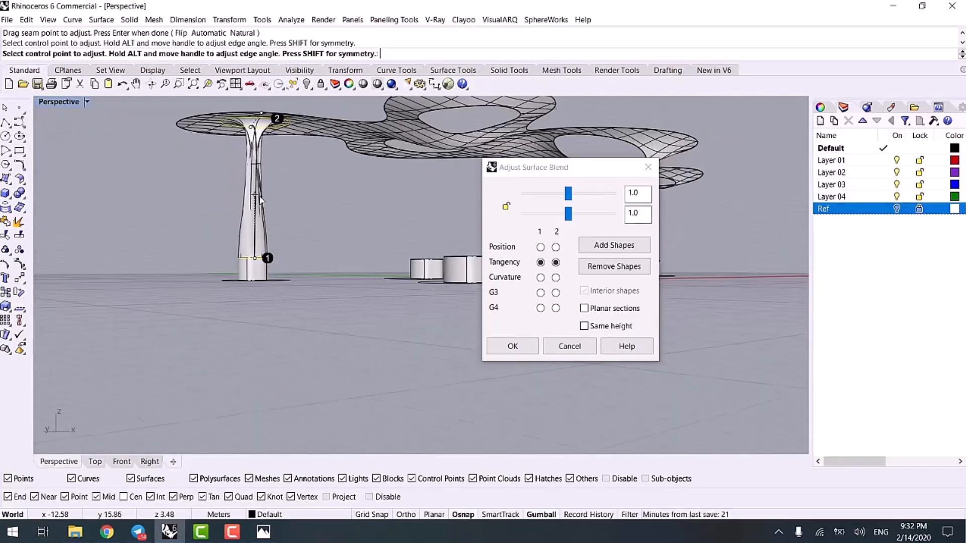
left_click_drag(568, 193, 525, 213)
right_click_drag(252, 228, 312, 261)
left_click_drag(527, 193, 573, 194)
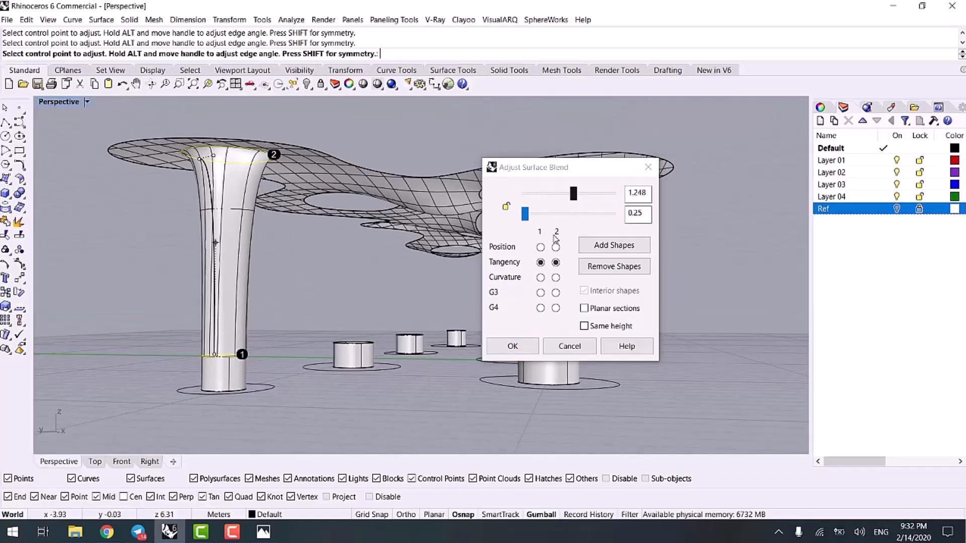
left_click_drag(530, 217, 533, 217)
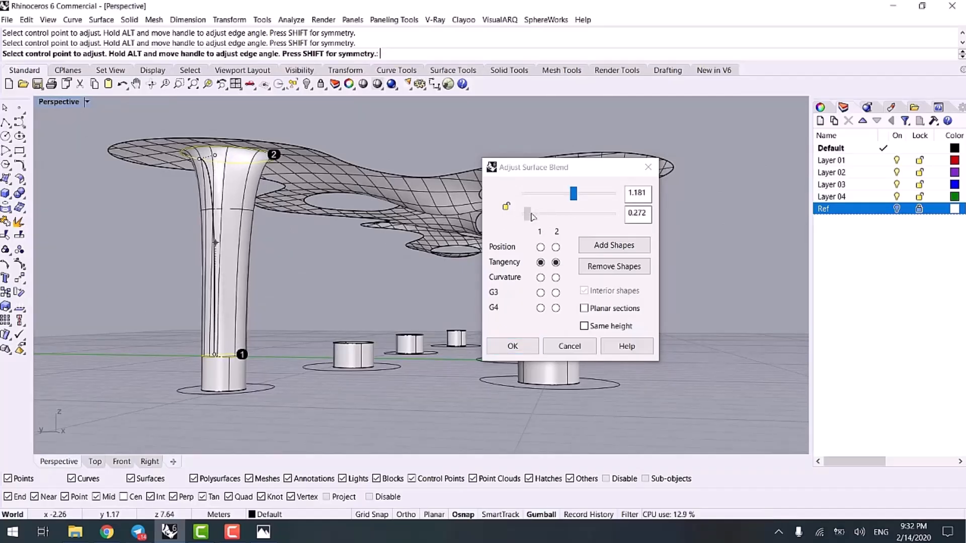
right_click(372, 274)
- Select the top rims of the five unblended core tubes and raise them together to make the tubes taller
scroll(359, 294, "down", 7)
right_click_drag(360, 294, 331, 307)
scroll(344, 336, "up", 4)
left_click_drag(423, 325, 425, 322)
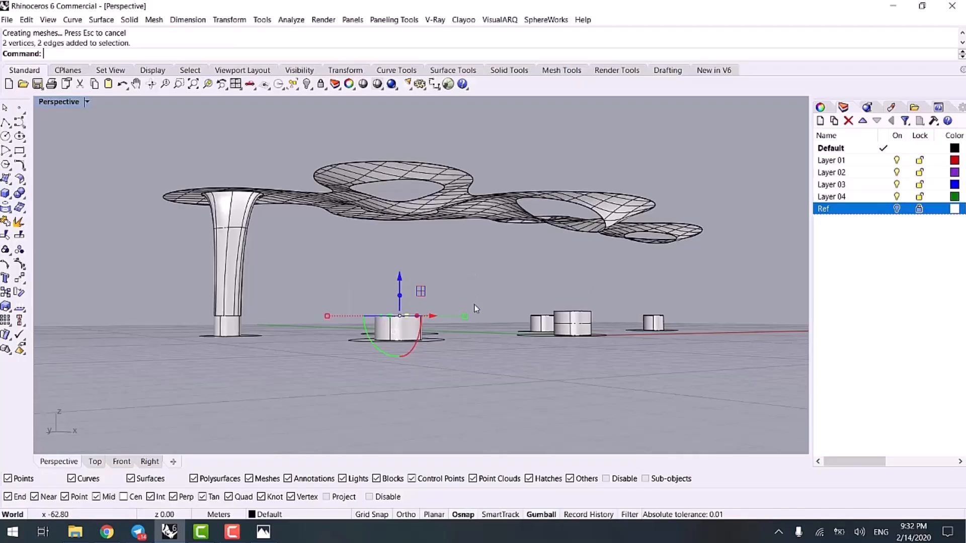
right_click_drag(476, 308, 480, 398)
left_click_drag(586, 310, 586, 311, "ctrl+shift")
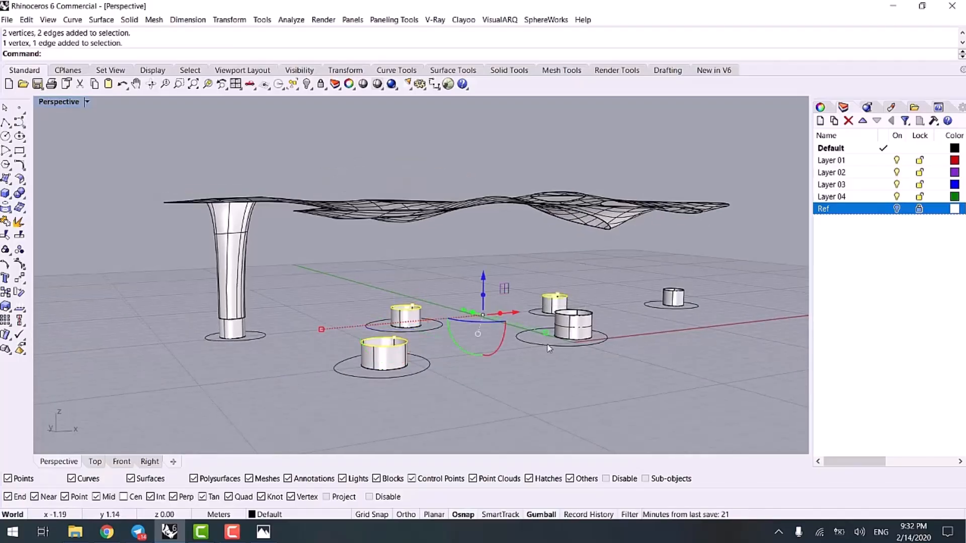
left_click_drag(702, 292, 703, 294, "ctrl+shift")
right_click_drag(691, 322, 509, 284)
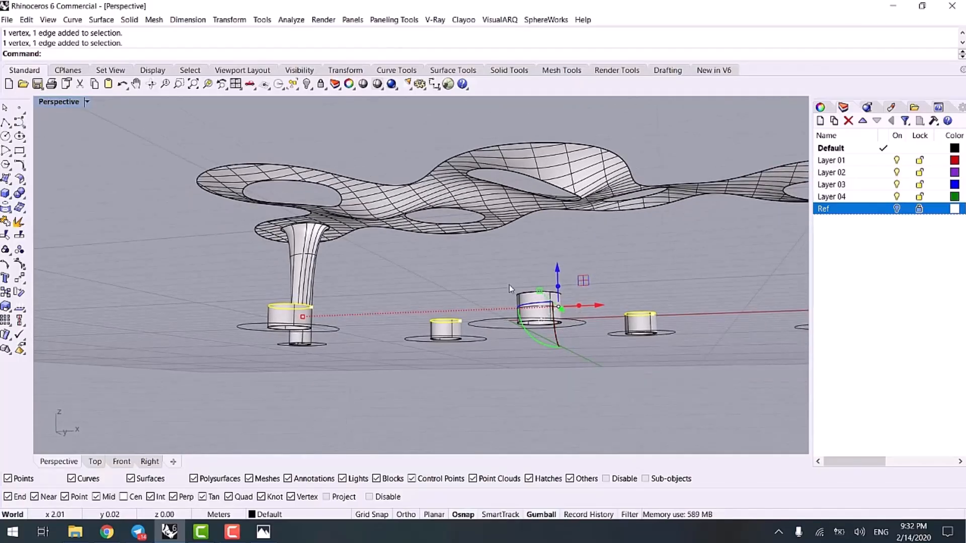
left_click_drag(577, 304, 578, 306, "ctrl+shift")
right_click_drag(578, 306, 570, 342)
left_click_drag(563, 285, 564, 258)
left_click(388, 267)
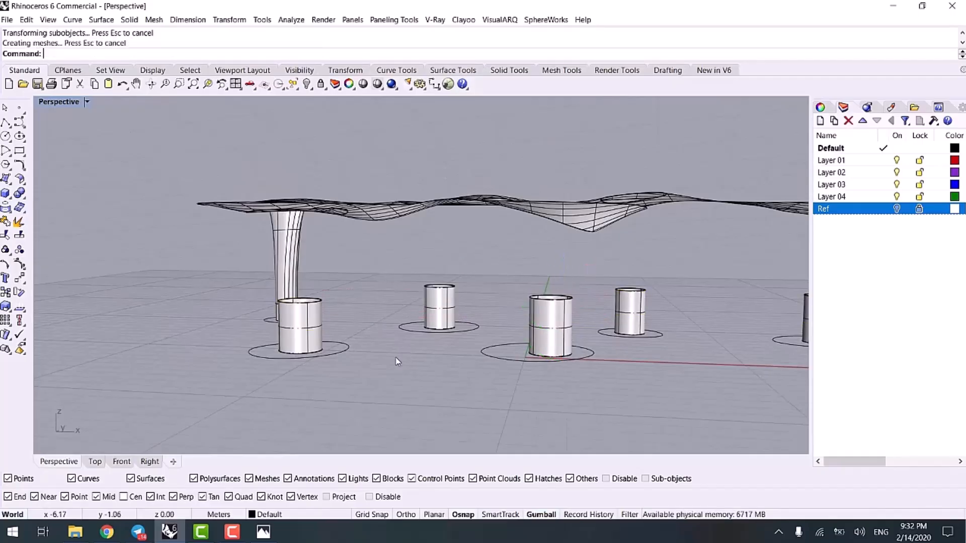
- Start a BlendSrf between the southwestern core tube's top rim and the canopy hole above it, keeping the existing seam points
right_click_drag(390, 282, 406, 371)
key("Return")
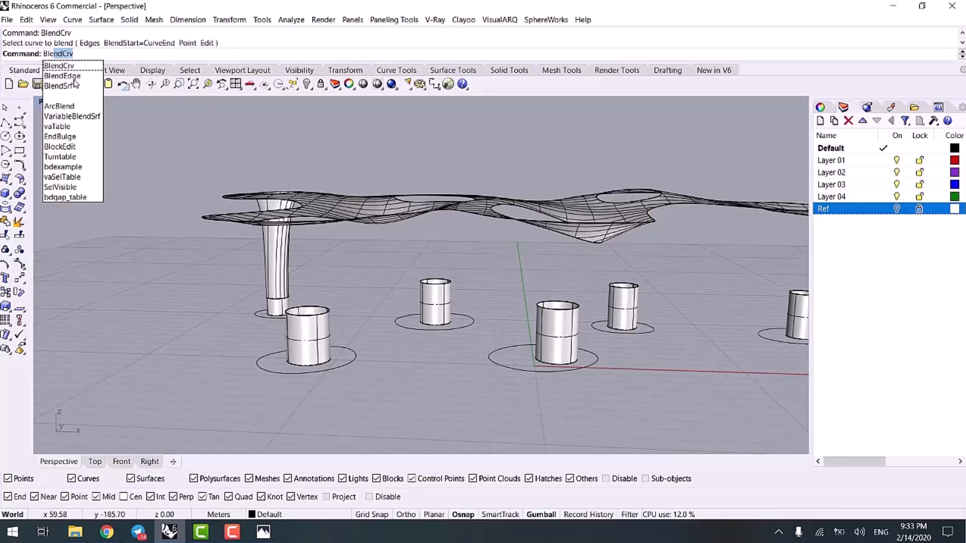
left_click(65, 86)
left_click(311, 308)
right_click_drag(369, 289, 412, 258)
left_click(340, 240)
key("Return")
- Set the southwestern column's blend values to 0.423 at the tube and 0.737 at the canopy, keeping tangency, and accept it
left_click_drag(568, 193, 534, 186)
left_click_drag(569, 214, 558, 213)
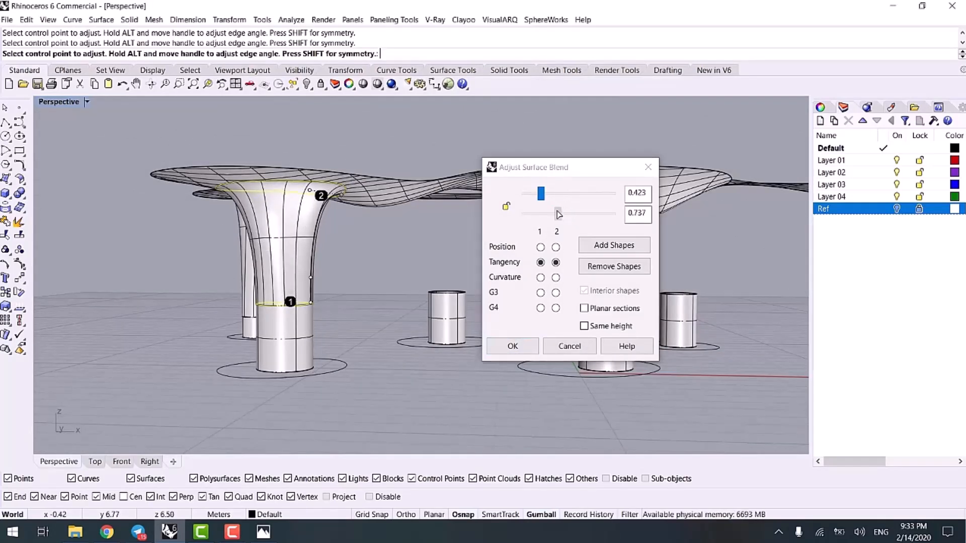
right_click(327, 280)
- Lower the top rim of the northern core tube west of the Y axis slightly
scroll(356, 322, "down", 2)
scroll(377, 297, "up", 4)
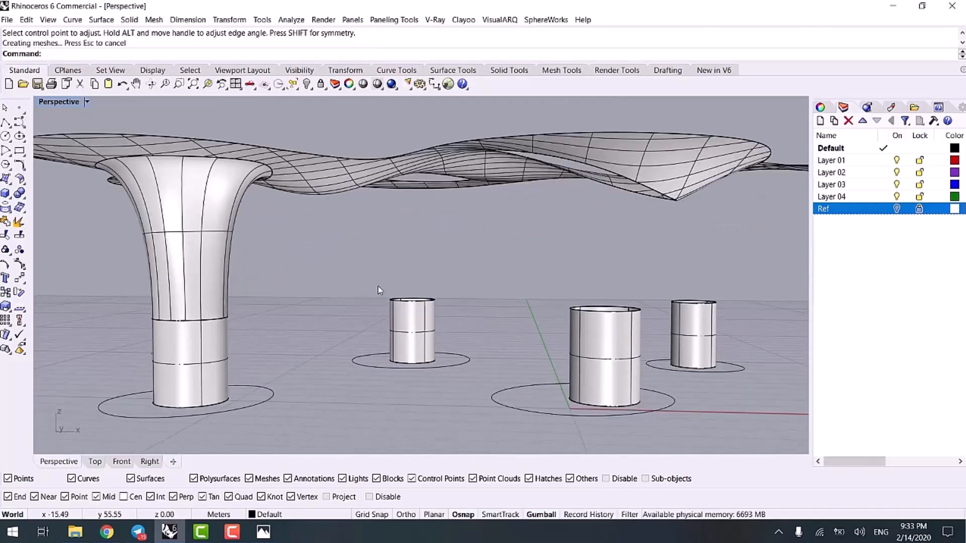
left_click_drag(452, 305, 413, 276, "ctrl+shift")
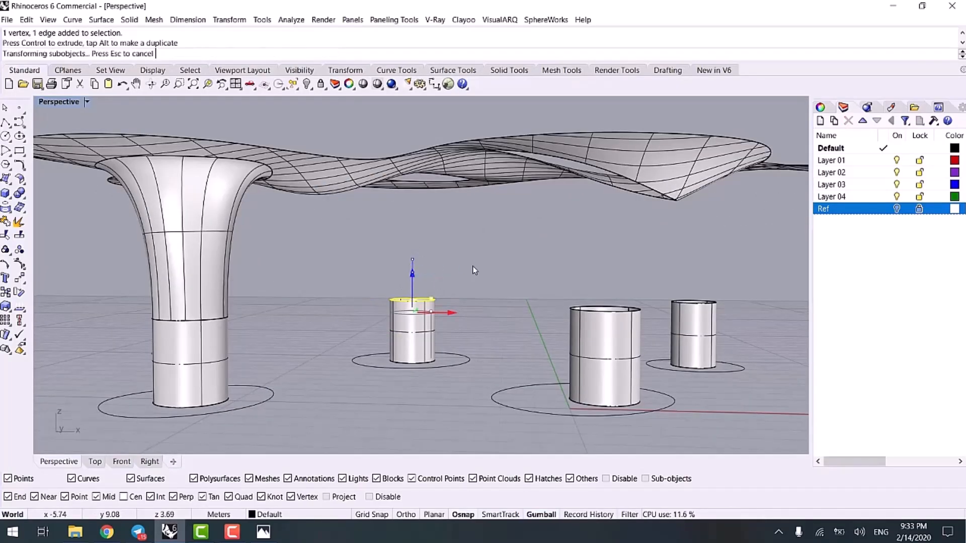
left_click(479, 279)
- Start a BlendSrf between the shortened northern core tube's top rim and the canopy hole above it
type("BlendCrv")
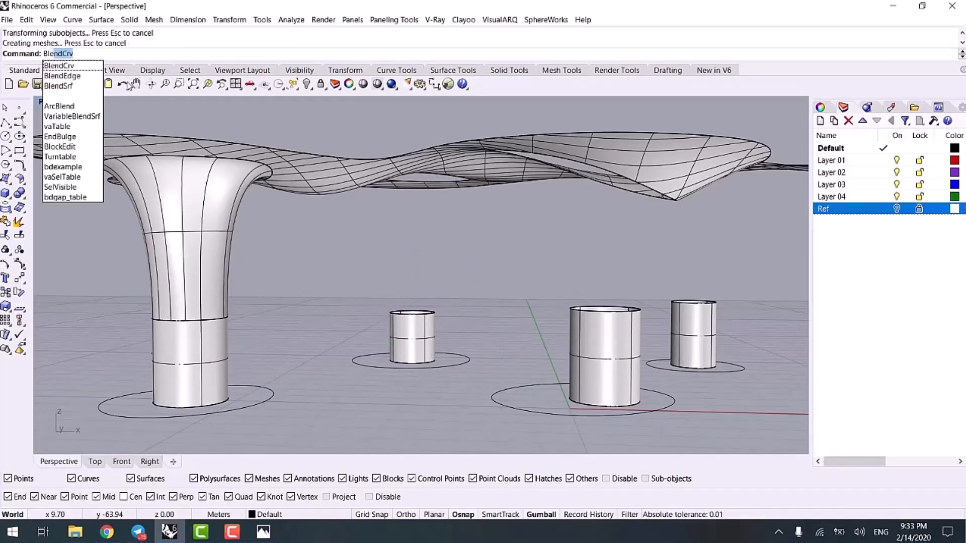
left_click(74, 85)
left_click(406, 311)
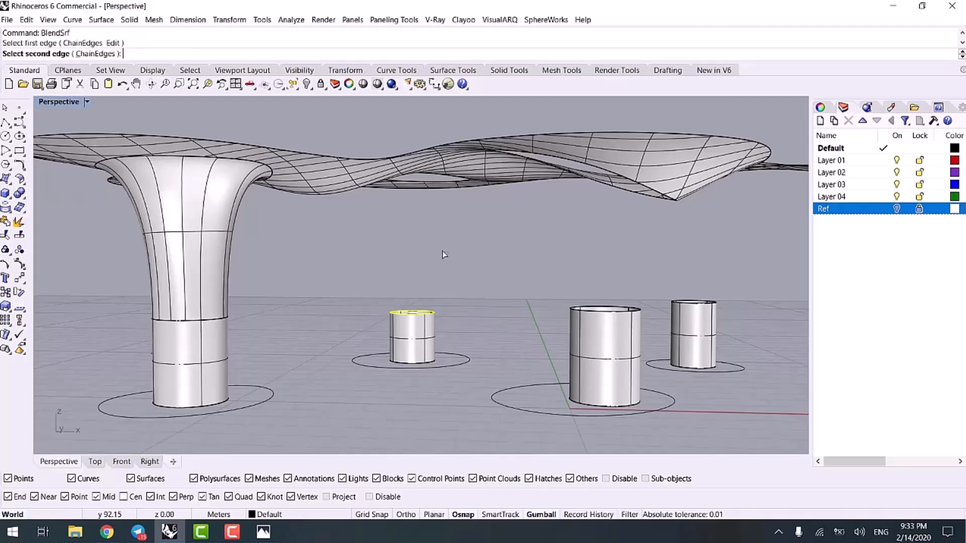
right_click_drag(442, 251, 458, 325)
left_click(424, 178)
right_click_drag(366, 239, 118, 428)
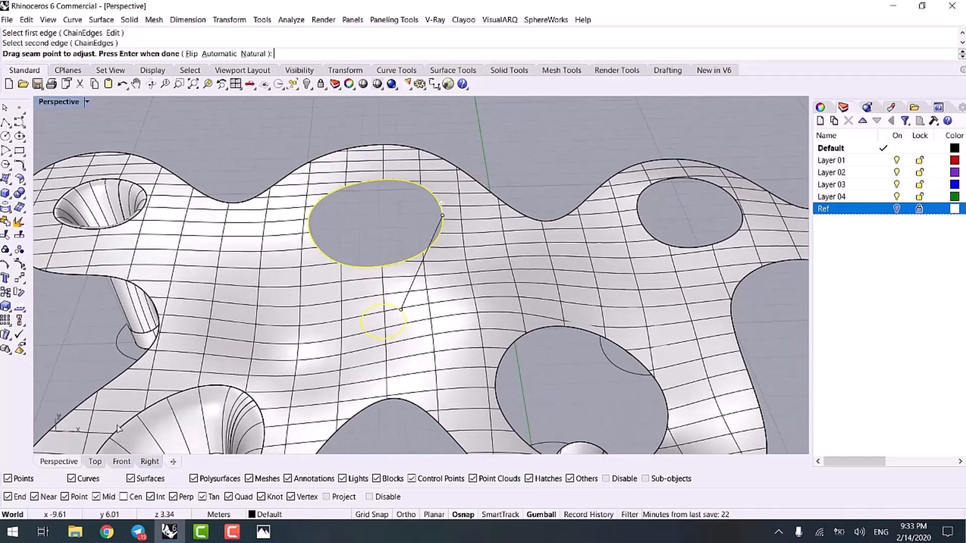
- Move the seam points of the northern canopy hole and tube rim in plan so they line up on their north sides, and accept them
left_click(89, 462)
scroll(374, 304, "down", 4)
right_click_drag(540, 342, 336, 298)
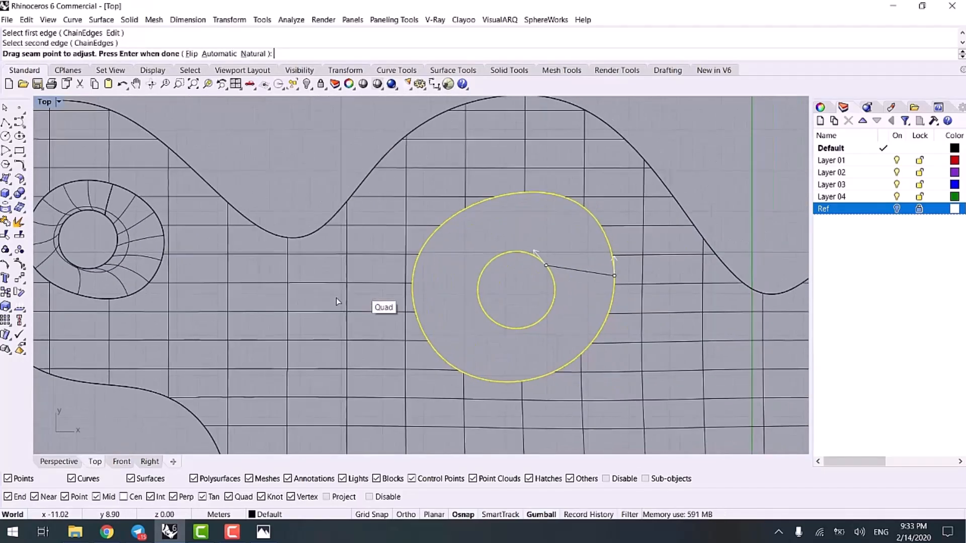
scroll(563, 297, "up", 4)
left_click_drag(651, 262, 520, 137)
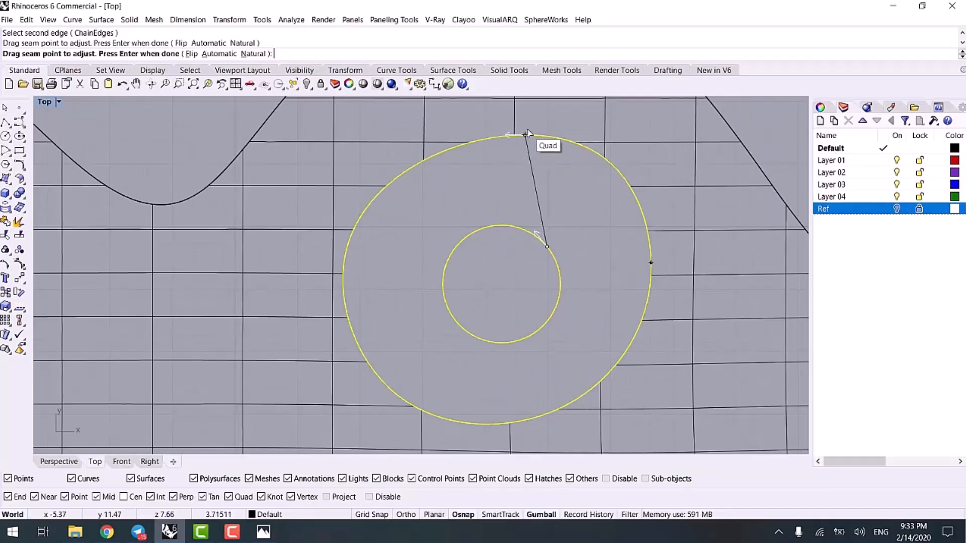
left_click_drag(545, 247, 531, 232)
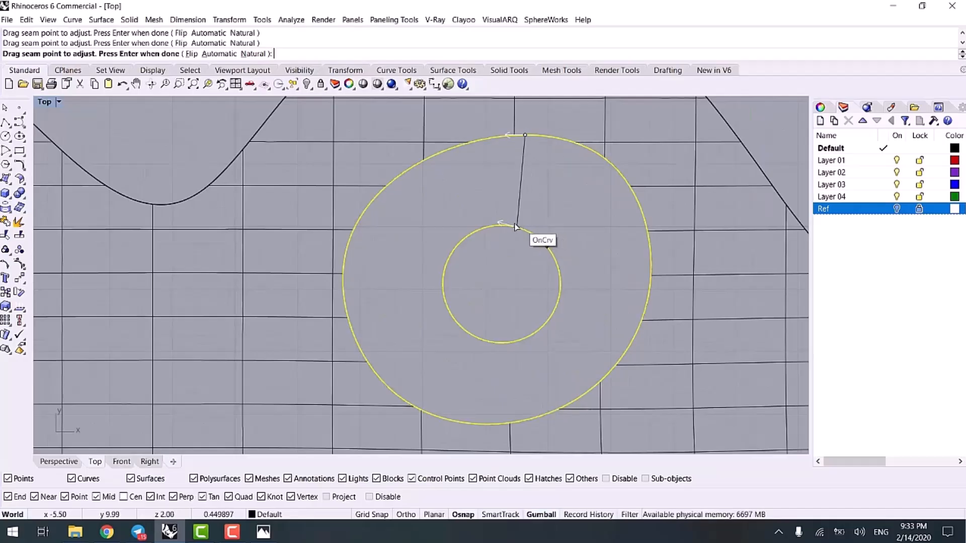
left_click(75, 463)
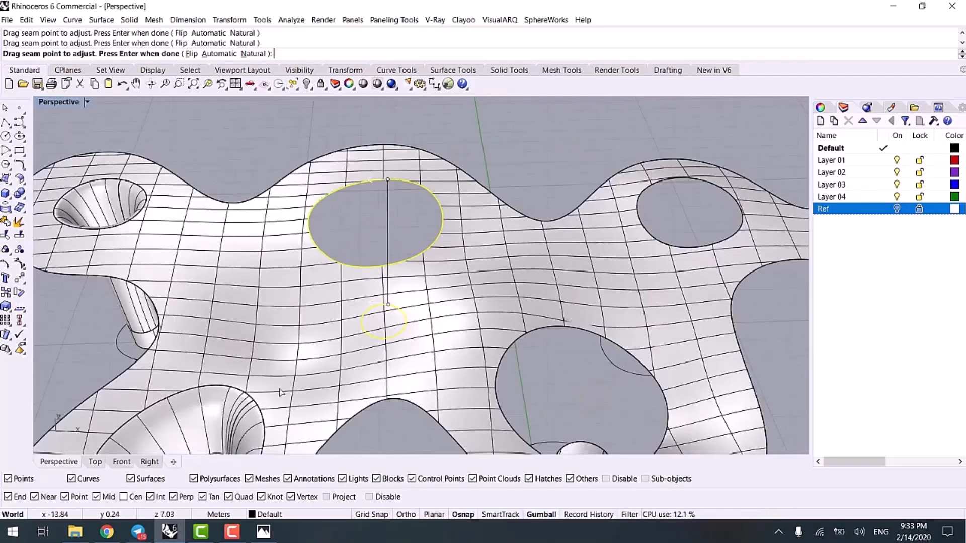
scroll(447, 336, "down", 5)
right_click_drag(447, 336, 437, 251)
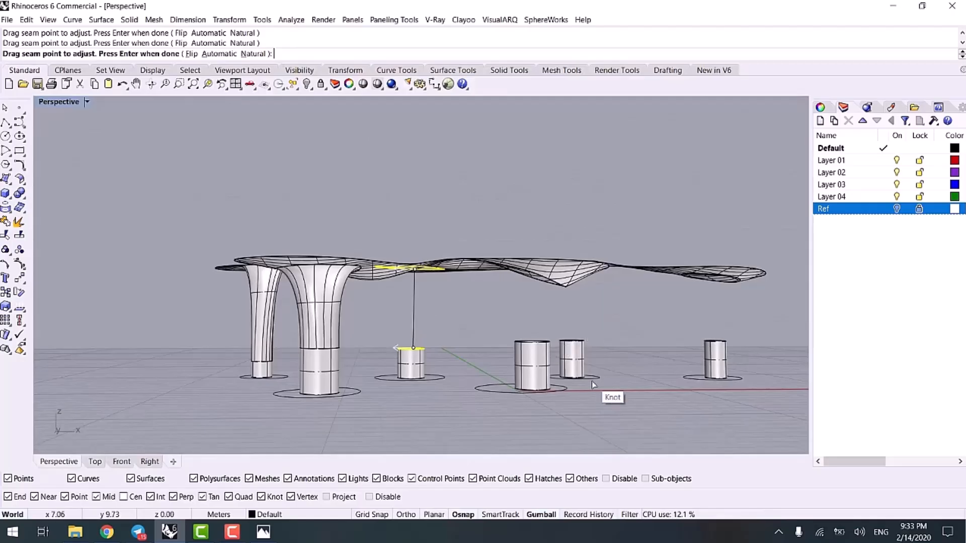
right_click_drag(593, 385, 546, 348, "shift")
scroll(353, 269, "up", 4)
right_click_drag(353, 269, 397, 217)
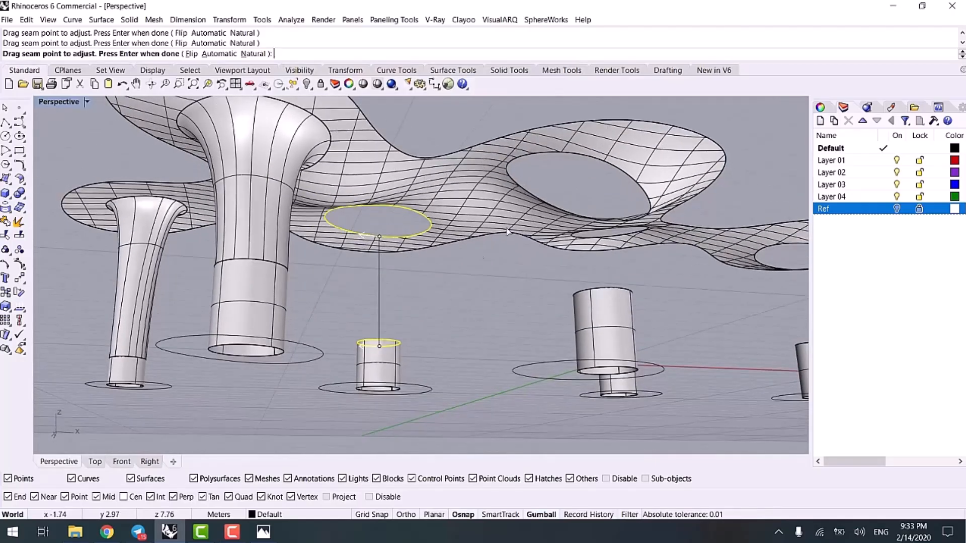
right_click(453, 277)
- Set the northern column's blend values to 0.379 at the tube and 0.737 at the canopy, keeping tangency, and accept it
right_click_drag(402, 267, 361, 308)
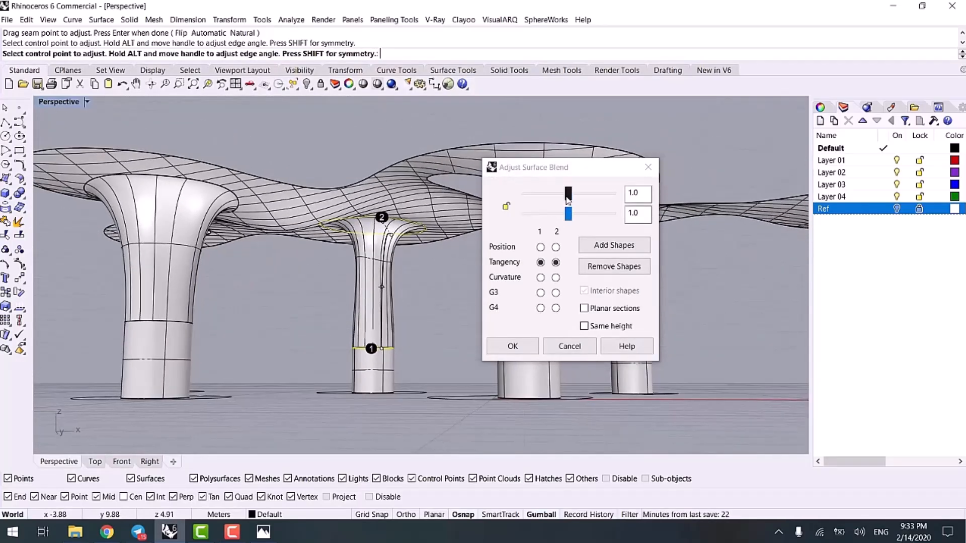
left_click_drag(568, 196, 558, 213)
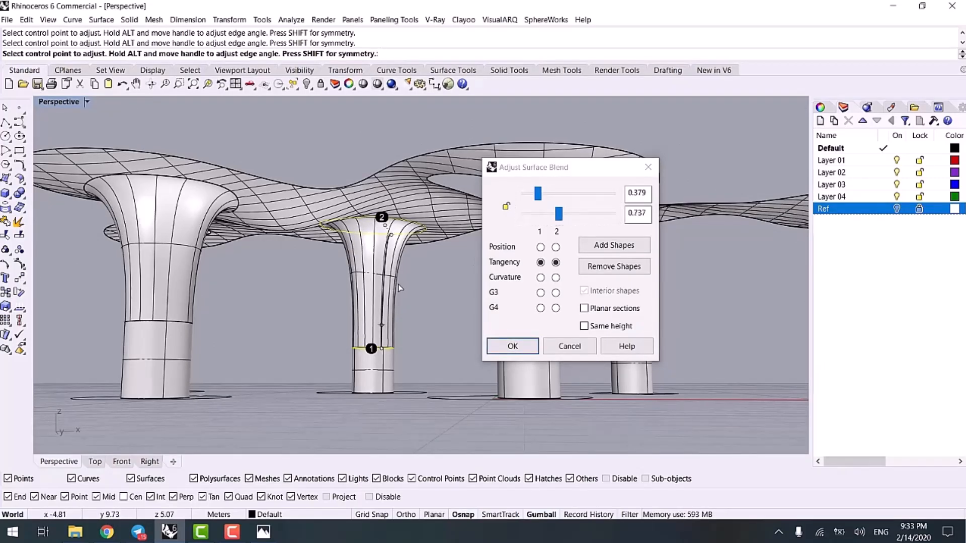
right_click_drag(399, 288, 449, 328)
right_click(425, 304)
- Start a BlendSrf between the top rim of the core tube near the origin and its canopy hole, lining up the seam points in plan
right_click(464, 307)
left_click(468, 316)
left_click(481, 272)
left_click(94, 461)
scroll(485, 347, "down", 5)
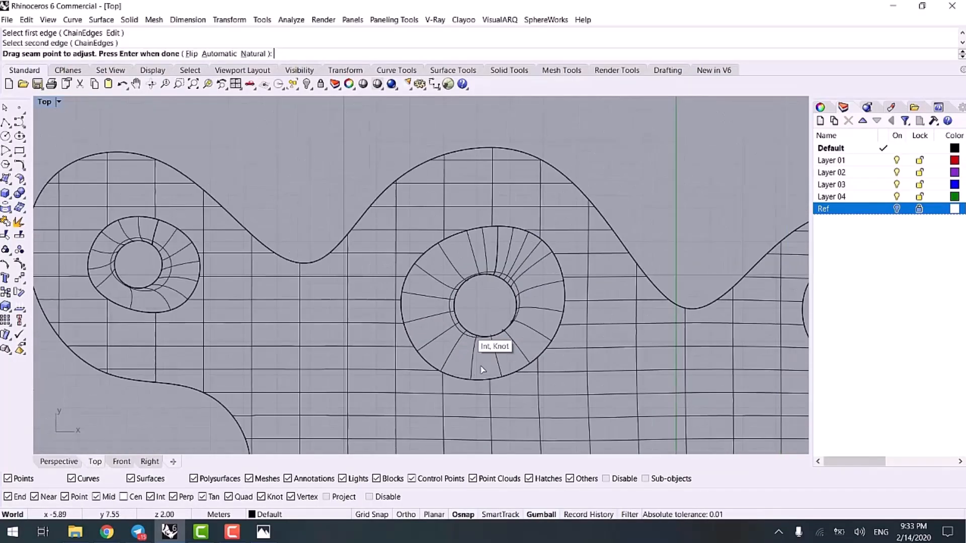
scroll(519, 380, "up", 4)
left_click_drag(563, 347, 561, 304)
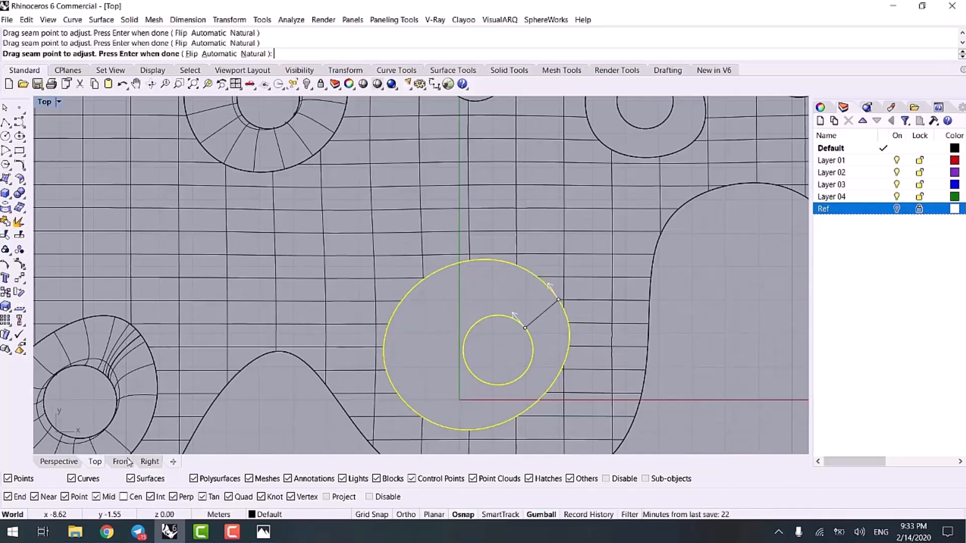
left_click(75, 463)
right_click_drag(495, 386, 505, 336)
right_click(506, 337)
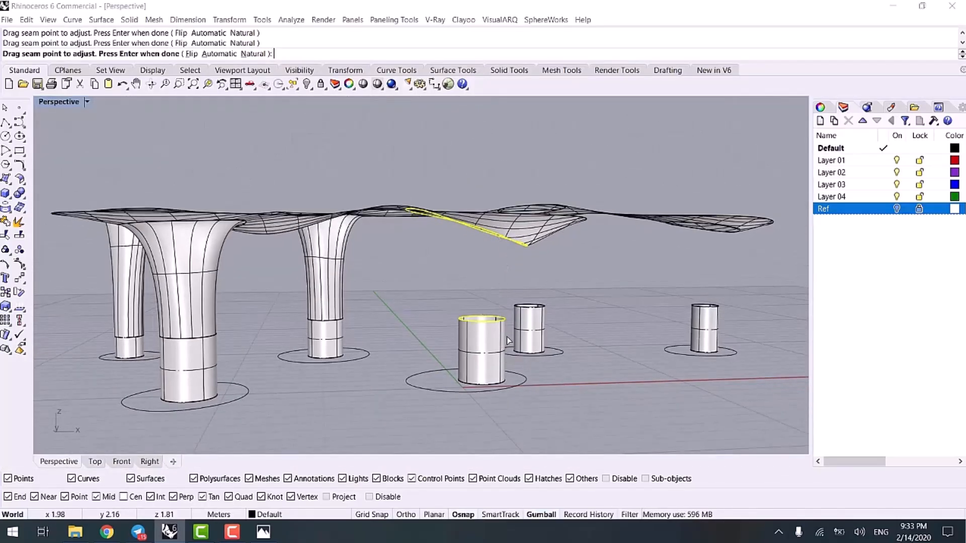
- Set the near-origin column's blend values to 0.624 at the tube and 0.847 at the canopy, keeping tangency, and accept it
right_click_drag(323, 309, 156, 304, "shift")
right_click_drag(352, 279, 301, 250)
scroll(301, 249, "up", 4)
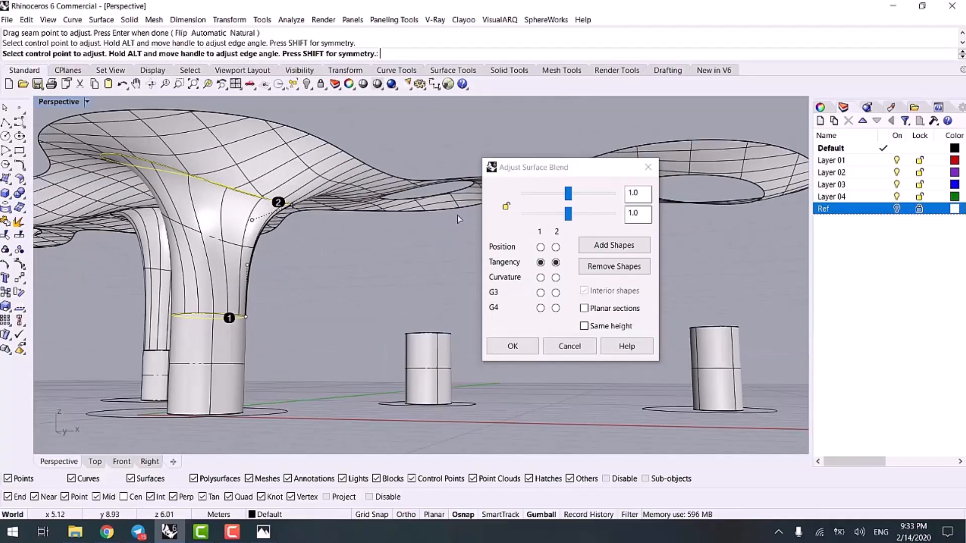
left_click_drag(567, 198, 567, 218)
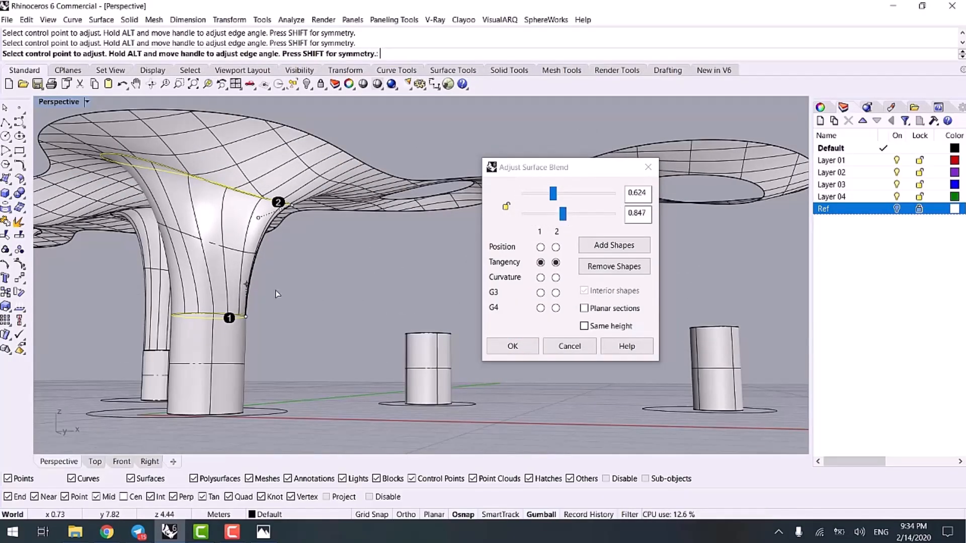
scroll(276, 293, "down", 4)
right_click_drag(276, 293, 350, 274)
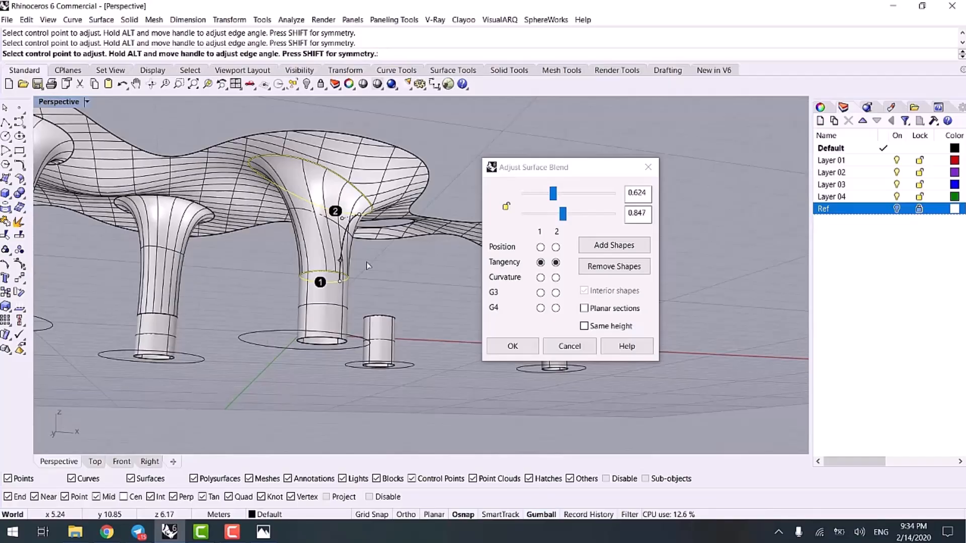
left_click(517, 347)
- Start a BlendSrf between the northeastern core tube's top rim and its canopy hole, moving the hole's seam point beside the tube's in plan
right_click_drag(470, 315, 422, 370)
right_click(373, 334)
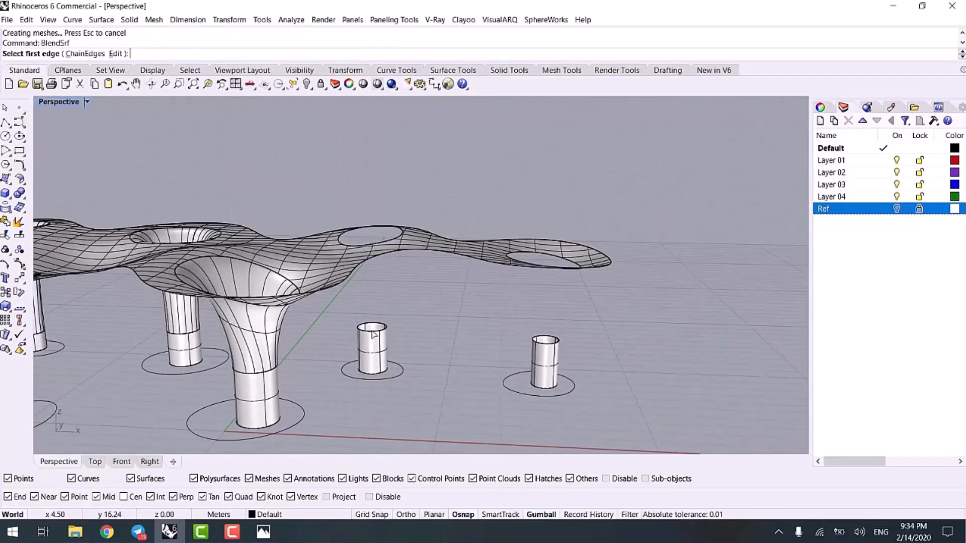
left_click(379, 232)
right_click_drag(382, 242, 311, 386)
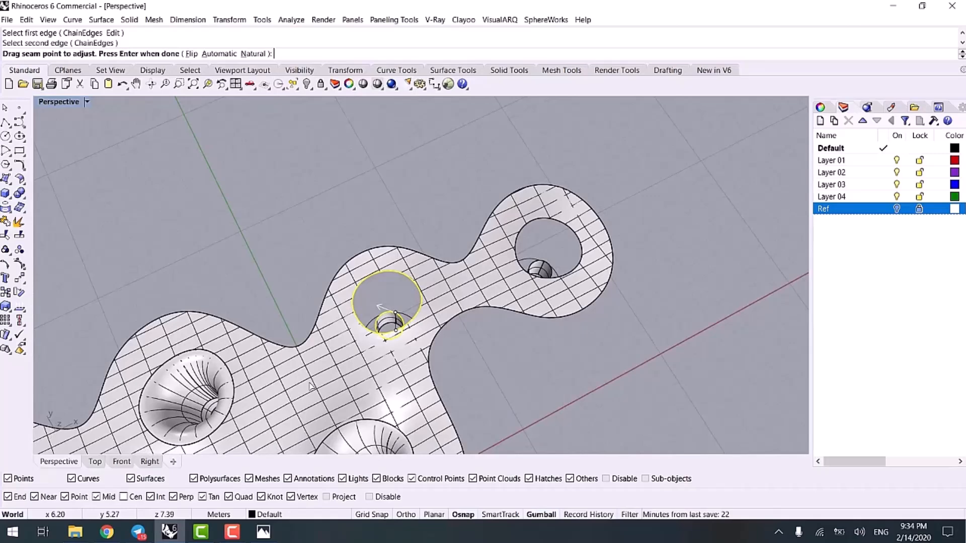
left_click(94, 462)
scroll(466, 289, "down", 3)
scroll(455, 284, "up", 5)
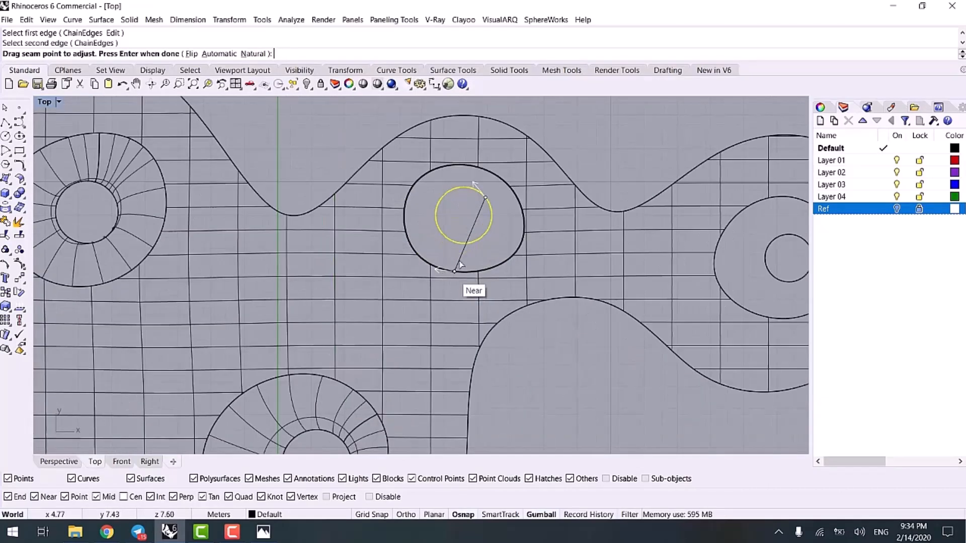
left_click(454, 272)
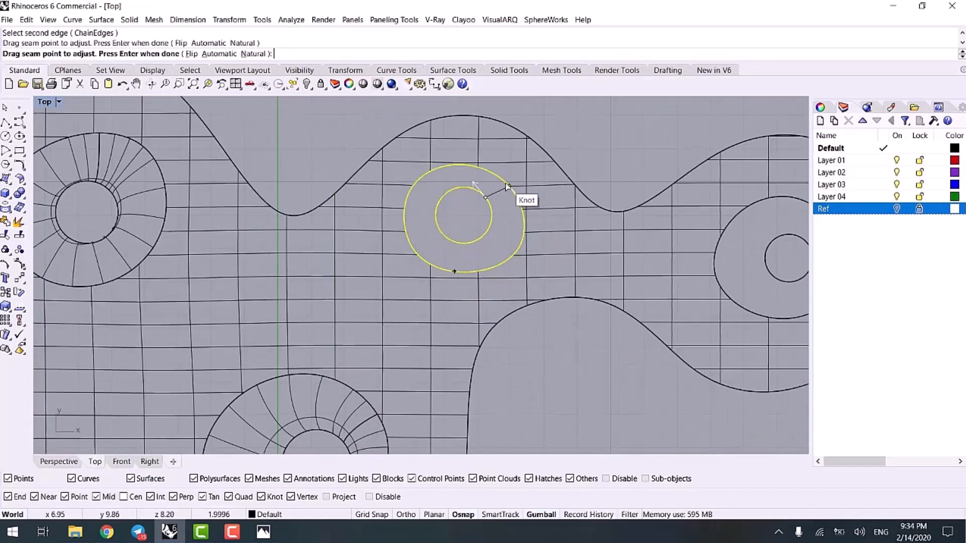
left_click(505, 184)
right_click_drag(495, 213, 509, 229)
left_click(61, 461)
right_click(479, 362)
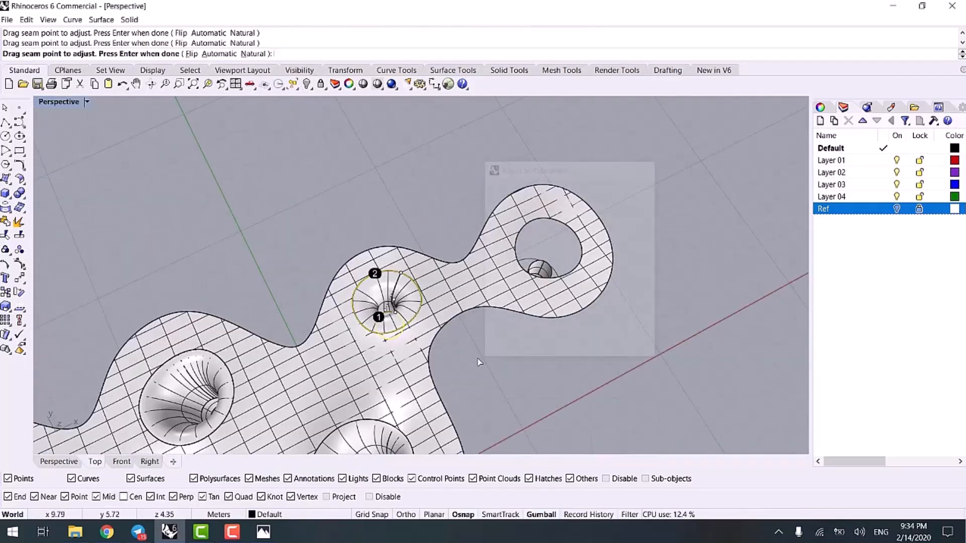
- Reduce the blend values at both ends of the northeastern column and accept the surface blend
right_click_drag(479, 362, 401, 258)
scroll(401, 258, "up", 3)
left_click_drag(568, 194, 554, 215)
scroll(452, 332, "down", 3)
right_click_drag(452, 332, 553, 347)
right_click(437, 345)
right_click_drag(574, 339, 541, 338, "shift")
right_click(542, 339)
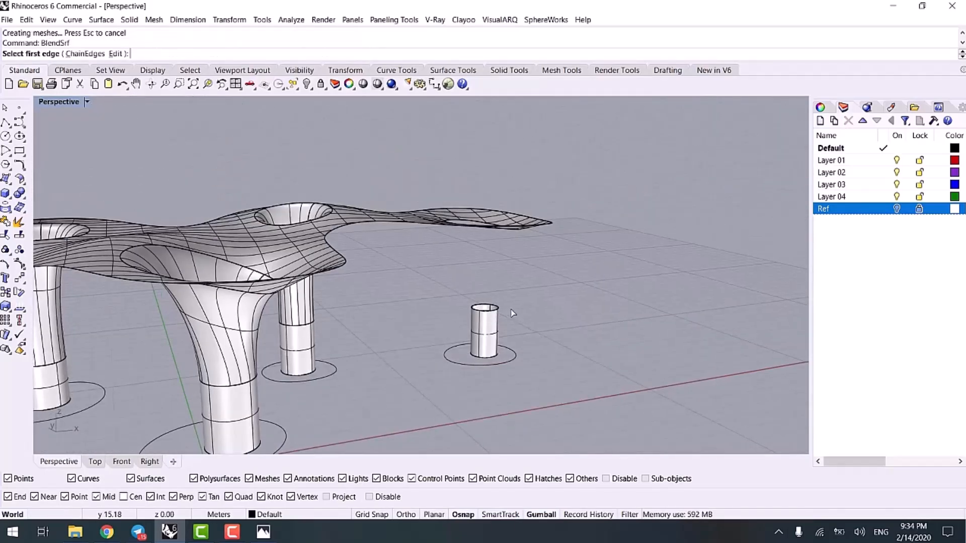
left_click(487, 227)
right_click_drag(505, 241, 518, 295)
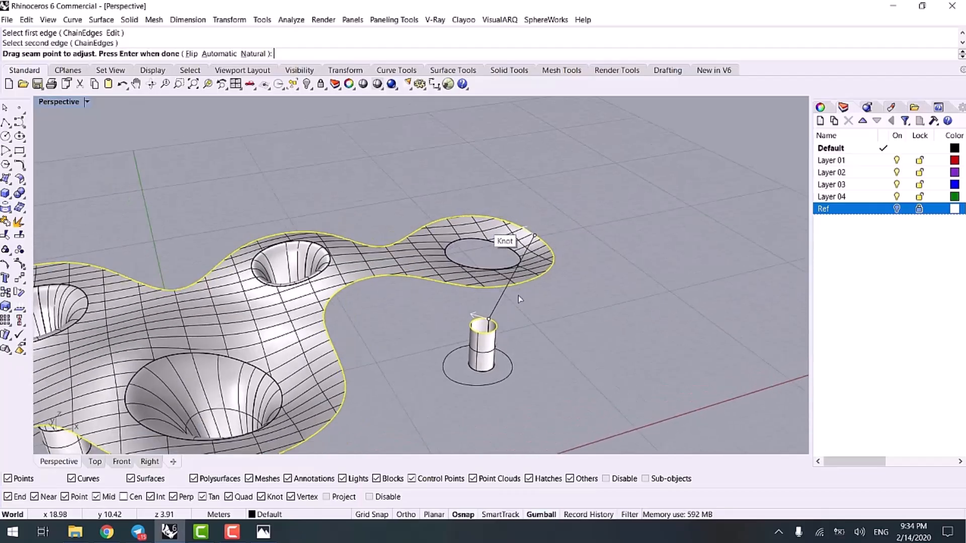
key("Return")
- Blend the easternmost core tube's top rim to the canopy hole above it with BlendSrf, keeping the default seams and blend values
right_click(497, 324)
left_click(496, 325)
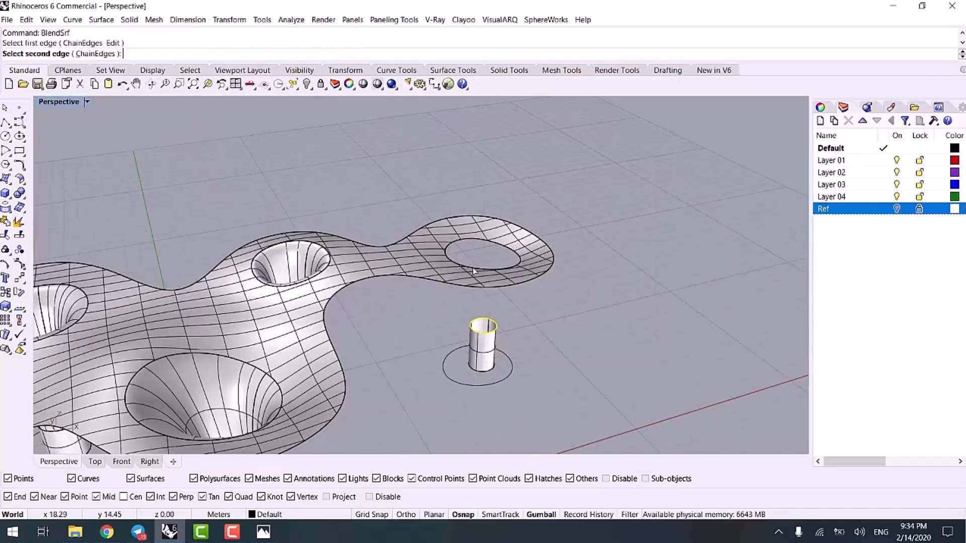
left_click(468, 240)
right_click_drag(416, 280, 394, 295)
right_click(445, 324)
right_click(397, 322)
- Select all surfaces with SelSrf and join the canopy, column blends and core tubes into one polysurface
scroll(429, 357, "down", 8)
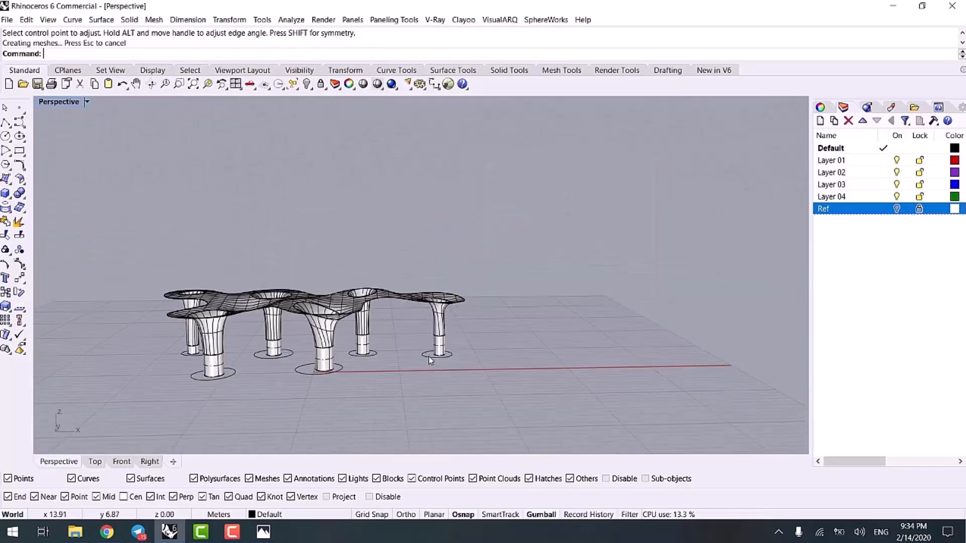
scroll(428, 356, "up", 6)
left_click(350, 249)
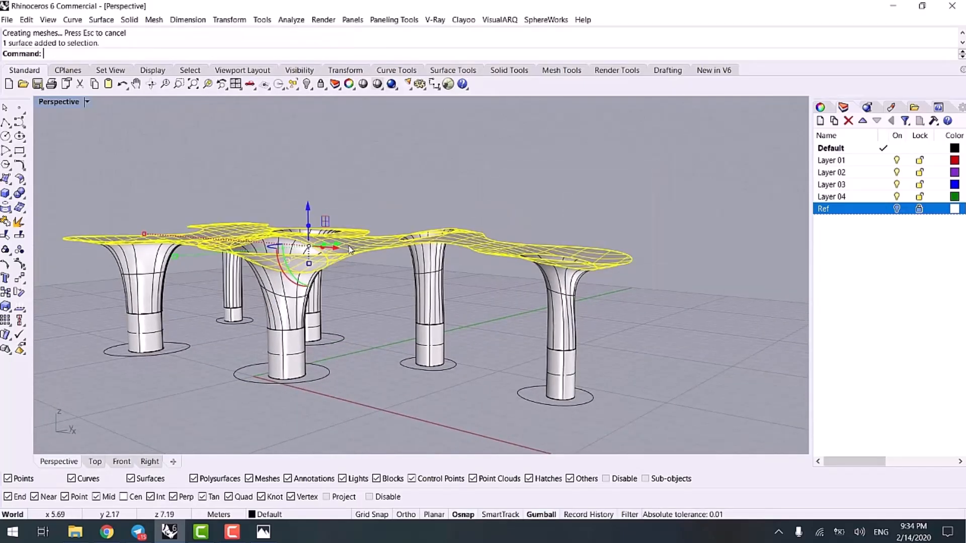
scroll(332, 332, "down", 3)
right_click_drag(386, 381, 442, 363)
left_click(467, 393)
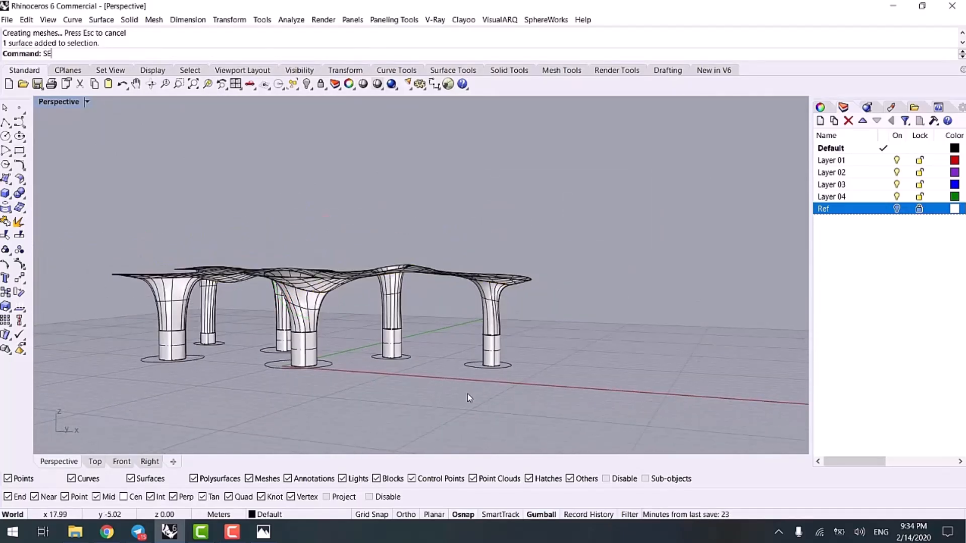
type("Srf")
key("Return")
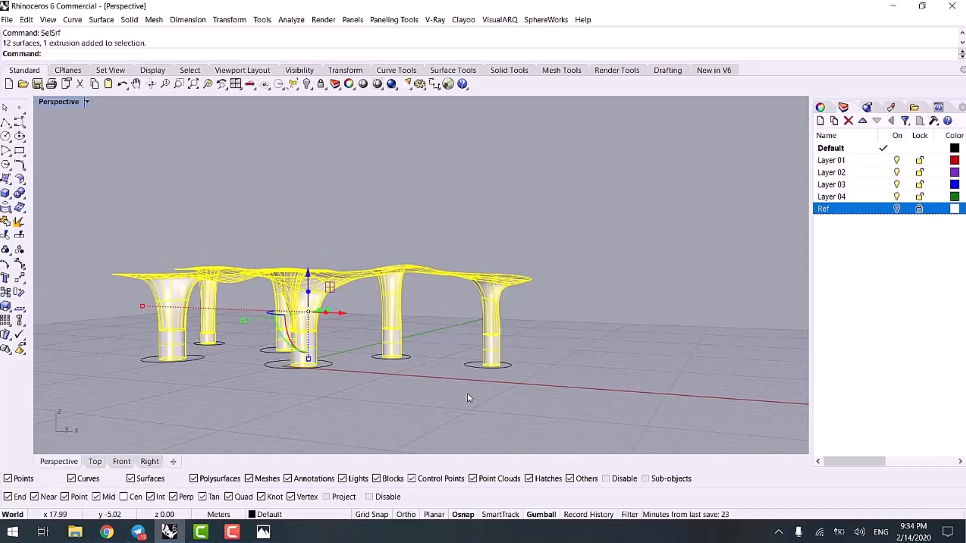
key("ctrl+j")
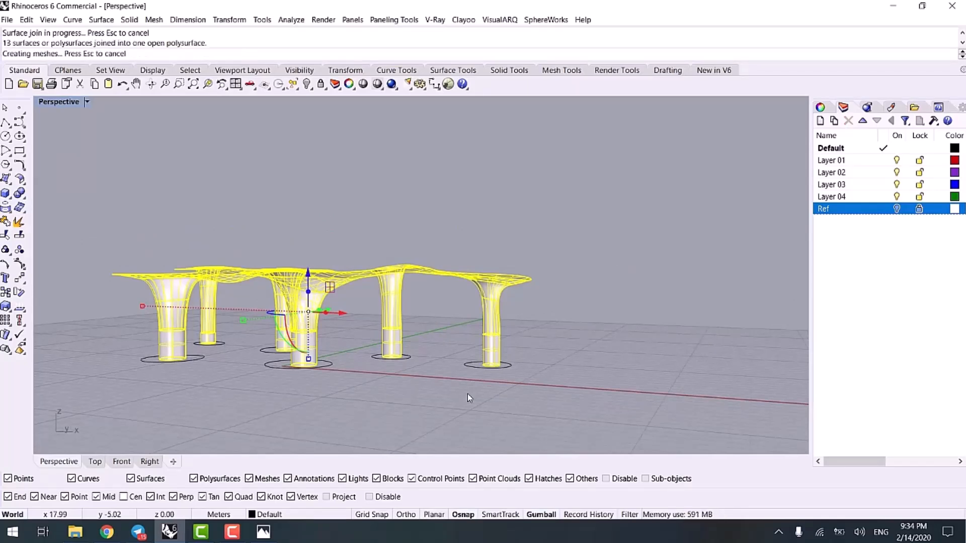
- Start OffsetSrf on the joined polysurface with a distance of 0.4 and flip all offset directions, checking the arrows in plan
key("Return")
right_click_drag(467, 393, 361, 382)
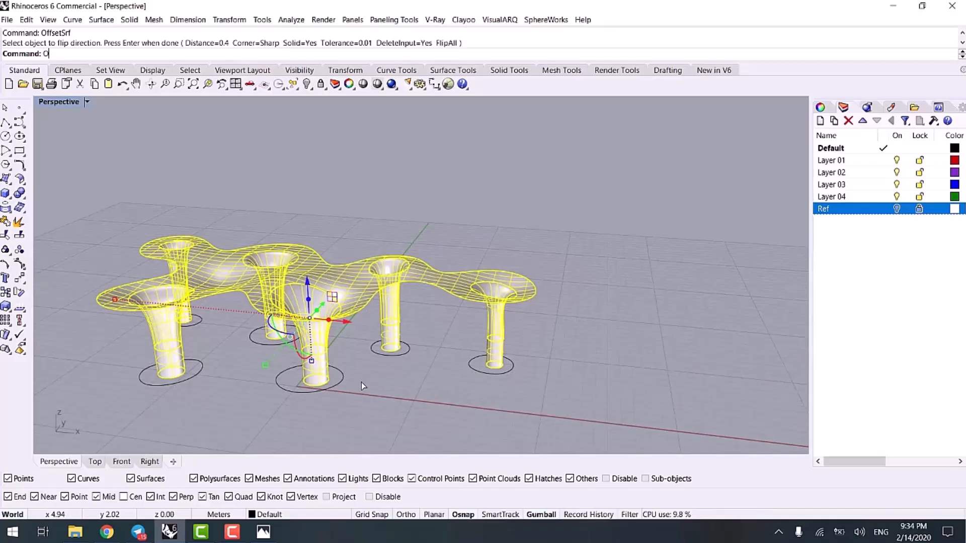
key("Return")
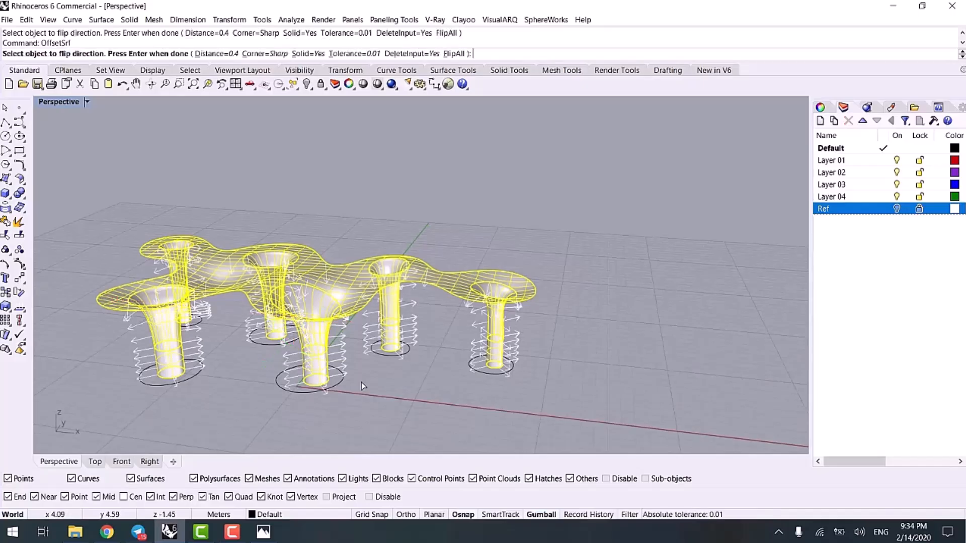
left_click(448, 54)
right_click_drag(222, 307, 209, 345)
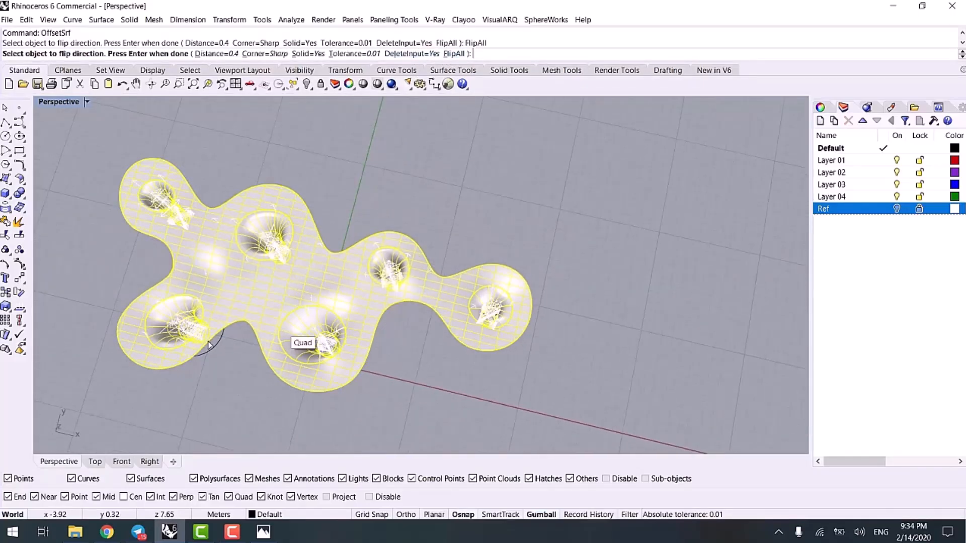
left_click(95, 461)
scroll(485, 221, "up", 11)
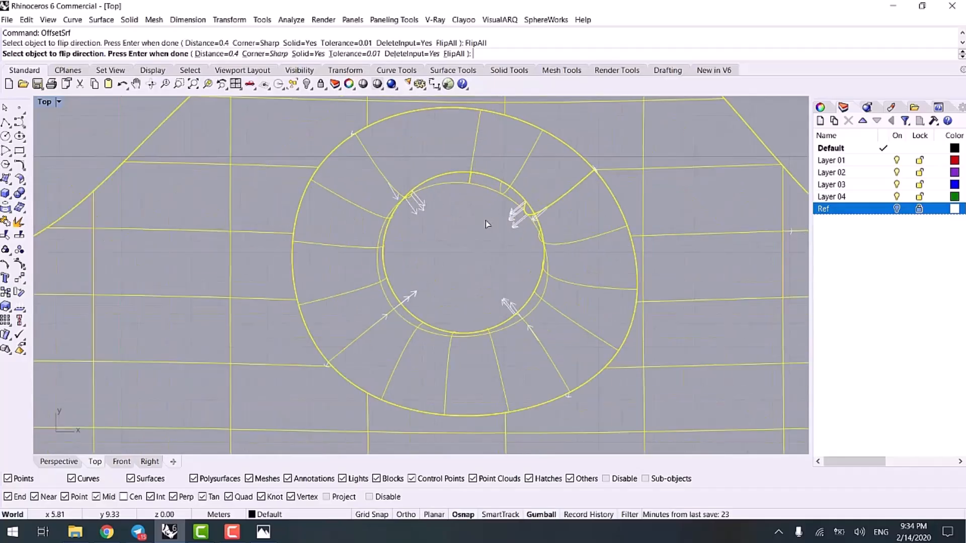
scroll(380, 267, "down", 4)
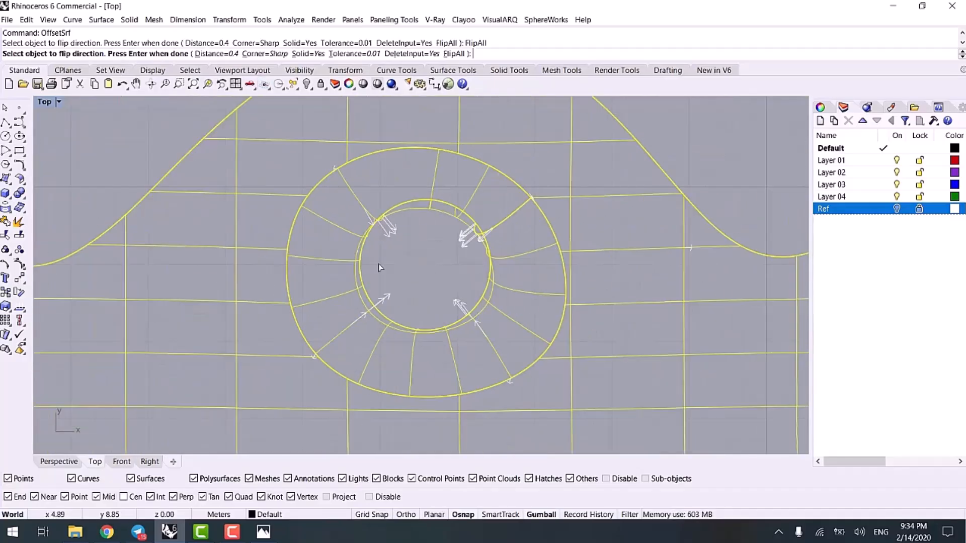
- Set Solid to No for the offset, check the directions in perspective, and accept it
left_click(305, 53)
left_click(74, 463)
right_click_drag(273, 349, 303, 266)
scroll(280, 271, "up", 5)
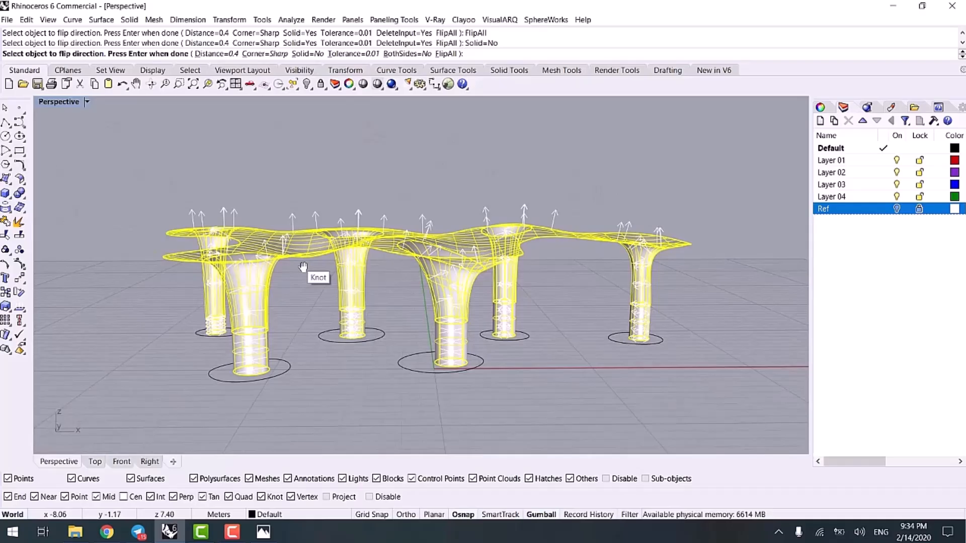
key("Return")
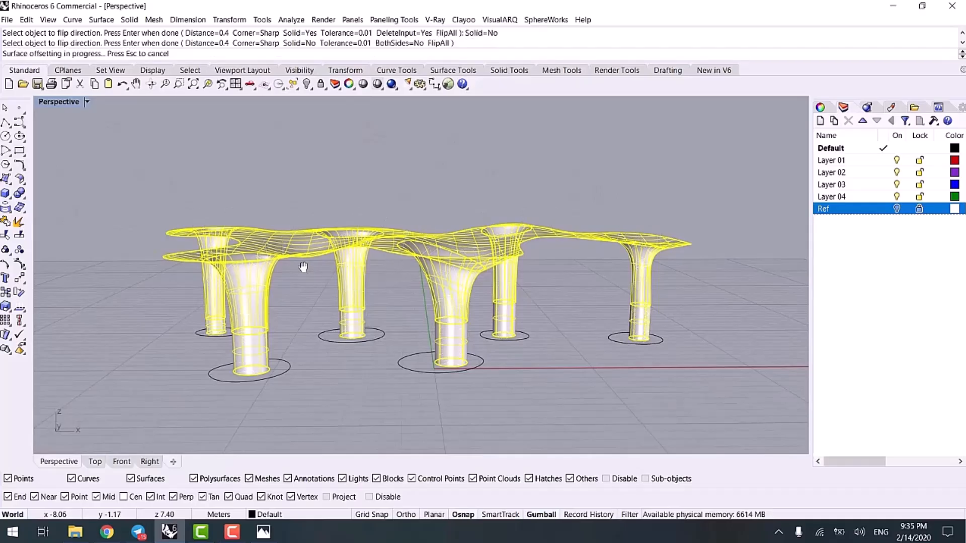
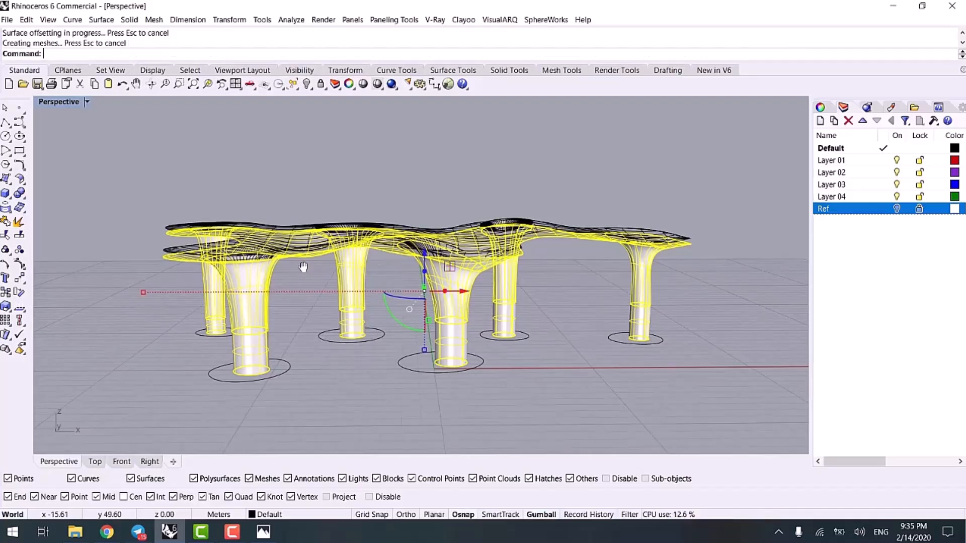
- Compare the offset copy with the original canopy and columns polysurface, and hide the original
left_click(367, 194)
right_click_drag(366, 194, 309, 249)
left_click(310, 251)
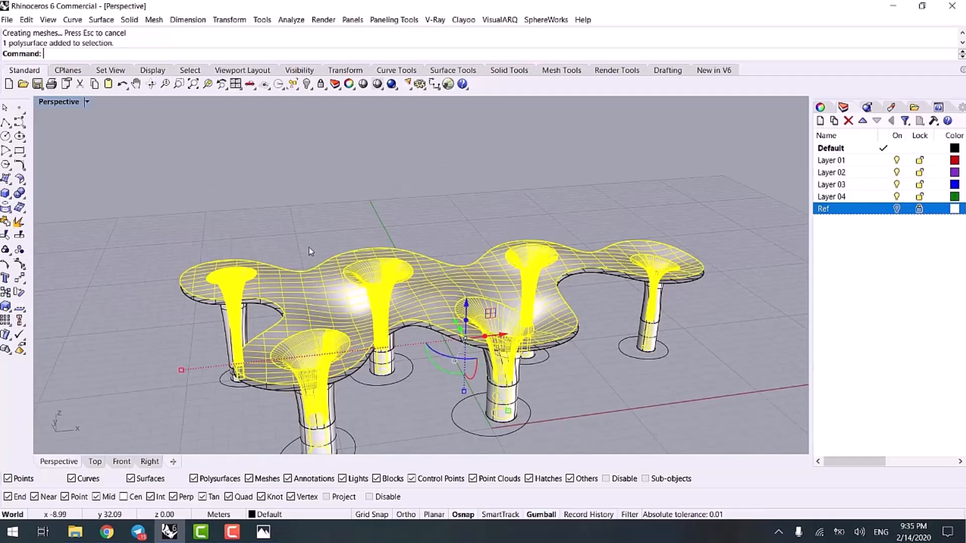
scroll(271, 273, "up", 5)
right_click_drag(271, 275, 310, 174)
left_click(313, 166)
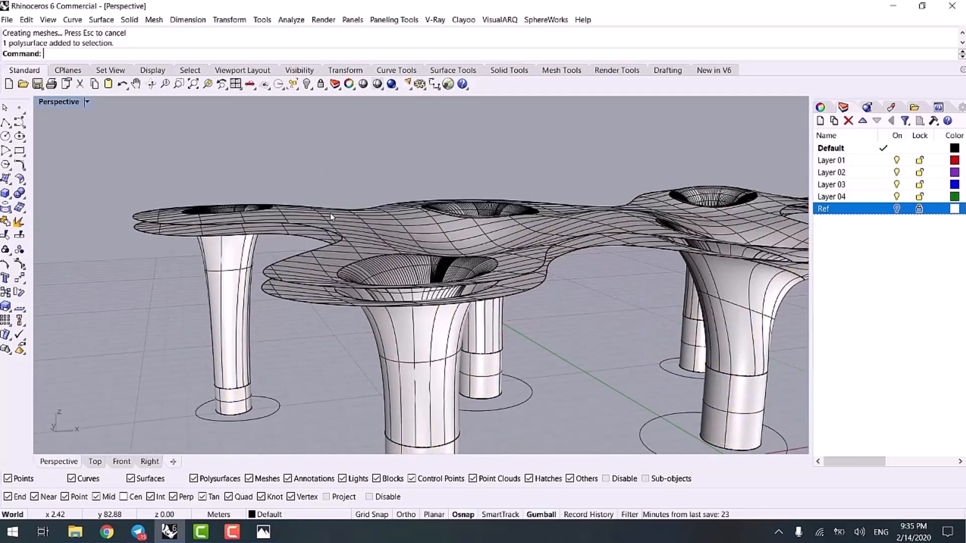
left_click(329, 214)
left_click(200, 297)
scroll(200, 297, "down", 5)
scroll(222, 348, "up", 5)
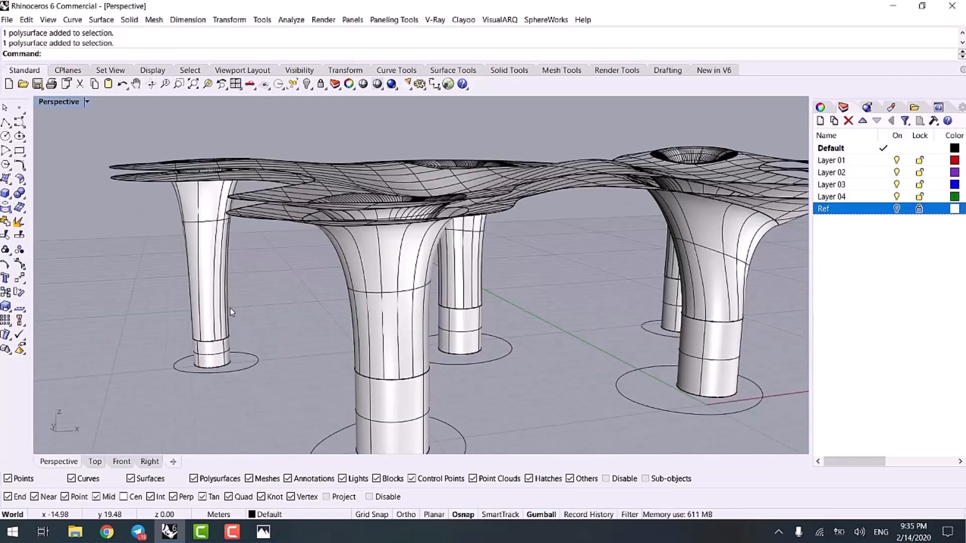
left_click(230, 308)
key("ctrl+h")
- Explode the offset polysurface into separate surfaces and turn on their control points
scroll(231, 307, "down", 5)
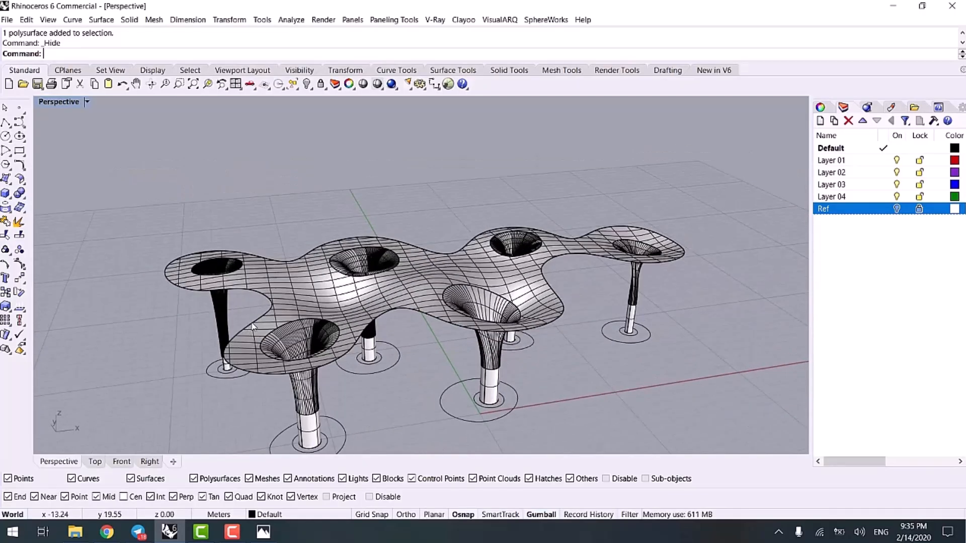
left_click(256, 288)
scroll(257, 288, "up", 4)
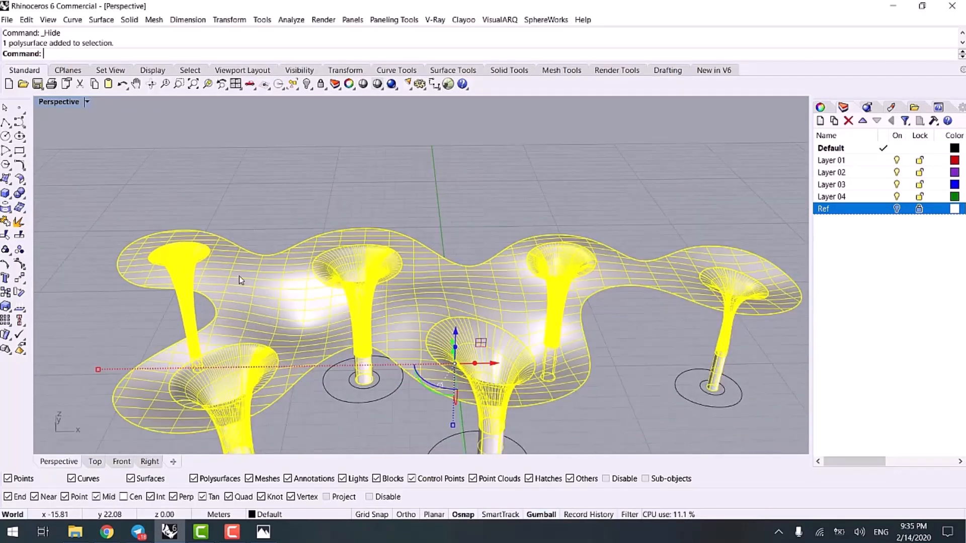
left_click(19, 264)
scroll(257, 291, "up", 2)
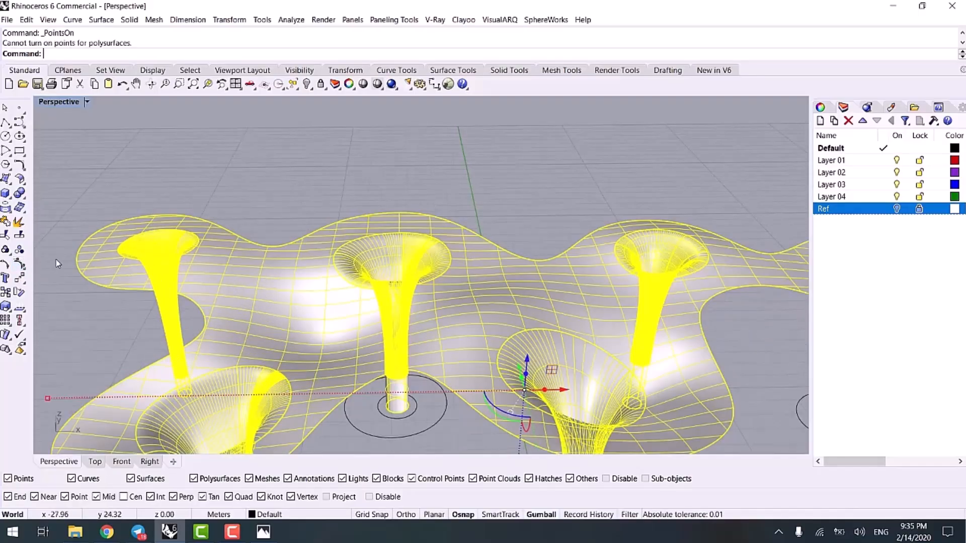
left_click(19, 222)
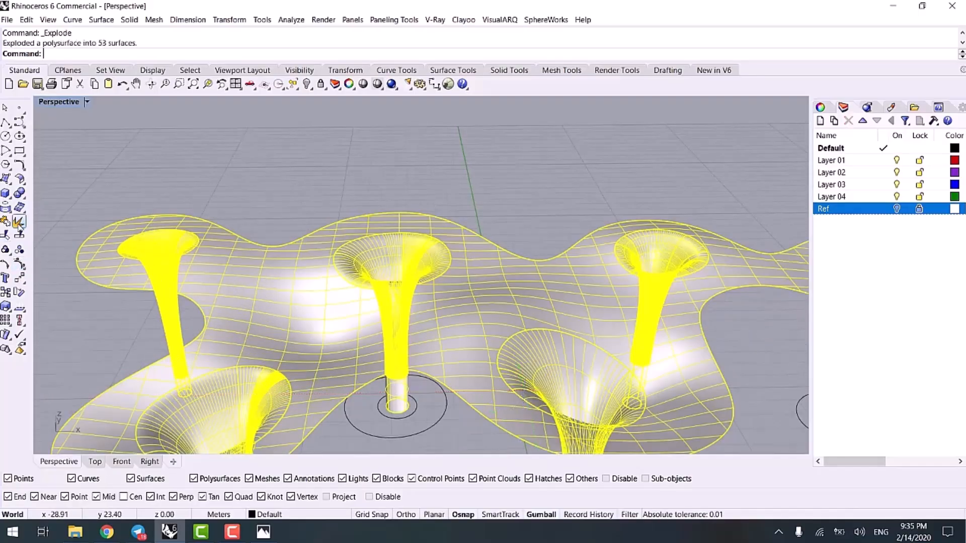
left_click(19, 265)
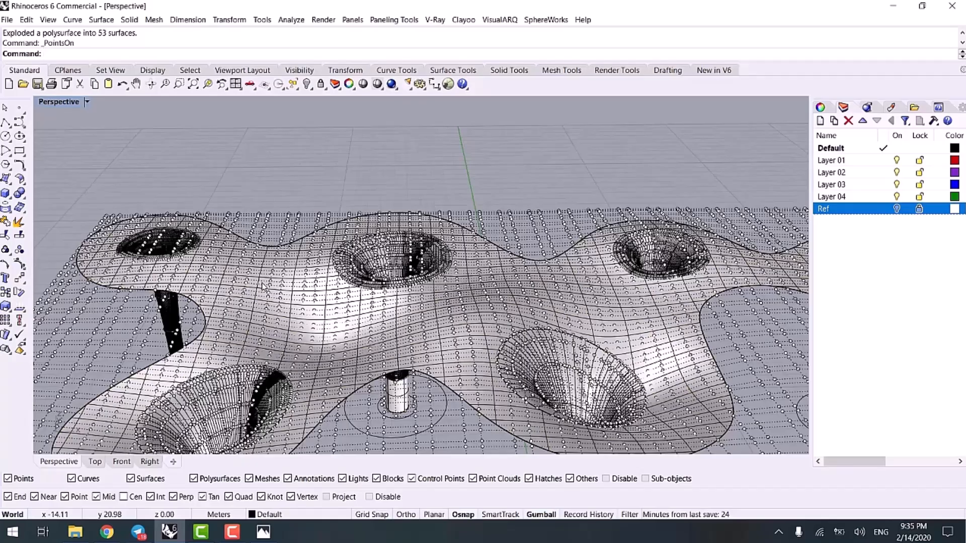
type("Sof")
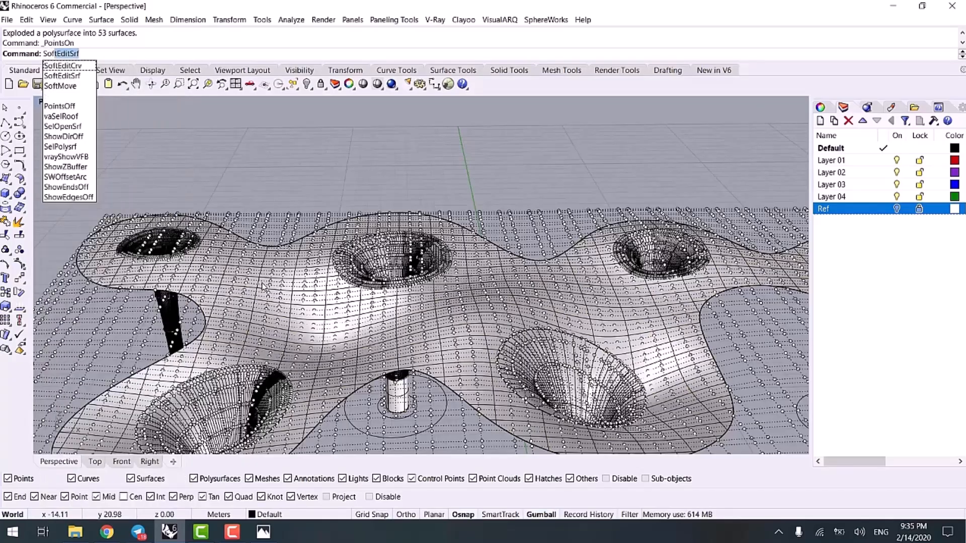
type("tm")
key("Return")
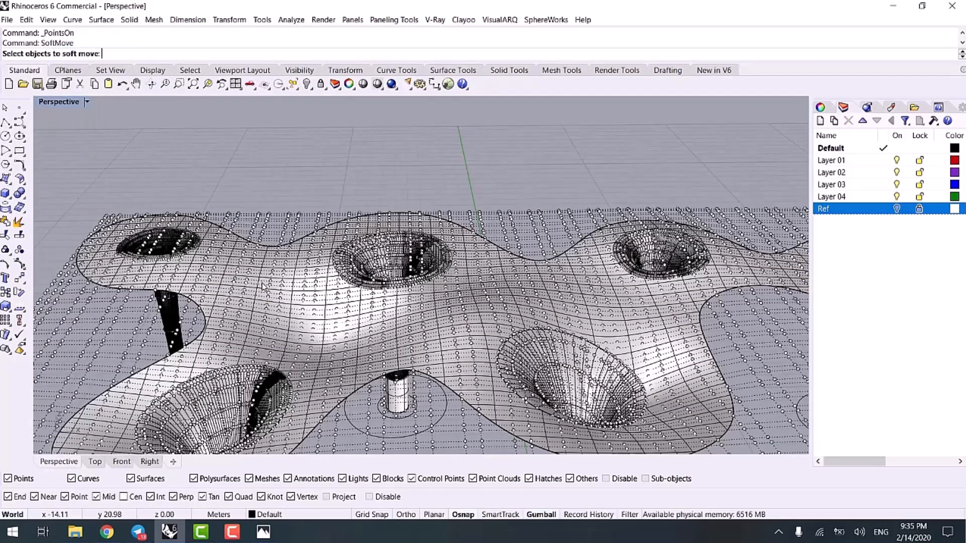
left_click_drag(308, 290, 313, 355)
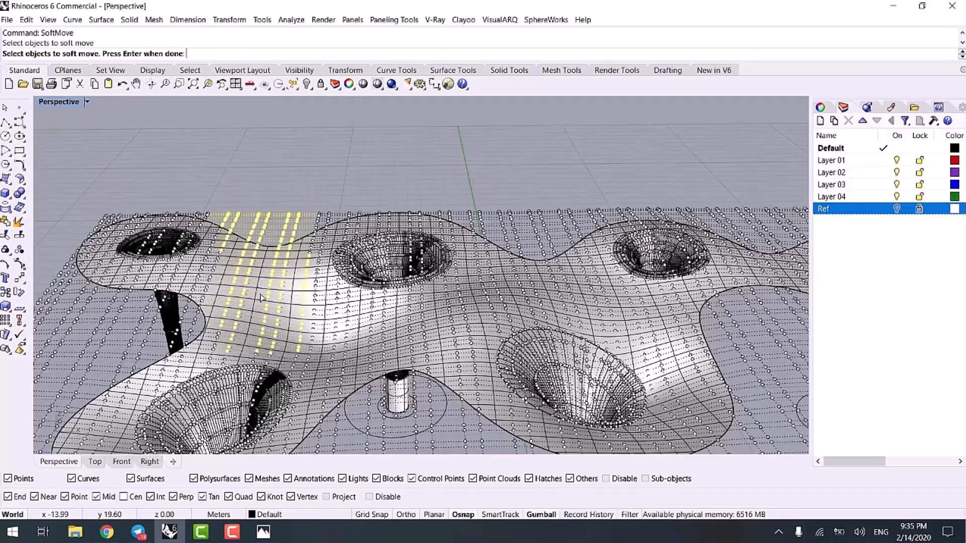
key("Return")
left_click(262, 302)
scroll(272, 307, "down", 5)
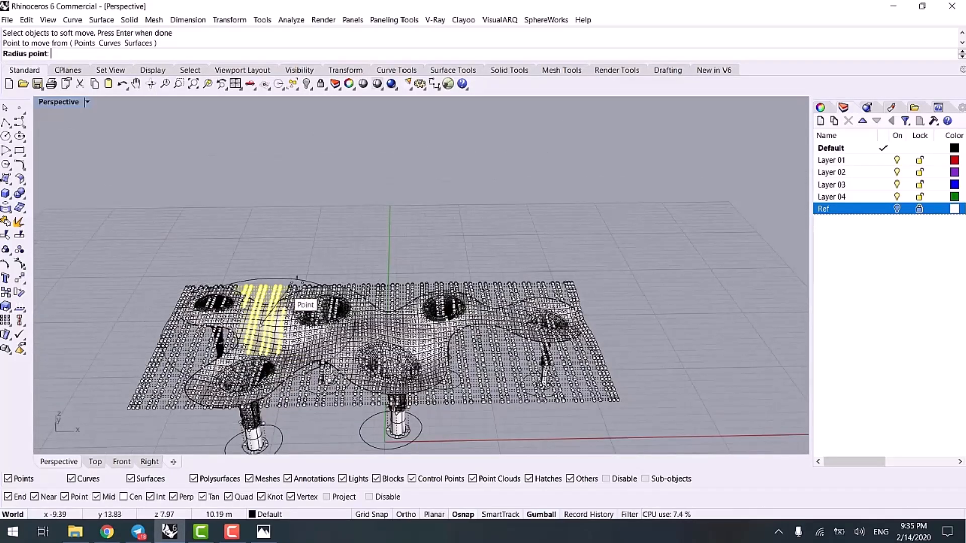
left_click(95, 461)
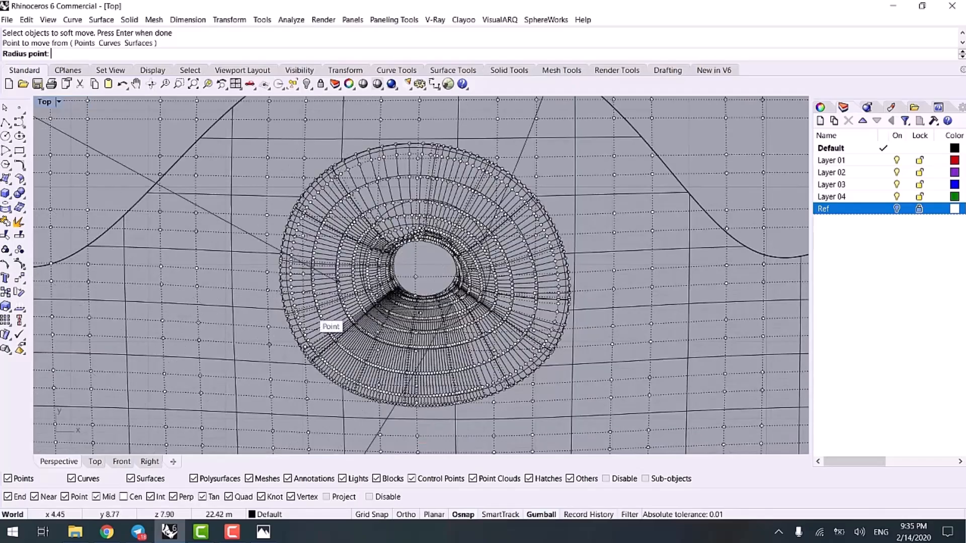
scroll(248, 280, "down", 5)
right_click_drag(248, 281, 582, 304)
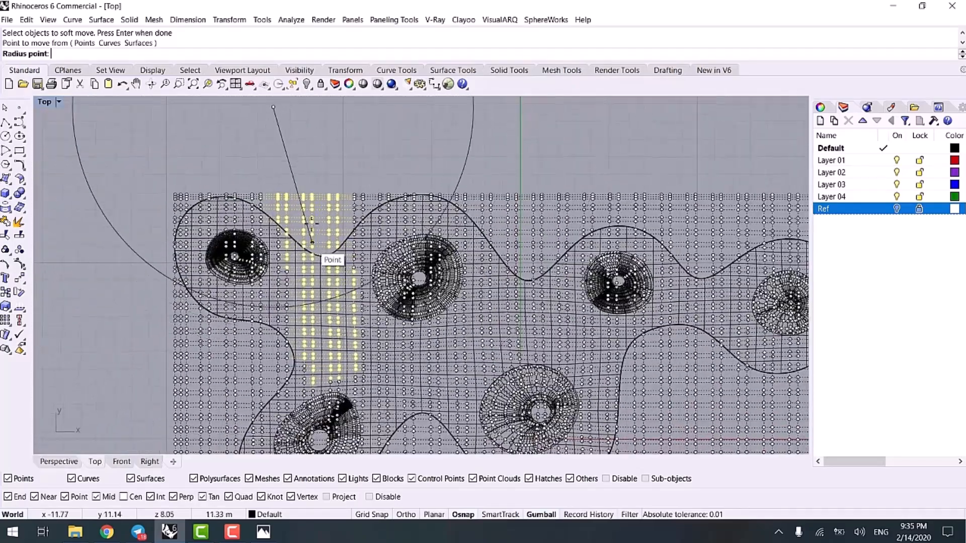
key("Escape")
- Select a band of control points across the western canopy in plan and start SoftMove, picking its base and radius points between the columns
right_click_drag(395, 360, 369, 300)
scroll(368, 301, "down", 6)
left_click_drag(194, 318, 395, 267)
scroll(326, 282, "up", 8)
right_click(317, 286)
scroll(315, 286, "up", 3)
left_click(299, 267)
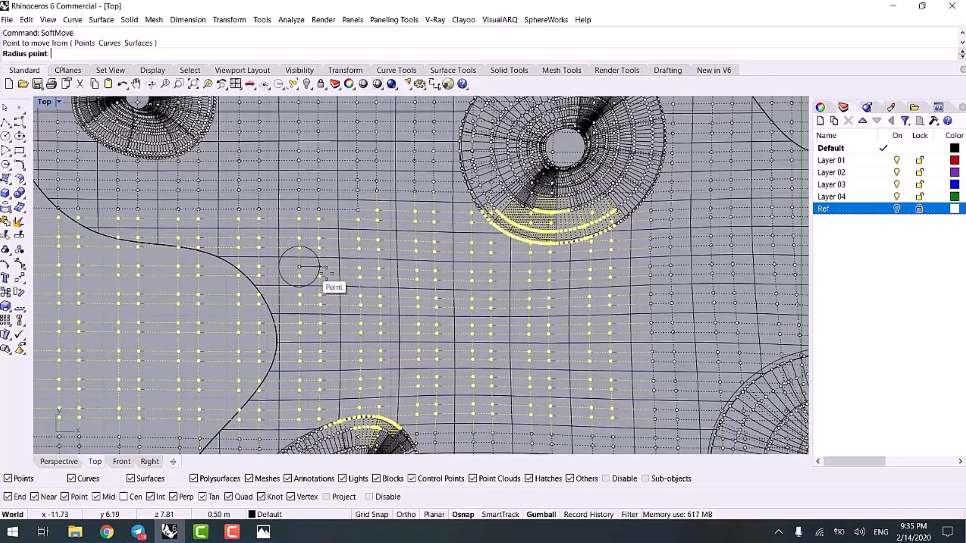
left_click(360, 279)
- Pick the SoftMove's vertical offset point in perspective, accept the move and turn off the control points
left_click(69, 462)
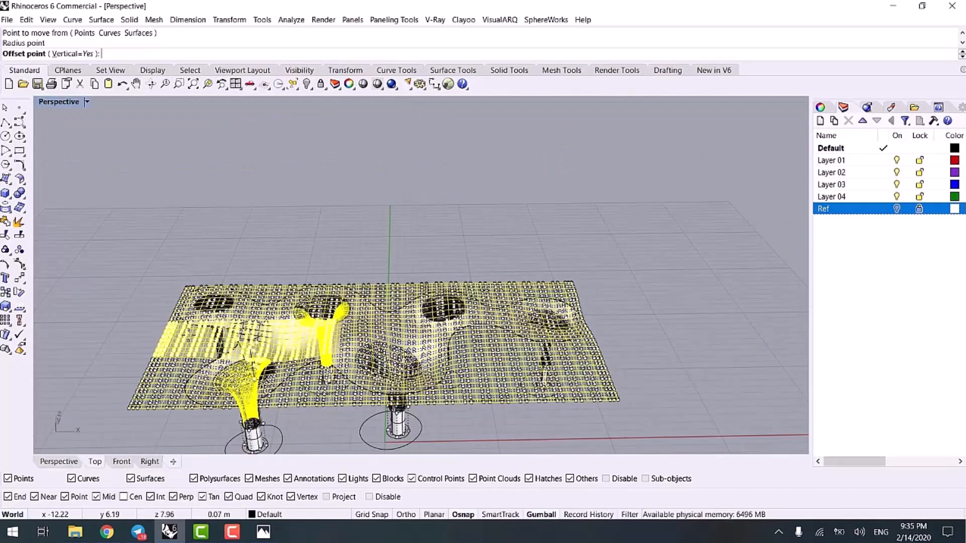
right_click_drag(238, 326, 215, 257)
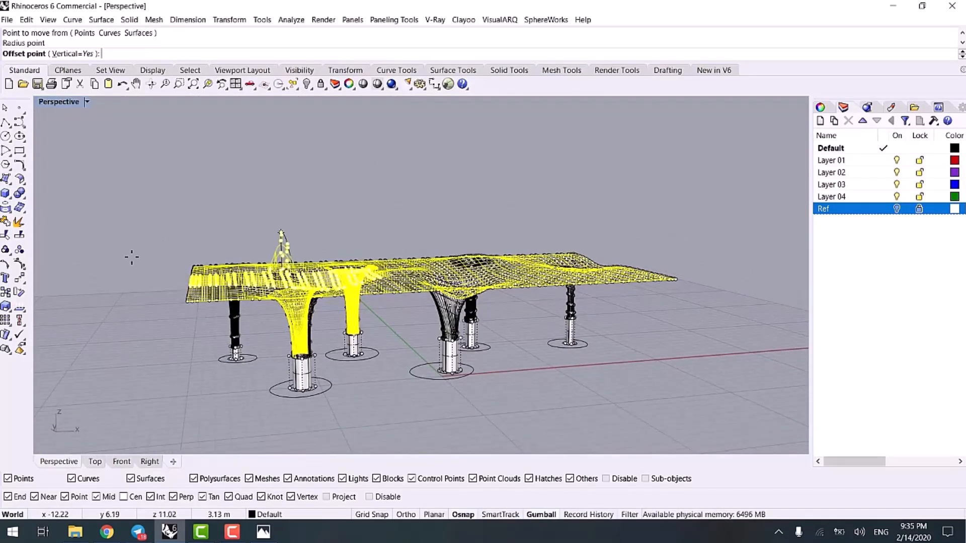
left_click(128, 276)
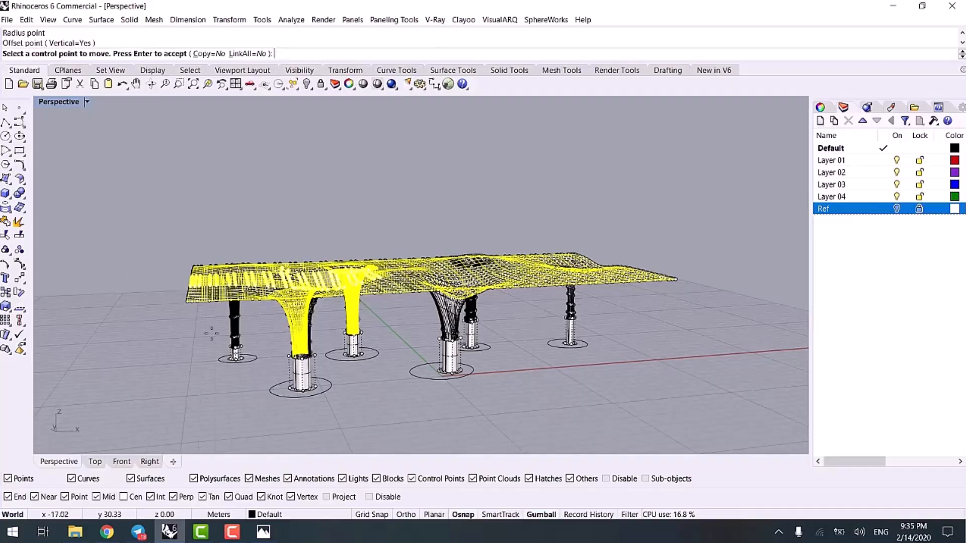
right_click_drag(211, 333, 205, 355)
key("Return")
key("Escape")
key("Escape")
- Turn on the control points of the canopy surface alone and select them all with SelPt
scroll(329, 294, "up", 7)
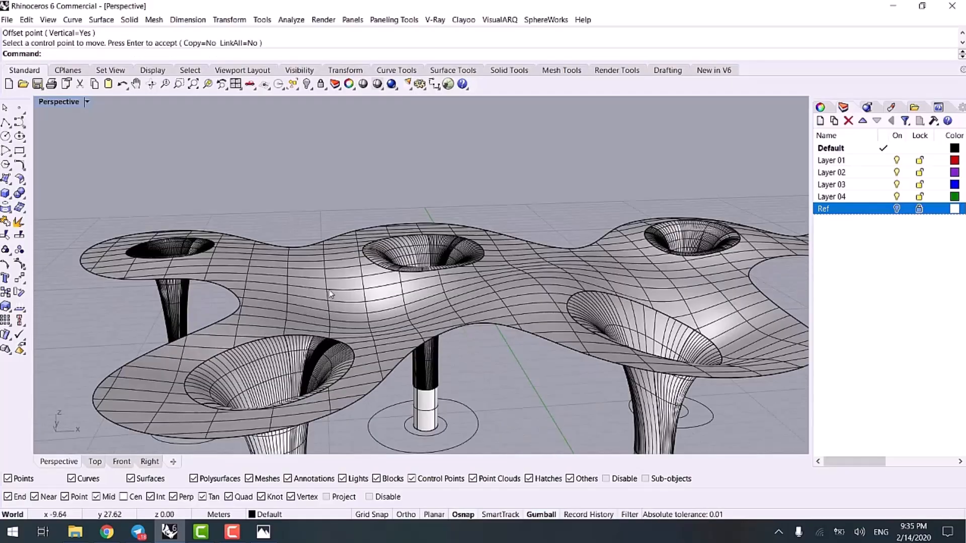
left_click(330, 294)
right_click_drag(335, 321, 193, 344, "shift")
left_click(19, 264)
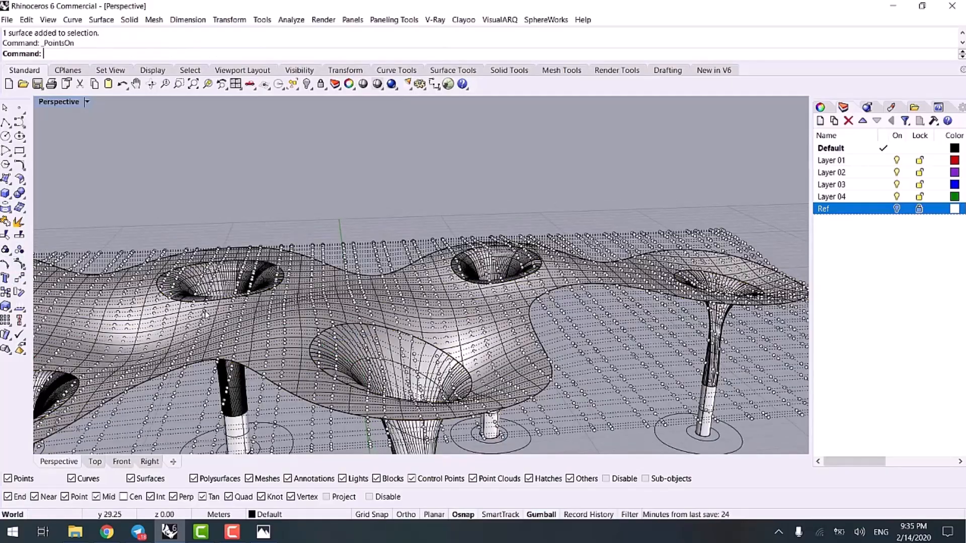
scroll(352, 297, "down", 5)
left_click_drag(77, 376, 301, 247)
left_click_drag(255, 284, 287, 203)
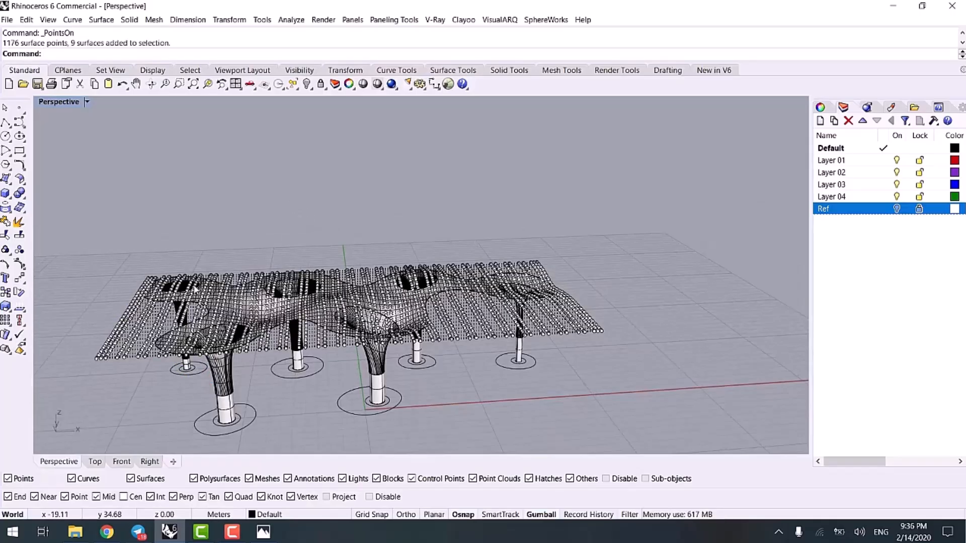
type("SelPt")
key("Return")
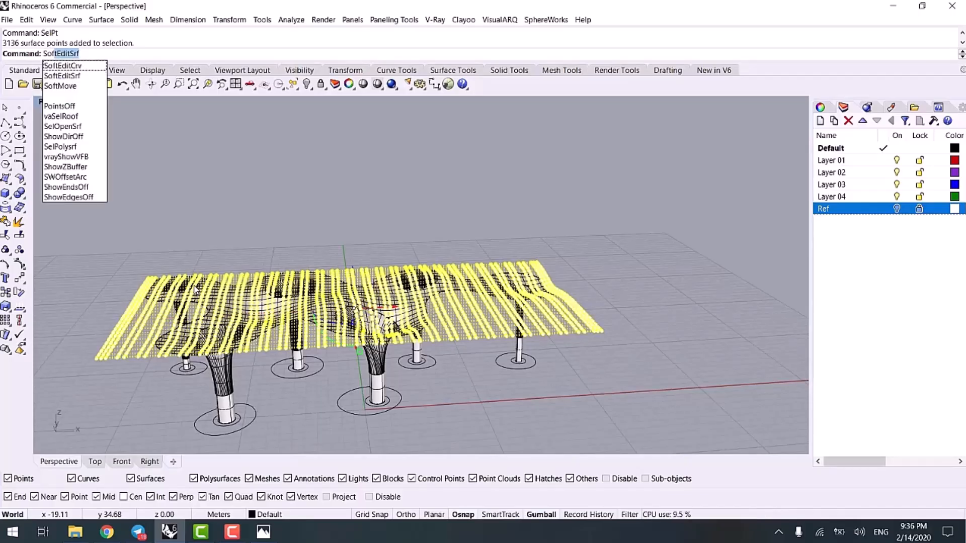
- Start SoftMove on the selected control points and pick its base and radius points in plan on the western canopy between the columns
type("Soft")
key("Down")
key("Down")
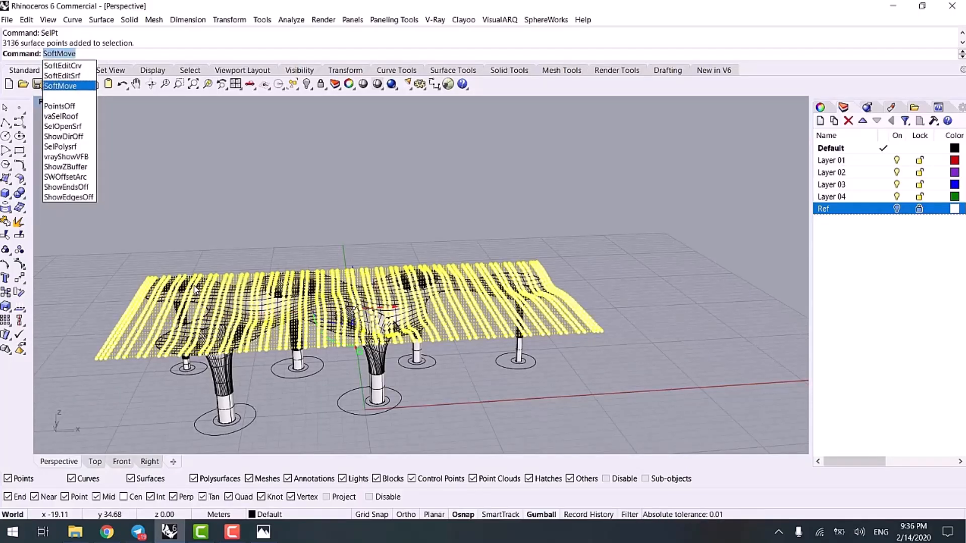
key("Return")
right_click_drag(225, 291, 252, 389)
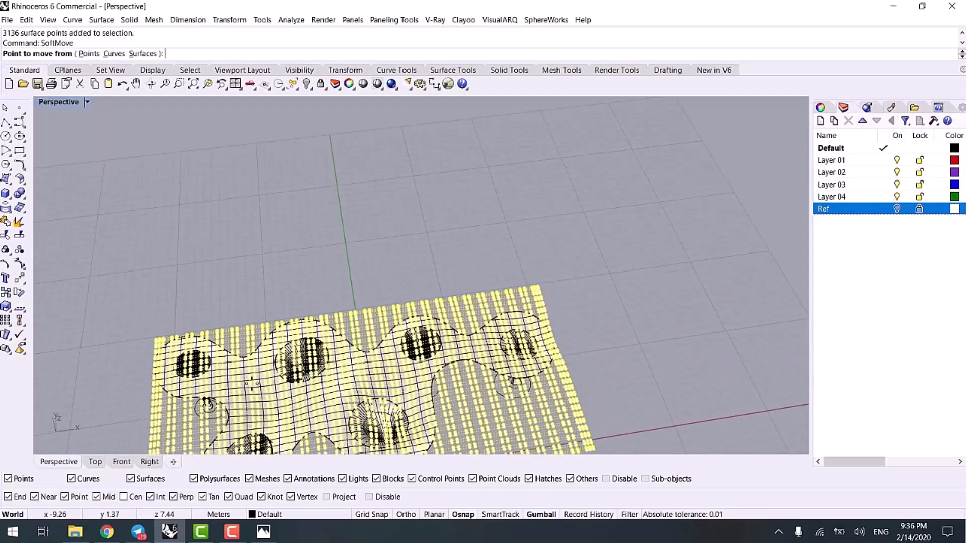
left_click(96, 462)
scroll(334, 297, "up", 3)
scroll(334, 298, "down", 4)
right_click_drag(334, 298, 310, 273)
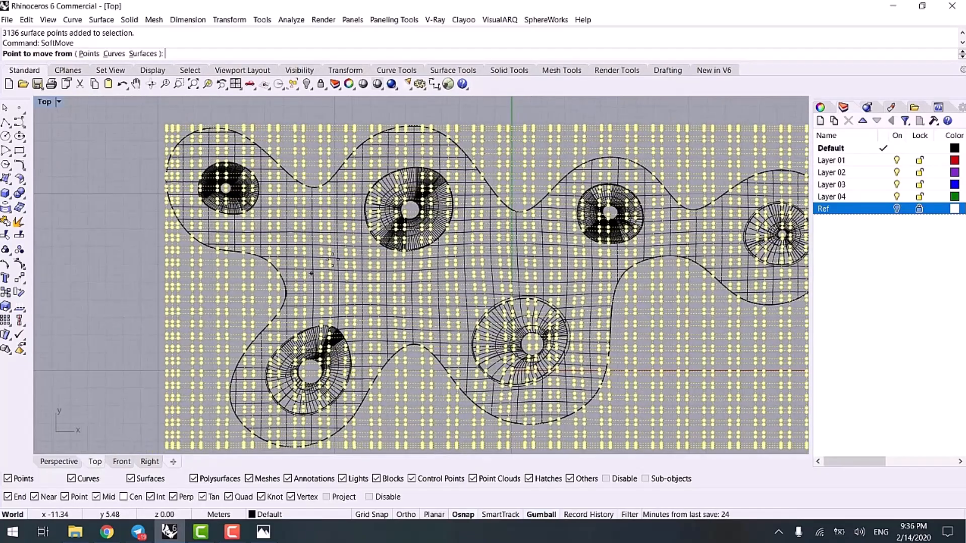
scroll(329, 259, "up", 4)
left_click(289, 243)
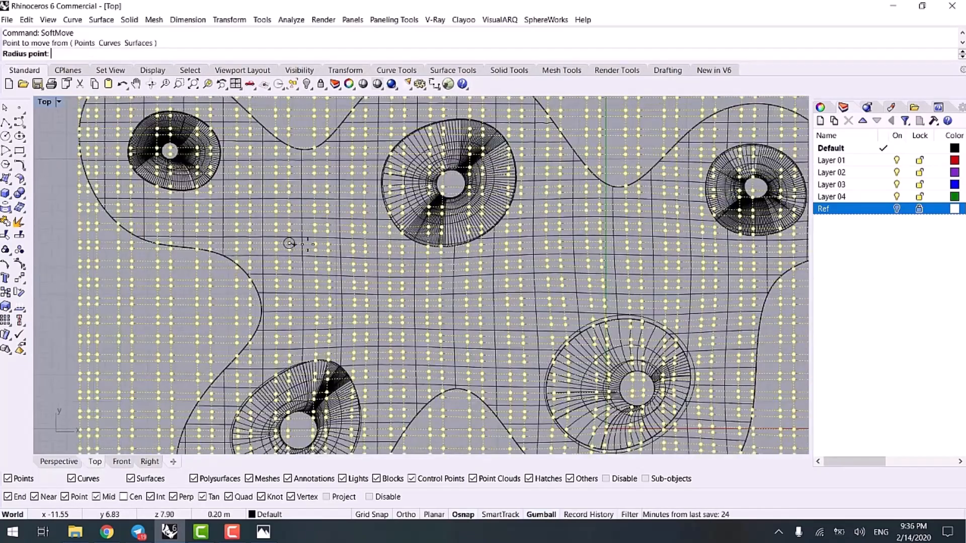
left_click(351, 270)
- Pick the SoftMove's vertical offset point slightly above the canopy in the front view, accept the move and turn off the control points
left_click(123, 461)
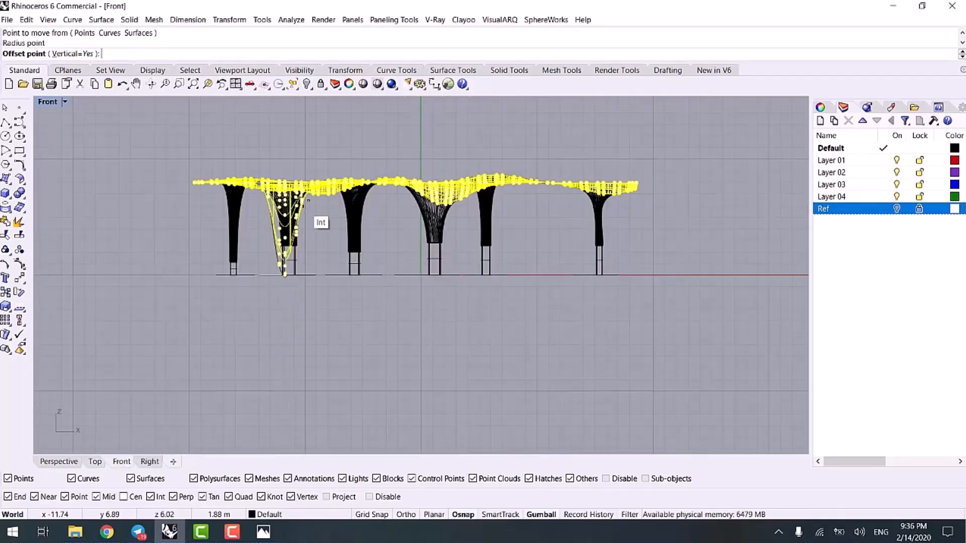
scroll(298, 166, "up", 5)
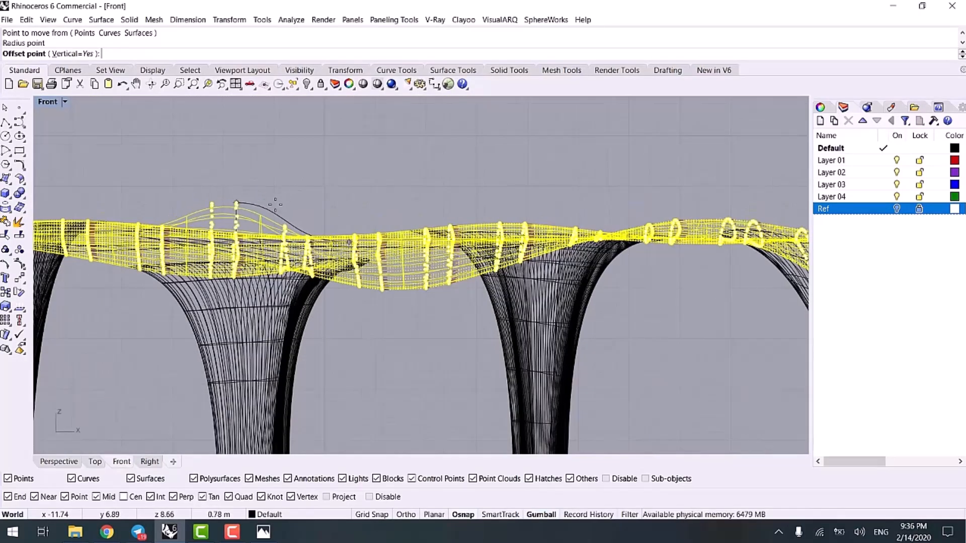
left_click(287, 212)
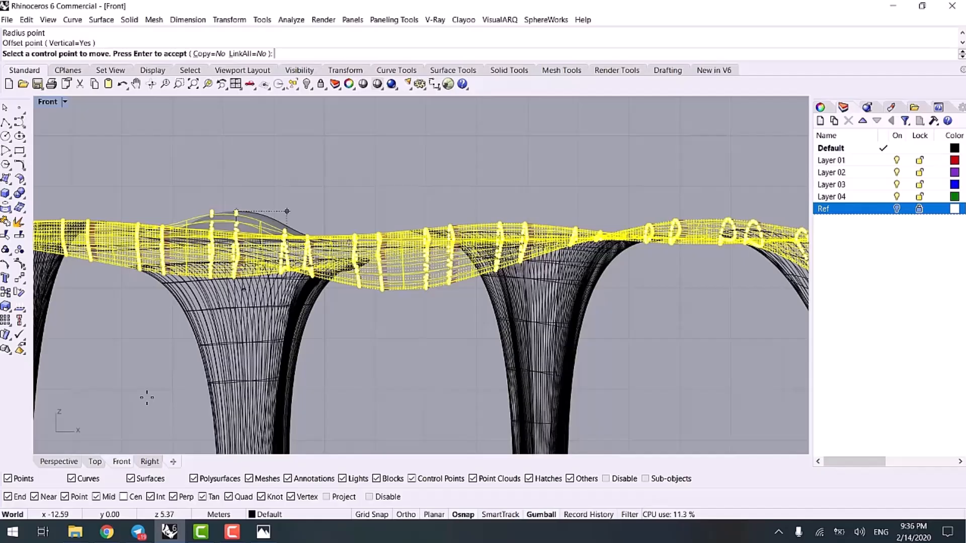
key("Return")
left_click(59, 462)
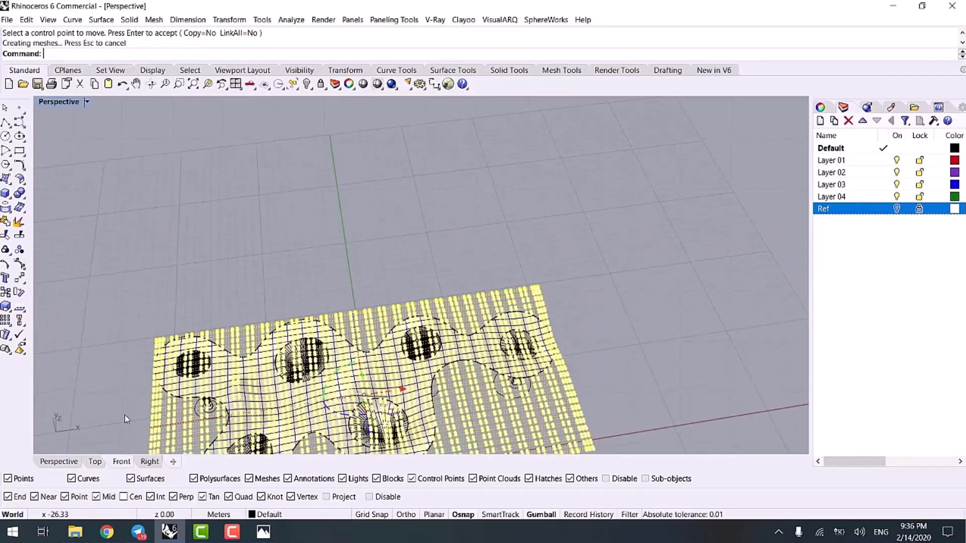
key("Escape")
- Select all surfaces with SelSrf, join them into one polysurface and show the hidden objects
mouse_move(229, 347)
right_mouse_down()
mouse_move(244, 323)
mouse_move(348, 319)
mouse_move(385, 300)
mouse_move(331, 319)
mouse_move(280, 311)
right_mouse_up()
scroll(309, 314, "down", 3)
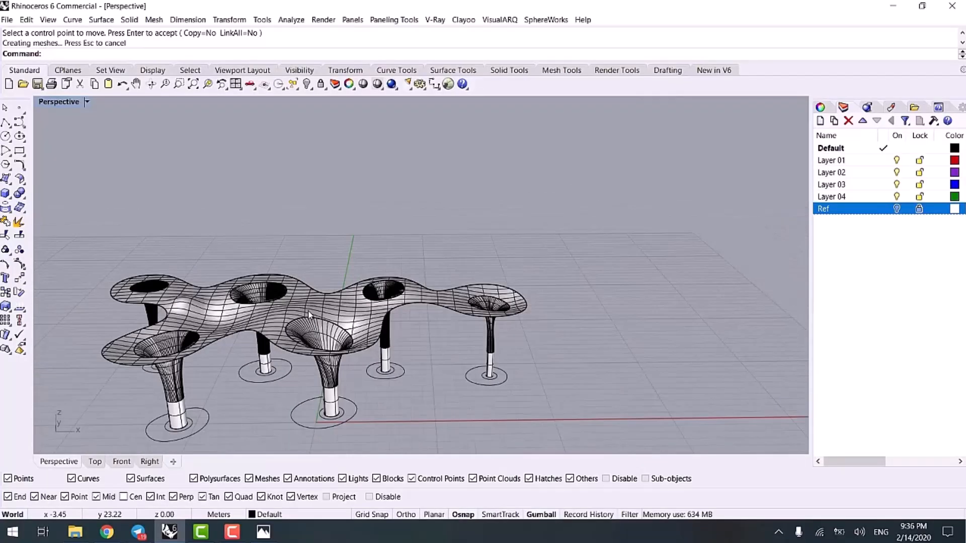
right_click_drag(391, 330, 333, 334)
type("el")
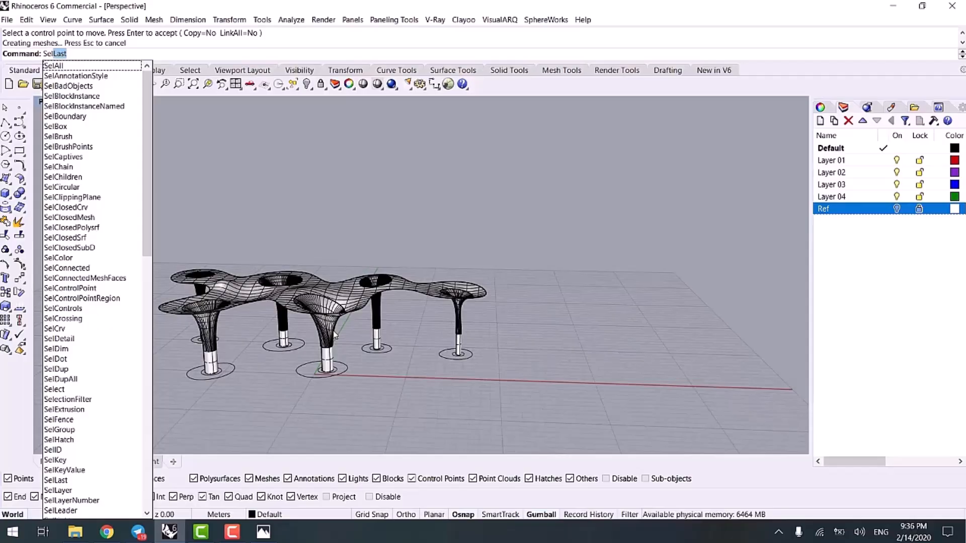
type("Srf")
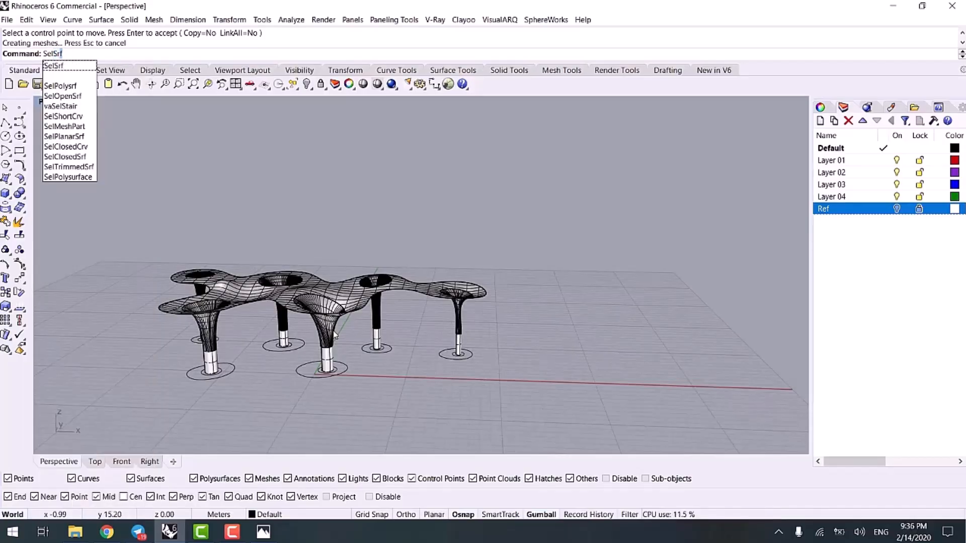
key("Return")
key("ctrl+j")
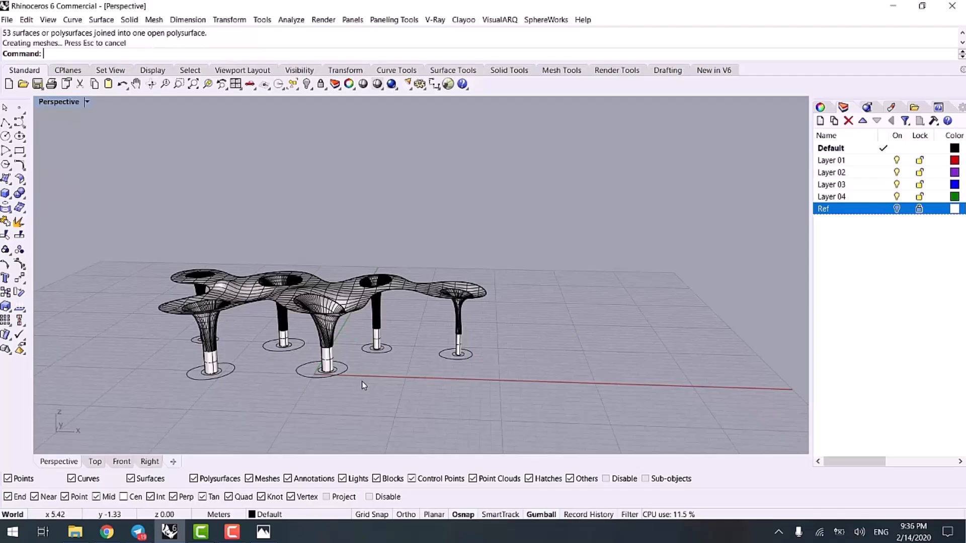
key("ctrl+alt+h")
- Start BlendSrf and select the outer rim edges of the lower and upper canopy surfaces
scroll(372, 376, "up", 5)
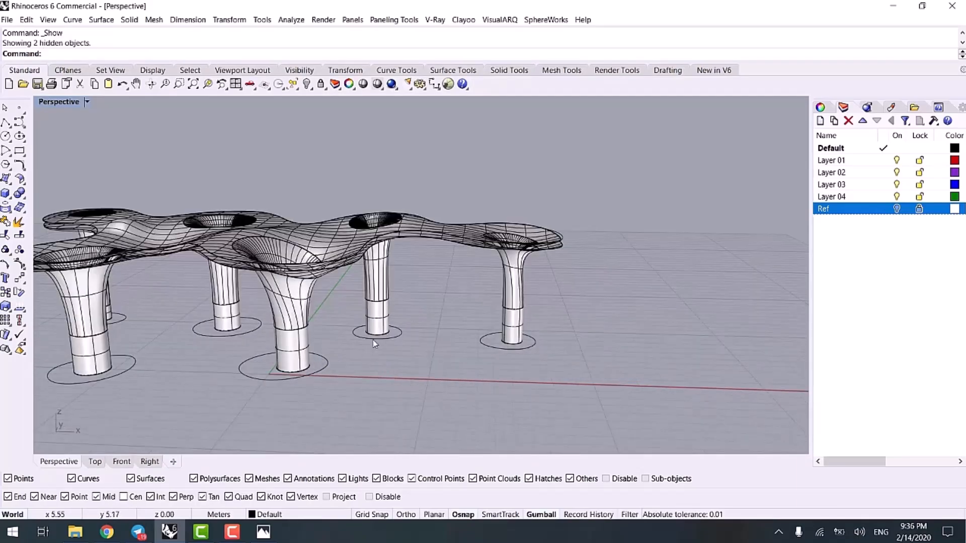
right_click_drag(374, 343, 206, 336)
right_click_drag(347, 322, 480, 287)
scroll(484, 286, "up", 3)
scroll(484, 286, "up", 2)
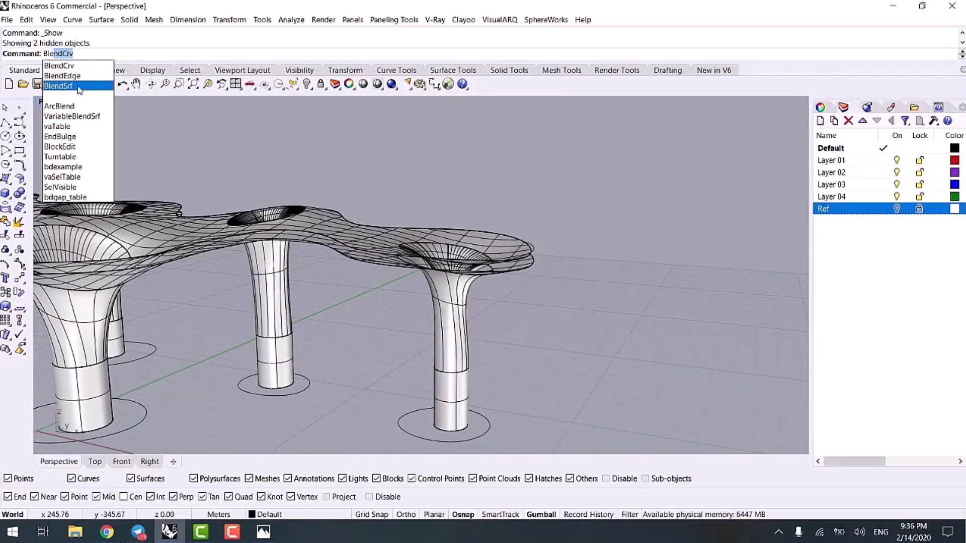
left_click(76, 85)
scroll(533, 287, "up", 5)
left_click(545, 273)
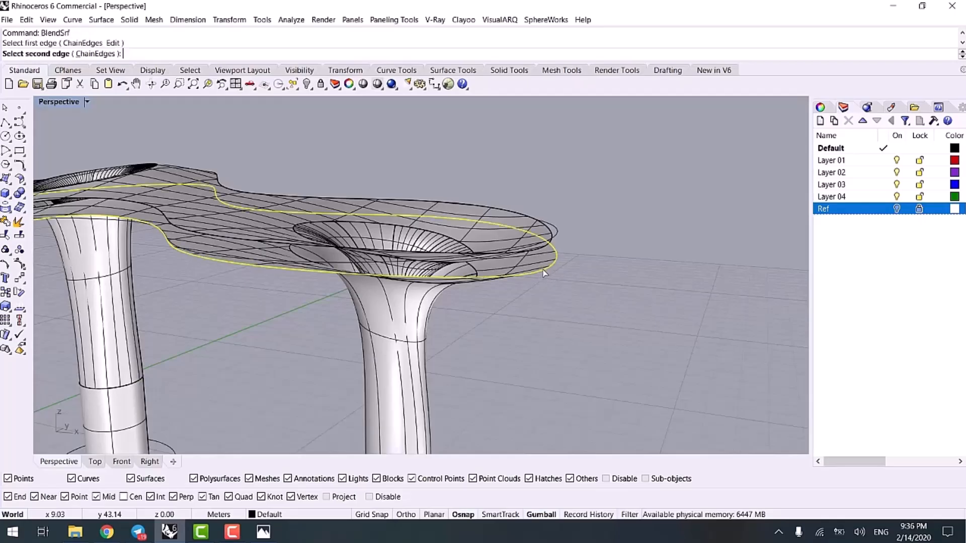
left_click(544, 248)
- Accept the seam points and create the rim blend with Tangency continuity on both edges
scroll(548, 295, "down", 8)
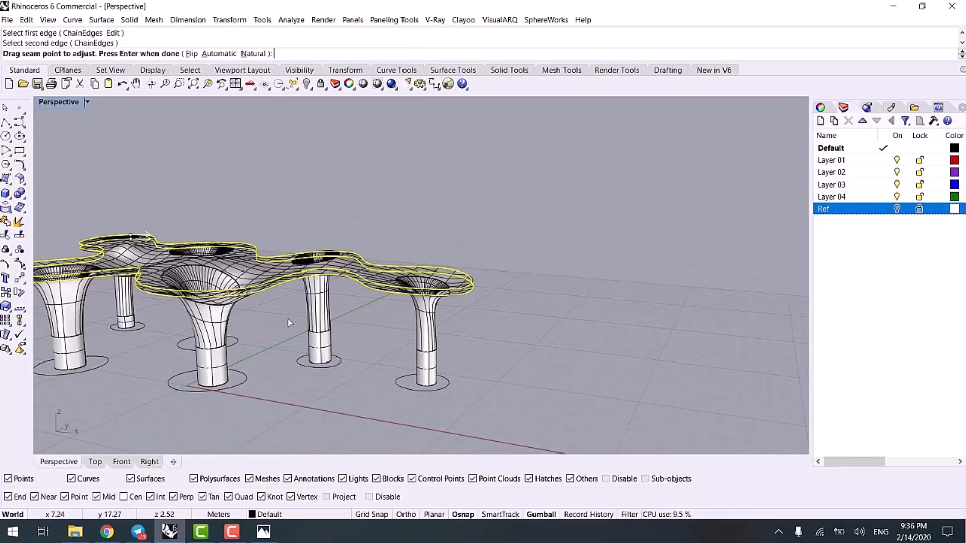
right_click_drag(418, 328, 471, 328)
scroll(470, 329, "up", 5)
right_click_drag(490, 371, 414, 335, "shift")
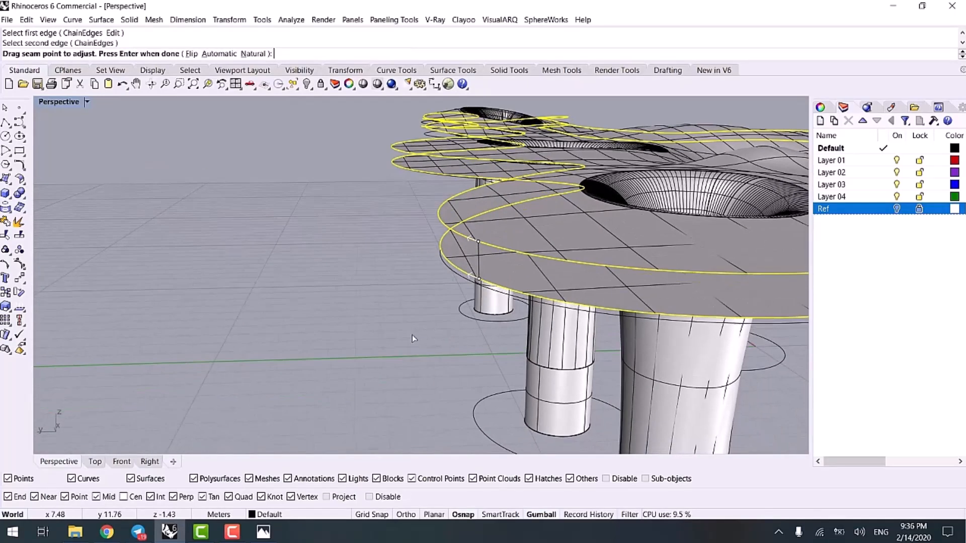
right_click(378, 343)
right_click_drag(321, 317, 179, 300, "shift")
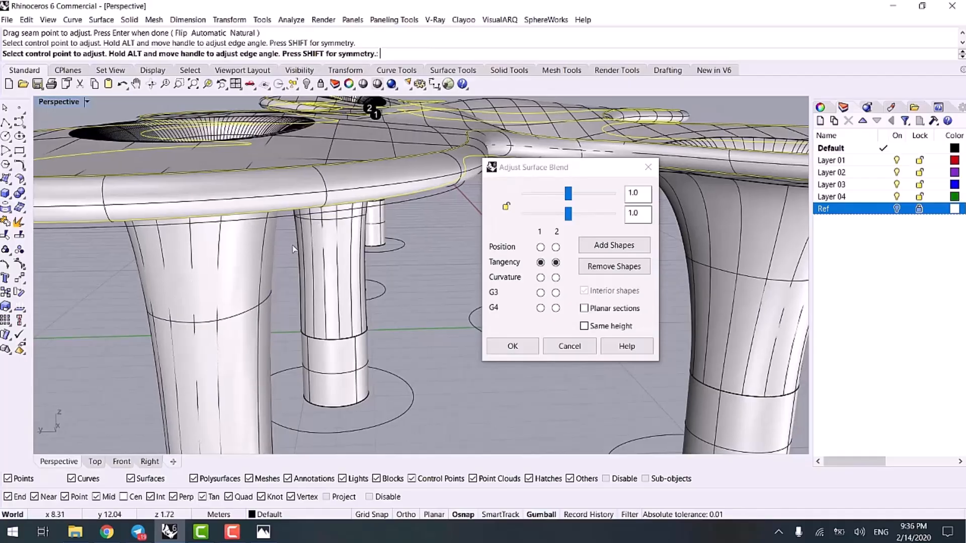
scroll(295, 250, "down", 7)
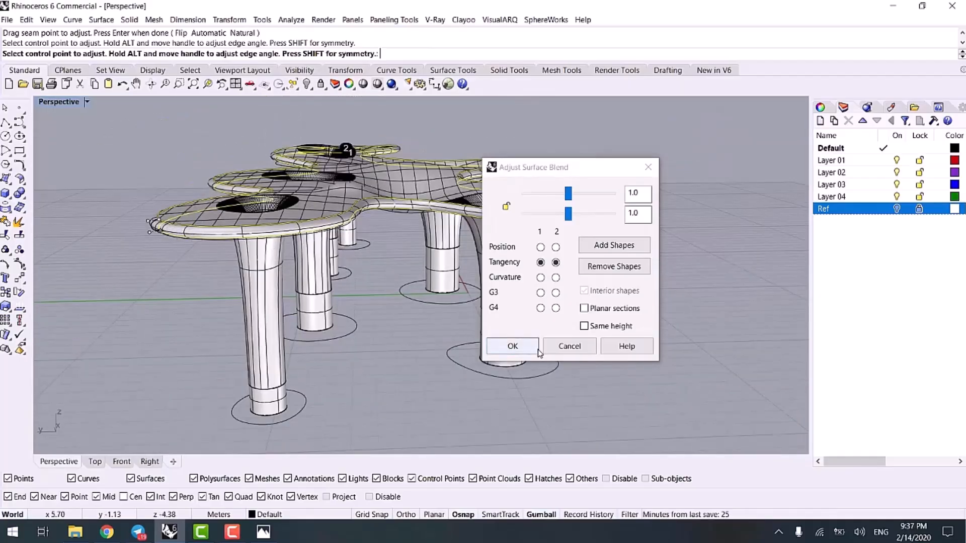
left_click_drag(568, 193, 577, 200)
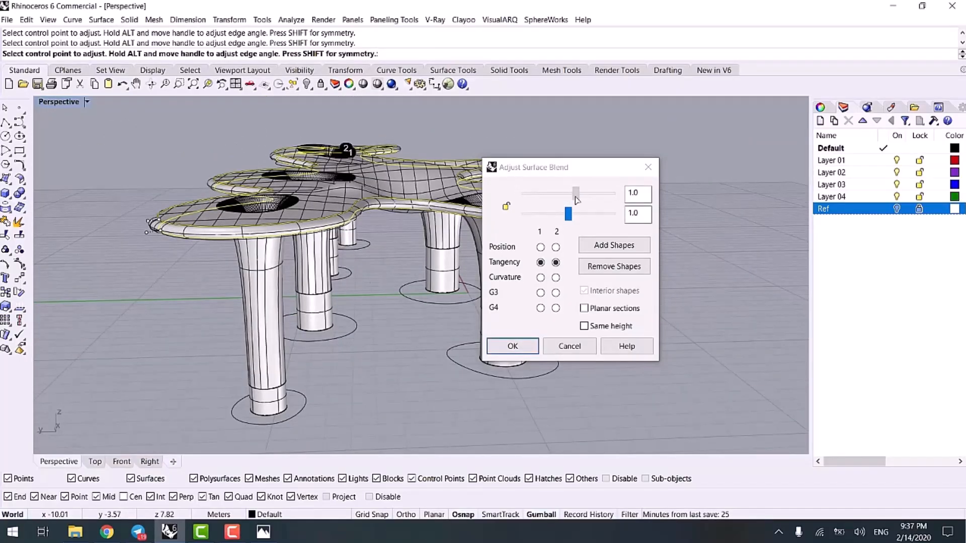
left_click(512, 346)
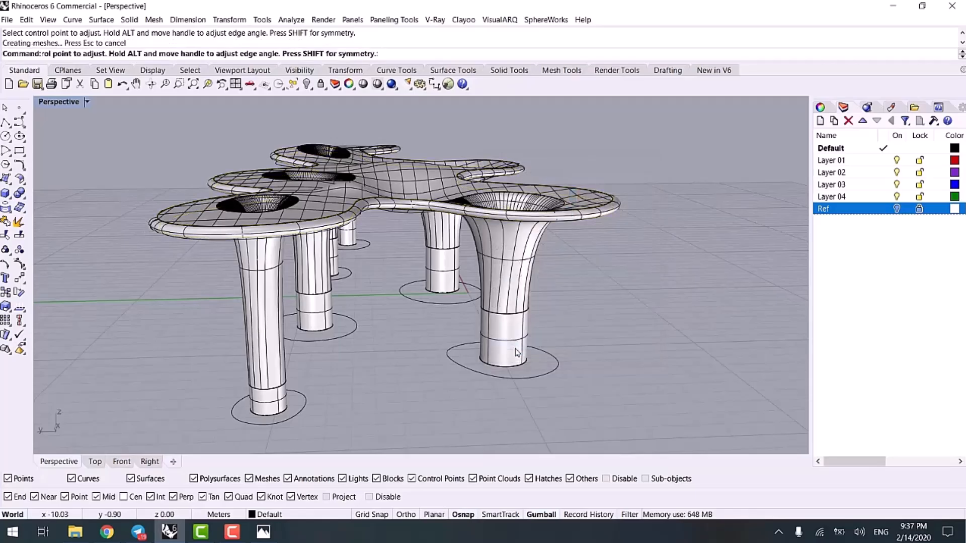
- Join the rim blend with the two canopy polysurfaces and clear the selection
key("ctrl+a")
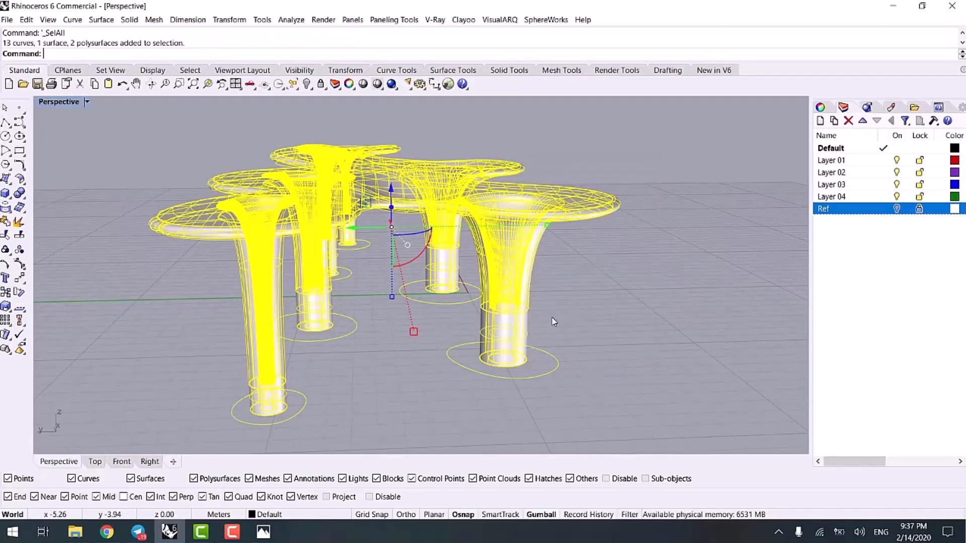
key("ctrl+j")
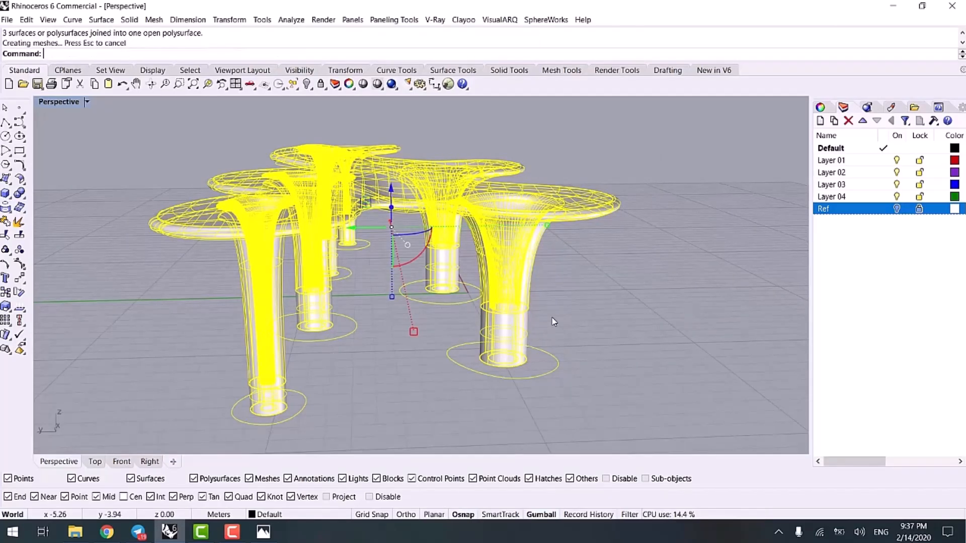
key("Escape")
- Select all curves with SelCrv and move them to Layer 04
type("Sel")
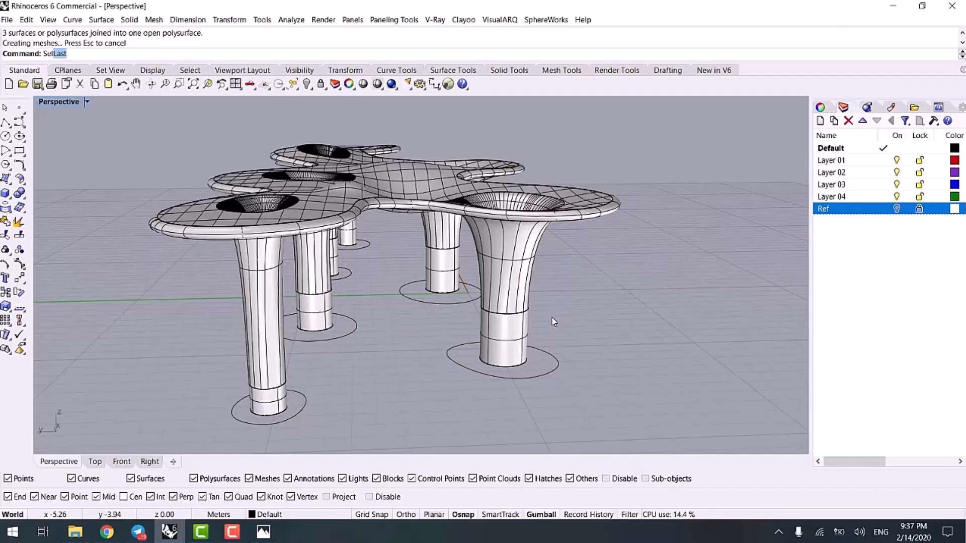
type("Crv")
key("Return")
scroll(548, 347, "down", 3)
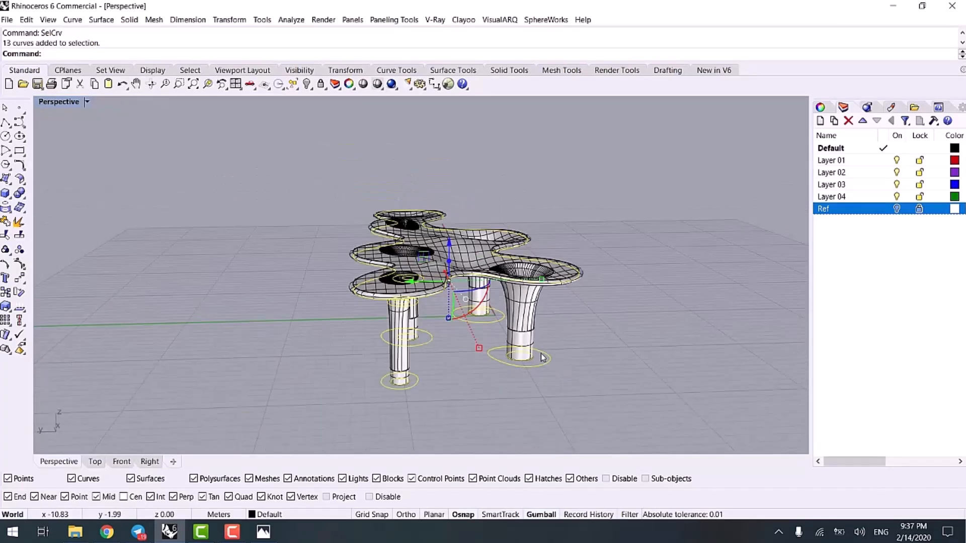
right_click_drag(542, 357, 397, 320)
right_click(853, 197)
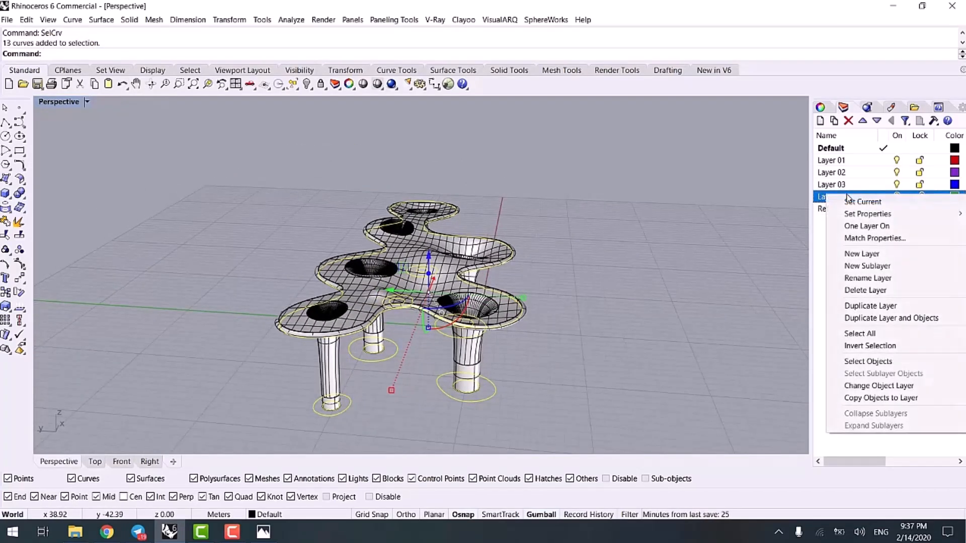
left_click(872, 385)
- Rename Layer 04 as Crv and turn the layer off
left_click(836, 197)
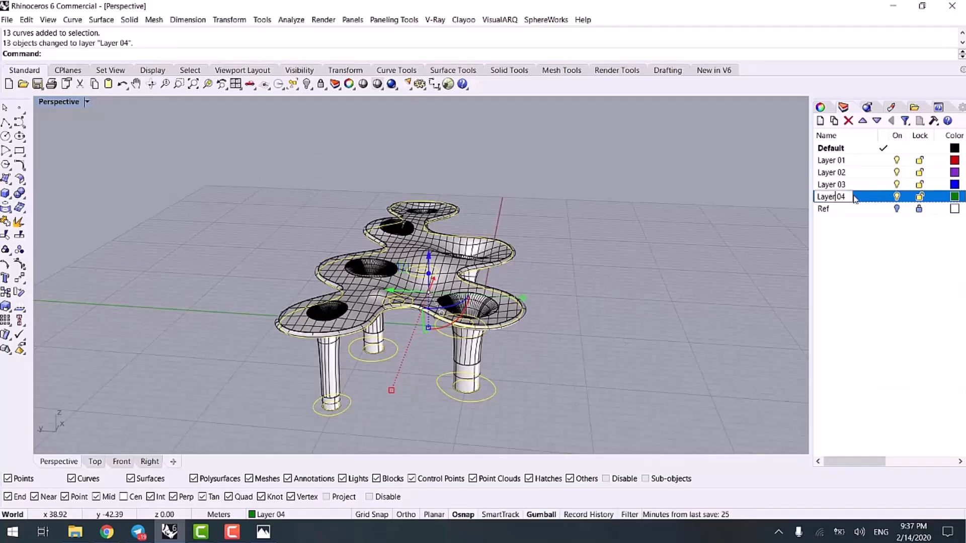
type("Crv")
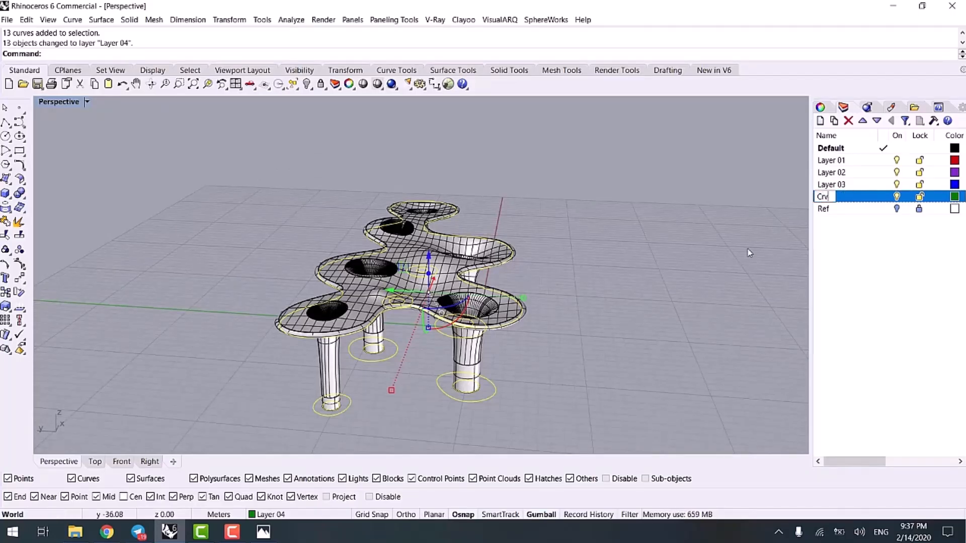
key("Return")
key("Escape")
left_click(899, 198)
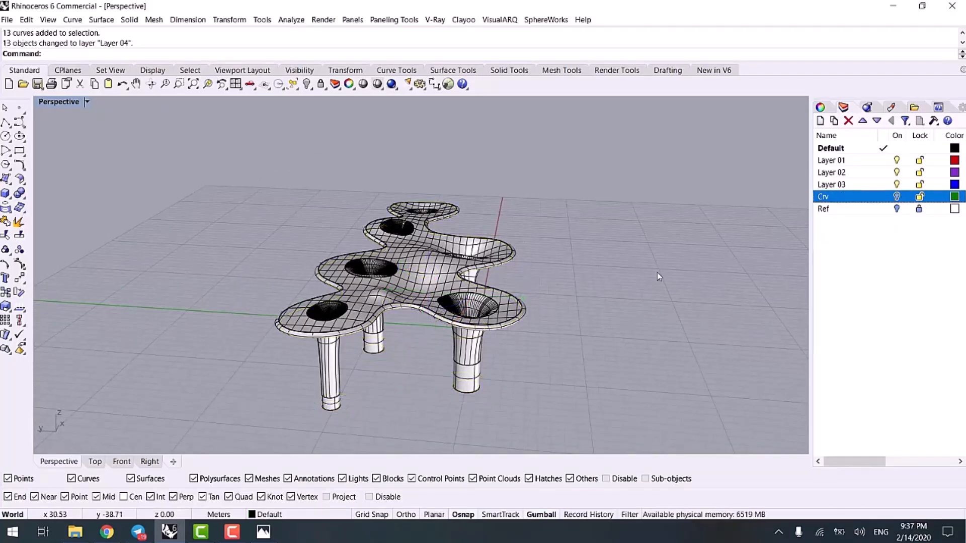
- Cap the open ring-shaped bases of the canopy polysurface's columns with the Cap command
scroll(649, 276, "down", 7)
right_click_drag(619, 297, 368, 210)
scroll(328, 318, "up", 7)
scroll(368, 210, "up", 3)
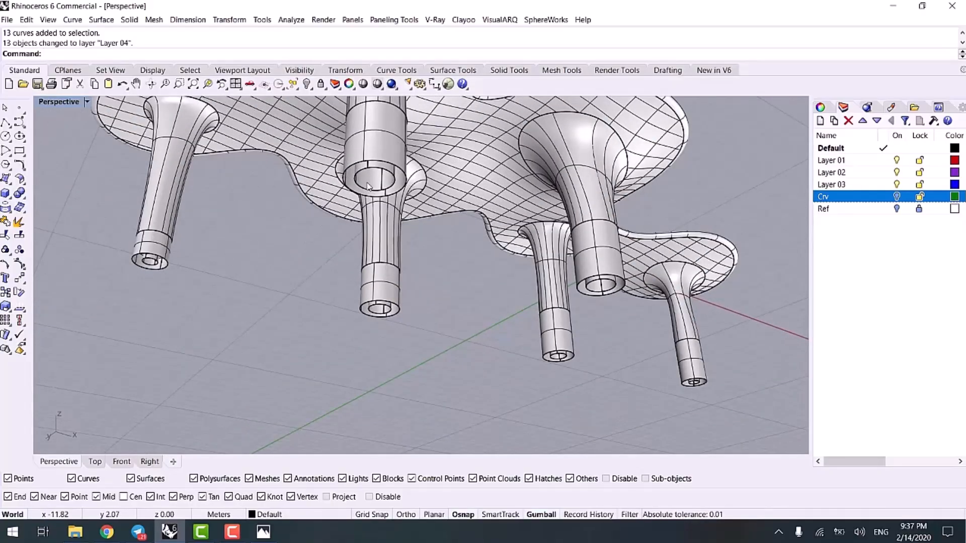
left_click(391, 141)
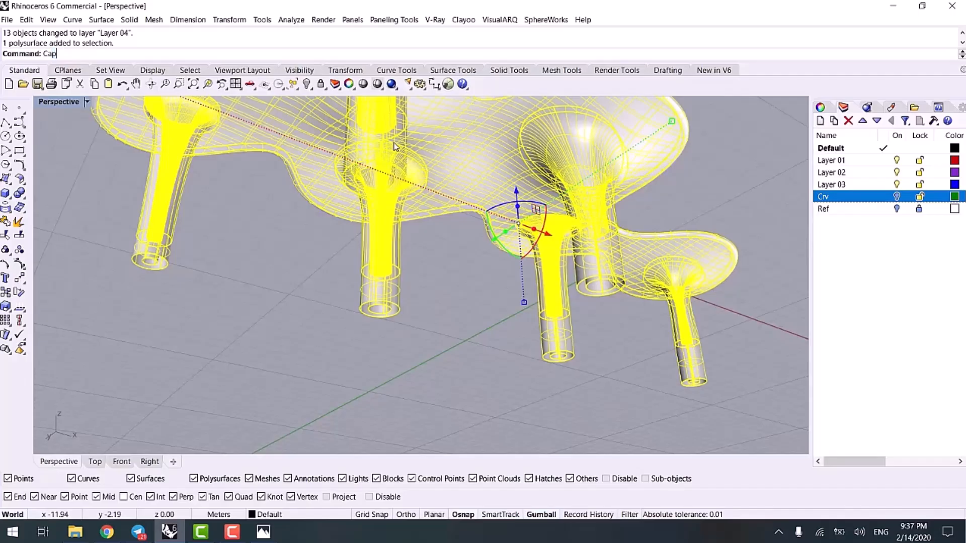
key("Return")
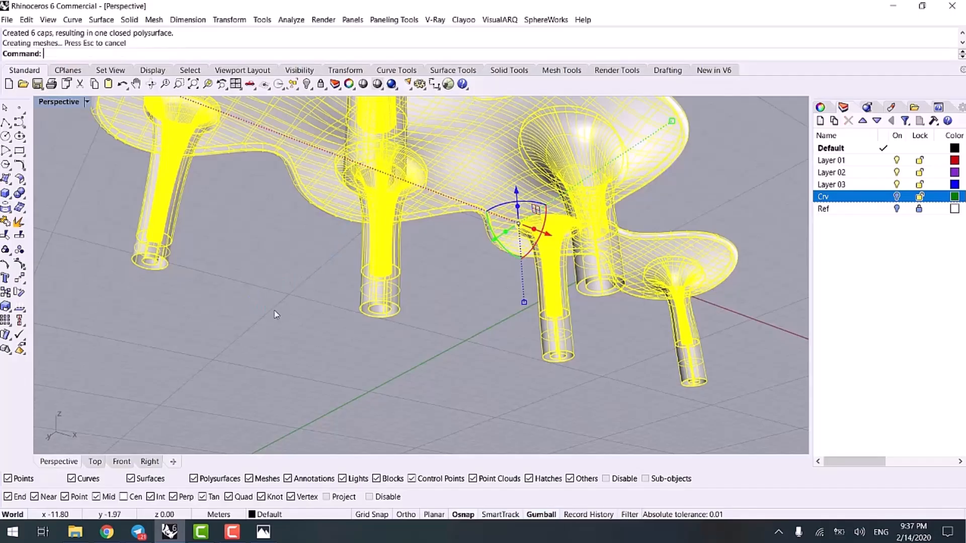
key("Escape")
- Turn off the surface isocurve display for the closed canopy polysurface and clear the selection
scroll(373, 221, "up", 3)
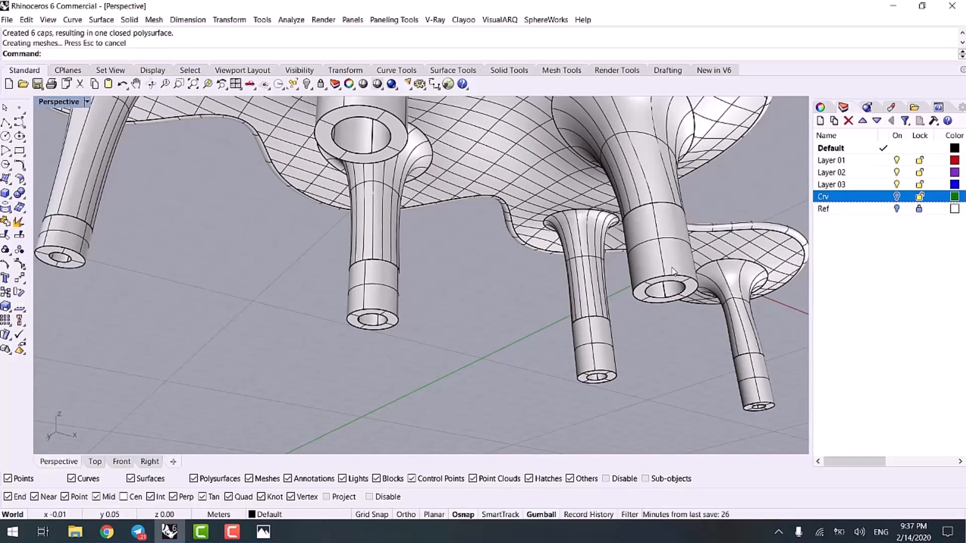
right_click_drag(680, 245, 550, 301)
scroll(546, 262, "down", 5)
right_click_drag(543, 243, 723, 180)
scroll(473, 226, "up", 3)
left_click(488, 262)
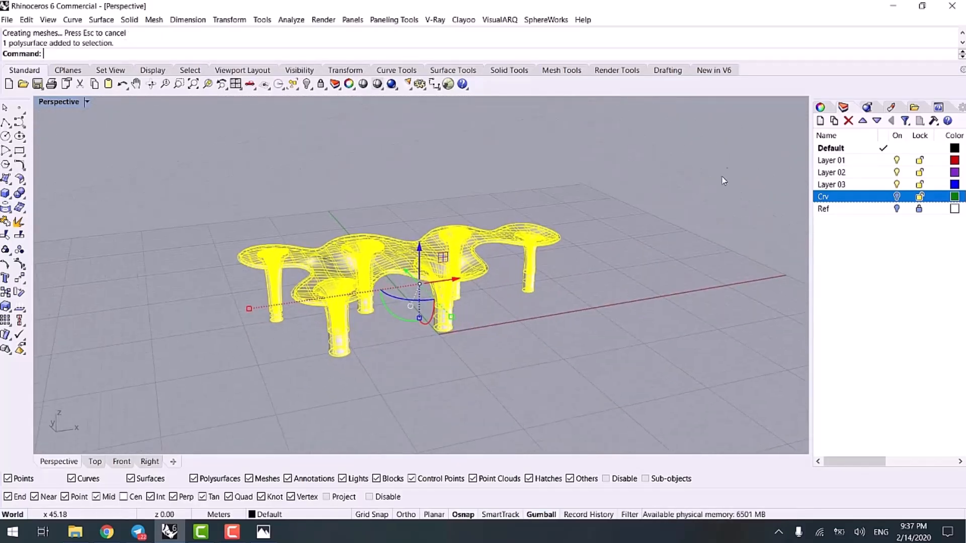
left_click(819, 108)
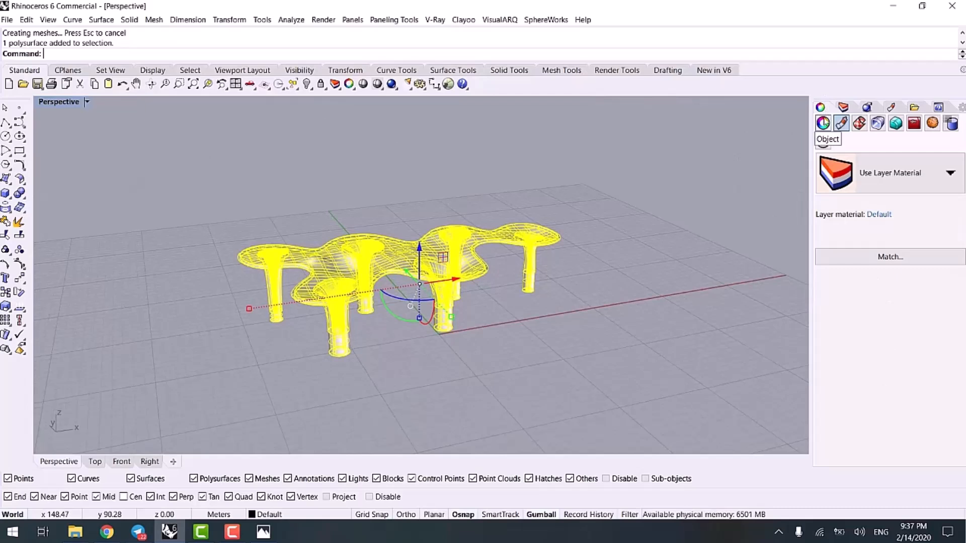
left_click(823, 123)
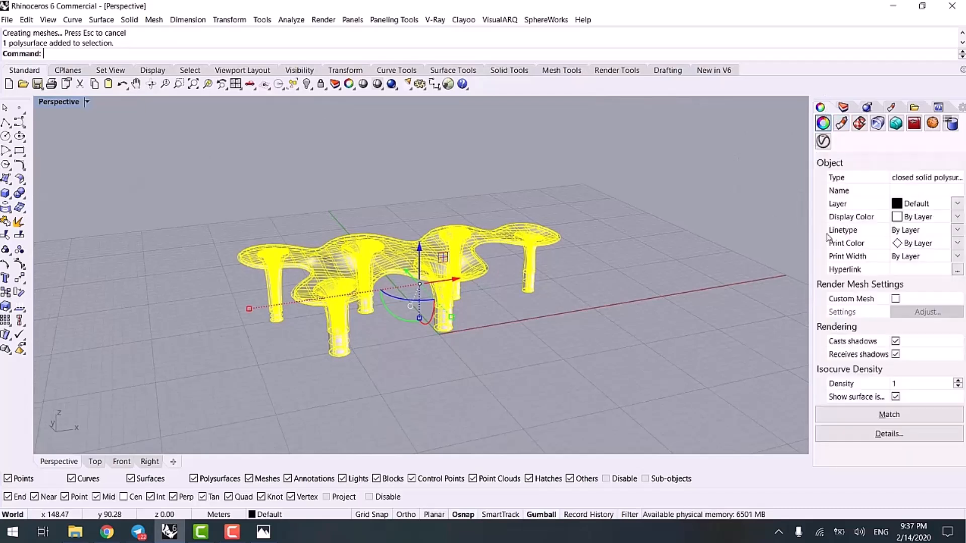
left_click(895, 397)
left_click(497, 333)
- Contour the canopy polysurface along a 45° direction with 0.3 m between contours
scroll(370, 284, "up", 3)
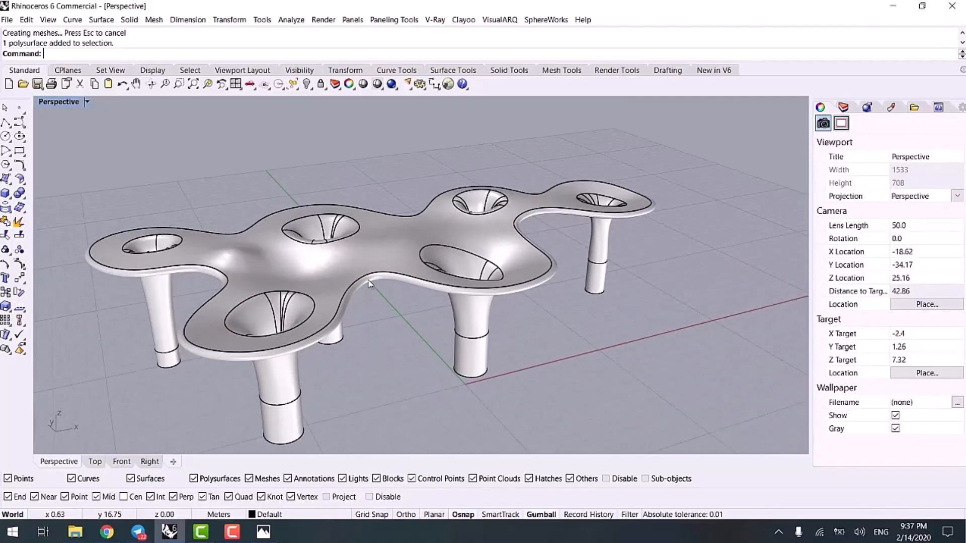
left_click(368, 284)
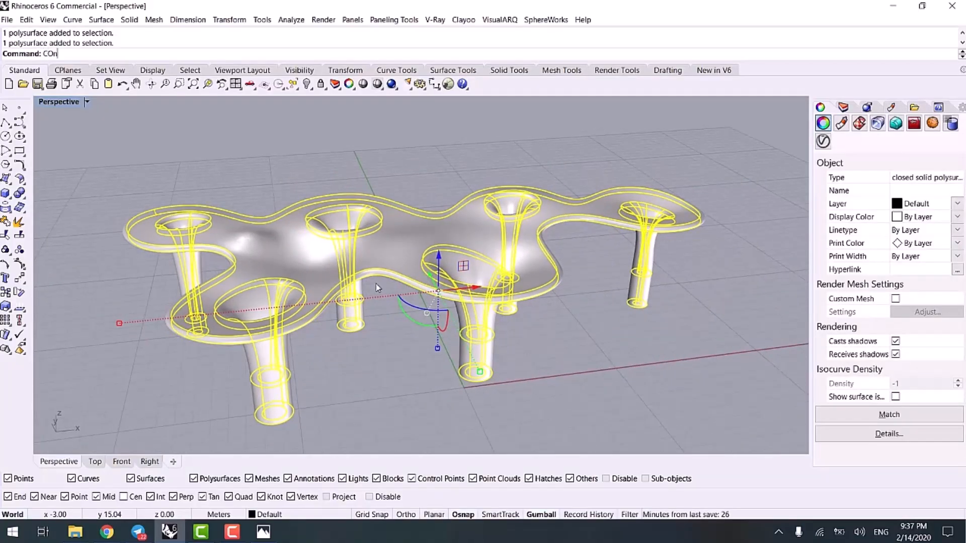
key("Return")
scroll(384, 295, "down", 3)
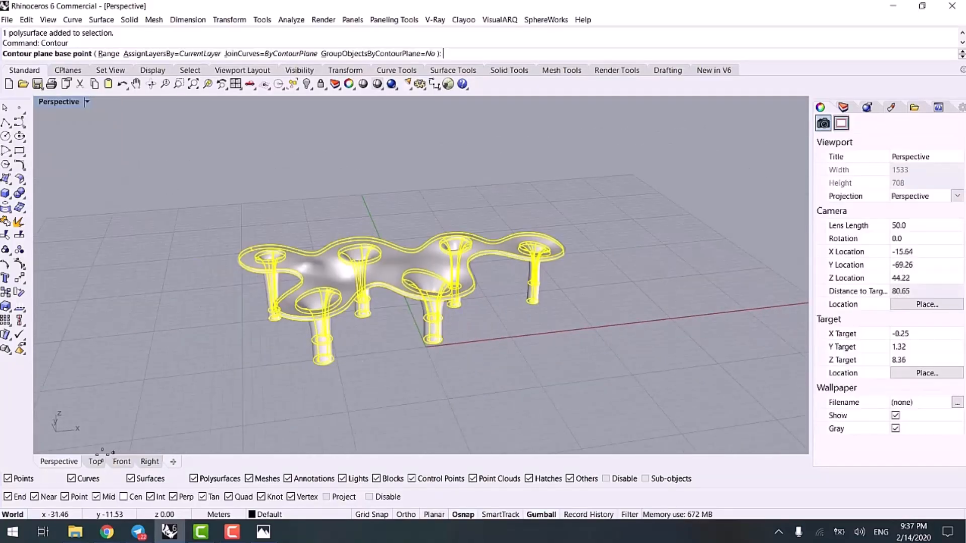
left_click(567, 396)
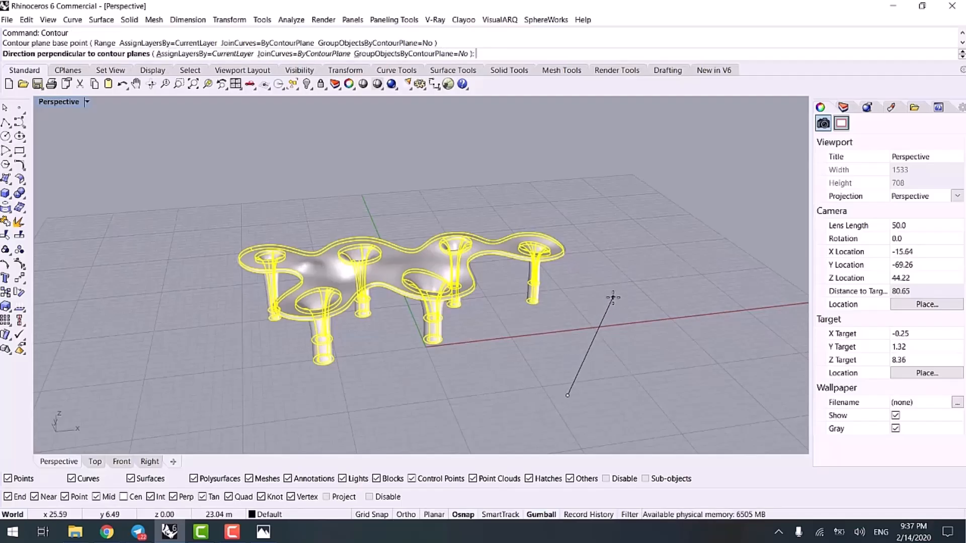
type("<45")
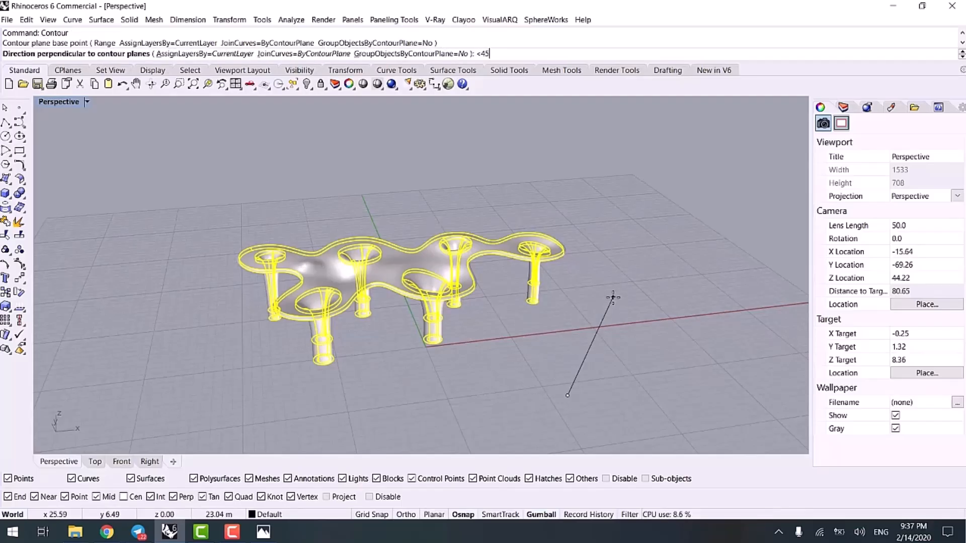
key("Return")
left_click(683, 274)
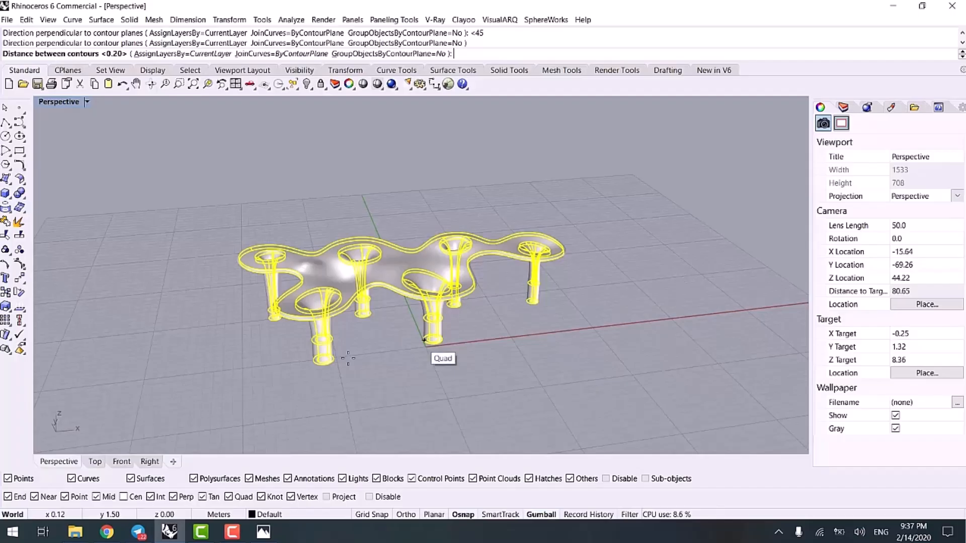
type("3")
key("Return")
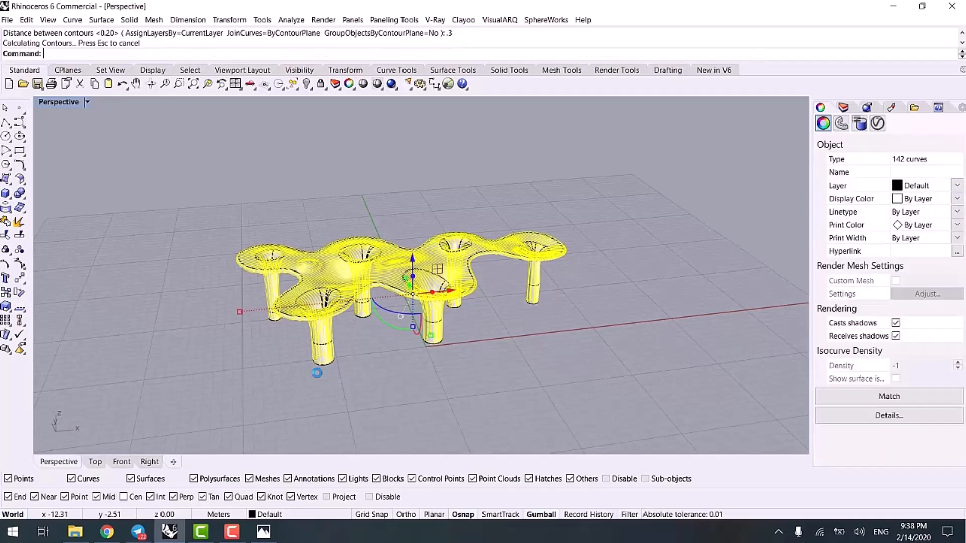
- Group the 45° contour curves and make a single-object group of the canopy polysurface
key("ctrl+g")
left_click(371, 398)
scroll(323, 380, "up", 11)
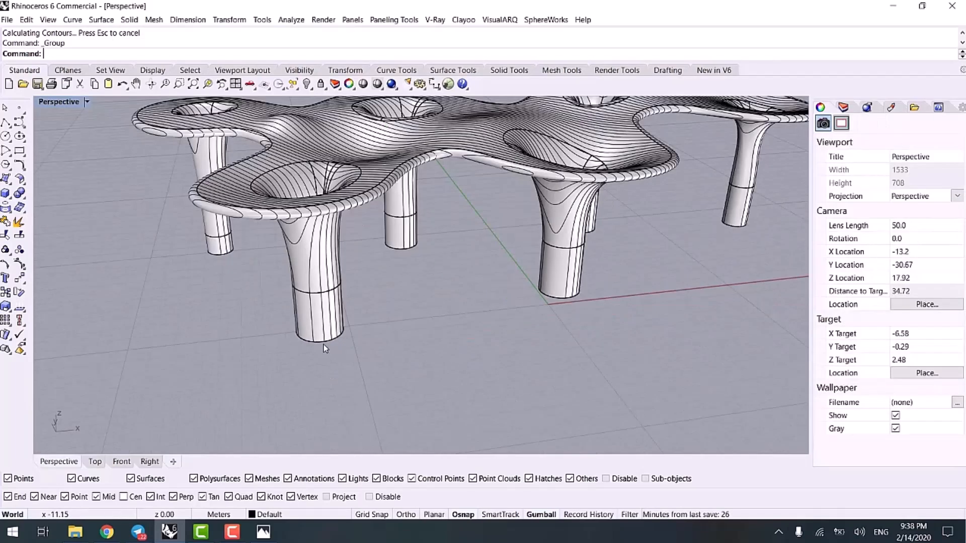
left_click(296, 324)
scroll(411, 364, "down", 9)
key("ctrl+g")
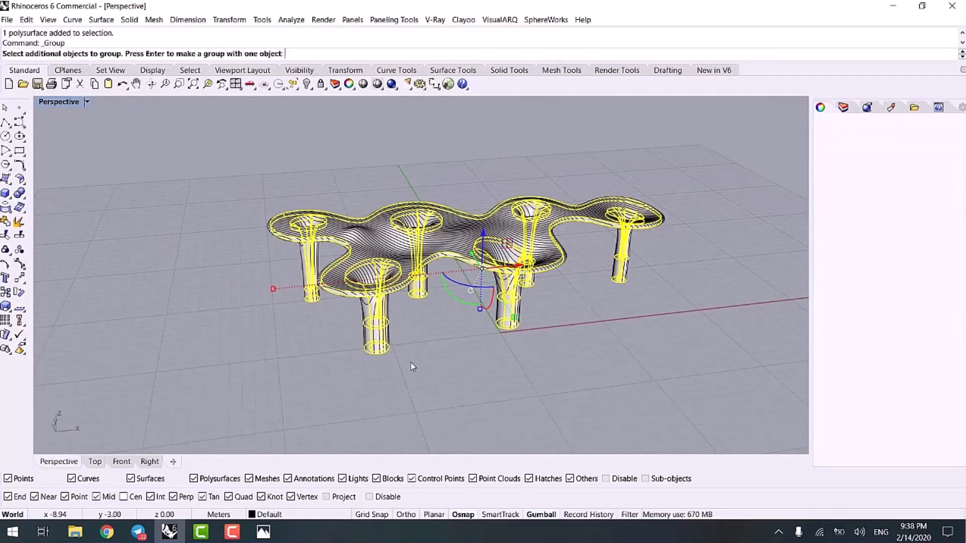
key("Return")
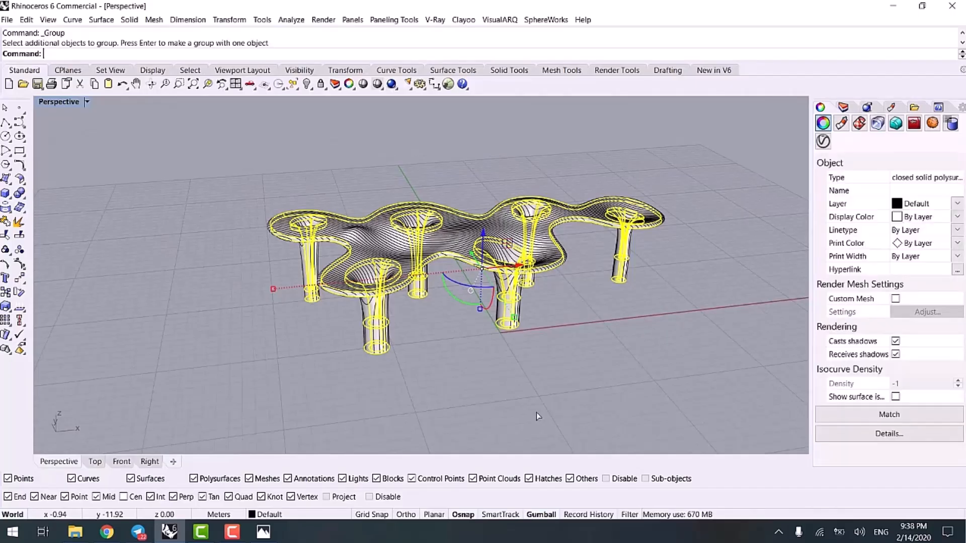
- Contour the canopy polysurface along a 135° direction at 0.30 m spacing, and group the resulting curves
type("COntour")
key("Return")
left_click(559, 398)
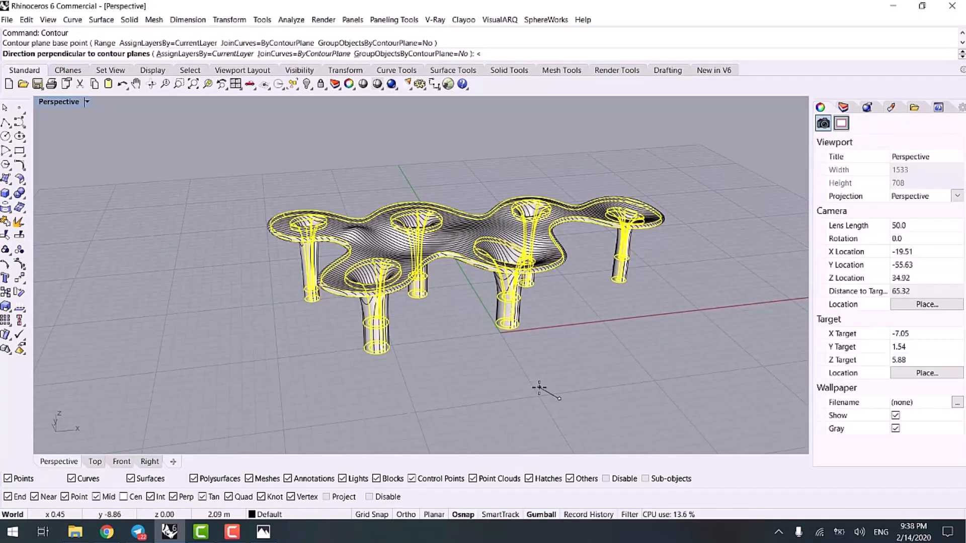
key("Return")
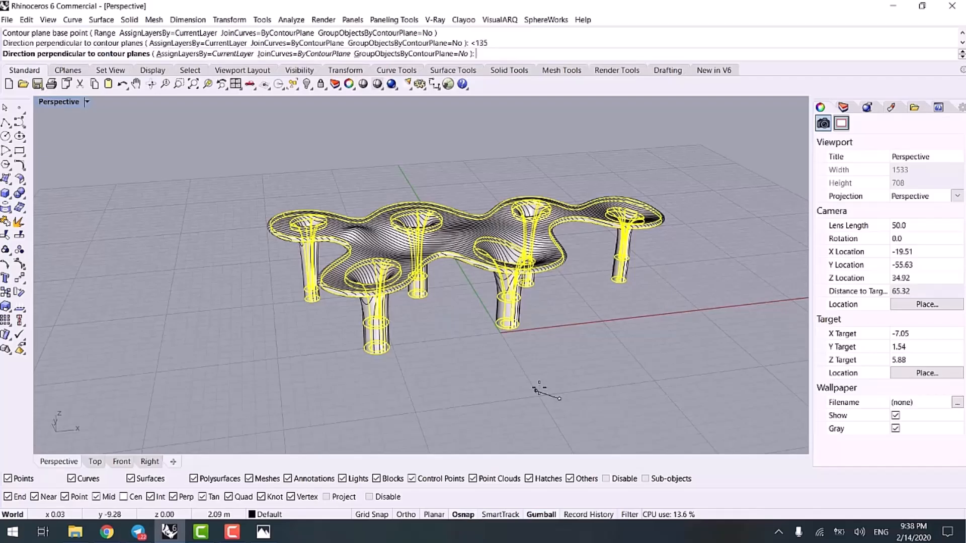
left_click(493, 370)
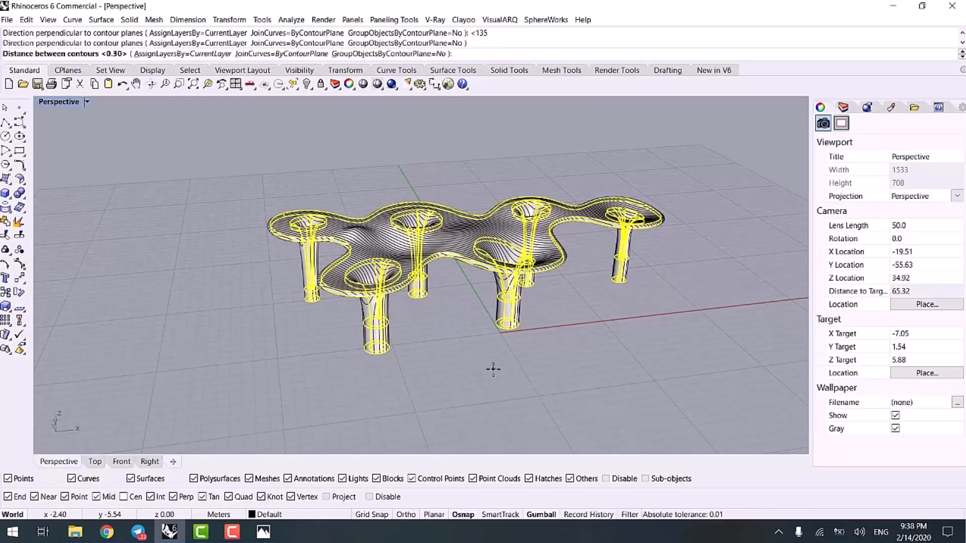
key("Return")
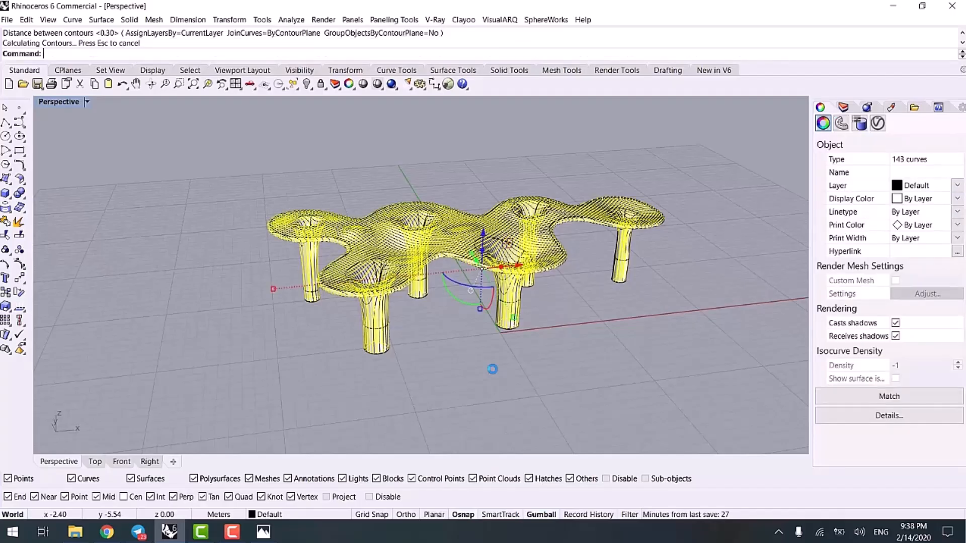
left_click(446, 369)
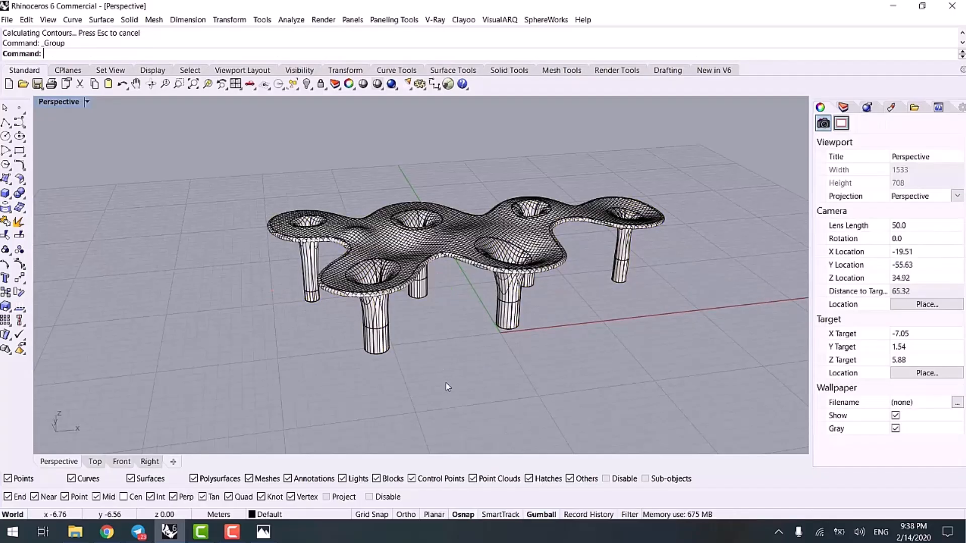
- Move the canopy polysurface to Layer 03 and turn that layer off, leaving only the contour curves displayed
scroll(307, 316, "up", 5)
left_click(291, 304)
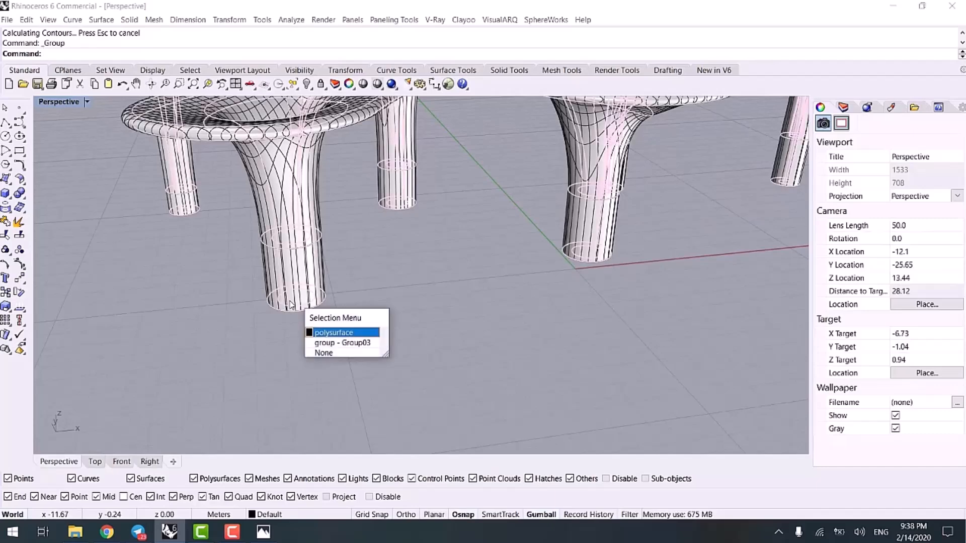
left_click(347, 332)
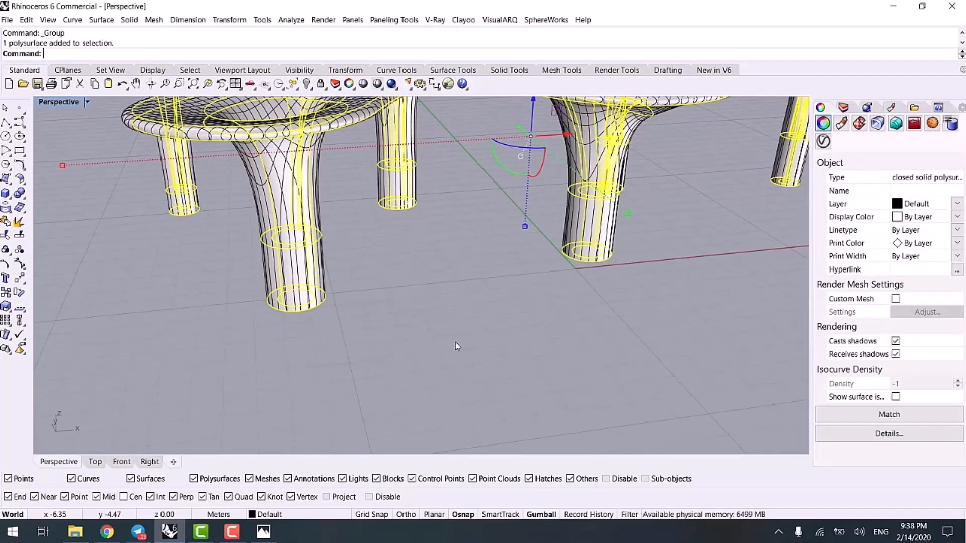
scroll(455, 342, "down", 2)
left_click(843, 107)
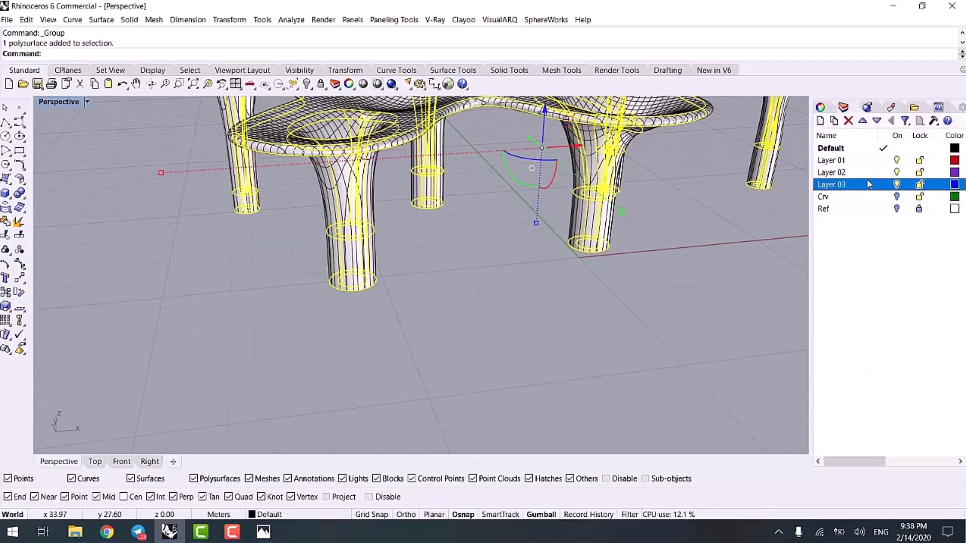
right_click(825, 184)
left_click(906, 372)
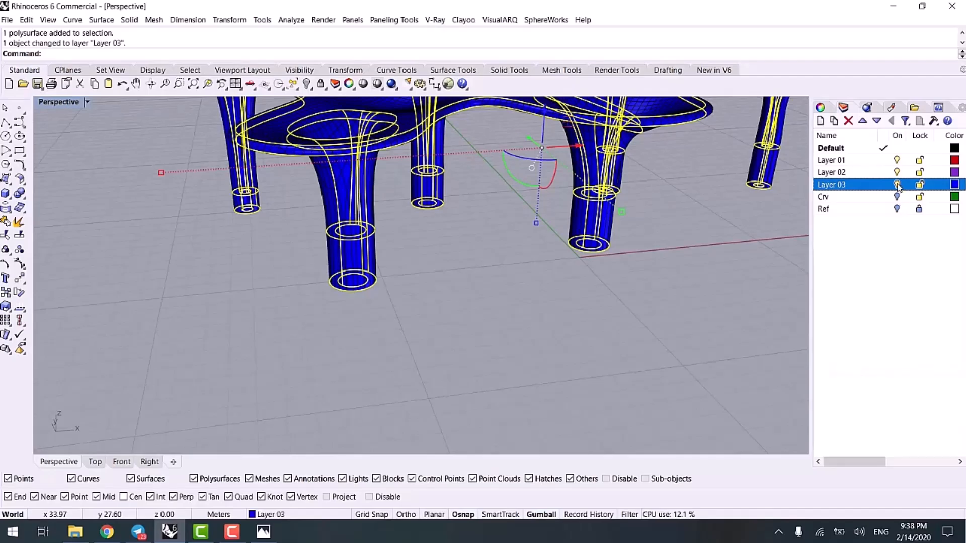
left_click(897, 185)
- Extrude the 135° contour group into 0.1 m thick solids, with the direction picked from one curve's base edge to the neighbouring curve's
scroll(506, 316, "down", 3)
scroll(378, 317, "up", 6)
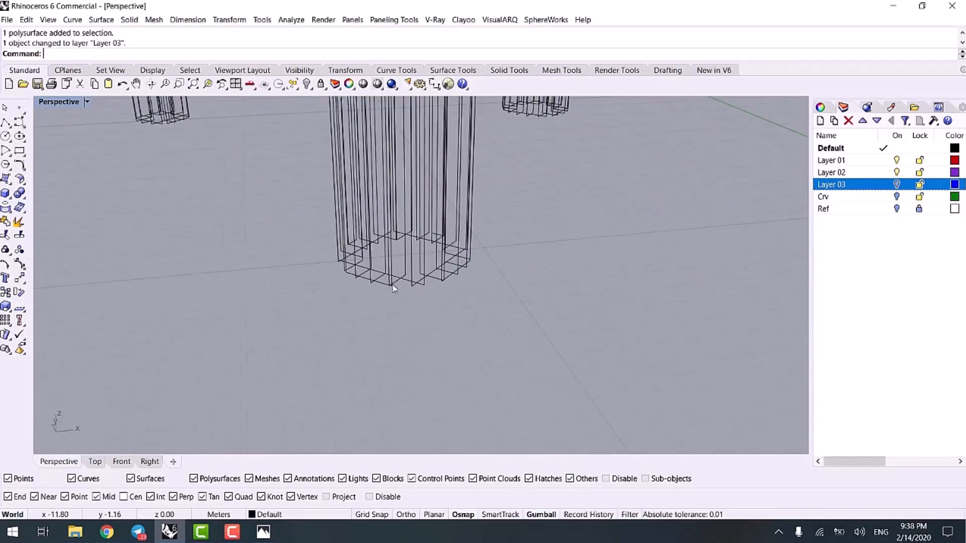
left_click(406, 267)
scroll(383, 337, "down", 3)
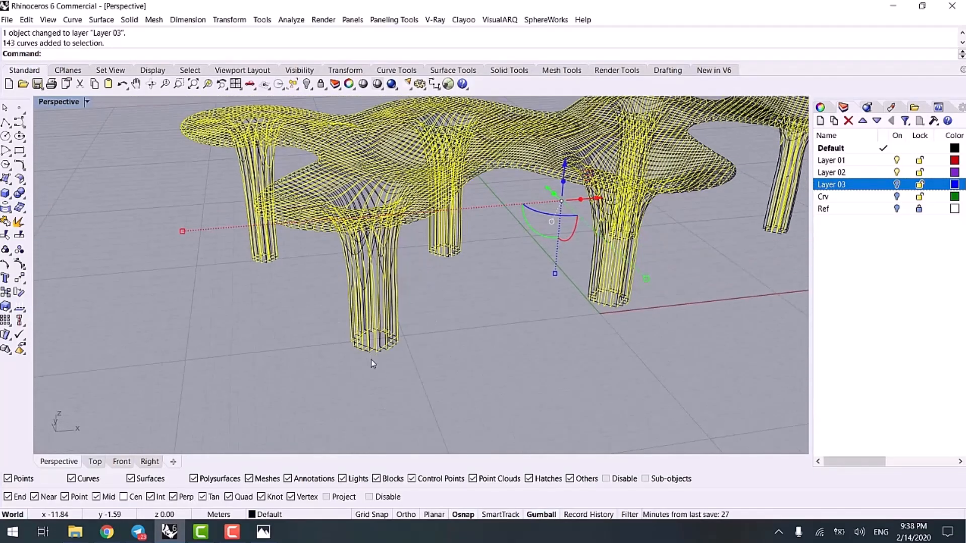
key("Return")
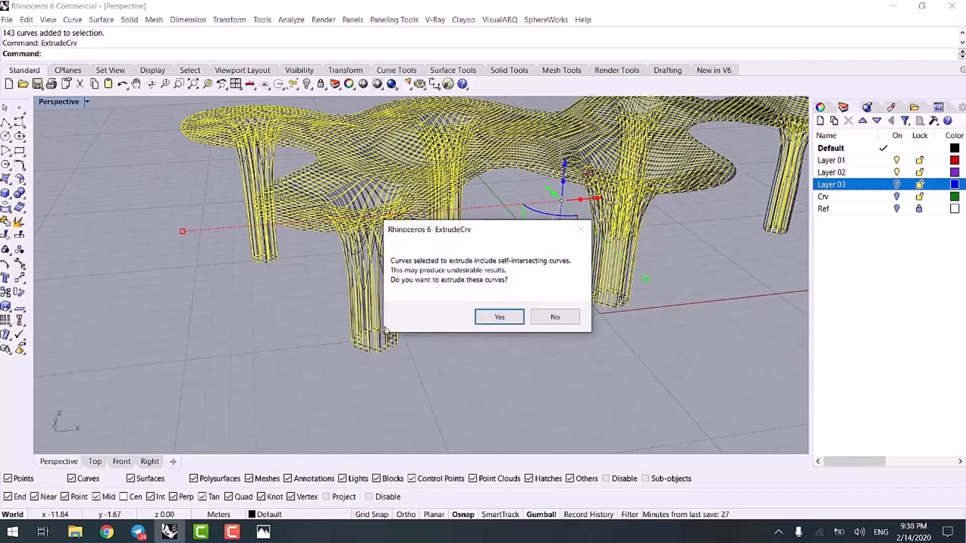
left_click(497, 318)
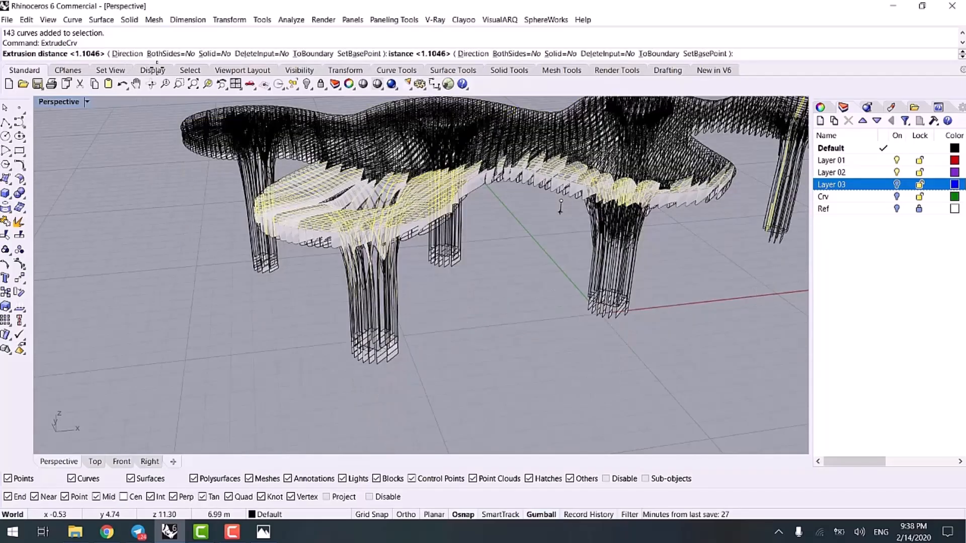
left_click(129, 54)
scroll(373, 347, "up", 10)
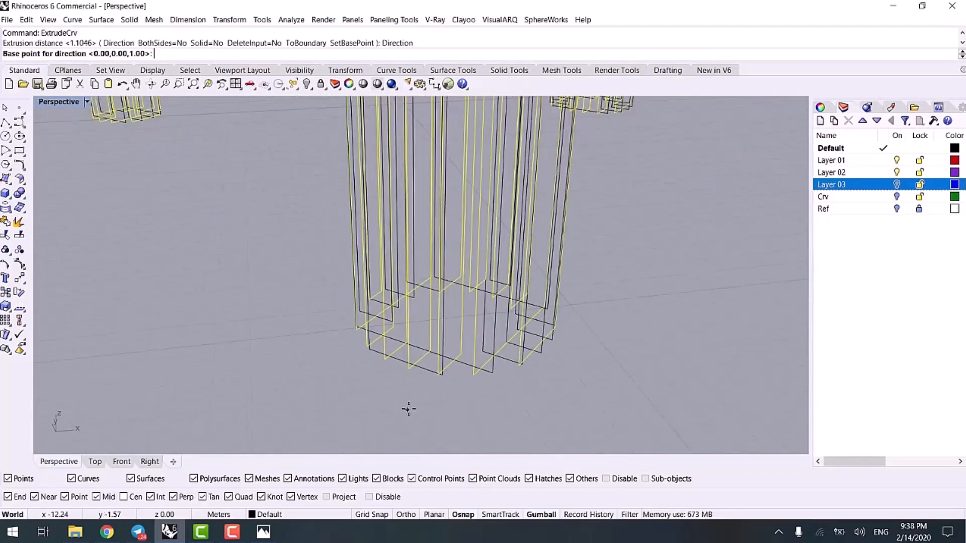
scroll(450, 360, "up", 3)
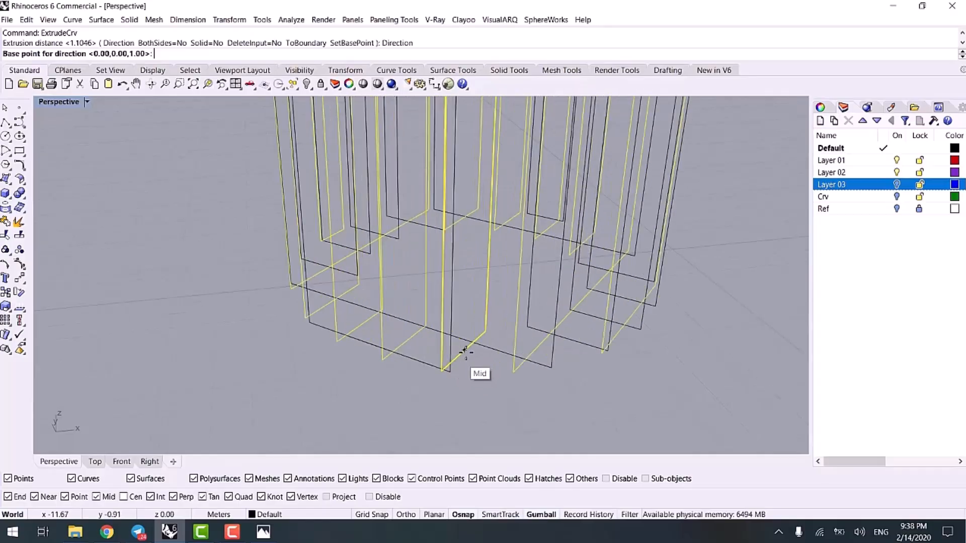
left_click(463, 350)
left_click(421, 330)
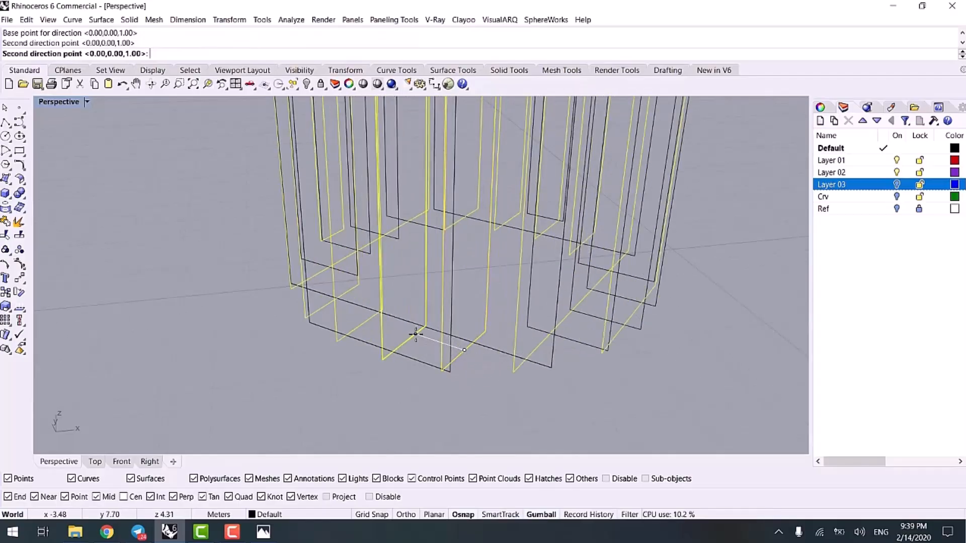
type(".1")
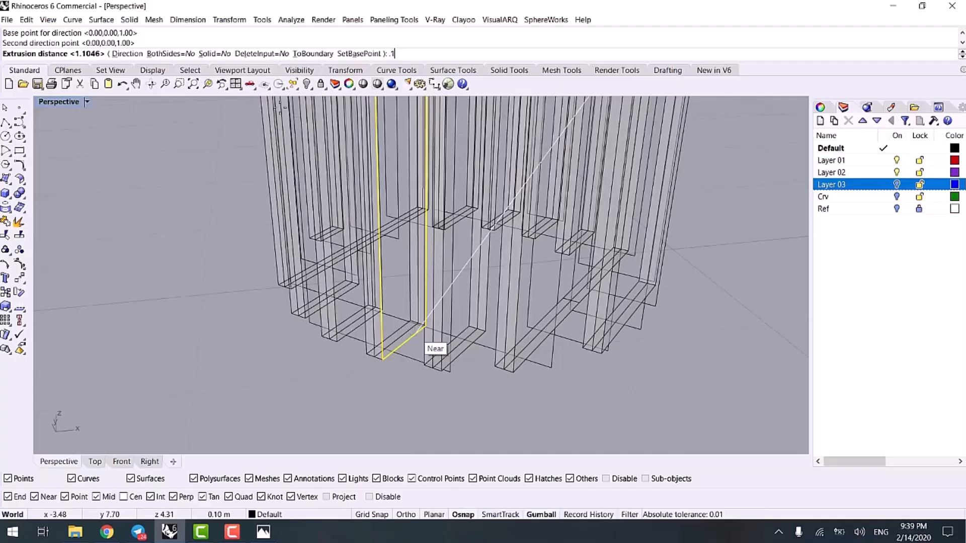
left_click(215, 54)
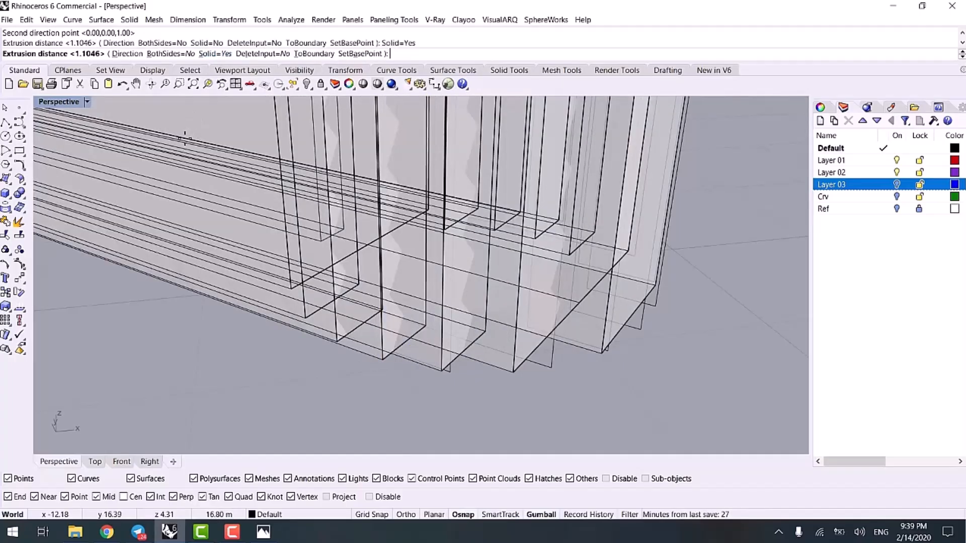
left_click(184, 137)
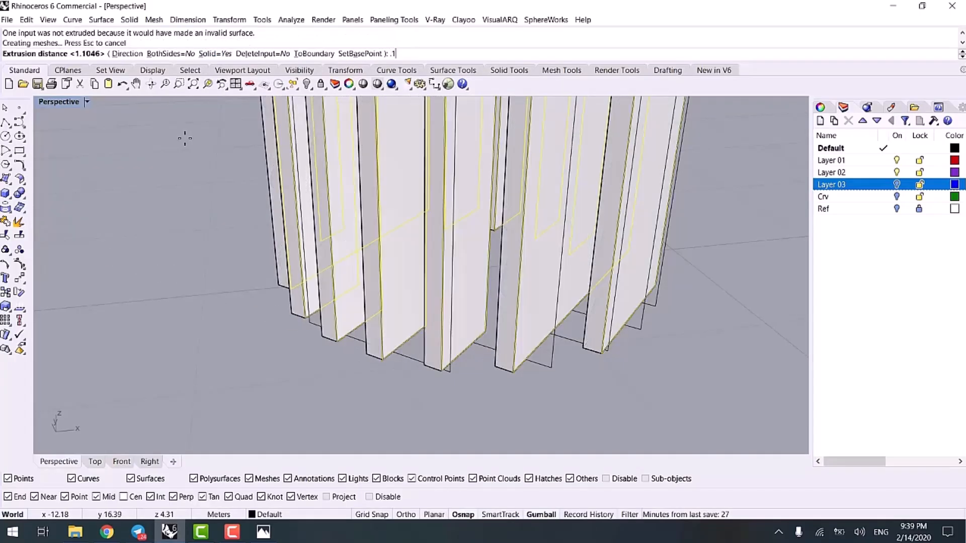
- Extrude the 45° contour group into 0.1 m thick solids, with the direction picked from one curve's base edge to the neighbouring curve's
right_click_drag(399, 367, 438, 377)
key("Return")
key("Return")
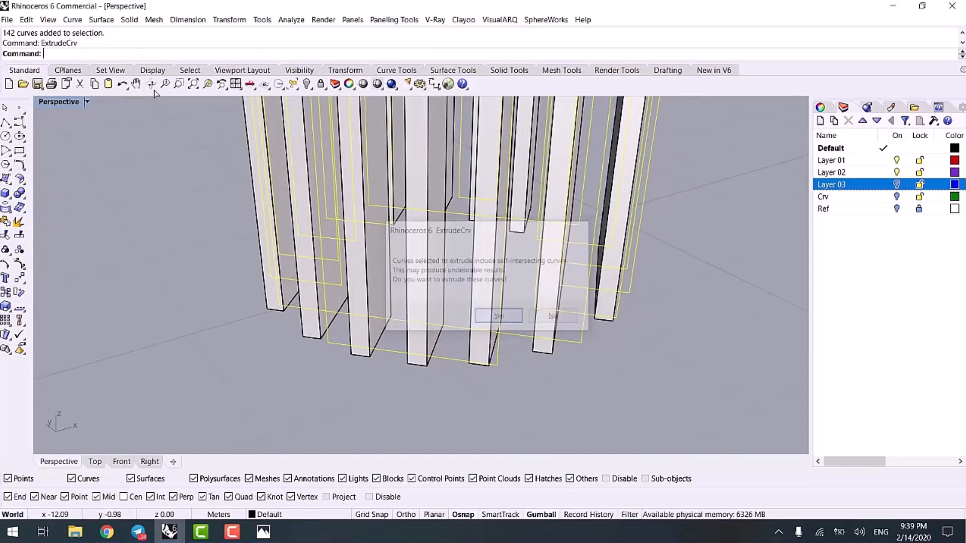
left_click(125, 54)
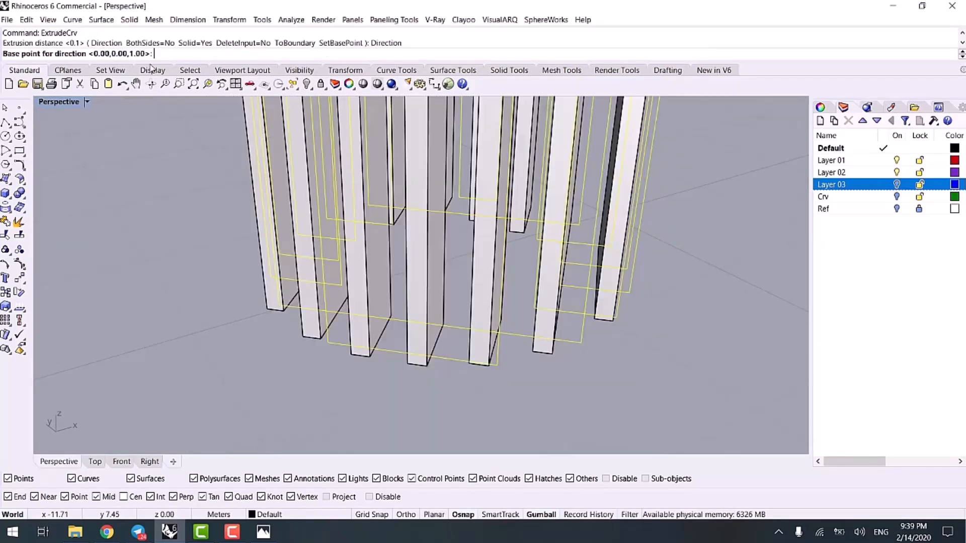
left_click(452, 359)
left_click(460, 336)
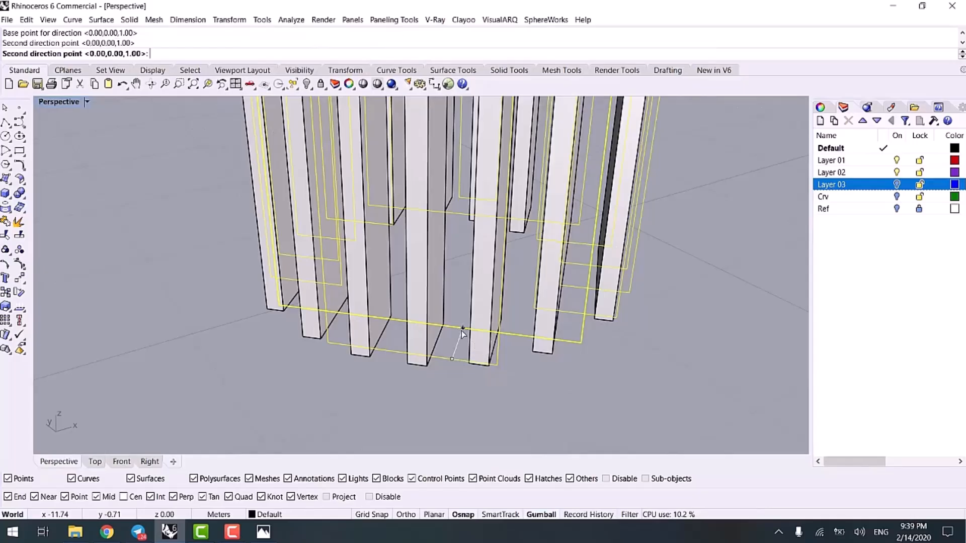
left_click(462, 333)
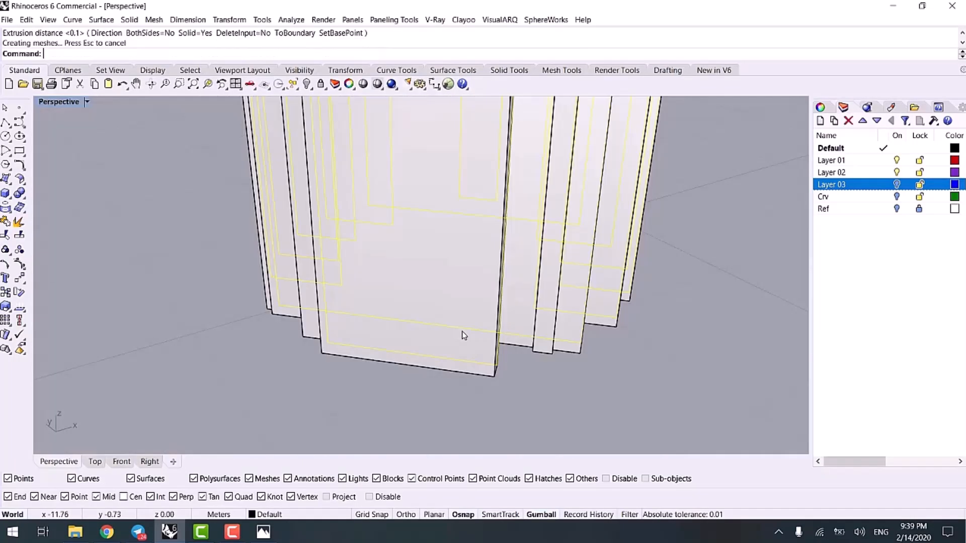
- Switch the viewport to Rendered display and examine the thickness of the waffle ribs on the canopy and columns
scroll(632, 352, "down", 5)
right_click_drag(636, 318, 601, 245)
key("ctrl+alt+r")
scroll(476, 279, "down", 7)
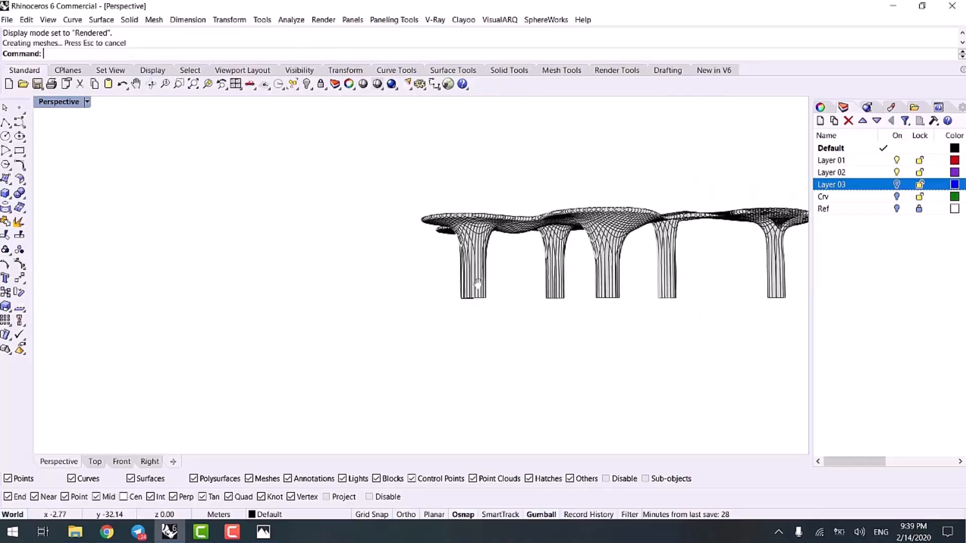
right_click_drag(476, 282, 437, 209)
scroll(498, 236, "up", 6)
scroll(358, 172, "up", 6)
scroll(299, 183, "down", 6)
right_click_drag(299, 183, 410, 321)
scroll(435, 332, "up", 8)
scroll(458, 341, "up", 3)
scroll(459, 341, "down", 6)
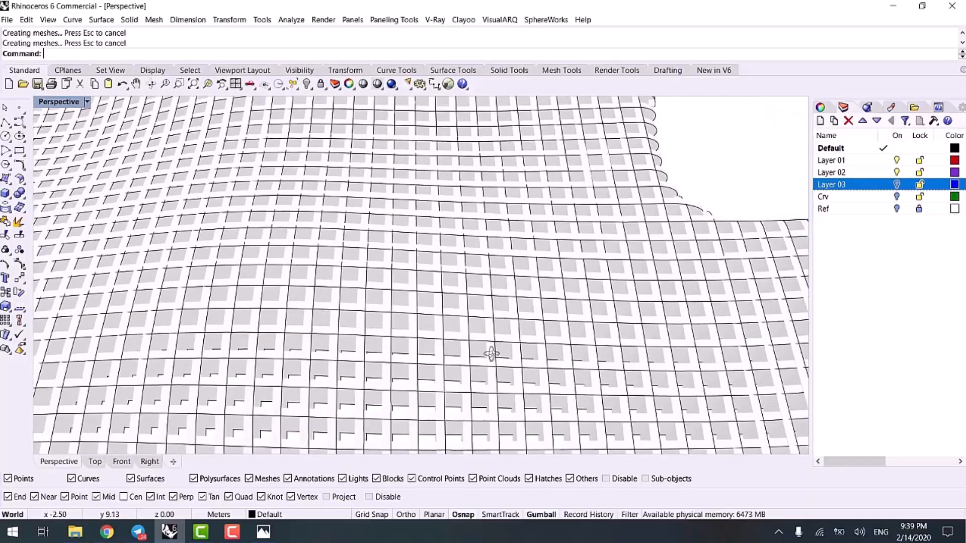
right_click_drag(568, 317, 626, 281)
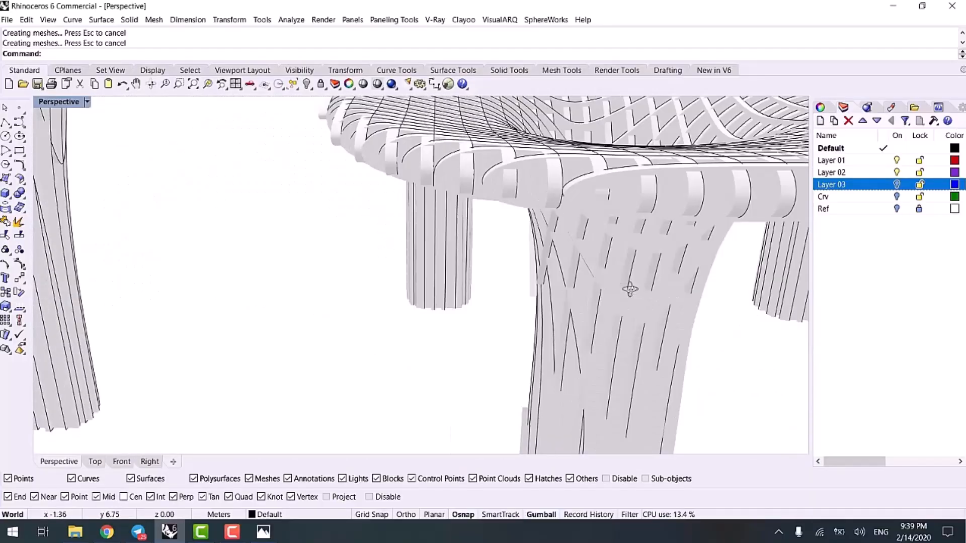
scroll(625, 280, "down", 6)
- Undo the 0.1 m extrusions of both contour groups and return the viewport to Shaded display
key("ctrl+z")
scroll(528, 321, "down", 3)
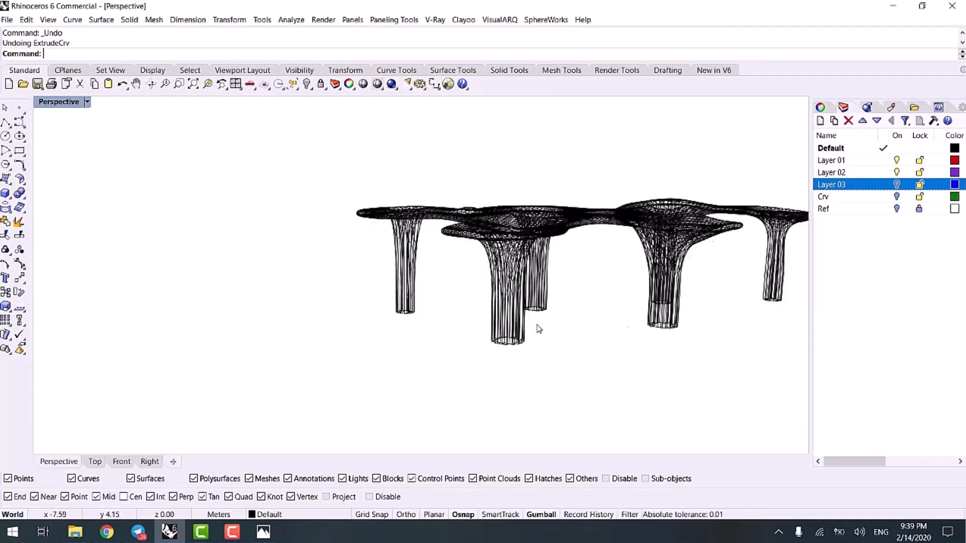
mouse_move(537, 326)
right_mouse_down()
mouse_move(513, 343)
mouse_move(445, 352)
right_mouse_up()
key("ctrl+alt+s")
scroll(430, 385, "up", 8)
scroll(431, 384, "up", 10)
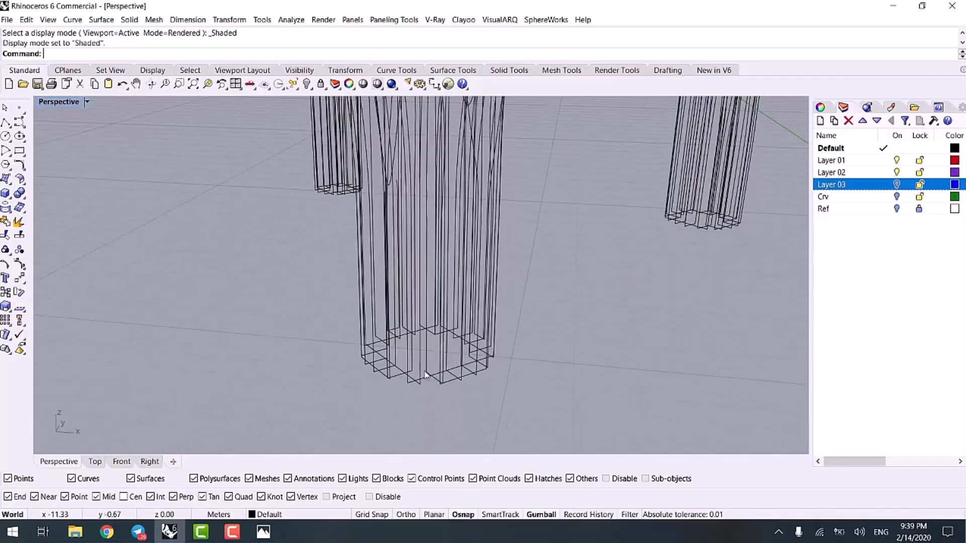
- Try extruding the 135° contour group into solids along a direction picked between neighbouring base edges, and undo the extrusion
key("ctrl+a")
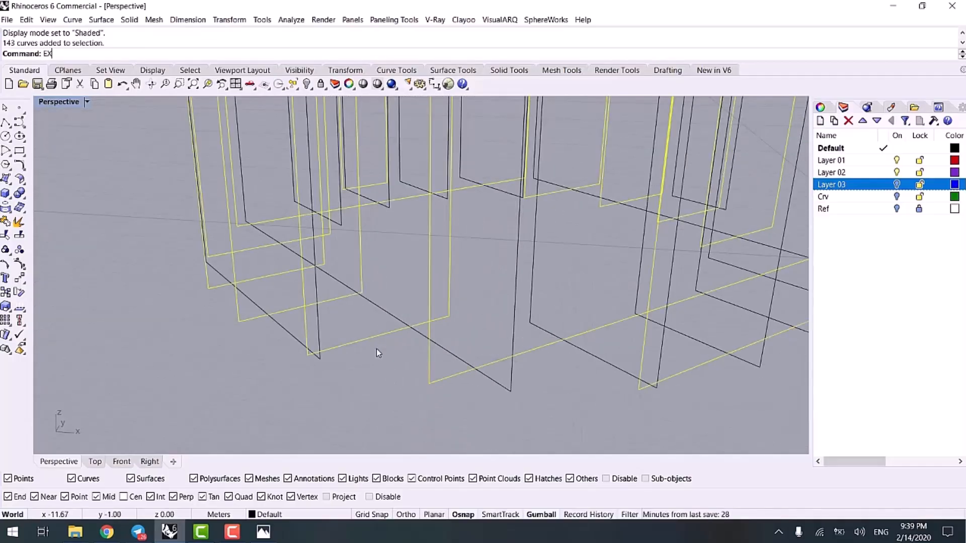
key("Return")
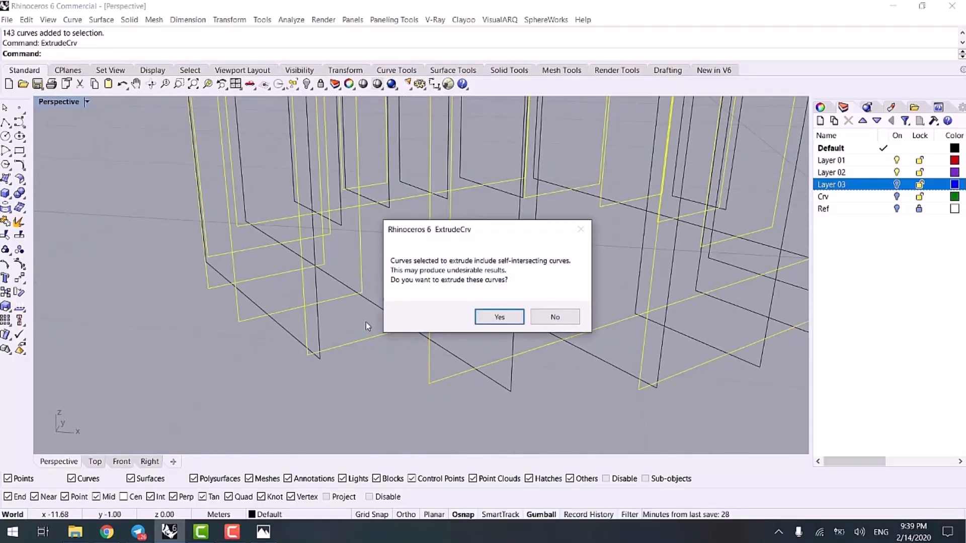
left_click(496, 318)
left_click(113, 54)
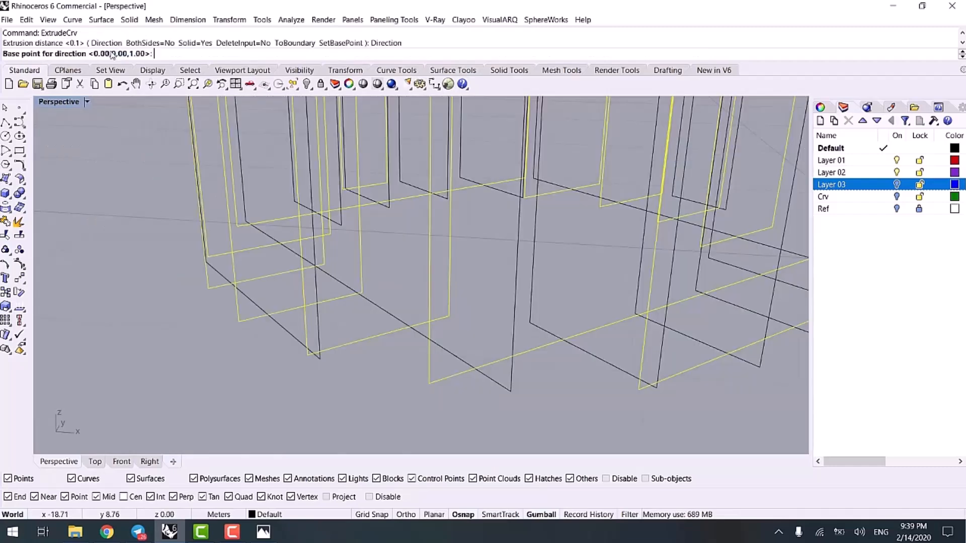
left_click(360, 340)
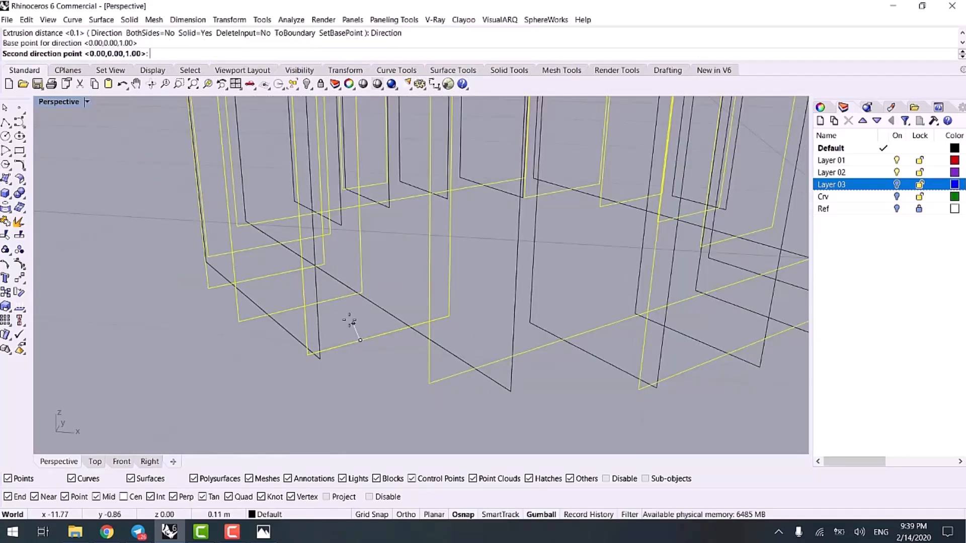
left_click(312, 307)
left_click(312, 306)
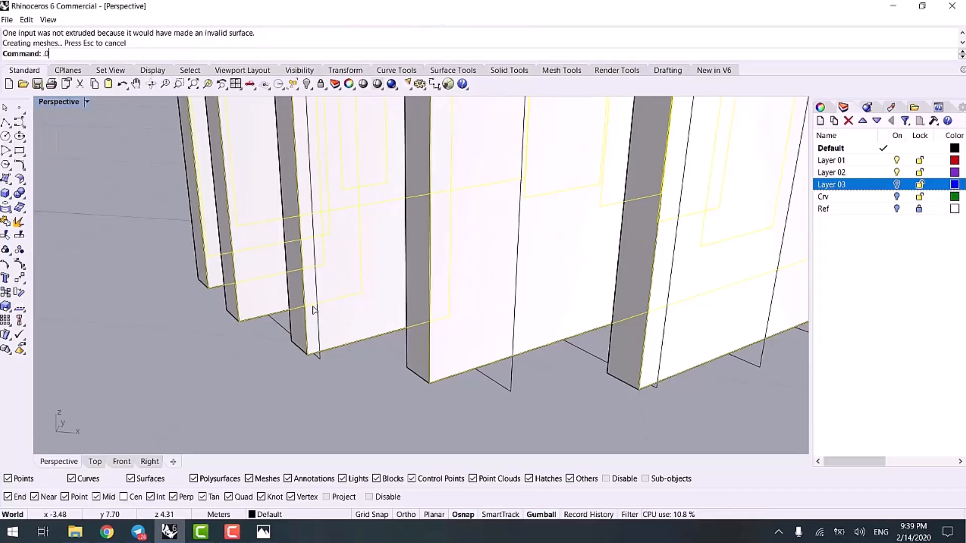
key("ctrl+z")
- Extrude the 135° contour group into 0.05 m thick solids, with the direction picked from one curve's base edge to the neighbouring curve's
left_click(363, 340)
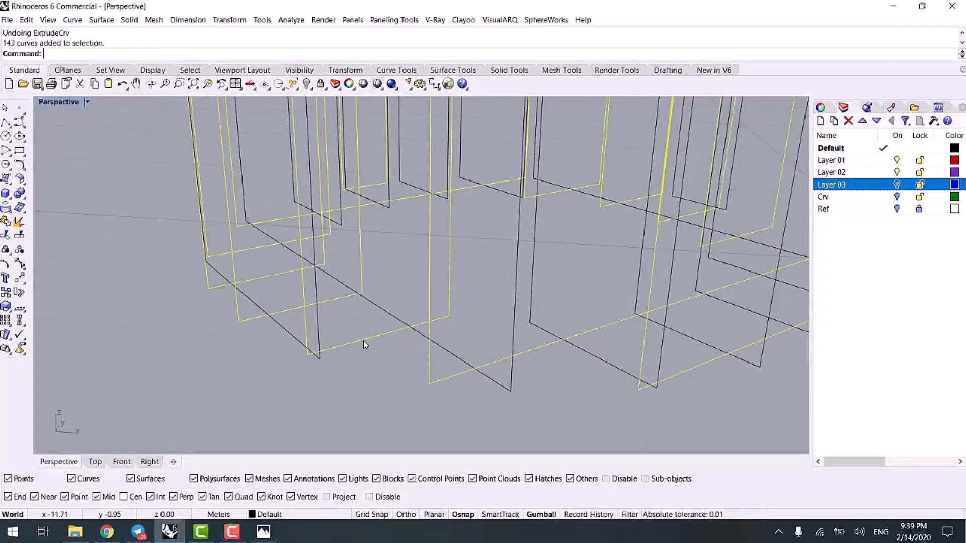
key("Return")
key("Return")
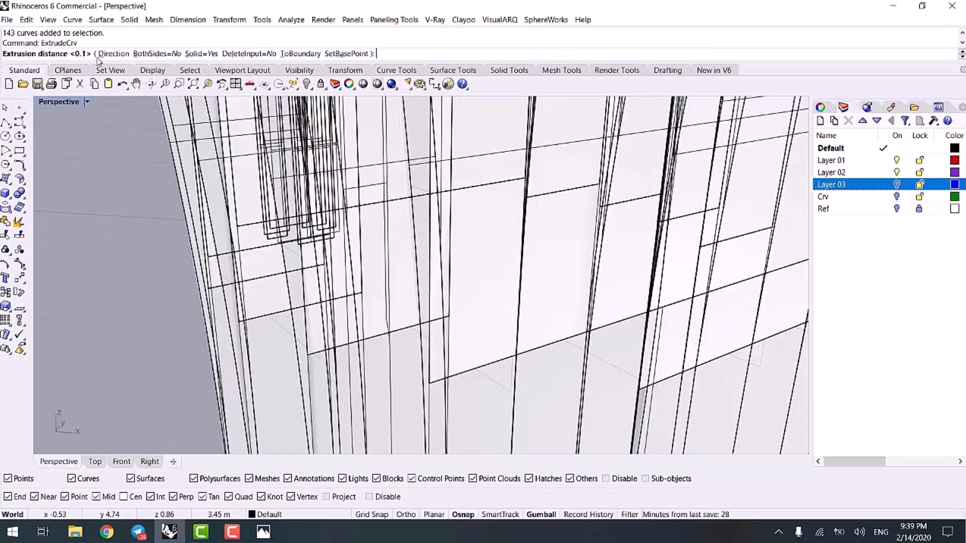
left_click(104, 53)
left_click(383, 336)
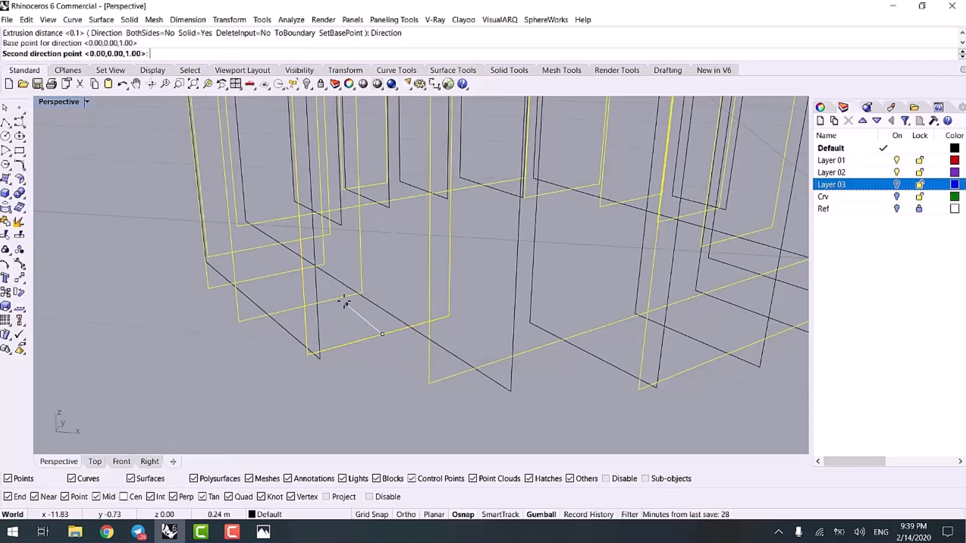
left_click(336, 300)
type(".05")
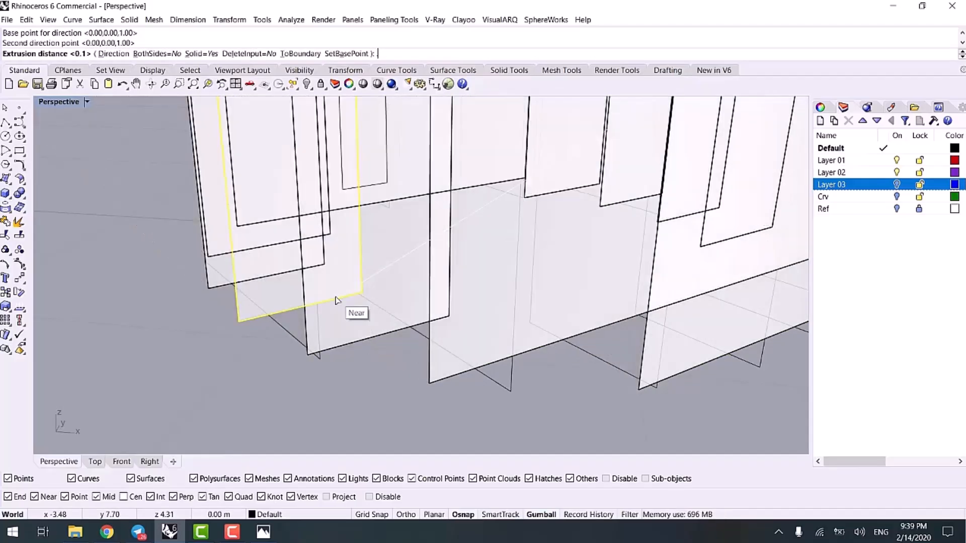
key("Return")
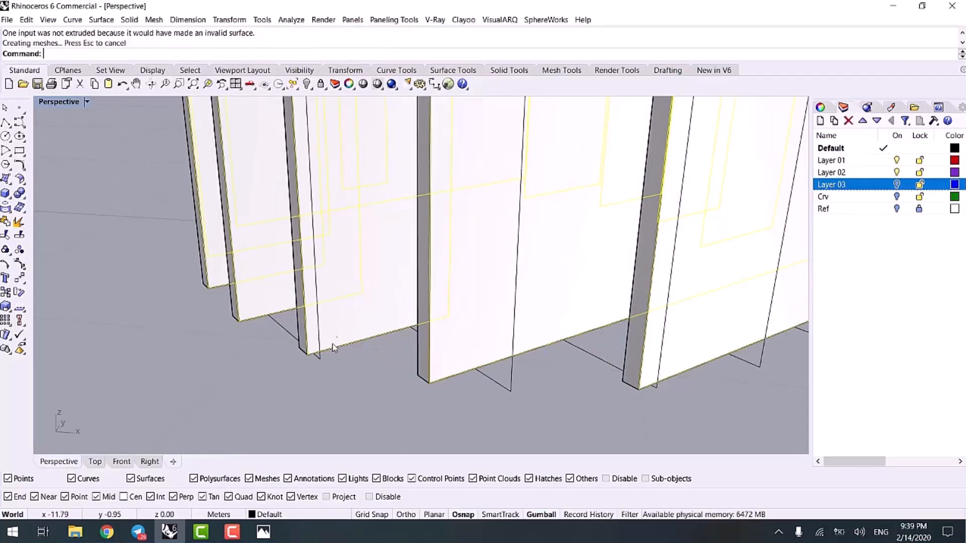
- Extrude the 45° contour group into 0.05 m thick solids, with the direction picked between two neighbouring base edges at a column's foot
left_click(288, 333)
right_click(272, 339)
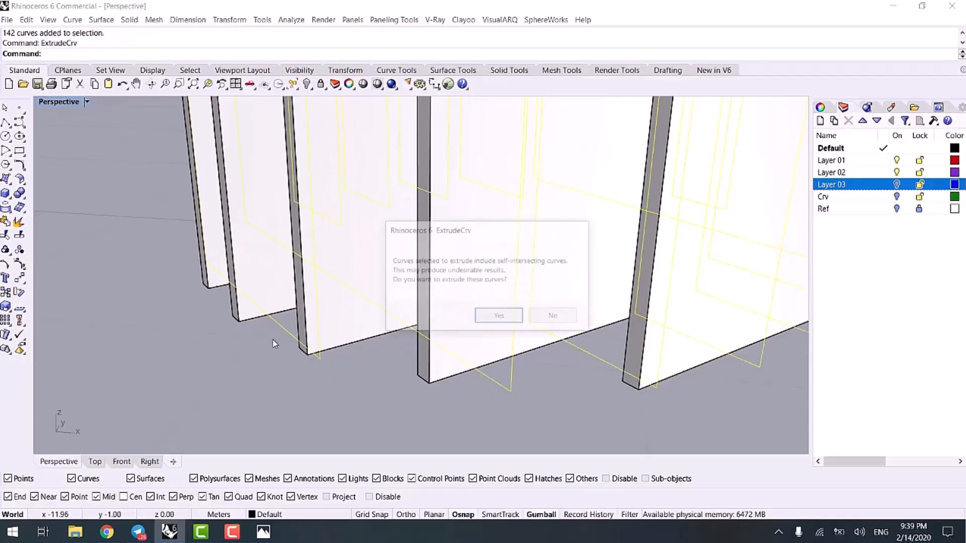
left_click(498, 316)
key("Return")
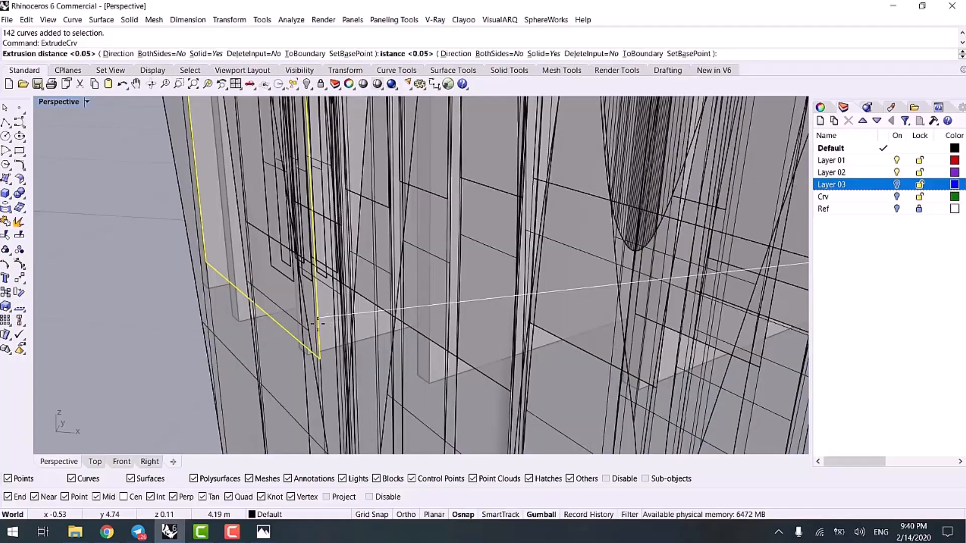
type("d")
key("Return")
scroll(387, 387, "down", 10)
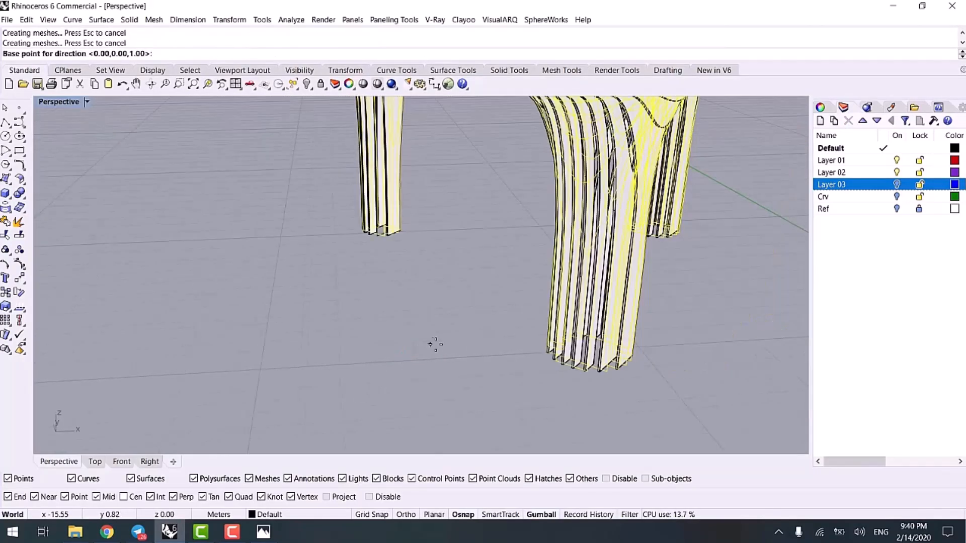
scroll(705, 357, "up", 5)
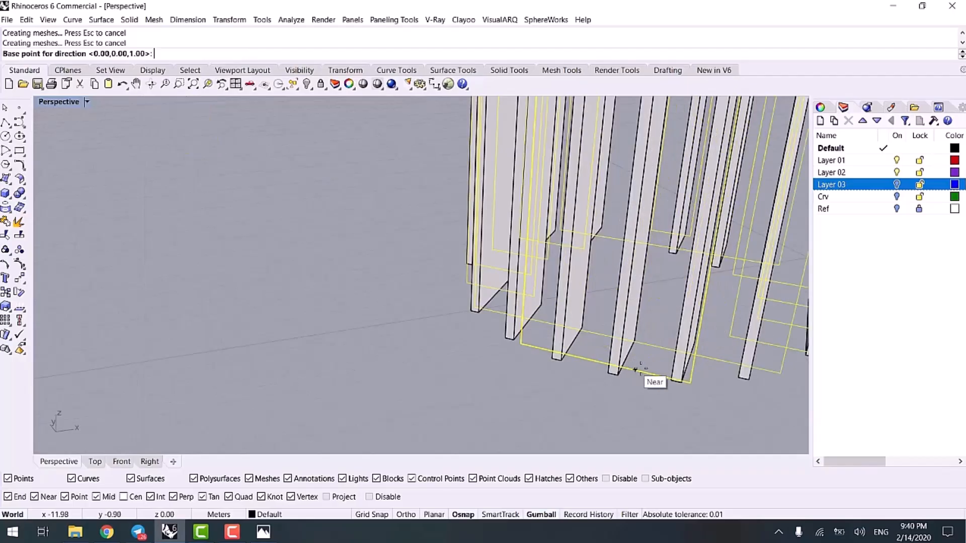
left_click(642, 372)
left_click(652, 348)
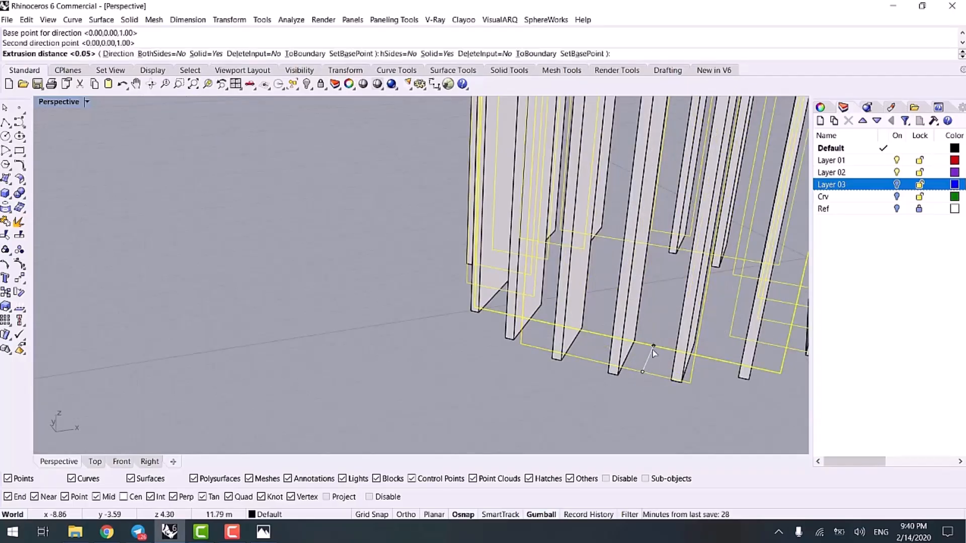
key("Return")
left_click(454, 398)
- Examine the crossing ribs of the thinner waffle structure over the canopy surface and around the columns
scroll(454, 397, "down", 8)
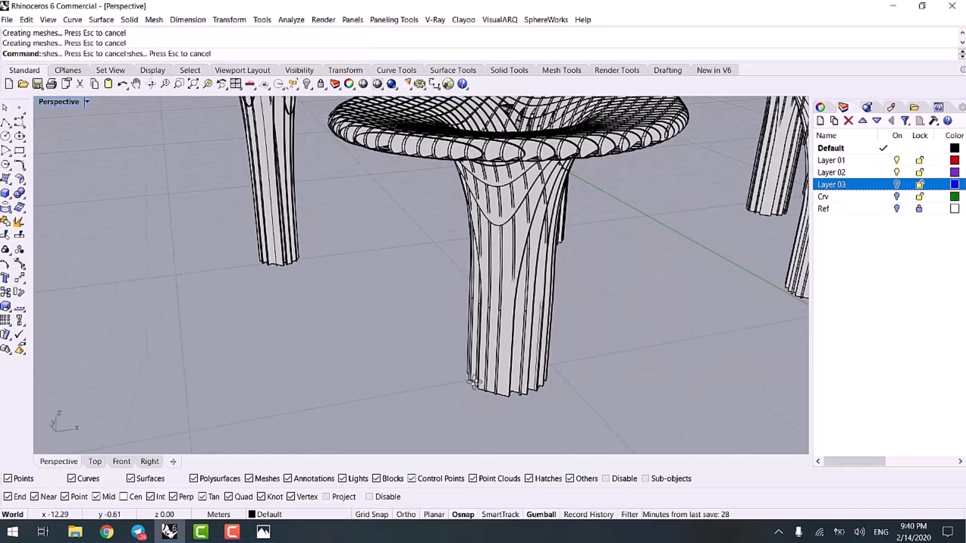
right_click_drag(454, 397, 421, 352)
scroll(459, 392, "down", 6)
scroll(421, 351, "up", 4)
scroll(420, 352, "up", 6)
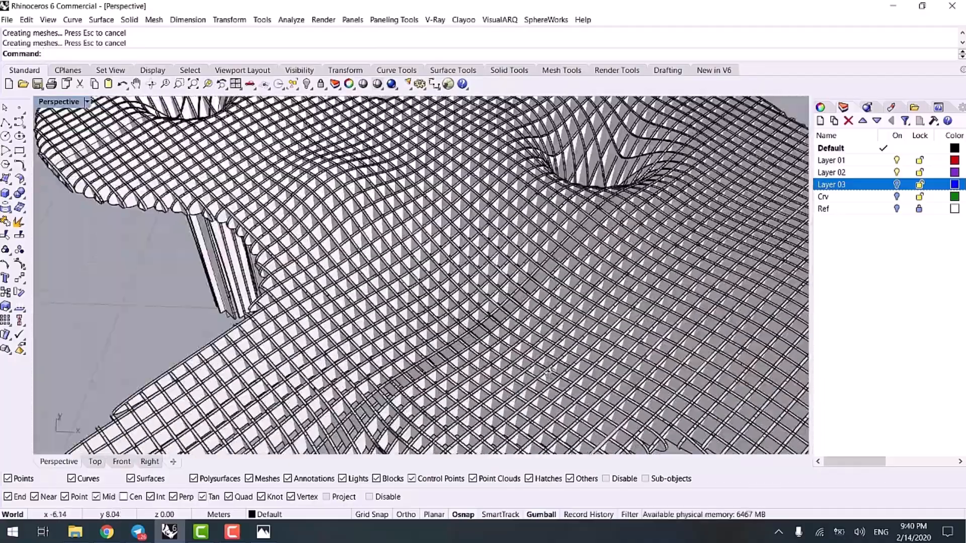
right_click_drag(549, 372, 472, 356)
scroll(528, 346, "down", 6)
scroll(525, 340, "down", 5)
- Switch the viewport to Rendered display and examine the whole canopy and its edge
key("ctrl+a")
left_click_drag(495, 344, 330, 312)
left_click(350, 380)
scroll(302, 296, "up", 4)
key("ctrl+alt+r")
scroll(299, 293, "up", 8)
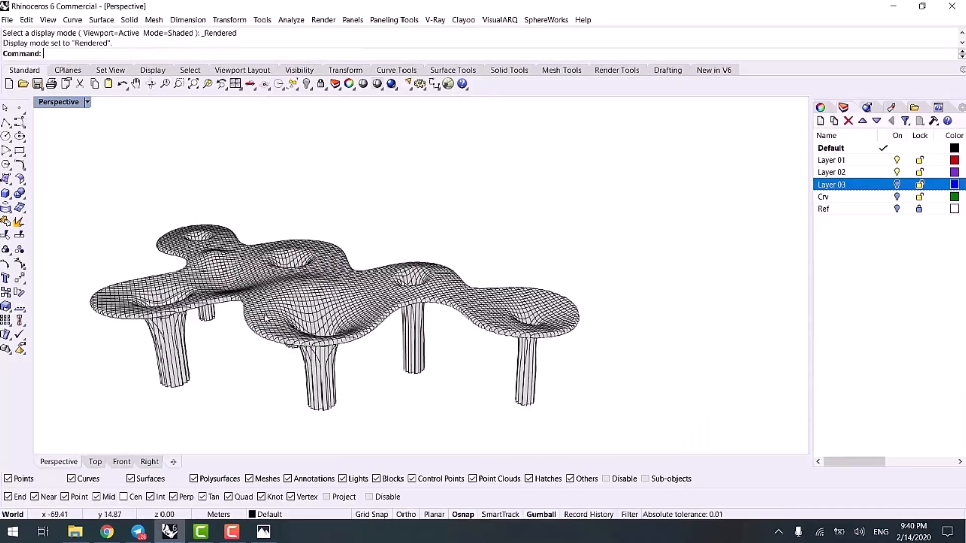
right_click_drag(302, 368, 290, 338)
scroll(290, 338, "up", 5)
- Select all curves with SelCrv and move them to the Crv layer
type("SE")
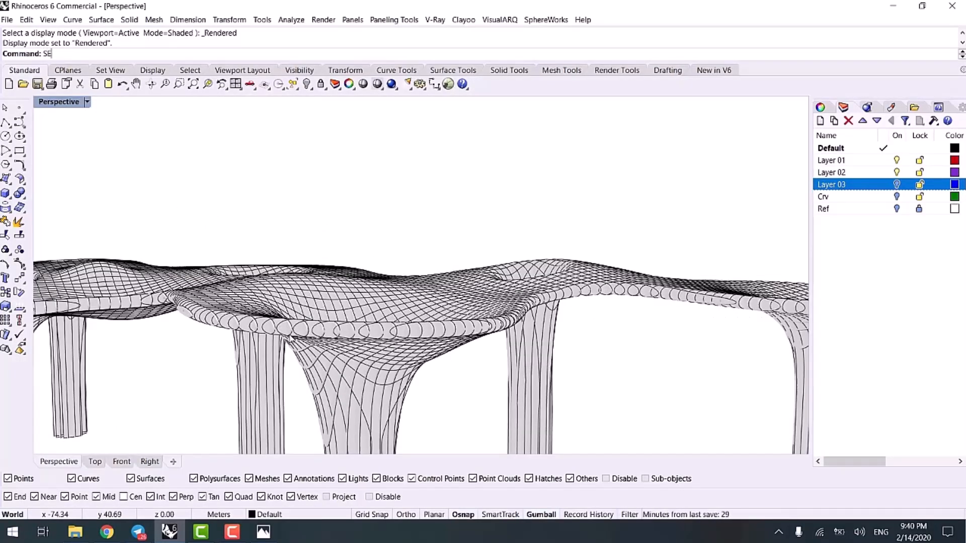
type("lCrv")
key("Return")
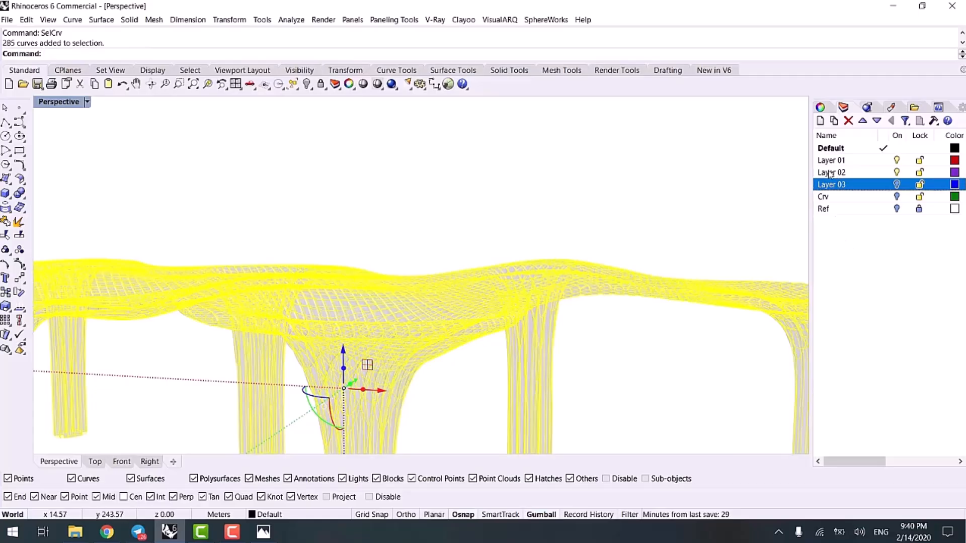
right_click(843, 197)
left_click(855, 388)
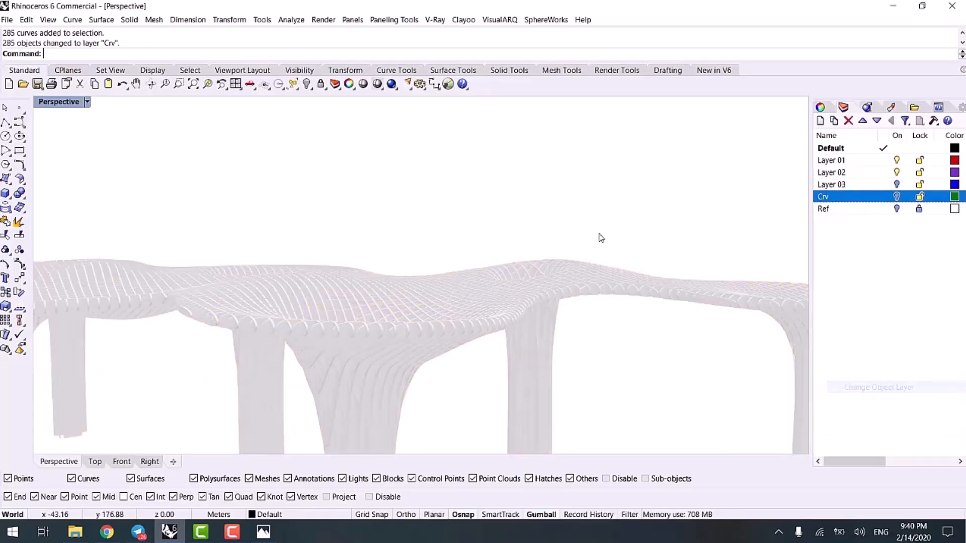
- Set the perspective viewport to Artistic display mode and view the waffle structure from below
right_click_drag(556, 339, 438, 235)
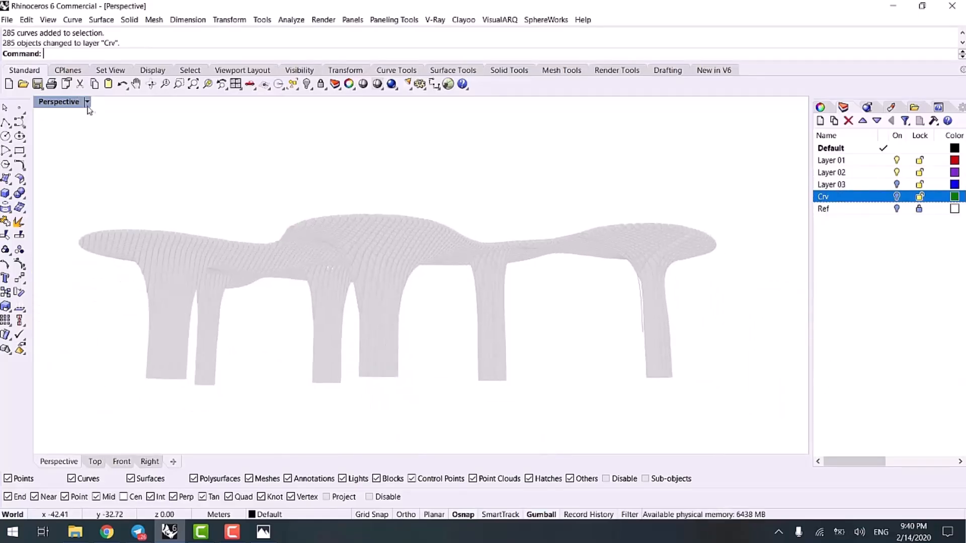
left_click(87, 102)
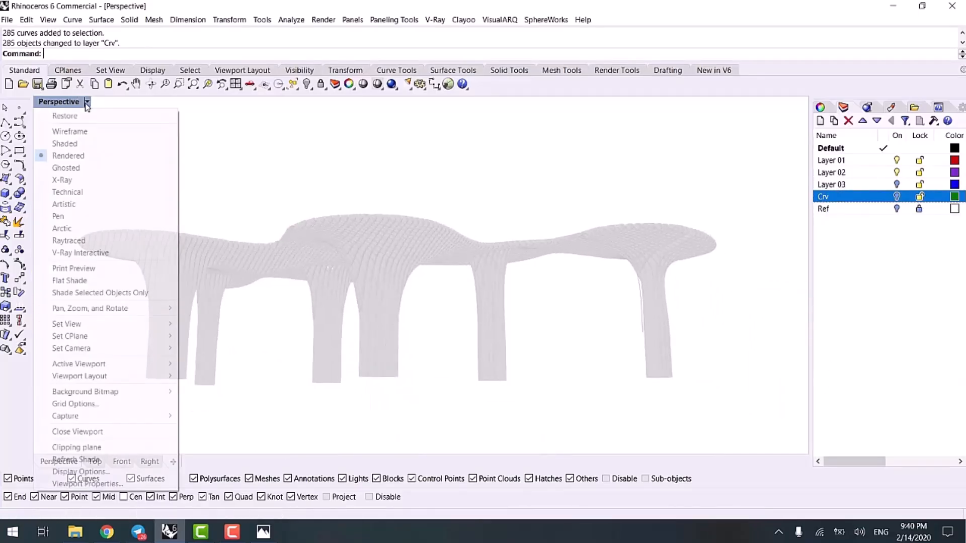
left_click(75, 204)
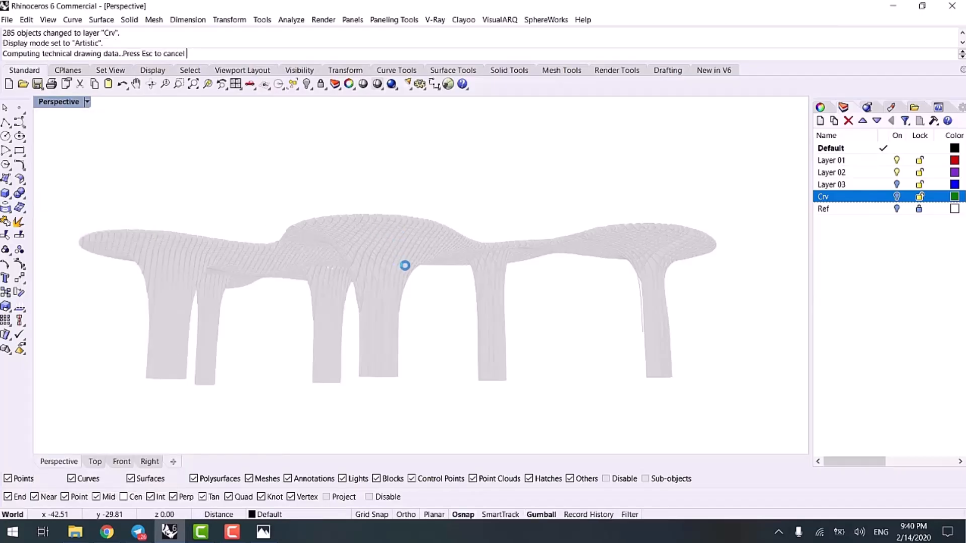
scroll(396, 271, "up", 4)
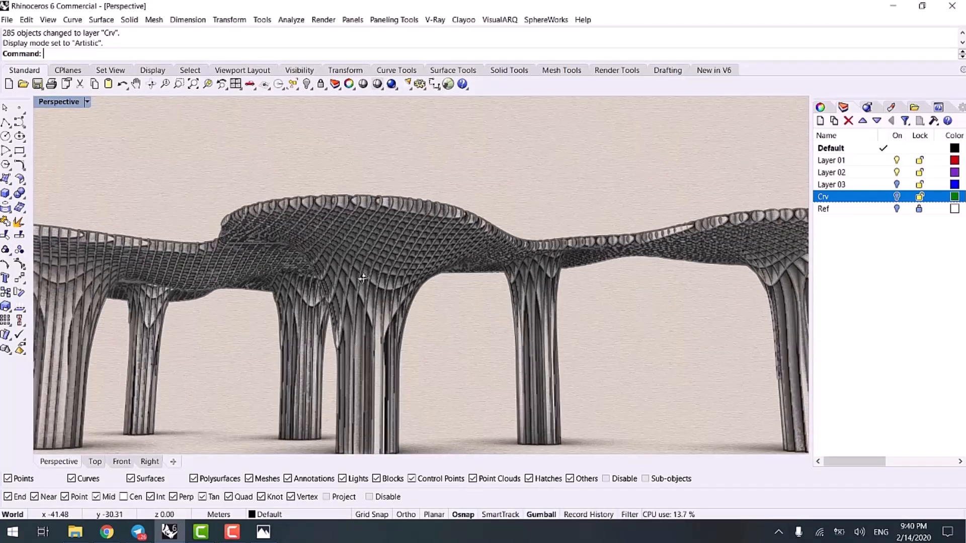
right_click_drag(363, 279, 352, 203)
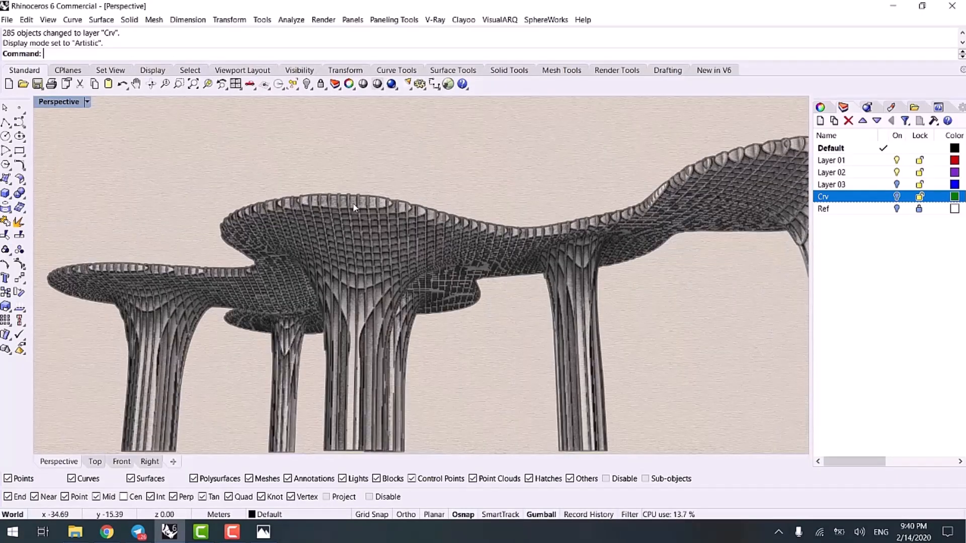
- Show Layer 03 to compare the smooth canopy with the waffle structure, hide it again, and inspect the waffle structure from below
left_click(885, 184)
mouse_move(575, 291)
right_mouse_down()
mouse_move(635, 367)
mouse_move(507, 295)
mouse_move(473, 307)
right_mouse_up()
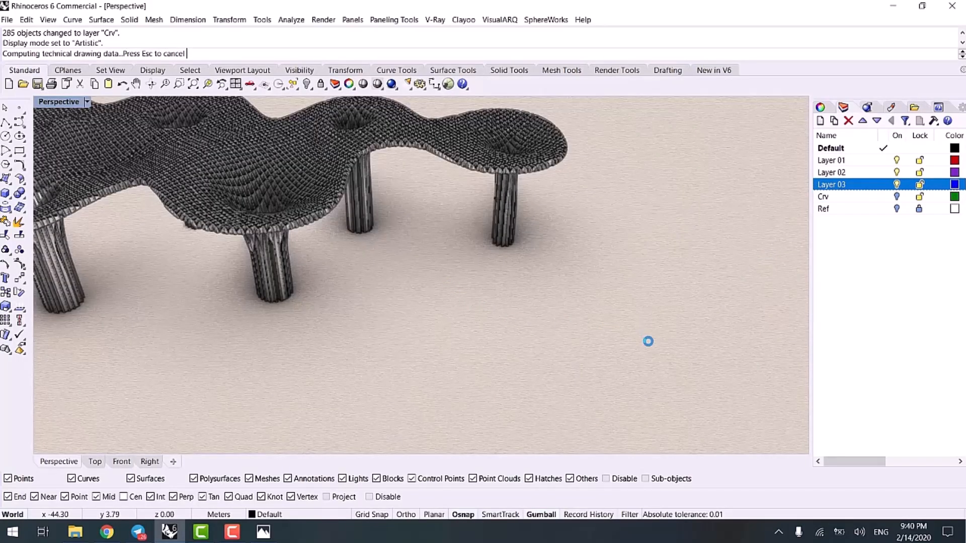
scroll(651, 348, "down", 7)
mouse_move(603, 289)
right_mouse_down("shift")
mouse_move(509, 300)
mouse_move(605, 262)
right_mouse_up("shift")
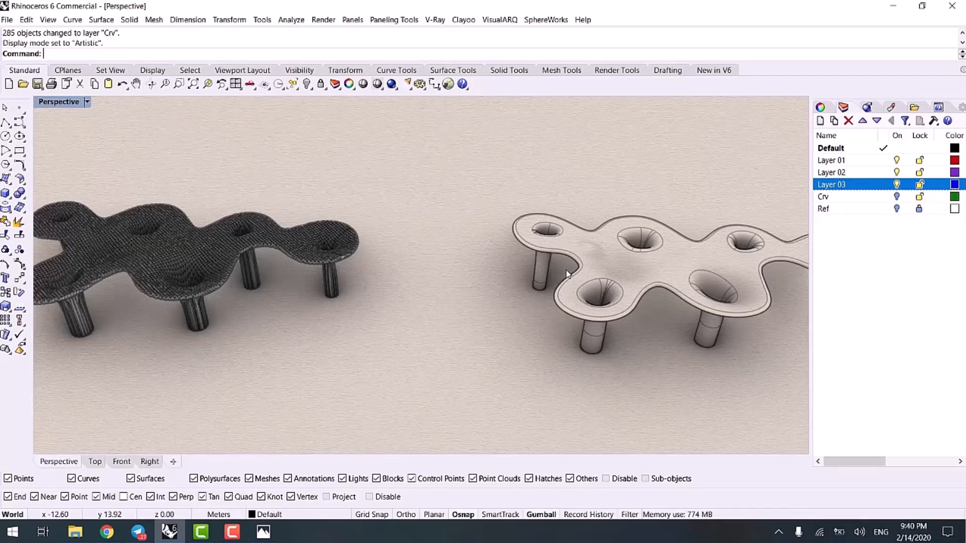
right_click_drag(311, 275, 423, 273, "shift")
left_click(896, 184)
scroll(353, 304, "up", 7)
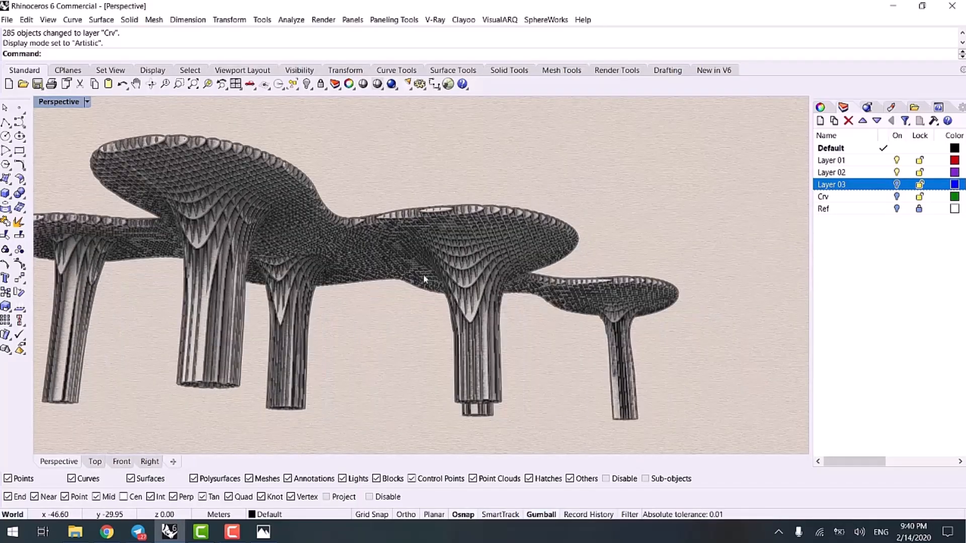
scroll(472, 248, "up", 3)
right_click_drag(473, 248, 366, 259)
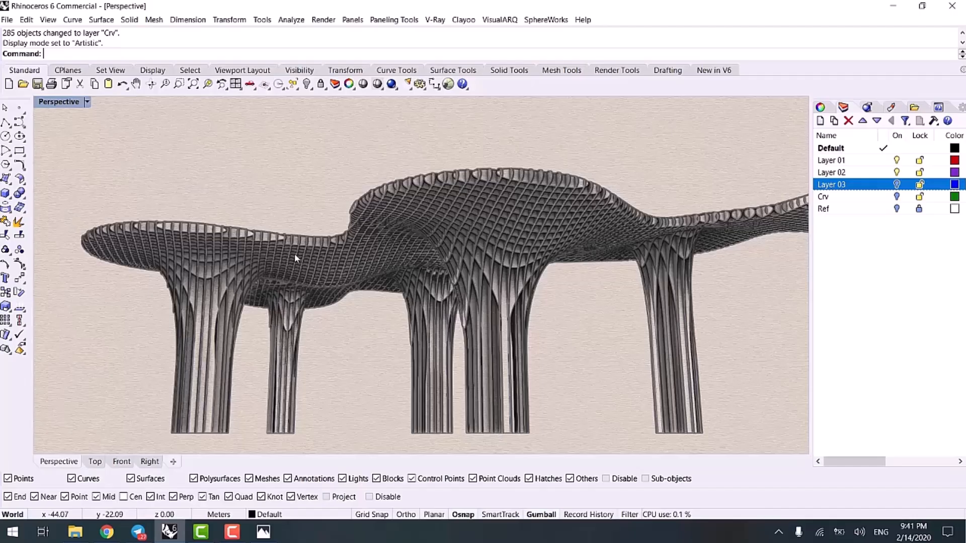
right_click_drag(401, 353, 112, 442)
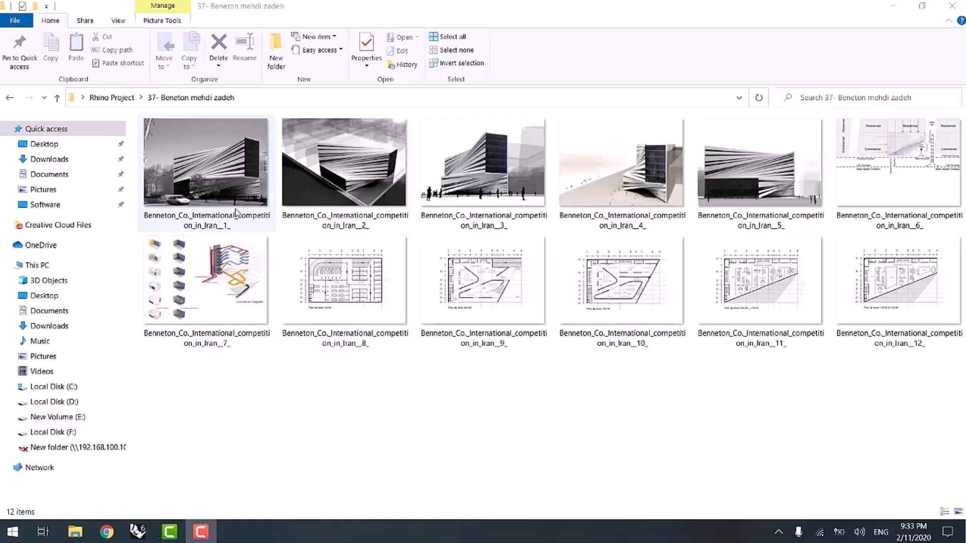
- Open the first Benneton competition image in the project folder and browse through the renderings, diagrams and floor plans up to image 12
double_click(240, 186)
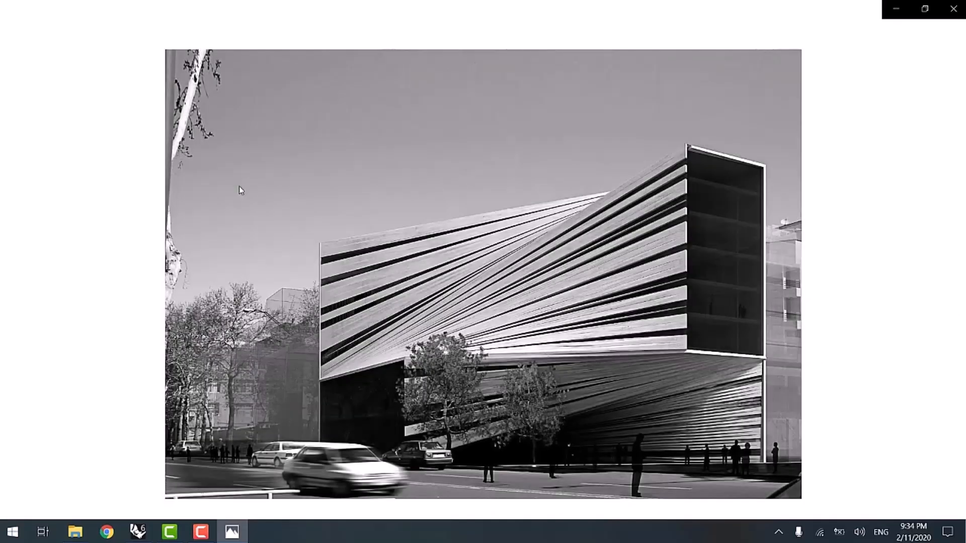
key("Right")
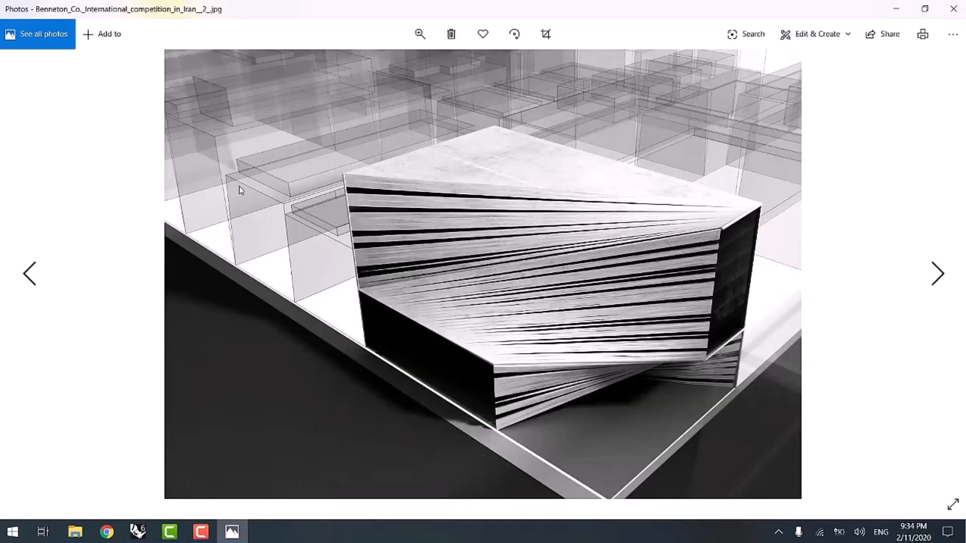
key("Right")
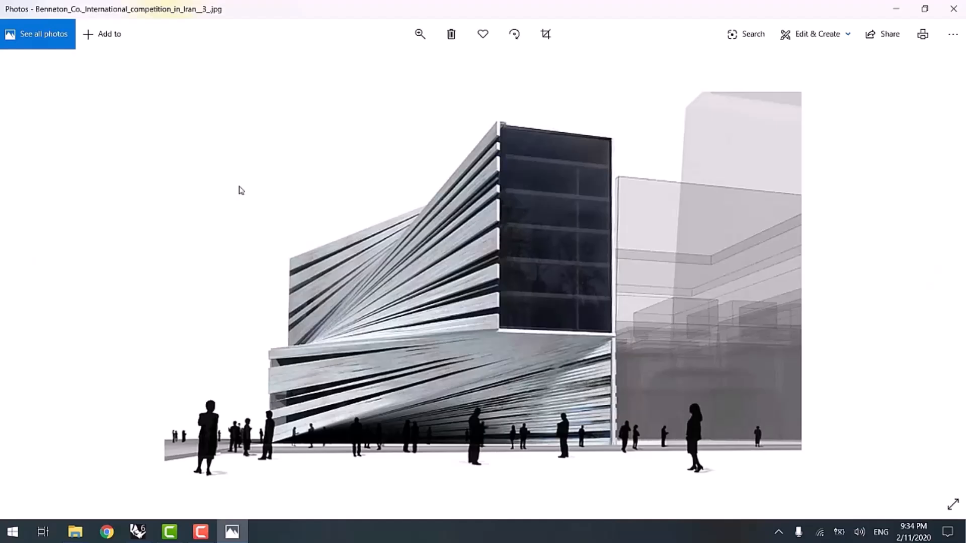
key("Right")
key("Right")
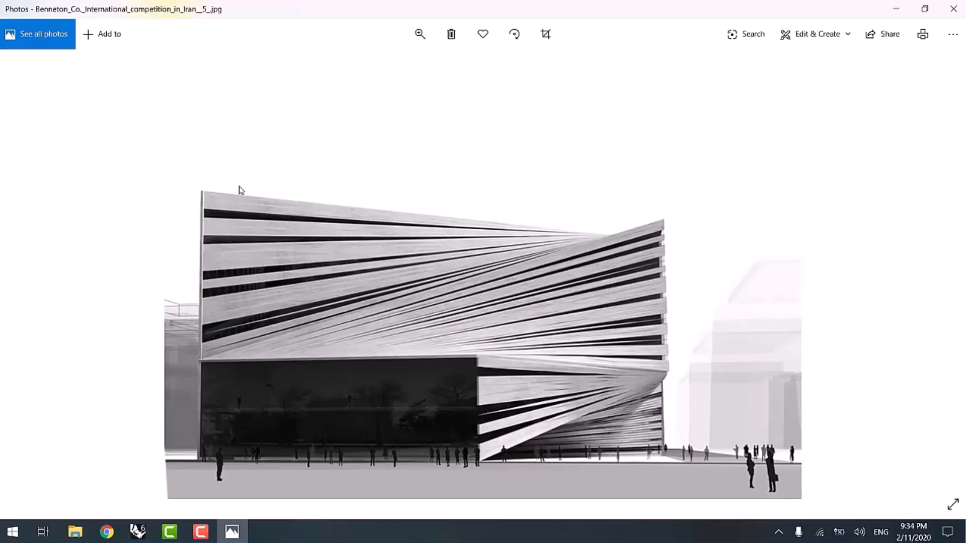
key("Right")
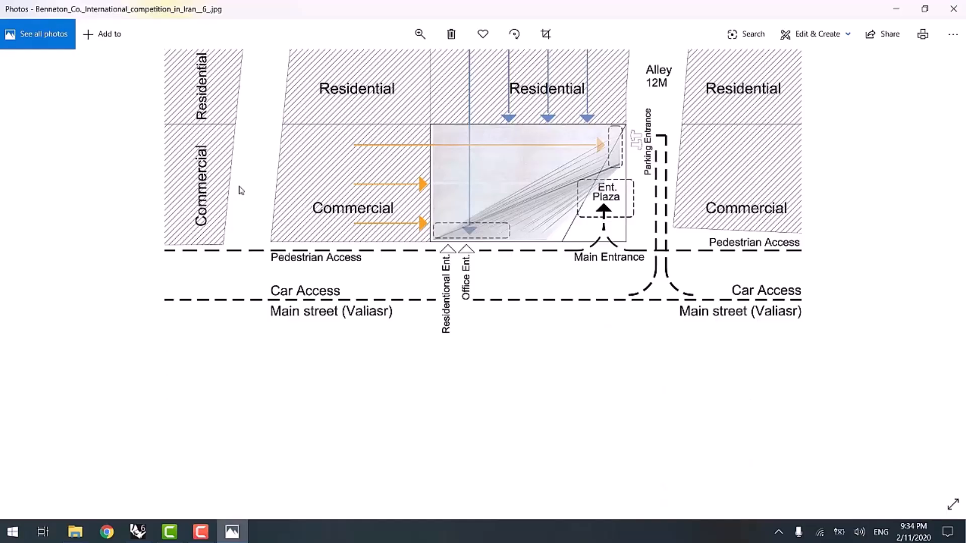
key("Right")
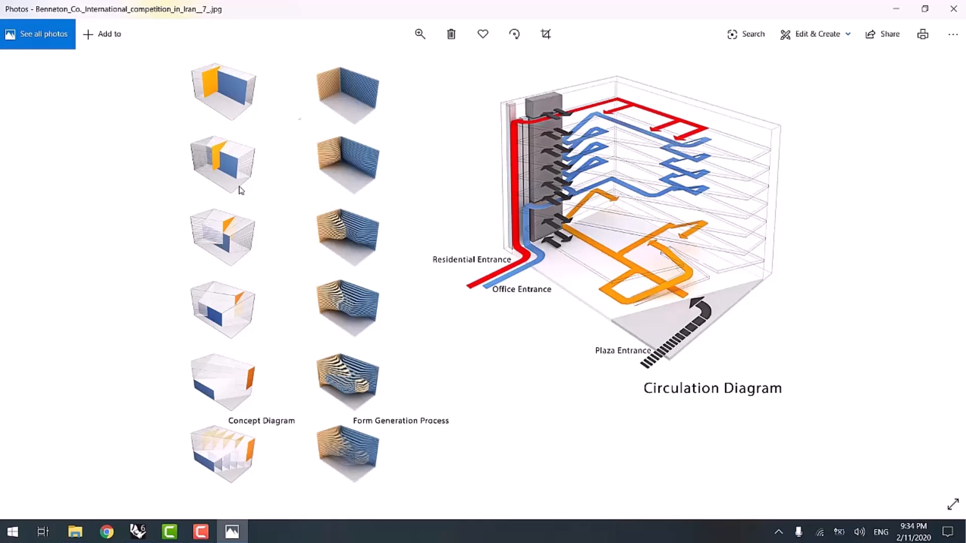
key("Right")
key("Right")
key("Right")
key("Right")
key("Right")
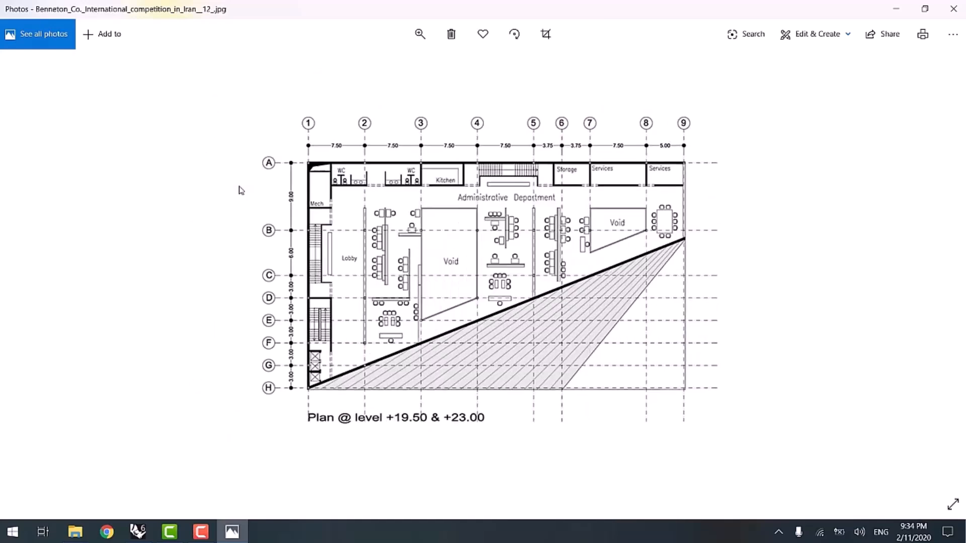
- Go back through the plans, diagrams and renderings to image 2, the aerial view of the twisted facade
key("Left")
key("Left")
key("Left")
key("Left")
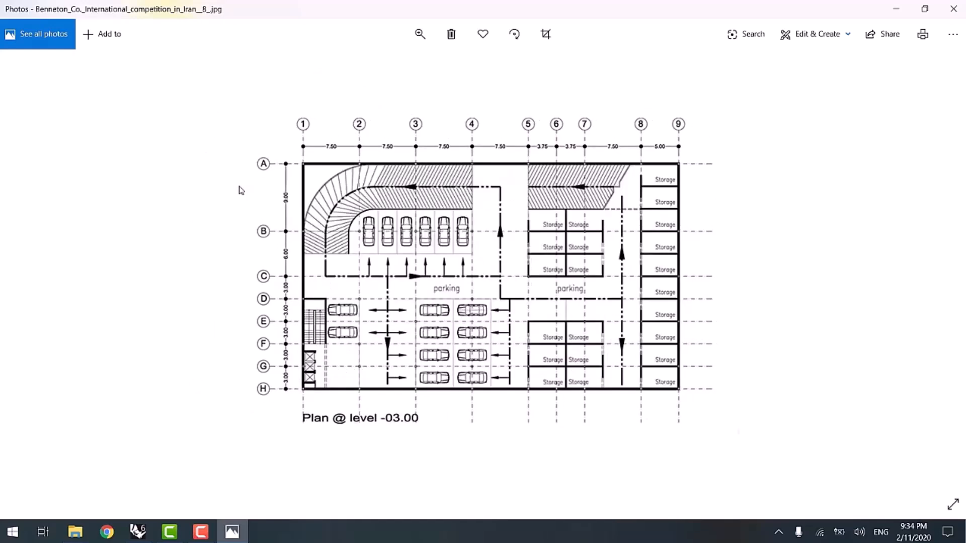
key("Left")
key("Left")
key("Left")
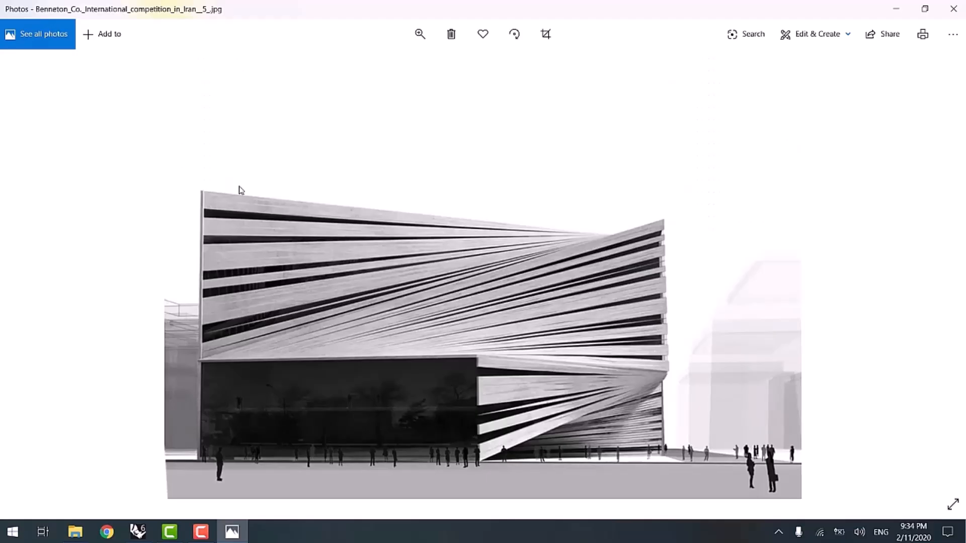
key("Left")
key("Left")
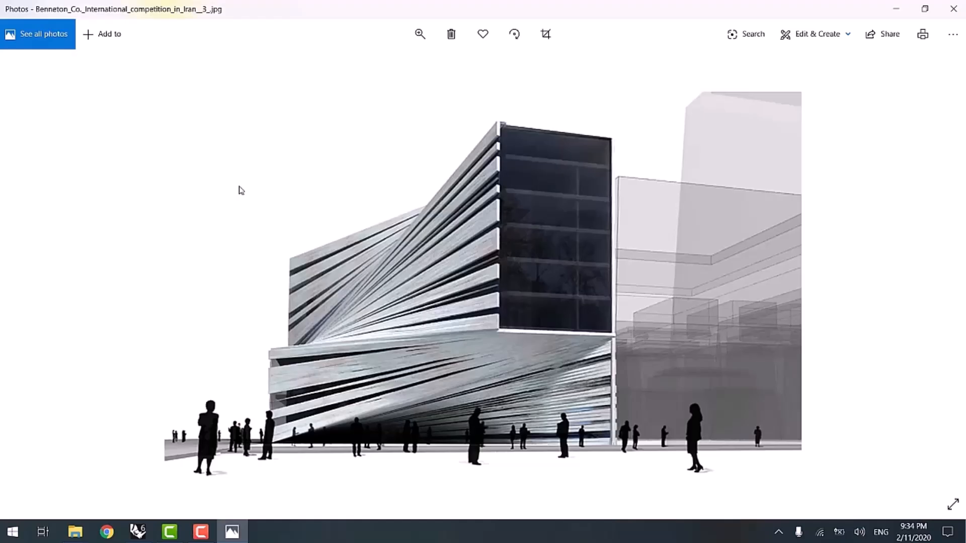
key("Left")
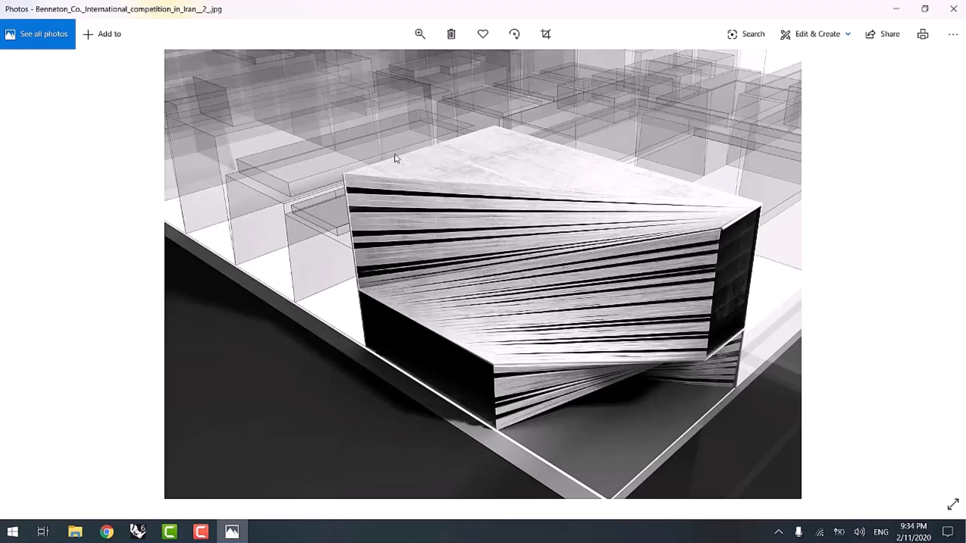
- Switch to Rhino, maximize the Perspective viewport and place the first base corner of a box at the origin (0)
left_click(137, 532)
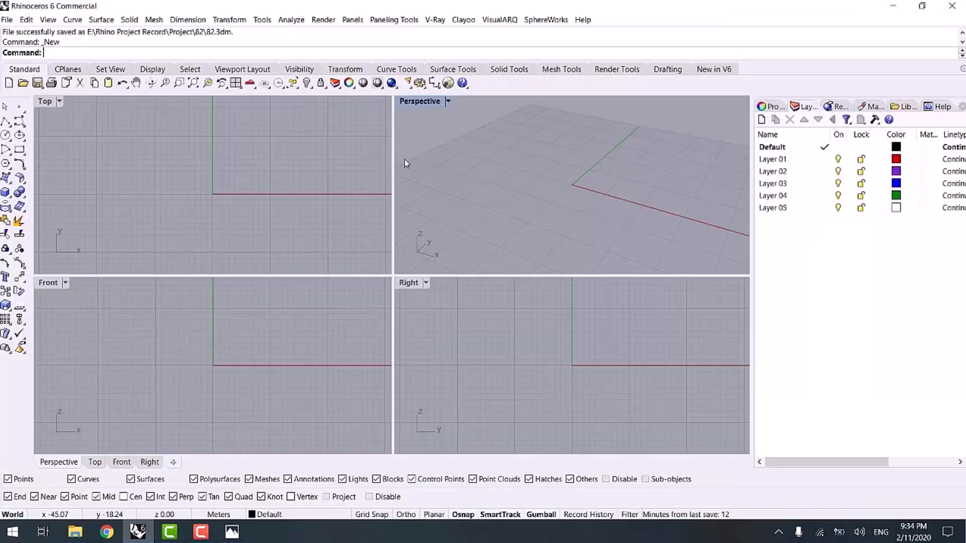
double_click(421, 101)
left_click(6, 194)
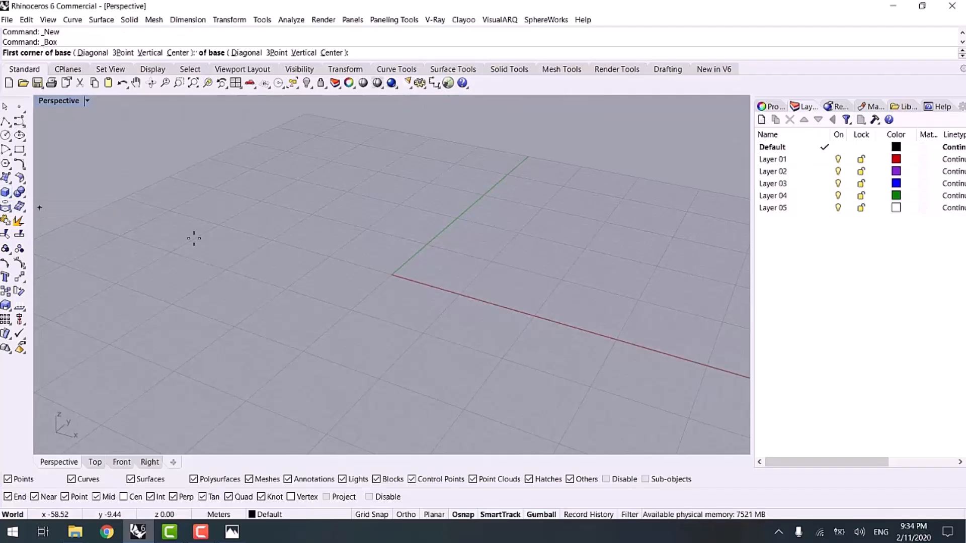
right_click_drag(195, 233, 390, 279)
type("0")
key("Return")
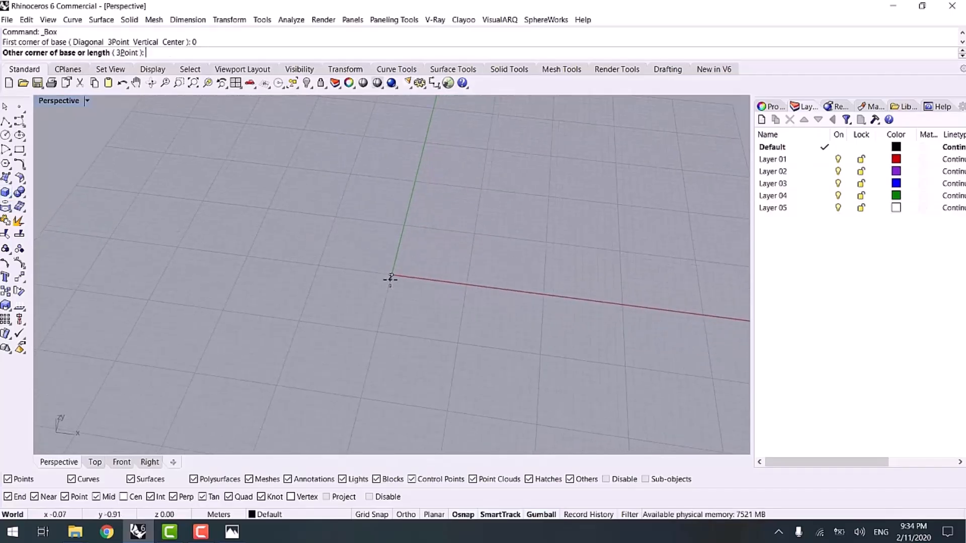
scroll(470, 259, "up", 3)
scroll(473, 263, "up", 1)
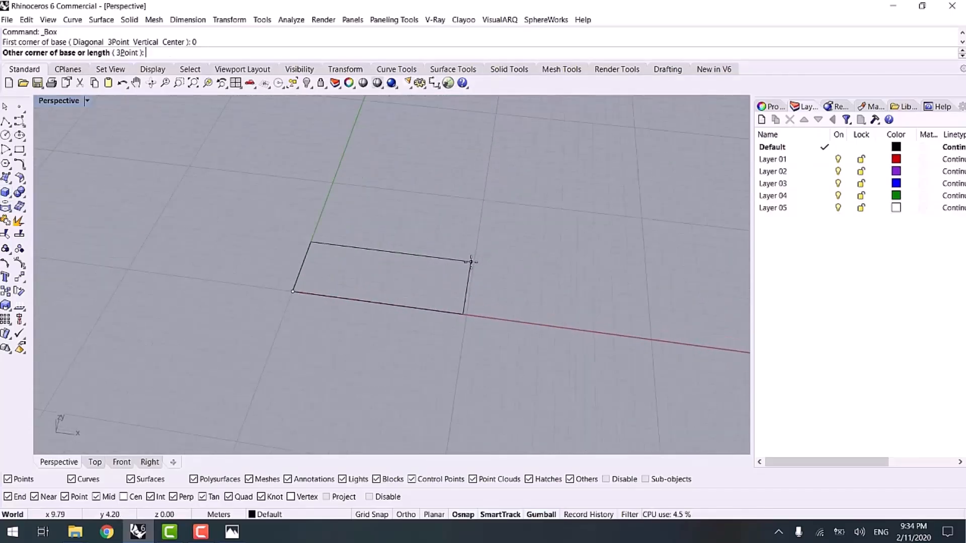
scroll(471, 260, "up", 3)
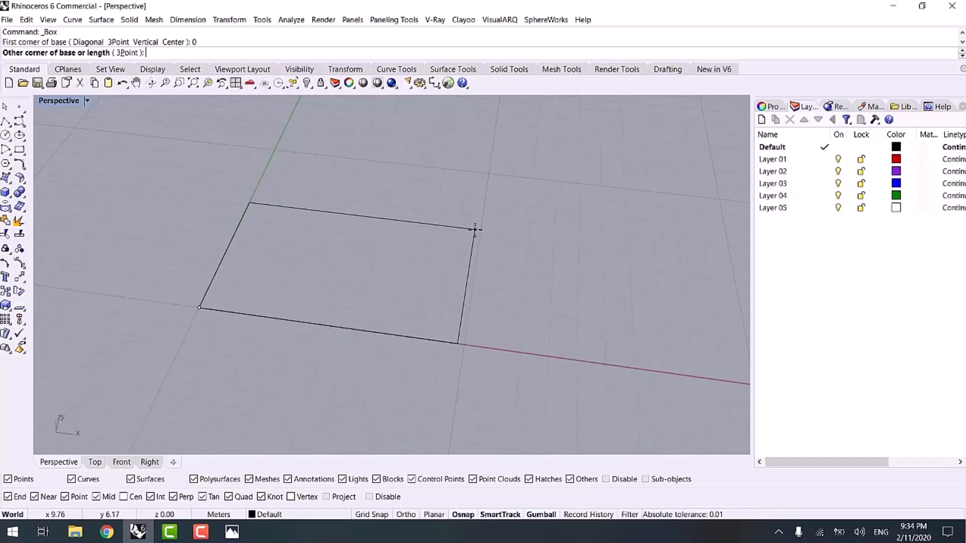
type("@40")
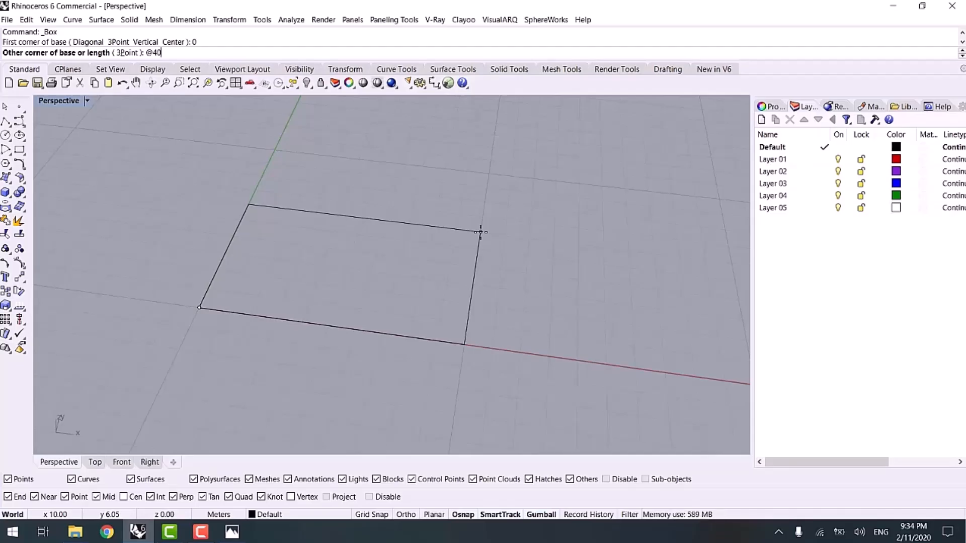
type(",30")
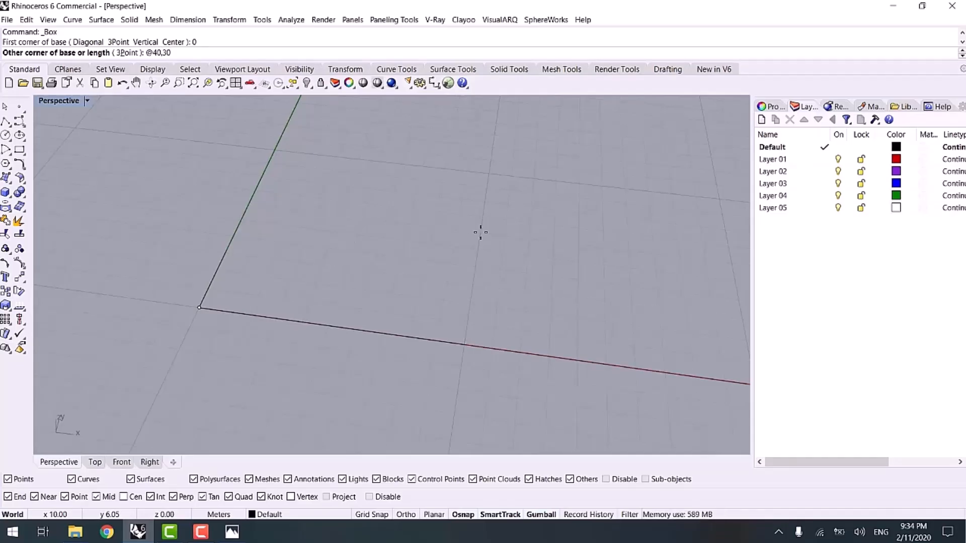
scroll(481, 233, "down", 14)
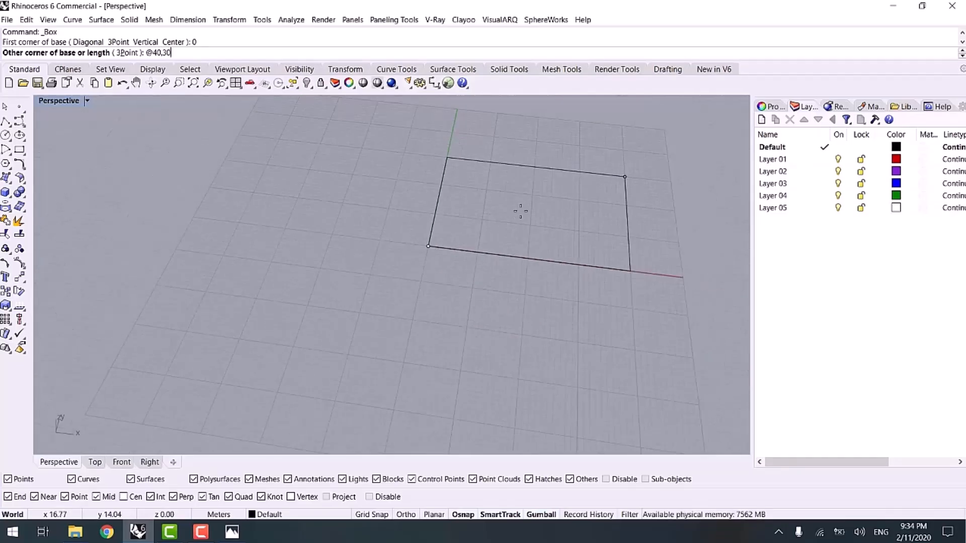
right_click_drag(557, 212, 470, 270, "shift")
key("Return")
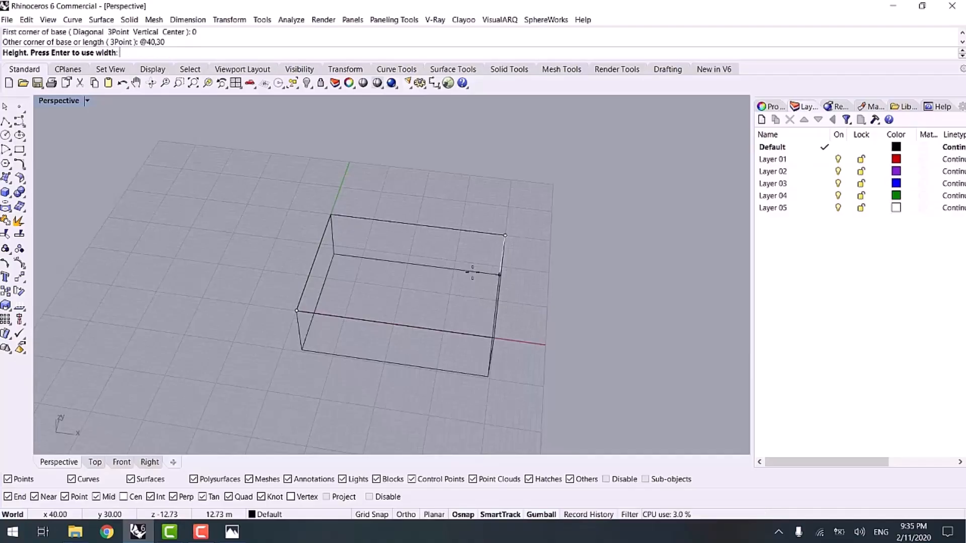
- Give the box a height of 22 m and set the Perspective viewport to Shaded display
right_click_drag(541, 247, 431, 224)
type("22")
key("Return")
middle_click(431, 224)
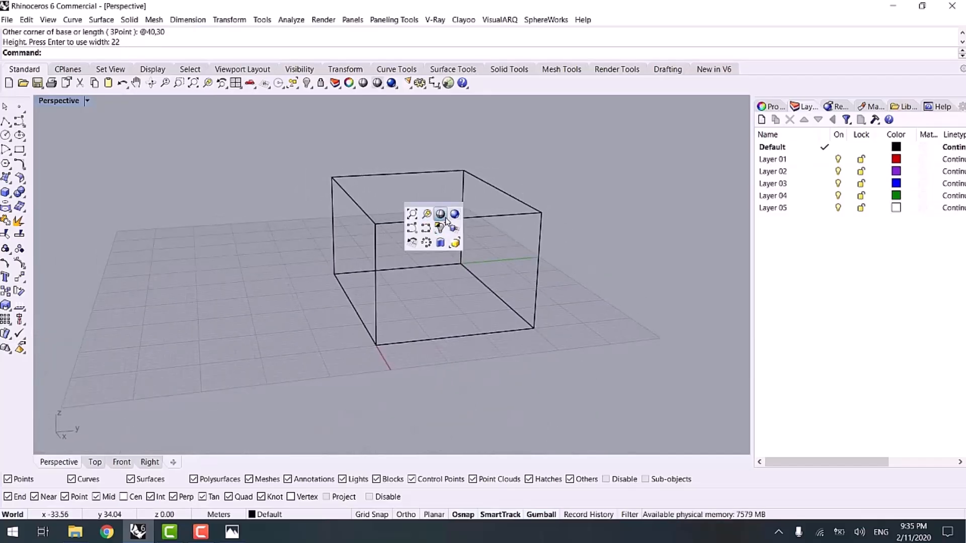
left_click(440, 214)
mouse_move(278, 265)
right_mouse_down()
mouse_move(203, 261)
mouse_move(310, 263)
right_mouse_up()
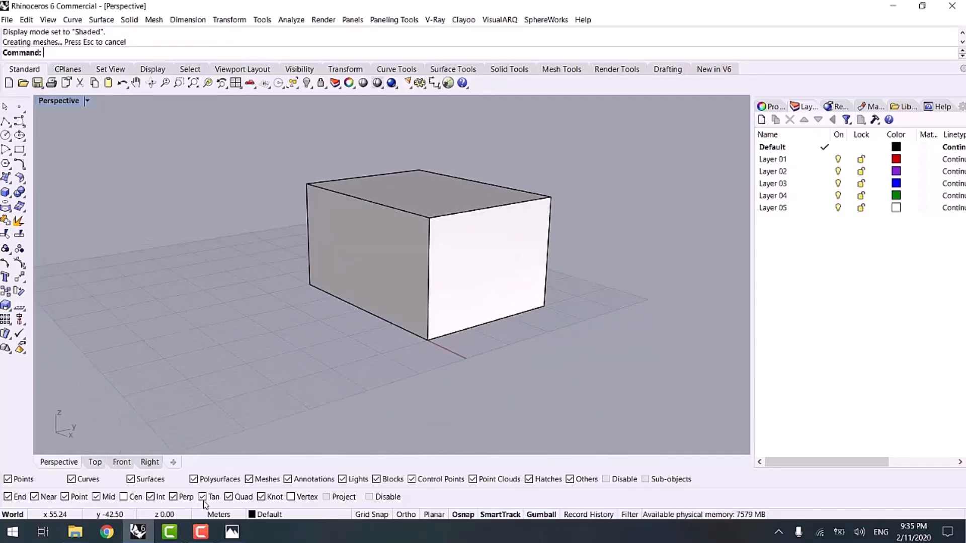
- Review the facade renderings in images 3 to 5 in Photos, return to Rhino and compare them with the box's sides
left_click(232, 532)
key("Right")
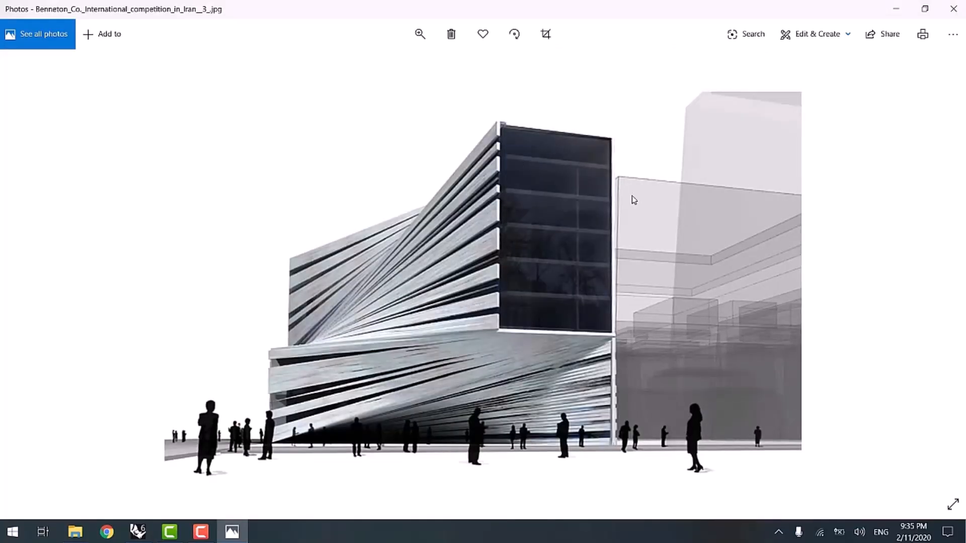
key("Right")
key("Right")
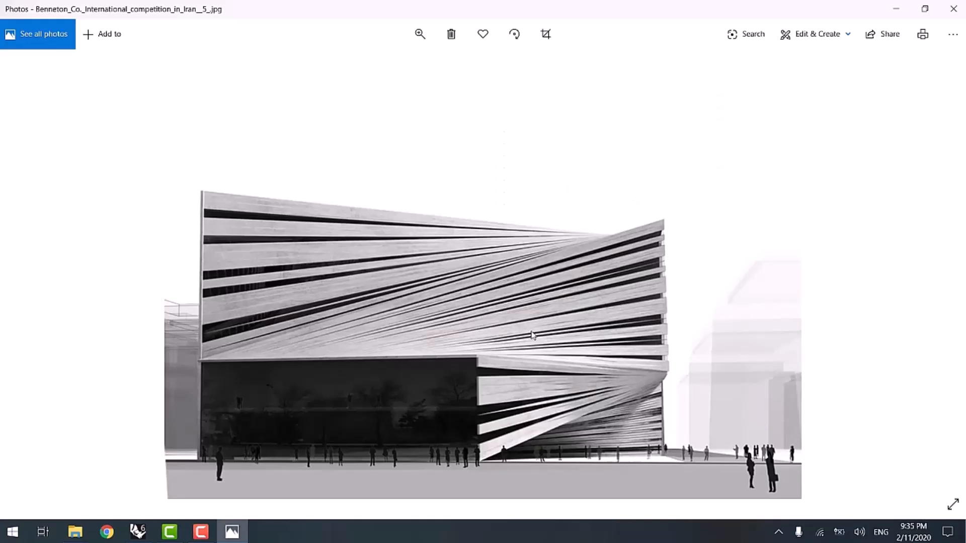
left_click(896, 6)
mouse_move(403, 243)
right_mouse_down()
mouse_move(282, 264)
mouse_move(347, 273)
right_mouse_up()
scroll(346, 273, "up", 2)
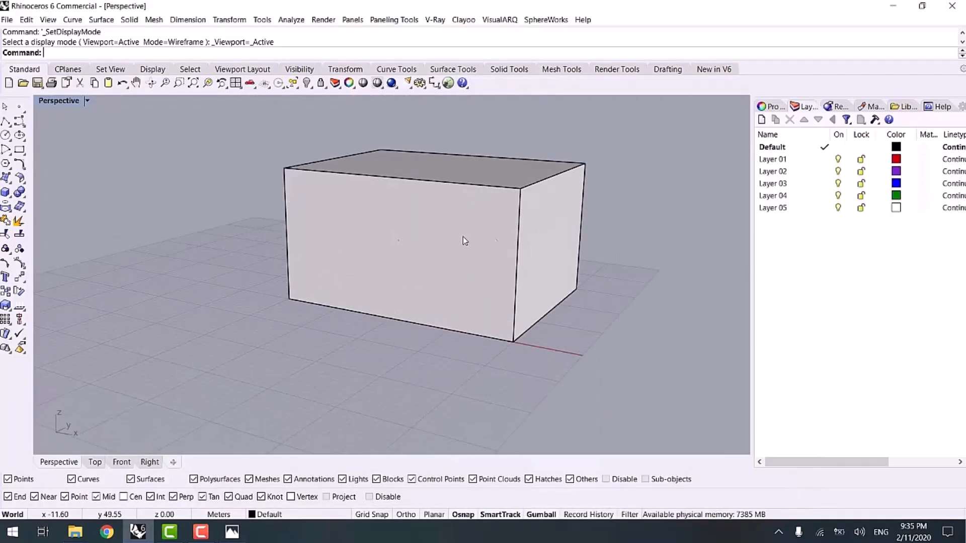
mouse_move(547, 267)
right_mouse_down()
mouse_move(537, 252)
mouse_move(535, 261)
right_mouse_up()
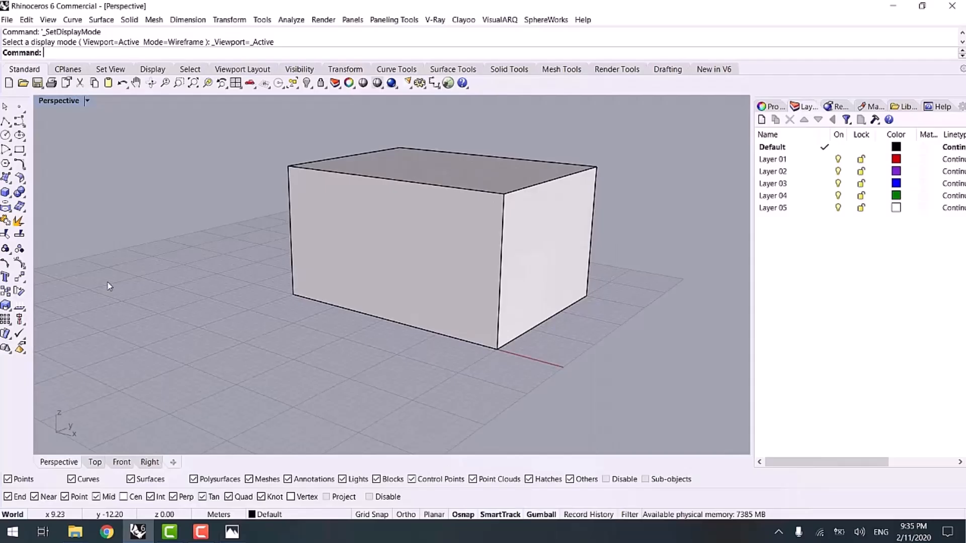
- Draw a 20 by 7 m three-point rectangle standing on the box's long front face, starting from the bottom corner at the origin
left_click(18, 150)
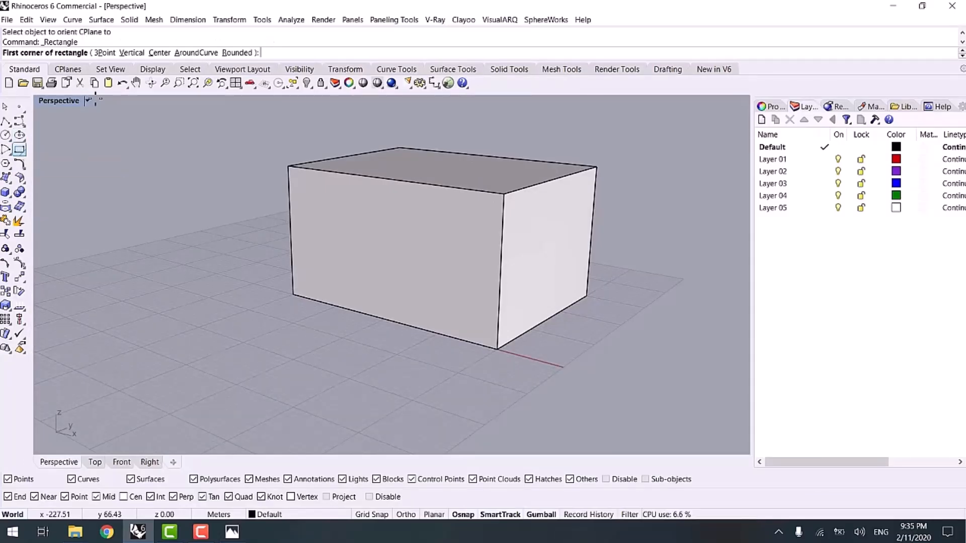
left_click(103, 53)
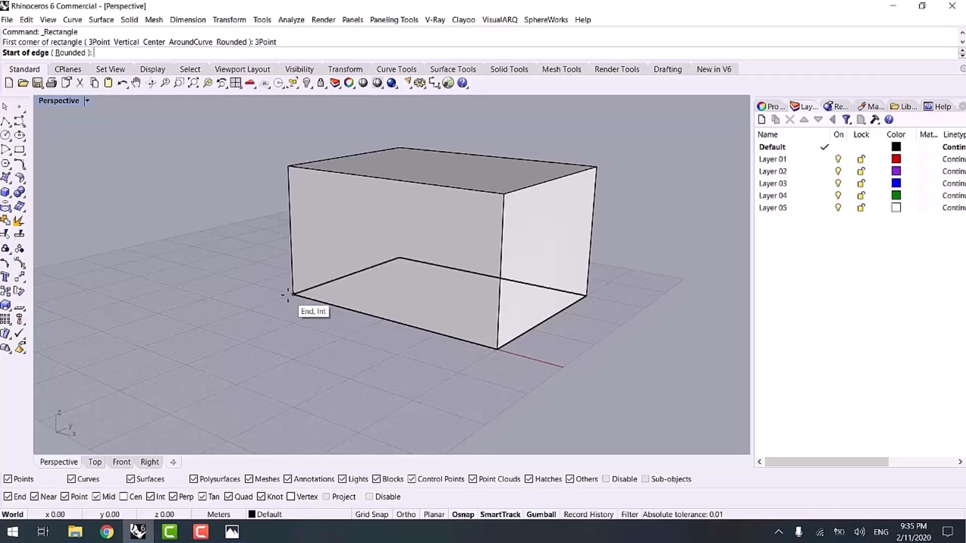
left_click(293, 294)
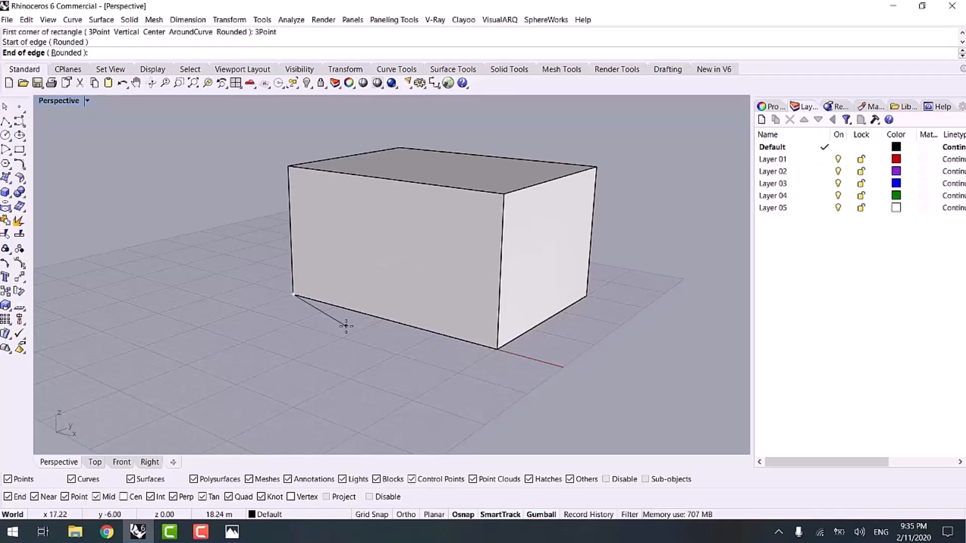
type("20")
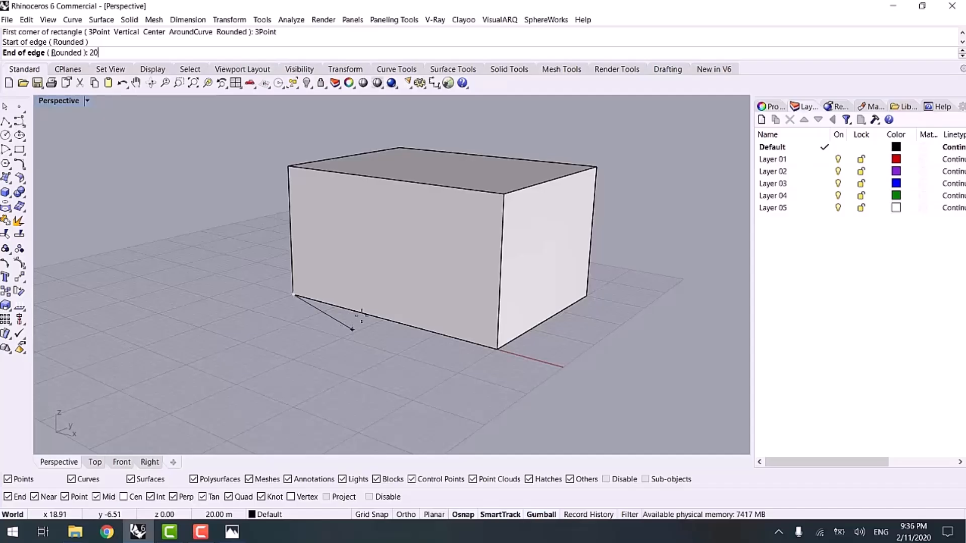
key("Return")
left_click(385, 318)
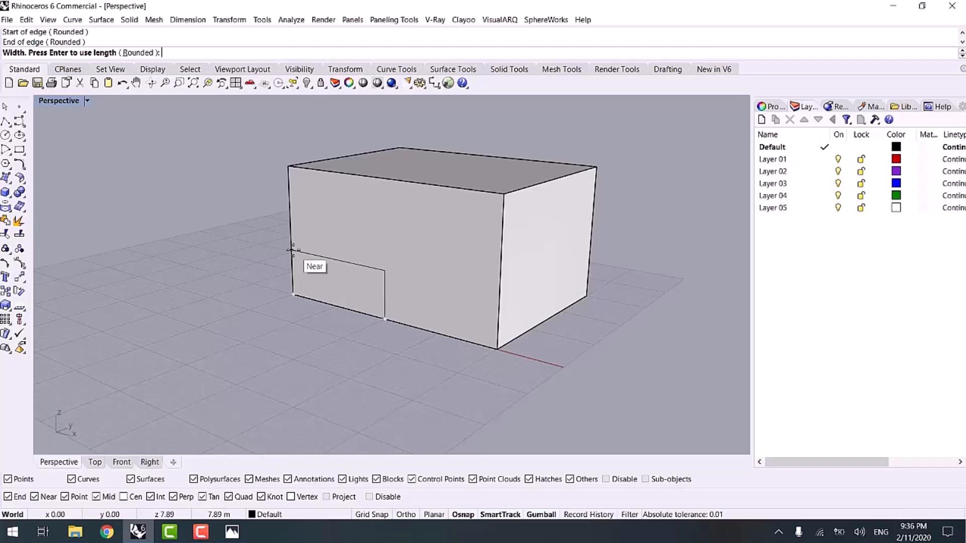
type("7")
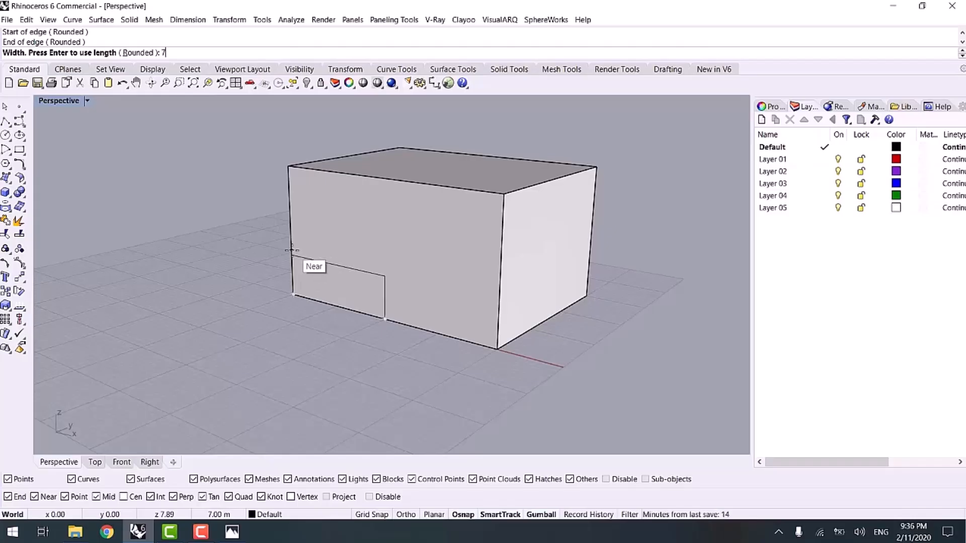
key("Return")
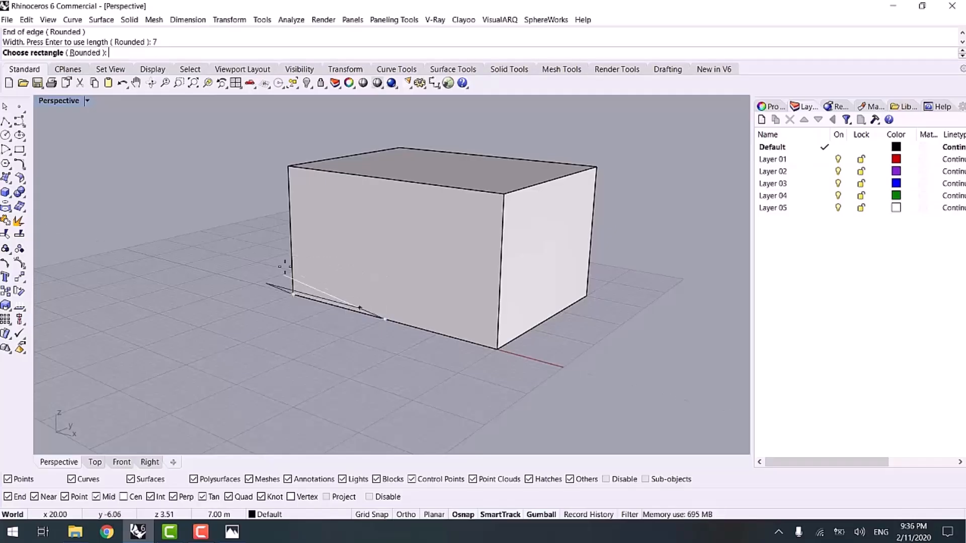
left_click(293, 254)
- Draw a 10 by 15 m three-point rectangle on the adjacent short face, hanging down from its far top corner
right_click_drag(294, 257, 252, 336)
key("Return")
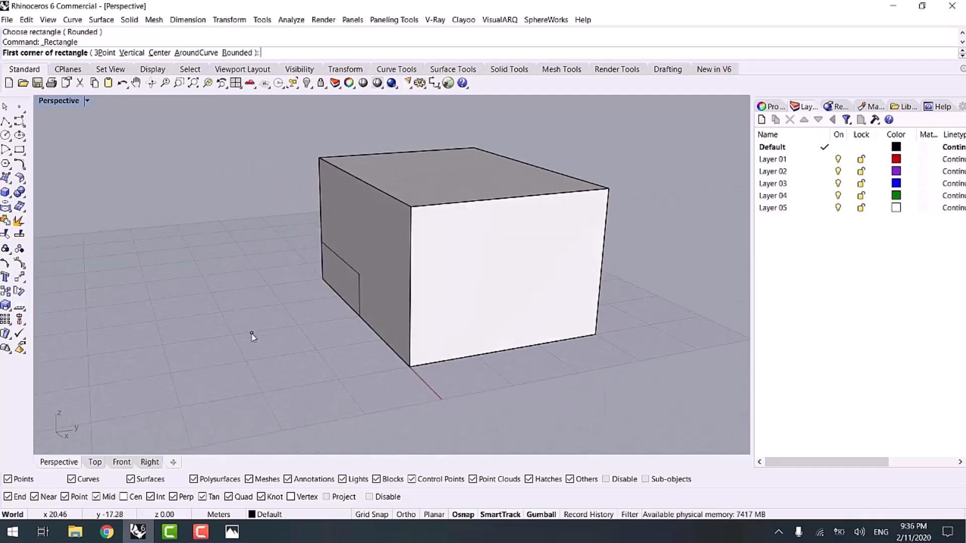
left_click(105, 52)
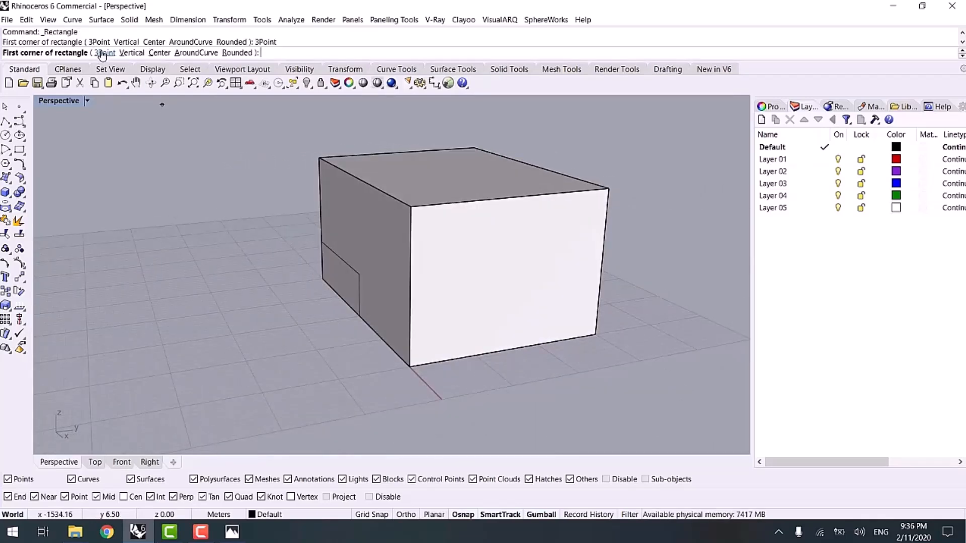
left_click(608, 190)
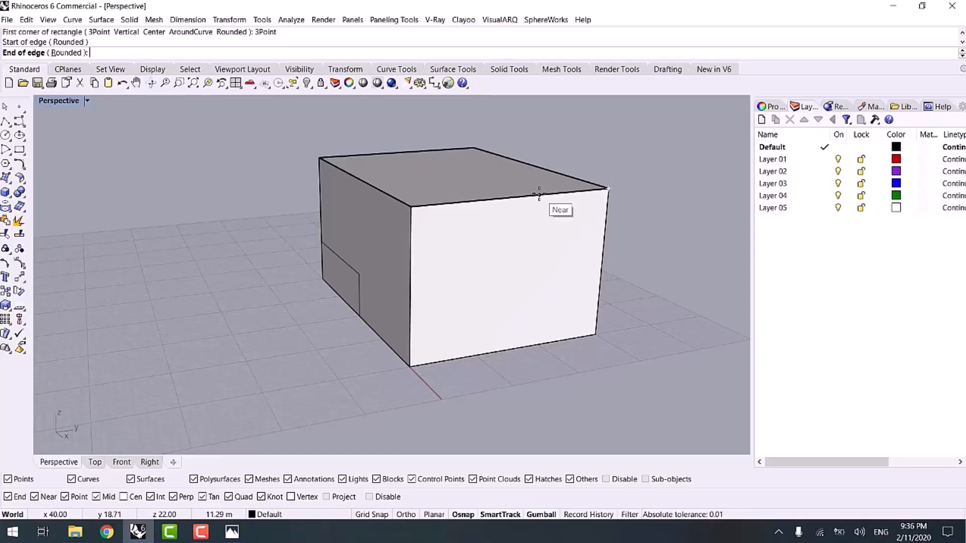
type("10")
key("Return")
left_click(539, 195)
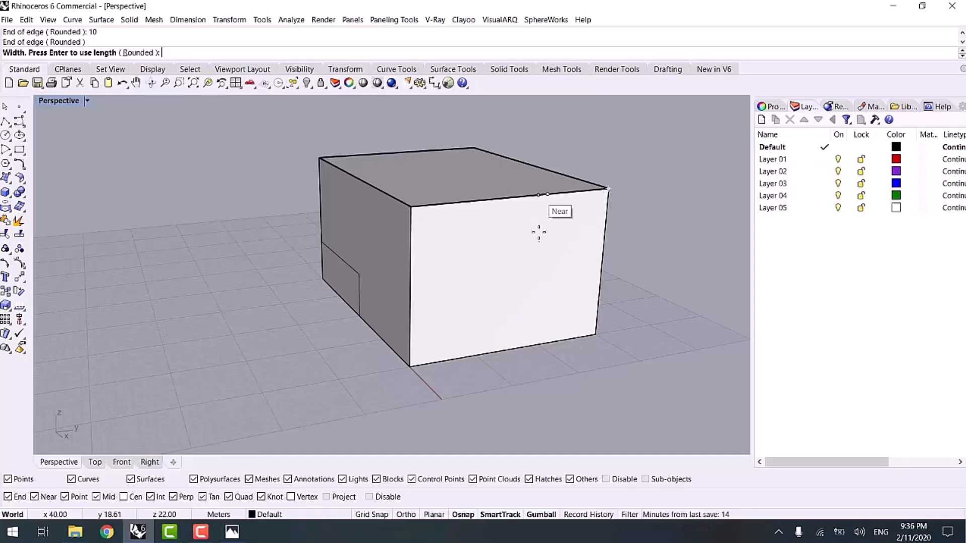
type("15")
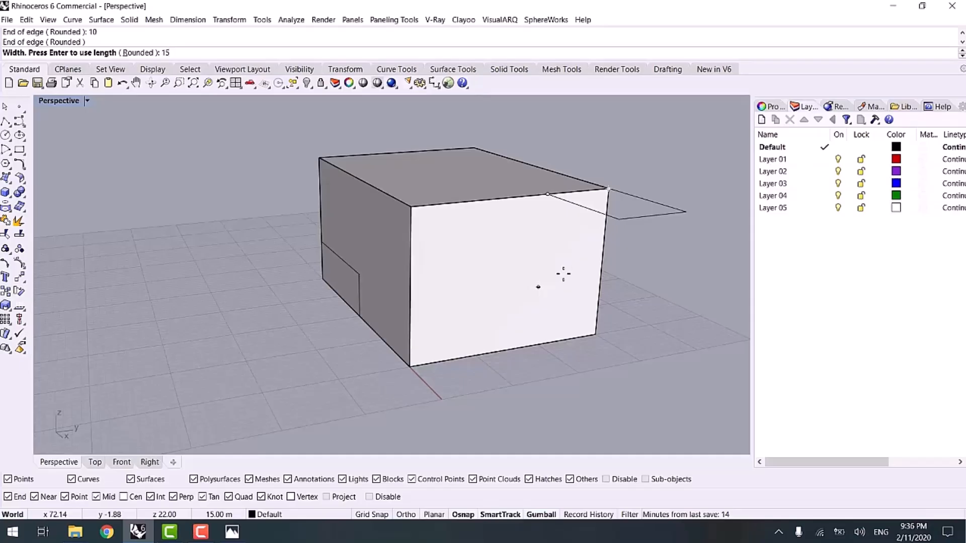
left_click(604, 259)
- Delete the box's top face and the two side faces that carry the rectangles
right_click_drag(605, 258, 686, 351)
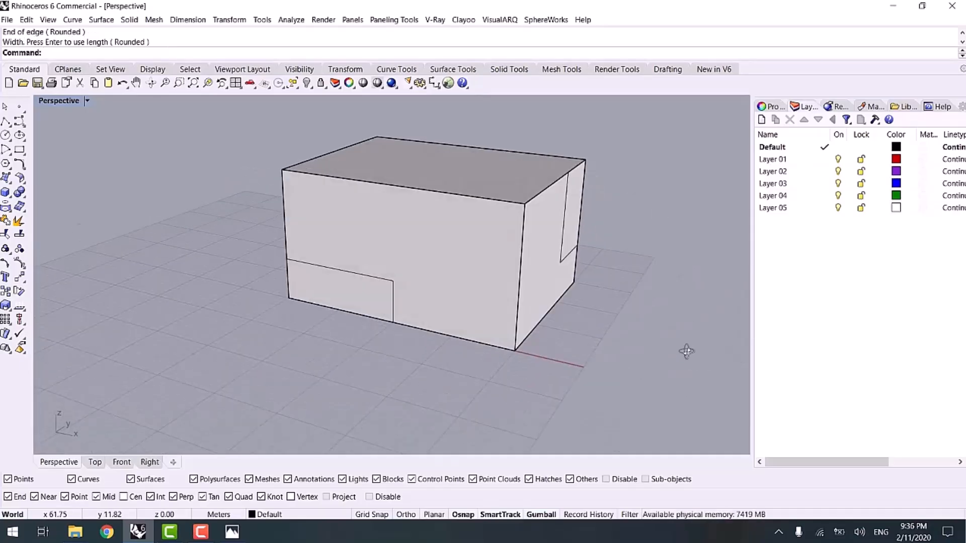
right_click_drag(617, 325, 453, 372)
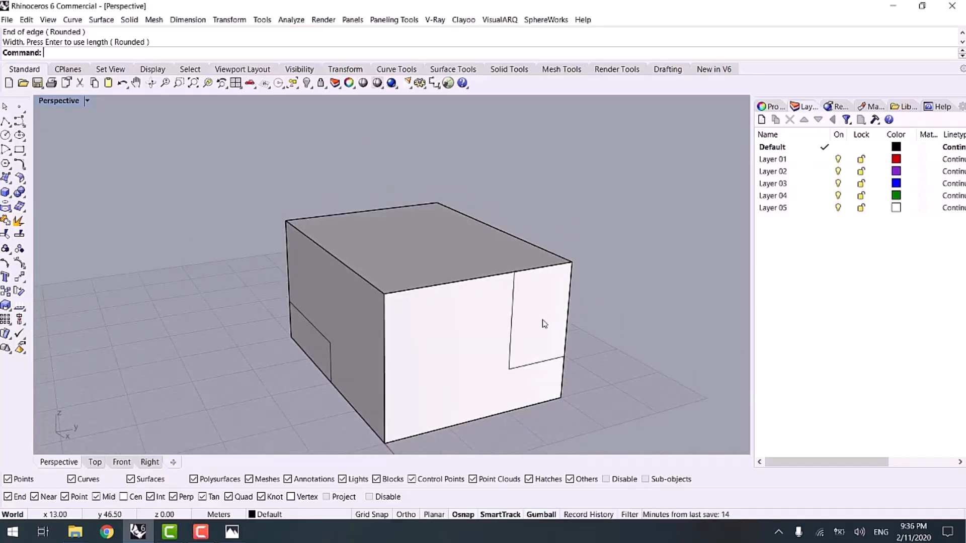
left_click(457, 333, "ctrl+shift")
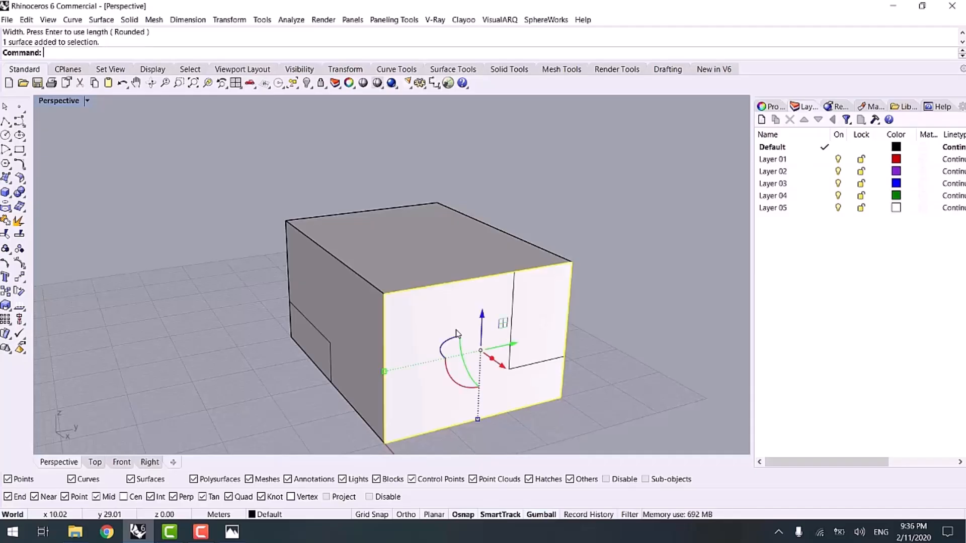
left_click(347, 287, "ctrl+shift")
left_click(428, 248, "ctrl+shift")
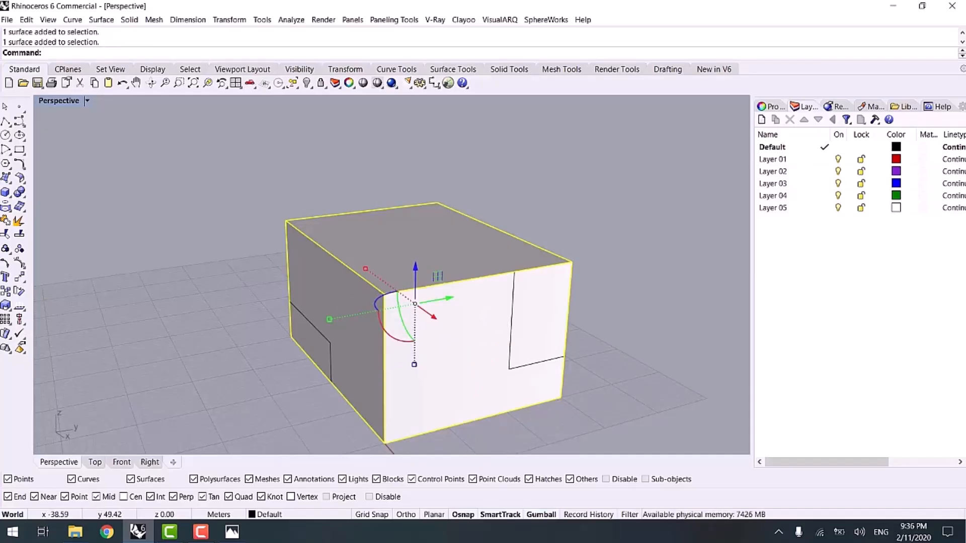
key("Delete")
right_click_drag(433, 259, 511, 243)
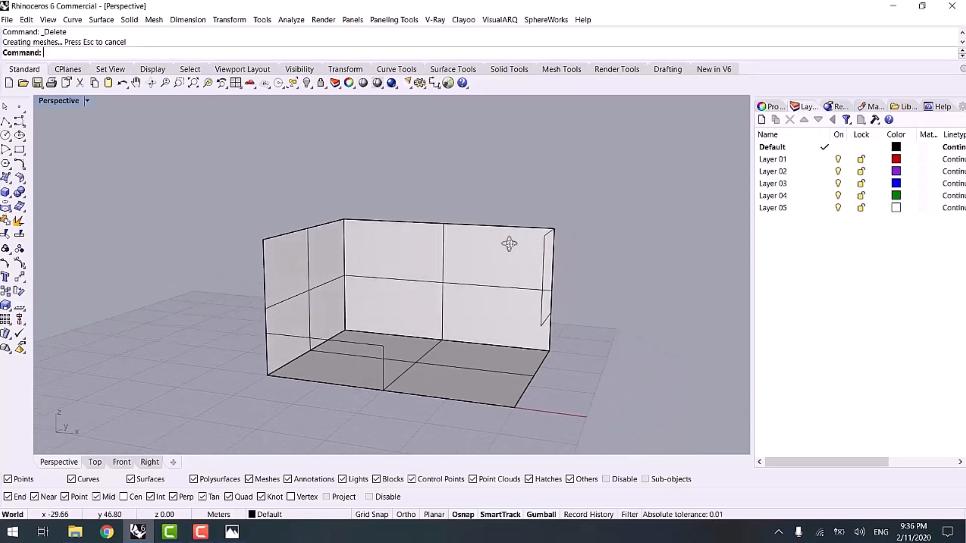
- Check the facade rendering in Photos, return to Rhino and explode the two rectangles into separate segments
left_click(232, 531)
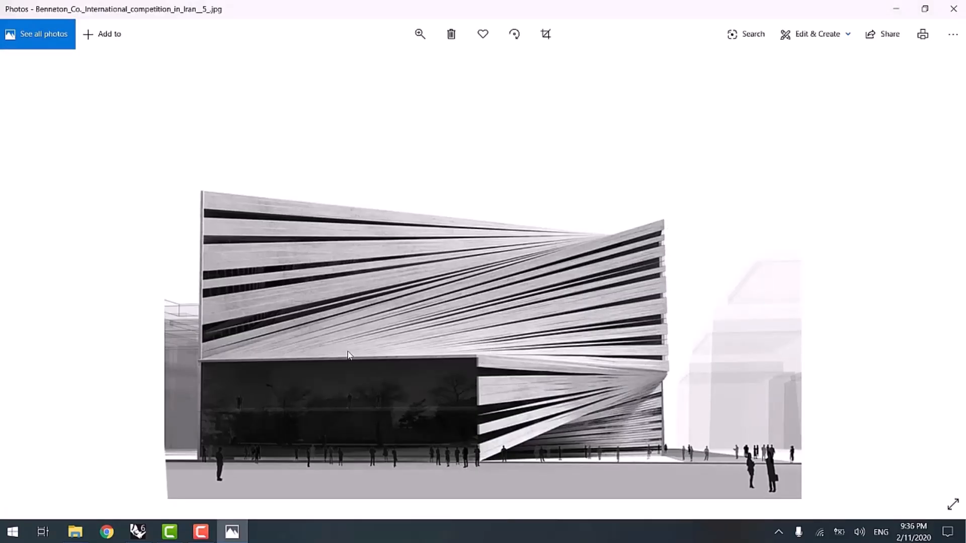
left_click(896, 9)
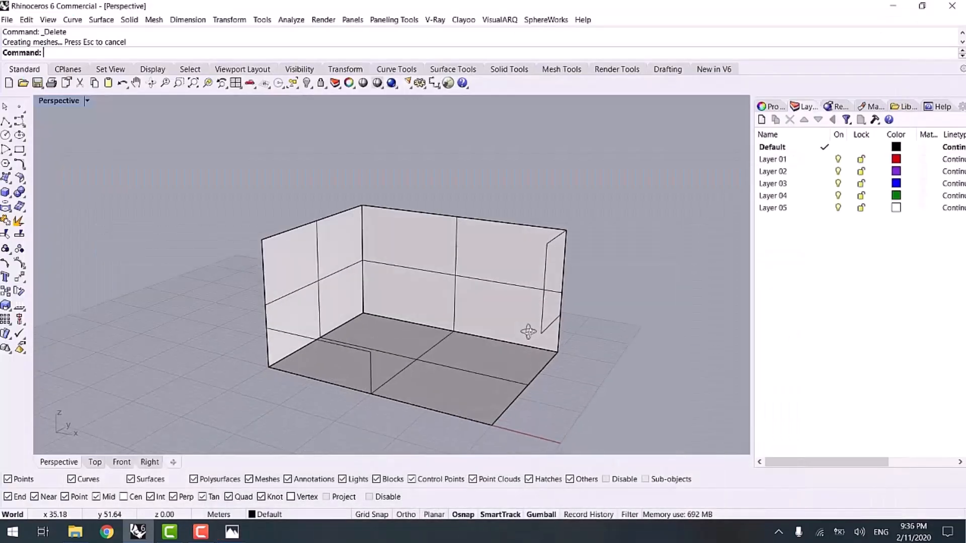
left_click(545, 290)
left_click(371, 354, "shift")
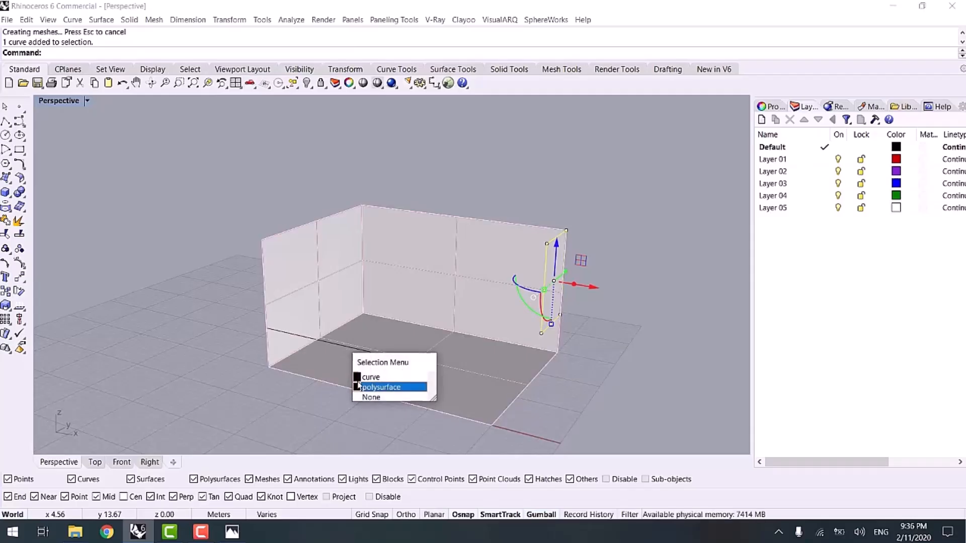
left_click(388, 377)
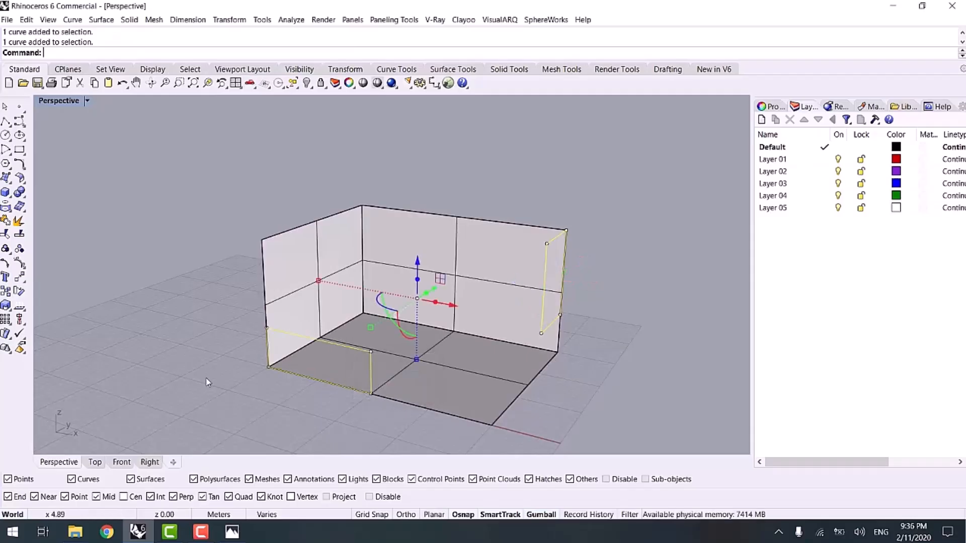
left_click(19, 234)
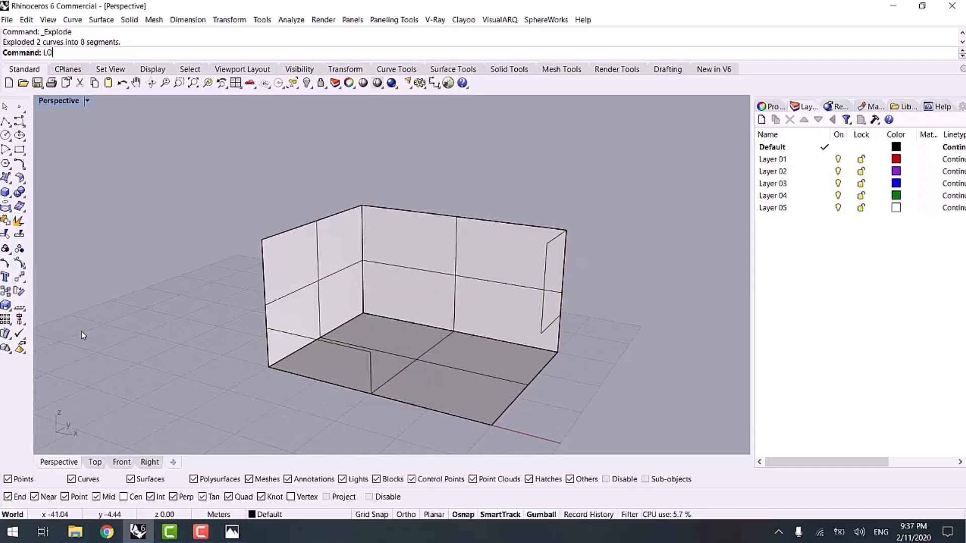
- Loft a Normal-style surface between the low rectangle's top edge and the tall rectangle's inner vertical edge
key("Return")
right_click_drag(305, 352, 351, 368)
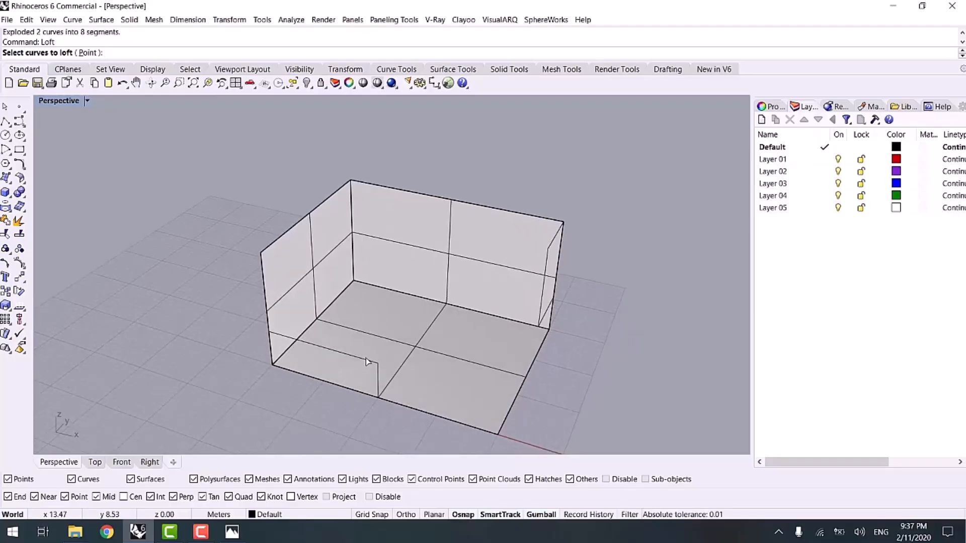
left_click(367, 360)
left_click(542, 318)
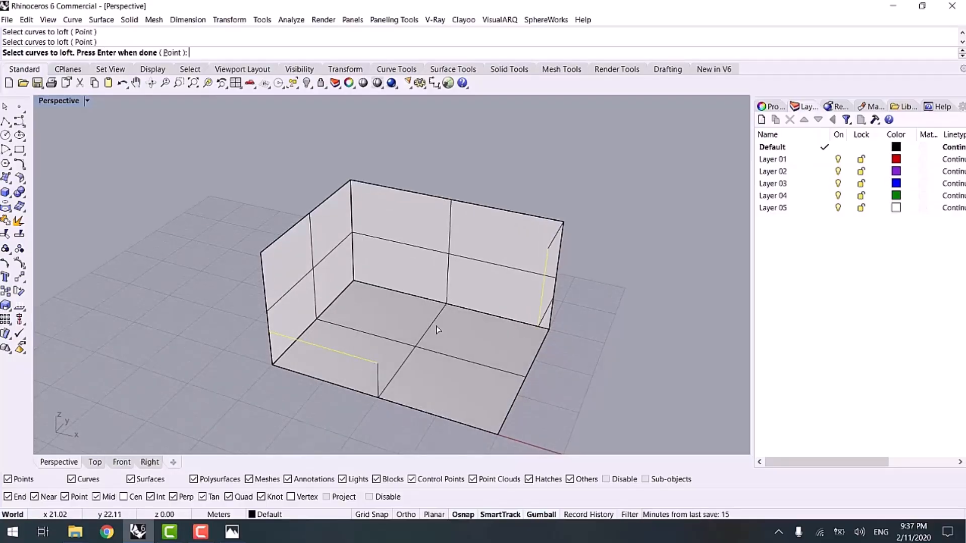
right_click_drag(431, 328, 388, 281)
key("Return")
right_click_drag(278, 311, 235, 308)
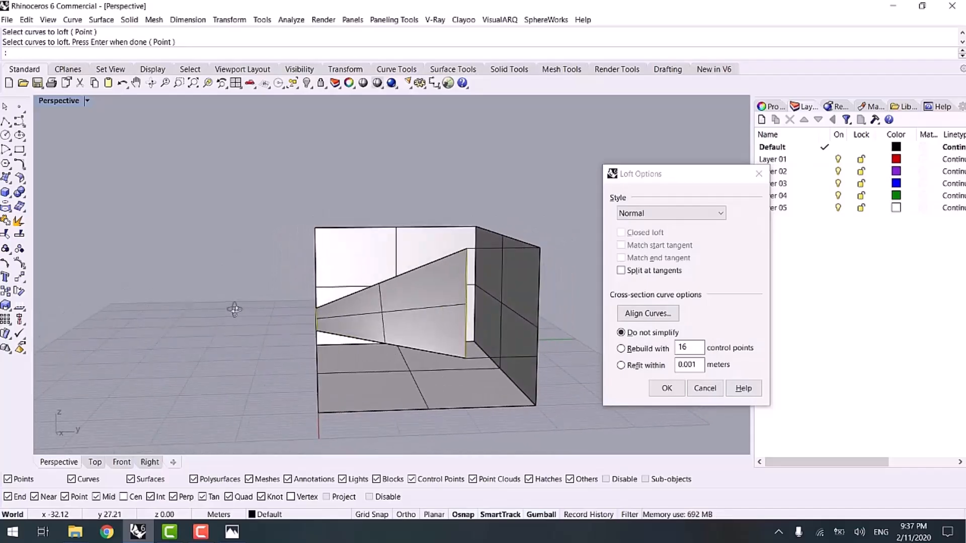
key("Return")
- Loft a Normal-style surface between the tall rectangle's bottom edge and the low rectangle's inner vertical edge
right_click_drag(360, 360, 474, 348)
key("Return")
left_click(500, 340)
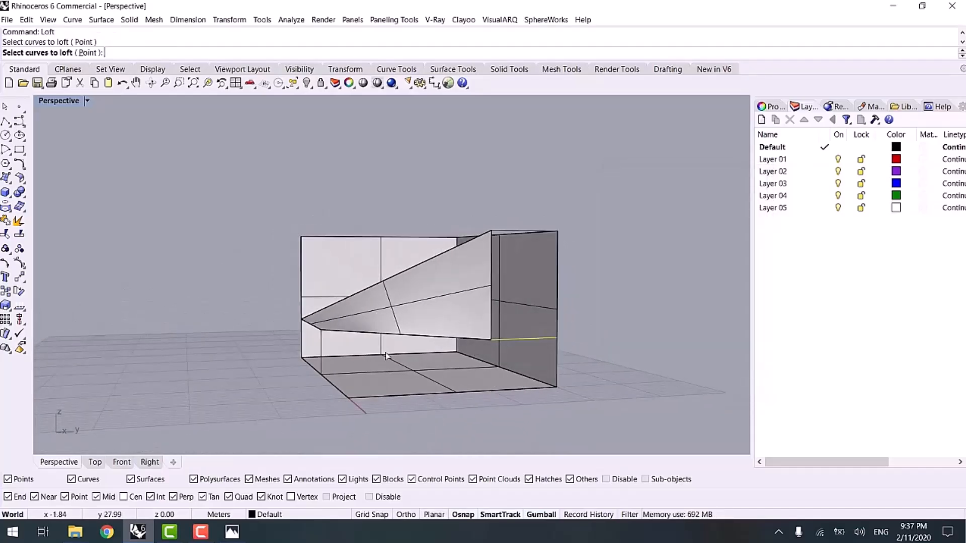
left_click(320, 342)
key("Return")
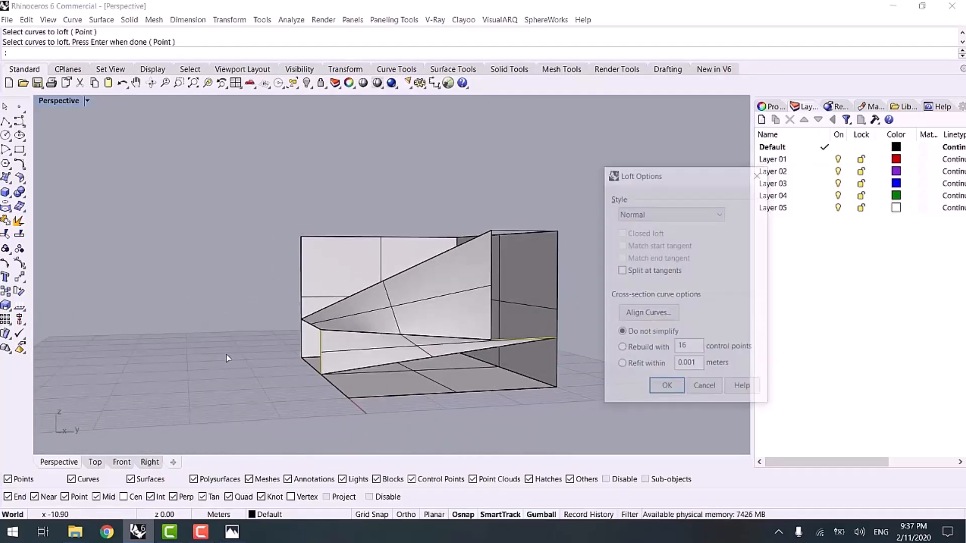
key("Return")
- Use SplitEdge to split the wall's vertical front edge above the origin where it meets the twisted surface's corner
right_click_drag(332, 324, 486, 347)
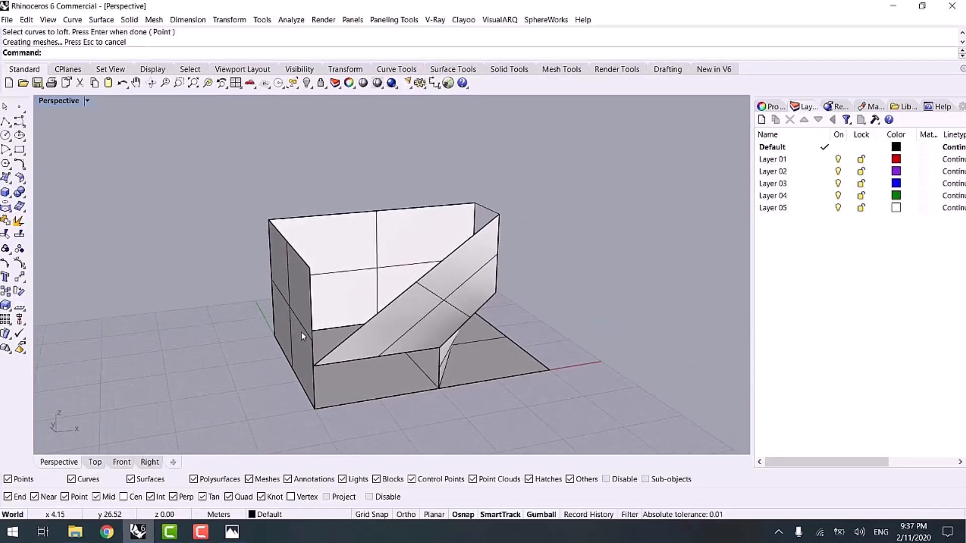
right_click_drag(312, 271, 313, 311)
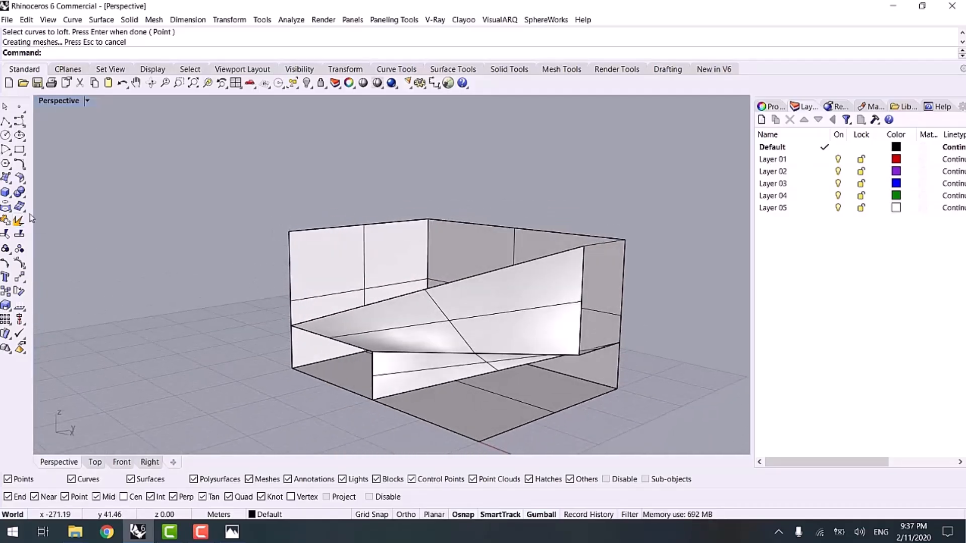
type("Split")
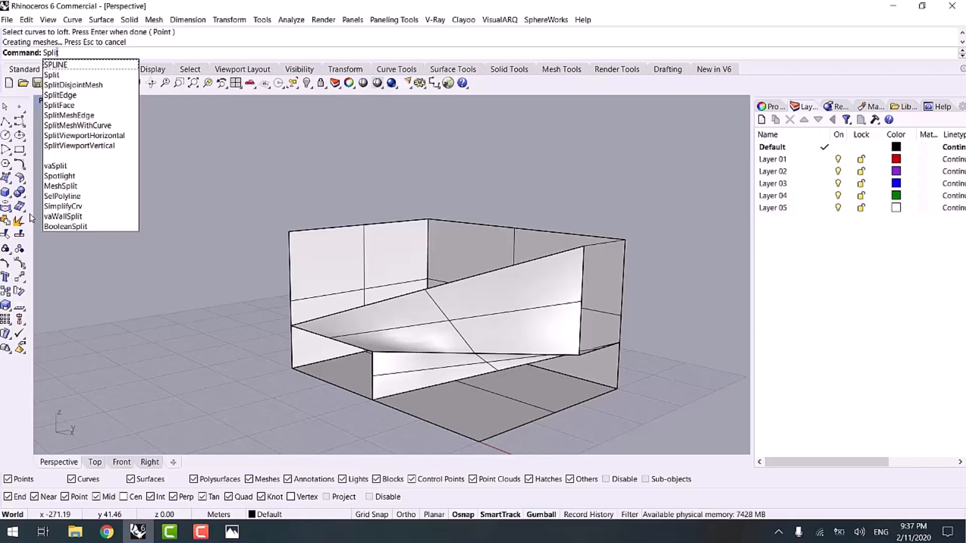
key("Down")
key("Down")
key("Down")
key("Down")
key("Return")
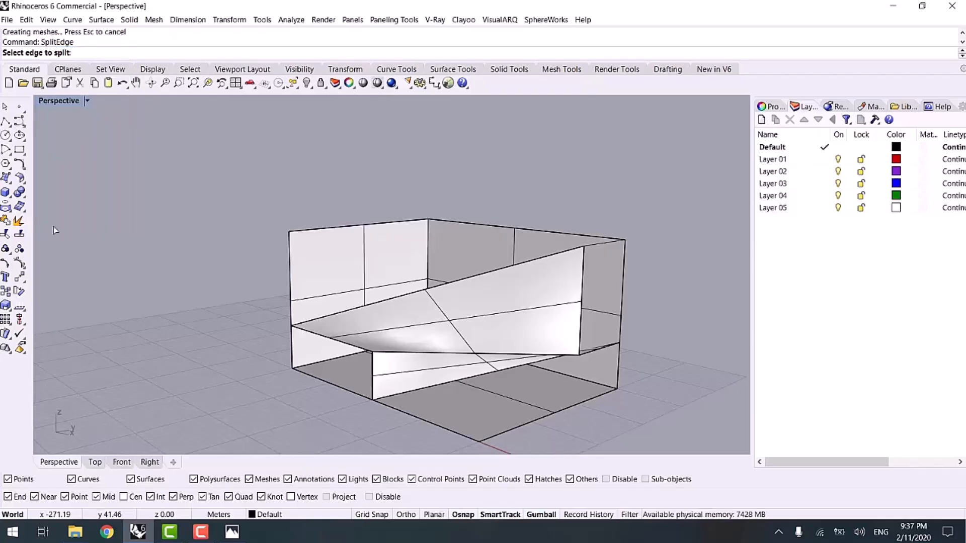
left_click(291, 269)
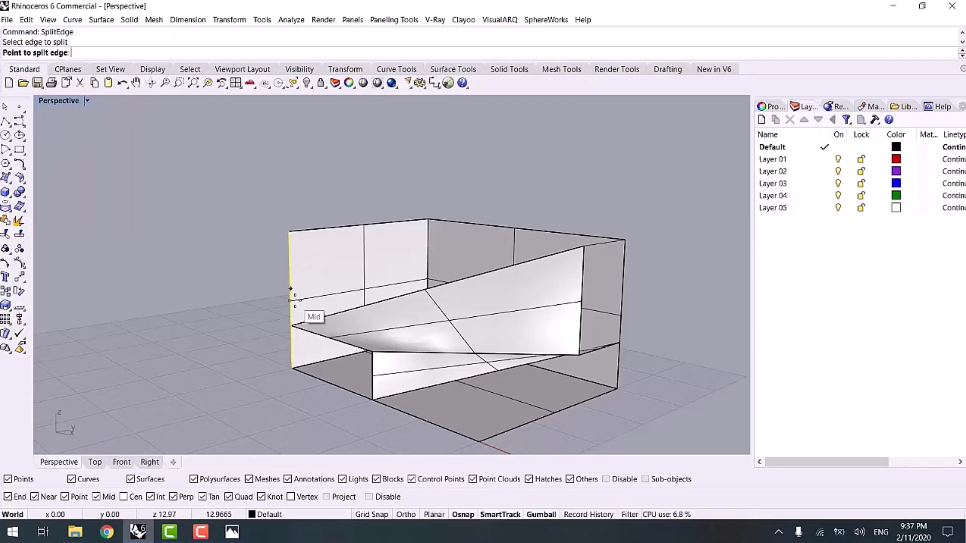
left_click(290, 232)
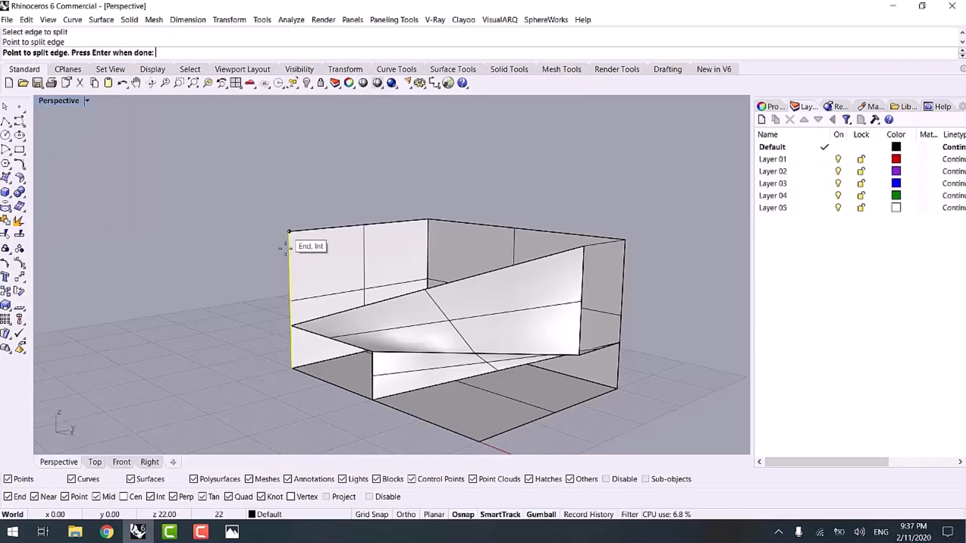
left_click(290, 323)
key("Return")
- Loft a surface between the upper segment of the split wall edge and the tall rectangle's top edge
scroll(309, 280, "up", 2)
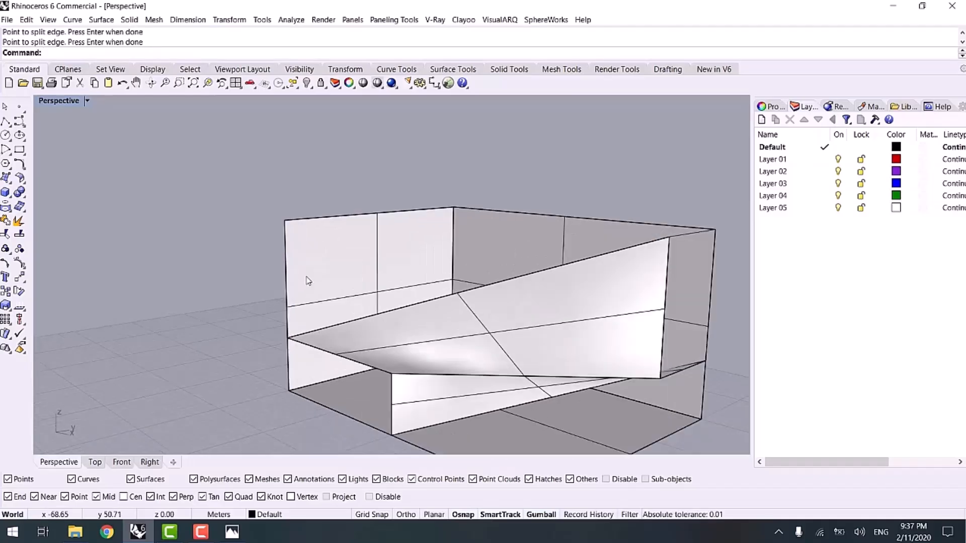
type("Loft")
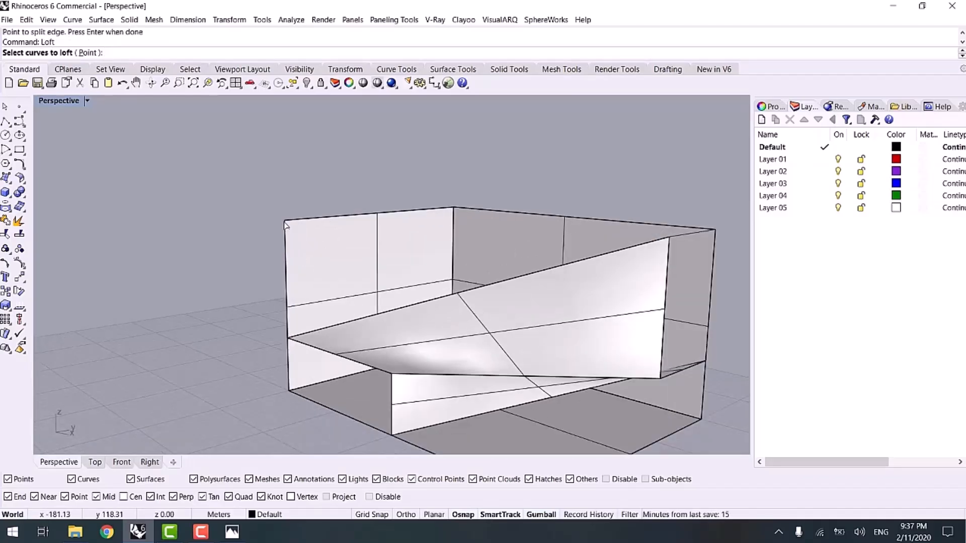
left_click(285, 227)
right_click_drag(583, 258, 486, 280, "shift")
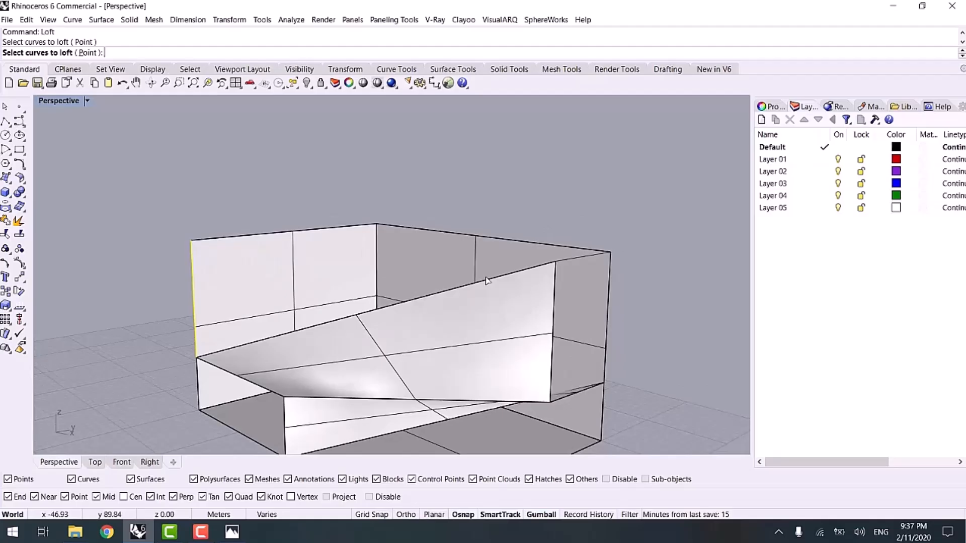
left_click(591, 256)
key("Return")
right_click_drag(375, 334, 456, 332)
key("Return")
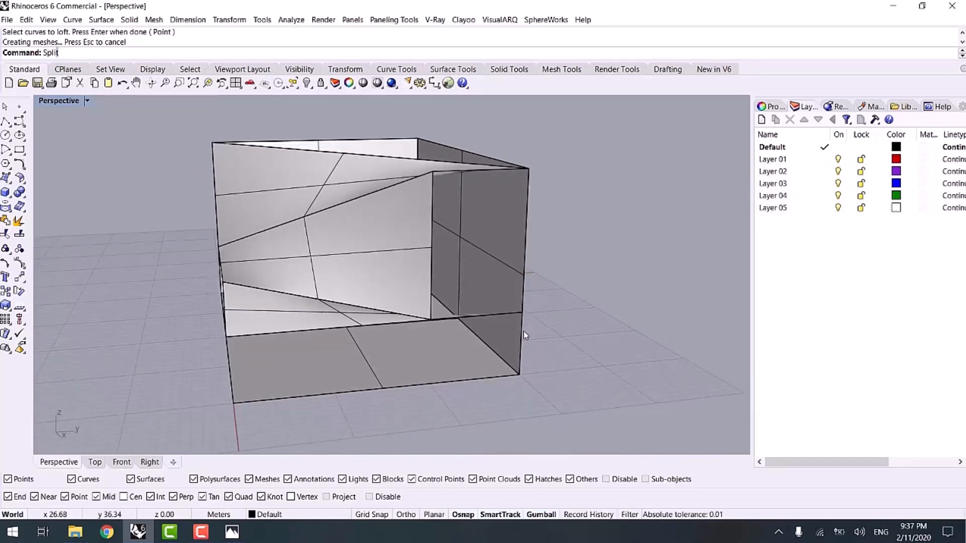
- Use SplitEdge to split the opposite wall's vertical corner edge where it meets the lower twisted surface's corner
left_click(60, 95)
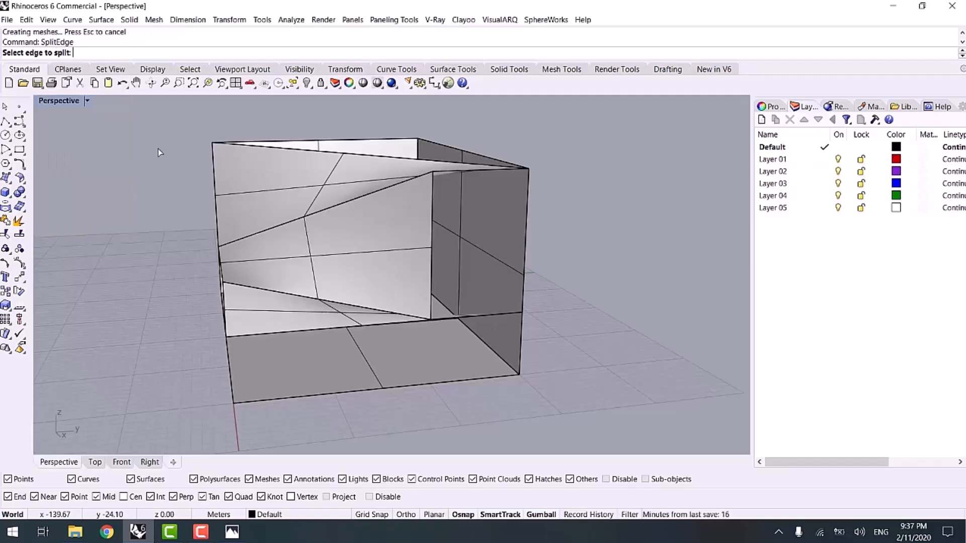
scroll(555, 279, "up", 5)
right_click_drag(581, 280, 598, 232)
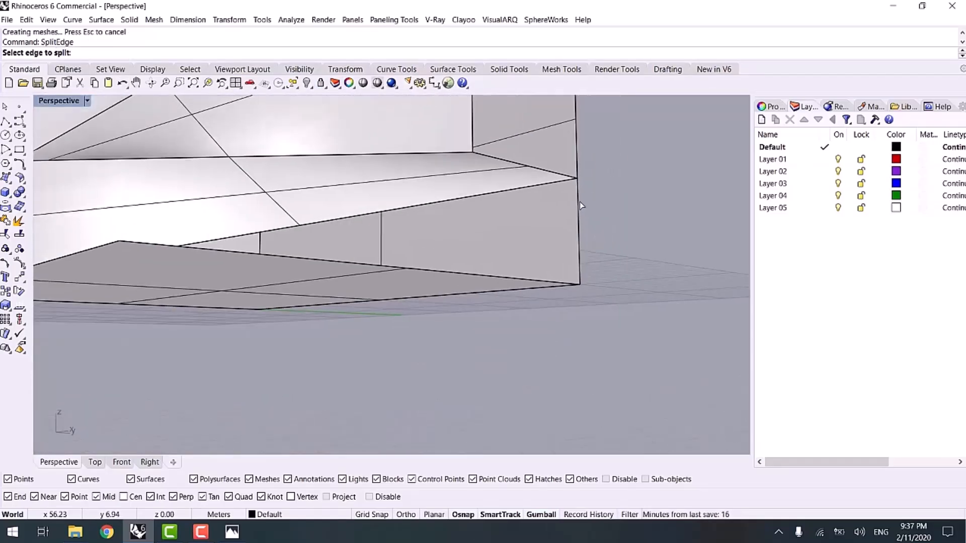
left_click(579, 204)
left_click(581, 284)
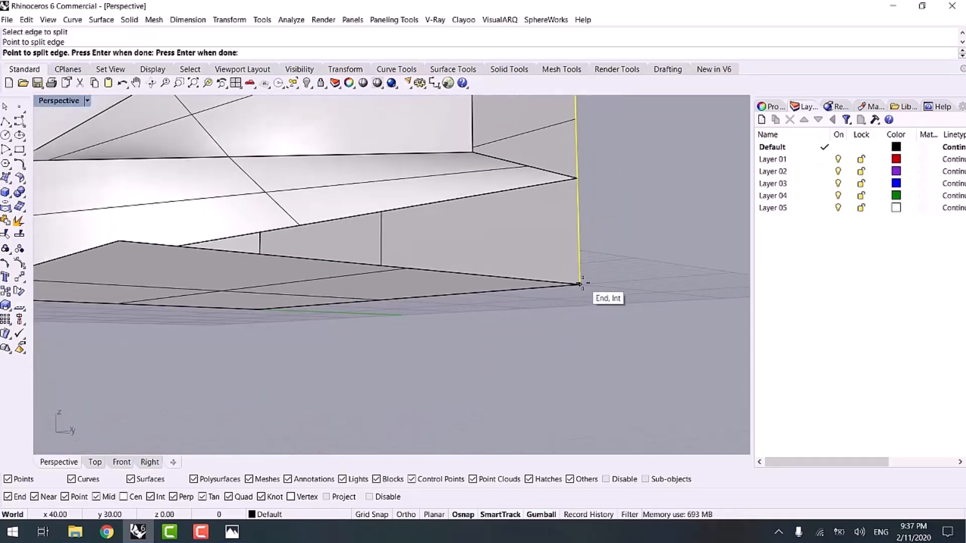
left_click(577, 178)
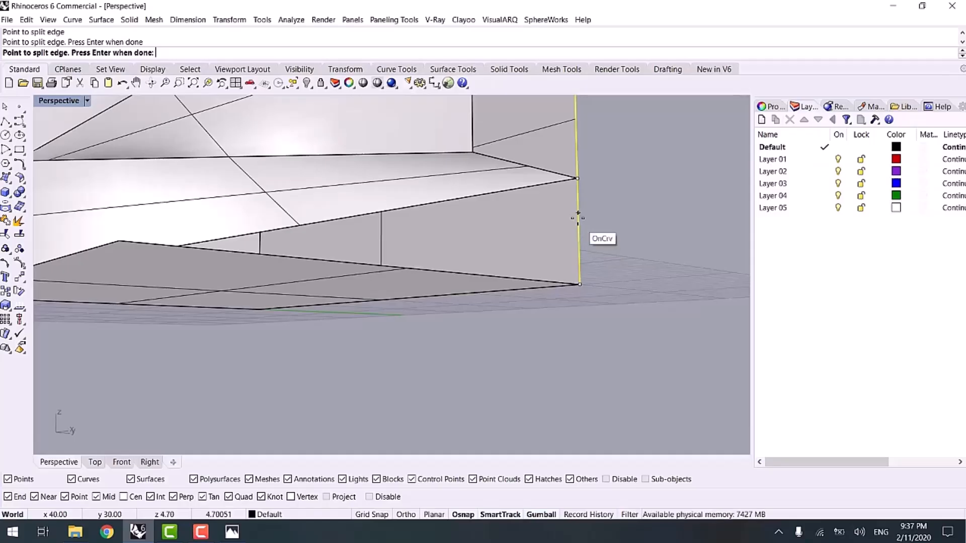
key("Return")
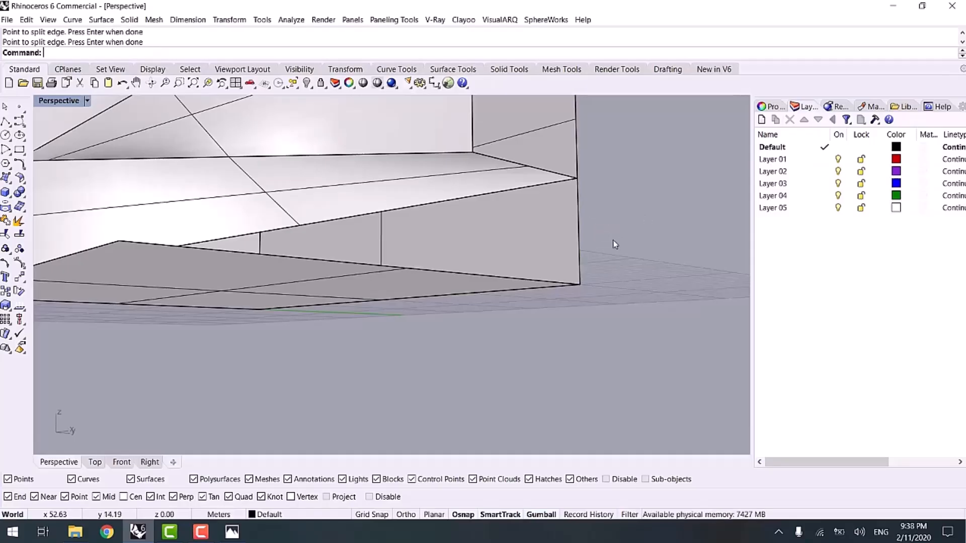
- Split the lower segment of that vertical corner edge at its midpoint with SplitEdge
key("Return")
left_click(578, 254)
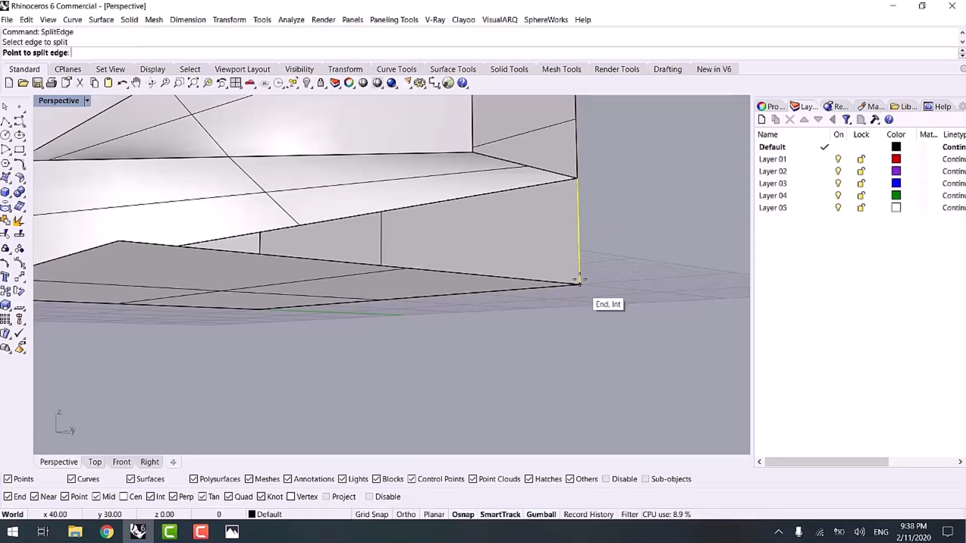
left_click(579, 232)
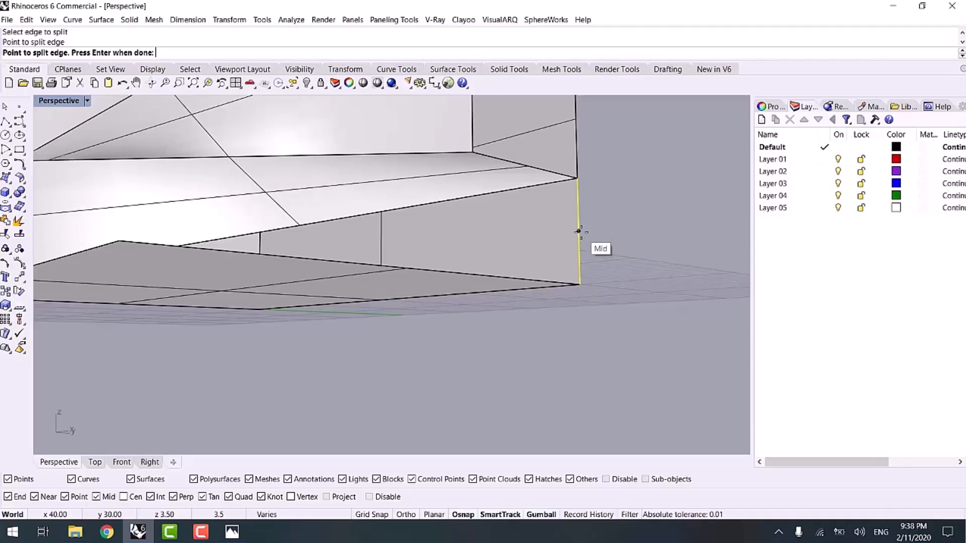
scroll(578, 233, "up", 3)
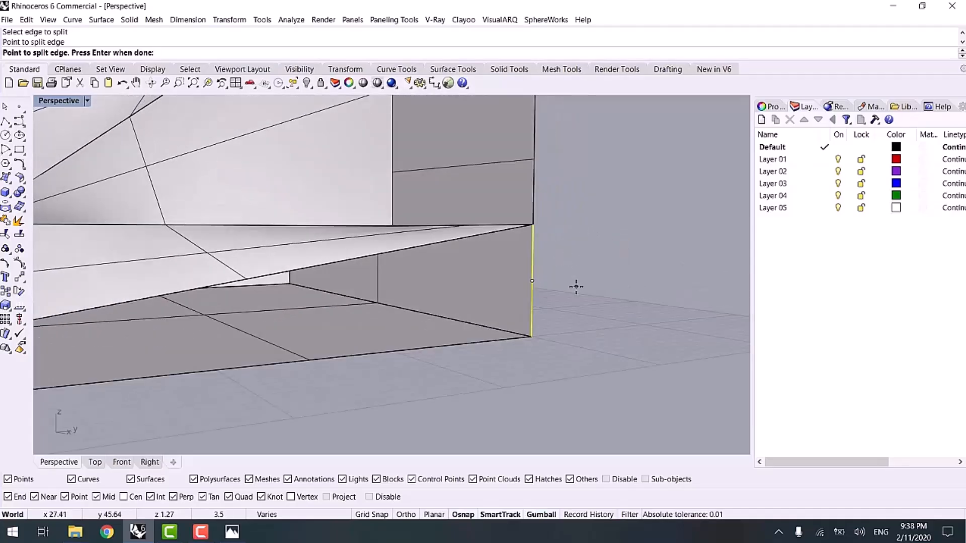
right_click(576, 291)
- Start the Line command on the open twisted facade side of the building
right_click_drag(580, 296, 477, 344)
scroll(478, 347, "down", 7)
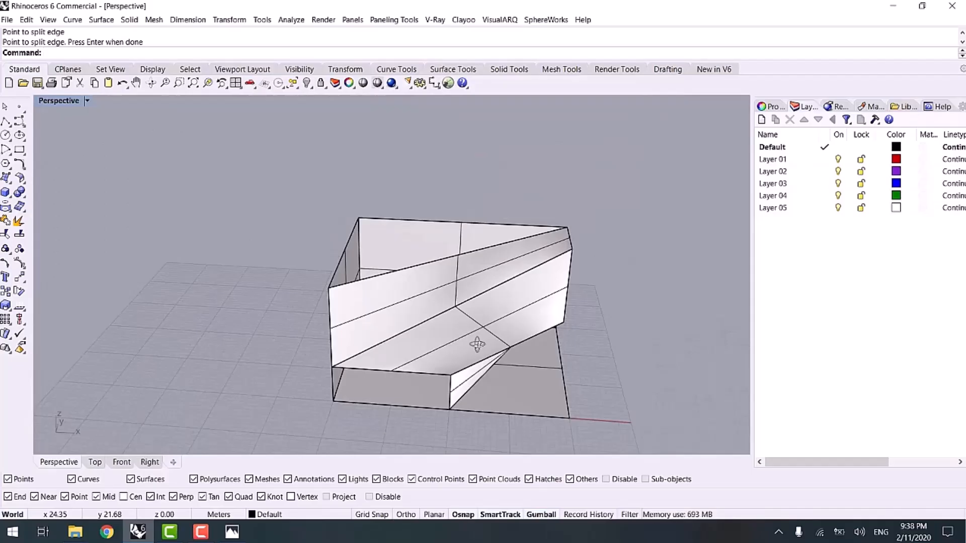
type("Lines")
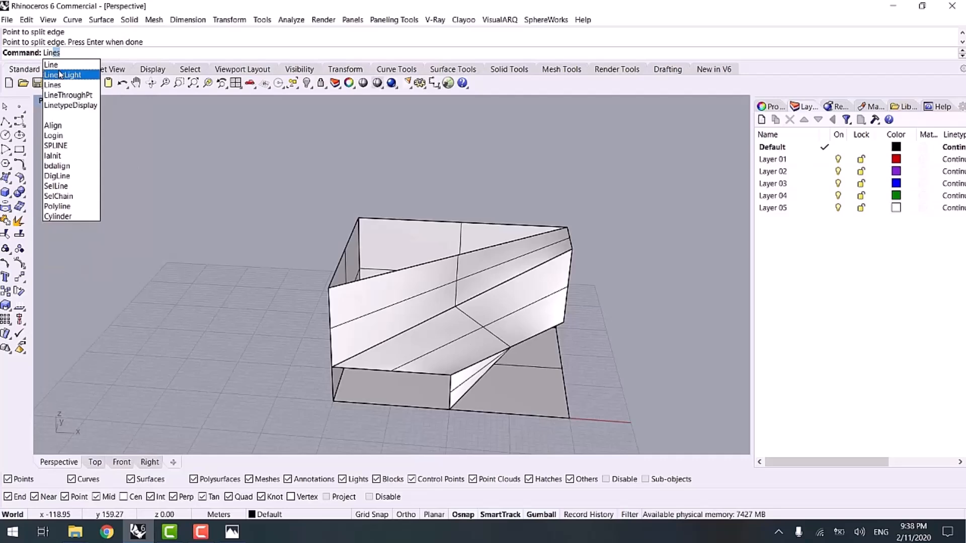
left_click(56, 66)
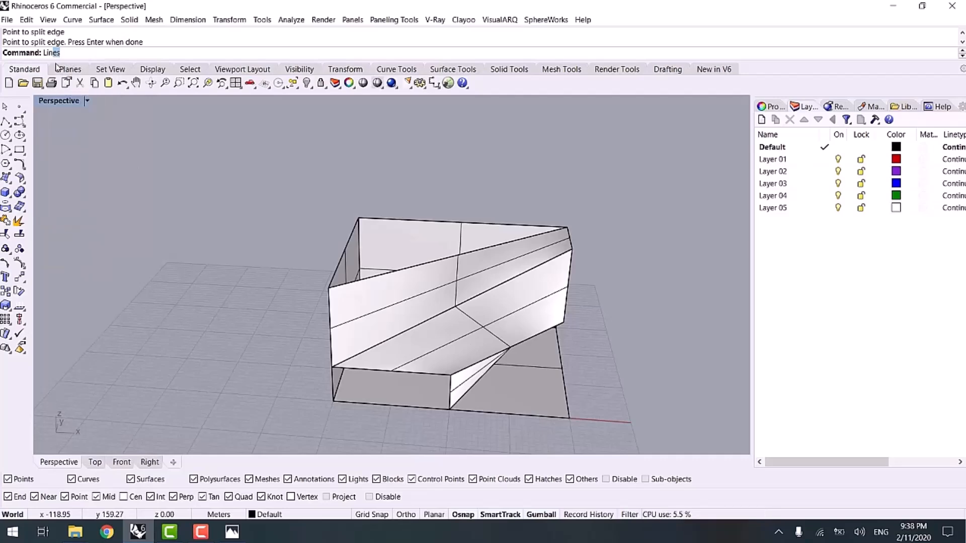
right_click_drag(495, 355, 384, 332)
scroll(384, 333, "up", 5)
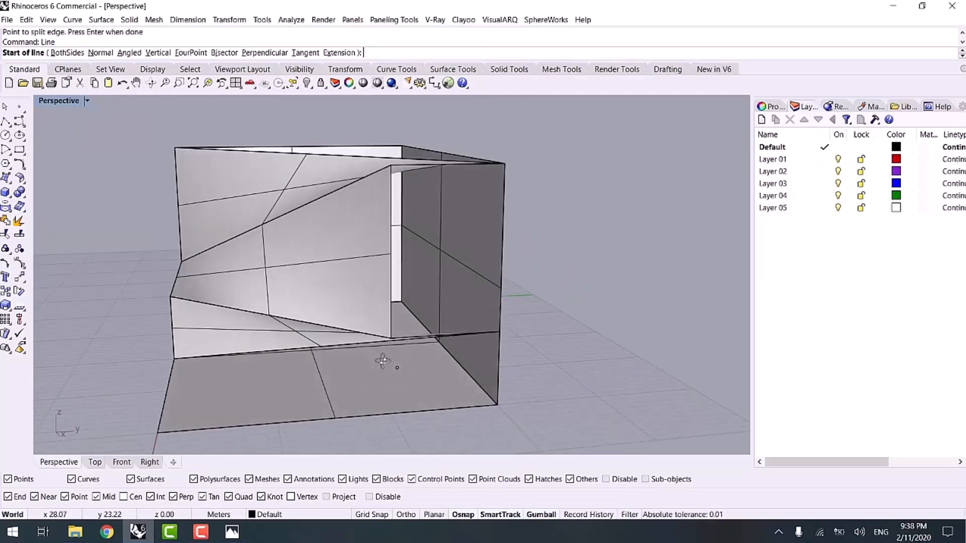
- Draw a straight line across the floor from the twisted facade's lower corner to the opposite wall
left_click(176, 359)
scroll(176, 359, "down", 4)
scroll(281, 356, "up", 4)
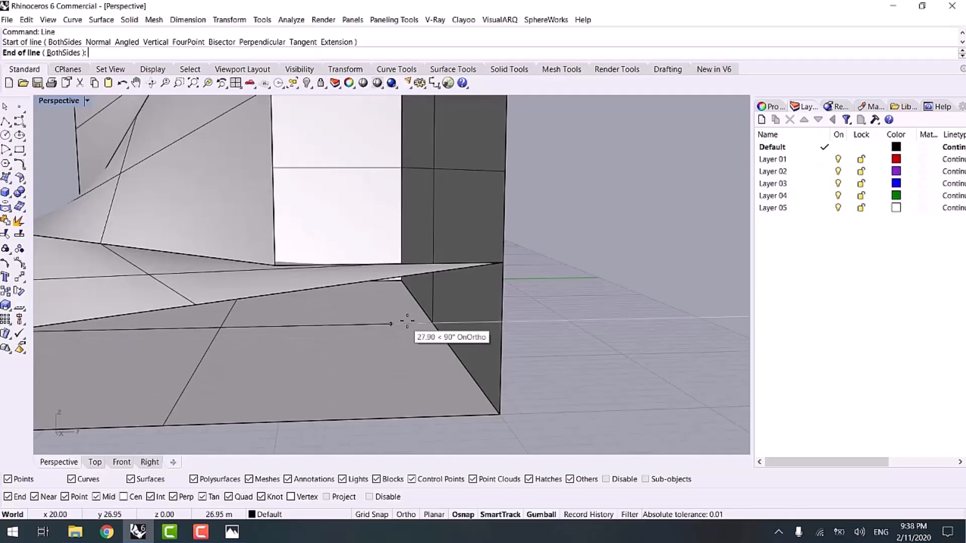
left_click(428, 323)
scroll(324, 337, "down", 5)
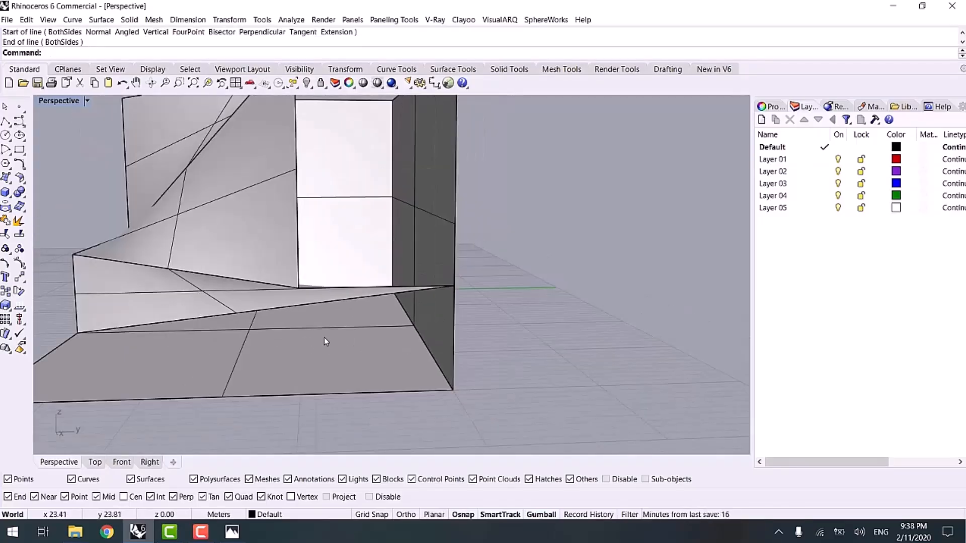
- Draw a 3.50 m vertical line from the floor line's midpoint, using the Right view to snap its height to the facade's slanted lower edge
right_click_drag(287, 333, 322, 343)
right_click(322, 343)
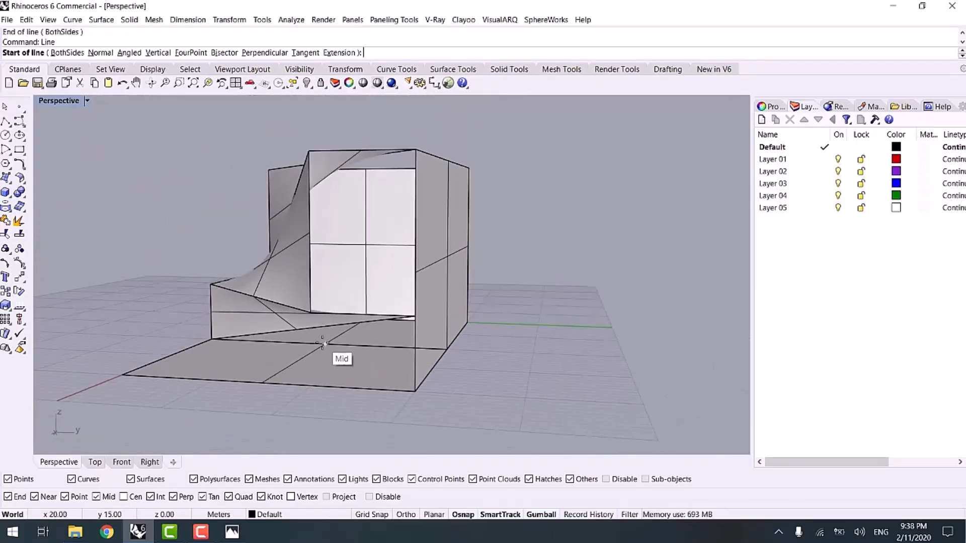
scroll(323, 343, "up", 8)
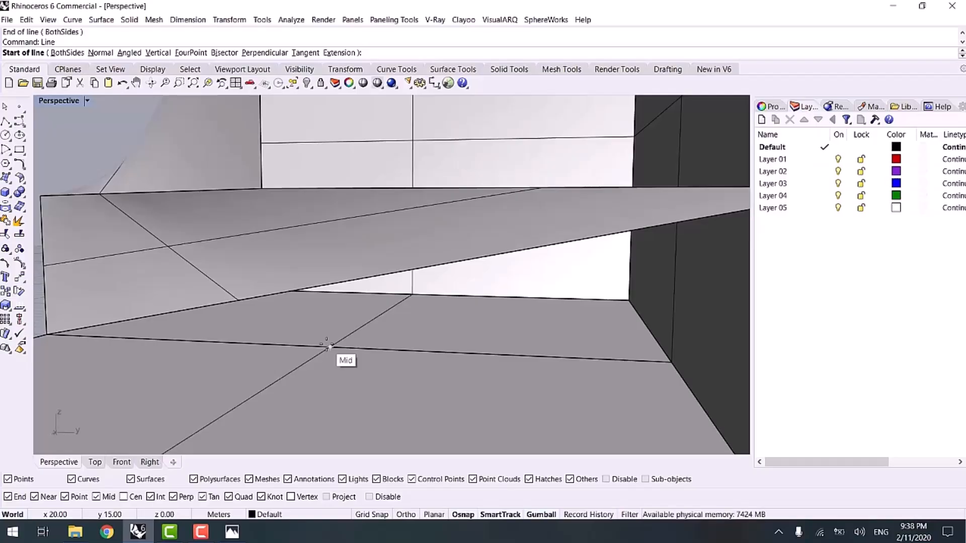
left_click(326, 344)
right_click_drag(326, 342, 328, 334)
left_click(329, 334)
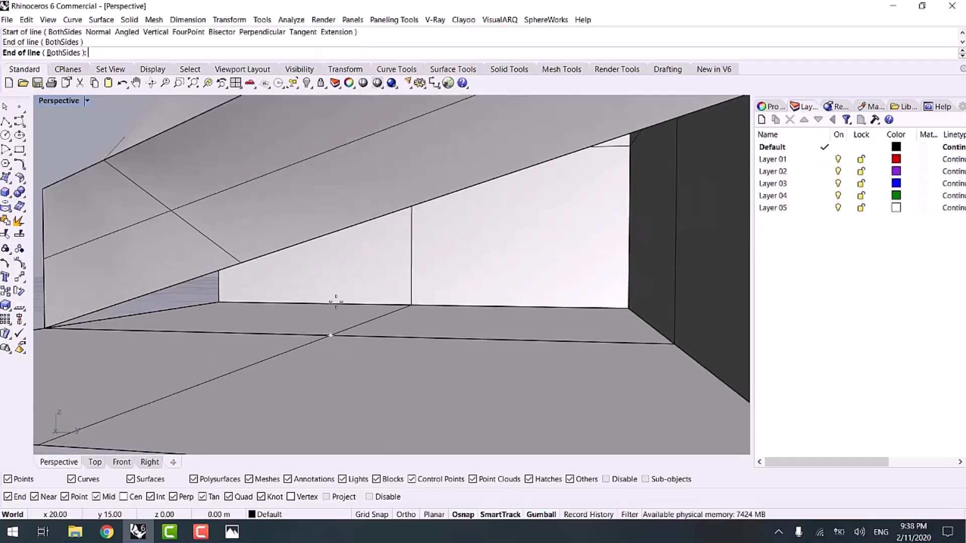
scroll(336, 301, "down", 5)
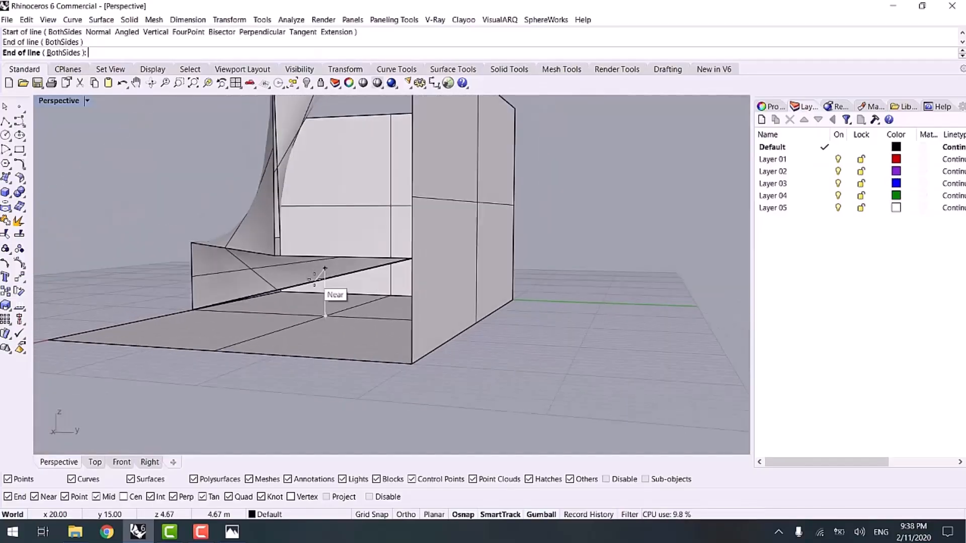
right_click_drag(324, 269, 172, 420)
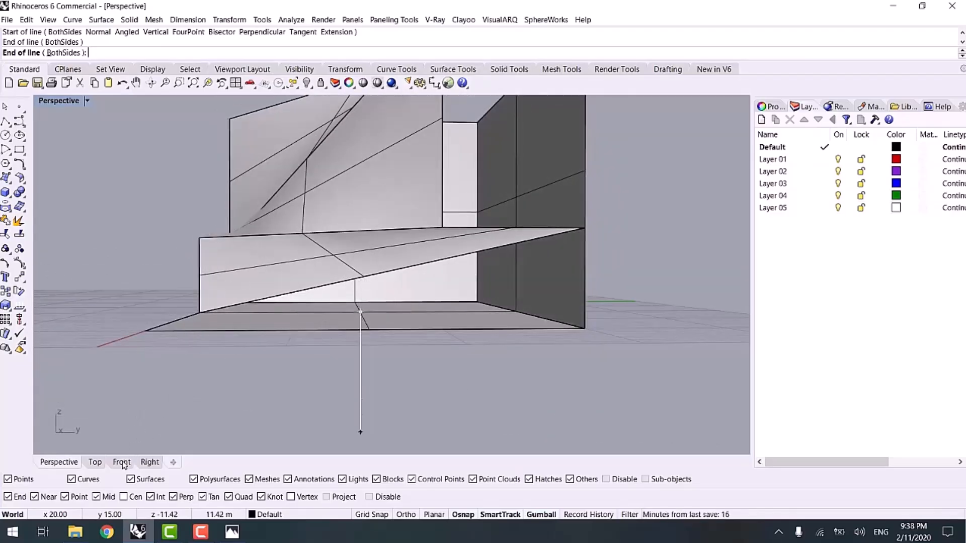
left_click(150, 462)
scroll(523, 292, "up", 5)
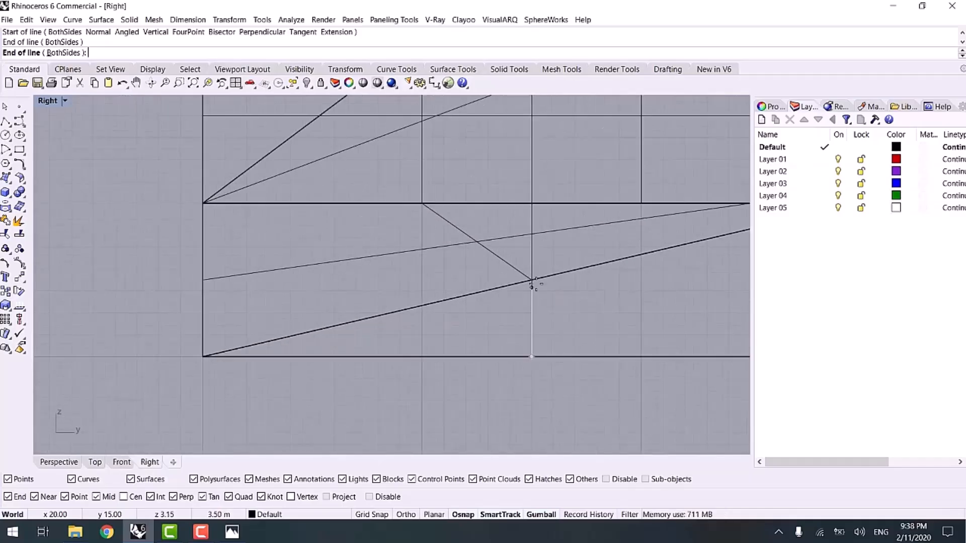
left_click(532, 281)
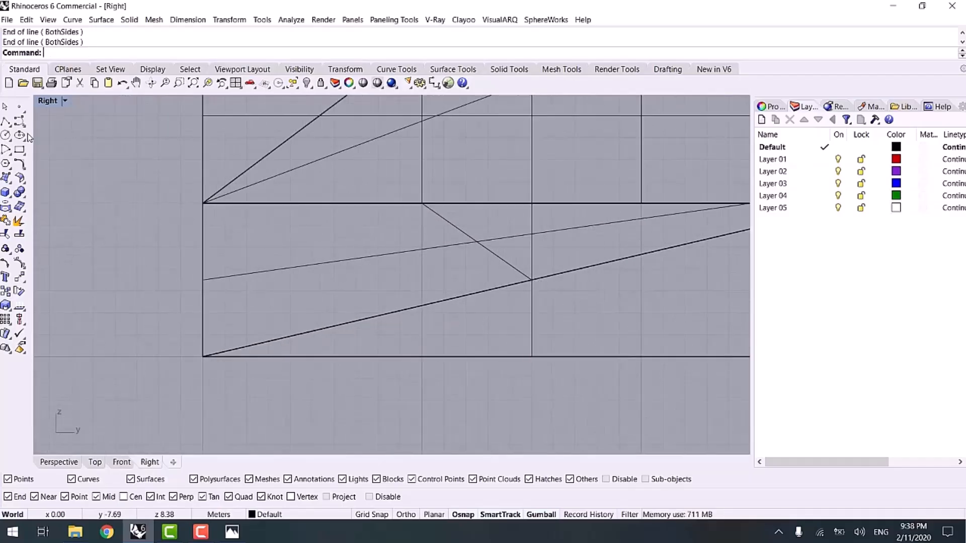
- Draw a 15 m horizontal line from the vertical line's upper end to the midpoint of the facade's lower vertical edge
key("Return")
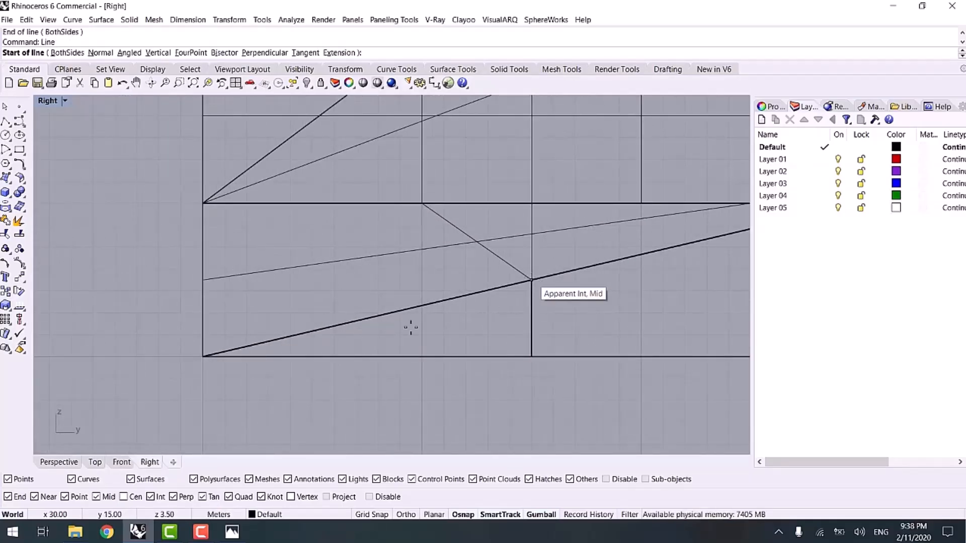
left_click(59, 461)
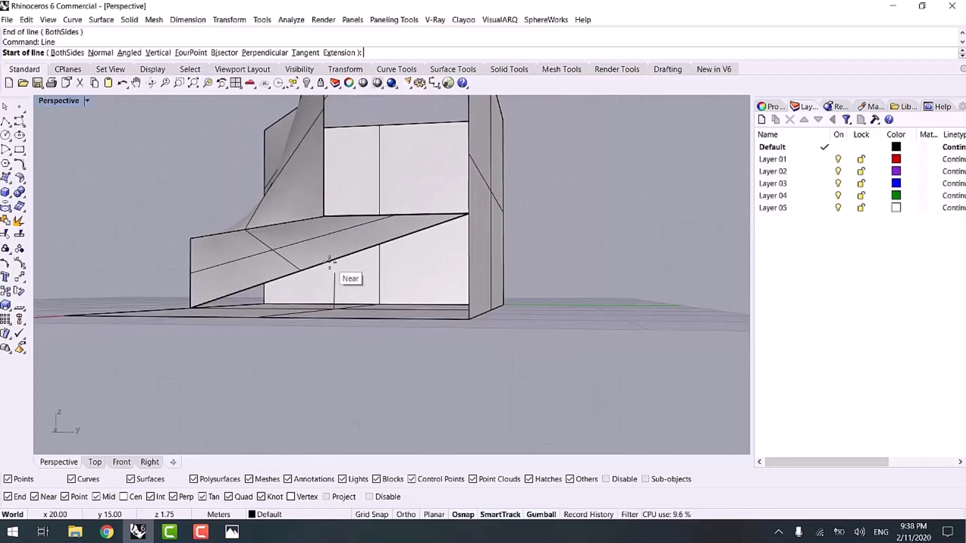
left_click(338, 279)
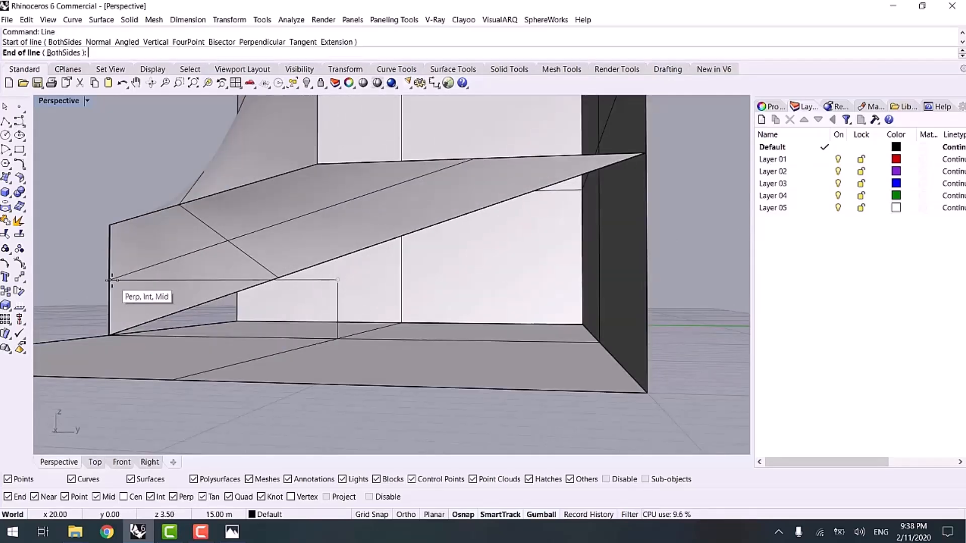
left_click(112, 280)
- Switch to the Photos app and compare the facade with the Benetton competition reference renderings
right_click_drag(184, 337, 272, 345)
scroll(258, 344, "down", 8)
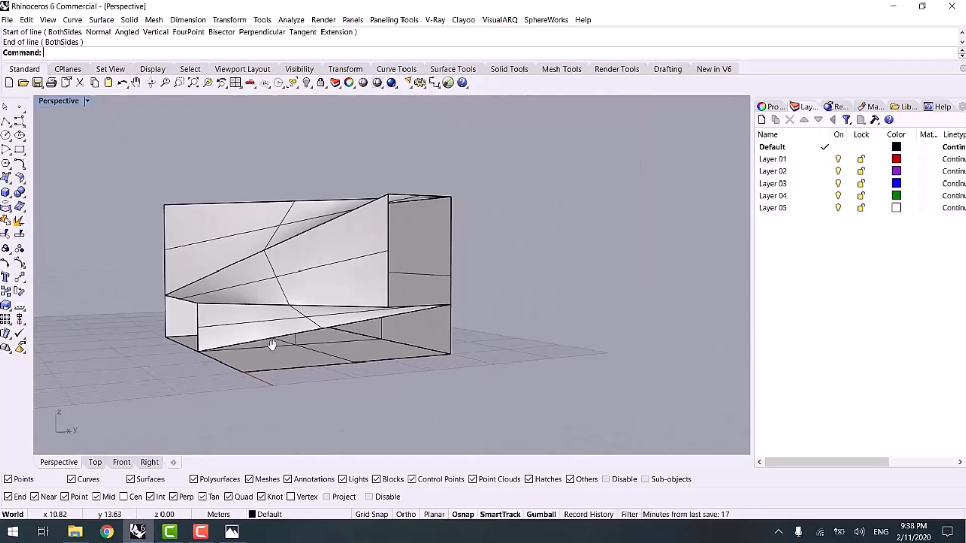
left_click(232, 532)
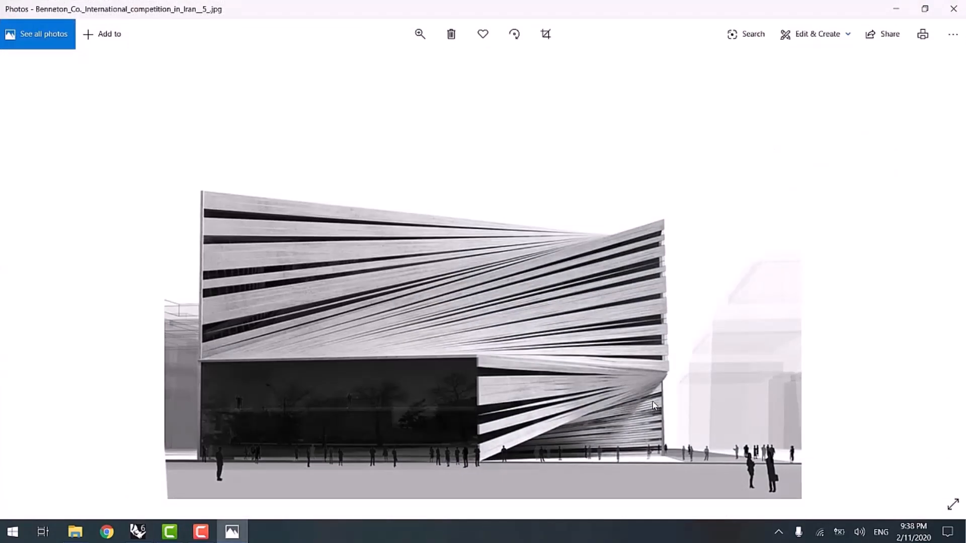
key("Left")
key("Left")
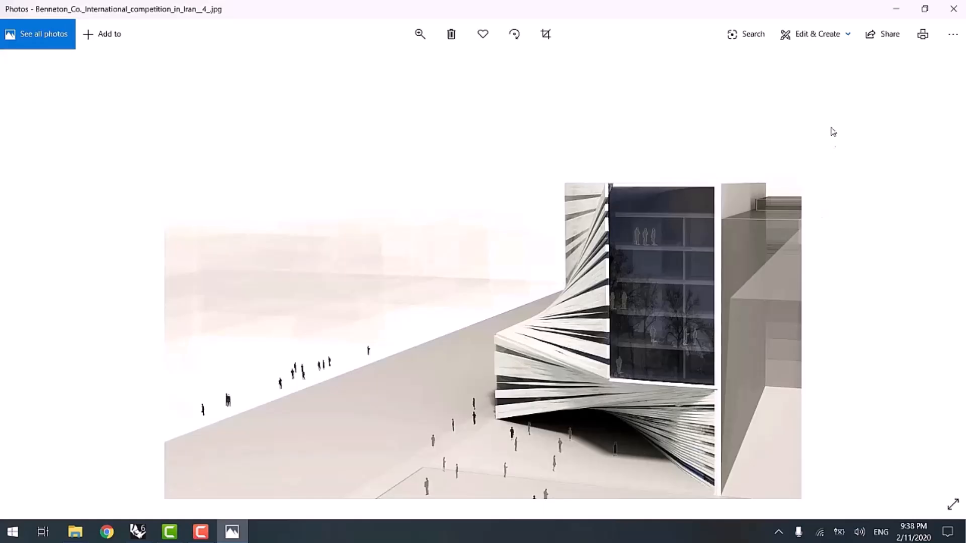
key("Left")
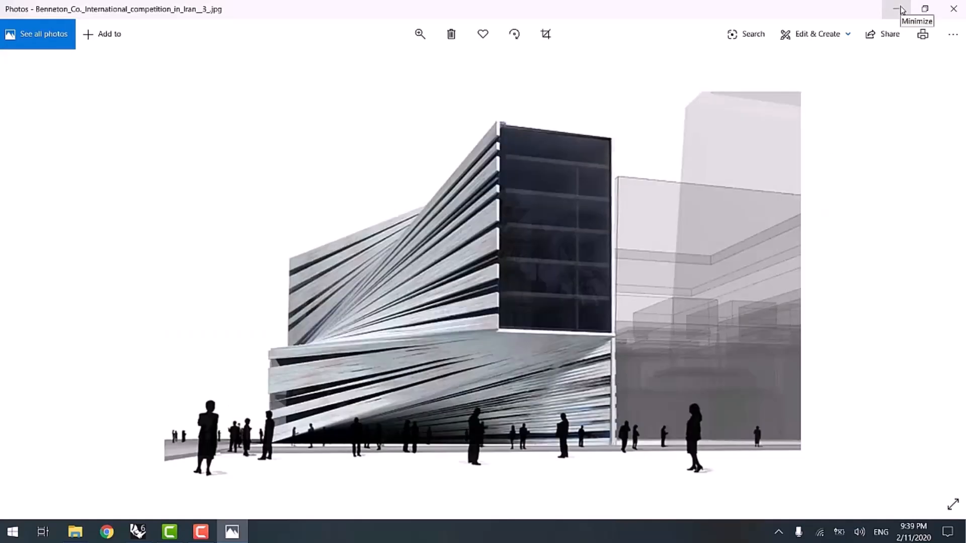
left_click(900, 9)
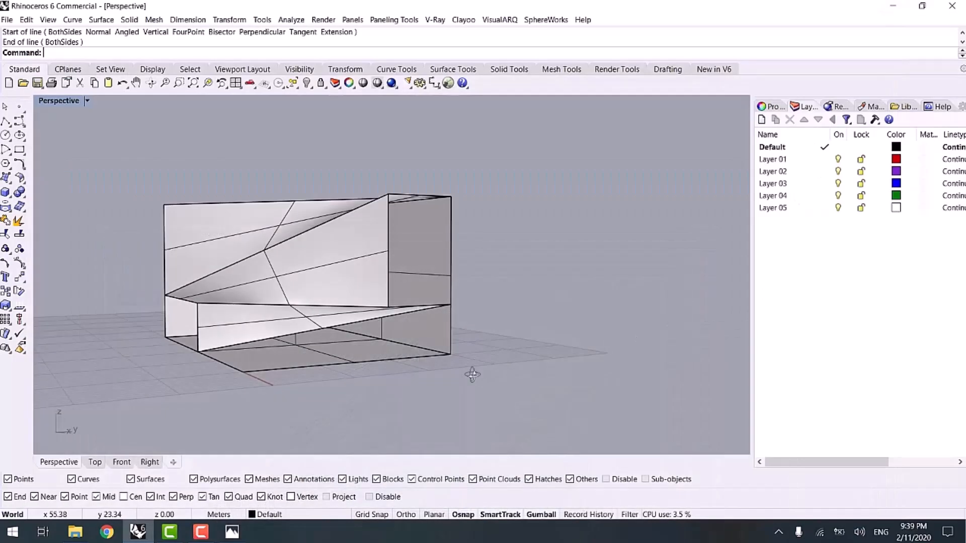
- Set up a Loft between the horizontal line and the upper segment of the wall's split vertical edge
right_click_drag(471, 373, 337, 346)
scroll(323, 343, "up", 4)
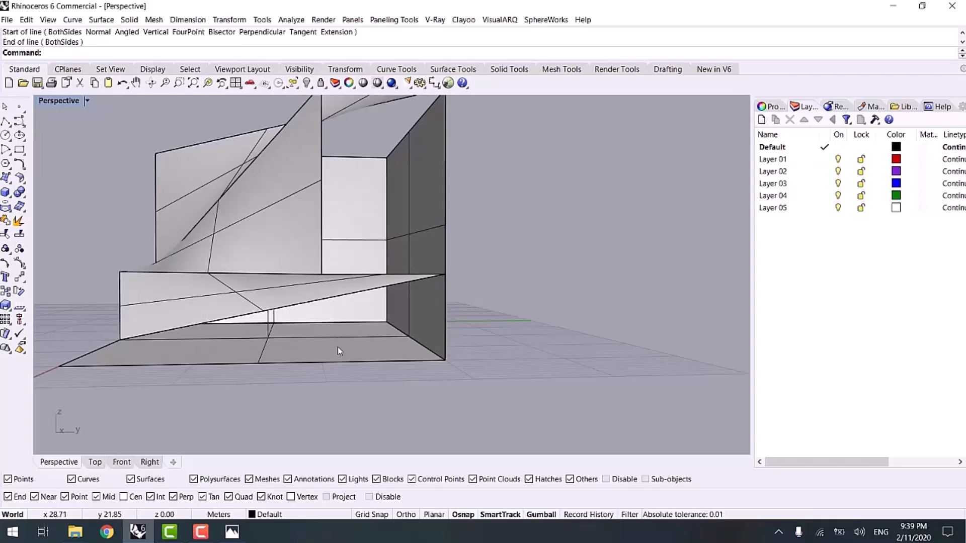
type("ft")
key("Return")
scroll(337, 346, "up", 6)
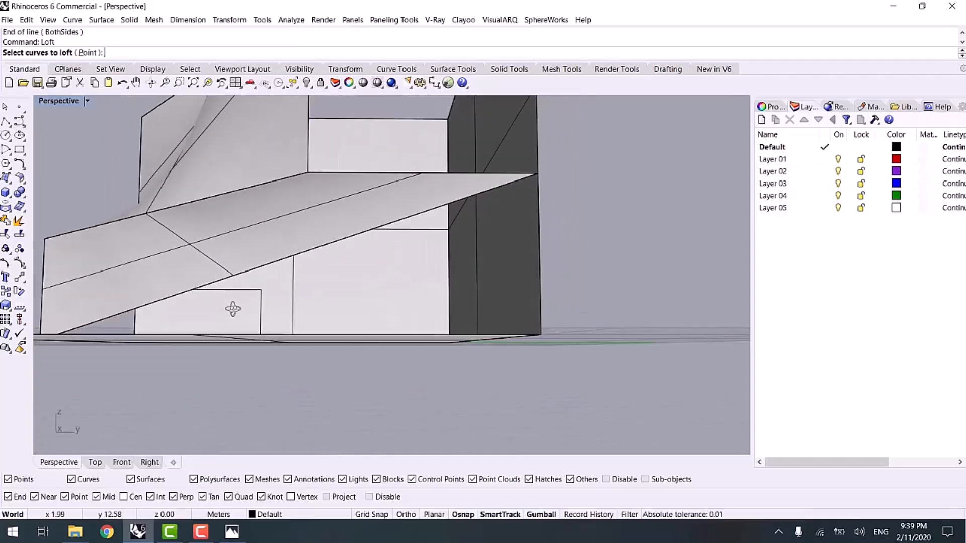
left_click(234, 292)
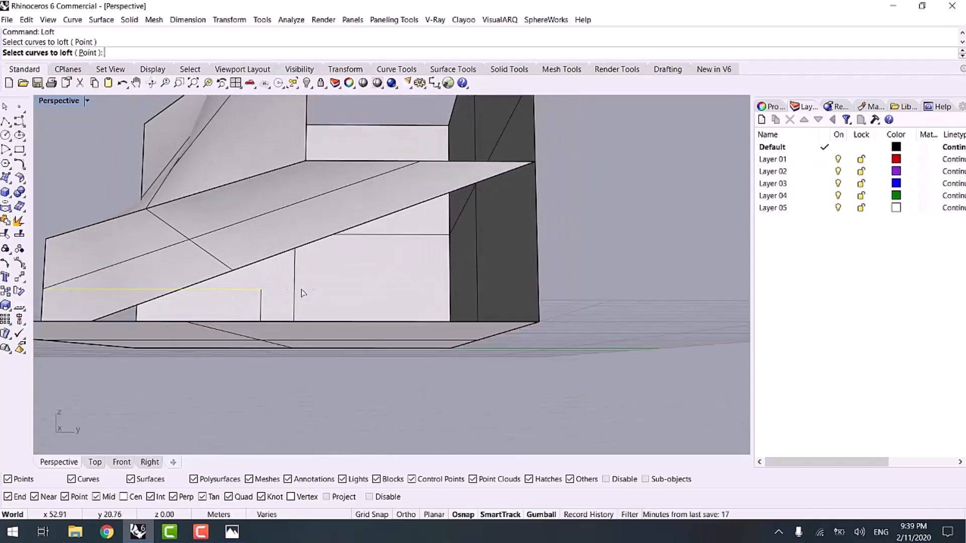
left_click(535, 191)
key("Return")
right_click_drag(306, 293, 205, 240)
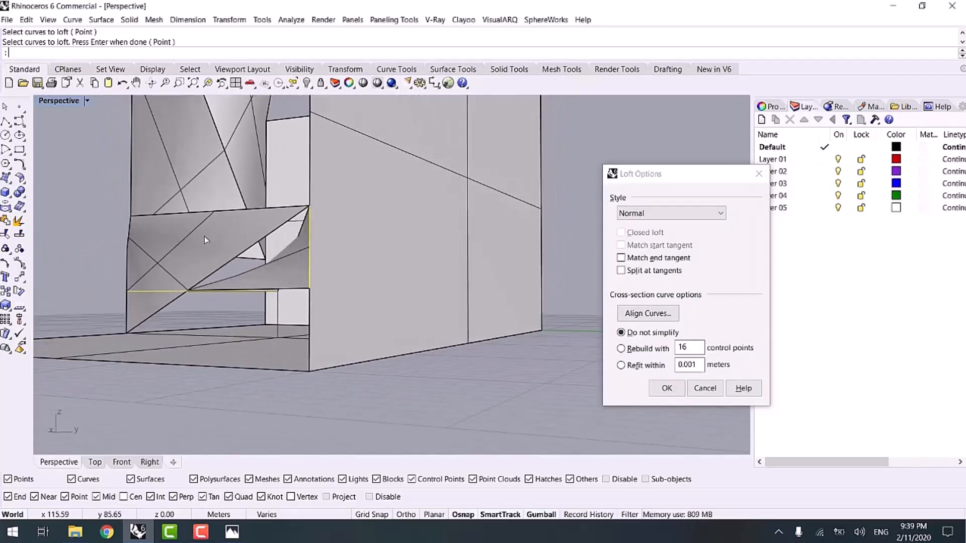
- Align the loft curves by flipping the direction at the wall edge's lower end, and create the loft with the Normal style
left_click(655, 314)
left_click(310, 288)
mouse_move(223, 330)
right_mouse_down()
mouse_move(201, 320)
mouse_move(234, 331)
mouse_move(189, 313)
mouse_move(177, 327)
mouse_move(459, 339)
mouse_move(457, 330)
mouse_move(231, 326)
right_mouse_up()
key("Return")
key("Return")
- Loft the short vertical line with the lower segment of the wall's split vertical edge
key("Return")
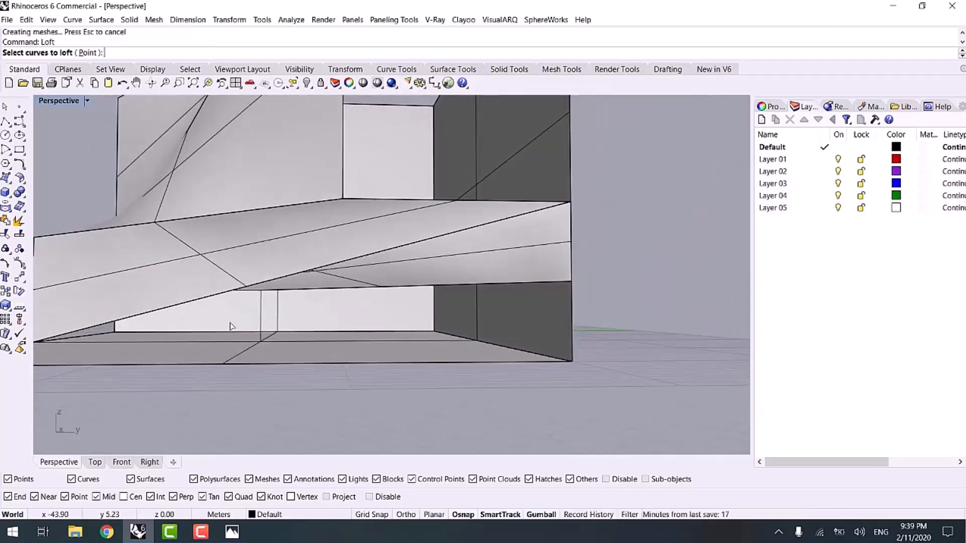
left_click(261, 308)
left_click(568, 296)
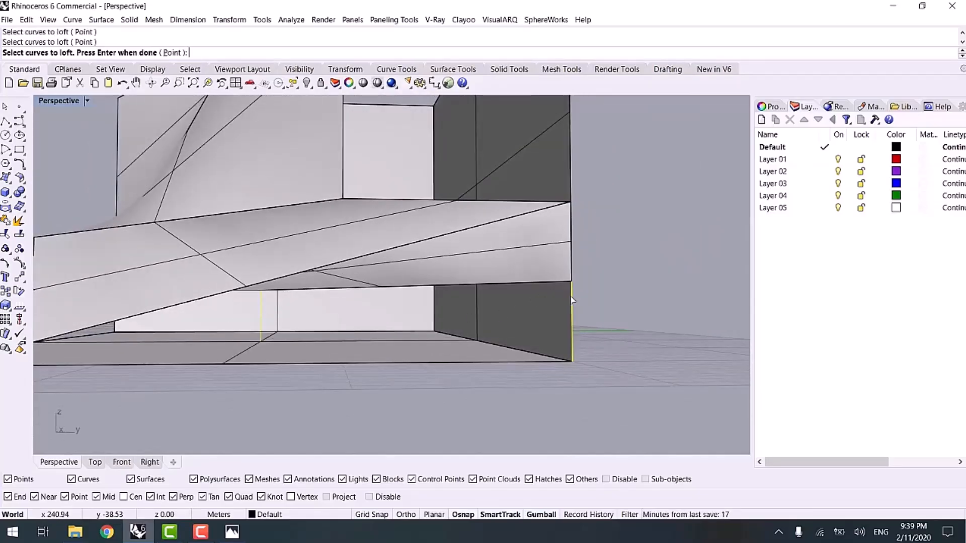
key("Return")
key("Return")
scroll(240, 360, "down", 3)
right_click_drag(241, 360, 245, 339)
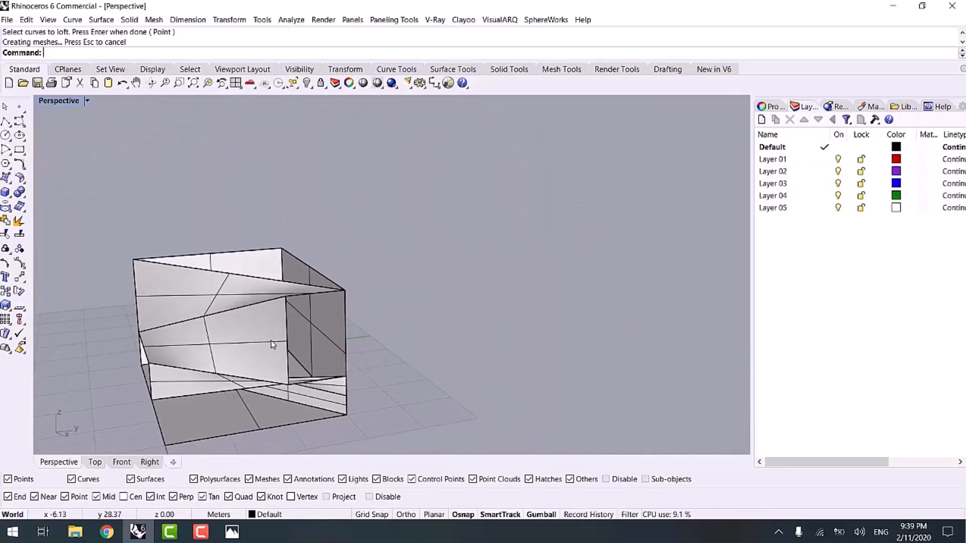
- Try to close the upper end opening beside the twisted facade with a four-corner surface, and undo it
left_click(4, 179)
right_click_drag(263, 269, 285, 222, "shift")
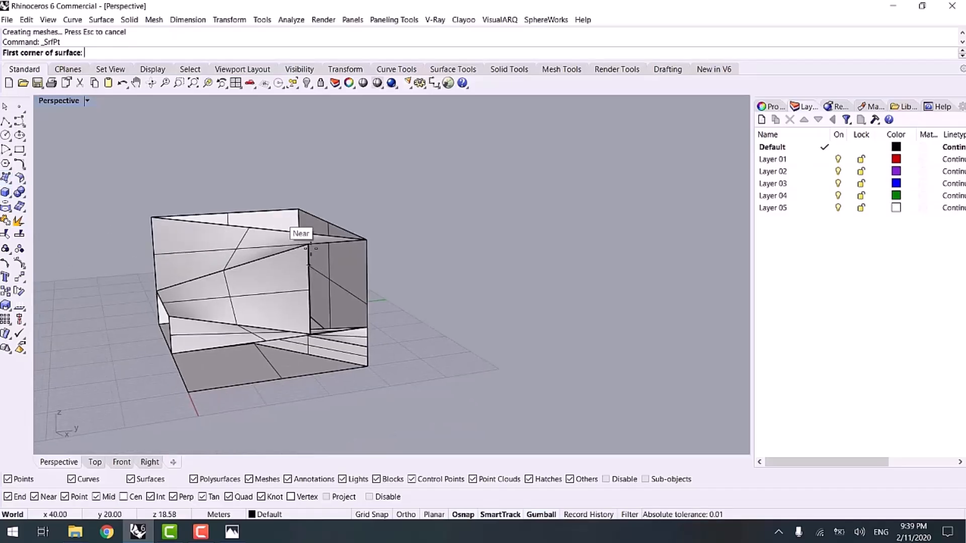
left_click(309, 245)
left_click(366, 240)
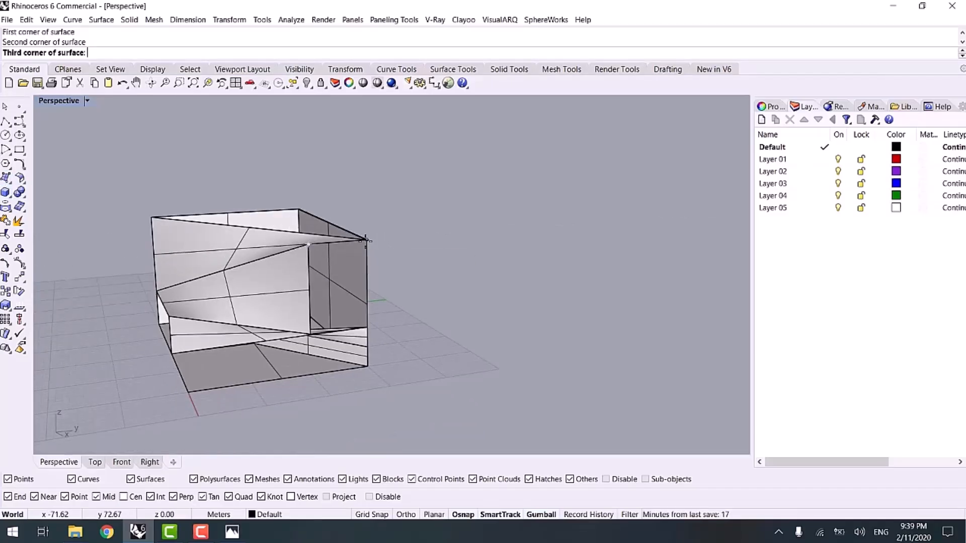
left_click(363, 323)
left_click(310, 333)
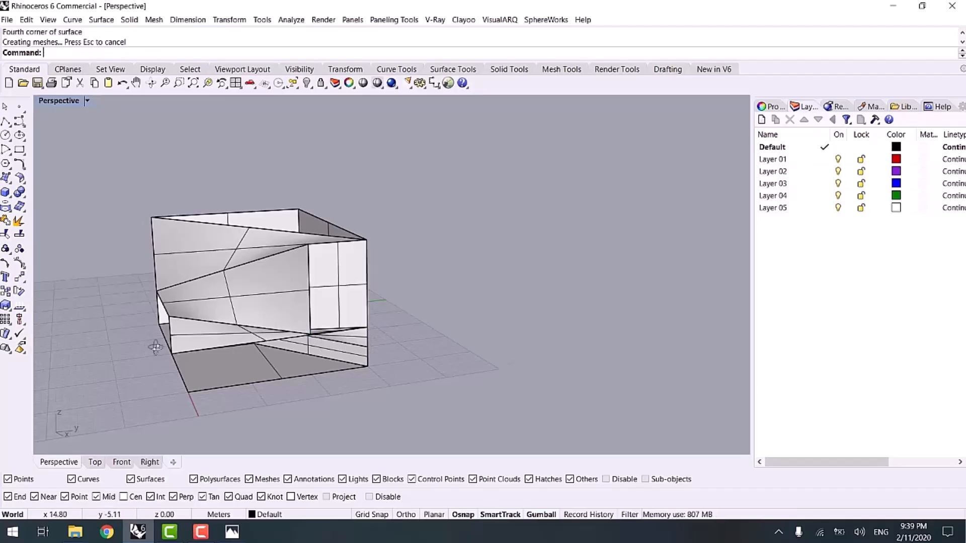
right_click_drag(156, 348, 146, 346)
key("ctrl+z")
- Create a surface from the four corners of the upper end opening beside the twisted facade
right_click_drag(339, 327, 302, 343)
right_click(274, 292)
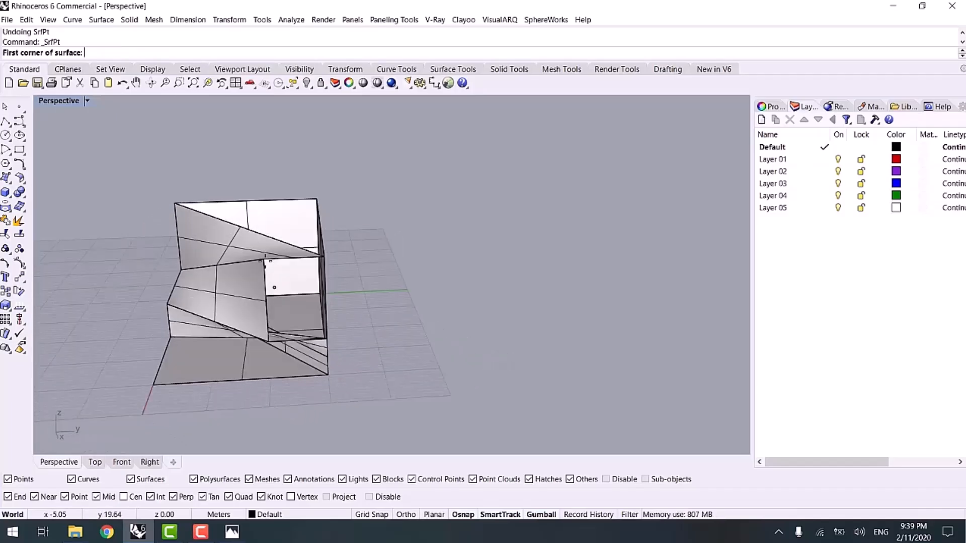
scroll(274, 288, "up", 3)
left_click(261, 256)
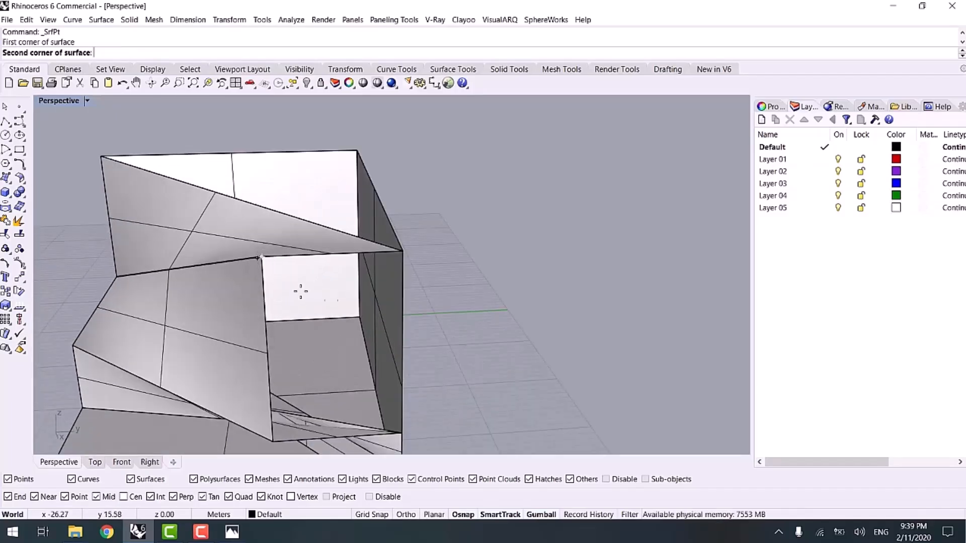
left_click(402, 250)
left_click(401, 433)
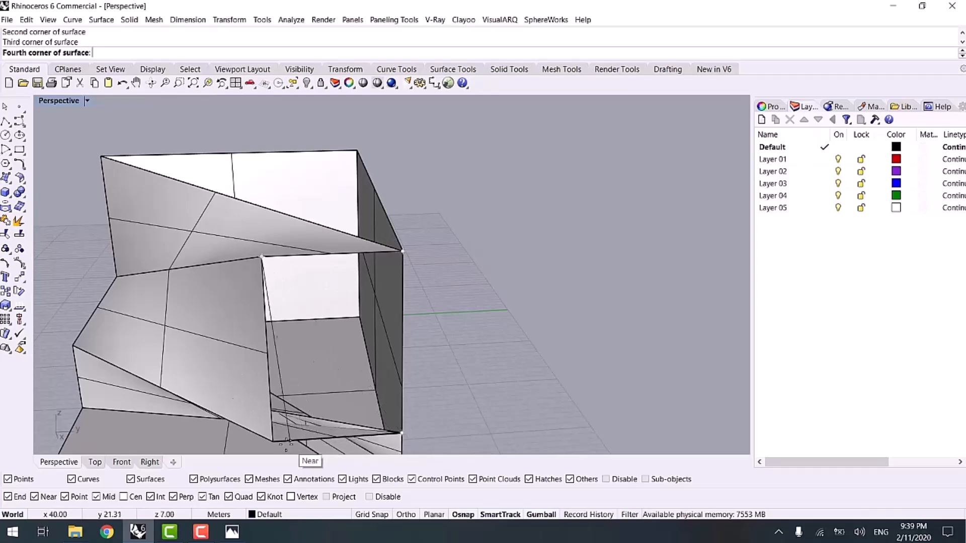
left_click(273, 442)
- Create a four-corner surface over the rectangular opening below the long upper facade
scroll(332, 392, "down", 6)
right_click_drag(356, 350, 424, 306)
right_click(324, 312)
scroll(322, 312, "up", 5)
left_click(305, 300)
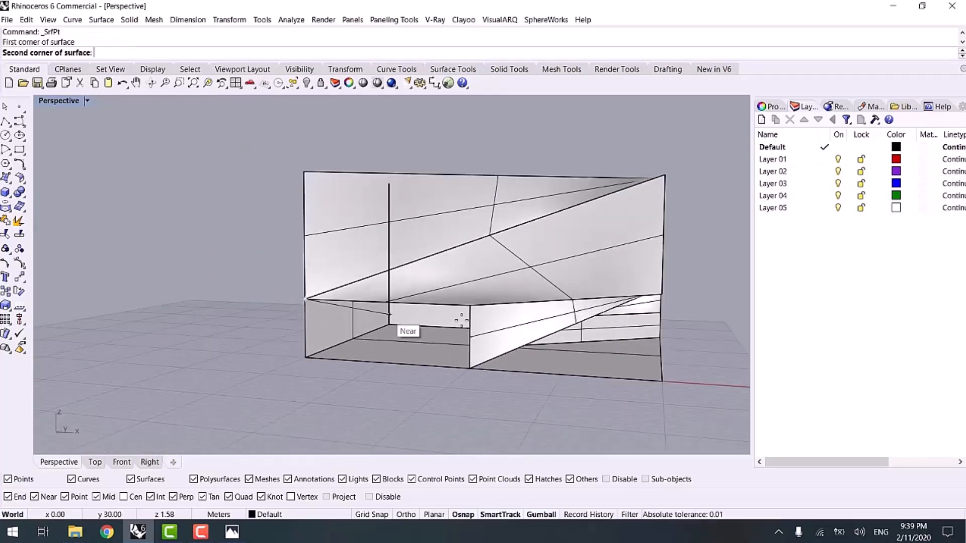
left_click(470, 306)
left_click(469, 368)
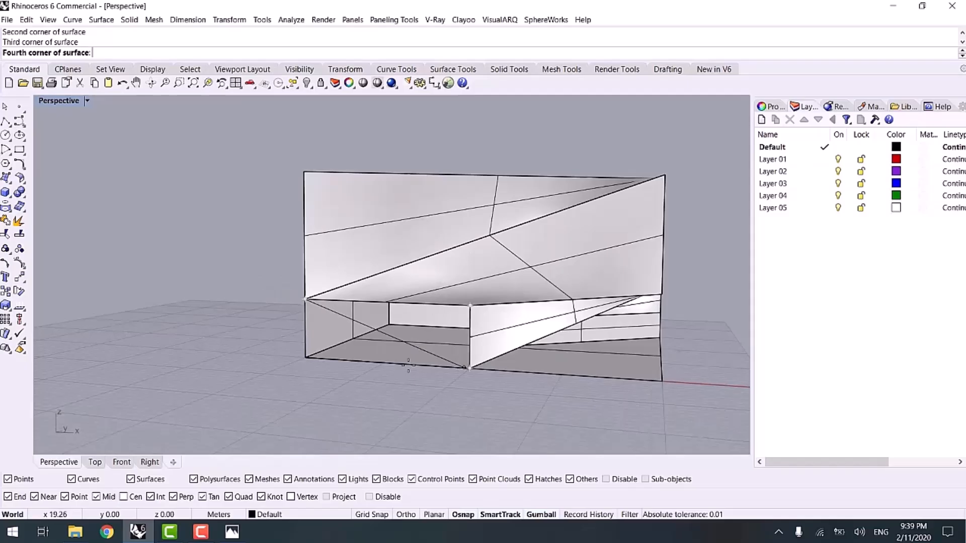
left_click(305, 358)
- Close the open top of the building with a corner-point surface through the three upper corners
scroll(306, 358, "down", 4)
right_click_drag(306, 358, 308, 317)
right_click(309, 317)
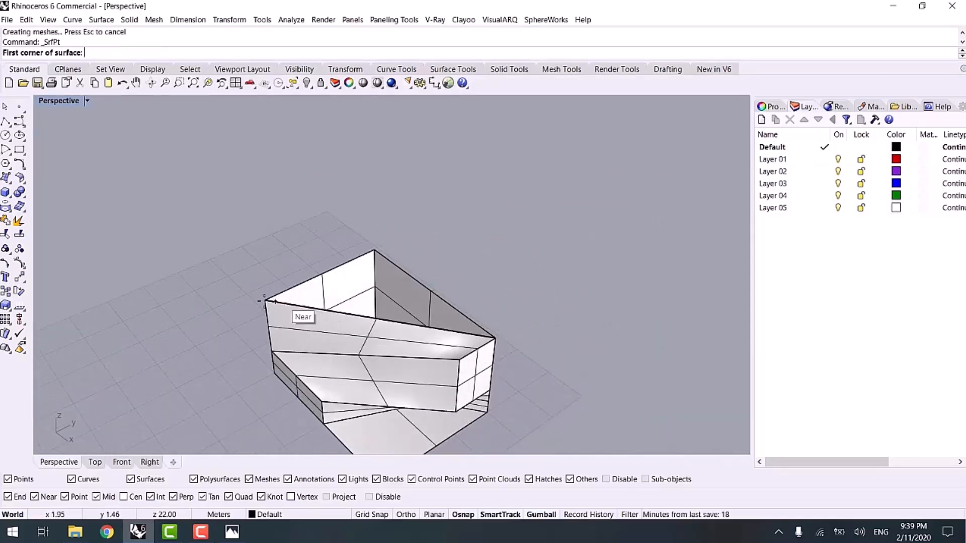
left_click(265, 301)
left_click(375, 250)
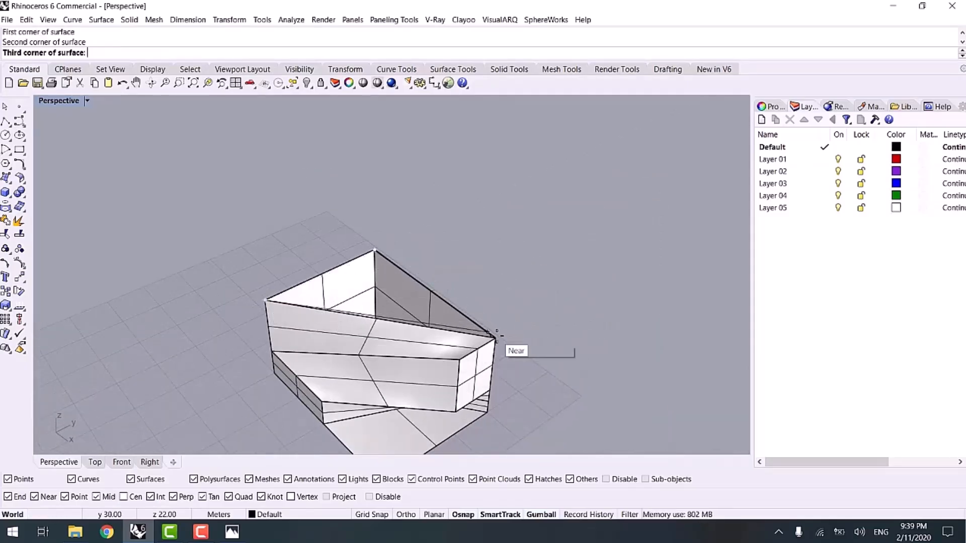
left_click(495, 338)
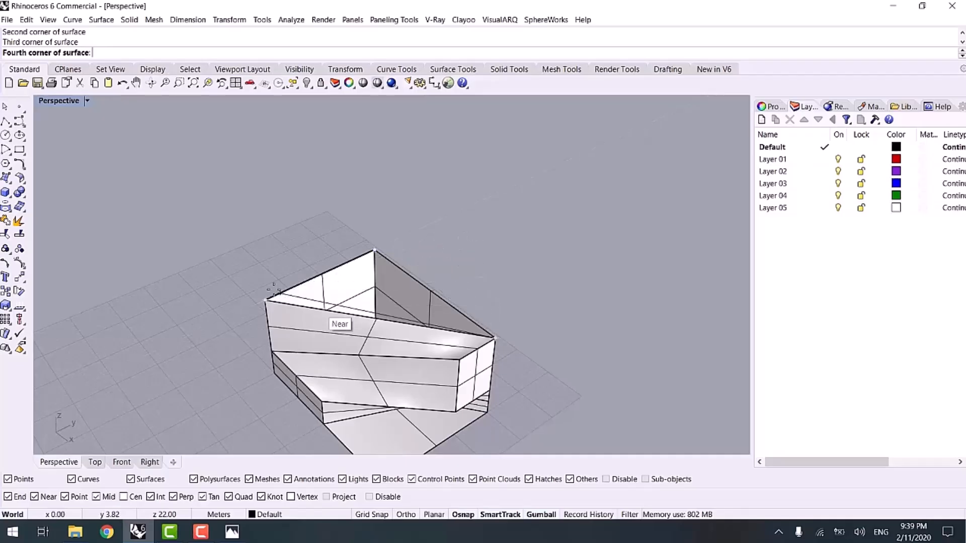
left_click(265, 301)
- Select all curves with SelCrv, move them to Layer 01, and turn that layer off
right_click_drag(265, 301, 330, 336)
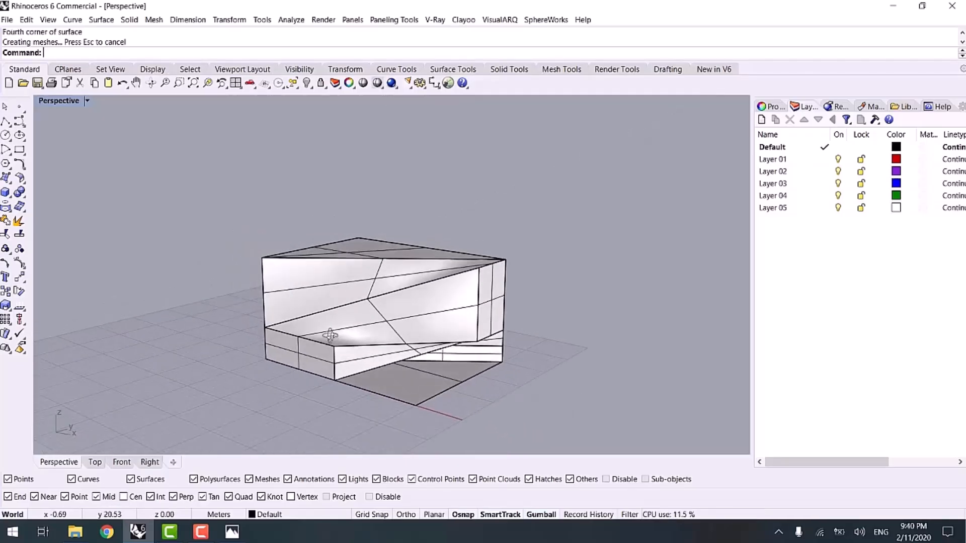
type("SelCrv")
key("Return")
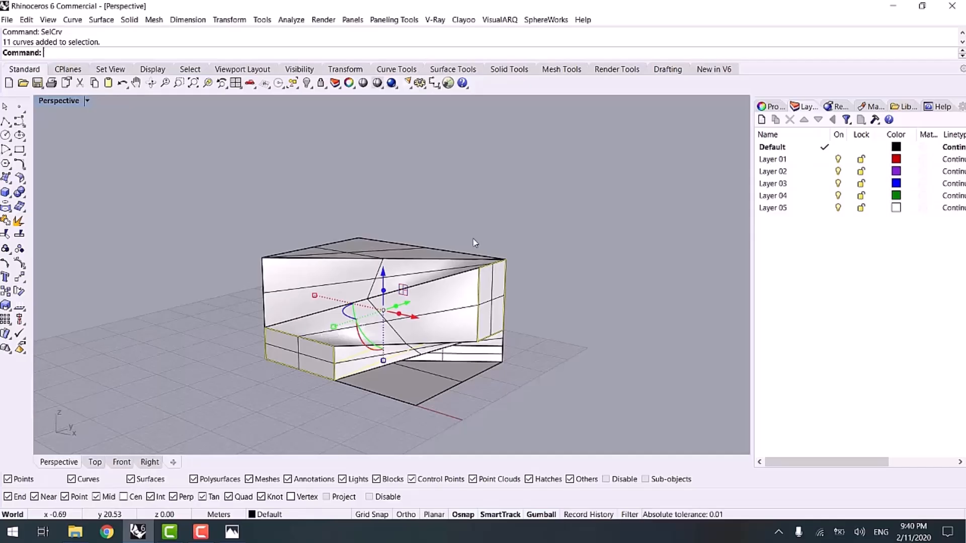
right_click_drag(599, 329, 480, 332)
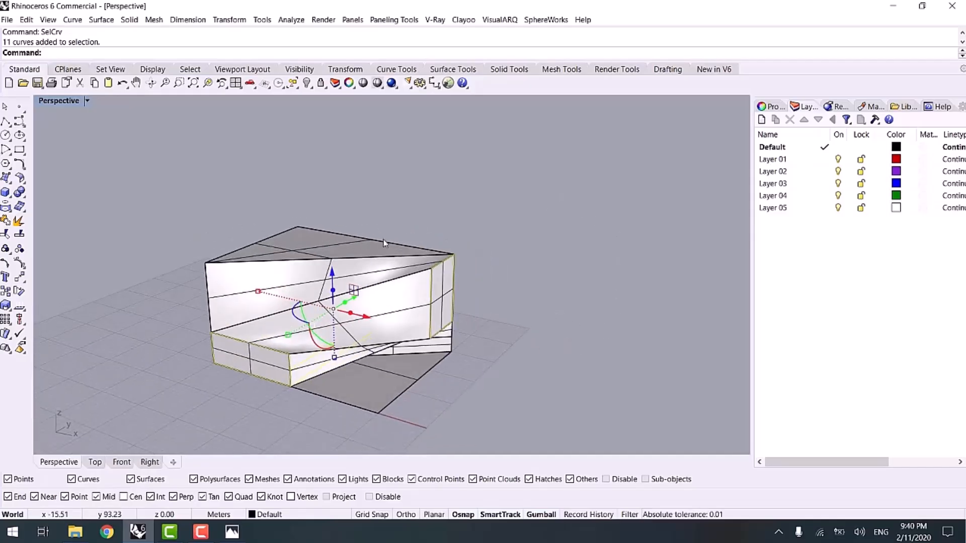
right_click(787, 163)
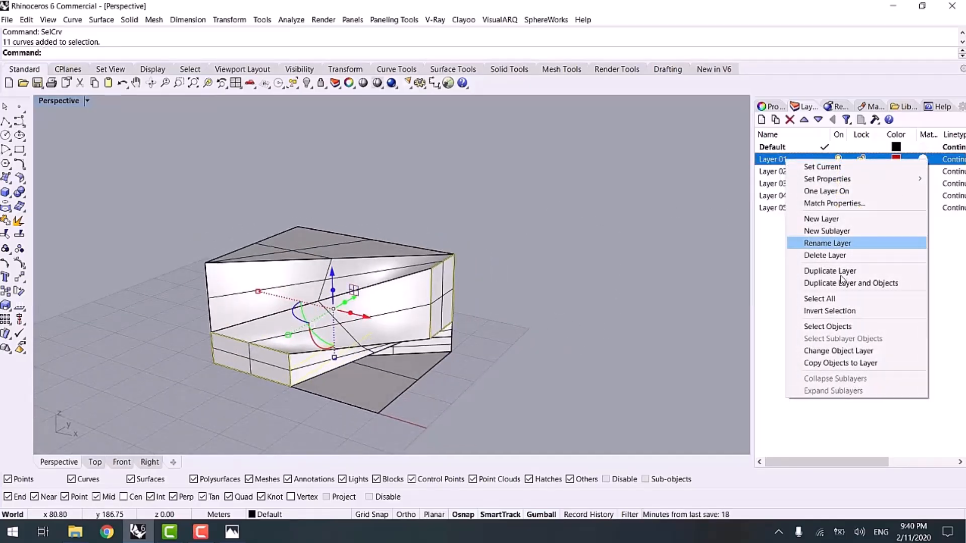
left_click(845, 351)
left_click(839, 159)
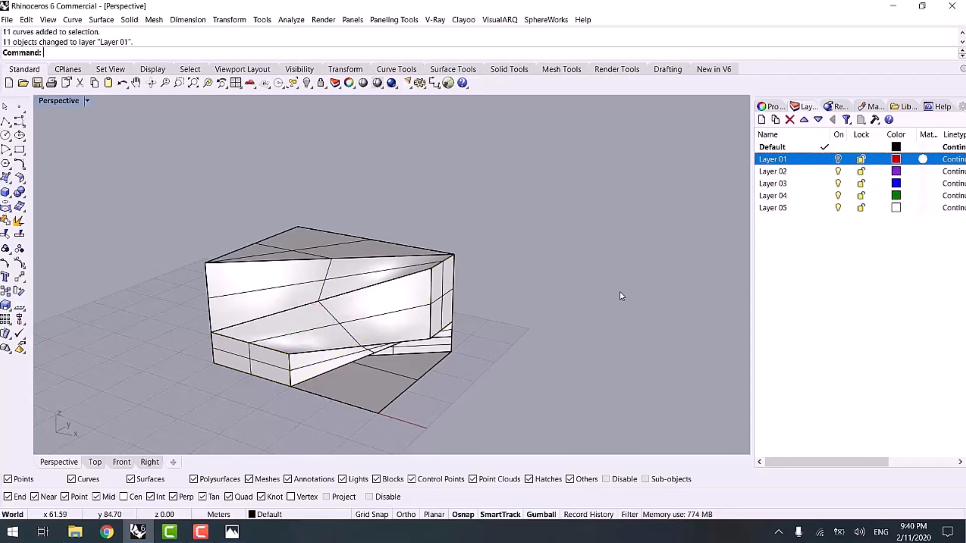
- Select all the building's surfaces and turn off their surface isocurves
right_click_drag(531, 328, 514, 220)
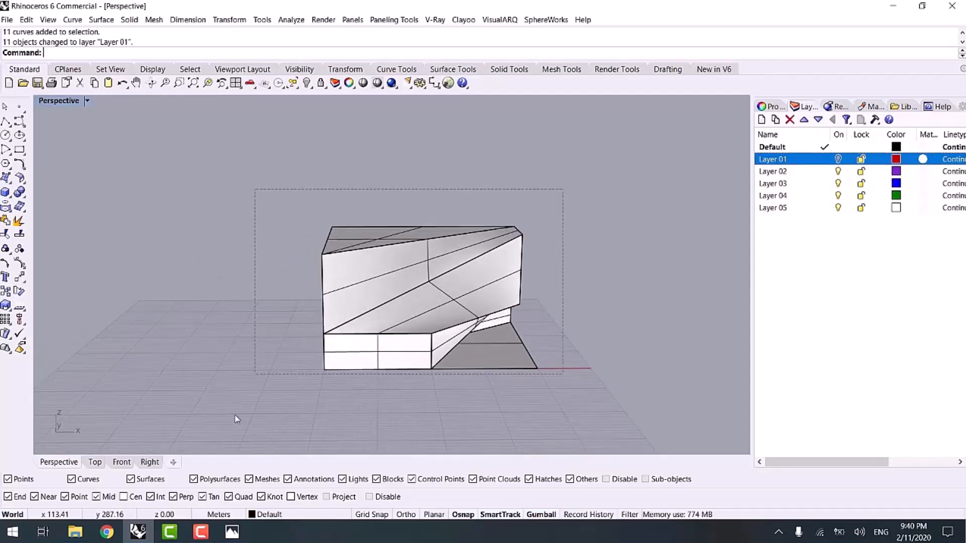
left_click_drag(237, 420, 235, 422)
right_click_drag(475, 306, 391, 280, "shift")
left_click(770, 108)
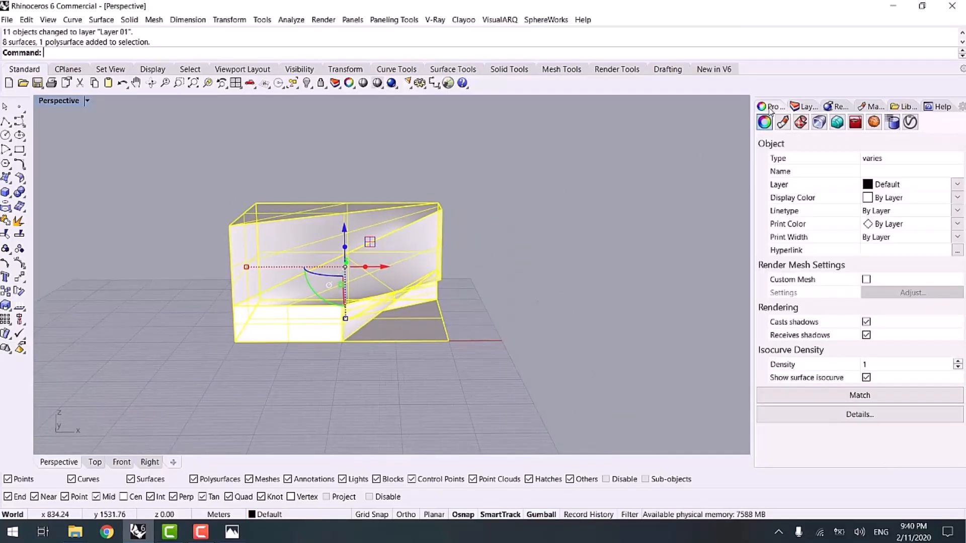
left_click(866, 377)
left_click(544, 287)
- Preview the building from several angles in Rendered display mode, and return the viewport to Shaded
mouse_move(544, 287)
right_mouse_down()
mouse_move(529, 328)
mouse_move(284, 233)
mouse_move(369, 255)
mouse_move(398, 277)
right_mouse_up()
key("ctrl+alt+r")
scroll(322, 246, "up", 4)
mouse_move(322, 246)
right_mouse_down()
mouse_move(336, 233)
mouse_move(371, 261)
mouse_move(564, 255)
mouse_move(448, 276)
mouse_move(317, 255)
mouse_move(419, 291)
mouse_move(384, 282)
right_mouse_up()
scroll(336, 233, "down", 4)
key("ctrl+alt+s")
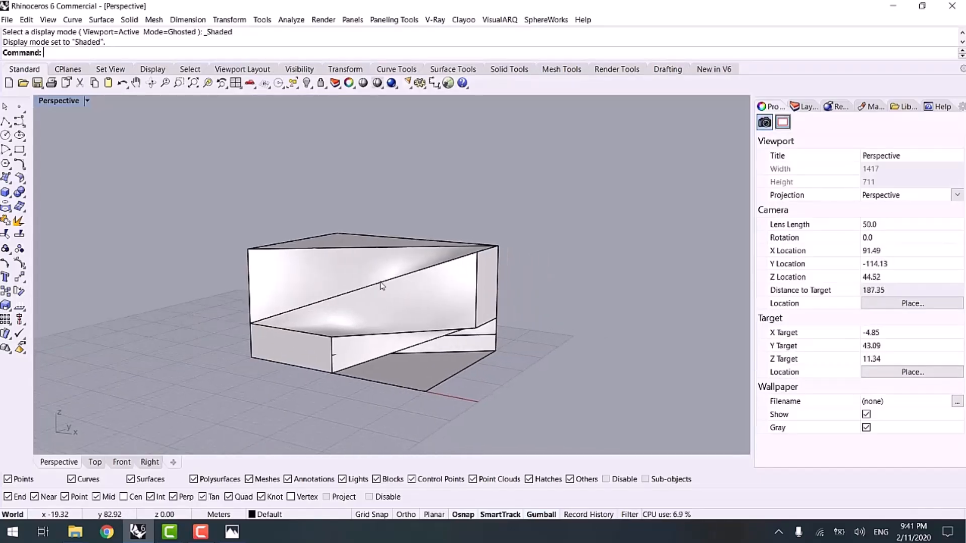
- Switch to the Benetton reference image in Photos and examine the strip pattern on the twisted facade up close
key("alt+Tab")
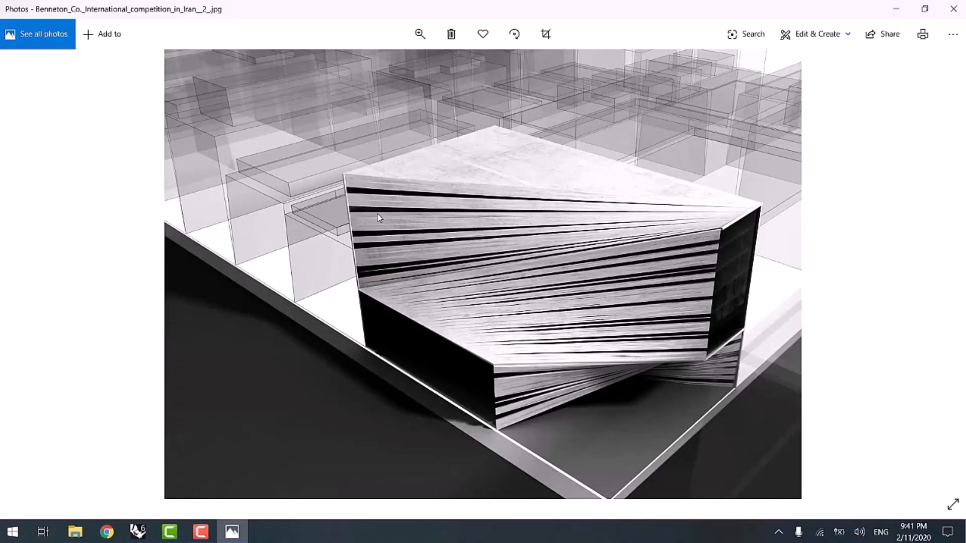
scroll(377, 213, "up", 3, "ctrl")
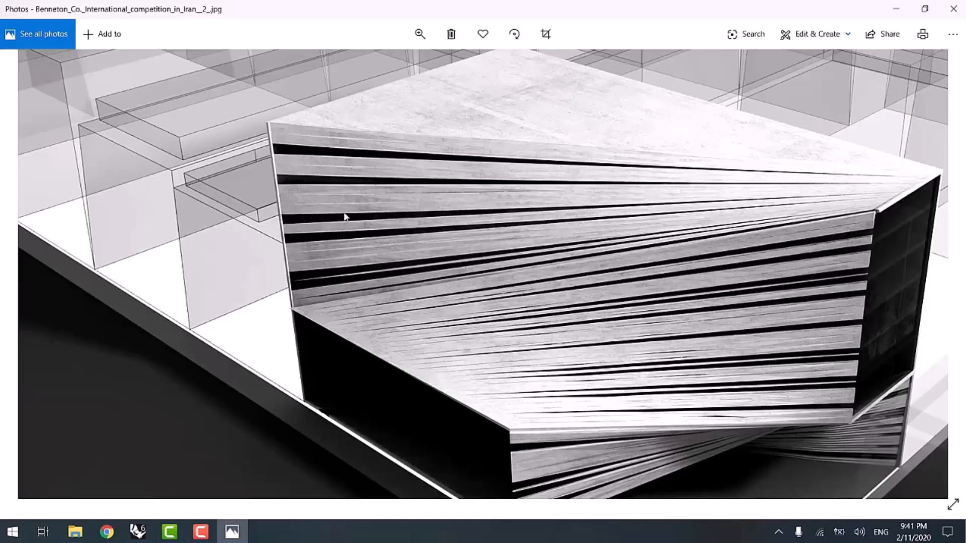
left_click(895, 9)
- Isolate the upper tapering surface of the twisted facade
scroll(458, 347, "up", 6)
left_click(457, 347)
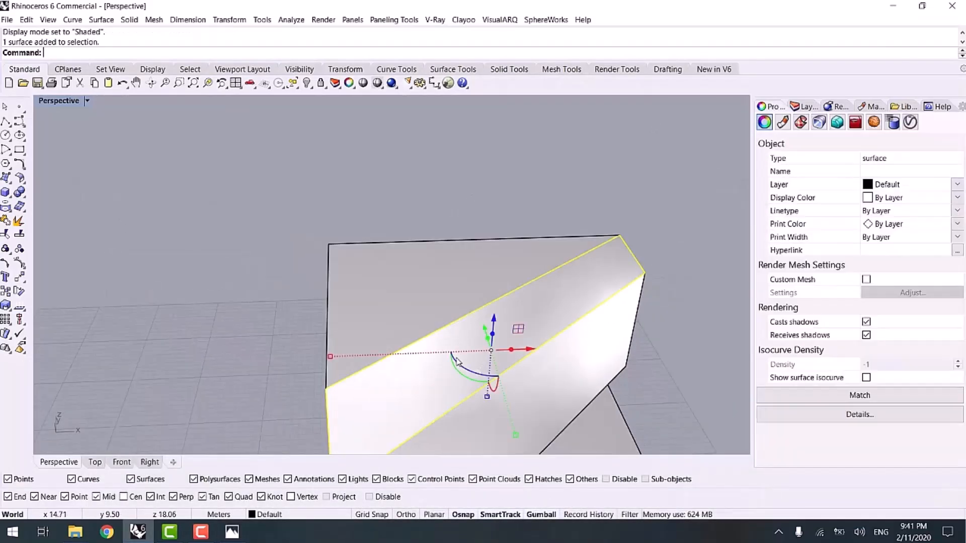
scroll(421, 334, "down", 3)
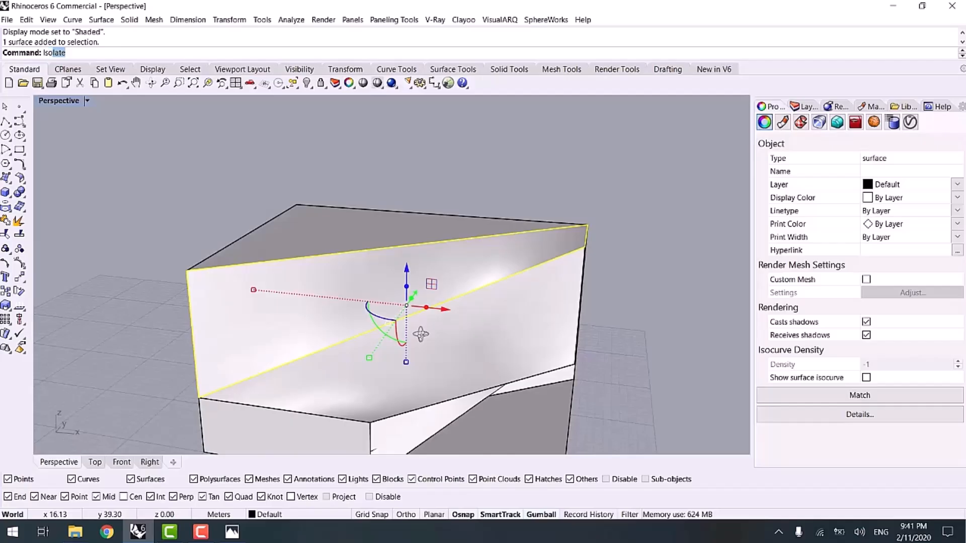
key("Return")
right_click_drag(432, 288, 461, 142)
left_click(616, 245)
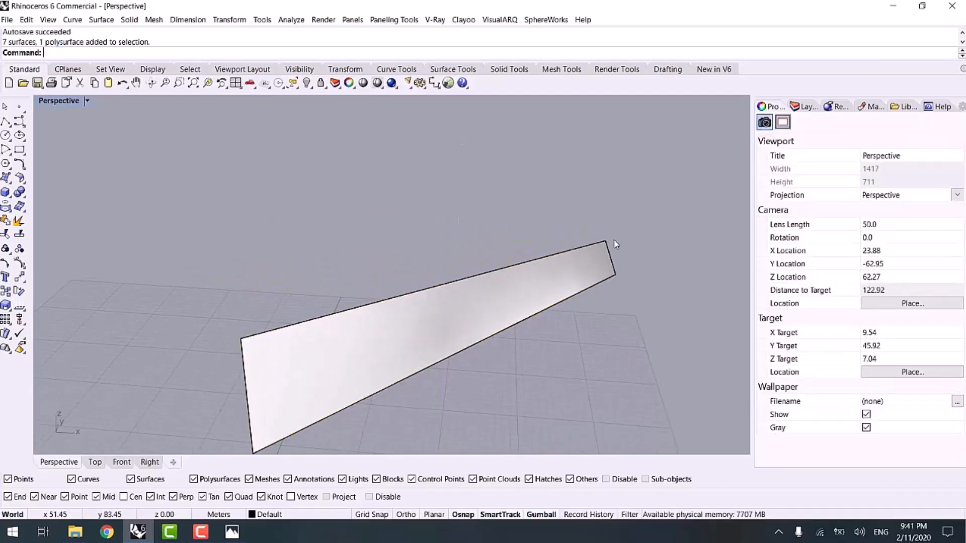
- Divide the short end edge of the isolated facade surface into 30 segments with points
left_click(23, 109)
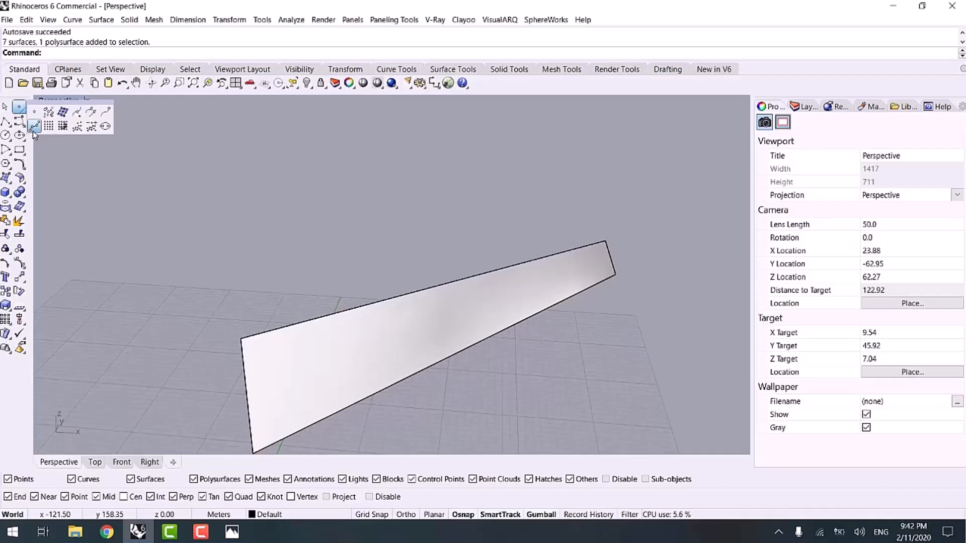
left_click(32, 130)
scroll(388, 207, "down", 2)
right_click_drag(393, 212, 376, 203)
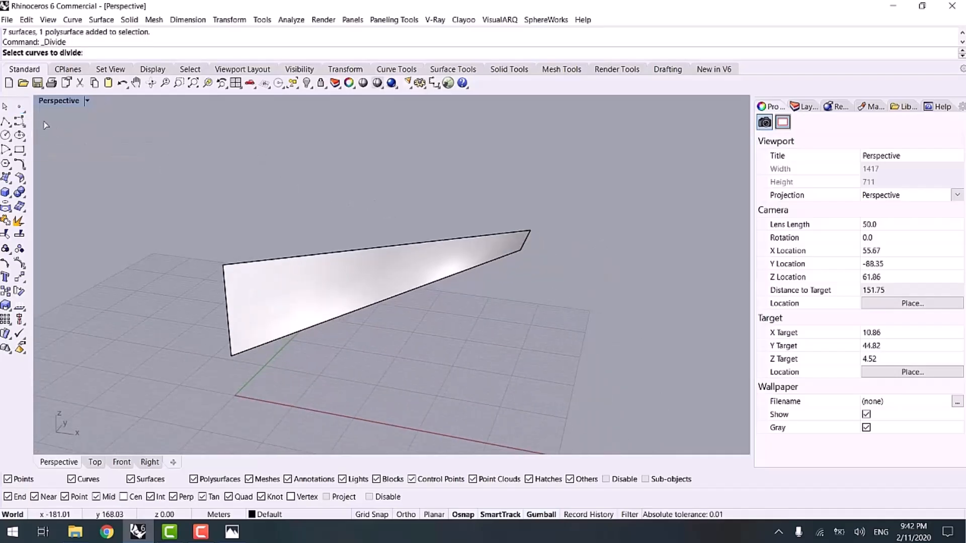
left_click(22, 109)
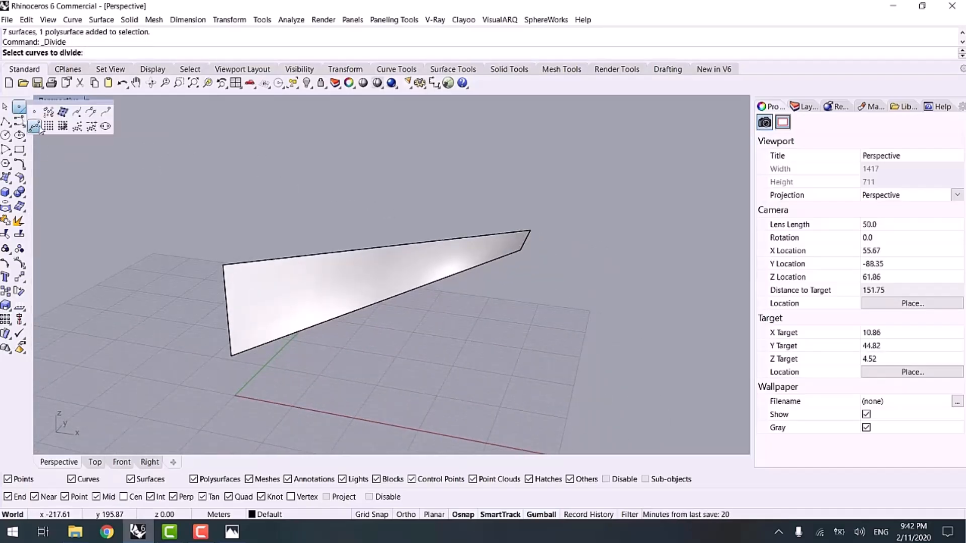
left_click(525, 243)
scroll(534, 240, "up", 3)
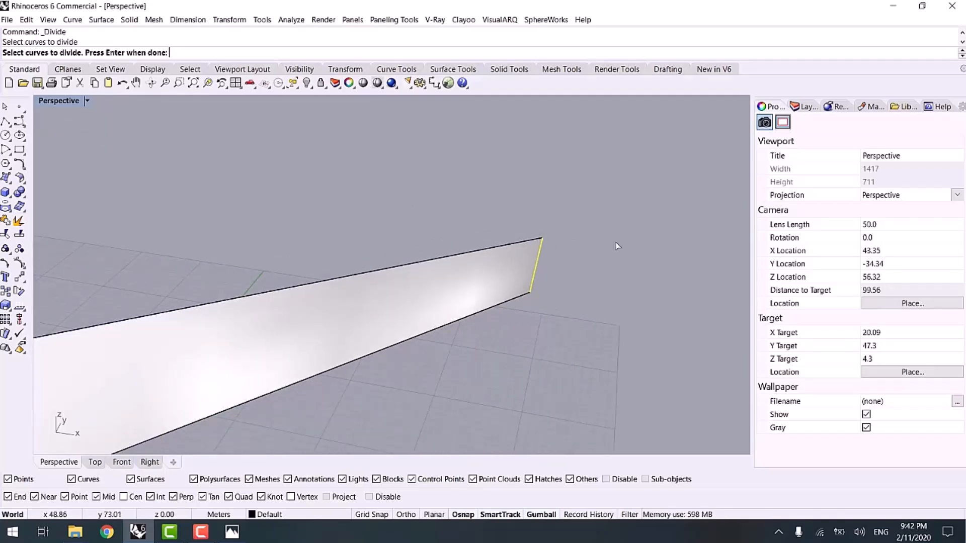
scroll(490, 314, "down", 4)
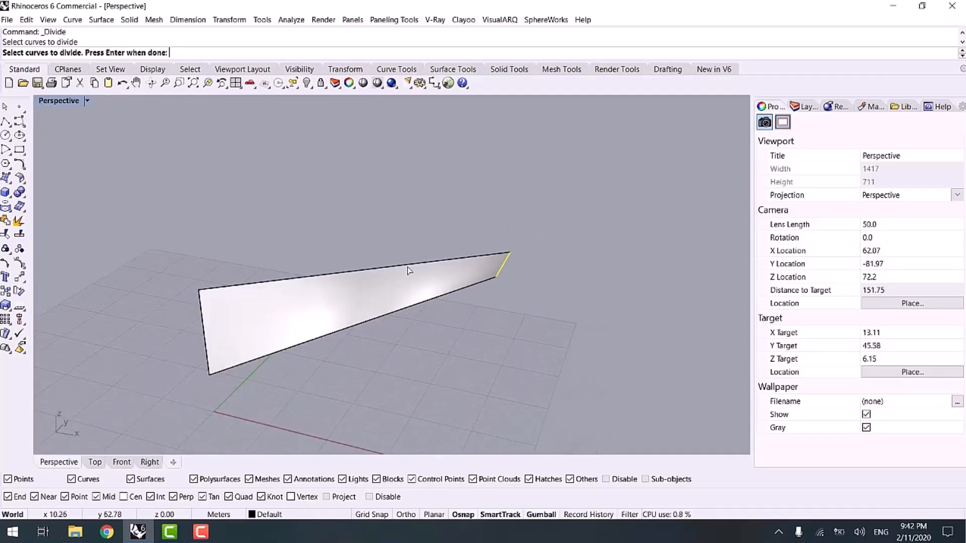
scroll(409, 271, "up", 4)
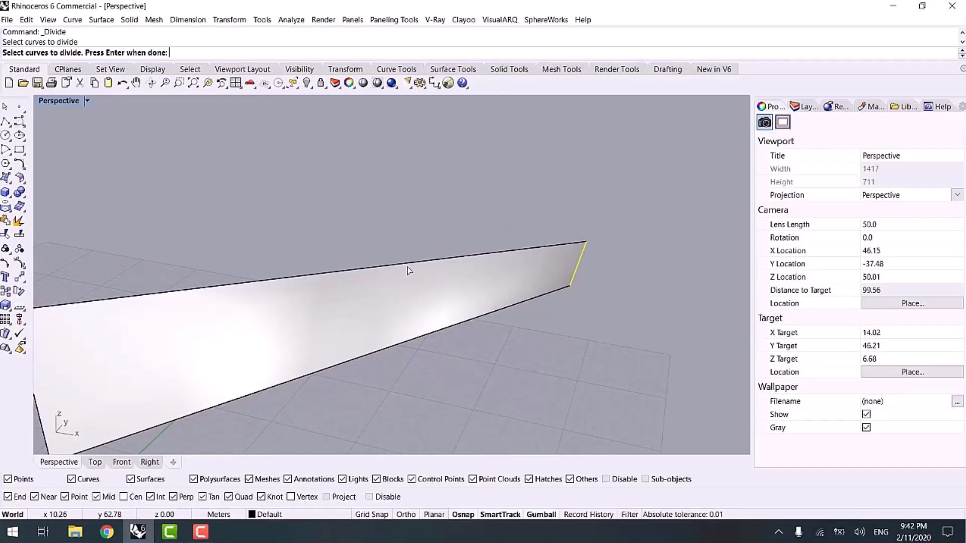
key("Return")
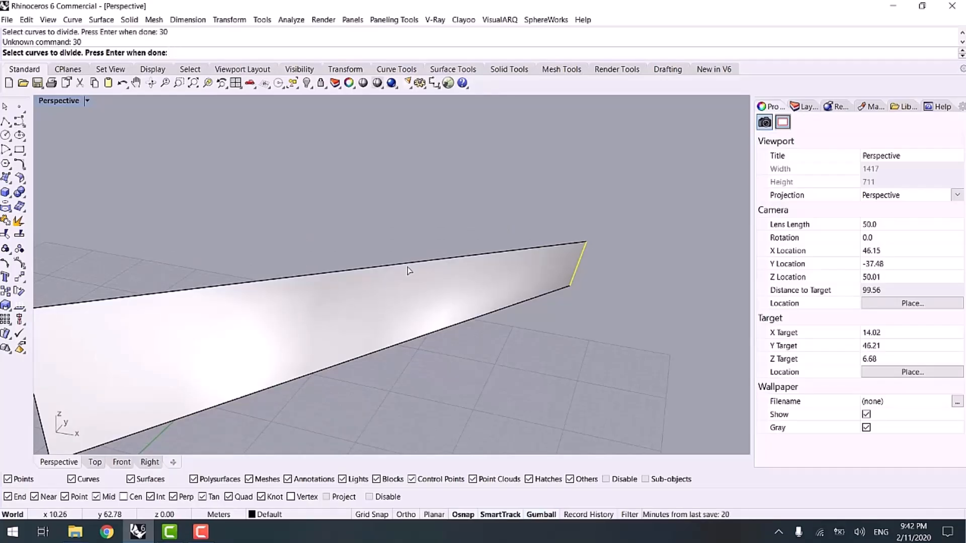
right_click_drag(408, 271, 568, 280, "shift")
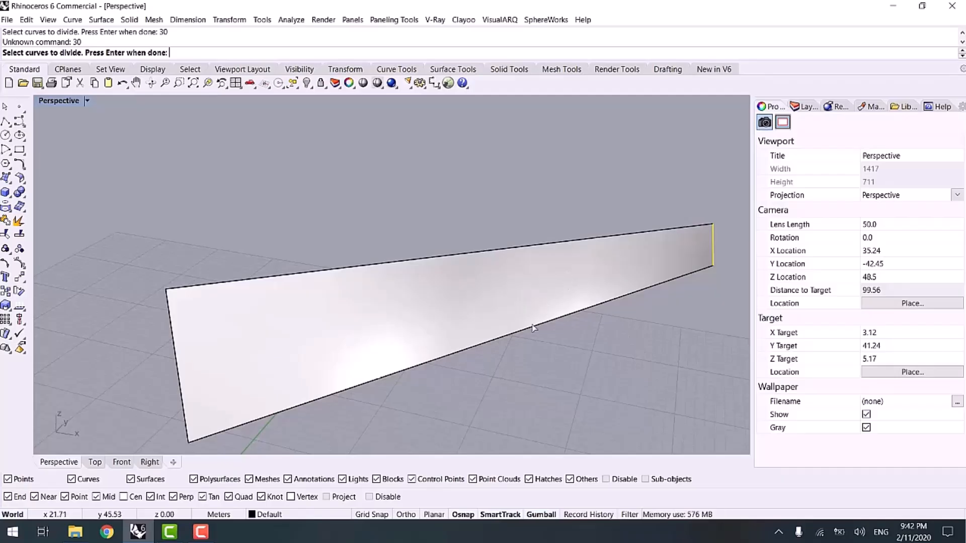
right_click_drag(533, 327, 501, 340)
key("Return")
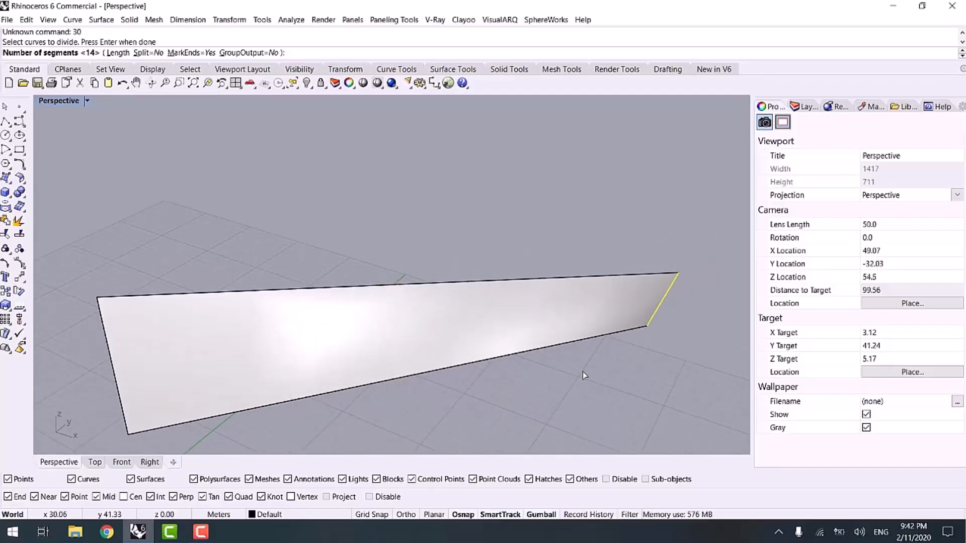
type("30")
key("Return")
- Divide the tall end edge of the isolated surface into 20 segments with points
right_click_drag(262, 372, 344, 316, "shift")
key("Return")
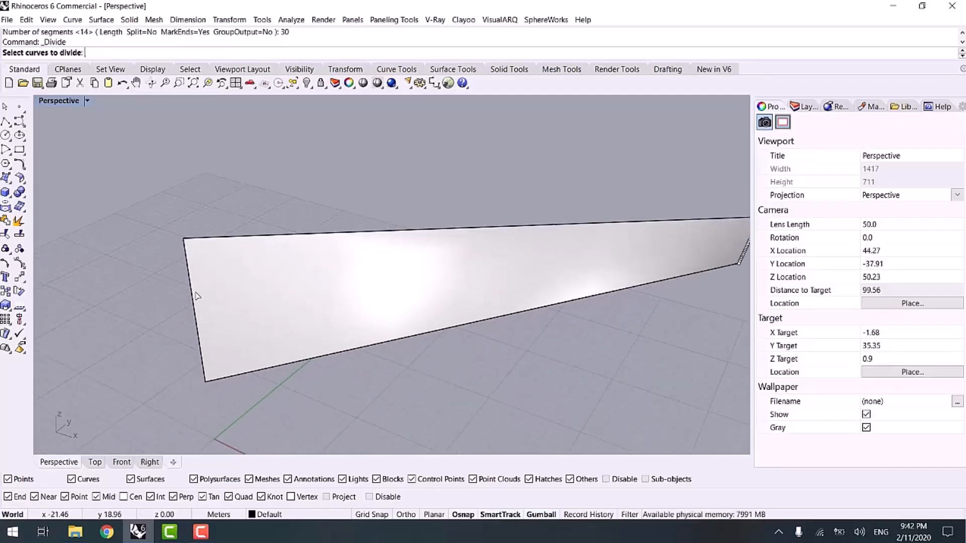
left_click(190, 284)
key("Return")
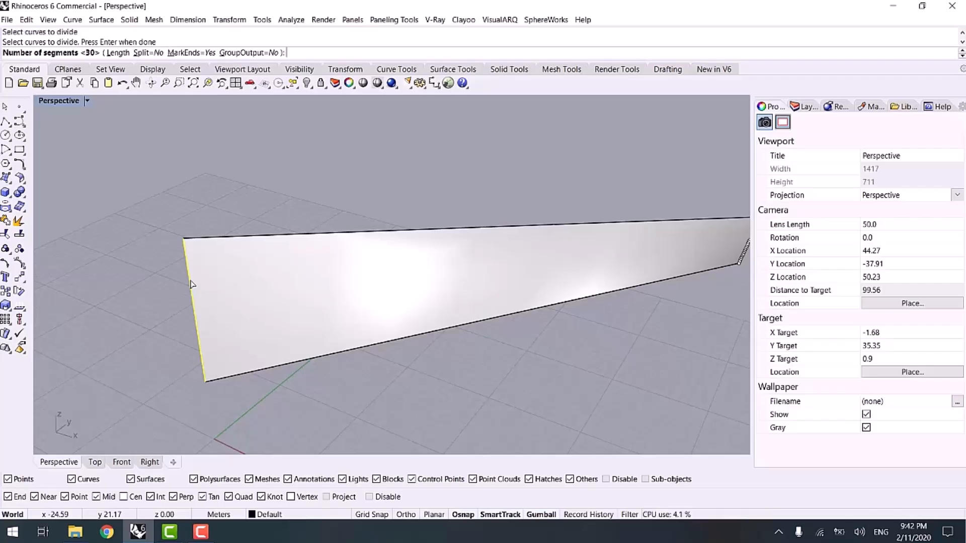
key("Return")
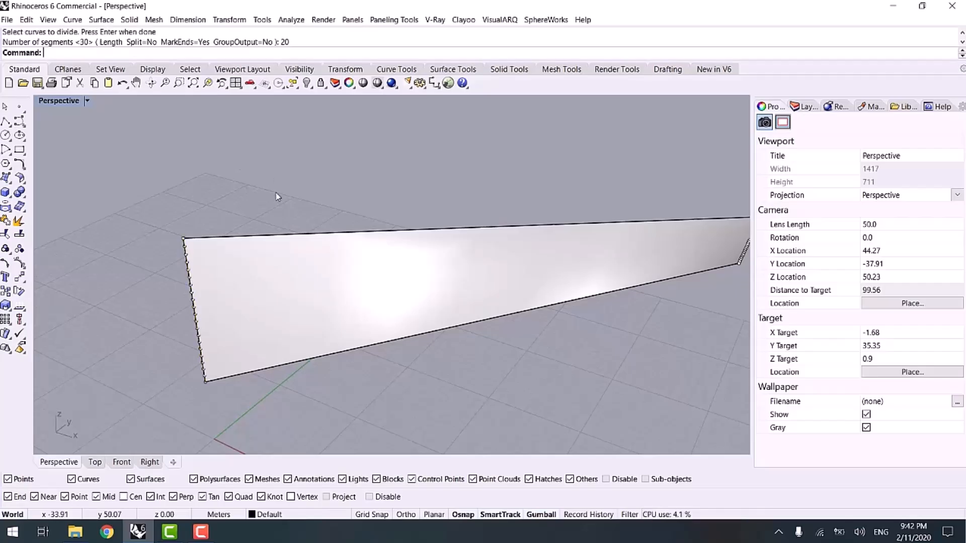
- Draw a polyline joining the first division points above the lower corners of the surface's tall and short end edges
scroll(334, 203, "down", 4)
right_click_drag(338, 203, 266, 229)
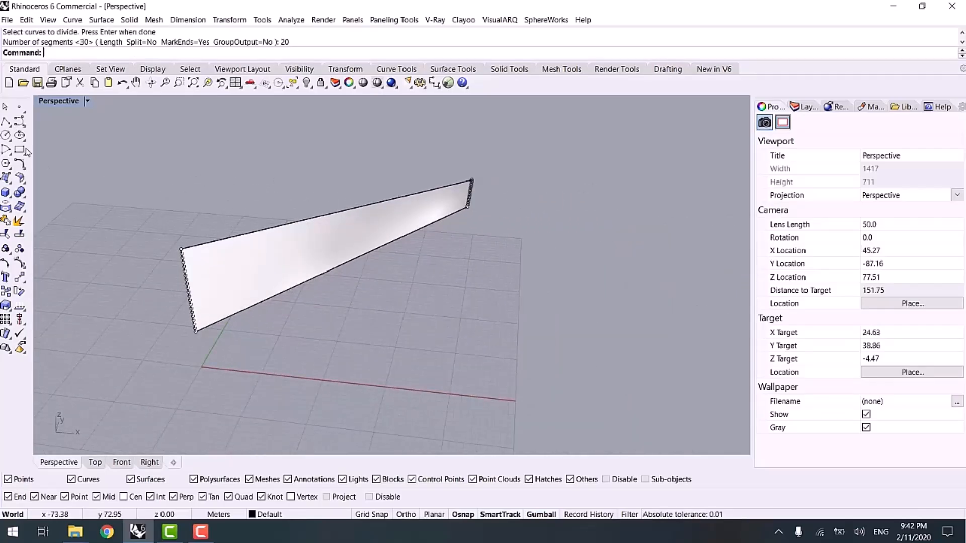
left_click(6, 121)
scroll(203, 330, "up", 3)
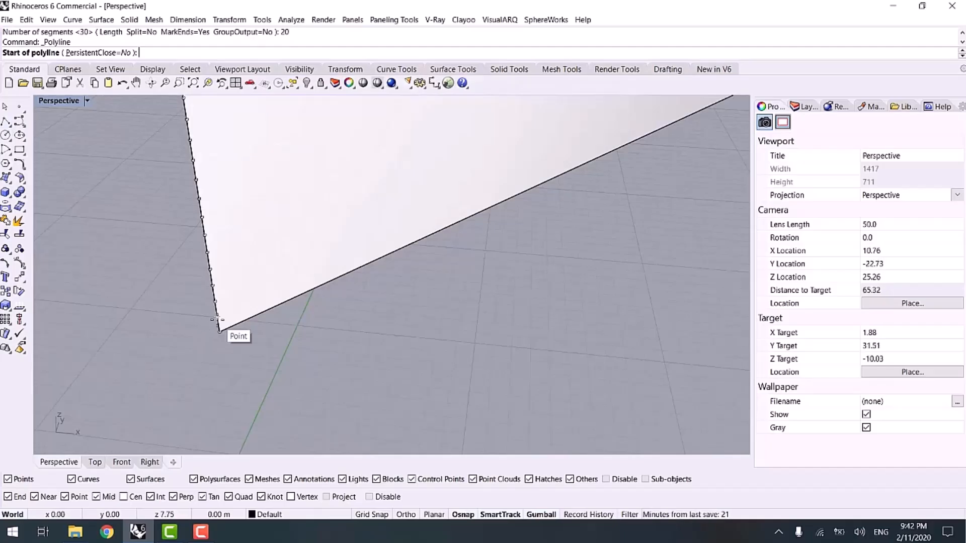
left_click(216, 328)
scroll(362, 221, "down", 2)
right_click_drag(557, 147, 384, 259, "shift")
scroll(511, 222, "up", 12)
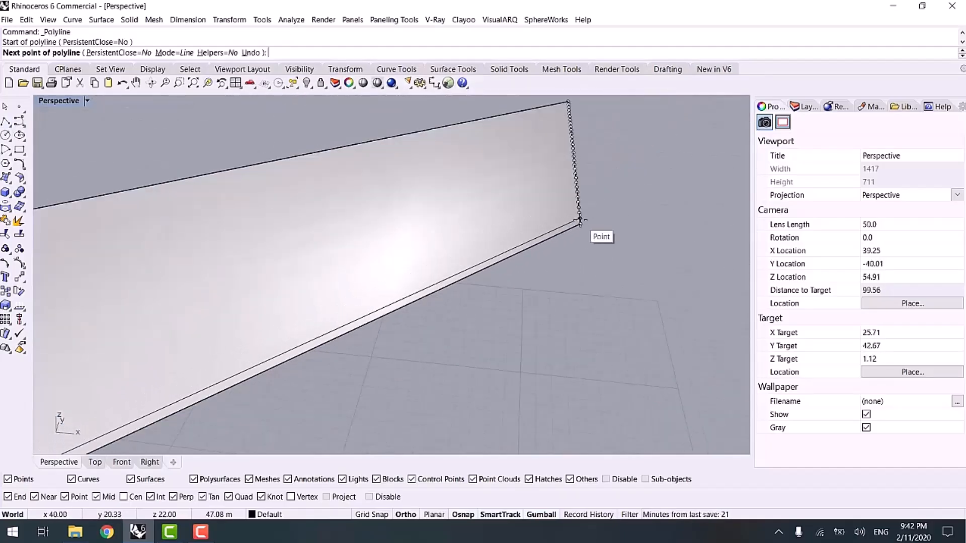
scroll(547, 247, "down", 2)
left_click(506, 275)
scroll(465, 298, "down", 6)
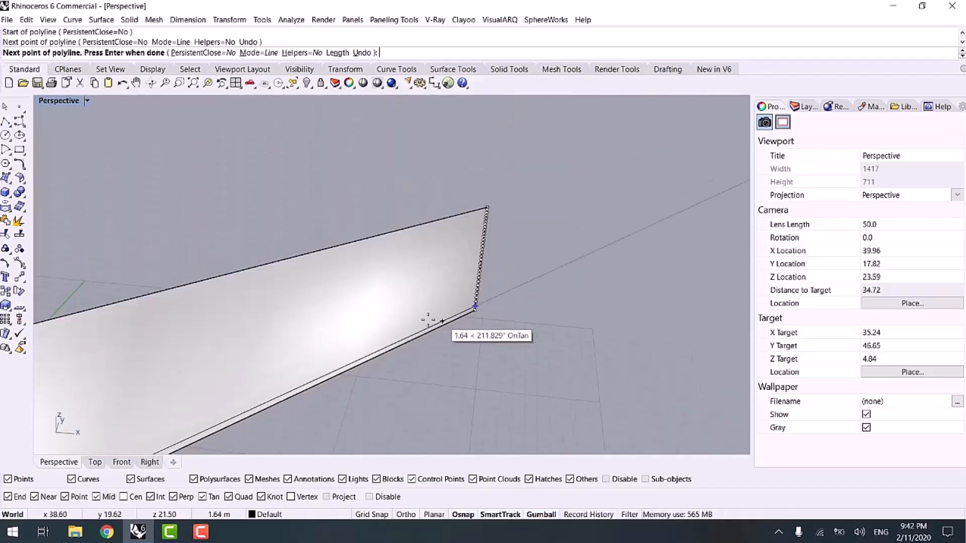
right_click_drag(427, 319, 519, 276, "shift")
scroll(519, 276, "down", 5)
key("Return")
- Draw a polyline from the tall edge's second division point to a point partway along the first strip line
key("Return")
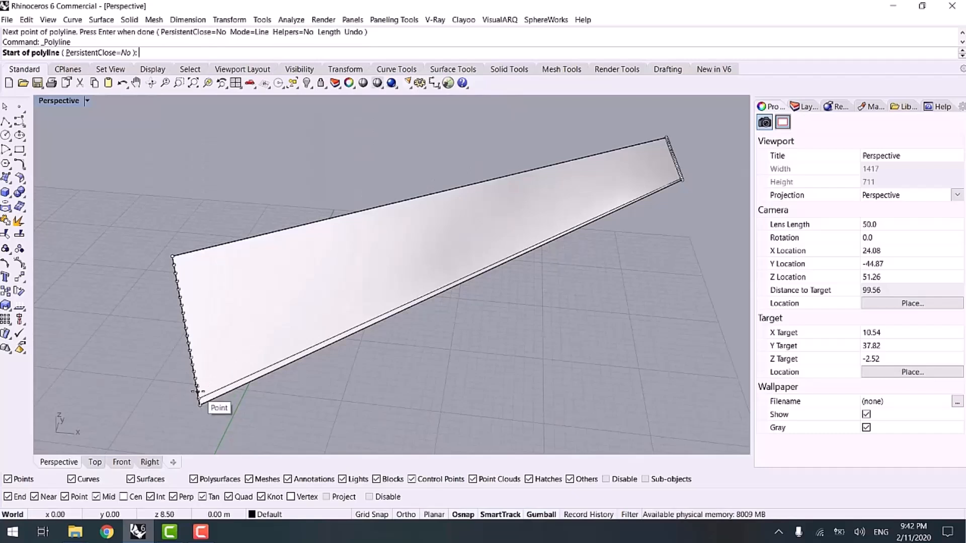
left_click(197, 387)
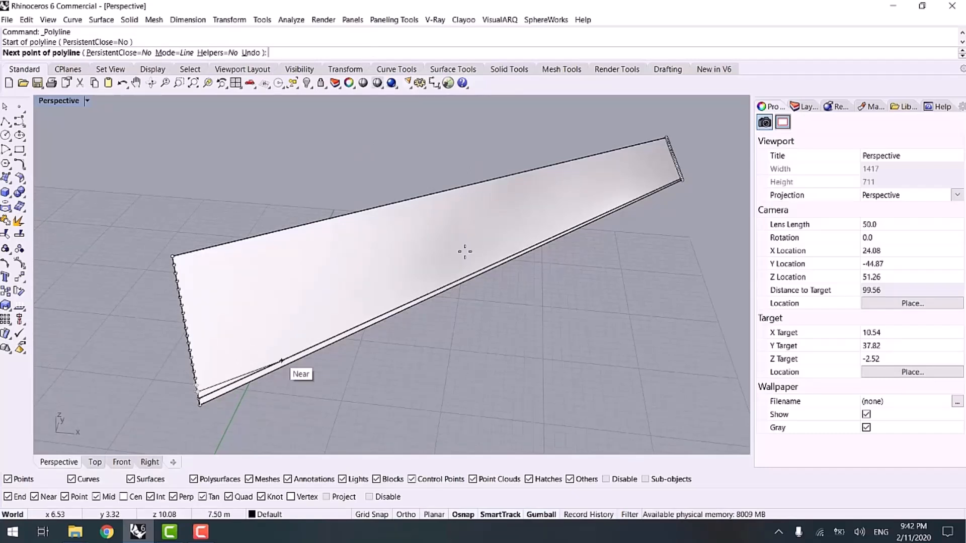
left_click(575, 224)
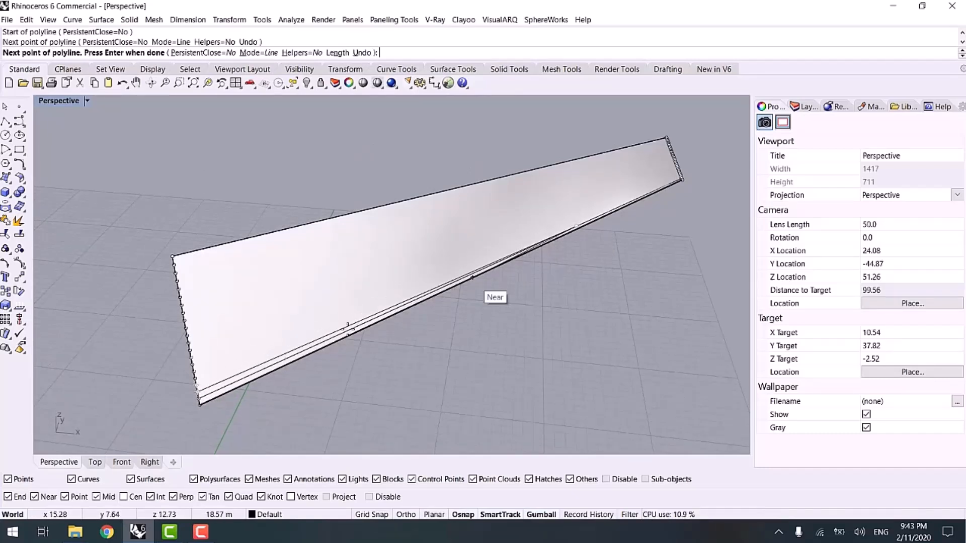
right_click(268, 346)
- Draw two neighbouring full-length lines joining division points on the lower part of the tall edge to points on the short edge
left_click(12, 123)
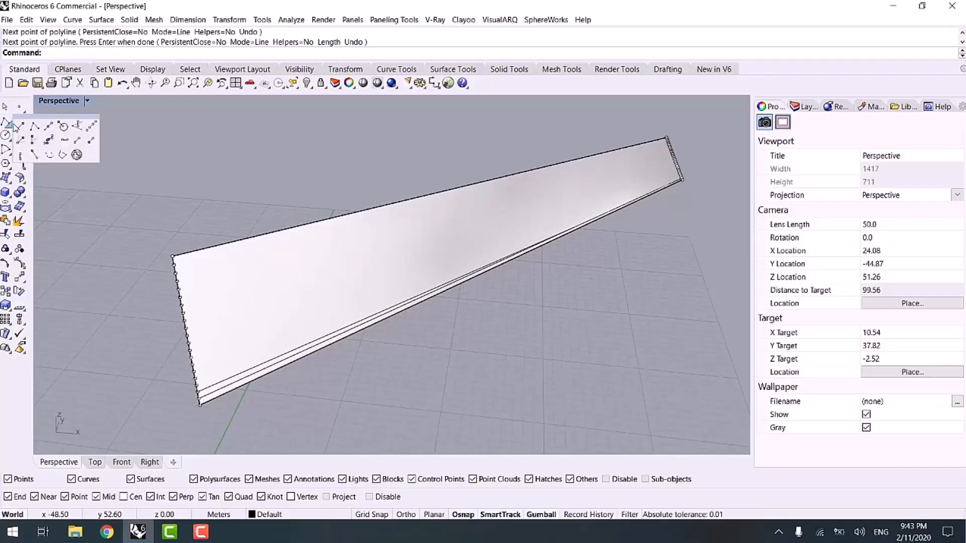
left_click(22, 127)
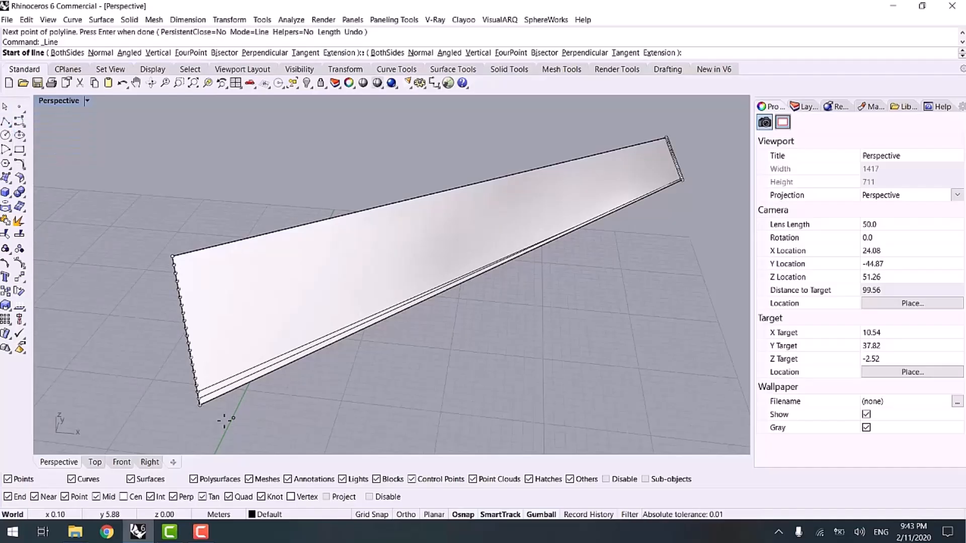
left_click(196, 371)
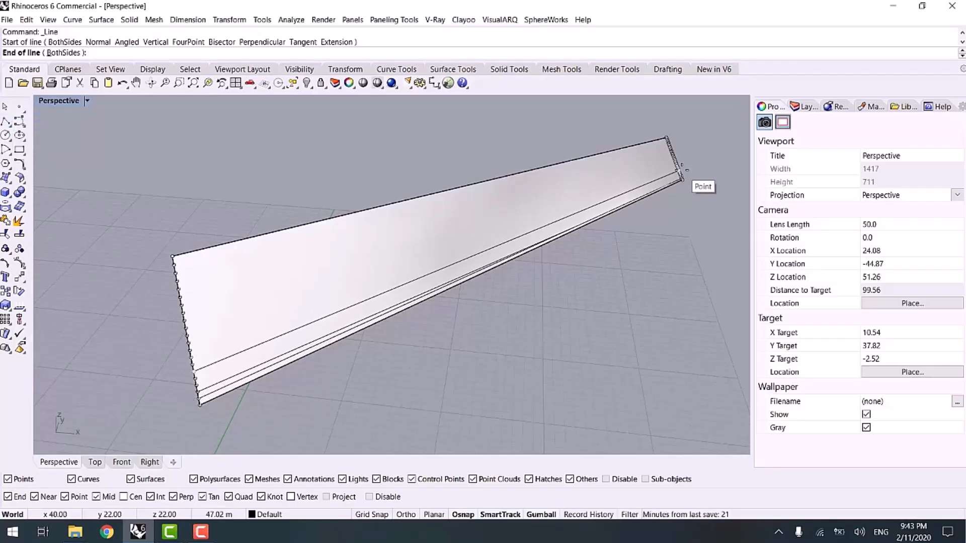
left_click(682, 166)
key("Return")
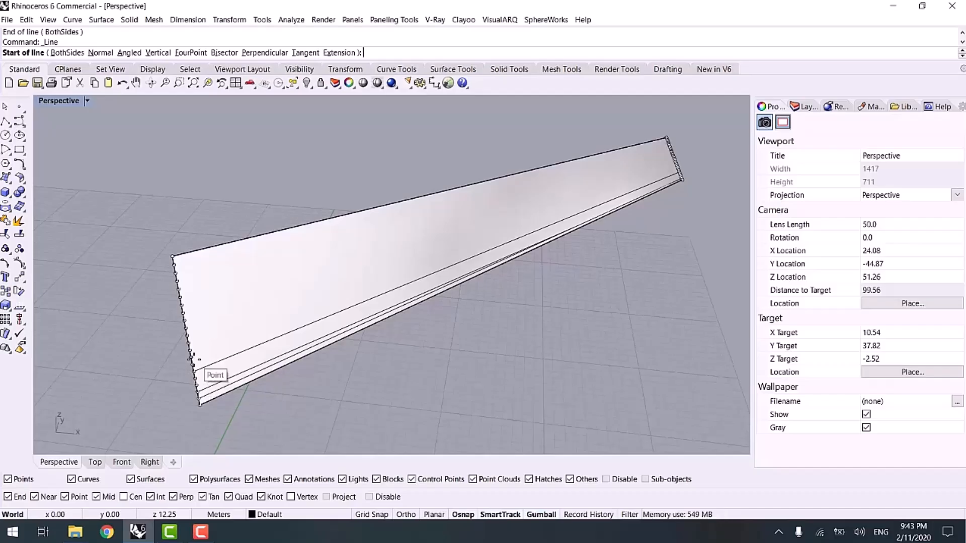
left_click(193, 364)
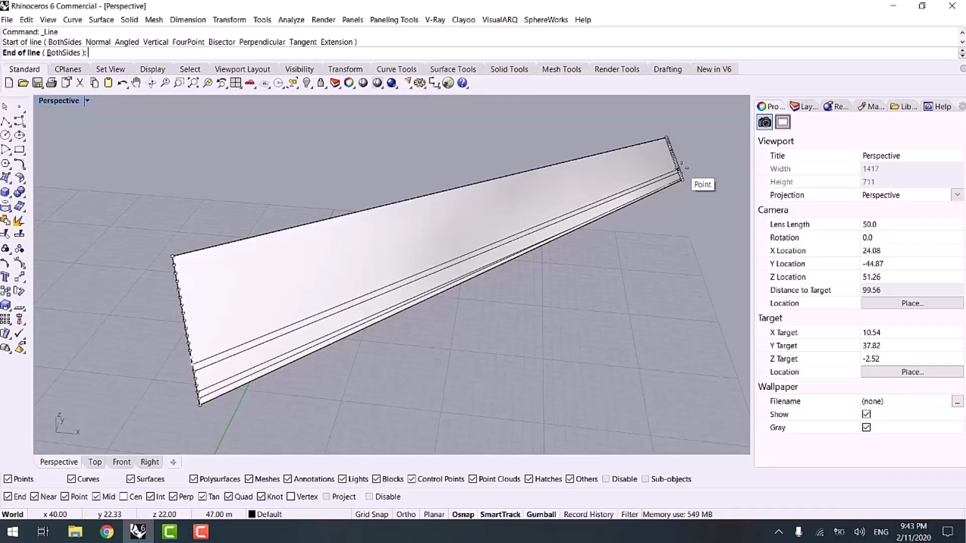
left_click(683, 170)
- Draw another full-length line higher on the surface and a shorter line from the next tall-edge division point merging into it
key("Return")
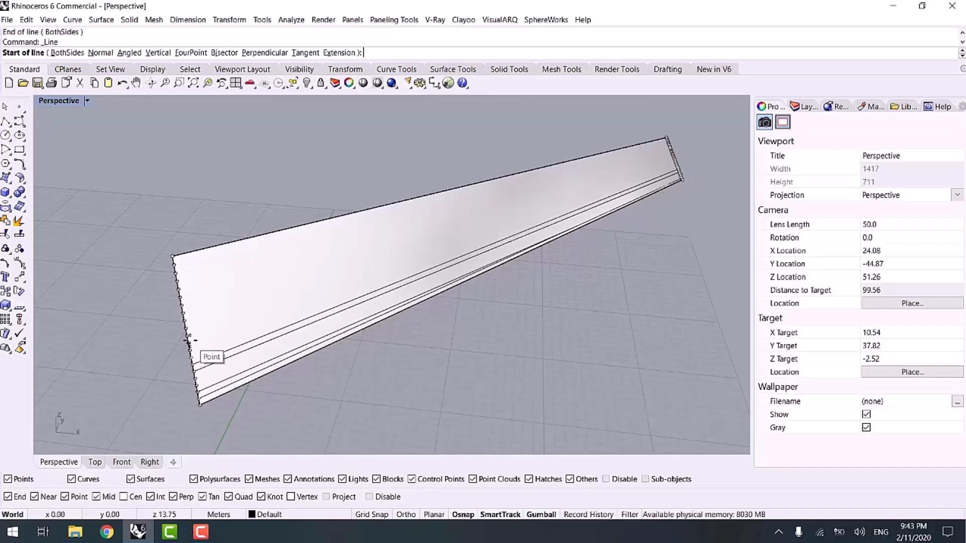
left_click(191, 344)
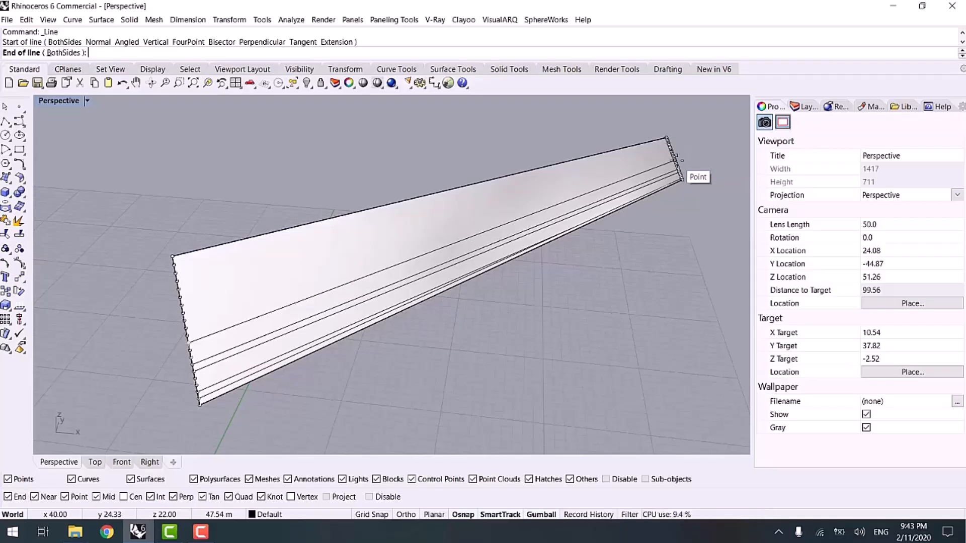
left_click(682, 170)
key("Return")
left_click(191, 344)
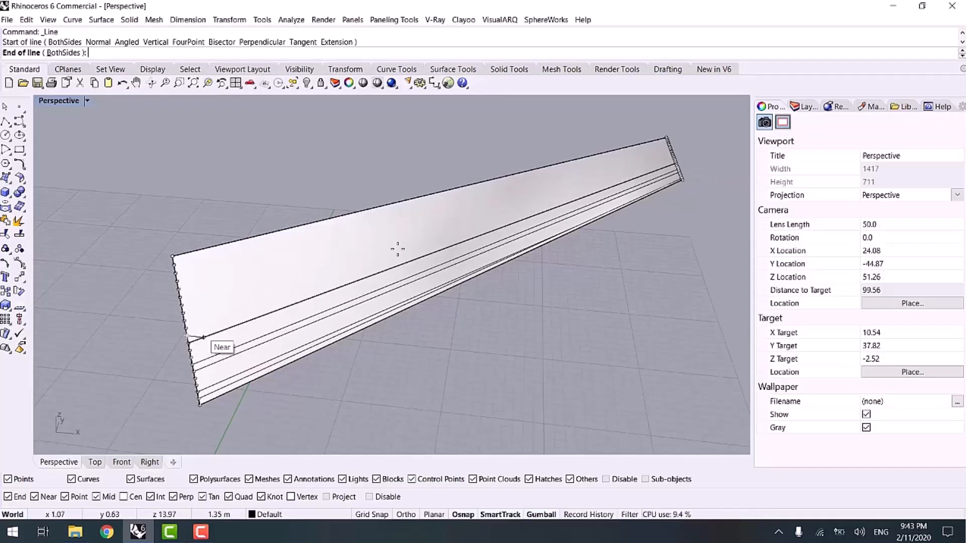
key("Escape")
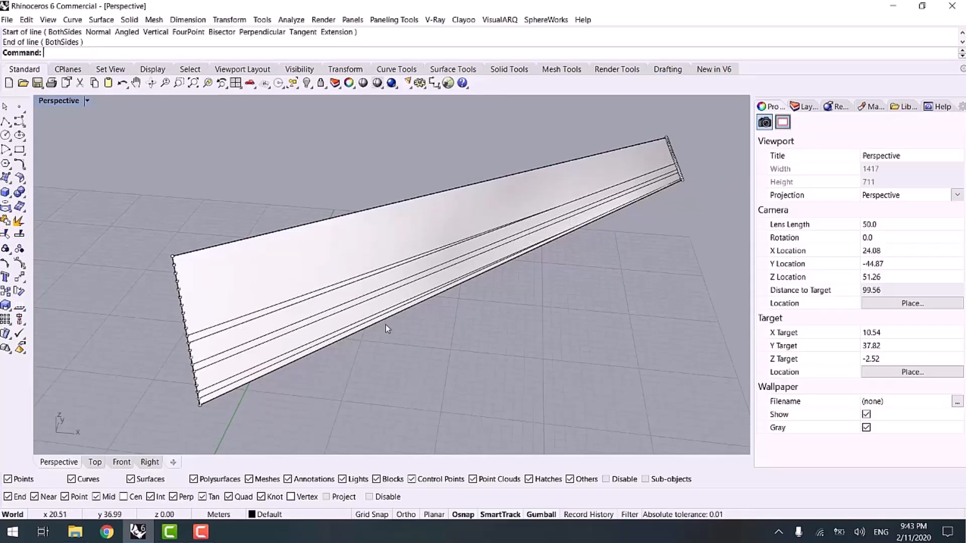
- Check the strip pattern of the twisted facade in reference image 2 from the project folder, and return to Rhino
mouse_move(75, 532)
left_click(205, 477)
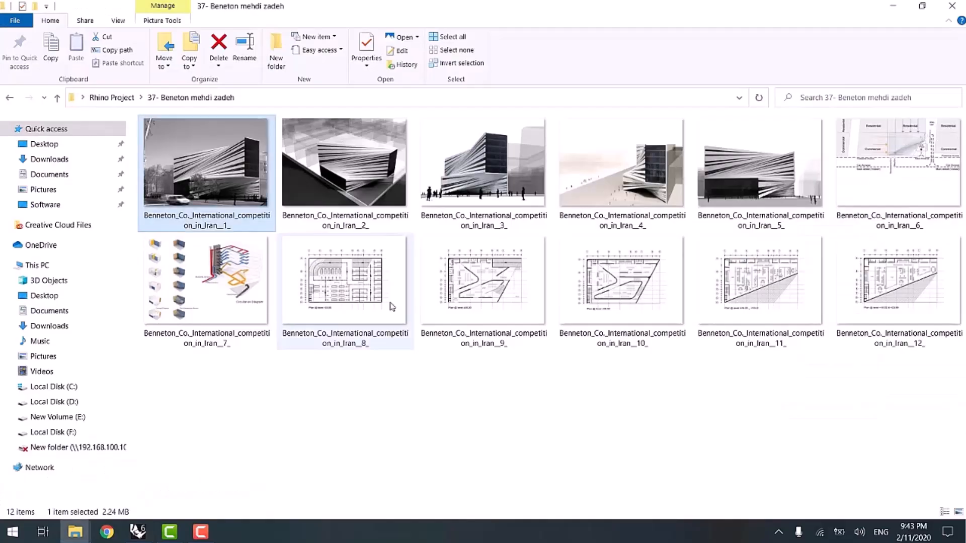
double_click(316, 220)
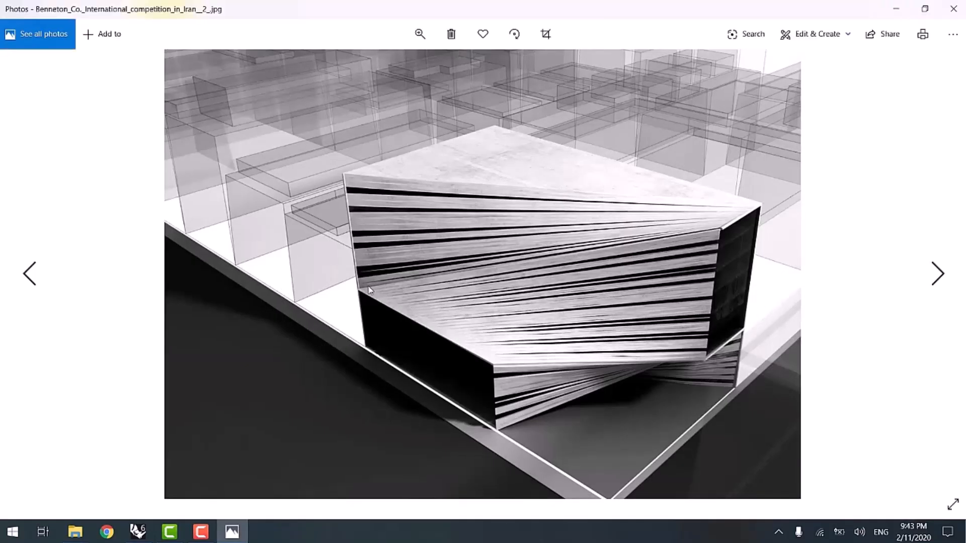
left_click(896, 9)
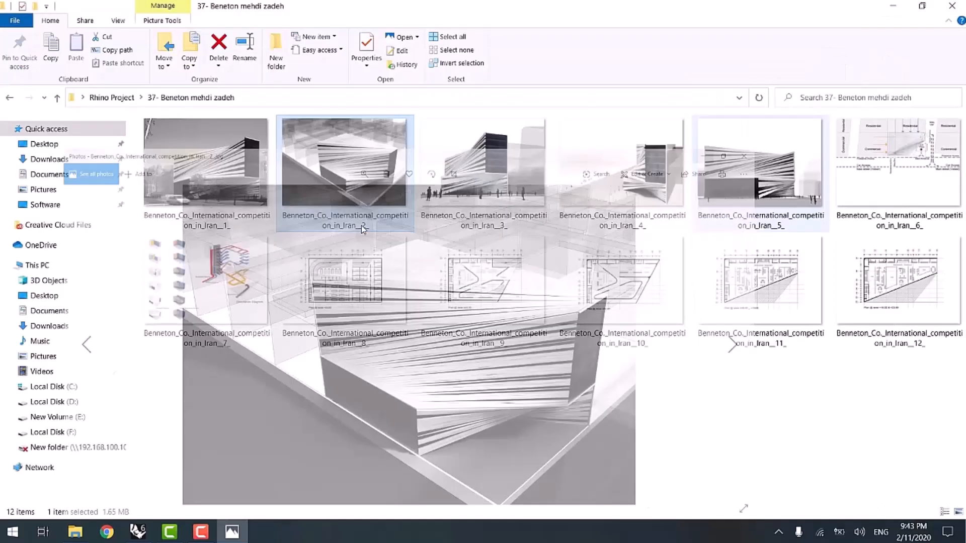
left_click(146, 531)
- Draw a full-length line from a division point near mid-height of the tall edge to the matching short-edge division point
right_click(196, 330)
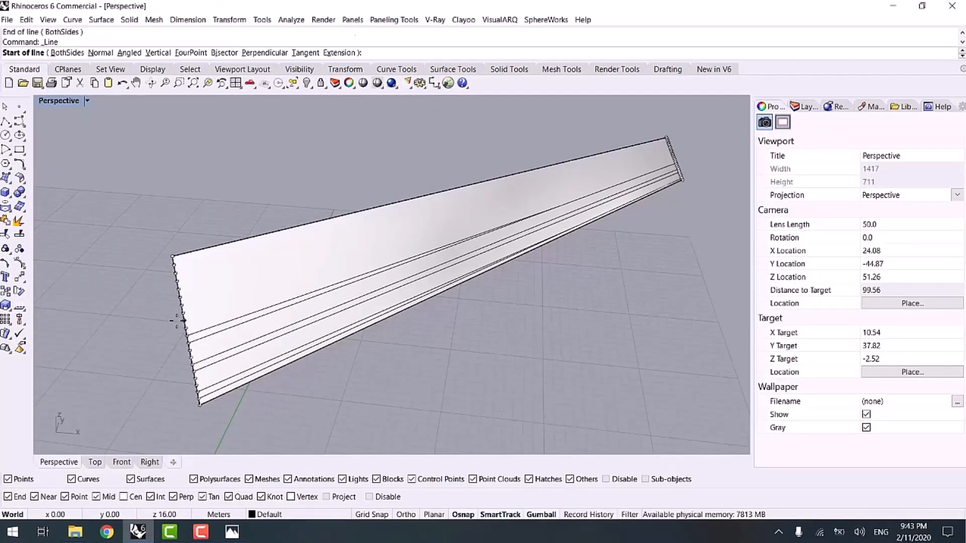
left_click(192, 323)
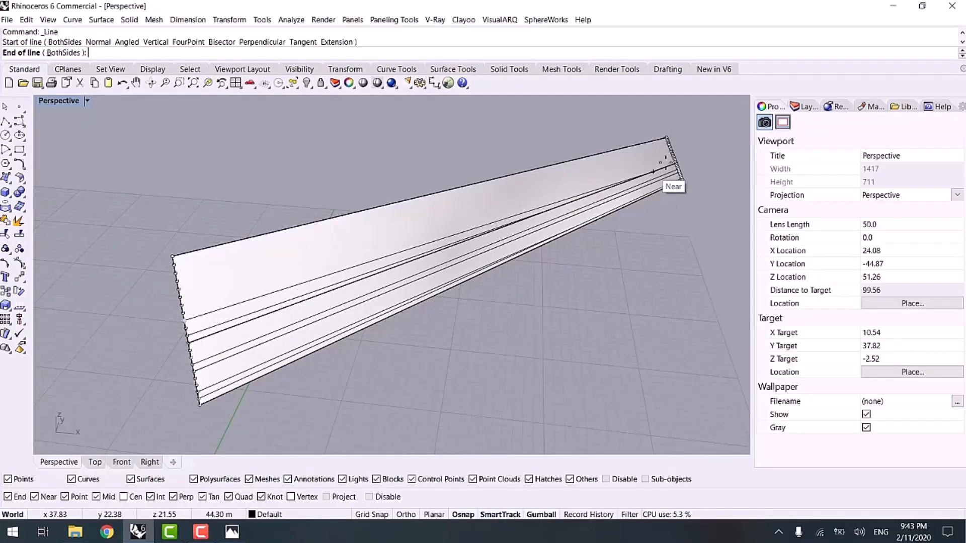
left_click(674, 170)
right_click(660, 172)
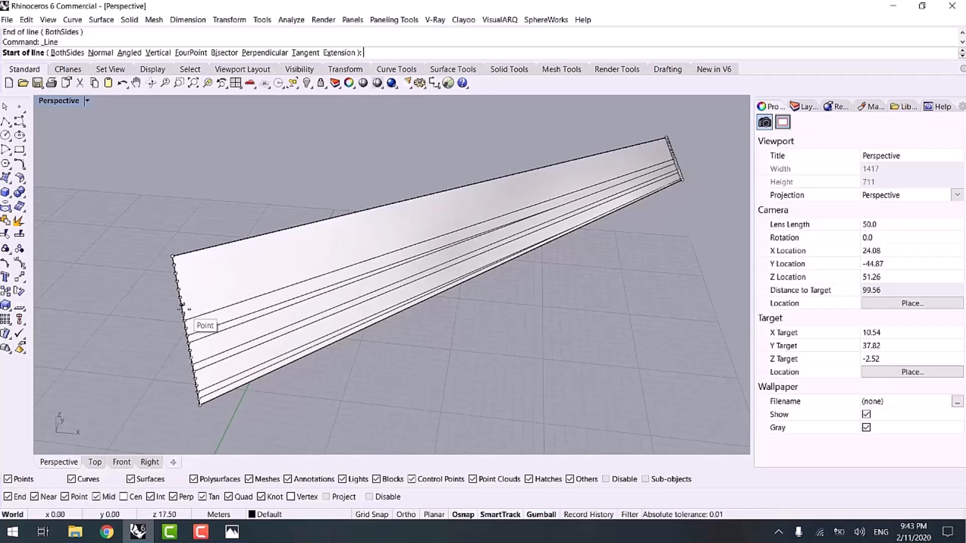
left_click(190, 321)
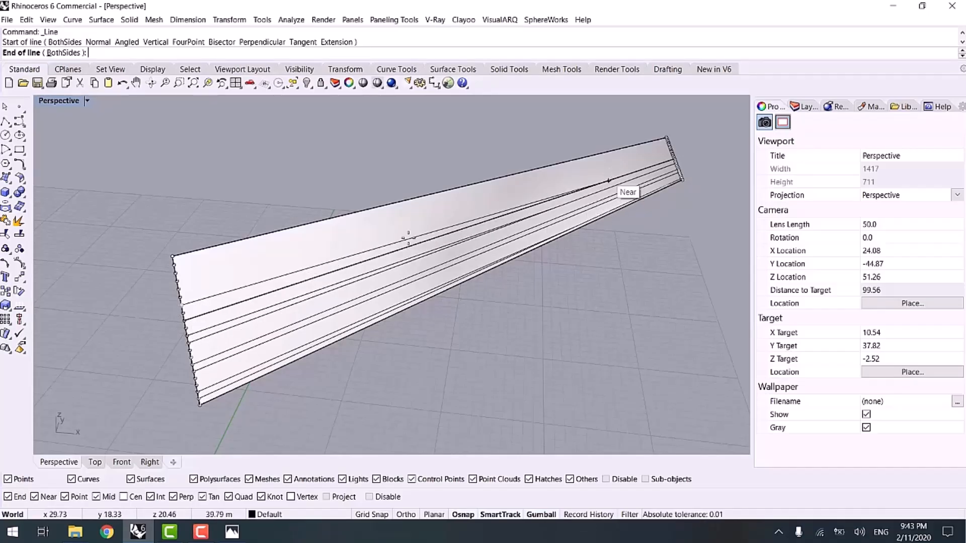
key("Escape")
- Draw a shorter line from the next division point above on the tall edge, ending on the mid-height full-length line
right_click(177, 315)
left_click(183, 312)
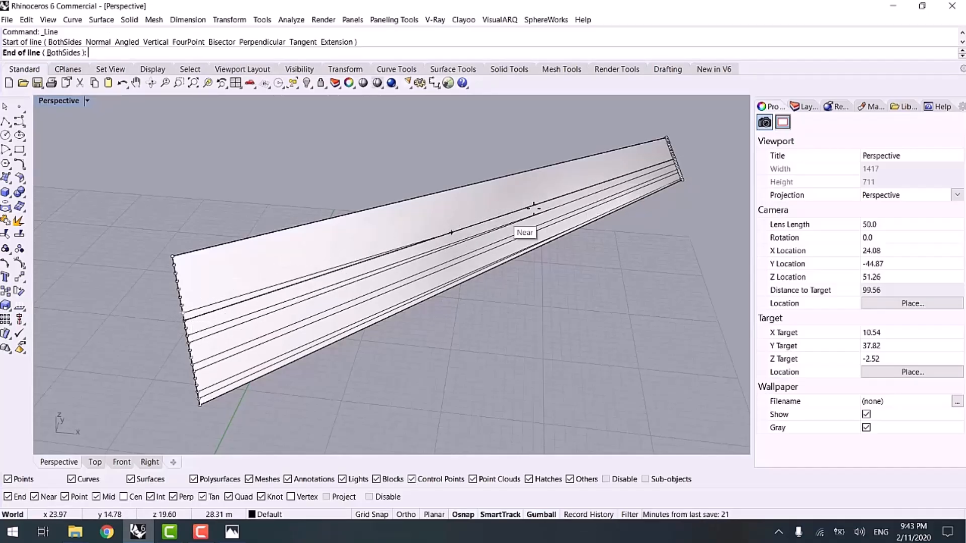
left_click(587, 186)
- Draw a full-length line across the upper part of the surface and a shorter line from a neighbouring tall-edge point merging into it
right_click(214, 346)
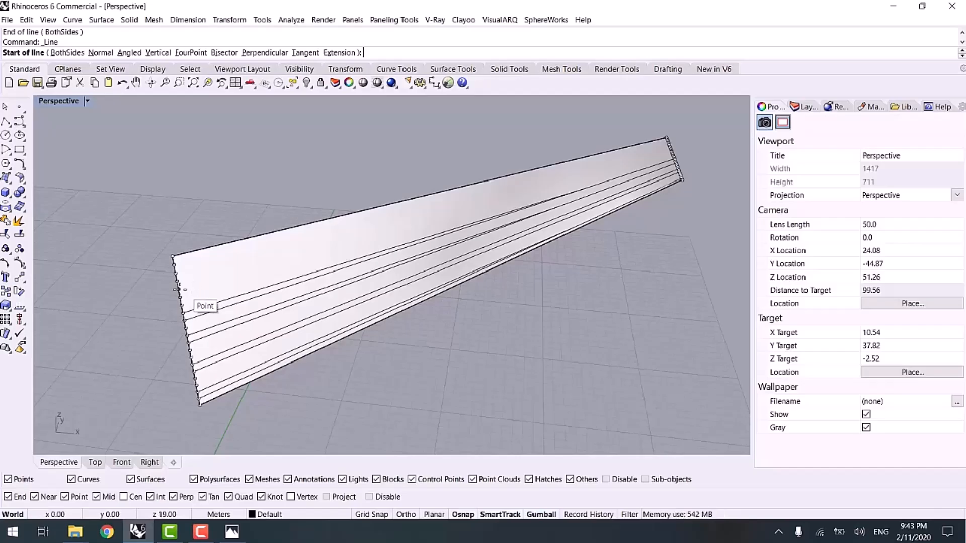
left_click(179, 288)
left_click(684, 156)
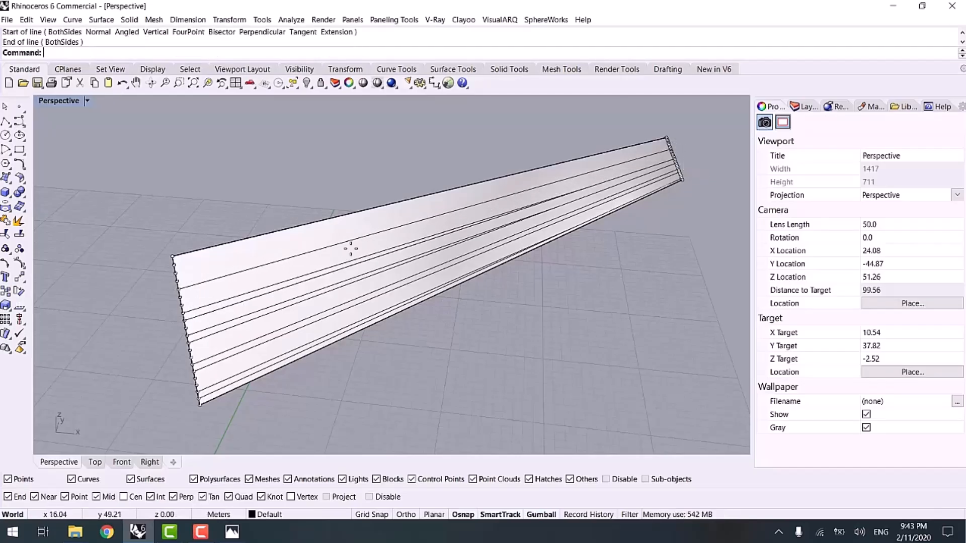
right_click(312, 259)
left_click(186, 299)
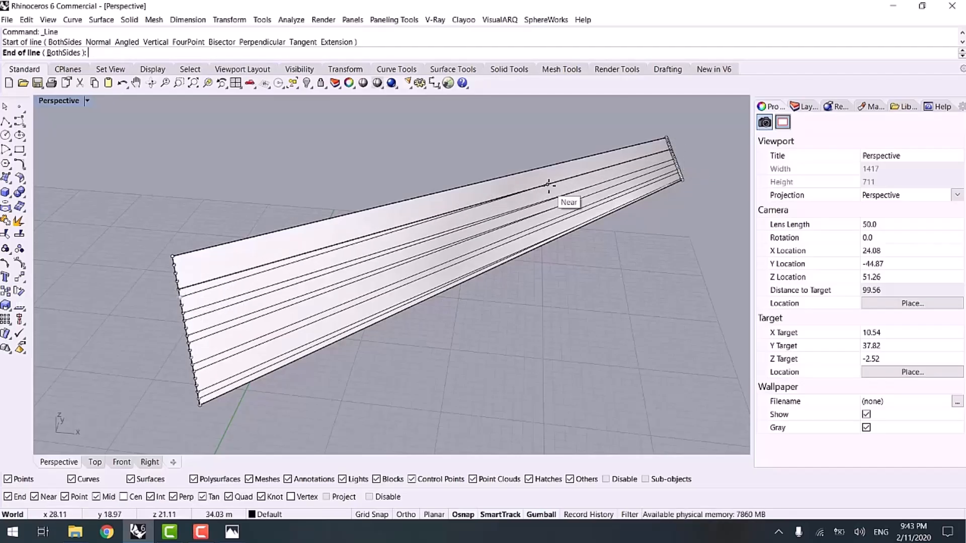
left_click(569, 201)
- Draw a full-length line just below the surface's upper edge and two shorter lines from the division points beneath, converging towards it
right_click(167, 268)
left_click(166, 267)
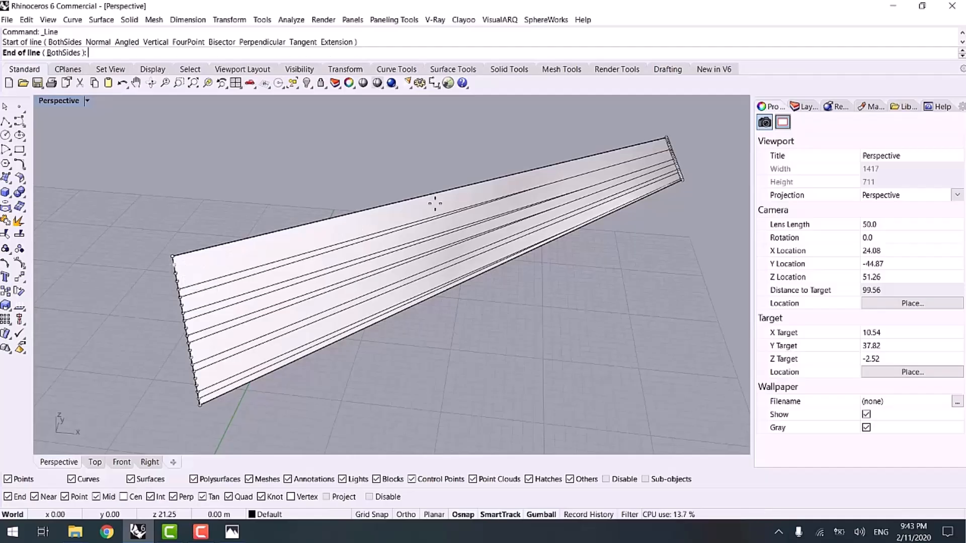
left_click(669, 147)
right_click(257, 256)
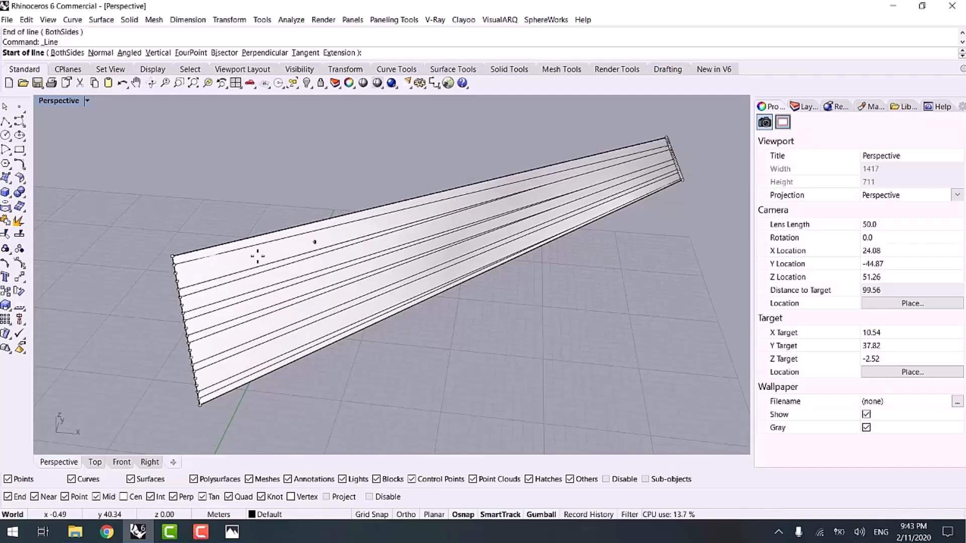
left_click(175, 273)
left_click(413, 207)
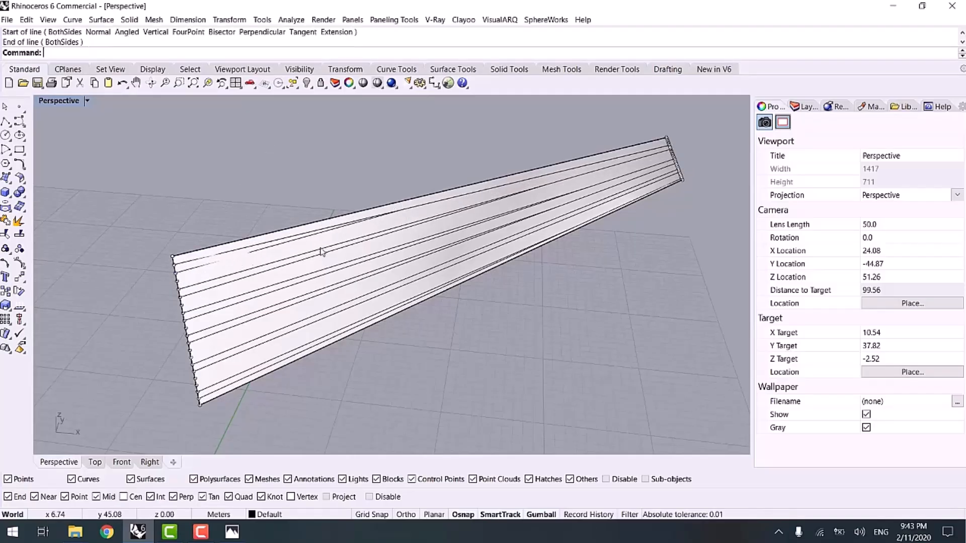
right_click(183, 282)
left_click(177, 281)
left_click(325, 231)
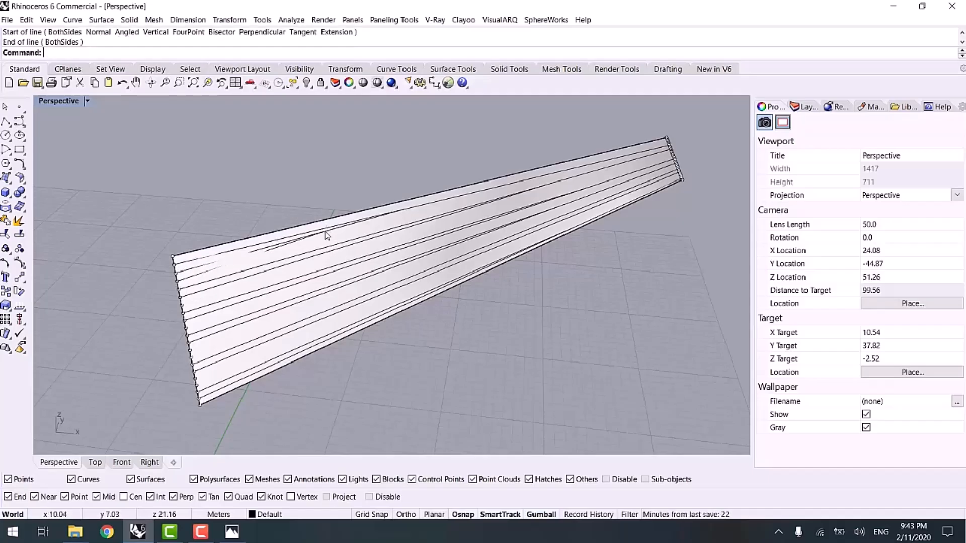
- Select all division points with SelPt and delete them
scroll(302, 265, "down", 6)
right_click_drag(303, 271, 327, 247)
scroll(329, 249, "up", 4)
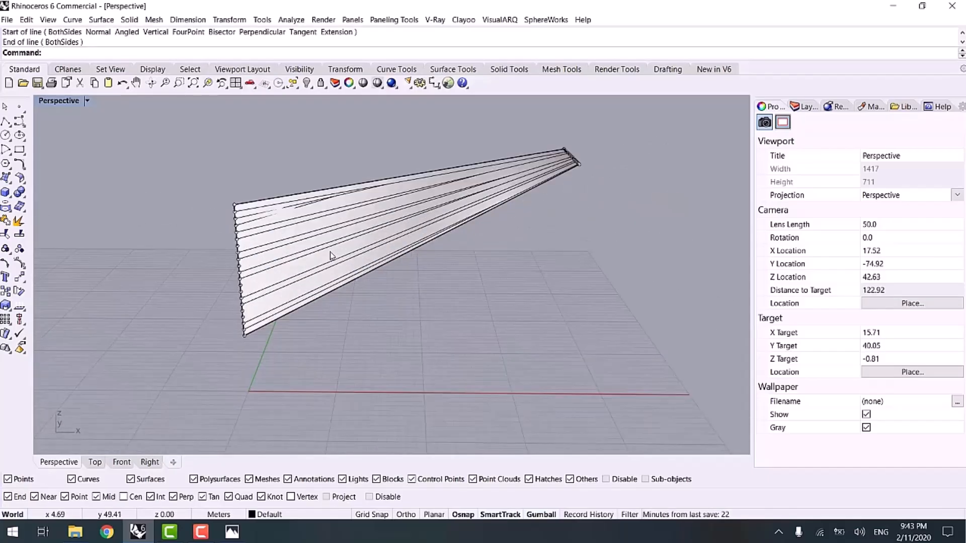
type("Pt")
key("Return")
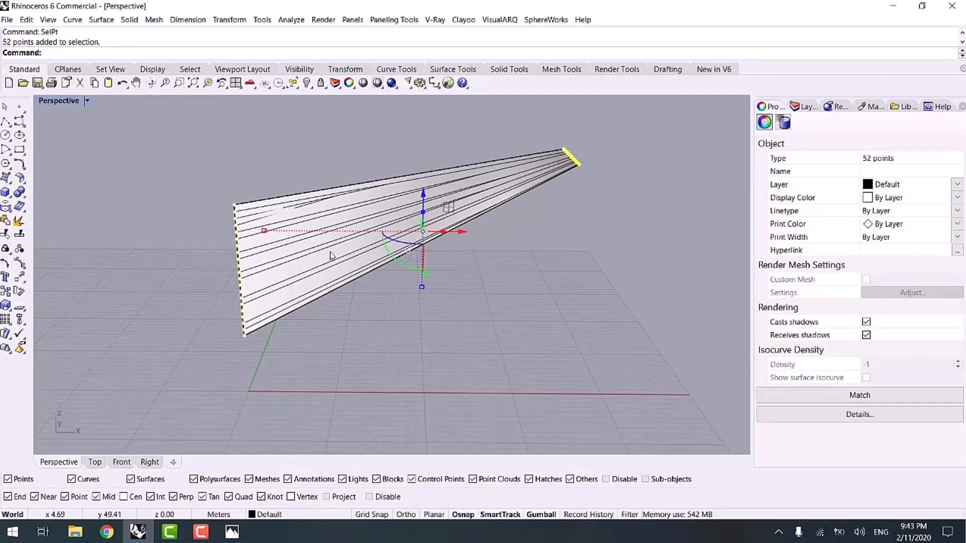
key("Delete")
- Undo the last split of the facade surface
right_click_drag(330, 255, 376, 280)
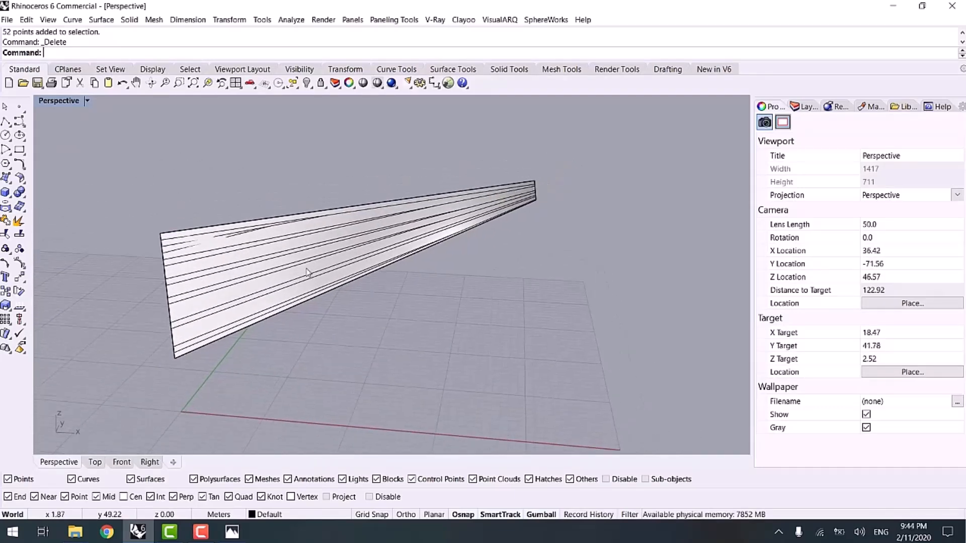
scroll(317, 265, "up", 2)
scroll(301, 342, "down", 2)
key("ctrl+z")
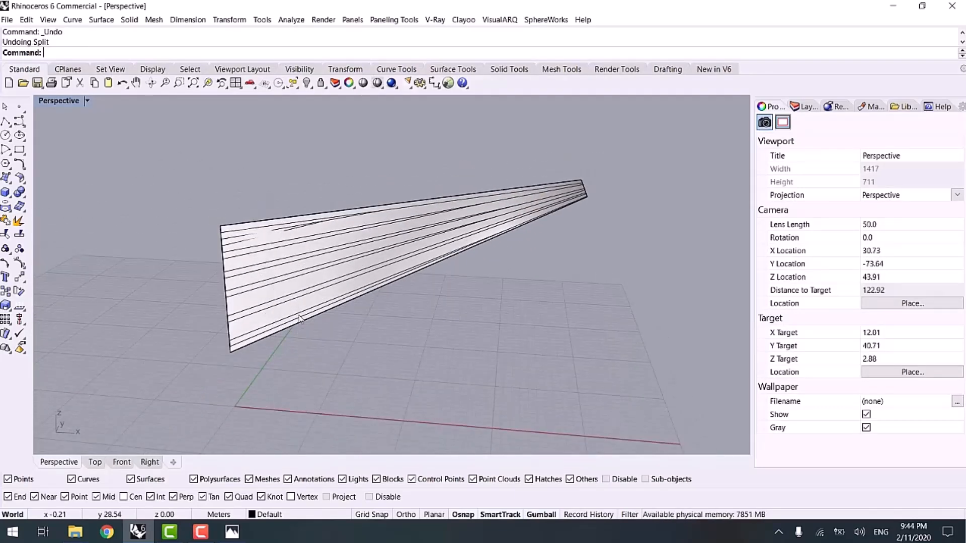
- Project all the drawn lines onto the facade surface with Project, using the View direction
key("Return")
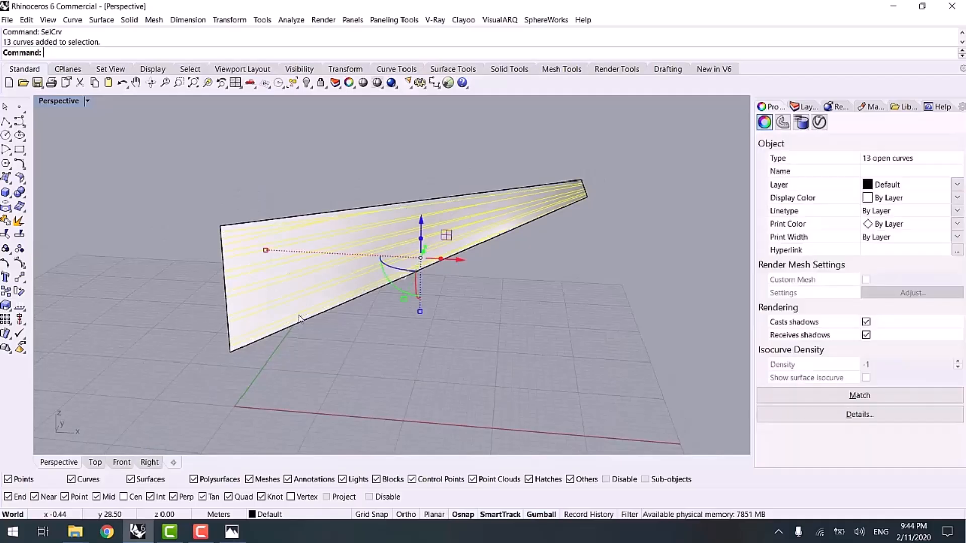
key("Return")
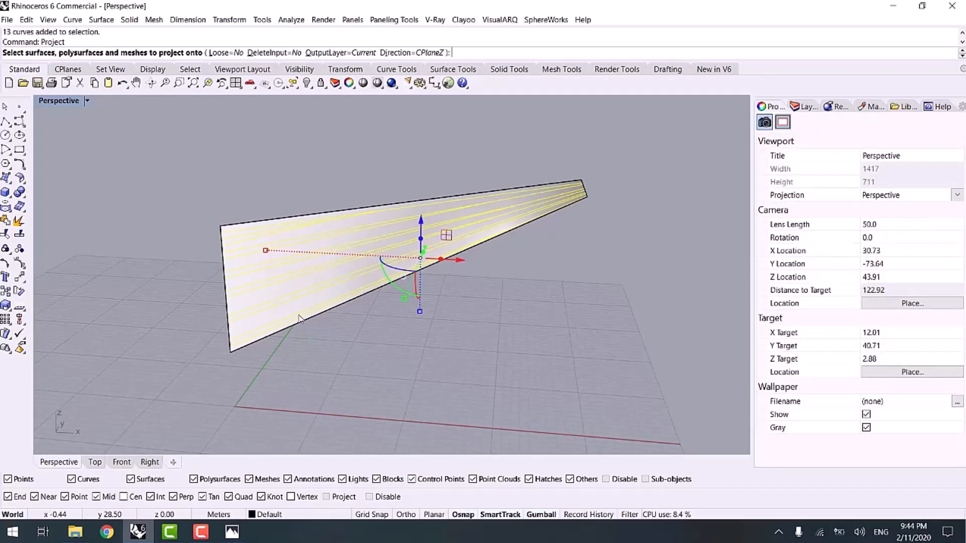
scroll(297, 296, "up", 2)
left_click(297, 275)
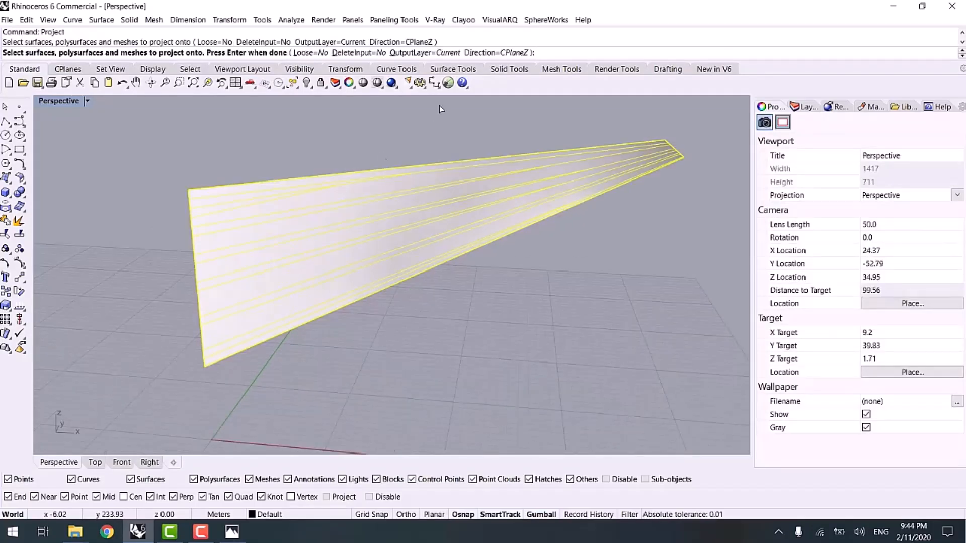
left_click(490, 53)
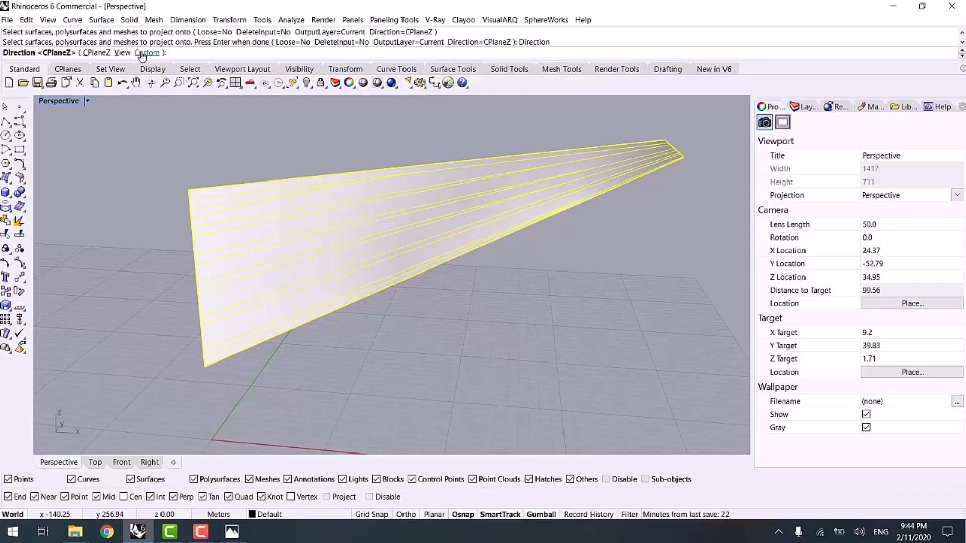
right_click_drag(313, 164, 246, 170, "shift")
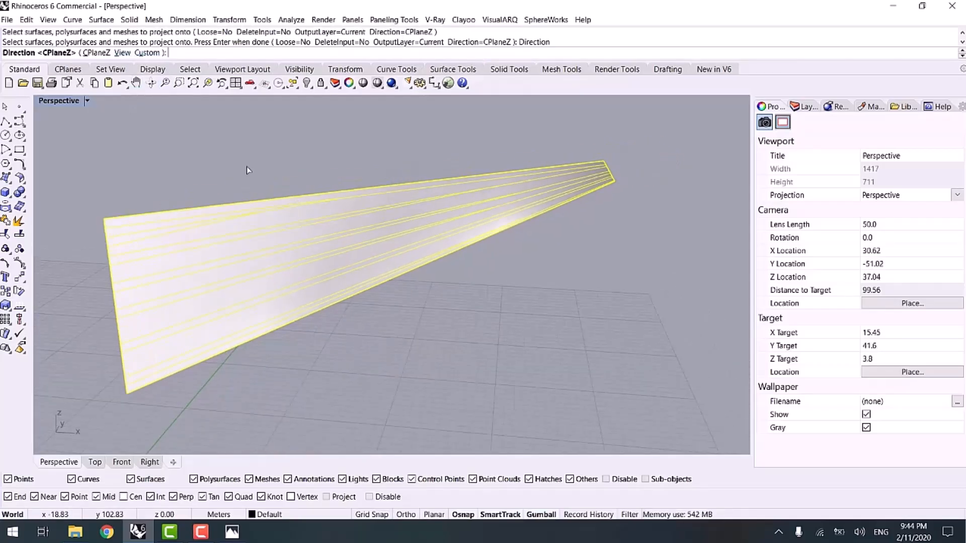
left_click(127, 55)
right_click(174, 188)
left_click(190, 182)
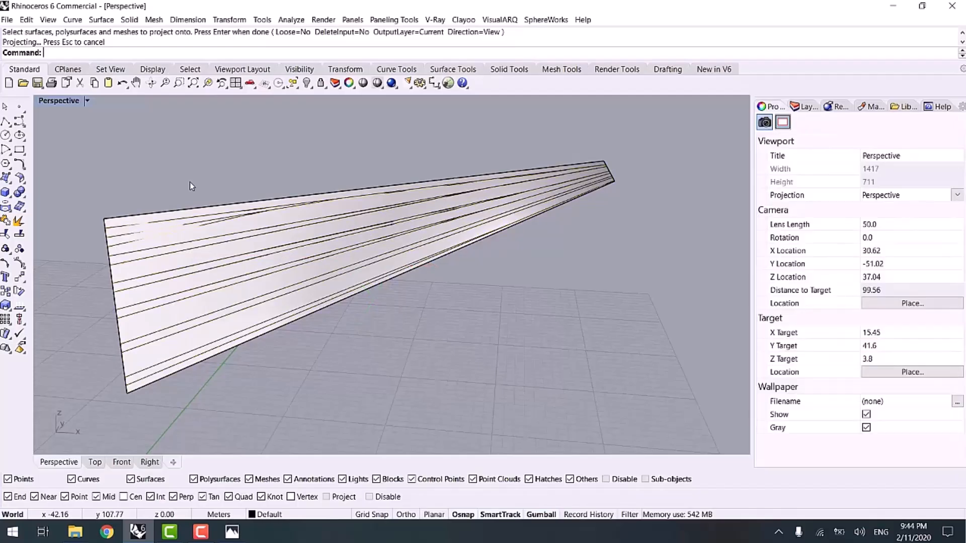
- Group the newly projected curves and delete all the original drawn lines, keeping only the group and the facade surface
type("SelLast")
key("Return")
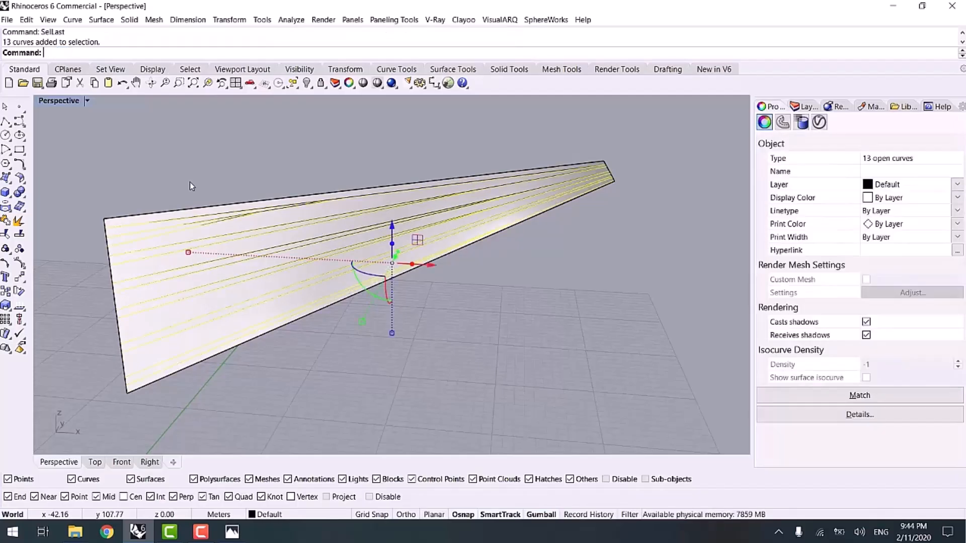
key("ctrl+g")
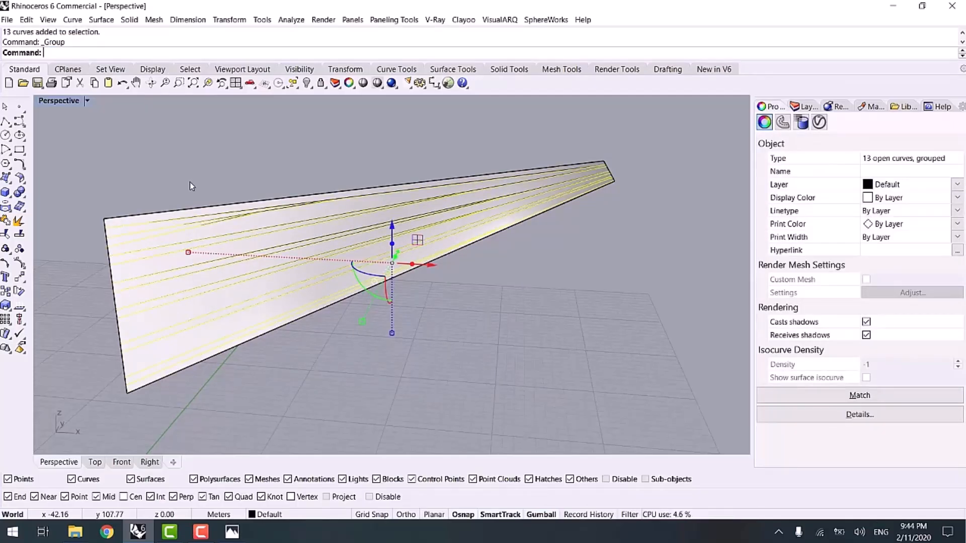
left_click(187, 290, "shift")
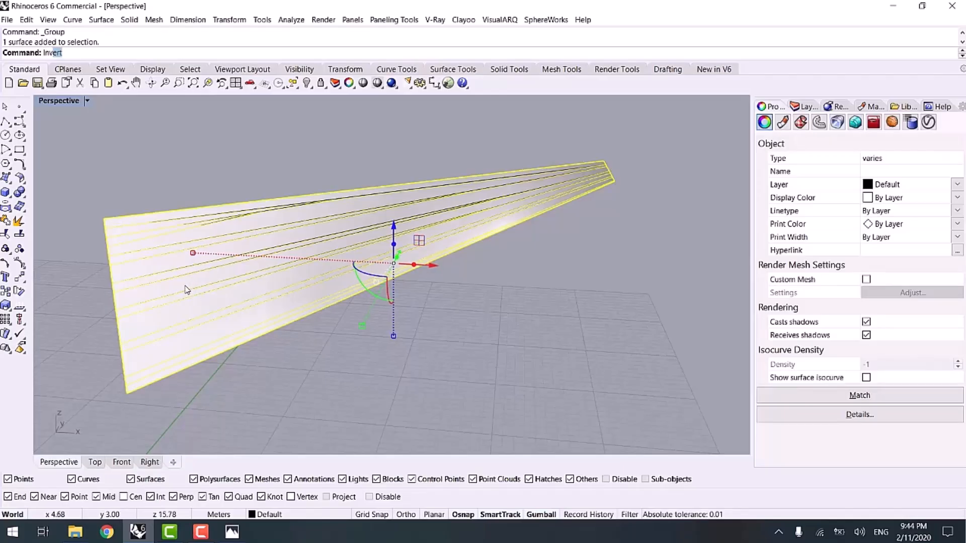
key("Return")
key("Delete")
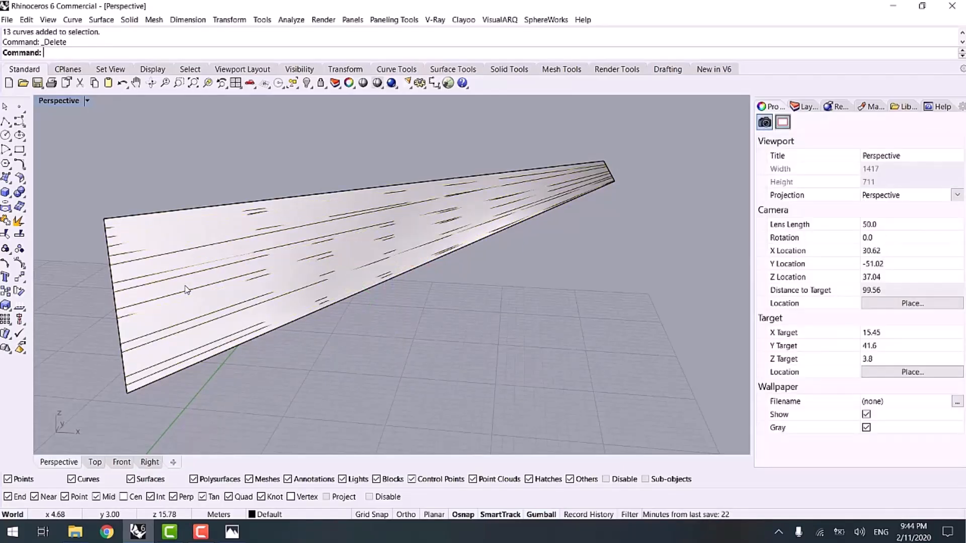
- Split the facade surface using the grouped projected curves as cutting objects
left_click(176, 314)
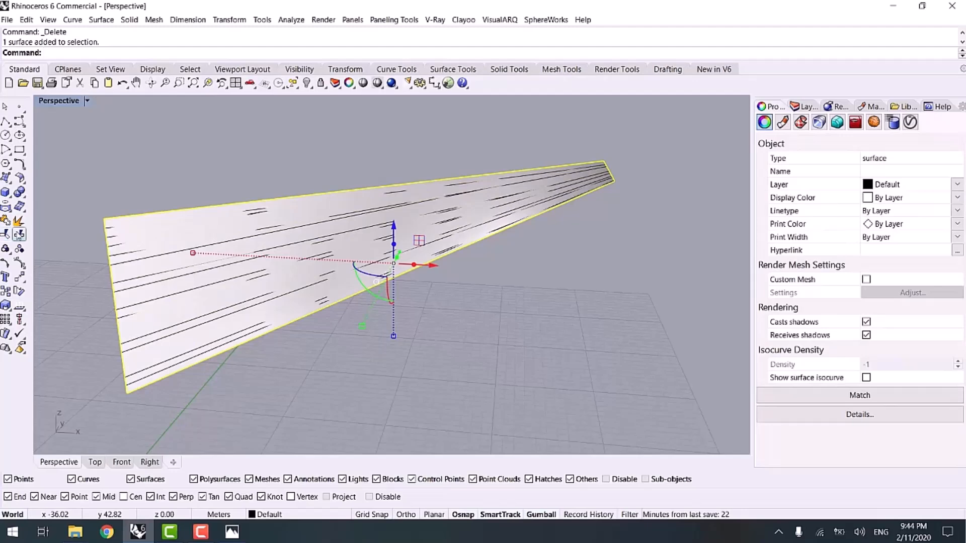
left_click(19, 234)
left_click(155, 274)
key("Return")
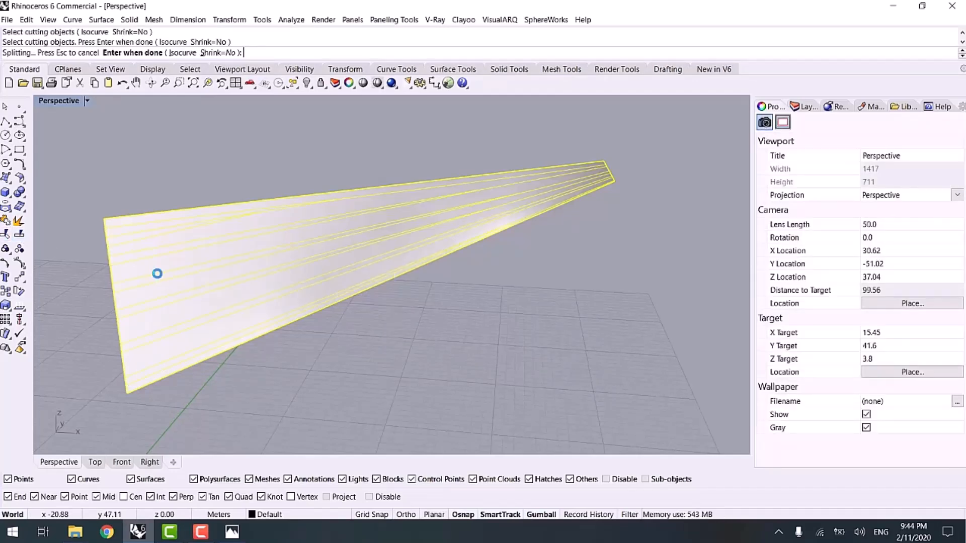
left_click(230, 159)
right_click_drag(167, 238, 224, 260)
key("Return")
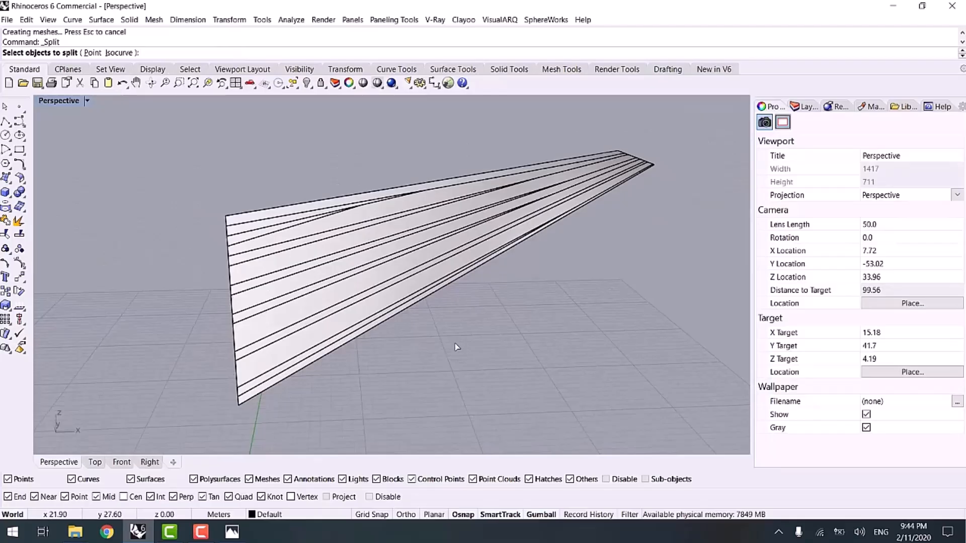
key("Escape")
- Select every other facade strip, starting with the narrow second one from the lower edge, and group these seven surfaces
scroll(271, 370, "up", 3)
left_click(287, 387)
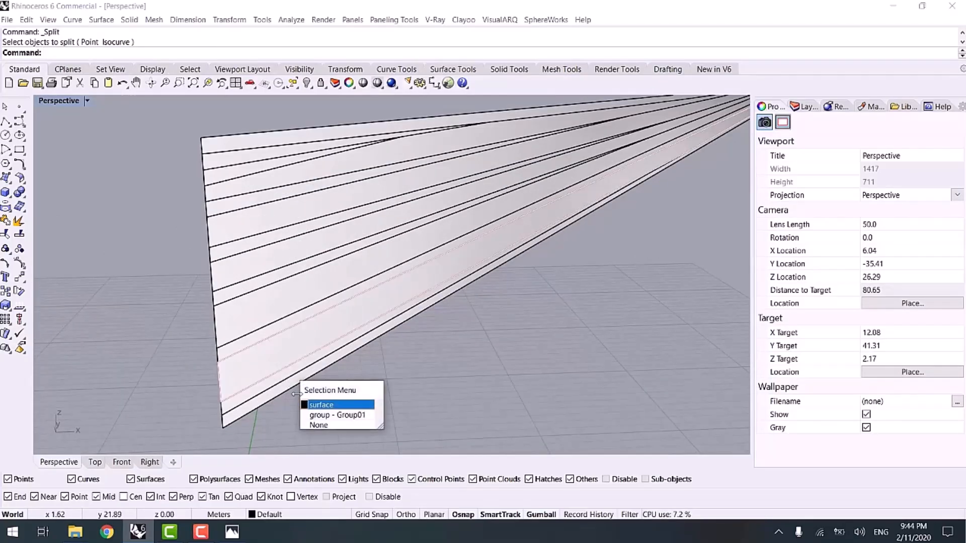
left_click(325, 415)
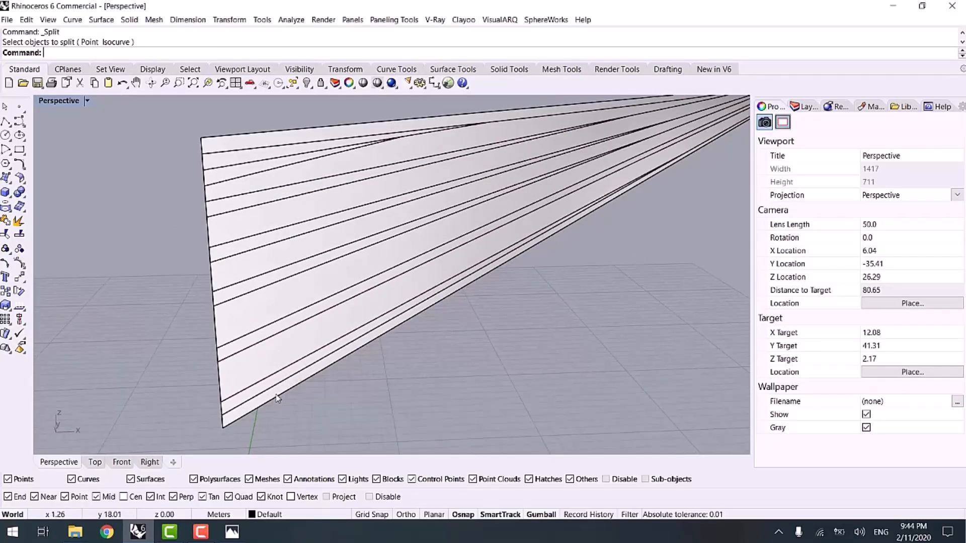
scroll(252, 385, "up", 2)
left_click(255, 389)
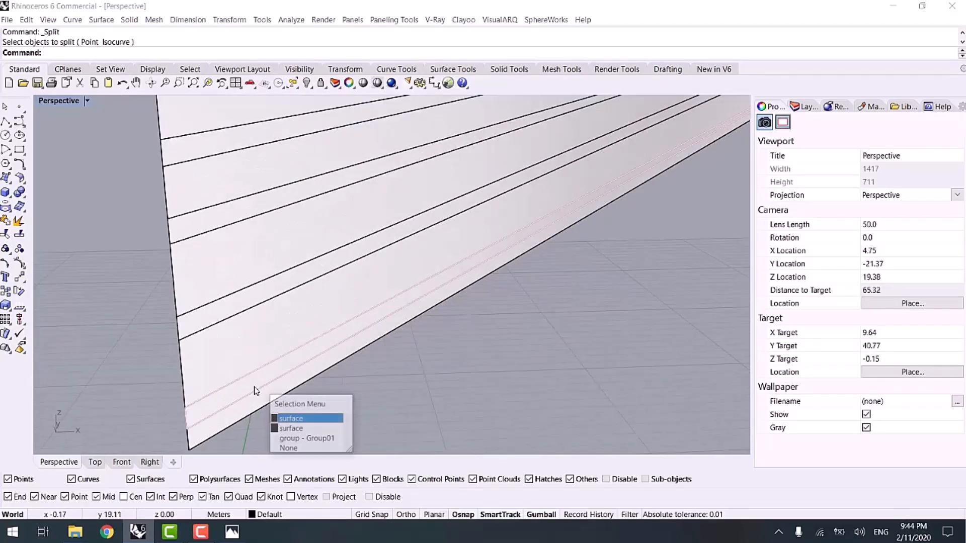
left_click(221, 306, "shift")
left_click(200, 221, "shift")
left_click(197, 147, "shift")
right_click_drag(197, 146, 210, 311, "shift")
left_click(208, 312, "shift")
left_click(201, 239, "shift")
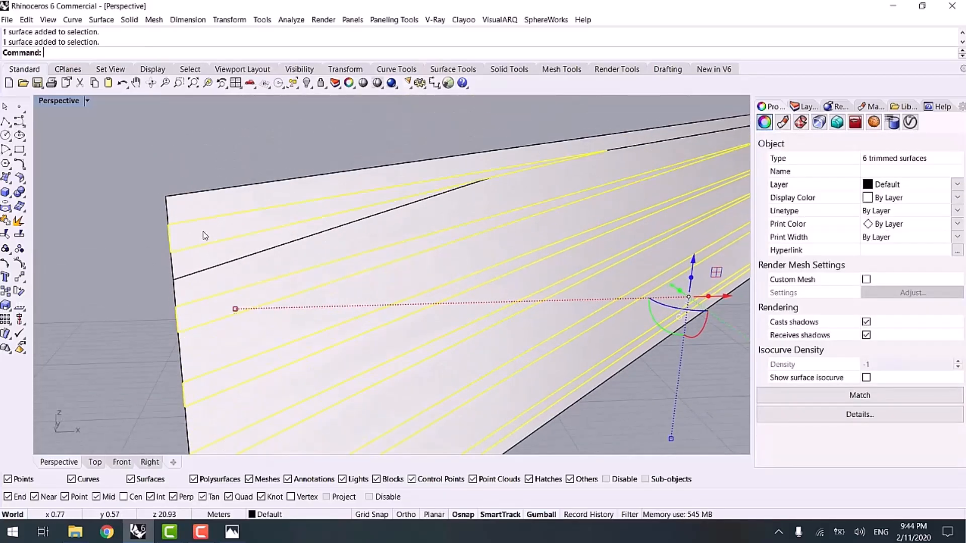
left_click(205, 261, "shift")
scroll(205, 260, "down", 5)
scroll(347, 239, "up", 8)
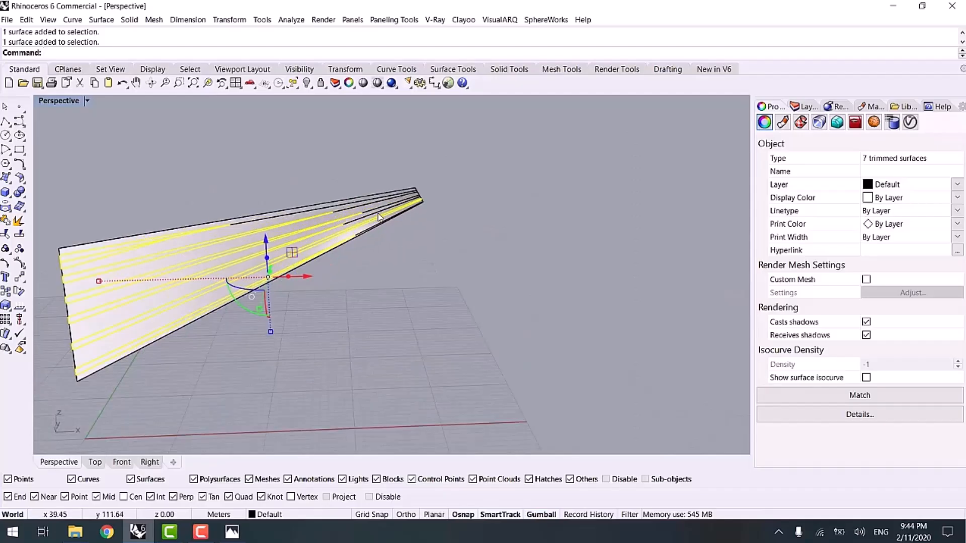
scroll(426, 232, "down", 3)
right_click_drag(426, 232, 535, 199, "shift")
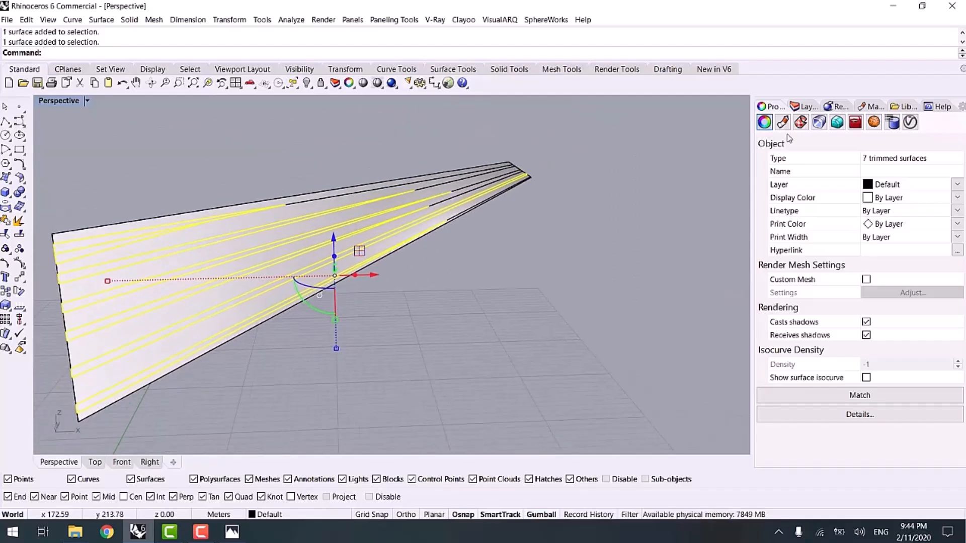
key("ctrl+g")
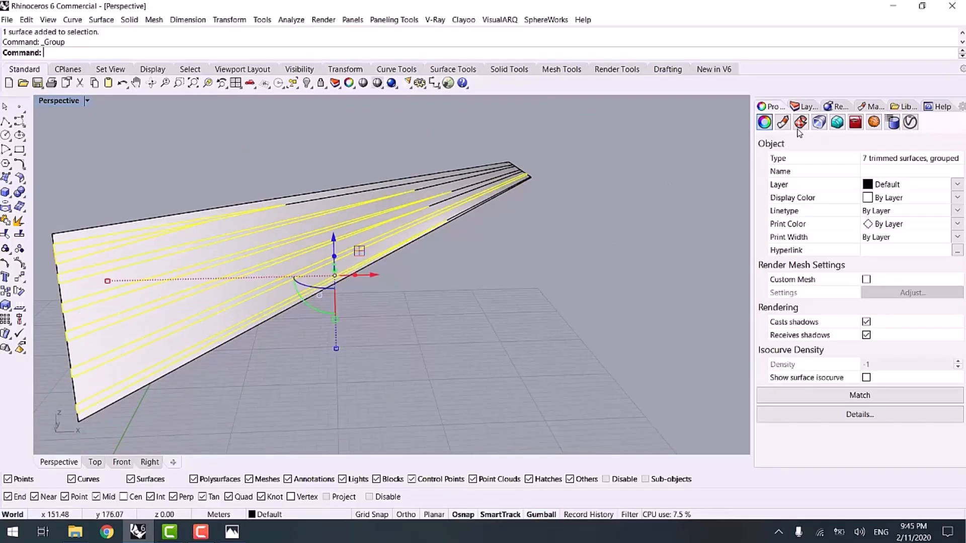
- Create a black Custom material with 11% reflectivity and 11% transparency and assign it to the grouped strips
left_click(860, 108)
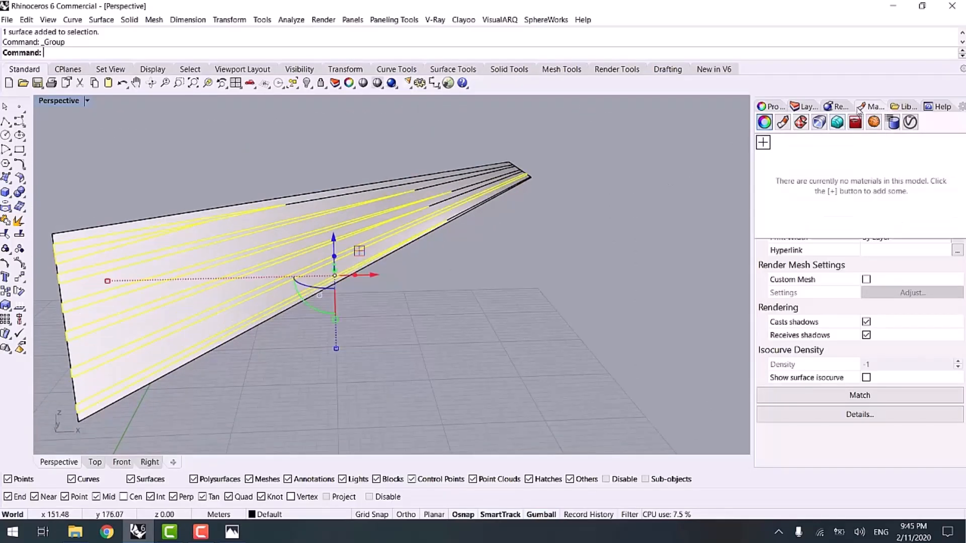
left_click(764, 142)
left_click(800, 179)
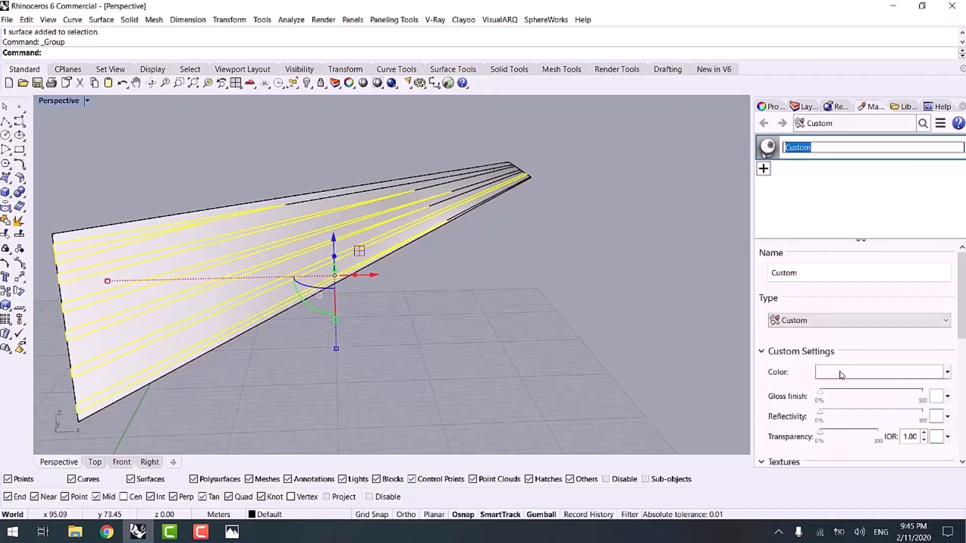
left_click(841, 375)
left_click(480, 265)
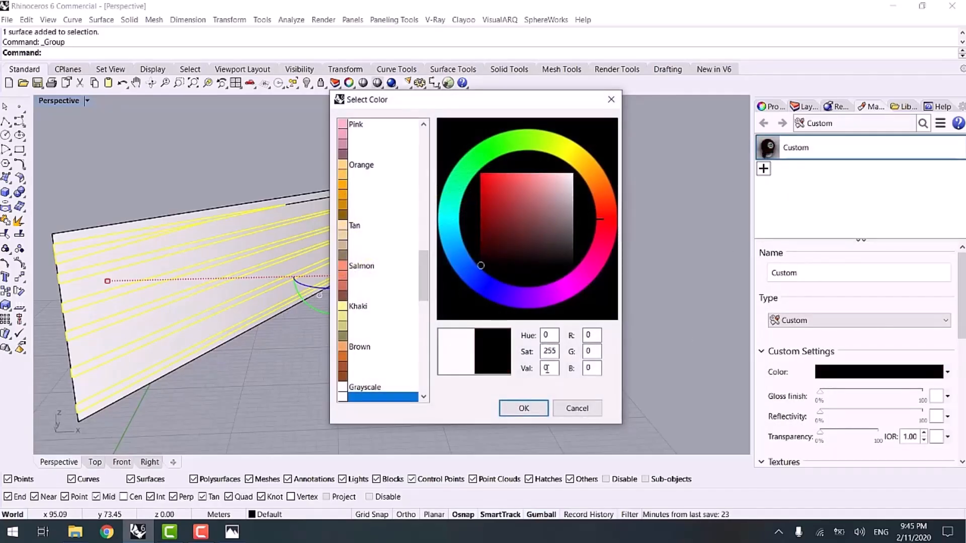
left_click(524, 408)
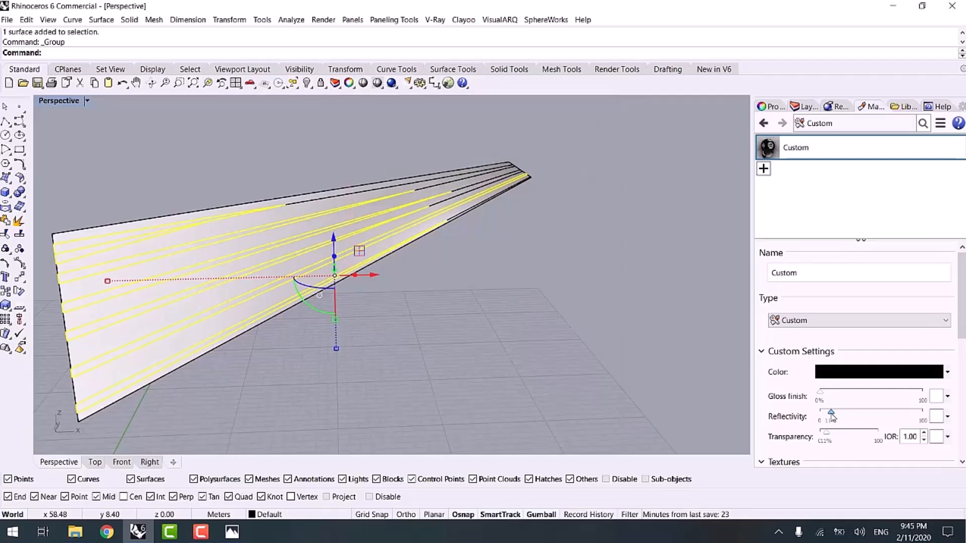
right_click(780, 148)
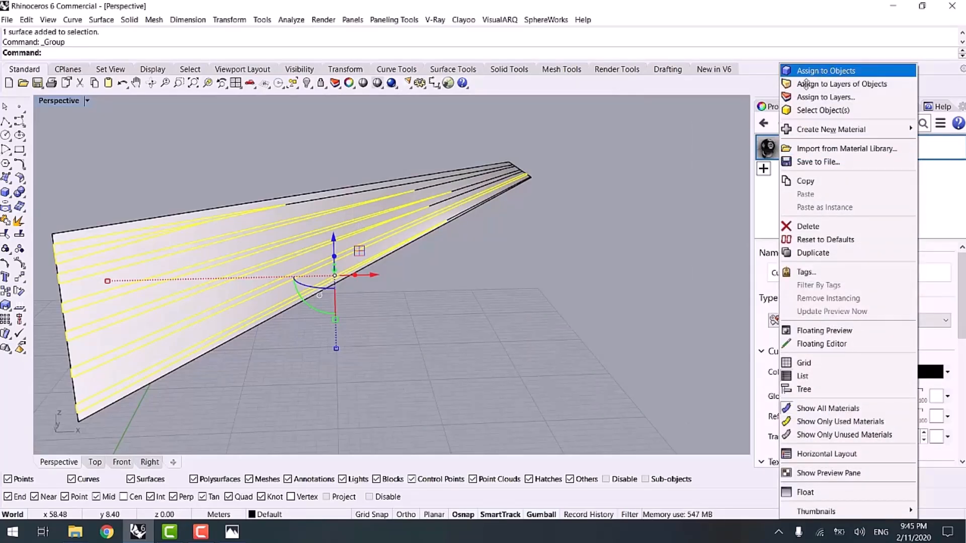
left_click(807, 73)
right_click_drag(449, 314, 538, 308, "shift")
left_click(309, 362)
- Offset the ungrouped facade strips with OffsetSrf as solids at distance 0.1, leaving out the grouped strips and curves and flipping all directions
scroll(311, 355, "up", 4)
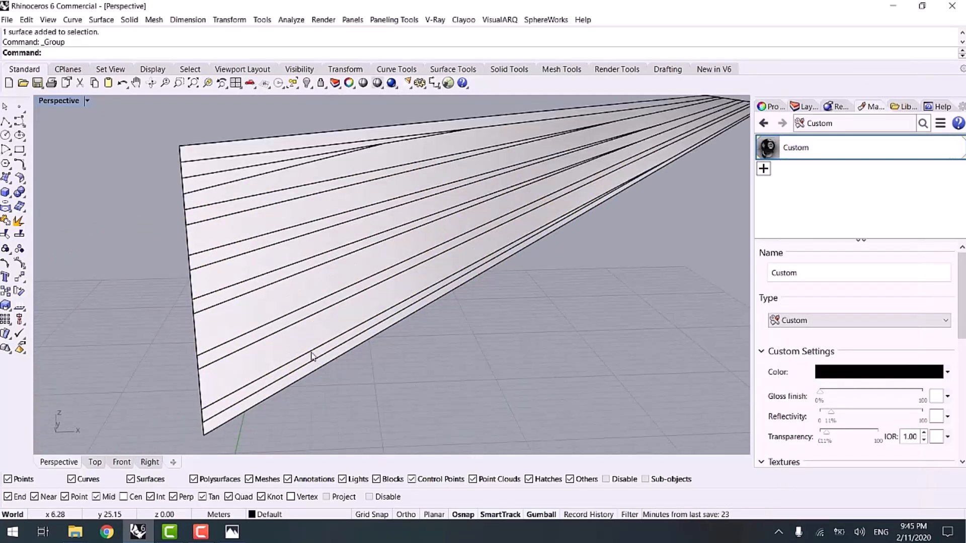
left_click_drag(354, 405, 322, 120)
left_click(345, 340, "ctrl")
scroll(209, 420, "up", 2)
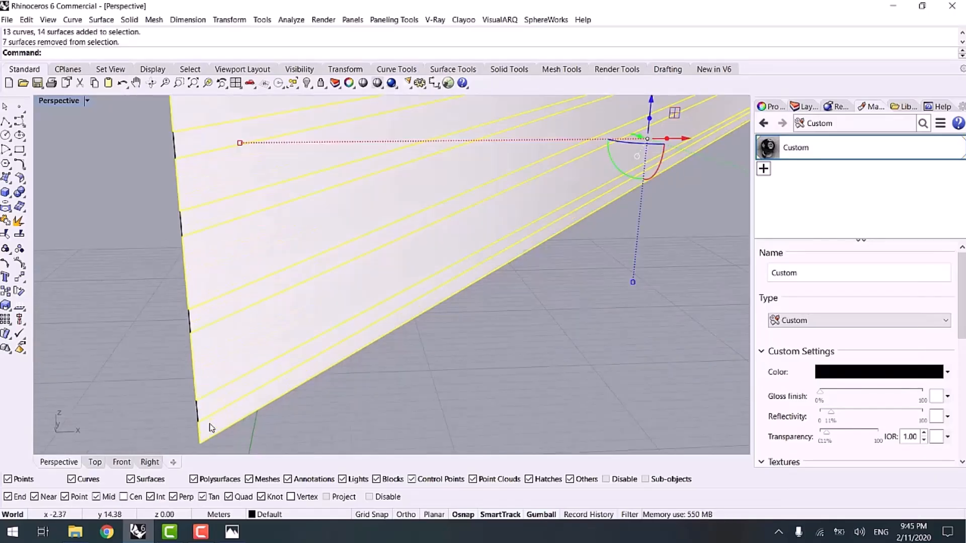
left_click(204, 422, "ctrl")
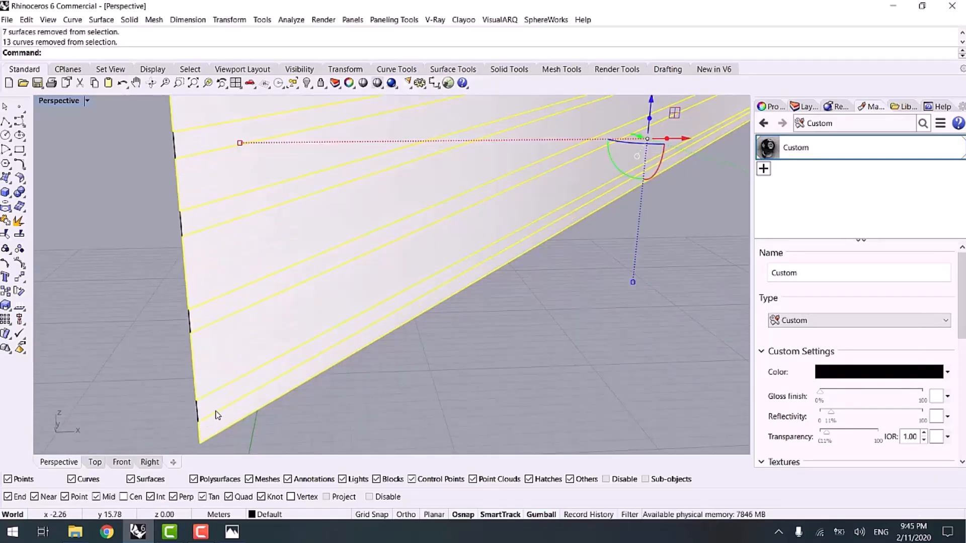
left_click(216, 415, "ctrl")
left_click(225, 422, "shift")
scroll(225, 420, "down", 5)
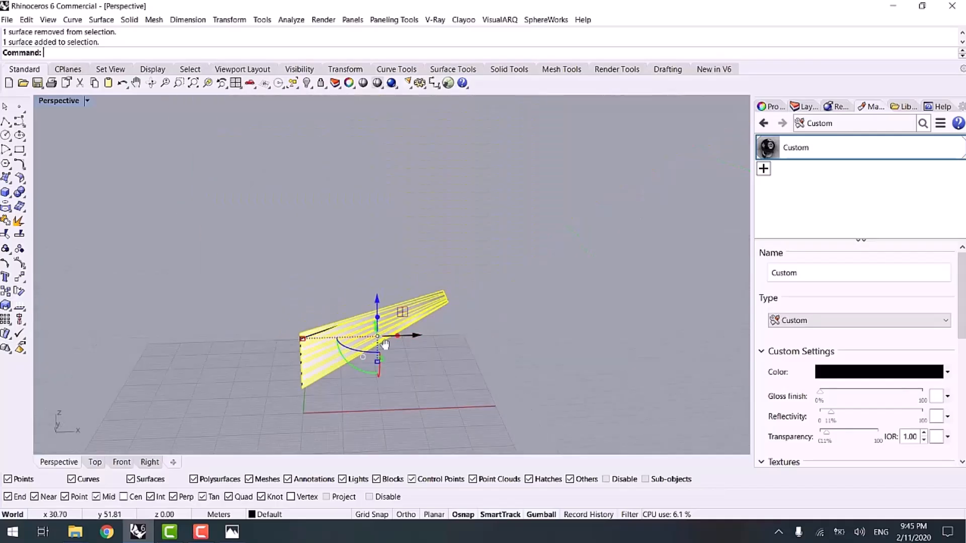
right_click_drag(289, 362, 296, 370)
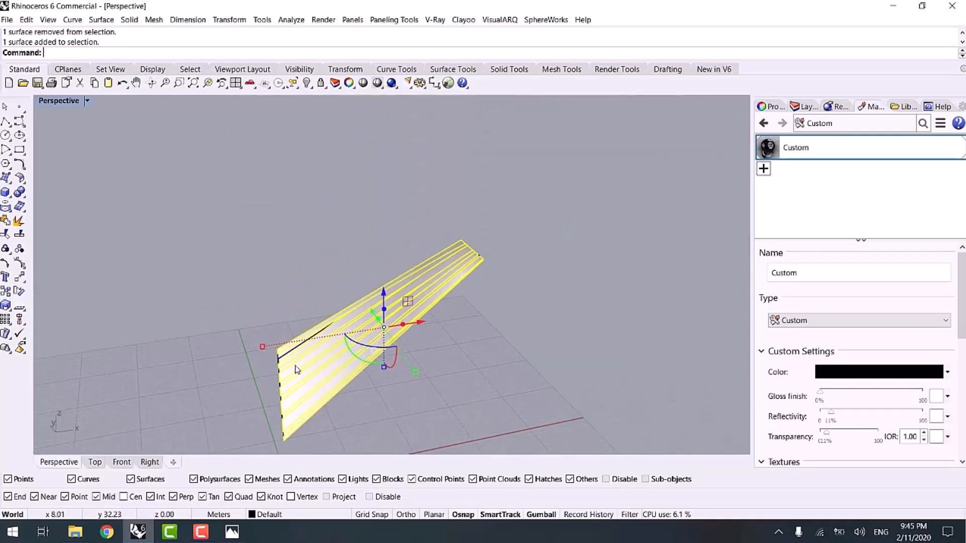
key("BackSpace")
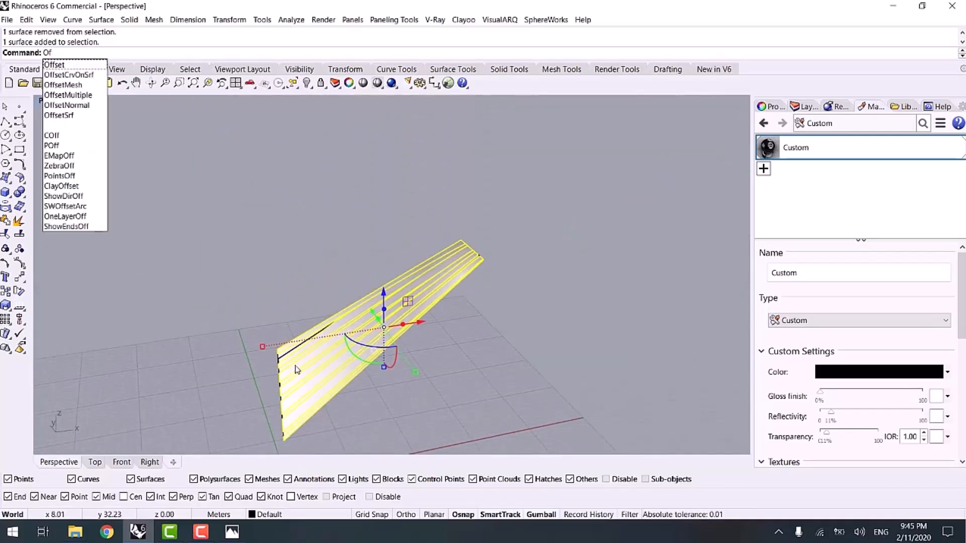
type("s")
key("BackSpace")
type("fsetSrf")
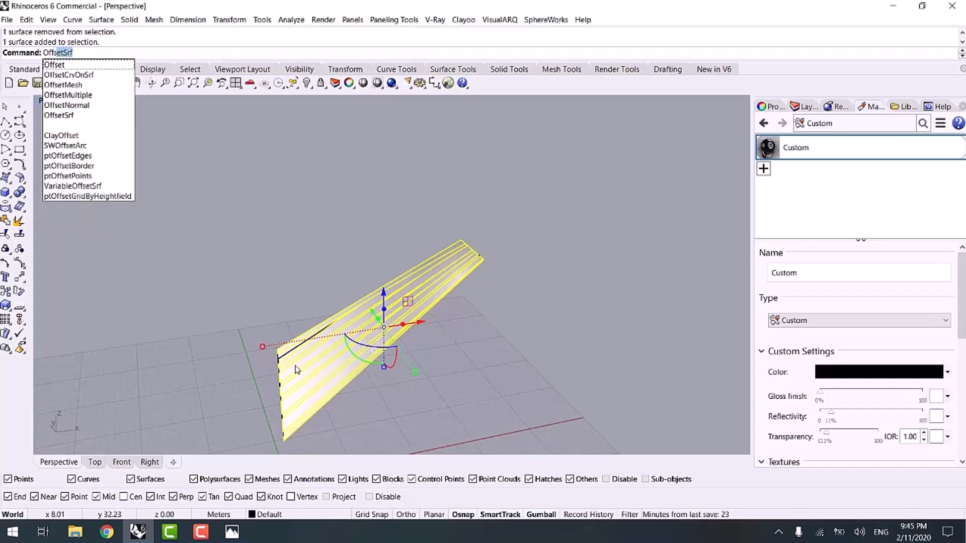
key("Return")
right_click_drag(330, 388, 343, 380)
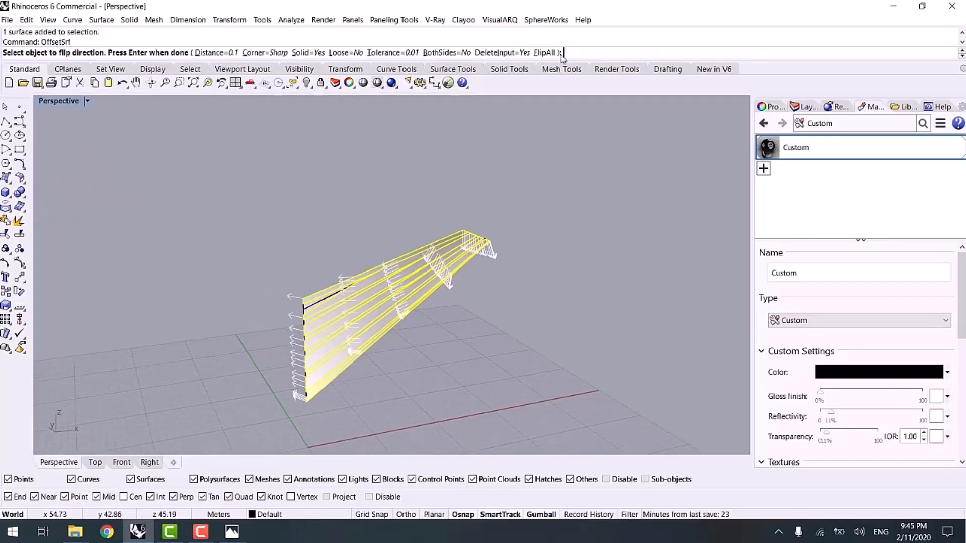
left_click(544, 53)
key("Return")
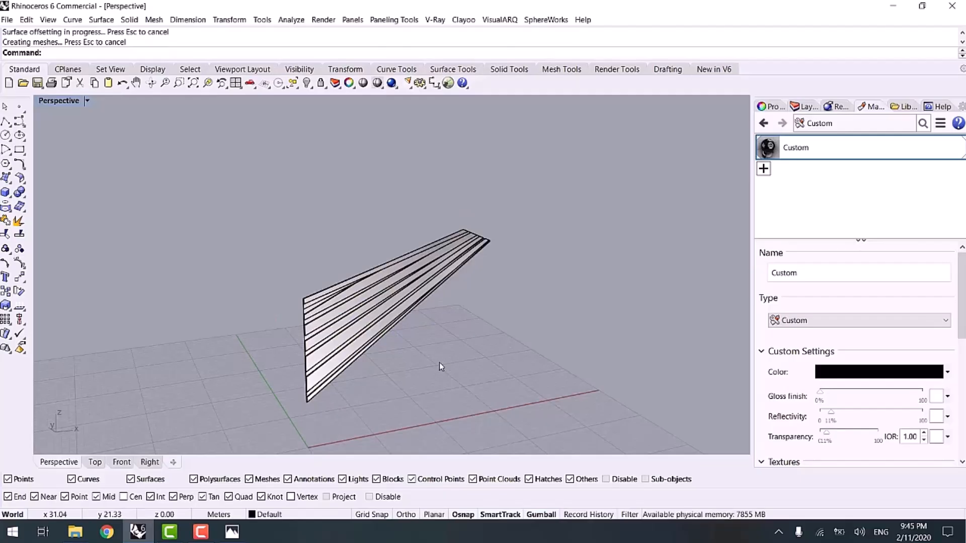
- Show all the hidden building parts around the subdivided facade
key("ctrl+alt+h")
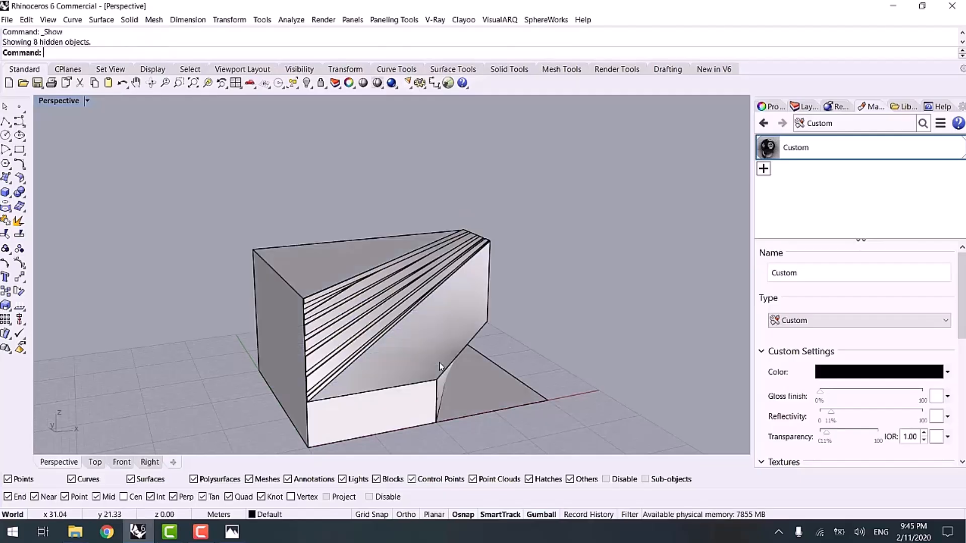
- Switch the perspective view to Rendered display and examine the dark and solid facade strips up close
right_click_drag(439, 363, 380, 326)
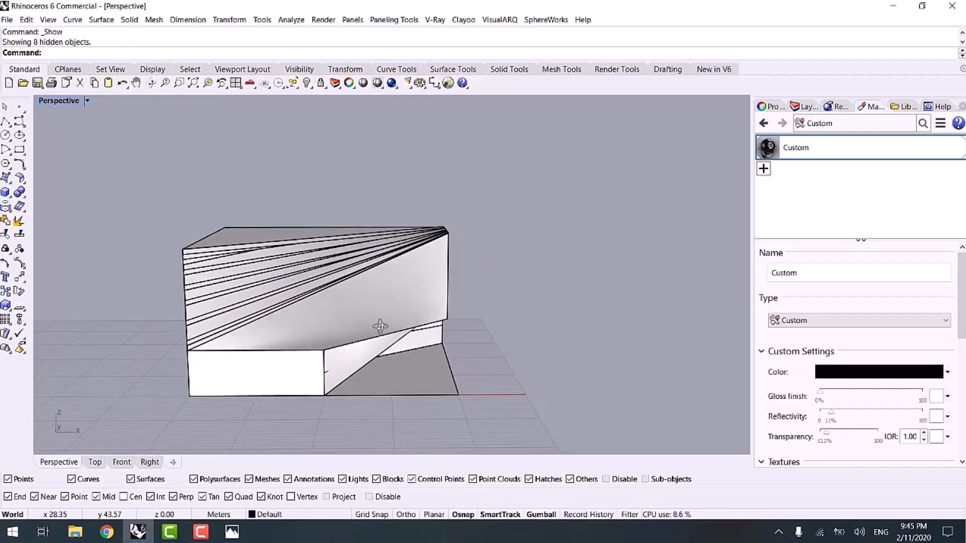
key("ctrl+alt+r")
right_click_drag(302, 307, 226, 259)
right_click_drag(303, 242, 340, 258)
right_click_drag(460, 282, 420, 284)
right_click_drag(420, 284, 453, 293, "shift")
scroll(451, 267, "up", 2)
scroll(453, 294, "up", 3)
right_click_drag(453, 337, 502, 301)
right_click_drag(569, 278, 483, 368, "shift")
scroll(549, 302, "down", 3)
right_click_drag(551, 301, 573, 297)
scroll(637, 195, "up", 3)
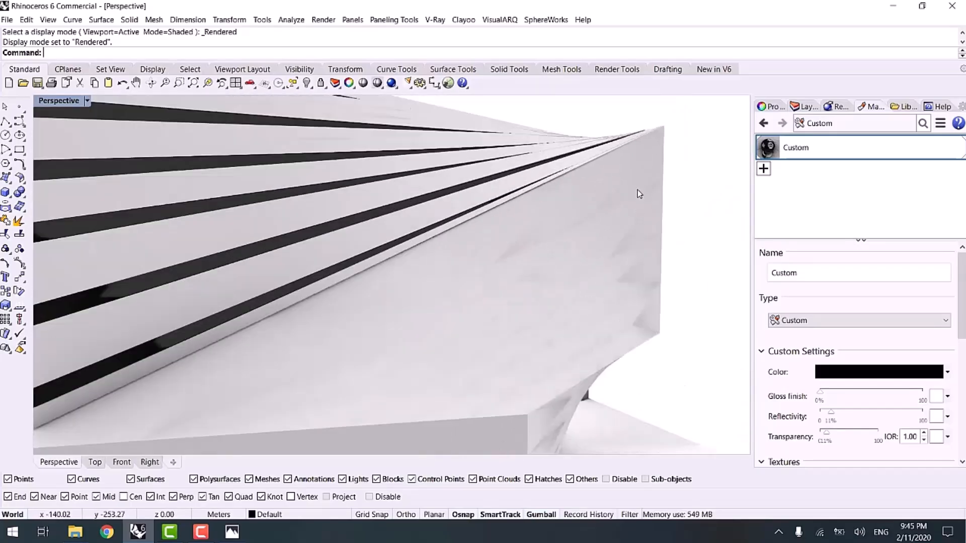
scroll(652, 302, "down", 6)
right_click_drag(651, 304, 611, 302)
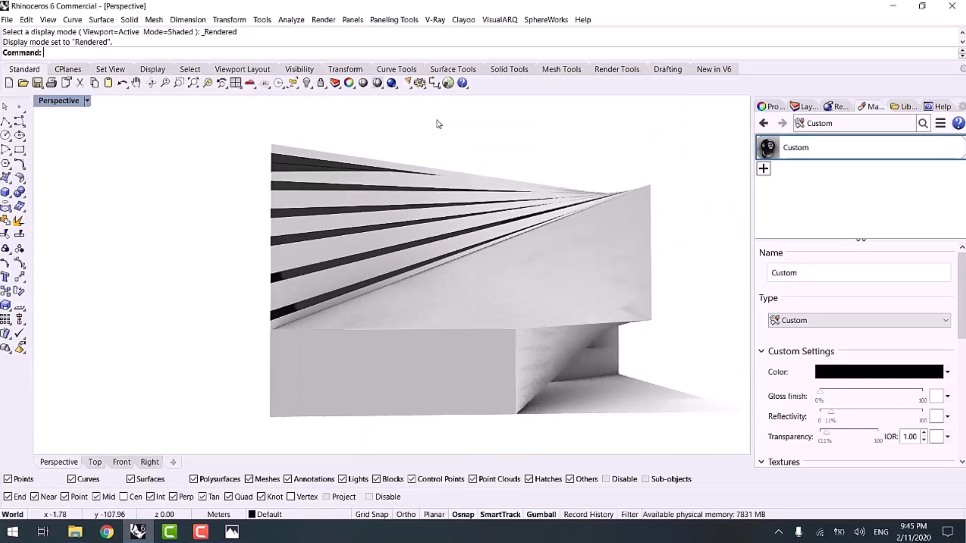
- Set the document's render mesh quality to Custom with a density of 1.0 and check the twisted facade's shading
left_click(419, 83)
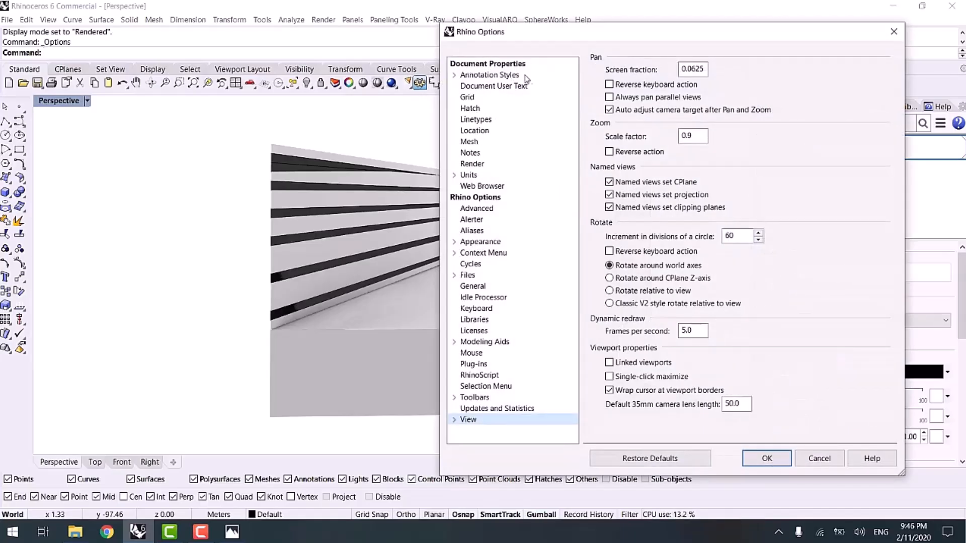
left_click(470, 141)
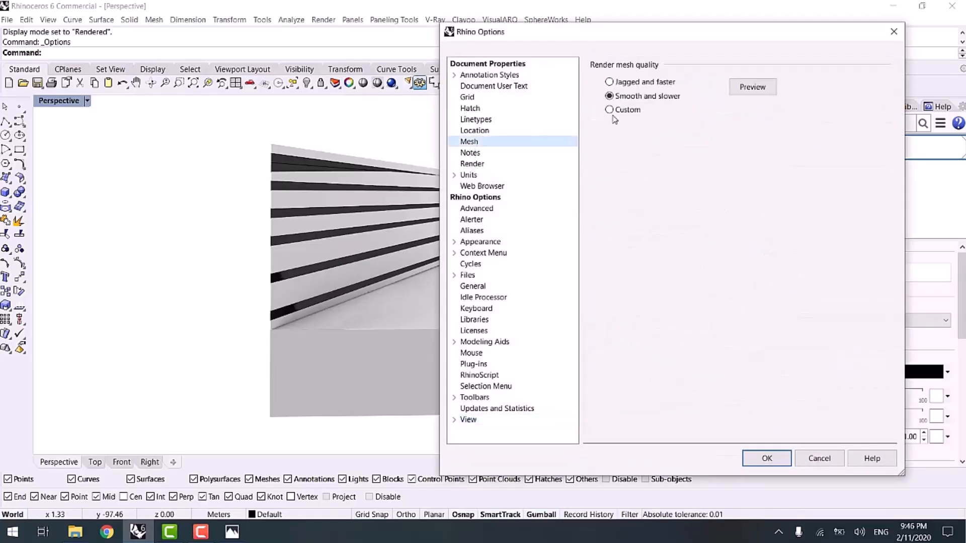
left_click(610, 110)
left_click_drag(766, 161, 787, 161)
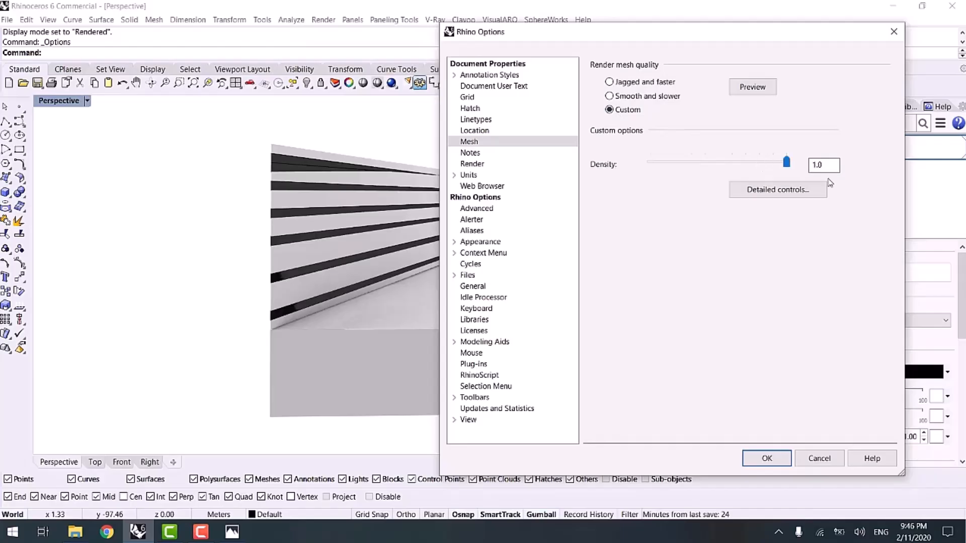
left_click(766, 458)
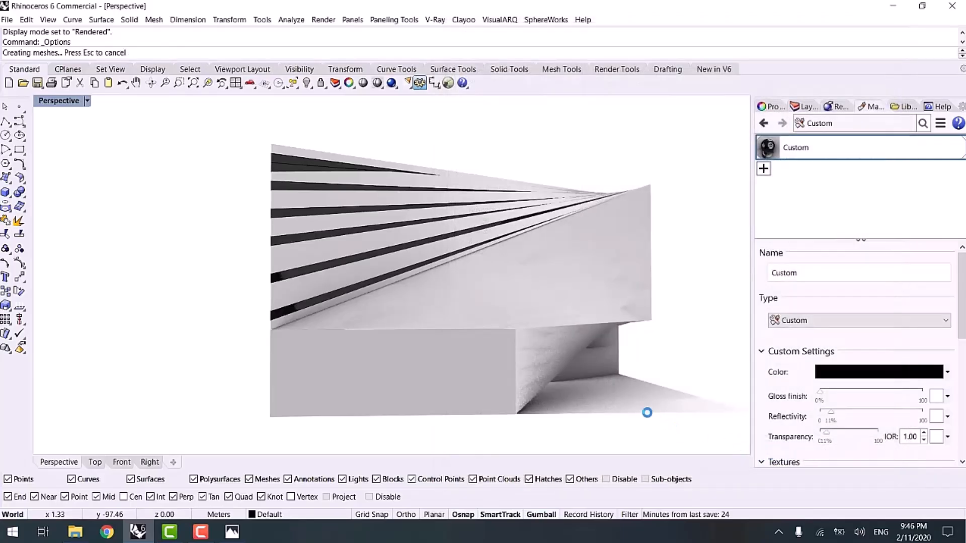
scroll(643, 307, "down", 3)
right_click_drag(643, 307, 402, 316)
scroll(209, 313, "up", 5)
right_click_drag(209, 312, 357, 319)
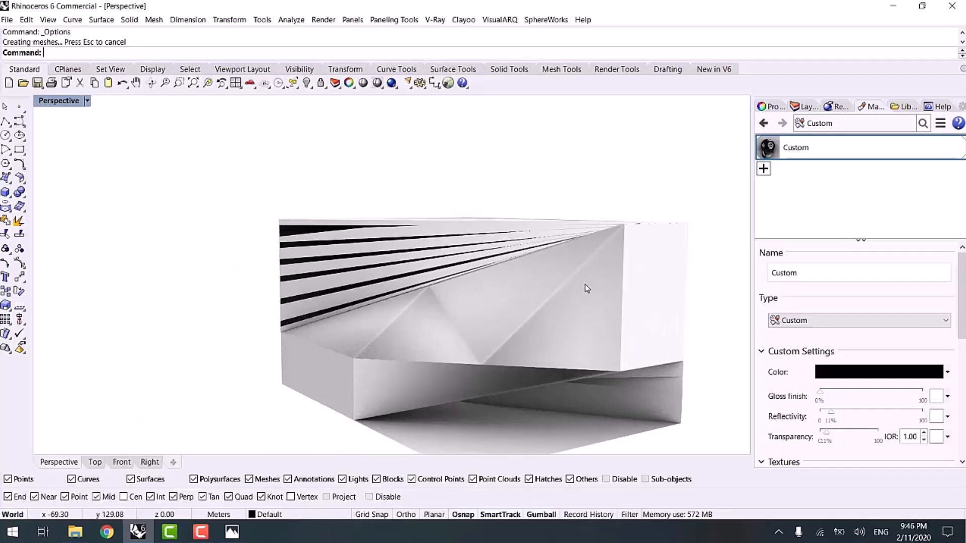
left_click(417, 85)
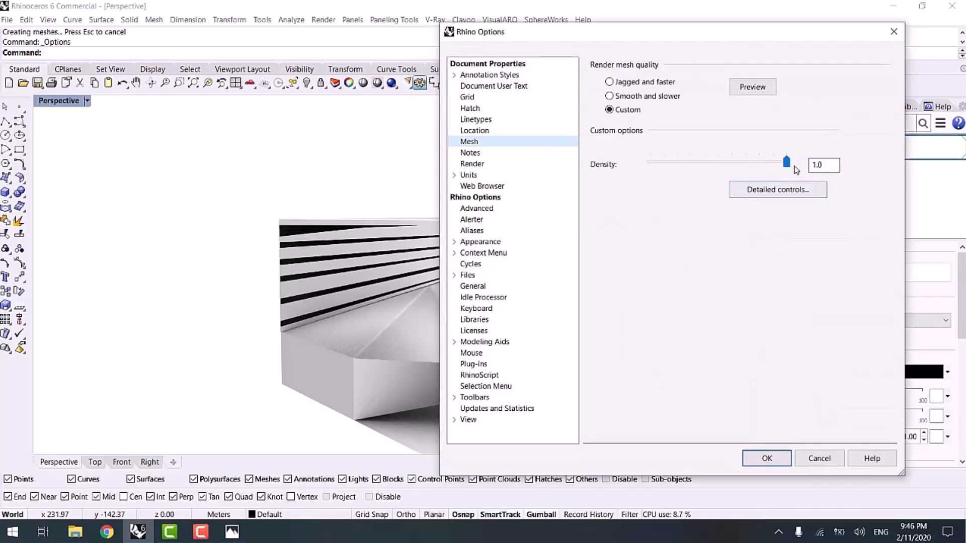
left_click(767, 458)
- Rebuild the large twisted facade surface below the strips with point counts of U 30 and V 4, degree 3 in both directions
left_click(496, 336)
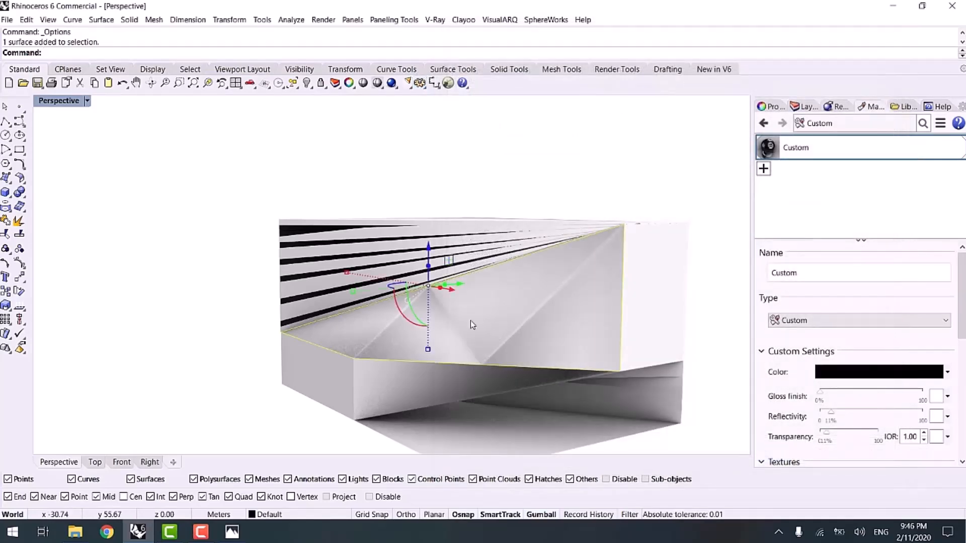
type("Rebuild")
key("Return")
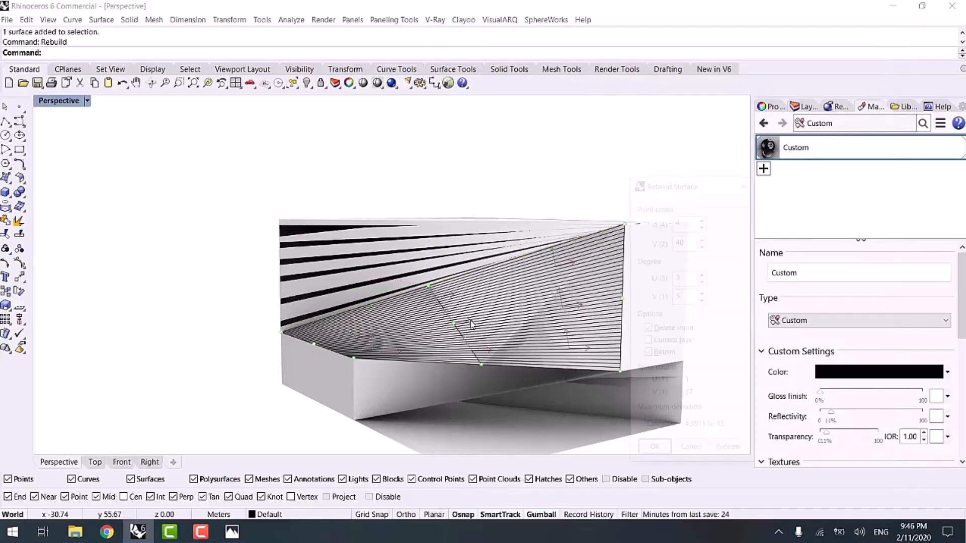
double_click(679, 220)
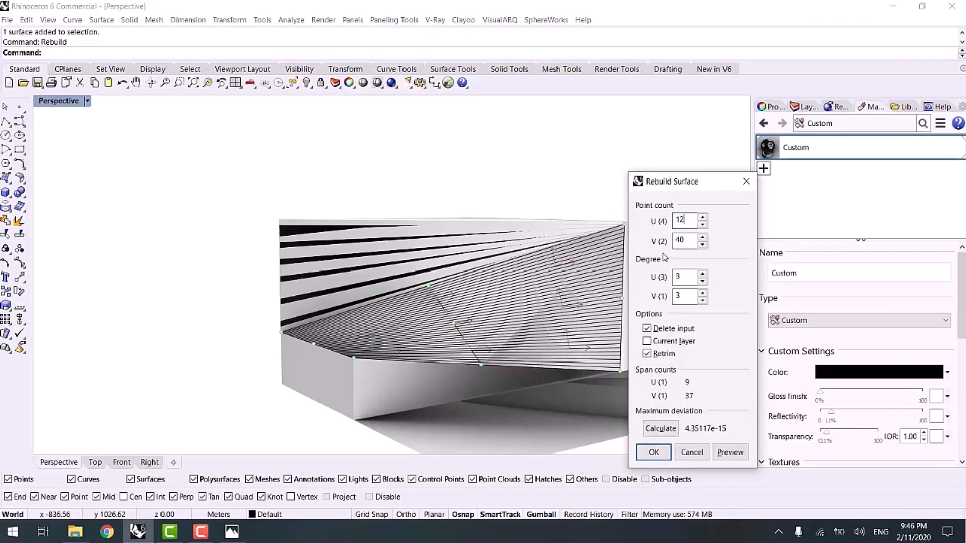
left_click_drag(688, 243, 661, 249)
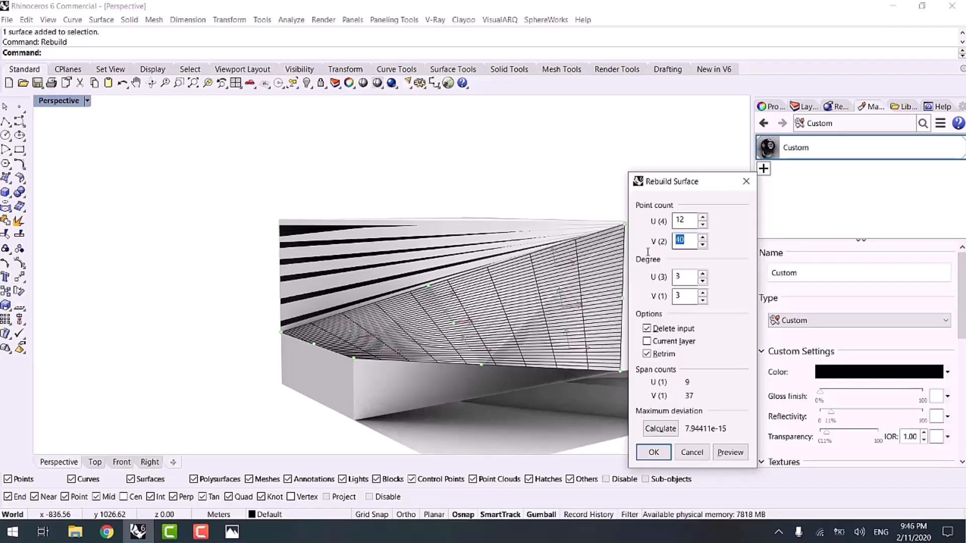
type("4")
key("shift+Tab")
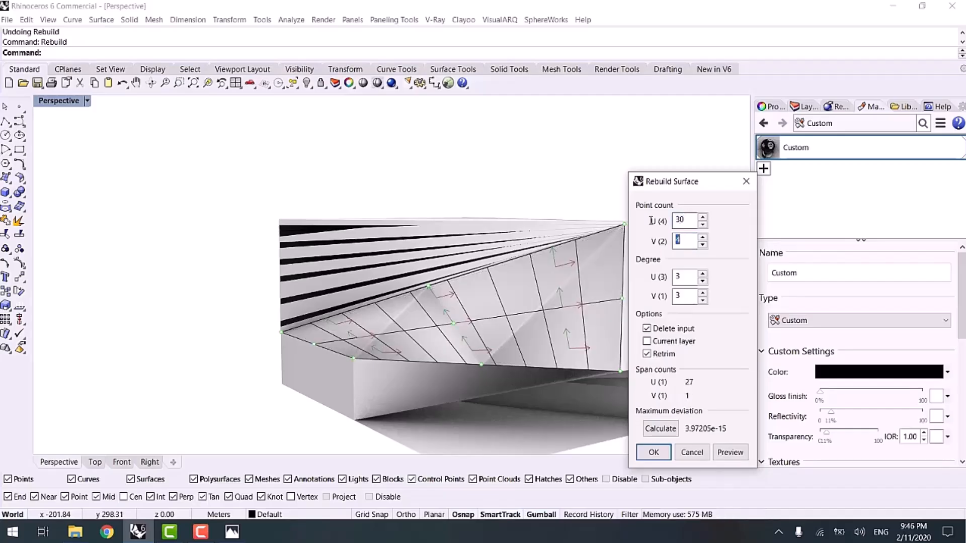
left_click(652, 452)
key("Escape")
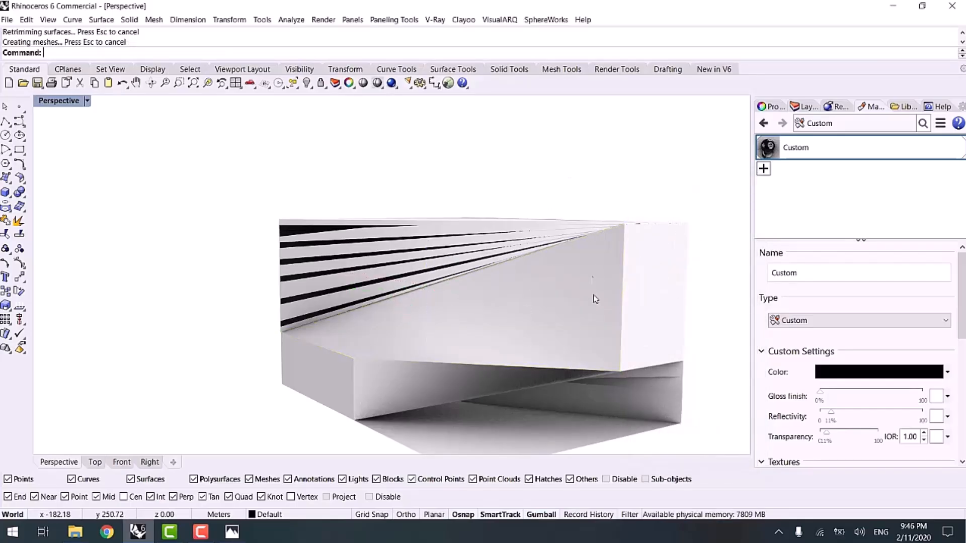
- Following the reference image, set the black Custom material's transparency to 49% and assign it to the building's two flat end faces
scroll(560, 334, "down", 4)
right_click_drag(536, 359, 503, 375)
scroll(488, 291, "up", 2)
right_click_drag(489, 291, 443, 284)
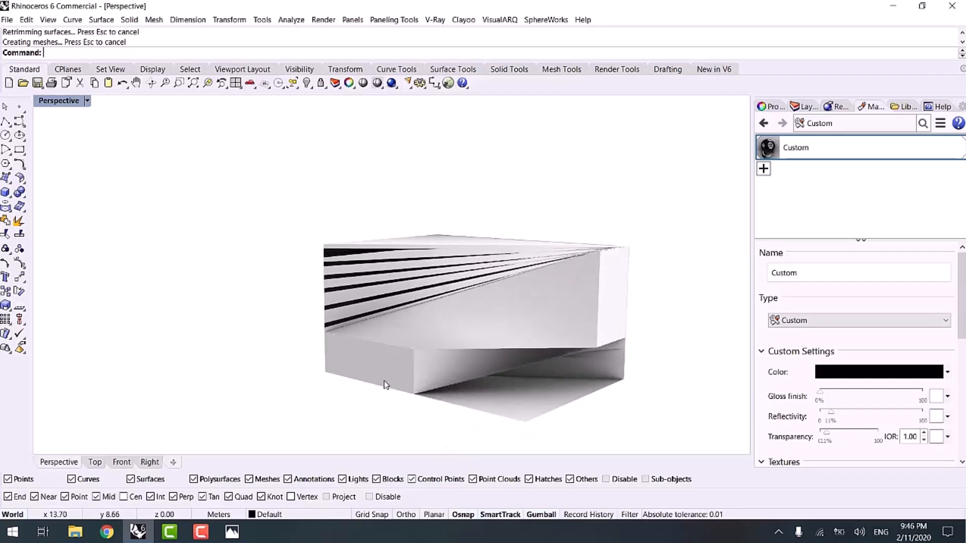
left_click(235, 537)
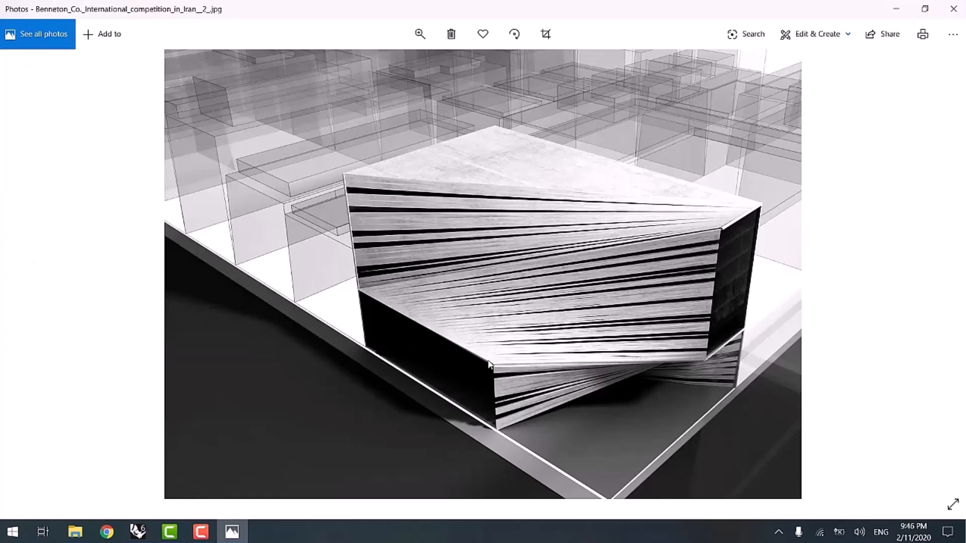
left_click(896, 8)
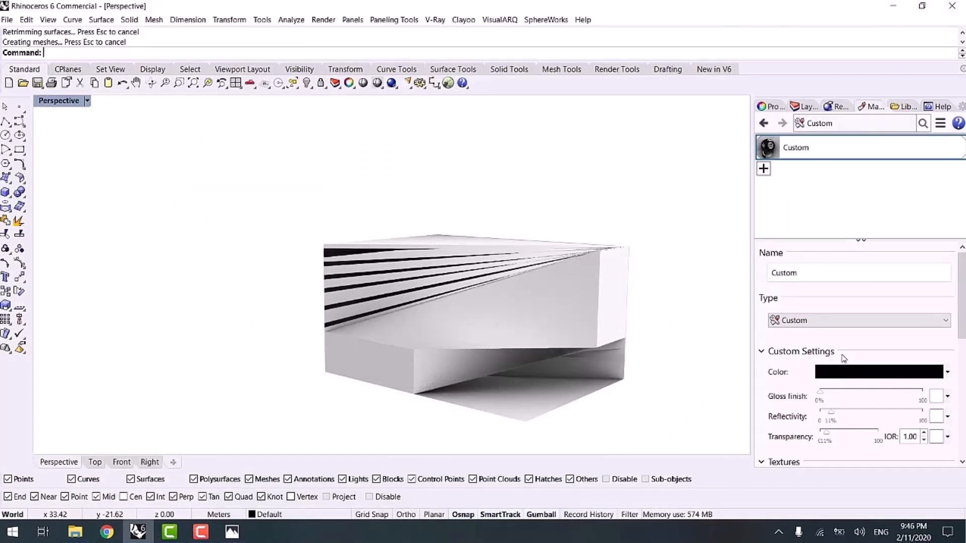
left_click(849, 434)
left_click_drag(795, 148, 390, 373)
right_click_drag(416, 334, 395, 280)
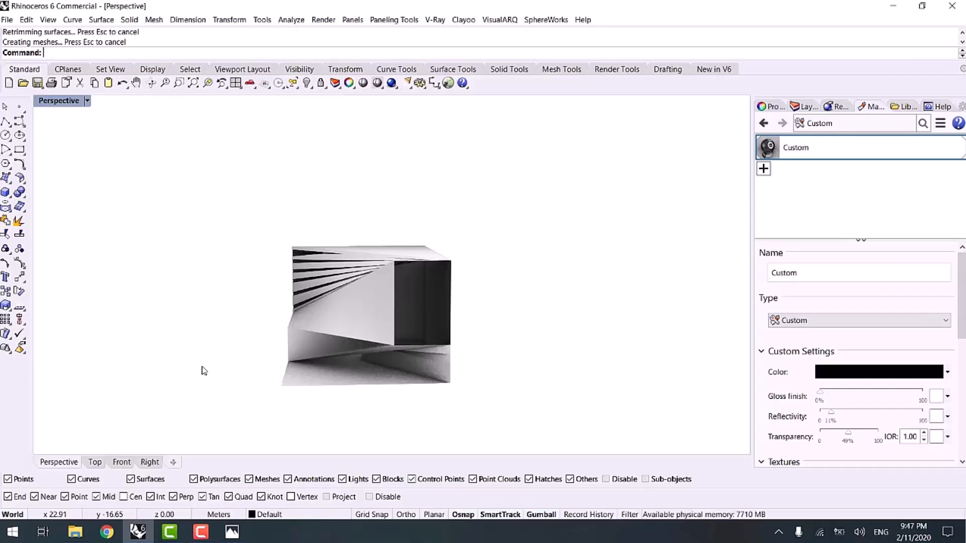
- Consult the Benetton reference renderings in Photos, from image 2 to the street-level view in image 3
left_click(232, 532)
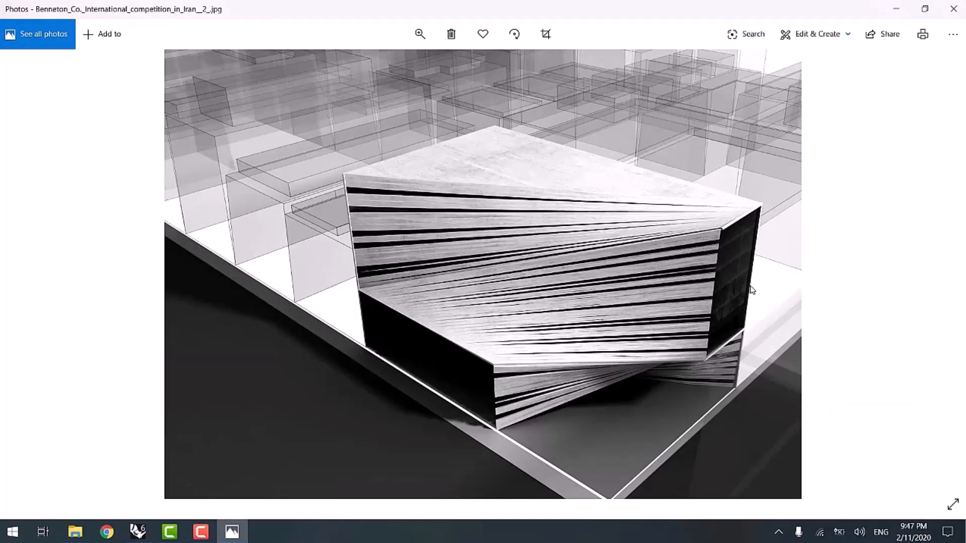
key("Right")
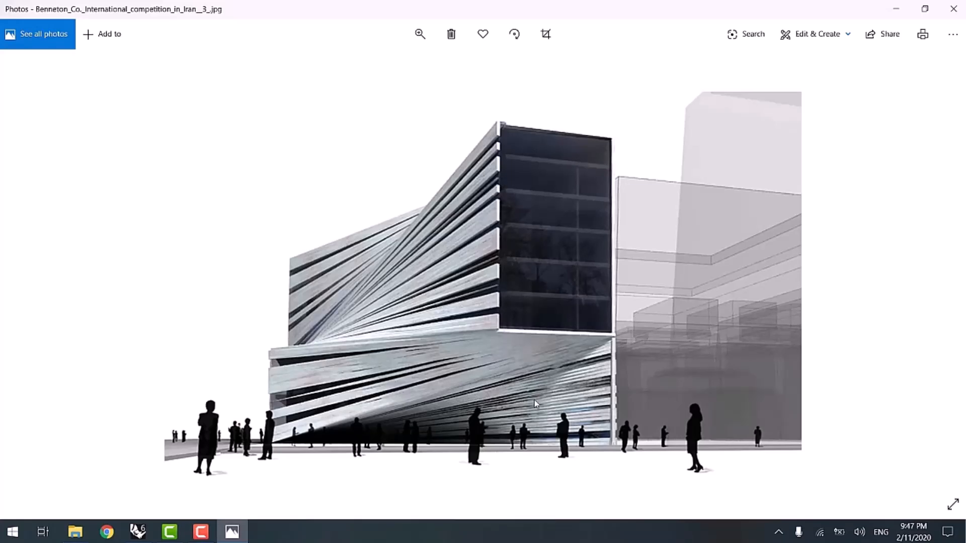
left_click(896, 9)
- Examine the thickness of the solid facade strips up close and review the whole building from several angles
right_click_drag(343, 341, 400, 330)
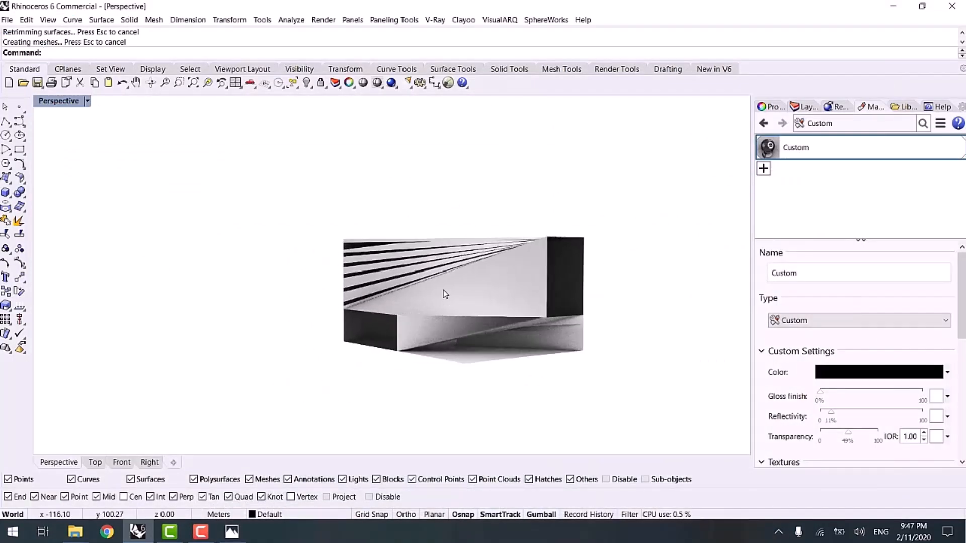
scroll(446, 293, "up", 5)
right_click_drag(459, 292, 440, 310)
scroll(425, 317, "up", 5)
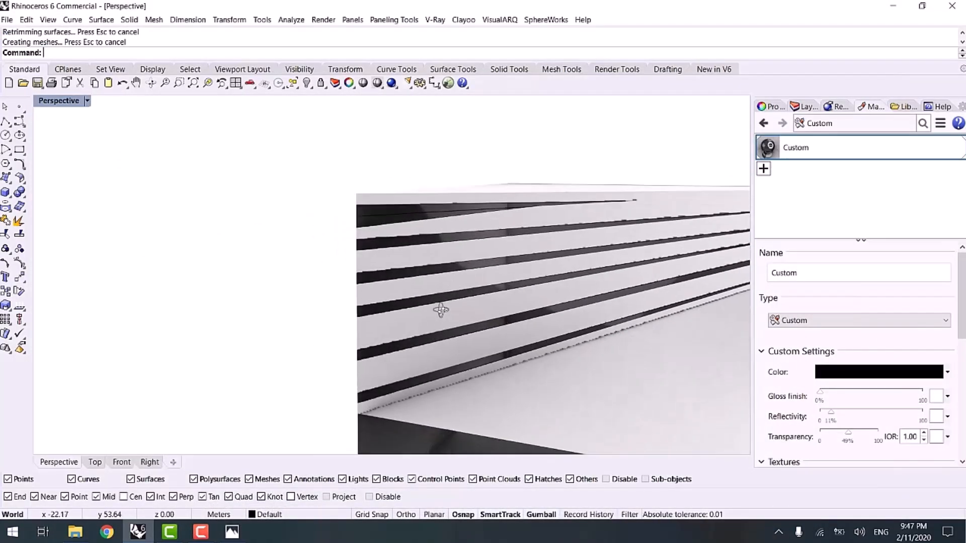
scroll(379, 263, "up", 4)
left_click(399, 263)
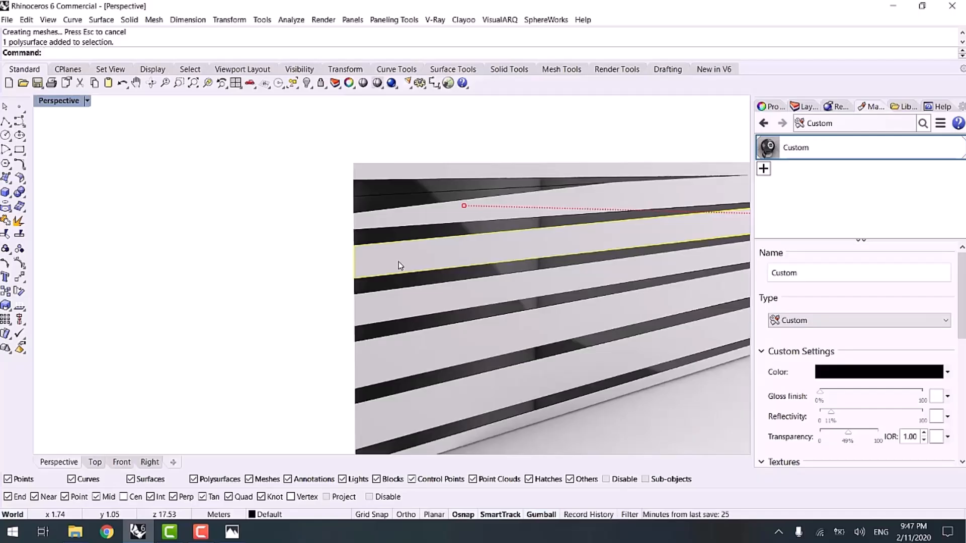
key("ctrl+shift+e")
right_click_drag(418, 332, 540, 312)
left_click(578, 305)
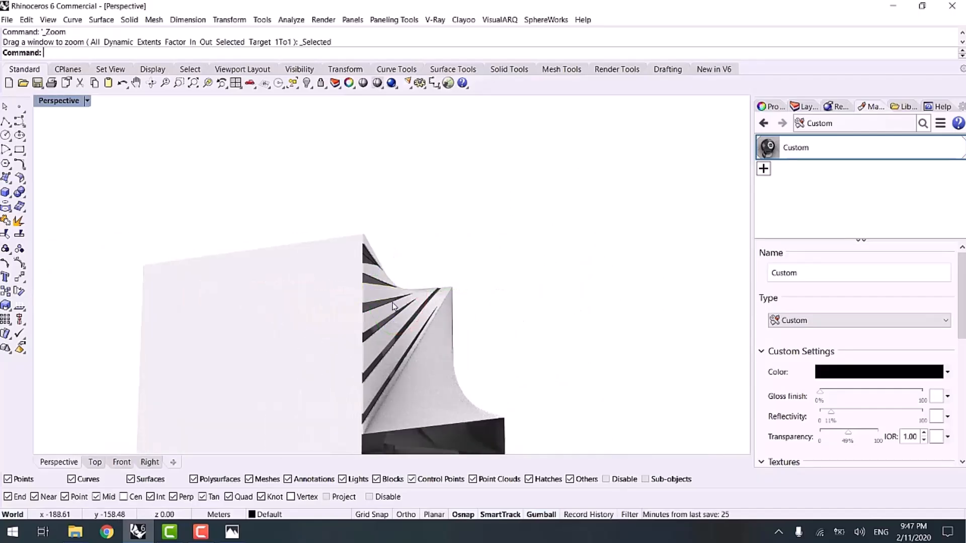
scroll(377, 306, "up", 4)
right_click_drag(356, 308, 327, 301)
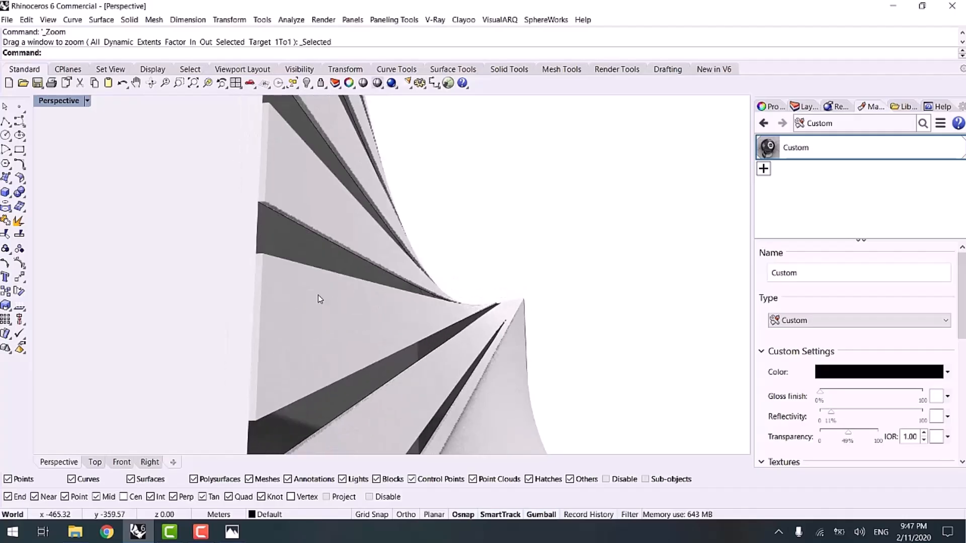
right_click_drag(424, 352, 526, 396)
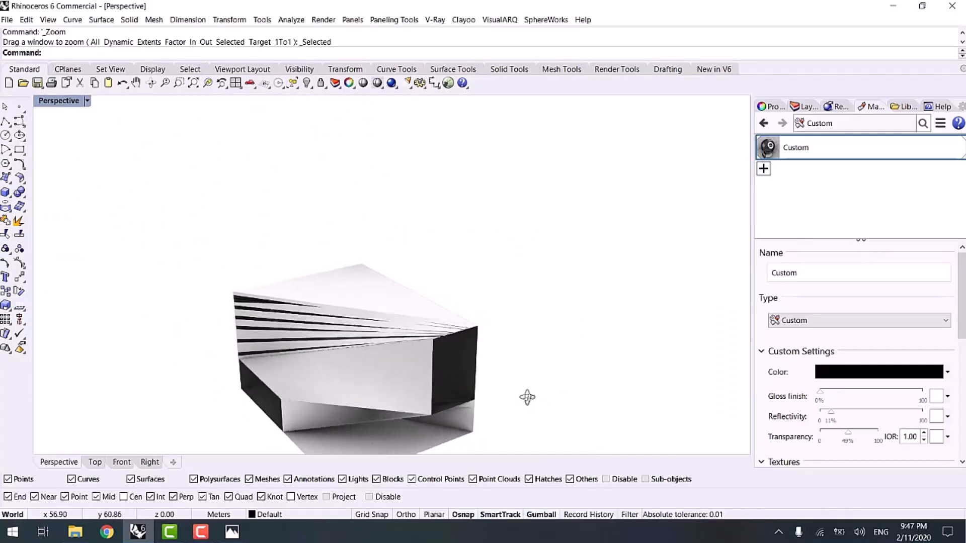
right_click_drag(439, 372, 414, 319)
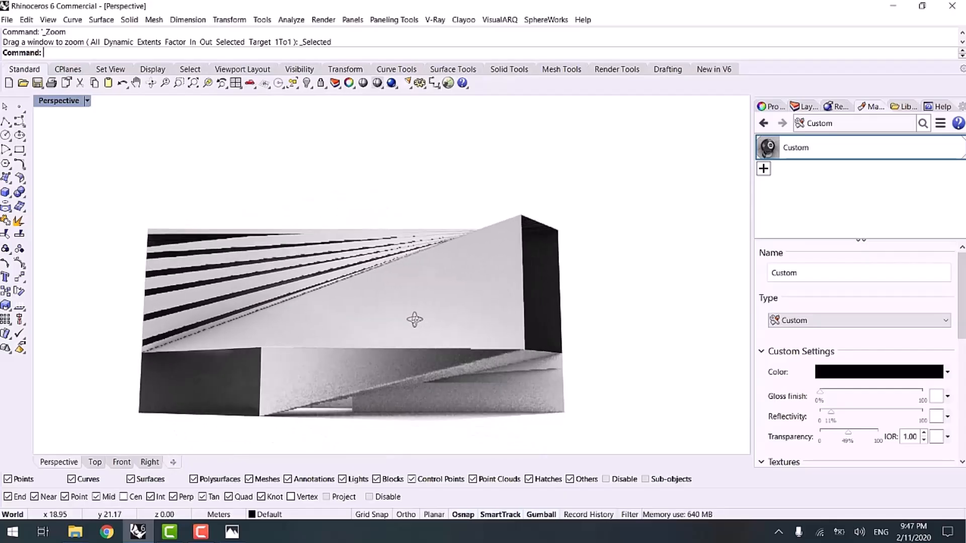
right_click_drag(421, 262, 384, 334)
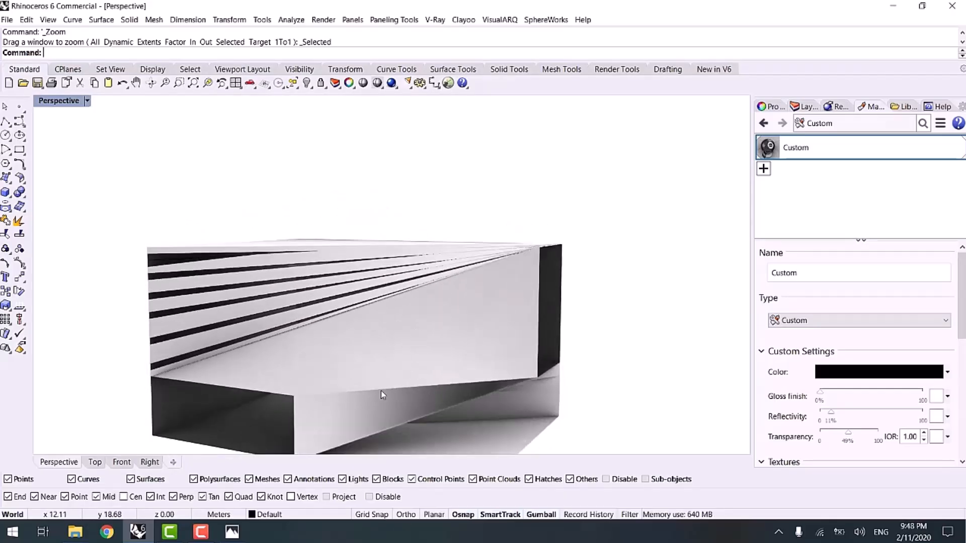
right_click_drag(384, 394, 195, 286)
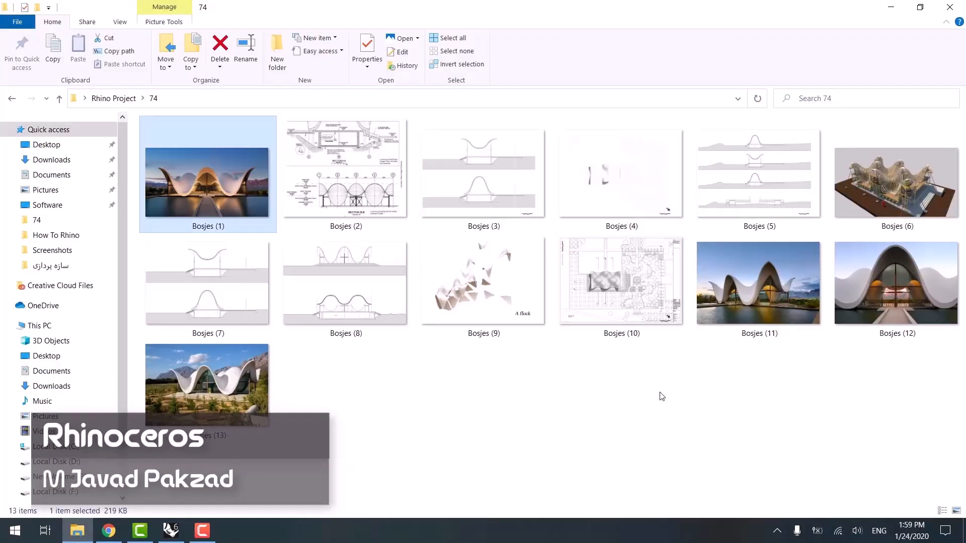
- Look through the Bosjes Chapel reference photos and drawings in Photos, from Bosjes (1) to Bosjes (13)
key("Return")
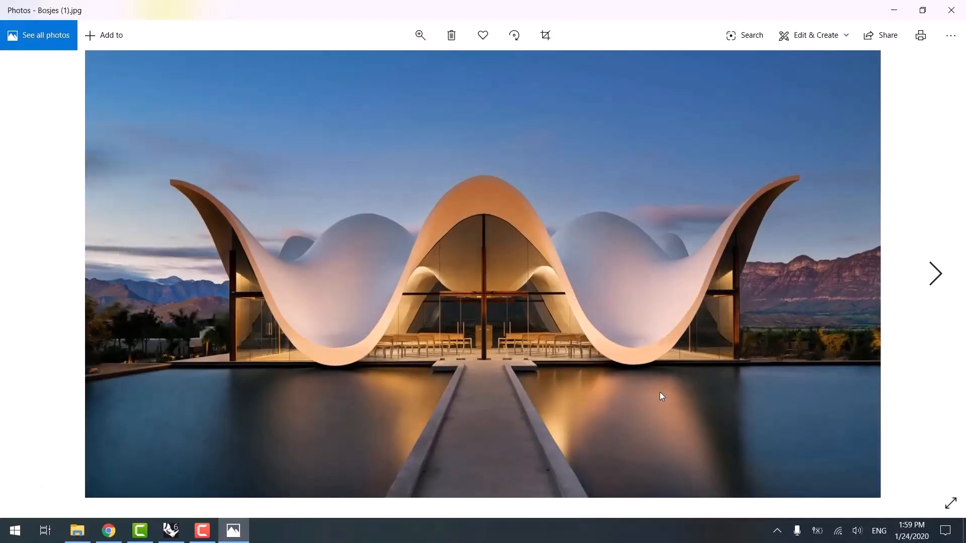
key("Right")
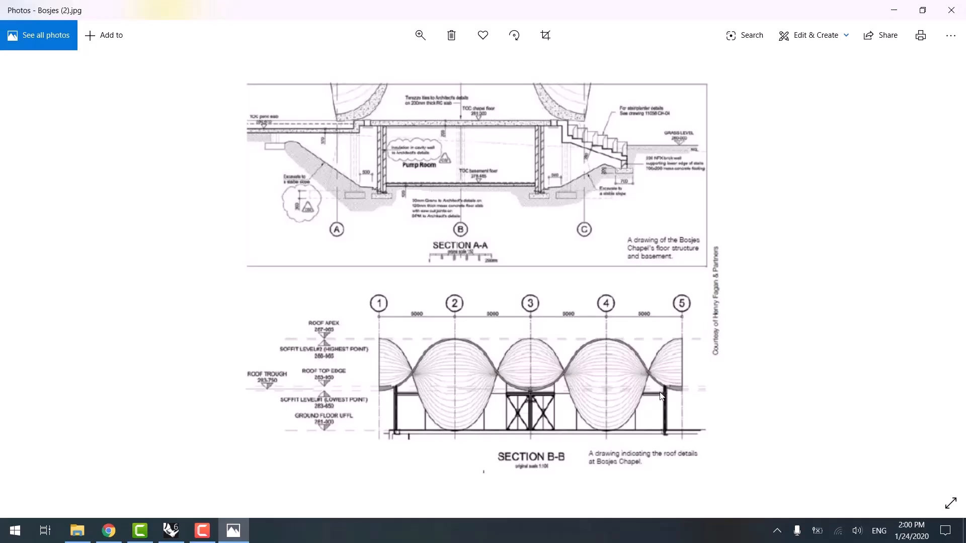
key("Right")
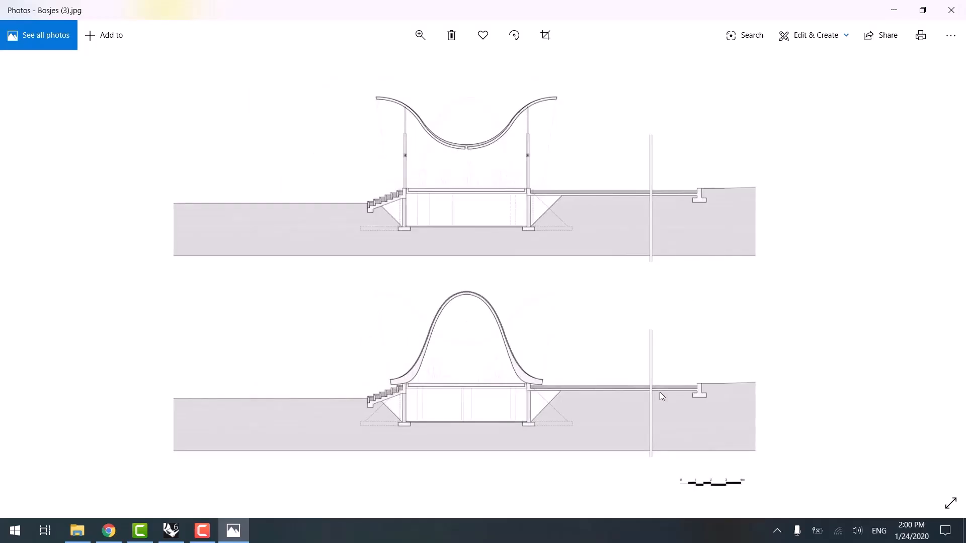
key("Right")
key("Right")
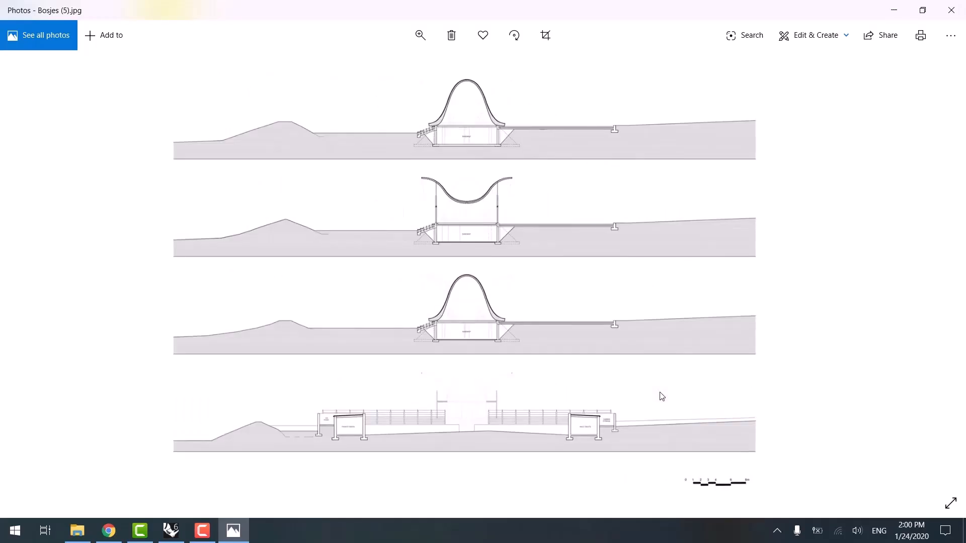
key("Right")
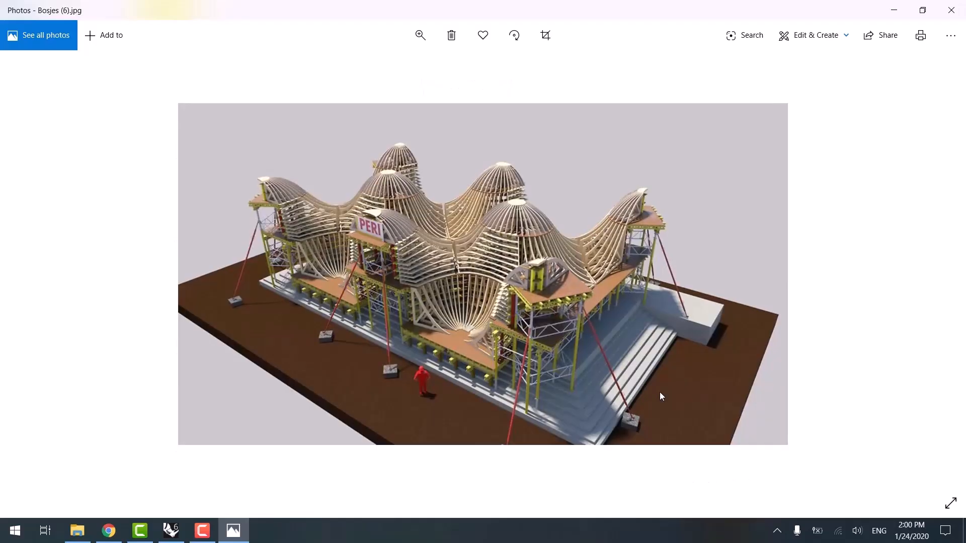
key("Right")
key("Right")
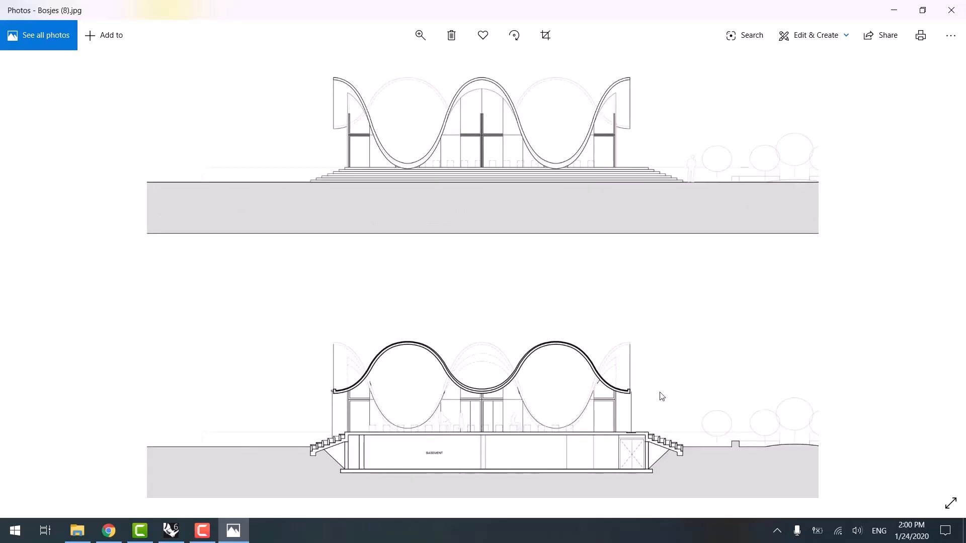
key("Right")
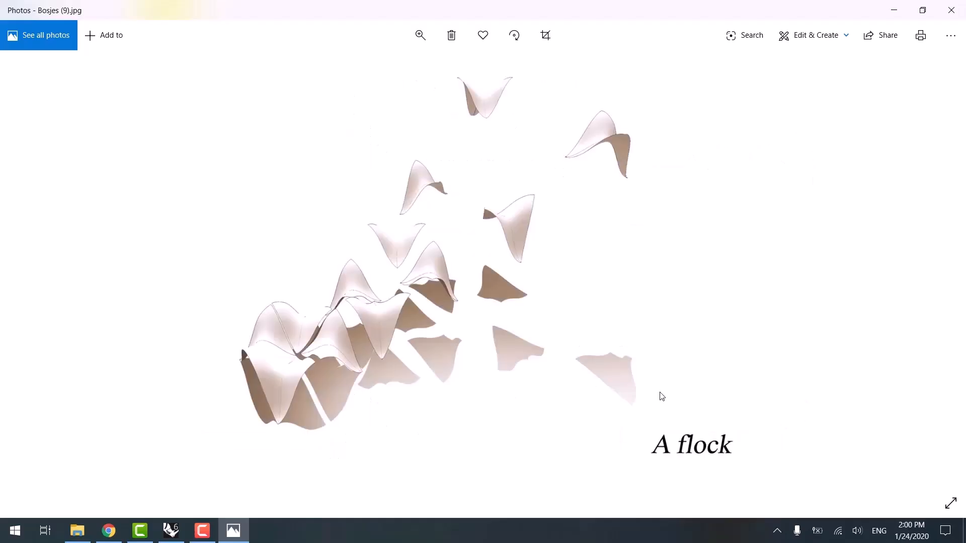
key("Right")
key("Right")
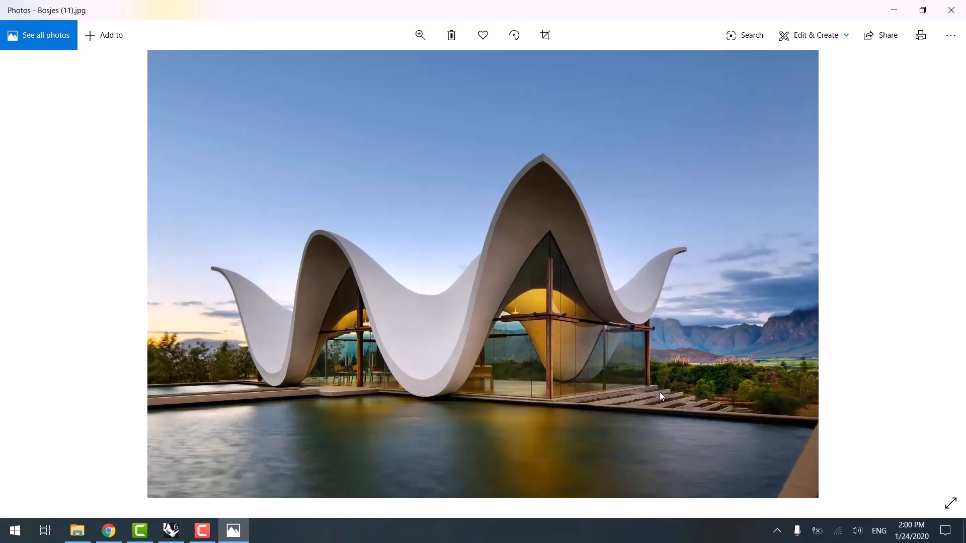
key("Right")
key("Right")
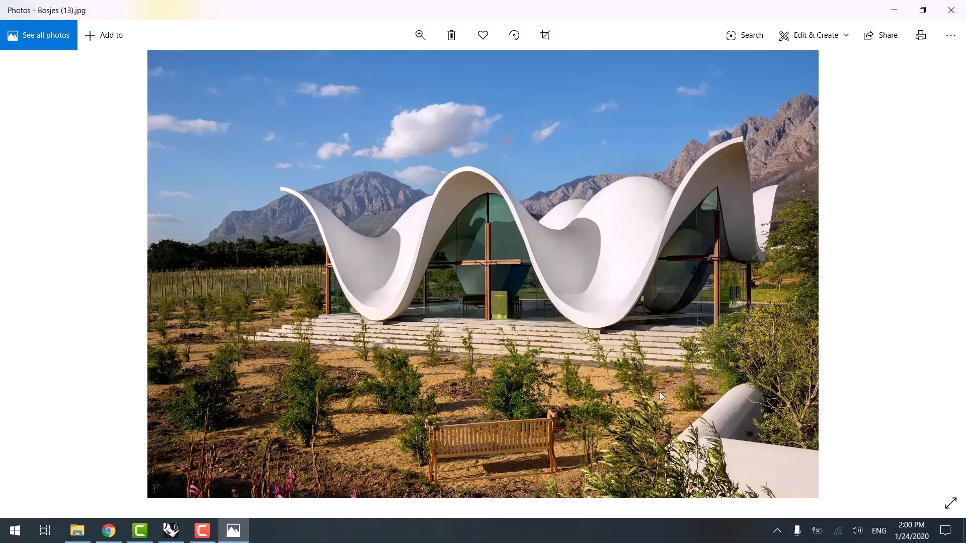
scroll(664, 309, "up", 3)
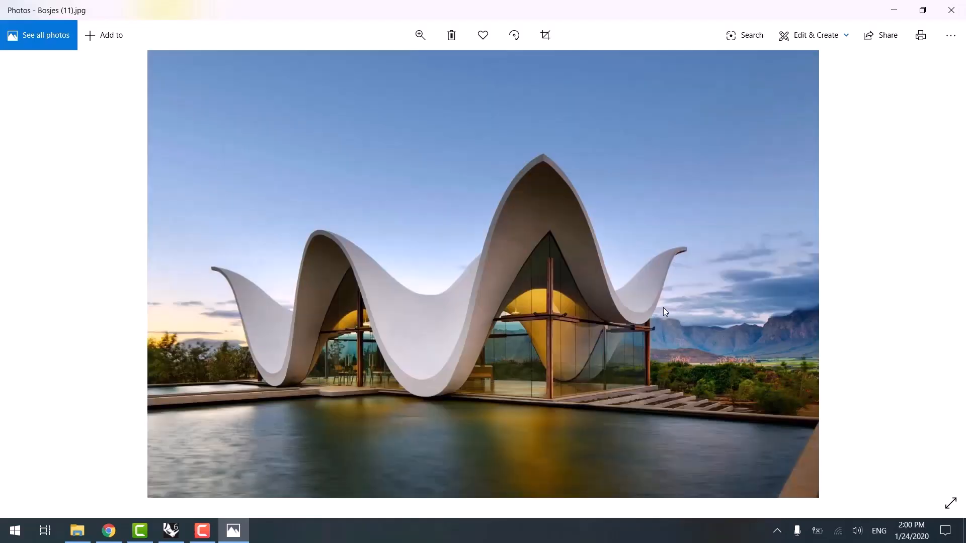
left_click(951, 10)
- Bring the Bosjes (10) roof plan into Rhino as a Picture and place it across the Top view
left_click(525, 439)
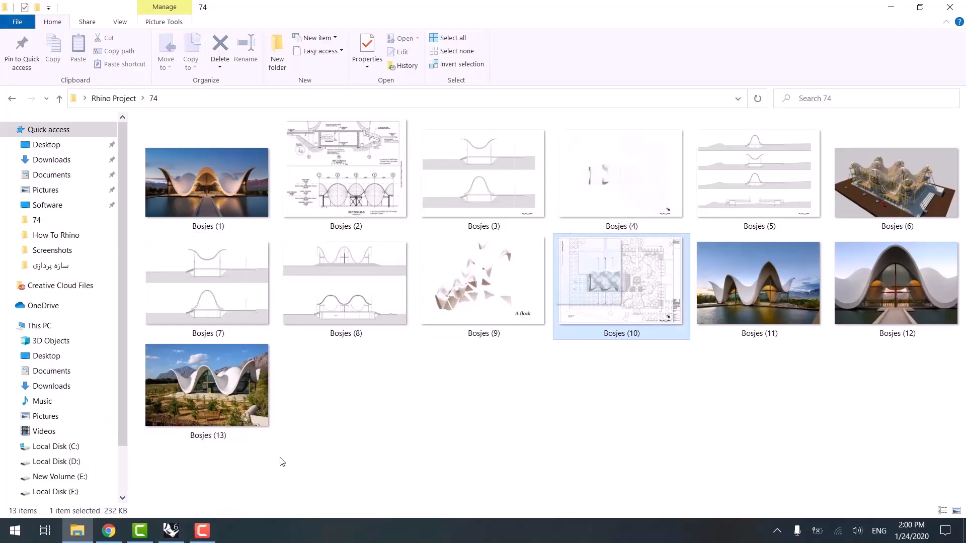
left_click(171, 530)
left_click_drag(167, 196, 169, 194)
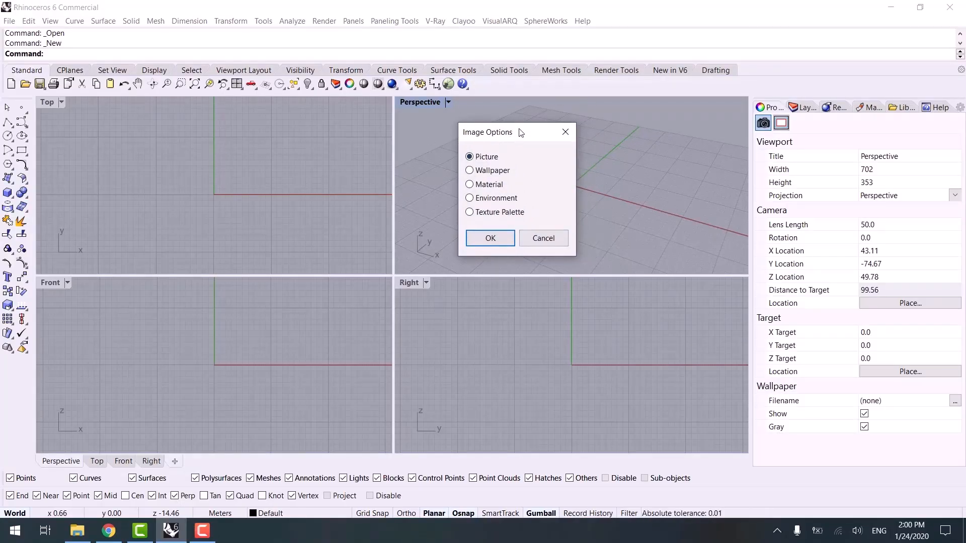
left_click(495, 243)
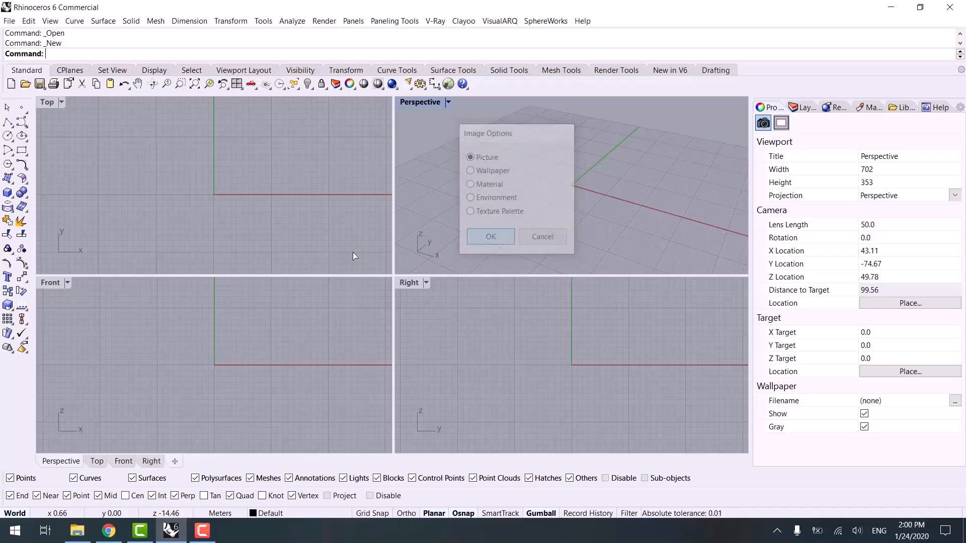
left_click(136, 247)
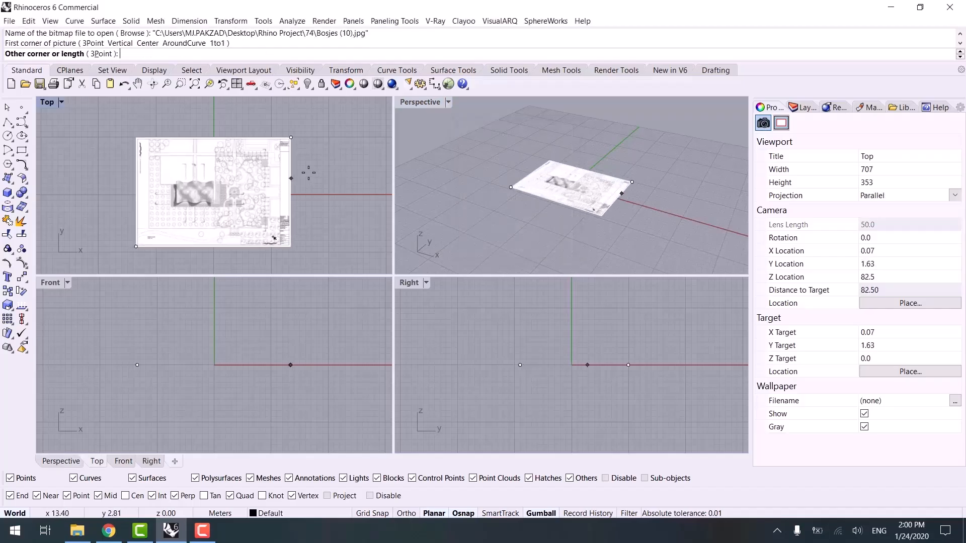
left_click(368, 146)
left_click_drag(255, 168, 256, 198)
- Scale the roof plan picture from the zero end of its scale bar so the 8 m mark measures 8 m
scroll(198, 201, "up", 5)
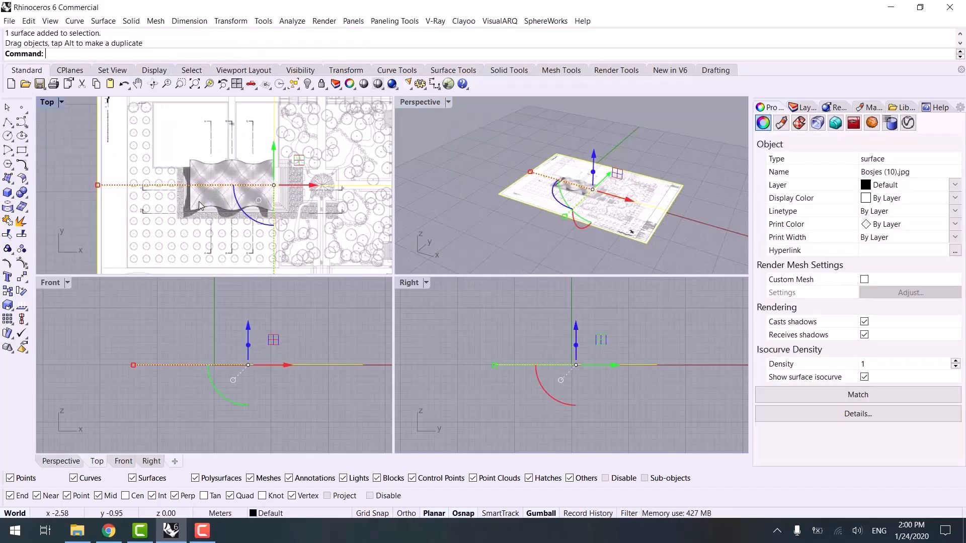
double_click(47, 103)
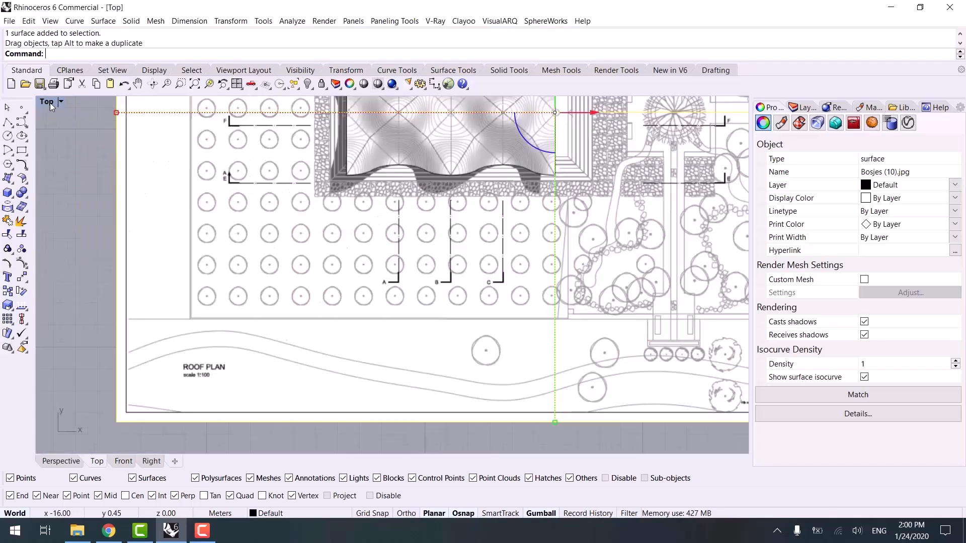
scroll(433, 273, "down", 4)
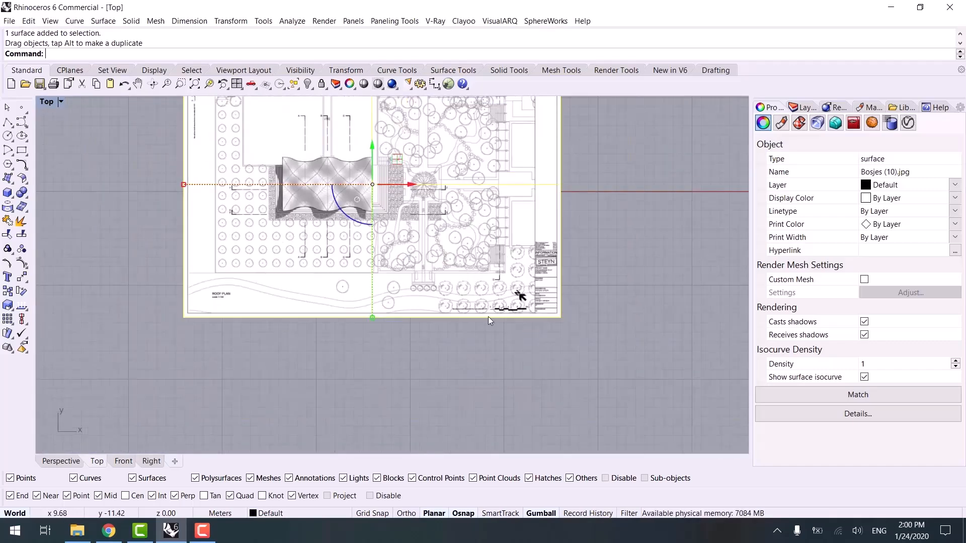
scroll(511, 314, "up", 10)
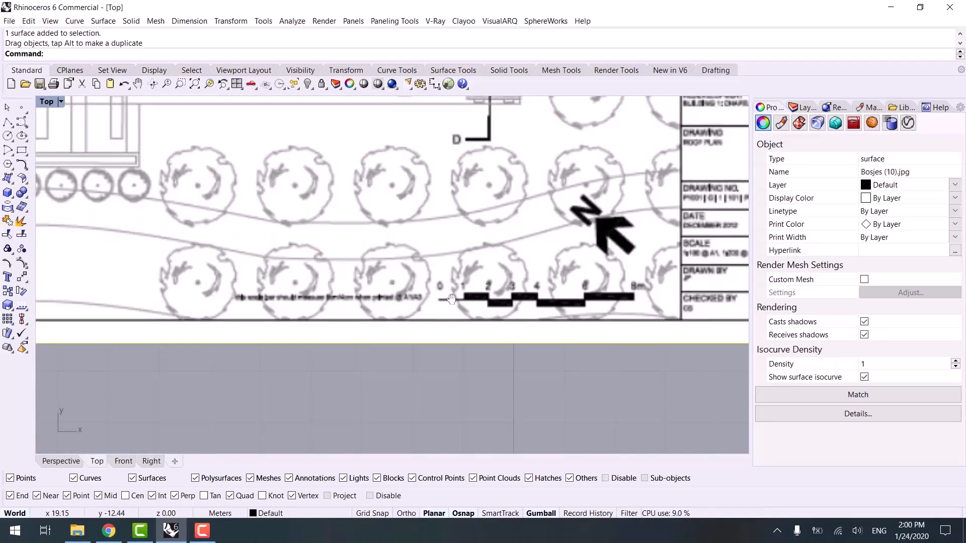
right_click_drag(450, 299, 423, 294)
type("SC")
key("Return")
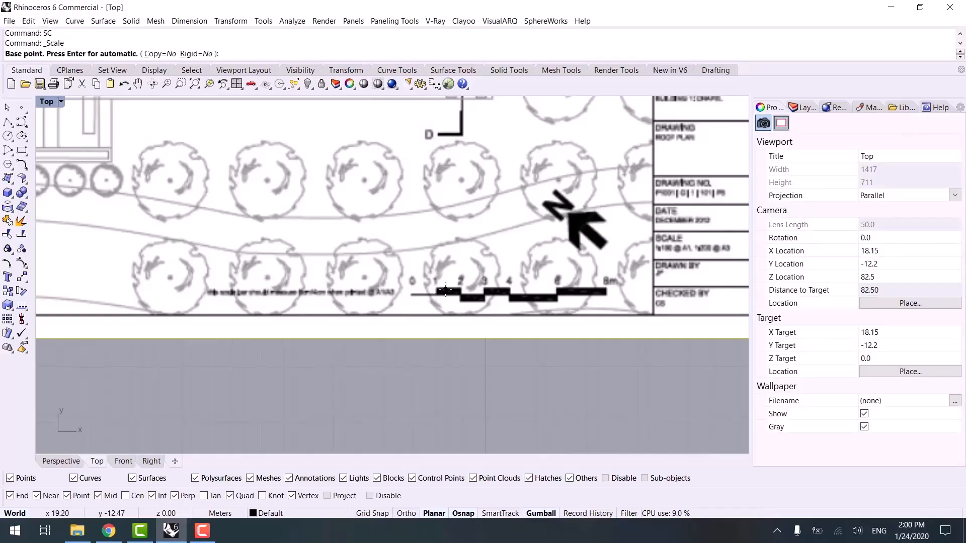
scroll(444, 294, "up", 4)
left_click(365, 296)
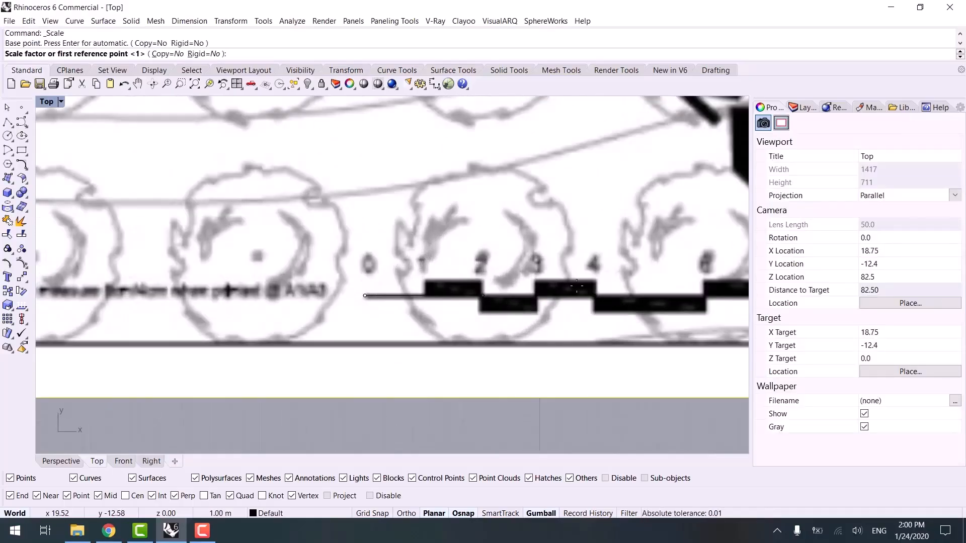
scroll(483, 302, "down", 3)
scroll(609, 308, "up", 4)
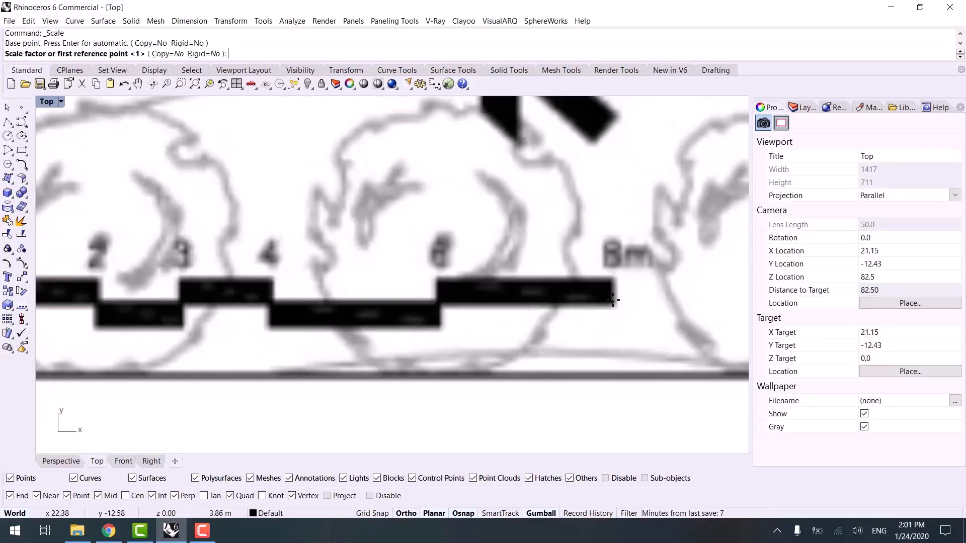
left_click(610, 300)
type("8")
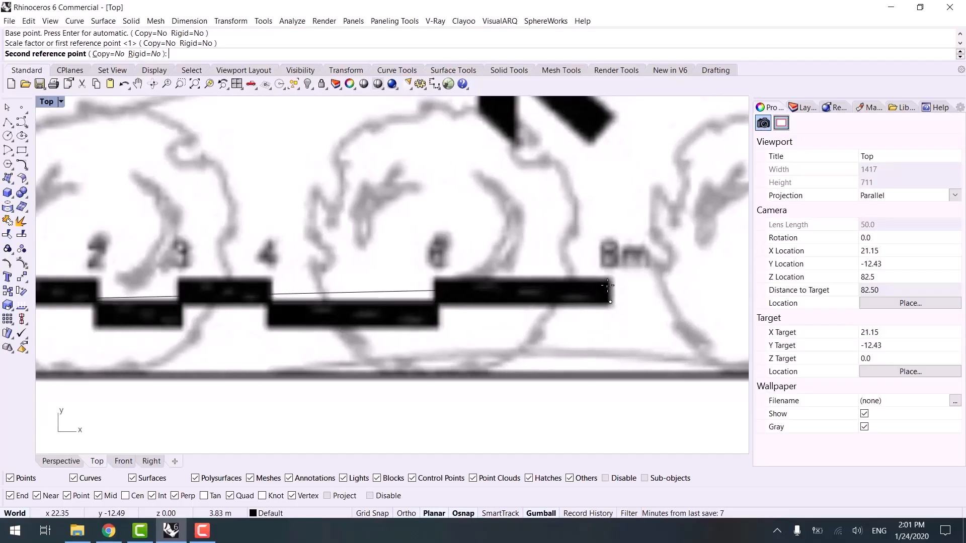
key("Return")
scroll(458, 339, "down", 5)
scroll(459, 340, "down", 5)
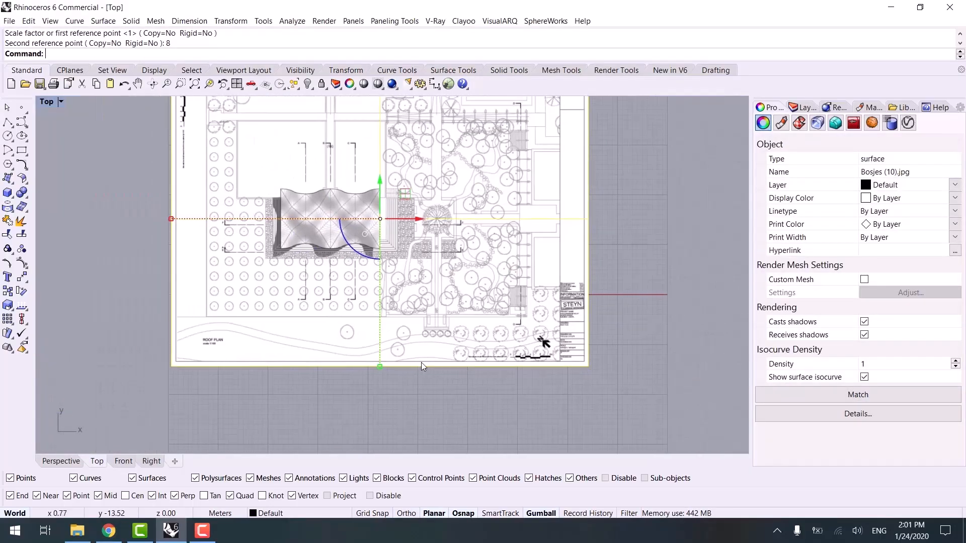
- Draw a rectangle on the roof plan enclosing the chapel, its section lines and the circular garden feature
left_click(93, 246)
left_click(22, 150)
scroll(214, 166, "up", 2)
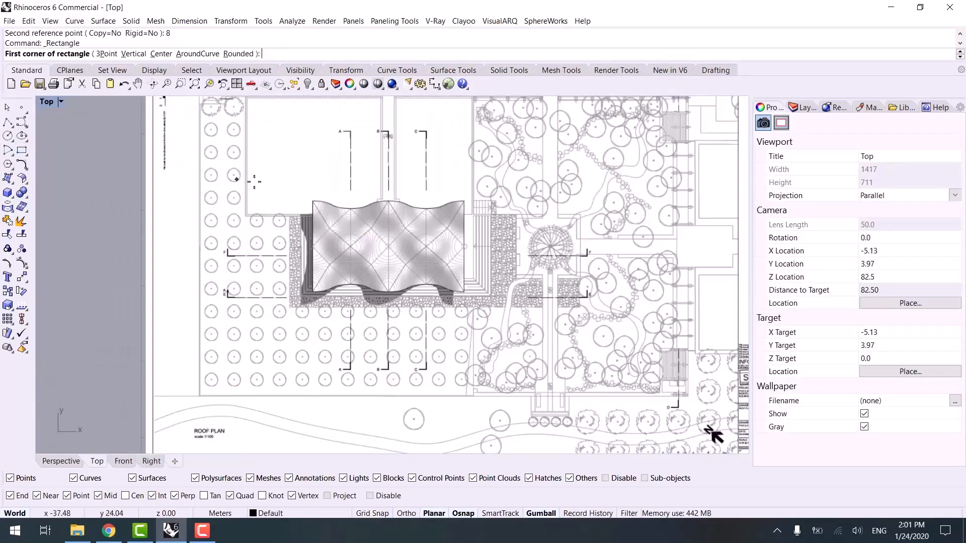
left_click(213, 119)
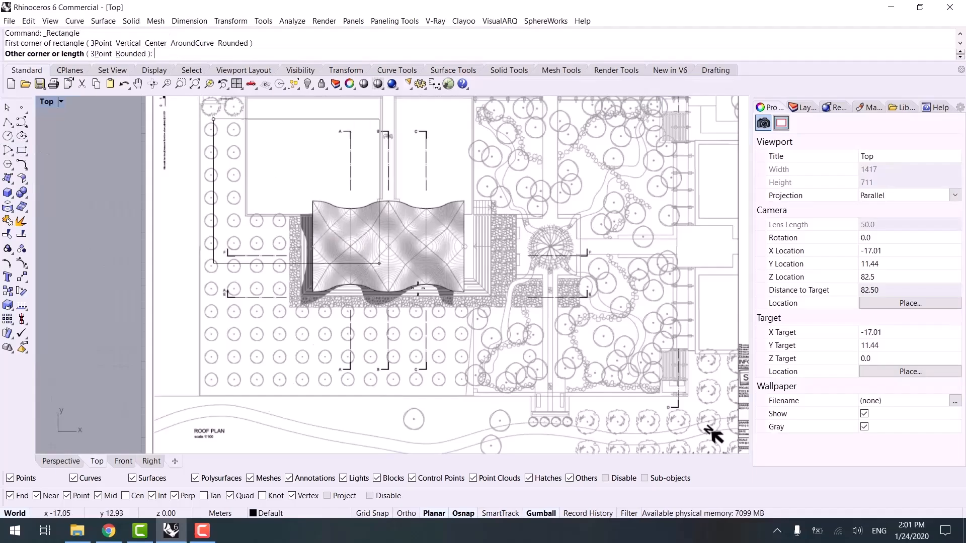
left_click(597, 375)
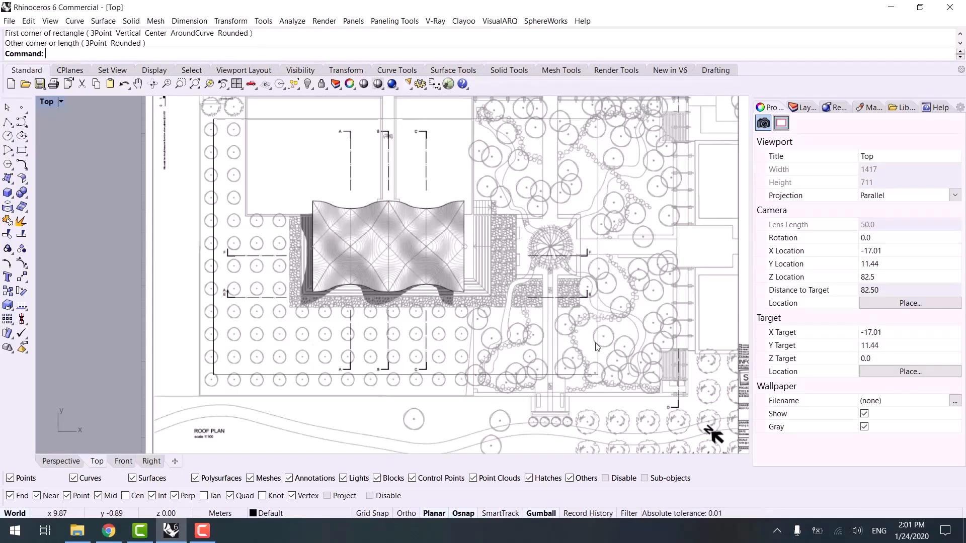
- Trim away the roof plan picture outside the rectangle and delete the rectangle curve
left_click(598, 292)
right_click(598, 292)
type("tr")
key("Return")
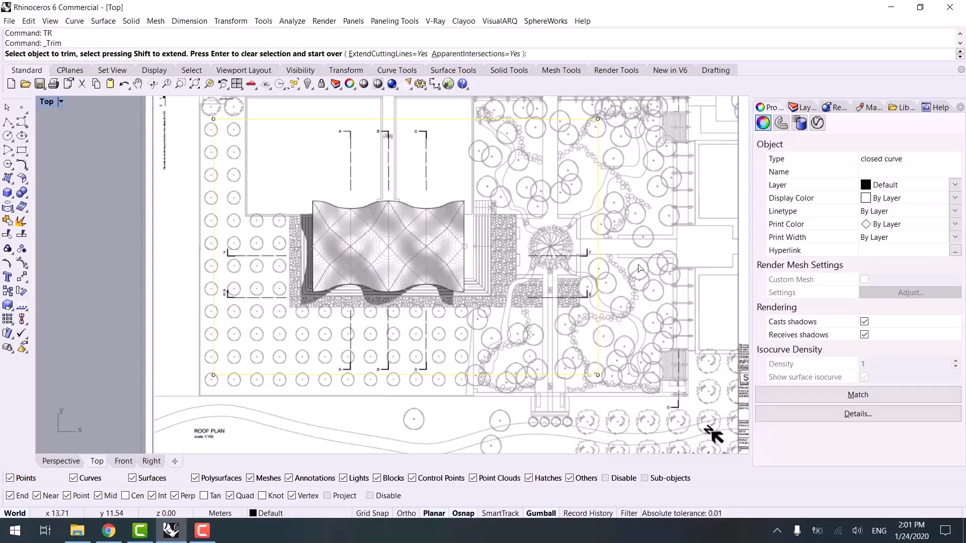
left_click(632, 281)
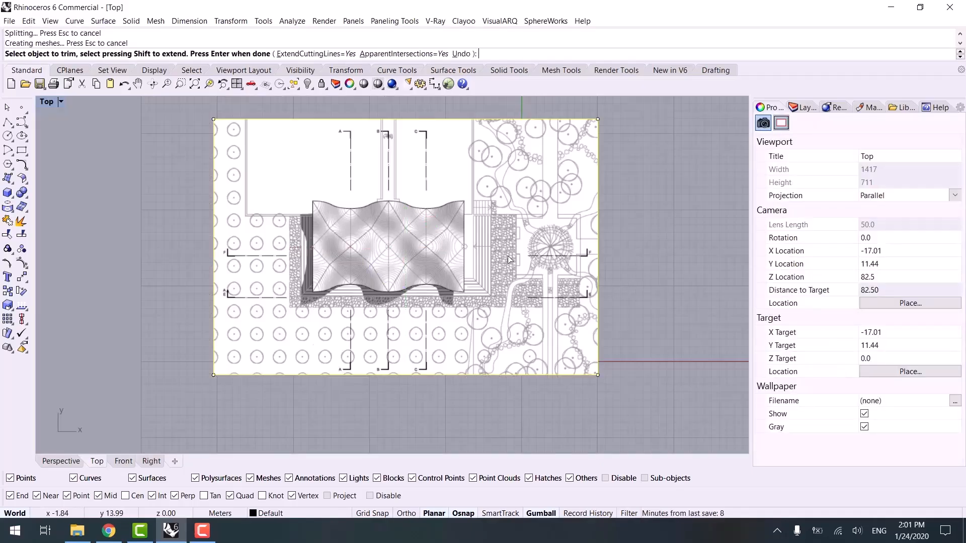
left_click(508, 271)
key("Return")
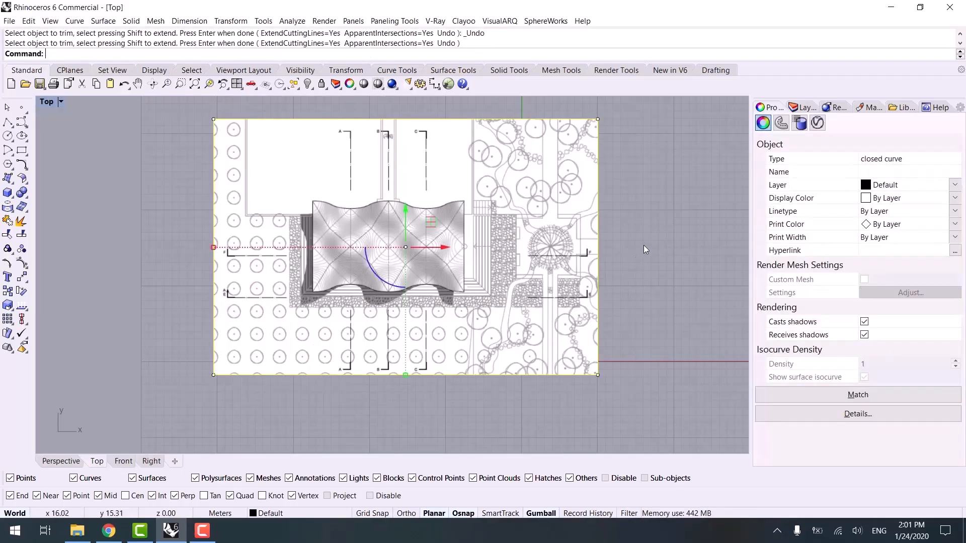
key("Delete")
- Set the trimmed roof plan picture's object transparency to 38%
left_click(523, 230)
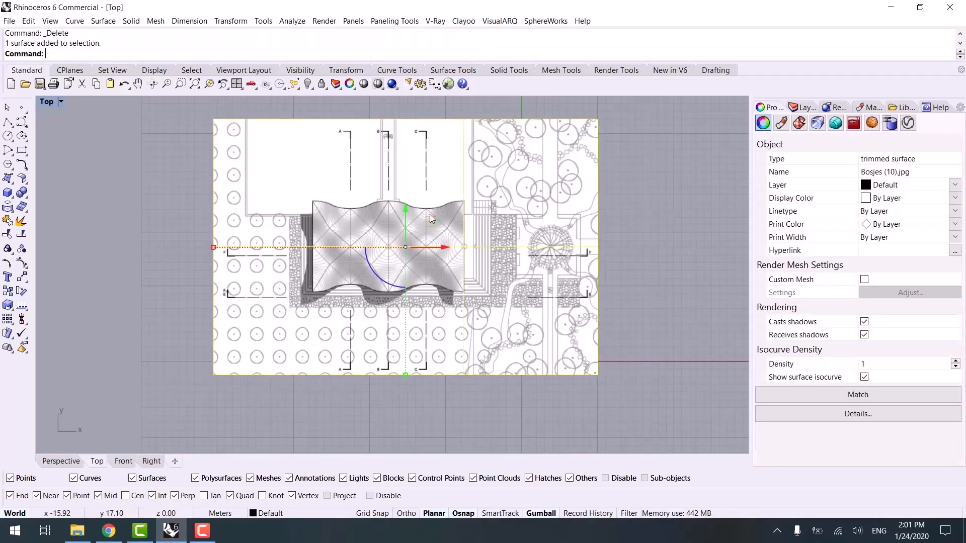
left_click(781, 123)
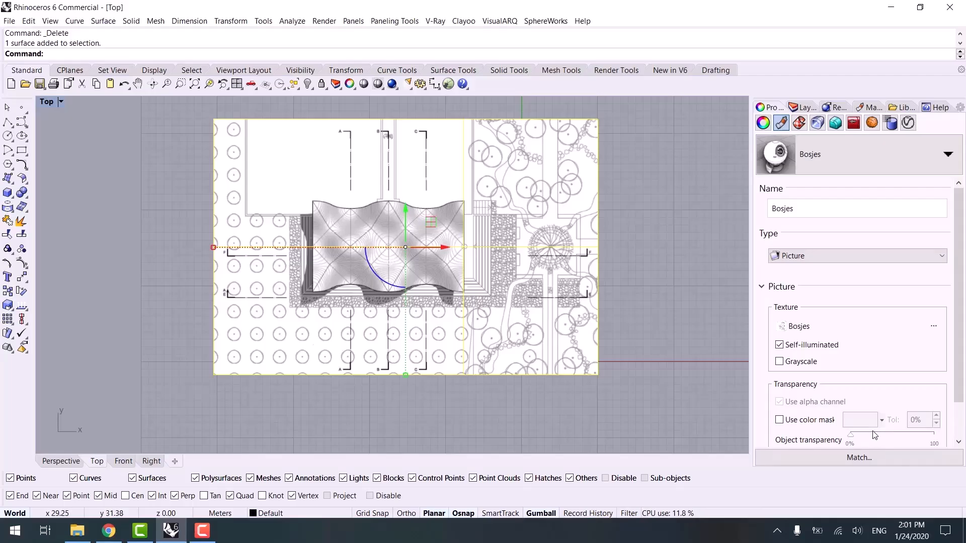
left_click_drag(878, 435, 883, 438)
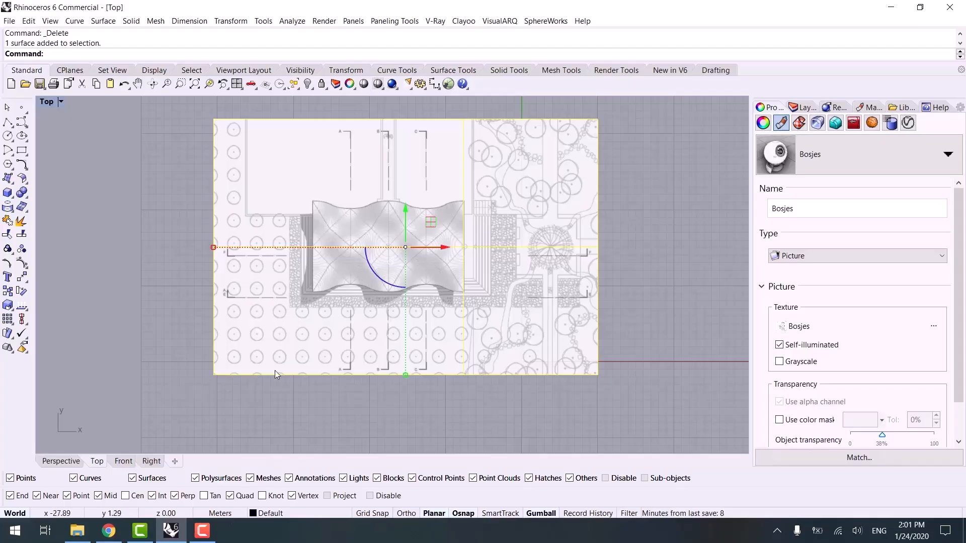
- Move the roof plan picture by its lower-left corner to the origin (0) and lock it
type("m")
key("Return")
left_click(214, 375)
type("0")
key("Return")
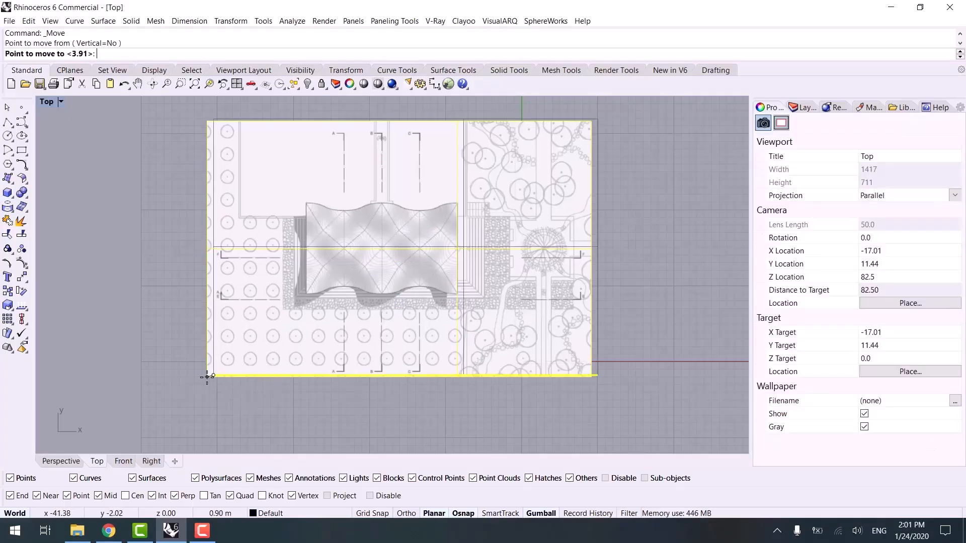
left_click(321, 85)
right_click_drag(334, 249, 286, 251)
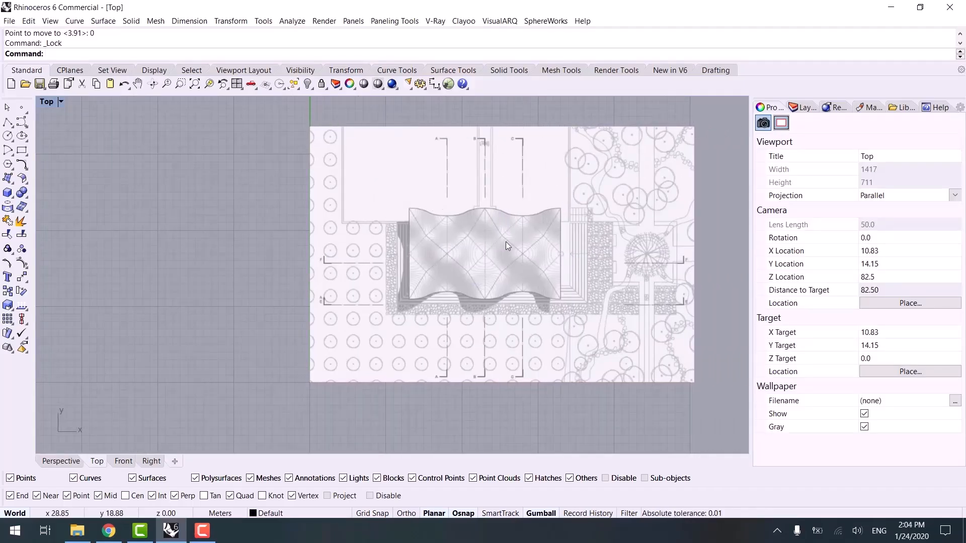
right_click_drag(369, 232, 317, 235)
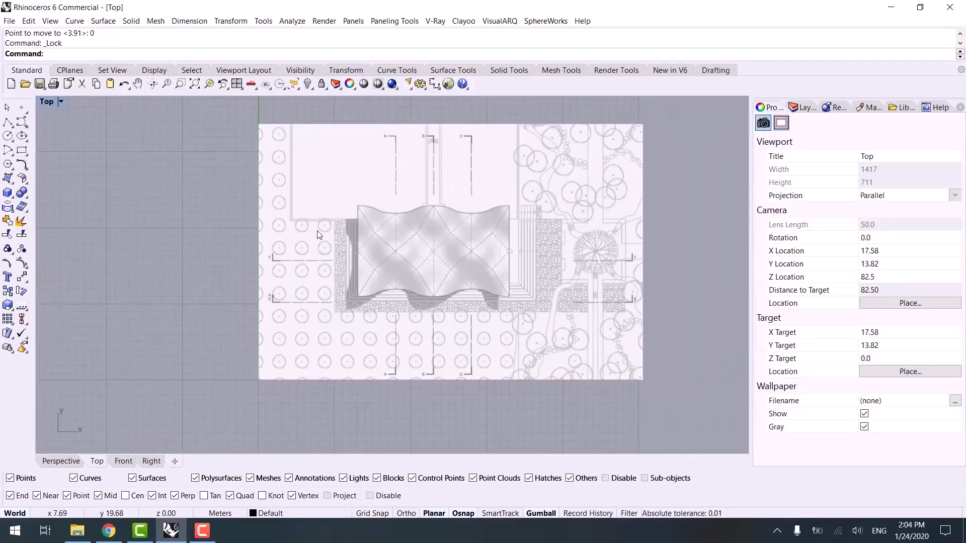
- Insert Bosjes (8).jpg as a vertical picture standing along the roof plan's lower edge, starting from the plan's corner at the origin
left_click(77, 531)
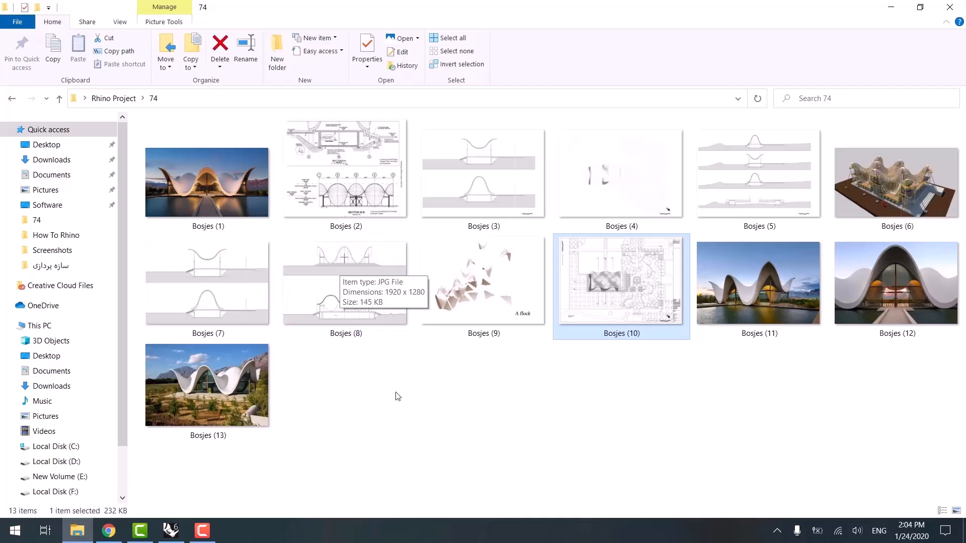
left_click(394, 394)
left_click(345, 264)
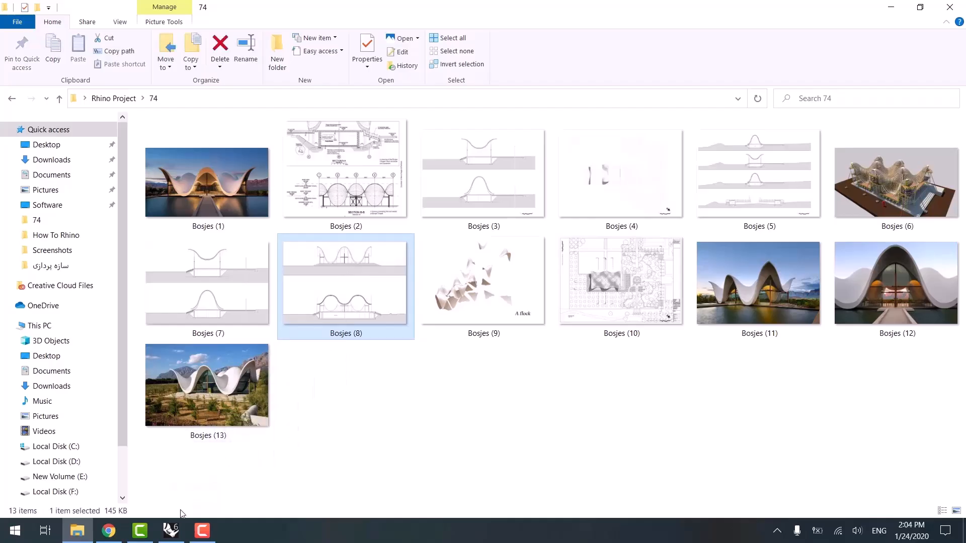
left_click(171, 531)
left_click_drag(180, 312, 333, 255)
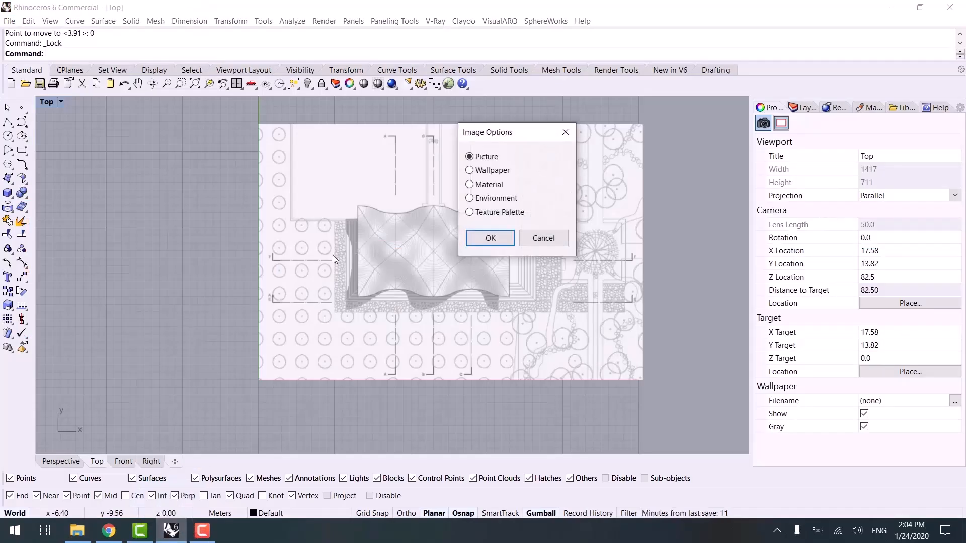
left_click(490, 238)
left_click(61, 460)
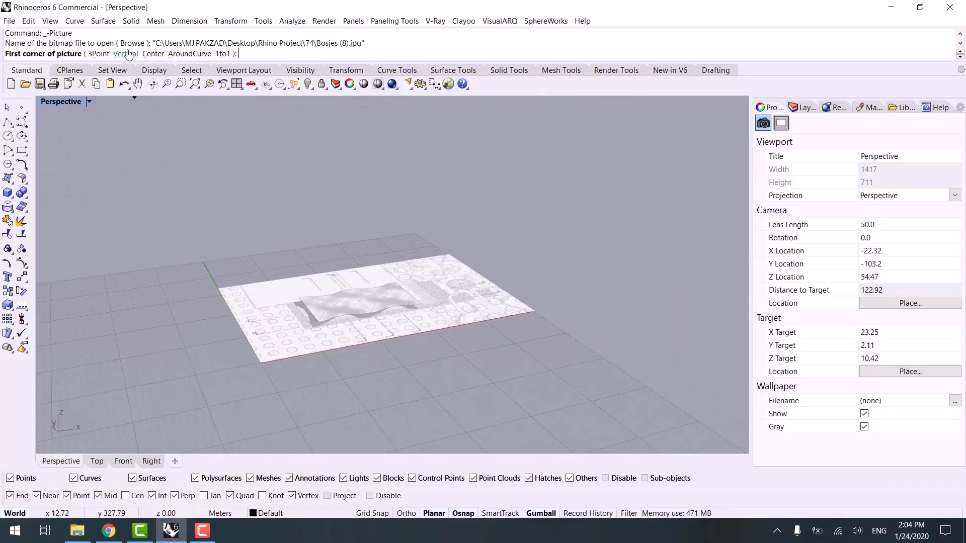
left_click(128, 54)
left_click(261, 363)
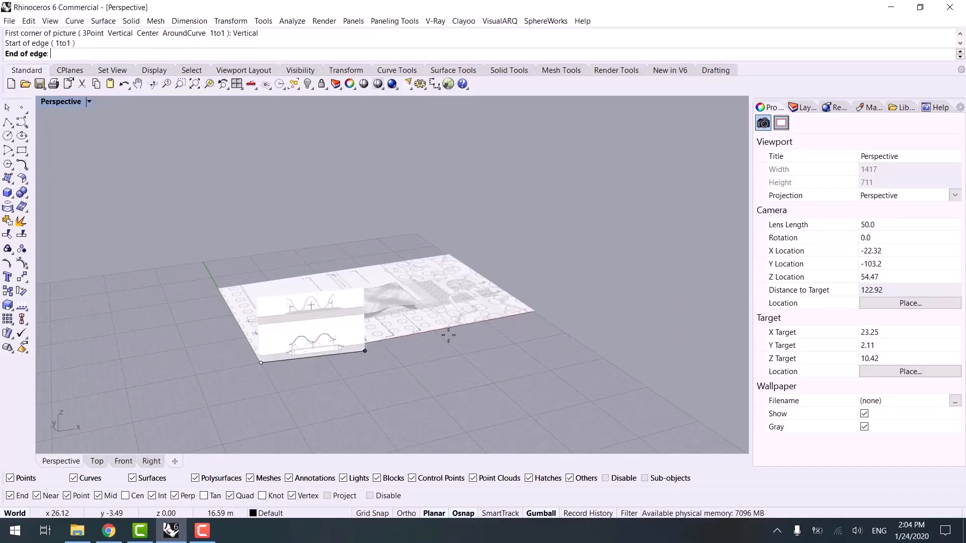
left_click(548, 321)
- Move the vertical section picture by its lower corner to the origin (0)
right_click_drag(351, 370, 450, 355)
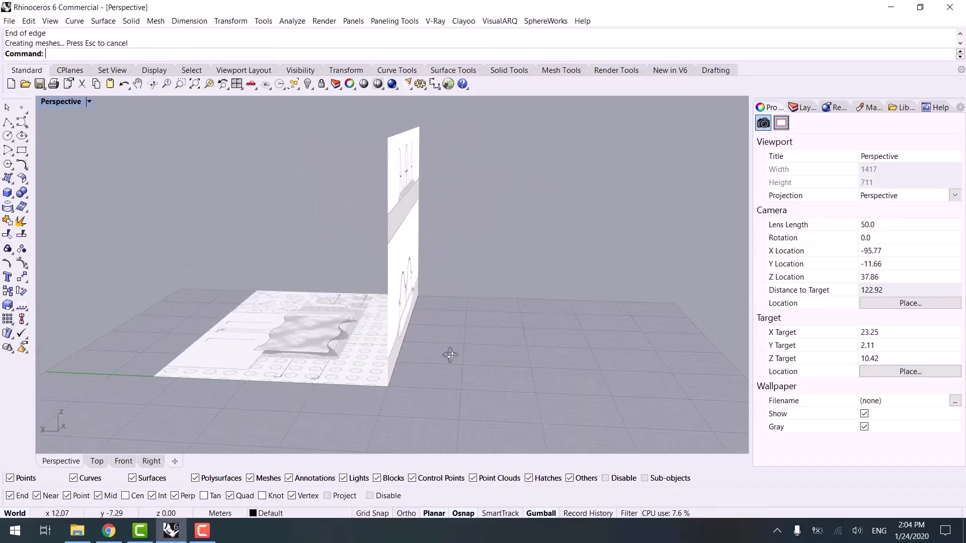
scroll(430, 321, "up", 8)
right_click_drag(430, 321, 337, 329)
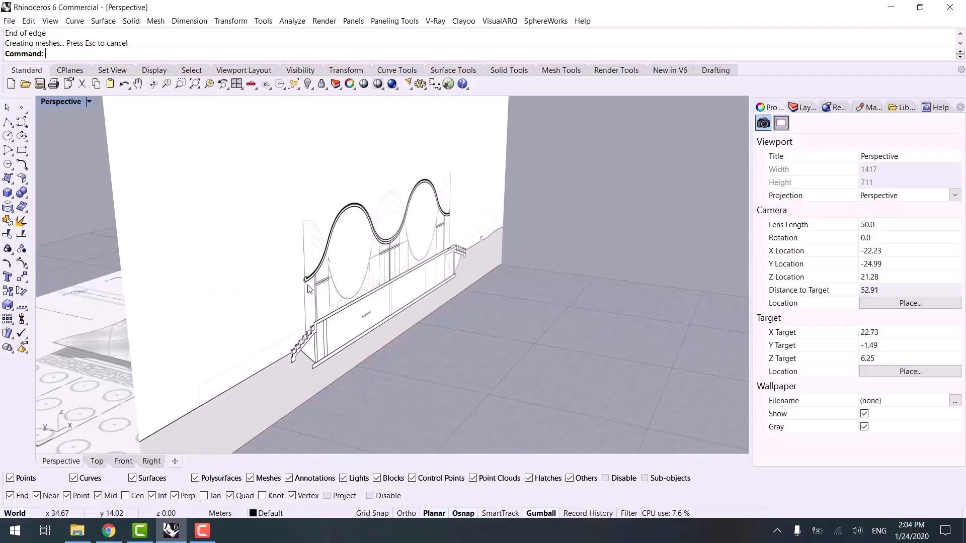
scroll(303, 366, "down", 4)
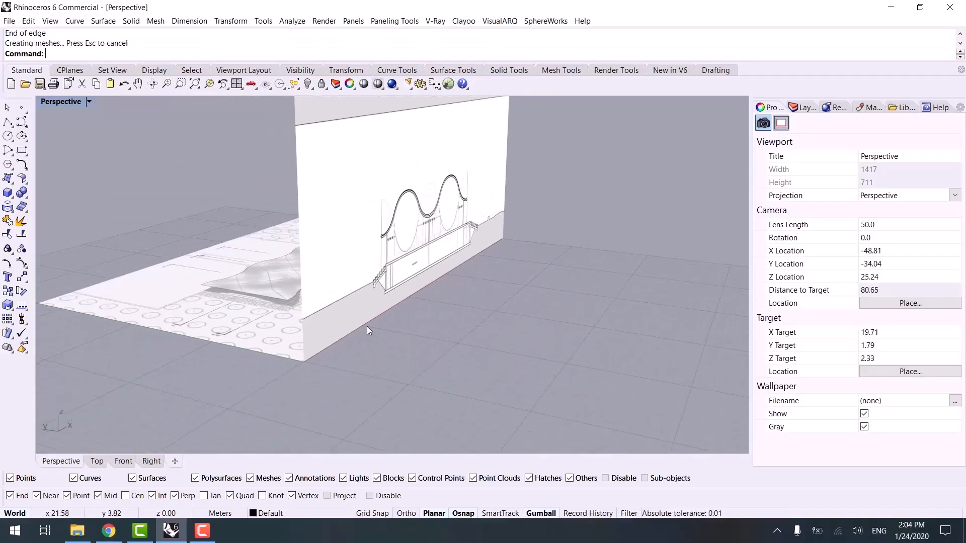
scroll(249, 411, "down", 6)
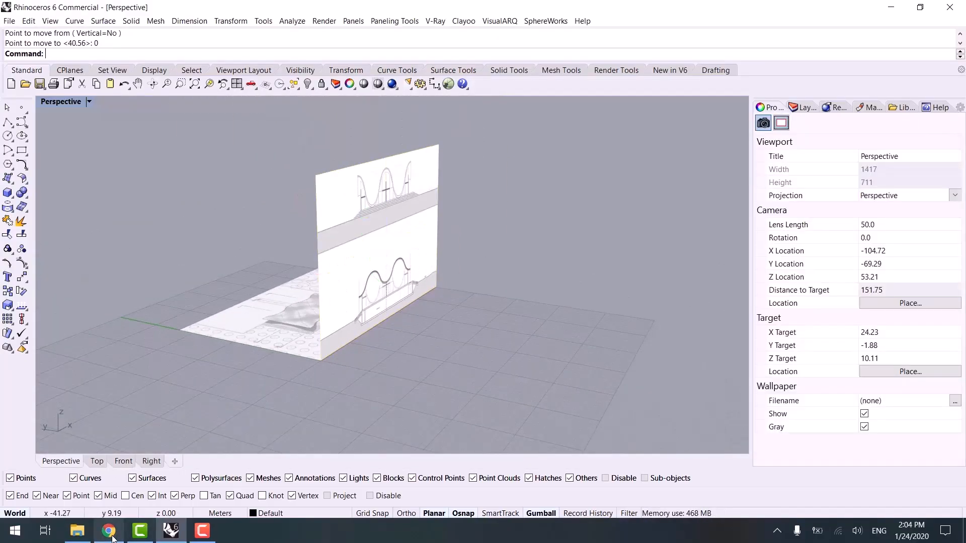
- Insert Bosjes (7).jpg as a second vertical picture, extending in line from the far lower corner of the first section picture
mouse_move(83, 533)
left_click(78, 477)
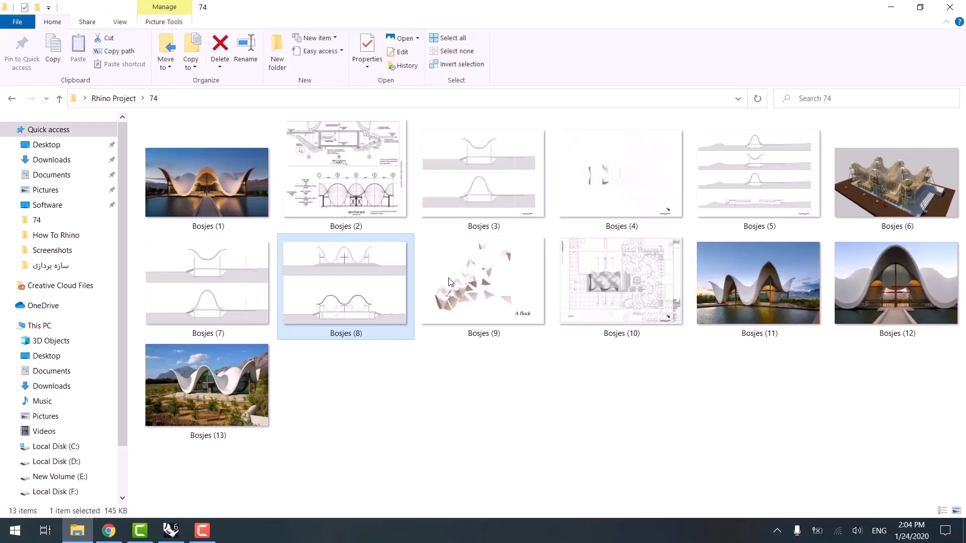
left_click(546, 355)
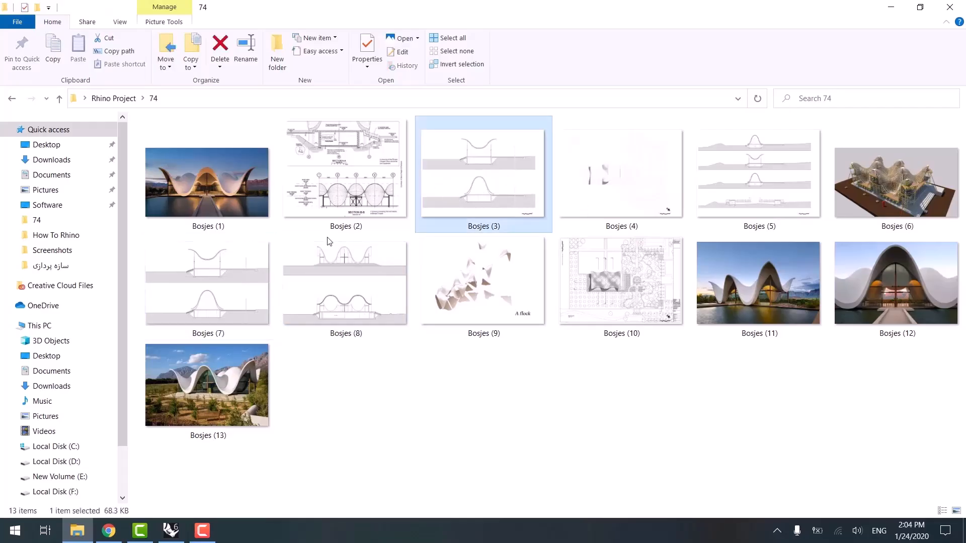
left_click_drag(231, 282, 267, 364)
left_click(509, 239)
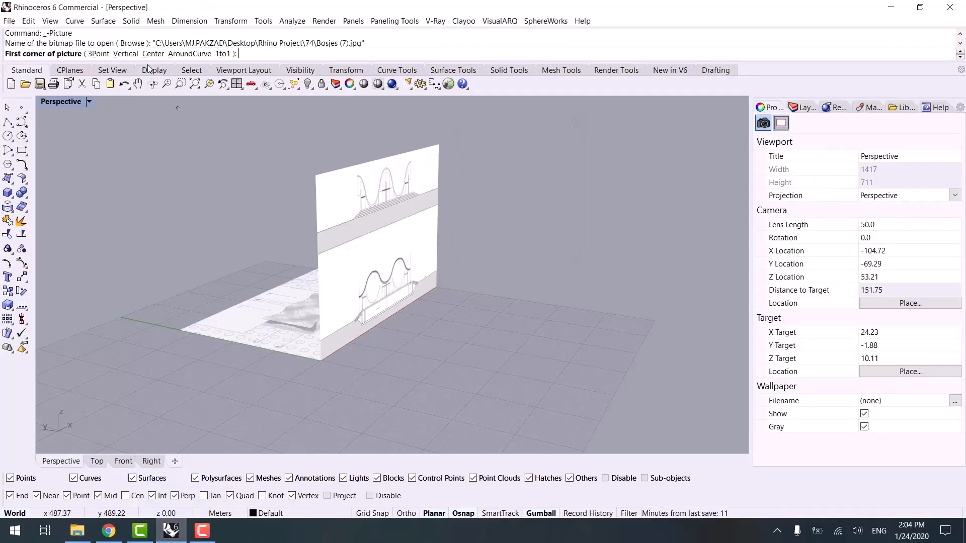
left_click(125, 54)
left_click(436, 287)
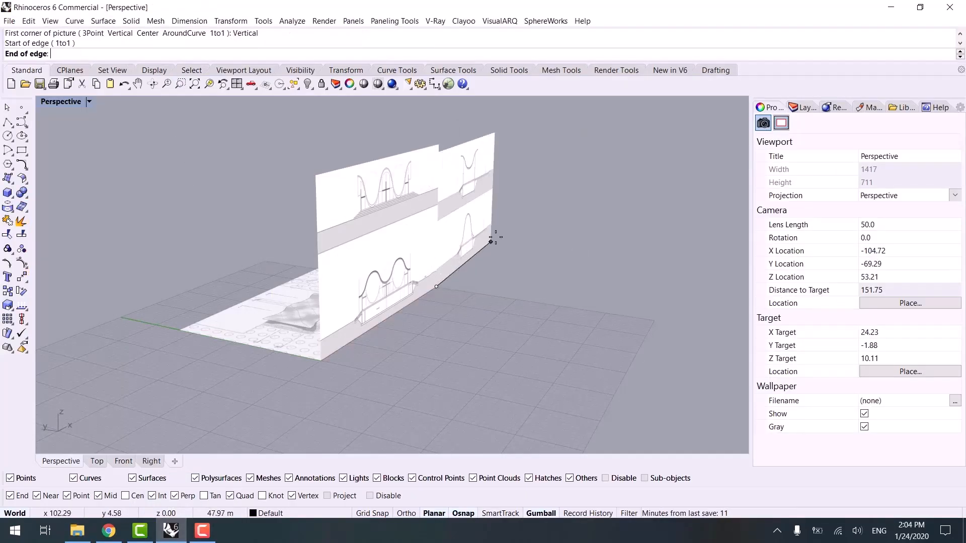
left_click(520, 240)
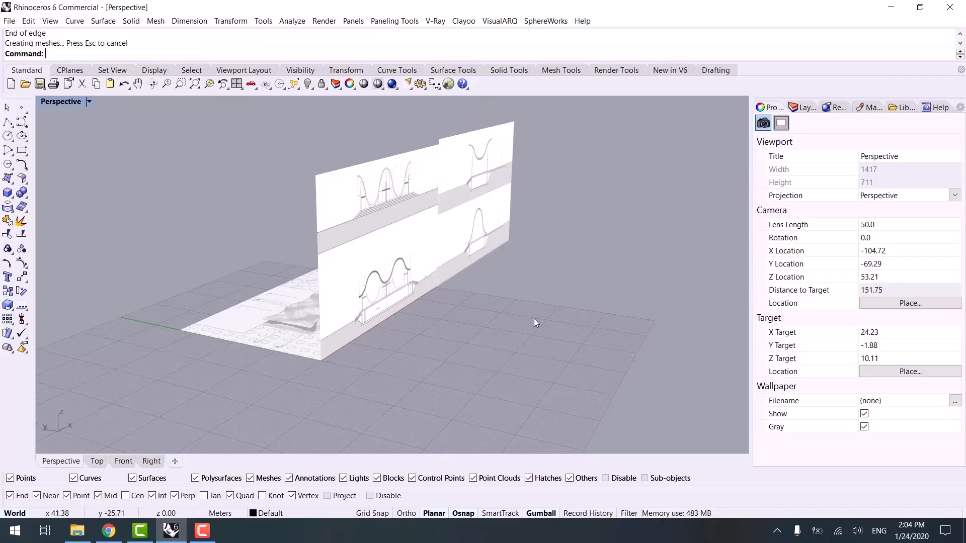
- Lock both vertical section pictures and switch to the Front view
right_click_drag(533, 319, 602, 231)
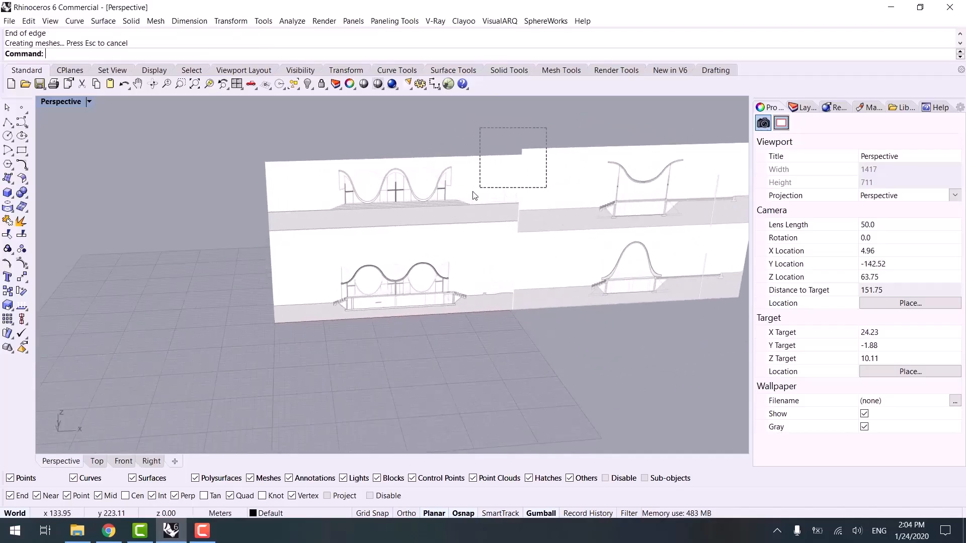
left_click_drag(472, 195, 475, 197)
key("ctrl+l")
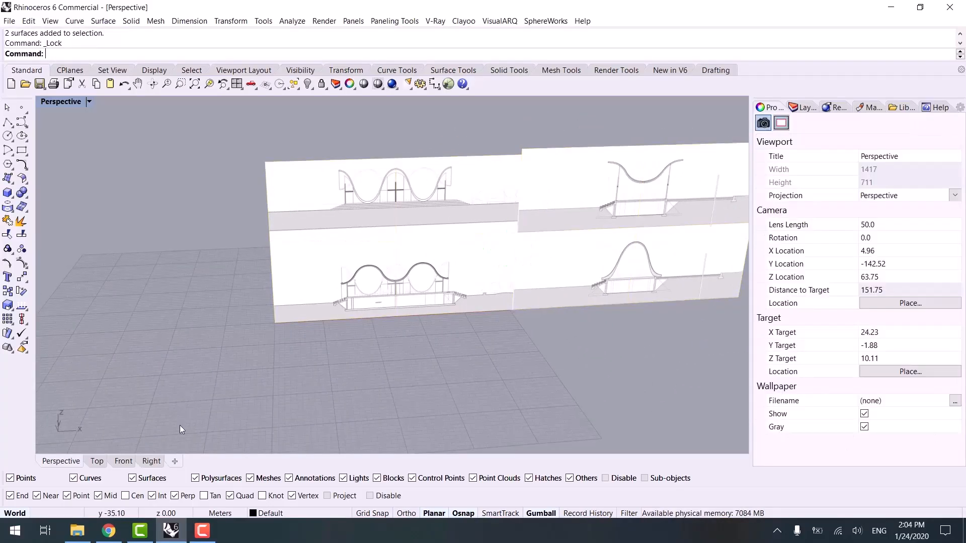
right_click_drag(122, 416, 273, 404)
left_click(123, 461)
- Draw a horizontal polyline about 20 m long between the two outer columns, along the transom line of the lower section drawing
scroll(330, 241, "down", 4)
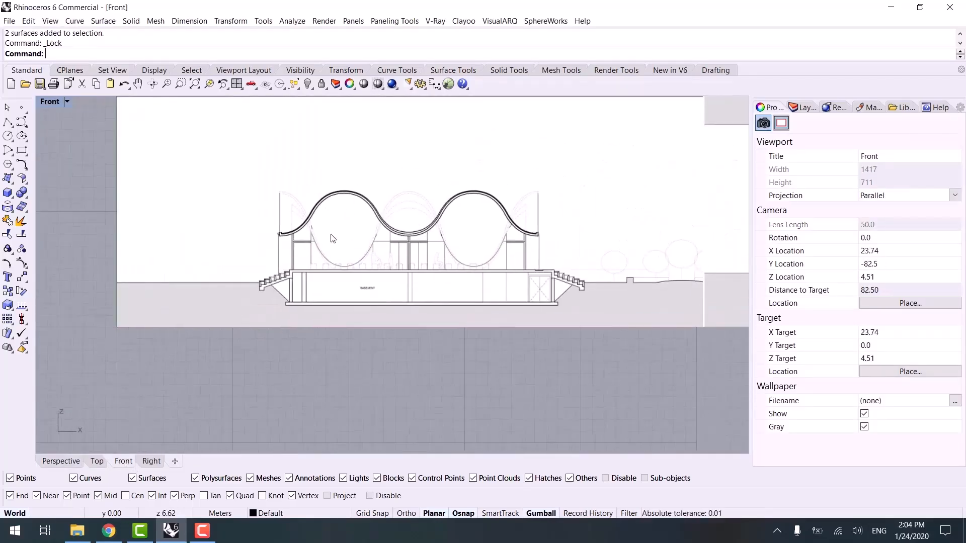
scroll(167, 222, "up", 3)
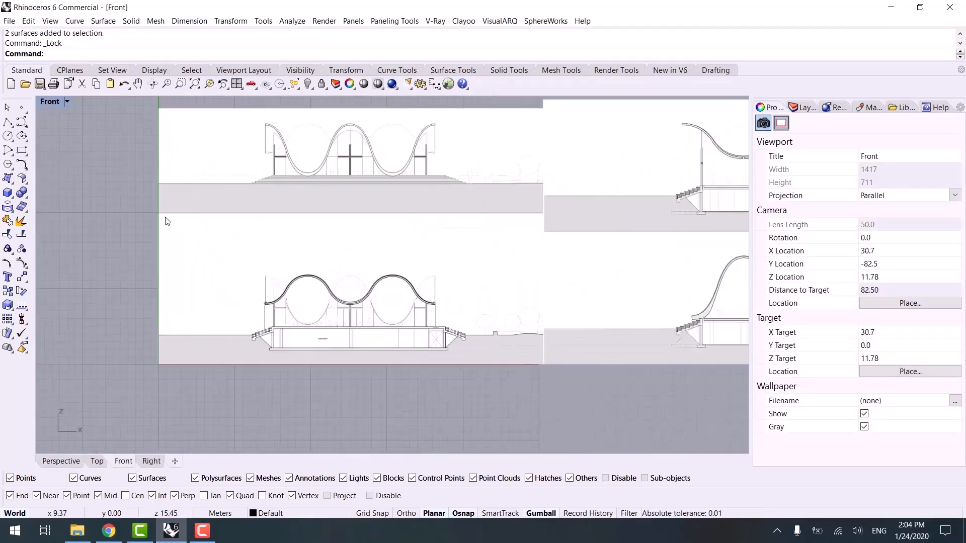
left_click(7, 122)
scroll(226, 312, "up", 5)
scroll(295, 339, "down", 4)
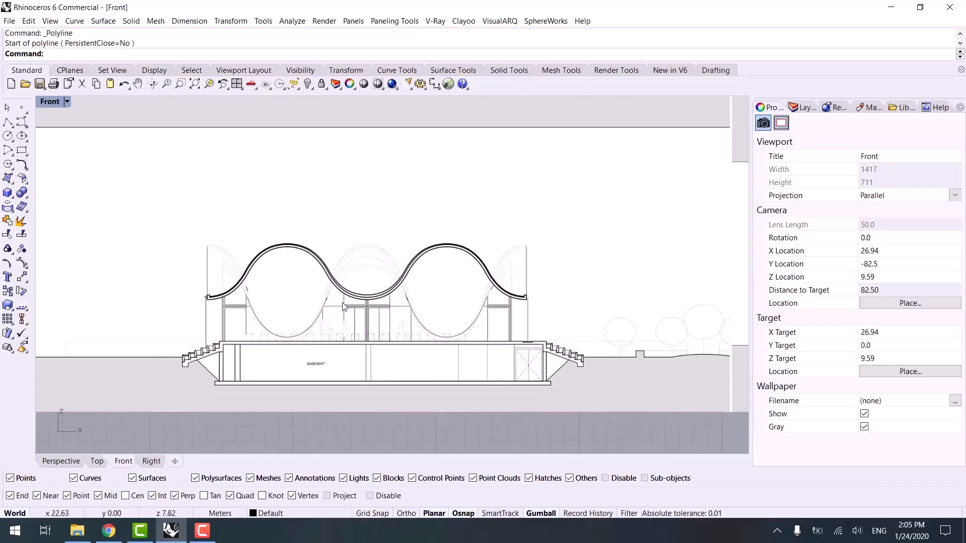
scroll(302, 305, "up", 6)
key("Return")
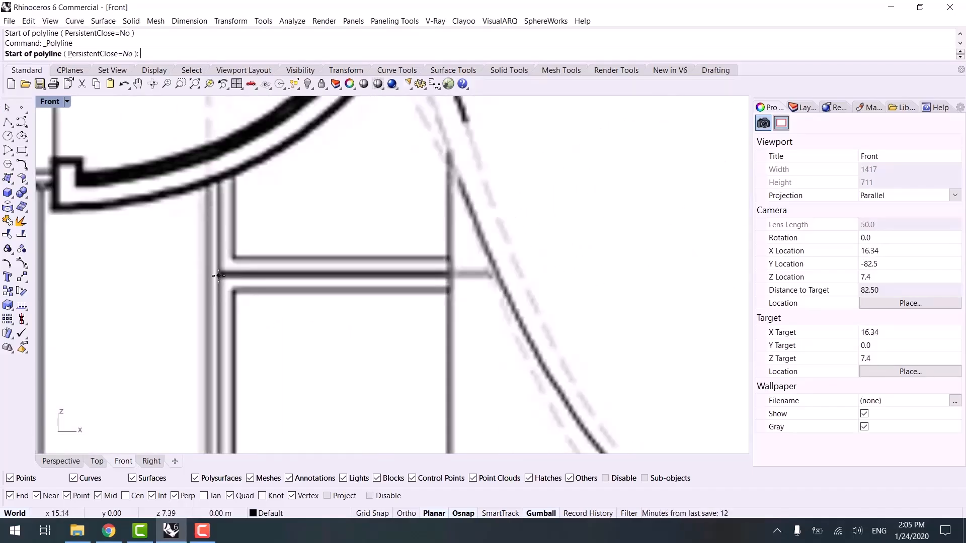
left_click(218, 274)
scroll(243, 282, "down", 6)
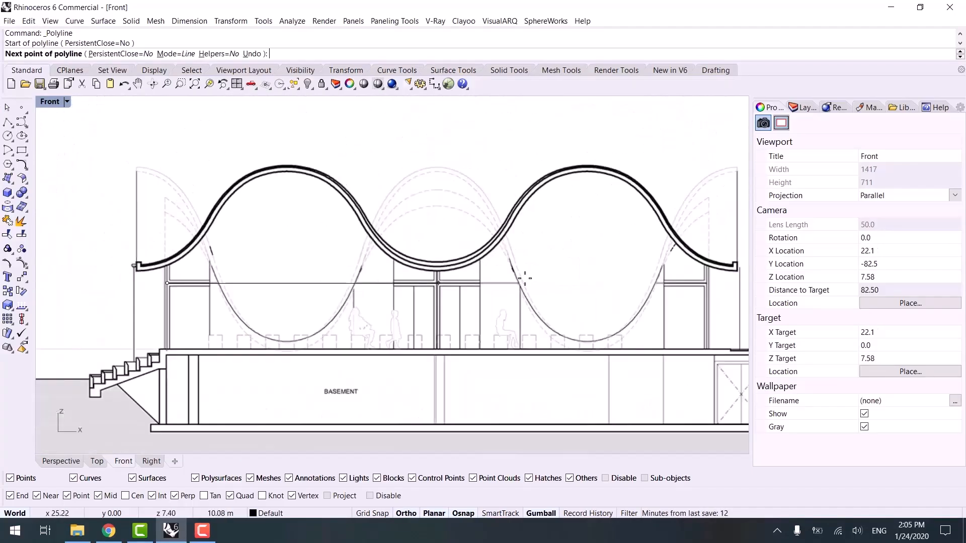
right_click_drag(593, 283, 553, 285)
scroll(553, 284, "up", 6)
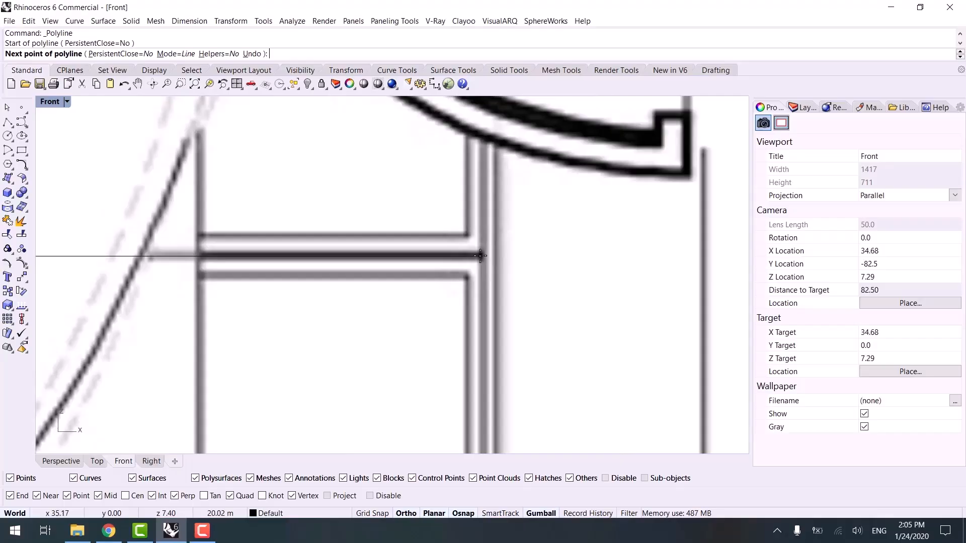
left_click(480, 256)
key("Return")
- Draw a vertical centre line from the midpoint of the horizontal transom line up to well above the roof
scroll(220, 308, "down", 6)
key("Return")
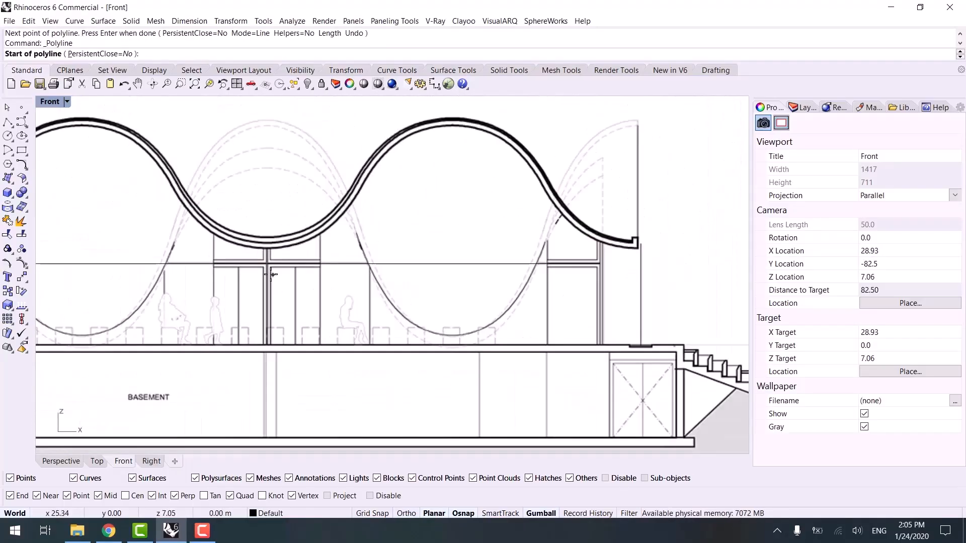
scroll(271, 274, "up", 2)
left_click(272, 275)
scroll(317, 211, "down", 5)
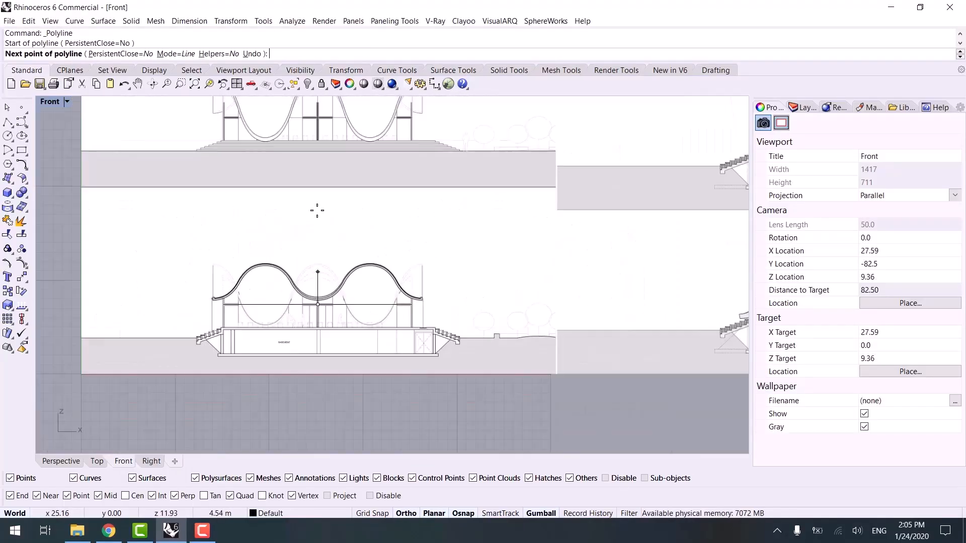
left_click(319, 224)
key("Return")
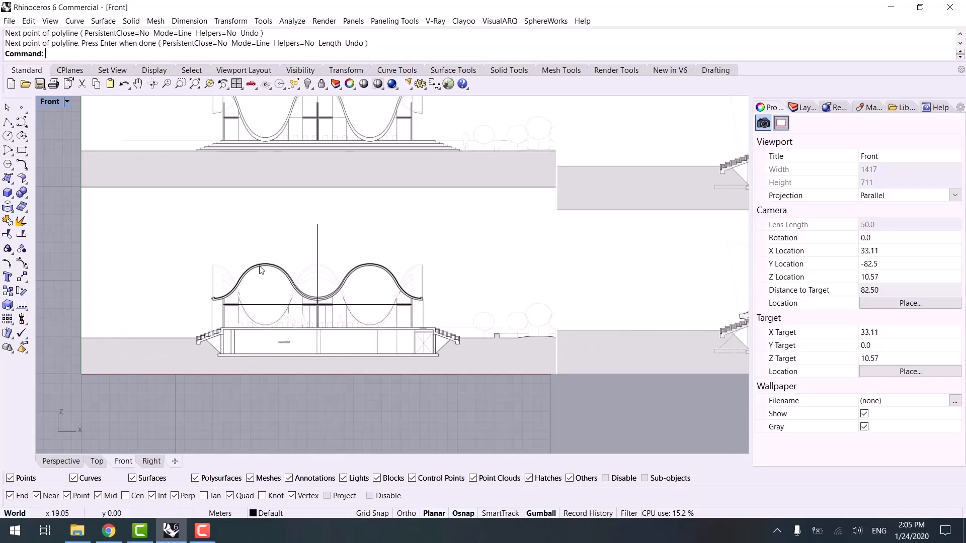
- Draw a horizontal polyline from the lower outer tip of the roof shell to the vertical centre line
scroll(257, 267, "up", 5)
key("Return")
scroll(234, 294, "up", 4)
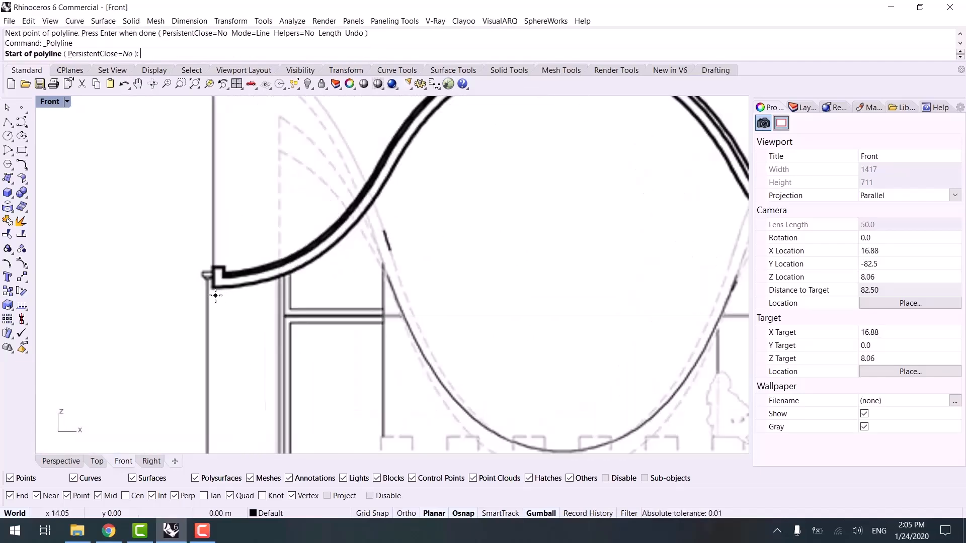
left_click(215, 286)
scroll(215, 287, "down", 3)
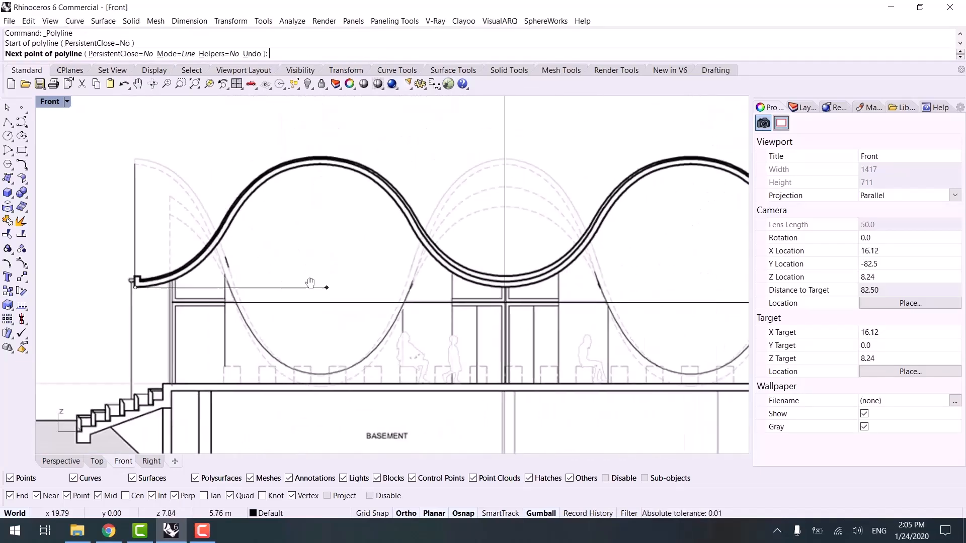
scroll(520, 319, "up", 4)
key("F8")
left_click(535, 317)
key("Return")
- Draw a vertical polyline about 5 m long from the midpoint of the roof-tip line up past the first roof crest
key("Return")
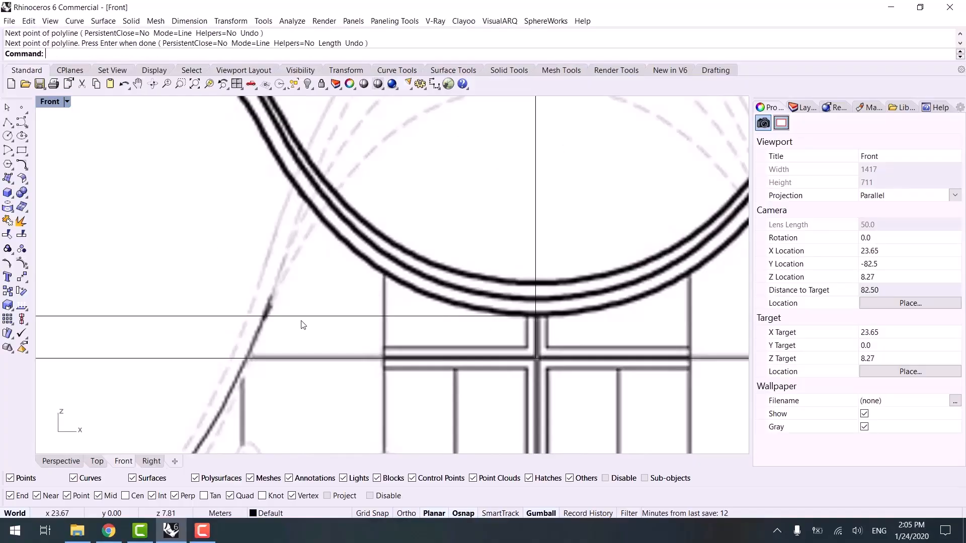
key("F8")
scroll(301, 323, "down", 4)
left_click(374, 303)
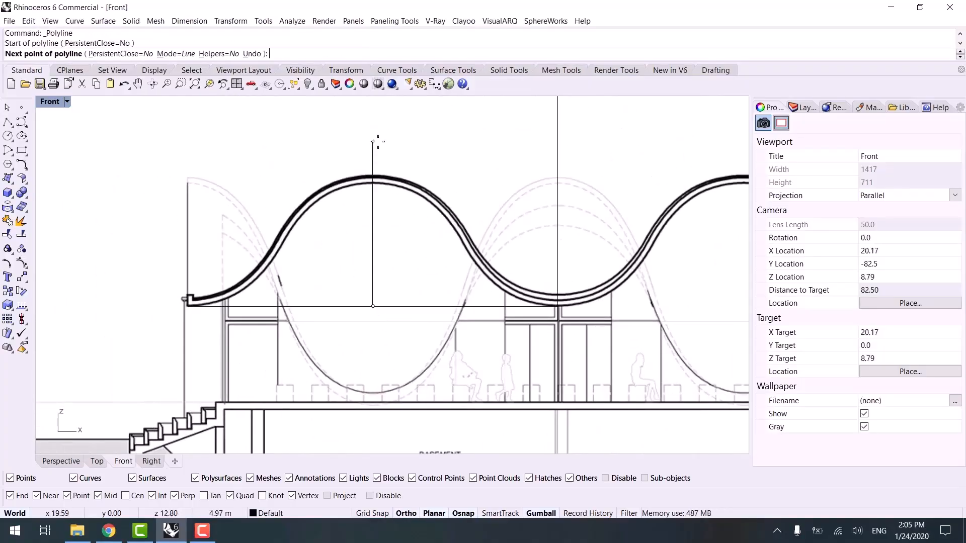
left_click(373, 132)
key("Return")
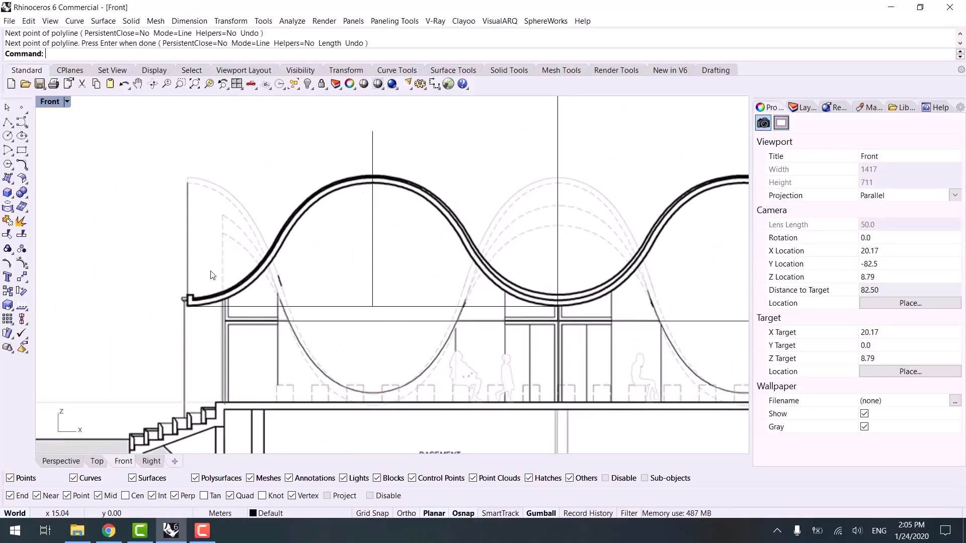
- Draw an interpolated curve along the roof shell's lower edge from its outer tip up to the vertical line at the first crest
right_click_drag(397, 191, 345, 185)
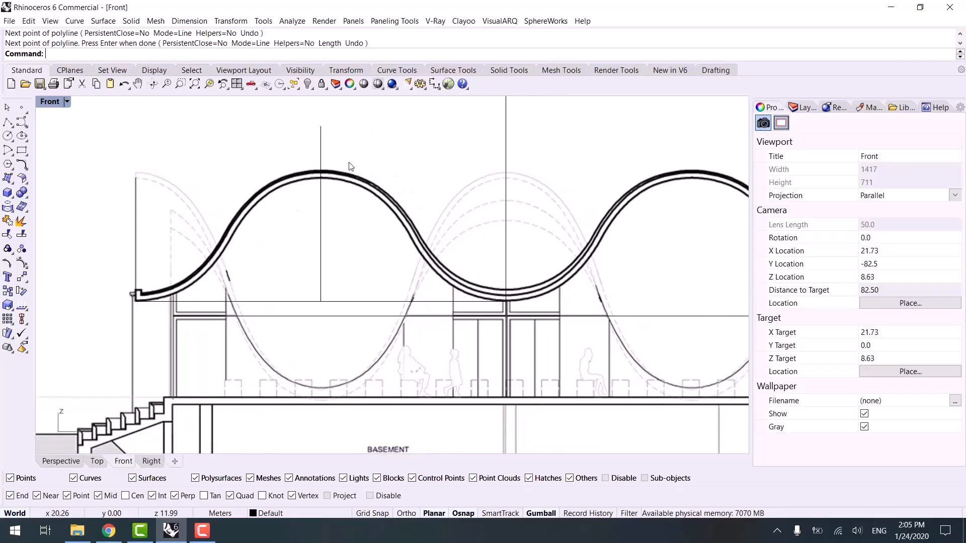
scroll(368, 176, "down", 4)
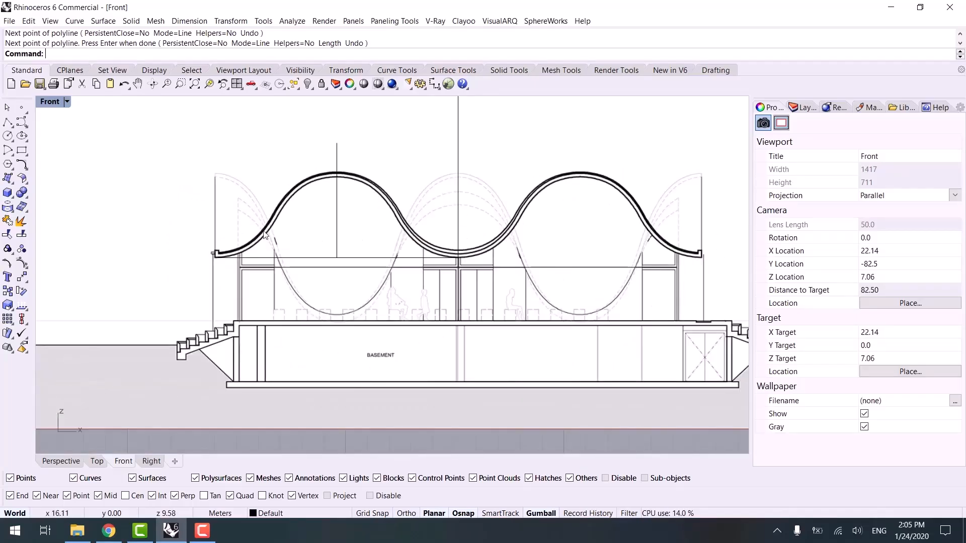
middle_click(220, 204)
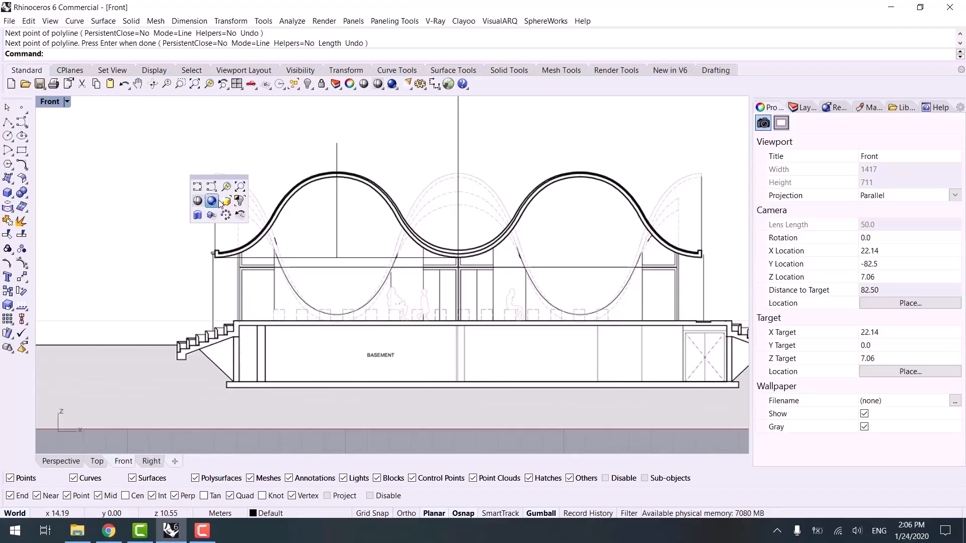
left_click(200, 187)
scroll(224, 239, "up", 14)
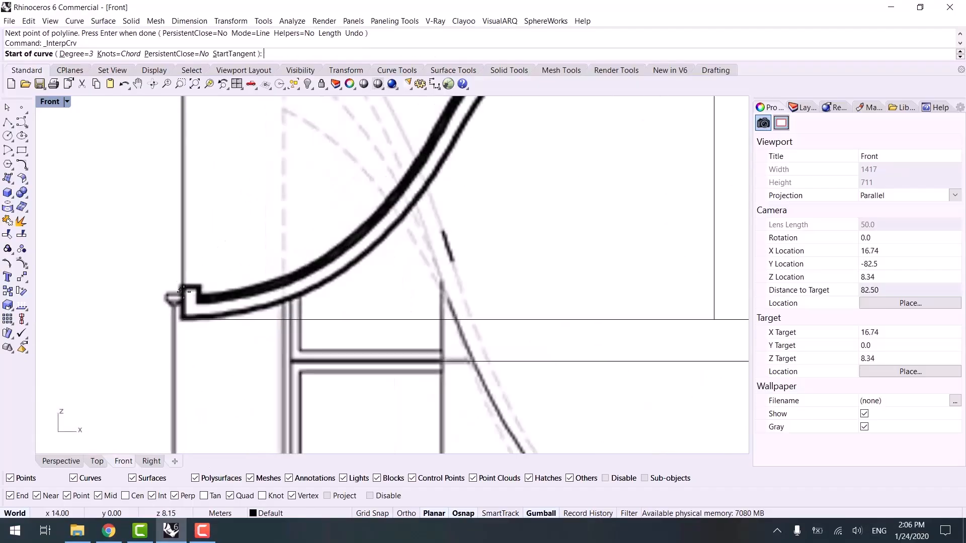
scroll(181, 291, "up", 1)
left_click(184, 326)
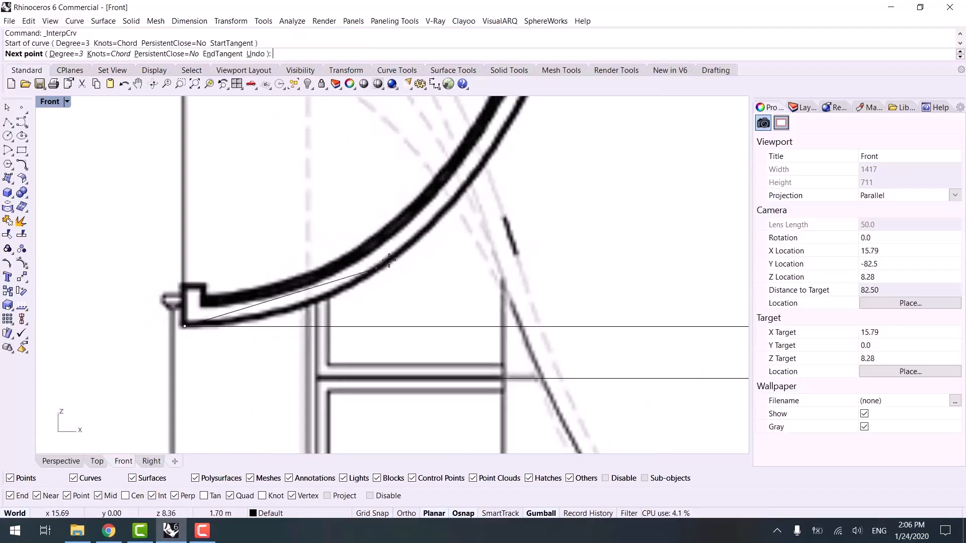
left_click(305, 306)
right_click_drag(509, 167, 416, 255)
left_click(398, 232)
right_click_drag(463, 128, 305, 321)
left_click(377, 234)
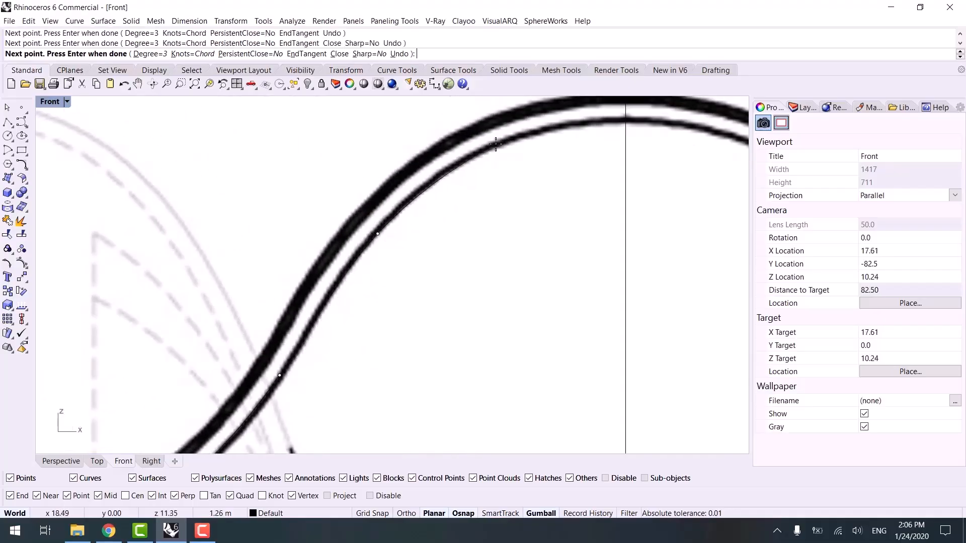
key("Return")
- Mirror a copy of the half-wave roof curve about the vertical line through the first crest
scroll(554, 165, "down", 1)
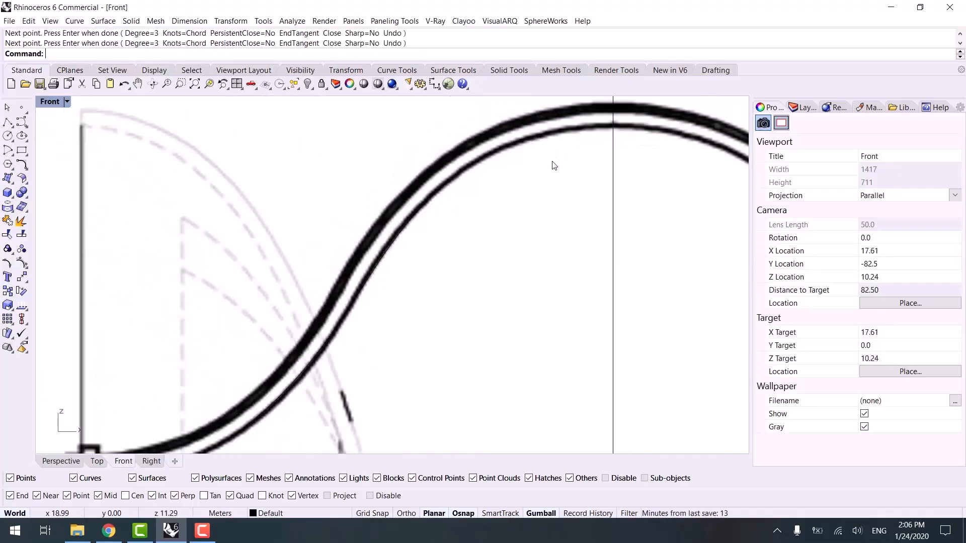
scroll(449, 171, "down", 2)
left_click(416, 146)
scroll(417, 161, "up", 1)
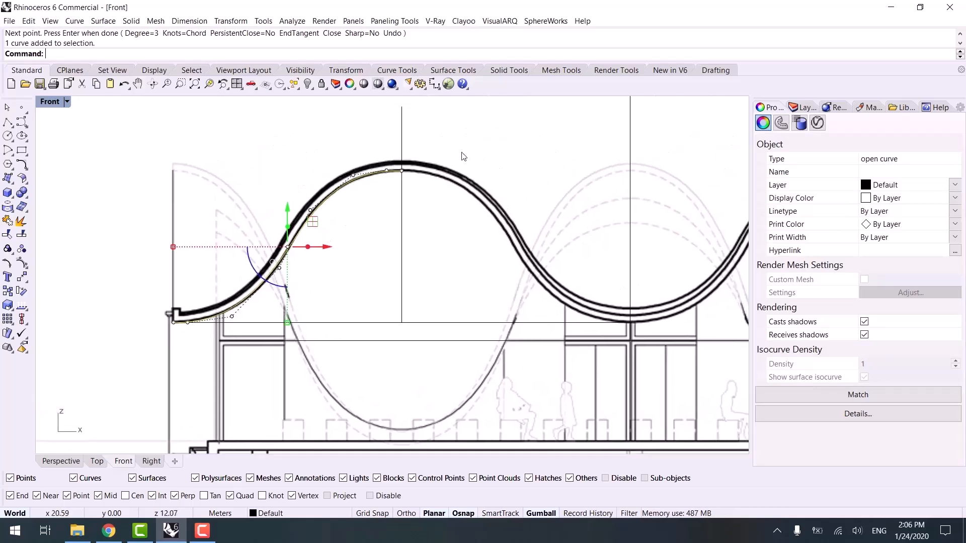
key("Escape")
scroll(302, 229, "up", 2)
left_click(328, 193)
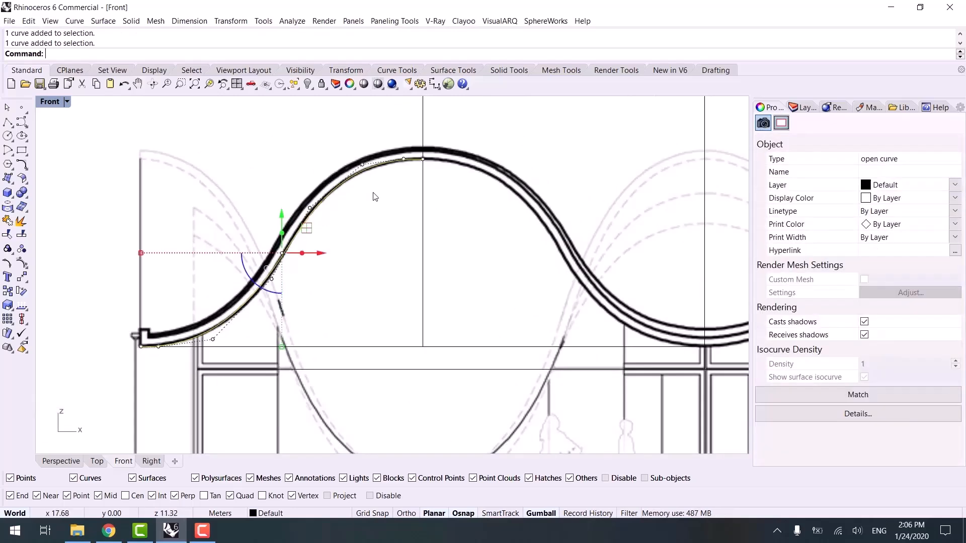
right_click_drag(398, 205, 332, 214)
type("MI")
key("Return")
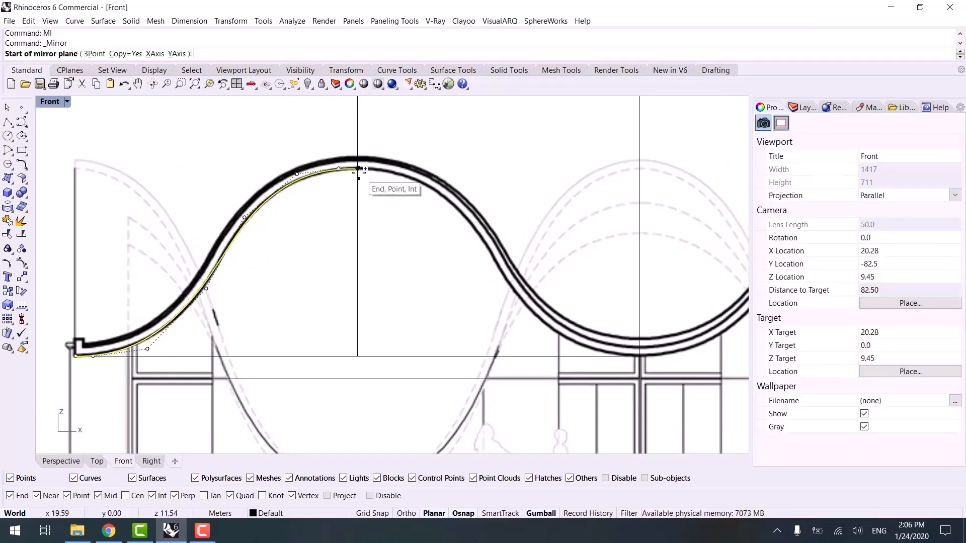
left_click(358, 170)
left_click(360, 216)
key("Escape")
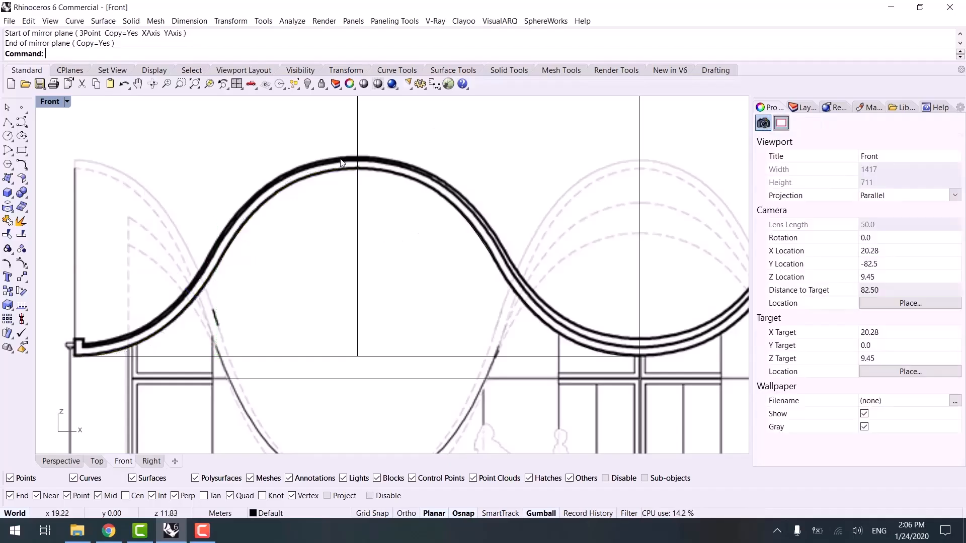
- Unlock the reference pictures, set the Bosjes (8) picture to 62% object transparency, and lock it again
scroll(426, 206, "up", 4)
scroll(416, 196, "down", 2)
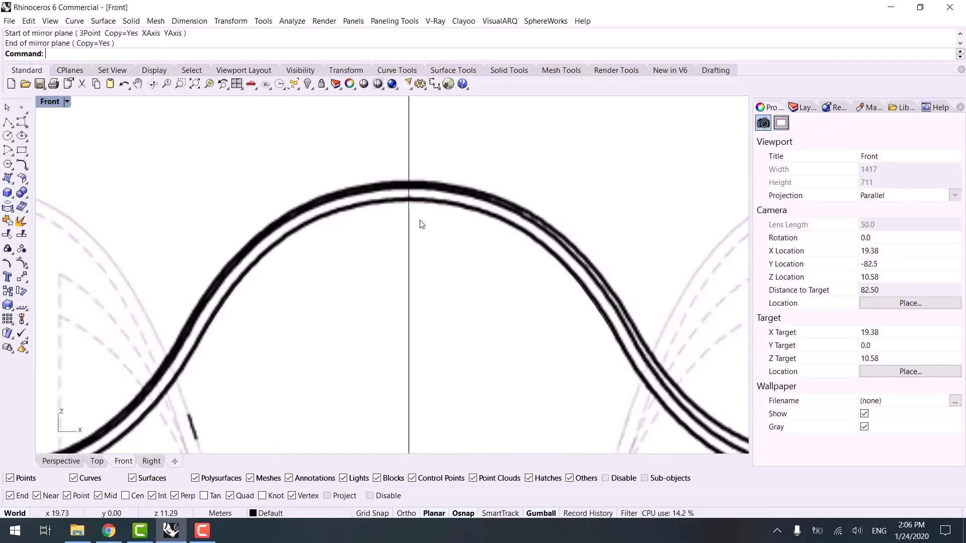
key("ctrl+alt+l")
left_click(495, 159)
scroll(516, 176, "down", 8)
right_click_drag(549, 195, 432, 241)
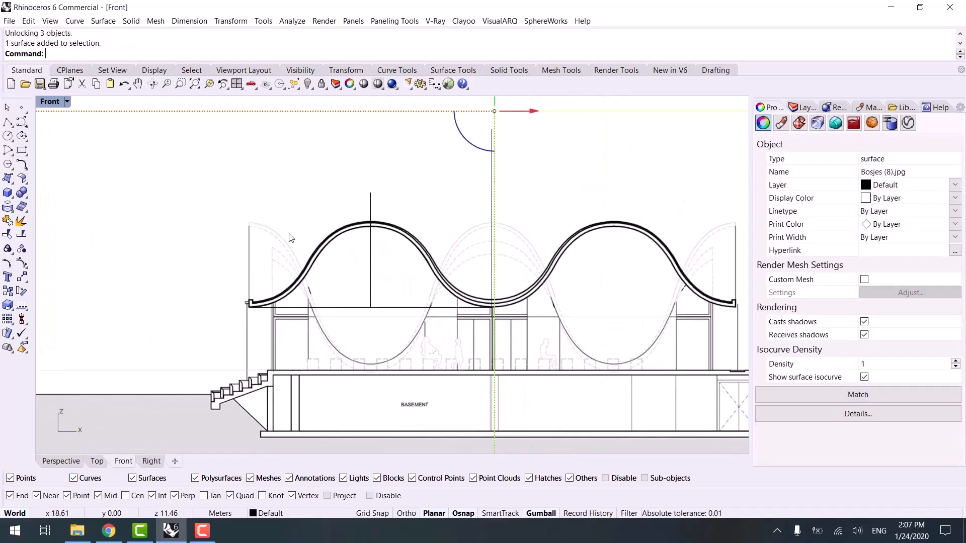
scroll(281, 252, "down", 3)
scroll(283, 228, "up", 5)
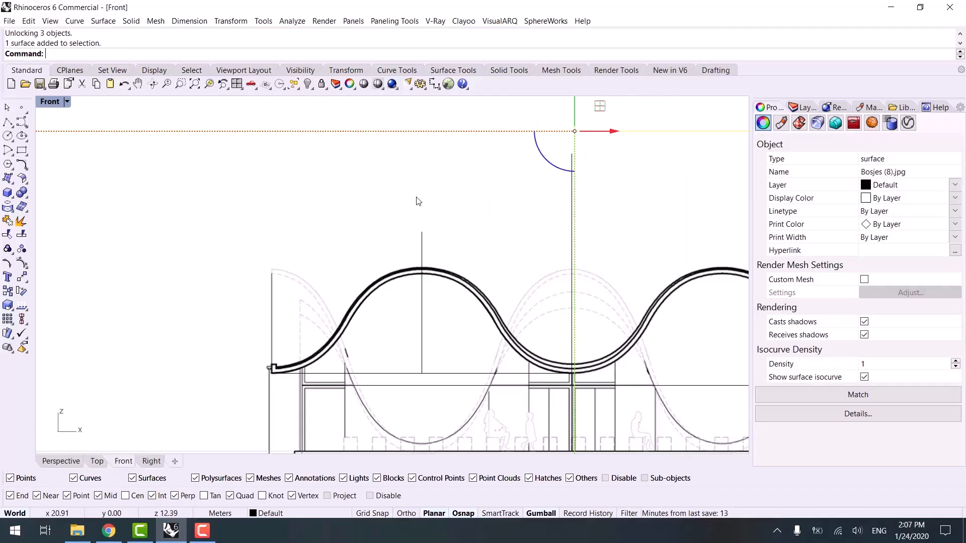
left_click(779, 124)
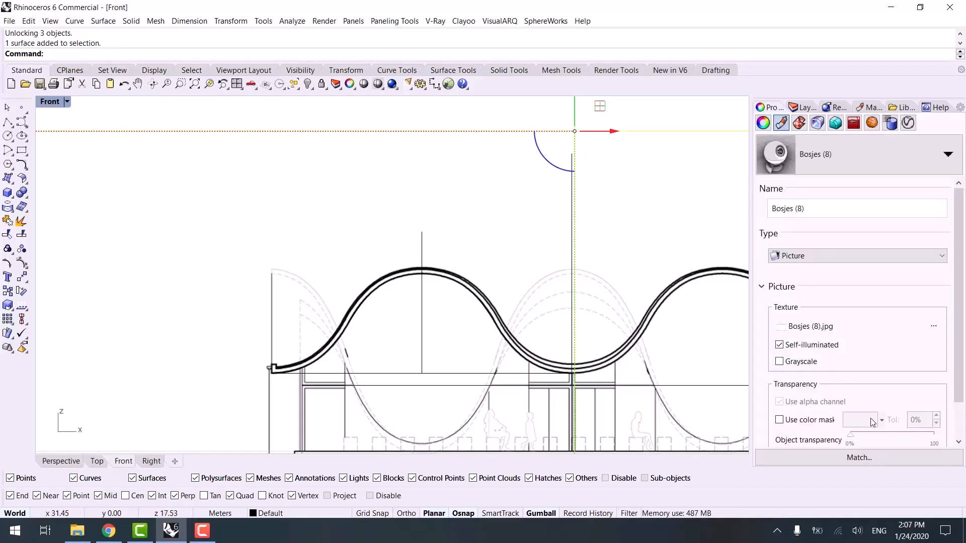
left_click(881, 440)
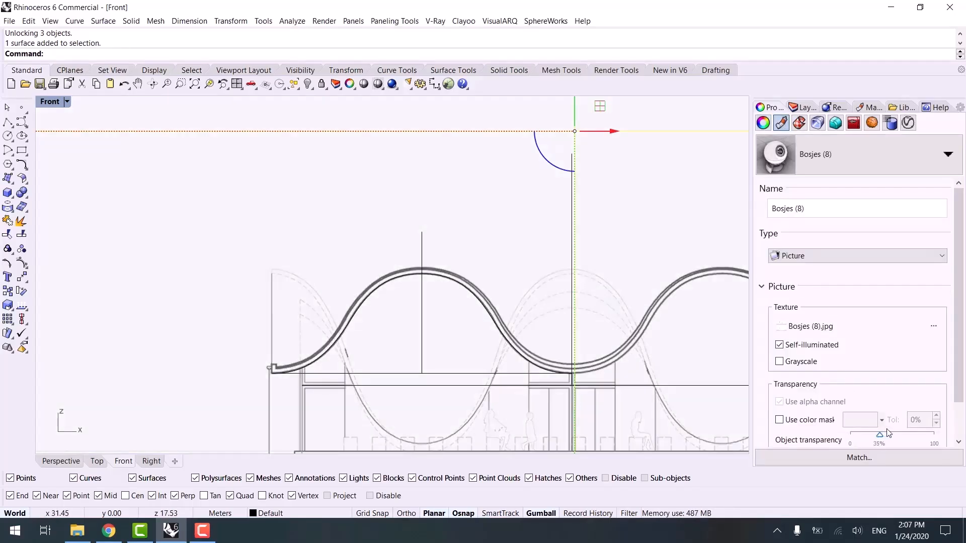
left_click(904, 436)
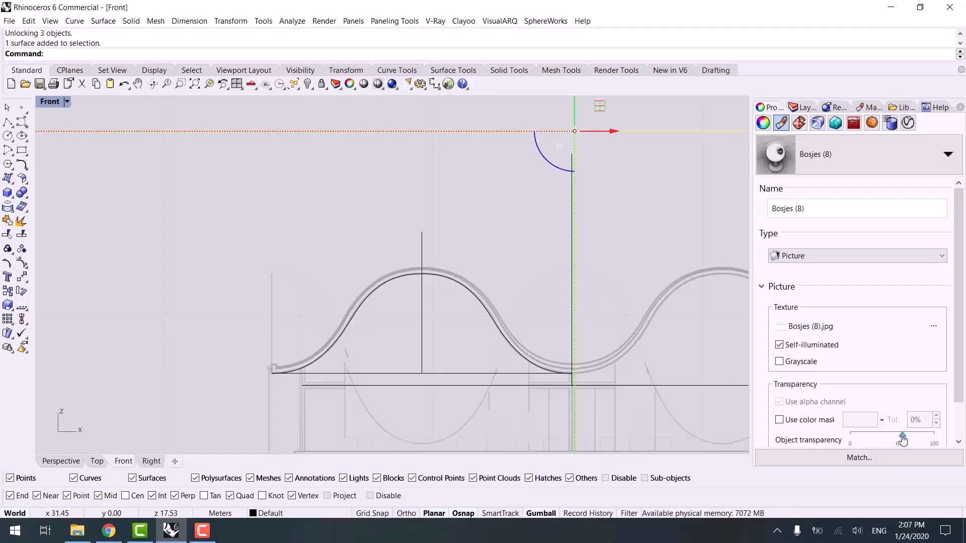
key("Menu")
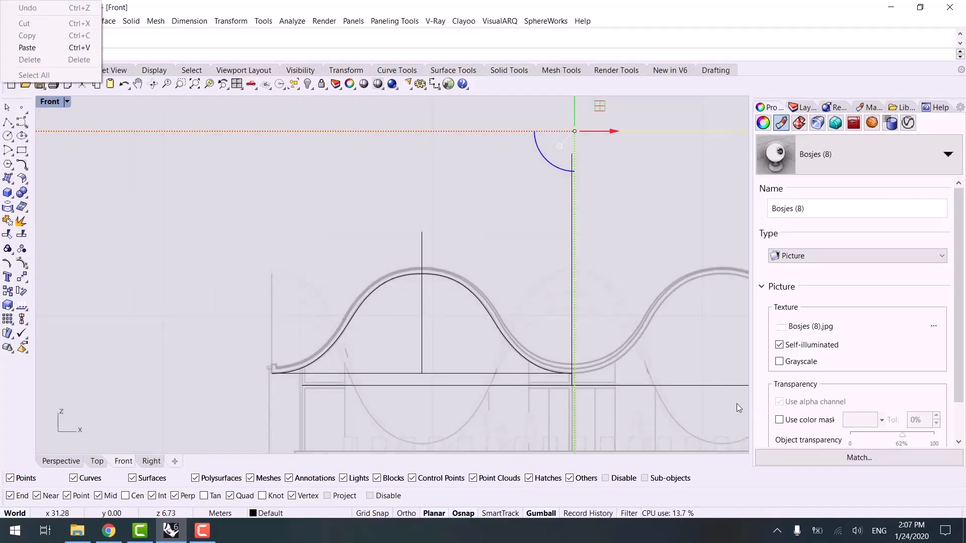
key("Escape")
key("ctrl+l")
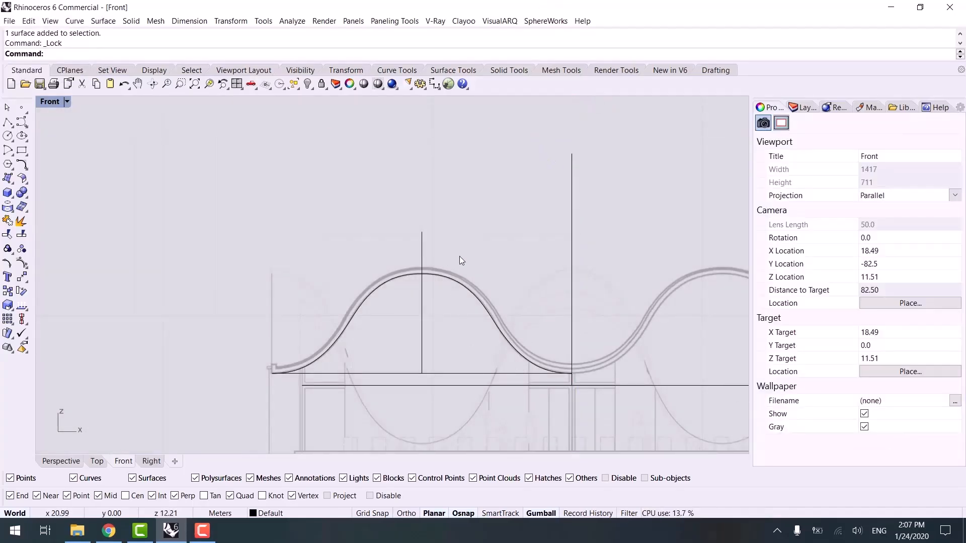
- Match the two half-wave curves at the first crest with Tangency continuity, preserving the other end's Position, averaging and joining them
scroll(403, 216, "up", 3)
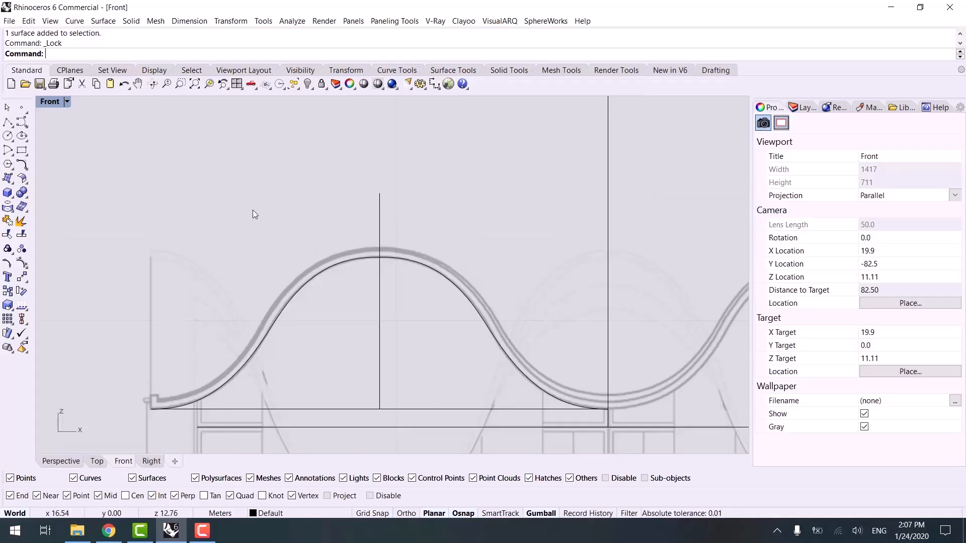
scroll(385, 263, "up", 5)
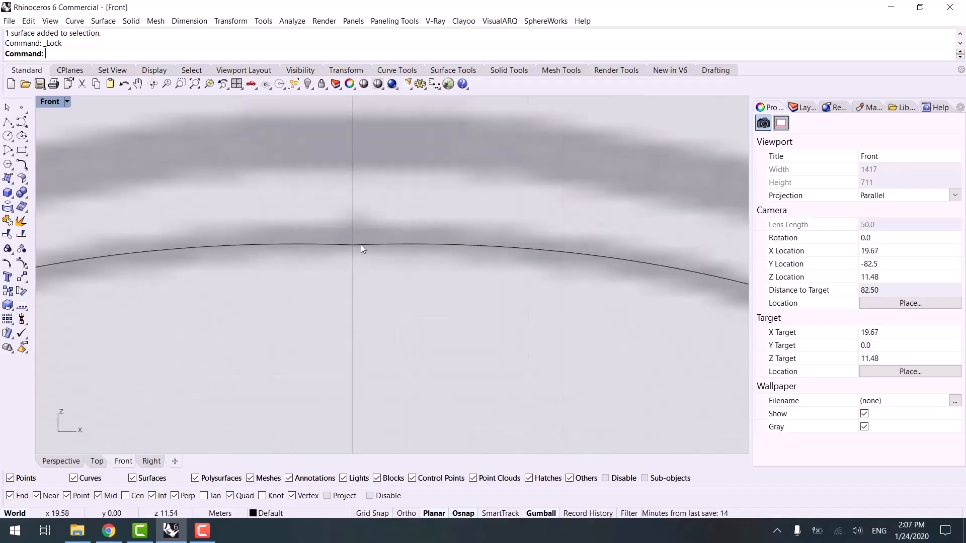
key("Return")
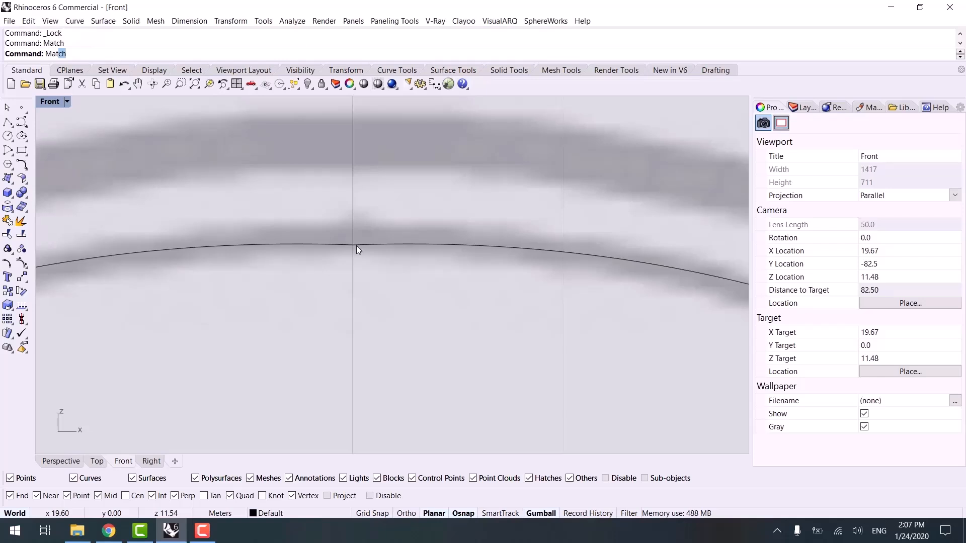
left_click(328, 244)
left_click(381, 246)
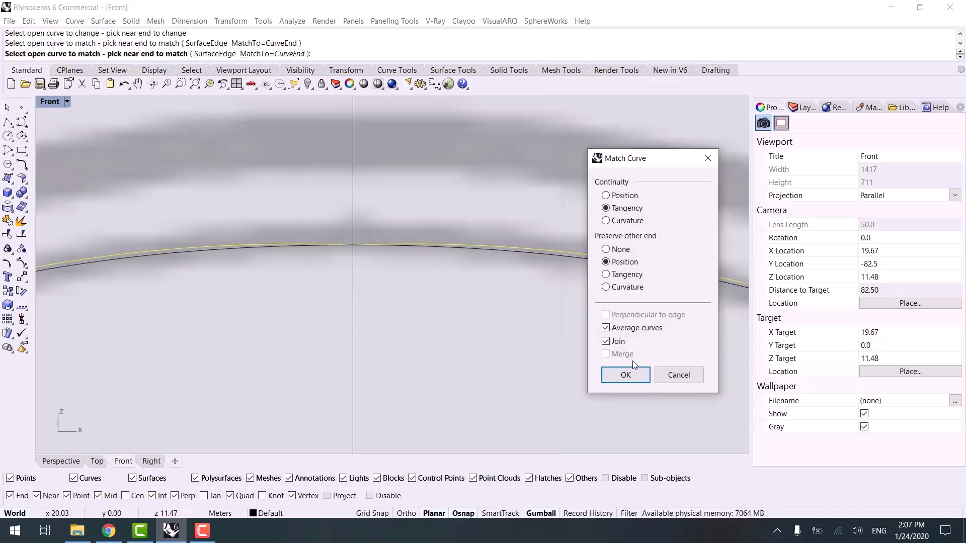
left_click(626, 375)
scroll(384, 146, "down", 6)
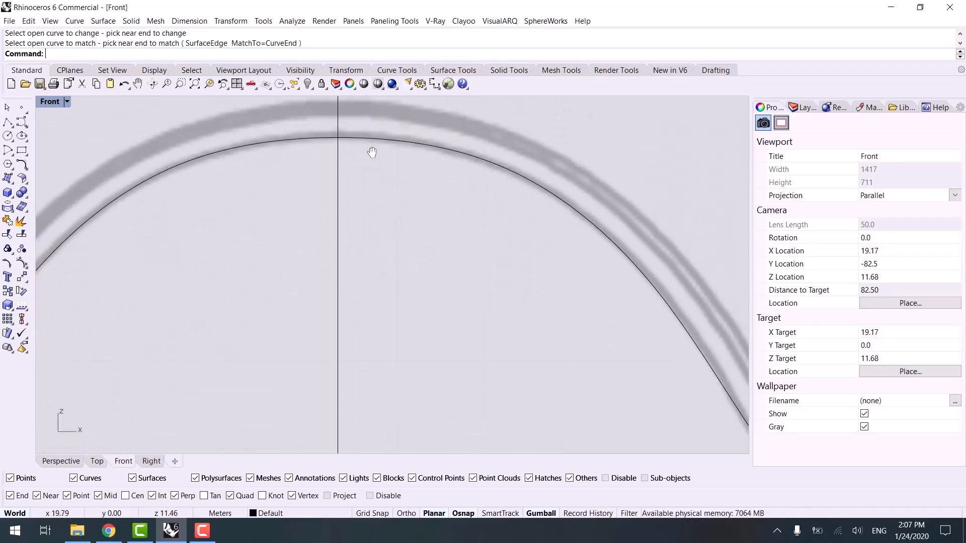
- Mirror a copy of the joined roof wave about the building's vertical centre line
scroll(485, 246, "up", 4)
type("mirror")
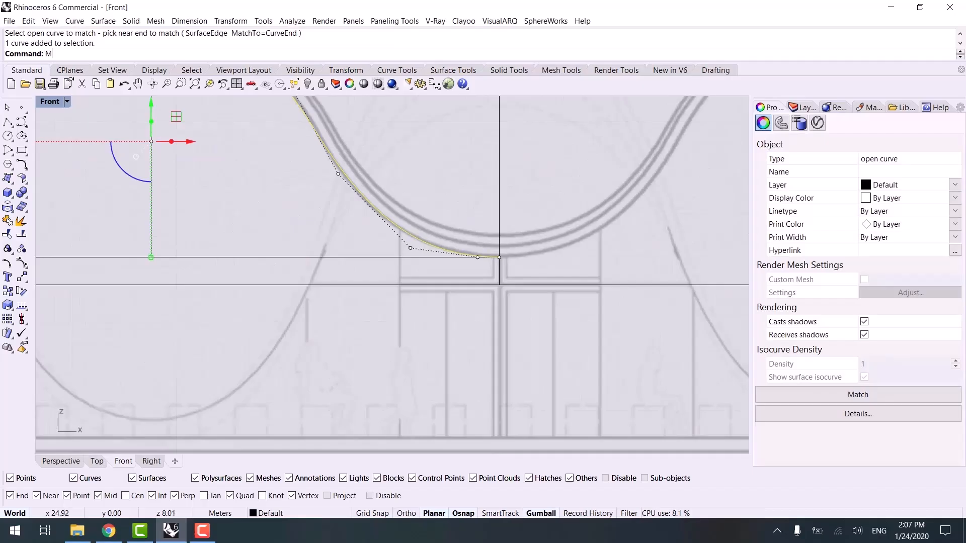
key("Return")
left_click(499, 257)
left_click(501, 211)
- Match the two roof waves where they meet at the central valley, joining them into one continuous curve
scroll(528, 240, "up", 3)
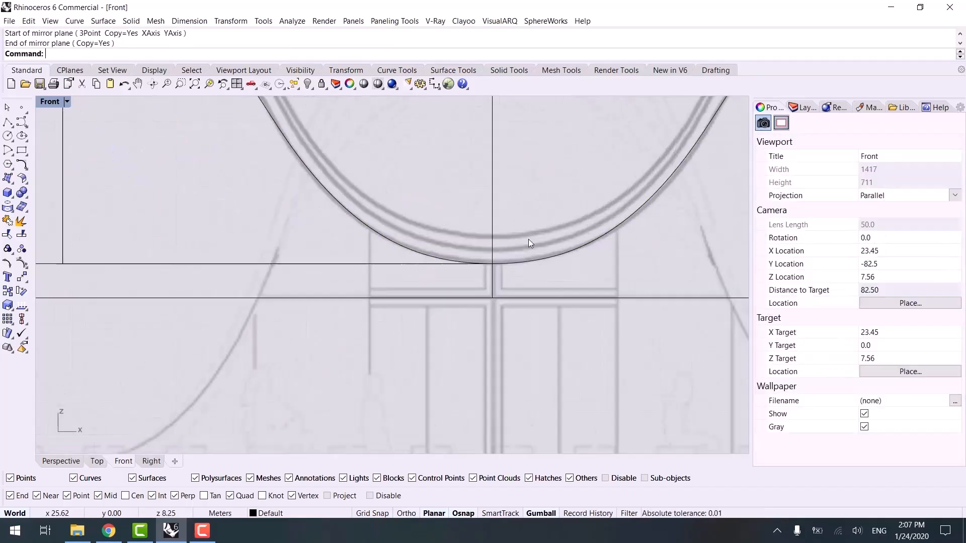
type("Mat")
key("Return")
scroll(520, 298, "up", 3)
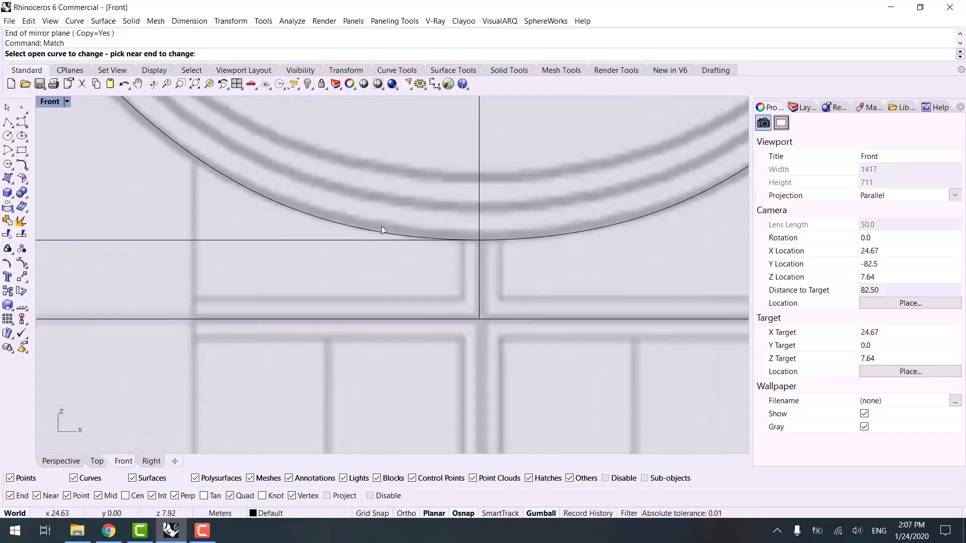
left_click(441, 232)
left_click(531, 243)
key("Return")
scroll(508, 210, "down", 8)
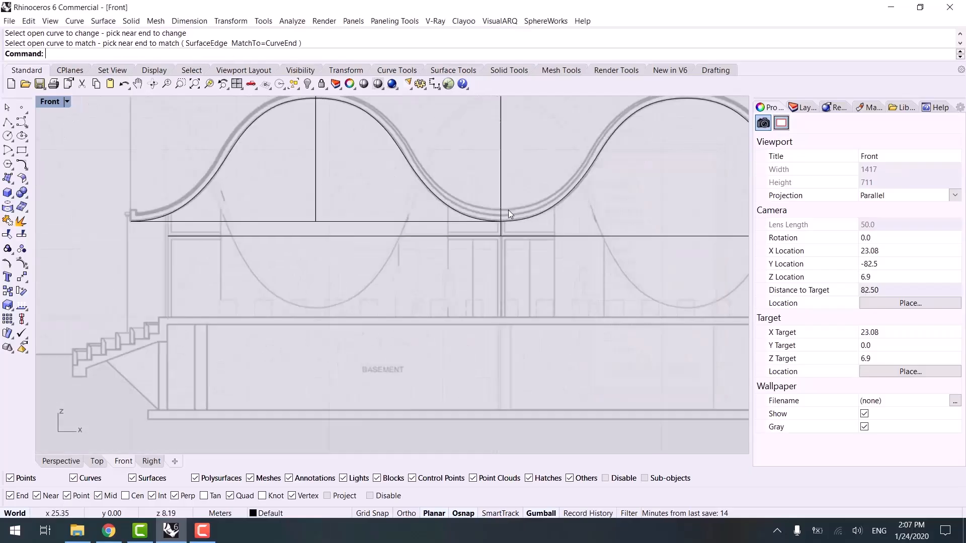
left_click_drag(468, 267, 423, 221)
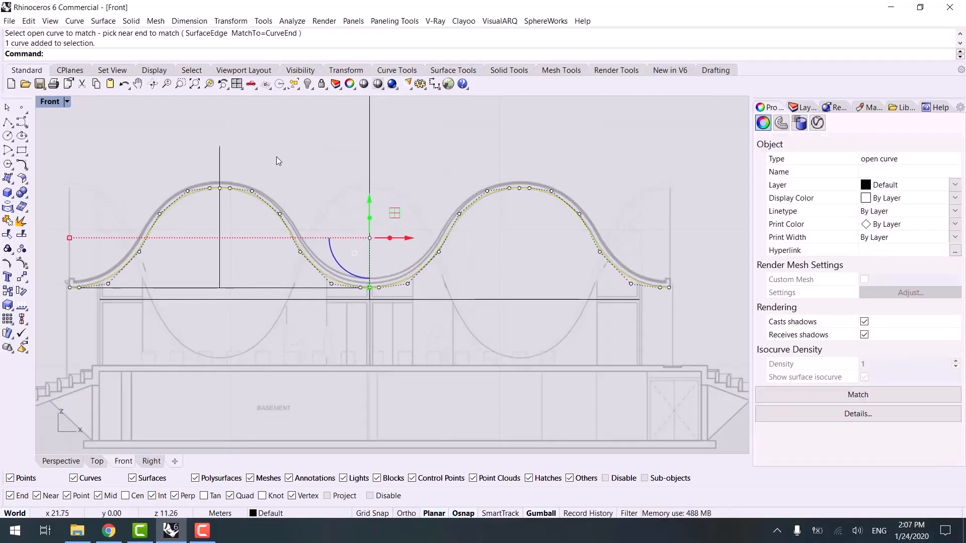
left_click(282, 154)
- Stretch the upper ends of the centre line and the first-crest line up past the upper elevation drawing
scroll(293, 179, "down", 8)
right_click_drag(298, 187, 307, 361)
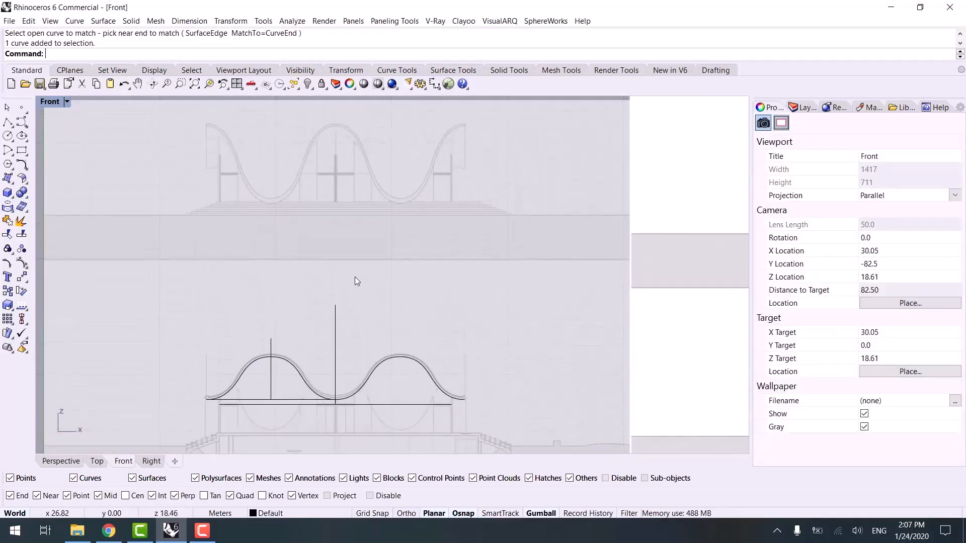
left_click(333, 315)
left_click(336, 304)
right_click_drag(303, 303, 329, 384)
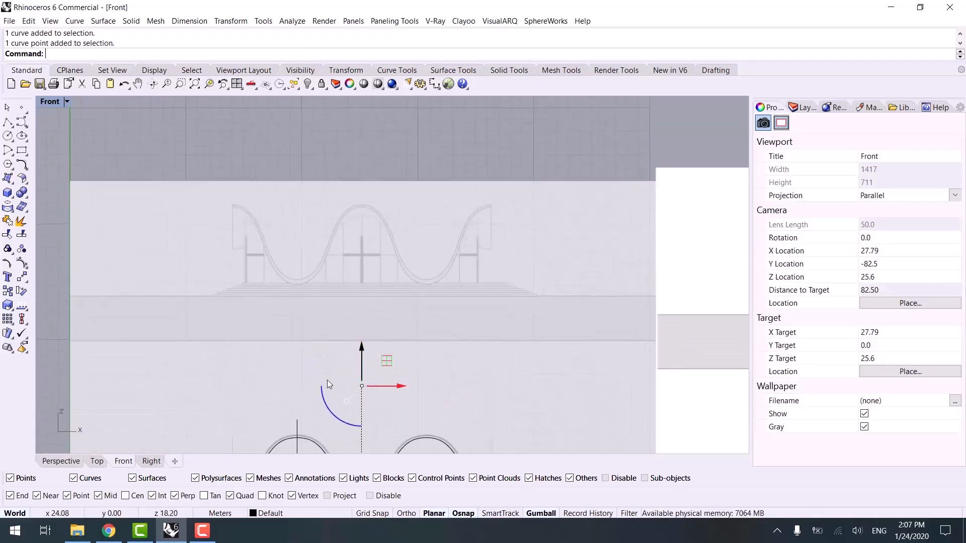
left_click(298, 417)
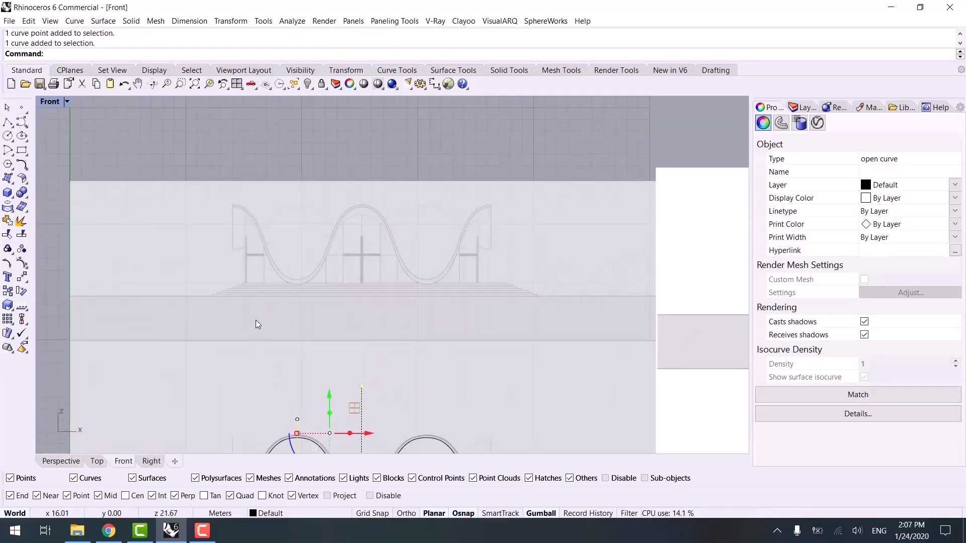
left_click_drag(261, 330, 371, 422)
scroll(357, 334, "down", 6)
right_click_drag(347, 326, 354, 365)
left_click_drag(351, 369, 359, 234)
scroll(297, 285, "up", 5)
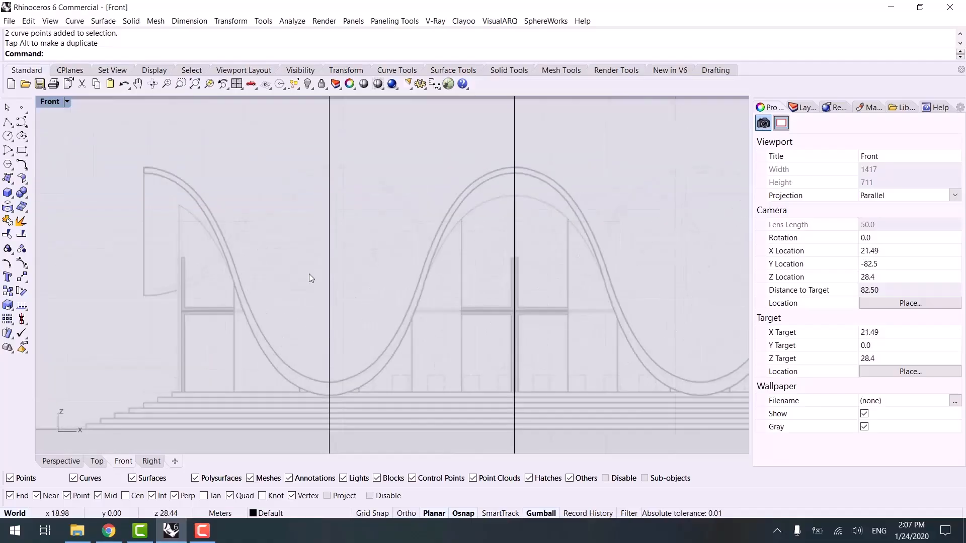
right_click_drag(295, 255, 314, 234)
middle_click(250, 293)
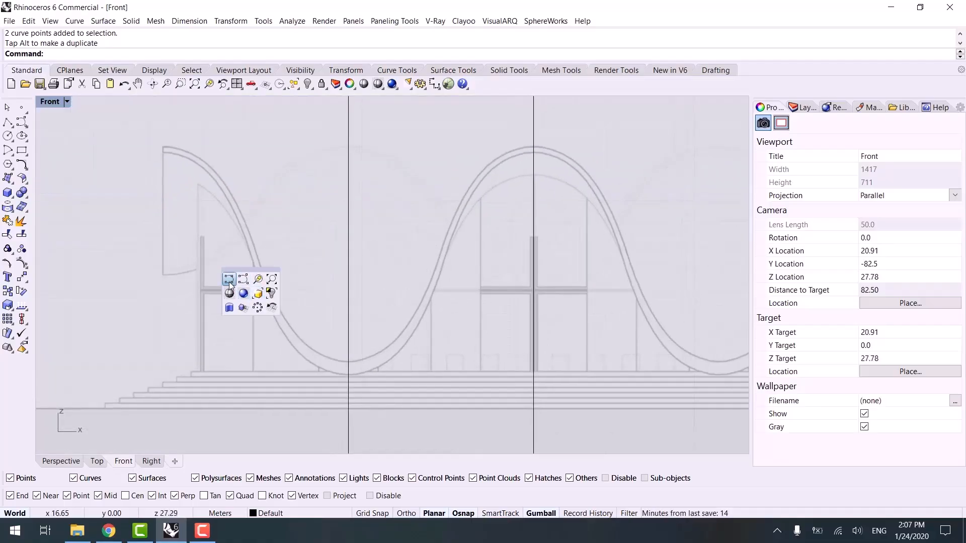
left_click(229, 281)
scroll(356, 364, "up", 3)
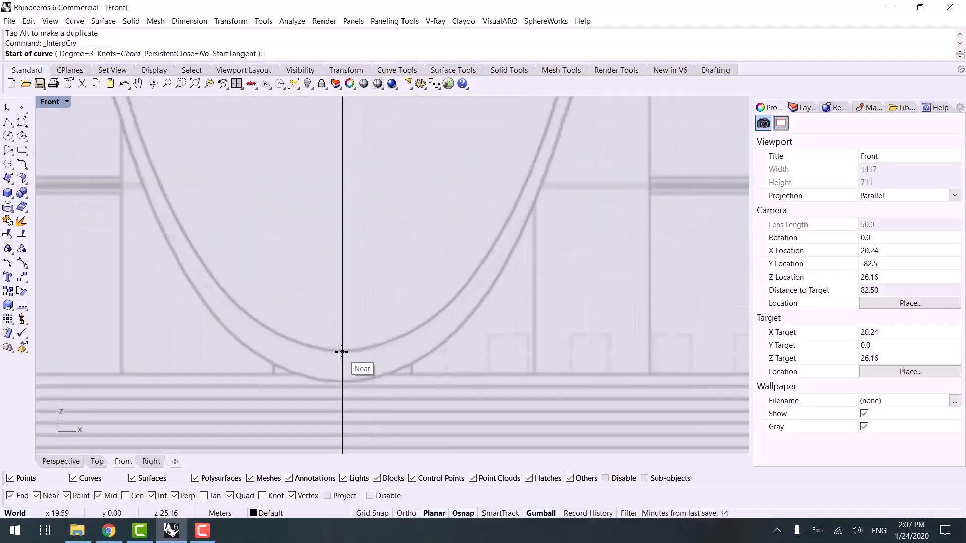
left_click(354, 375)
key("Escape")
- Trace the upper elevation's lower roof edge with an interpolated curve, from the valley on the first-crest line up to the crest on the centre line
right_click(347, 383)
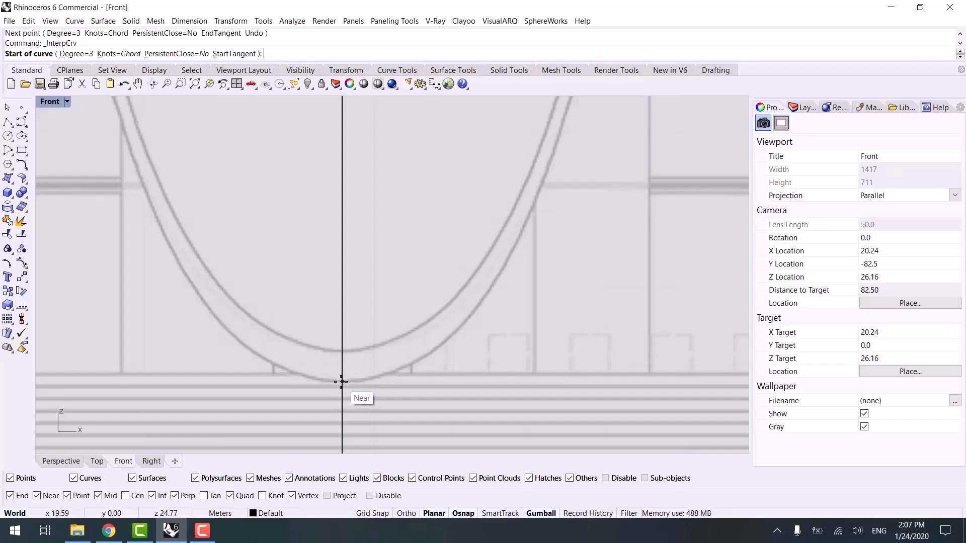
left_click(342, 382)
left_click(396, 372)
left_click(485, 291)
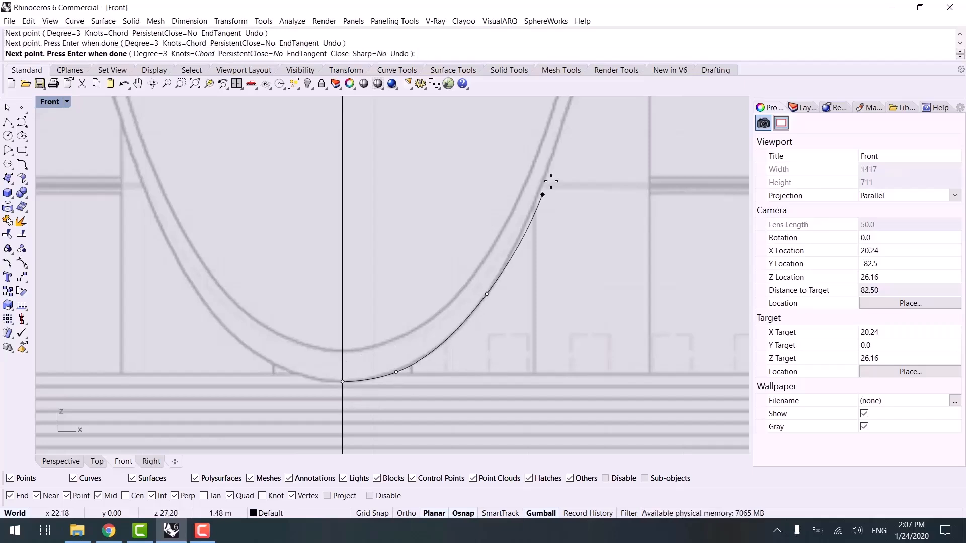
right_click_drag(545, 183, 476, 306)
left_click(479, 288)
right_click_drag(521, 184, 456, 324)
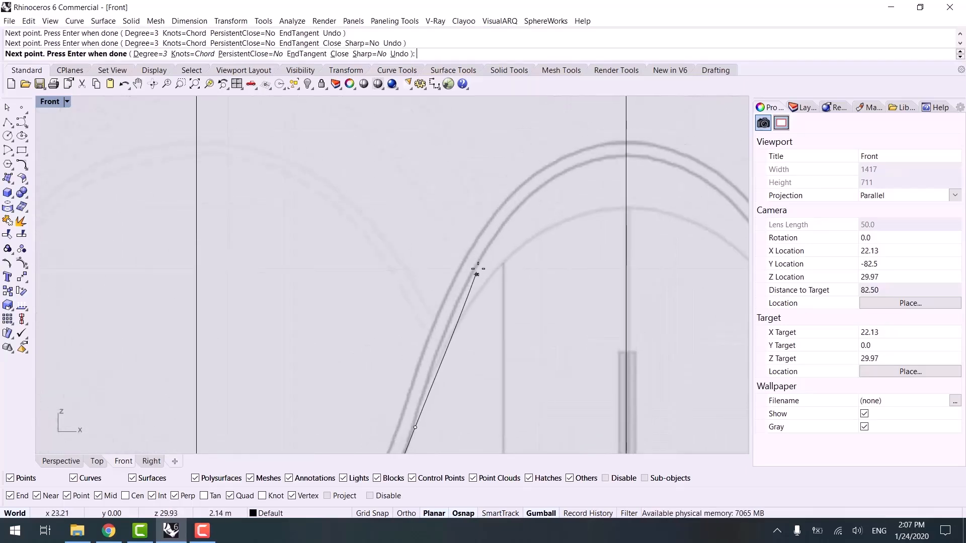
left_click(480, 261)
left_click(539, 187)
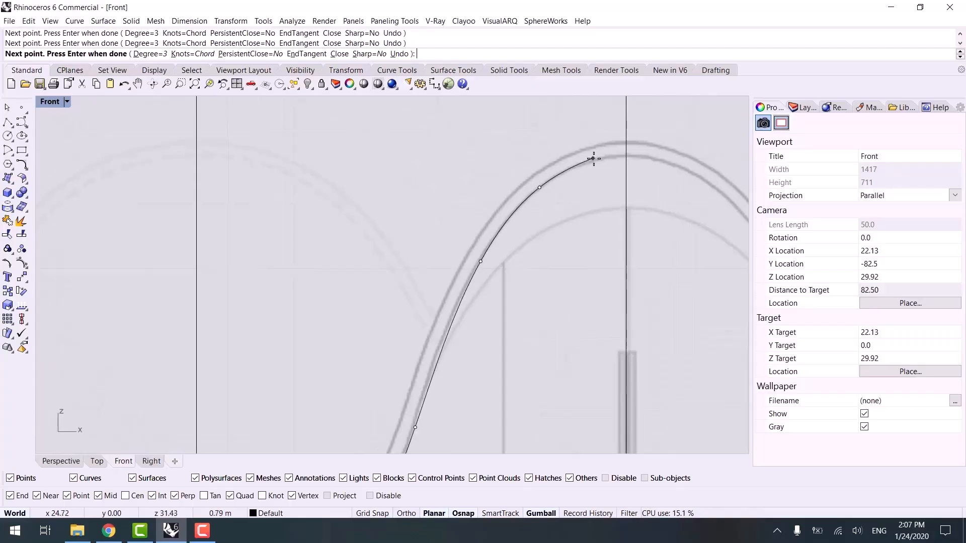
left_click(599, 160)
scroll(627, 155, "up", 8)
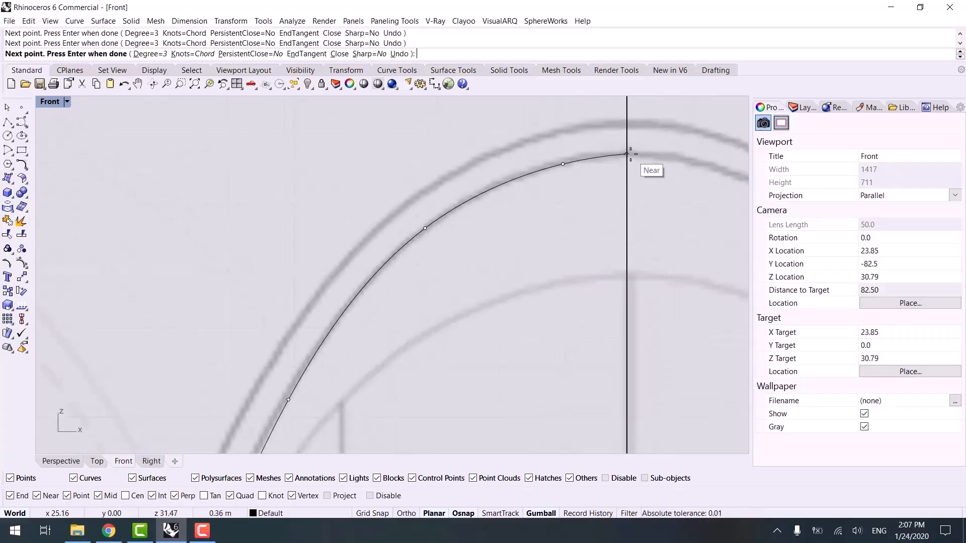
left_click(628, 155)
right_click(628, 156)
- Nudge two control points on the traced half wave's slope and lower bend so the curve follows the roof's lower edge
scroll(524, 273, "down", 8)
right_click_drag(468, 312, 464, 207)
left_click(432, 225)
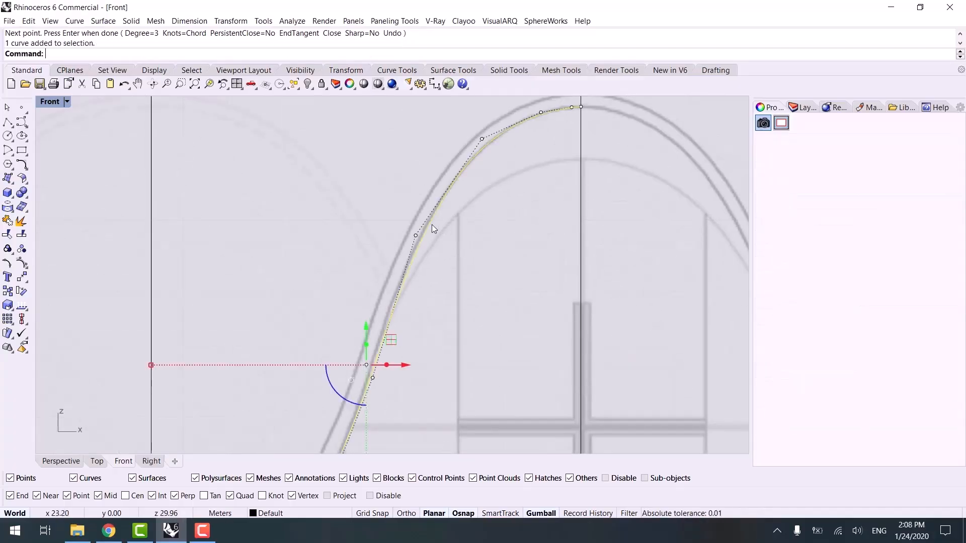
right_click_drag(364, 304, 368, 216)
left_click_drag(326, 208, 394, 313)
left_click_drag(389, 253, 387, 239)
scroll(462, 257, "down", 10)
right_click_drag(383, 361, 366, 268)
scroll(364, 269, "up", 6)
left_click_drag(347, 228, 405, 277)
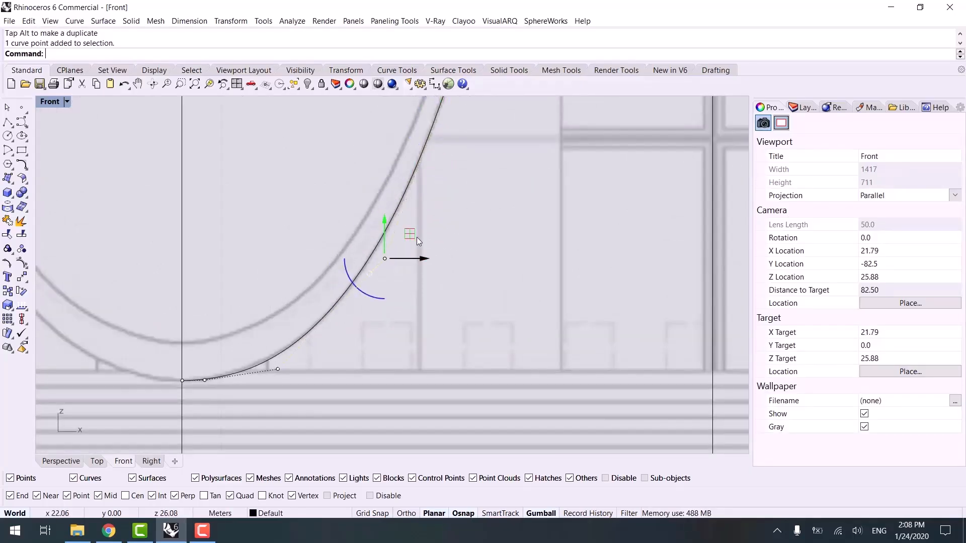
left_click_drag(411, 231, 413, 236)
left_click(437, 248)
scroll(439, 248, "down", 11)
- Mirror a copy of the half wave about the vertical line through the valley
left_click_drag(417, 284, 362, 243)
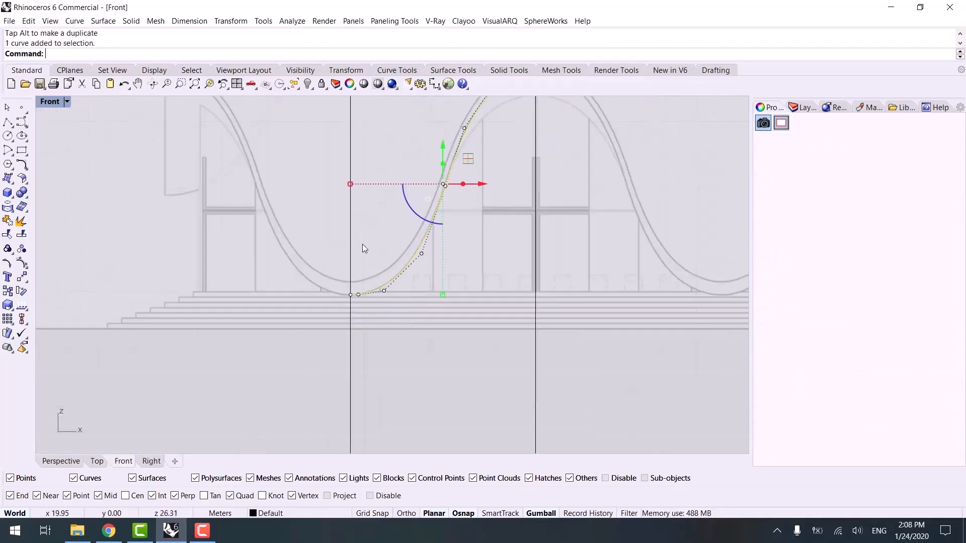
type("mi")
key("Return")
left_click(350, 308)
left_click(352, 358)
- Match the two half waves where they meet at the valley, joining them into one curve
scroll(352, 299, "up", 18)
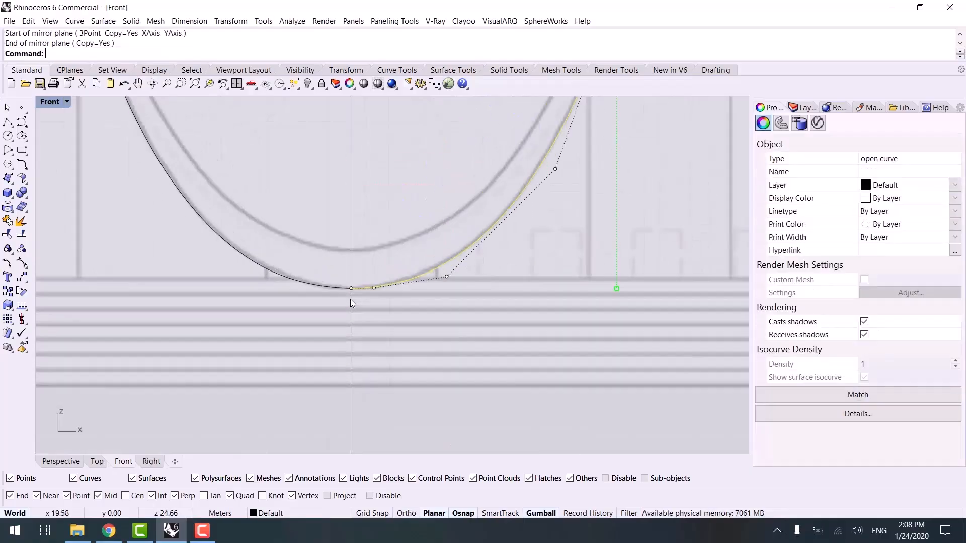
left_click(424, 320)
type("match")
key("Return")
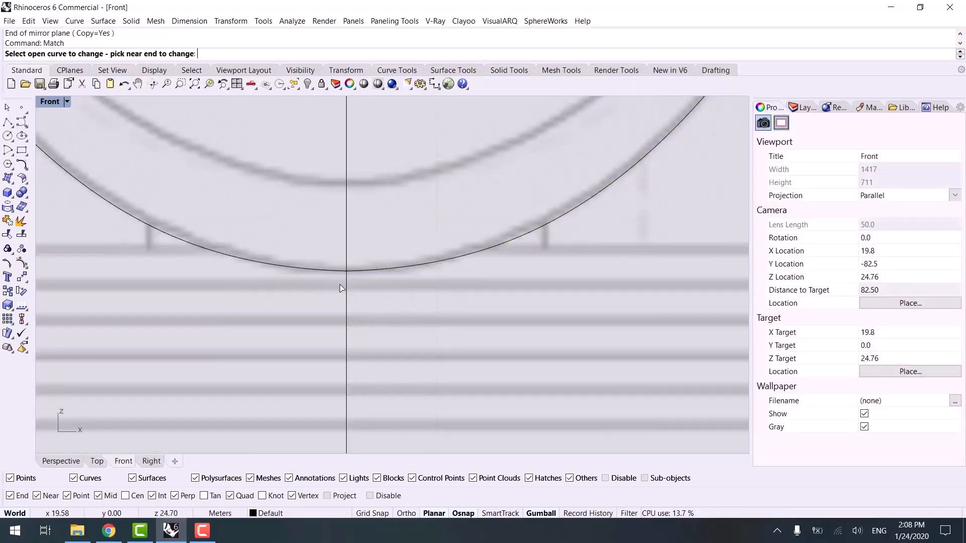
left_click(350, 274)
left_click(366, 275)
scroll(447, 304, "down", 6)
scroll(446, 304, "down", 10)
- Mirror a copy of the joined lower-edge wave about the building's vertical centre line
right_click_drag(446, 304, 293, 365)
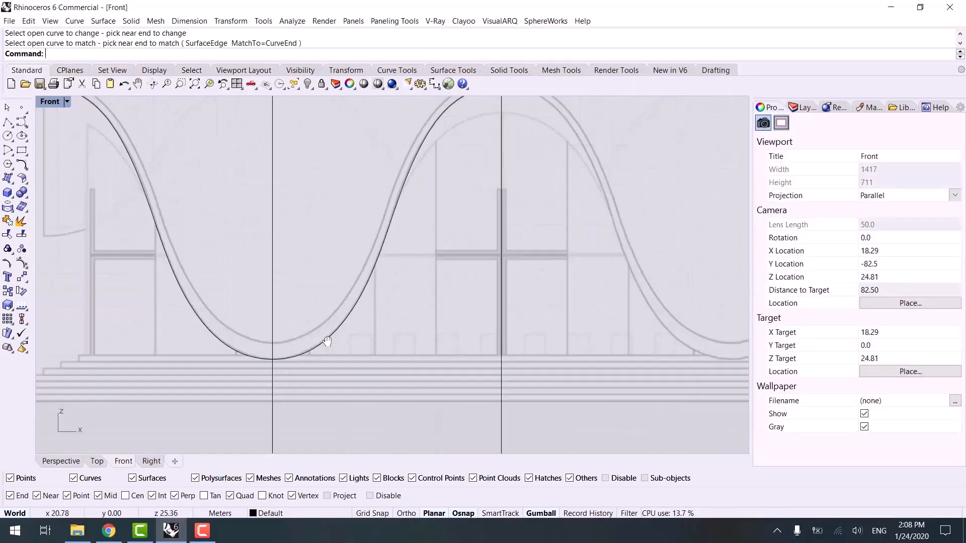
left_click(327, 339)
scroll(429, 202, "down", 8)
right_click_drag(430, 202, 354, 270)
type("mi")
key("Return")
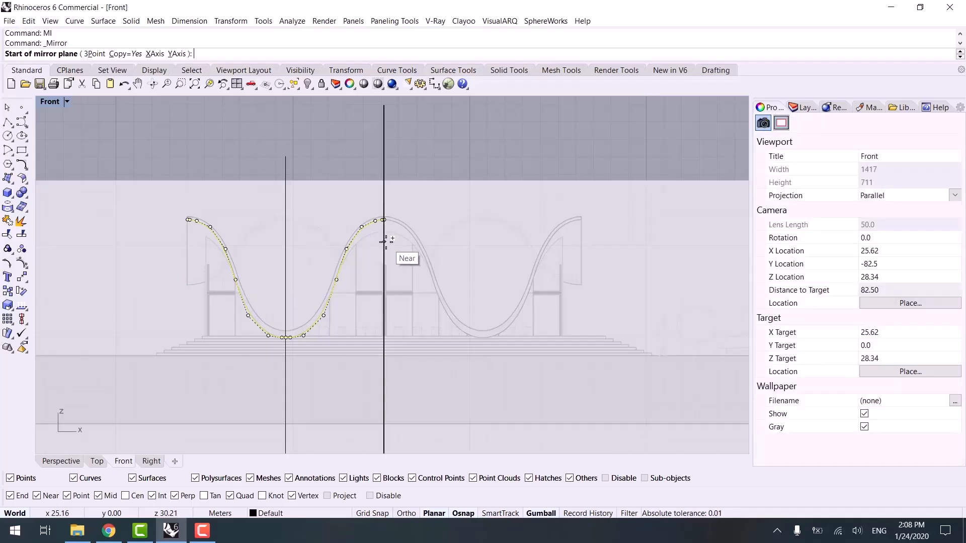
left_click(388, 244)
left_click(386, 288)
- Match the two lower-edge waves at the central crest, joining them into one continuous roof curve
scroll(341, 255, "up", 10)
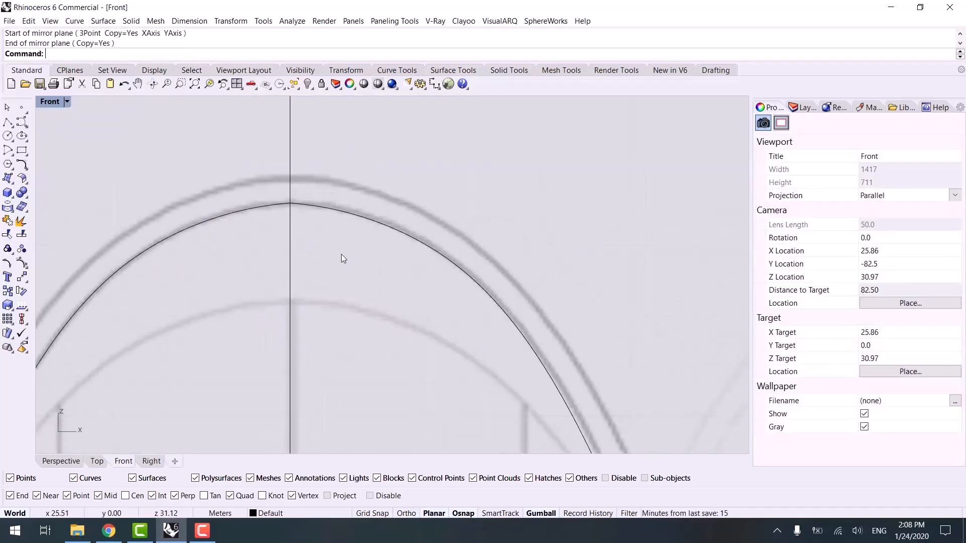
type("Match")
key("Return")
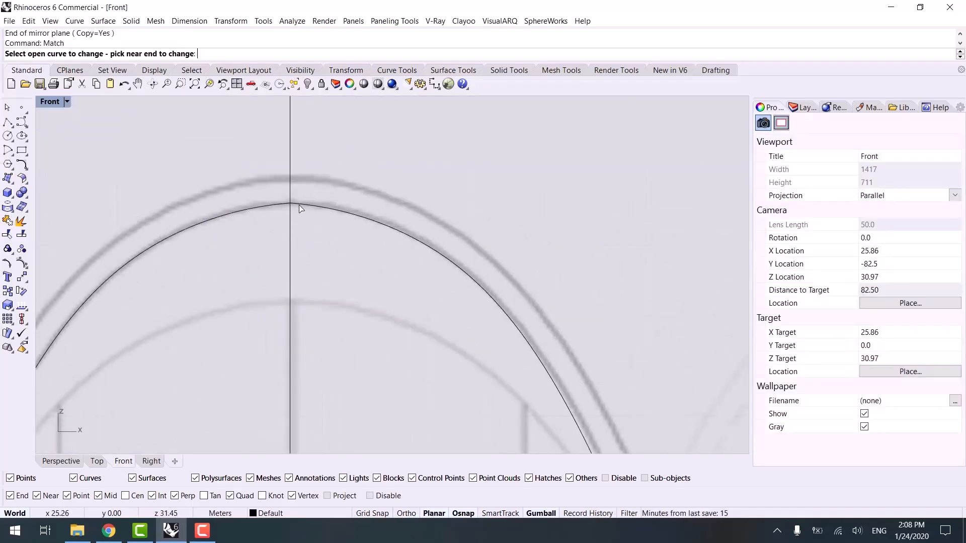
left_click(282, 204)
left_click(305, 204)
key("Return")
scroll(372, 182, "down", 16)
- Draw a rectangle over the floor slab under the arched roof in the lower cross-section drawing
right_click_drag(438, 216, 417, 185)
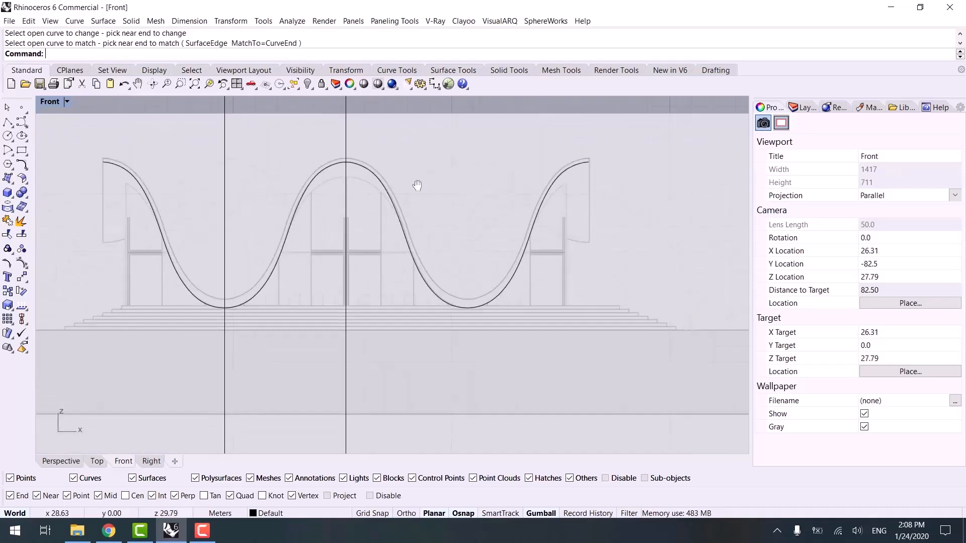
scroll(228, 222, "down", 8)
right_click_drag(316, 279, 213, 270)
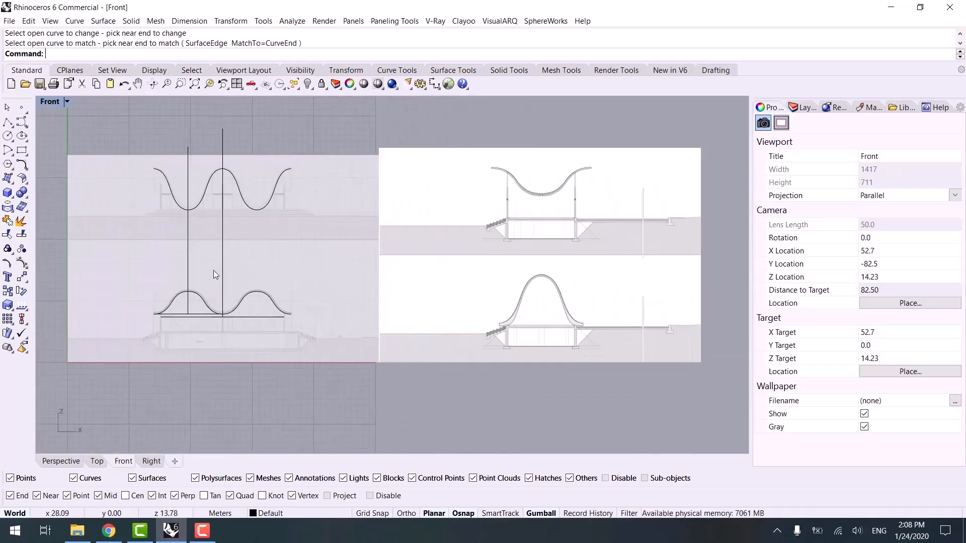
right_click_drag(413, 217, 340, 195)
scroll(451, 273, "up", 2)
scroll(467, 305, "up", 10)
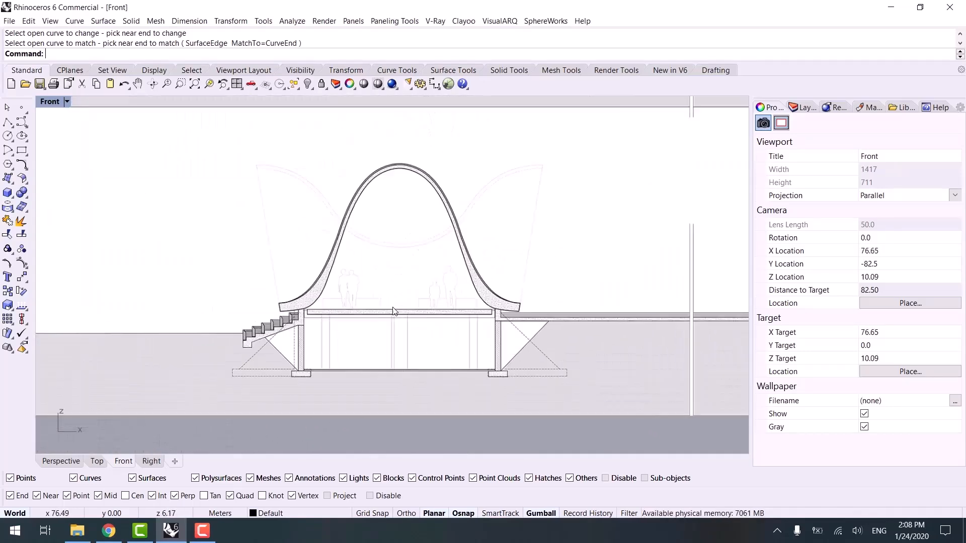
left_click(23, 152)
scroll(301, 319, "up", 8)
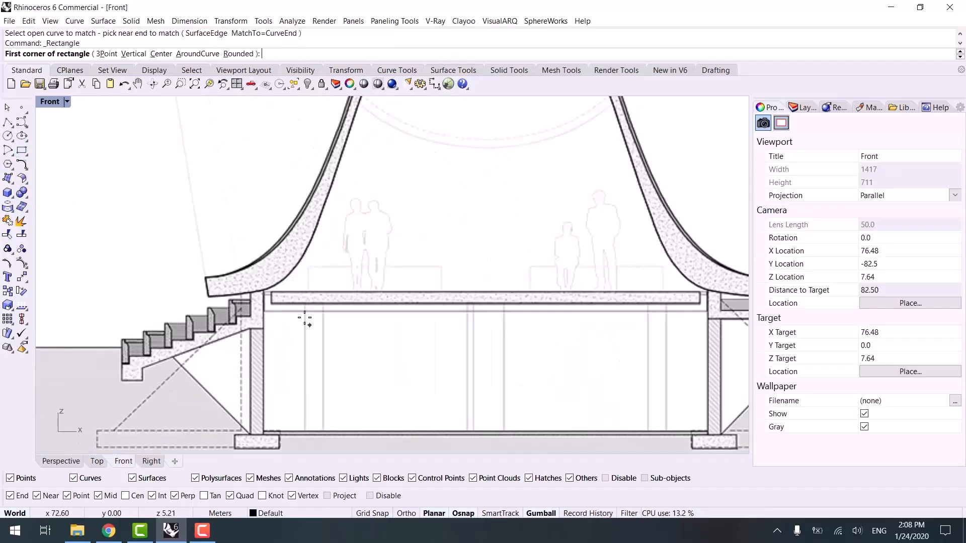
left_click(252, 292)
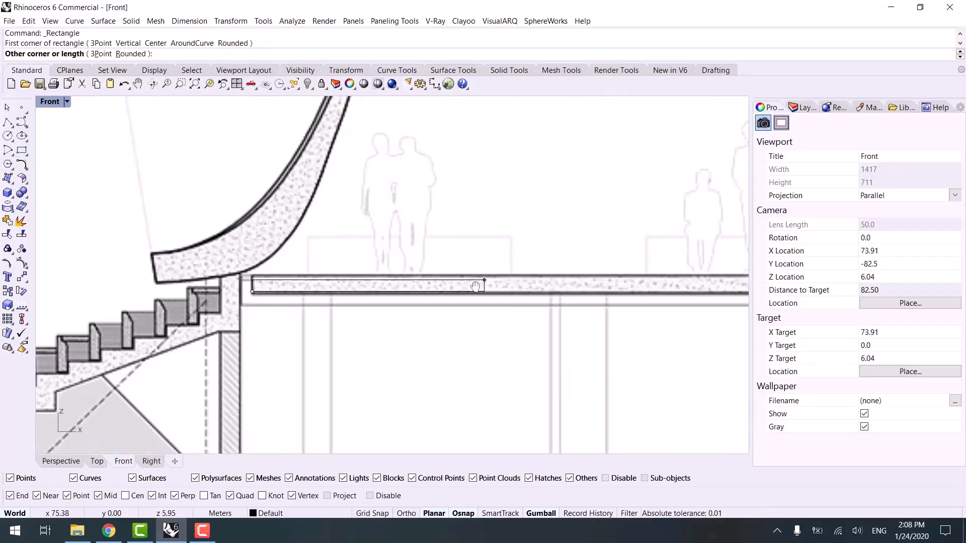
right_click_drag(483, 280, 292, 276)
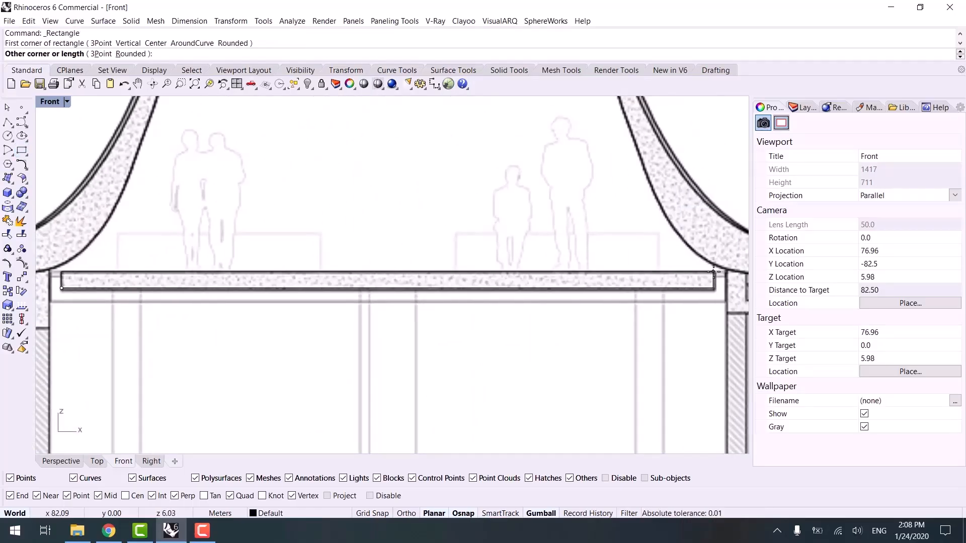
left_click(713, 272)
- Draw a vertical centre line from the middle of the slab's top edge up past the upper cross-section drawing
left_click(8, 123)
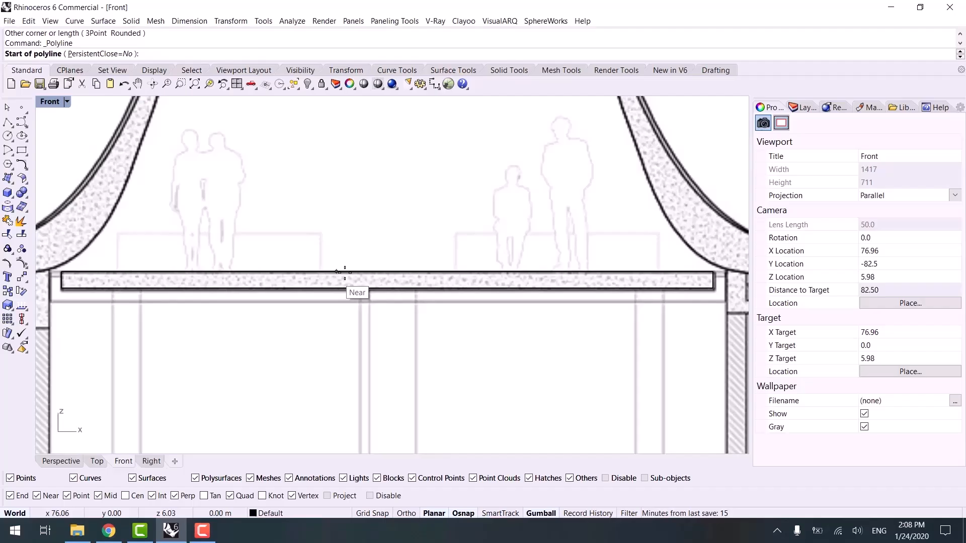
left_click(384, 272)
scroll(384, 266, "down", 5)
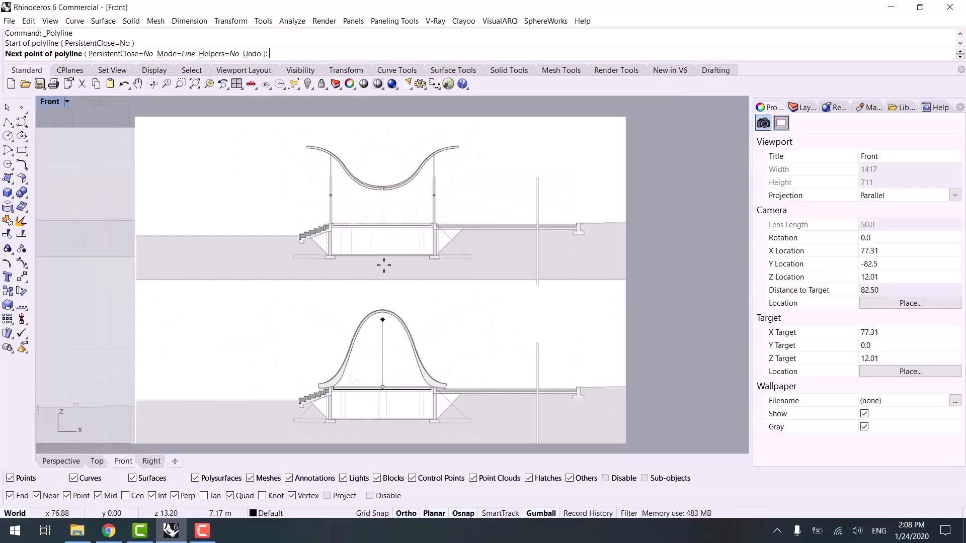
left_click(383, 132)
key("Return")
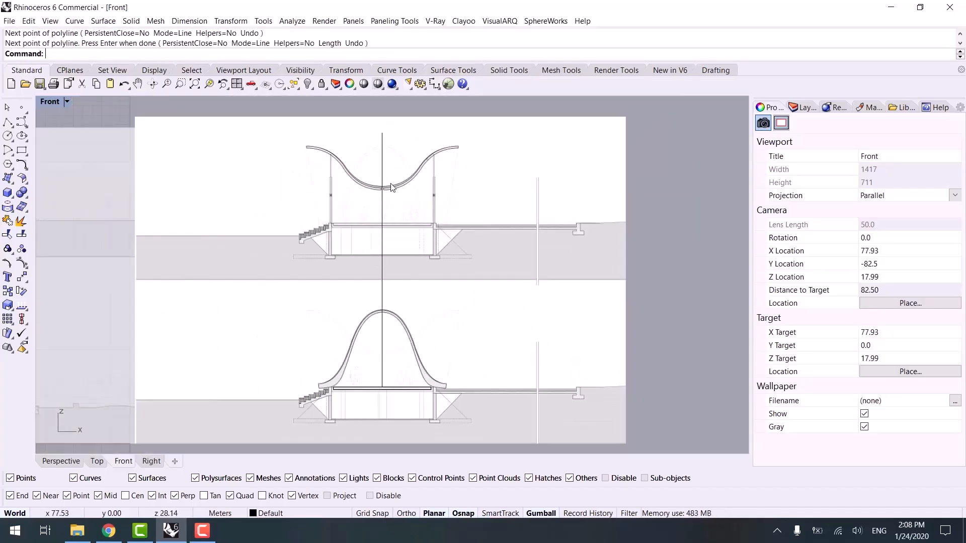
- Set the object transparency of the Bosjes (7) cross-section picture to 40% and lock the picture
scroll(390, 183, "up", 5)
scroll(379, 195, "down", 4)
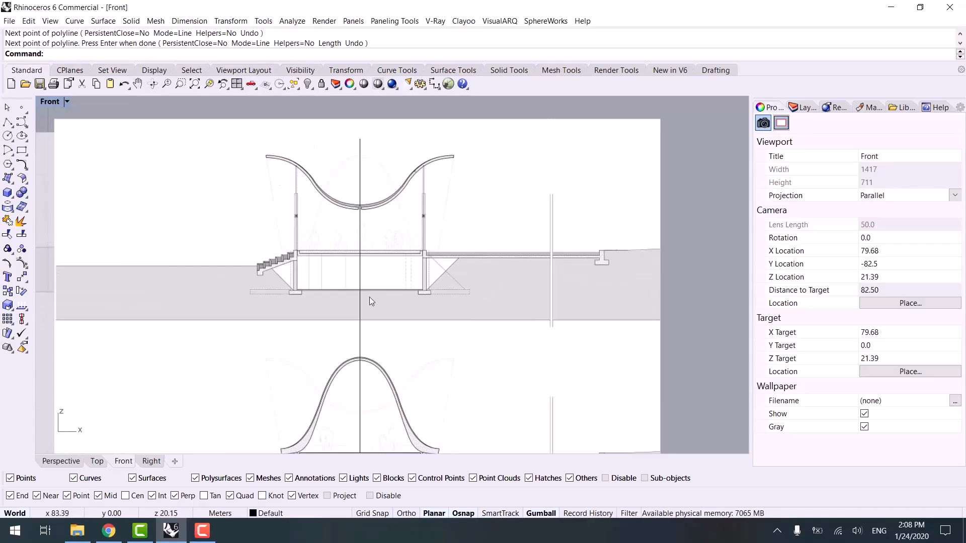
right_click_drag(297, 202, 295, 161)
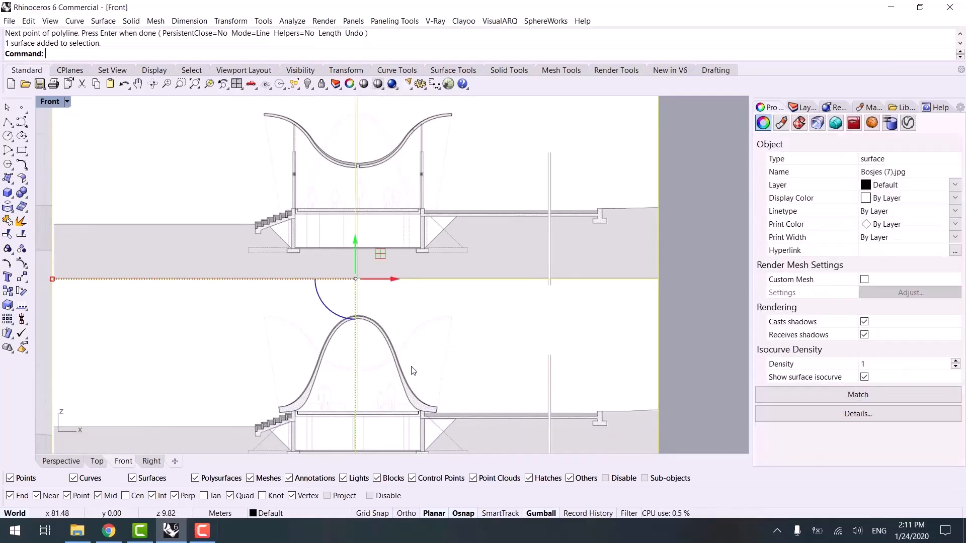
right_click_drag(420, 363, 447, 337)
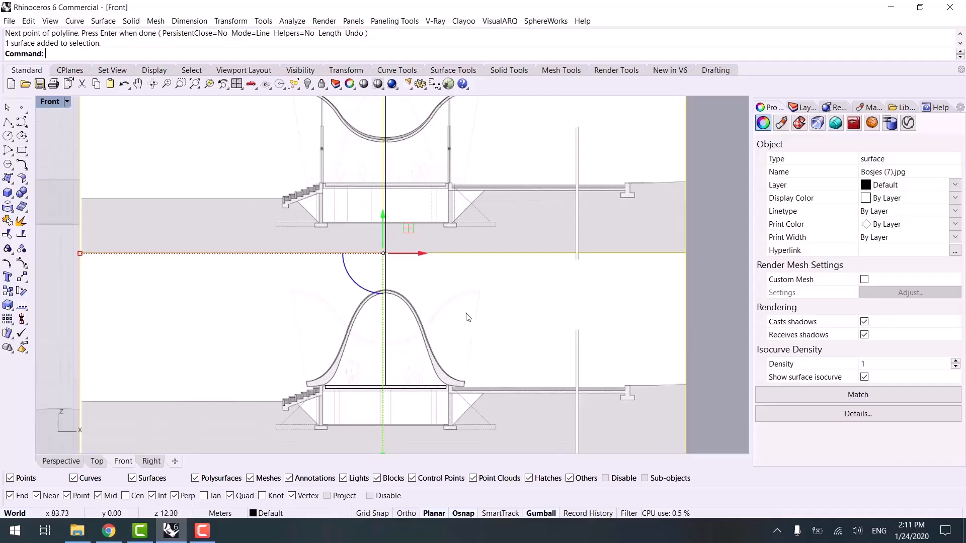
left_click(781, 123)
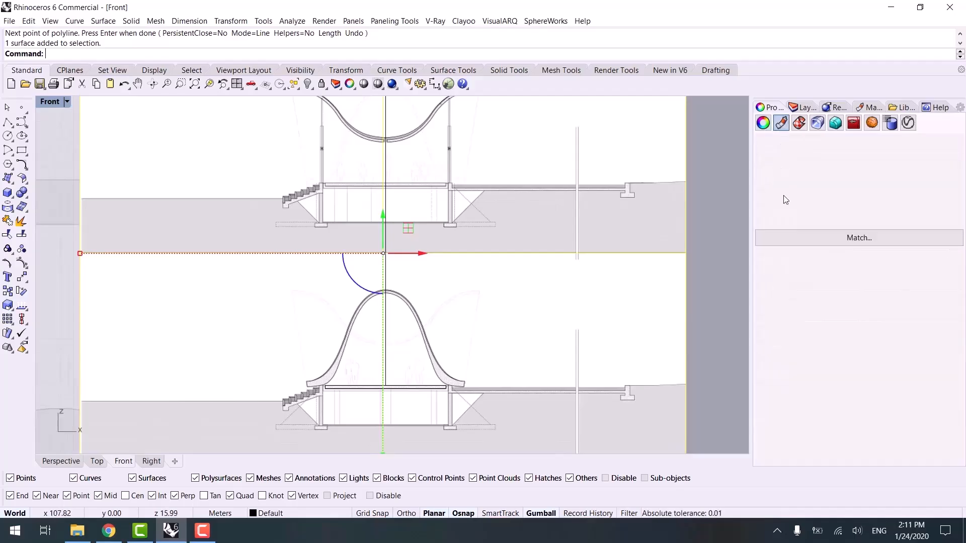
left_click(880, 435)
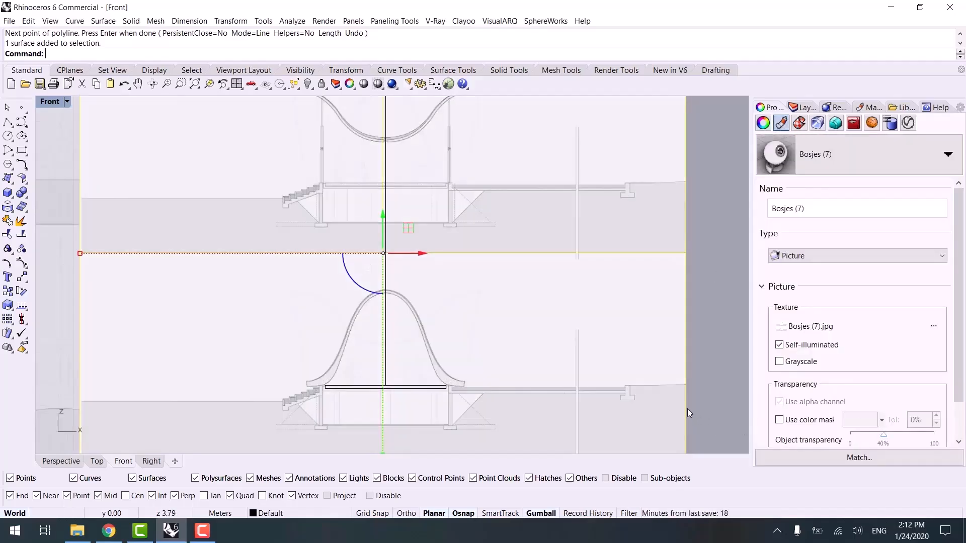
key("ctrl+l")
- Trace the underside of the arched roof's left half with an interpolated curve from the eave tip to the crest at the centre line
middle_click(292, 368)
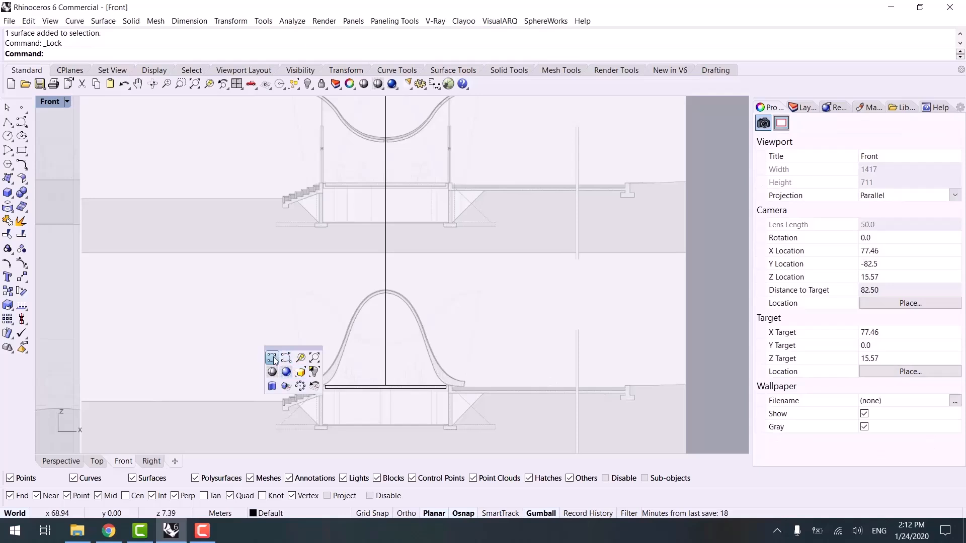
left_click(273, 358)
scroll(329, 389, "up", 18)
left_click(249, 375)
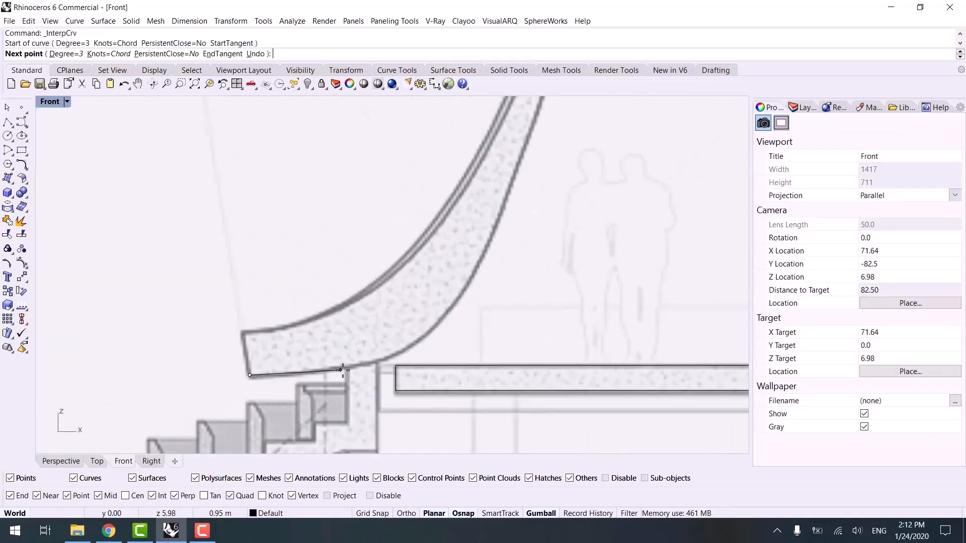
left_click(343, 370)
left_click(440, 323)
right_click_drag(516, 192, 467, 270)
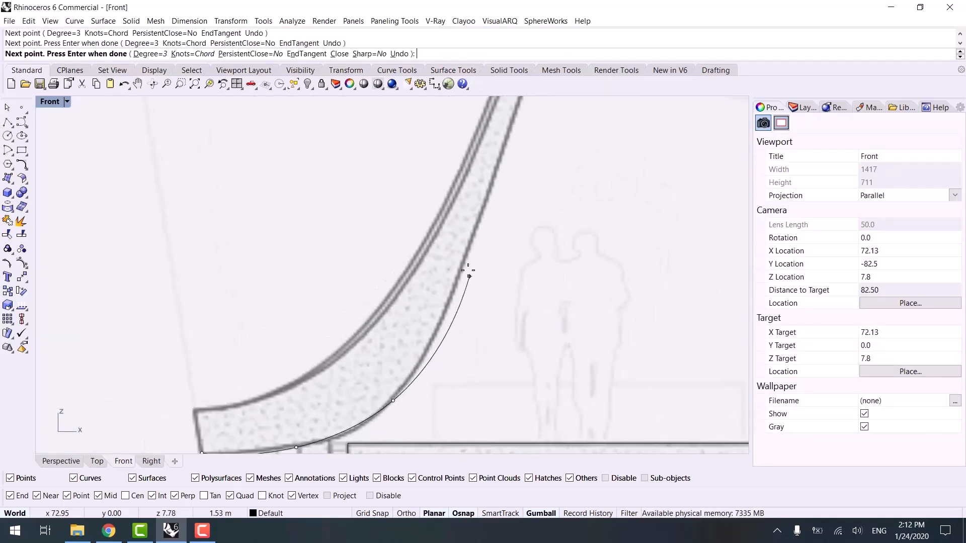
left_click(468, 251)
right_click_drag(513, 118, 433, 288)
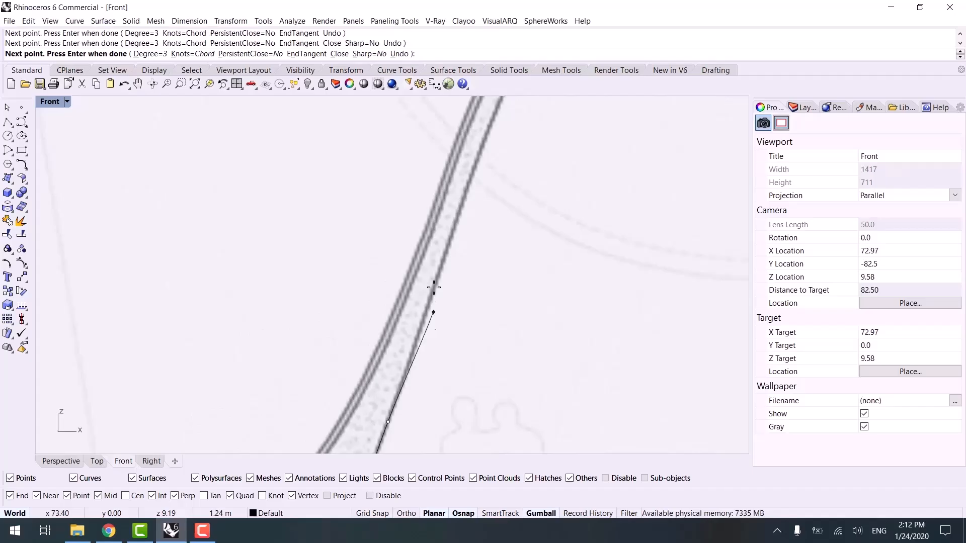
left_click(453, 236)
right_click_drag(513, 97, 430, 284)
left_click(430, 263)
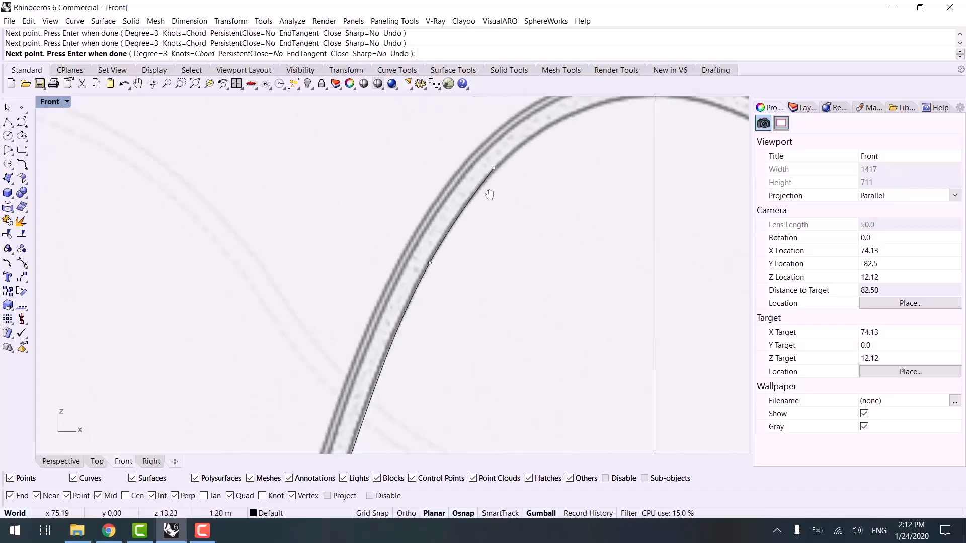
right_click_drag(508, 147, 473, 204)
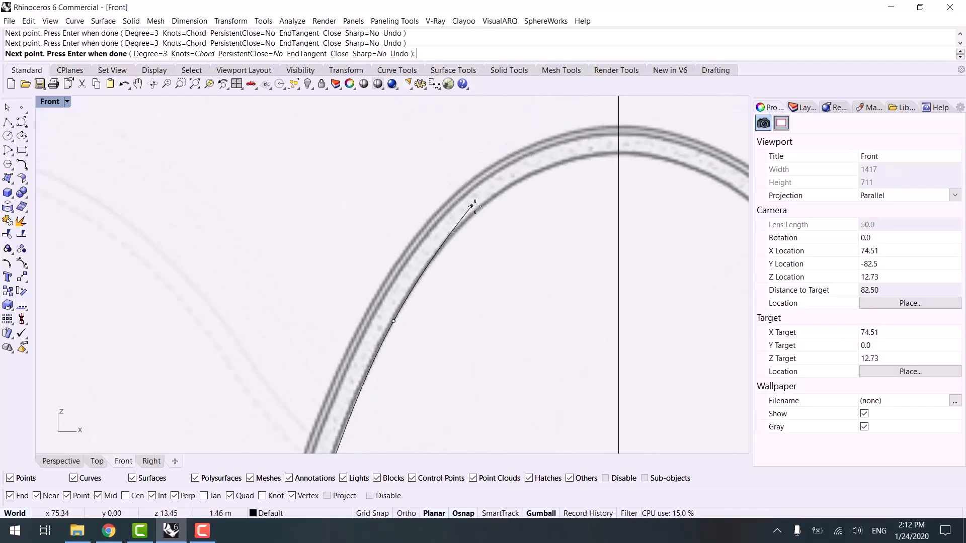
left_click(618, 153)
right_click(617, 153)
- Adjust the control point on the steep middle stretch of the half-arch curve to follow the drawing's inner edge
left_click(523, 180)
scroll(517, 219, "down", 8)
right_click_drag(455, 326, 454, 254)
scroll(447, 265, "up", 8)
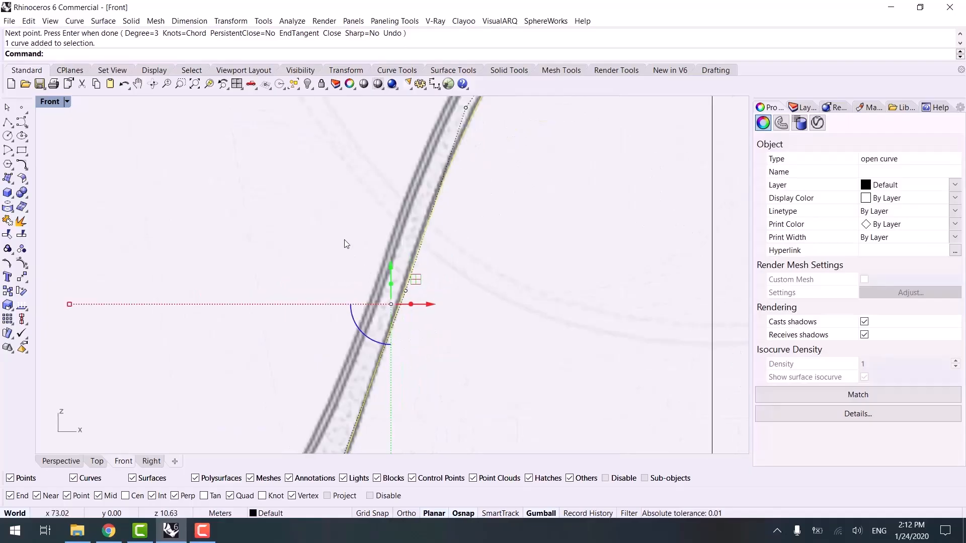
left_click_drag(344, 240, 425, 255)
scroll(415, 282, "up", 6)
scroll(461, 346, "down", 8)
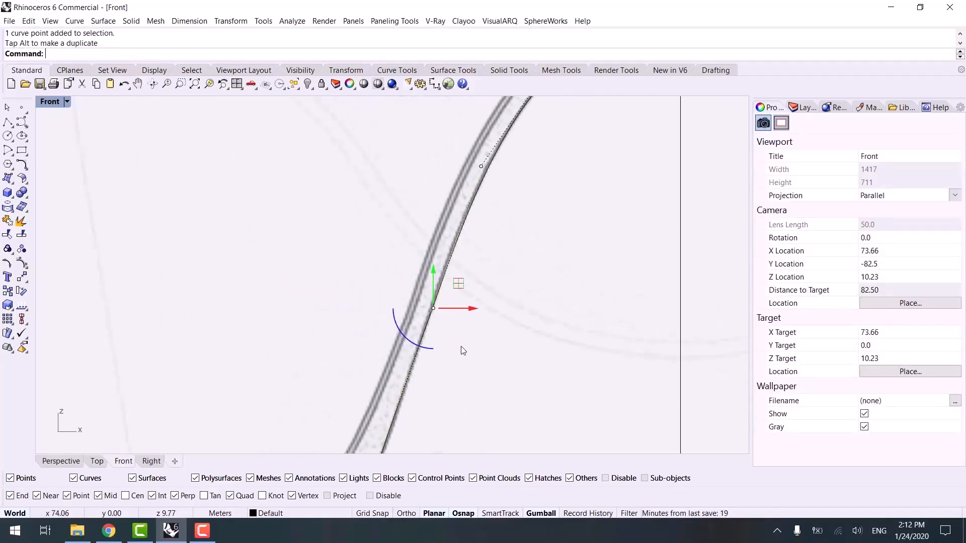
scroll(460, 346, "down", 10)
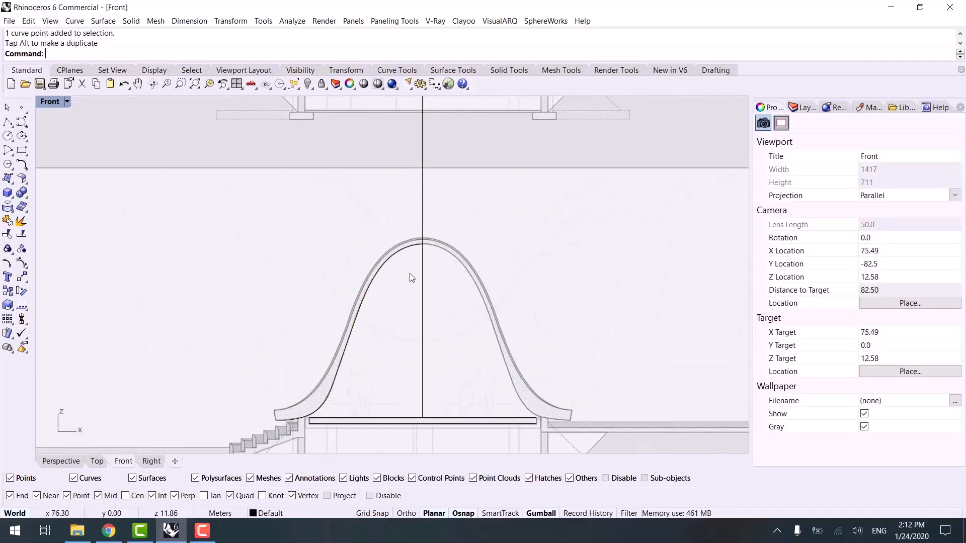
- Mirror a copy of the half-arch curve across the vertical centre line
left_click_drag(410, 274, 382, 230)
type("mi")
key("Return")
left_click(422, 268)
left_click(423, 309)
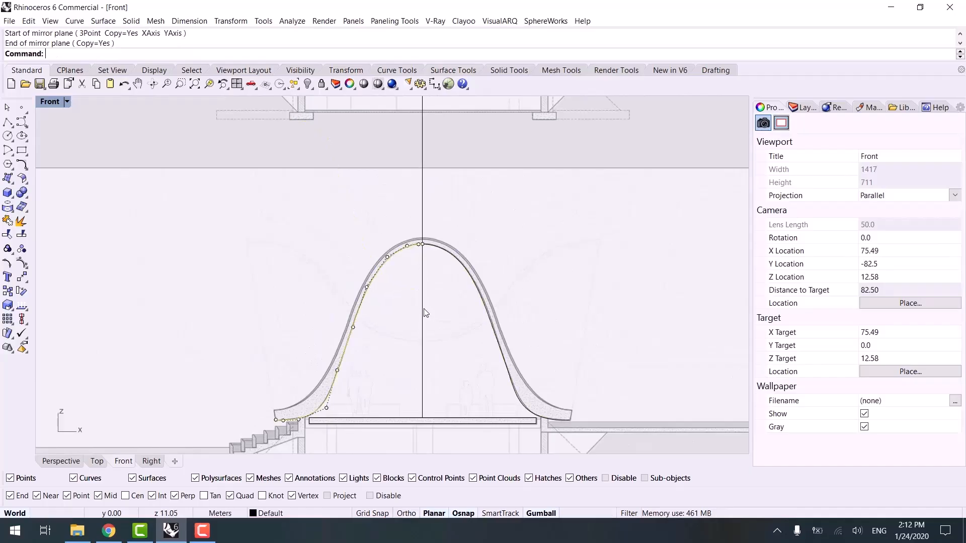
- Match the two arch halves at the crest with tangency, average curves and join enabled
scroll(426, 233, "up", 8)
type("match")
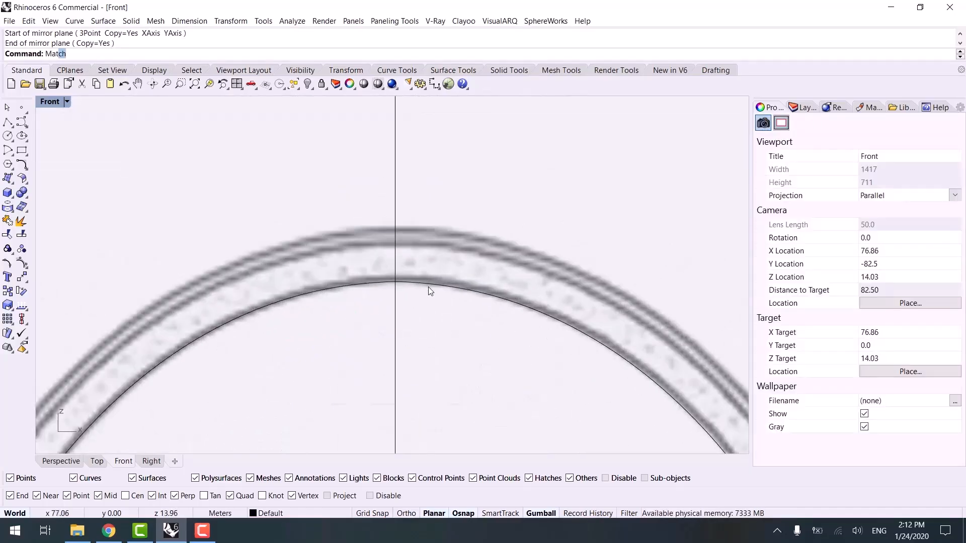
key("Return")
left_click(391, 283)
left_click(408, 282)
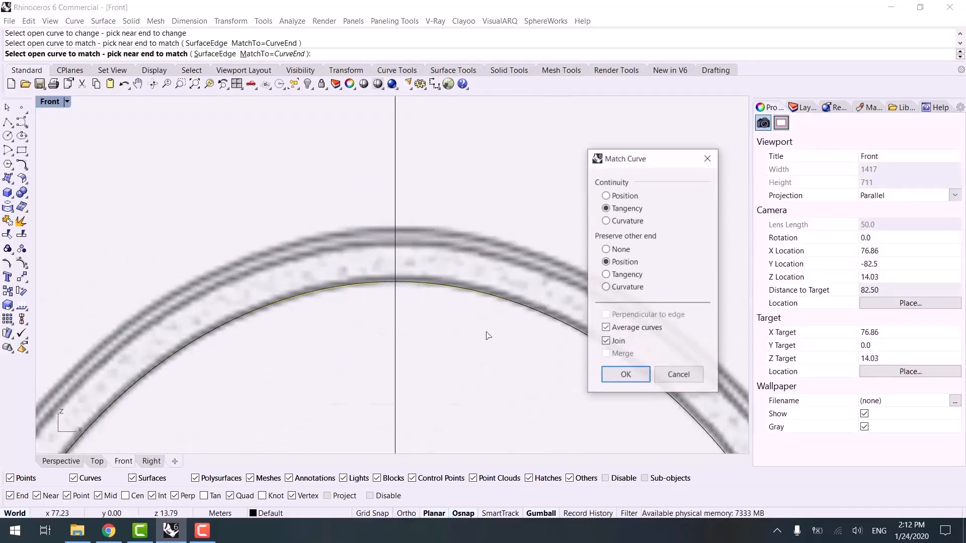
left_click(625, 374)
scroll(413, 243, "down", 4)
left_click(413, 240)
scroll(529, 235, "down", 12)
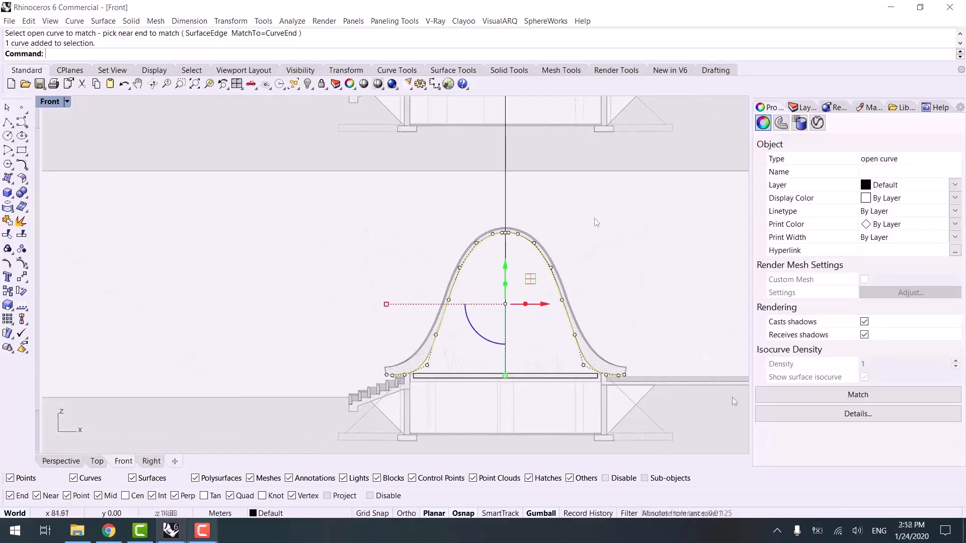
- Trace the left half of the upper section's roof underside with an interpolated curve from the raised tip down to the centre line
right_click_drag(531, 219, 473, 384)
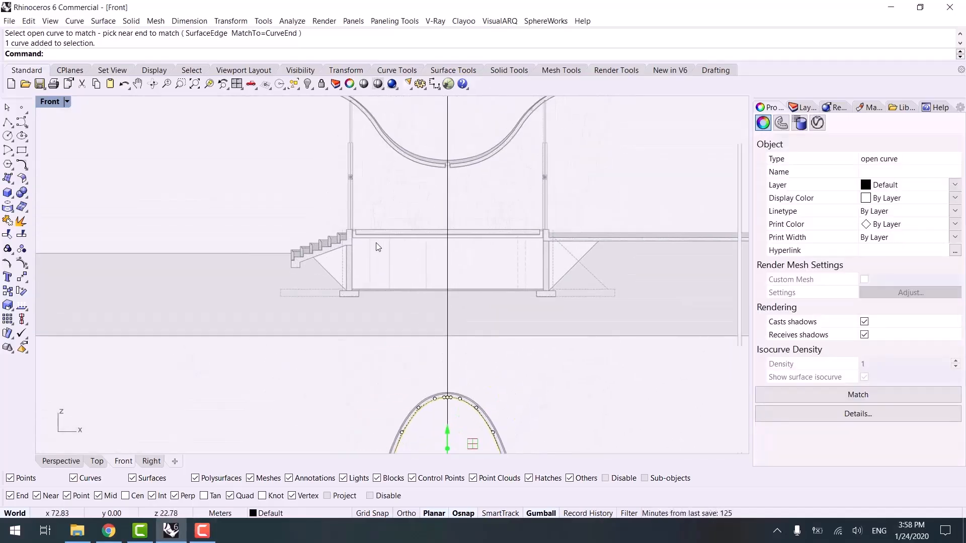
right_click_drag(375, 241, 355, 316)
left_click(271, 187)
middle_click(277, 182)
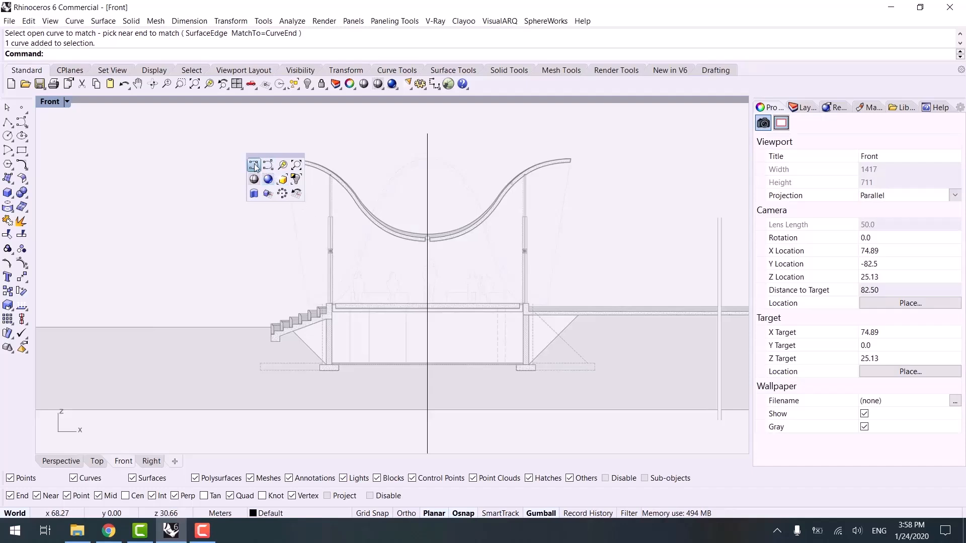
left_click(255, 167)
scroll(281, 153, "up", 10)
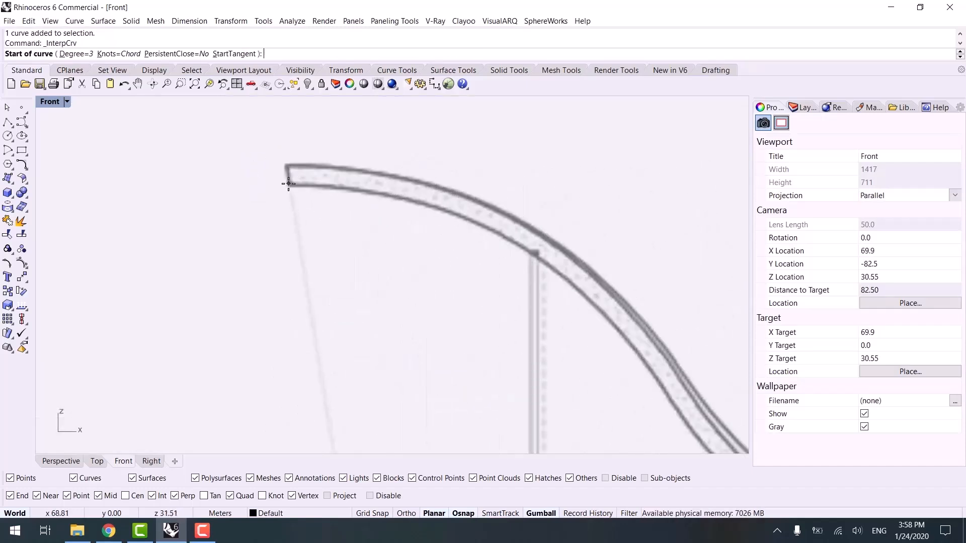
left_click(289, 183)
left_click(413, 201)
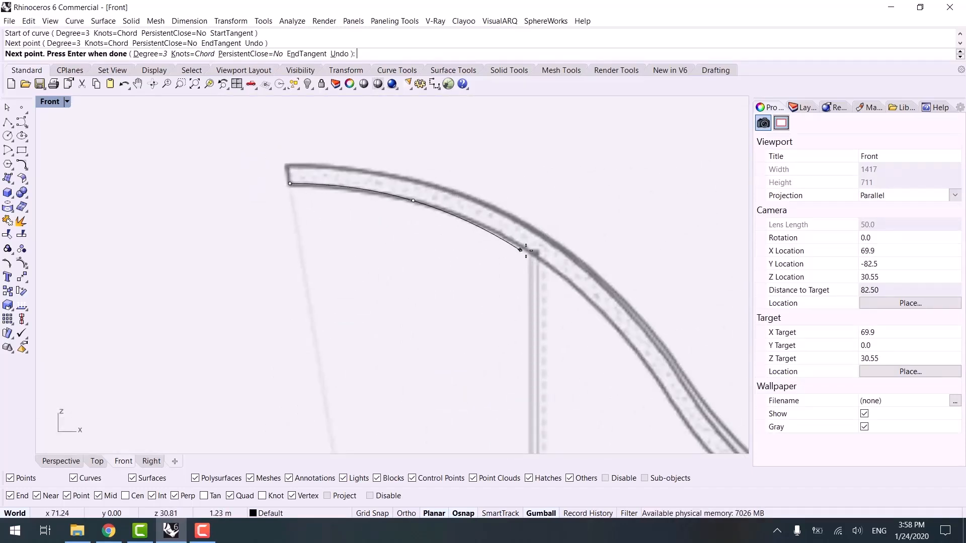
left_click(534, 255)
scroll(496, 261, "down", 10)
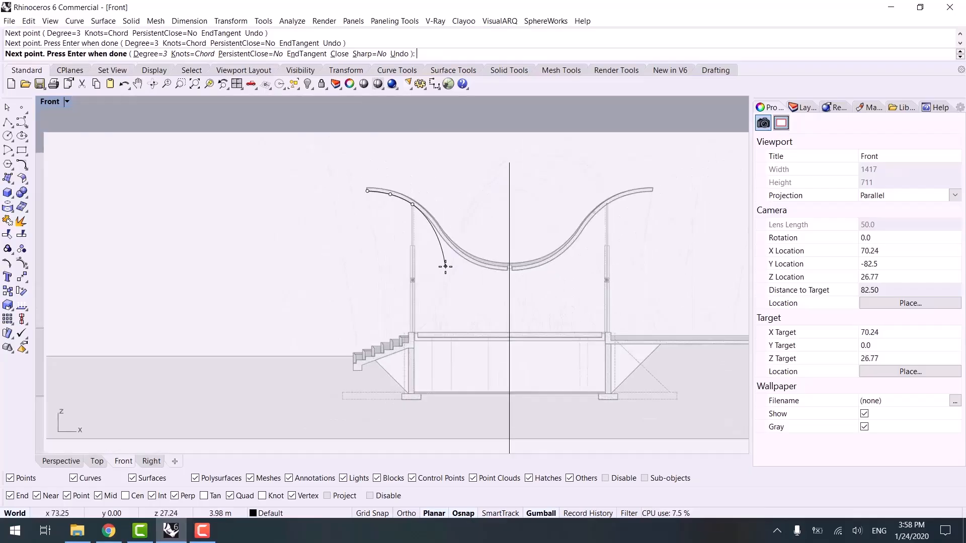
scroll(451, 260, "up", 12)
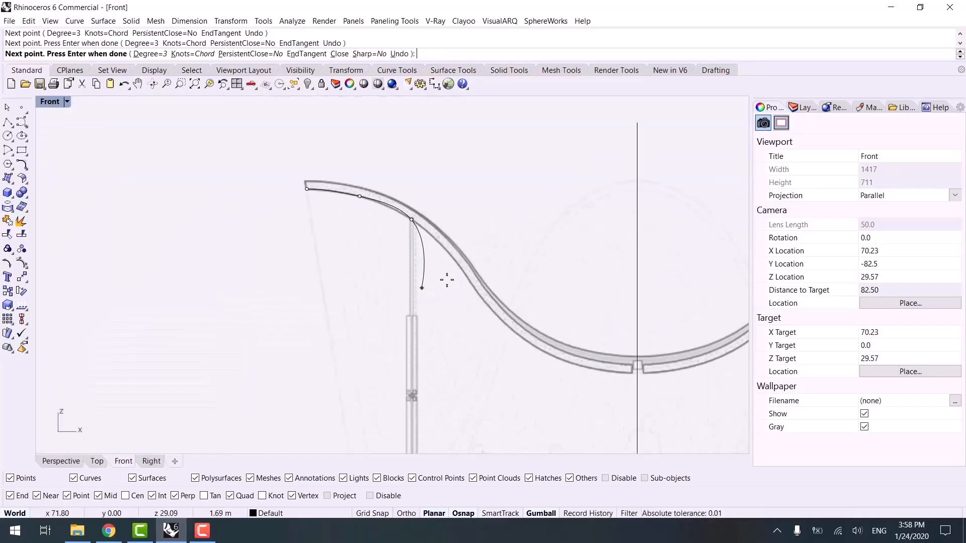
left_click(485, 280)
right_click_drag(610, 395, 342, 254)
left_click(434, 355)
scroll(433, 355, "down", 5)
scroll(474, 351, "up", 4)
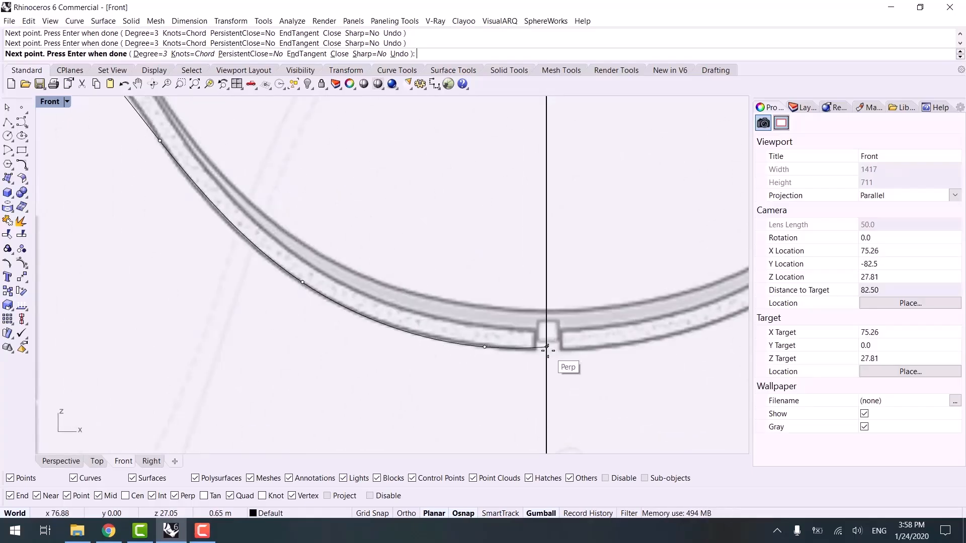
scroll(546, 349, "up", 7)
left_click(549, 344)
right_click(547, 344)
- Adjust the control points around the column on the upper section's half curve to follow the roof underside
scroll(432, 352, "down", 8)
left_click(281, 292)
scroll(280, 292, "down", 7)
right_click_drag(281, 291, 427, 387)
scroll(379, 337, "up", 10)
right_click_drag(379, 337, 443, 387)
left_click(365, 343)
left_click_drag(341, 374, 441, 378)
scroll(389, 309, "up", 3)
scroll(300, 315, "down", 3)
left_click_drag(308, 185, 405, 266)
scroll(347, 259, "down", 4)
left_click(376, 255)
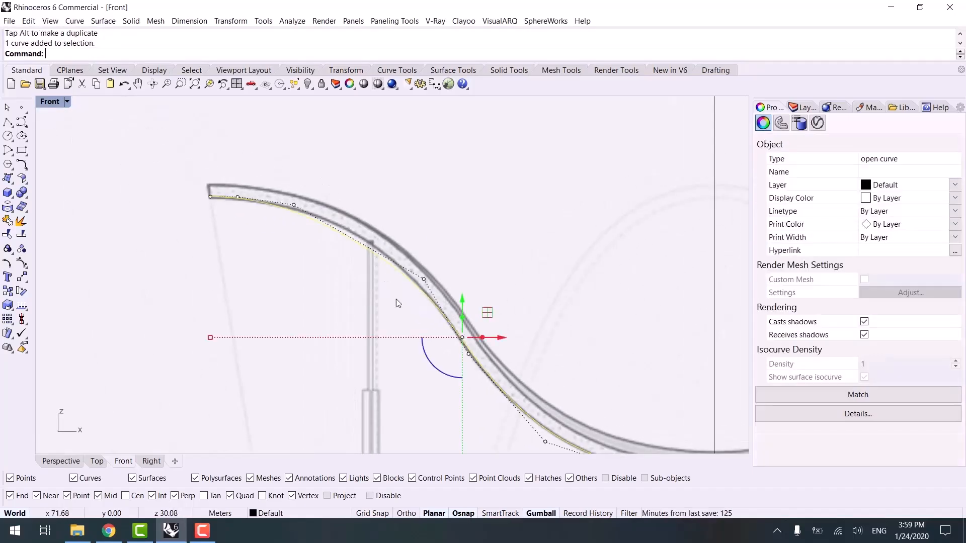
left_click_drag(397, 314, 307, 141)
scroll(440, 278, "up", 6)
scroll(465, 276, "down", 7)
- Adjust the control points along the lower bend of the half curve to fit the drawn underside
right_click_drag(478, 295, 420, 212)
scroll(405, 292, "up", 4)
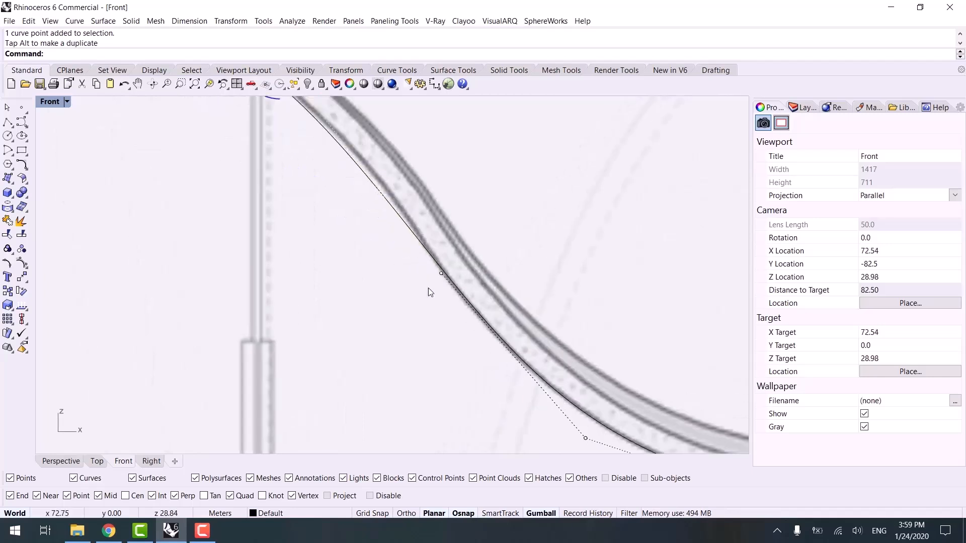
left_click_drag(428, 288, 468, 254)
right_click_drag(468, 254, 510, 331)
left_click_drag(510, 321, 477, 272)
right_click_drag(568, 329, 413, 290)
left_click(414, 290)
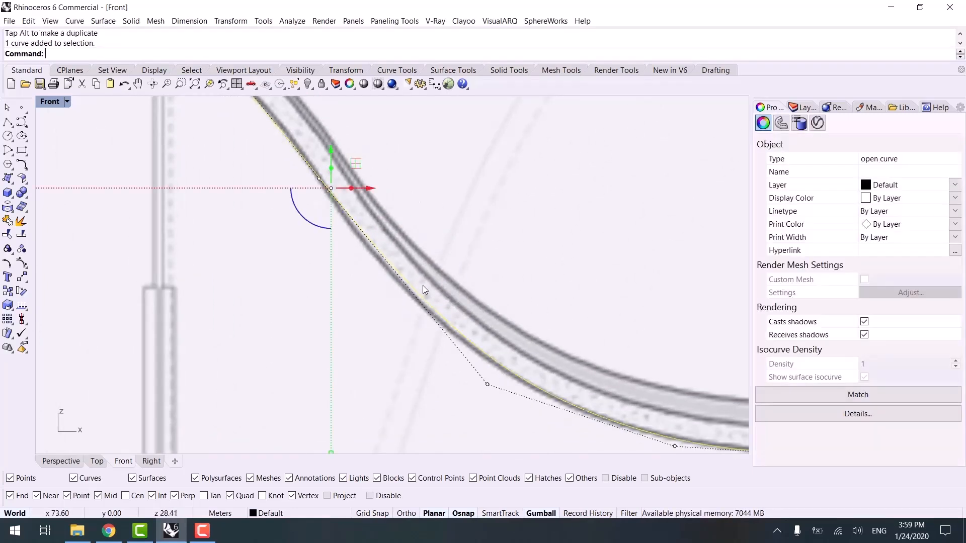
left_click(487, 384)
left_click_drag(512, 359, 502, 359)
left_click(544, 327)
scroll(558, 326, "down", 8)
- Mirror a copy of the upper section's half roof curve across the vertical centre line
right_click_drag(559, 326, 379, 269)
left_click(433, 312)
right_click_drag(451, 348, 422, 352)
type("mi")
key("Return")
left_click(463, 351)
left_click(463, 388)
- Match the two halves of the upper section's roof curve at their central low point
scroll(483, 346, "up", 6)
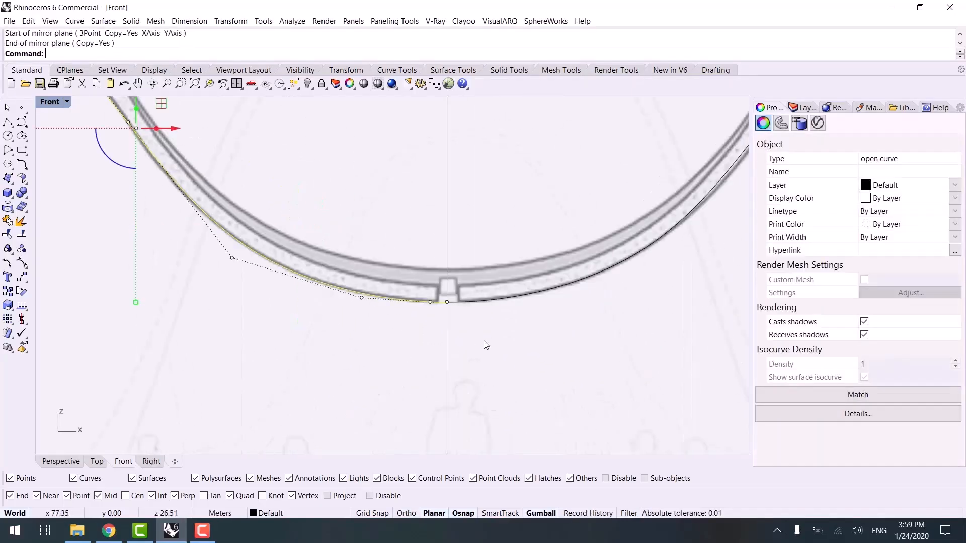
key("Return")
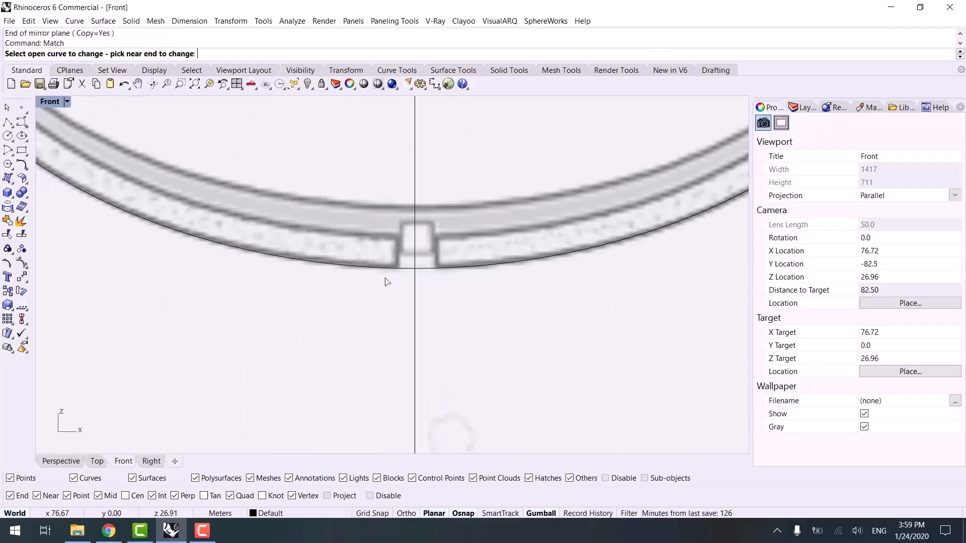
left_click(389, 269)
left_click(428, 269)
key("Return")
scroll(351, 328, "down", 5)
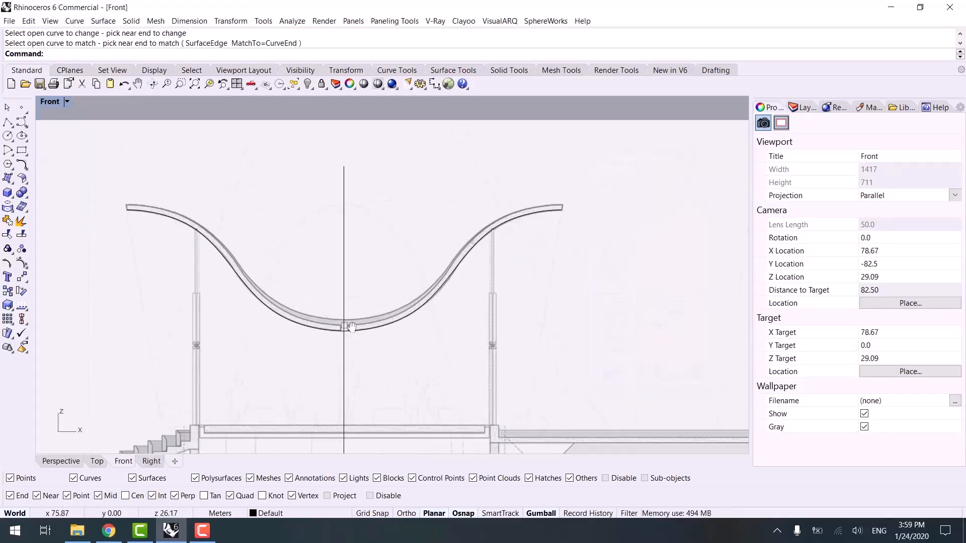
- Examine the traced profile curves and the roof on the site plan picture in the Perspective view
right_click_drag(336, 340, 401, 268)
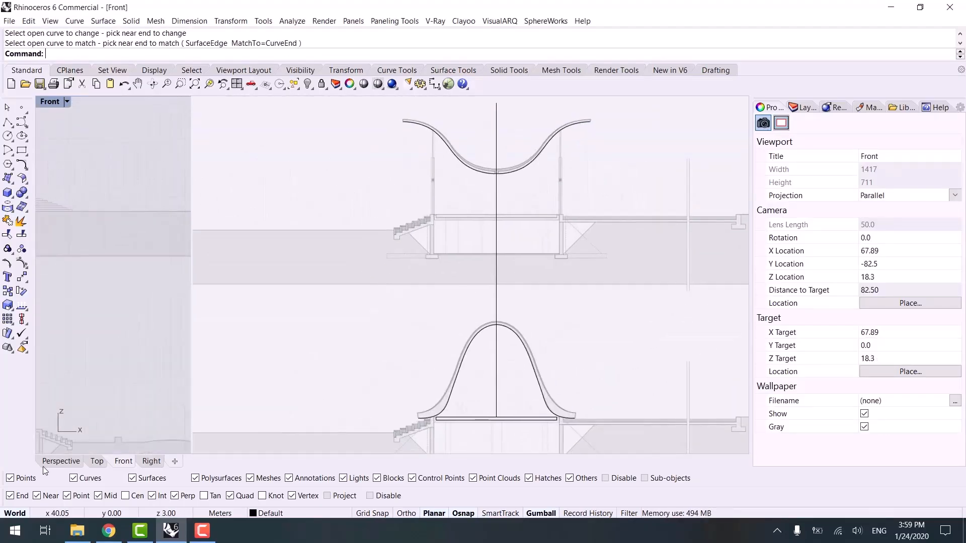
left_click(78, 458)
right_click_drag(301, 336, 390, 327)
scroll(401, 211, "up", 6)
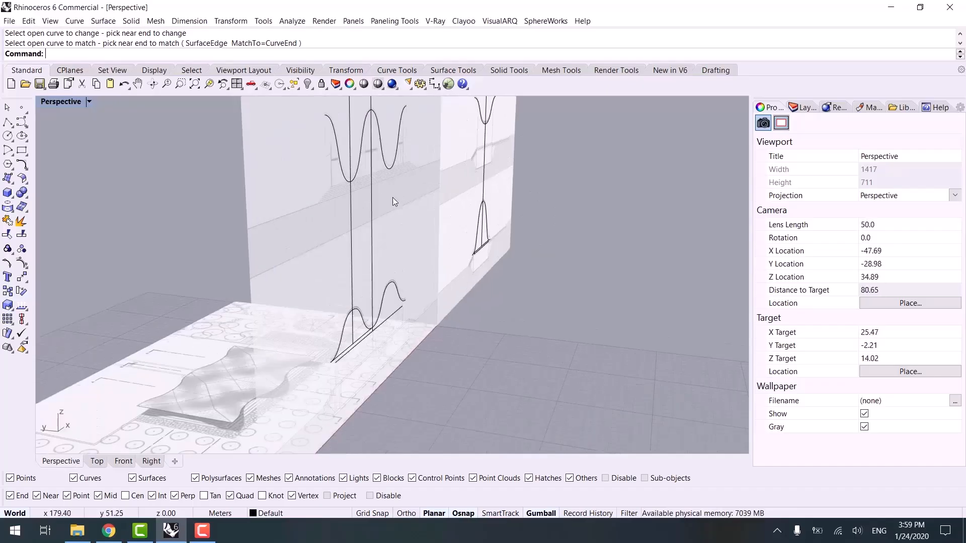
right_click_drag(355, 276, 315, 302)
scroll(325, 347, "up", 2)
right_click_drag(325, 352, 523, 267, "shift")
right_click_drag(355, 322, 421, 355)
scroll(389, 348, "up", 4)
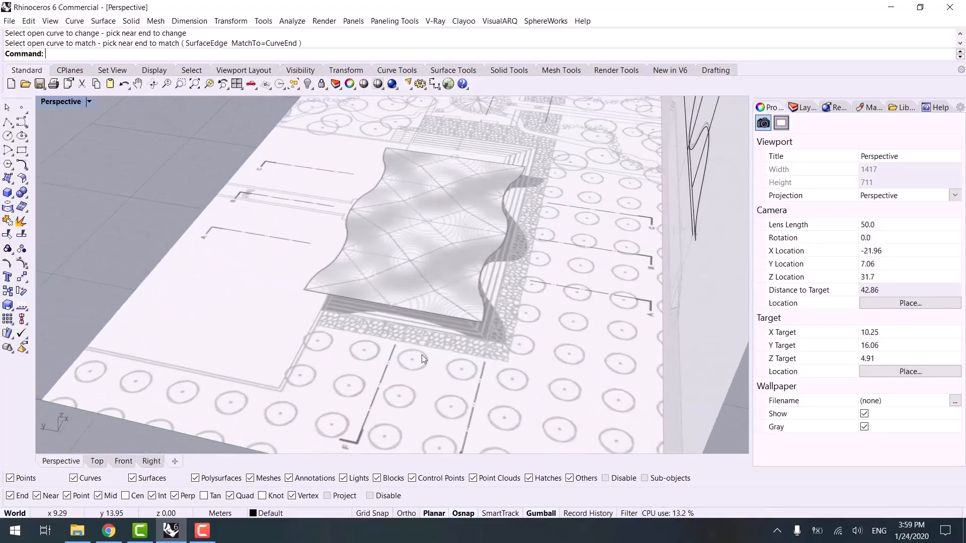
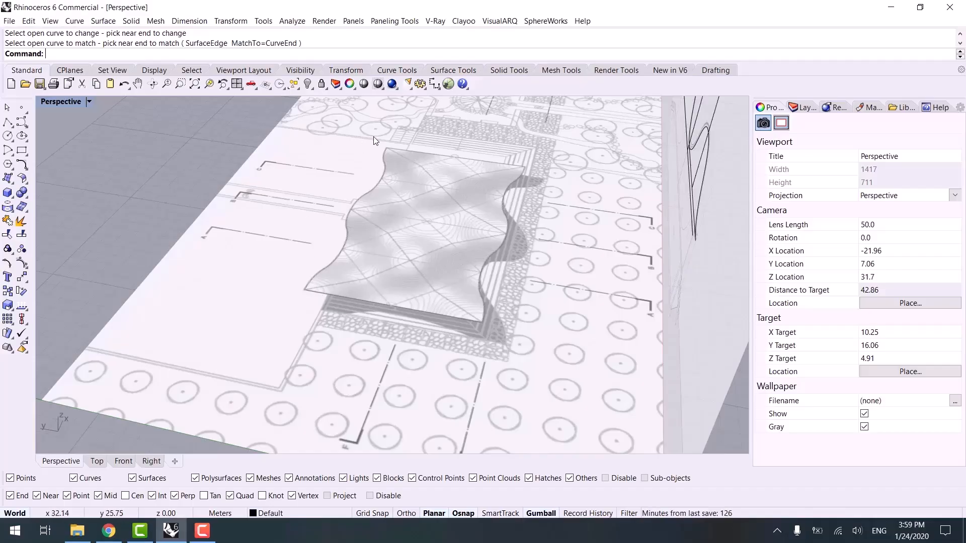
scroll(381, 263, "down", 7)
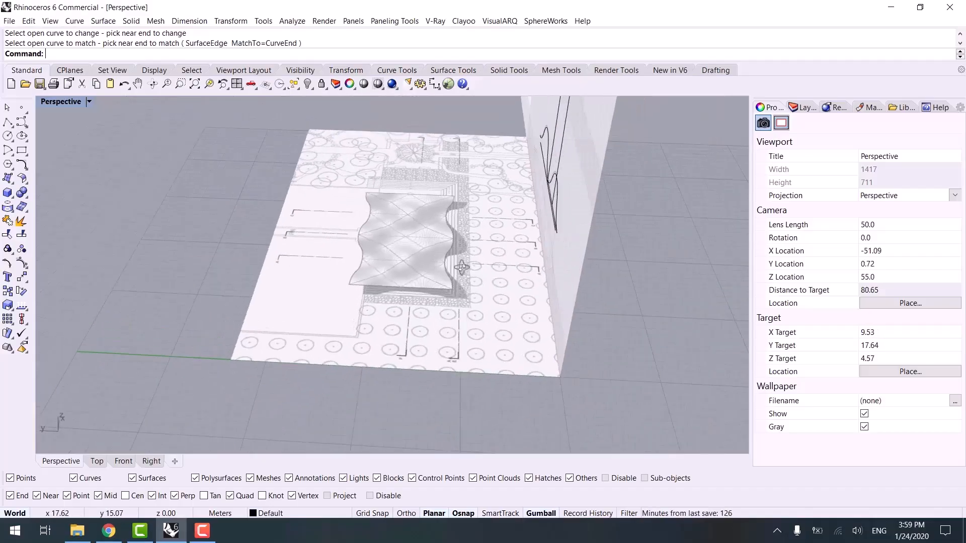
right_click_drag(385, 271, 325, 275)
scroll(325, 276, "up", 1)
- In the Top view, draw a corner-to-corner rectangle, about 20 by 12 m, around the chapel roof on the site plan picture
left_click(108, 460)
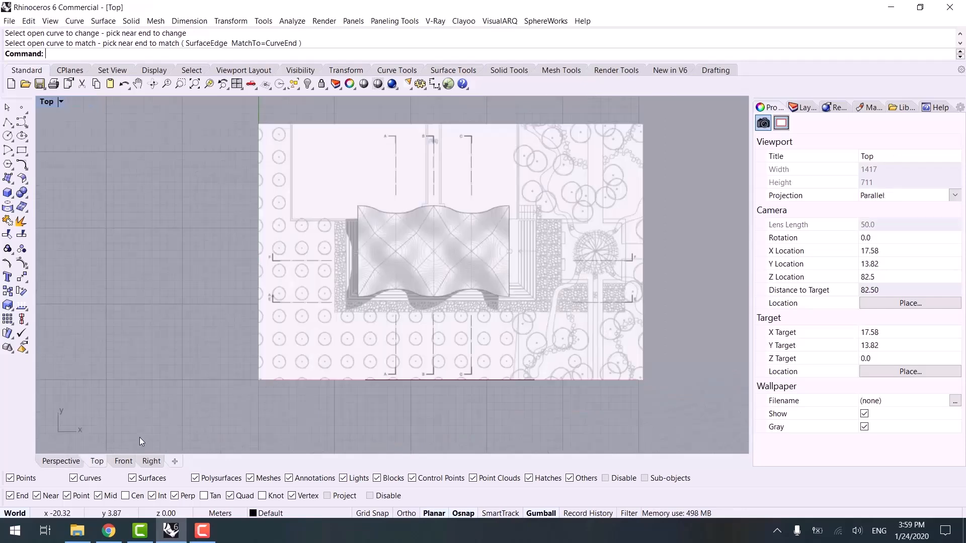
scroll(321, 300, "up", 4)
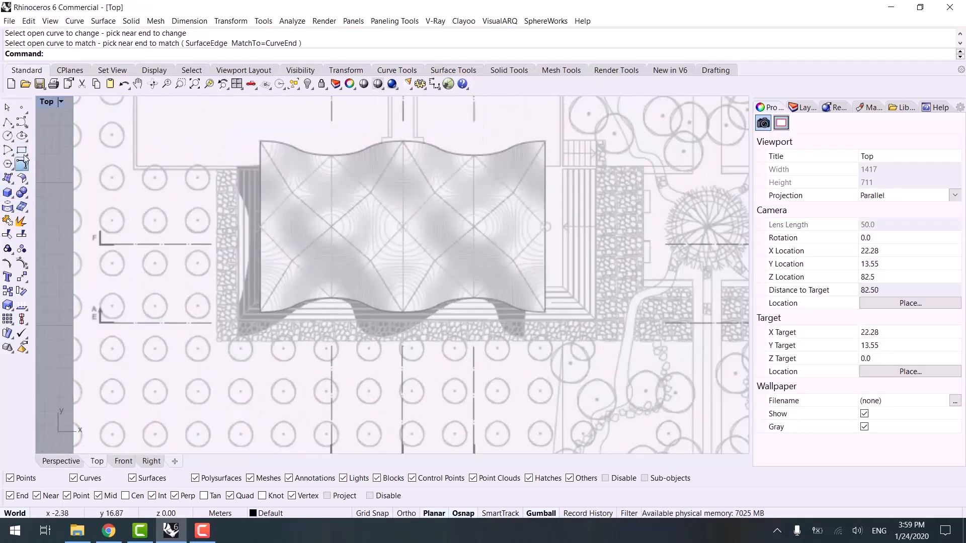
left_click(22, 162)
scroll(253, 176, "up", 4)
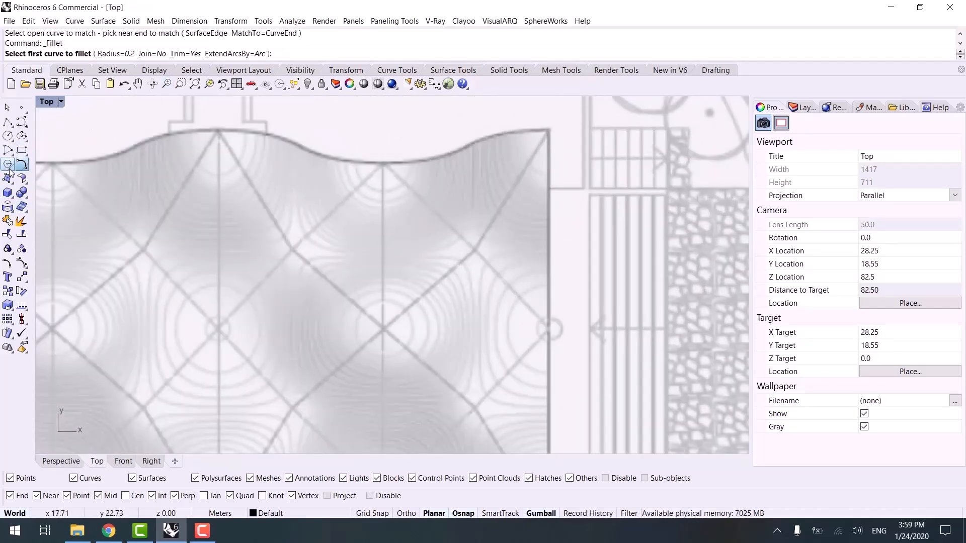
key("Escape")
left_click(22, 150)
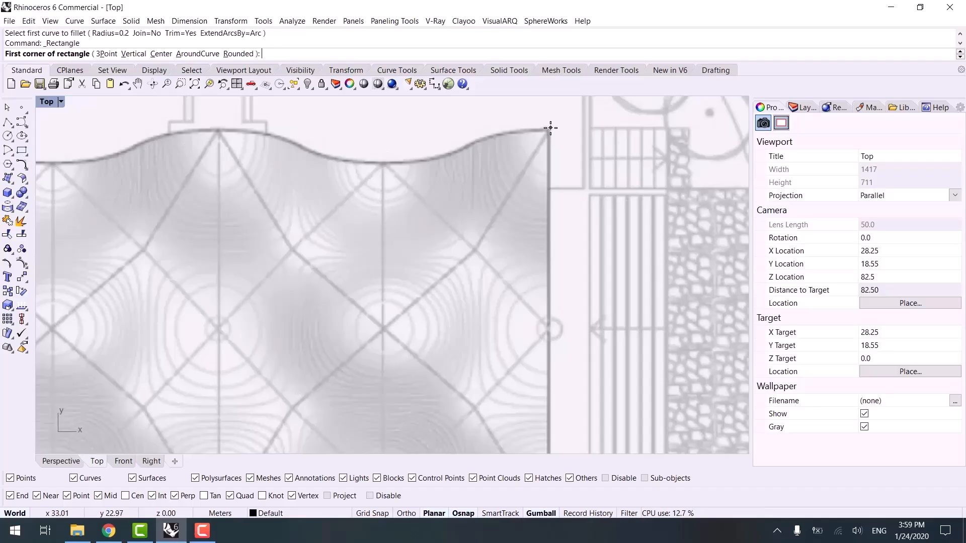
left_click(551, 127)
scroll(394, 291, "down", 3)
scroll(260, 302, "up", 4)
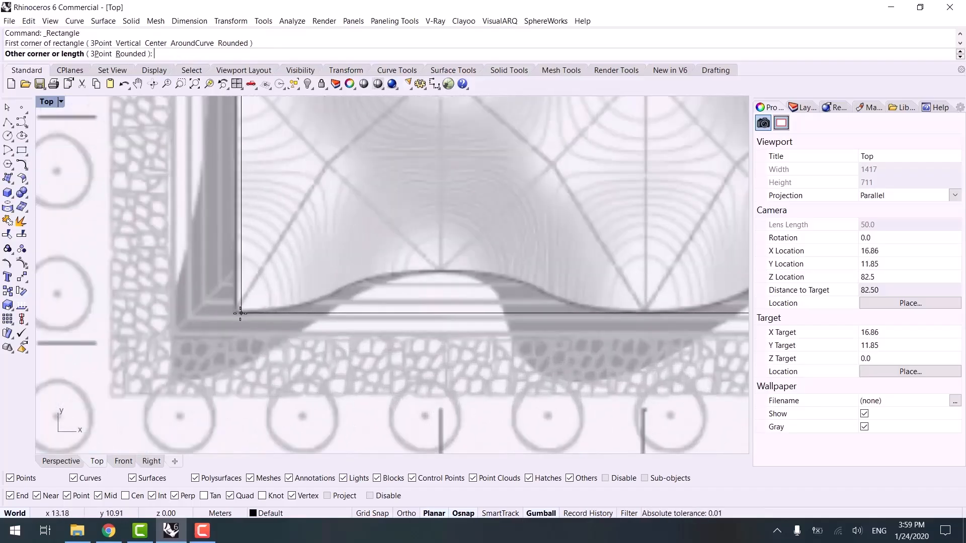
left_click(236, 313)
scroll(392, 210, "down", 4)
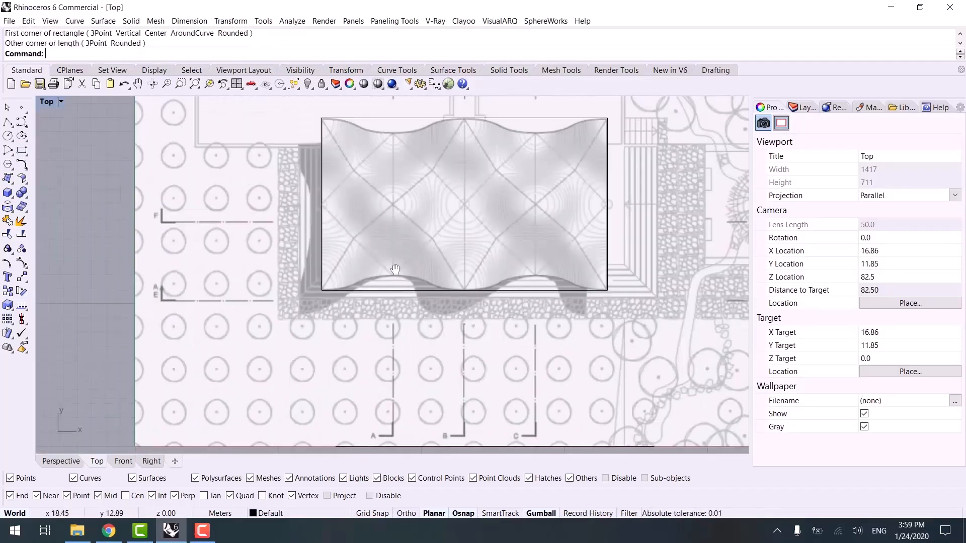
- Undo the accidental move of the site plan picture and lock it in place
left_click_drag(413, 182, 383, 144)
key("ctrl+z")
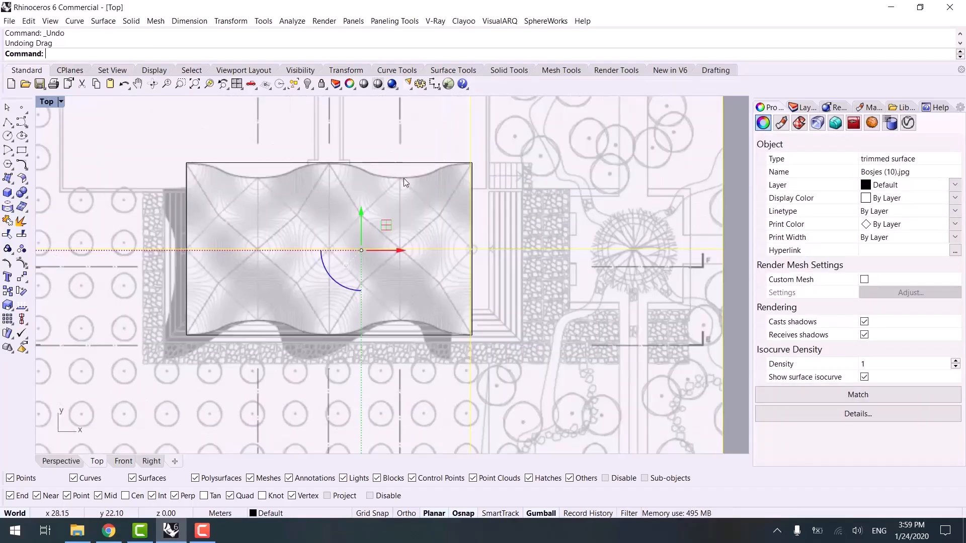
key("Escape")
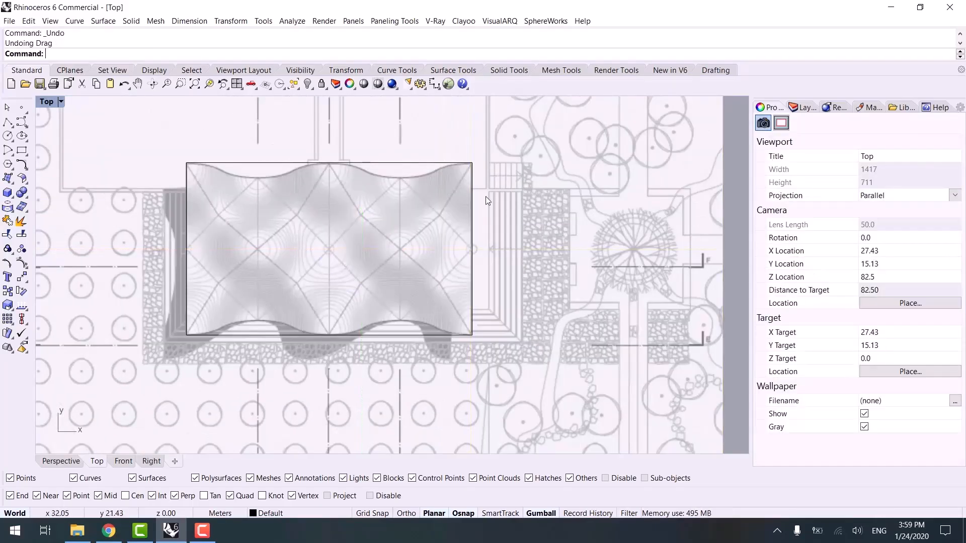
left_click(510, 197)
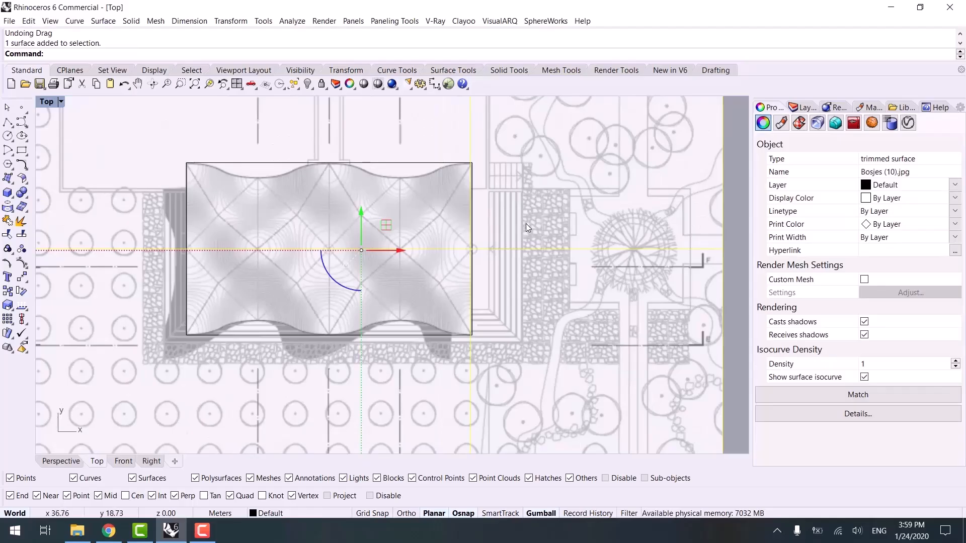
key("ctrl+l")
- Explode the rectangle around the roof into separate edge lines
left_click(292, 176)
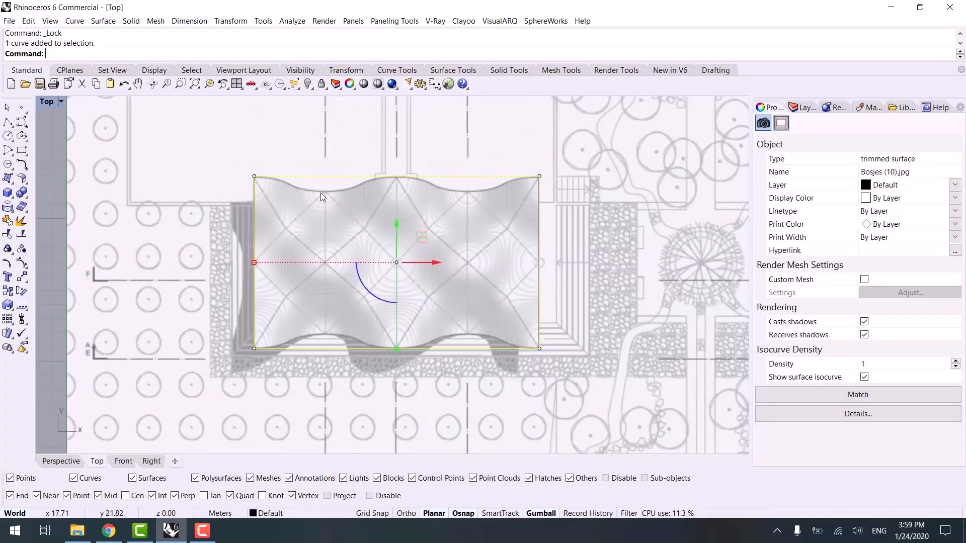
scroll(321, 193, "up", 6)
left_click(22, 223)
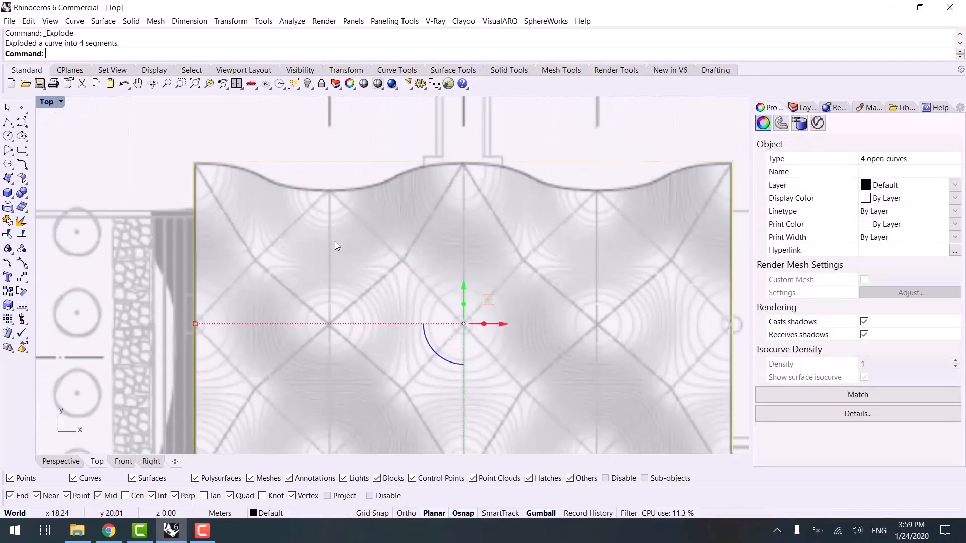
key("Escape")
- Divide the upper long edge of the roof outline into 4 segments with division points, including the ends
right_click_drag(550, 211, 436, 229)
left_click(422, 178)
left_click(28, 110)
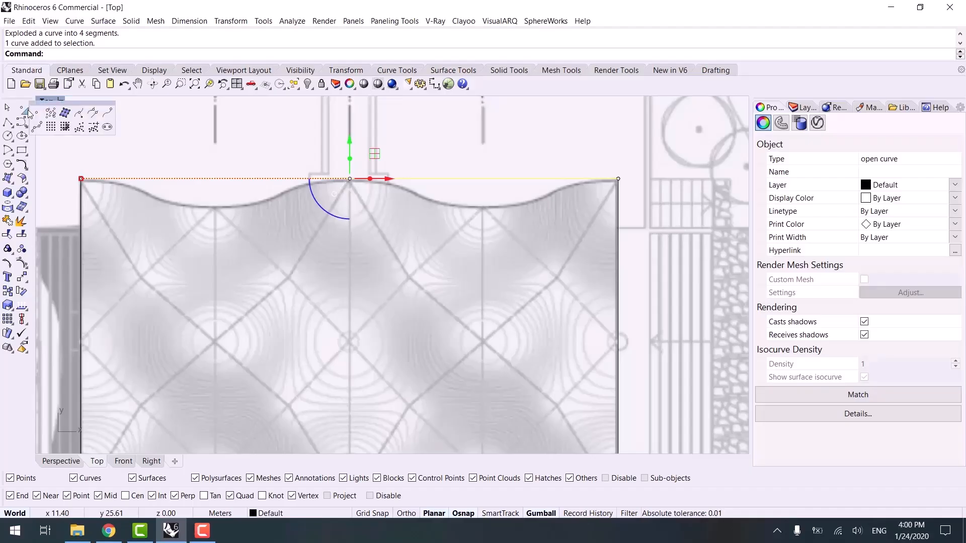
left_click(35, 126)
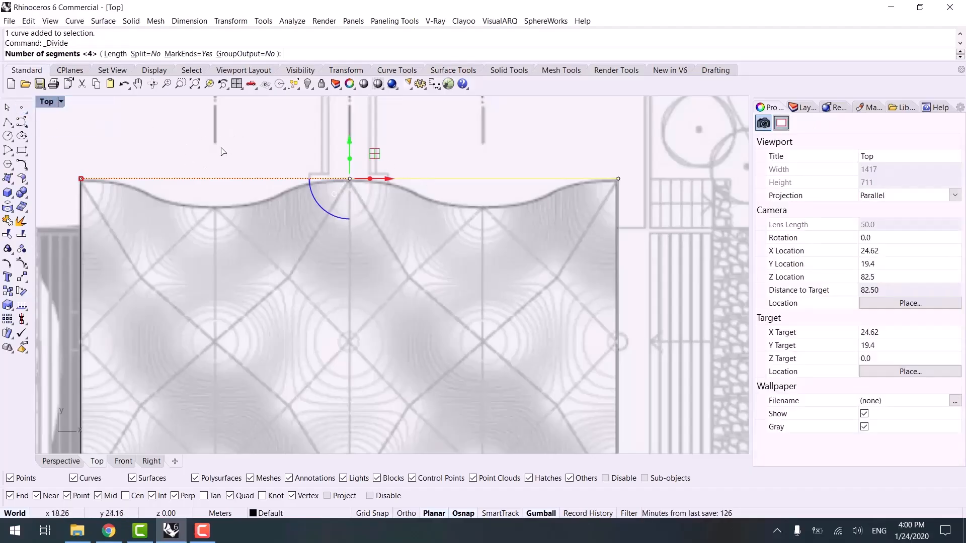
key("Return")
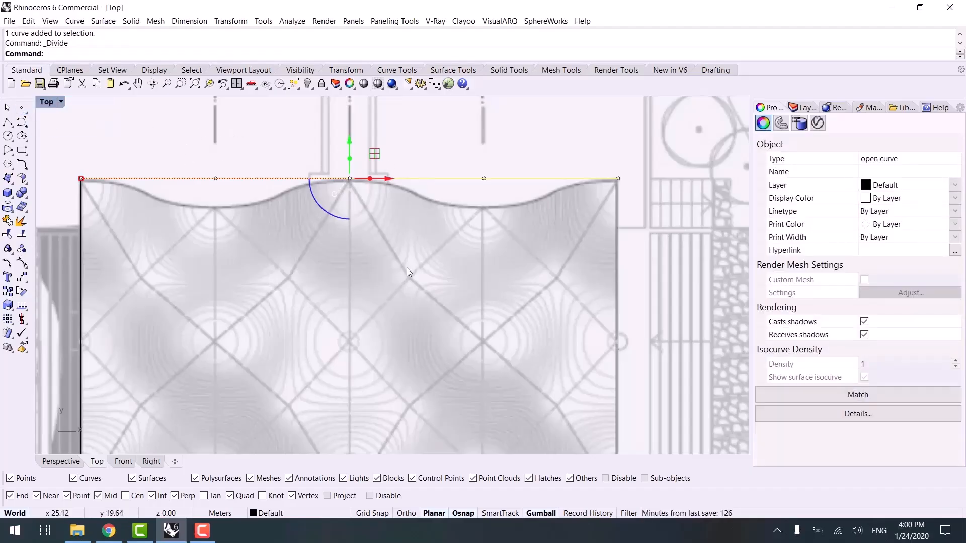
left_click(406, 268)
- Draw a vertical line from the third-quarter division point straight down to the lower long edge of the roof outline
right_click_drag(500, 196, 485, 159)
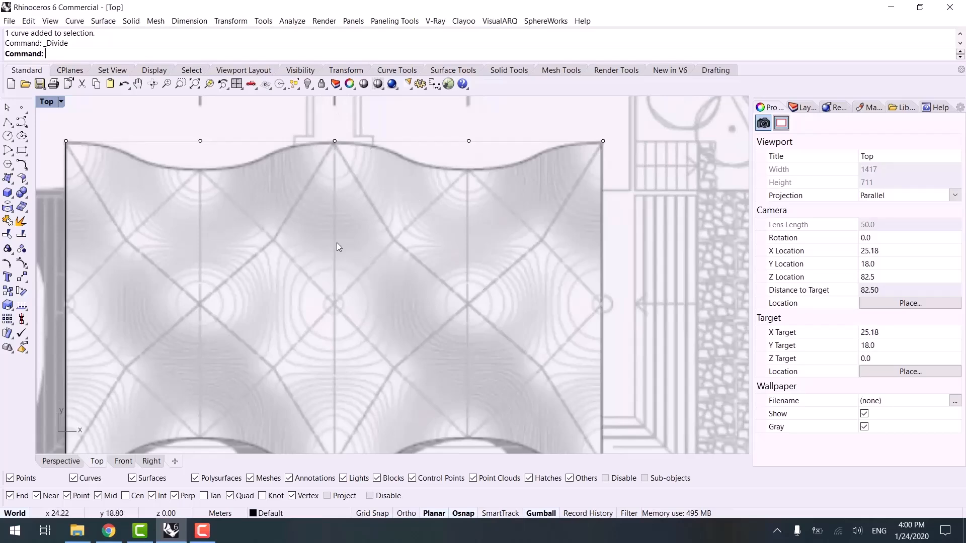
left_click(7, 121)
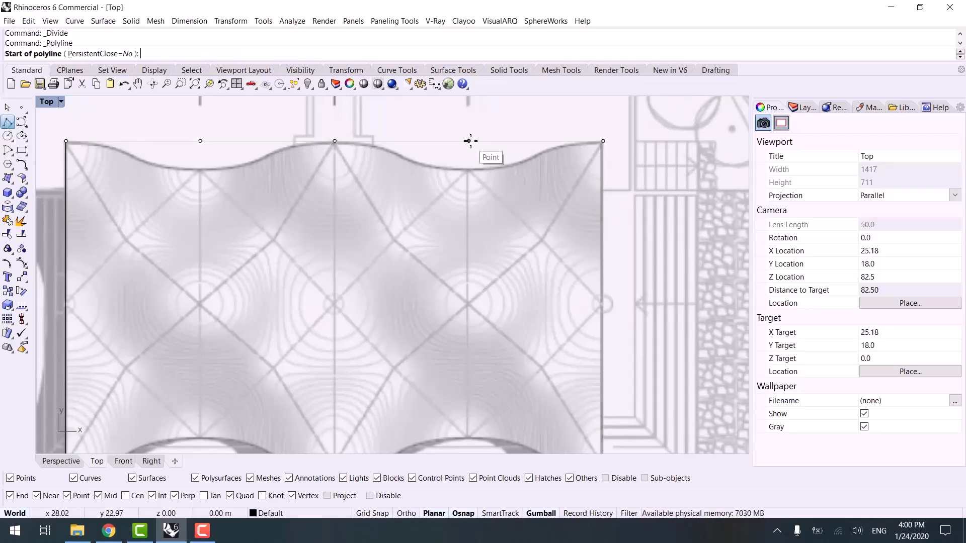
left_click(469, 141)
scroll(465, 236, "down", 3)
right_click_drag(468, 266, 471, 242)
left_click(471, 363)
key("Return")
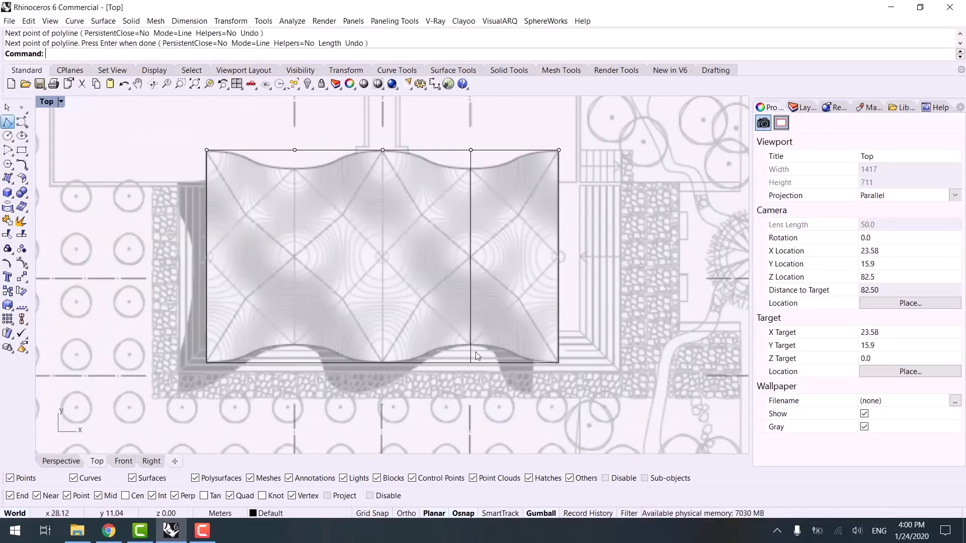
- Copy the vertical line to the centre and first-quarter division points of the upper long edge
left_click(8, 293)
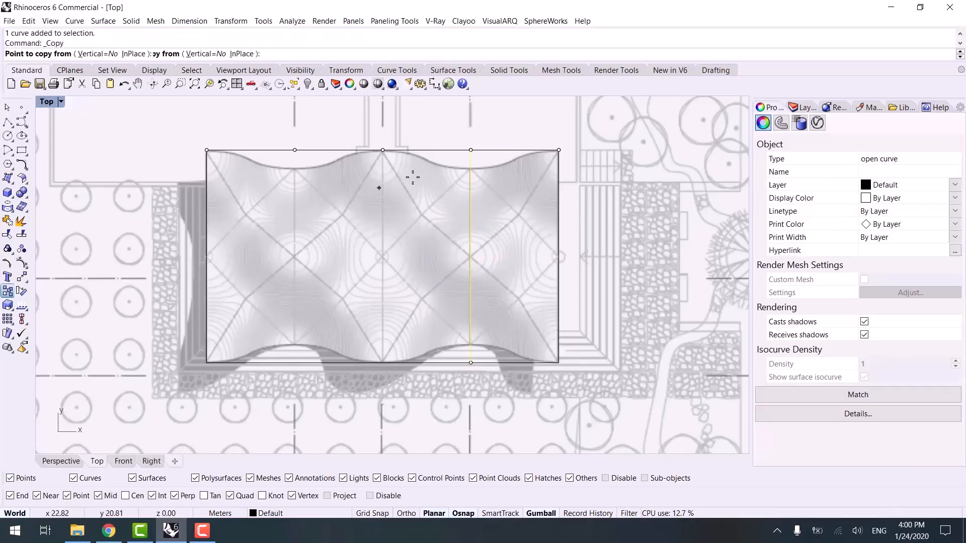
left_click(471, 149)
key("Escape")
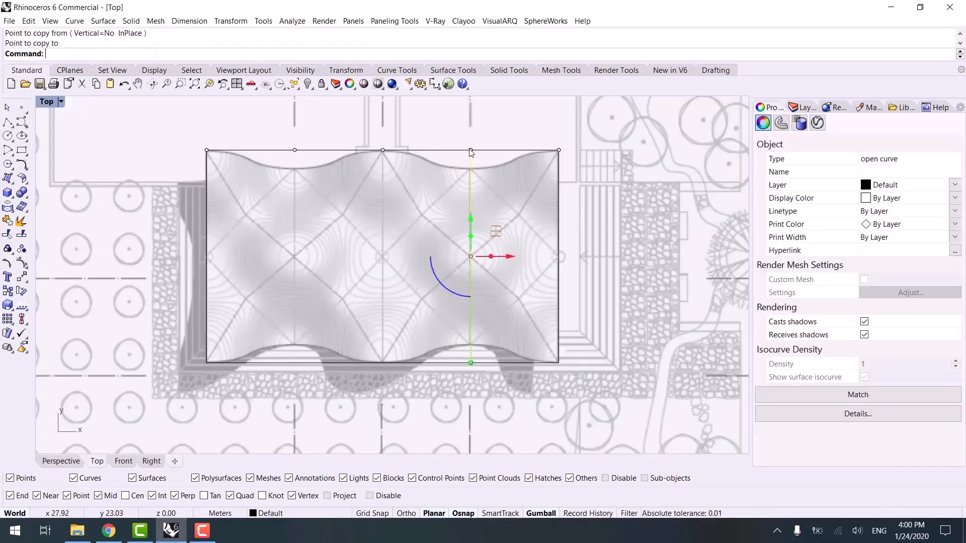
right_click(472, 152)
left_click(471, 150)
left_click(383, 151)
left_click(295, 151)
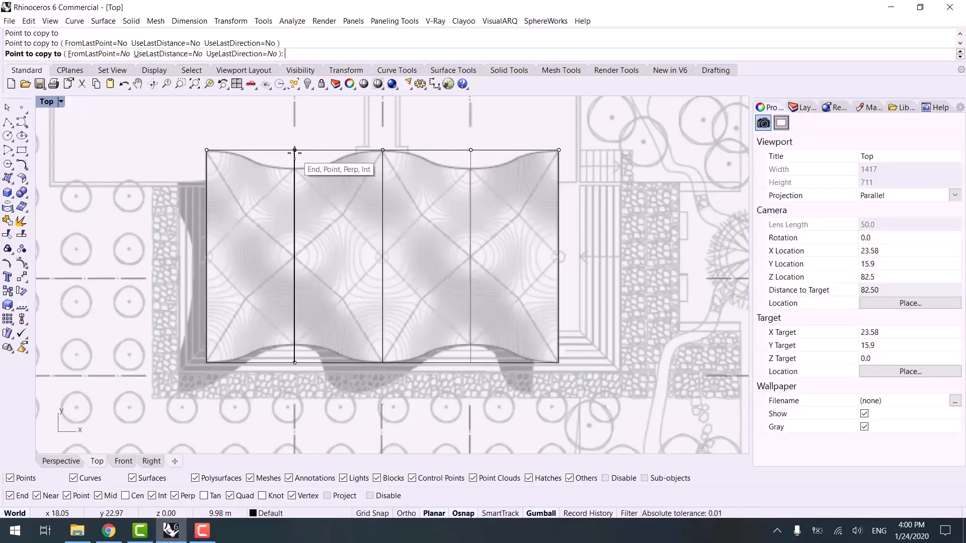
key("Return")
key("Escape")
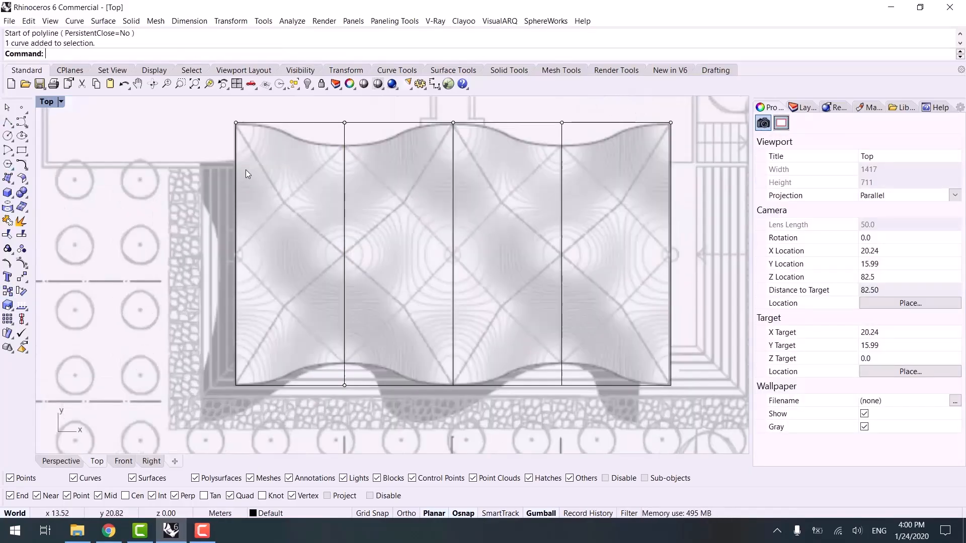
- Divide the left short edge of the roof outline into 3 segments with division points
left_click(236, 172)
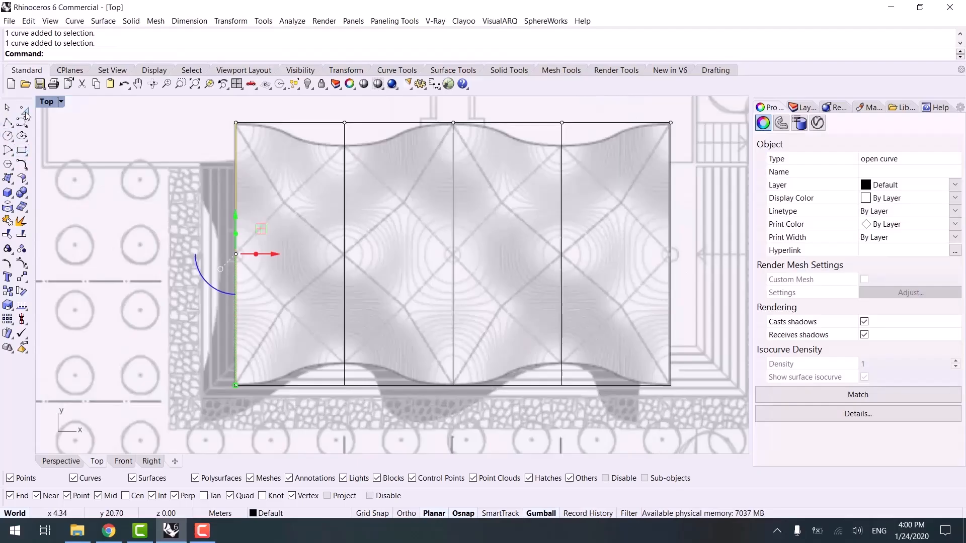
left_click(25, 113)
left_click(38, 126)
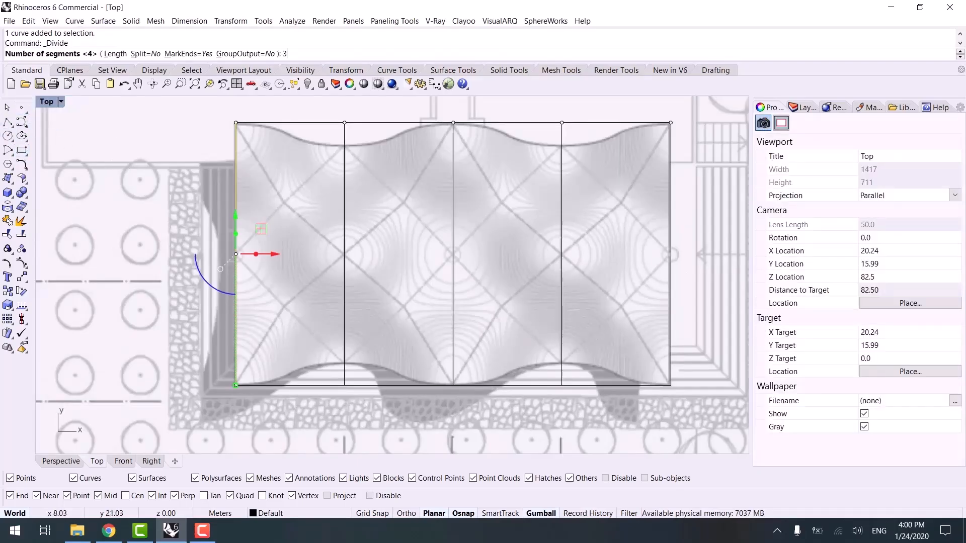
key("Return")
- Draw two horizontal lines from the left edge's inner division points across to the right edge of the roof outline
left_click(8, 123)
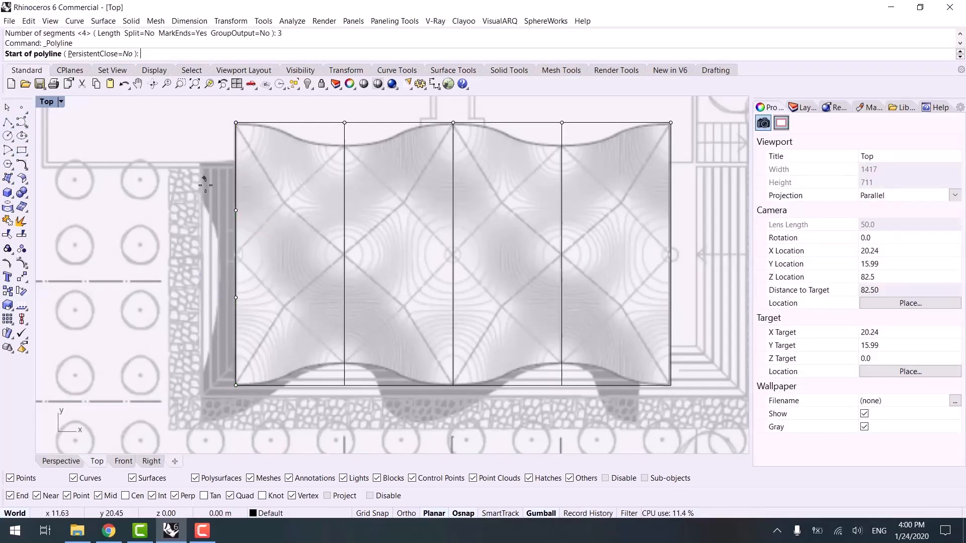
left_click(236, 210)
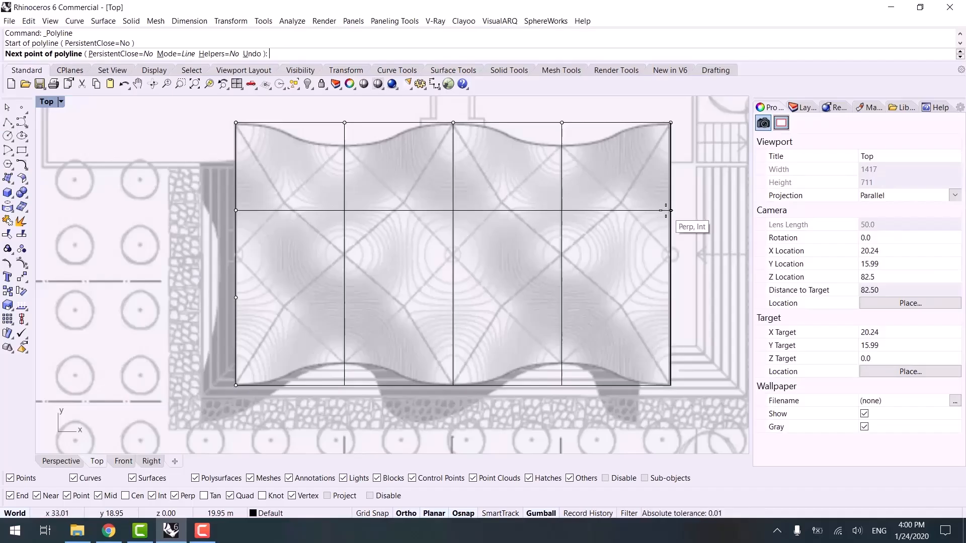
left_click(665, 210)
key("Return")
key("Return")
left_click(236, 298)
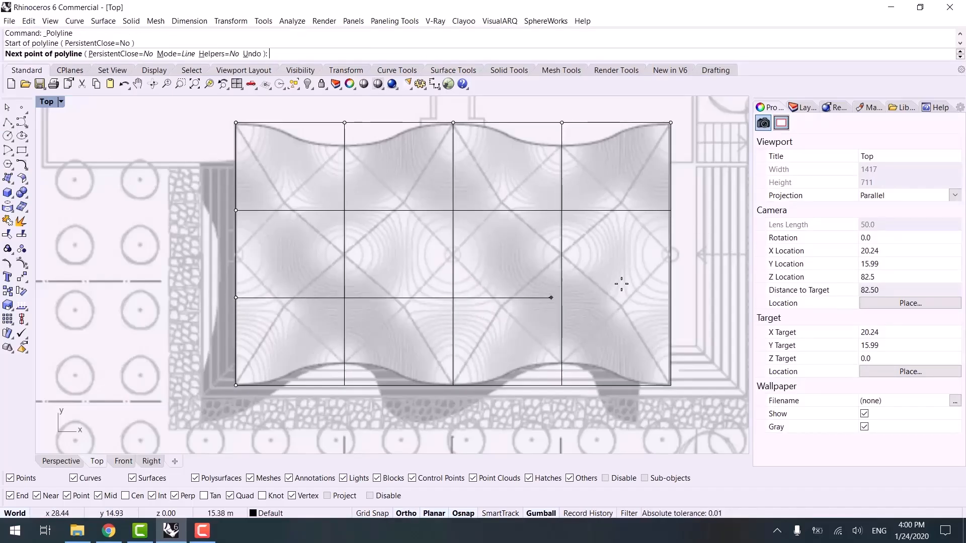
left_click(670, 298)
key("Return")
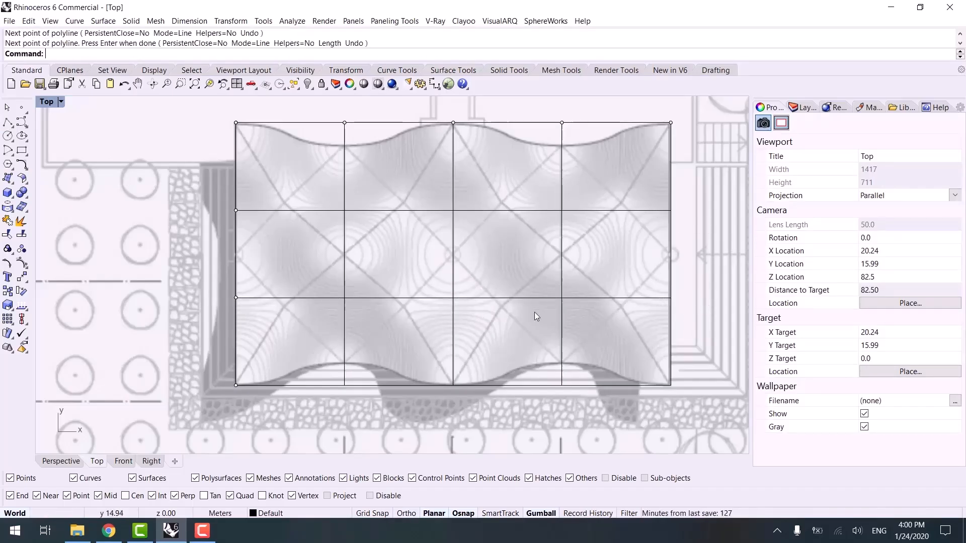
- Examine the curves in the Perspective view, check the roof shape in the reference photo Bosjes (1), and return to Rhino
left_click(63, 462)
scroll(360, 373, "down", 2)
right_click_drag(421, 346, 491, 324)
left_click(77, 531)
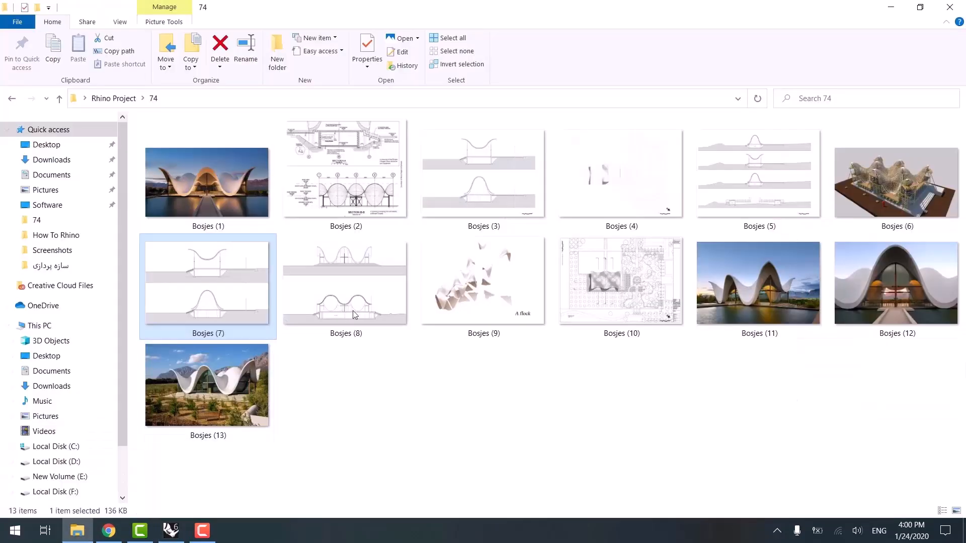
double_click(215, 190)
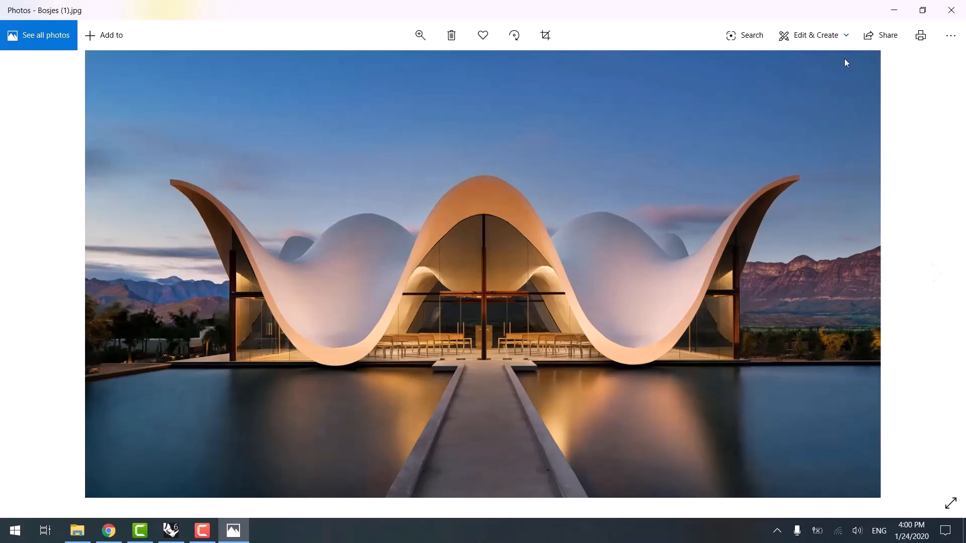
left_click(893, 10)
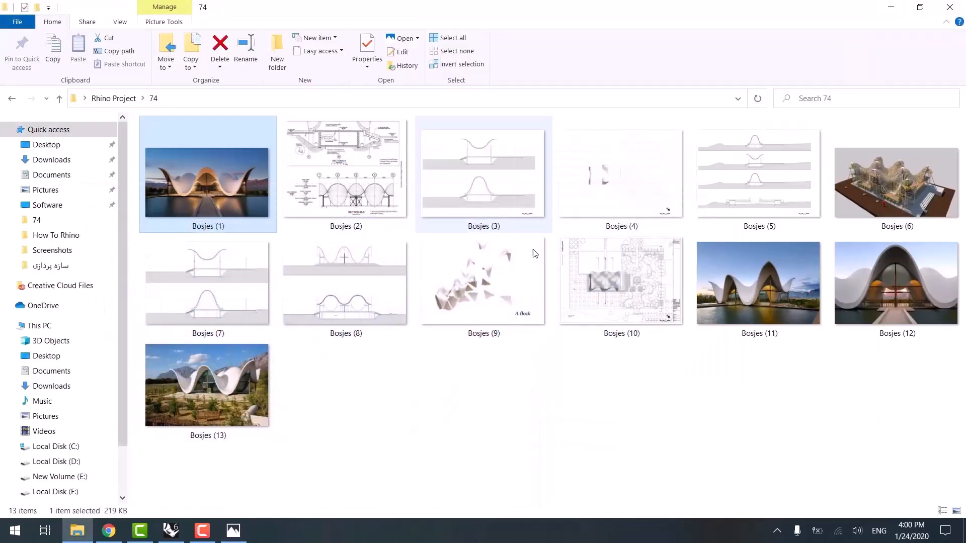
left_click(171, 531)
- Copy the upper wave profile from its valley to the near quarter division points on both long edges of the roof outline
right_click_drag(557, 323, 566, 306)
left_click(554, 139)
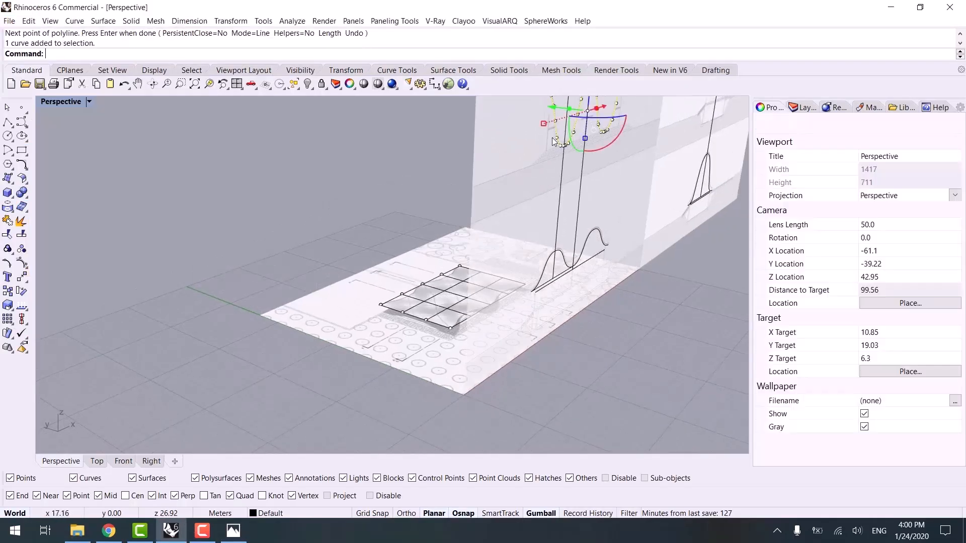
right_click_drag(487, 212, 422, 312, "shift")
scroll(463, 272, "up", 2)
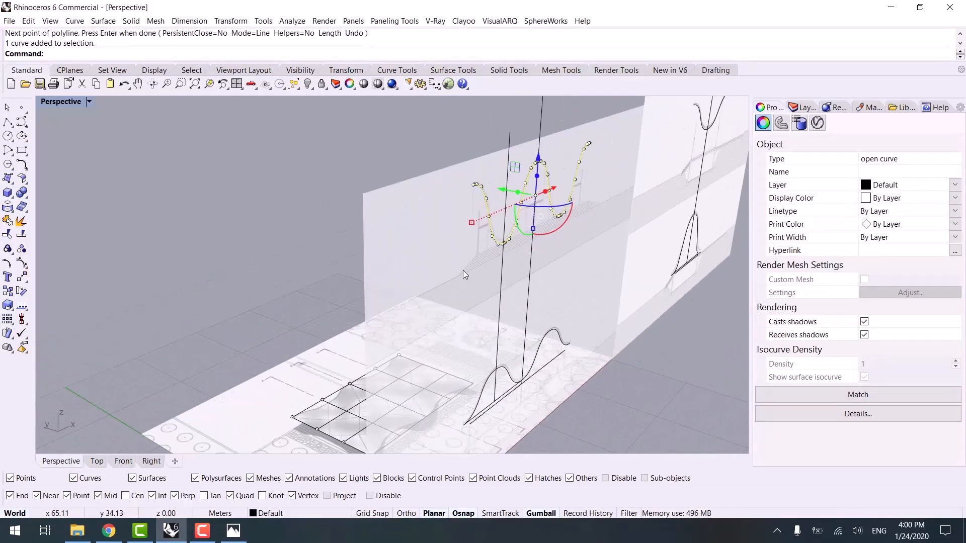
left_click(7, 290)
scroll(503, 252, "up", 5)
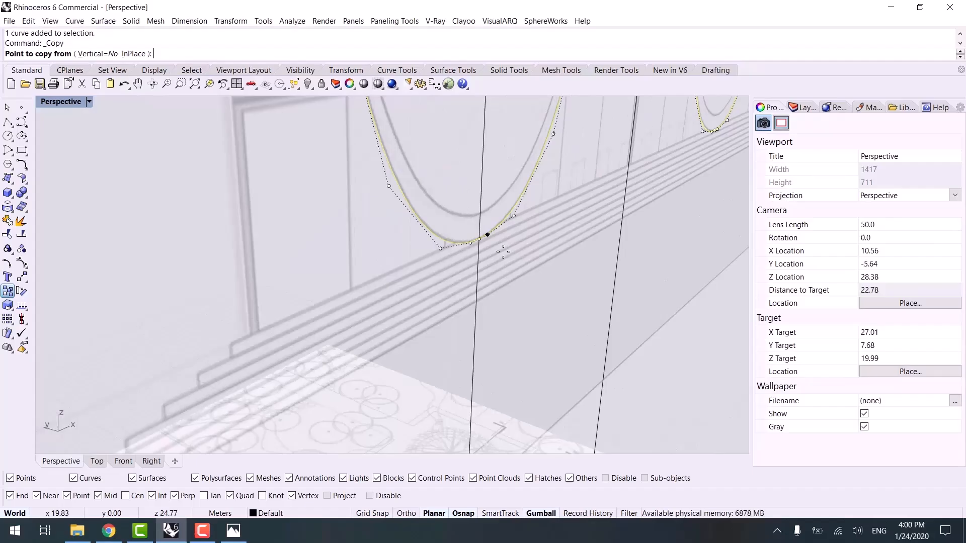
left_click(480, 241)
scroll(338, 378, "down", 6)
right_click_drag(329, 385, 583, 246, "shift")
right_click_drag(418, 426, 417, 300, "shift")
scroll(416, 301, "up", 2)
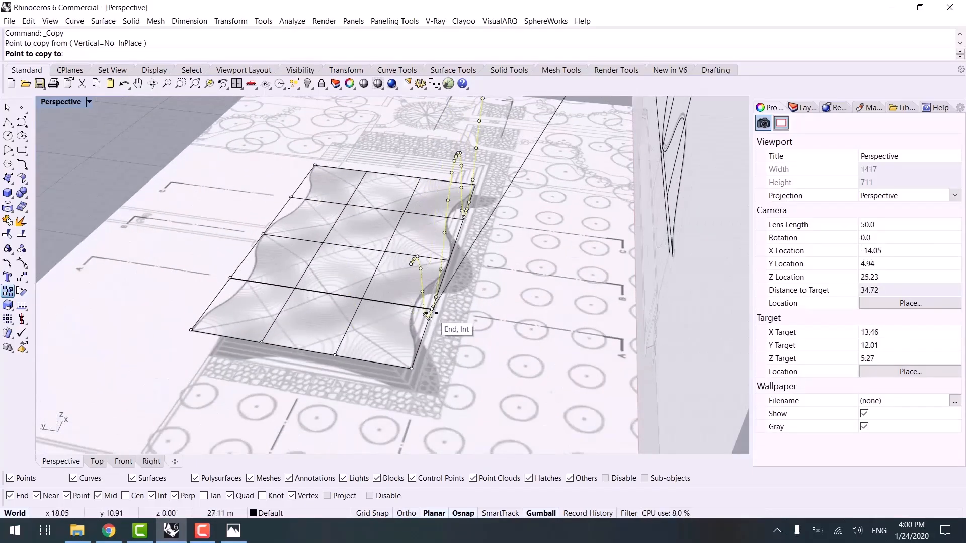
scroll(432, 308, "down", 6)
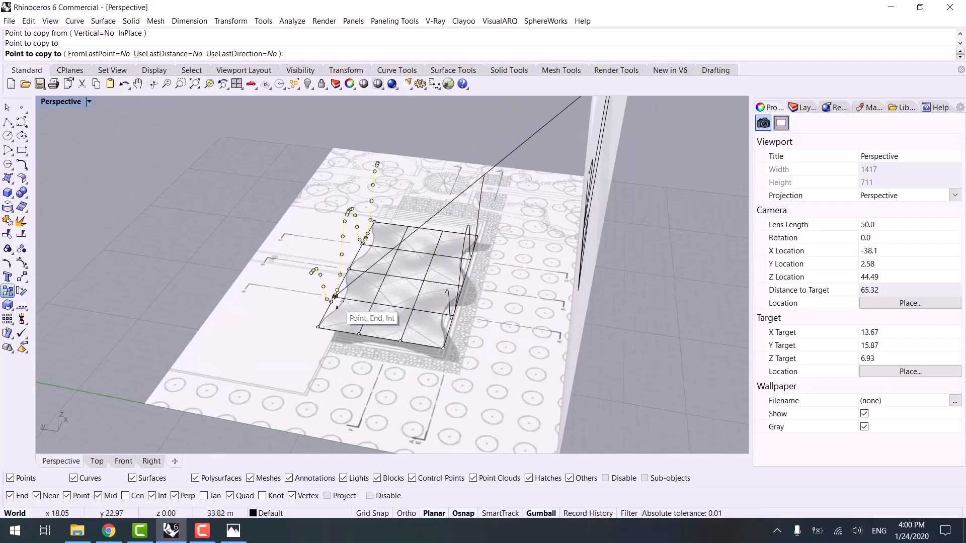
left_click(367, 319)
key("Return")
- Copy one lengthwise grid line from its end to the midpoint of the roof outline's near short edge
scroll(382, 312, "up", 10)
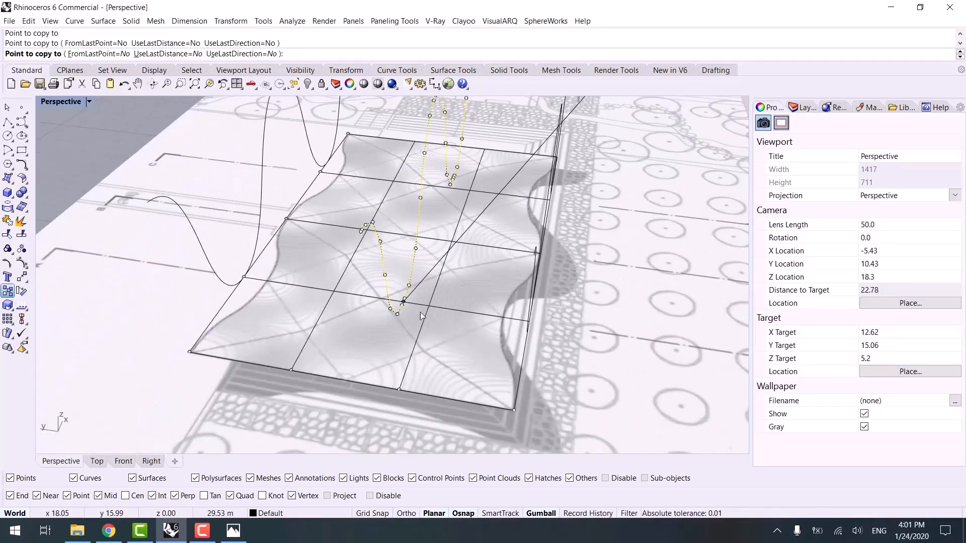
left_click(340, 368)
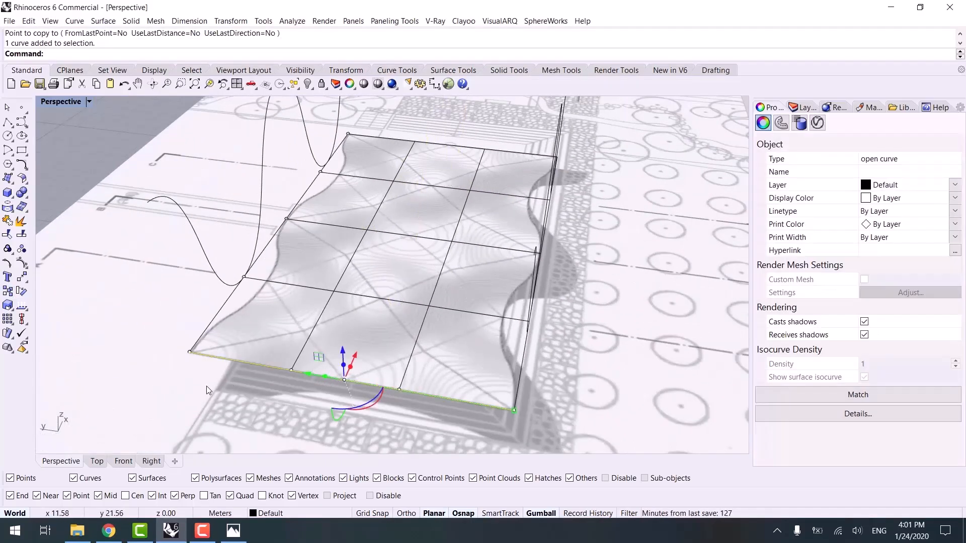
key("Escape")
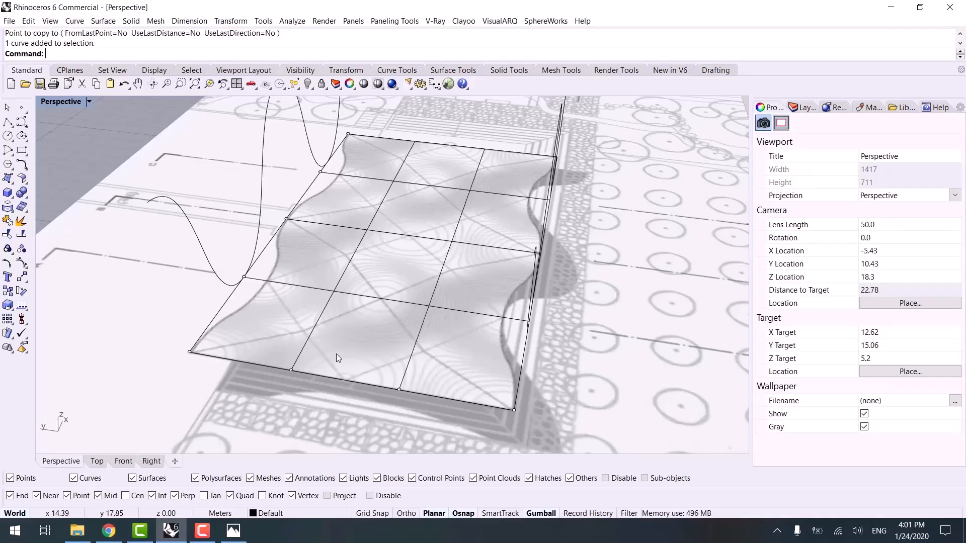
left_click(319, 323)
left_click(8, 290)
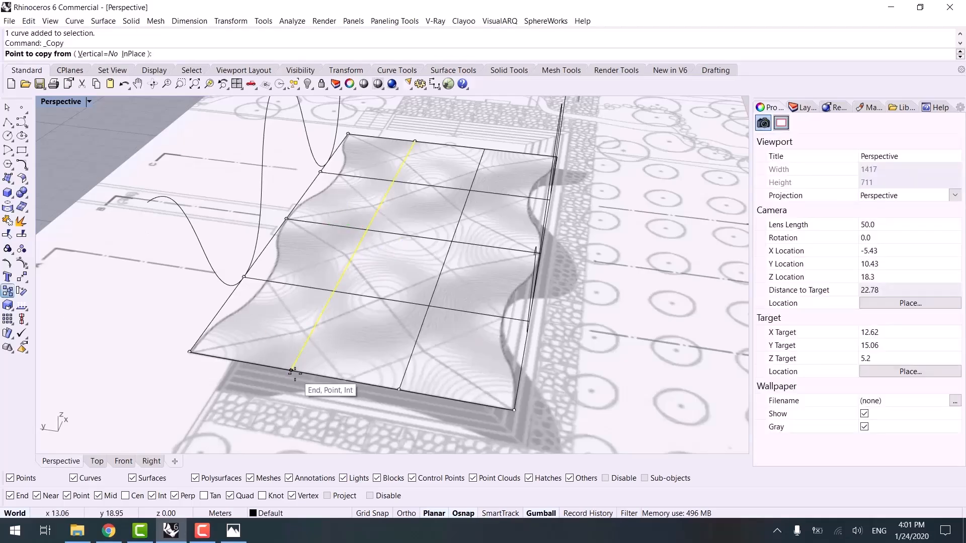
left_click(292, 370)
left_click(343, 380)
key("Escape")
key("Escape")
- Try to copy the lower wave profile using a base point at its valley beside the vertical line
scroll(386, 387, "down", 10)
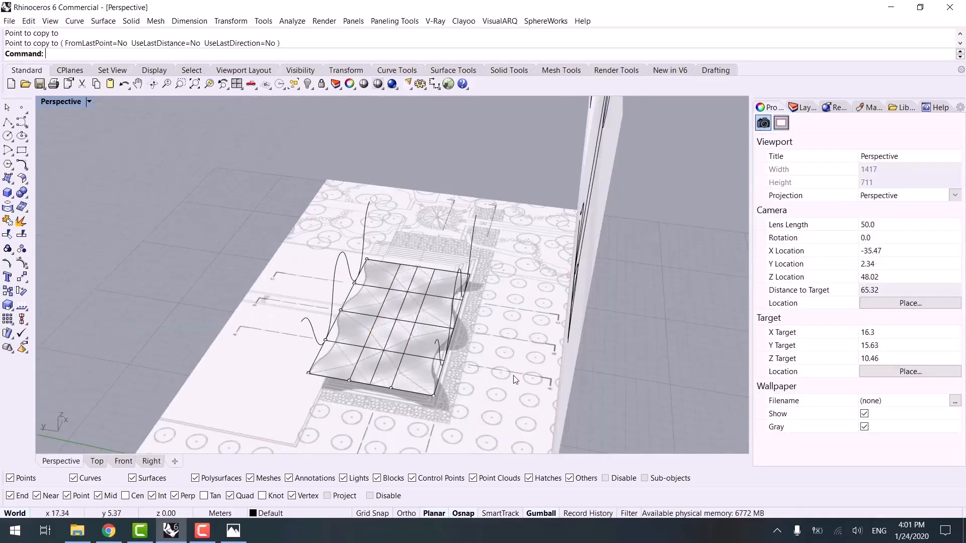
right_click_drag(513, 378, 452, 347)
scroll(560, 194, "down", 3)
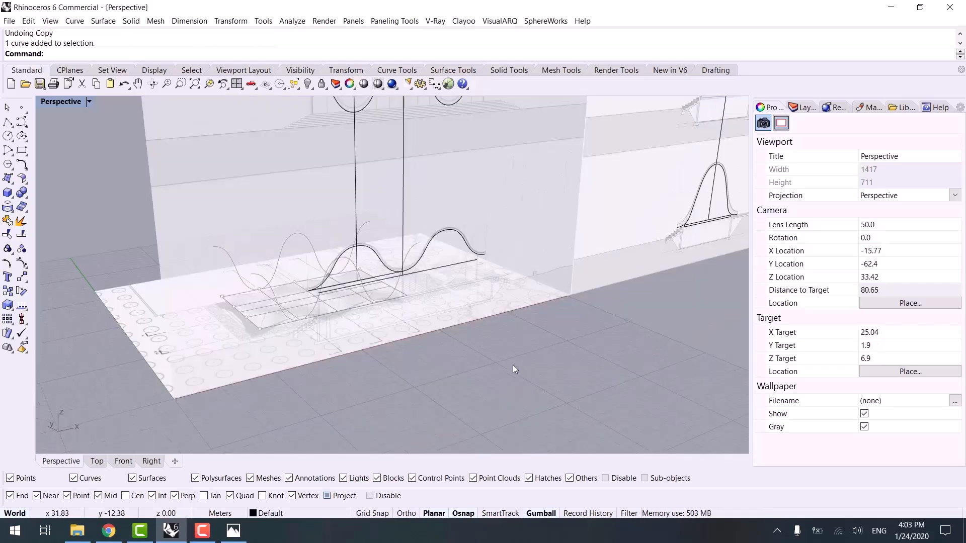
left_click(379, 255)
right_click_drag(314, 267, 355, 280, "shift")
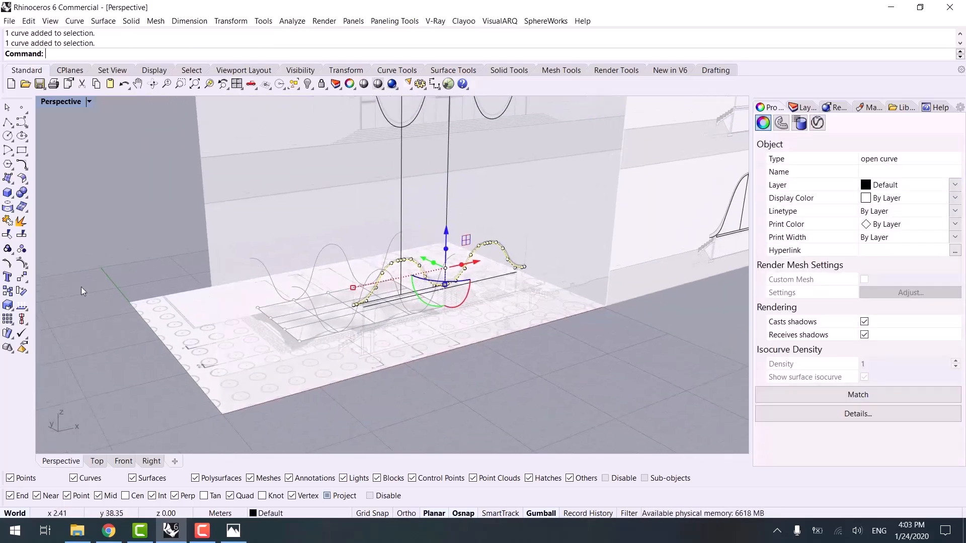
left_click(7, 290)
scroll(427, 307, "up", 5)
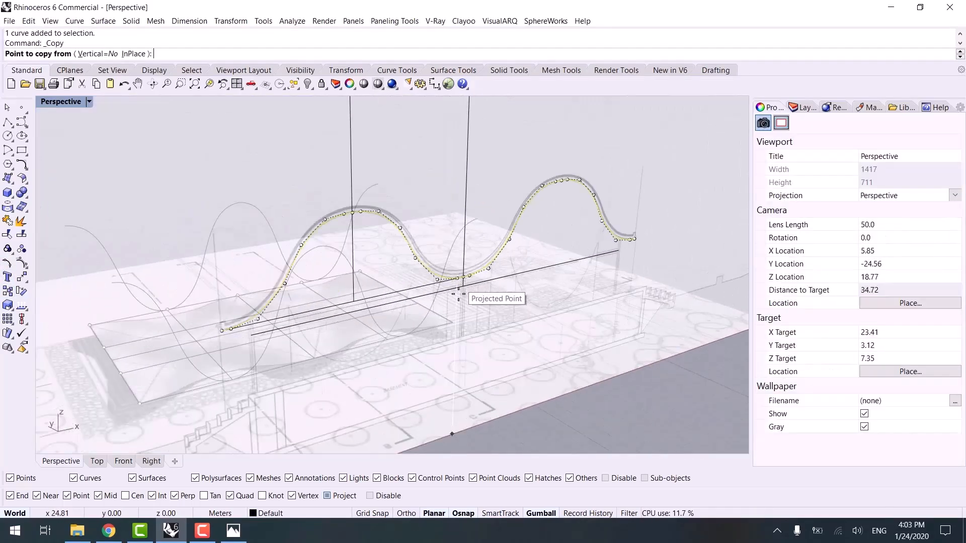
left_click(478, 288)
scroll(357, 330, "down", 4)
right_click_drag(216, 342, 334, 353, "shift")
left_click(614, 348)
right_click(616, 352)
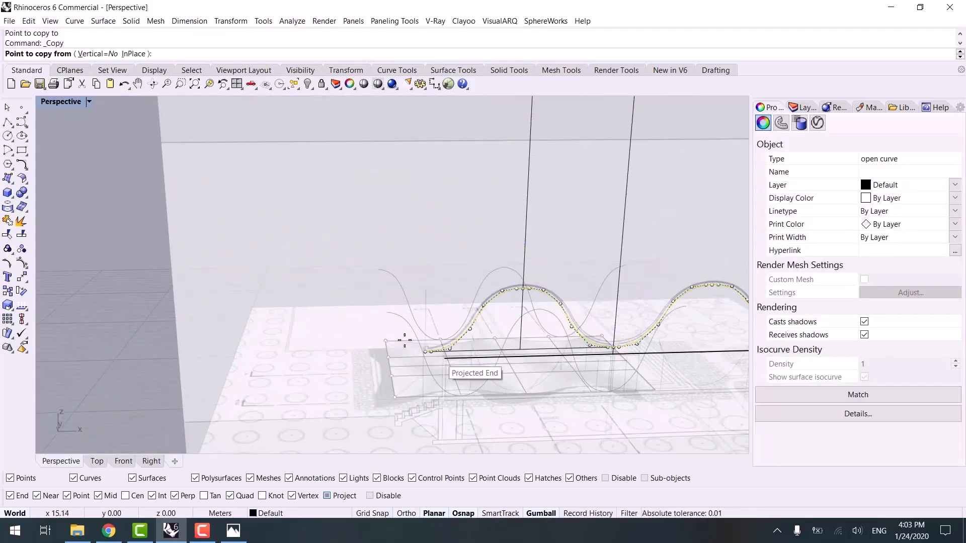
- Copy the lower wave profile, without projected snapping, from its valley to the centre of the roof grid
left_click(334, 498)
left_click(614, 347)
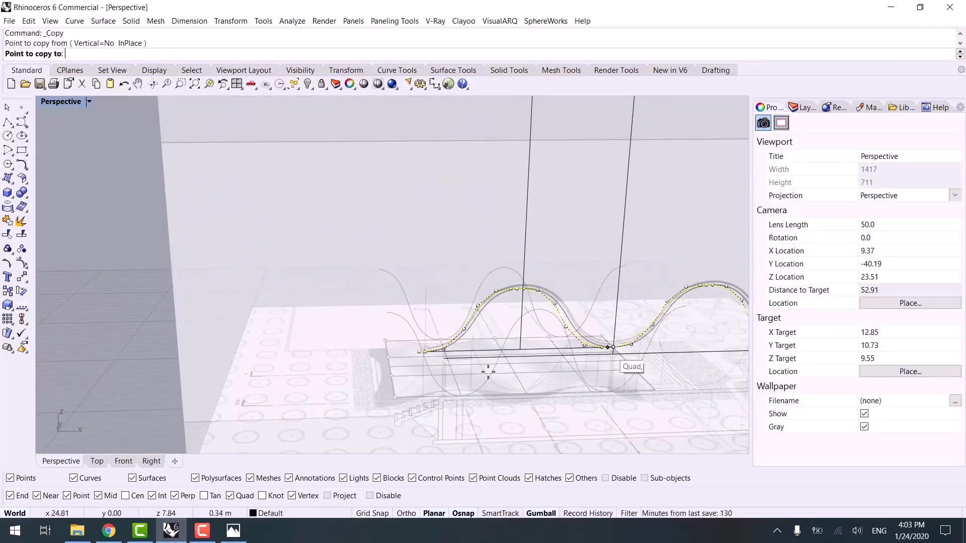
scroll(453, 362, "down", 7)
right_click_drag(432, 357, 545, 392)
scroll(410, 329, "up", 2)
scroll(406, 324, "up", 5)
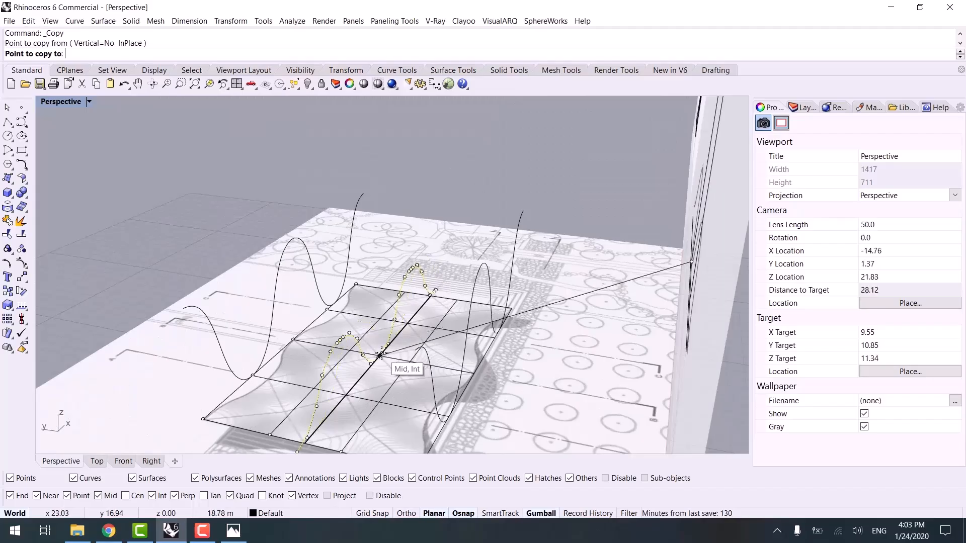
left_click(380, 355)
key("Return")
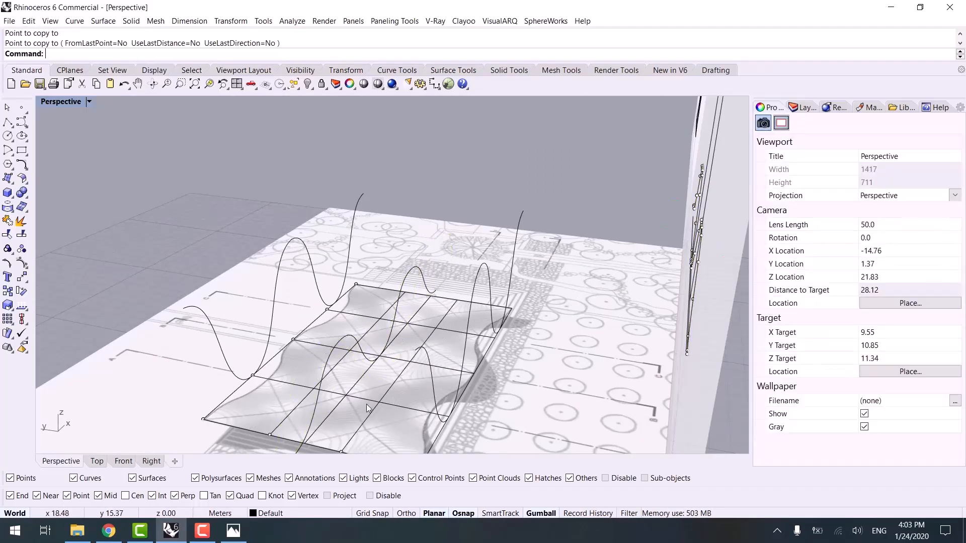
- Move both long-edge profile curves together from the projected near end of one curve to the roof outline's near corner
scroll(402, 352, "up", 5)
left_click(429, 176)
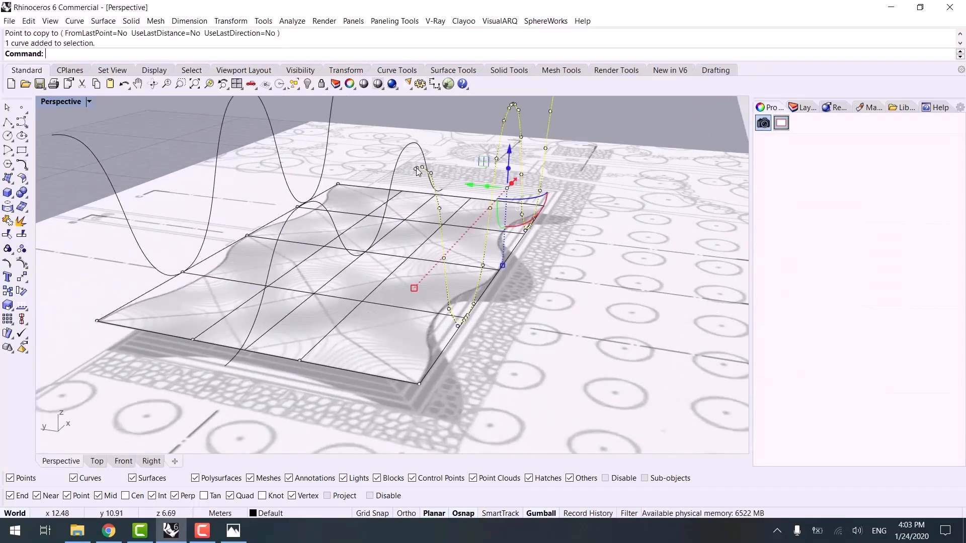
left_click(55, 135, "shift")
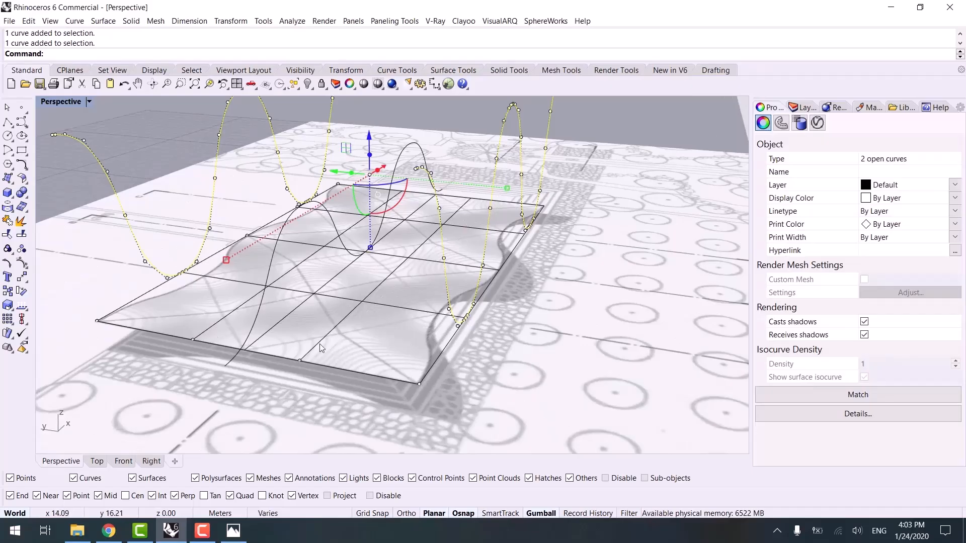
key("Escape")
left_click(421, 174)
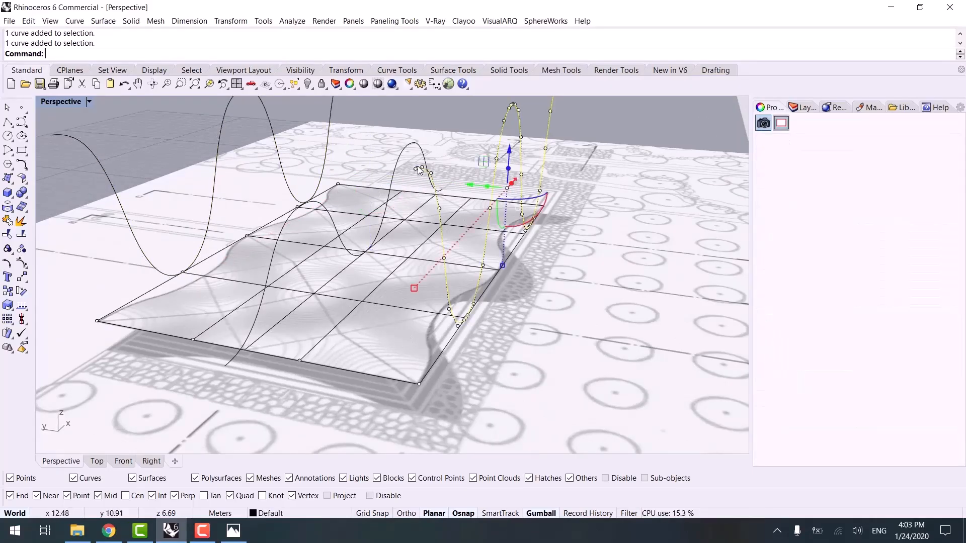
left_click(67, 135, "shift")
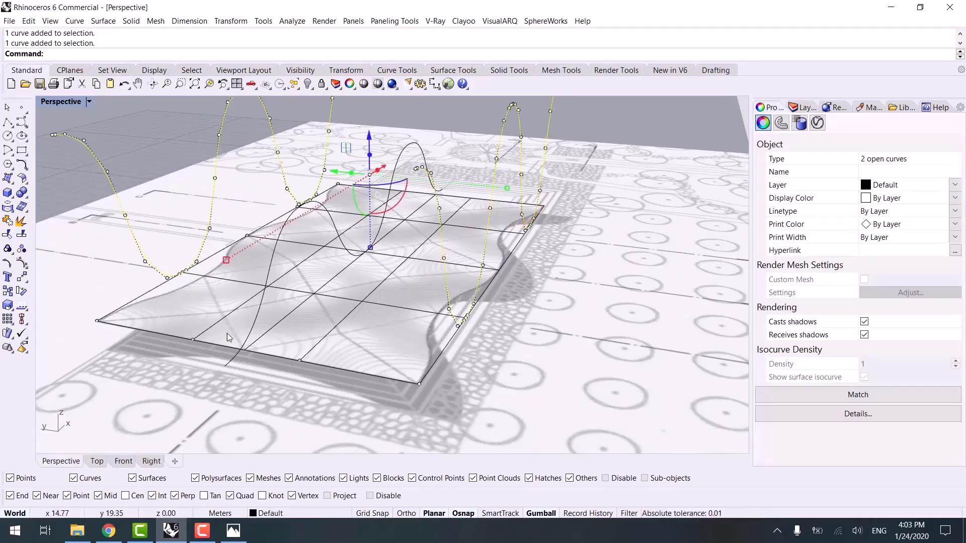
left_click(21, 278)
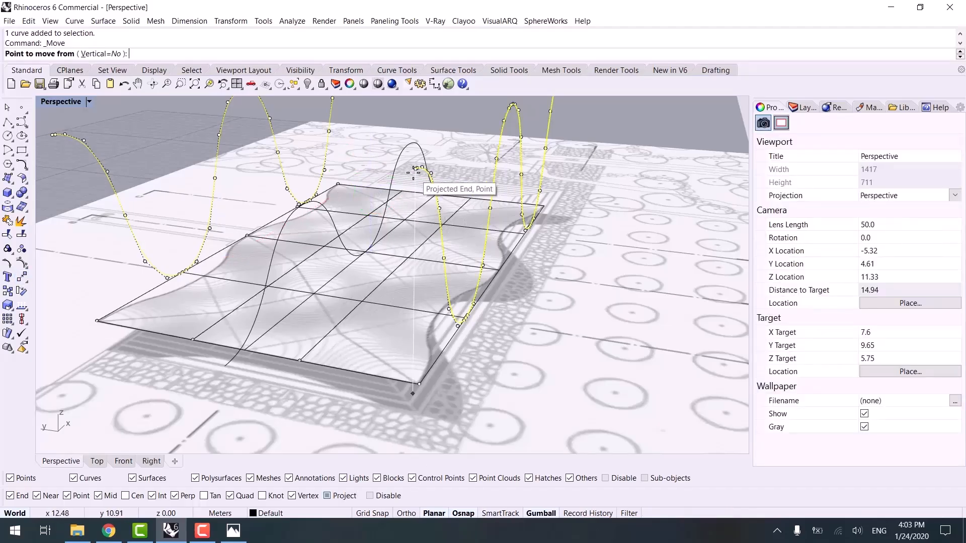
left_click(422, 188)
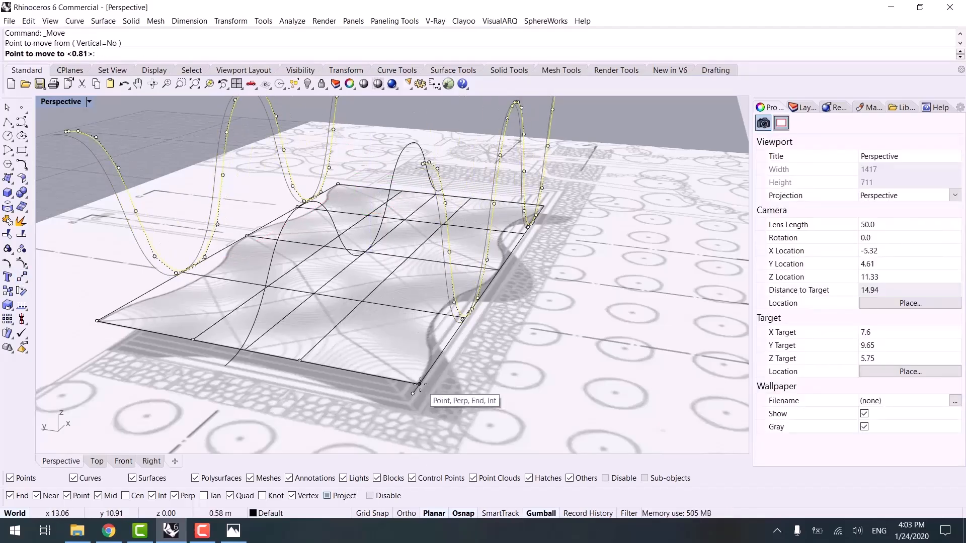
left_click(420, 384)
- Move the centre profile curve from its near end to the midpoint of the roof outline's near short edge
left_click(251, 339)
right_click(222, 376)
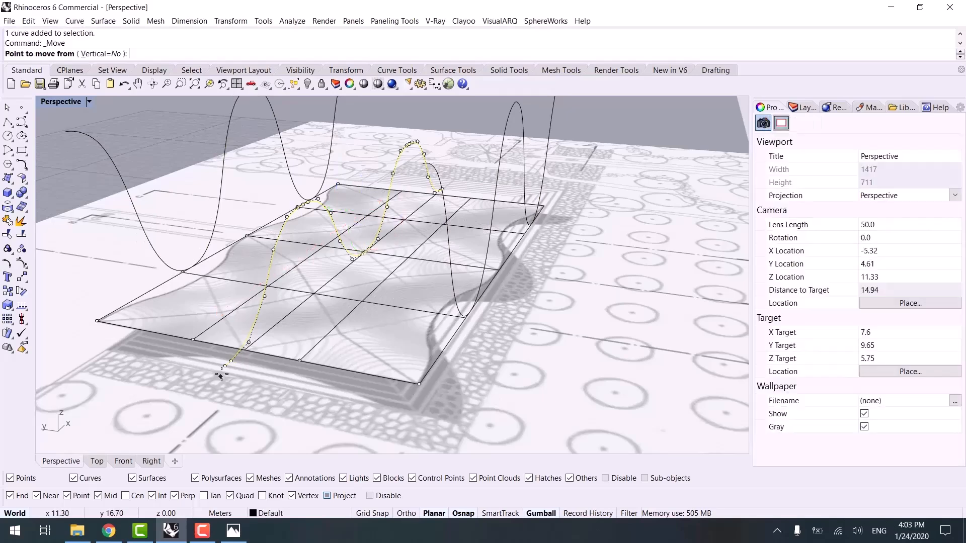
left_click(225, 367)
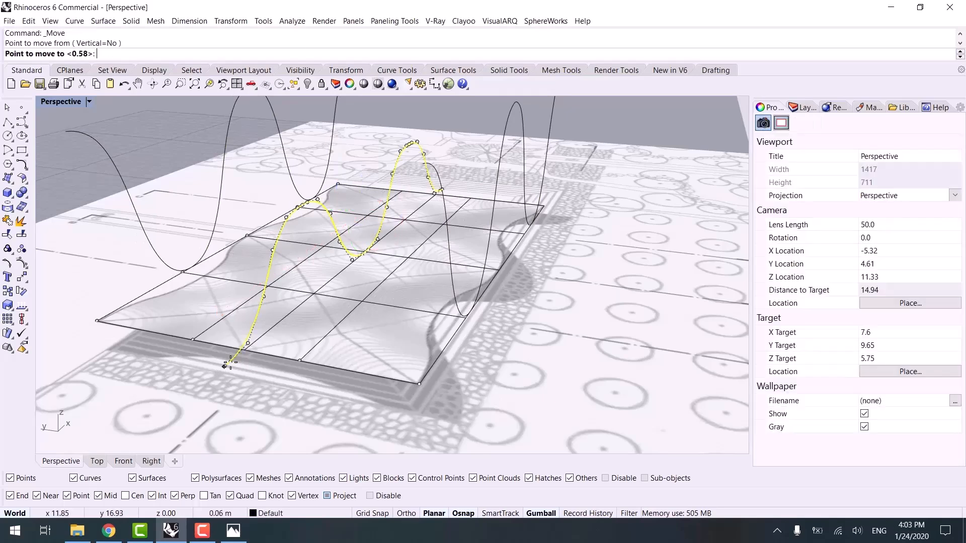
left_click(245, 349)
- Scale all three profile curves from the near short edge's midpoint so the centre profile's far end meets the far short edge's midpoint
left_click(145, 232, "shift")
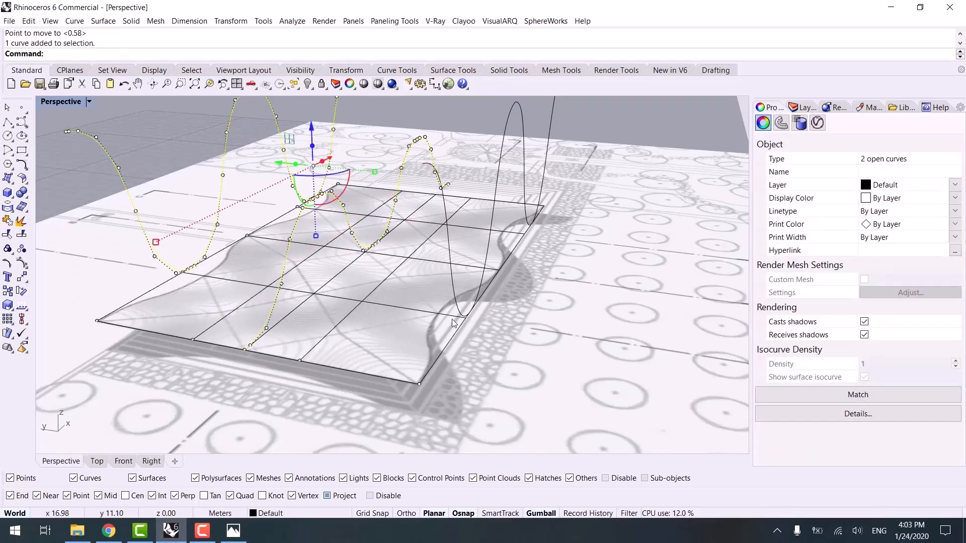
left_click(452, 277, "shift")
key("Return")
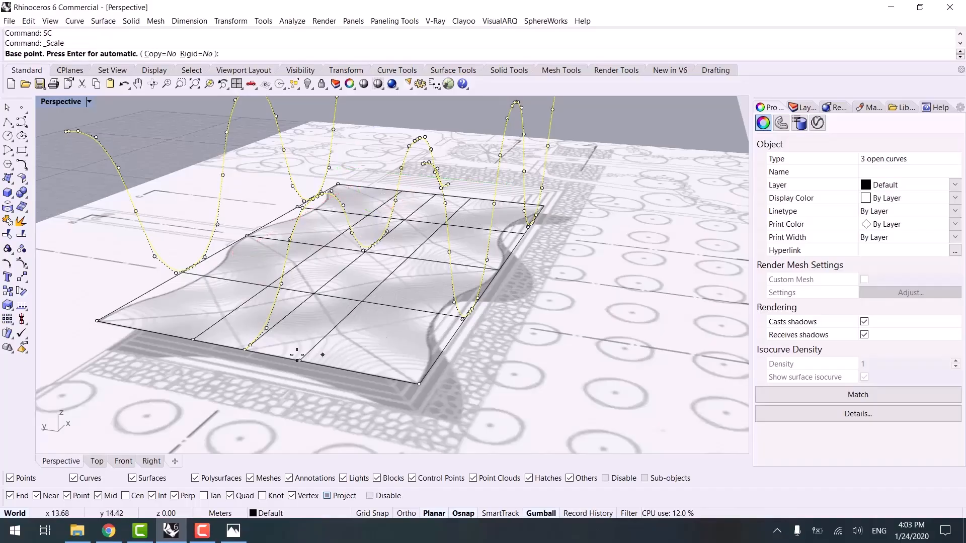
left_click(245, 350)
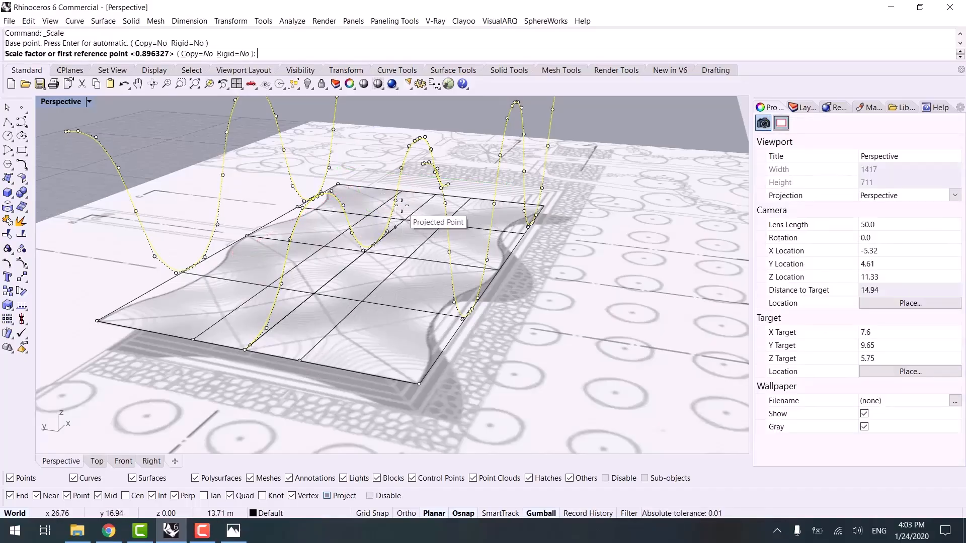
scroll(448, 185, "up", 12)
left_click(446, 176)
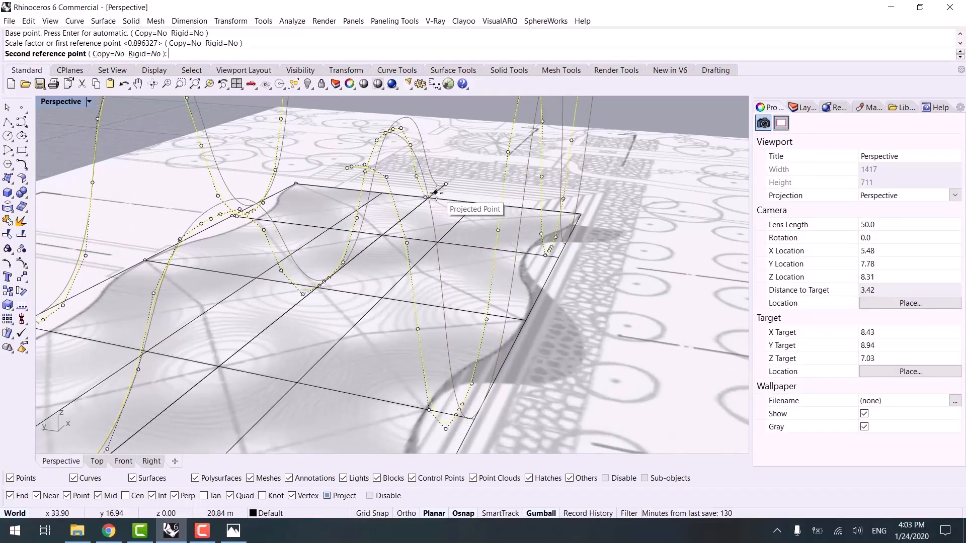
left_click(435, 193)
scroll(310, 363, "down", 10)
key("Escape")
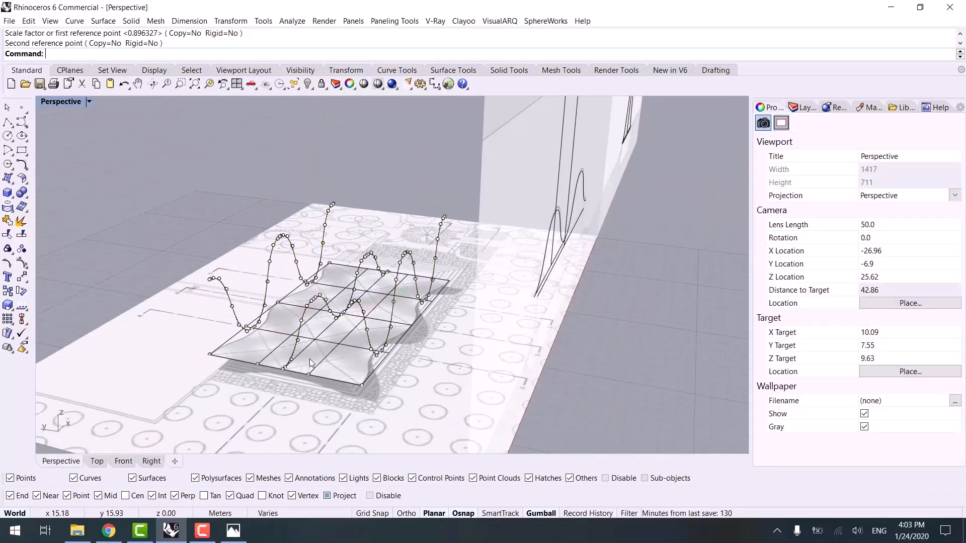
- Move the low double-crested curve straight up from its crest's midpoint to the end height of the front long curve, with snap projection off
right_click_drag(311, 363, 366, 310)
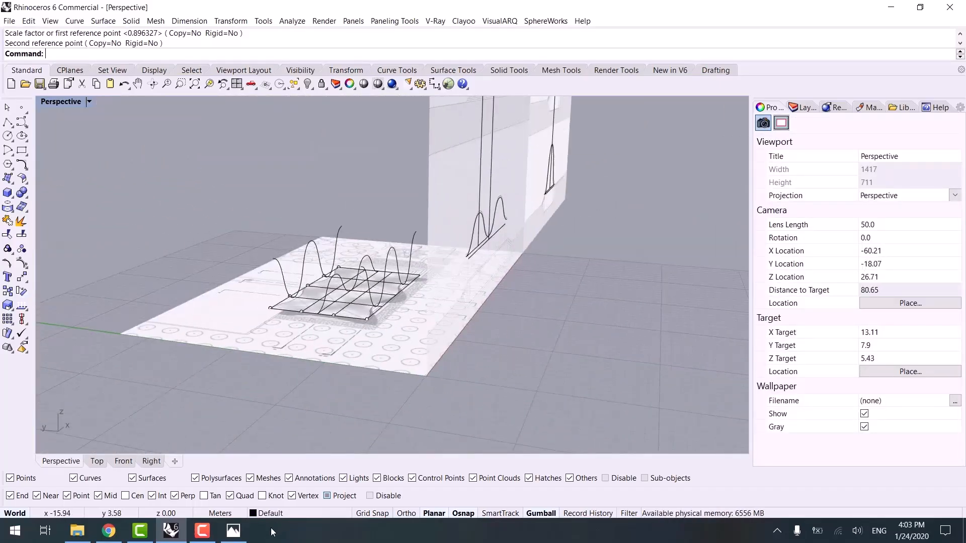
left_click(233, 531)
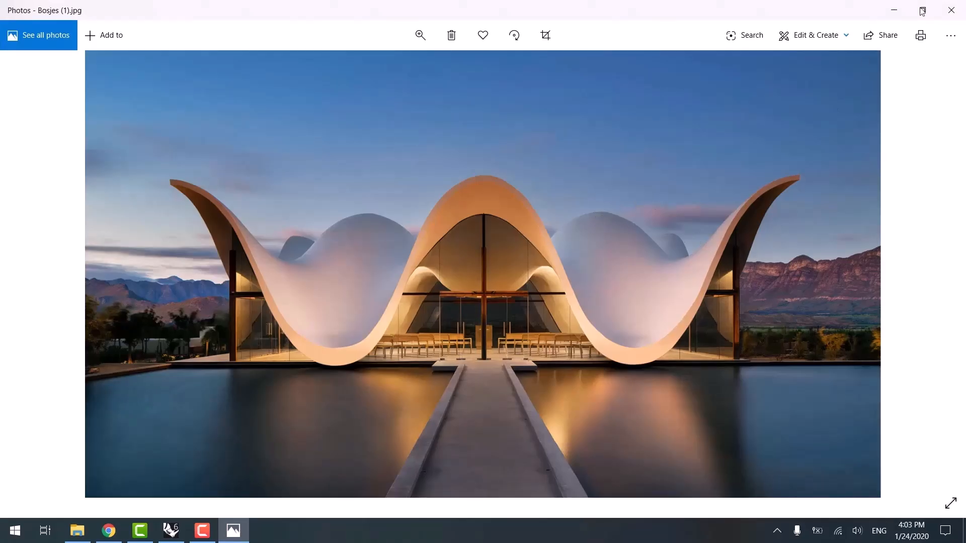
left_click(898, 8)
right_click_drag(413, 235, 553, 284)
left_click(382, 317)
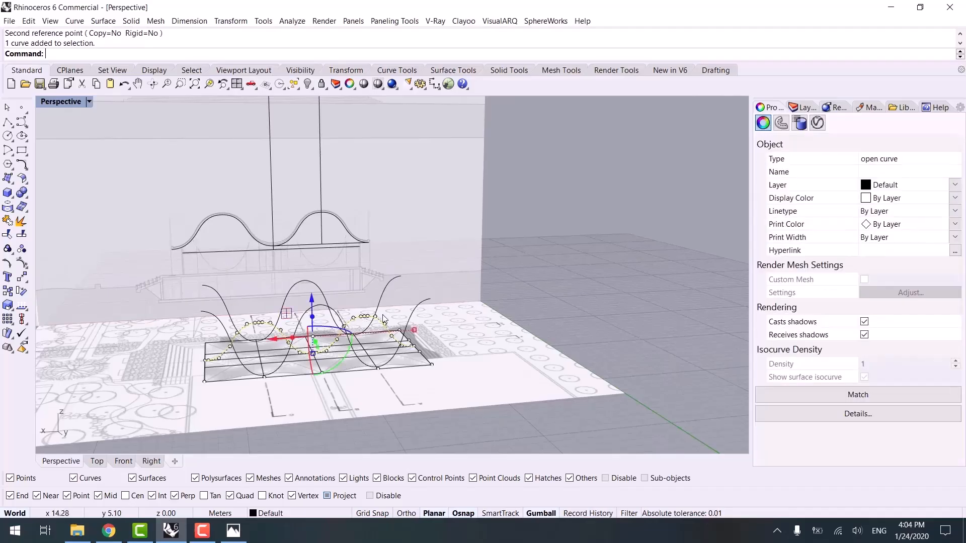
left_click(28, 280)
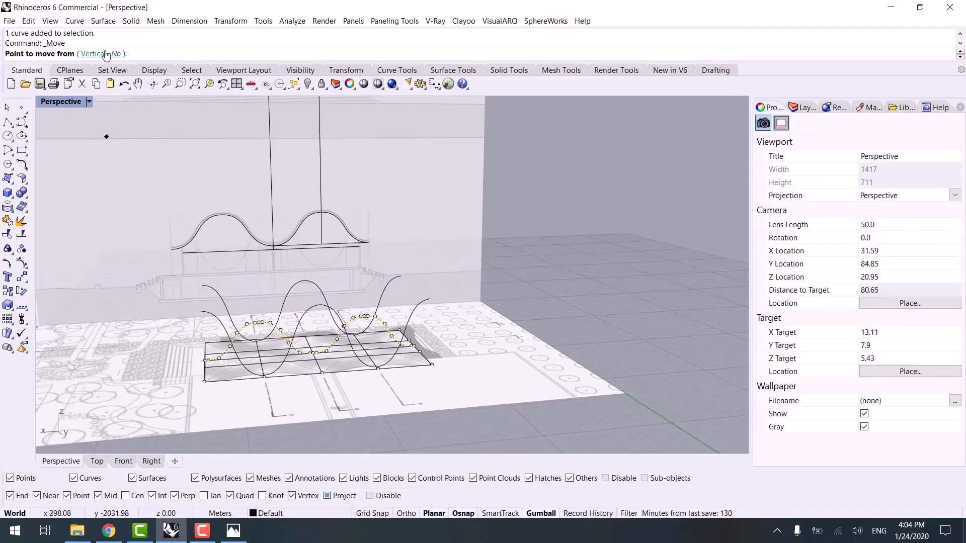
scroll(353, 296, "up", 3)
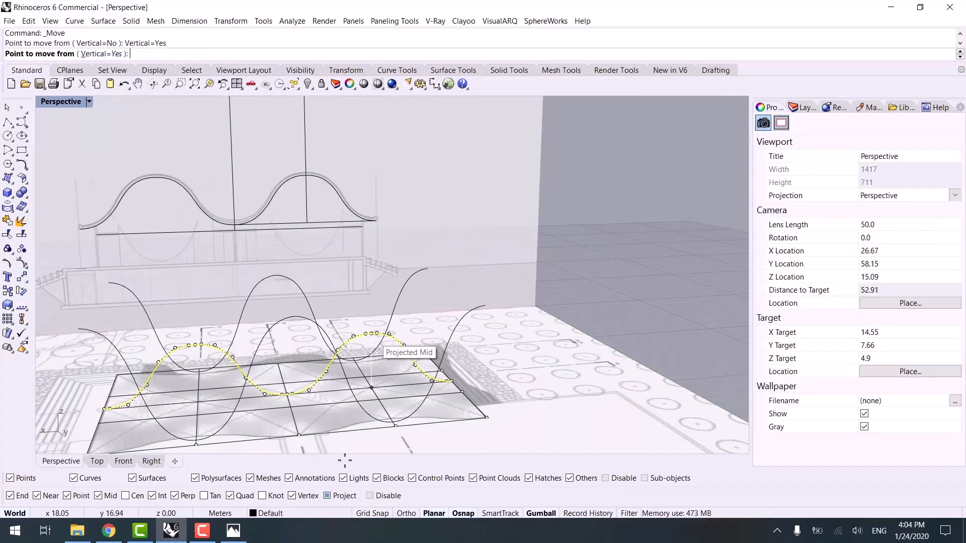
left_click(336, 495)
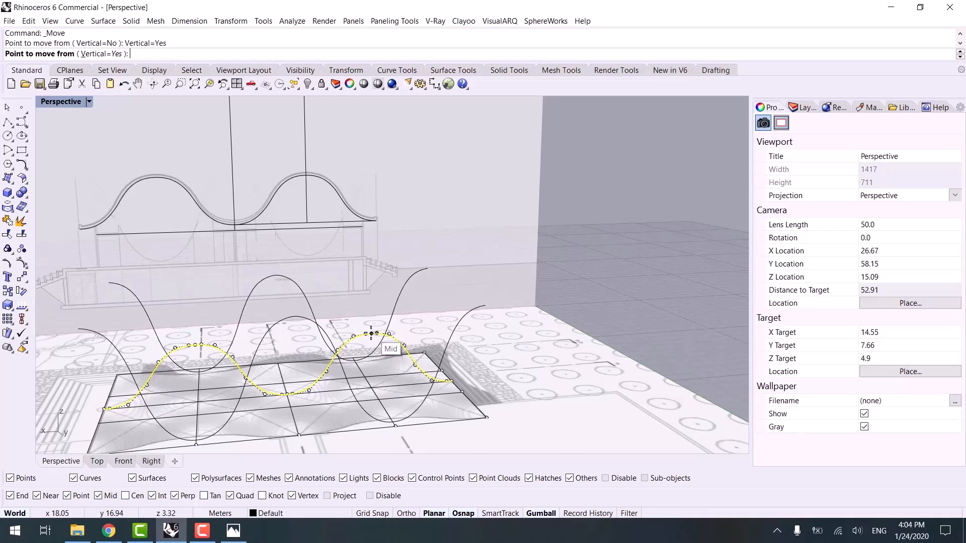
left_click(371, 333)
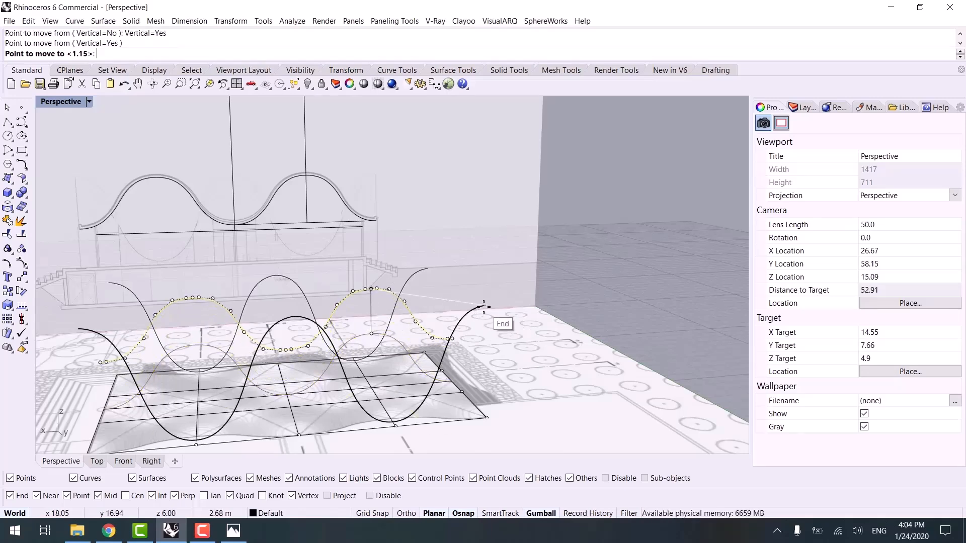
left_click(503, 326)
key("Escape")
- Duplicate the hump and U-shaped curves of the narrow elevation out in front of it and rotate the copies 90 degrees
right_click_drag(448, 379, 337, 252)
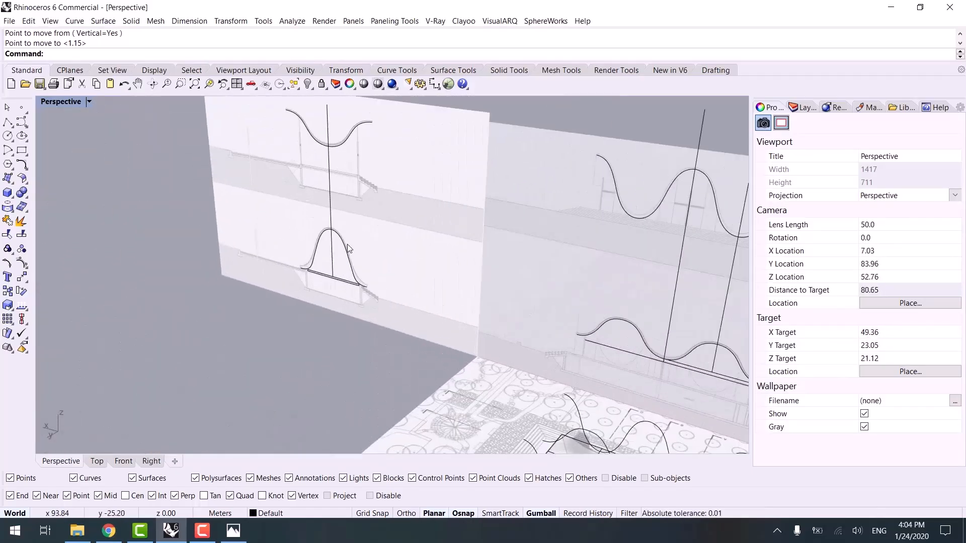
left_click(341, 245)
left_click(344, 142, "shift")
scroll(327, 216, "down", 9)
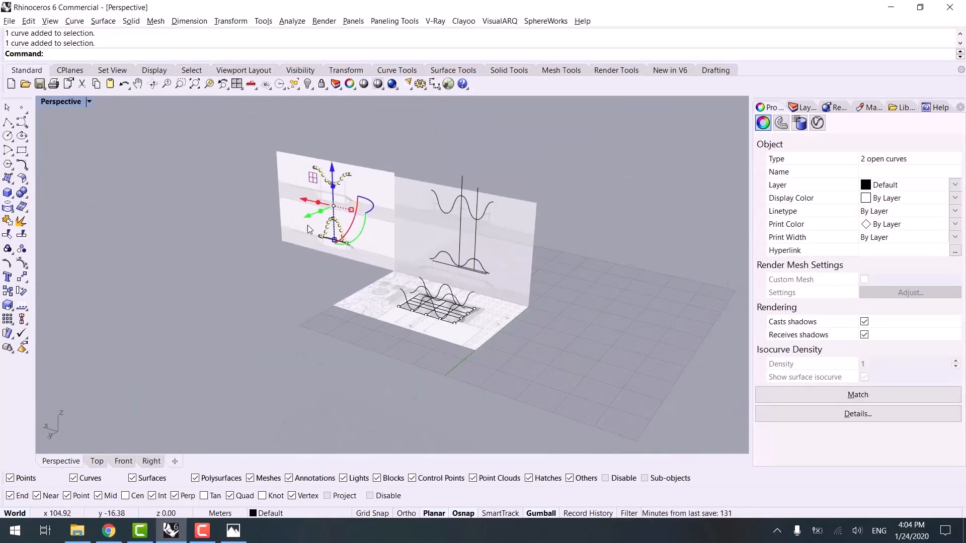
left_click_drag(307, 224, 221, 258, "alt")
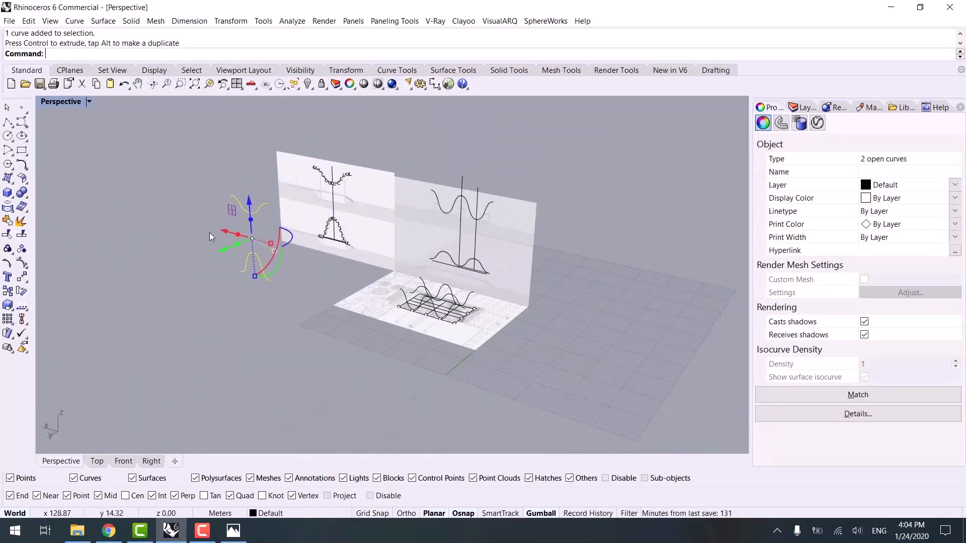
left_click(292, 238)
type("90")
key("Return")
left_click(261, 370)
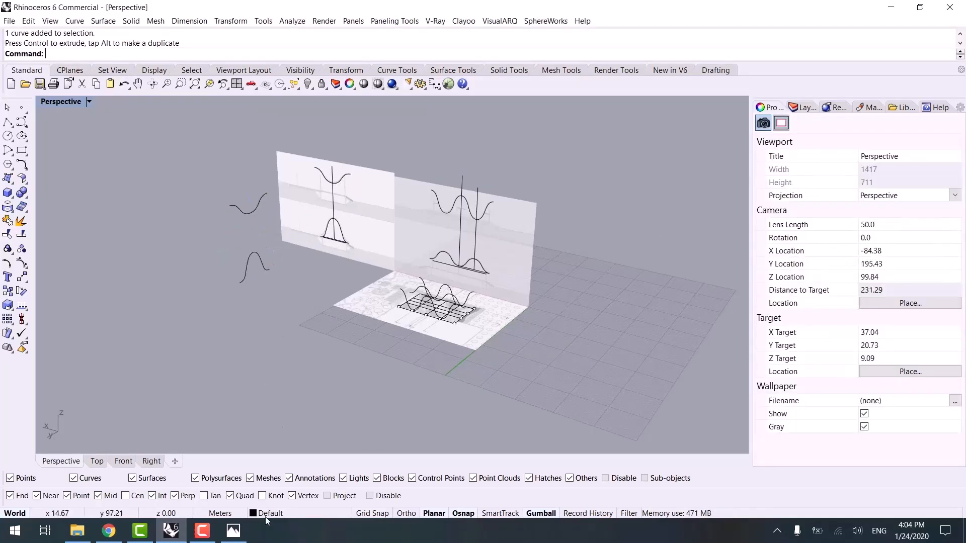
- Examine the reference photos of the chapel up to Bosjes (6).jpg for how the cross curves shape the roof
scroll(268, 281, "up", 12)
left_click(234, 530)
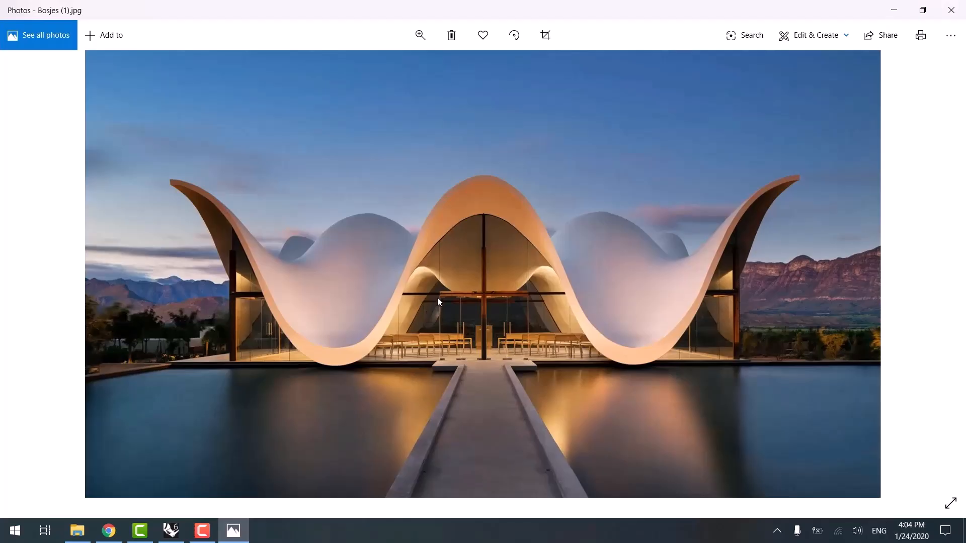
key("Right")
key("Right")
key("Right")
key("Right")
key("Right")
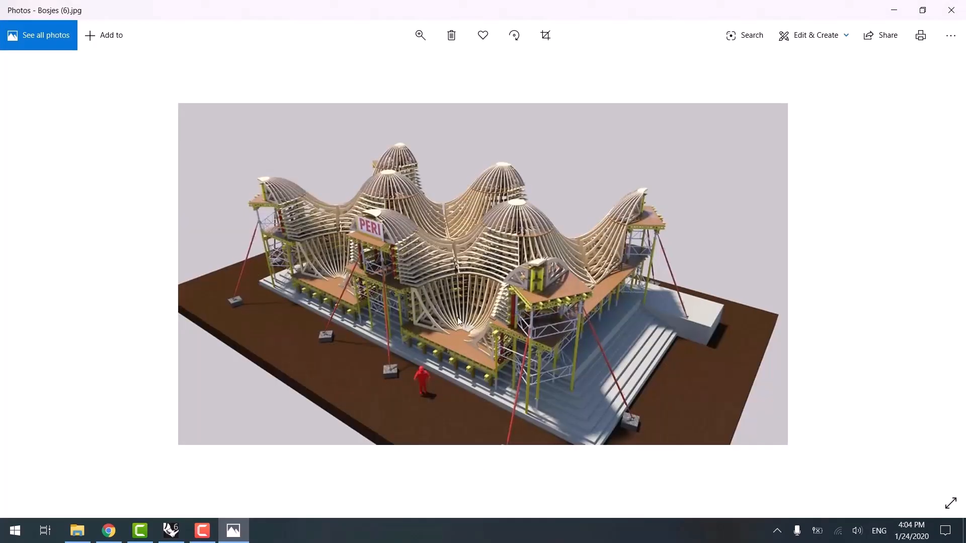
left_click(892, 8)
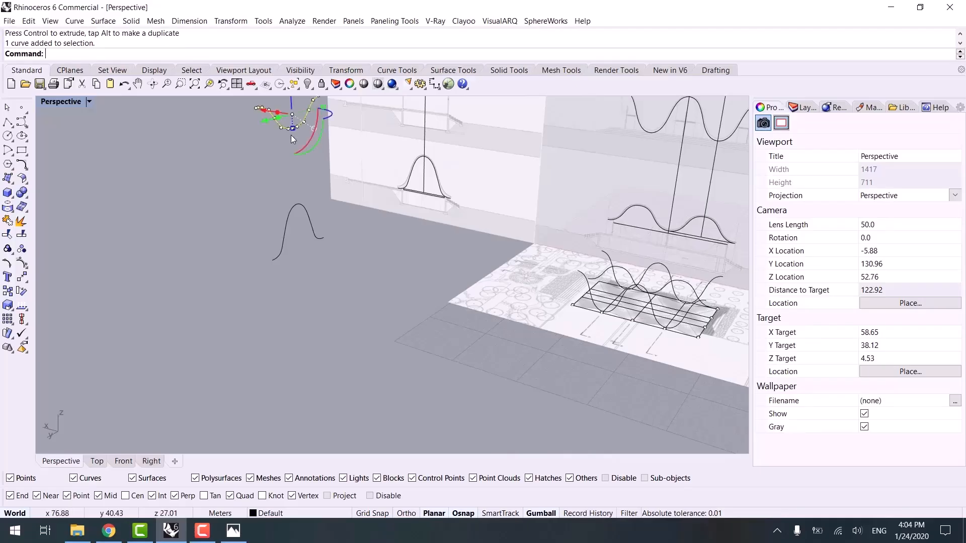
- Copy the rotated U-shaped curve from its lowest point to the midpoint of the plan grid's short edge
right_click_drag(291, 135, 203, 220, "shift")
left_click(7, 291)
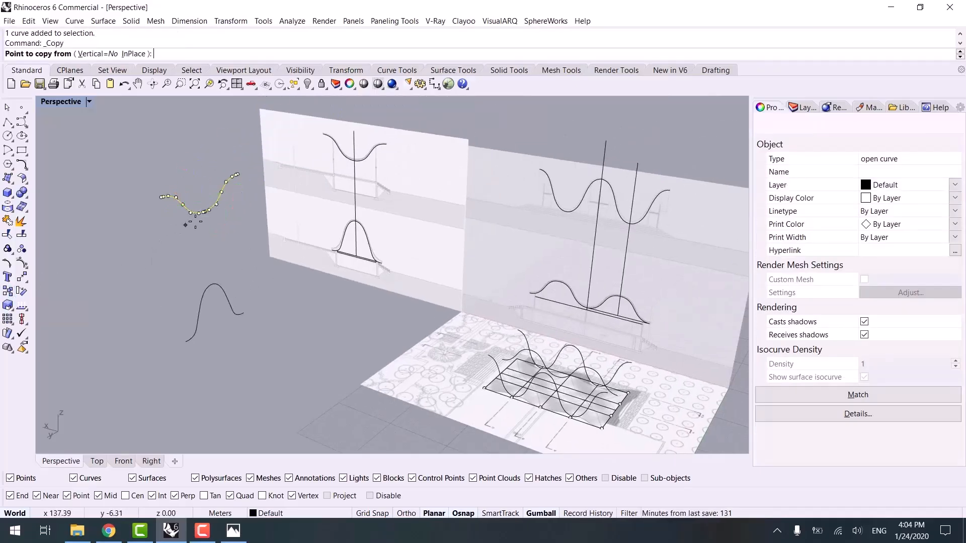
left_click(206, 215)
scroll(543, 342, "down", 4)
right_click_drag(579, 366, 453, 276, "shift")
scroll(453, 277, "up", 16)
scroll(454, 277, "up", 2)
scroll(387, 345, "down", 4)
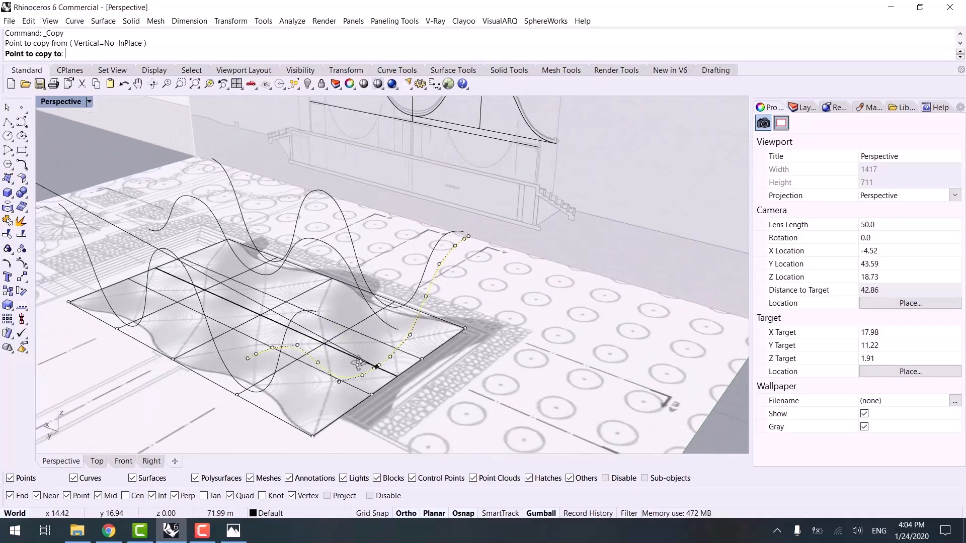
right_click_drag(388, 346, 254, 322)
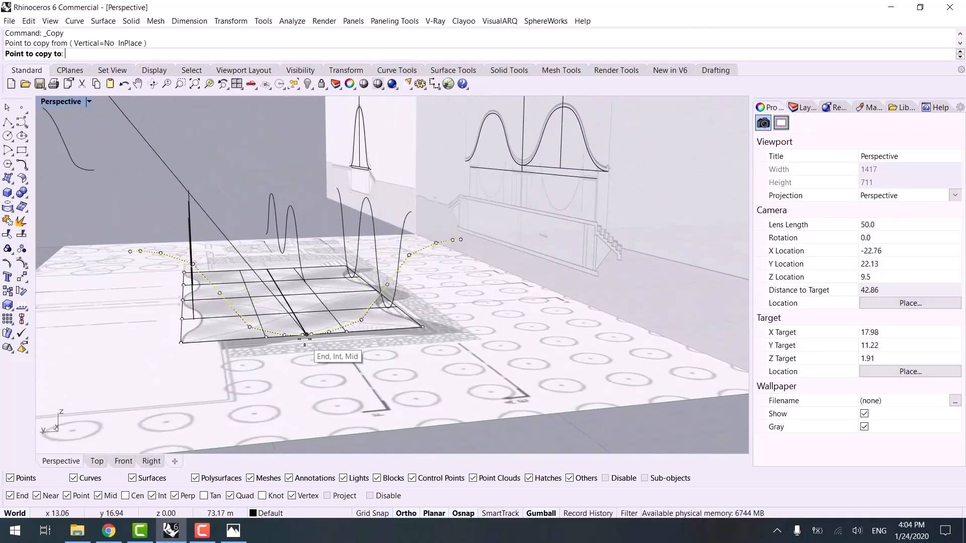
left_click(306, 336)
scroll(182, 345, "down", 4)
right_click_drag(183, 346, 370, 373)
right_click(255, 370)
- Copy the rotated hump curve from its crest to a spot above the plan grid, with snap projection on
scroll(371, 288, "down", 8)
right_click_drag(372, 288, 267, 316)
right_click_drag(193, 318, 344, 314, "shift")
left_click(248, 361)
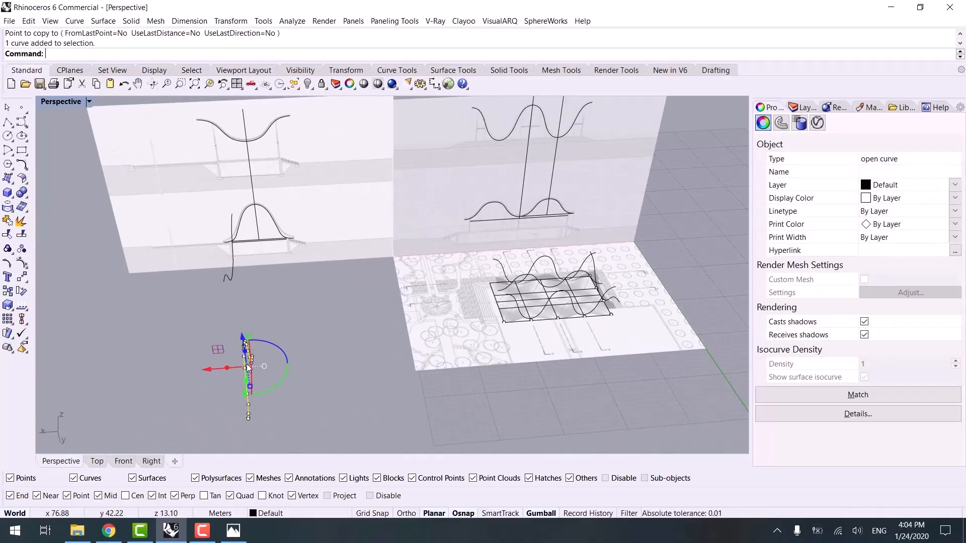
right_click_drag(268, 379, 203, 352)
right_click(203, 349)
scroll(149, 258, "up", 4)
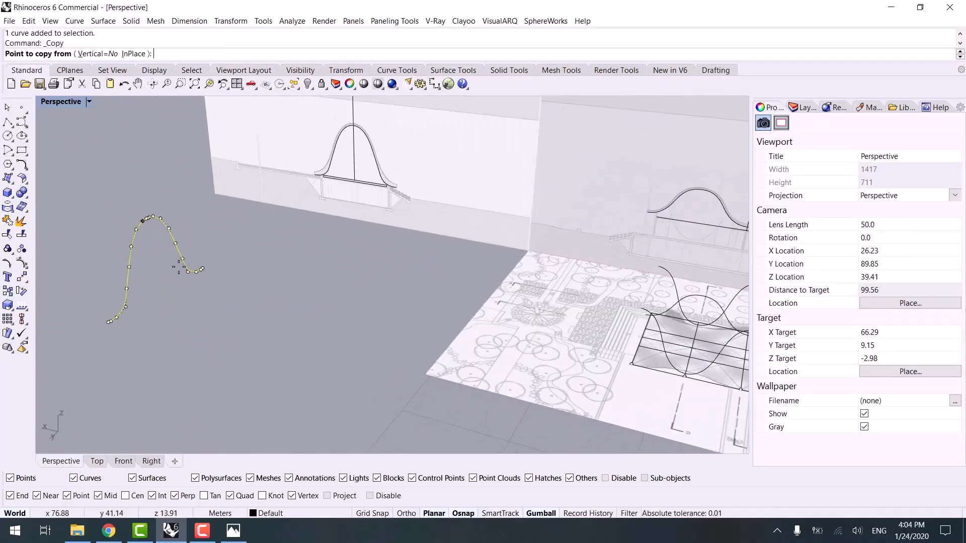
scroll(149, 224, "up", 4)
left_click(145, 208)
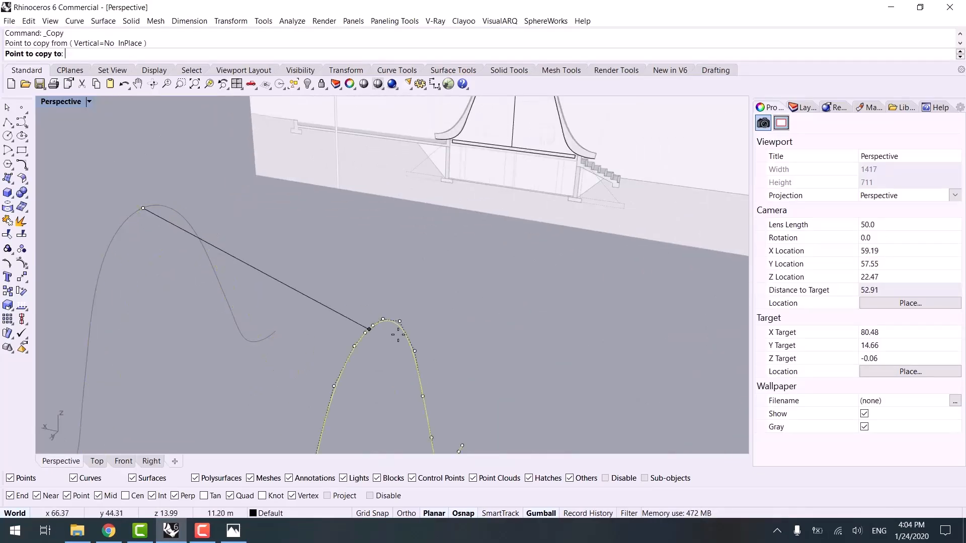
scroll(151, 237, "down", 4)
scroll(495, 260, "up", 4)
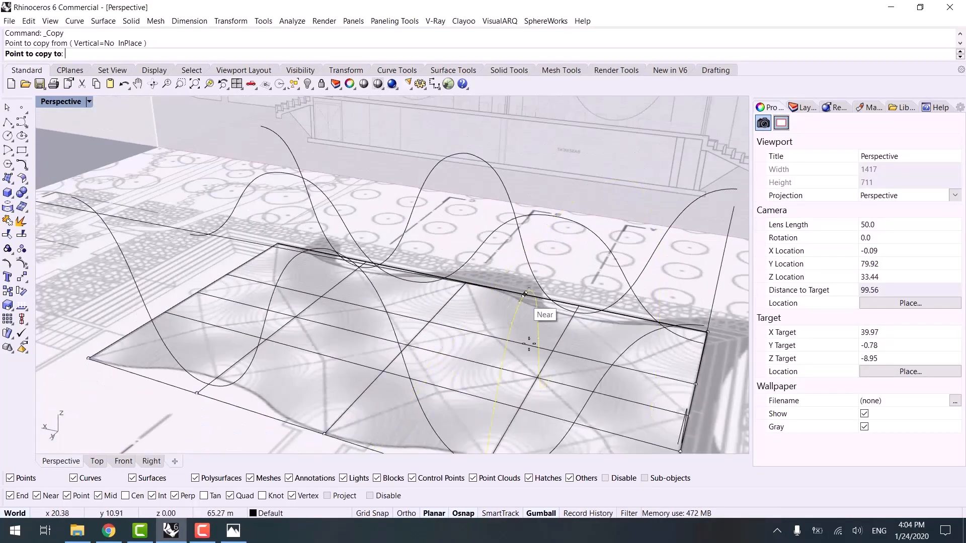
left_click(336, 497)
scroll(446, 417, "down", 2)
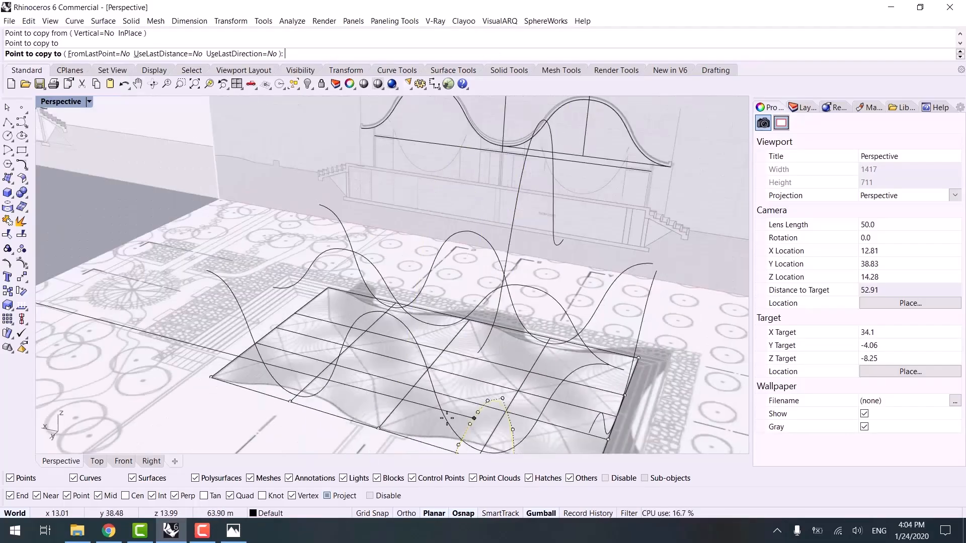
key("Escape")
- Move the hump curve's copy vertically down to the level of the long wave curves
left_click(513, 228)
right_click_drag(478, 321, 416, 311, "shift")
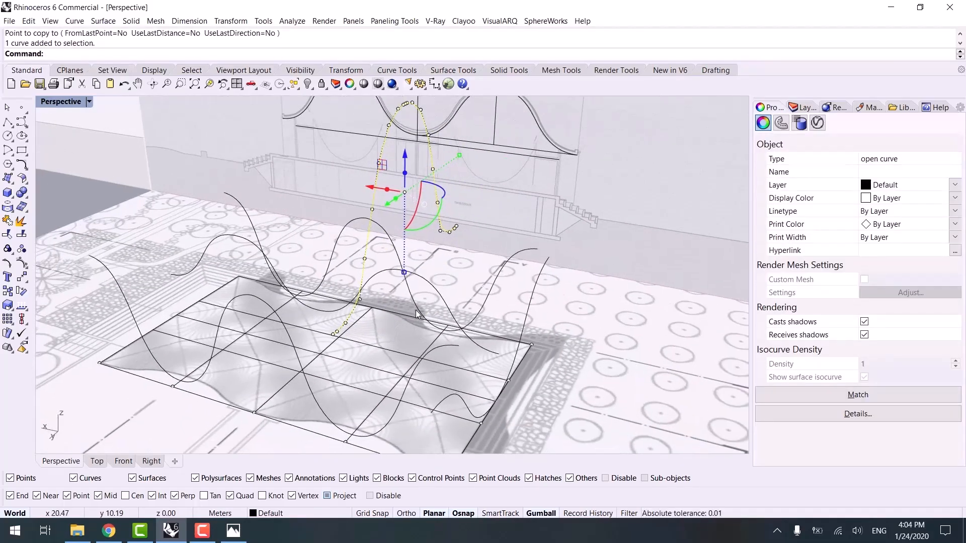
left_click_drag(408, 174, 408, 276)
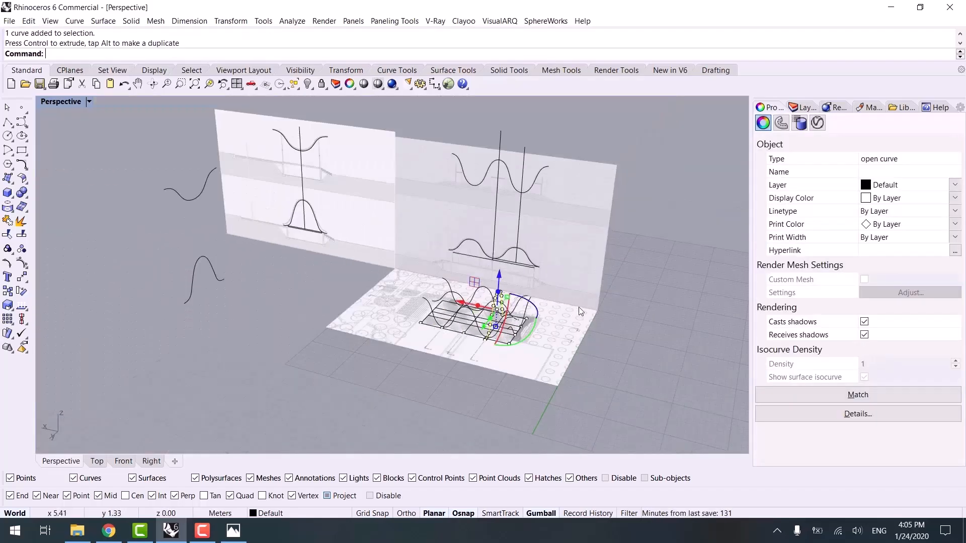
key("Escape")
- Hide the curves drawn on the elevations together with the two spare rotated curves beside them
scroll(323, 405, "down", 2)
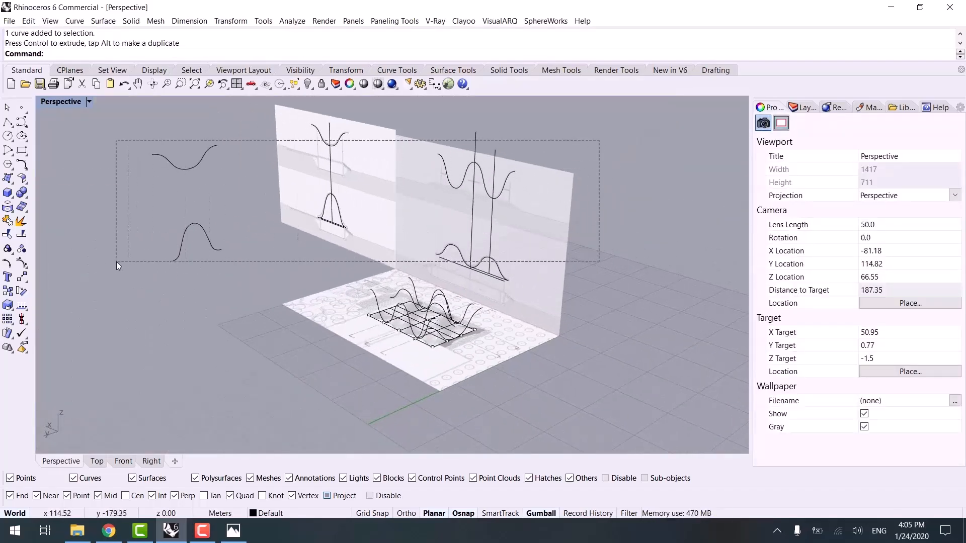
left_click_drag(117, 262, 117, 262)
key("ctrl+h")
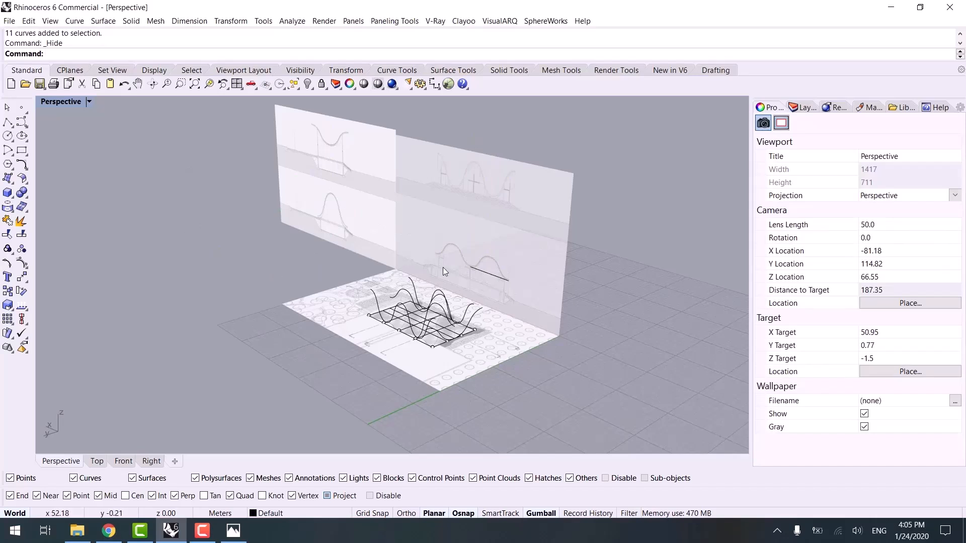
- Hide the two vertical elevation images after unlocking the images, and lock the ground plan image
right_click_drag(442, 267, 456, 270)
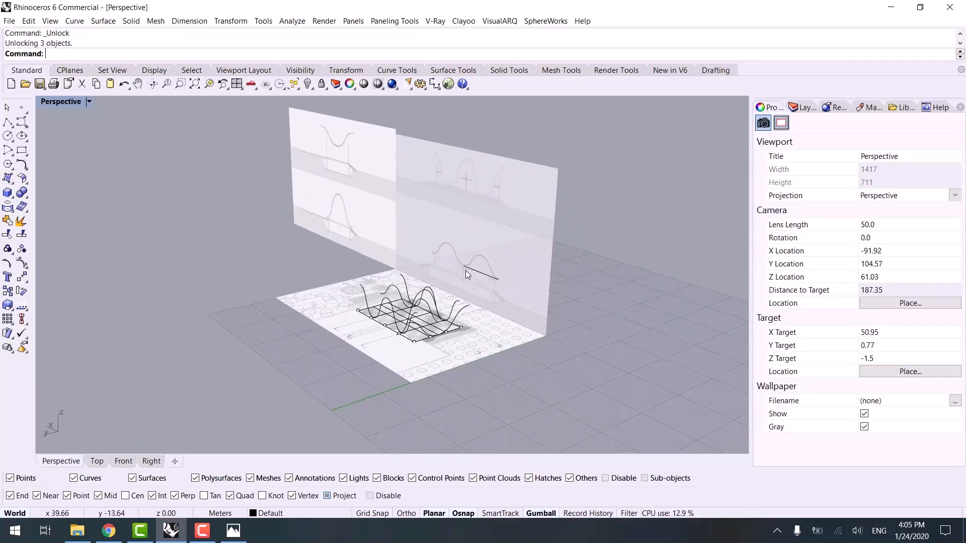
left_click_drag(322, 193, 324, 214)
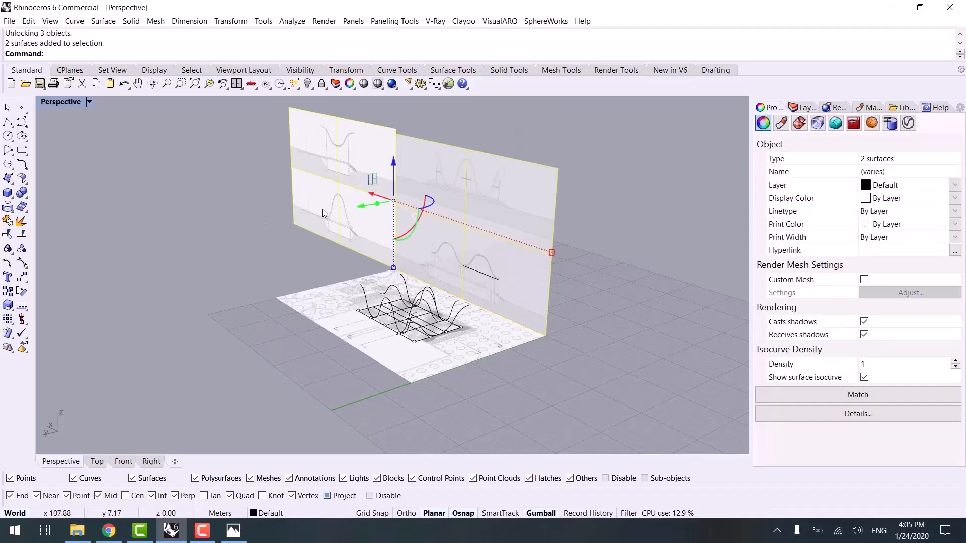
key("ctrl+h")
left_click(490, 338)
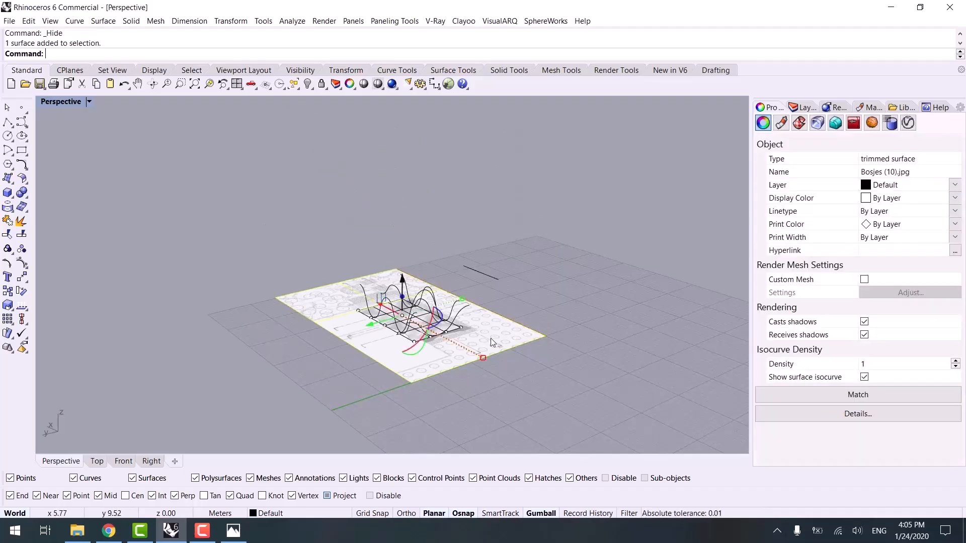
key("ctrl+l")
- Hide the stray straight line left behind the plan grid
right_click_drag(516, 300, 324, 328)
scroll(366, 299, "up", 5)
left_click(410, 207)
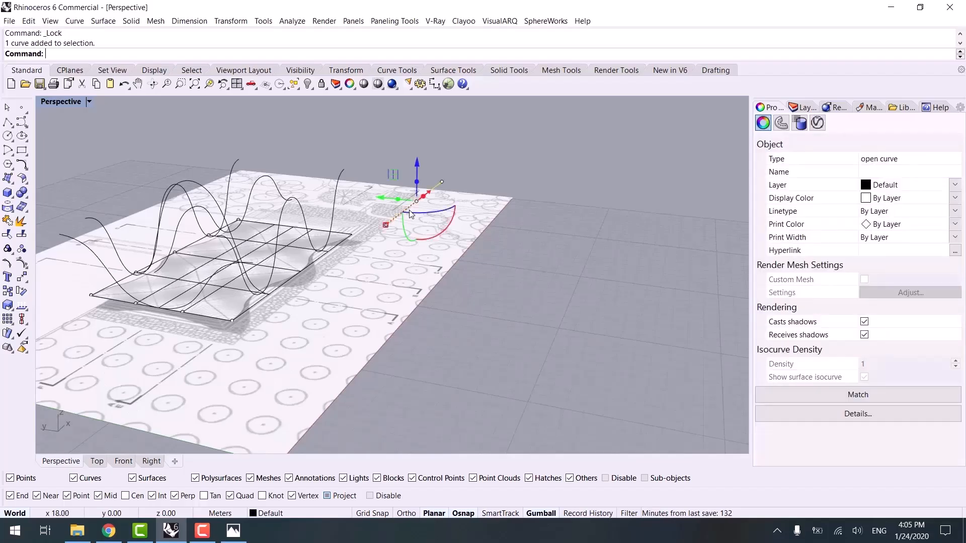
key("ctrl+h")
- Lock all flat grid lines and points lying on the plan, leaving the wave curves editable
right_click_drag(410, 210, 426, 280)
scroll(428, 282, "up", 4)
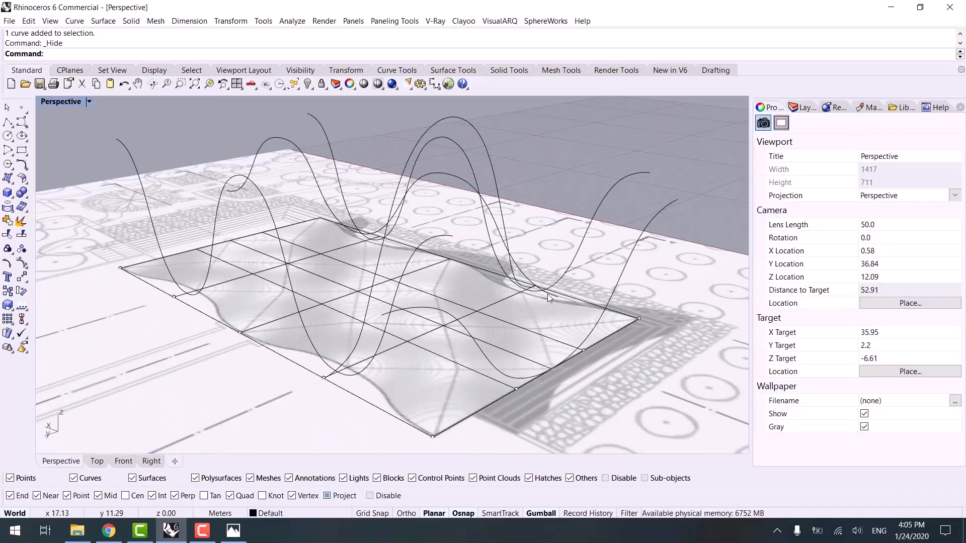
scroll(541, 279, "down", 2)
right_click_drag(528, 283, 484, 299)
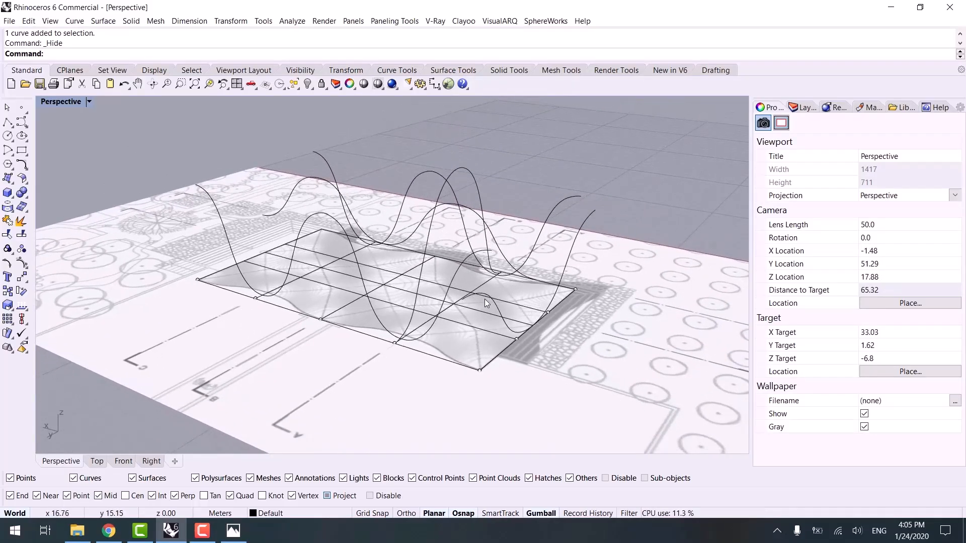
left_click(475, 297)
left_click(523, 363)
right_click_drag(523, 364, 192, 274)
left_click_drag(626, 209, 625, 204)
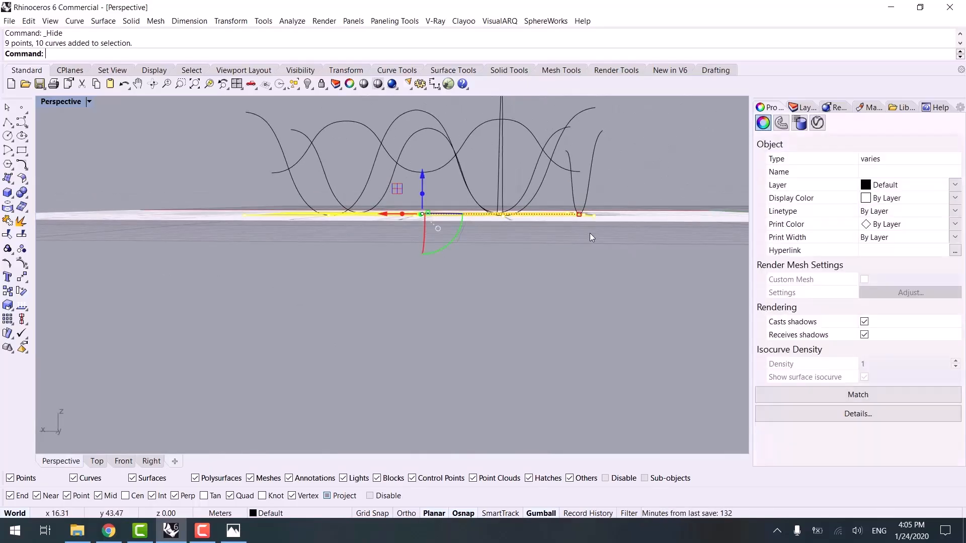
key("ctrl+l")
- Move the end cross curve so its lower-wave endpoint snaps onto the end of the near outer long curve
right_click_drag(575, 254, 282, 328)
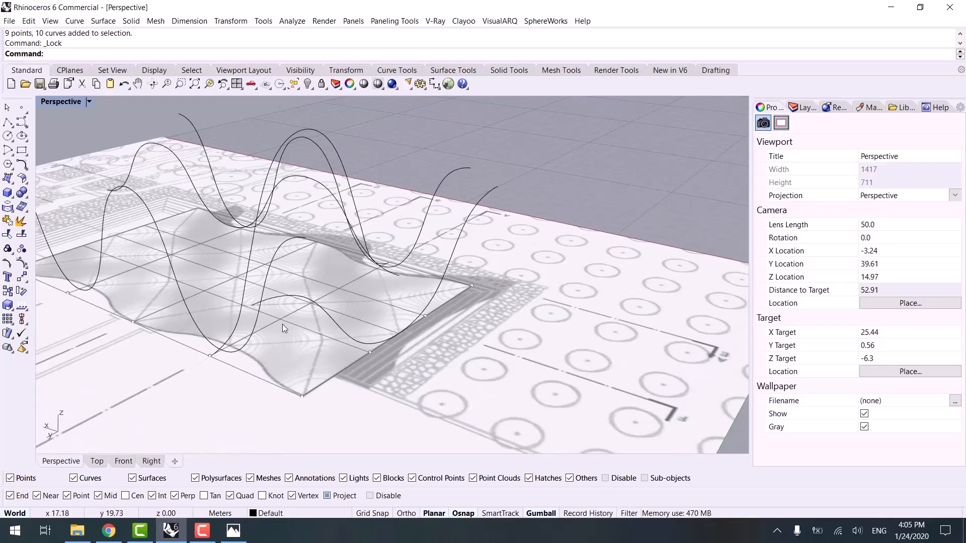
left_click(294, 301)
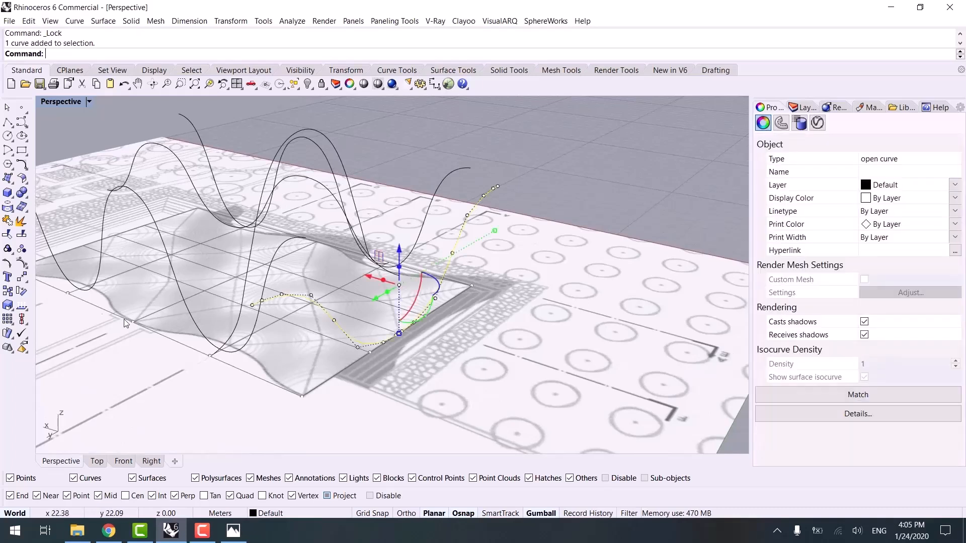
left_click(22, 278)
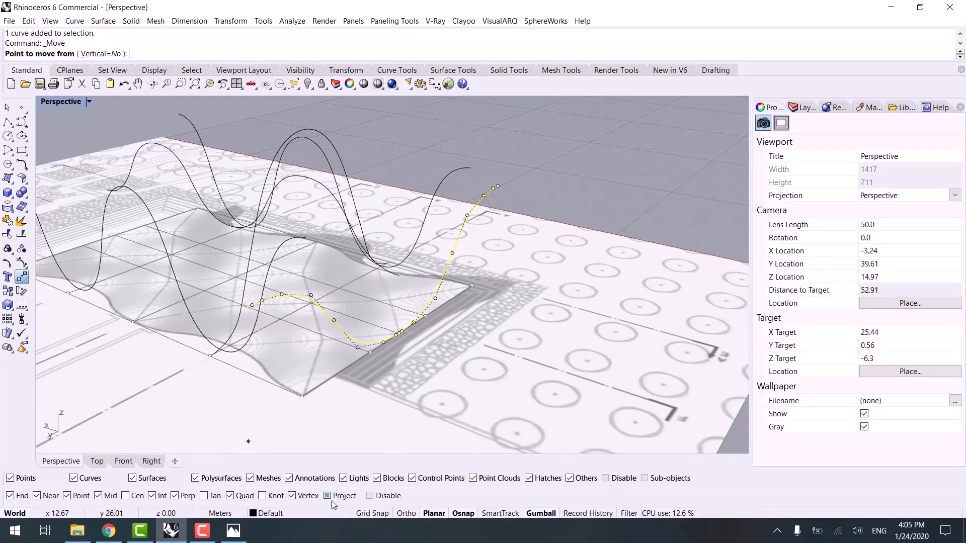
left_click(250, 305)
right_click_drag(250, 305, 89, 358)
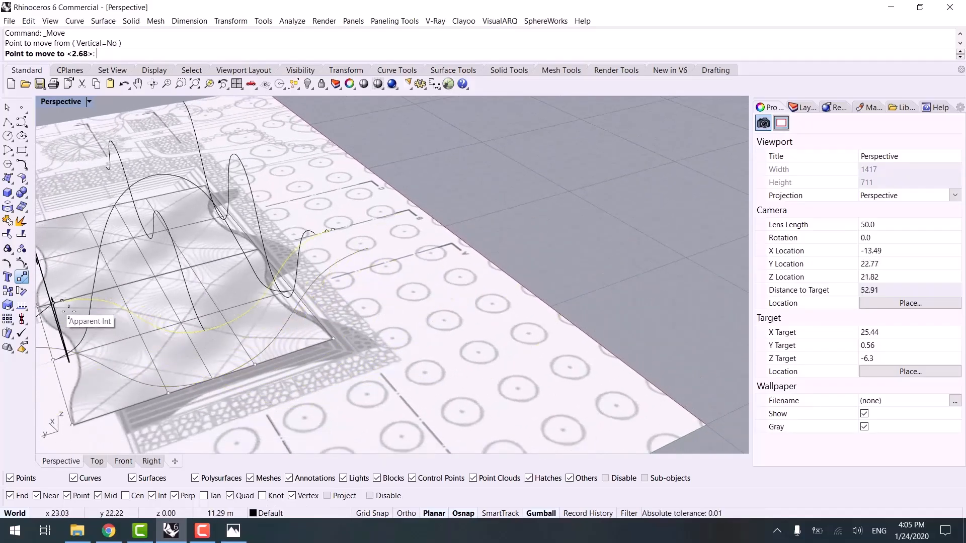
right_click_drag(65, 309, 241, 307)
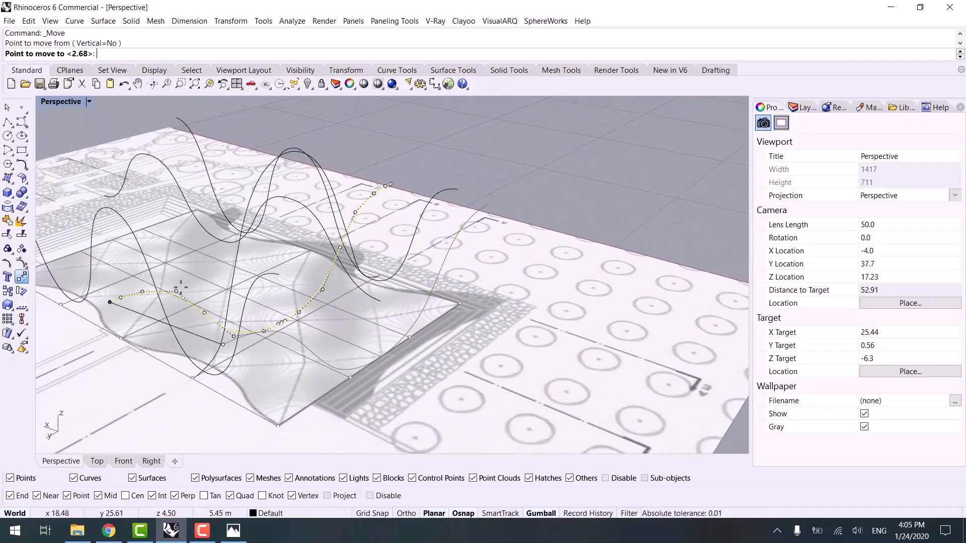
left_click(280, 275)
left_click(473, 274)
- Scale the end cross curve from its attached endpoint so its other end meets the end of the opposite outer long curve
left_click(417, 303)
right_click_drag(417, 304, 428, 330)
type("SC")
key("Return")
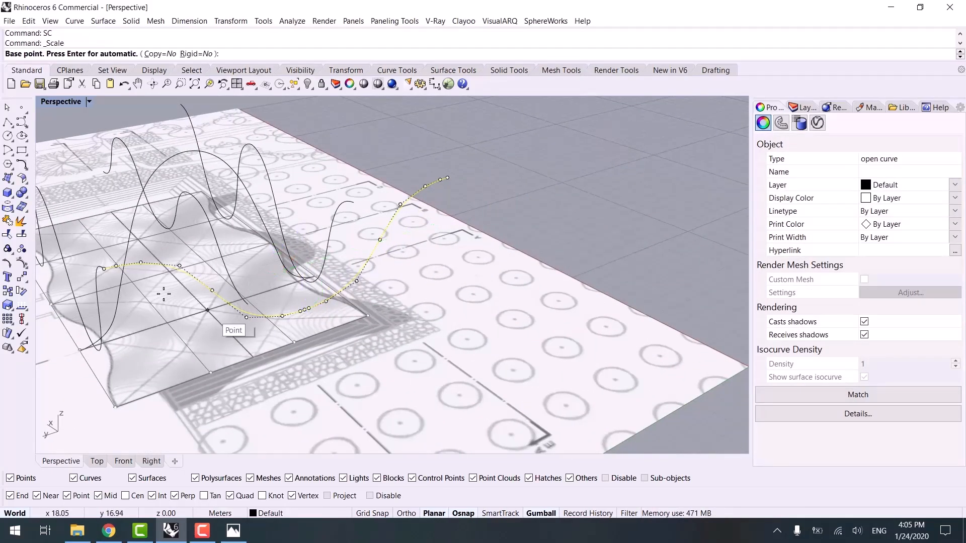
left_click(105, 268)
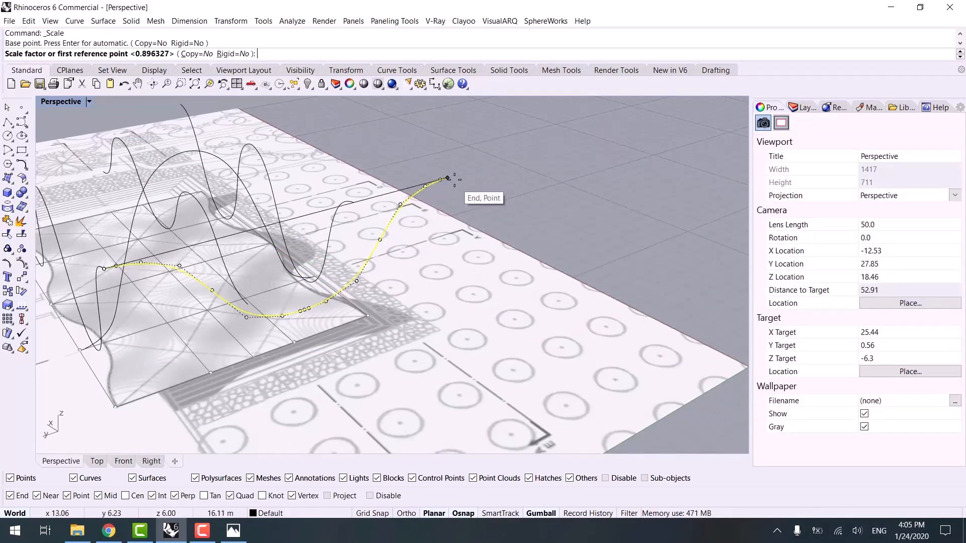
left_click(447, 179)
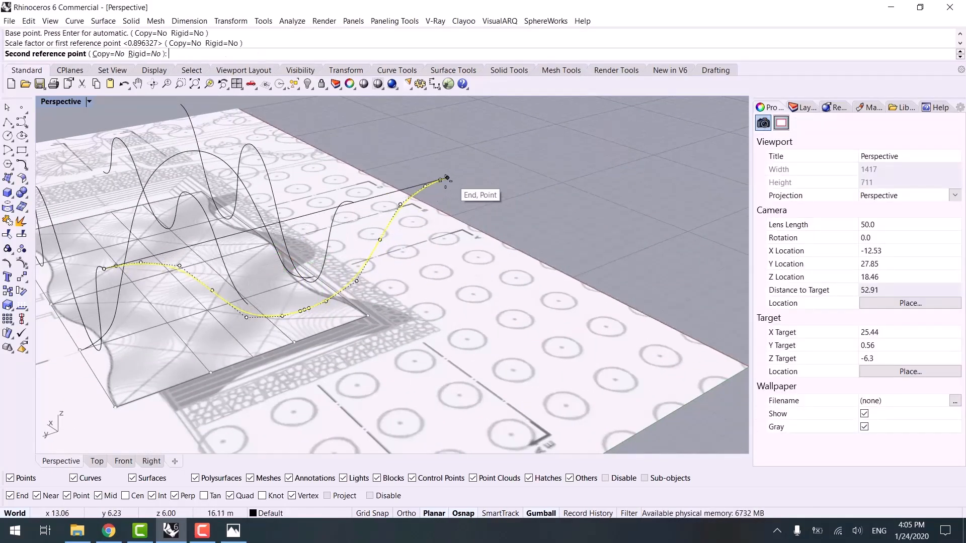
left_click(354, 204)
- Move the middle long curve vertically so its end meets the valley of the end cross curve
right_click_drag(353, 204, 430, 218)
scroll(456, 185, "up", 5)
left_click(460, 192)
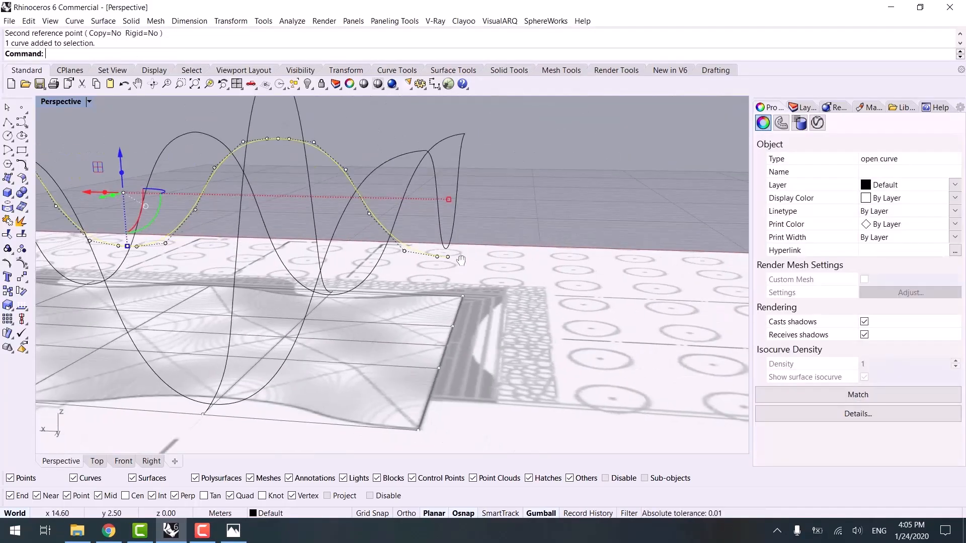
scroll(459, 252, "up", 2)
type("M")
key("Return")
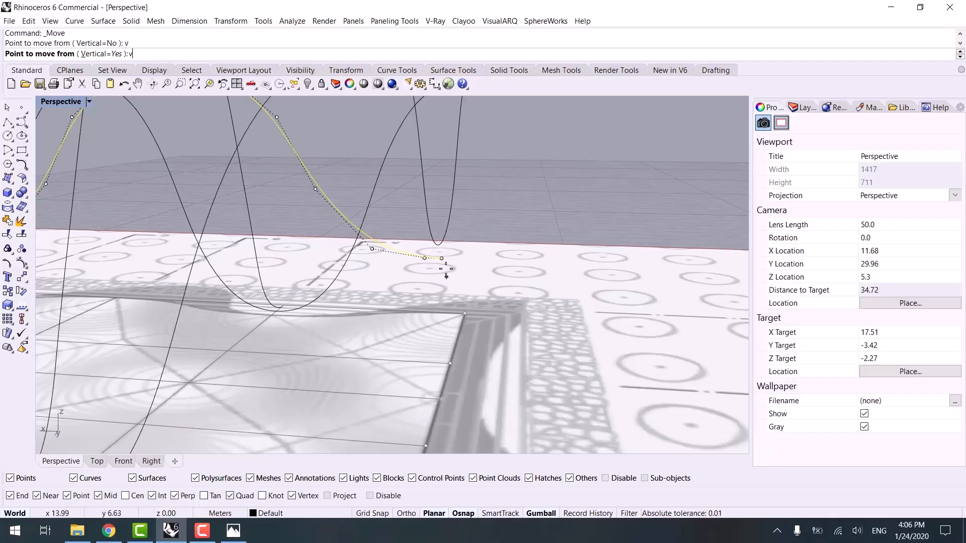
left_click(442, 260)
left_click(439, 245)
left_click(469, 222)
scroll(451, 251, "down", 8)
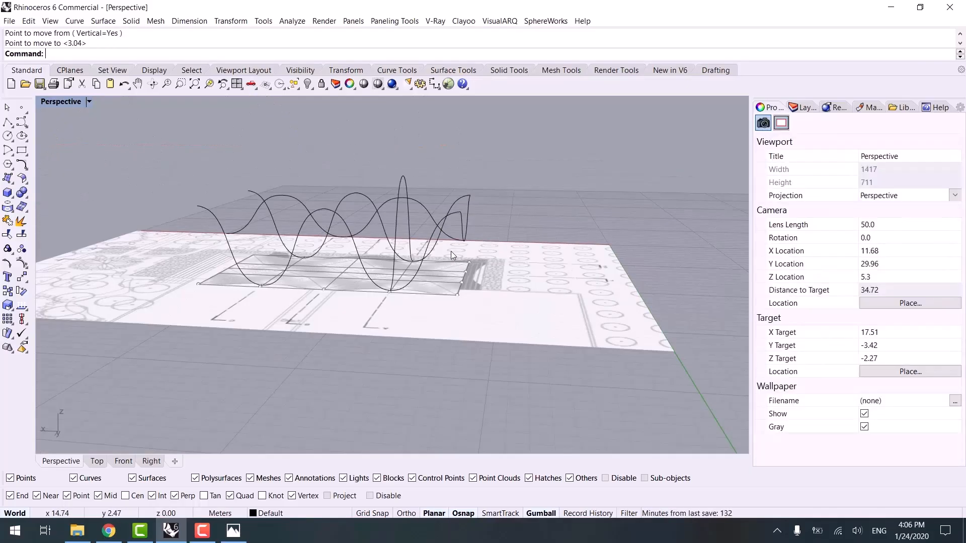
- Move the second cross curve so its end lands on the valley of the near outer long curve
right_click_drag(450, 252, 485, 263)
scroll(485, 262, "up", 3)
left_click(512, 207)
scroll(458, 323, "up", 3)
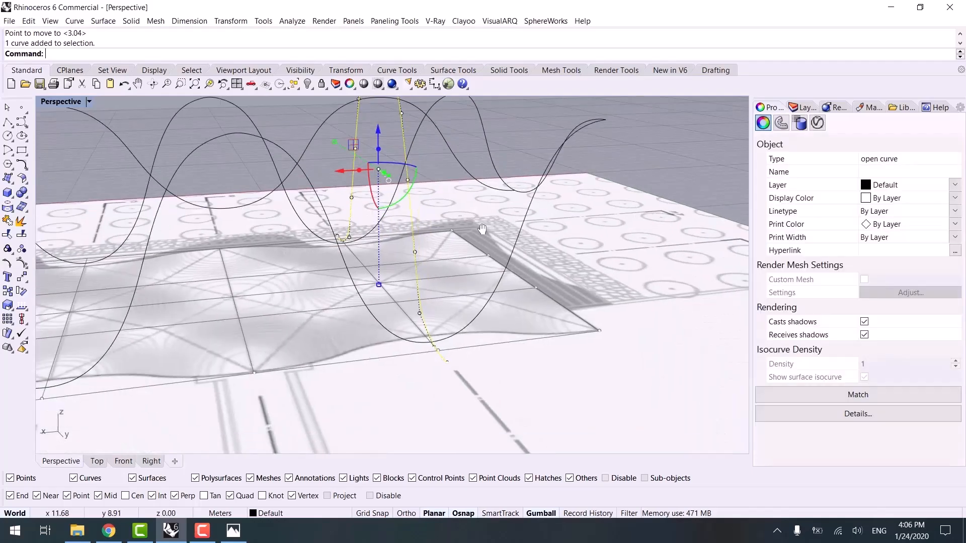
right_click_drag(458, 323, 482, 359)
type("ZS")
key("Return")
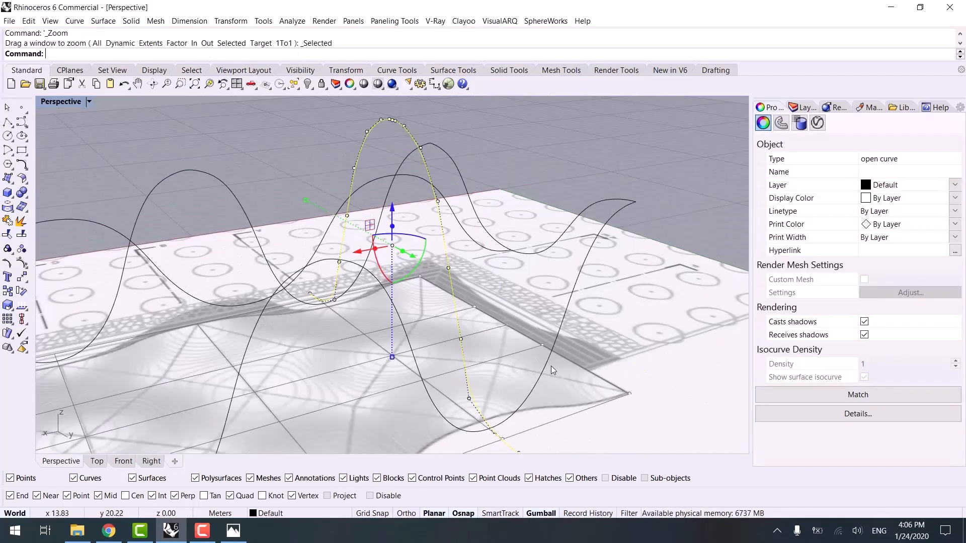
key("Return")
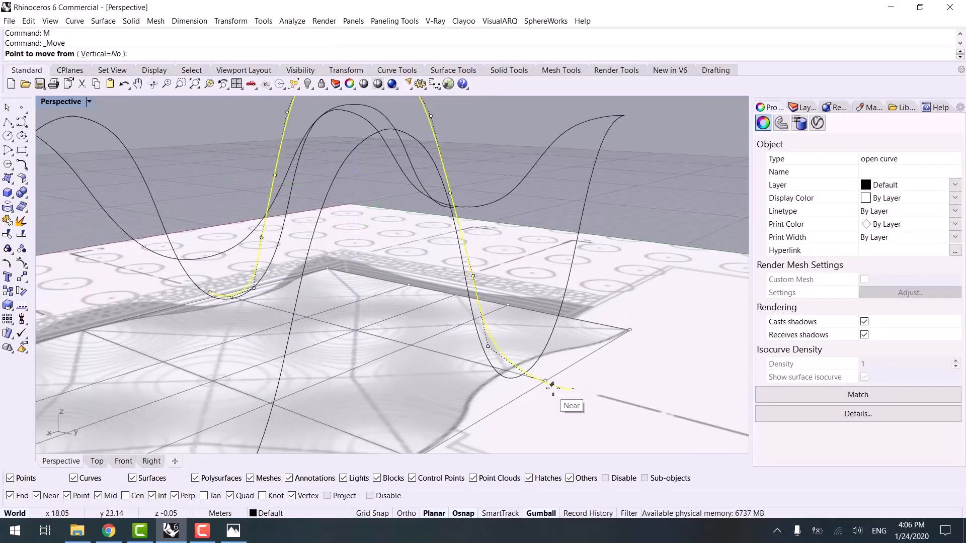
left_click(574, 391)
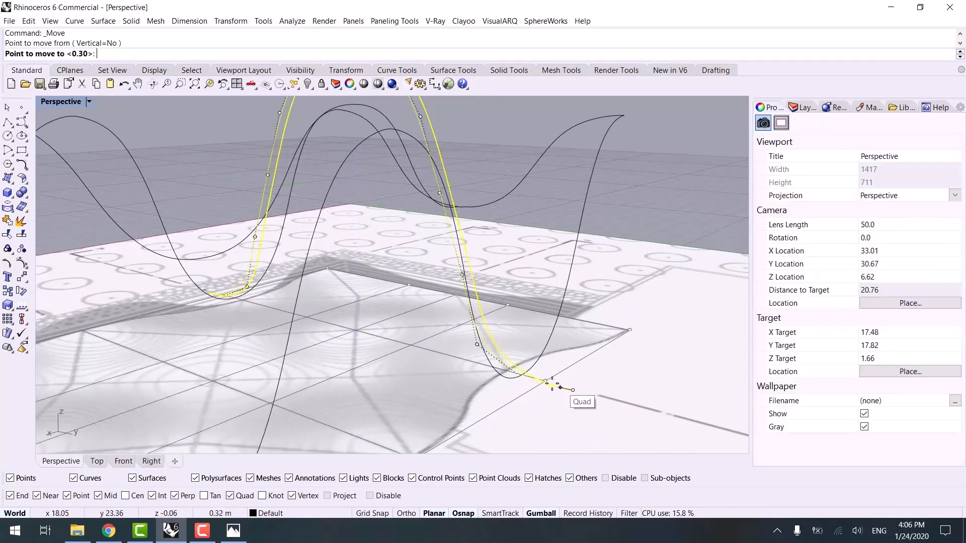
scroll(523, 377, "up", 2)
left_click(522, 376)
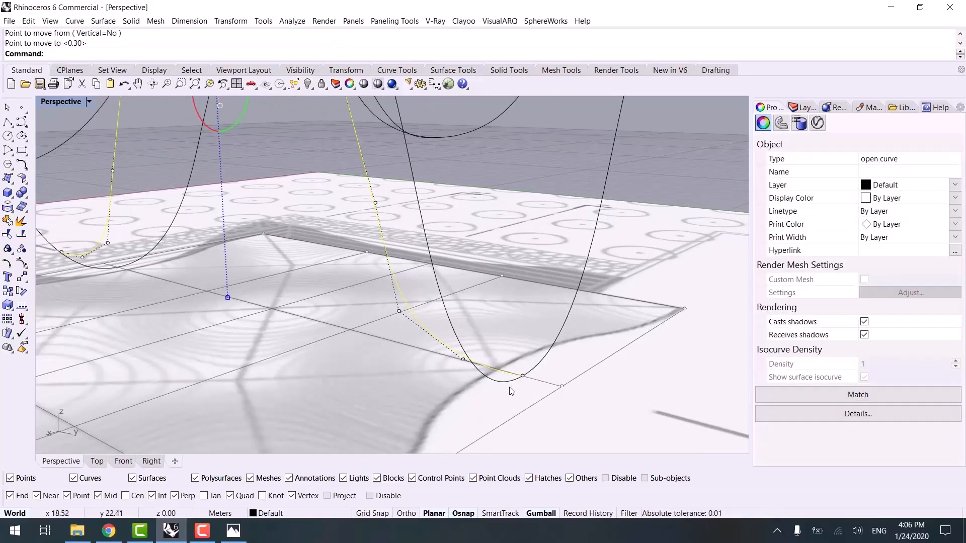
- Scale the second cross curve from its attached end so its far end meets the opposite outer long curve's valley
type("SC")
key("Return")
scroll(518, 387, "down", 2)
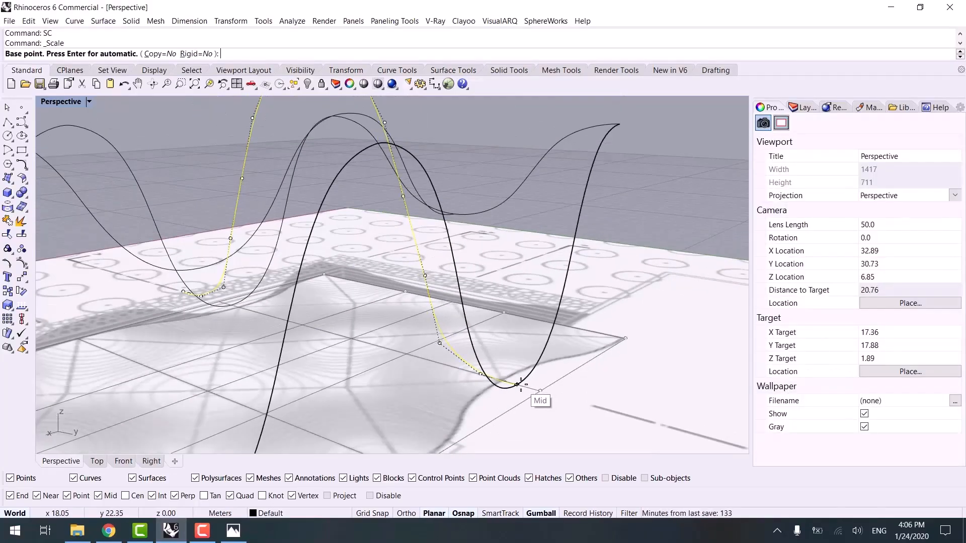
left_click(518, 384)
scroll(168, 299, "up", 5)
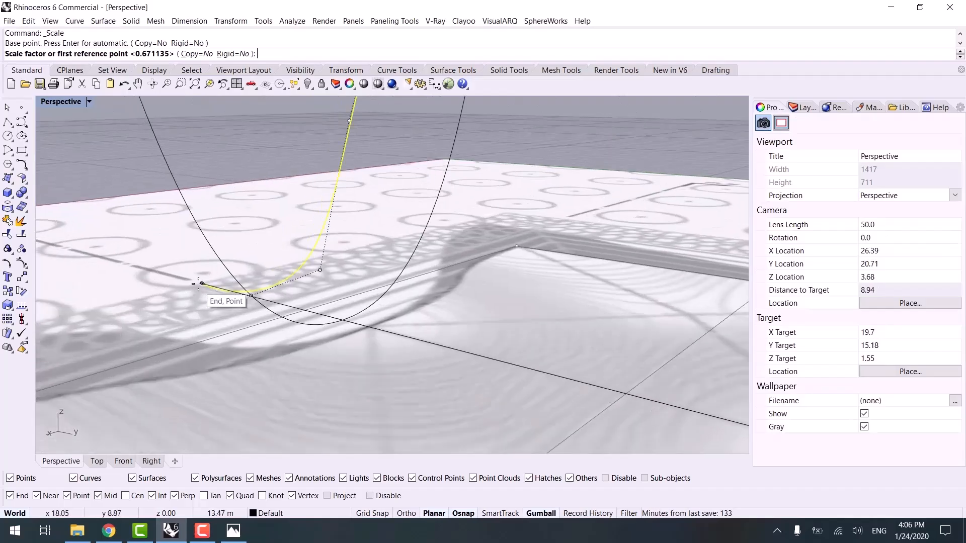
left_click(202, 284)
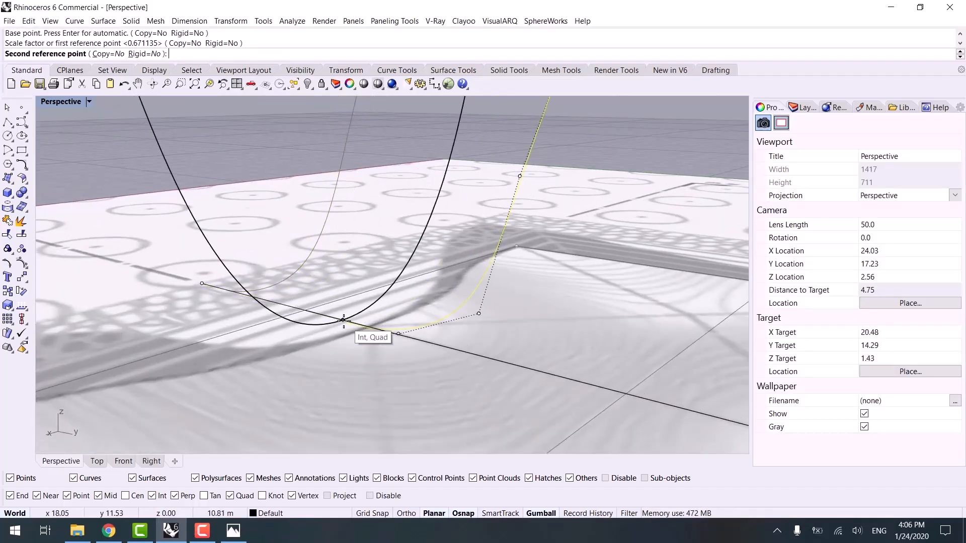
left_click(359, 323)
scroll(491, 374, "down", 3)
left_click(508, 373)
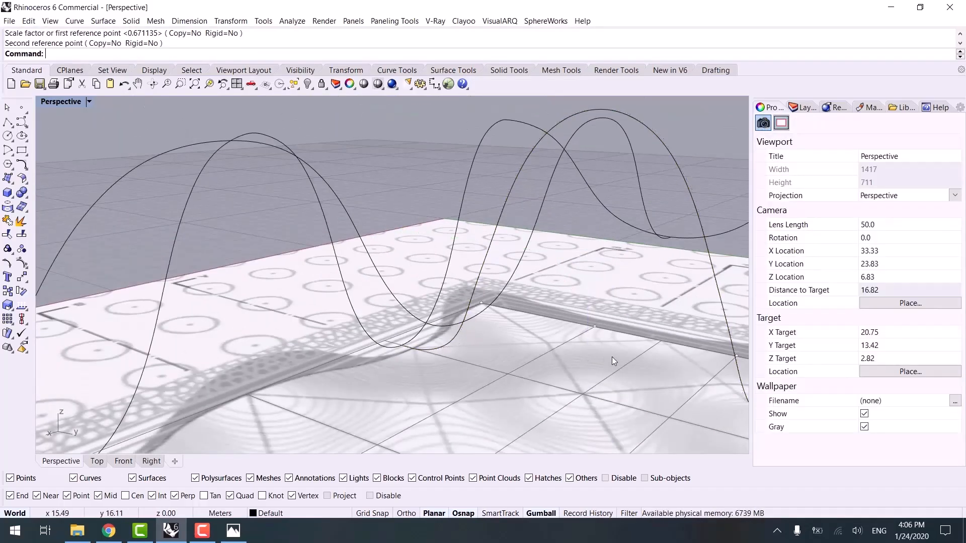
- Examine how the middle long curve meets the peak of the second cross curve
scroll(612, 357, "down", 6)
right_click_drag(611, 357, 422, 341)
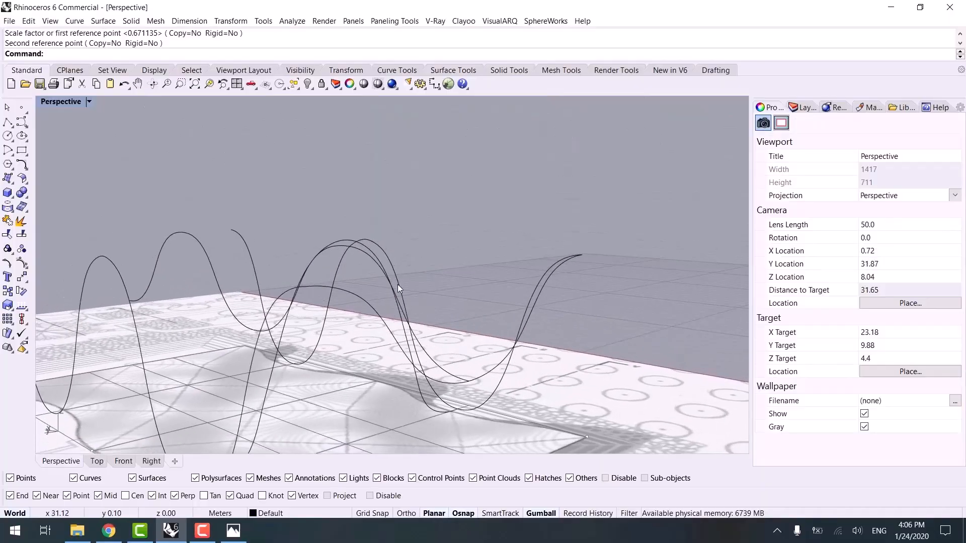
scroll(397, 284, "up", 4)
left_click(301, 250)
scroll(286, 246, "up", 3)
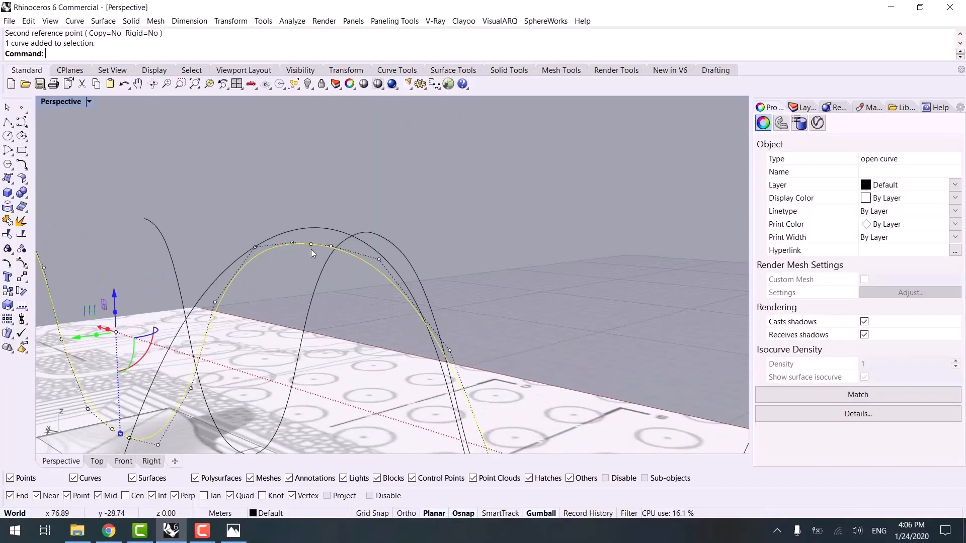
scroll(317, 235, "down", 5)
left_click(505, 212)
- Copy the two cross curves from the outer long curve's end to its central peak and to its opposite end
scroll(506, 211, "down", 7)
right_click_drag(534, 232, 553, 247)
left_click(567, 220)
left_click(506, 273, "shift")
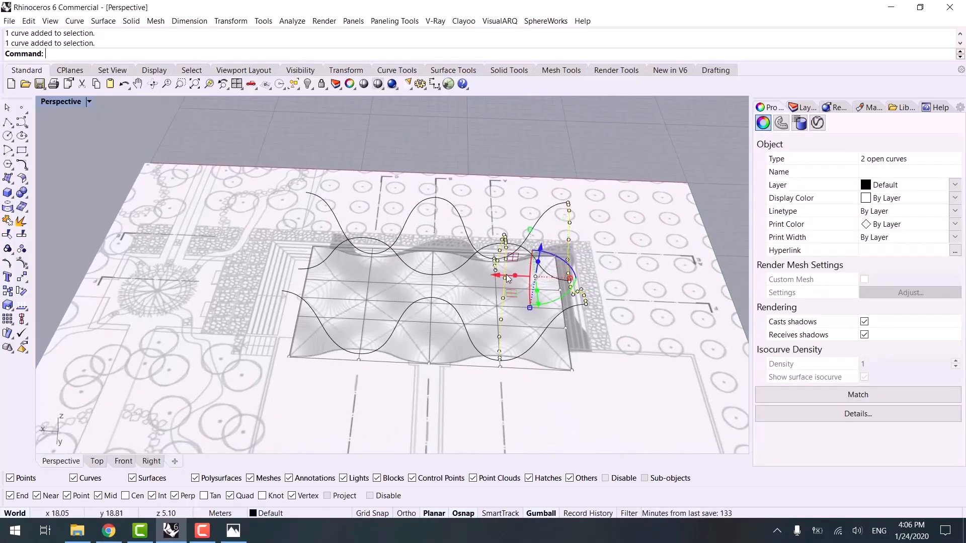
right_click_drag(416, 355, 377, 431)
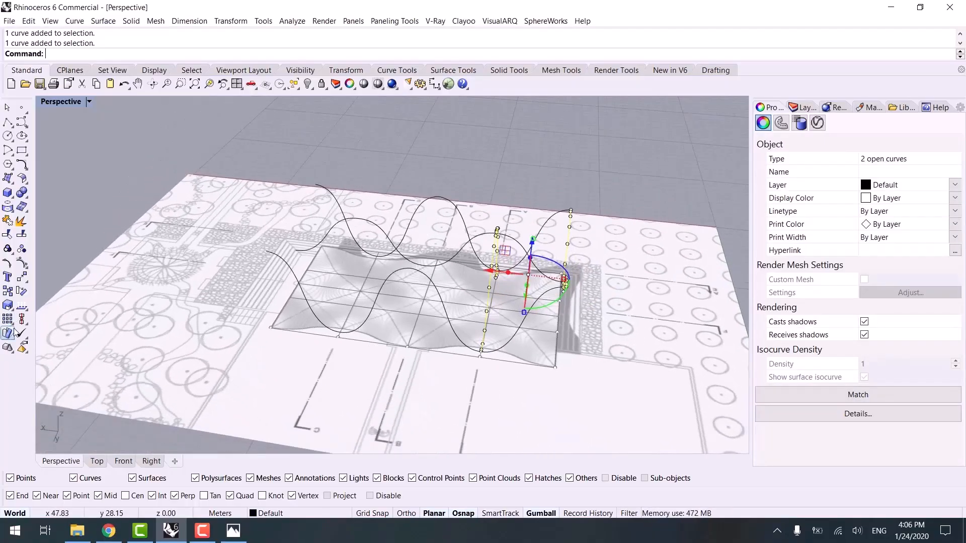
right_click_drag(307, 312, 284, 331)
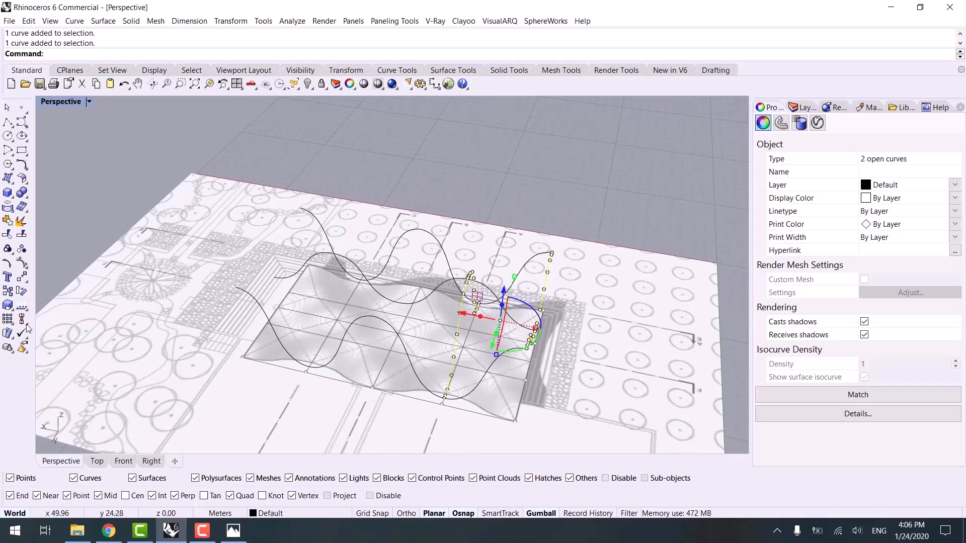
scroll(579, 233, "up", 6)
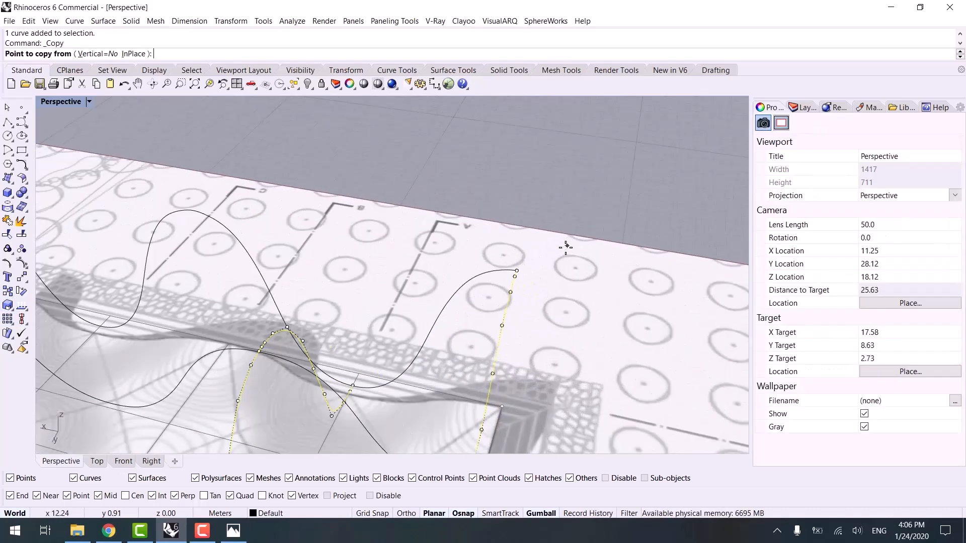
left_click(492, 290)
scroll(287, 302, "down", 5)
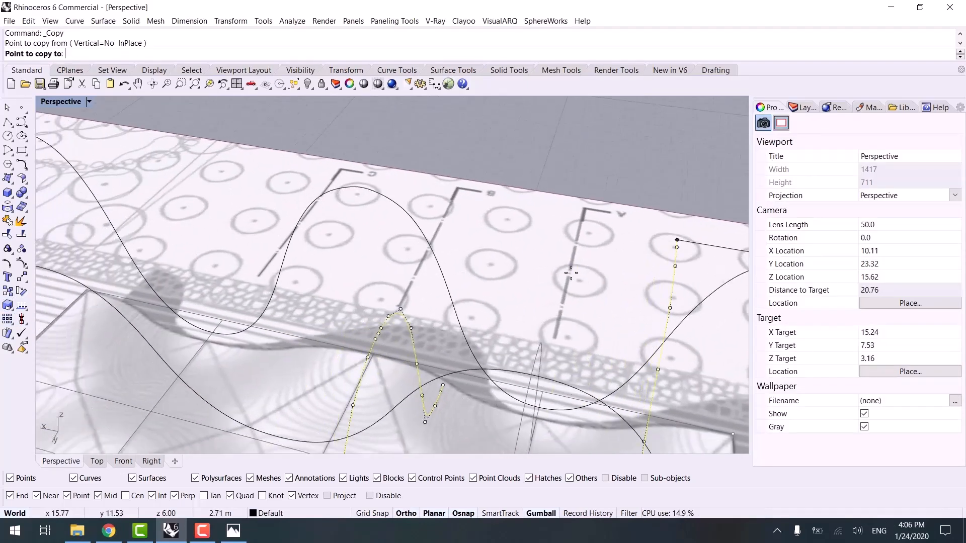
left_click(362, 187)
scroll(362, 191, "down", 5)
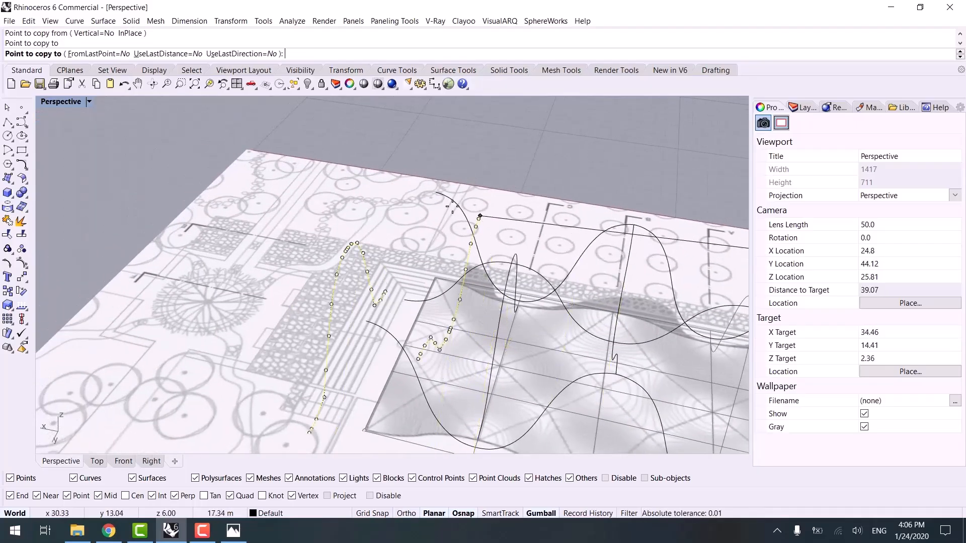
left_click(434, 191)
key("Escape")
key("Escape")
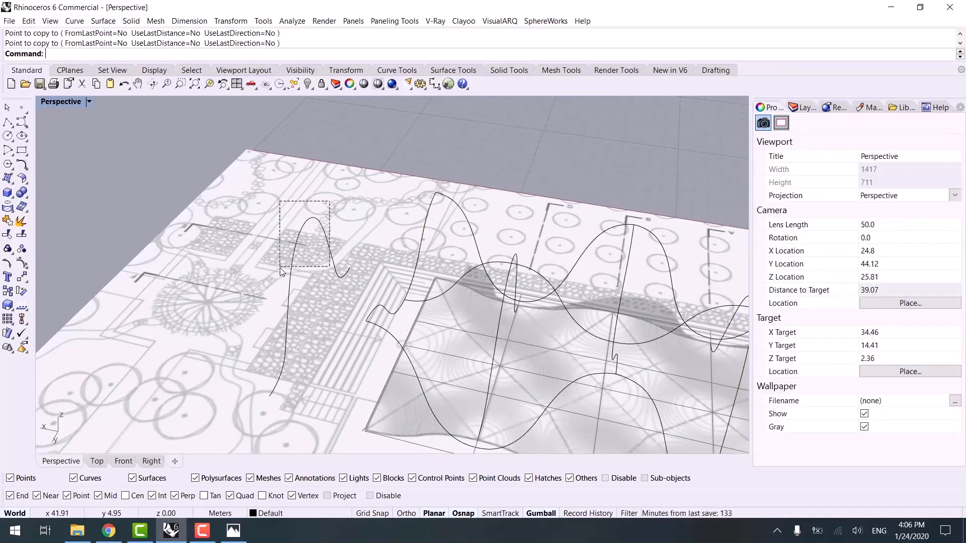
- Delete the surplus cross curve copy lying beyond the far end of the roof grid
left_click(292, 264)
key("Delete")
scroll(561, 353, "up", 6)
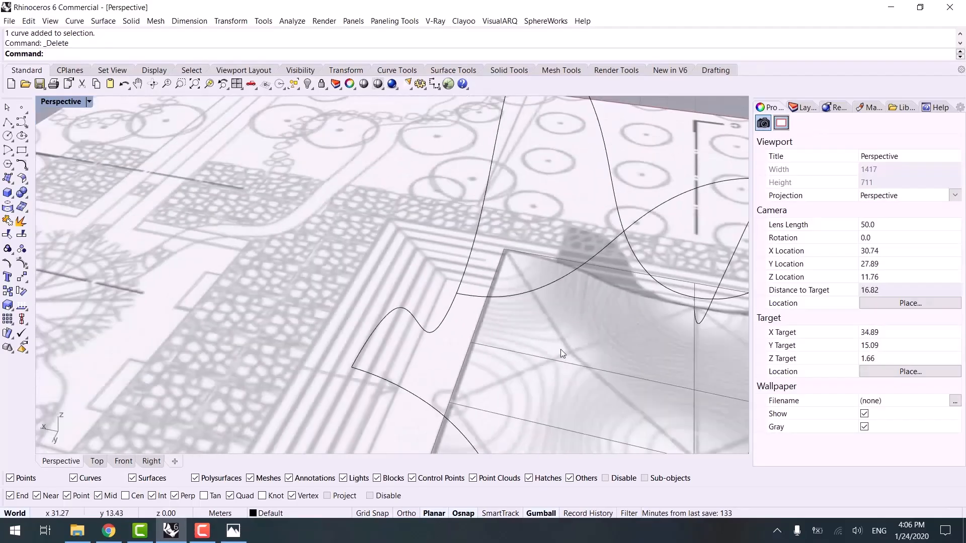
- Duplicate all eight wave curves to the empty area beside the plan image
scroll(562, 351, "down", 12)
right_click_drag(578, 372, 450, 388)
left_click_drag(450, 388, 456, 392)
right_click_drag(481, 348, 362, 382, "shift")
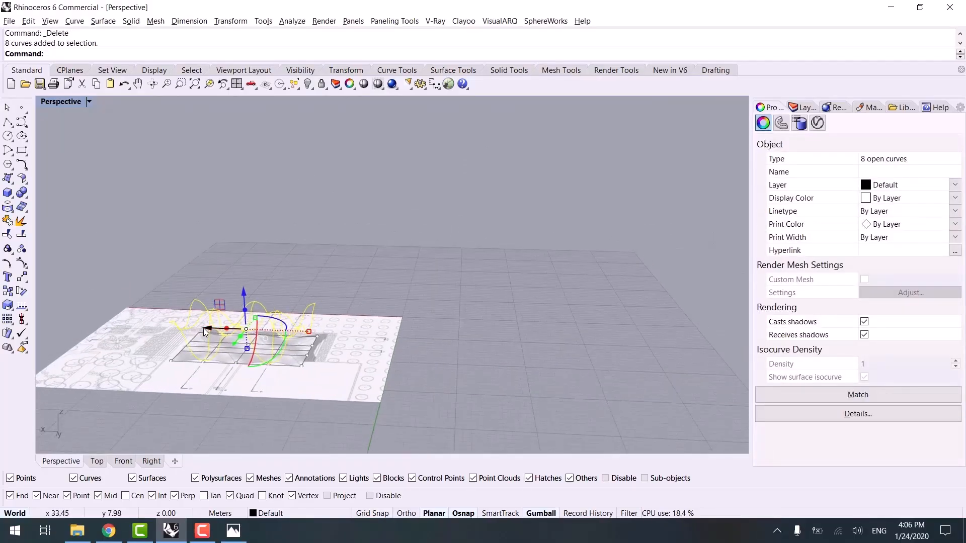
left_click_drag(205, 331, 500, 354)
key("alt")
- Create a NetworkSrf surface from the eight duplicated curves and show it in shaded display
type("n")
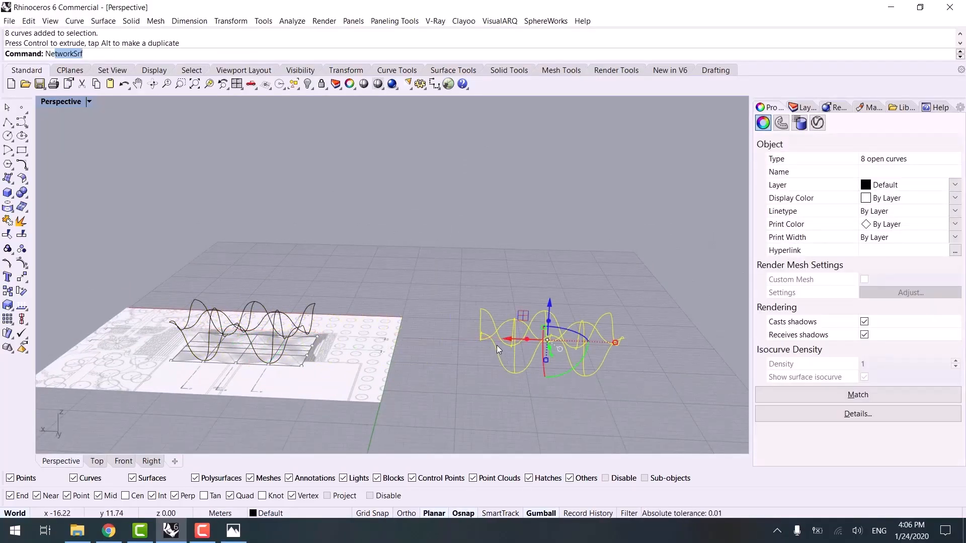
key("Return")
right_click_drag(496, 345, 495, 274)
key("Return")
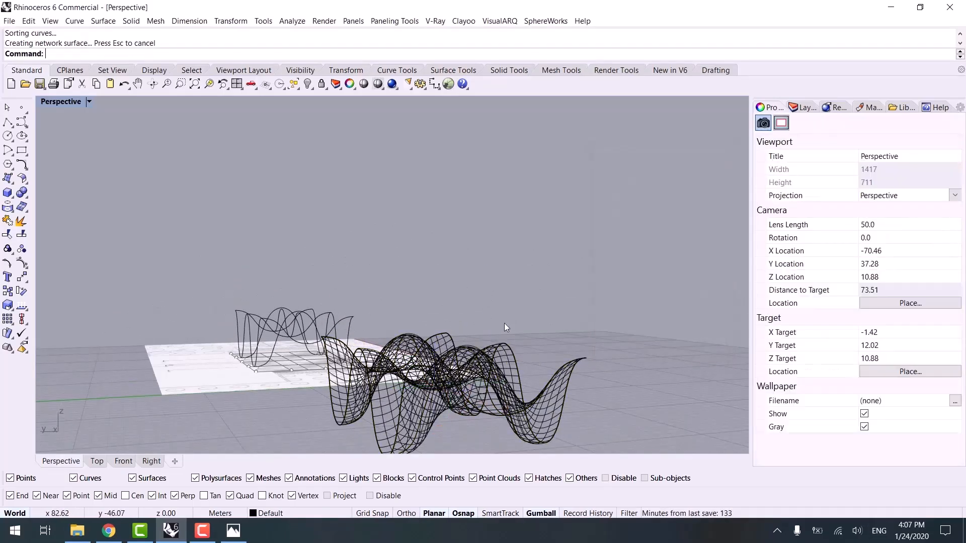
key("ctrl+alt+s")
mouse_move(507, 324)
right_mouse_down()
mouse_move(566, 342)
mouse_move(545, 330)
mouse_move(471, 374)
mouse_move(430, 342)
right_mouse_up()
- Scale the network surface down slightly in the vertical direction
left_click(537, 334)
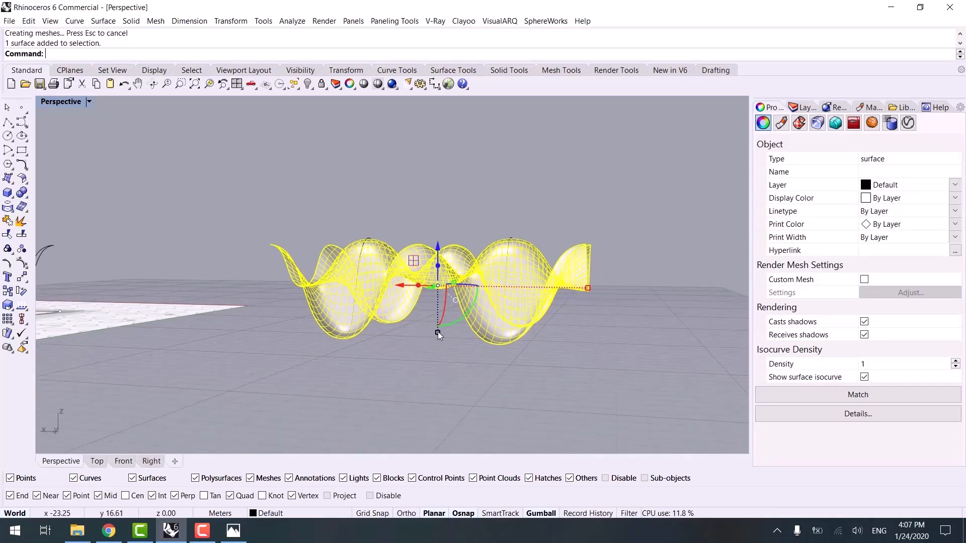
left_click_drag(438, 331, 437, 323)
left_click(445, 217)
- Switch the viewport to Rendered display and inspect the undulating surface from another angle
right_click_drag(445, 216, 397, 260)
key("ctrl+alt+r")
right_click_drag(447, 309, 515, 328)
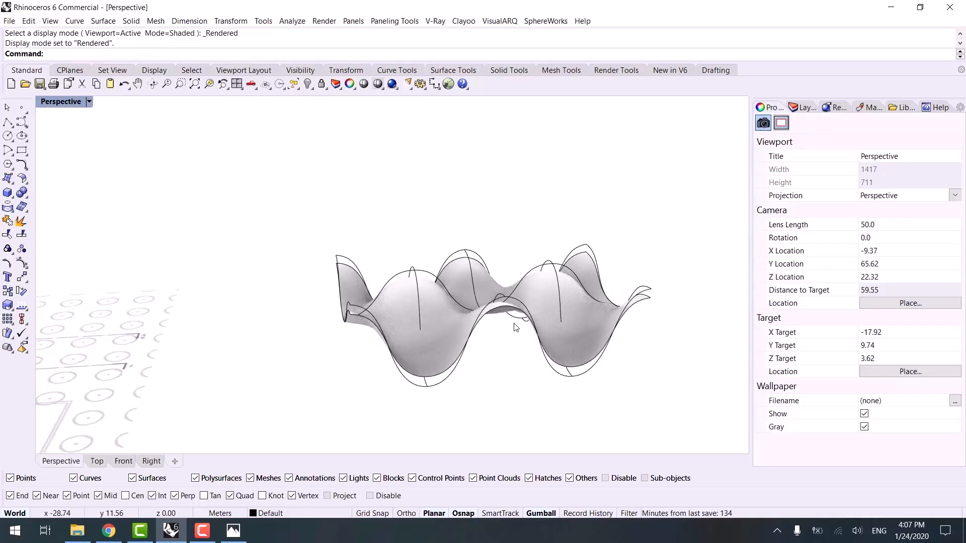
- Draw a rectangle on the ground beneath the wave surface and scale it slightly shorter along its long direction
left_click(20, 152)
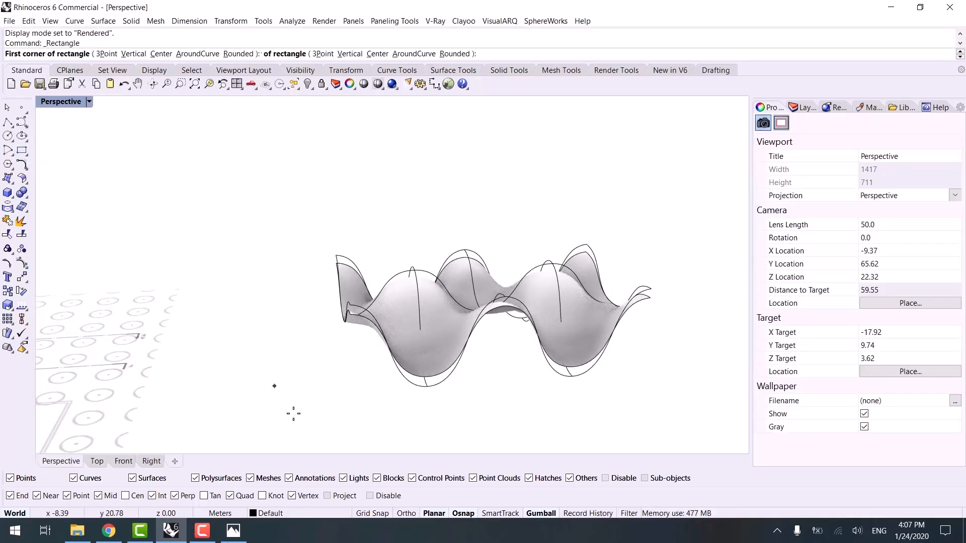
left_click(351, 315)
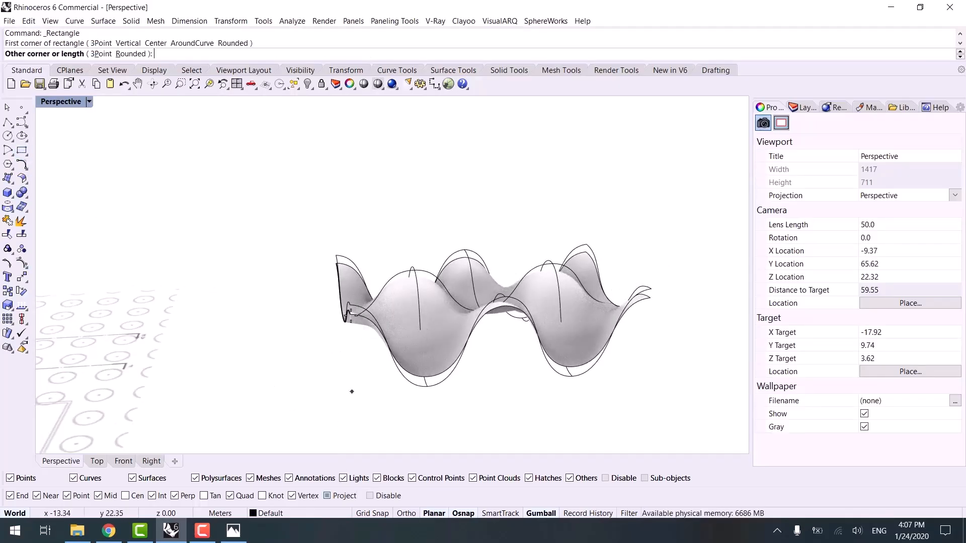
right_click_drag(573, 268, 512, 295)
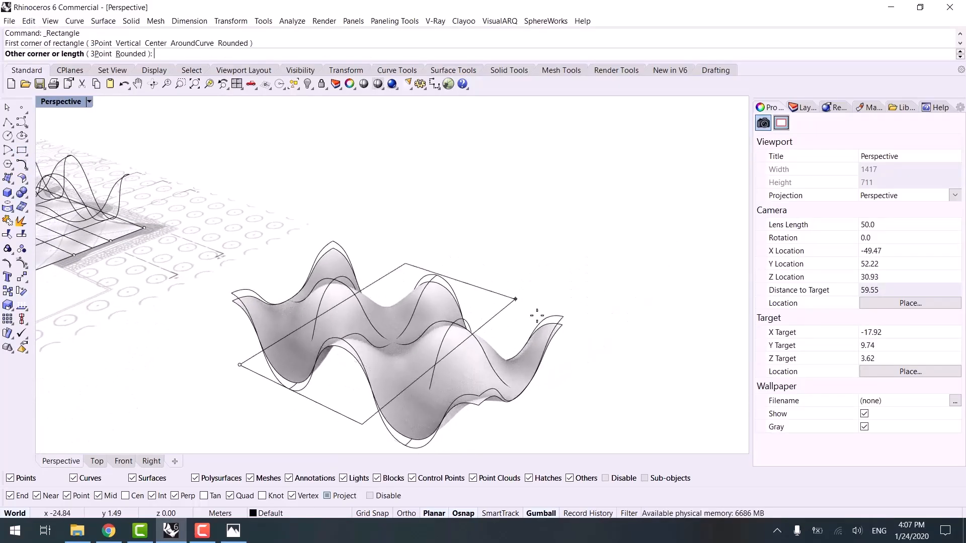
left_click(565, 330)
left_click(541, 406)
right_click_drag(542, 406, 487, 319)
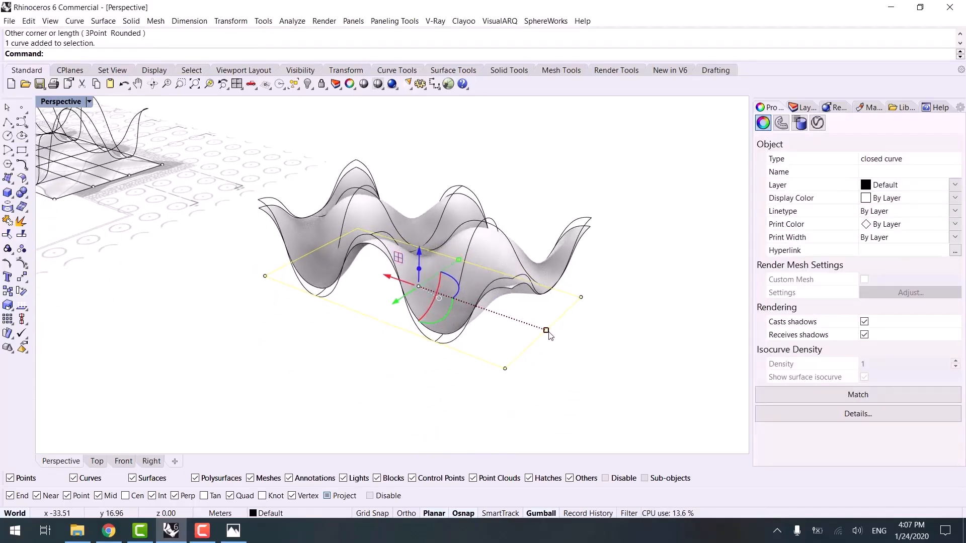
left_click_drag(545, 331, 541, 330)
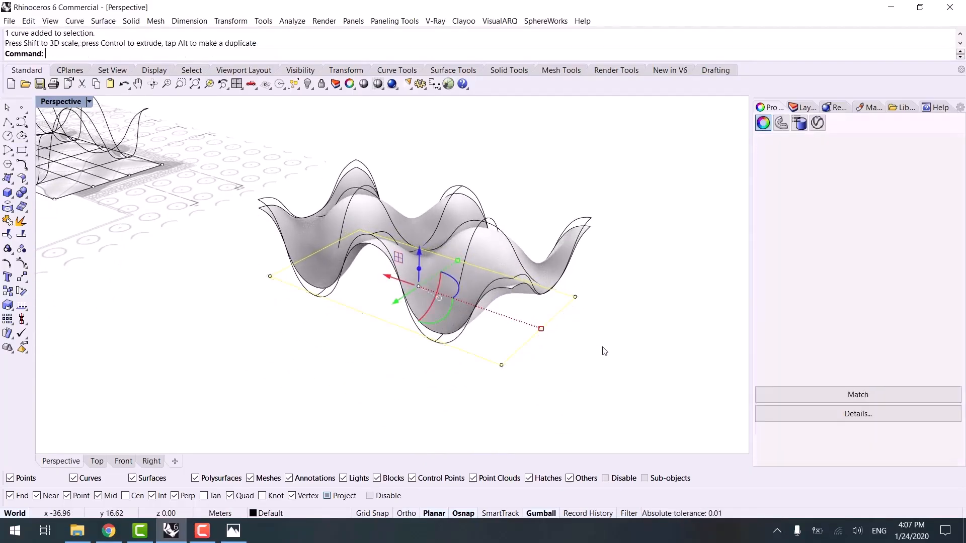
- Try to extrude the rectangle as a solid up to the wave surface with the ToBoundary option of ExtrudeCrv
type("ExtrudeCrv")
key("Return")
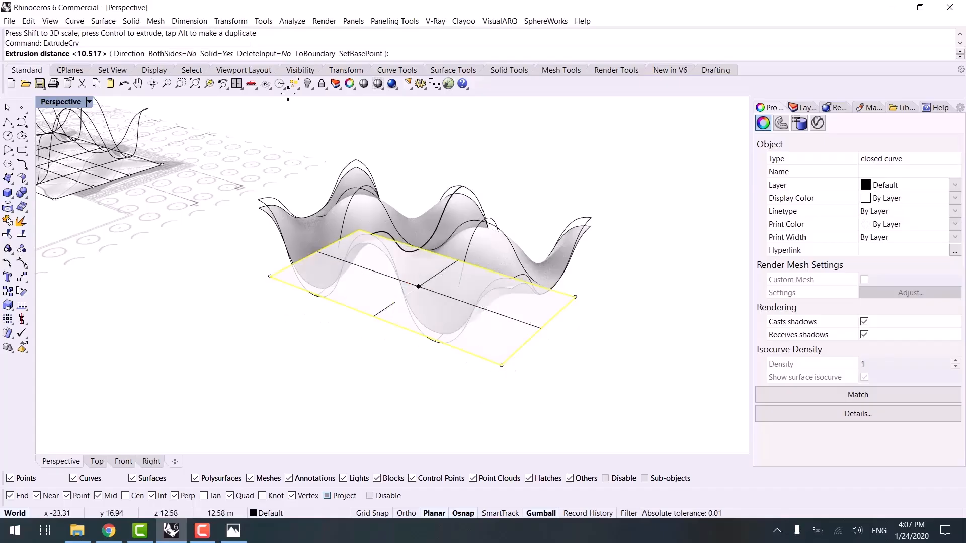
left_click(308, 53)
left_click(495, 285)
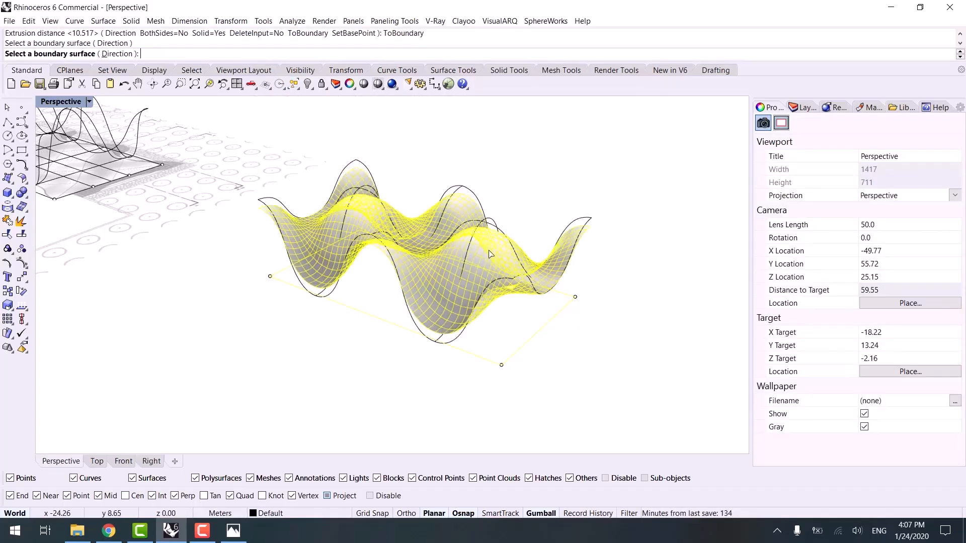
right_click_drag(542, 324, 526, 296)
left_click(502, 351)
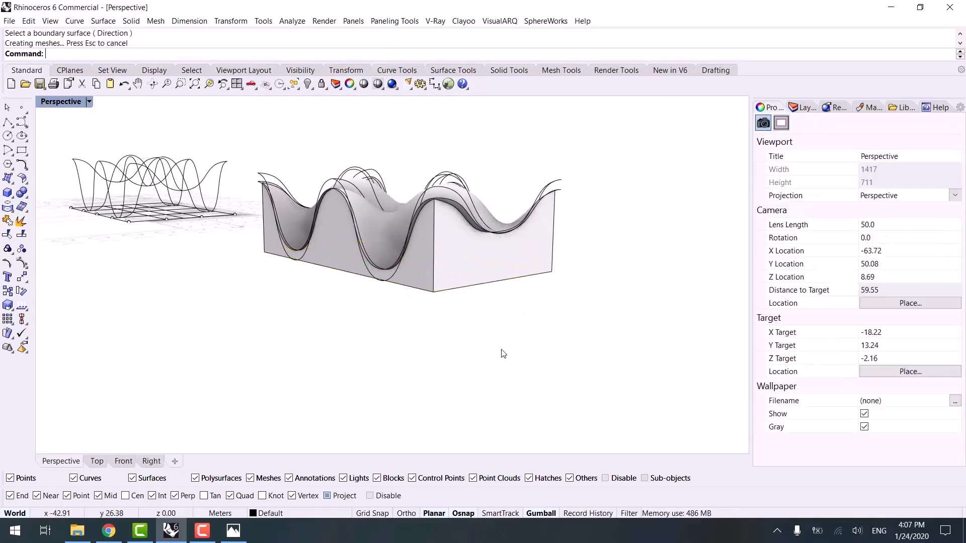
scroll(387, 256, "up", 6)
scroll(388, 257, "down", 4)
right_click_drag(266, 299, 363, 277)
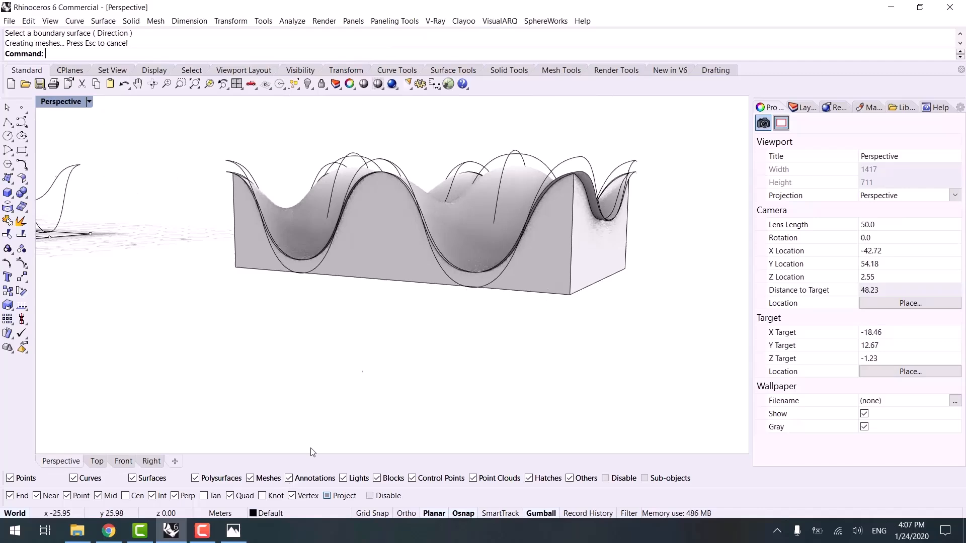
- Switch to Photos and examine the chapel's section drawings and exterior photo for how the glazed enclosure sits under the roof
left_click(233, 531)
key("Left")
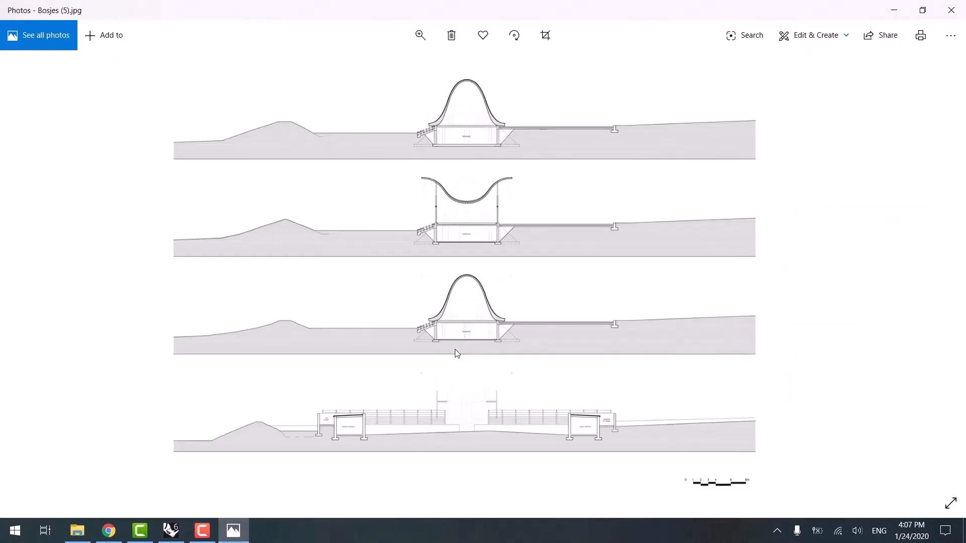
key("Right")
key("Right")
key("Right")
key("Right")
key("Right")
key("Right")
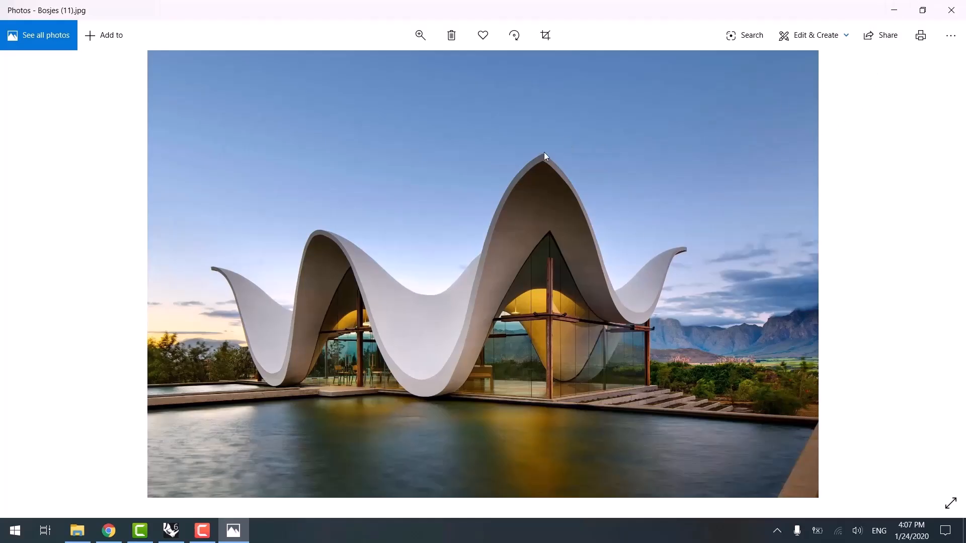
scroll(446, 345, "up", 3)
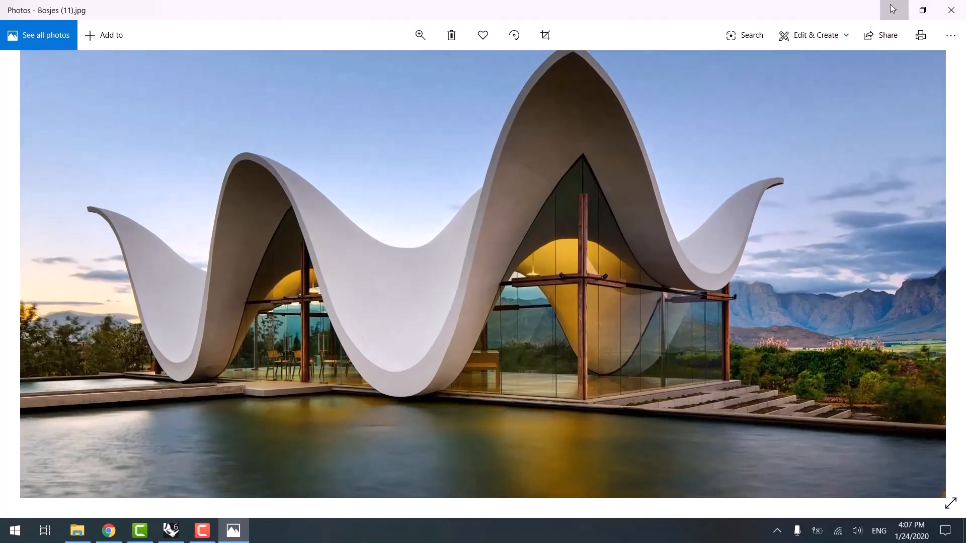
left_click(892, 10)
left_click(465, 233)
key("alt+Tab")
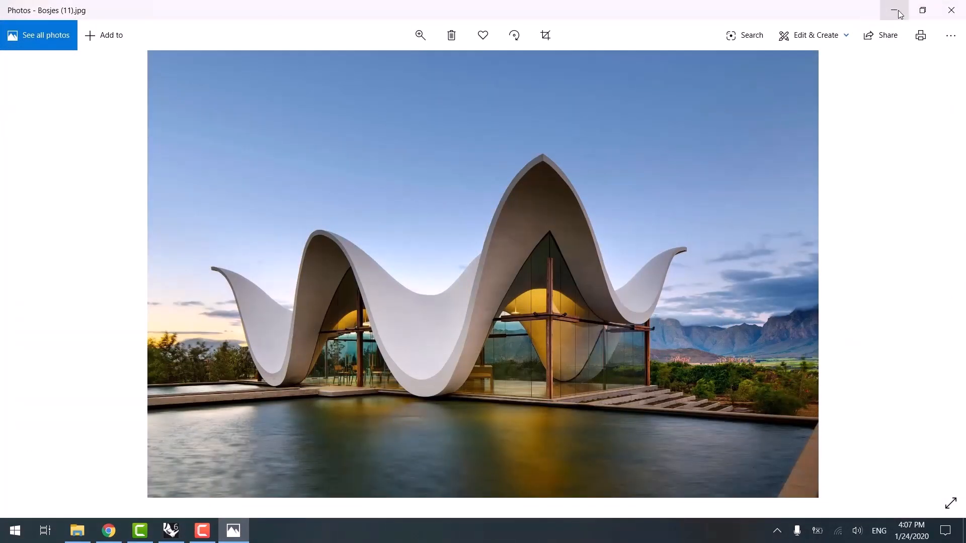
left_click(895, 11)
- Undo the rectangle's extrusion and, in Shaded display, scale the rectangle slightly smaller in both width and length
key("ctrl+z")
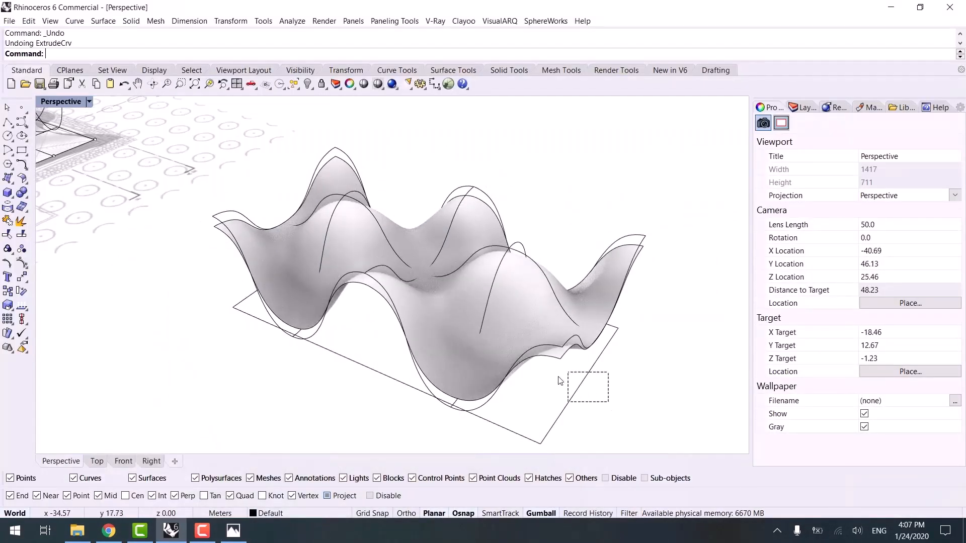
left_click_drag(560, 381, 557, 367)
mouse_move(395, 390)
right_mouse_down()
mouse_move(356, 354)
mouse_move(382, 362)
mouse_move(377, 374)
right_mouse_up()
left_click(354, 366)
key("ctrl+alt+s")
left_click(324, 323)
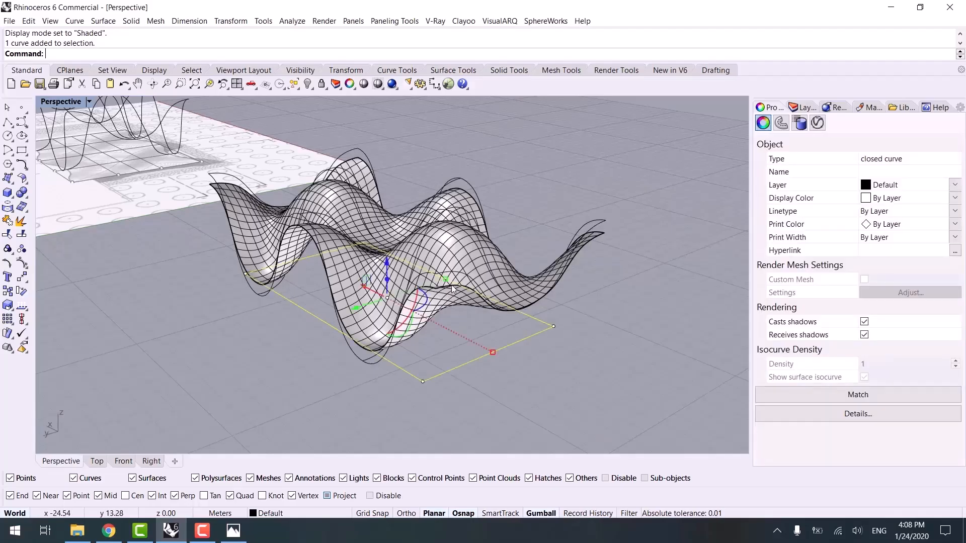
left_click_drag(445, 281, 454, 298)
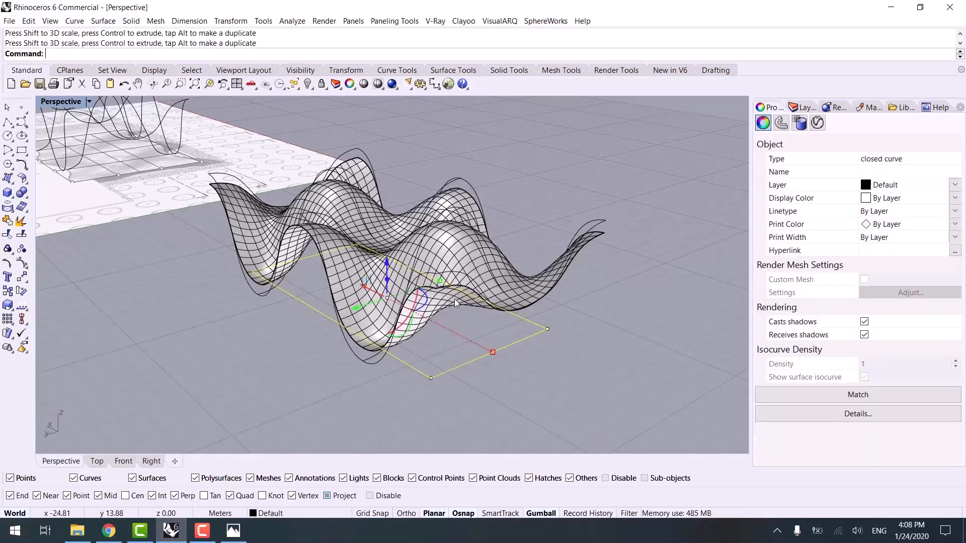
left_click_drag(495, 358, 485, 352)
left_click(487, 378)
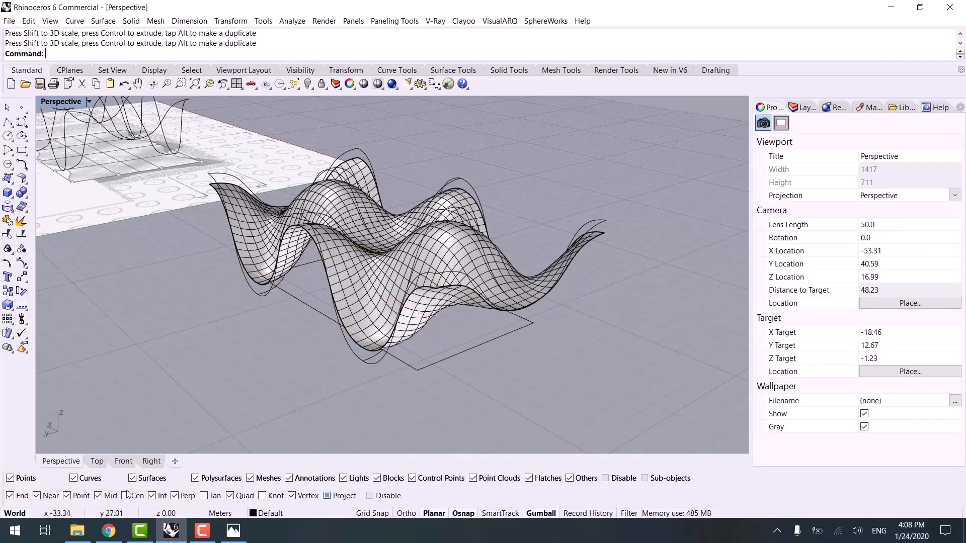
- Check the rectangle's placement within the roof outline in the Top view
left_click(97, 461)
scroll(534, 330, "down", 6)
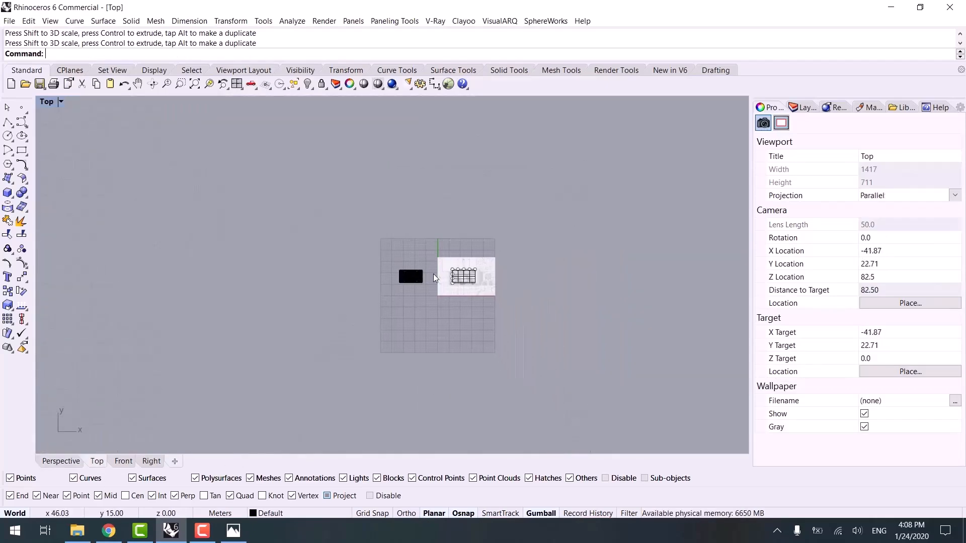
scroll(427, 280, "up", 5)
scroll(426, 281, "up", 4)
scroll(296, 179, "down", 4)
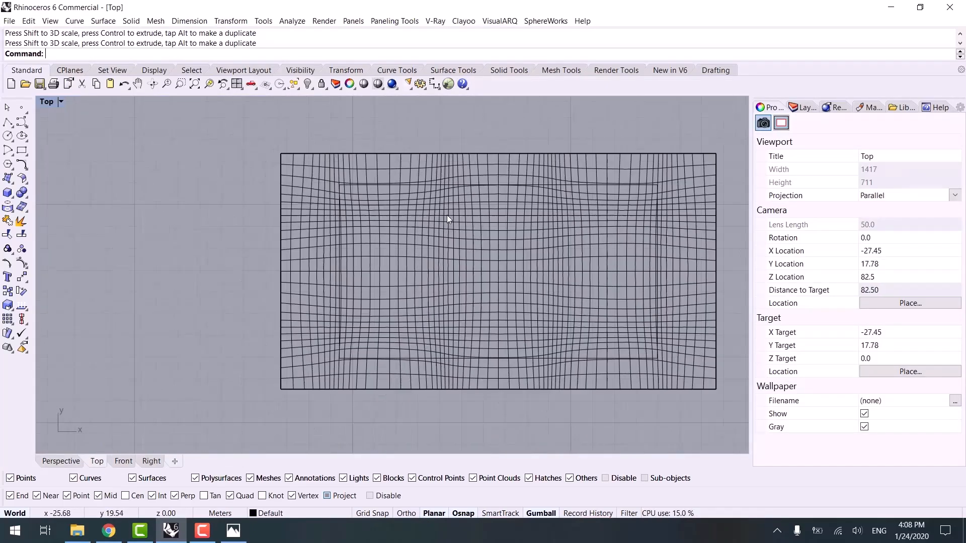
- Extrude the resized rectangle as a solid up to the wave surface, using the ToBoundary option of ExtrudeCrv in the Perspective view
left_click(60, 461)
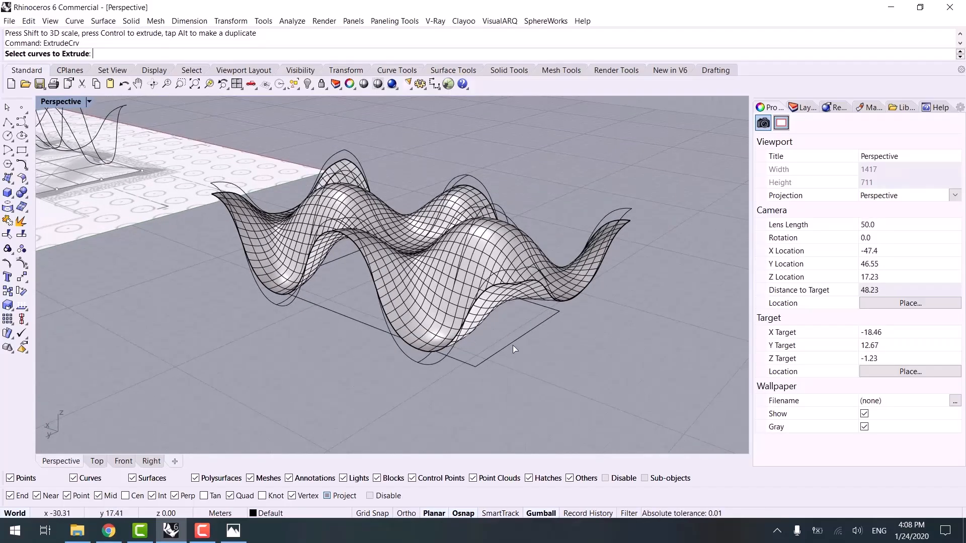
left_click(513, 345)
key("Return")
left_click(322, 55)
left_click(503, 241)
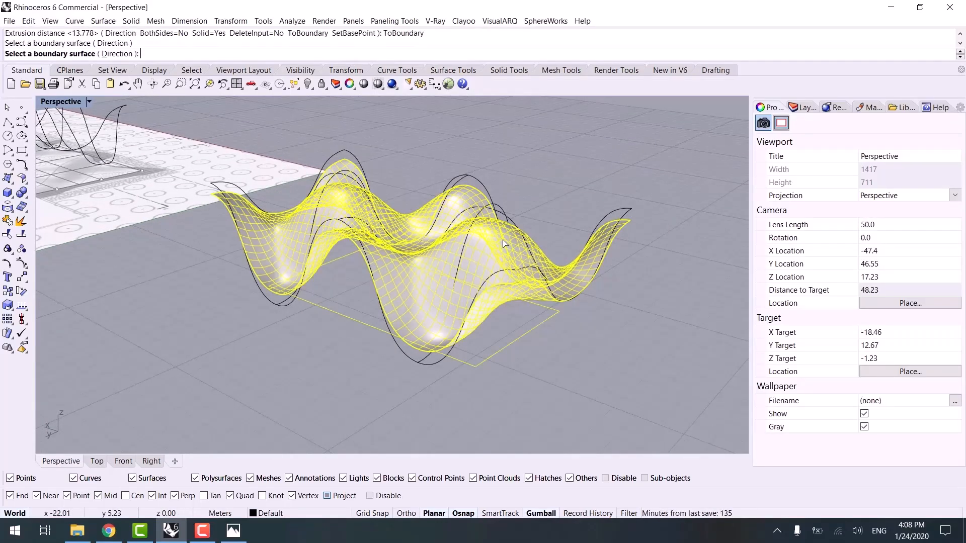
right_click_drag(560, 377, 603, 394)
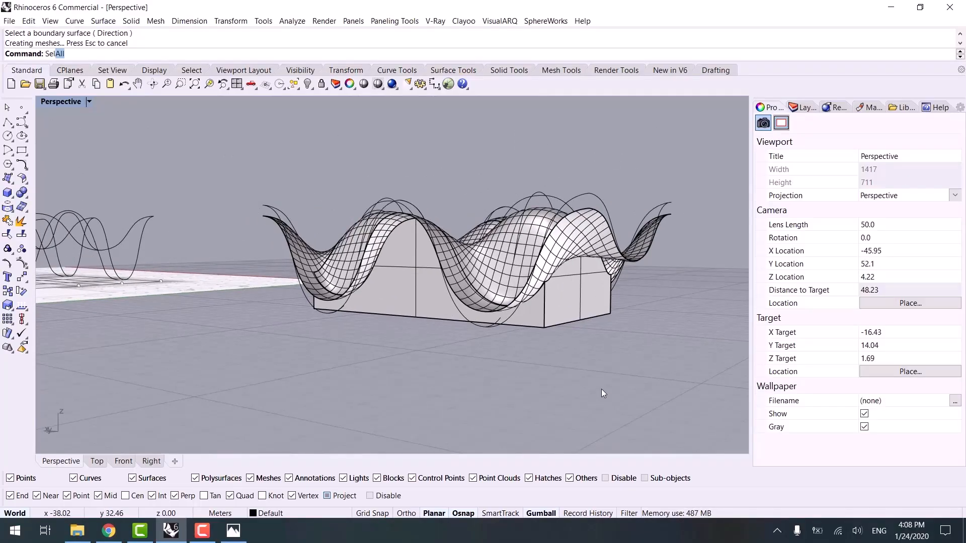
- Select all curves in the model with SelCrv and move them to Layer 02
type("Crv")
key("Return")
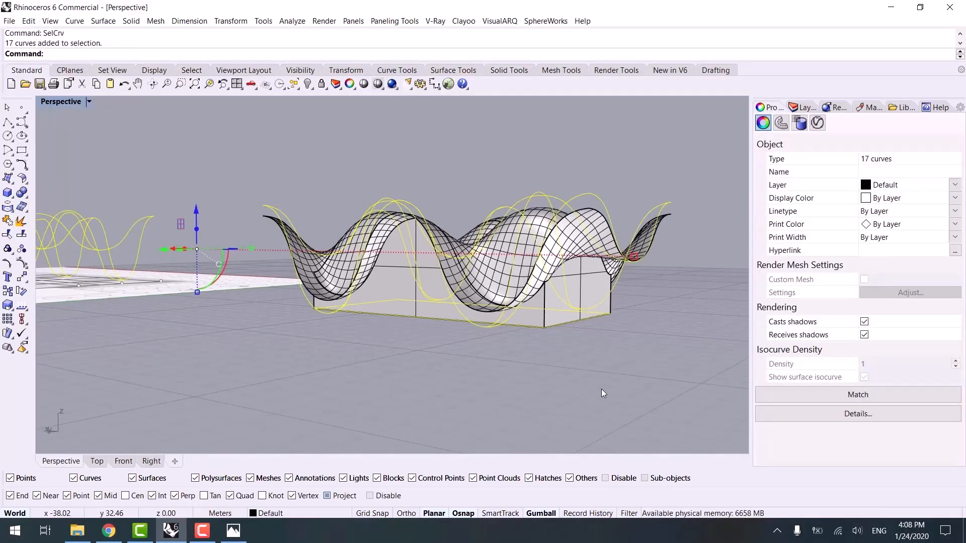
left_click(804, 107)
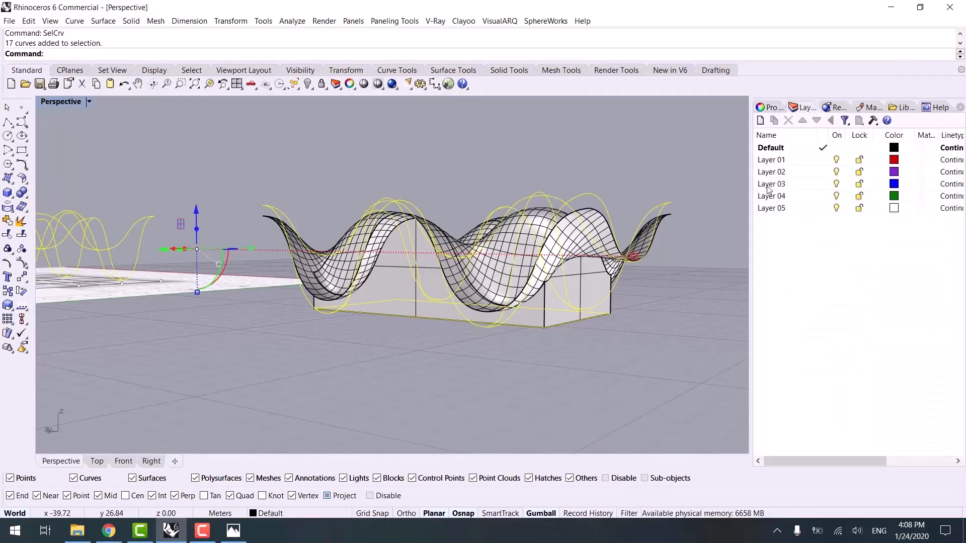
left_click(781, 171)
right_click(781, 171)
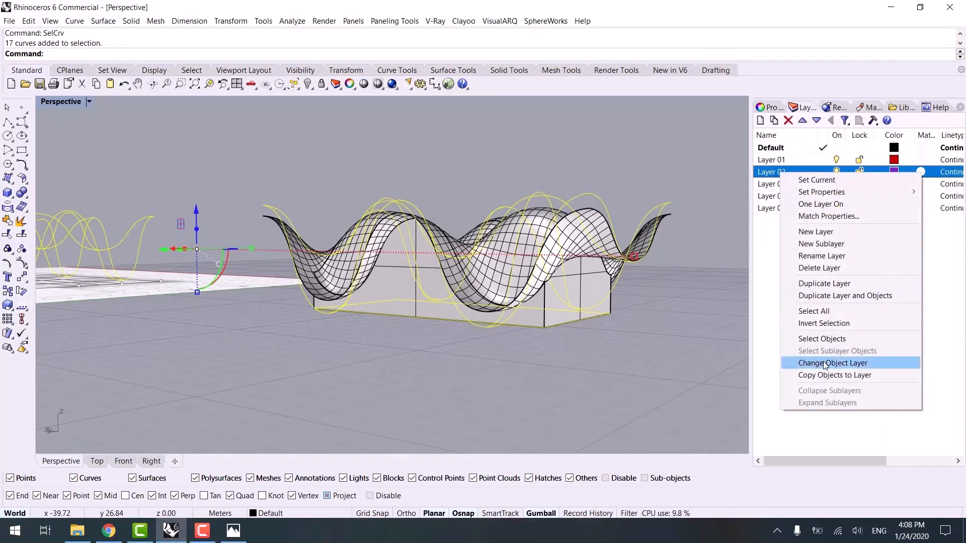
left_click(825, 363)
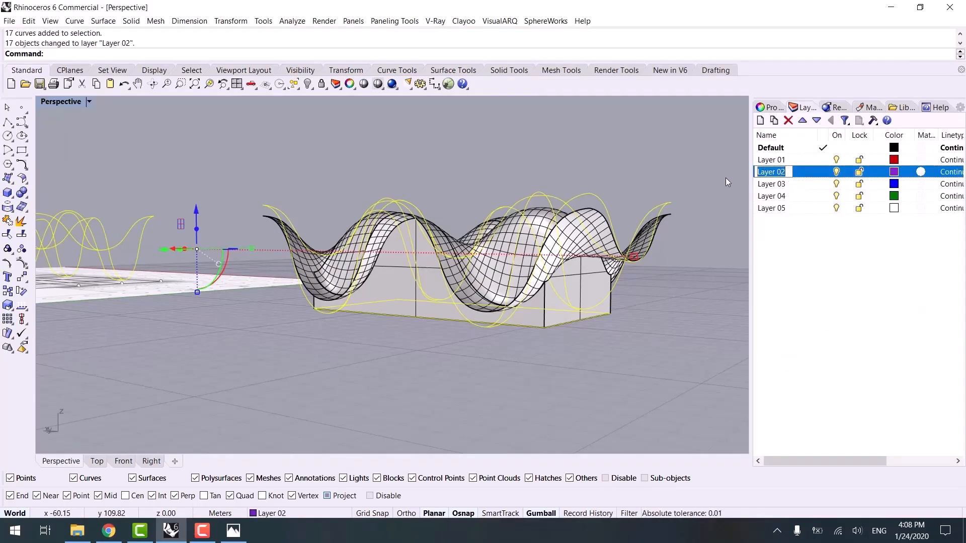
- Rename Layer 02 as Crvs and turn the layer off
type("Crvs")
left_click(726, 279)
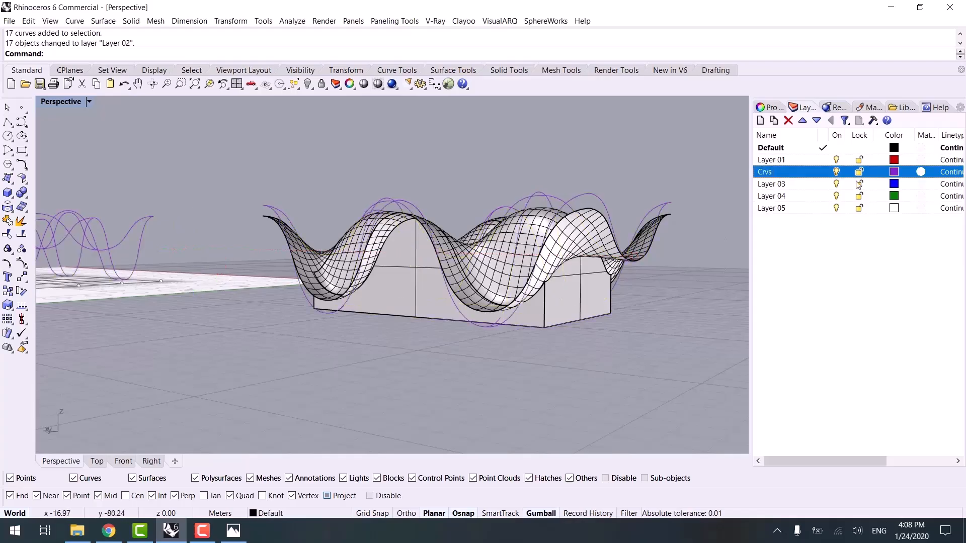
left_click(836, 172)
- Extrude the wave roof surface slightly in the vertical direction to give it thickness
scroll(533, 256, "down", 6)
right_click_drag(528, 254, 486, 277)
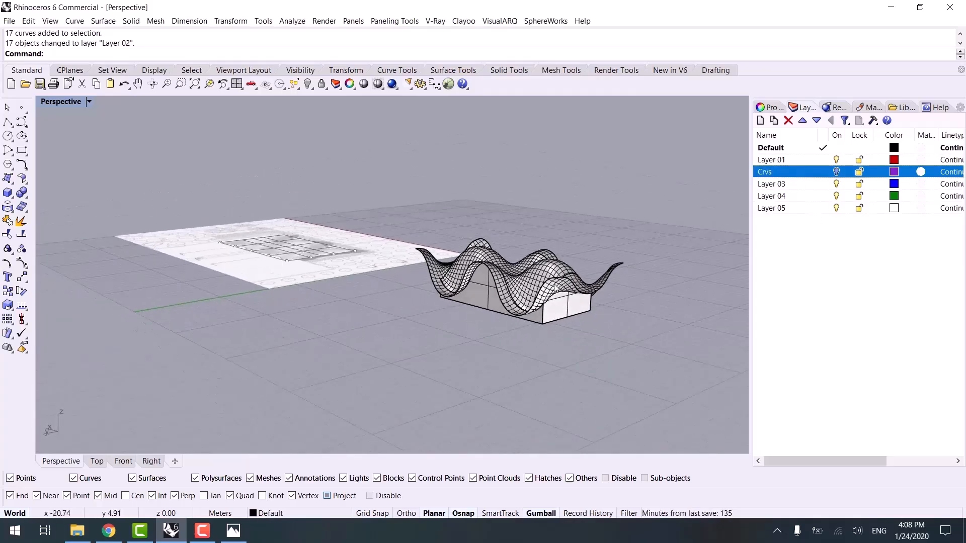
scroll(485, 277, "up", 6)
left_click(485, 277)
left_click(508, 304)
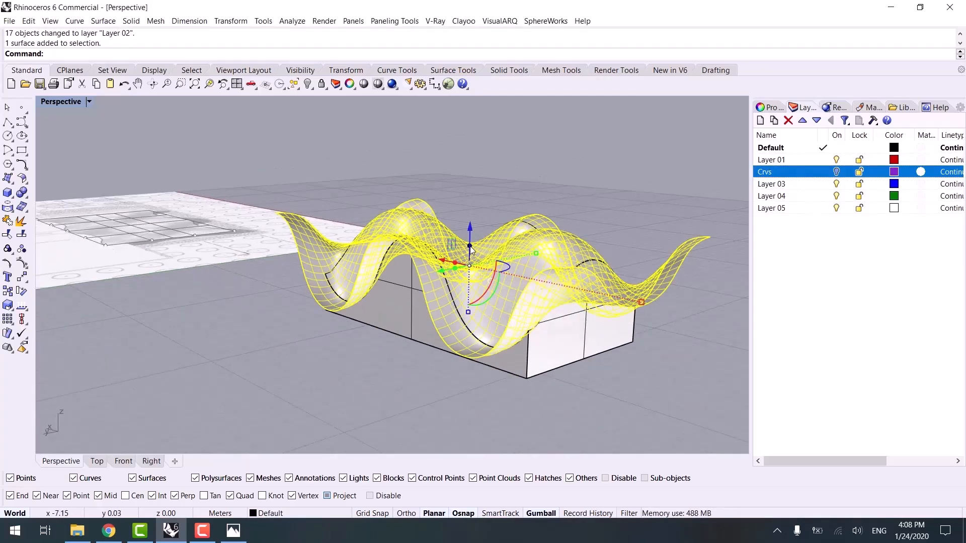
left_click_drag(471, 246, 470, 244)
right_click_drag(513, 312, 540, 293)
scroll(631, 201, "up", 3)
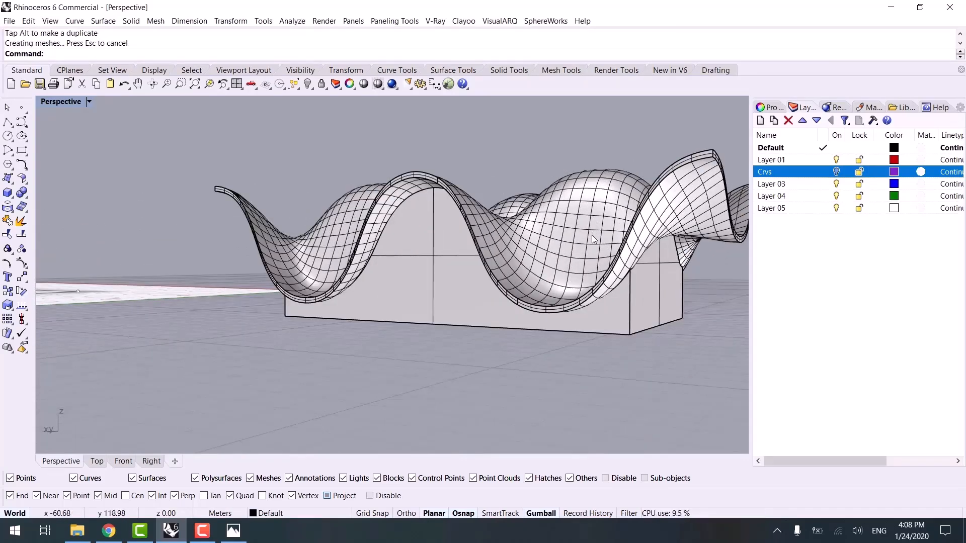
- Preview the thickened roof and the enclosure in Rendered display, and return to Shaded display
key("ctrl+alt+r")
scroll(536, 287, "down", 5)
mouse_move(516, 288)
right_mouse_down()
mouse_move(483, 278)
mouse_move(455, 286)
mouse_move(485, 305)
right_mouse_up()
key("ctrl+alt+s")
- Examine the plan image around the chapel's grid and its position relative to the roof model
scroll(449, 326, "down", 5)
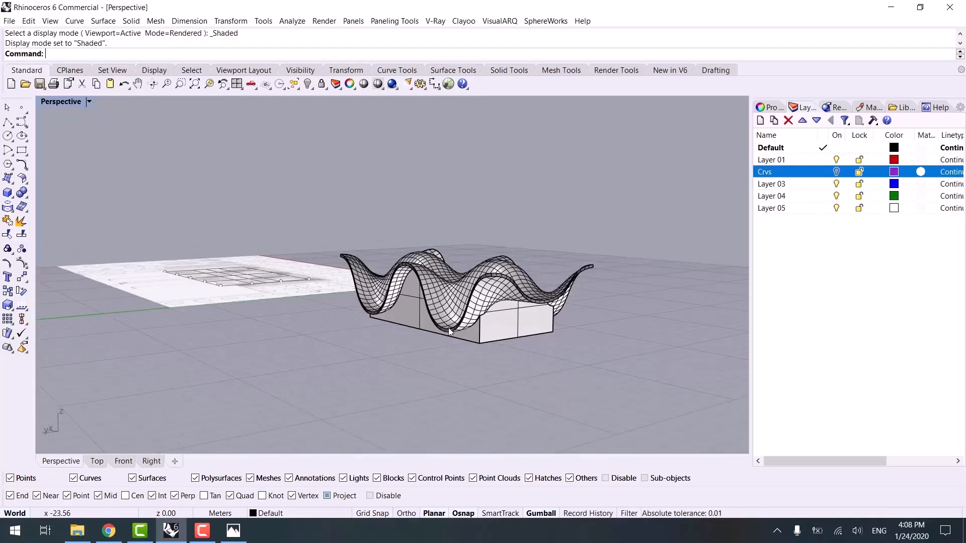
mouse_move(416, 342)
right_mouse_down()
mouse_move(434, 352)
mouse_move(410, 352)
right_mouse_up()
scroll(361, 311, "up", 5)
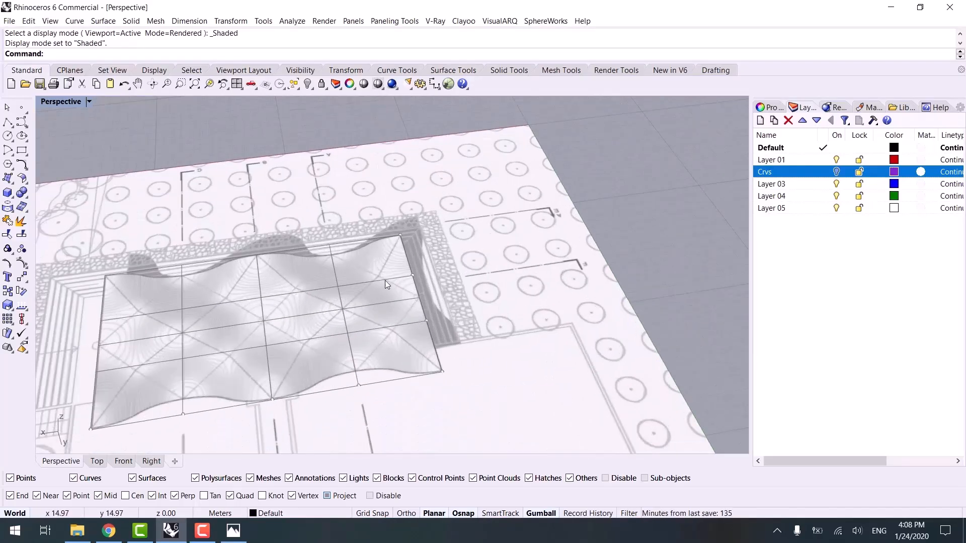
scroll(357, 262, "down", 3)
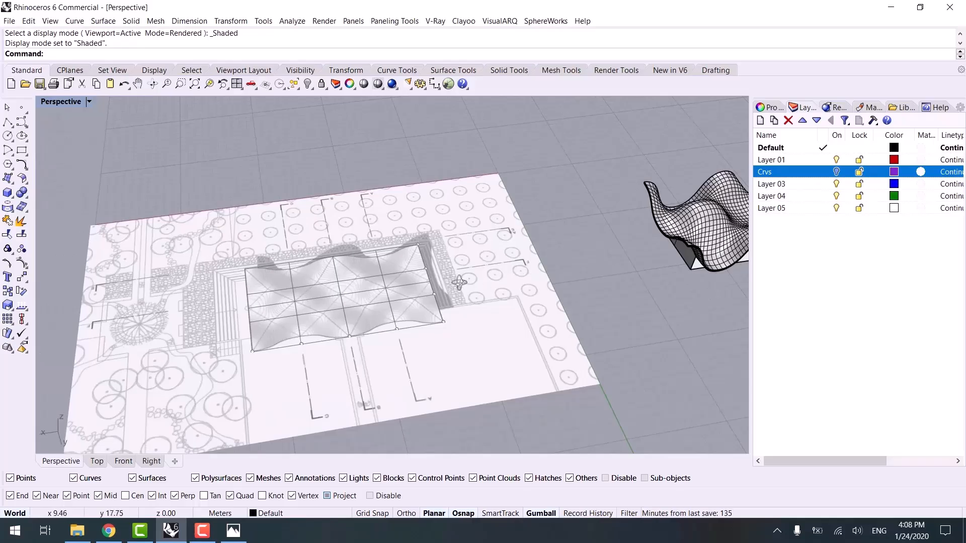
right_click_drag(459, 283, 335, 309)
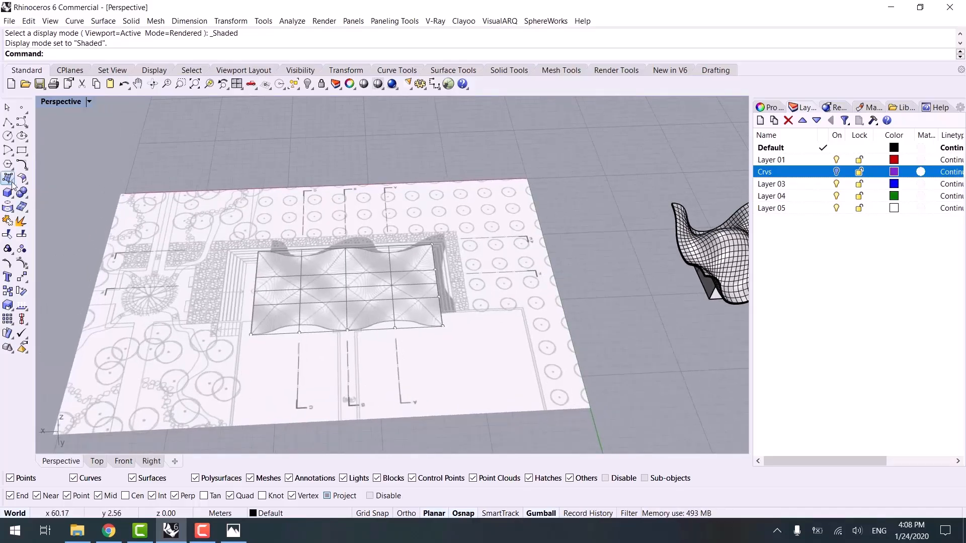
scroll(353, 221, "down", 4)
right_click_drag(355, 235, 298, 213)
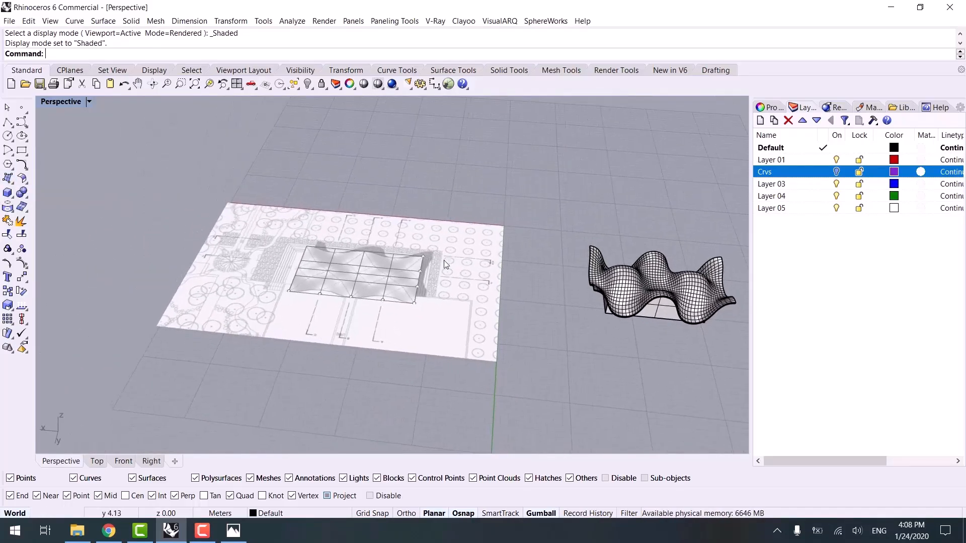
- Draw a rectangular plane surface over the end bay of the chapel's plan grid, snapping from corner to opposite corner
right_click_drag(443, 261, 405, 248, "shift")
scroll(451, 252, "up", 3)
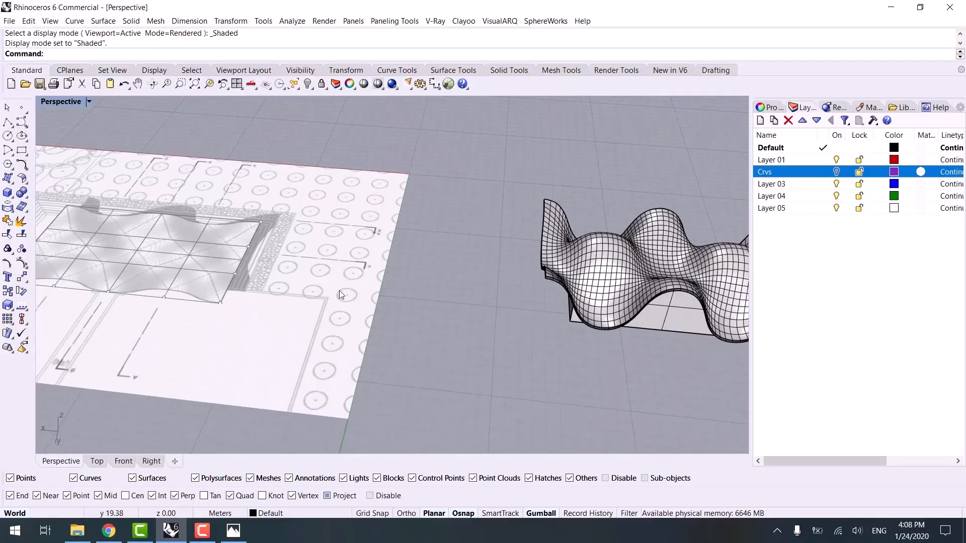
right_click_drag(340, 295, 416, 295, "shift")
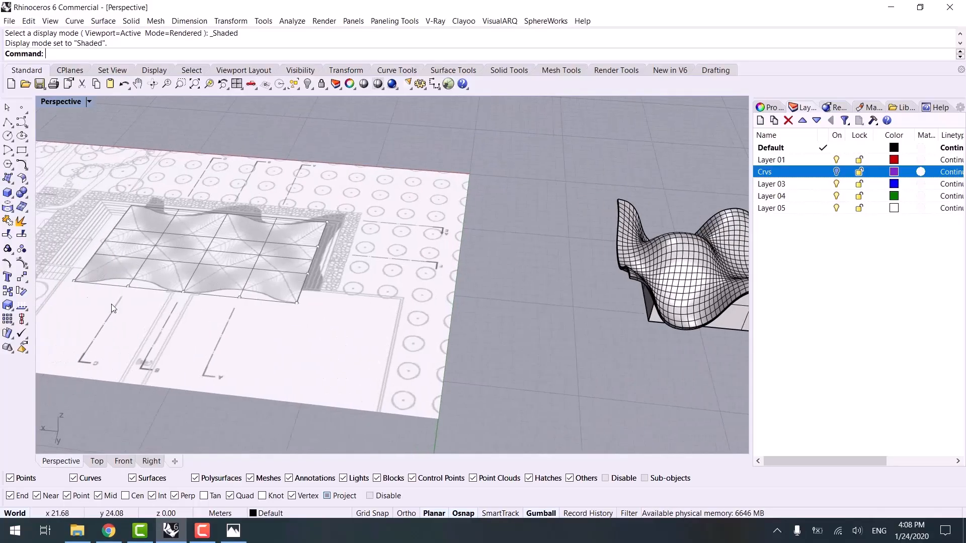
left_click(12, 184)
left_click(106, 184)
scroll(324, 232, "up", 4)
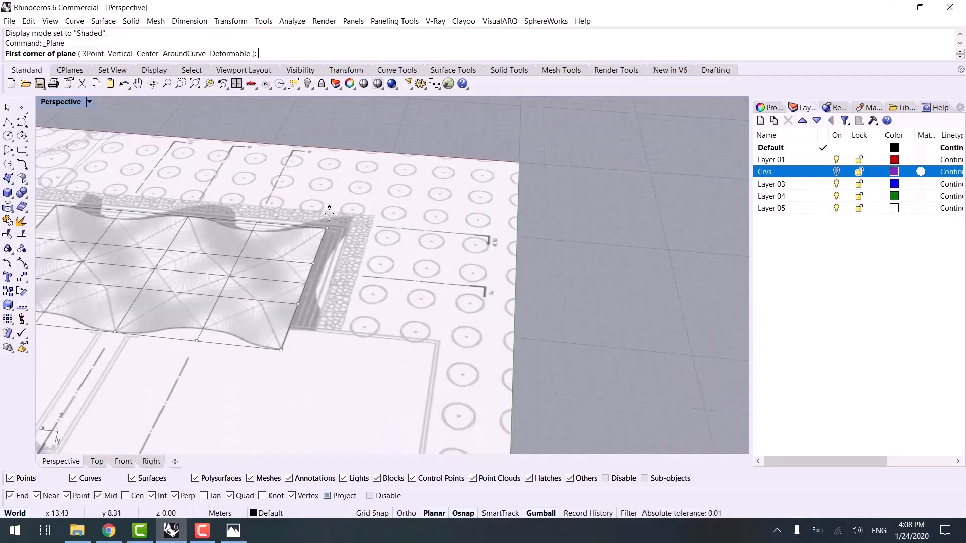
left_click(326, 235)
left_click(137, 402)
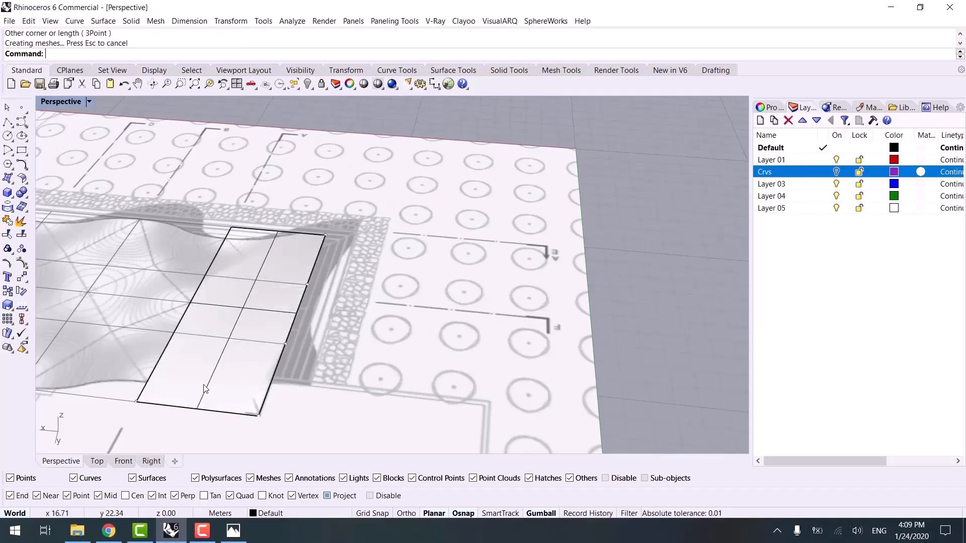
- Rebuild the new plane with 30 by 40 points and degree 3 in both directions, deleting the input
left_click(219, 378)
right_click_drag(220, 377, 333, 382)
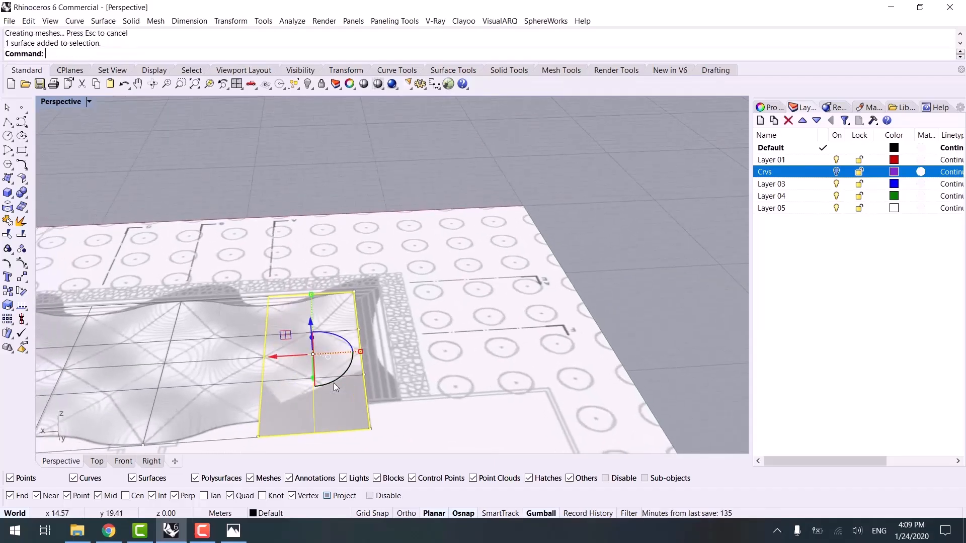
key("Return")
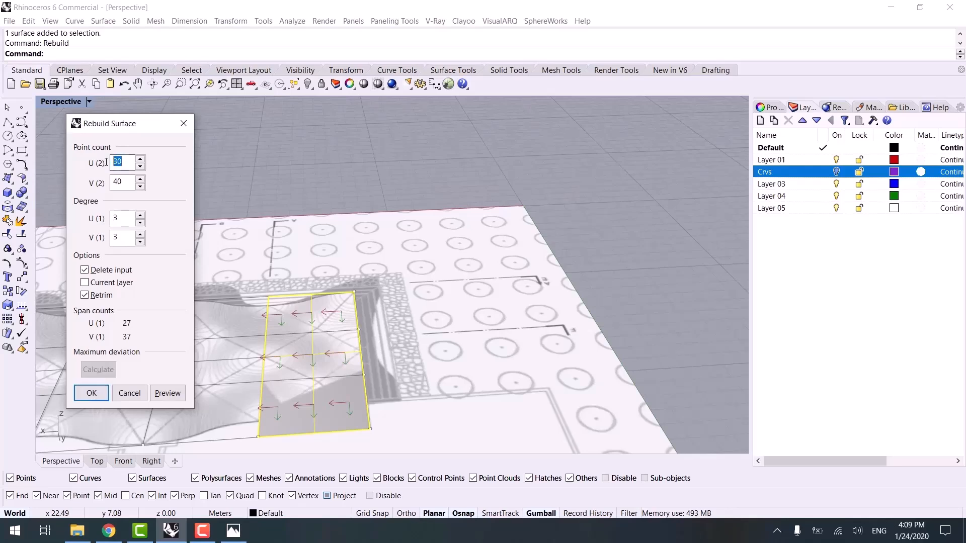
left_click(103, 392)
right_click_drag(438, 367, 379, 294)
left_click(526, 322)
- Raise the rebuilt plane vertically above the plan image
left_click(440, 364)
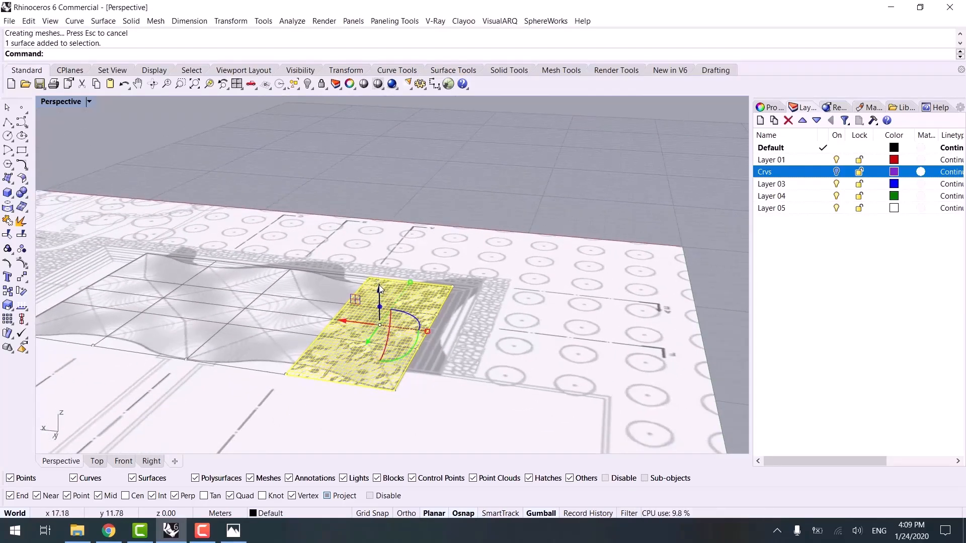
left_click_drag(379, 285, 378, 234)
left_click(519, 317)
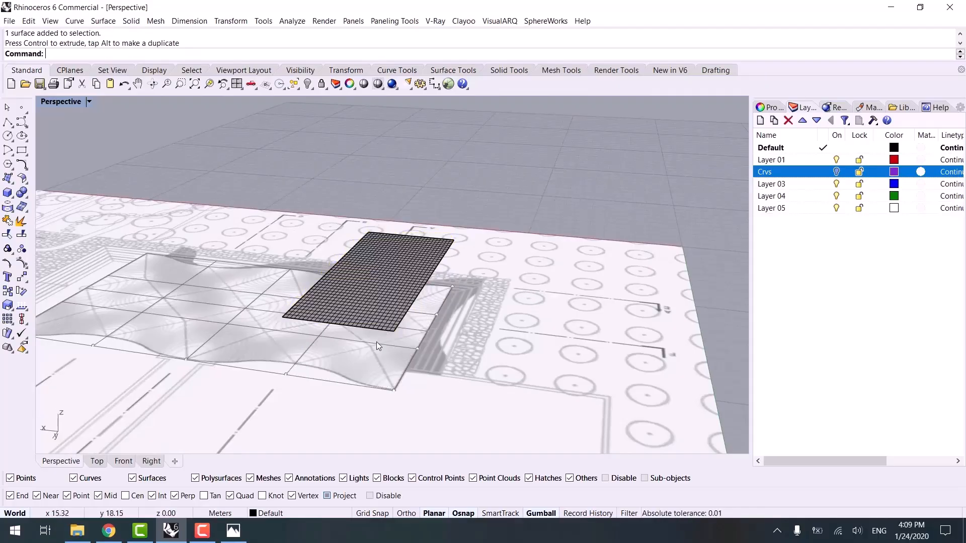
- Turn the Crvs layer back on and bring the wave curves around the raised plane into close view
scroll(391, 366, "down", 3)
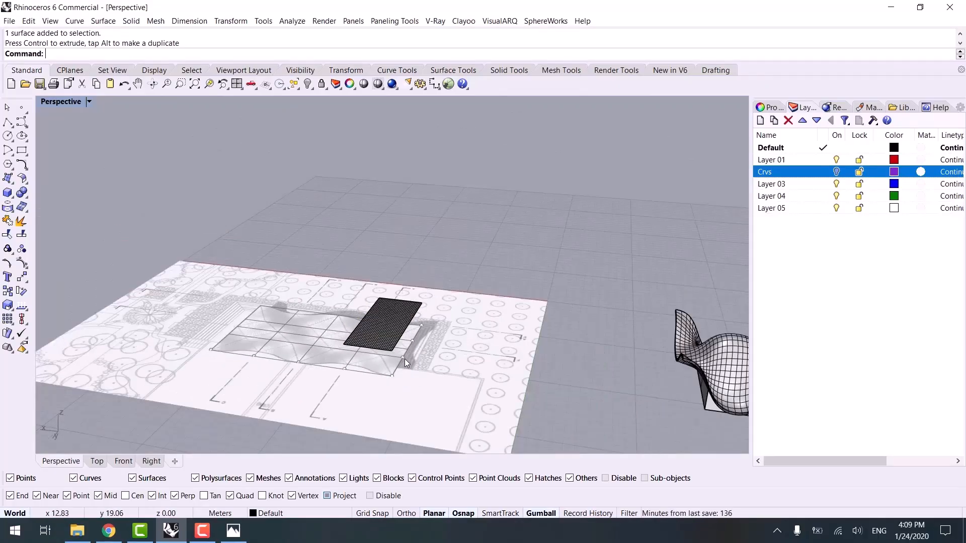
left_click(836, 172)
right_click_drag(409, 379, 453, 356)
scroll(394, 348, "up", 5)
right_click_drag(393, 348, 367, 339)
right_click_drag(281, 383, 266, 408)
scroll(266, 408, "up", 3)
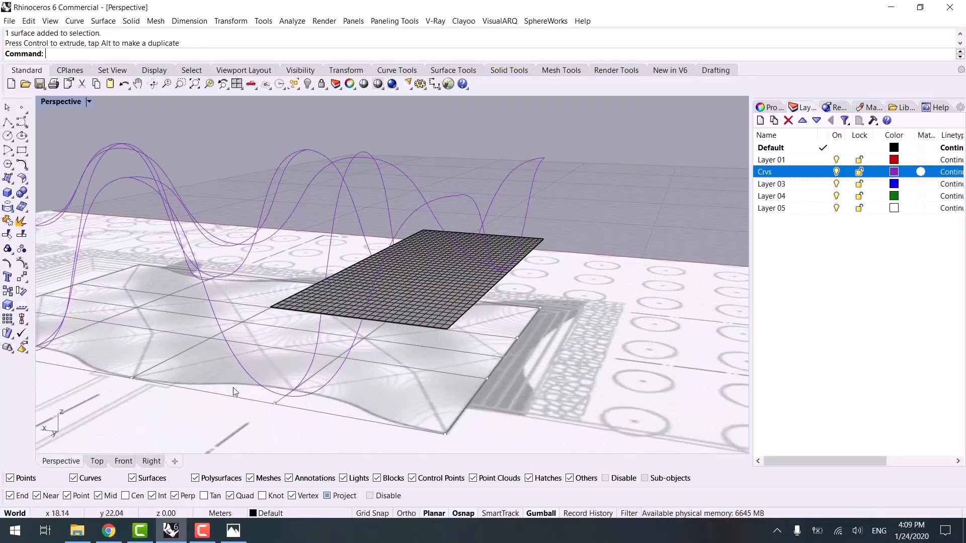
- Place point objects on the grid edge and along the wave curves around the end bay
right_click(21, 108)
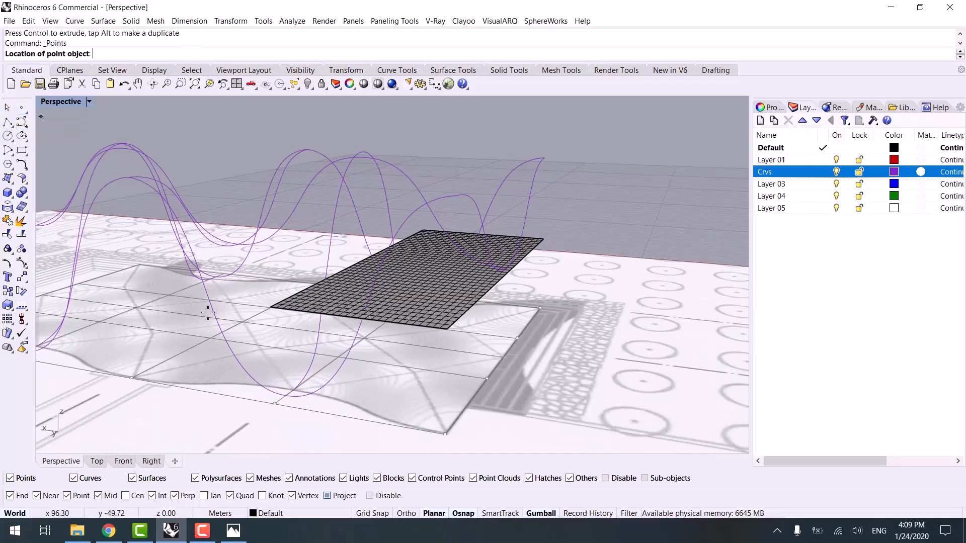
left_click(275, 403)
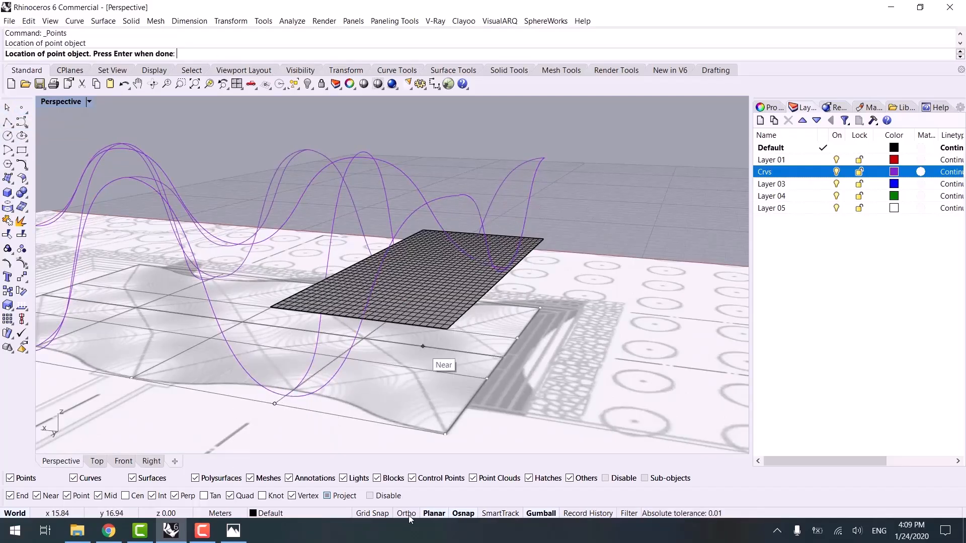
left_click(459, 195)
right_click_drag(498, 276, 398, 301)
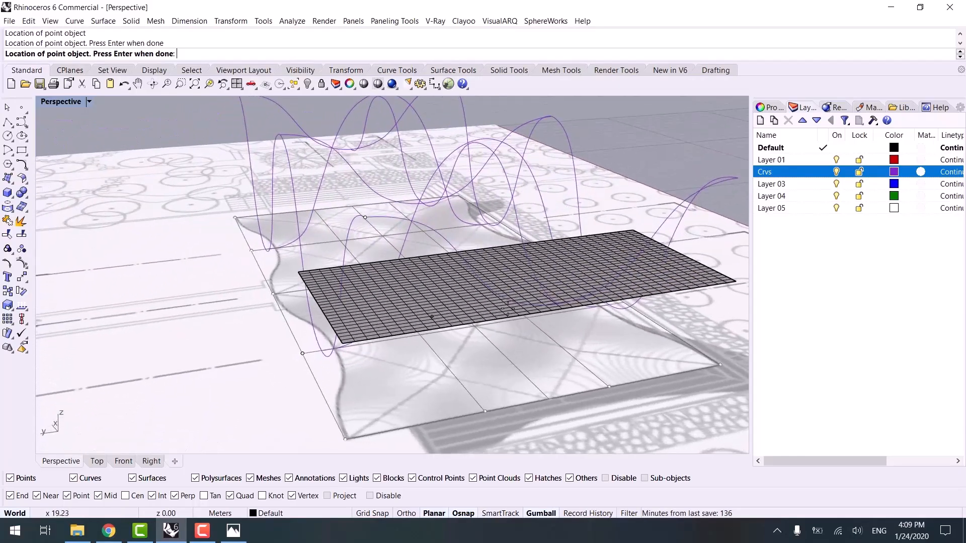
left_click(562, 306)
scroll(564, 368, "down", 2)
right_click_drag(563, 368, 518, 345, "shift")
scroll(533, 356, "down", 2)
left_click(589, 253)
right_click_drag(395, 343, 492, 329)
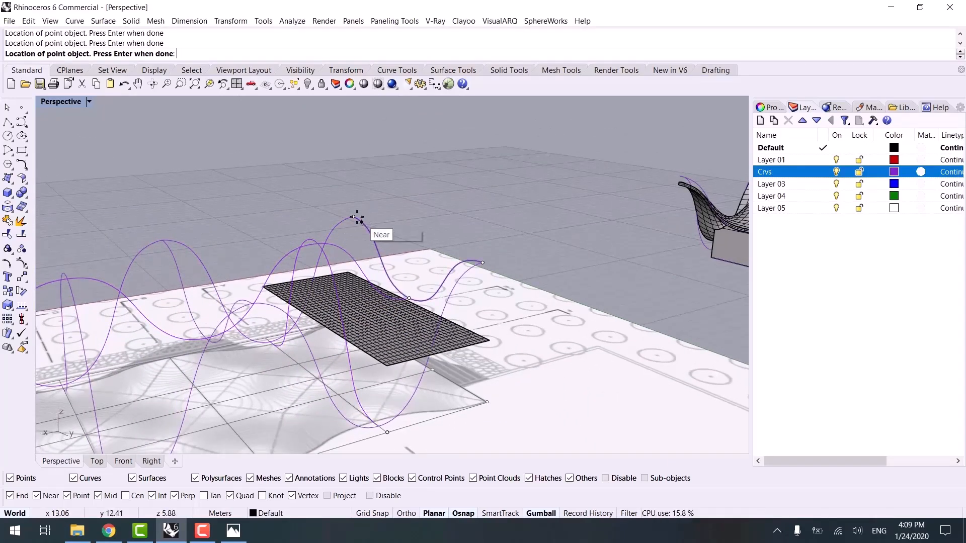
right_click_drag(356, 221, 311, 346)
right_click(381, 343)
- Delete the points at the raised outer ends of the wave curves
right_click_drag(455, 352, 455, 223)
left_click_drag(440, 207, 479, 249)
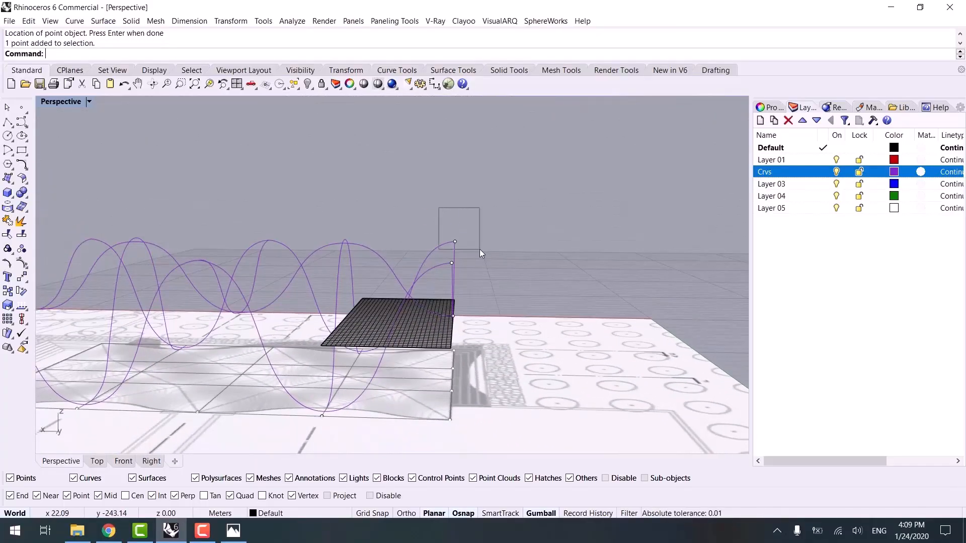
key("Delete")
- Move the rebuilt plane vertically from its near corner to the height of the point in the end wave curve's dip
right_click_drag(464, 283, 488, 346)
left_click(420, 330)
type("m")
key("Return")
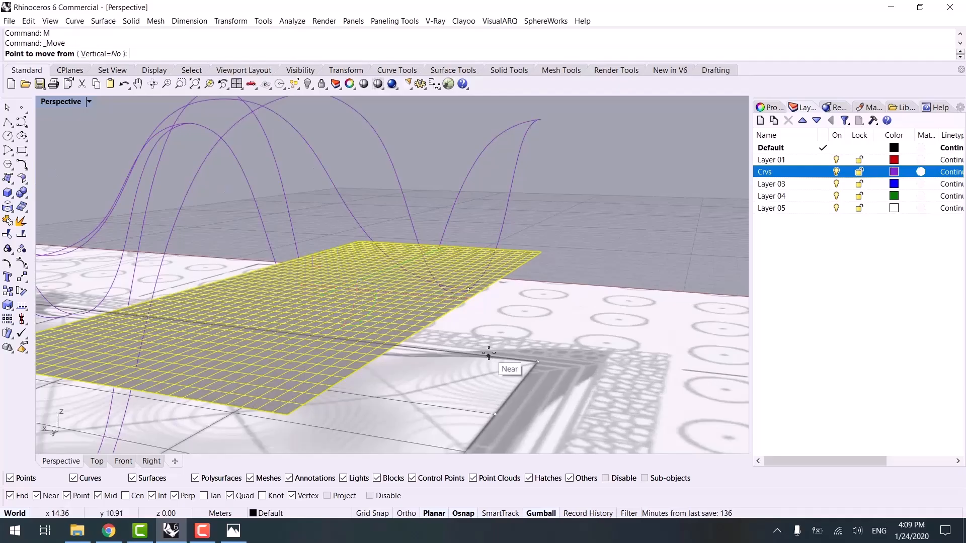
type("v")
key("Return")
left_click(295, 412)
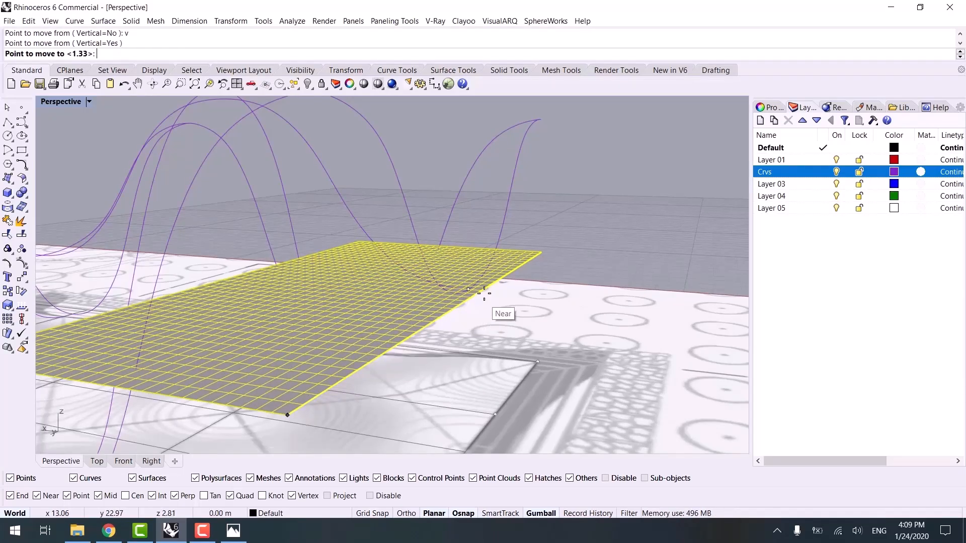
left_click(468, 290)
left_click(545, 276)
right_click_drag(478, 291, 344, 309)
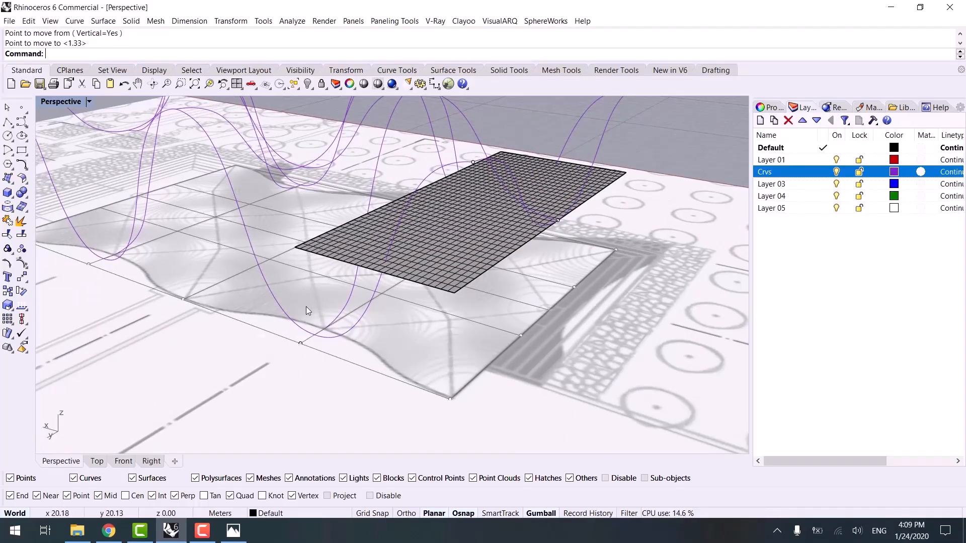
- Make Layer 01 the current layer and start placing multiple points around the end bay
right_click_drag(451, 300, 478, 323)
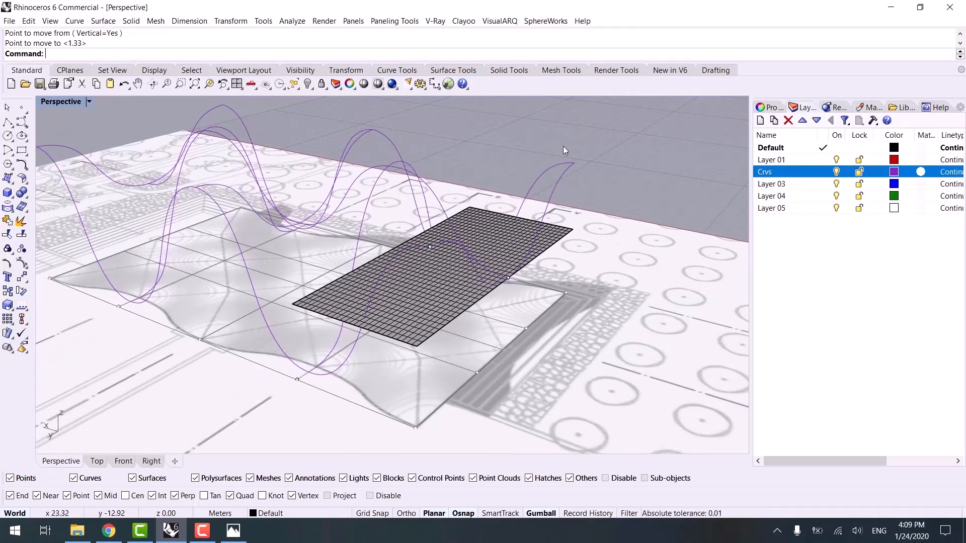
right_click_drag(421, 286, 422, 276)
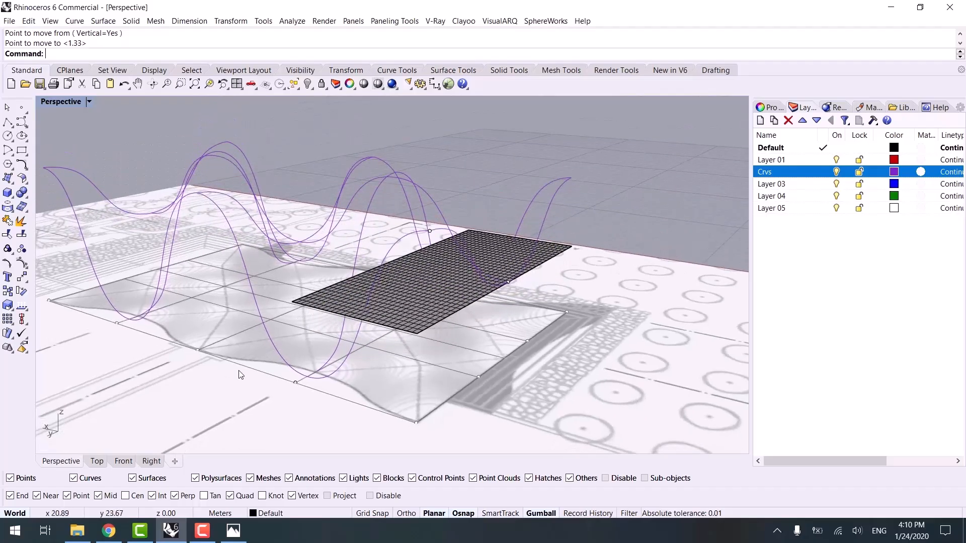
left_click(821, 160)
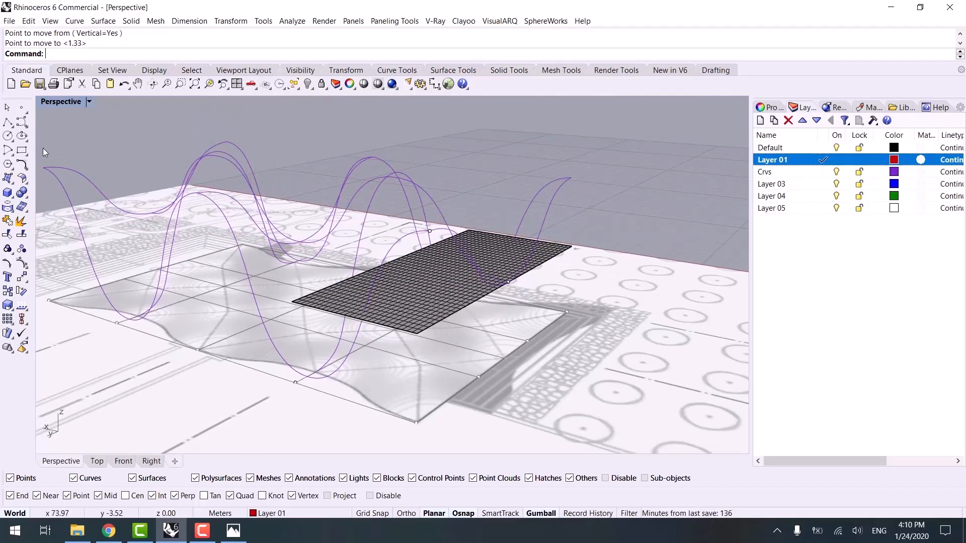
right_click(23, 107)
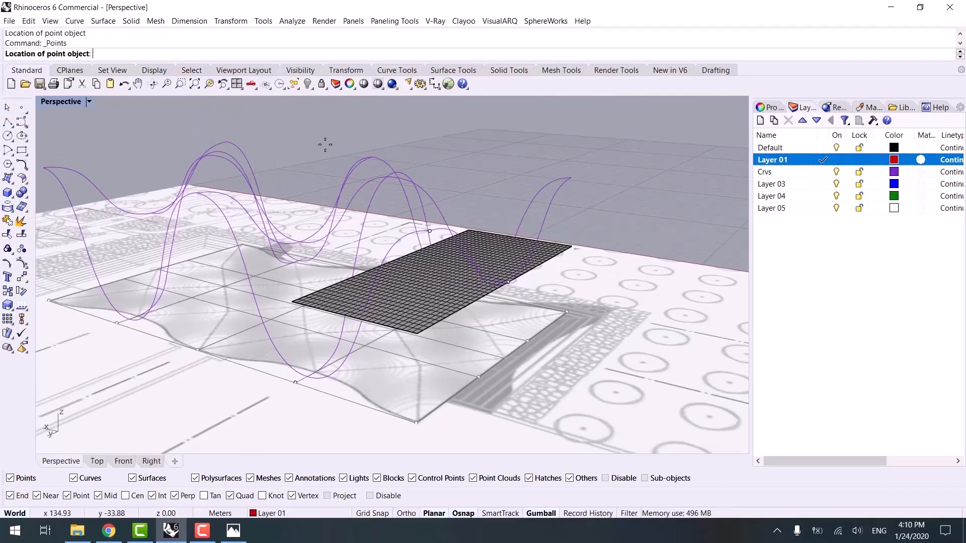
right_click_drag(415, 357, 402, 429)
- Switch to Photos, browse back to Bosjes (6).jpg and open the image for drawing
left_click(231, 538)
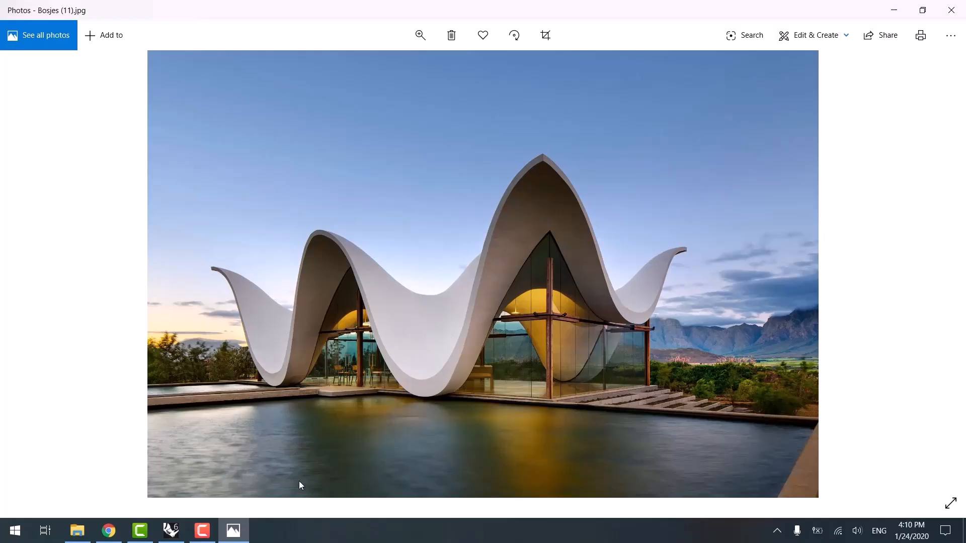
key("Left")
key("Left")
key("Left")
key("Left")
key("Left")
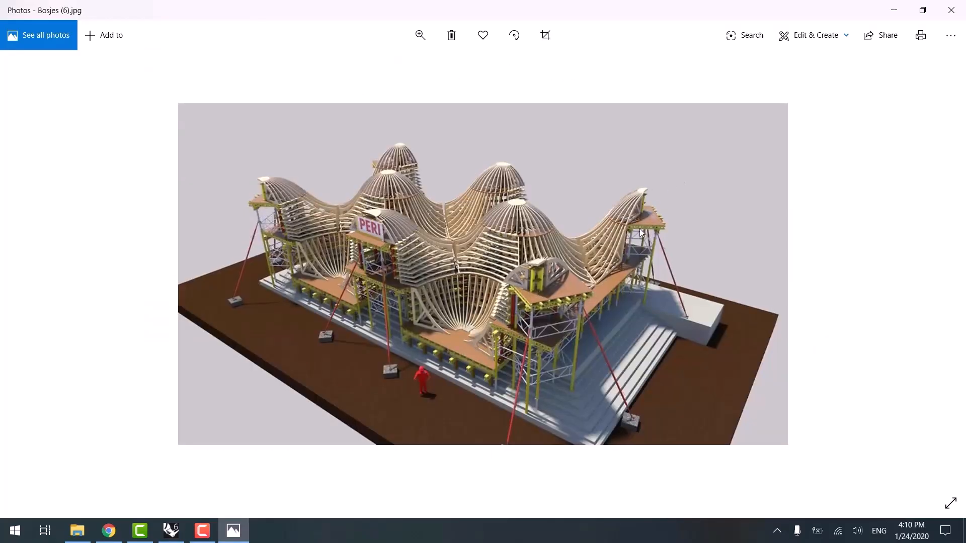
left_click(807, 35)
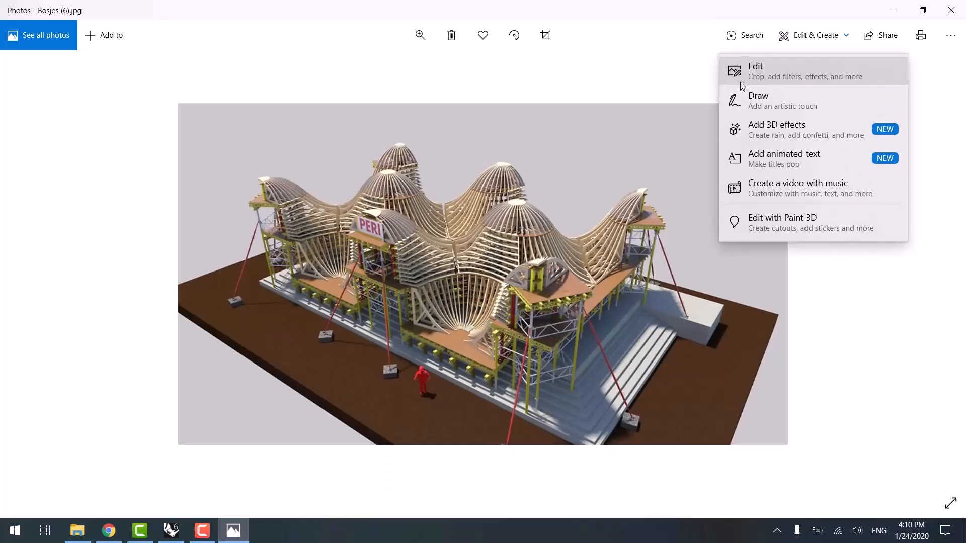
left_click(731, 112)
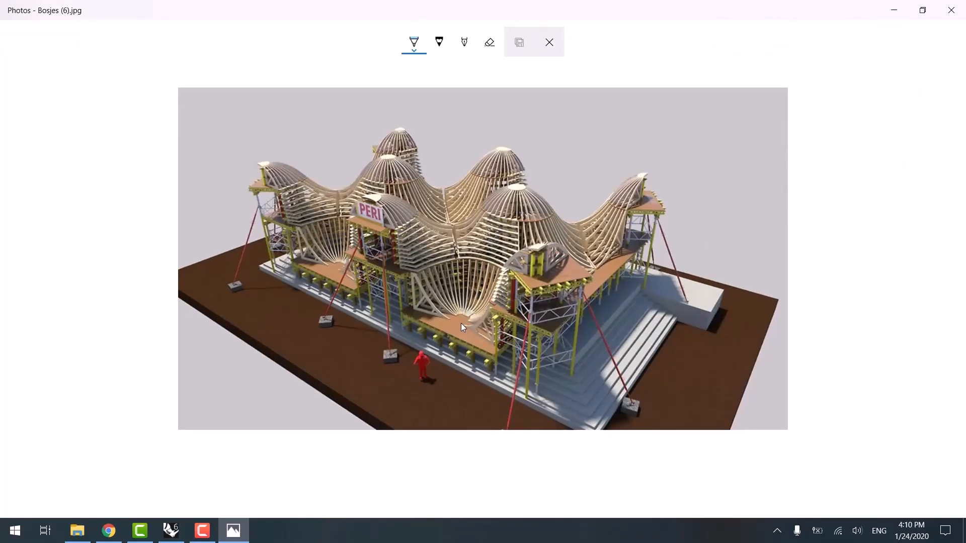
- Outline the roof's front end bay on the formwork image with light blue freehand strokes
left_click_drag(461, 324, 466, 328)
left_click_drag(530, 355, 533, 357)
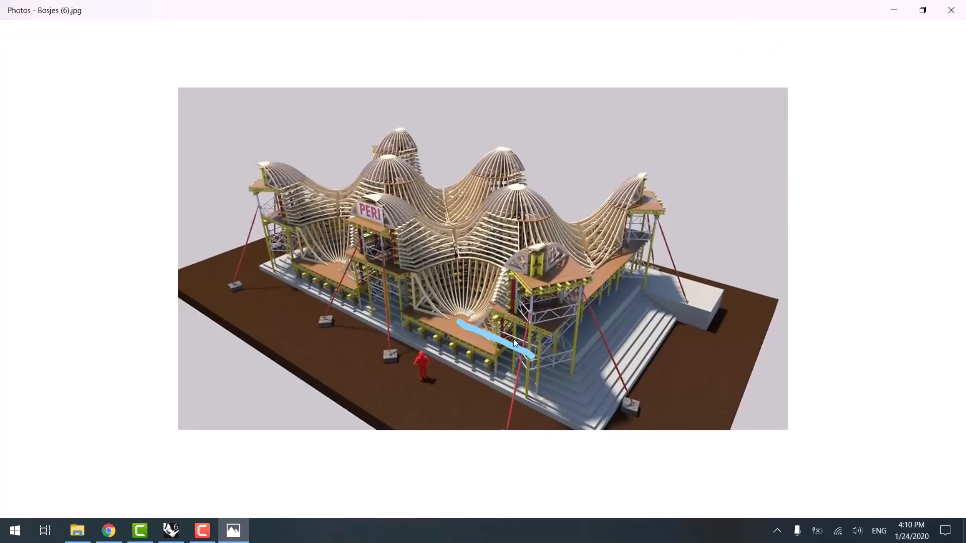
left_click_drag(460, 321, 476, 294)
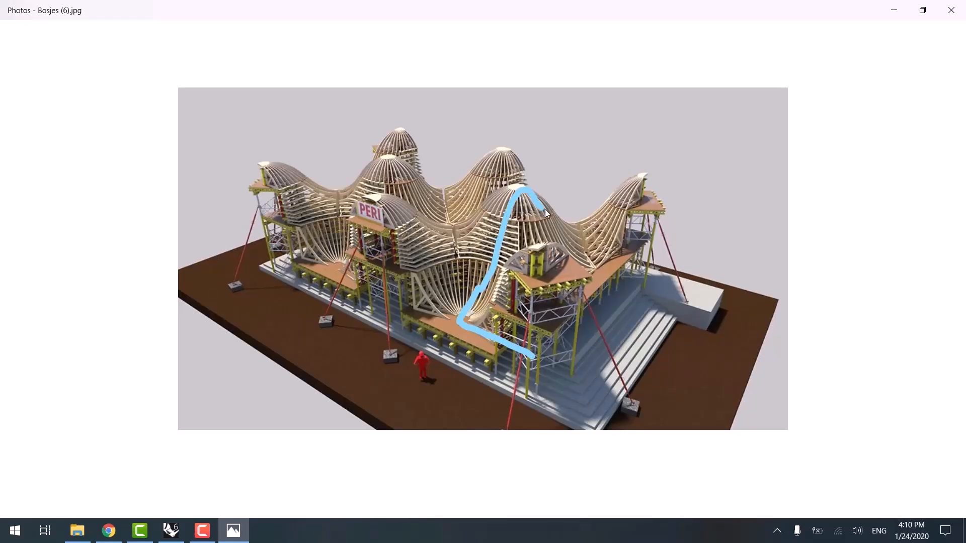
left_click_drag(559, 212, 628, 184)
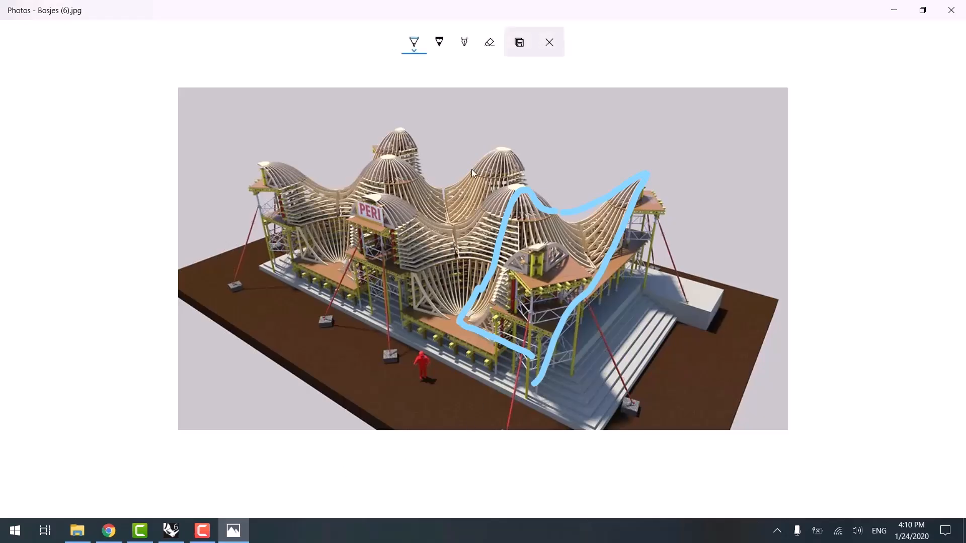
- Erase the light blue outline from the formwork image
left_click(489, 42)
left_click_drag(505, 236, 492, 237)
left_click_drag(620, 211, 472, 352)
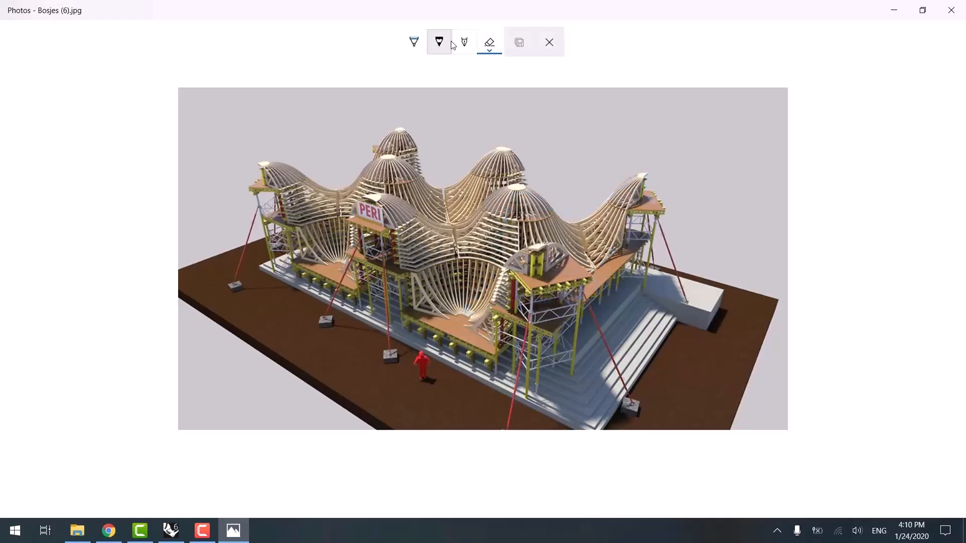
- Set the pen colour to red and mark the end bay's edge low point, two corner peaks and inner peak with dots
double_click(411, 46)
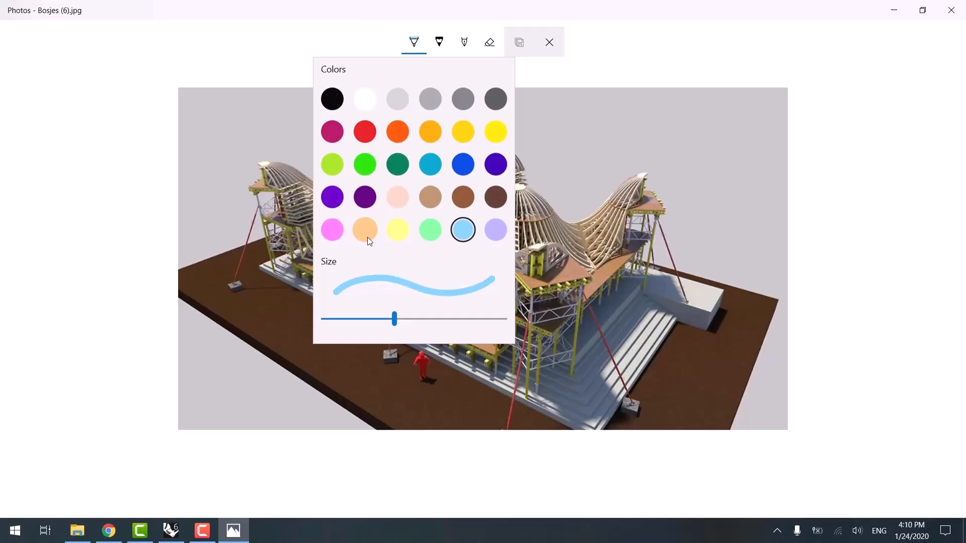
left_click(365, 132)
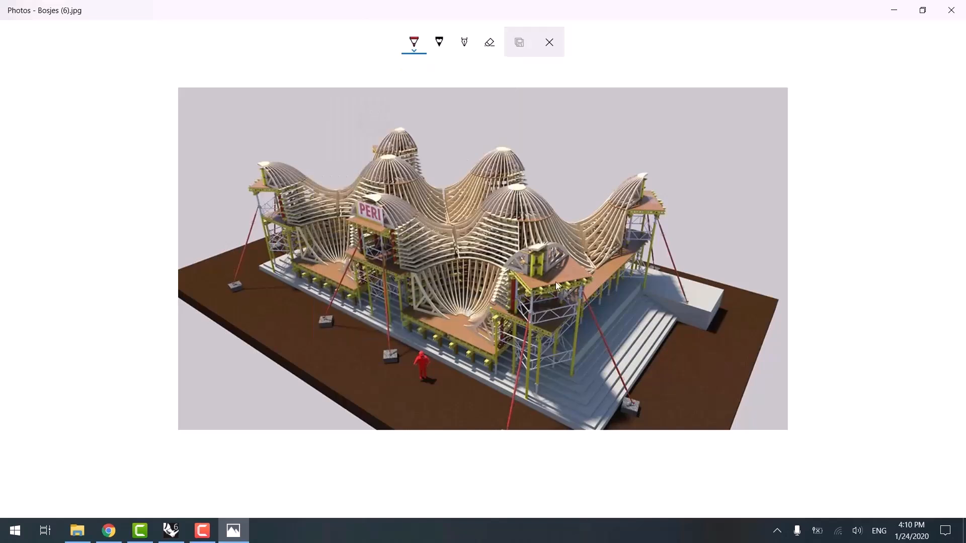
left_click(594, 267)
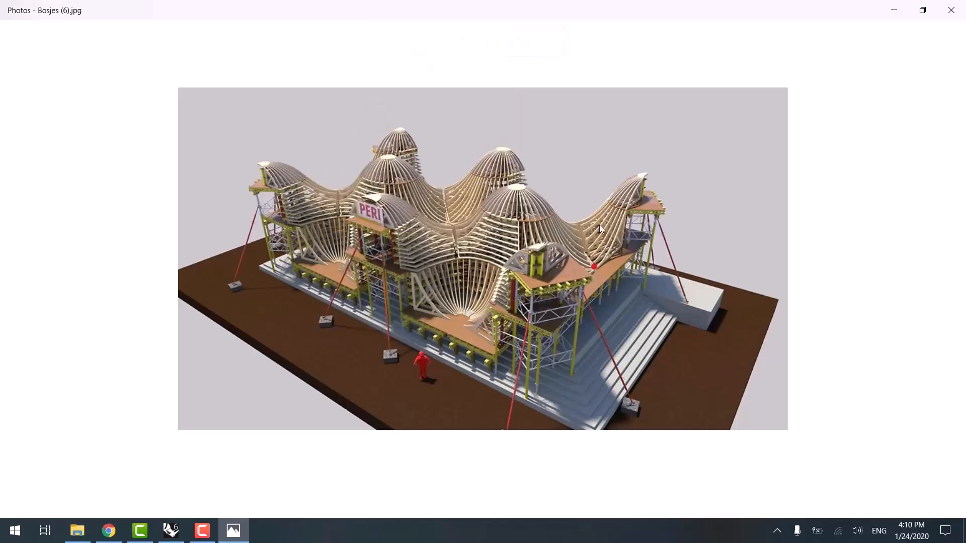
left_click(648, 172)
left_click(542, 248)
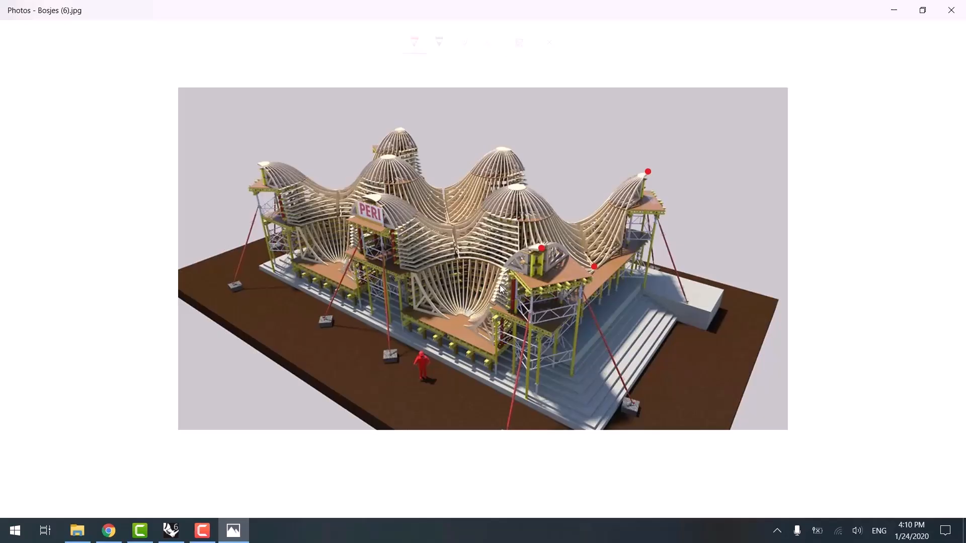
left_click(517, 186)
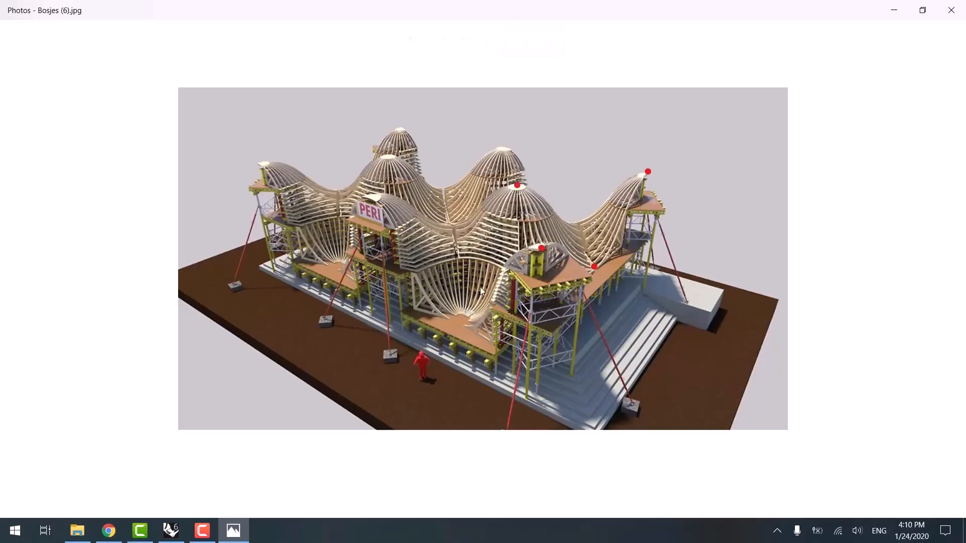
- Mark the end bay's remaining low points with red dots on the formwork image and switch back to Rhino
left_click(464, 313)
left_click(564, 215)
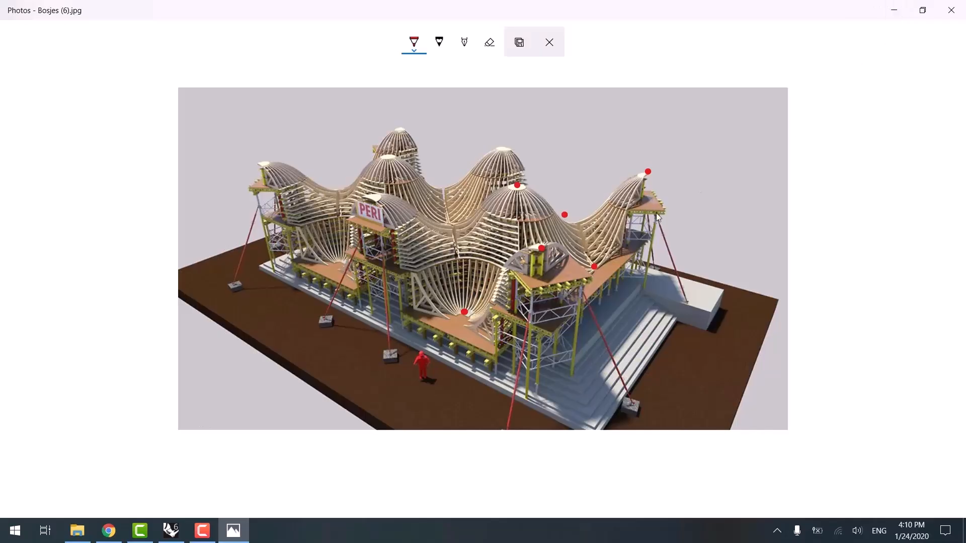
left_click_drag(594, 267, 606, 267)
left_click(894, 10)
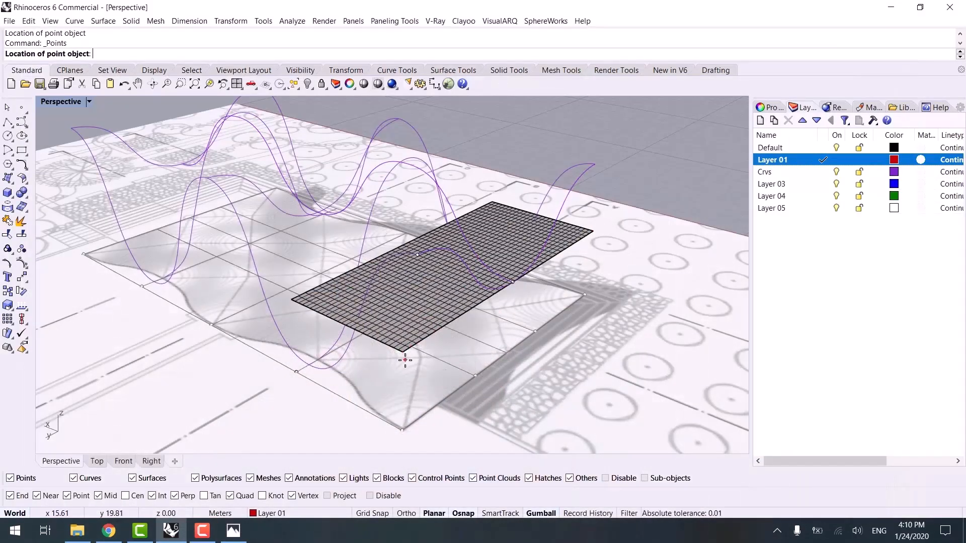
- Place point objects at the plane's two outer-edge corners and at the middle of its inner edge
right_click_drag(404, 360, 394, 338)
left_click(393, 336)
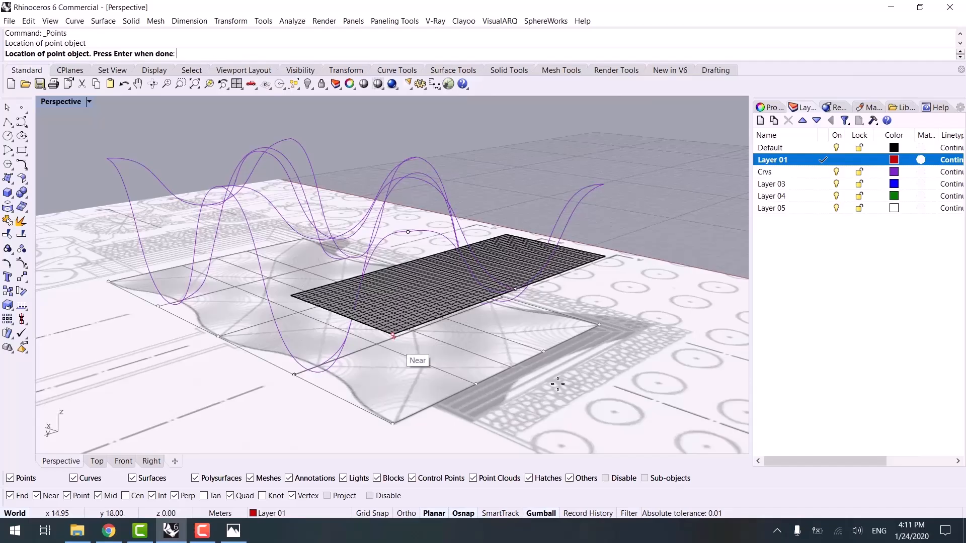
left_click(605, 256)
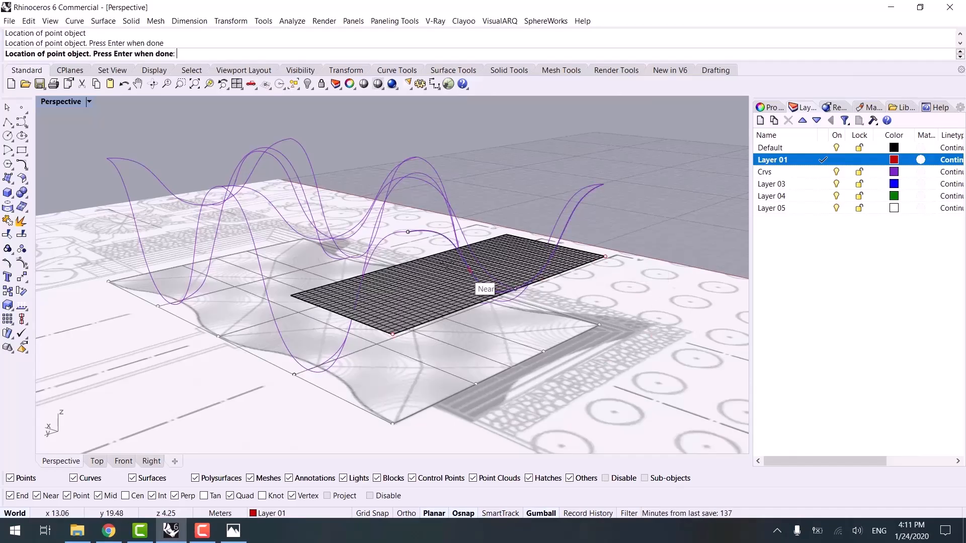
left_click(415, 261)
key("Return")
- Shift the guide points vertically so they sit slightly below the plane, aligning their height in the Front view
left_click_drag(420, 315, 463, 254)
left_click(605, 258, "shift")
right_click_drag(412, 352, 425, 318)
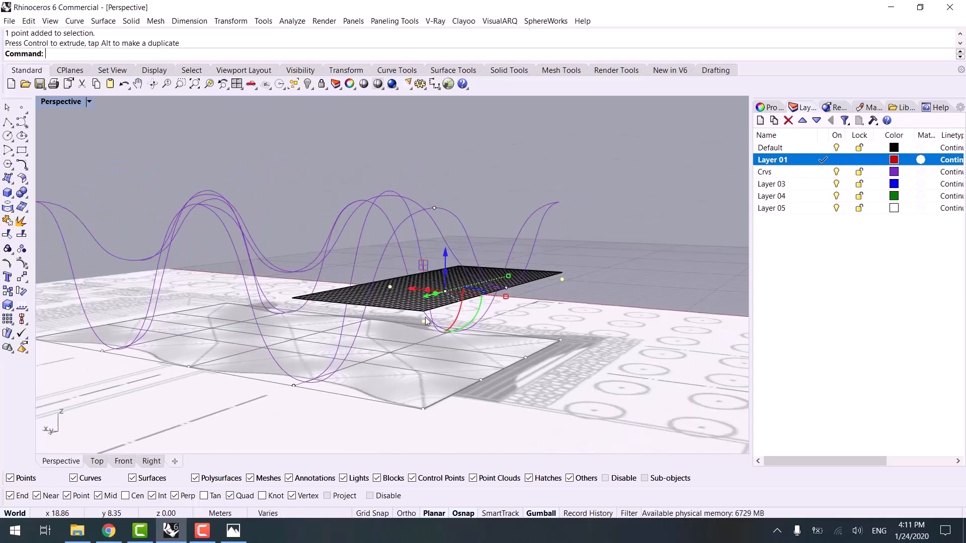
scroll(426, 320, "up", 4)
left_click(153, 461)
right_click_drag(599, 272, 530, 270)
scroll(530, 269, "up", 4)
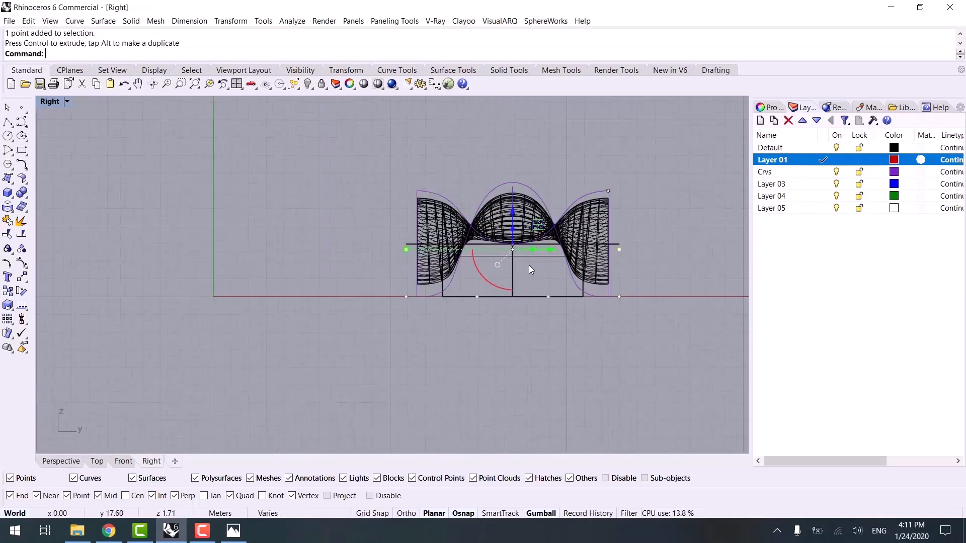
scroll(471, 303, "down", 7)
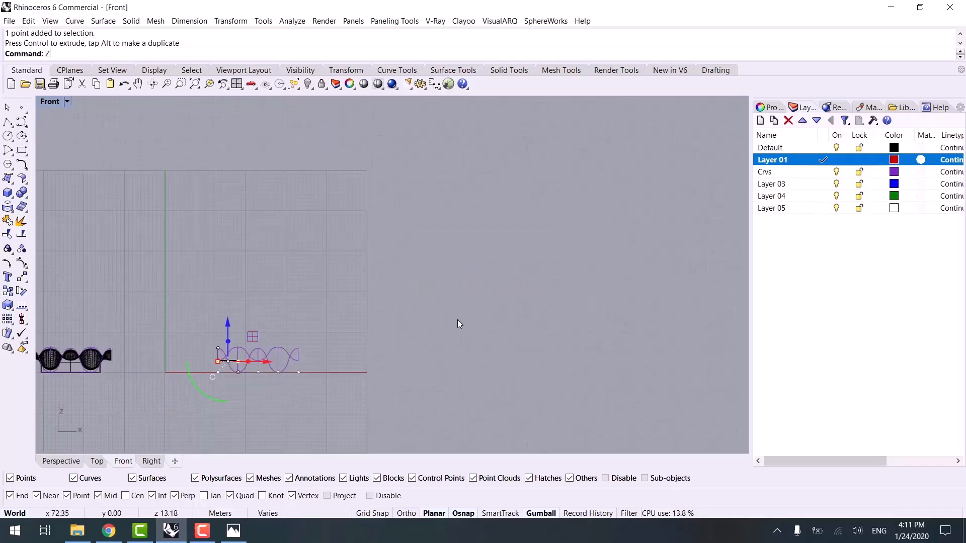
type("zs")
key("Return")
scroll(420, 286, "down", 2)
scroll(402, 279, "down", 4)
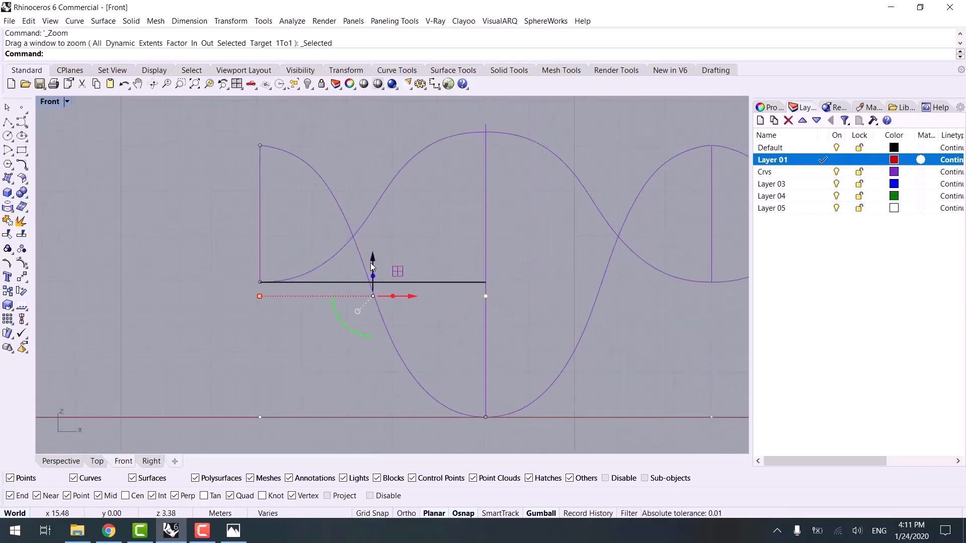
left_click_drag(372, 266, 375, 260)
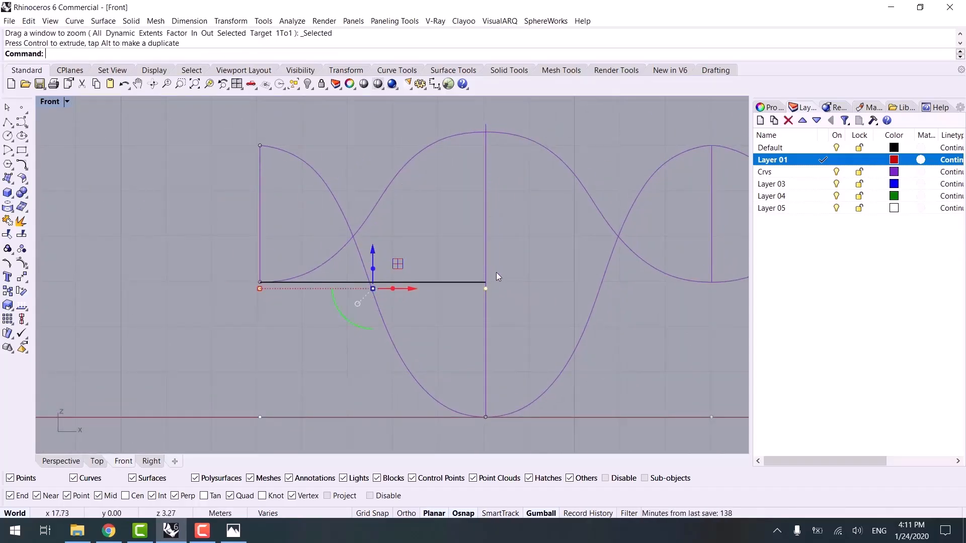
- Lock the Crvs layer and raise the three guide points closer to the underside of the plane
left_click(859, 172)
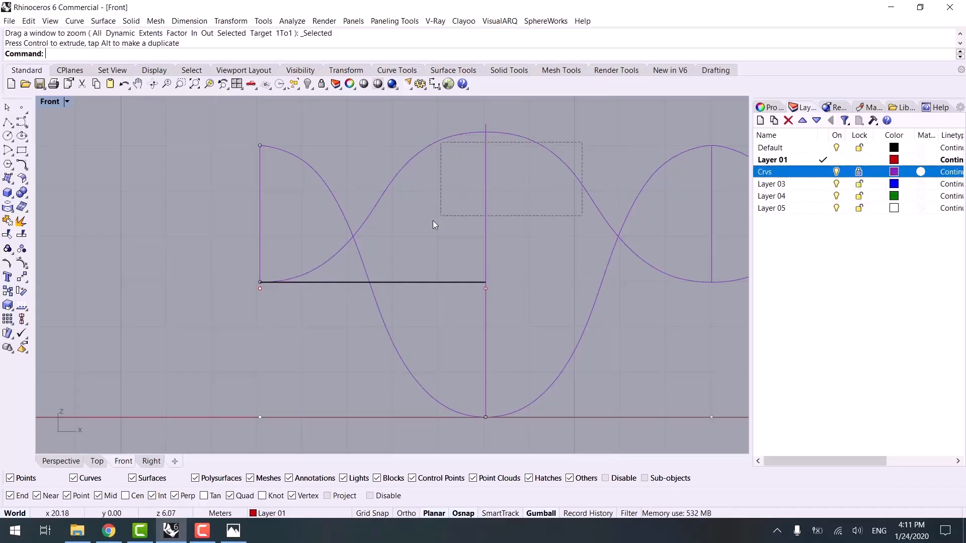
scroll(396, 305, "up", 5)
left_click_drag(92, 309, 574, 281)
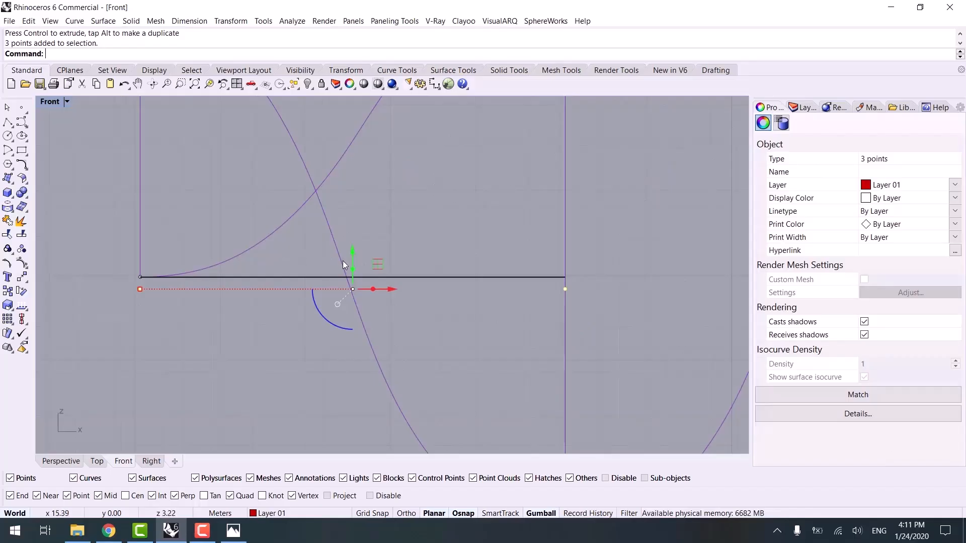
scroll(347, 262, "up", 6)
left_click_drag(360, 274, 361, 262)
- Select the rebuilt plane surface and turn on its control points
scroll(568, 232, "down", 10)
right_click_drag(579, 244, 589, 234)
left_click(540, 235)
scroll(526, 233, "up", 4)
left_click(375, 243)
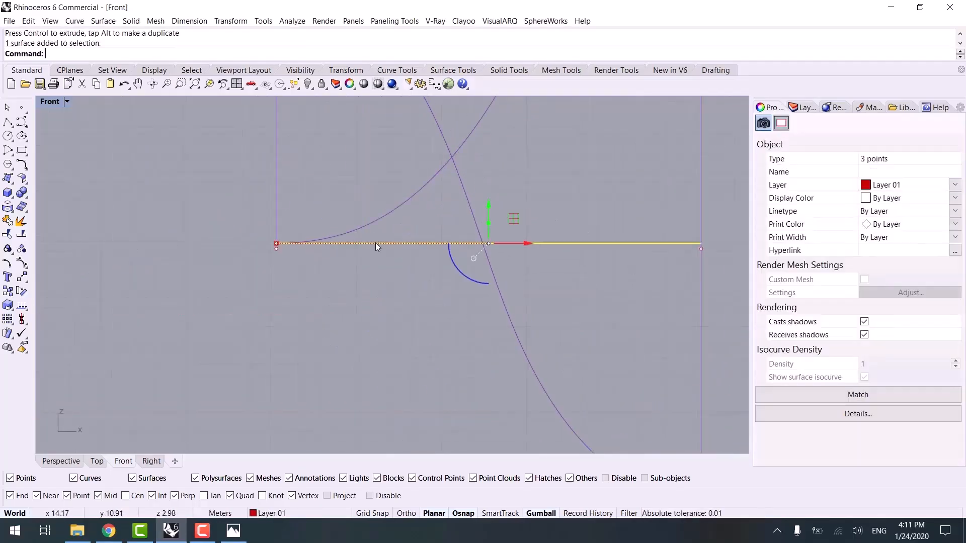
scroll(327, 252, "up", 7)
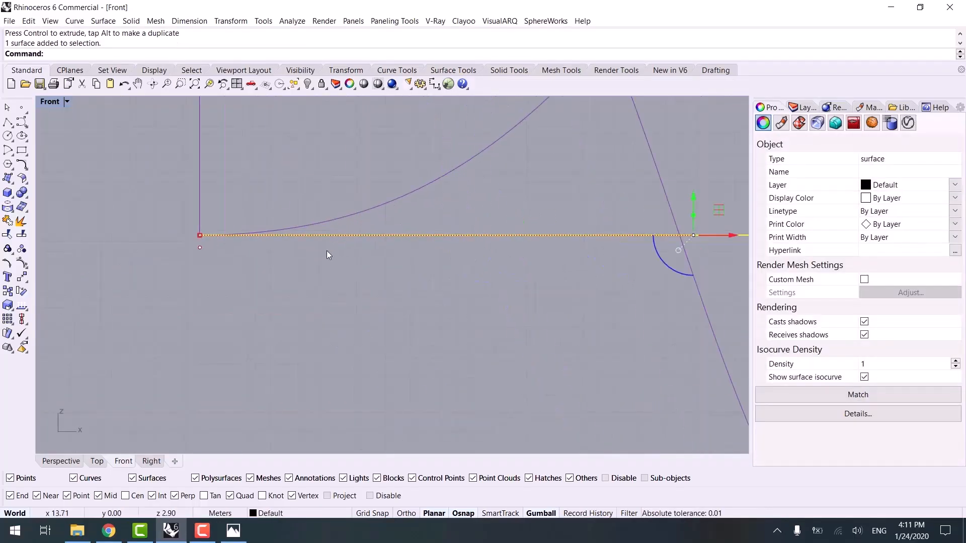
left_click(22, 263)
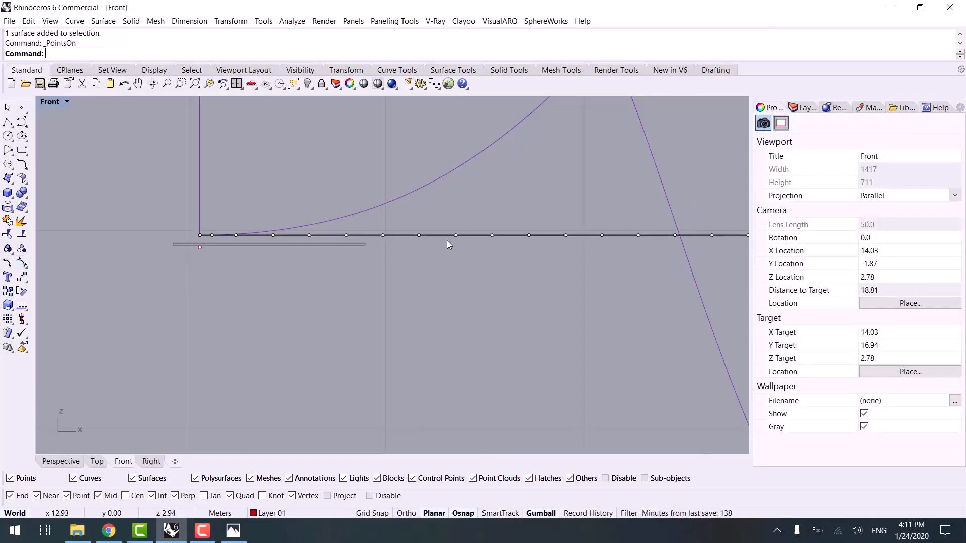
- Select all of the plane's control points in the Front view, leaving the guide points out of the selection
left_click_drag(446, 240, 584, 214)
scroll(642, 249, "down", 6)
right_click_drag(611, 256, 436, 257)
left_click_drag(416, 254, 745, 197, "shift")
right_click_drag(659, 286, 387, 302)
scroll(431, 263, "up", 6)
left_click_drag(578, 265, 573, 262, "shift")
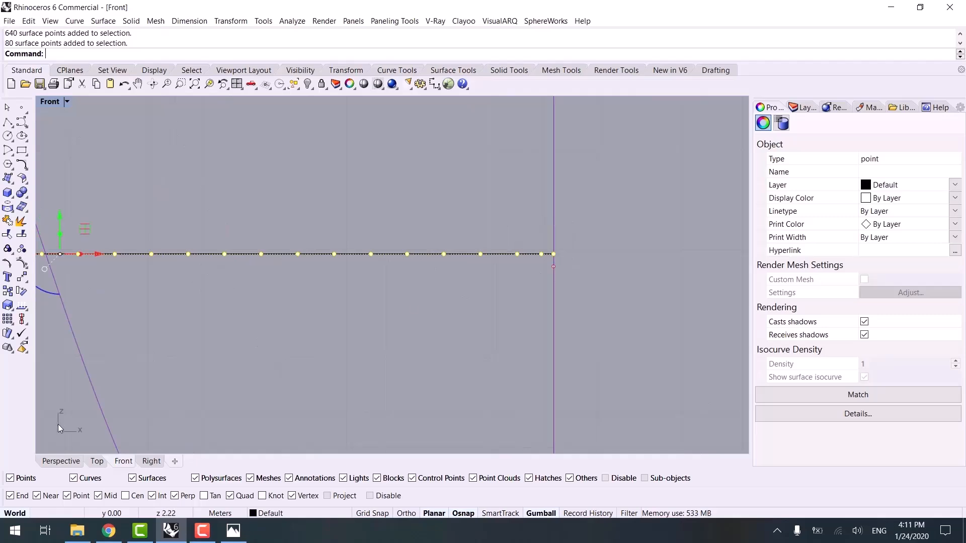
- Run SoftMove on the control points with the Points option, using the three guide points as the base objects
left_click(65, 464)
right_click_drag(259, 348, 361, 377)
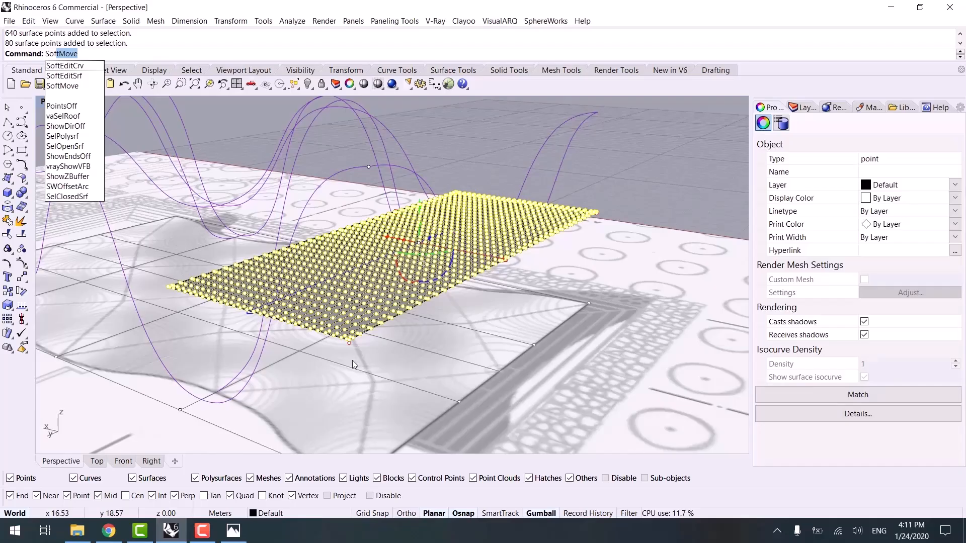
key("Return")
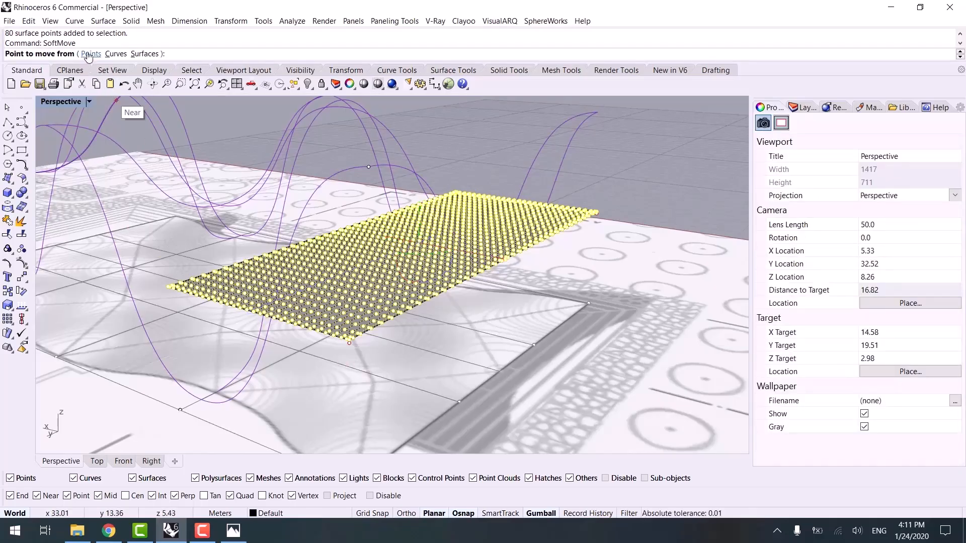
left_click(90, 53)
left_click(127, 459)
scroll(305, 306, "down", 8)
right_click_drag(313, 307, 515, 261)
left_click_drag(390, 248, 619, 241)
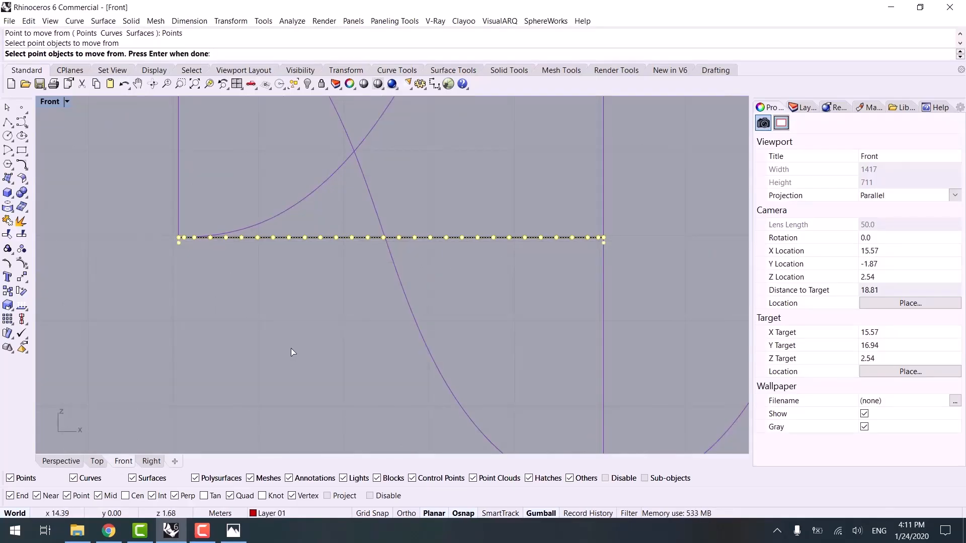
key("Return")
- Set the soft move radius to about 3 m in the Top view, along the roof's central axis
left_click(61, 460)
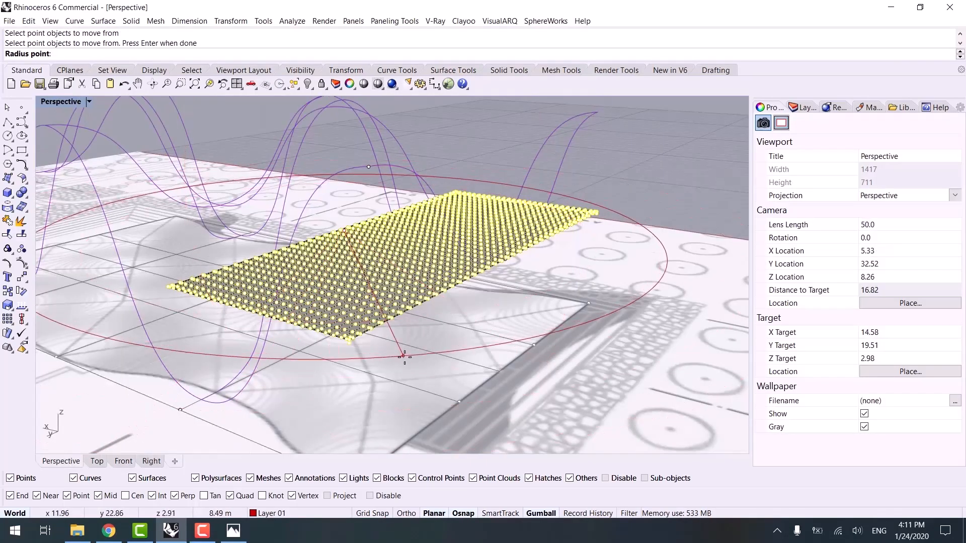
right_click_drag(228, 427, 321, 371)
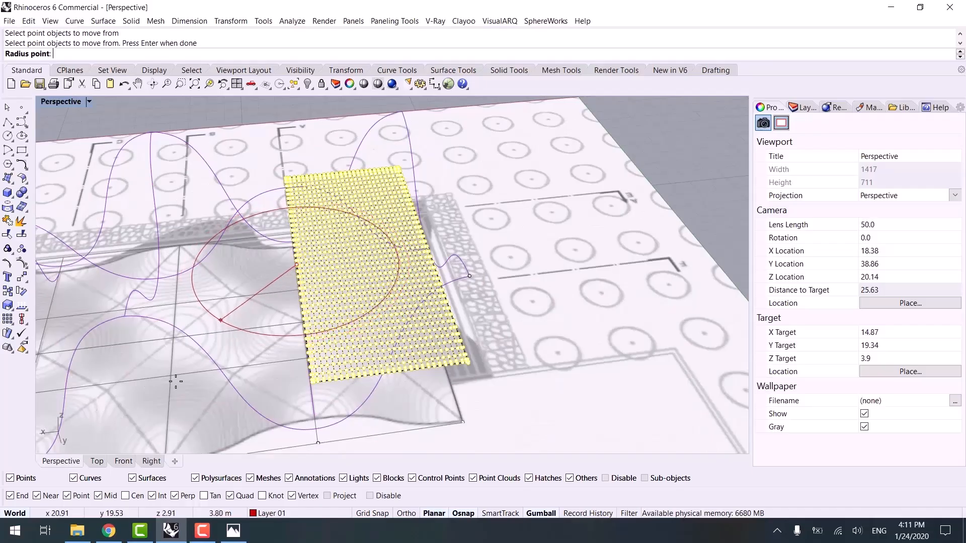
left_click(99, 464)
scroll(322, 312, "down", 6)
right_click_drag(513, 280, 251, 272)
scroll(251, 272, "down", 4)
scroll(441, 275, "up", 4)
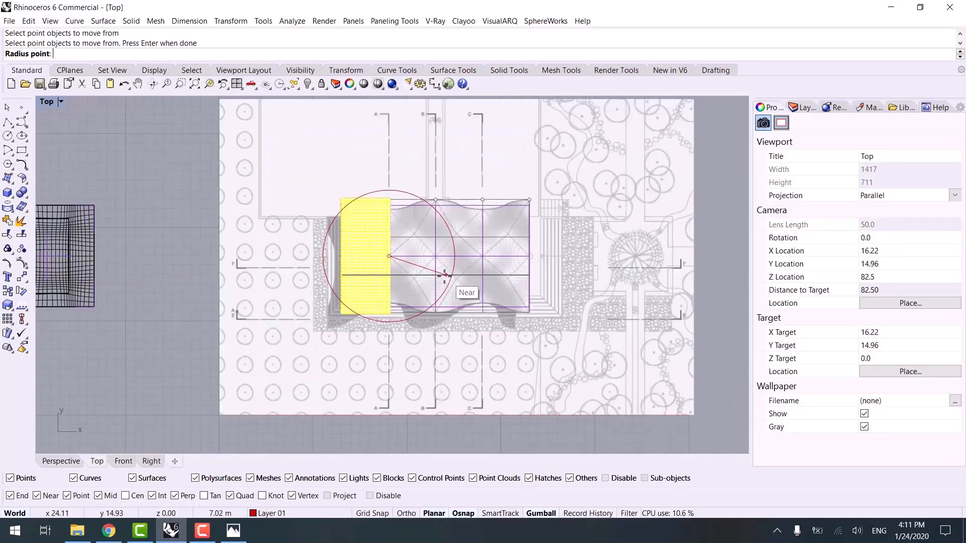
scroll(445, 276, "up", 4)
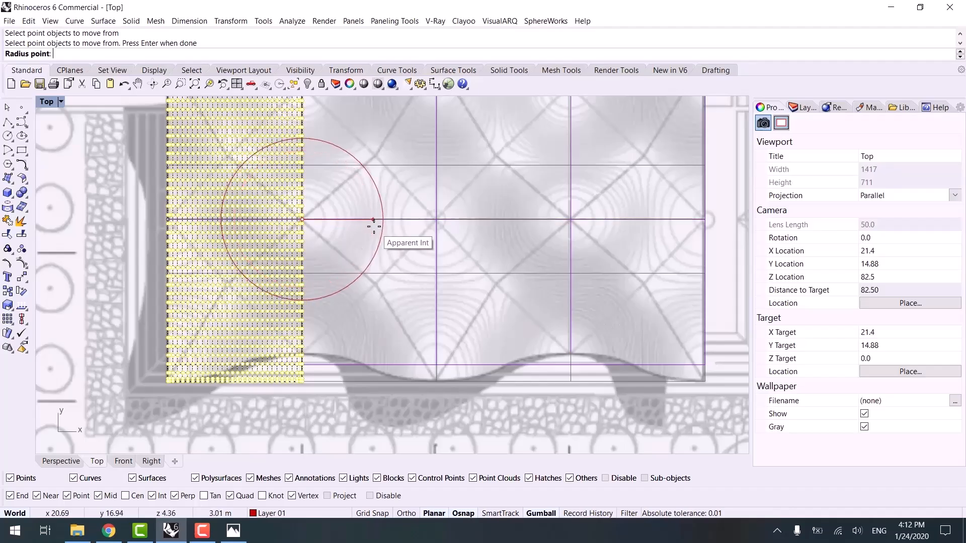
left_click(374, 224)
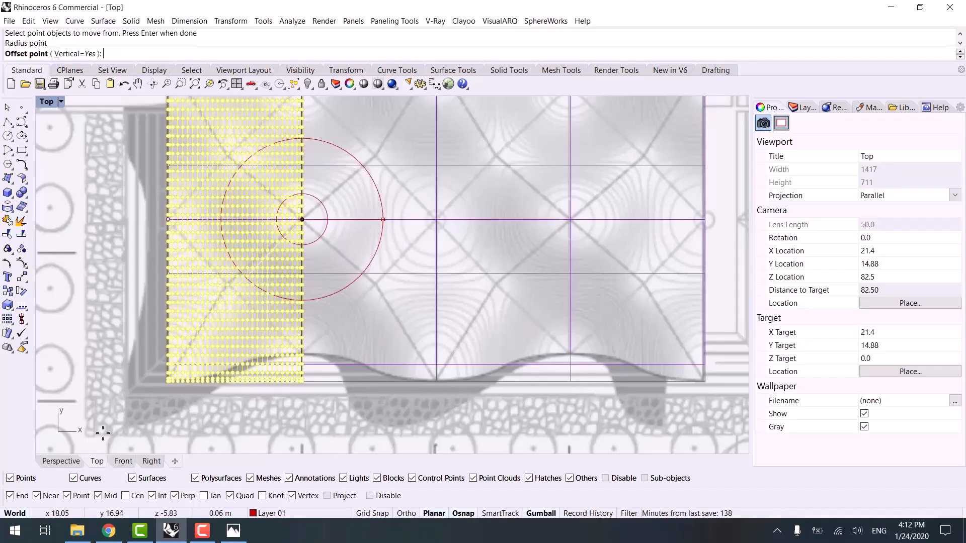
- Set the vertical offset to about 3.56 m by snapping to the end of the purple peak curve
left_click(74, 463)
scroll(220, 306, "down", 4)
right_click_drag(223, 299, 283, 209)
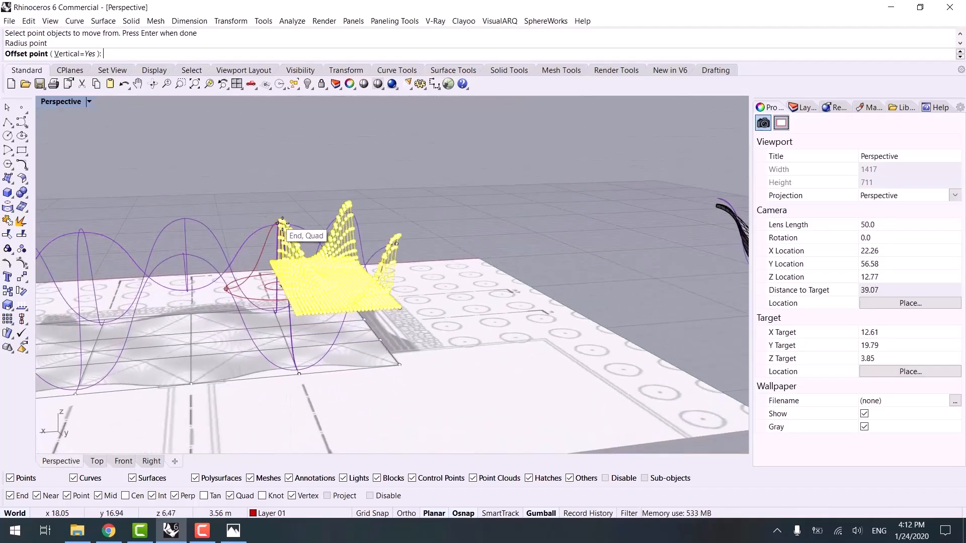
scroll(279, 220, "up", 8)
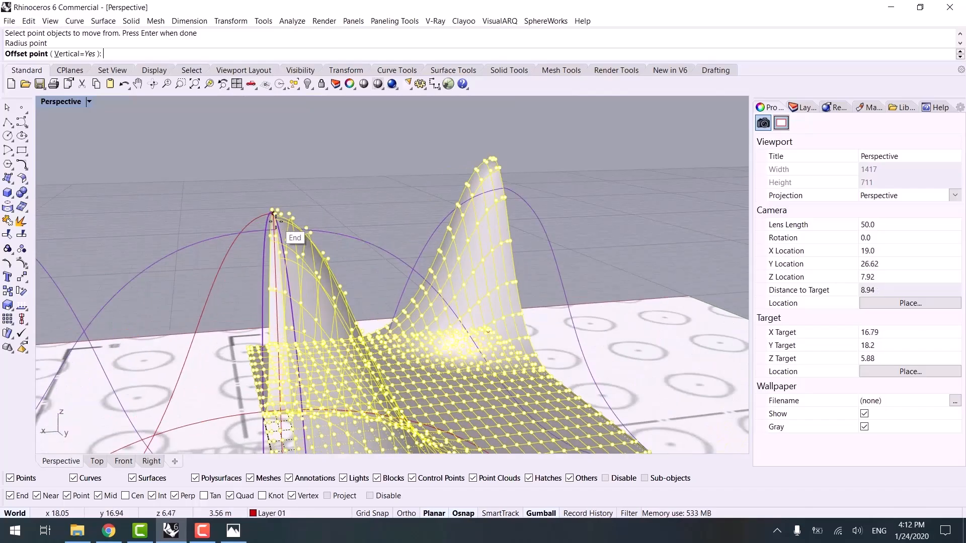
left_click(276, 221)
- Adjust the soft move falloff point near the base to widen the slopes of the peaks, and accept the deformation
scroll(305, 335, "down", 5)
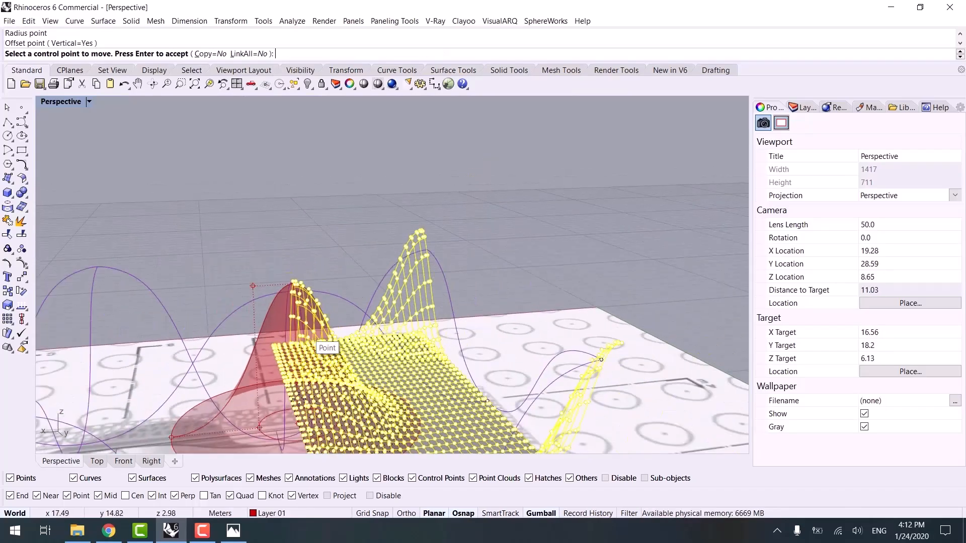
mouse_move(299, 399)
right_mouse_down()
mouse_move(201, 380)
mouse_move(292, 398)
right_mouse_up()
right_click_drag(246, 435, 330, 341, "shift")
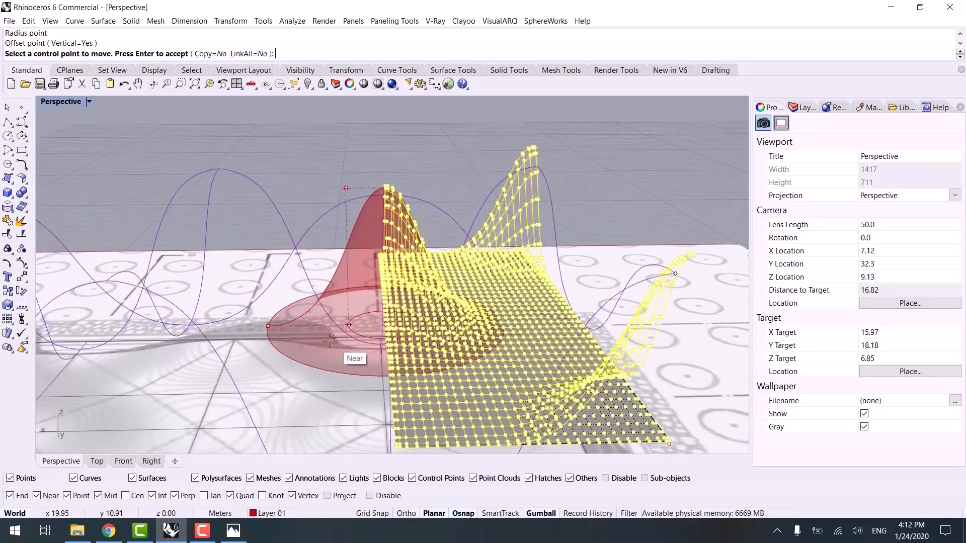
scroll(330, 340, "up", 2)
left_click(357, 318)
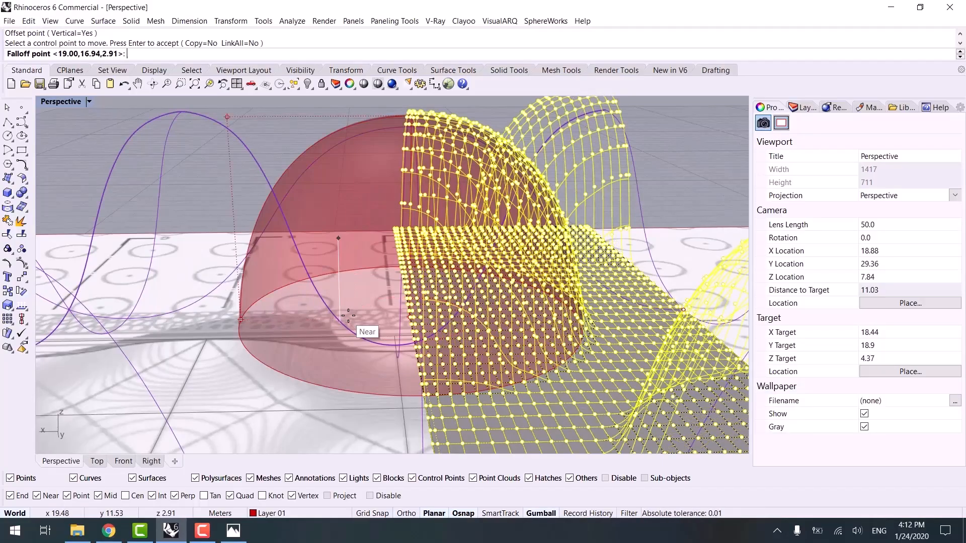
right_click_drag(357, 318, 314, 359)
scroll(332, 346, "up", 4)
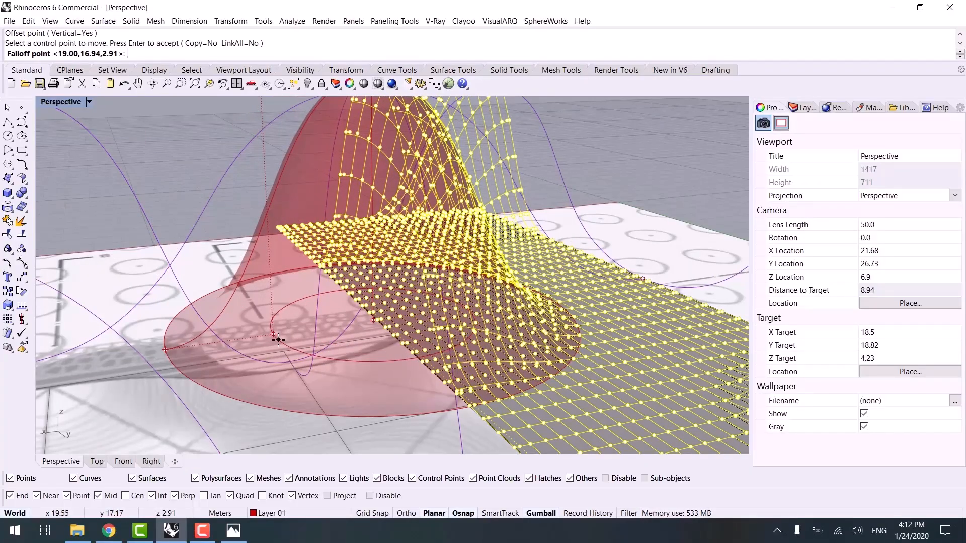
left_click(278, 340)
scroll(216, 337, "down", 4)
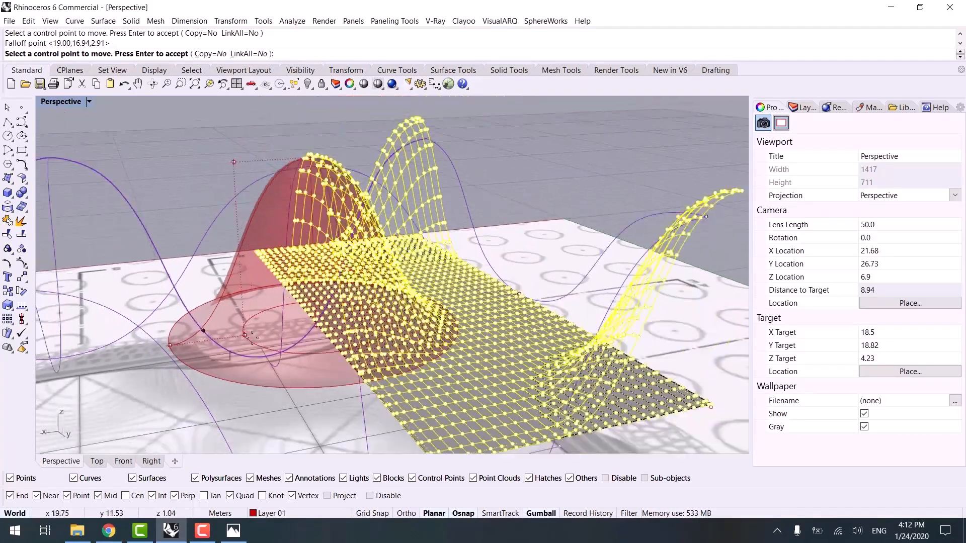
right_click_drag(221, 334, 161, 356)
scroll(255, 336, "down", 4)
key("Return")
- Place point objects at the two corners of the deformed surface's inner edge, where the end bay meets the next bay
right_click_drag(274, 413, 288, 349, "shift")
right_click_drag(286, 350, 431, 341)
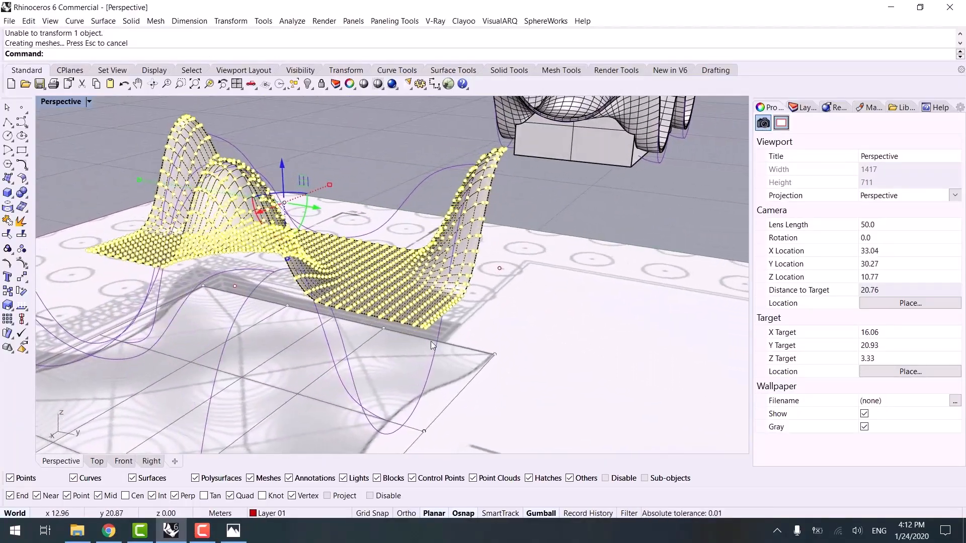
right_click_drag(249, 352, 255, 339, "shift")
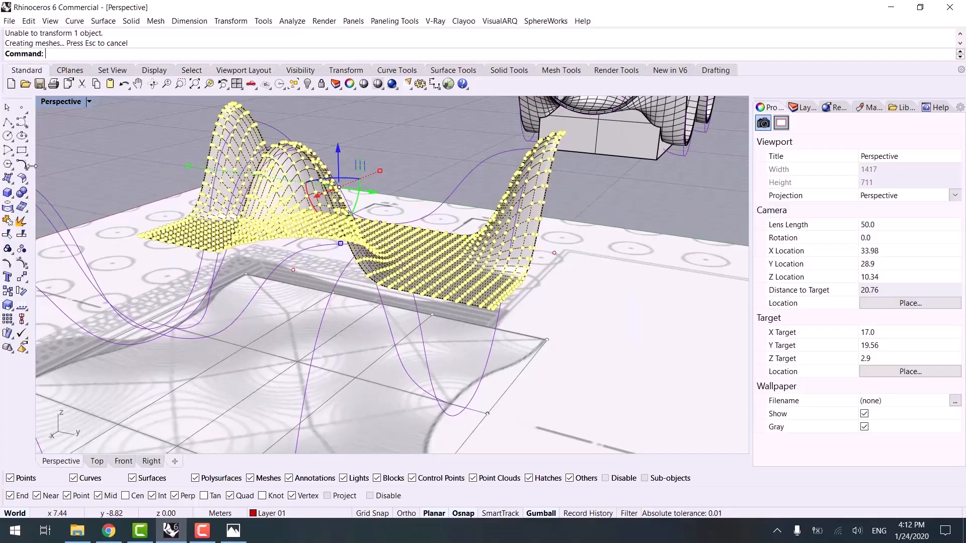
left_click(22, 108)
scroll(478, 332, "up", 8)
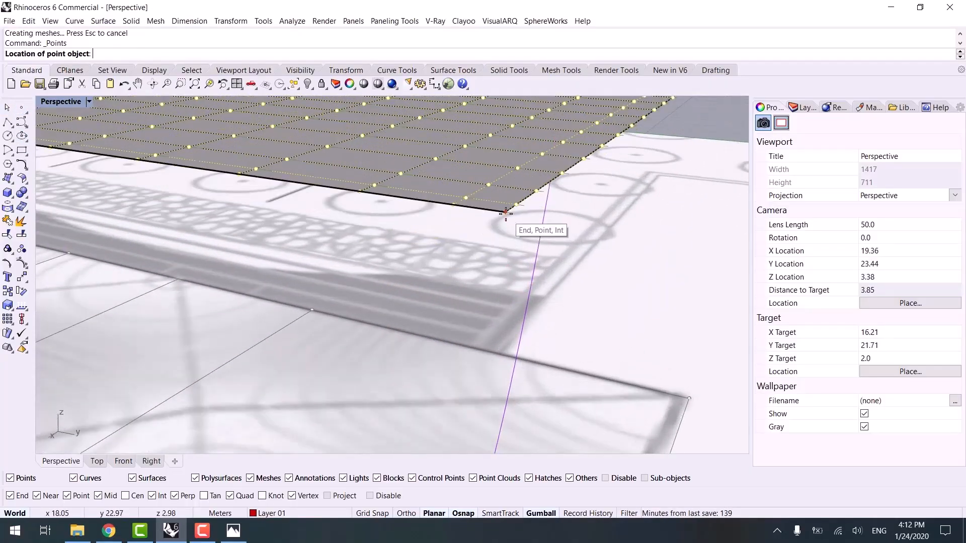
left_click(507, 212)
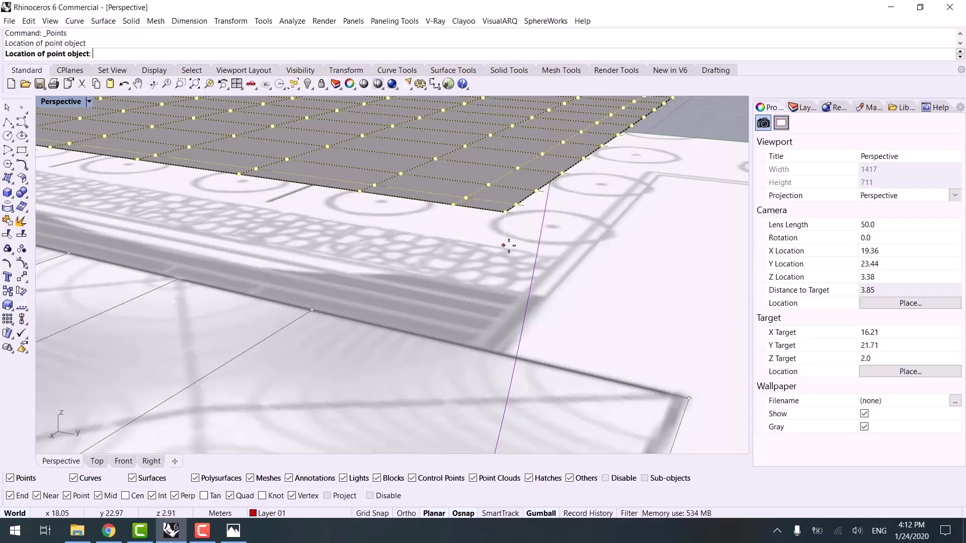
left_click(503, 245)
right_click_drag(503, 245, 438, 342, "shift")
scroll(248, 300, "up", 10)
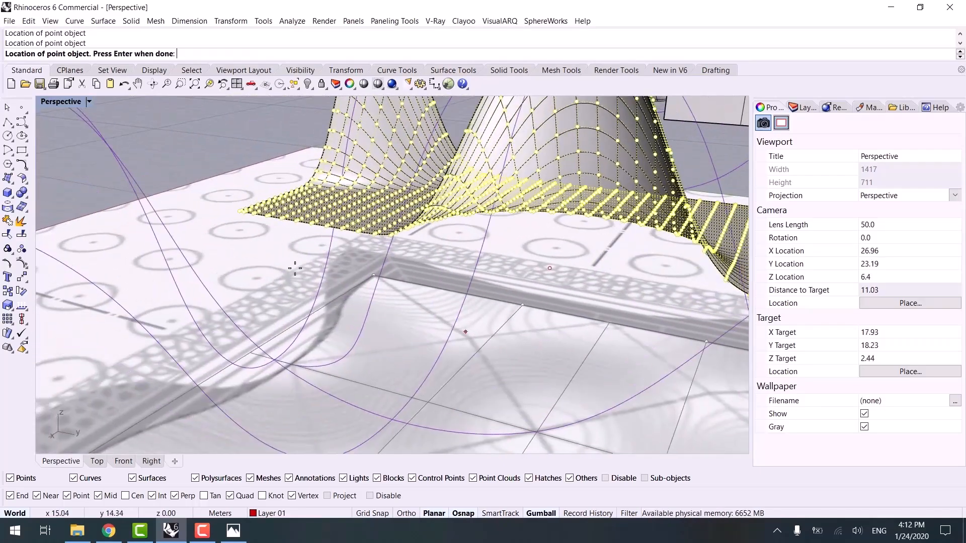
left_click(189, 148)
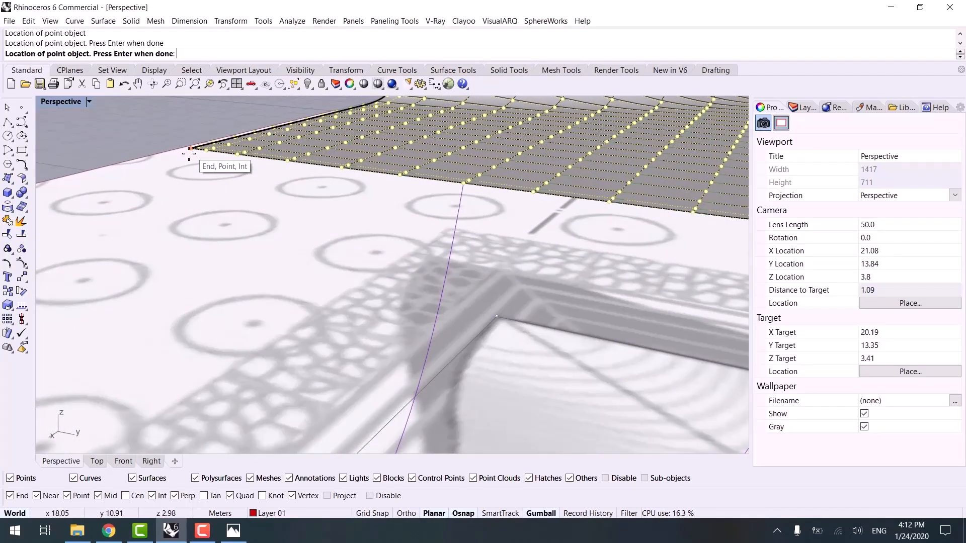
scroll(568, 385, "down", 10)
scroll(569, 385, "up", 15)
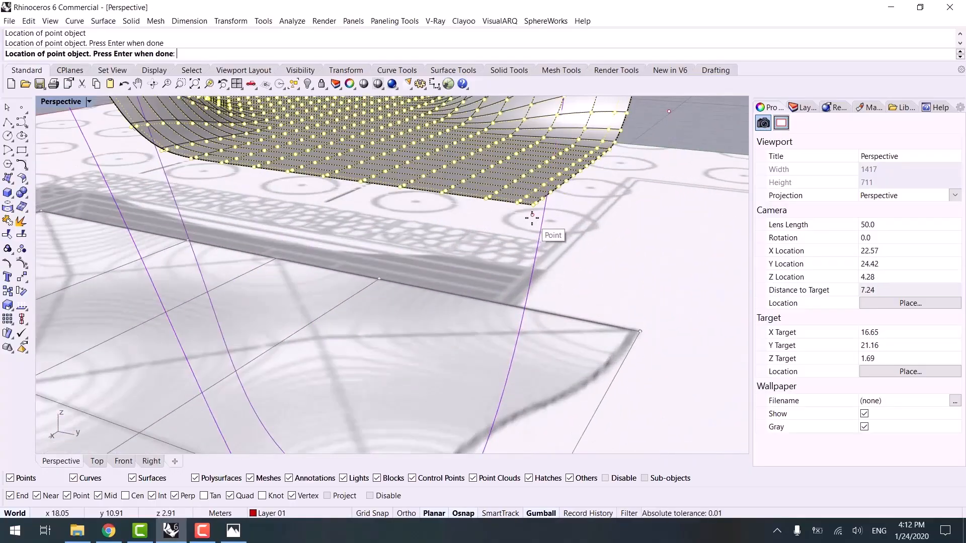
left_click(560, 235)
scroll(523, 270, "down", 10)
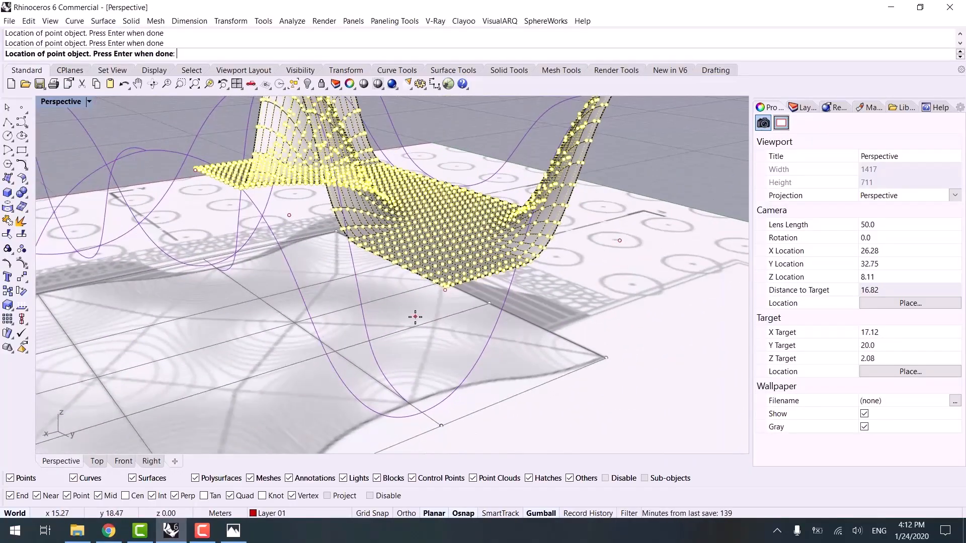
right_click(414, 321)
- Run SoftMove on the control points with the Points option, using the two new corner points as the base objects
scroll(427, 325, "down", 6)
mouse_move(445, 328)
right_mouse_down()
mouse_move(280, 315)
mouse_move(407, 249)
right_mouse_up()
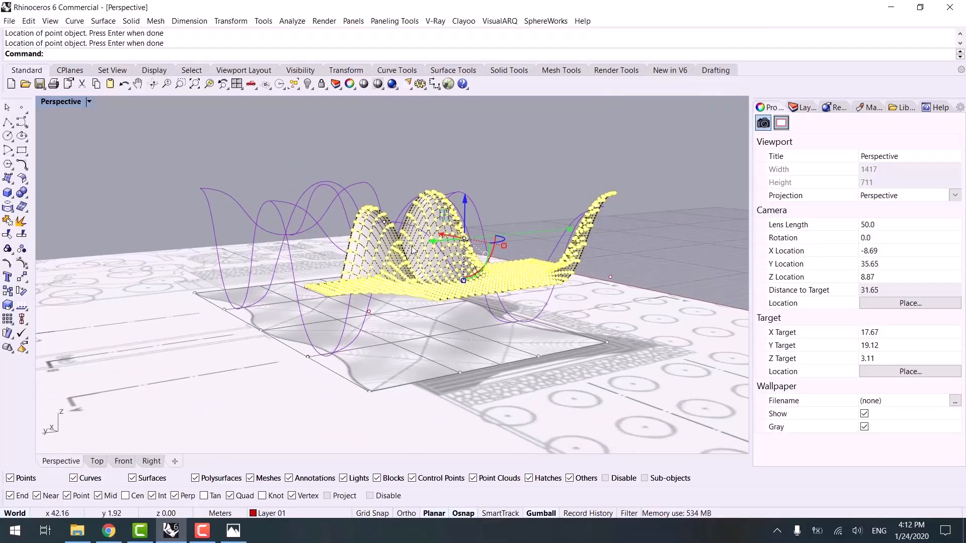
type("SoftMove")
key("Return")
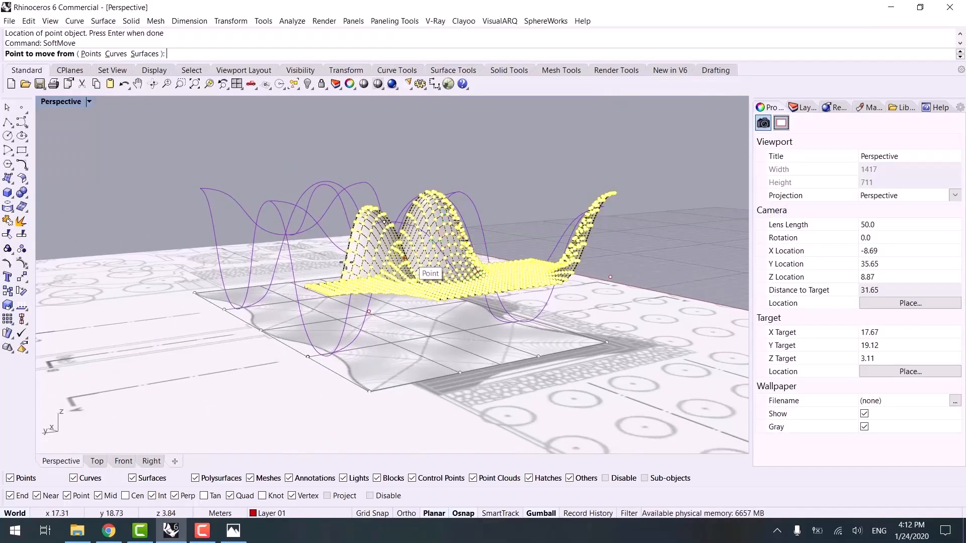
left_click(88, 56)
right_click_drag(274, 330, 416, 352)
scroll(418, 319, "up", 8)
scroll(417, 319, "up", 6)
left_click(451, 297)
scroll(352, 305, "down", 10)
right_click_drag(272, 221, 390, 307, "shift")
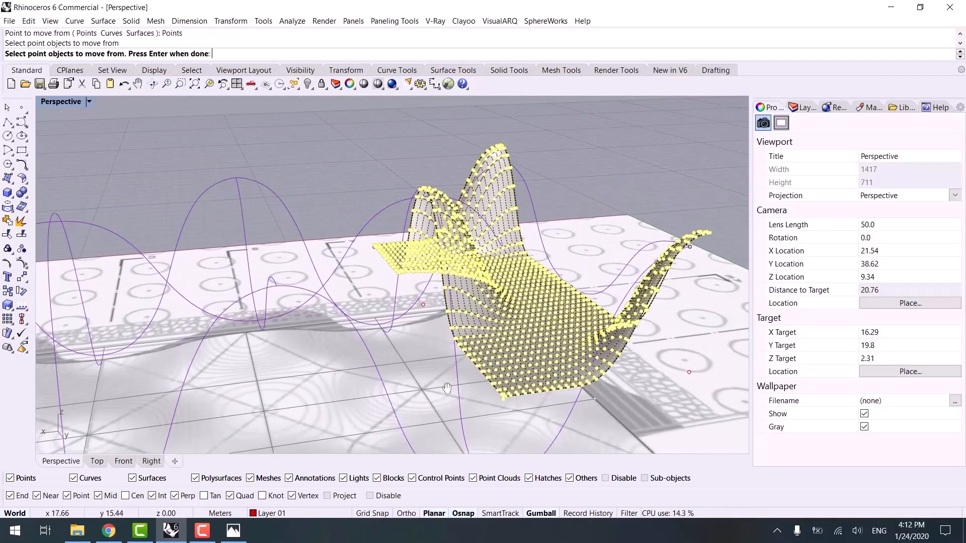
scroll(380, 259, "up", 10)
scroll(400, 274, "up", 8)
left_click(370, 248)
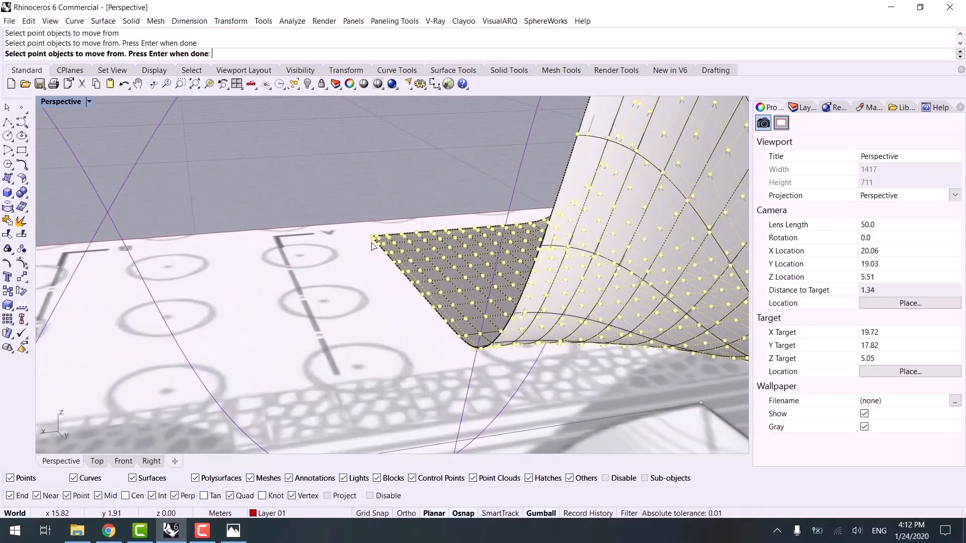
scroll(358, 299, "down", 12)
key("Return")
scroll(372, 356, "down", 3)
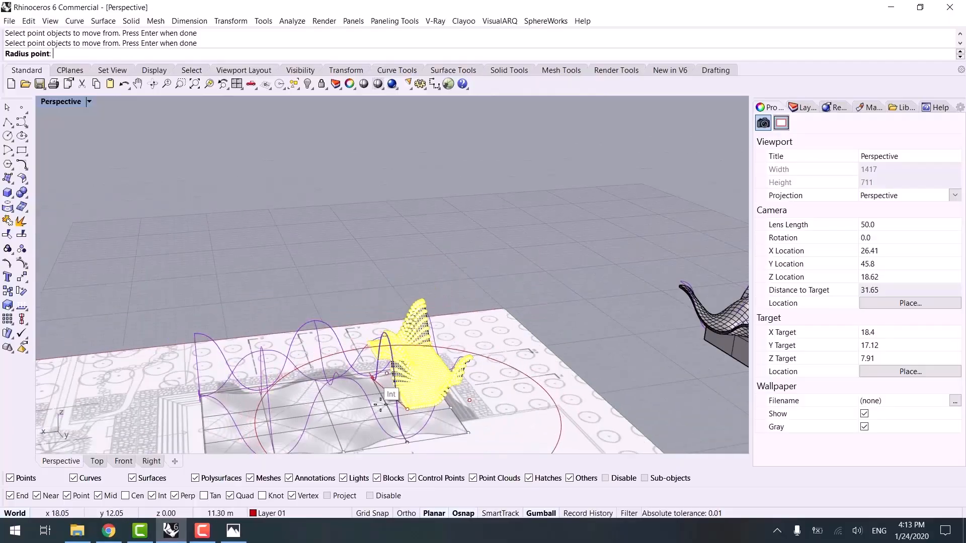
- Set the soft move radius to about 3.5 m around the corner point in the Top view
left_click(96, 461)
scroll(366, 302, "down", 3)
scroll(339, 308, "up", 2)
scroll(339, 309, "up", 5)
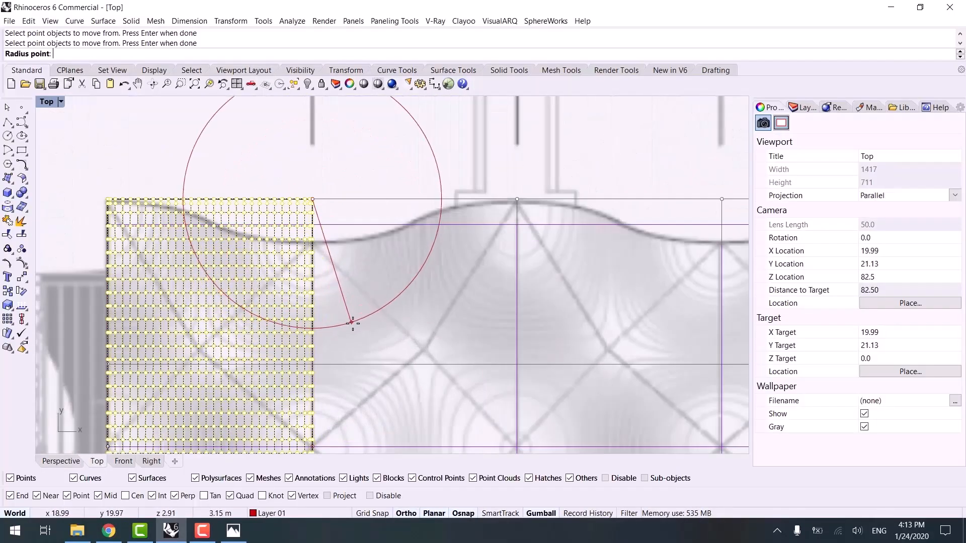
left_click(379, 323)
scroll(367, 403, "down", 4)
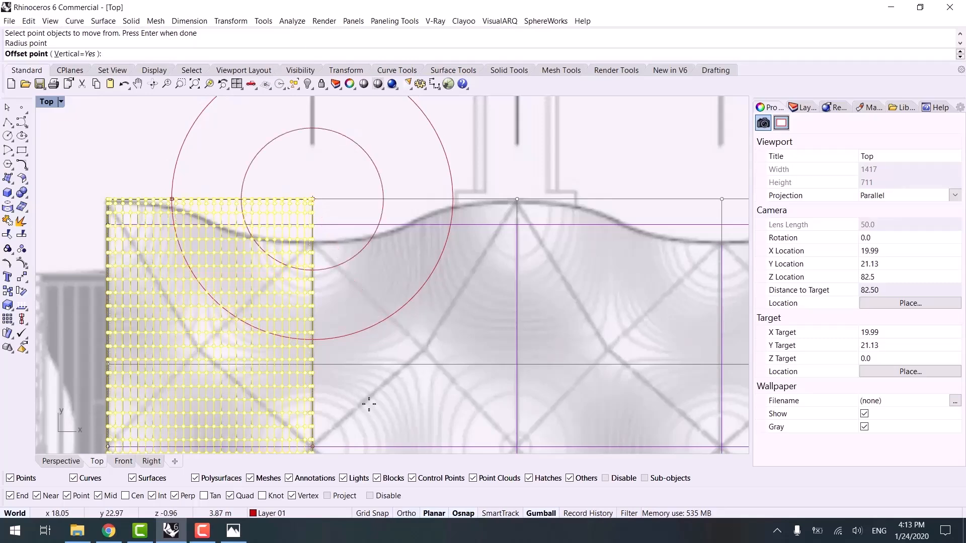
- Set the downward offset to about 2.91 m by snapping to the lowest point of the purple guide curve at ground level
left_click(70, 460)
right_click_drag(326, 370, 292, 333, "shift")
scroll(362, 287, "up", 10)
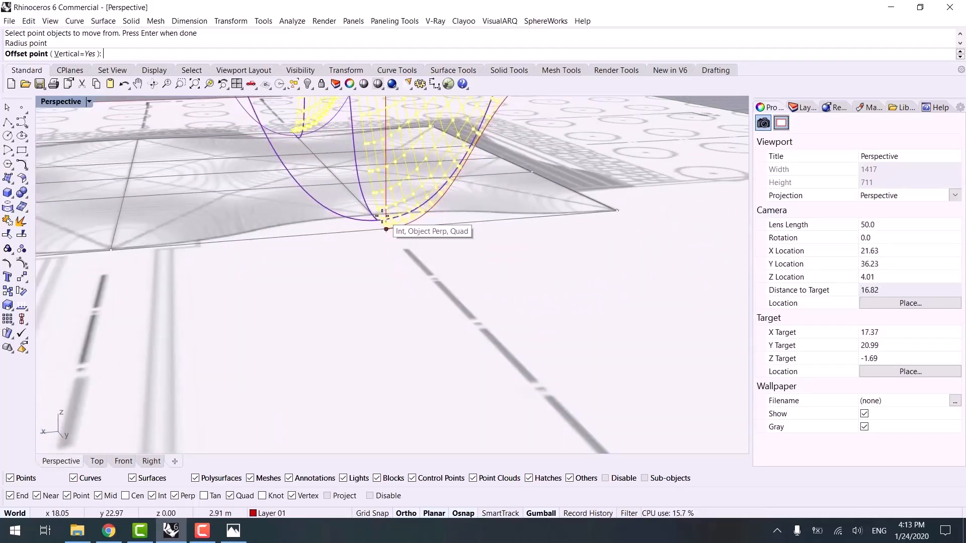
left_click(384, 217)
- Shift the soft move falloff point slightly towards the corner point to adjust the low points' slopes, and accept the deformation
scroll(390, 221, "up", 10)
scroll(357, 285, "down", 12)
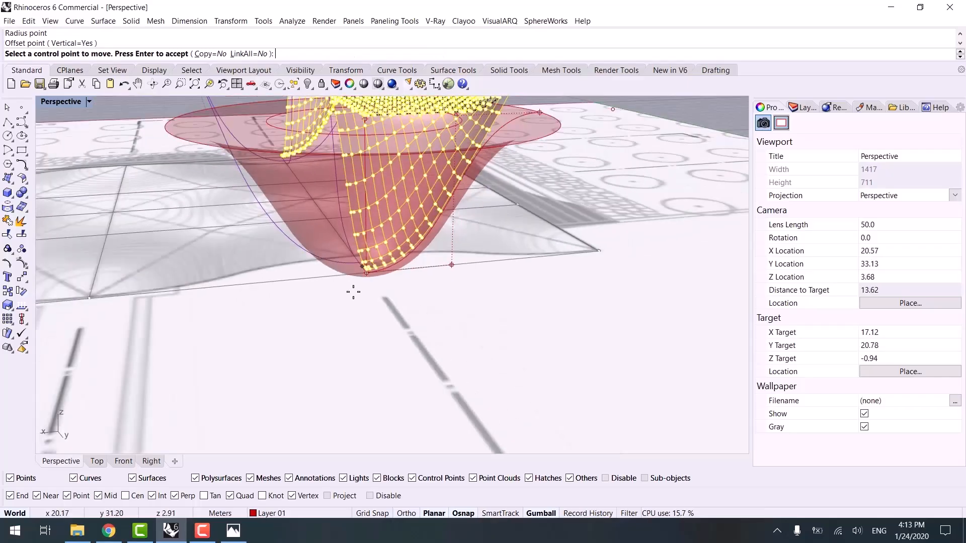
right_click_drag(355, 290, 491, 274, "shift")
scroll(382, 290, "up", 6)
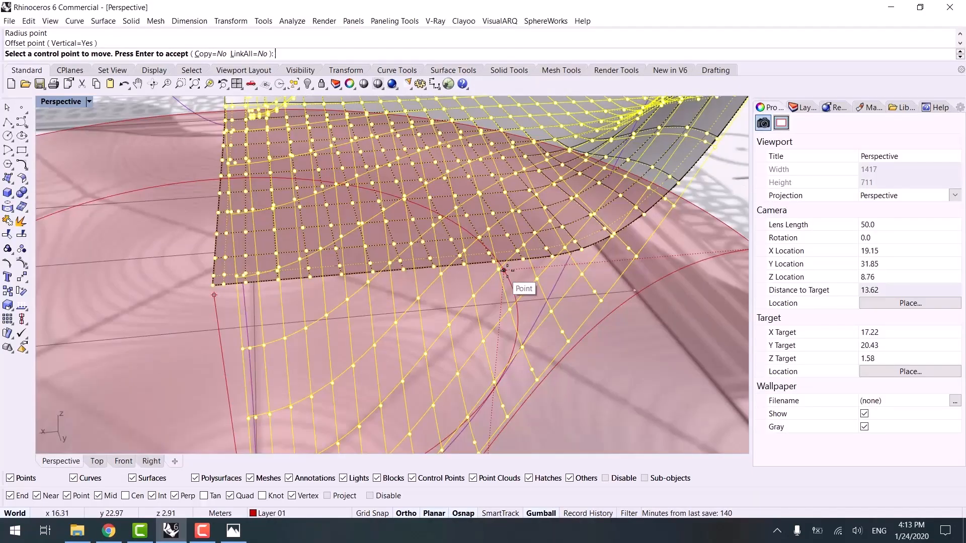
left_click(492, 272)
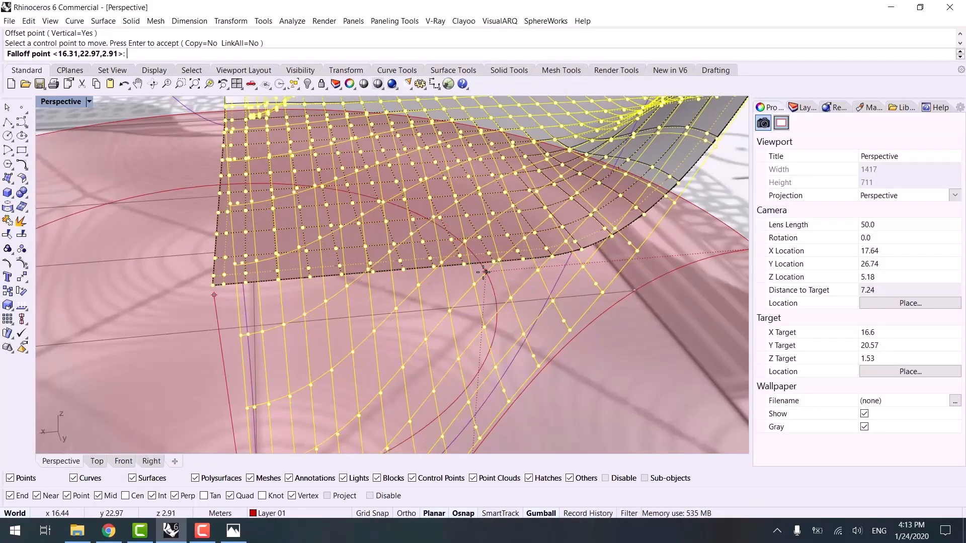
left_click(355, 308)
key("Return")
- Mirror a copy of the end bay surface across the bay line along its inner edge
scroll(350, 370, "down", 18)
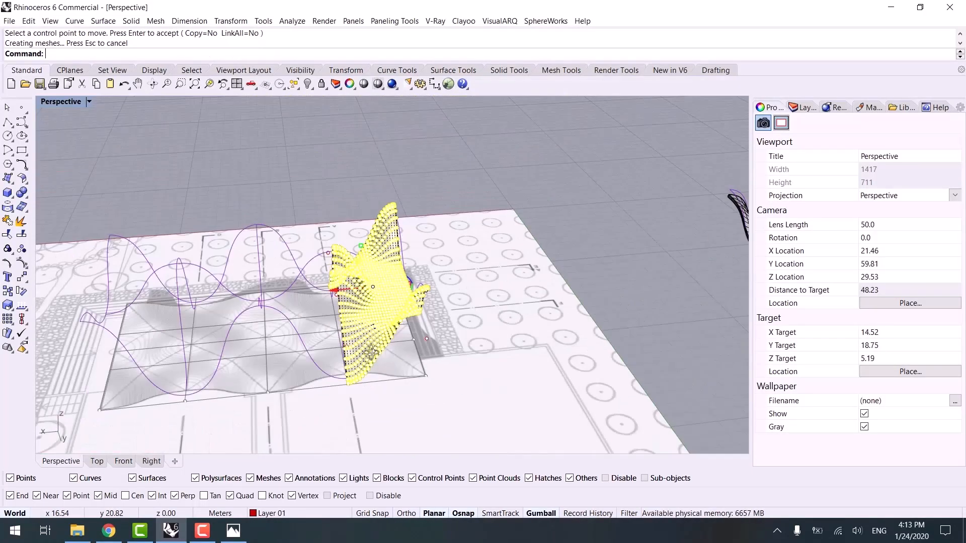
right_click_drag(358, 370, 509, 309)
left_click(522, 344)
mouse_move(494, 367)
right_mouse_down()
mouse_move(421, 364)
mouse_move(375, 401)
mouse_move(356, 332)
right_mouse_up()
left_click(355, 330)
type("MI")
key("Return")
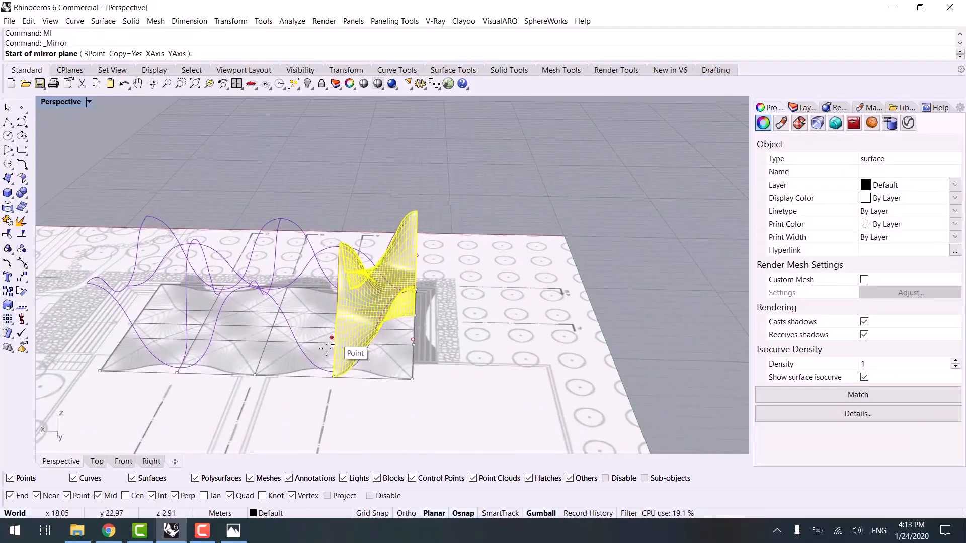
scroll(362, 362, "up", 10)
left_click(322, 306)
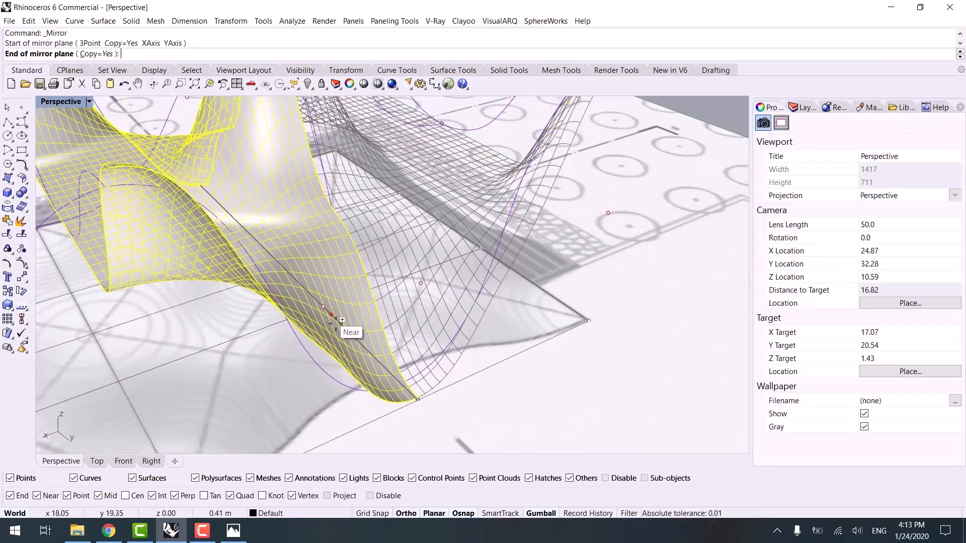
left_click(351, 334)
left_click(485, 401)
- Match the shared edges of the two mirrored surfaces with MatchSrf, using Tangency continuity and preserving Position at the other end
right_click_drag(485, 401, 425, 378)
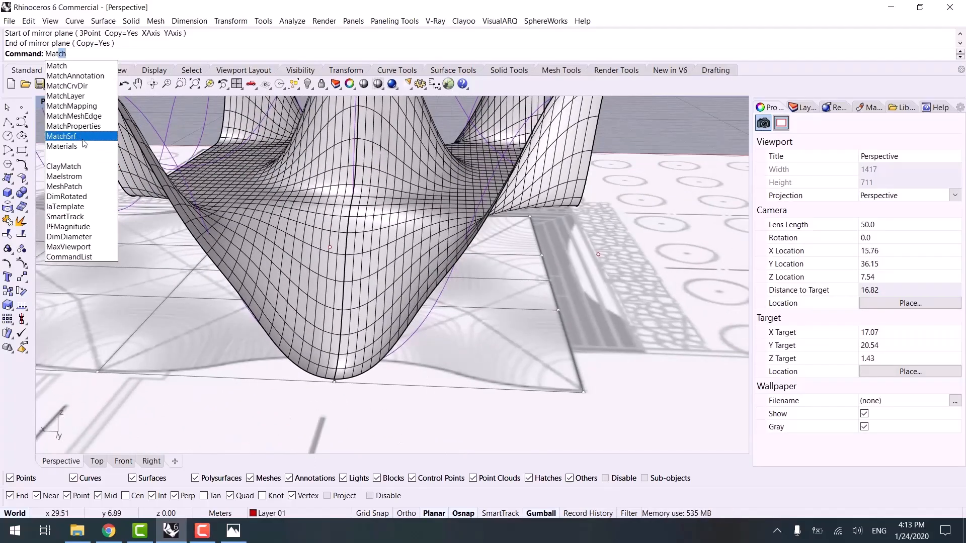
left_click(83, 138)
left_click(352, 215)
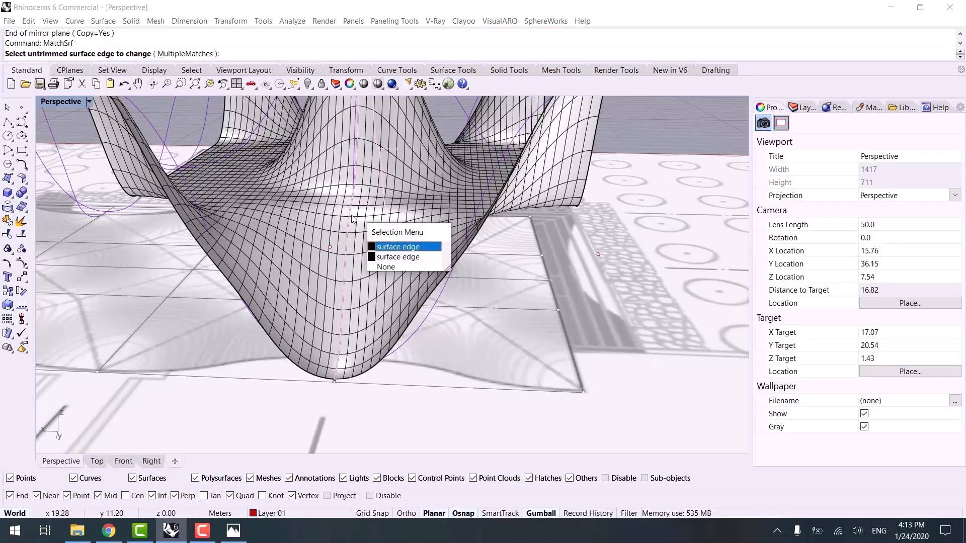
left_click(381, 245)
left_click(351, 216)
scroll(376, 238, "down", 2)
right_click_drag(379, 241, 398, 326)
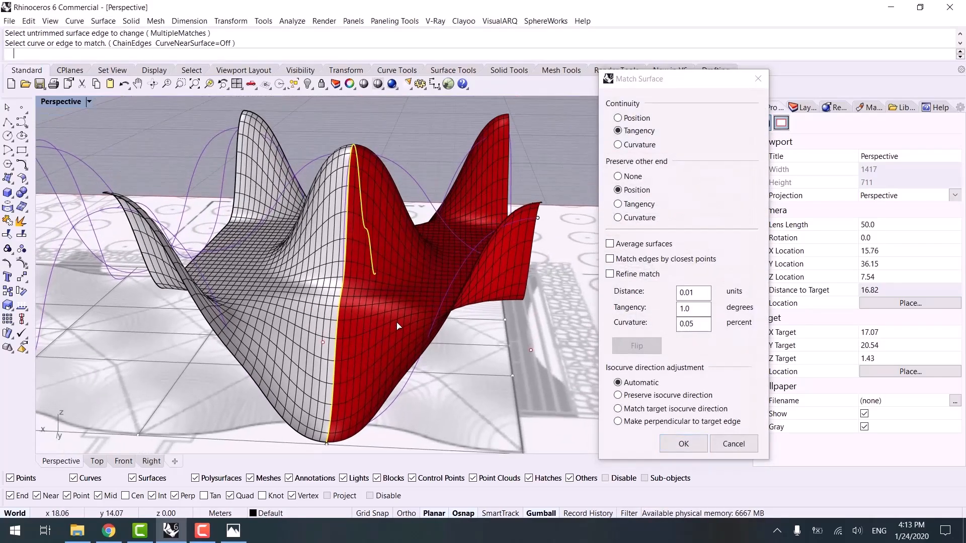
mouse_move(381, 258)
right_mouse_down()
mouse_move(443, 263)
mouse_move(425, 256)
mouse_move(394, 277)
mouse_move(389, 244)
right_mouse_up()
right_click_drag(377, 318, 564, 395)
left_click(683, 443)
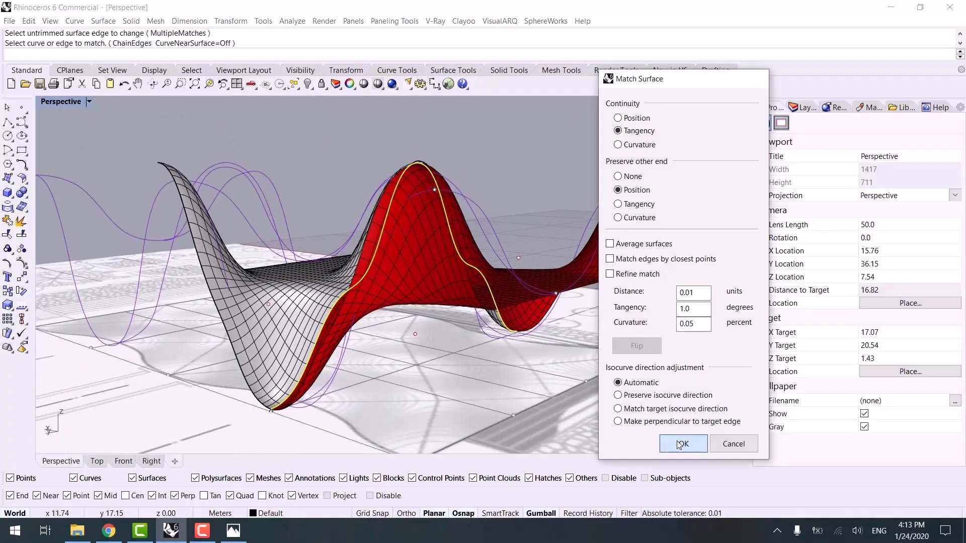
- Mirror a copy of both matched surfaces across the plan's transverse centre line to complete the roof's length
right_click_drag(435, 275, 384, 333)
left_click(372, 333)
left_click(328, 331)
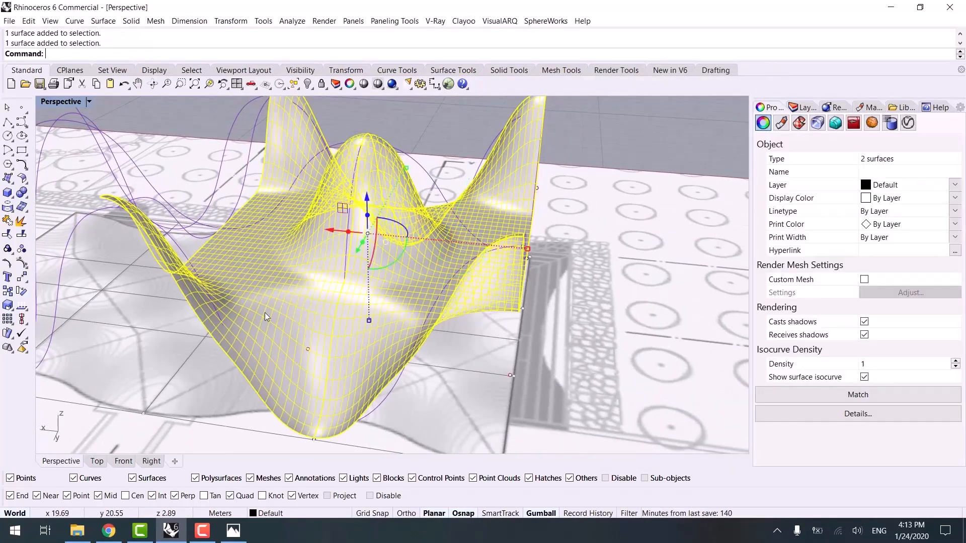
right_click_drag(264, 313, 392, 317)
type("MI")
key("Return")
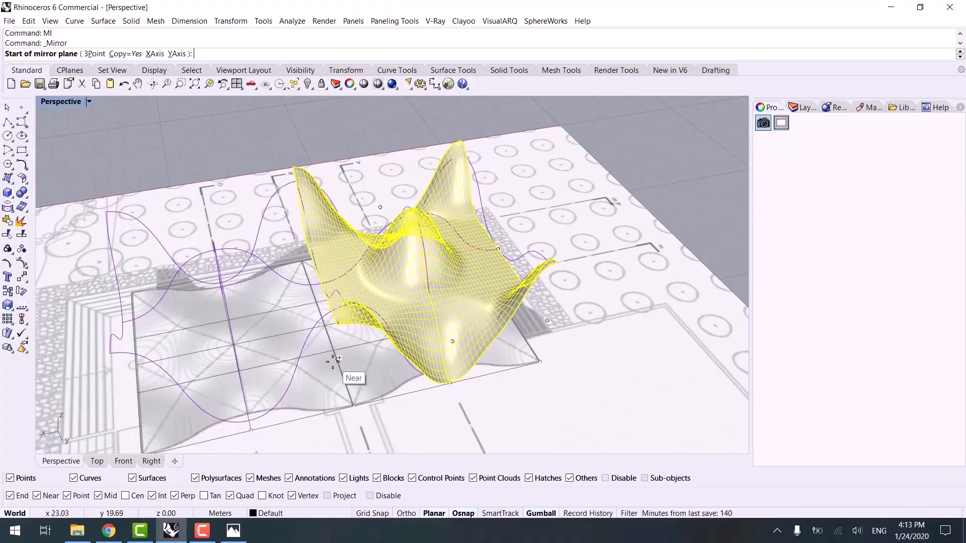
left_click(336, 362)
left_click(347, 389)
- Join all four roof surfaces into one polysurface
right_click_drag(517, 416, 422, 384)
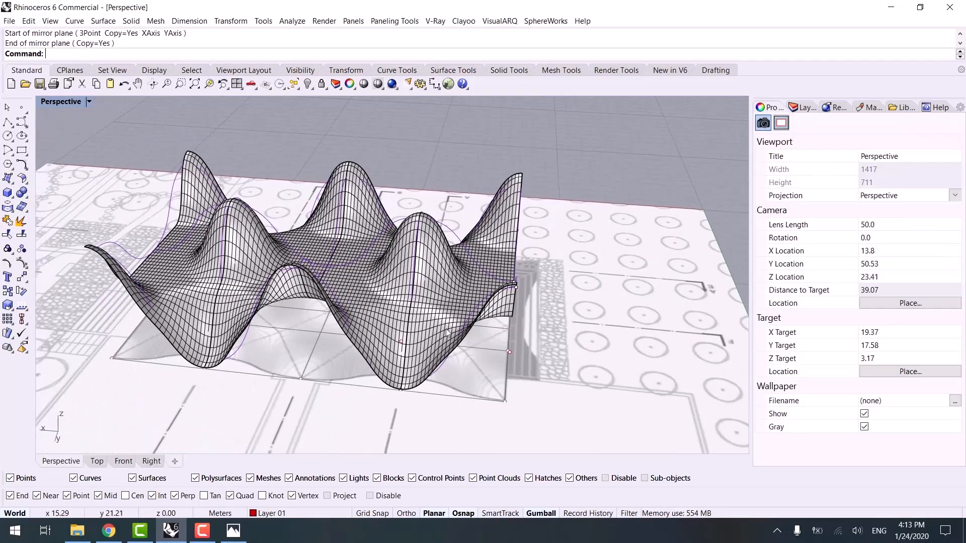
left_click(425, 344)
left_click(332, 323, "shift")
left_click(286, 273, "shift")
left_click(207, 287, "shift")
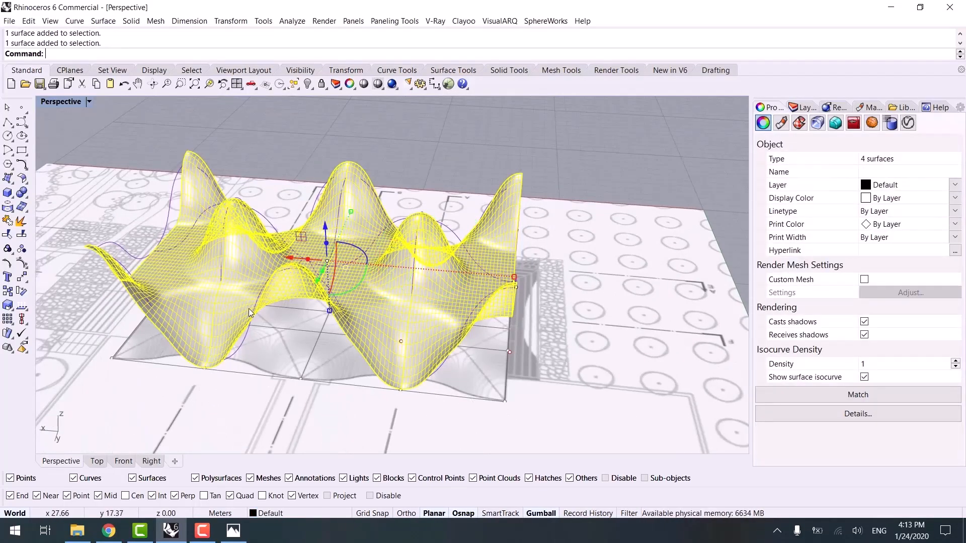
type("J")
key("Return")
- Scale the joined roof down slightly in the vertical direction with the gumball, and deselect it
right_click_drag(403, 358, 346, 290)
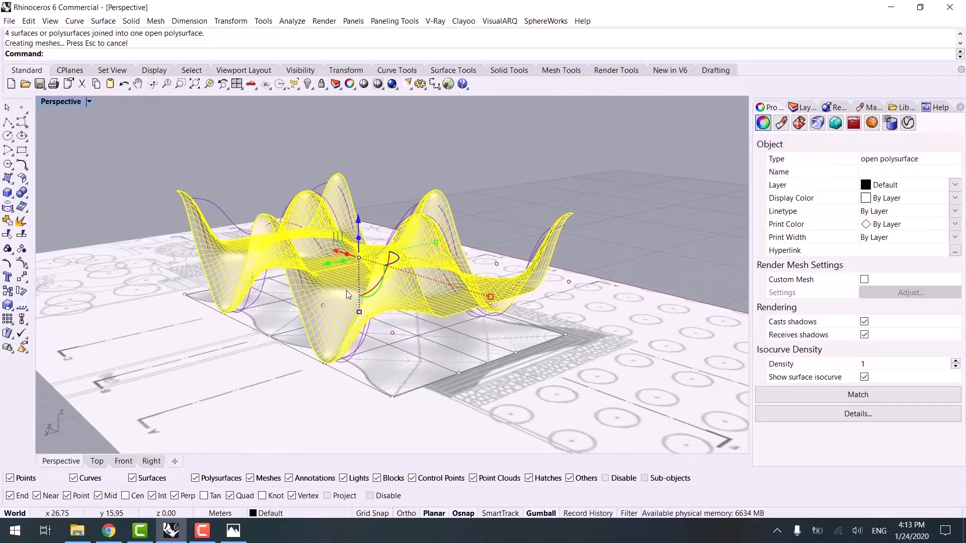
mouse_move(360, 314)
left_mouse_down()
mouse_move(355, 216)
mouse_move(353, 304)
left_mouse_up()
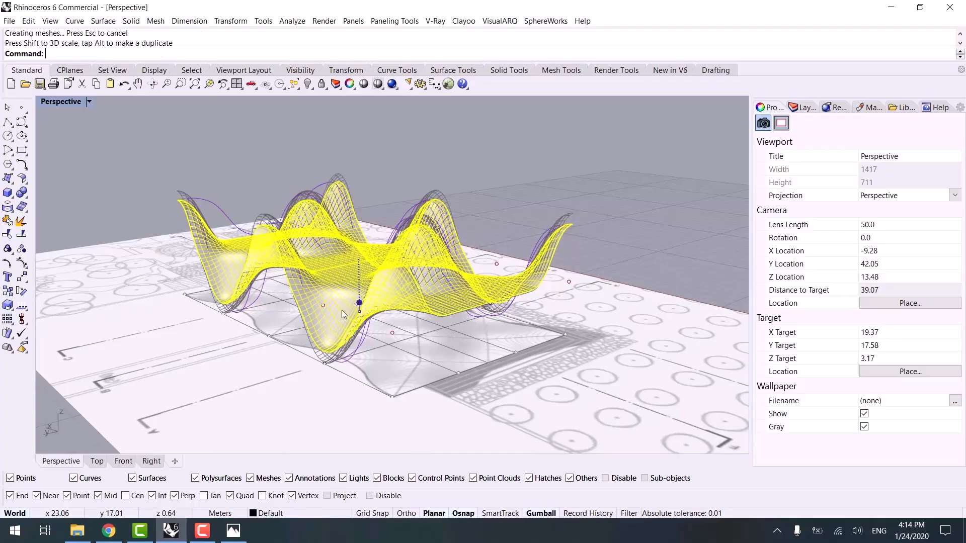
key("Escape")
- Draw a rectangle between opposite corners of the chapel's roof footprint on the ground plan, and select it
left_click(22, 149)
scroll(176, 301, "up", 5)
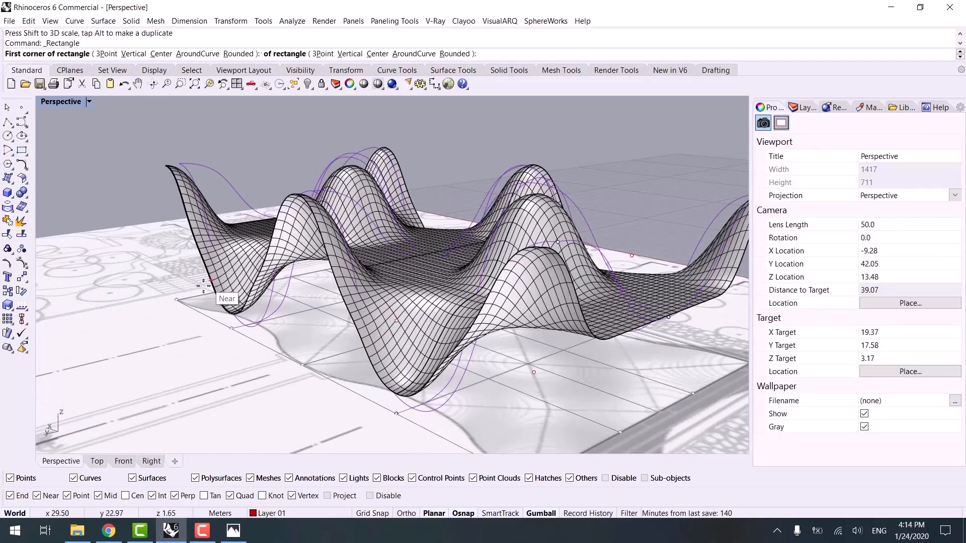
left_click(176, 300)
scroll(176, 300, "down", 5)
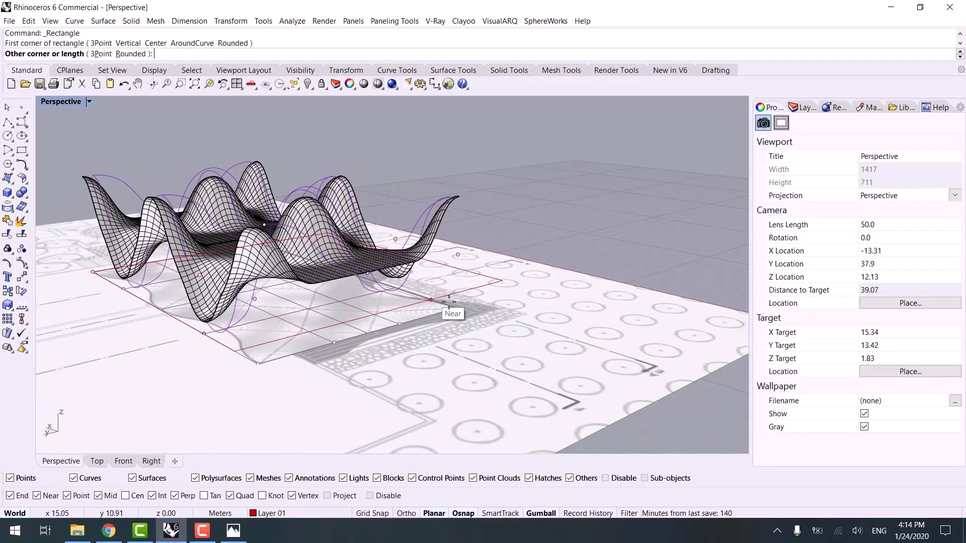
left_click(457, 307)
left_click(435, 312)
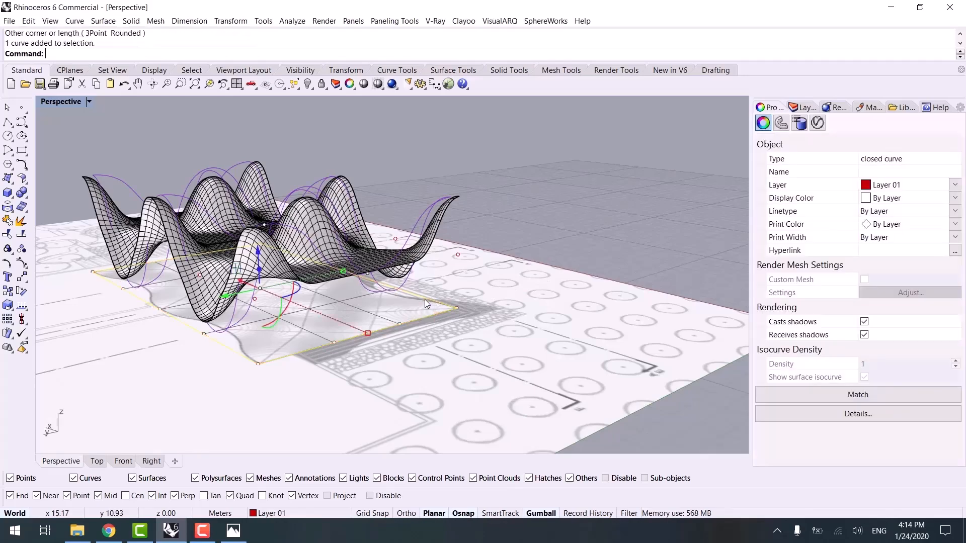
- Scale the footprint rectangle inward in both horizontal directions with the gumball so it sits inside the roof's outline
key("Return")
key("Escape")
left_click_drag(367, 333, 340, 320)
left_click_drag(345, 272, 328, 276)
mouse_move(347, 302)
right_mouse_down()
mouse_move(324, 340)
mouse_move(346, 309)
right_mouse_up()
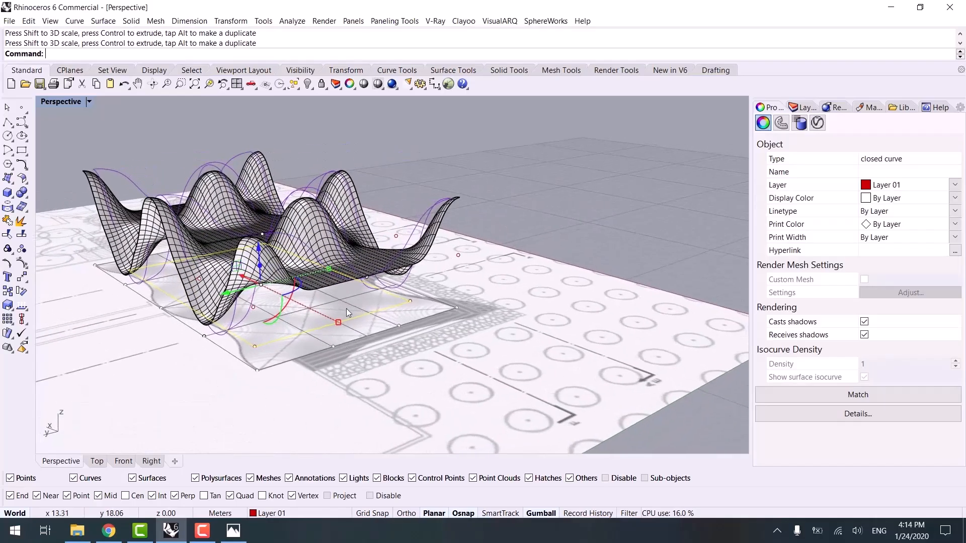
left_click_drag(328, 271, 328, 274)
- Extrude the rectangle up to the roof polysurface with ExtrudeCrv's ToBoundary option to form the chapel's body, and deselect it
type("ExtrudeCrv")
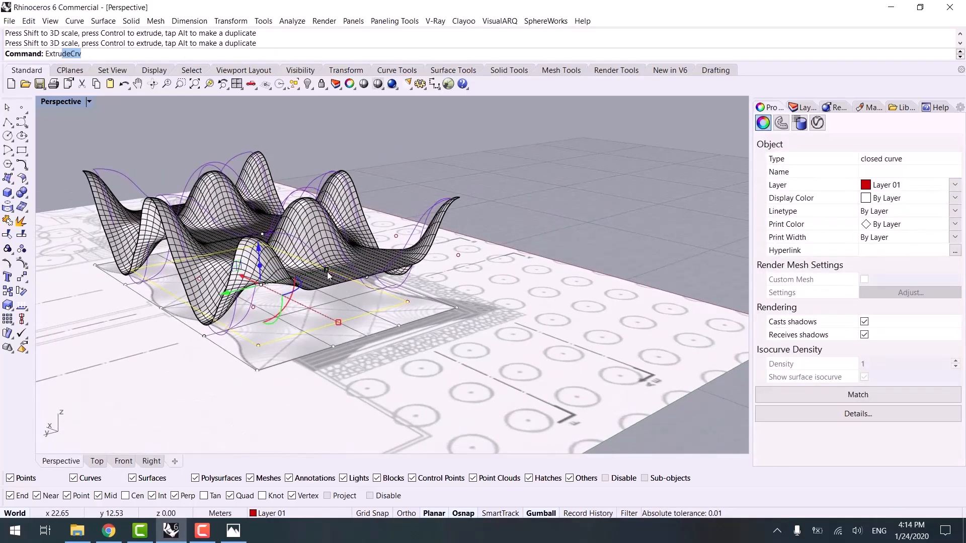
key("Return")
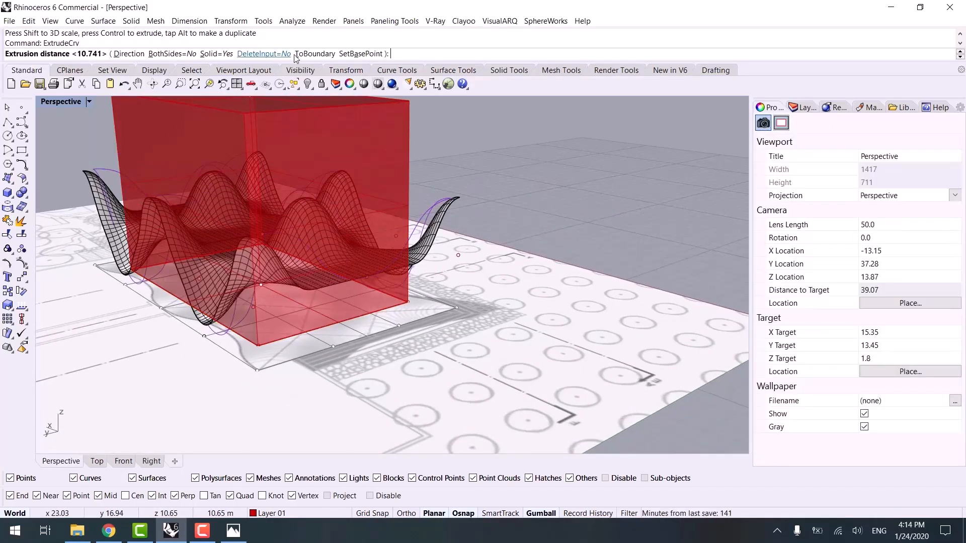
left_click(304, 54)
left_click(298, 263)
right_click_drag(335, 279, 488, 310)
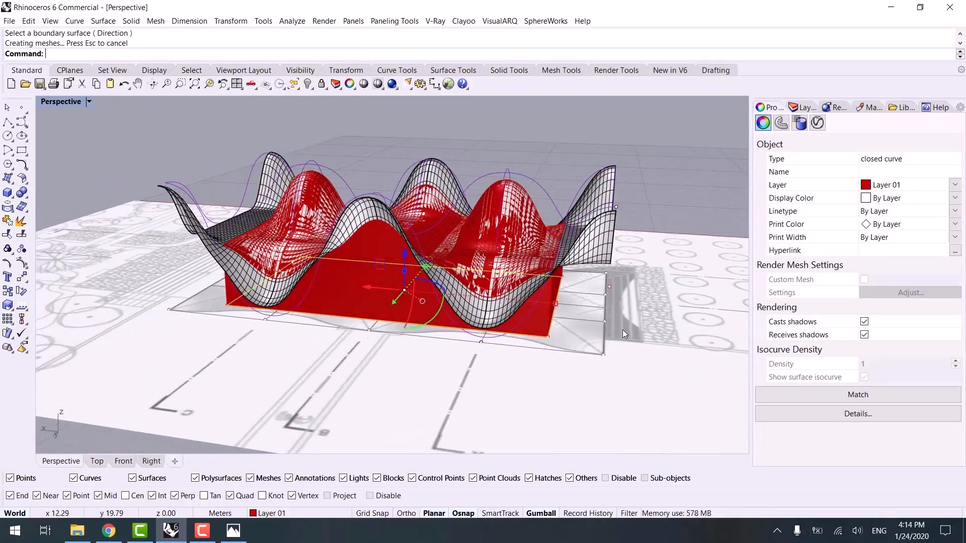
key("Escape")
- Thicken the roof polysurface into a solid by extruding it slightly upward with the gumball, and deselect it
left_click(488, 310)
right_click_drag(513, 364, 394, 217)
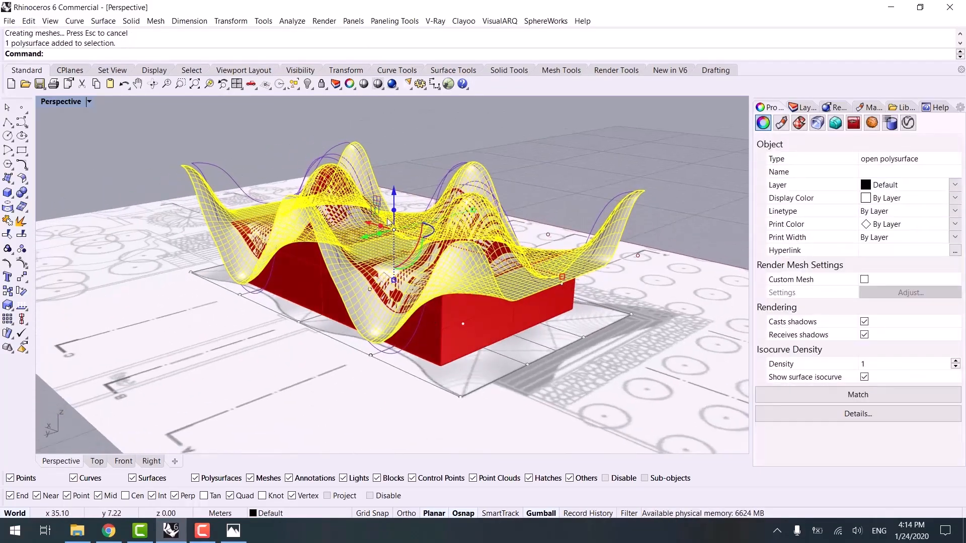
left_click_drag(394, 214, 546, 170)
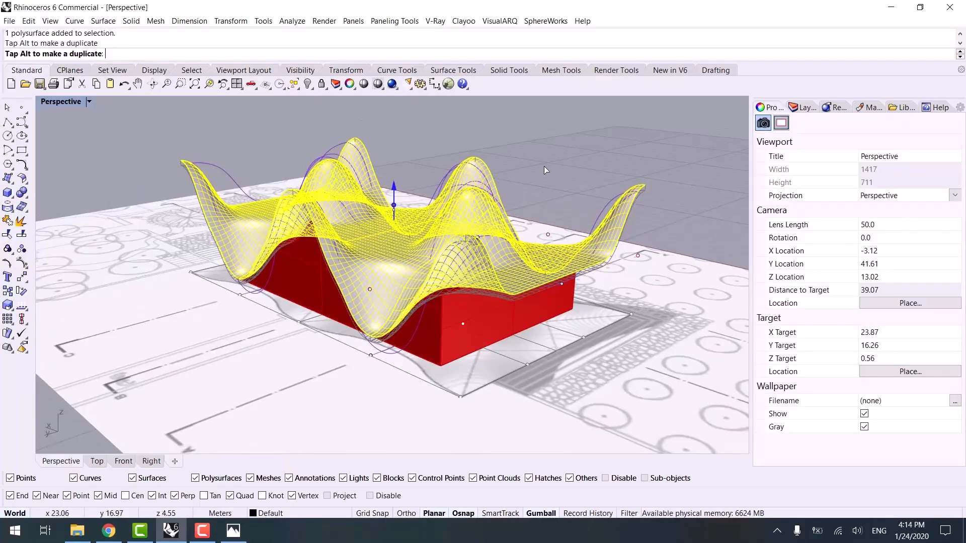
left_click_drag(551, 273, 550, 273)
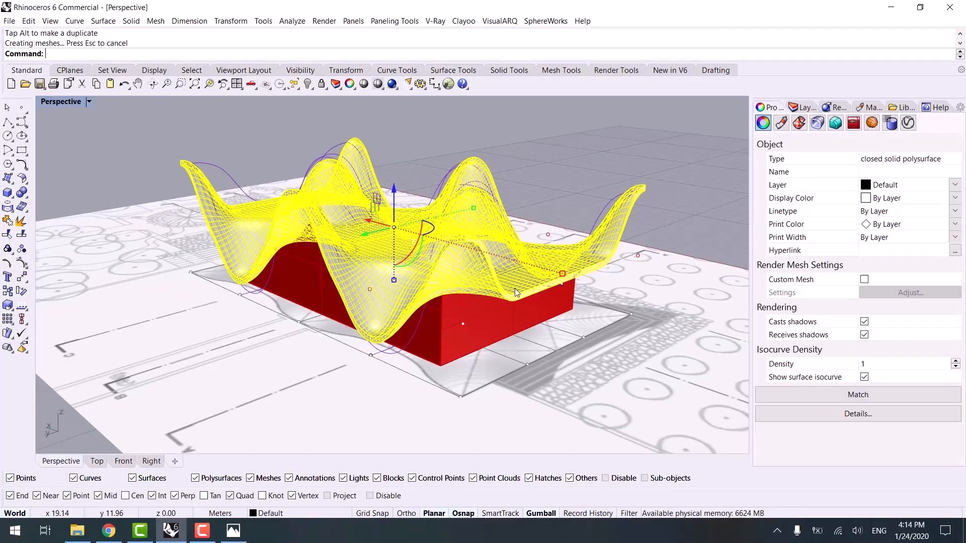
scroll(550, 271, "down", 6)
left_click(617, 255)
- Show the perspective view in Rendered display mode and examine the whole chapel
scroll(564, 272, "down", 5)
right_click_drag(528, 288, 517, 312, "shift")
key("ctrl+alt+r")
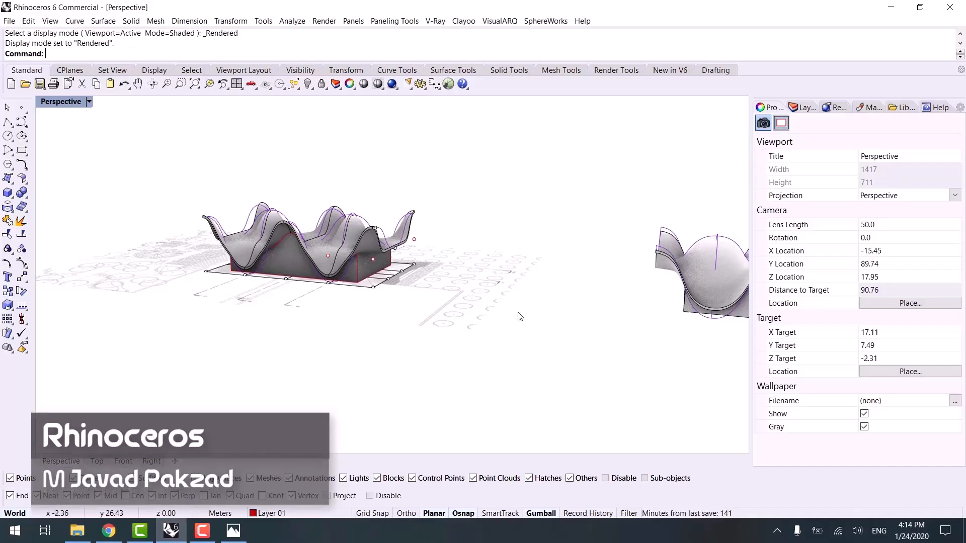
right_click_drag(502, 388, 512, 319)
left_click(202, 531)
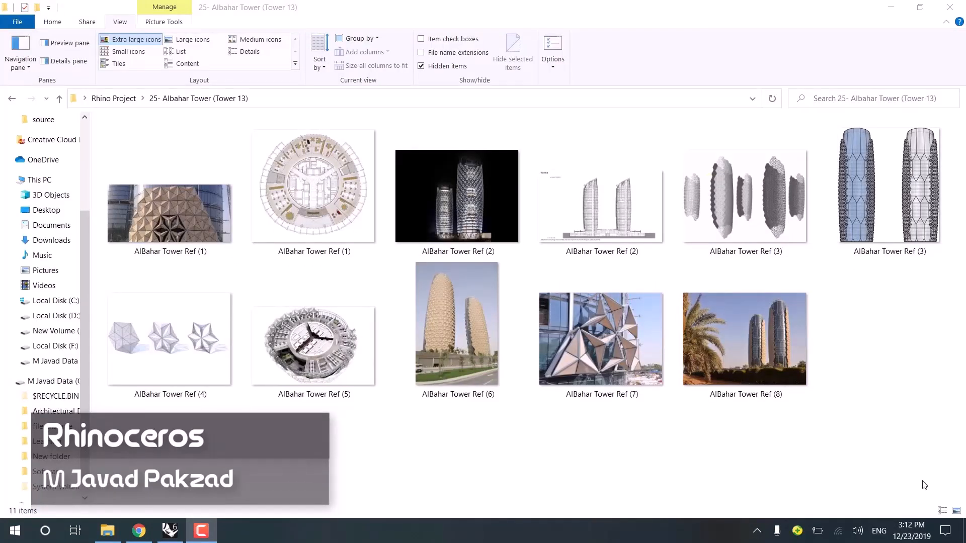
- Open the AlBahar Tower Ref (1) floor plan image and browse the tower references through AlBahar Tower Ref (8)
left_click(210, 205)
double_click(210, 202)
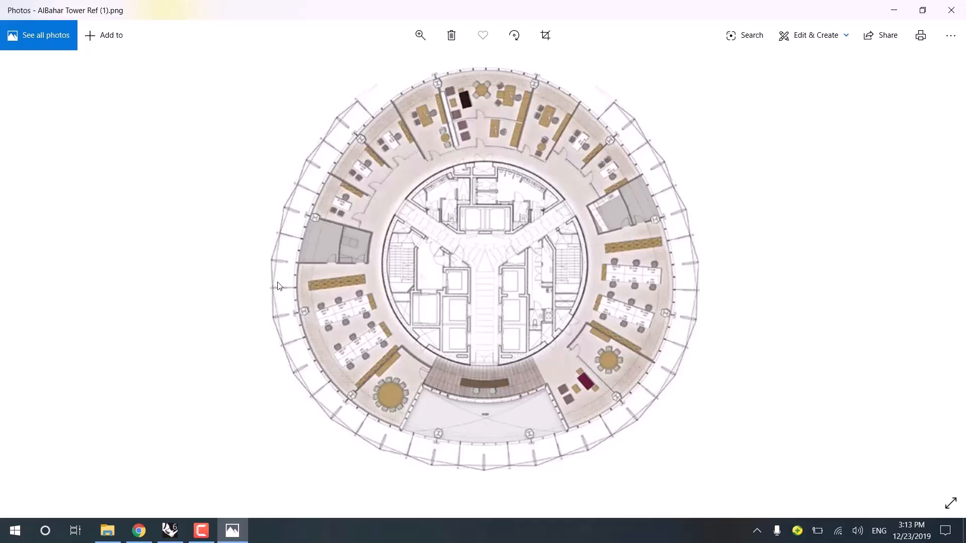
key("Right")
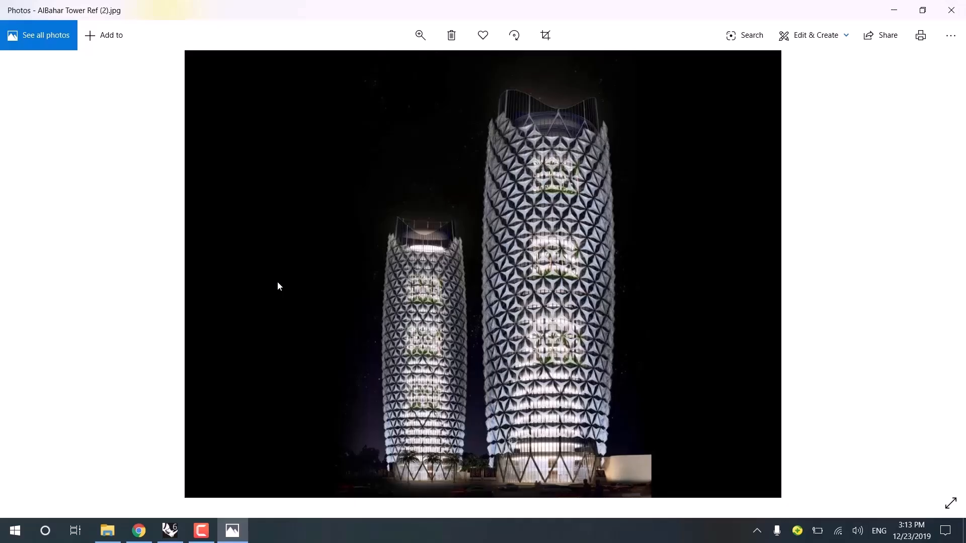
key("Right")
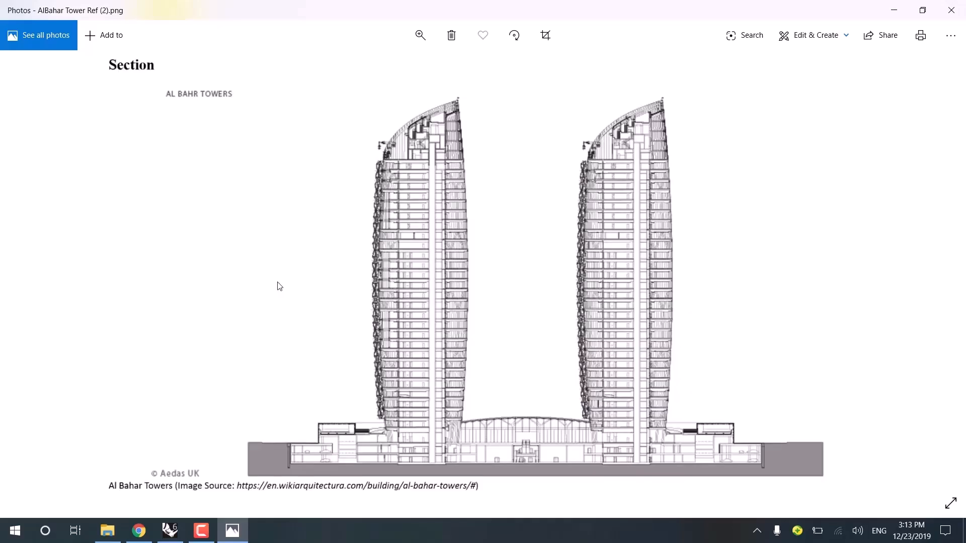
key("Right")
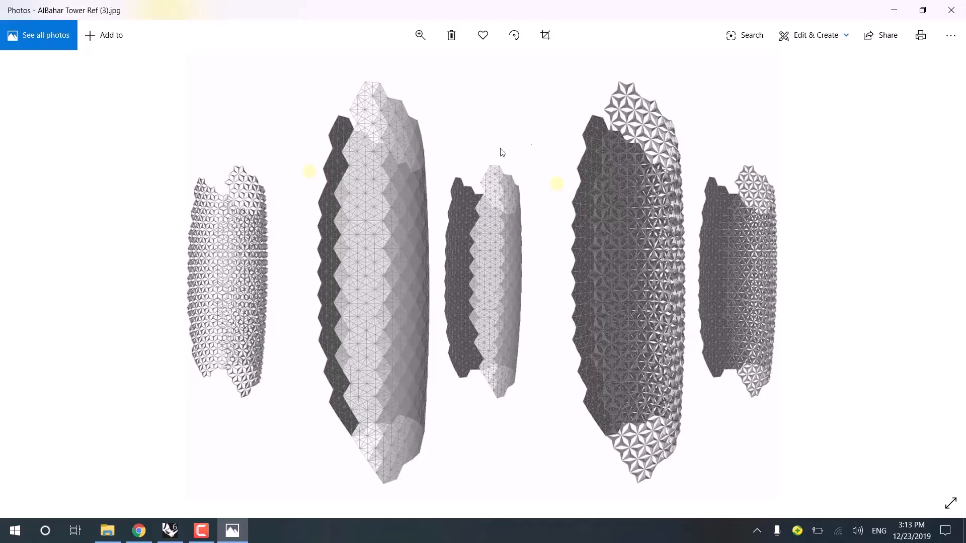
key("Right")
key("Right")
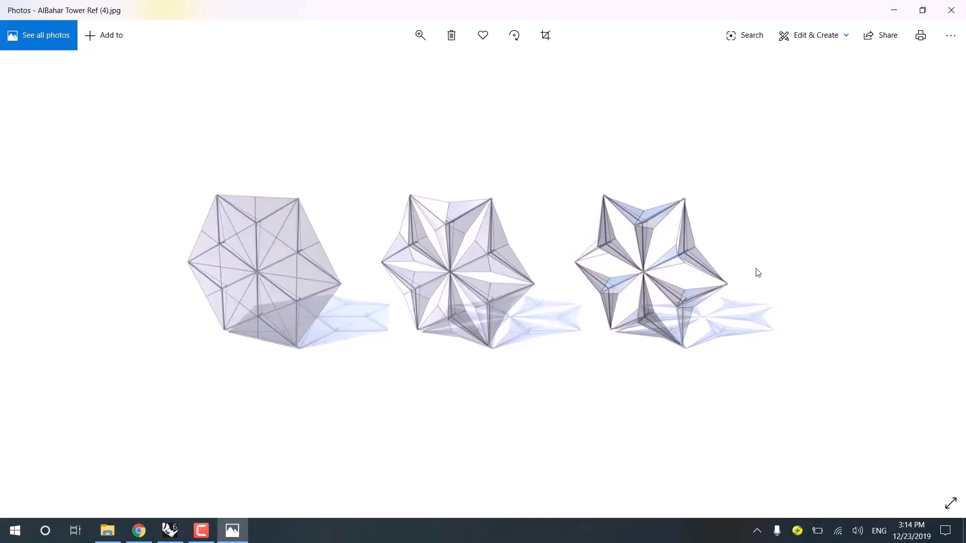
key("Right")
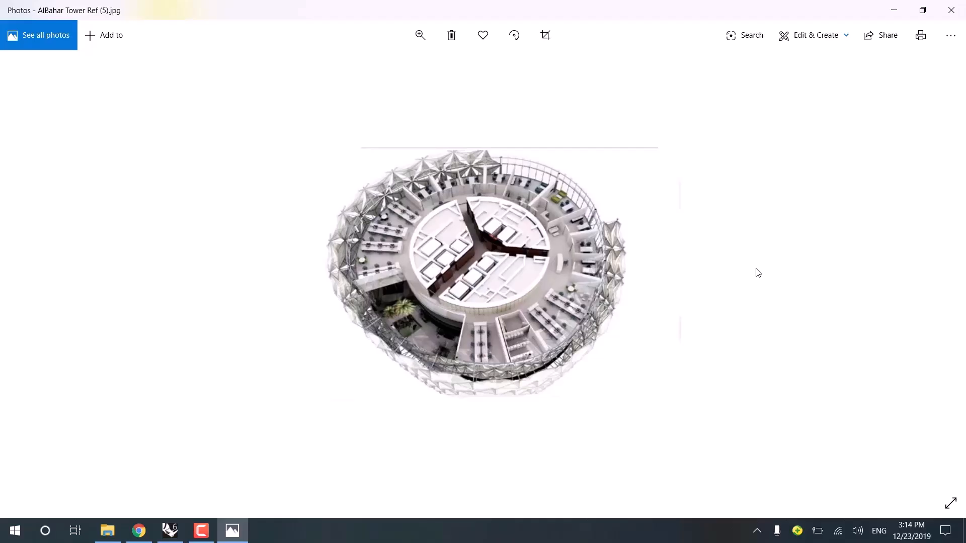
key("Right")
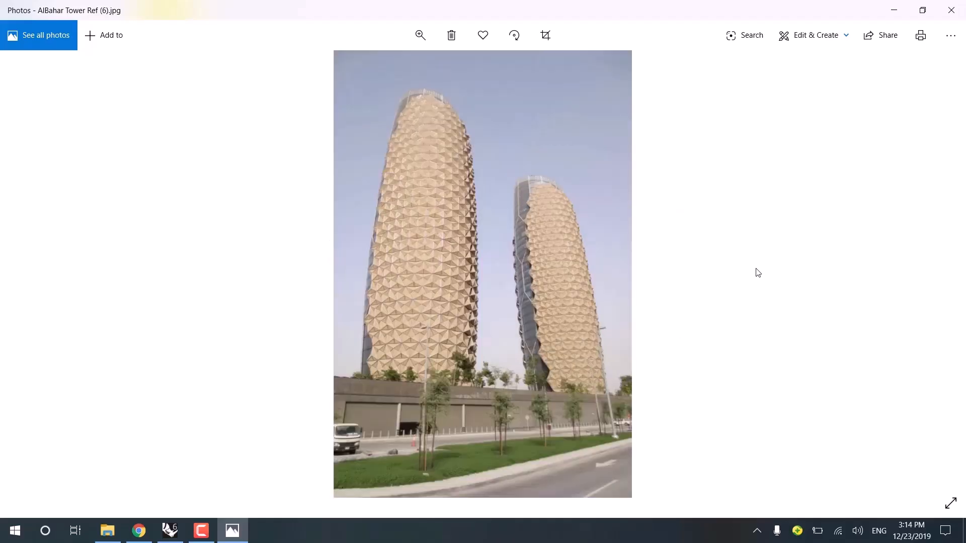
key("Right")
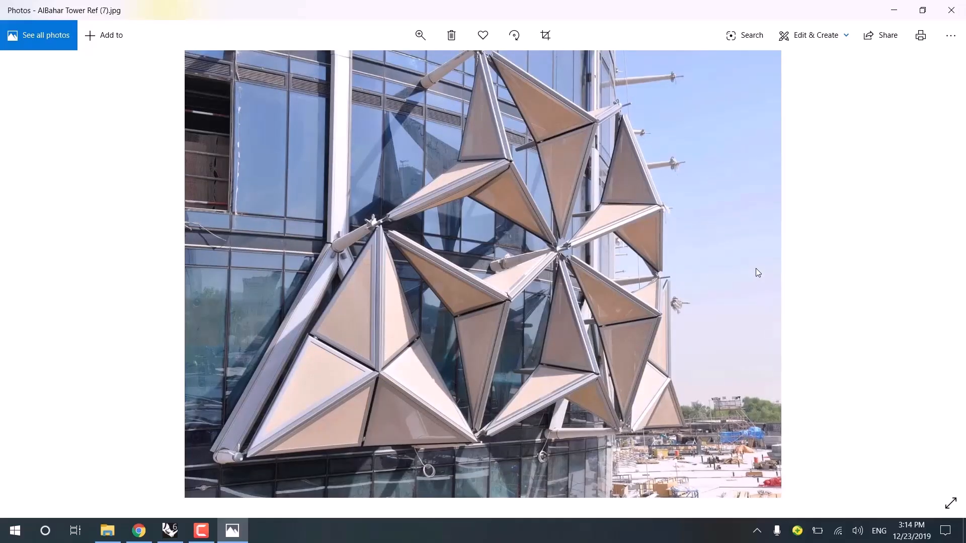
key("Right")
- Return to AlBahar Tower Ref (7) and examine the folded triangular facade panels up close
key("Left")
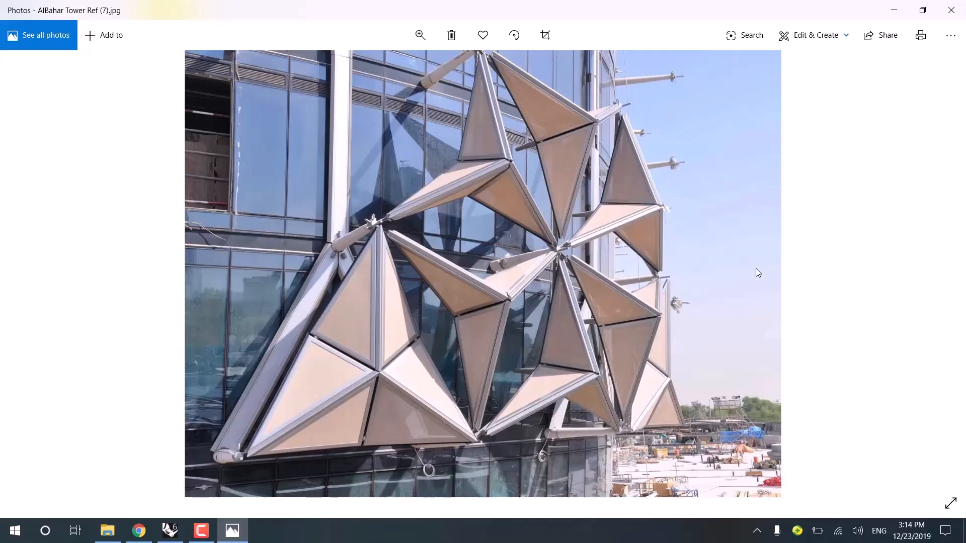
scroll(455, 101, "up", 2)
left_click_drag(469, 185, 443, 201)
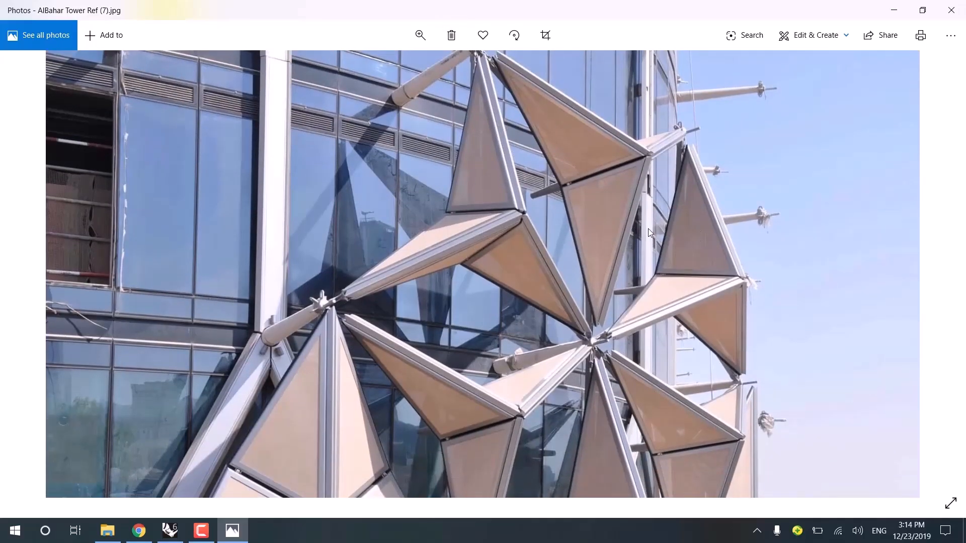
scroll(604, 262, "down", 3)
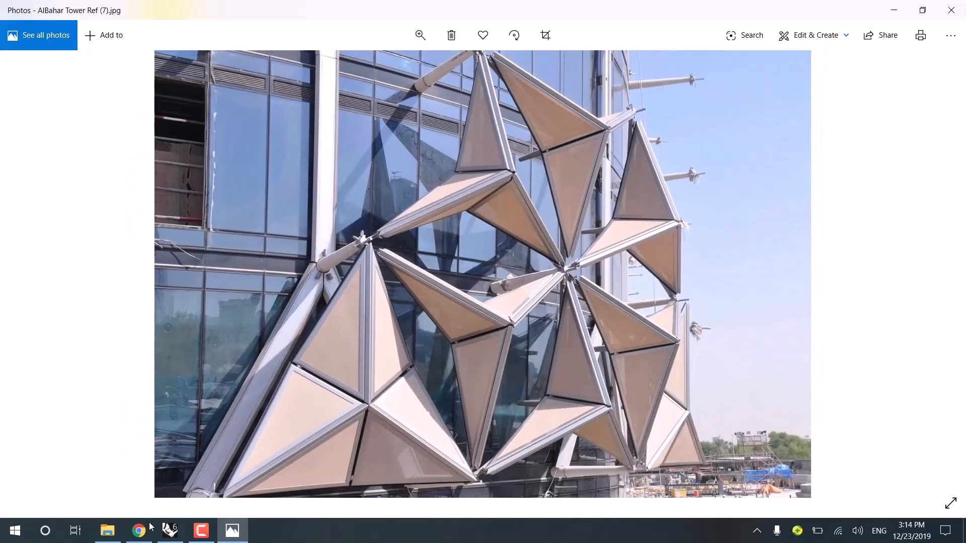
- Switch to Chrome and examine Sketchfab's Al Bahar Tower 3D model from several sides, including its open and panelled faces
left_click(146, 532)
scroll(281, 205, "down", 5)
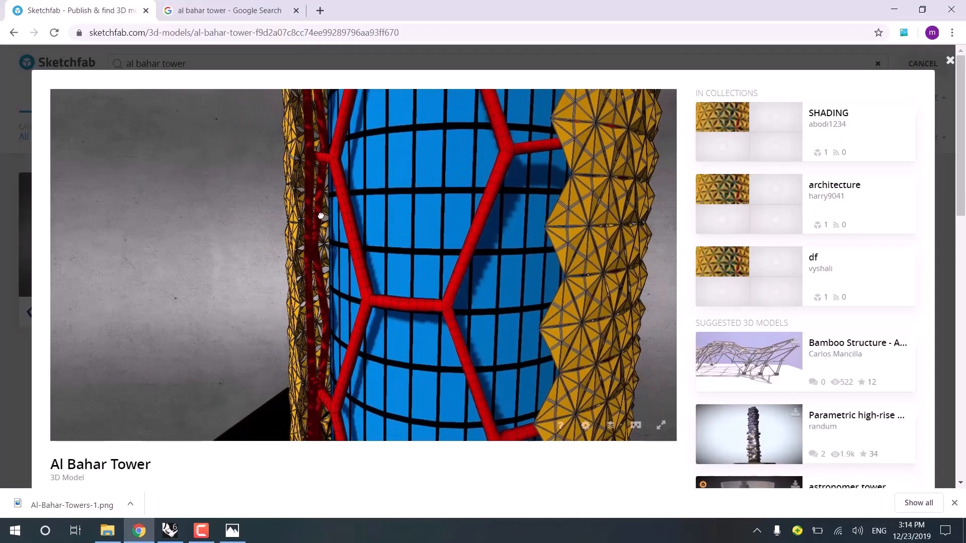
left_click_drag(321, 216, 387, 214)
scroll(284, 196, "down", 4)
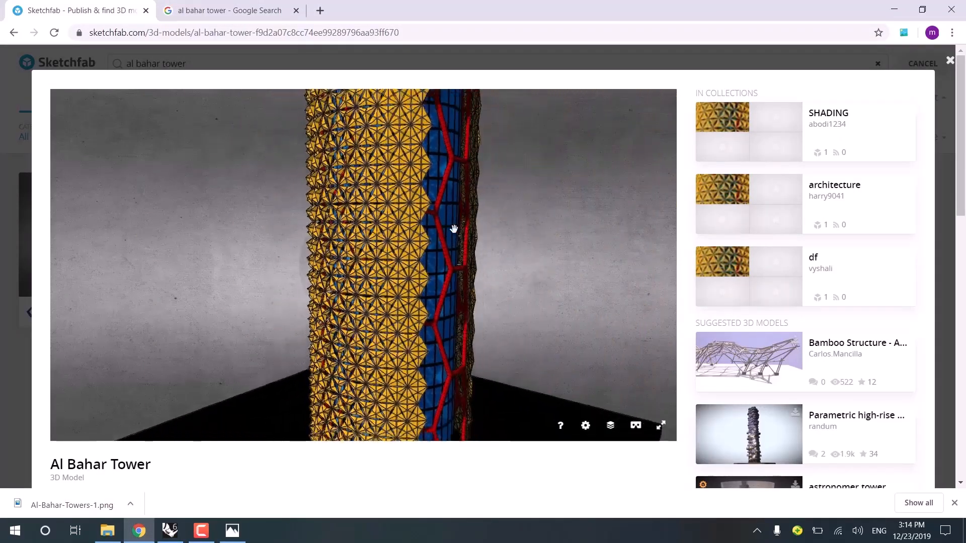
scroll(454, 229, "down", 3)
left_click_drag(454, 229, 251, 219)
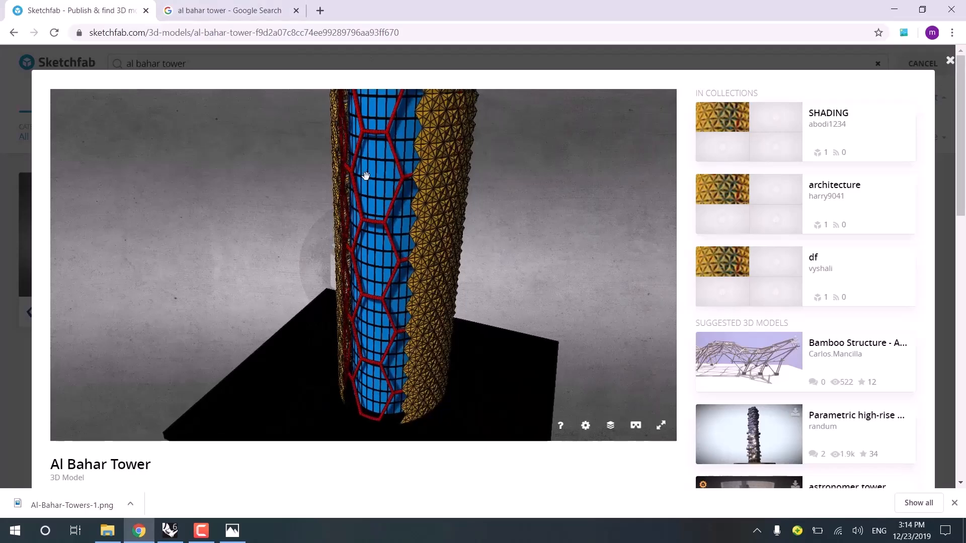
left_click_drag(572, 244, 457, 232)
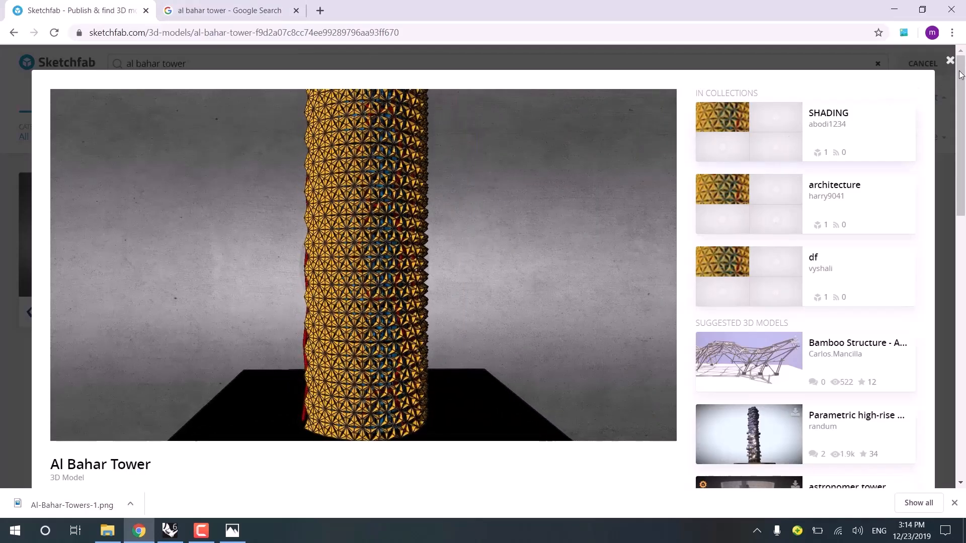
- Close the model, return to Sketchfab's home page, search for "al bahar tower" and open the Al Bahar Tower model
left_click(950, 60)
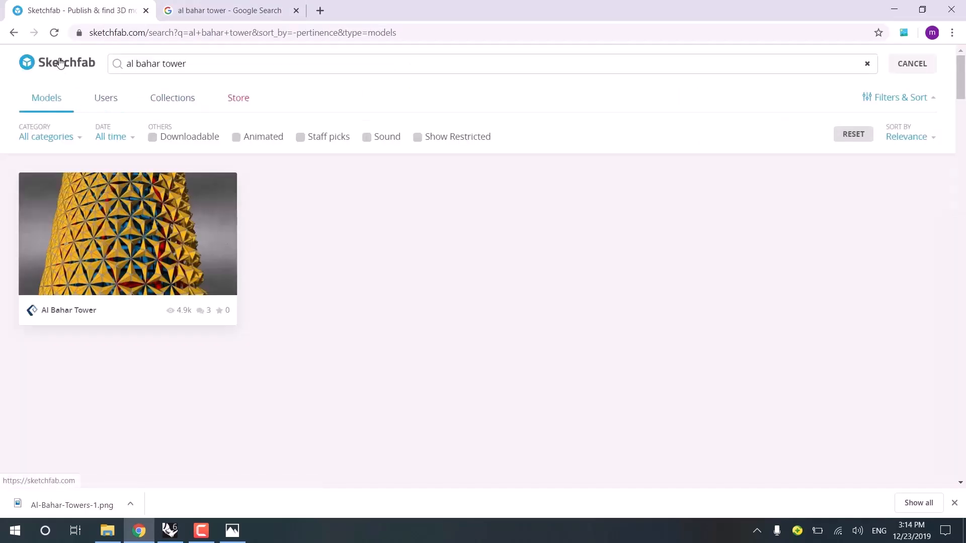
left_click(60, 63)
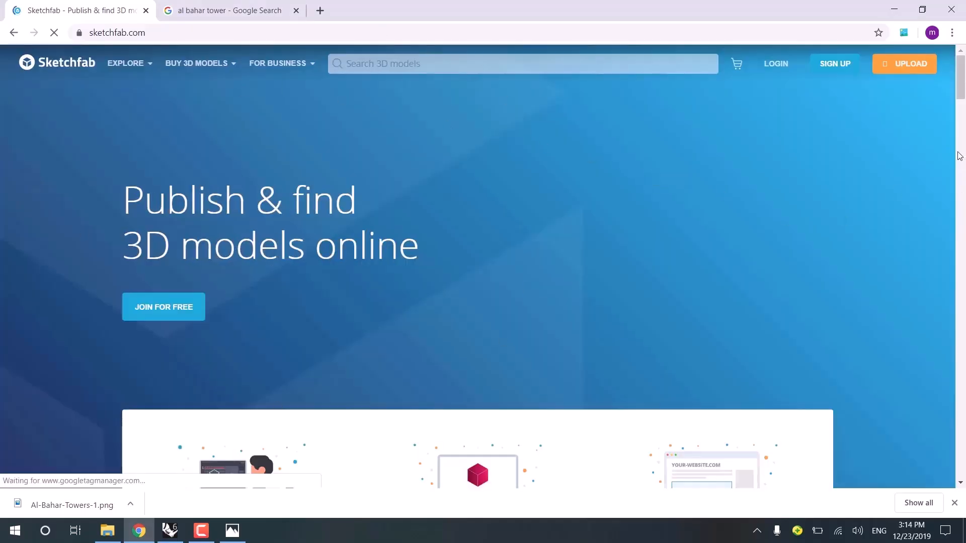
scroll(959, 156, "down", 15)
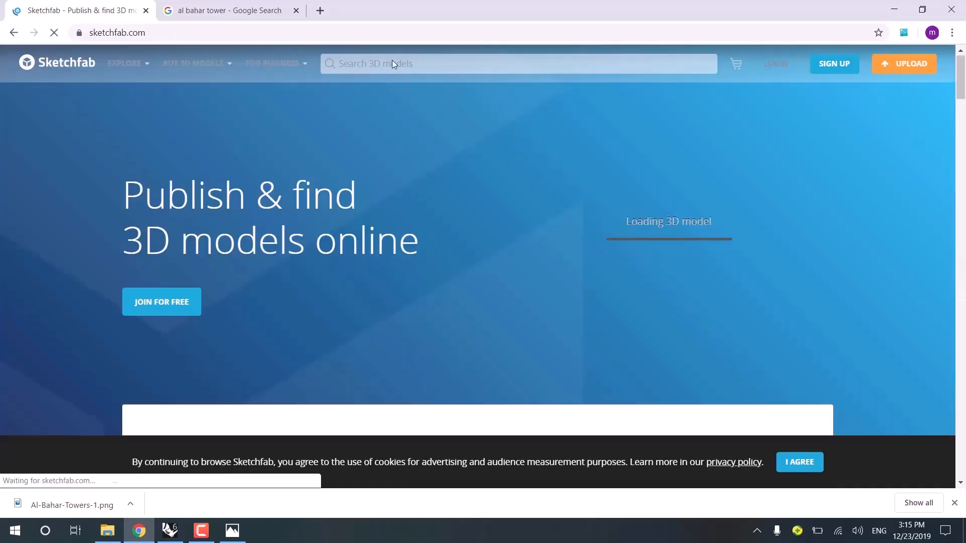
left_click(392, 62)
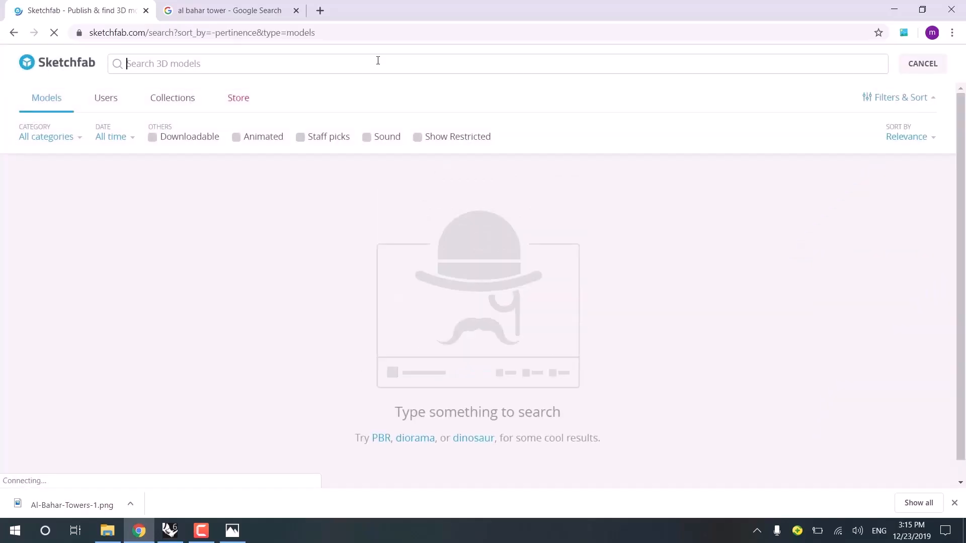
type("al bahar tower")
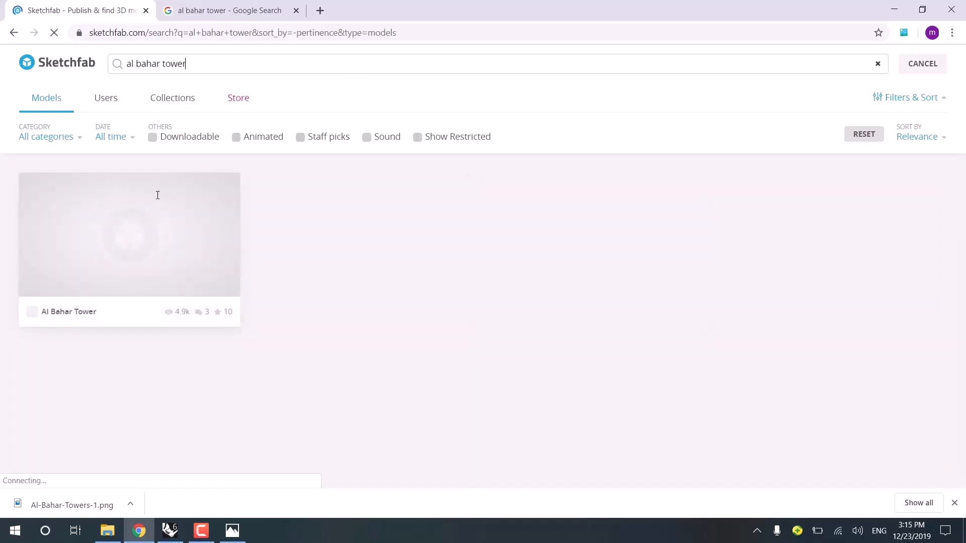
left_click(151, 226)
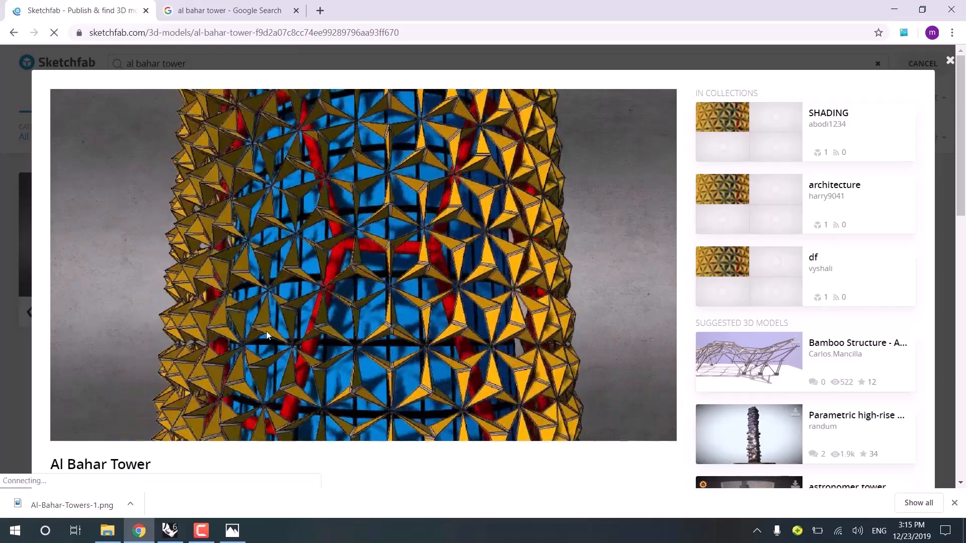
- Examine the Al Bahar Tower model's hexagonal red frame and the gridded blue glazing behind it at close range
left_click_drag(268, 333, 367, 307)
scroll(443, 327, "down", 2)
scroll(372, 296, "down", 5)
left_click_drag(386, 261, 299, 231)
scroll(329, 295, "down", 5)
scroll(397, 283, "up", 5)
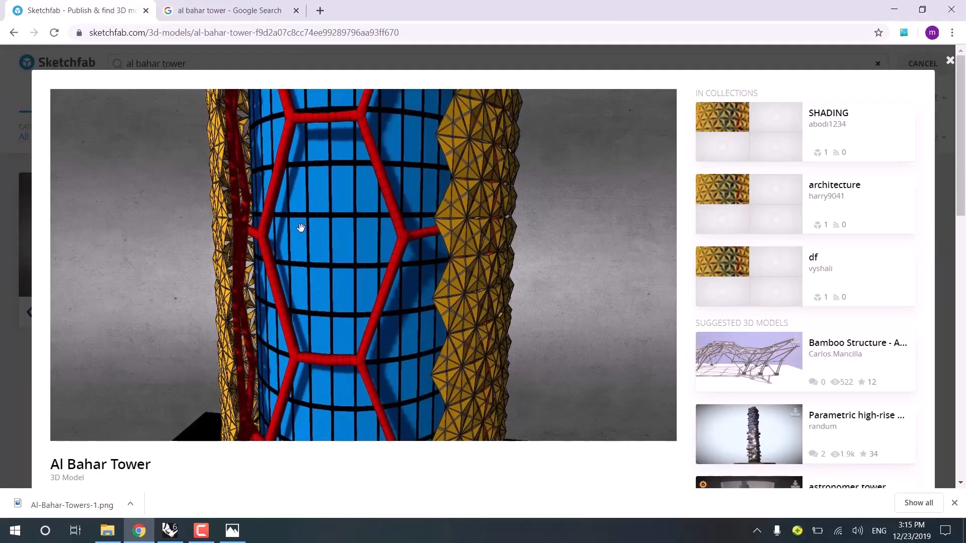
scroll(361, 219, "up", 5)
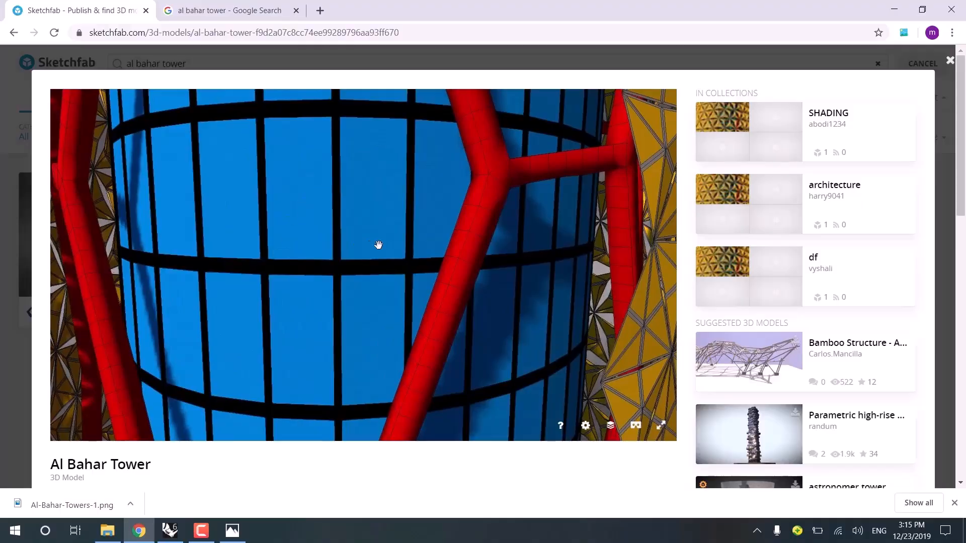
- Examine the tower model's overall form and how the folded golden panels meet the exposed hexagonal frame
scroll(380, 245, "down", 2)
left_click_drag(405, 241, 363, 293)
scroll(387, 249, "down", 4)
scroll(390, 267, "down", 5)
left_click_drag(319, 259, 347, 227)
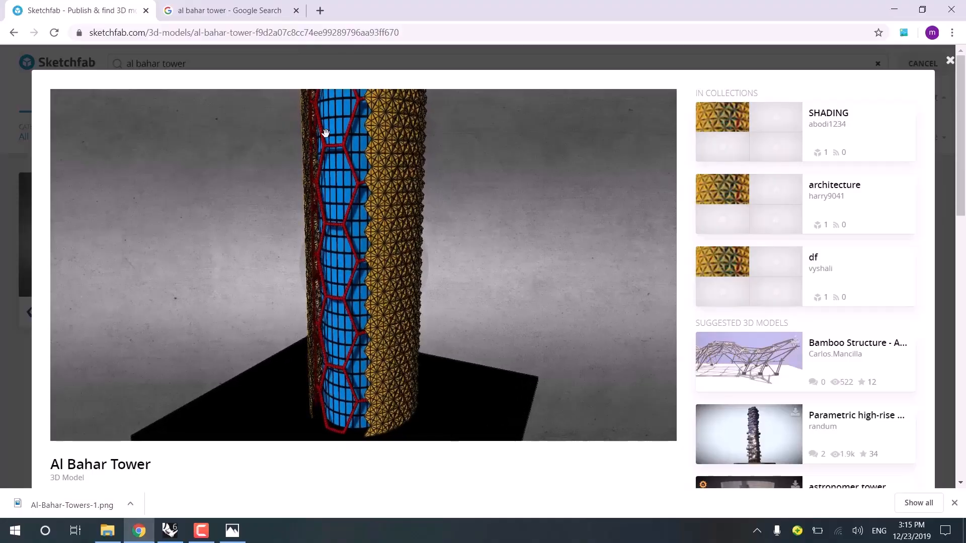
left_click_drag(324, 134, 423, 250)
scroll(398, 212, "up", 5)
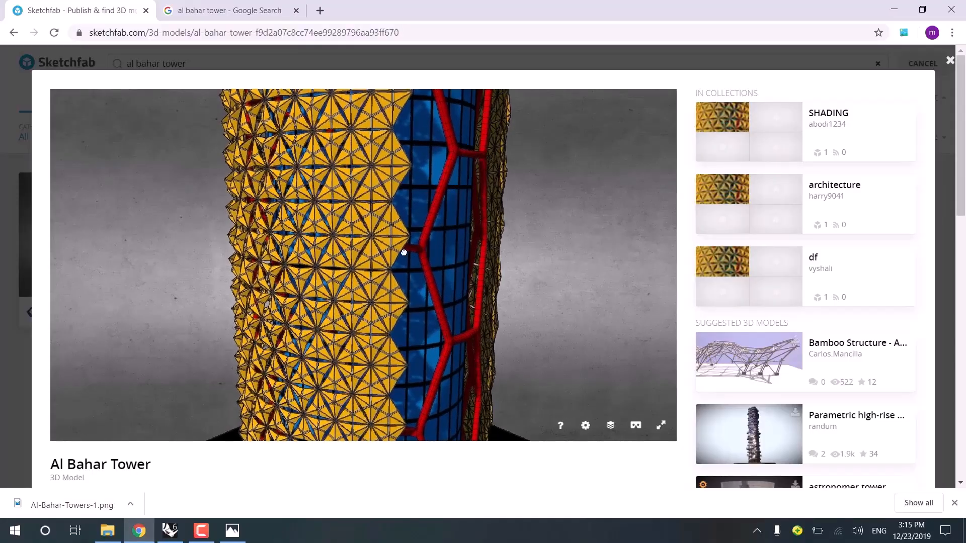
scroll(355, 289, "down", 3)
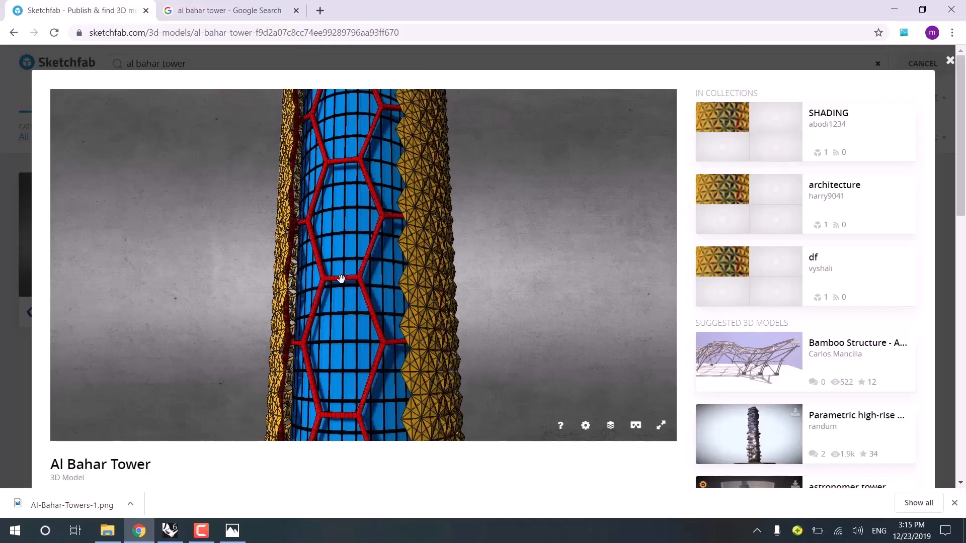
- Examine the Al Bahar Tower model's folded golden triangular panels up close, including how they sit over the red frame and glazing
left_click_drag(308, 274, 431, 221)
scroll(433, 201, "down", 3)
left_click_drag(371, 185, 363, 152)
scroll(363, 152, "up", 10)
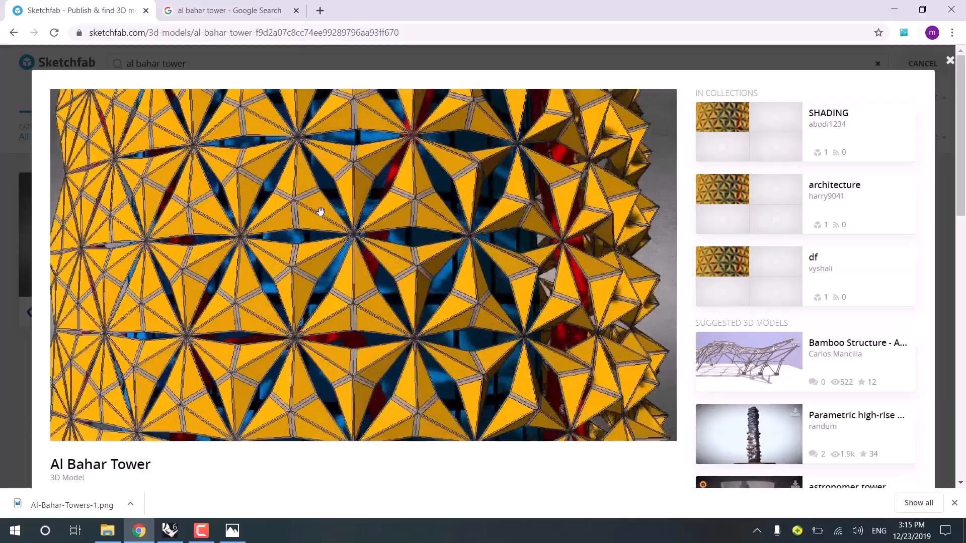
mouse_move(320, 211)
left_mouse_down()
mouse_move(173, 205)
mouse_move(319, 198)
mouse_move(271, 241)
mouse_move(305, 271)
mouse_move(339, 244)
mouse_move(322, 247)
mouse_move(418, 259)
mouse_move(301, 264)
left_mouse_up()
left_click_drag(434, 267, 538, 301)
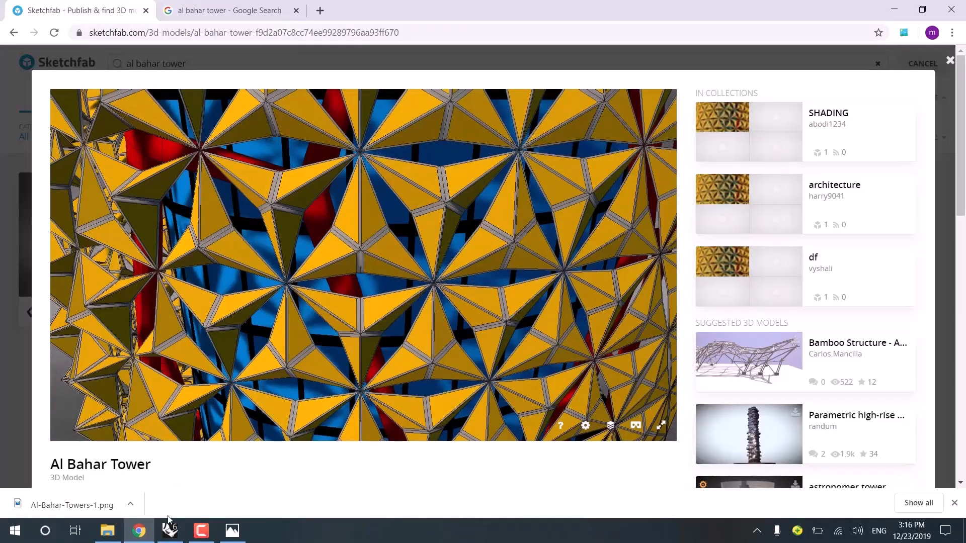
- Switch to Rhino and bring up the Top view with the origin near the middle
left_click(169, 534)
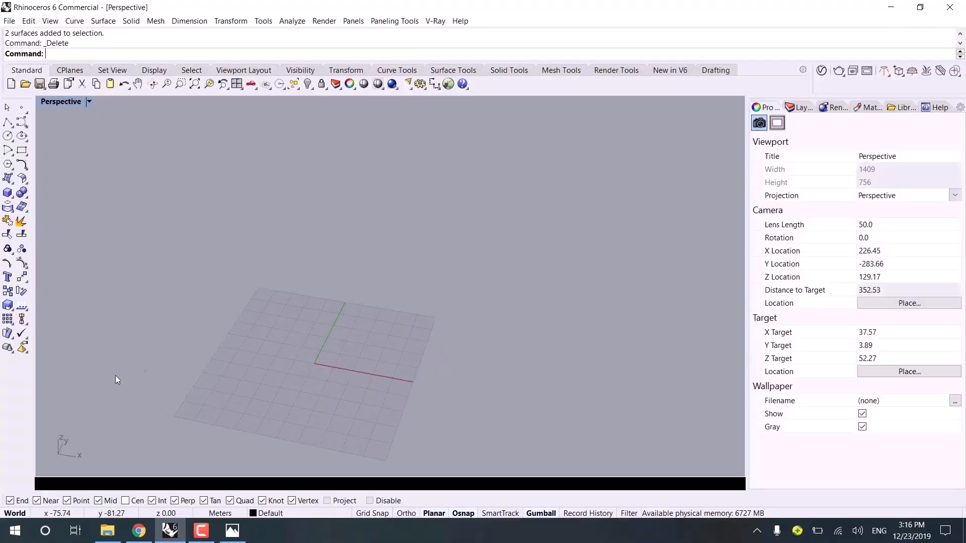
left_click(96, 485)
right_click_drag(419, 375, 492, 358)
scroll(493, 358, "down", 4)
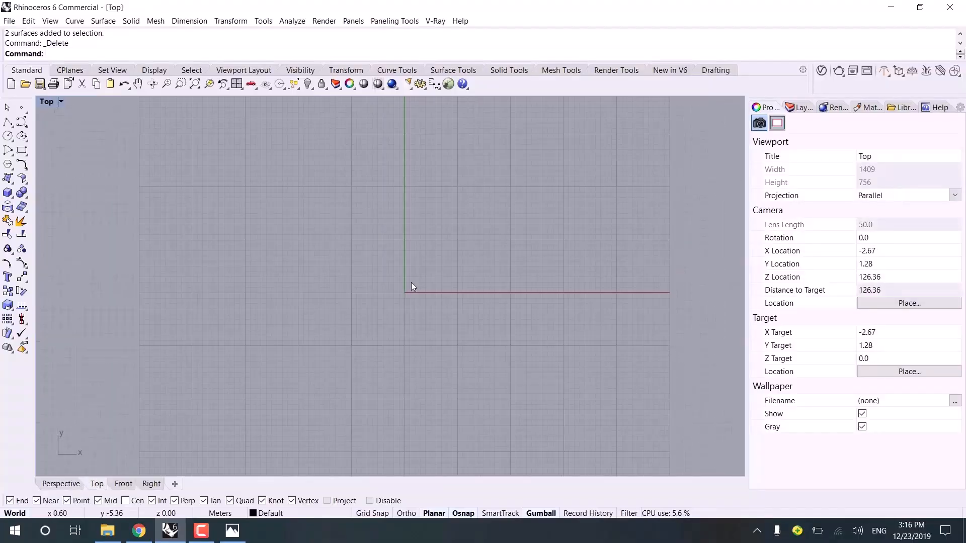
right_click_drag(405, 288, 383, 340)
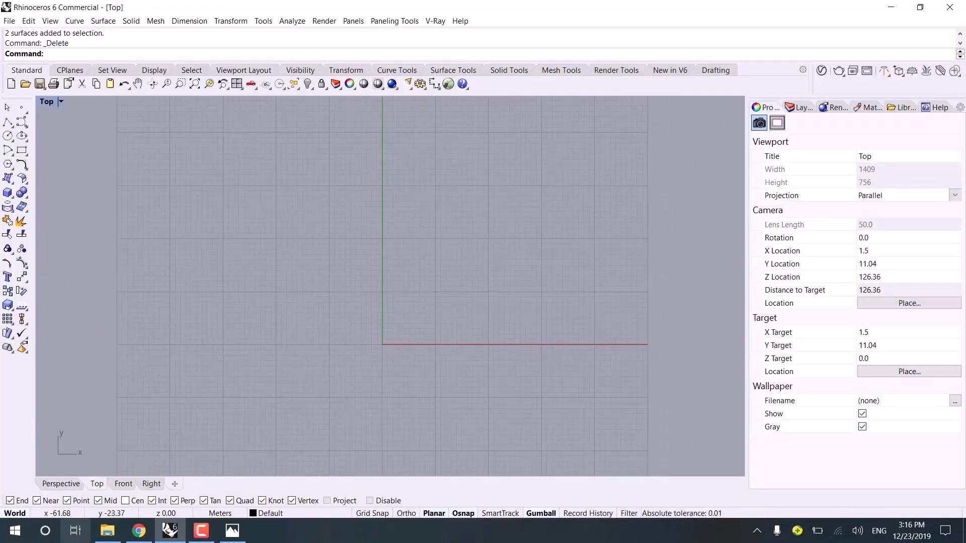
- Bring the circular floor-plan image AlBahar Tower Ref (1) from the project folder into Rhino's Top view as a picture around the origin
left_click(120, 474)
left_click(119, 474)
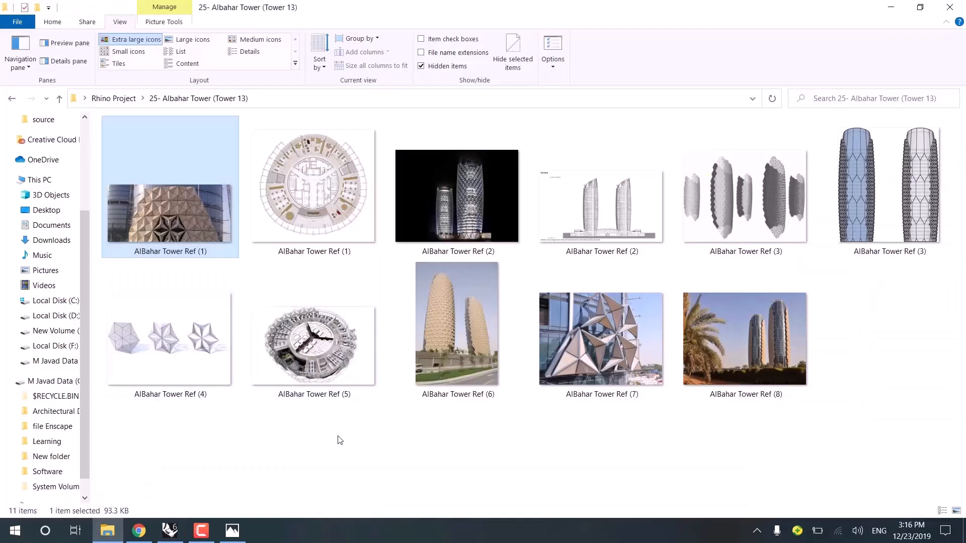
left_click(293, 181)
left_click(384, 426)
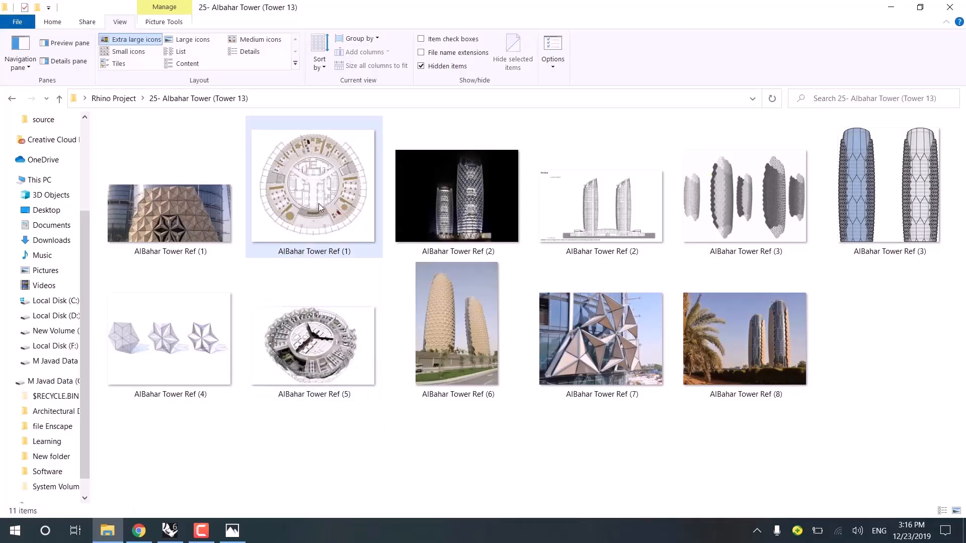
left_click_drag(319, 207, 265, 350)
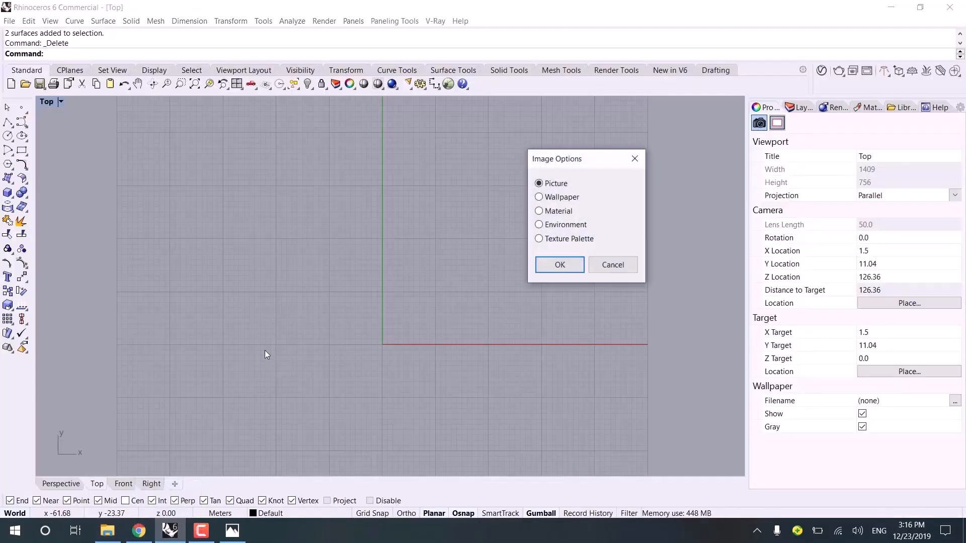
left_click(560, 264)
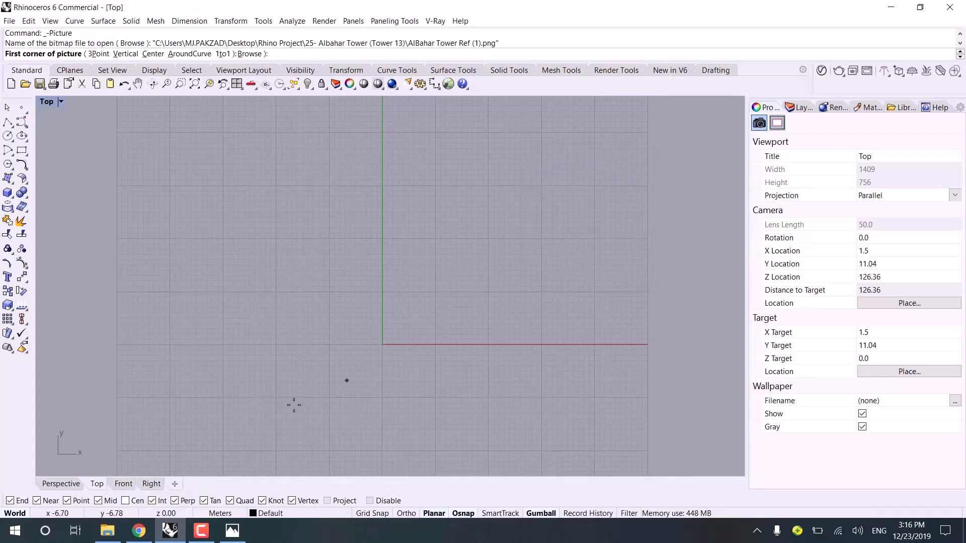
left_click(276, 409)
left_click(519, 187)
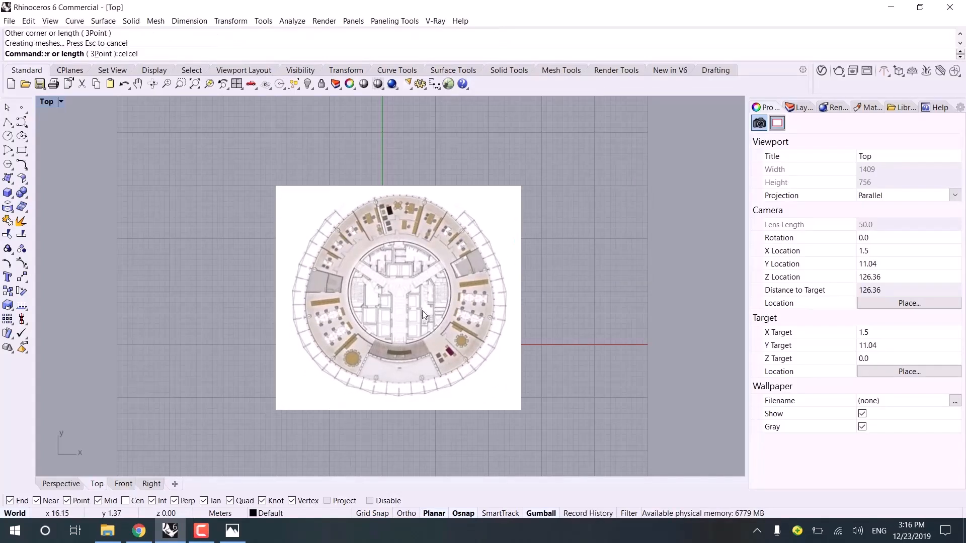
- Enable the Cen object snap and move the floor-plan picture from its centre to the origin
left_click_drag(513, 267, 496, 292)
left_click(557, 266)
type("M")
key("Return")
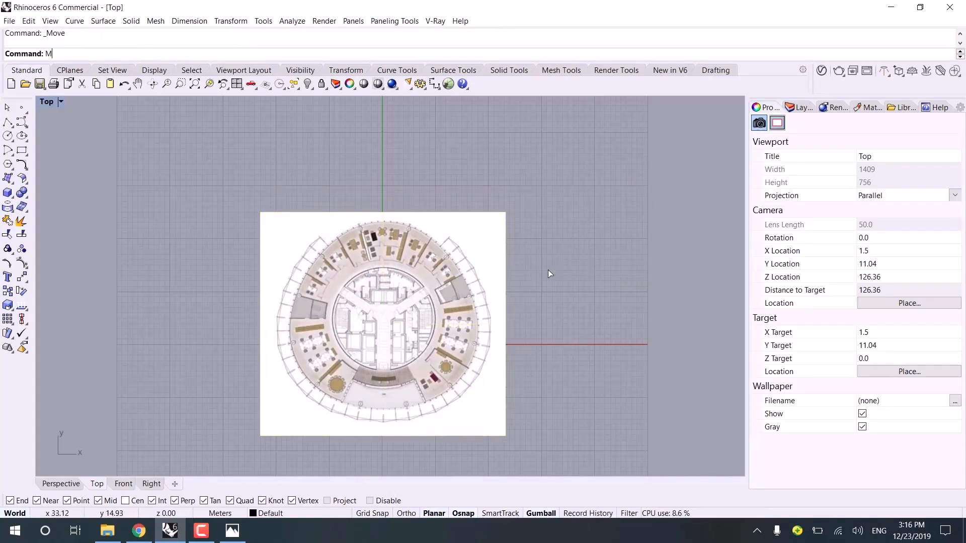
left_click(139, 501)
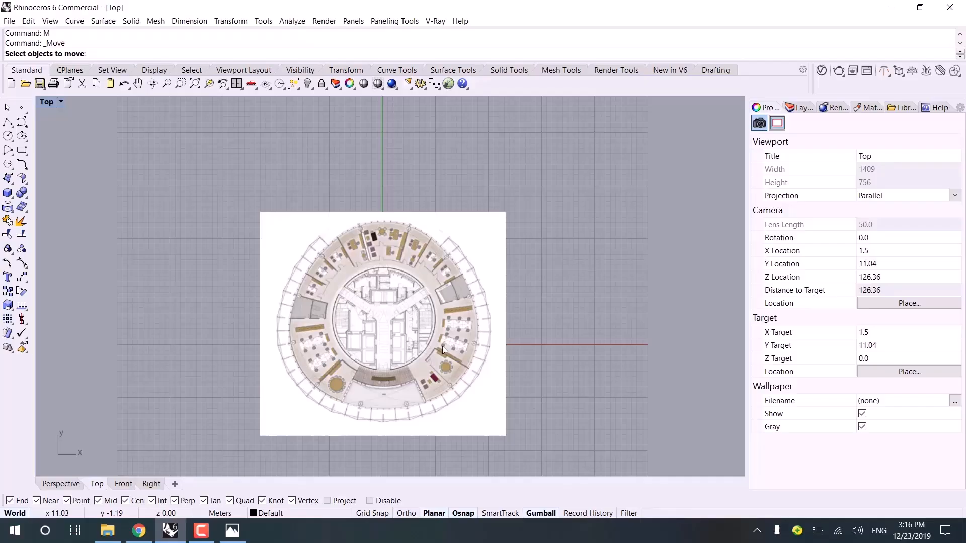
left_click(503, 291)
key("Return")
left_click(507, 289)
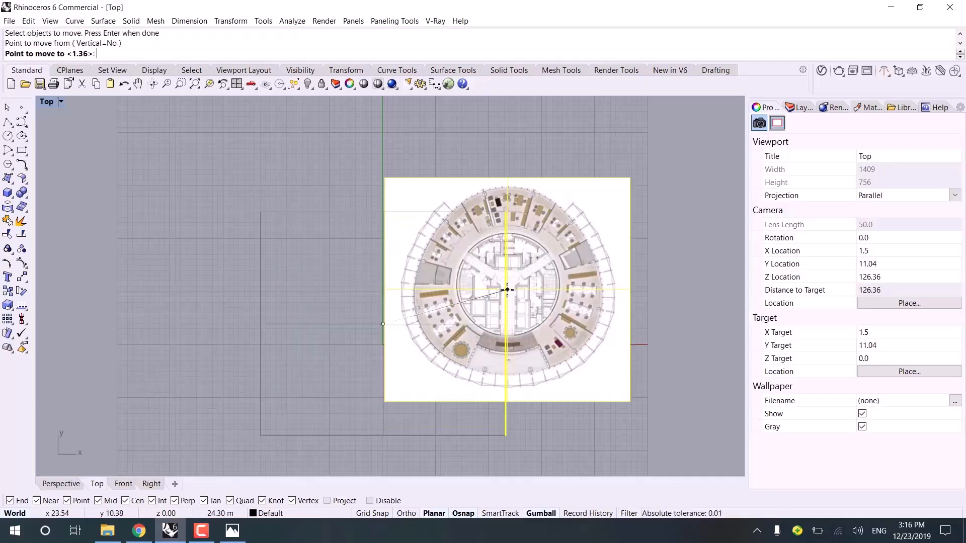
key("Return")
key("Return")
- Disable the Cen object snap and leave the repeated Move command
right_click_drag(412, 315, 414, 261)
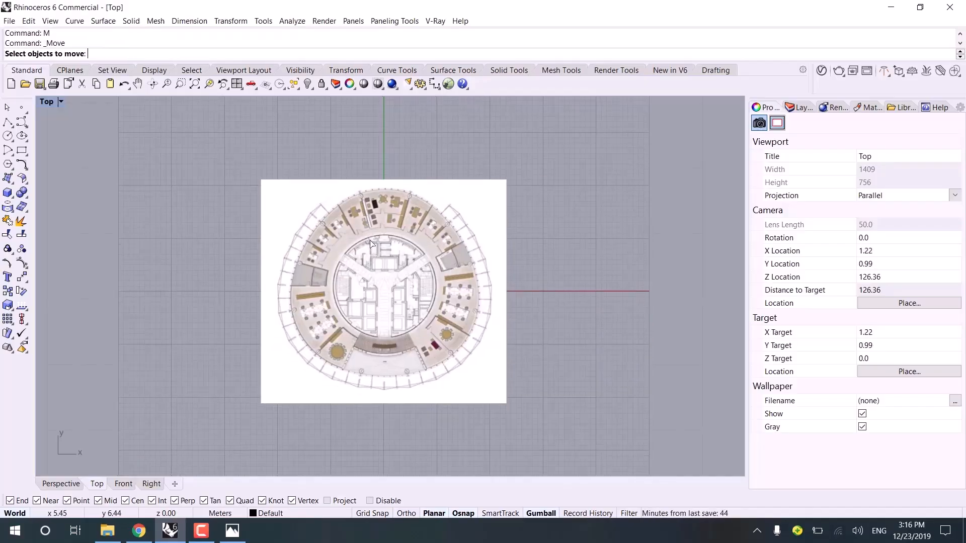
scroll(421, 258, "up", 2)
left_click(132, 504)
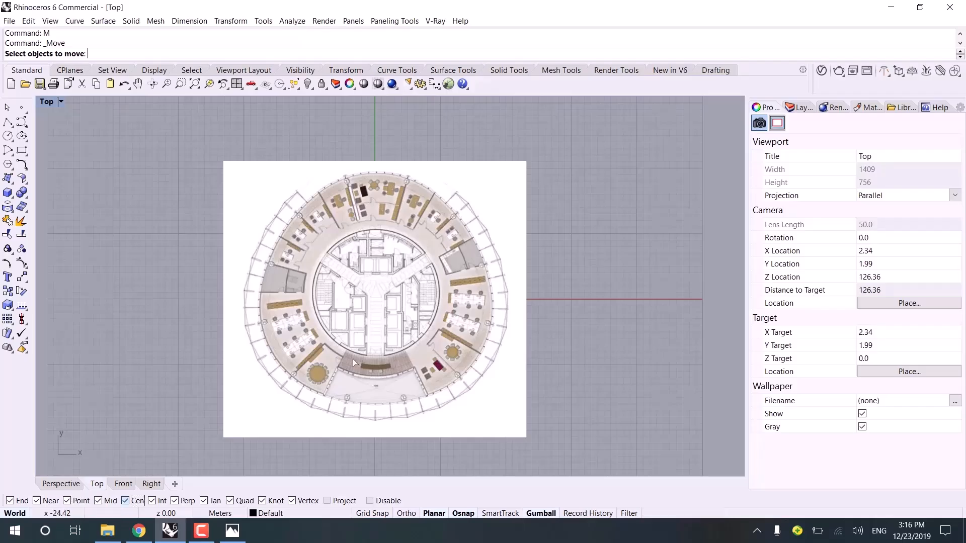
right_click_drag(584, 268, 547, 288)
key("Escape")
right_click_drag(563, 254, 557, 249)
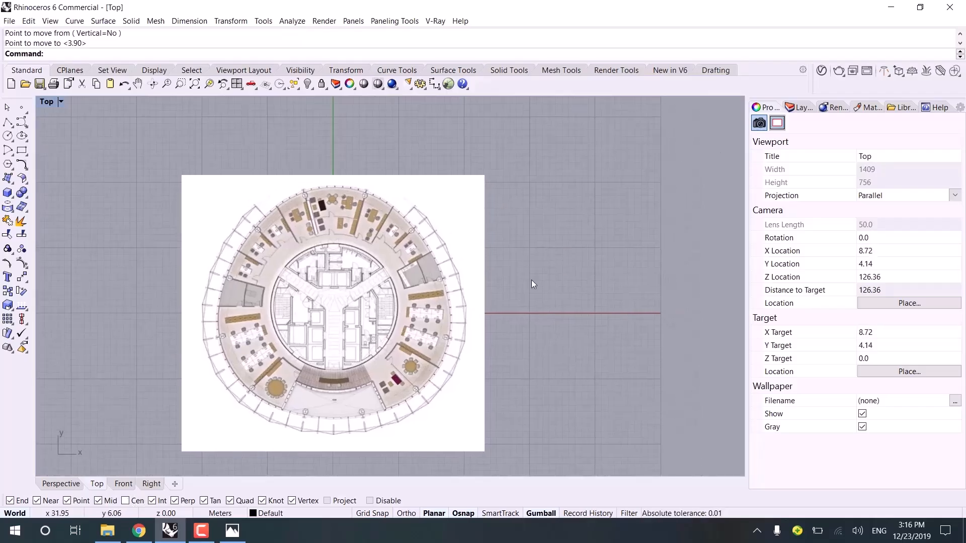
- Set the floor-plan picture's object transparency to 36% and lock the picture
left_click(400, 268)
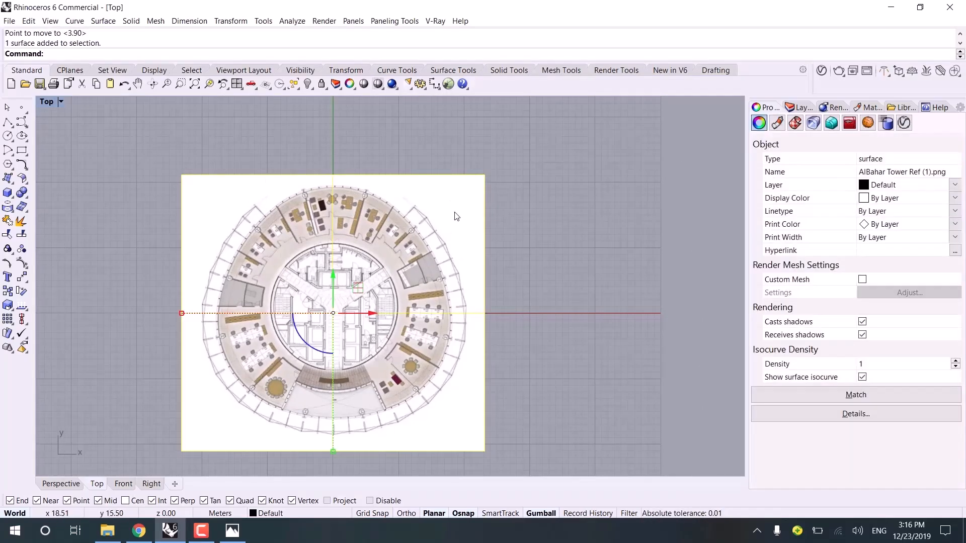
left_click(779, 126)
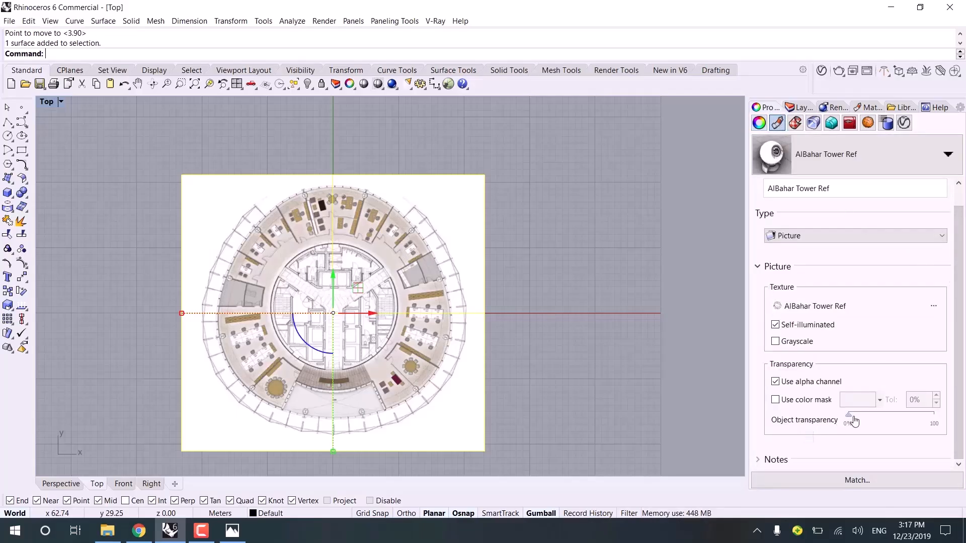
left_click_drag(852, 420, 879, 416)
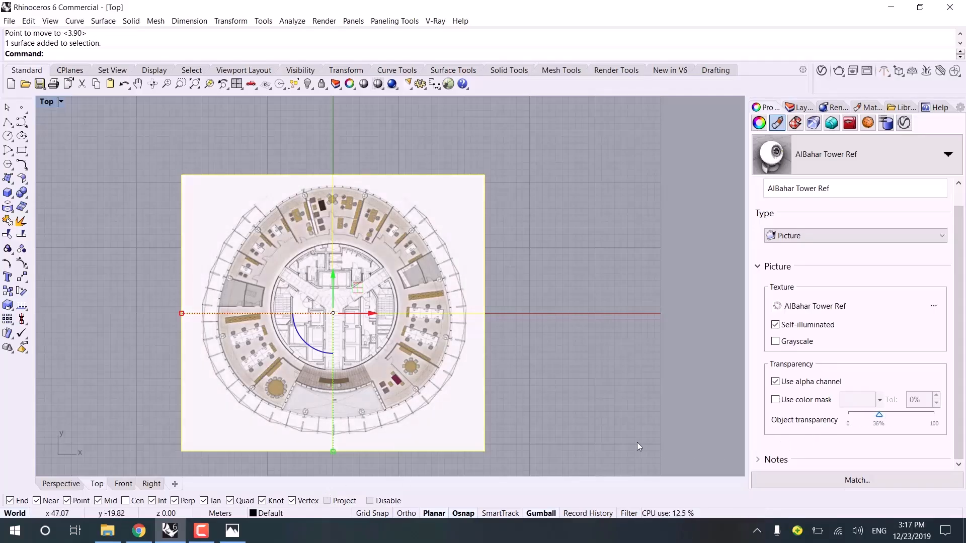
right_click_drag(564, 358, 564, 347)
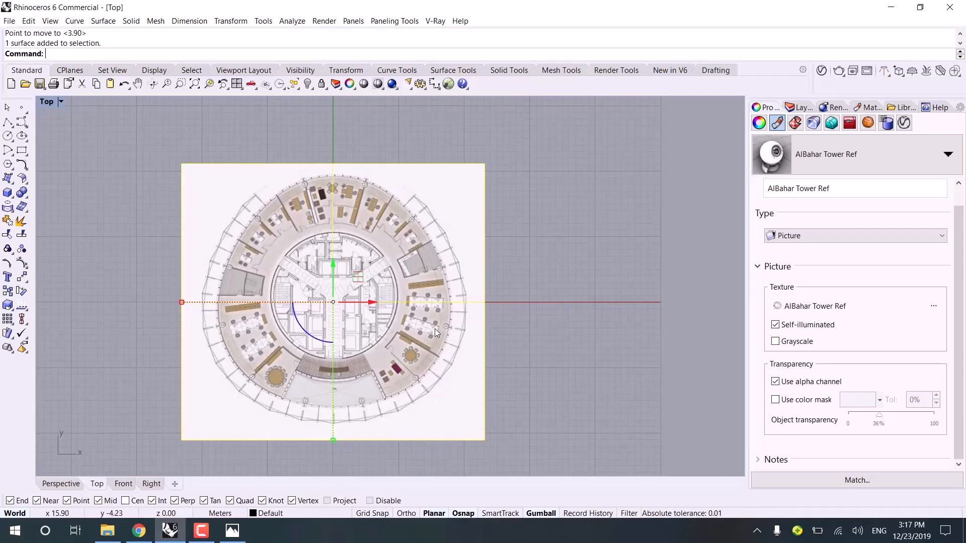
left_click(322, 84)
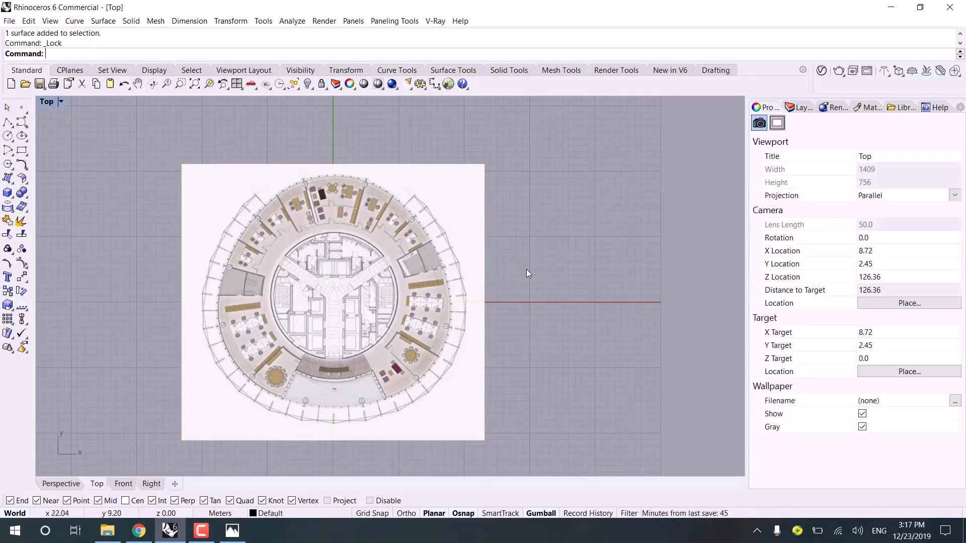
right_click_drag(526, 270, 541, 256)
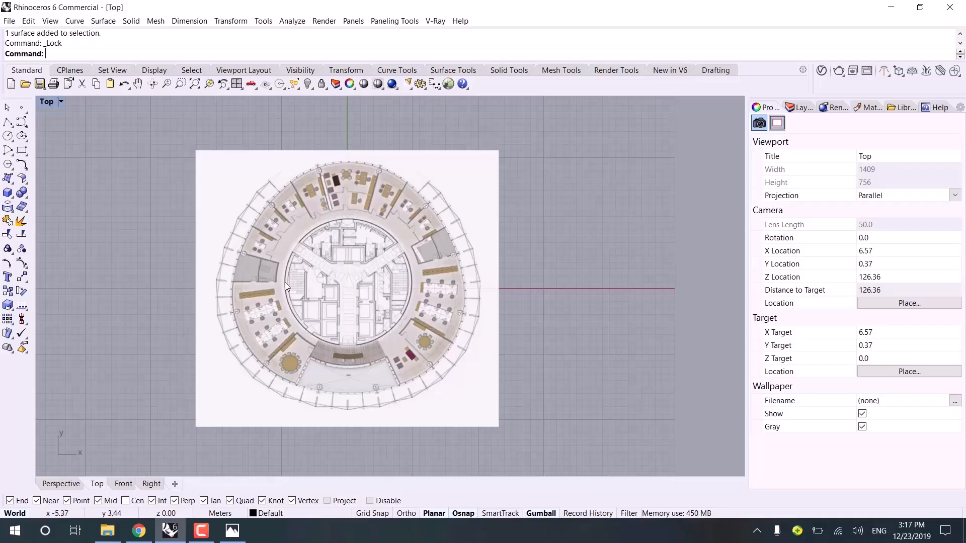
middle_click(248, 207)
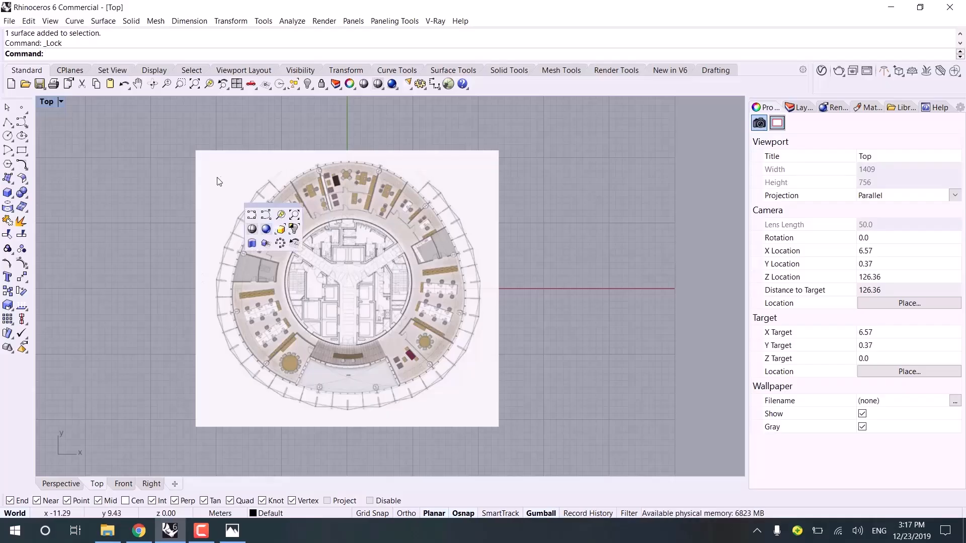
left_click(254, 216)
scroll(327, 183, "up", 5)
scroll(256, 177, "down", 4)
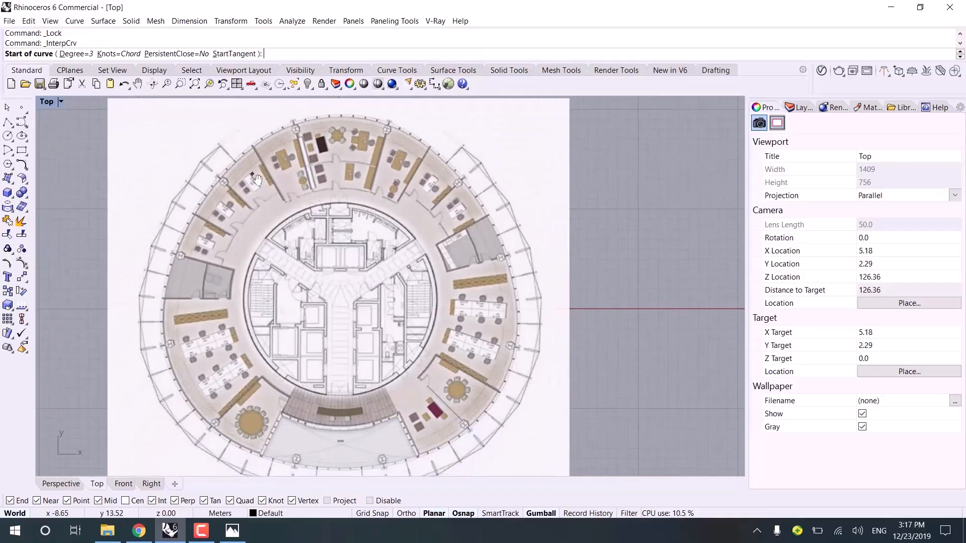
scroll(310, 257, "down", 2)
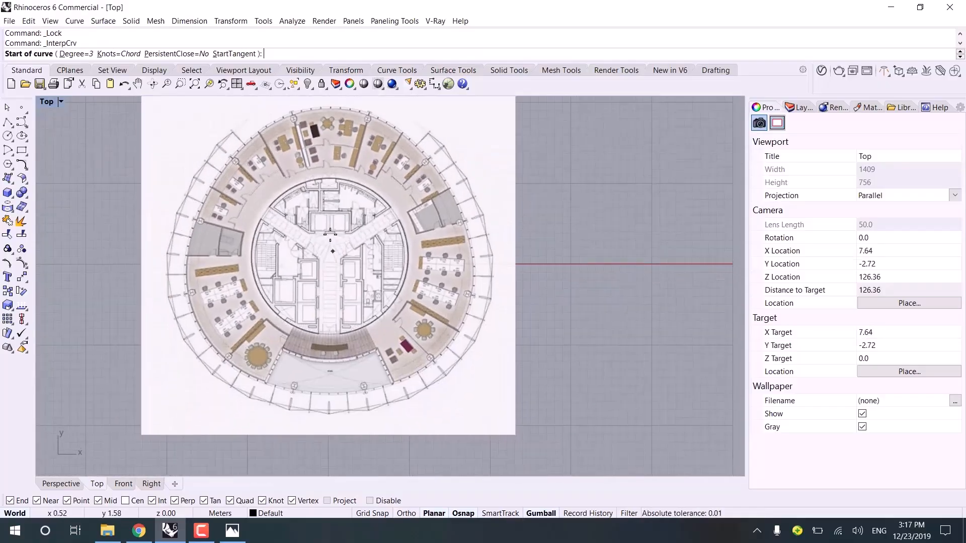
left_click(329, 428)
right_click_drag(315, 124, 299, 223)
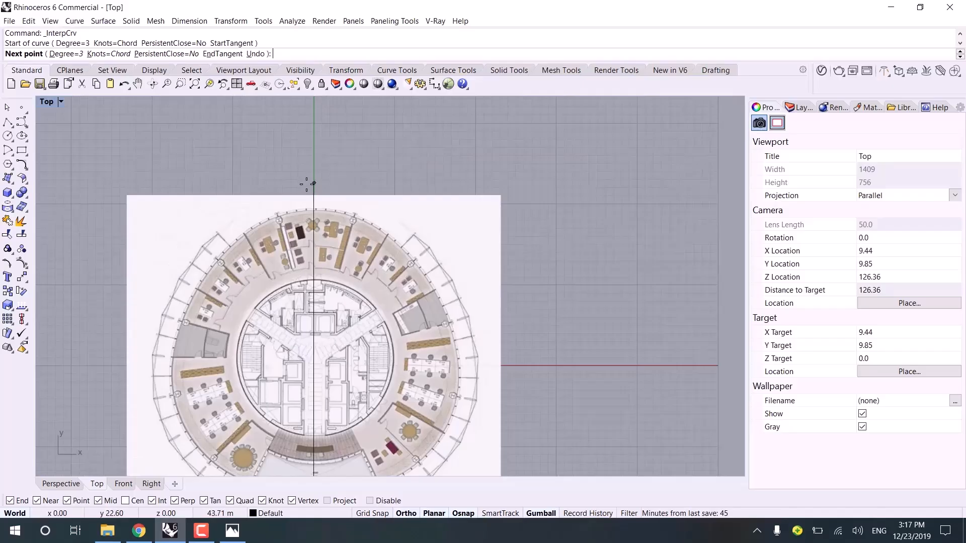
scroll(311, 197, "up", 6)
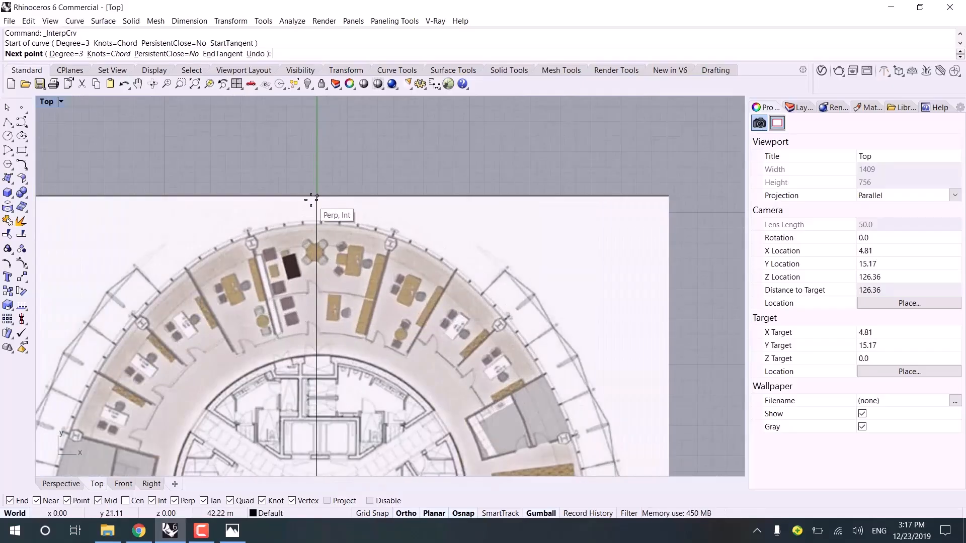
key("Escape")
- Draw a three-point circle tracing the outer wall of the round central core on the floor plan
scroll(314, 268, "down", 8)
right_click_drag(312, 313, 299, 262)
scroll(298, 263, "up", 4)
right_click_drag(238, 282, 224, 251)
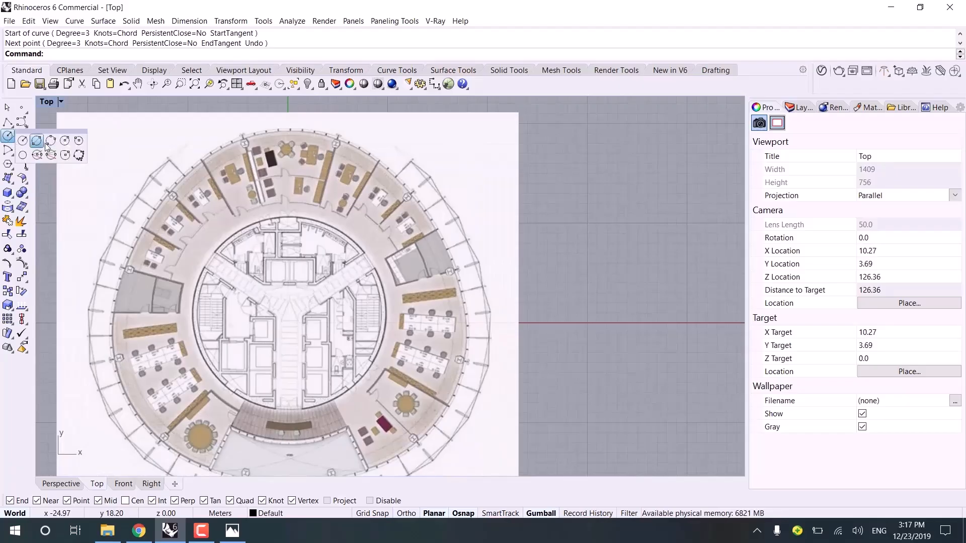
right_click(11, 141)
scroll(278, 220, "up", 6)
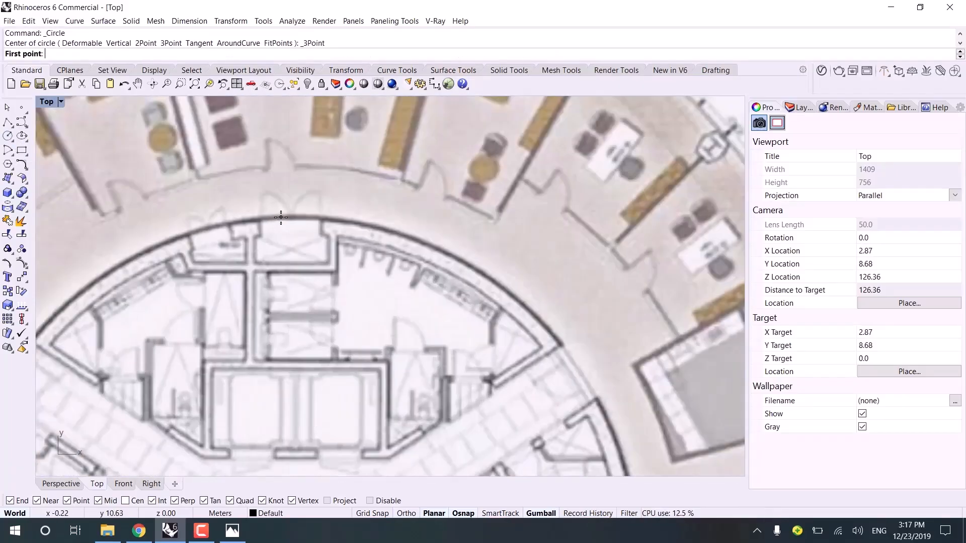
left_click(281, 218)
scroll(432, 397, "down", 6)
right_click_drag(438, 405, 341, 125)
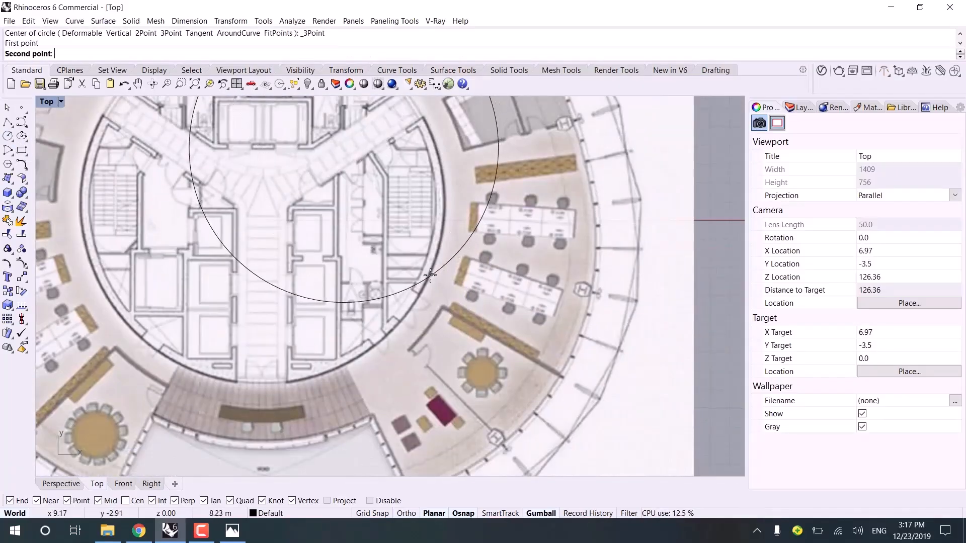
left_click(429, 275)
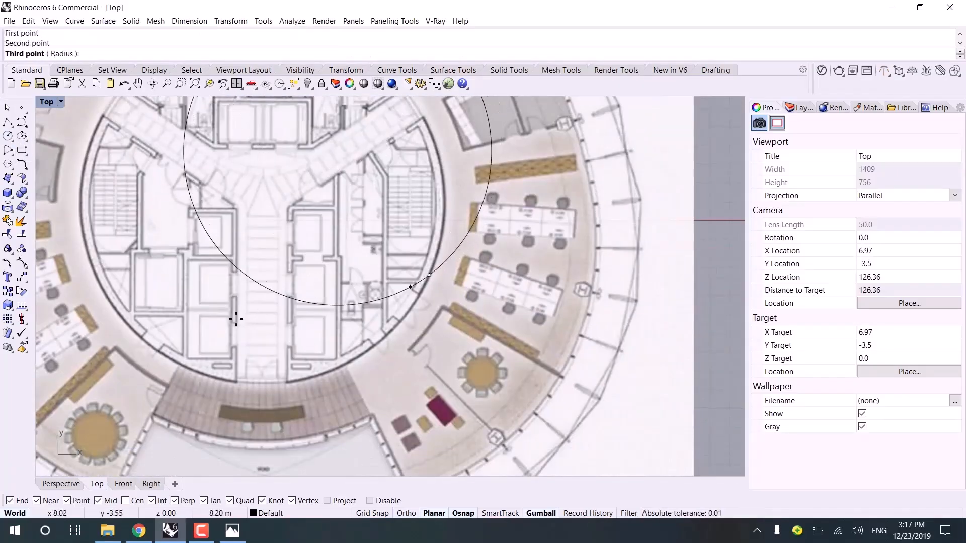
left_click(134, 316)
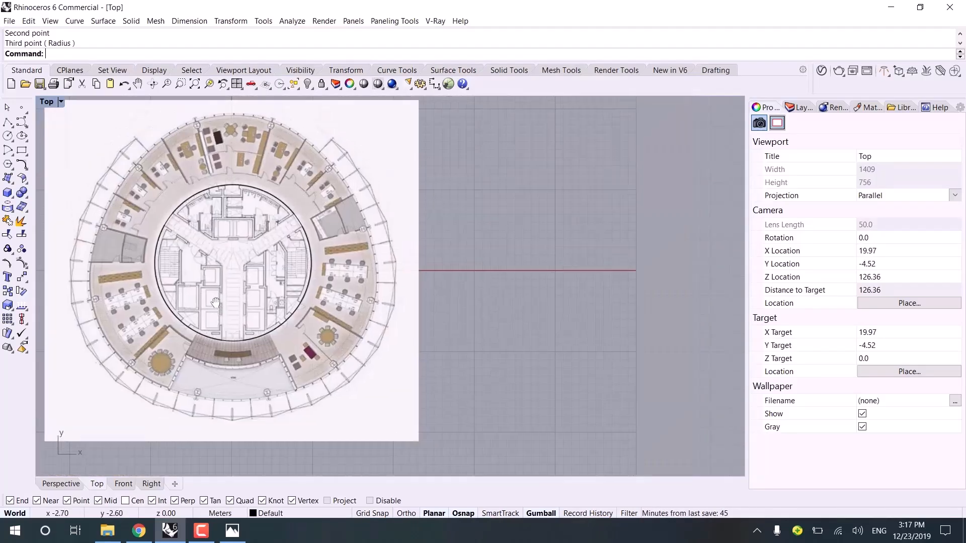
- Unlock the floor-plan picture, enable the Cen snap, and move the picture with the core circle from the circle's centre to the origin
scroll(209, 276, "down", 5)
scroll(335, 254, "up", 3)
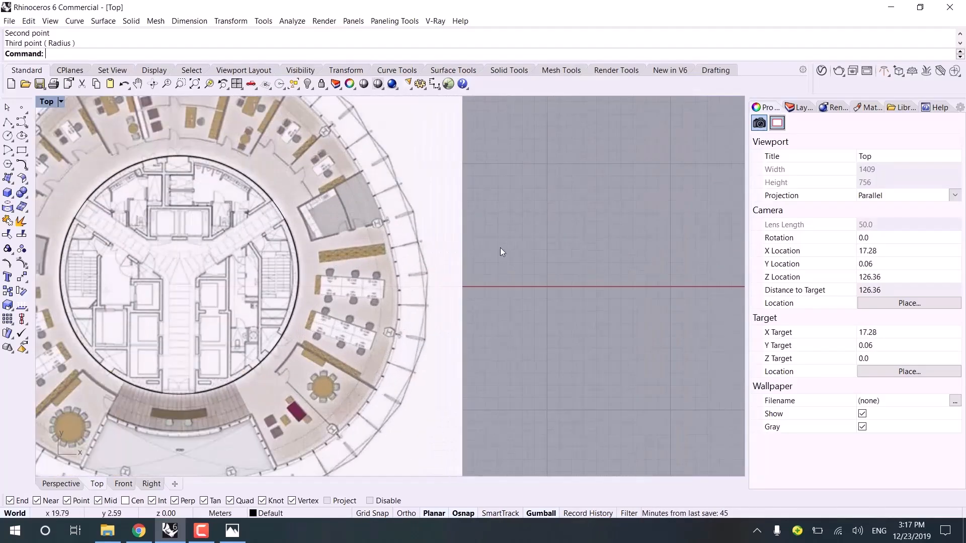
right_click(319, 85)
left_click_drag(276, 336, 271, 330)
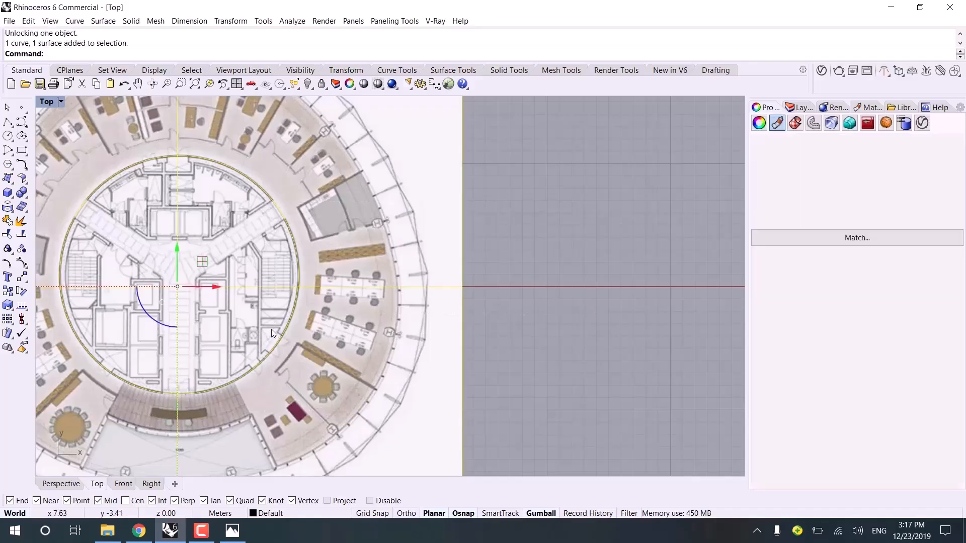
type("m")
key("Return")
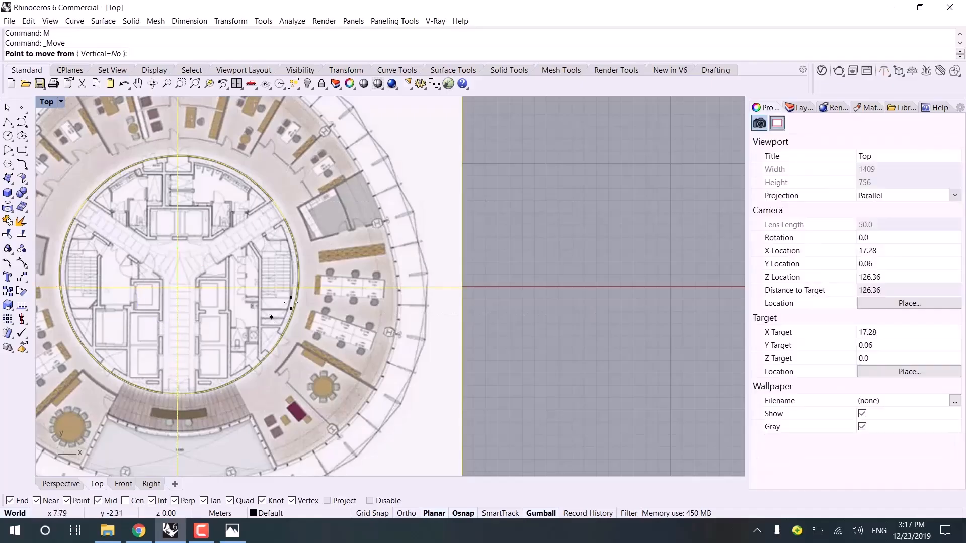
left_click(136, 501)
left_click(275, 341)
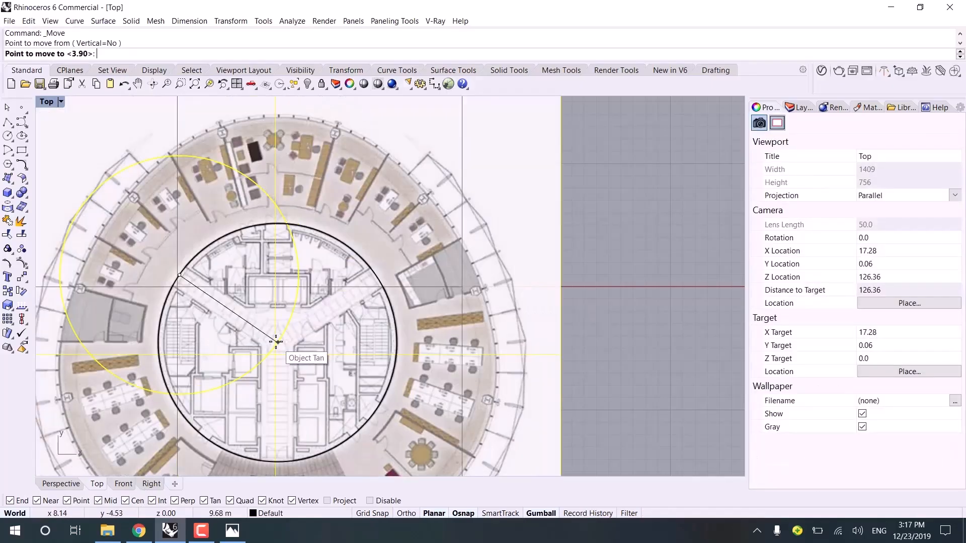
type("0")
key("Return")
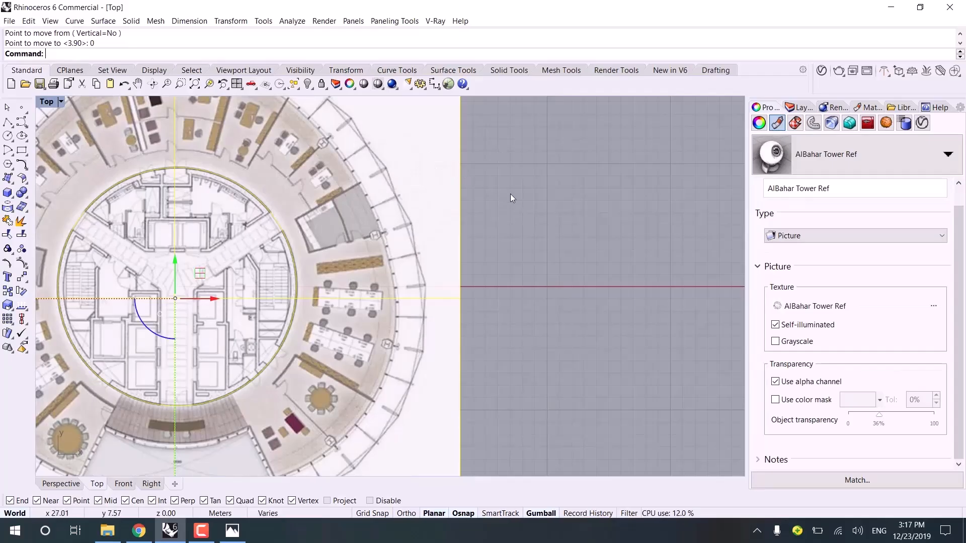
- Lock the floor-plan picture again, leaving the core circle unlocked
left_click(510, 194)
left_click(382, 337)
left_click(321, 85)
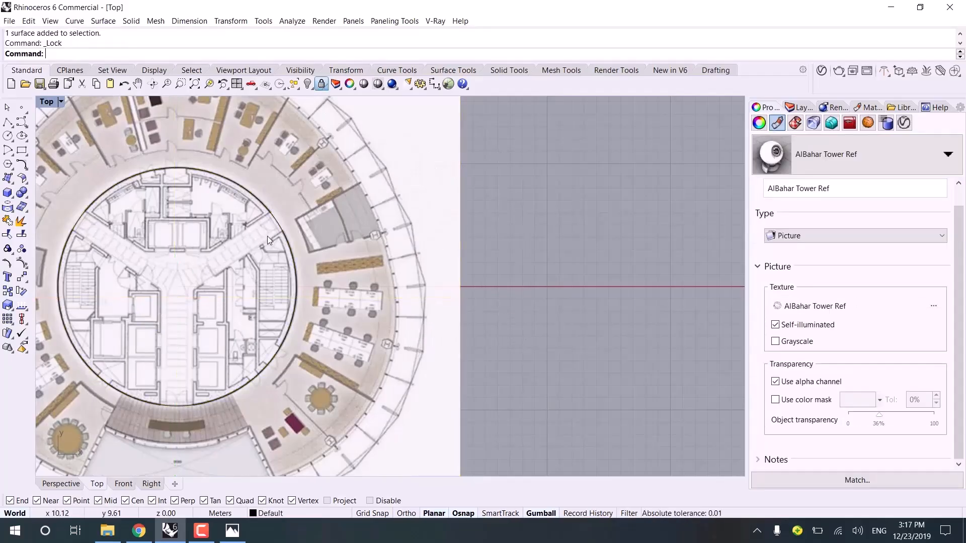
- Draw a vertical line upward from the origin and shift it down along its own direction so it crosses the whole floor plan
scroll(302, 200, "down", 5)
left_click(8, 123)
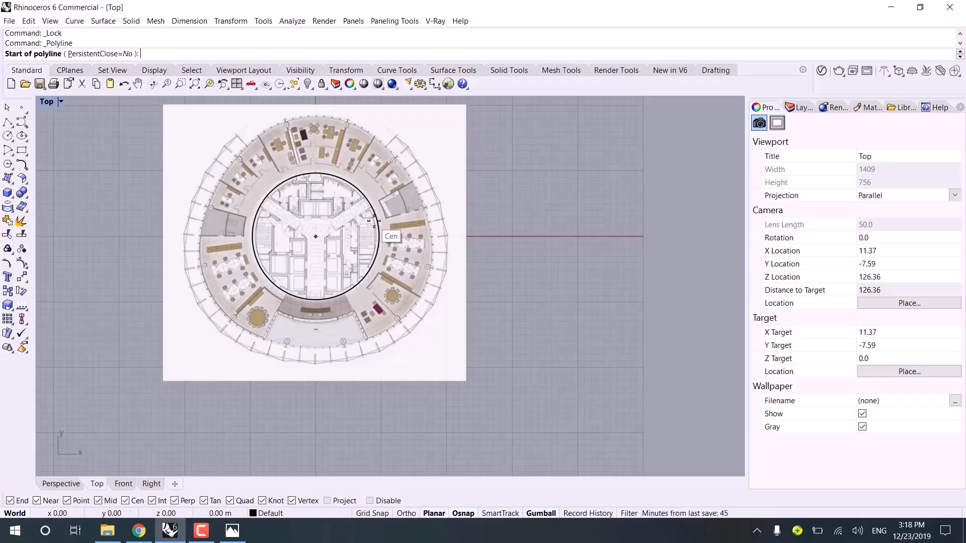
key("Return")
scroll(377, 206, "down", 3)
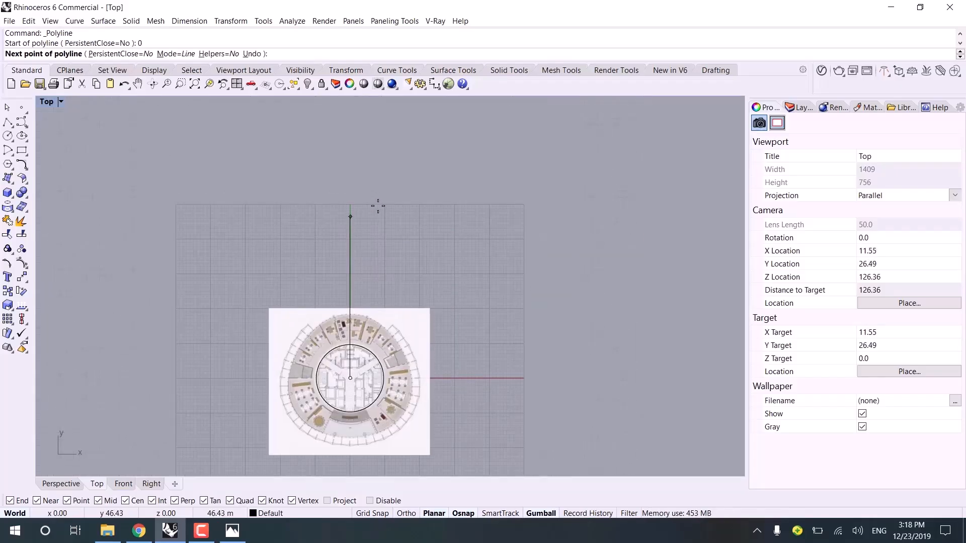
left_click(383, 166, "shift")
key("Return")
left_click(350, 210)
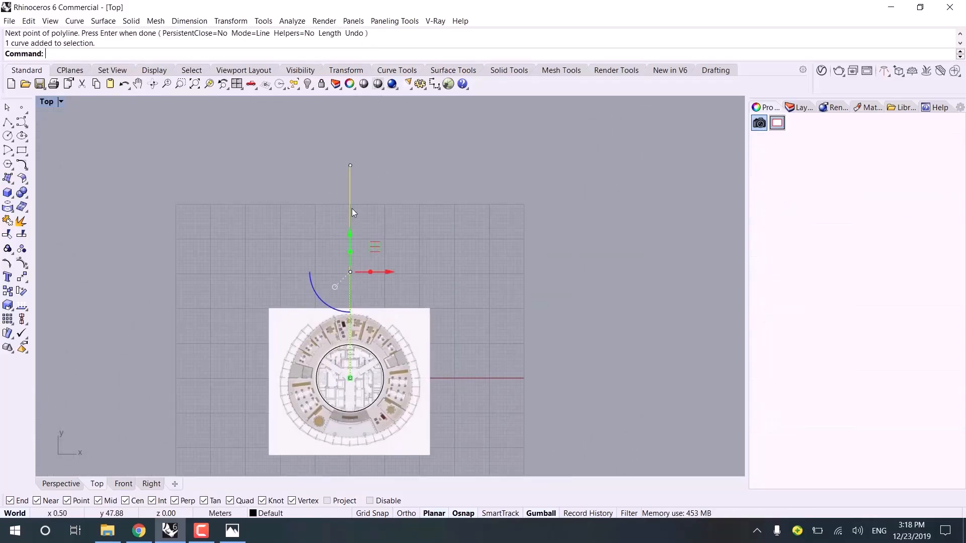
left_click_drag(351, 229, 347, 328)
left_click(411, 298)
- Disable the Mid snap and start an interpolated curve where the vertical line meets the top of the inner facade ring, heading left
scroll(347, 375, "up", 6)
right_click_drag(361, 297, 360, 241)
scroll(349, 228, "up", 2)
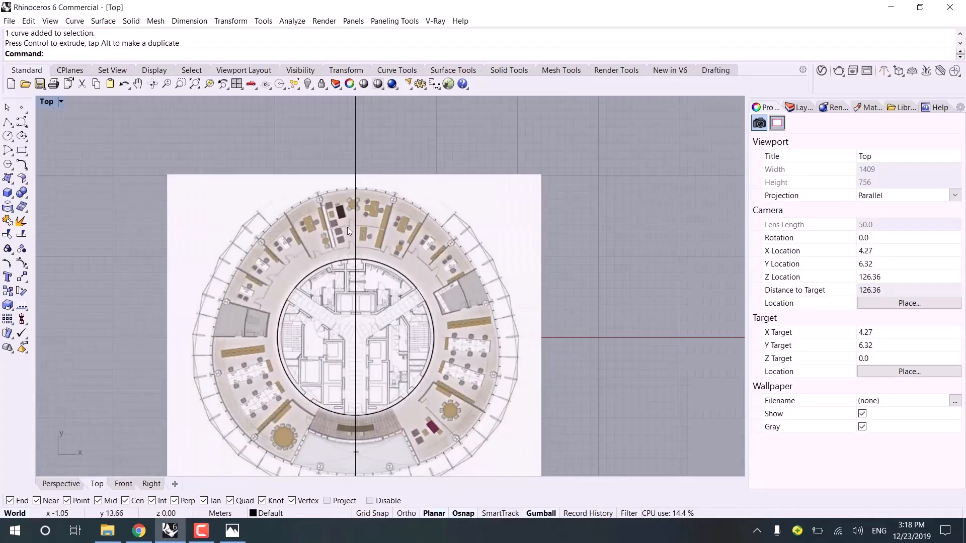
scroll(347, 201, "up", 5)
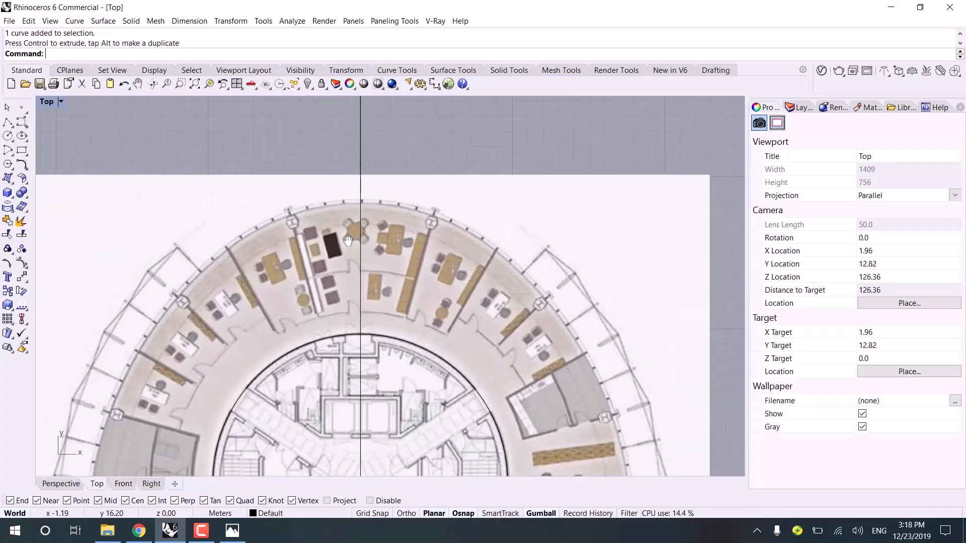
scroll(403, 157, "down", 5)
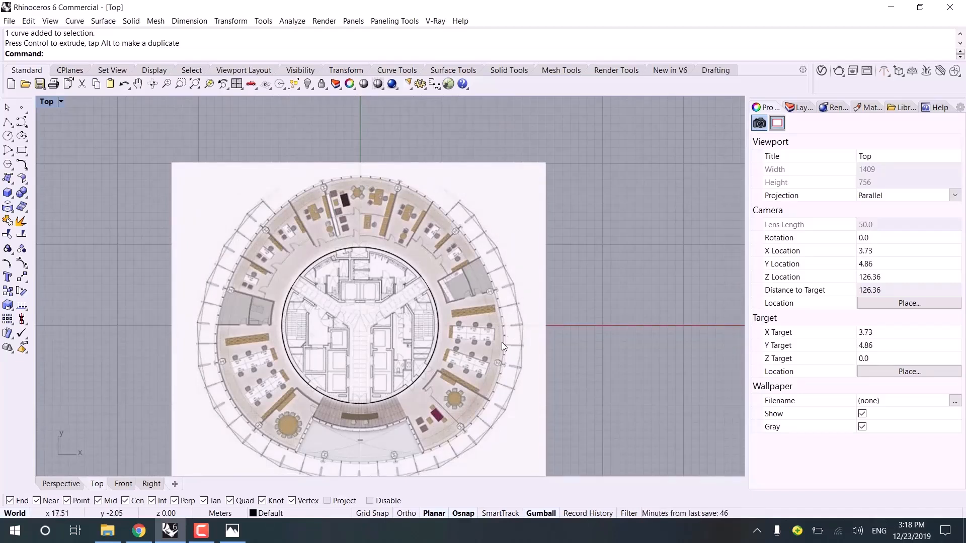
right_click_drag(364, 240, 365, 227)
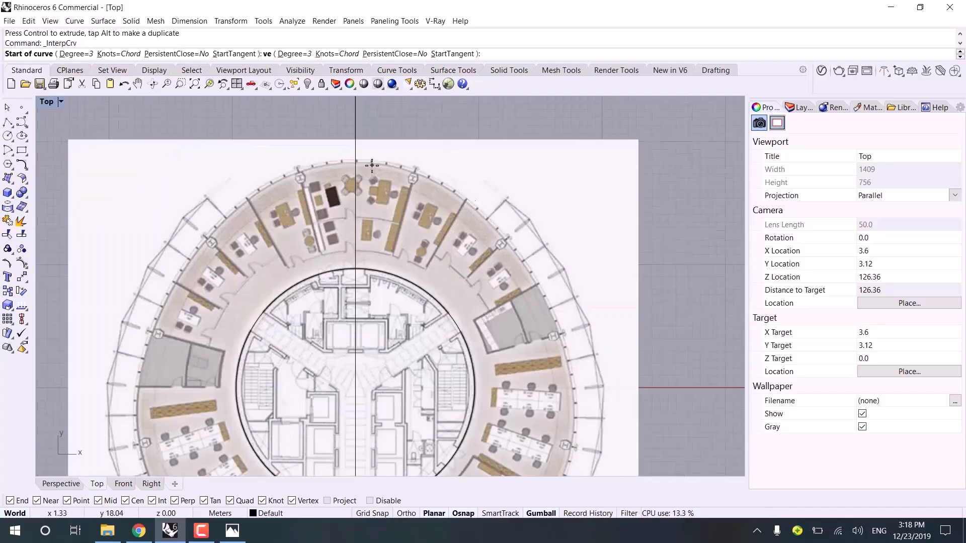
scroll(346, 294, "up", 3)
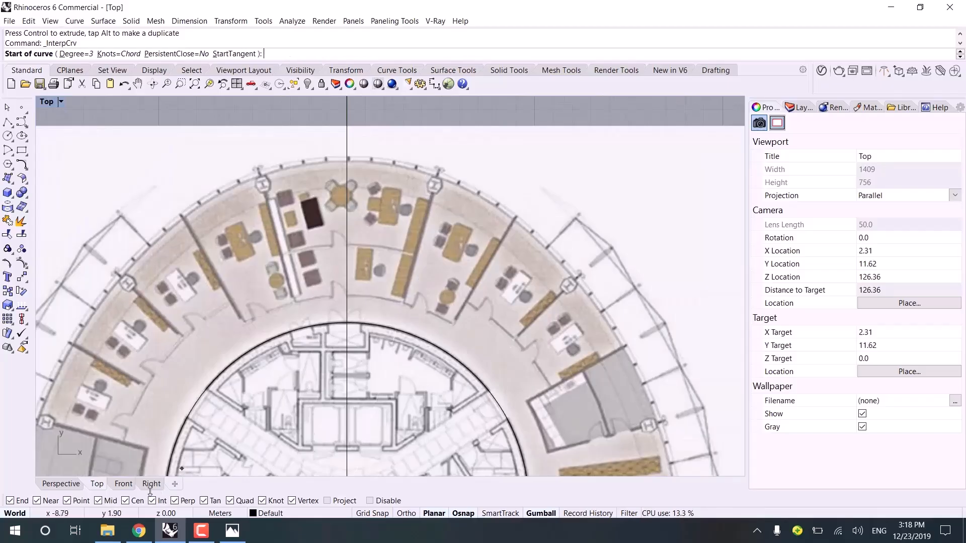
left_click(98, 500)
scroll(362, 199, "up", 5)
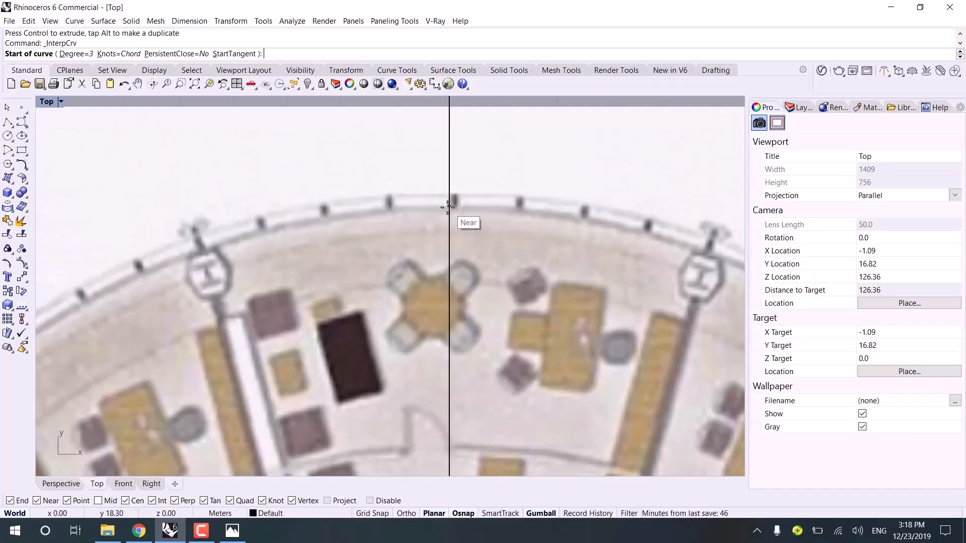
left_click(448, 207)
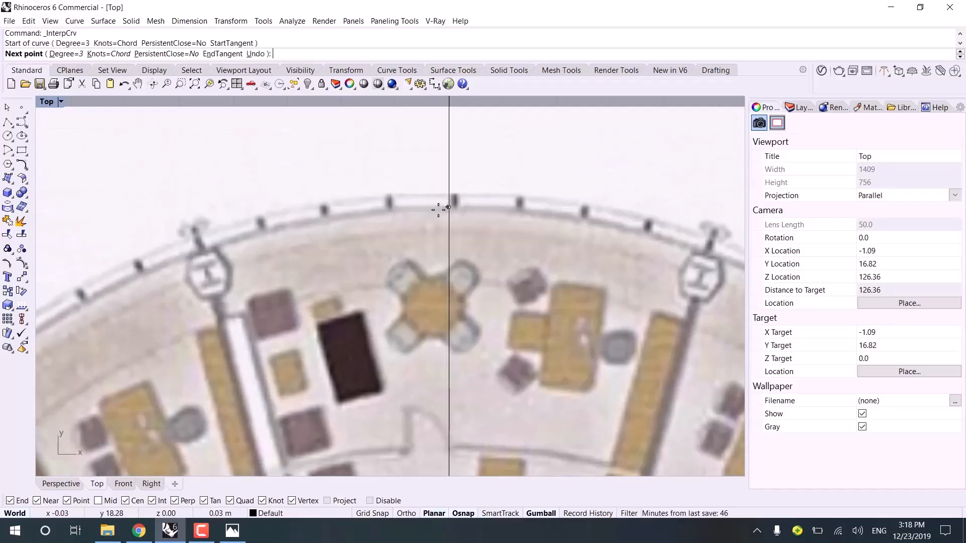
left_click(267, 230)
- Continue the interpolated curve along the left side of the inner facade ring, down to the column below the horizontal axis
scroll(277, 271, "down", 2)
right_click_drag(278, 270, 418, 193)
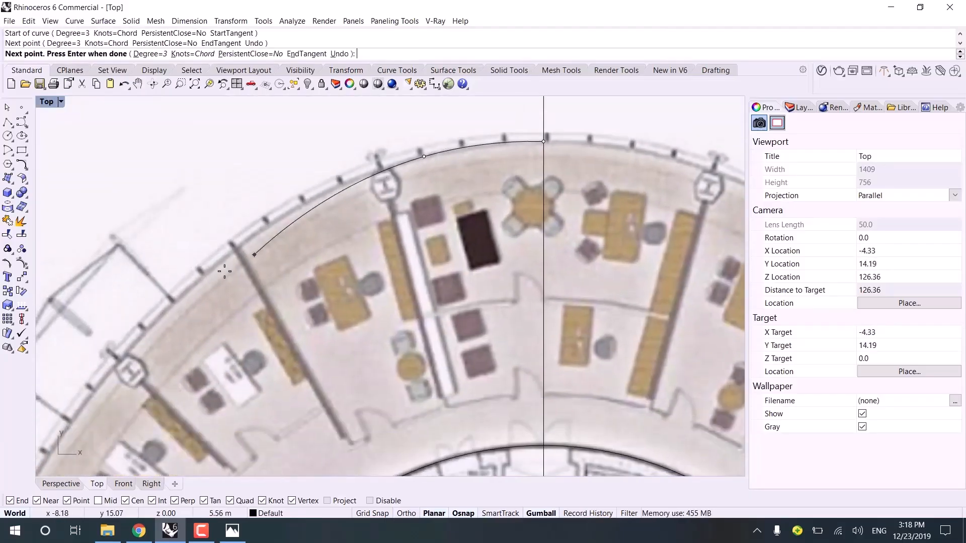
left_click(193, 287)
scroll(193, 287, "down", 3)
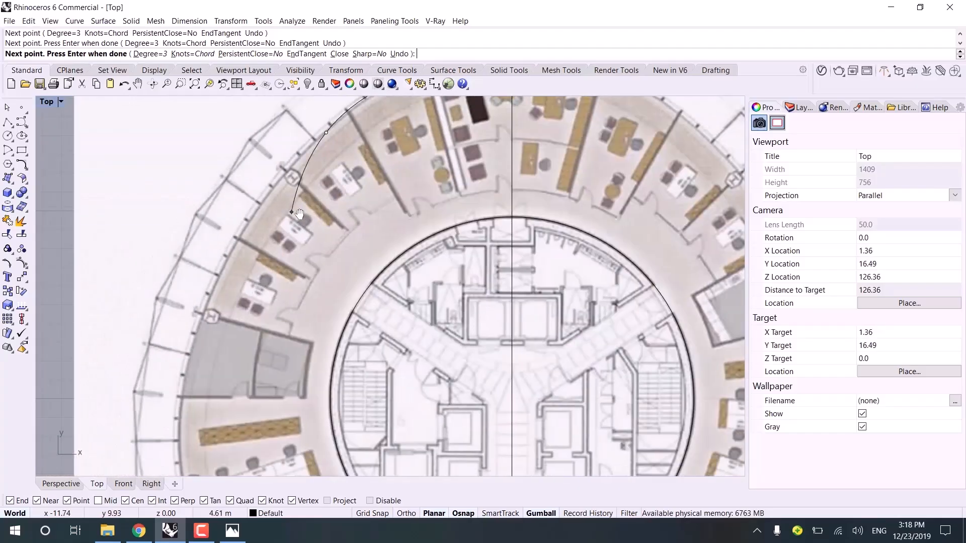
scroll(195, 335, "up", 5)
left_click(181, 343)
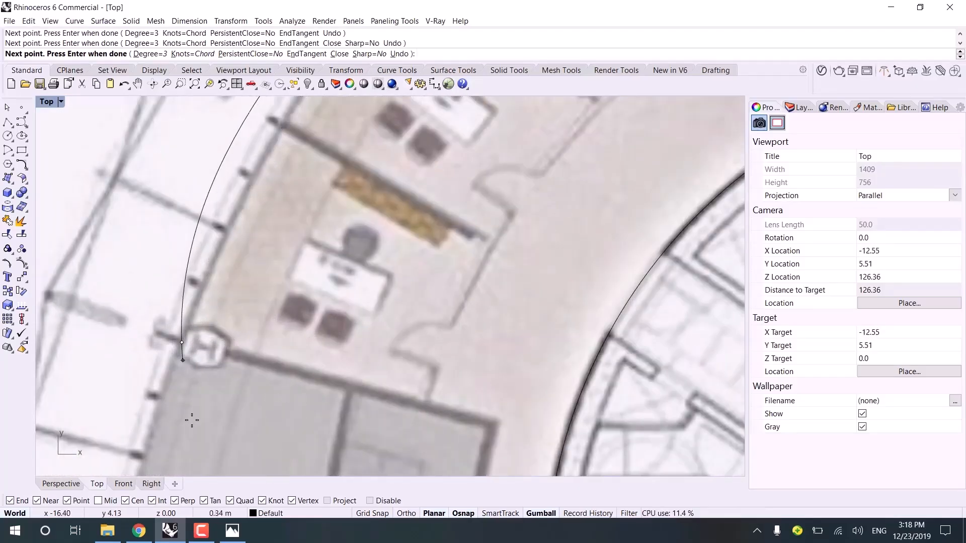
scroll(191, 418, "down", 6)
right_click_drag(184, 460, 204, 234)
scroll(204, 231, "down", 2)
scroll(191, 298, "down", 4)
scroll(182, 225, "up", 8)
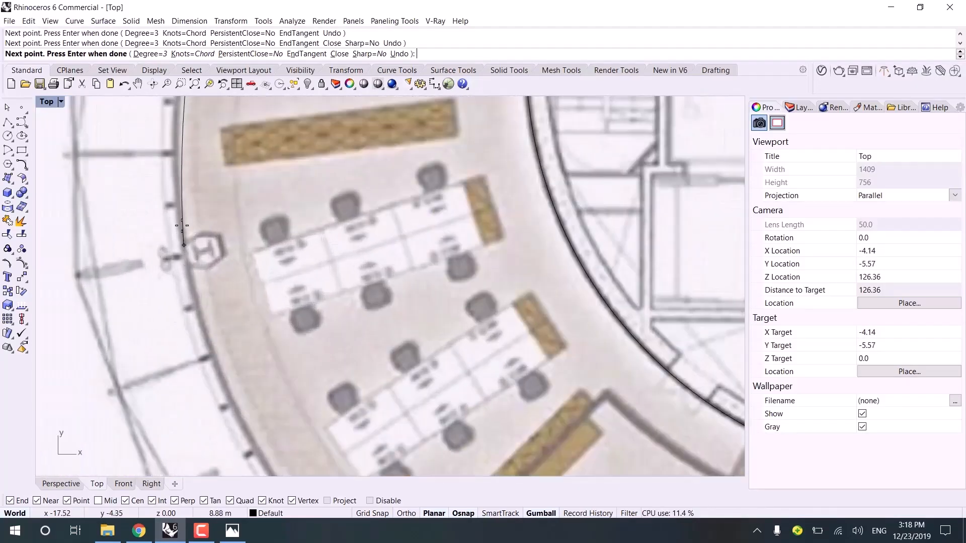
left_click(179, 212)
- Continue the curve around the lower-left part of the inner facade ring and end it on the vertical line at the bottom
right_click_drag(278, 446, 220, 222)
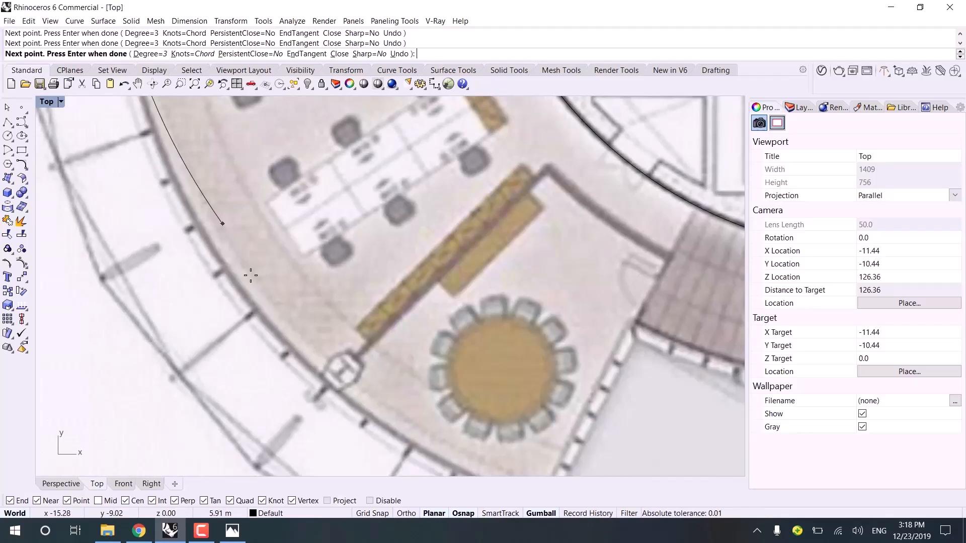
left_click(286, 343)
scroll(446, 422, "down", 6)
right_click_drag(526, 460, 330, 263)
scroll(330, 258, "up", 6)
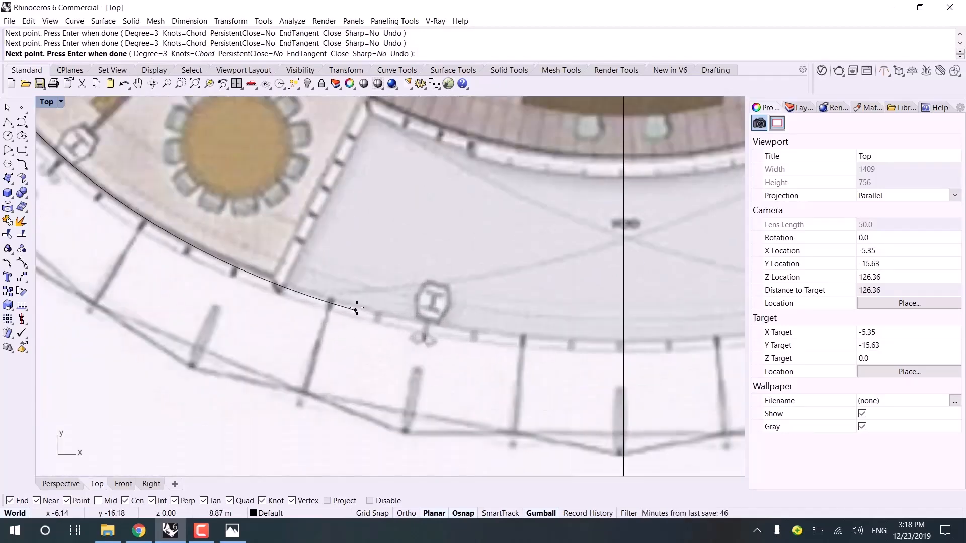
left_click(357, 305)
left_click(623, 340)
right_click(574, 336)
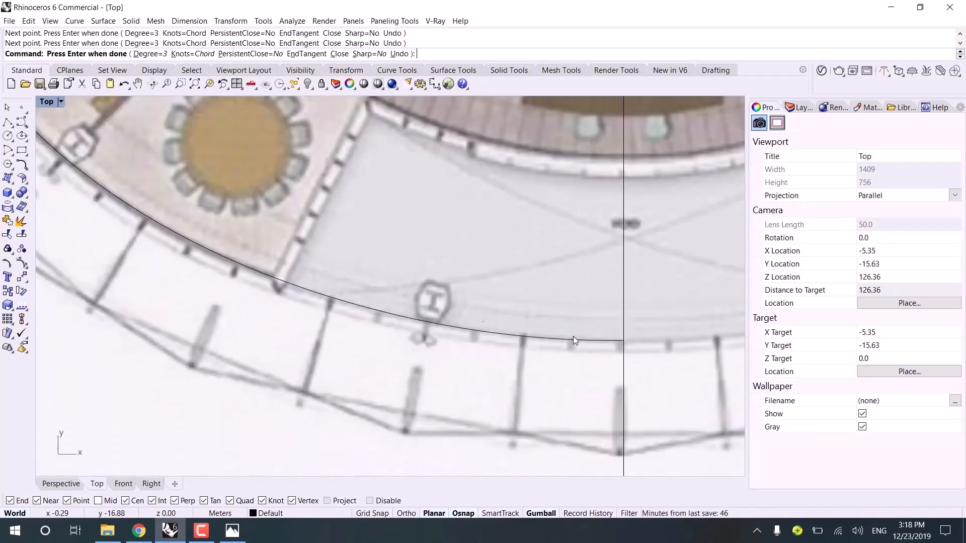
- Adjust the lower-left control point of the traced half outline to fit the inner facade ring better
scroll(572, 336, "down", 8)
right_click_drag(446, 316, 410, 408)
scroll(335, 242, "up", 3)
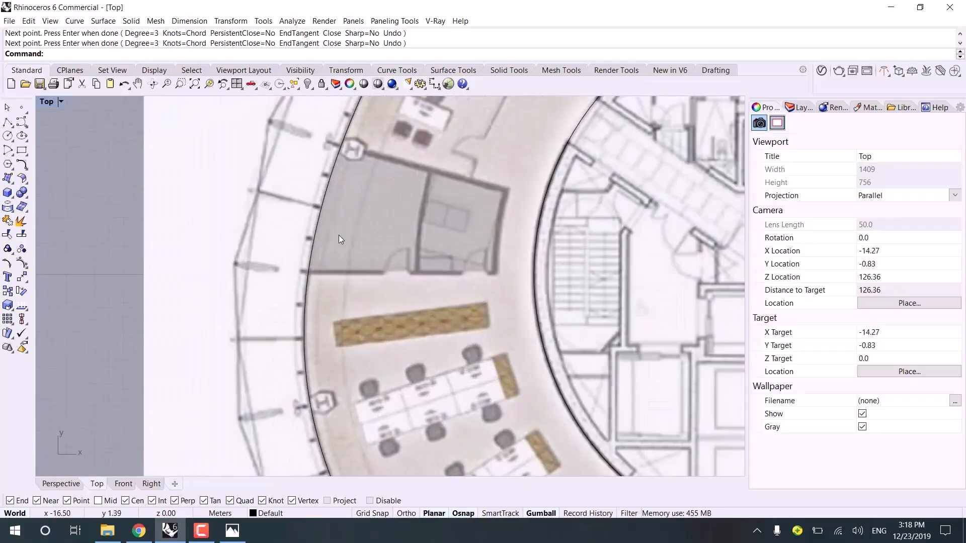
right_click_drag(382, 135, 359, 282)
scroll(300, 400, "down", 5)
scroll(299, 401, "up", 4)
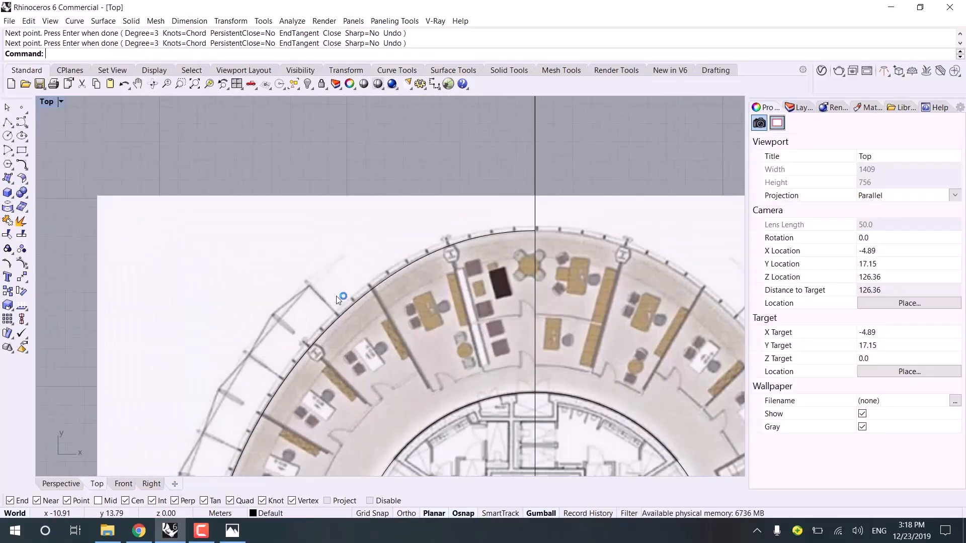
left_click(357, 300)
scroll(327, 250, "up", 2)
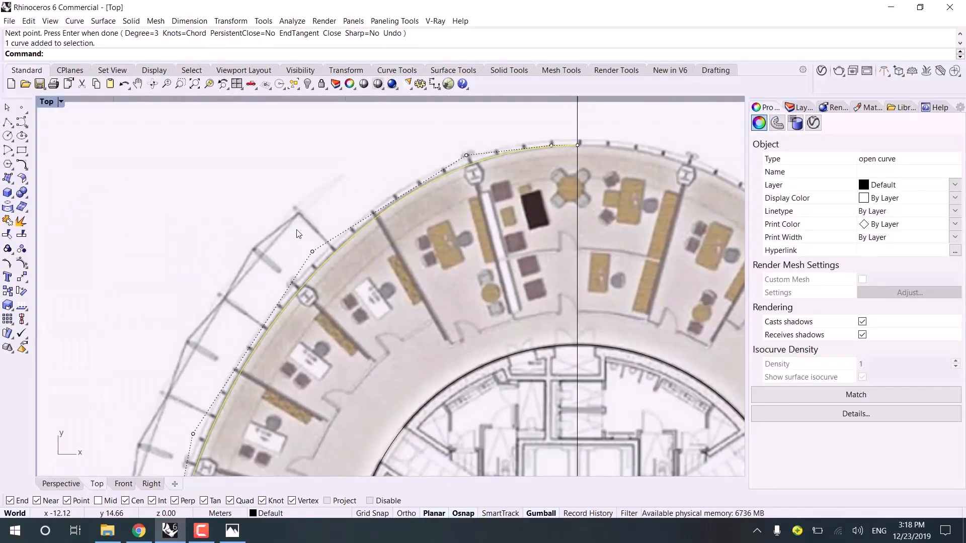
scroll(302, 326, "down", 6)
right_click_drag(305, 382, 263, 248)
scroll(266, 323, "up", 4)
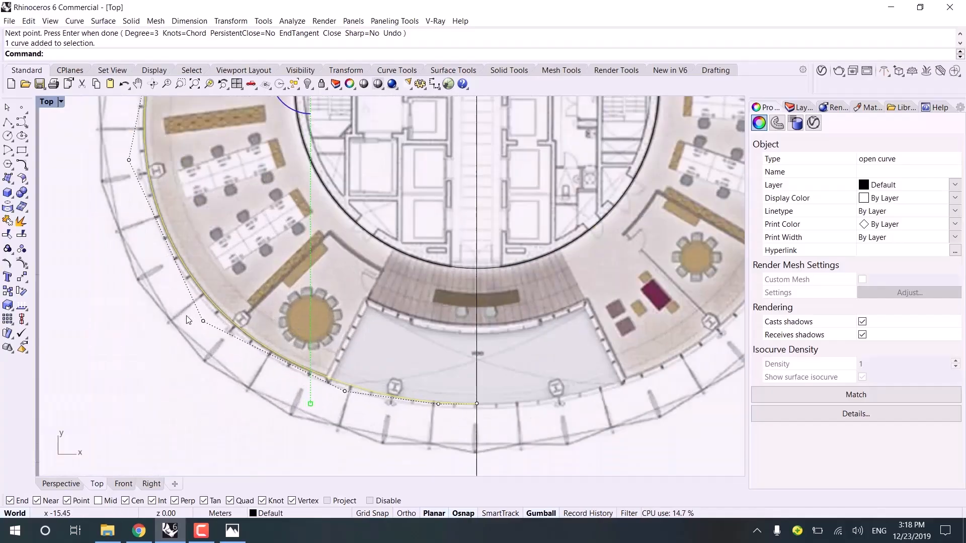
scroll(188, 320, "up", 2)
left_click_drag(204, 353, 248, 305)
key("Escape")
key("Escape")
- Mirror a copy of the half outline across the vertical centre line to form the right side of the facade
scroll(560, 315, "down", 6)
right_click_drag(562, 322, 337, 339)
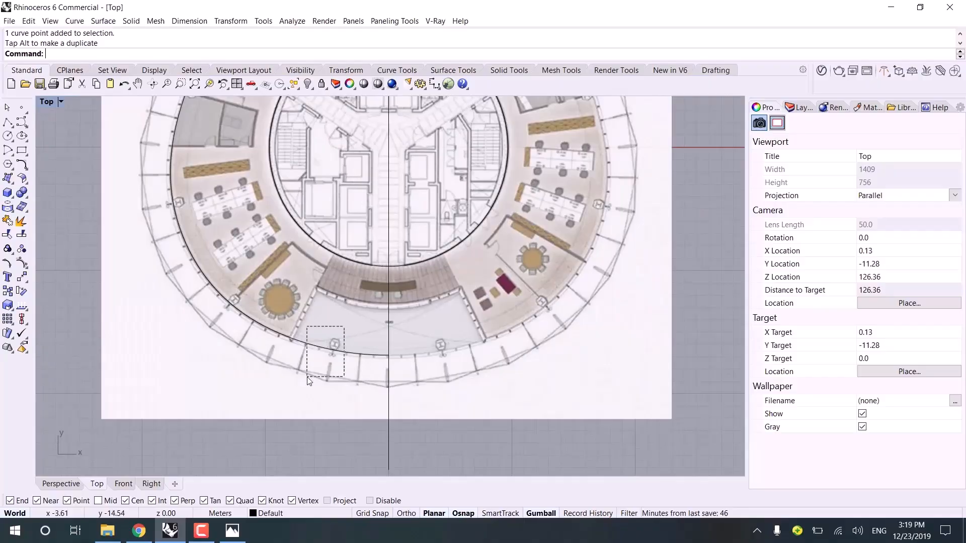
left_click_drag(308, 379, 309, 366)
key("Return")
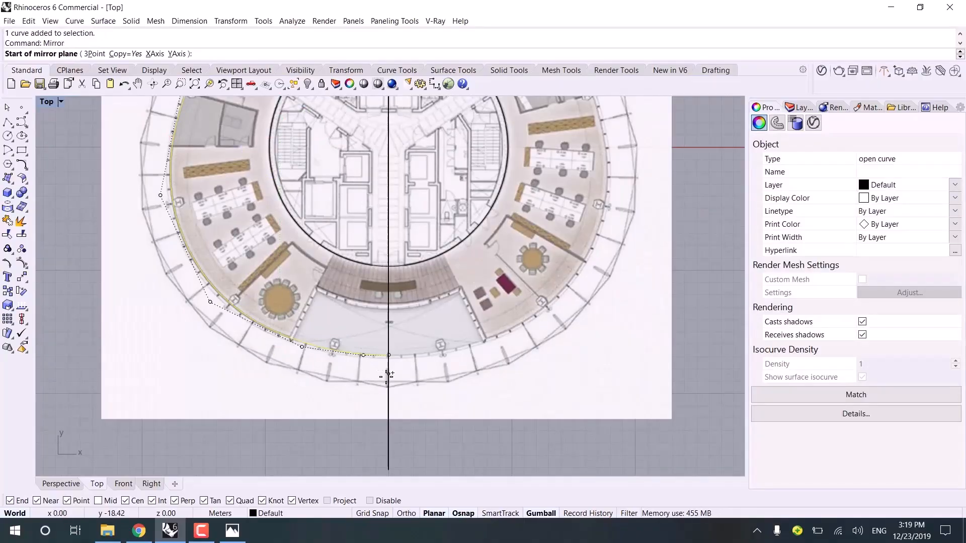
left_click(390, 397)
left_click(385, 451)
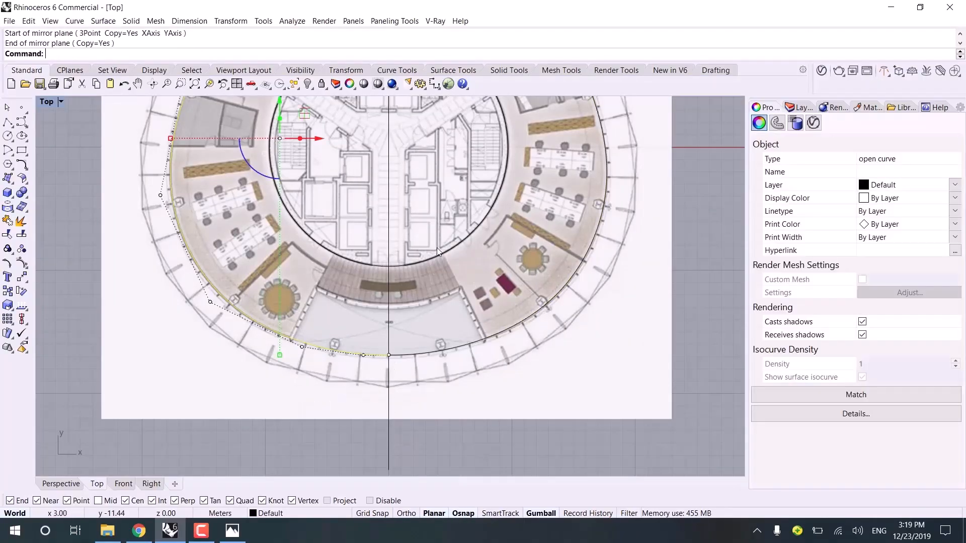
right_click_drag(437, 241, 426, 358)
scroll(405, 348, "down", 6)
key("Escape")
- Match the top ends of the two mirrored inner half outlines with tangency continuity, preserving the other end's position and averaging the curves
scroll(410, 194, "up", 10)
scroll(368, 173, "up", 5)
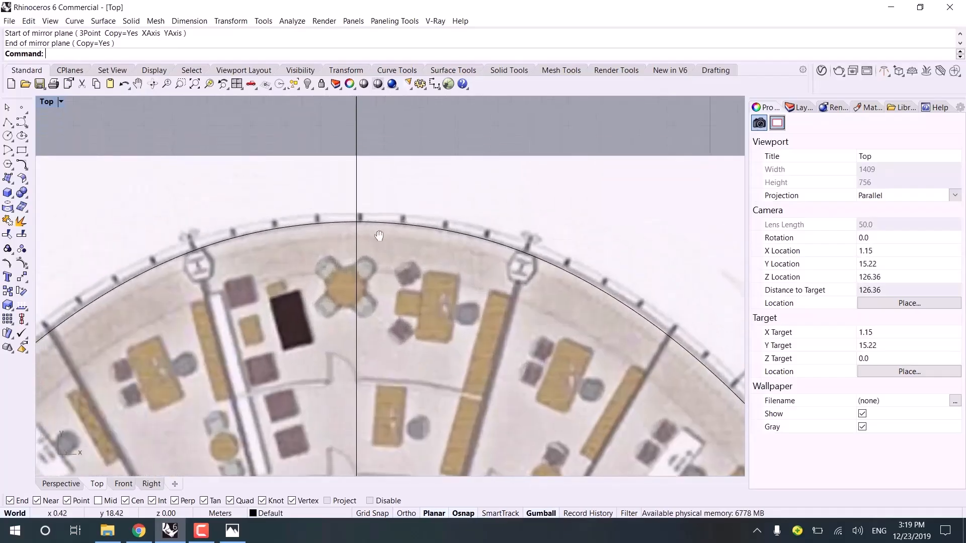
left_click(414, 241)
left_click(359, 245)
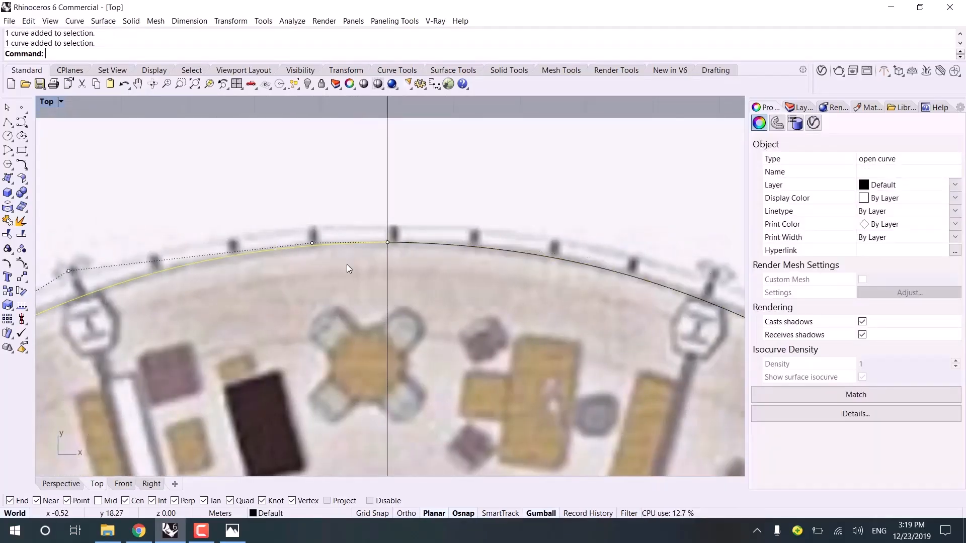
left_click(443, 219)
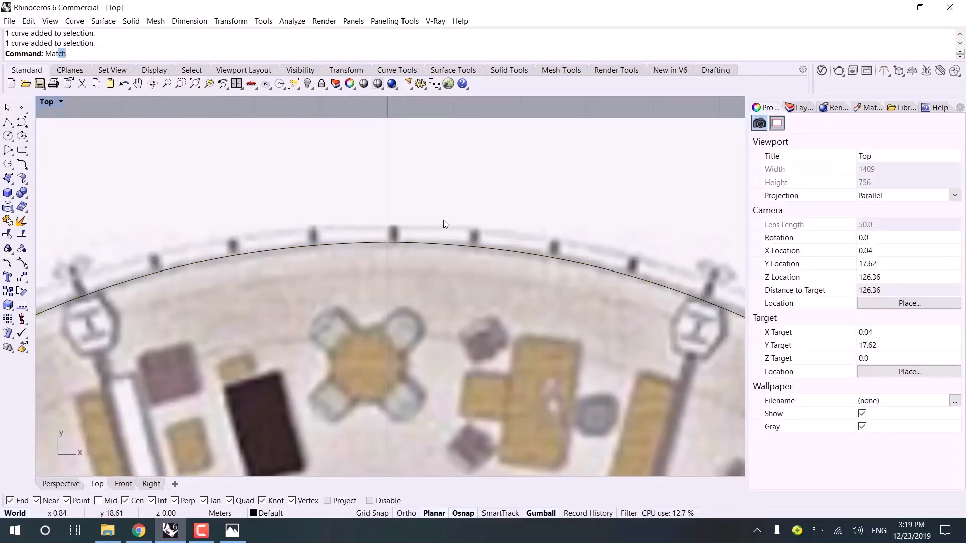
key("Return")
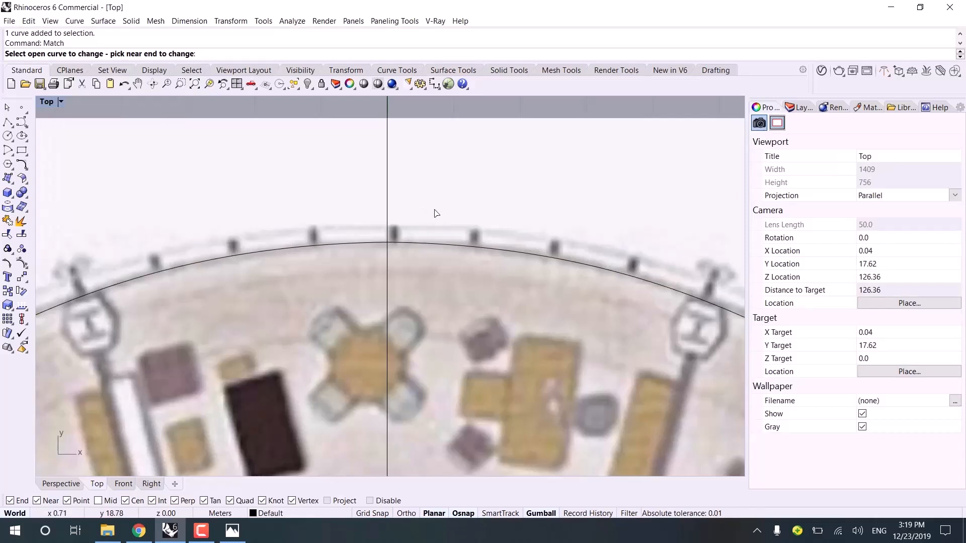
scroll(379, 258, "up", 2)
scroll(345, 223, "up", 1)
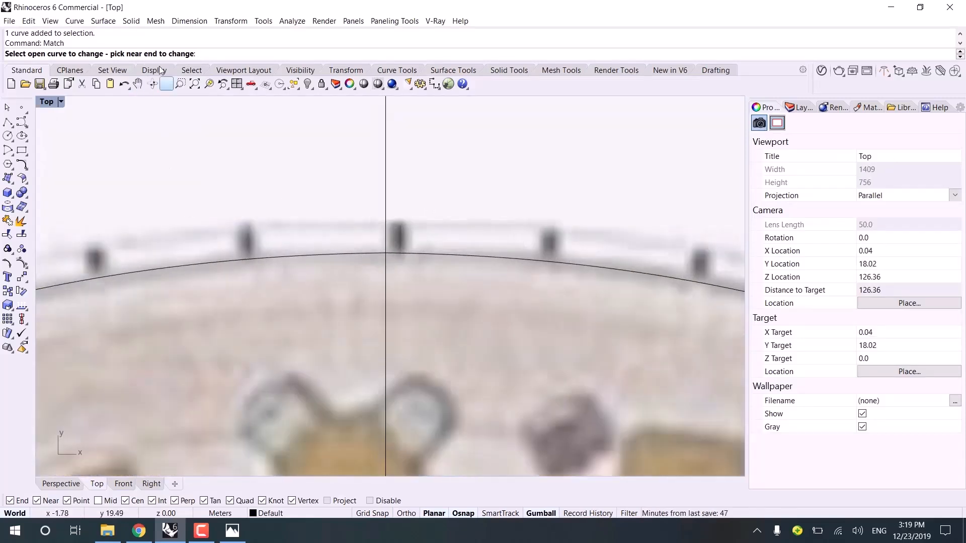
left_click(400, 260)
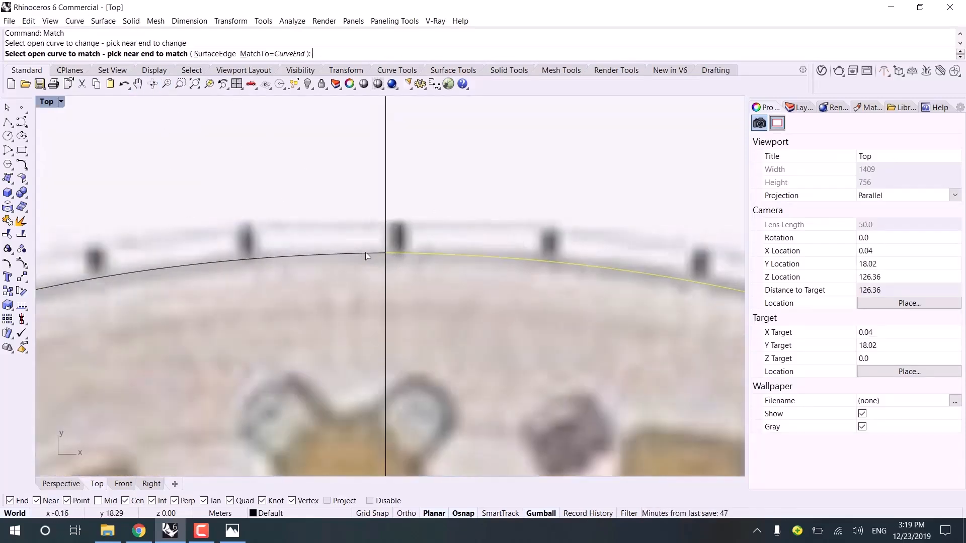
left_click(383, 259)
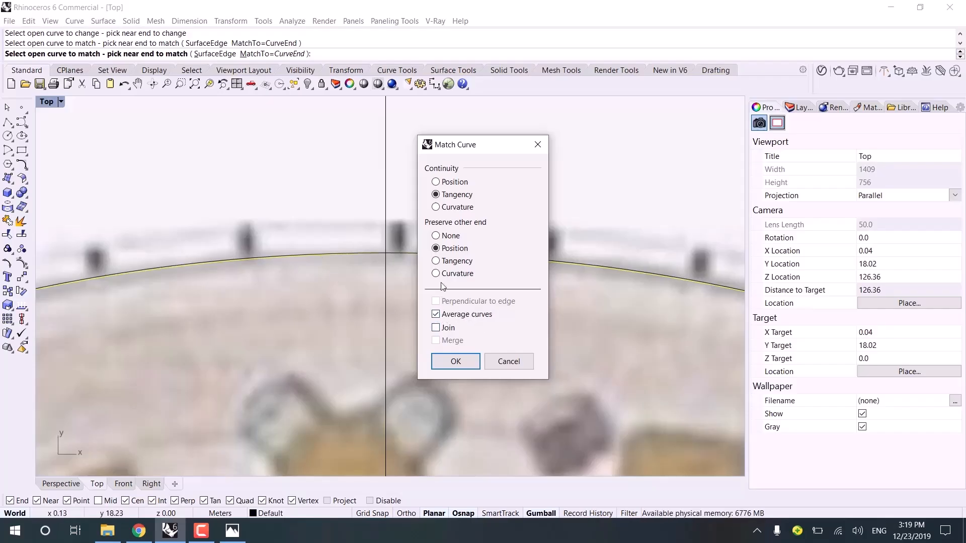
left_click_drag(473, 144, 537, 163)
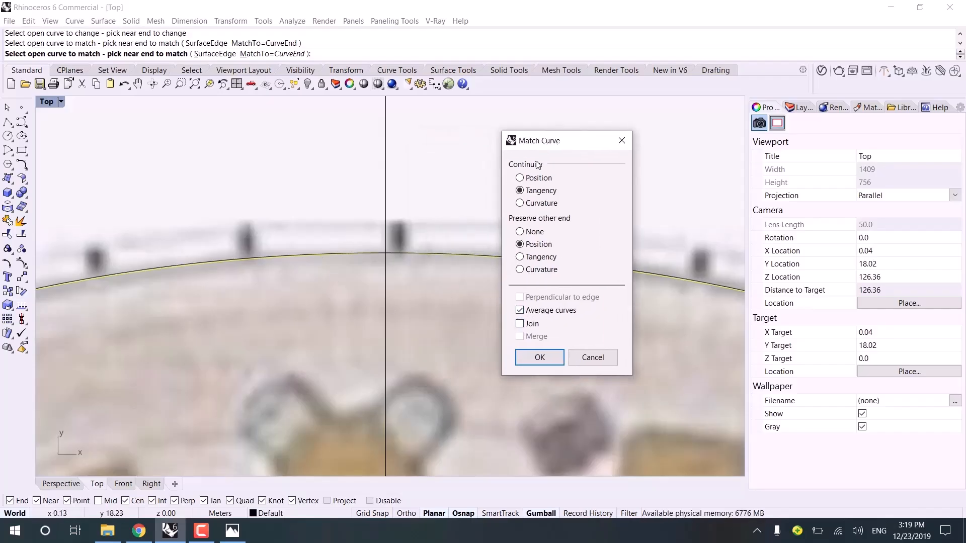
left_click(539, 357)
- Match the bottom ends of the two inner half outlines with tangency continuity and averaged curves, joining them into one outline
scroll(397, 255, "up", 3)
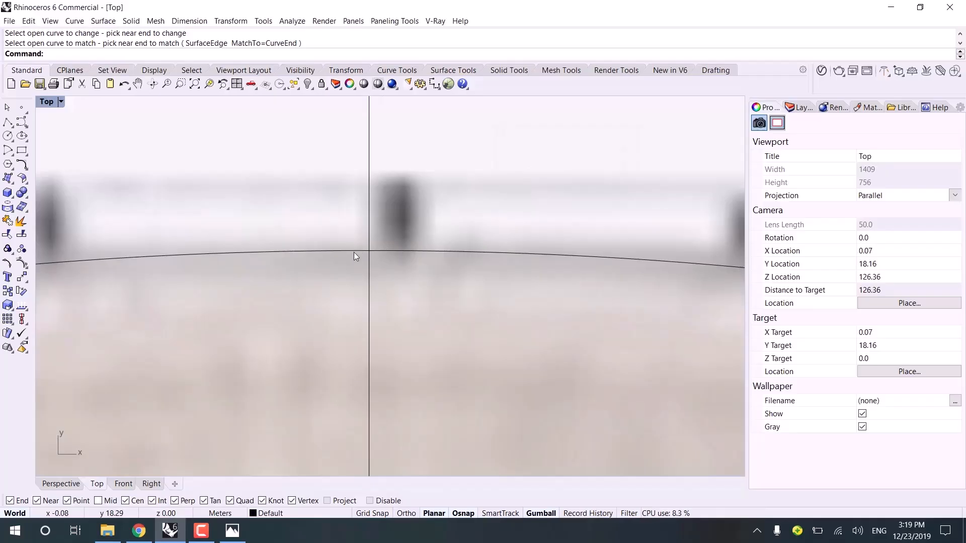
scroll(366, 255, "up", 5)
scroll(373, 271, "down", 20)
right_click_drag(434, 390, 404, 129)
scroll(436, 355, "down", 6)
right_click_drag(435, 355, 430, 252)
scroll(412, 339, "up", 10)
right_click_drag(413, 328, 408, 209)
scroll(374, 315, "up", 4)
right_click(374, 318)
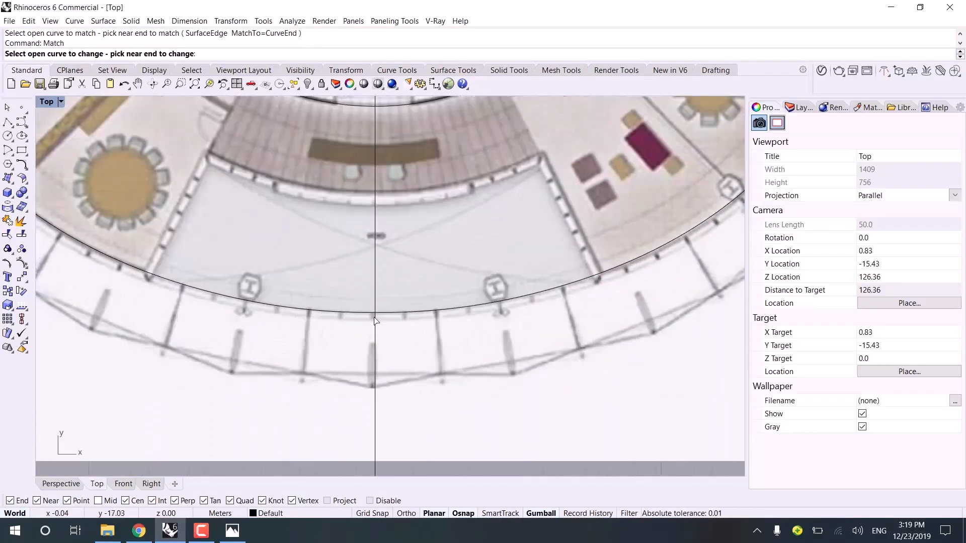
scroll(375, 320, "up", 3)
left_click(373, 309)
left_click(396, 308)
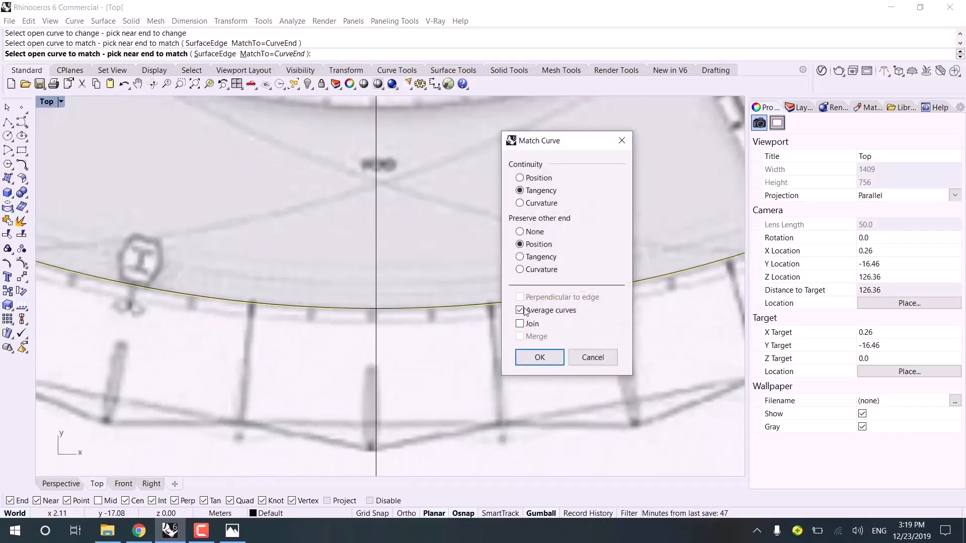
scroll(325, 247, "down", 5)
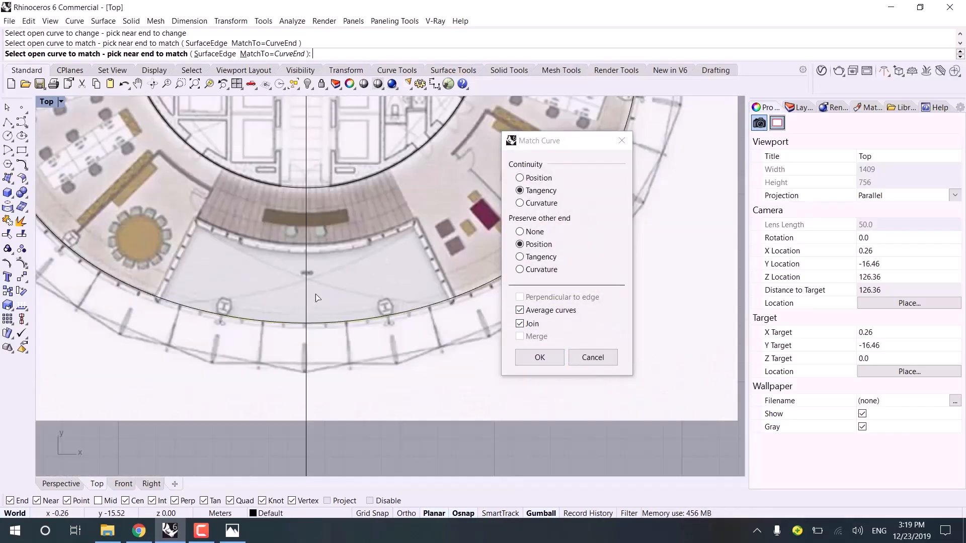
left_click(540, 358)
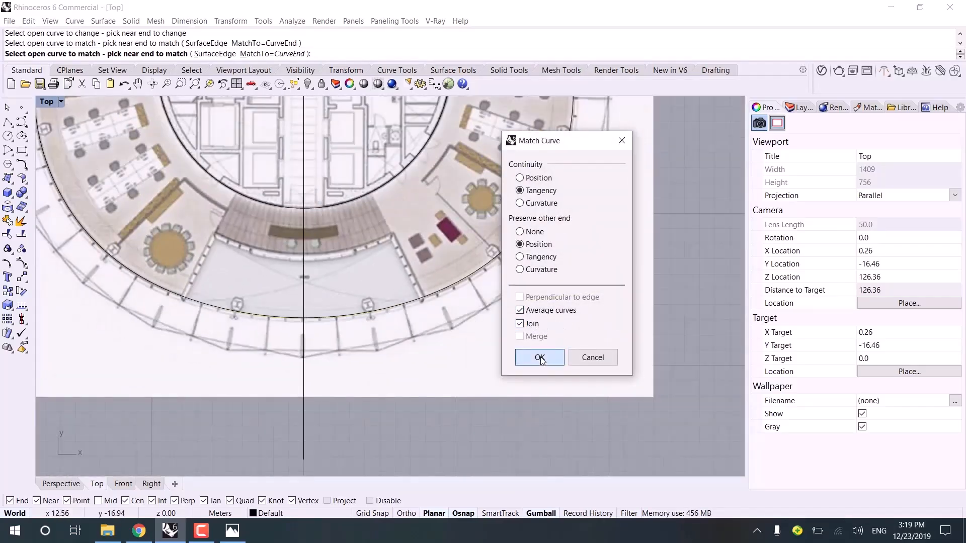
left_click(543, 357)
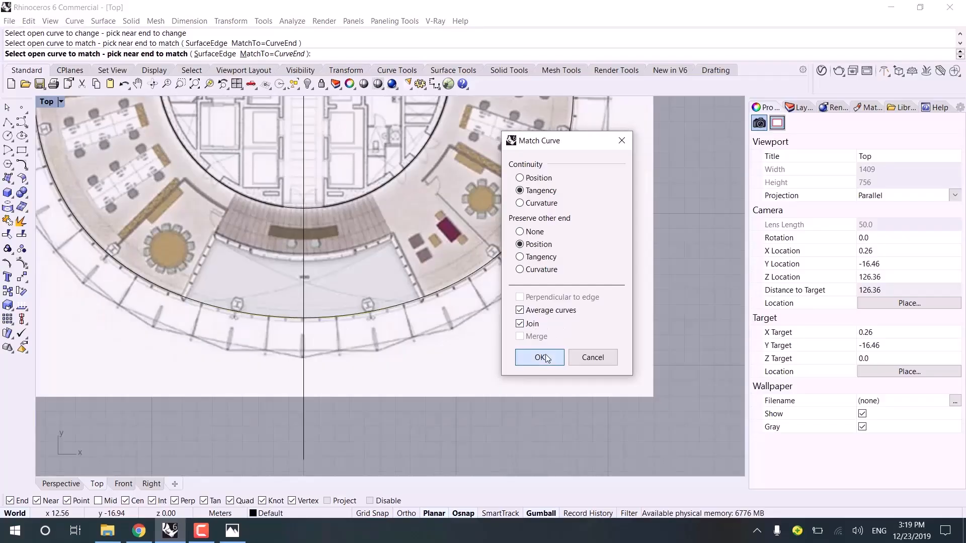
- Move the joined inner outline off the floor plan image to check it, and undo the move
scroll(487, 397, "down", 5)
left_click_drag(438, 346, 438, 346)
scroll(468, 355, "down", 6)
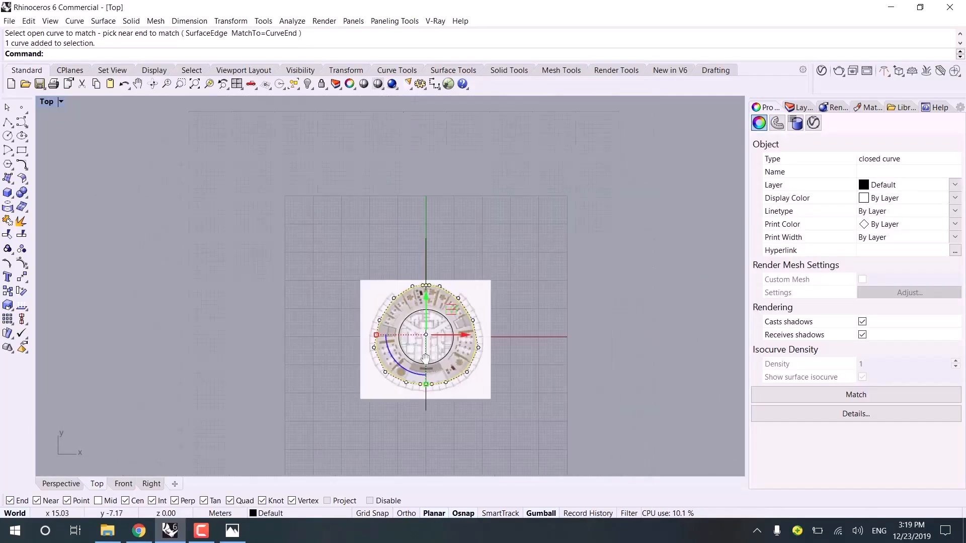
right_click_drag(436, 341, 330, 330)
left_click_drag(360, 327, 548, 392)
left_click(442, 430)
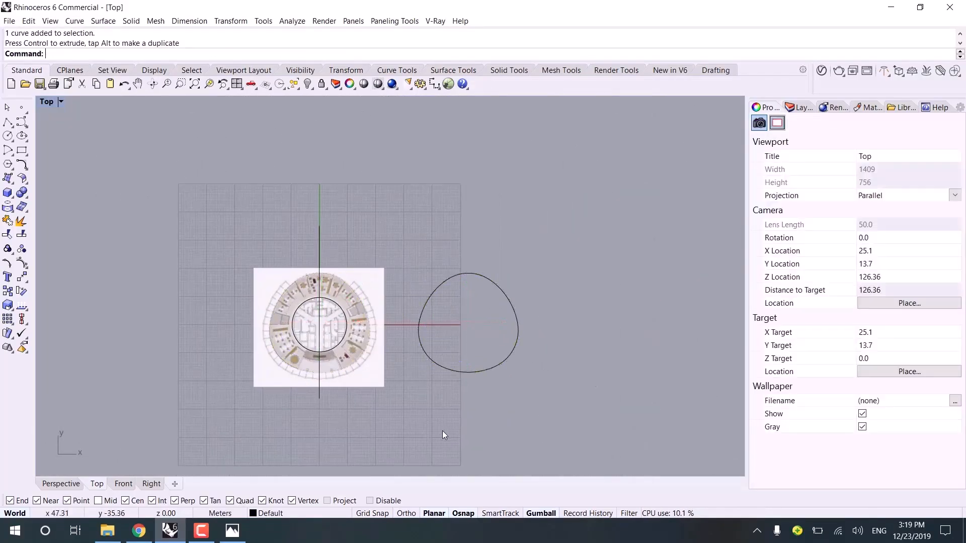
scroll(430, 405, "up", 3)
key("ctrl+z")
left_click(428, 391)
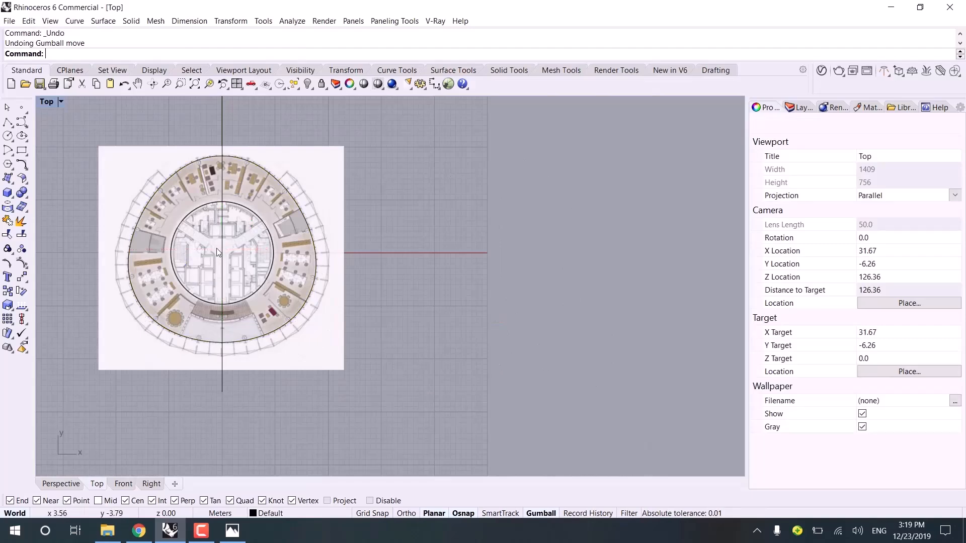
- Start an interpolated curve at the upper-left tip of the outer shading ring and continue it down the ring's left side
scroll(172, 207, "up", 6)
scroll(172, 168, "up", 4)
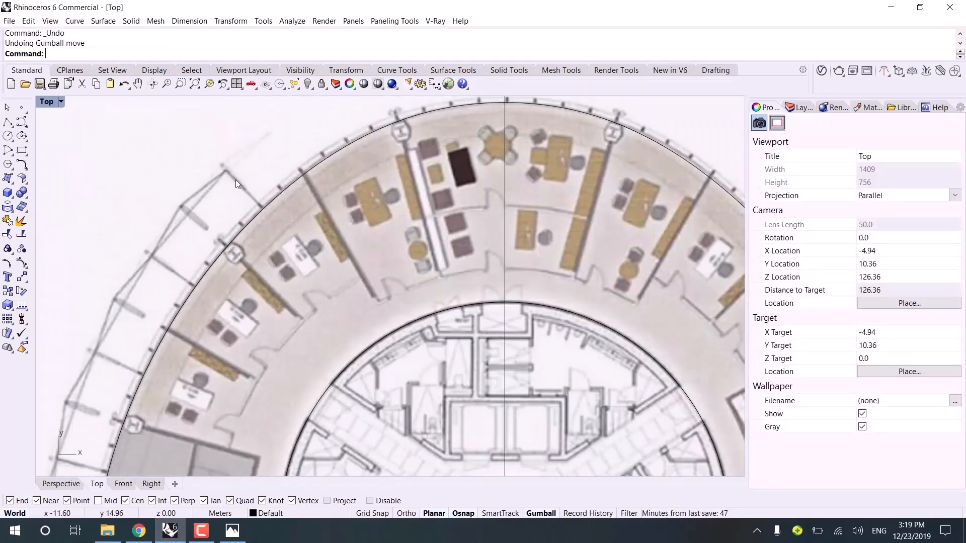
right_click(219, 165)
scroll(217, 167, "up", 6)
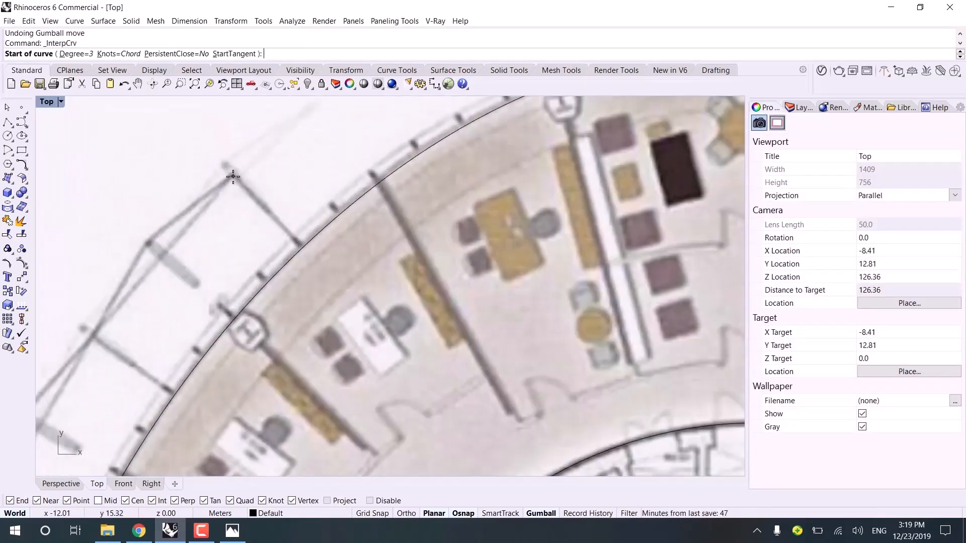
left_click(235, 175)
scroll(116, 338, "down", 4)
right_click_drag(114, 340, 275, 149)
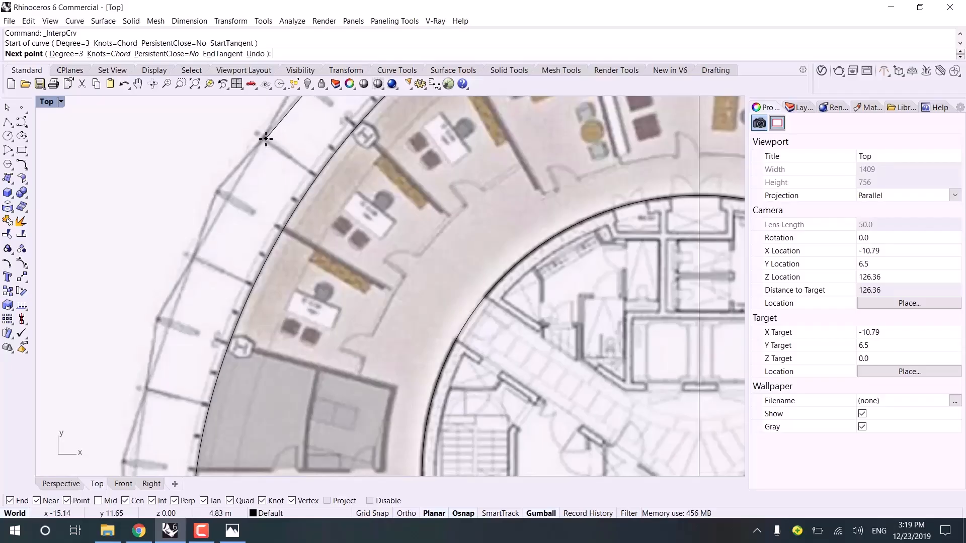
left_click(265, 139)
right_click_drag(166, 345, 183, 211)
left_click(171, 235)
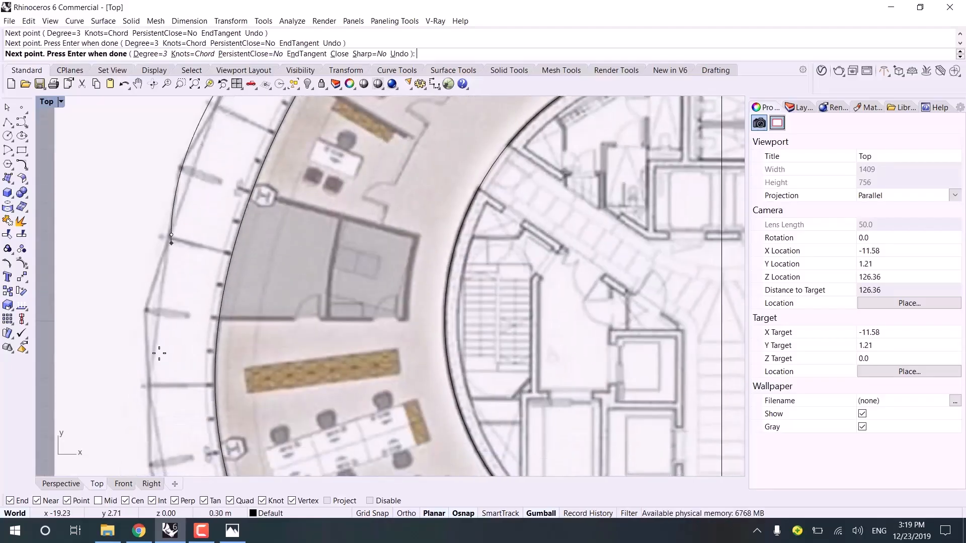
- Continue the curve around the lower-left part of the outer shading ring and end it on the vertical centre line
scroll(159, 353, "down", 4)
scroll(154, 316, "up", 4)
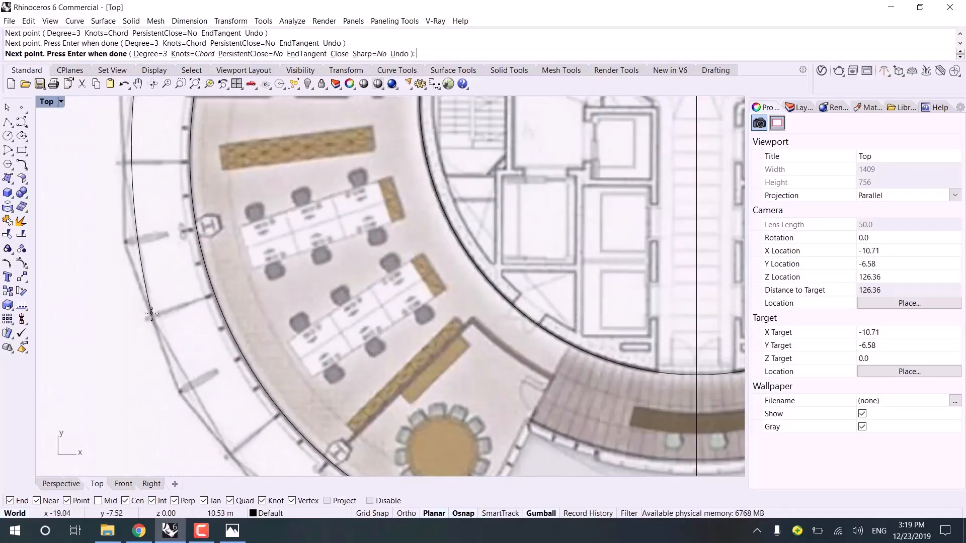
left_click(151, 313)
right_click_drag(209, 386, 121, 151)
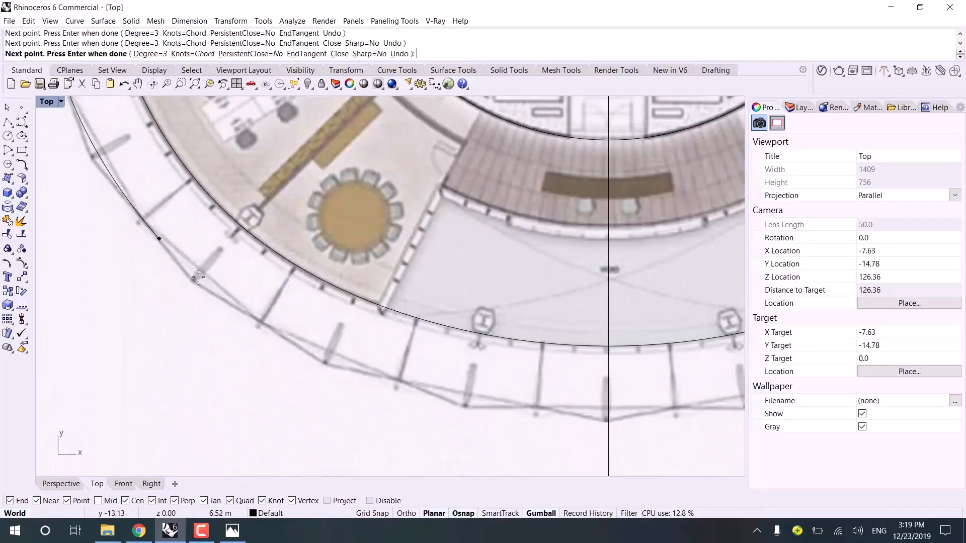
left_click(261, 320)
right_click_drag(498, 390, 297, 326)
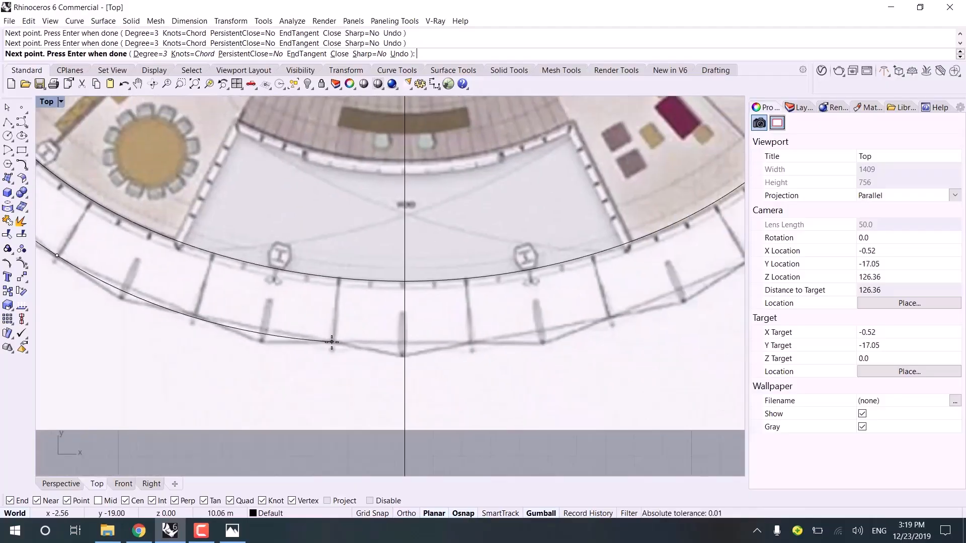
left_click(332, 342)
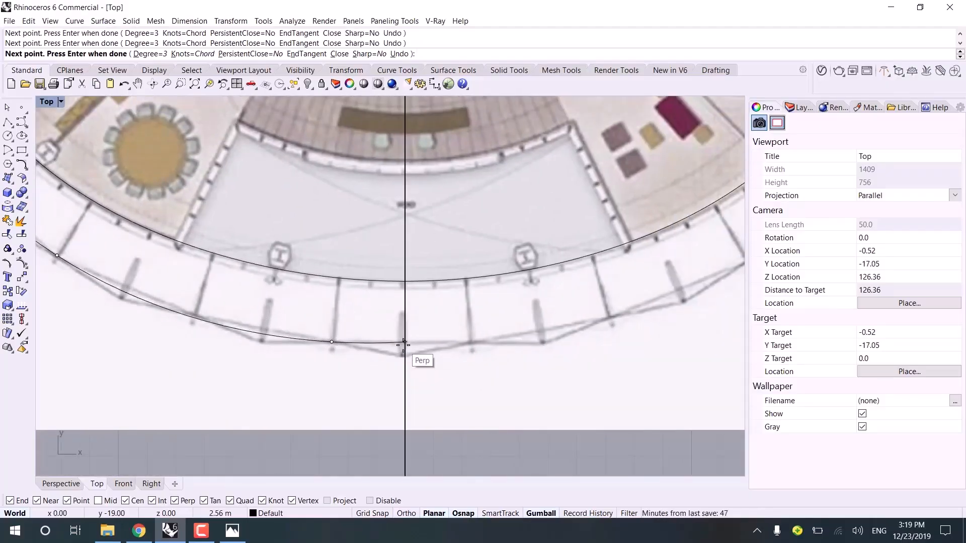
left_click(404, 343)
key("Return")
- Adjust the control points along the bottom and lower-left of the outer curve to fit the outer shading ring better
scroll(294, 354, "up", 4)
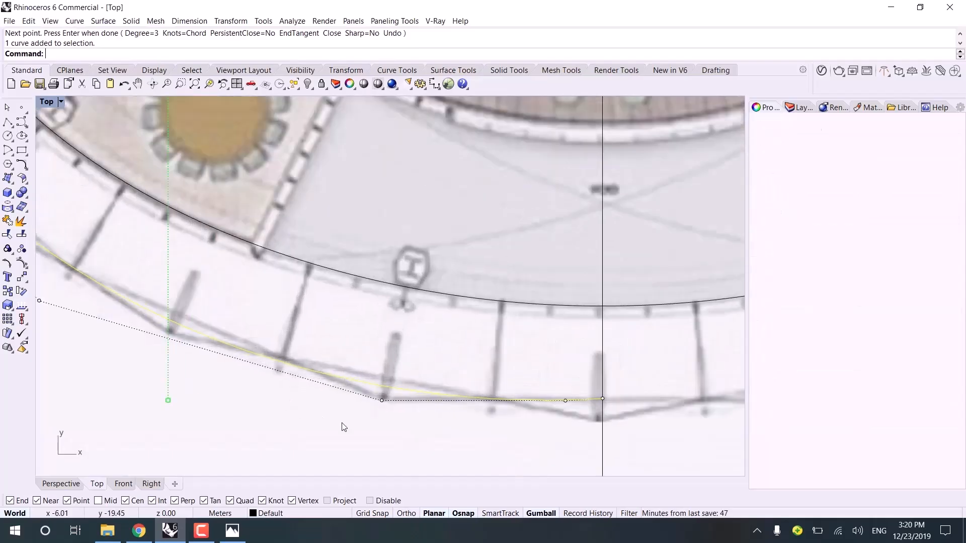
left_click_drag(399, 420, 454, 378)
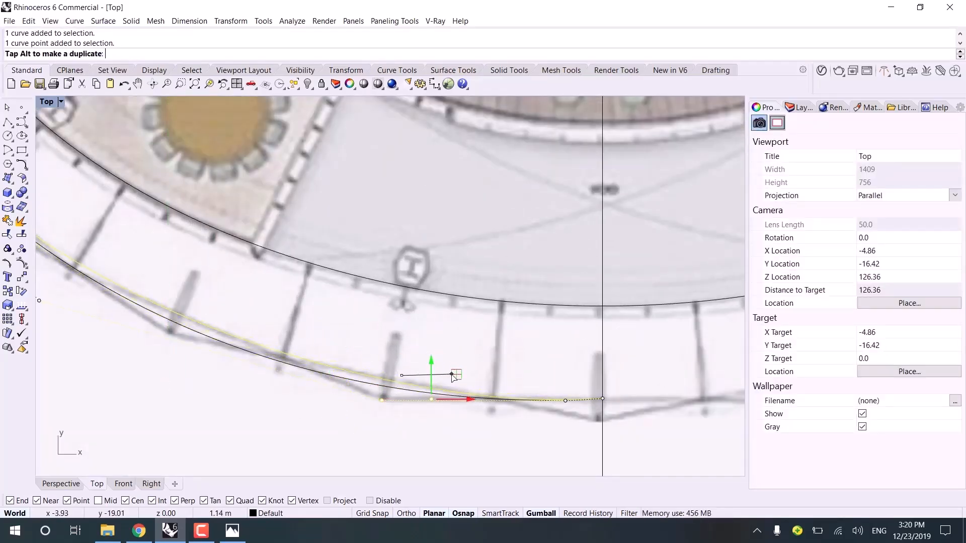
right_click_drag(250, 305, 460, 405)
left_click_drag(212, 431, 276, 385)
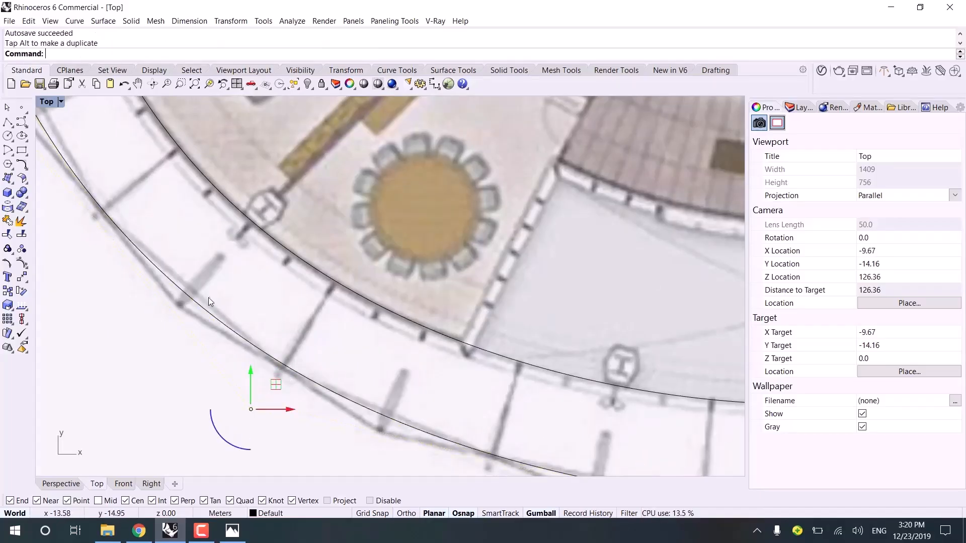
scroll(208, 296, "down", 6)
right_click_drag(204, 294, 307, 438)
right_click_drag(195, 292, 198, 330)
left_click_drag(149, 366, 176, 301)
scroll(176, 301, "up", 8)
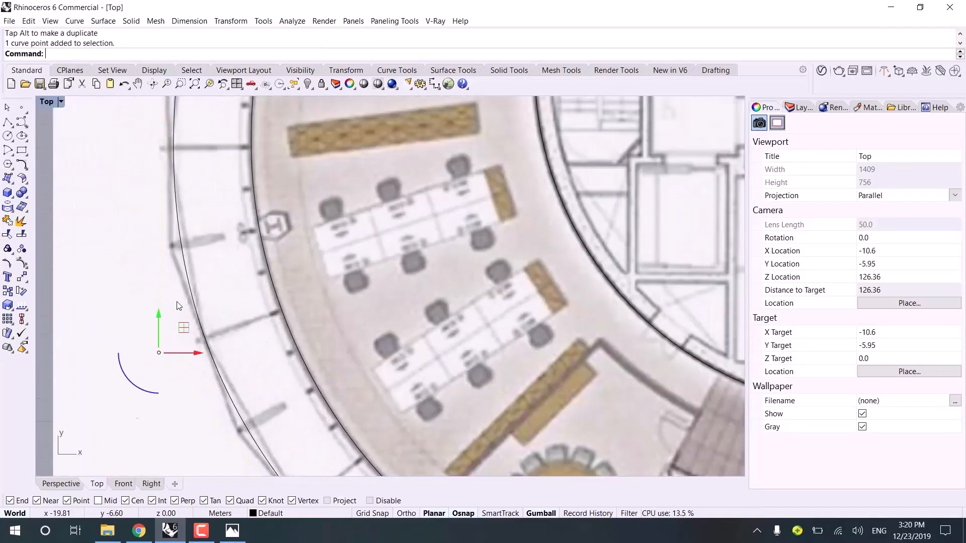
left_click_drag(180, 360, 182, 359)
scroll(201, 302, "down", 10)
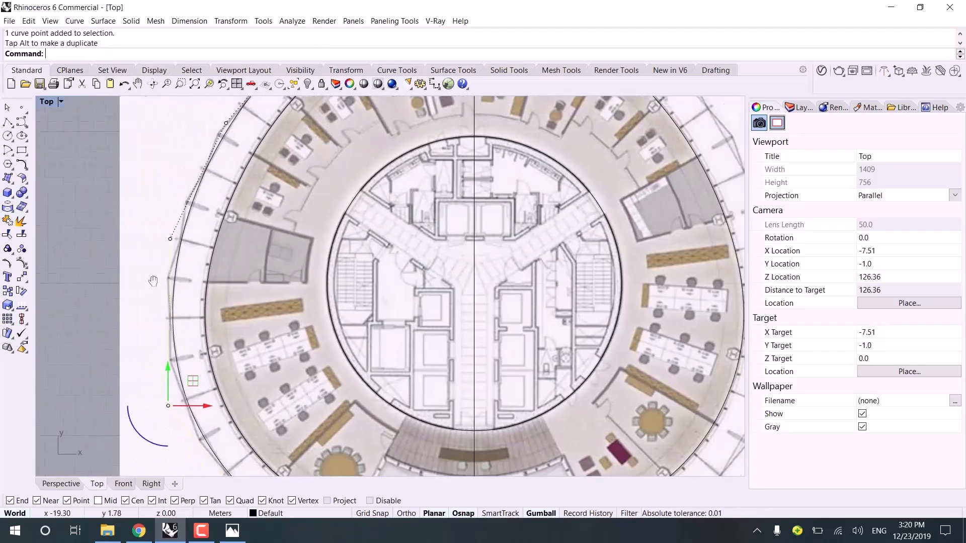
- Mirror a copy of the outer curve across the vertical centre line to form the right side of the shading ring
right_click_drag(364, 247, 219, 166)
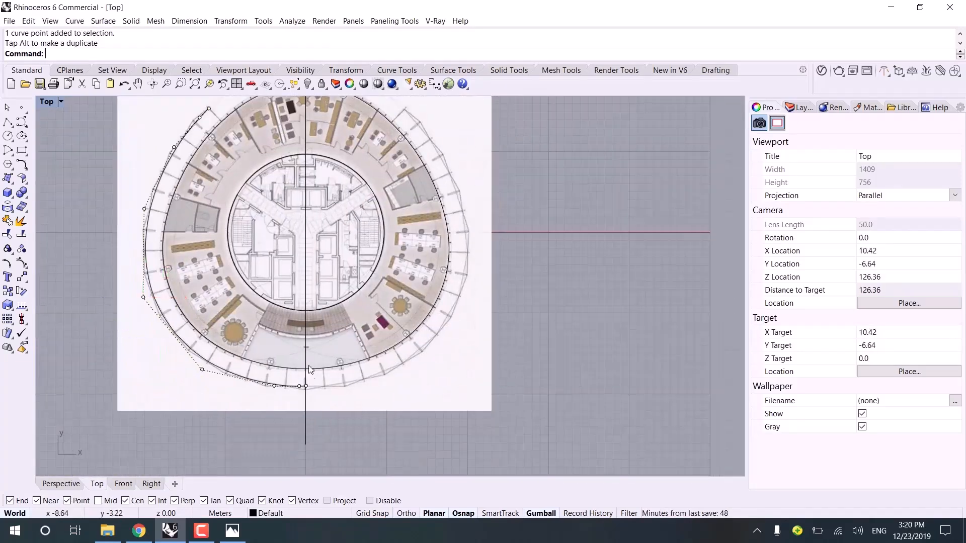
scroll(309, 397, "up", 4)
left_click(266, 383)
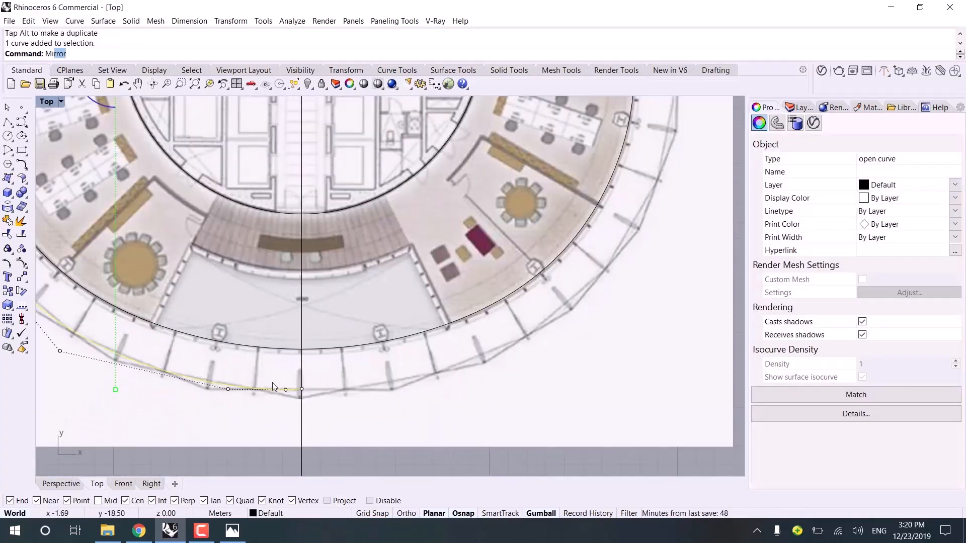
type("Mi")
key("Return")
left_click(305, 388)
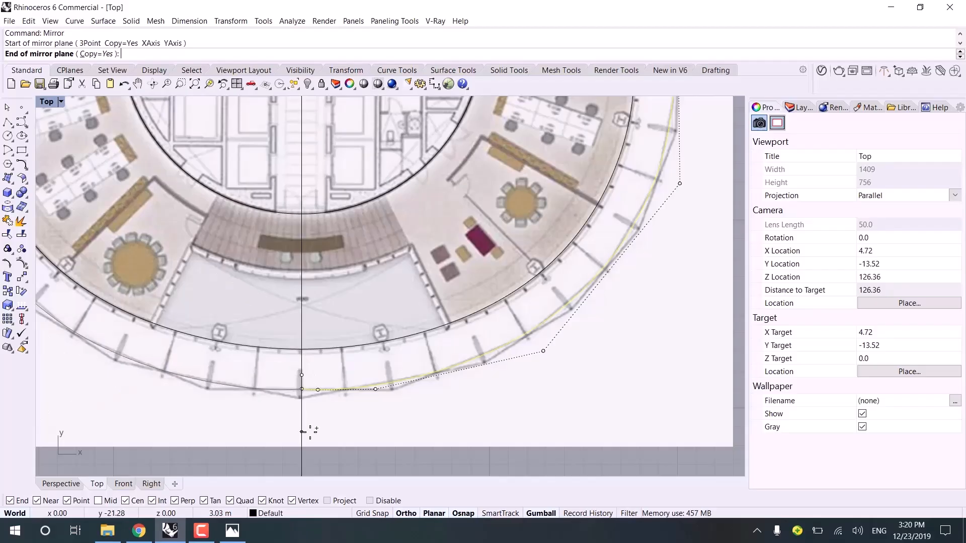
left_click(302, 431)
- Match the two mirrored outer curves where they meet on the centre line with Tangency continuity, averaging and joining them
scroll(296, 391, "up", 3)
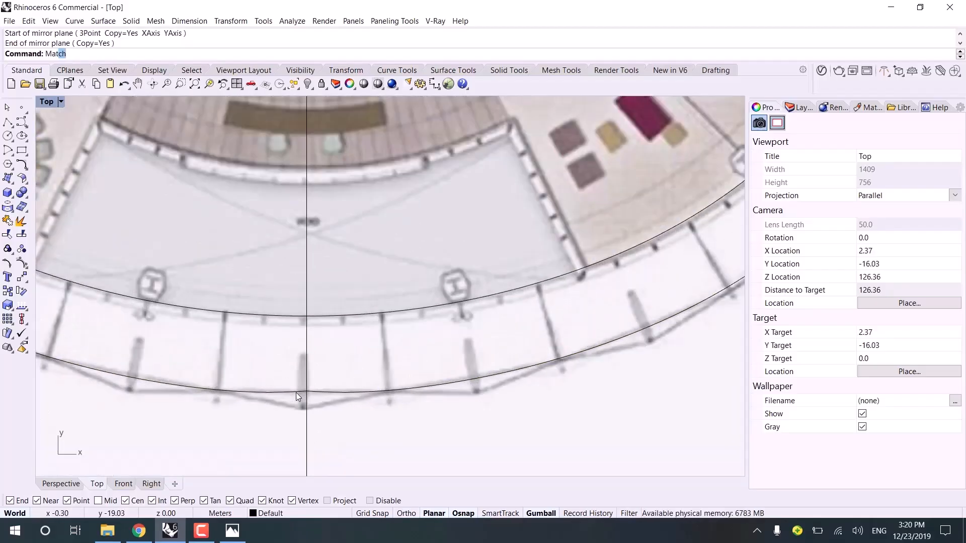
key("Return")
left_click(296, 393)
left_click(315, 392)
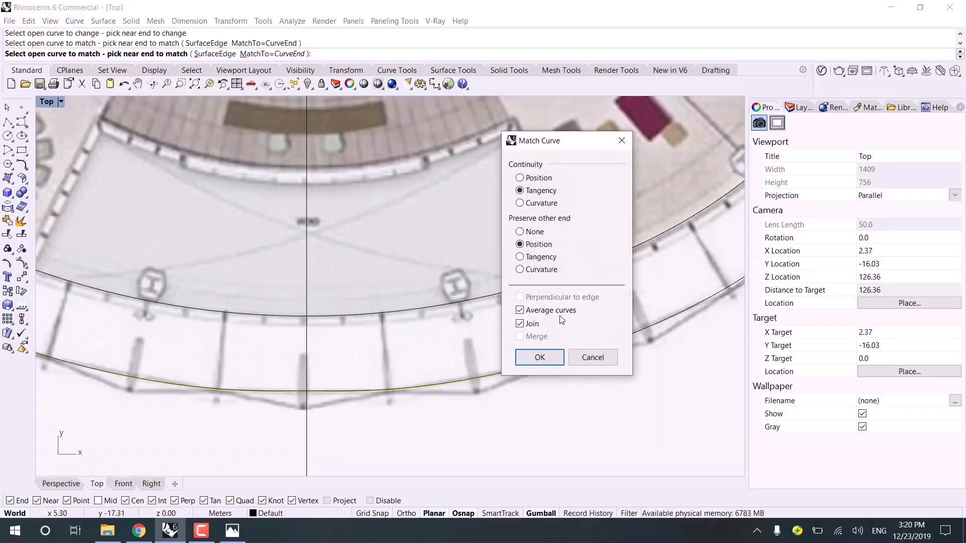
left_click(540, 358)
scroll(457, 393, "down", 6)
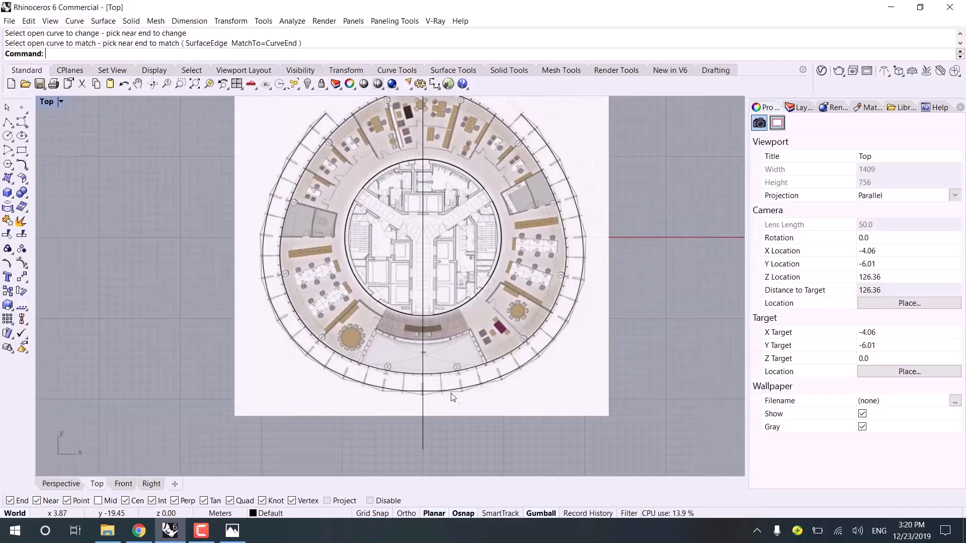
left_click(452, 392)
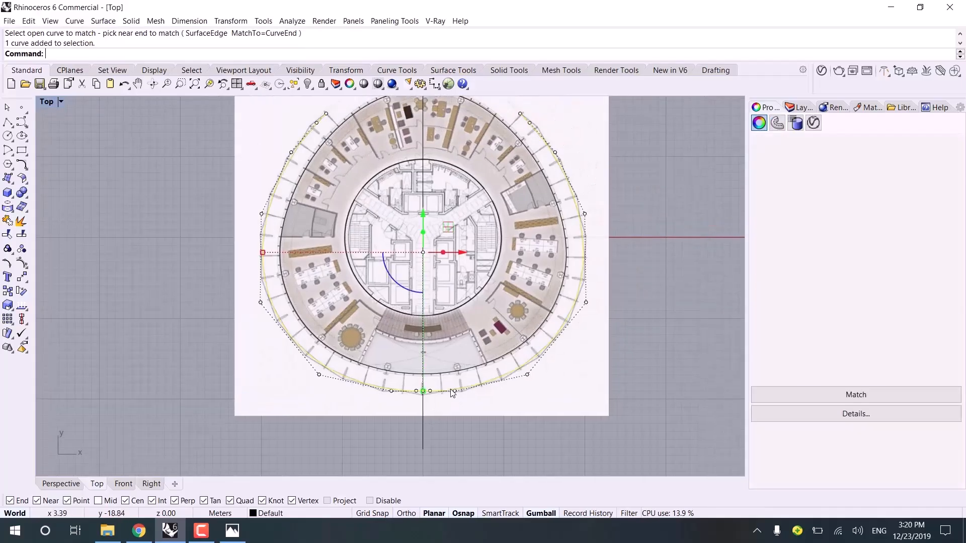
left_click(182, 397)
- Delete the vertical centre line running through the floor plan
right_click_drag(283, 404, 241, 404)
left_click(381, 442)
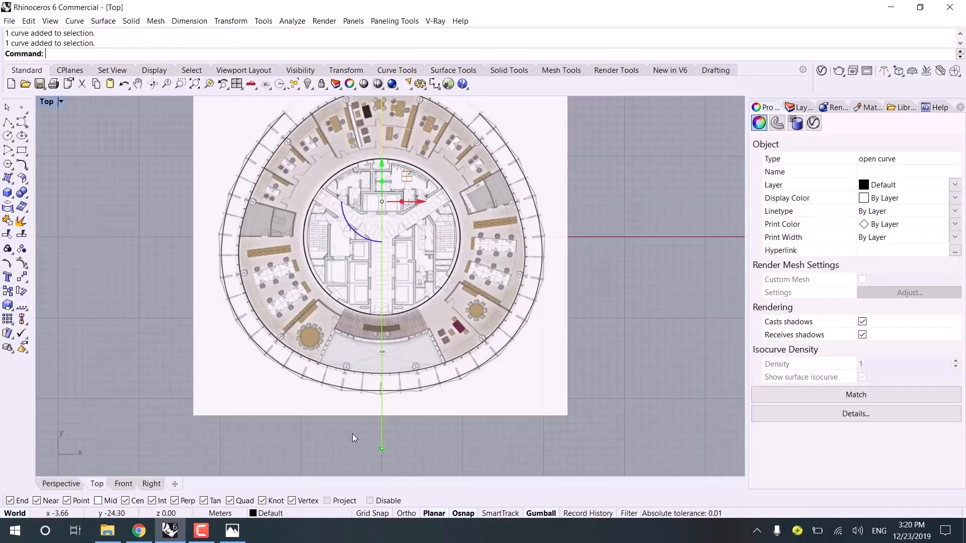
key("Delete")
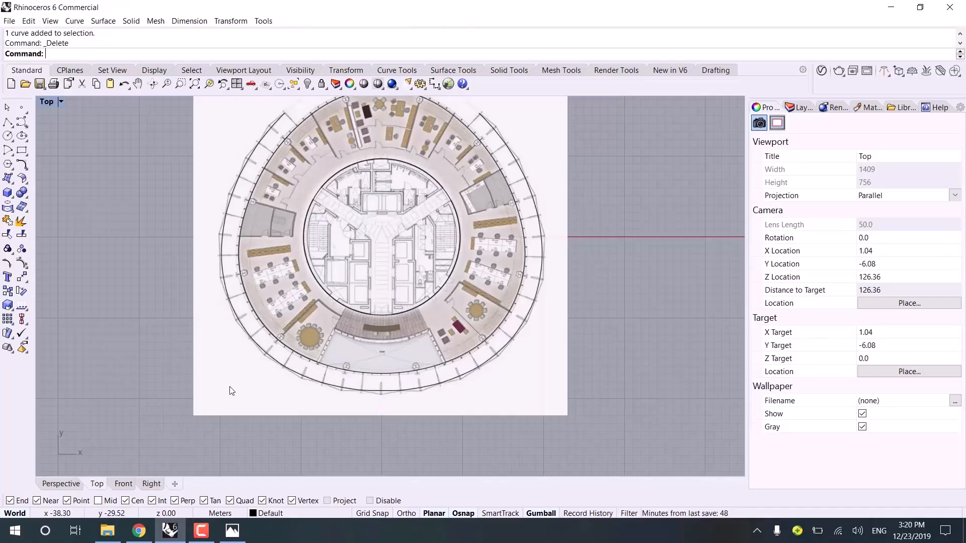
- Insert the tower elevation image AlBahar Tower Ref (3).png as a picture in the Front view, with its first corner at the origin
left_click(71, 484)
left_click(108, 530)
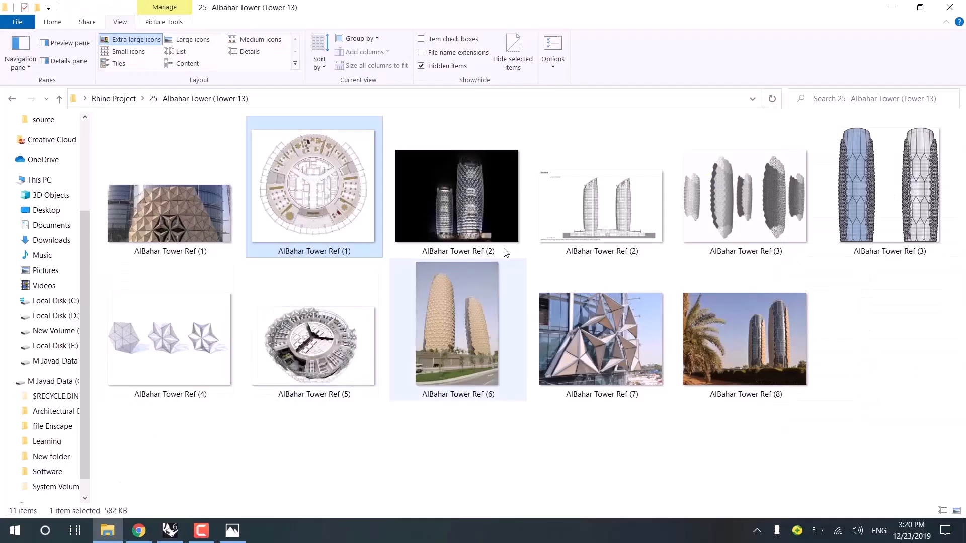
left_click(919, 184)
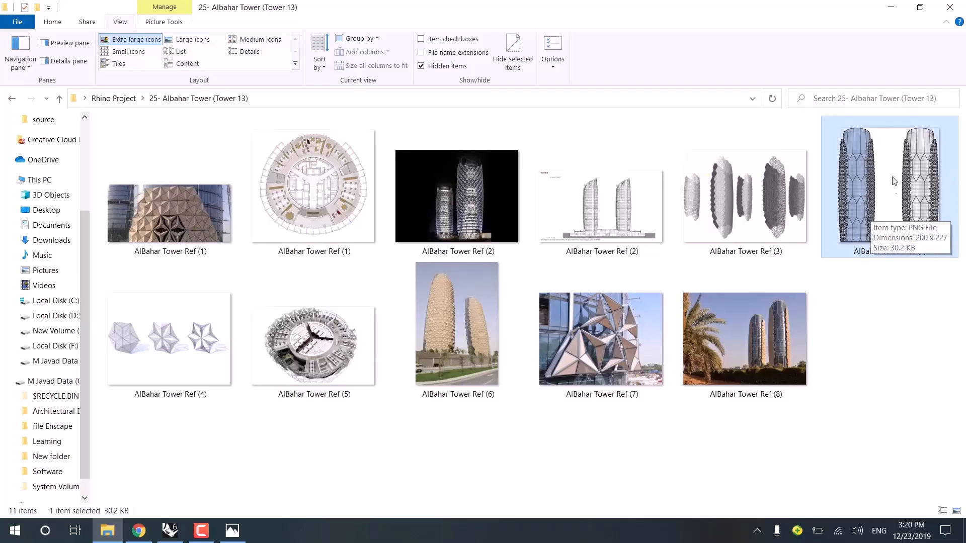
left_click_drag(895, 208, 324, 256)
left_click(553, 270)
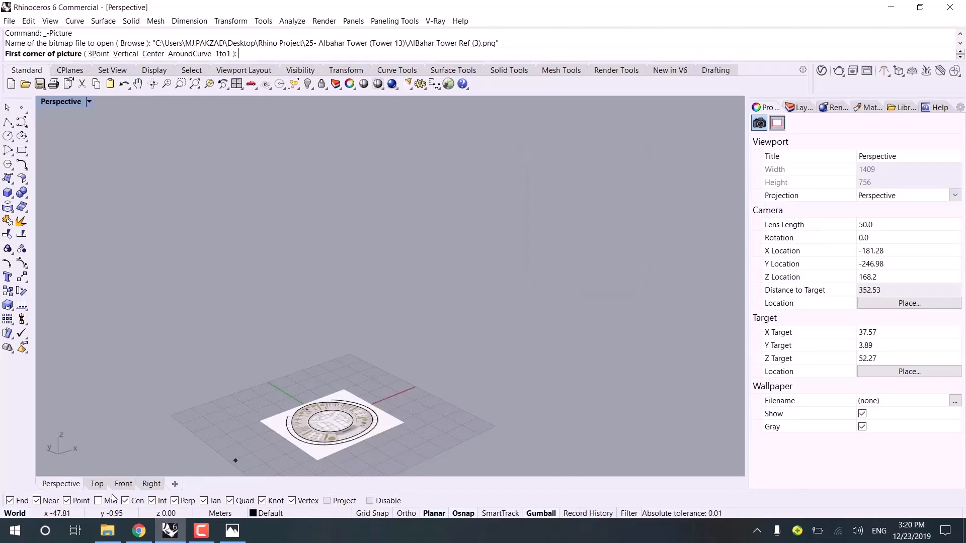
left_click(124, 484)
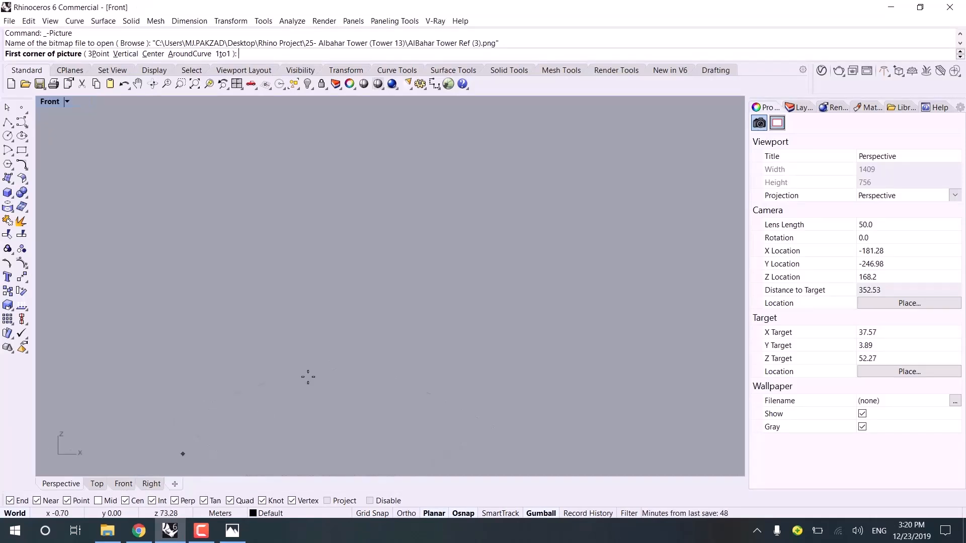
type("0")
key("Return")
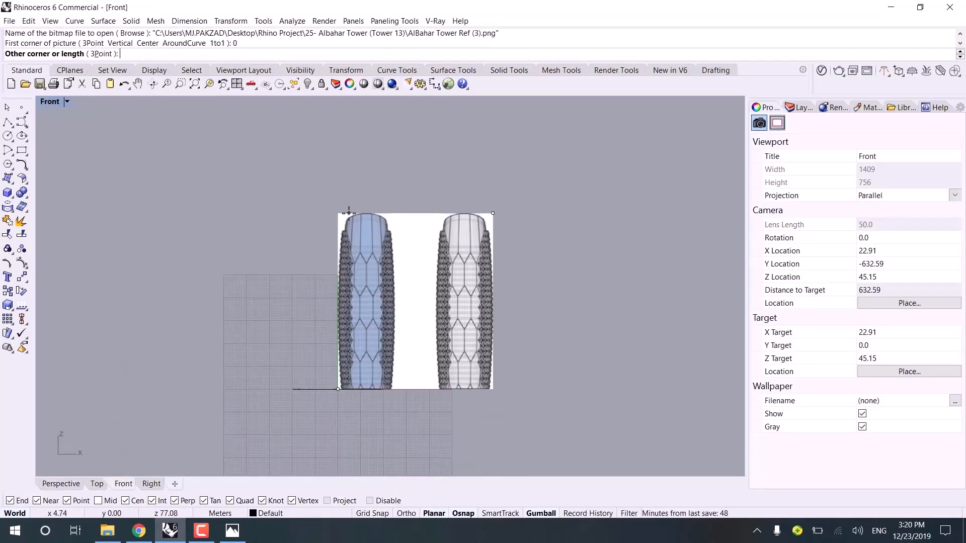
left_click(466, 243)
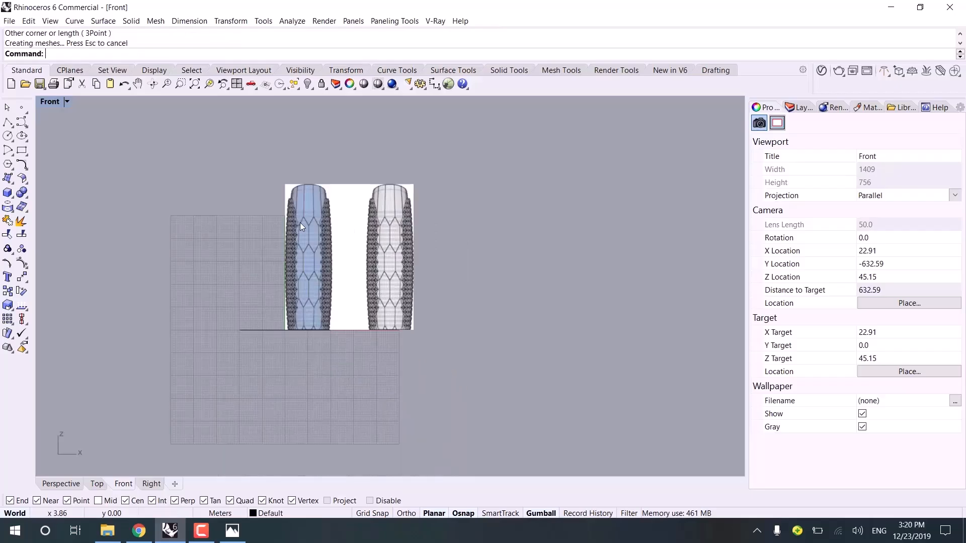
- Trim the blue tower off the elevation picture along a vertical cutting line between the two towers
scroll(319, 213, "up", 3)
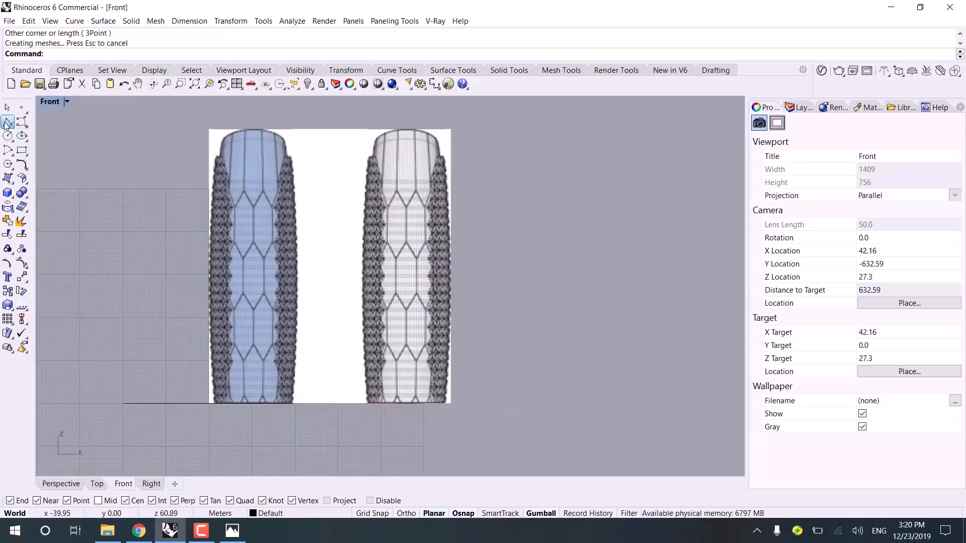
left_click(7, 123)
left_click(8, 235)
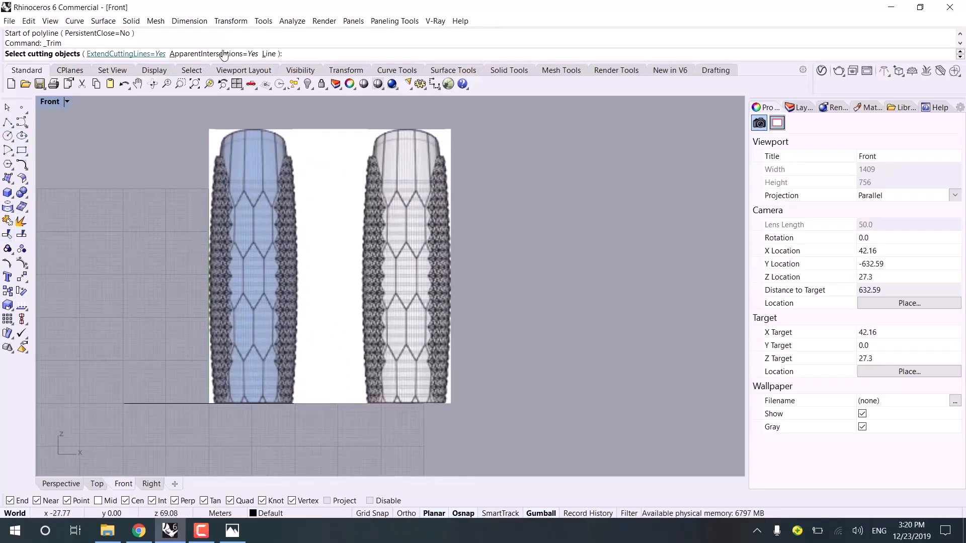
left_click(269, 53)
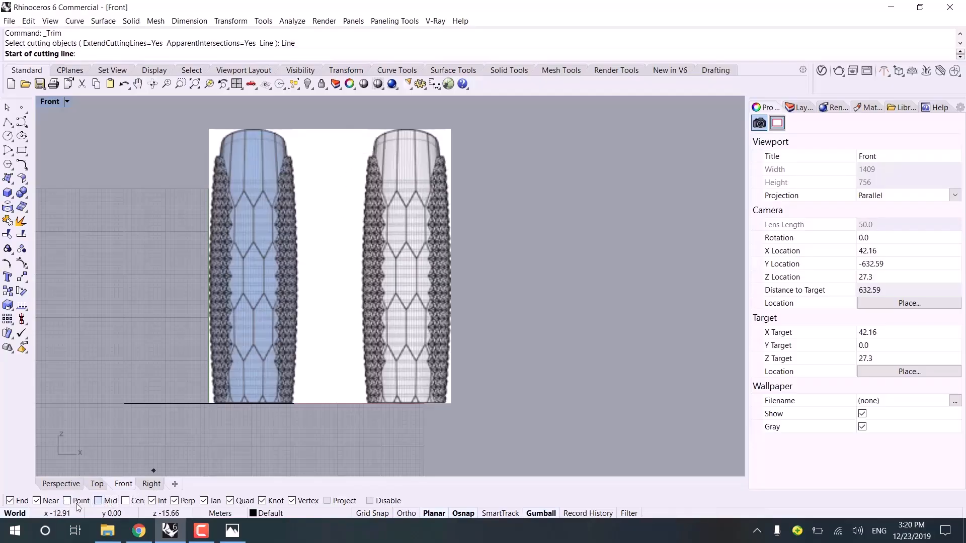
left_click(351, 129)
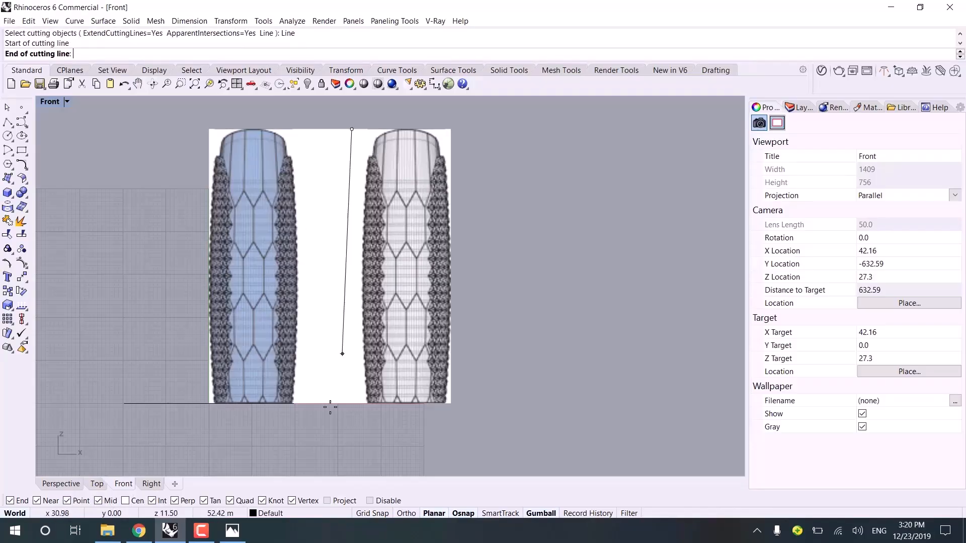
left_click(351, 403)
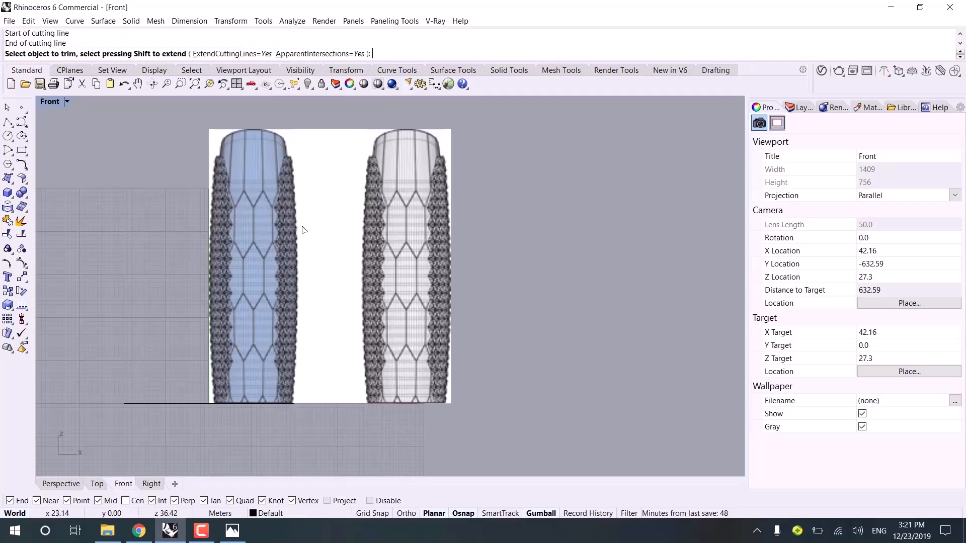
left_click(293, 180)
key("Return")
- Move the trimmed elevation picture so the tower's lower-right base corner meets the rightmost extent of the outer plan curve
left_click(422, 261)
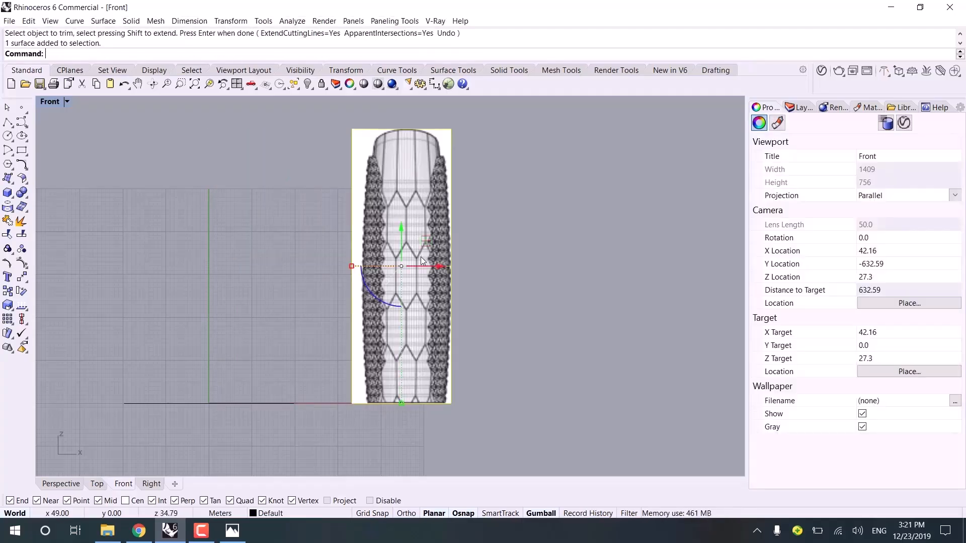
scroll(430, 301, "up", 4)
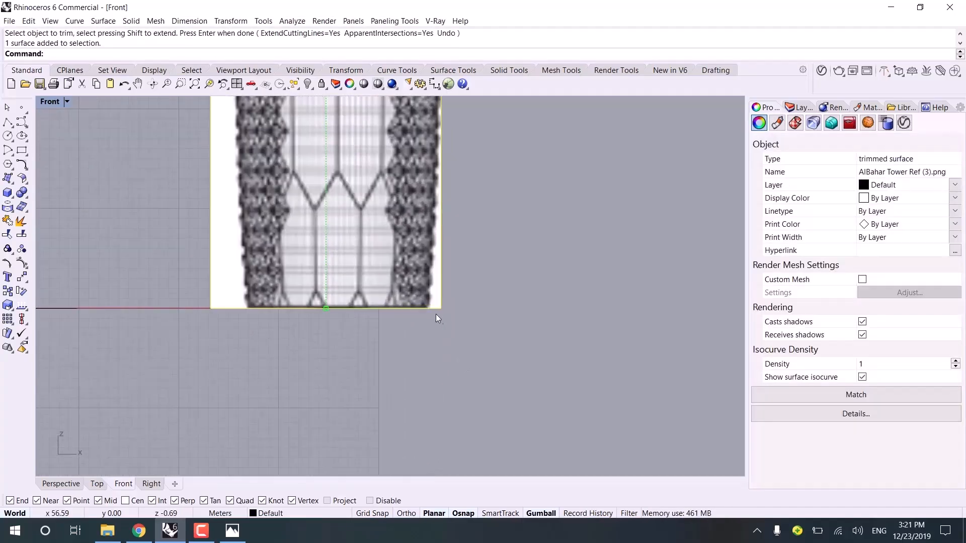
type("M")
key("Return")
scroll(430, 305, "up", 2)
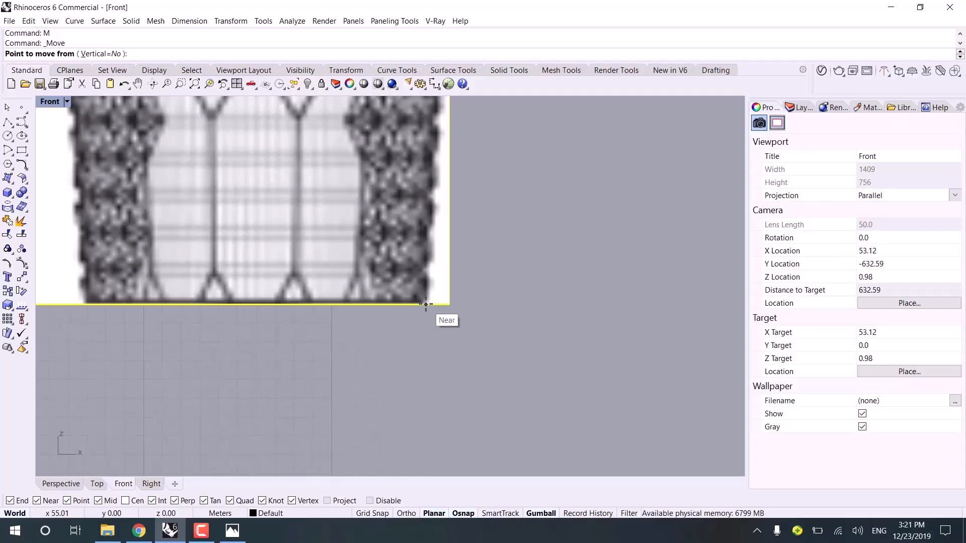
left_click(426, 305)
scroll(442, 301, "down", 3)
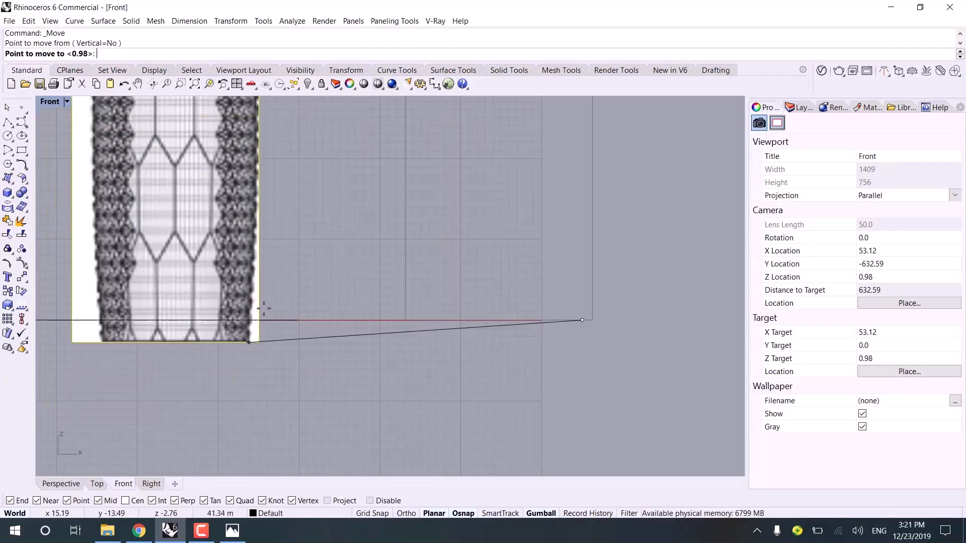
left_click(299, 321)
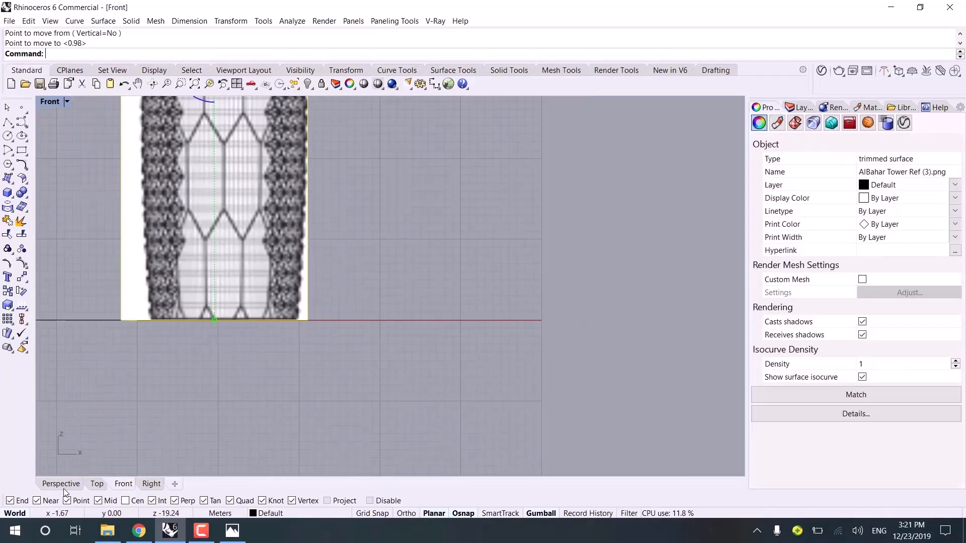
- Try to flatten the elevation picture with ProjectToCPlane started from the Perspective view, deleting the input object
key("ctrl+F4")
scroll(352, 380, "up", 5)
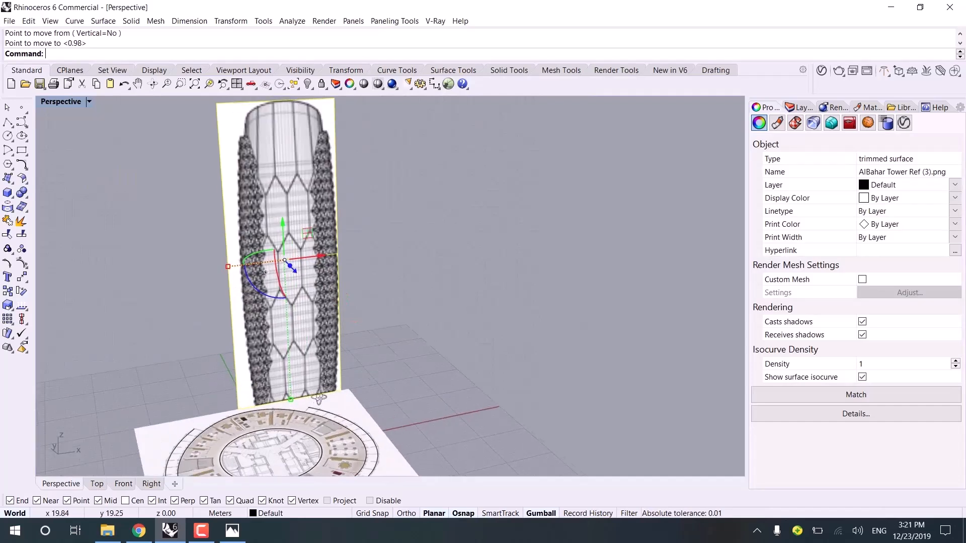
scroll(354, 380, "up", 3)
scroll(367, 361, "down", 5)
mouse_move(371, 356)
right_mouse_down()
mouse_move(318, 388)
mouse_move(313, 370)
mouse_move(383, 367)
right_mouse_up()
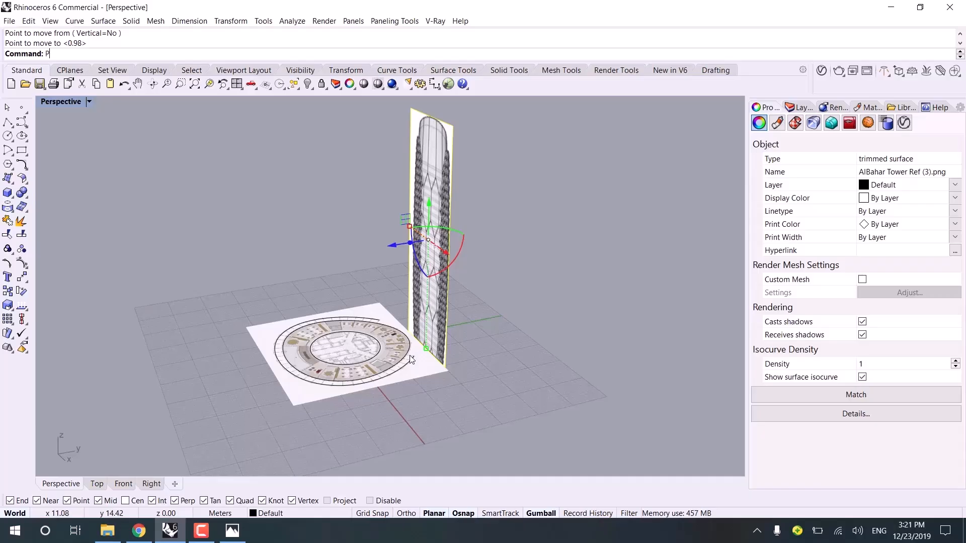
key("Return")
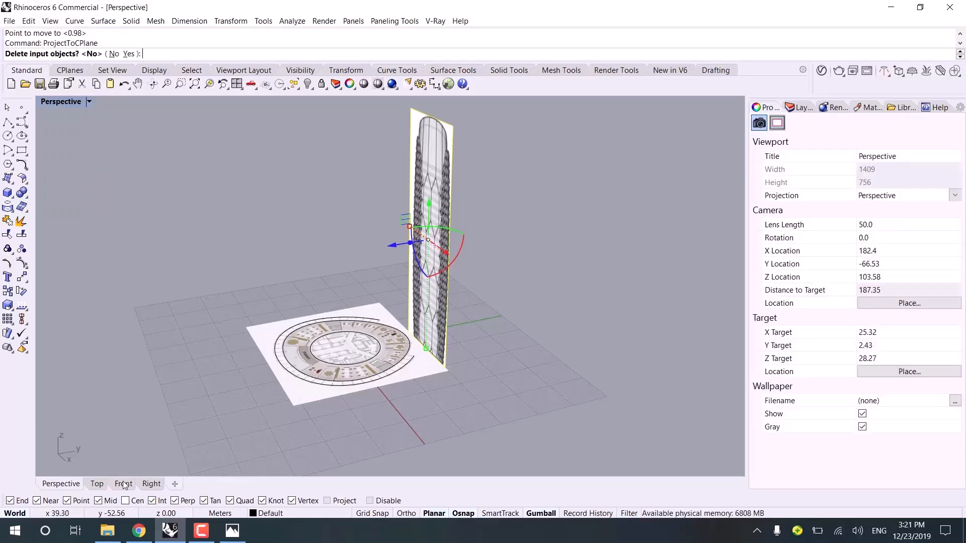
left_click(123, 484)
scroll(368, 328, "down", 5)
type("y")
key("Return")
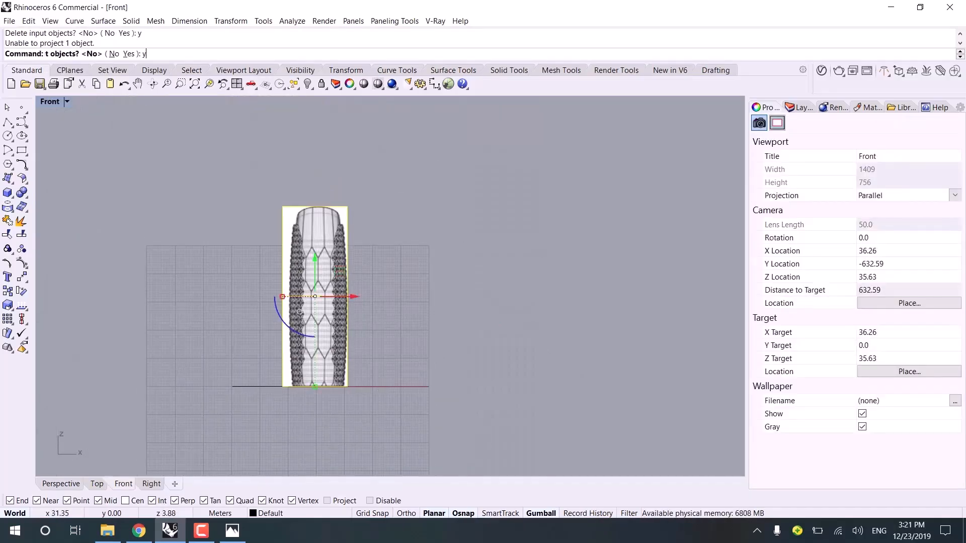
left_click(61, 483)
right_click_drag(336, 398, 406, 375)
- Project the elevation picture onto the Front view's construction plane, deleting the input object
left_click(131, 481)
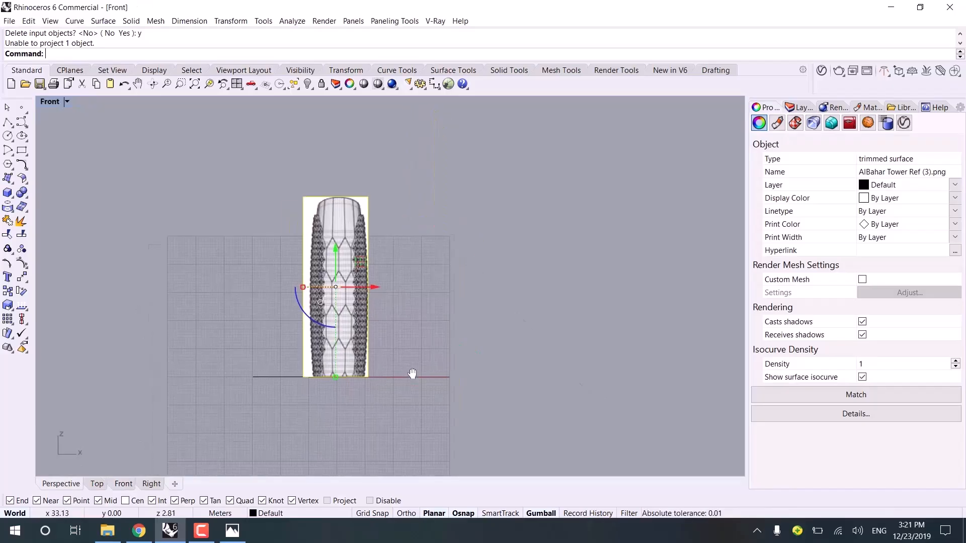
right_click(412, 373)
type("y")
key("Return")
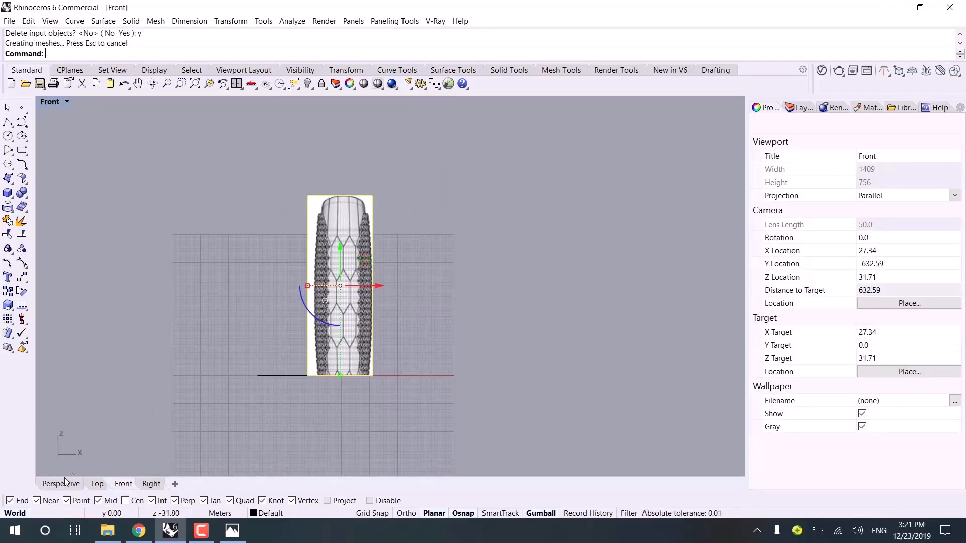
- Scale the elevation picture uniformly from its base's intersection with the outer curve's right side, so the tower's left base corner reaches the curve's left side
left_click(61, 483)
mouse_move(369, 415)
right_mouse_down()
mouse_move(385, 411)
mouse_move(355, 417)
mouse_move(422, 405)
mouse_move(374, 417)
right_mouse_up()
scroll(352, 408, "up", 3)
type("Sca")
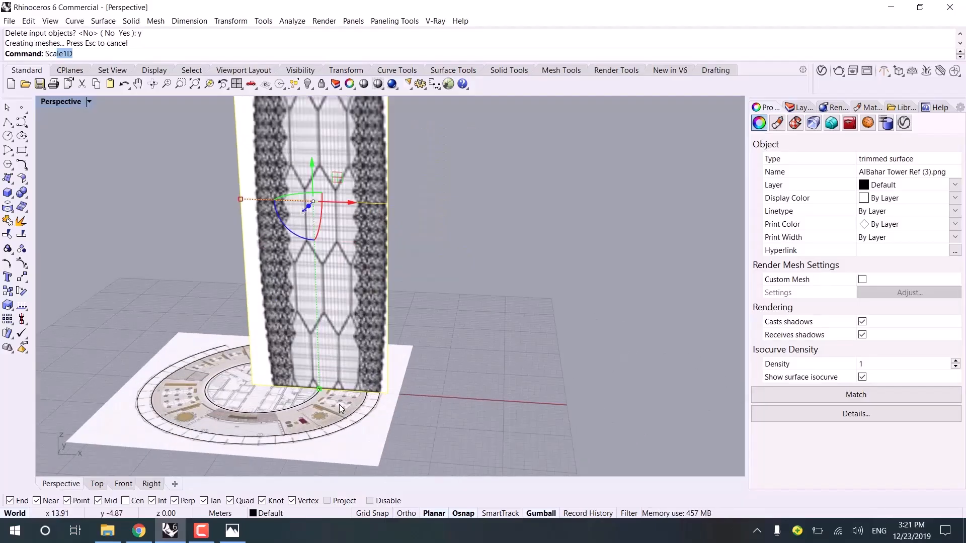
type("le")
key("Return")
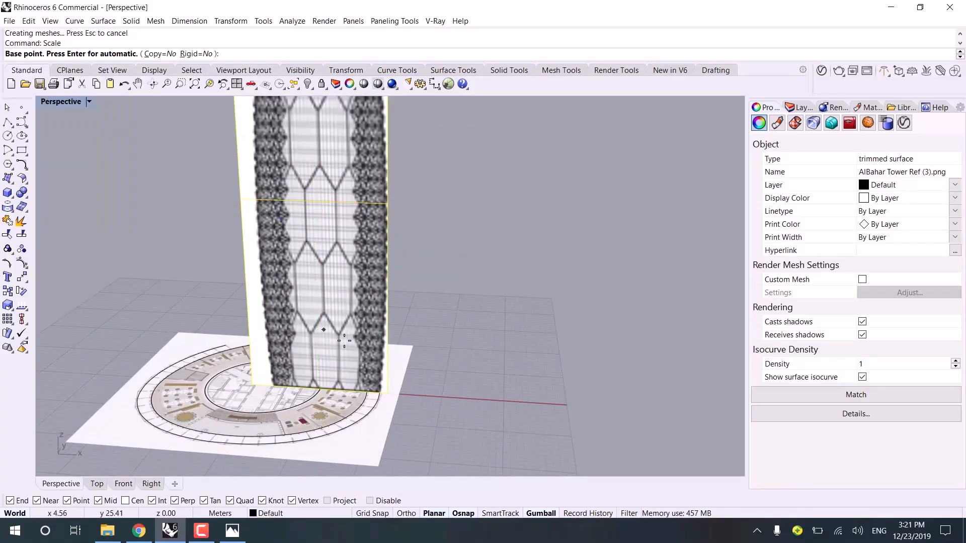
scroll(426, 374, "up", 5)
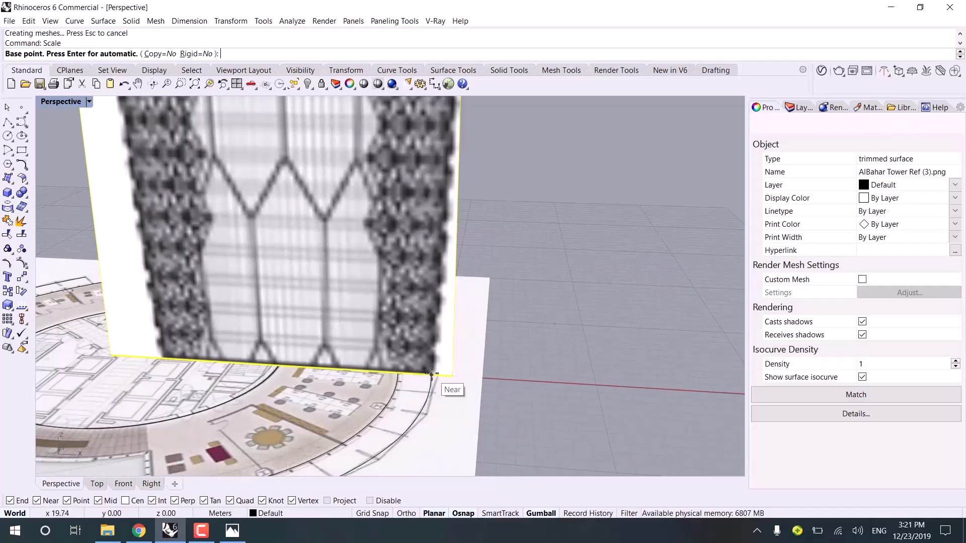
scroll(431, 374, "up", 4)
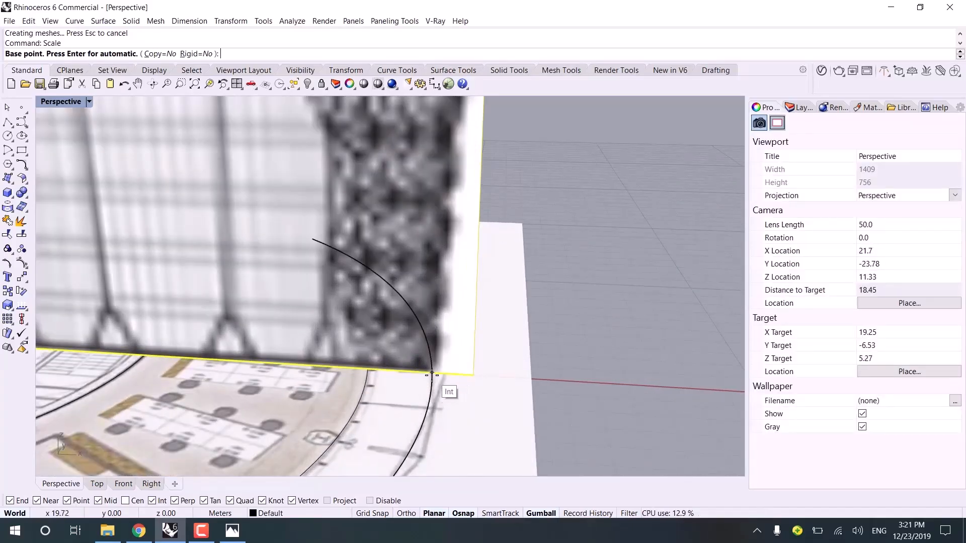
left_click(431, 374)
scroll(402, 374, "down", 5)
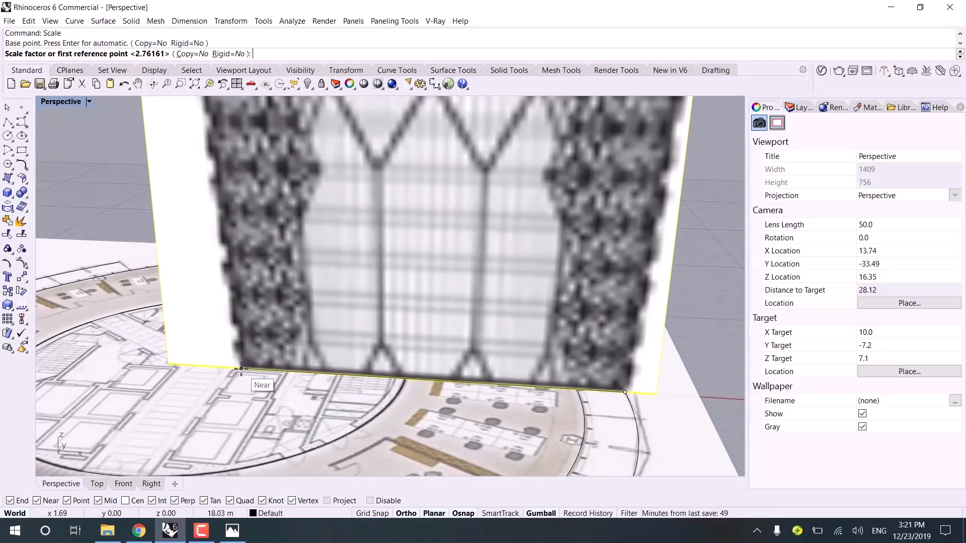
left_click(241, 369)
scroll(237, 381, "down", 4)
right_click_drag(237, 383, 274, 392)
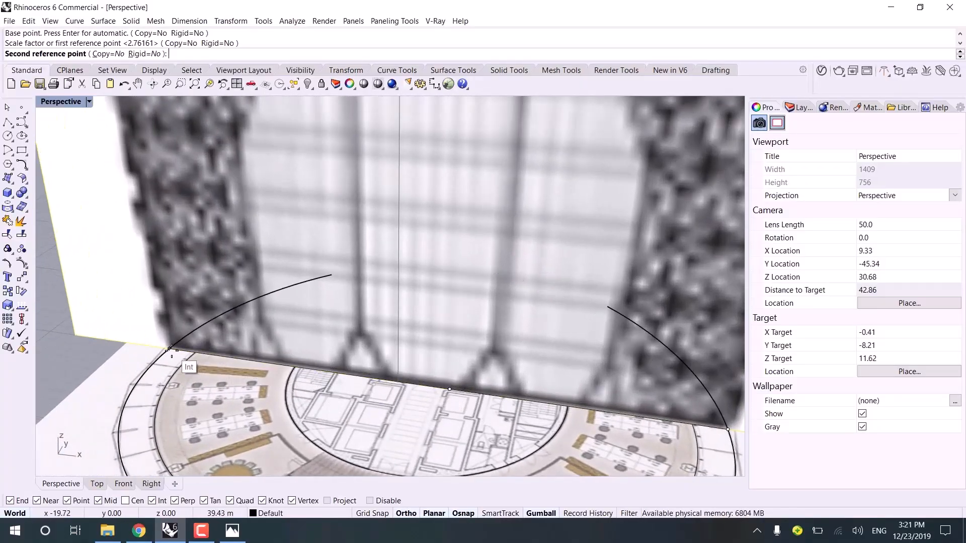
left_click(171, 349)
scroll(279, 387, "down", 8)
right_click_drag(289, 394, 342, 391)
scroll(352, 392, "down", 6)
right_click_drag(353, 392, 381, 372)
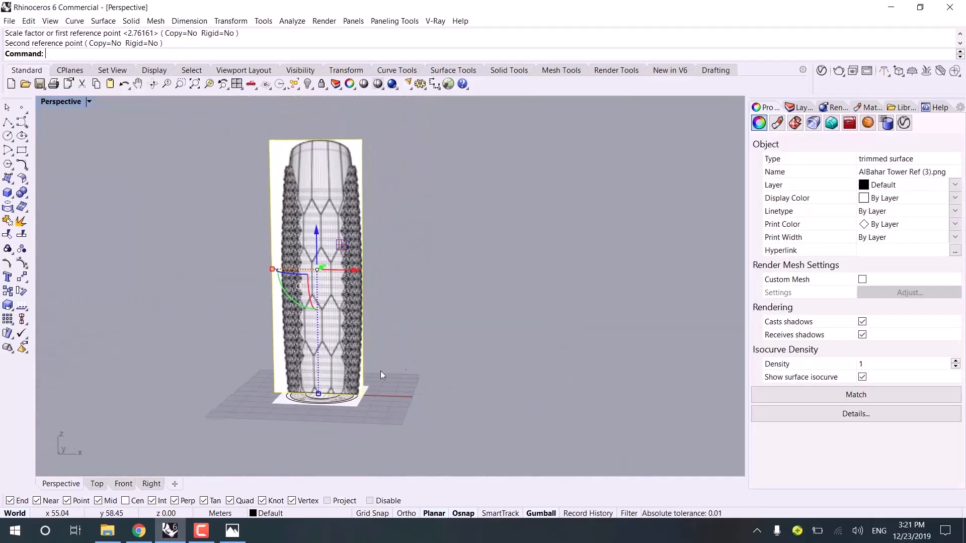
- Set the elevation picture's object transparency to about 48% and lock the picture
left_click(775, 122)
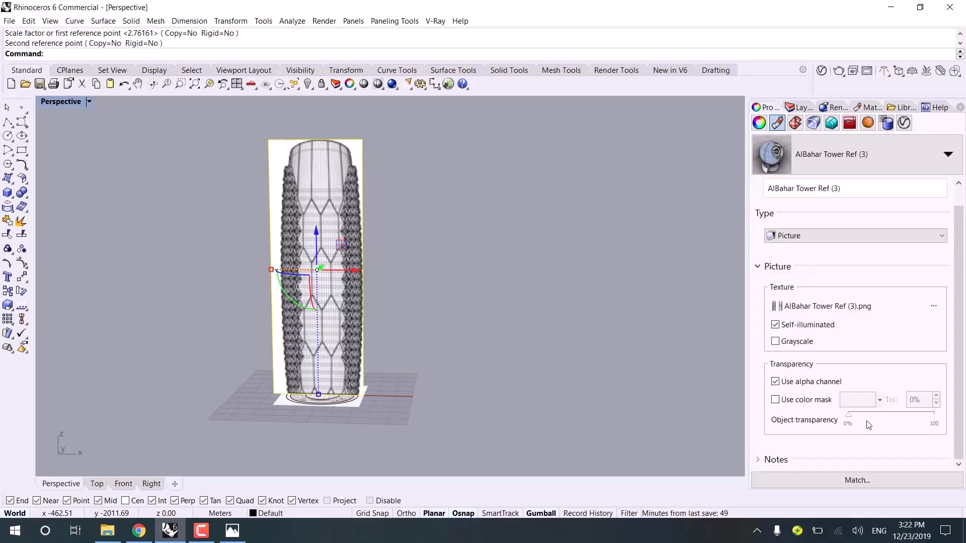
left_click(889, 416)
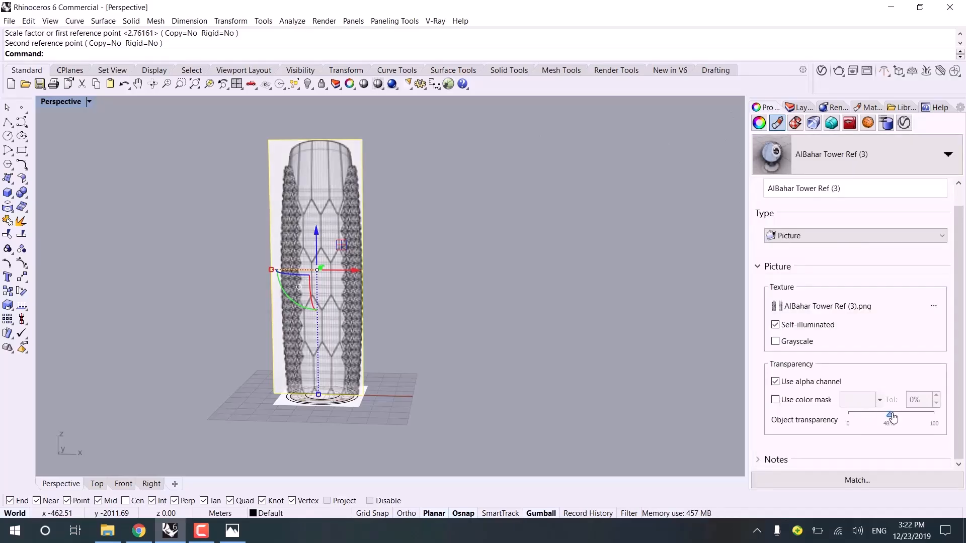
left_click(321, 85)
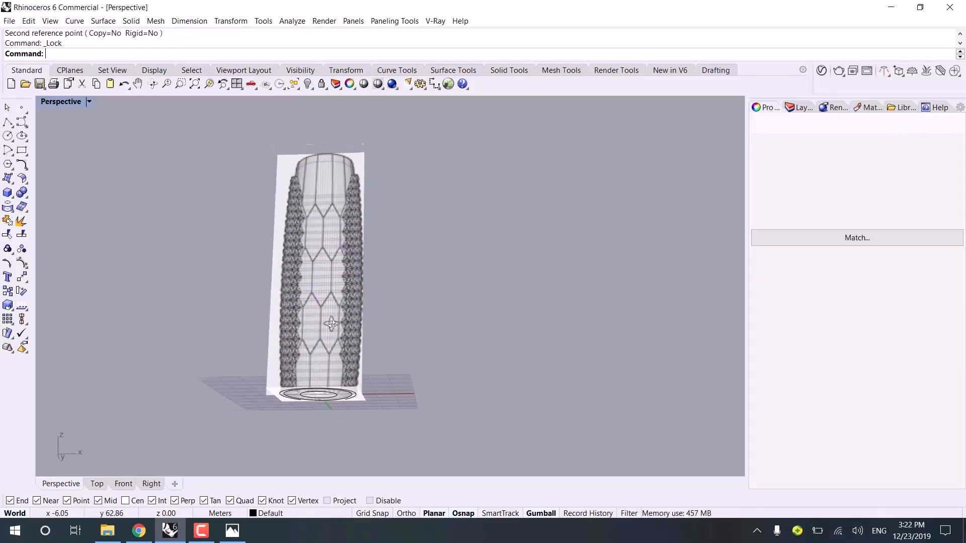
- In the Front view, start an interpolated curve at the plan curve's rightmost base point and trace the lower part of the shading screen's right edge
left_click(124, 485)
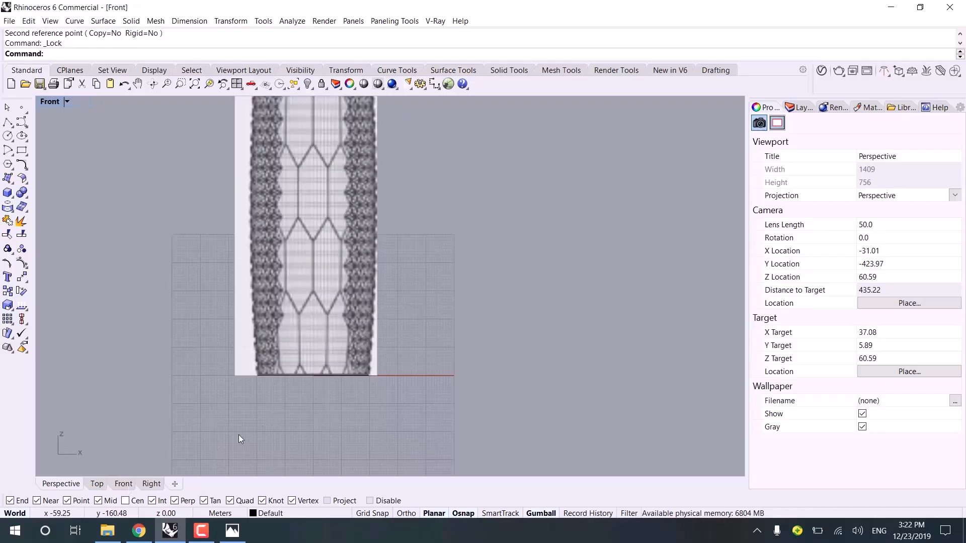
scroll(328, 364, "up", 6)
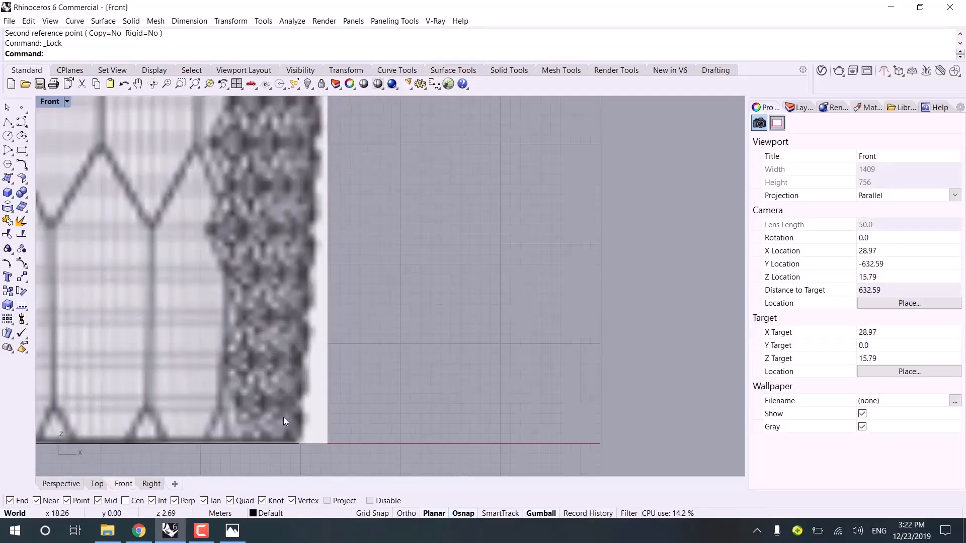
middle_click(283, 418)
left_click(263, 405)
left_click(299, 443)
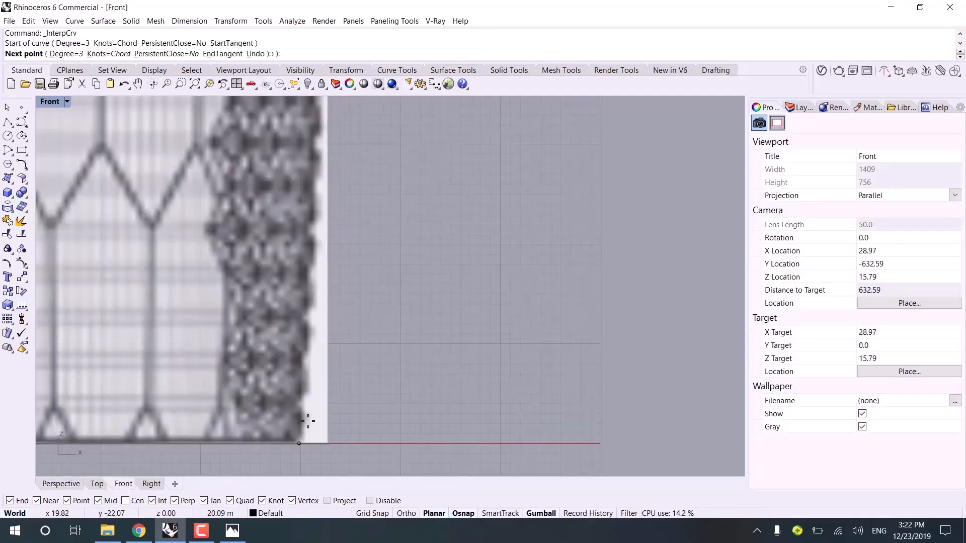
left_click(313, 227)
right_click_drag(318, 215, 297, 449)
scroll(298, 220, "up", 4)
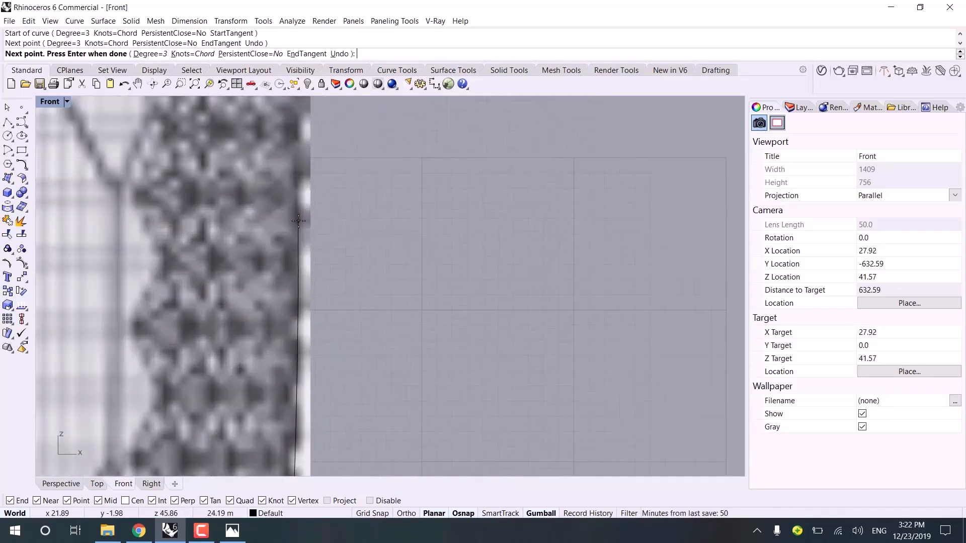
left_click(300, 210)
- Continue the interpolated curve with points along the upper part of the shading screen's right edge, towards its top end
scroll(296, 170, "down", 4)
right_click_drag(295, 169, 282, 435)
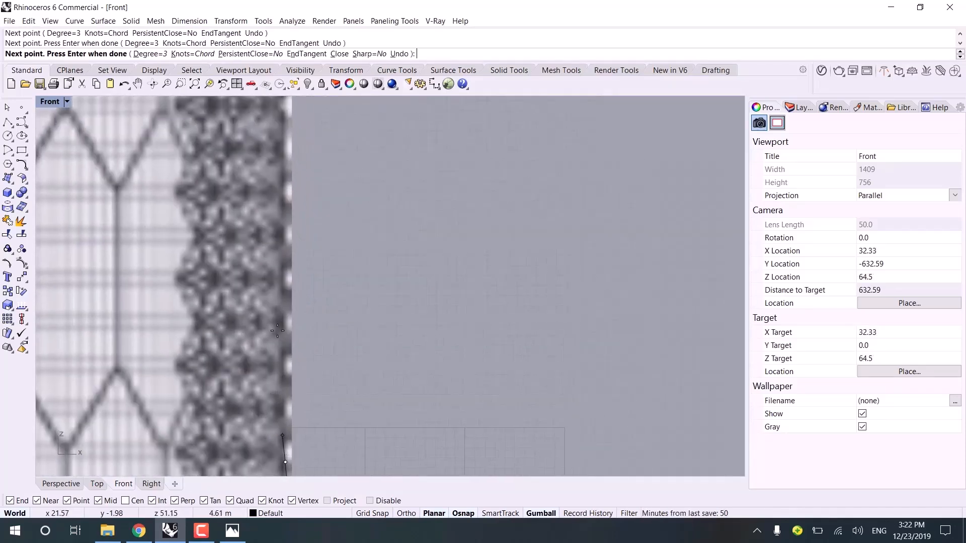
scroll(292, 211, "up", 4)
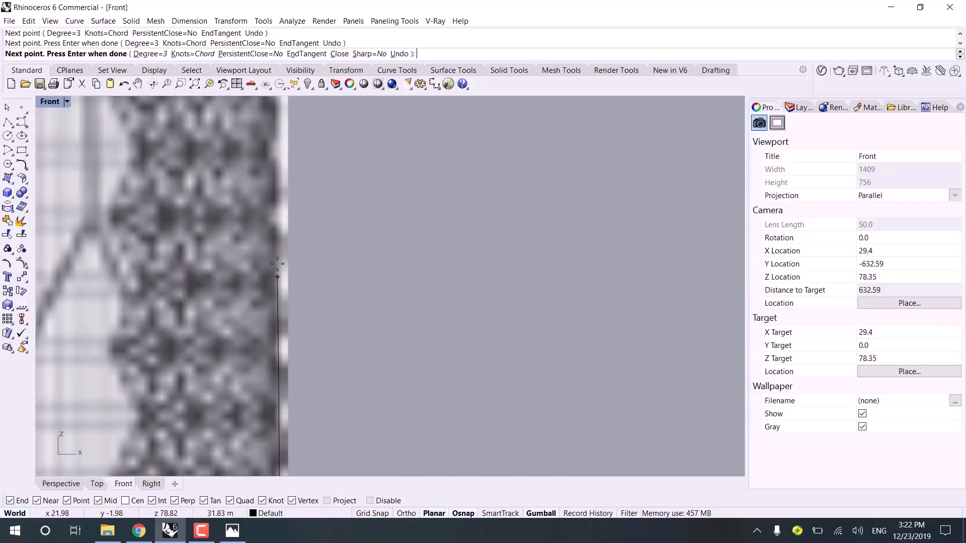
left_click(277, 263)
right_click_drag(267, 176, 259, 419)
scroll(250, 307, "down", 4)
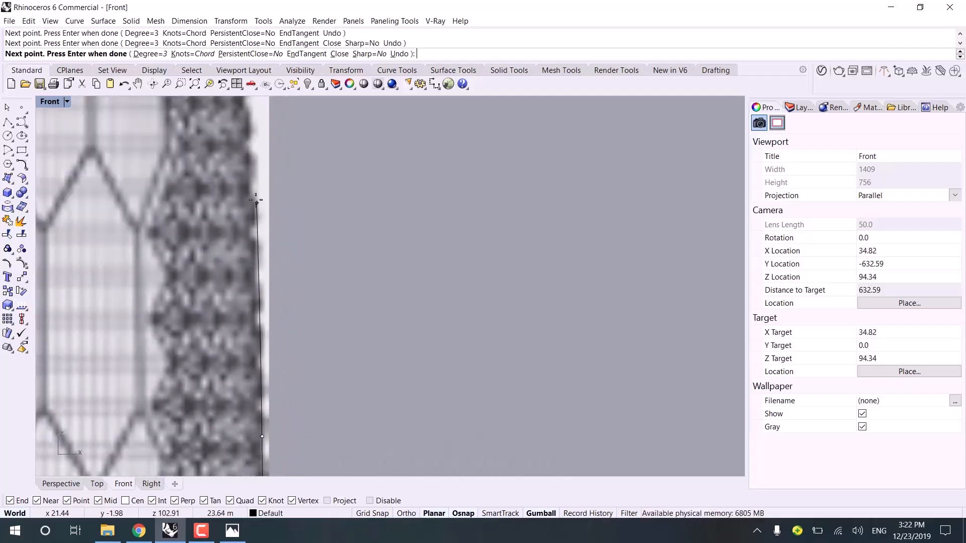
left_click(254, 196)
scroll(246, 156, "down", 4)
right_click_drag(247, 156, 243, 248)
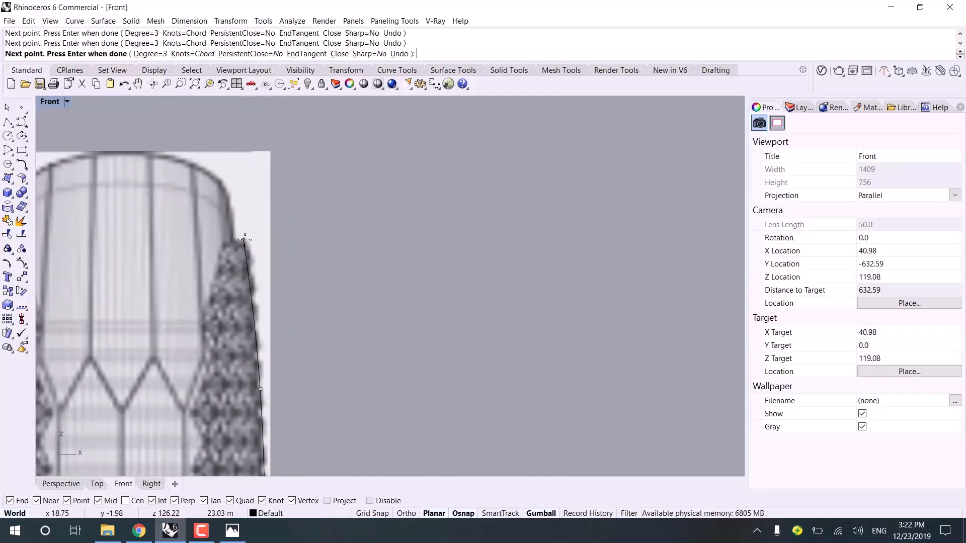
- Finish the outer profile curve and begin an inner interpolated curve from the crown's right shoulder down to the top of the lattice
right_click(247, 241)
scroll(246, 240, "down", 3)
right_click(229, 204)
scroll(229, 201, "up", 10)
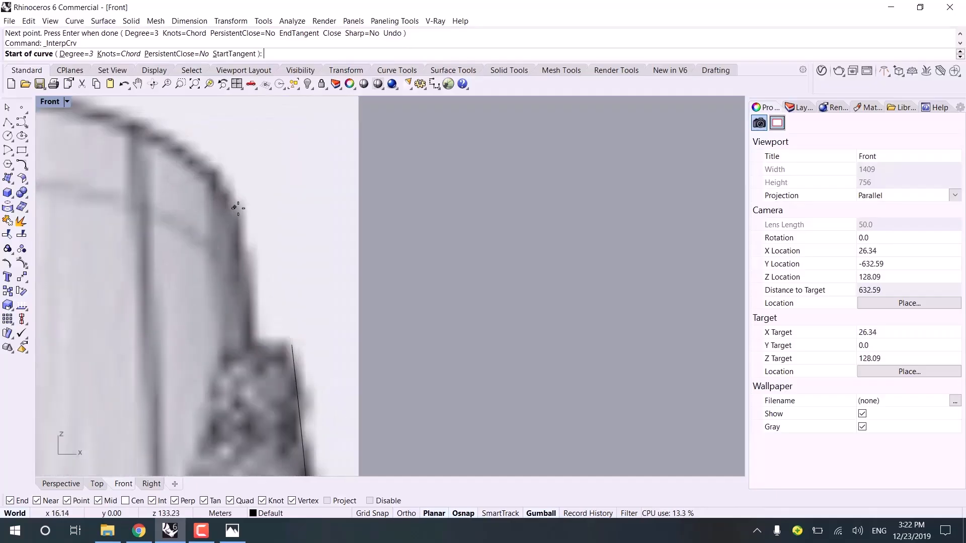
left_click(240, 206)
left_click(251, 356)
scroll(251, 356, "down", 4)
right_click_drag(251, 356, 252, 158)
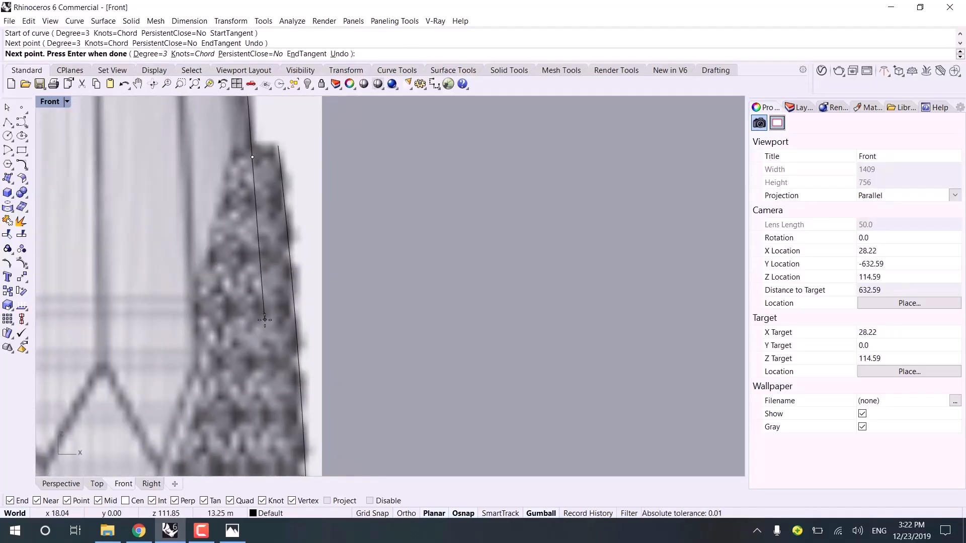
type("u")
key("Return")
right_click_drag(264, 320, 278, 453)
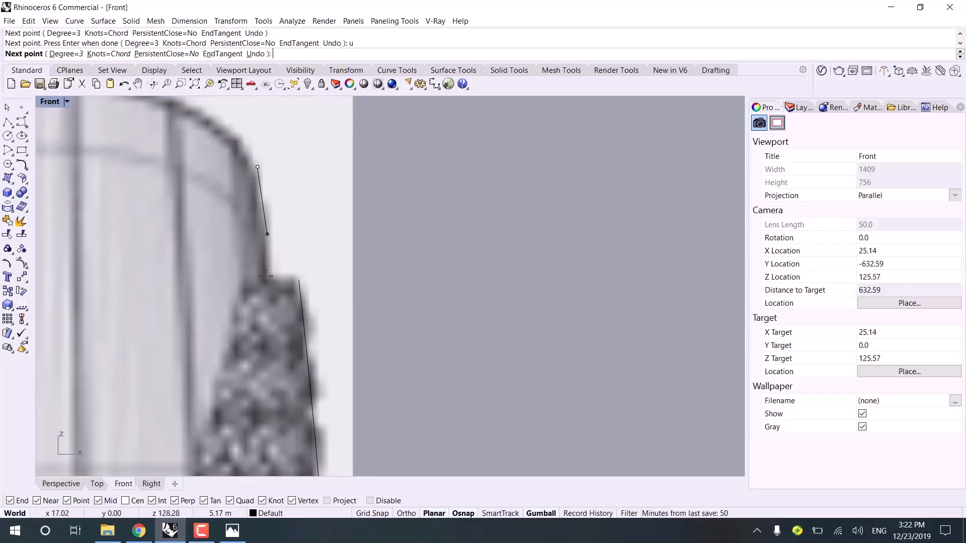
left_click(266, 287)
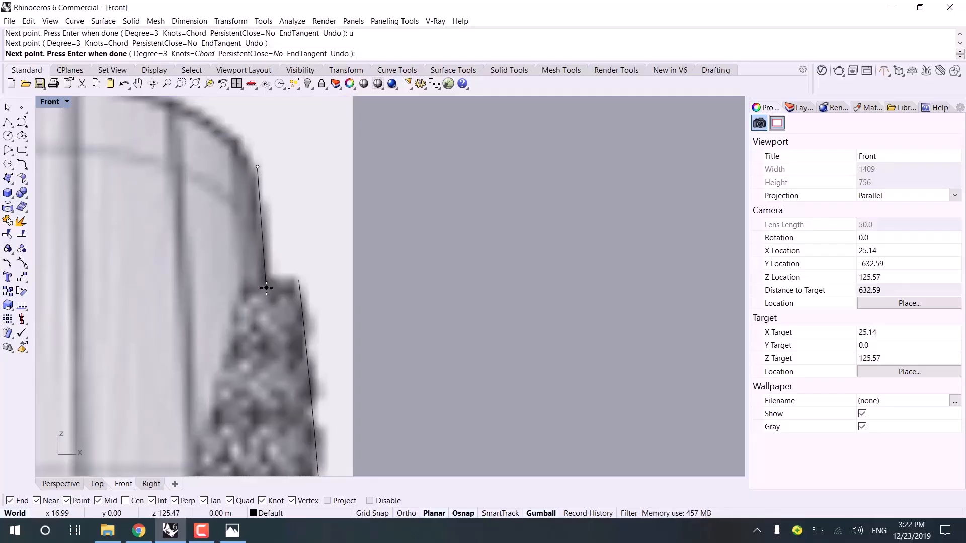
- Continue the inner curve down through the lattice band, following the outer profile curve towards the tower's base
scroll(266, 330, "down", 4)
right_click_drag(266, 329, 256, 192)
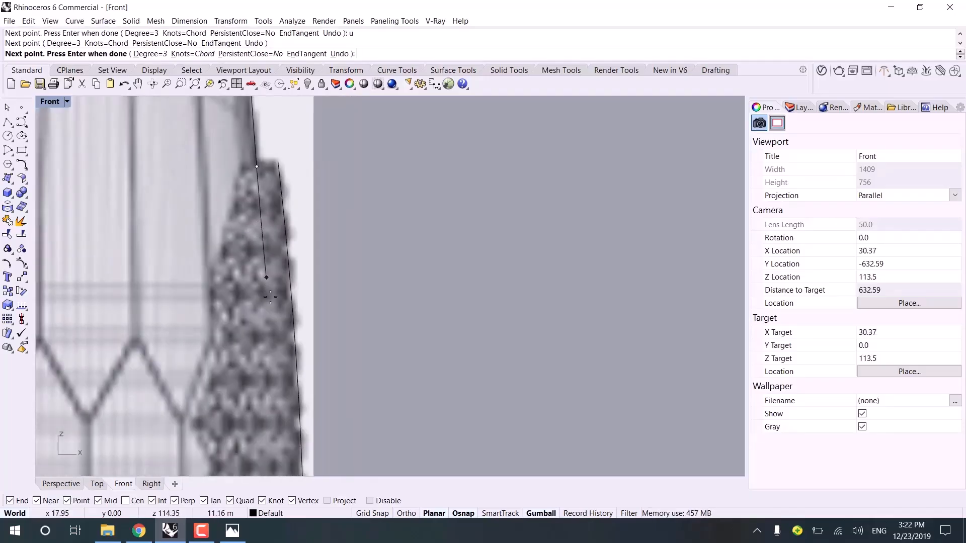
left_click(272, 343)
scroll(270, 332, "down", 3)
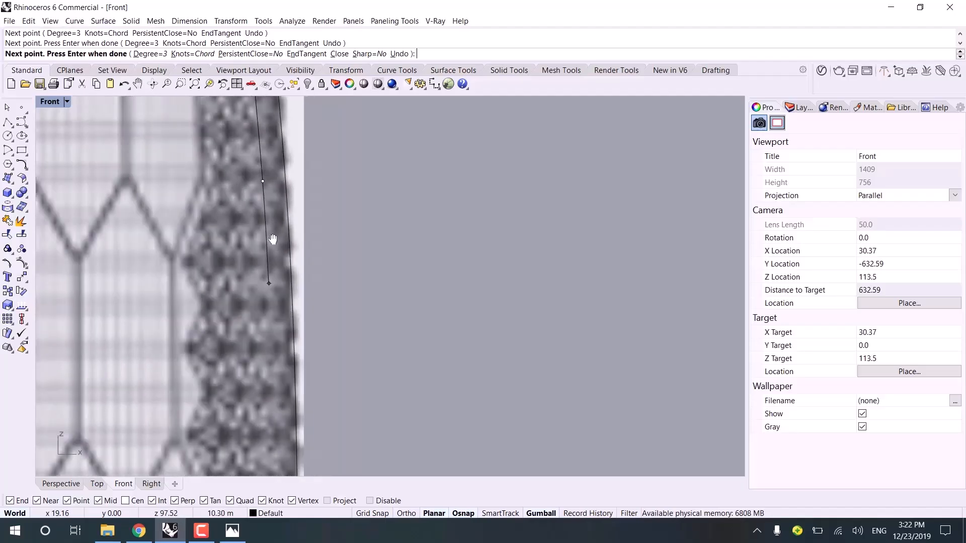
left_click(268, 325)
scroll(271, 312, "up", 5)
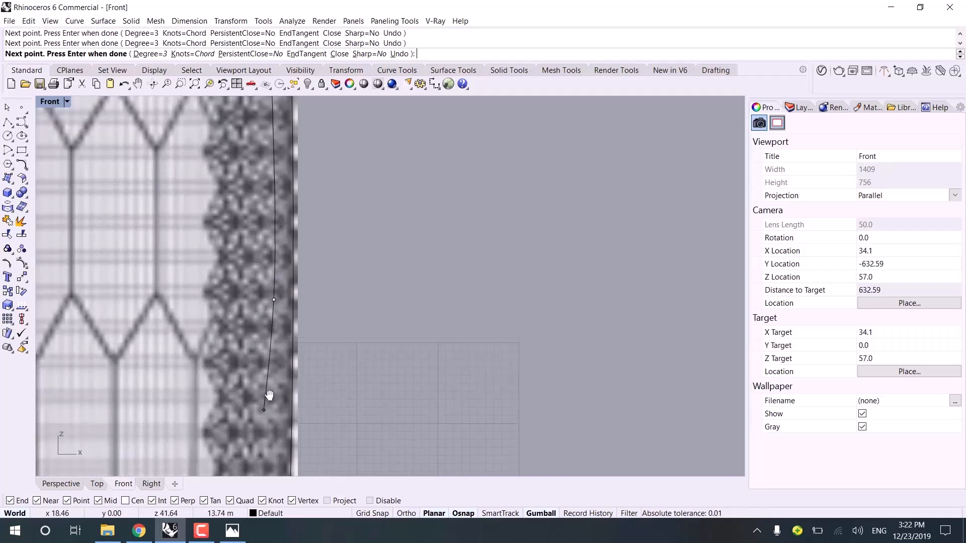
right_click_drag(269, 395, 277, 278)
right_click_drag(273, 385, 300, 271)
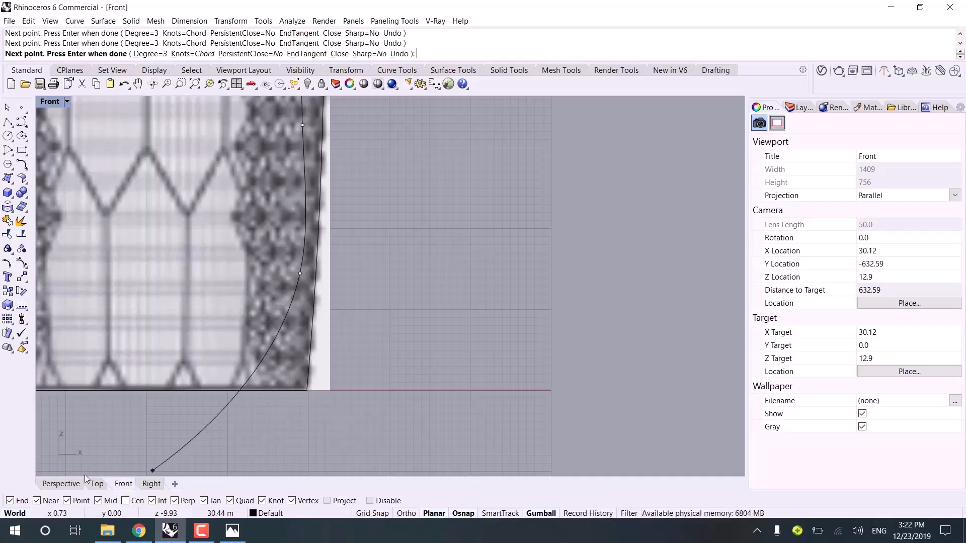
- End the inner curve in the Perspective view on the office ring's outer circle in the ground floor plan
left_click(70, 483)
right_click_drag(300, 400, 211, 438)
scroll(347, 364, "up", 7)
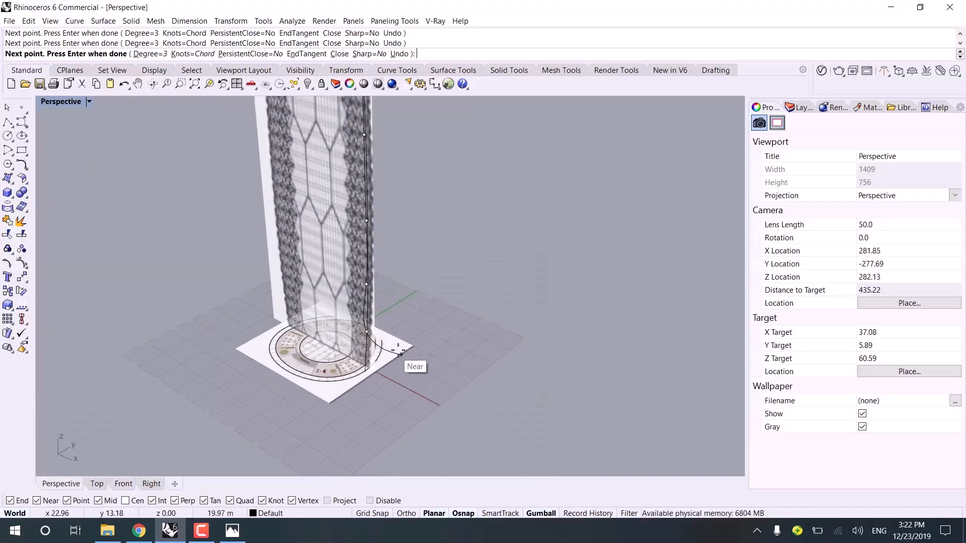
scroll(399, 351, "up", 10)
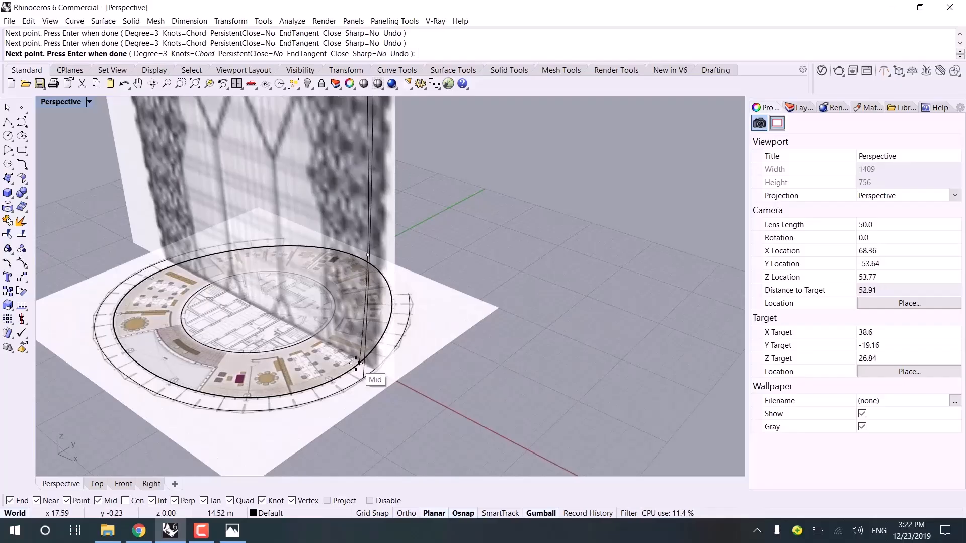
right_click_drag(361, 363, 660, 362)
scroll(472, 378, "up", 4)
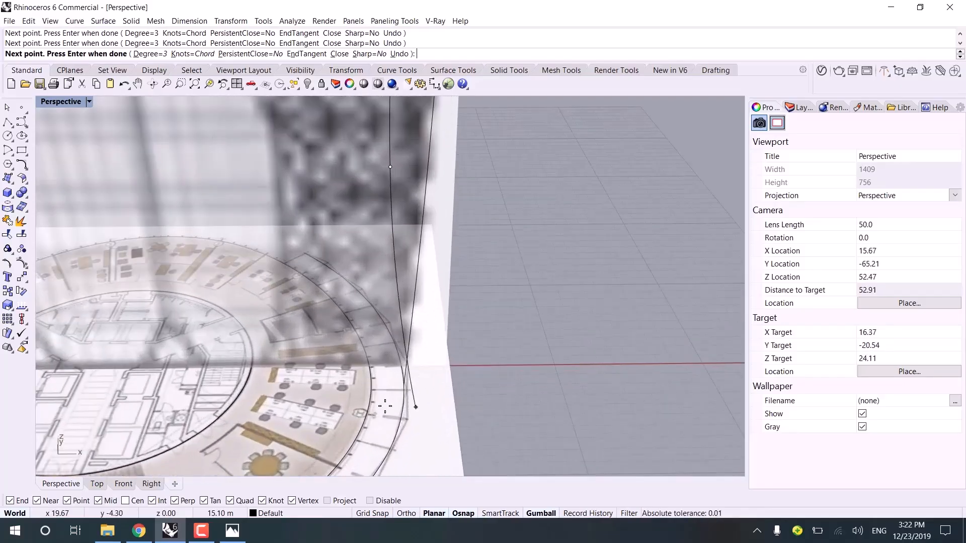
left_click(373, 369)
key("Return")
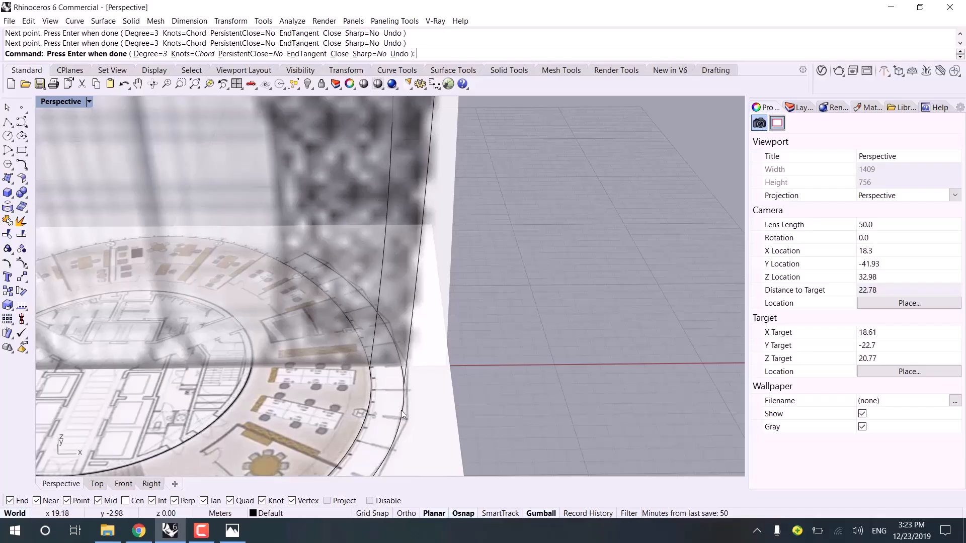
- Project the outer profile curve onto the Front view's construction plane with ProjectToCPlane, deleting the input curve
scroll(400, 409, "down", 6)
right_click_drag(401, 409, 381, 369)
left_click(454, 418)
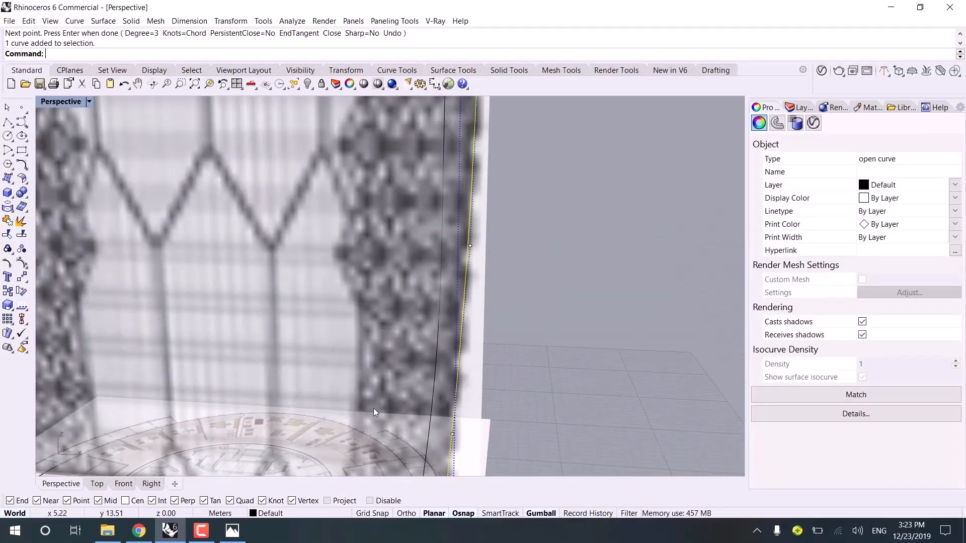
scroll(292, 280, "down", 8)
type("ZS")
key("Return")
right_click_drag(410, 376, 152, 446)
scroll(372, 416, "up", 5)
left_click(126, 485)
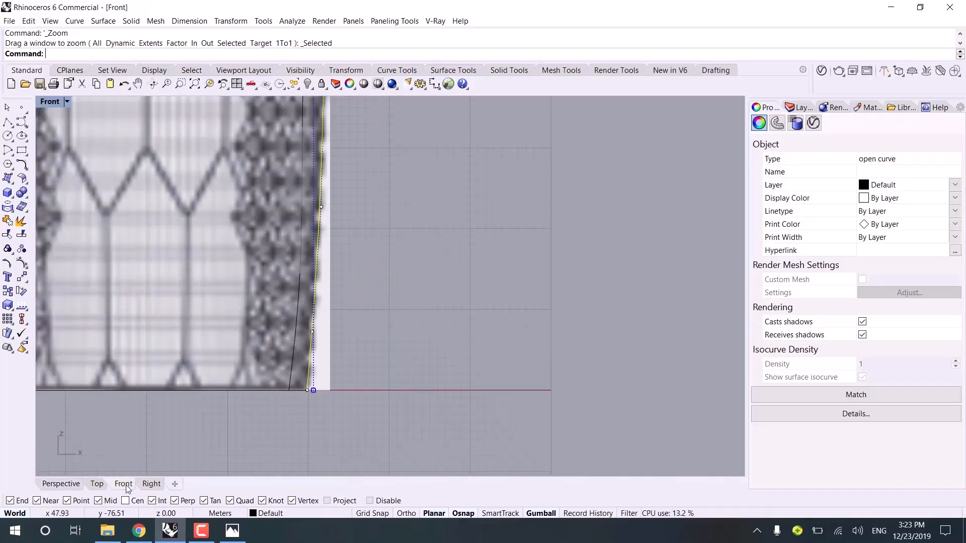
type("ProjectToCPlane")
key("Return")
type("y")
key("Return")
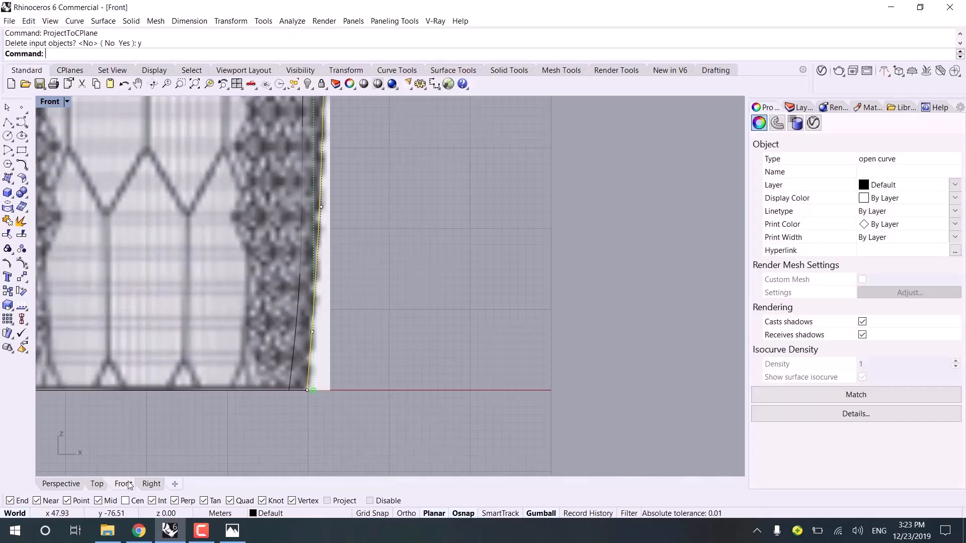
- Examine in the Perspective view how the lower ends of both profile curves meet the floor plan circles
left_click(48, 486)
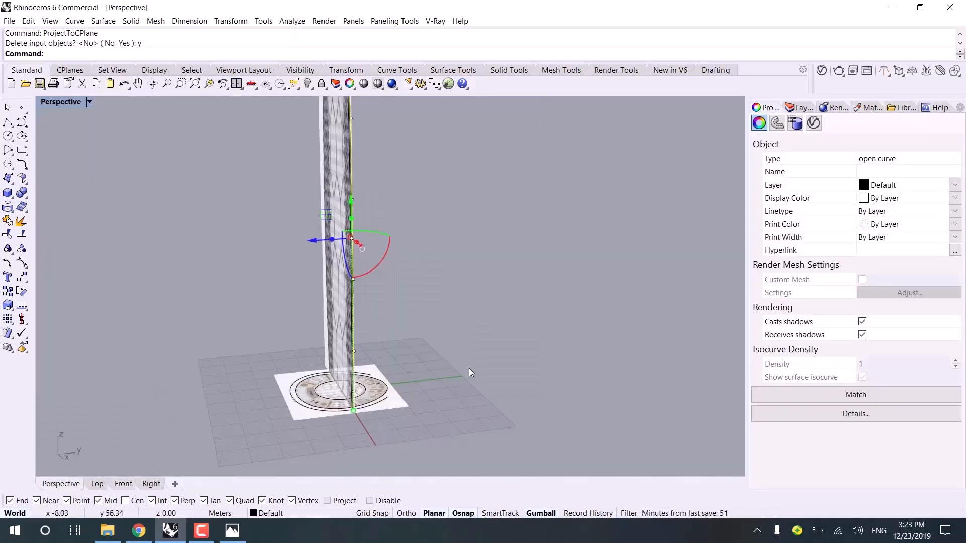
right_click_drag(469, 369, 367, 421)
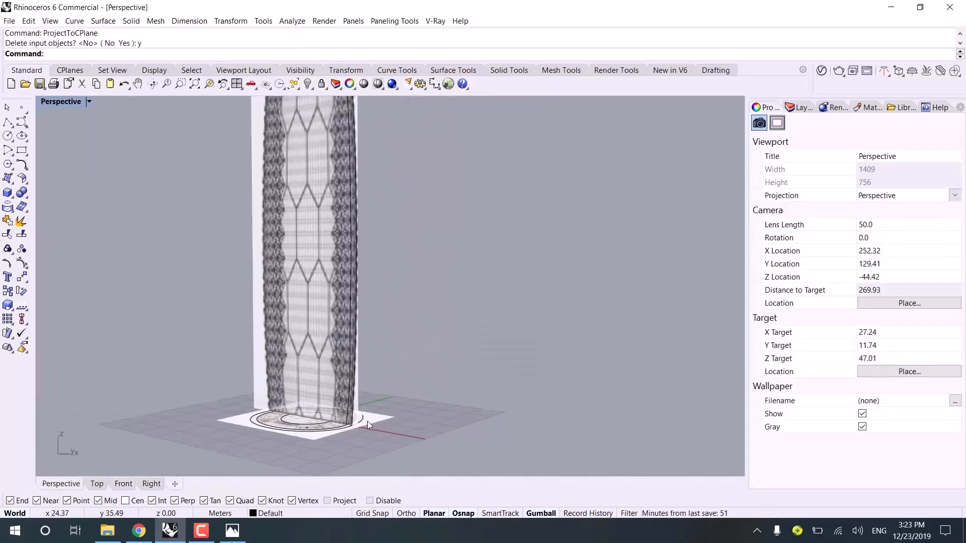
scroll(363, 418, "up", 8)
scroll(364, 418, "up", 2)
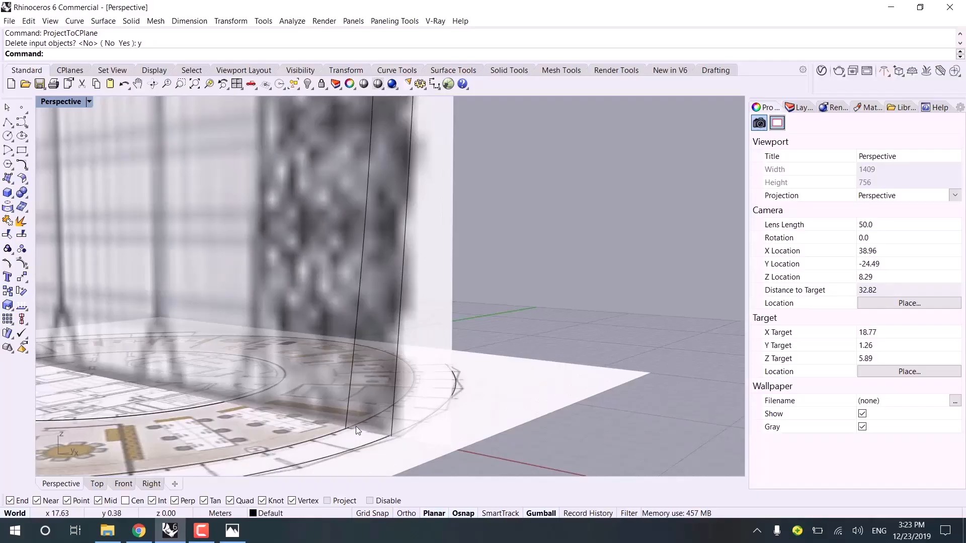
scroll(355, 427, "up", 6)
left_click(333, 410)
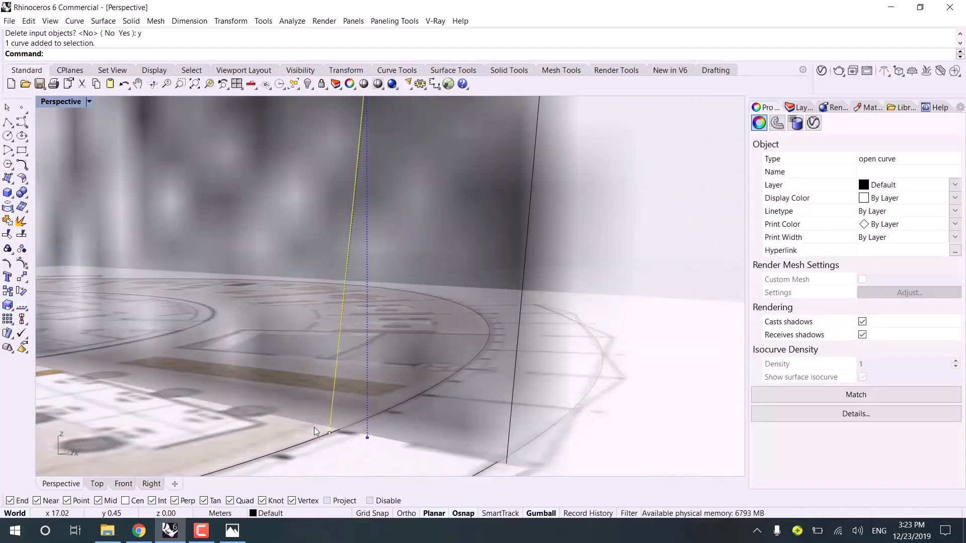
right_click_drag(313, 428, 334, 471)
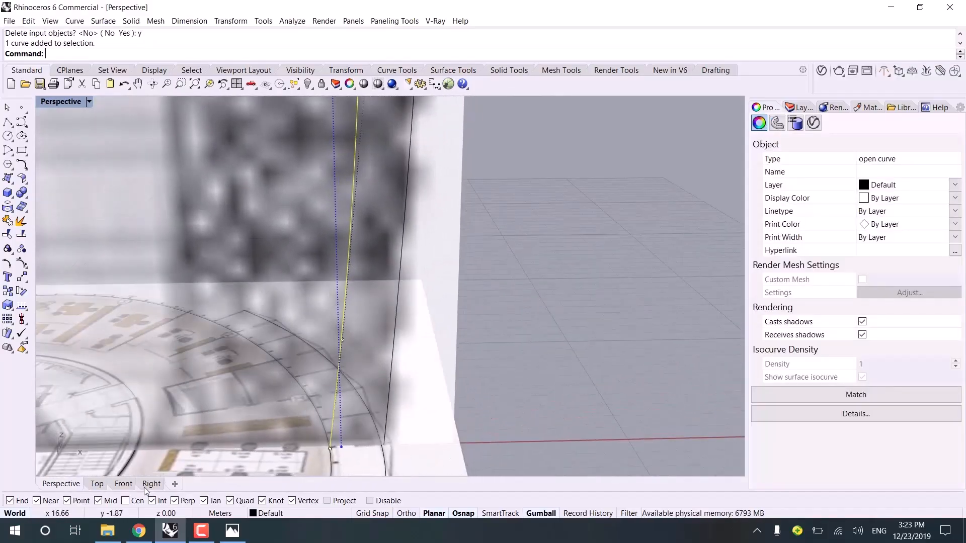
- Rebuild the inner profile curve in the Front view with 8 points and degree 3, deleting the input
left_click(124, 484)
right_click_drag(403, 333, 472, 399)
left_click(422, 337)
left_click_drag(422, 337, 379, 301)
right_click_drag(326, 355, 315, 420)
left_click(373, 318)
left_click(381, 306)
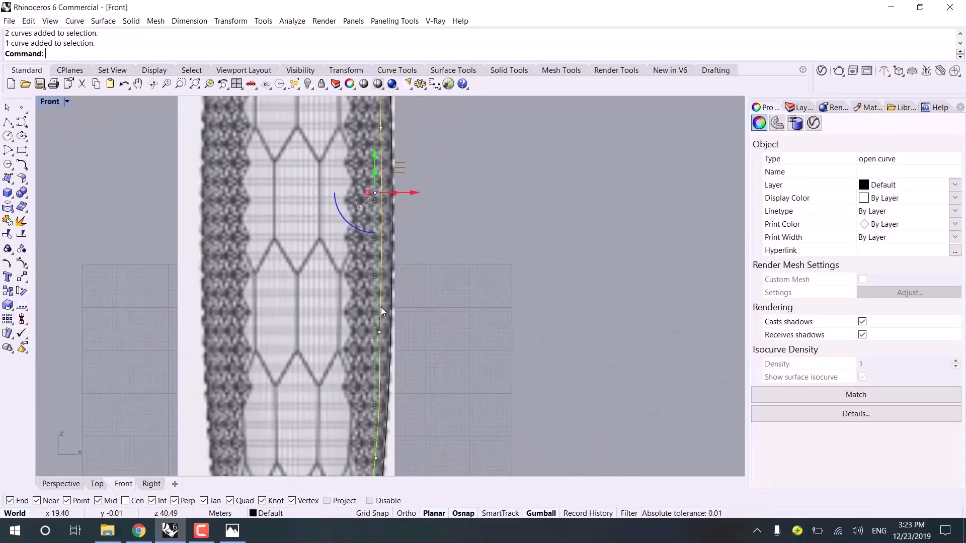
type("Rebuild")
key("Return")
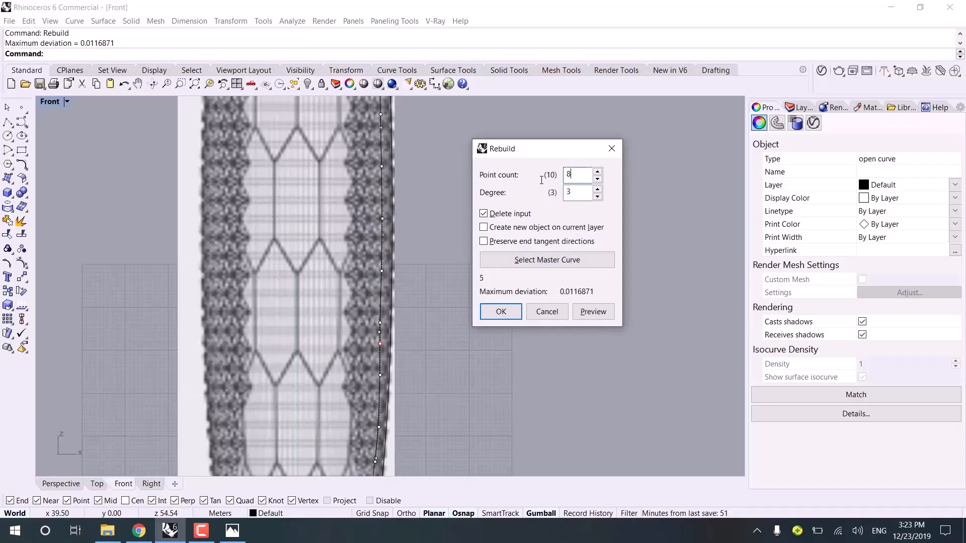
left_click(599, 313)
left_click(514, 316)
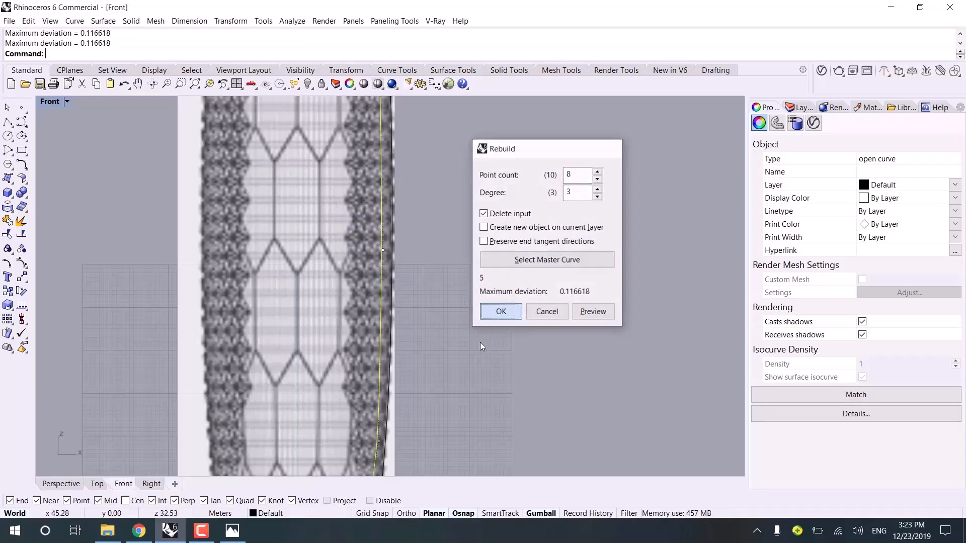
- Mirror copies of both profile curves to the tower's opposite side, using a vertical mirror plane through the origin
scroll(480, 344, "down", 6)
right_click_drag(483, 358, 522, 288)
left_click_drag(508, 277, 445, 243)
scroll(465, 324, "up", 2)
scroll(464, 336, "up", 5)
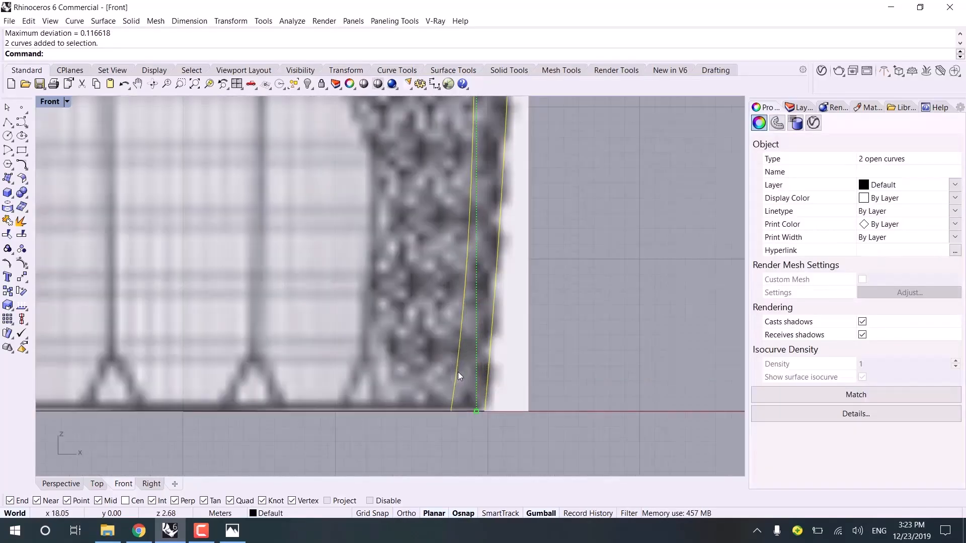
key("Return")
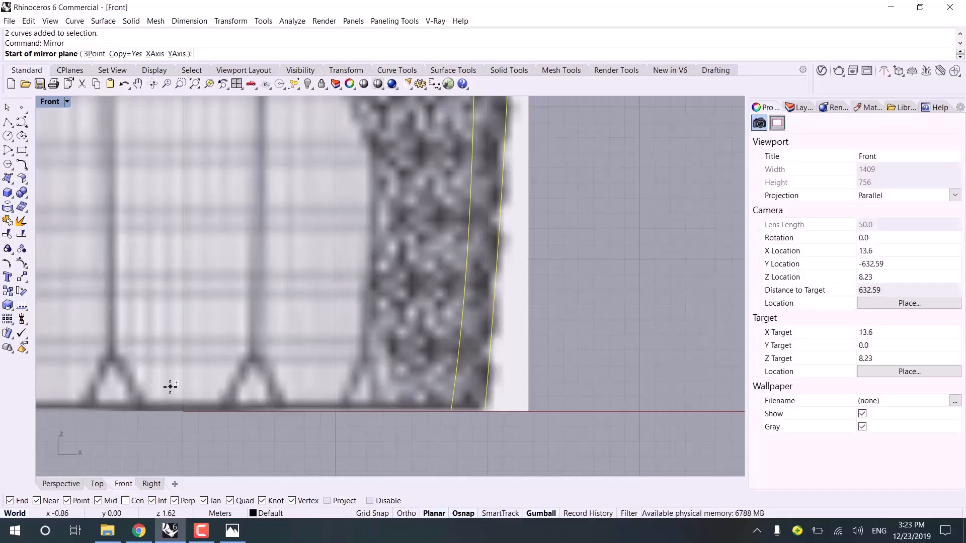
type("0")
key("Return")
scroll(226, 403, "down", 4)
key("shift")
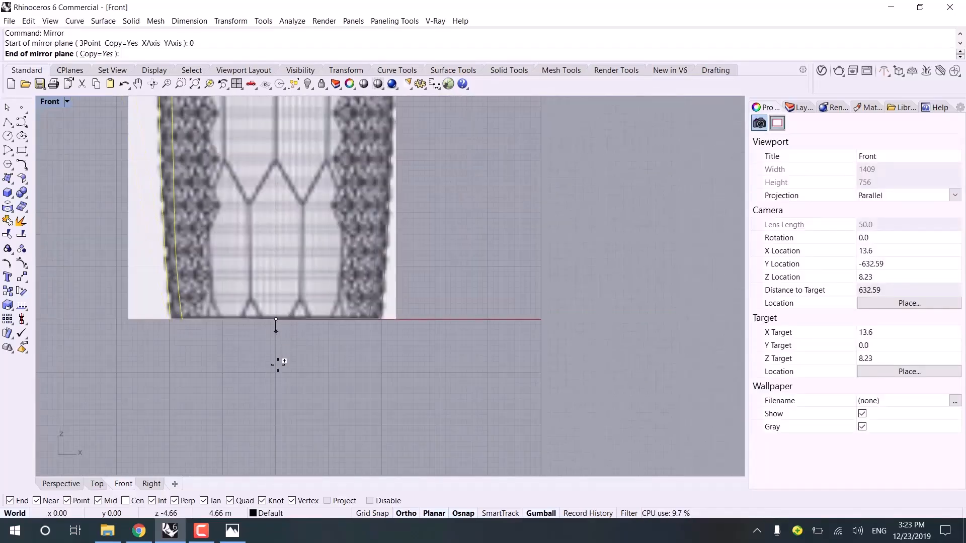
left_click(276, 387)
scroll(198, 382, "down", 5)
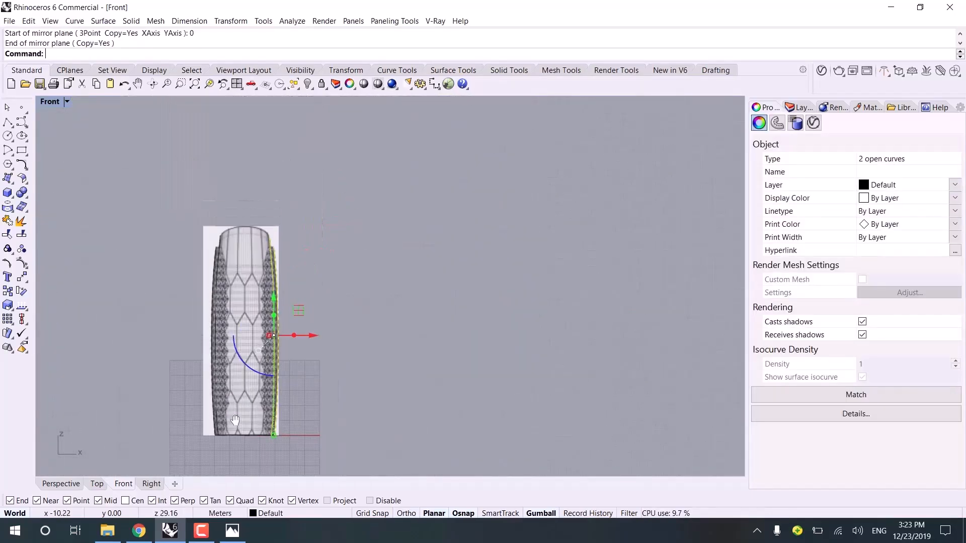
left_click(321, 300)
- Draw a circle by diameter in the Perspective view between the top ends of the two inner profile curves
scroll(322, 300, "up", 2)
scroll(114, 241, "up", 3)
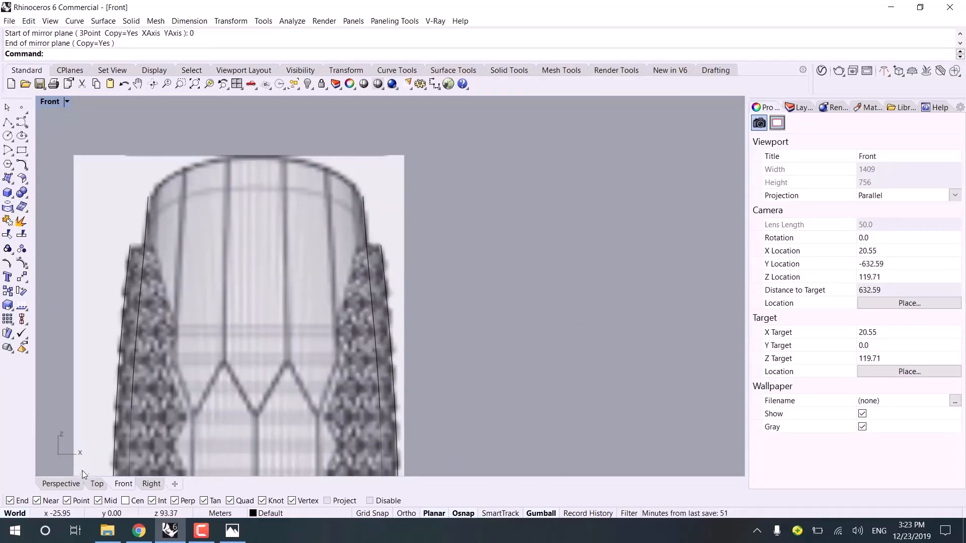
left_click(78, 484)
scroll(201, 330, "down", 8)
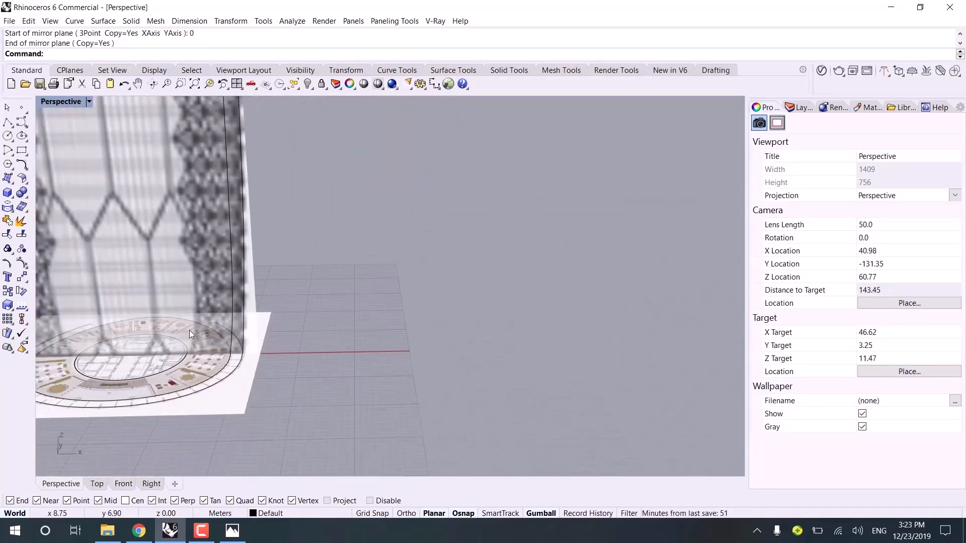
right_click_drag(204, 334, 373, 268)
scroll(358, 231, "up", 3)
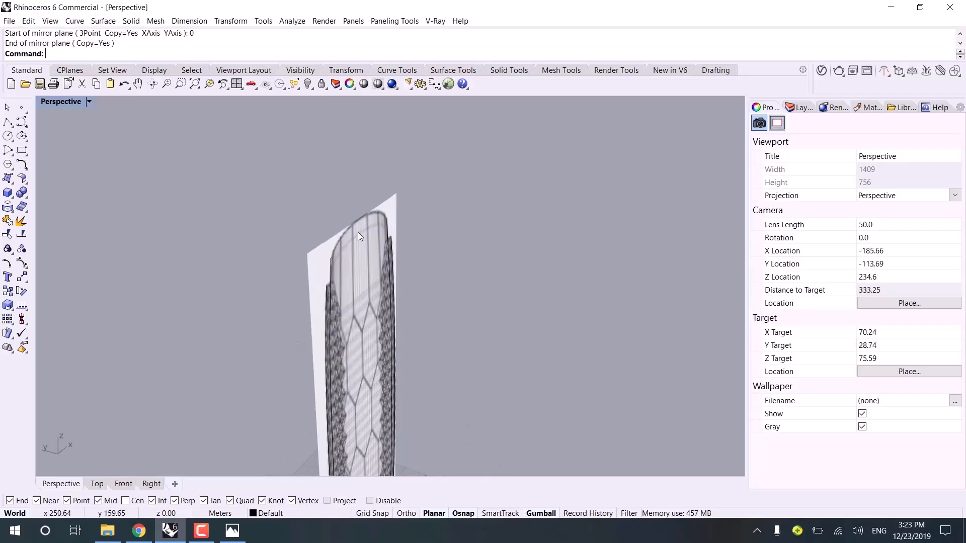
left_click(11, 142)
left_click(36, 141)
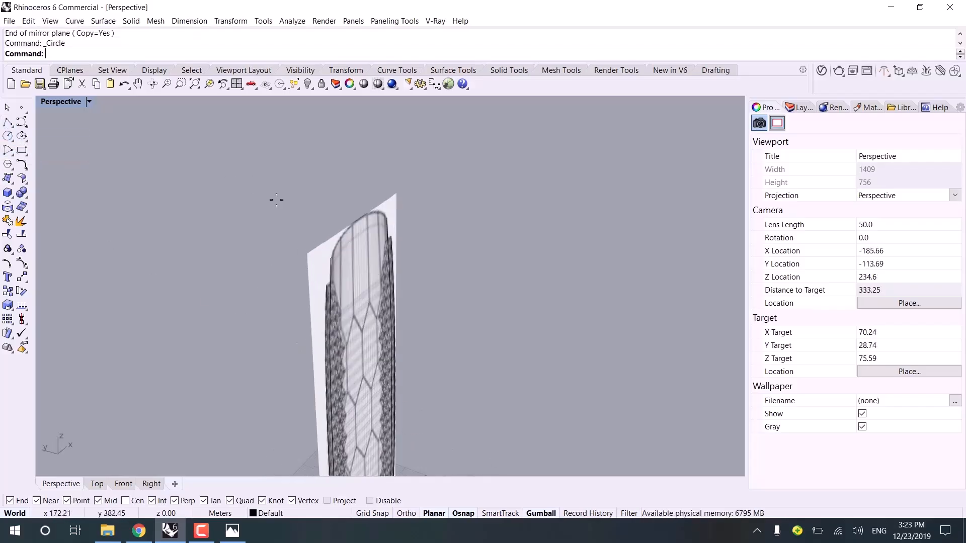
left_click(331, 258)
left_click(386, 221)
- Rotate the circle at the tower's top in 3D by about 40 degrees around a horizontal axis through its centre
right_click_drag(386, 222, 277, 246)
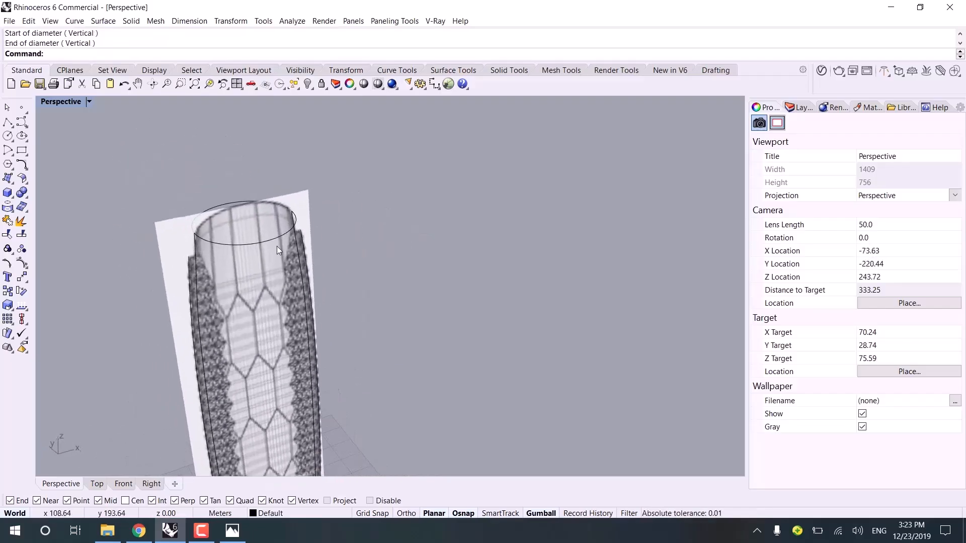
left_click(264, 240)
type("Rotate")
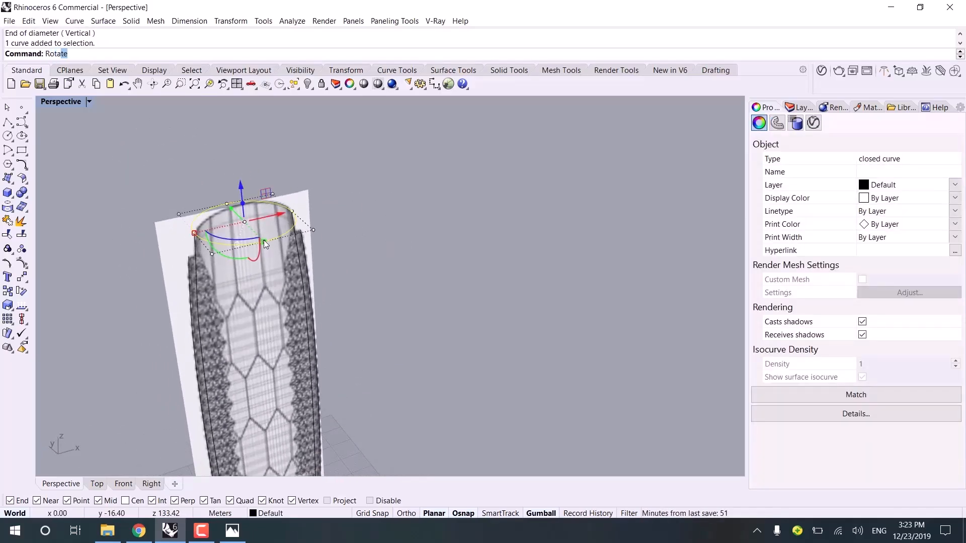
left_click(79, 77)
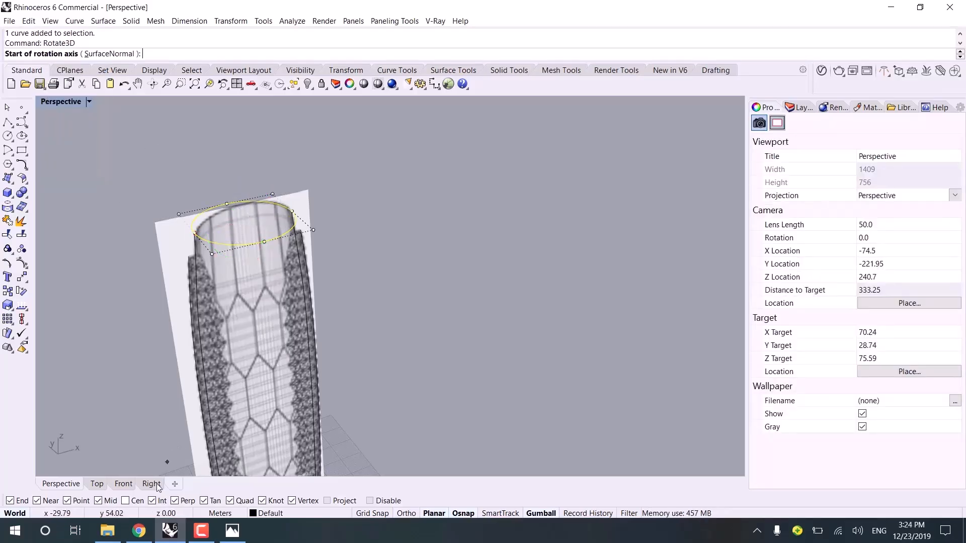
left_click(284, 234)
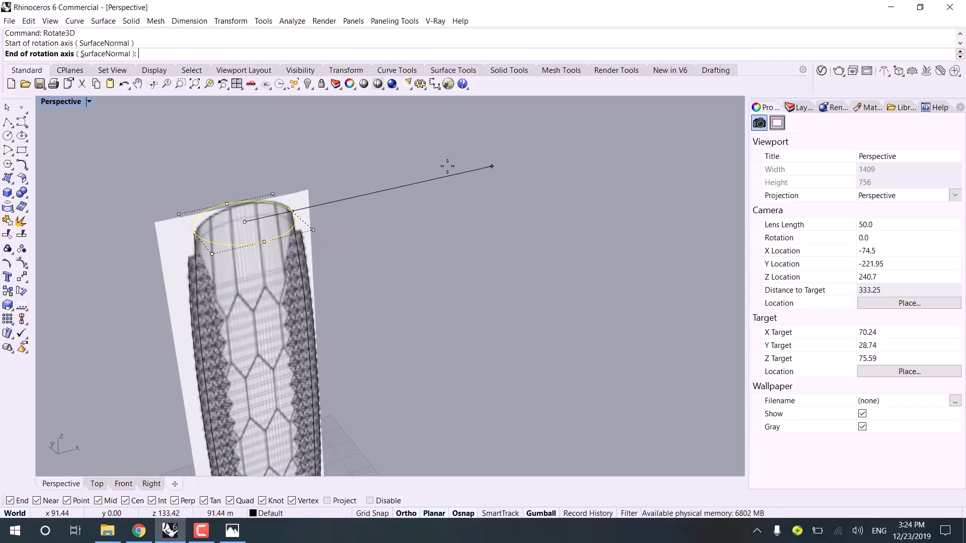
left_click(479, 160)
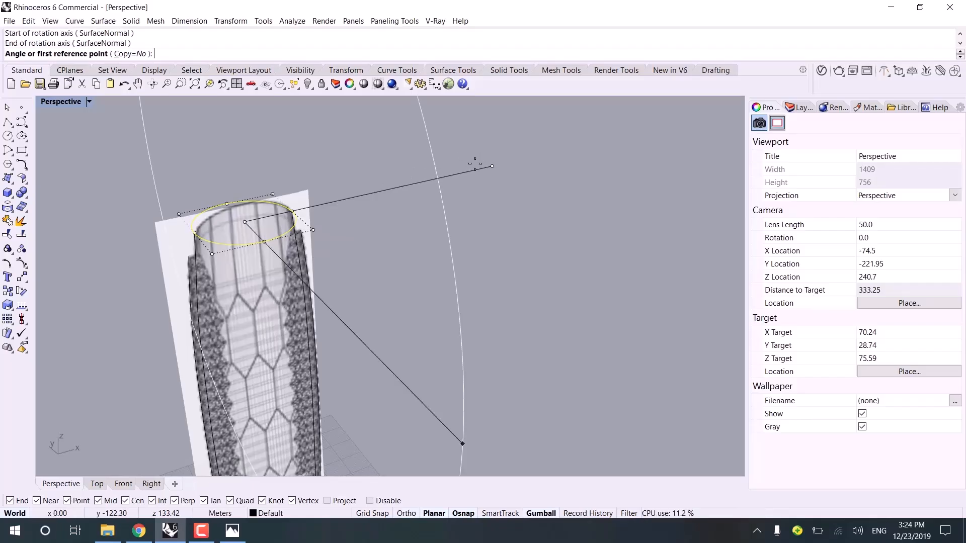
scroll(241, 238, "up", 1)
left_click(273, 244)
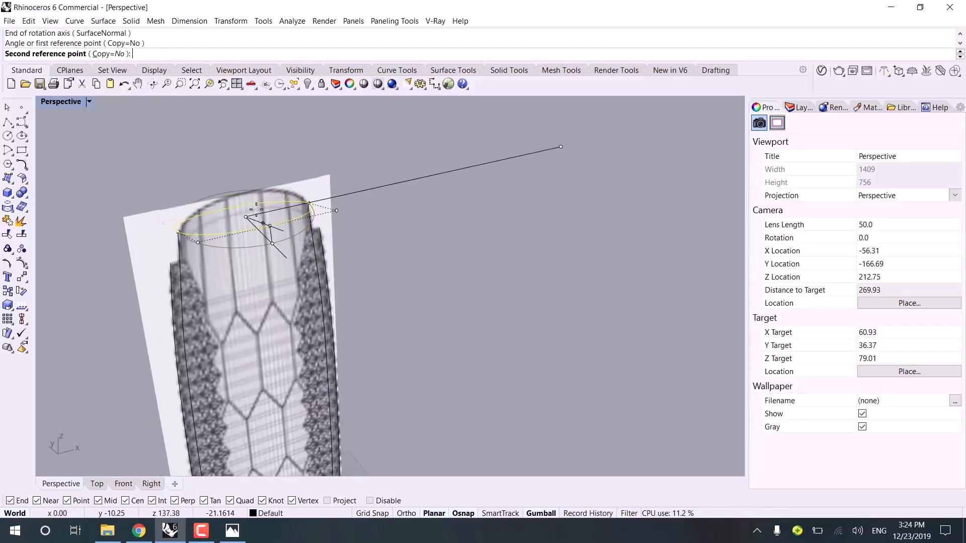
right_click_drag(255, 156, 372, 147)
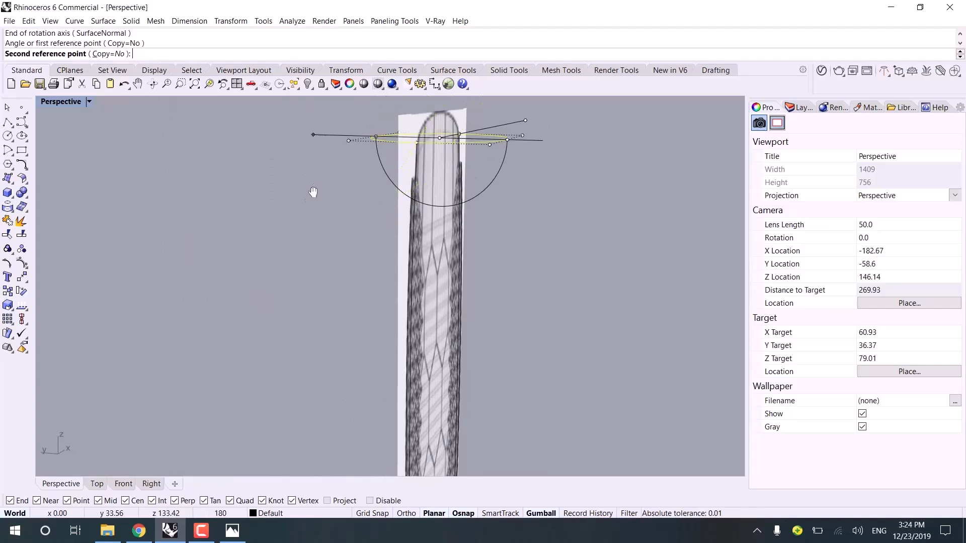
right_click_drag(312, 191, 252, 327, "shift")
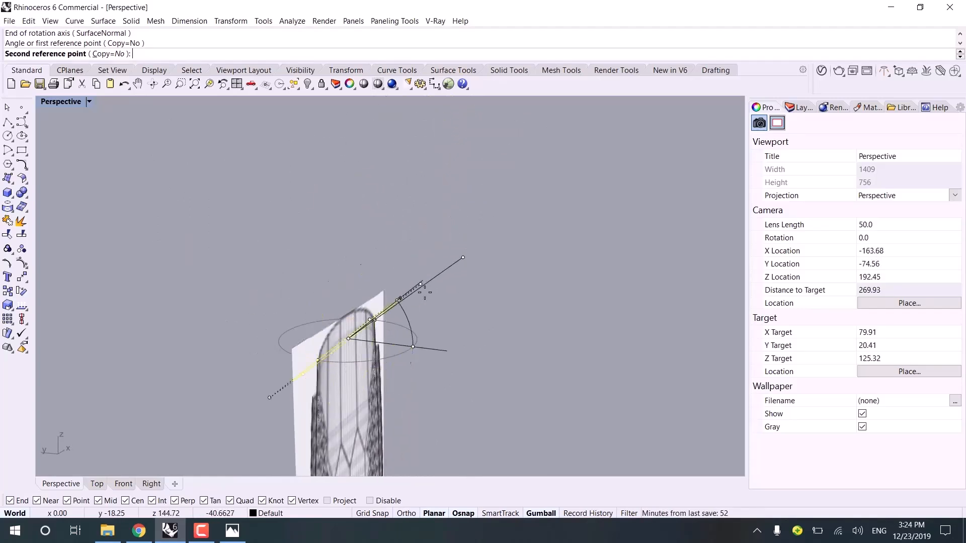
right_click_drag(424, 290, 523, 232)
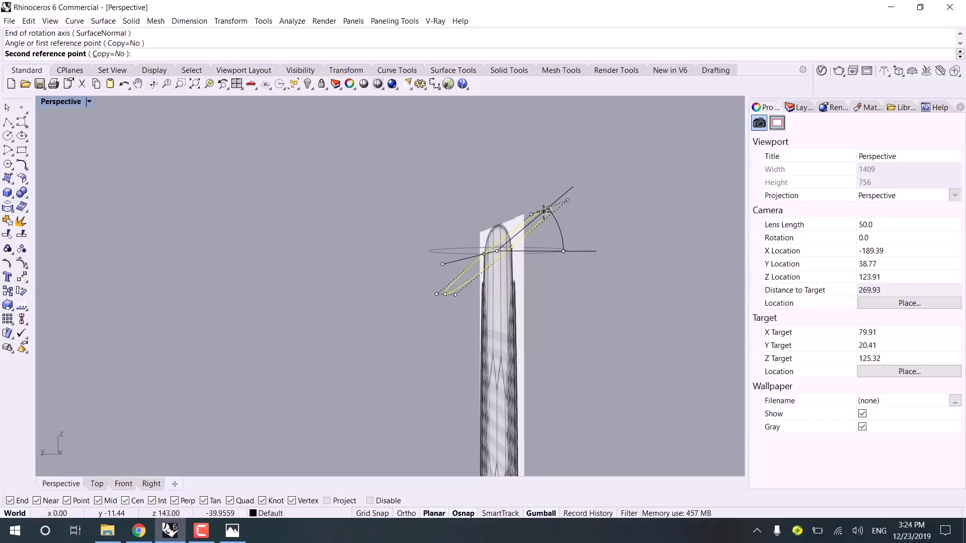
left_click(544, 212)
right_click_drag(545, 214, 443, 340)
left_click(372, 366)
- Try to scale the tilted top circle with the Gumball, and undo the scaling
scroll(372, 366, "down", 7)
right_click_drag(372, 367, 407, 324, "shift")
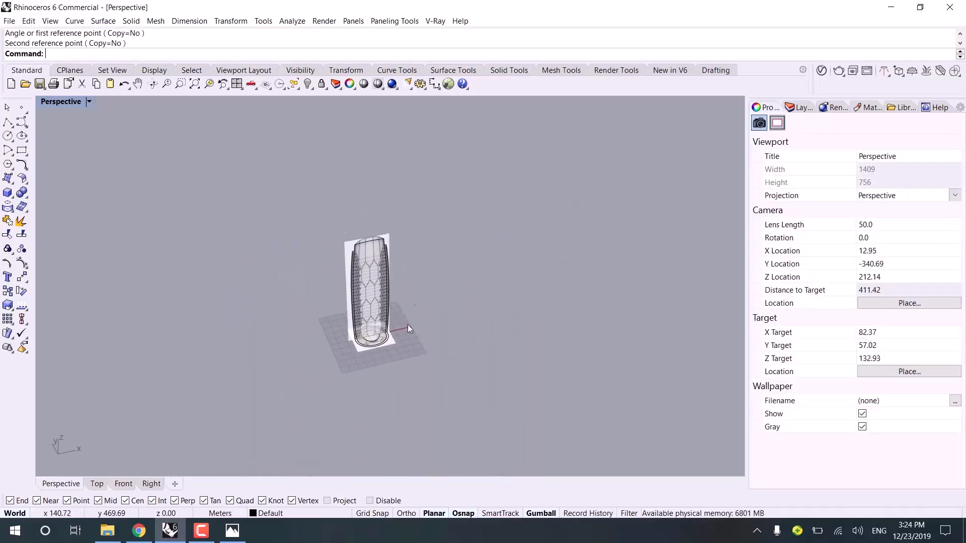
scroll(392, 337, "up", 6)
scroll(367, 340, "down", 2)
scroll(390, 384, "down", 6)
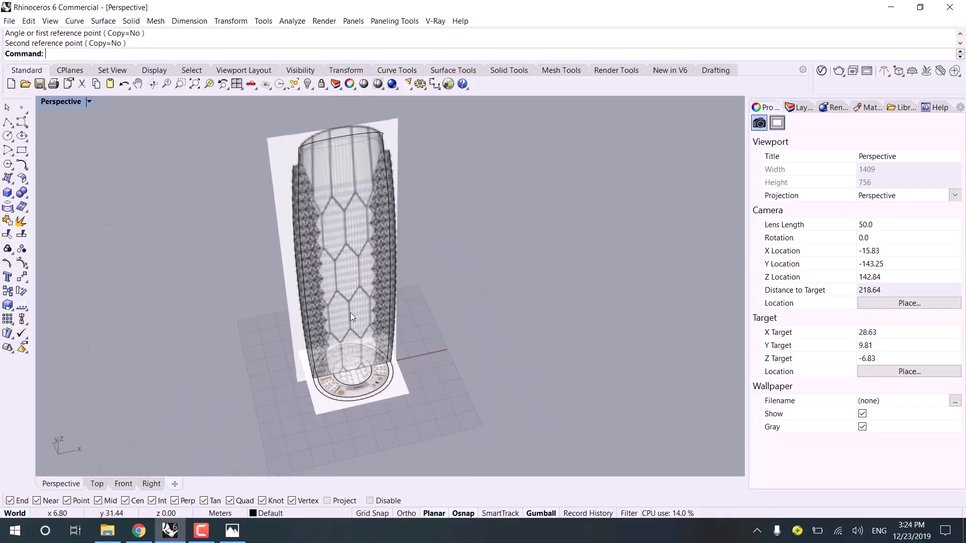
right_click_drag(304, 234, 321, 299, "shift")
scroll(349, 184, "up", 2)
left_click(356, 200)
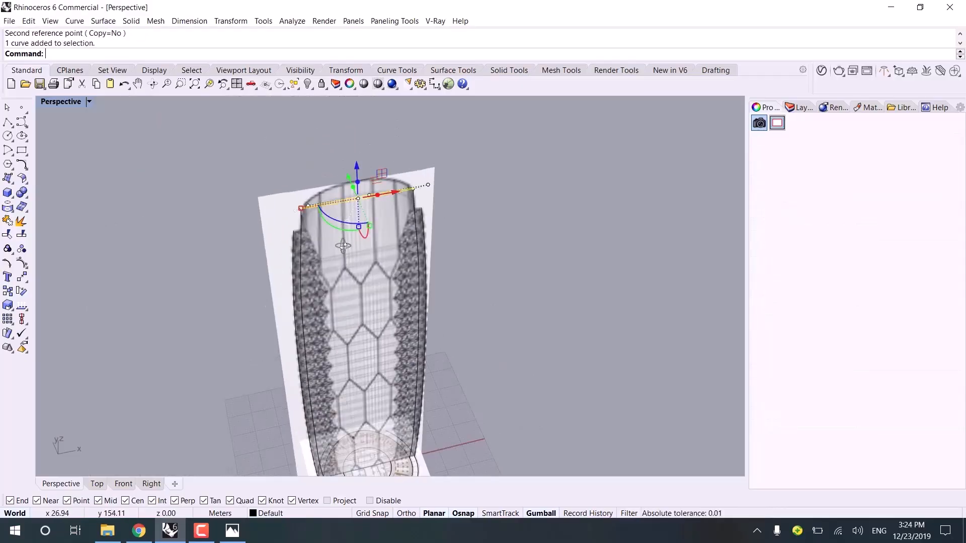
right_click_drag(356, 200, 360, 468)
left_click_drag(360, 459, 360, 449)
right_click_drag(387, 402, 364, 297)
key("ctrl+z")
type("Sweep2")
key("Escape")
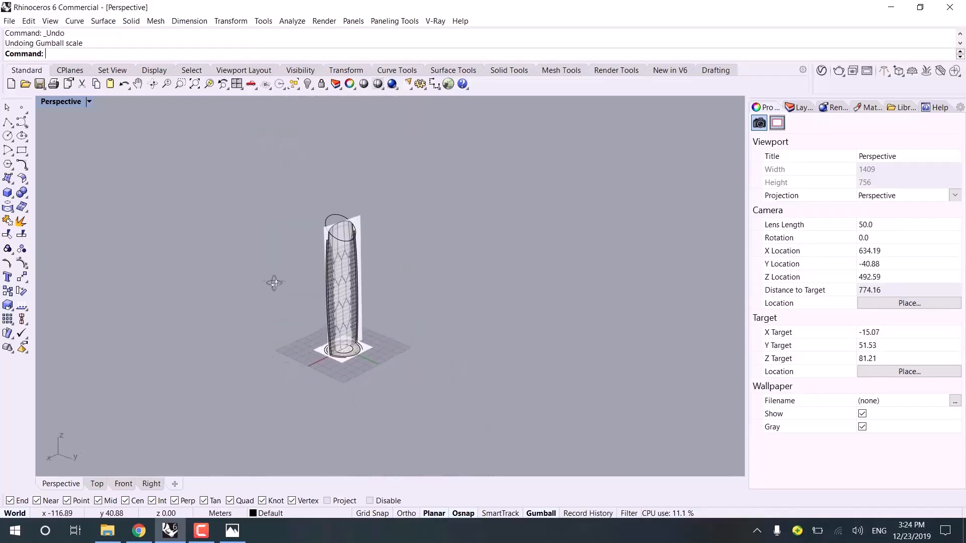
- Set up a two-rail sweep using the base circle and the tilted top circle as rails and the two inner profile curves as cross sections
right_click_drag(273, 280, 440, 271)
type("Swe")
key("Return")
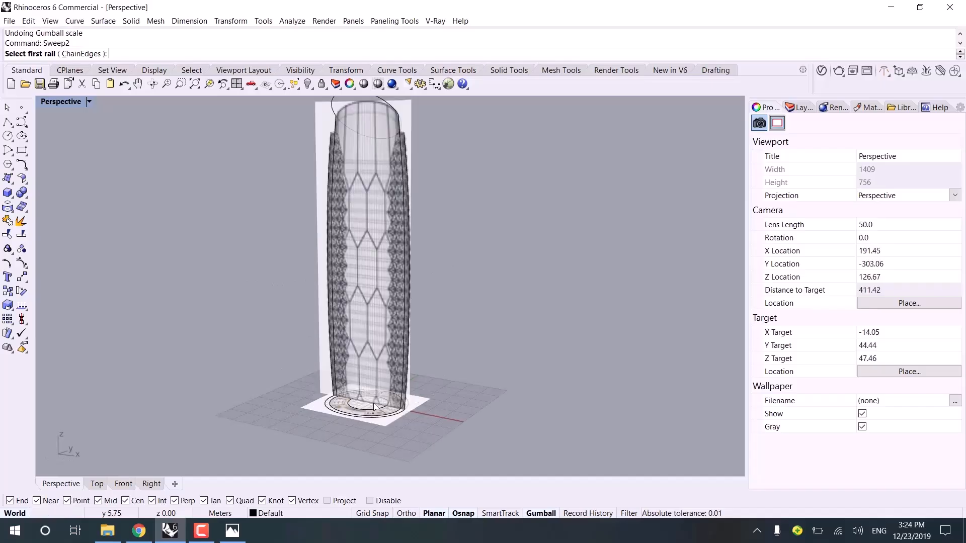
scroll(335, 417, "up", 5)
left_click(318, 410)
scroll(355, 352, "down", 5)
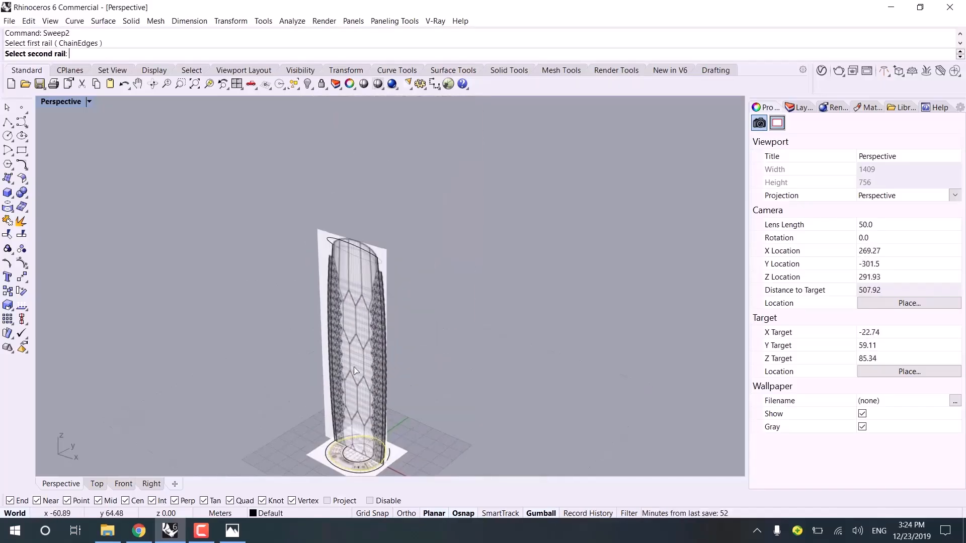
left_click(361, 252)
scroll(361, 251, "up", 5)
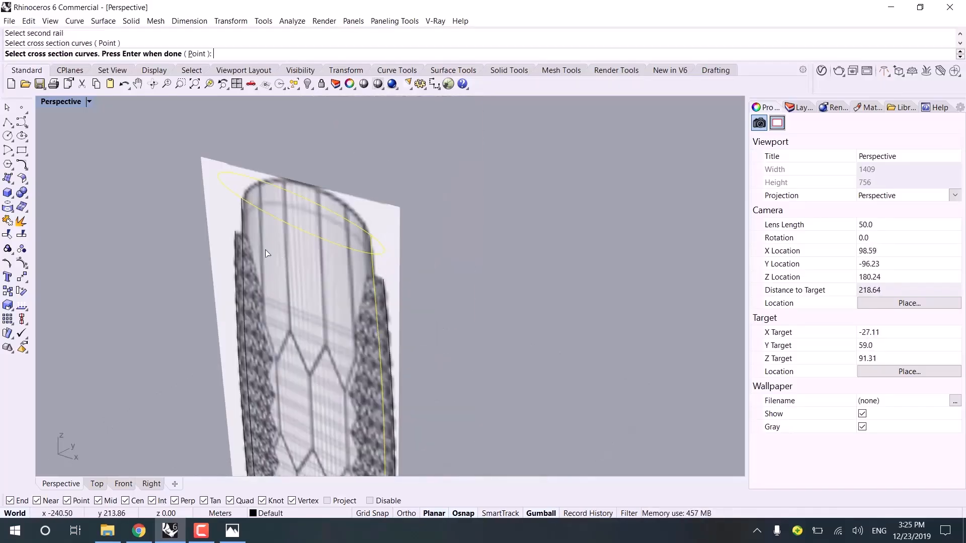
left_click(240, 233)
key("Return")
- Make the two-rail sweep closed and inspect its preview around the tower
scroll(246, 311, "down", 5)
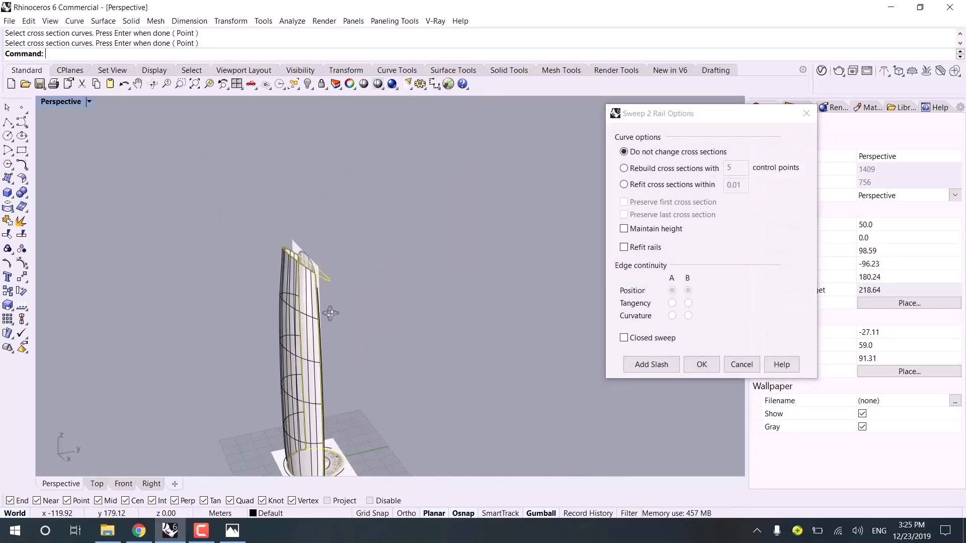
scroll(283, 258, "up", 5)
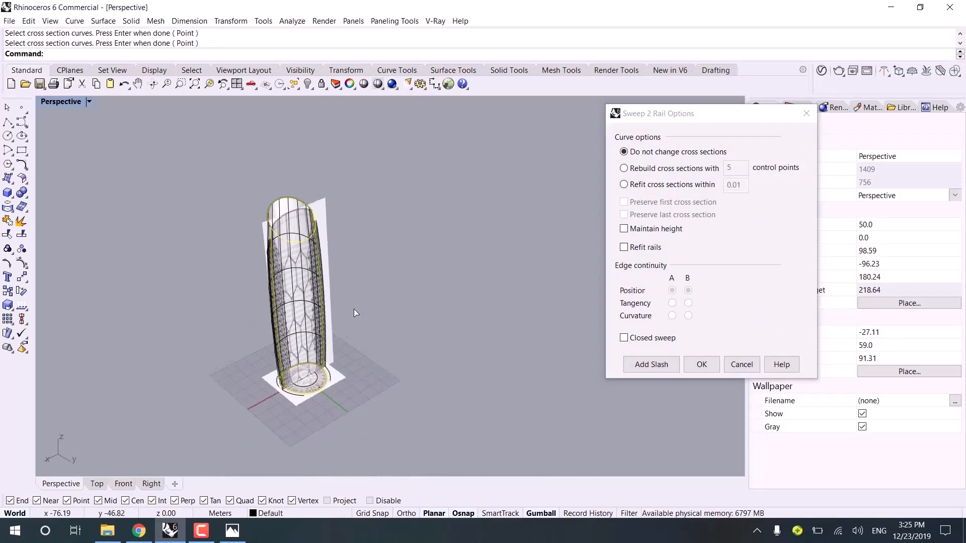
right_click_drag(282, 257, 290, 239)
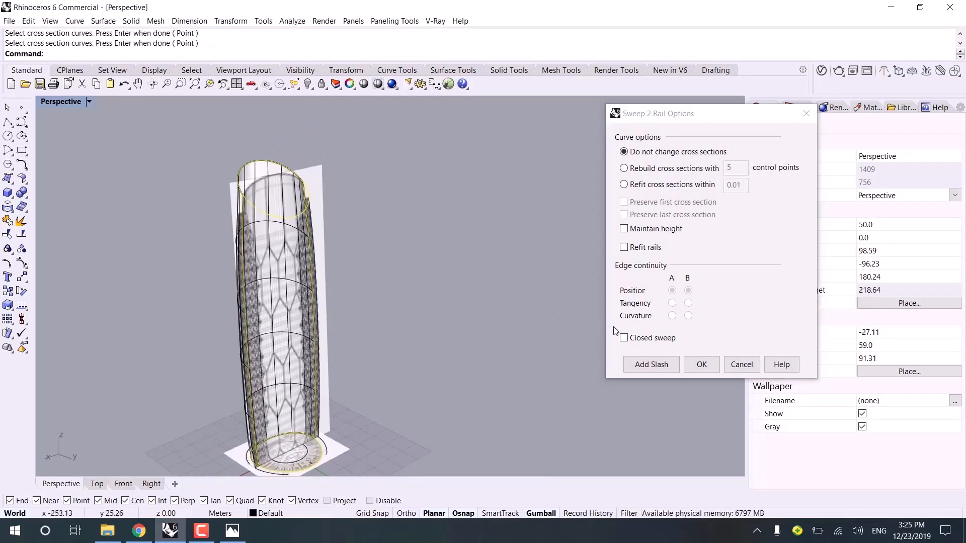
left_click(632, 339)
right_click_drag(356, 291, 278, 308)
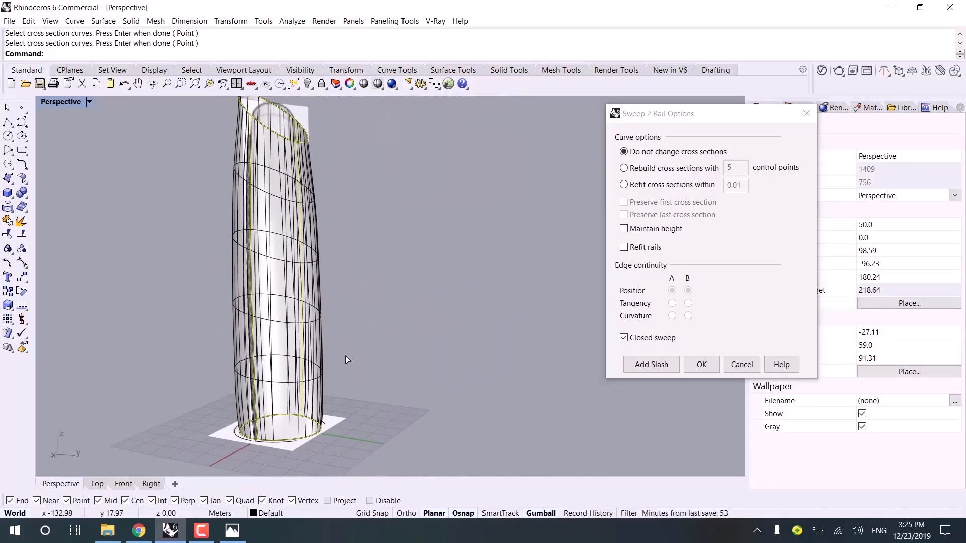
right_click_drag(311, 346, 324, 371)
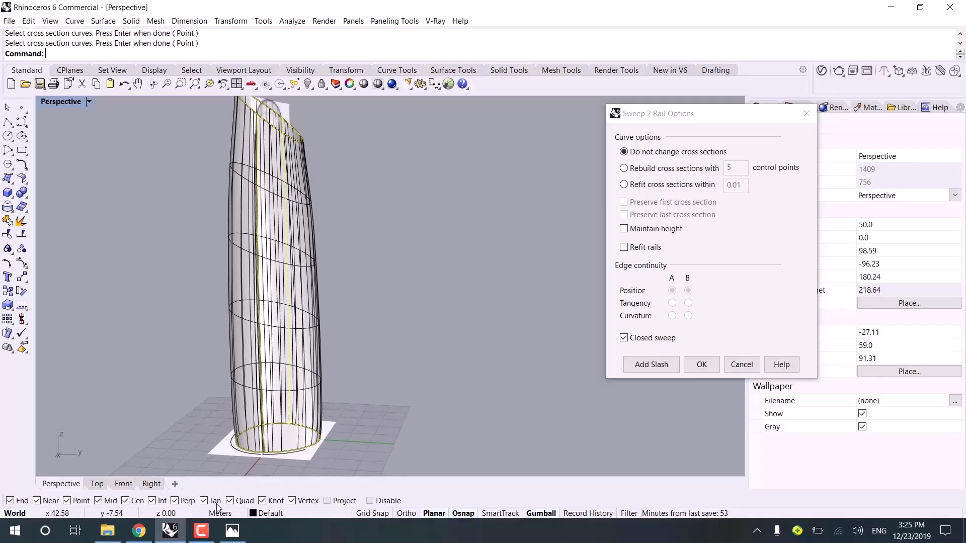
- Check the facade reference photo against the sweep preview, and create the tower surface with the cross sections unchanged
left_click(232, 530)
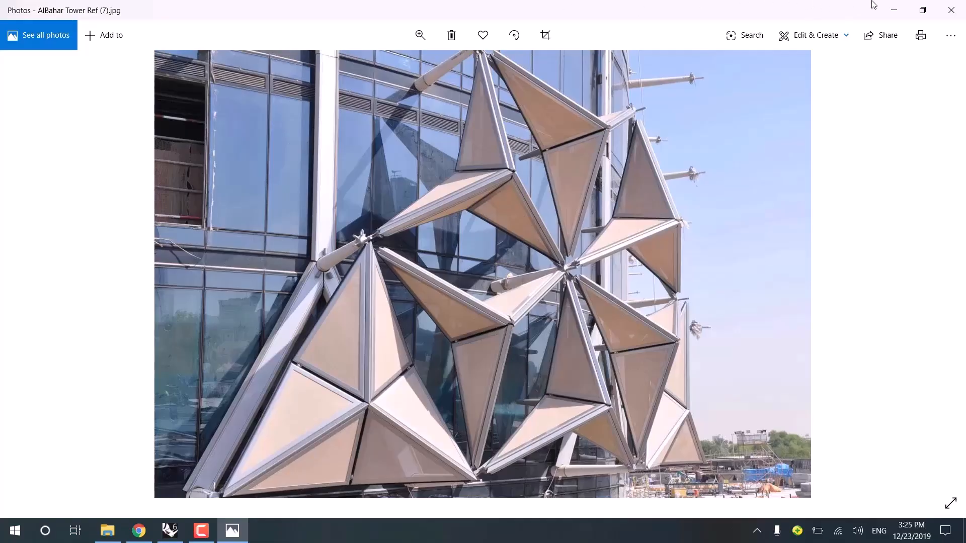
left_click(894, 10)
scroll(287, 290, "up", 4)
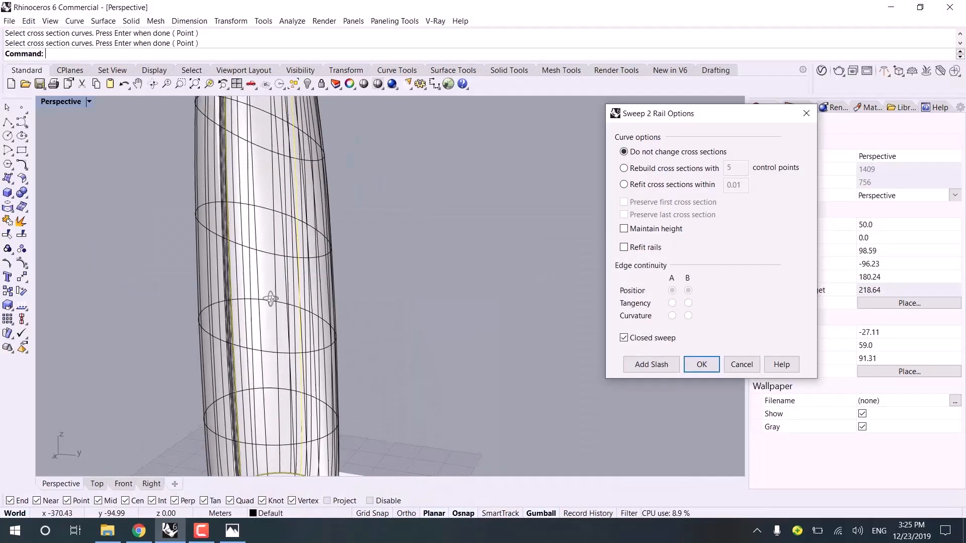
right_click_drag(326, 297, 268, 298)
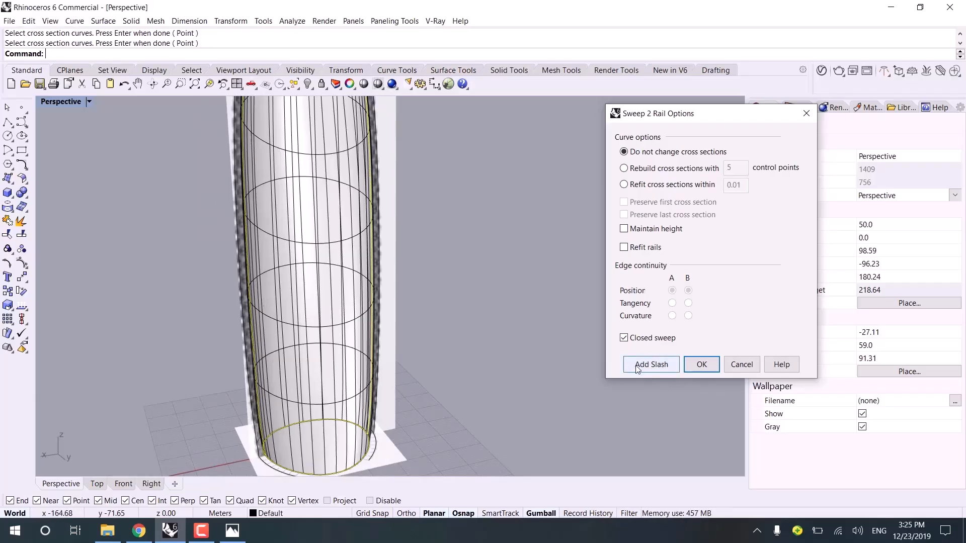
scroll(357, 197, "down", 6)
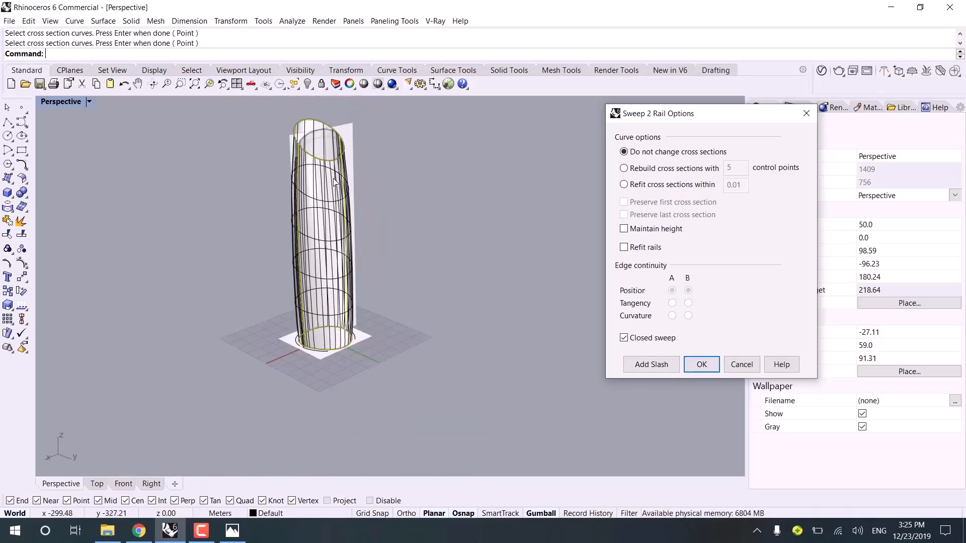
scroll(334, 183, "up", 4)
right_click_drag(328, 190, 310, 199)
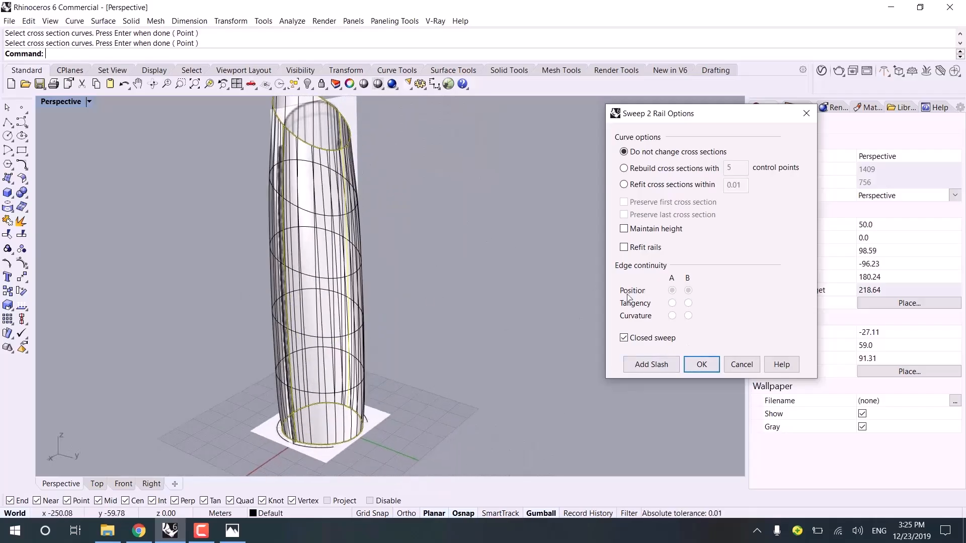
left_click(702, 364)
right_click_drag(448, 316, 486, 375, "shift")
left_click(378, 293)
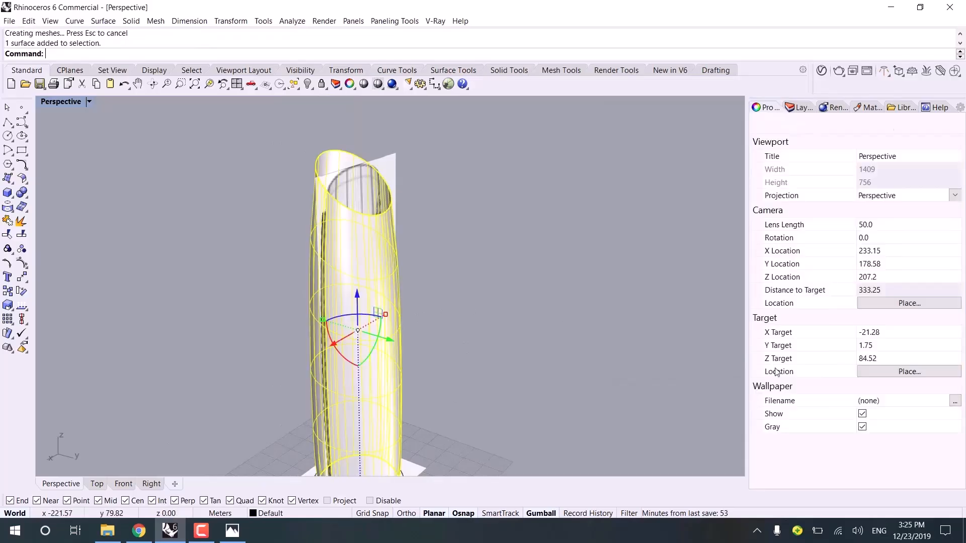
left_click(862, 377)
left_click(568, 301)
- Extrude the open outer floor plan curve upward about 126 m, to the upper end of the outer profile curve
right_click_drag(568, 301, 379, 415)
scroll(389, 445, "up", 3)
left_click(373, 432)
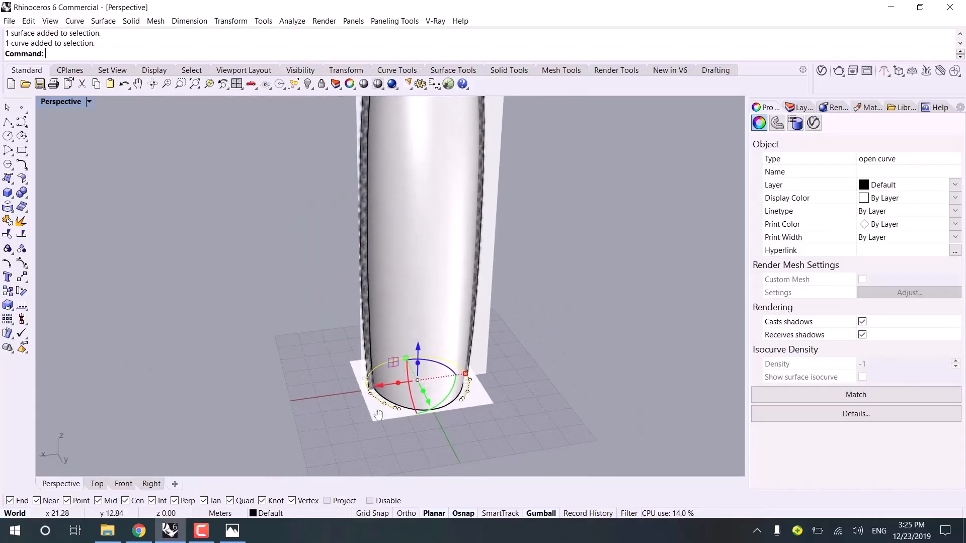
type("ExtrudeCrv")
key("Return")
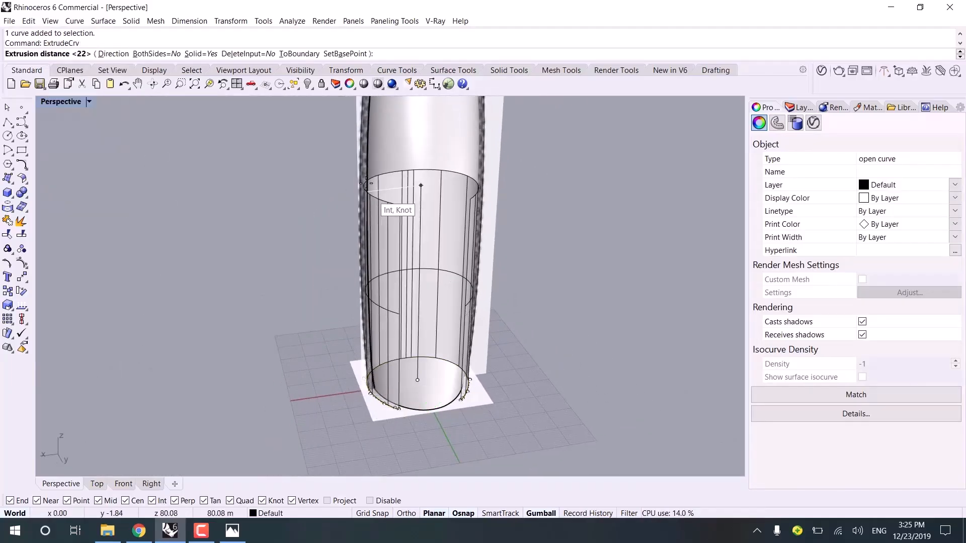
scroll(443, 248, "up", 4)
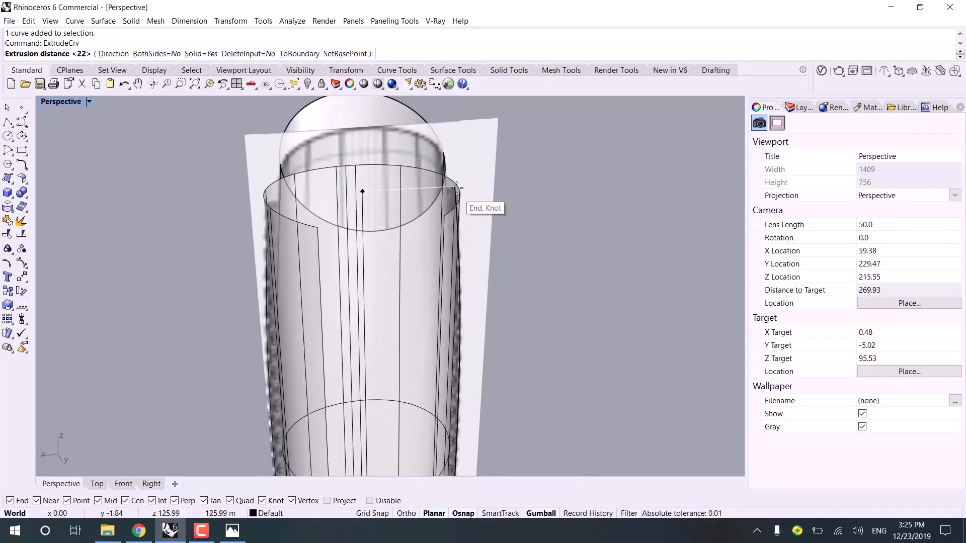
scroll(559, 322, "down", 4)
right_click_drag(550, 318, 369, 318)
- Switch to the Al Bahar Tower model on Sketchfab in Chrome and compare its outer cladding with the extruded surface in Rhino
left_click(242, 535)
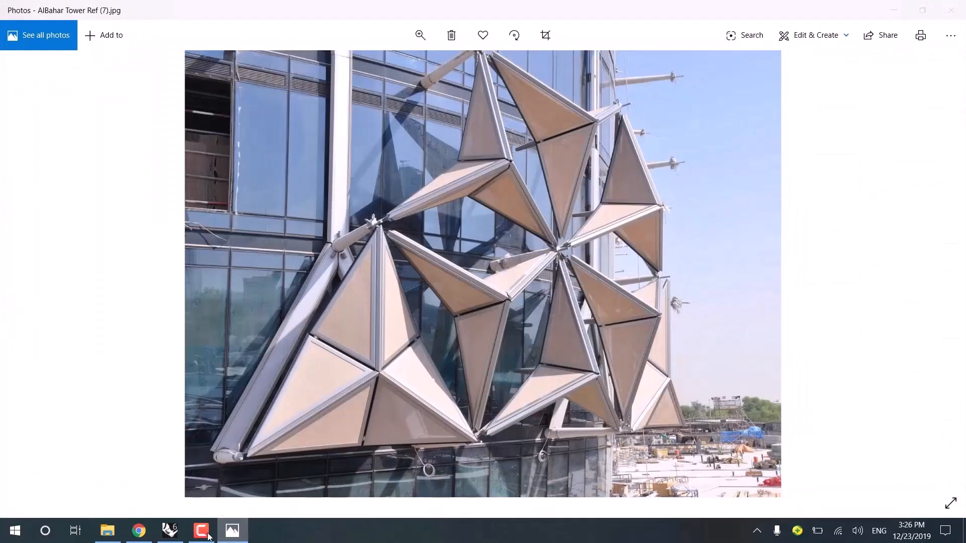
left_click(241, 534)
left_click(140, 531)
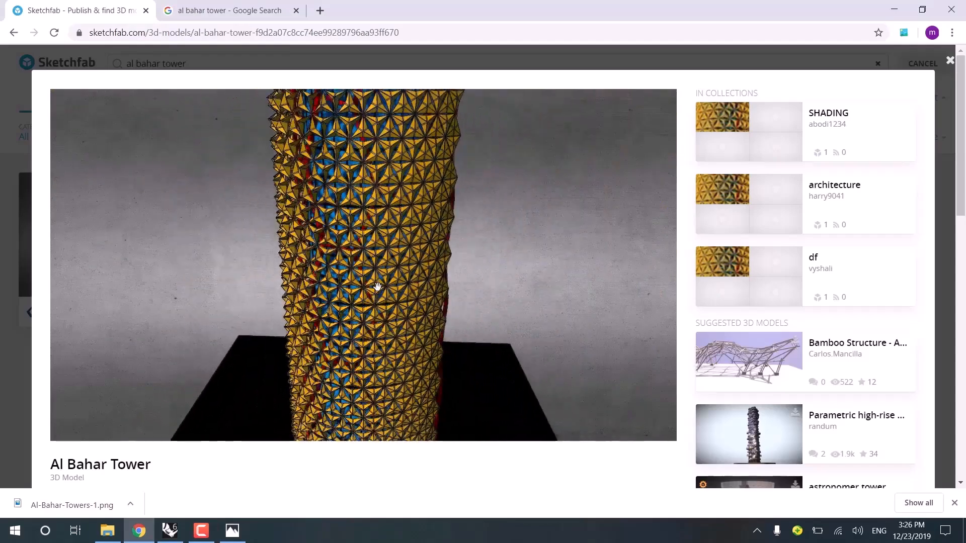
mouse_move(396, 244)
left_mouse_down()
mouse_move(440, 248)
mouse_move(475, 227)
mouse_move(528, 231)
mouse_move(395, 159)
left_mouse_up()
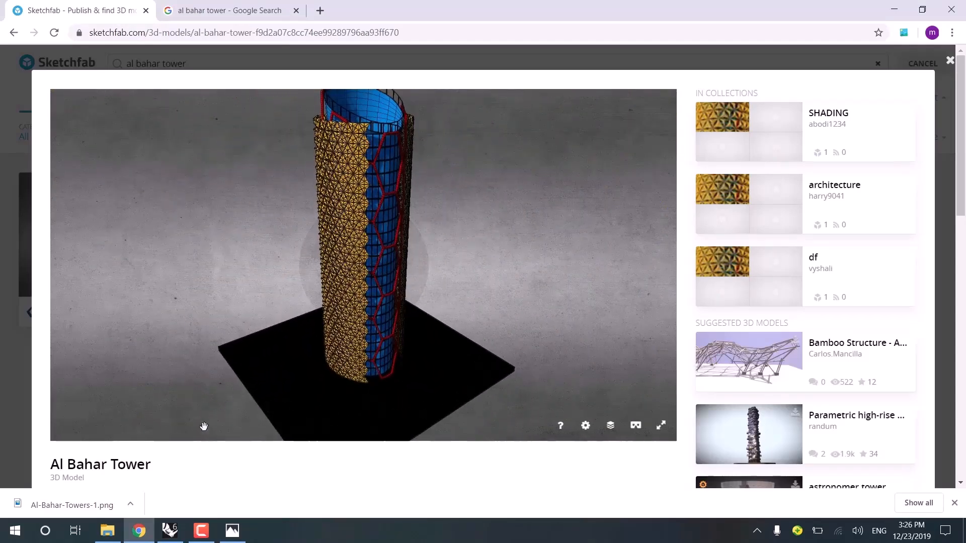
left_click(179, 535)
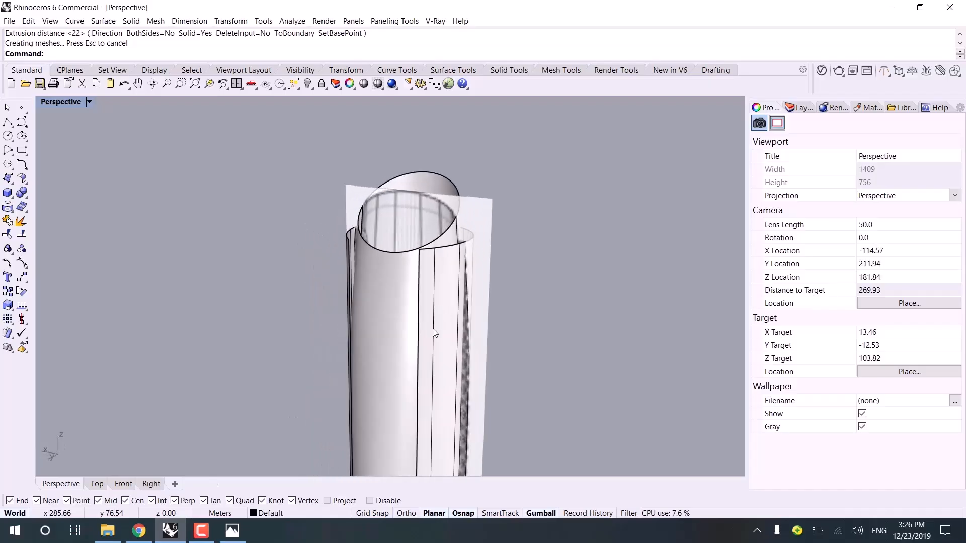
left_click(139, 531)
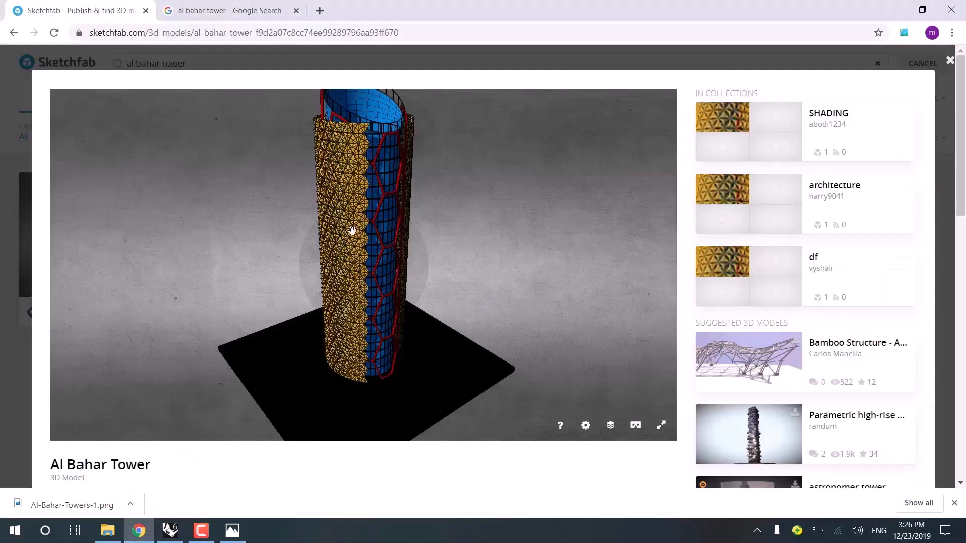
- Examine the open upper end and cladding edge of the Al Bahar Tower model on Sketchfab, and switch back to Rhino
scroll(384, 124, "up", 3)
mouse_move(379, 213)
left_mouse_down()
mouse_move(399, 162)
mouse_move(400, 188)
left_mouse_up()
right_click_drag(400, 188, 416, 352)
scroll(423, 222, "up", 4)
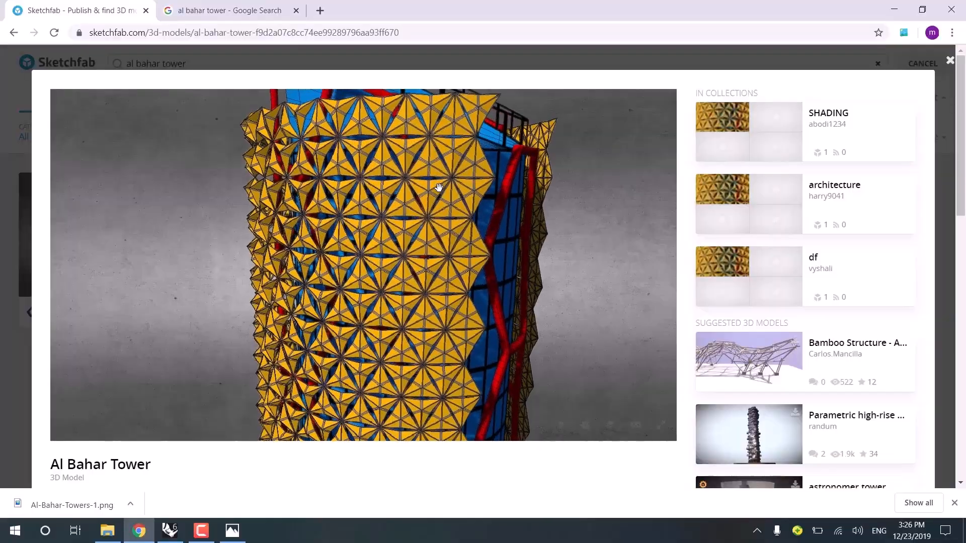
right_click_drag(438, 187, 411, 259)
mouse_move(411, 258)
left_mouse_down()
mouse_move(295, 211)
mouse_move(322, 167)
left_mouse_up()
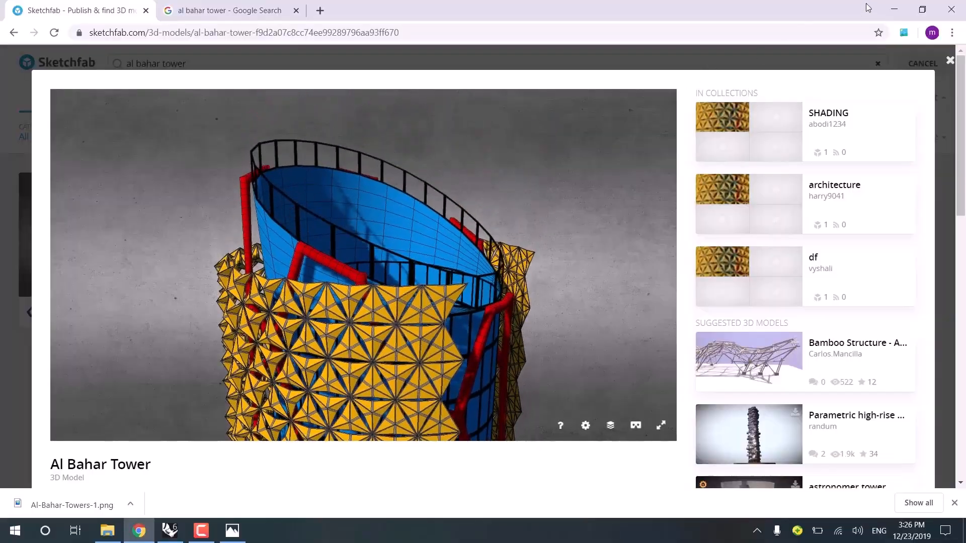
left_click(881, 19)
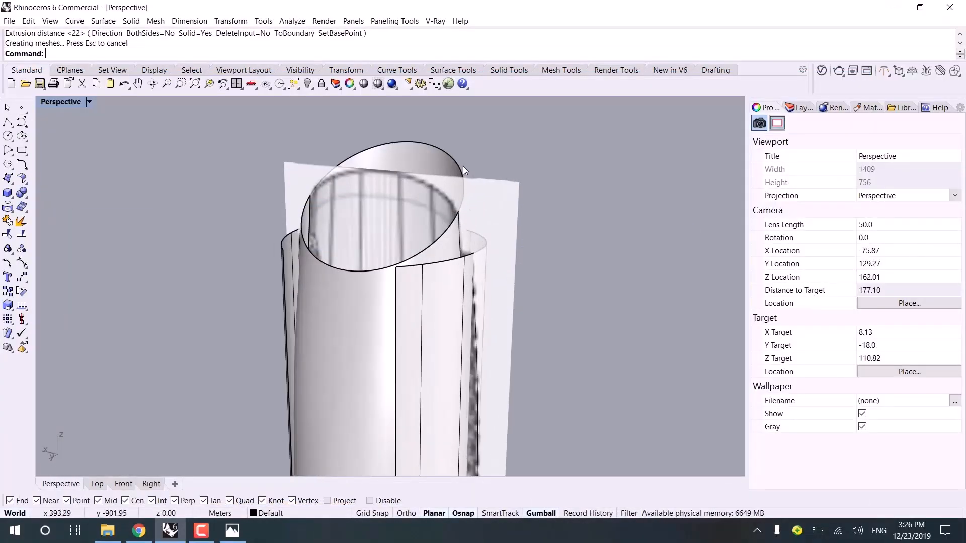
- Move the closed tilted curve at the inner tower's upper rim upward about 3.8 m, separating it from the surface
left_click(461, 166)
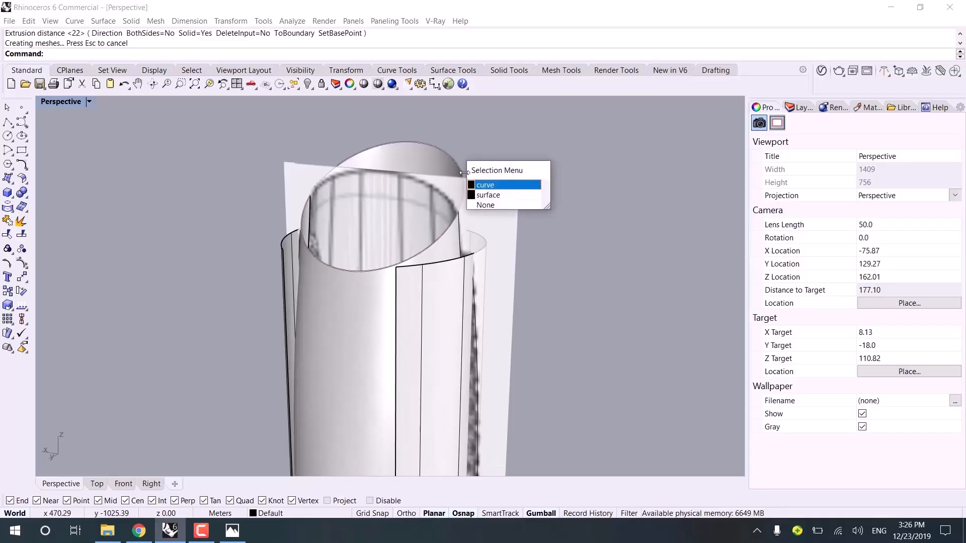
left_click(480, 186)
right_click_drag(466, 200, 380, 257)
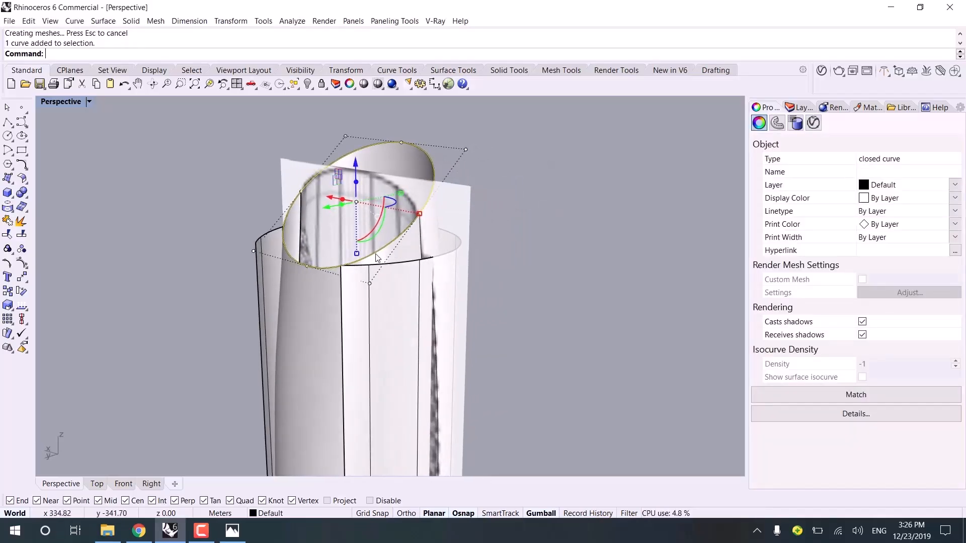
left_click(355, 158, "shift")
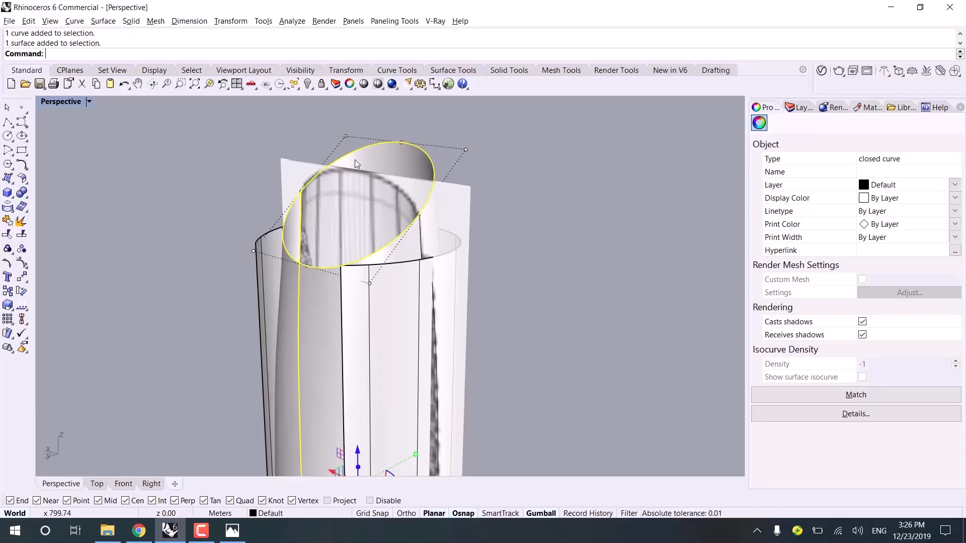
key("Escape")
left_click(429, 155)
left_click(470, 185)
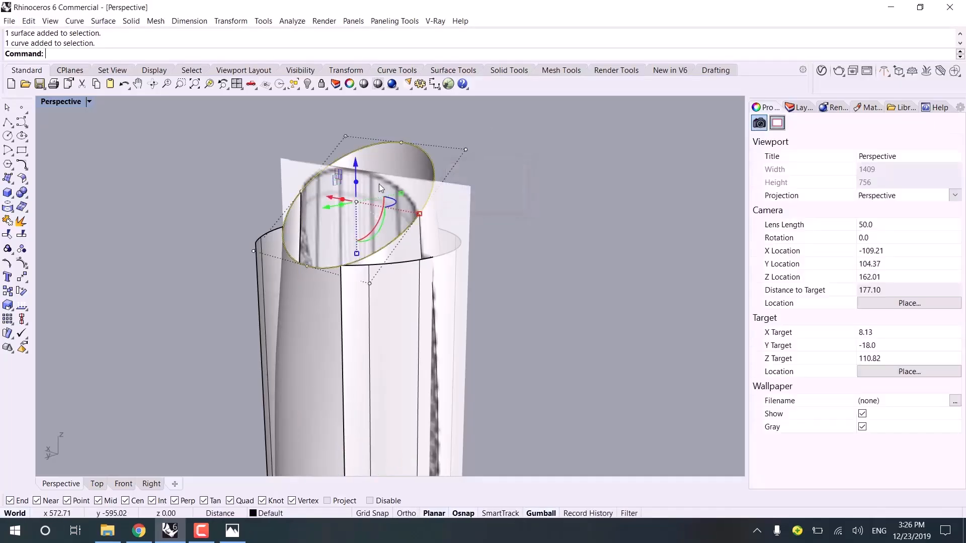
key("Escape")
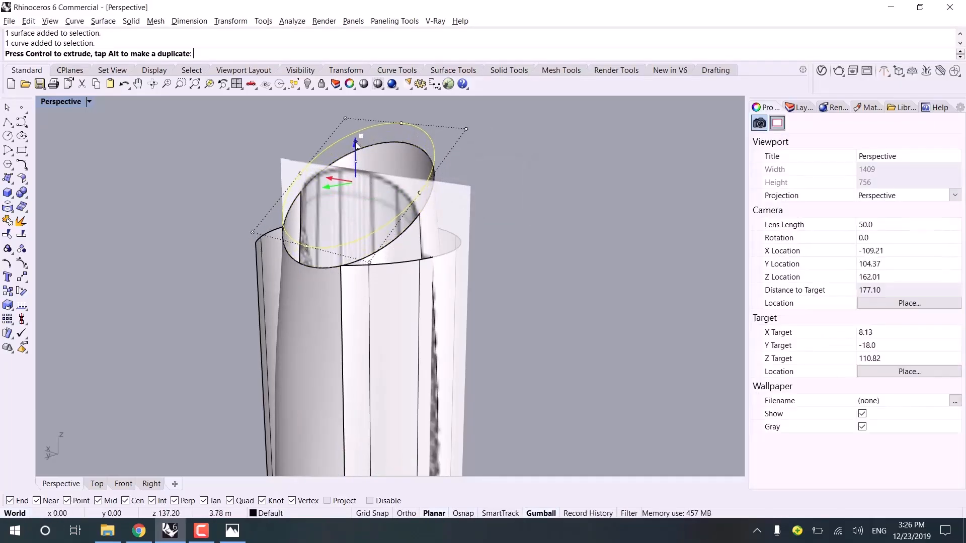
right_click_drag(524, 147, 301, 174)
scroll(521, 281, "down", 8)
right_click_drag(520, 284, 396, 301)
right_click_drag(396, 300, 399, 260, "shift")
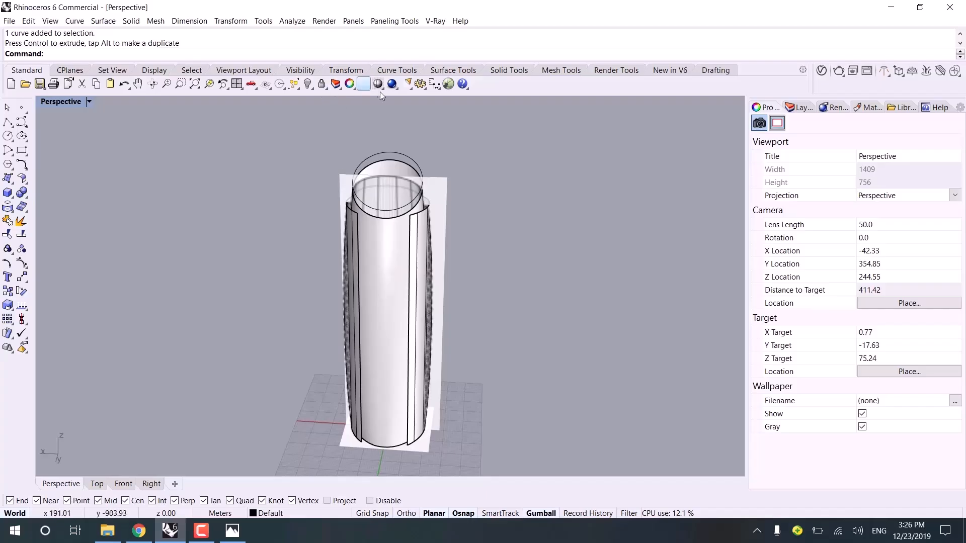
- Unlock the two reference picture planes and move them to Layer 05
right_click(322, 87)
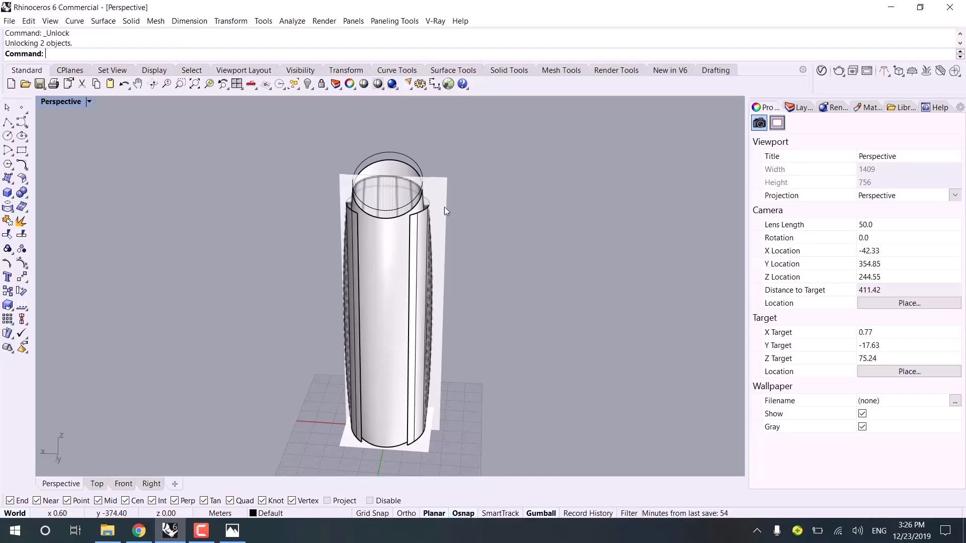
left_click(442, 183)
left_click(426, 440, "shift")
right_click_drag(666, 293, 607, 272, "shift")
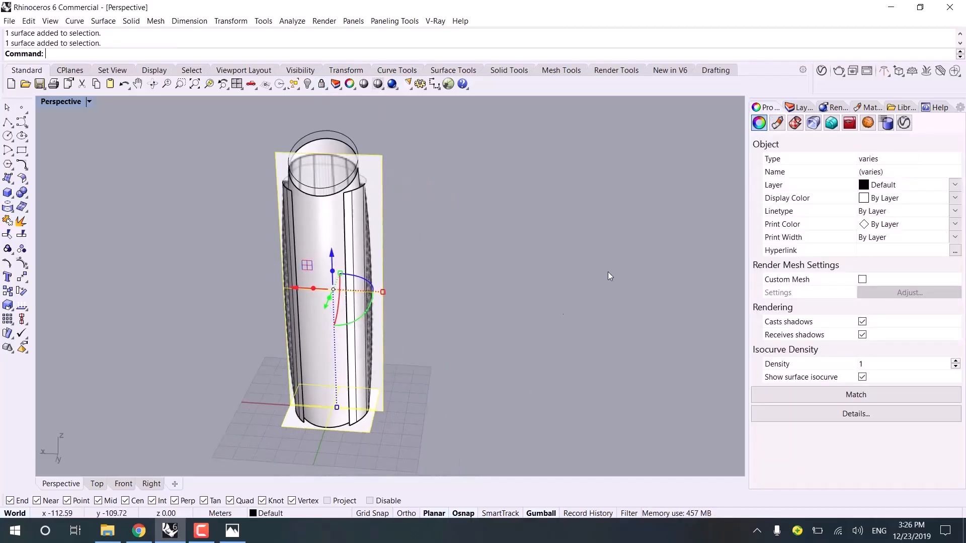
left_click(797, 107)
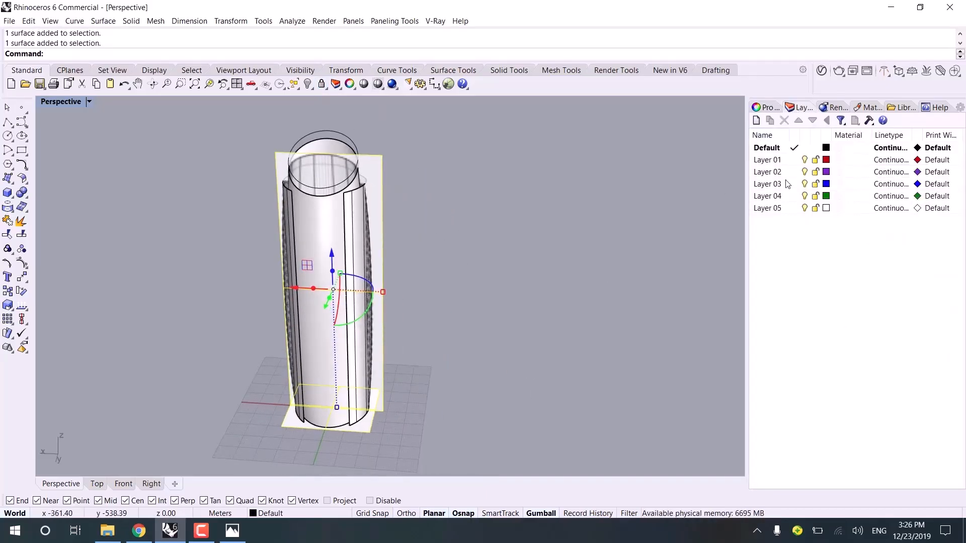
right_click(771, 212)
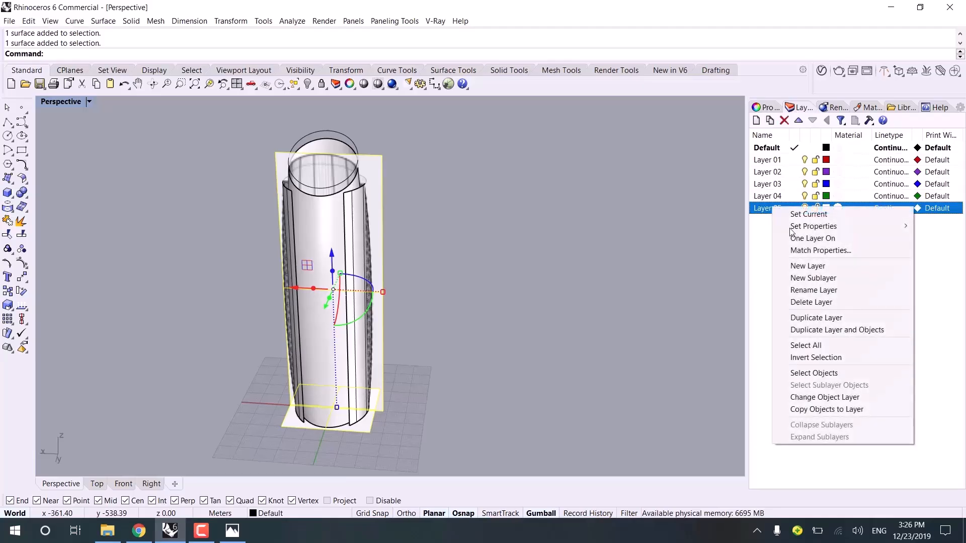
left_click(825, 397)
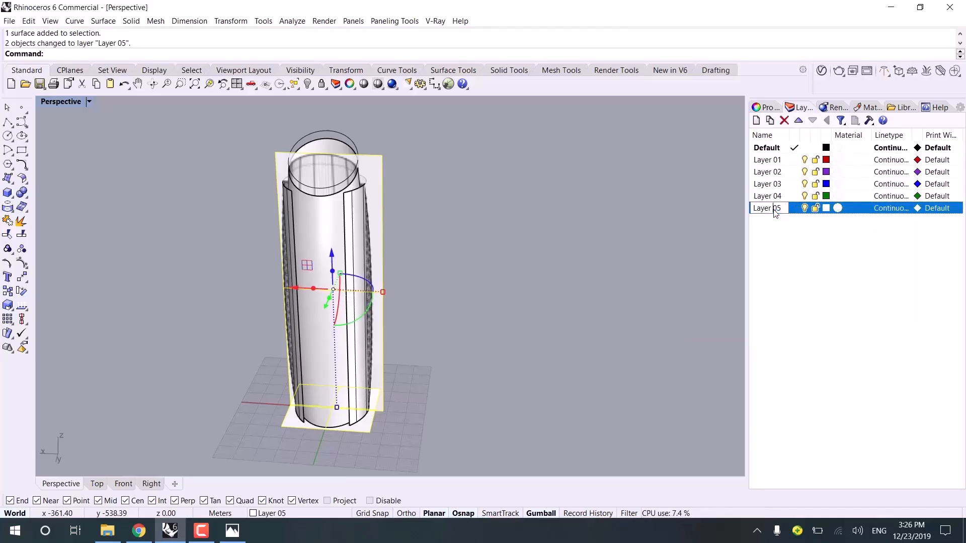
- Rename Layer 05 as "Picture Ref" and turn that layer off
type("Picture Ref")
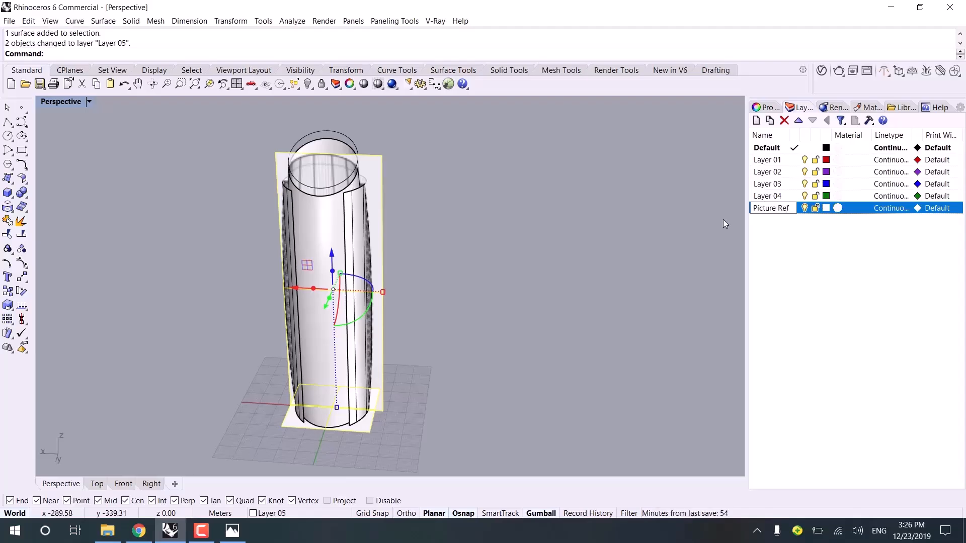
left_click(804, 227)
left_click(804, 208)
- Apply CageEdit to the outer extruded surface with a world-aligned bounding box, 4 points and degree 3 in each direction, and a global region
mouse_move(482, 252)
right_mouse_down()
mouse_move(593, 259)
mouse_move(554, 233)
mouse_move(474, 240)
right_mouse_up()
scroll(379, 277, "up", 6)
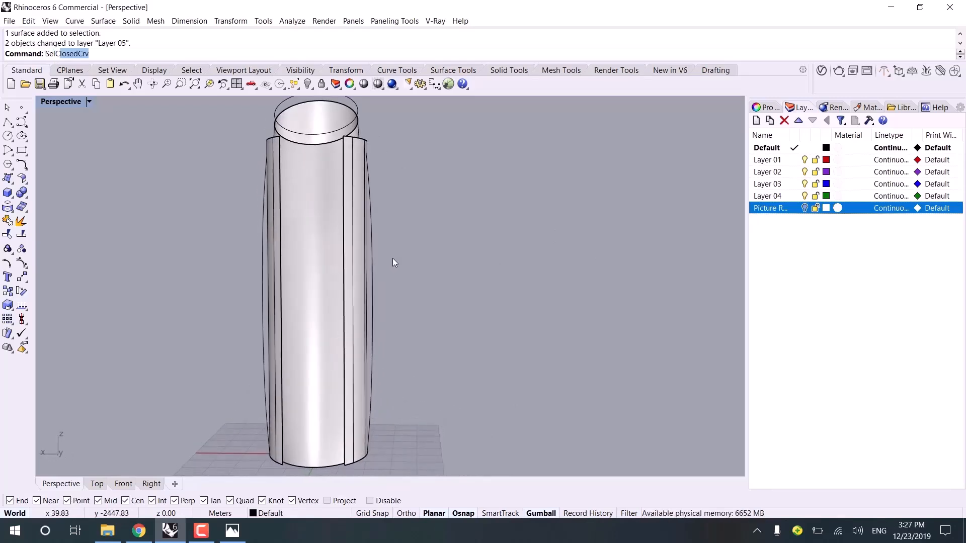
right_click_drag(392, 258, 315, 210)
left_click(360, 238)
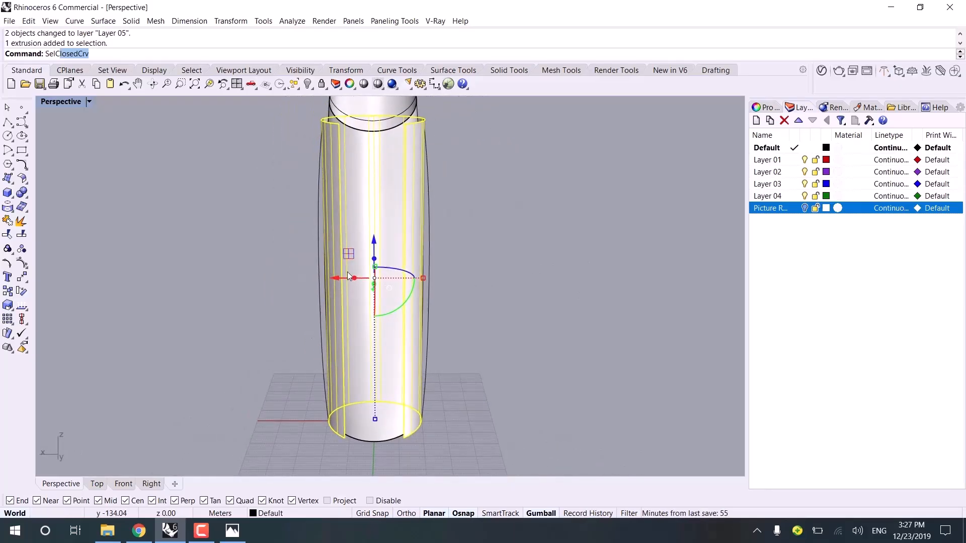
scroll(298, 383, "up", 2)
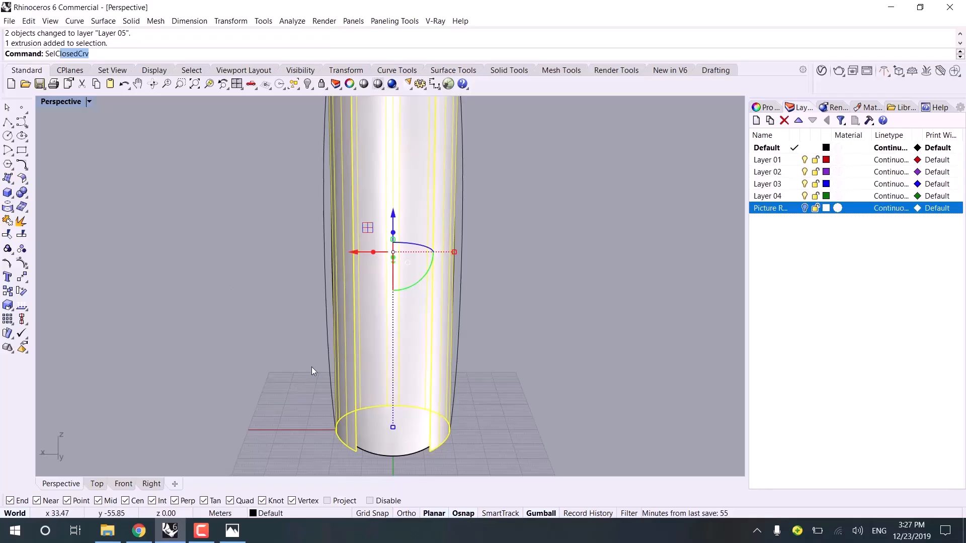
right_click_drag(312, 366, 310, 306, "shift")
left_click(291, 396)
scroll(297, 394, "down", 2)
left_click(305, 292)
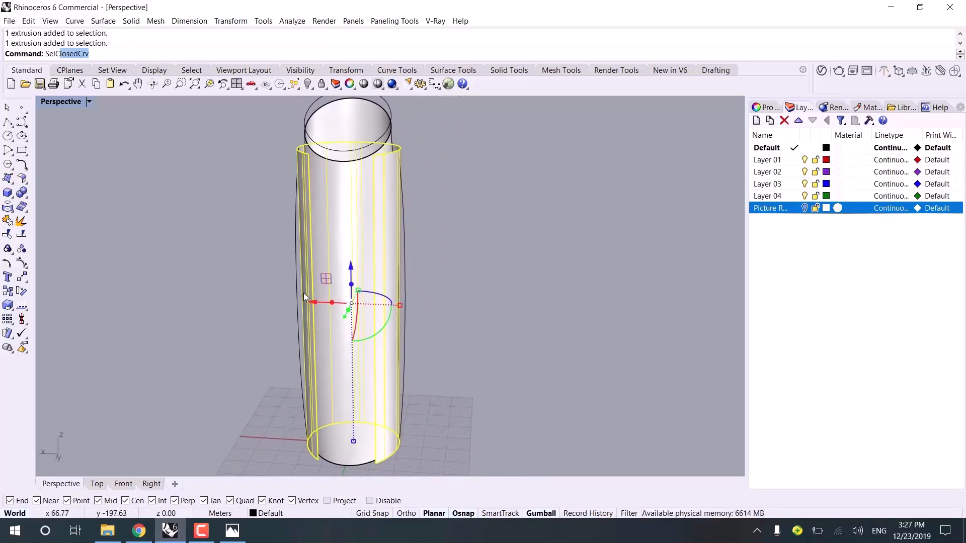
type("cs")
key("BackSpace")
key("BackSpace")
key("BackSpace")
key("BackSpace")
key("BackSpace")
key("BackSpace")
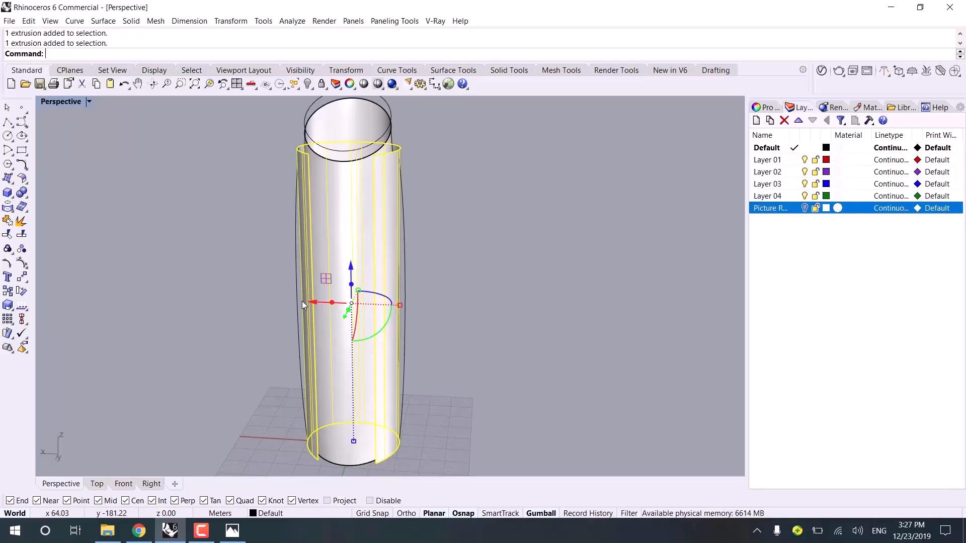
type("CageEdit")
key("Return")
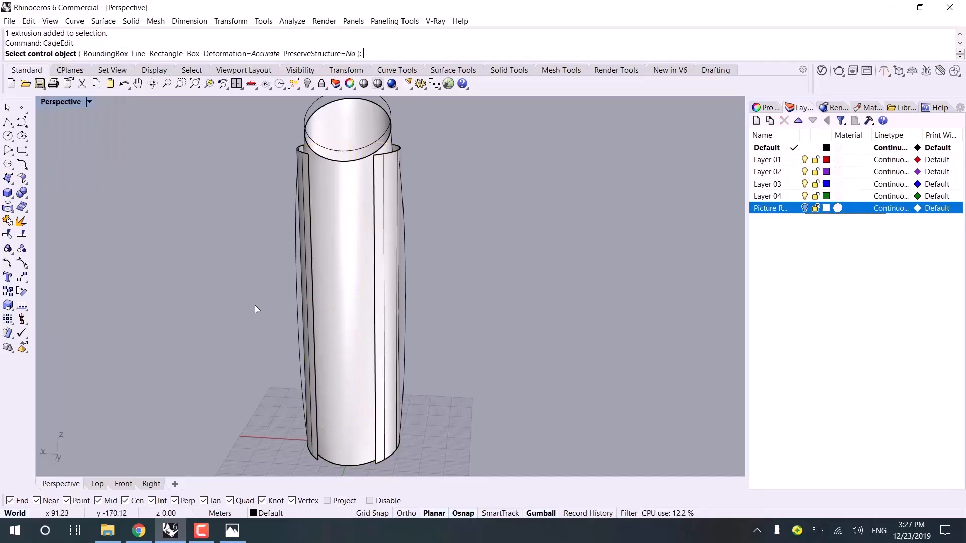
left_click(105, 53)
key("Return")
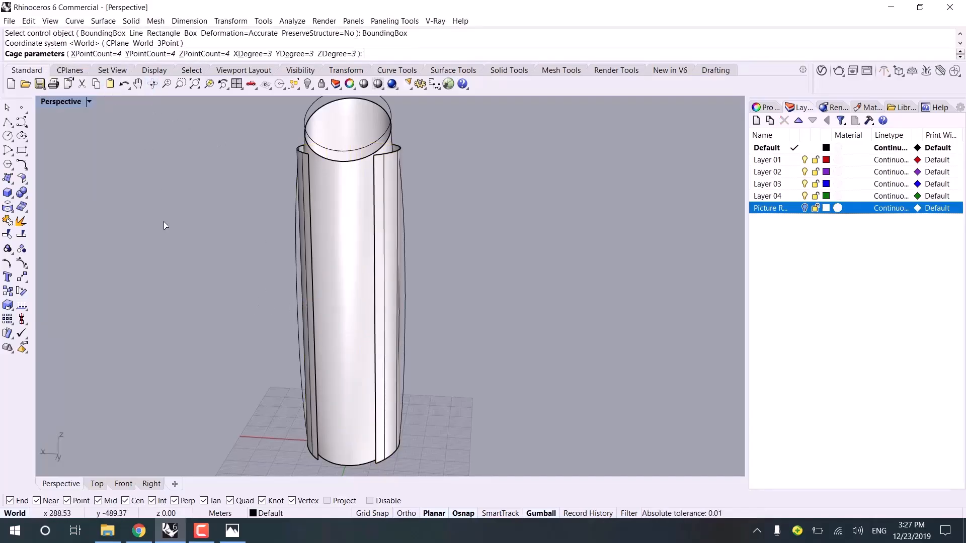
key("Return")
key("Return")
- Scale the two middle rows of cage points outward so the outer surface bulges around the tower's mid-height
left_click_drag(251, 221, 420, 355)
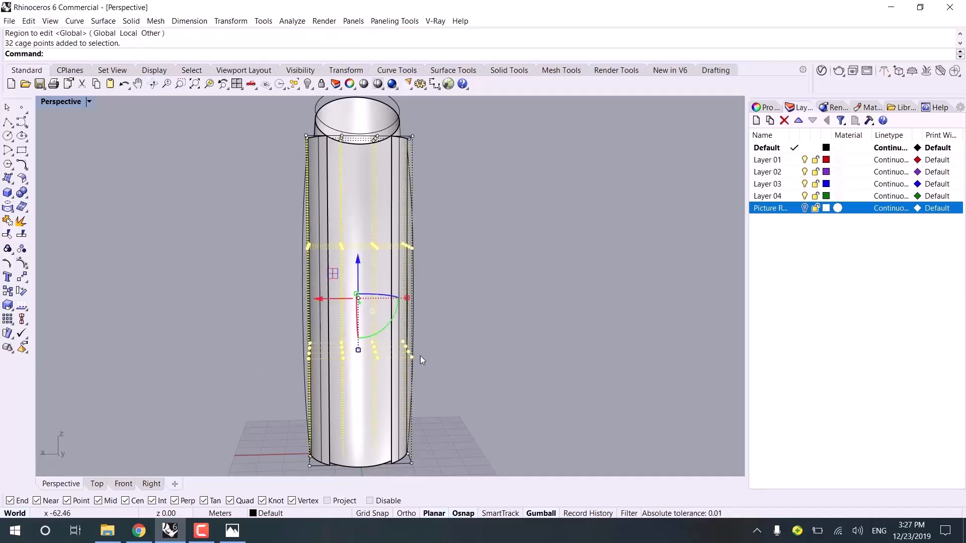
left_click_drag(406, 300, 415, 298)
right_click_drag(303, 365, 291, 367)
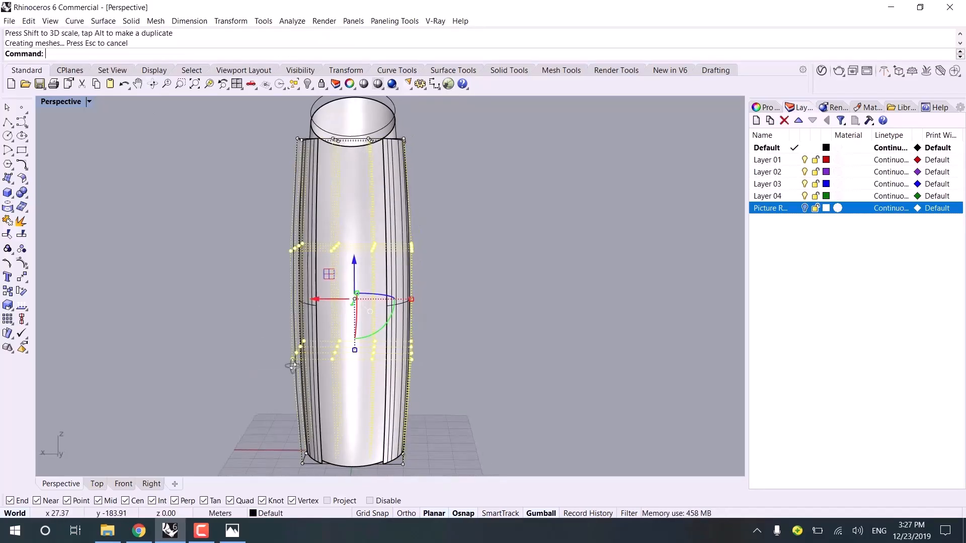
scroll(397, 332, "up", 5)
key("Escape")
key("Escape")
right_click_drag(433, 343, 523, 375)
- Check the bulged outer surface in the Front and Perspective views, and delete its control cage
left_click(124, 484)
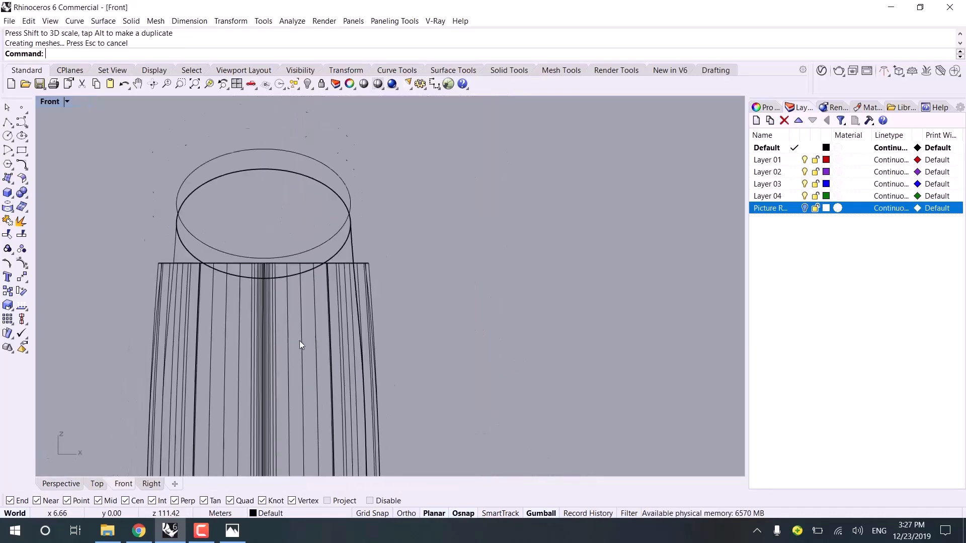
scroll(300, 340, "down", 5)
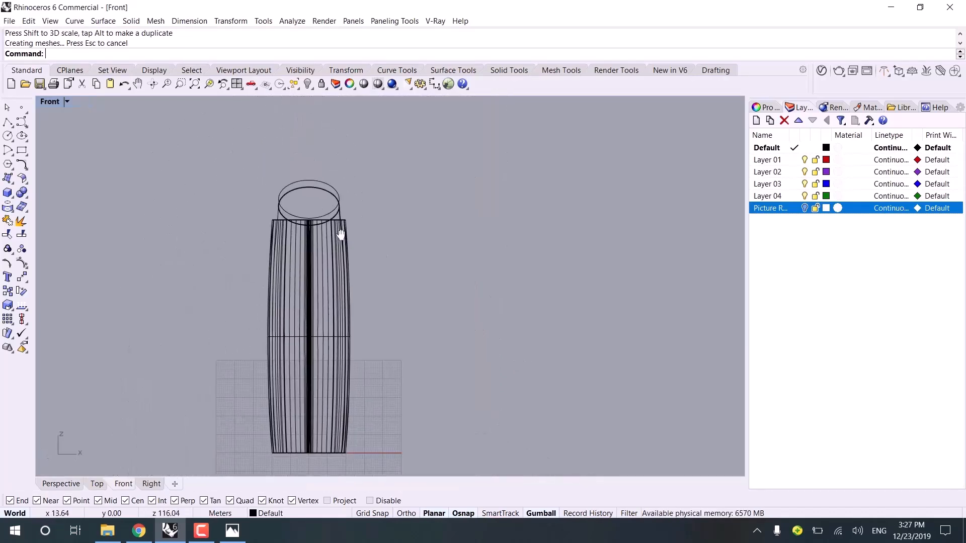
left_click(74, 485)
scroll(375, 402, "down", 5)
mouse_move(259, 388)
right_mouse_down()
mouse_move(375, 403)
mouse_move(301, 377)
right_mouse_up()
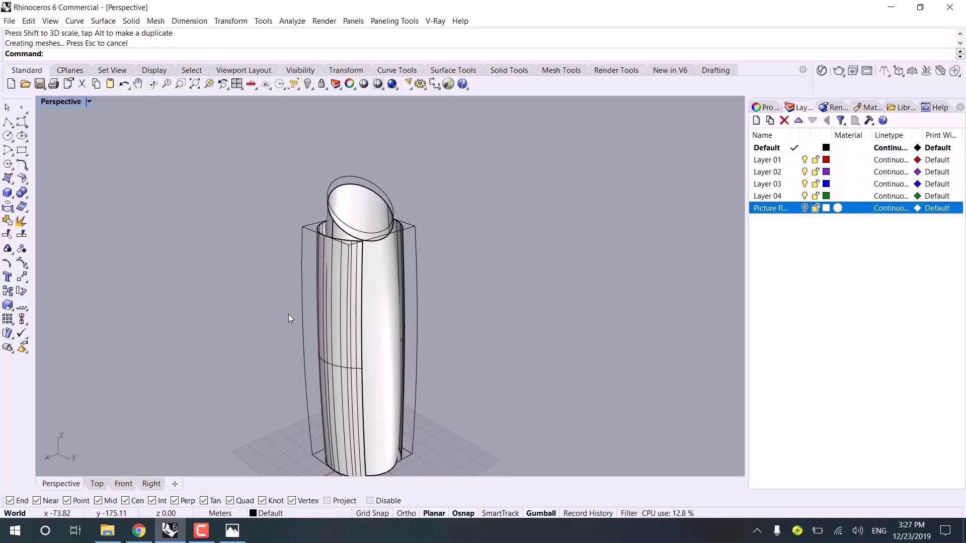
left_click(304, 278)
key("Delete")
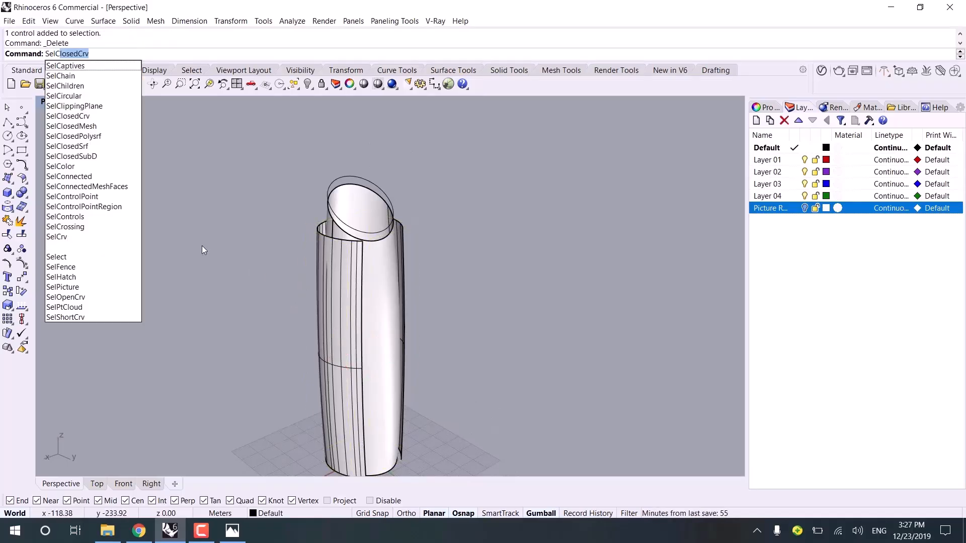
- Select all curves in the model with SelCrv and move them to Layer 04
right_click_drag(430, 273, 745, 204)
right_click(780, 195)
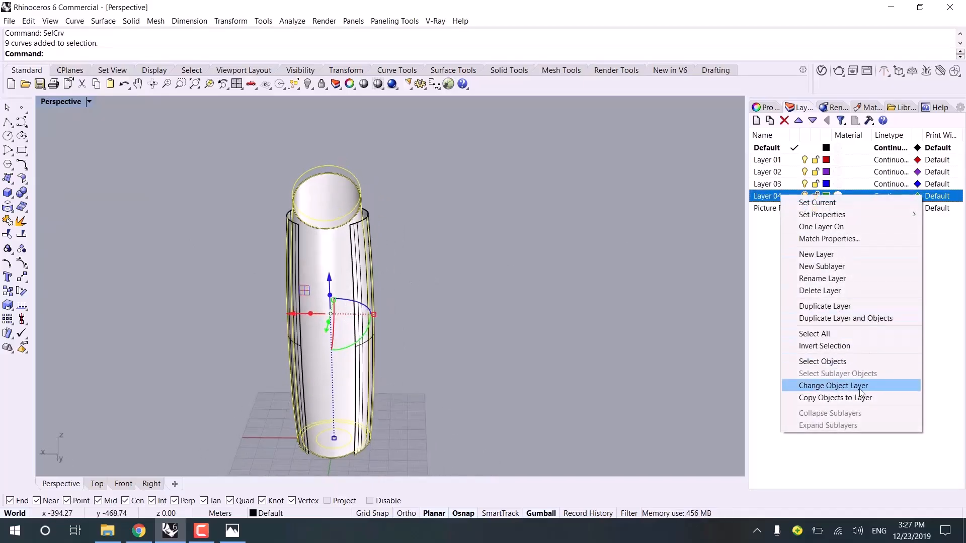
left_click(859, 388)
- Rename Layer 04 as "Crv" and turn that layer off
left_click(775, 198)
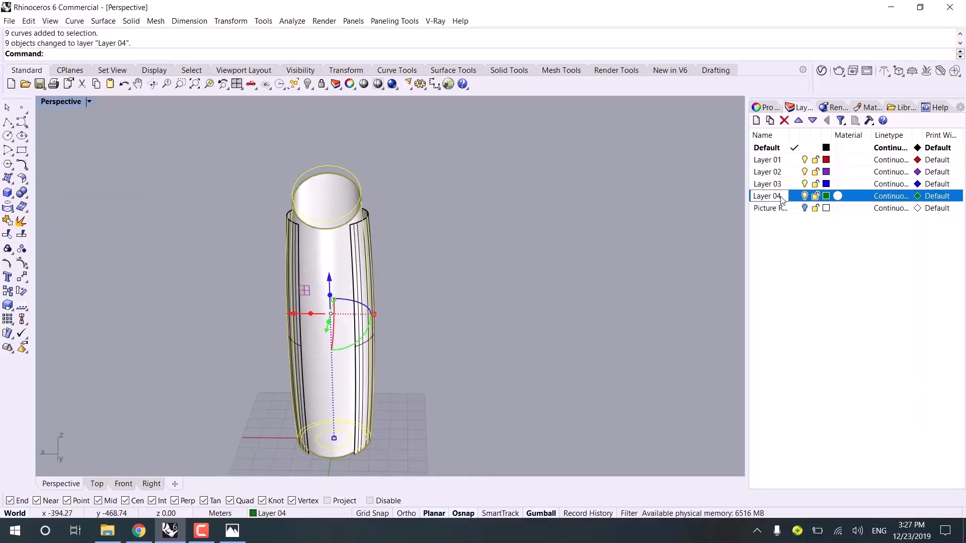
type("Crv")
key("Return")
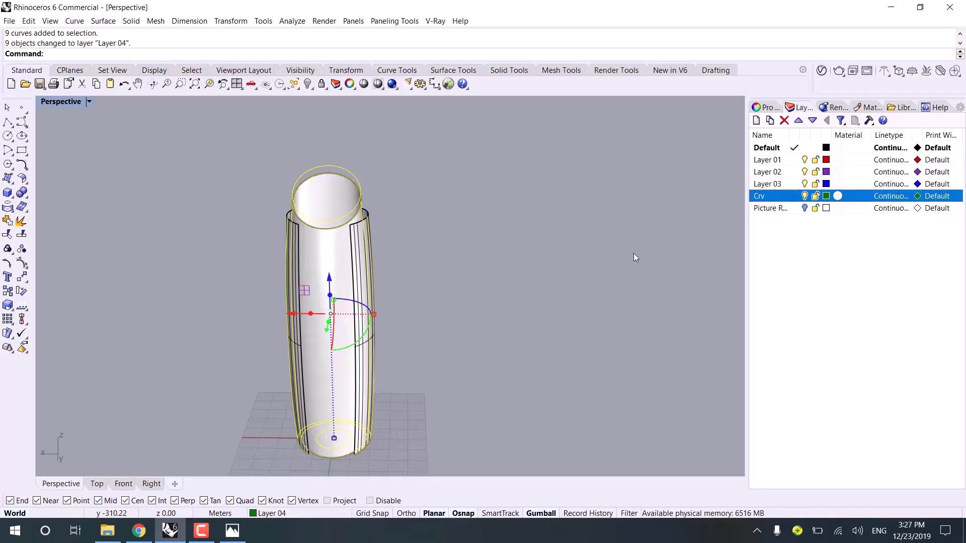
left_click(632, 253)
left_click(804, 196)
- Move the outer tower surface to Layer 03
right_click_drag(431, 293, 536, 283)
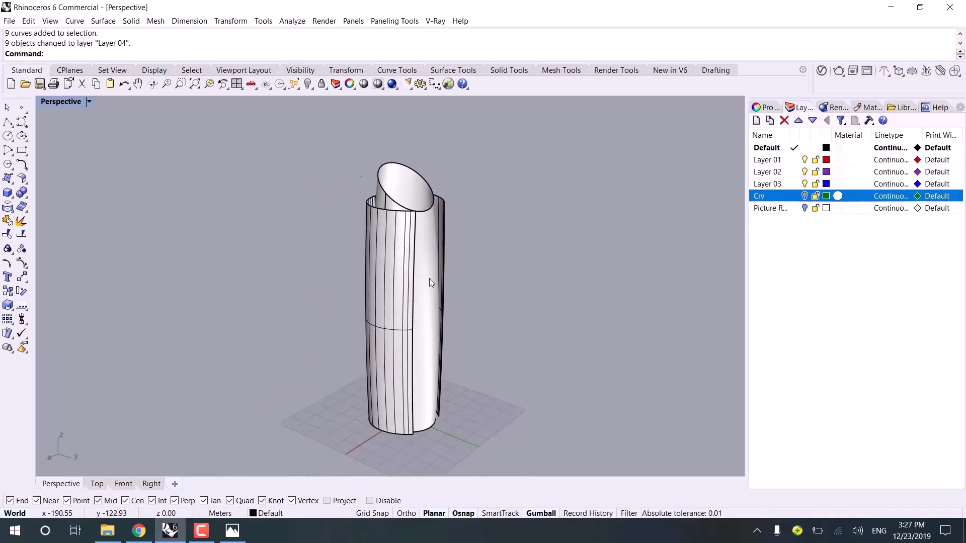
scroll(428, 279, "up", 2)
left_click(377, 242)
right_click(775, 184)
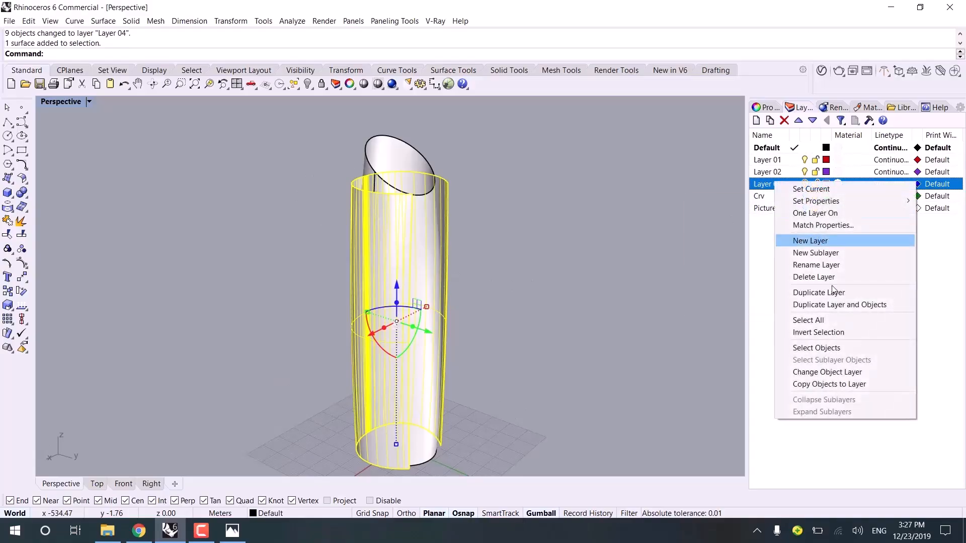
left_click(816, 372)
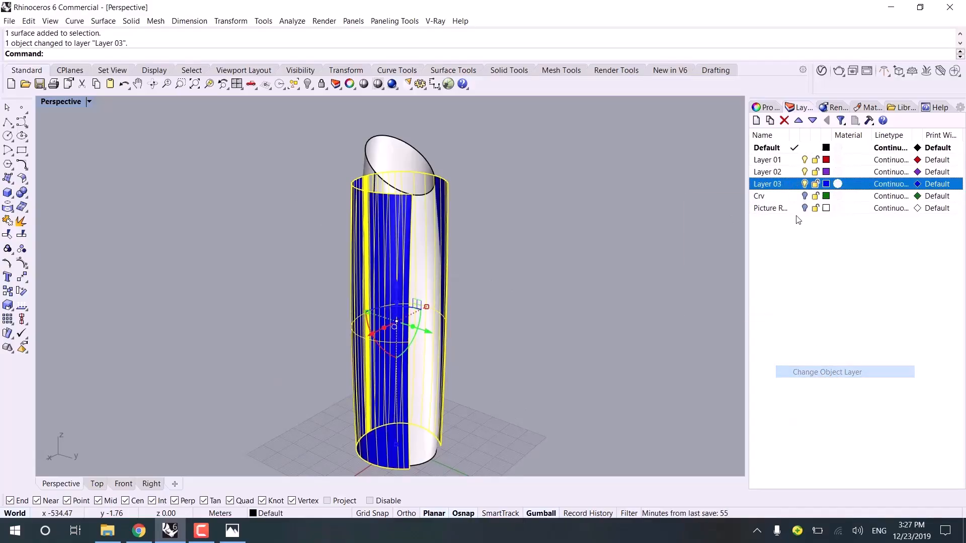
- Rename Layer 03 as "poste 2" and turn that layer off
left_click(781, 185)
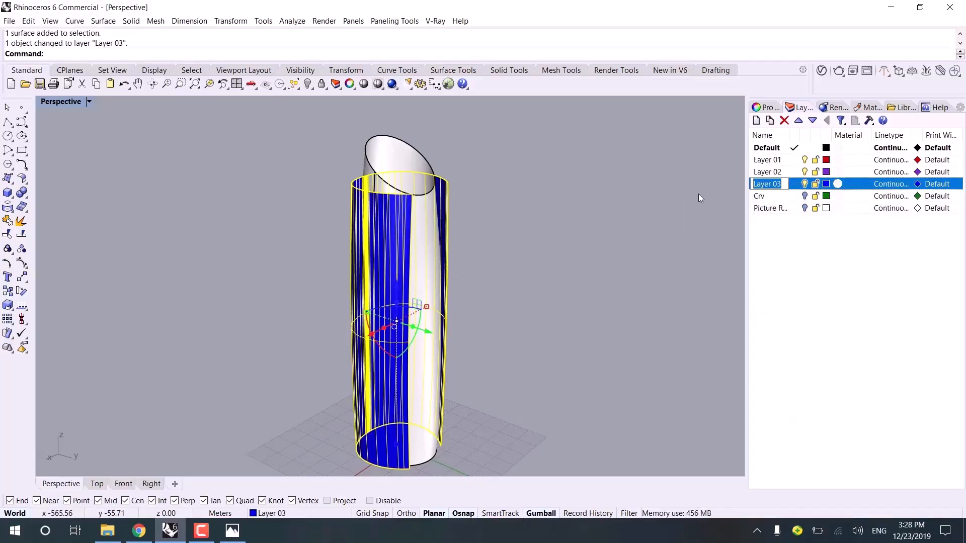
type("poste b")
key("BackSpace")
type("2")
left_click(548, 222)
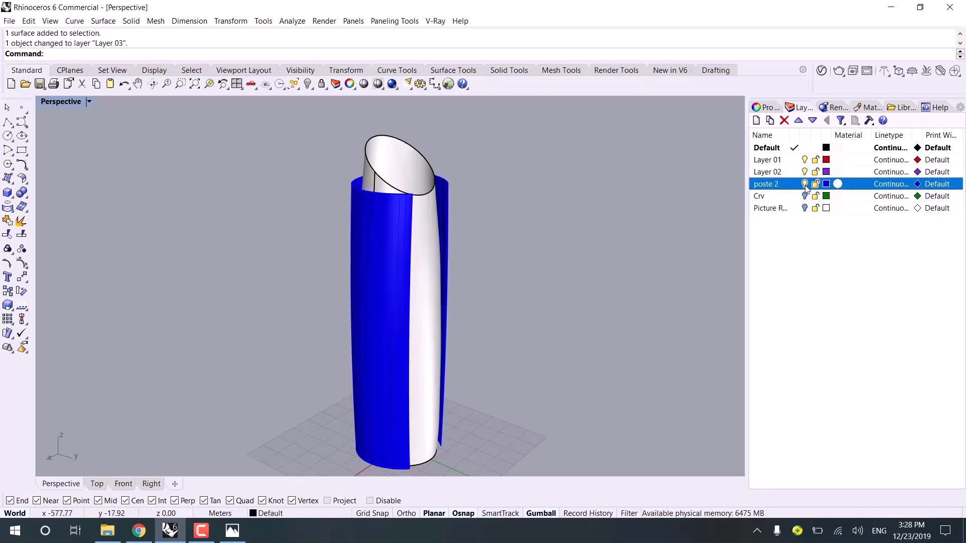
left_click(804, 184)
- Select the inner tower surface and enable the display of its surface isocurves
right_click_drag(596, 242, 434, 250)
left_click(470, 290)
right_click_drag(470, 291, 443, 317)
left_click(535, 320)
scroll(439, 283, "down", 7)
right_click_drag(440, 282, 433, 264)
scroll(434, 264, "up", 3)
right_click_drag(371, 264, 389, 259)
left_click(389, 260)
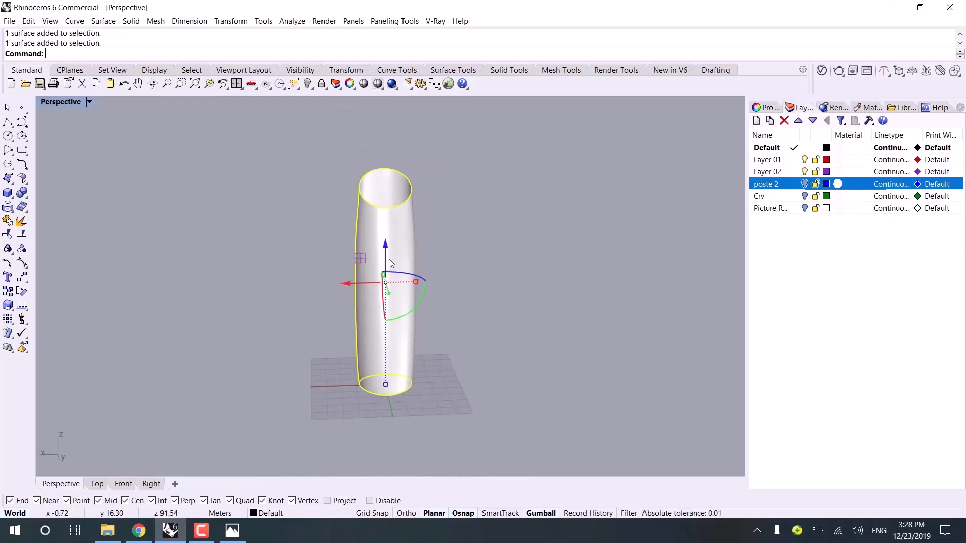
scroll(388, 259, "up", 2)
left_click(767, 107)
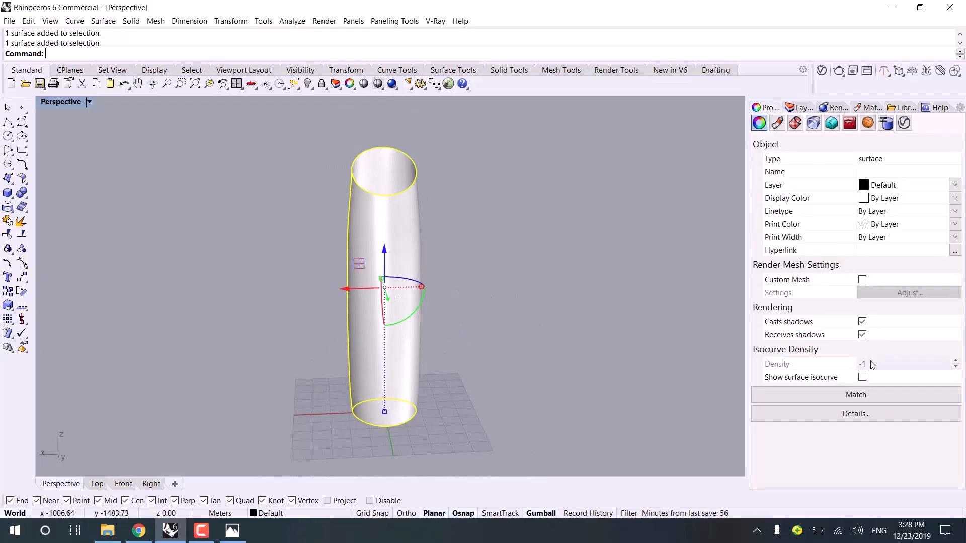
left_click(862, 377)
key("Escape")
scroll(402, 246, "up", 3)
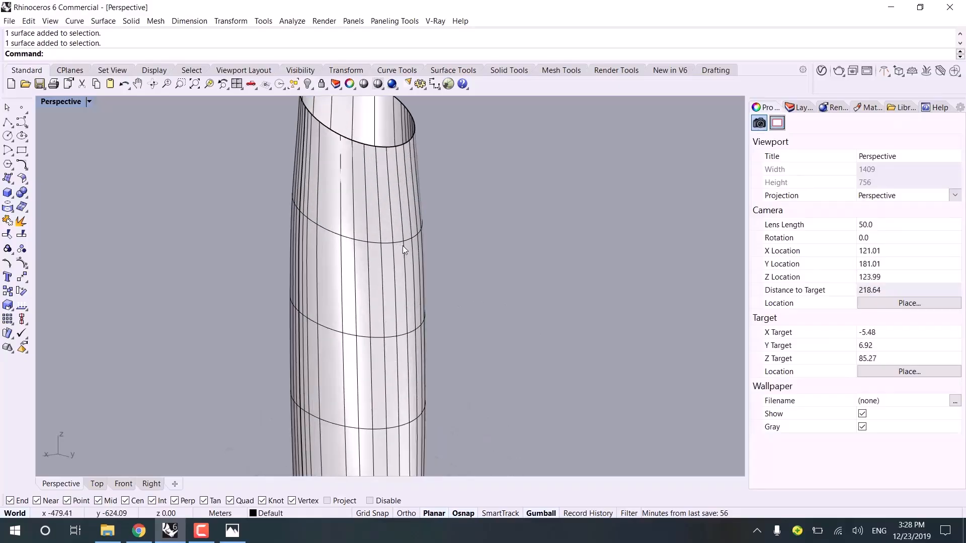
- Start Rebuild on the inner tower surface, set the V degree to 3, and inspect the preview from several sides
left_click(423, 300)
type("Rebuild")
key("Return")
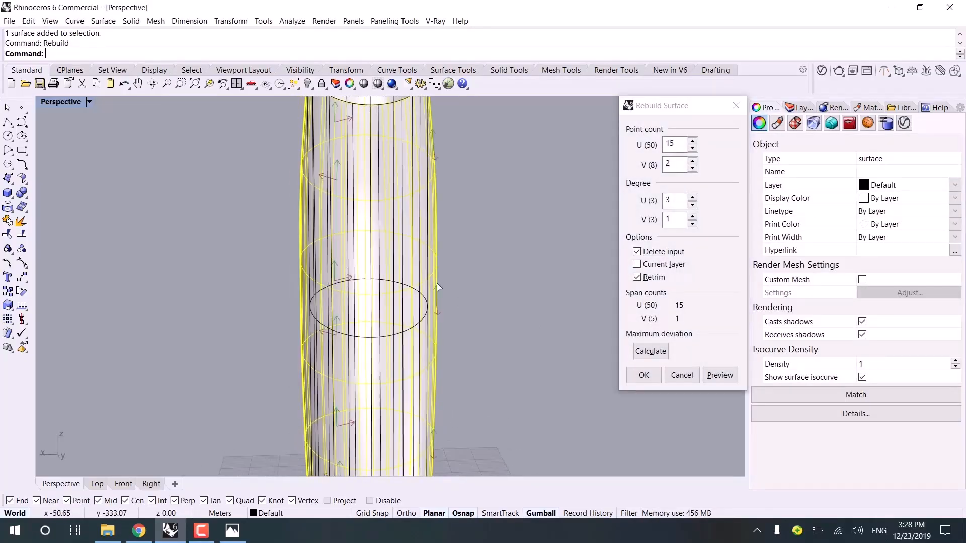
left_click(694, 216)
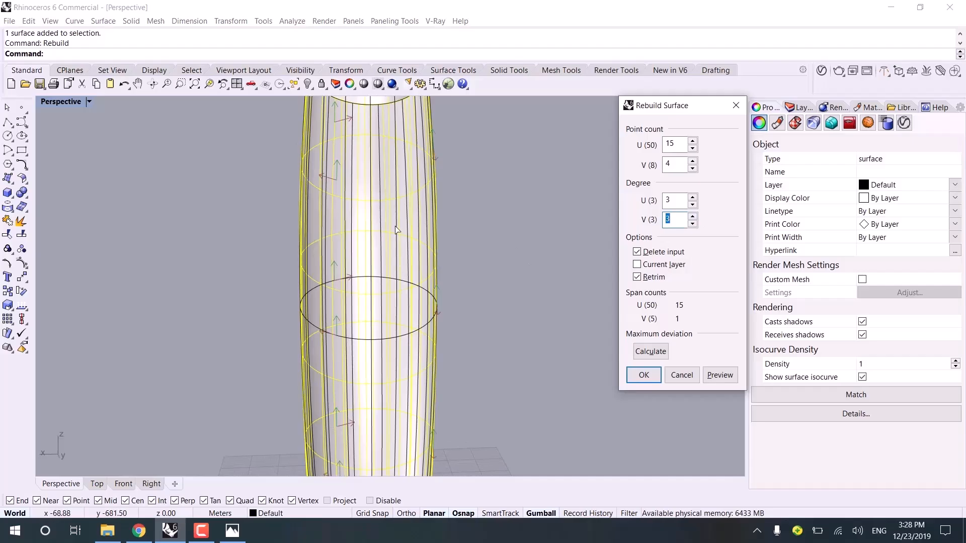
right_click_drag(396, 229, 385, 191)
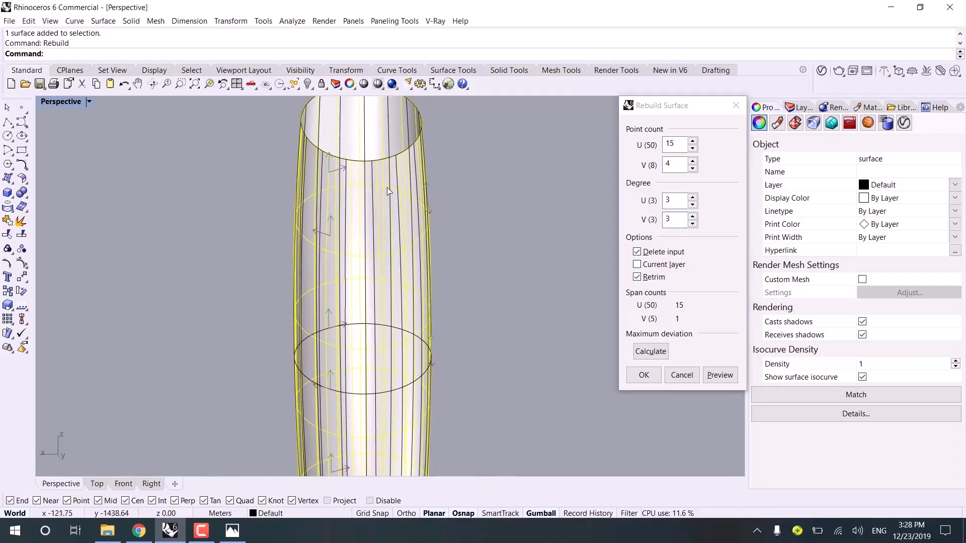
right_click_drag(458, 238, 368, 246)
scroll(367, 247, "down", 7)
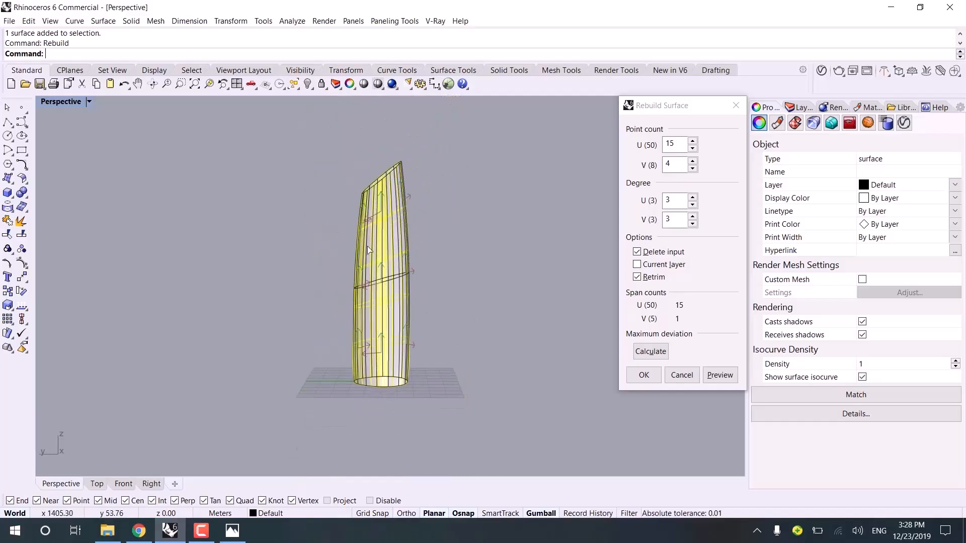
right_click_drag(539, 228, 487, 252)
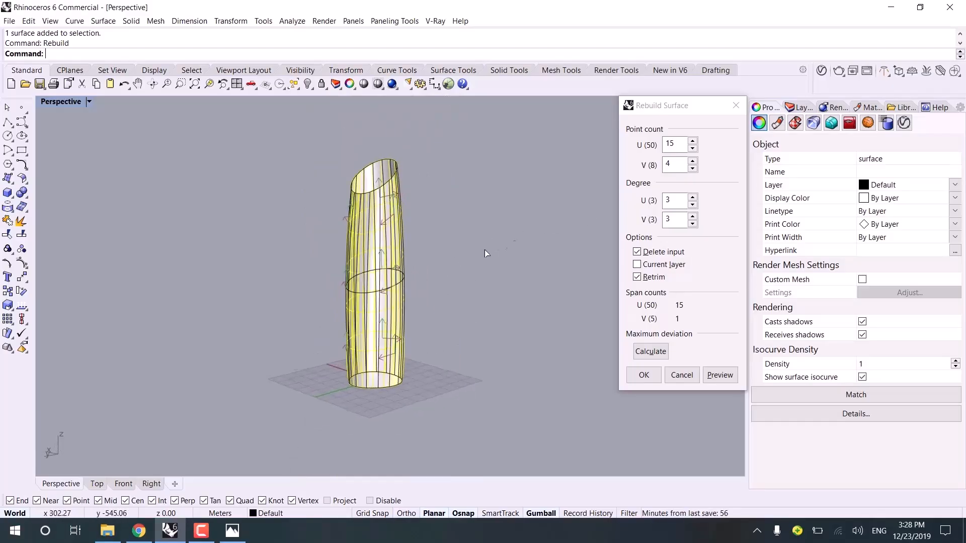
scroll(407, 259, "up", 5)
right_click_drag(406, 259, 456, 259)
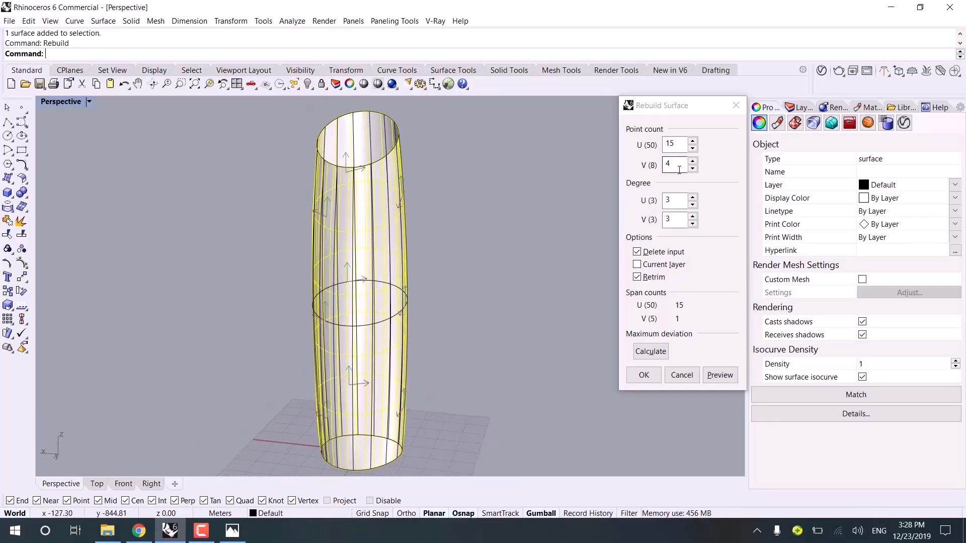
right_click_drag(445, 221, 437, 240)
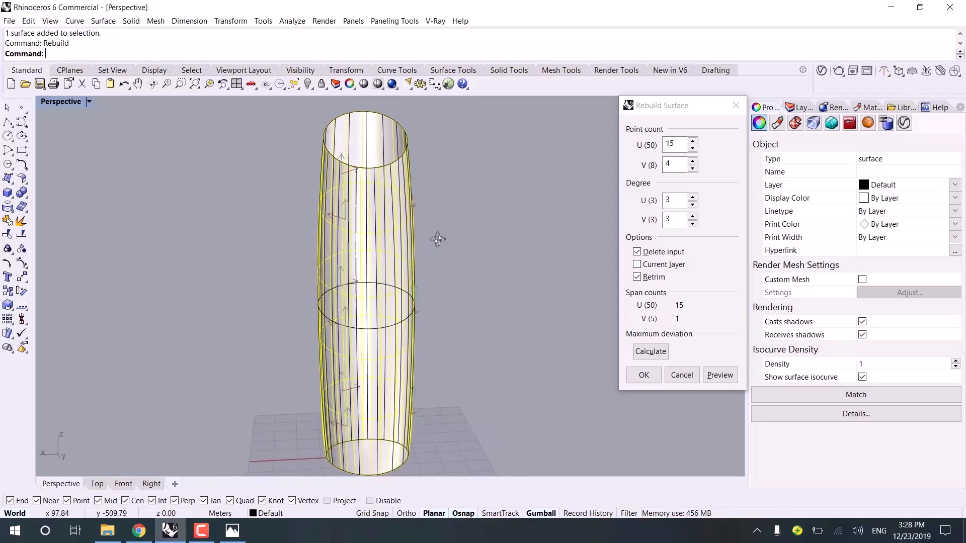
- Set the rebuild's V point count to 8 and check the preview
left_click(646, 166)
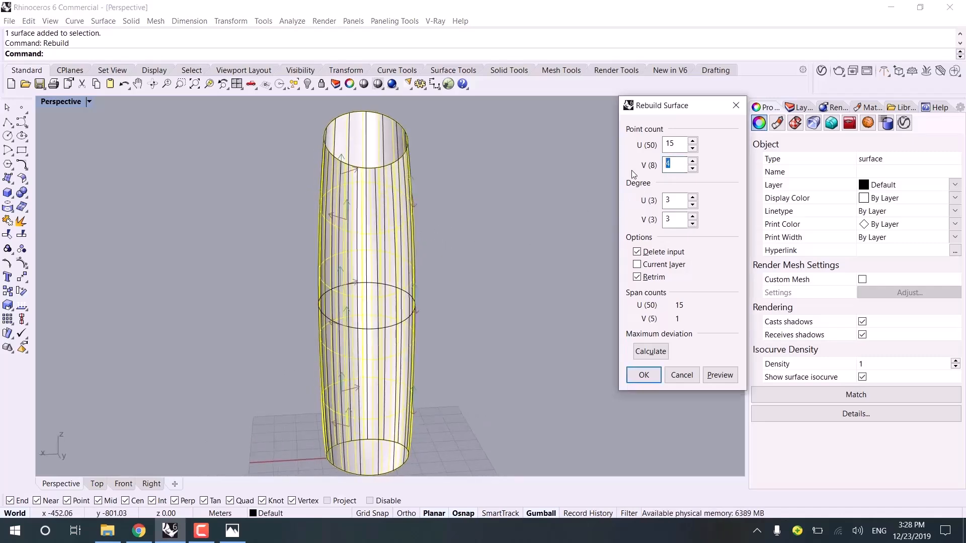
right_click_drag(420, 158, 416, 151)
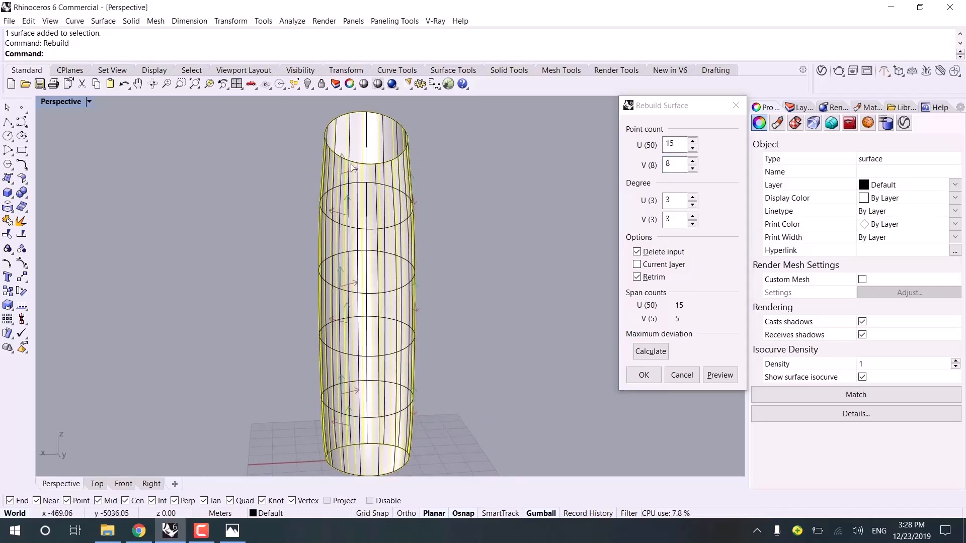
right_click_drag(336, 194, 339, 213)
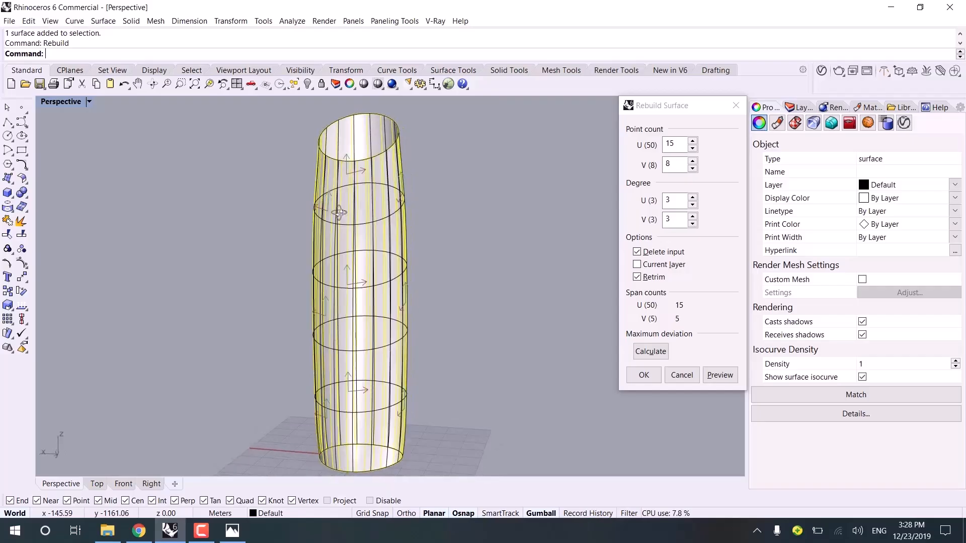
- Try a V point count of 12 for the rebuild and return it to 8
left_click(693, 162)
left_click(693, 162)
left_click(693, 162)
left_click(694, 162)
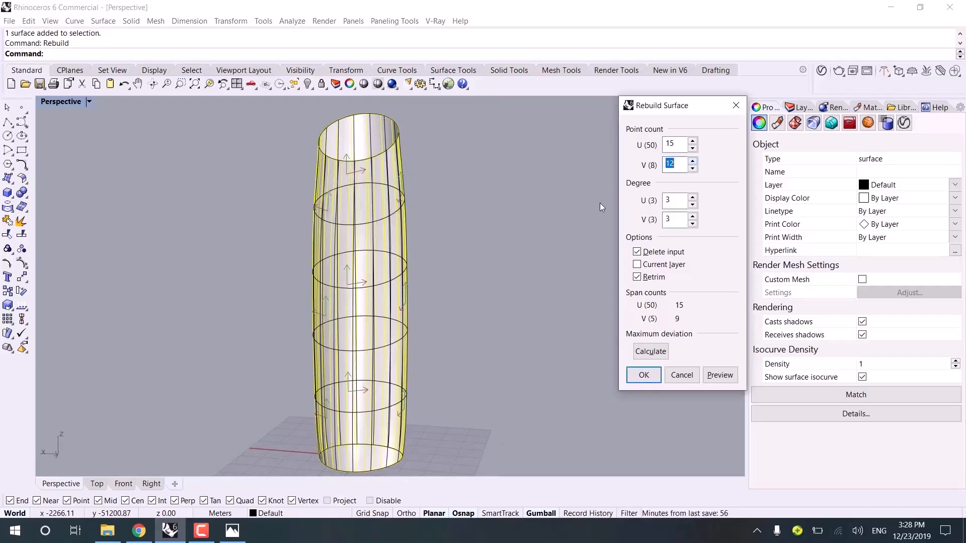
mouse_move(483, 252)
right_mouse_down()
mouse_move(466, 257)
mouse_move(493, 247)
right_mouse_up()
double_click(681, 170)
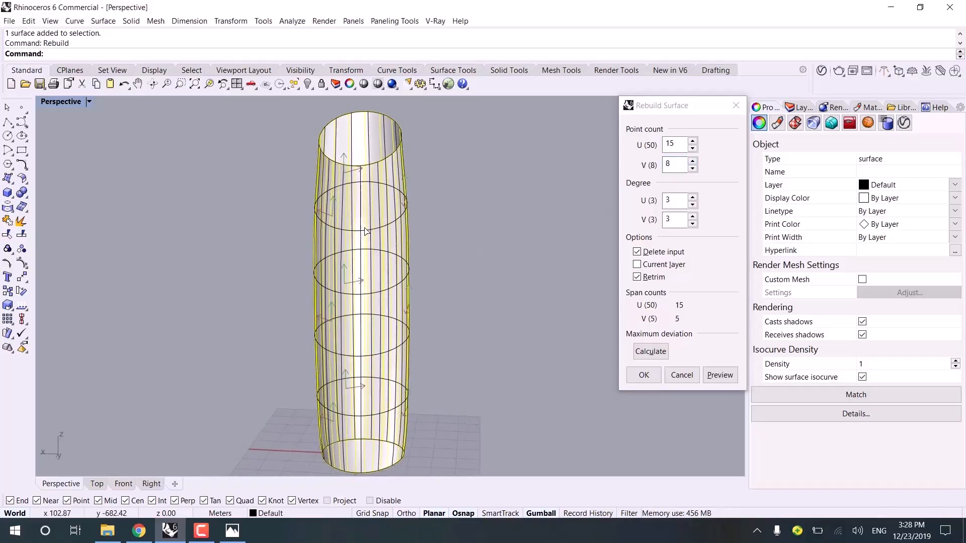
right_click_drag(366, 232, 413, 217)
- Set the rebuild's U point count to 35 and apply the rebuild to the inner surface
left_click_drag(678, 144, 626, 151)
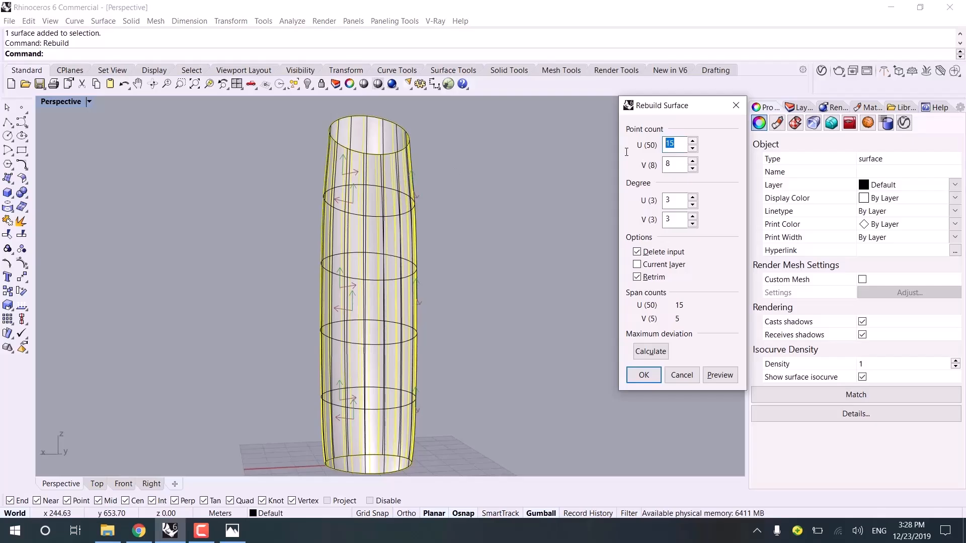
type("46")
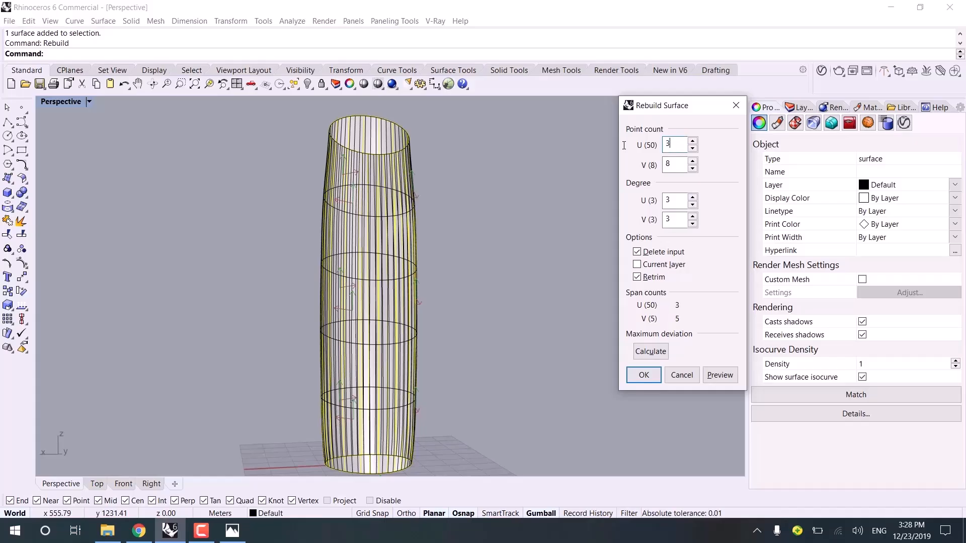
key("Return")
left_click(508, 250)
right_click_drag(508, 251, 398, 318)
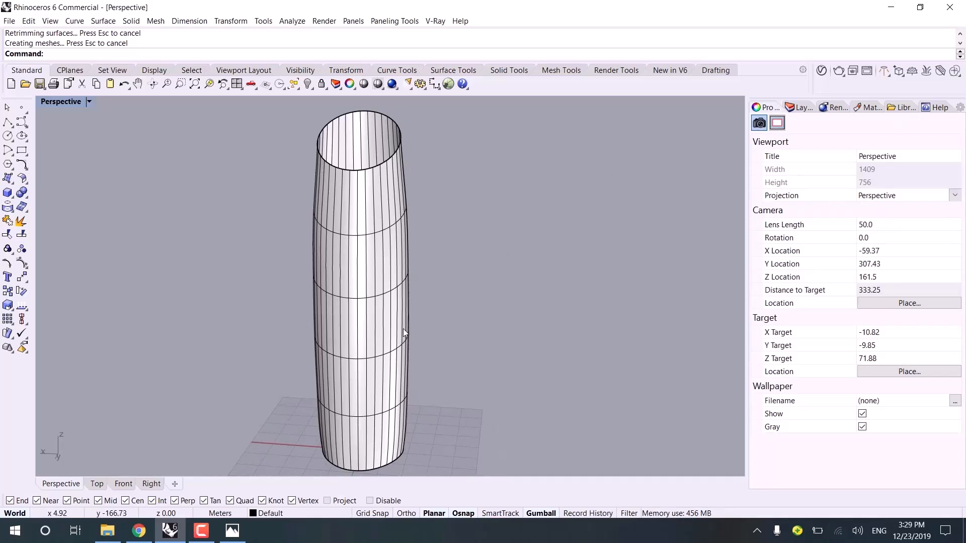
- Extract all V-direction isocurves of the inner surface with ExtractIsocurve, using the Toggle and ExtractAll options
type("ractIsocurve")
key("Return")
left_click(370, 274)
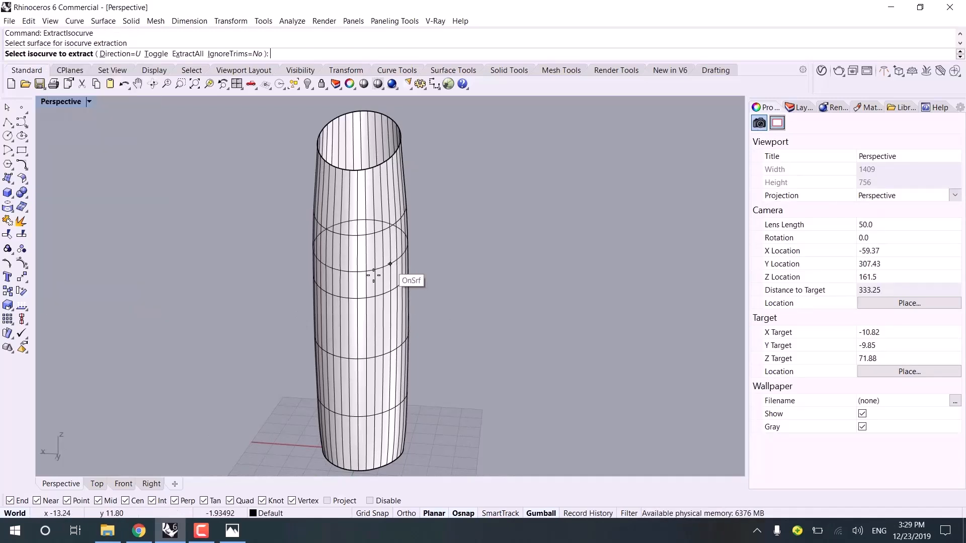
right_click_drag(379, 329, 348, 316)
scroll(349, 318, "up", 4)
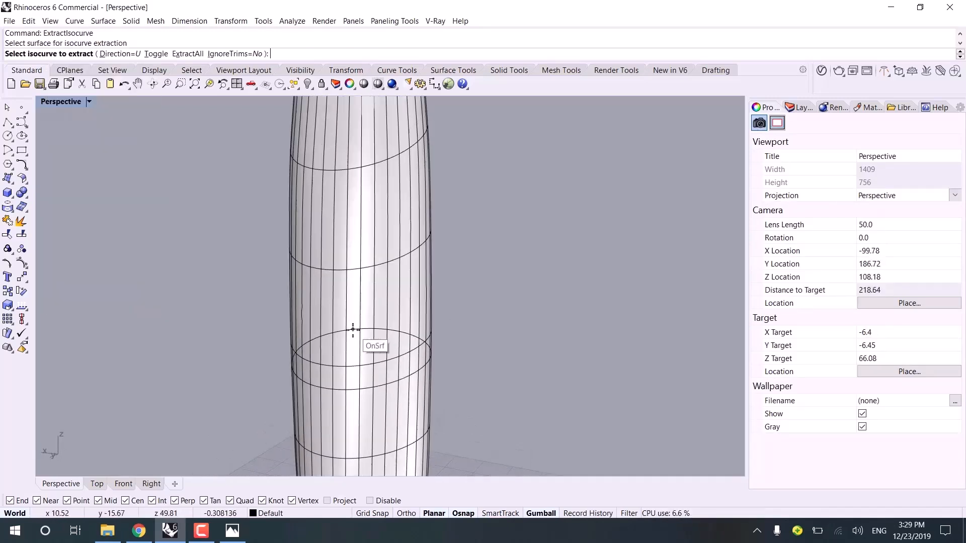
left_click(156, 54)
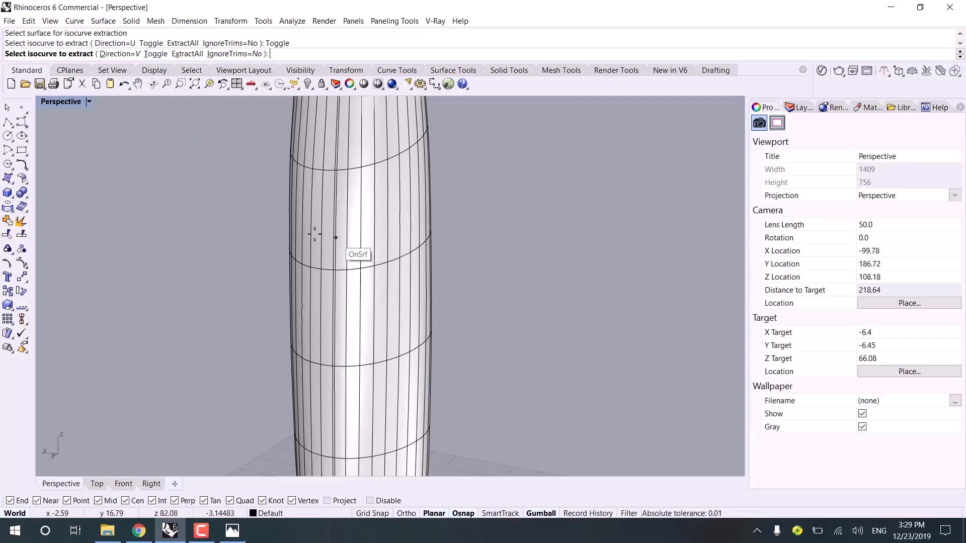
left_click(187, 54)
scroll(326, 271, "down", 3)
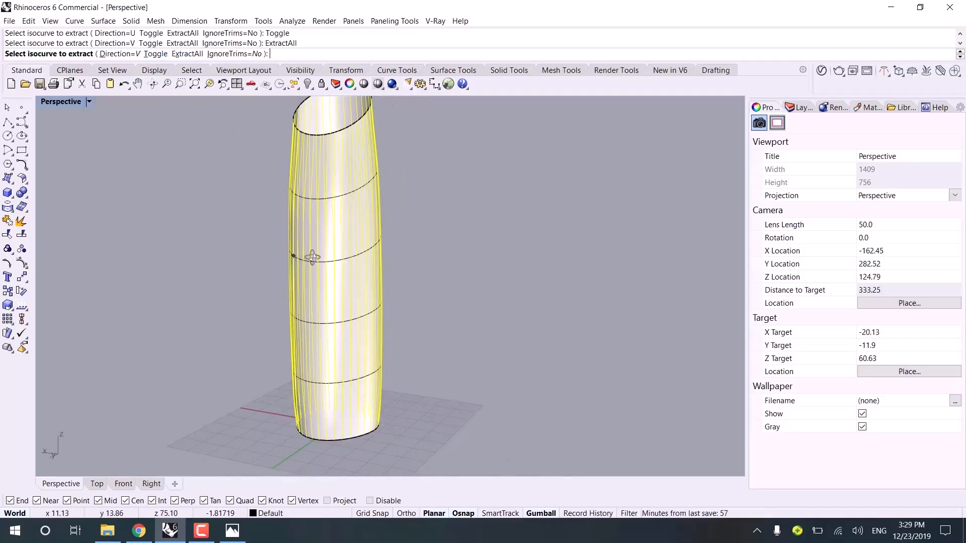
scroll(414, 287, "up", 2)
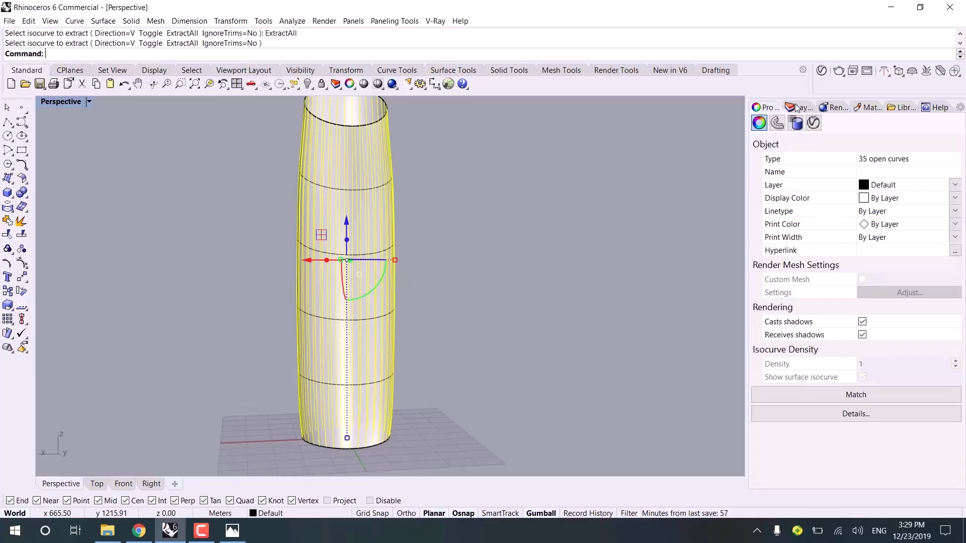
- Move the extracted vertical isocurves to Layer 02
left_click(796, 107)
right_click_drag(623, 227, 468, 278)
left_click(781, 172)
right_click(768, 175)
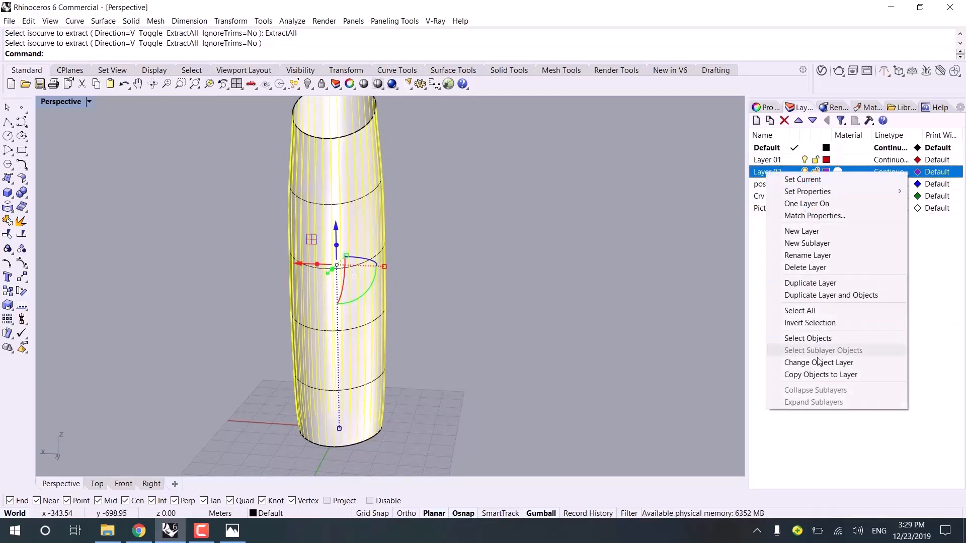
left_click(815, 360)
- Try to rename Layer 02 as "Crv"
left_click(781, 172)
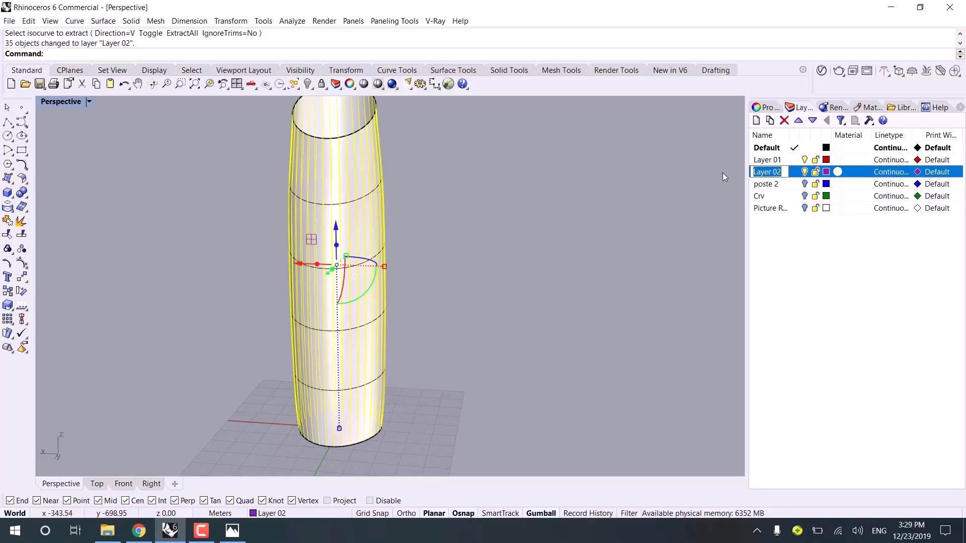
type("Crv")
key("Return")
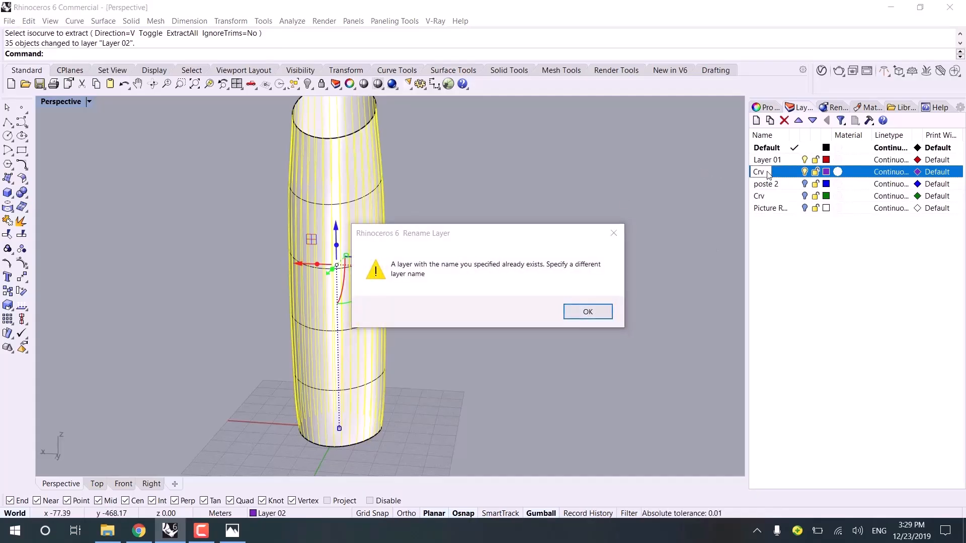
key("Return")
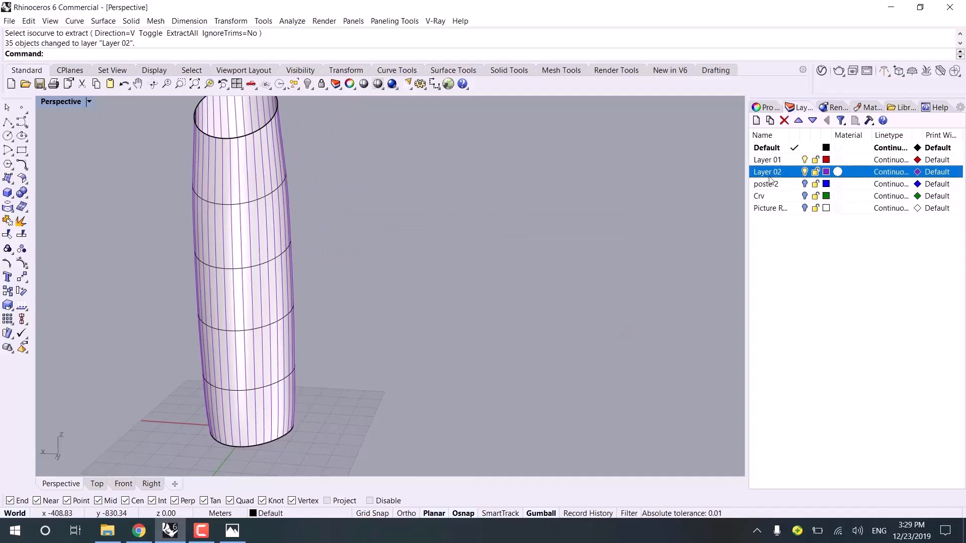
- Rename Layer 02 as "crv2"
right_click(769, 171)
double_click(759, 172)
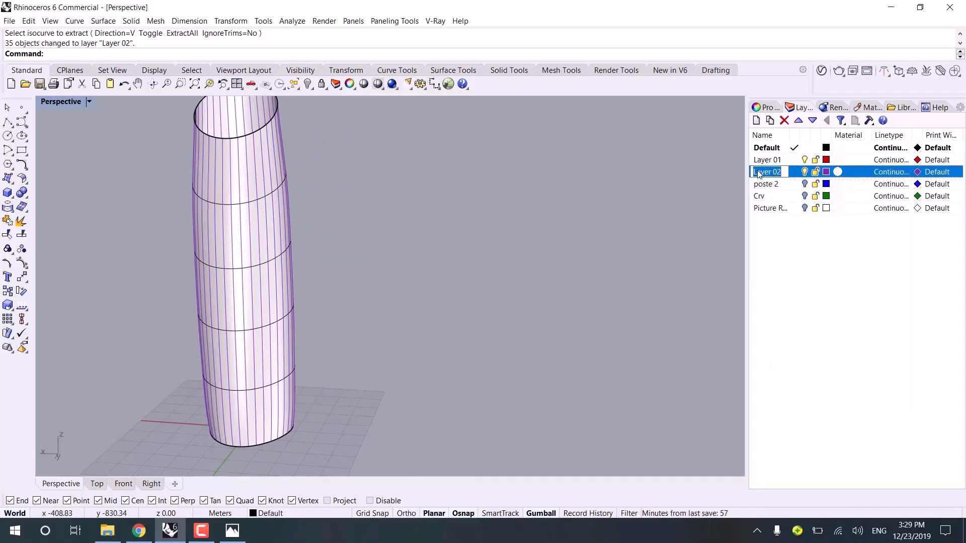
type("crv2")
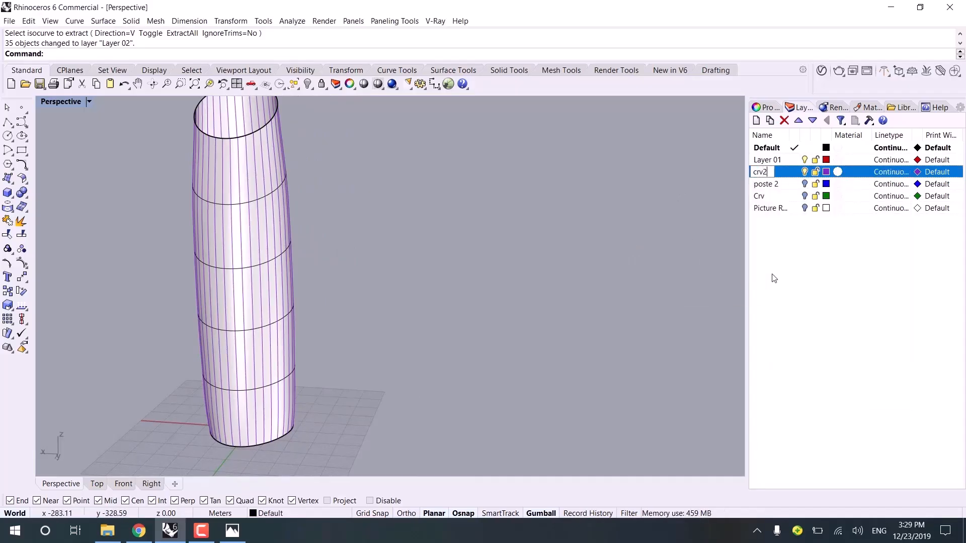
key("Return")
- Try contouring the inner tower surface from its base upward with a 2 m distance between contours
right_click_drag(526, 255, 310, 337)
type("Contour")
key("Return")
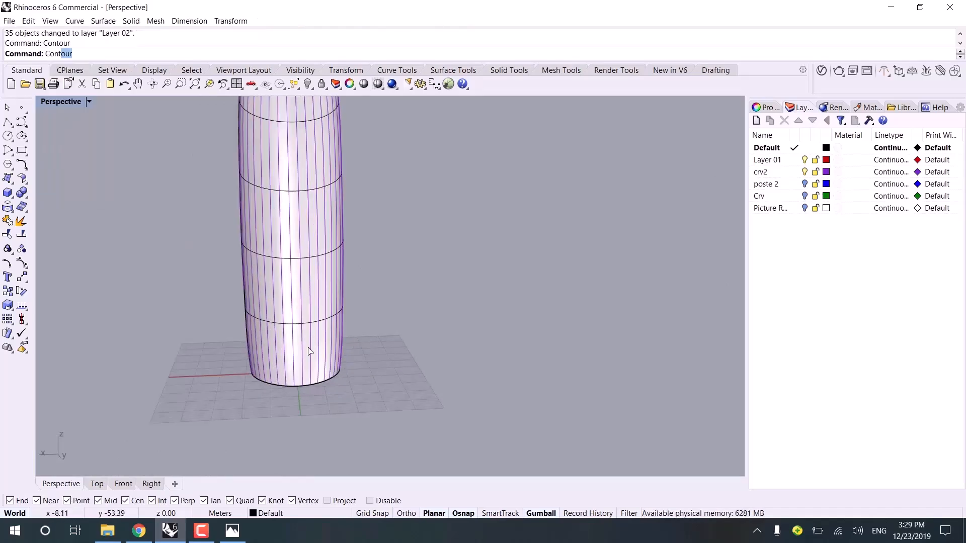
scroll(307, 378, "up", 8)
left_click(349, 388)
scroll(383, 383, "down", 6)
key("Return")
left_click(417, 382)
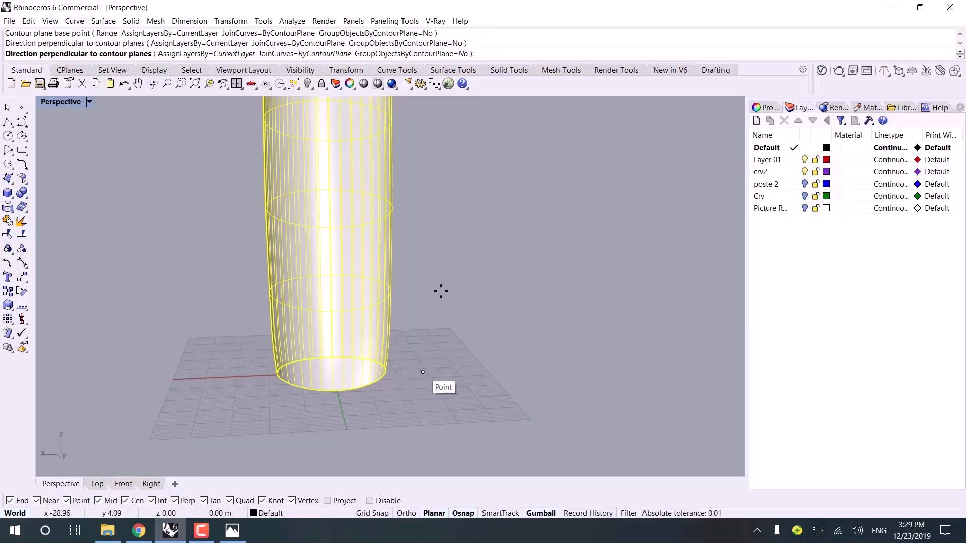
scroll(439, 288, "down", 5)
left_click(451, 157)
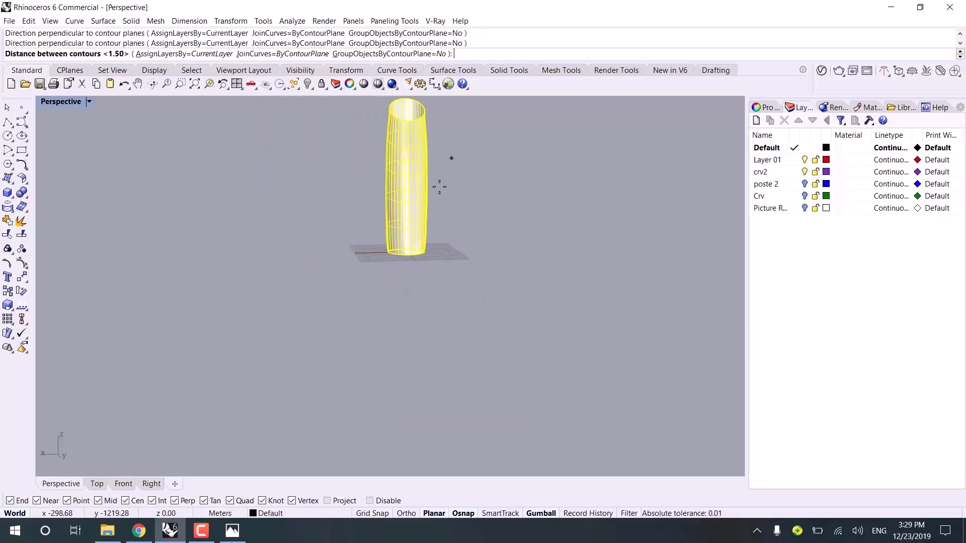
left_click(123, 484)
scroll(252, 362, "down", 2)
scroll(244, 338, "up", 5)
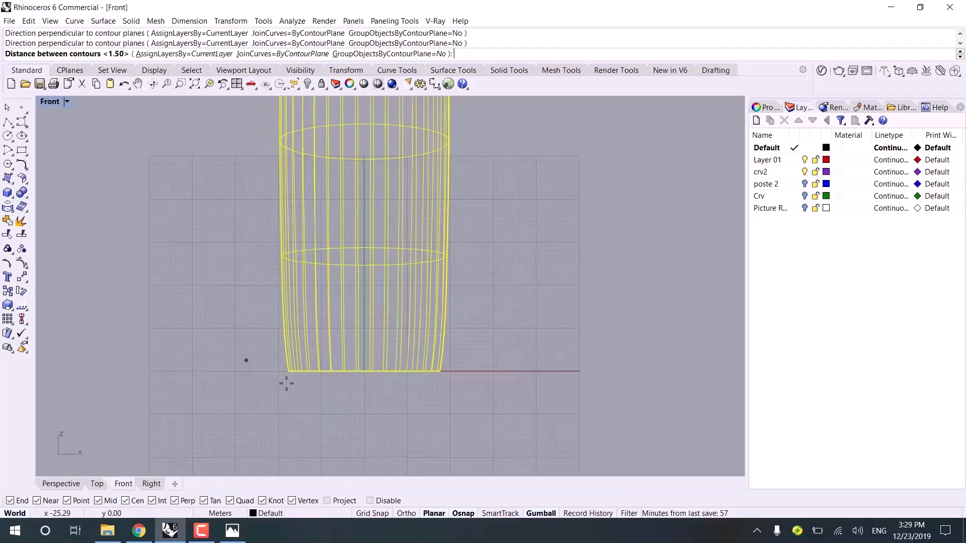
scroll(286, 384, "up", 5)
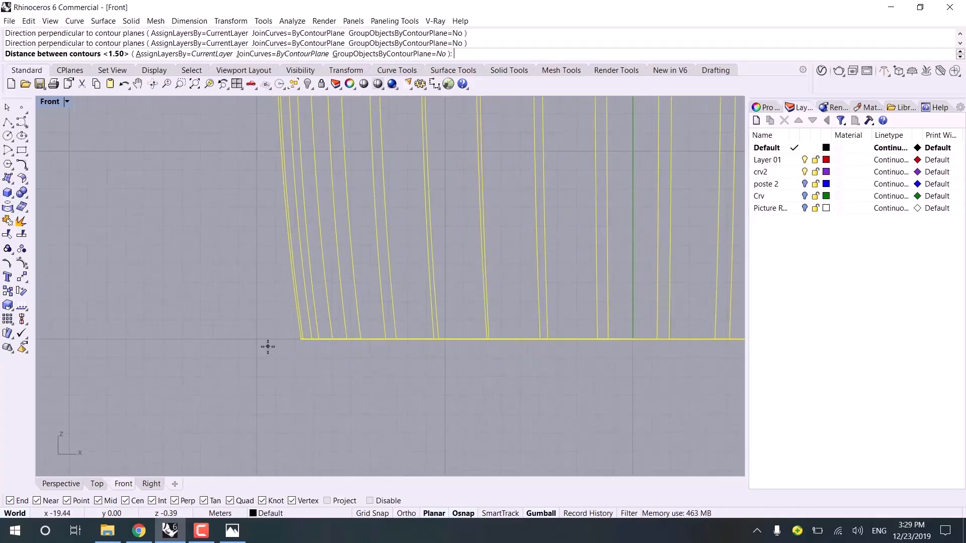
type("2")
key("Return")
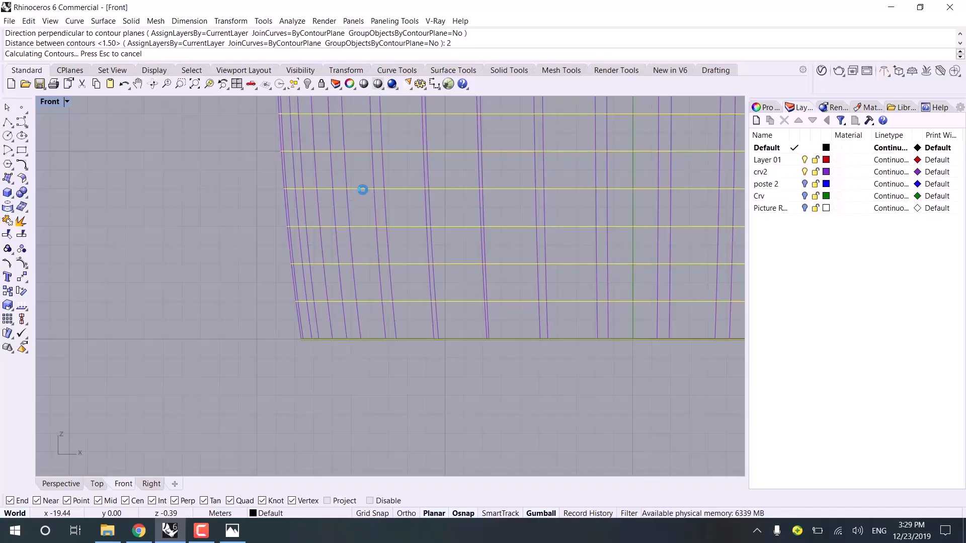
scroll(365, 185, "down", 8)
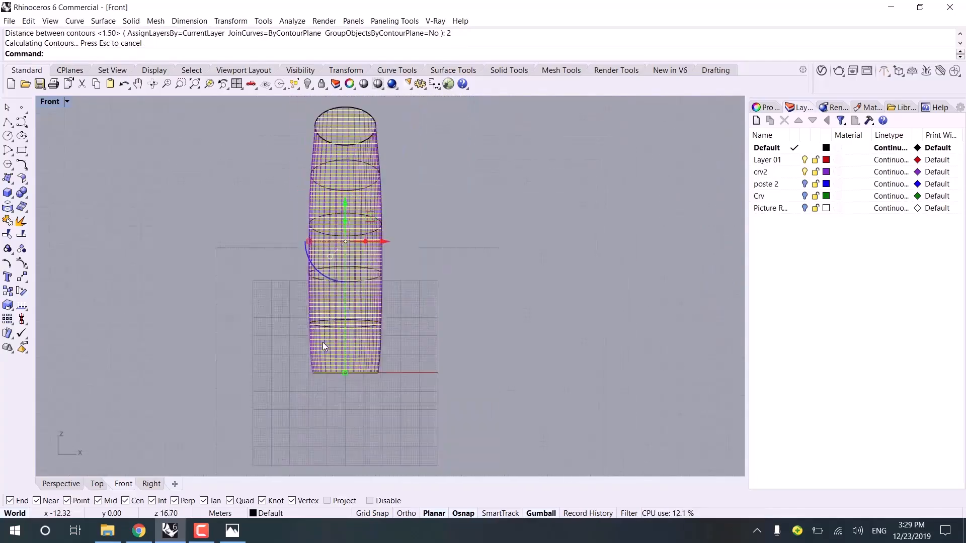
scroll(344, 271, "up", 5)
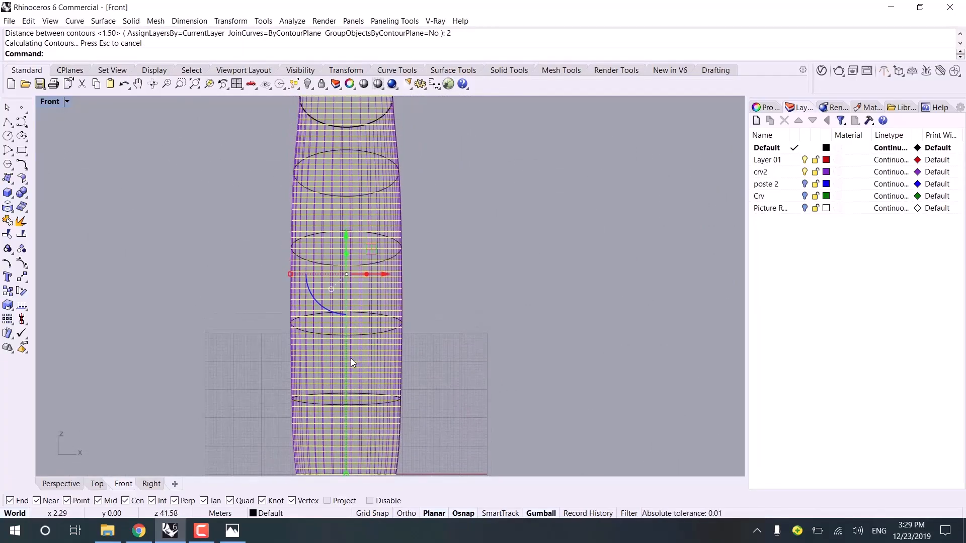
- Compare the 2 m contours with the façade grid of the Sketchfab reference model in Chrome, and undo them
left_click(139, 535)
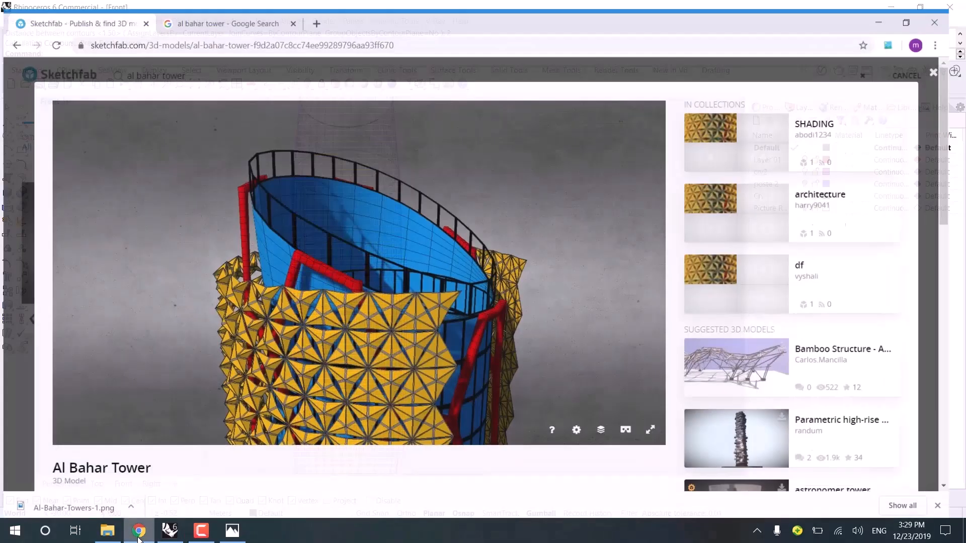
left_click_drag(405, 340, 342, 318)
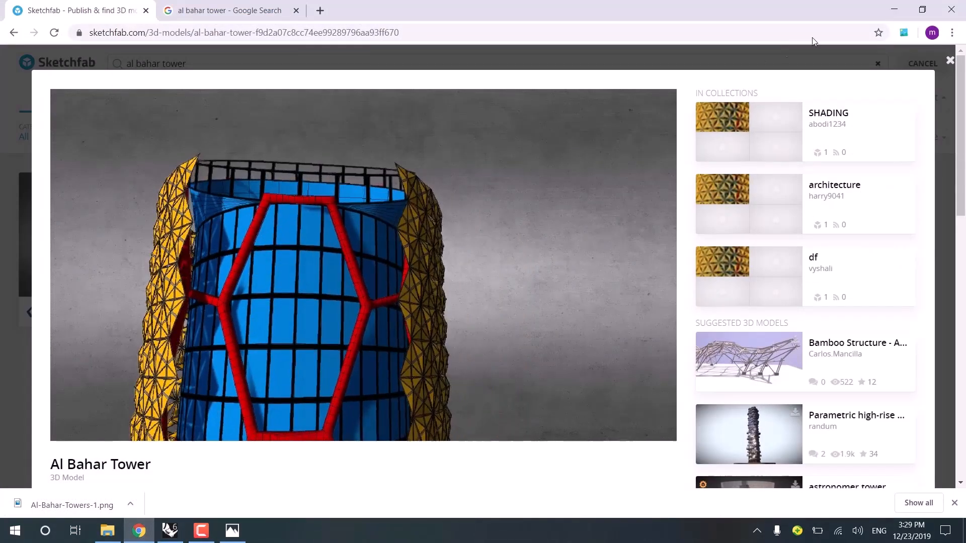
left_click(893, 10)
key("ctrl+z")
- Try contouring the inner surface upward from ground level at 4 m spacing, and undo the result
right_click_drag(444, 368, 447, 292)
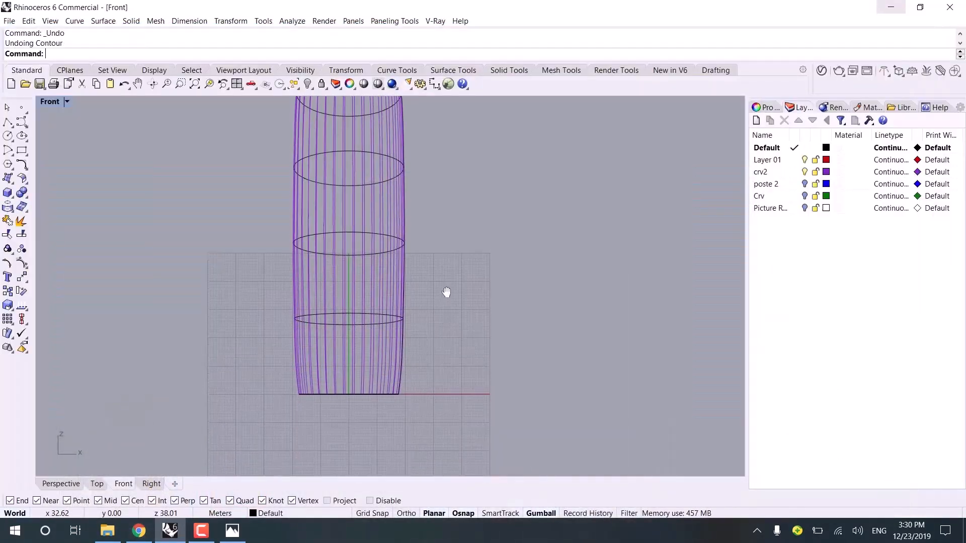
left_click(378, 354)
left_click(412, 394)
key("Return")
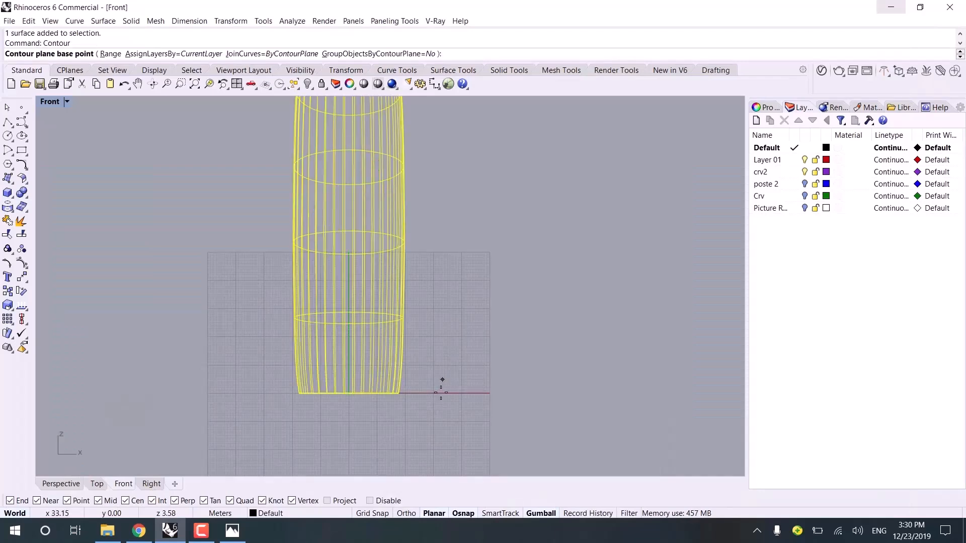
left_click(440, 393)
left_click(442, 252)
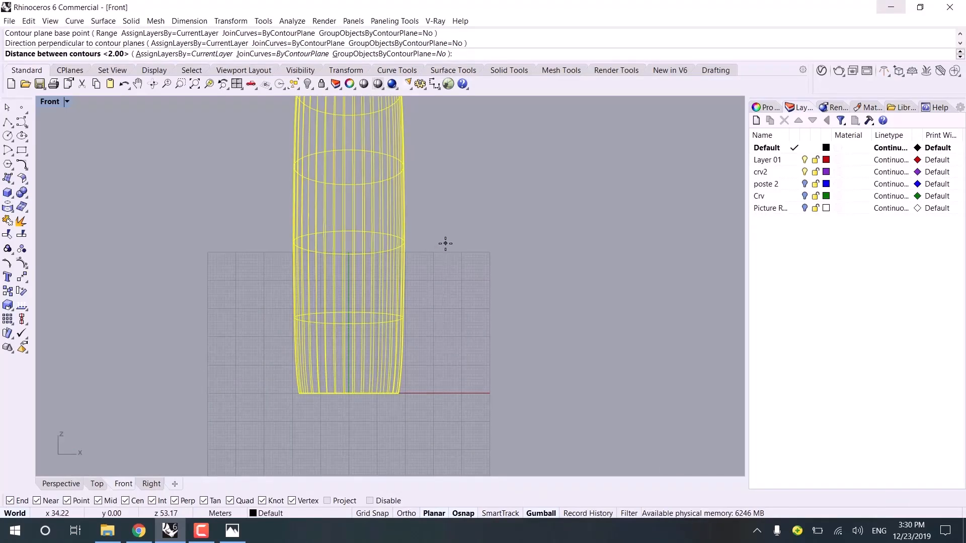
type("4")
key("Return")
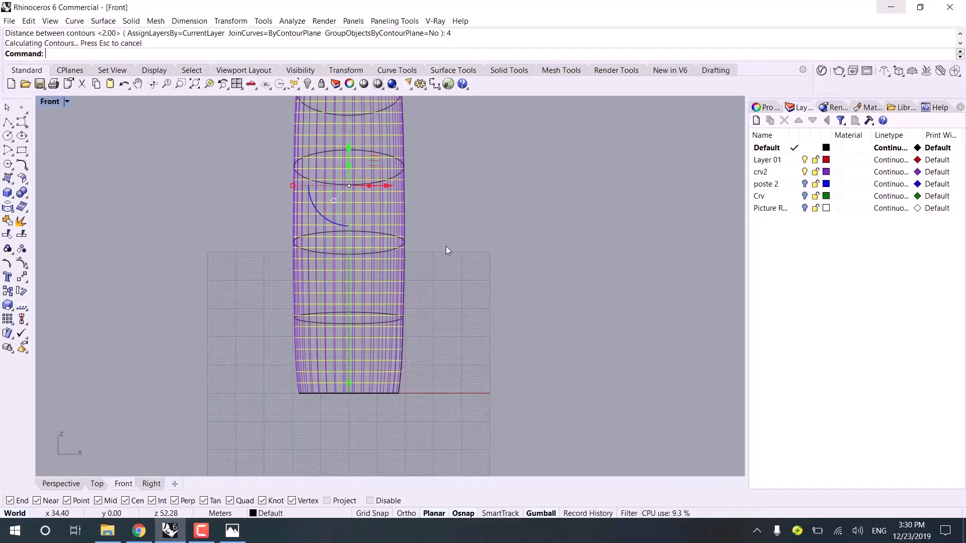
key("ctrl+z")
- Contour the inner surface upward from ground level in the Front view at 6 m spacing, with Grid Snap on
key("Return")
scroll(394, 322, "up", 5)
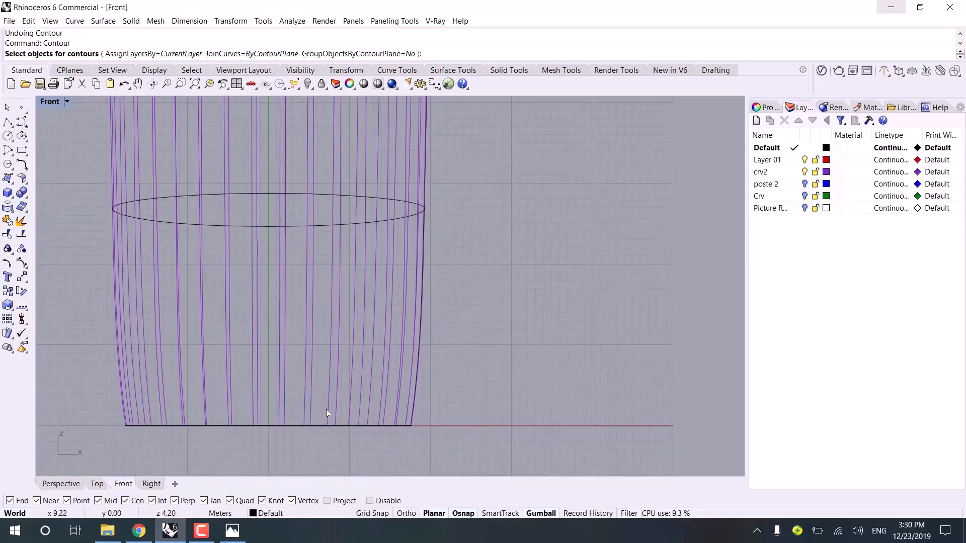
scroll(326, 408, "up", 1)
left_click(304, 404)
left_click(353, 447)
scroll(425, 409, "down", 3)
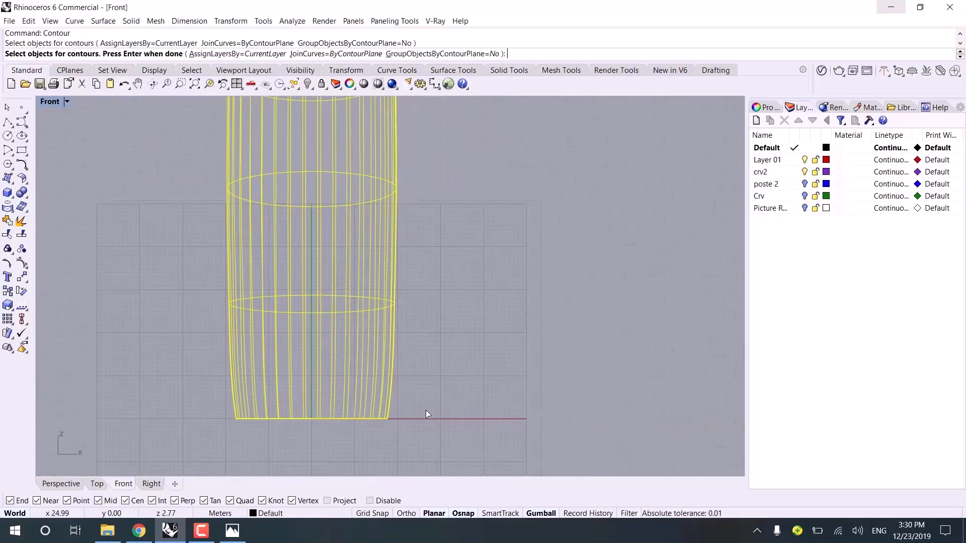
key("Return")
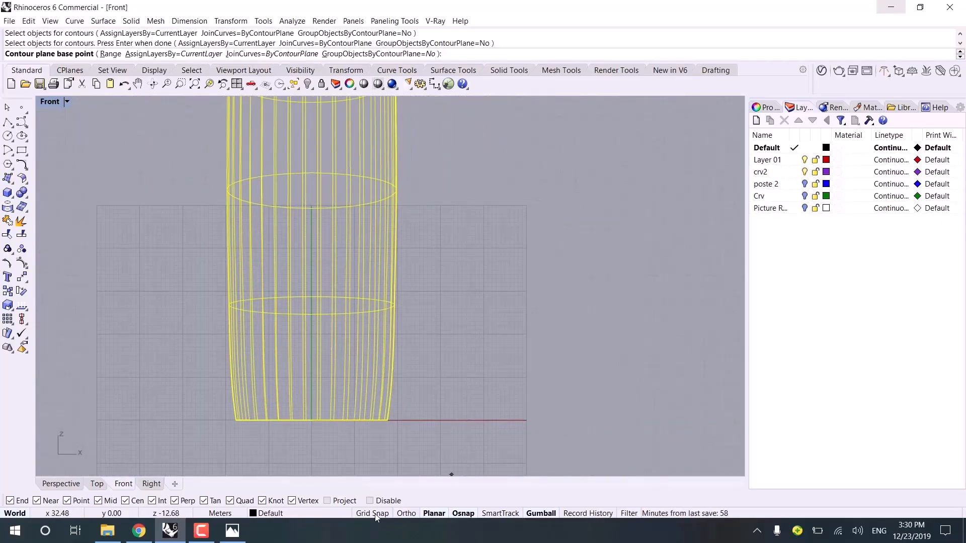
left_click(441, 420)
left_click(453, 212)
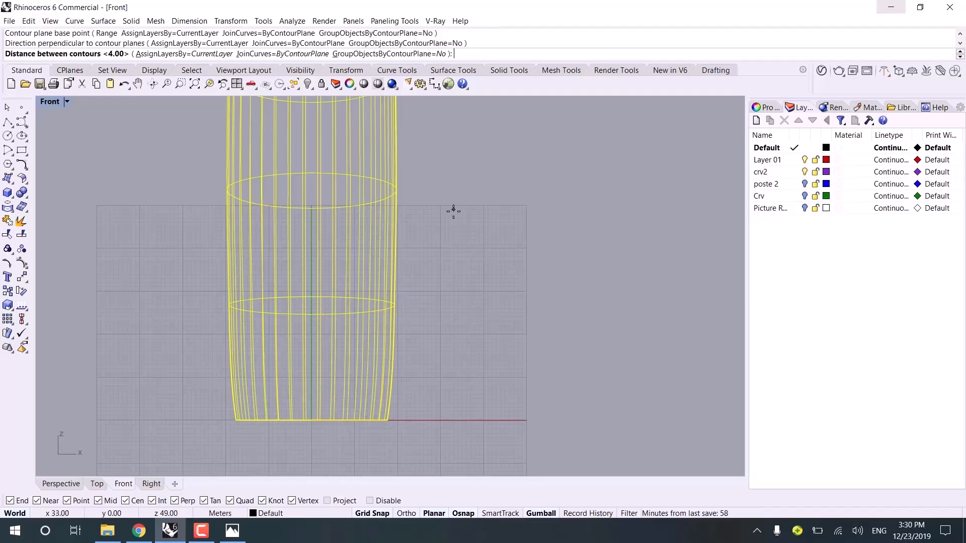
key("Return")
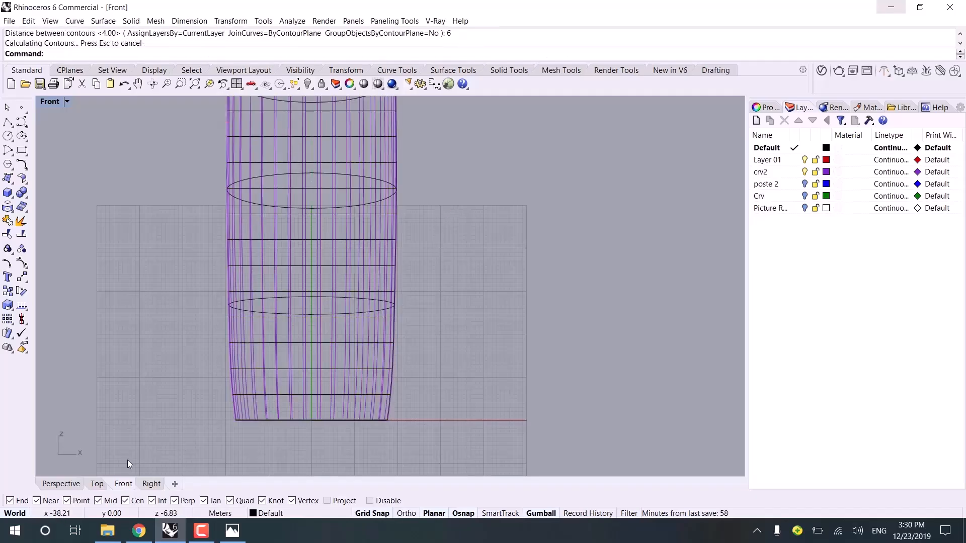
- Select the last created contour curves with SelLast in the Perspective view and move them to layer crv2
left_click(60, 484)
right_click_drag(236, 351, 289, 318)
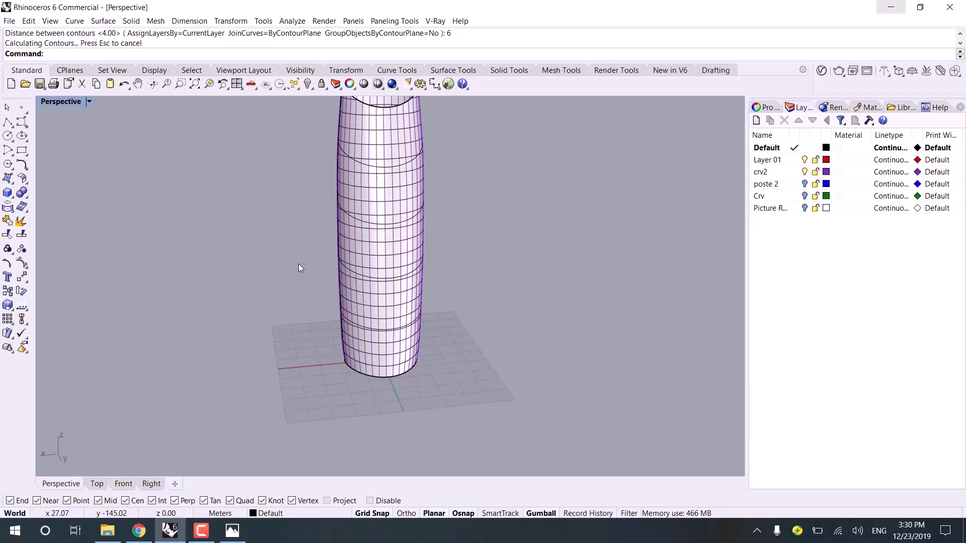
type("SelLast")
key("Return")
right_click_drag(526, 236, 487, 279, "shift")
right_click(771, 174)
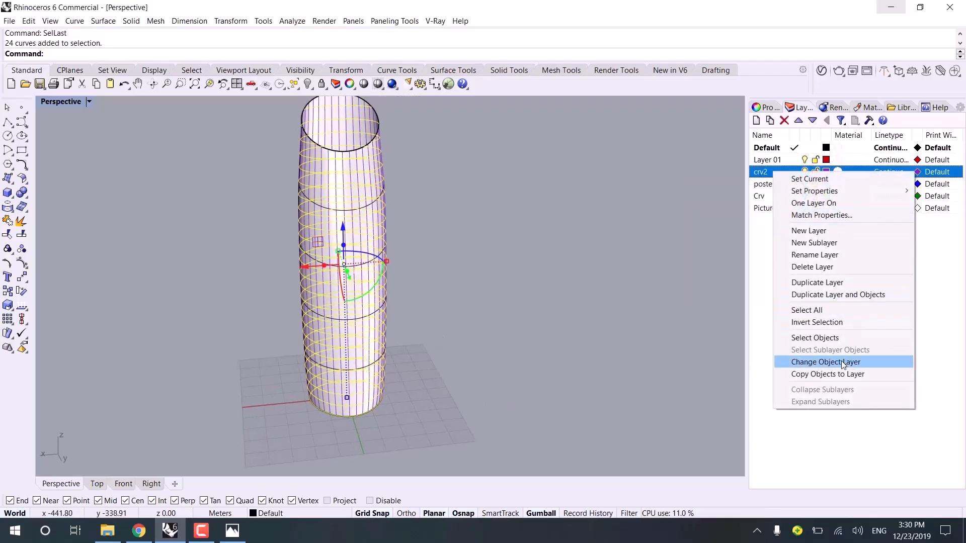
left_click(841, 361)
left_click(613, 334)
- Hide layer crv2 and turn off the surface isocurve display of the inner surface
right_click_drag(558, 342, 417, 351)
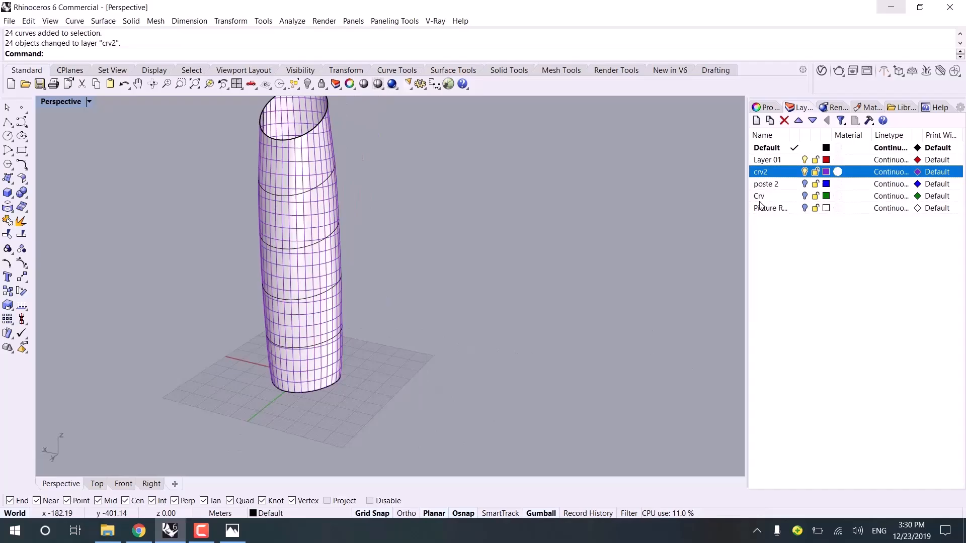
left_click(804, 172)
left_click(285, 281)
right_click_drag(285, 281, 332, 292)
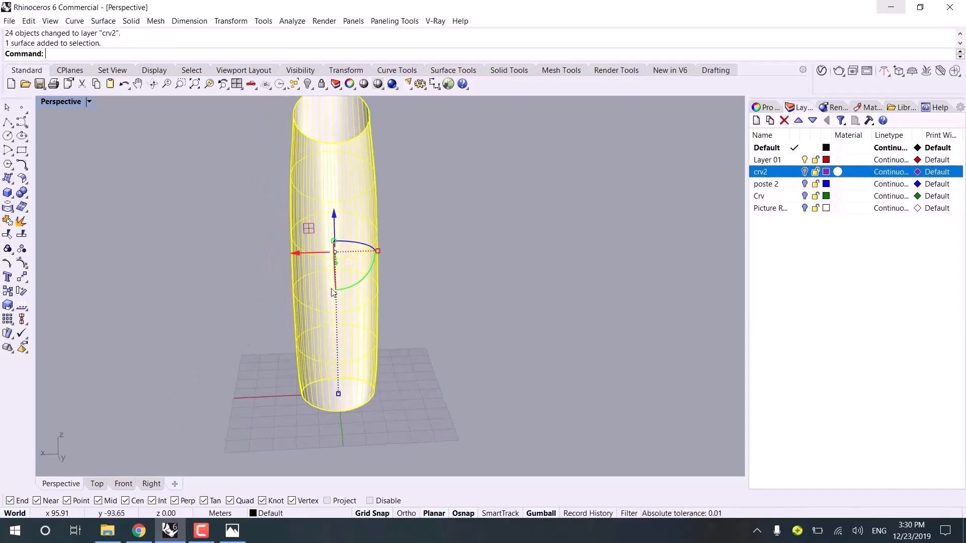
left_click(760, 107)
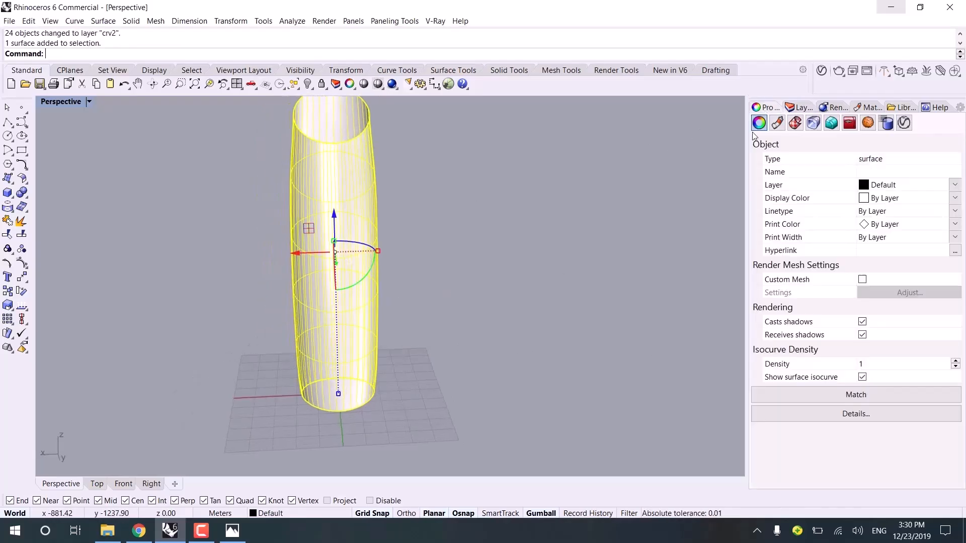
left_click(863, 378)
right_click_drag(498, 348, 387, 327)
left_click(262, 394)
- Show layer crv2 again over the inner surface
left_click(801, 108)
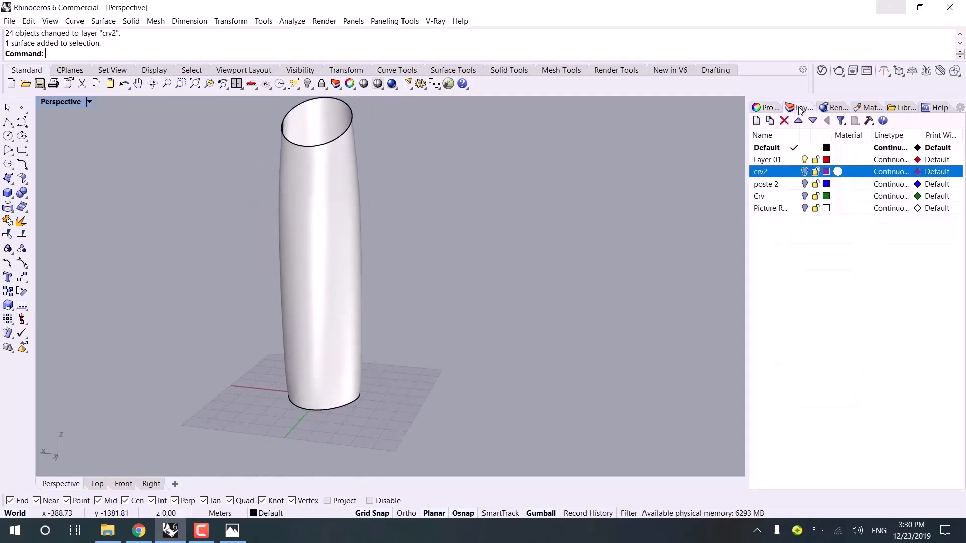
left_click(804, 172)
right_click_drag(619, 215, 252, 327)
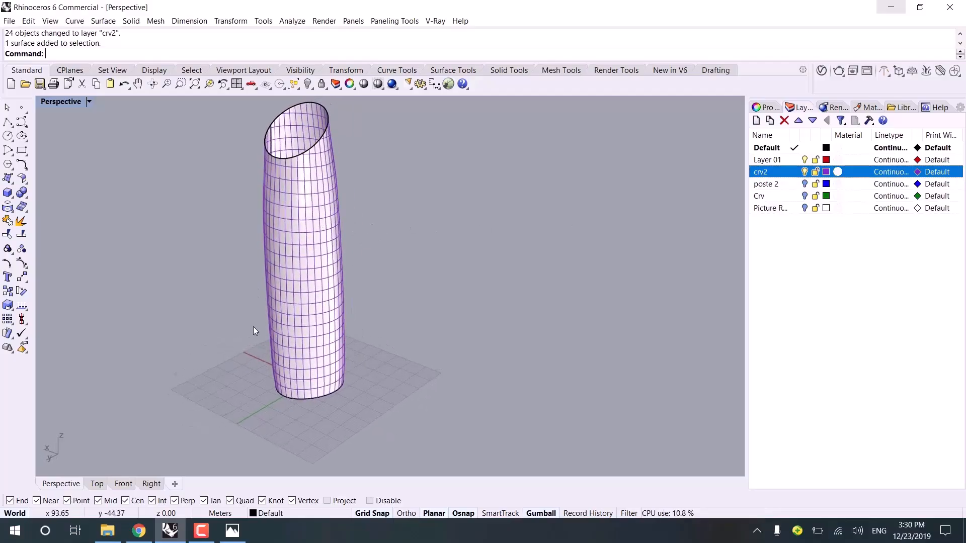
- Examine the top rim and façade grid of the Sketchfab reference tower in Chrome against the modelled curves
left_click(139, 530)
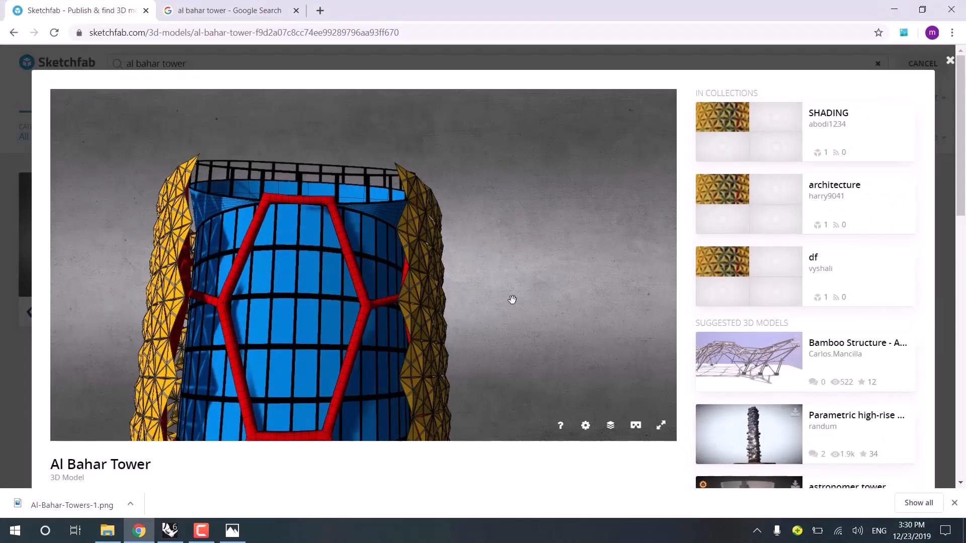
mouse_move(512, 300)
left_mouse_down()
mouse_move(431, 345)
mouse_move(258, 355)
mouse_move(489, 334)
mouse_move(379, 340)
mouse_move(388, 357)
mouse_move(509, 377)
mouse_move(412, 385)
mouse_move(282, 334)
mouse_move(283, 362)
left_mouse_up()
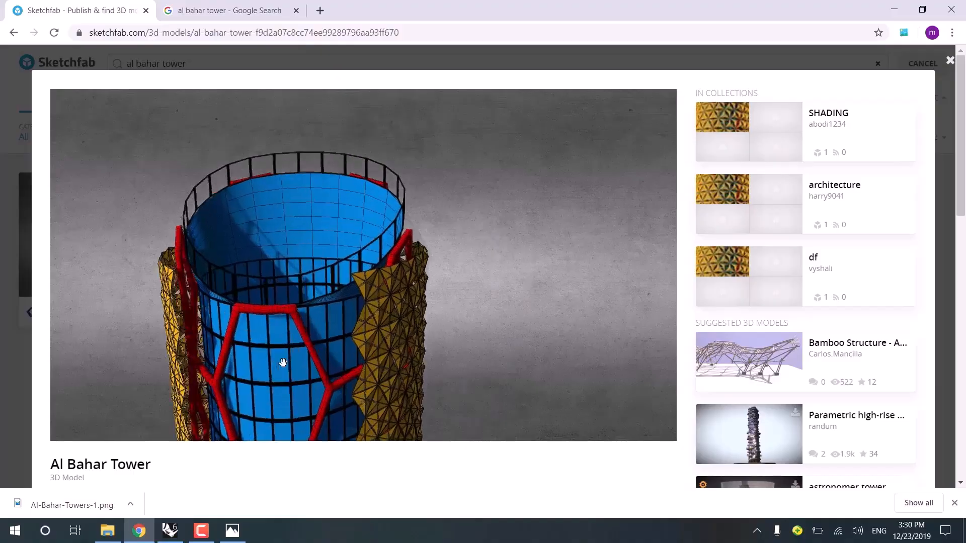
scroll(284, 358, "up", 3)
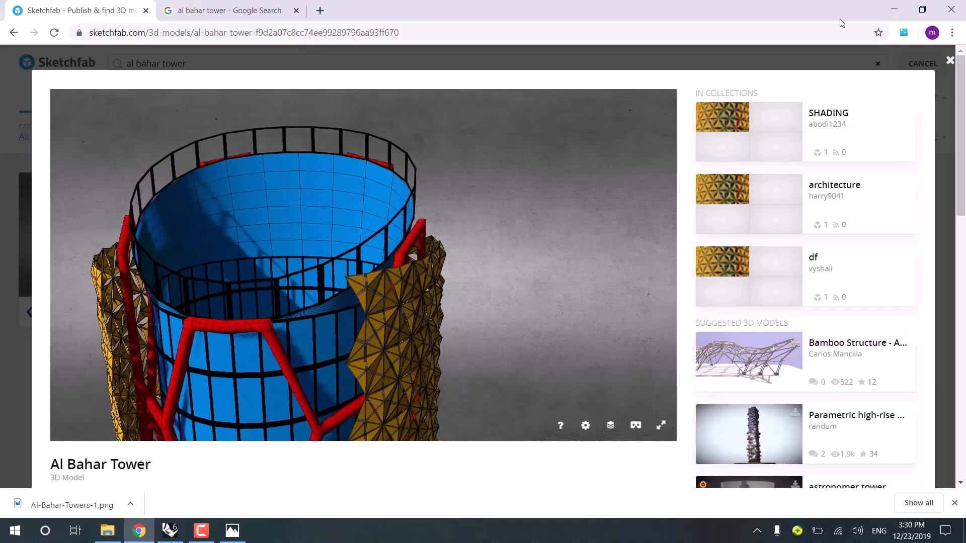
left_click(895, 9)
scroll(311, 199, "up", 5)
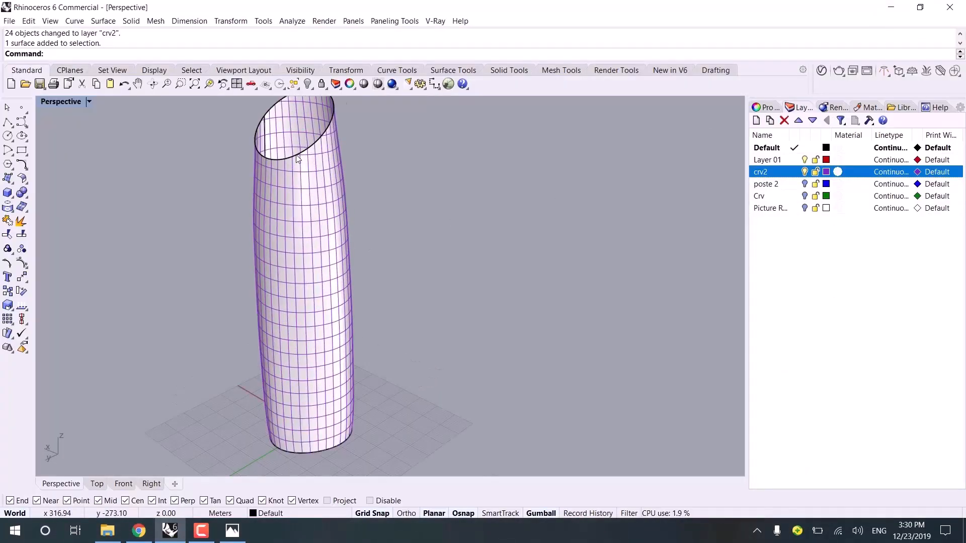
right_click_drag(303, 189, 309, 233)
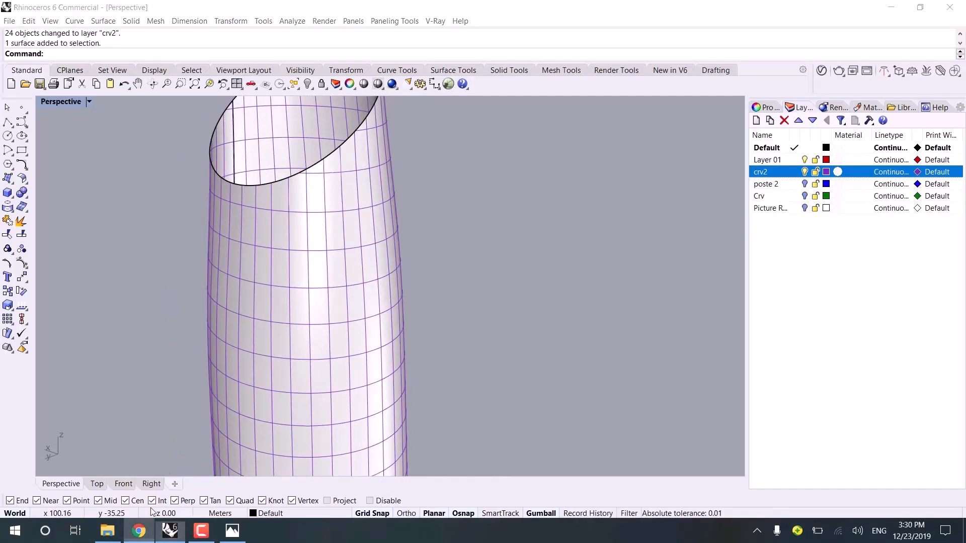
left_click(139, 530)
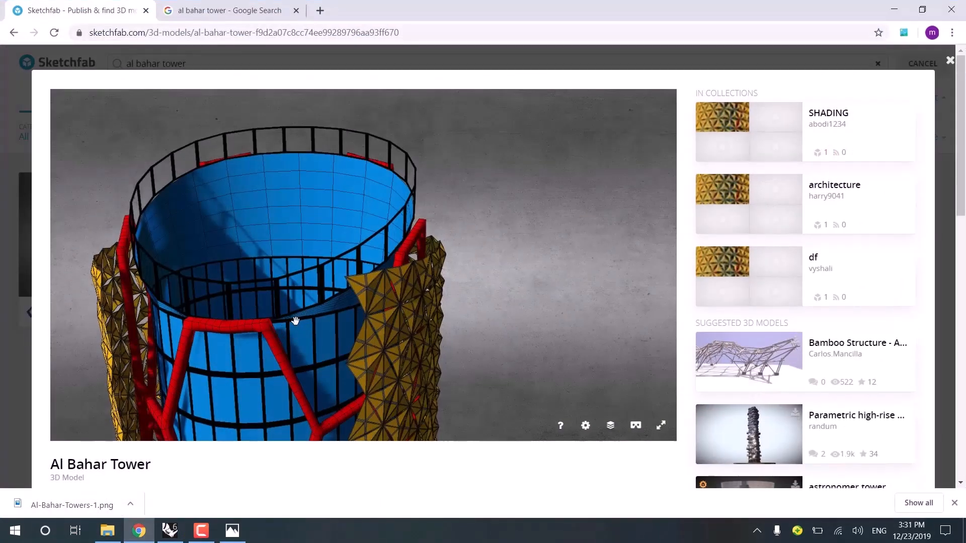
left_click(895, 9)
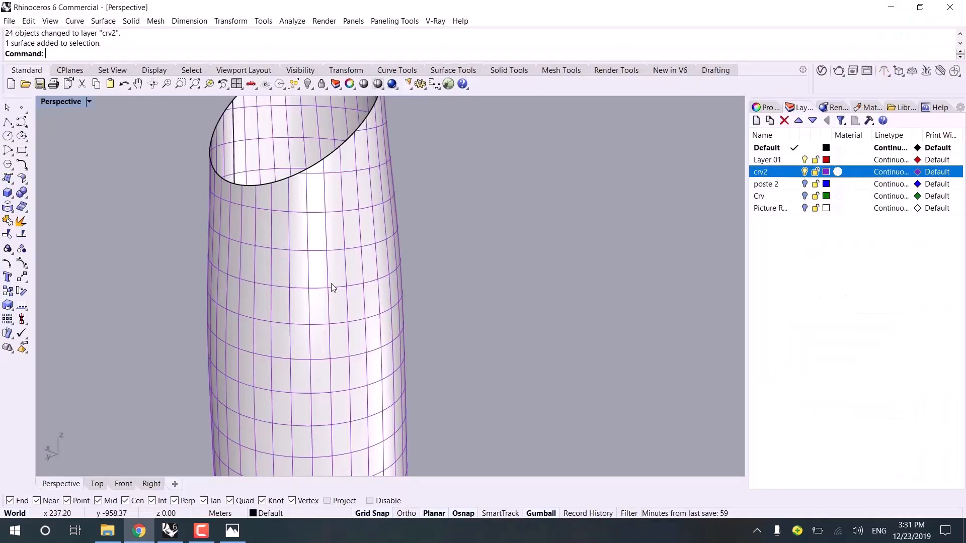
- In the Front view, draw a horizontal line from the slanted rim's lowest point and shift it to span the full tower width
left_click(96, 483)
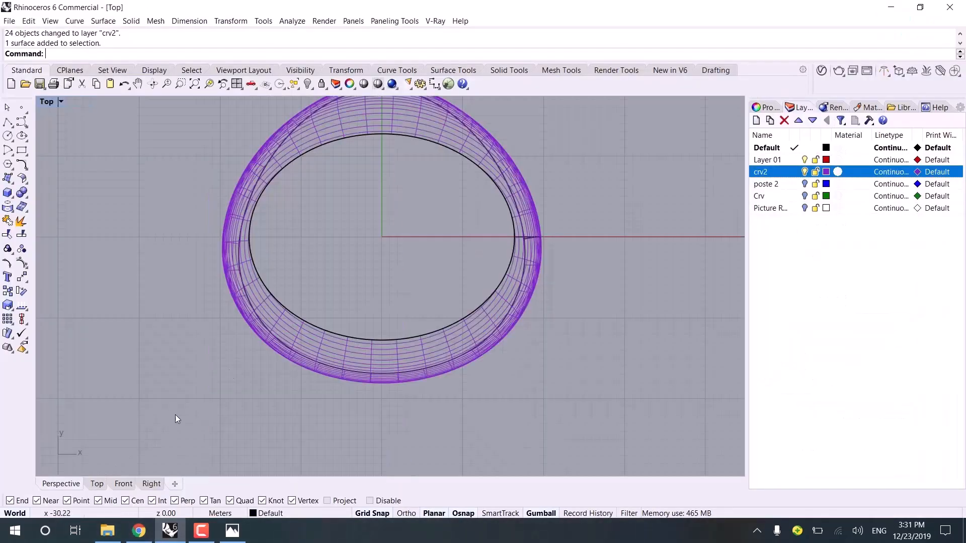
left_click(122, 488)
scroll(291, 291, "down", 10)
right_click_drag(327, 165, 329, 244)
scroll(329, 245, "up", 10)
scroll(274, 289, "up", 10)
right_click_drag(274, 289, 337, 302)
left_click(304, 280)
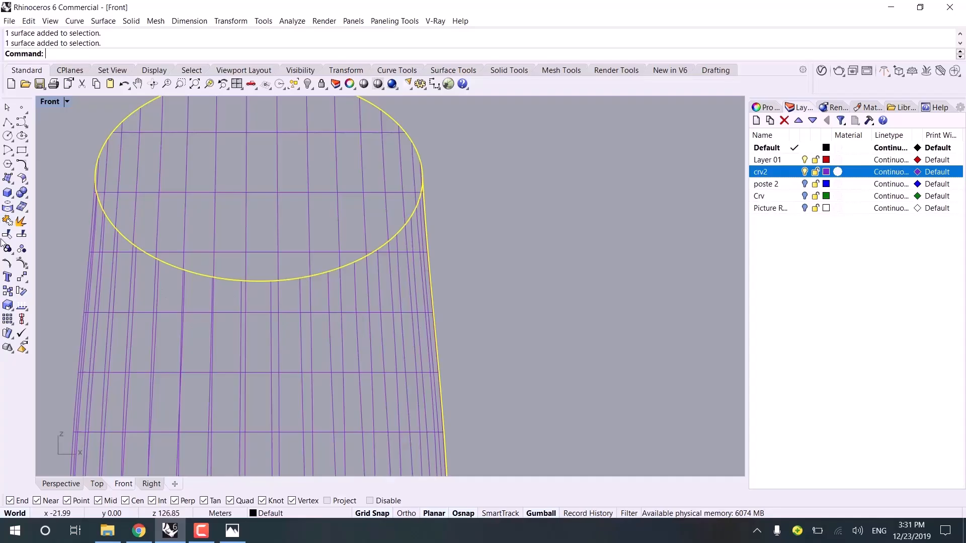
left_click(20, 240)
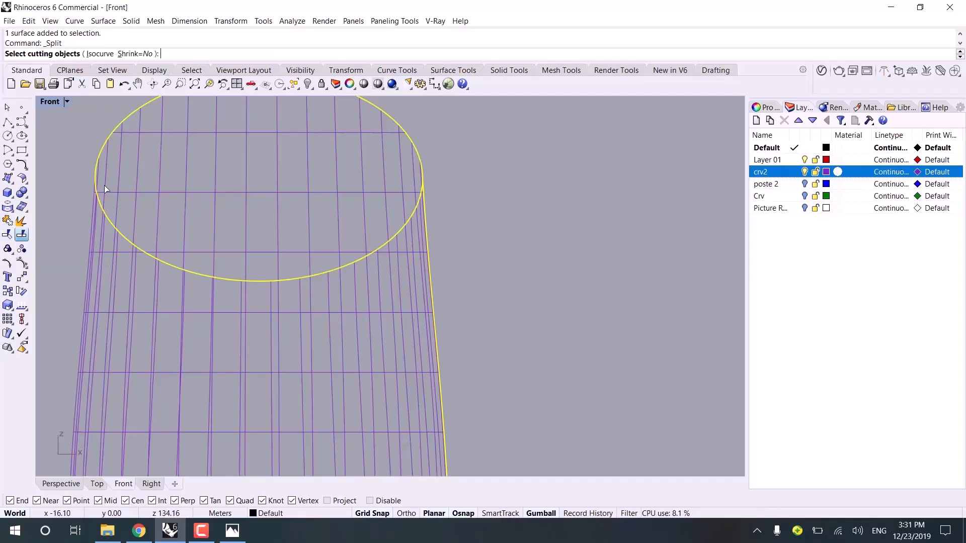
right_click_drag(104, 186, 186, 181)
left_click(8, 123)
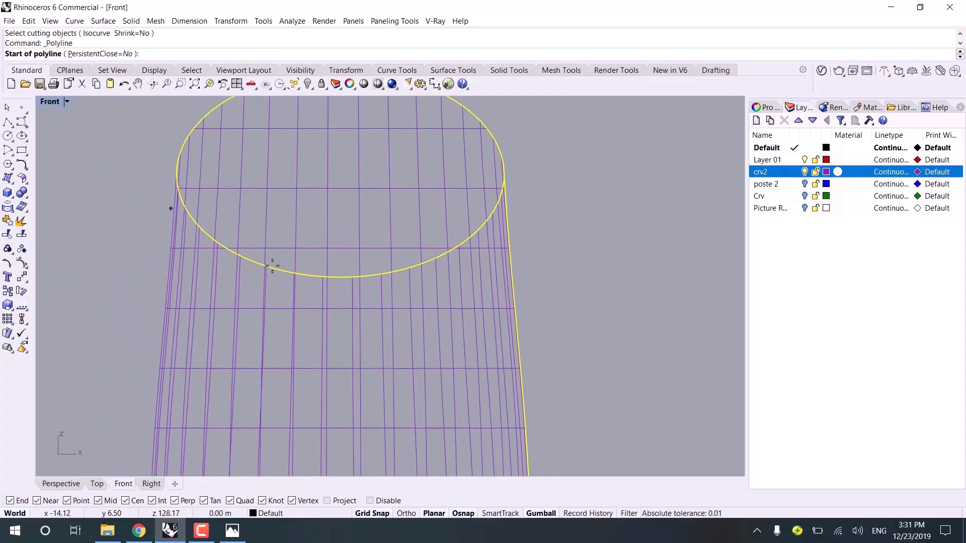
left_click(343, 278)
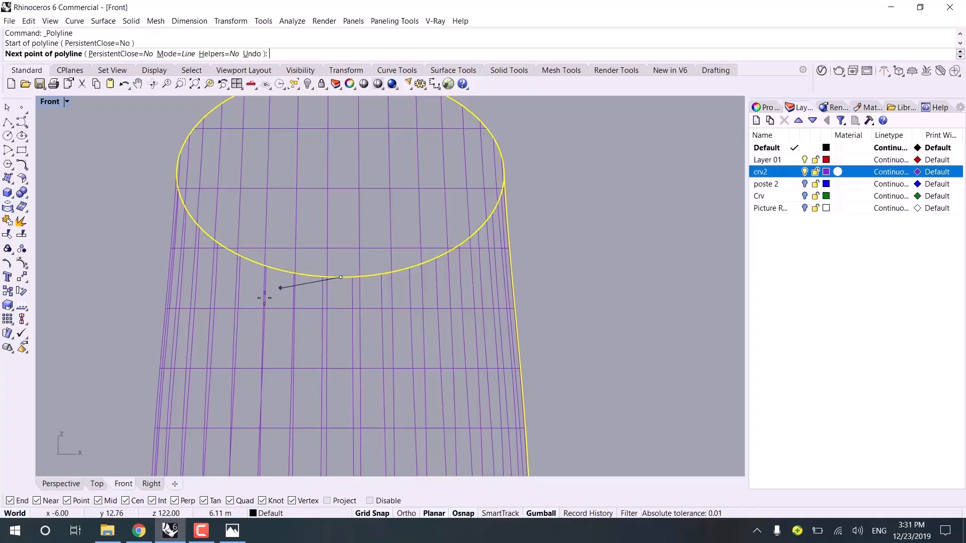
right_click_drag(195, 281, 323, 286)
left_click(98, 283)
key("Return")
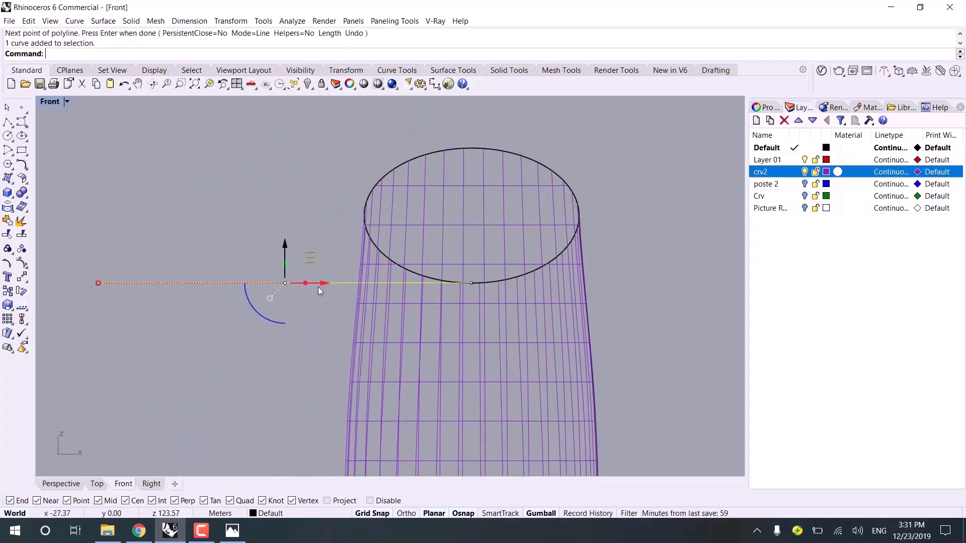
left_click_drag(385, 282, 514, 282)
key("Escape")
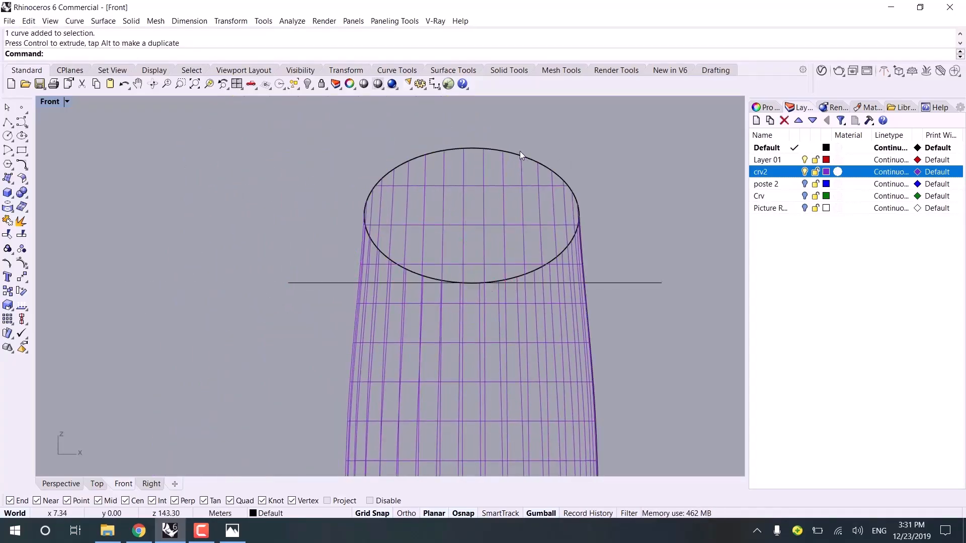
- Split the inner tower surface with the horizontal line at the rim's lowest point
left_click(520, 151)
left_click(8, 234)
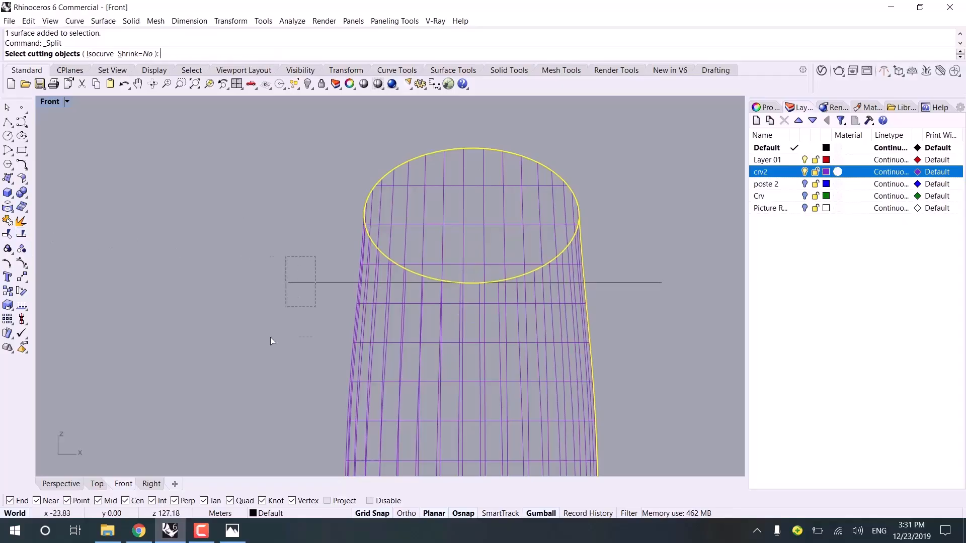
left_click_drag(270, 337, 272, 339)
key("Return")
left_click(58, 484)
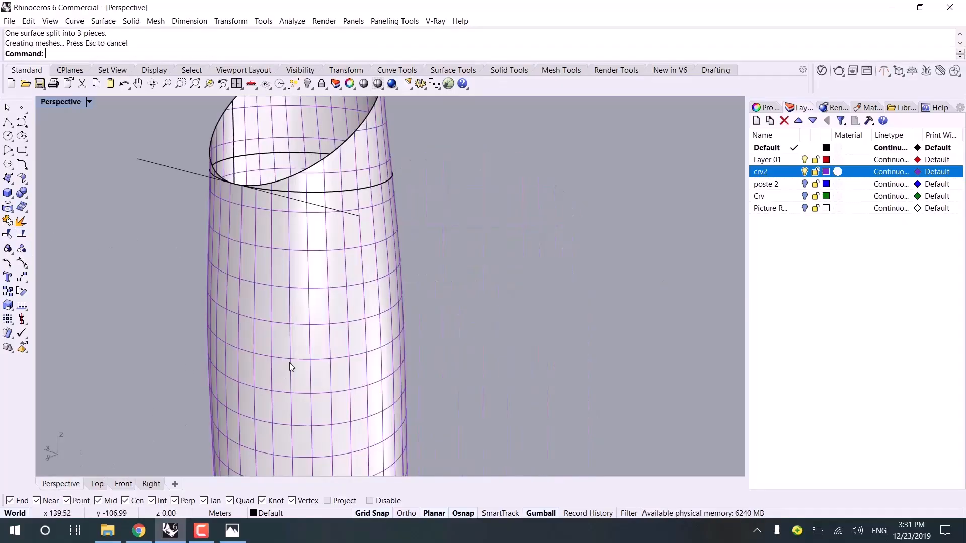
- Delete the horizontal cutting line in the Perspective view
right_click_drag(288, 362, 360, 342)
left_click_drag(319, 229, 291, 261)
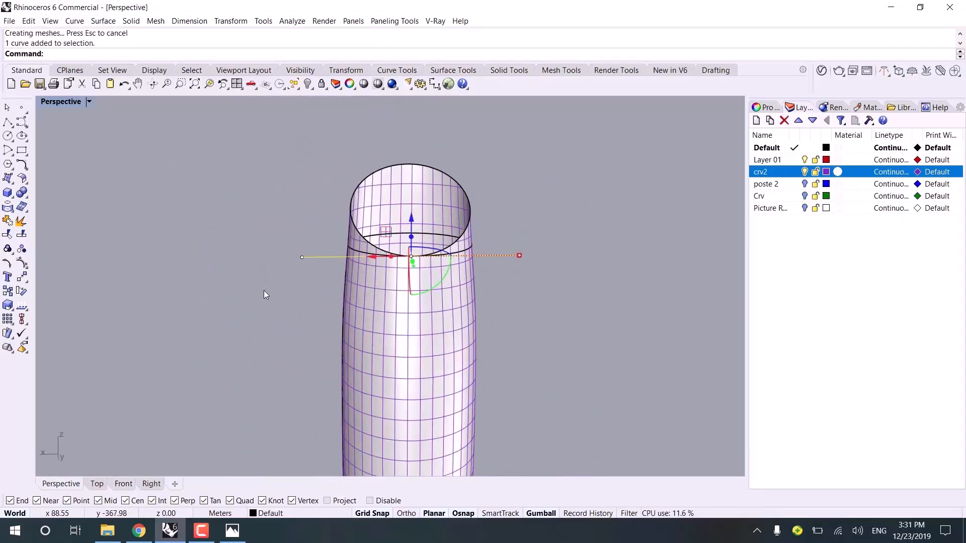
key("Delete")
- Select all objects on layer crv2, then undo the deletion of the cutting line and clear the selection
right_click(771, 172)
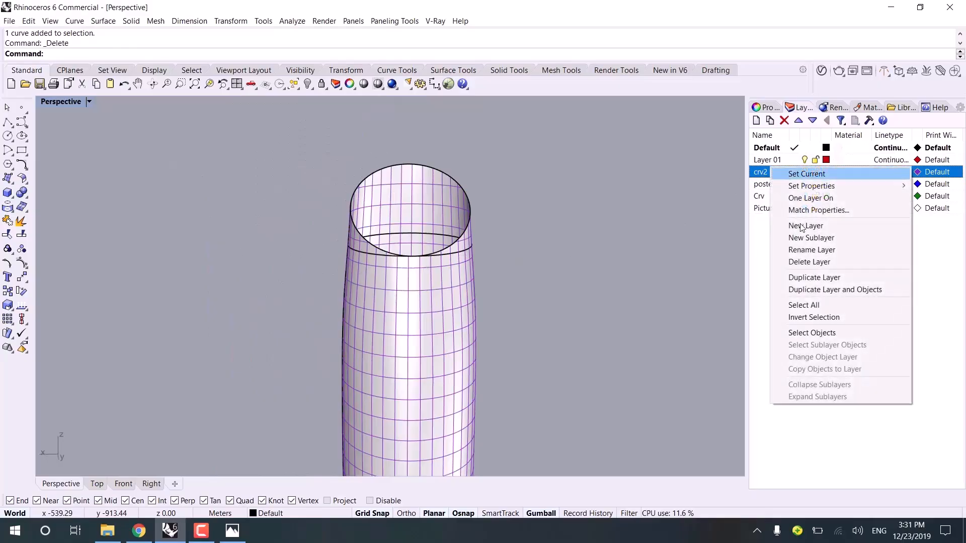
left_click(815, 332)
right_click_drag(612, 291, 572, 267)
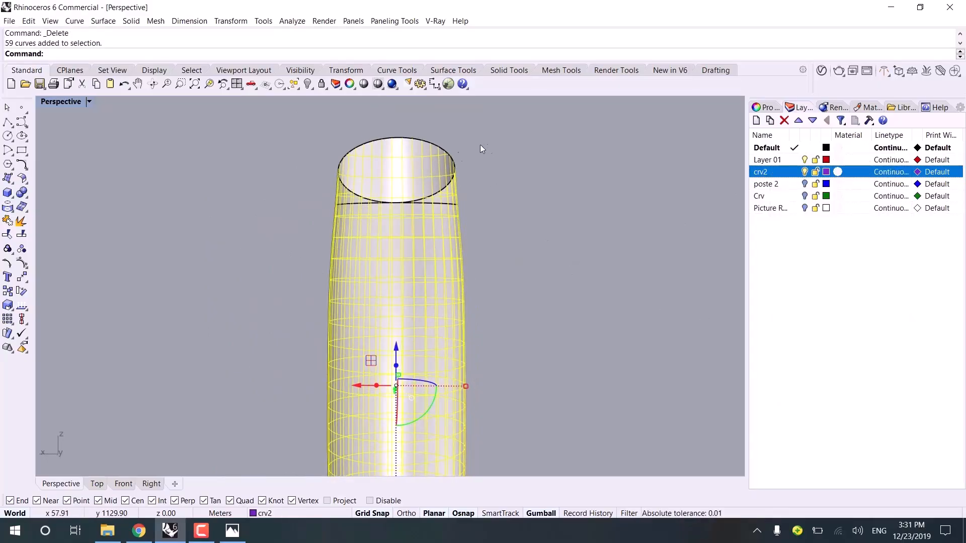
left_click_drag(480, 144, 347, 164, "ctrl")
key("ctrl+z")
key("Escape")
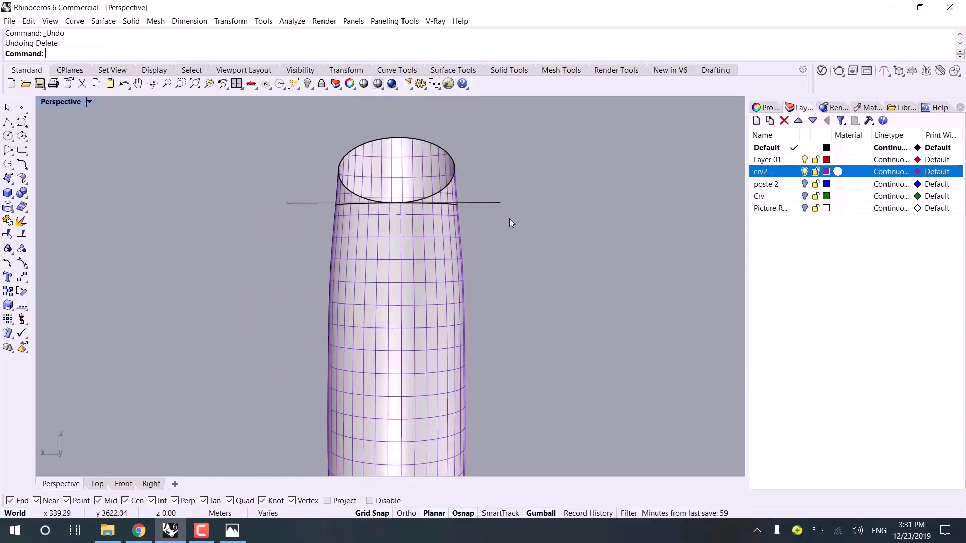
- Make Layer 01 the current layer, hiding and showing layer Default again to check its contents in the Front view
left_click(468, 203)
left_click(121, 484)
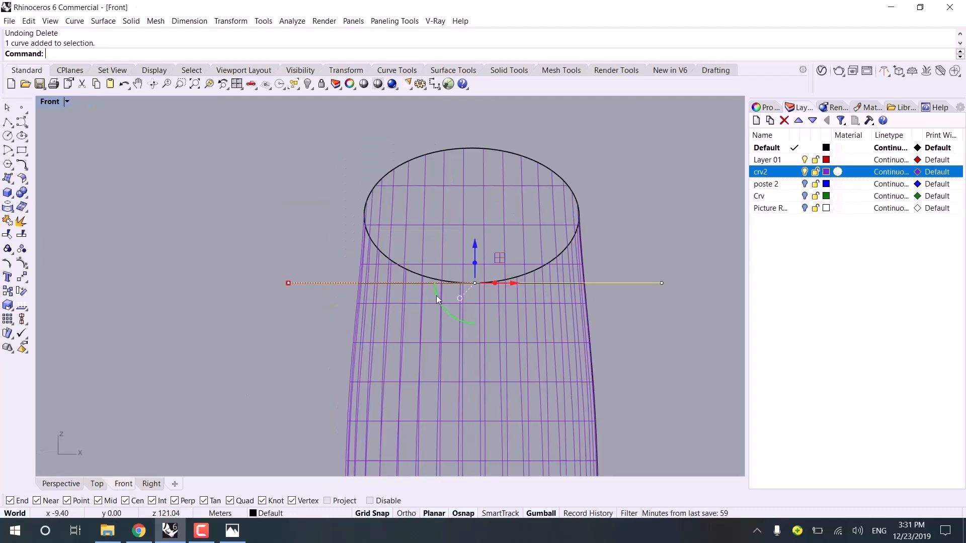
scroll(436, 295, "up", 3)
left_click(793, 160)
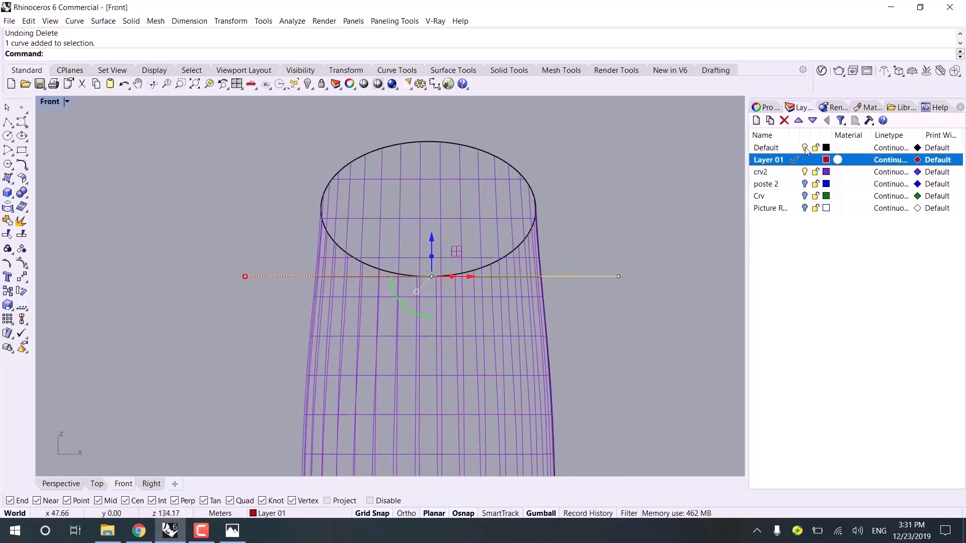
left_click(804, 147)
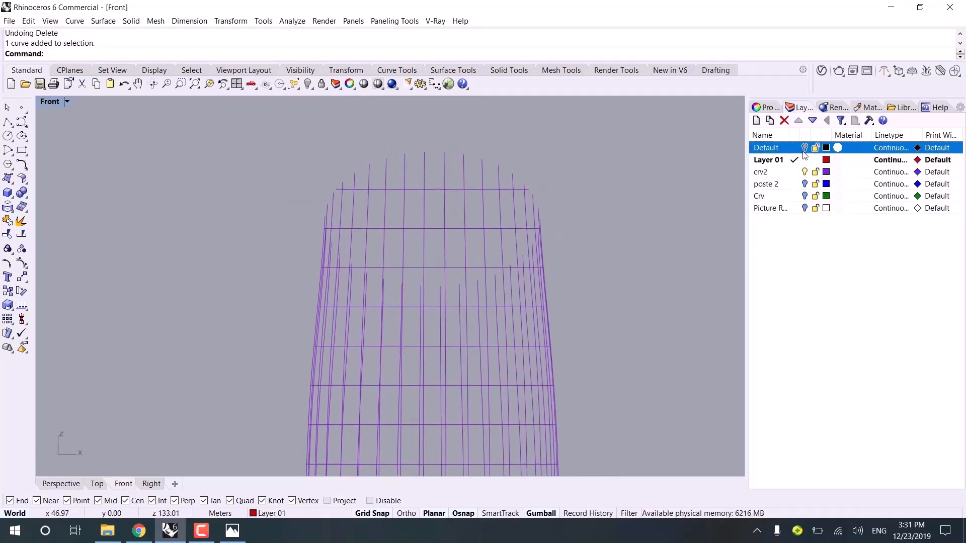
left_click(805, 148)
- Select the cutting line and exclude surfaces with the selection filter
left_click_drag(612, 264, 583, 310)
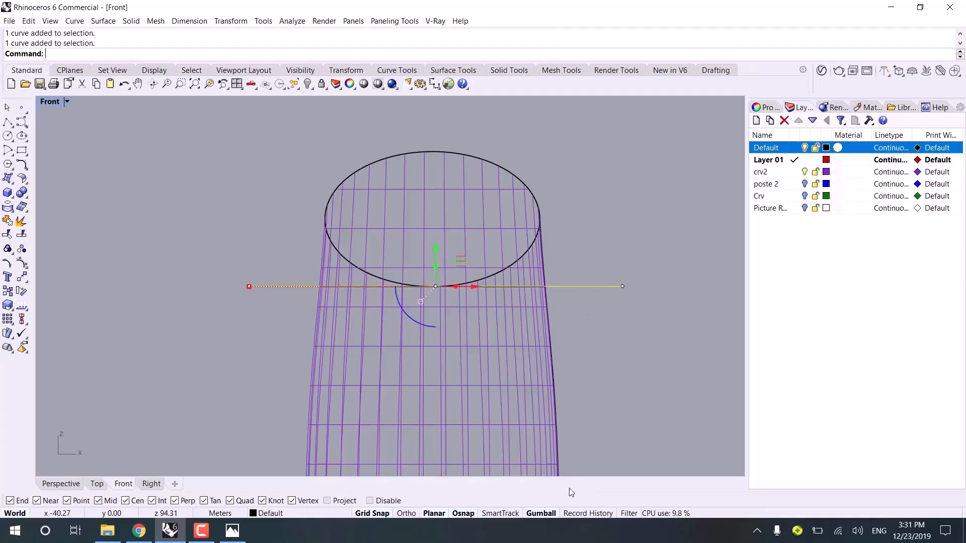
left_click(629, 513)
left_click_drag(261, 186, 79, 483)
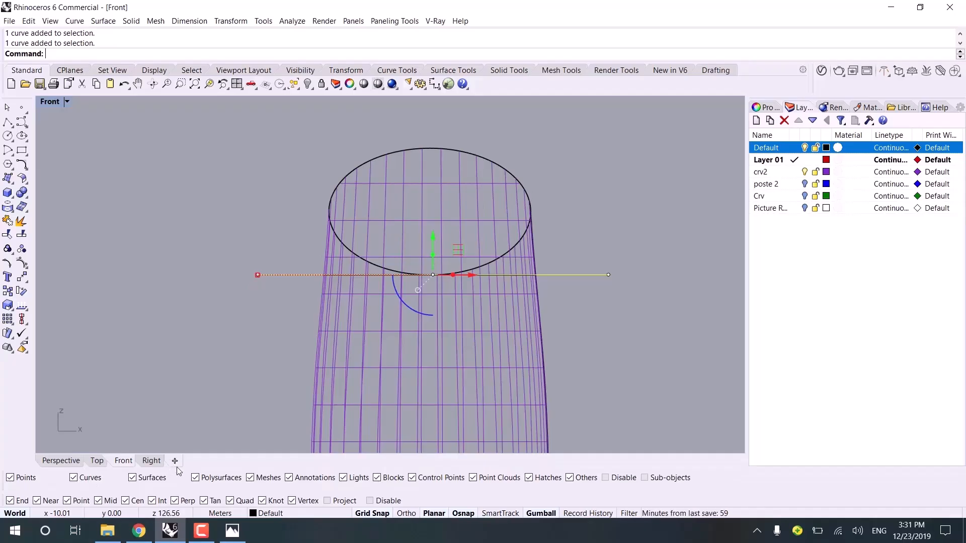
left_click_drag(190, 468, 193, 487)
- Trim the vertical crv2 curves above the cutting line and delete the three contour curves above it
right_click_drag(185, 417, 136, 417)
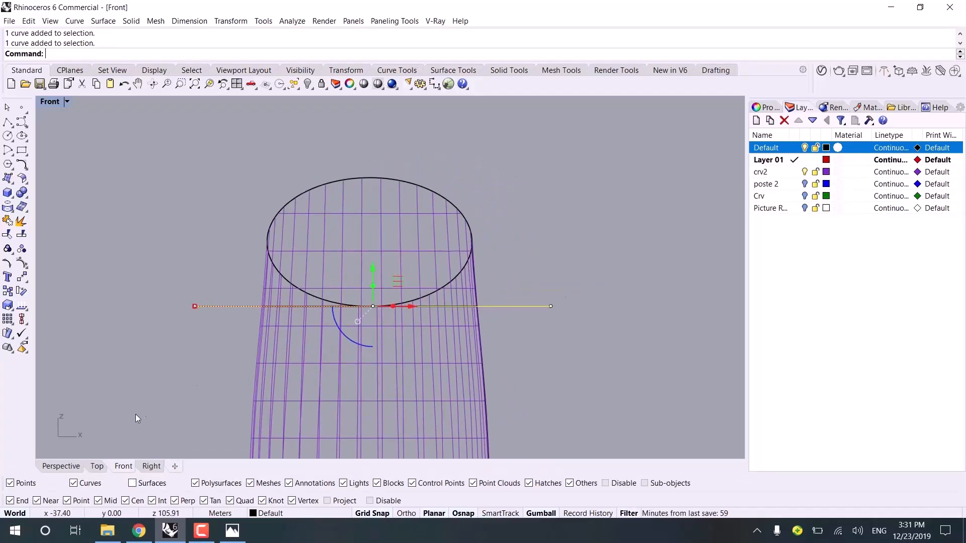
key("Return")
left_click_drag(526, 229, 163, 292)
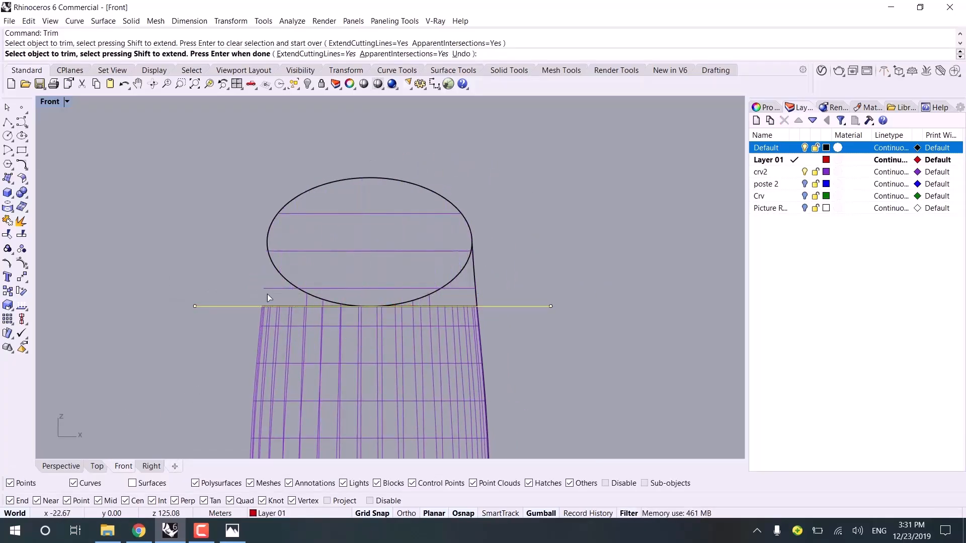
left_click_drag(275, 308, 275, 306)
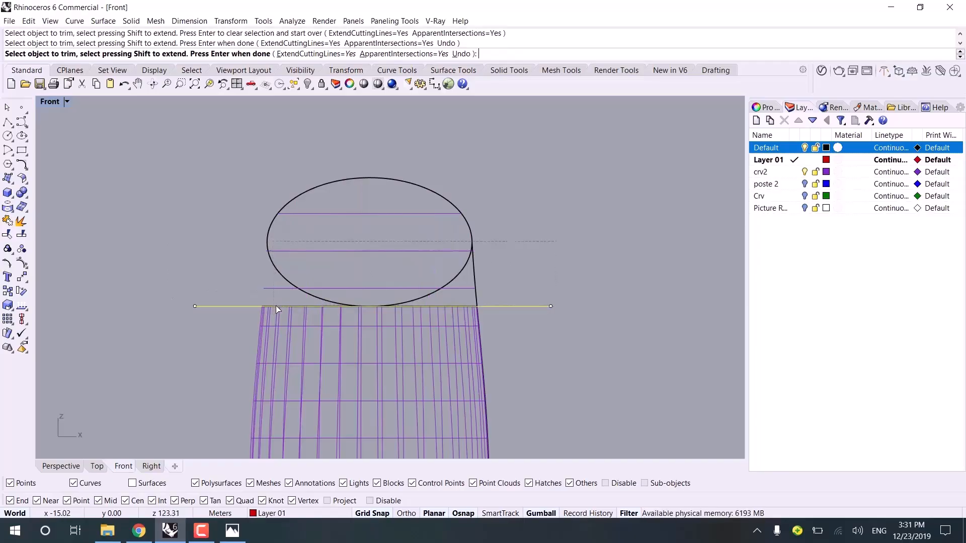
key("Return")
left_click_drag(362, 297, 365, 202)
key("Delete")
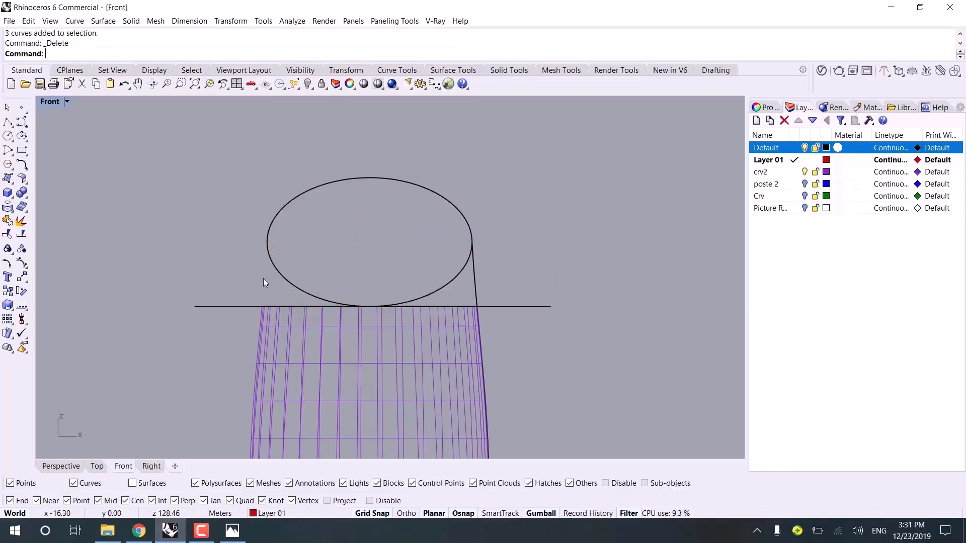
- Set the Front view display to Shaded and allow surfaces in the selection filter again from the Perspective view
key("ctrl+alt+s")
left_click(61, 466)
right_click_drag(186, 401, 433, 171)
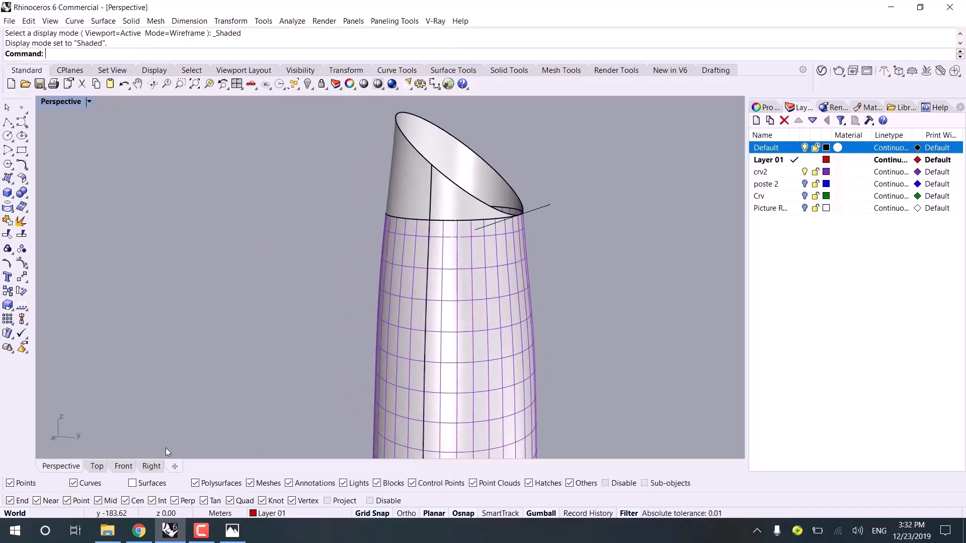
left_click(406, 201)
right_click_drag(412, 265, 460, 298)
left_click(393, 223, "shift")
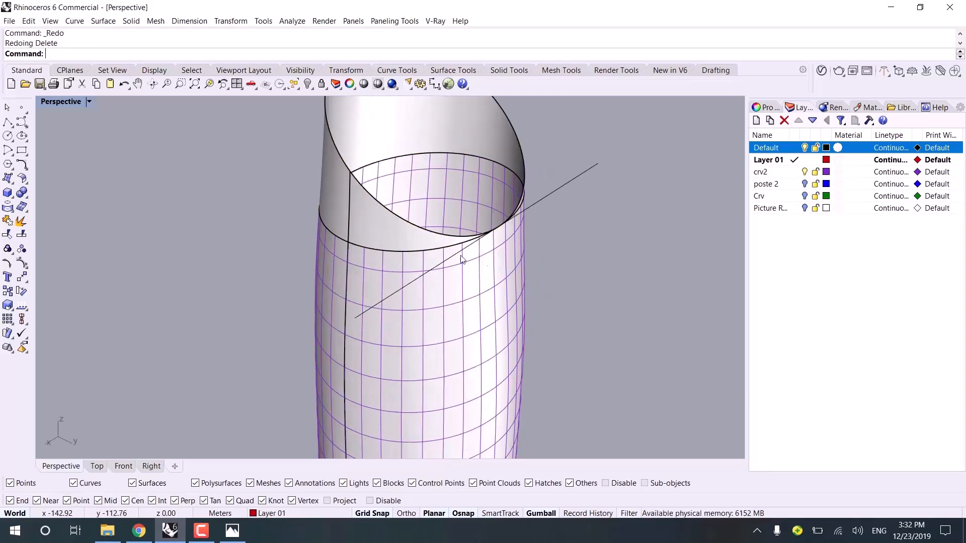
scroll(604, 279, "down", 8)
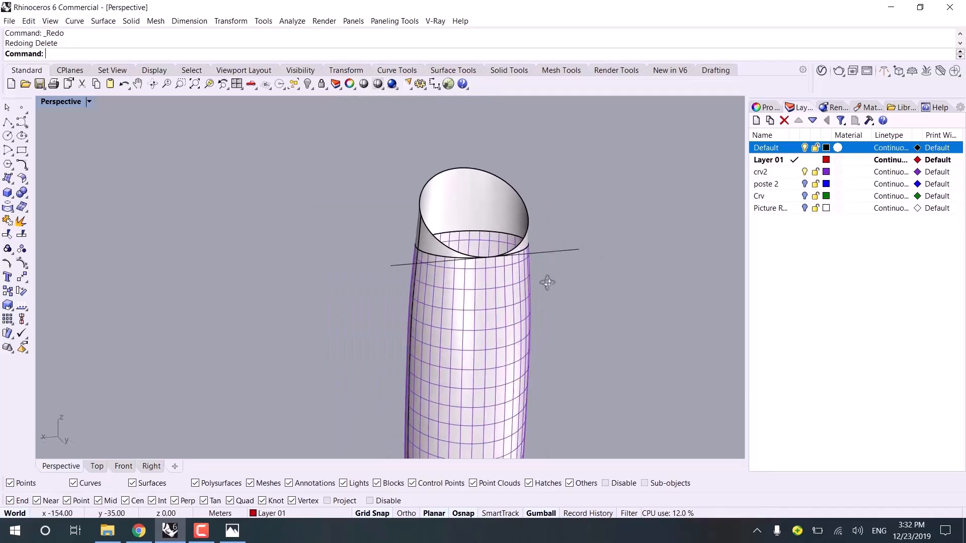
- Pipe all curves on layer crv2 with a 0.1 m radius and flat caps on Layer 01
right_click(778, 174)
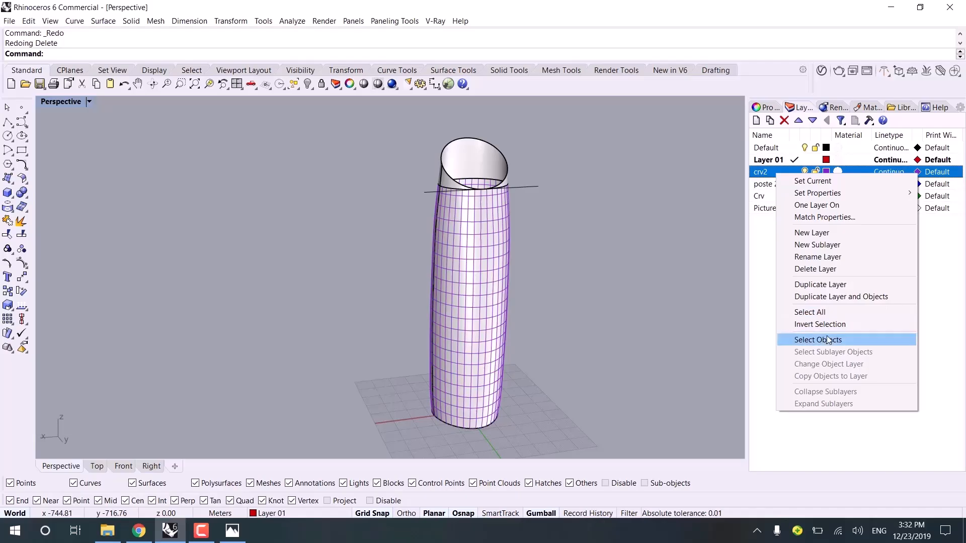
left_click(825, 340)
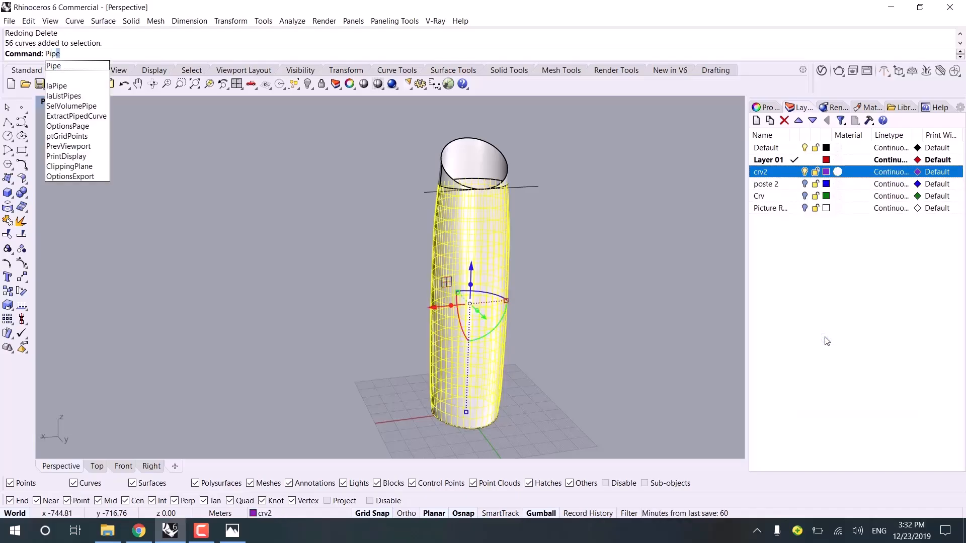
key("Return")
type(".1")
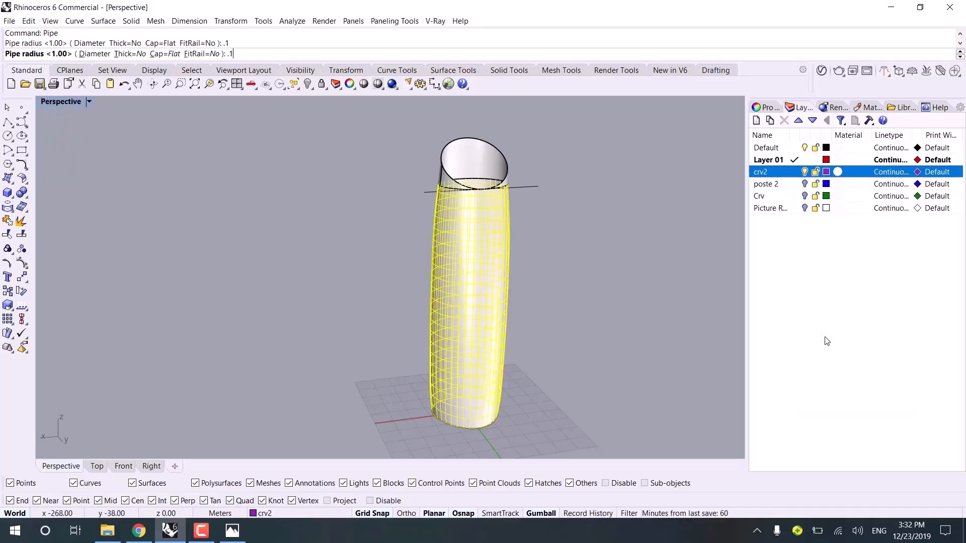
key("Return")
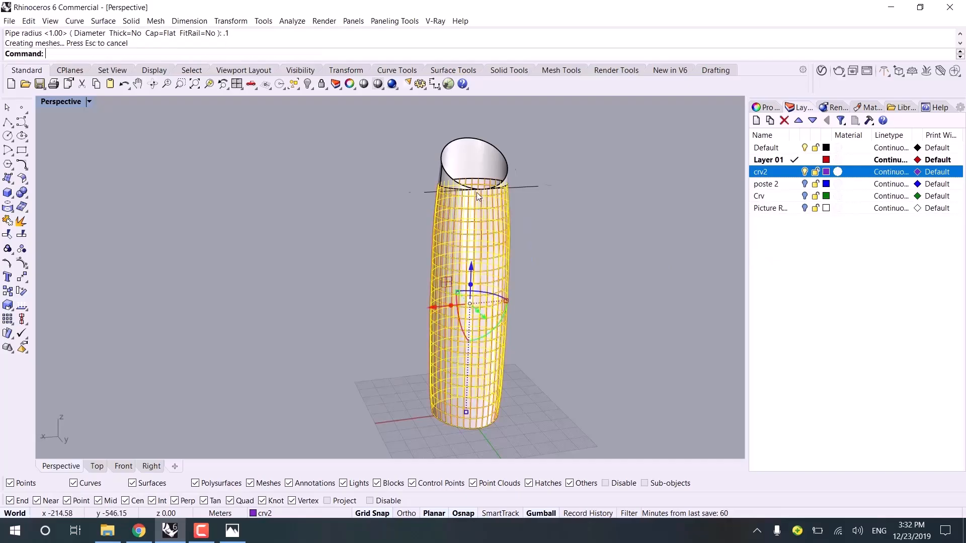
scroll(481, 202, "up", 6)
key("Escape")
scroll(564, 280, "down", 5)
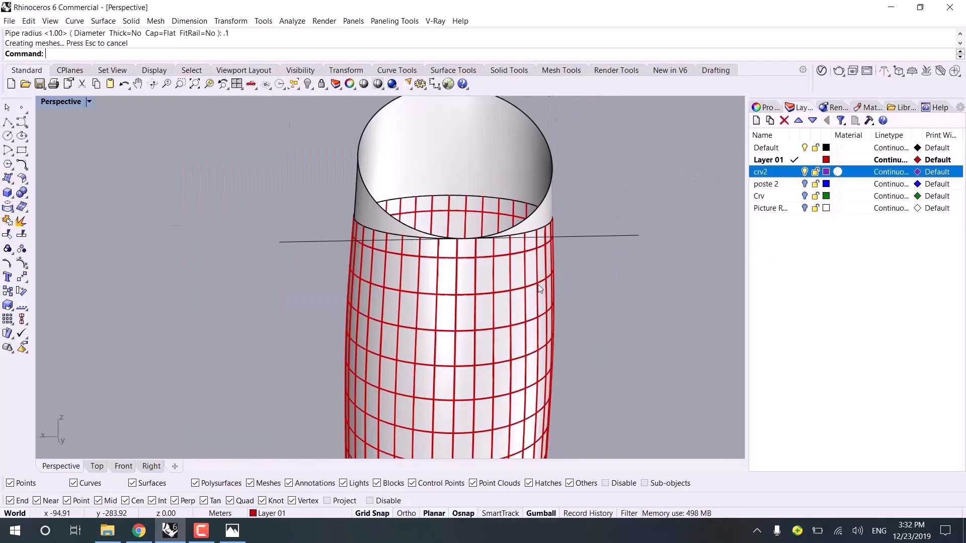
- Examine the top railing and slanted rim of the Sketchfab reference in Chrome against the piped grid at the modelled tower's top
left_click(160, 538)
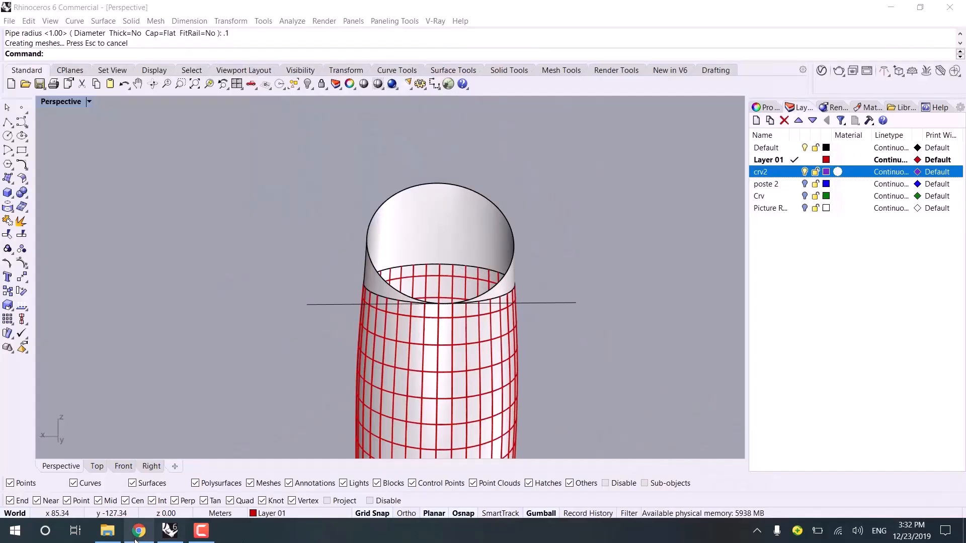
left_click(136, 537)
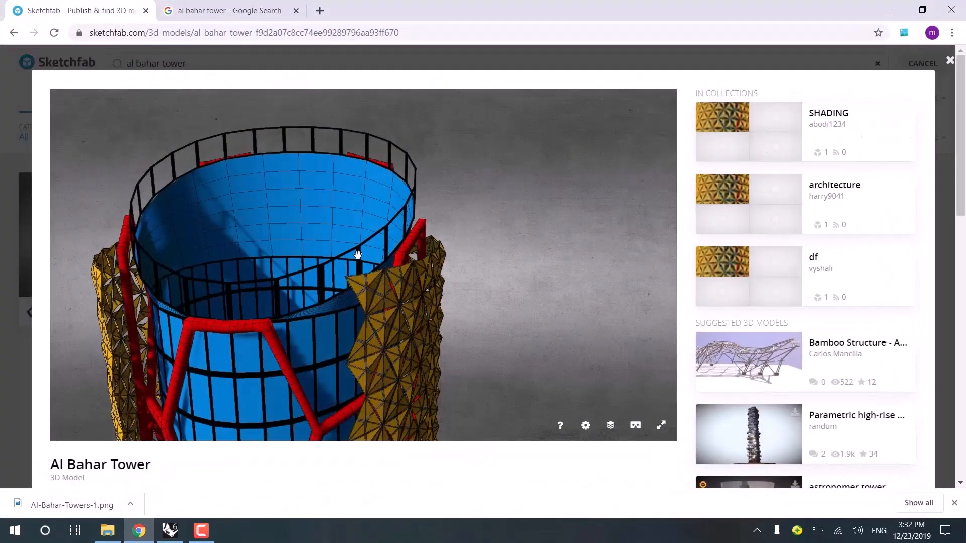
mouse_move(351, 264)
left_mouse_down()
mouse_move(314, 237)
mouse_move(234, 221)
left_mouse_up()
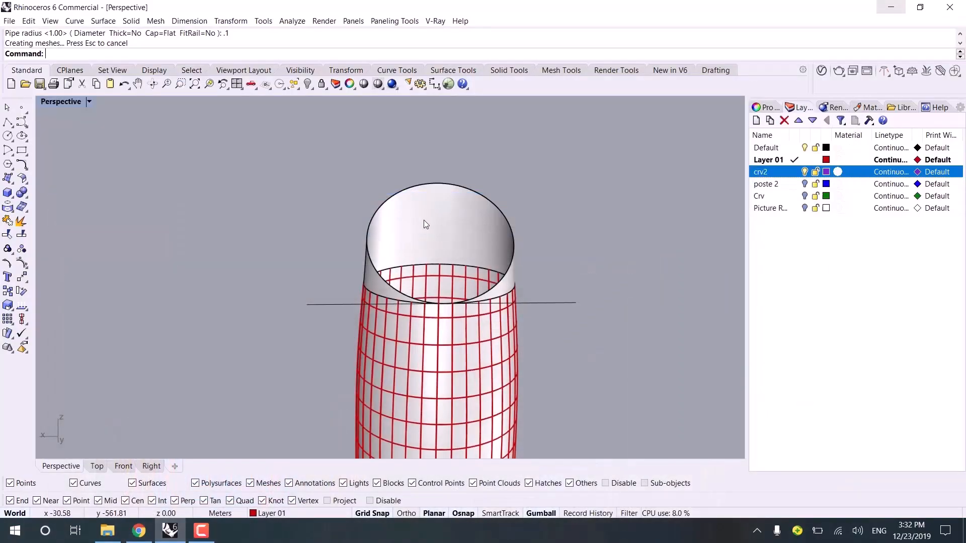
right_click_drag(424, 220, 453, 205)
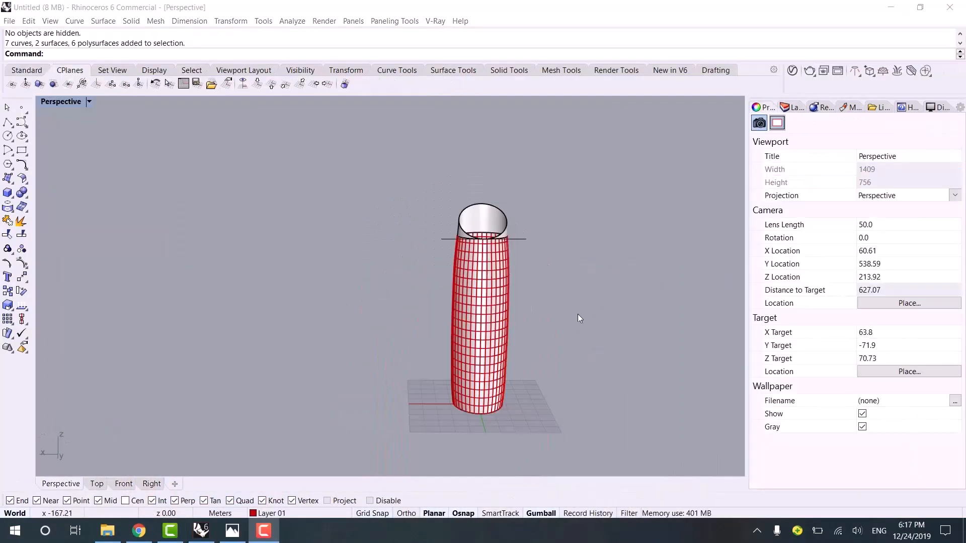
right_click_drag(564, 277, 473, 275)
right_click_drag(369, 261, 462, 265, "shift")
scroll(465, 249, "up", 4)
scroll(465, 249, "up", 5)
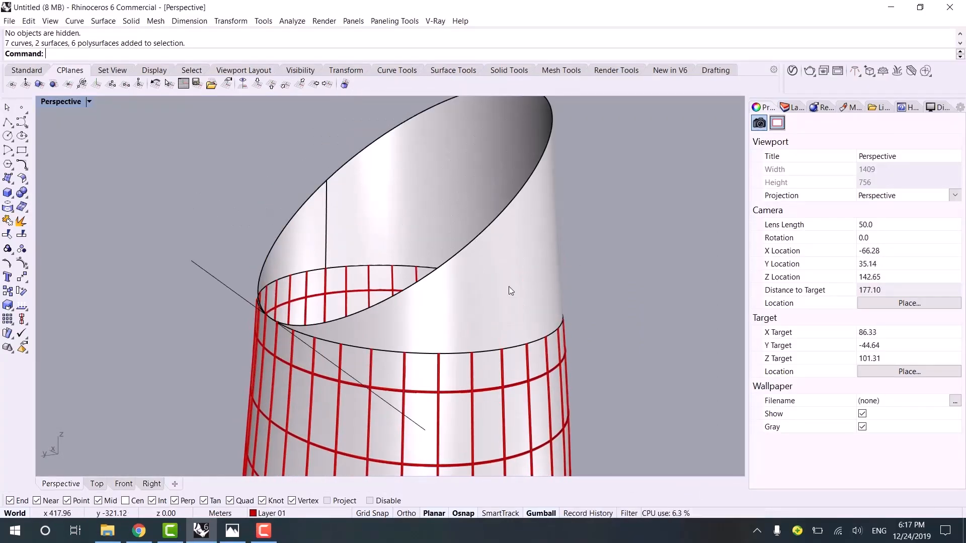
- Examine the railing around the slanted rim of the Sketchfab Al Bahar Tower reference in Chrome from several sides
right_click_drag(363, 382, 358, 358, "shift")
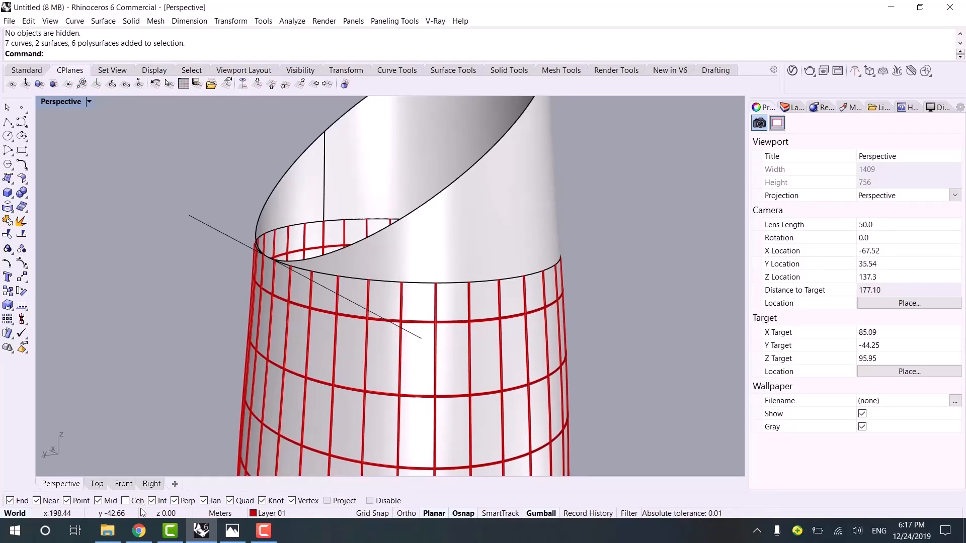
mouse_move(139, 531)
left_click(136, 477)
left_click_drag(366, 147, 487, 164)
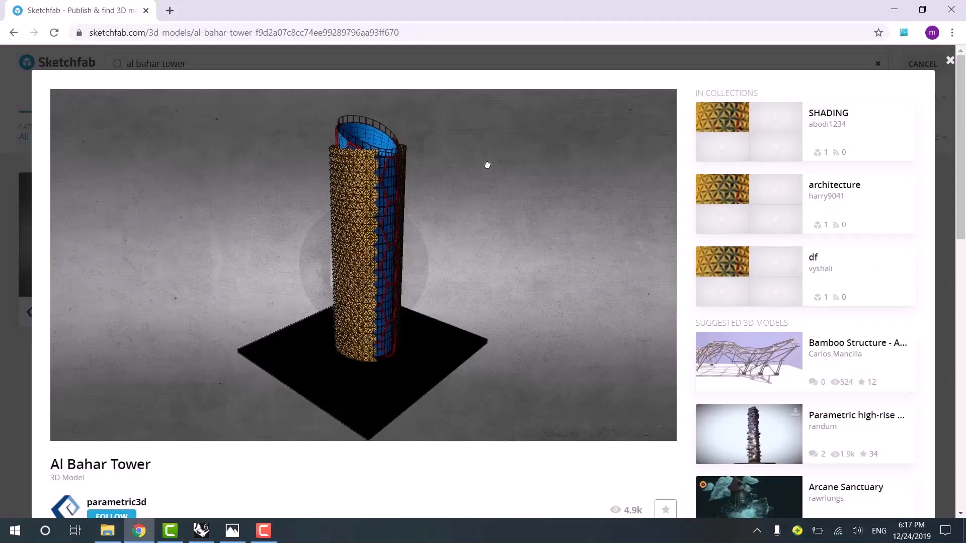
scroll(392, 153, "up", 3)
right_click_drag(399, 161, 411, 363)
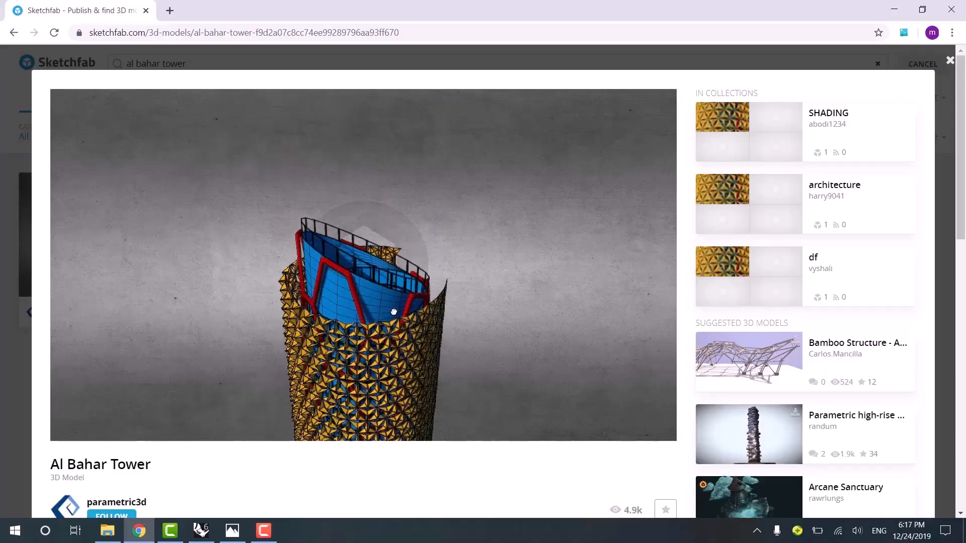
scroll(347, 261, "up", 5)
left_click_drag(354, 268, 330, 302)
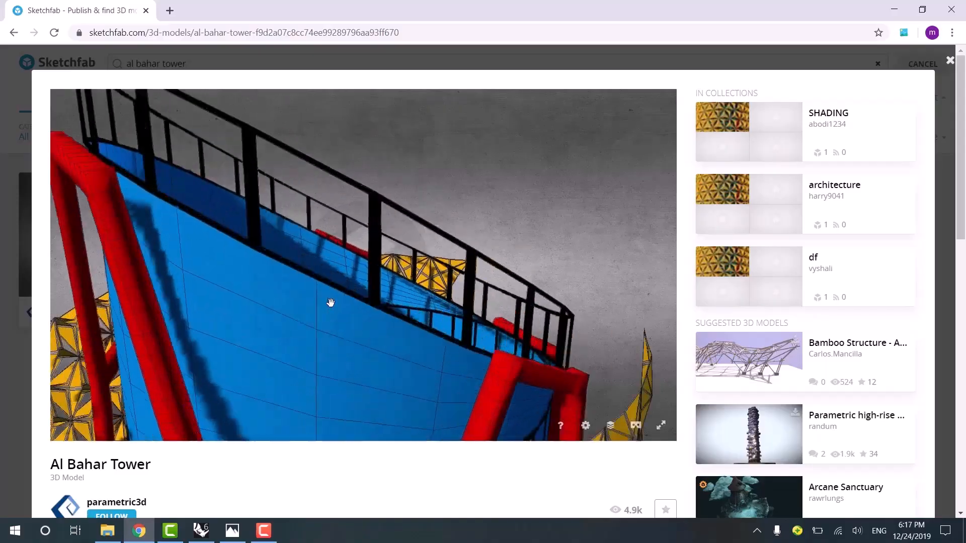
scroll(307, 316, "up", 3)
scroll(287, 323, "down", 4)
left_click_drag(285, 323, 343, 297)
left_click_drag(316, 267, 271, 257)
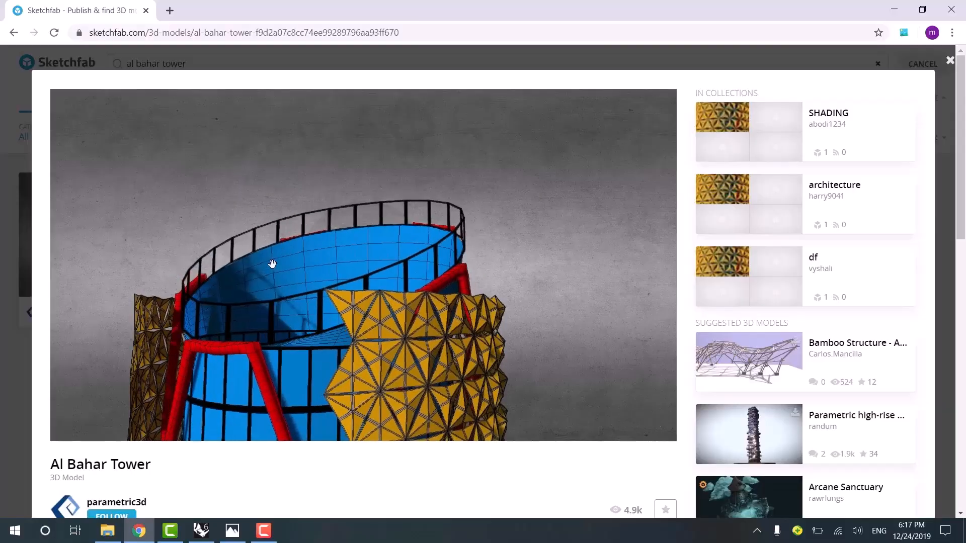
scroll(252, 295, "up", 4)
left_click_drag(356, 237, 393, 225)
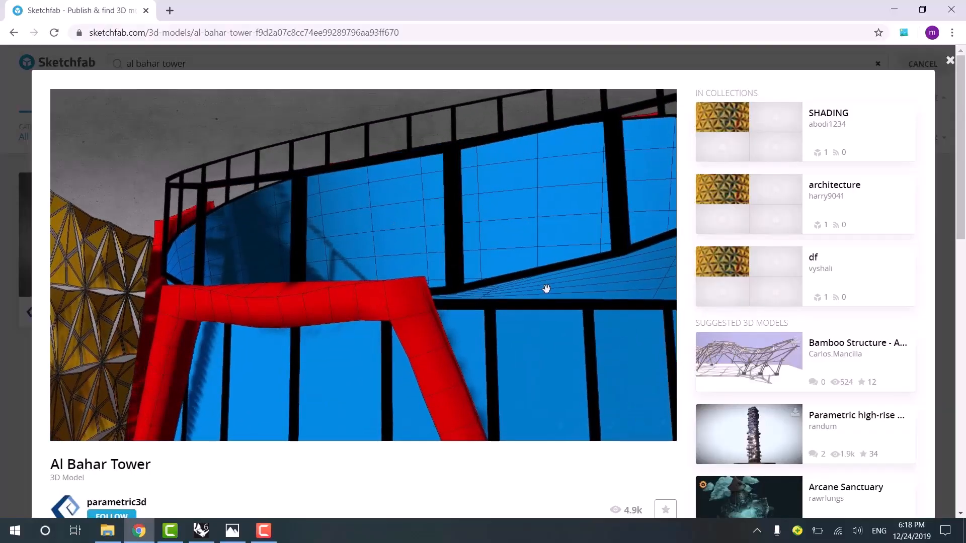
mouse_move(545, 287)
left_mouse_down()
mouse_move(519, 312)
mouse_move(478, 313)
mouse_move(571, 326)
mouse_move(325, 233)
left_mouse_up()
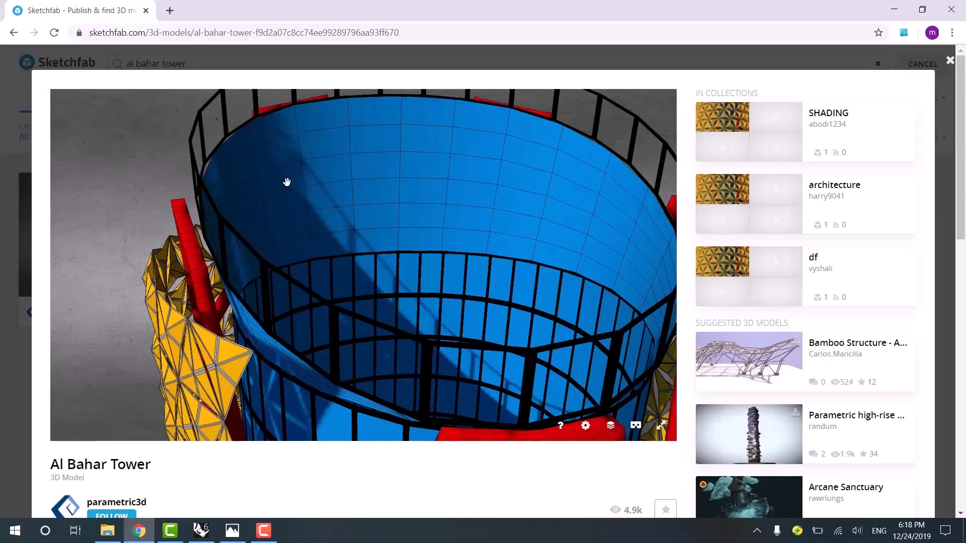
mouse_move(436, 265)
left_mouse_down()
mouse_move(358, 259)
mouse_move(330, 212)
mouse_move(257, 276)
mouse_move(387, 276)
mouse_move(368, 257)
left_mouse_up()
scroll(258, 275, "down", 5)
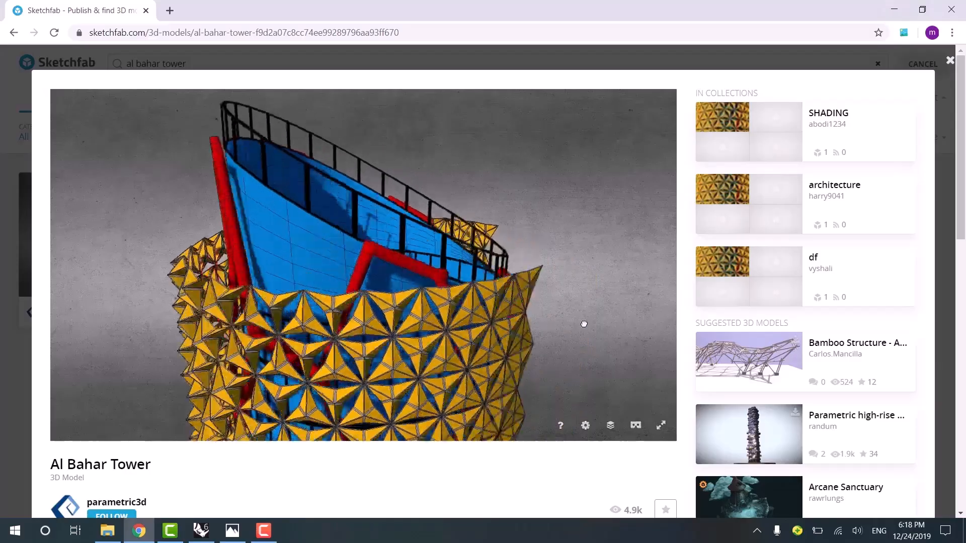
- Return to Rhino and start ExtrudeCrv on the upper edges of the tower's slanted rim
left_click(893, 9)
scroll(402, 236, "down", 5)
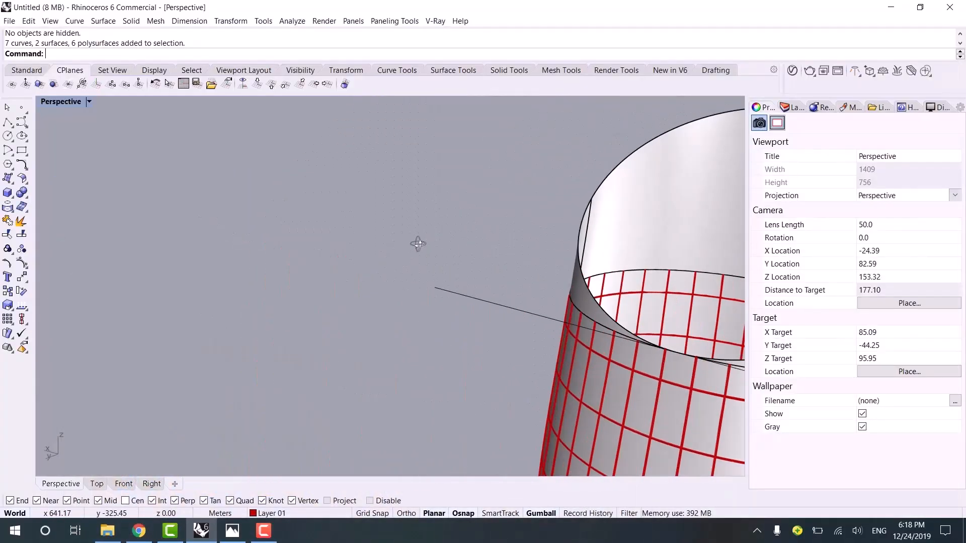
right_click_drag(384, 243, 264, 253)
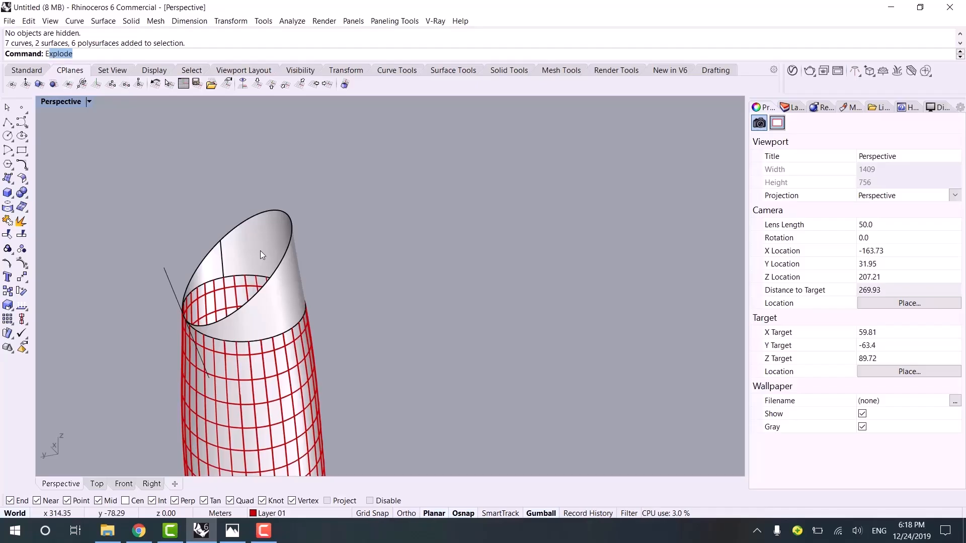
type("xtractIsocurv")
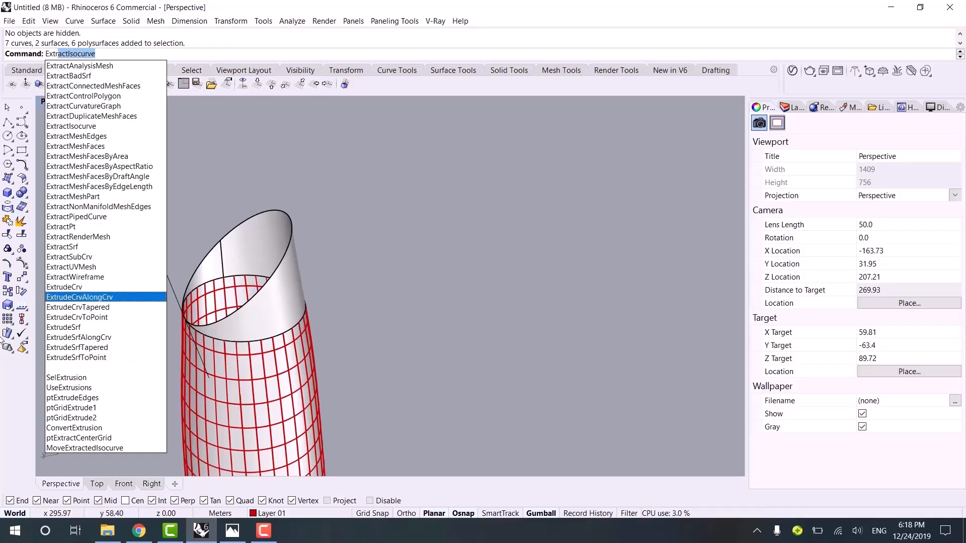
left_click(64, 287)
left_click(221, 242)
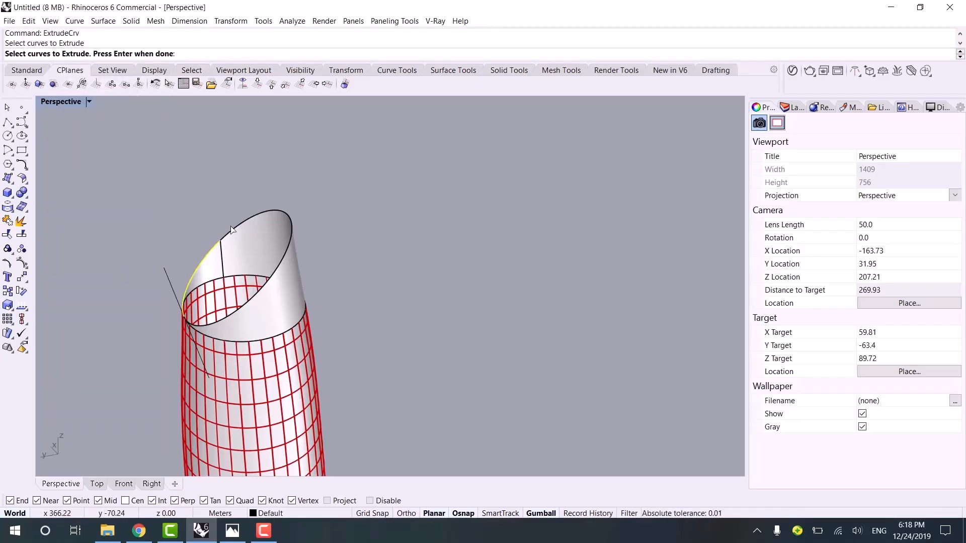
key("Return")
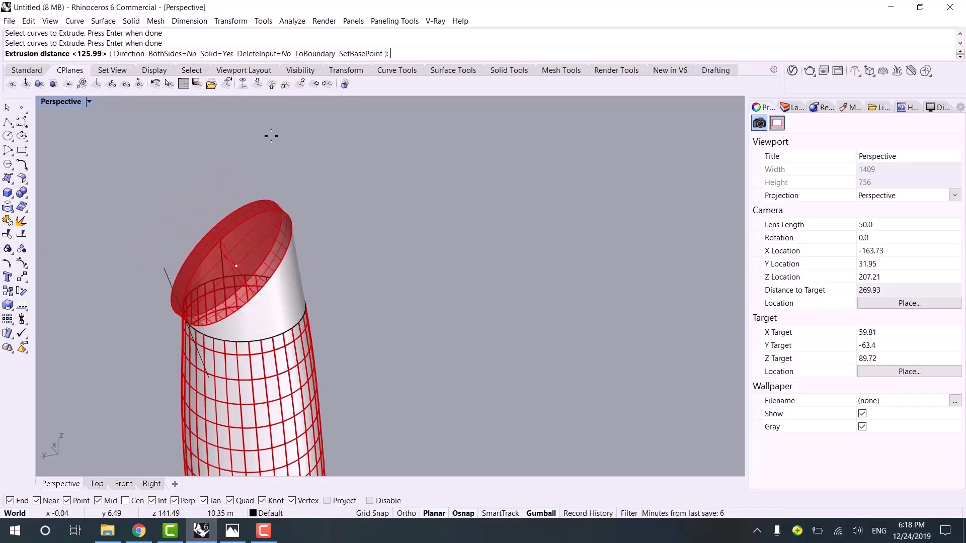
right_click_drag(320, 180, 370, 157, "shift")
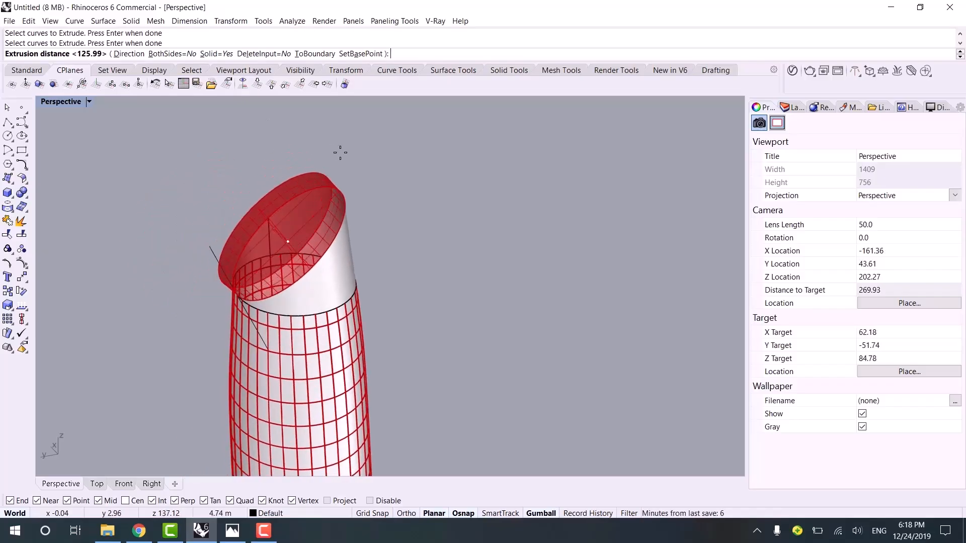
- Check the rim railing in the Chrome reference, and set Rhino's extrusion direction vertically upward from the rim's high end
left_click(139, 530)
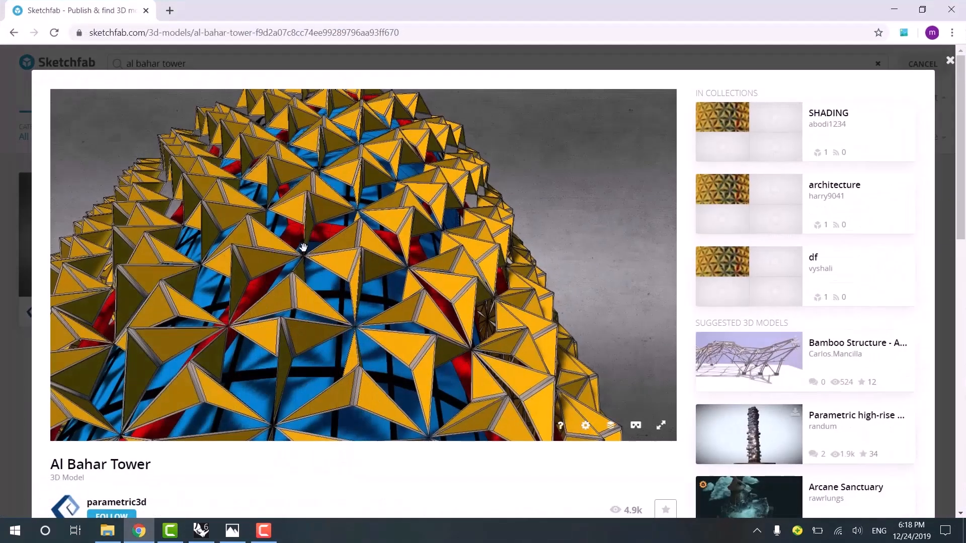
scroll(303, 247, "down", 5)
mouse_move(303, 247)
left_mouse_down()
mouse_move(325, 319)
mouse_move(354, 345)
mouse_move(287, 252)
mouse_move(454, 207)
left_mouse_up()
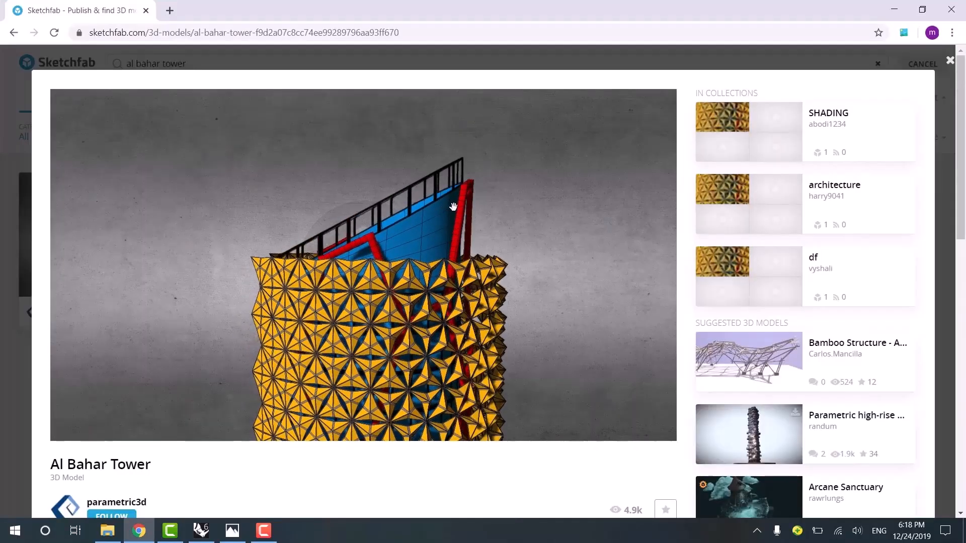
left_click(900, 8)
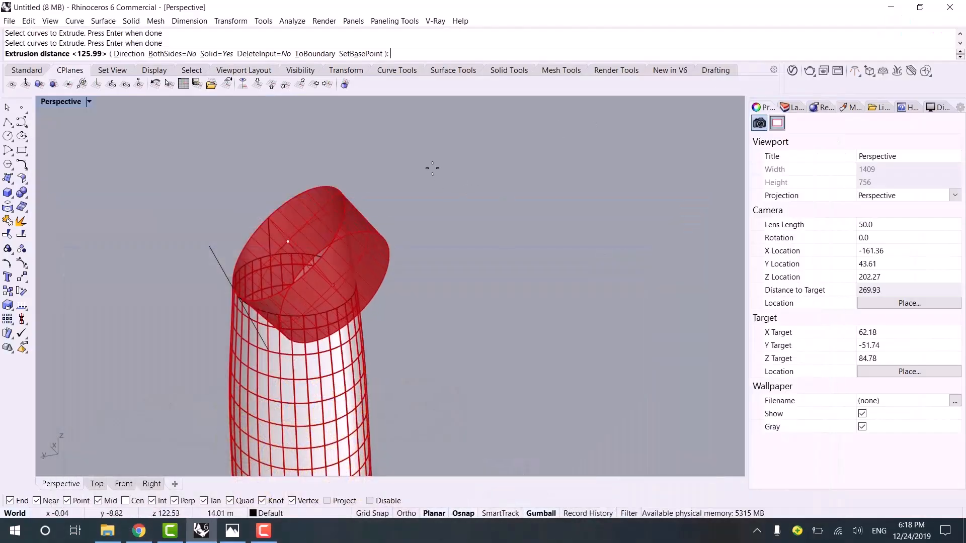
left_click(121, 54)
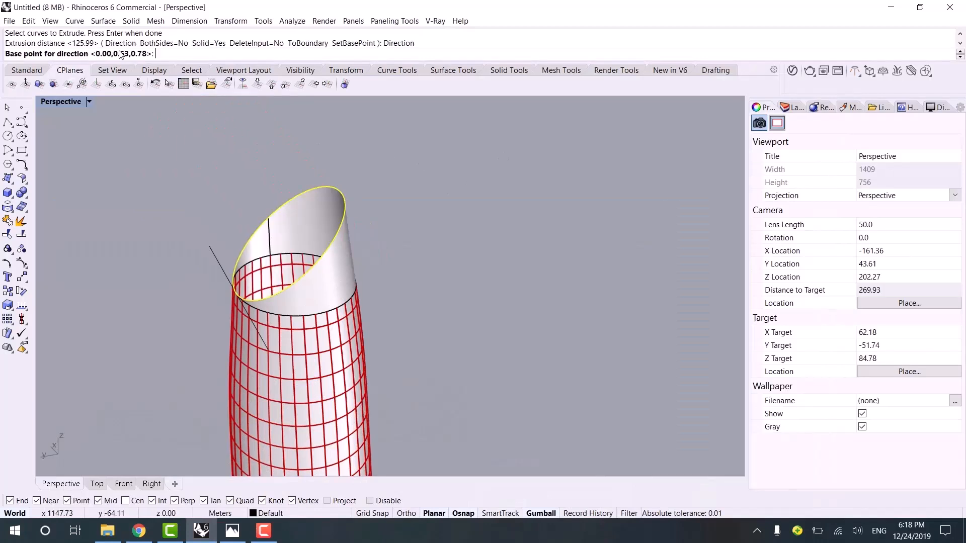
left_click(341, 190)
left_click(339, 192)
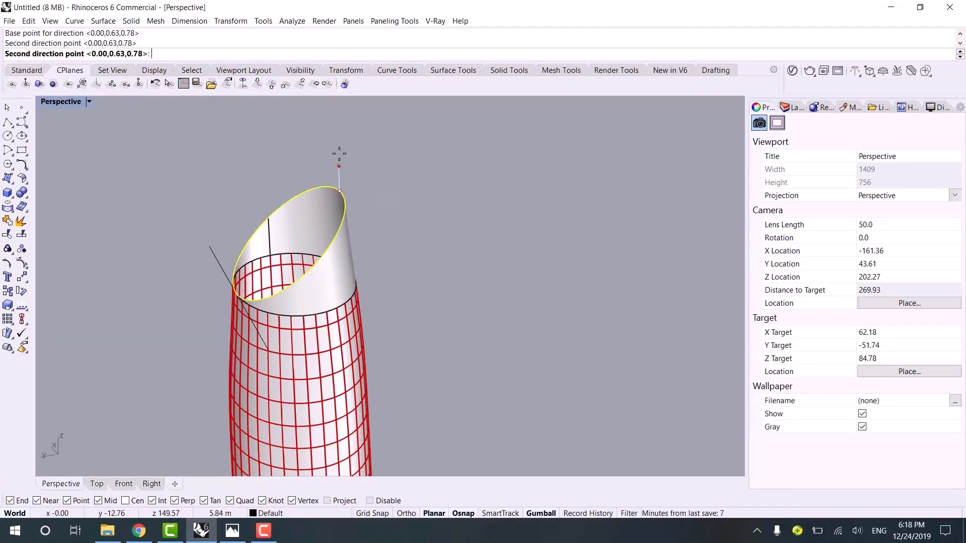
left_click(342, 146)
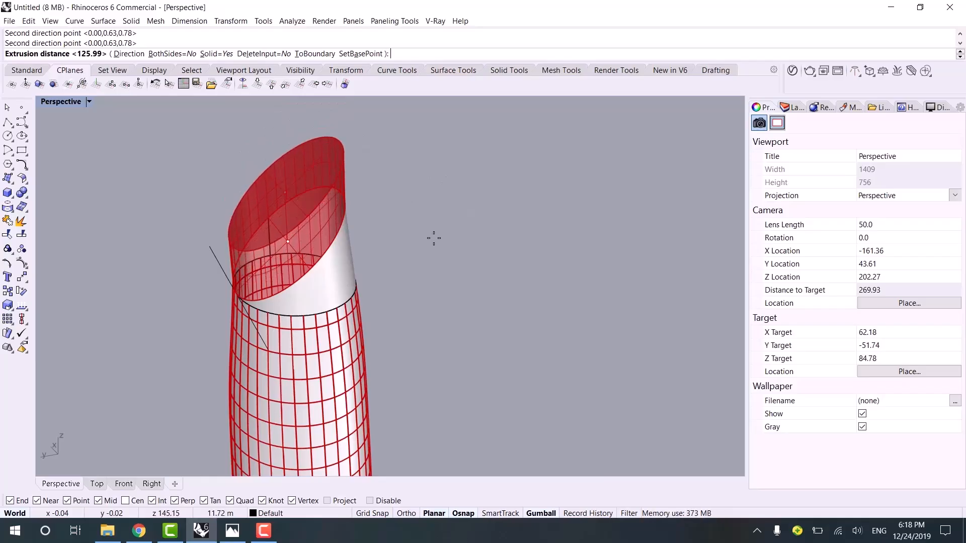
- Extrude the slanted rim's edges upward with Solid=No as a low open band above the tower's top
right_click_drag(457, 215, 422, 206)
right_click_drag(422, 207, 456, 245, "shift")
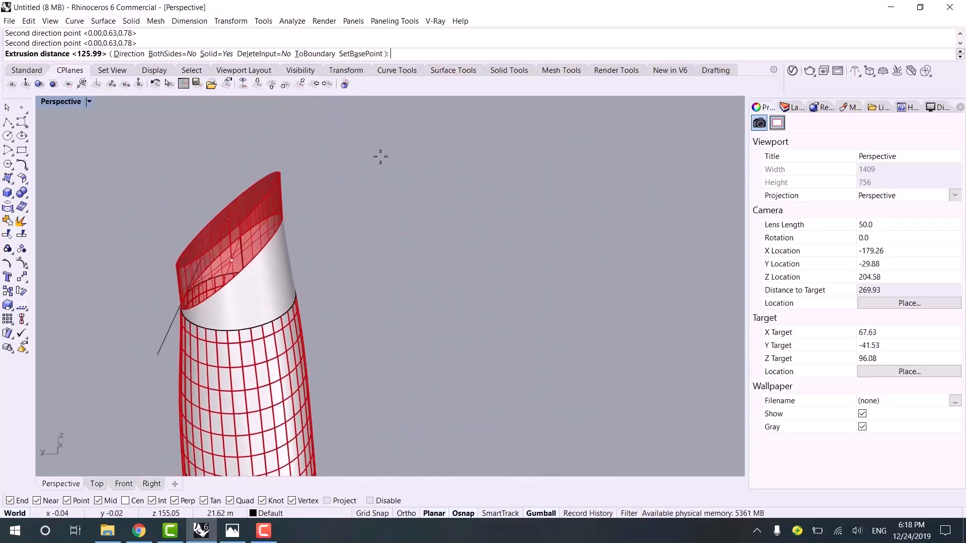
left_click(225, 58)
scroll(332, 222, "up", 2)
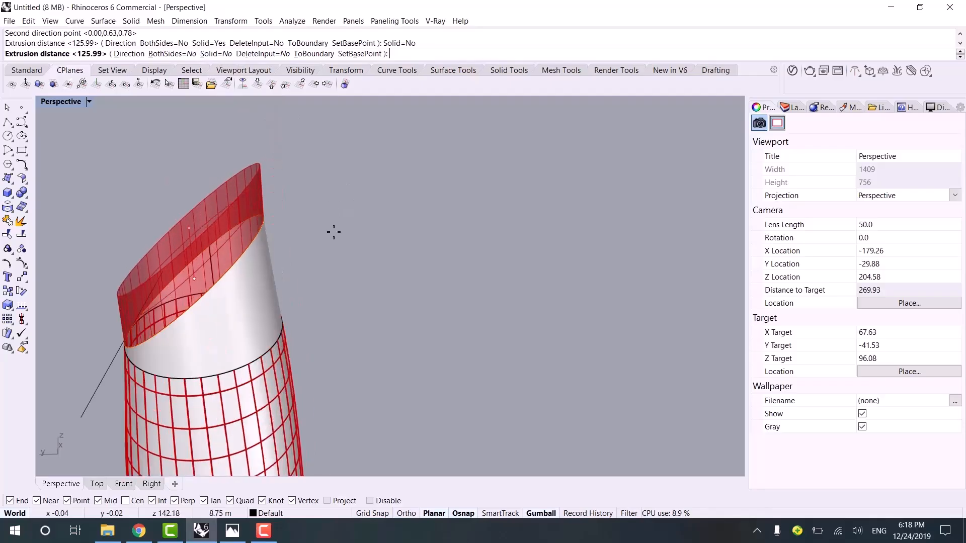
left_click(336, 243)
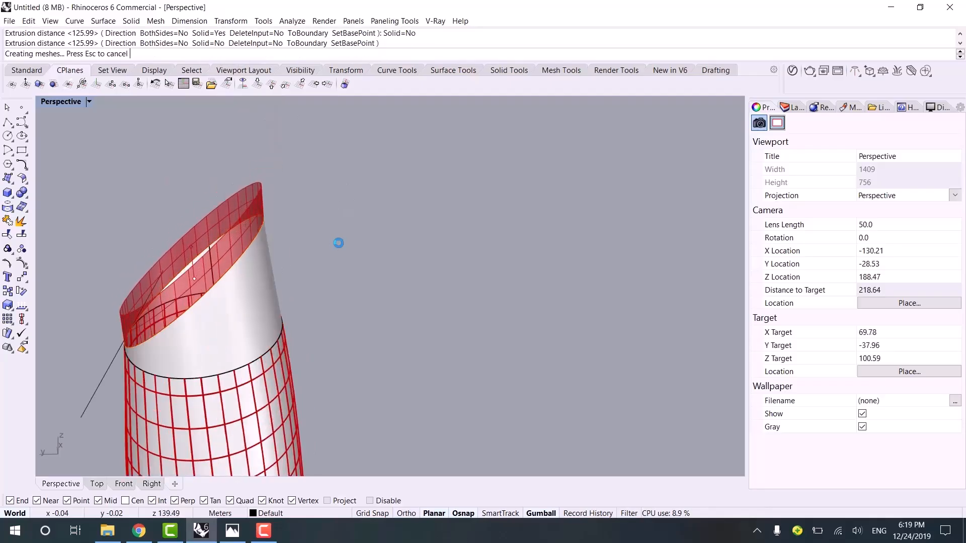
- Extract all isocurves in the V direction from the longer surface of the extruded rim band
right_click_drag(336, 244, 483, 181)
left_click(487, 179)
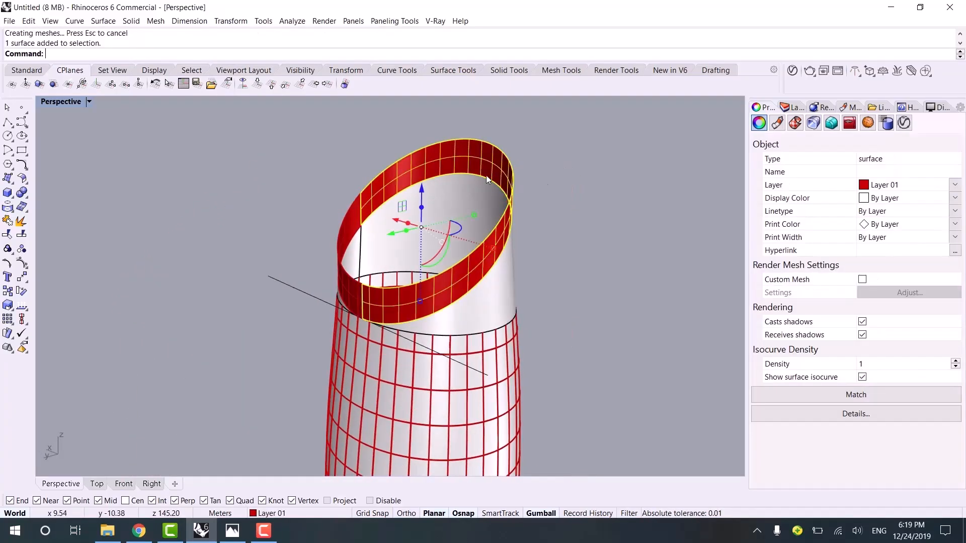
left_click(347, 235, "shift")
scroll(373, 211, "up", 3)
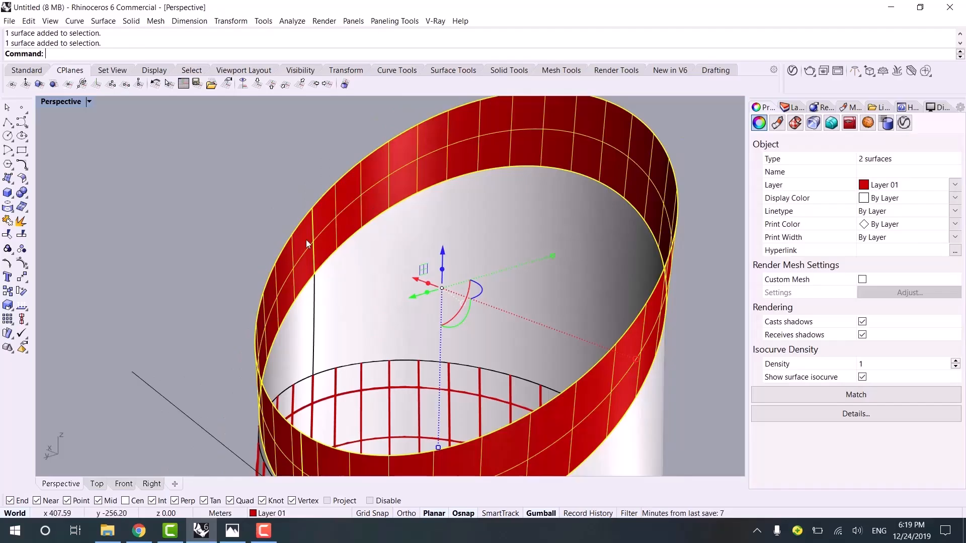
right_click_drag(328, 218, 308, 217, "shift")
left_click(261, 190)
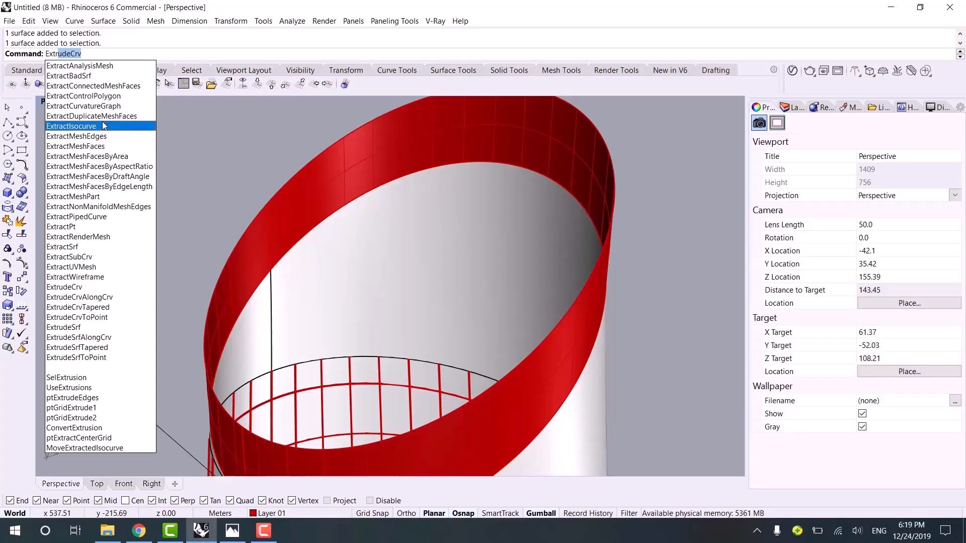
left_click(71, 125)
left_click(369, 147)
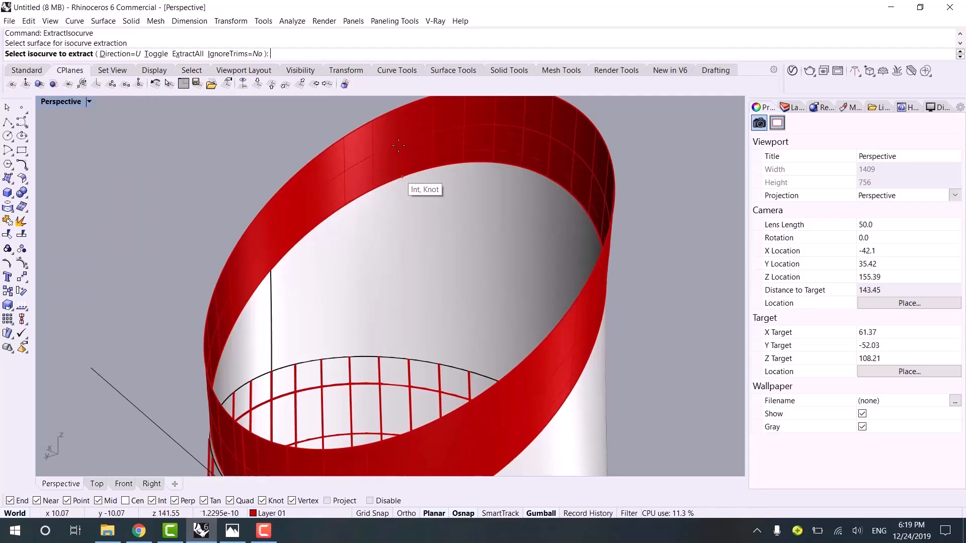
left_click(155, 54)
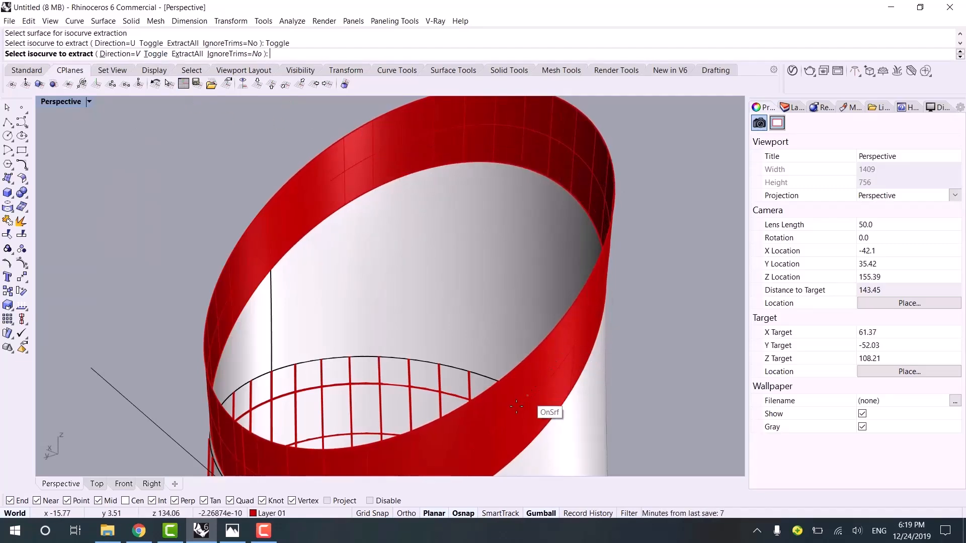
left_click(187, 55)
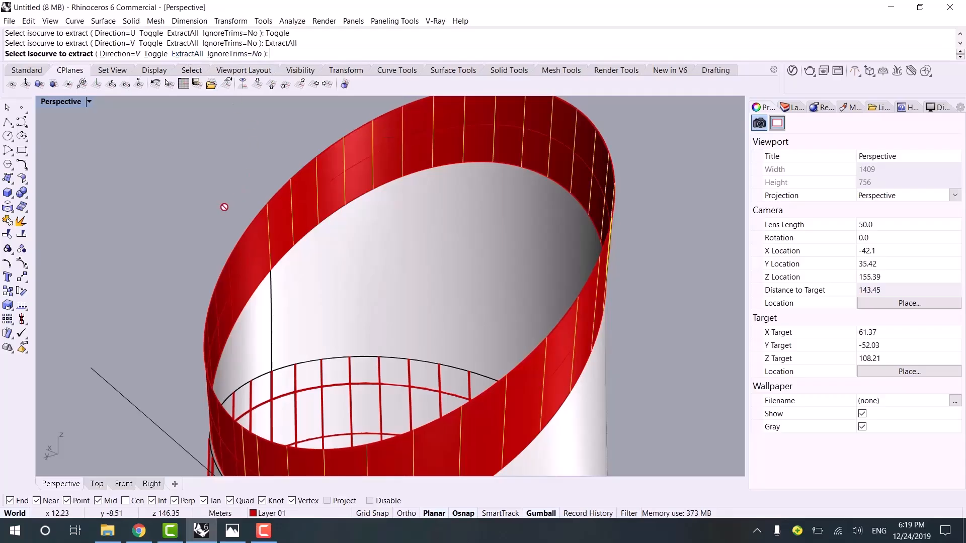
right_click(203, 218)
- Extract all V-direction isocurves from the shorter surface of the rim band as well
left_click(218, 279)
left_click(230, 285)
right_click(221, 268)
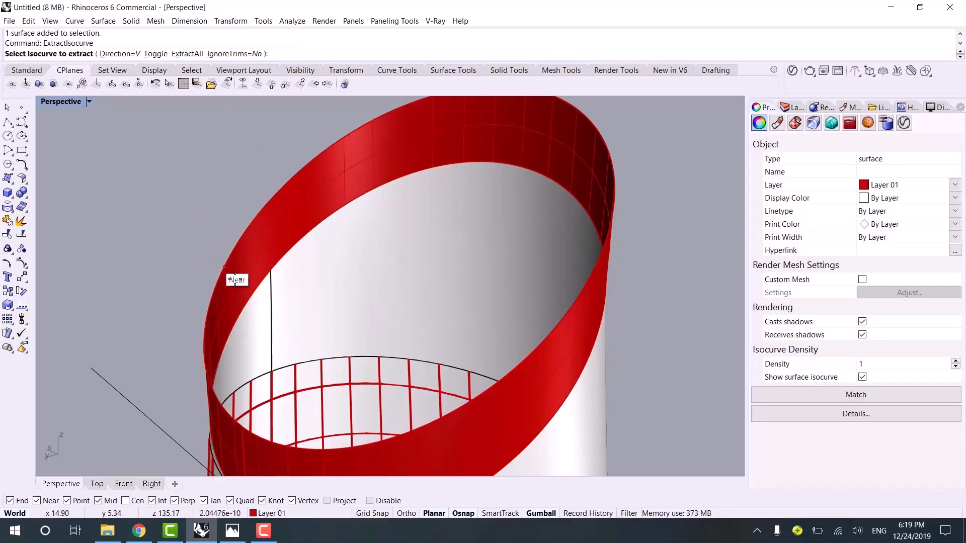
left_click(187, 54)
right_click(170, 259)
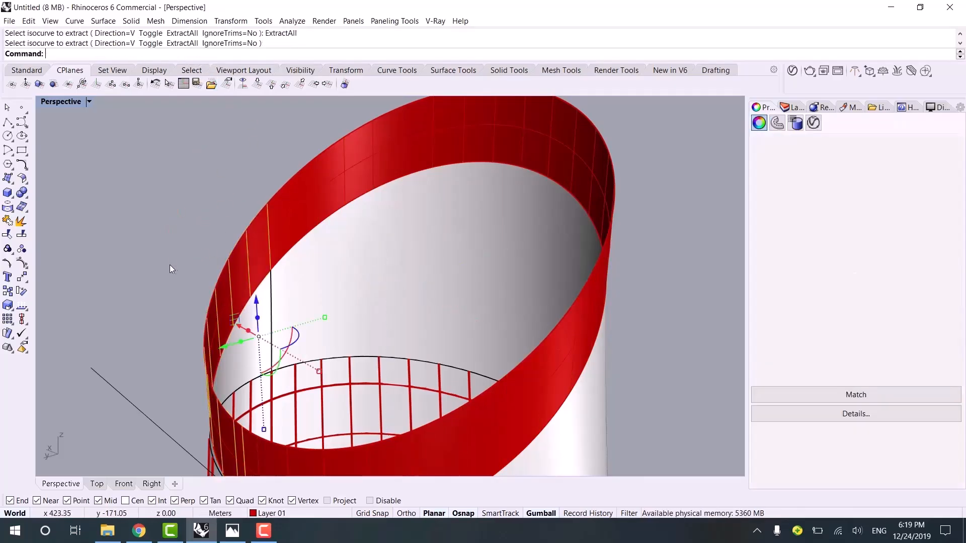
left_click(173, 267)
- Hide both surfaces of the extruded rim band, leaving their extracted vertical isocurves in view
scroll(200, 273, "down", 2)
scroll(267, 222, "up", 6)
left_click(236, 330)
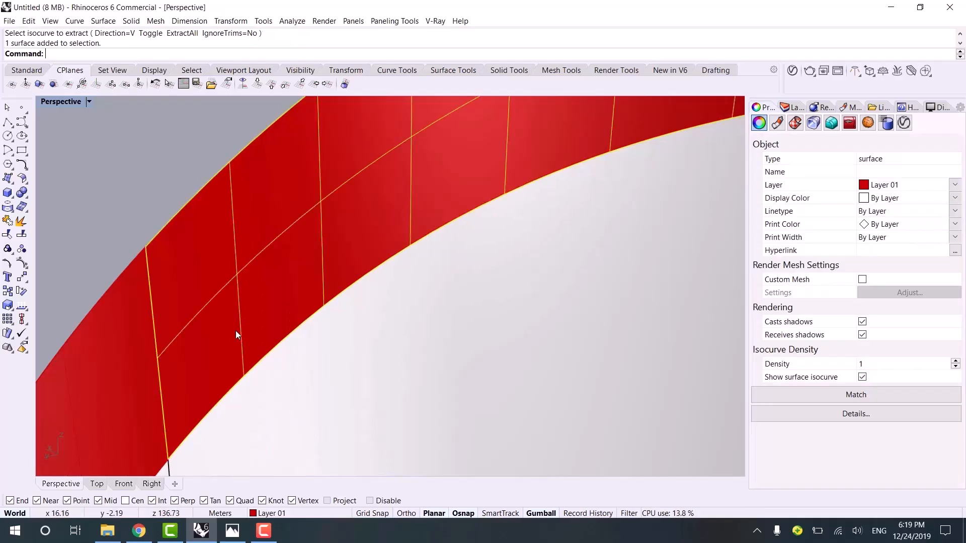
scroll(195, 376, "down", 3)
left_click(215, 288, "shift")
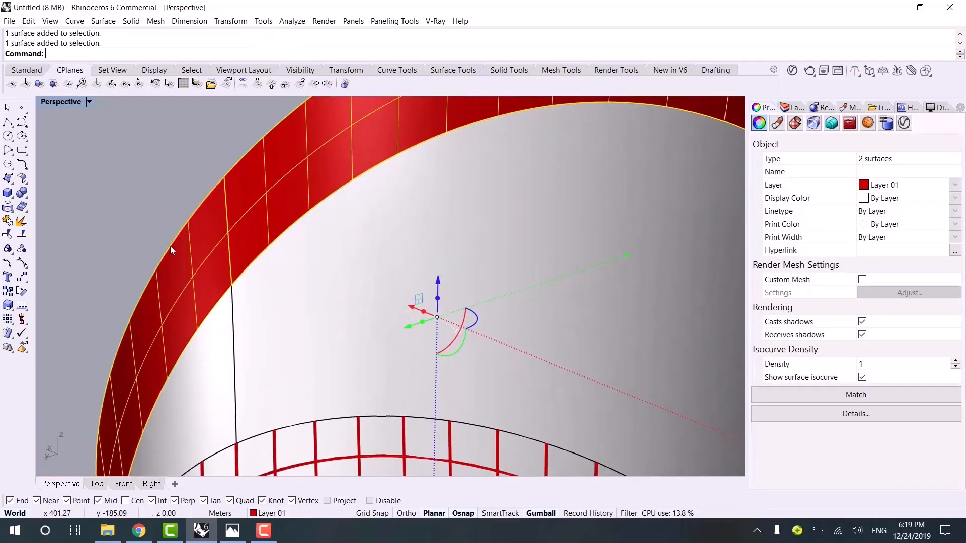
left_click(170, 245)
scroll(208, 220, "down", 8)
scroll(206, 219, "up", 8)
left_click(182, 322)
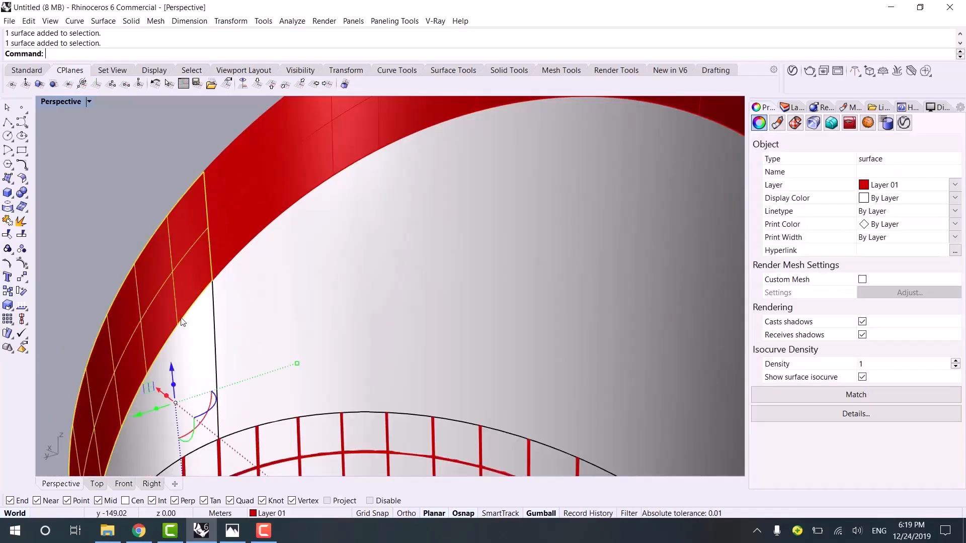
left_click(225, 260, "shift")
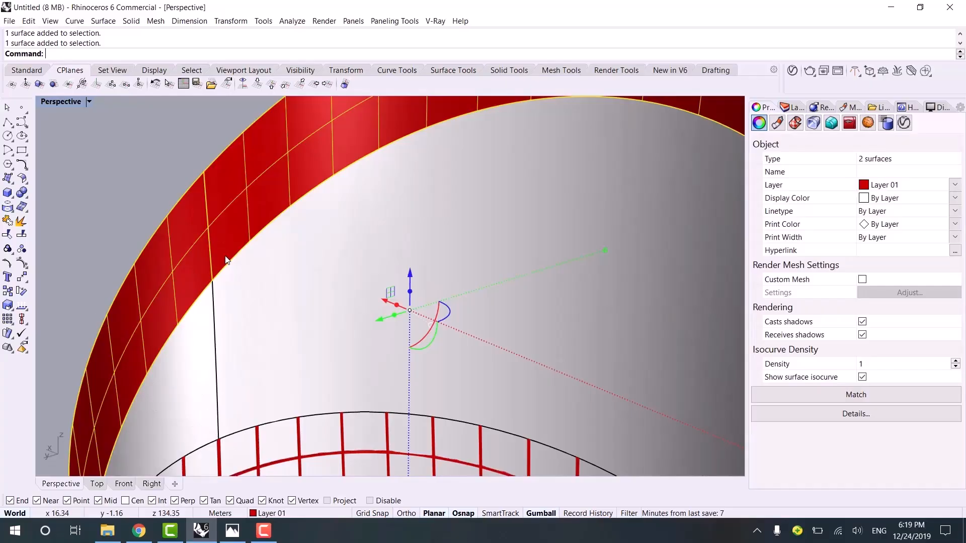
key("ctrl+h")
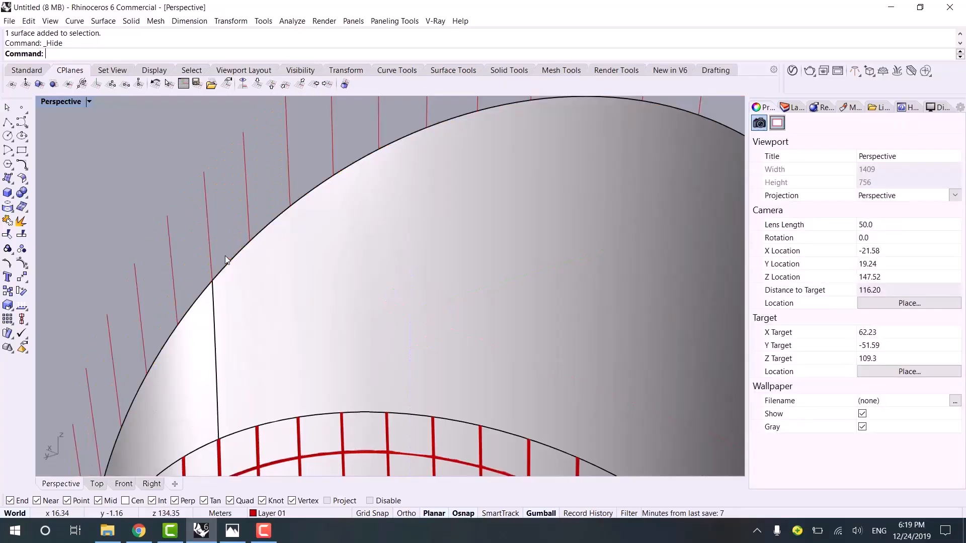
- Select all the vertical isocurves standing along the slanted rim and group them
scroll(235, 256, "down", 5)
right_click_drag(234, 256, 280, 238)
right_click_drag(432, 212, 226, 225, "shift")
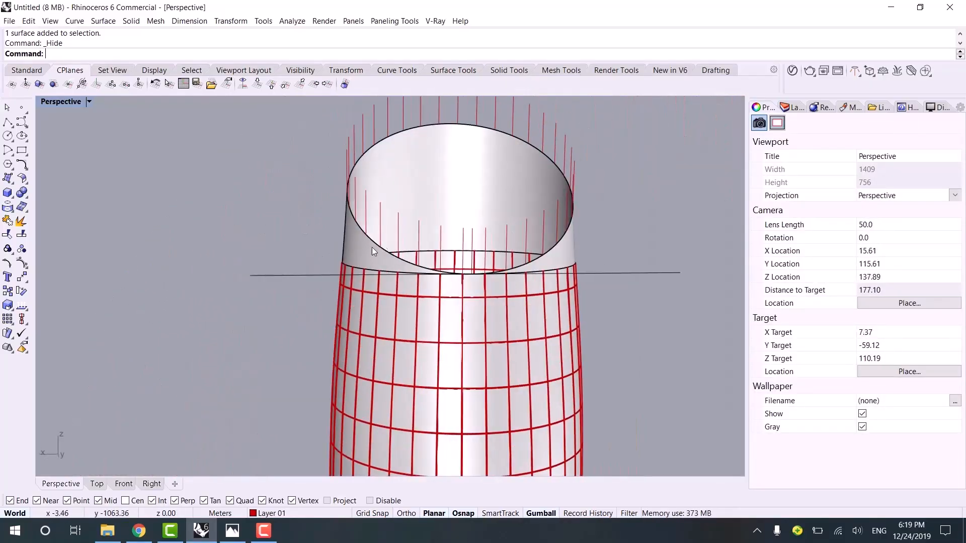
right_click_drag(394, 243, 271, 256)
right_click_drag(327, 252, 455, 271)
left_click_drag(312, 134, 514, 288)
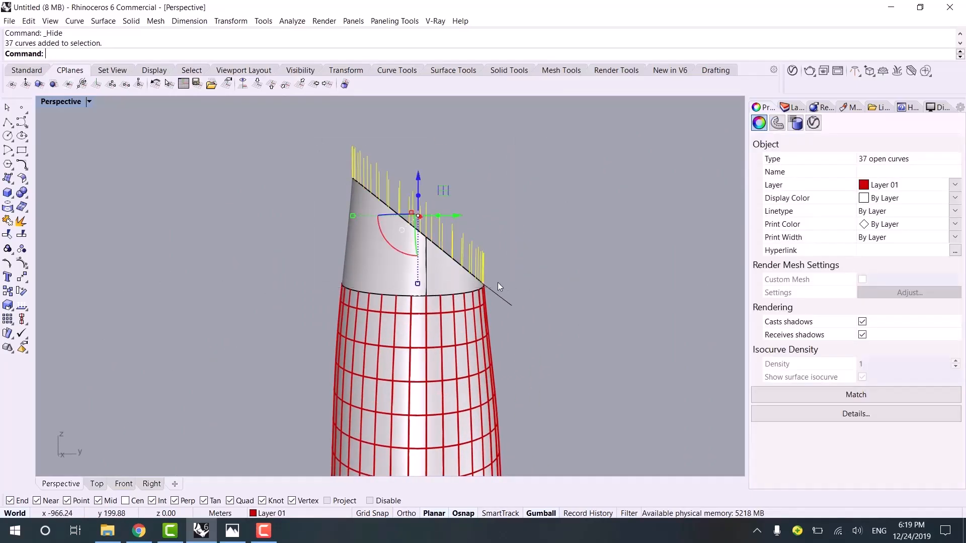
right_click_drag(497, 282, 405, 282)
key("ctrl+g")
- Try piping the grouped vertical rim curves with a radius of 0.05, and undo the pipes
scroll(257, 244, "up", 3)
right_click_drag(257, 244, 237, 270)
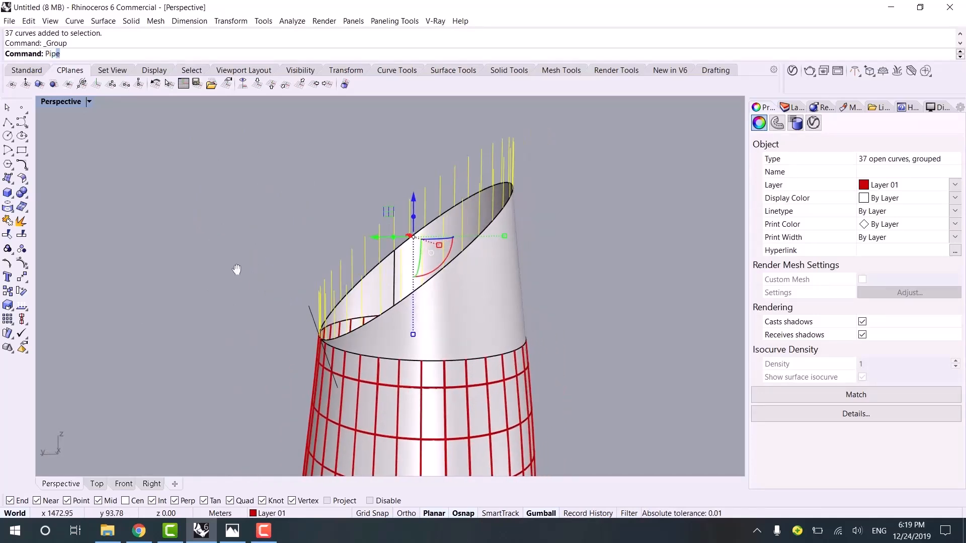
key("Return")
type(".0")
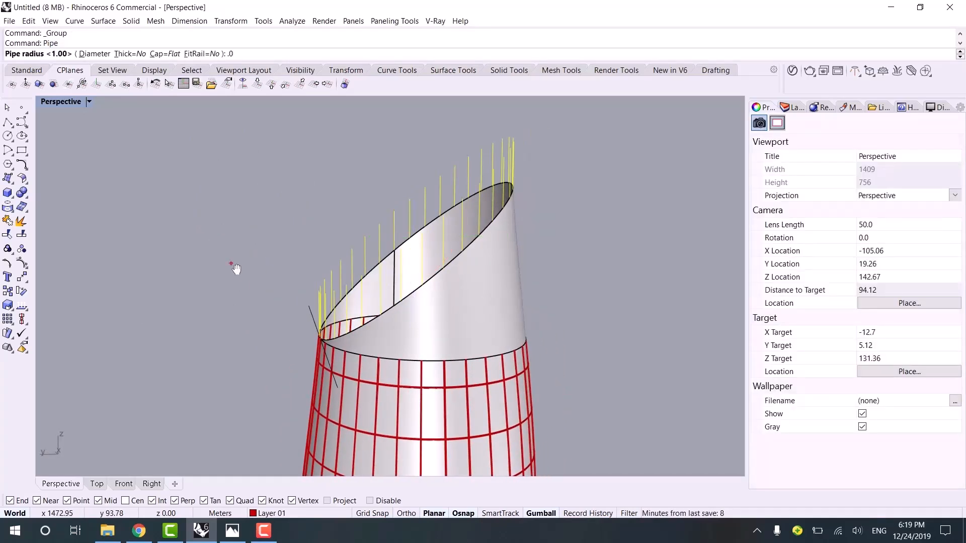
type("5")
key("Return")
key("ctrl+z")
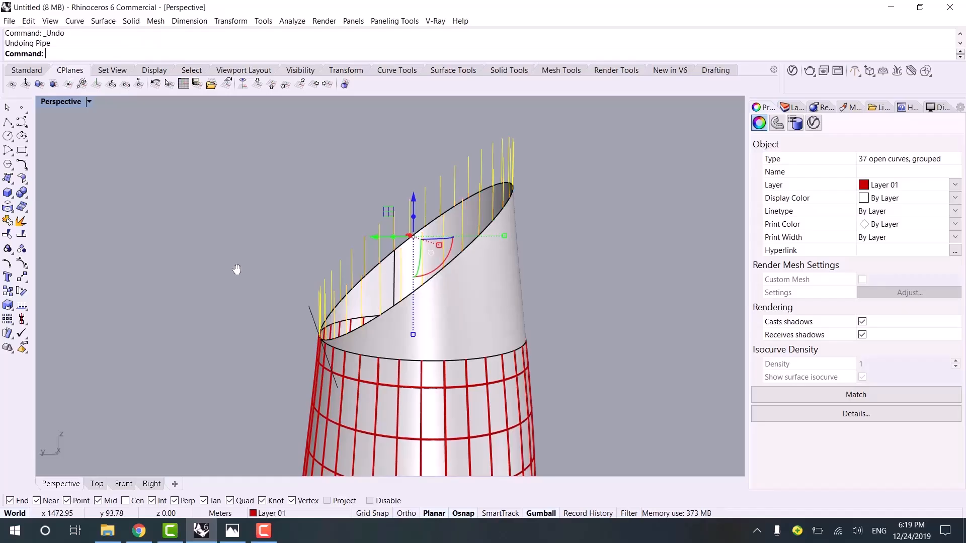
- Pipe the grouped vertical rim curves with a radius of 0.15 and flat caps as railing posts
key("Return")
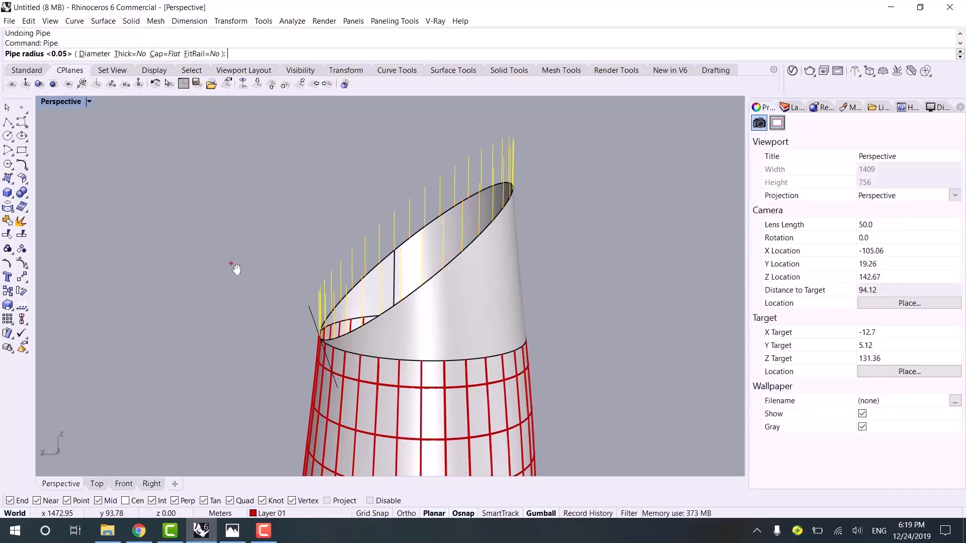
key("Return")
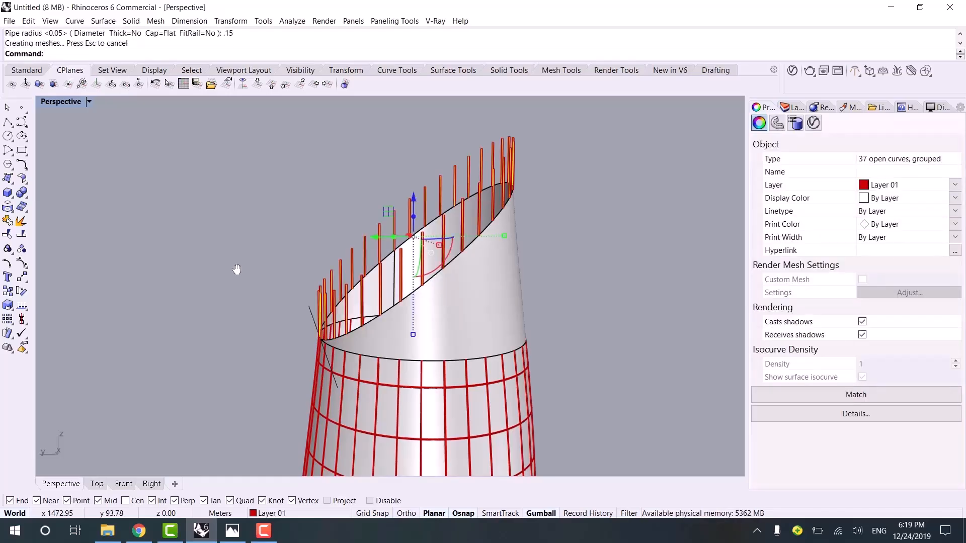
right_click_drag(258, 223, 316, 202)
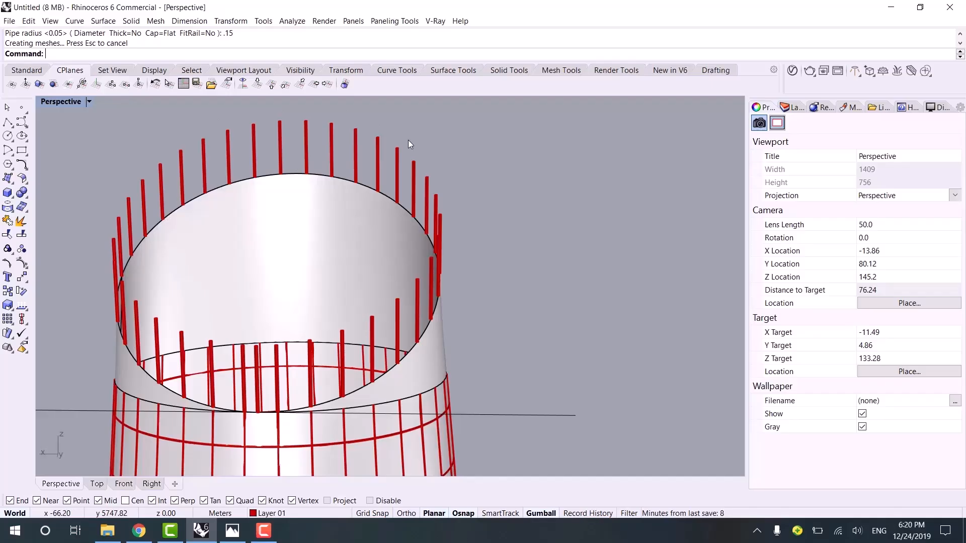
- Show the hidden rim band again and isolate its two surfaces from the rest of the model
key("ctrl+alt+h")
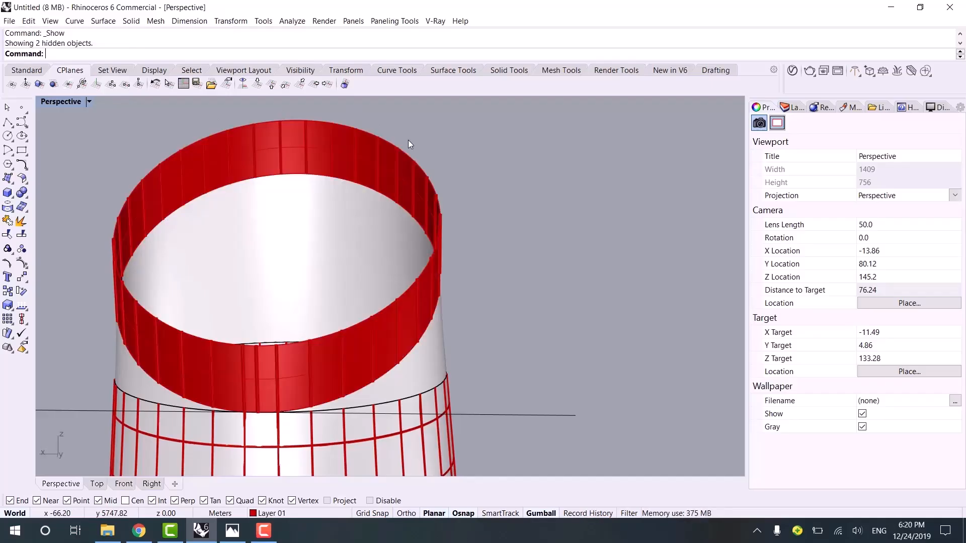
left_click(377, 158)
left_click(466, 129)
scroll(355, 144, "up", 4)
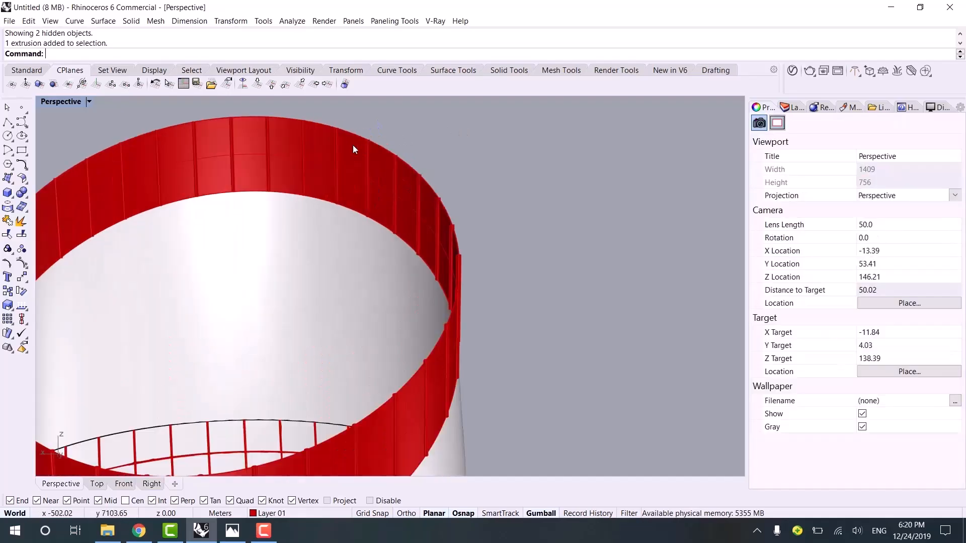
left_click(351, 146)
scroll(292, 261, "down", 2)
left_click(246, 341, "shift")
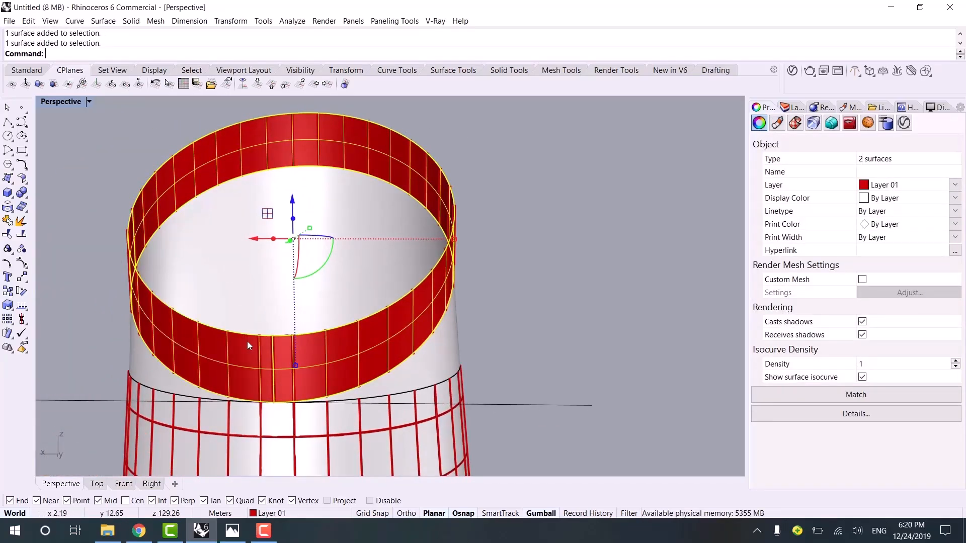
type("isolate")
key("Return")
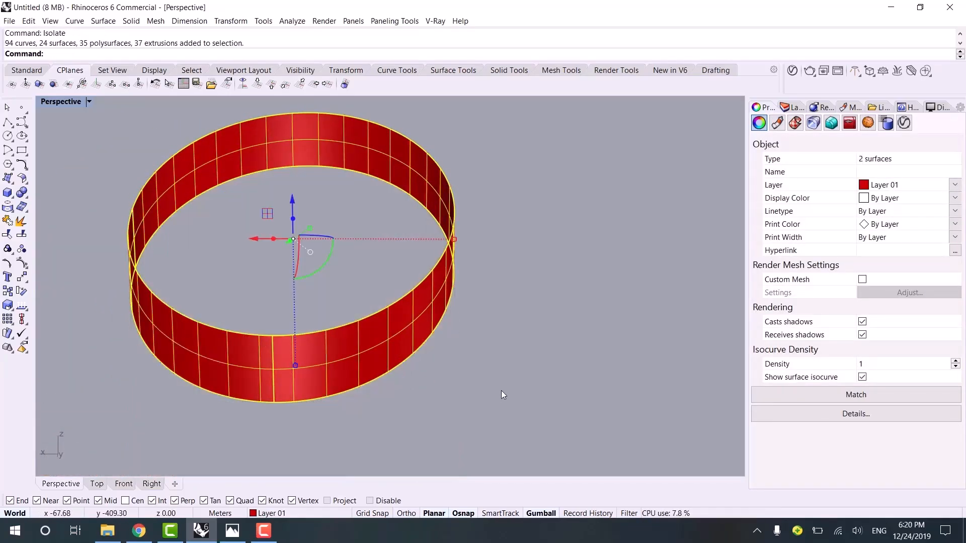
key("Escape")
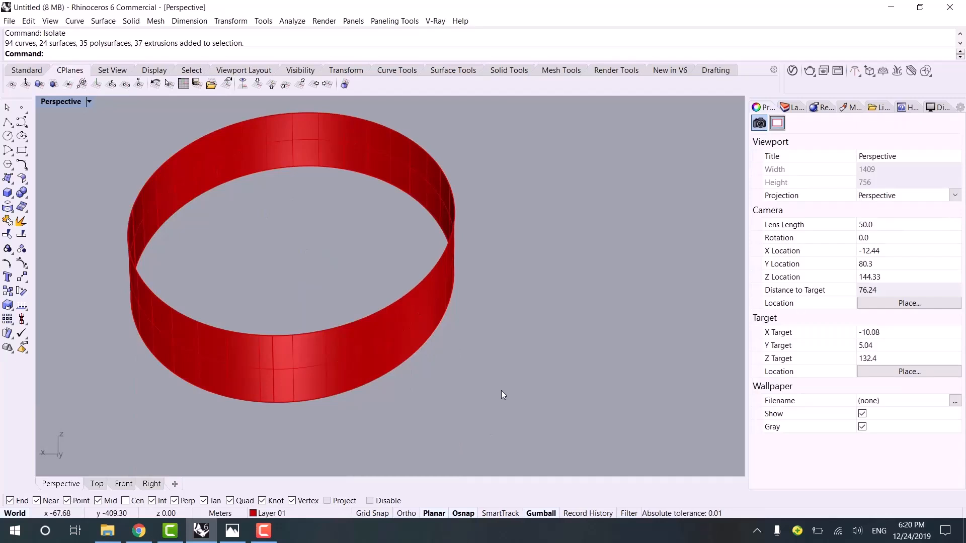
- Duplicate the upper and lower edges of both rim band surfaces as curves with DupEdge
type("Deup")
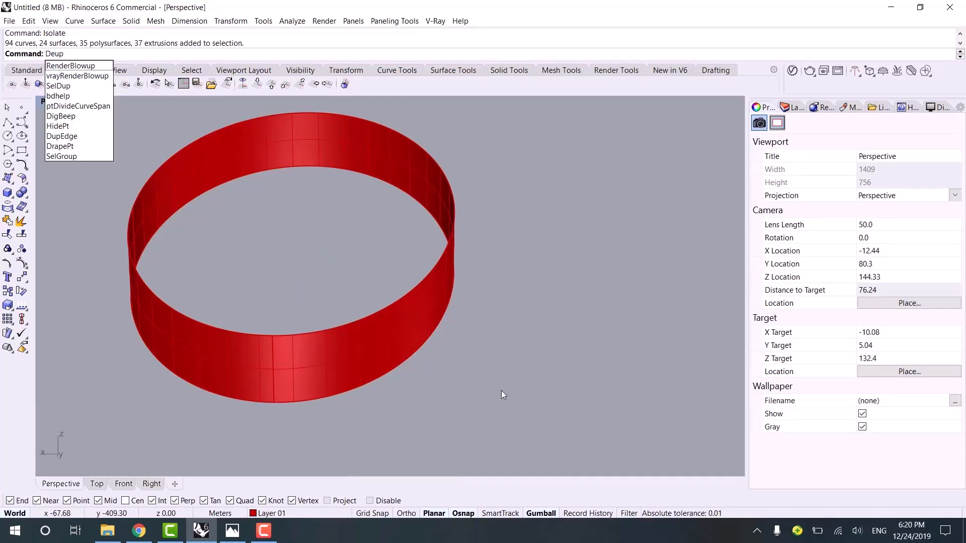
key("BackSpace")
key("BackSpace")
key("BackSpace")
type("upe")
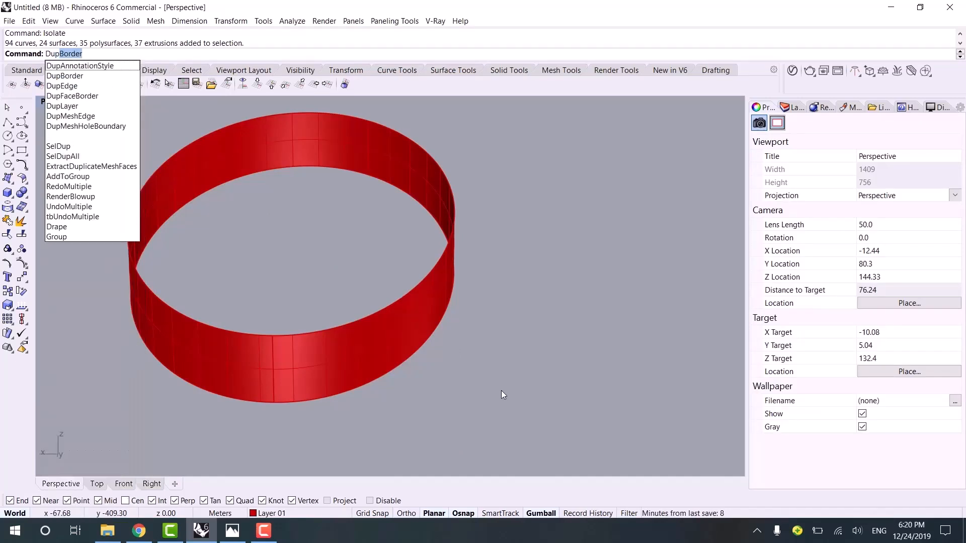
key("Return")
left_click(177, 153)
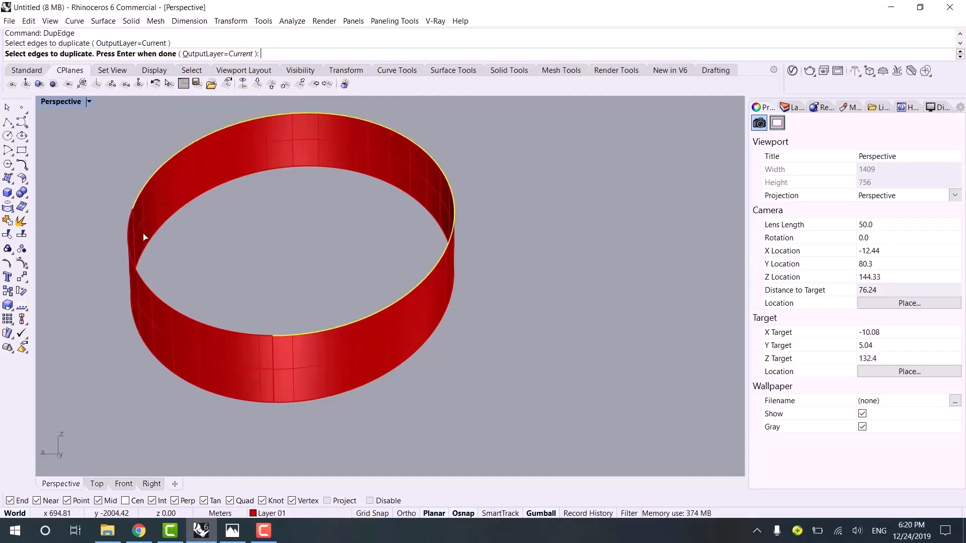
left_click(140, 239)
left_click(160, 348)
key("Return")
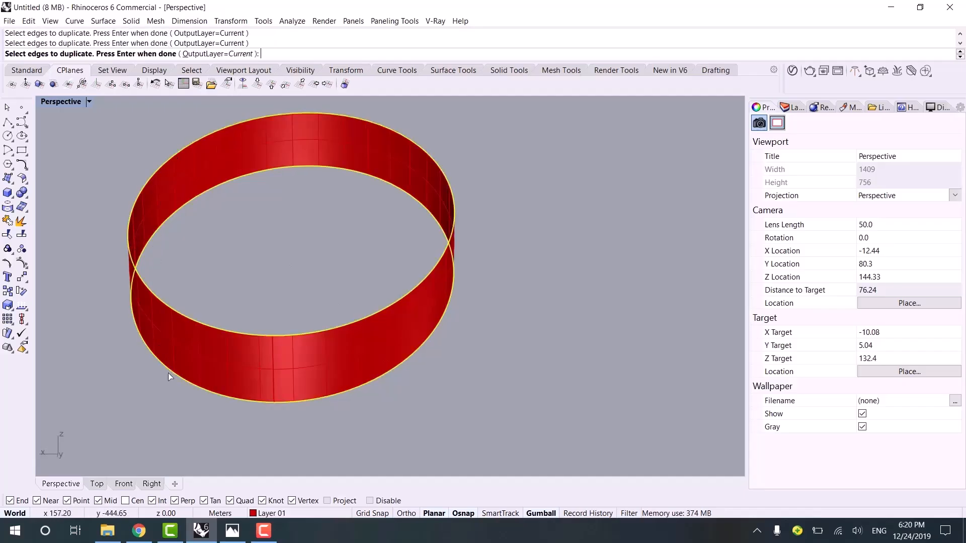
- Delete both rim band surfaces, keeping only the duplicated edge curves
left_click(168, 372)
left_click(361, 337)
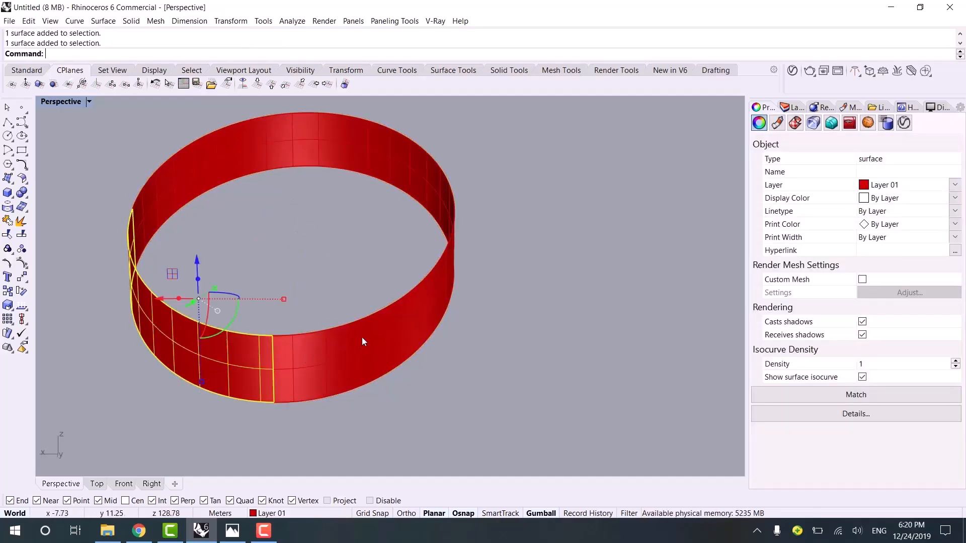
mouse_move(359, 341)
right_mouse_down()
mouse_move(279, 336)
mouse_move(359, 337)
right_mouse_up()
key("Delete")
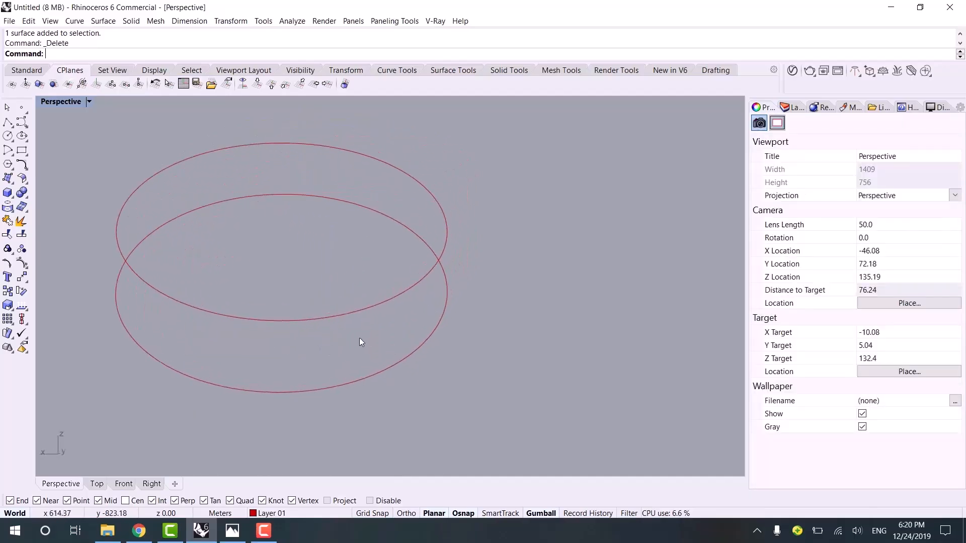
- Join the duplicated edges into two closed rings and pipe them with a radius of 0.25 as railing rails
left_click_drag(492, 201, 132, 400)
key("ctrl+j")
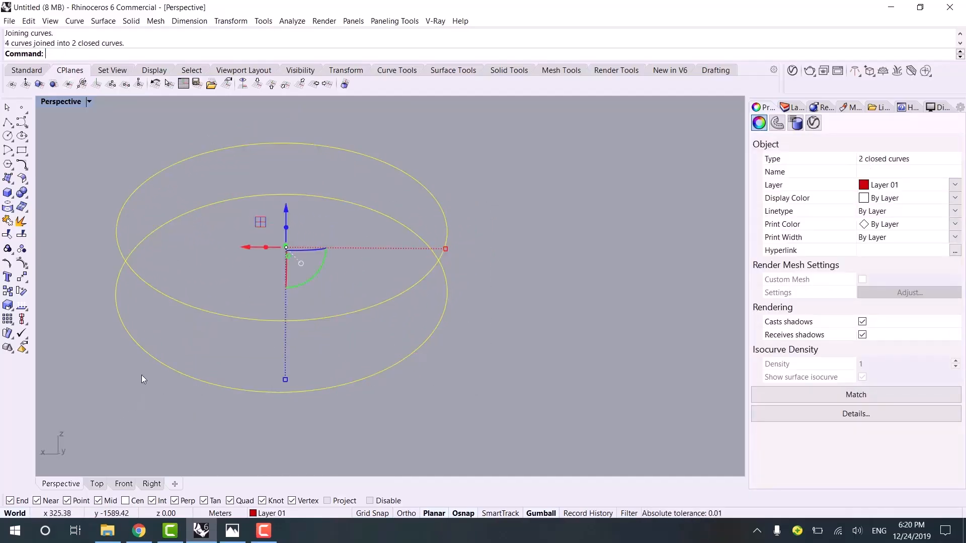
type("Pipe")
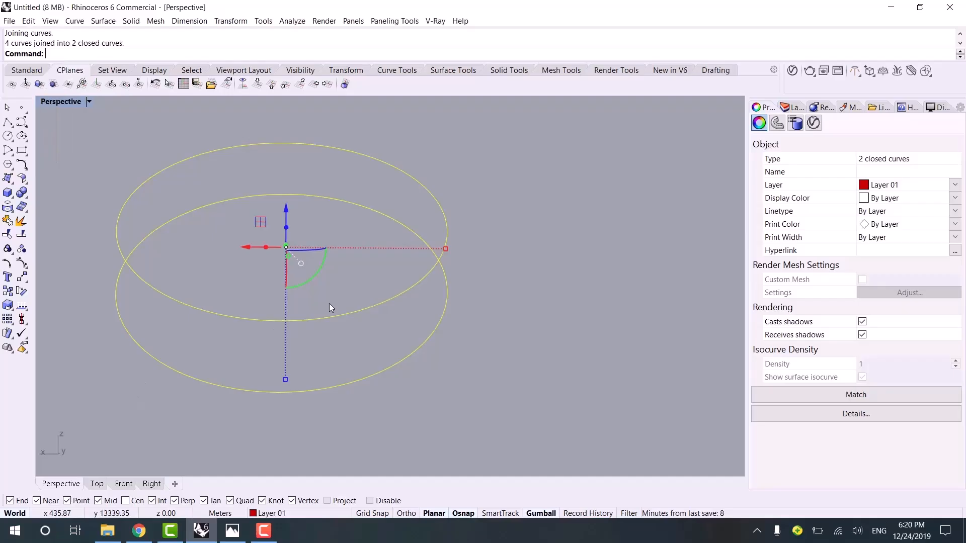
key("Return")
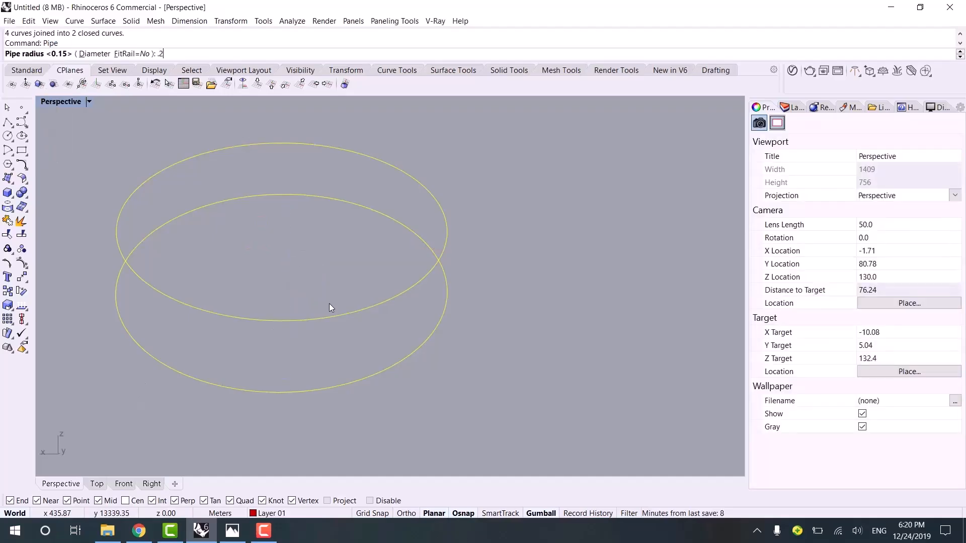
type(".25")
key("Return")
- Show all hidden objects again and check the railing on the whole tower
mouse_move(454, 328)
right_mouse_down()
mouse_move(483, 319)
mouse_move(468, 325)
right_mouse_up()
key("ctrl+alt+h")
scroll(559, 281, "down", 4)
right_click_drag(559, 281, 373, 390)
scroll(340, 329, "down", 8)
scroll(395, 308, "down", 5)
scroll(373, 390, "up", 2)
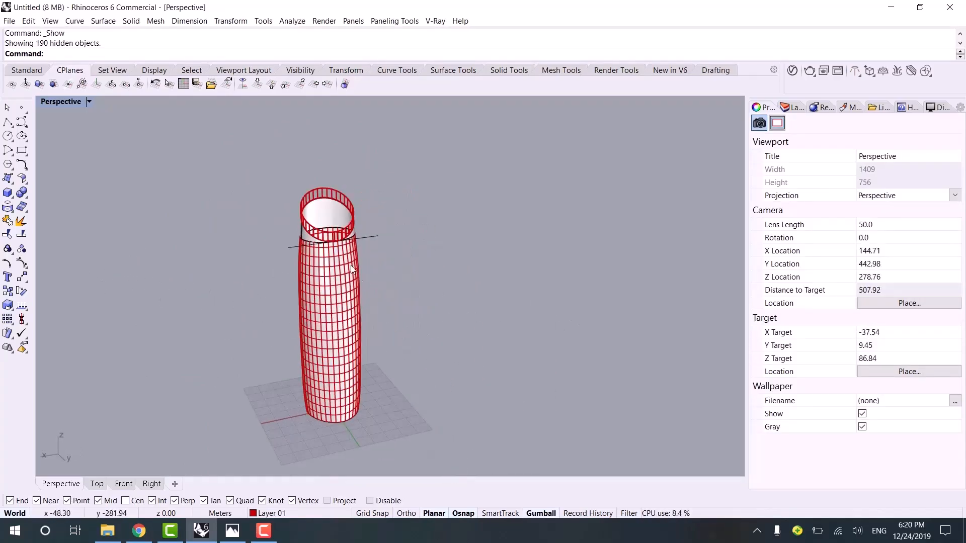
- Switch to Photos and look through the Al Bahar Tower reference images for the façade cladding and tower top
left_click(232, 532)
scroll(512, 336, "down", 5)
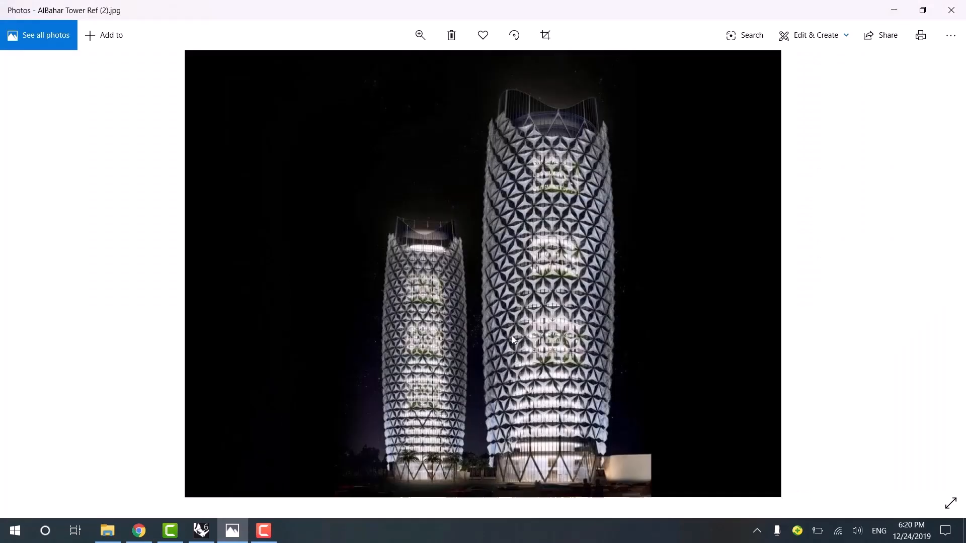
key("Right")
key("Right")
key("Right")
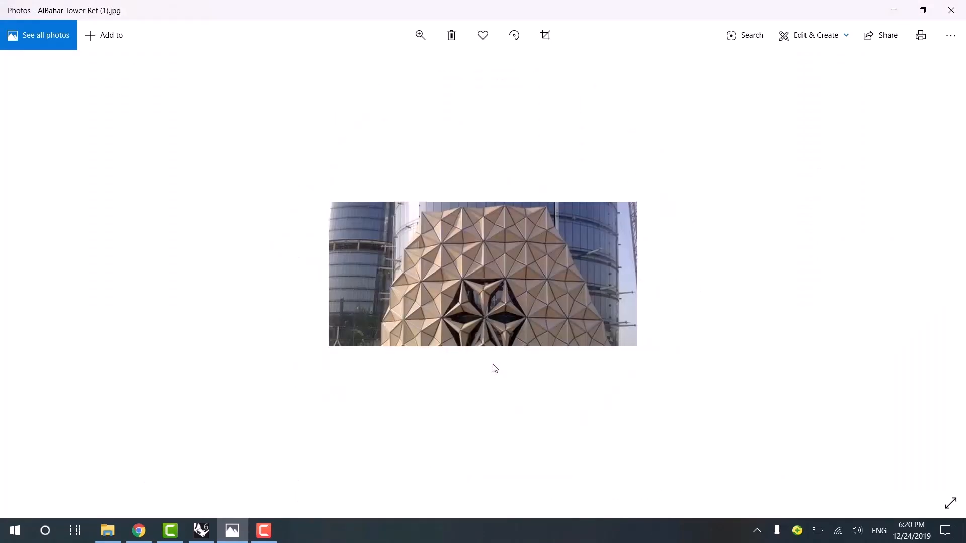
key("Right")
key("Right")
key("Right")
key("Right")
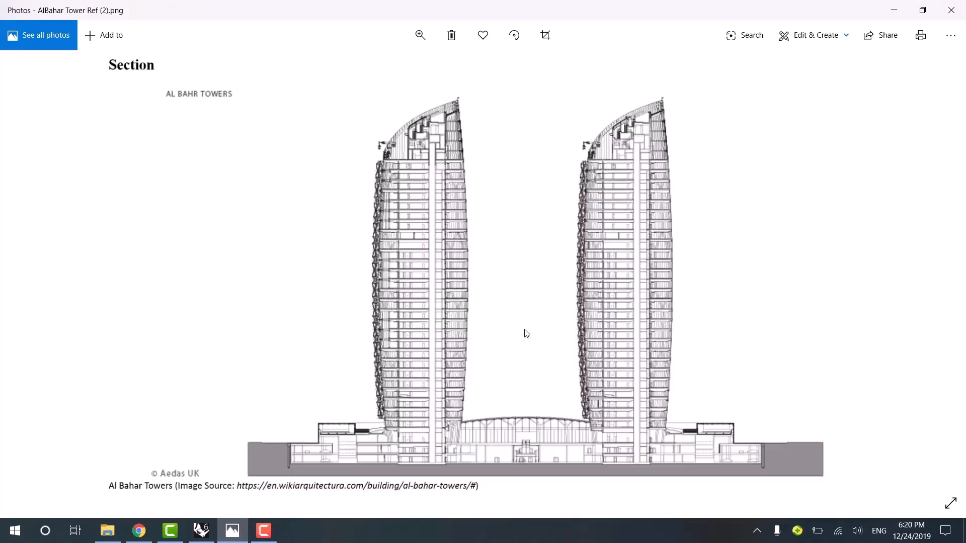
key("Right")
key("Right")
key("Right")
key("Right")
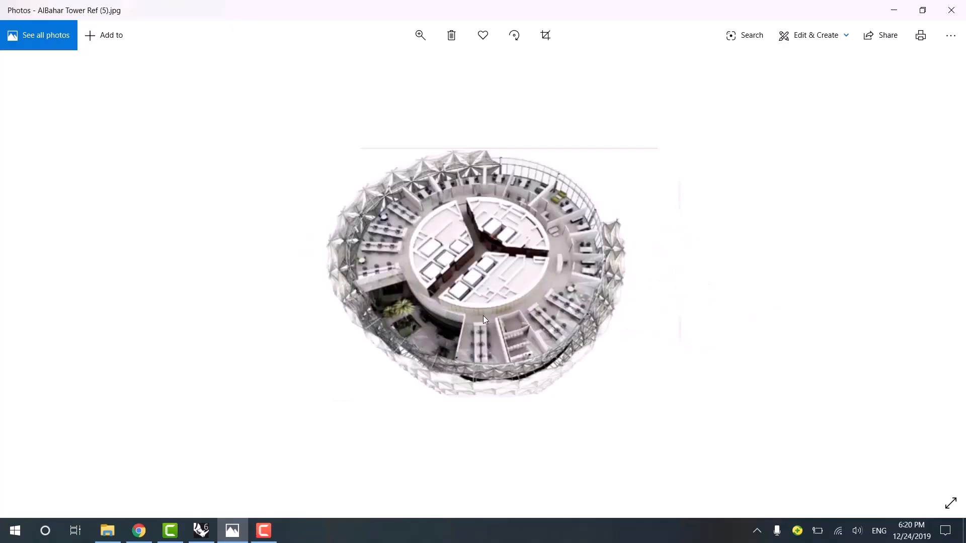
key("Right")
key("Left")
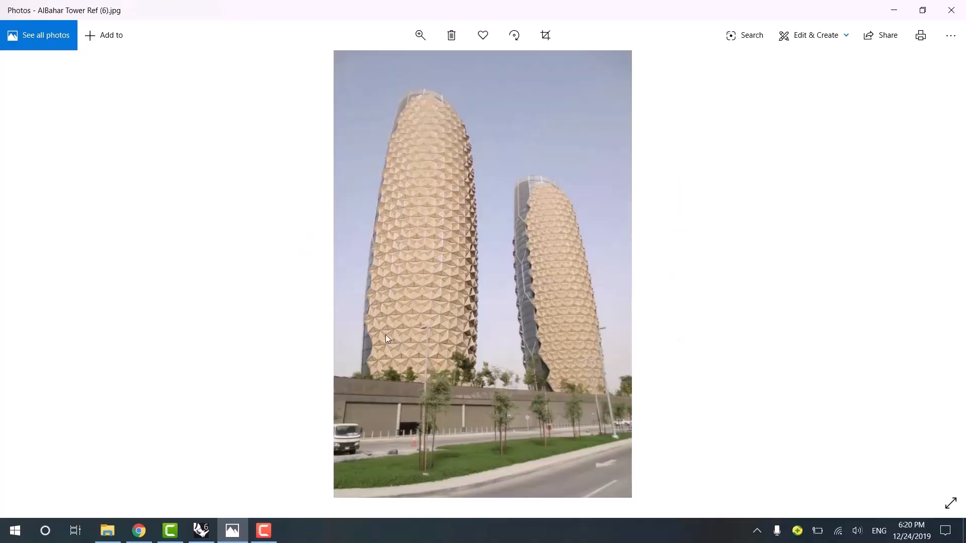
- Return to Rhino and turn on the "poste 2" layer to show the outer façade surface
left_click(893, 10)
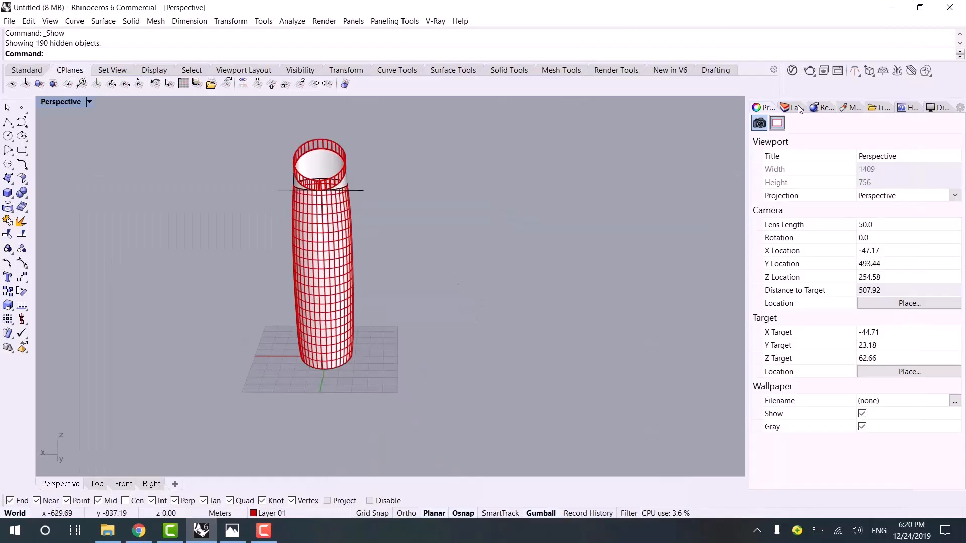
left_click(793, 107)
left_click(805, 184)
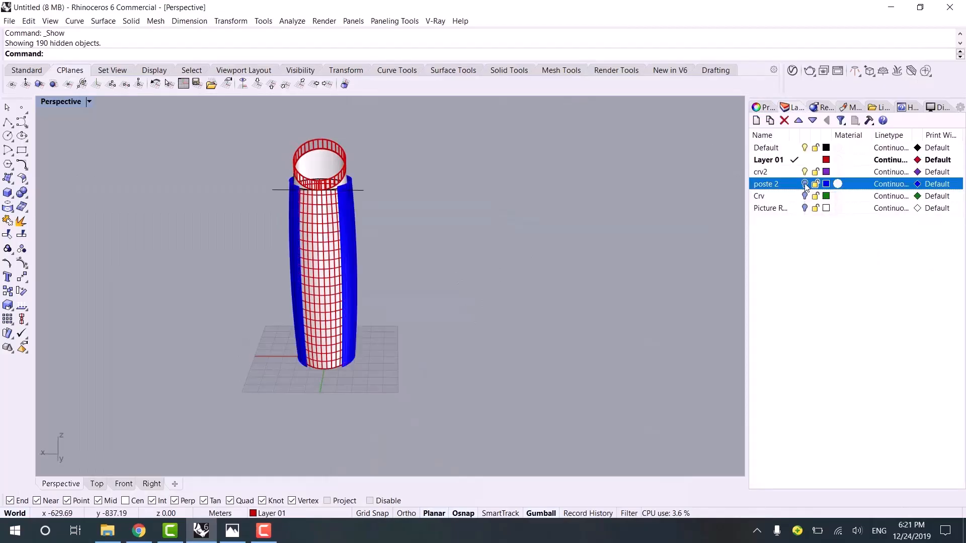
- Place a point object on the ground beside the tower and make Default the current layer
right_click_drag(483, 281, 408, 171)
scroll(361, 204, "up", 8)
right_click_drag(418, 231, 483, 262)
scroll(428, 261, "down", 6)
right_click_drag(417, 272, 373, 205, "shift")
scroll(373, 205, "up", 3)
scroll(479, 361, "down", 3)
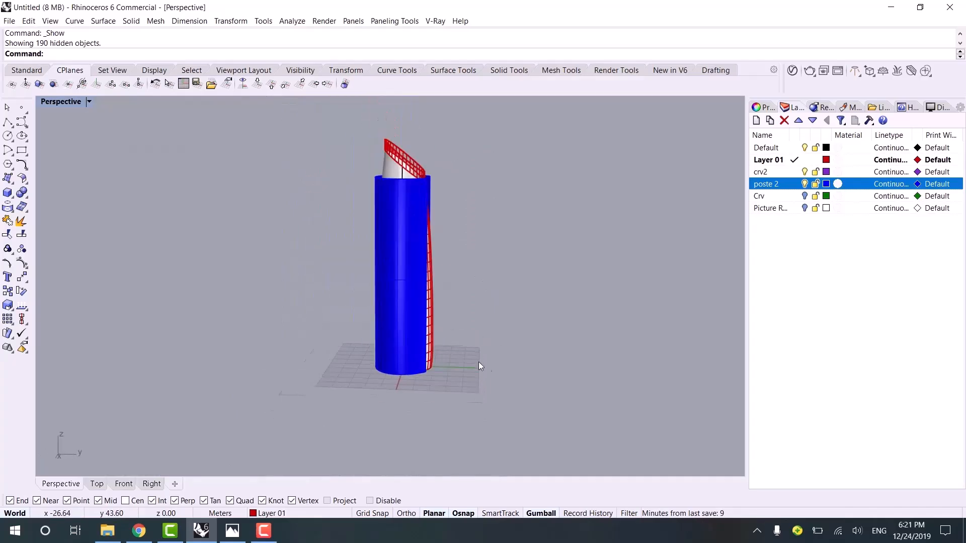
right_click_drag(478, 361, 463, 398)
left_click(22, 108)
scroll(287, 399, "up", 5)
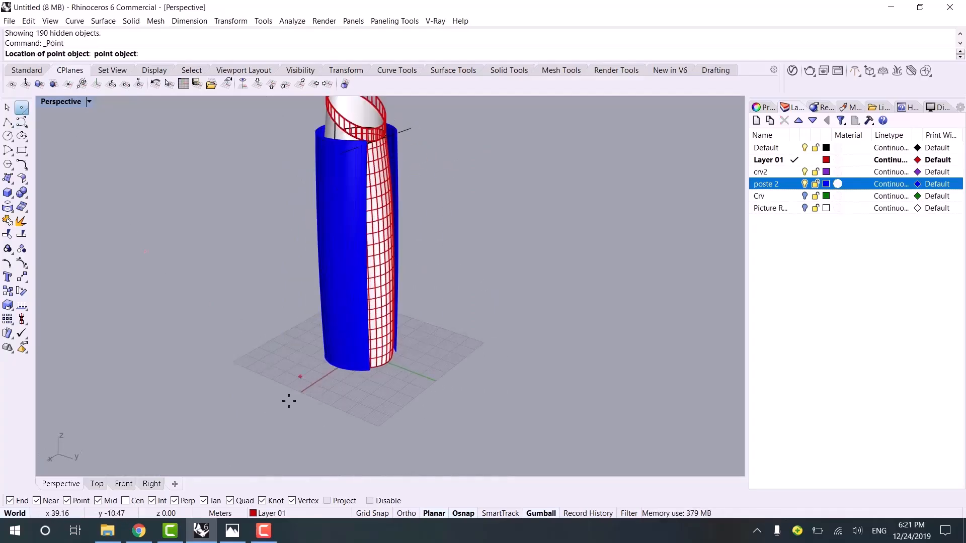
left_click(277, 413)
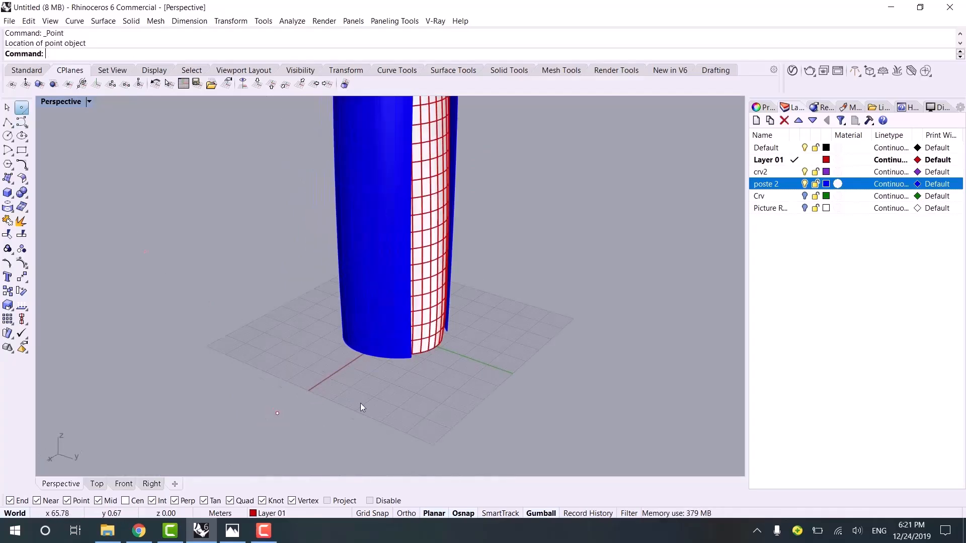
left_click(796, 148)
right_click_drag(272, 387, 291, 345, "shift")
- In the Top view, draw an inscribed 3-sided polygon centred on the point, with a radius of about 5 m and one corner straight up
left_click(107, 480)
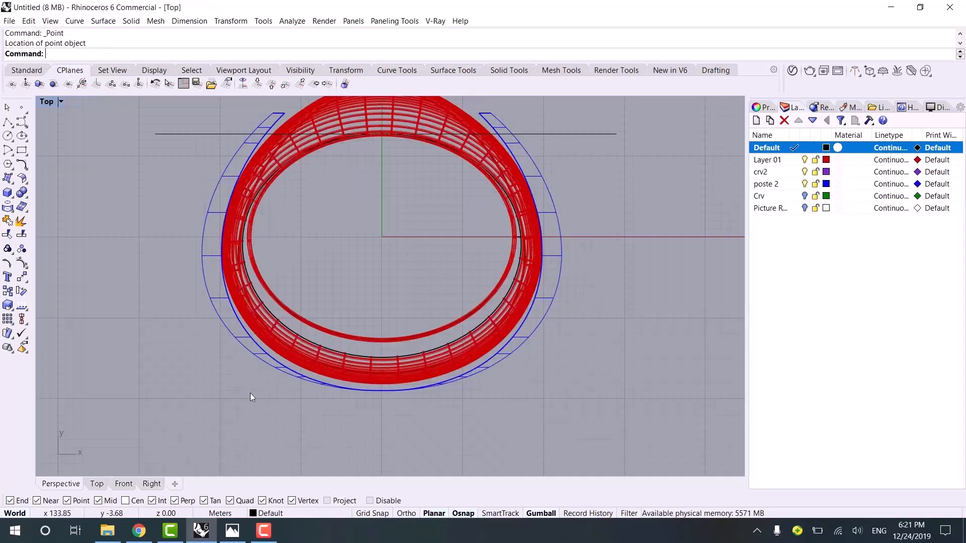
scroll(249, 393, "down", 4)
scroll(394, 304, "up", 8)
scroll(461, 304, "up", 6)
right_click_drag(533, 281, 243, 301)
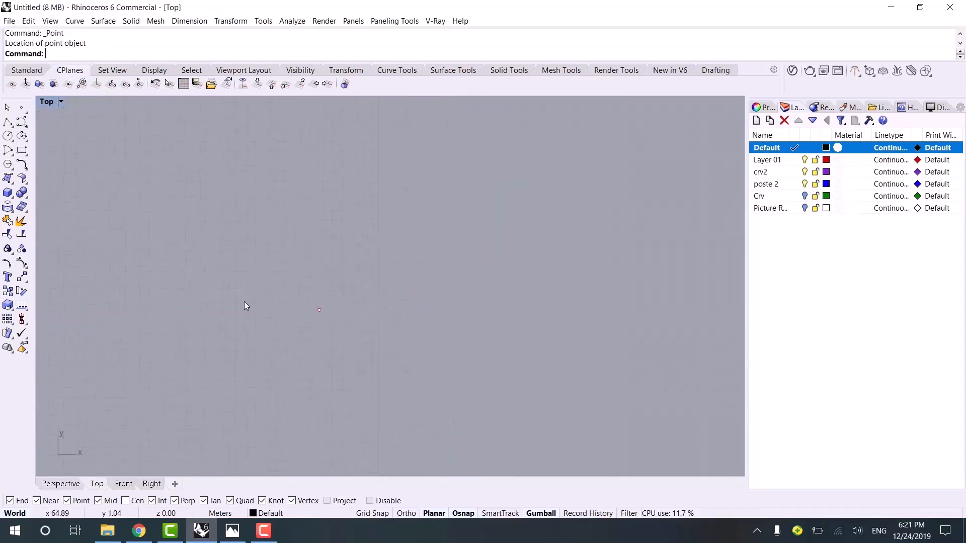
left_click(8, 177)
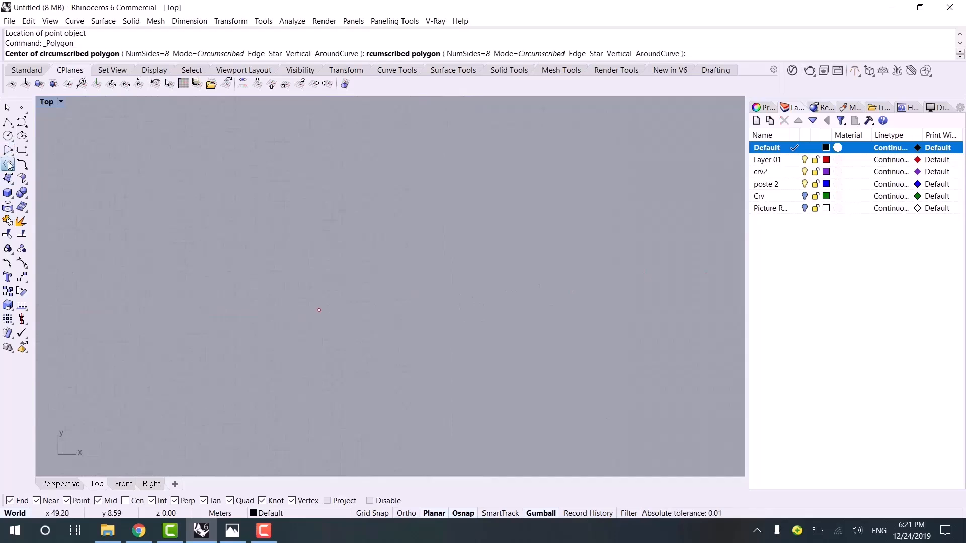
left_click(124, 54)
type("3")
key("Return")
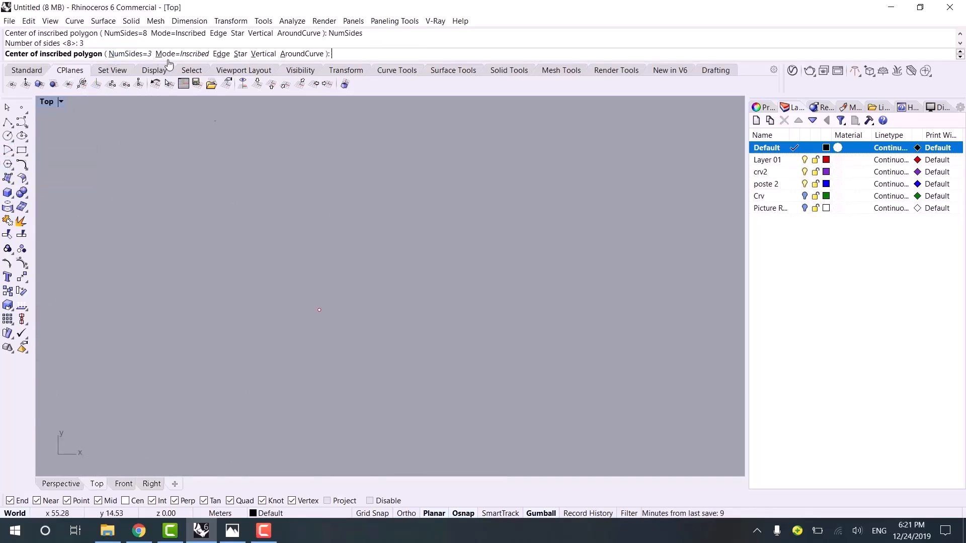
left_click(319, 310)
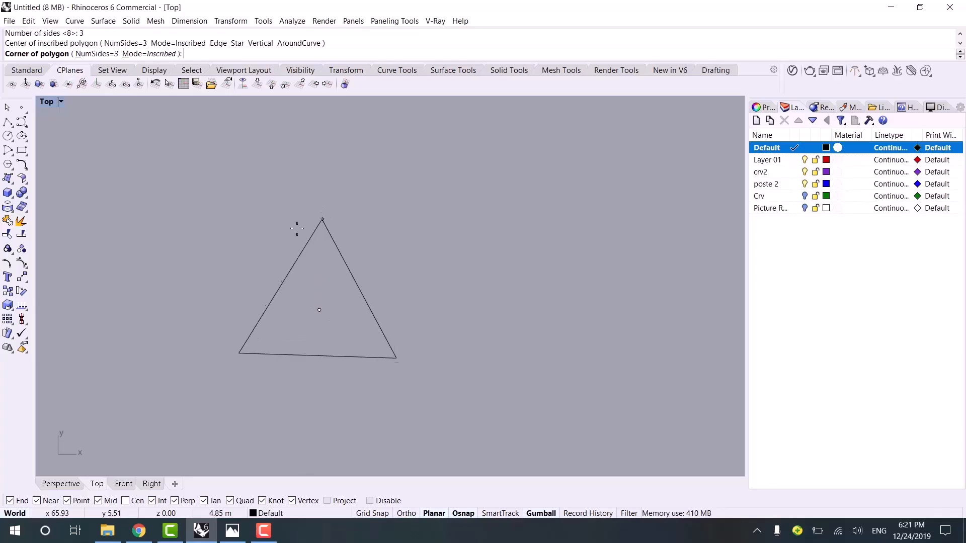
key("shift")
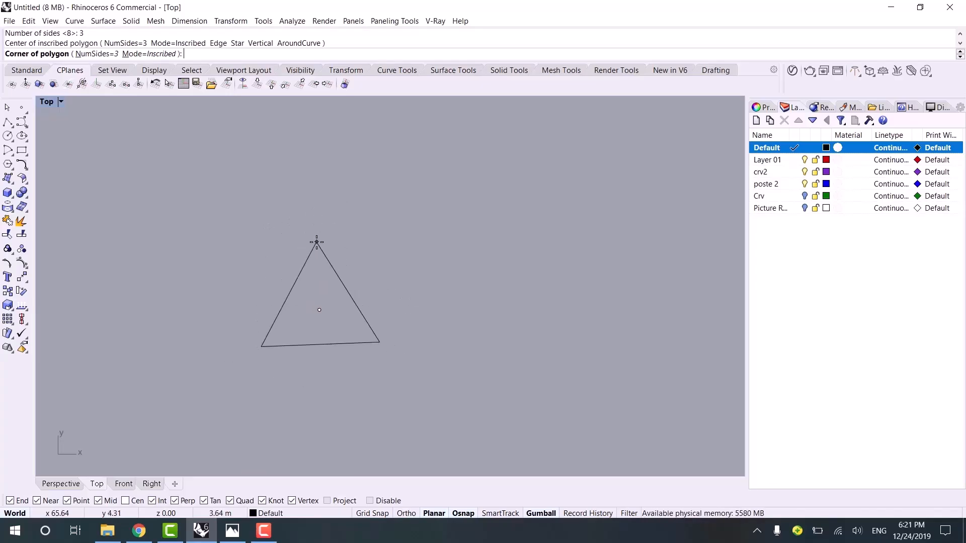
scroll(317, 241, "down", 6)
right_click_drag(317, 241, 391, 229)
key("shift")
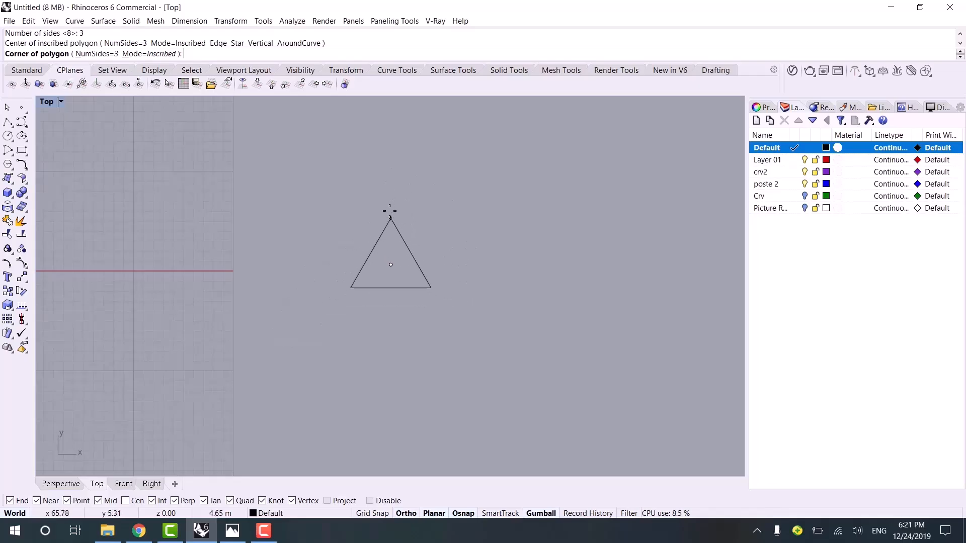
left_click(391, 213)
scroll(394, 260, "up", 4)
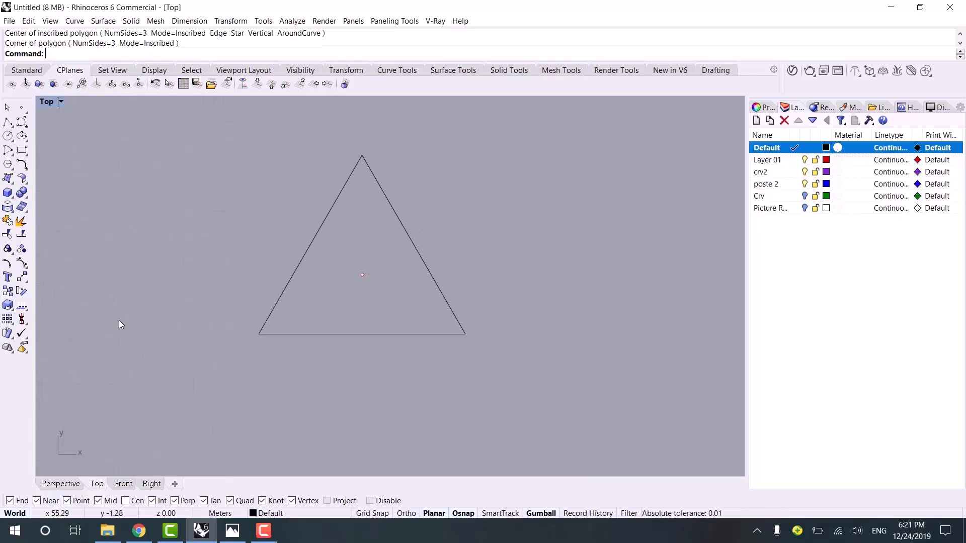
- Switch to Photos to examine the triangular folding façade panels in the reference image, and return to Rhino
left_click(232, 531)
scroll(431, 356, "down", 2)
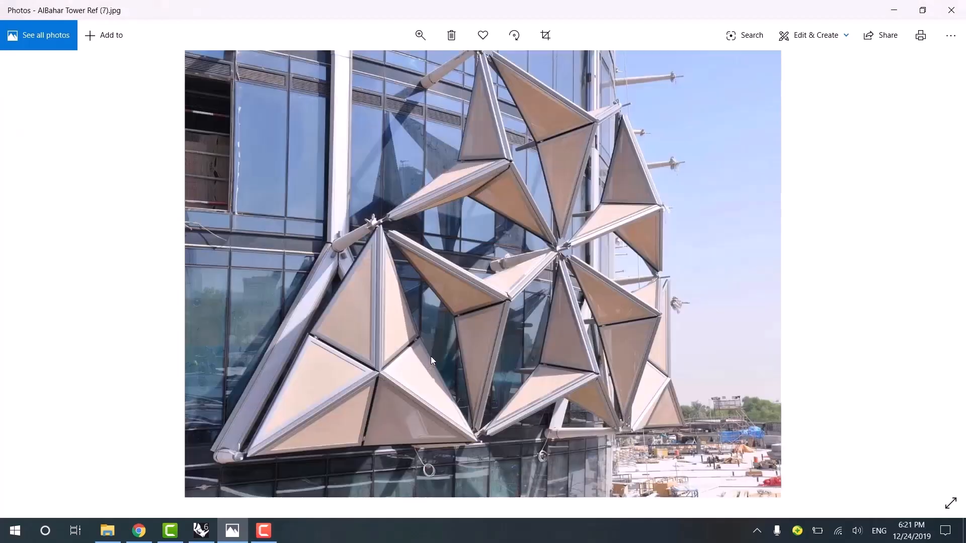
scroll(435, 355, "up", 1)
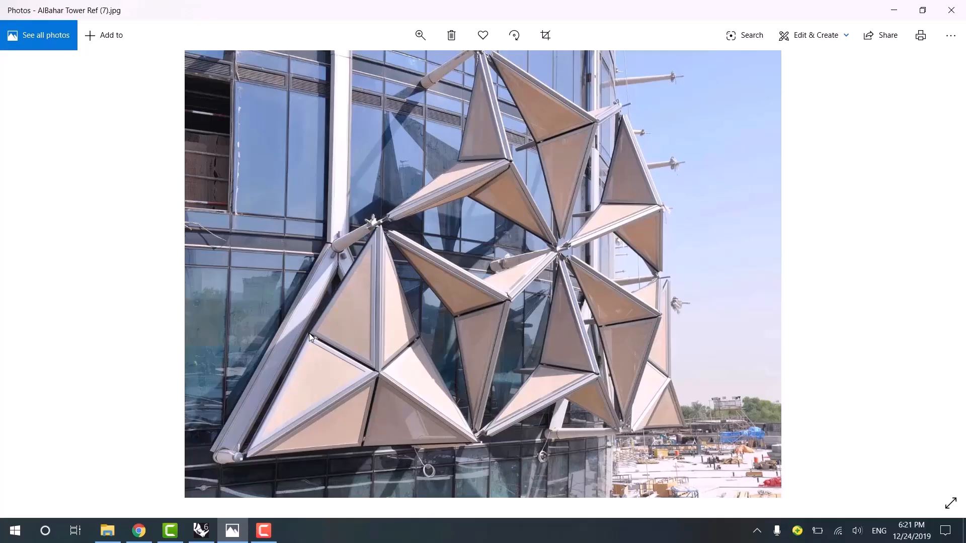
left_click(894, 10)
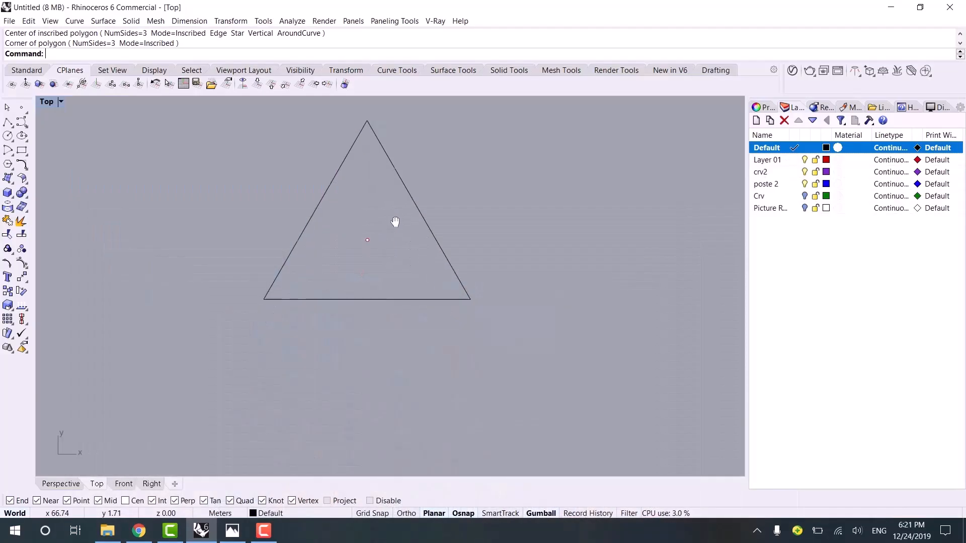
- Draw lines from the triangle's centre point to its top corner and to the midpoint of its left side
scroll(431, 224, "up", 2)
left_click_drag(427, 191, 385, 226)
right_click_drag(128, 232, 143, 254)
left_click(159, 246)
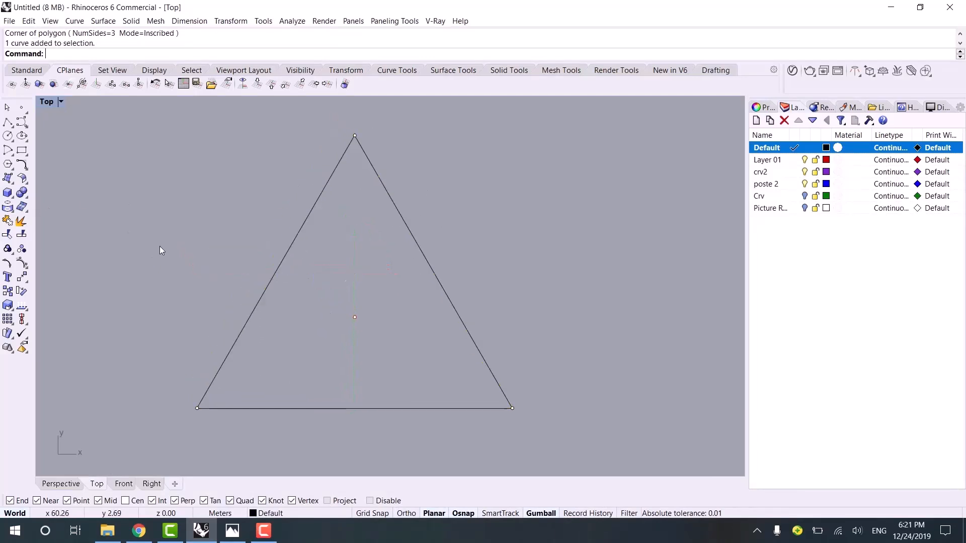
left_click(8, 124)
left_click(24, 128)
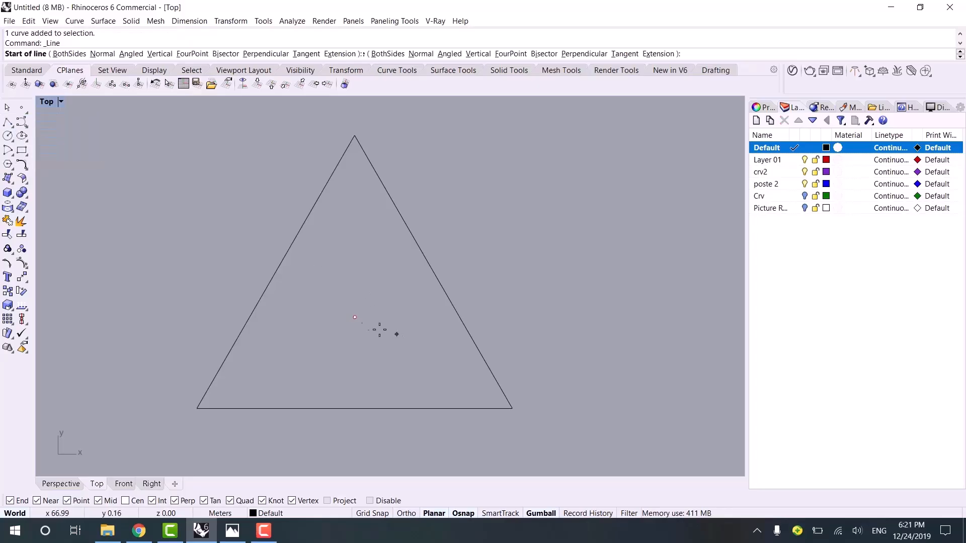
left_click(355, 317)
left_click(354, 135)
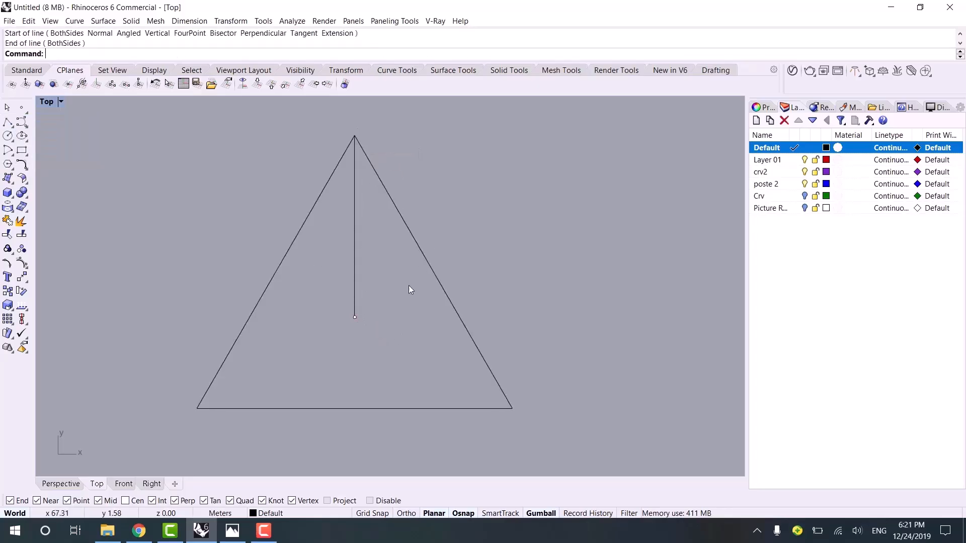
key("Return")
left_click(355, 317)
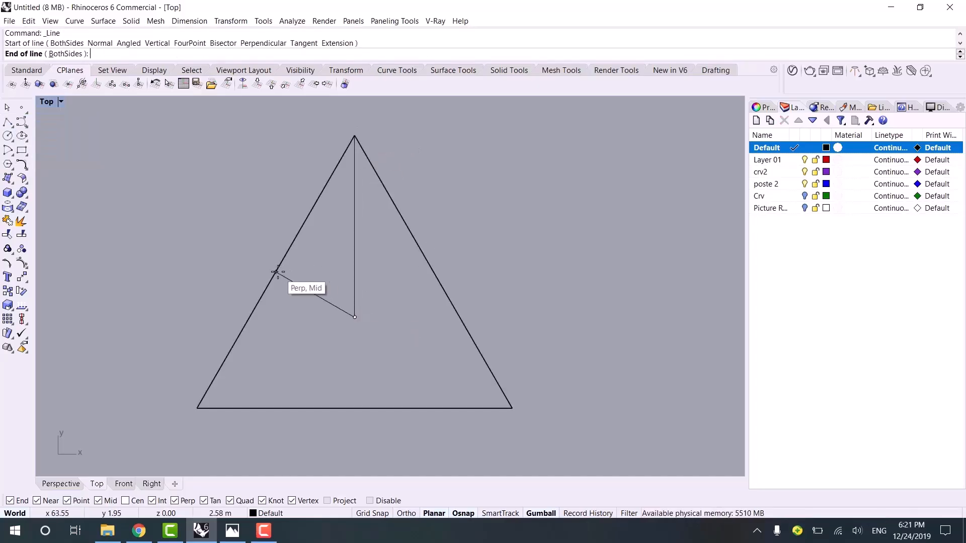
left_click(276, 271)
- Polar-array the two inner lines around the triangle's centre point with 3 items over 360 degrees
left_click(354, 275)
left_click(308, 291, "shift")
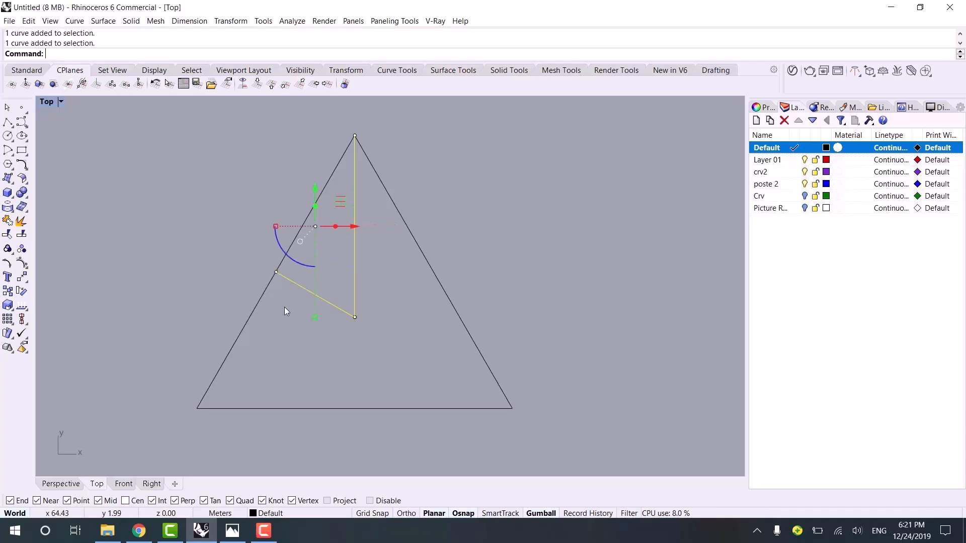
type("ArrayPolar")
key("Return")
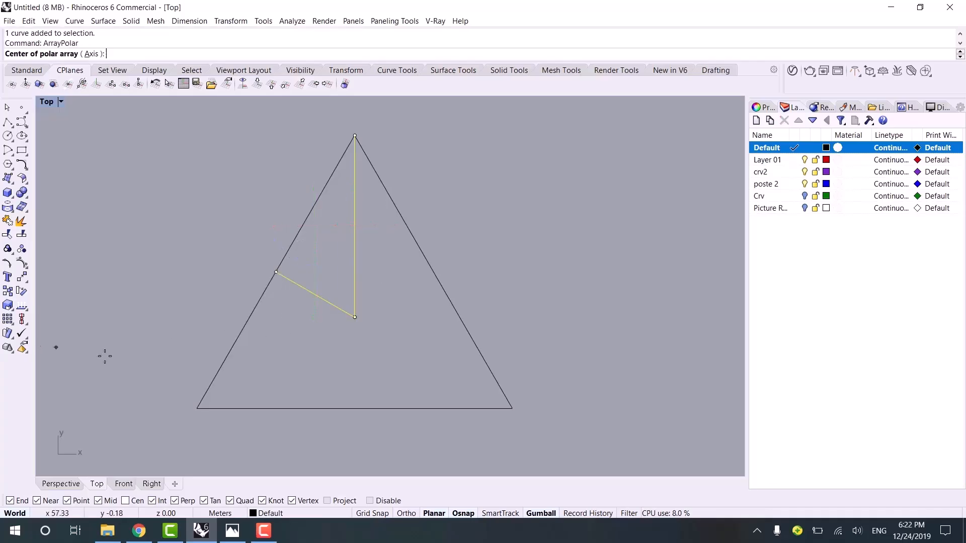
left_click(355, 317)
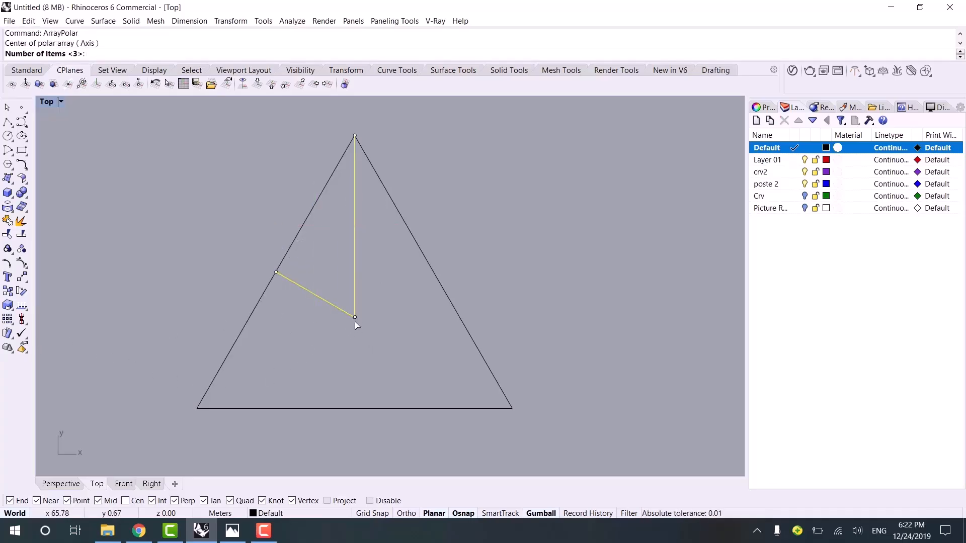
key("Return")
key("Return")
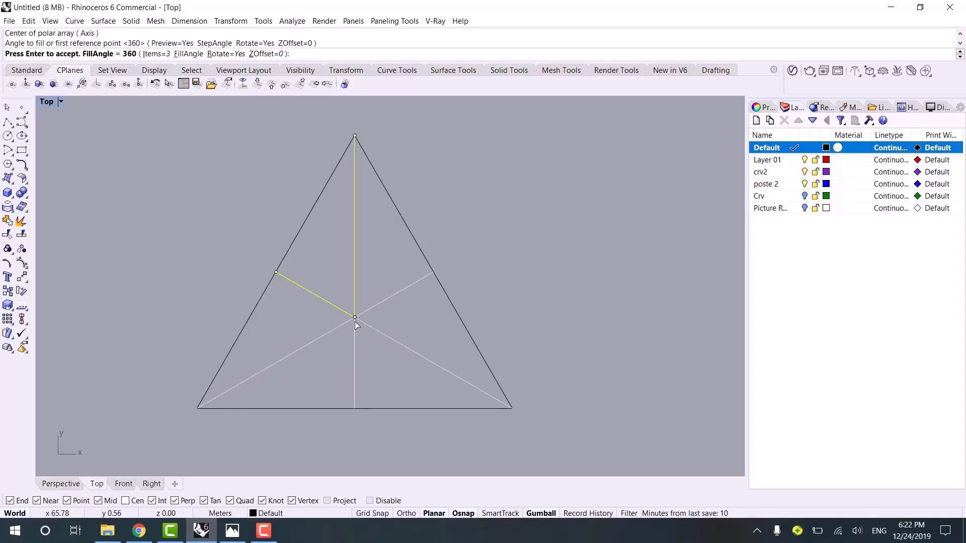
key("Return")
left_click(462, 209)
- Explode the triangle into separate sides and split them with the three lines that run to the side midpoints
left_click(400, 216)
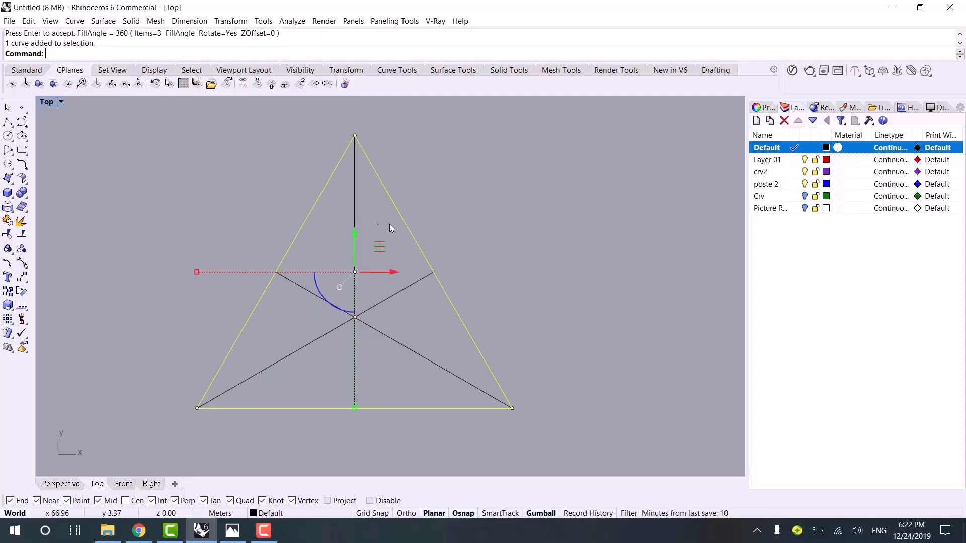
left_click(22, 220)
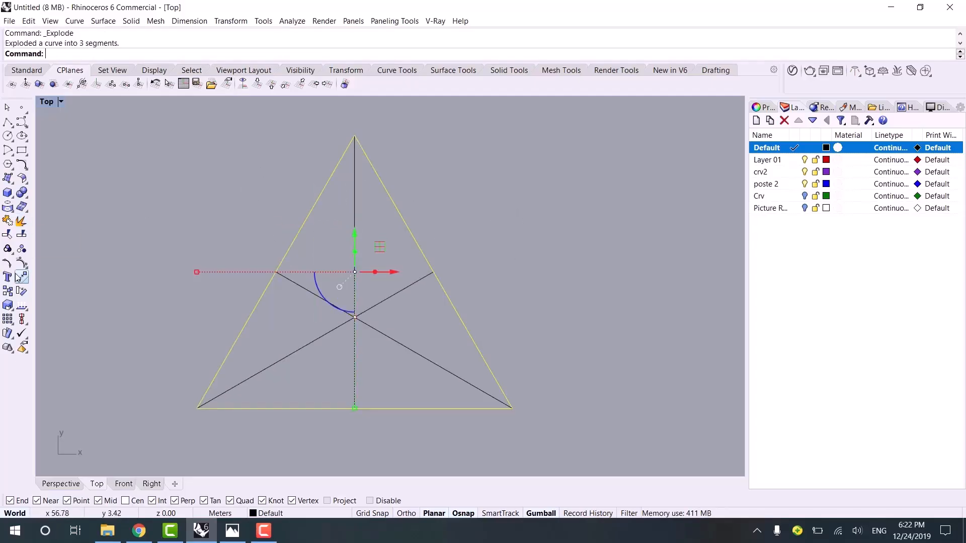
left_click(21, 234)
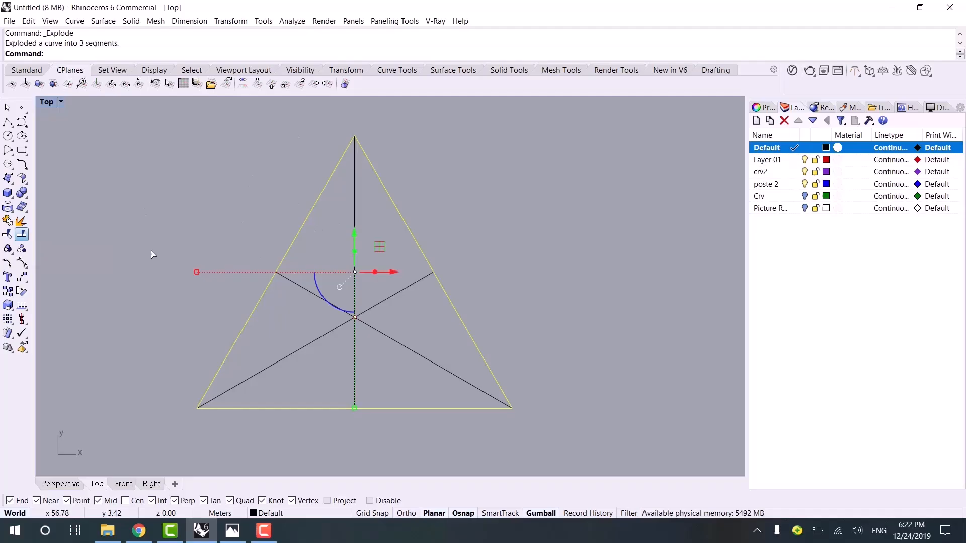
left_click(293, 281)
left_click(407, 287)
left_click(357, 353)
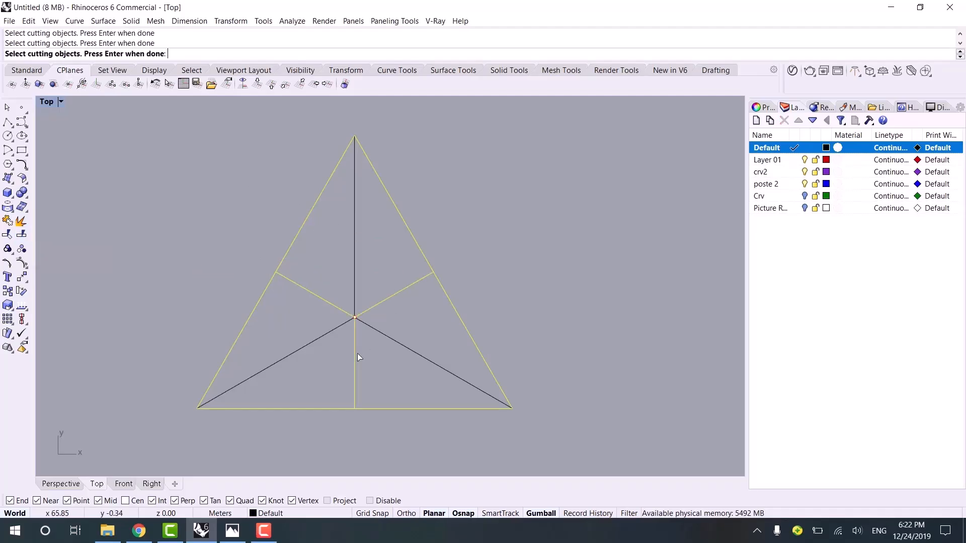
key("Return")
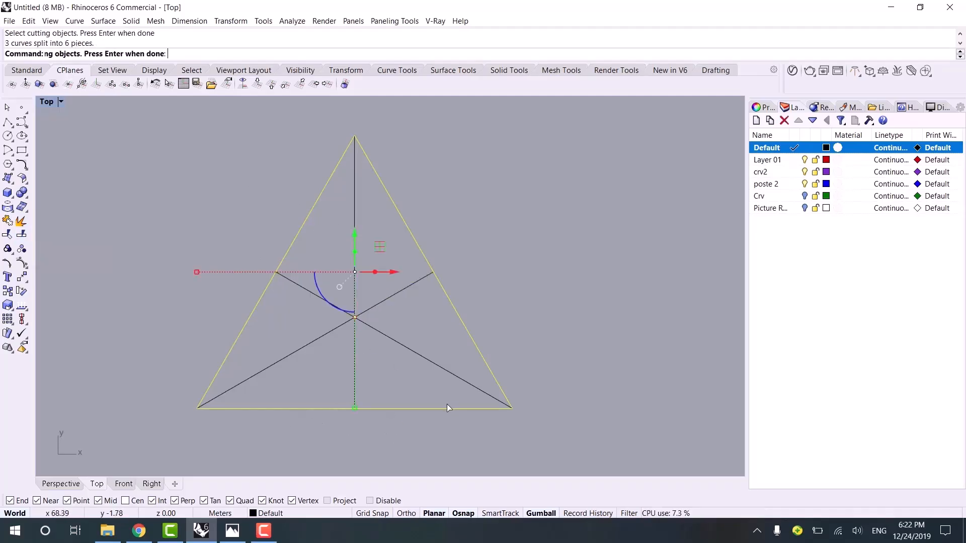
- Turn on control points for all the triangle's curves and raise the shared centre points vertically into a pyramid apex
left_click_drag(499, 203, 151, 426)
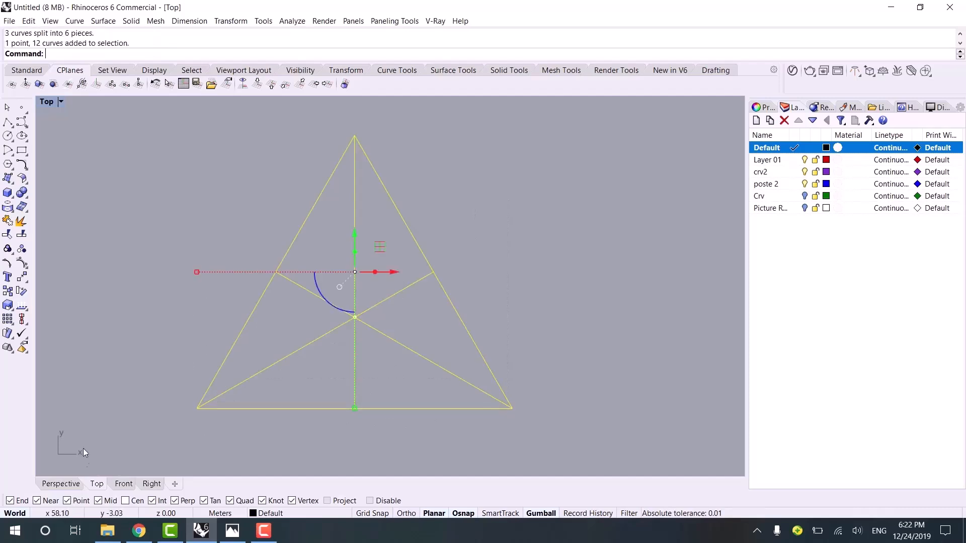
left_click(73, 484)
right_click_drag(403, 348, 431, 342)
type("zs")
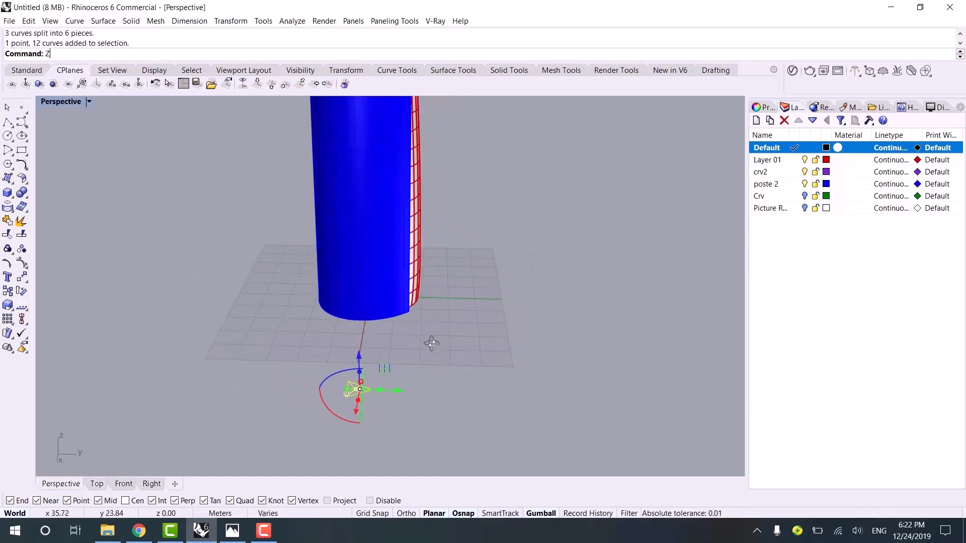
key("Return")
right_click_drag(396, 379, 478, 381)
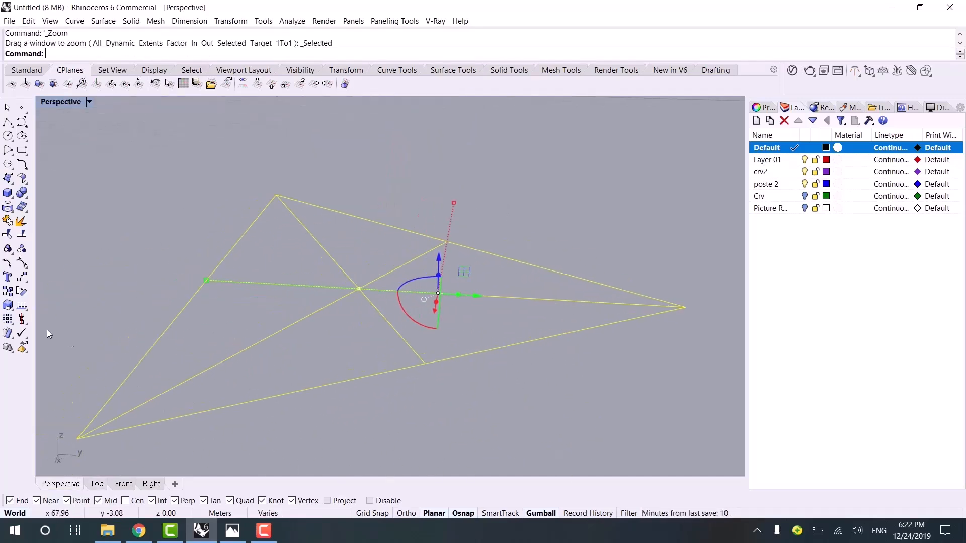
left_click(20, 263)
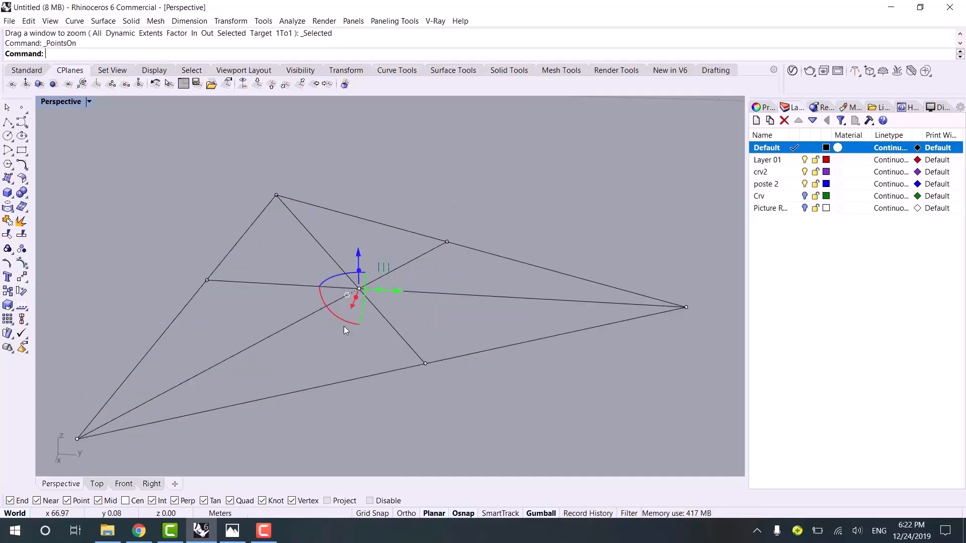
left_click_drag(322, 354, 382, 267)
left_click_drag(359, 236, 357, 181)
right_click_drag(386, 379, 313, 362)
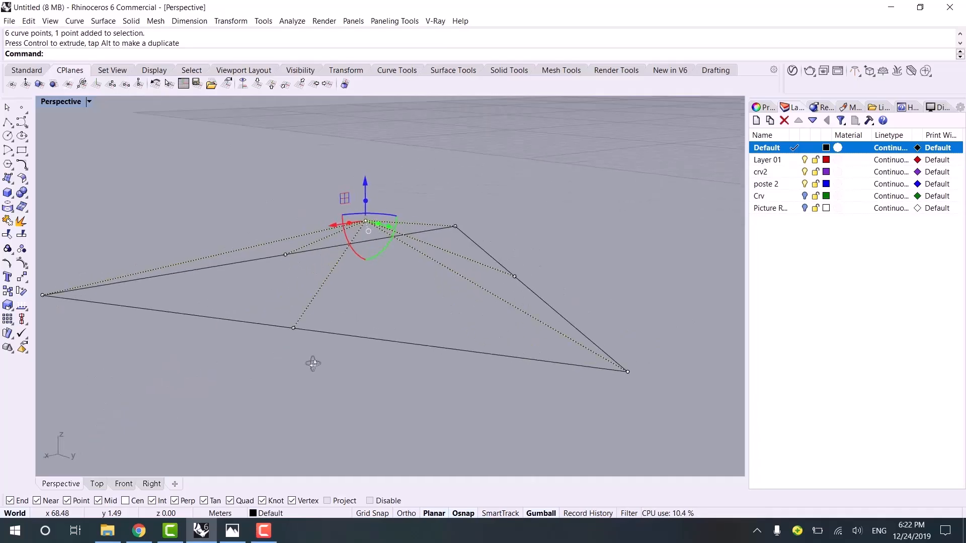
- Select the control points at the three side midpoints and scale them inward toward the centre to fold the module
left_click_drag(321, 360, 267, 302)
right_click_drag(267, 303, 325, 316)
left_click_drag(212, 300, 224, 309, "shift")
right_click_drag(448, 255, 476, 210)
left_click_drag(518, 275, 518, 274, "shift")
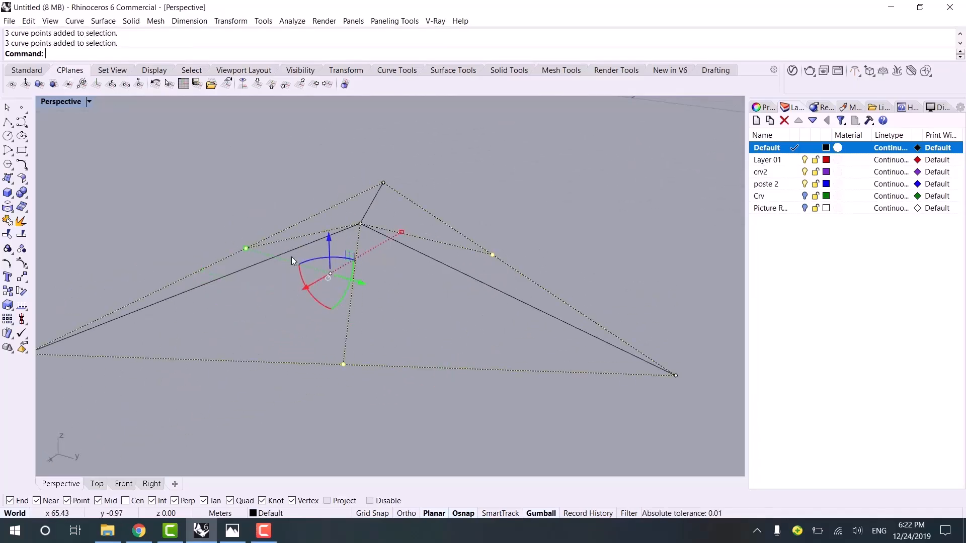
right_click_drag(292, 260, 252, 240)
left_click_drag(245, 234, 306, 250)
right_click_drag(507, 311, 287, 281)
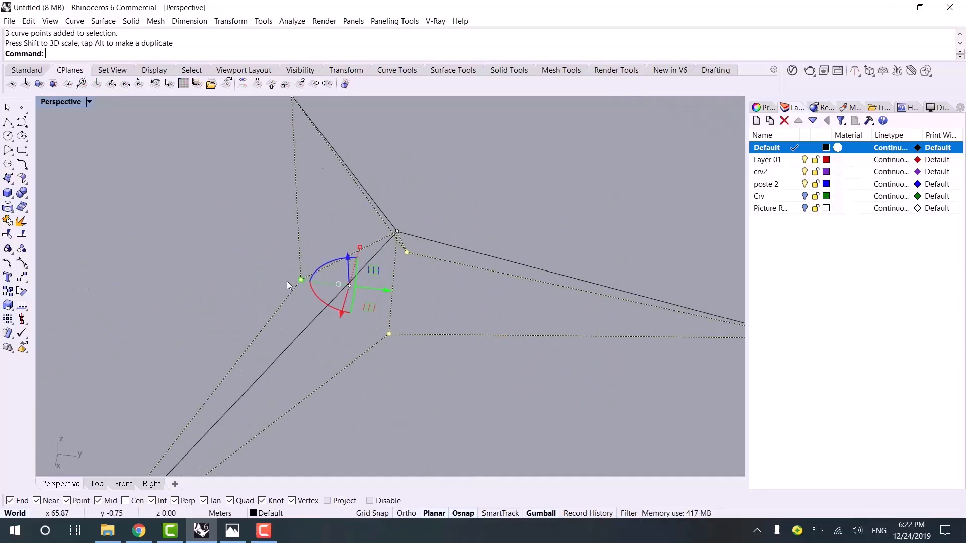
scroll(297, 288, "down", 6)
mouse_move(294, 289)
left_mouse_down("shift")
mouse_move(258, 277)
mouse_move(309, 282)
mouse_move(260, 277)
mouse_move(289, 283)
left_mouse_up("shift")
left_click(420, 274)
right_click_drag(419, 275, 317, 253)
right_click_drag(303, 304, 349, 297, "shift")
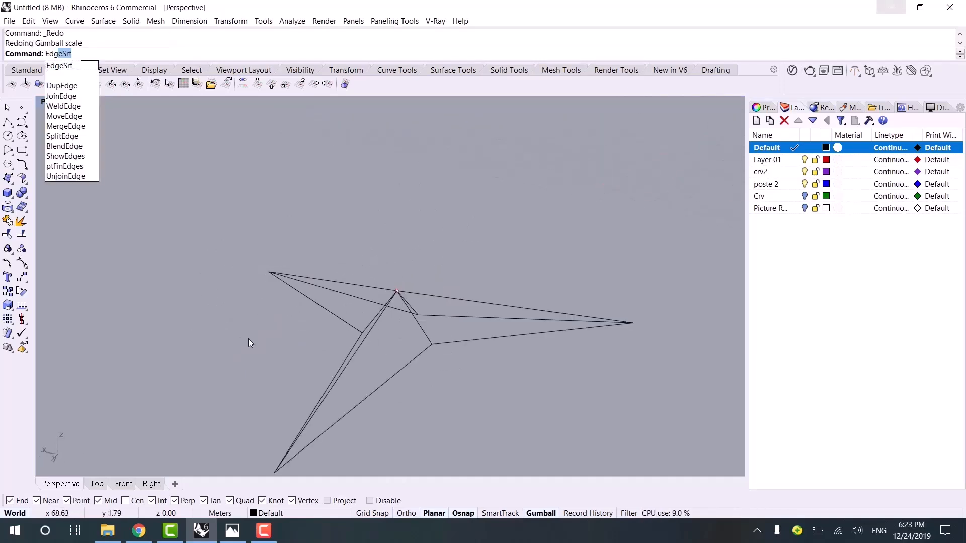
- Use EdgeSrf to create surfaces on the first two triangular facets of the folded module from their edge curves
key("Return")
right_click_drag(248, 340, 407, 322)
left_click(406, 321)
key("Return")
key("Return")
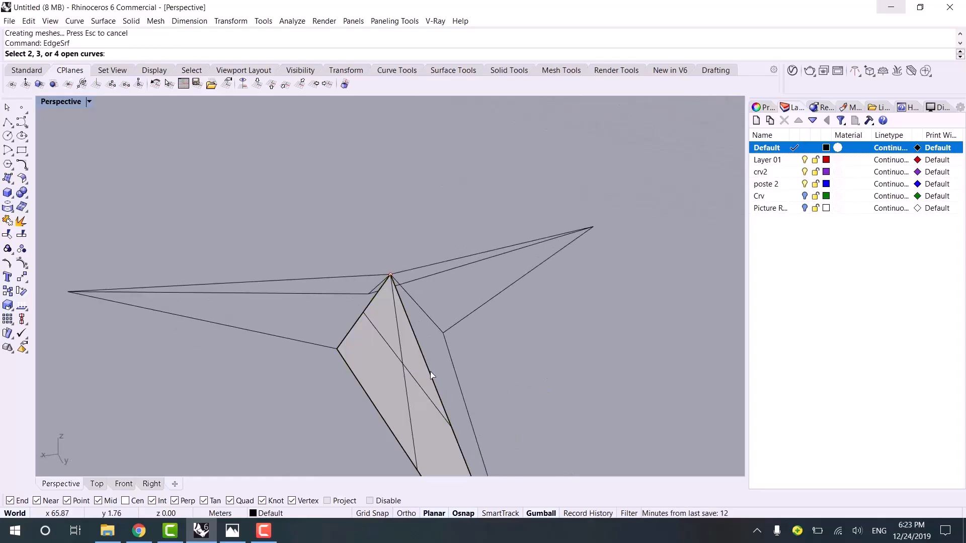
left_click(457, 379)
right_click_drag(420, 304, 376, 349)
left_click(378, 340)
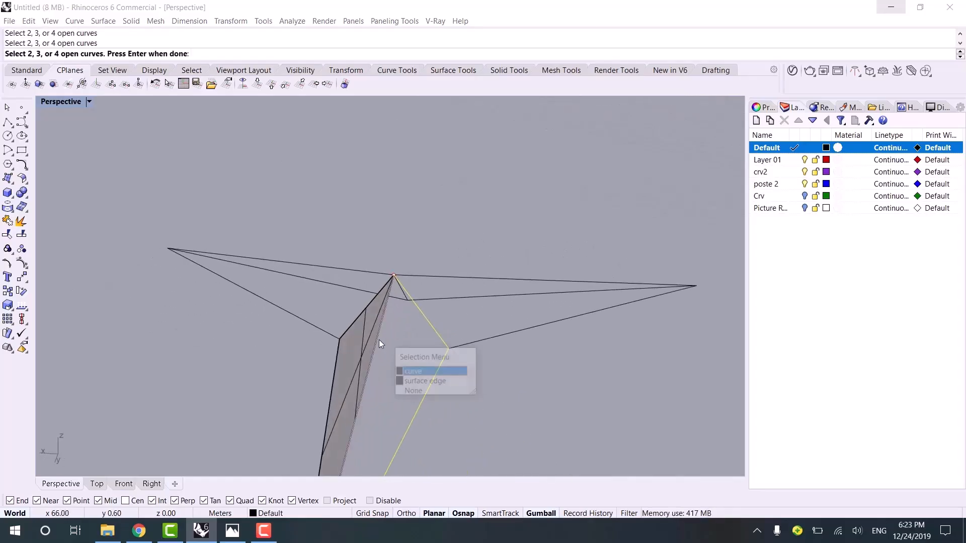
left_click(424, 370)
key("Return")
- Build edge surfaces on two more facets of the module, choosing the curves where they overlap surface edges
right_click_drag(501, 330, 379, 346)
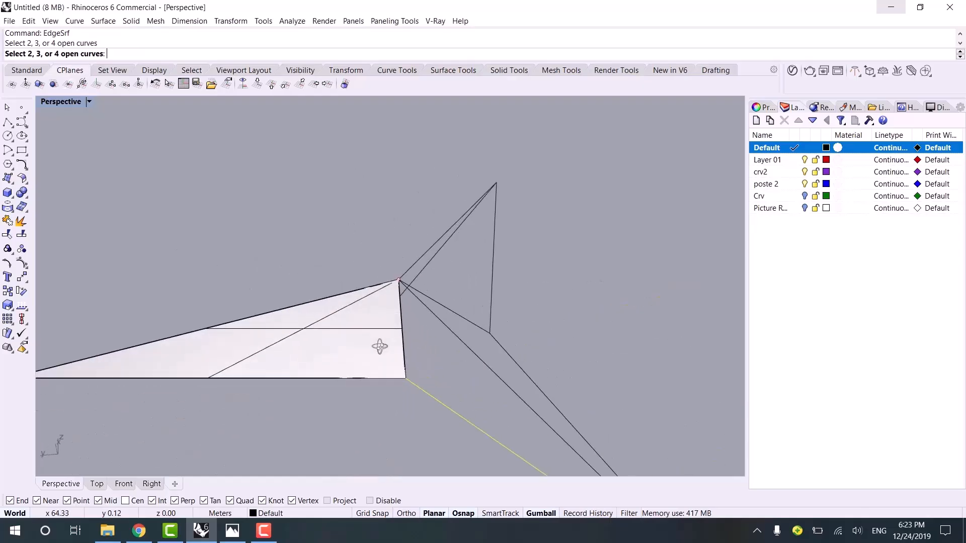
left_click(432, 311)
left_click(402, 330)
left_click(438, 356)
right_click(496, 394)
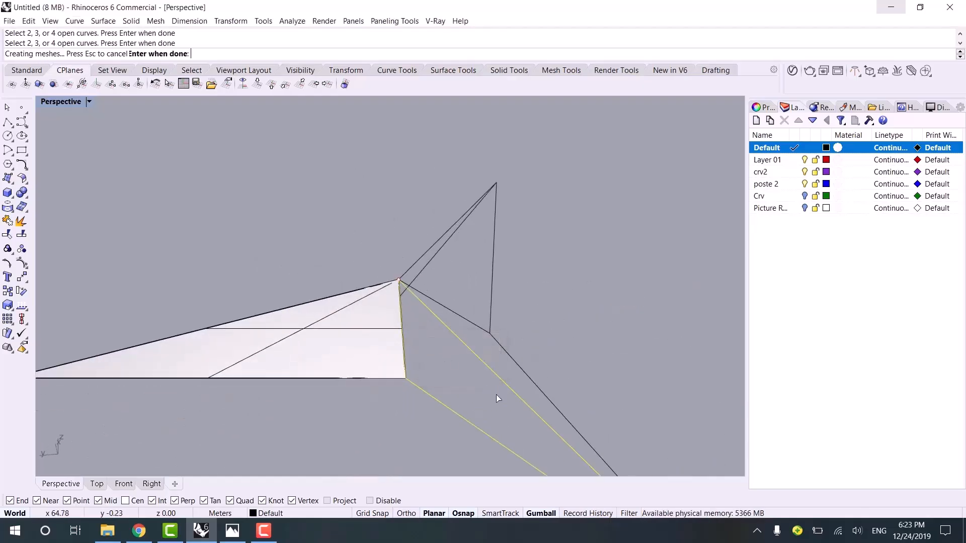
right_click_drag(496, 394, 363, 301)
right_click(362, 300)
left_click(360, 297)
left_click(395, 330)
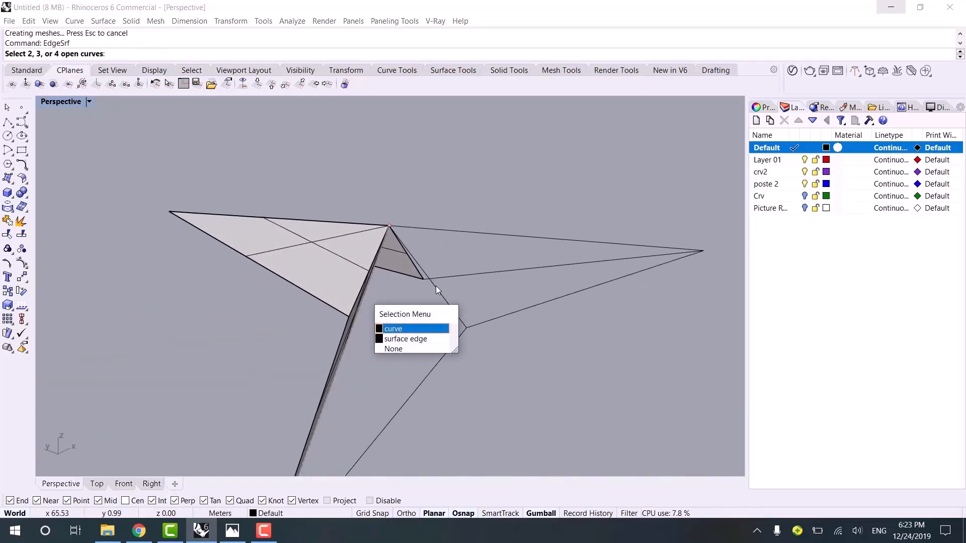
left_click(436, 286)
left_click(439, 354)
right_click(492, 366)
- Create edge surfaces on the last two open facets so all six facets of the module are covered
right_click(546, 367)
right_click_drag(546, 367, 337, 310)
left_click(461, 363)
left_click(490, 270)
left_click(402, 279)
left_click(416, 296)
right_click(435, 374)
right_click(337, 310)
left_click(348, 321)
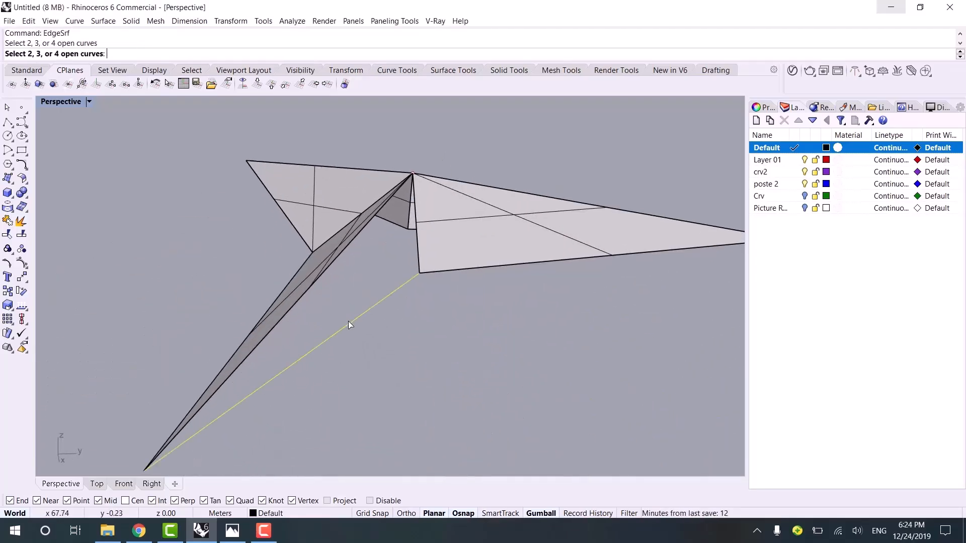
left_click(338, 258)
left_click(371, 289)
left_click(417, 222)
left_click(446, 253)
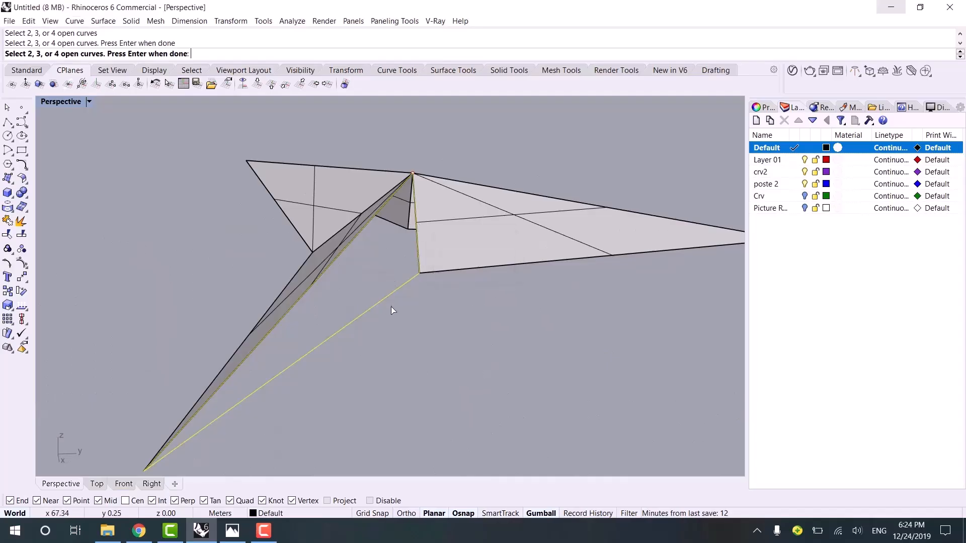
right_click(423, 347)
- Select all curves in the model with SelCrv and move them to the Crv layer
scroll(430, 352, "down", 6)
right_click_drag(433, 359, 366, 404)
type("Sel")
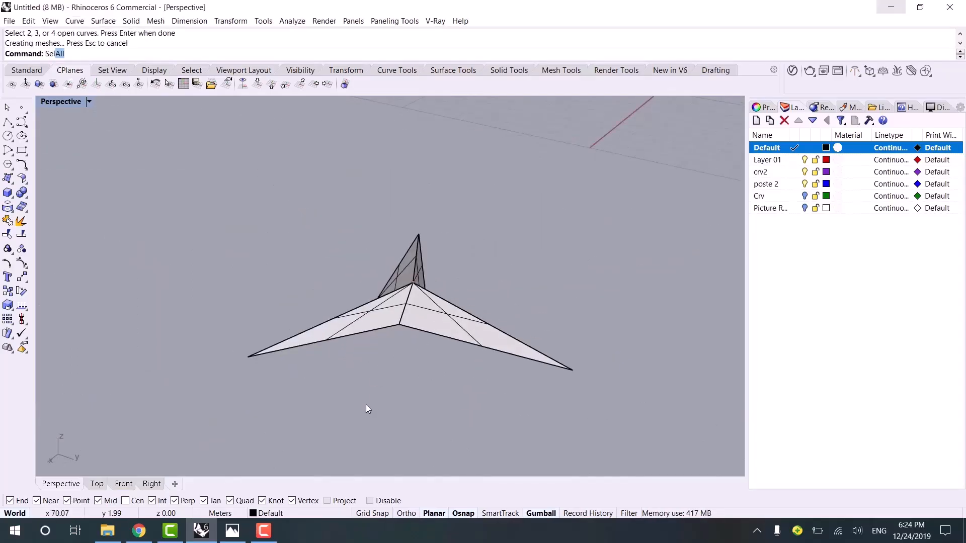
type("Crv")
key("Return")
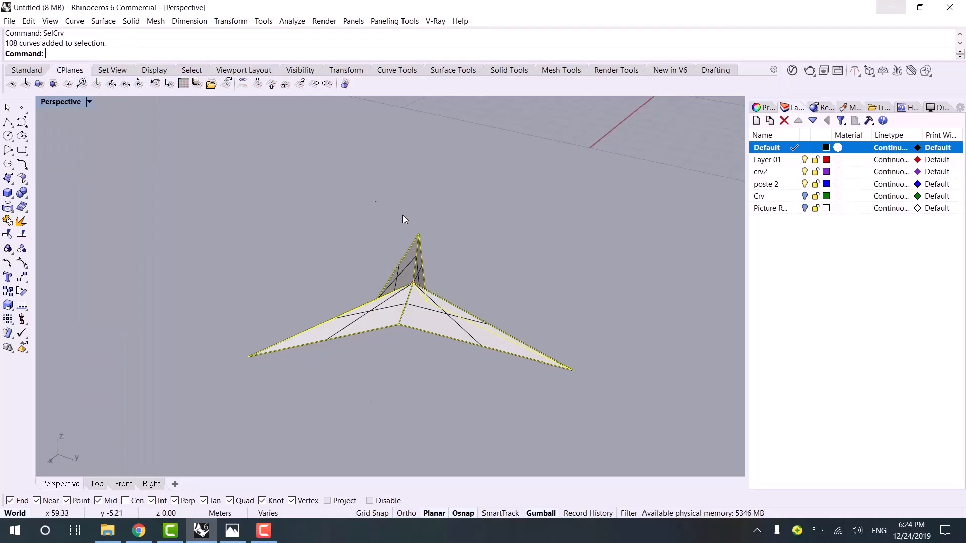
scroll(297, 305, "down", 5)
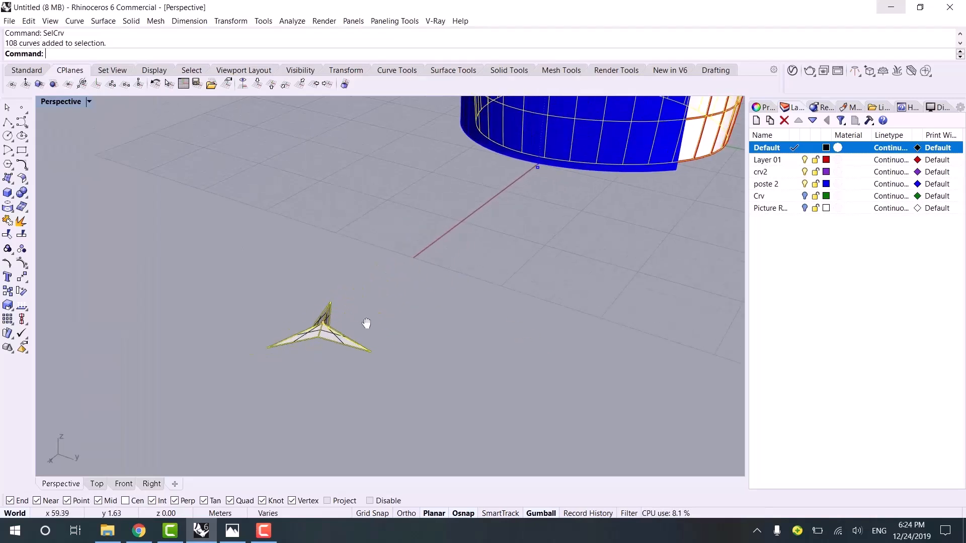
right_click(778, 197)
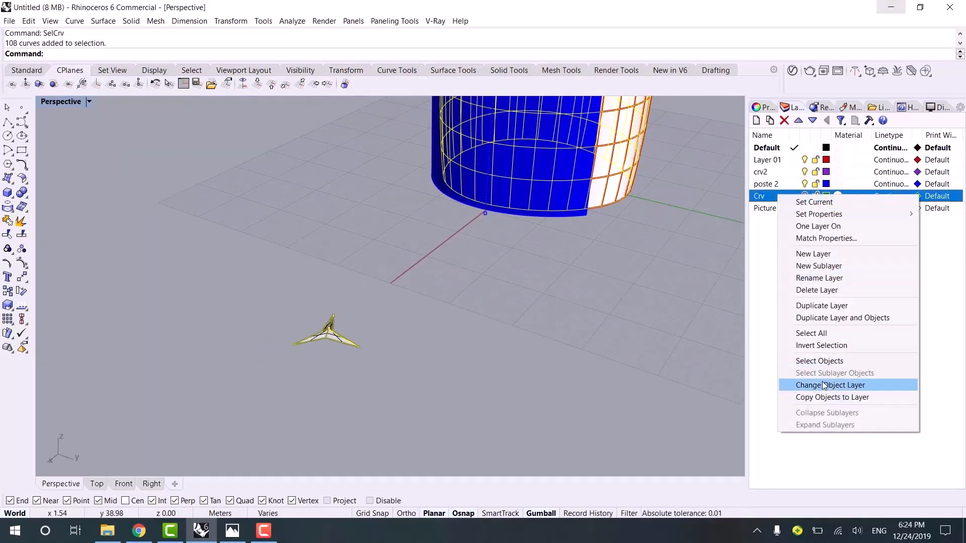
left_click(823, 385)
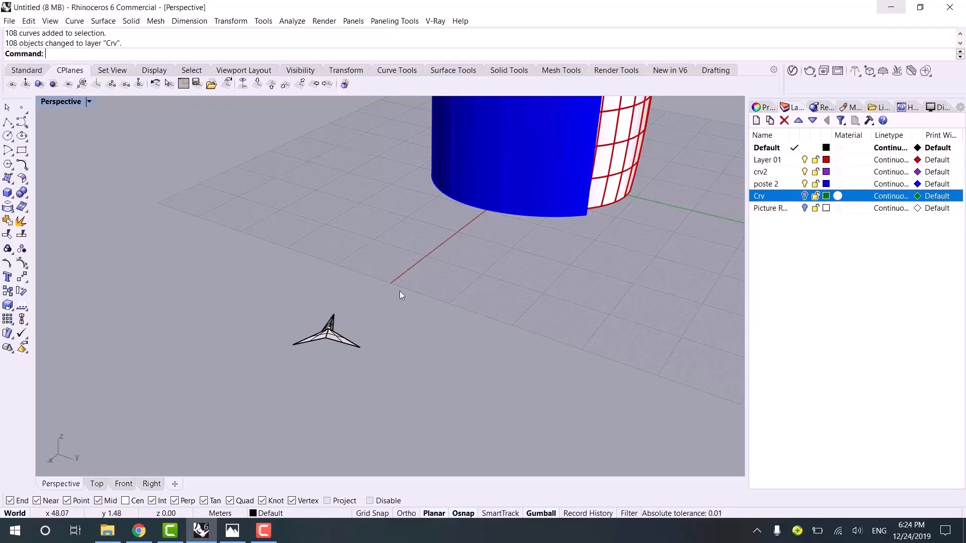
- Select the six facet surfaces of the module and turn on their control points
scroll(381, 319, "up", 8)
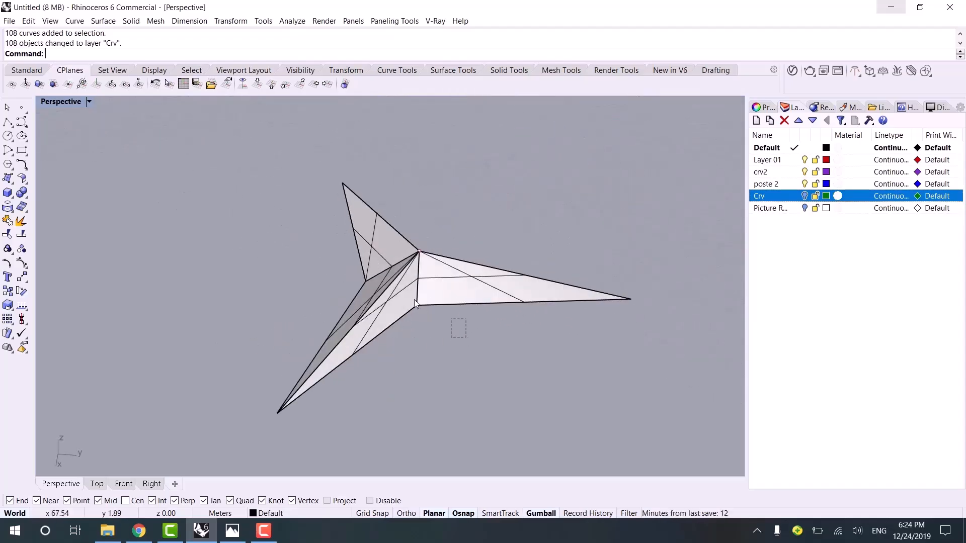
left_click_drag(415, 300, 363, 296)
right_click_drag(517, 277, 408, 310)
left_click_drag(407, 214, 407, 216)
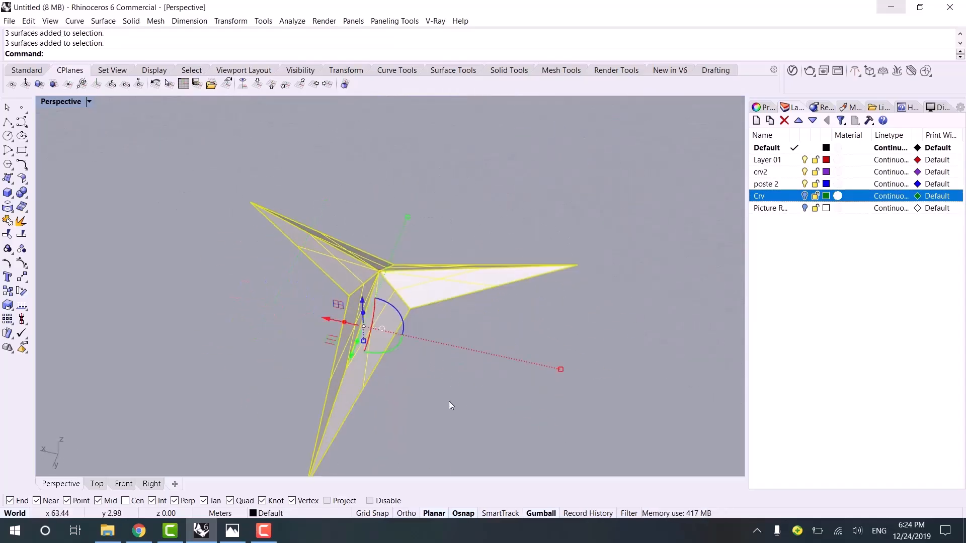
left_click(22, 262)
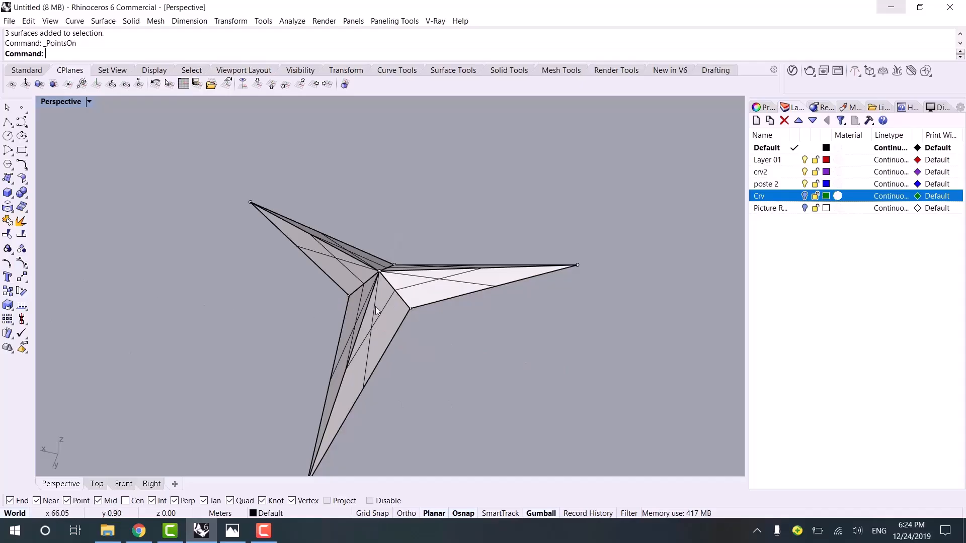
- Select the surface control points at the three side midpoints and scale them outward to open the module
left_click_drag(349, 287, 349, 288)
scroll(402, 322, "up", 4)
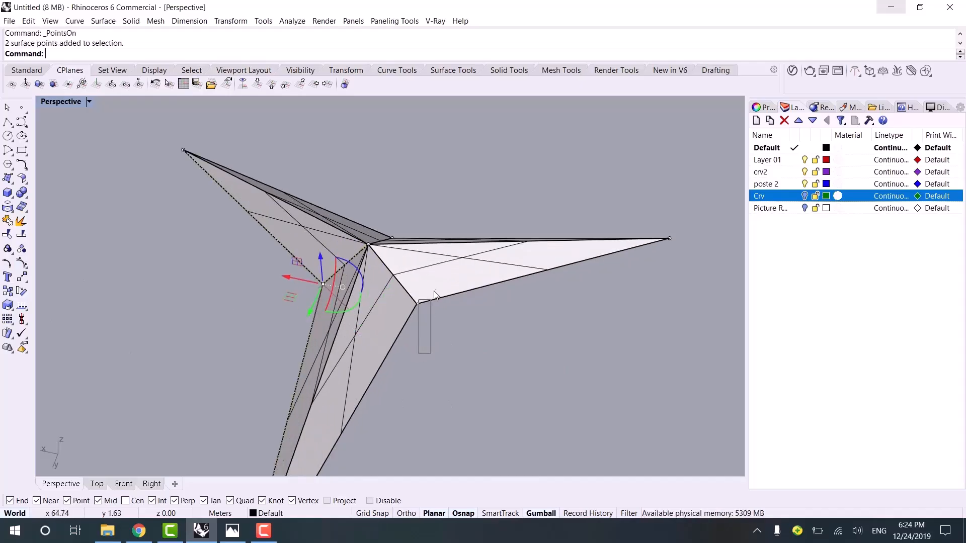
left_click_drag(411, 348, 443, 287)
right_click_drag(443, 286, 426, 263)
right_click_drag(477, 337, 413, 344)
left_click_drag(401, 356, 451, 284)
right_click_drag(373, 297, 426, 310)
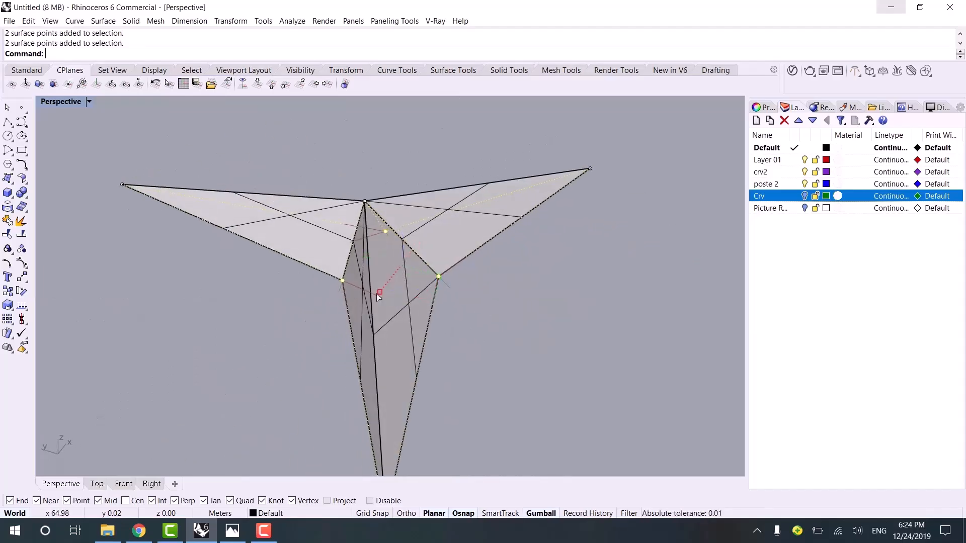
left_click_drag(378, 294, 287, 302)
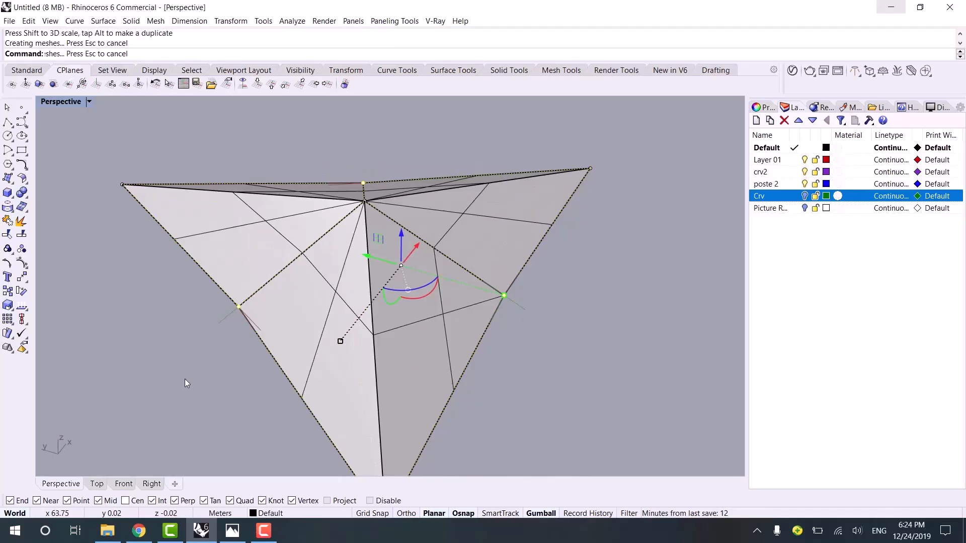
- Scale the three side-midpoint control points slightly back inward in the Top view
left_click(96, 483)
right_click_drag(285, 360, 267, 377)
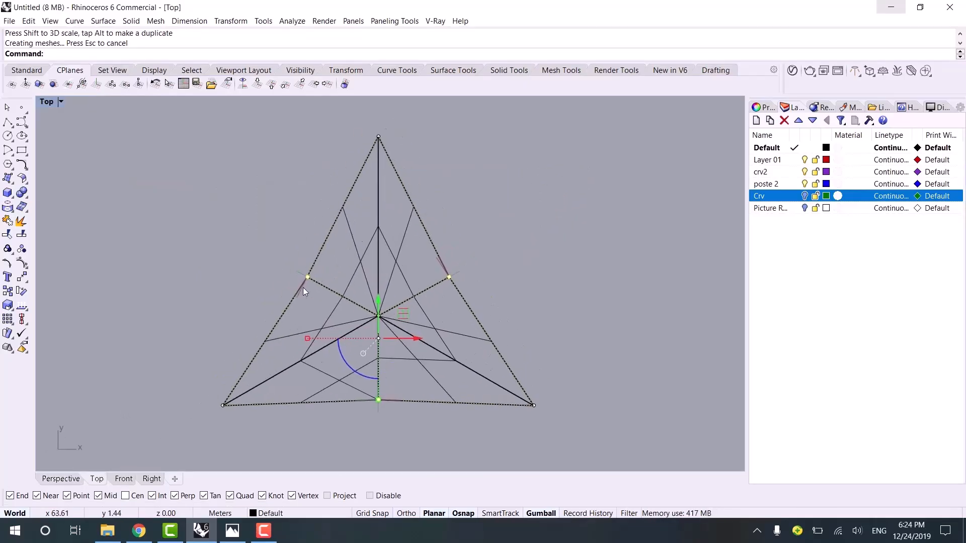
mouse_move(371, 402)
left_mouse_down("shift")
mouse_move(371, 352)
mouse_move(370, 401)
mouse_move(371, 363)
mouse_move(370, 390)
left_mouse_up("shift")
- Undo the recent scaling of the midpoint control points and redo it to compare the folded and opened shapes
key("ctrl+z")
key("ctrl+z")
key("ctrl+z")
key("ctrl+z")
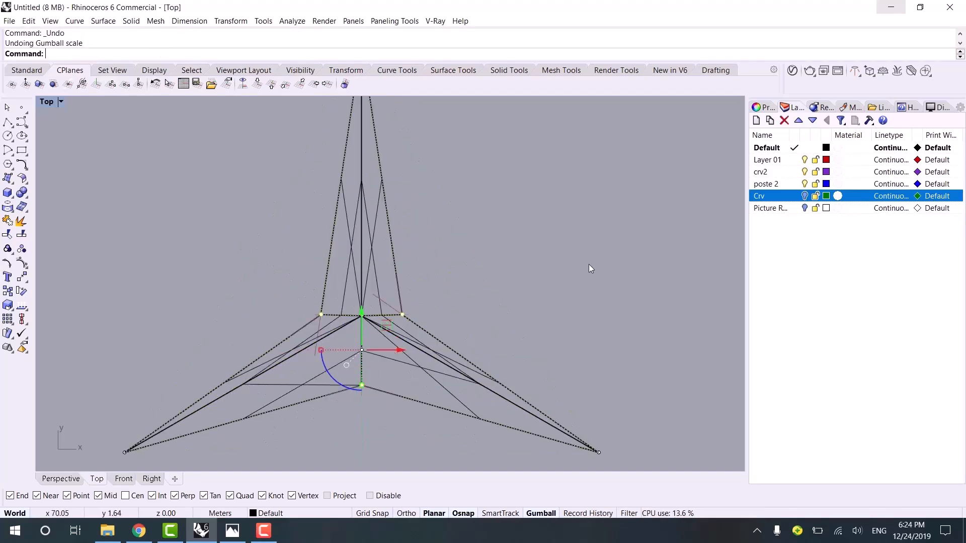
key("ctrl+y")
key("ctrl+y")
key("ctrl+y")
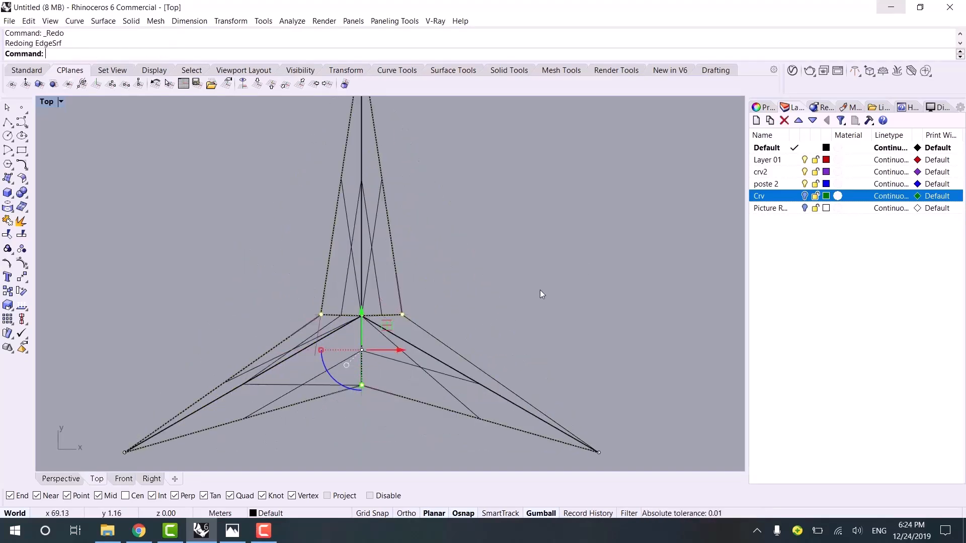
key("ctrl+y")
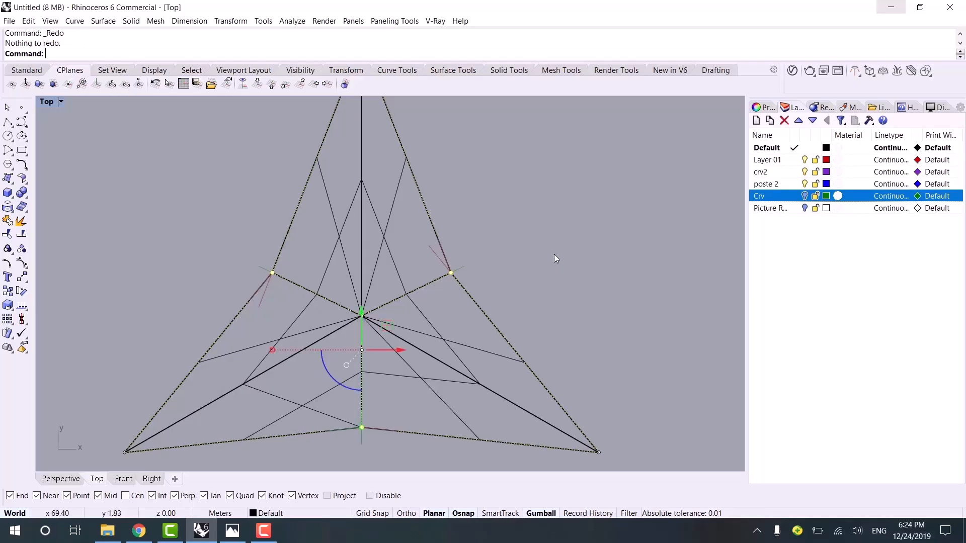
- Select the whole opened module in the Perspective view and place a duplicate beside it along the Y axis
right_click_drag(507, 289, 492, 298)
left_click(60, 478)
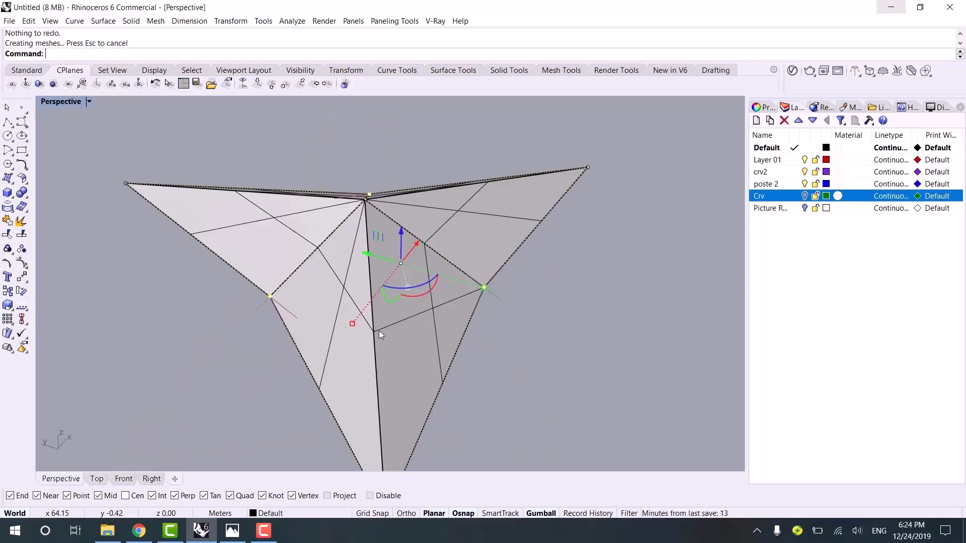
right_click_drag(379, 331, 271, 310)
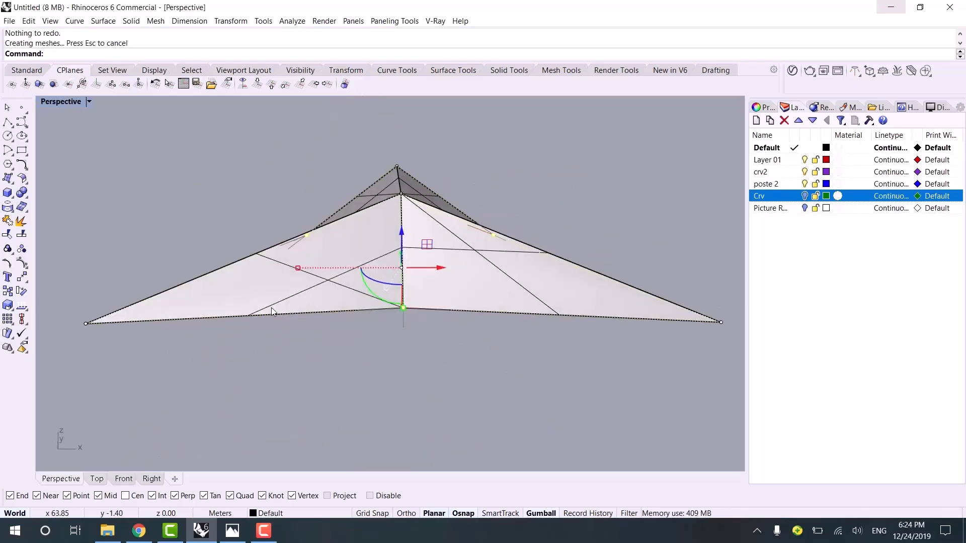
right_click_drag(271, 311, 488, 348)
left_click_drag(295, 387, 296, 388)
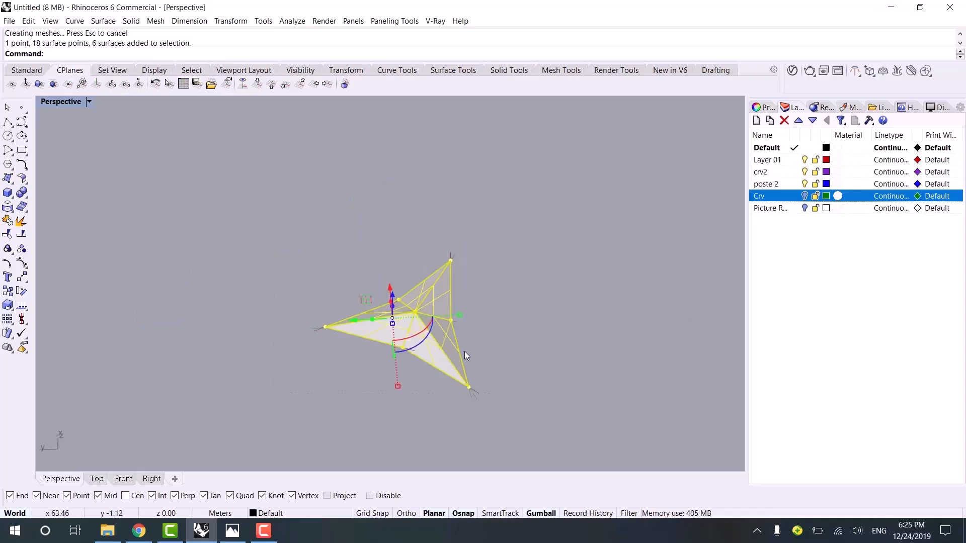
right_click_drag(464, 351, 288, 340)
left_click_drag(254, 324, 421, 322, "alt")
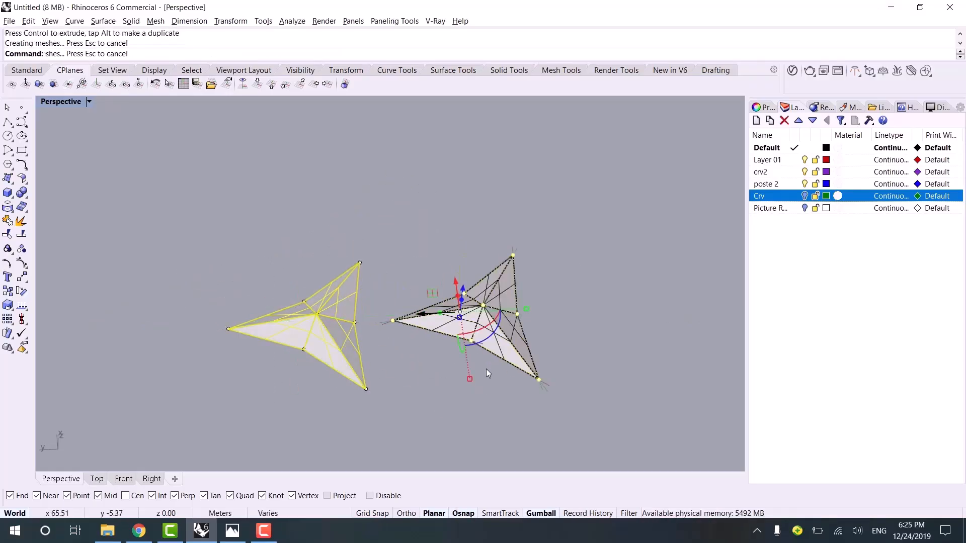
- Select the copied module's three side-midpoint control points and scale them inward for a half-folded variant
left_click(403, 407)
scroll(469, 338, "up", 6)
left_click_drag(491, 328, 492, 326)
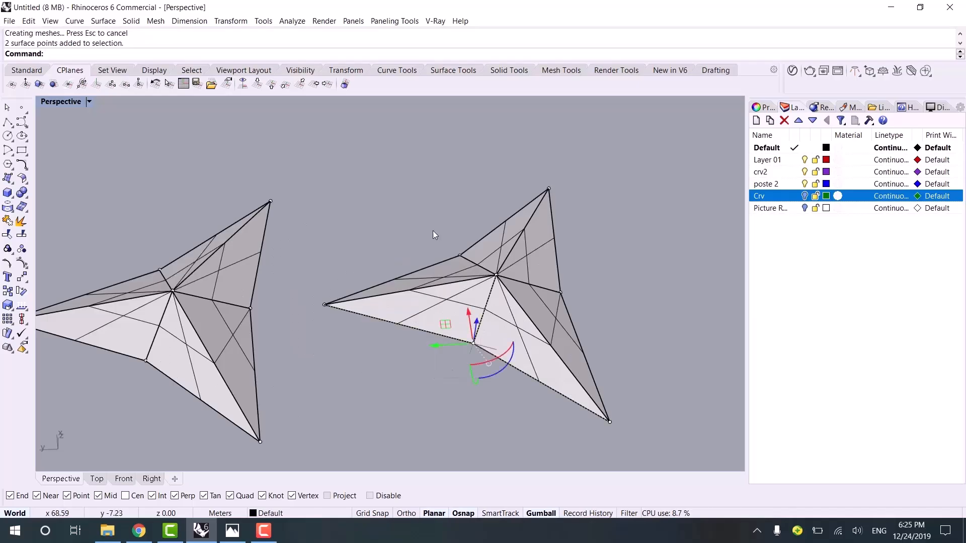
left_click_drag(433, 233, 511, 274, "shift")
right_click_drag(563, 286, 437, 402)
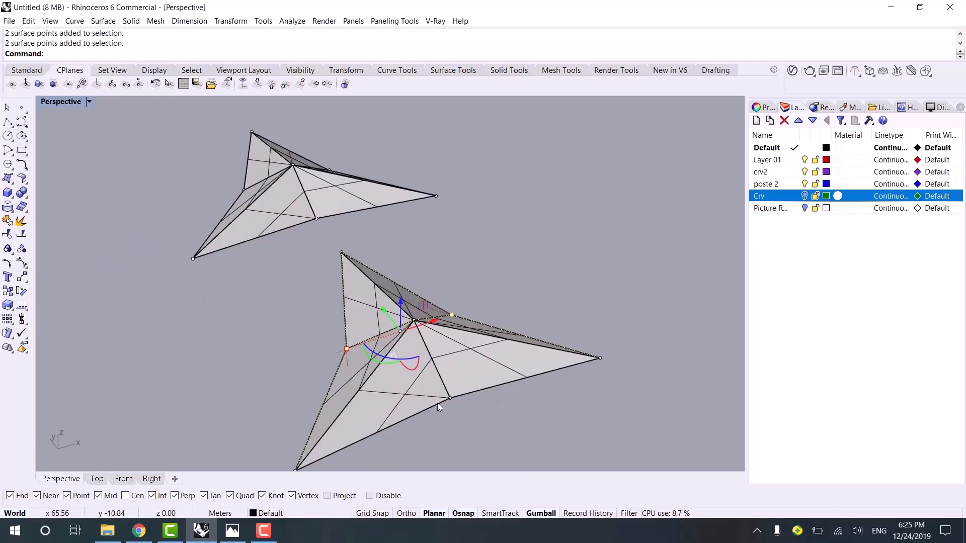
mouse_move(436, 403)
left_mouse_down()
mouse_move(469, 367)
mouse_move(445, 389)
left_mouse_up()
right_click_drag(445, 389, 584, 349)
left_click_drag(584, 349, 560, 336)
- Select the apex control points of the original, more open module and lower them vertically to flatten it
right_click_drag(312, 330, 428, 246, "shift")
left_click_drag(240, 227, 277, 276)
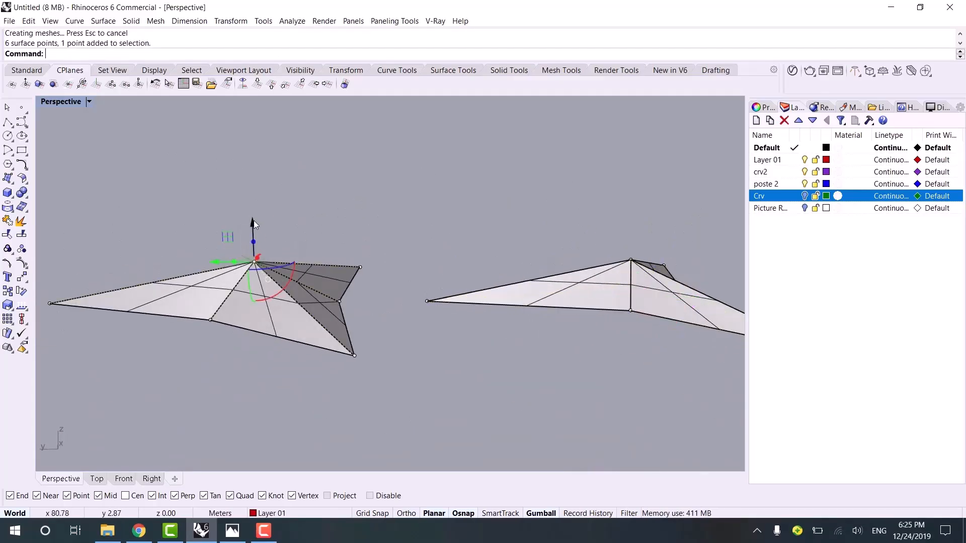
left_click_drag(253, 221, 256, 243)
- Select the half-folded module and duplicate it along the Y axis as the third module in the row
right_click_drag(564, 274, 582, 211)
left_click_drag(409, 369, 410, 370)
right_click_drag(503, 363, 226, 355, "shift")
left_click_drag(232, 311, 423, 285)
right_click_drag(432, 295, 475, 239)
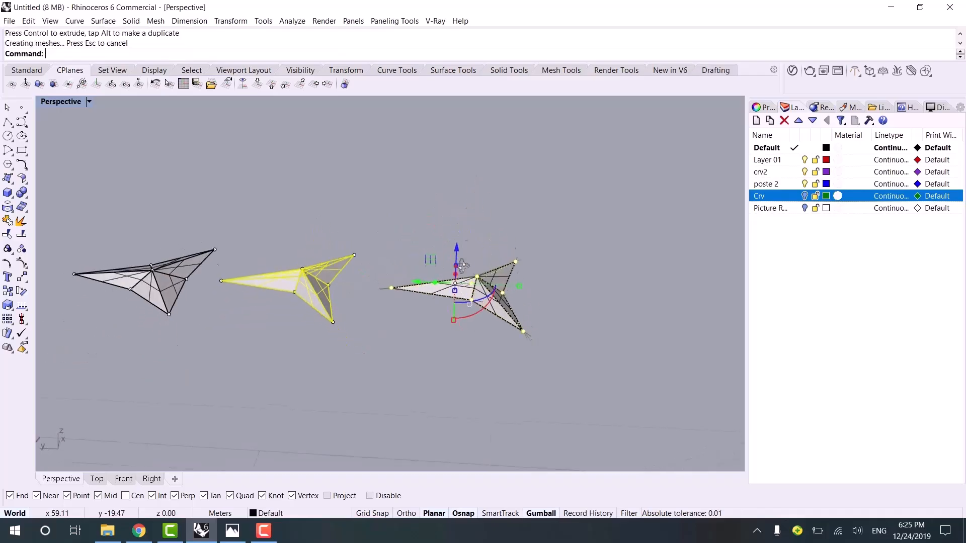
- Scale the third module's side-midpoint control points further inward for the most folded variant and clear the selection
scroll(480, 271, "up", 8)
right_click_drag(483, 297, 481, 272)
mouse_move(465, 350)
left_mouse_down()
mouse_move(503, 410)
mouse_move(481, 342)
left_mouse_up()
right_click_drag(483, 347, 455, 413)
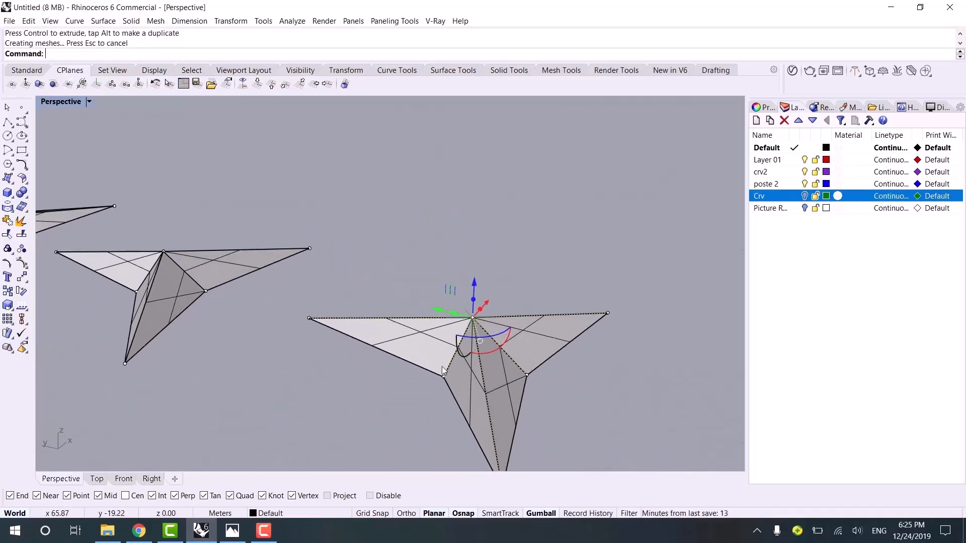
left_click_drag(420, 398, 455, 362)
right_click_drag(543, 355, 318, 440)
right_click_drag(342, 381, 455, 319)
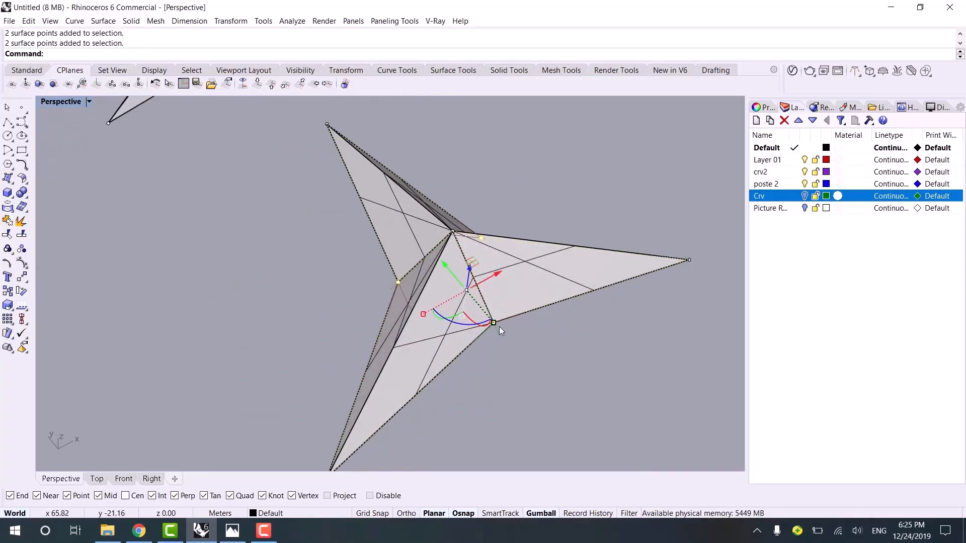
left_click_drag(495, 324, 482, 311)
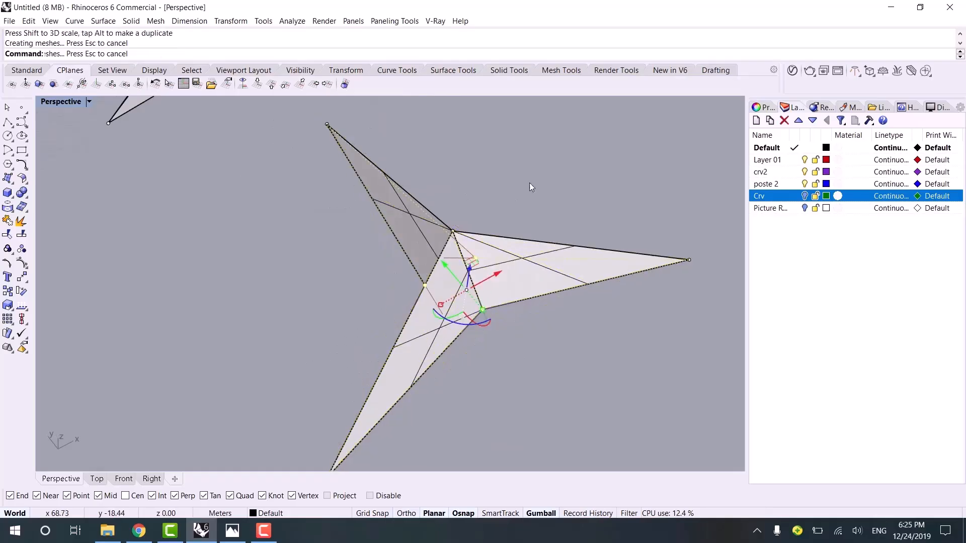
left_click(530, 183)
right_click_drag(529, 182, 498, 196)
scroll(462, 232, "down", 6)
right_click_drag(339, 201, 487, 337, "shift")
scroll(382, 309, "up", 4)
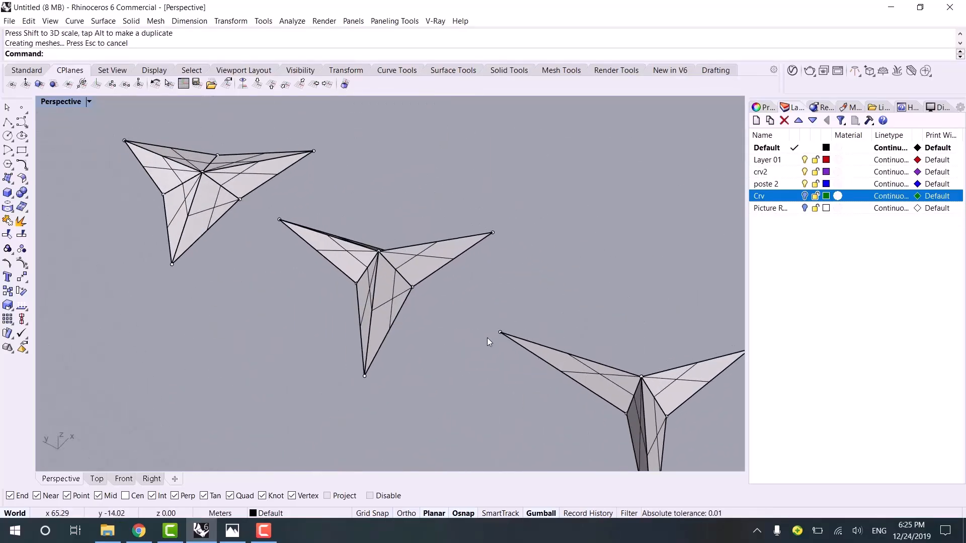
right_click_drag(351, 233, 405, 286)
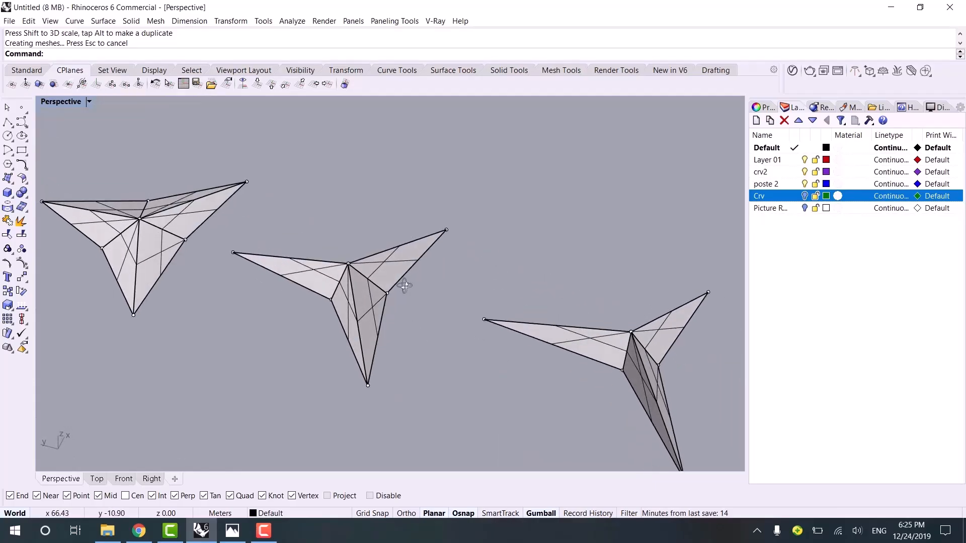
- Select the first module's three side-midpoint control points and scale them outward to open it into a nearly full triangle
right_click_drag(237, 276, 388, 360)
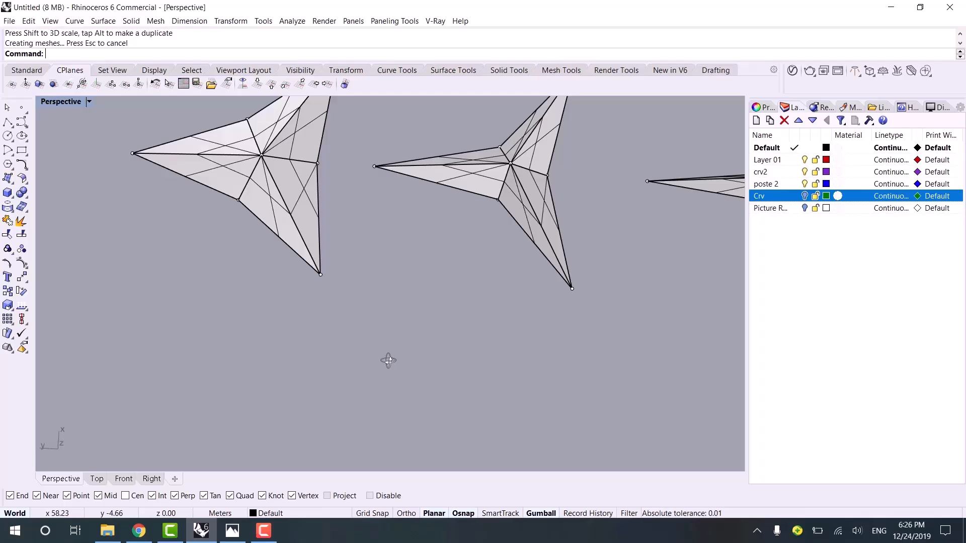
right_click_drag(544, 356, 253, 392)
left_click(234, 384, "ctrl+shift")
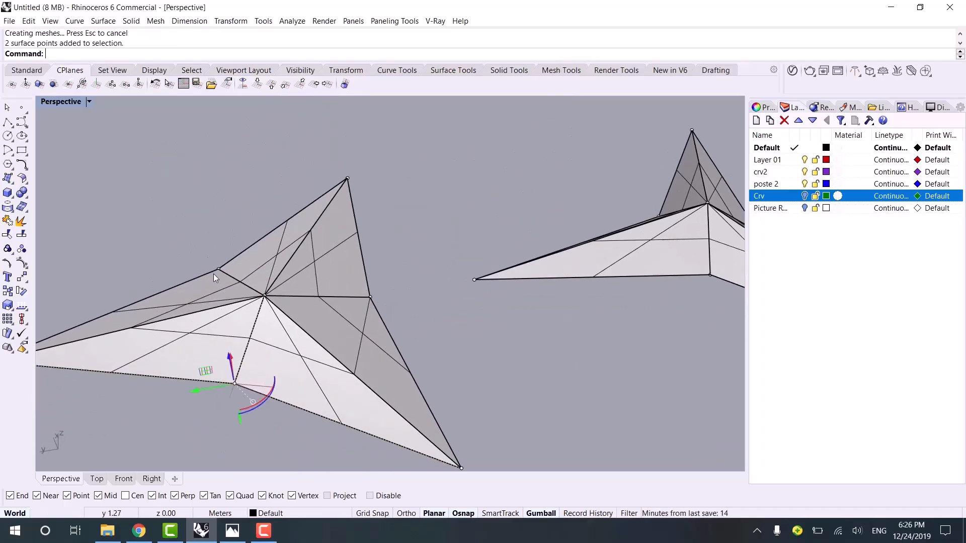
left_click_drag(232, 282, 233, 284, "ctrl+shift")
right_click_drag(371, 300, 466, 391)
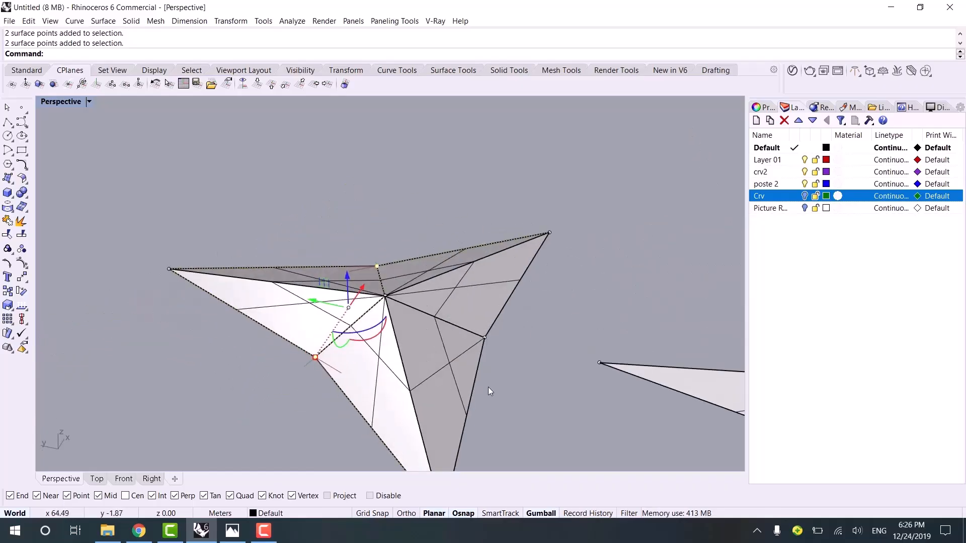
left_click(484, 337, "ctrl+shift")
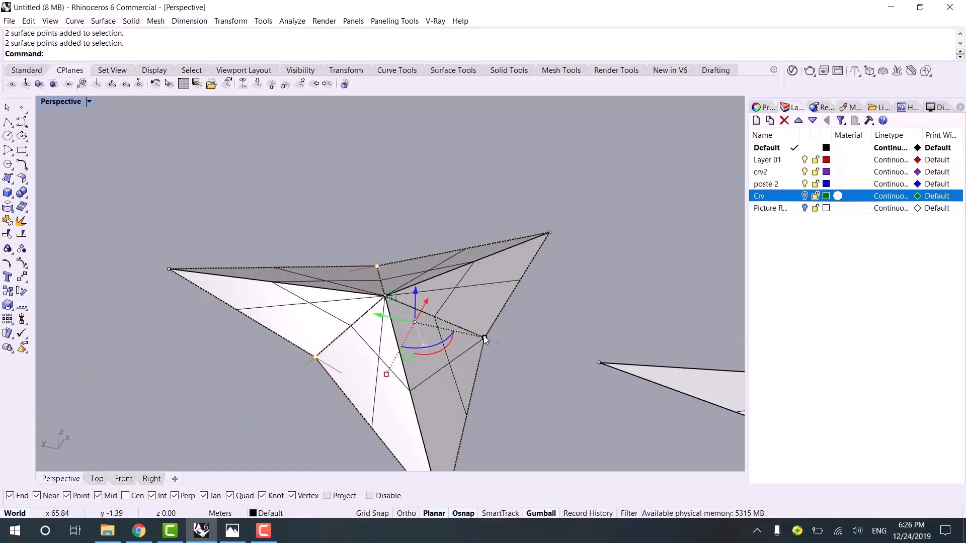
left_click_drag(484, 337, 679, 353)
right_click_drag(463, 332, 365, 275, "shift")
scroll(365, 274, "up", 1)
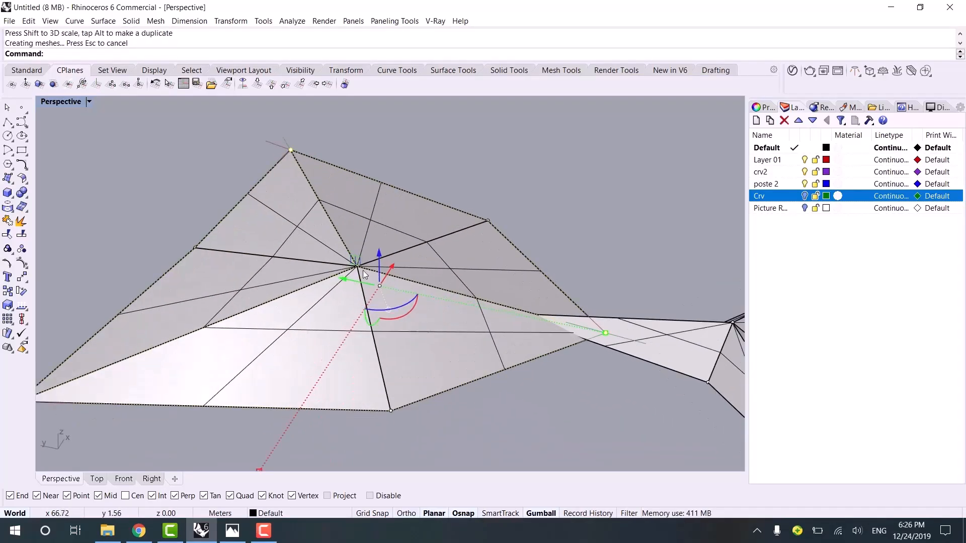
left_click_drag(605, 333, 418, 270)
right_click_drag(417, 270, 391, 352)
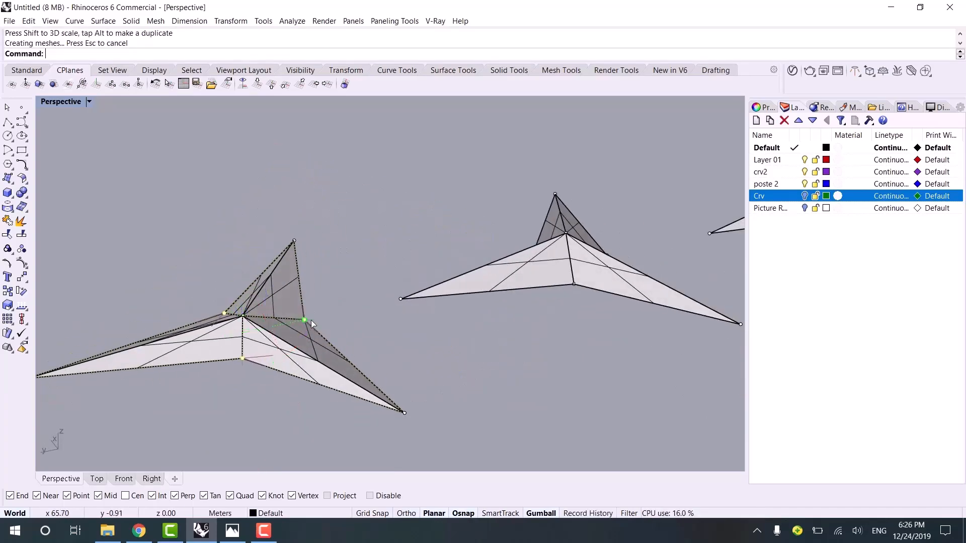
left_click_drag(311, 320, 339, 308)
key("Escape")
- In the Top view, select the most open module's three side-midpoint control points and scale them slightly inward
right_click_drag(337, 306, 311, 293)
left_click(96, 481)
scroll(251, 387, "down", 15)
right_click_drag(260, 362, 287, 186)
scroll(267, 219, "up", 8)
right_click_drag(266, 219, 259, 273)
scroll(267, 240, "up", 8)
left_click_drag(267, 208, 294, 249)
scroll(307, 307, "up", 6)
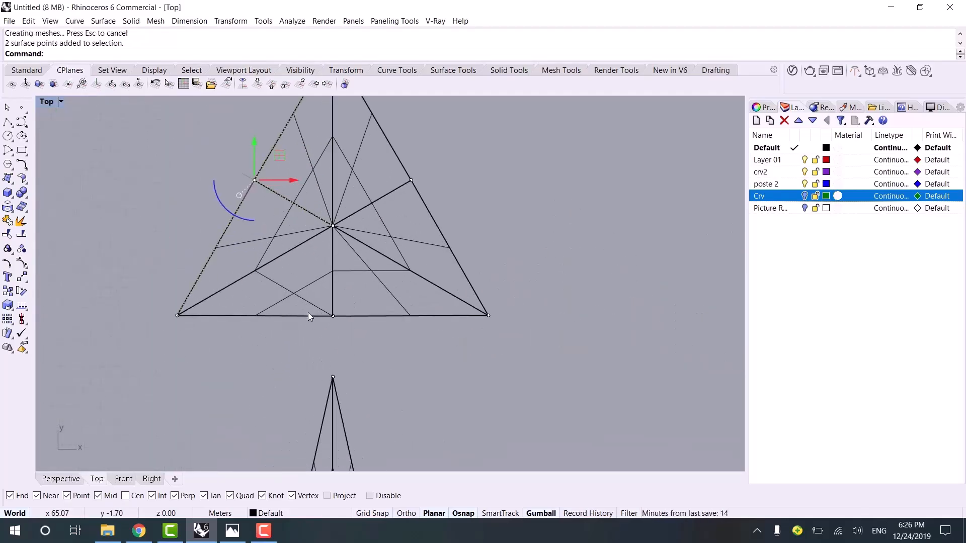
left_click_drag(314, 347, 364, 295, "shift")
left_click_drag(424, 203, 424, 203, "shift")
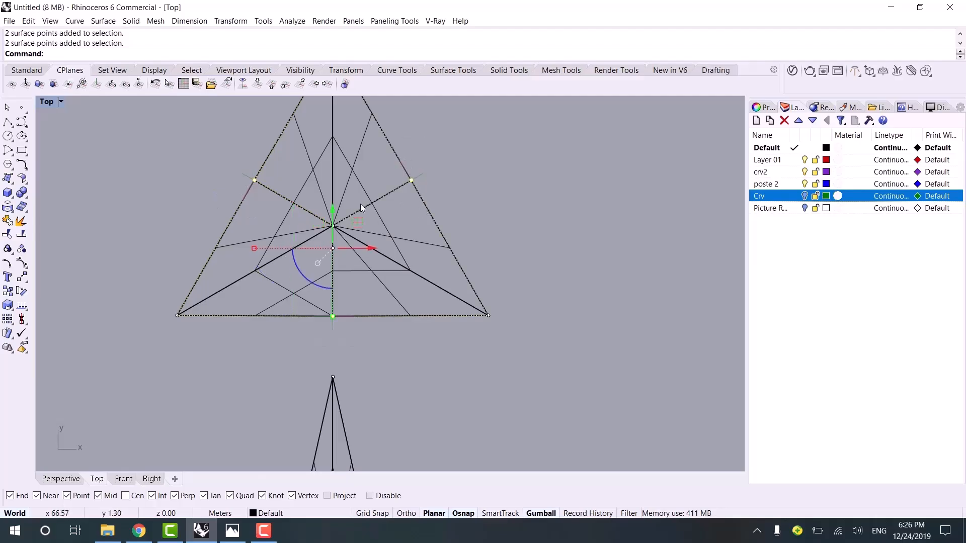
left_click_drag(332, 312, 330, 306)
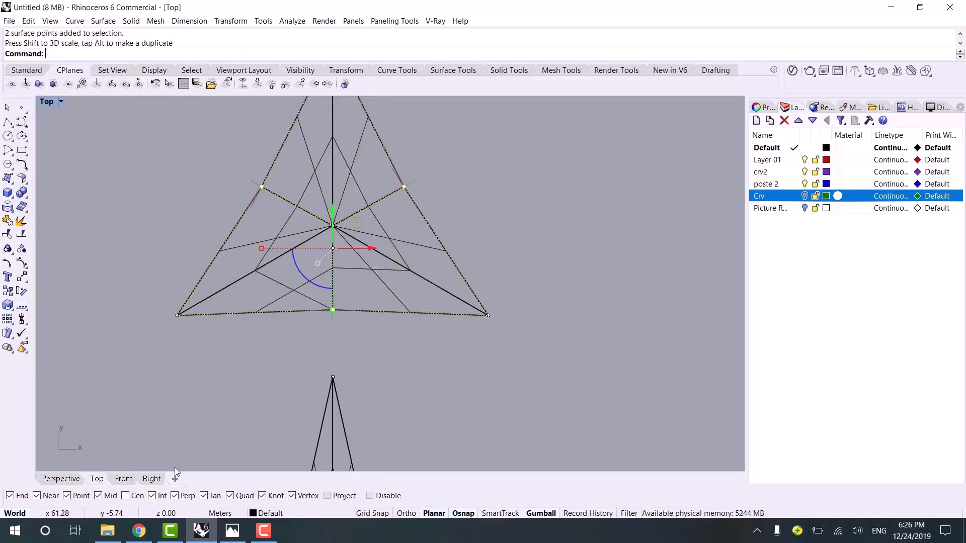
- Check the façade reference image in Photos, then return to Rhino and examine the three modules in plan and perspective
left_click(232, 531)
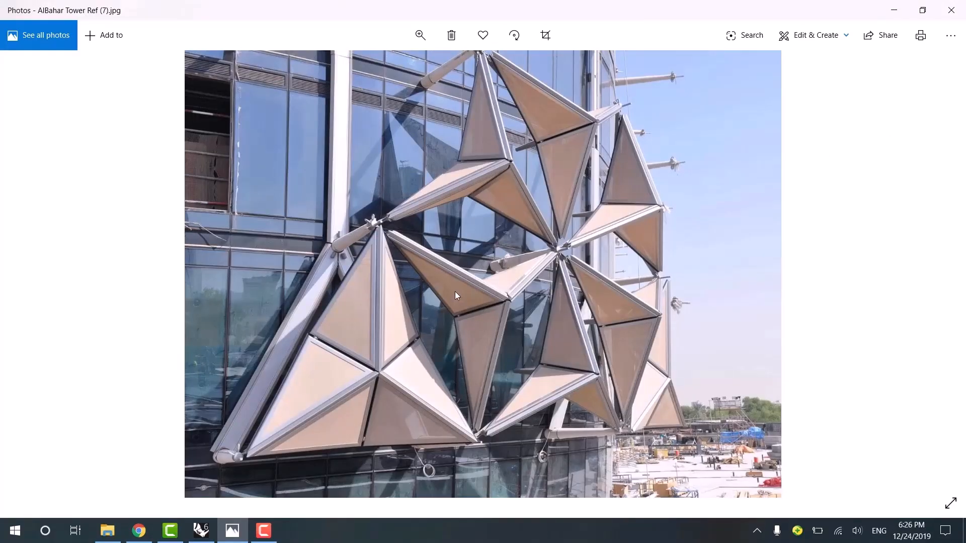
left_click(894, 11)
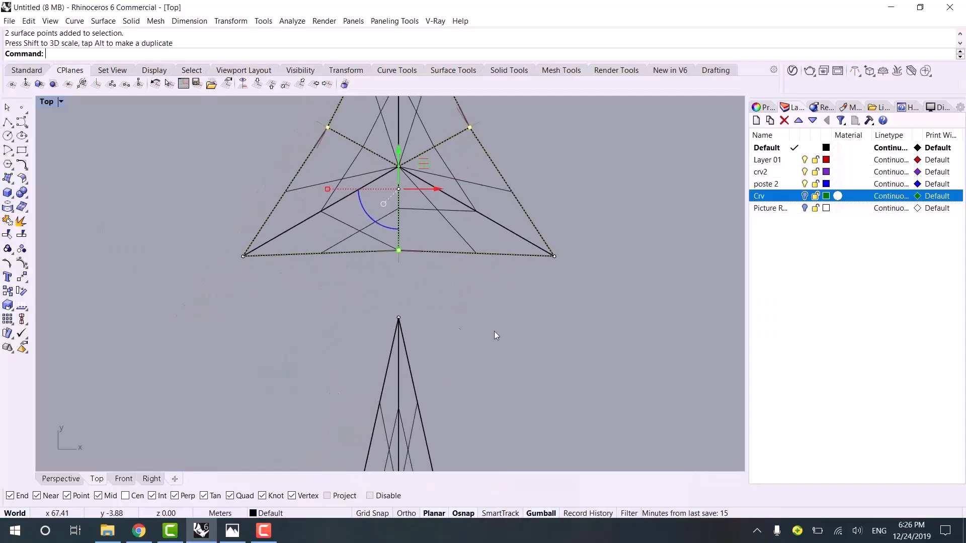
scroll(494, 335, "down", 3)
right_click_drag(496, 388, 450, 309)
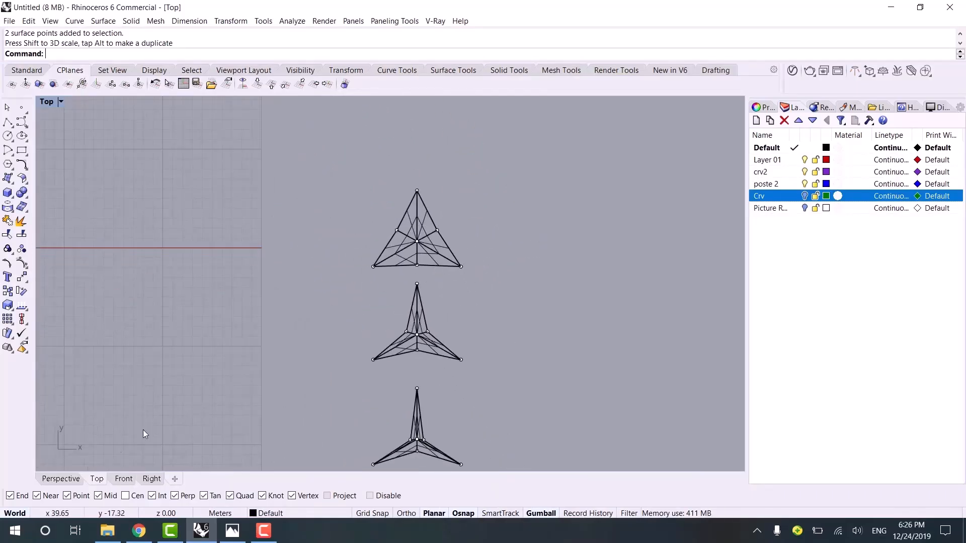
left_click(73, 481)
scroll(374, 296, "down", 6)
right_click_drag(394, 334, 441, 366)
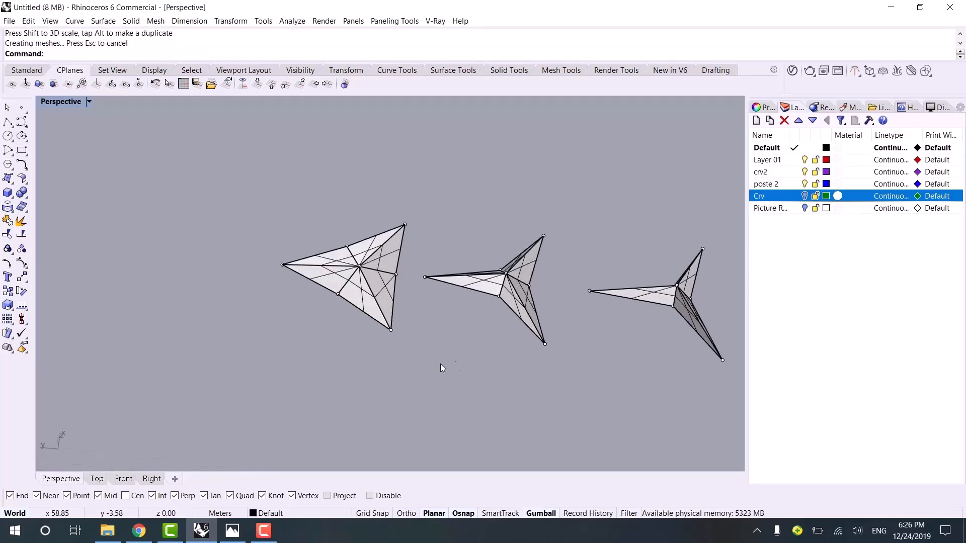
scroll(468, 365, "down", 5)
scroll(468, 362, "down", 5)
right_click_drag(556, 370, 332, 360)
scroll(319, 310, "up", 3)
right_click_drag(320, 310, 375, 294, "shift")
scroll(363, 350, "up", 6)
scroll(378, 376, "down", 5)
right_click_drag(405, 373, 341, 347)
scroll(340, 345, "down", 6)
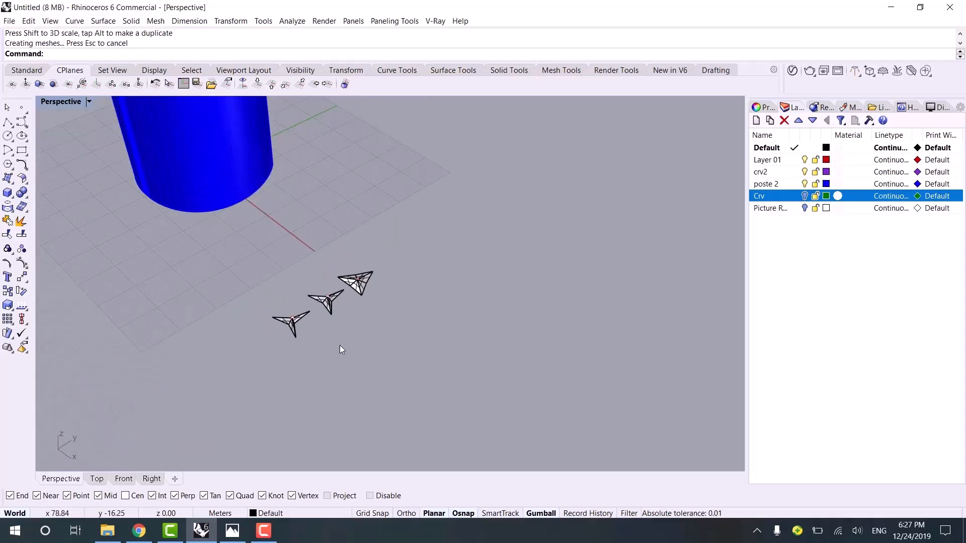
- Create UV curves from the tower's blue outer surface and move the flattened outline clear of the tower
right_click_drag(289, 239, 522, 261, "shift")
left_click(525, 297)
right_click_drag(527, 298, 433, 363)
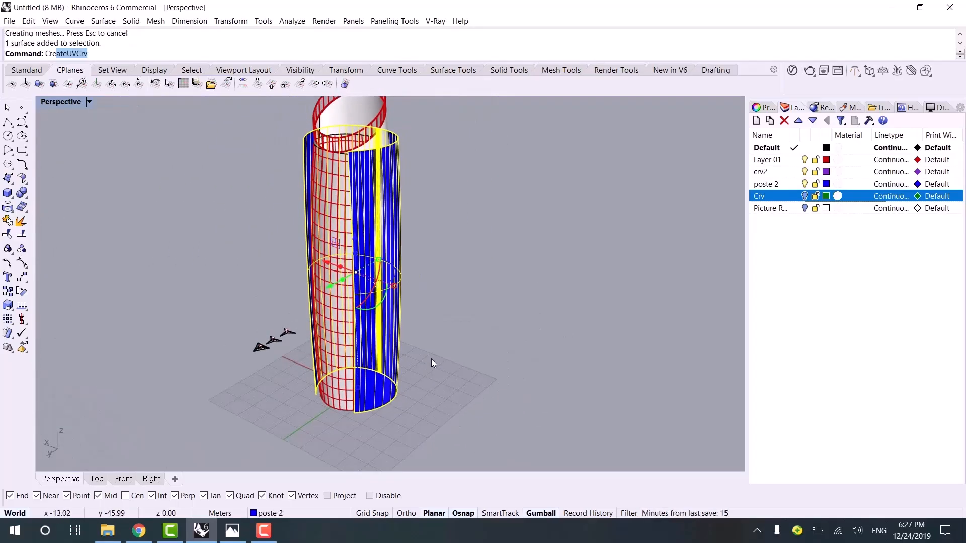
key("Return")
key("Return")
scroll(431, 358, "down", 7)
right_click_drag(393, 397, 494, 373)
scroll(494, 374, "up", 2)
left_click_drag(475, 352, 502, 381)
left_click(525, 330)
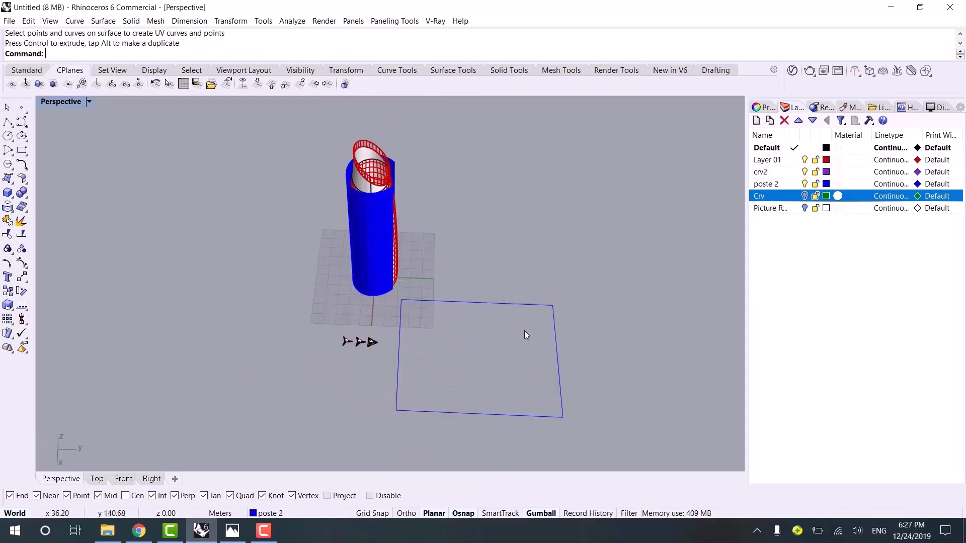
- Begin a three-sided polygon at the most folded module in the Top view, with object snaps projected to the construction plane
right_click_drag(524, 330, 408, 356)
scroll(343, 337, "up", 8)
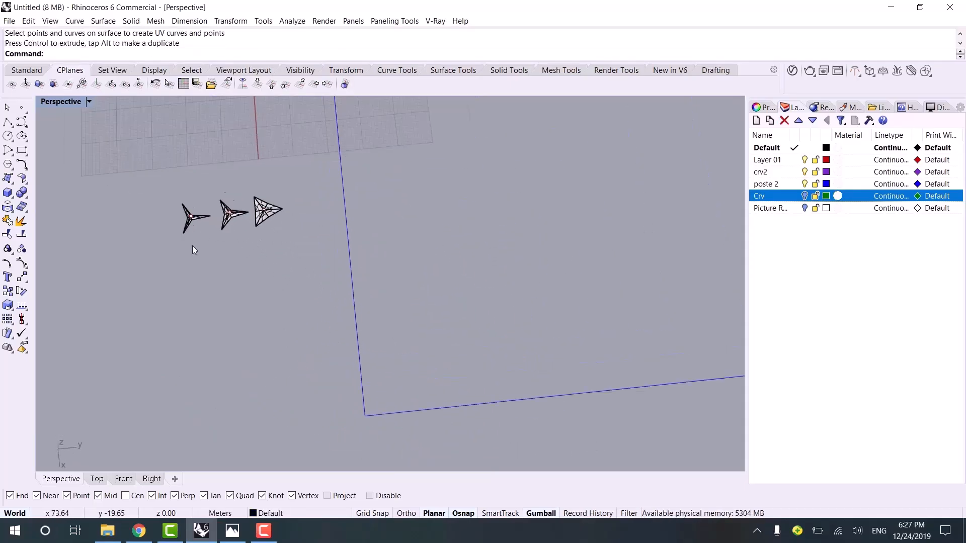
scroll(182, 216, "up", 3)
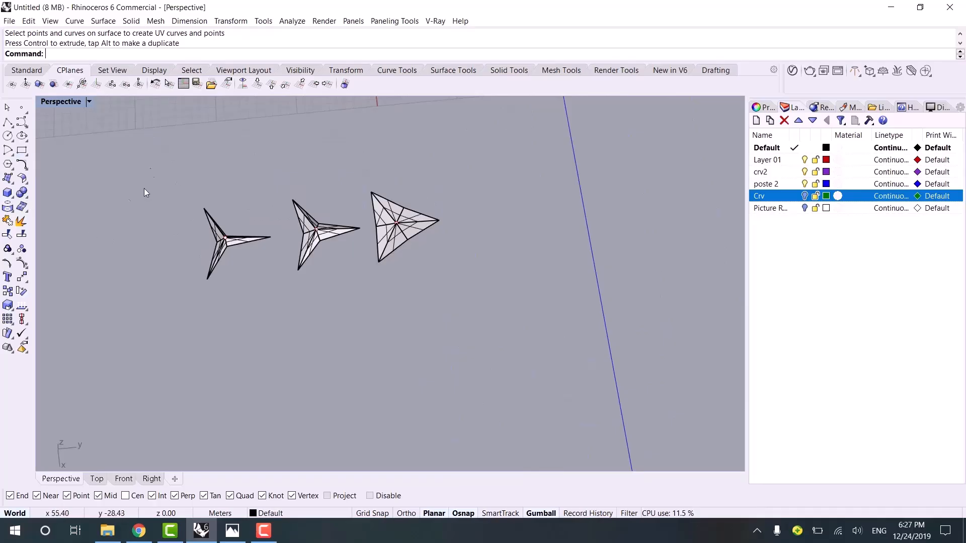
scroll(151, 262, "up", 3)
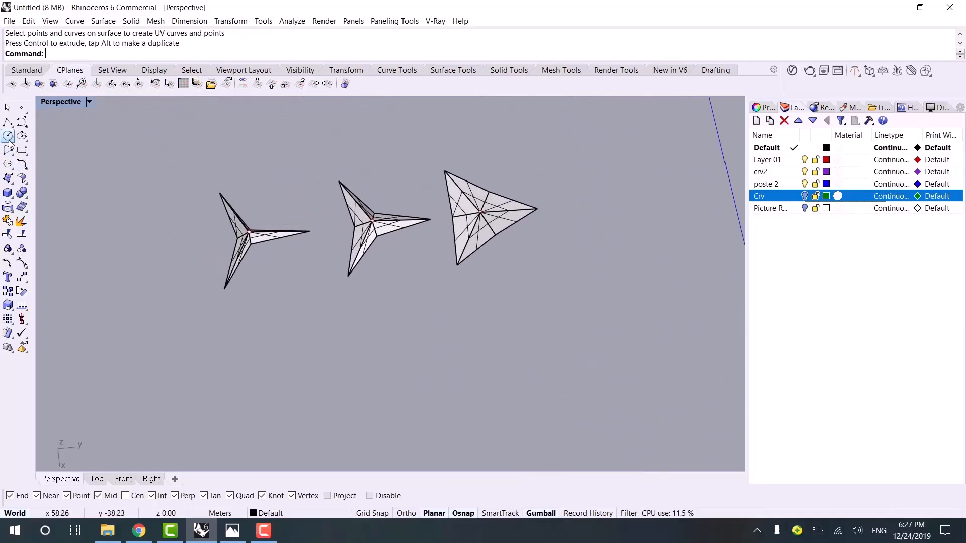
left_click(7, 164)
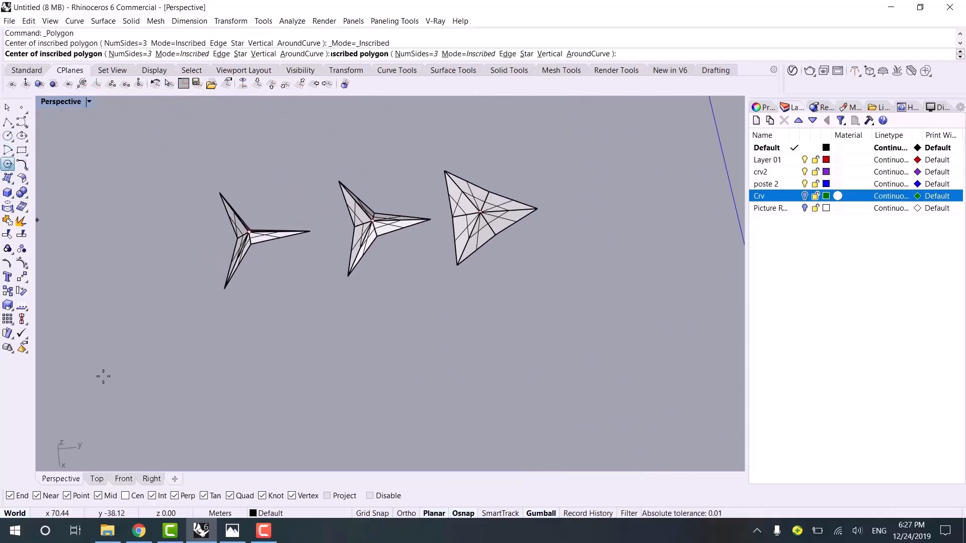
left_click(96, 478)
scroll(273, 402, "down", 2)
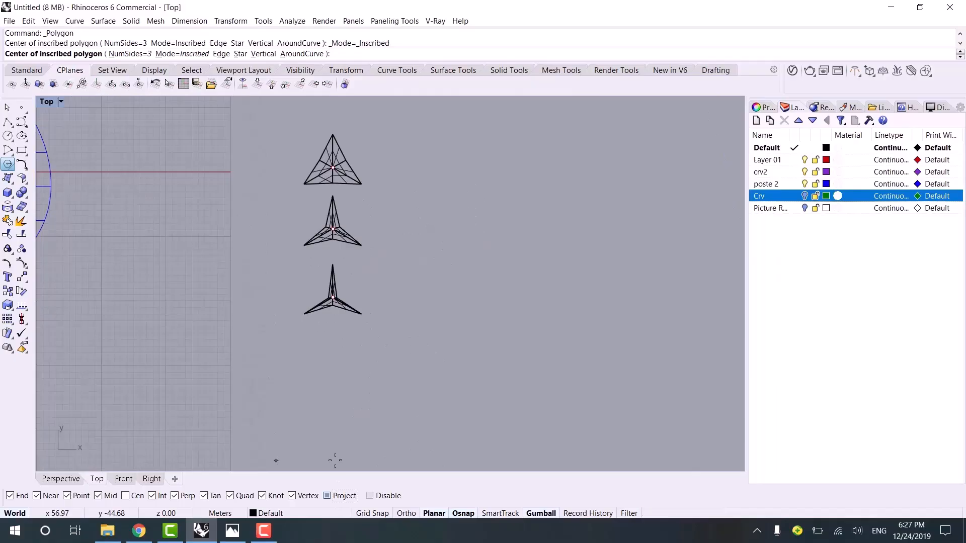
scroll(328, 291, "up", 5)
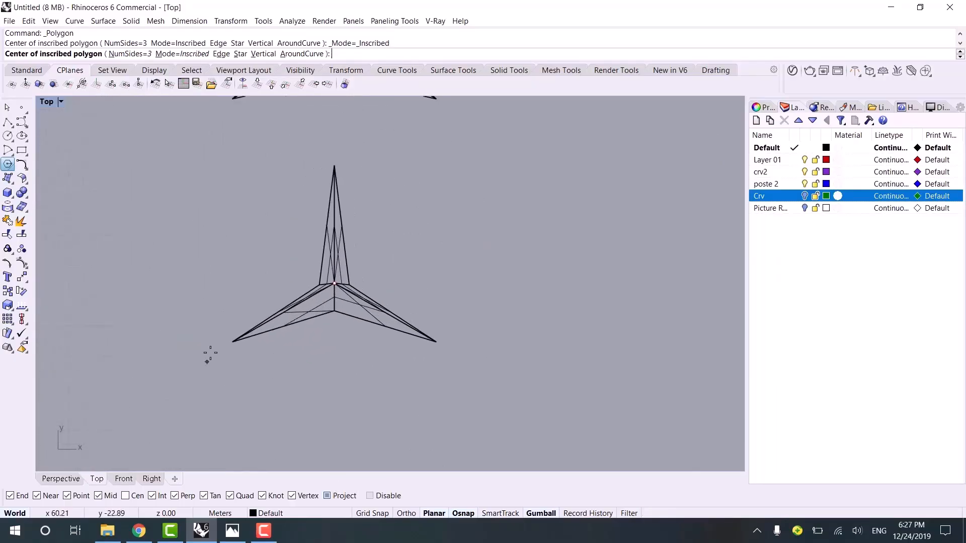
left_click(240, 54)
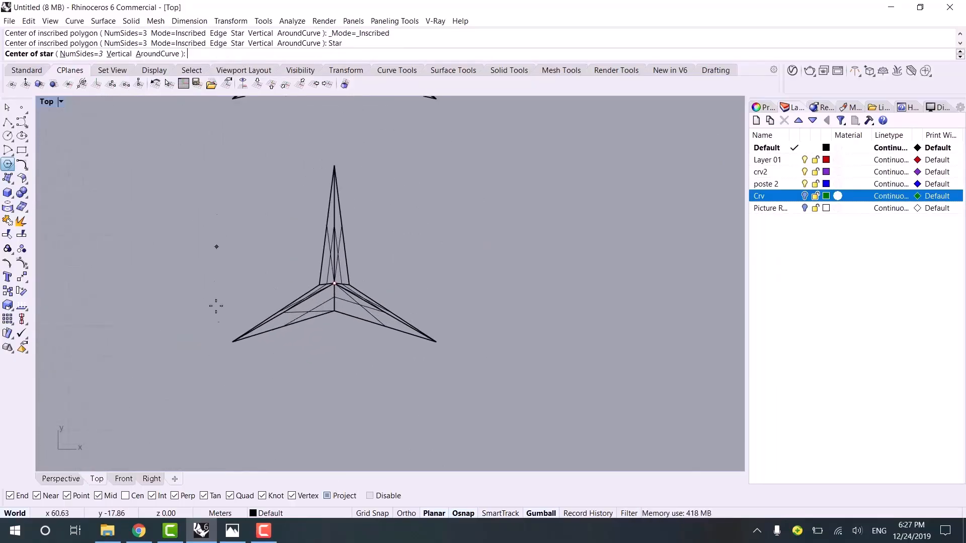
left_click(232, 342)
key("Escape")
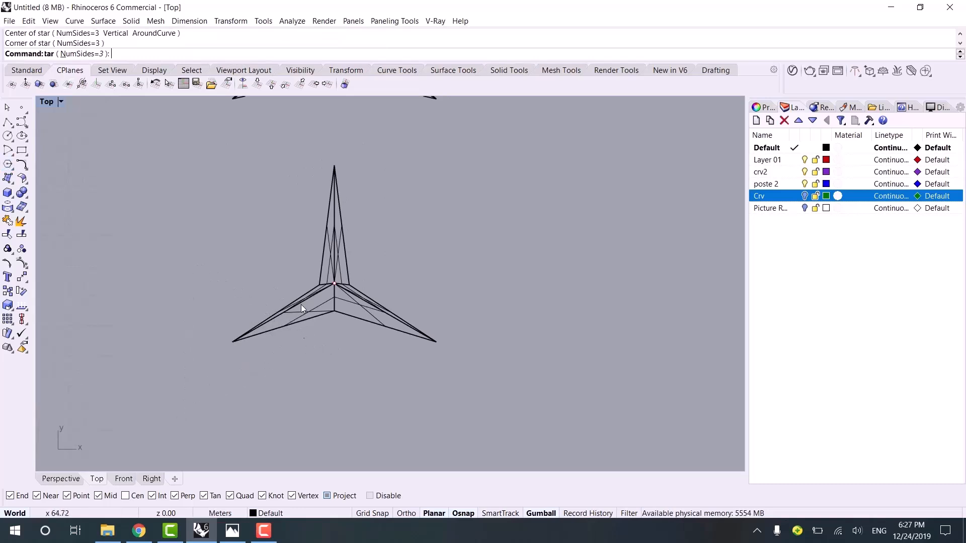
- Draw a three-sided polygon by its edge, snapping between the two base corners of the most folded module
right_click(301, 302)
left_click(218, 54)
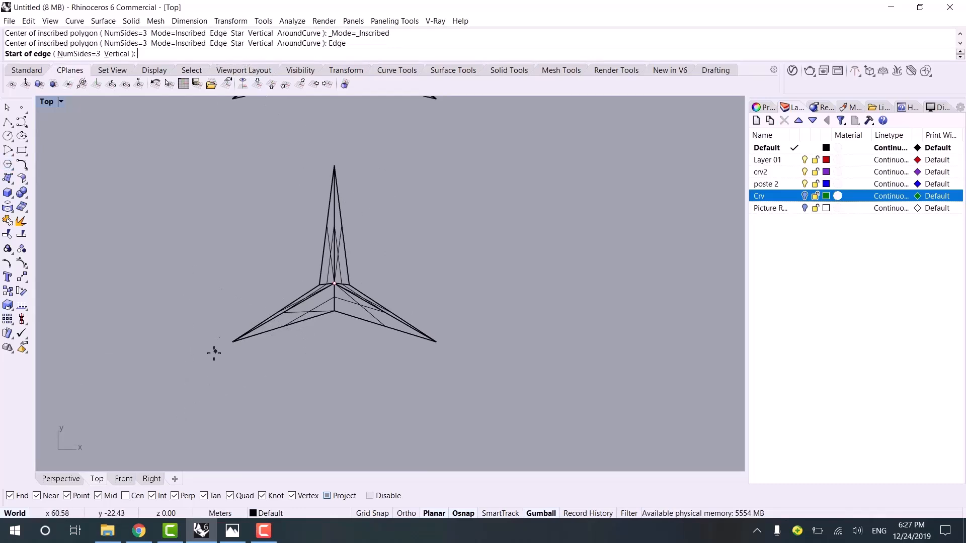
left_click(232, 342)
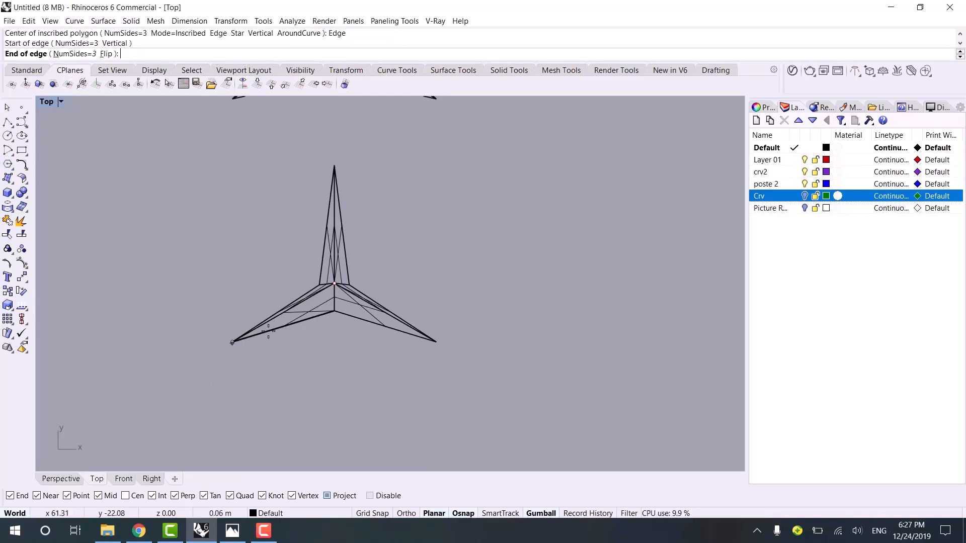
left_click(438, 344)
scroll(453, 259, "down", 6)
right_click_drag(453, 259, 428, 371)
- Draw a matching three-sided polygon by its edge across the base corners of the half-folded module
right_click(425, 368)
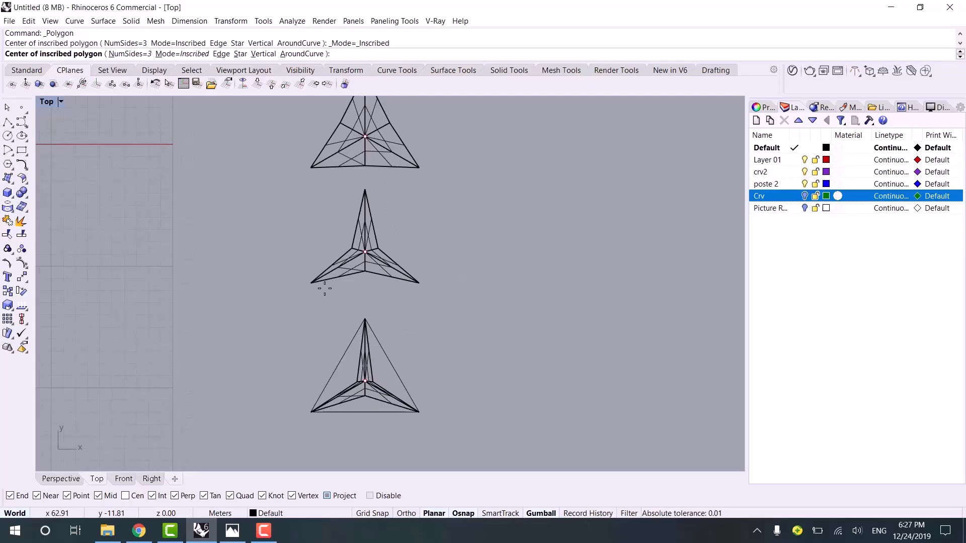
left_click(222, 54)
left_click(311, 283)
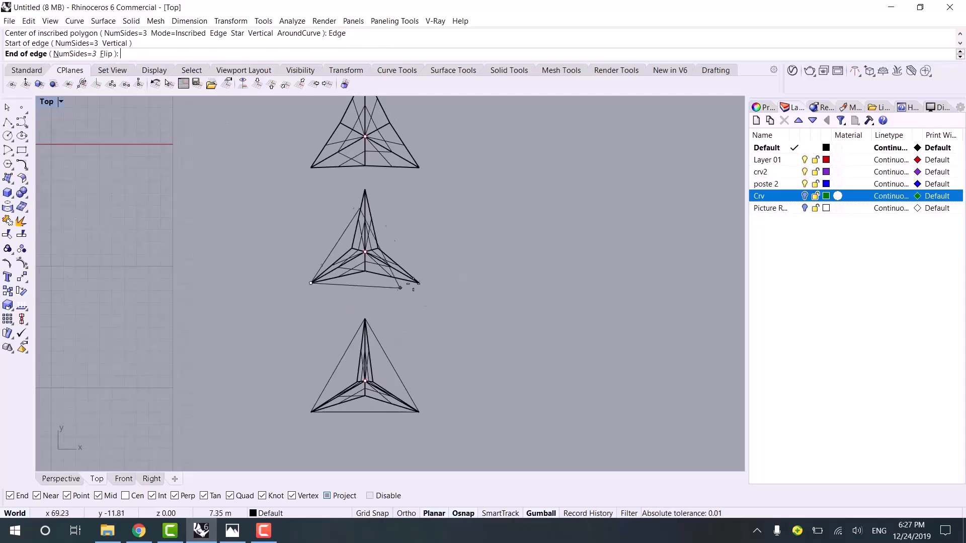
left_click(417, 283)
right_click_drag(428, 246, 429, 281)
scroll(385, 151, "up", 6)
right_click(247, 276)
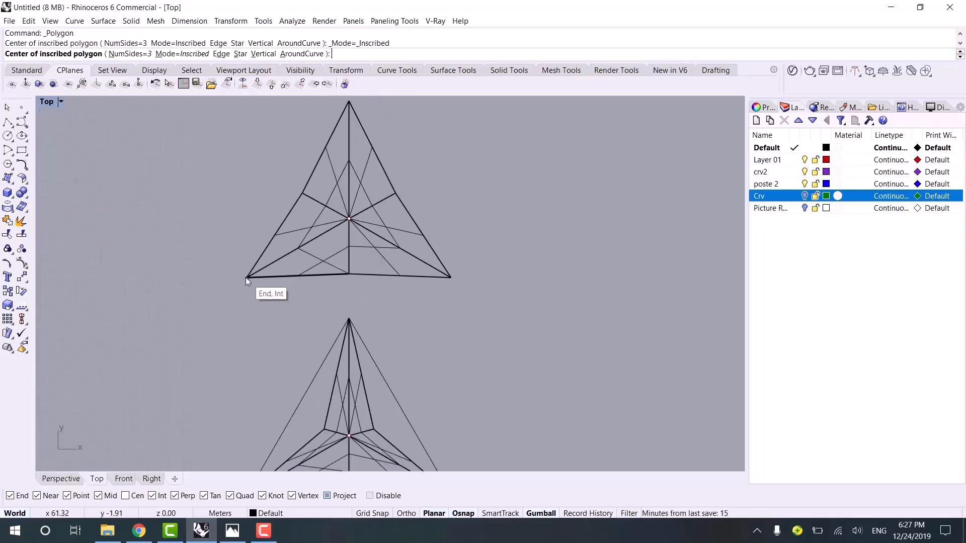
left_click(246, 277)
key("Escape")
- Outline the most open module with a three-sided polygon drawn by its edge between the two base corners
right_click(294, 266)
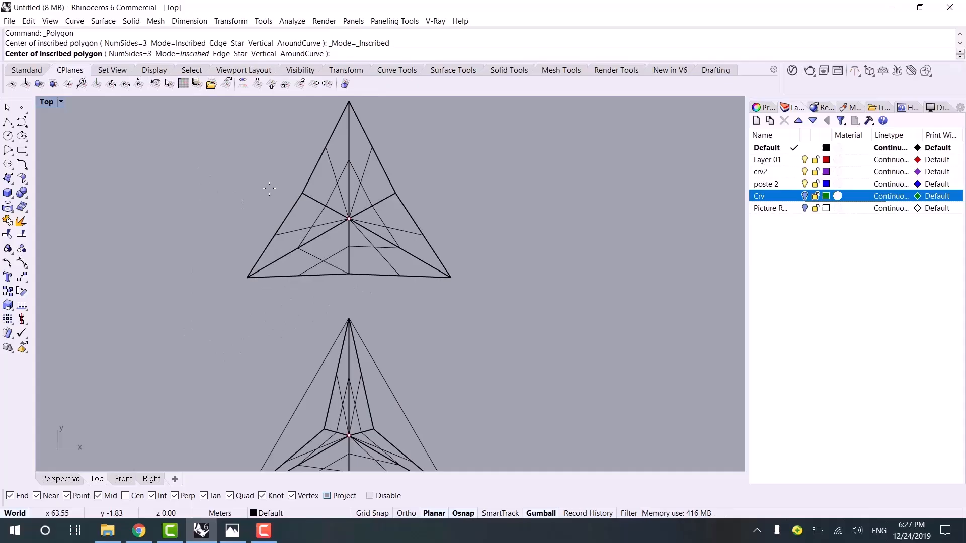
left_click(226, 57)
left_click(247, 277)
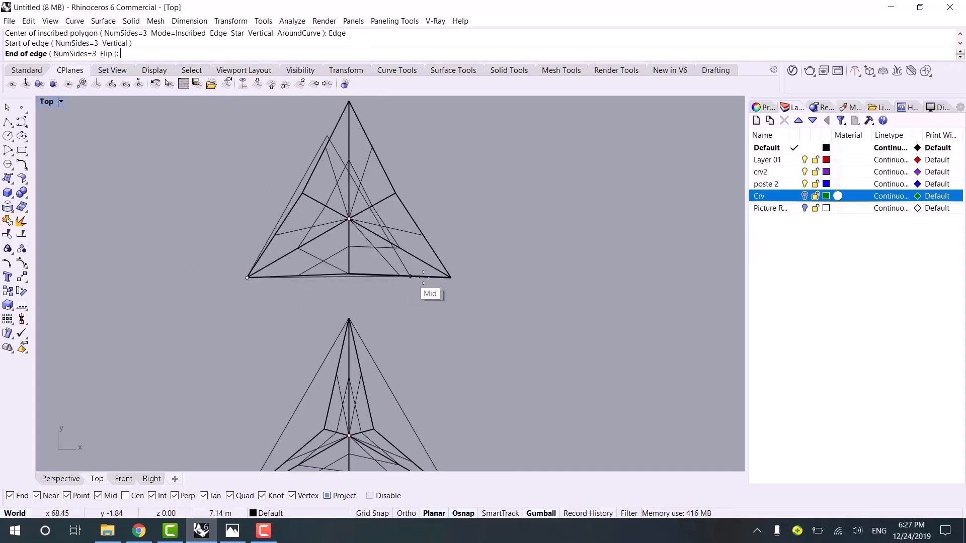
left_click(450, 277)
- Select the outer triangle outlines of all three modules and move them to the crv2 layer
scroll(492, 241, "down", 3)
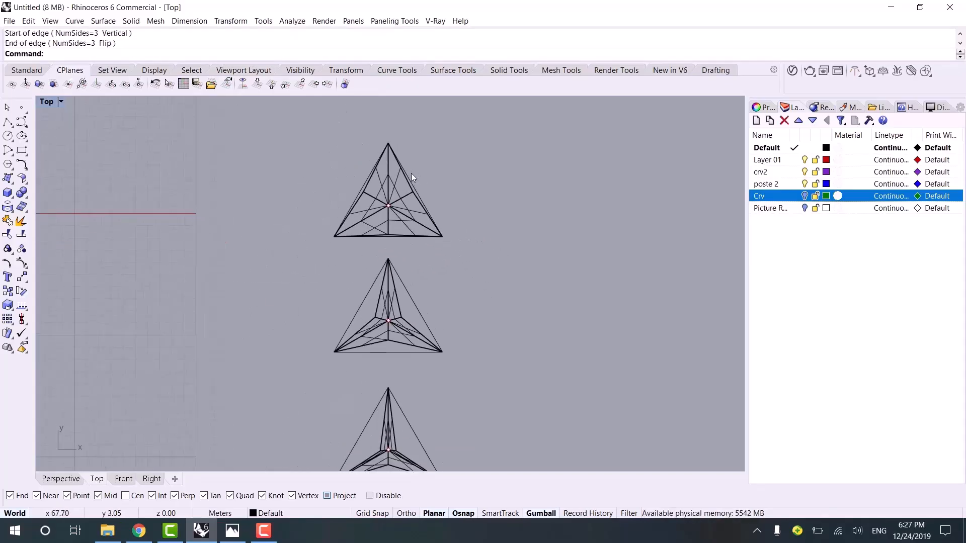
scroll(410, 196, "up", 4)
scroll(420, 214, "down", 3)
scroll(425, 277, "up", 2)
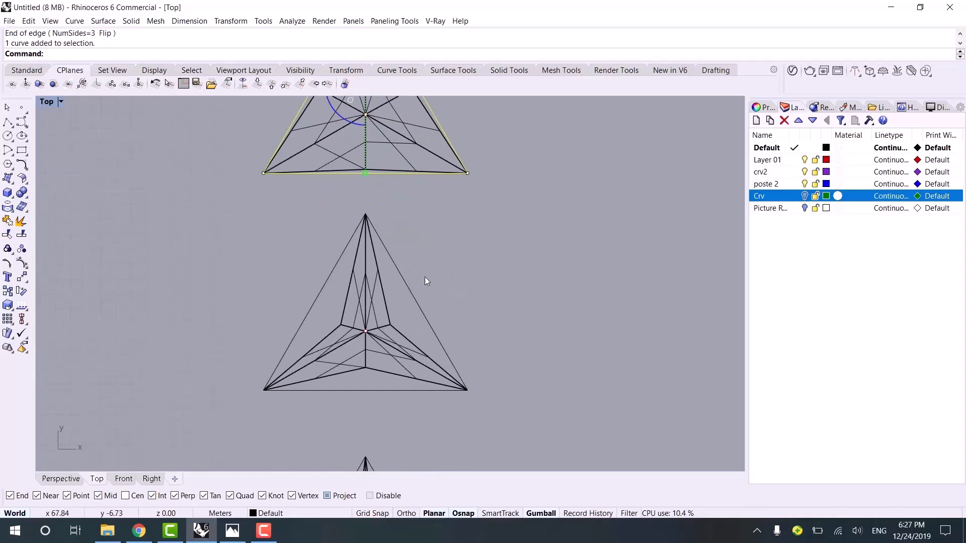
left_click(415, 309, "shift")
scroll(420, 249, "down", 3)
scroll(421, 254, "up", 3)
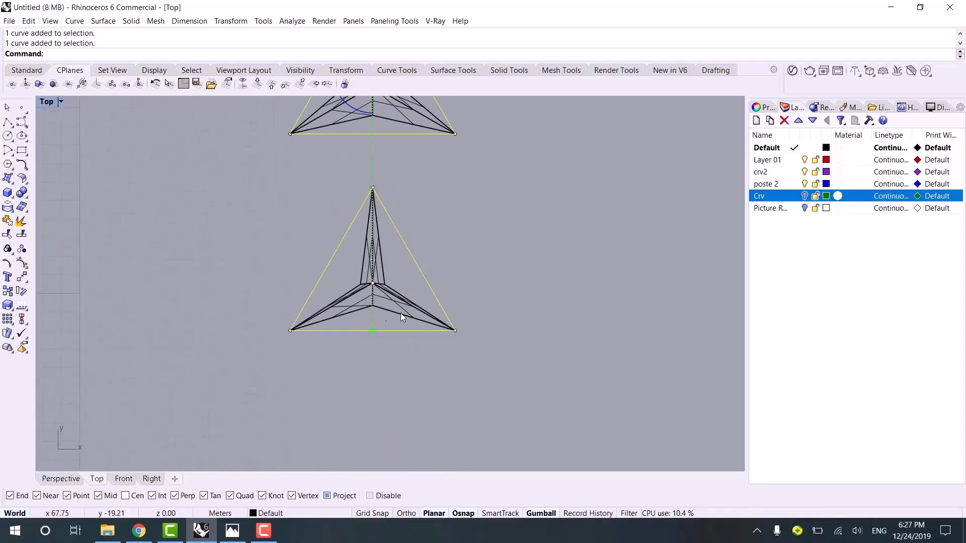
left_click(323, 514)
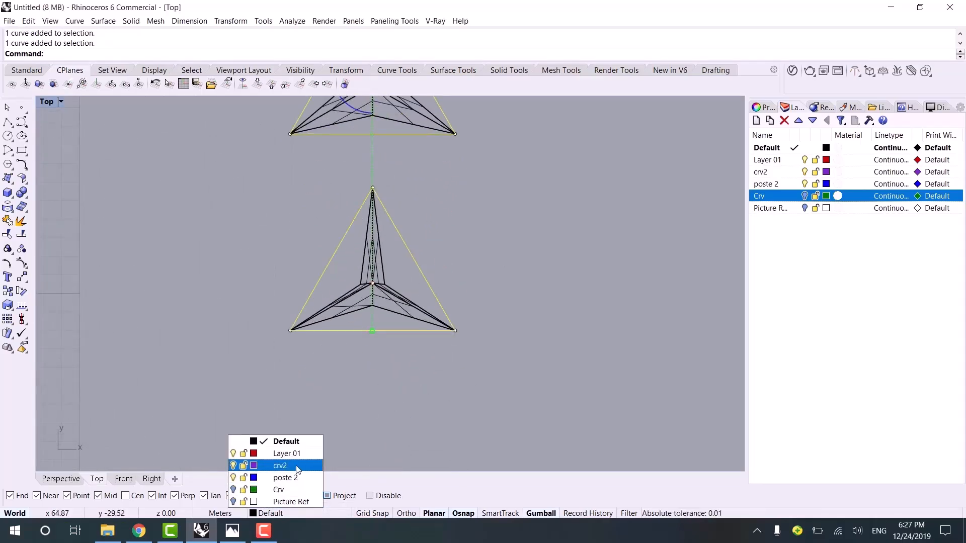
left_click(298, 466)
left_click(523, 340)
scroll(521, 334, "down", 3)
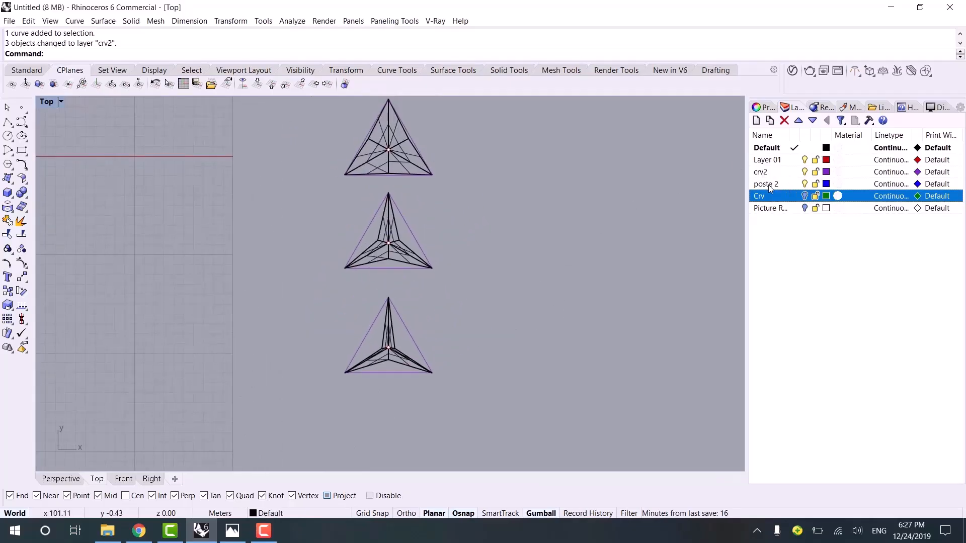
- Select all point objects with SelPt and hide them
scroll(353, 272, "up", 3)
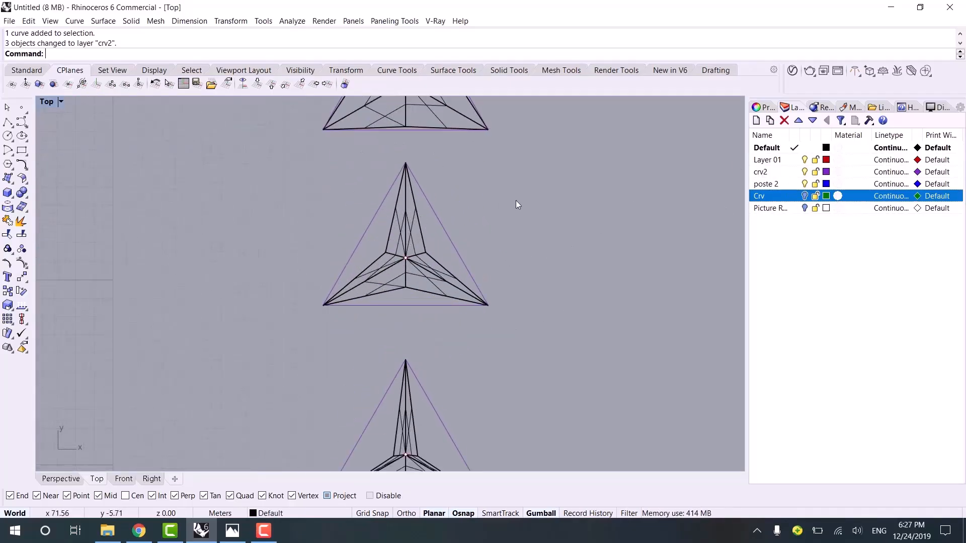
scroll(515, 200, "down", 1)
right_click_drag(513, 246, 500, 279)
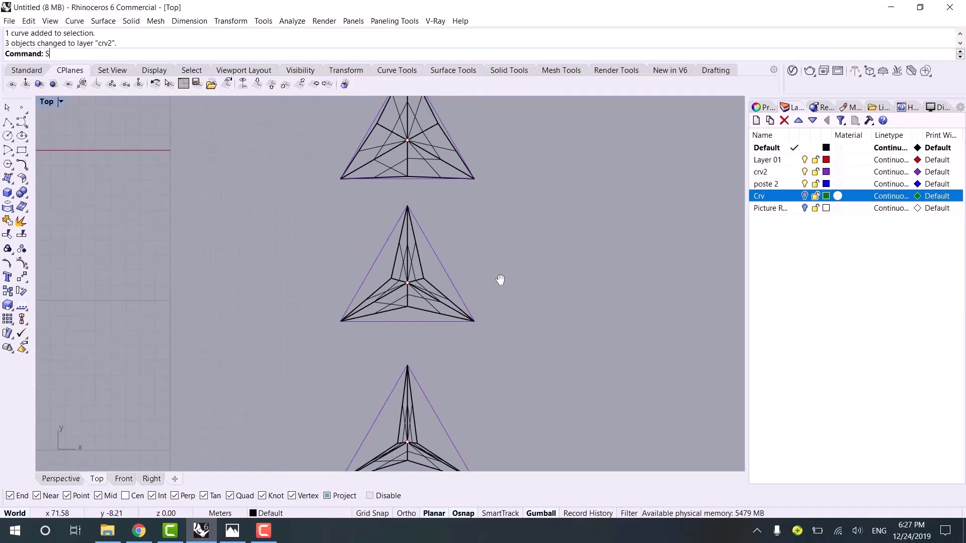
key("Return")
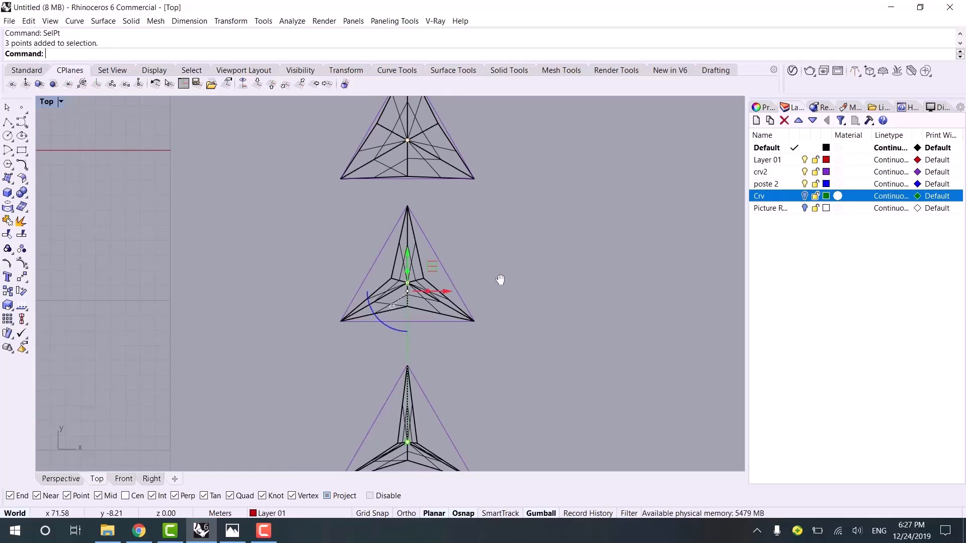
key("ctrl+h")
- Examine the flat UV rectangle beside the tower plan and its size and position relative to the three triangular modules
scroll(484, 269, "down", 8)
right_click_drag(503, 296, 376, 279)
scroll(430, 287, "down", 6)
right_click_drag(434, 269, 282, 269)
right_click_drag(161, 195, 282, 313)
scroll(282, 313, "down", 2)
right_click_drag(206, 269, 277, 322)
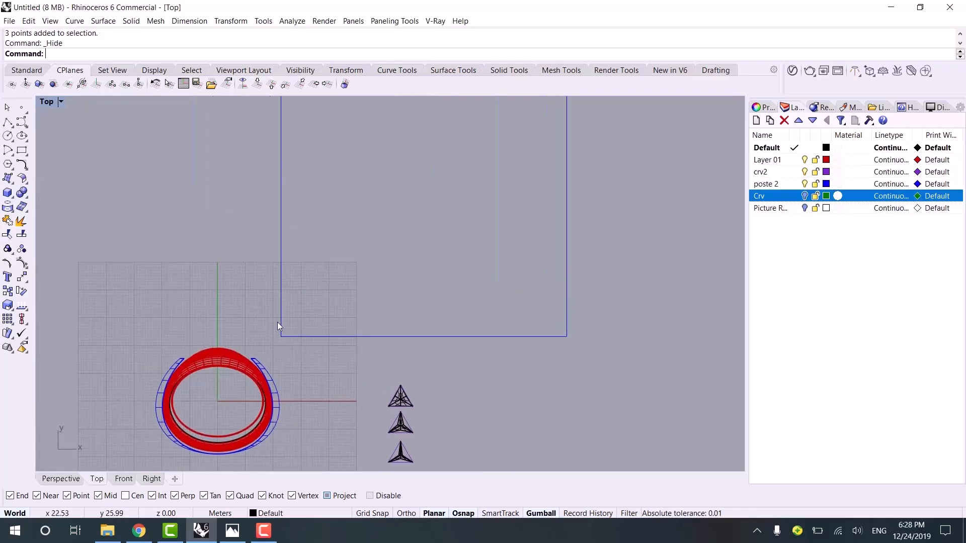
scroll(277, 322, "up", 4)
right_click_drag(347, 308, 370, 381)
scroll(370, 380, "down", 6)
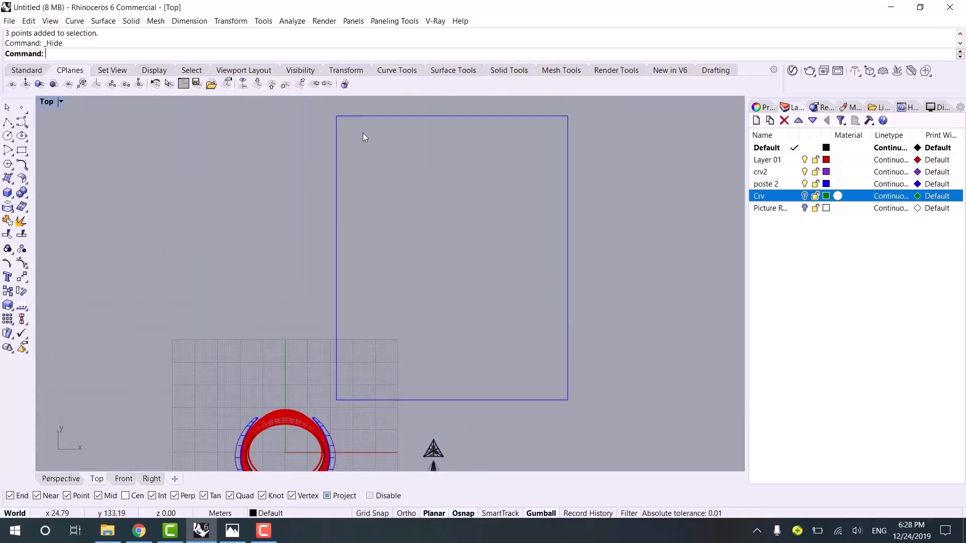
scroll(406, 367, "down", 3)
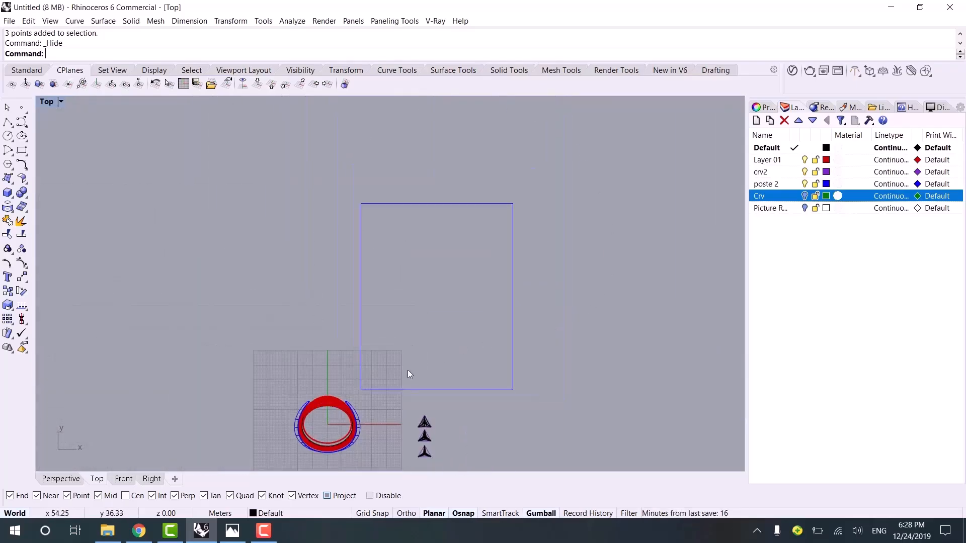
scroll(413, 364, "up", 10)
scroll(409, 341, "up", 2)
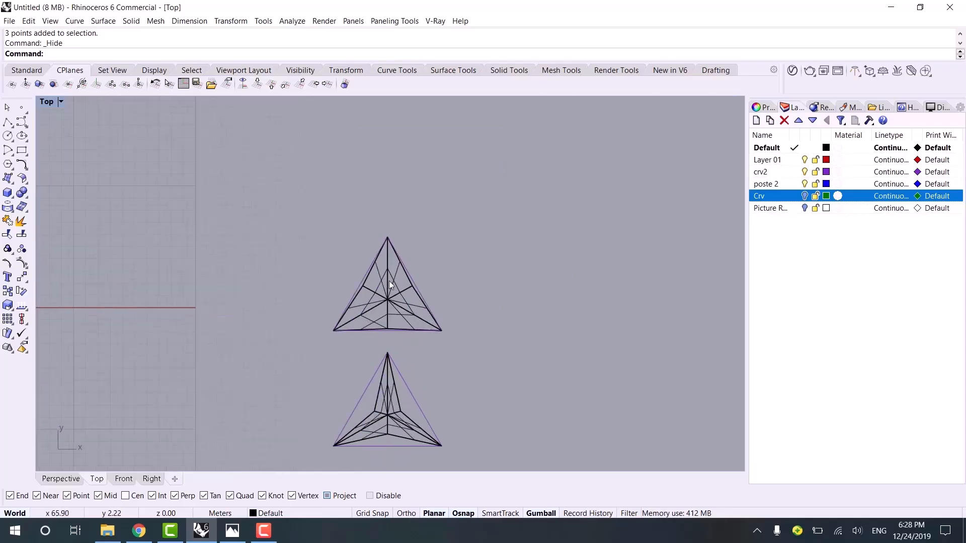
scroll(388, 281, "down", 6)
right_click_drag(405, 364, 456, 418)
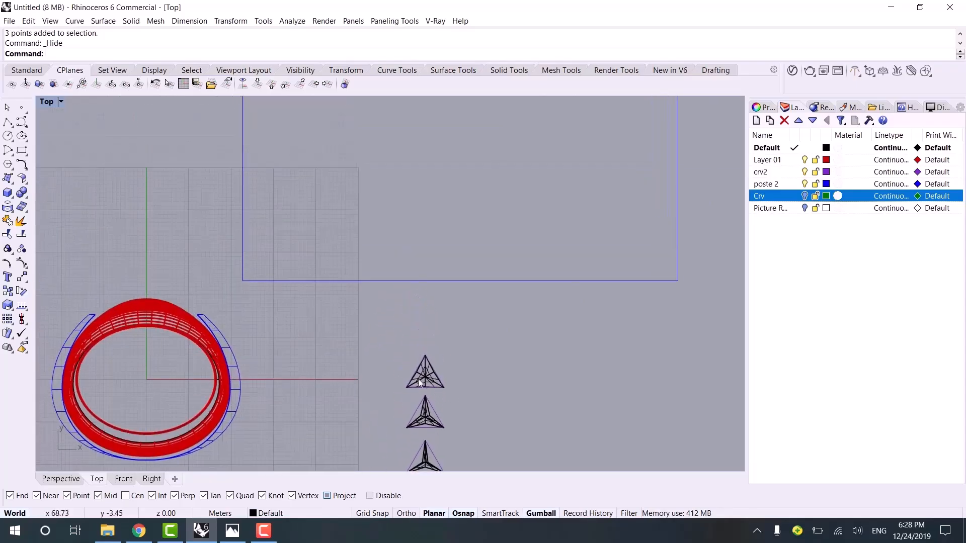
left_click(74, 482)
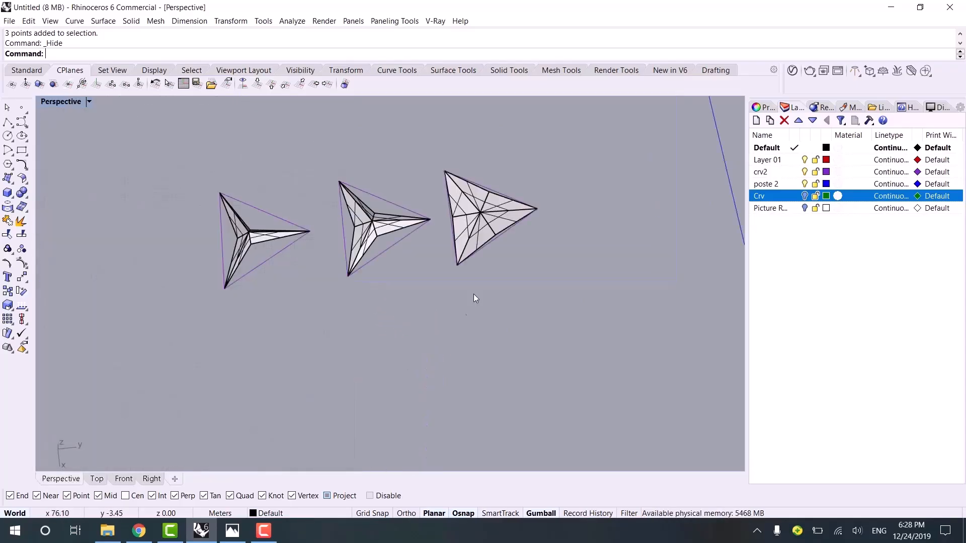
right_click_drag(473, 293, 496, 231)
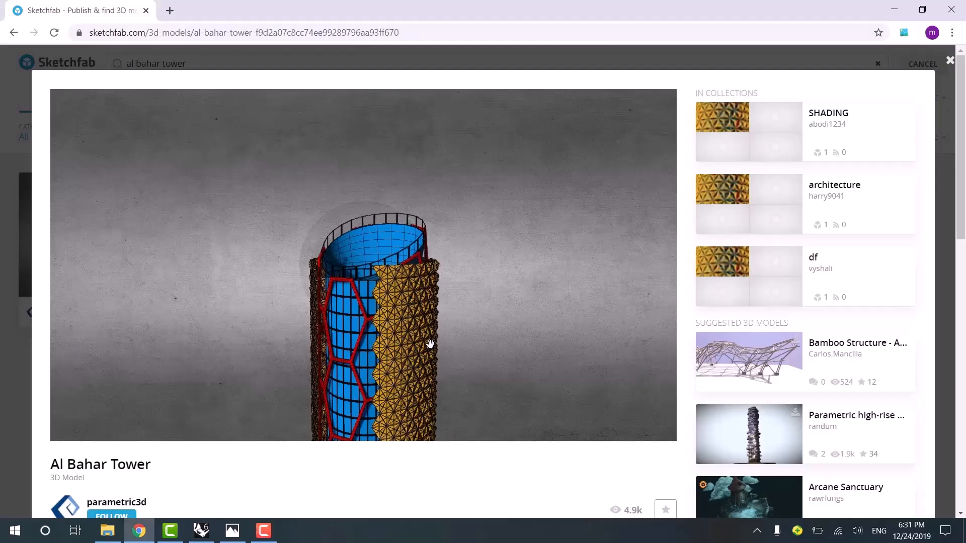
- Examine the folded triangular shading panels up close on the Sketchfab Al Bahar Tower model and in the reference photo
scroll(430, 344, "up", 10)
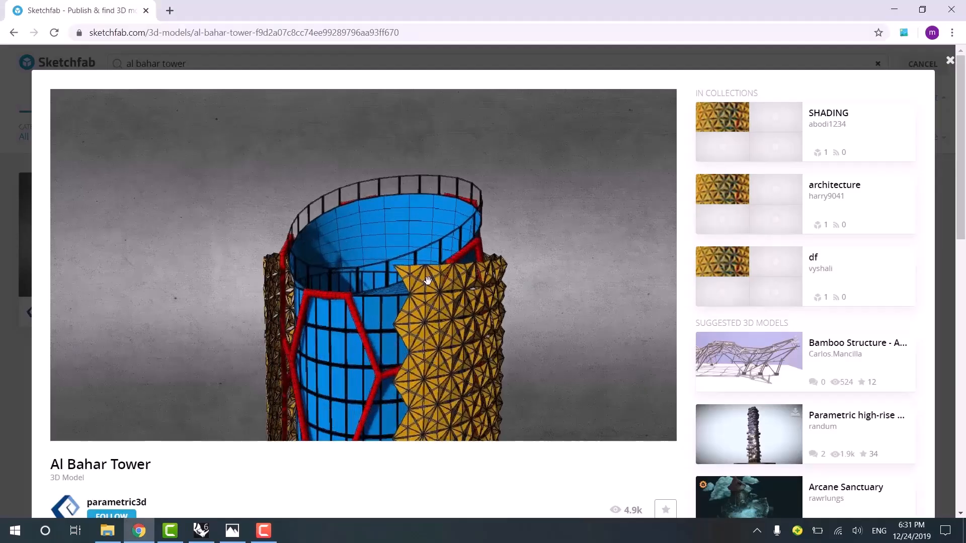
scroll(478, 300, "up", 10)
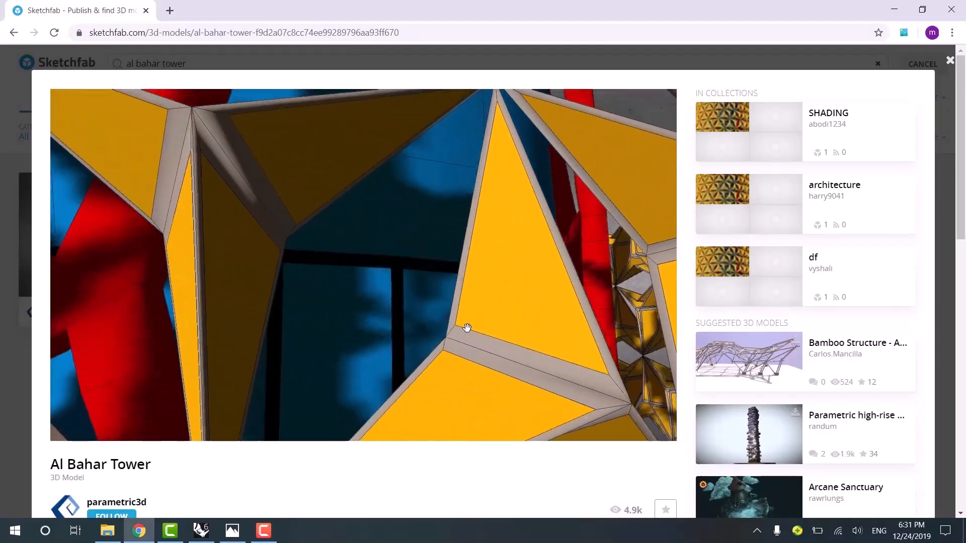
left_click_drag(467, 328, 463, 330)
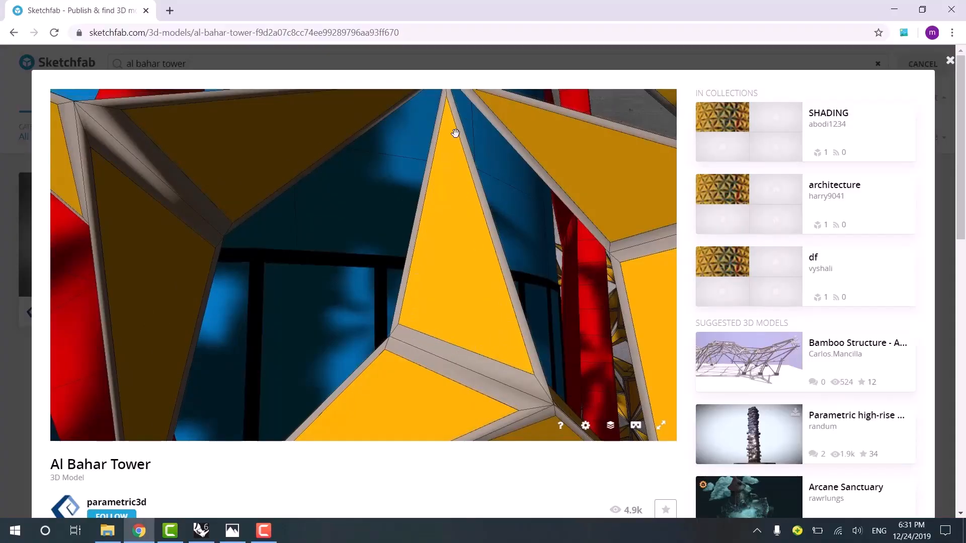
left_click_drag(510, 354, 419, 318)
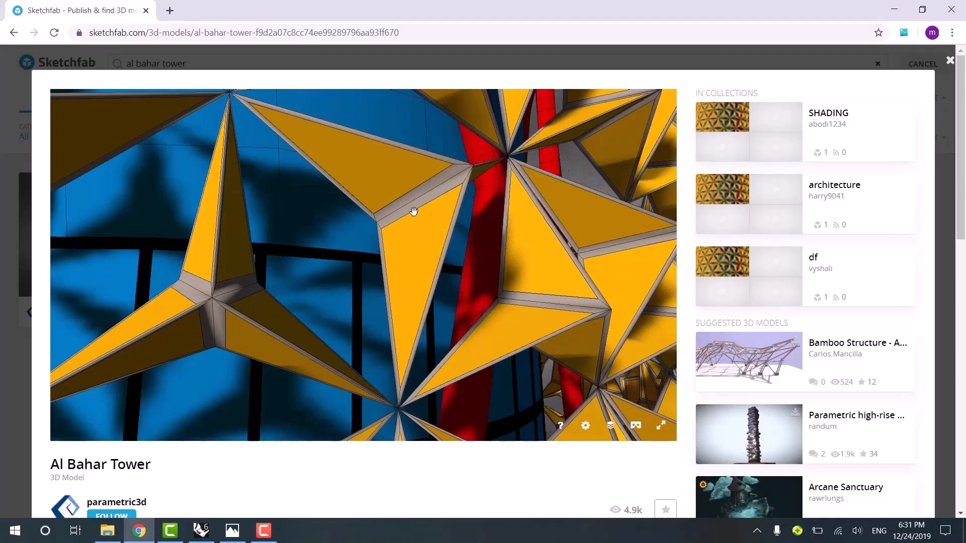
left_click(232, 531)
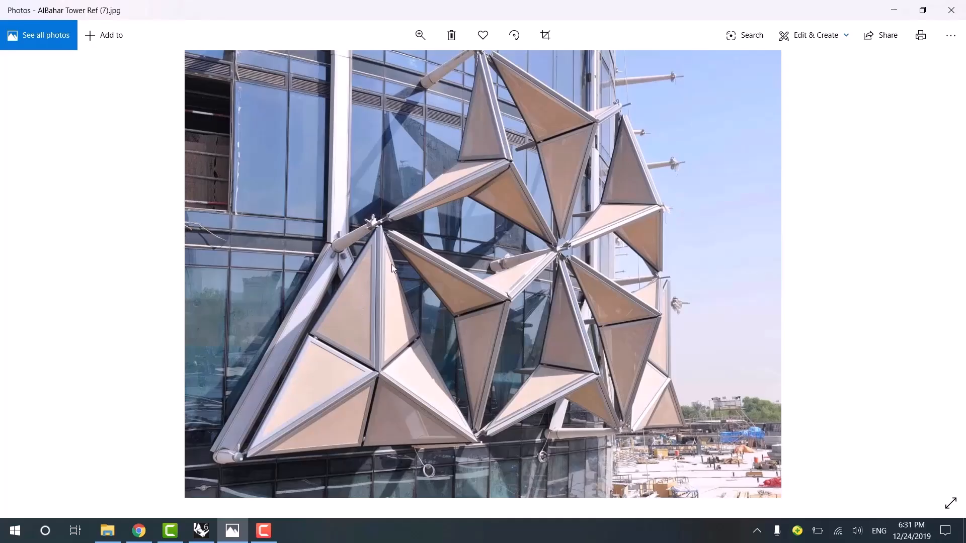
scroll(352, 276, "up", 3, "ctrl")
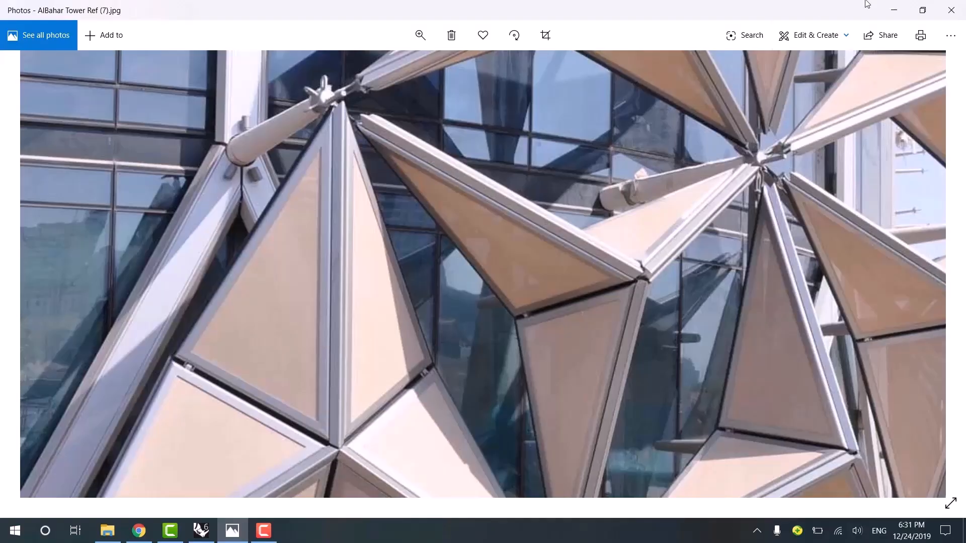
- Switch to Rhinoceros and copy the flattest panel's triangle outline from its lower-left corner to the blue rectangle's lower-left corner
left_click(894, 10)
left_click(200, 531)
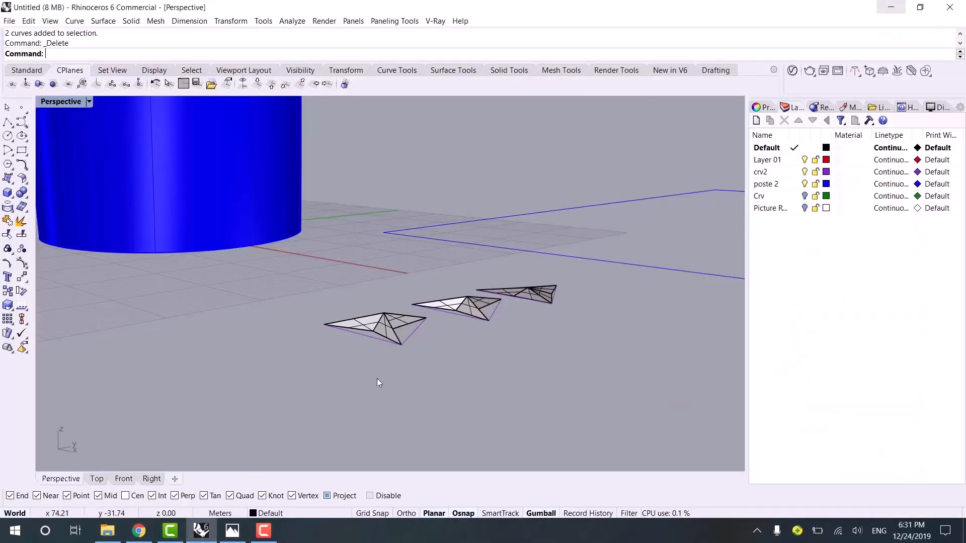
right_click_drag(379, 383, 362, 339)
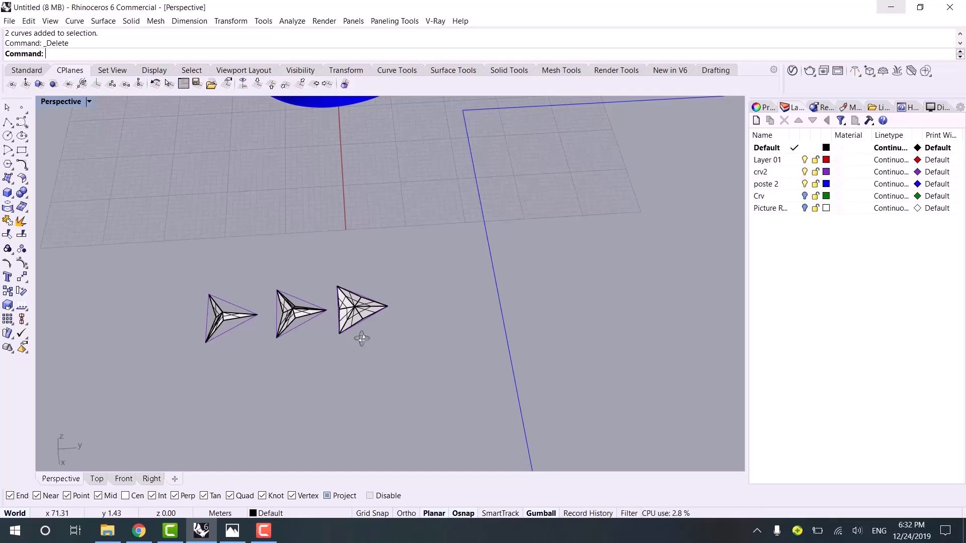
scroll(362, 338, "down", 5)
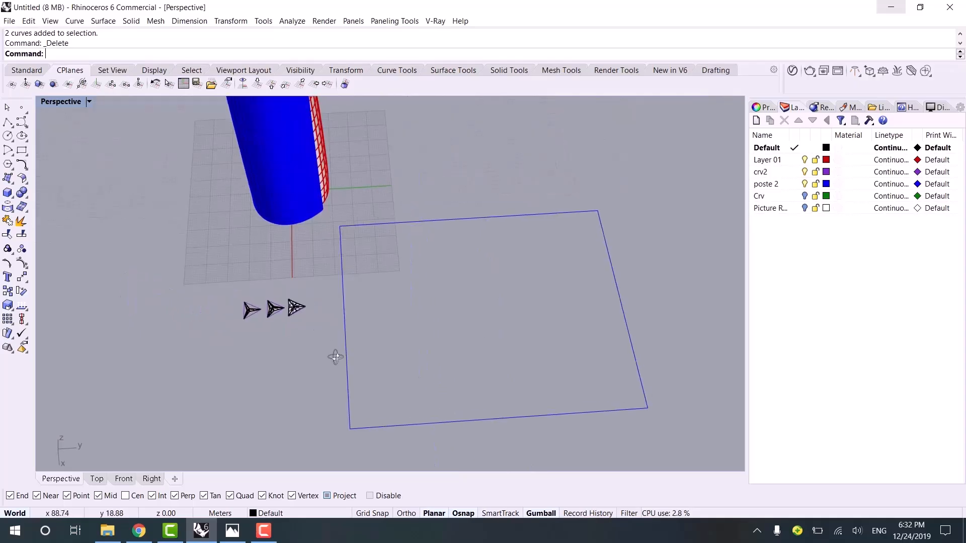
scroll(320, 323, "up", 5)
left_click(262, 287)
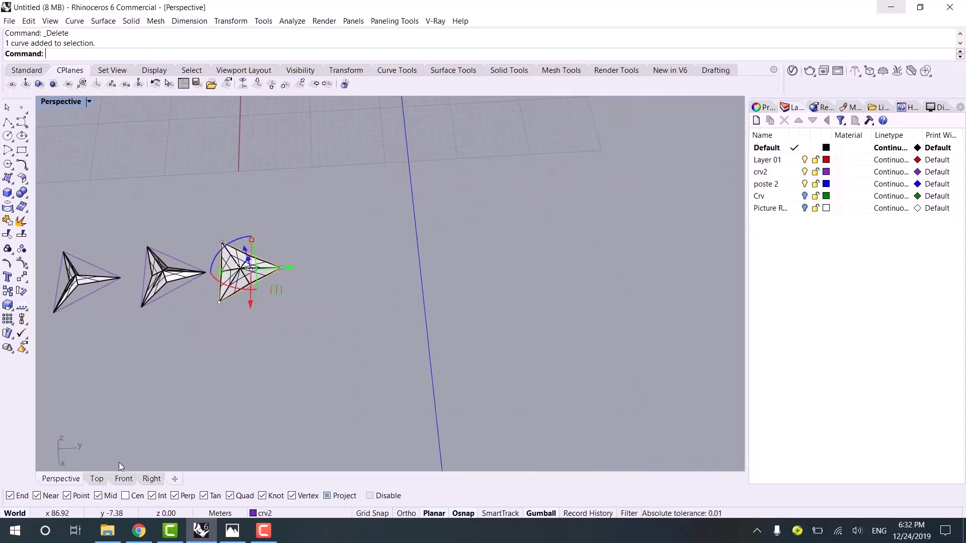
left_click(93, 483)
scroll(334, 302, "down", 4)
scroll(338, 319, "up", 6)
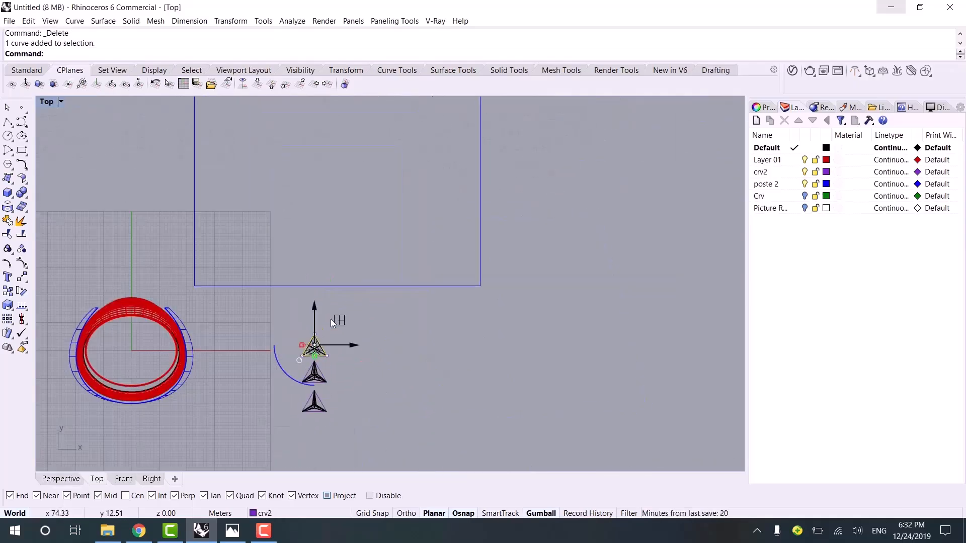
right_click_drag(289, 377, 343, 346)
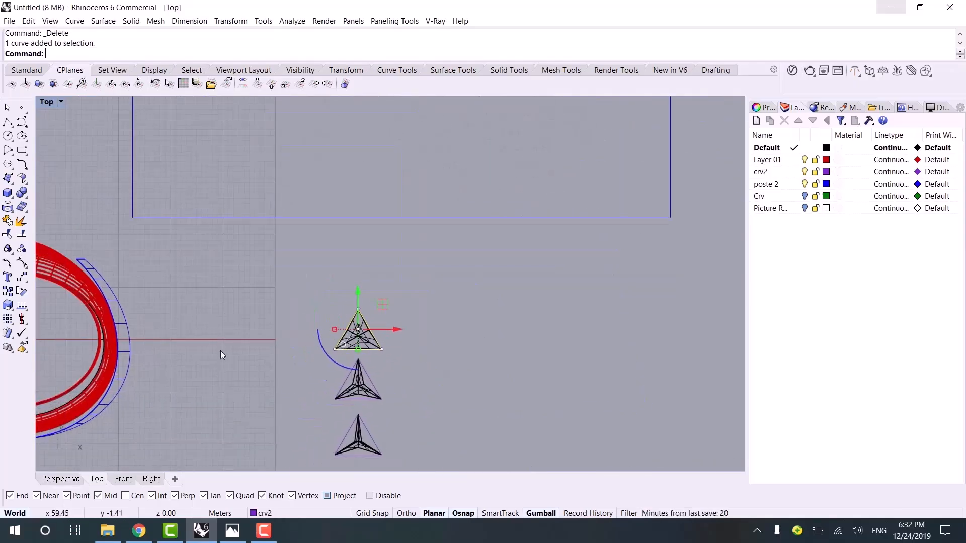
left_click(14, 289)
left_click(335, 349)
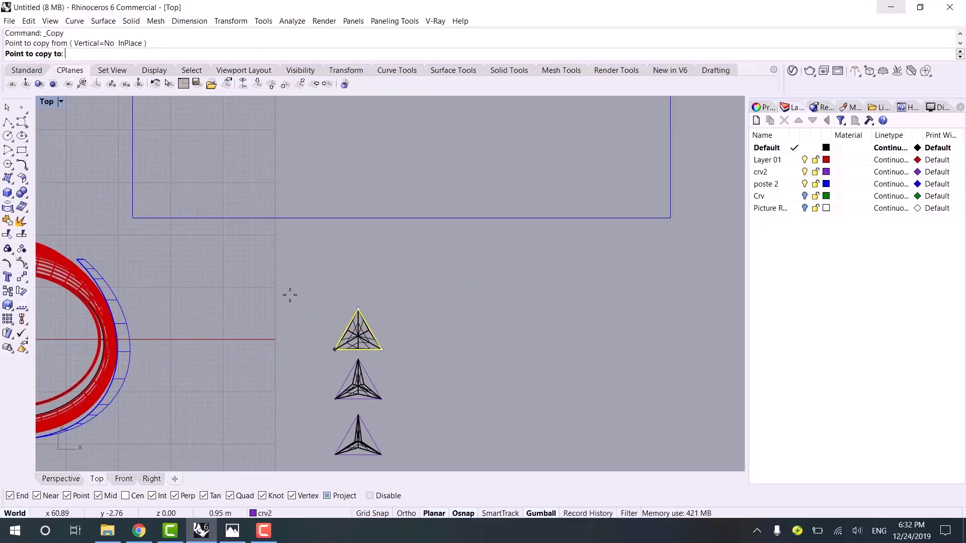
left_click(132, 218)
right_click(160, 281)
- Switch to the Al Bahar Tower model in Chrome and examine how its triangular panels repeat across the facade
left_click(139, 530)
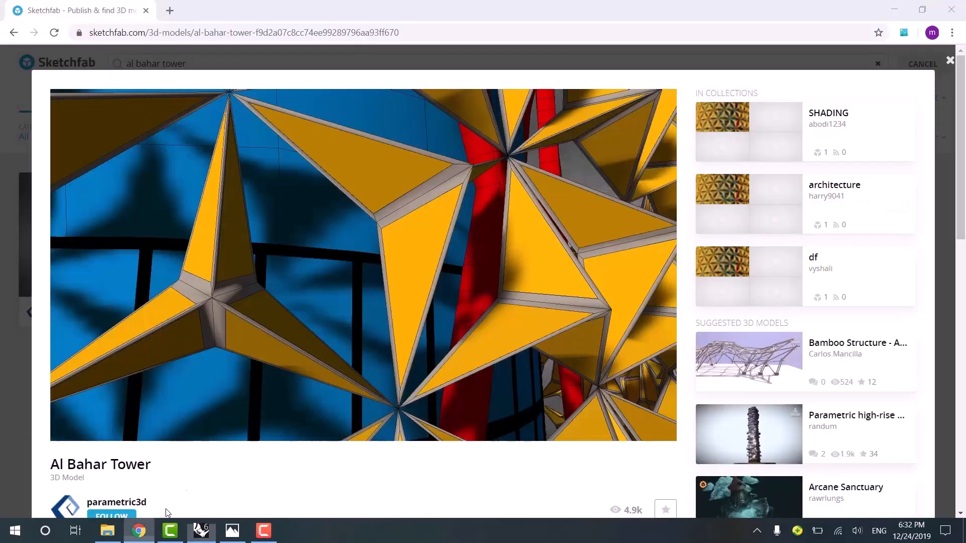
scroll(281, 382, "down", 10)
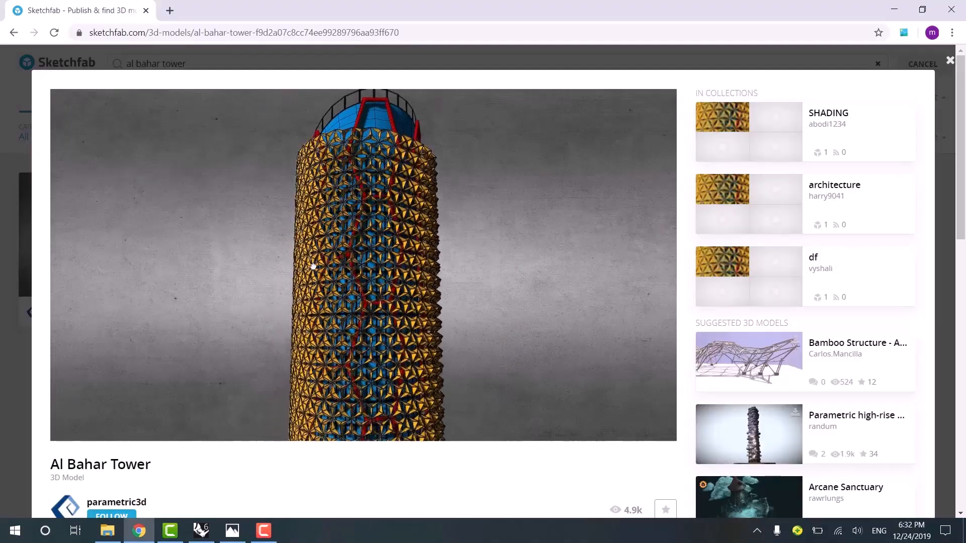
mouse_move(314, 267)
left_mouse_down()
mouse_move(405, 325)
mouse_move(345, 320)
mouse_move(444, 287)
mouse_move(445, 310)
mouse_move(393, 341)
mouse_move(397, 356)
mouse_move(420, 311)
mouse_move(411, 313)
left_mouse_up()
scroll(405, 326, "down", 5)
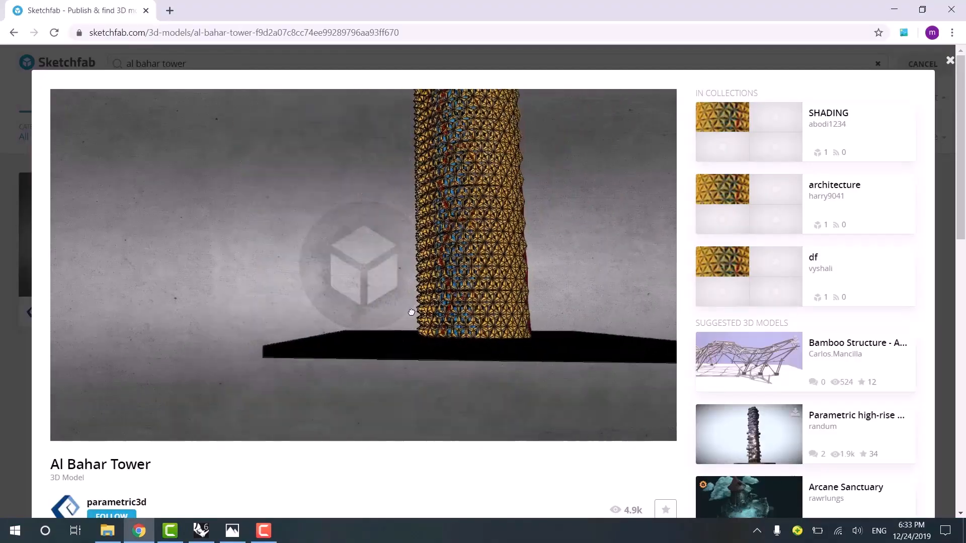
scroll(412, 313, "up", 10)
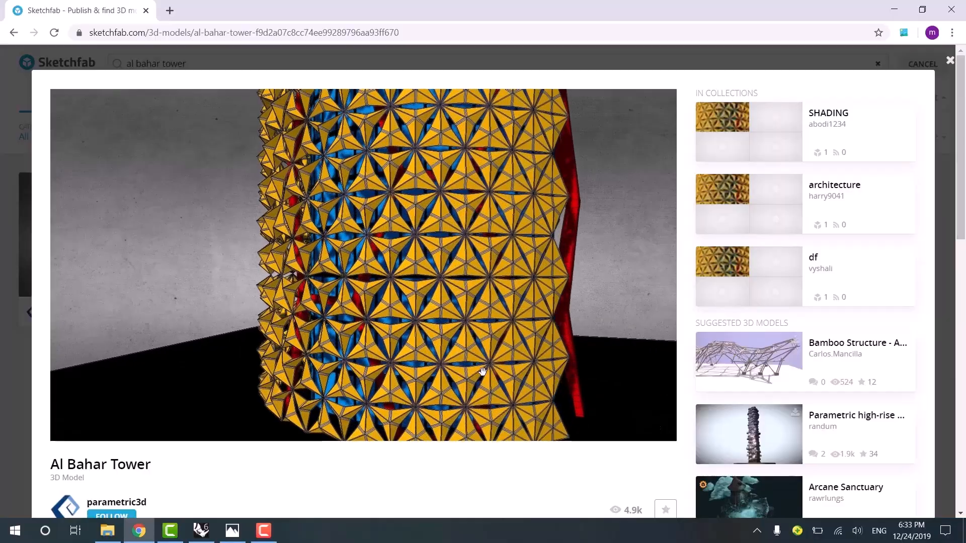
scroll(483, 371, "up", 6)
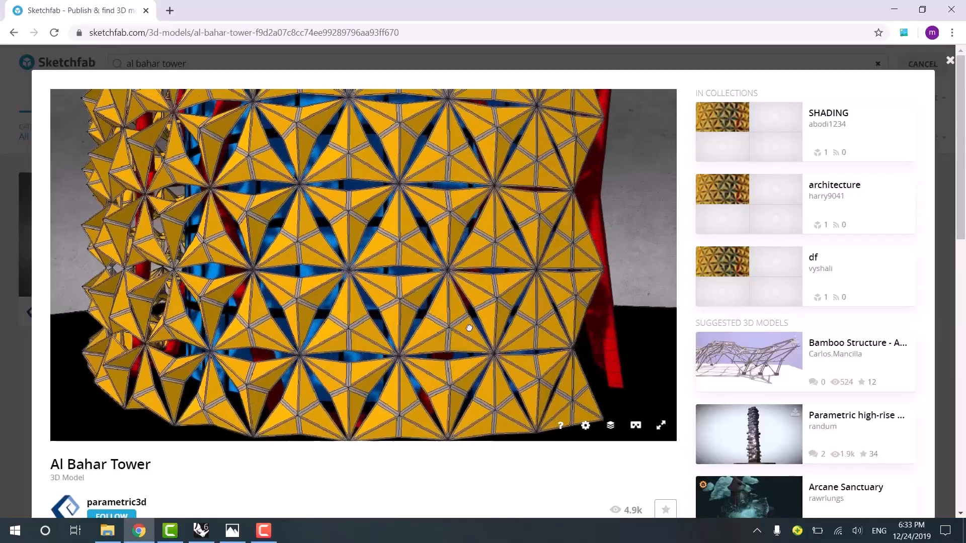
left_click_drag(469, 328, 445, 307)
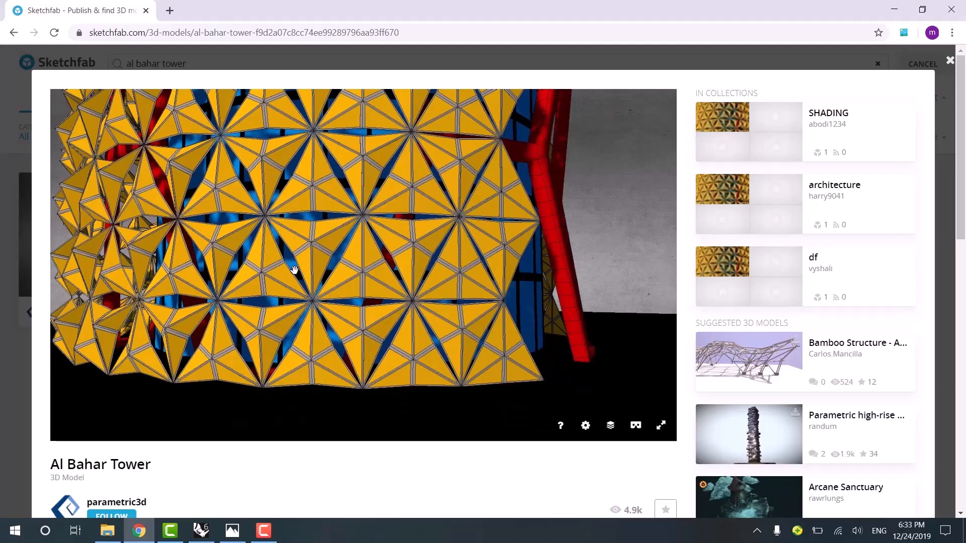
- Switch to Rhinoceros and polar-array the copied triangle around its apex with 6 items over 360 degrees
left_click(201, 531)
scroll(410, 274, "up", 5)
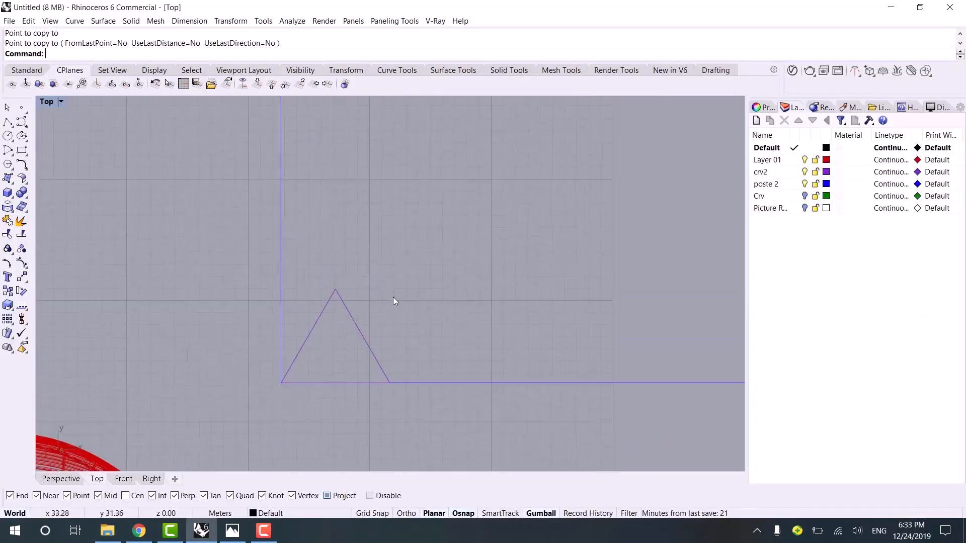
left_click(322, 334)
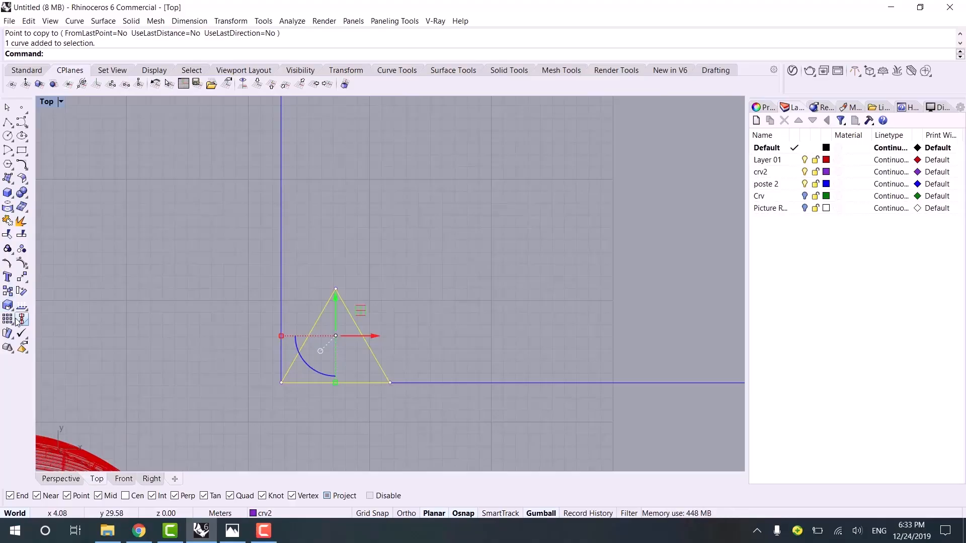
left_click(22, 327)
left_click(37, 330)
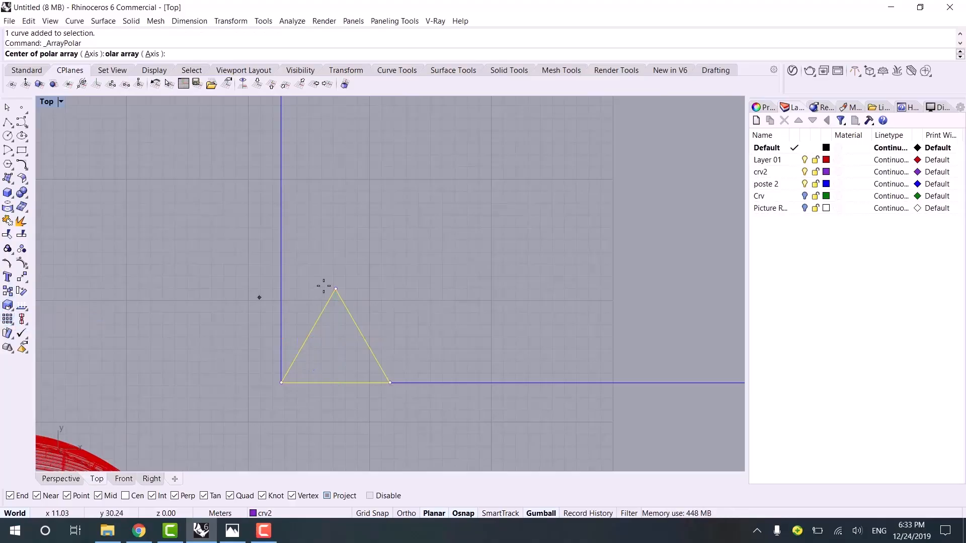
left_click(336, 290)
type("6")
key("Return")
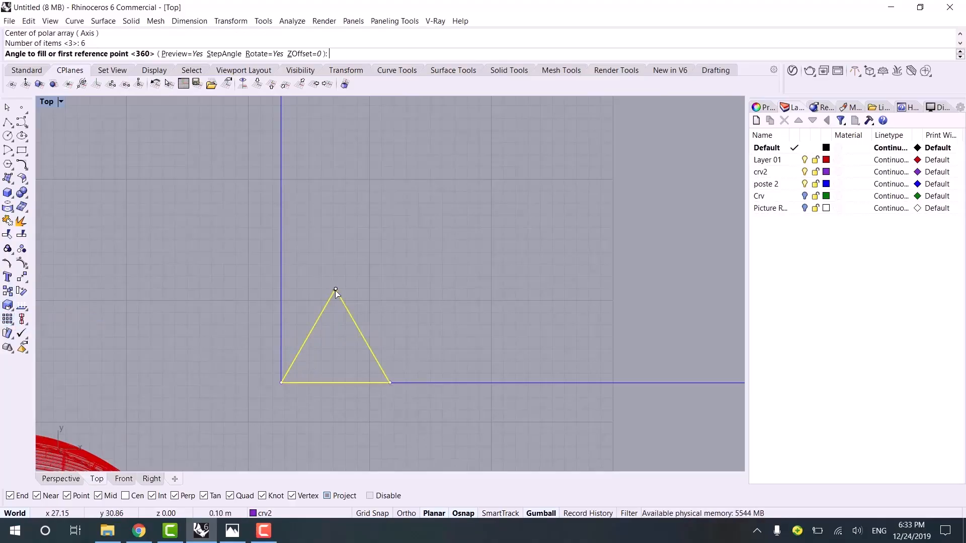
key("Return")
key("Return")
key("Escape")
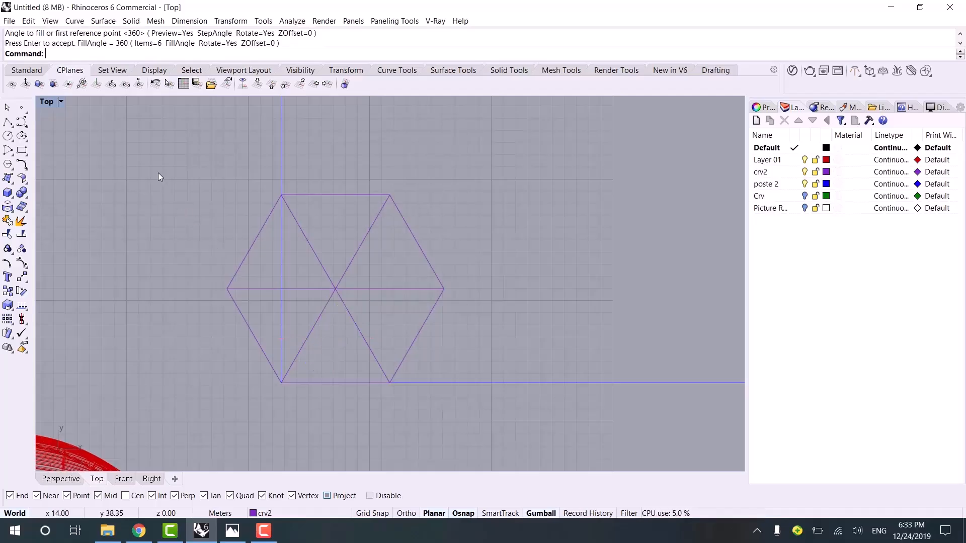
left_click_drag(150, 144, 473, 415)
scroll(495, 334, "down", 2)
right_click_drag(495, 334, 413, 322)
key("Escape")
- Copy the hexagon's bottom triangle from its lower-left corner to its lower-right corner
left_click(285, 365)
left_click(327, 396)
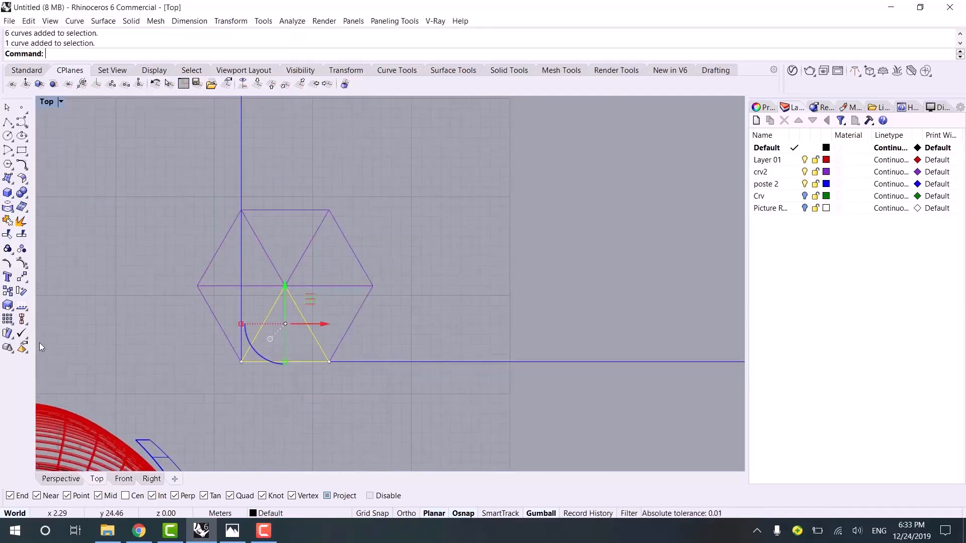
left_click(8, 291)
left_click(242, 361)
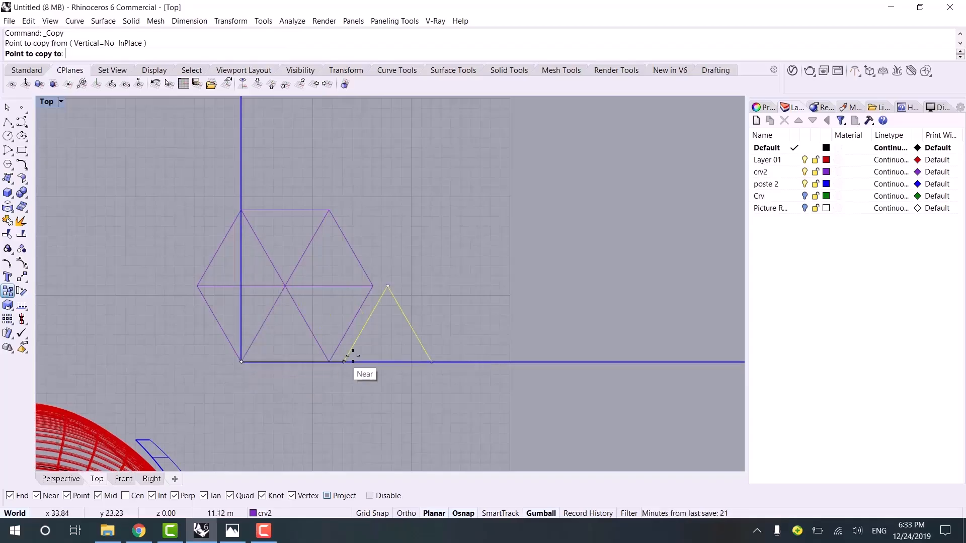
left_click(329, 361)
key("Return")
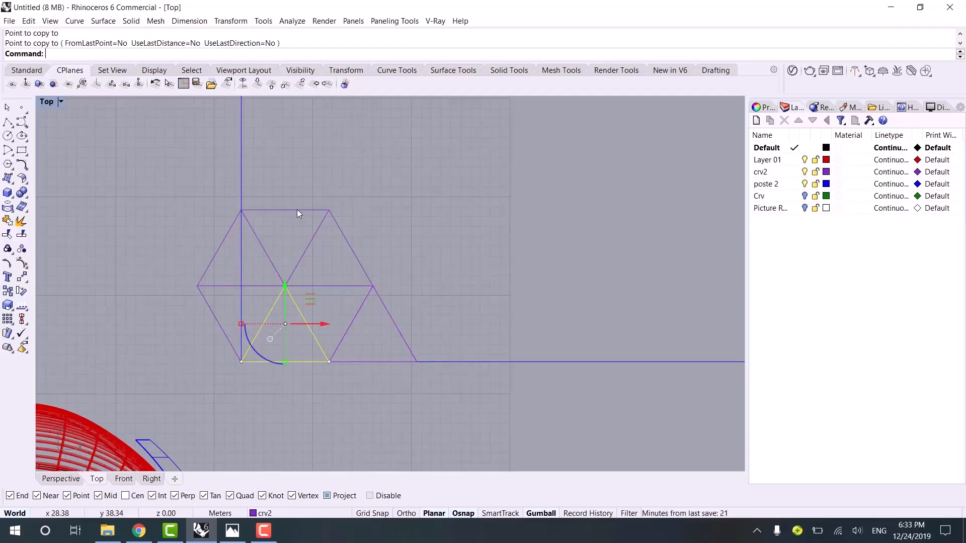
- Copy the hexagon's top triangle from its upper-left corner to its upper-right corner
left_click(296, 210)
key("Return")
left_click(241, 210)
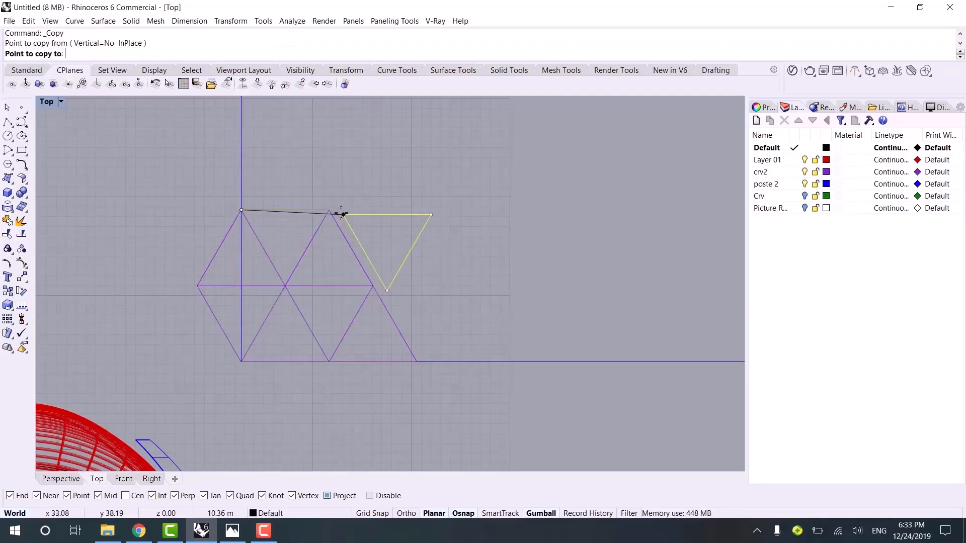
left_click(330, 209)
key("Return")
scroll(465, 307, "down", 2)
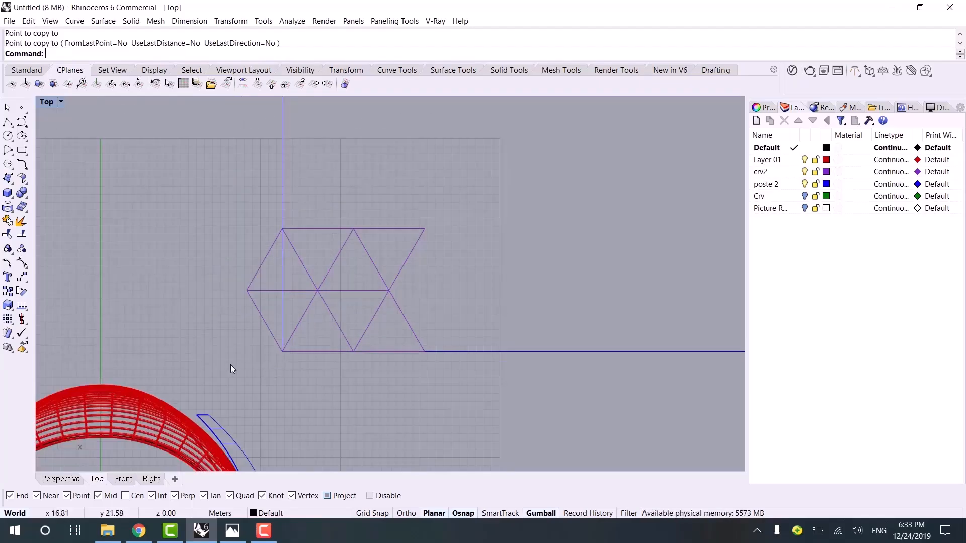
left_click_drag(223, 364, 393, 187)
right_click_drag(429, 290, 412, 242)
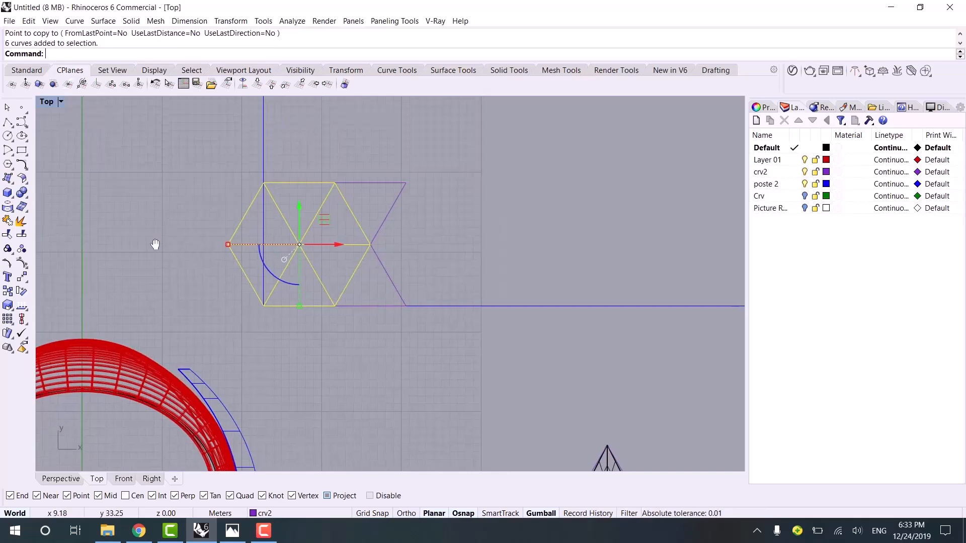
right_click_drag(156, 244, 153, 247)
key("Escape")
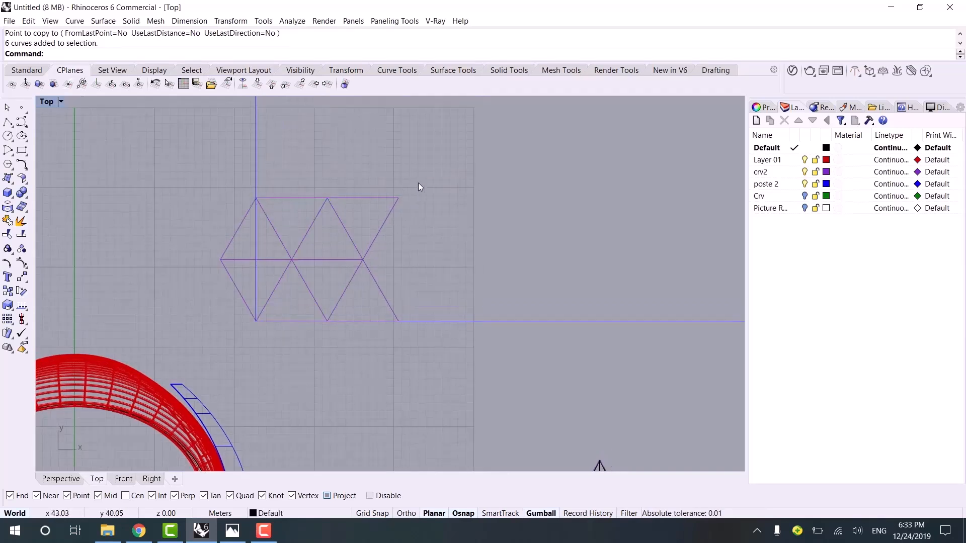
- Delete the two triangle copies placed to the right of the hexagon
left_click_drag(415, 185, 375, 223)
left_click_drag(404, 286, 379, 301, "shift")
key("Delete")
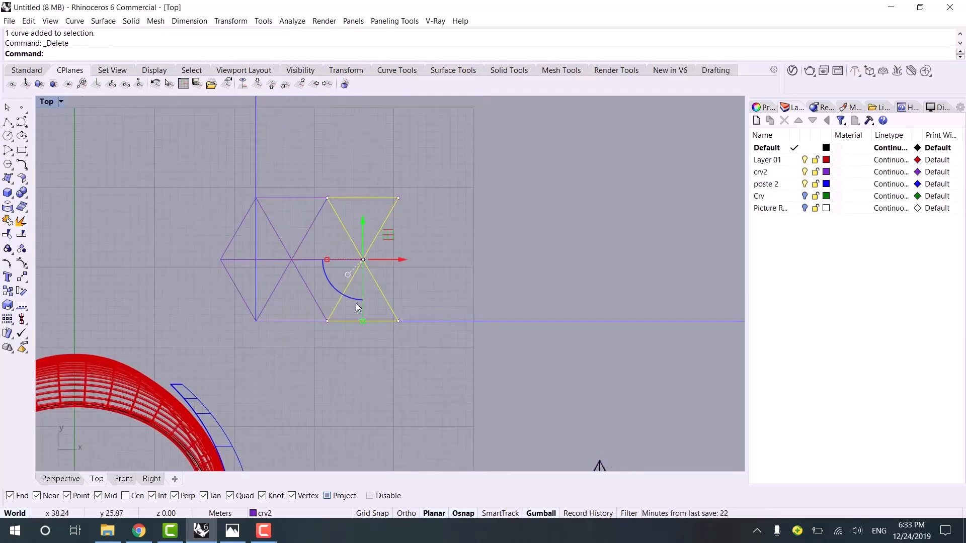
- Move the complete hexagon horizontally so its left corner sits on the blue rectangle's left edge
left_click_drag(158, 157, 383, 360)
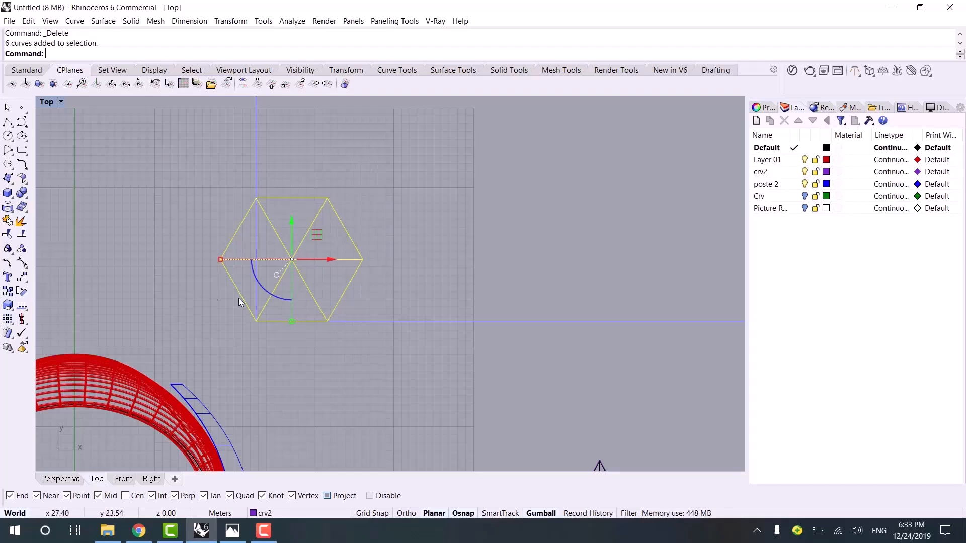
type("m")
key("Return")
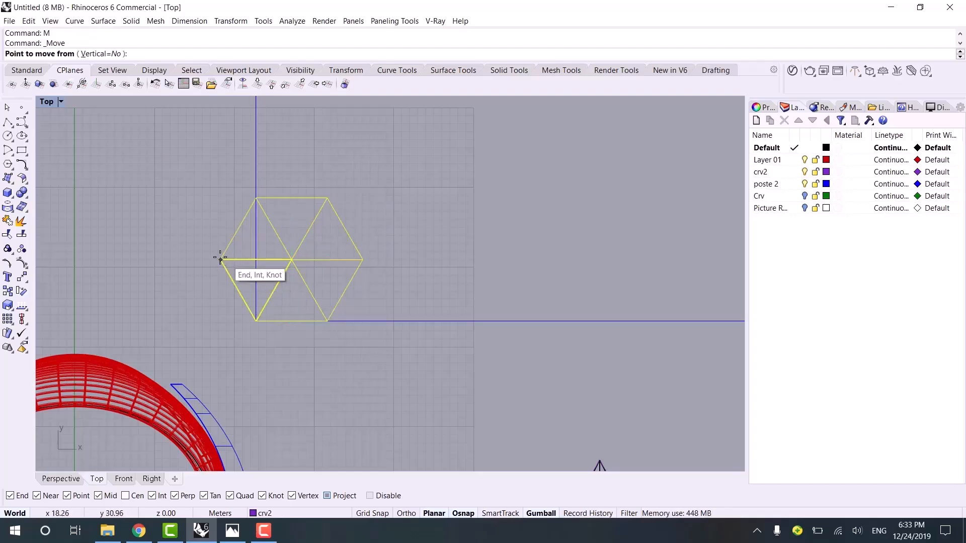
left_click(220, 259)
left_click(256, 259)
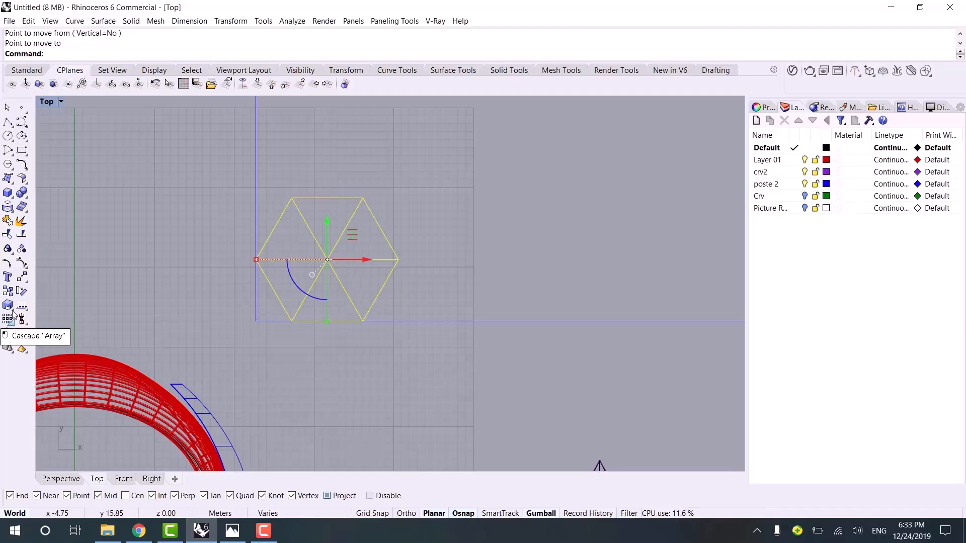
- Copy the hexagon from its lower-left corner to its right corner, forming an interlocking neighbour up and to the right
left_click(8, 291)
left_click(292, 321)
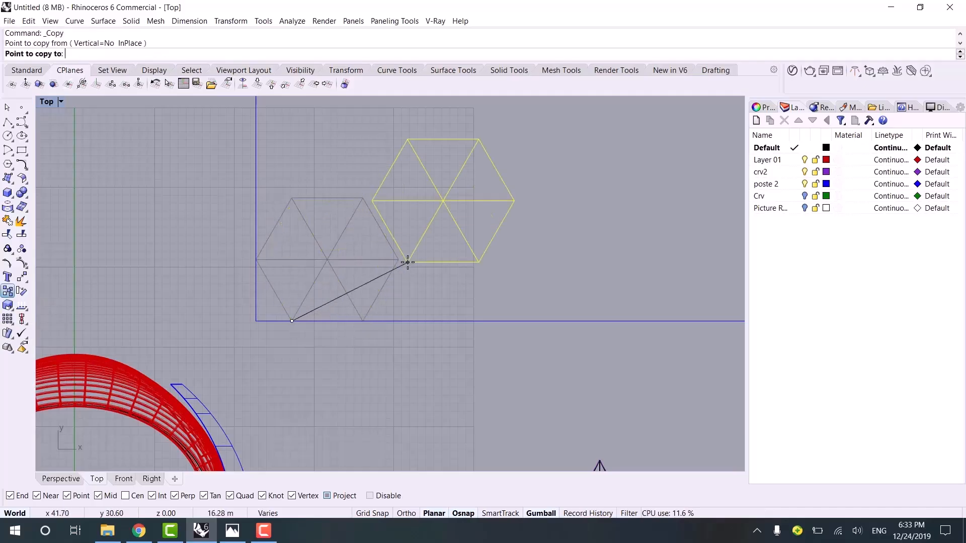
left_click(437, 276)
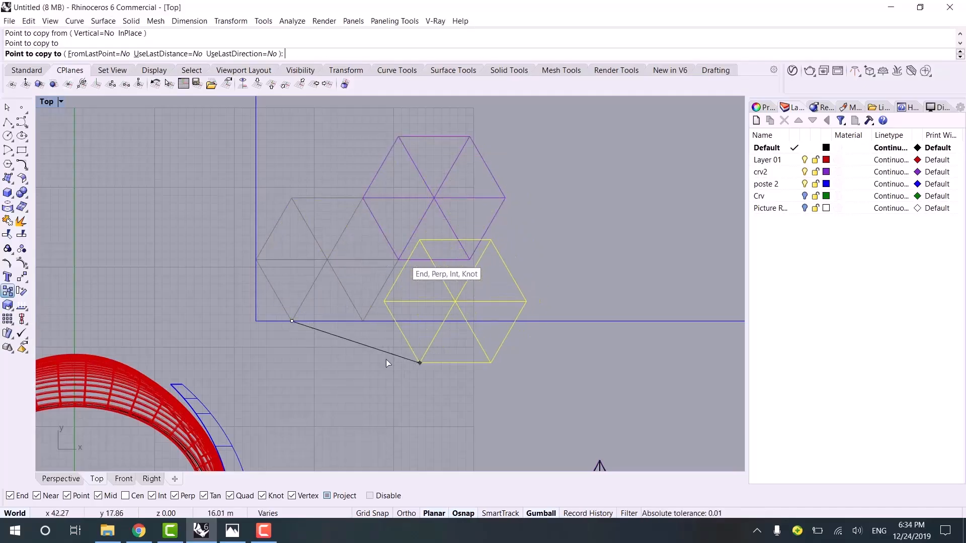
key("Return")
- Set up a rectangular array of both hexagons with 30 in X and 30 in Y, spaced 26.7646 by 15.4525 so they interlock
left_click_drag(216, 345, 529, 111)
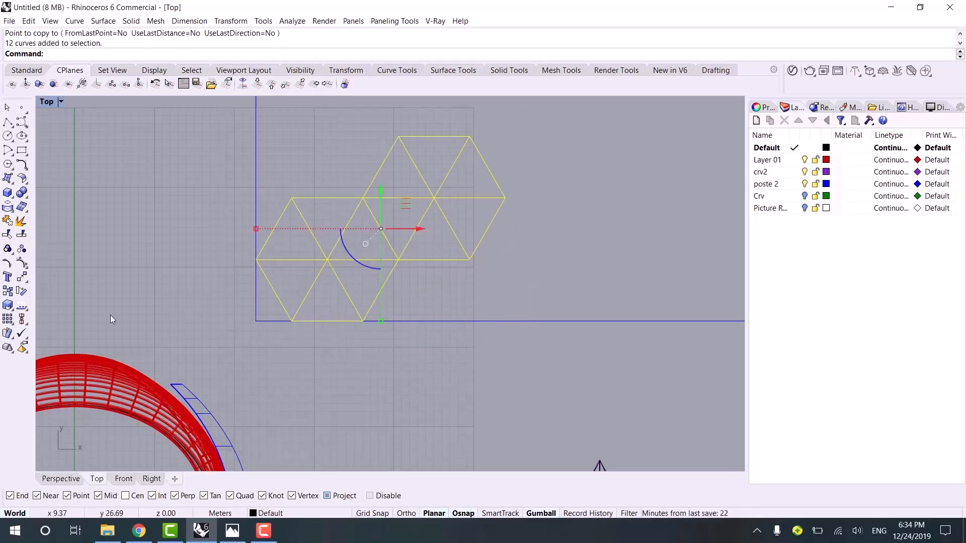
scroll(114, 293, "down", 6)
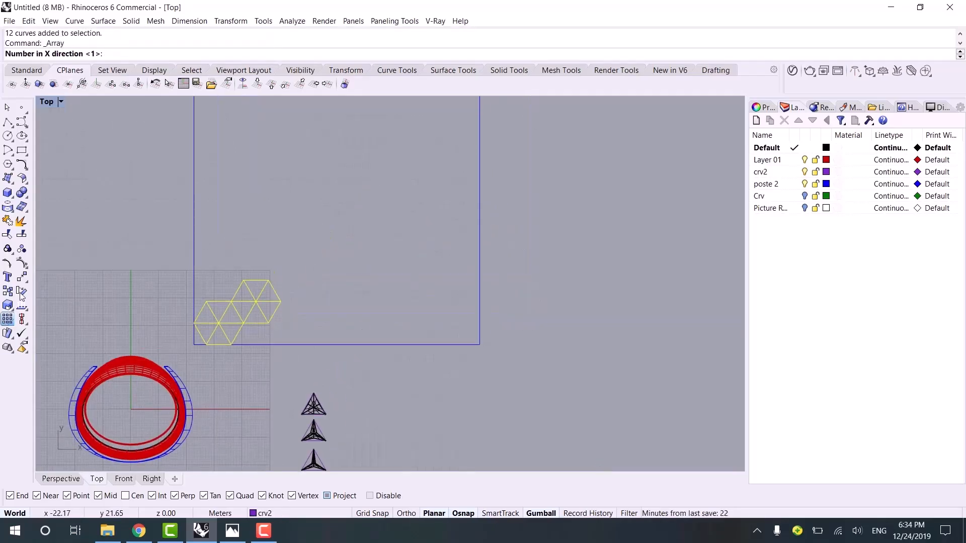
scroll(249, 261, "down", 4)
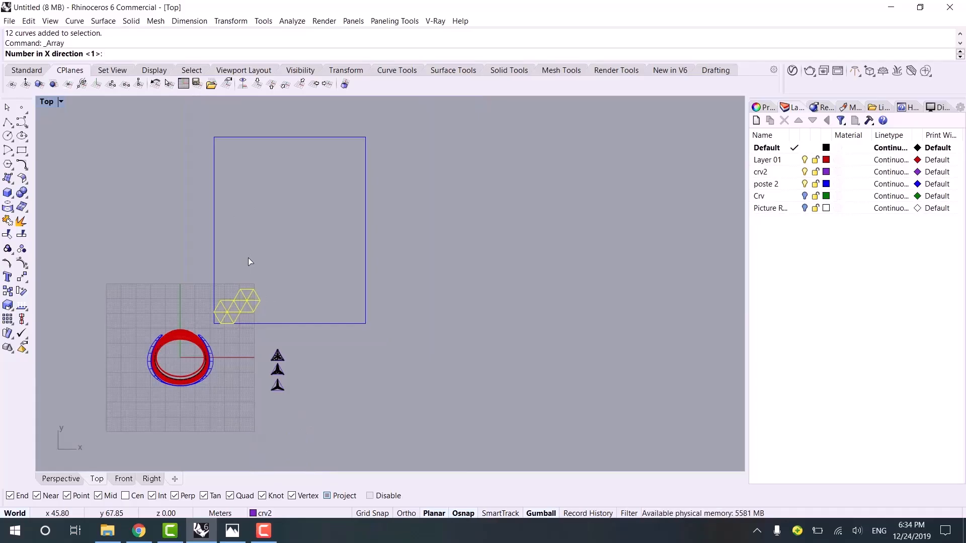
key("Return")
type("30")
key("Return")
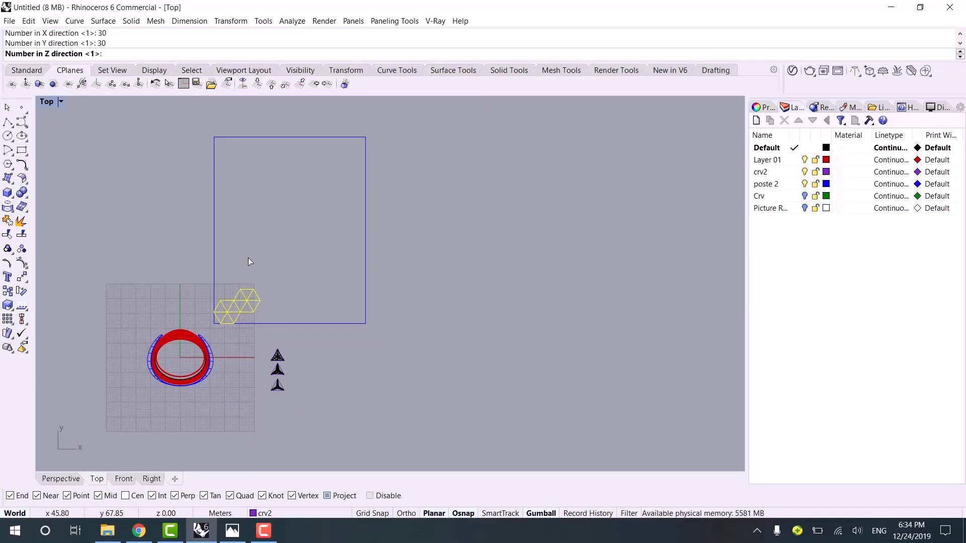
scroll(213, 317, "up", 4)
left_click(236, 322)
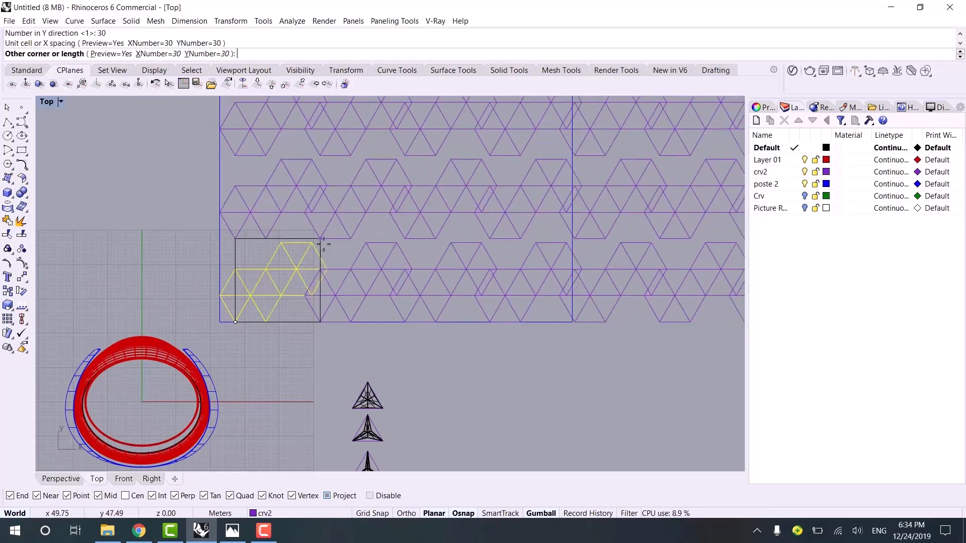
left_click(325, 265)
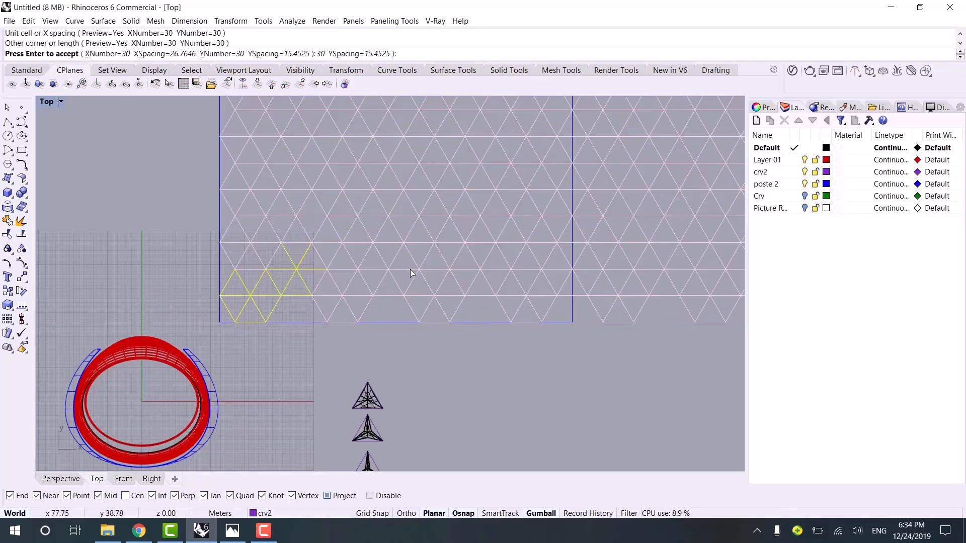
- Reduce the array's number in the X direction to 16 and accept the array
scroll(432, 270, "down", 3)
scroll(448, 271, "down", 6)
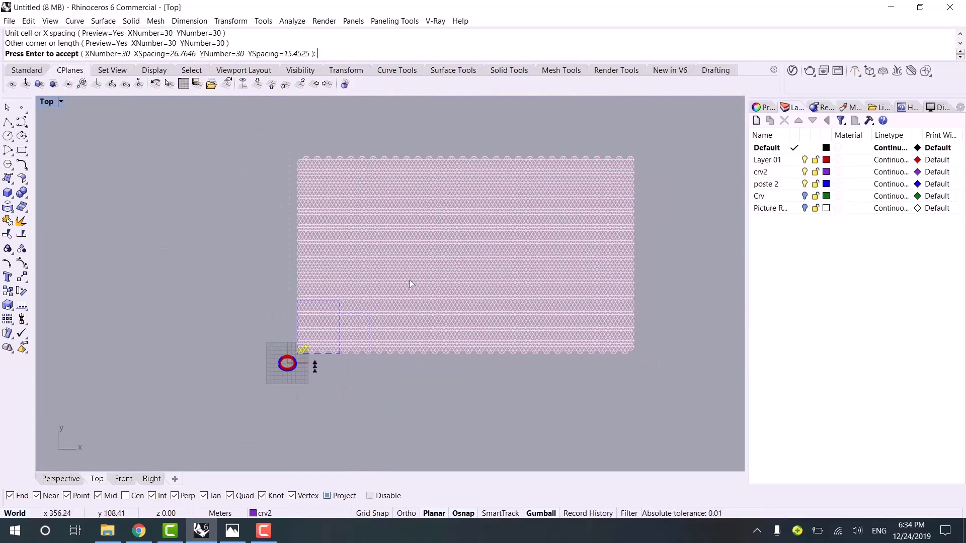
left_click(120, 54)
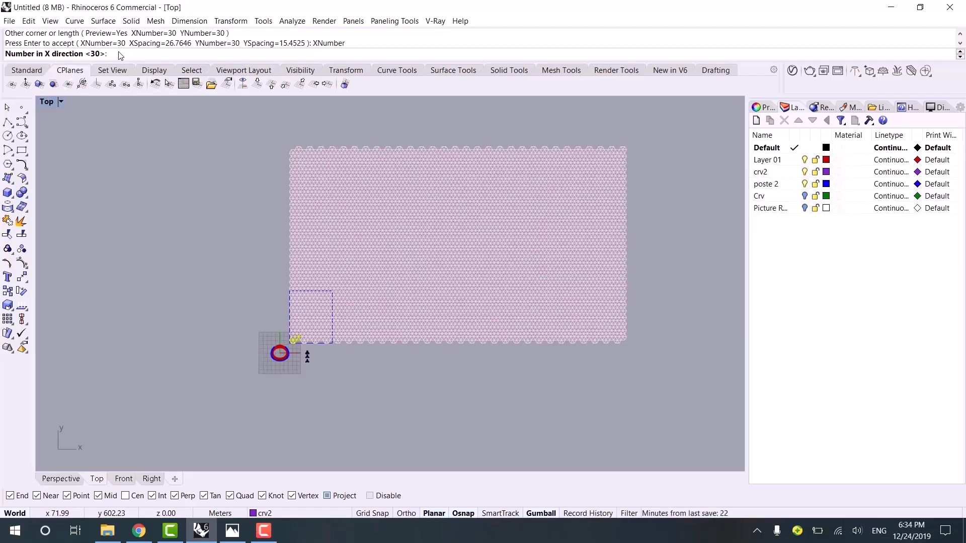
type("16")
key("Return")
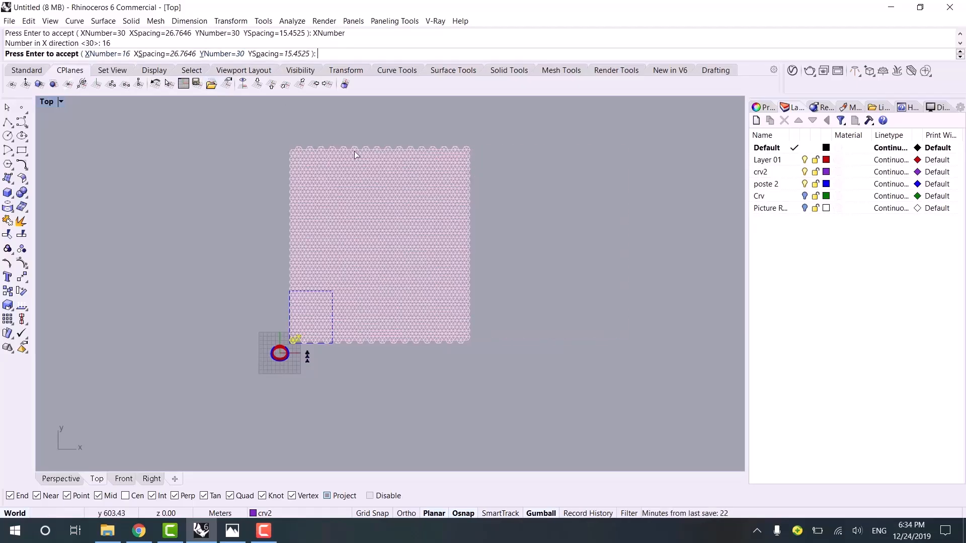
key("Return")
- Group all arrayed triangles together with the two original hexagons
middle_click(503, 280)
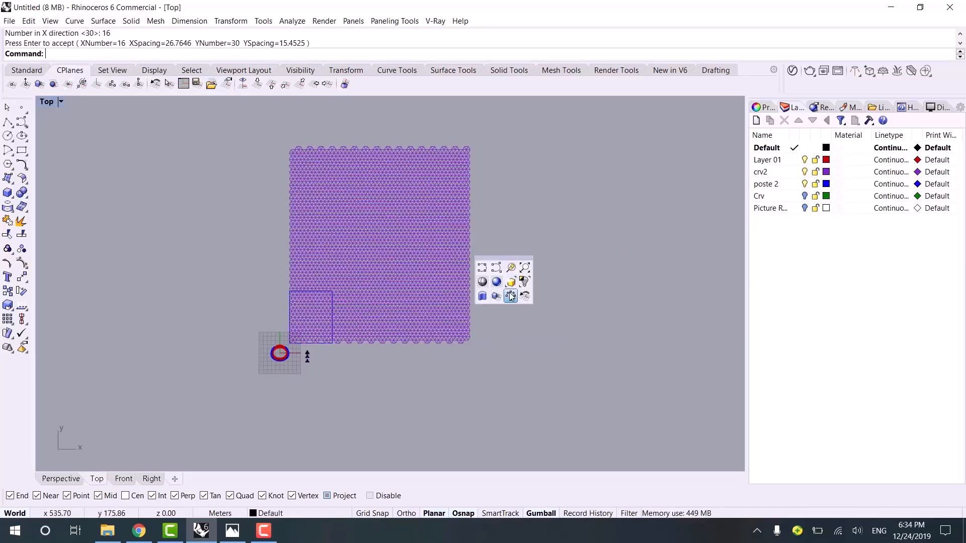
left_click(511, 293)
scroll(328, 342, "up", 2)
scroll(296, 339, "up", 6)
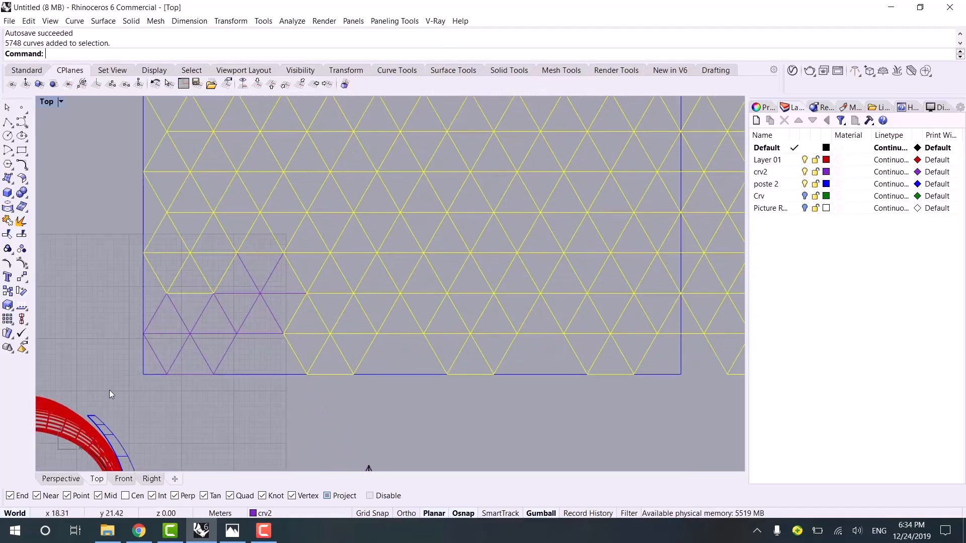
left_click_drag(306, 241, 336, 184, "shift")
key("ctrl+g")
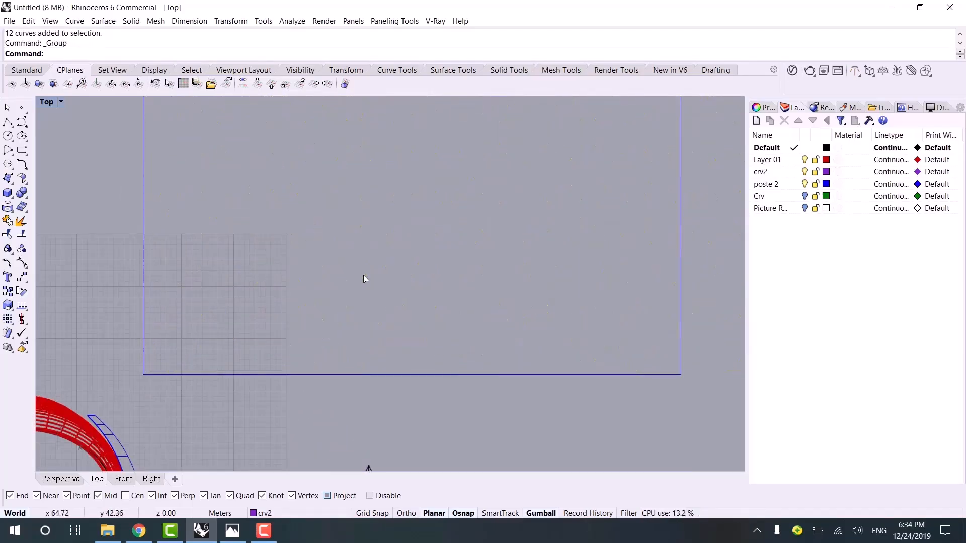
- Scale the grouped grid uniformly from the rectangle's lower-left corner so its lower-right extent meets the rectangle's lower-right corner
type("Scale1D")
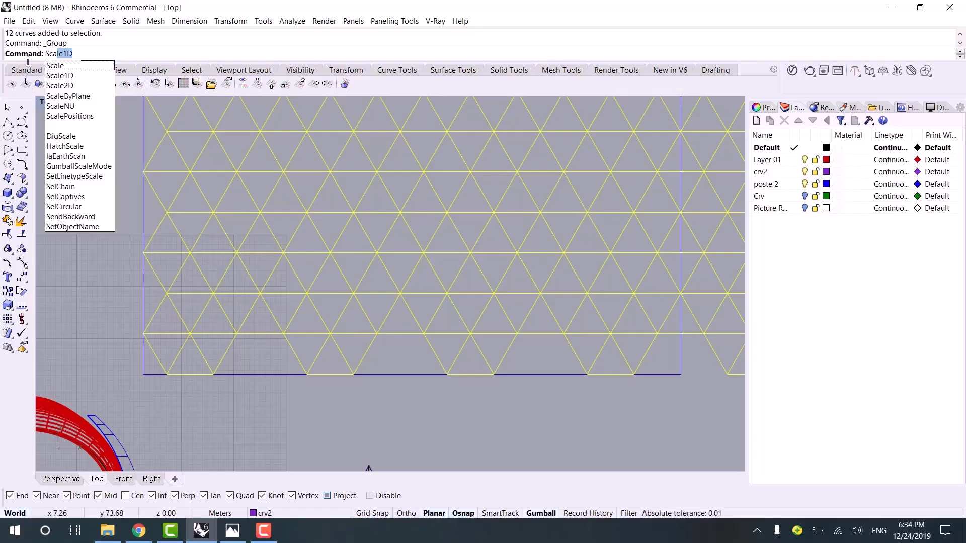
key("Return")
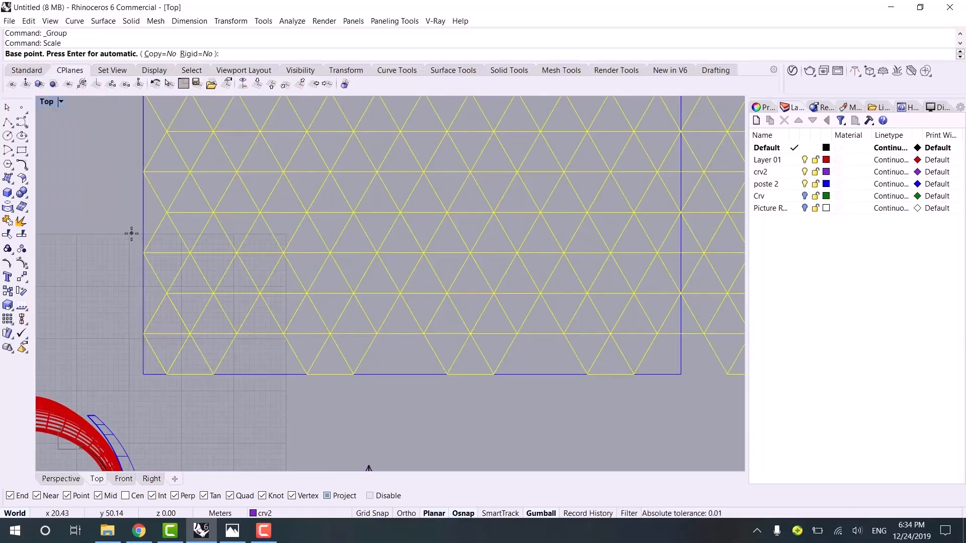
scroll(374, 365, "down", 10)
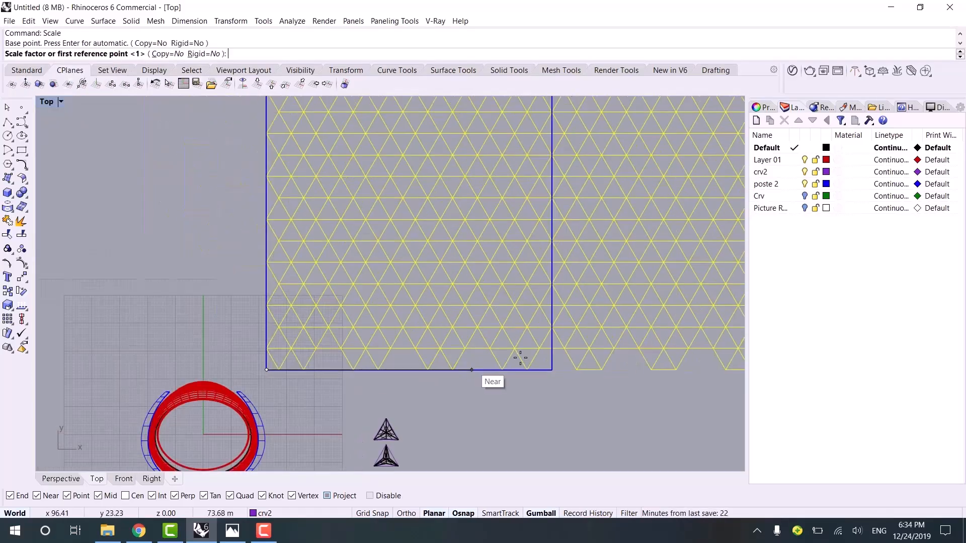
scroll(382, 350, "down", 3)
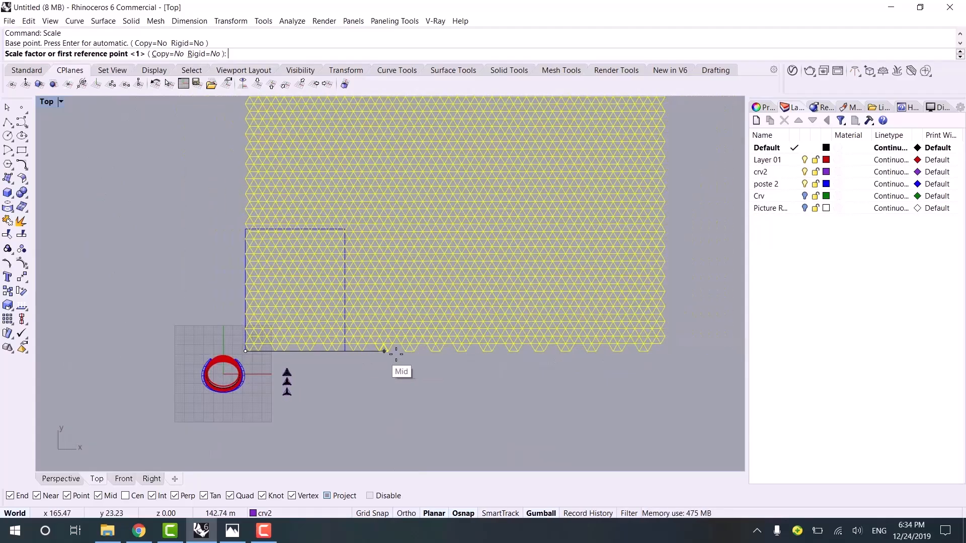
scroll(671, 360, "up", 8)
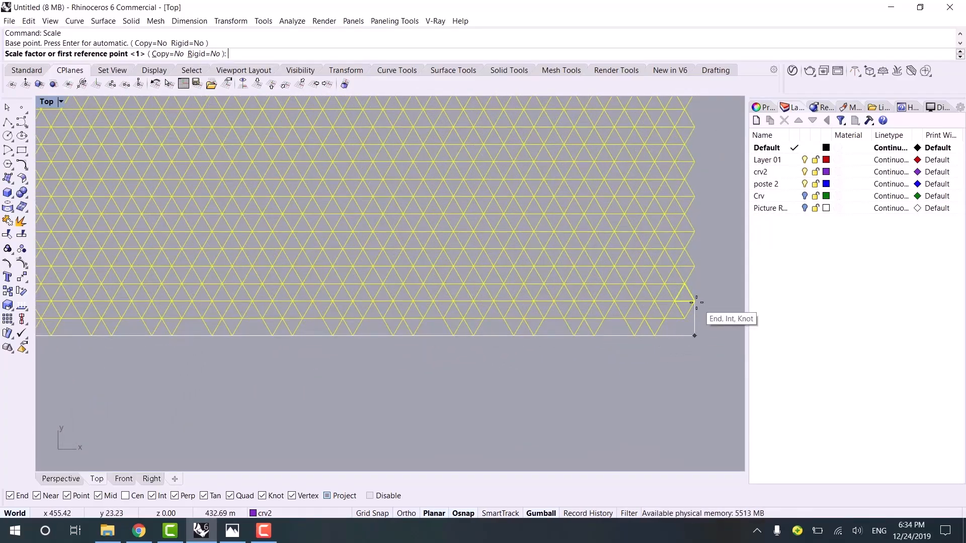
left_click(692, 332)
scroll(610, 308, "down", 5)
right_click_drag(338, 295, 408, 298)
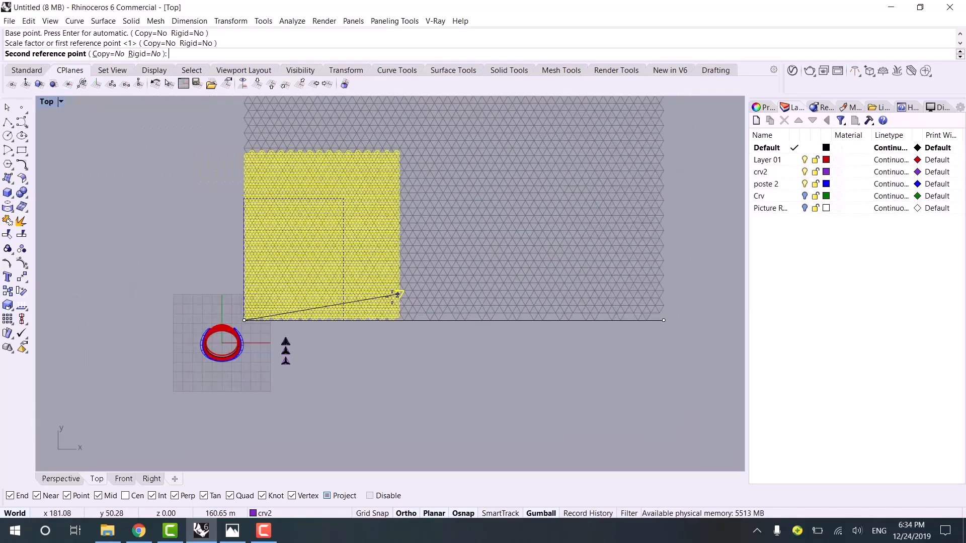
scroll(362, 298, "up", 6)
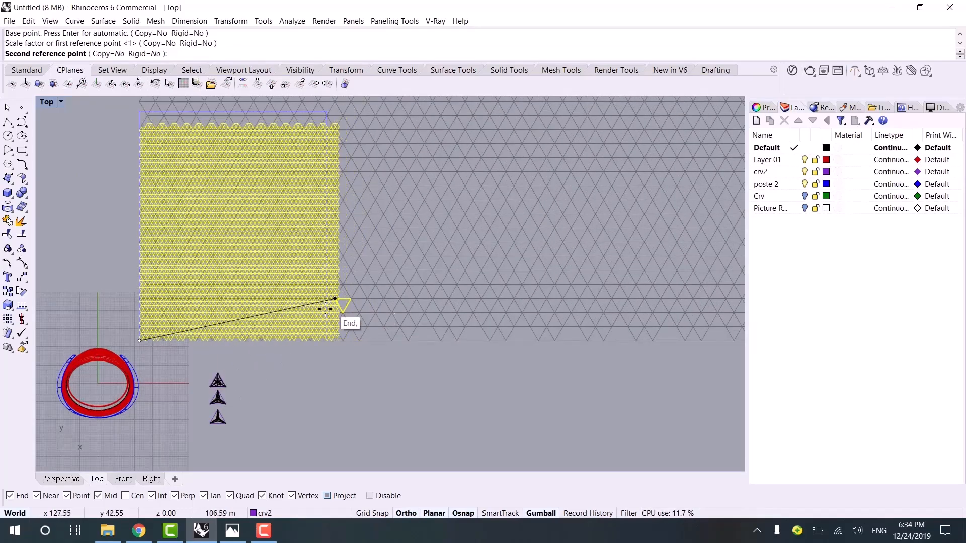
scroll(323, 307, "up", 3)
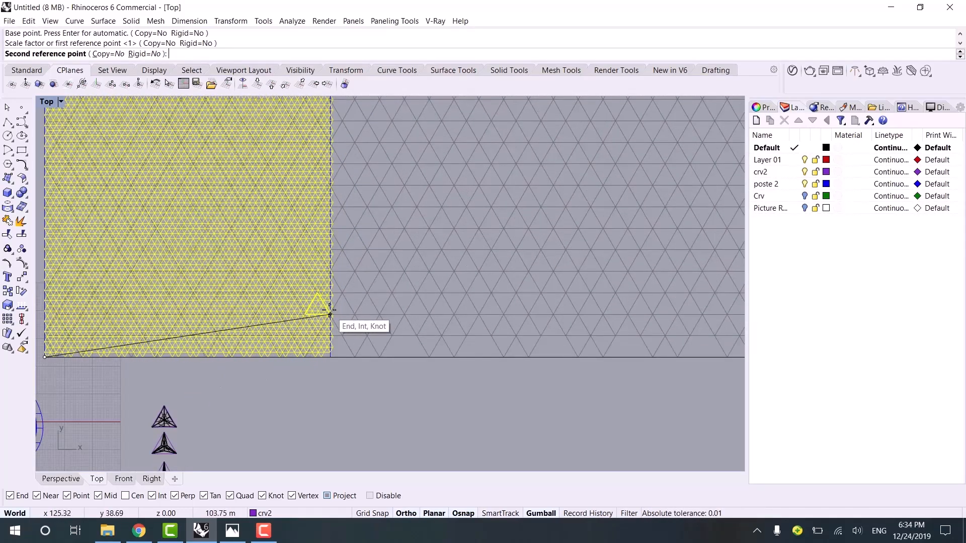
scroll(329, 315, "up", 9)
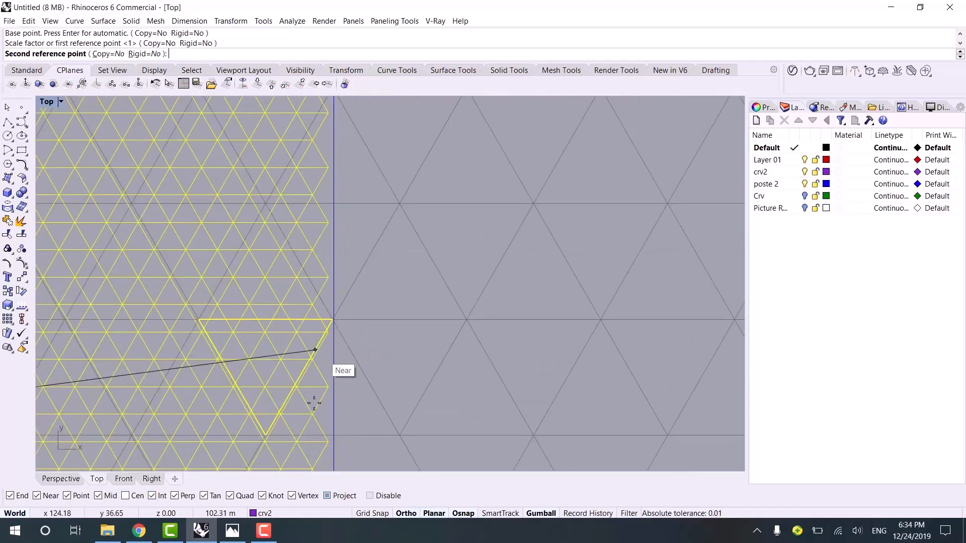
right_click_drag(324, 322, 324, 146)
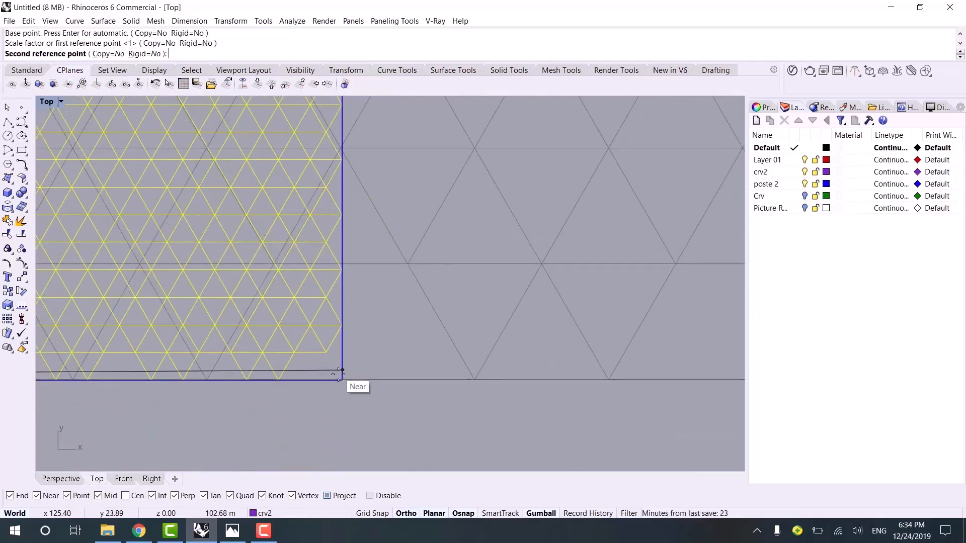
left_click(360, 329)
scroll(491, 405, "down", 5)
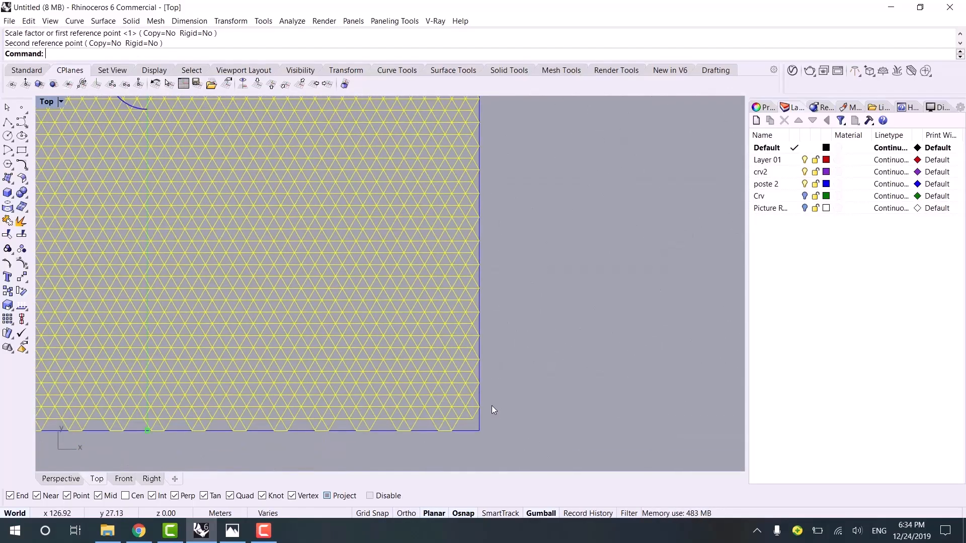
right_click_drag(440, 298, 435, 398)
left_click(513, 327)
- Ungroup the scaled triangular grid and clear the selection
right_click_drag(392, 209, 428, 325)
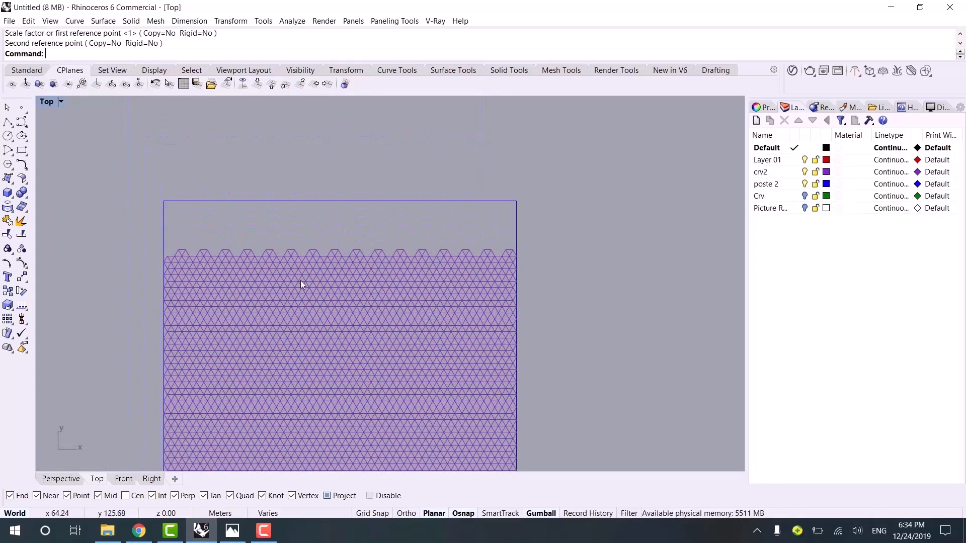
scroll(300, 280, "up", 6)
left_click(209, 243)
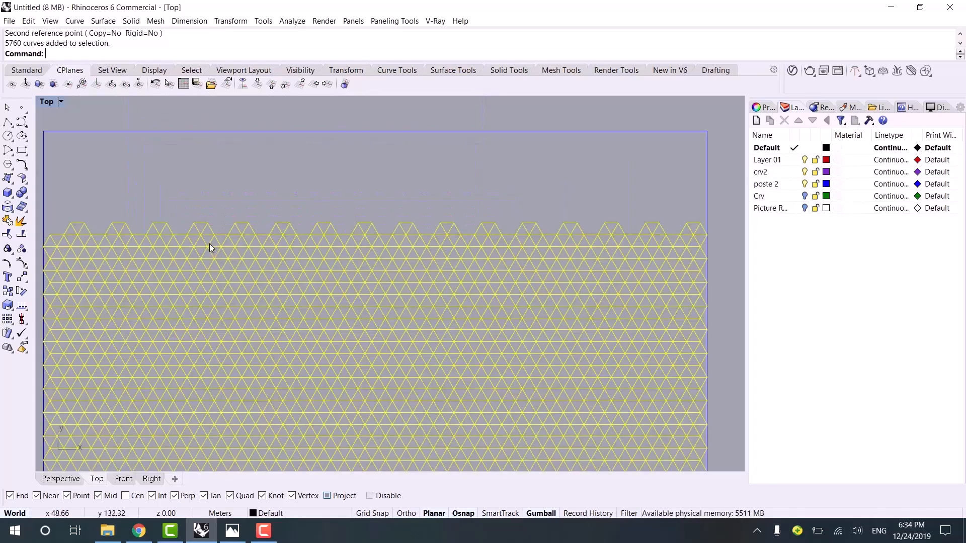
left_click(19, 246)
scroll(209, 189, "down", 2)
right_click_drag(210, 188, 285, 196)
left_click(284, 195)
- Examine how the grid's upper and lower edges fit the blue rectangle, and inspect the topmost folded triangle panel below it
scroll(186, 233, "up", 8)
right_click_drag(166, 228, 232, 188)
scroll(186, 228, "down", 6)
scroll(245, 236, "down", 8)
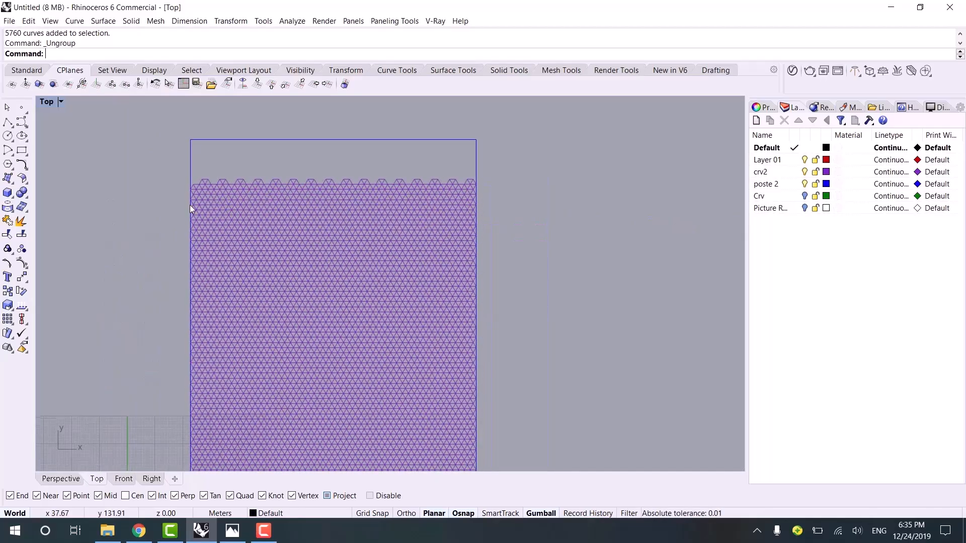
scroll(283, 246, "down", 6)
right_click_drag(298, 408, 302, 291)
scroll(302, 355, "up", 8)
scroll(179, 230, "up", 4)
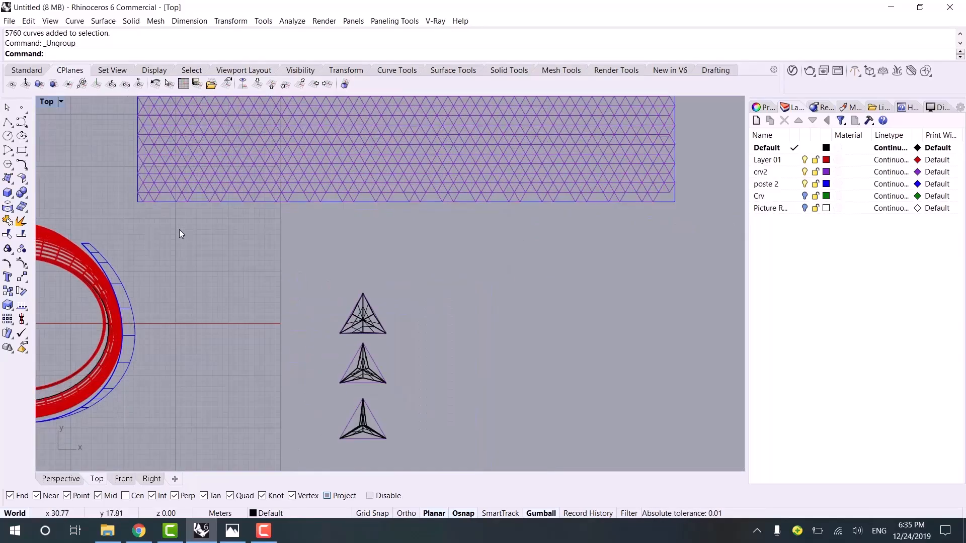
scroll(171, 201, "up", 8)
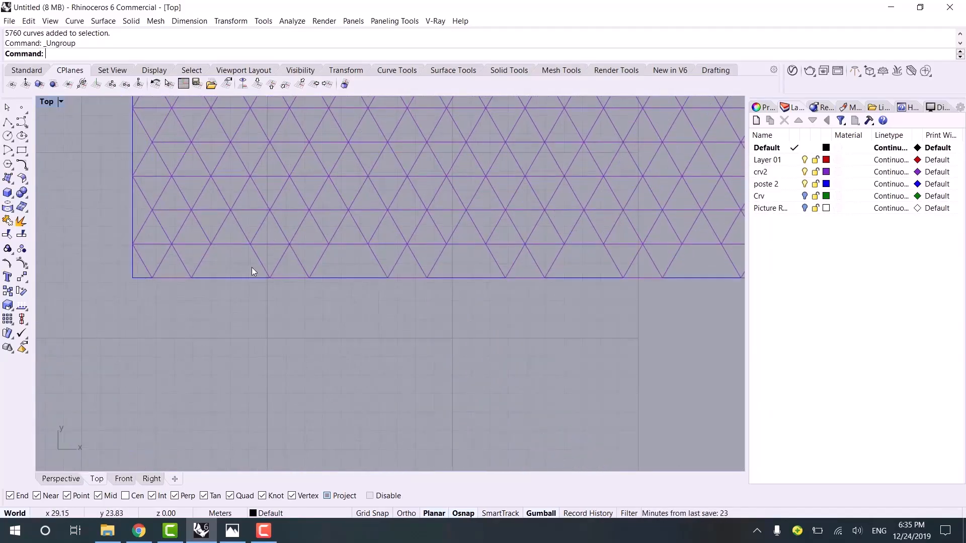
scroll(208, 264, "up", 6)
scroll(307, 300, "down", 6)
right_click_drag(358, 353, 322, 295)
scroll(340, 320, "down", 8)
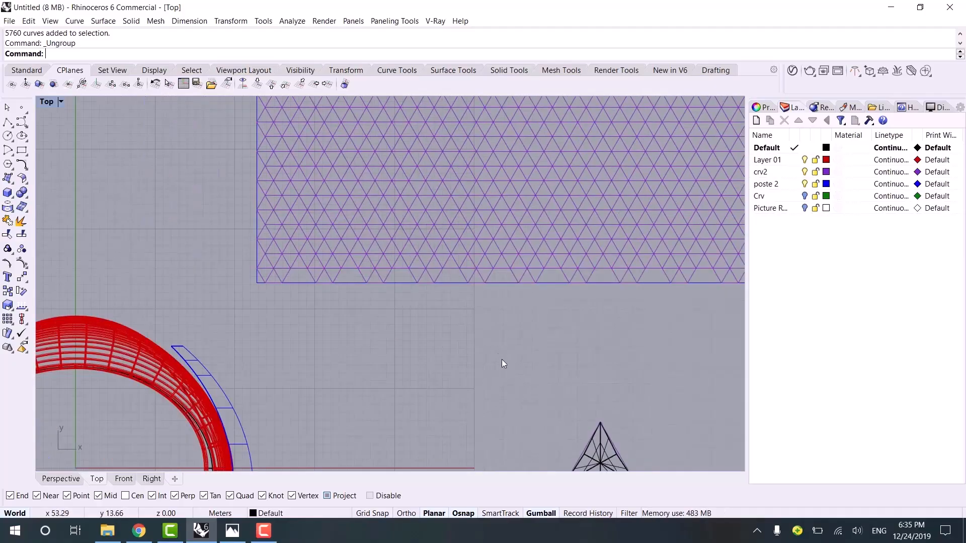
scroll(502, 359, "down", 4)
right_click_drag(549, 443, 484, 347)
scroll(484, 337, "up", 13)
right_click_drag(559, 325, 502, 290)
scroll(502, 287, "up", 6)
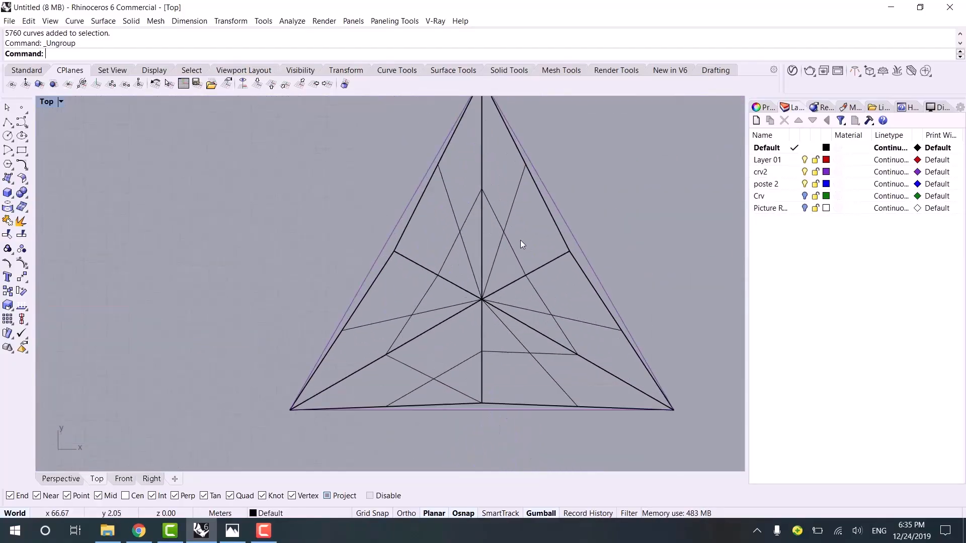
- Select the topmost folded triangle panel's surfaces and leave its boundary curve out of the selection
left_click(386, 356)
left_click(521, 278)
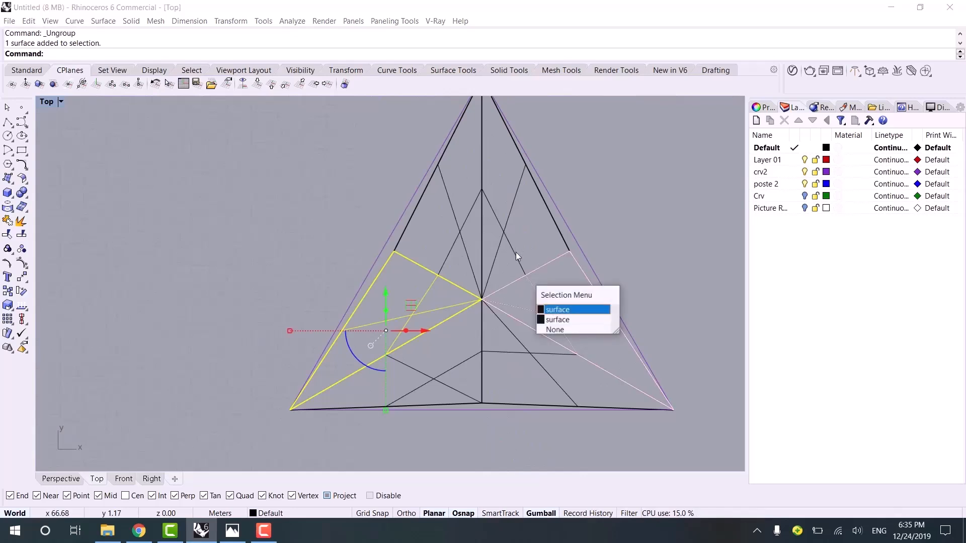
left_click(548, 308)
scroll(593, 206, "down", 3)
left_click_drag(336, 357, 334, 359)
scroll(611, 222, "up", 12)
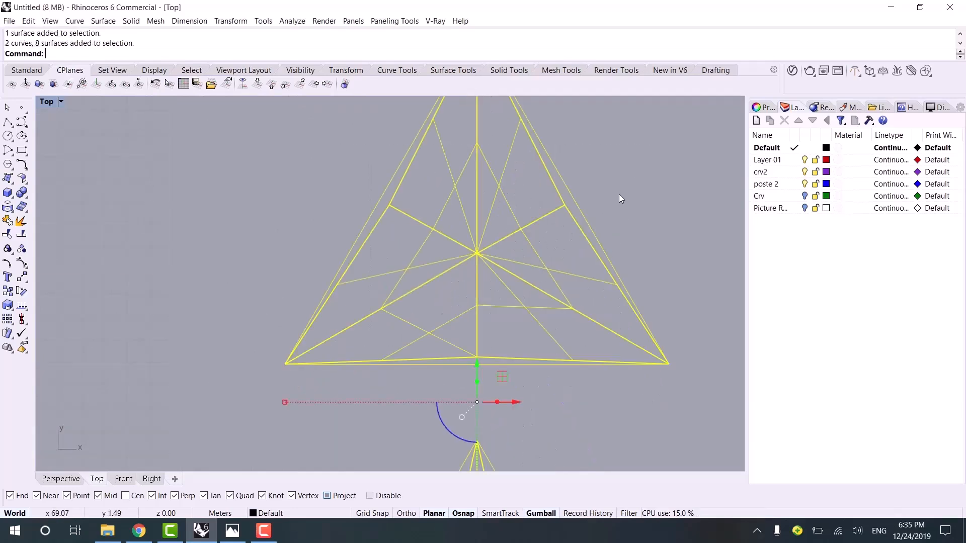
left_click_drag(606, 157, 533, 197, "ctrl")
scroll(508, 259, "down", 18)
right_click_drag(425, 295, 396, 308)
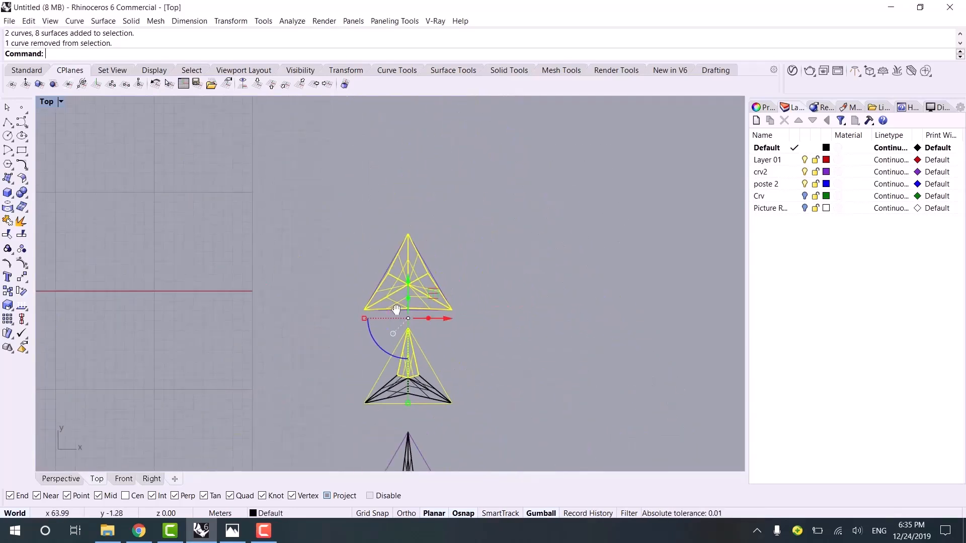
scroll(391, 301, "up", 4)
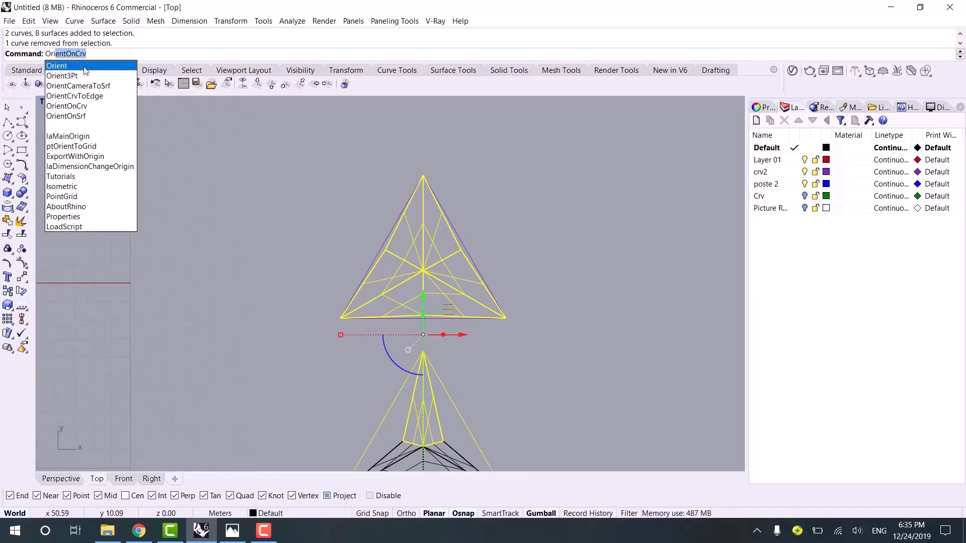
- Orient a copy of the selected panel with 3D scaling, mapping its two base corners onto the first upright grid triangle along the rectangle's lower edge
left_click(84, 67)
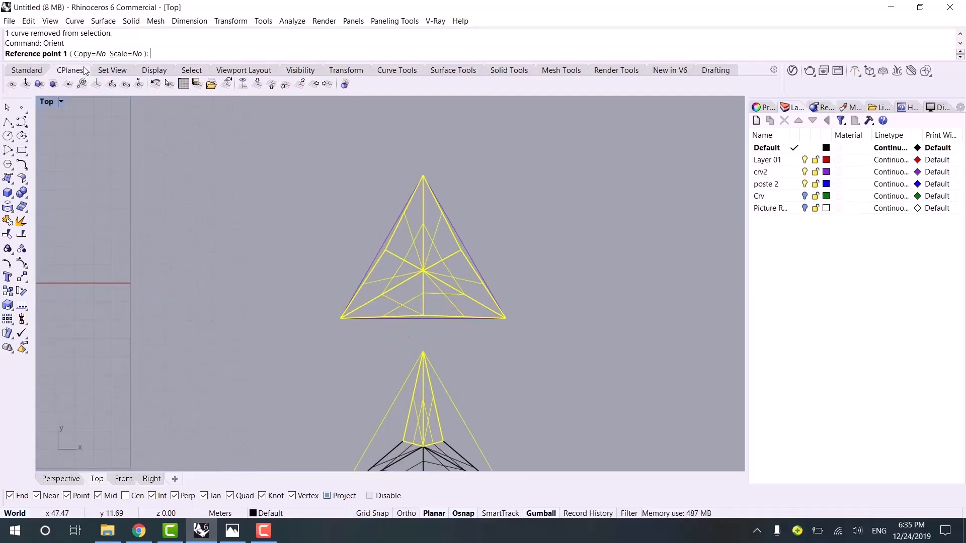
left_click(126, 54)
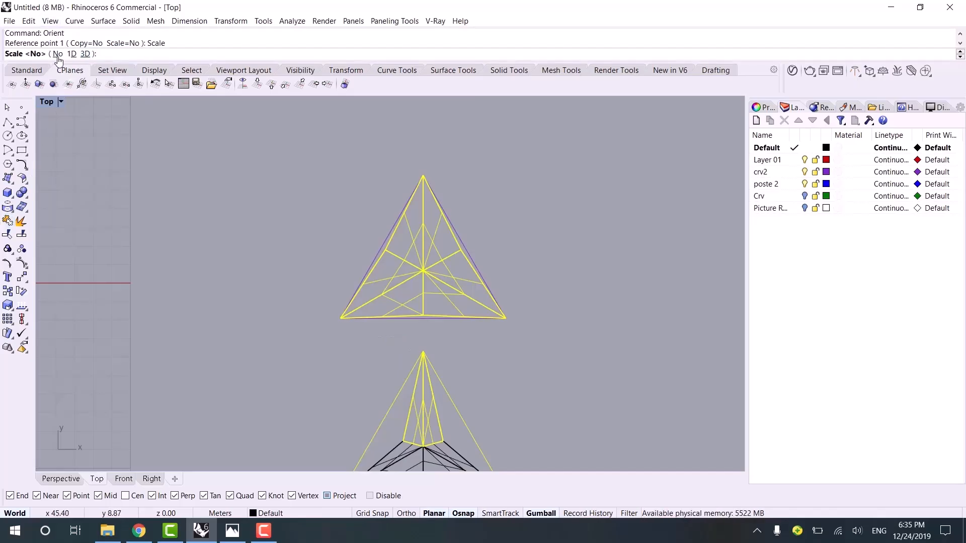
left_click(85, 54)
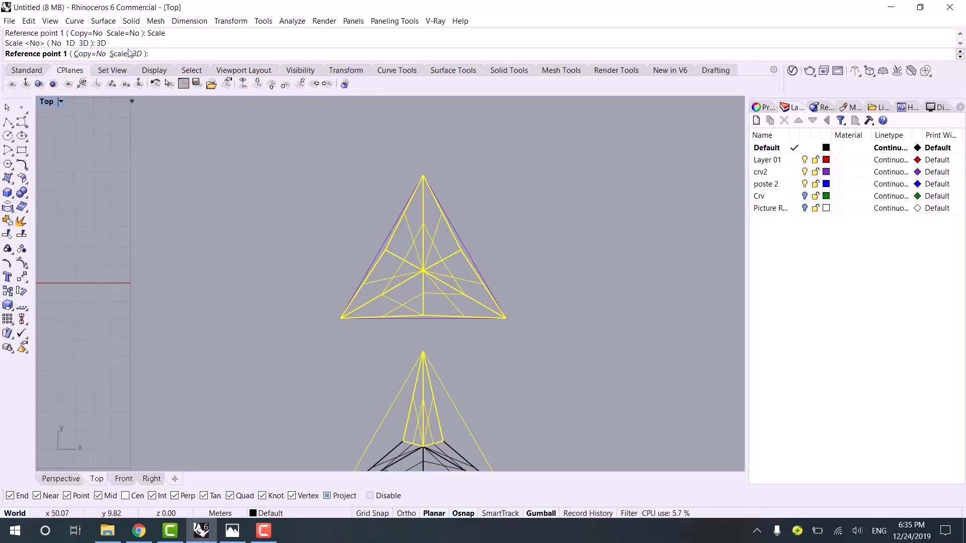
left_click(90, 54)
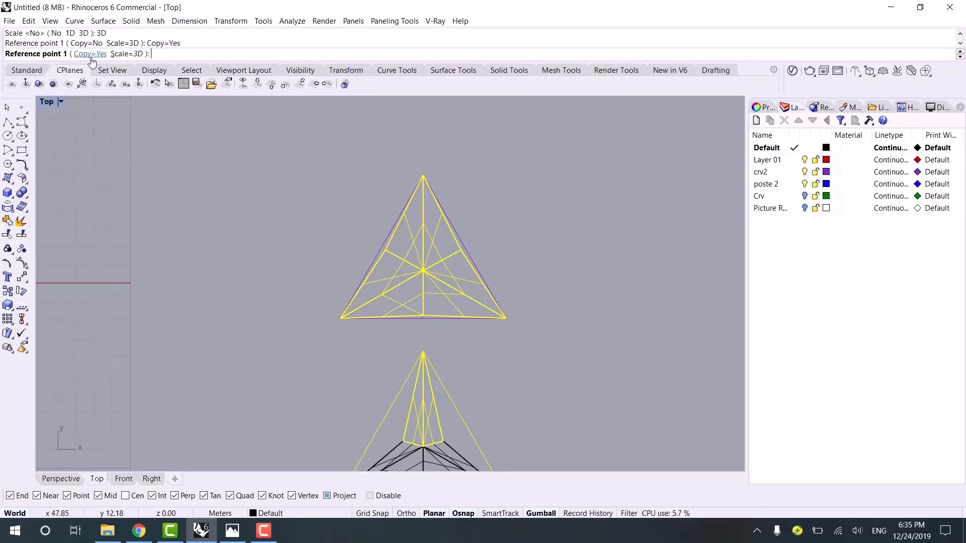
left_click(340, 318)
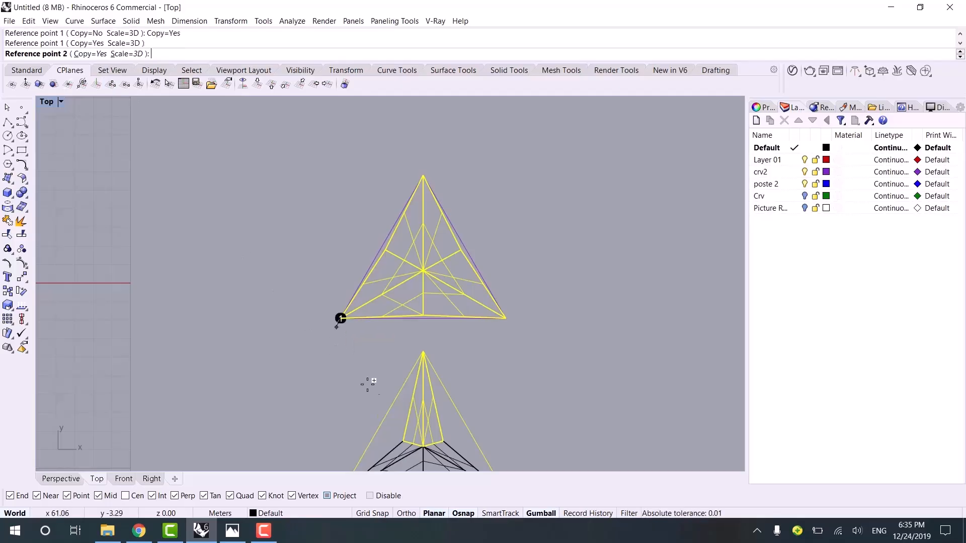
left_click(506, 318)
scroll(308, 232, "down", 3)
right_click_drag(233, 191, 553, 398)
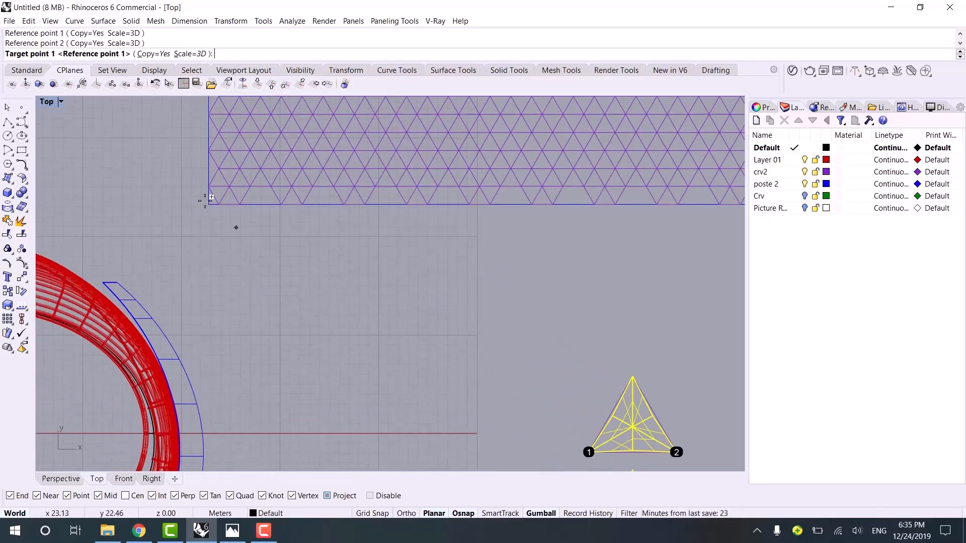
scroll(221, 217, "up", 8)
scroll(251, 252, "up", 4)
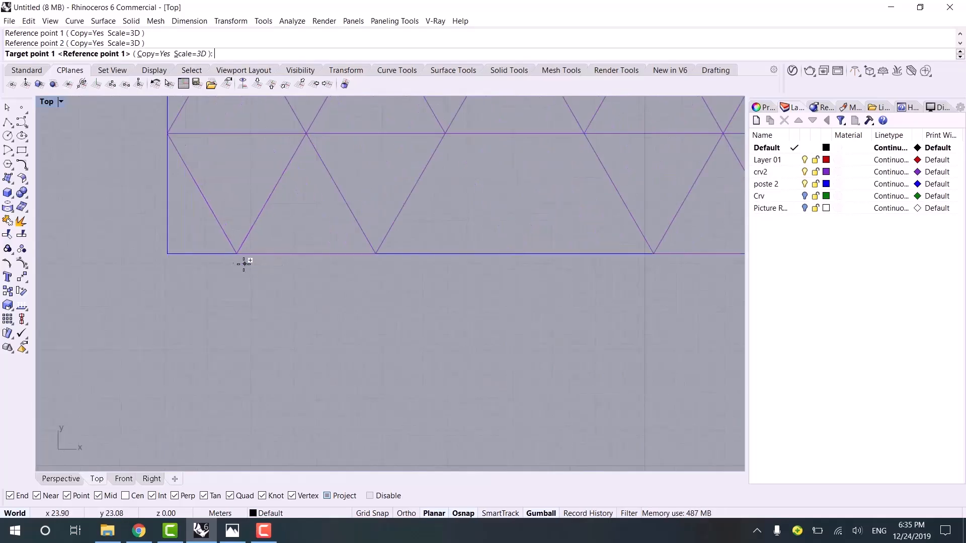
left_click(237, 254)
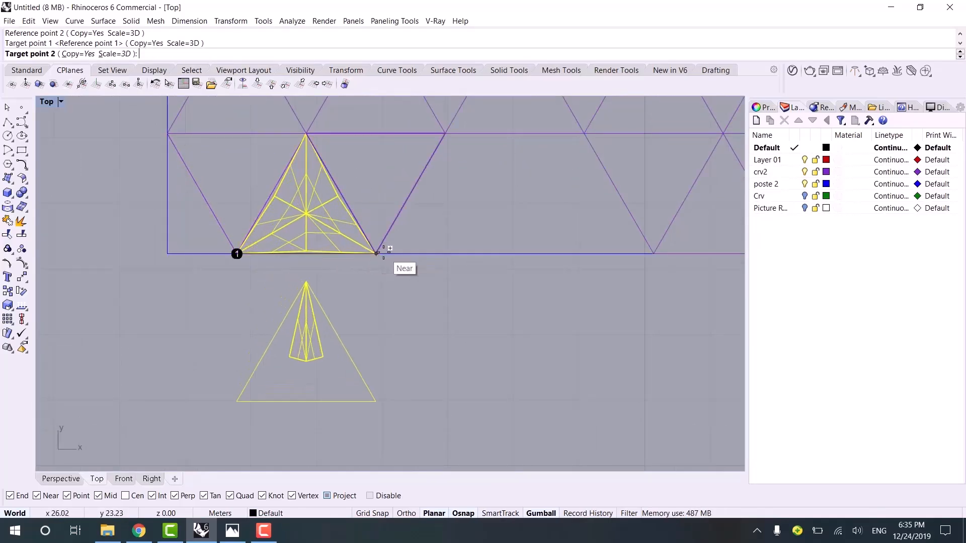
left_click(376, 253)
- Orient a second panel copy upside down onto the inverted grid triangle between the placed panel and the rectangle's left edge
scroll(472, 369, "down", 6)
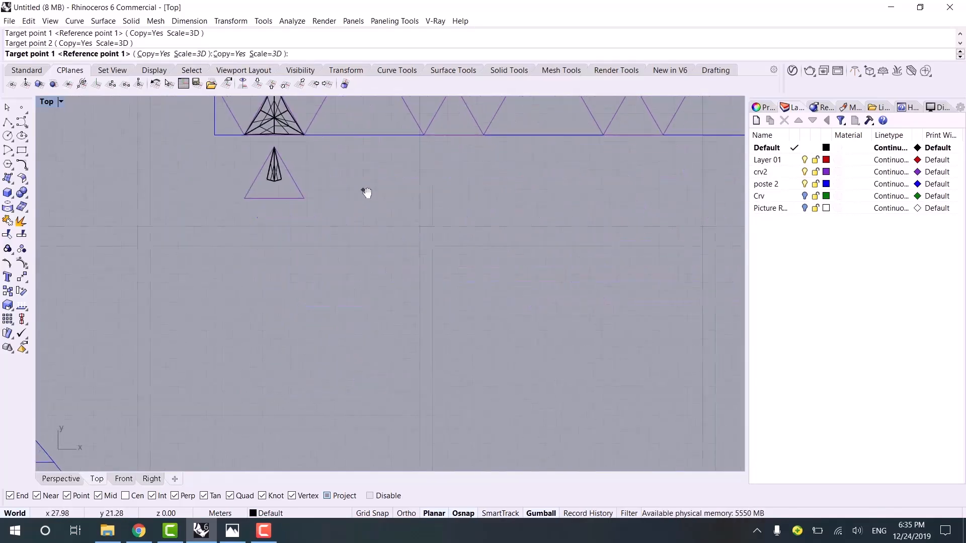
scroll(460, 255, "down", 4)
right_click_drag(462, 254, 302, 156)
scroll(466, 291, "down", 2)
right_click_drag(466, 290, 400, 233)
right_click_drag(400, 273, 471, 408)
scroll(267, 198, "up", 8)
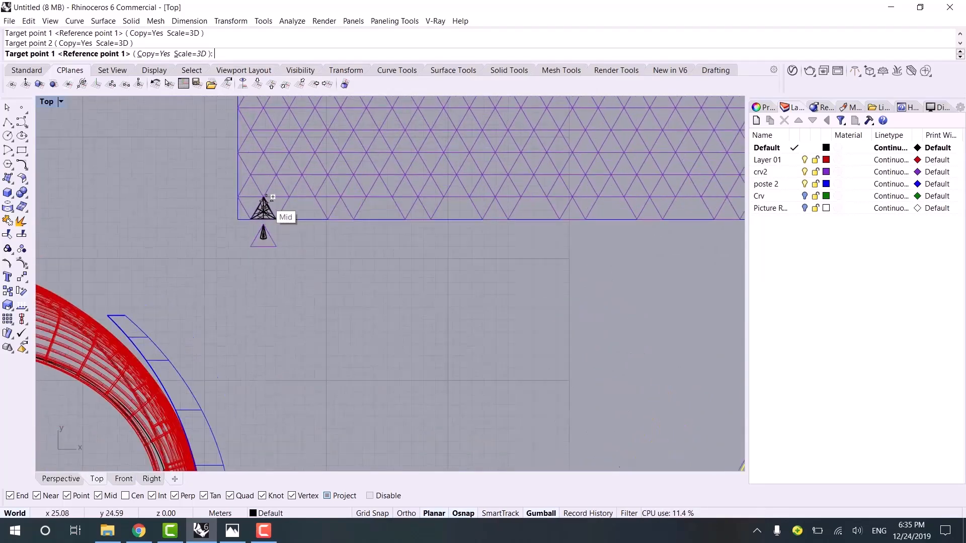
scroll(259, 201, "up", 6)
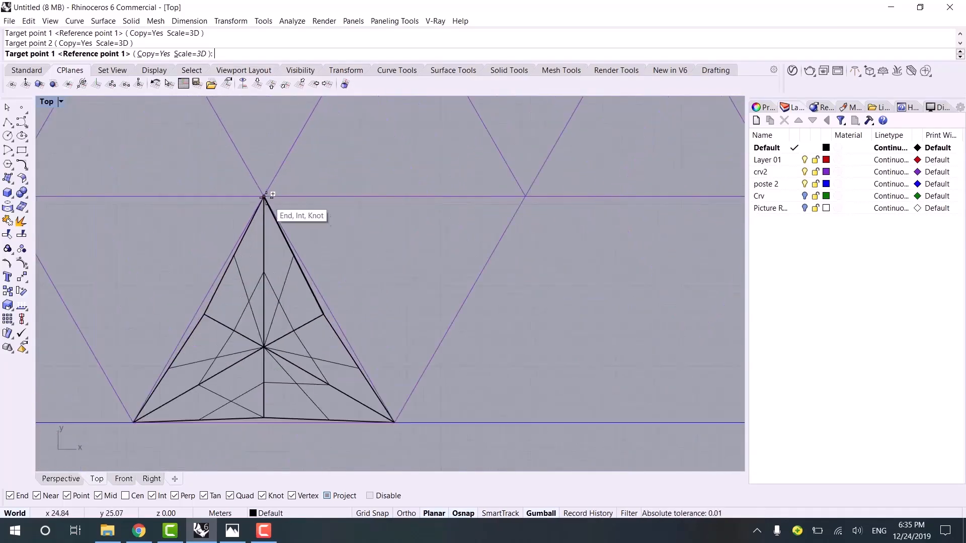
left_click(264, 196)
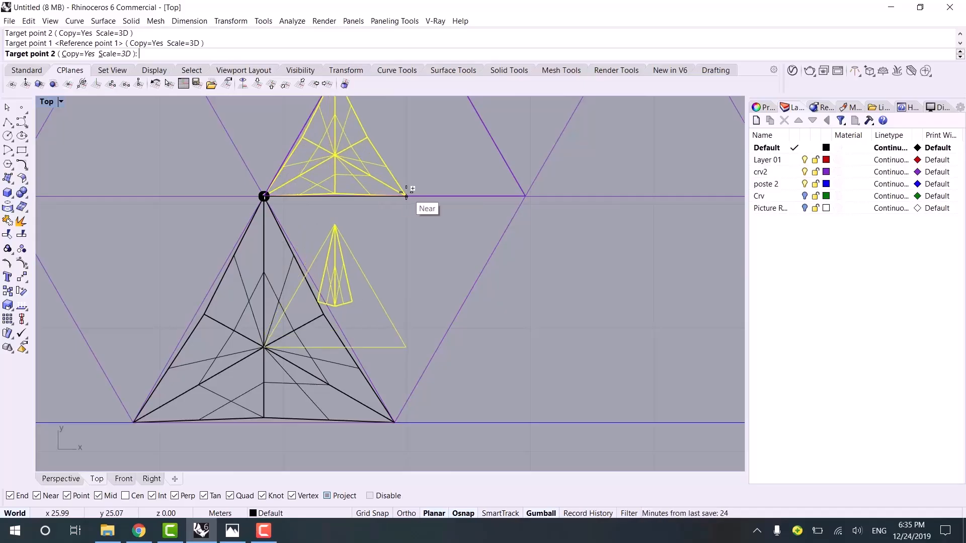
scroll(162, 222, "down", 2)
right_click_drag(161, 222, 327, 210)
scroll(291, 205, "up", 1)
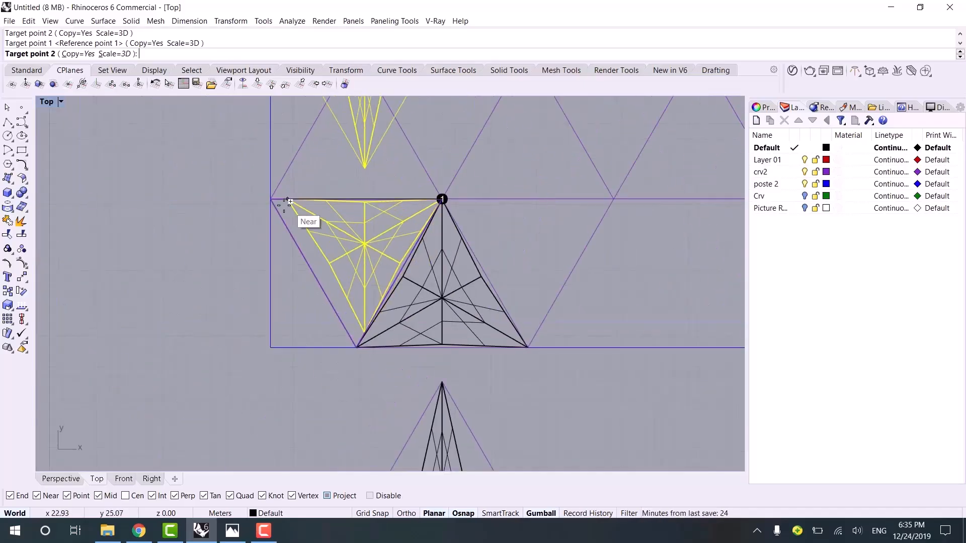
right_click_drag(360, 181, 327, 244)
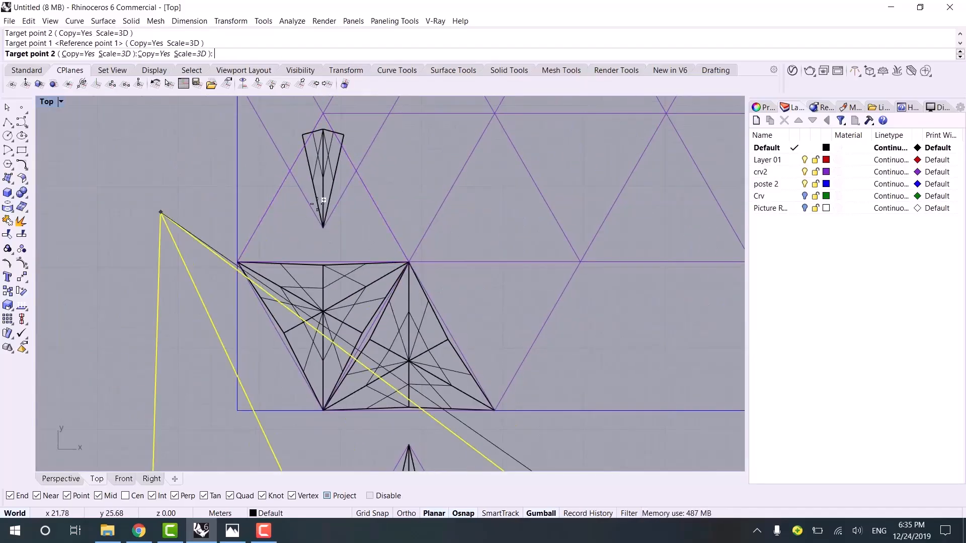
- End the Orient command and delete the stray folded pieces and outlines copied above and below the placed panels
left_click(332, 220)
scroll(334, 233, "down", 3)
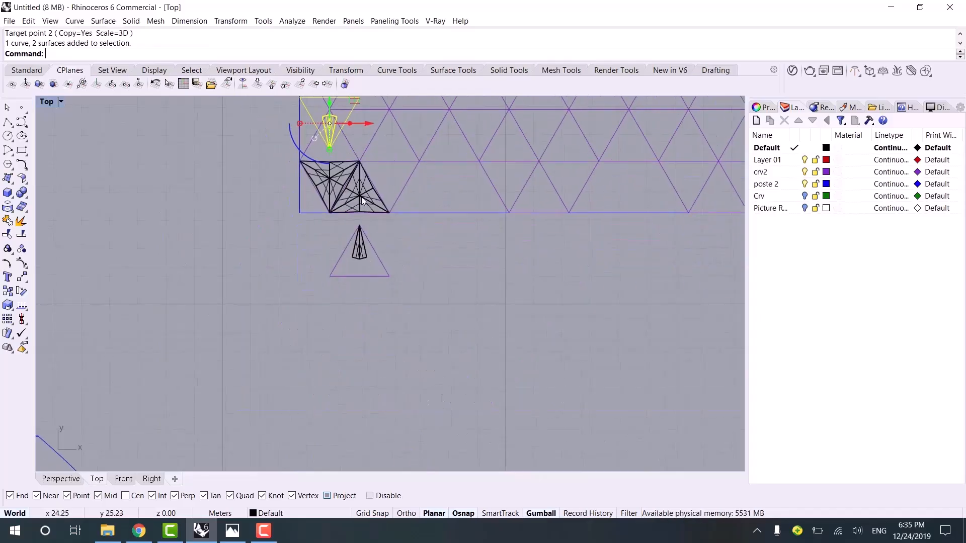
key("Delete")
scroll(310, 257, "down", 3)
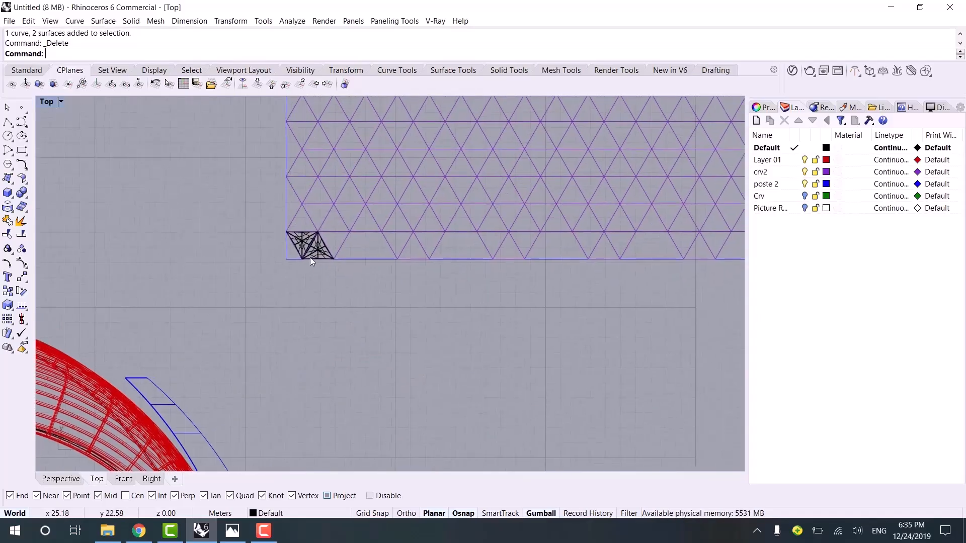
scroll(301, 242, "up", 5)
scroll(301, 242, "up", 4)
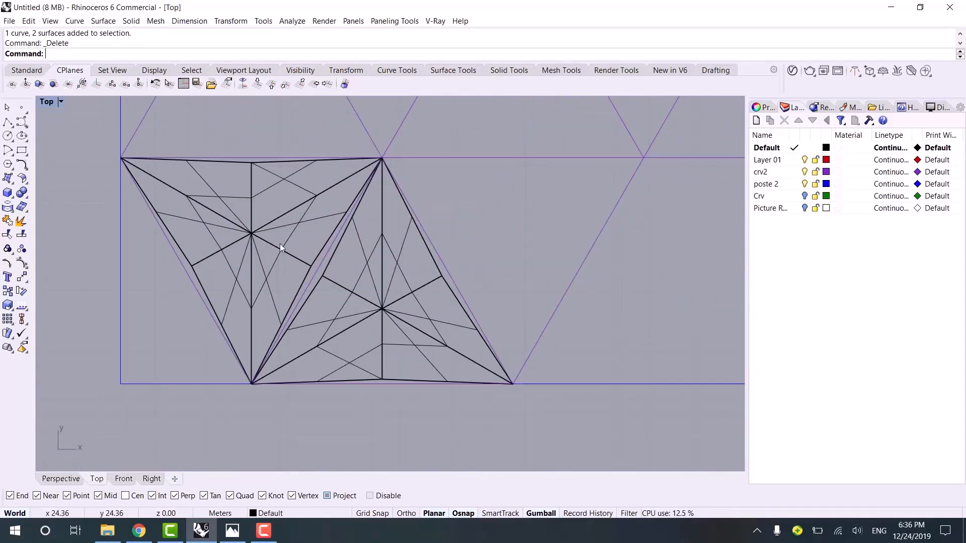
- Delete all surfaces of the inverted panel copy, keeping only the upright panel
scroll(280, 244, "up", 4)
scroll(346, 285, "down", 2)
left_click(280, 247)
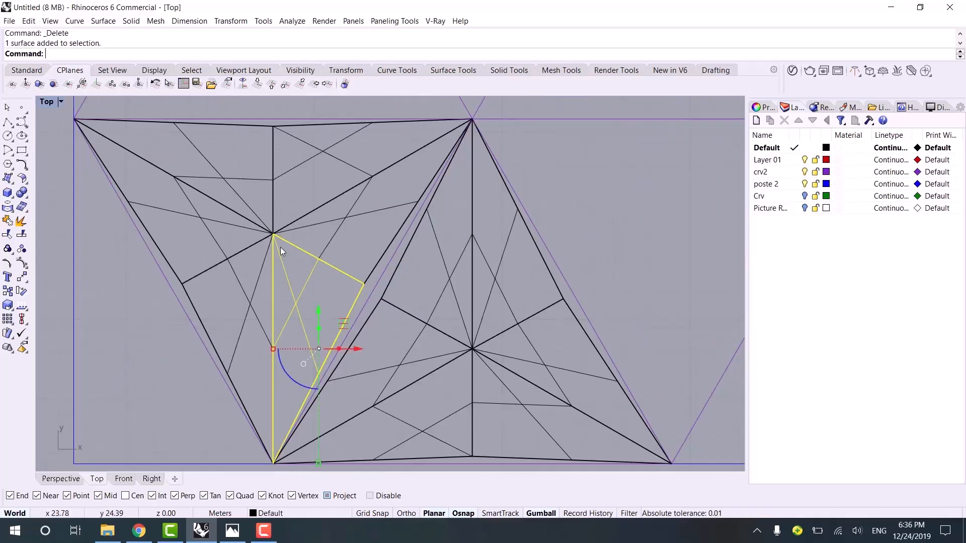
key("Delete")
left_click_drag(312, 204, 249, 277)
key("Delete")
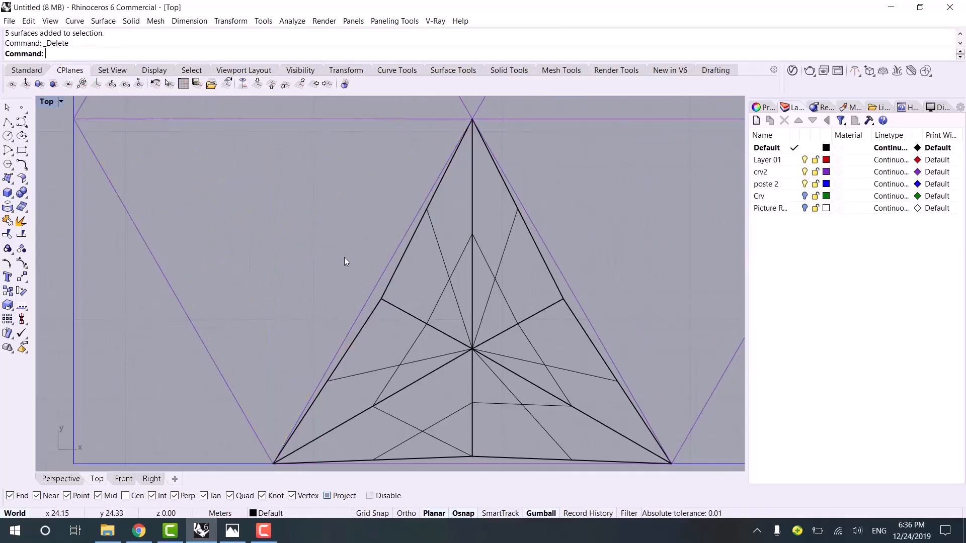
- Polar-array the upright panel's surfaces, without the grid curve, around its apex with 6 items over 360 degrees
scroll(344, 257, "down", 2)
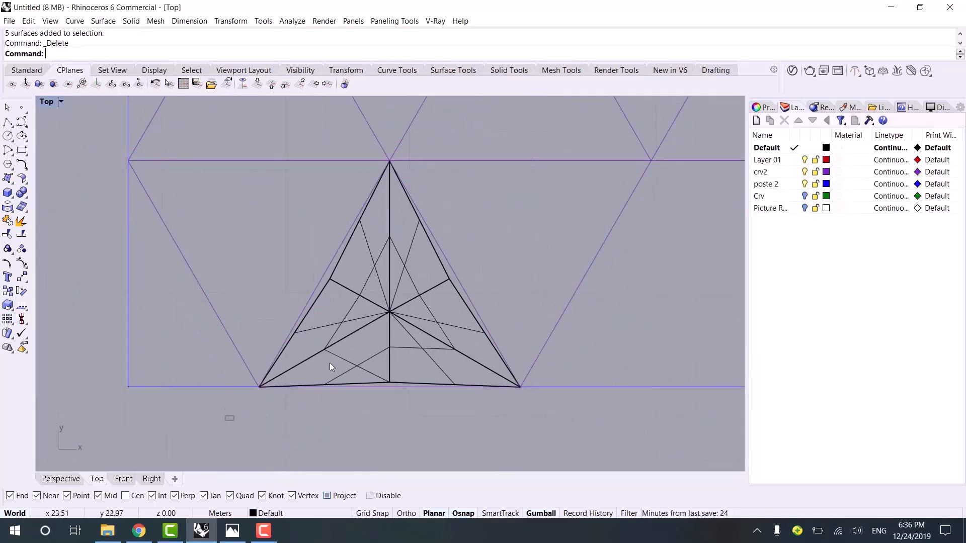
left_click_drag(225, 421, 533, 135)
scroll(406, 252, "up", 1)
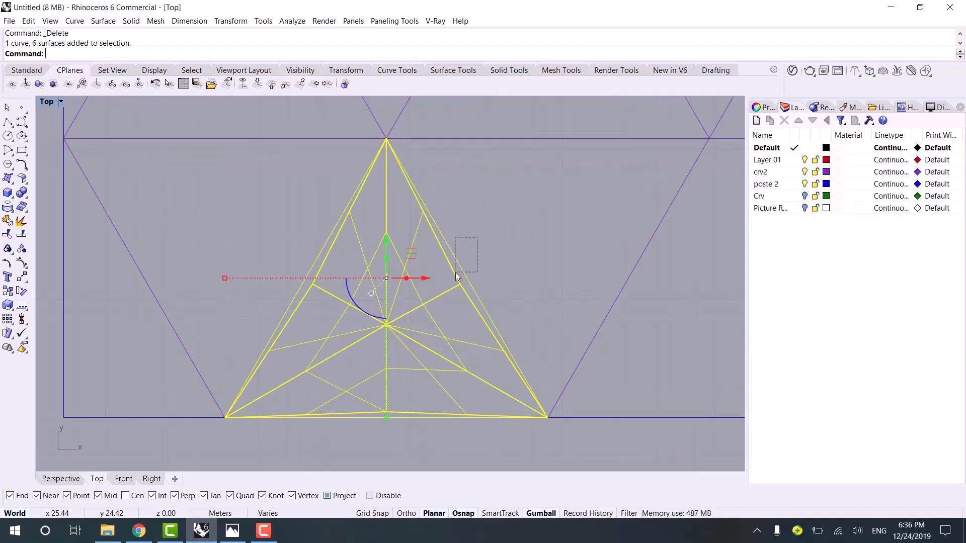
left_click_drag(456, 273, 455, 274, "ctrl")
scroll(443, 253, "down", 6)
right_click_drag(429, 252, 377, 271)
type("Ar")
key("Return")
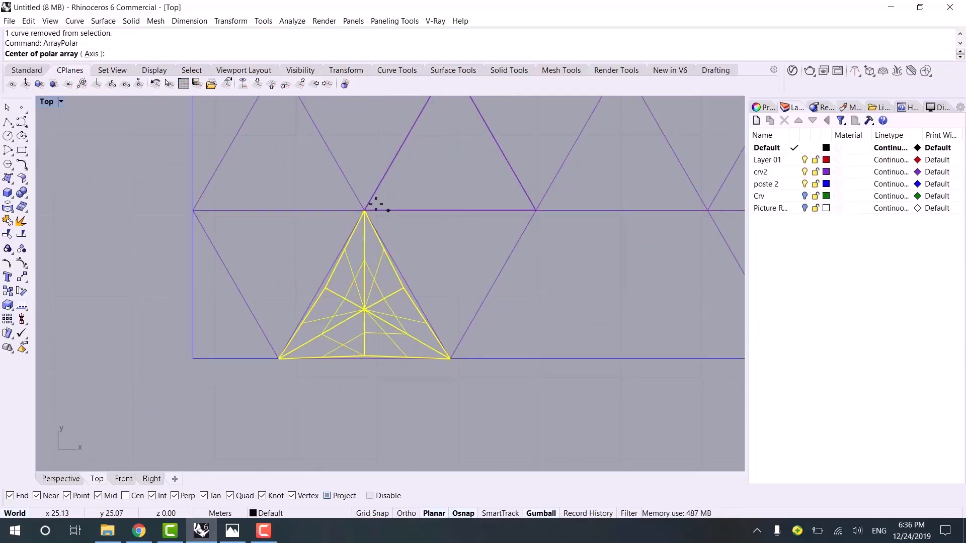
left_click(365, 211)
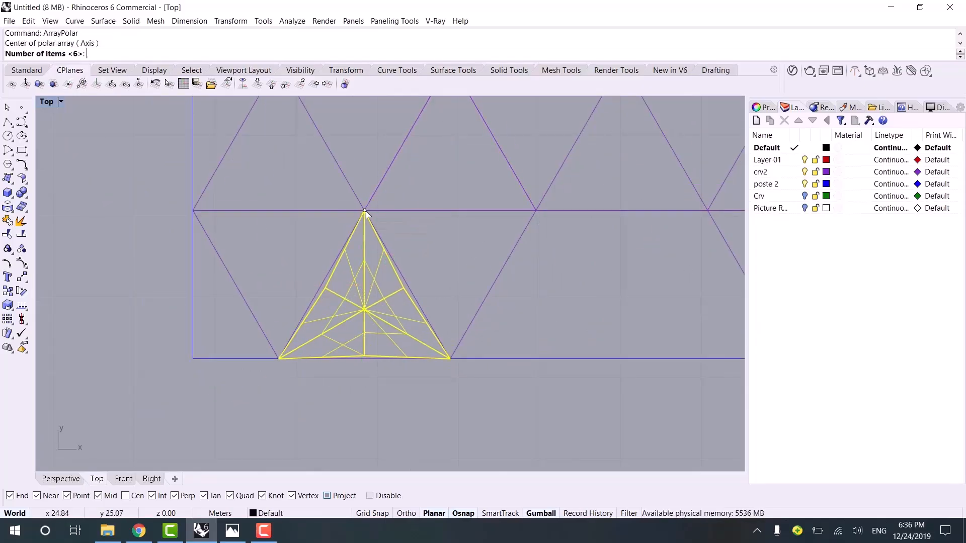
key("Return")
key("Return")
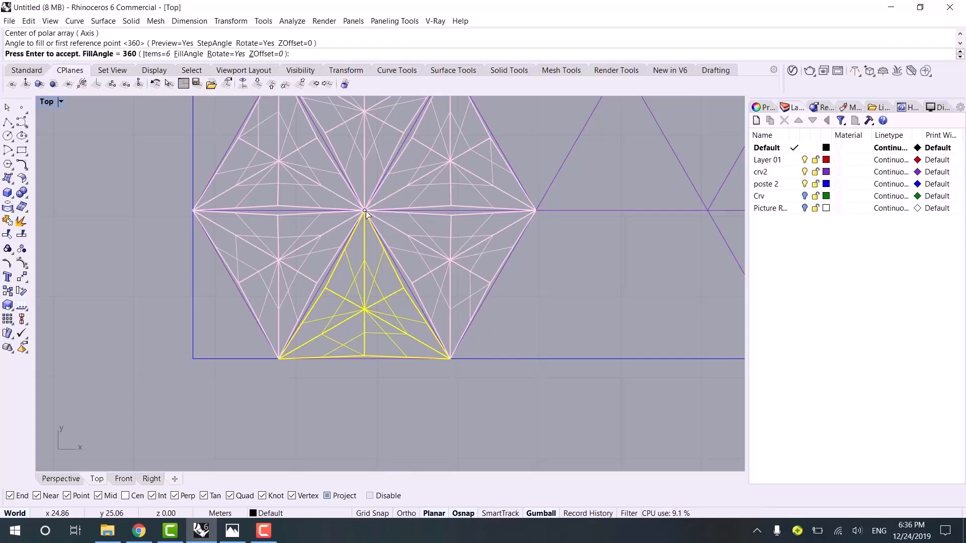
key("Return")
- Group the arrayed panel surfaces with the original panel's surfaces into one hexagonal module
scroll(189, 367, "down", 5)
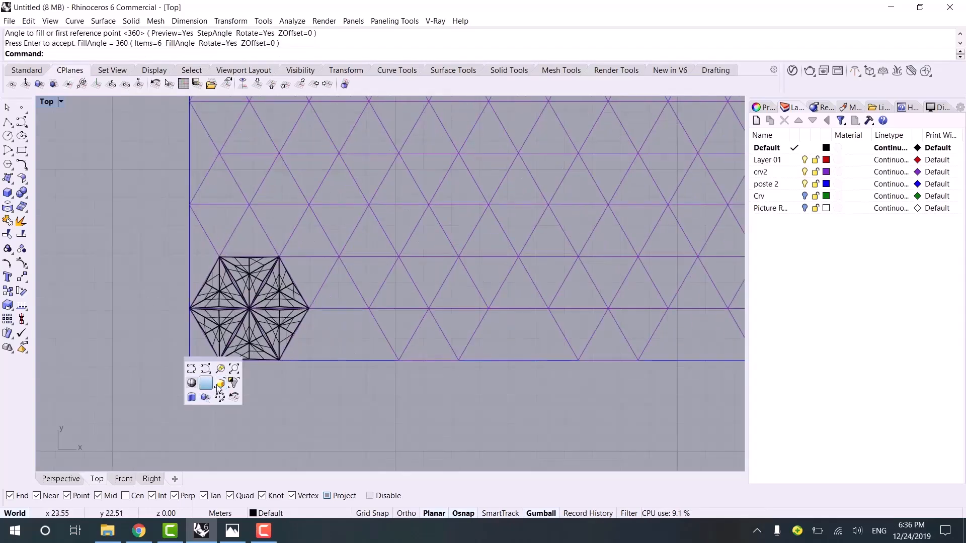
left_click(219, 385)
scroll(253, 351, "up", 8)
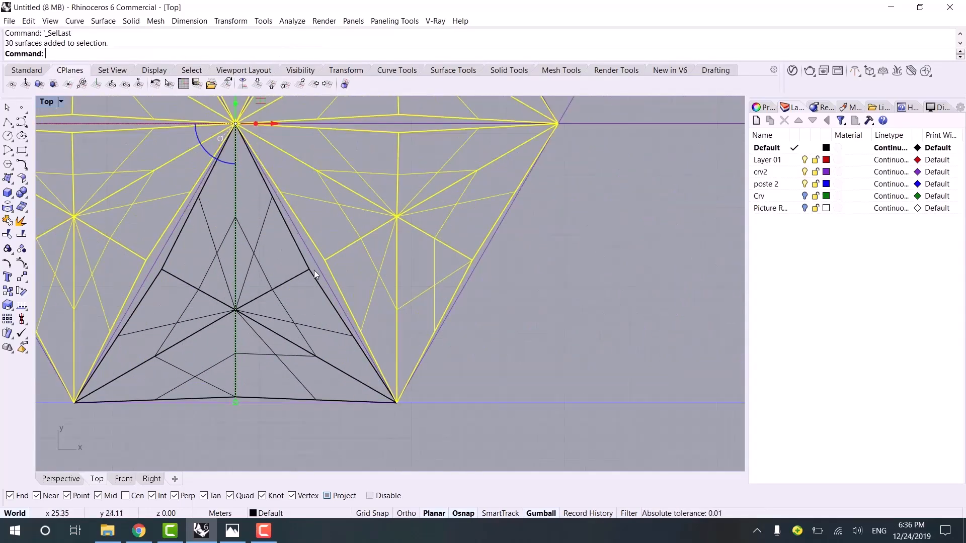
scroll(314, 270, "up", 3)
left_click_drag(92, 405, 93, 405)
scroll(226, 395, "down", 5)
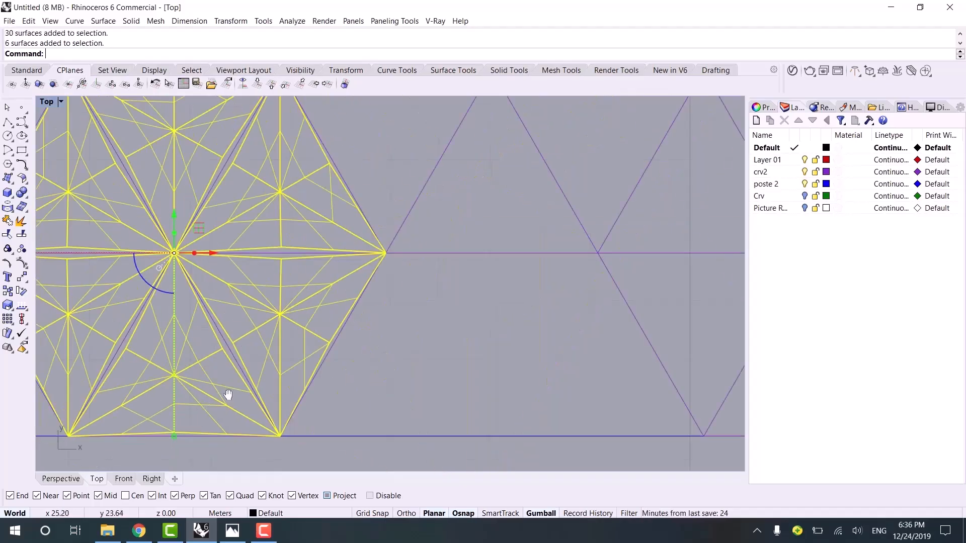
key("ctrl+g")
scroll(289, 365, "down", 3)
right_click_drag(279, 355, 227, 361)
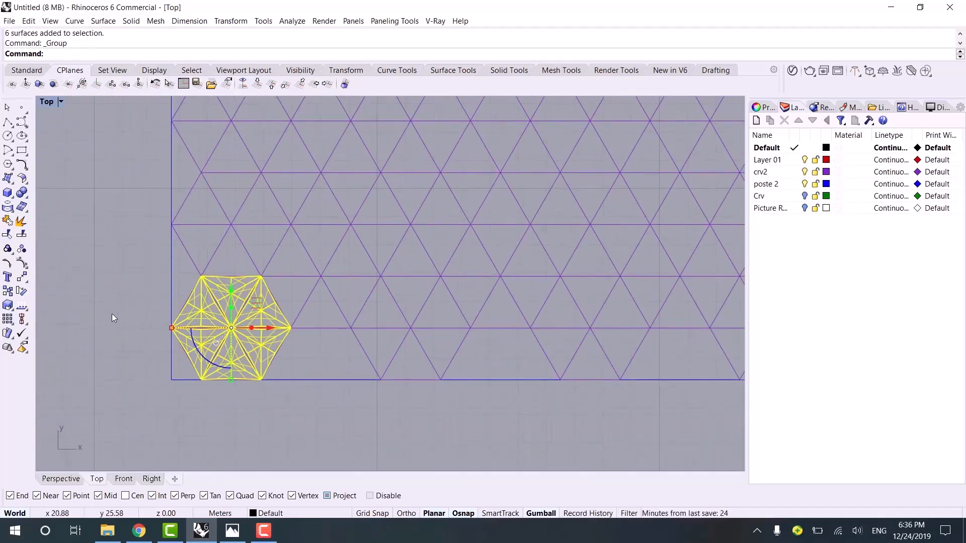
- Copy the hexagonal module from its lower-left corner to the grid vertex that nests it against the original's upper-right side
left_click(7, 291)
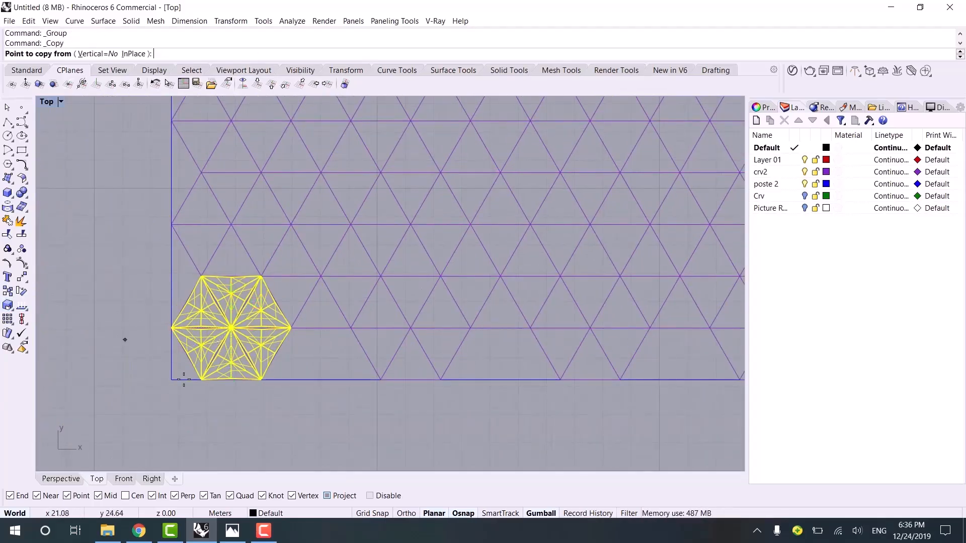
left_click(201, 379)
scroll(297, 325, "up", 8)
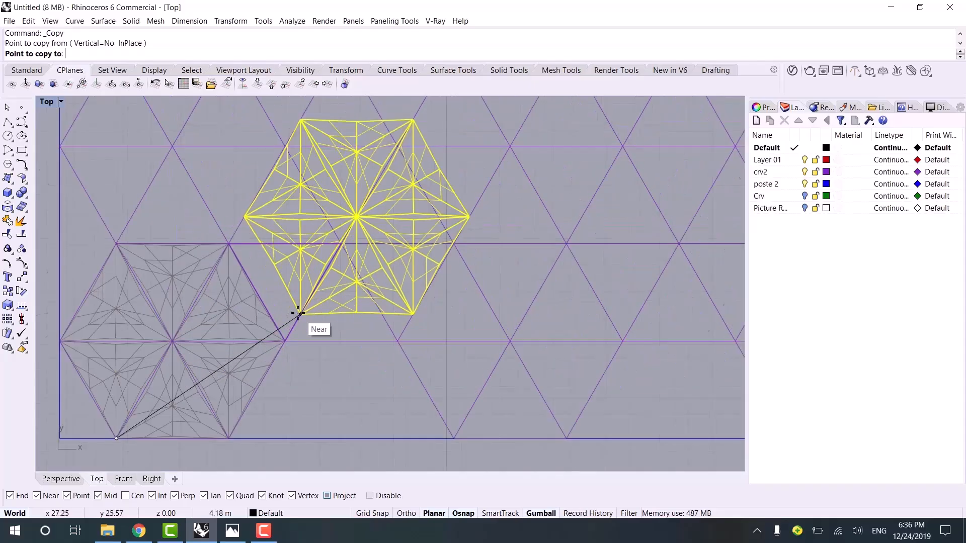
left_click(272, 362)
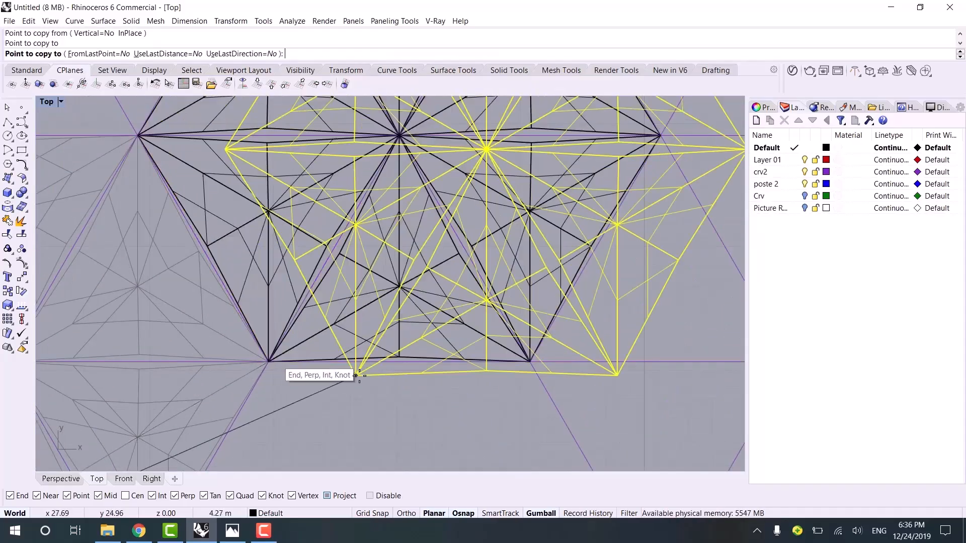
key("Return")
scroll(352, 378, "down", 8)
- Set up a rectangular array of both hexagonal modules with 5 in X, 30 in Y and 1 in Z, snapping the unit cell to the grid
left_click(412, 313, "shift")
scroll(347, 282, "down", 8)
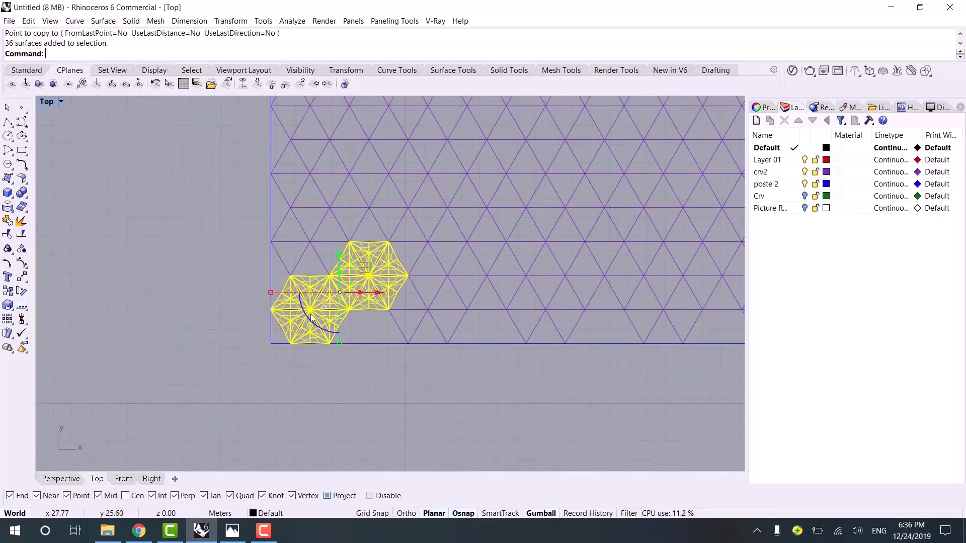
left_click(8, 320)
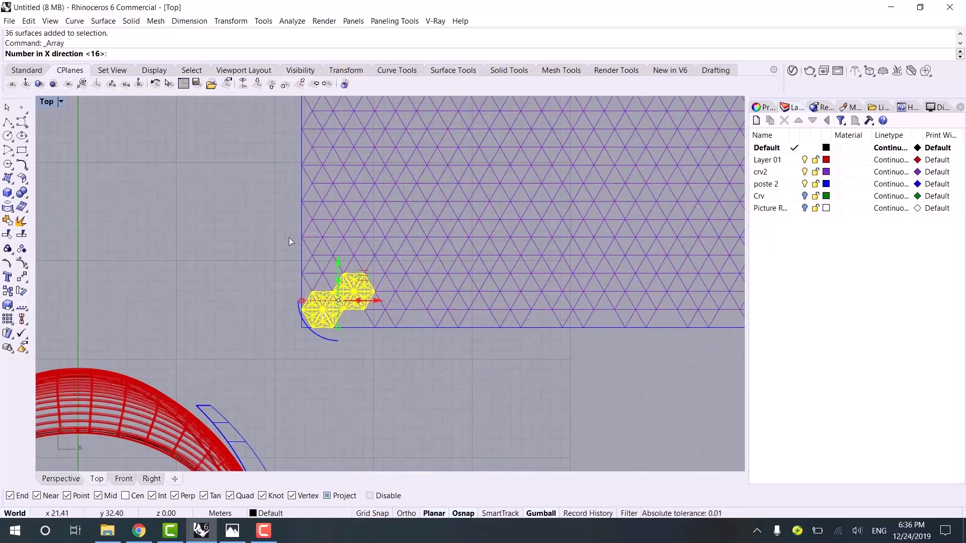
scroll(463, 258, "down", 4)
right_click_drag(462, 259, 347, 288)
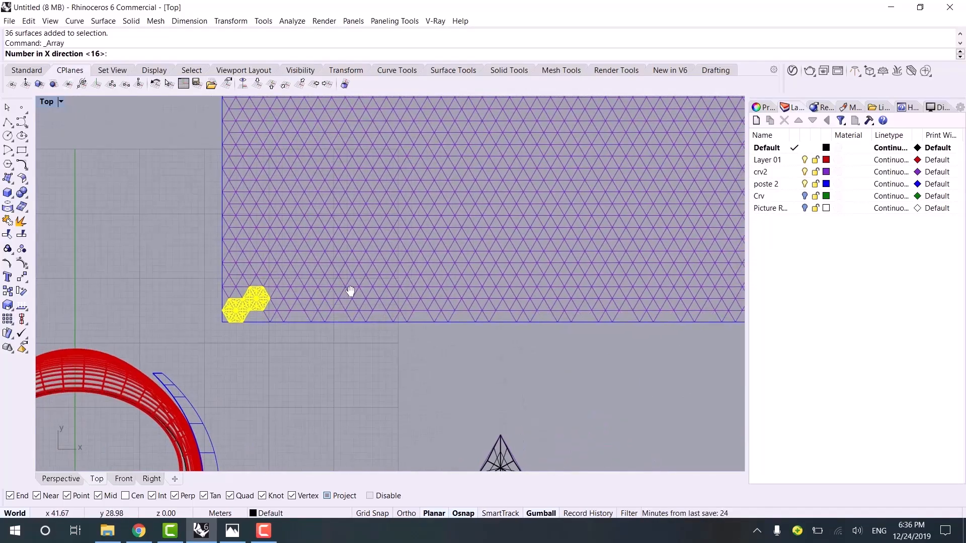
type("5")
key("Return")
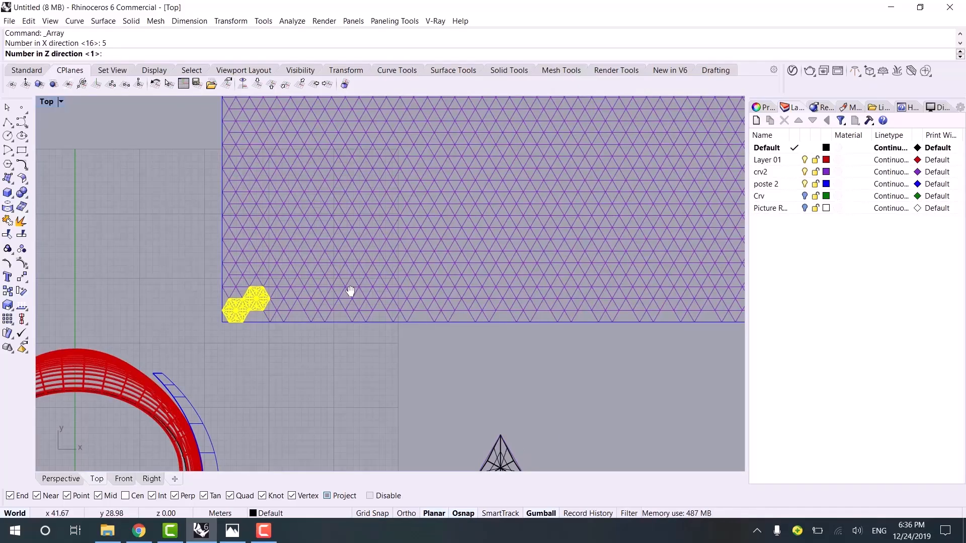
key("Return")
scroll(208, 328, "up", 3)
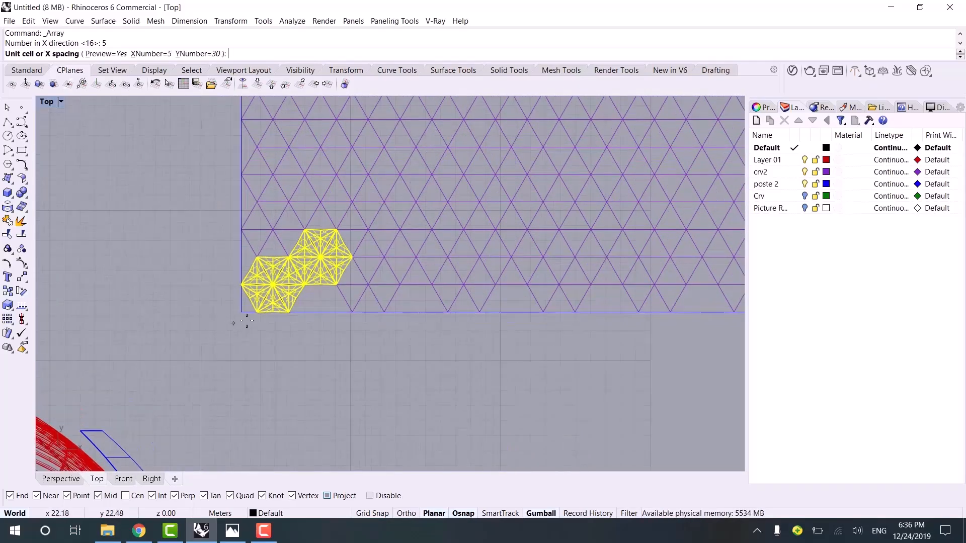
left_click(255, 312)
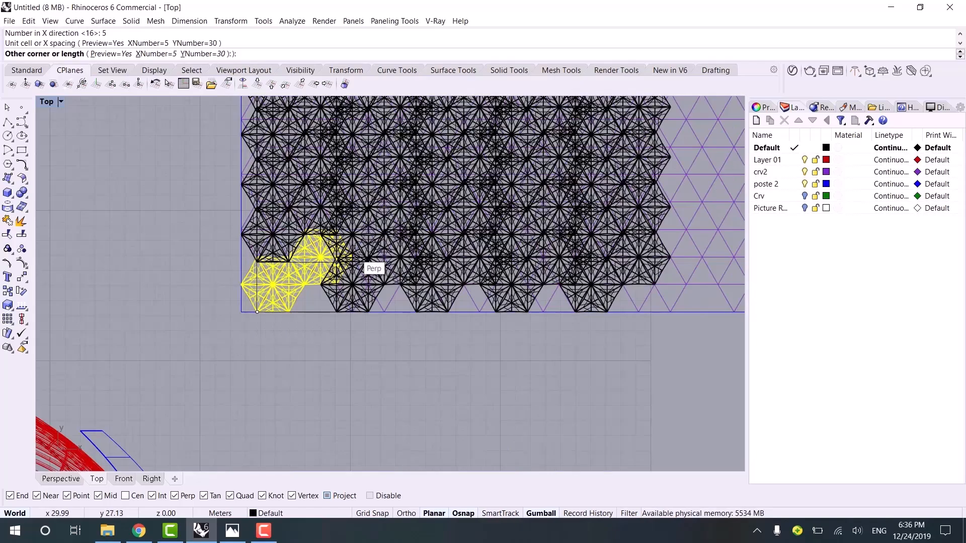
scroll(358, 259, "up", 3)
scroll(359, 259, "up", 1)
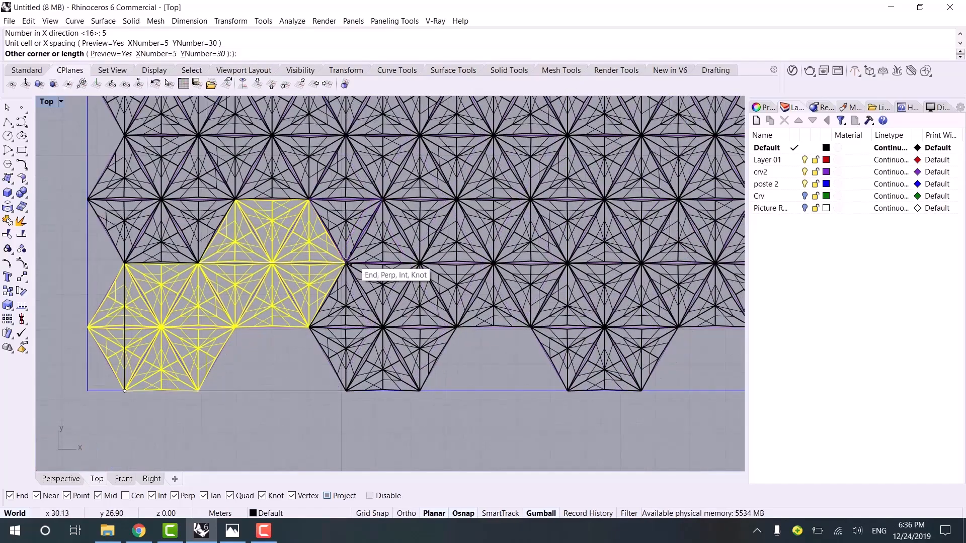
left_click(355, 270)
scroll(366, 223, "down", 5)
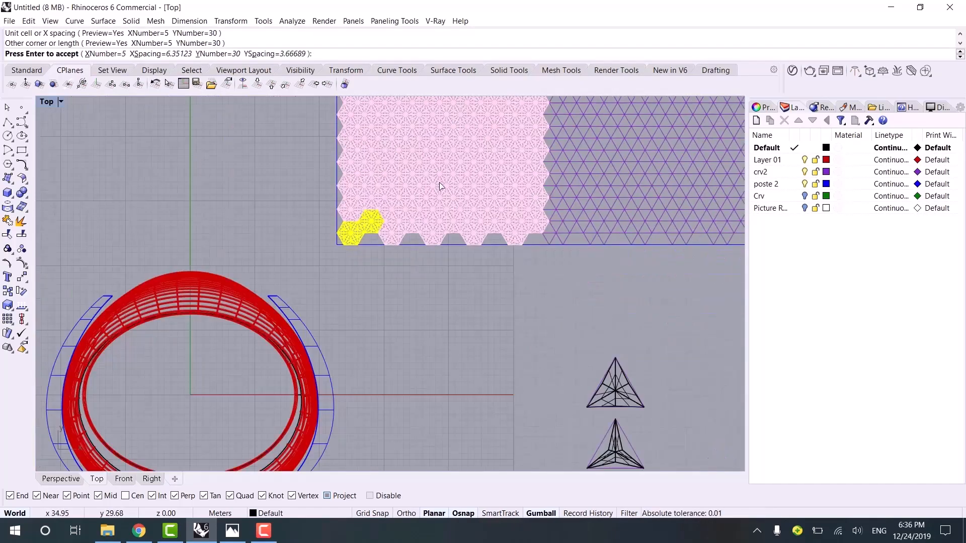
- Change the array's Y count to 34 so it reaches the blue rectangle's upper edge, and accept the array
scroll(445, 302, "up", 3)
scroll(441, 336, "down", 4)
right_click_drag(444, 197, 426, 345)
right_click_drag(436, 140, 436, 235)
scroll(402, 221, "up", 4)
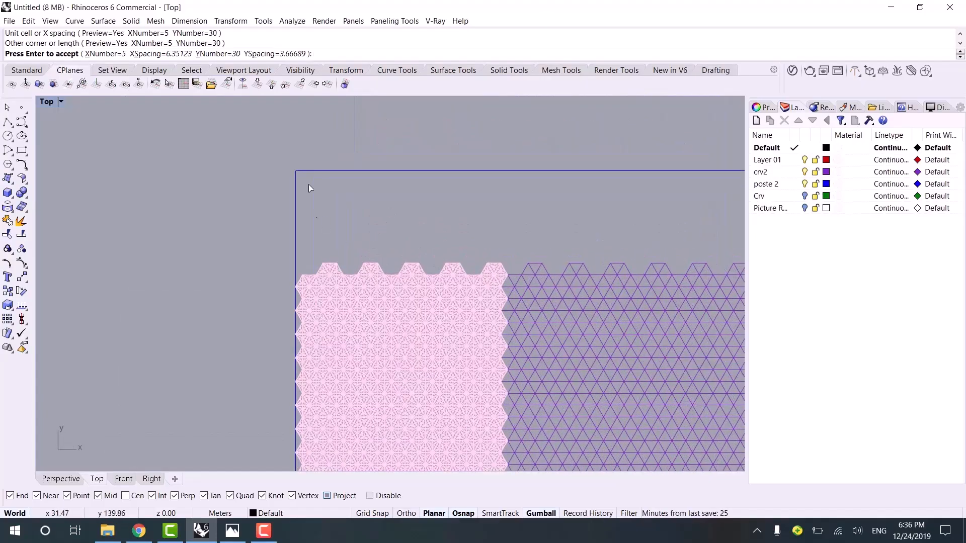
left_click(234, 53)
type("3")
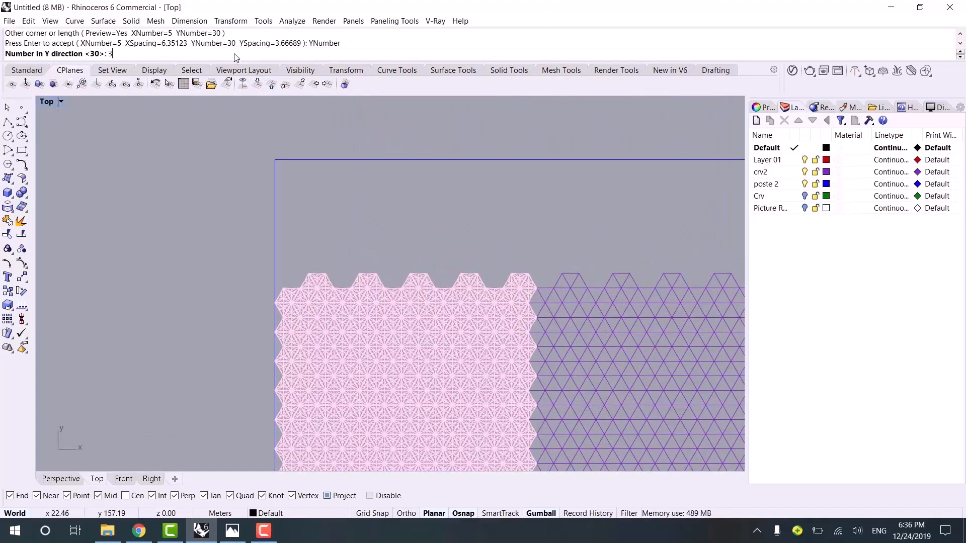
type("4")
key("Return")
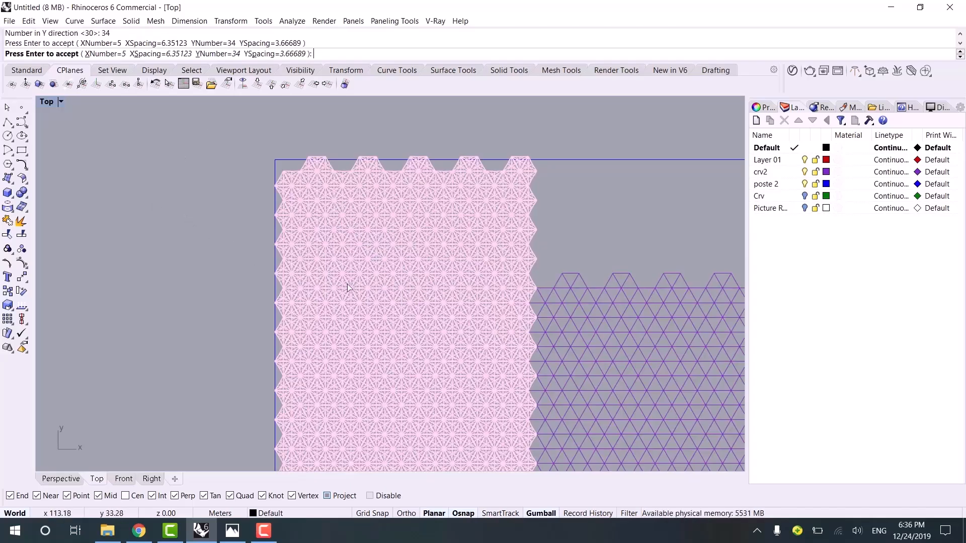
key("Return")
- Group the six surfaces of the middle, partly folded sample panel below the grid
scroll(366, 282, "down", 8)
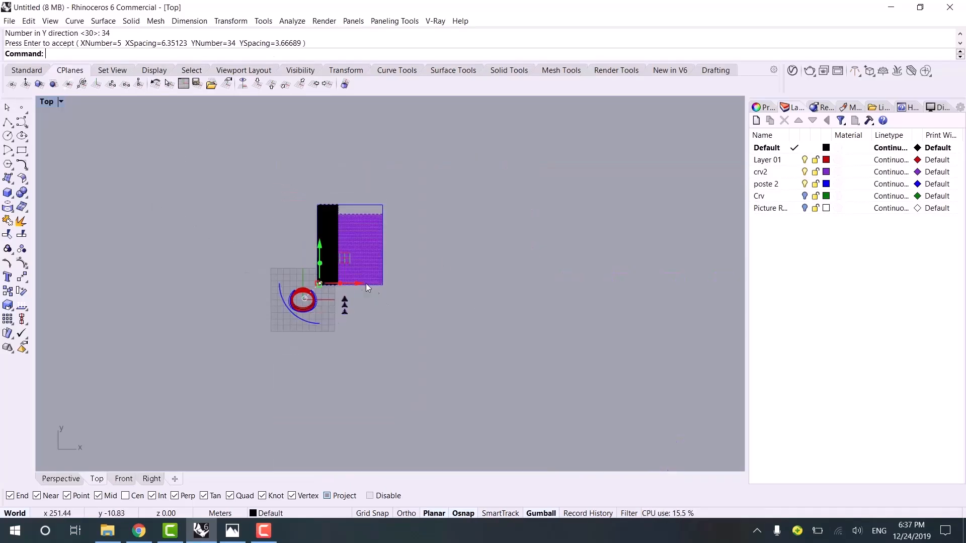
scroll(346, 279, "up", 6)
scroll(316, 304, "up", 4)
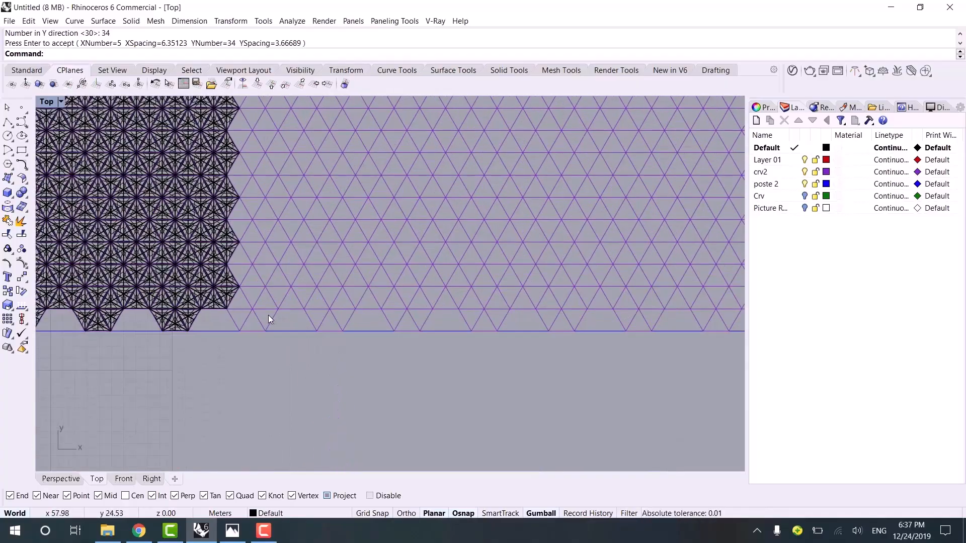
scroll(356, 229, "down", 6)
right_click_drag(412, 262, 397, 148)
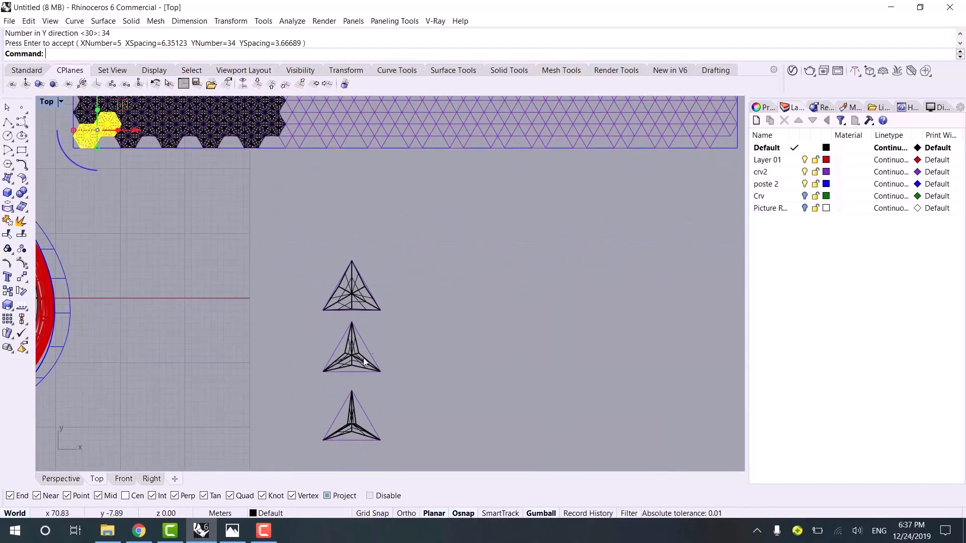
right_click_drag(356, 349, 362, 316)
scroll(357, 317, "up", 8)
scroll(367, 303, "up", 5)
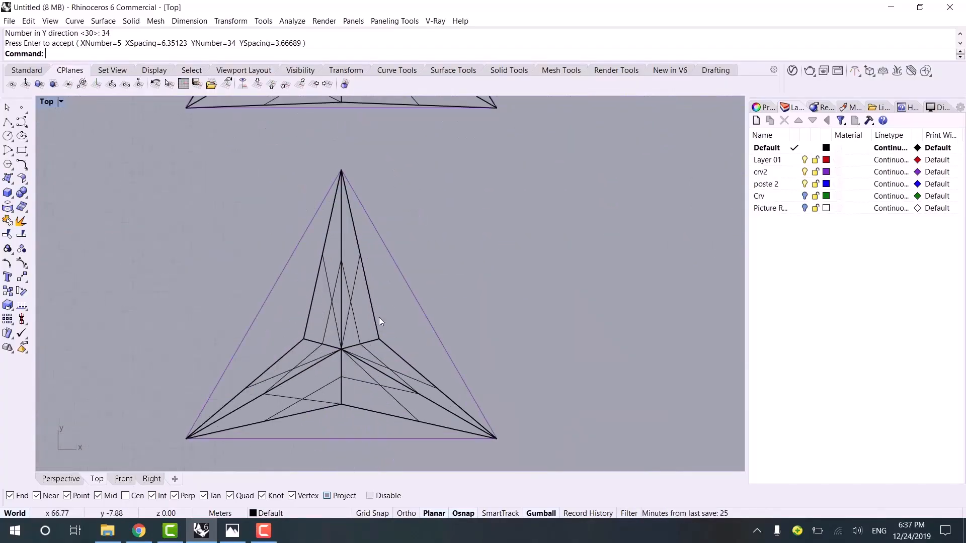
left_click(303, 373)
key("ctrl+g")
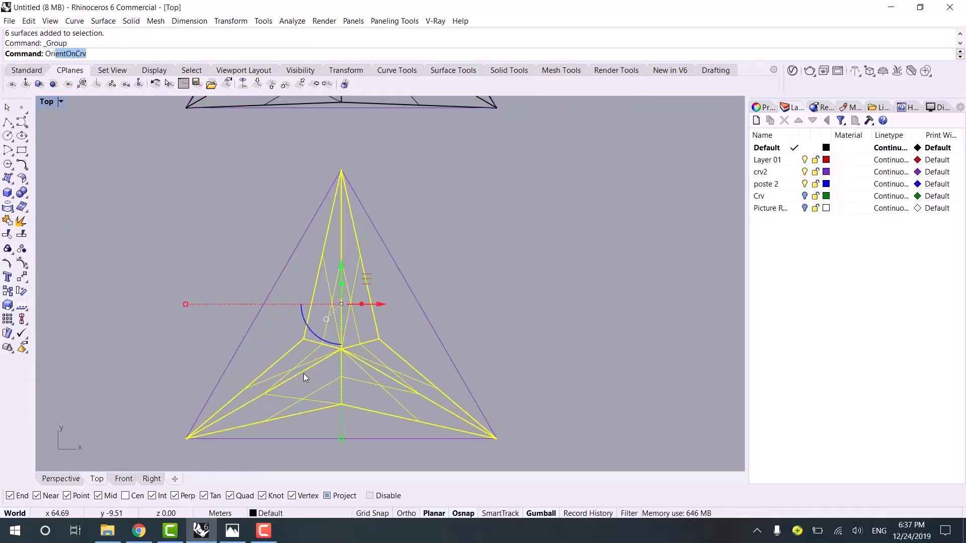
- Orient a scaled copy of the partly folded panel by its base corners onto the upright bottom-row grid triangle beside the filled area
left_click(65, 65)
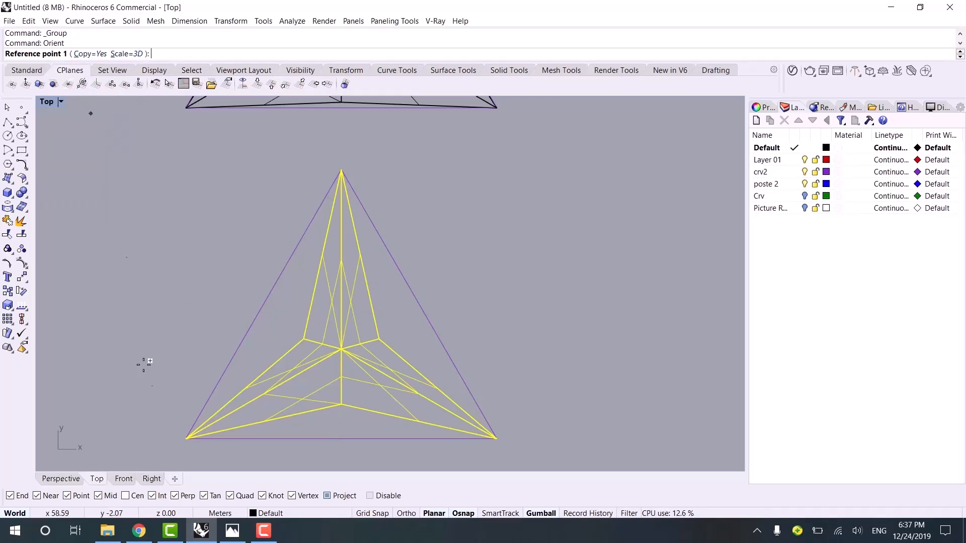
left_click(186, 437)
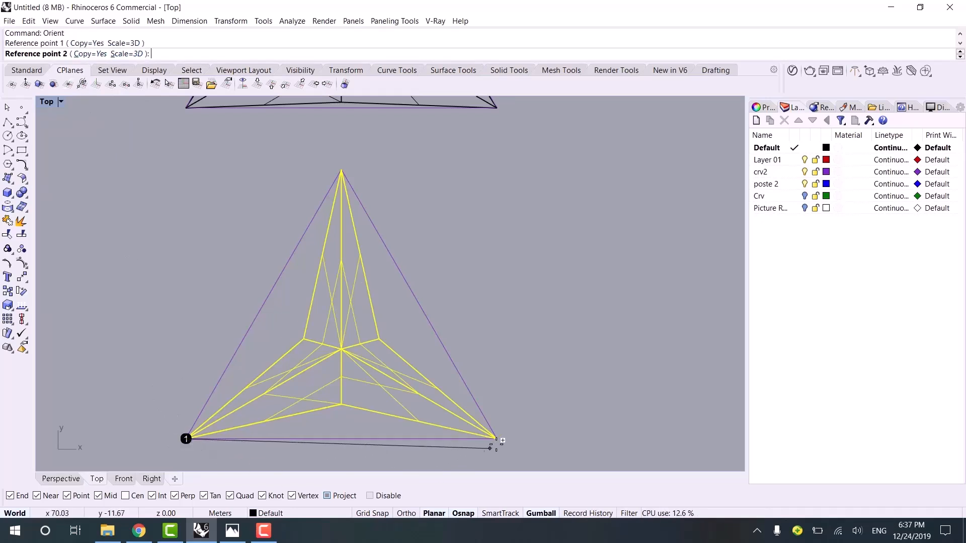
left_click(496, 439)
scroll(553, 297, "down", 6)
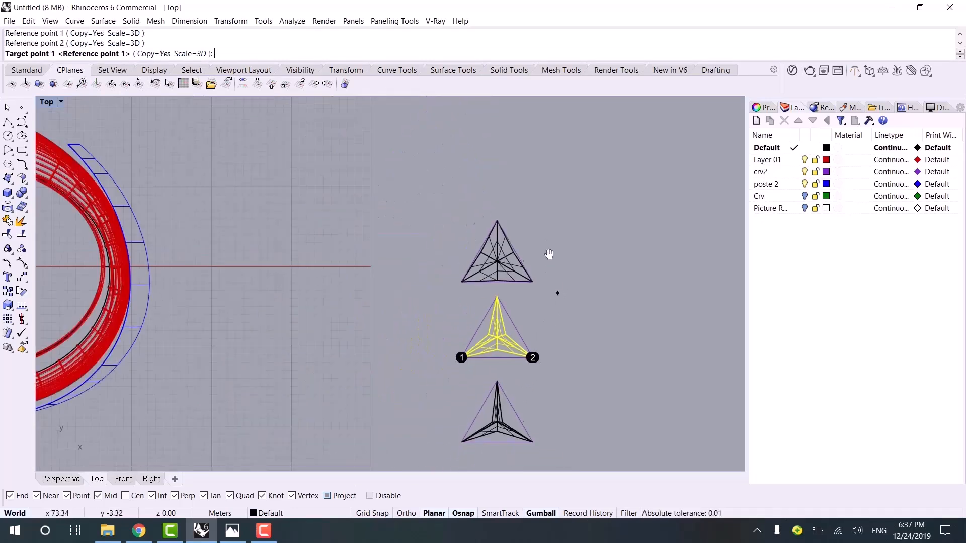
right_click_drag(549, 255, 543, 222)
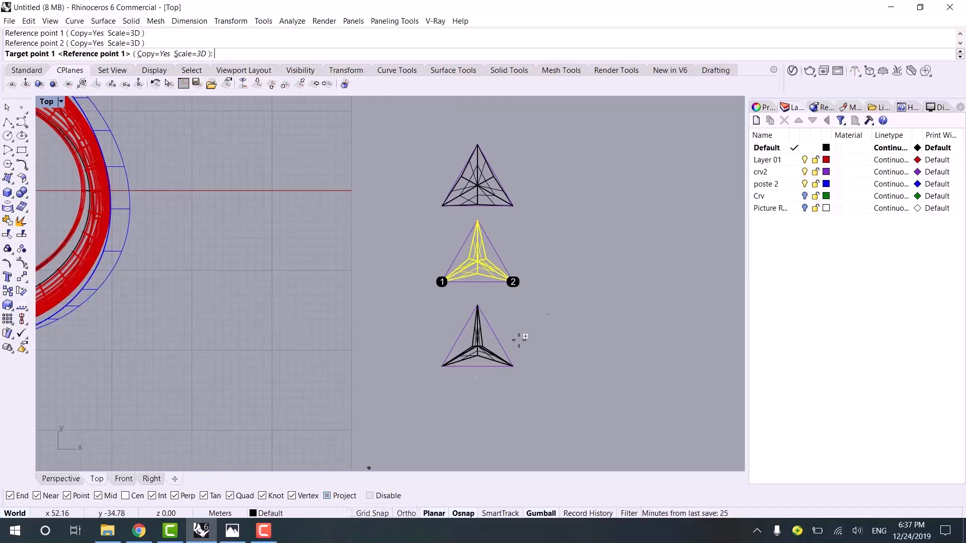
right_click_drag(548, 295, 549, 372)
right_click_drag(415, 155, 396, 219)
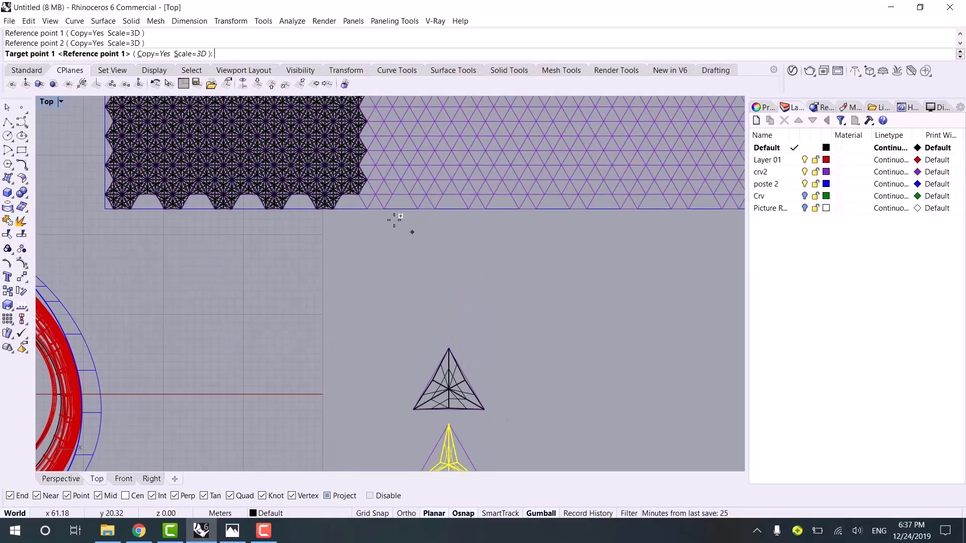
scroll(386, 213, "up", 4)
scroll(377, 206, "up", 5)
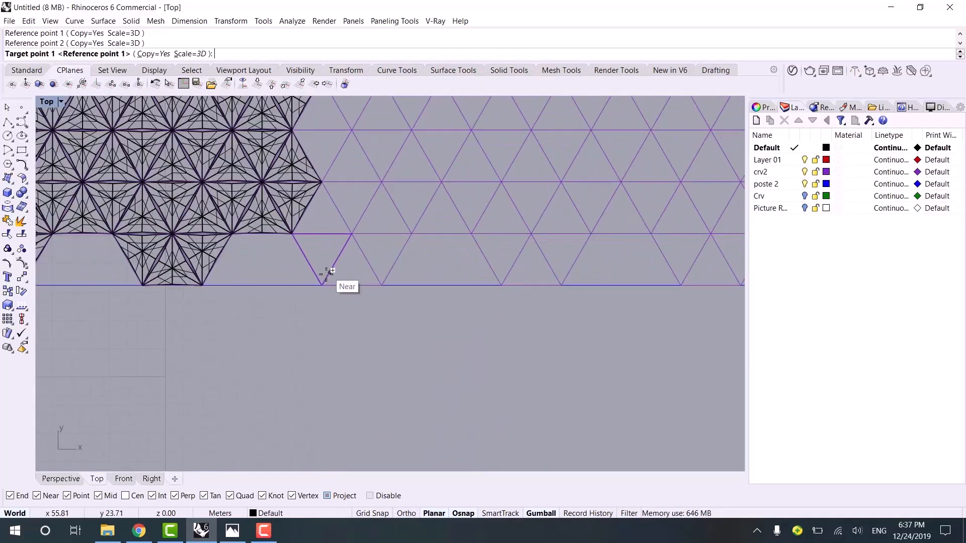
left_click(319, 292)
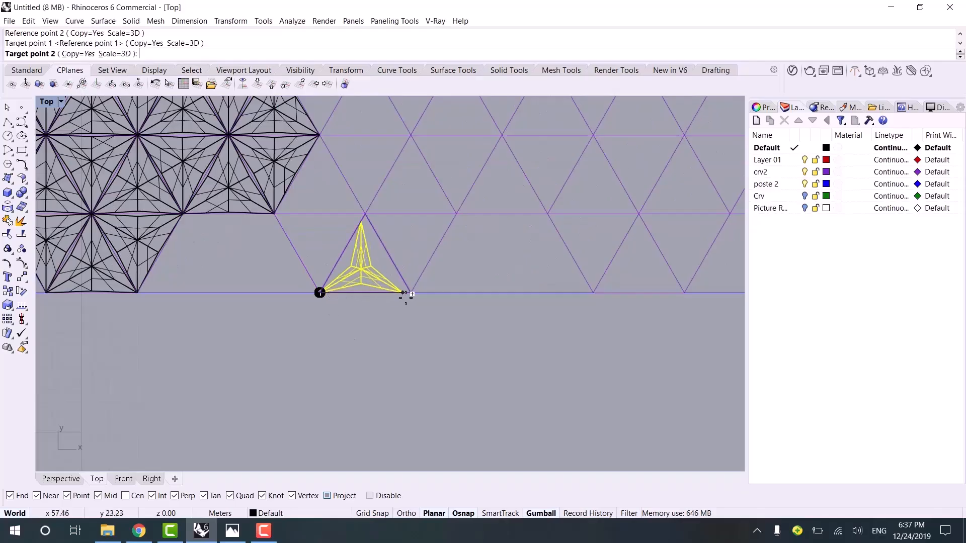
left_click(412, 292)
scroll(369, 238, "up", 3)
key("Return")
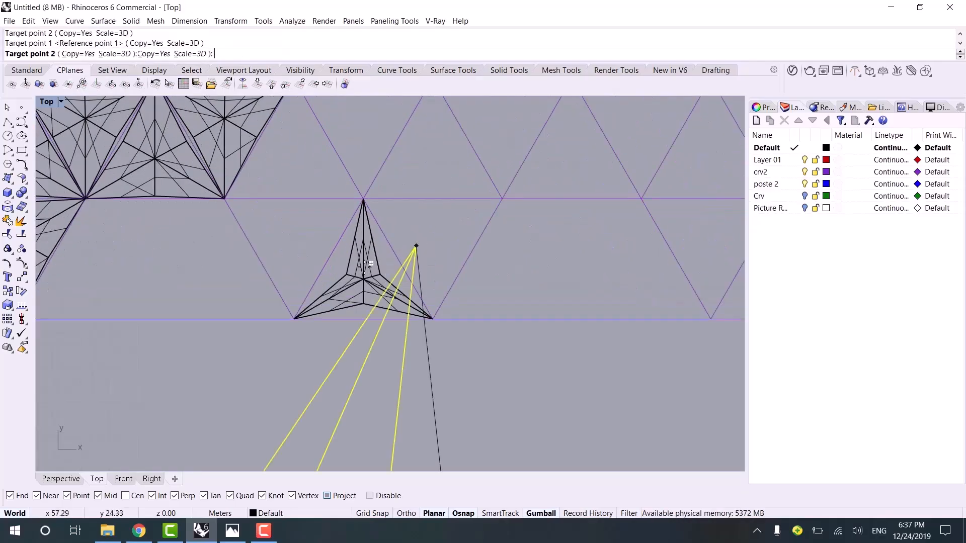
- Polar-array the placed partly folded panel around its apex with 6 items over 360 degrees
left_click(363, 267)
left_click(369, 271)
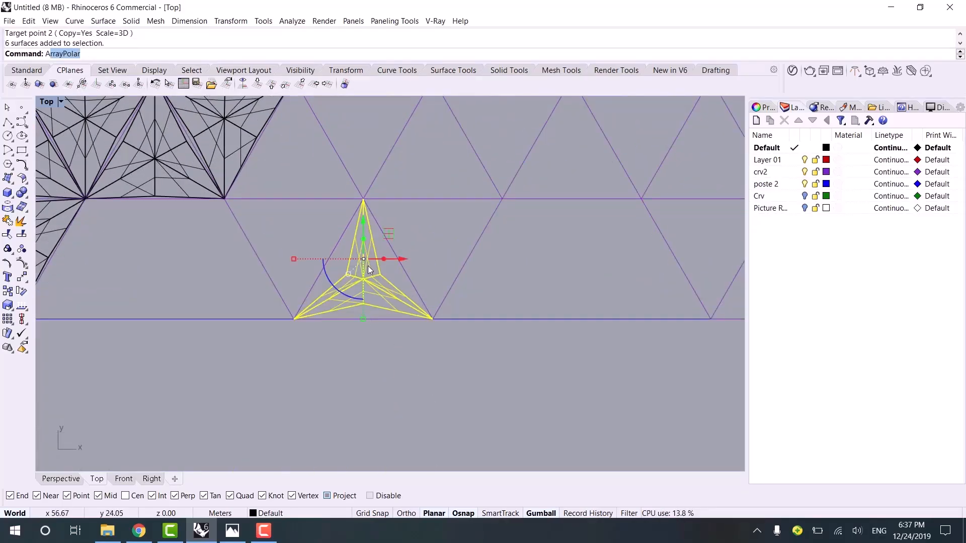
type("Arr")
key("Return")
left_click(363, 199)
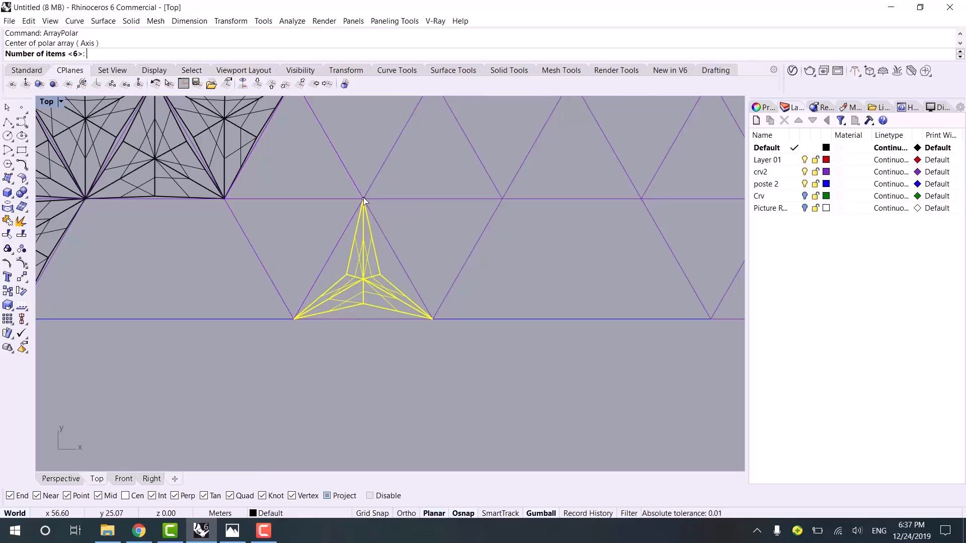
key("Return")
key("Return")
key("Return")
scroll(382, 171, "up", 2)
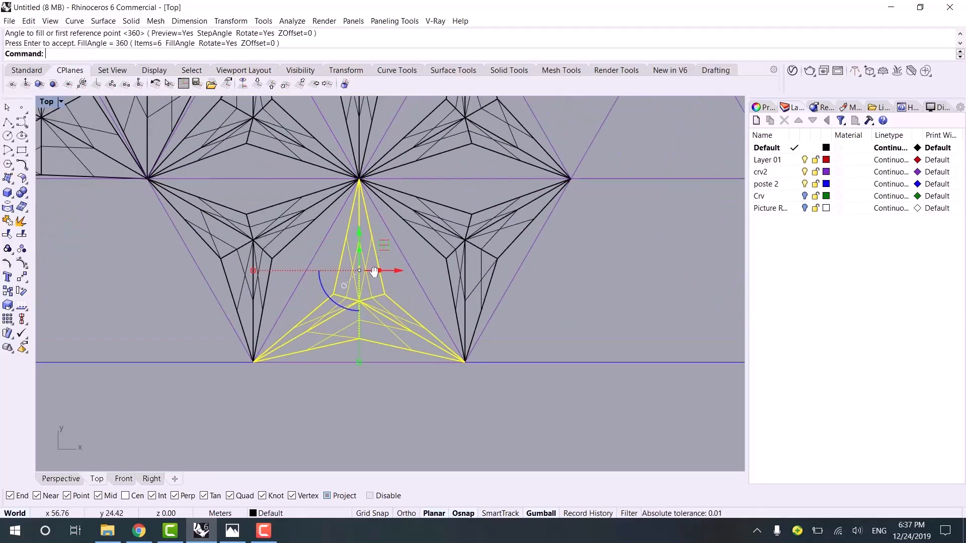
- Copy the whole partly folded hexagonal module from its lower-left corner to the neighbouring grid hexagon diagonally up and to the right
key("Escape")
middle_click(446, 220)
left_click(458, 223)
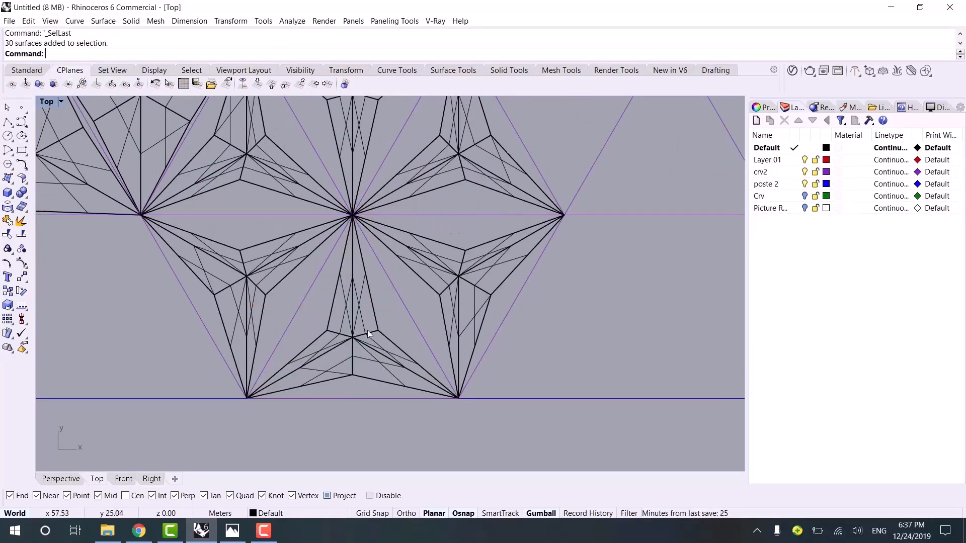
left_click(374, 311, "shift")
scroll(372, 312, "down", 4)
right_click_drag(316, 378, 241, 450)
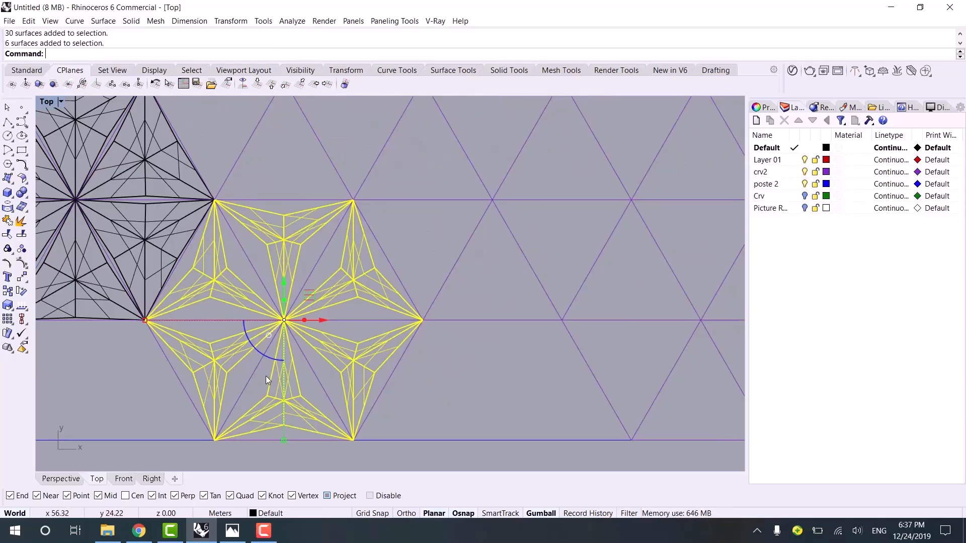
scroll(266, 375, "down", 2)
right_click_drag(265, 376, 226, 409)
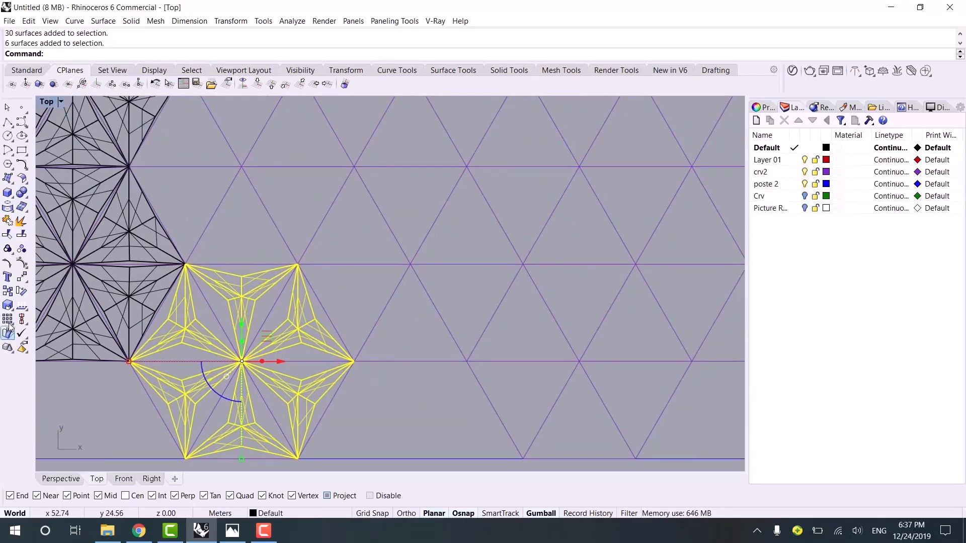
left_click(8, 293)
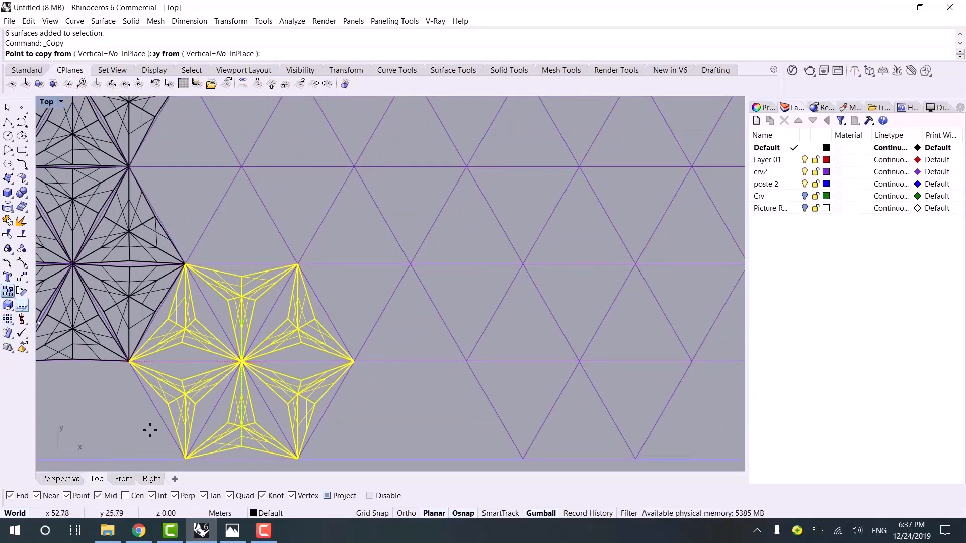
left_click(185, 456)
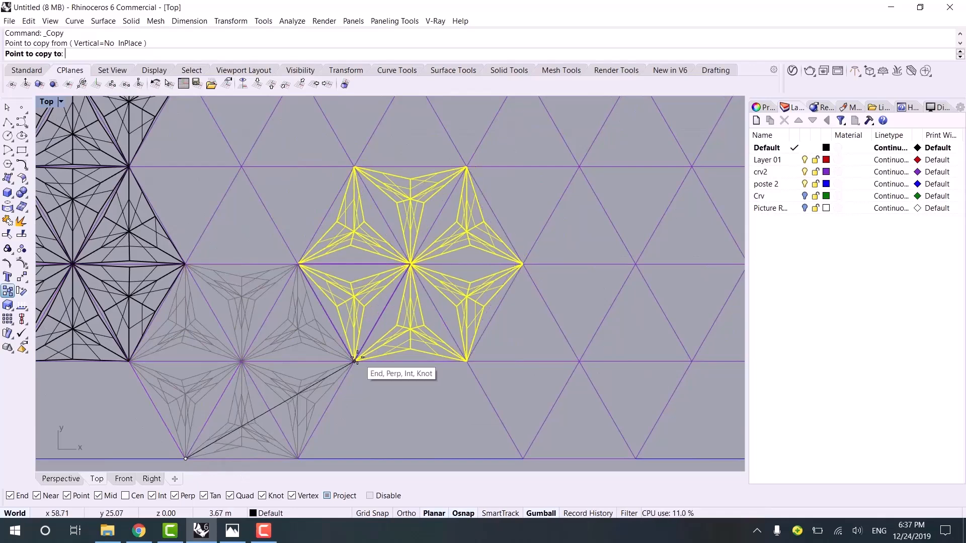
left_click(355, 360)
key("Return")
- Start a rectangular array of both partly folded hexagonal modules with 4 items in X and 34 in Y
scroll(381, 306, "down", 2)
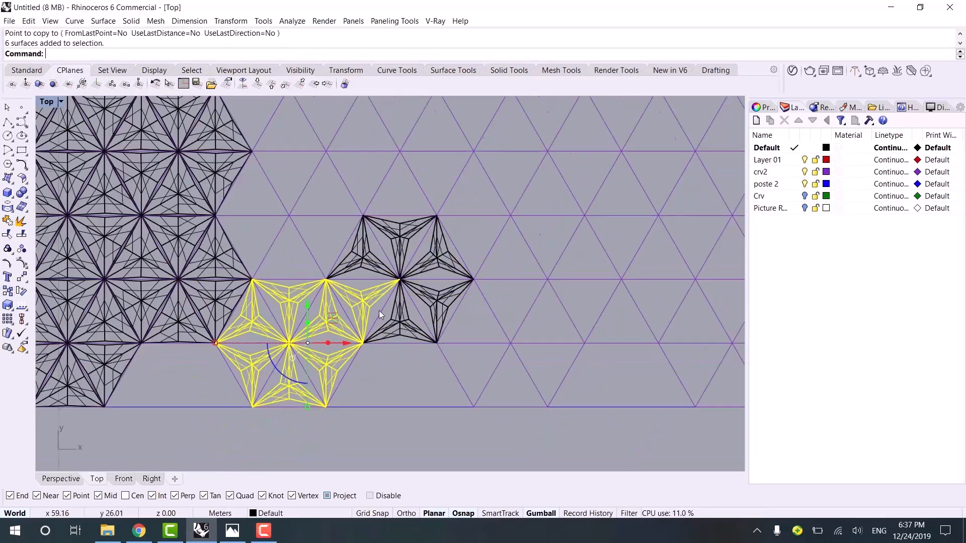
scroll(380, 311, "down", 1)
scroll(433, 280, "up", 3)
left_click(391, 325, "shift")
left_click(453, 287, "shift")
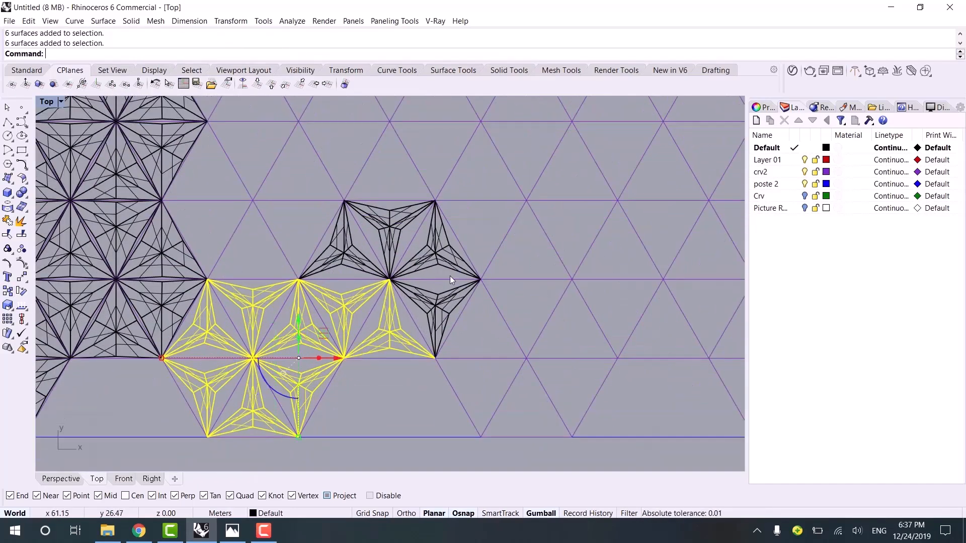
left_click(444, 235, "shift")
left_click(397, 233, "shift")
left_click(348, 251, "shift")
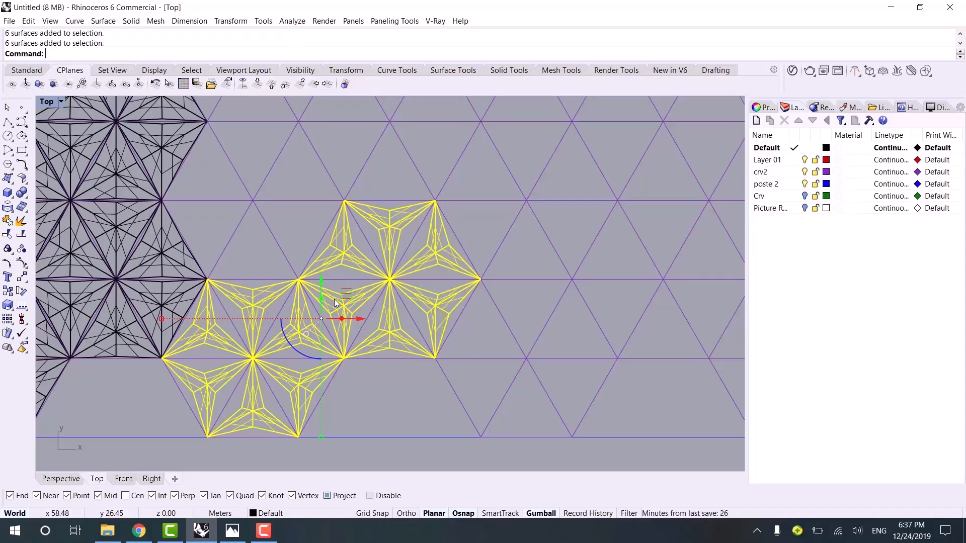
left_click(8, 319)
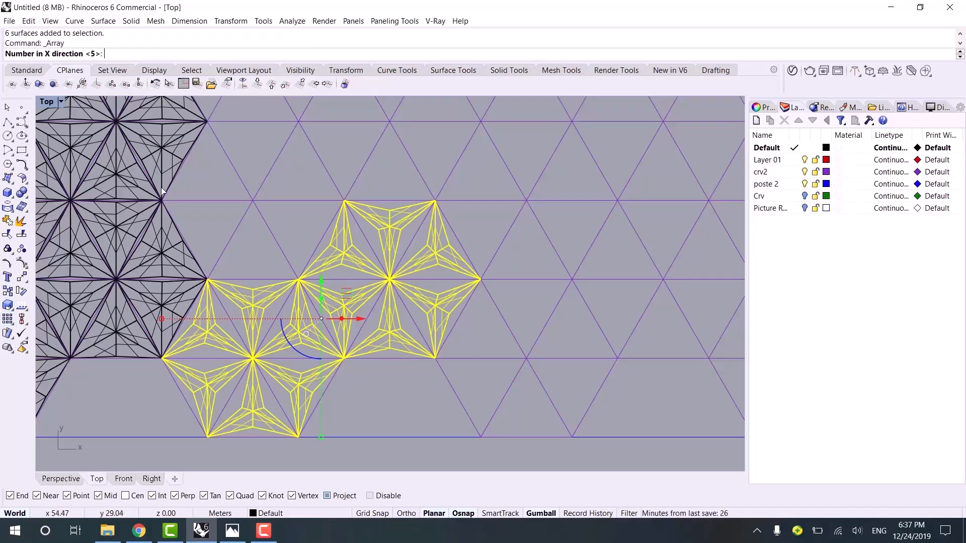
scroll(216, 216, "down", 2)
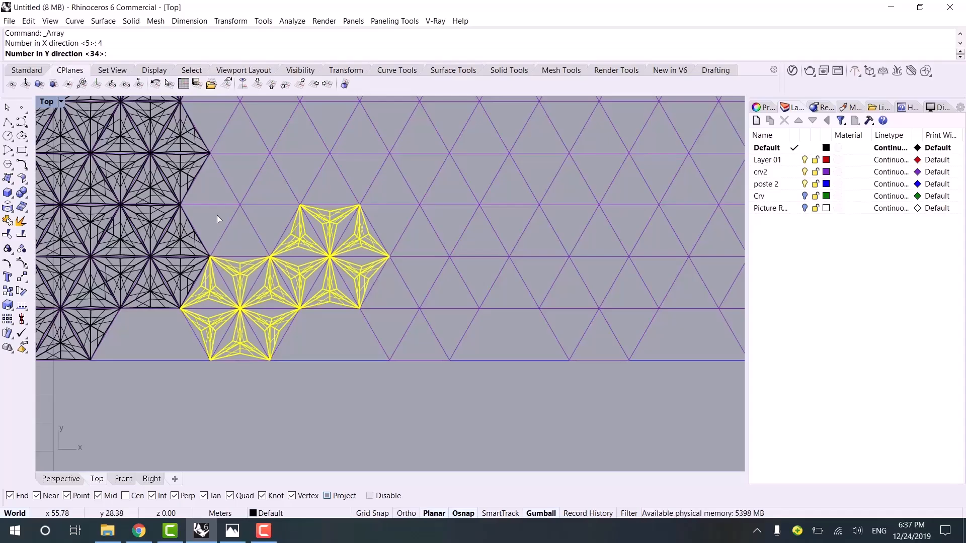
key("Return")
key("Return")
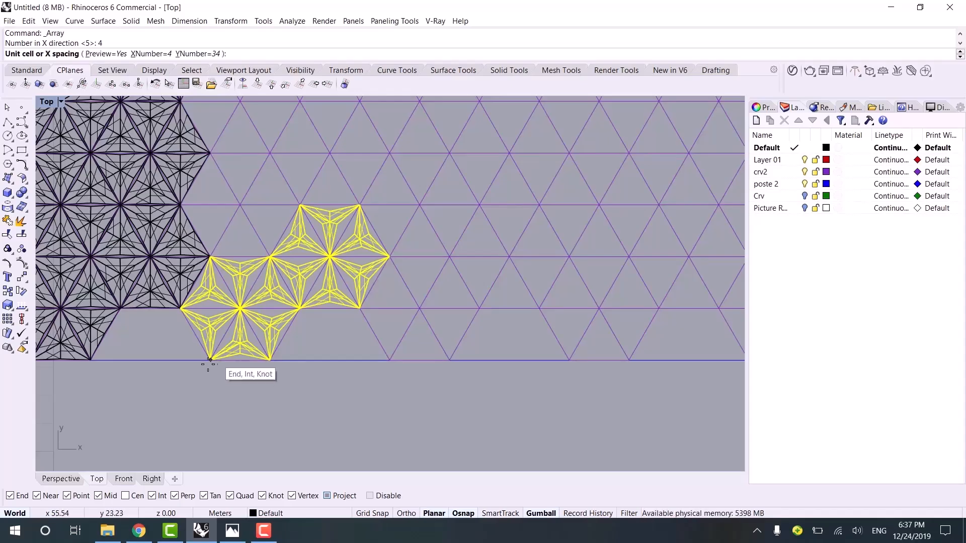
- Define the array's unit cell from the lower module's bottom-left corner to the upper module's rightmost corner, and accept the array
left_click(210, 360)
scroll(398, 256, "up", 4)
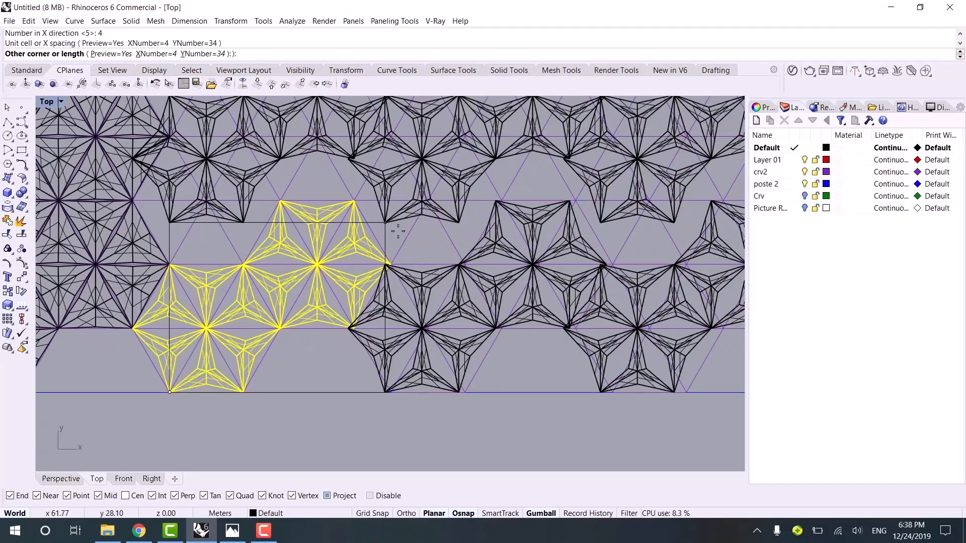
scroll(403, 257, "up", 3)
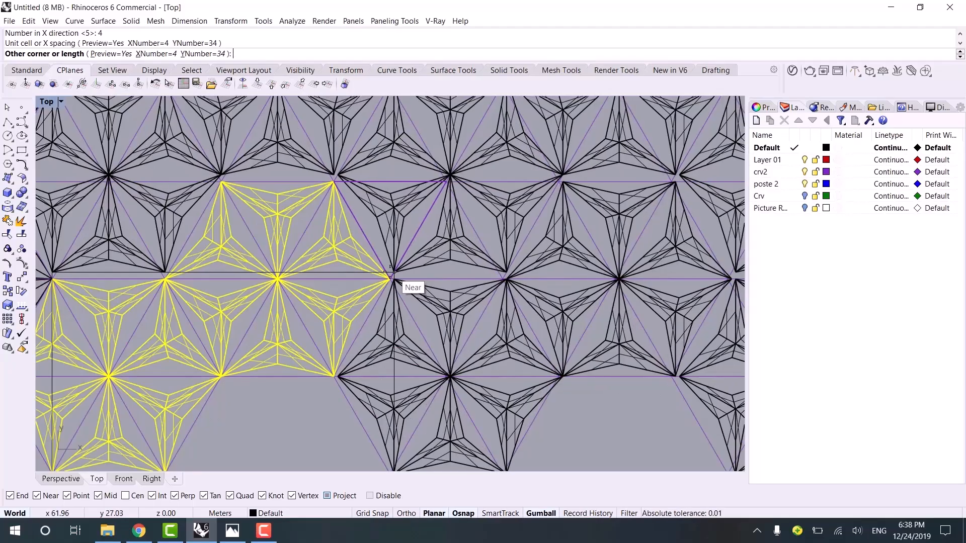
left_click(390, 278)
scroll(456, 350, "down", 8)
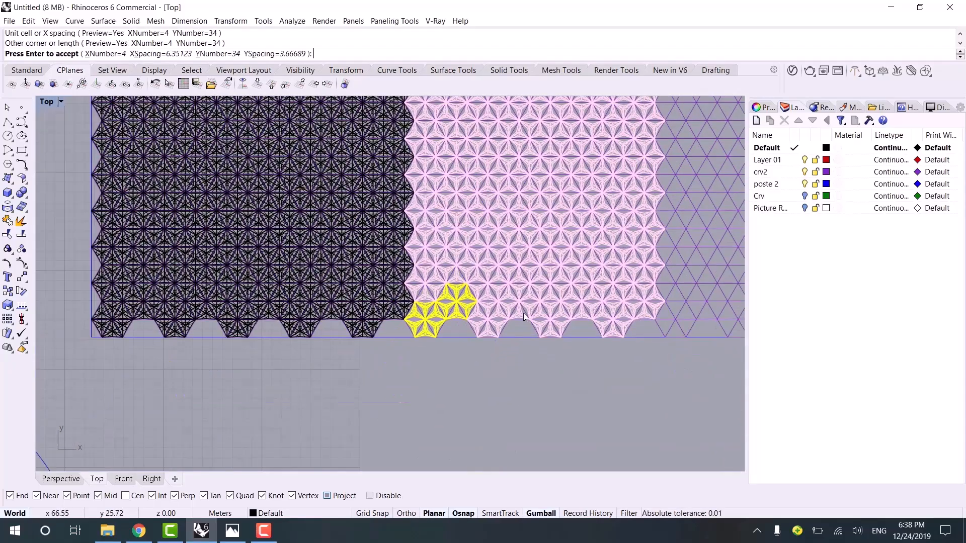
scroll(456, 351, "down", 5)
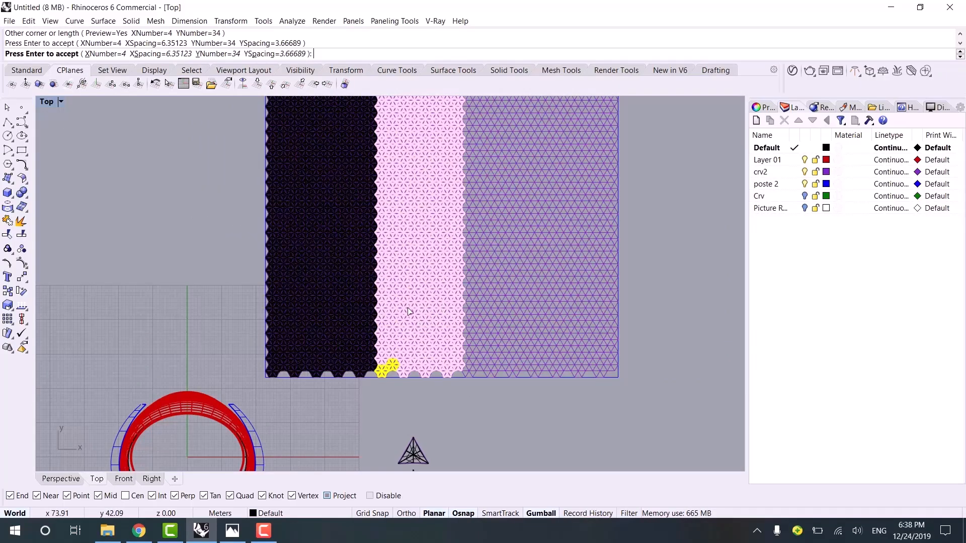
key("Return")
- Group all arrayed partly folded panels together with the two original modules they were arrayed from
scroll(409, 312, "down", 2)
scroll(406, 376, "up", 3)
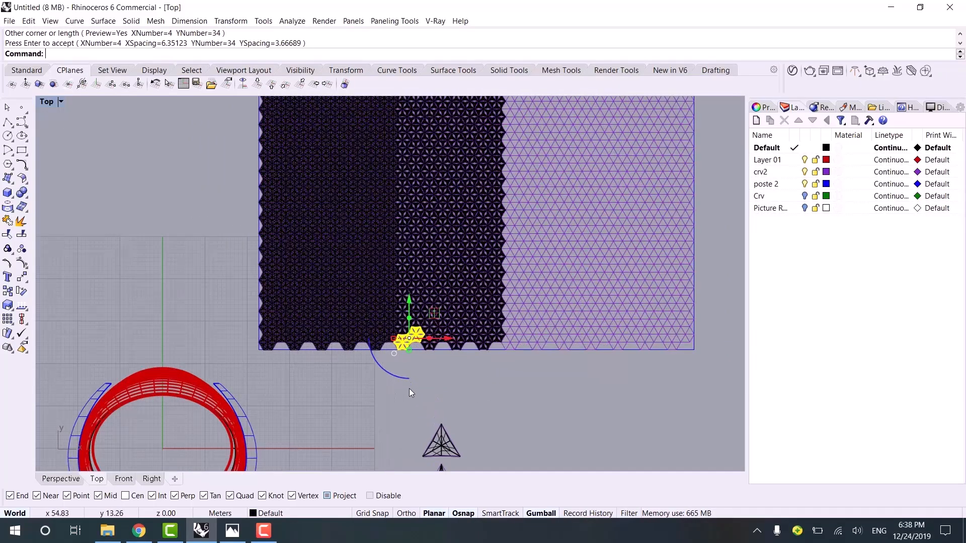
middle_click(409, 389)
left_click(421, 394)
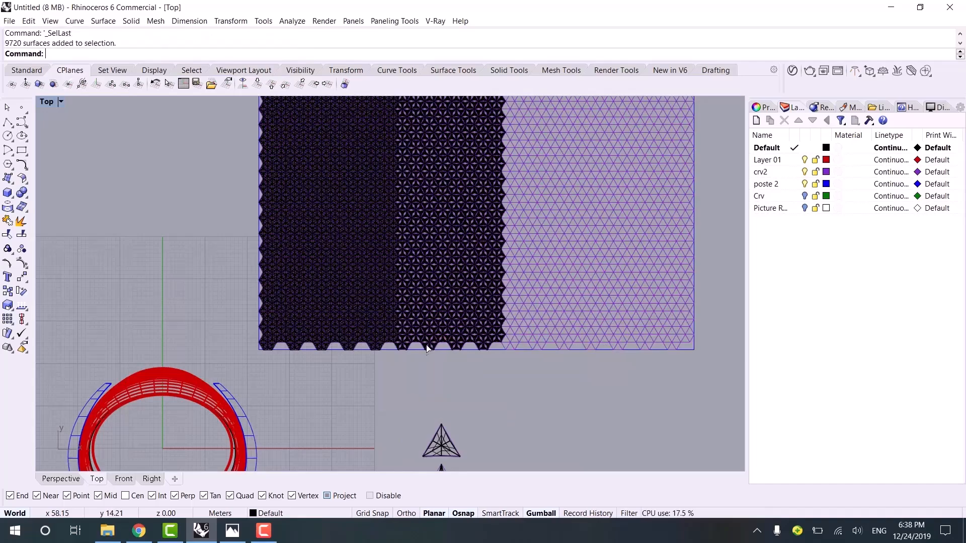
scroll(427, 348, "up", 5)
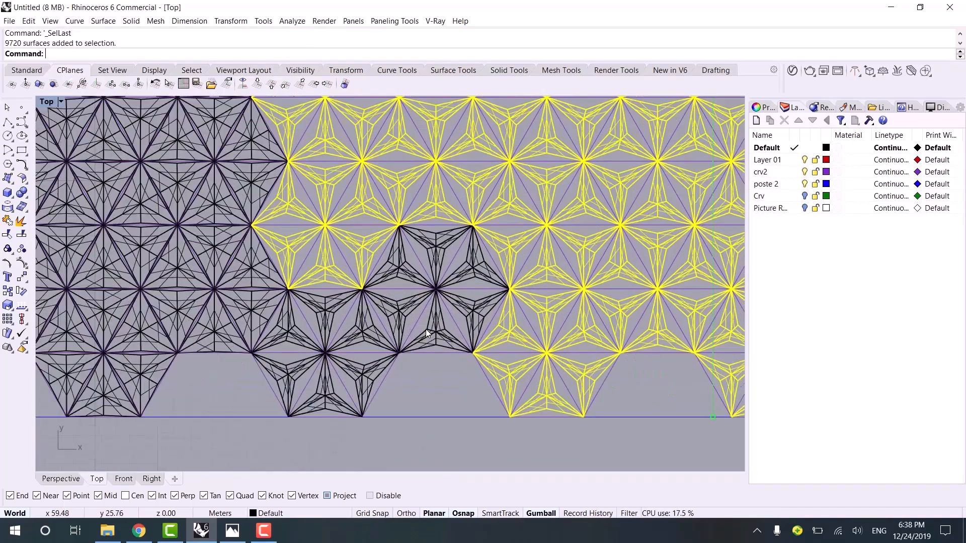
scroll(426, 332, "up", 2)
left_click(472, 298, "shift")
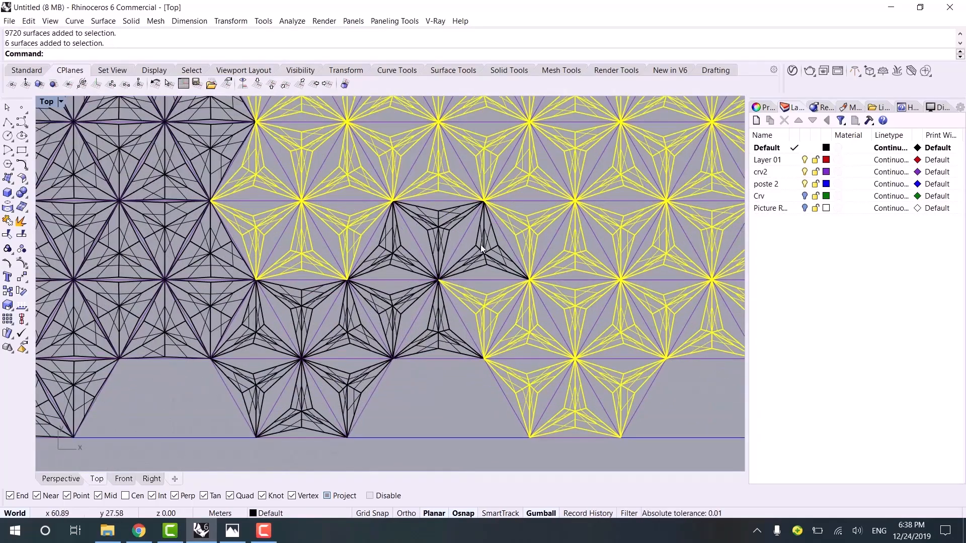
left_click(480, 244, "shift")
left_click(425, 232, "shift")
left_click(400, 249, "shift")
left_click(412, 344, "shift")
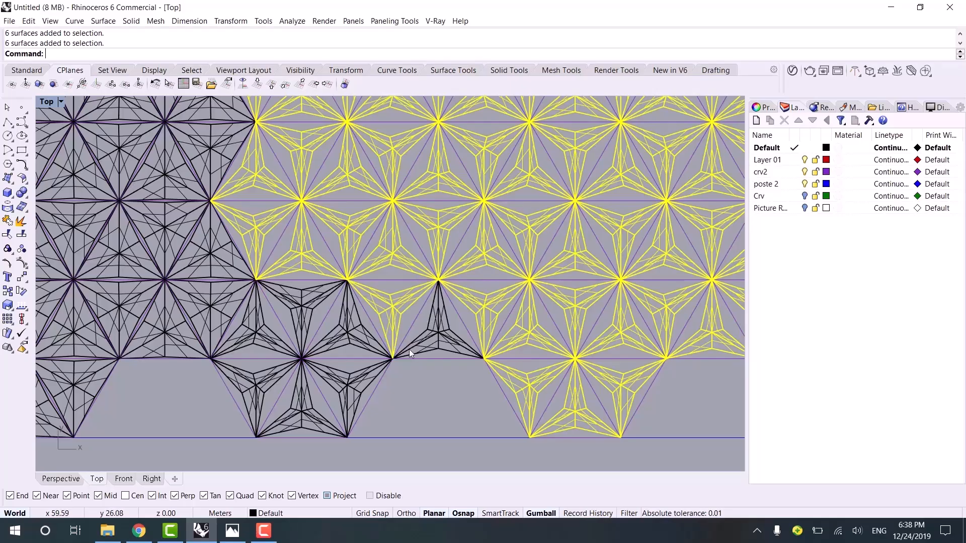
left_click(338, 331, "shift")
left_click(274, 319, "shift")
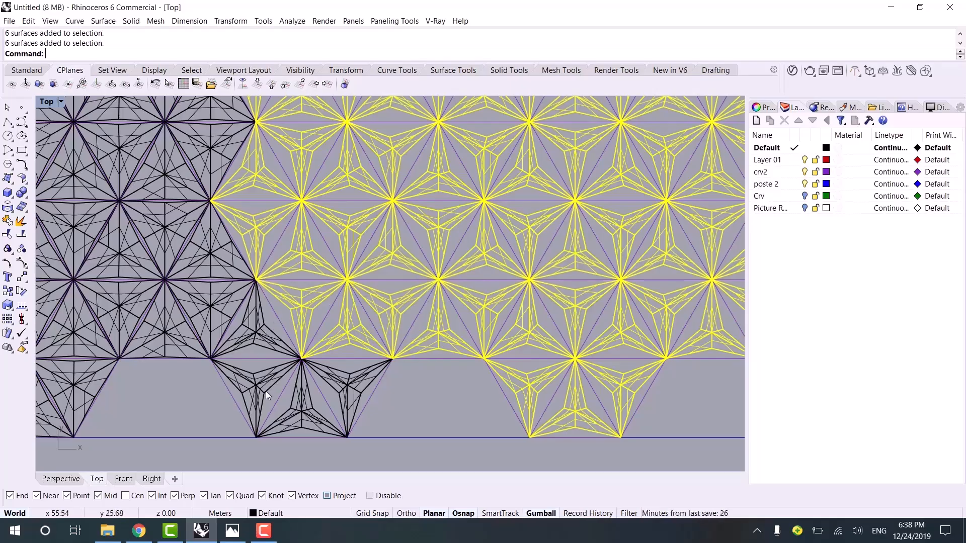
left_click(298, 402, "shift")
key("ctrl+g")
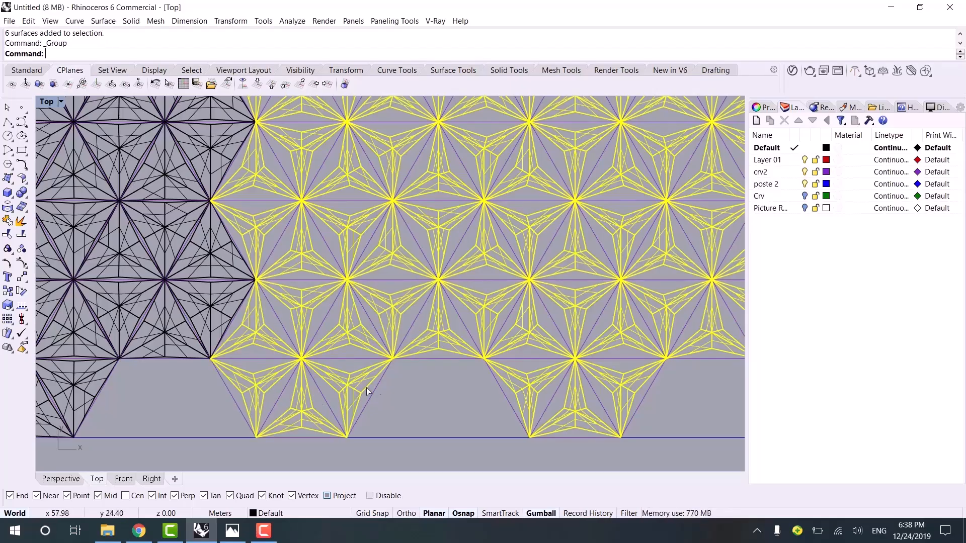
scroll(400, 375, "down", 6)
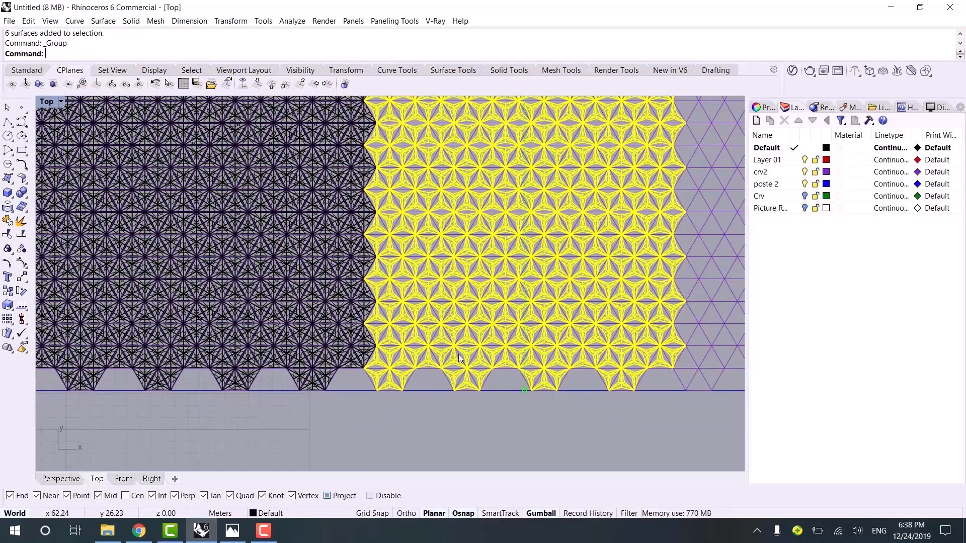
scroll(458, 354, "down", 6)
right_click_drag(383, 351, 241, 330)
right_click_drag(466, 387, 417, 381)
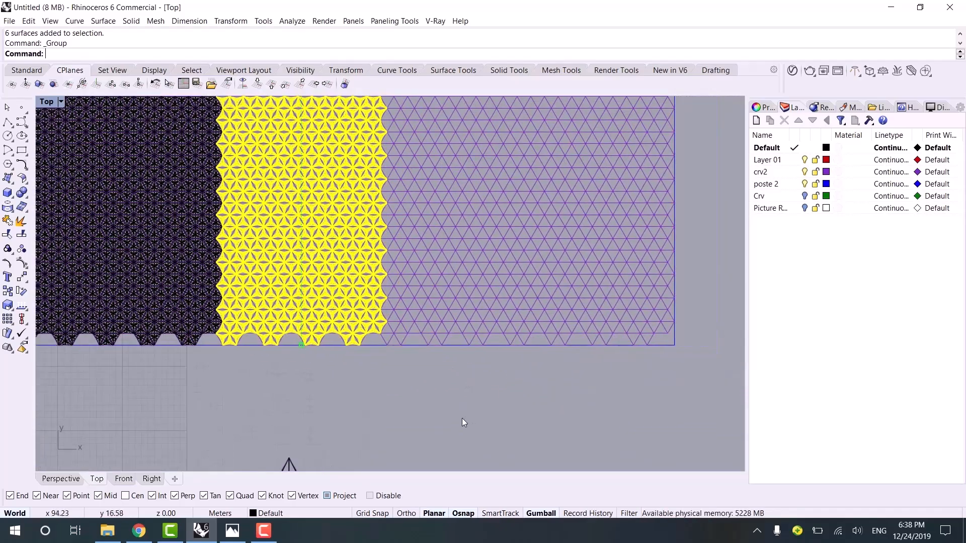
left_click(462, 418)
- Start Orient with copying and 3D scaling on the lowest, most folded sample panel, using its two base corners as reference points
scroll(462, 417, "down", 2)
right_click_drag(429, 338, 400, 214)
scroll(377, 267, "down", 2)
scroll(355, 320, "up", 2)
right_click_drag(333, 376, 347, 313)
scroll(337, 347, "up", 2)
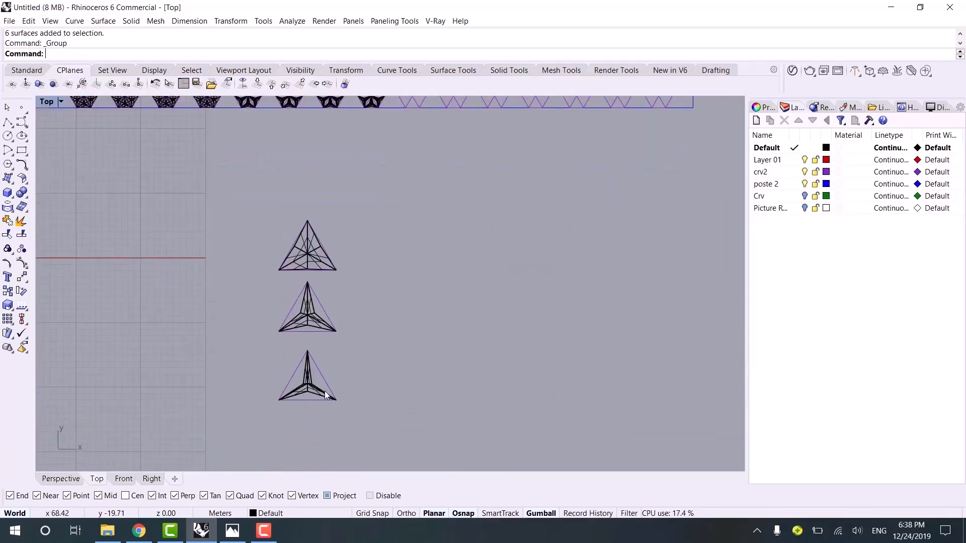
scroll(326, 395, "up", 5)
left_click(279, 413)
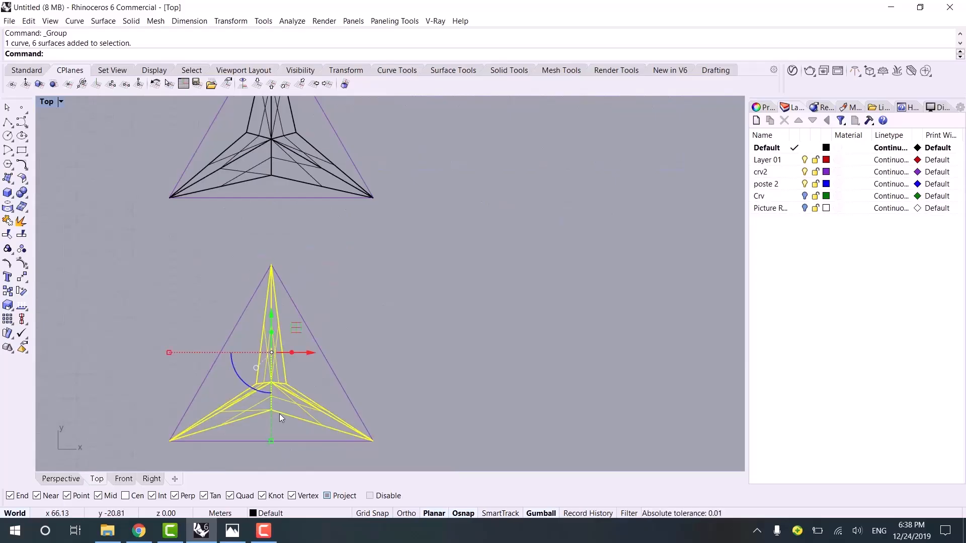
type("OrientOnCrv")
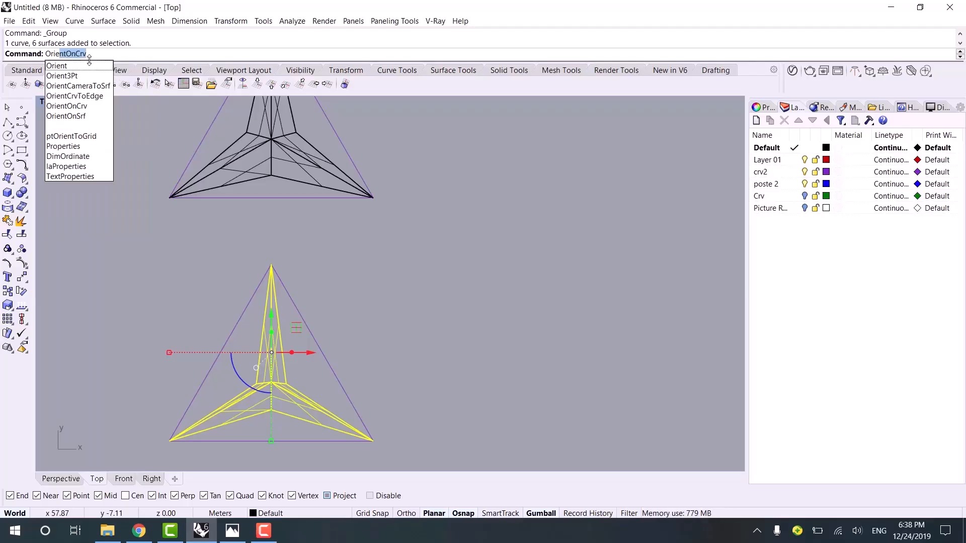
left_click(58, 66)
right_click_drag(182, 407, 176, 346)
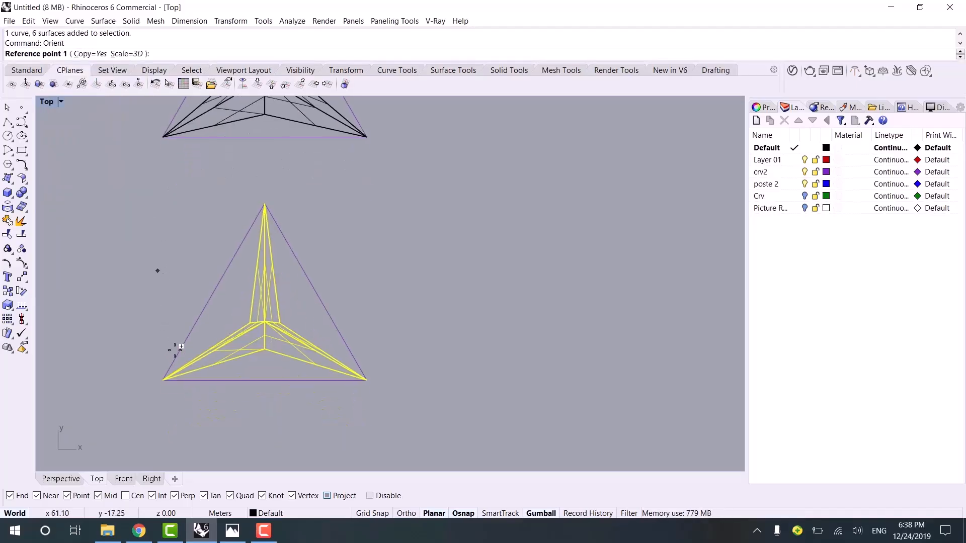
left_click(164, 380)
left_click(366, 381)
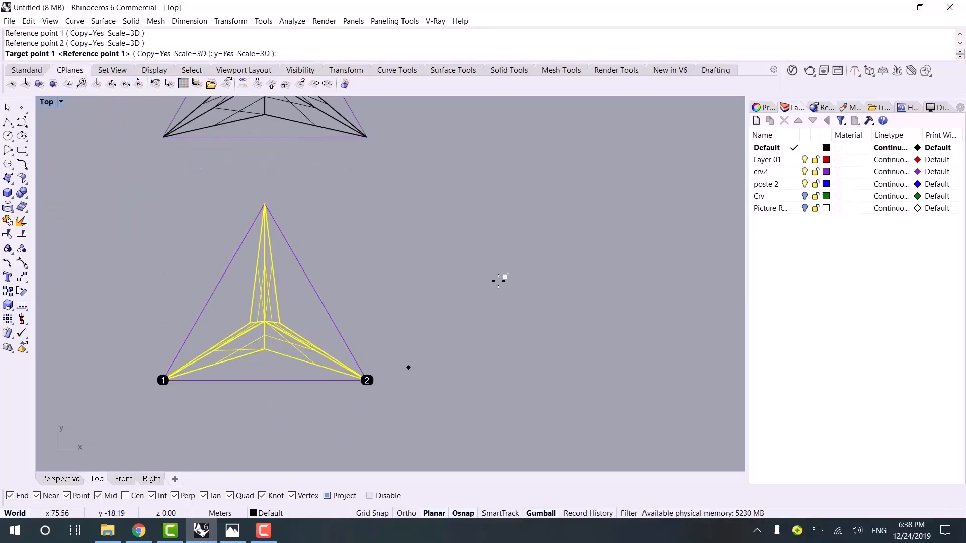
- Place the oriented copy by its base corners on the upright bottom-row grid triangle beside the filled area
scroll(498, 281, "down", 6)
right_click_drag(459, 290, 306, 391)
right_click_drag(414, 236, 300, 427)
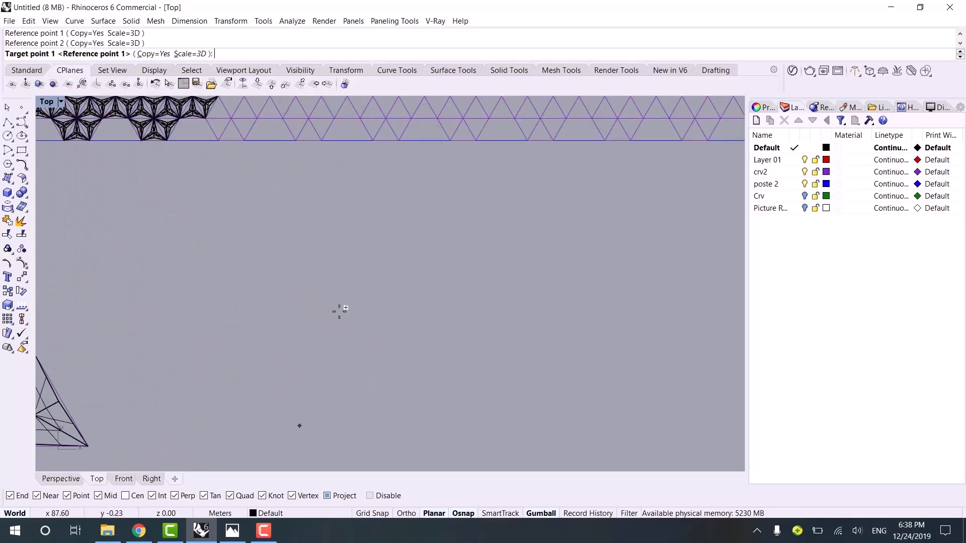
scroll(340, 312, "down", 4)
scroll(265, 222, "up", 8)
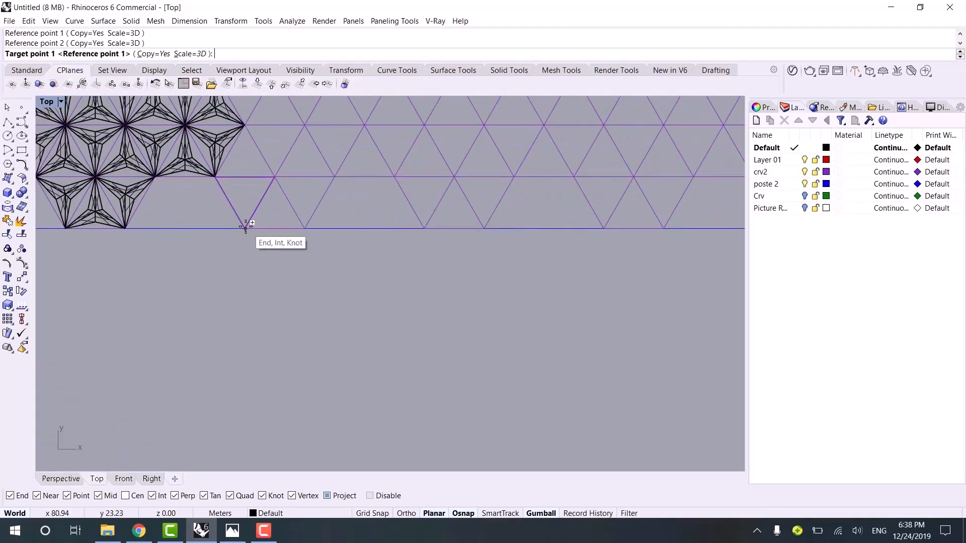
left_click(245, 229)
left_click(305, 228)
scroll(276, 176, "up", 6)
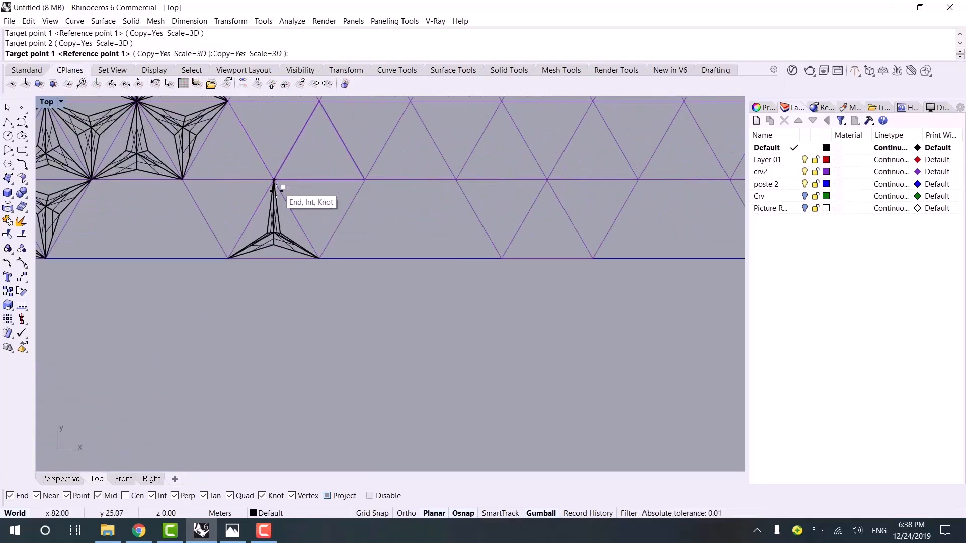
left_click(275, 178)
scroll(276, 220, "up", 2)
left_click(274, 249)
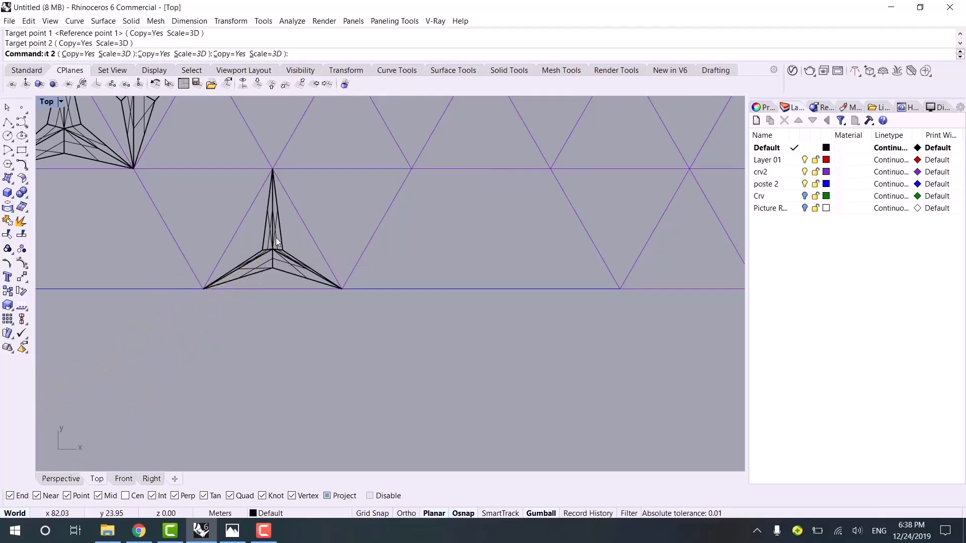
left_click(275, 228)
type("A")
key("Return")
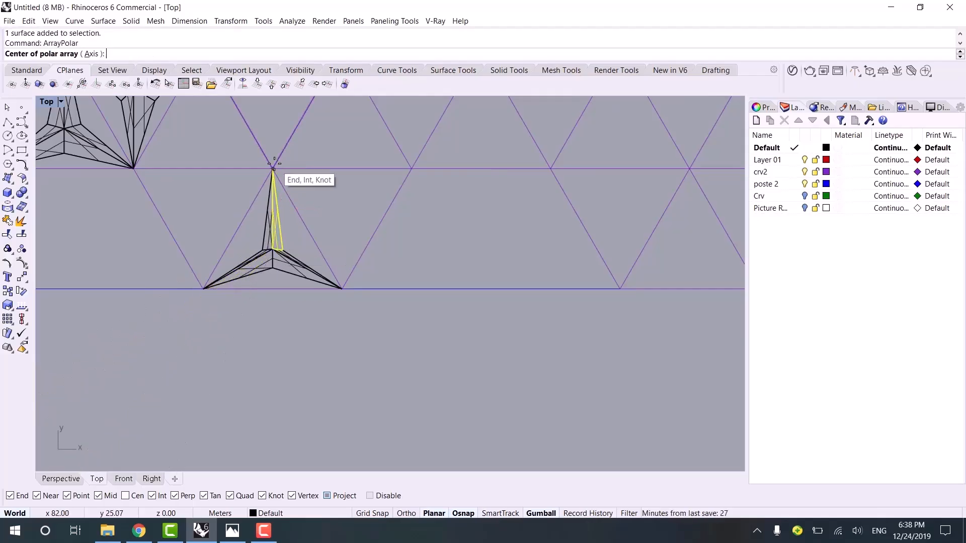
left_click(274, 172)
key("Escape")
scroll(288, 228, "up", 6)
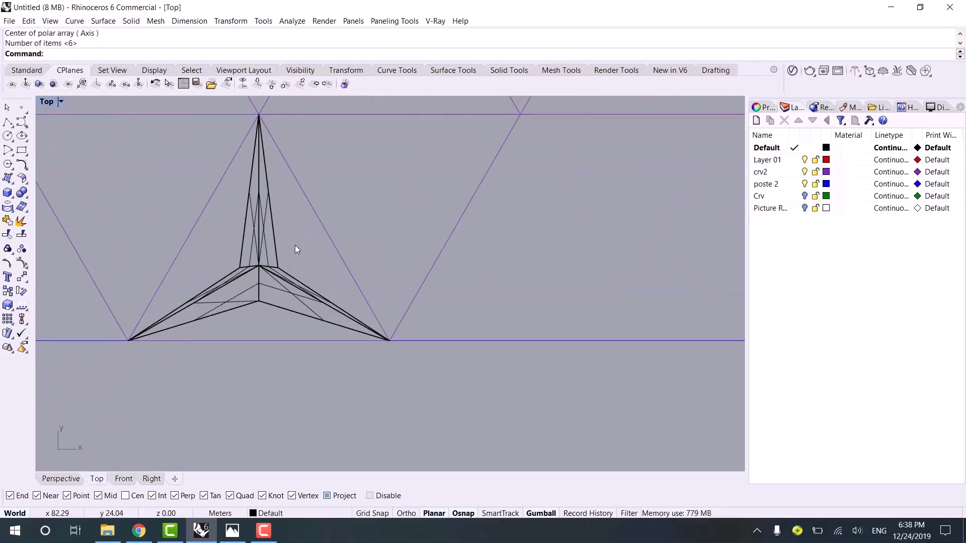
- Try to group the pieces of the oriented most folded panel on the bottom-row triangle
left_click_drag(295, 245, 231, 292)
right_click_drag(285, 219, 372, 260)
left_click_drag(387, 282, 297, 322)
left_click(353, 308, "ctrl")
key("ctrl+g")
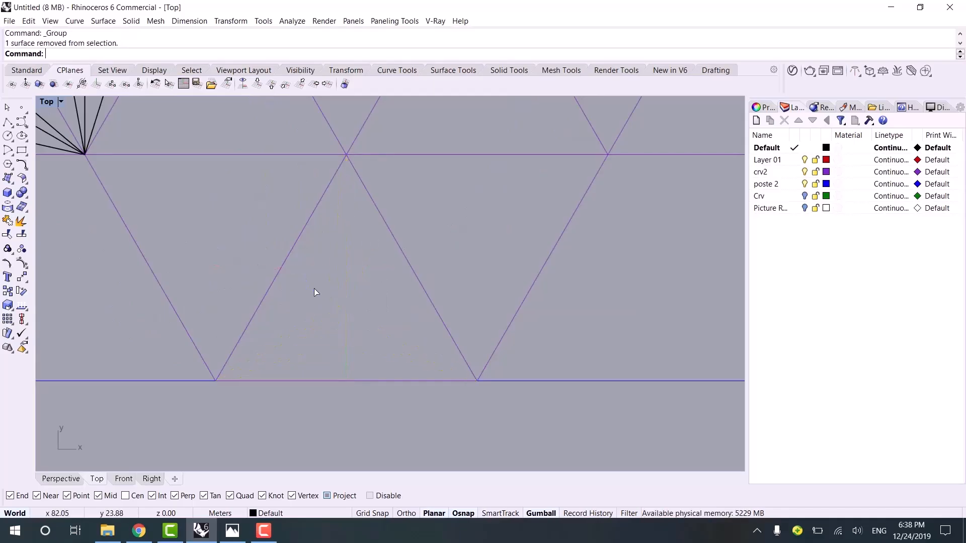
- Try a six-item, 360-degree polar array of the most folded panel about its top vertex, and undo it
type("Arr")
key("Return")
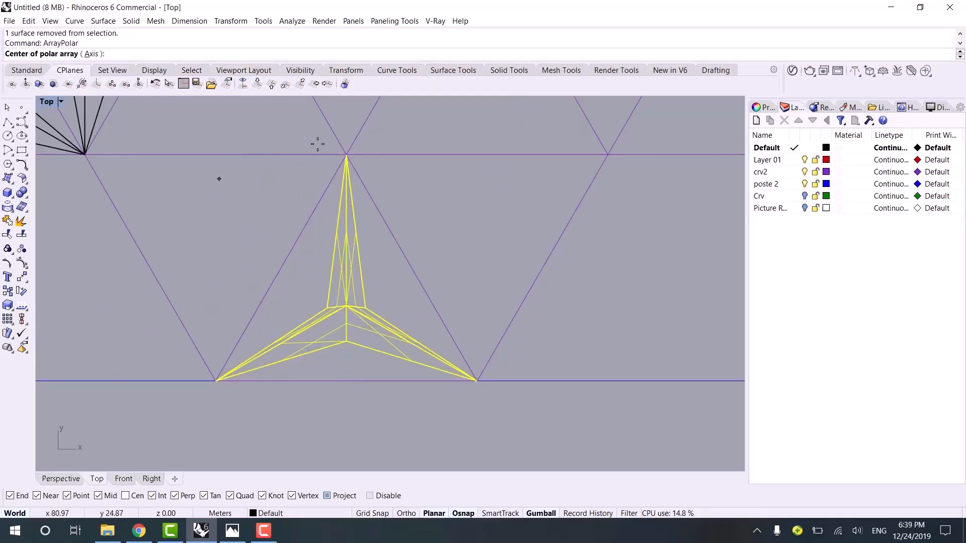
left_click(346, 155)
key("Return")
key("Return")
key("Return")
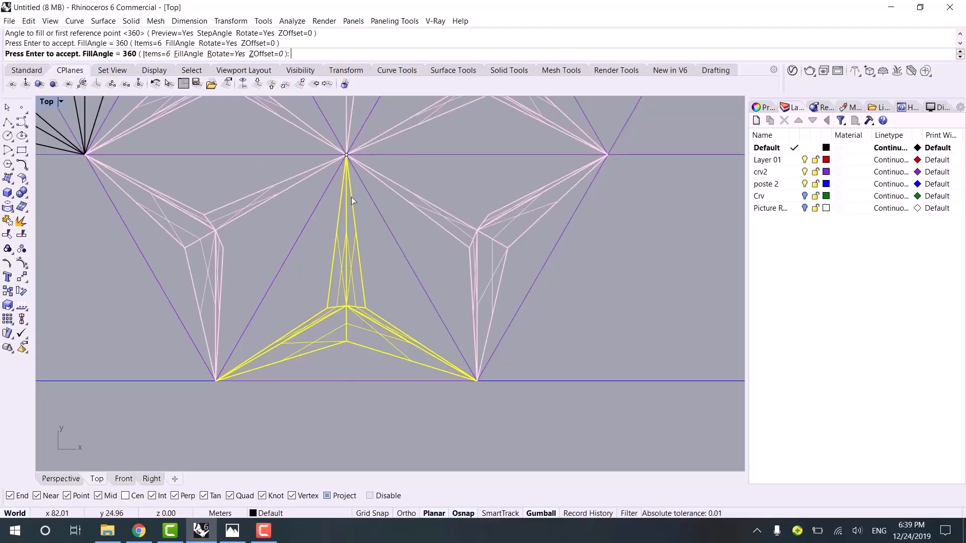
scroll(307, 239, "down", 3)
left_click(313, 286)
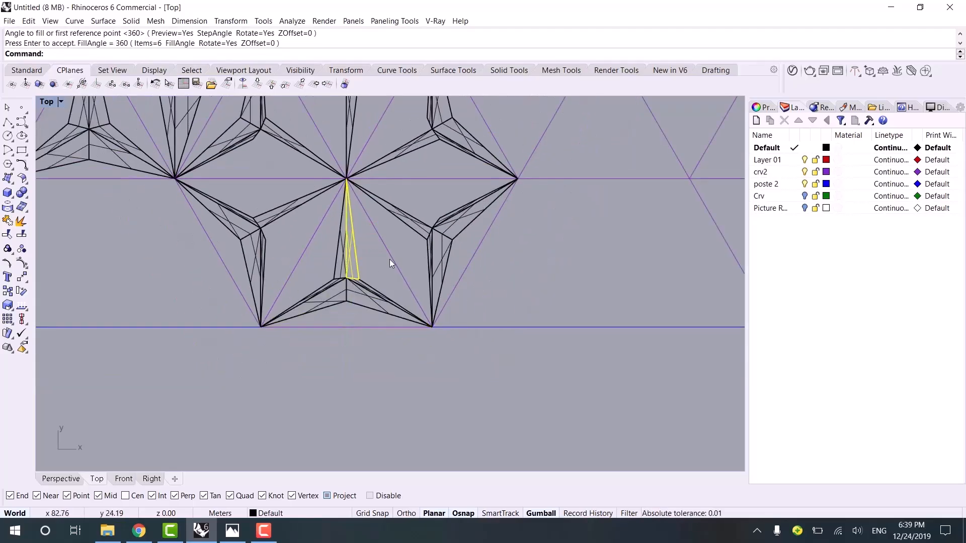
left_click(402, 260)
scroll(426, 232, "up", 3)
key("ctrl+z")
- Select all surfaces and the curve of the most folded panel and group them
left_click(330, 319)
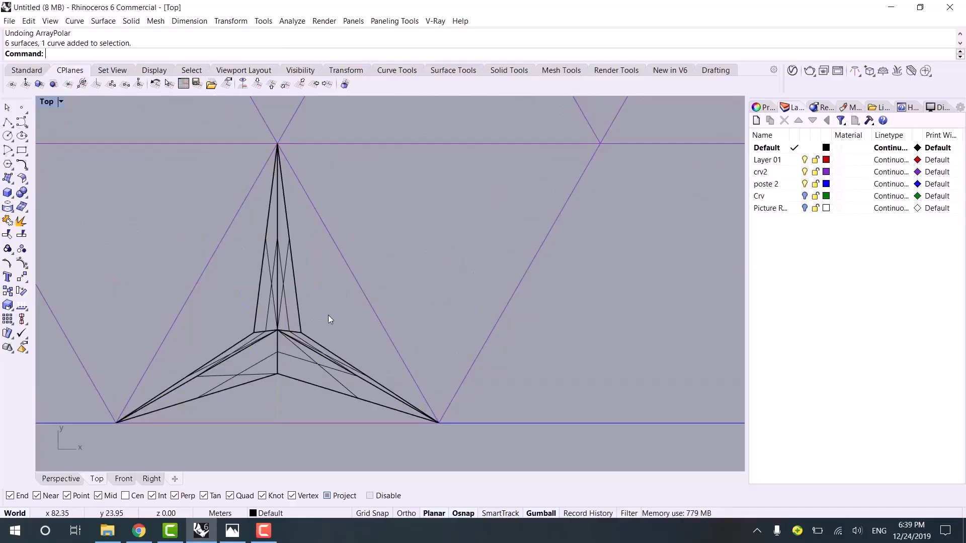
left_click_drag(231, 339, 231, 338)
key("ctrl+g")
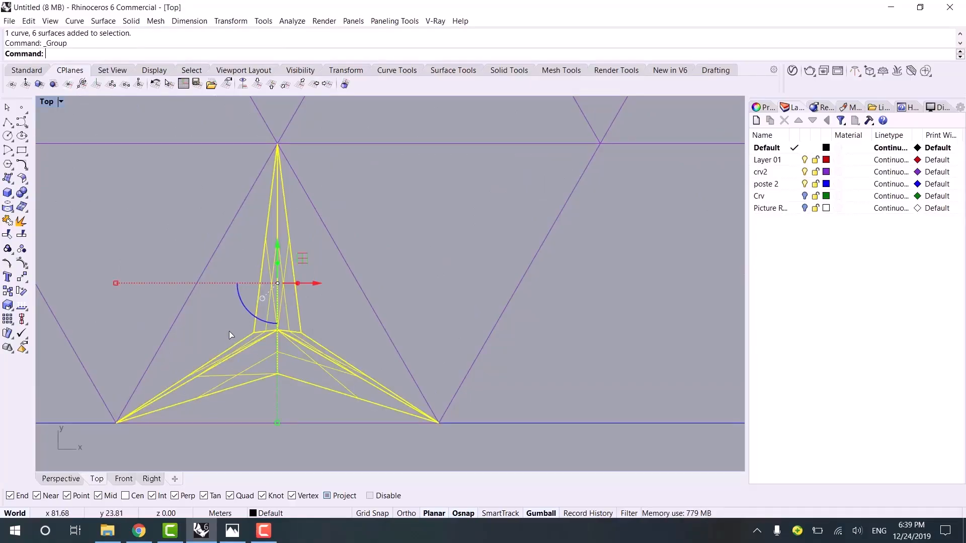
- Polar-array the grouped panel about its top vertex with 6 items over 360 degrees
type("ArrayPolar")
key("Return")
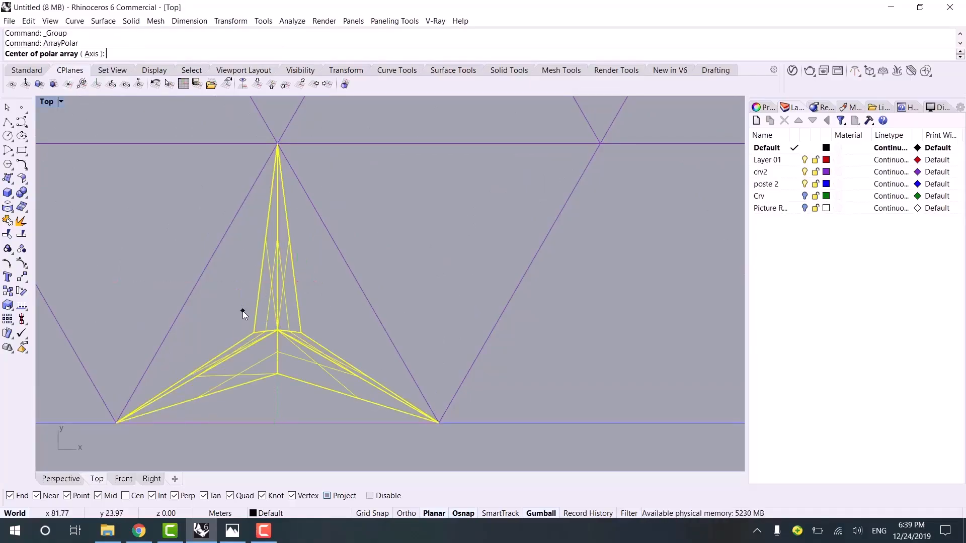
left_click(277, 143)
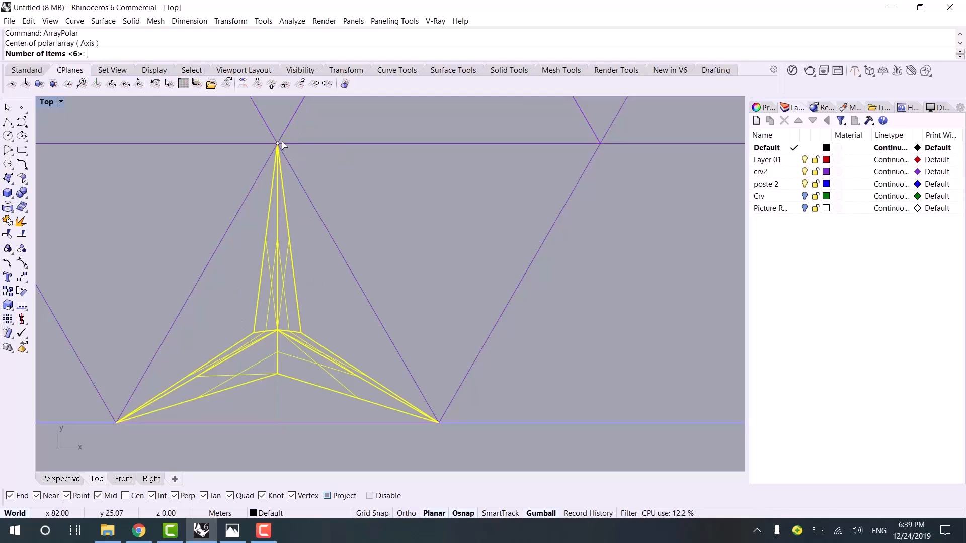
key("Return")
key("Return")
scroll(313, 195, "down", 3)
key("Return")
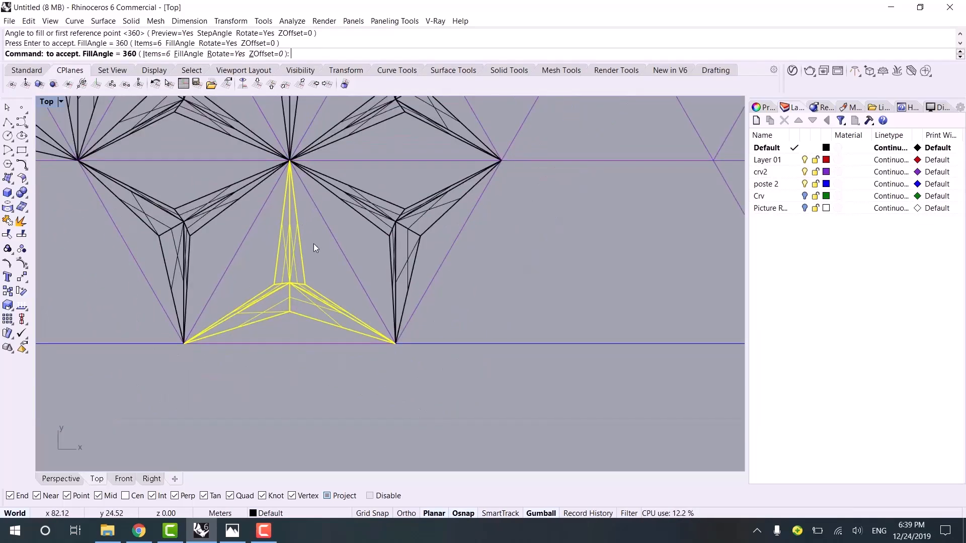
- Group the six most folded panels around the shared vertex into one hexagonal module
scroll(369, 206, "down", 3)
left_click(388, 274, "shift")
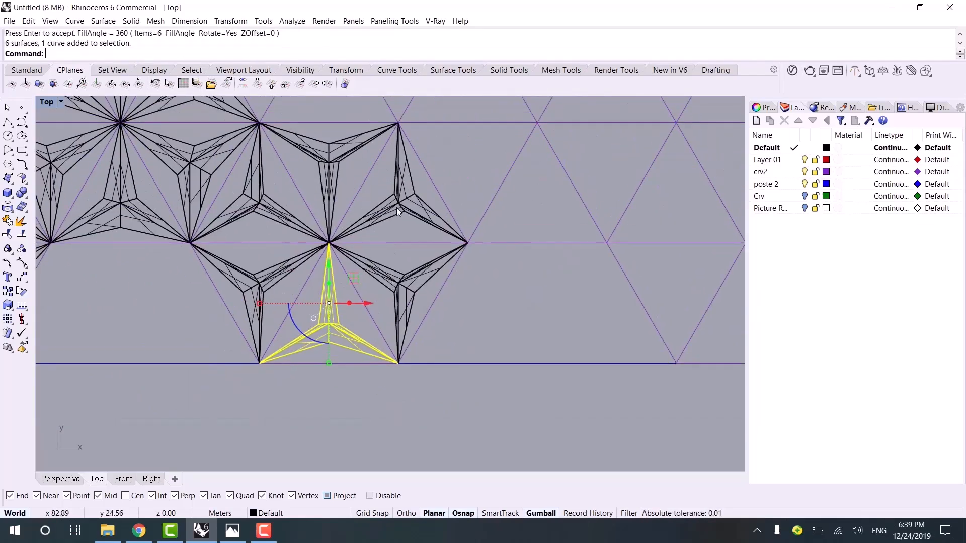
left_click(397, 208, "shift")
left_click(258, 183, "shift")
left_click(270, 270, "shift")
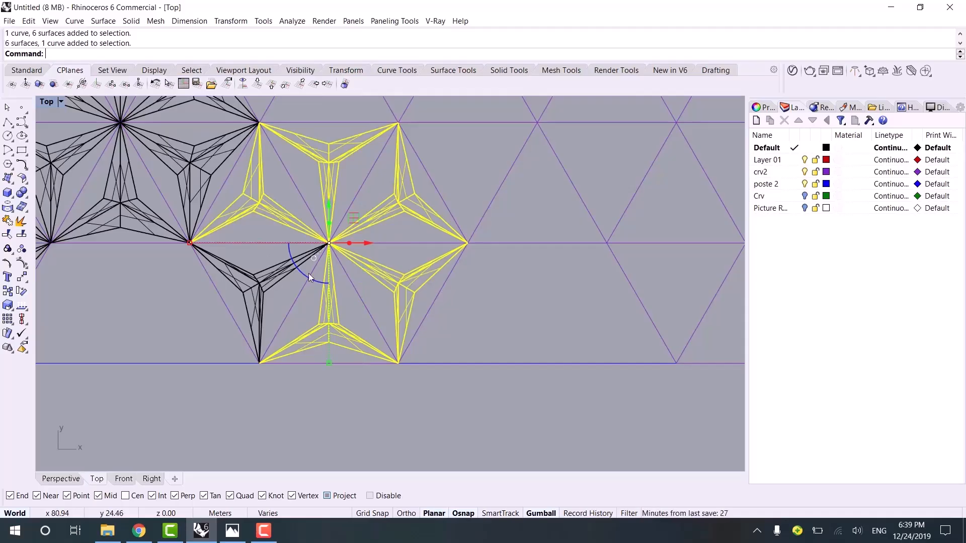
scroll(326, 320, "down", 4)
key("ctrl+g")
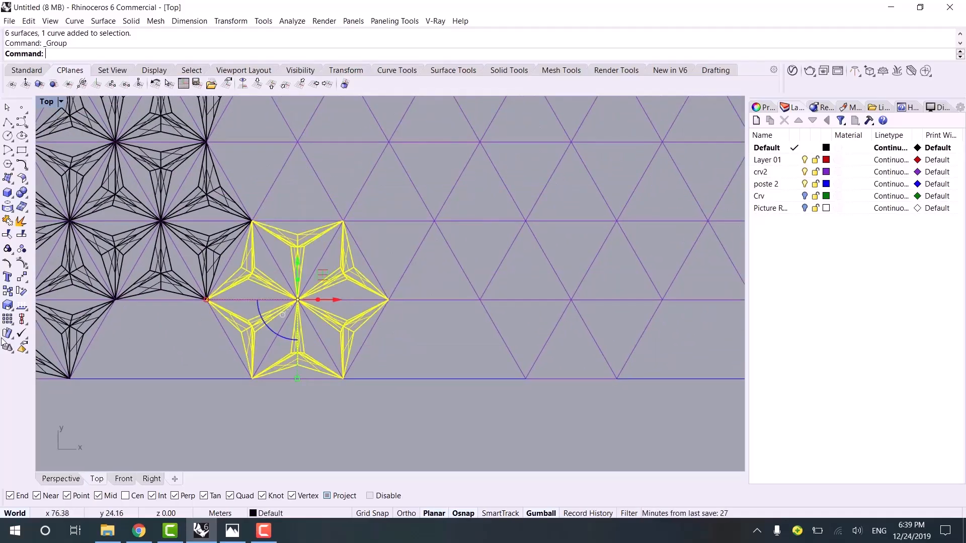
- Copy the hexagonal module from its bottom-left corner to its rightmost corner
left_click(7, 291)
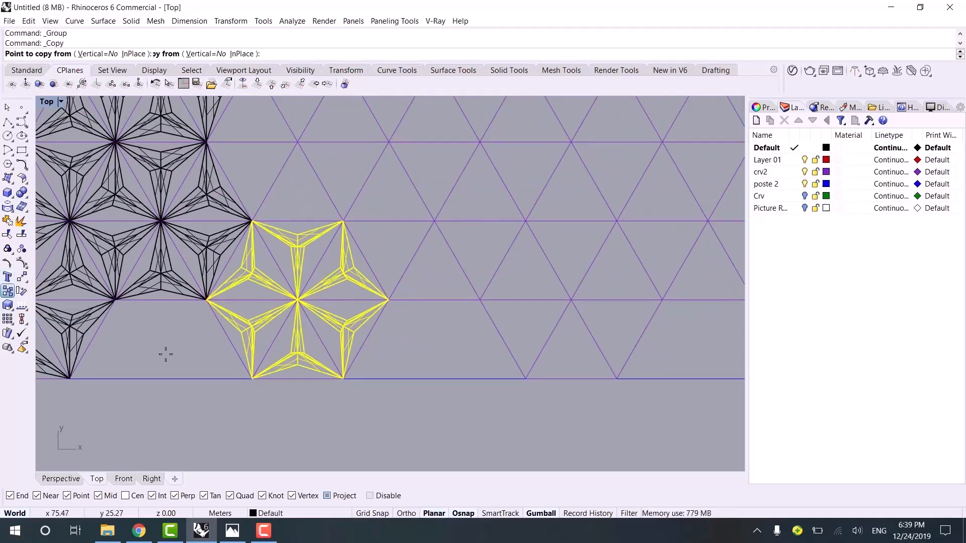
left_click(252, 379)
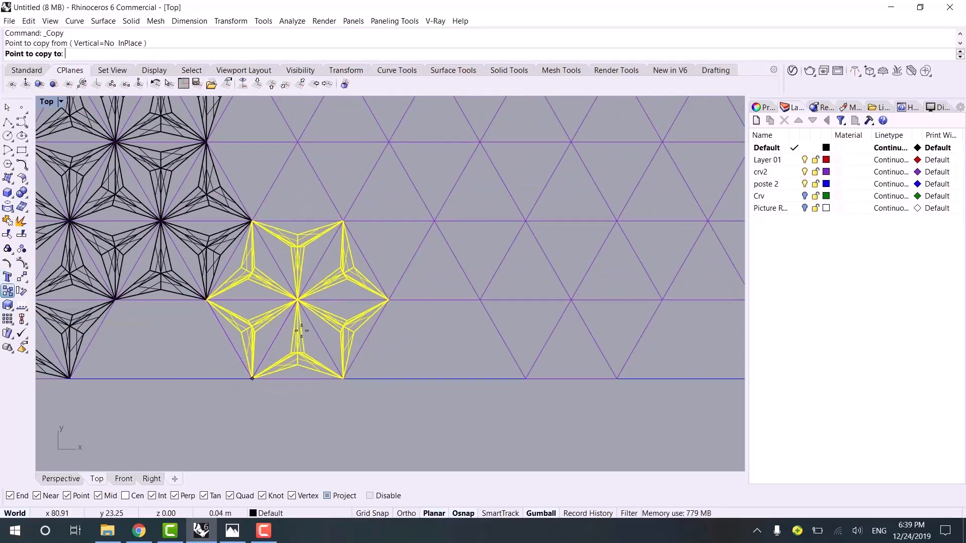
left_click(389, 301)
key("Return")
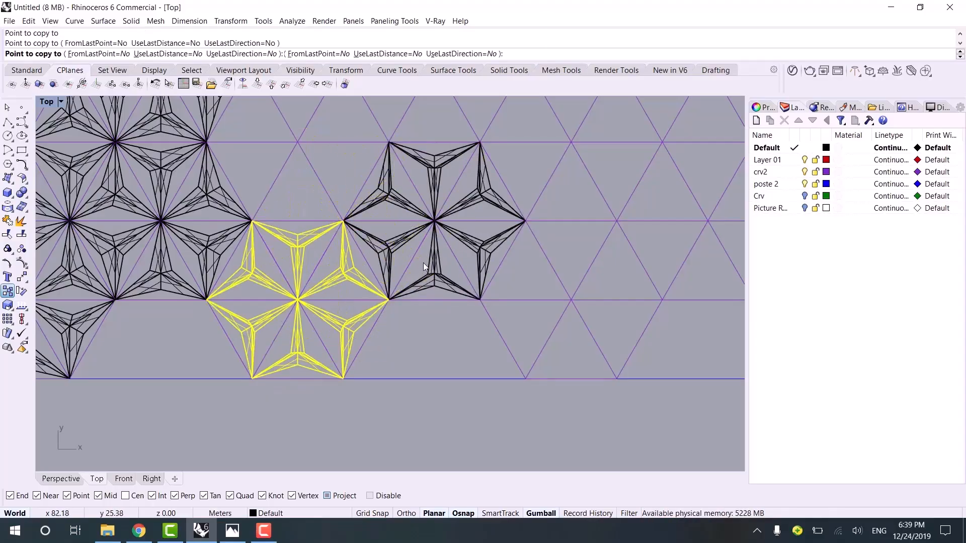
- Start a rectangular array of both most folded modules with 6 in X, 34 in Y and 1 in Z
left_click(391, 249, "shift")
type("Arr")
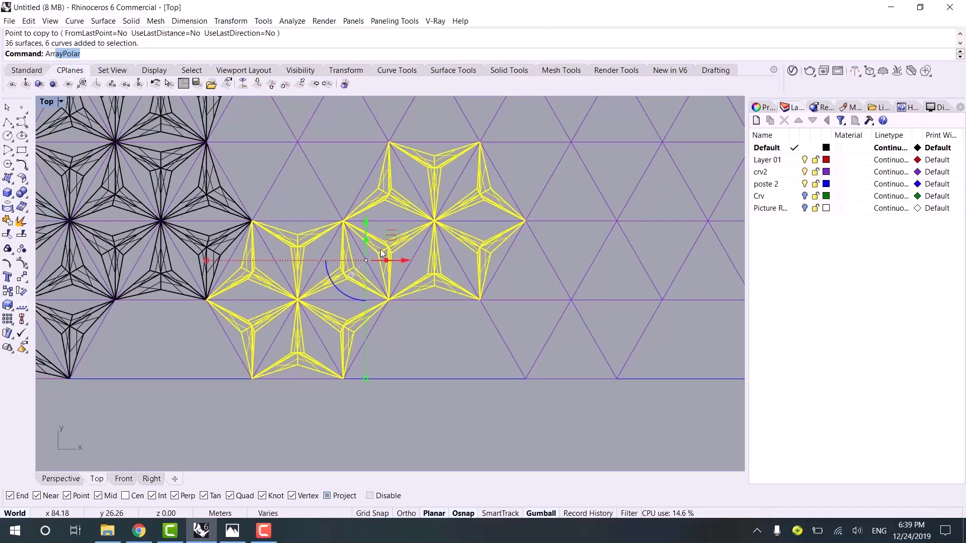
type("ay")
key("Return")
scroll(286, 167, "down", 3)
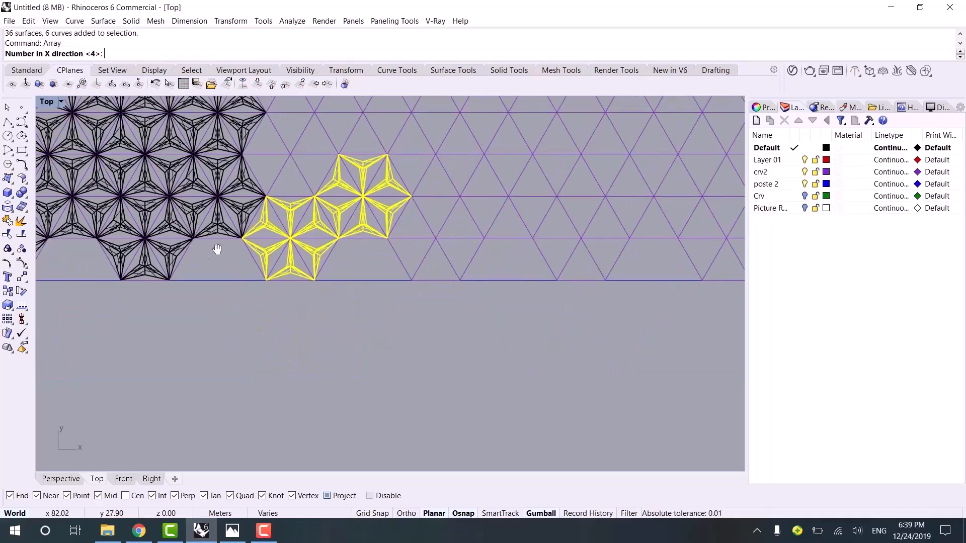
scroll(216, 250, "down", 5)
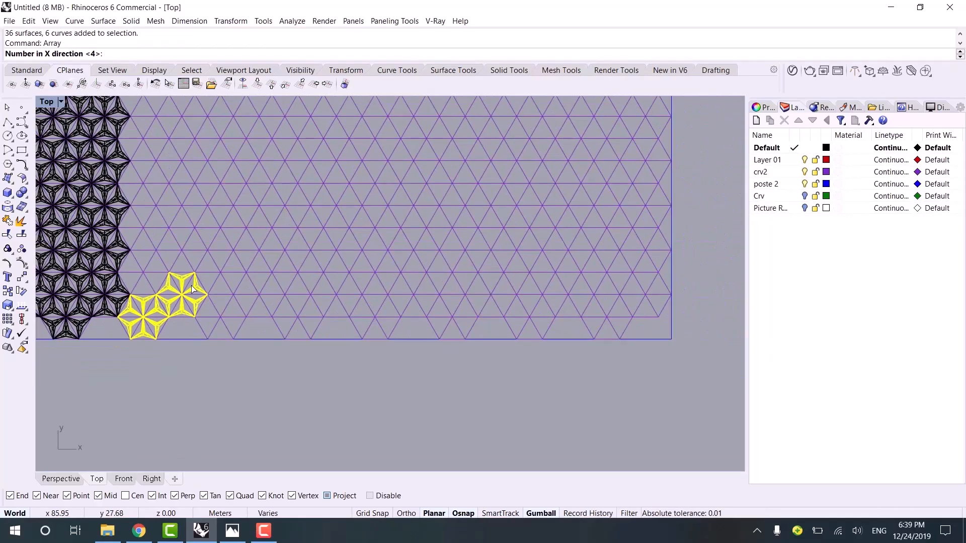
type("6")
key("Return")
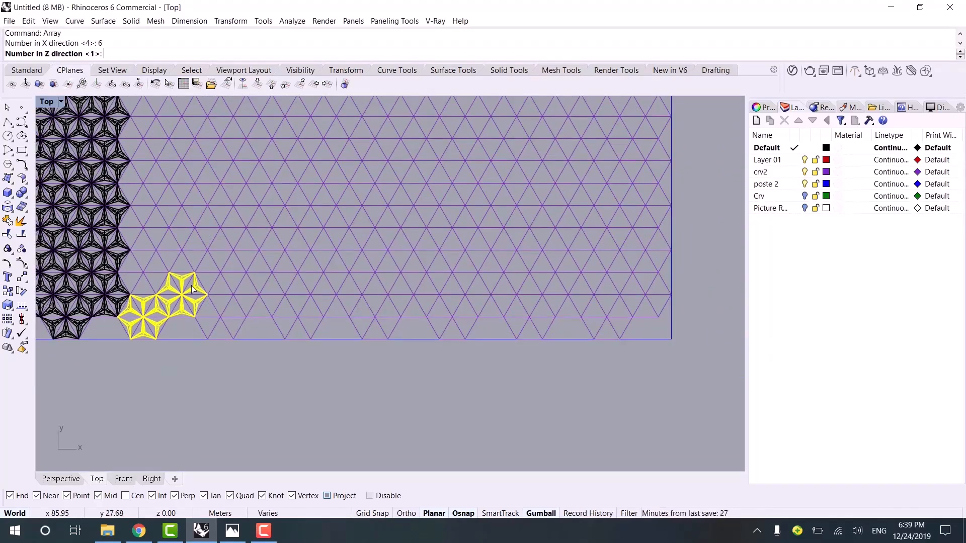
key("Return")
scroll(134, 338, "up", 2)
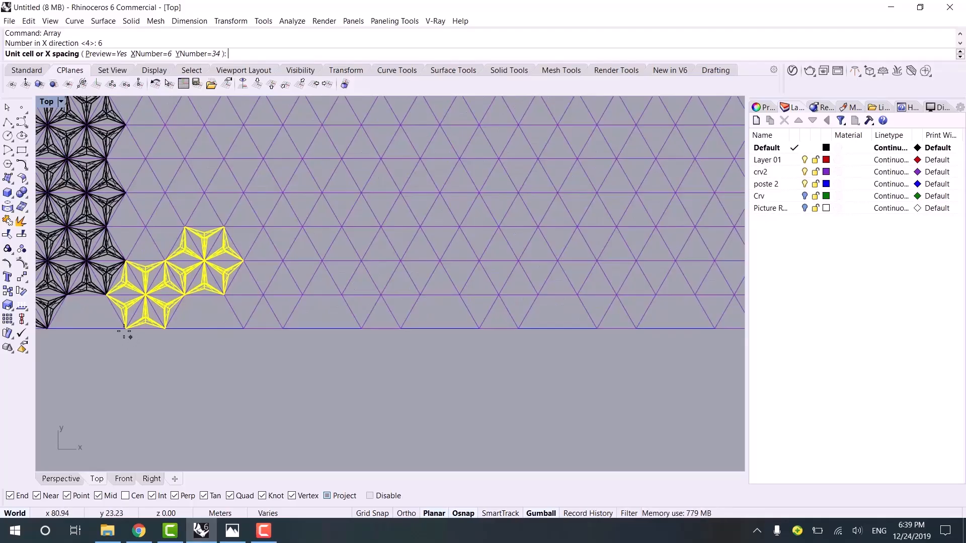
- Define the array's unit cell from the lower module's bottom-left corner to the upper module's rightmost corner, and check the preview's coverage
left_click(126, 329)
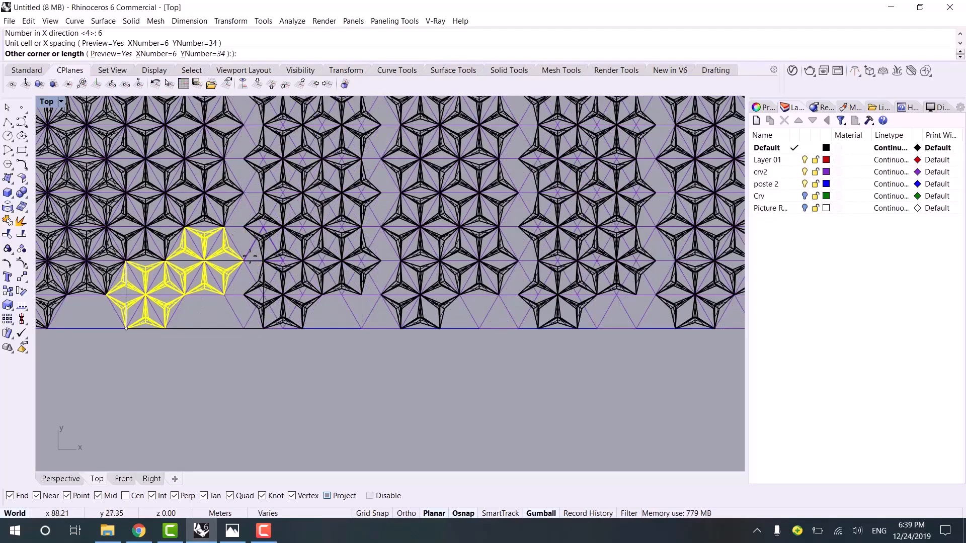
left_click(244, 261)
scroll(385, 314, "down", 10)
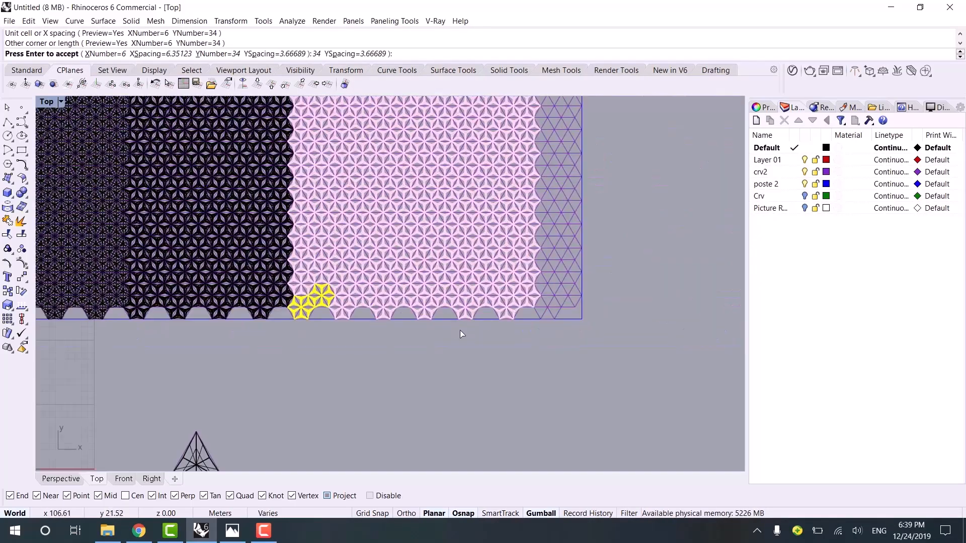
scroll(460, 330, "down", 6)
scroll(507, 310, "up", 6)
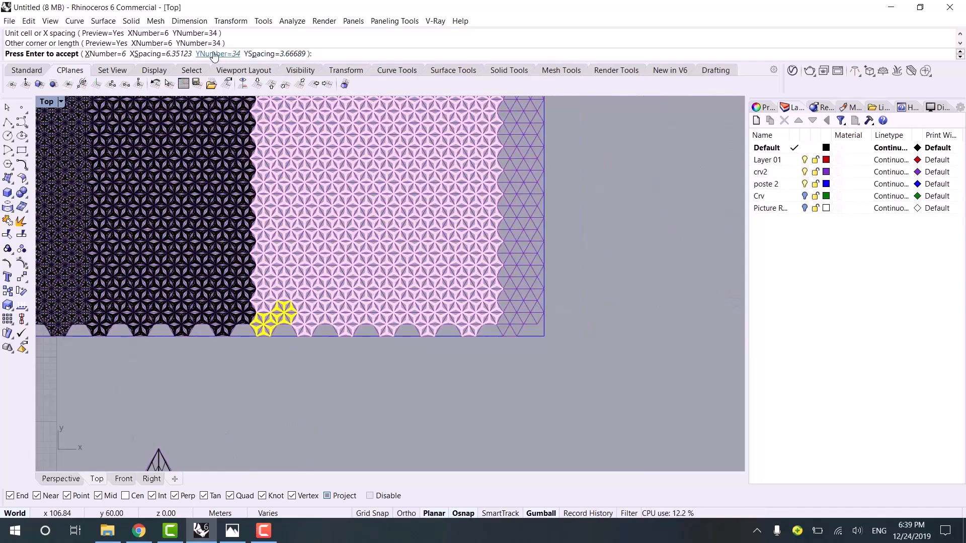
- Set the array's X count to 7 and accept it
left_click(118, 54)
type("7")
key("Return")
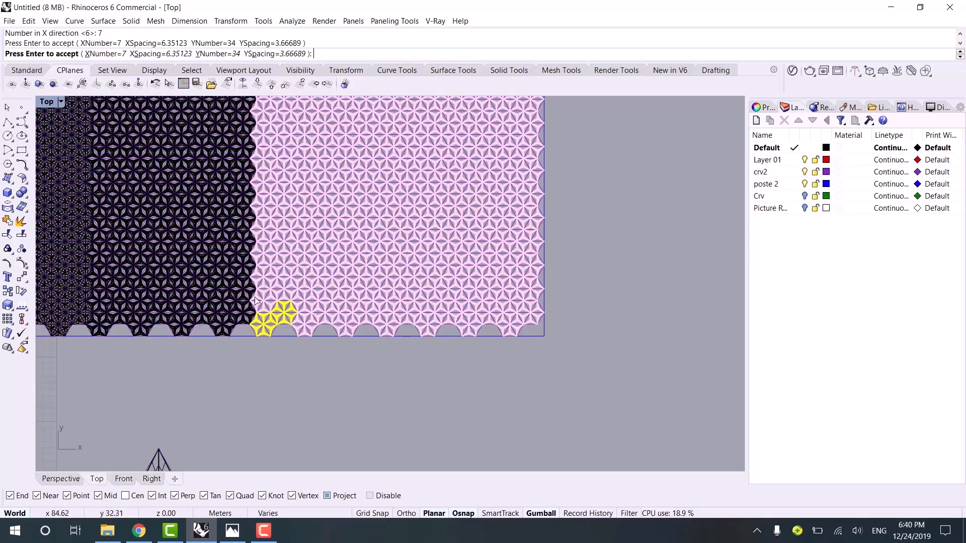
key("Return")
- Group all newly arrayed most folded modules together with the two original modules
middle_click(288, 406)
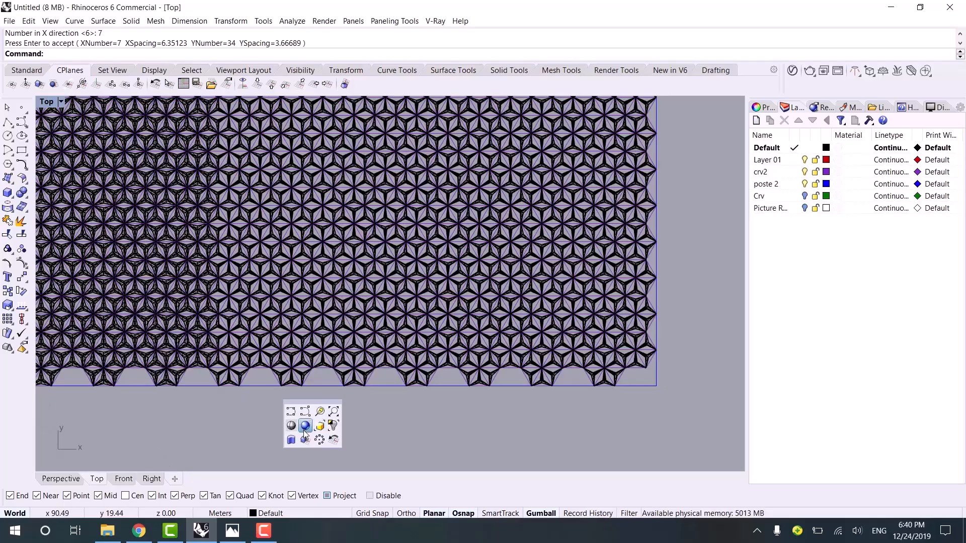
left_click(305, 439)
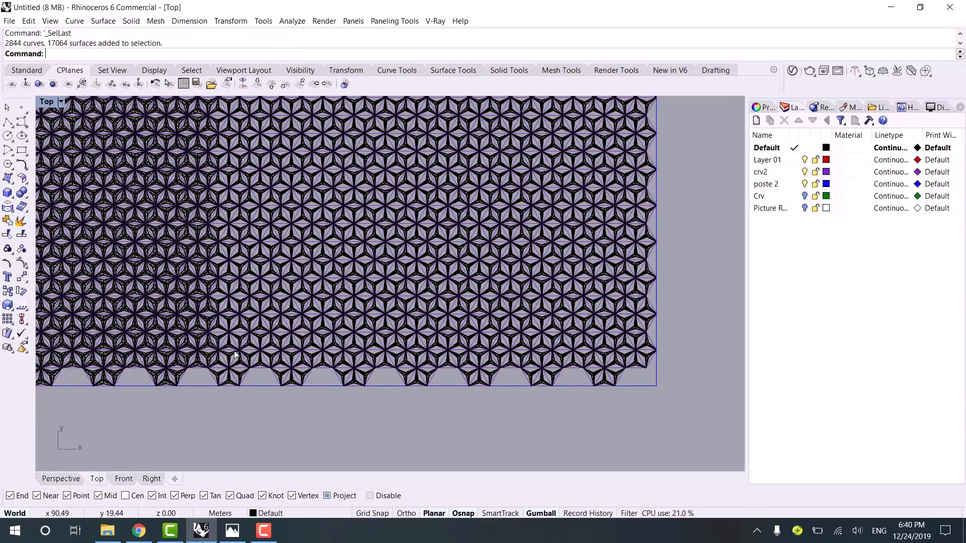
scroll(260, 357, "up", 1)
left_click(260, 357, "shift")
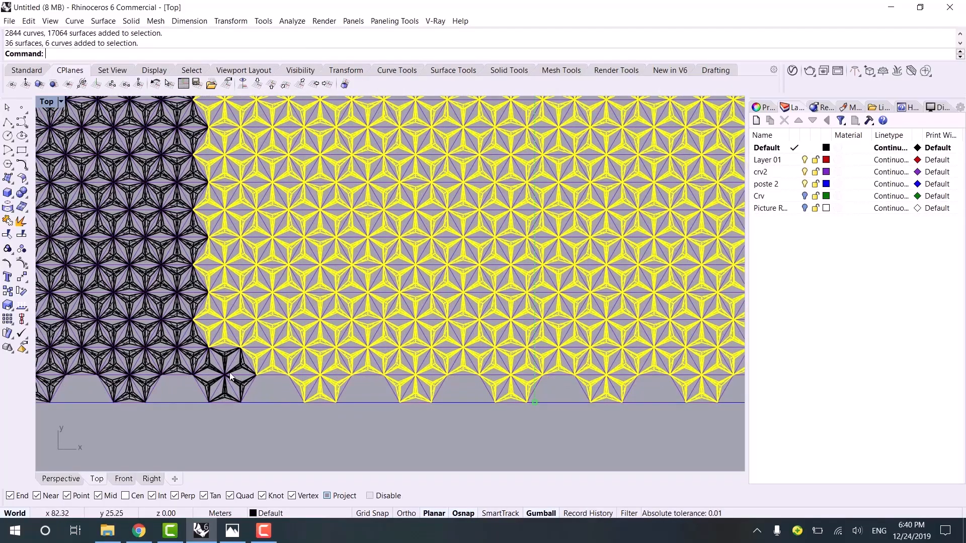
left_click(229, 376, "shift")
key("ctrl+g")
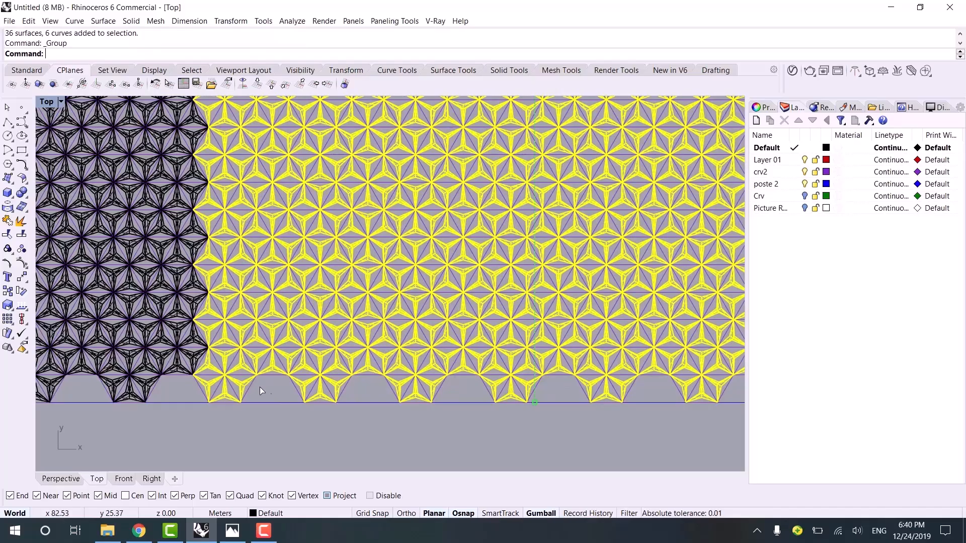
left_click(297, 431)
- Select all curves with SelCrv, exclude the facade's outer rectangle, and hide the remaining curves
scroll(402, 373, "down", 3)
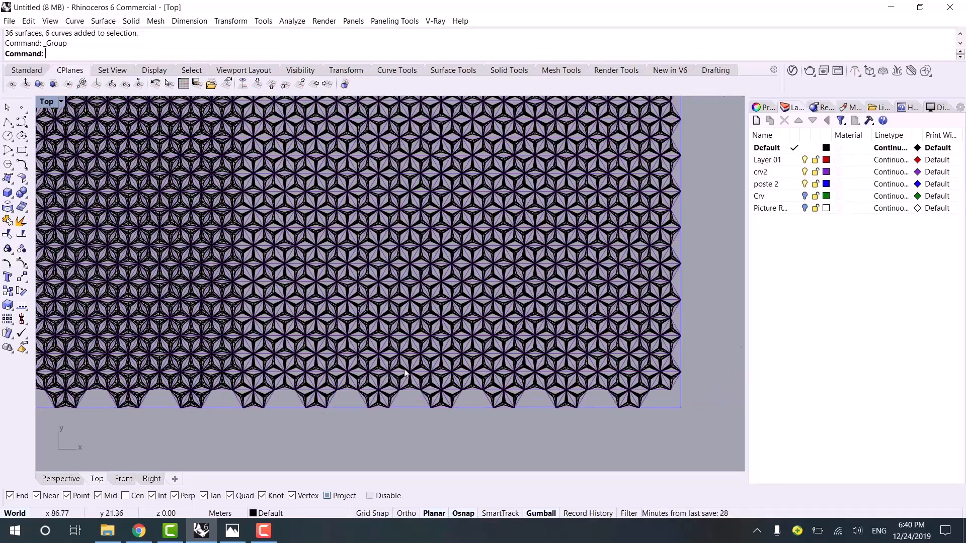
scroll(393, 373, "down", 2)
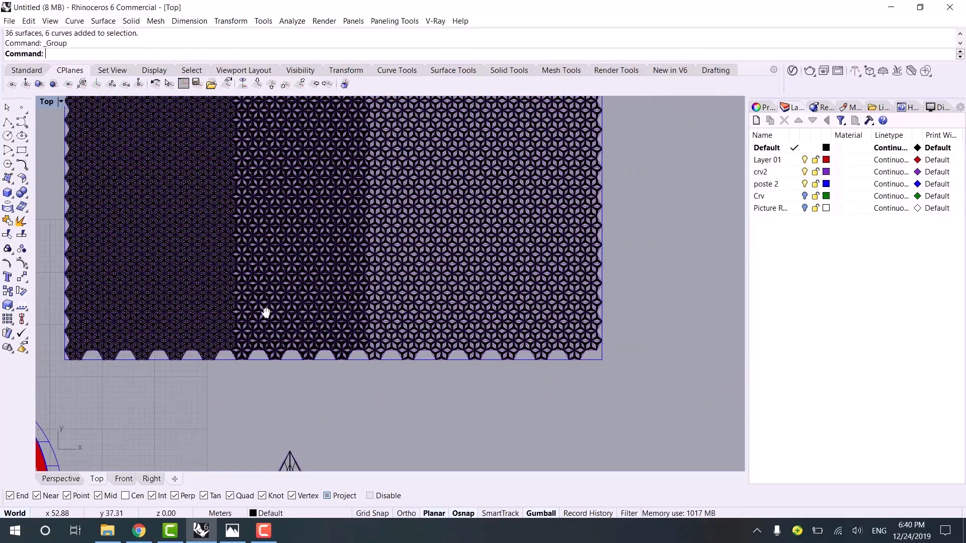
right_click_drag(266, 313, 304, 334)
type("S")
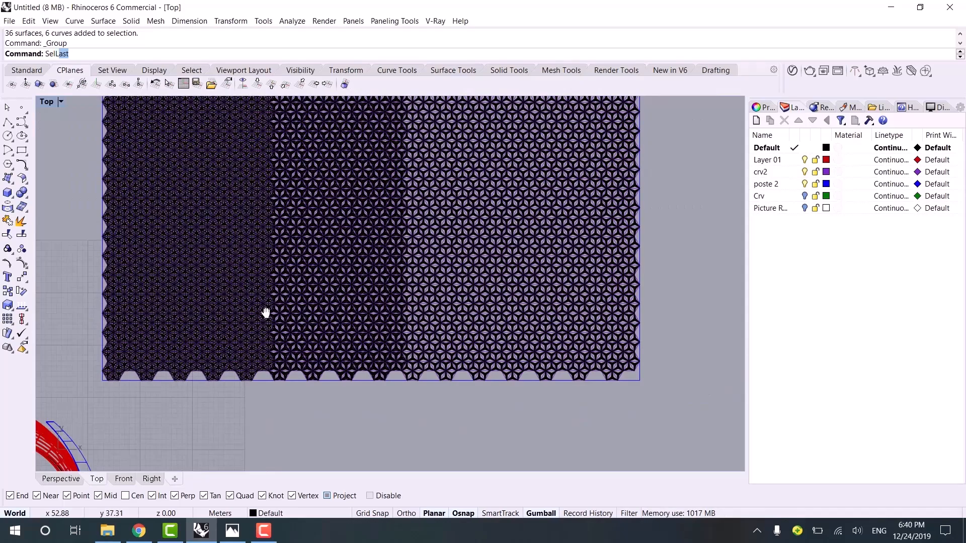
type("elL")
key("BackSpace")
key("BackSpace")
key("BackSpace")
type("lCrv")
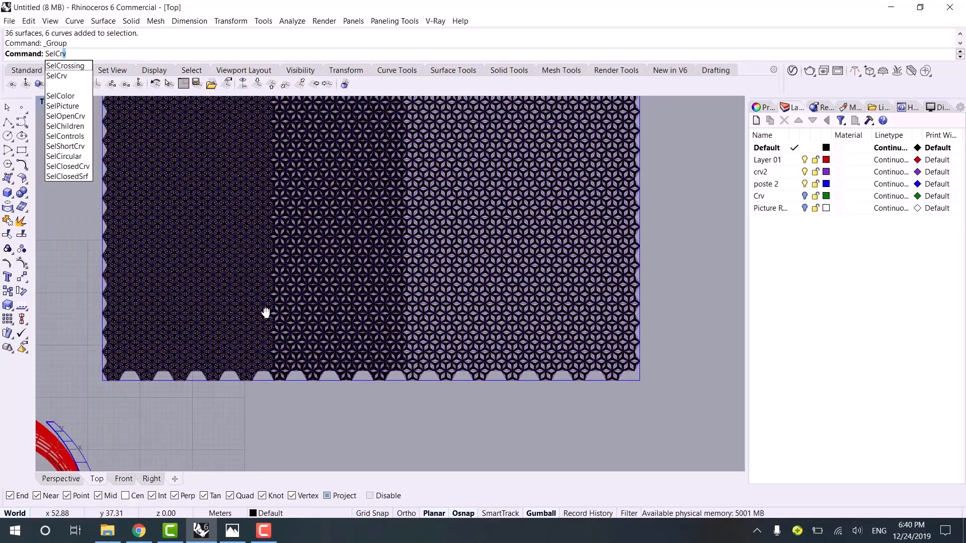
key("Return")
scroll(300, 388, "up", 4)
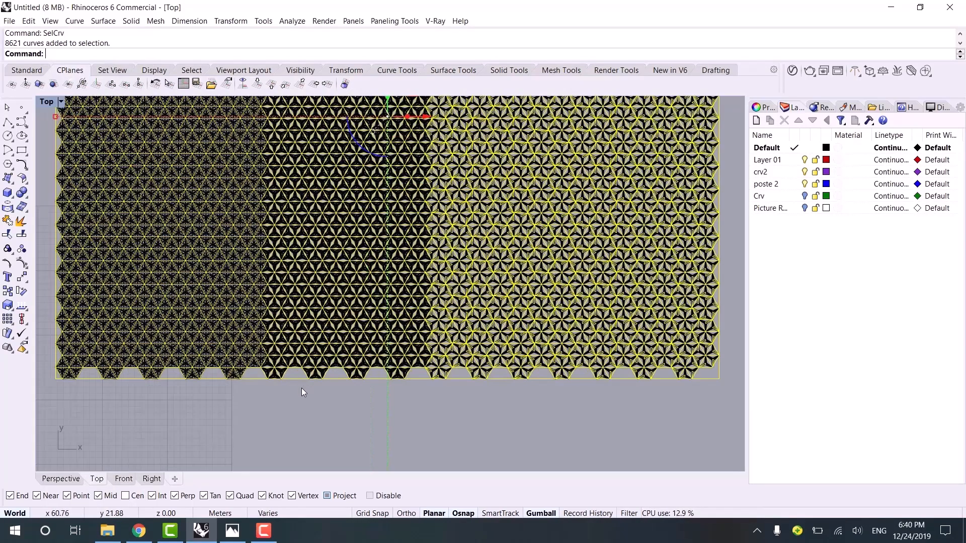
left_click(280, 375, "ctrl")
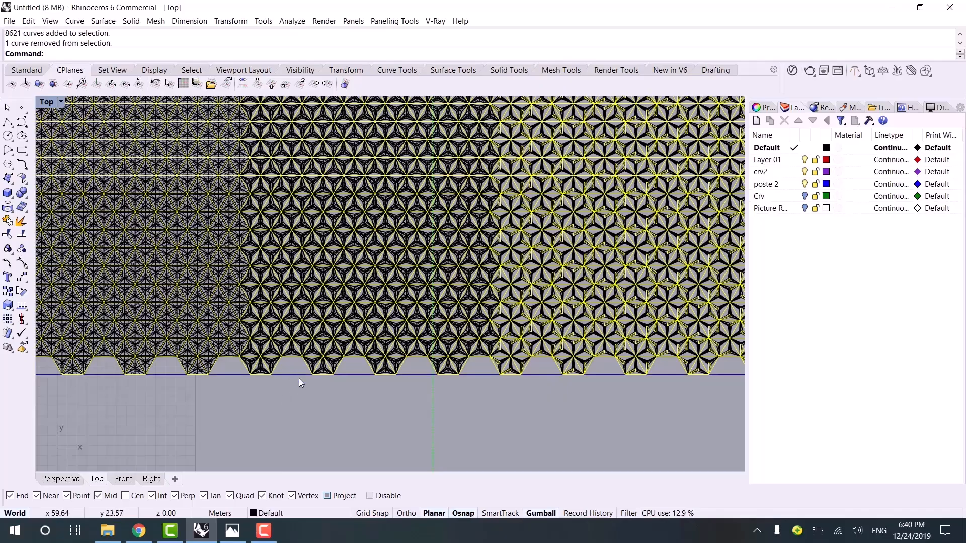
scroll(300, 394, "down", 2)
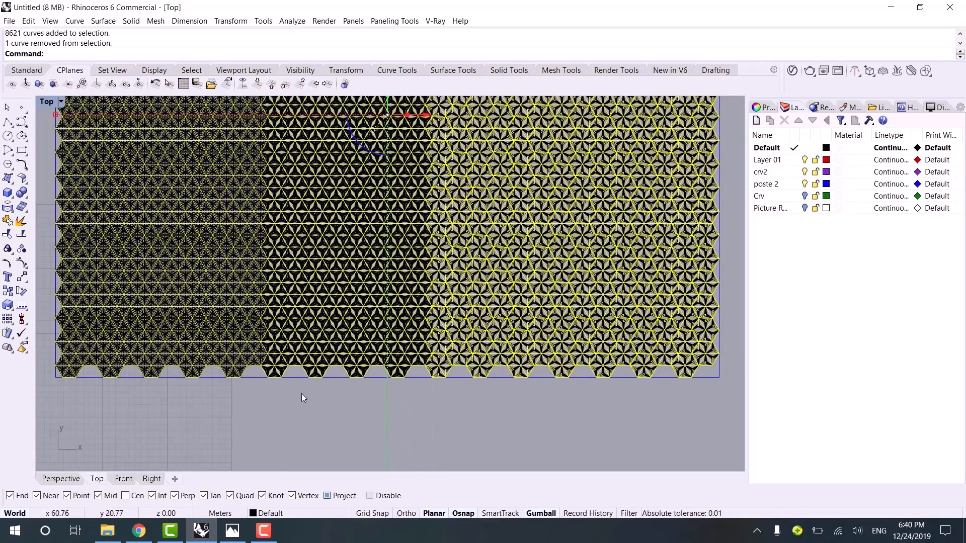
key("ctrl+h")
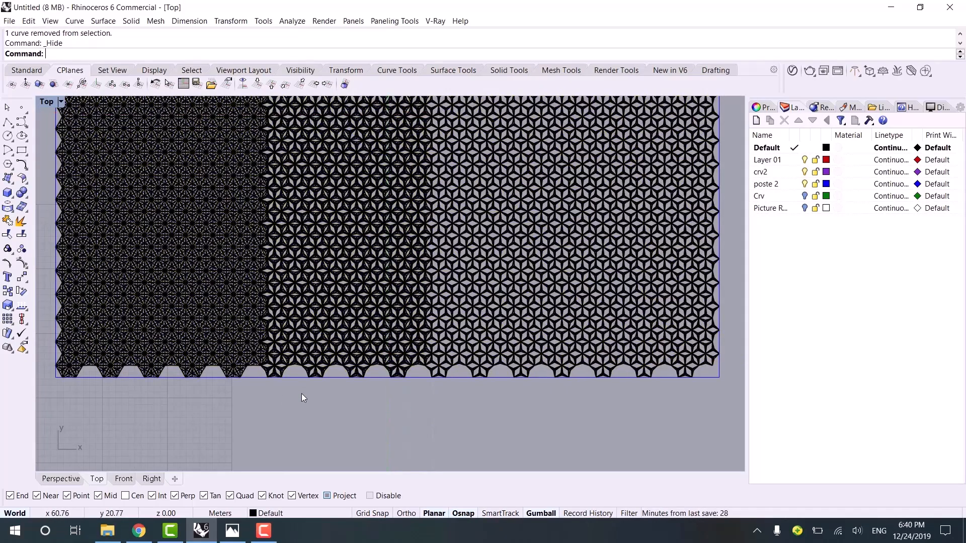
- Group all module surfaces in the leftmost band of the flat facade, leaving out the outer rectangle
left_click(300, 378)
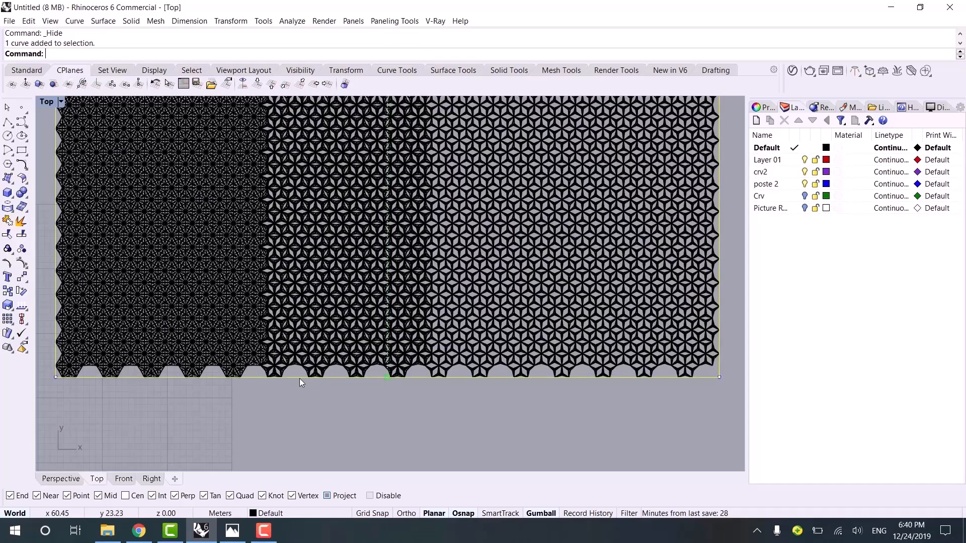
scroll(304, 388, "down", 3)
scroll(221, 275, "down", 2)
right_click_drag(218, 276, 255, 325)
scroll(253, 326, "down", 2)
scroll(206, 184, "down", 2)
right_click_drag(205, 184, 215, 225)
left_click_drag(191, 100, 317, 413)
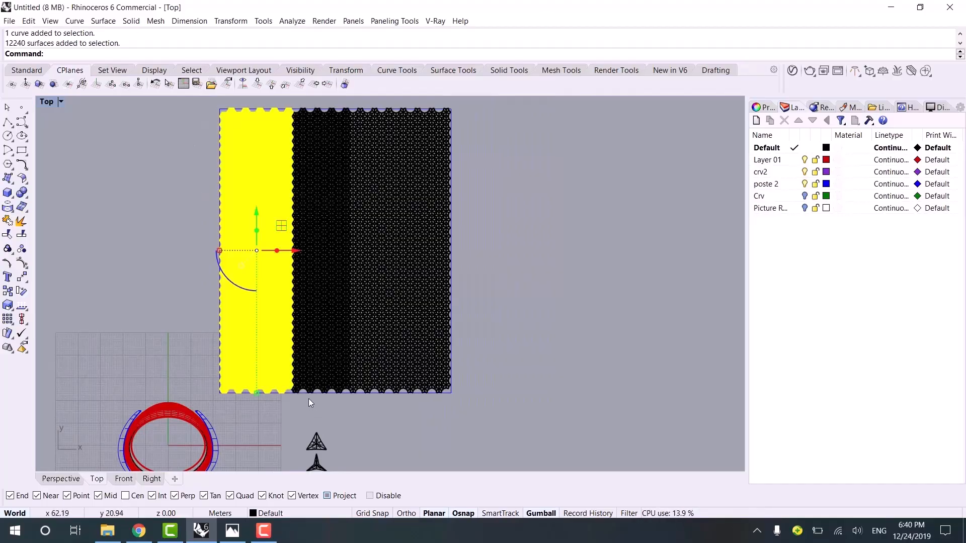
key("ctrl+g")
left_click(485, 380)
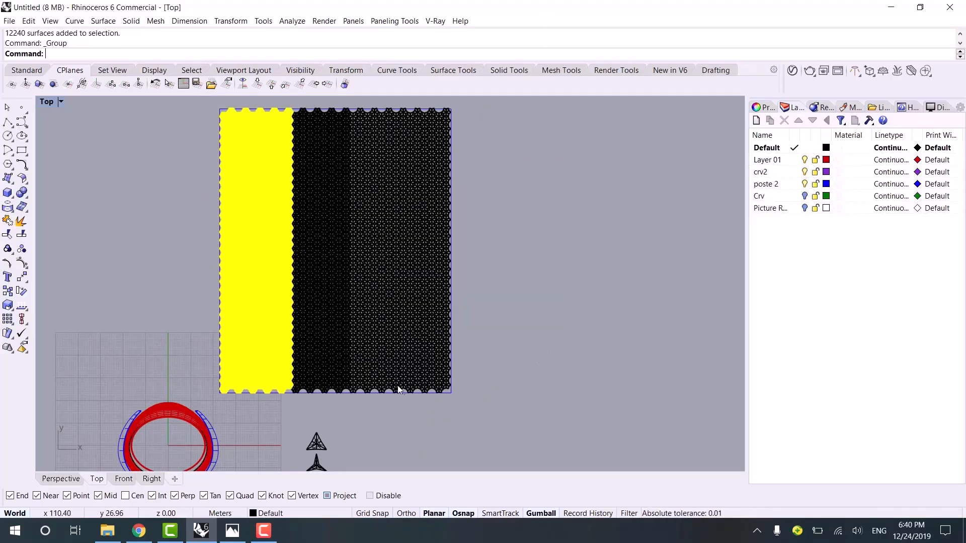
- Create a planar surface from the facade's outer rectangle with PlanarSrf
scroll(349, 396, "up", 6)
right_click_drag(344, 402, 326, 404)
scroll(321, 398, "up", 2)
left_click(315, 390)
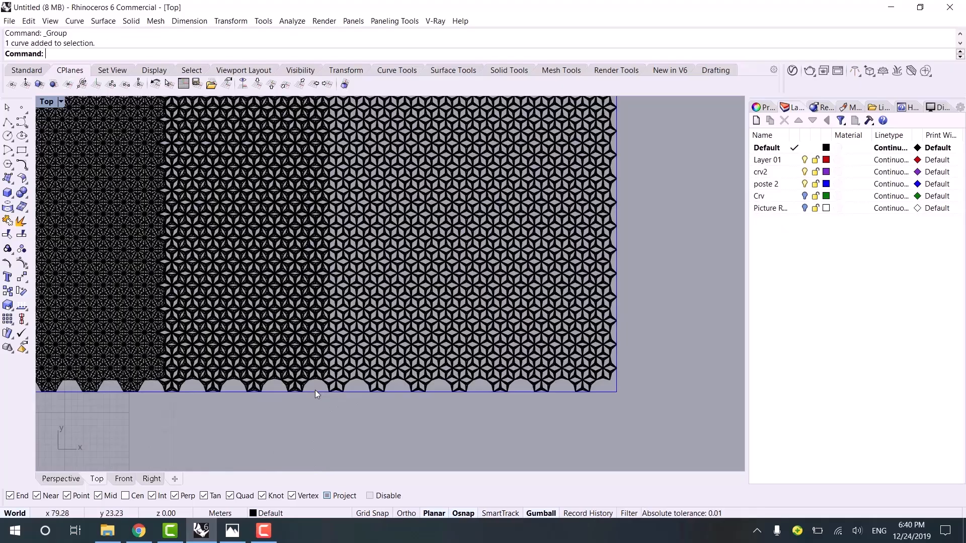
type("PlanarSrf")
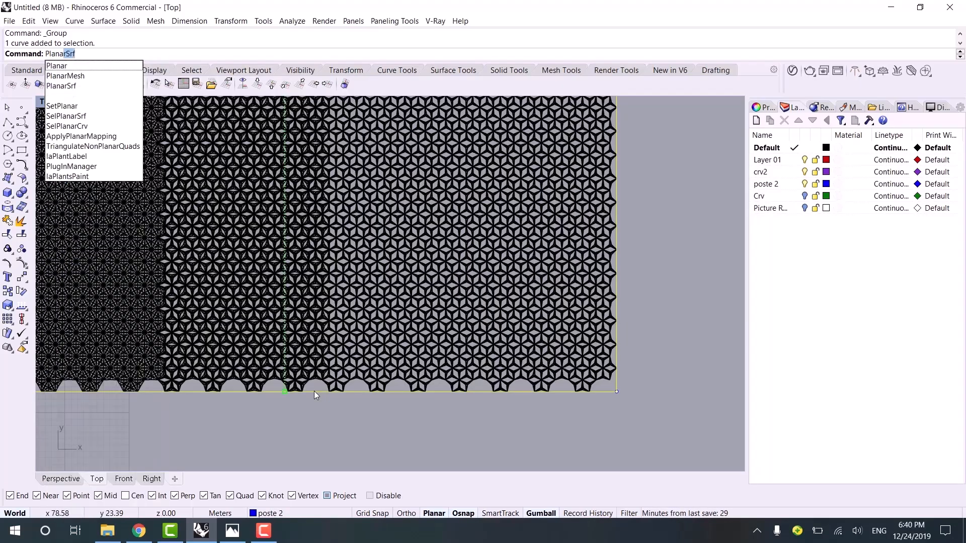
key("Return")
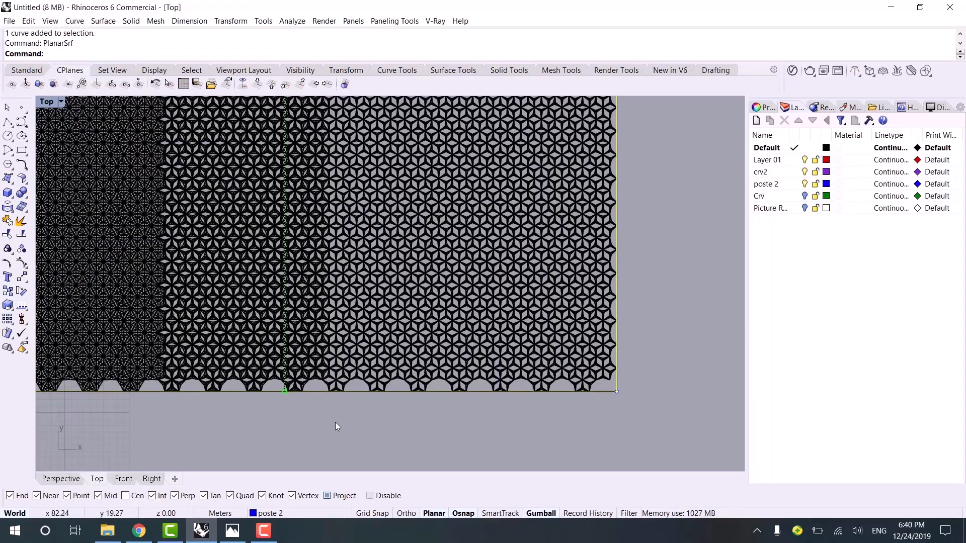
- In the Perspective view, select all three module groups of the flat facade and save the file
left_click(69, 479)
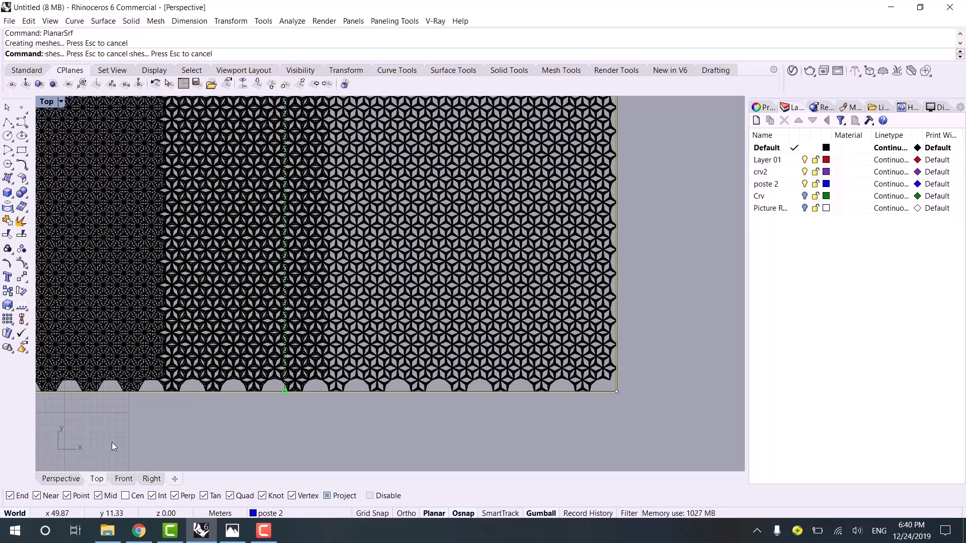
scroll(376, 372, "down", 3)
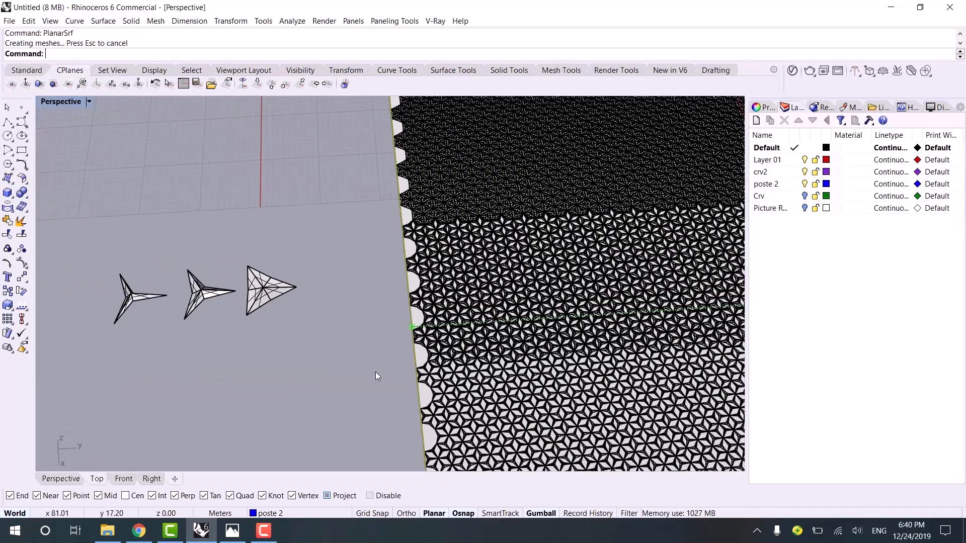
right_click_drag(504, 318, 372, 330)
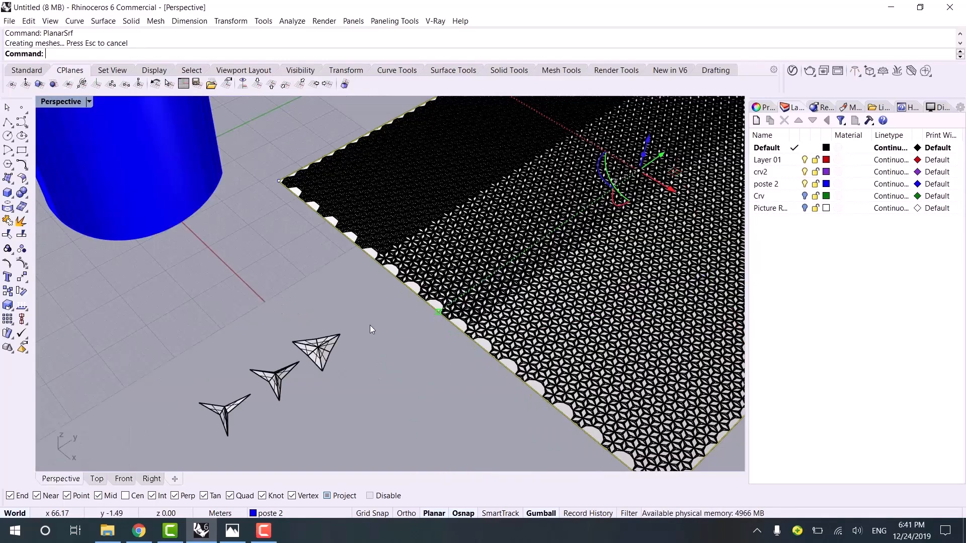
right_click_drag(401, 192, 416, 240)
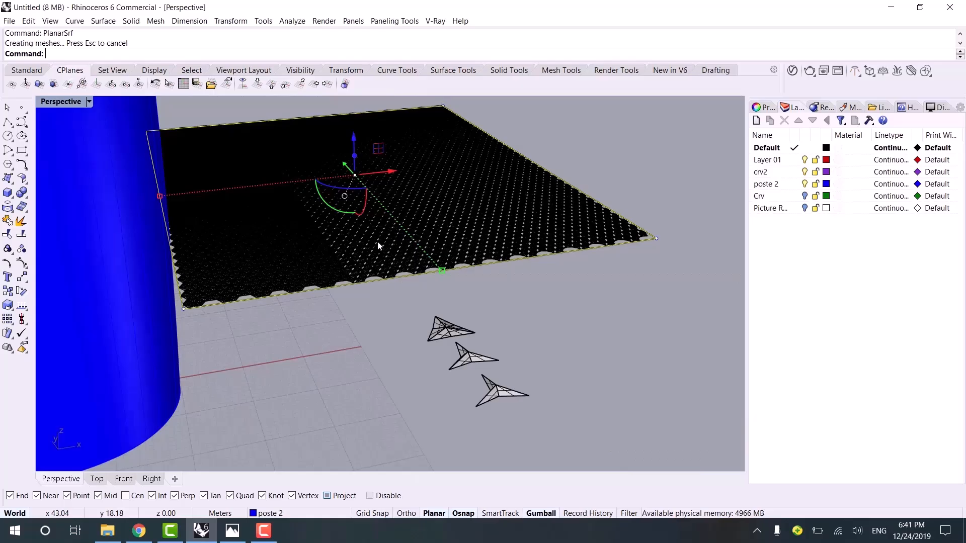
left_click(324, 282)
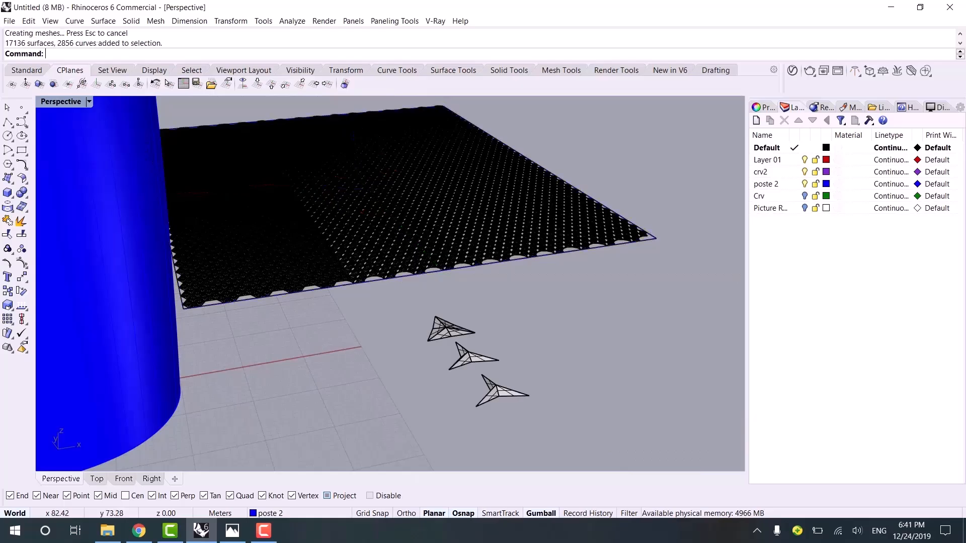
right_click_drag(319, 301, 287, 223)
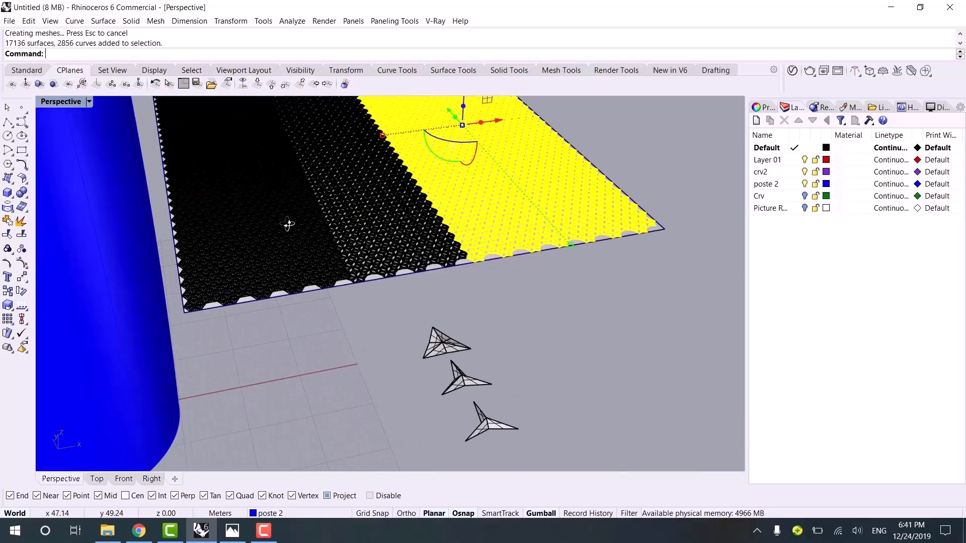
left_click(355, 202, "shift")
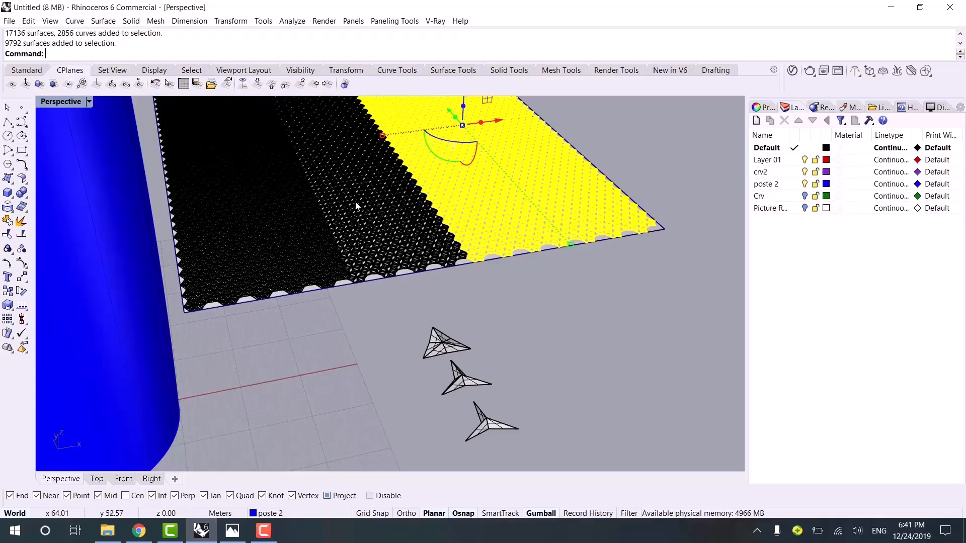
left_click(265, 234, "shift")
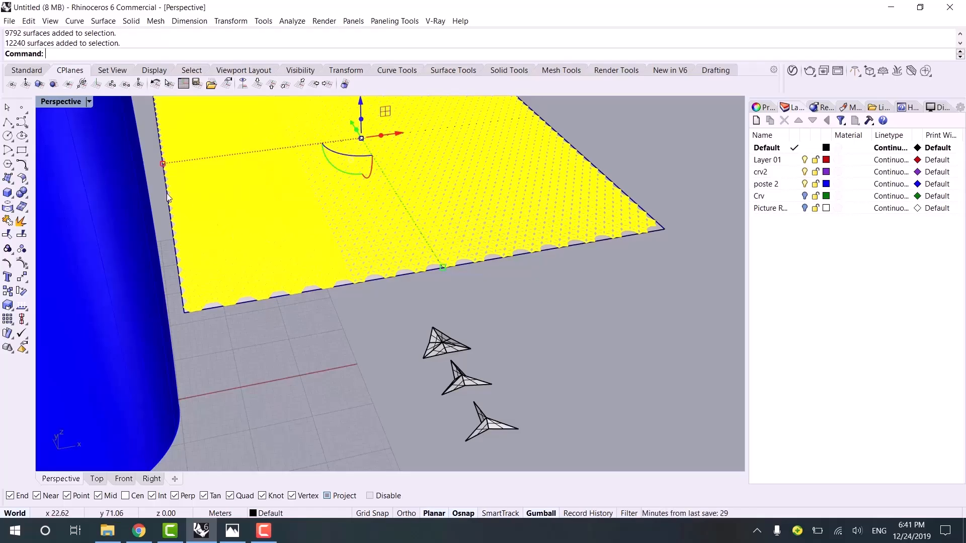
key("ctrl+s")
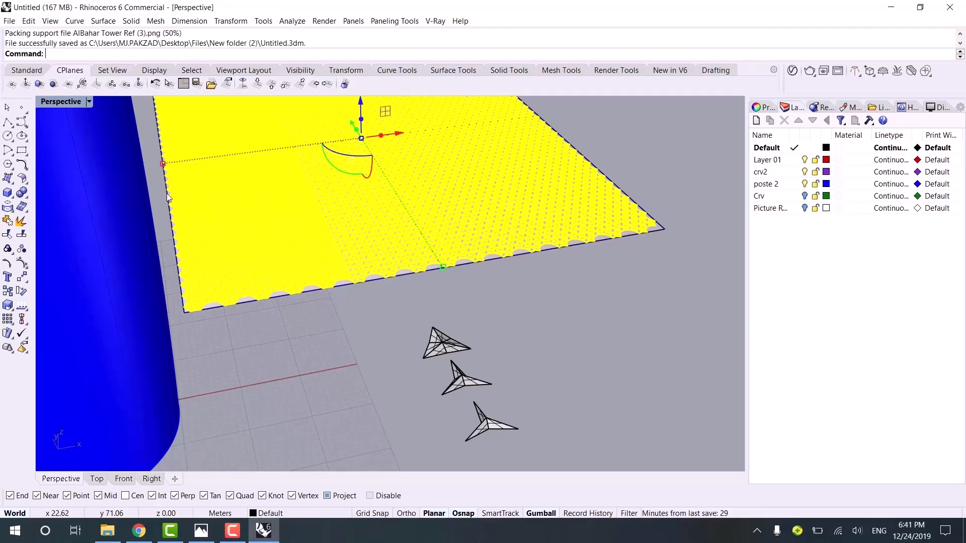
- Start FlowAlongSrf on the selected modules, using the planar surface's short edge near its corner beside the most folded band as base
type("Flow")
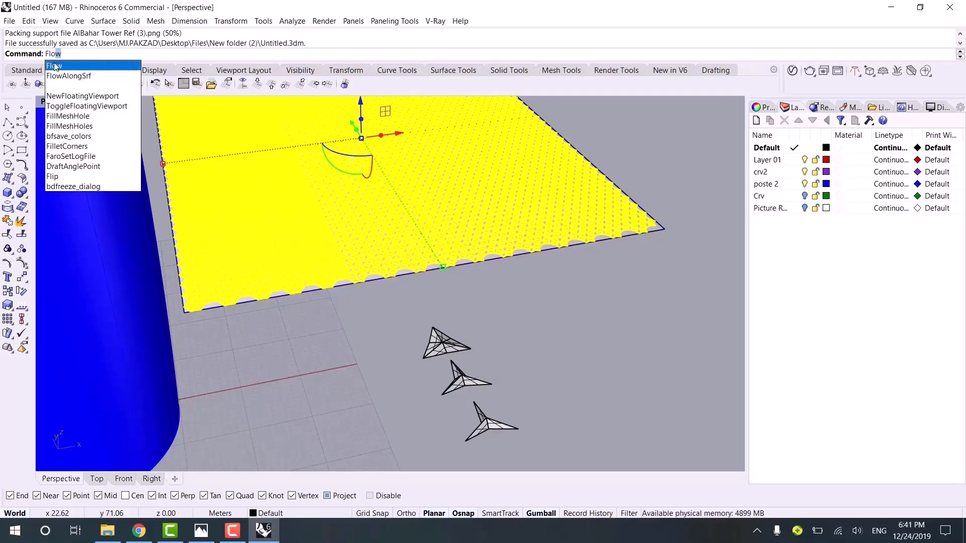
key("Down")
key("Return")
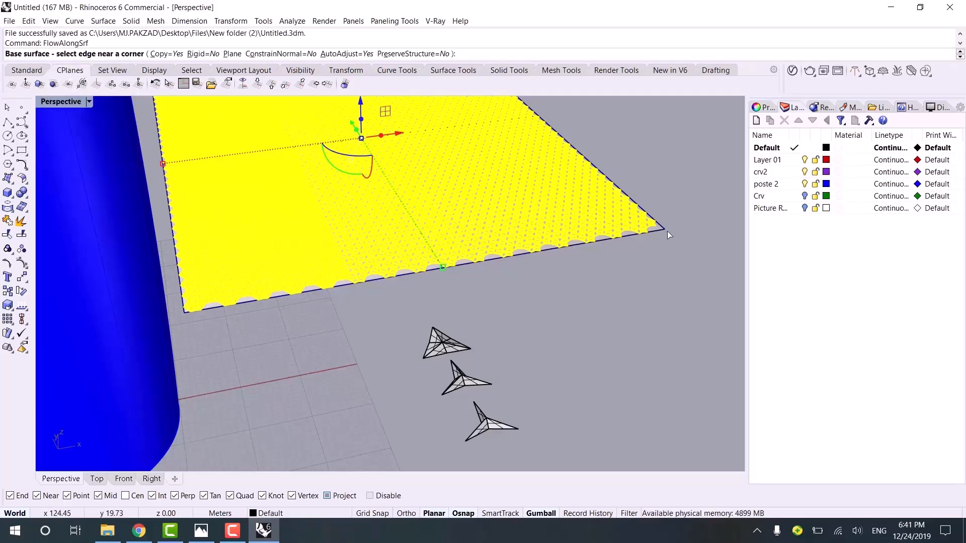
scroll(667, 230, "up", 3)
left_click(644, 224)
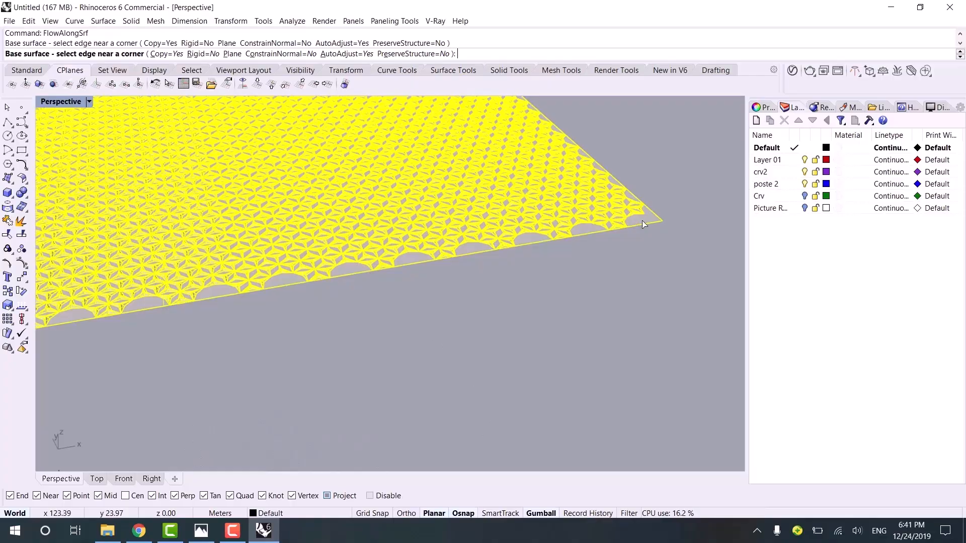
left_click(634, 225)
- Flow the modules onto the tower's blue facade surface, picking its lower edge near the vertical boundary with the red-gridded glazing
scroll(604, 272, "down", 2)
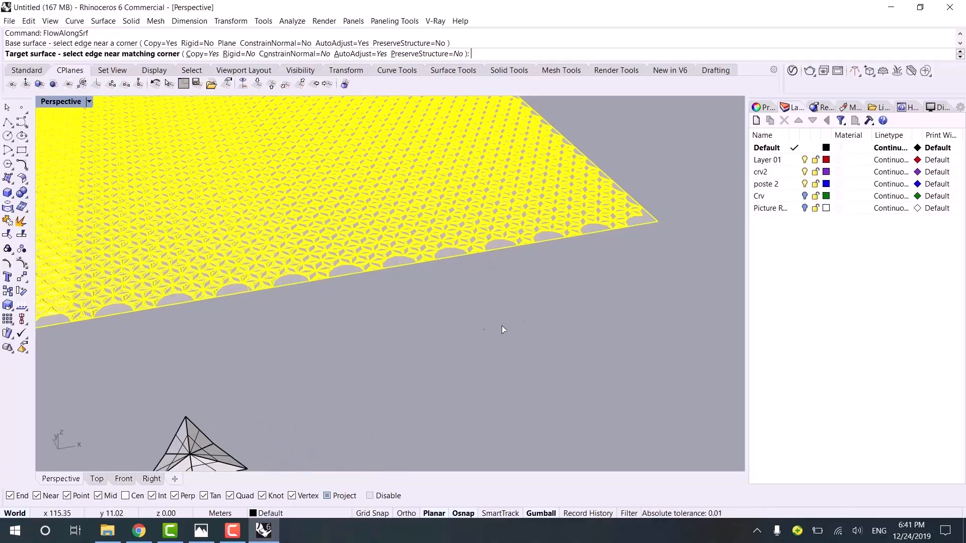
scroll(458, 332, "down", 2)
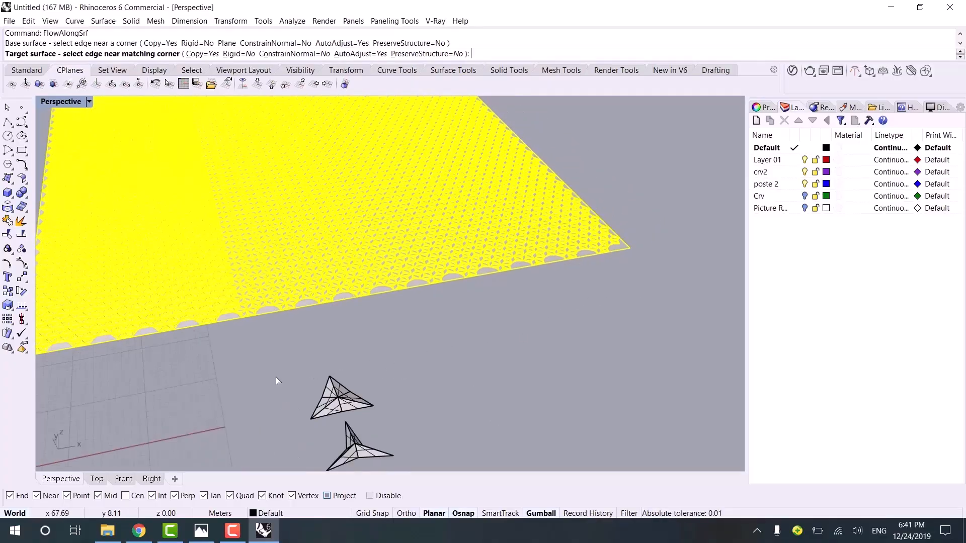
scroll(222, 404, "down", 2)
scroll(174, 424, "down", 1)
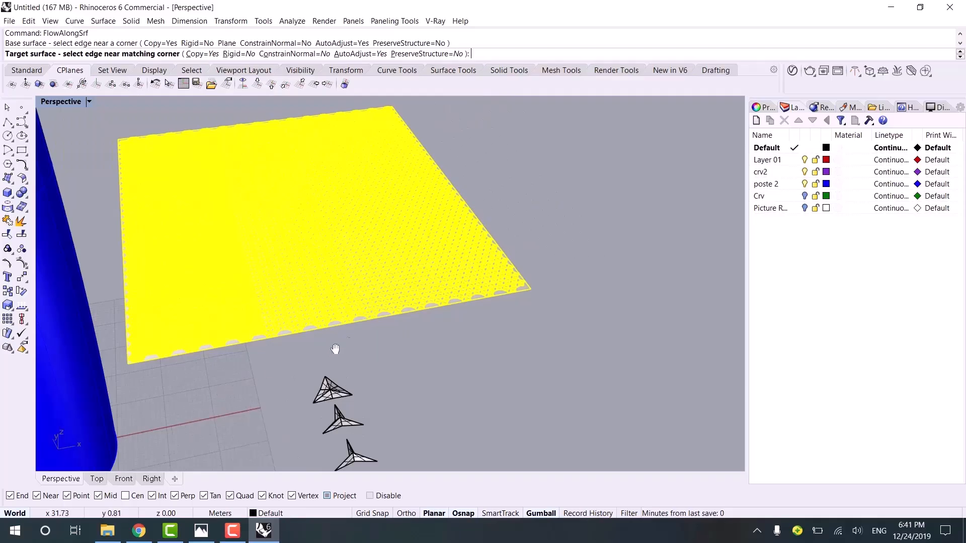
right_click_drag(335, 348, 376, 320, "shift")
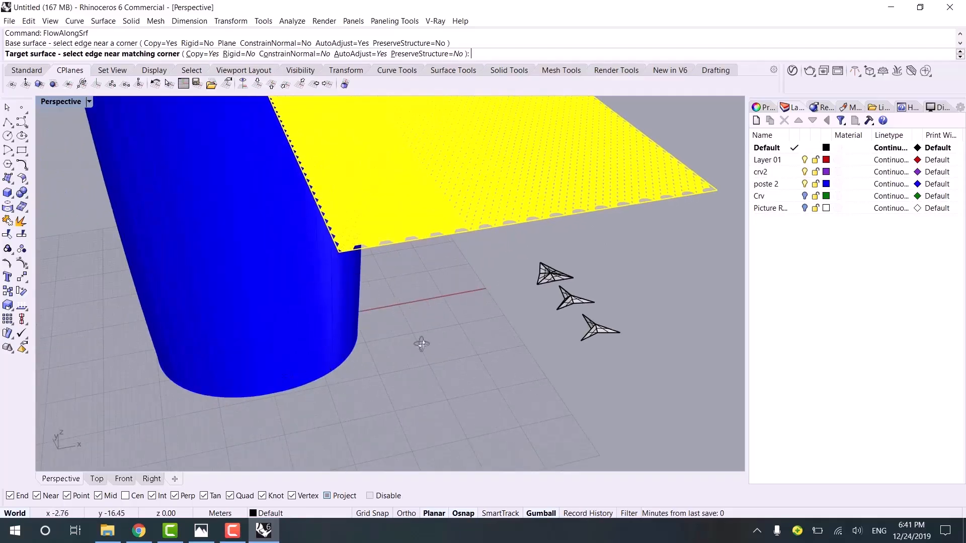
scroll(422, 344, "down", 2)
right_click_drag(507, 328, 501, 294)
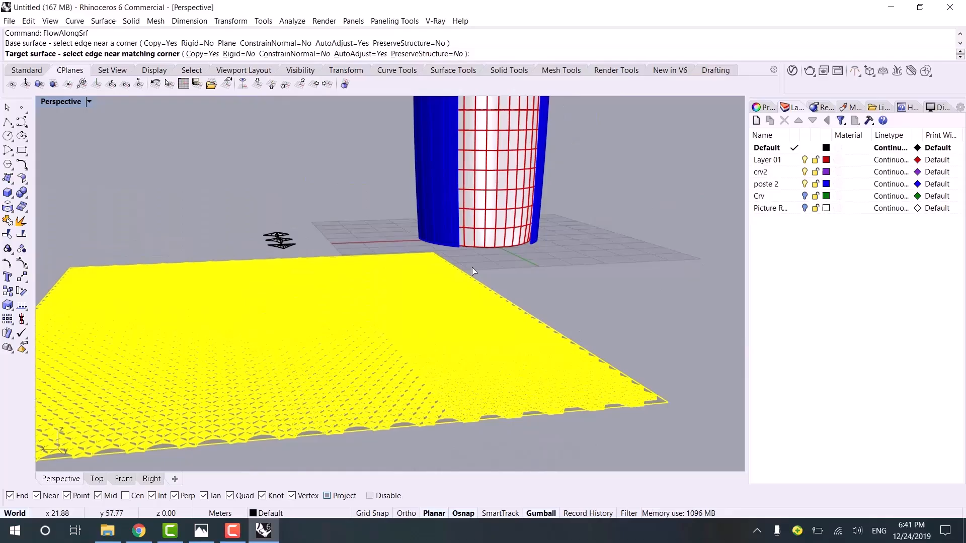
left_click(449, 248)
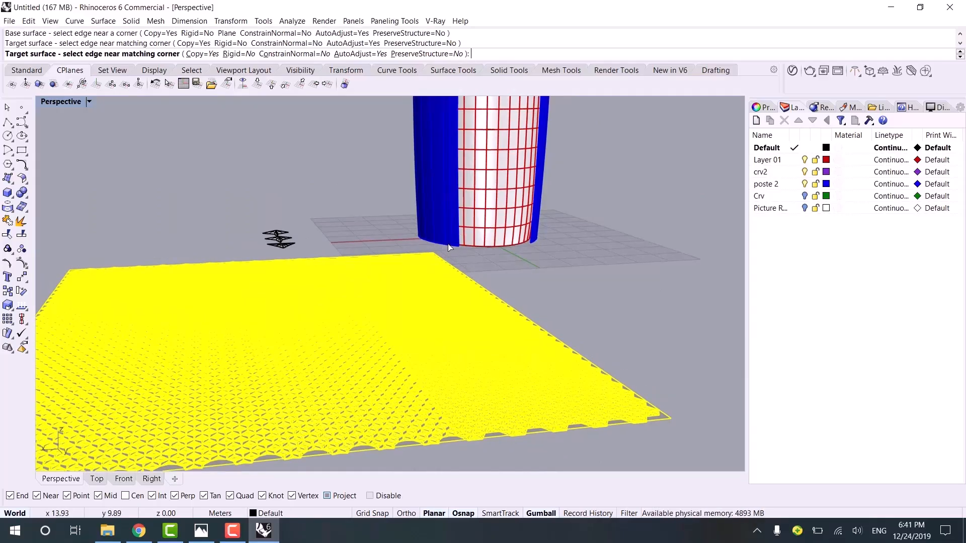
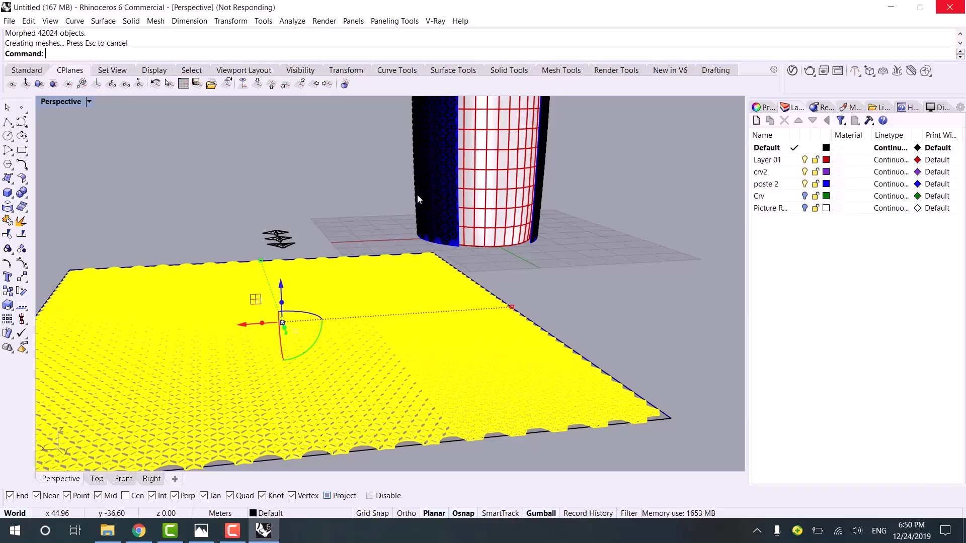
key("Escape")
right_click_drag(418, 195, 422, 201)
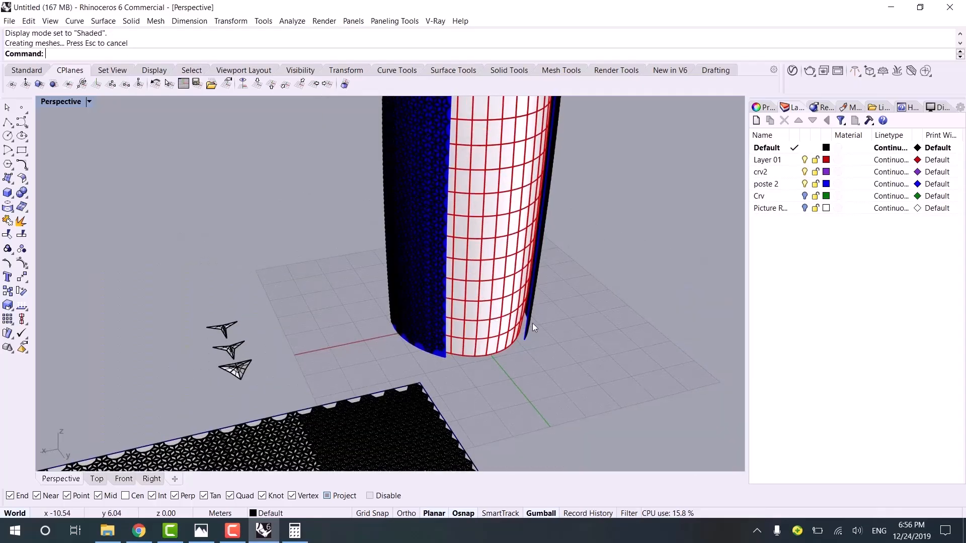
- Switch to Chrome and examine the Al Bahar Tower reference model on Sketchfab from above
left_click(139, 531)
mouse_move(508, 296)
left_mouse_down()
mouse_move(456, 317)
mouse_move(392, 319)
mouse_move(302, 302)
mouse_move(297, 263)
mouse_move(306, 276)
mouse_move(345, 252)
mouse_move(358, 321)
mouse_move(350, 287)
mouse_move(366, 213)
mouse_move(373, 282)
mouse_move(466, 276)
mouse_move(434, 288)
mouse_move(379, 280)
mouse_move(384, 246)
mouse_move(390, 322)
left_mouse_up()
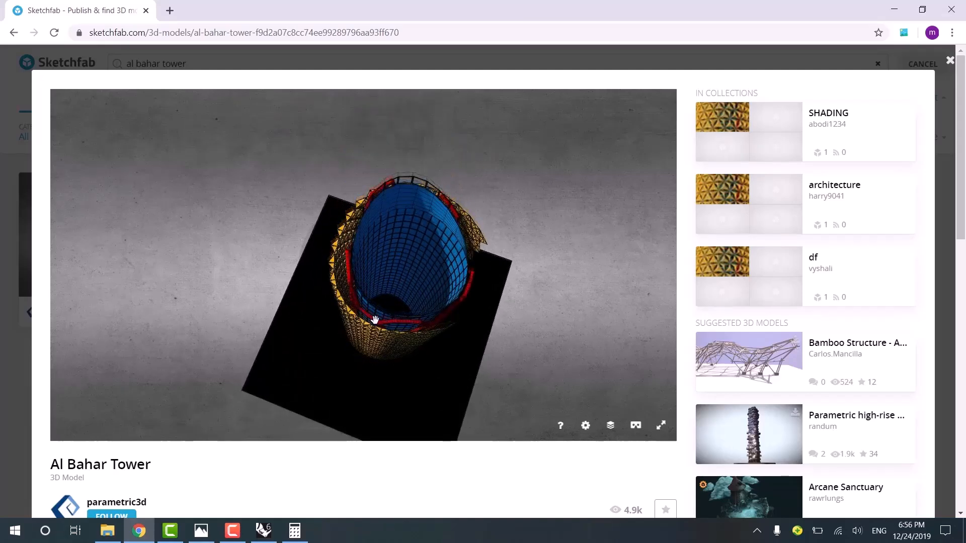
- Examine the Sketchfab tower's red hexagonal bracing over the blue glazing, from the side and close up
mouse_move(459, 283)
left_mouse_down()
mouse_move(390, 237)
mouse_move(339, 334)
mouse_move(336, 275)
left_mouse_up()
left_click_drag(340, 231, 431, 281)
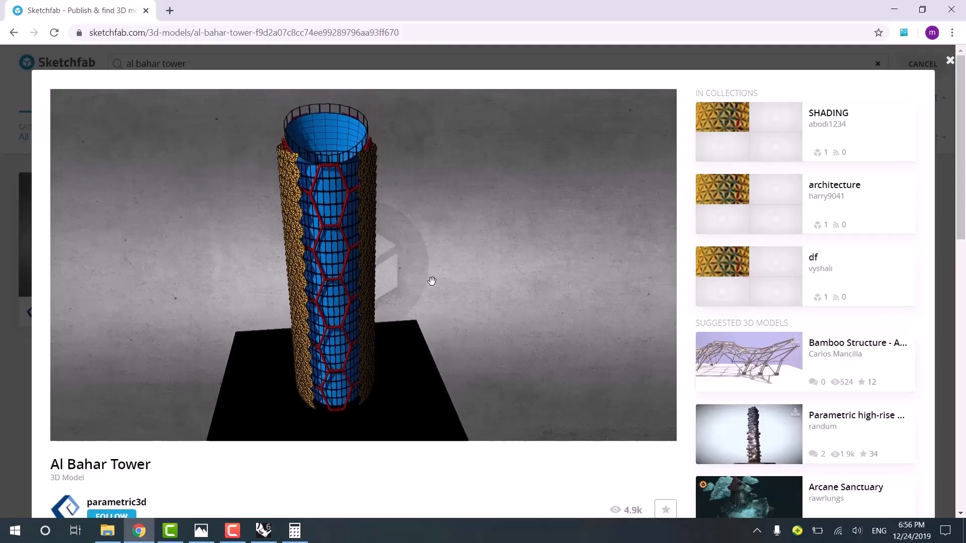
mouse_move(201, 531)
scroll(312, 155, "up", 5)
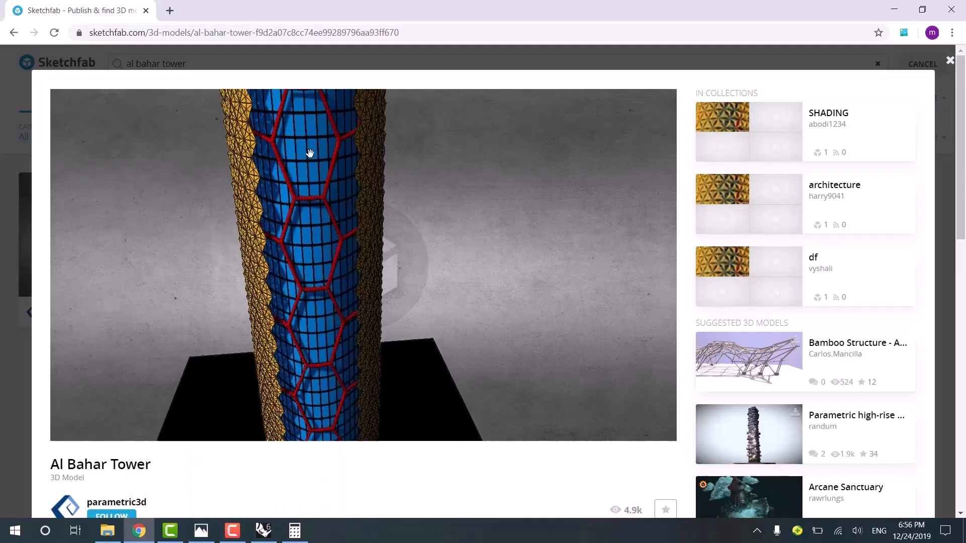
- Switch to Rhino, move the flat module grid and its base surface onto a new layer, Layer 03, and hide that layer
left_click(263, 530)
scroll(379, 367, "down", 2)
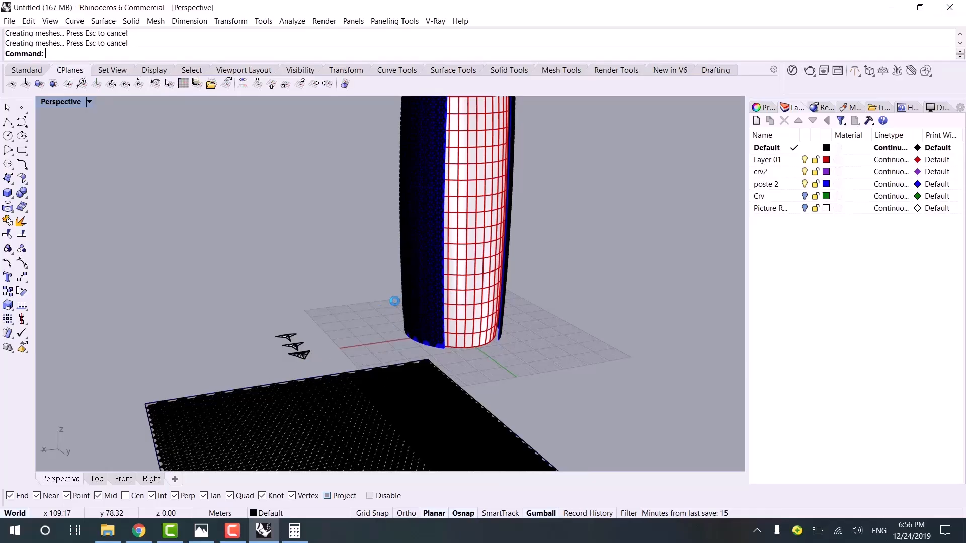
scroll(395, 301, "down", 5)
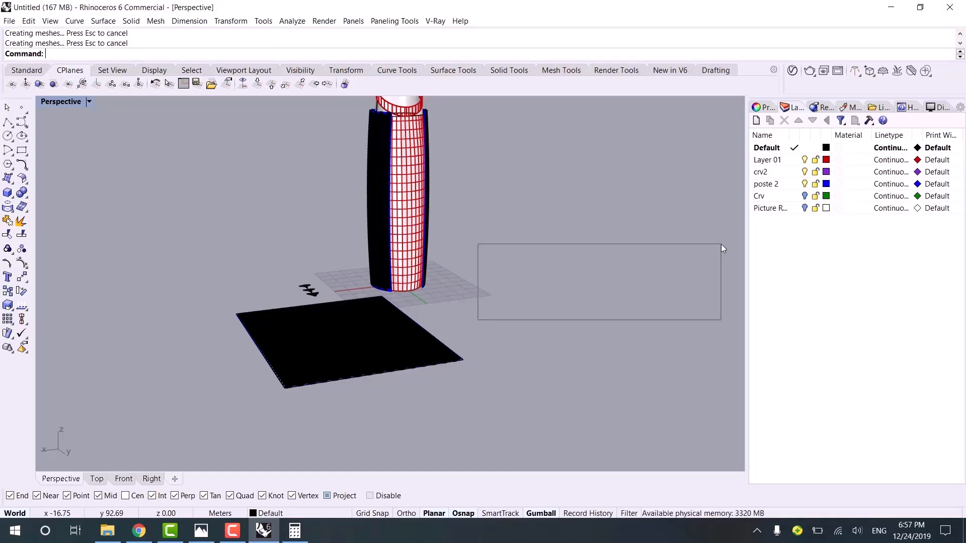
left_click_drag(720, 244, 301, 320)
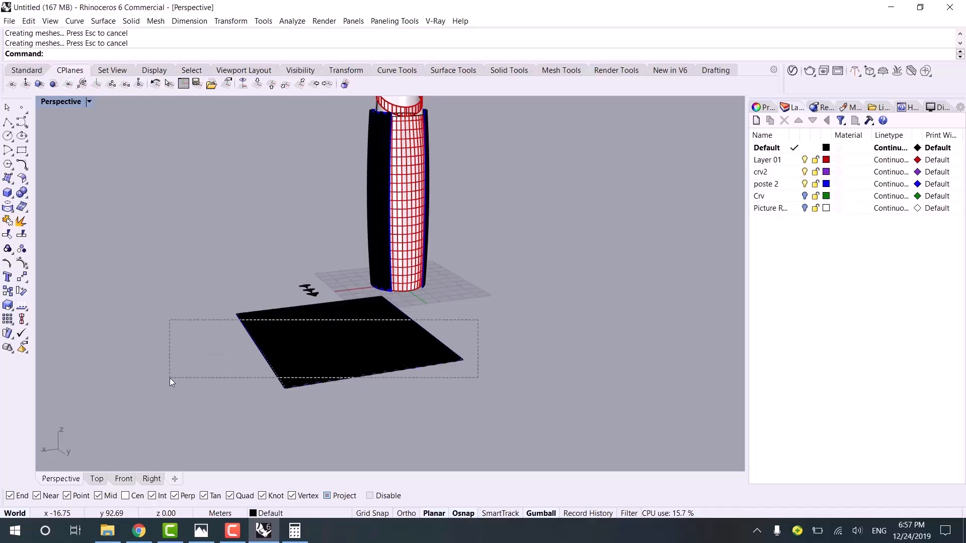
left_click_drag(170, 378, 170, 379)
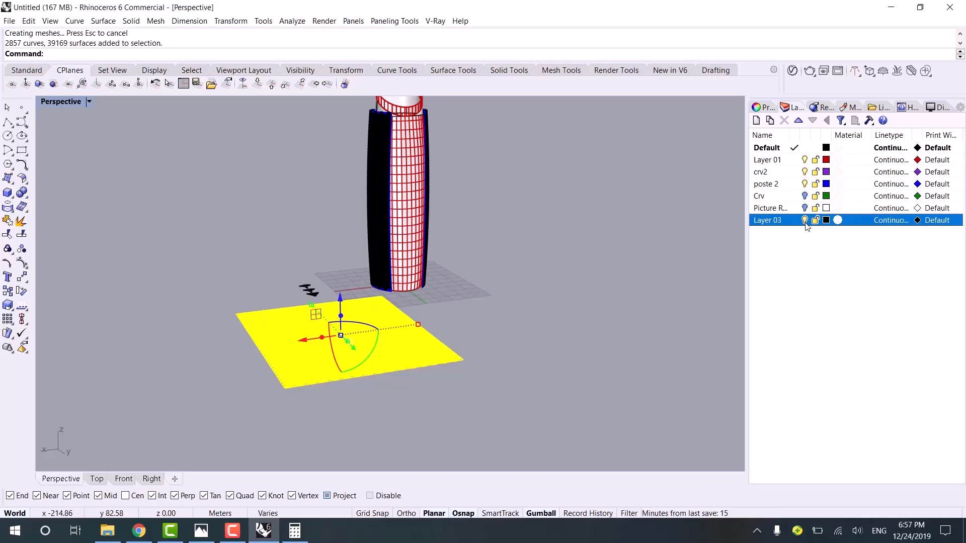
left_click(805, 224)
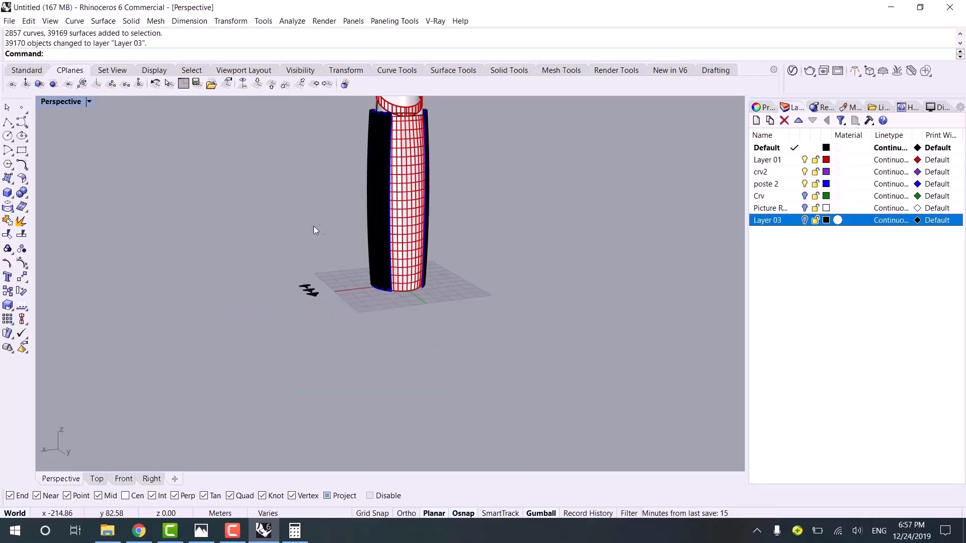
- Select the tower's inner closed surface at its base edge and isolate it from all other objects
scroll(370, 198, "up", 2)
scroll(373, 236, "up", 2)
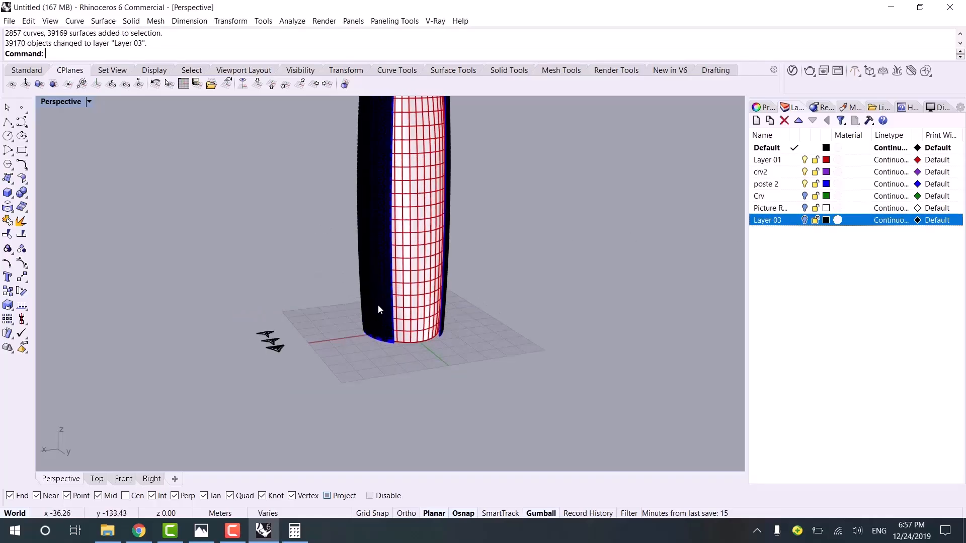
scroll(379, 308, "up", 1)
scroll(386, 315, "up", 1)
scroll(433, 380, "up", 1)
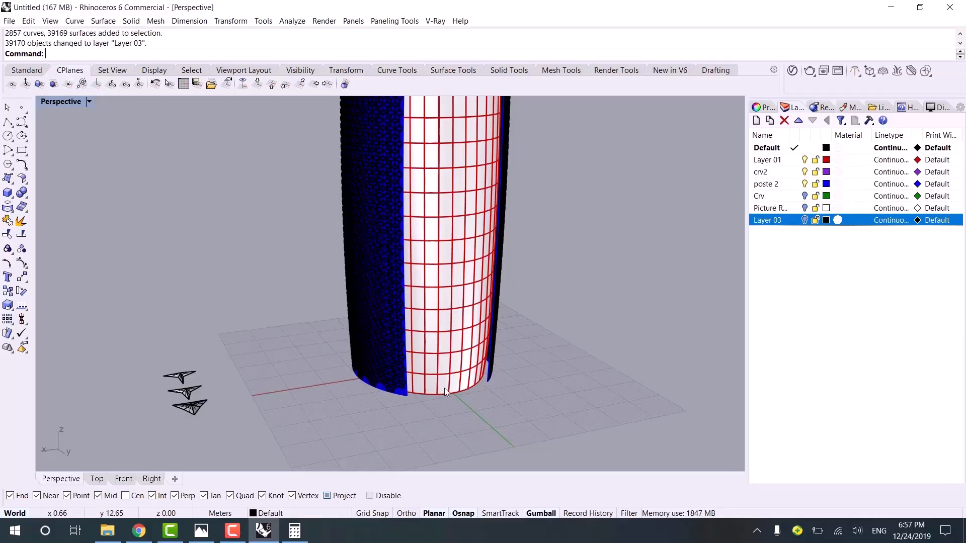
scroll(445, 388, "up", 1)
scroll(440, 387, "up", 1)
left_click(442, 390)
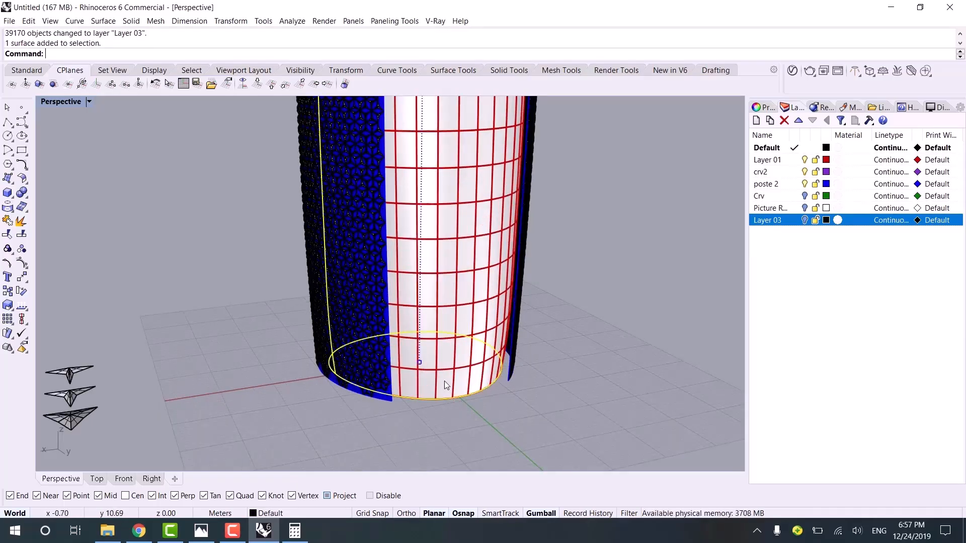
scroll(550, 402, "up", 2)
middle_click(550, 397)
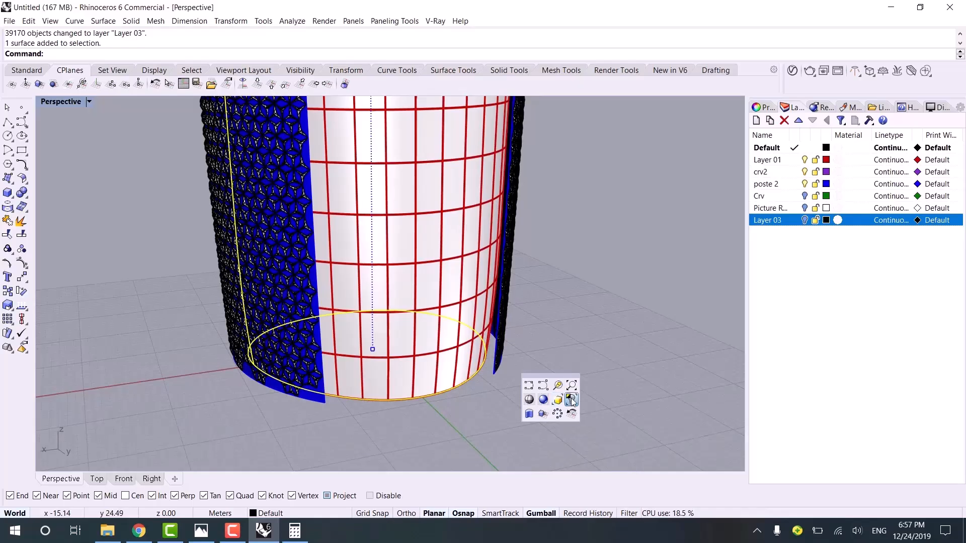
left_click(569, 401)
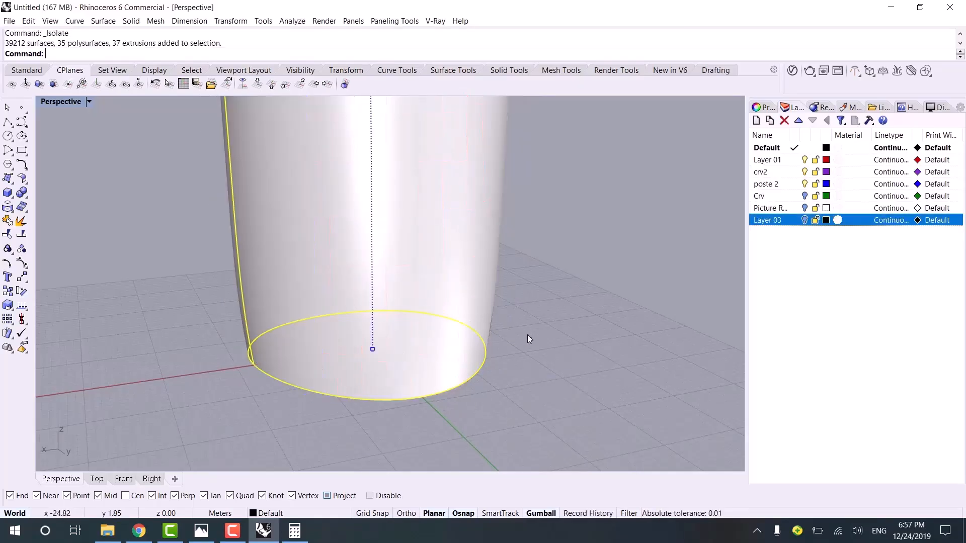
- Create flattened UV curves from the isolated tower surface with CreateUVCrv
scroll(528, 360, "down", 4)
scroll(527, 361, "down", 7)
right_click_drag(527, 361, 558, 369)
left_click(573, 369)
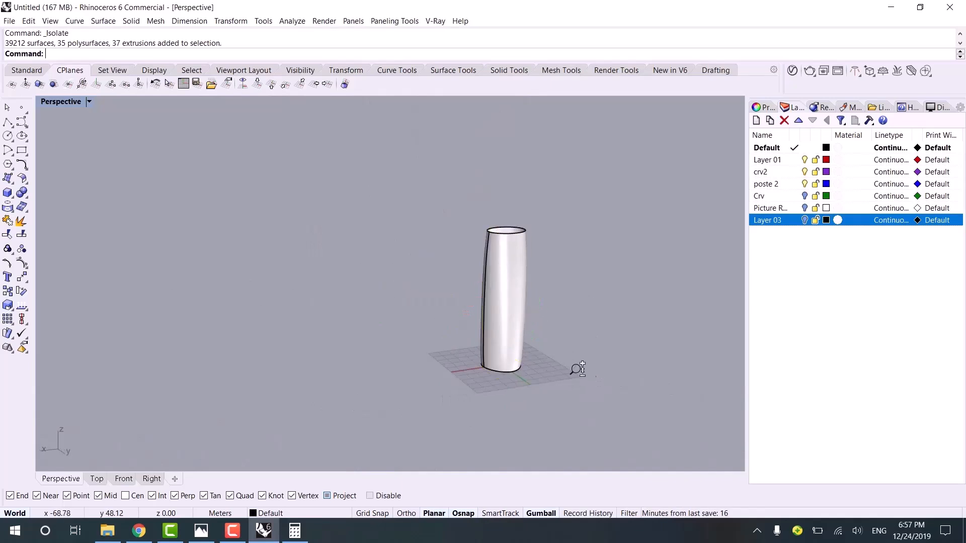
scroll(568, 368, "up", 2)
type("CreateUVCrv")
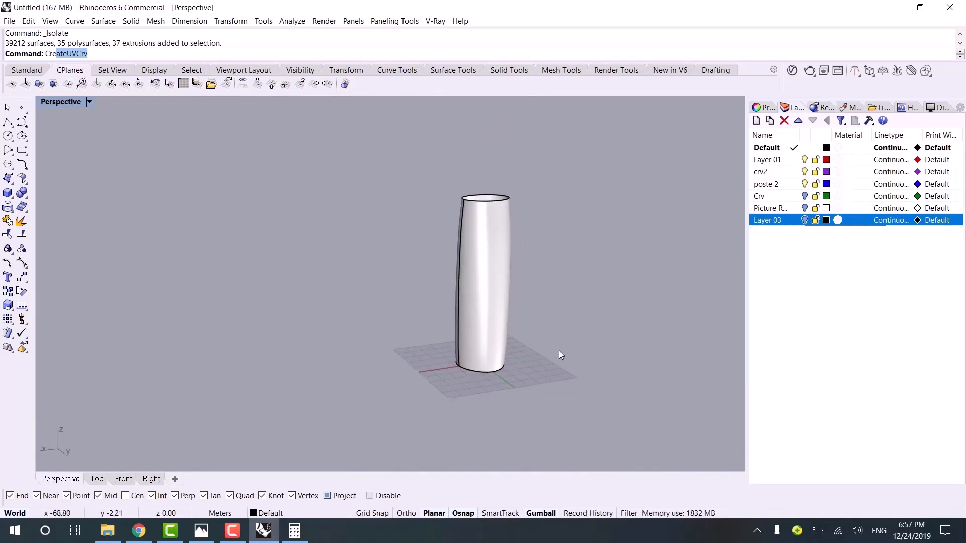
key("Return")
left_click(464, 282)
key("Return")
- Move the flattened UV curves about 90 m along the Y axis, clear of the tower
scroll(345, 303, "down", 7)
right_click_drag(345, 303, 427, 355)
left_click_drag(423, 345, 497, 373)
scroll(498, 373, "up", 2)
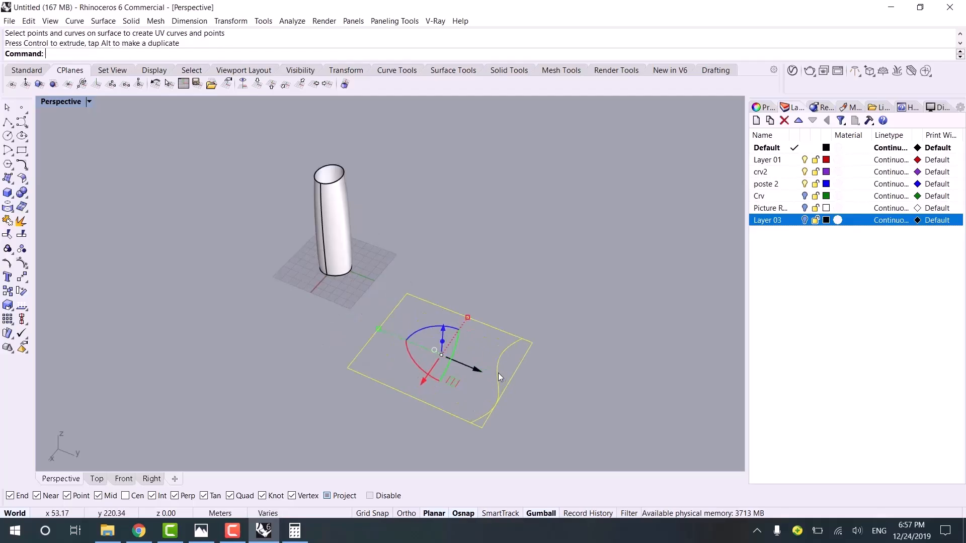
right_click_drag(498, 373, 541, 363)
scroll(530, 302, "up", 6)
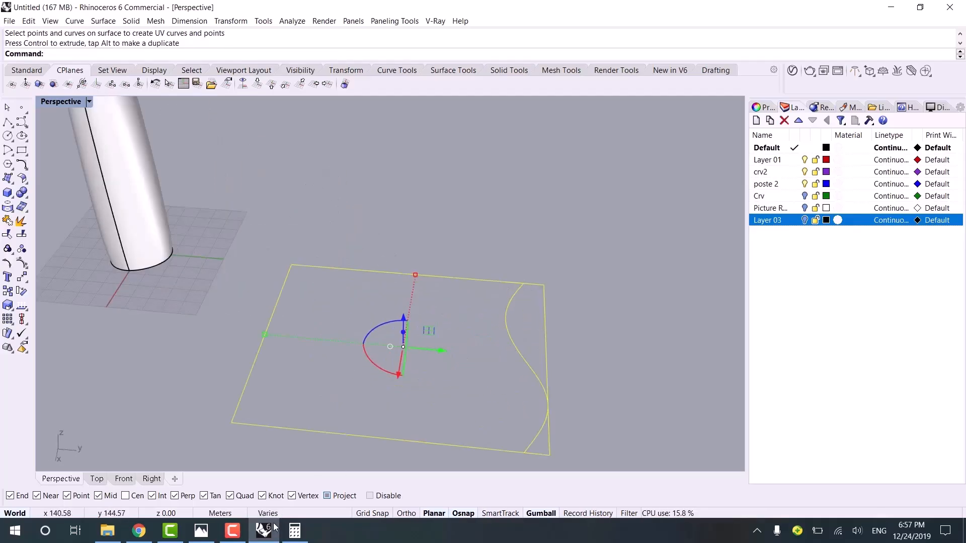
- Switch to Chrome, examine how the red hexagonal bracing wraps the reference tower, and return to Rhino
left_click(138, 531)
scroll(316, 334, "down", 5)
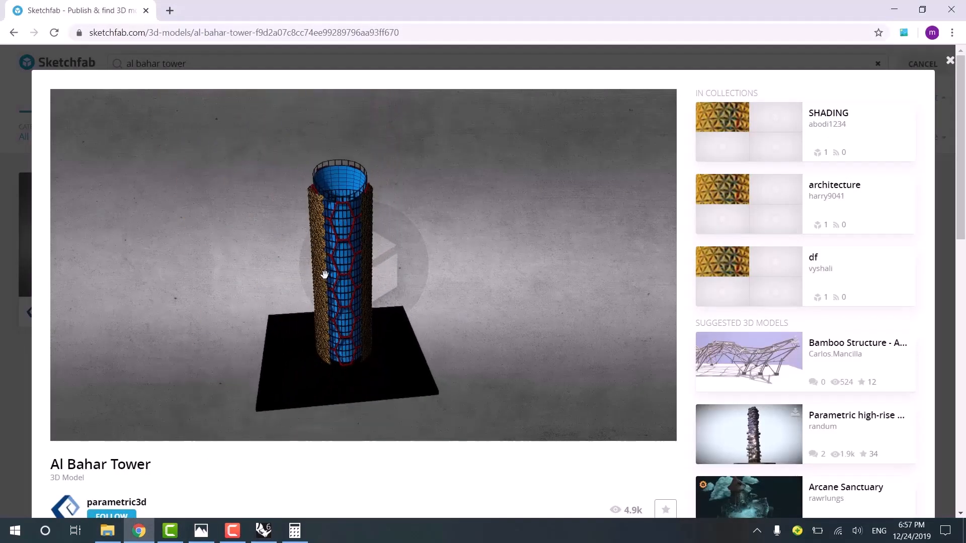
mouse_move(323, 274)
left_mouse_down()
mouse_move(382, 263)
mouse_move(388, 207)
mouse_move(414, 185)
left_mouse_up()
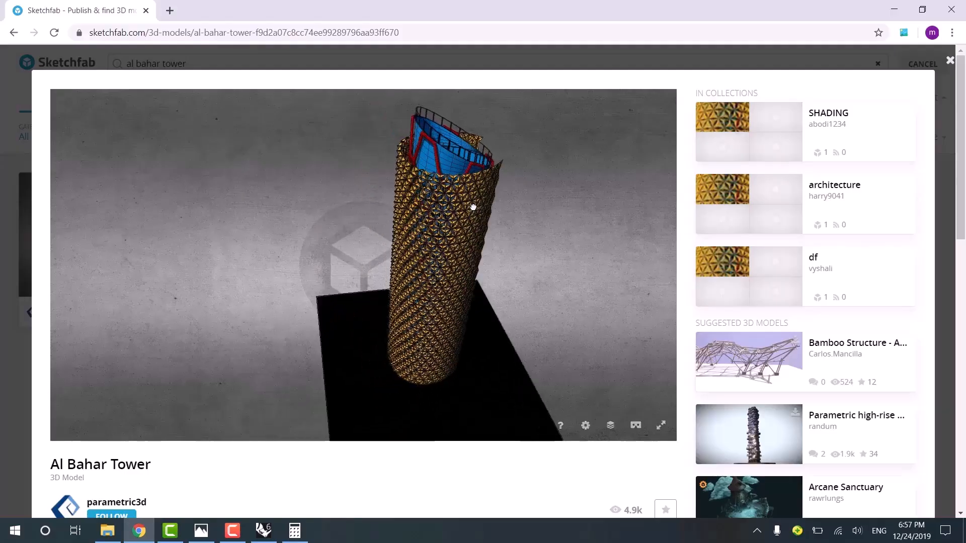
scroll(459, 155, "up", 5)
left_click_drag(384, 150, 356, 151)
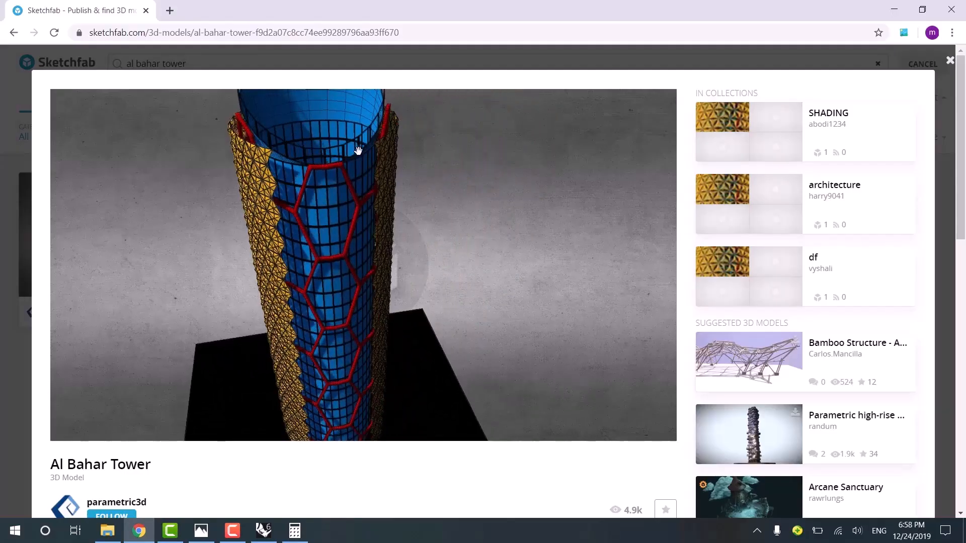
left_click(894, 9)
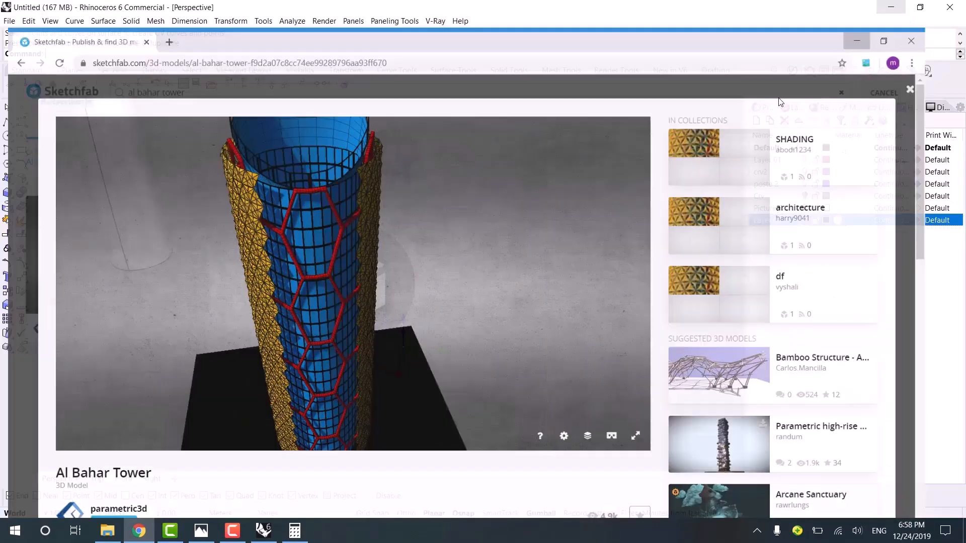
- Deselect the UV curves and show the flattened outline in the Top view
left_click(549, 259)
scroll(496, 281, "down", 5)
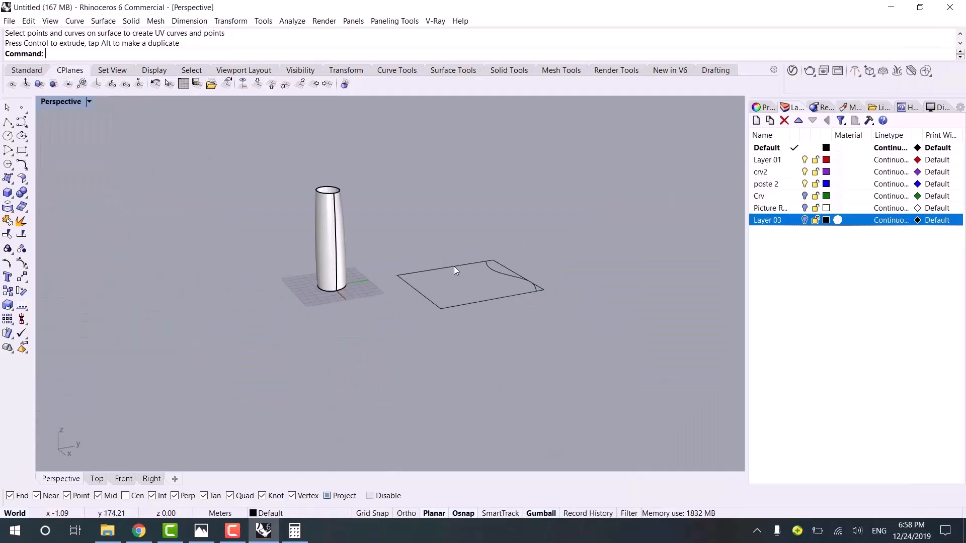
right_click_drag(454, 266, 388, 298)
scroll(461, 291, "up", 4)
left_click(96, 479)
scroll(332, 340, "down", 3)
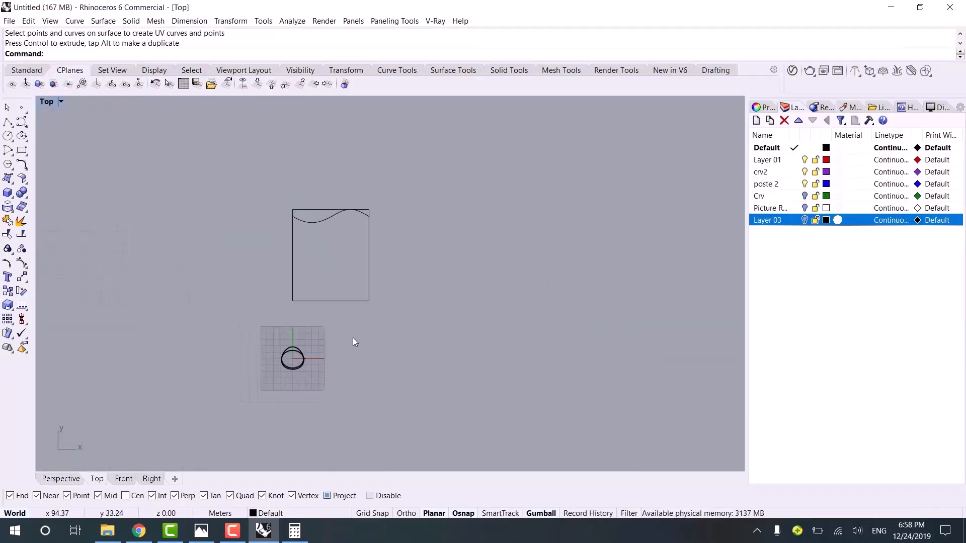
scroll(337, 325, "up", 4)
- Draw a 6-sided polygon by edge from the outline's lower-left corner, with an edge about 16 m long on the outline's bottom line
left_click(8, 164)
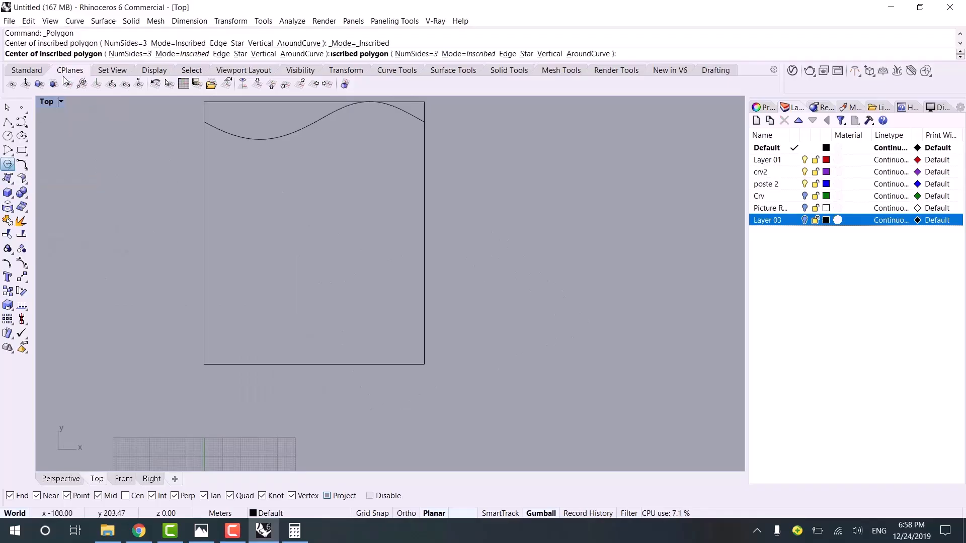
left_click(221, 54)
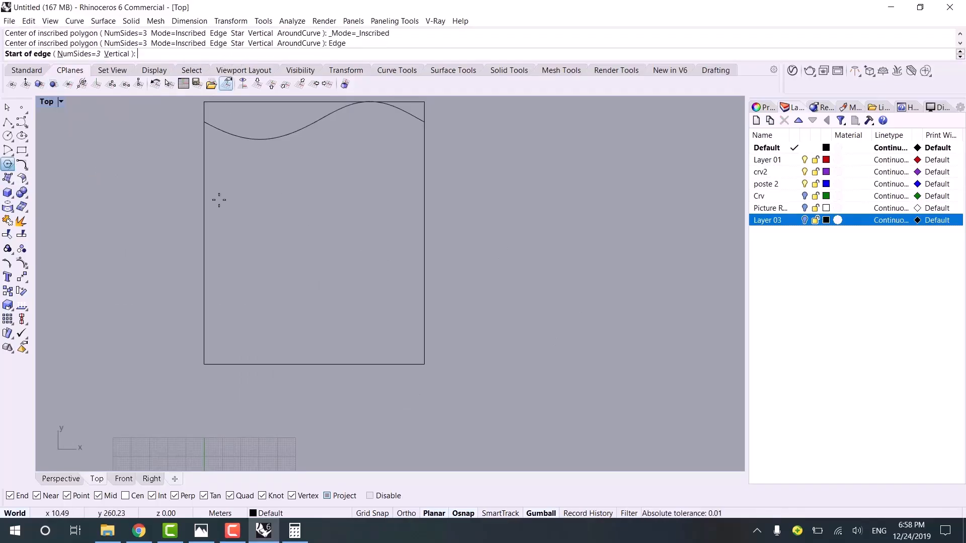
left_click(75, 54)
type("3")
key("Return")
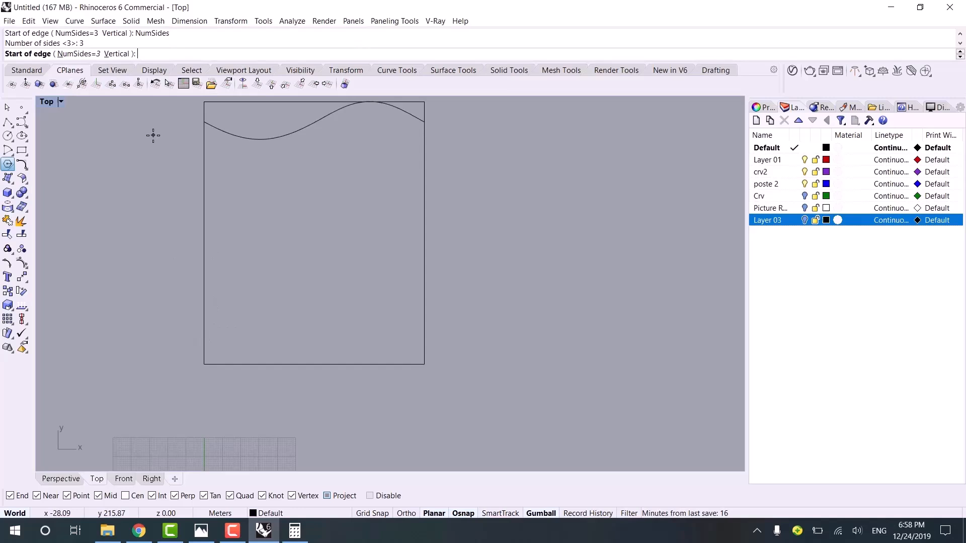
left_click(100, 54)
type("6")
key("Return")
scroll(216, 344, "up", 3)
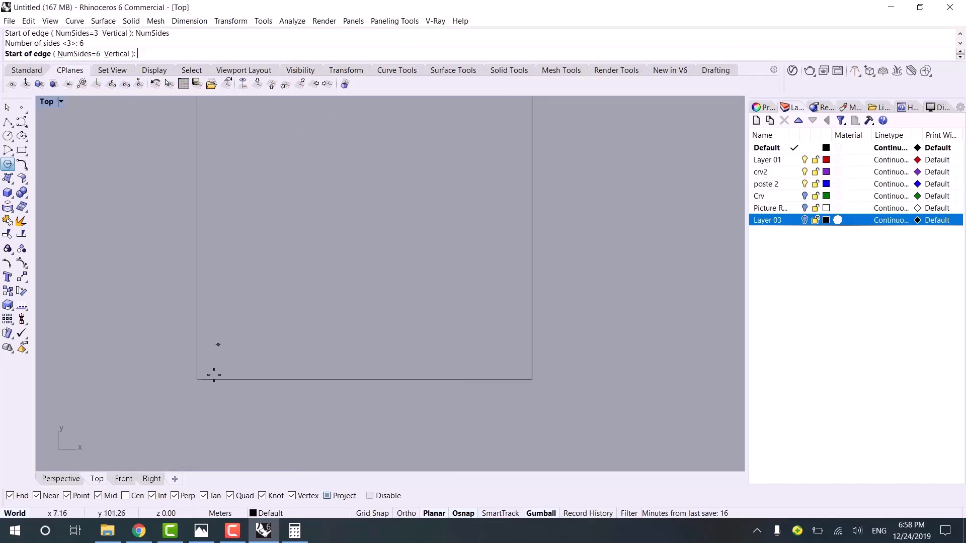
left_click(192, 388)
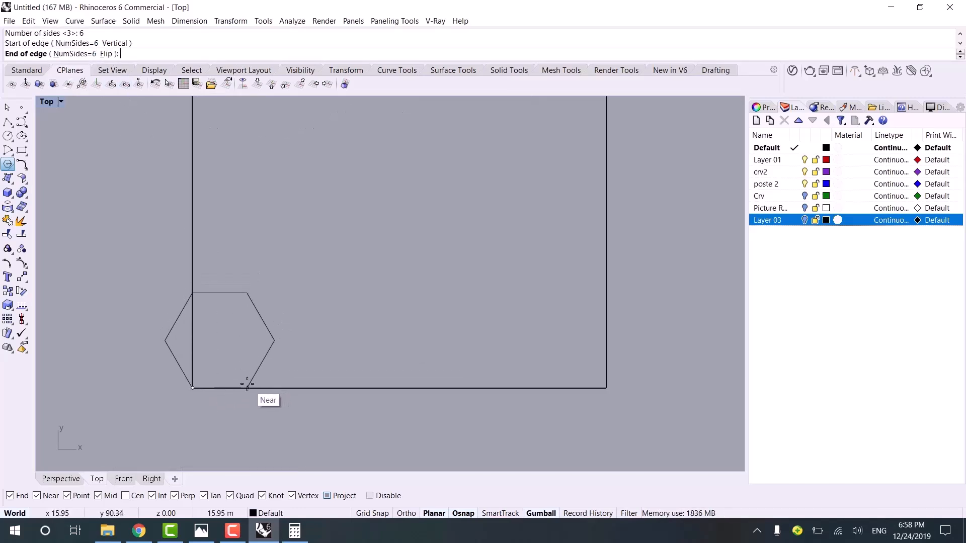
left_click(247, 384)
- Copy the hexagon once, from its lower-left vertex to its right vertex, so the two hexagons share a side
scroll(227, 316, "down", 2)
left_click(163, 324)
left_click(7, 306)
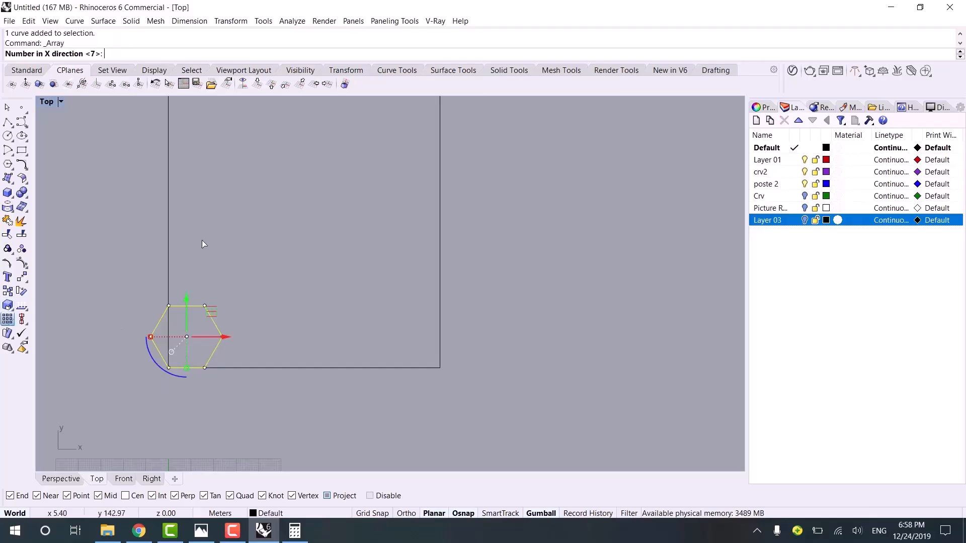
left_click(8, 306)
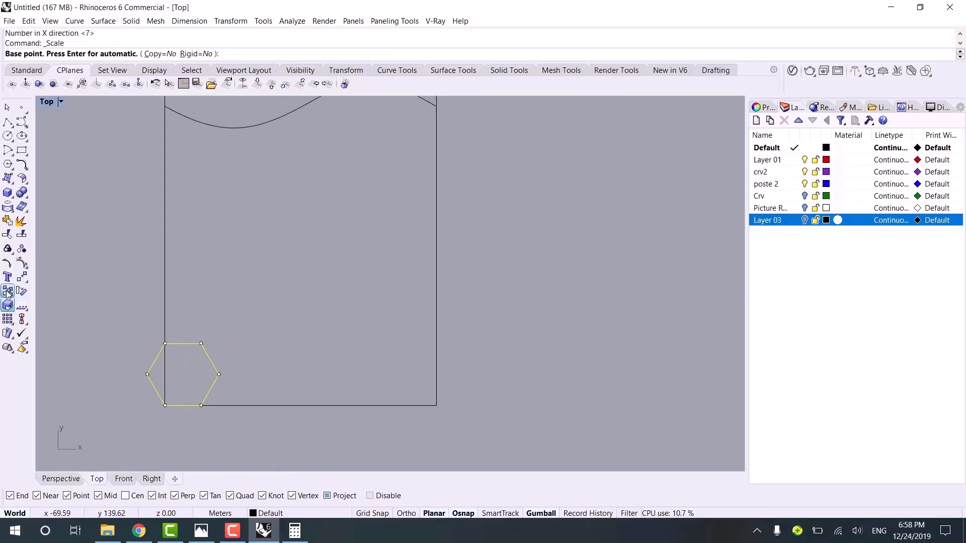
left_click(165, 405)
left_click(218, 375)
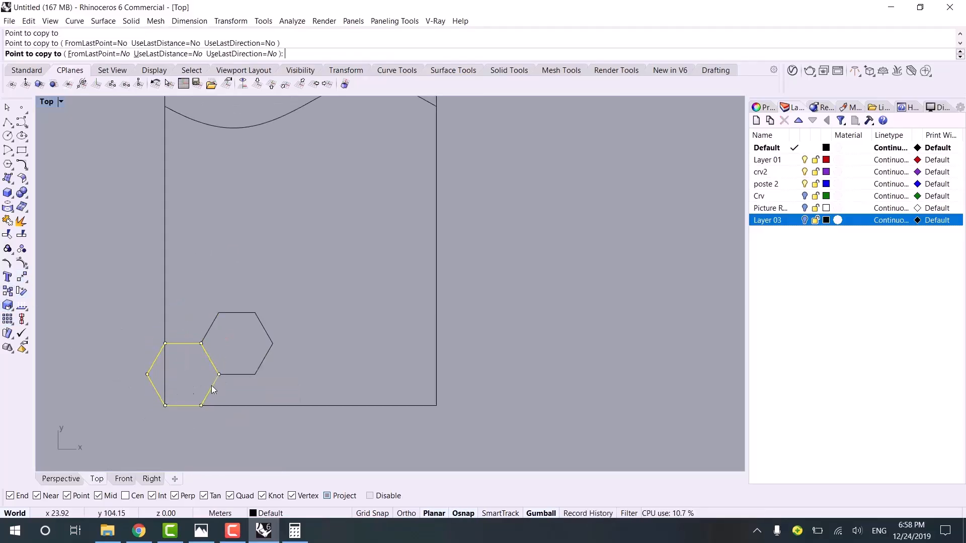
key("Return")
- Array the two hexagons 4 by 10, setting the spacing from the lower-left hexagon's bottom-left vertex to the upper hexagon's right vertex
left_click_drag(108, 430, 297, 293)
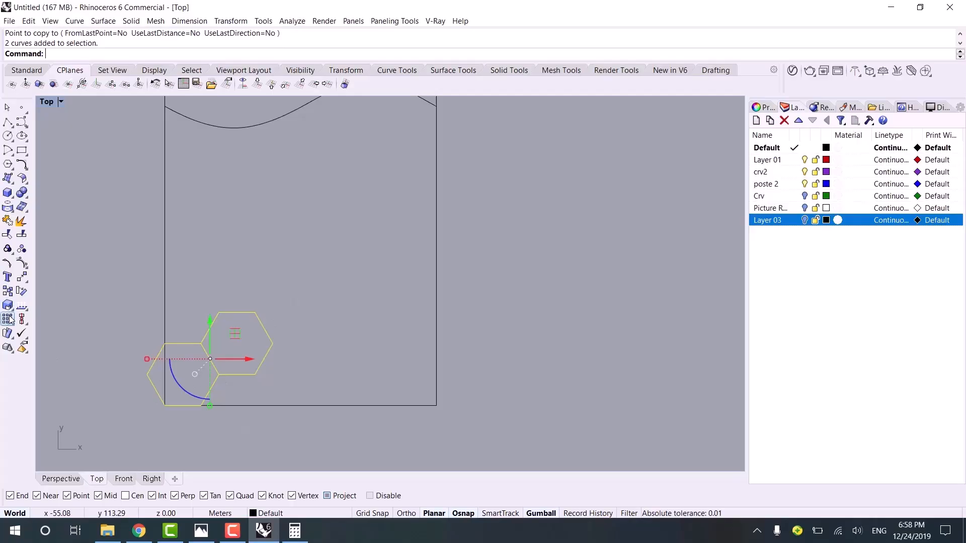
left_click(8, 319)
right_click_drag(336, 286, 321, 306)
type("4")
key("Return")
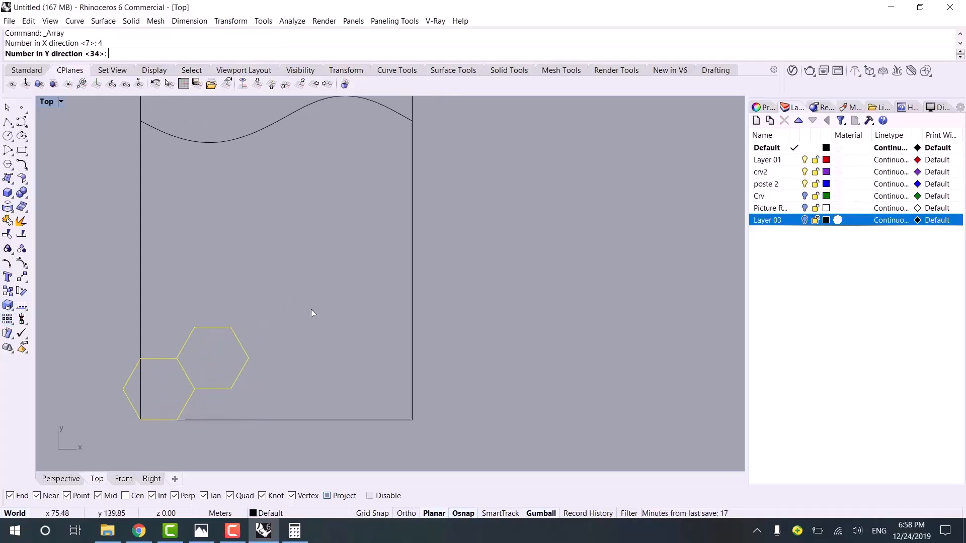
type("10")
key("Return")
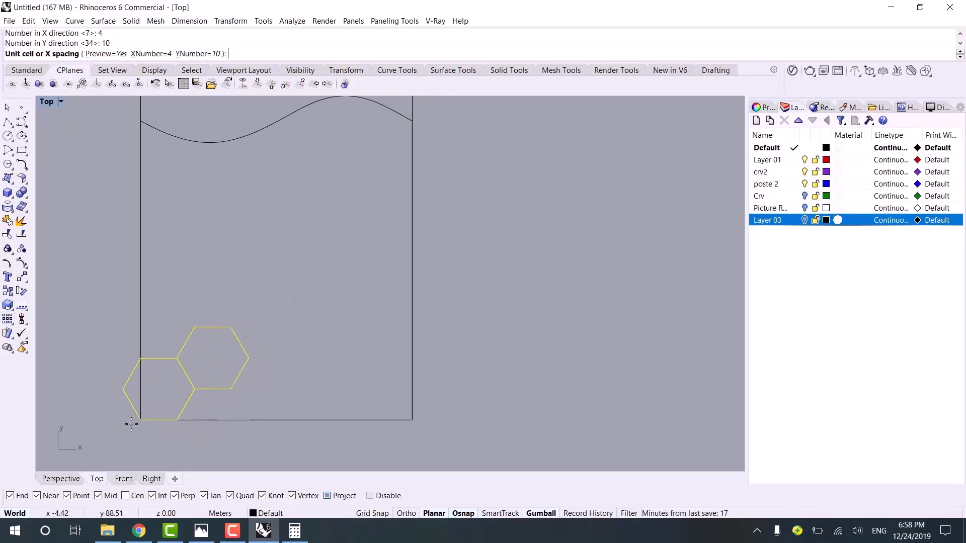
left_click(141, 420)
left_click(248, 360)
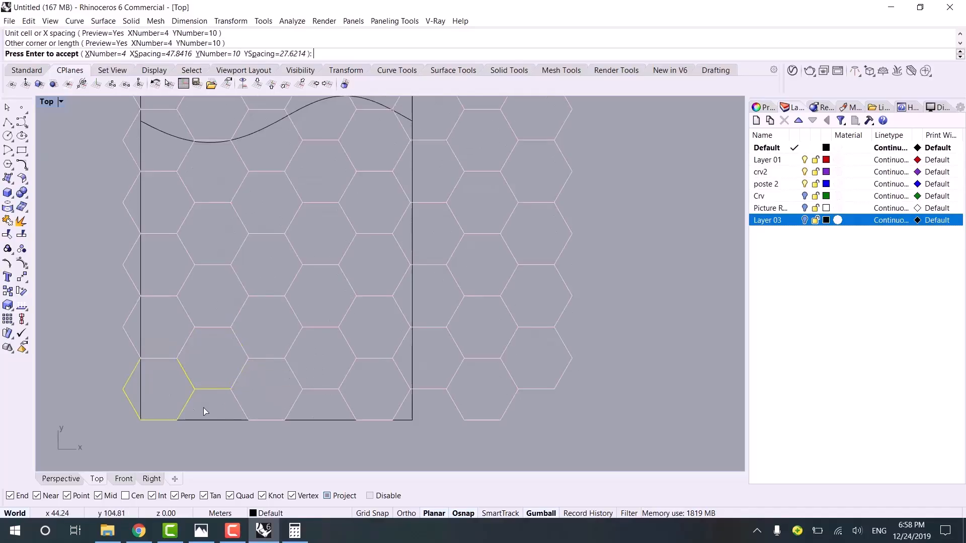
right_click_drag(381, 419, 363, 396)
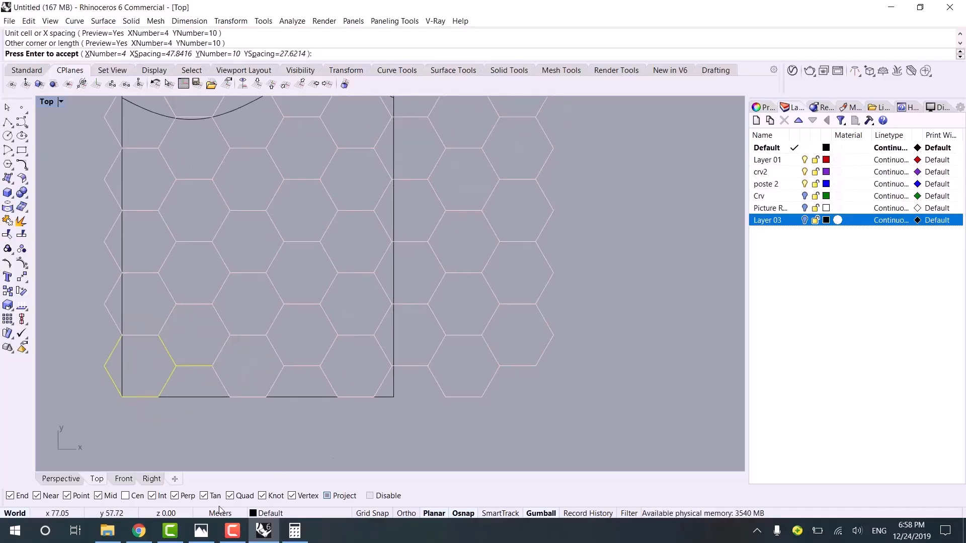
- Switch to Chrome, orbit the reference tower to check the size and number of its red hexagons, and return to Rhino
left_click(139, 533)
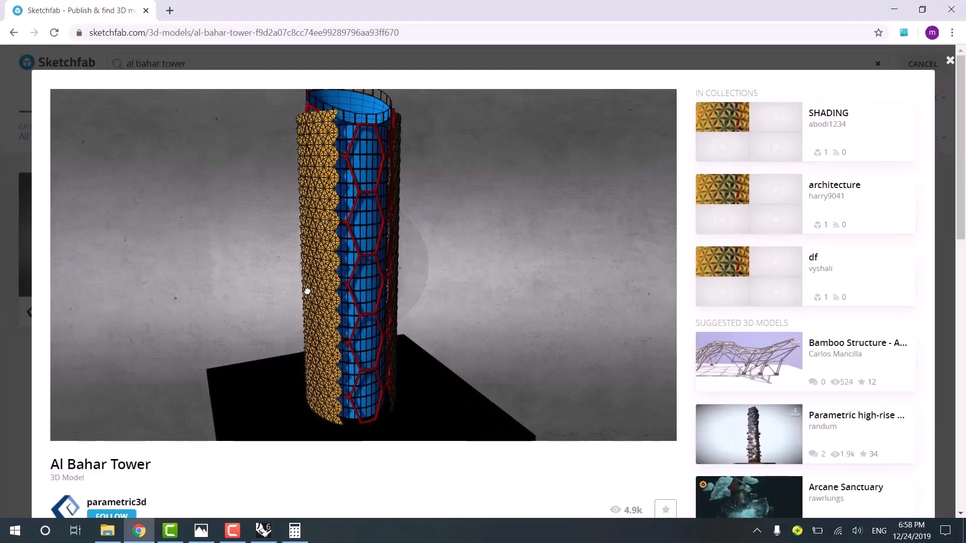
left_click_drag(306, 292, 345, 327)
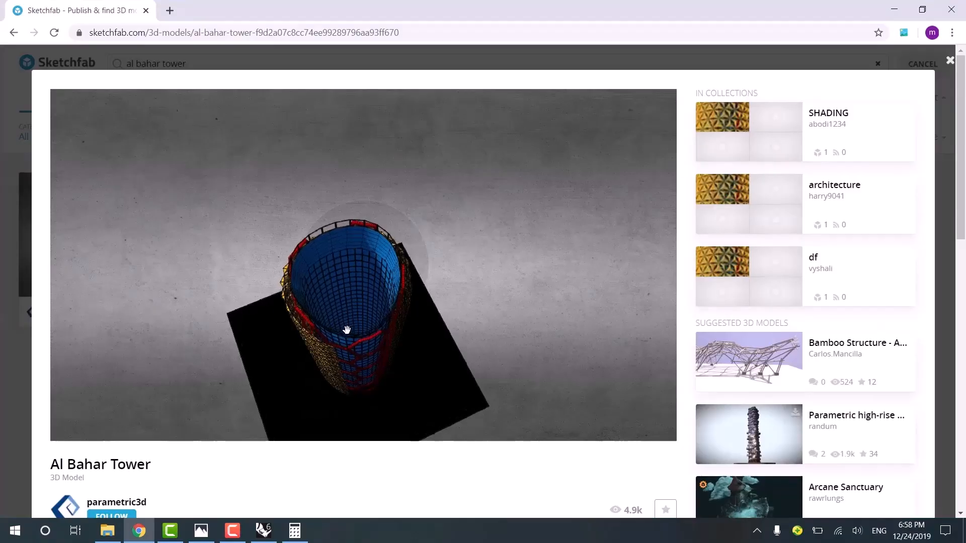
left_click_drag(453, 287, 444, 228)
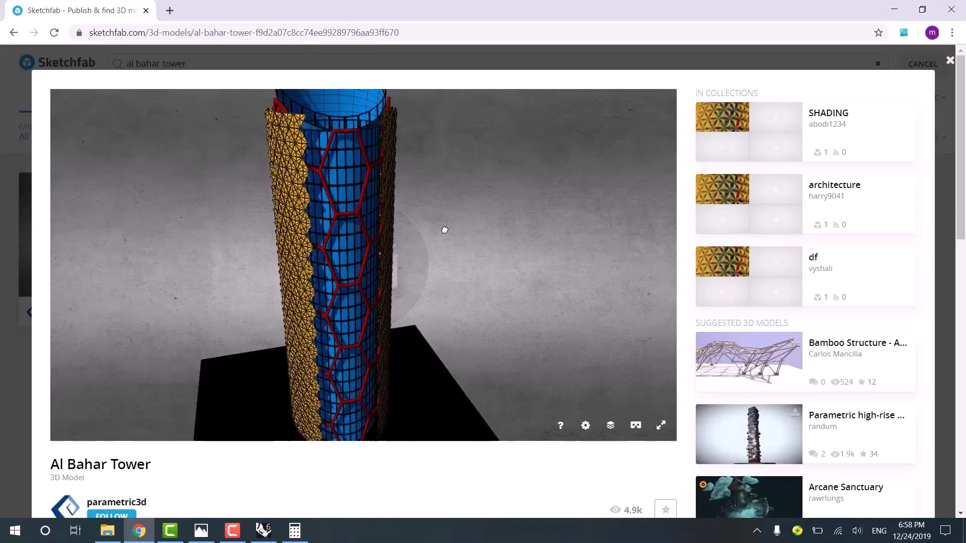
left_click(898, 7)
- Set the hexagon array to 5 in the Y direction and 5 in the X direction, and accept it
scroll(487, 269, "down", 3)
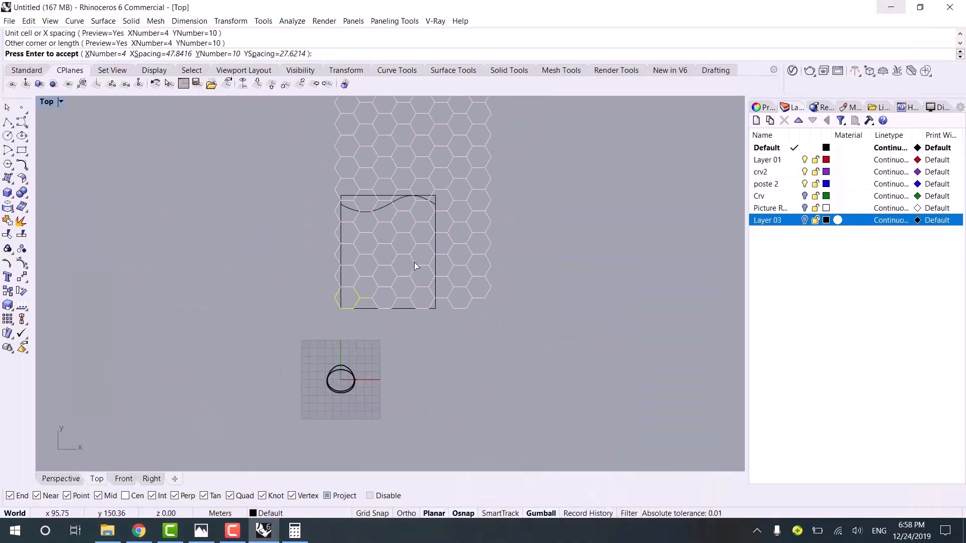
left_click(218, 53)
type("5")
key("Return")
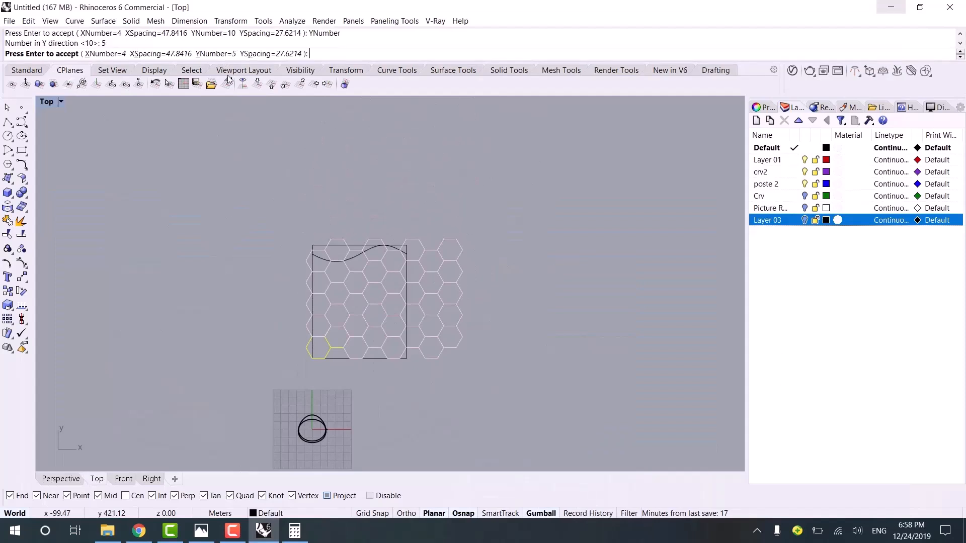
scroll(318, 241, "up", 1)
left_click(101, 53)
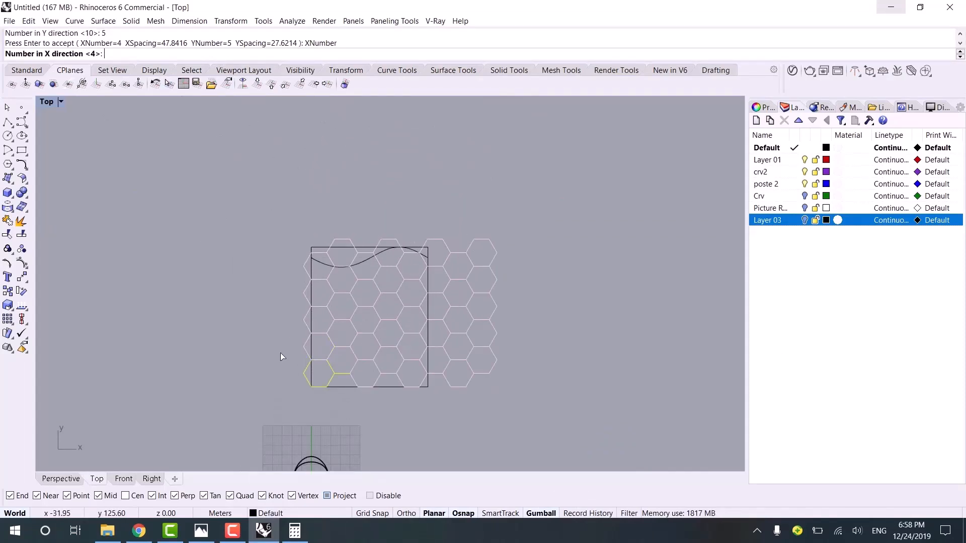
type("5")
key("Return")
key("Return")
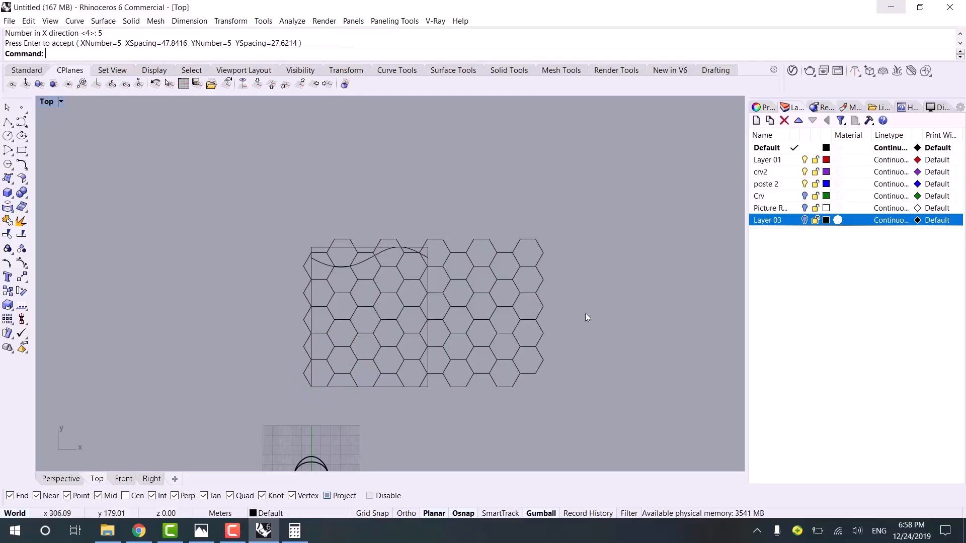
- Select all the hexagons and scale them horizontally with Scale1D from their leftmost vertex, bringing their far side to the outline's right edge
right_click_drag(584, 313, 564, 279)
middle_click(564, 280)
left_click(566, 278)
scroll(312, 331, "up", 5)
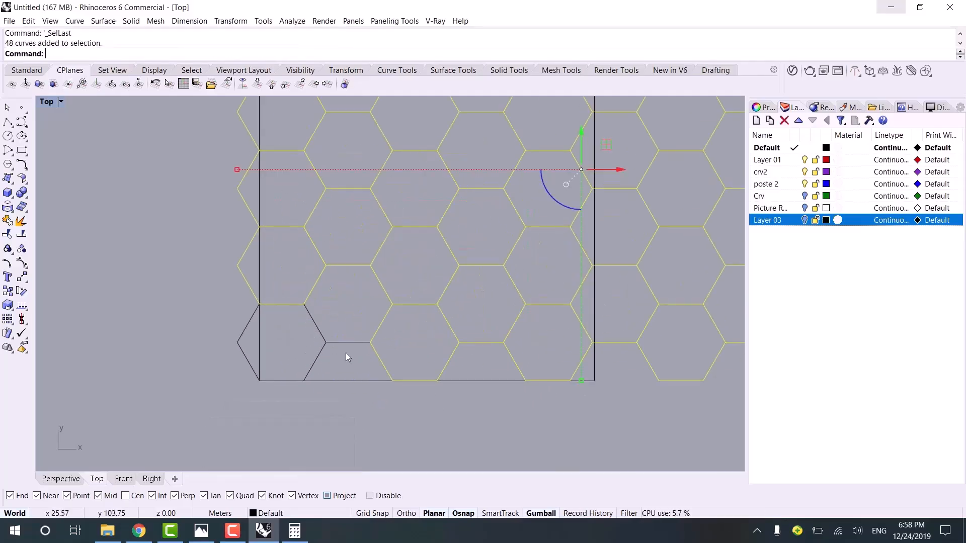
scroll(336, 329, "down", 8)
right_click_drag(363, 339, 307, 338)
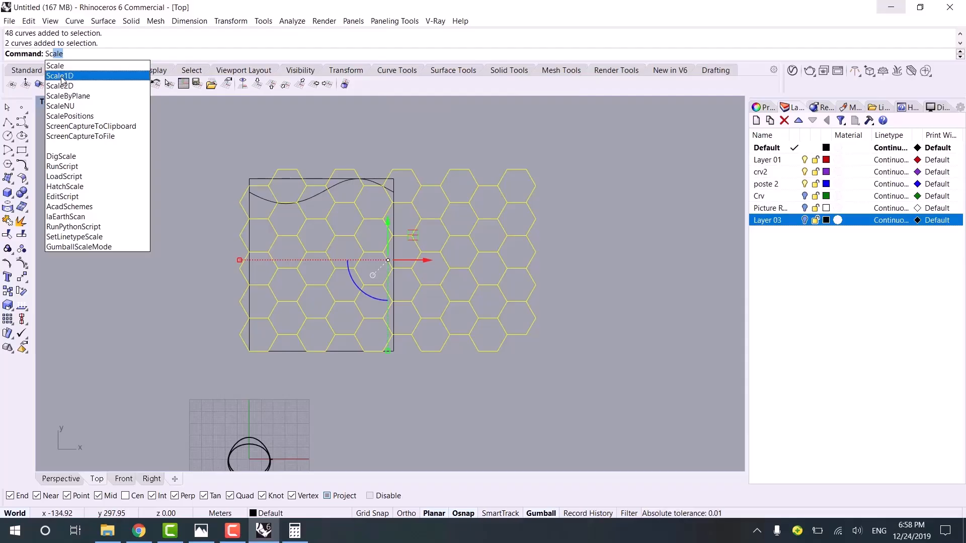
left_click(60, 75)
left_click(240, 335)
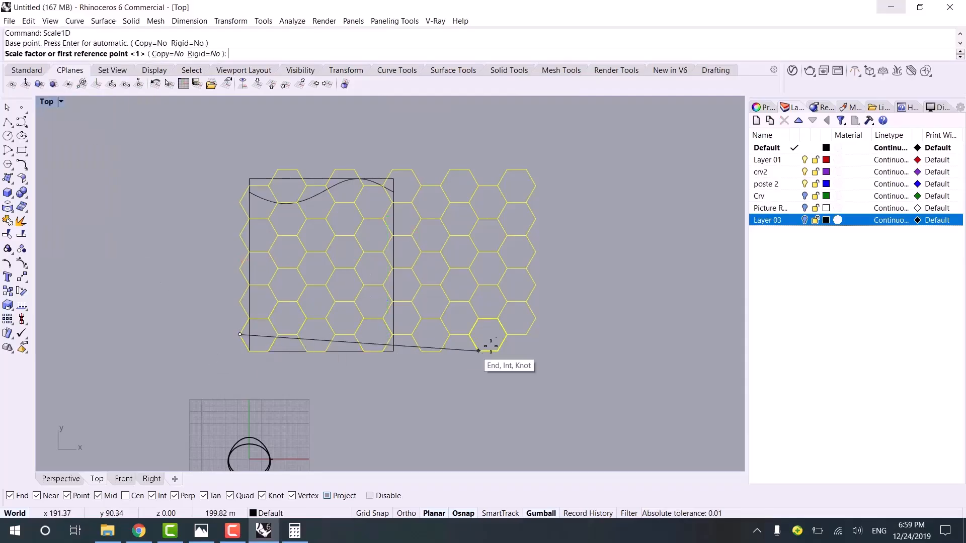
scroll(536, 318, "up", 5)
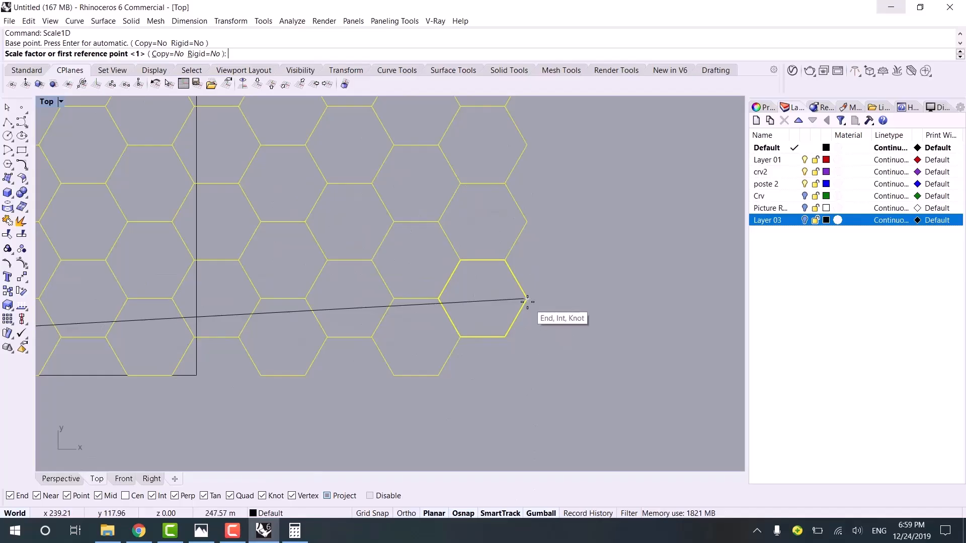
left_click(527, 335)
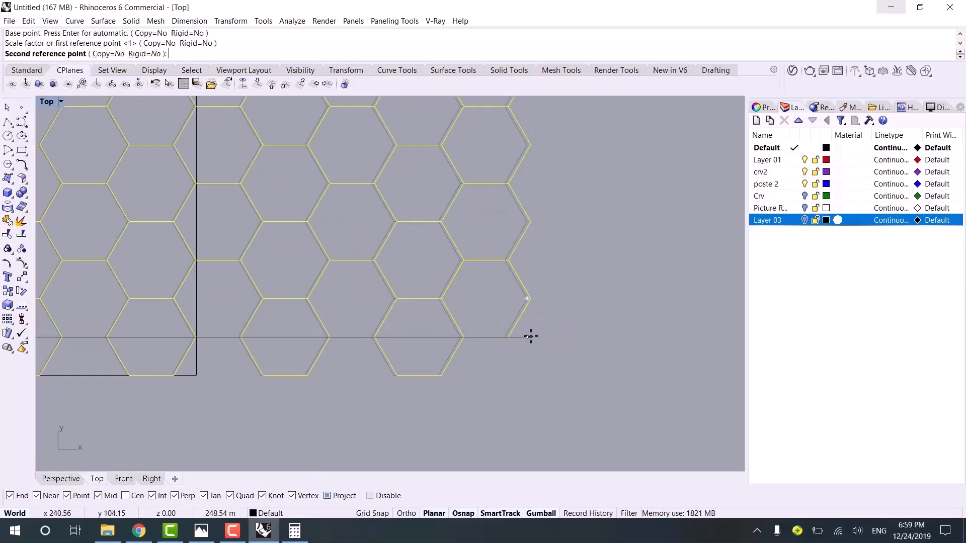
left_click(196, 337)
scroll(240, 340, "down", 8)
right_click_drag(262, 346, 446, 342)
- Scale the hexagons horizontally again from the outline's lower-right corner, bringing their leftmost vertices to its left edge
key("Return")
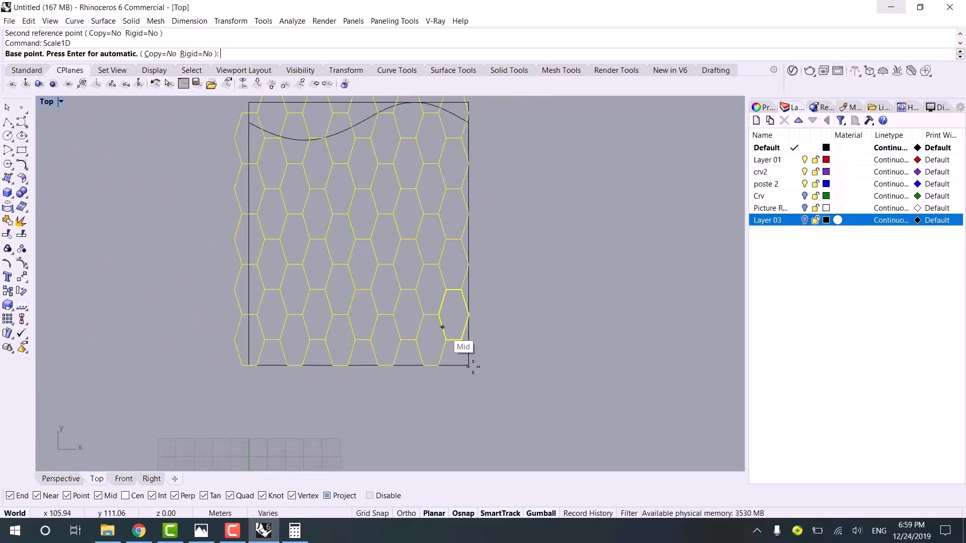
left_click(469, 365)
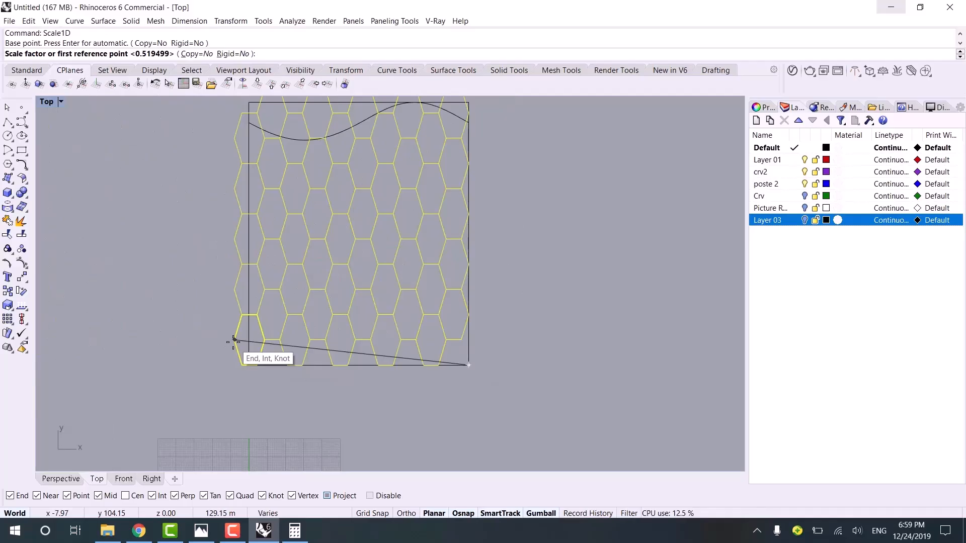
left_click(234, 365)
left_click(249, 365)
scroll(312, 327, "down", 3)
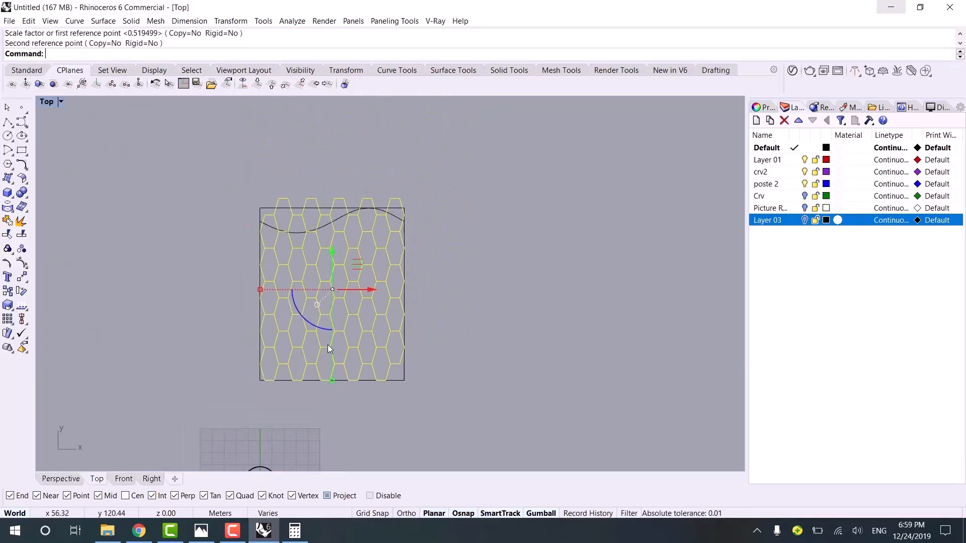
- Scale the hexagons vertically with Scale1D from the outline's lower-right corner, bringing their top edge to the outline's top line
key("Return")
scroll(372, 378, "up", 4)
left_click(422, 382)
scroll(427, 210, "down", 2)
right_click_drag(428, 208, 425, 317)
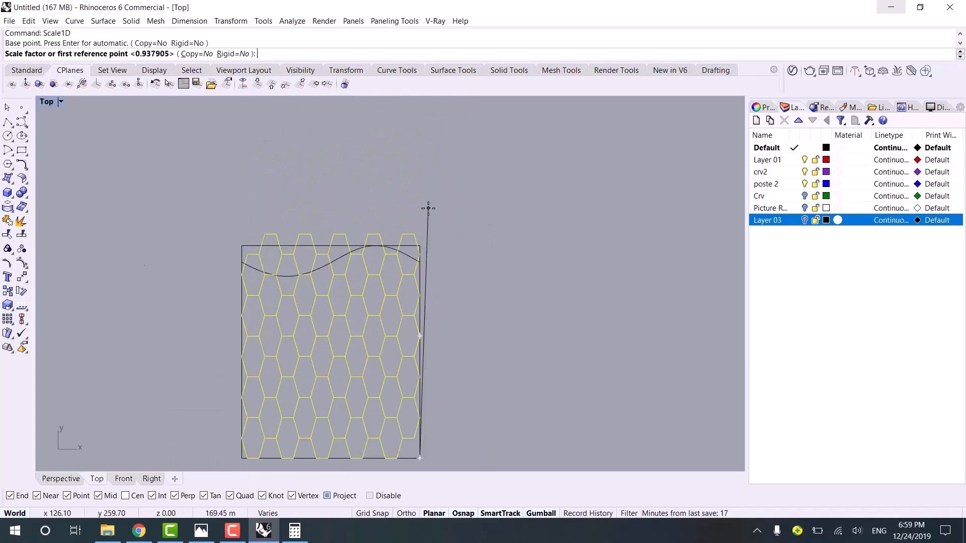
scroll(428, 208, "up", 4)
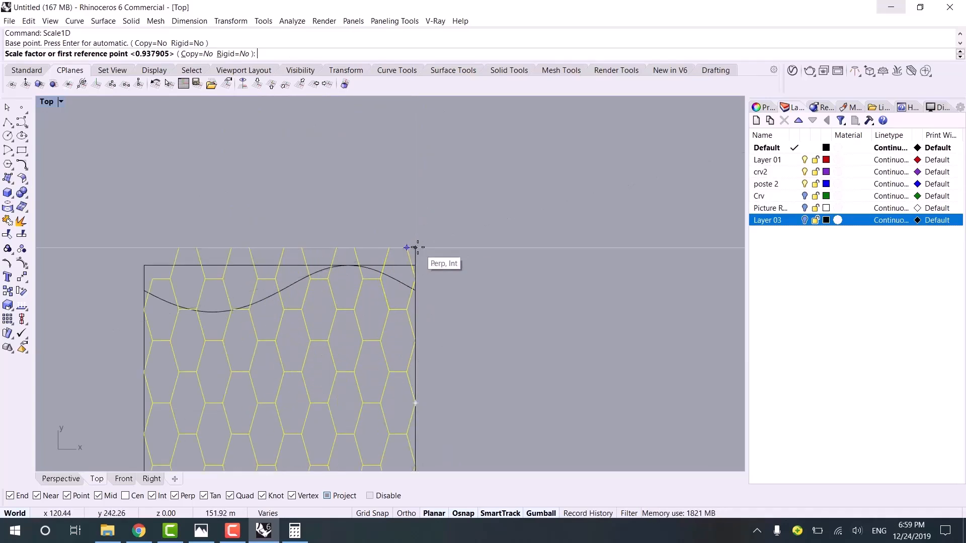
left_click(416, 247)
left_click(415, 265)
scroll(437, 314, "down", 2)
right_click_drag(436, 315, 363, 243)
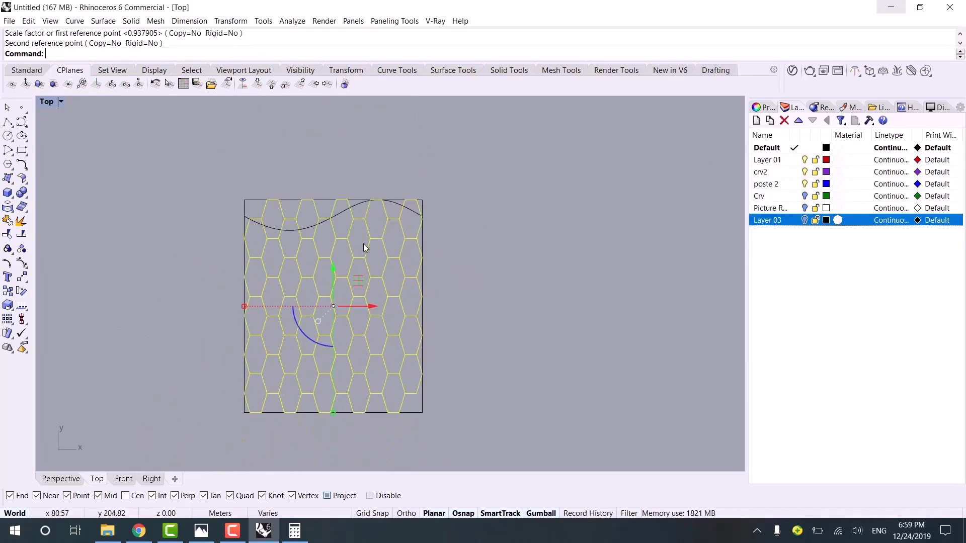
- Show the Perspective view, examine in Chrome how the red bracing stands off the reference tower's glass, and return to Rhino
scroll(363, 244, "up", 1)
left_click(58, 479)
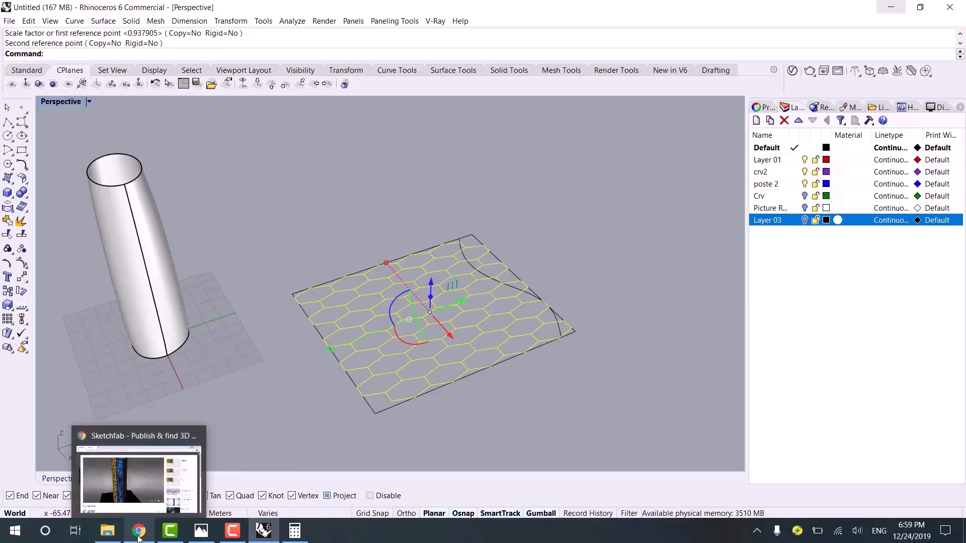
left_click(145, 471)
scroll(338, 294, "up", 10)
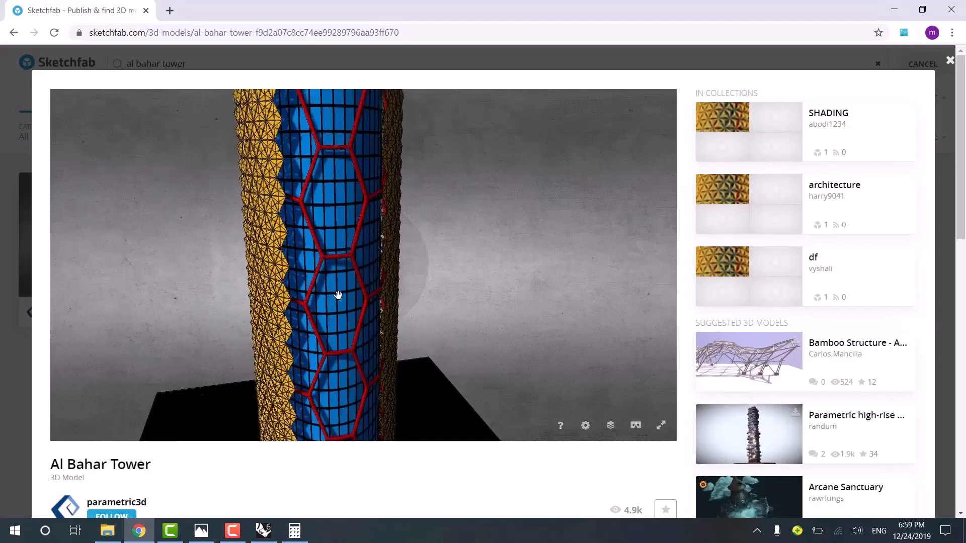
scroll(243, 279, "down", 3)
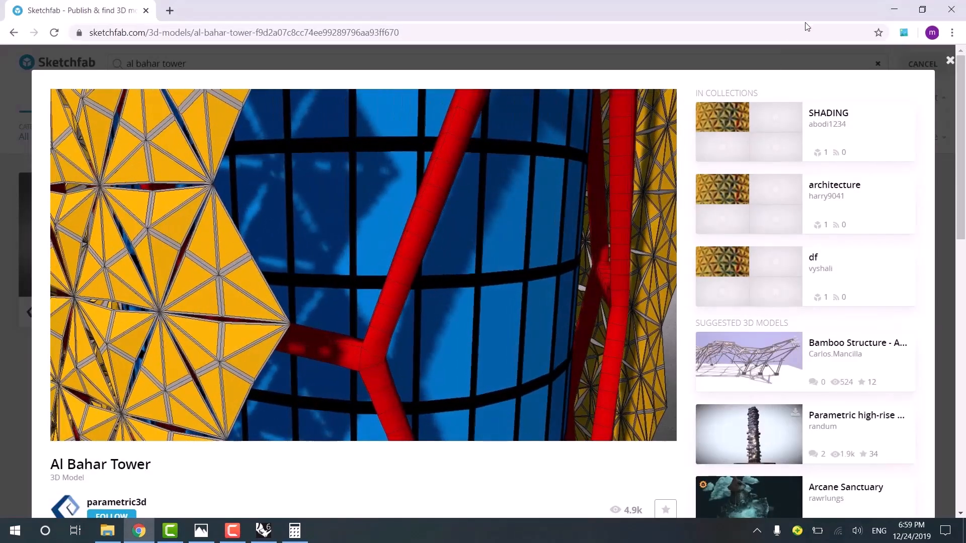
left_click(894, 9)
- Raise the hexagon pattern vertically to a small offset above the flattened outline, and deselect it
right_click_drag(497, 270, 432, 255)
left_click_drag(421, 252, 421, 247)
right_click_drag(436, 318, 401, 285)
scroll(392, 229, "up", 3)
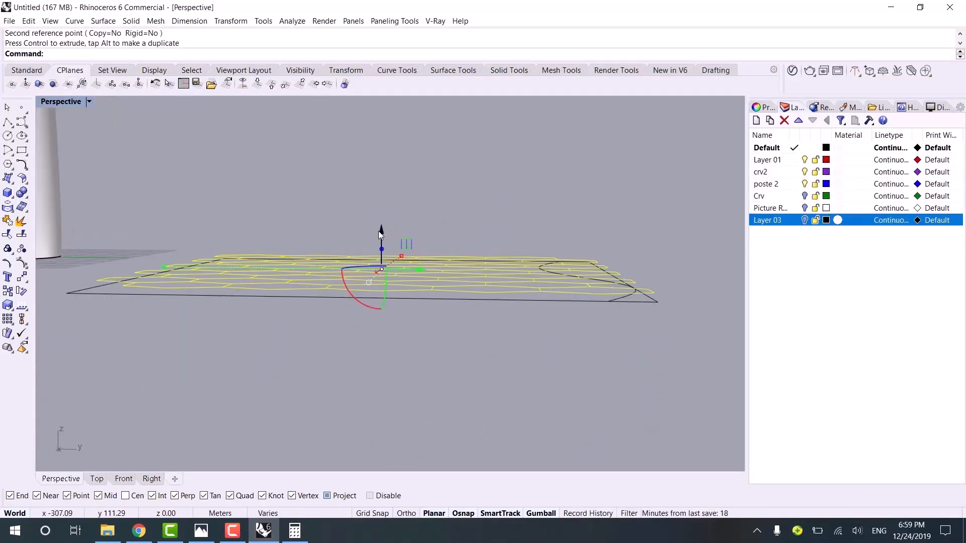
left_click(379, 232)
left_click(286, 217)
right_click_drag(285, 218, 356, 227)
right_click_drag(406, 358, 345, 310)
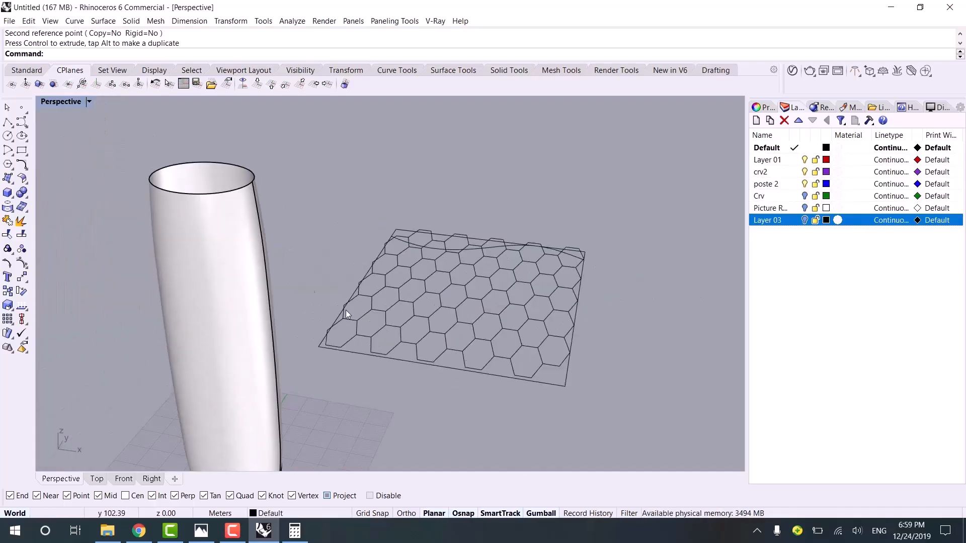
- Create a planar surface from the flattened rectangular outline with PlanarSrf, and clear the selection
left_click(545, 380)
key("Return")
type("Pla")
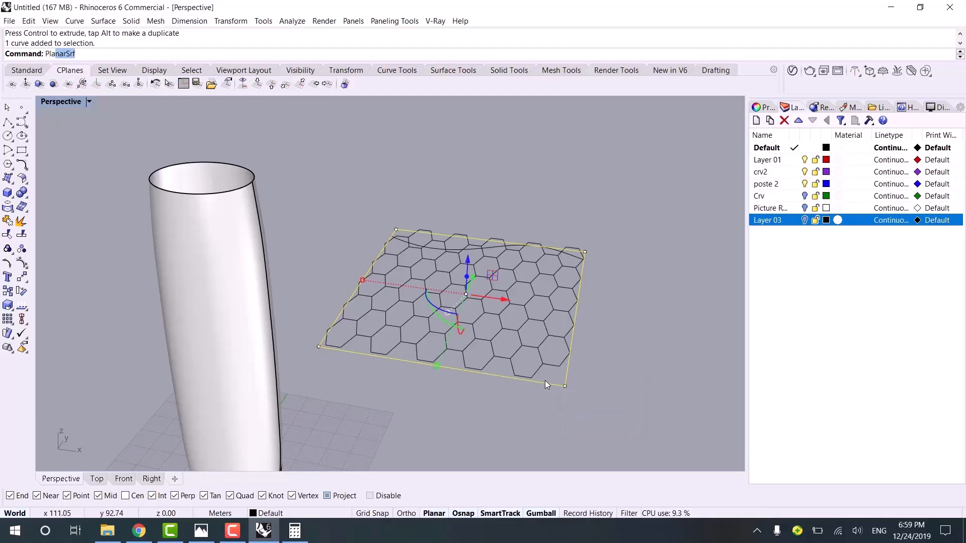
type("nar")
key("Return")
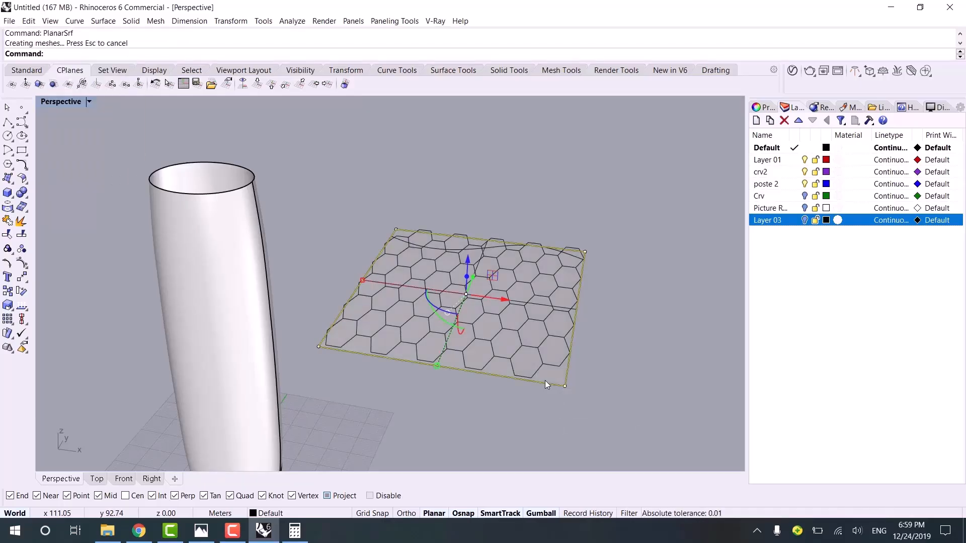
right_click_drag(601, 317, 481, 262)
key("Escape")
right_click_drag(432, 243, 398, 250)
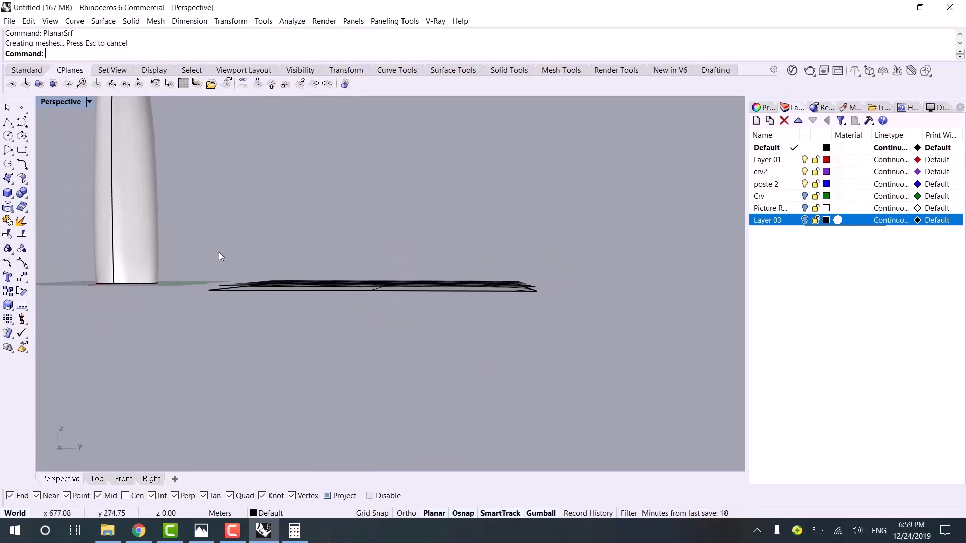
- Flow the hexagon curves, excluding the rectangular outline and planar surface, from the planar surface onto the tower cylinder with FlowAlongSrf
left_click_drag(203, 220, 555, 298)
right_click_drag(477, 304, 558, 376)
scroll(553, 371, "up", 6)
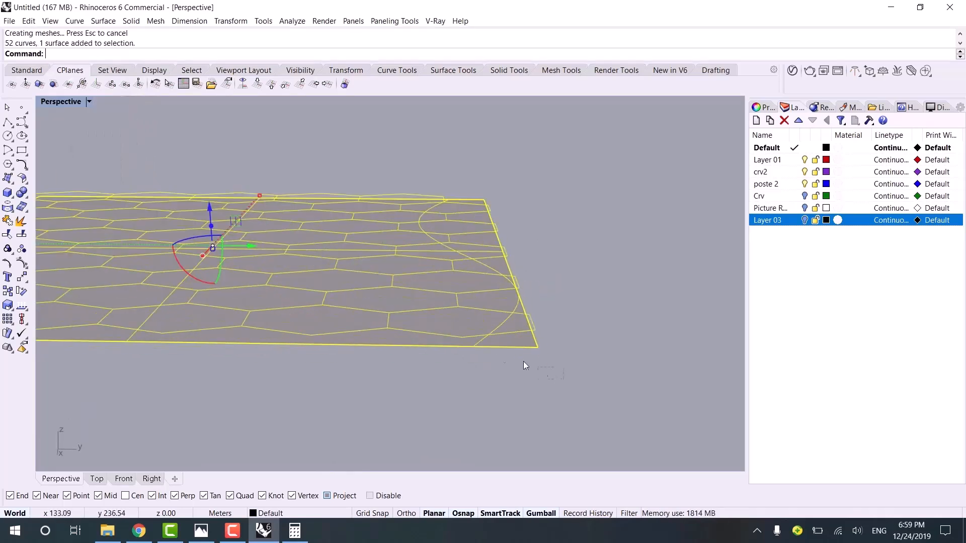
left_click_drag(523, 361, 469, 345, "ctrl")
scroll(351, 380, "down", 6)
right_click_drag(352, 381, 528, 397)
right_click_drag(528, 398, 464, 362, "shift")
type("FlowAlongSrf")
key("Return")
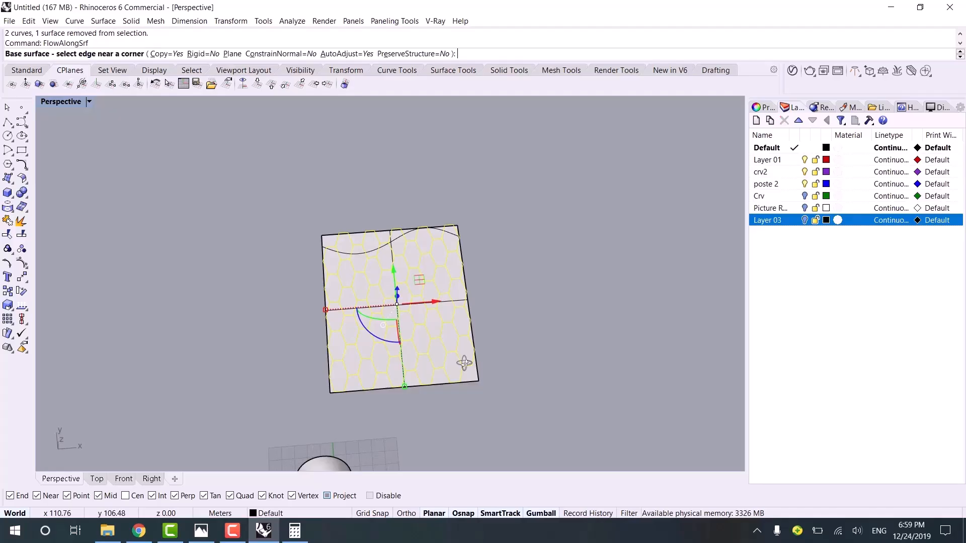
left_click(466, 382)
scroll(458, 352, "down", 5)
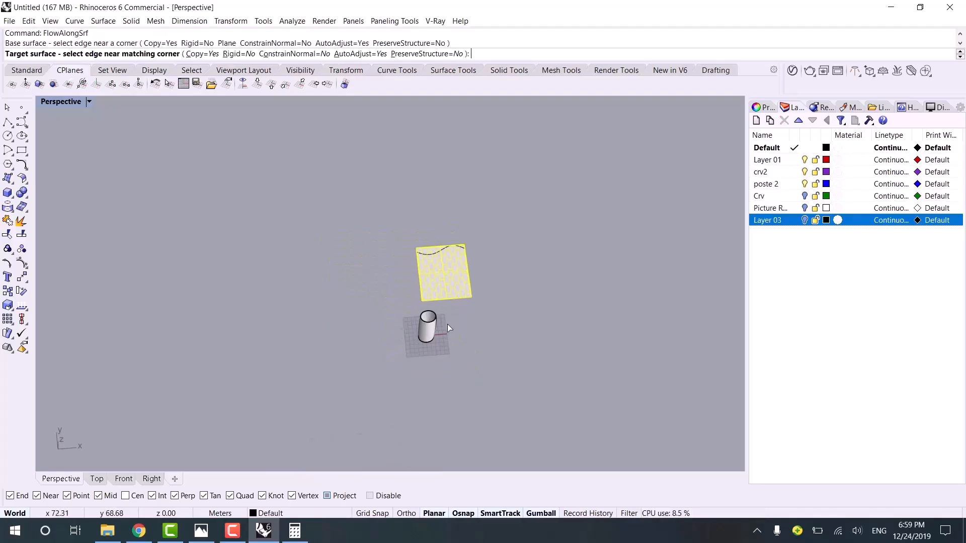
right_click_drag(448, 324, 340, 269)
scroll(366, 324, "up", 5)
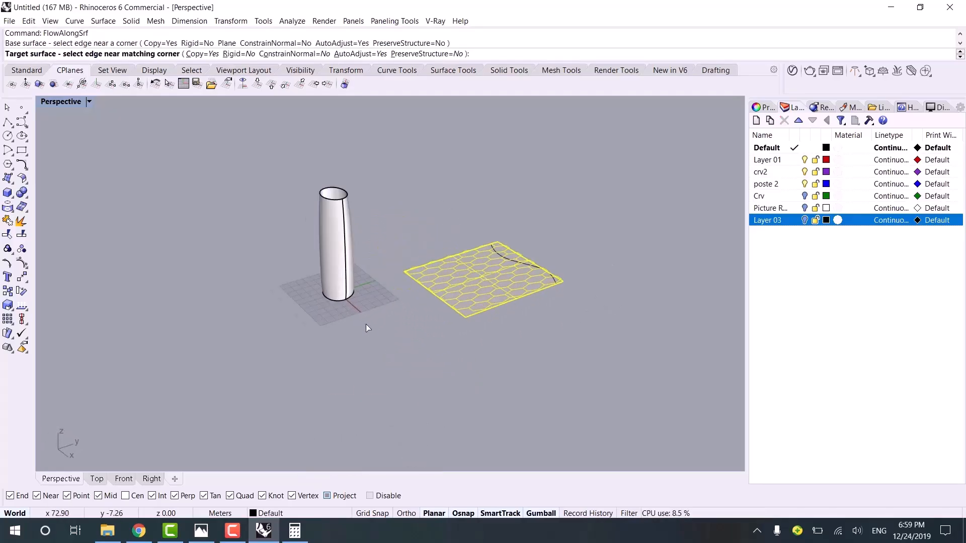
left_click(321, 286)
scroll(322, 287, "down", 3)
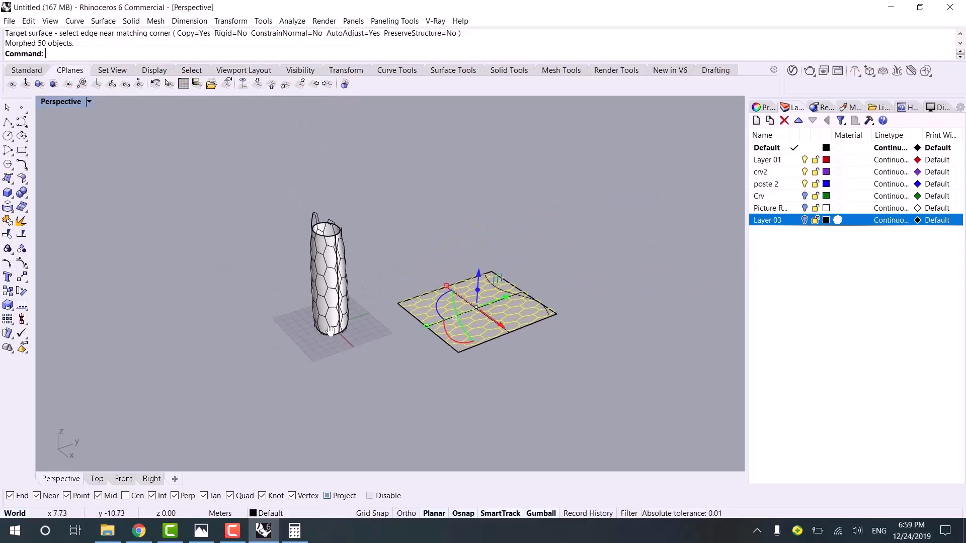
- Select the hexagon curves just flowed onto the tower with SelLast
right_click_drag(321, 287, 210, 271)
middle_click(210, 270)
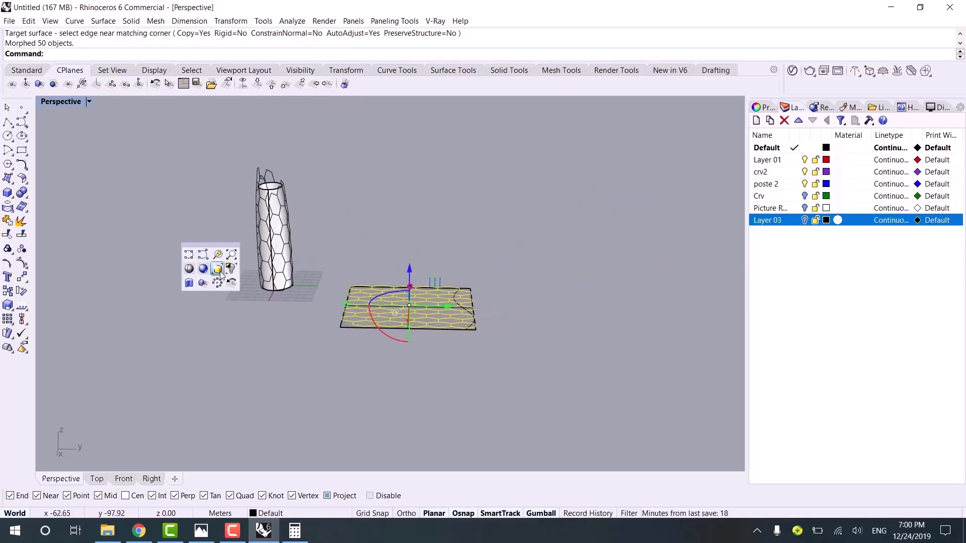
left_click(217, 270)
right_click_drag(237, 228, 249, 266, "shift")
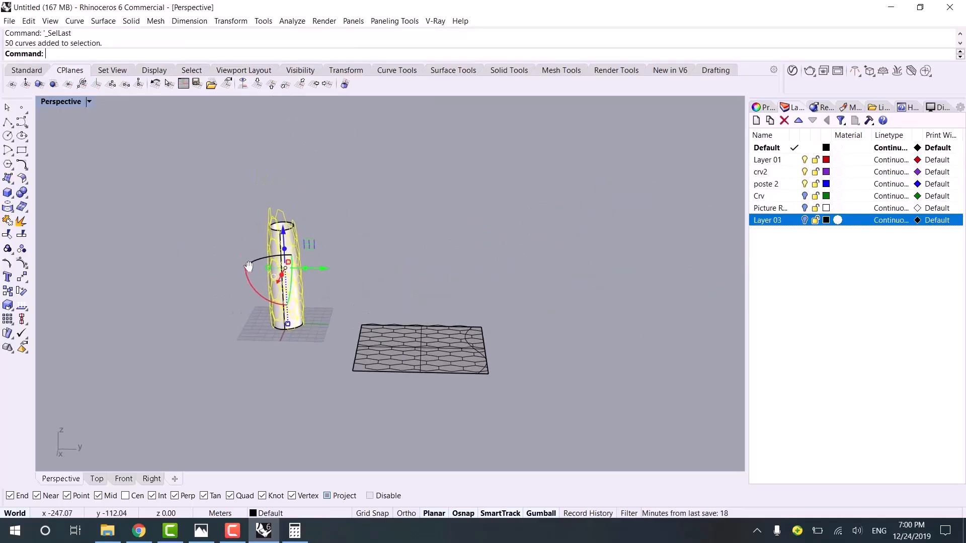
- Try piping the wrapped hexagon curves with a radius of 0.8, and undo the Pipe
type("Pipe")
key("Return")
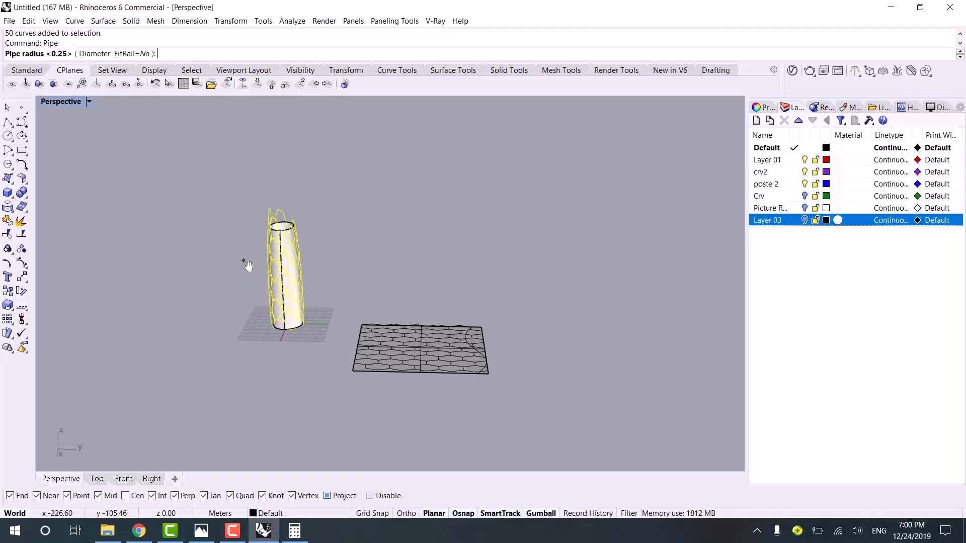
type(".8")
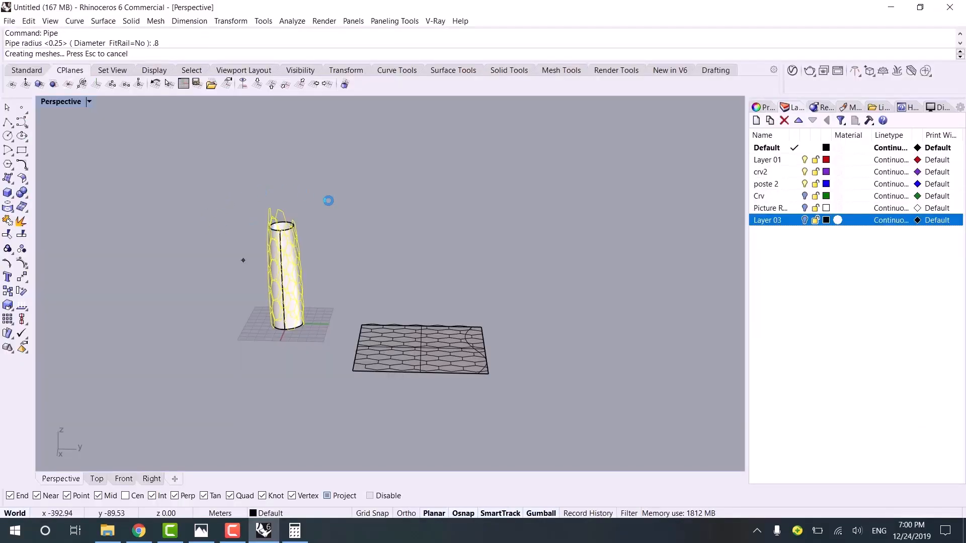
scroll(332, 229, "up", 9)
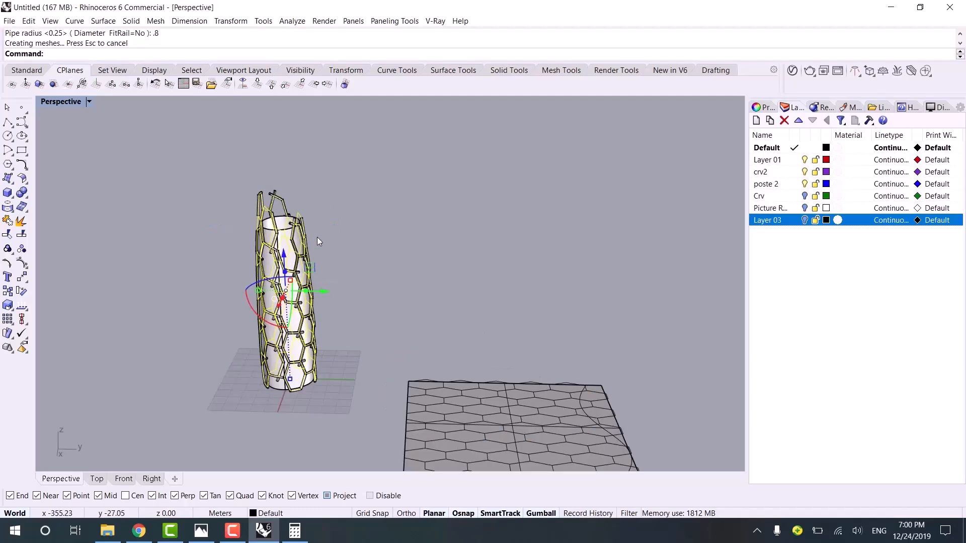
scroll(284, 316, "down", 4)
scroll(281, 316, "up", 2)
key("ctrl+z")
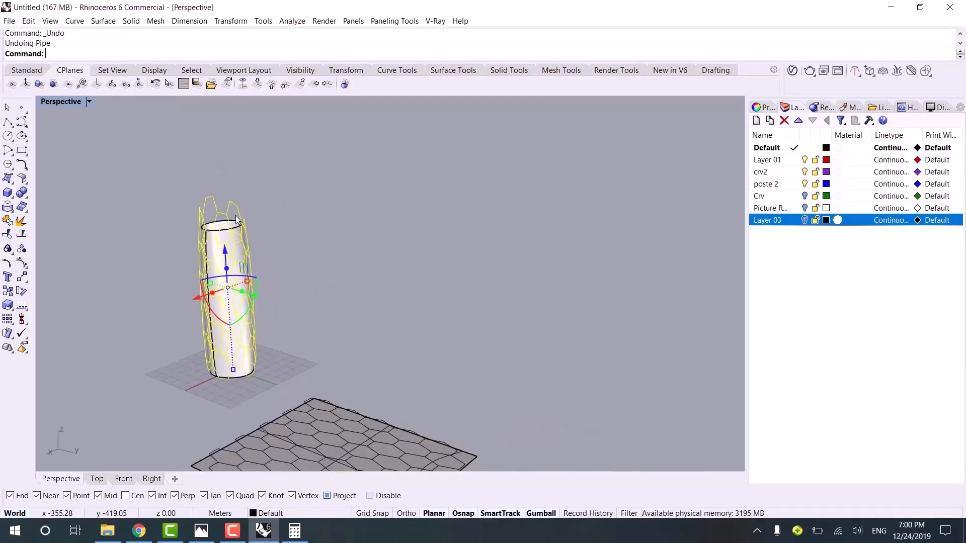
- Isolate the wrapped hexagon curves, explode them into segments, and clear the selection
scroll(233, 241, "up", 5)
middle_click(275, 261)
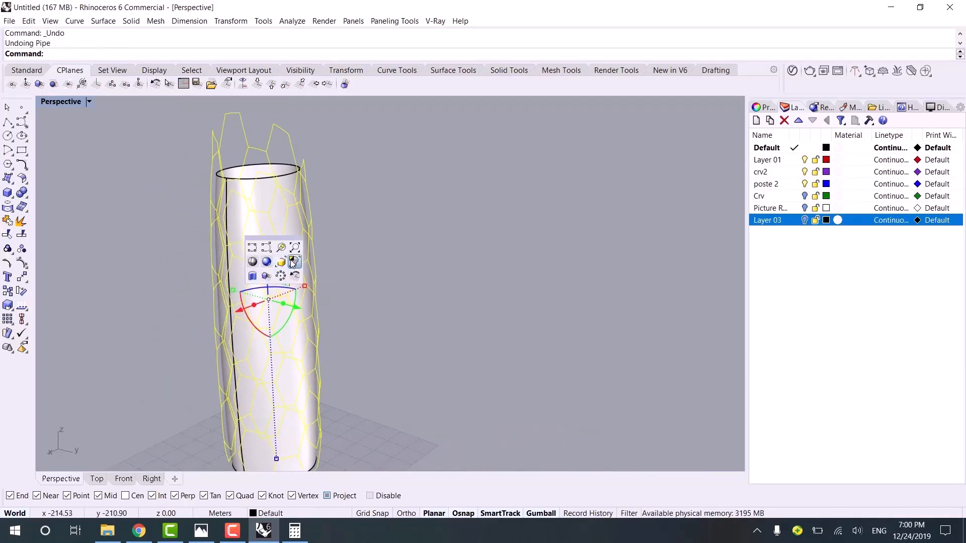
left_click(294, 262)
scroll(289, 274, "down", 7)
right_click_drag(288, 280, 212, 279)
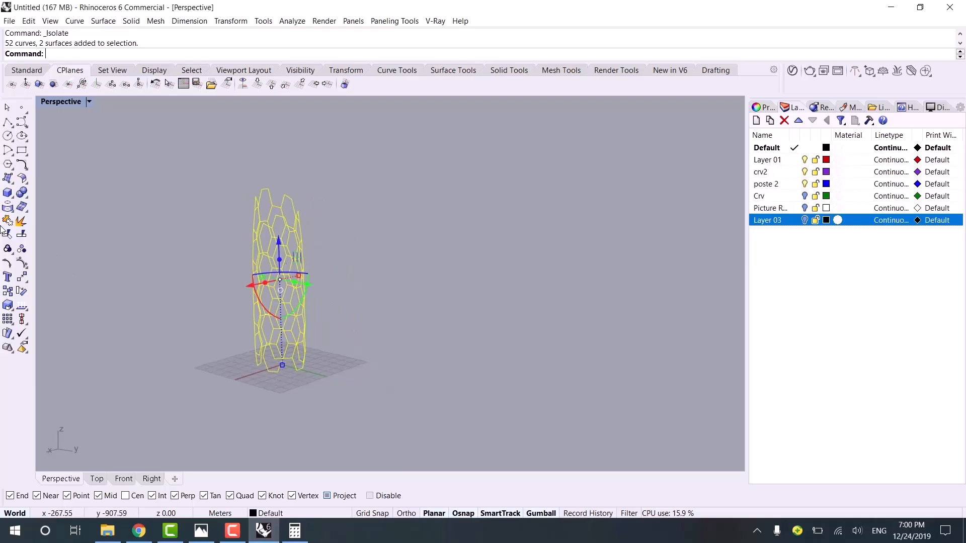
left_click(21, 221)
key("Escape")
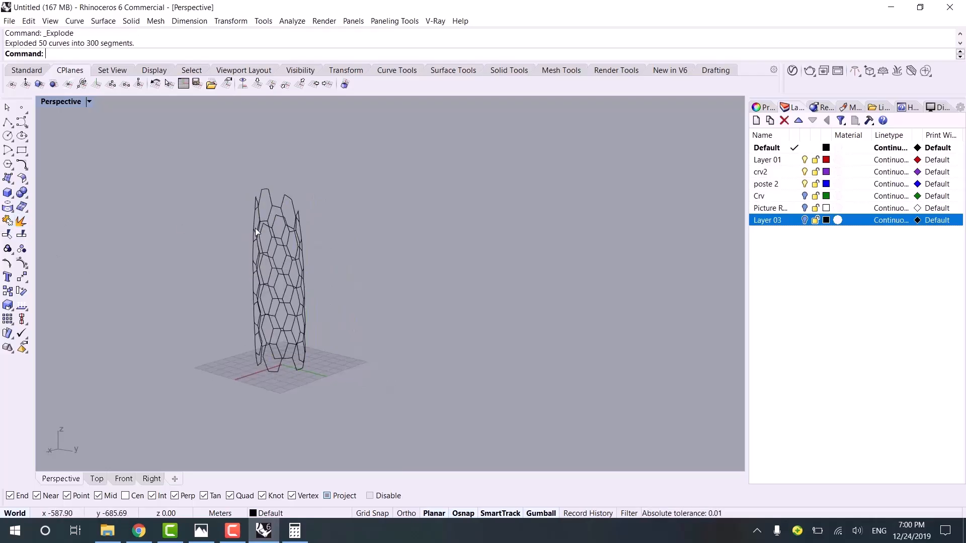
- Delete the duplicate hexagon segments found with SelDup, and select all remaining segments
type("SelDup")
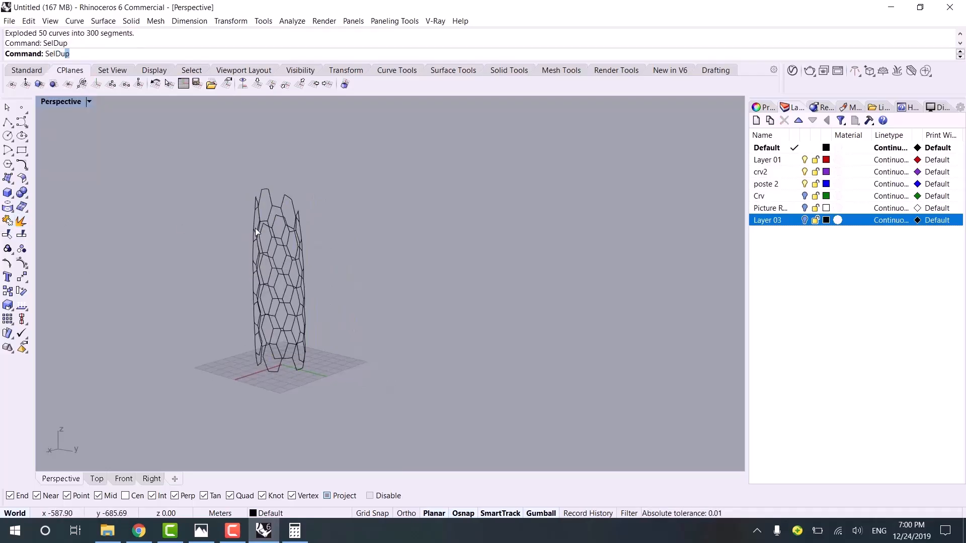
key("Return")
key("Delete")
right_click_drag(392, 282, 375, 197)
left_click_drag(375, 176, 241, 384)
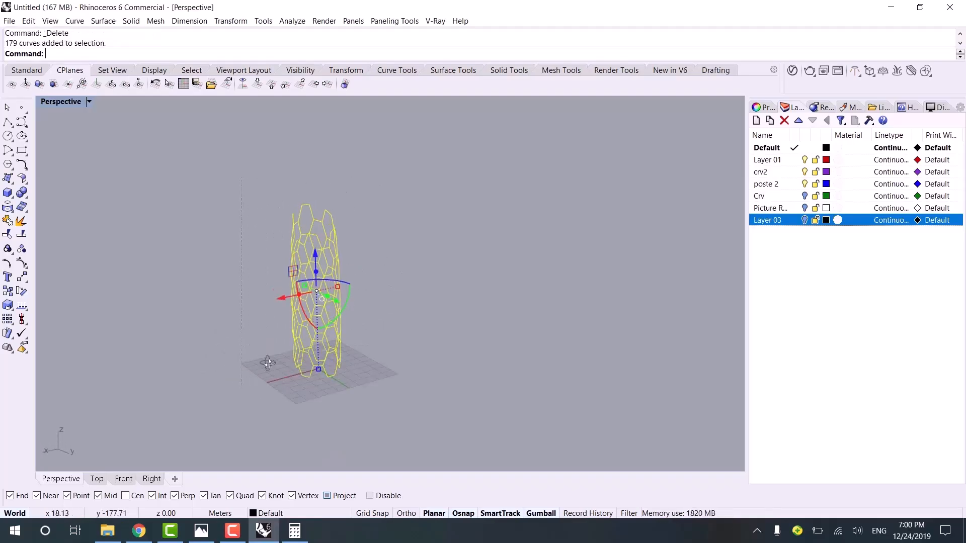
right_click_drag(241, 384, 265, 342)
scroll(327, 317, "up", 3)
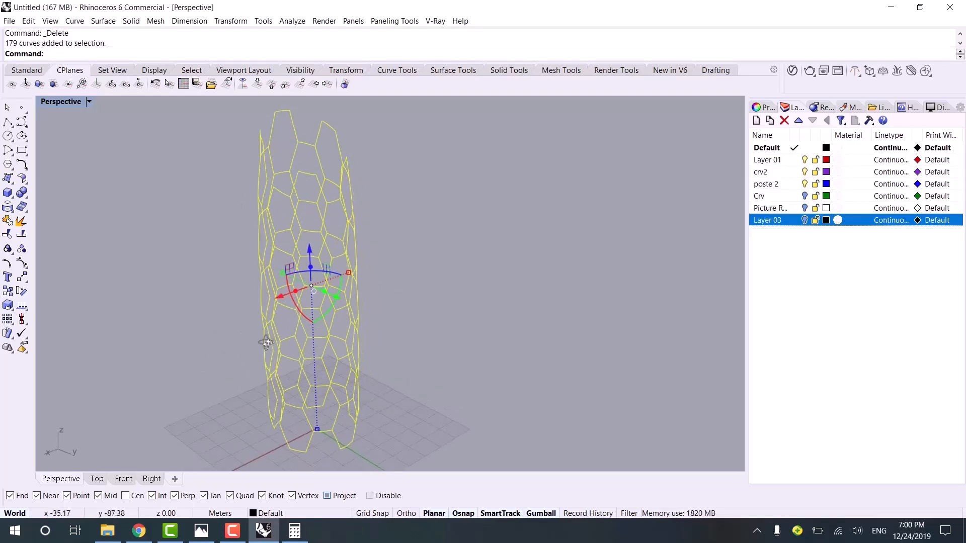
- Pipe the selected hexagon segments with a radius of 0.8
type("Pipe")
key("Return")
key("Return")
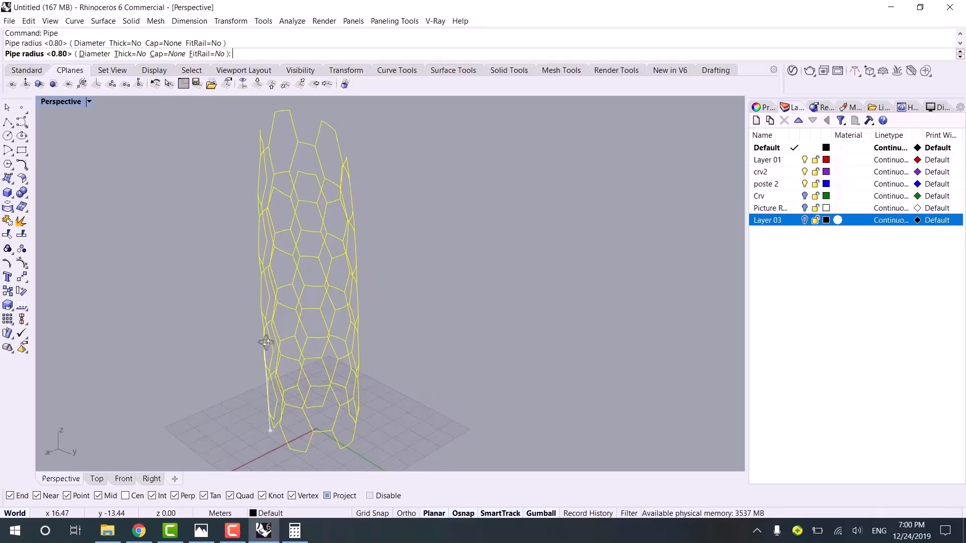
left_click(446, 300)
right_click_drag(445, 300, 388, 282)
scroll(389, 282, "down", 10)
- Delete the centre curves inside the pipes using SelCrv, and group all the hexagon pipes
left_click_drag(416, 168, 297, 315)
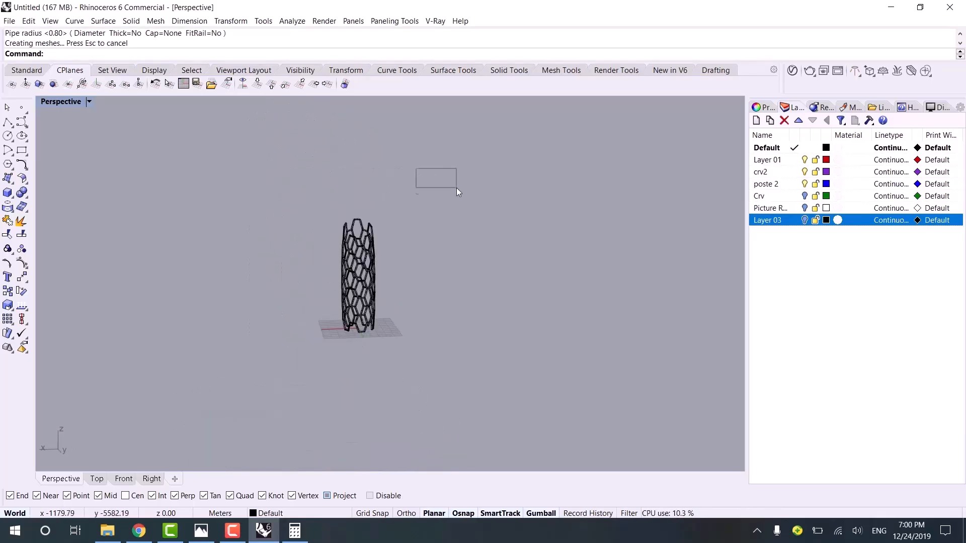
left_click_drag(457, 188, 457, 188)
type("SelCrv")
key("Return")
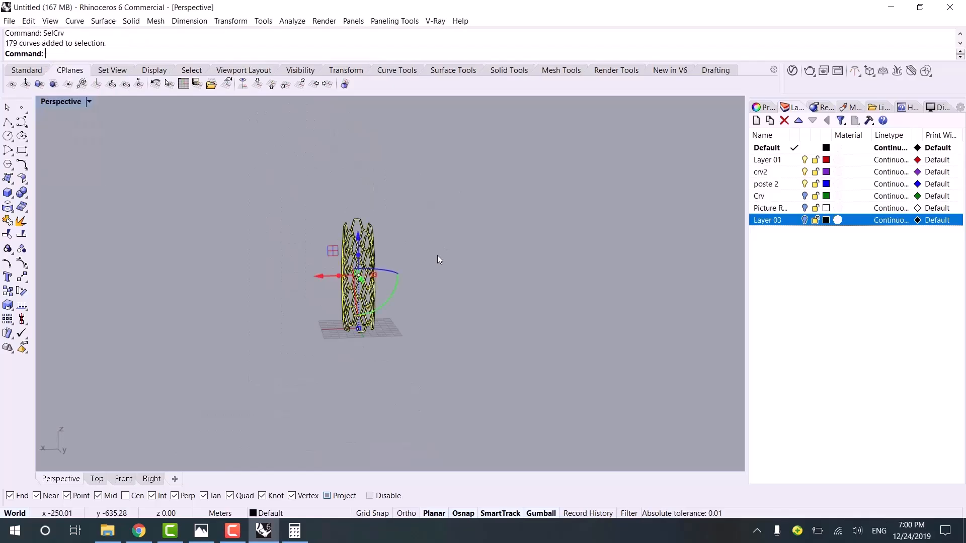
key("Delete")
left_click_drag(409, 207, 268, 367)
key("ctrl+g")
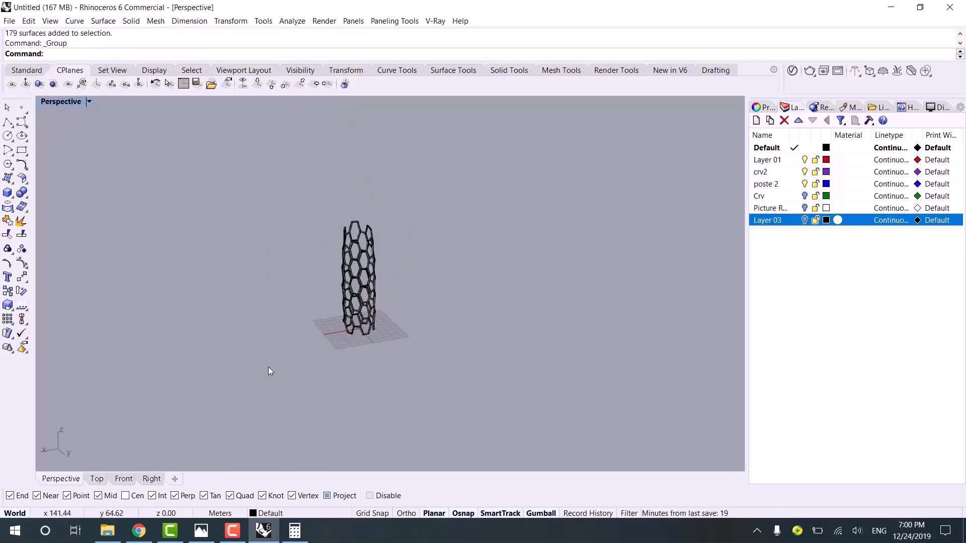
- Show all hidden objects, hide the flat patterns beside the tower, and inspect the thickness of the hexagon pipes around it
key("ctrl+alt+h")
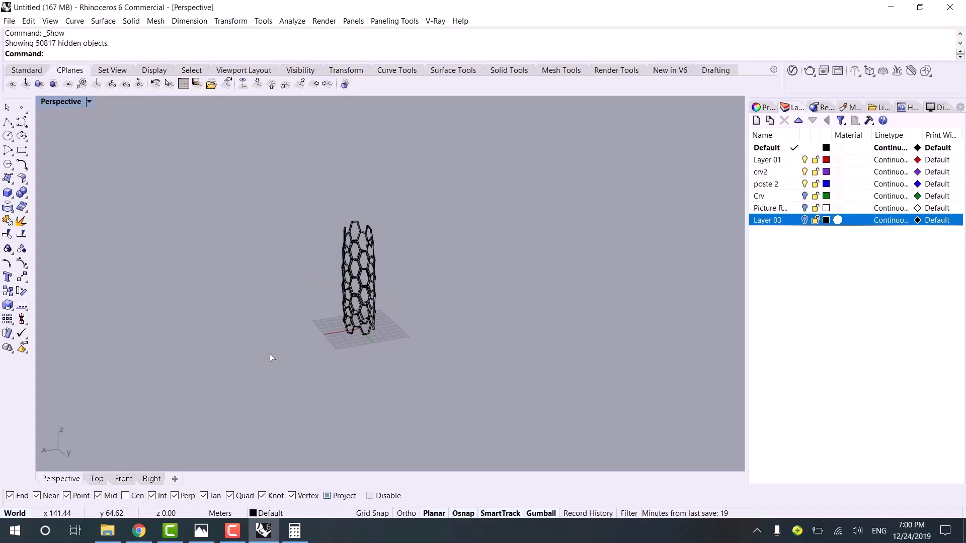
right_click_drag(317, 331, 620, 375)
left_click_drag(405, 448, 405, 447)
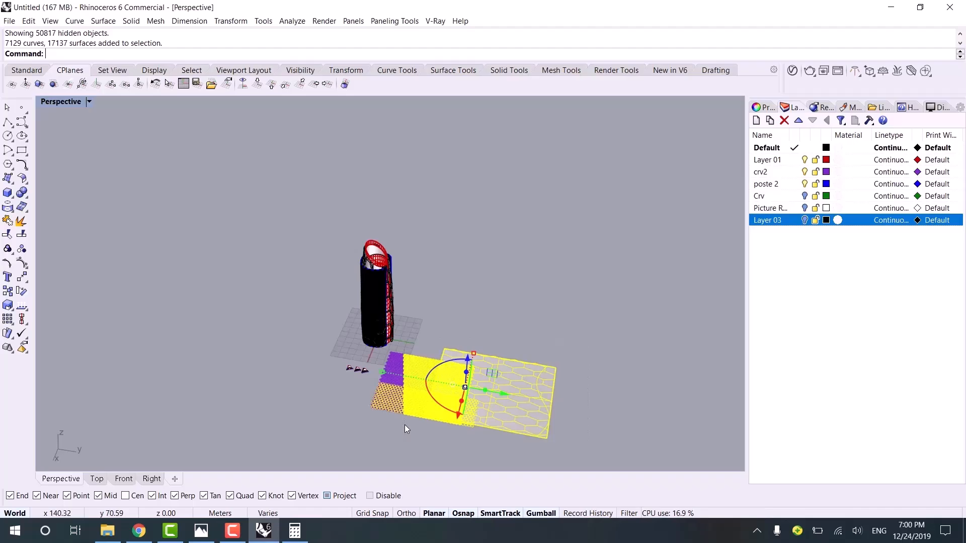
left_click_drag(385, 393, 368, 348)
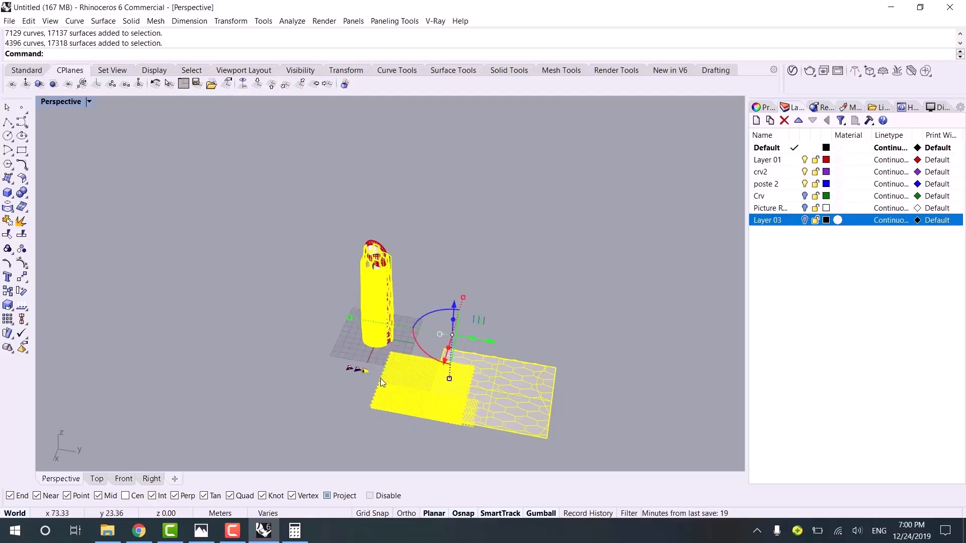
left_click_drag(424, 263, 329, 308, "ctrl")
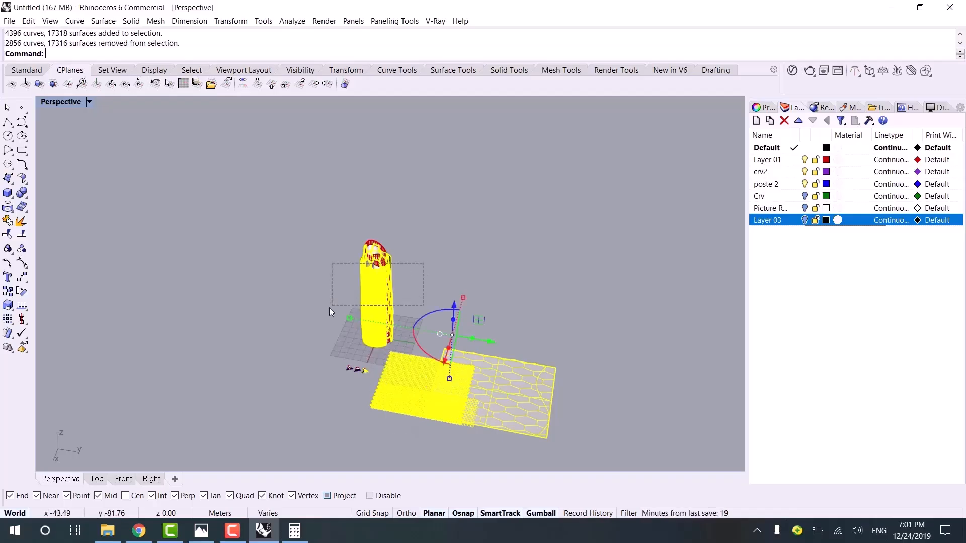
key("ctrl+h")
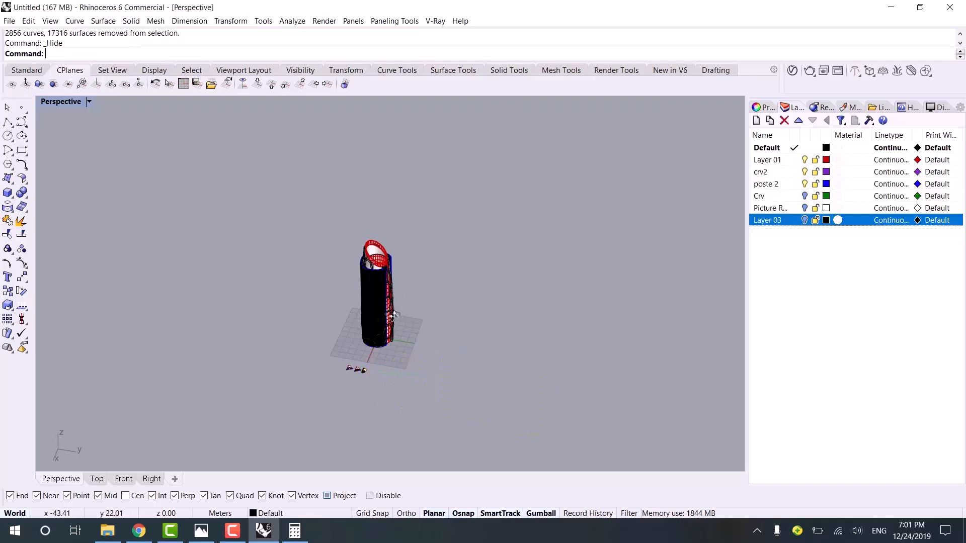
scroll(377, 307, "up", 5)
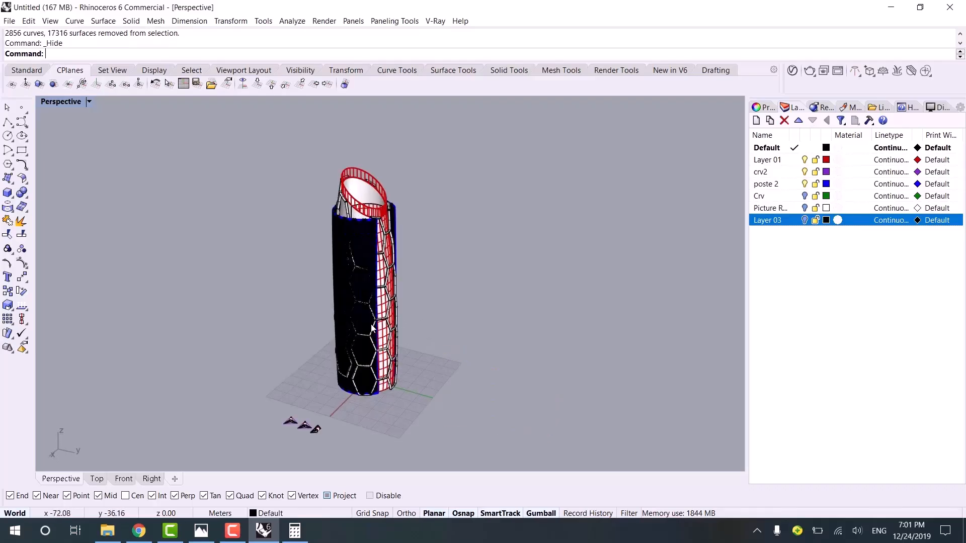
scroll(370, 317, "up", 5)
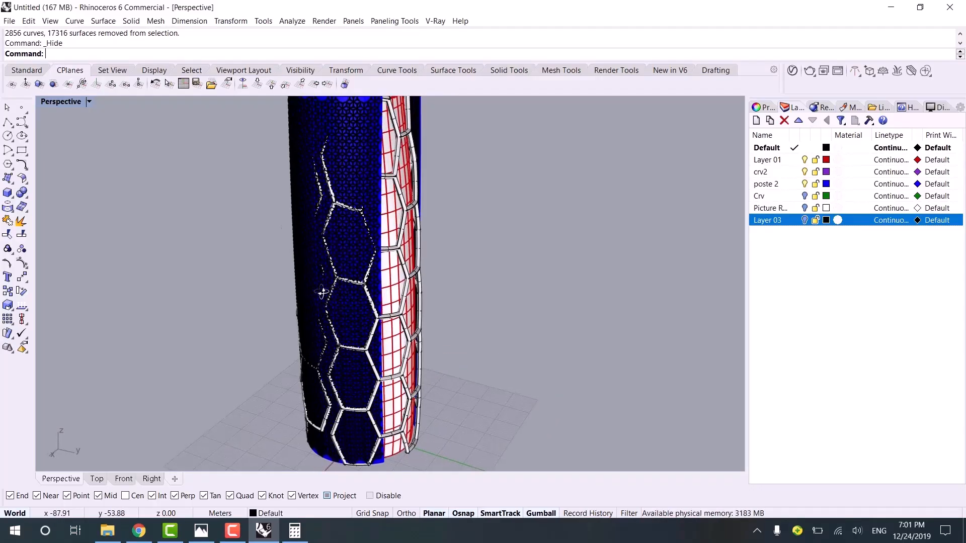
right_click_drag(287, 288, 269, 386)
scroll(353, 388, "up", 6)
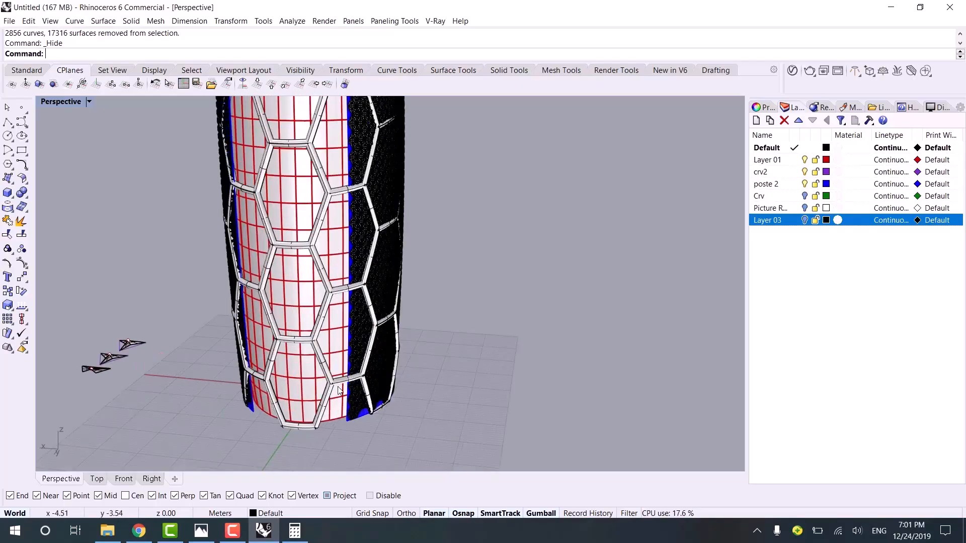
right_click_drag(411, 351, 454, 338)
scroll(415, 333, "up", 3)
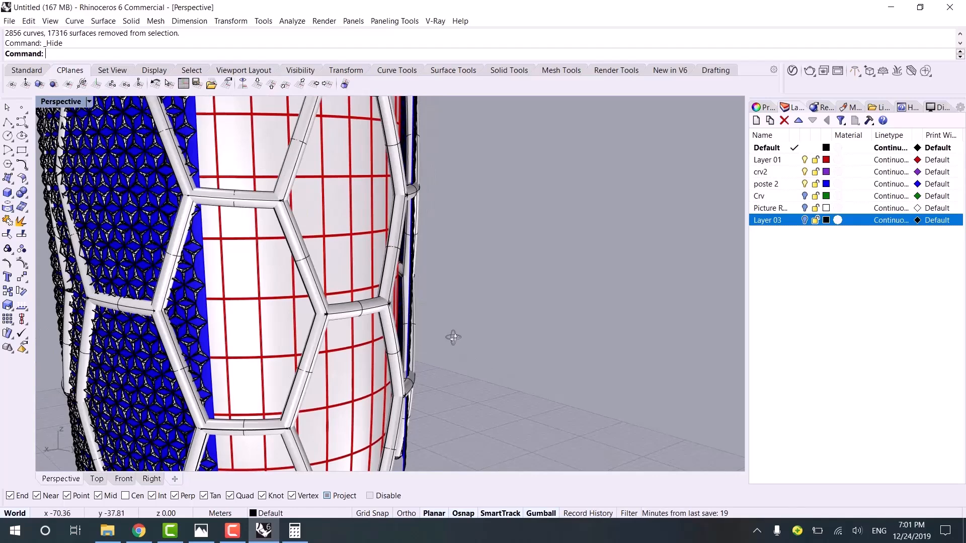
- Undo the hiding, showing, grouping, curve deletion and 0.8 pipes, going back to the selected hexagon segments
key("ctrl+z")
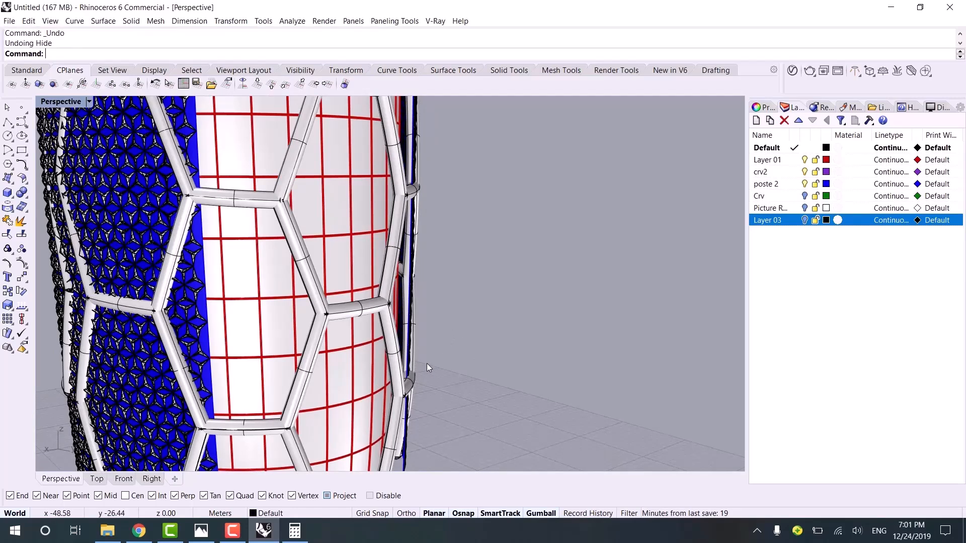
scroll(427, 363, "down", 6)
key("ctrl+z")
scroll(454, 366, "down", 3)
right_click_drag(454, 367, 439, 379)
key("ctrl+z")
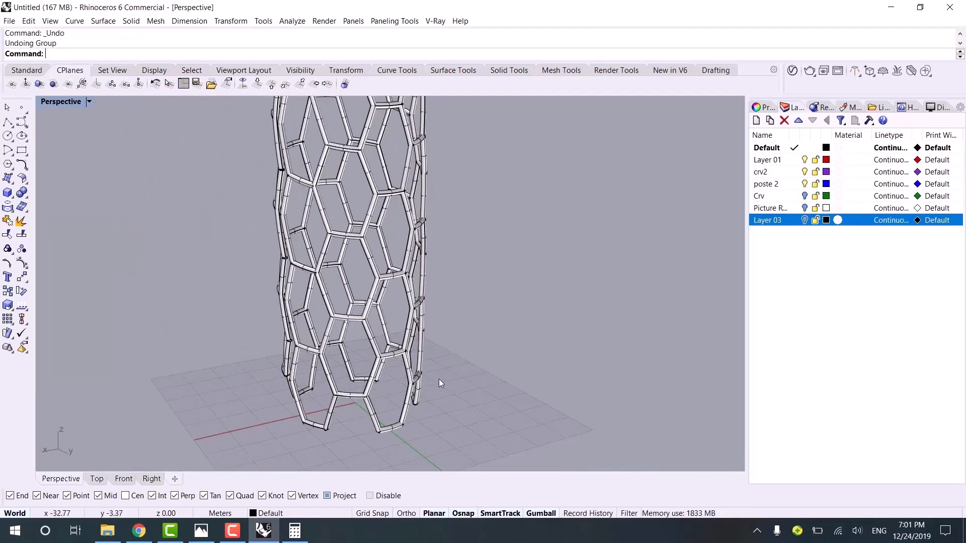
key("ctrl+z")
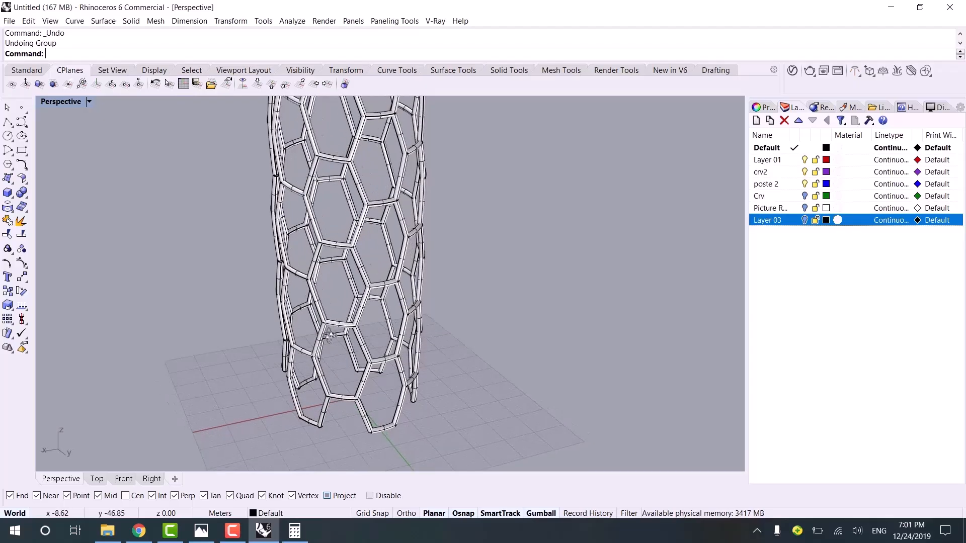
key("ctrl+z")
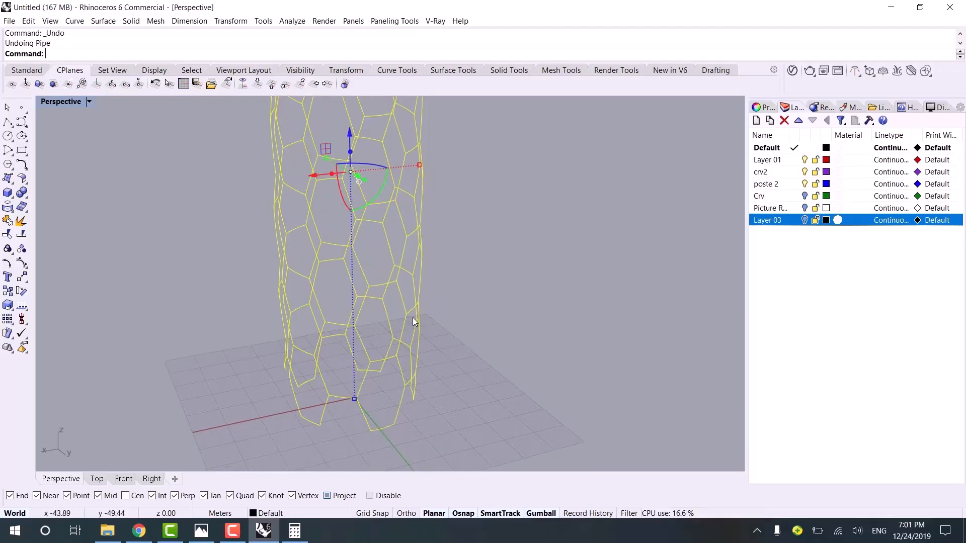
- Pipe the selected hexagon segments with a radius of 0.2
type("Pipe")
key("Return")
type(".2")
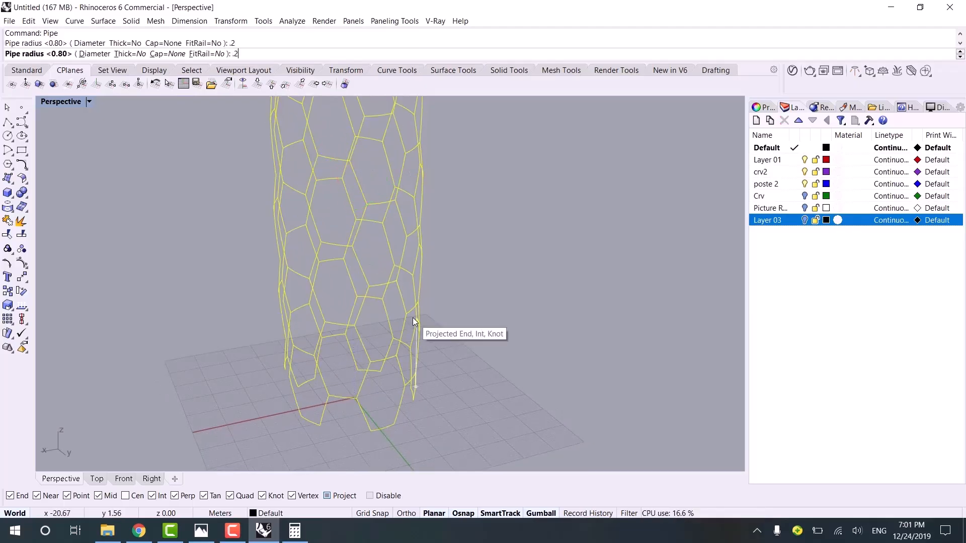
key("Return")
scroll(469, 246, "down", 3)
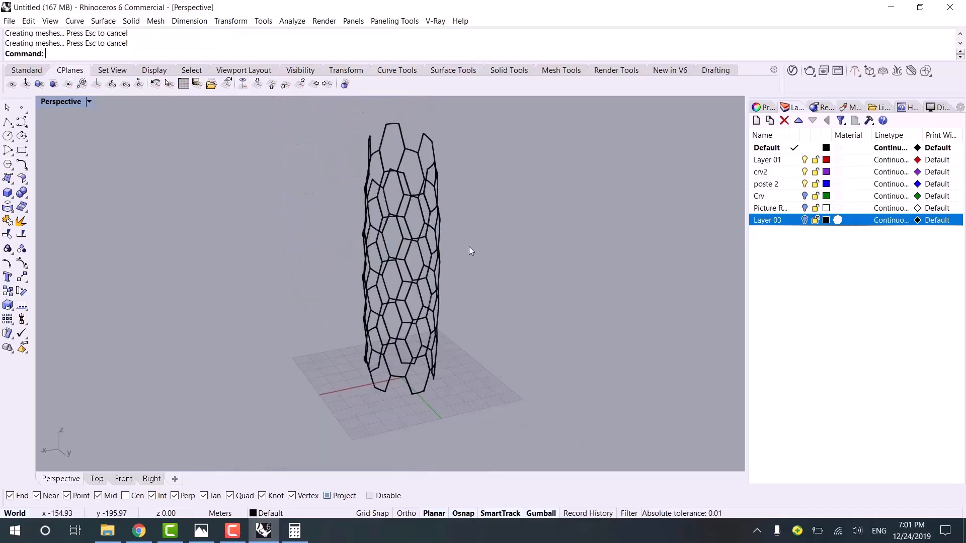
- Select all the centre curves left inside the hexagon pipes with SelCrv and delete them
type("SelCrv")
key("Return")
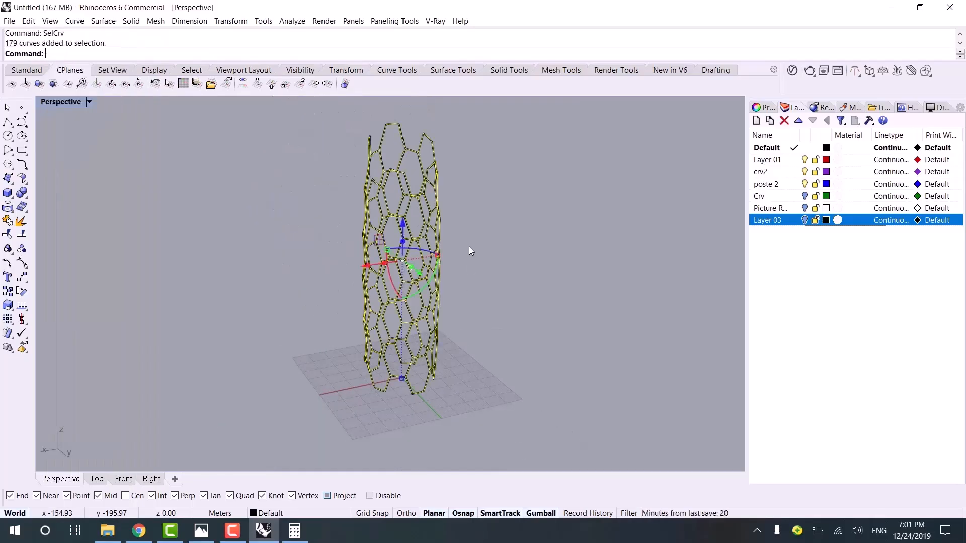
key("Delete")
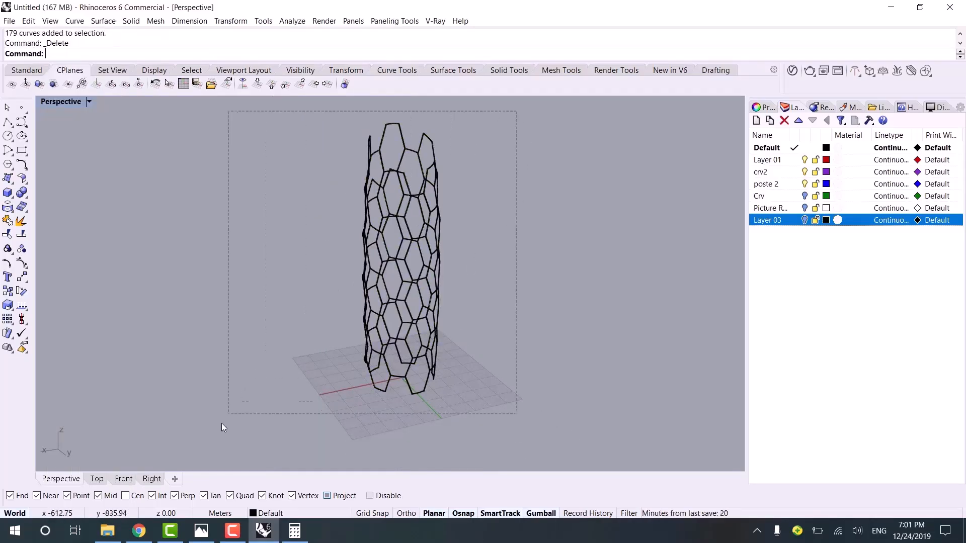
key("ctrl+z")
key("ctrl+h")
key("ctrl+z")
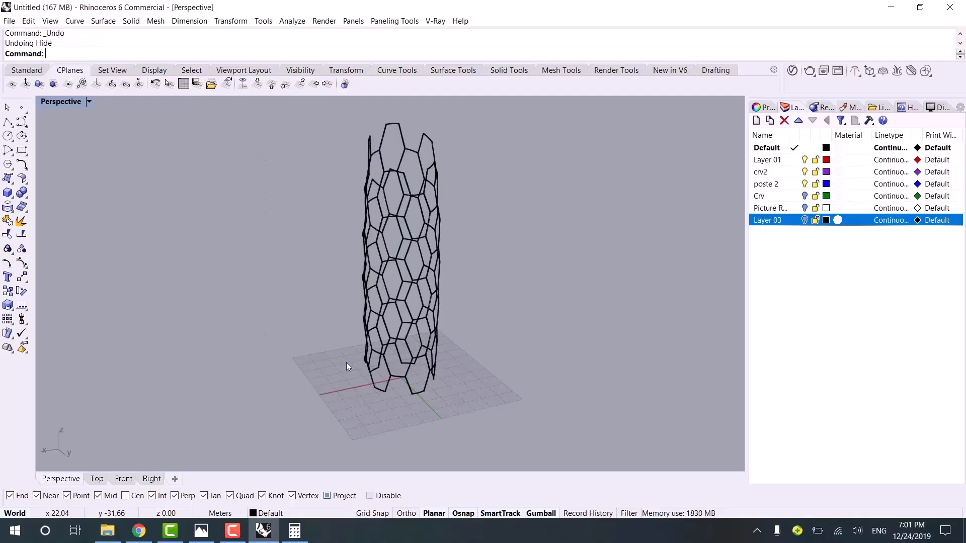
- Group all the hexagon pipes around the tower into one group
left_click_drag(552, 136, 174, 452)
left_click_drag(483, 105, 337, 219)
left_click(347, 222)
key("ctrl+g")
left_click_drag(530, 105, 233, 424)
key("ctrl+h")
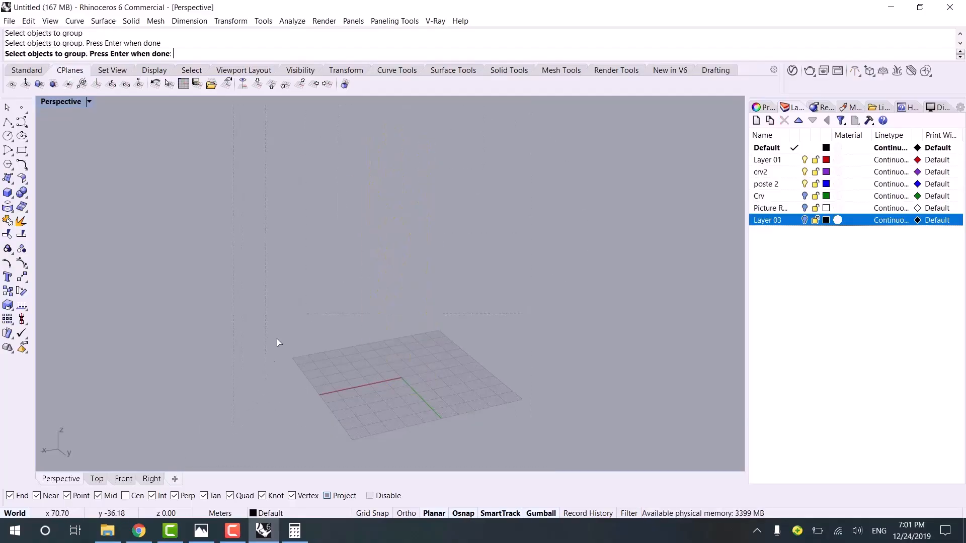
key("Return")
- Use ShowSelected to bring back only the hidden tower objects around the origin, leaving the flat patterns and triangle modules hidden
key("ctrl+shift+h")
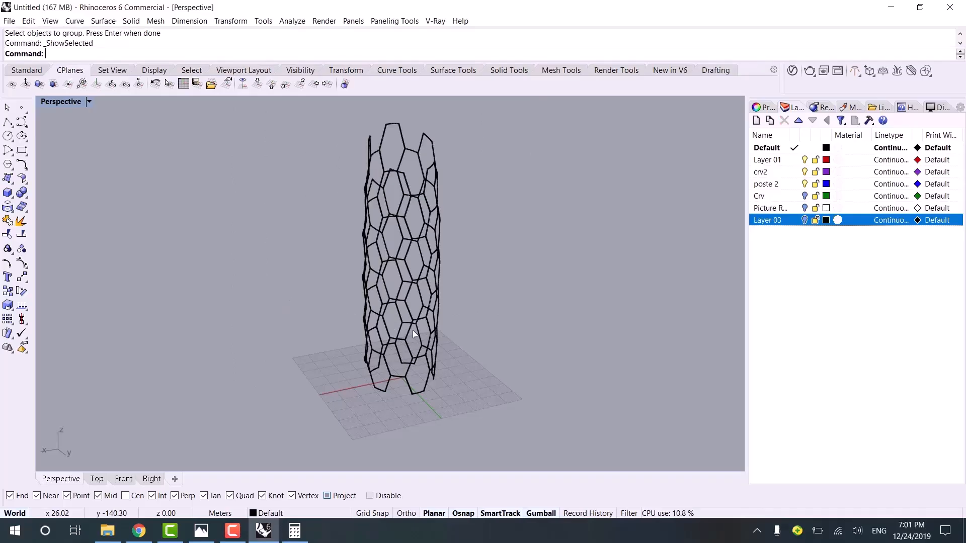
right_click_drag(398, 325, 343, 270)
scroll(139, 436, "down", 2)
left_click(98, 478)
scroll(256, 377, "down", 10)
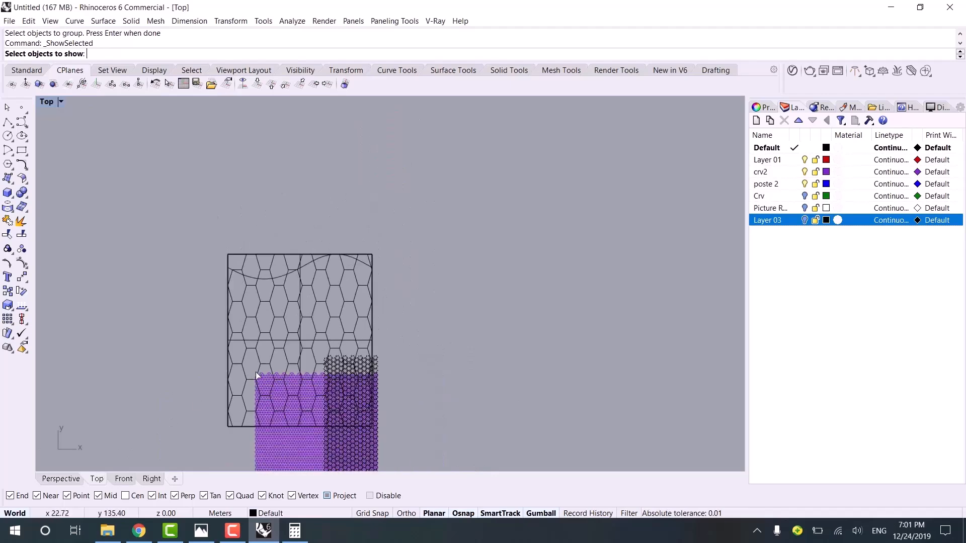
right_click_drag(281, 364, 363, 271)
scroll(314, 394, "up", 10)
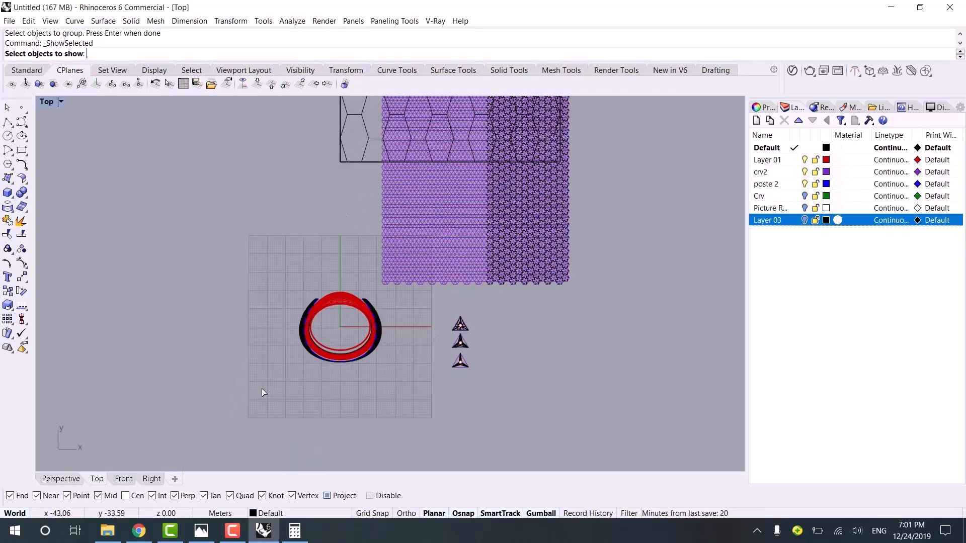
left_click_drag(261, 388, 399, 291)
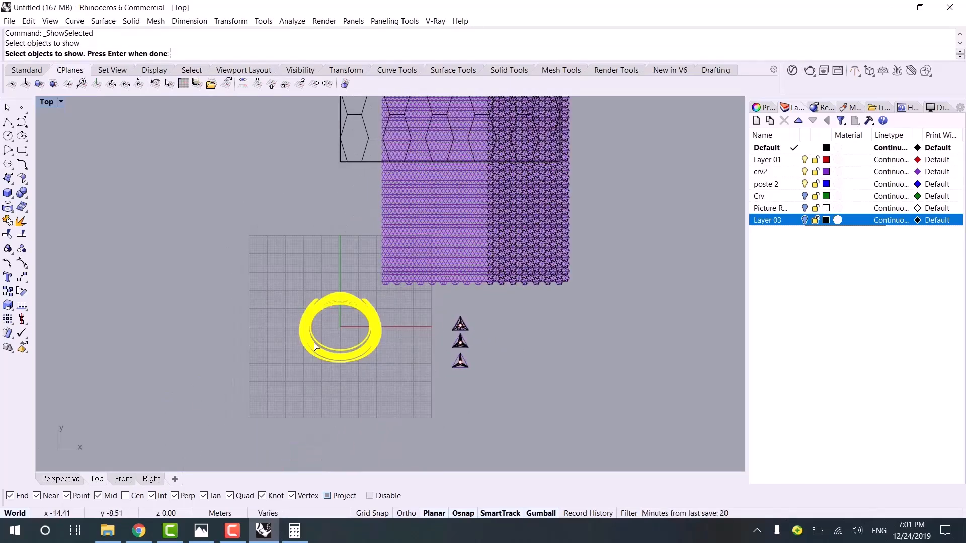
scroll(316, 346, "up", 2)
scroll(316, 346, "up", 2)
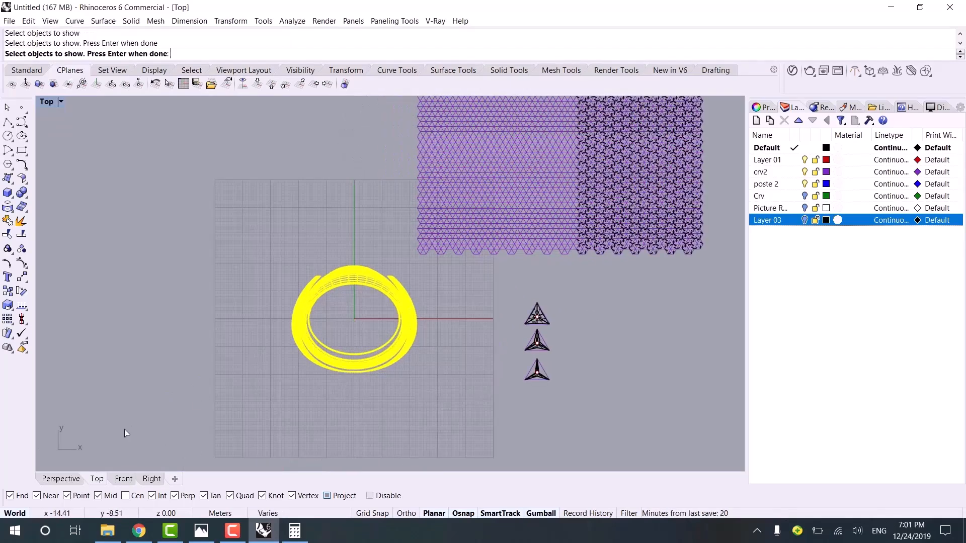
key("Return")
left_click(70, 479)
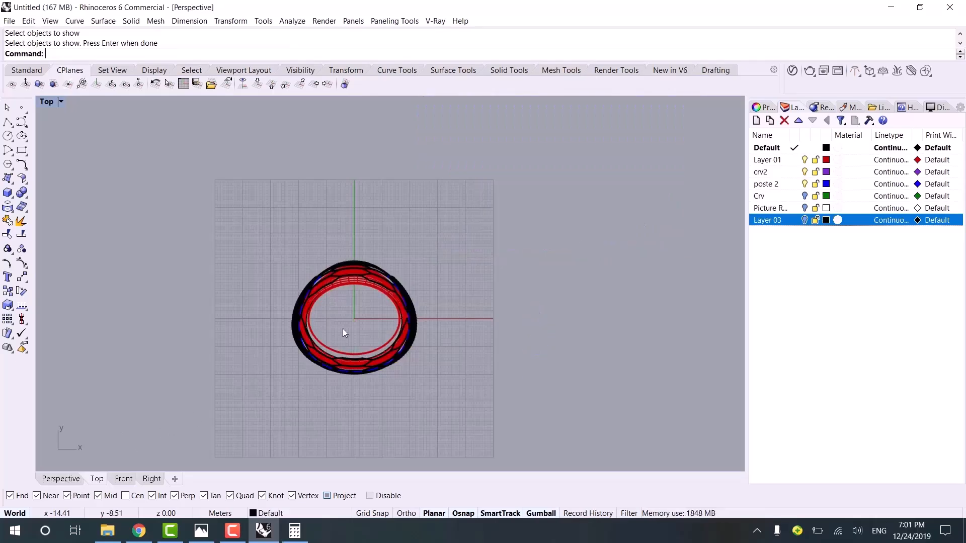
- Set the perspective view of the tower to the Rendered display mode
right_click_drag(411, 342, 405, 308)
scroll(405, 308, "up", 2)
key("ctrl+alt+r")
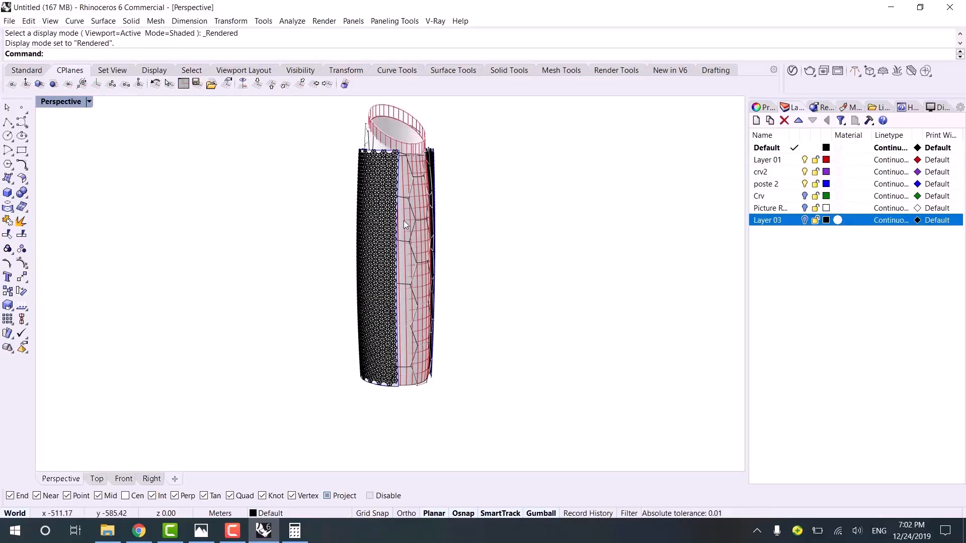
scroll(403, 220, "up", 3)
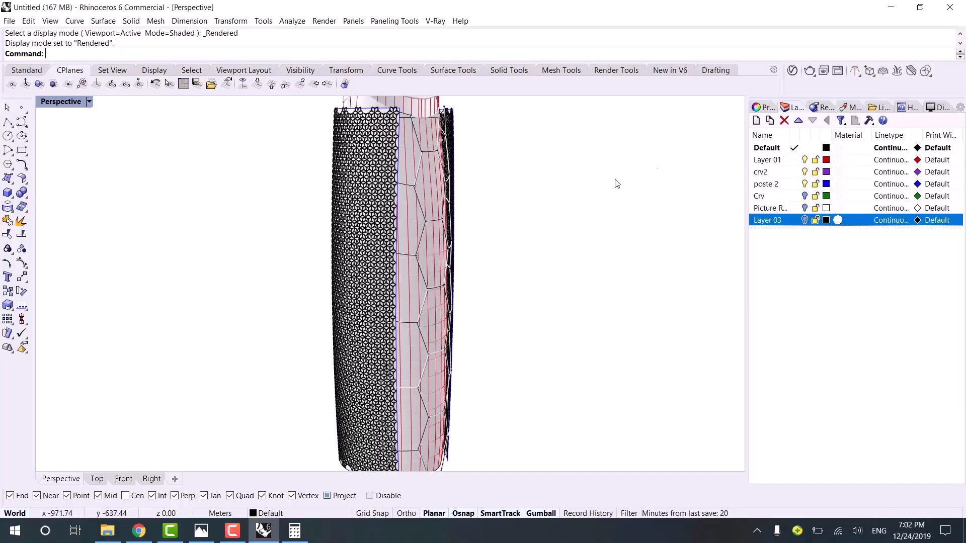
scroll(442, 241, "up", 2)
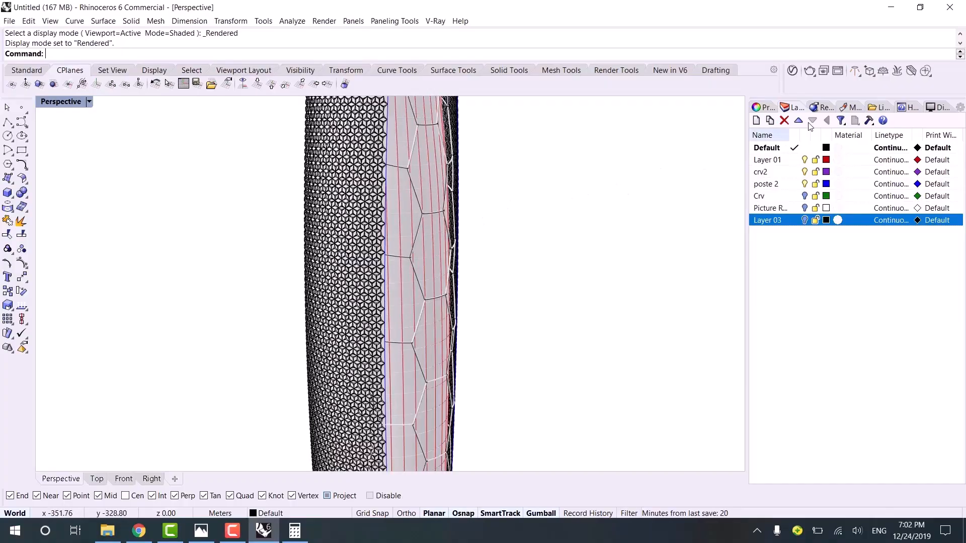
- Create a Custom material and set its colour to dark blue with RGB 25, 97, 143
left_click(850, 107)
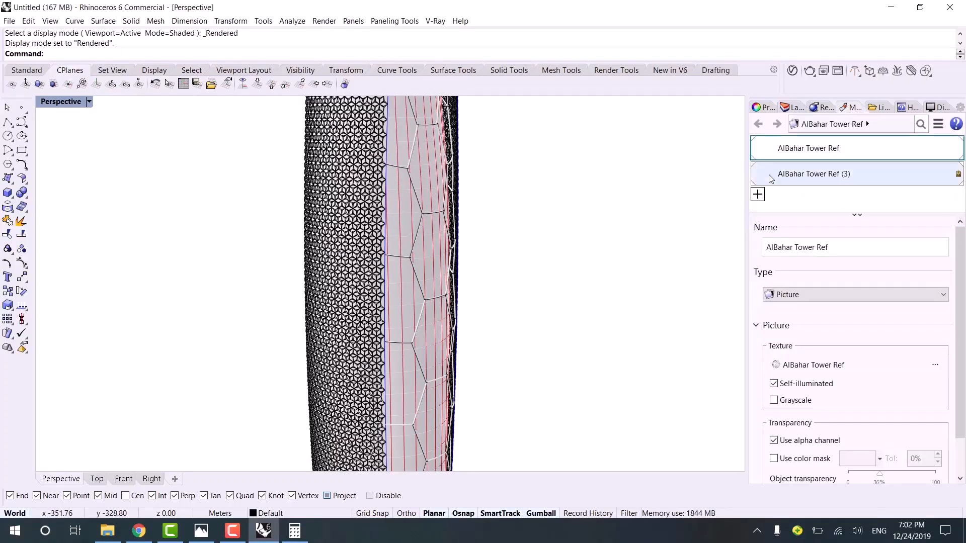
left_click(758, 195)
left_click(787, 225)
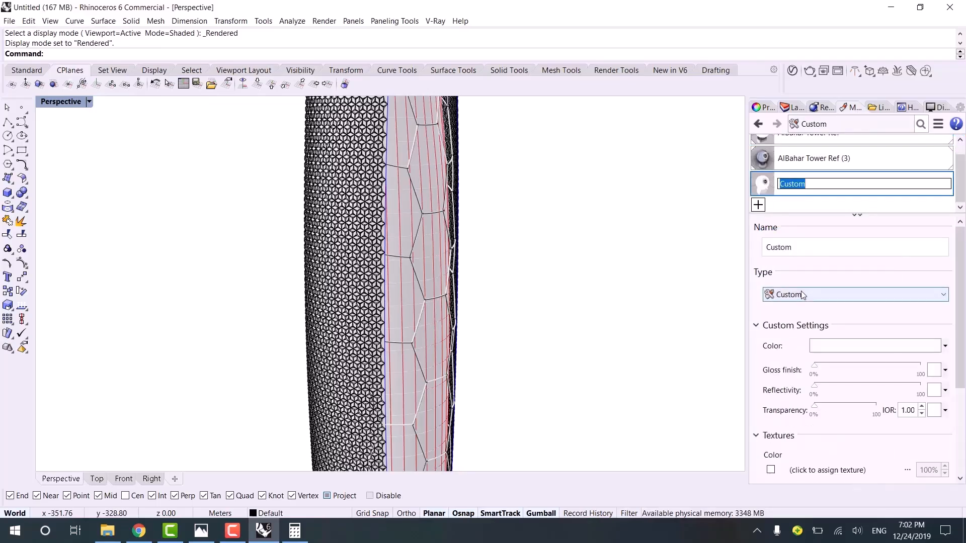
left_click(841, 346)
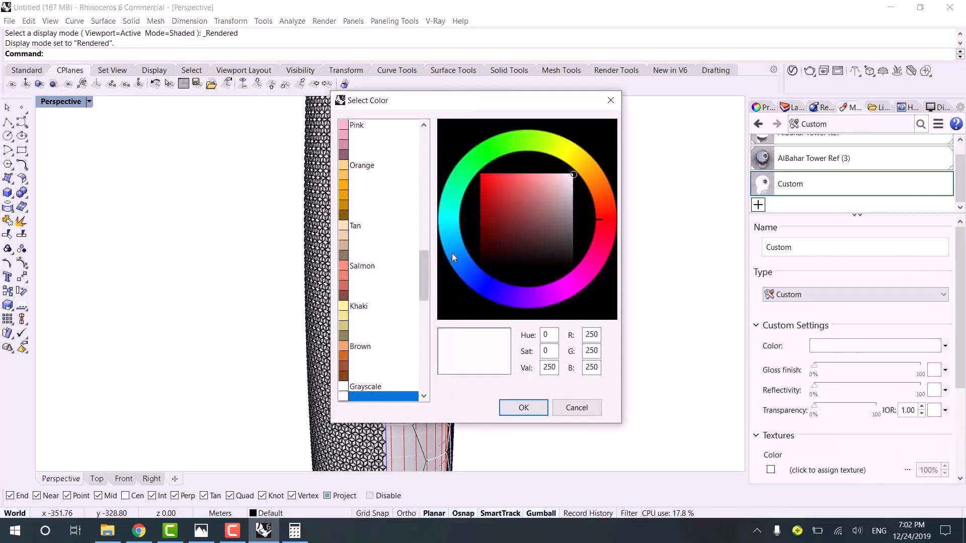
left_click(452, 255)
left_click(497, 213)
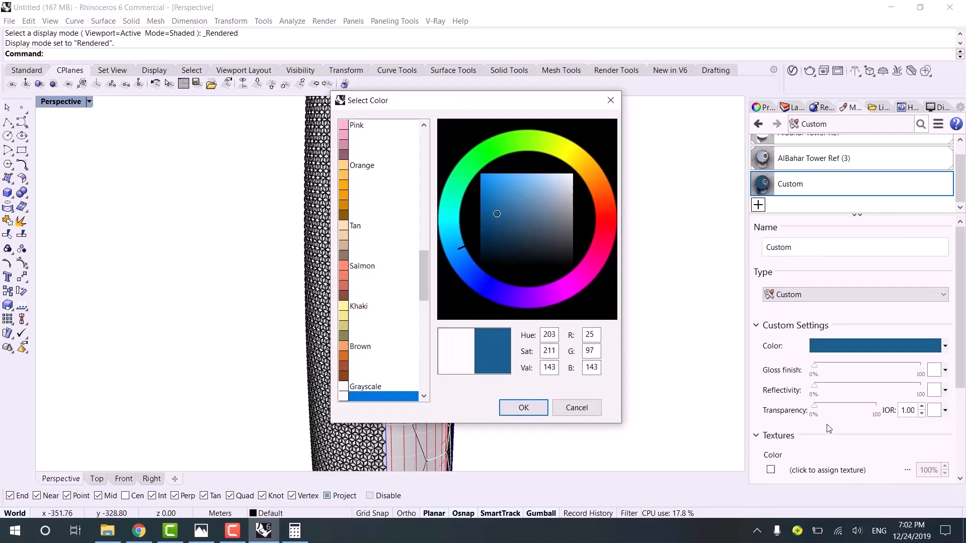
key("Return")
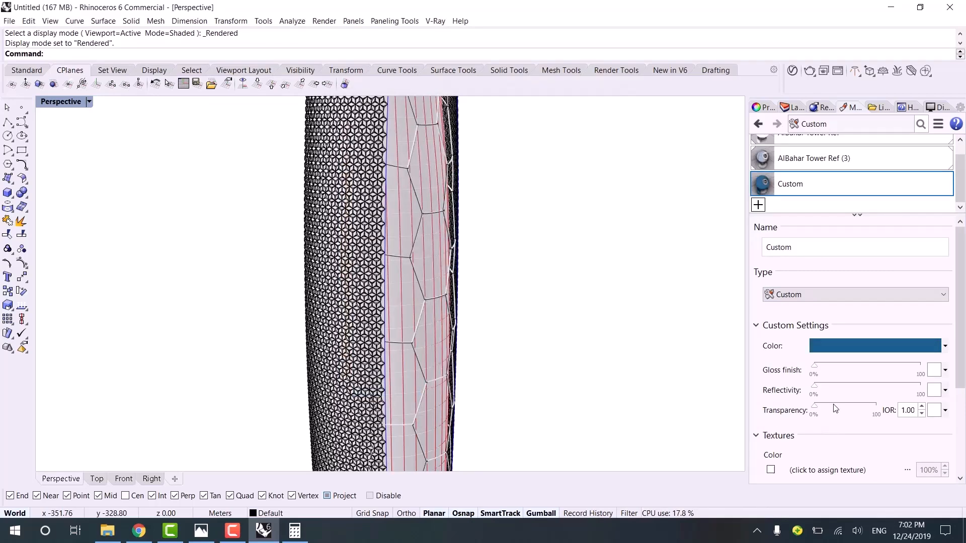
- Set the blue material's transparency to 28% and apply it to the tower's main body behind the hexagon pipes
left_click_drag(763, 188, 453, 281)
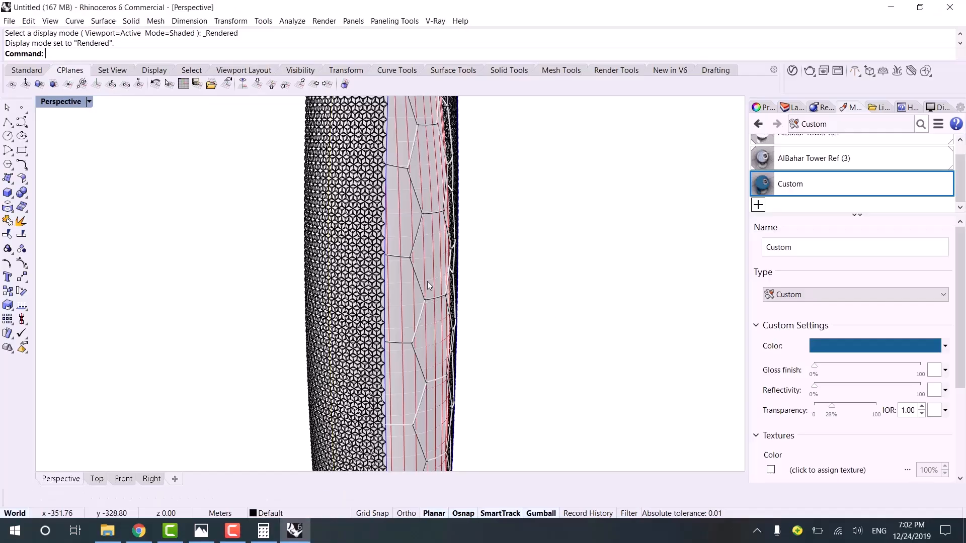
left_click(465, 321)
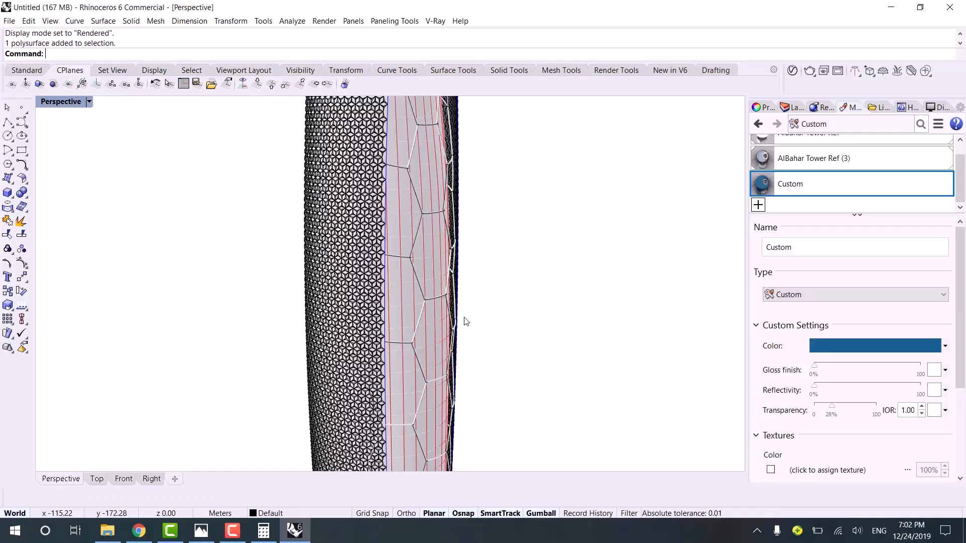
scroll(393, 311, "down", 2)
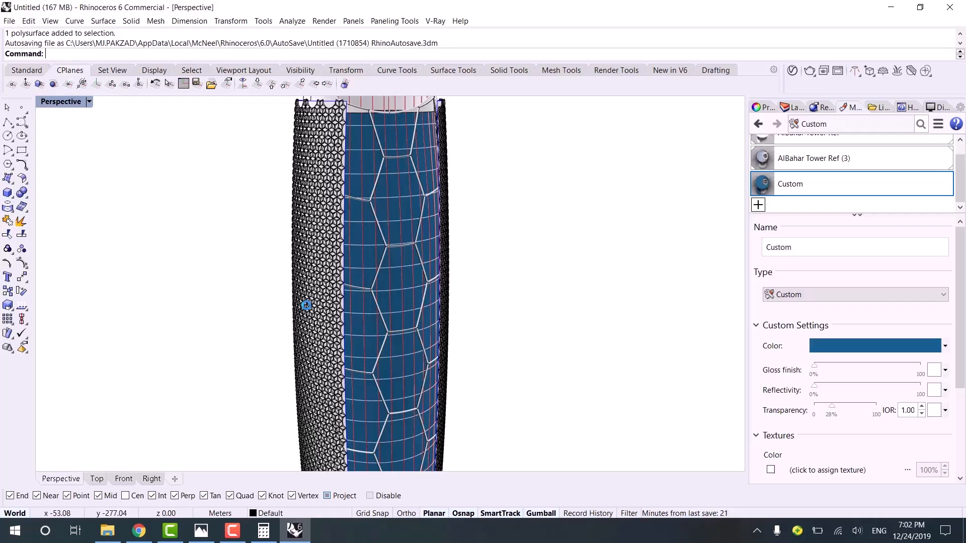
scroll(306, 305, "down", 2)
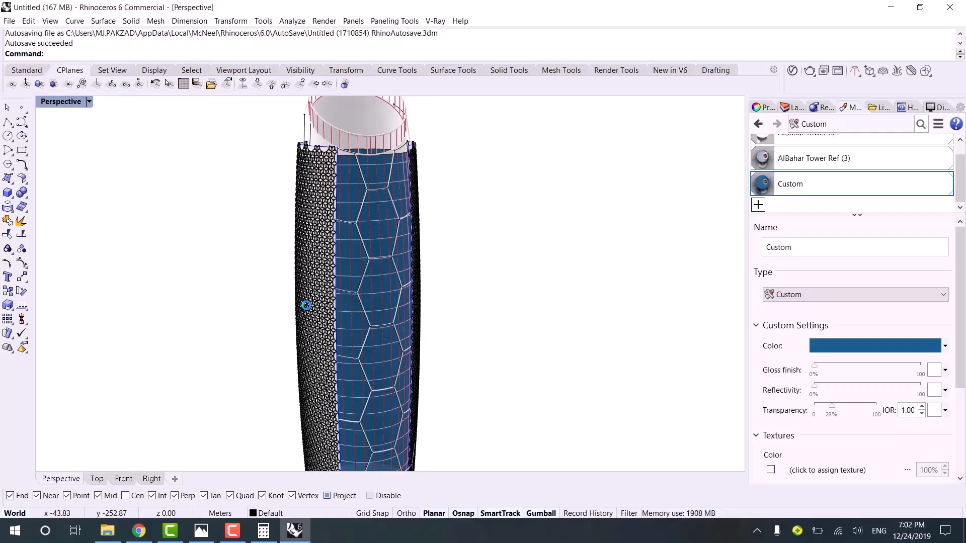
- Turn off surface edges in the Rendered display, inspect the folded facade panels up close, and turn the edges back on
left_click(939, 108)
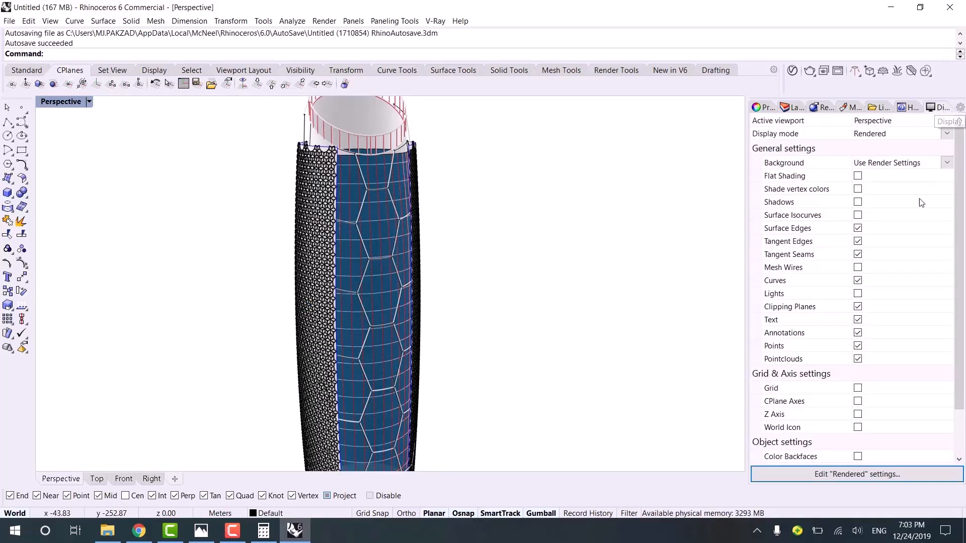
left_click(858, 229)
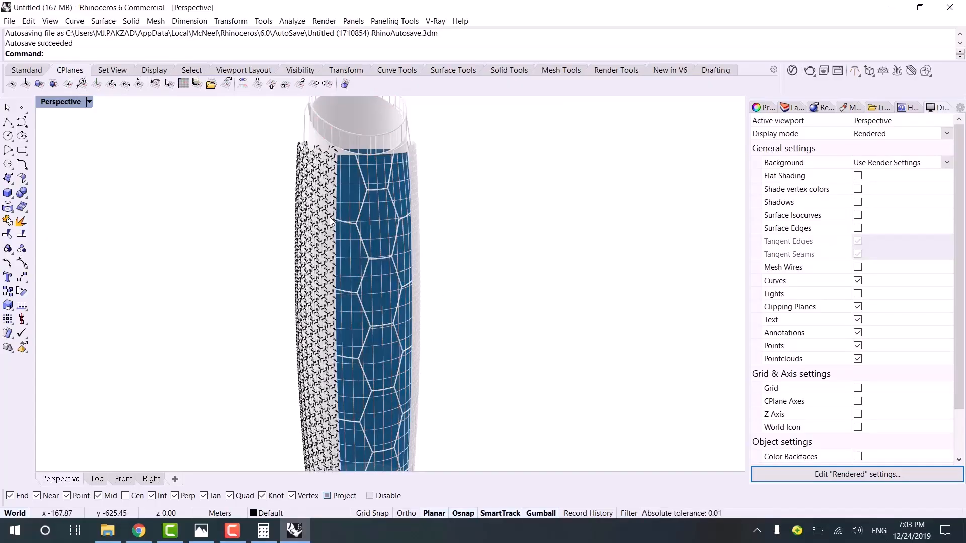
right_click_drag(318, 257, 340, 261)
scroll(347, 267, "up", 6)
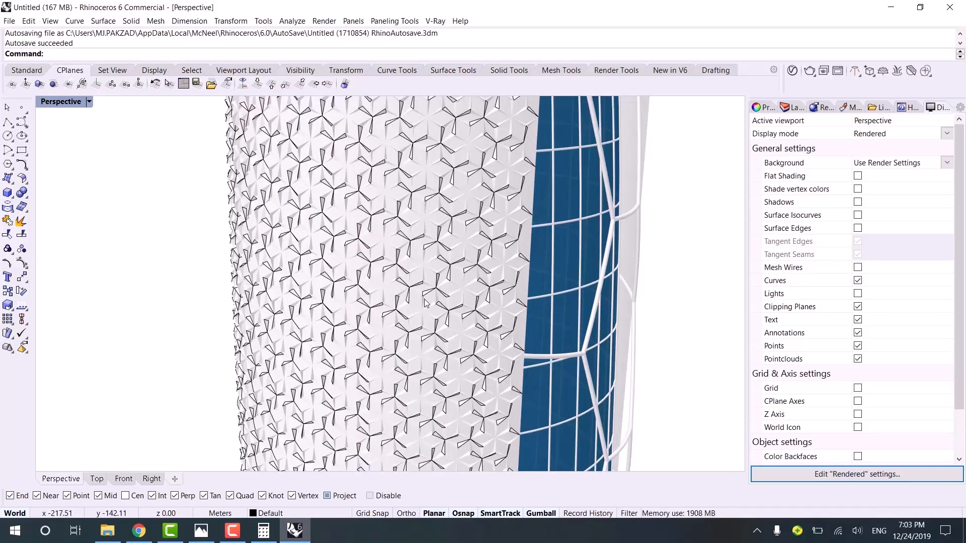
scroll(428, 309, "up", 8)
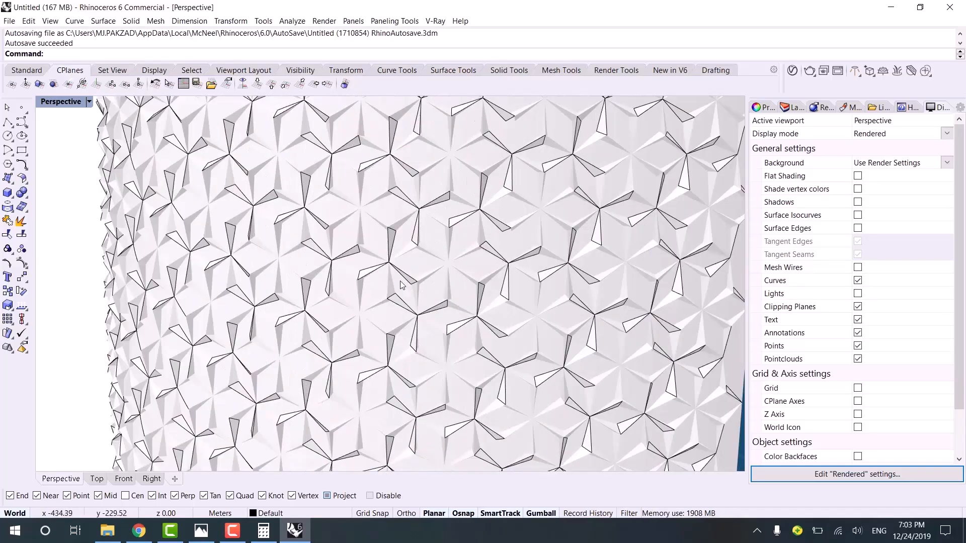
scroll(450, 293, "up", 4)
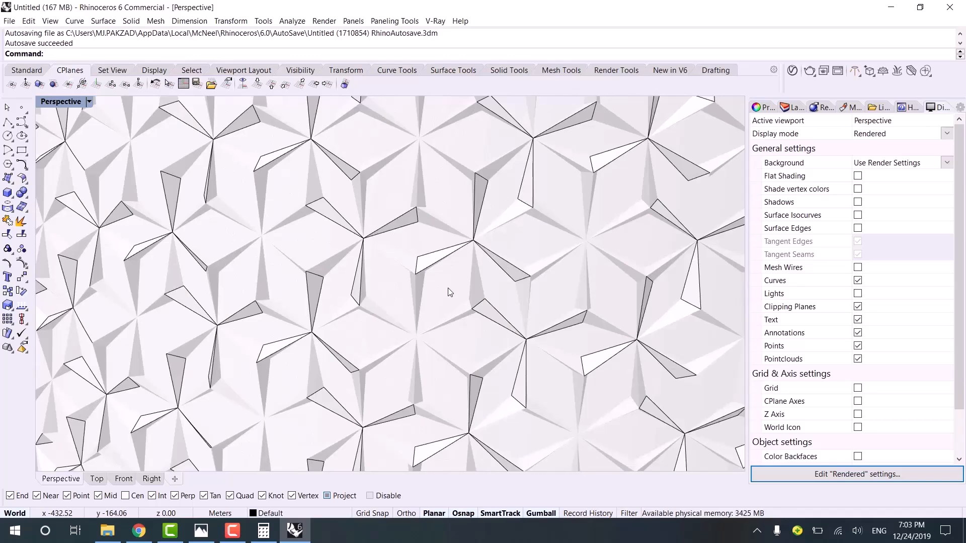
scroll(506, 299, "up", 2)
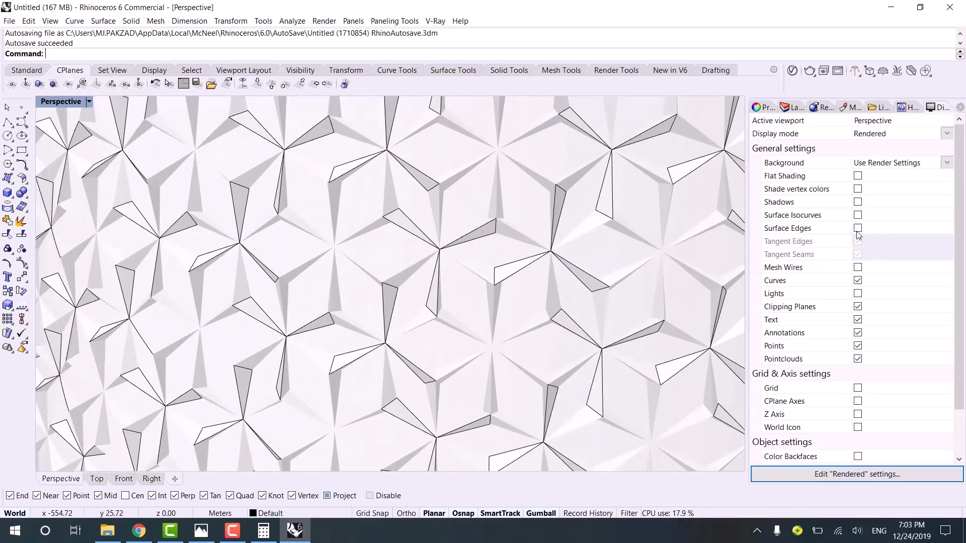
scroll(573, 304, "down", 5)
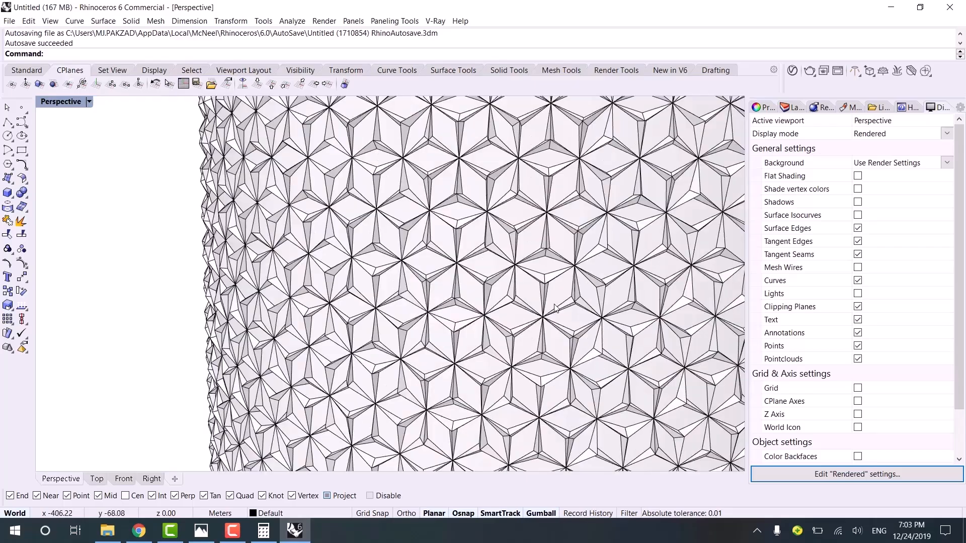
- Select the surface directly behind the folded facade panels and create a Custom material in khaki with RGB 238, 230, 133
scroll(545, 297, "down", 3)
right_click_drag(551, 291, 414, 342)
scroll(363, 240, "up", 4)
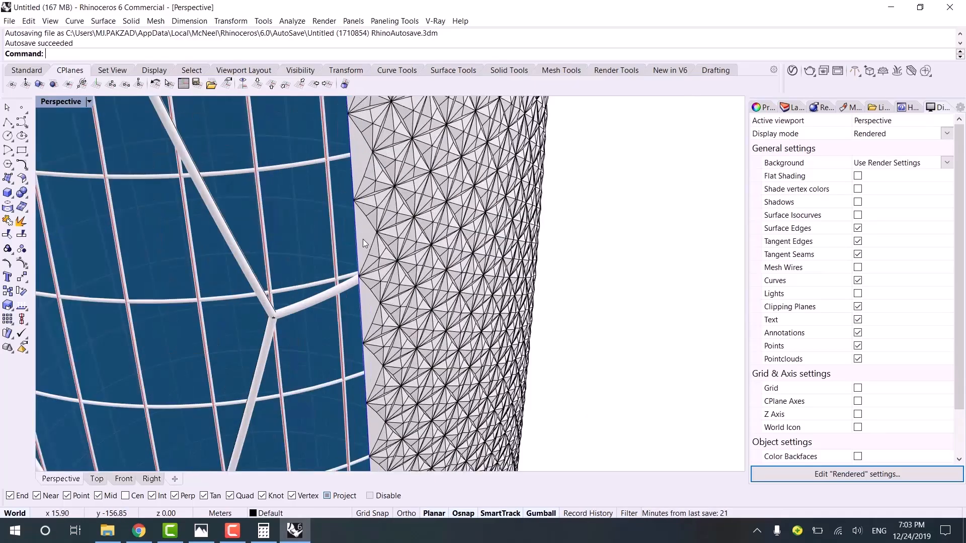
left_click(360, 235)
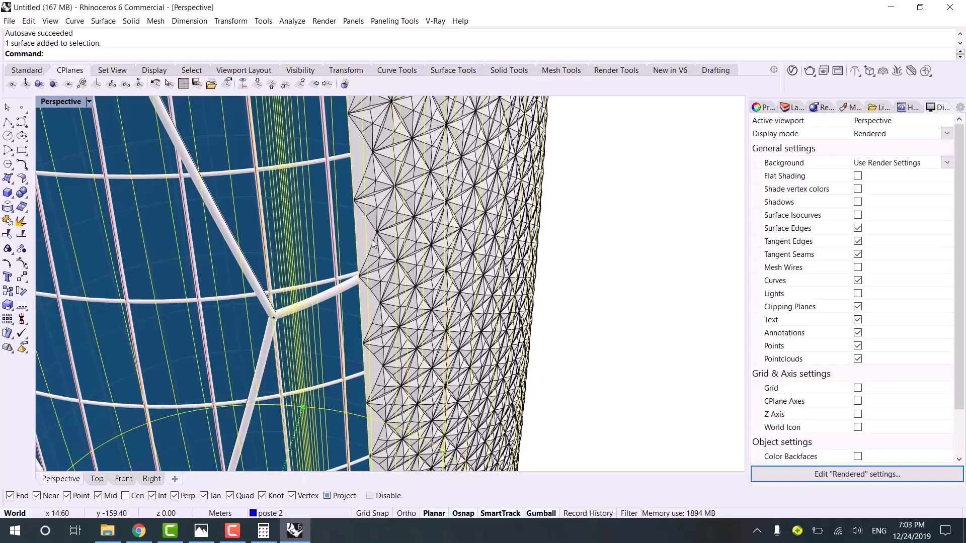
scroll(383, 272, "down", 4)
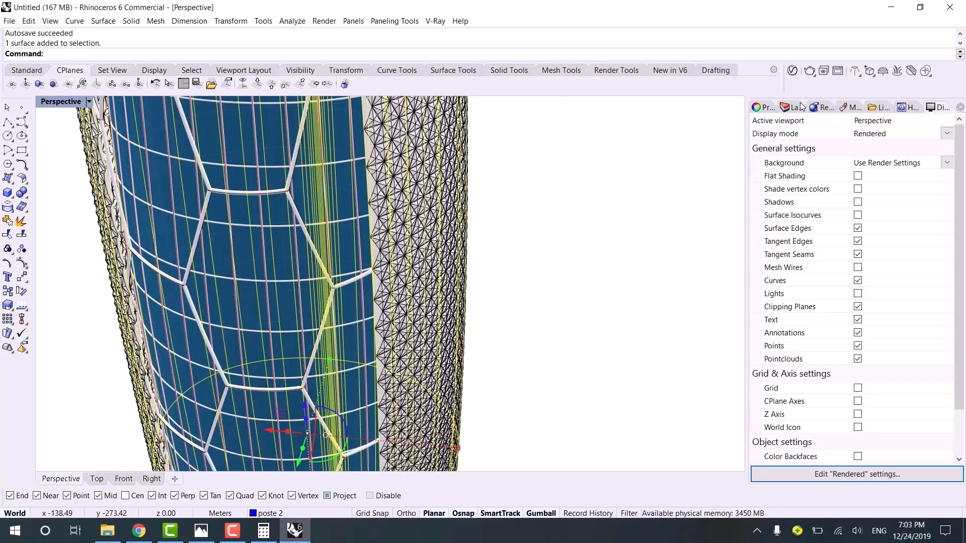
left_click(847, 108)
left_click(757, 206)
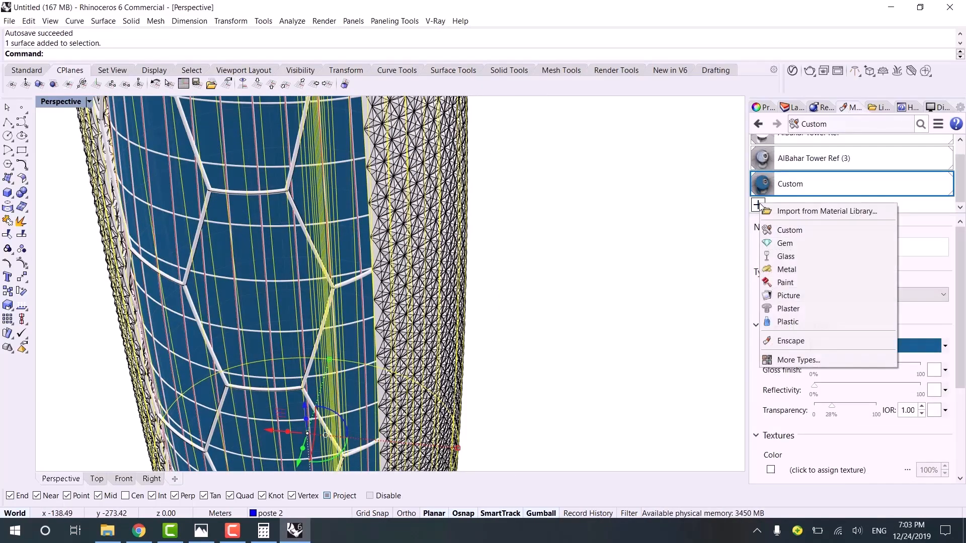
left_click(789, 231)
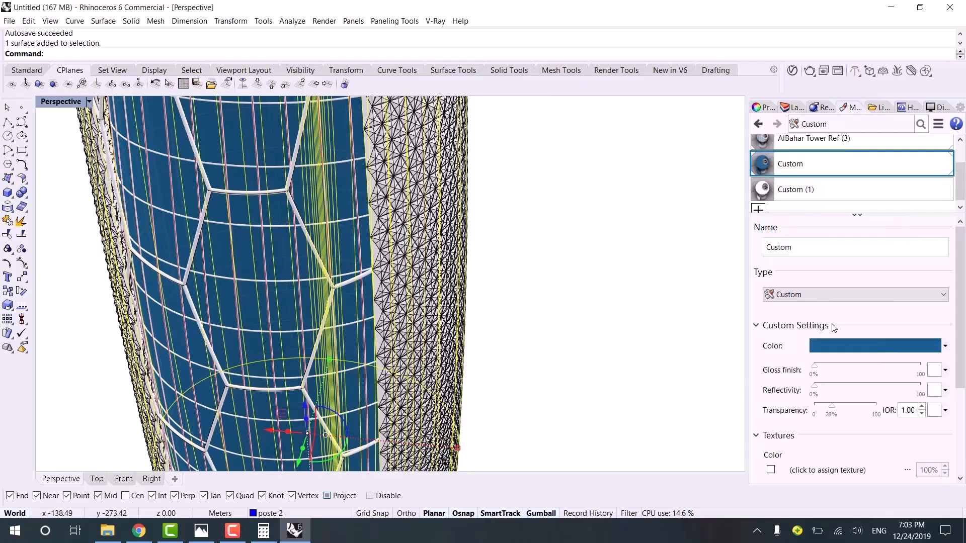
left_click(837, 347)
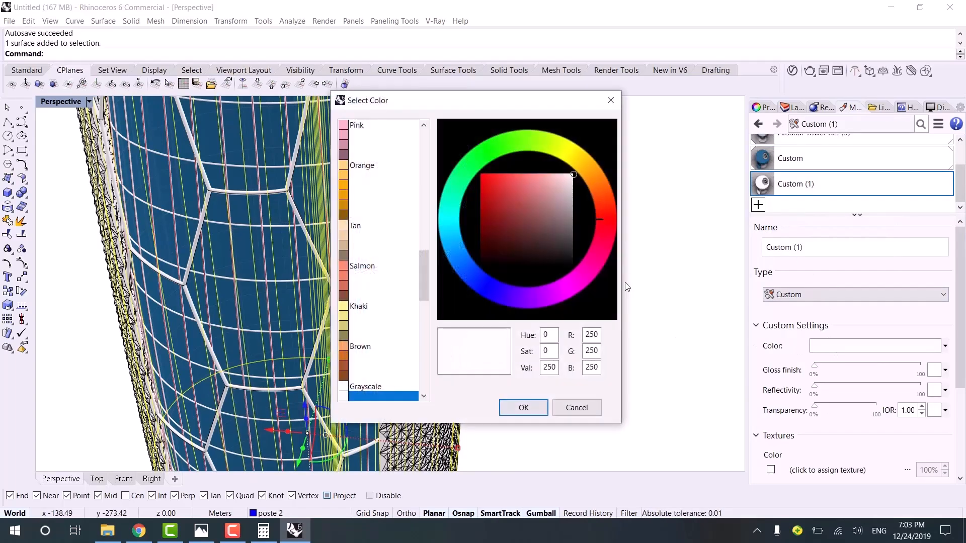
left_click(357, 296)
left_click(356, 316)
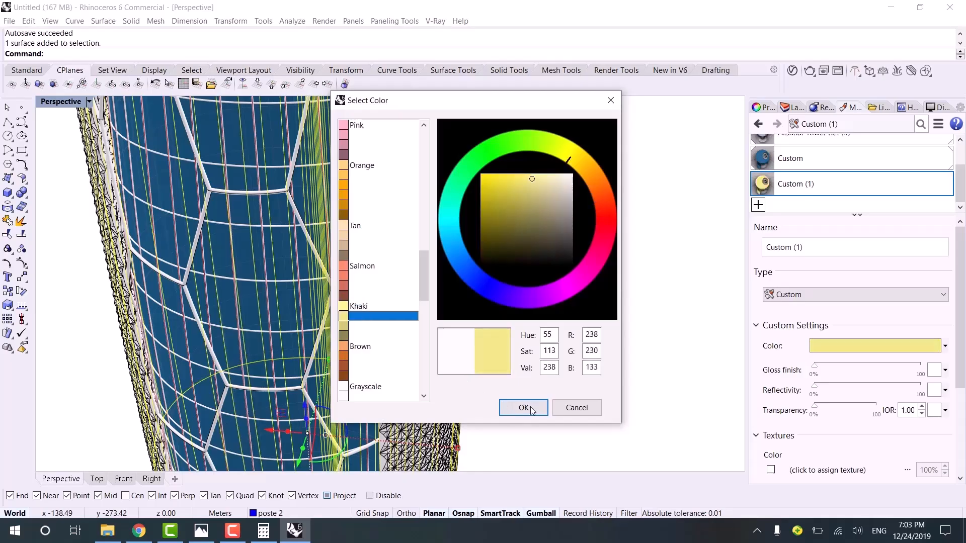
key("Return")
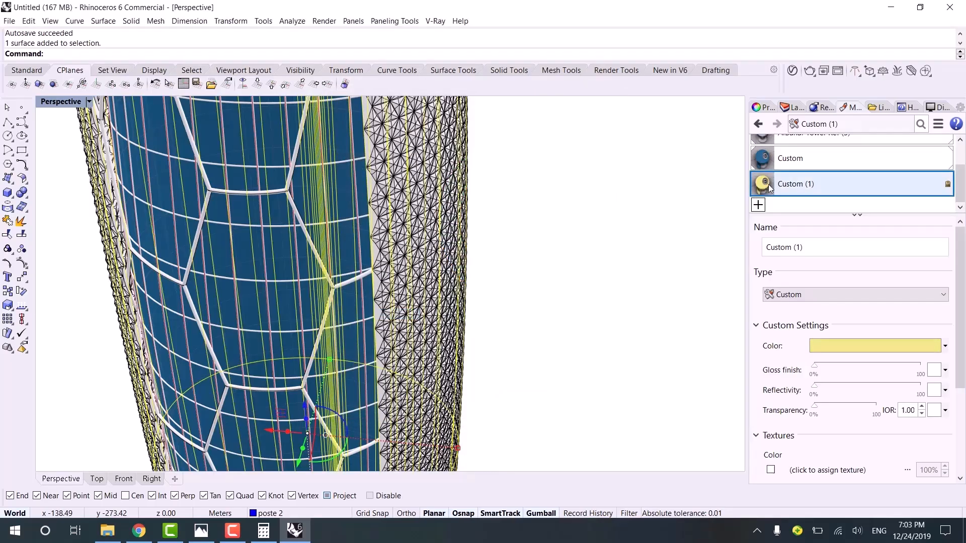
- Assign the khaki material to the selected surface behind the folded panels, clear the selection and review the tower from its side
right_click(771, 182)
left_click(805, 70)
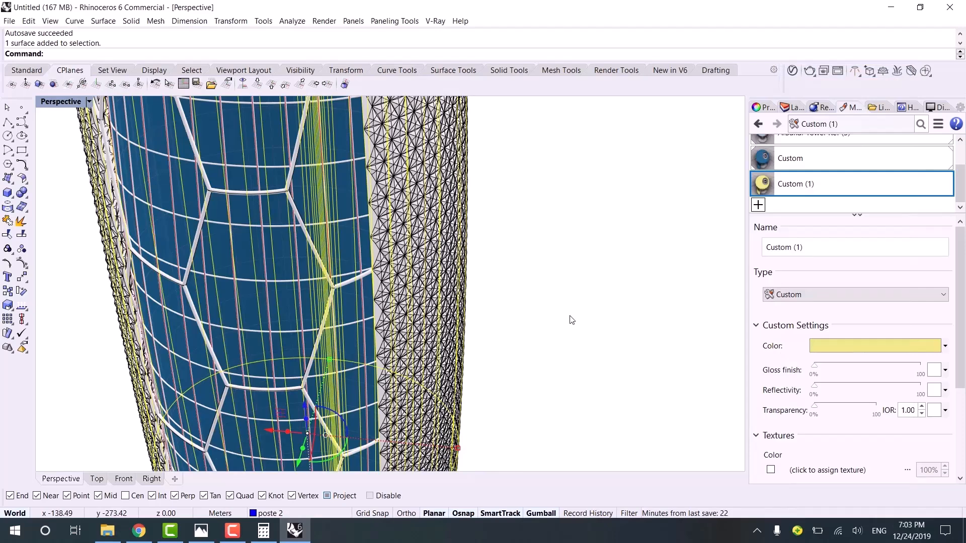
left_click(554, 294)
scroll(520, 310, "down", 3)
right_click_drag(513, 297, 434, 293)
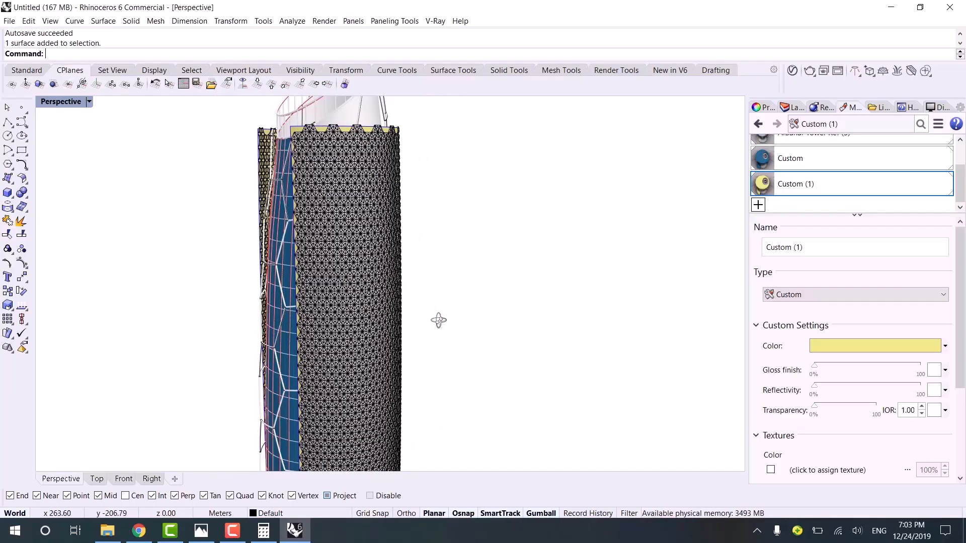
right_click_drag(439, 321, 439, 342)
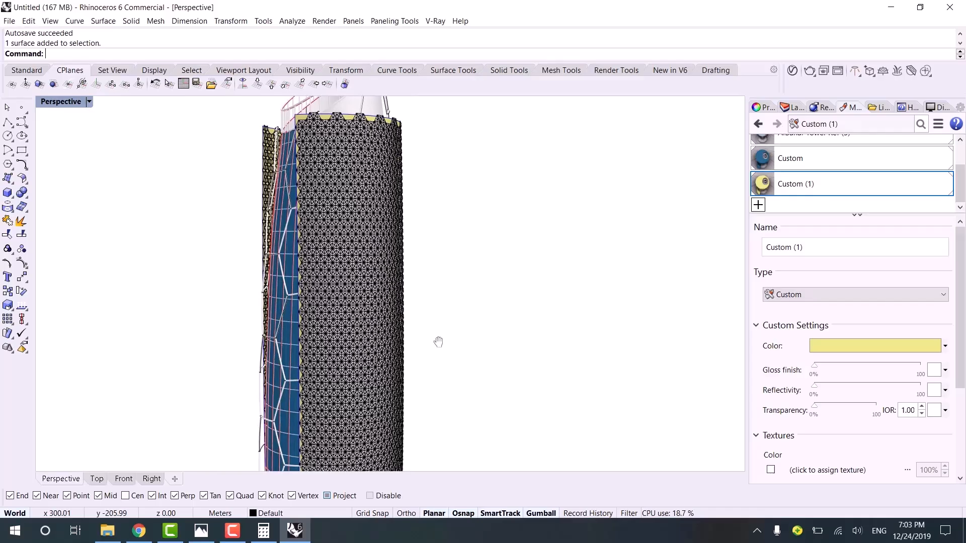
- Switch to File Explorer and open the reference photo AlBahar Tower Ref (7) from the 25- Albahar Tower (Tower 13) folder
mouse_move(125, 523)
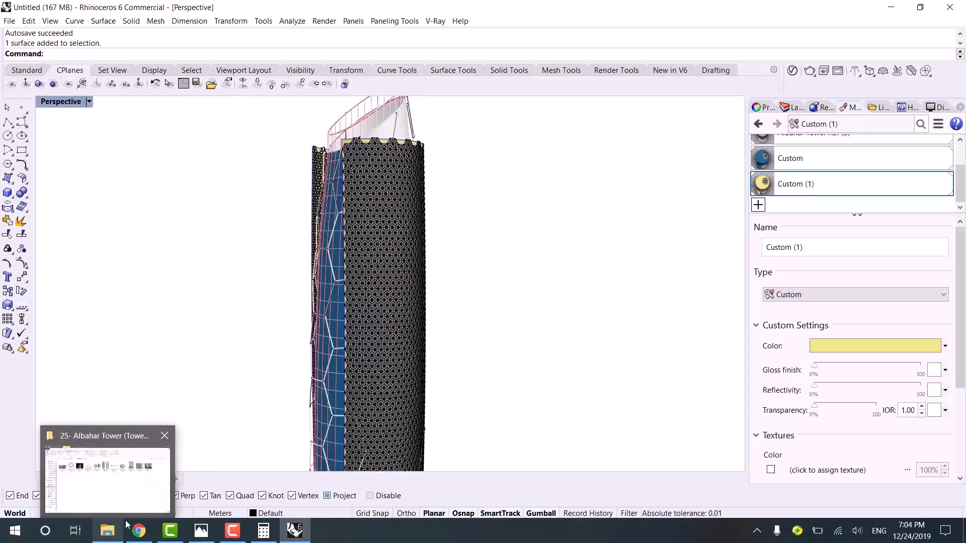
left_click(111, 474)
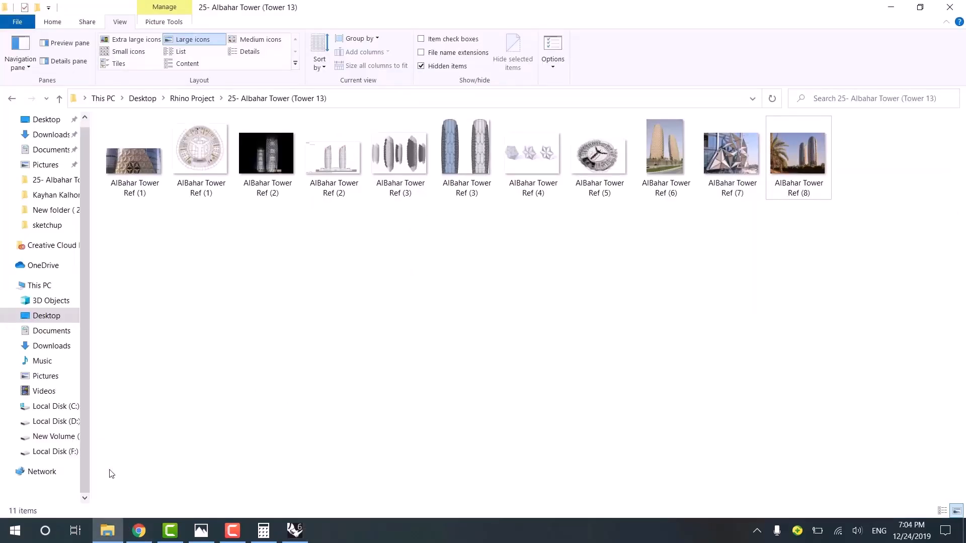
key("Left")
key("Left")
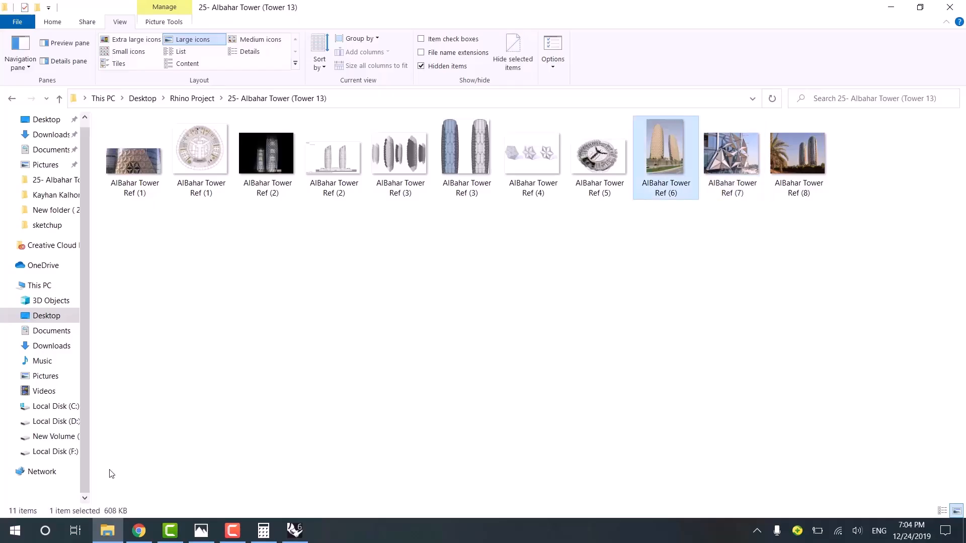
key("Right")
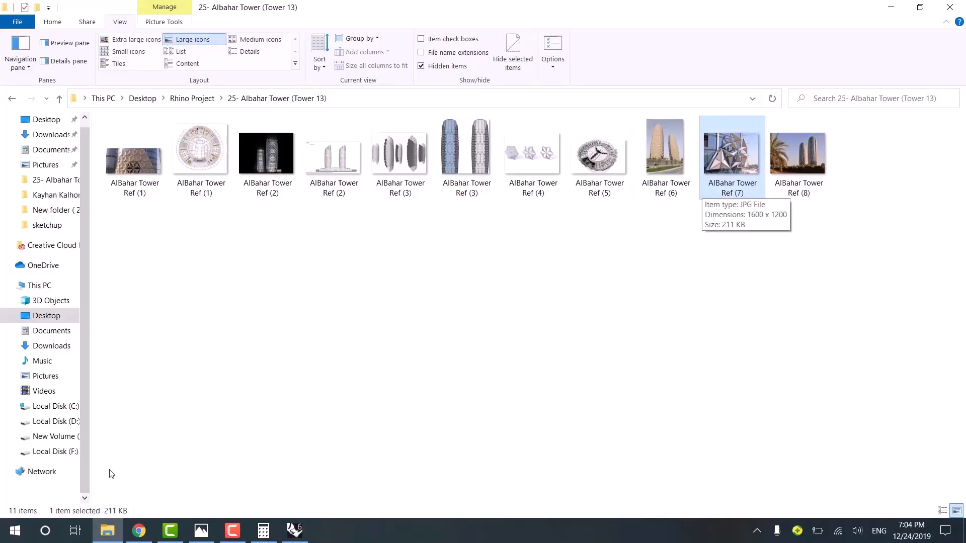
key("Return")
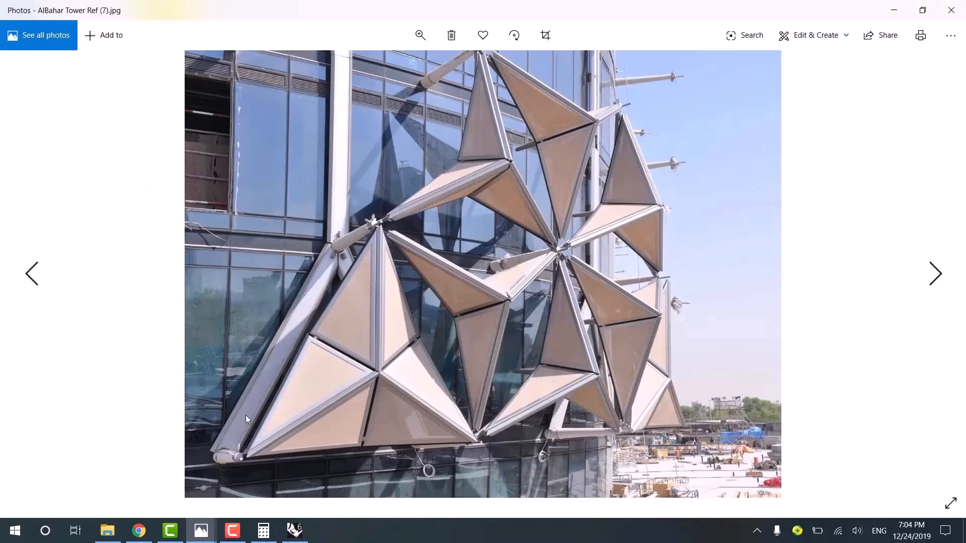
- Examine the strut joints, panel frames and folded triangular panels in the reference photo, both up close and as a whole
key("Left")
key("Right")
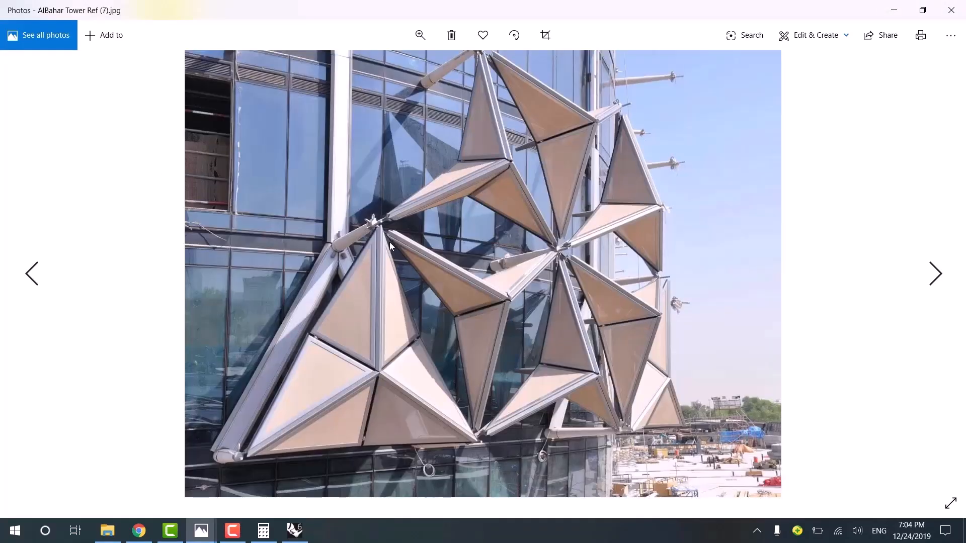
scroll(332, 245, "up", 5)
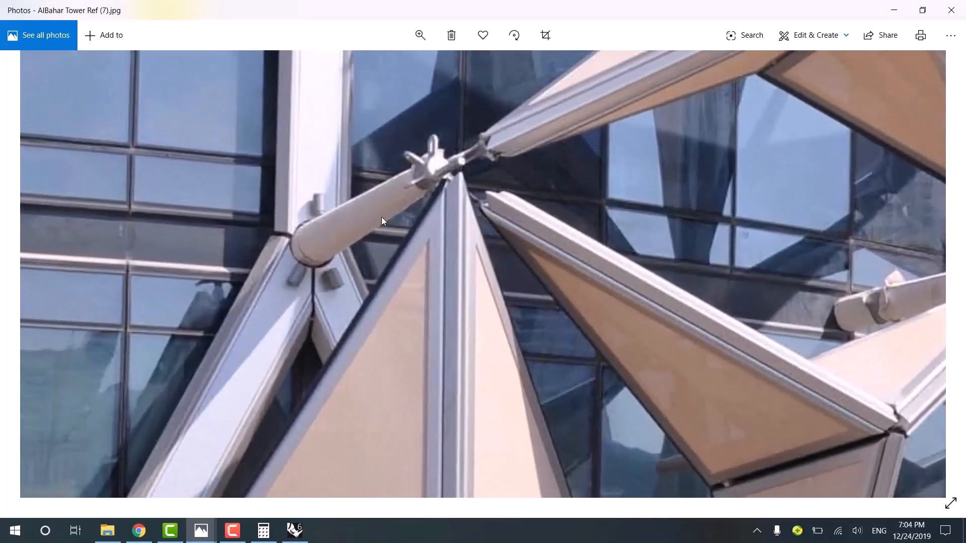
left_click_drag(381, 216, 391, 226)
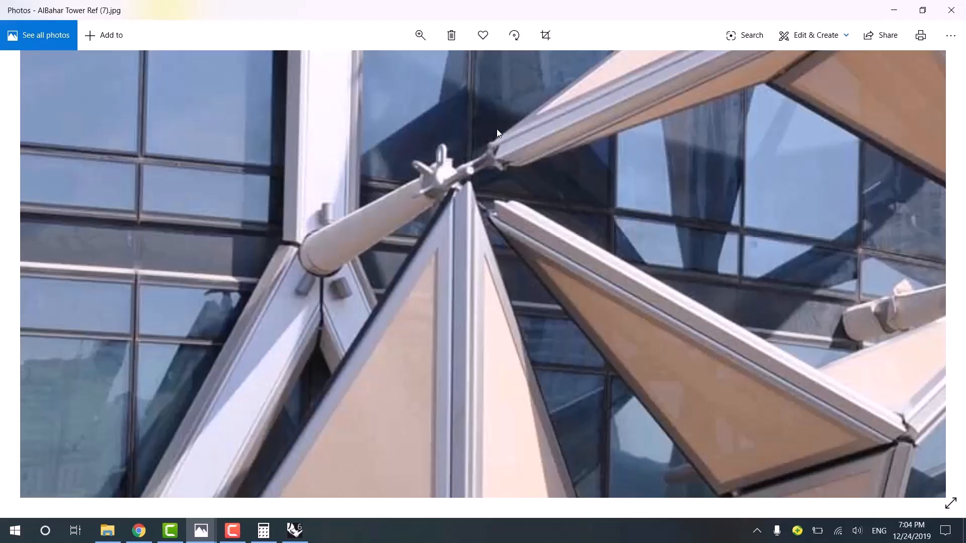
scroll(483, 160, "down", 5)
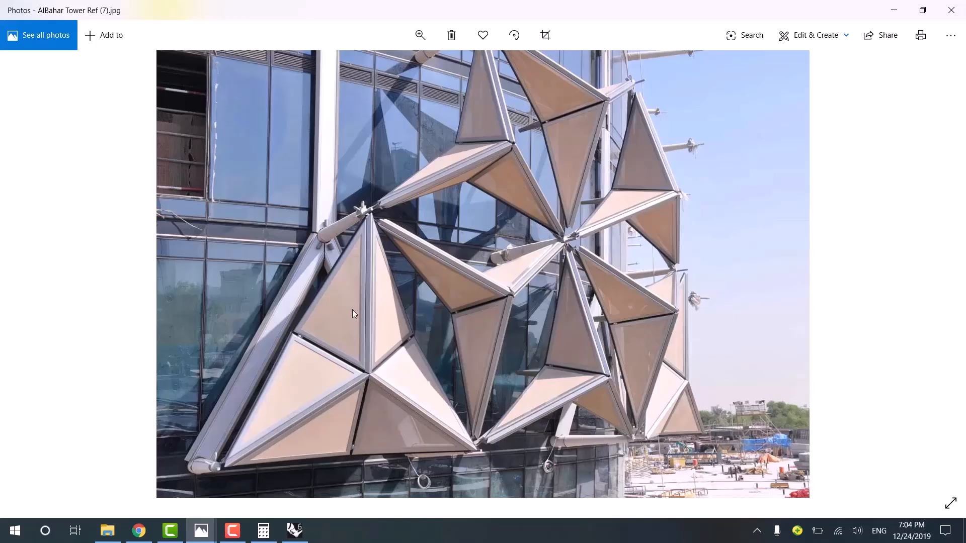
scroll(280, 260, "up", 1)
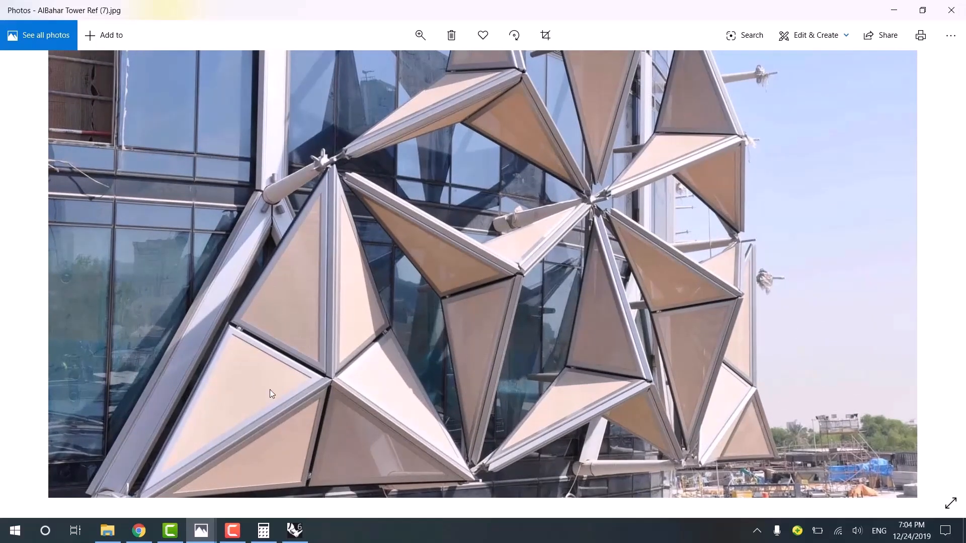
scroll(304, 288, "down", 1)
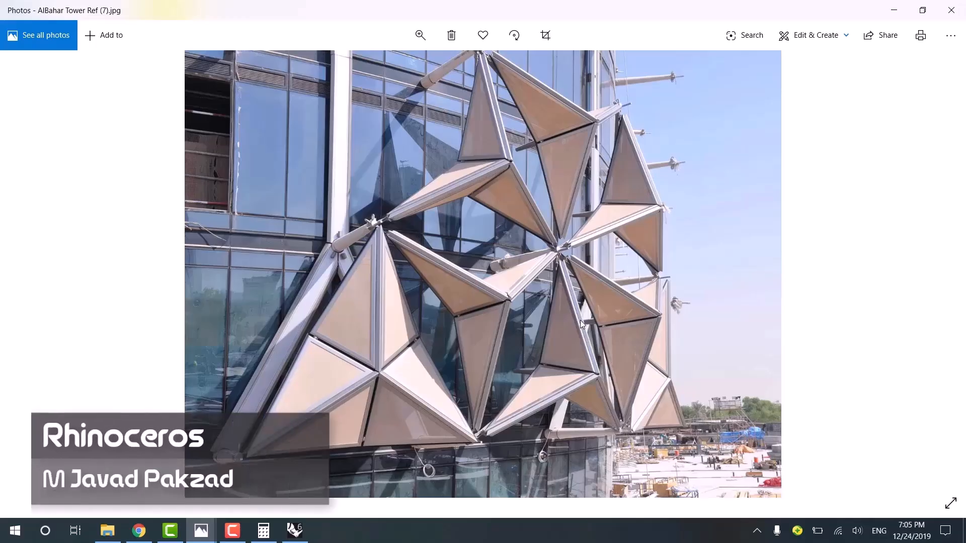
left_click(235, 535)
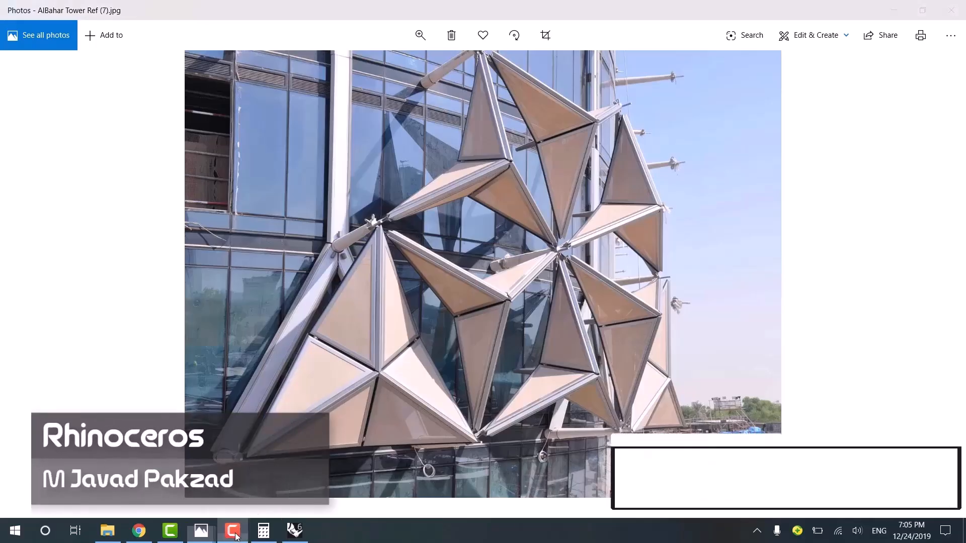